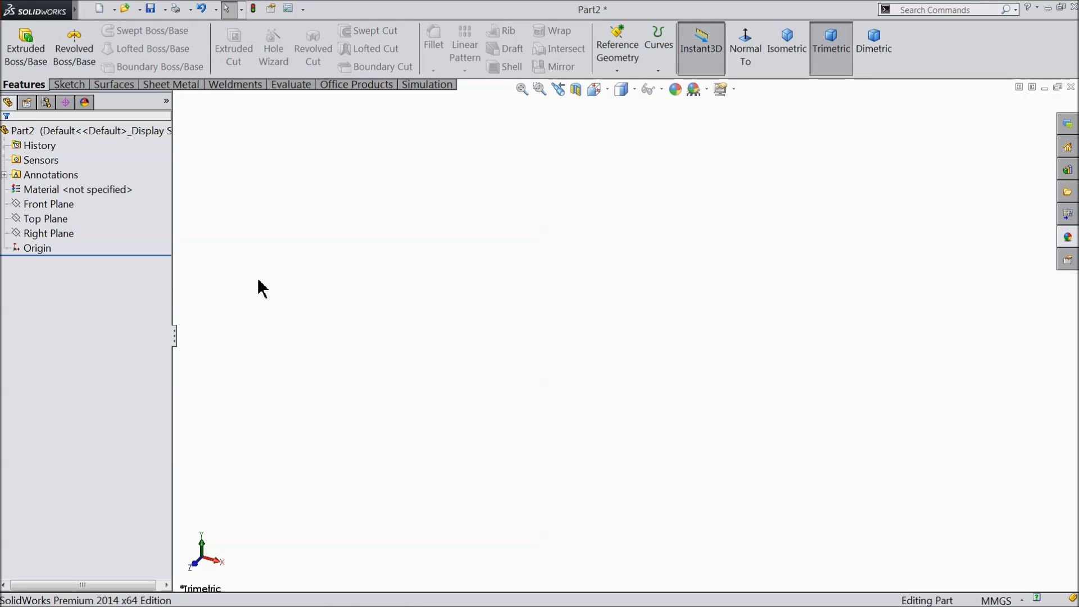
Start a sketch on the Front Plane and draw a horizontal line about 195 mm long through the origin.
left_click(34, 205)
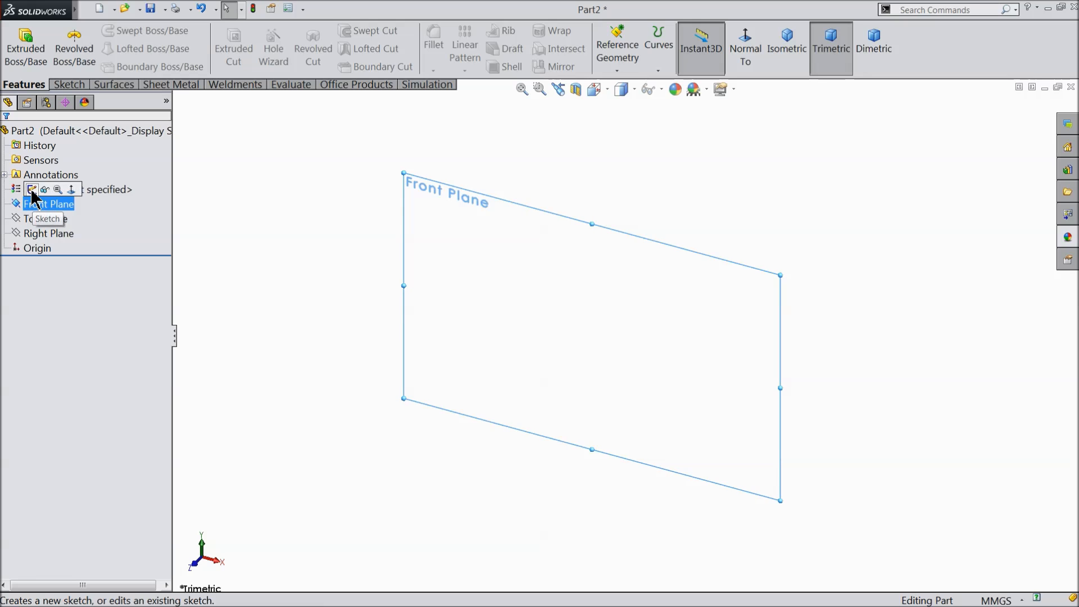
left_click(32, 190)
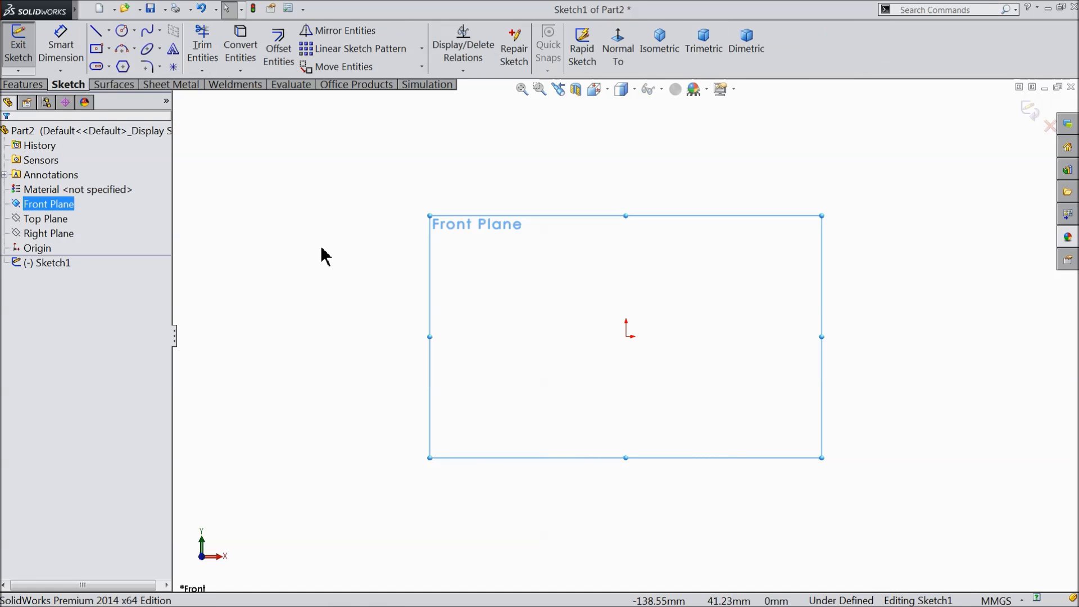
left_click(97, 33)
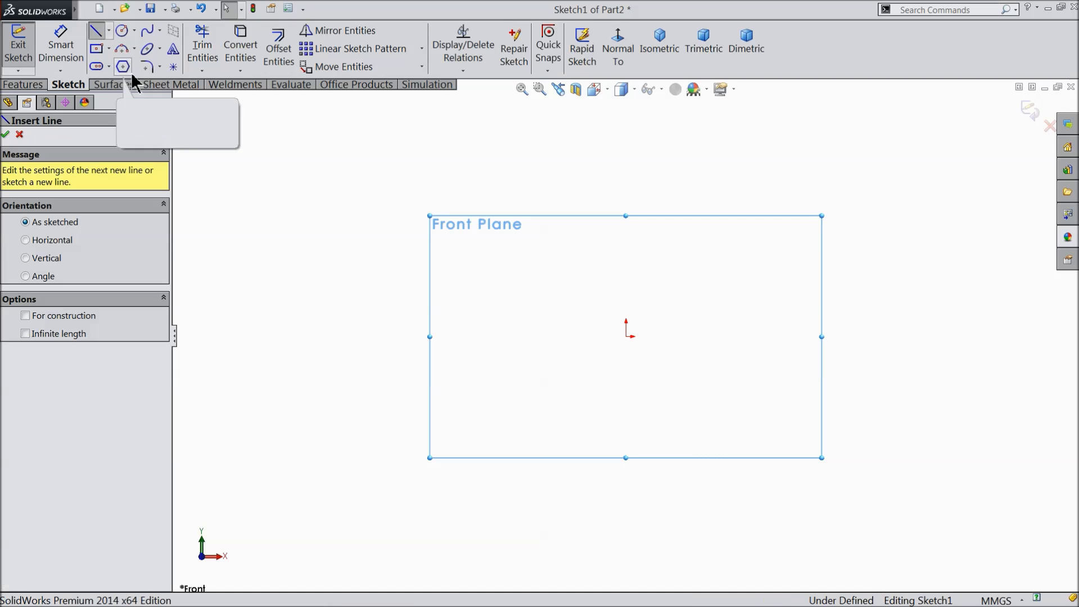
left_click(851, 337)
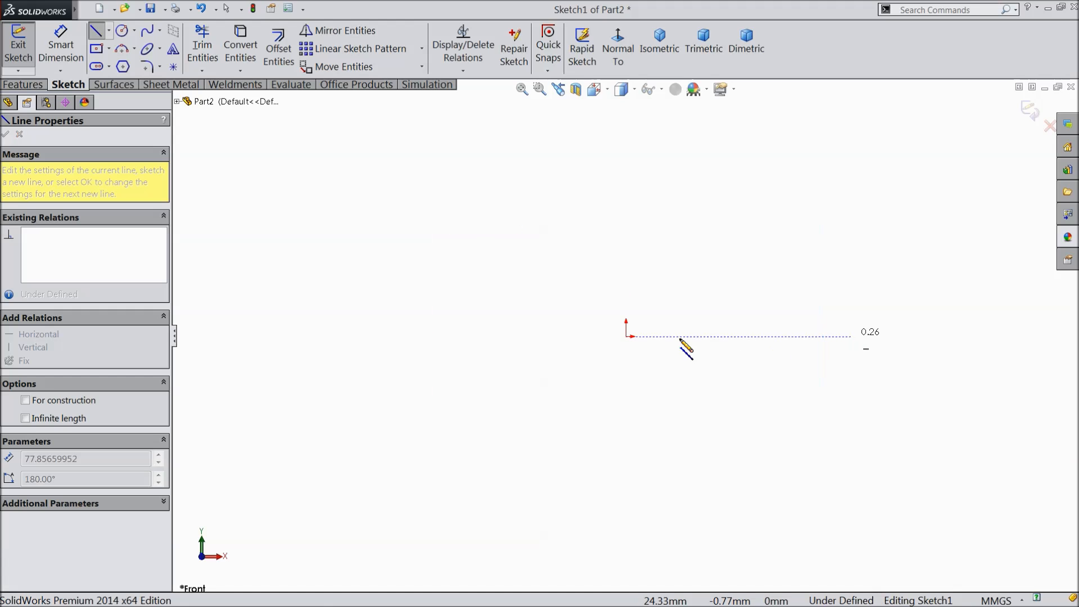
left_click(422, 336)
right_click(335, 233)
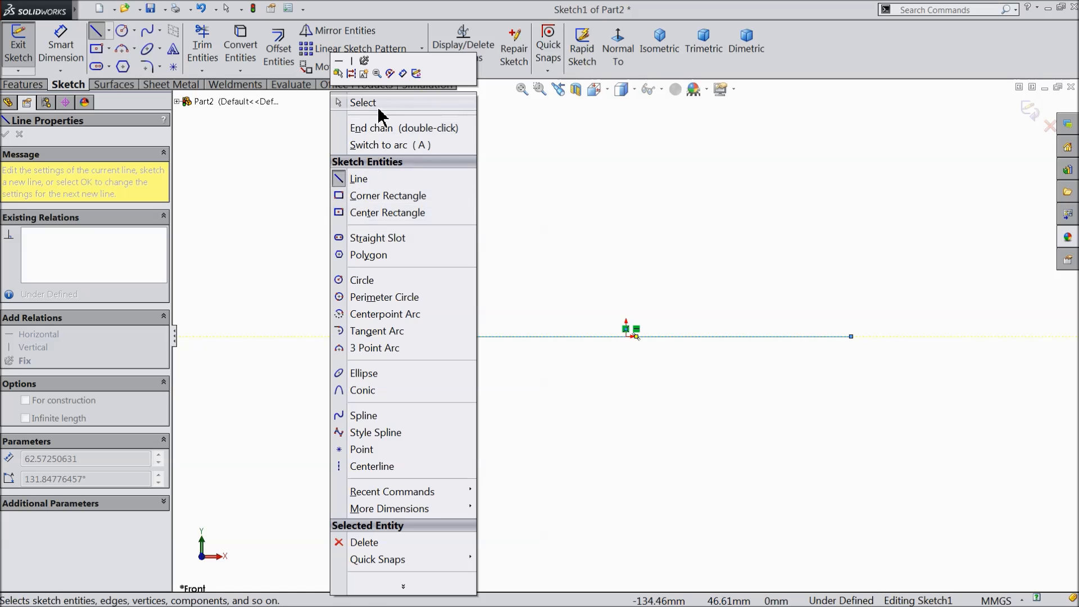
left_click(385, 122)
scroll(624, 363, "down", 1)
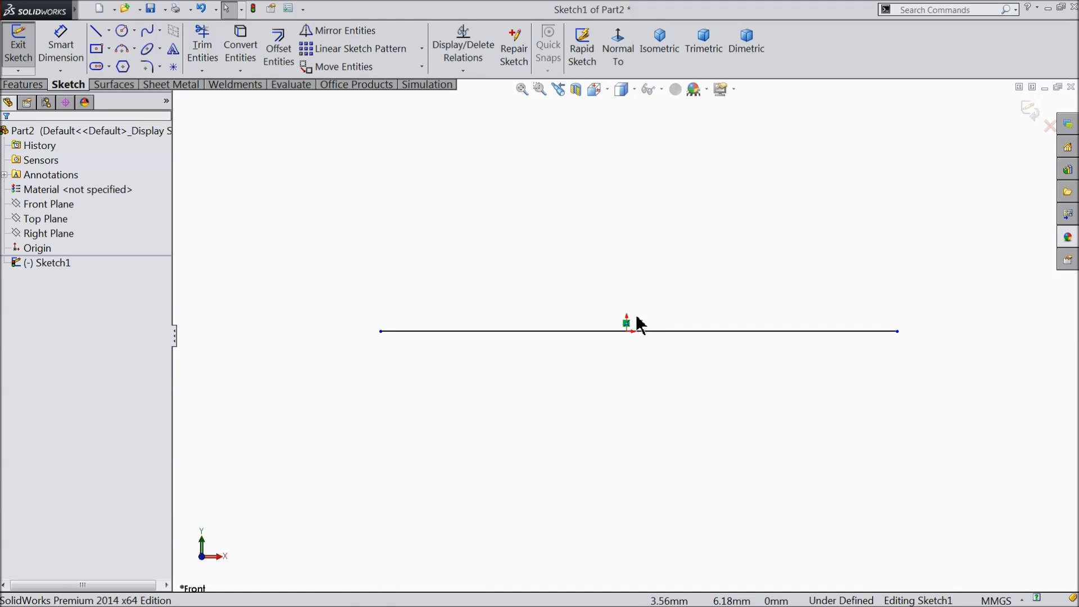
Sketch an open stepped profile about 85 mm high from the base line's left end, with a short inward slant, narrow flat top and partial vertical descent.
left_click(95, 30)
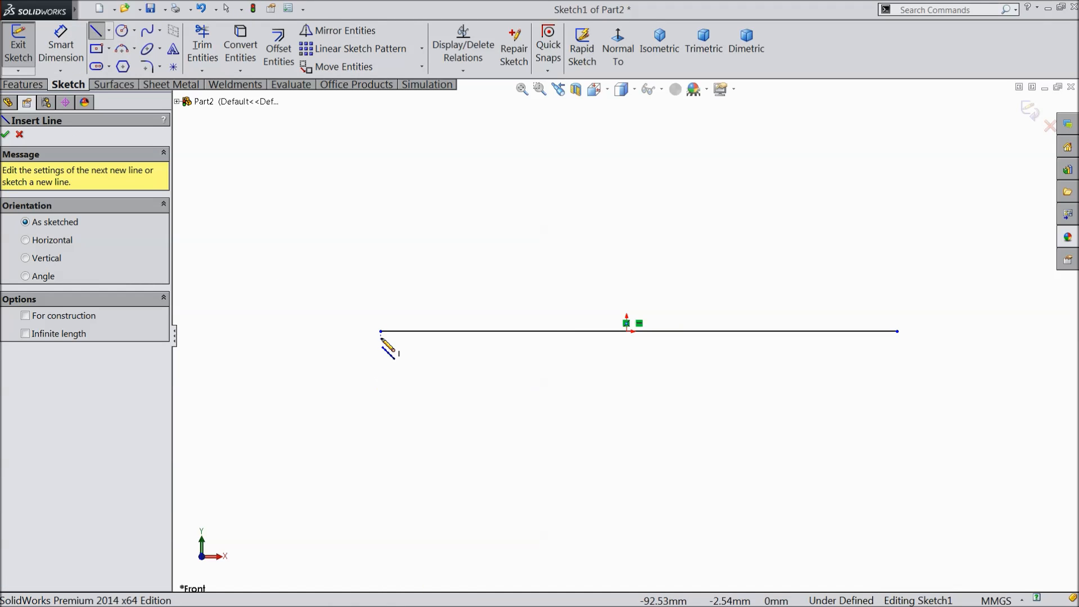
left_click(381, 332)
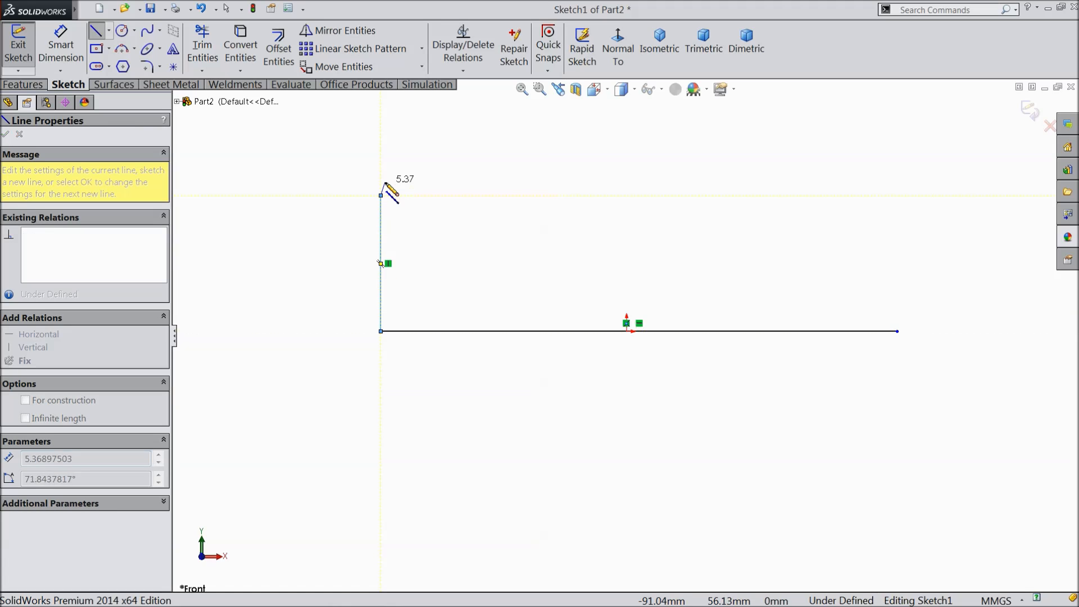
left_click(391, 178)
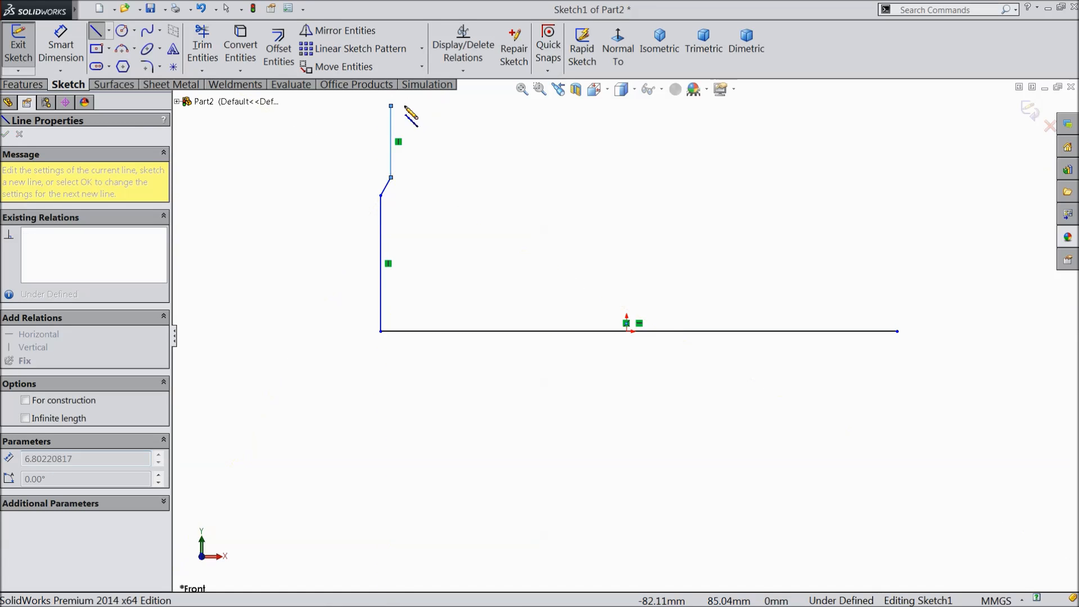
left_click(422, 106)
left_click(422, 213)
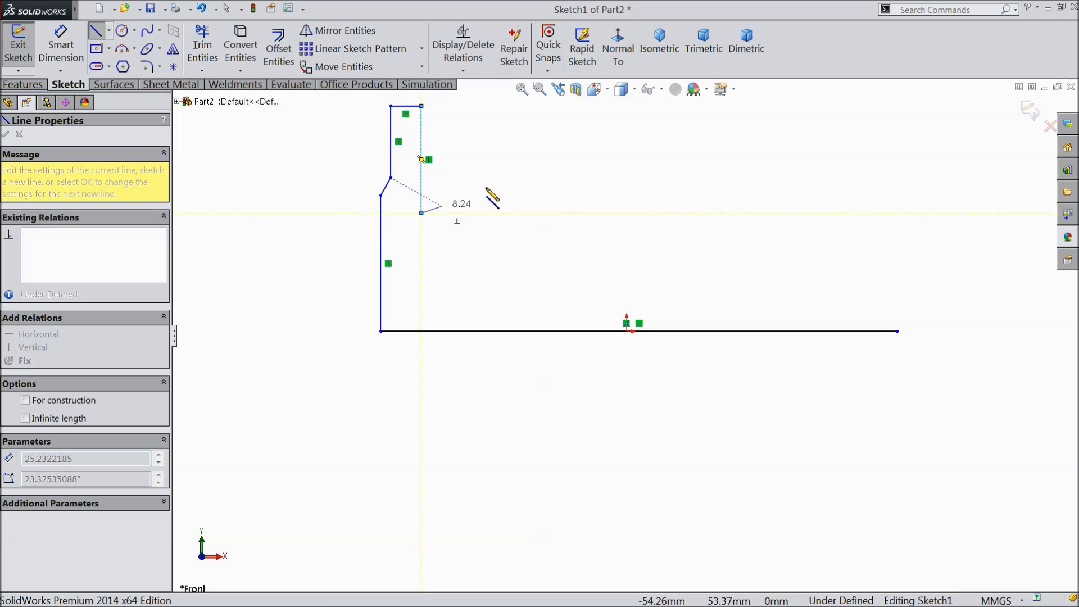
right_click(486, 186)
left_click(537, 102)
Dimension the horizontal base line's length to 400 mm.
scroll(686, 329, "up", 3)
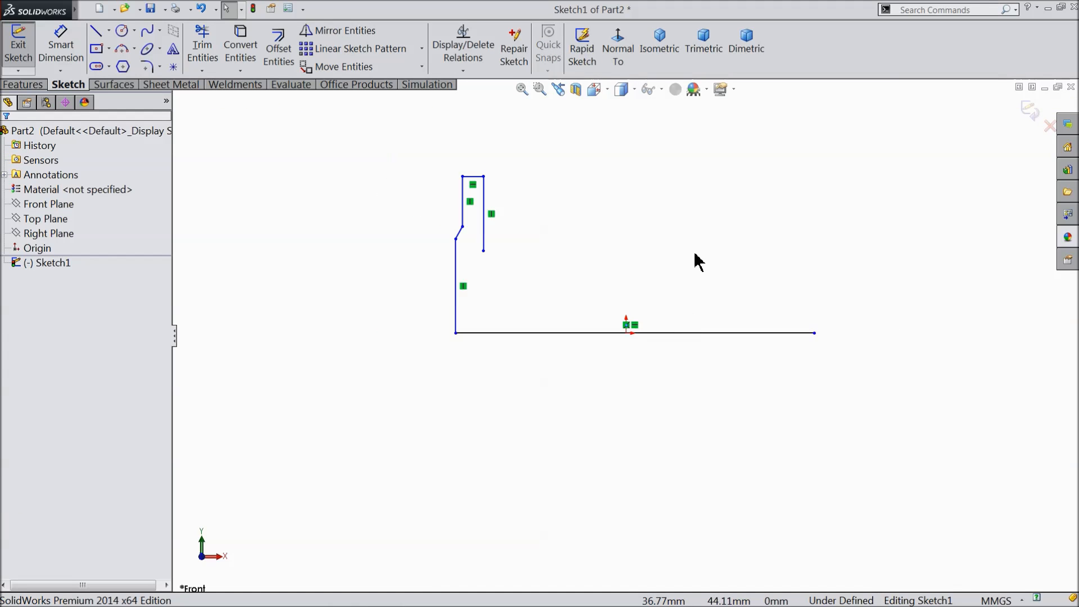
scroll(694, 261, "down", 3)
left_click(61, 46)
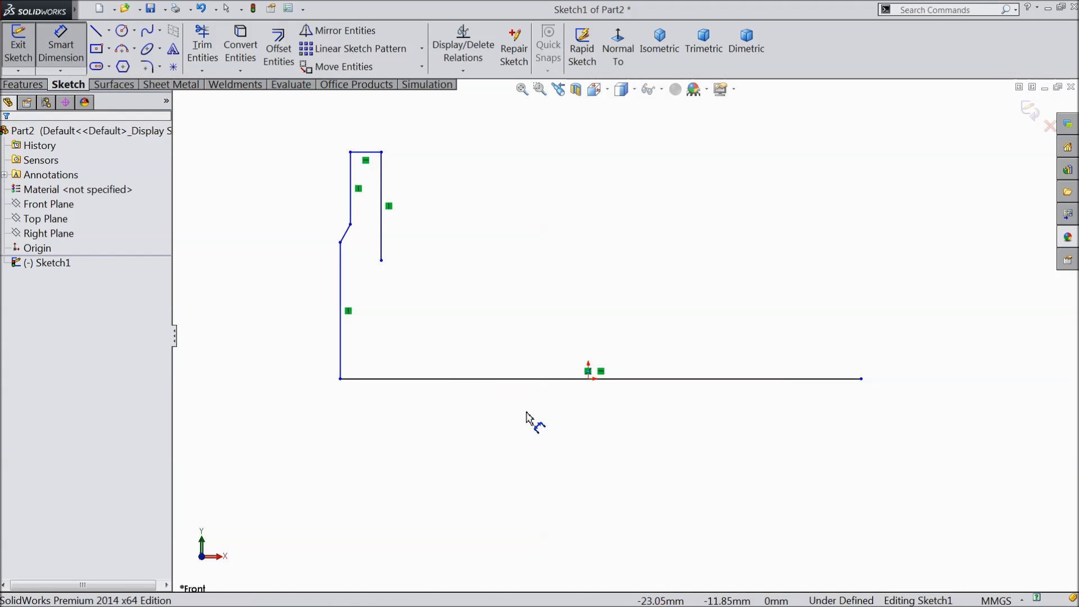
left_click(553, 379)
left_click(568, 456)
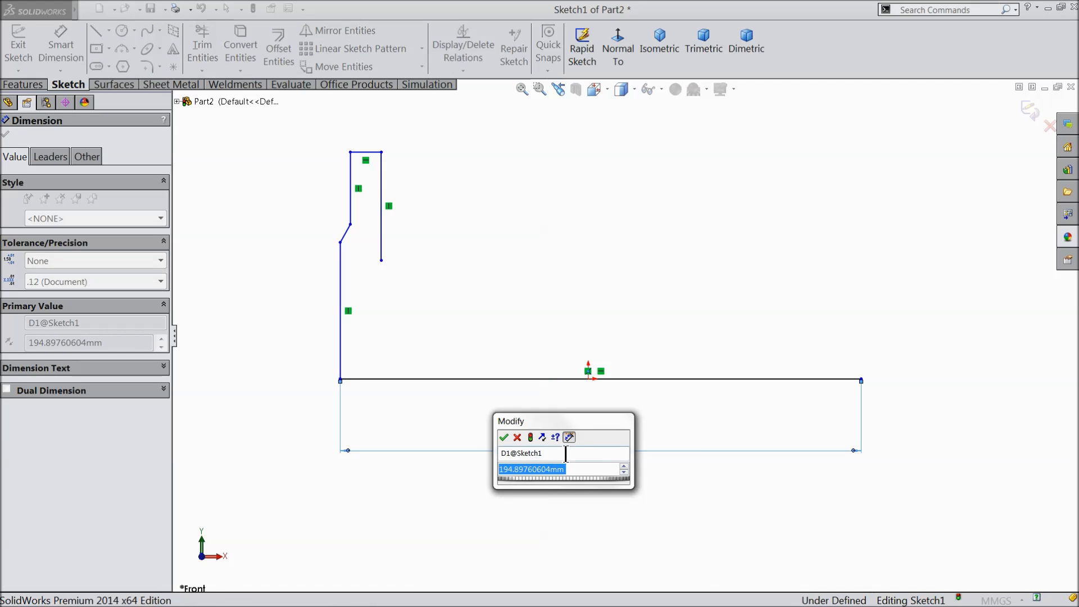
type("400")
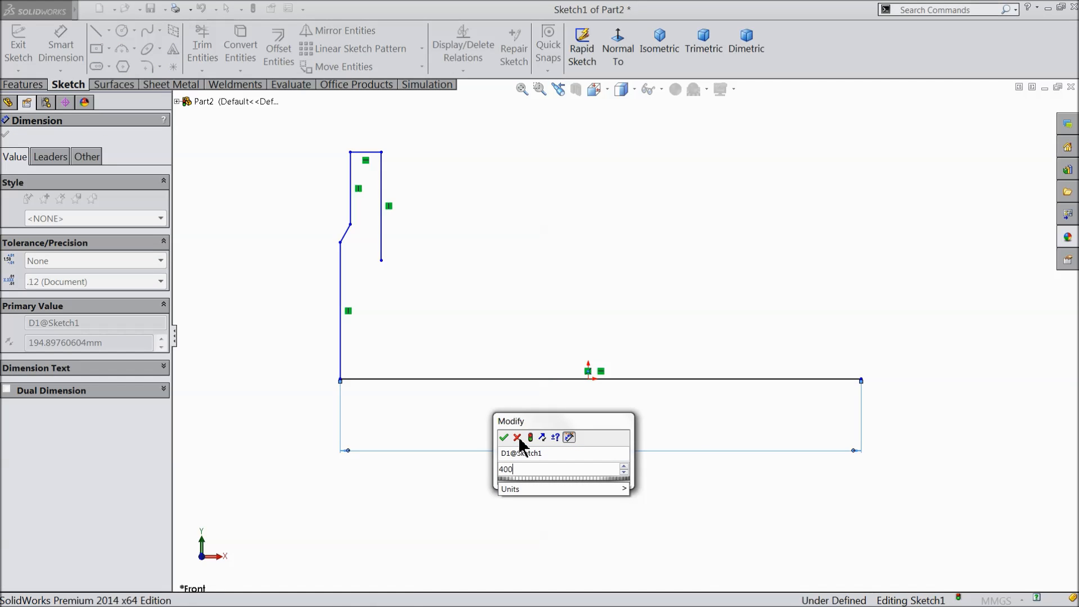
left_click(504, 438)
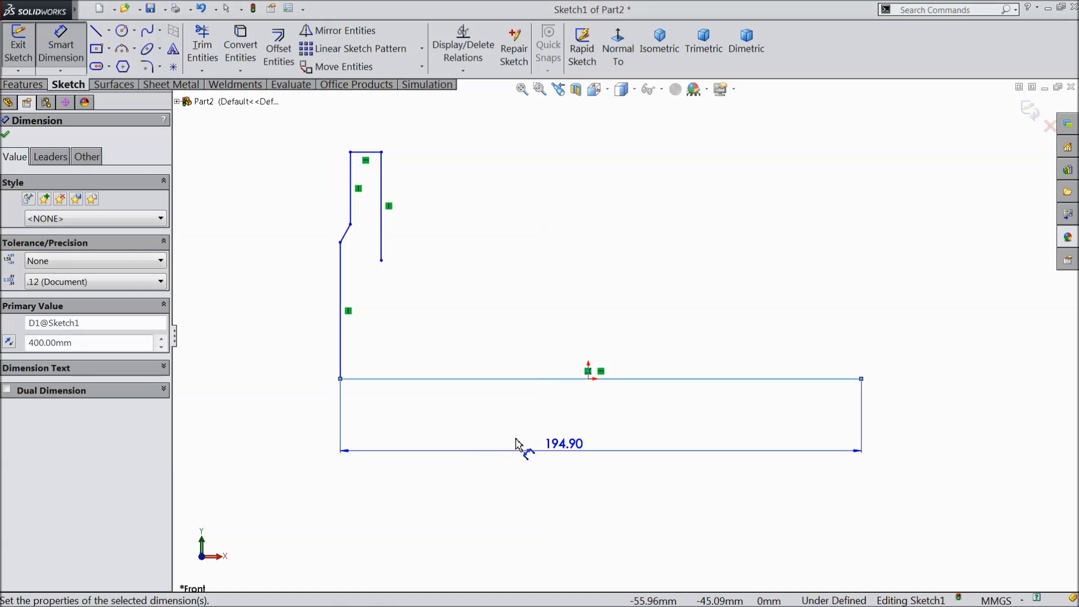
left_click(366, 152)
left_click(386, 373)
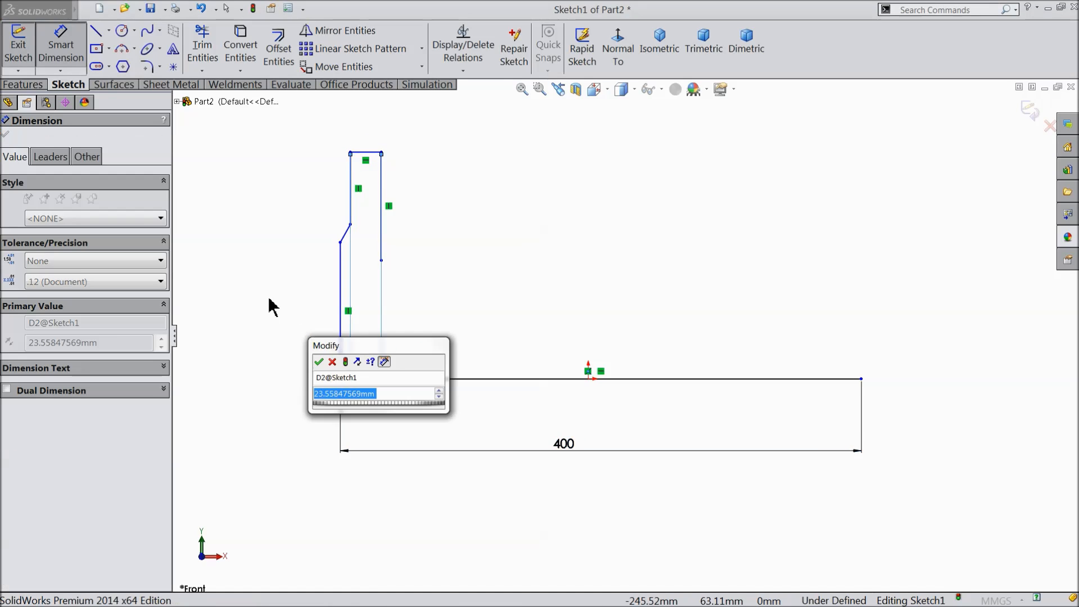
left_click(332, 362)
left_click_drag(373, 378, 375, 351)
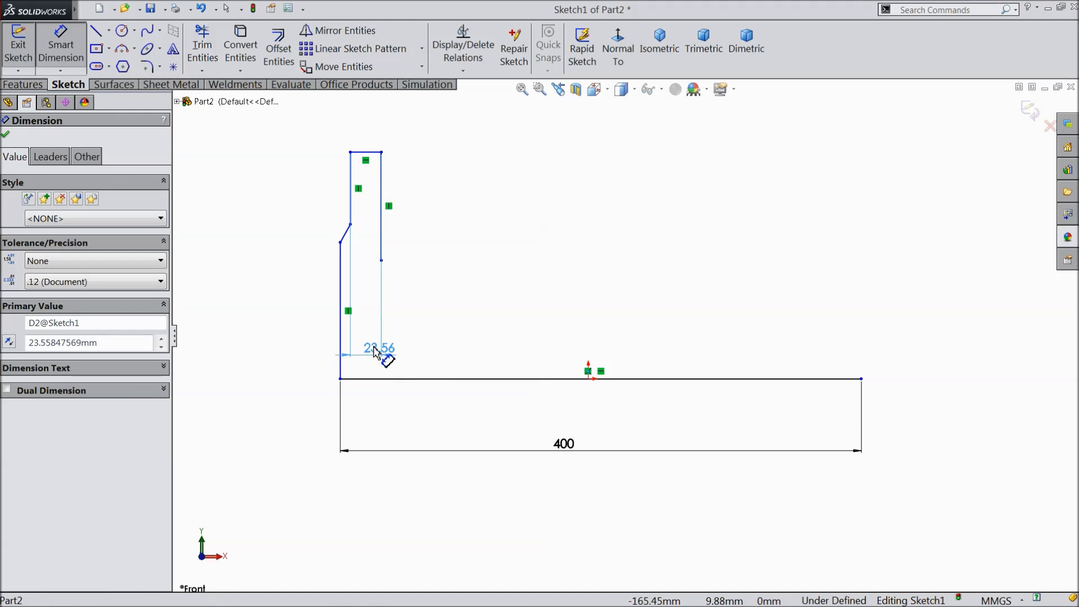
key("Delete")
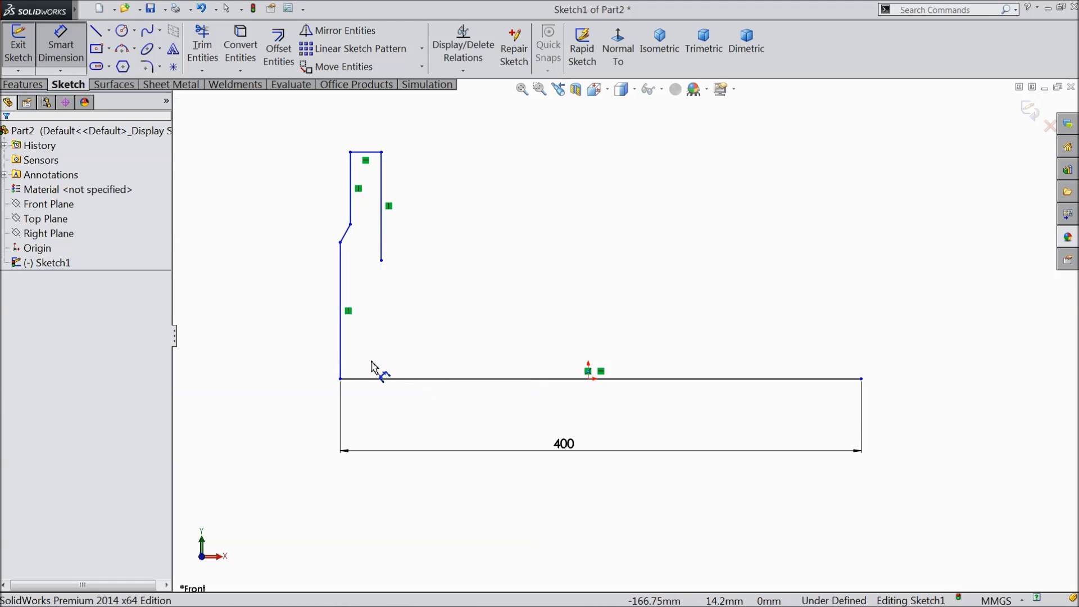
Dimension the height from the base line to the profile's short top line as 180 mm.
left_click(368, 157)
left_click(379, 379)
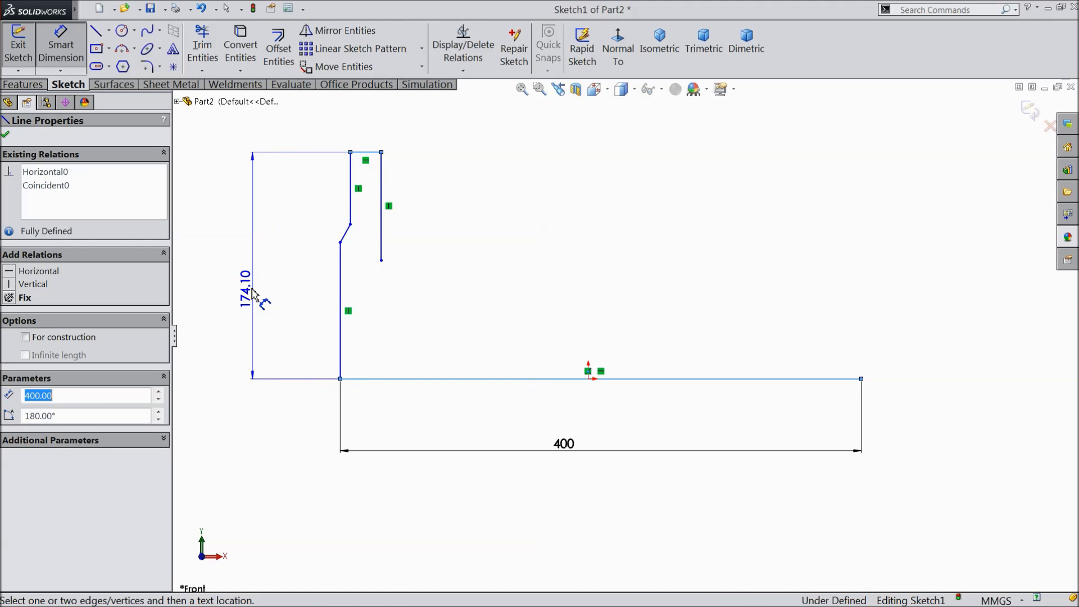
left_click(245, 286)
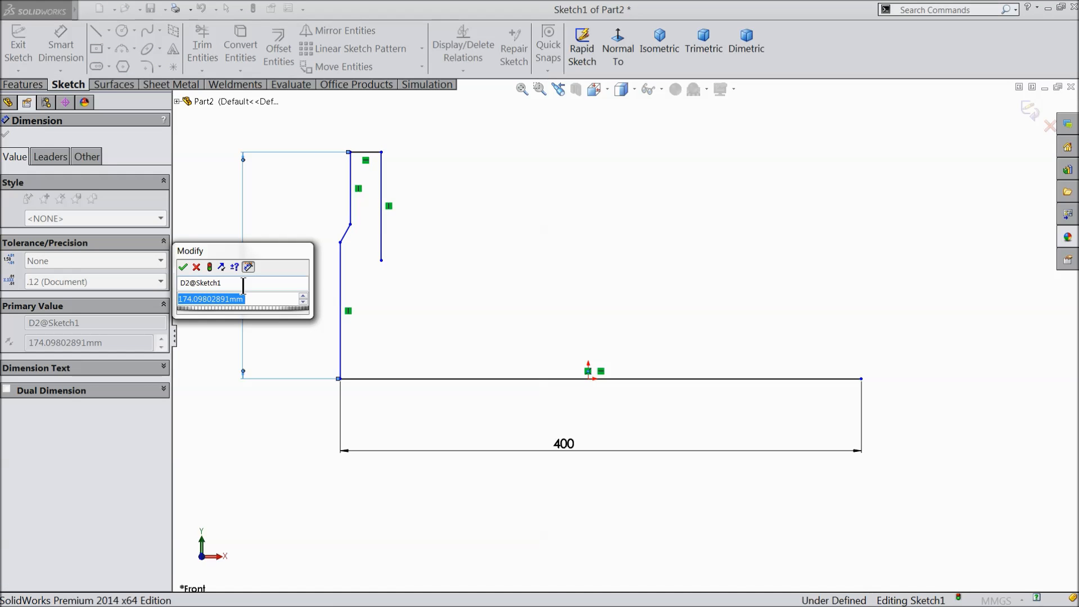
type("180")
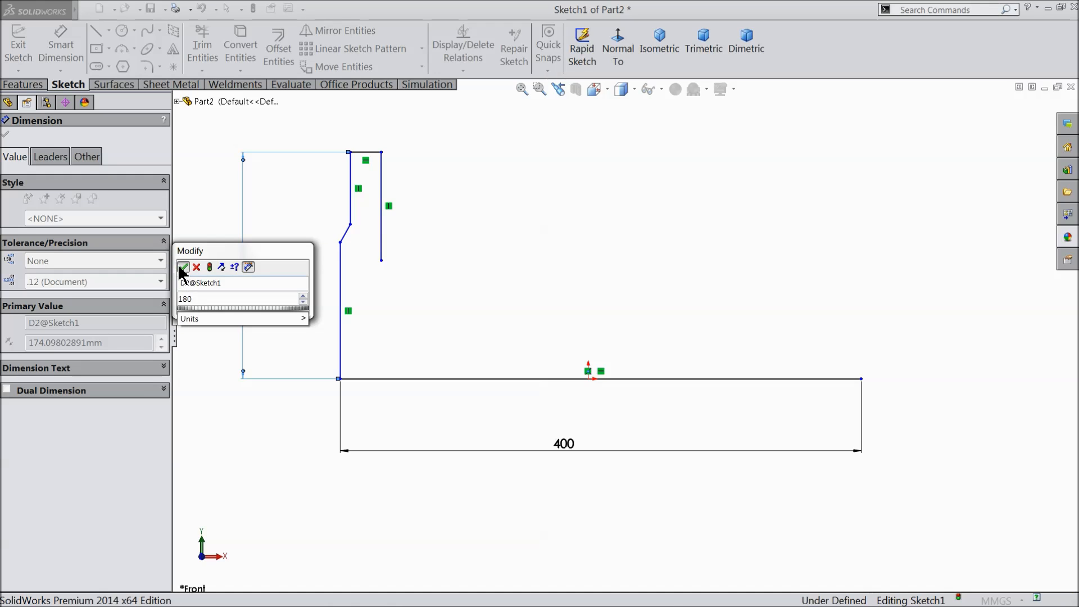
left_click(183, 268)
Dimension the height from the base line to the lower end of the slanted segment as 137 mm.
left_click(343, 246)
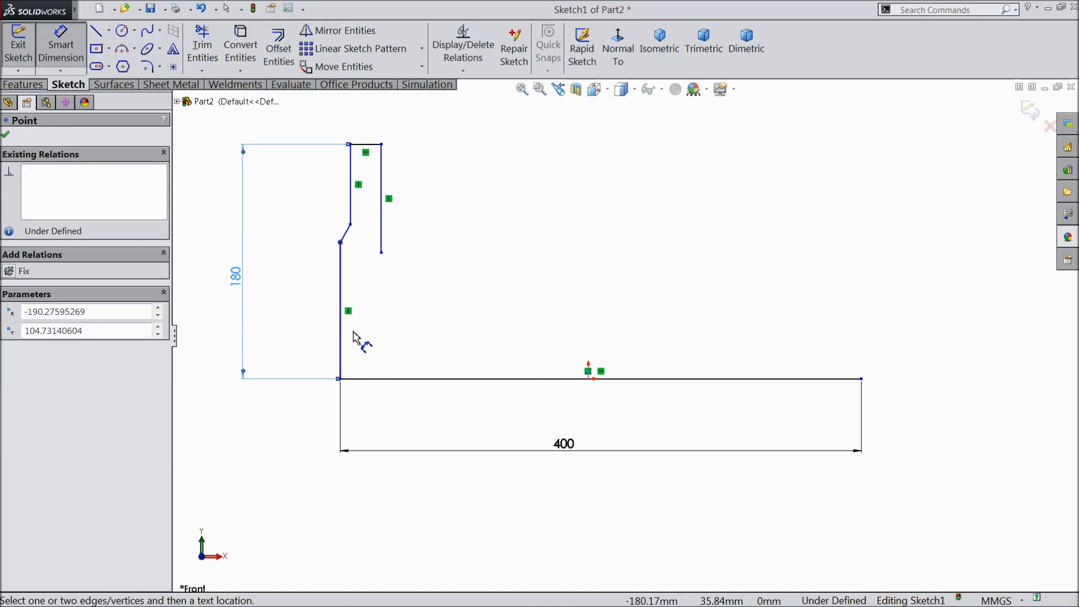
left_click(361, 378)
left_click(276, 322)
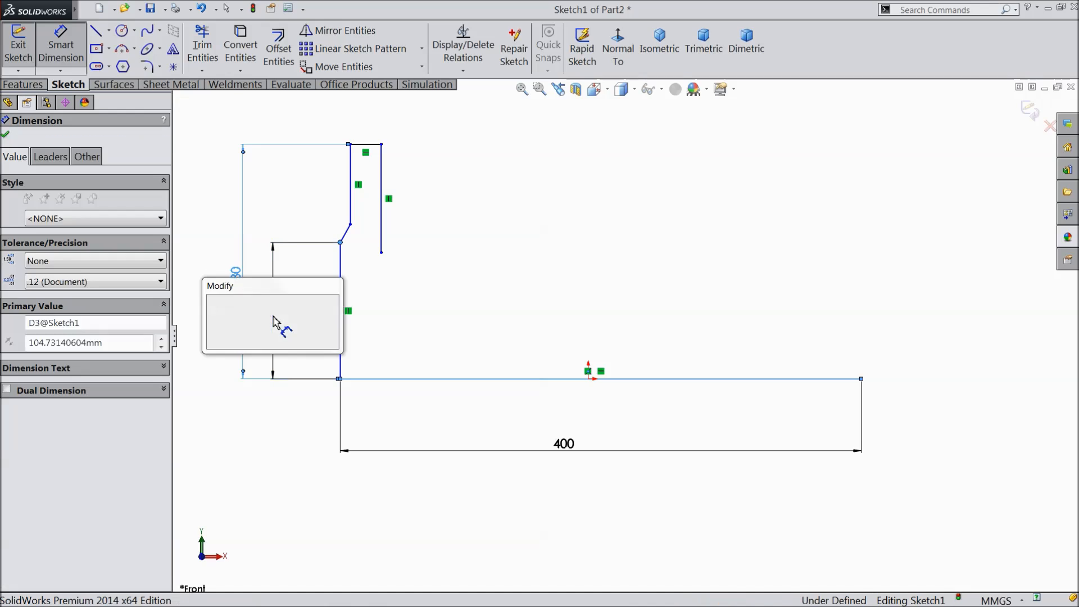
type("1")
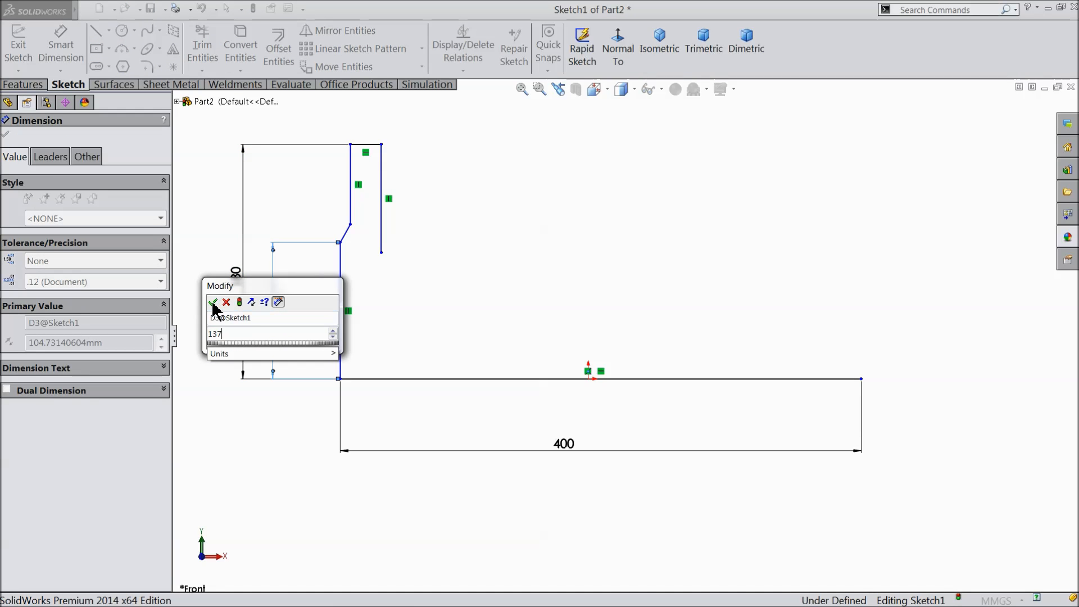
type("37")
left_click(213, 302)
Dimension the horizontal offset between the lower and upper left vertical lines as 3 mm.
scroll(371, 260, "down", 3)
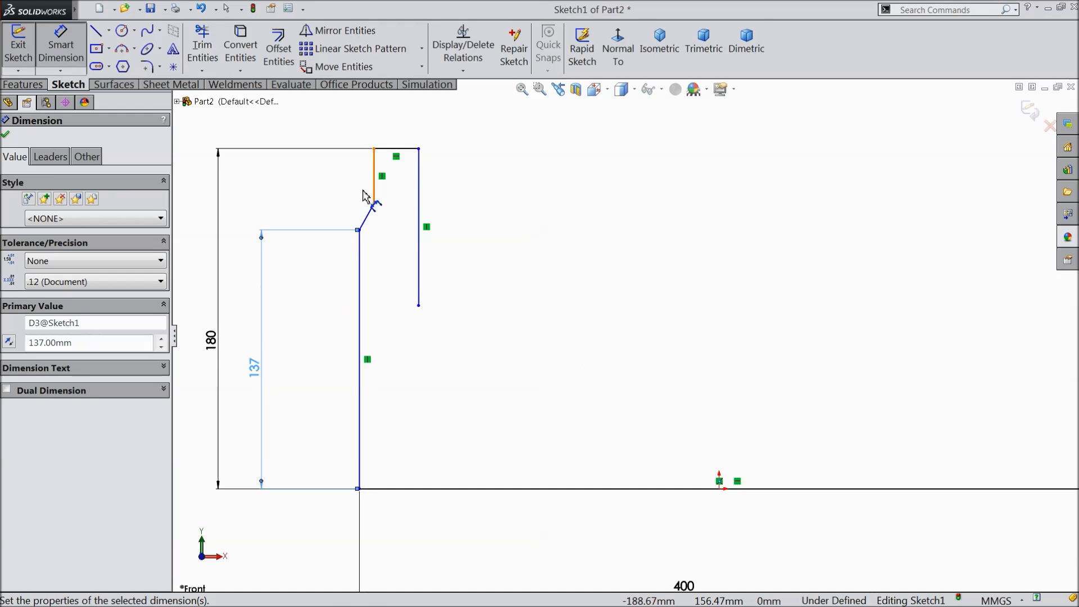
left_click(371, 259)
left_click(390, 178)
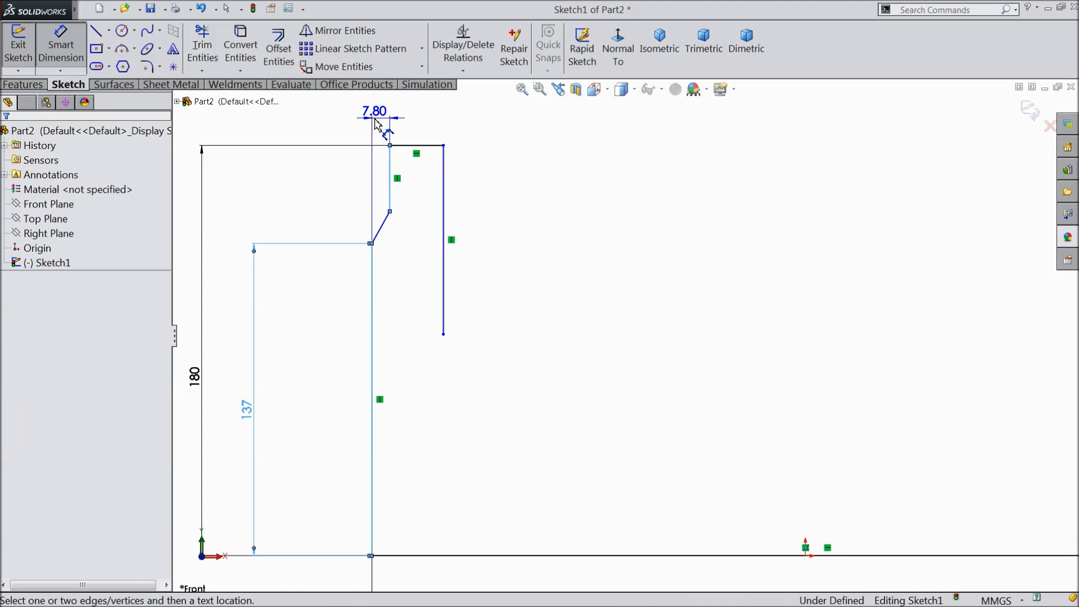
left_click(375, 124)
type("3")
left_click(313, 104)
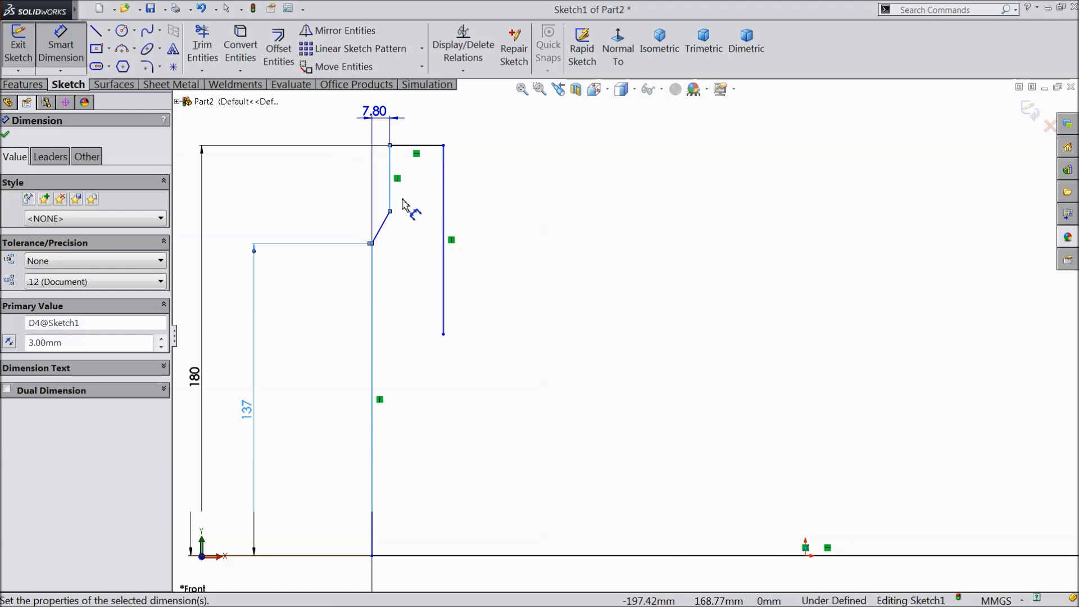
Dimension the horizontal distance between the lower left vertical line and the profile's right vertical line as 22 mm.
left_click(373, 259)
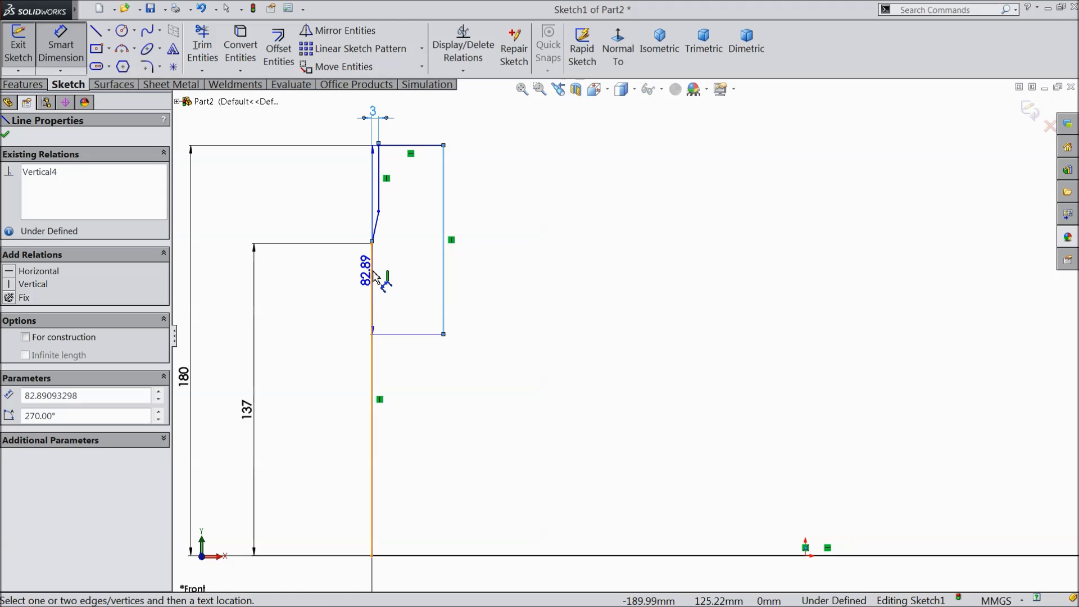
left_click(373, 276)
left_click(419, 131)
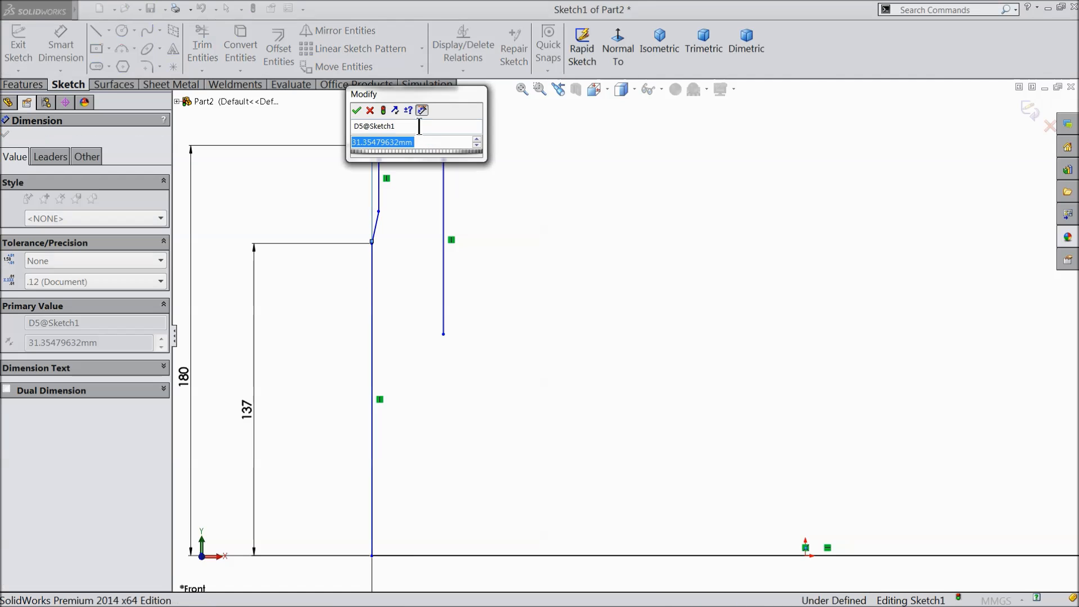
type("22")
left_click(361, 110)
Dimension the height from the base line to the right vertical line's lower endpoint as 110 mm, and finish dimensioning.
key("f")
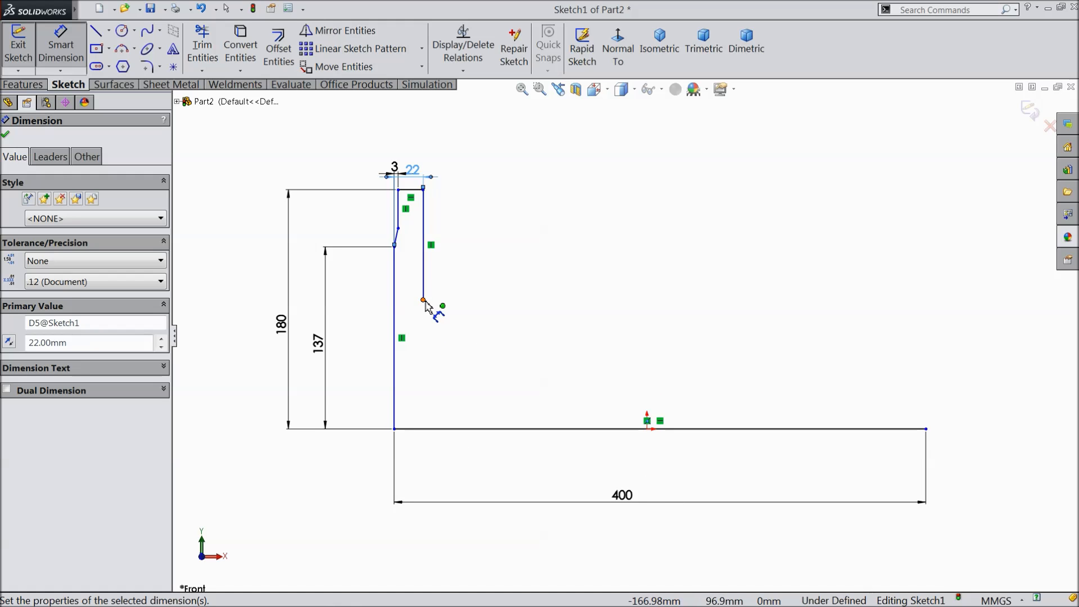
left_click(424, 301)
left_click(518, 429)
left_click(482, 376)
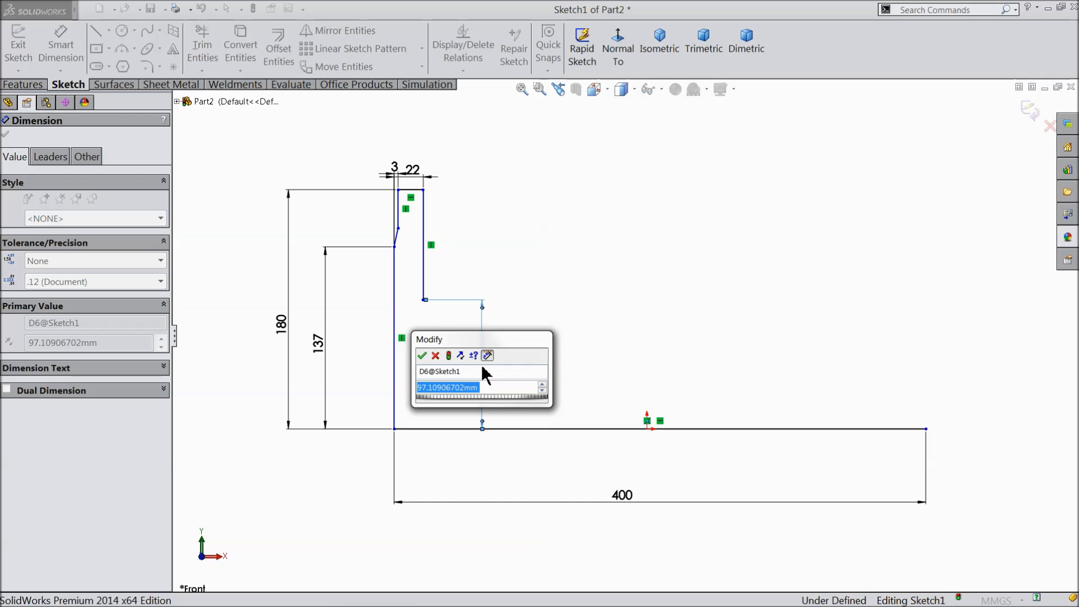
type("11")
left_click(422, 355)
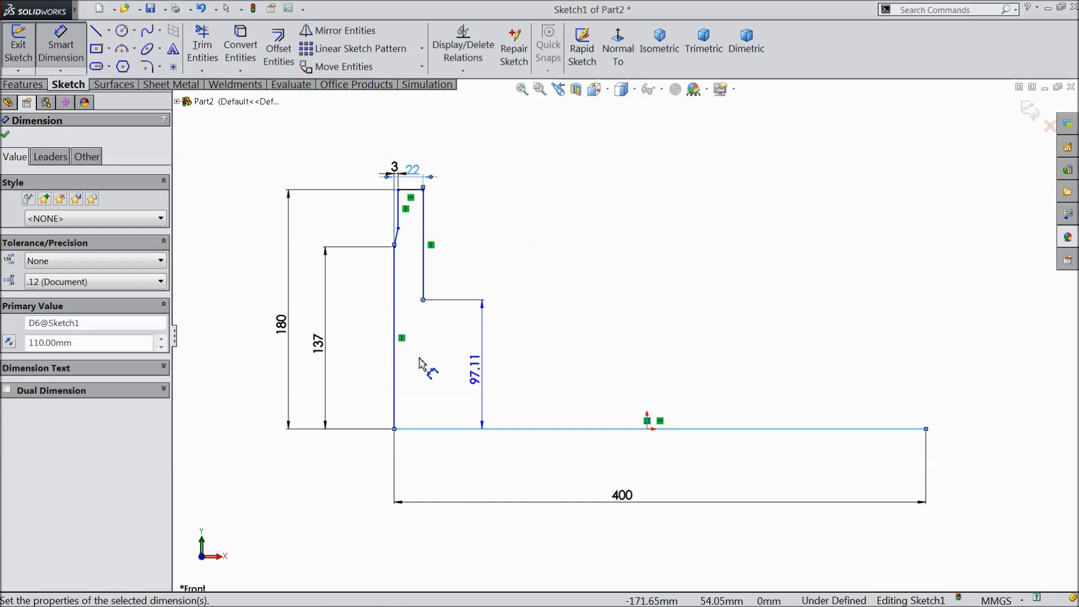
left_click(7, 134)
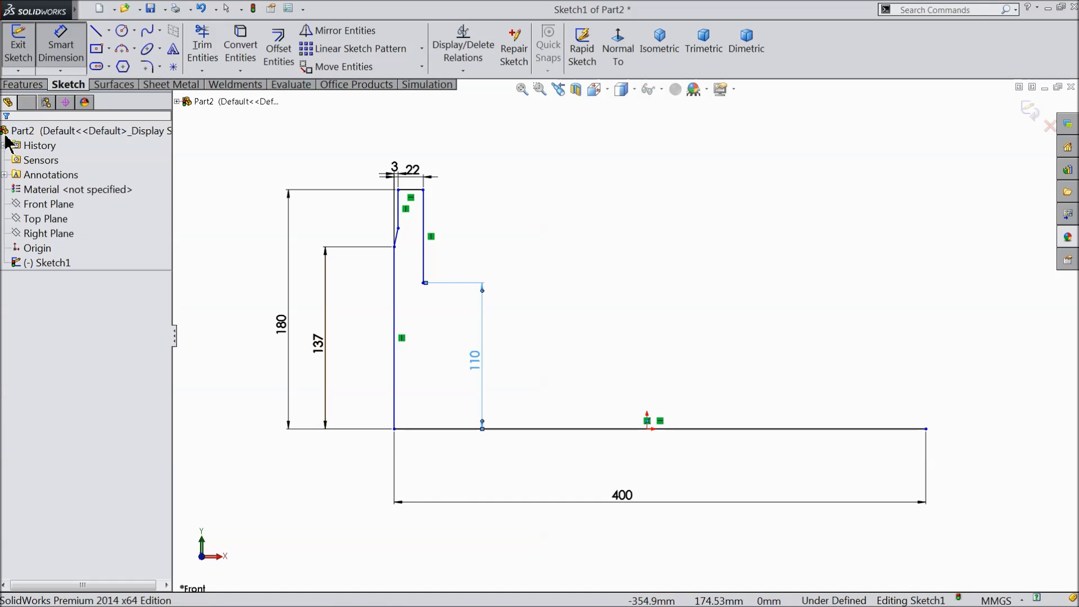
Add a Midpoint relation between the 400 mm base line and the origin.
left_click(618, 432)
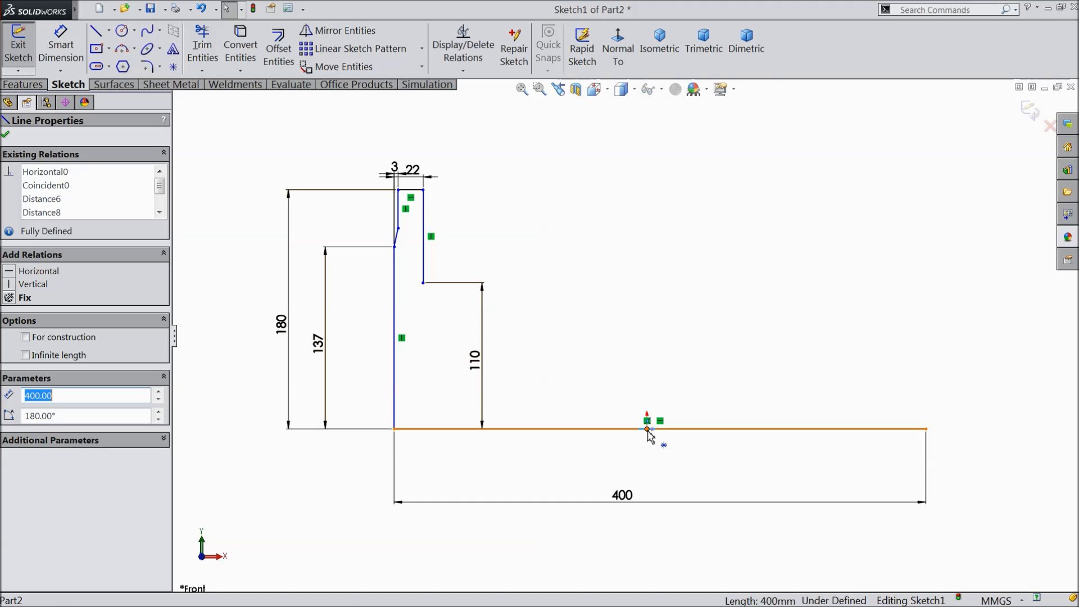
left_click(647, 430, "ctrl")
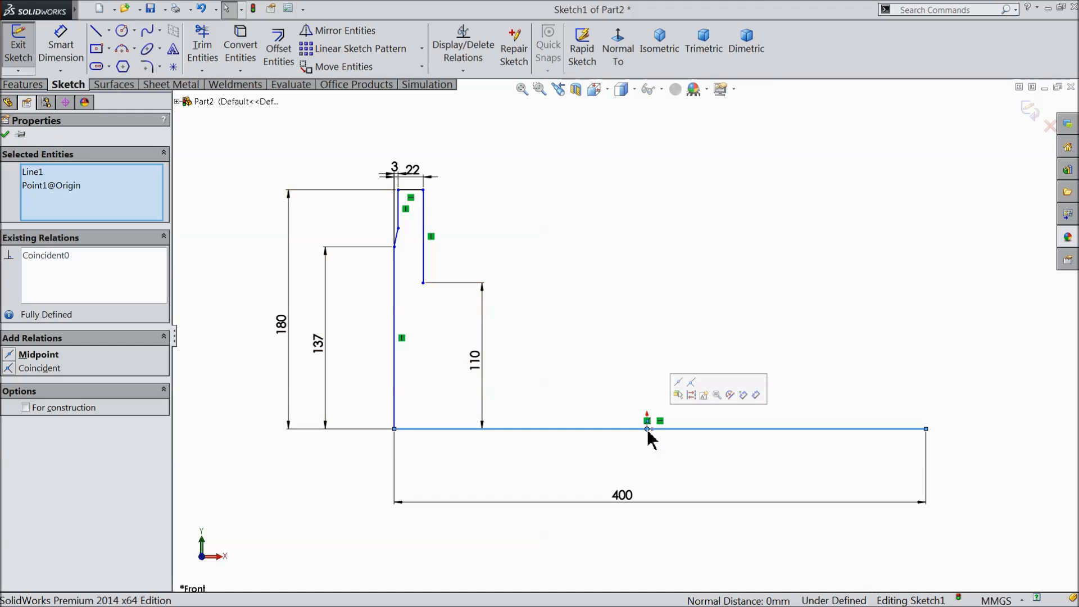
left_click(679, 384)
left_click(232, 137)
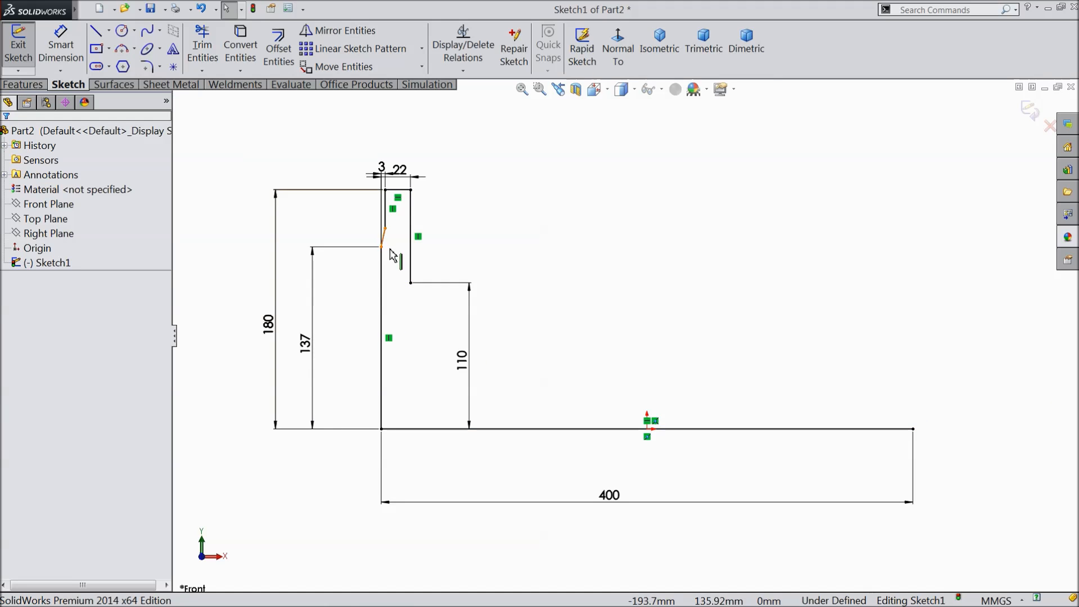
Dimension the angle between the slanted segment and the lower left vertical line as 135 degrees, and finish dimensioning.
scroll(337, 221, "down", 1)
left_click(59, 61)
scroll(334, 234, "down", 4)
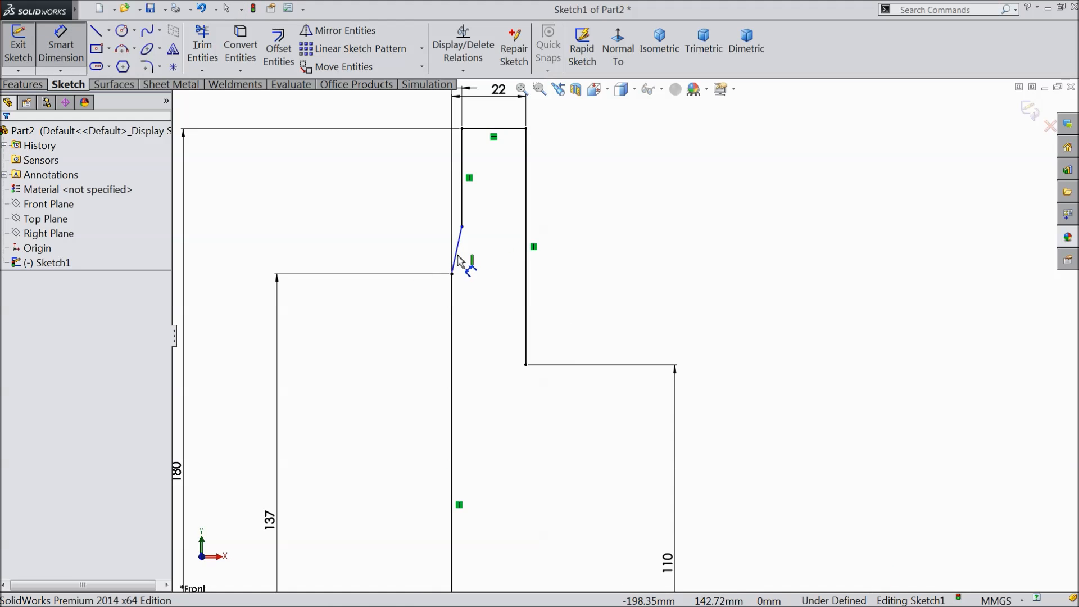
left_click(456, 258)
left_click(452, 297)
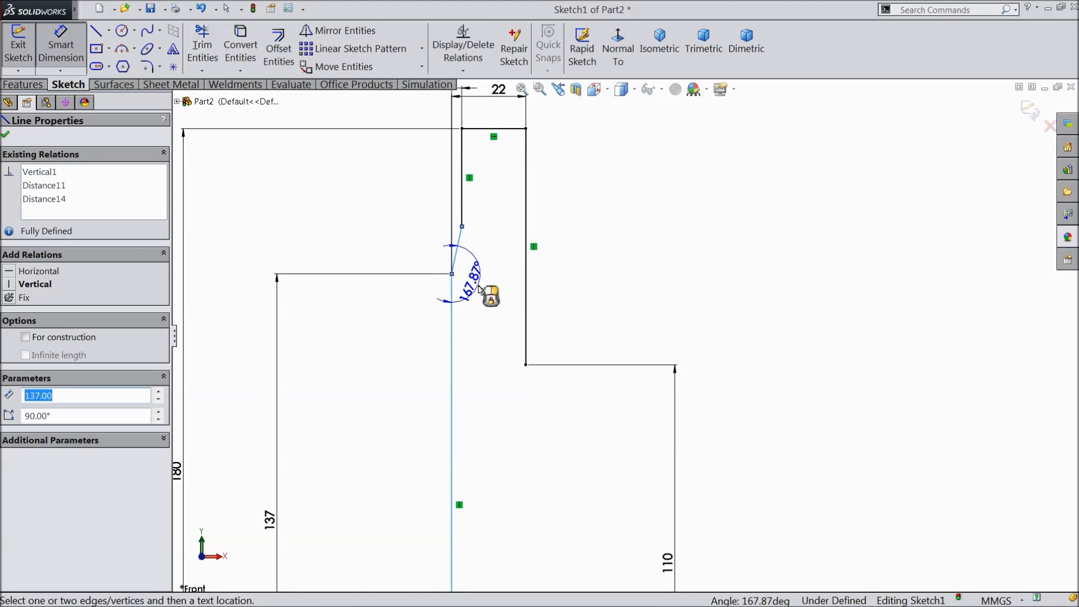
left_click(478, 288)
type("135")
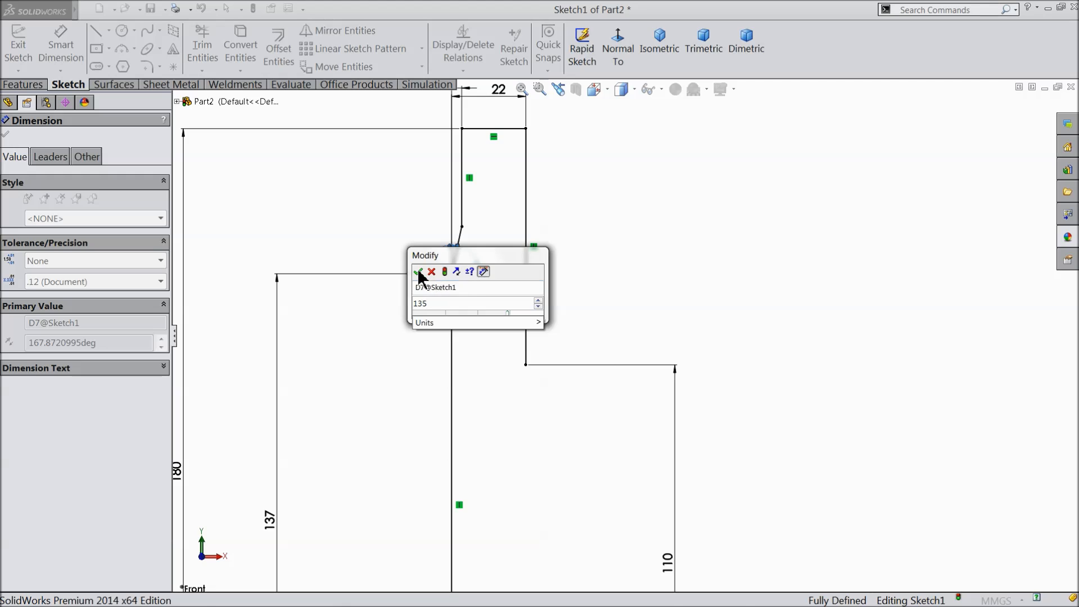
left_click(418, 272)
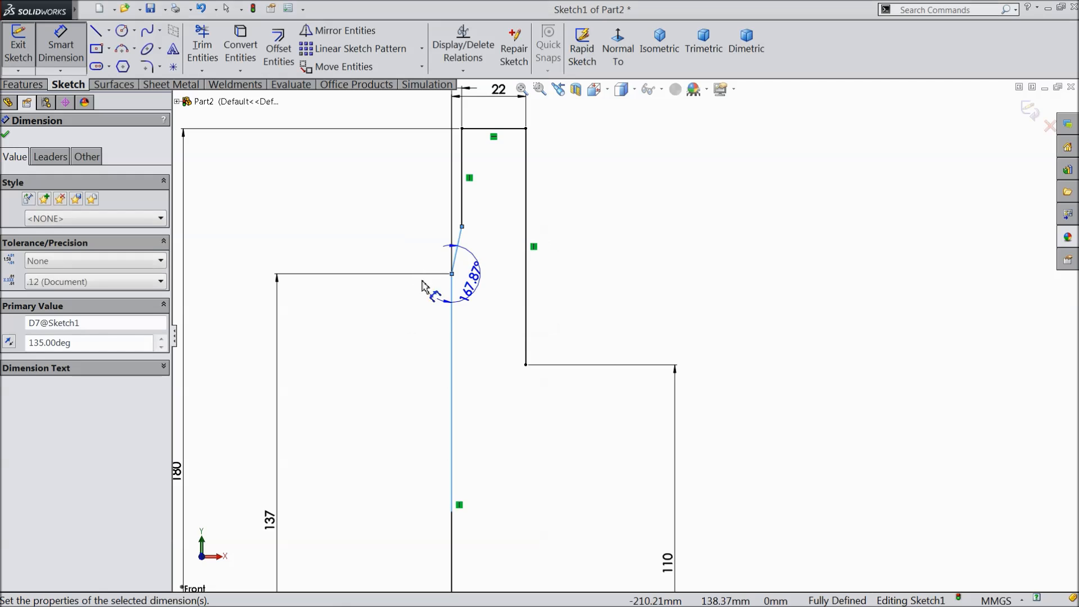
left_click(344, 199)
left_click(75, 66)
Draw a vertical centerline upward from the origin and end the line command.
scroll(388, 239, "up", 7)
scroll(847, 385, "down", 2)
scroll(713, 390, "down", 2)
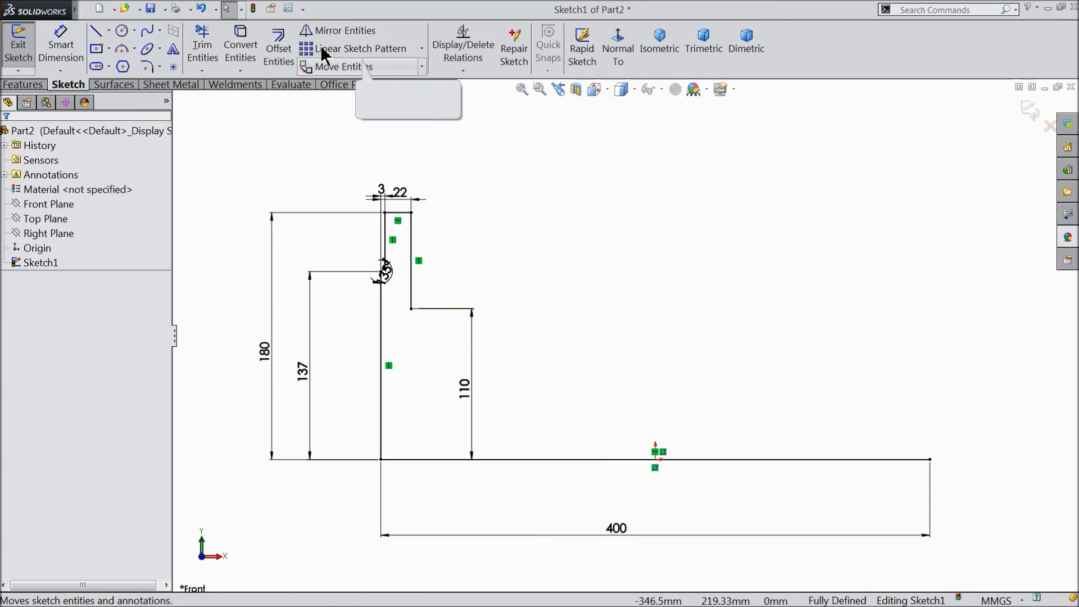
left_click(108, 30)
left_click(126, 67)
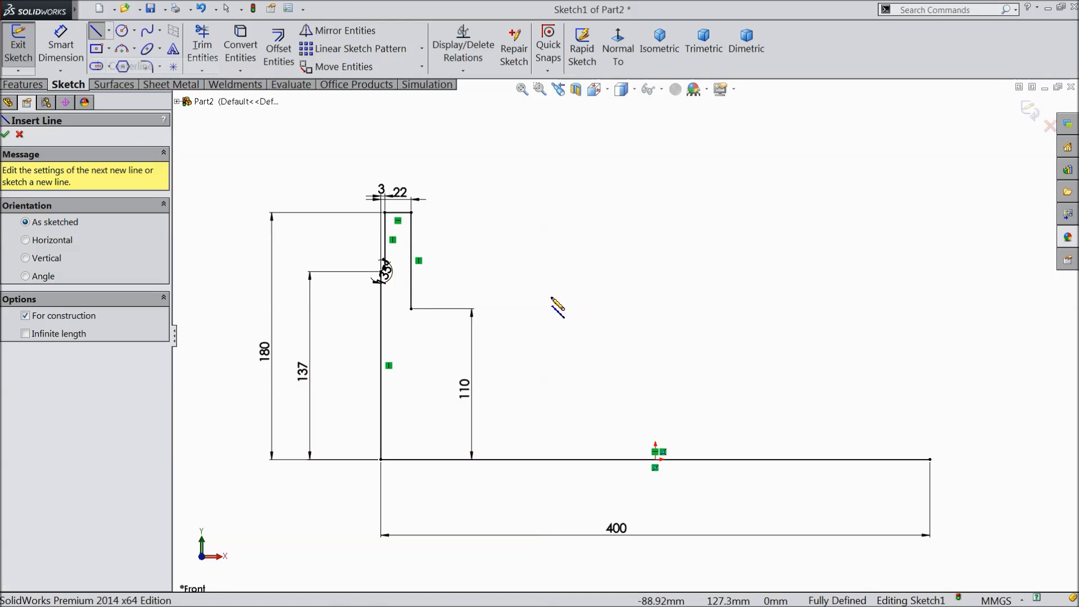
left_click(656, 459)
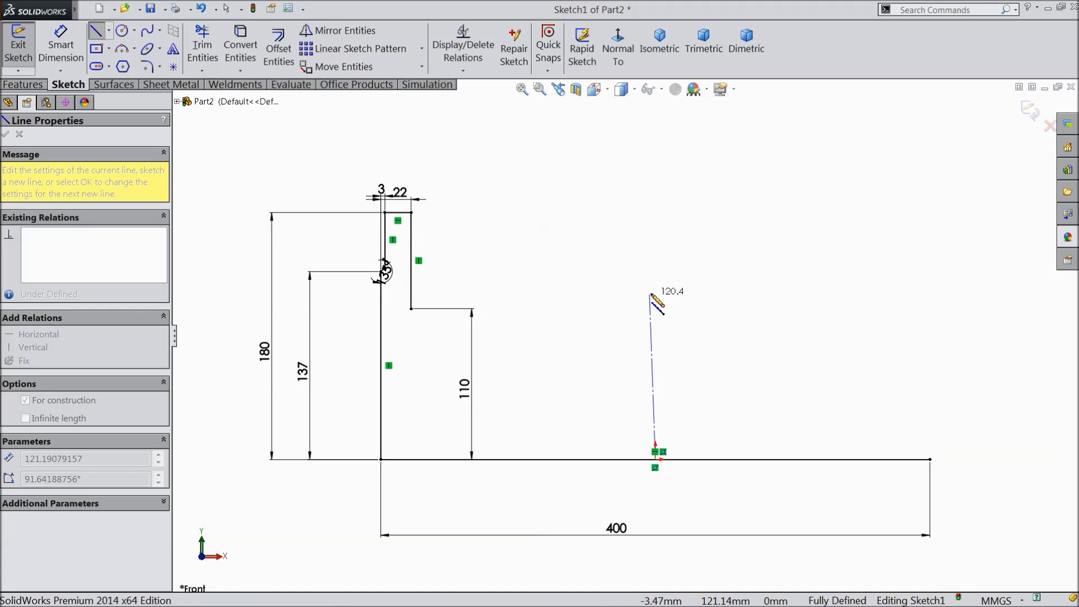
left_click(655, 282)
right_click(656, 100)
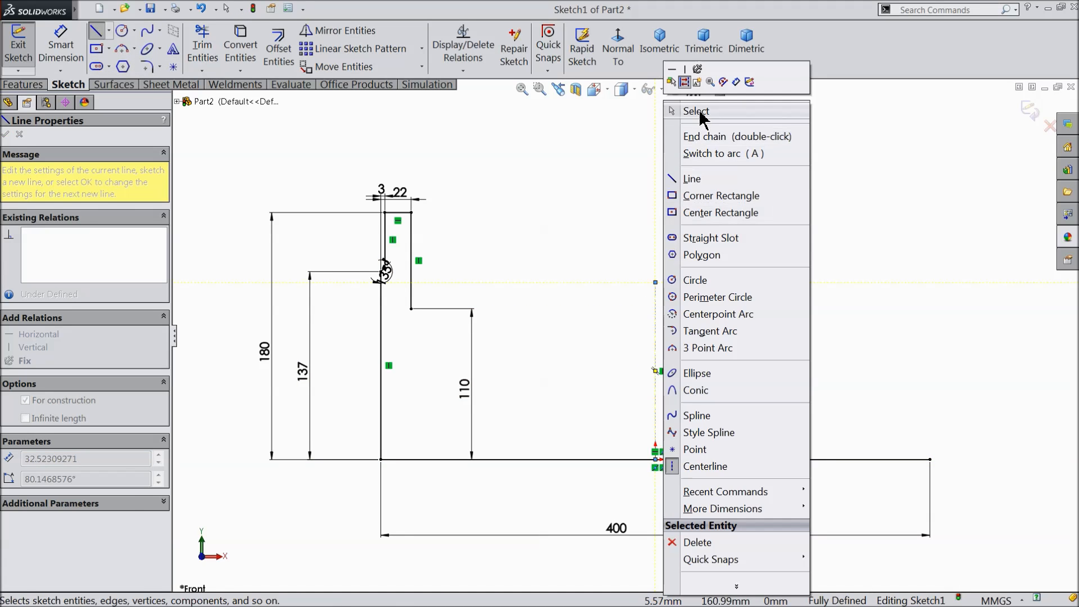
left_click(688, 108)
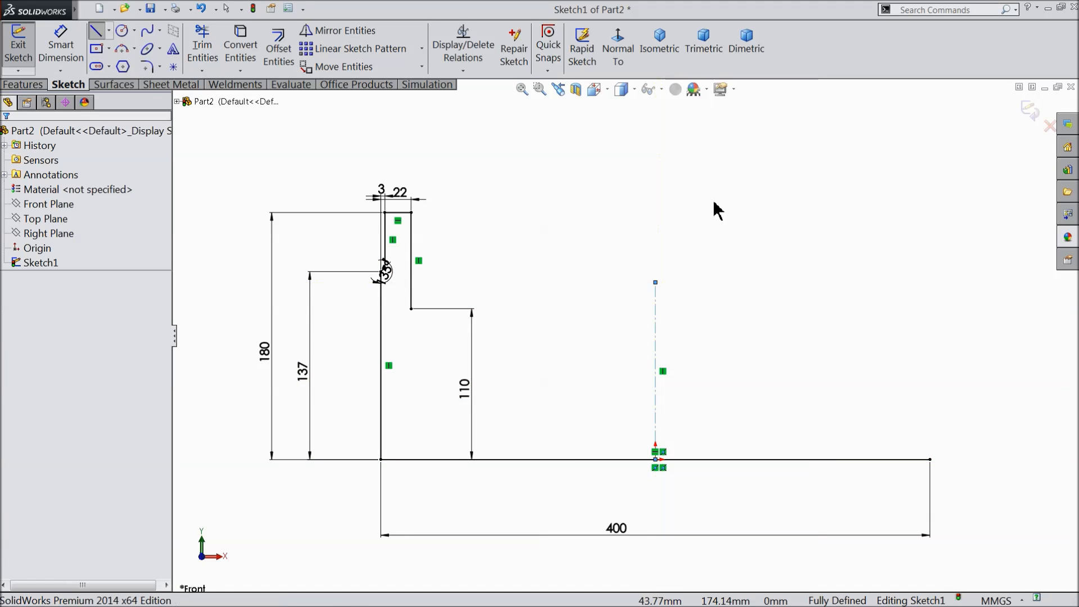
Mirror the five left-side profile lines, including the slanted segment, about the vertical centerline.
left_click(371, 31)
left_click_drag(358, 247, 359, 247)
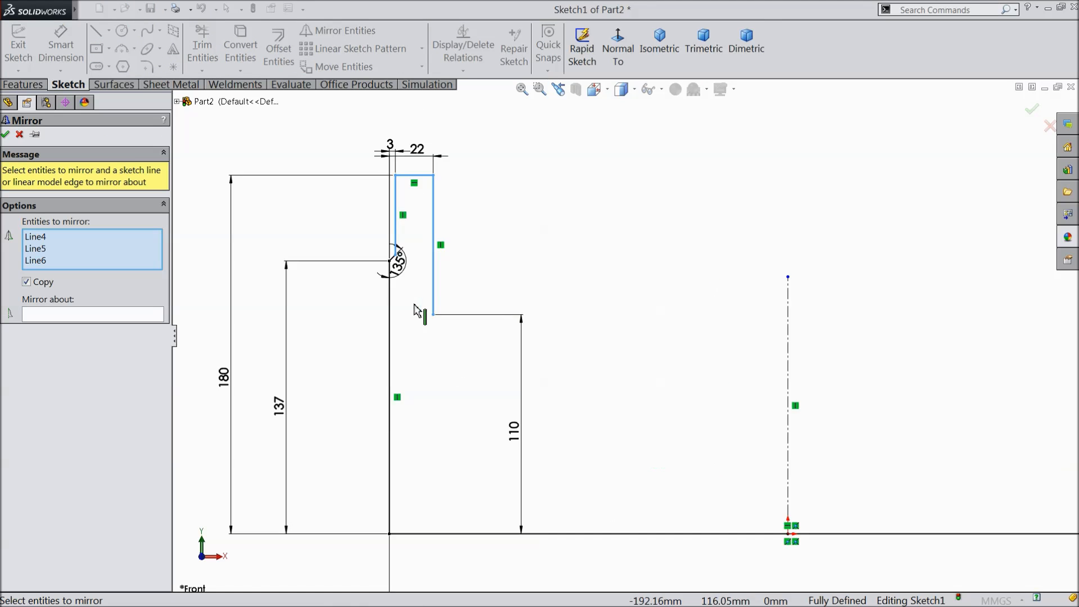
scroll(361, 296, "down", 4)
left_click(401, 275)
left_click(407, 241)
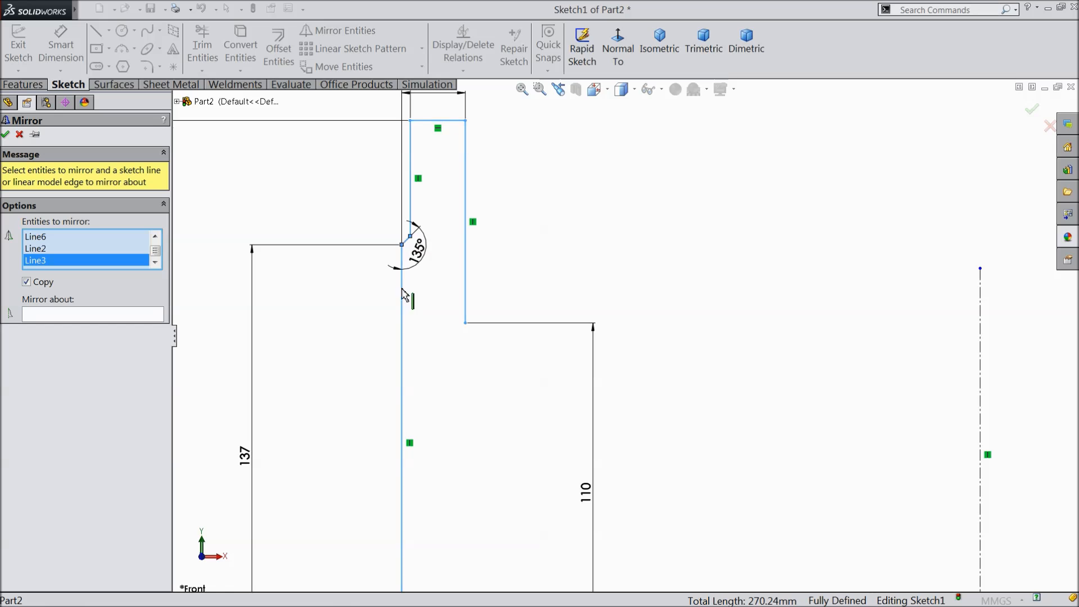
scroll(402, 314, "up", 7)
scroll(831, 385, "down", 2)
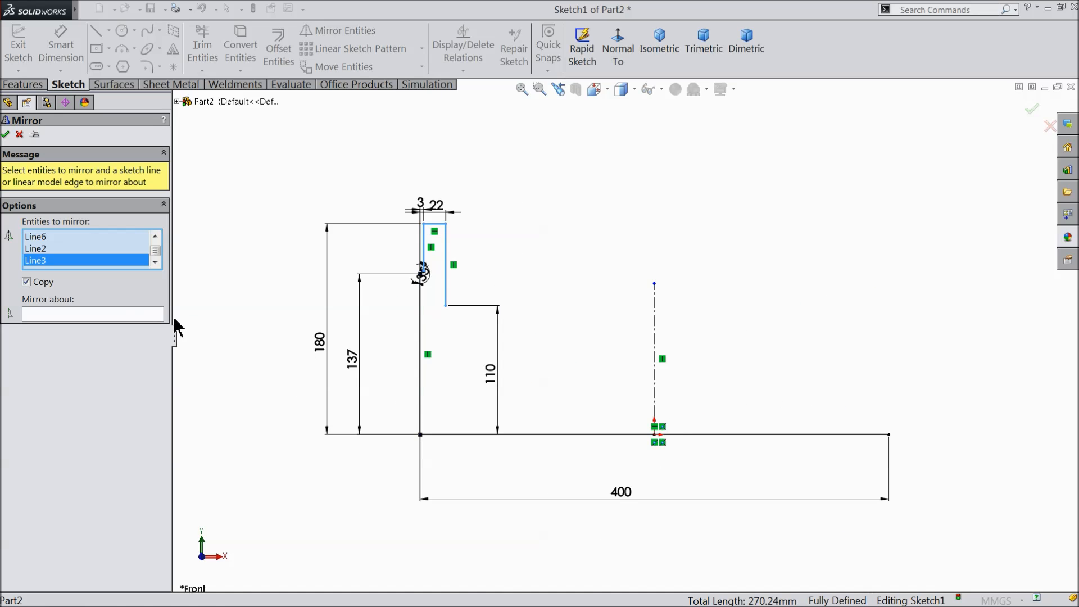
left_click(134, 318)
left_click(656, 375)
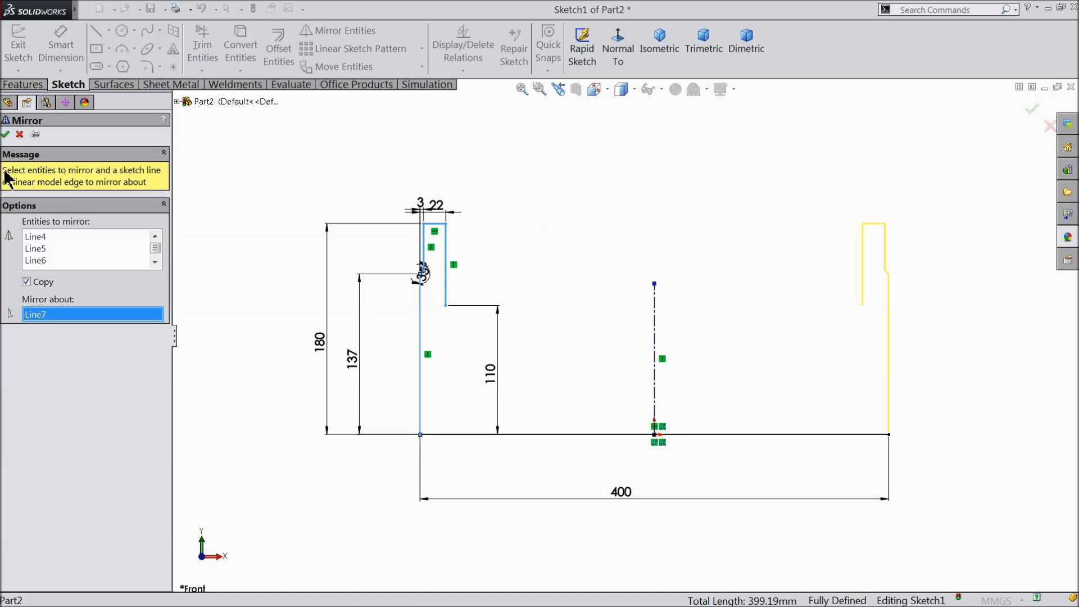
left_click(6, 135)
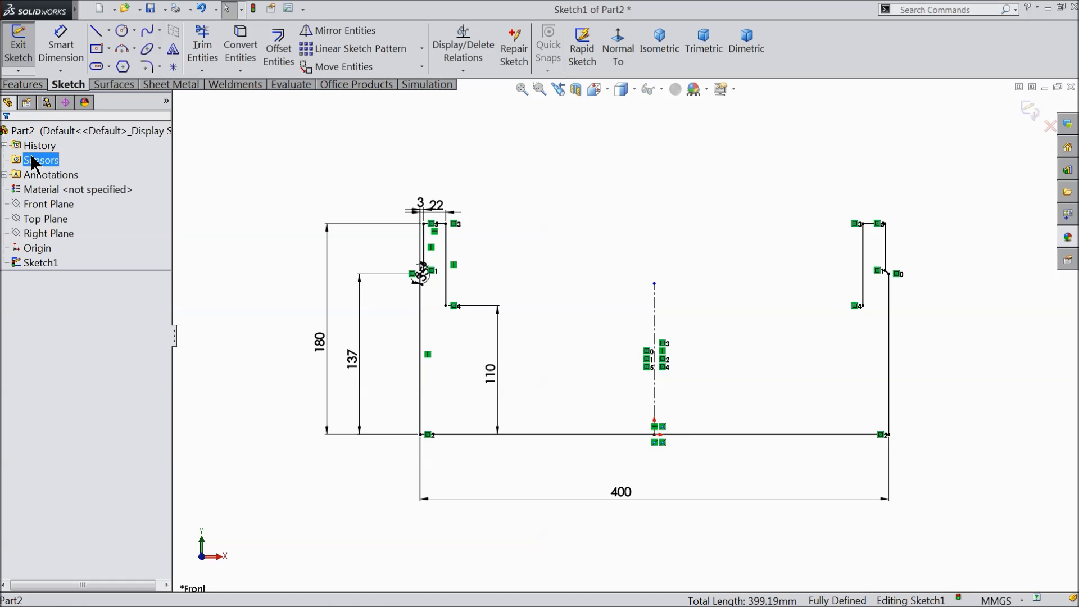
Draw a horizontal line joining the lower endpoints of the two inner vertical lines to close the profile.
left_click(95, 32)
left_click(447, 306)
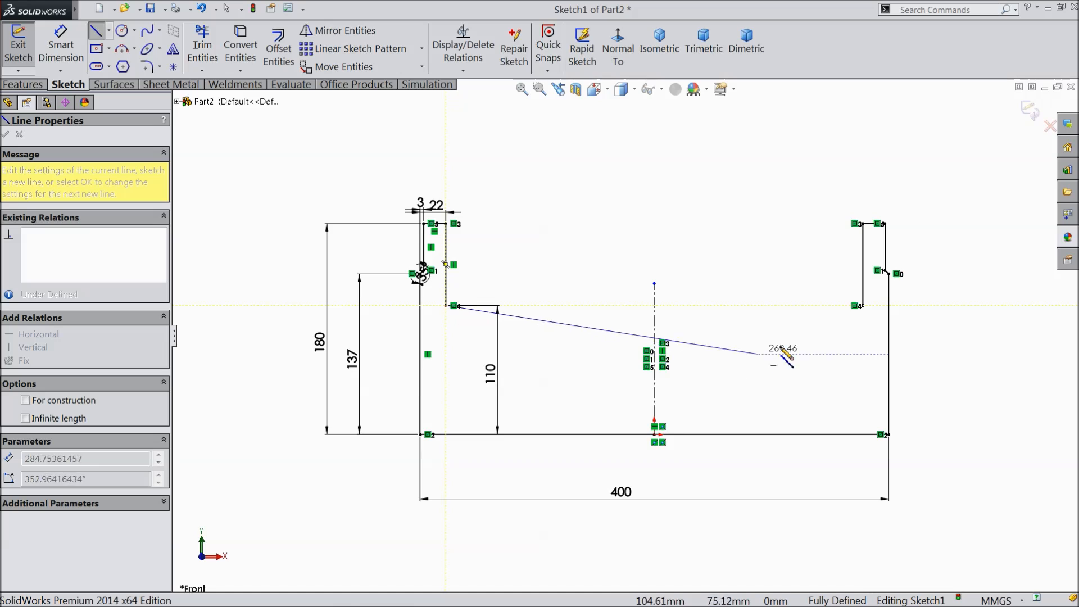
left_click(855, 305)
right_click(678, 306)
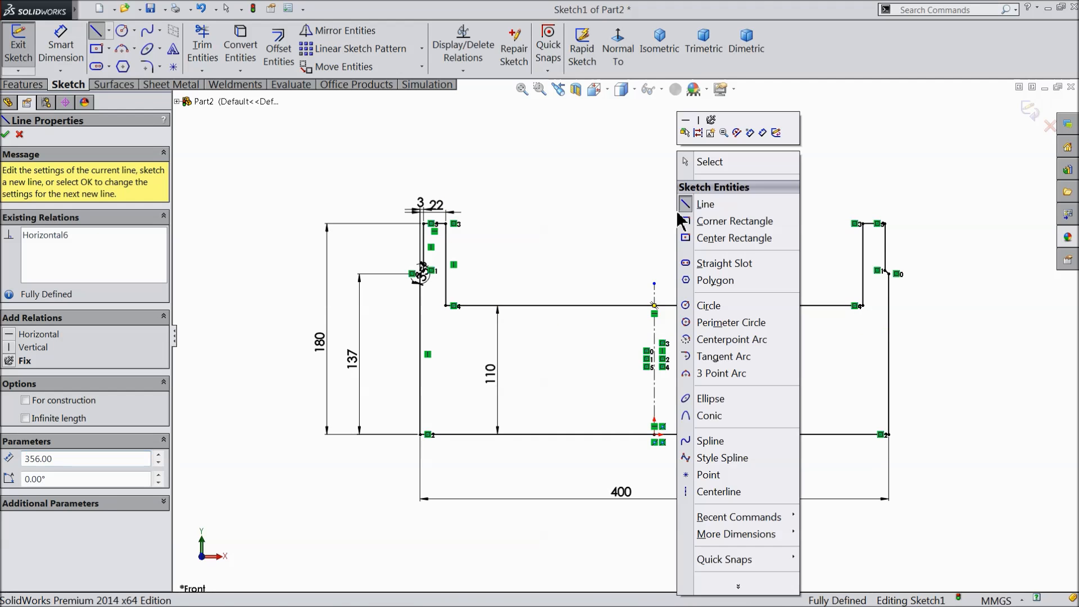
left_click(709, 162)
Revolve the closed profile 360 degrees around the 400 mm base line as a boss.
scroll(711, 360, "down", 1)
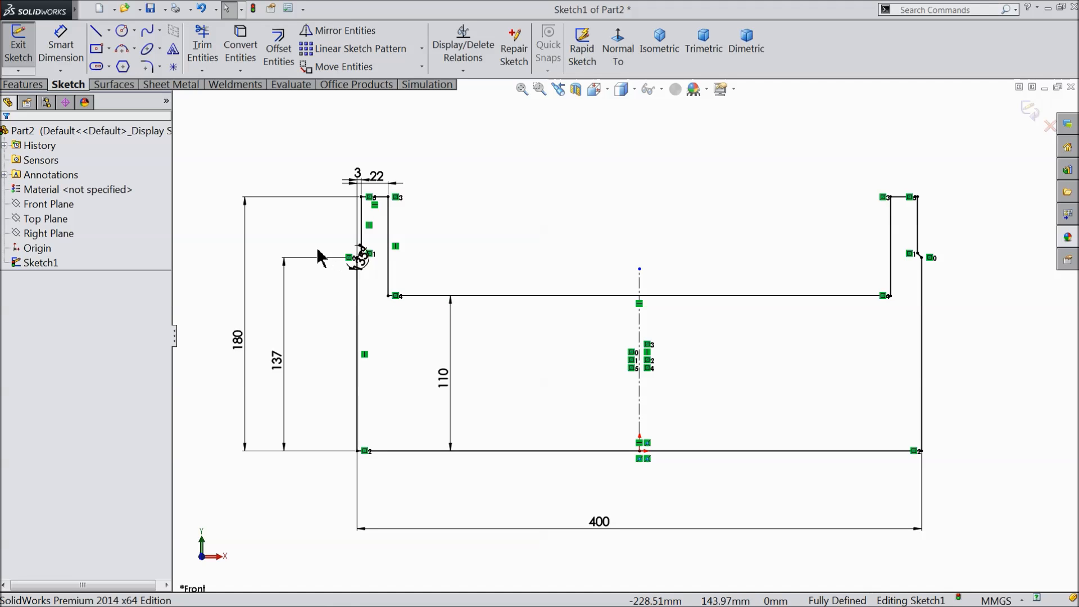
left_click(23, 84)
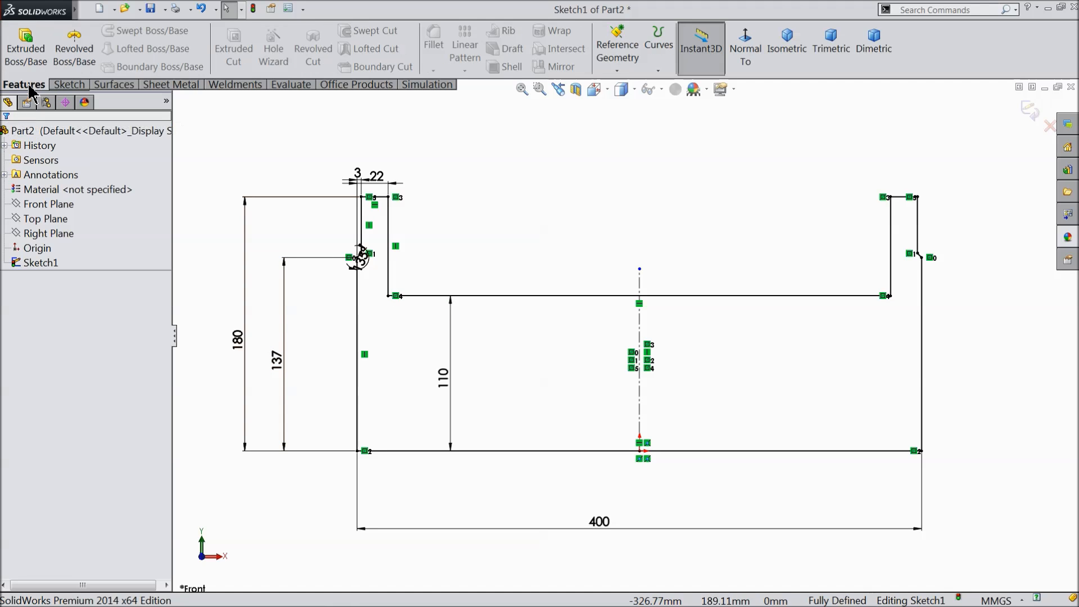
left_click(79, 56)
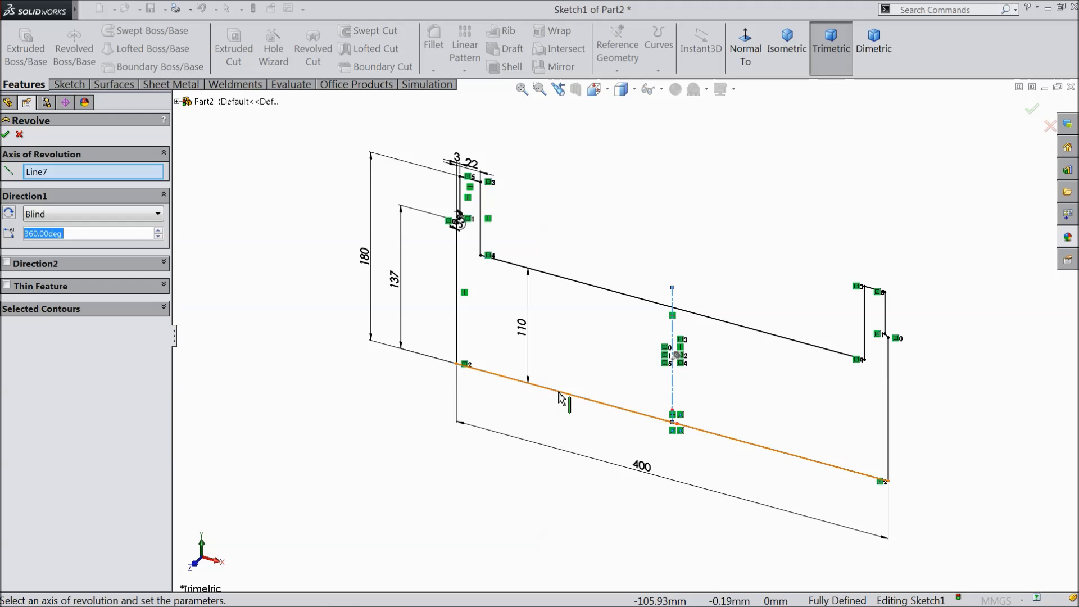
left_click(559, 394)
scroll(450, 364, "up", 2)
scroll(804, 458, "down", 1)
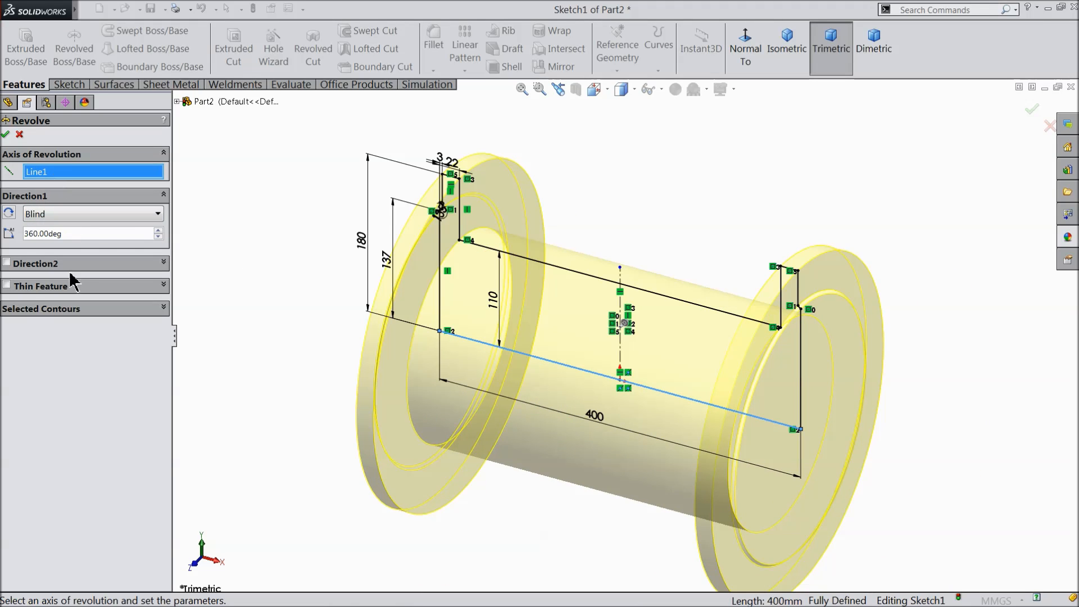
left_click(6, 135)
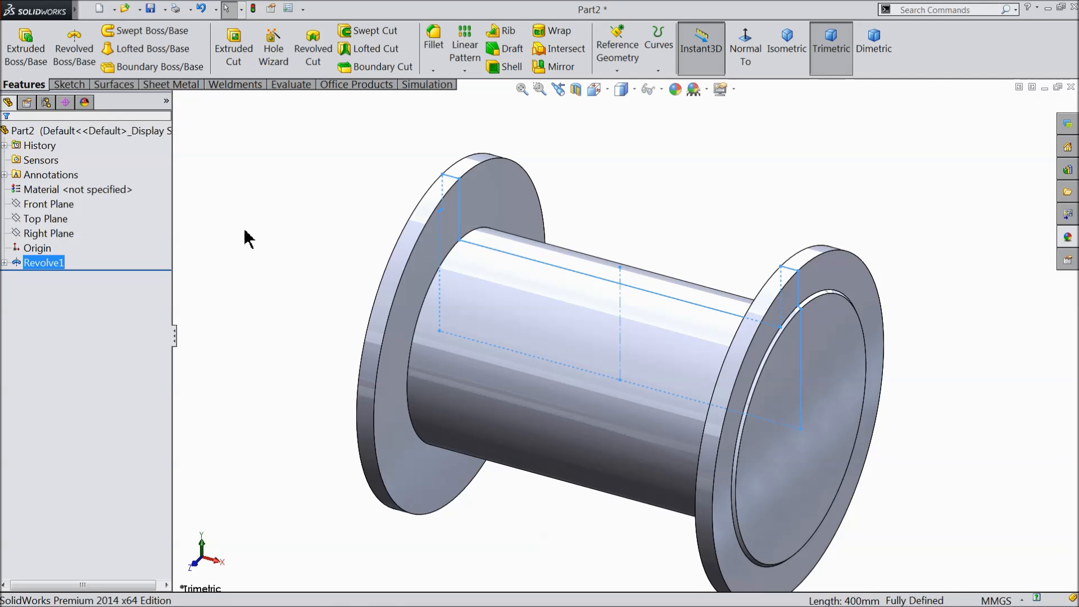
Apply the cast iron appearance from the Iron metals to the whole part.
mouse_move(279, 241)
middle_mouse_down()
mouse_move(353, 270)
mouse_move(267, 227)
mouse_move(285, 233)
middle_mouse_up()
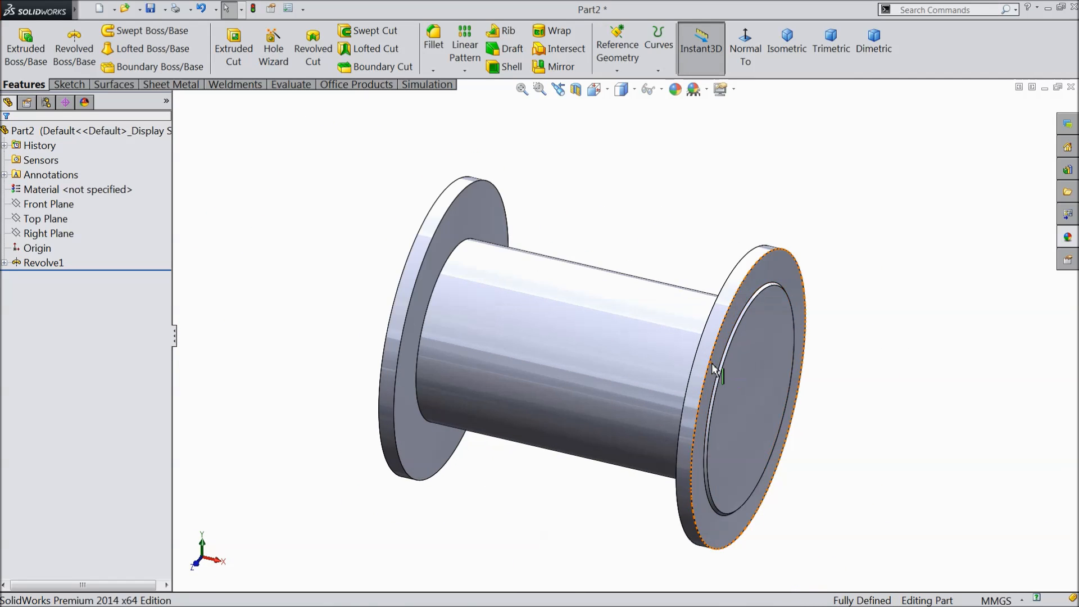
left_click(90, 130)
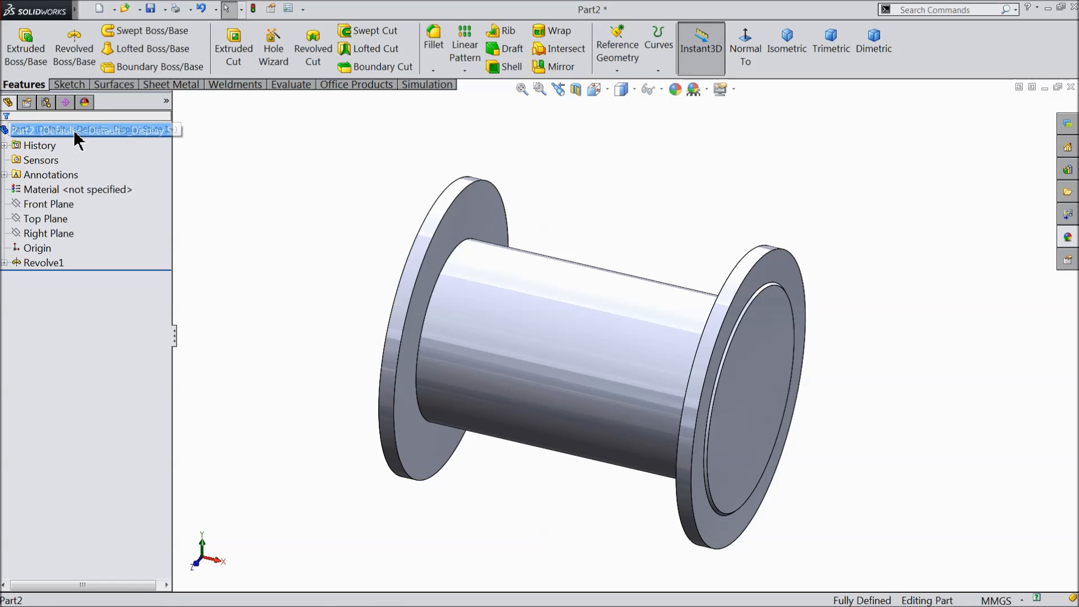
left_click(1067, 237)
scroll(987, 207, "up", 1)
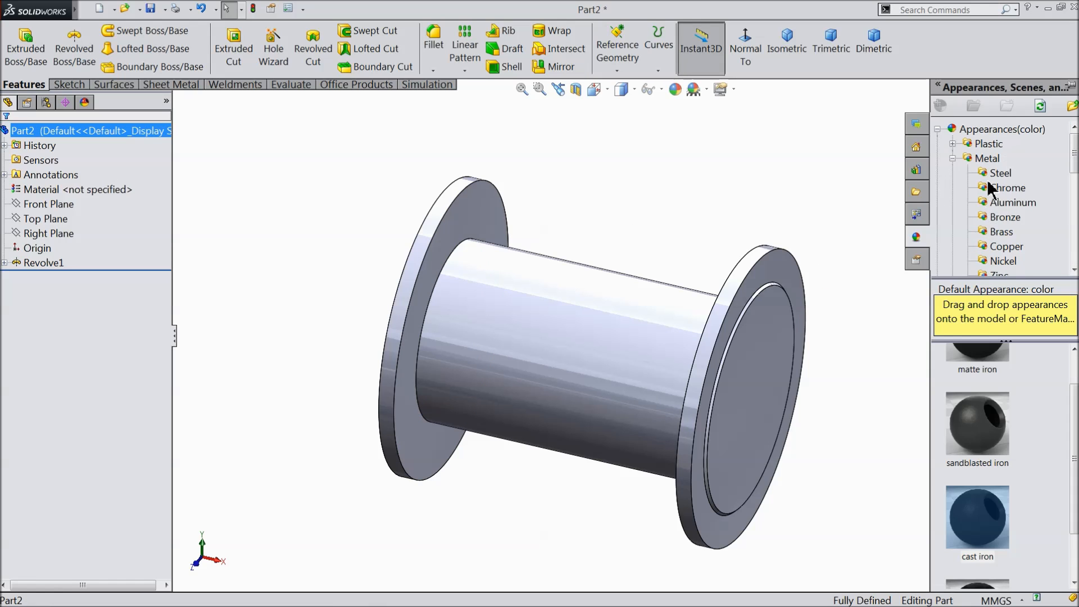
left_click(982, 157)
scroll(997, 260, "down", 1)
scroll(996, 250, "down", 2)
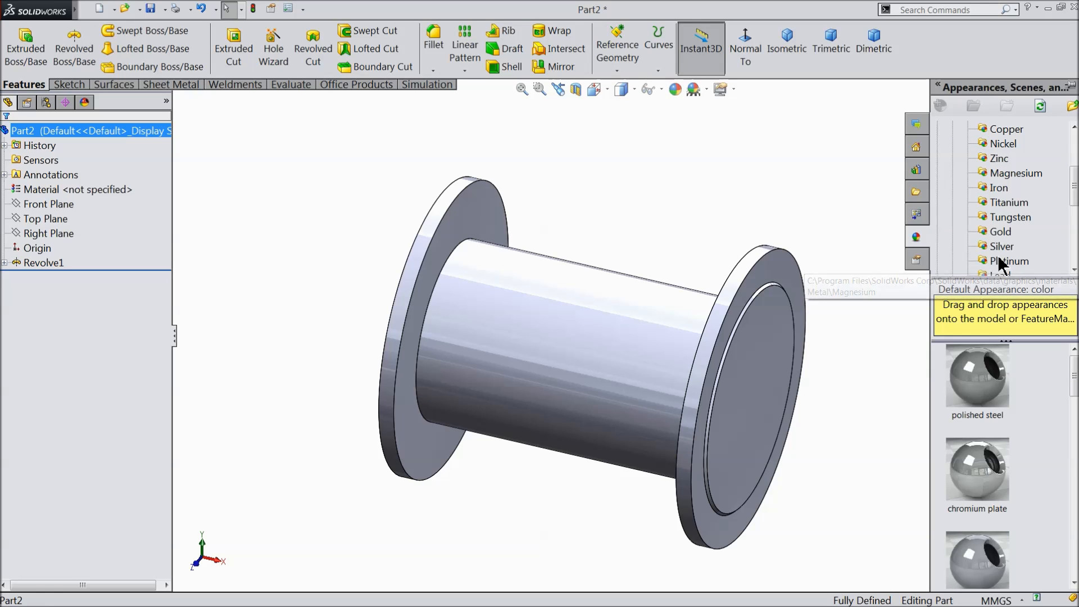
left_click(998, 189)
scroll(1006, 512, "down", 2)
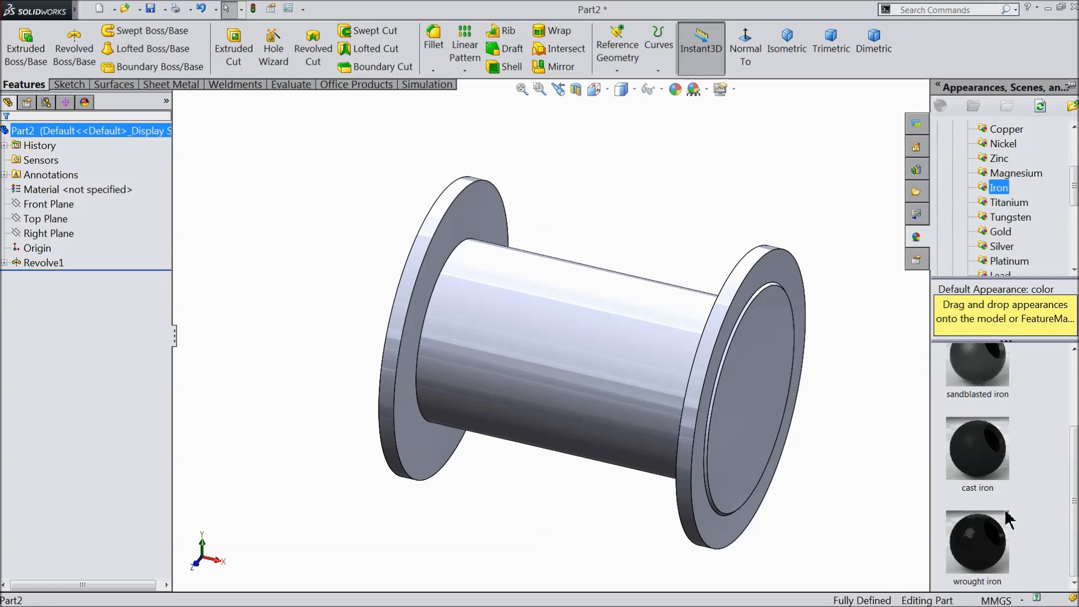
double_click(991, 463)
Set the cast iron appearance's color to red 55, green 130 and blue 255.
scroll(658, 437, "down", 2)
scroll(679, 418, "up", 2)
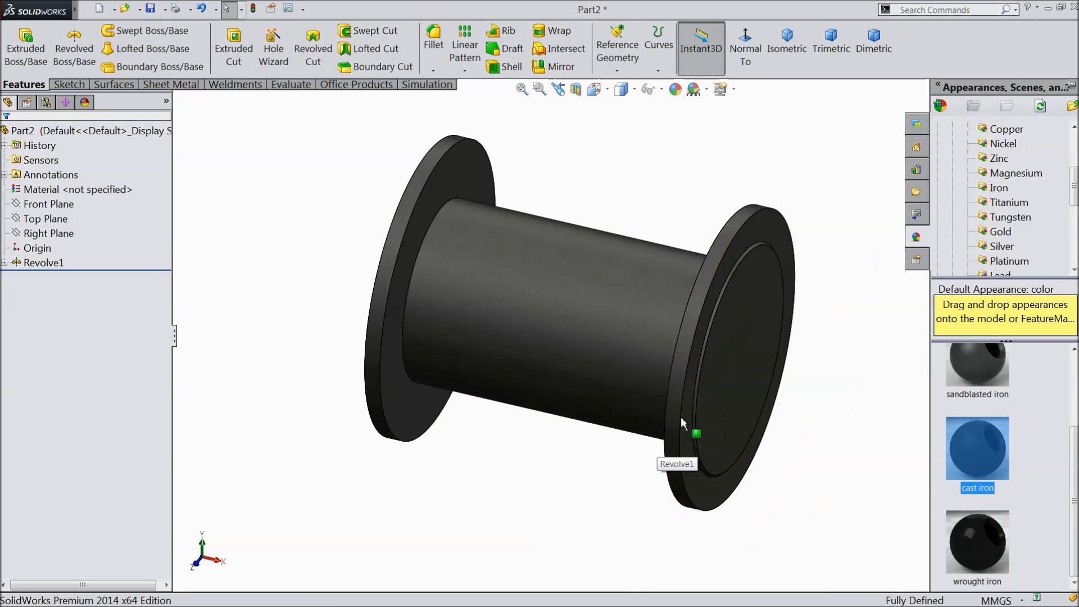
scroll(649, 239, "down", 1)
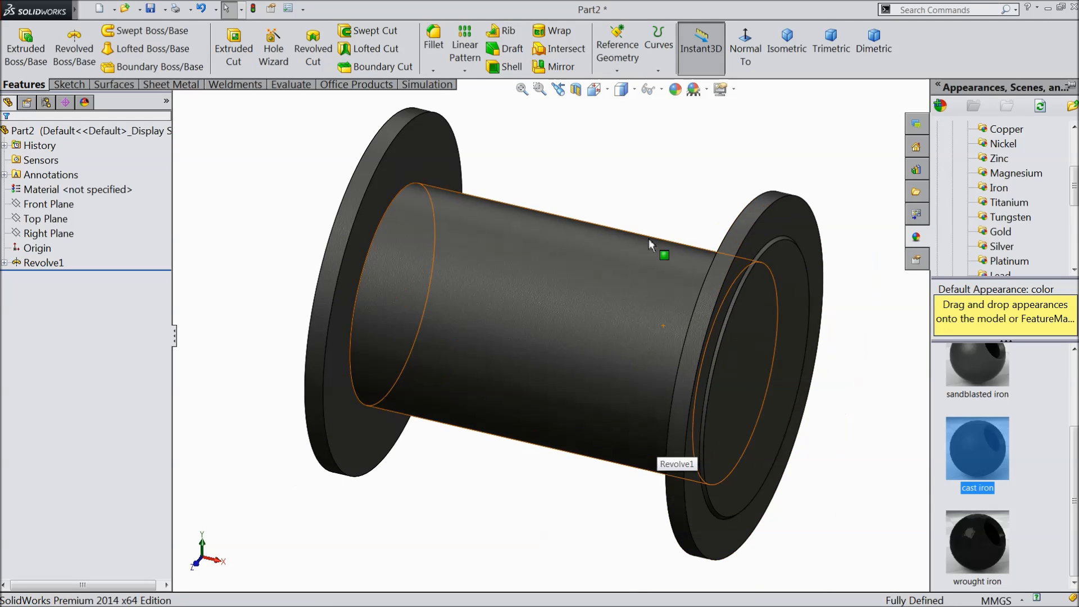
left_click(675, 90)
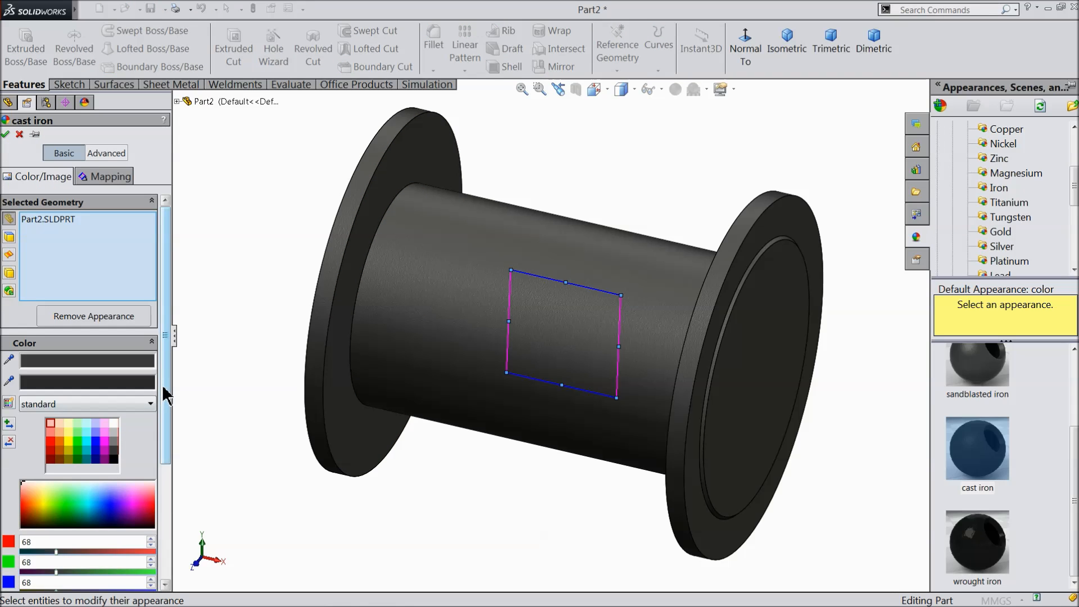
left_click_drag(166, 395, 161, 441)
left_click(101, 417)
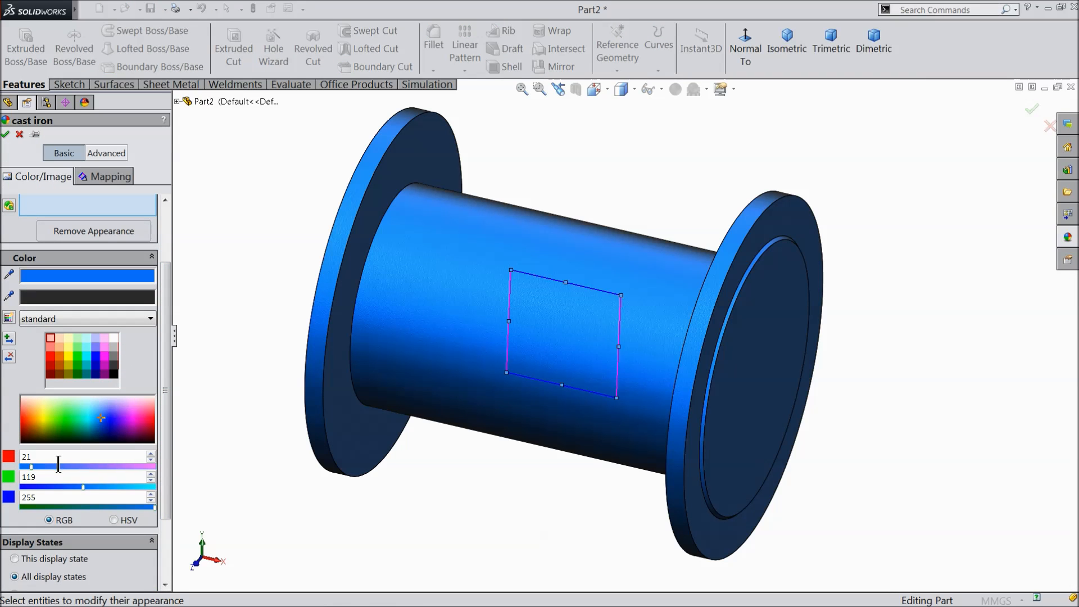
middle_click_drag(366, 448, 348, 418)
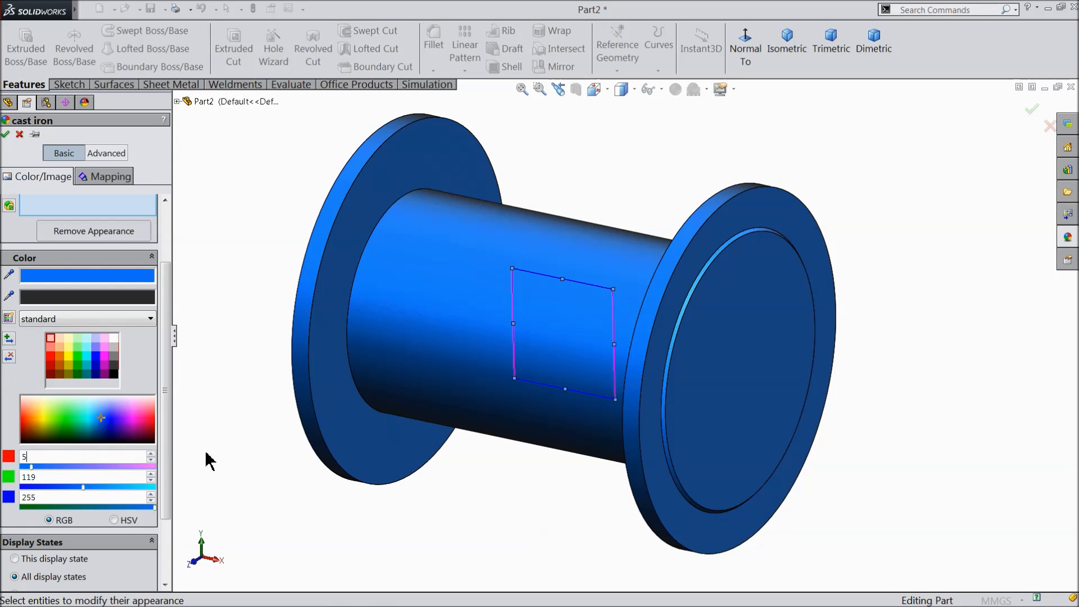
type("5")
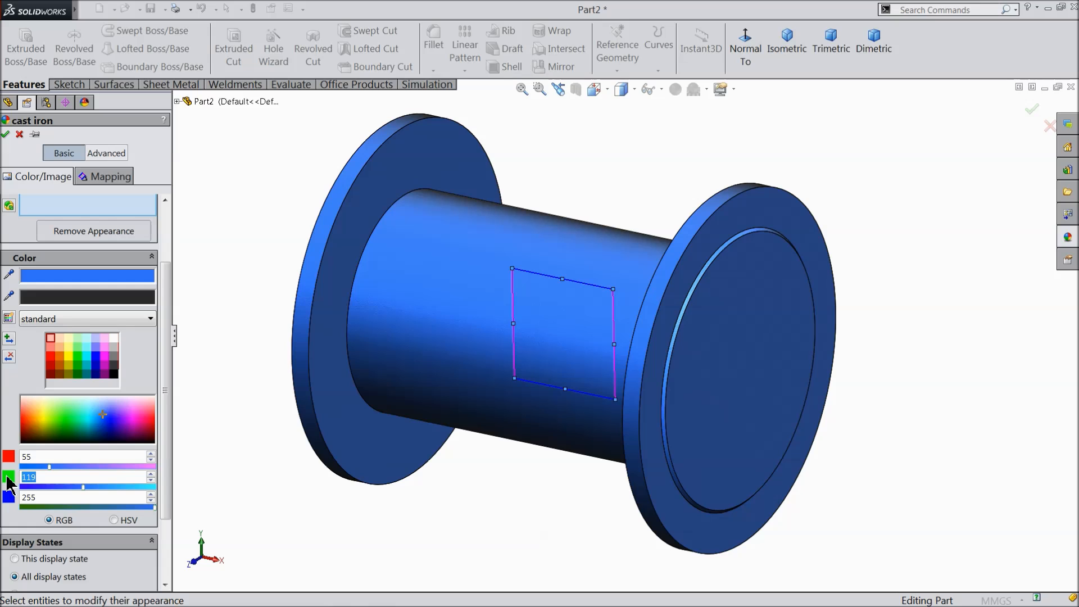
type("130")
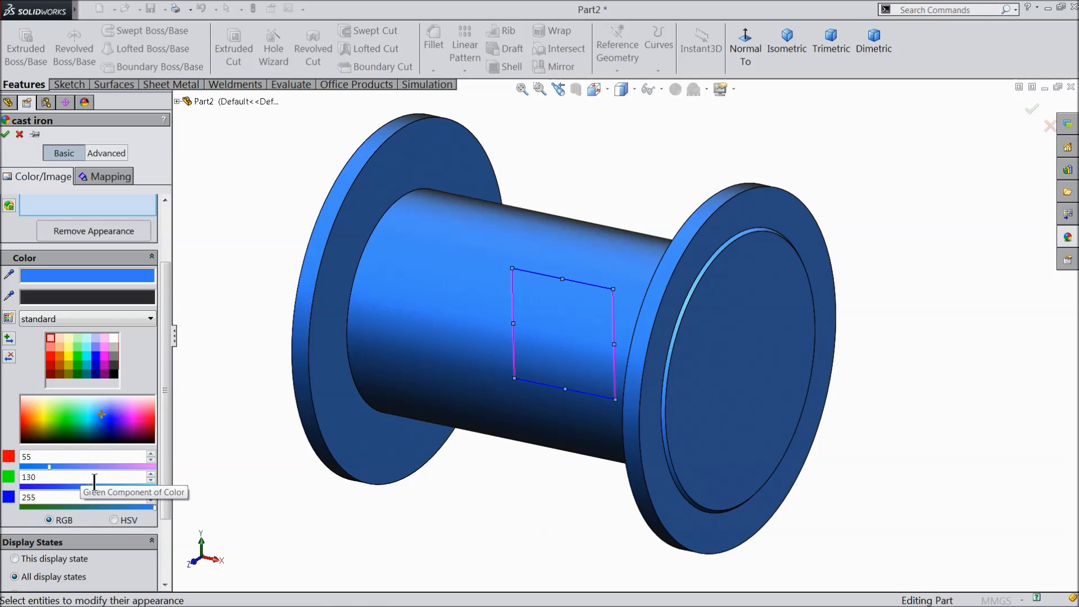
left_click(6, 135)
Start a new sketch on the Right Plane, viewed normal to the plane.
middle_click_drag(277, 289, 284, 338)
left_click(23, 234)
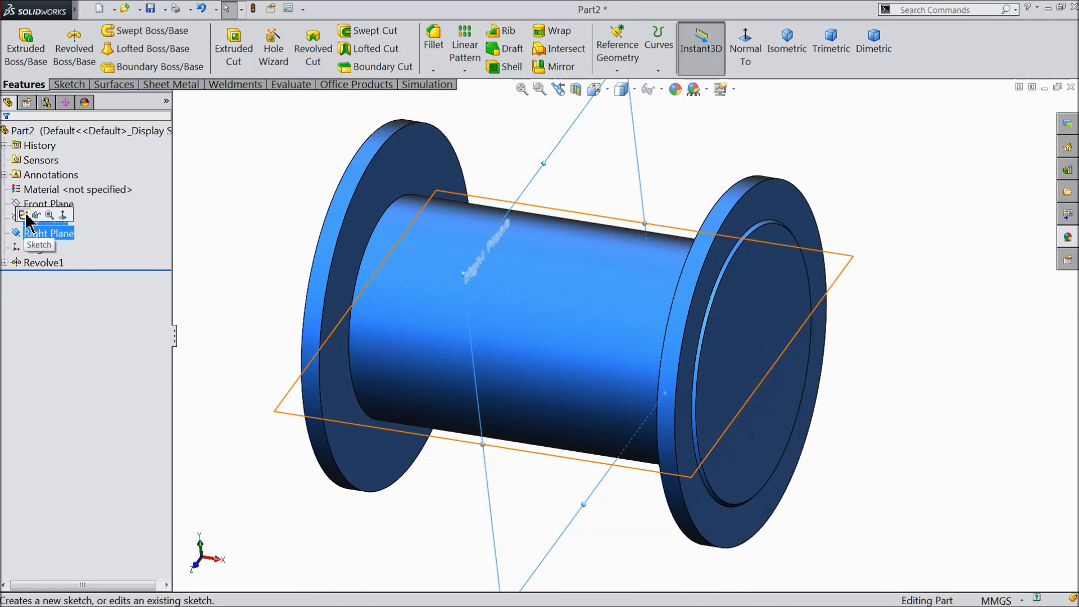
left_click(28, 226)
left_click(745, 56)
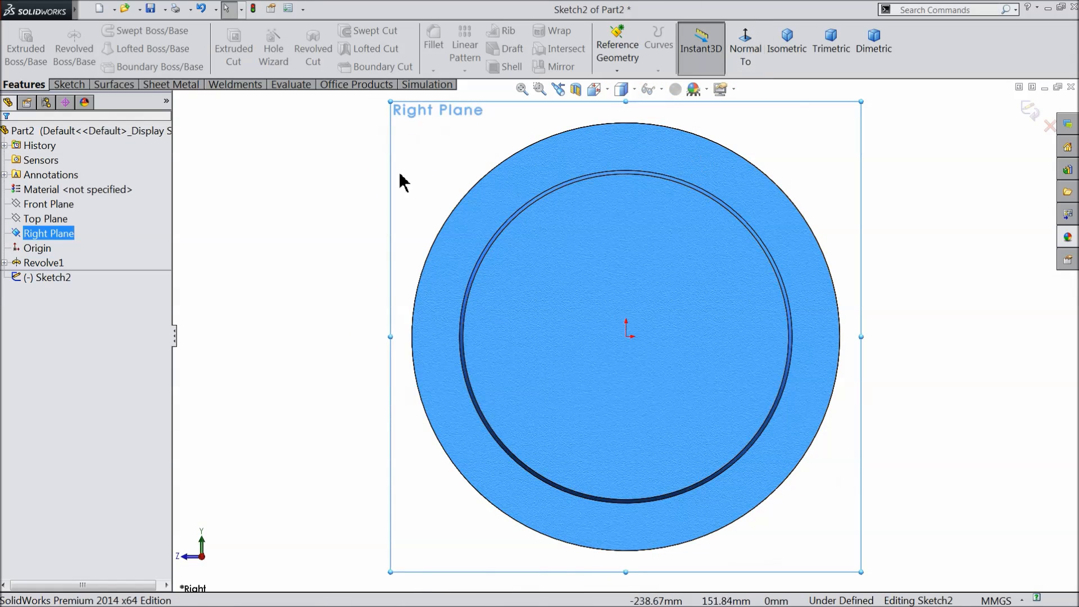
left_click(69, 84)
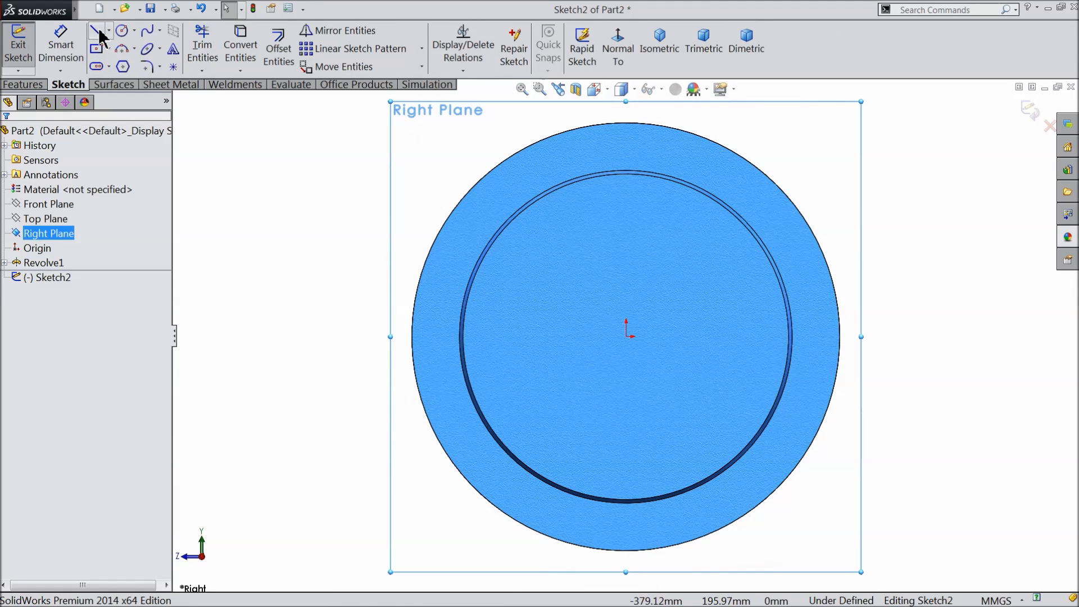
Sketch a closed profile from the origin: lines about 112 mm up and 155 mm left, a near-vertical line down, a tangent arc, and a closing line.
left_click(96, 32)
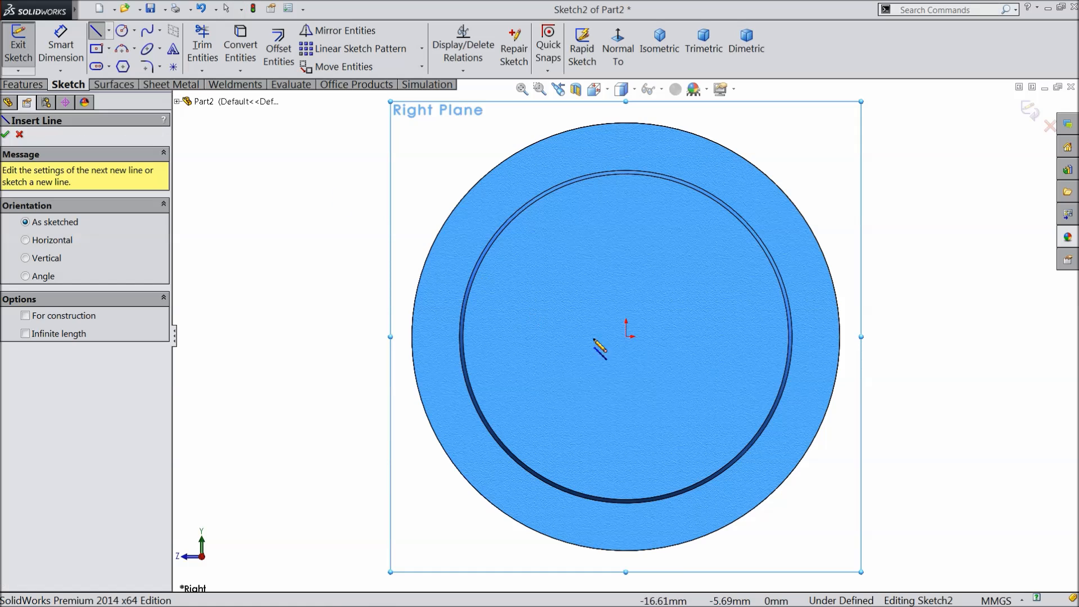
left_click(626, 337)
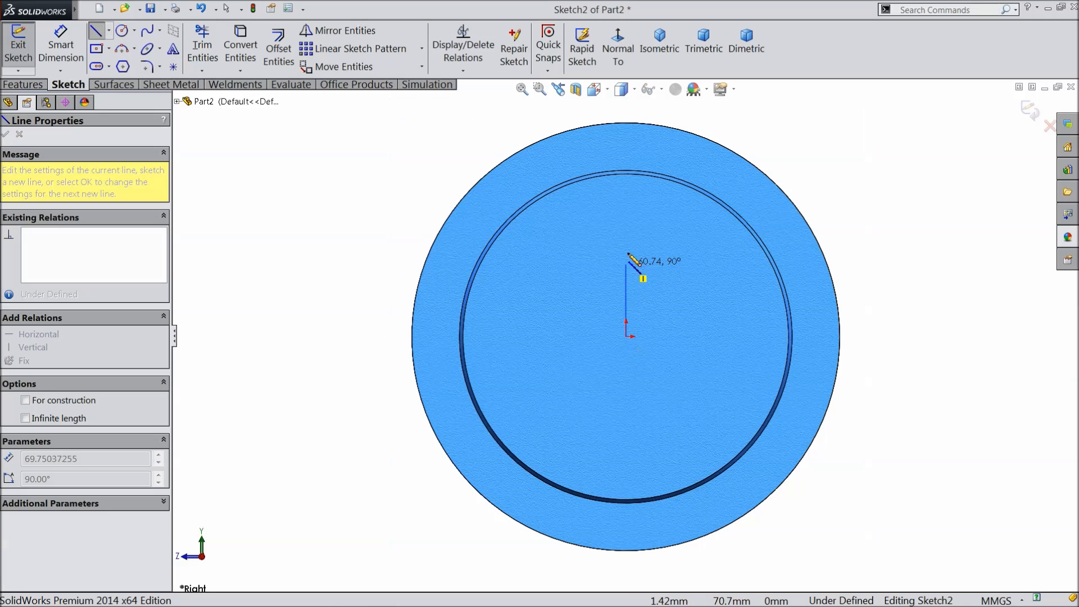
left_click(625, 203)
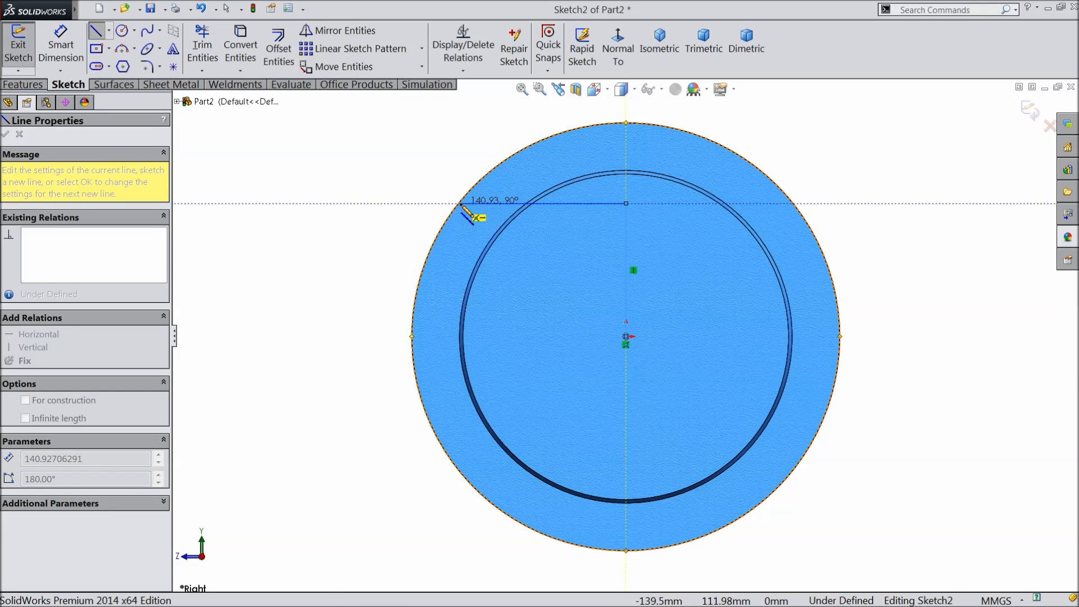
left_click(442, 203)
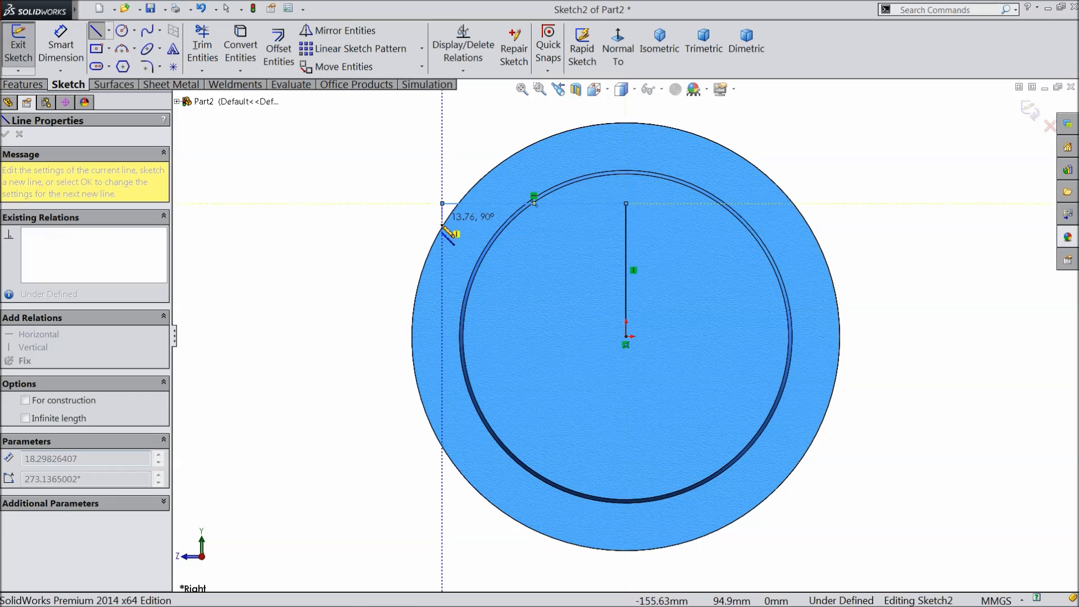
left_click(447, 337)
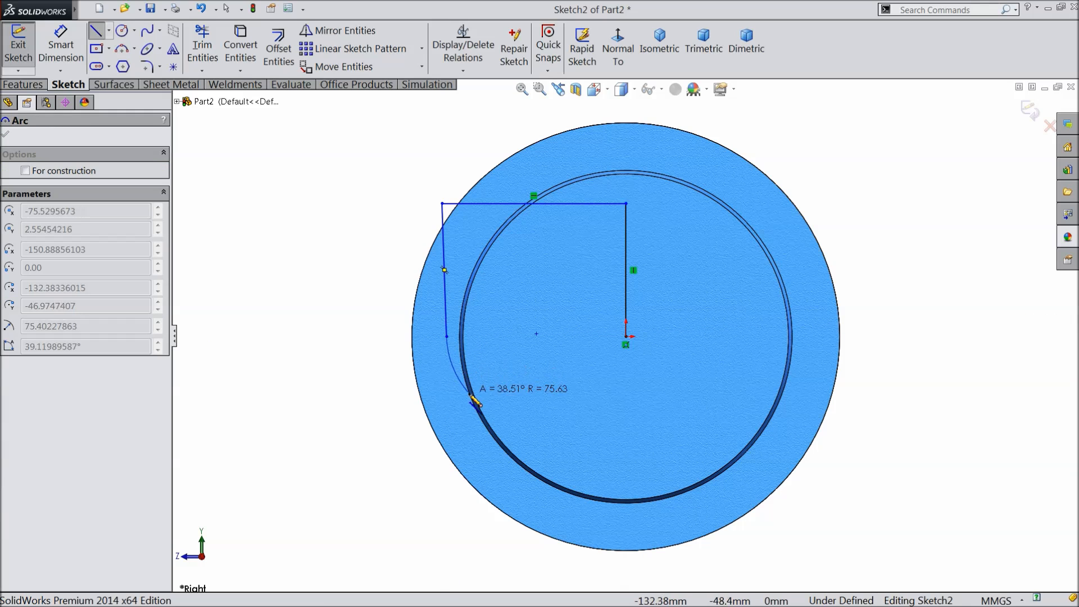
left_click(621, 517)
left_click(626, 336)
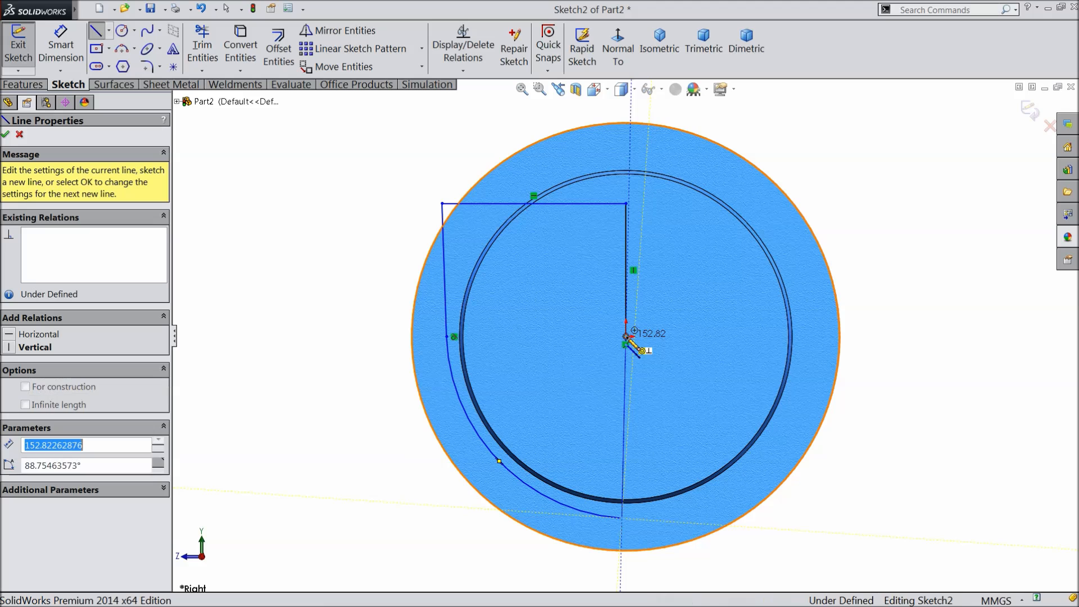
right_click(792, 141)
left_click(826, 151)
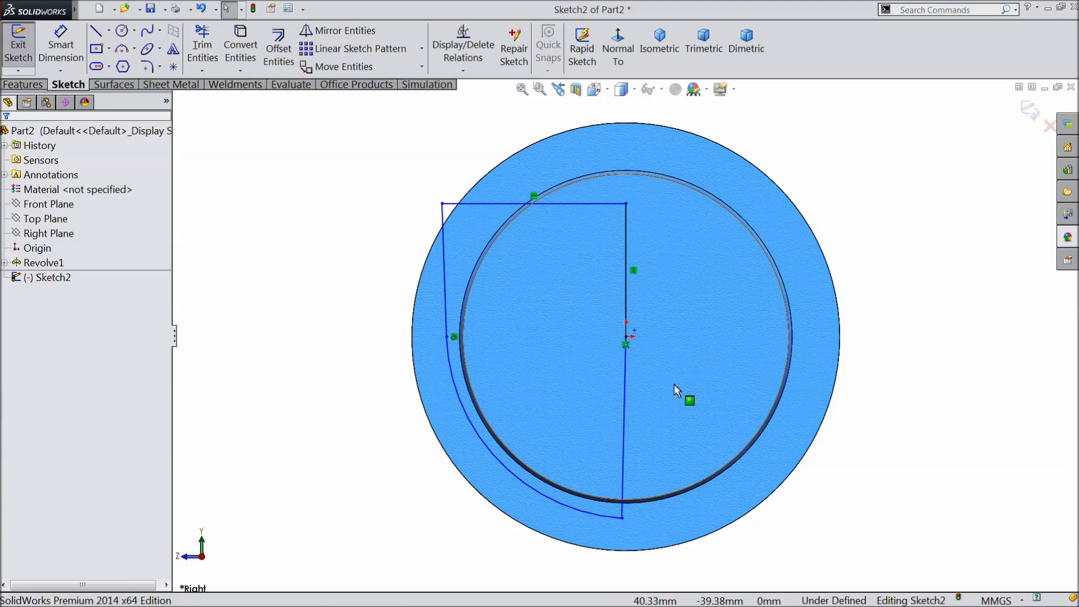
Make the profile's lower closing line collinear with the vertical line above the origin.
scroll(675, 384, "down", 3)
left_click(614, 369)
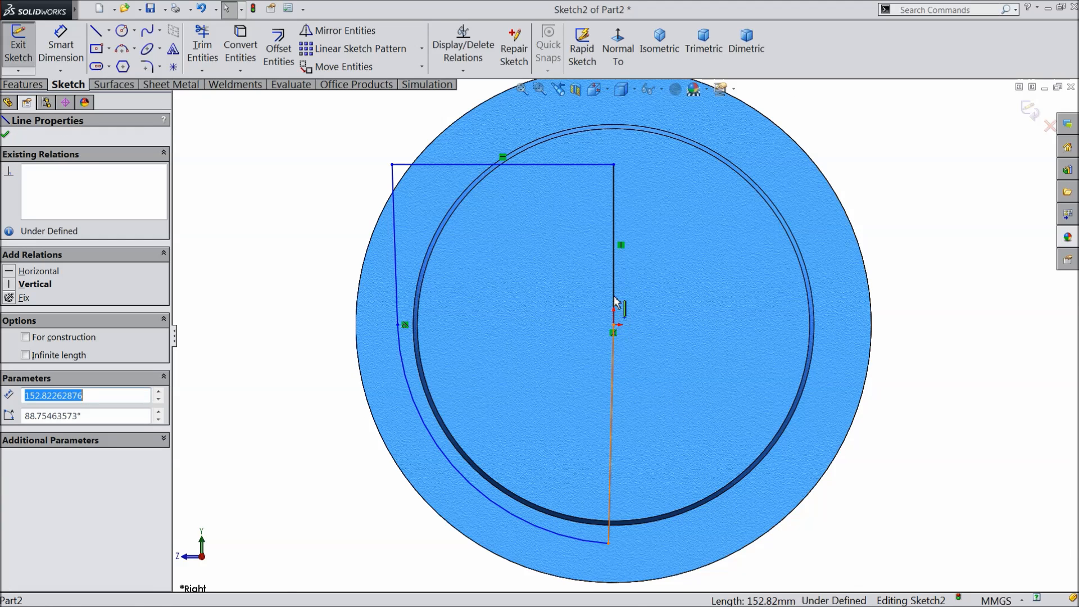
left_click(615, 301, "ctrl")
left_click(671, 245)
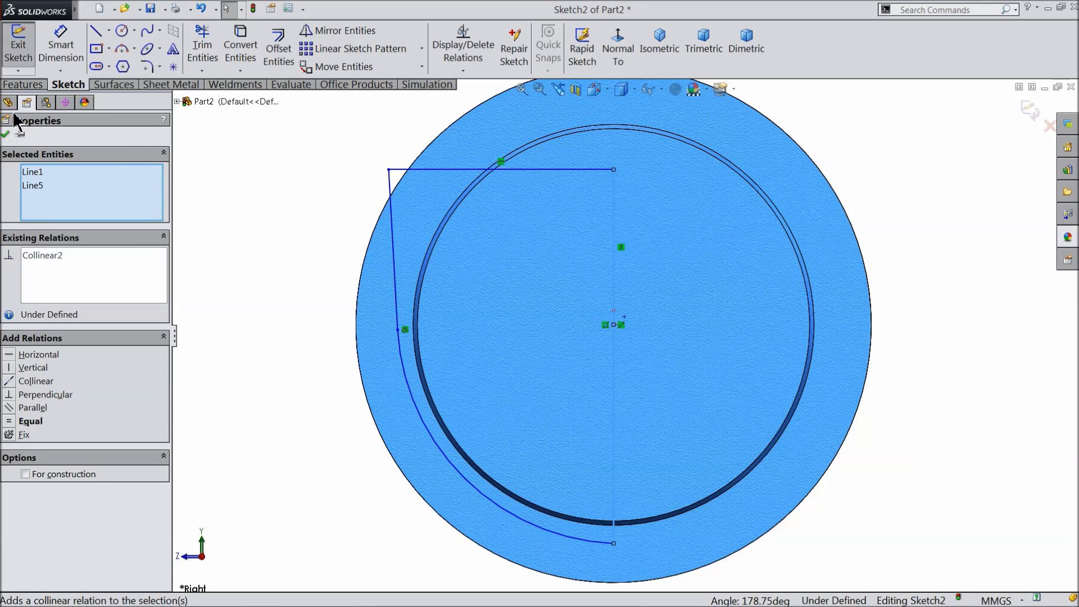
left_click(6, 135)
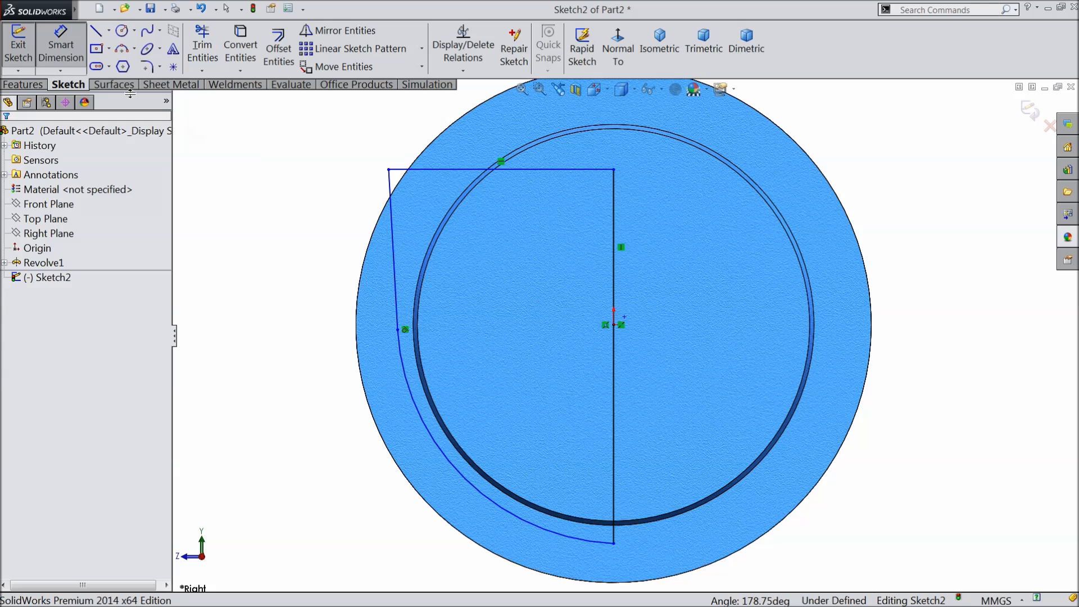
Draw a horizontal centerline about 132 mm long from the origin toward the profile's slanted side.
left_click(107, 31)
left_click(115, 66)
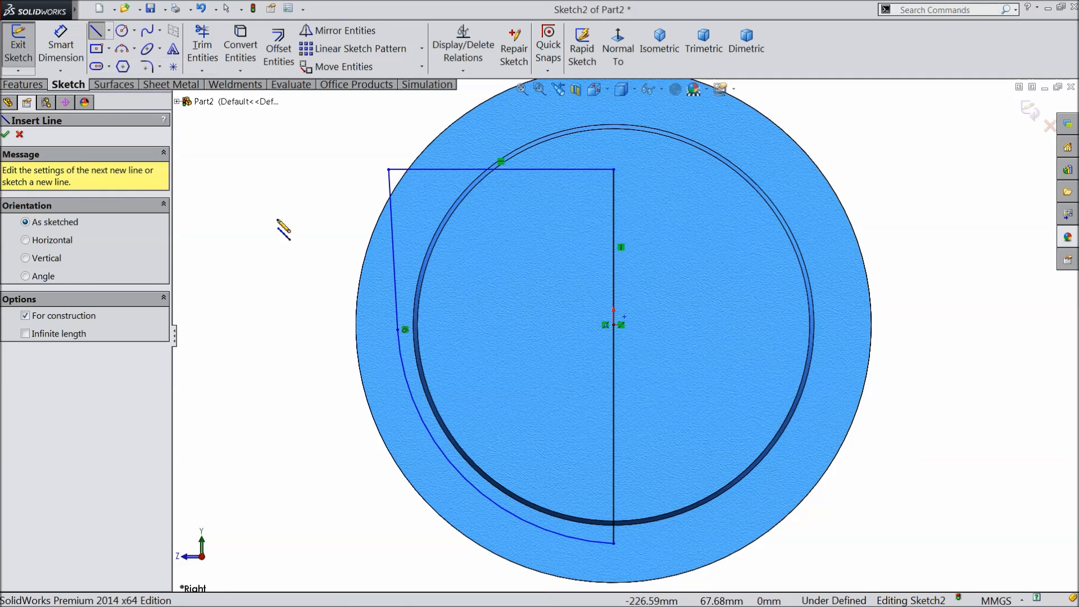
left_click(614, 325)
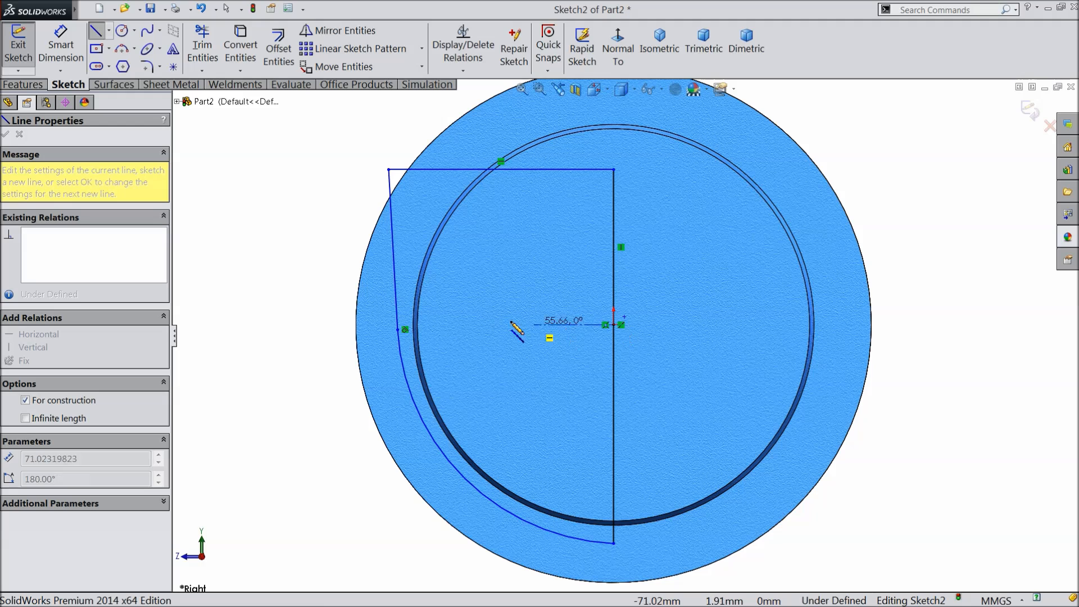
left_click(433, 330)
right_click(444, 330)
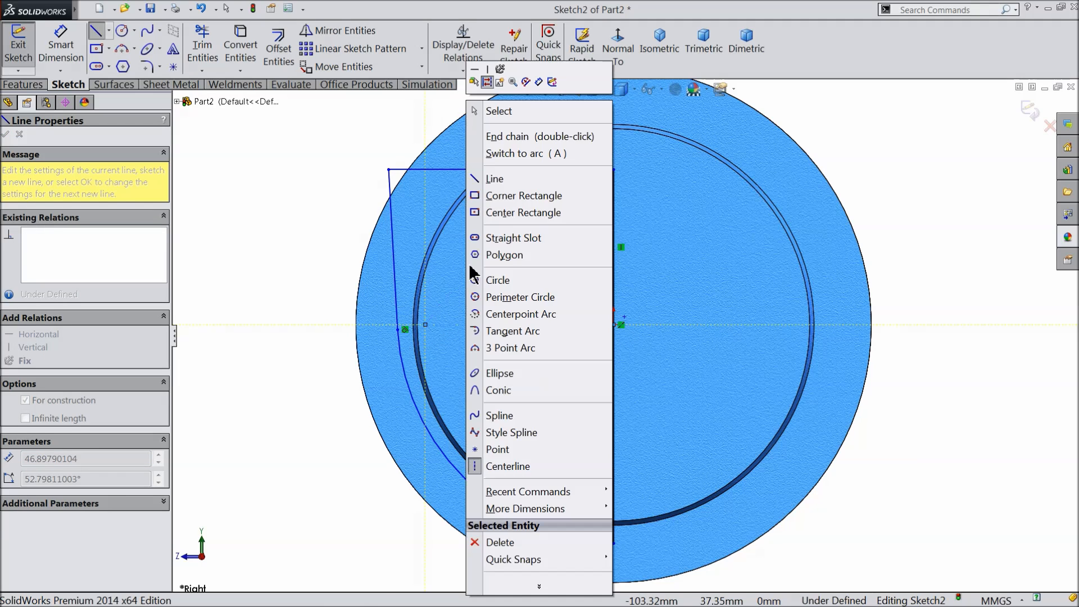
left_click(501, 134)
Dimension the angle between the slanted side line and the horizontal centerline as 91°.
left_click(66, 63)
left_click(395, 298)
left_click(434, 325)
left_click(448, 289)
type("91")
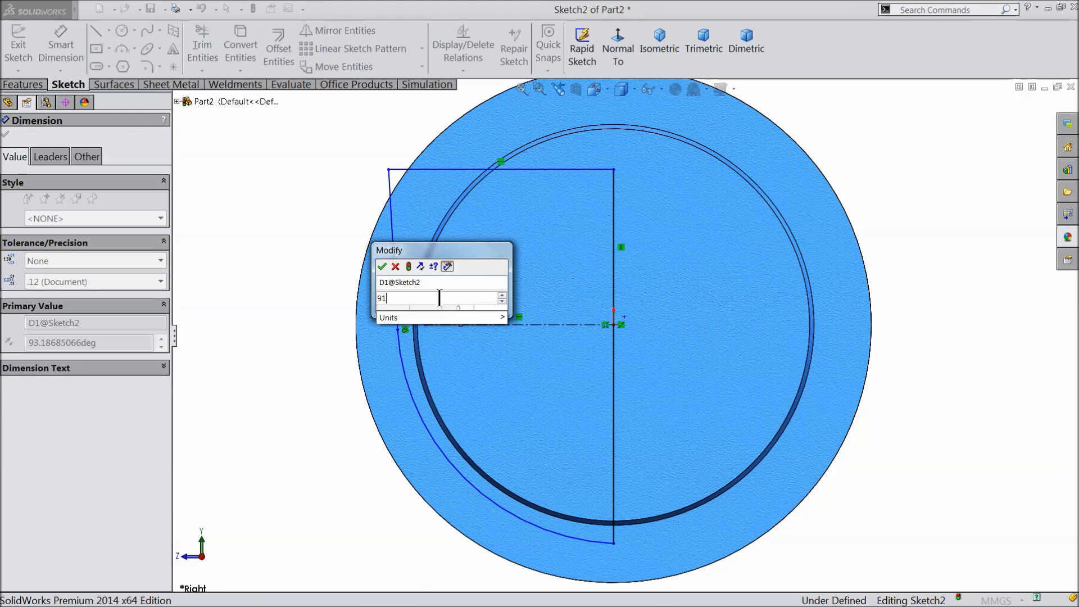
left_click(381, 267)
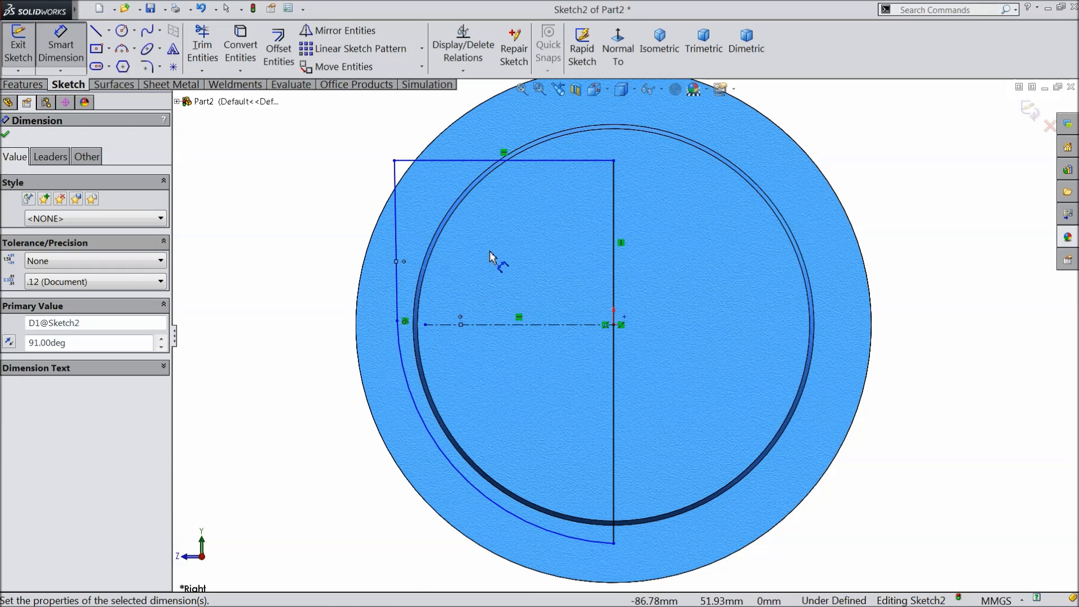
Dimension the vertical distance between the profile's upper horizontal line and the centerline as 123 mm.
left_click(565, 162)
left_click(565, 325)
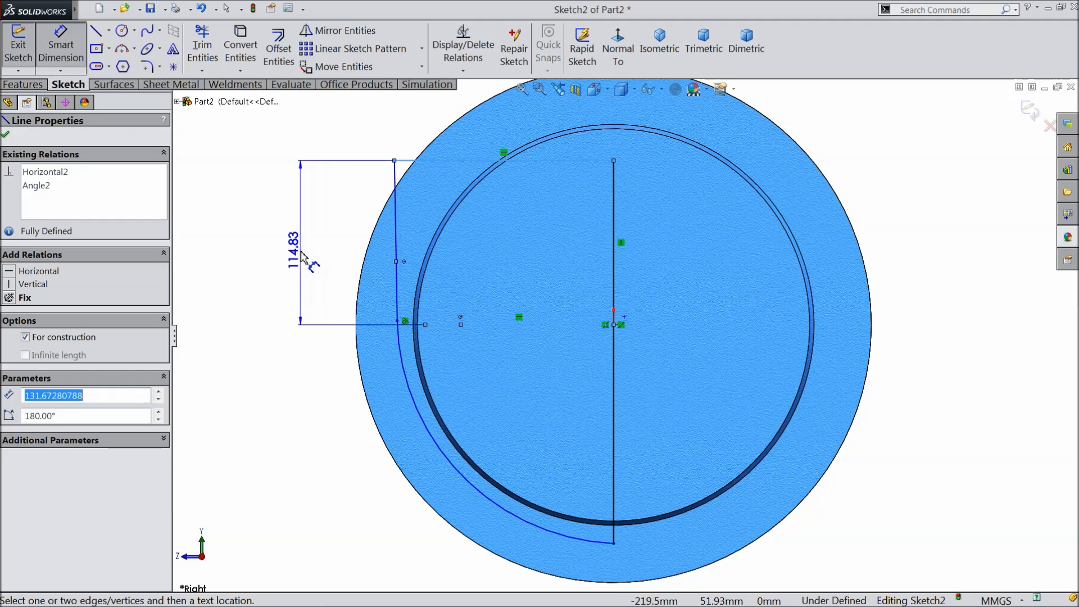
left_click(302, 254)
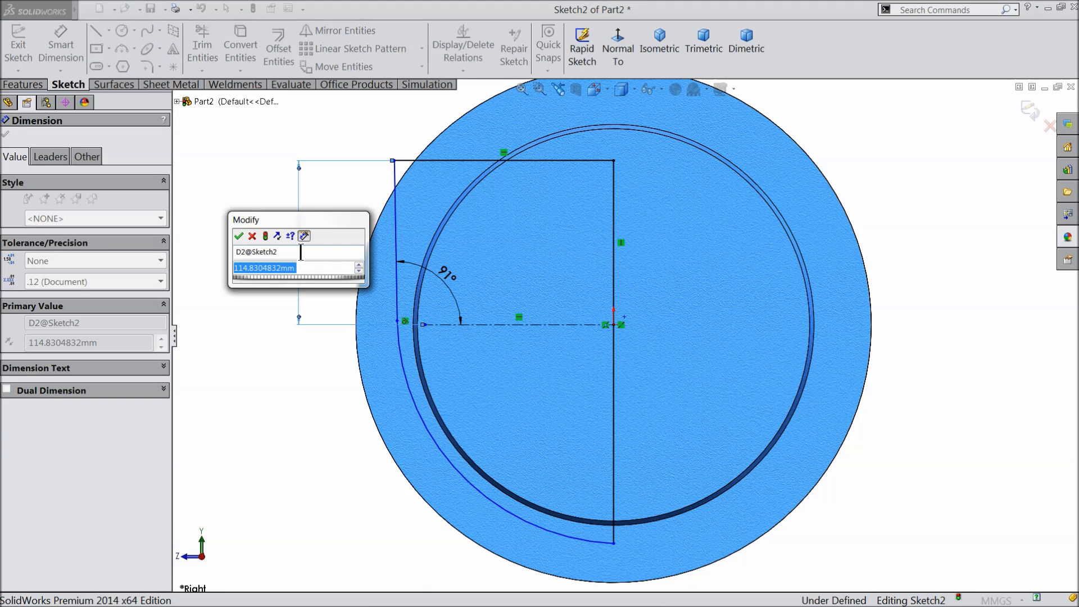
type("123")
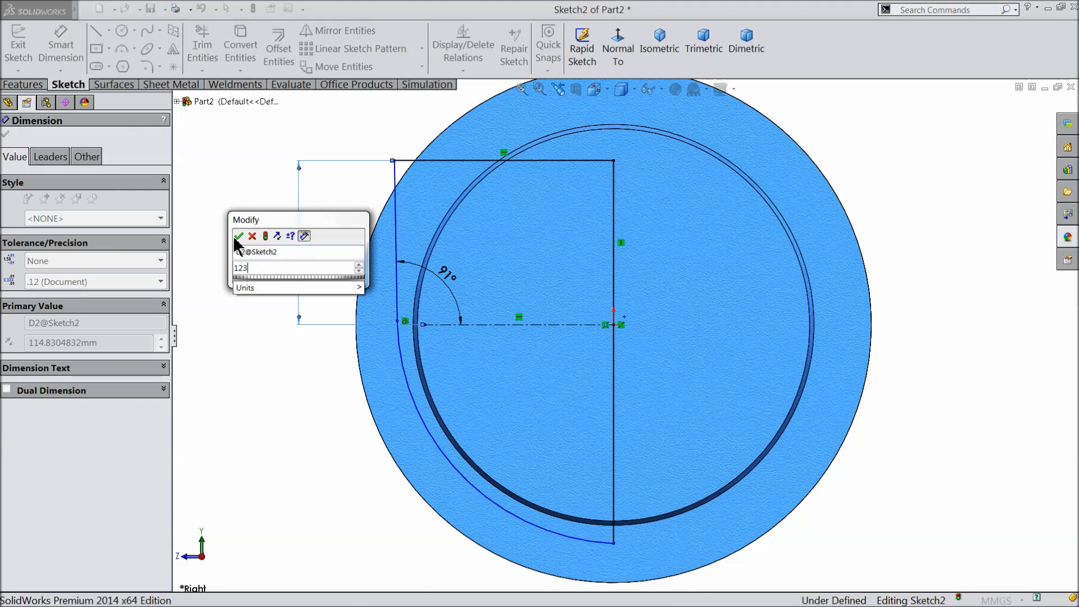
left_click(238, 236)
key("f")
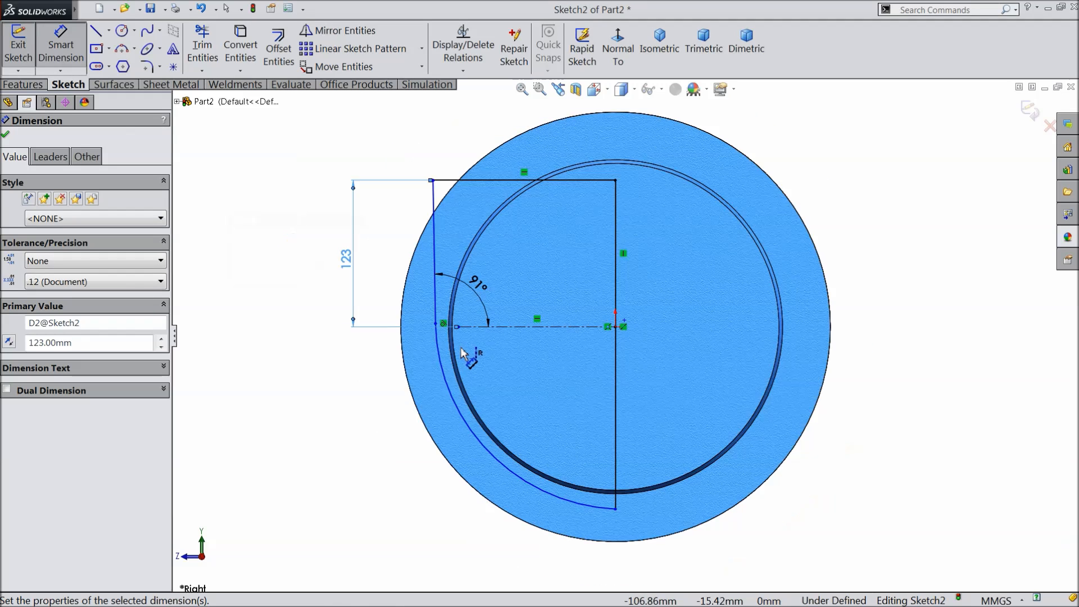
Dimension the radius of the profile's lower arc as 160 mm.
left_click(535, 411)
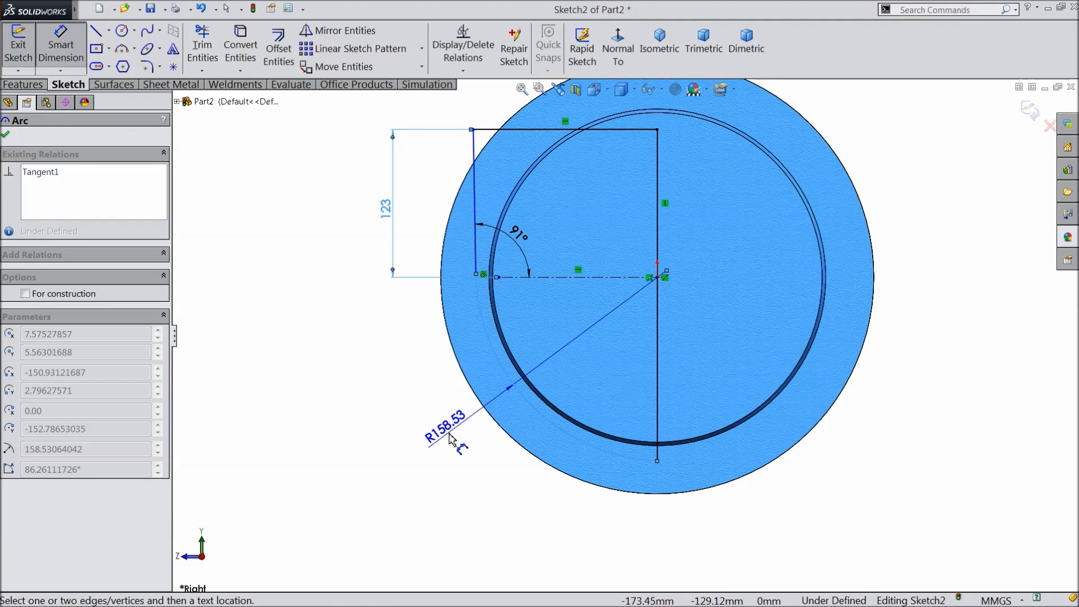
left_click(393, 444)
type("160")
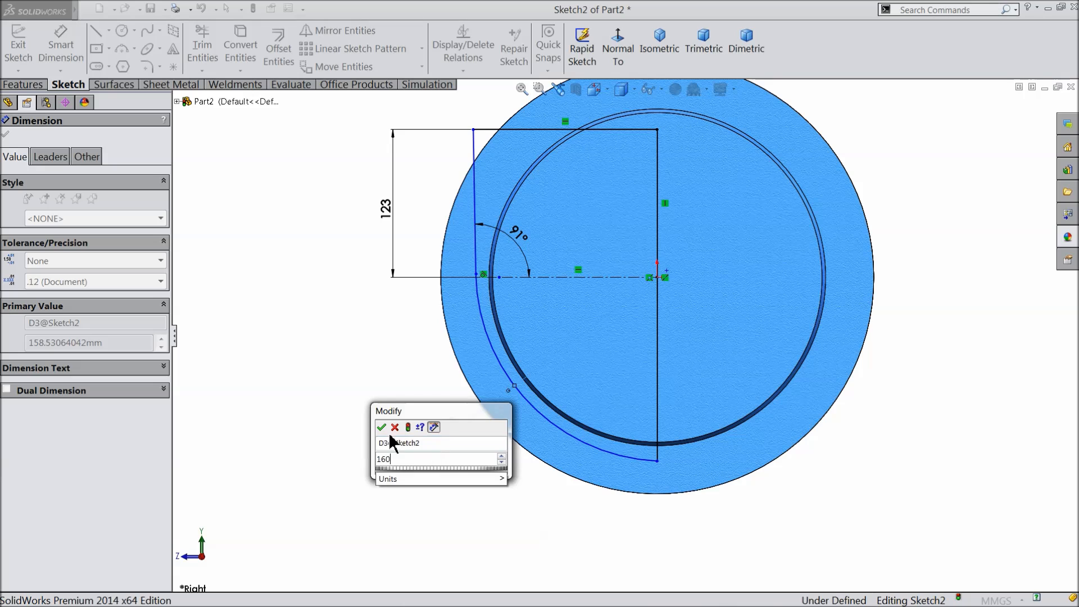
left_click(382, 428)
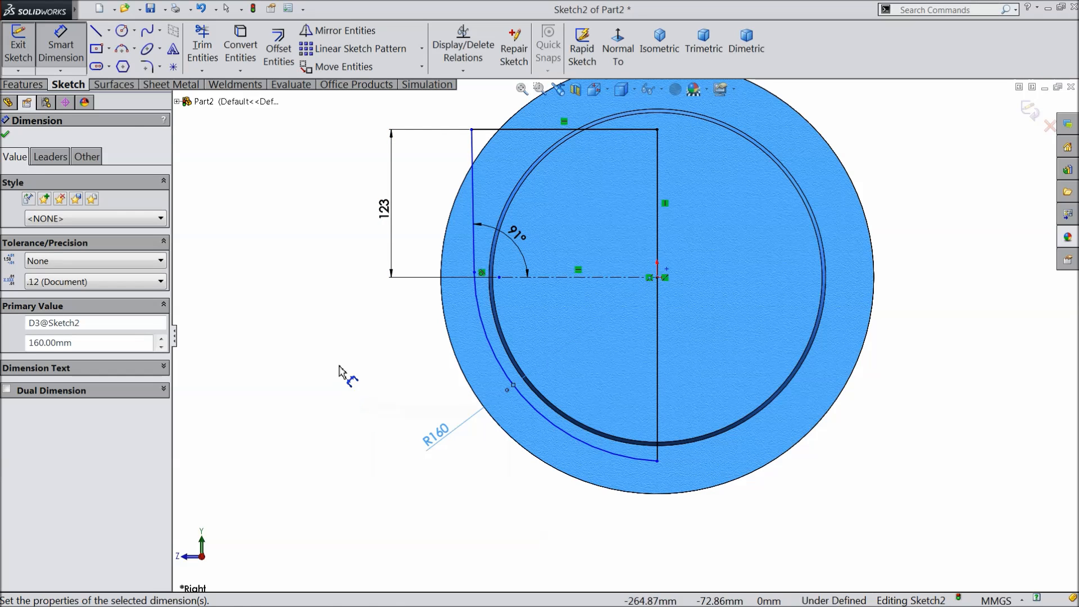
key("Escape")
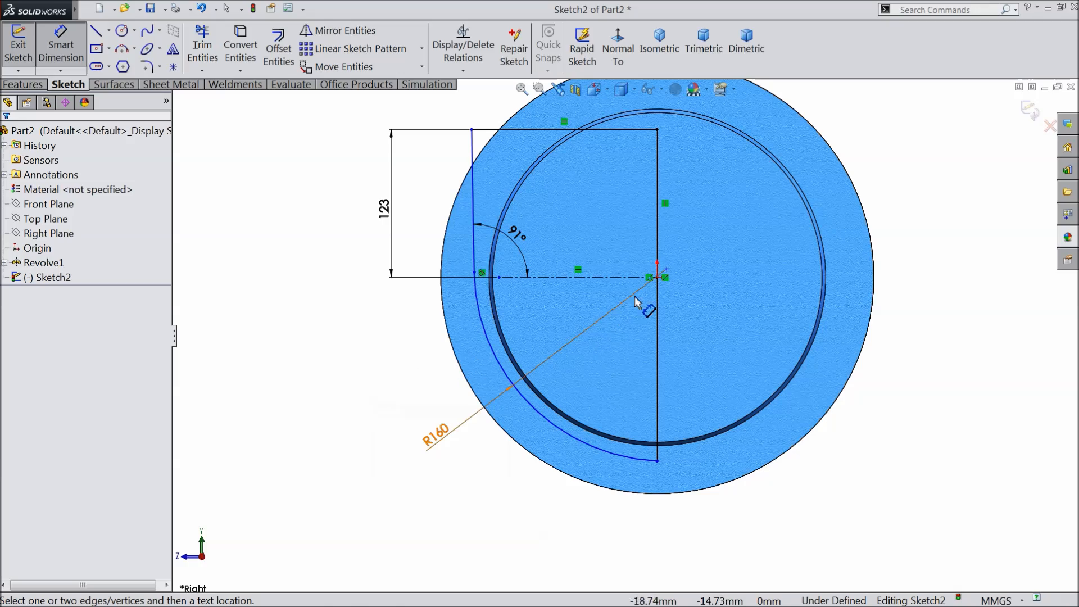
scroll(508, 303, "down", 4)
scroll(417, 297, "down", 1)
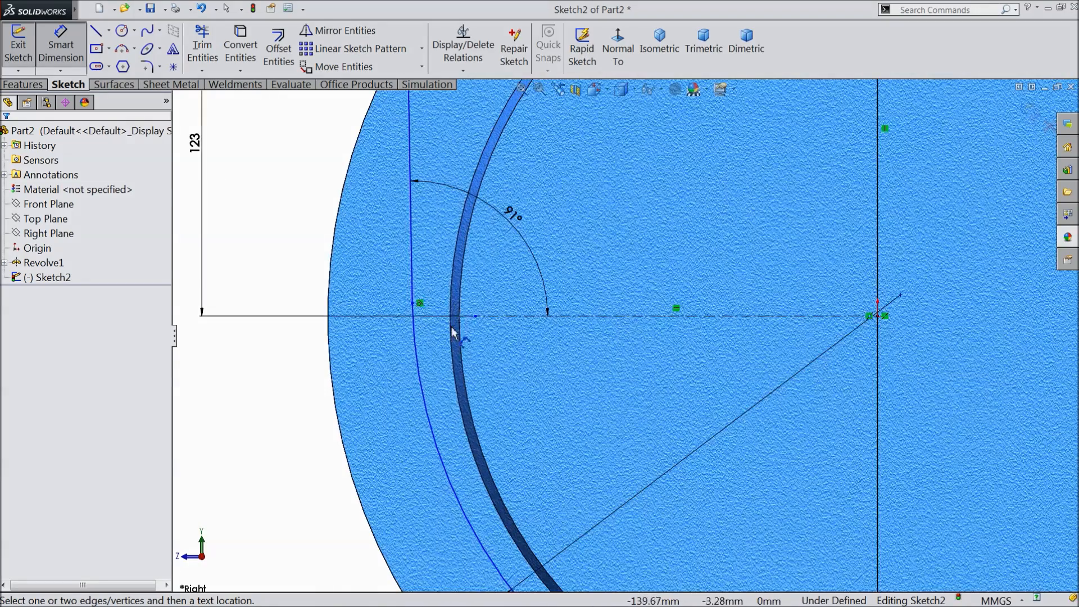
scroll(309, 306, "up", 3)
scroll(380, 336, "up", 1)
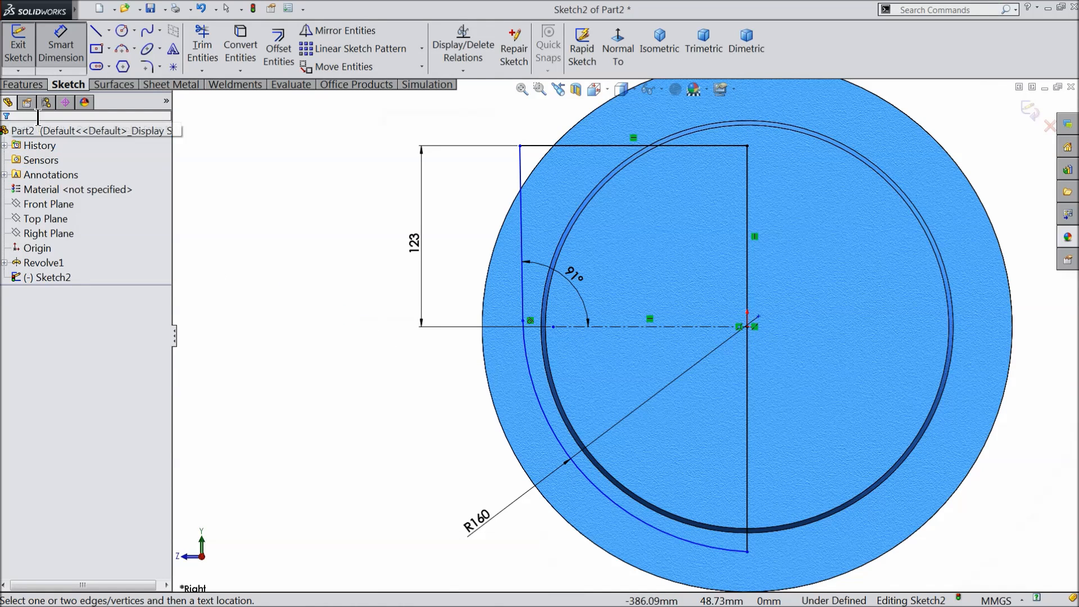
Move the joint between the slanted line and the lower arc to about 27 mm below the centerline.
left_click(62, 48)
scroll(564, 325, "down", 5)
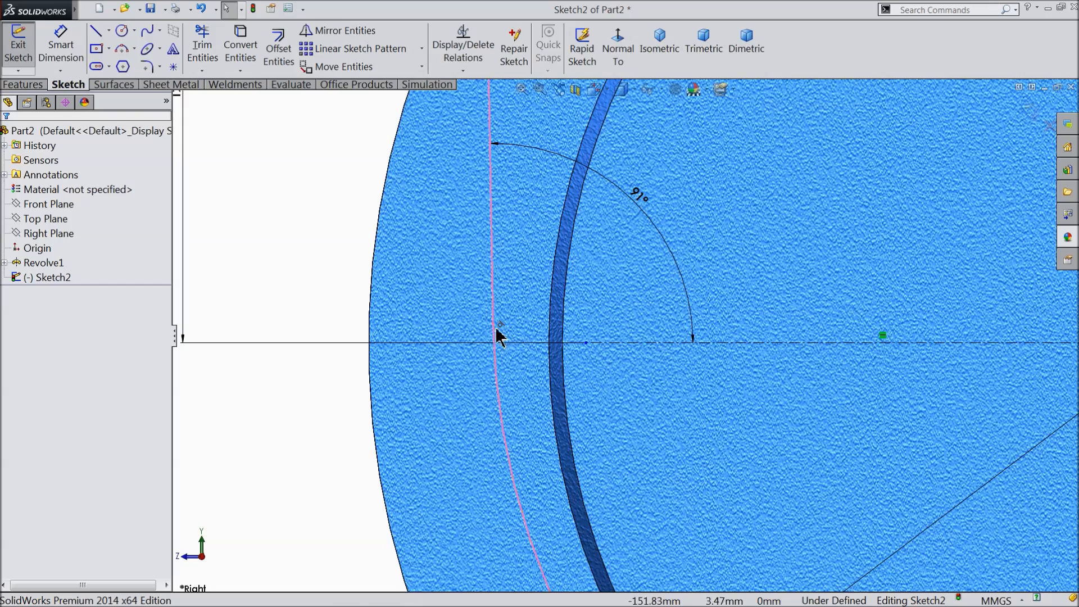
scroll(501, 332, "up", 5)
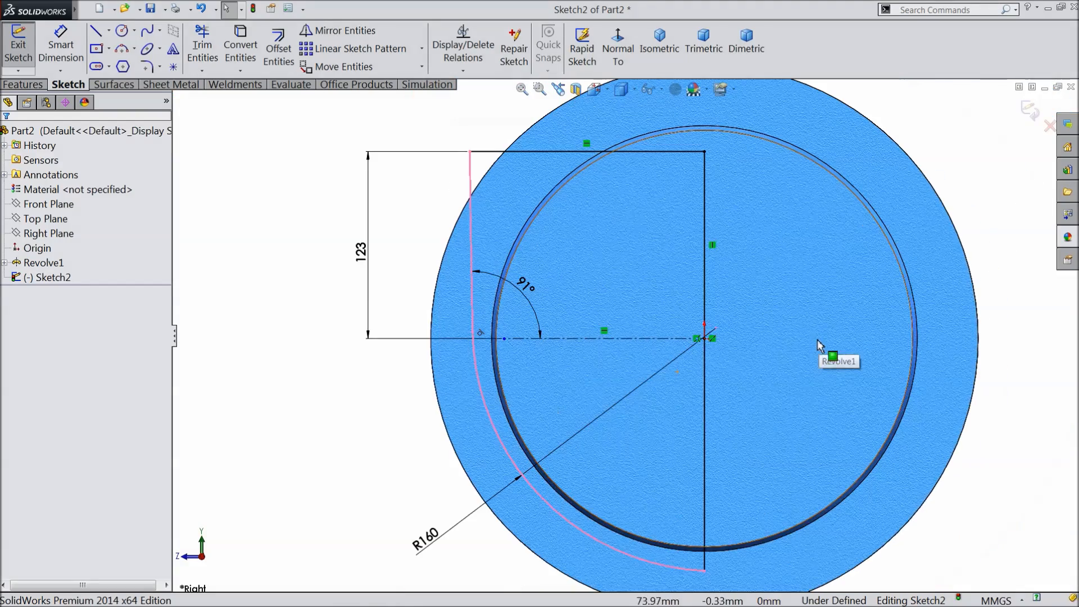
scroll(540, 325, "down", 1)
scroll(511, 314, "down", 2)
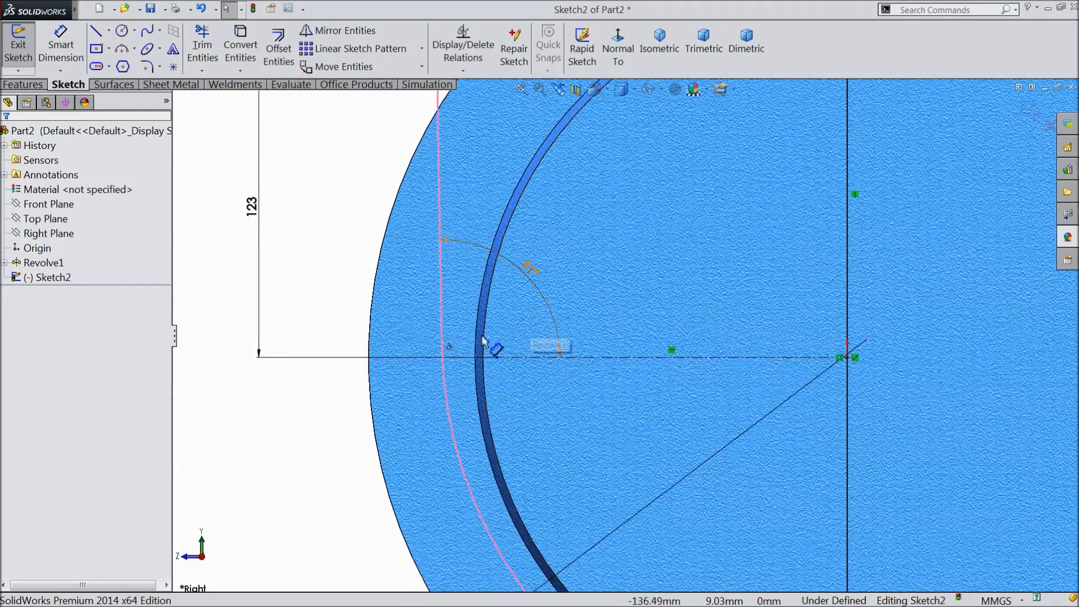
left_click_drag(444, 346, 444, 369)
scroll(419, 391, "up", 5)
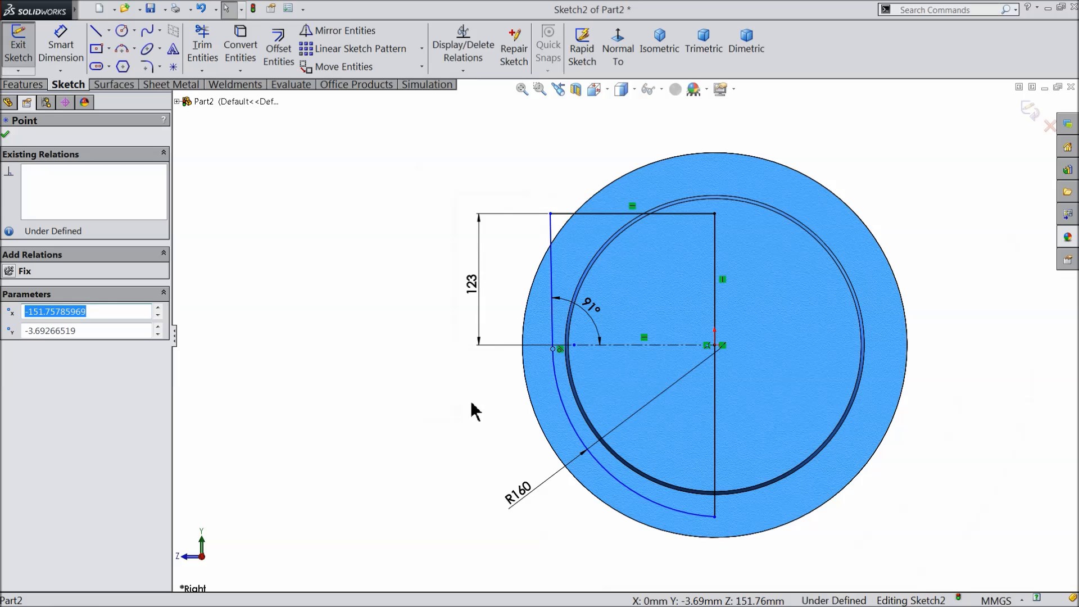
scroll(498, 413, "up", 1)
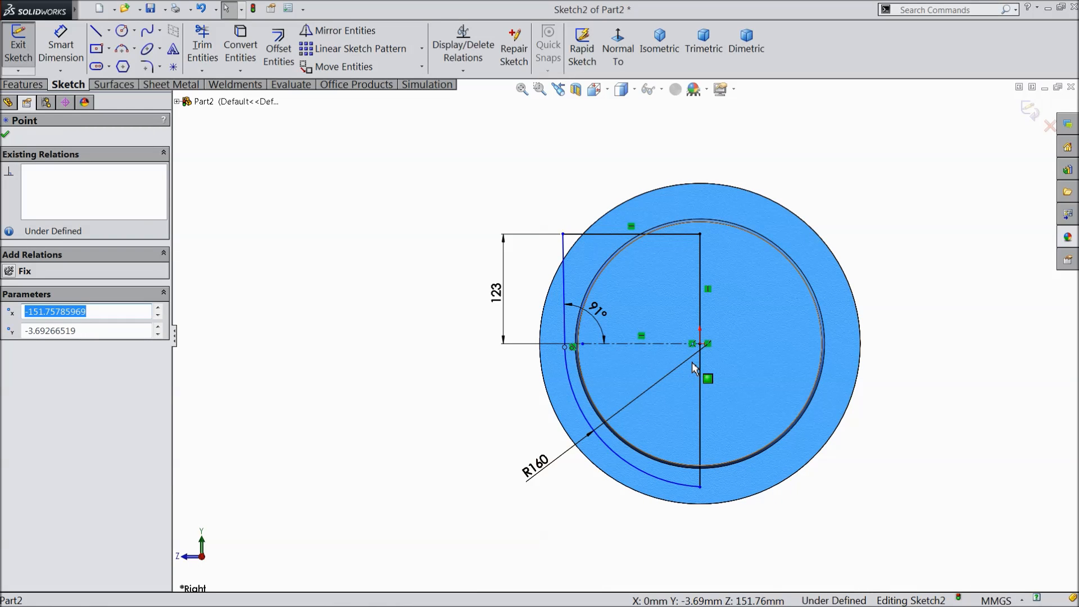
scroll(692, 362, "down", 2)
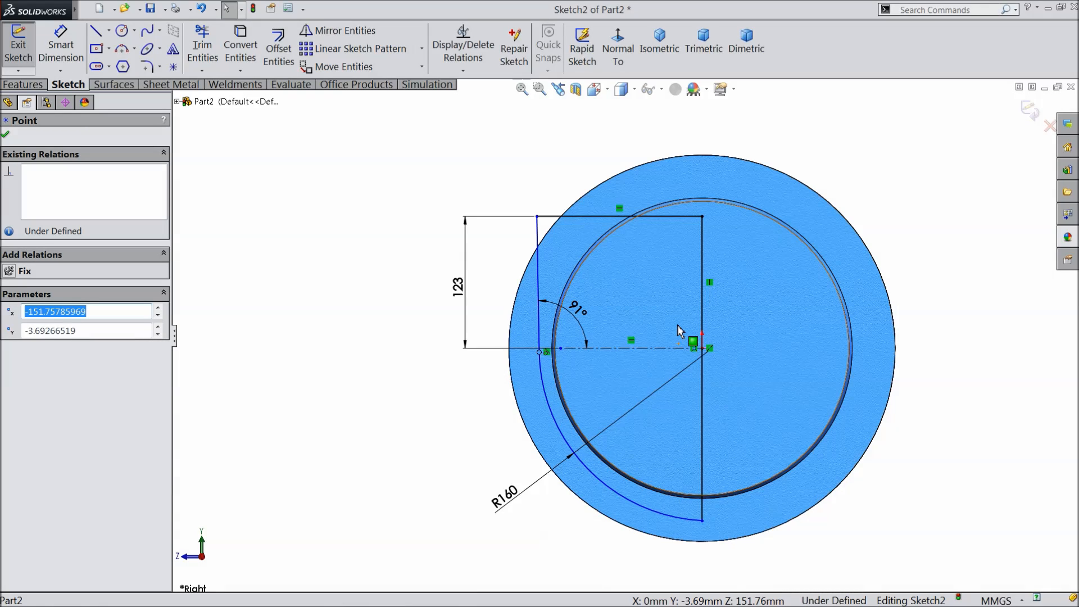
scroll(534, 359, "down", 1)
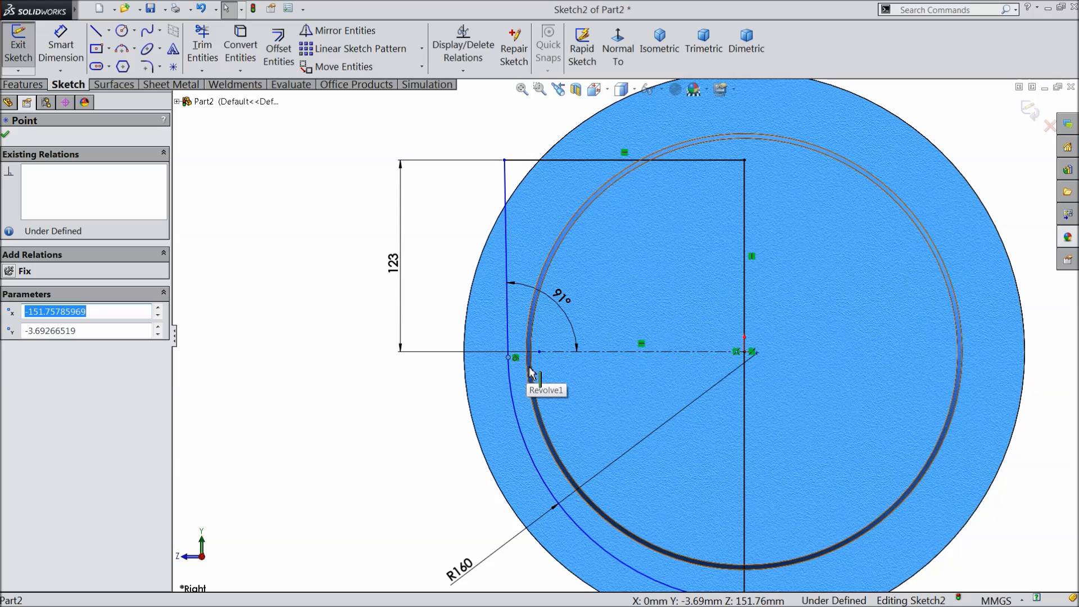
scroll(543, 363, "up", 1)
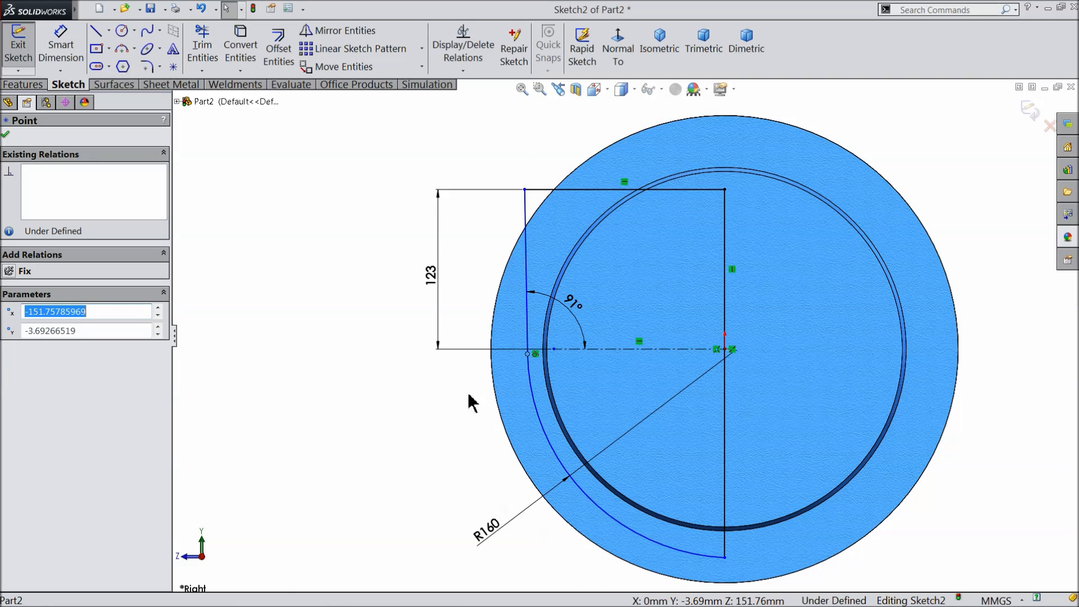
left_click_drag(529, 355, 527, 385)
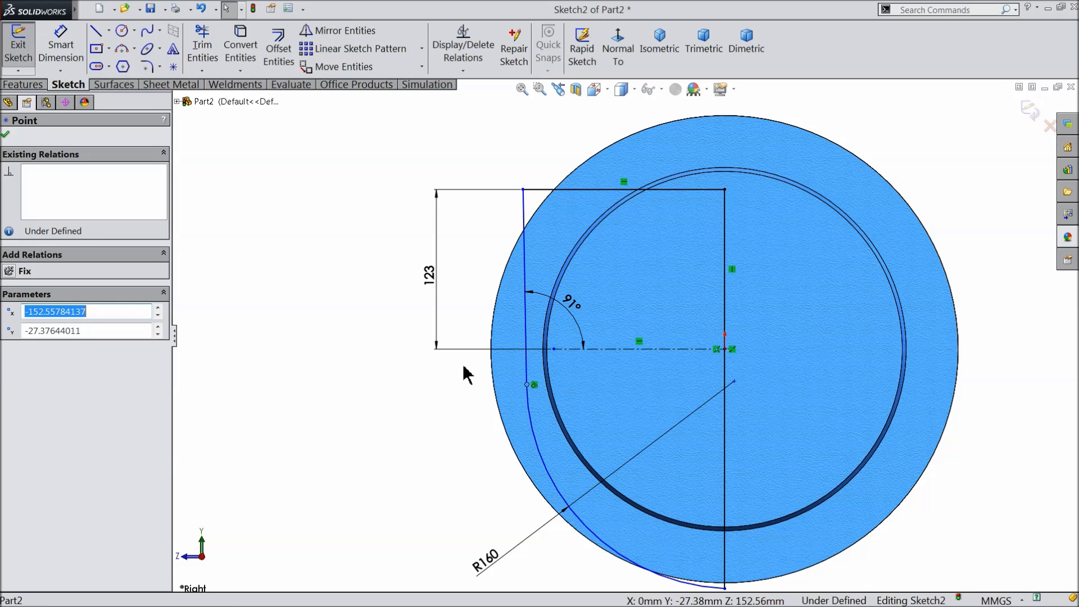
Merge the center point of the R160 arc with the sketch origin.
scroll(740, 366, "down", 2)
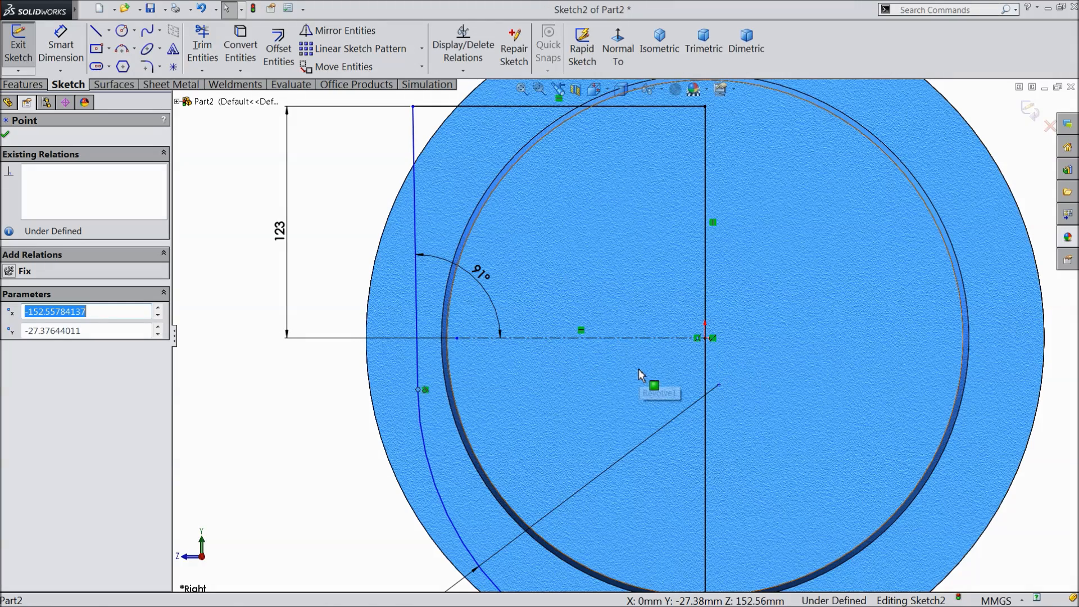
left_click_drag(704, 385, 705, 338)
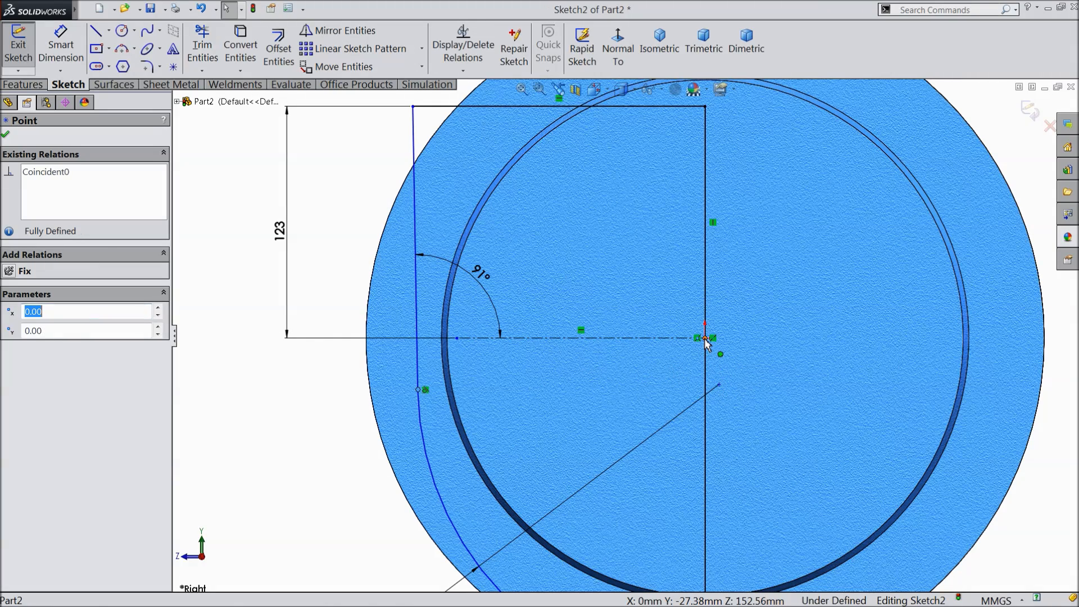
left_click(719, 387, "ctrl")
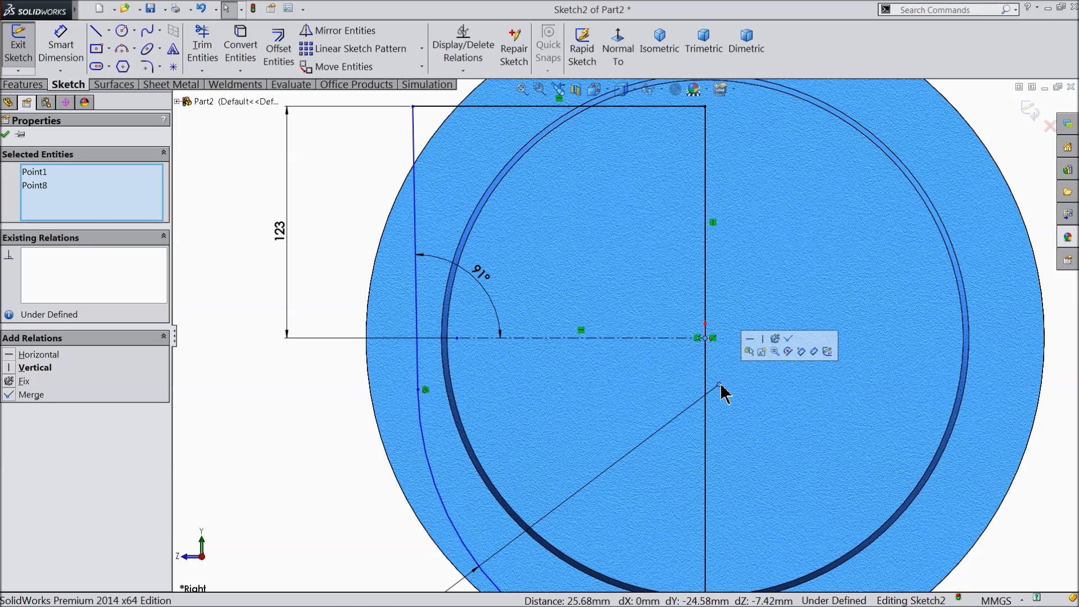
left_click(788, 339)
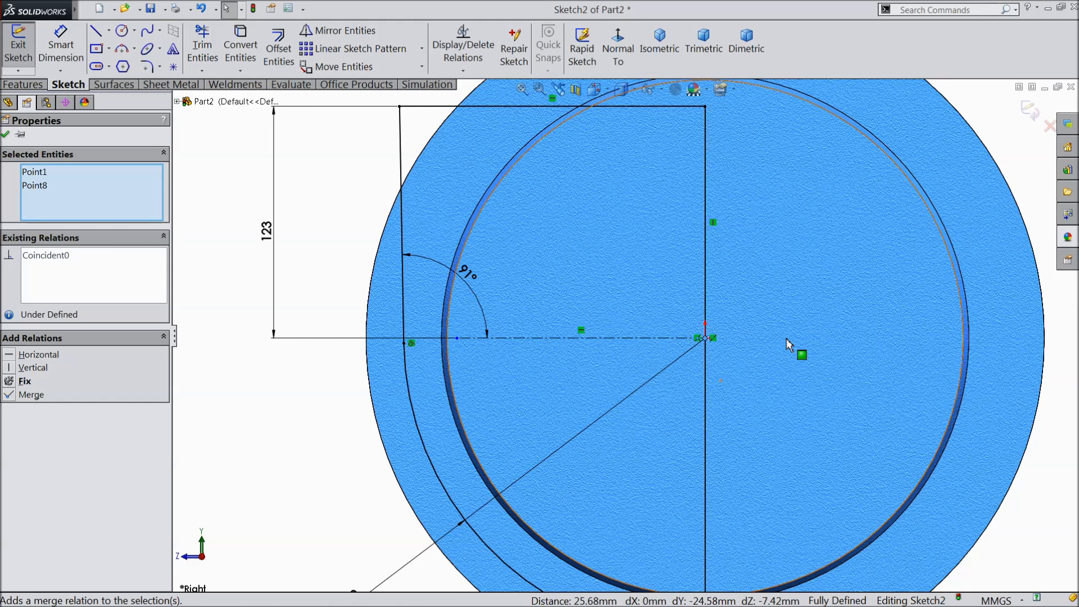
left_click(7, 135)
key("f")
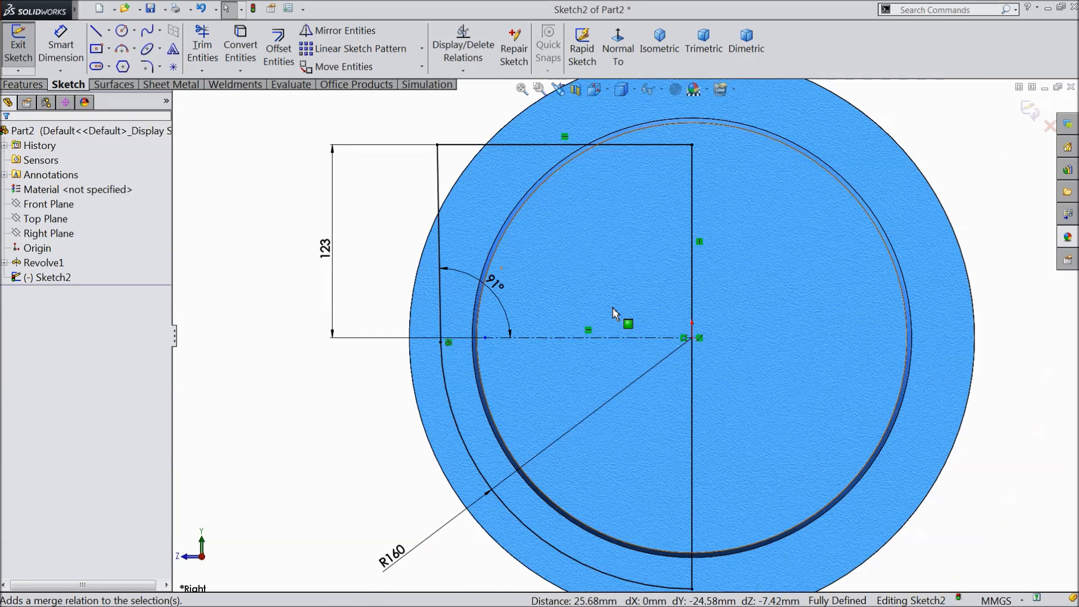
Extrude the closed profile as a blind boss 60 mm deep from the sketch plane, merged with the spool body.
left_click(21, 85)
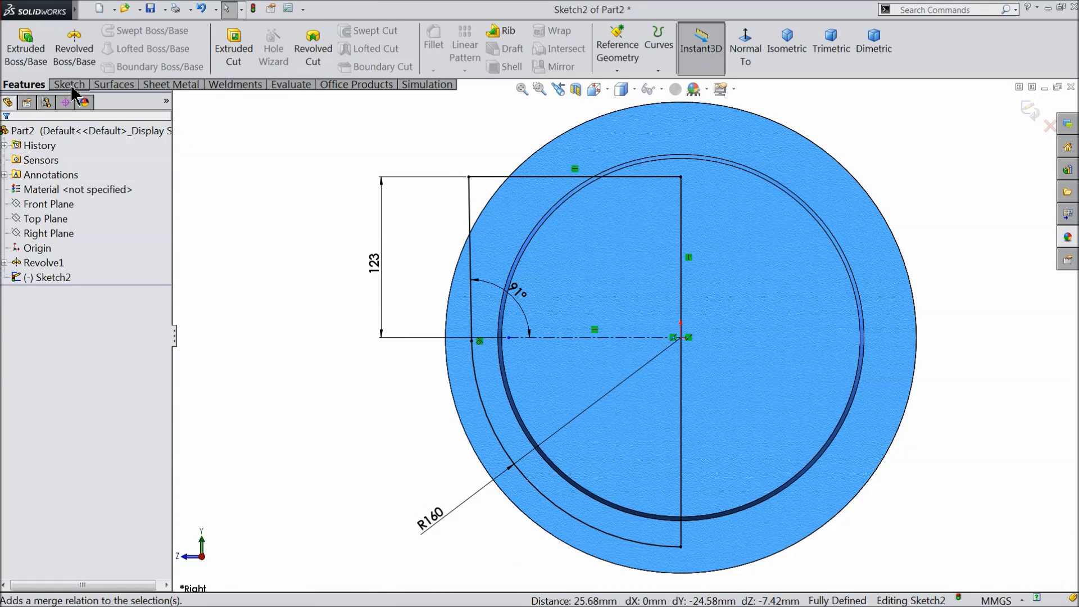
left_click(26, 50)
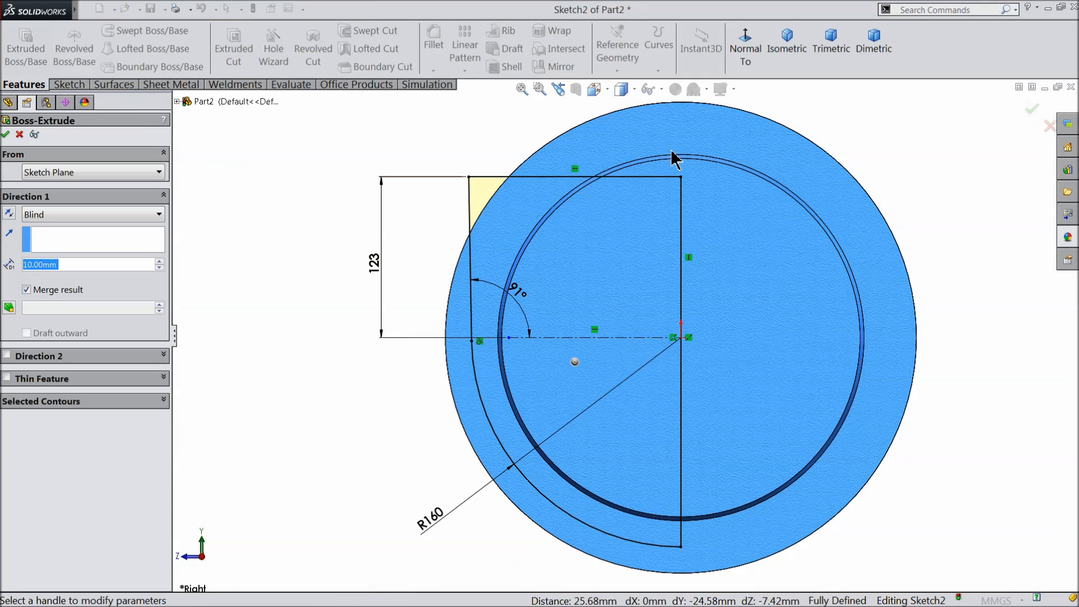
left_click(774, 59)
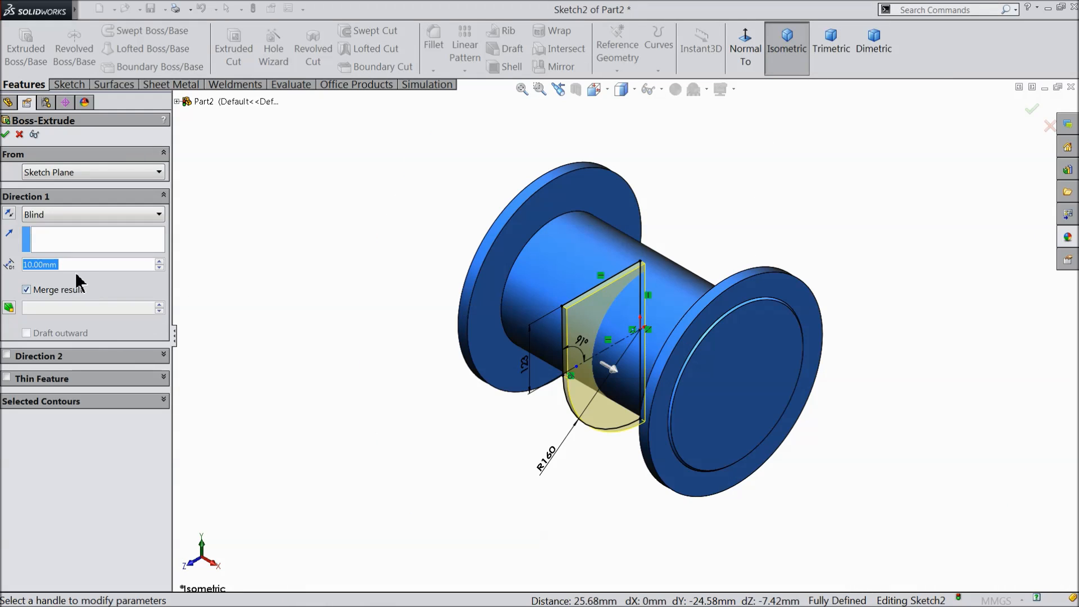
type("60")
key("Return")
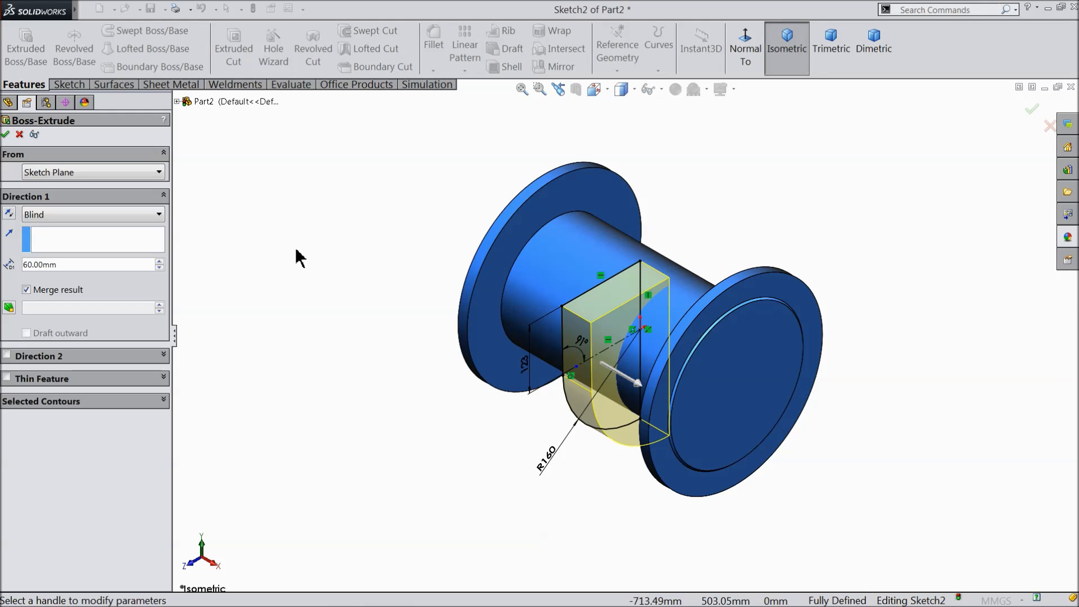
left_click(6, 135)
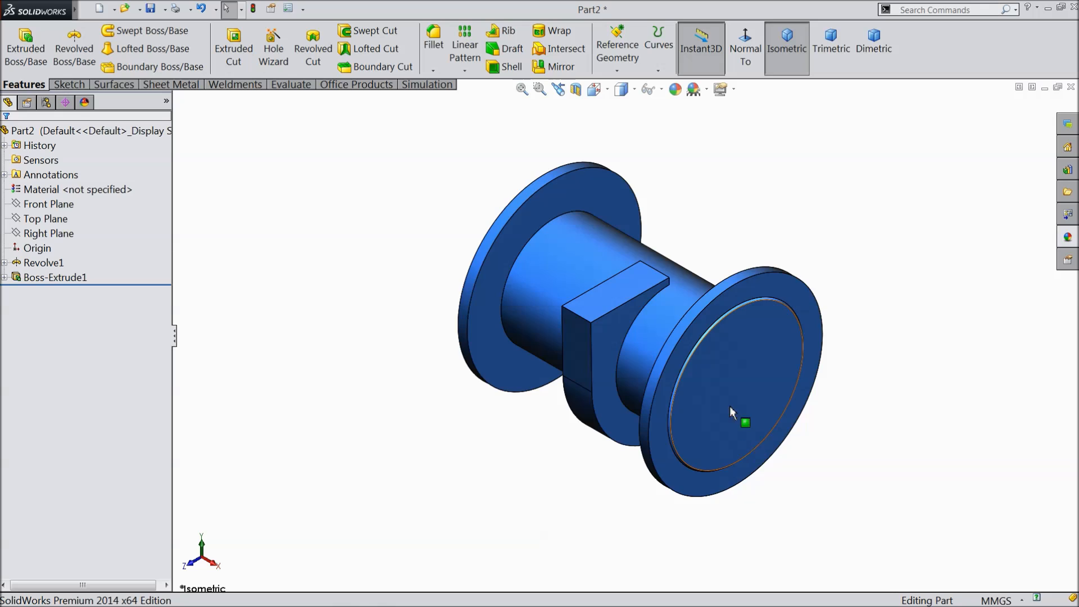
Draft the boss's large side face by 4° in the reversed direction, using its flat upper face as the neutral plane.
scroll(619, 308, "down", 5)
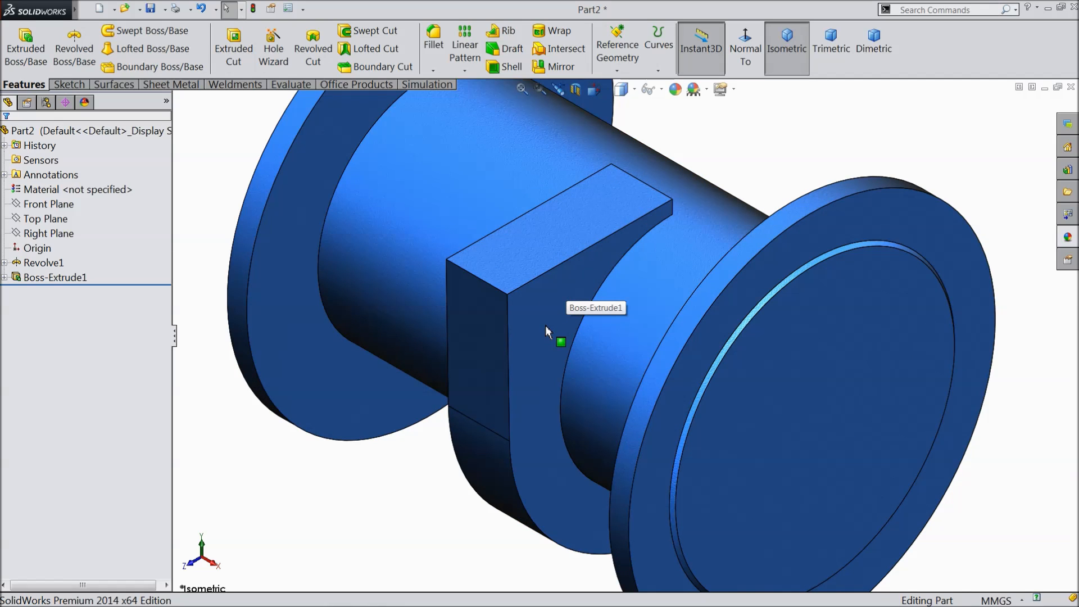
left_click(508, 51)
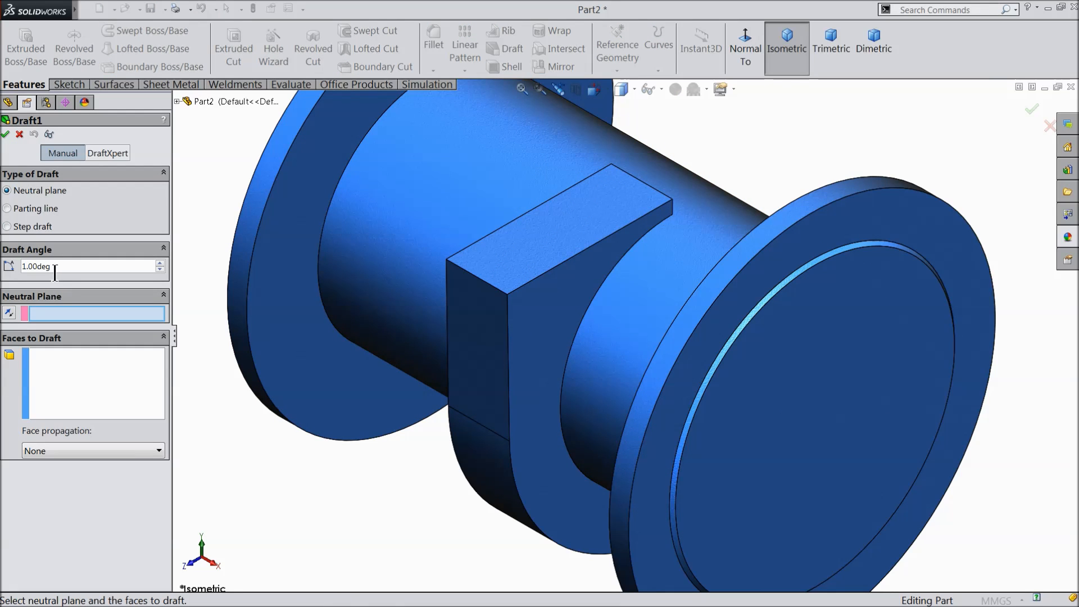
type("4")
key("Return")
left_click(529, 263)
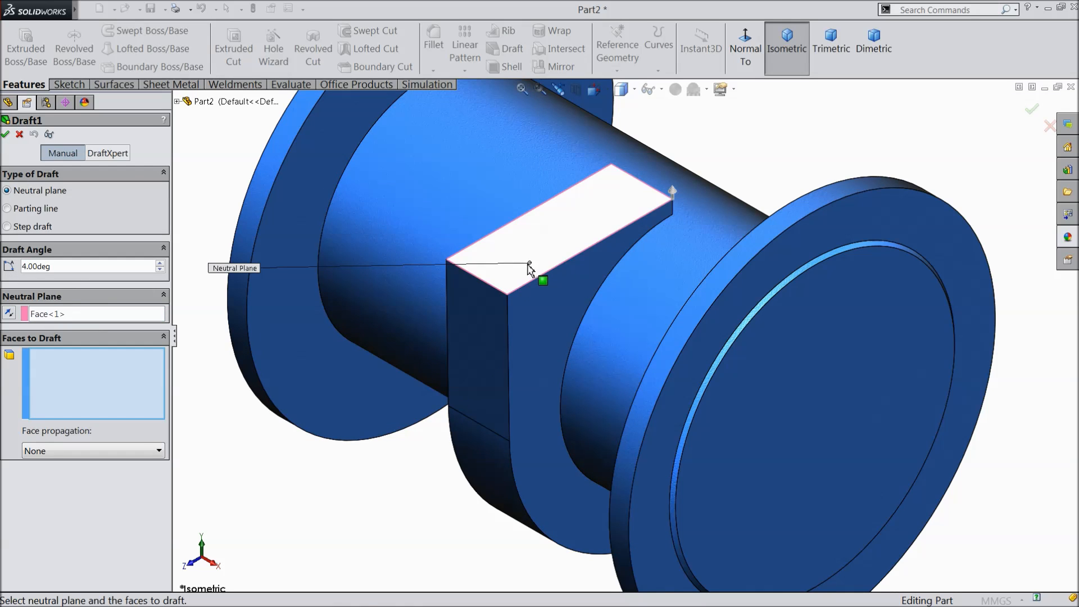
left_click(544, 331)
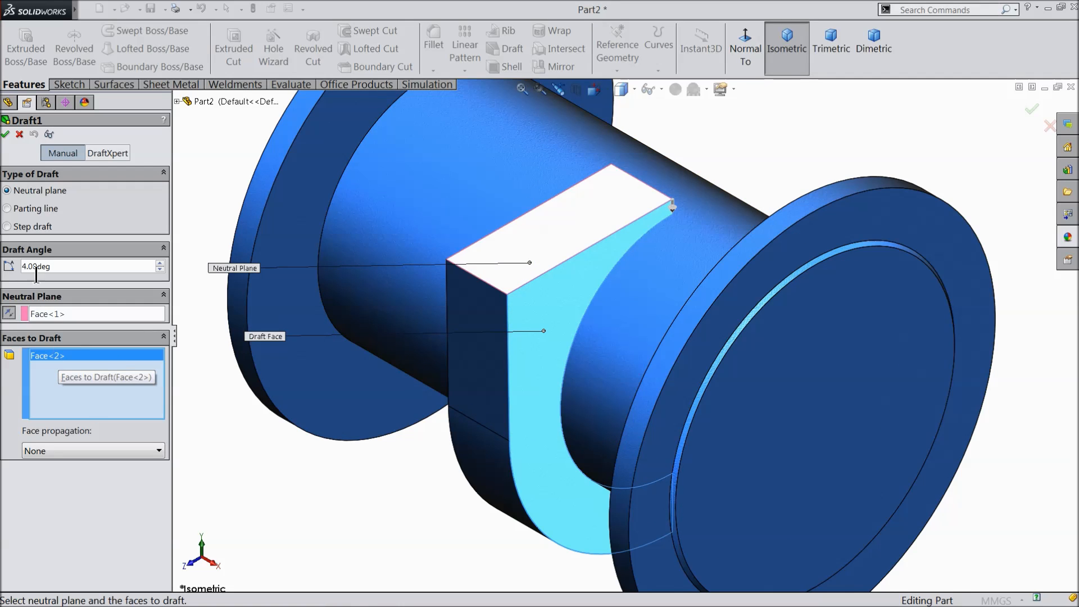
left_click(5, 134)
Draft the same side face of the boss by 3°, using its narrow outer end face as the neutral plane.
middle_click_drag(427, 394, 537, 436)
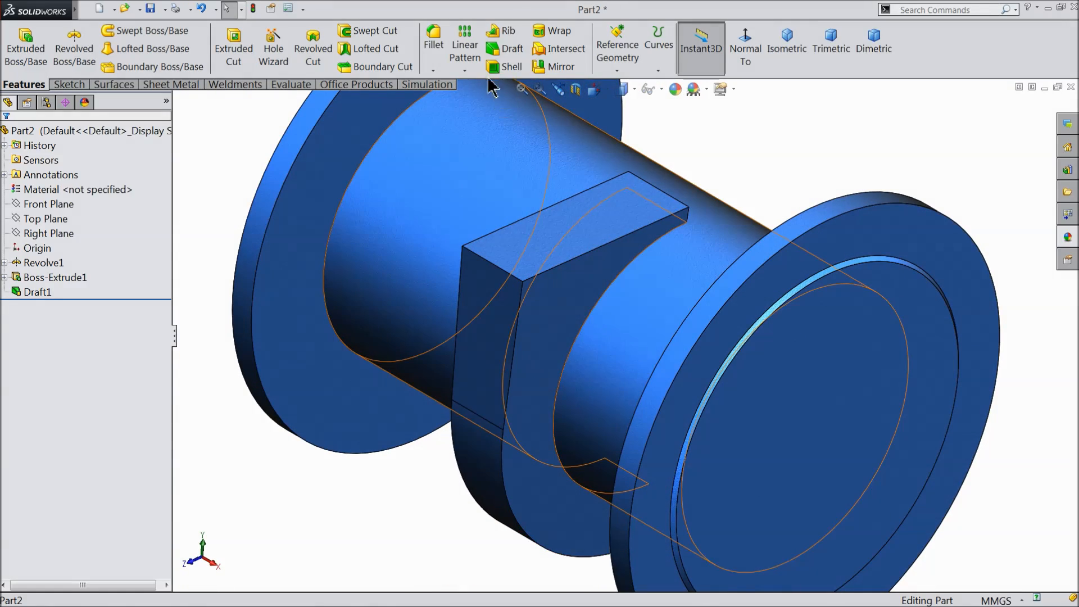
left_click(504, 54)
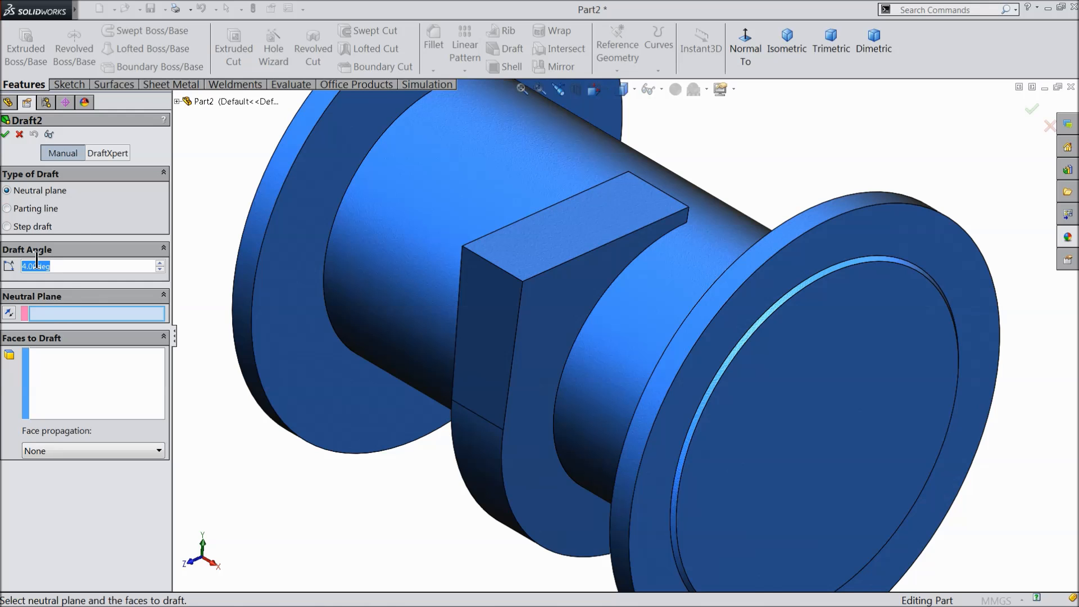
type("3")
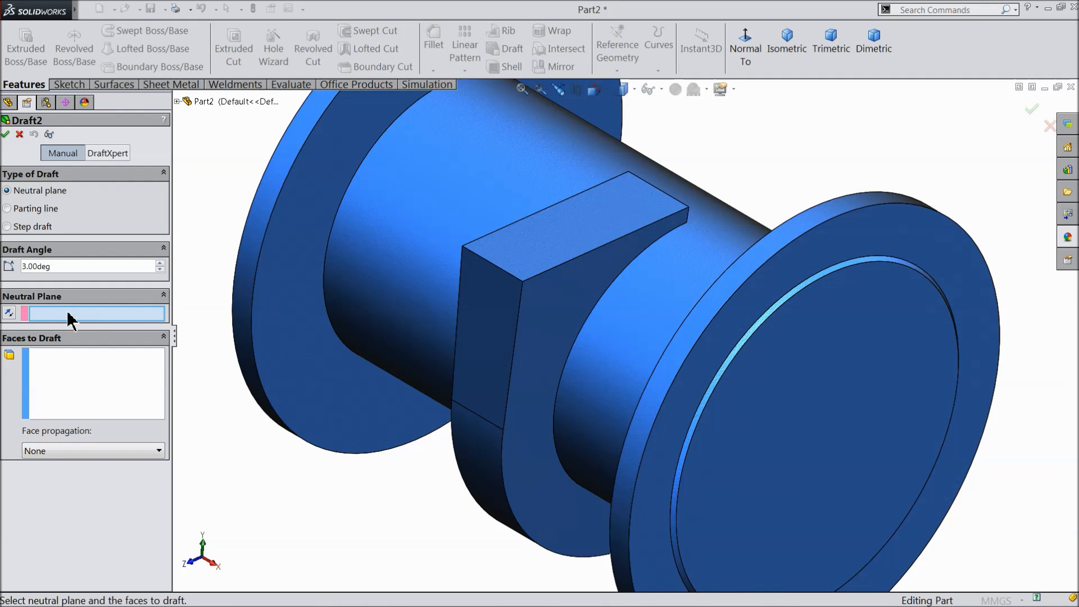
left_click(491, 293)
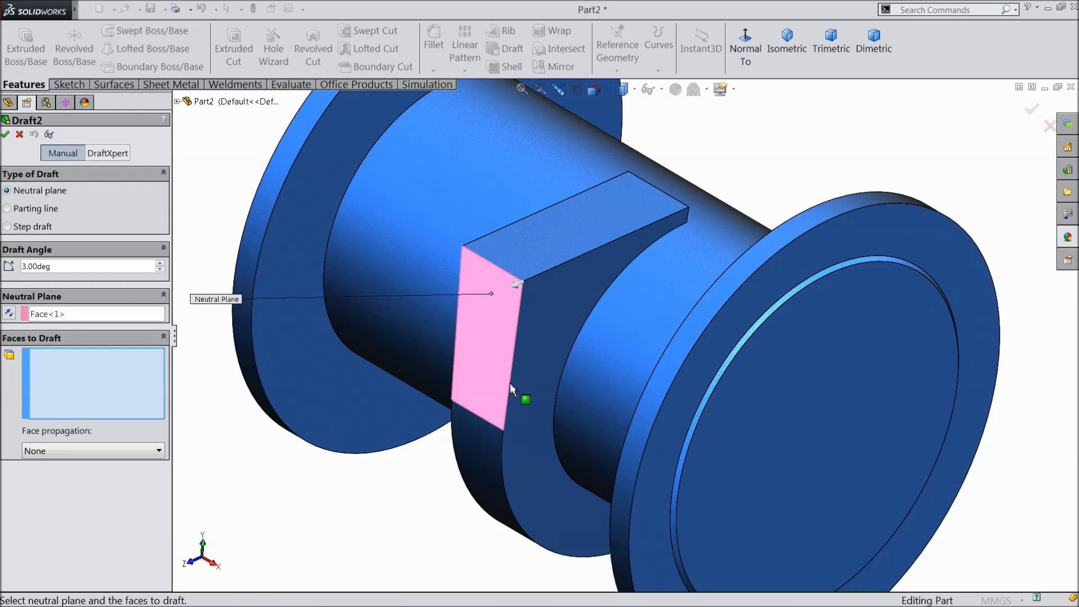
left_click(534, 381)
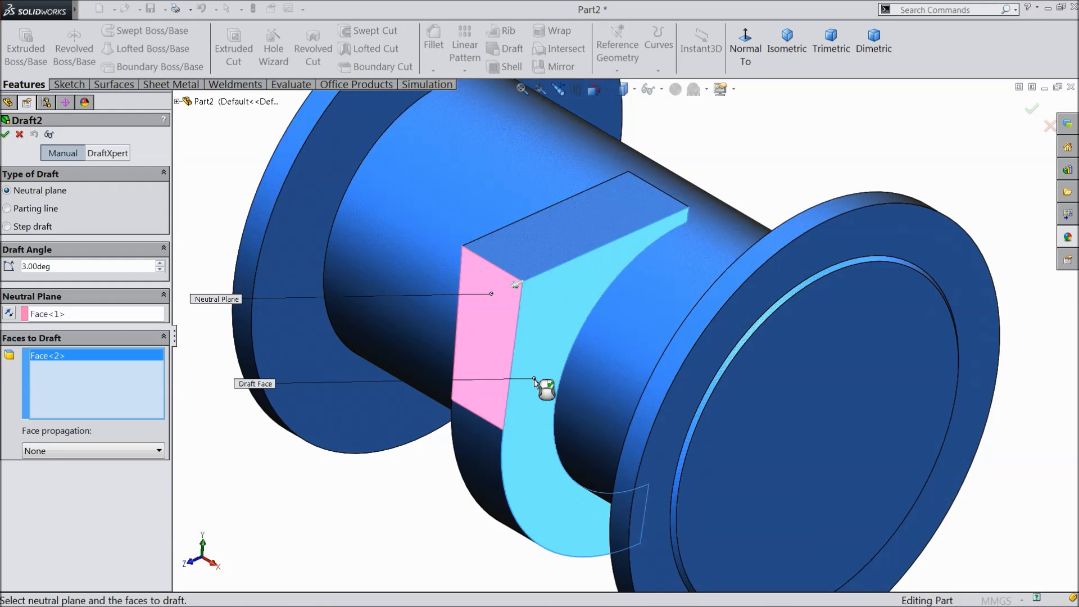
left_click(6, 134)
Add a 20 mm constant-size fillet with tangent propagation along the edge between the boss's outer end and its drafted side face.
mouse_move(349, 427)
middle_mouse_down()
mouse_move(410, 381)
mouse_move(352, 405)
mouse_move(362, 416)
middle_mouse_up()
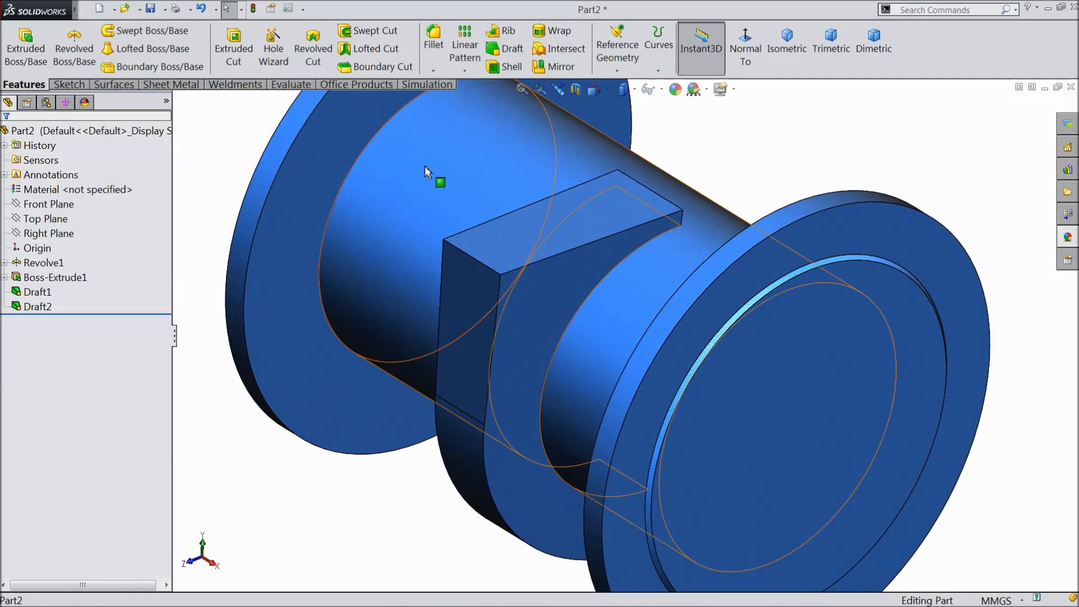
left_click(435, 41)
type("20")
key("Return")
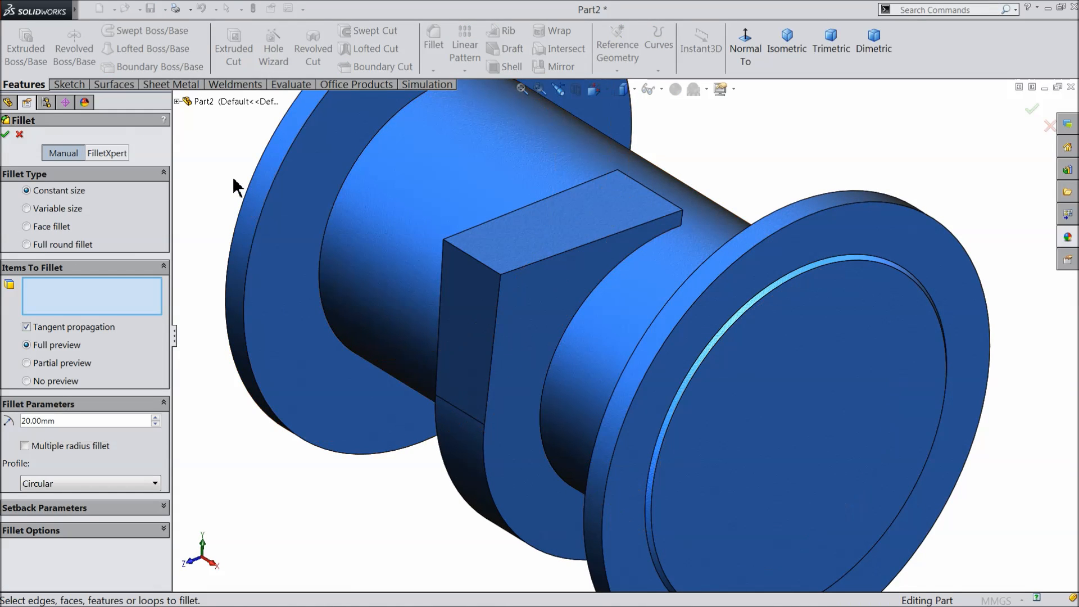
left_click(490, 365)
scroll(421, 490, "up", 1)
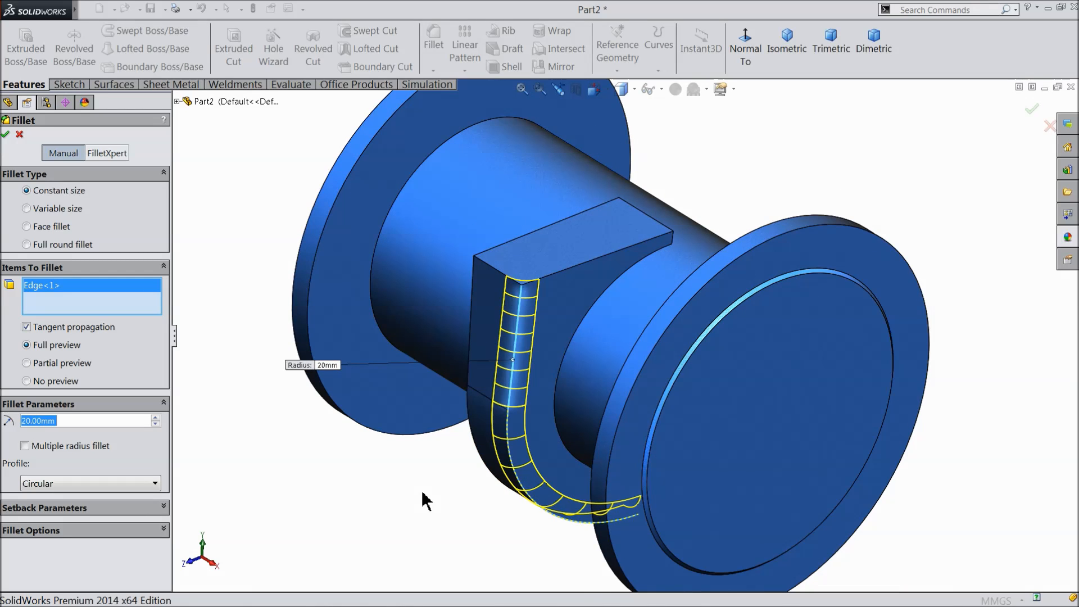
middle_click_drag(530, 499, 531, 461)
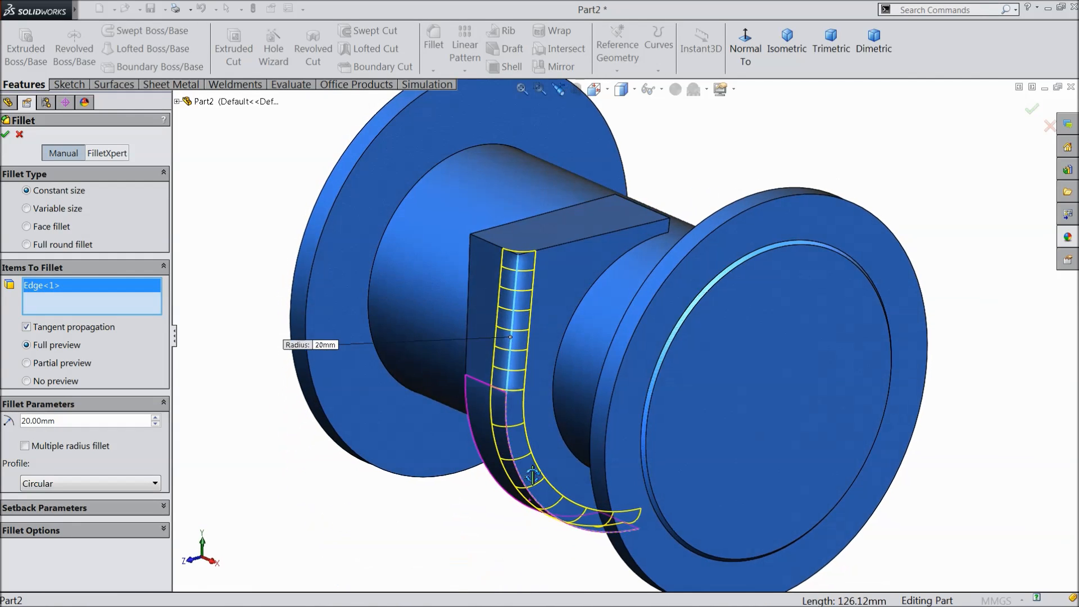
left_click(6, 135)
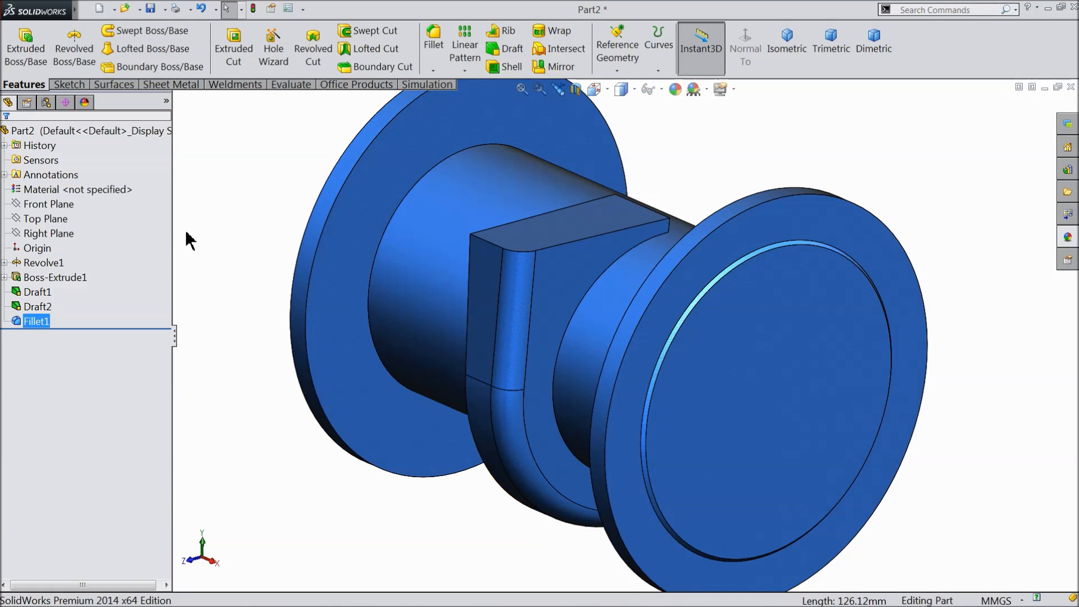
Mirror the boss extrusion, both drafts and the 20 mm fillet about the Right Plane.
middle_click_drag(256, 267, 378, 294)
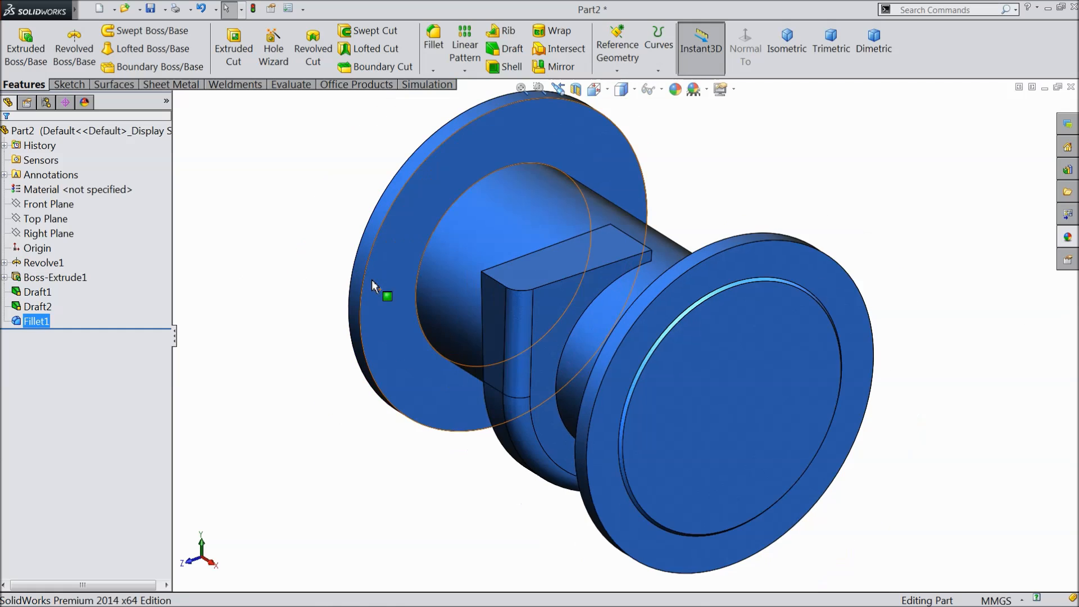
left_click(48, 233)
left_click(554, 67)
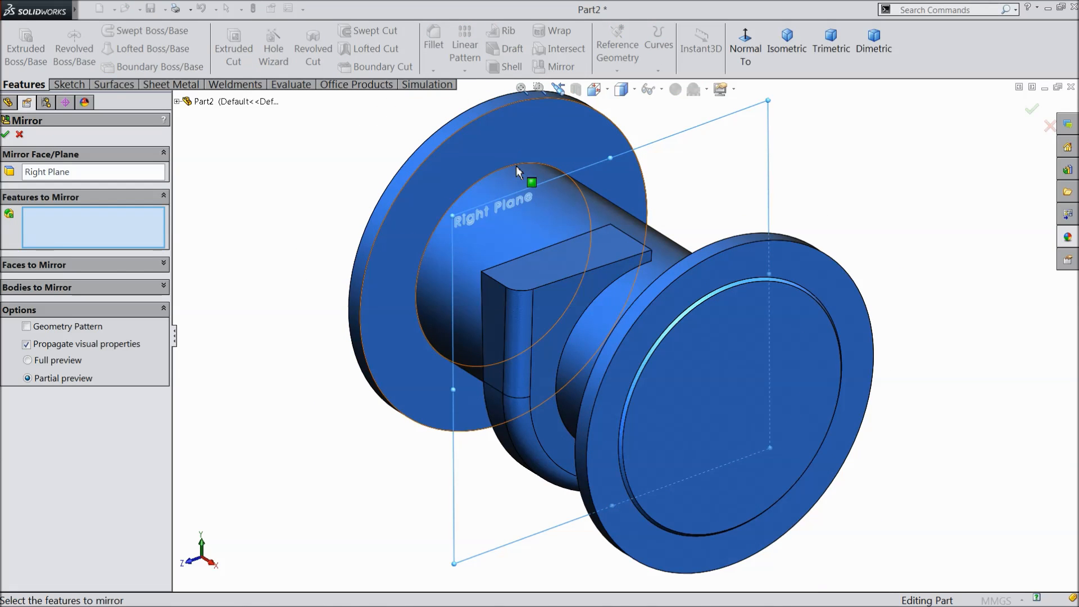
left_click(177, 101)
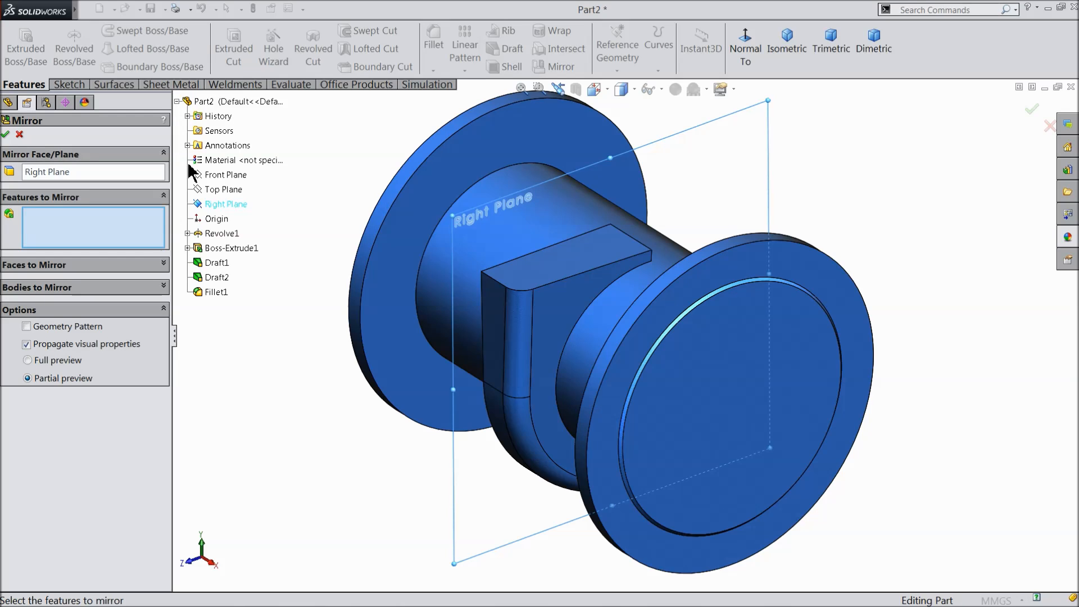
left_click(216, 248)
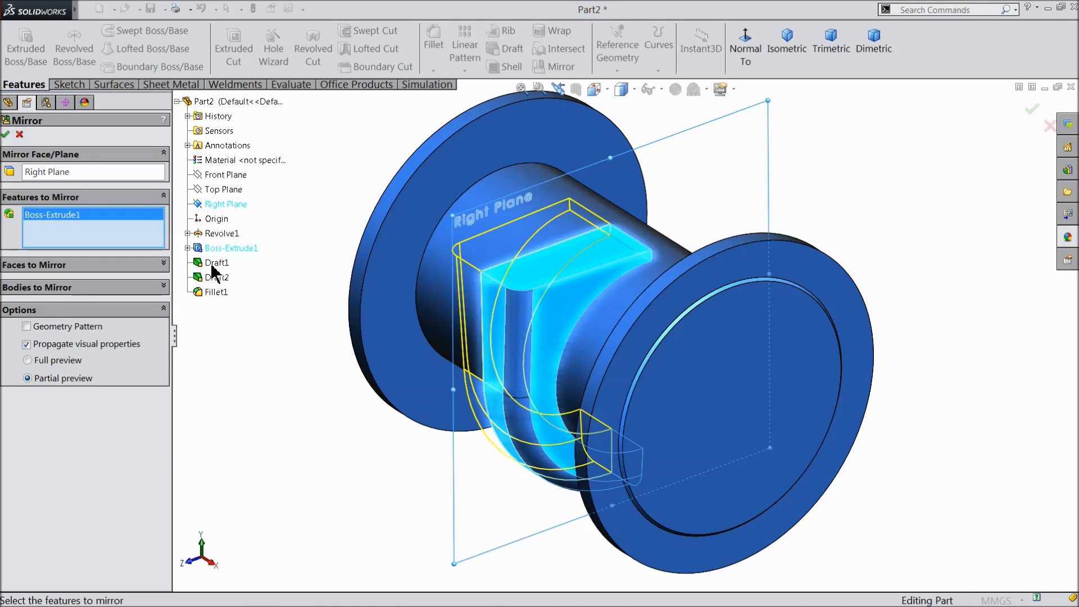
left_click(216, 263)
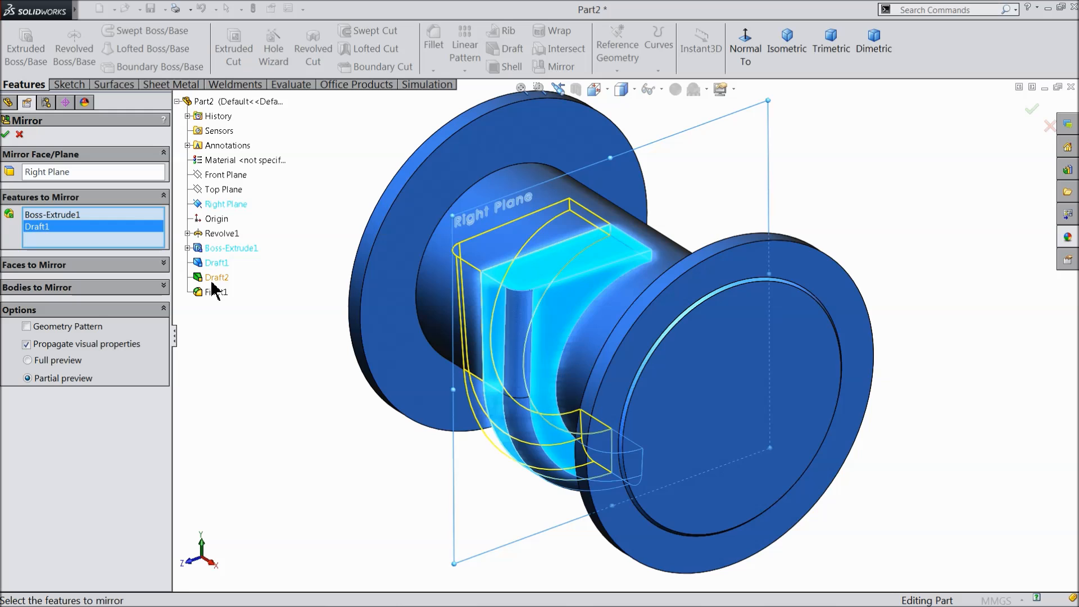
left_click(212, 281)
left_click(211, 292)
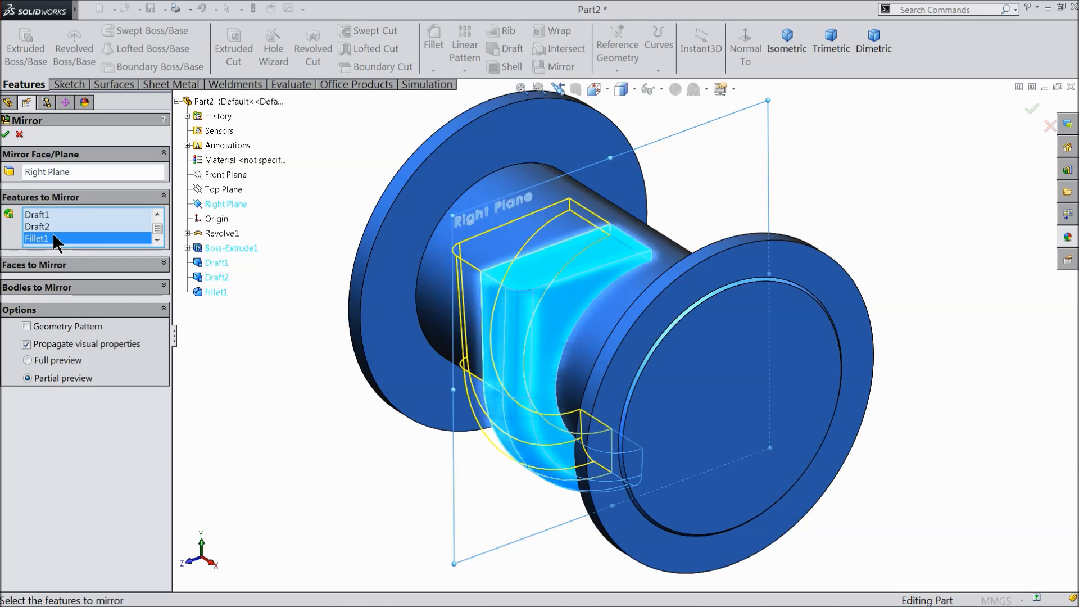
left_click(7, 134)
Mirror the first mirror feature, the boss extrusion and the first draft about the Front Plane.
middle_click_drag(294, 338, 305, 356)
key("ctrl+7")
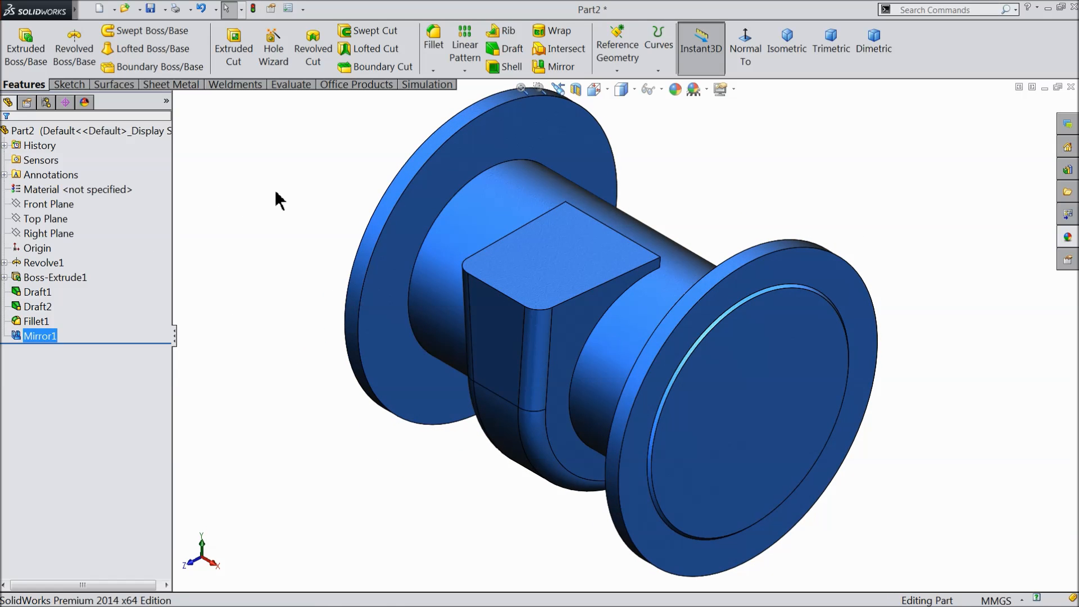
left_click(44, 205)
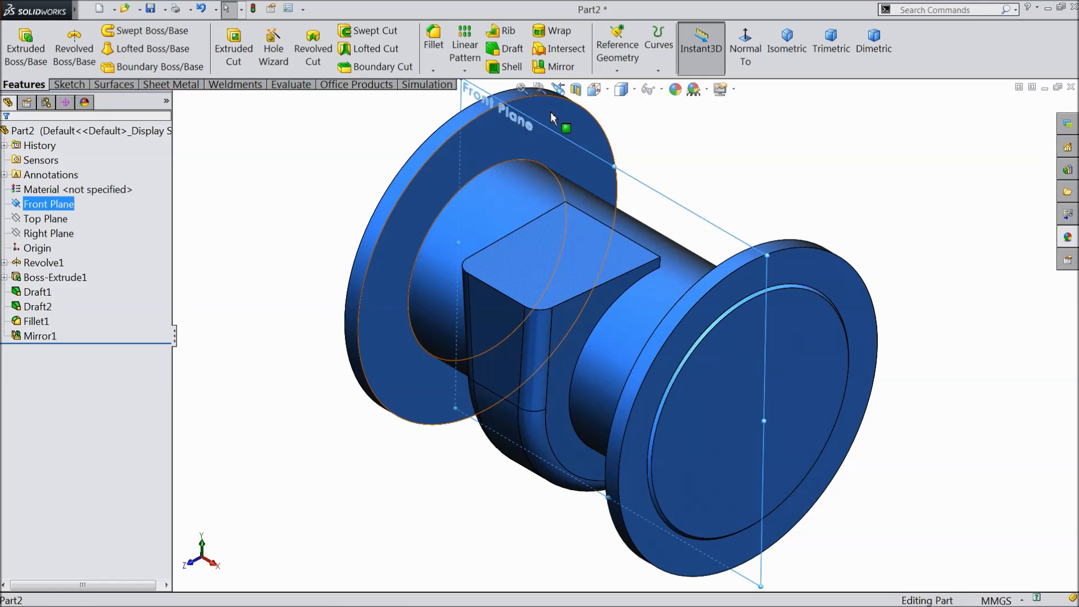
left_click(556, 67)
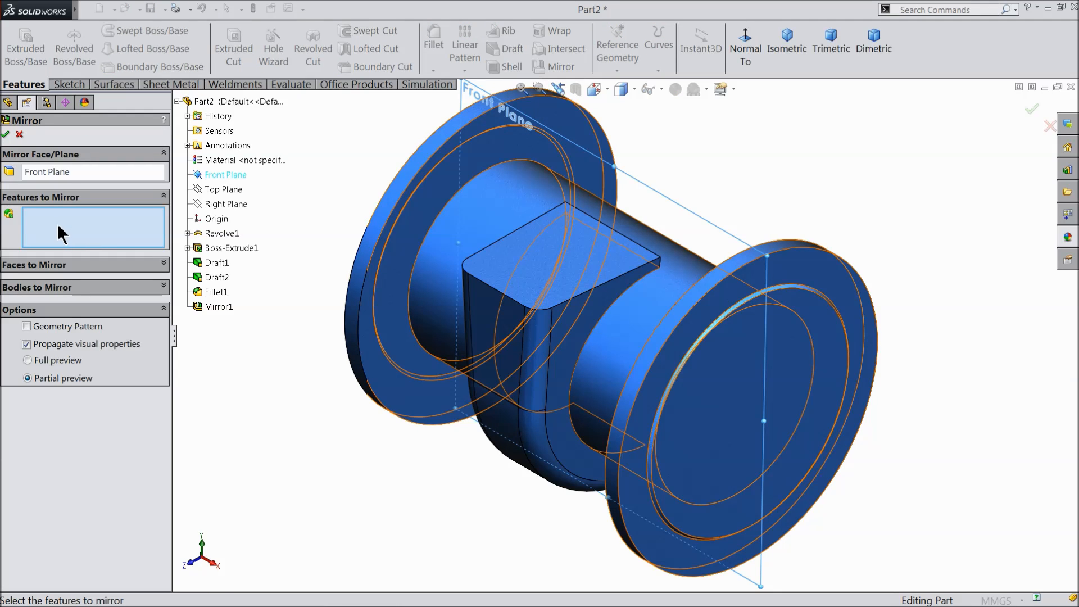
left_click(221, 308)
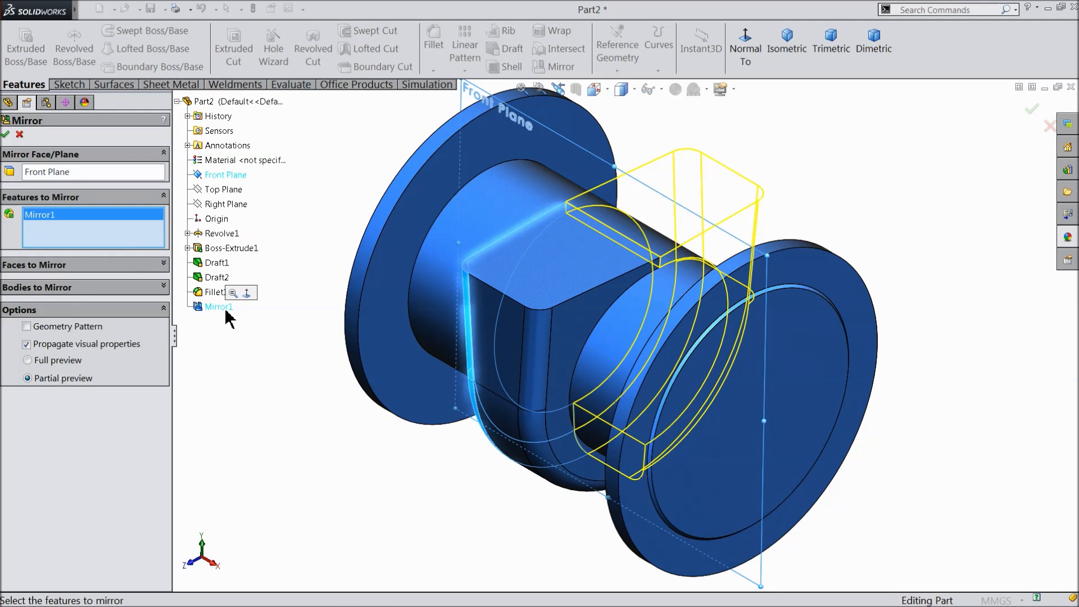
left_click(213, 248)
left_click(216, 262)
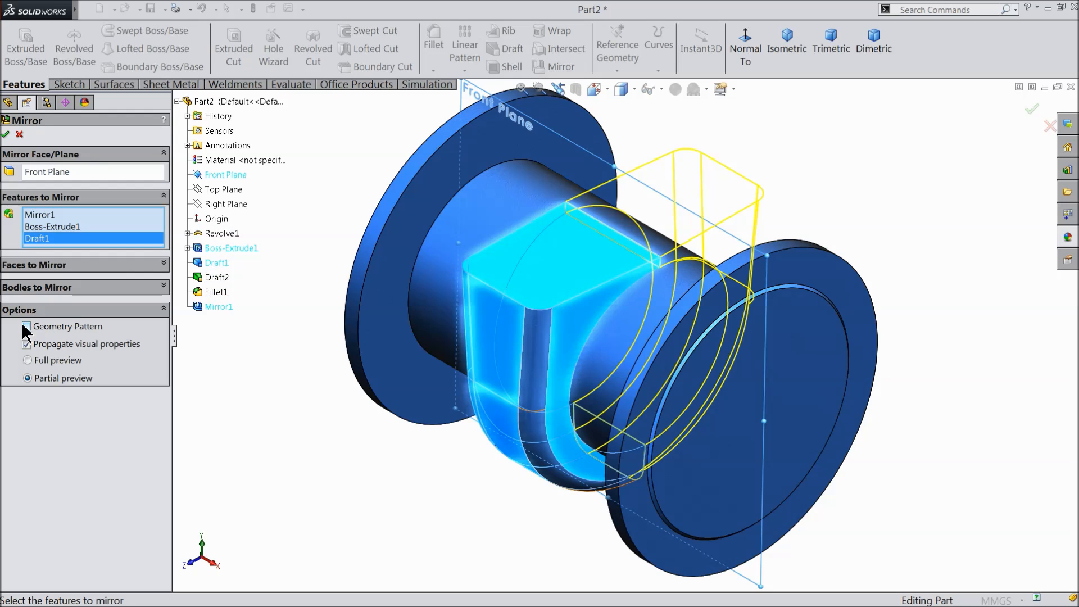
left_click(7, 135)
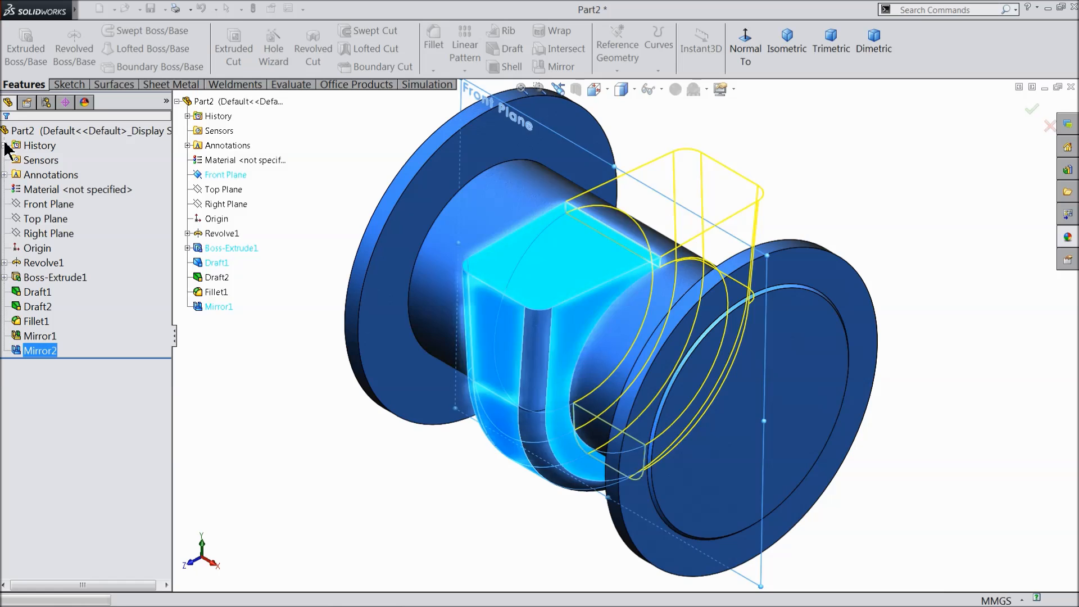
Start a sketch on the boss's flat upper face and convert the face's outline into sketch entities.
scroll(267, 327, "up", 2)
middle_click_drag(284, 334, 305, 381)
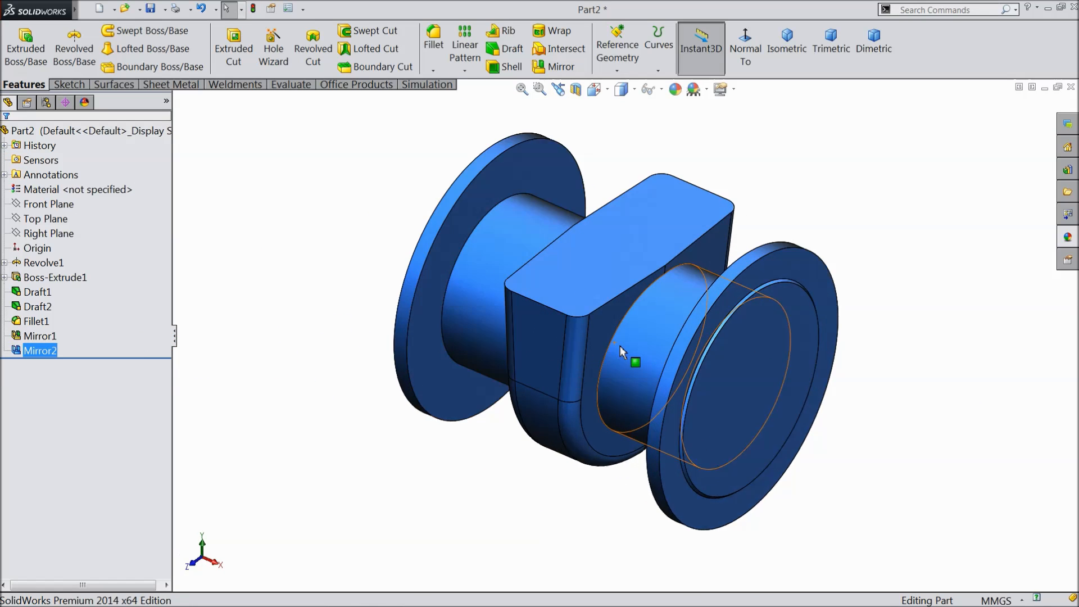
scroll(619, 346, "down", 5)
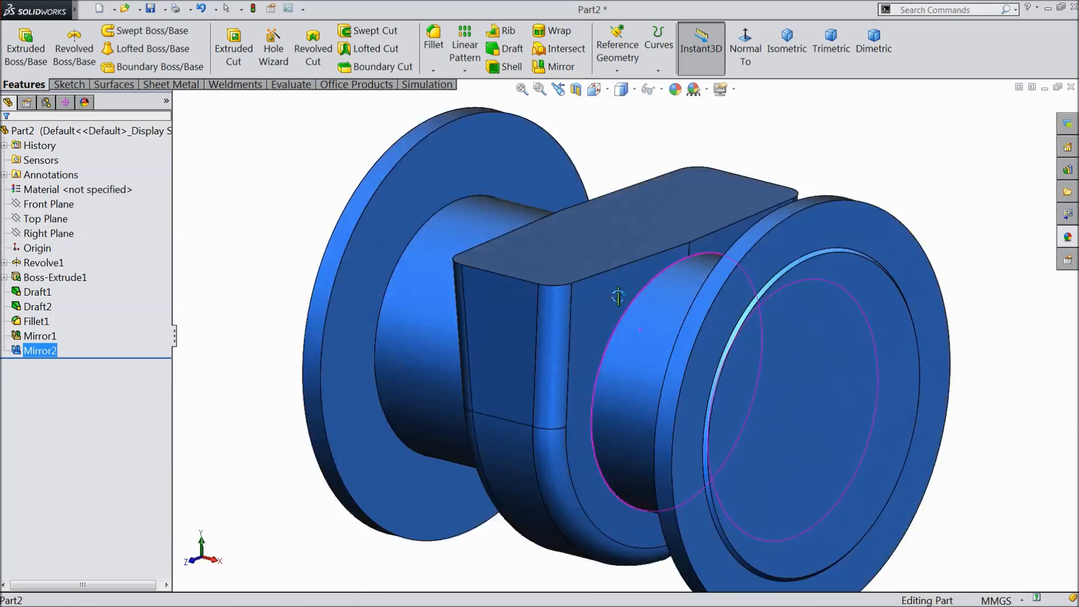
middle_click_drag(618, 296, 613, 366)
left_click(908, 120)
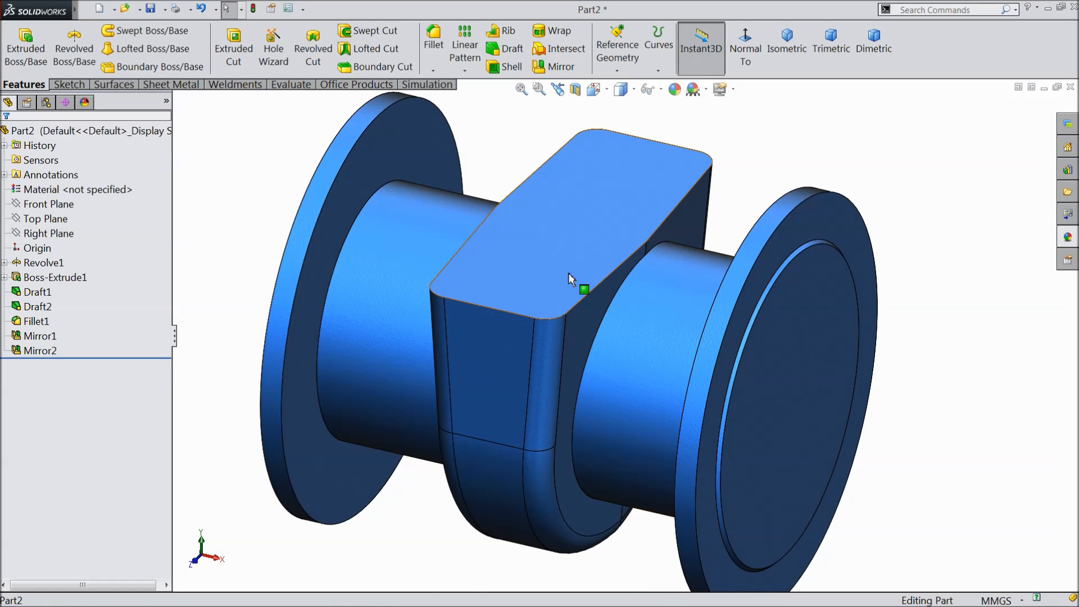
left_click(568, 272)
left_click(614, 228)
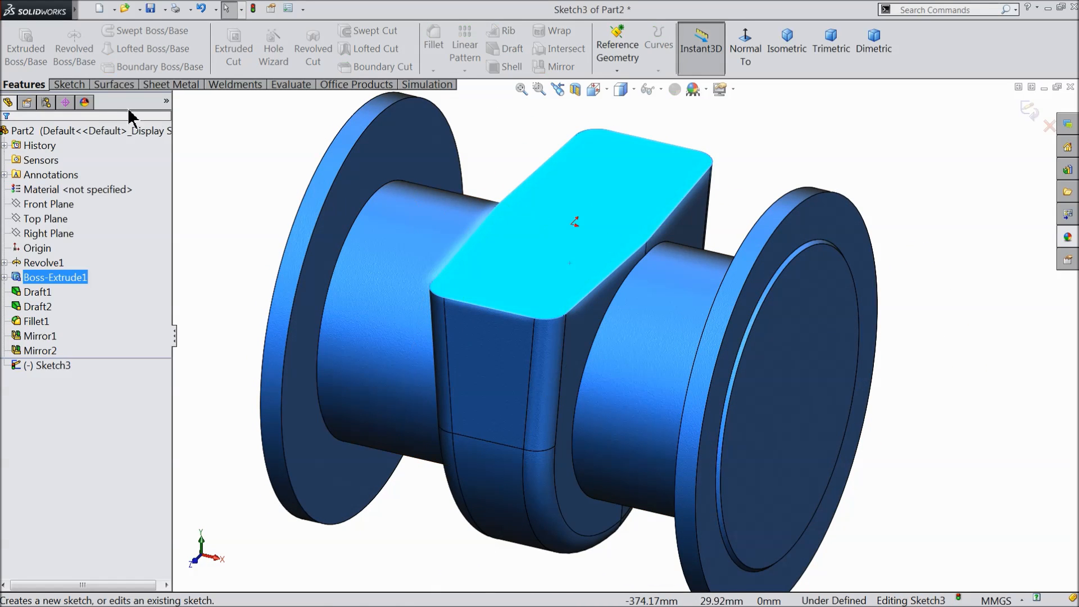
left_click(75, 87)
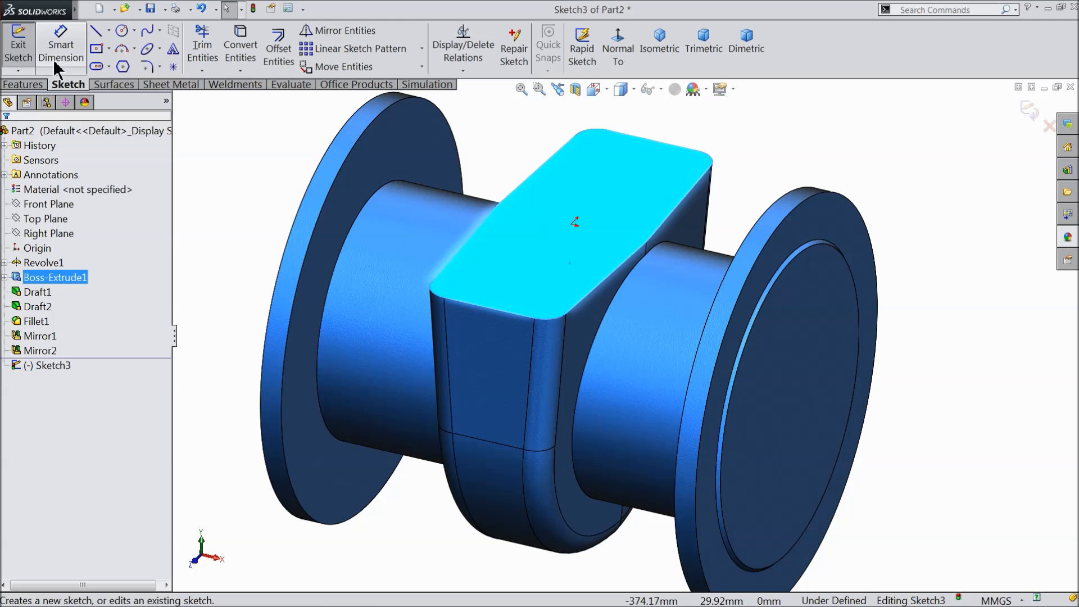
left_click(249, 61)
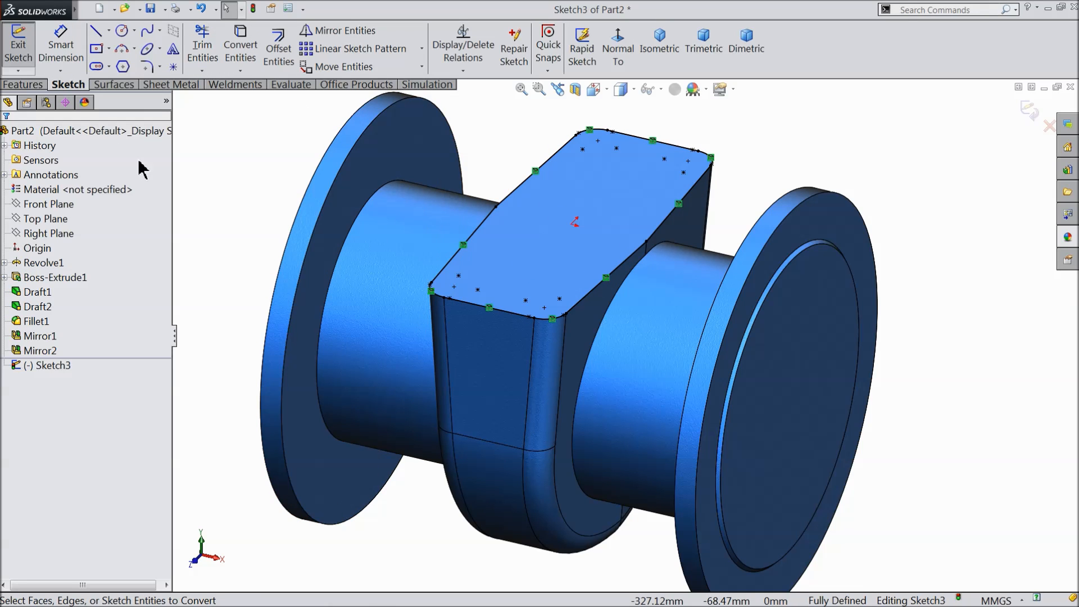
Extrude the converted outline upward as a blind boss 100 mm deep, merged with the body, with a 1° outward draft.
left_click(24, 86)
left_click(28, 55)
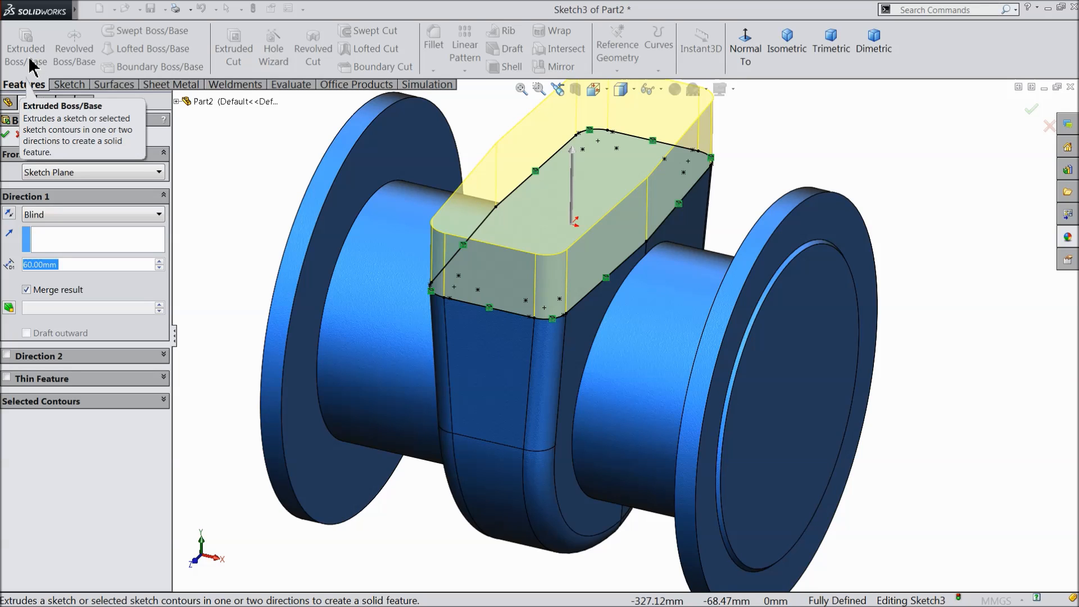
type("100")
key("Return")
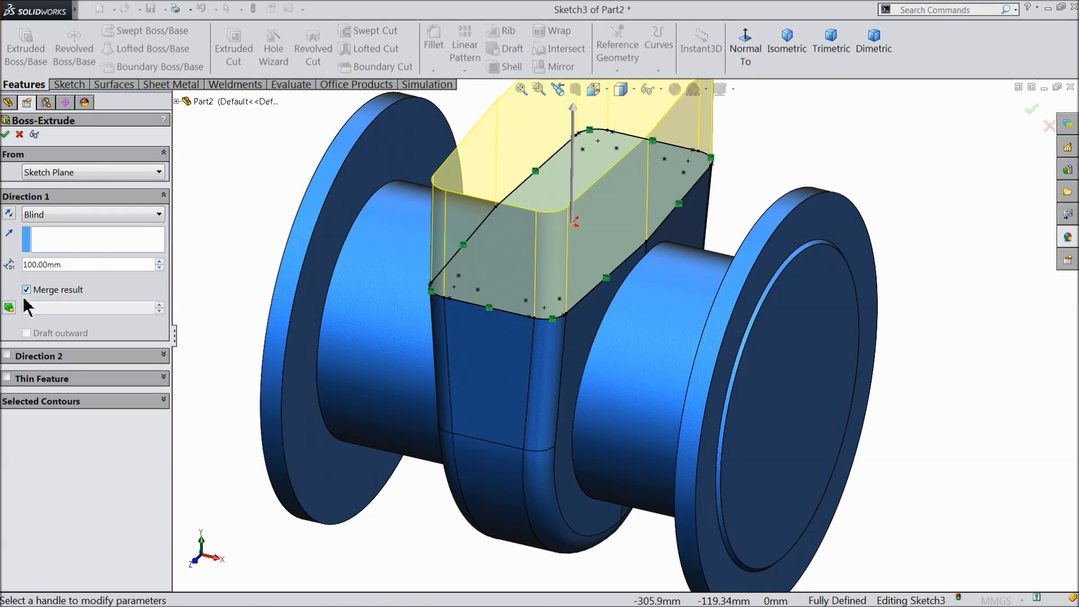
left_click(8, 307)
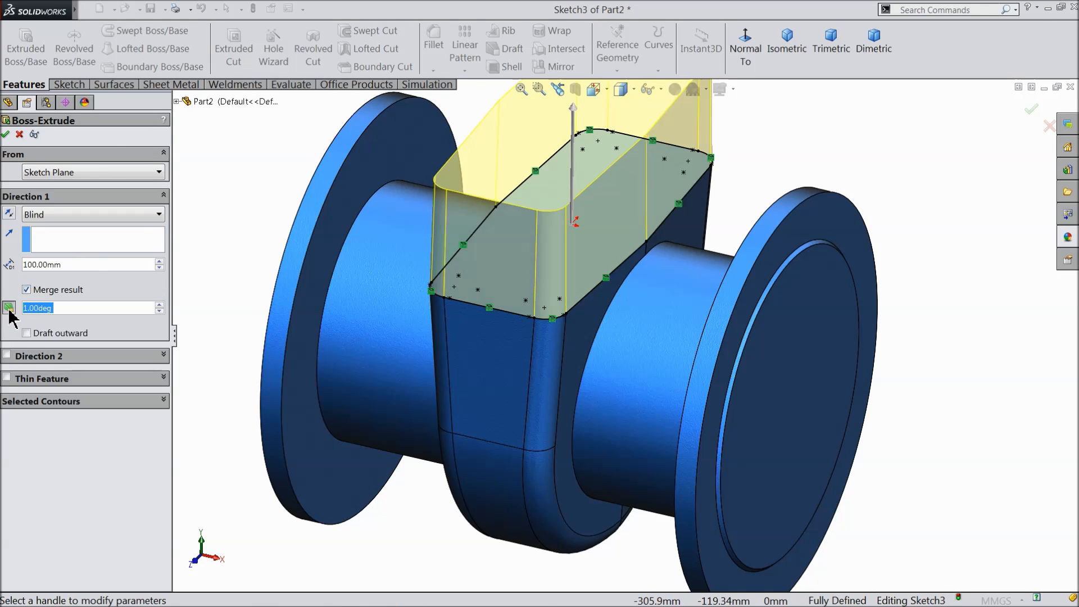
left_click(26, 333)
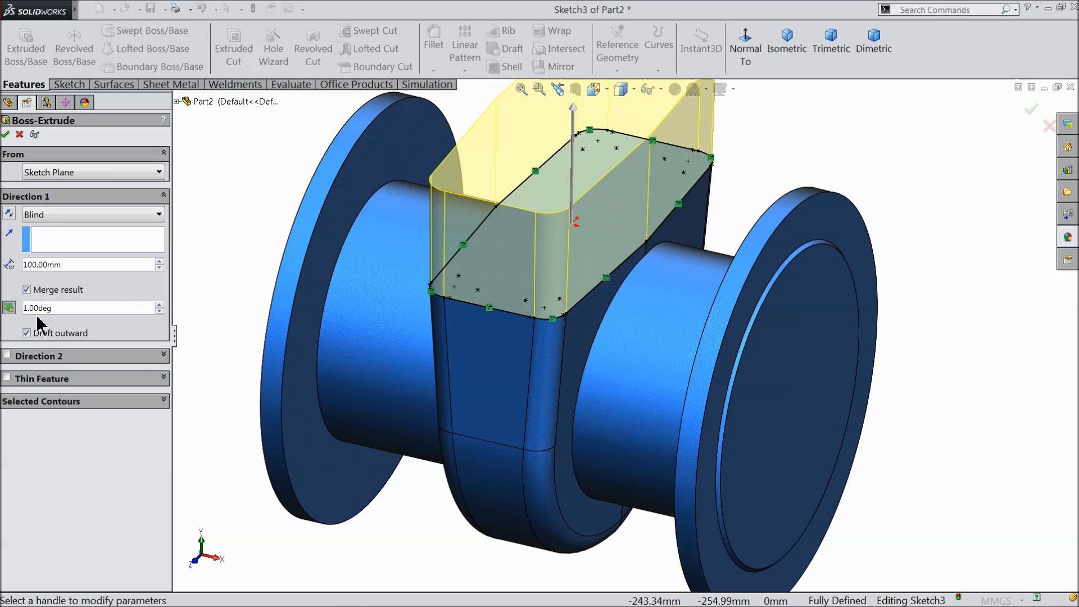
left_click(6, 135)
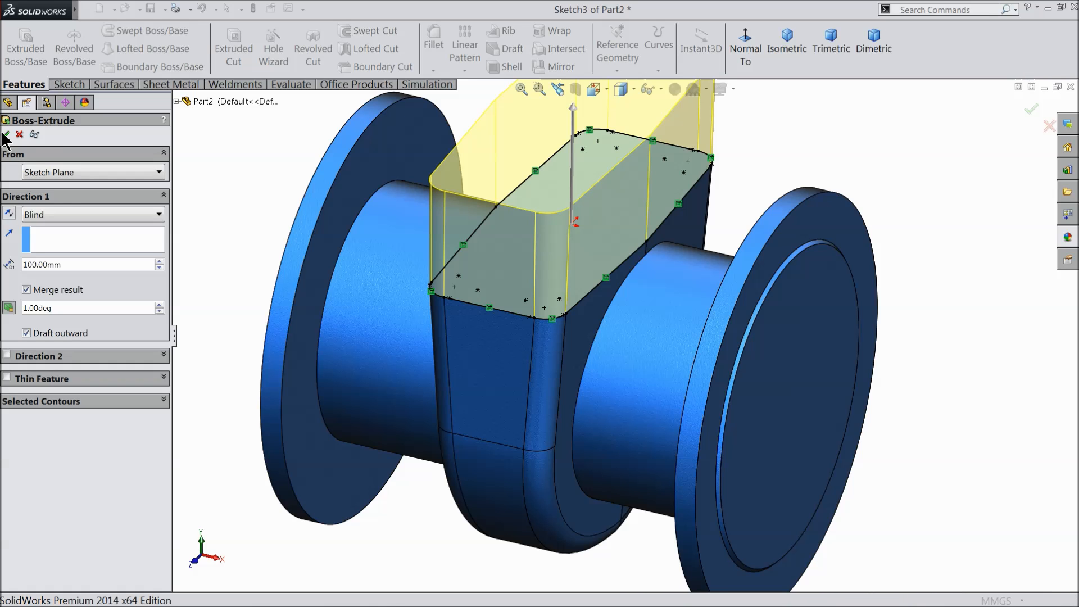
Set up a constant-size fillet of 1000 mm radius and select the central vertical seam edges on both long sides of the upper boss.
mouse_move(242, 202)
middle_mouse_down()
mouse_move(200, 171)
mouse_move(222, 211)
mouse_move(236, 205)
middle_mouse_up()
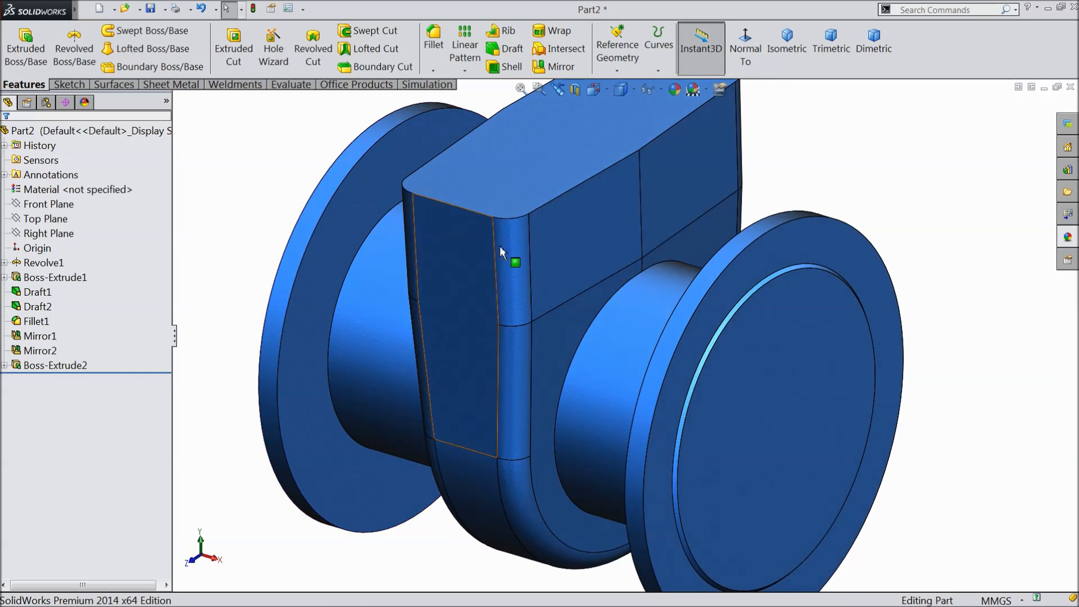
scroll(642, 238, "down", 3)
scroll(639, 216, "up", 1)
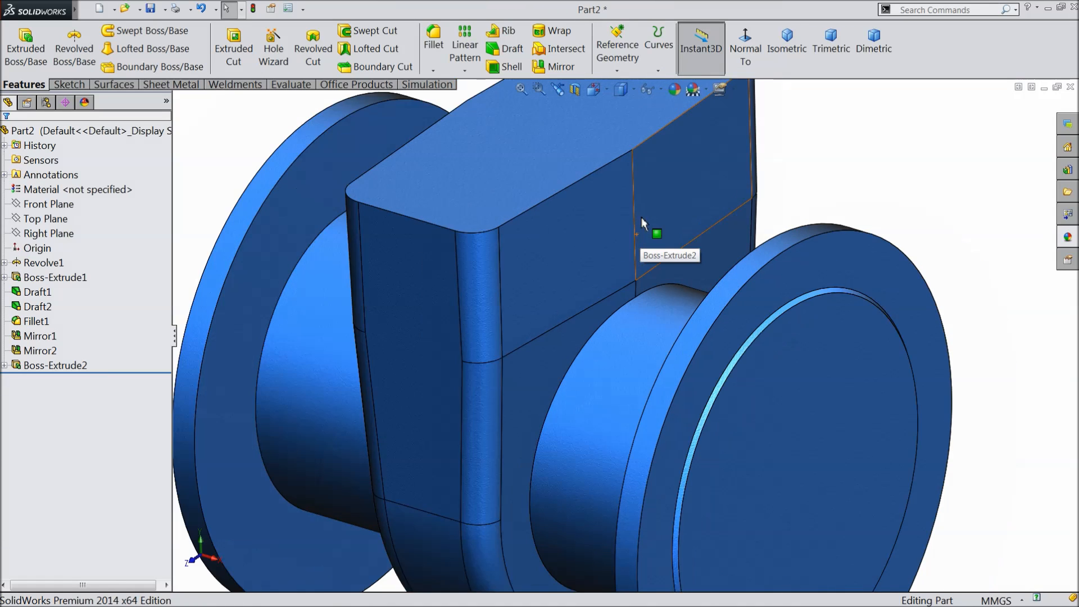
scroll(642, 220, "down", 2)
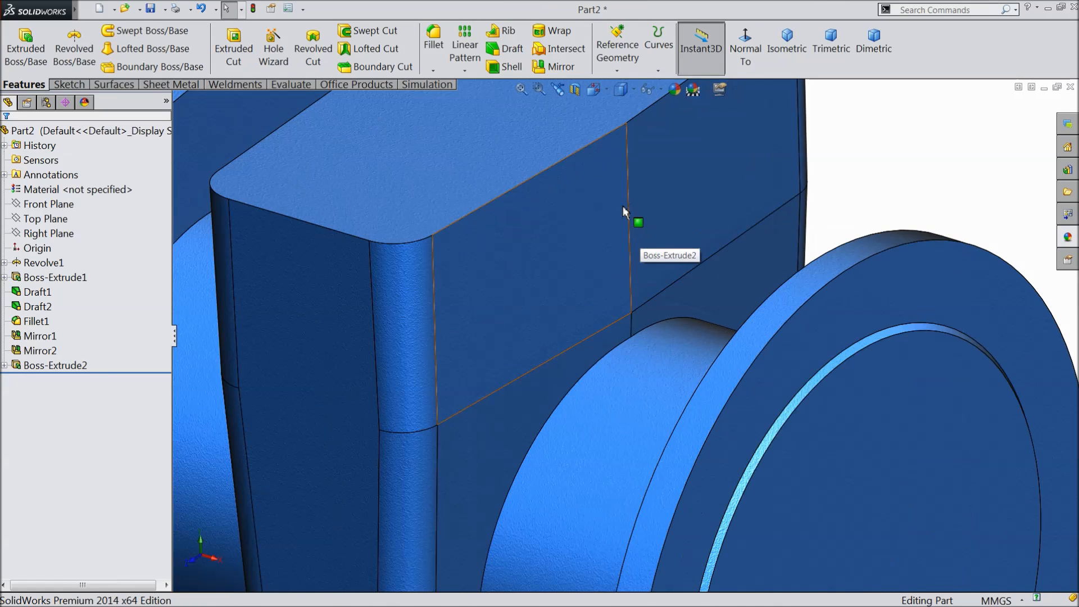
left_click(439, 45)
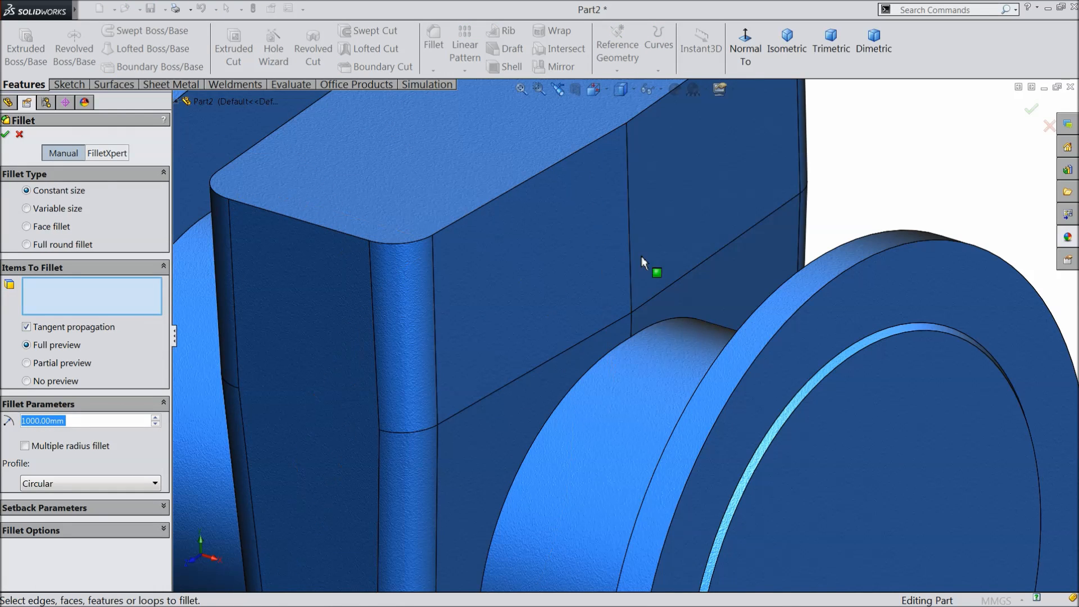
left_click(632, 240)
scroll(624, 272, "up", 5)
middle_click_drag(621, 297, 647, 313)
scroll(644, 298, "down", 4)
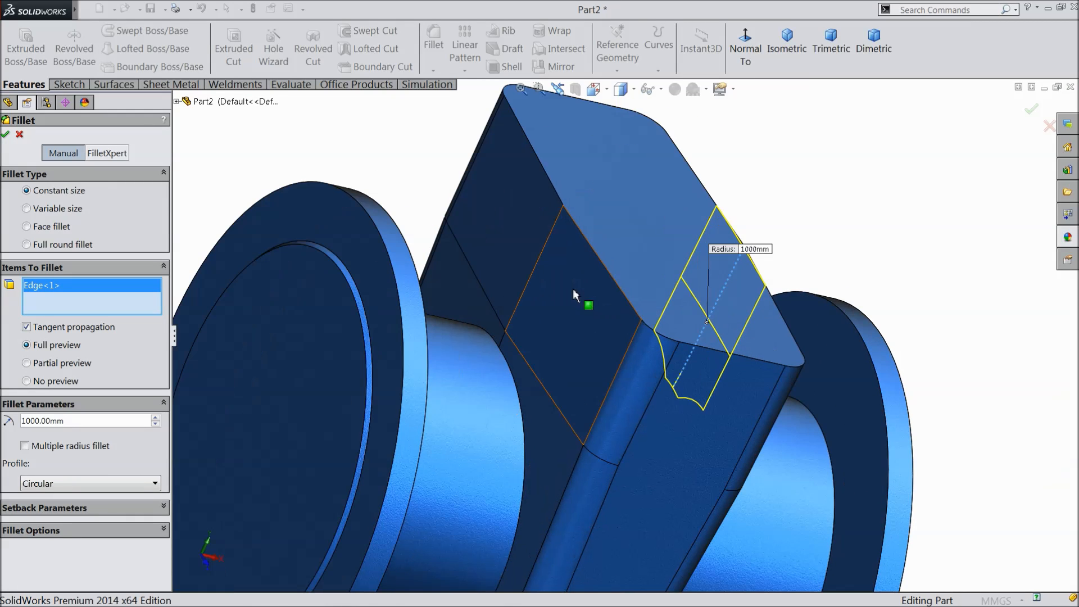
left_click(534, 270)
Add the short central seam edges below the pipe on both sides of the boss to the 1000 mm fillet and apply it.
scroll(636, 416, "up", 5)
middle_click_drag(636, 416, 699, 494)
scroll(682, 443, "down", 6)
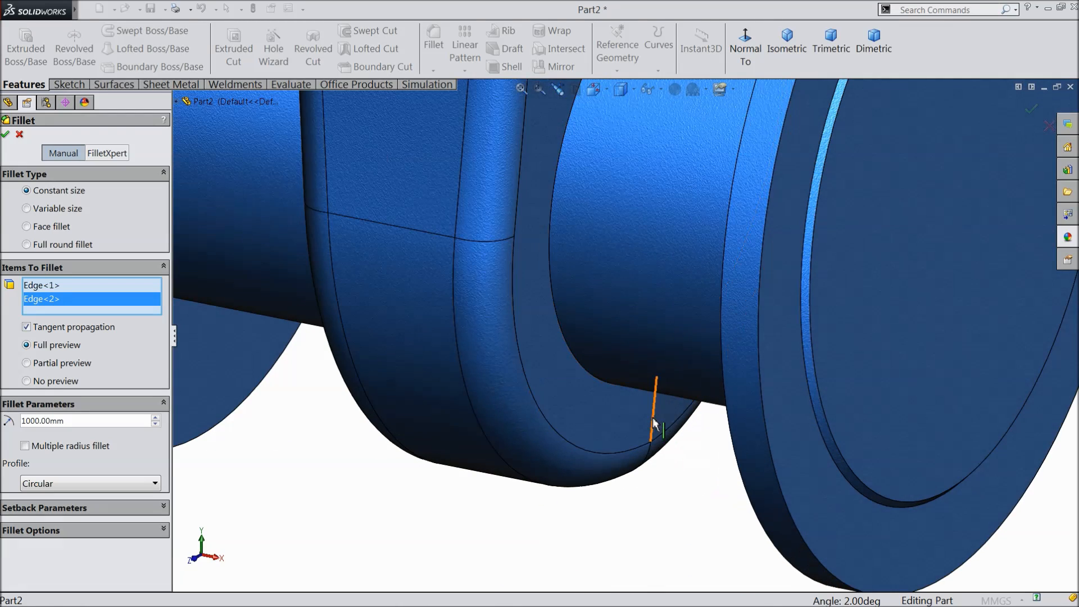
left_click(654, 430)
scroll(654, 430, "up", 5)
middle_click_drag(654, 431, 703, 359)
left_click(493, 358)
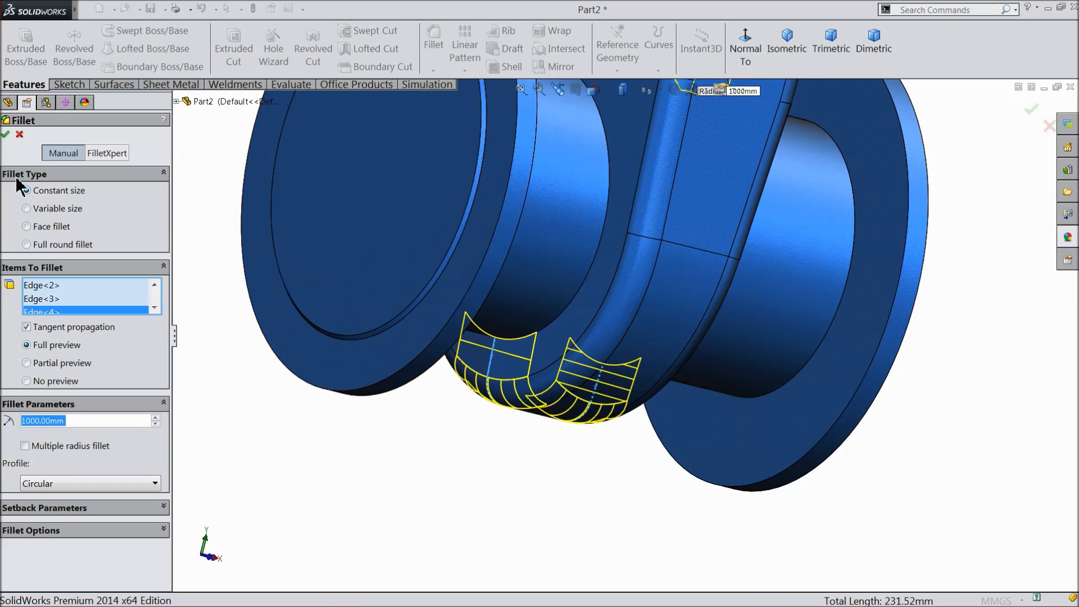
left_click(7, 135)
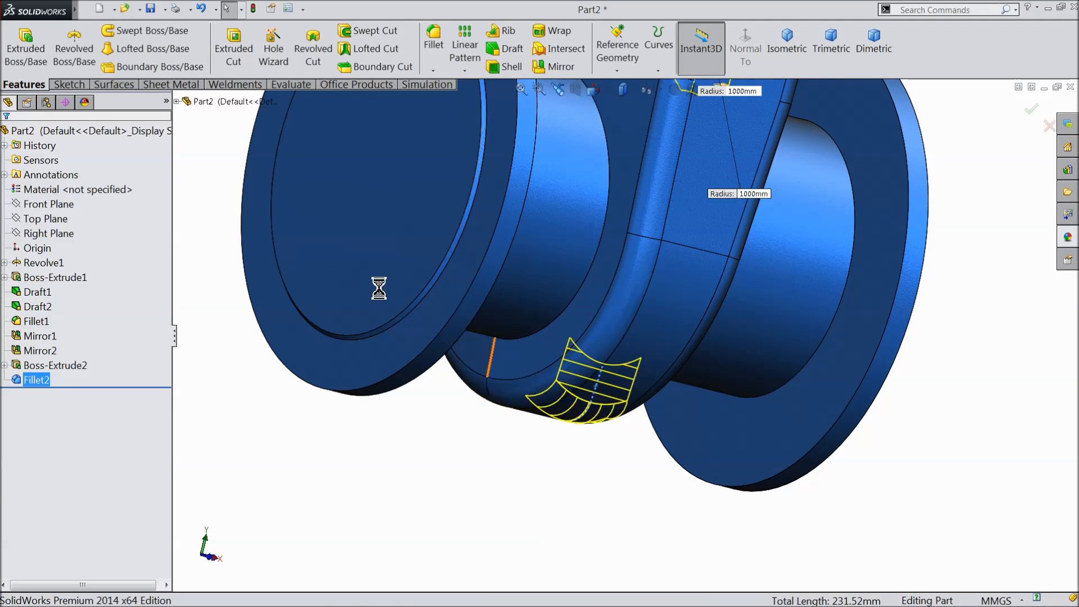
Start a sketch on the flat upper face of the extended boss and convert its outline into sketch entities.
scroll(504, 309, "up", 5)
middle_click_drag(504, 309, 616, 224)
scroll(643, 211, "down", 3)
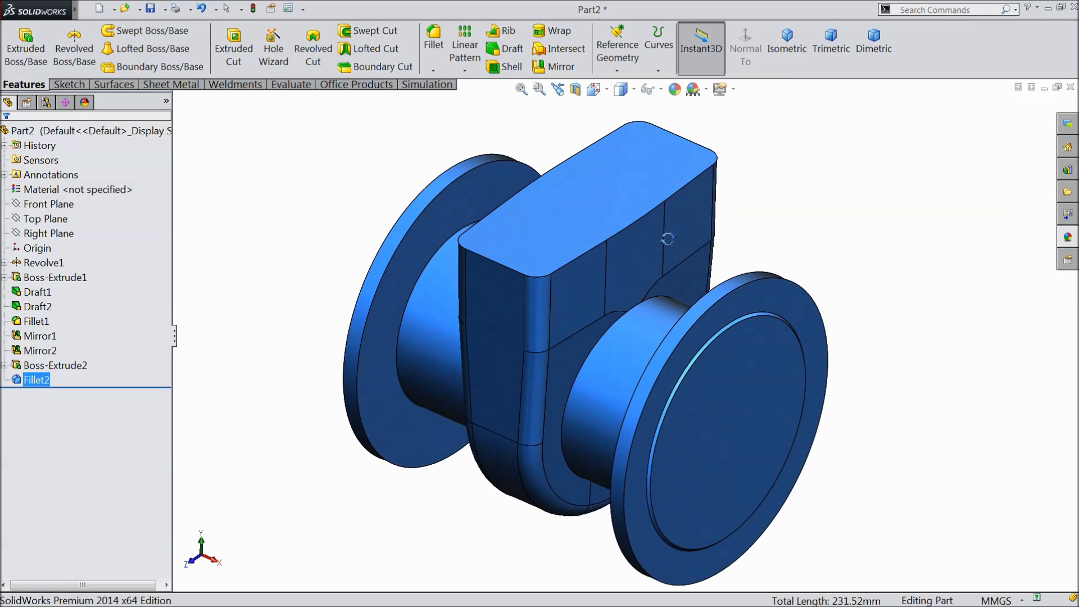
scroll(611, 224, "down", 3)
left_click(566, 230)
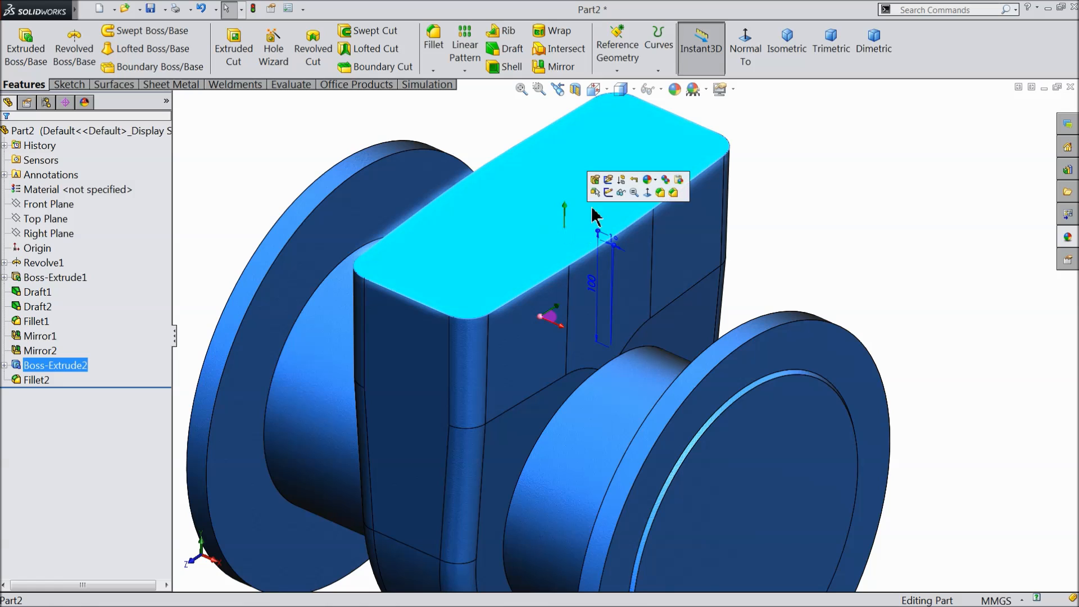
left_click(608, 192)
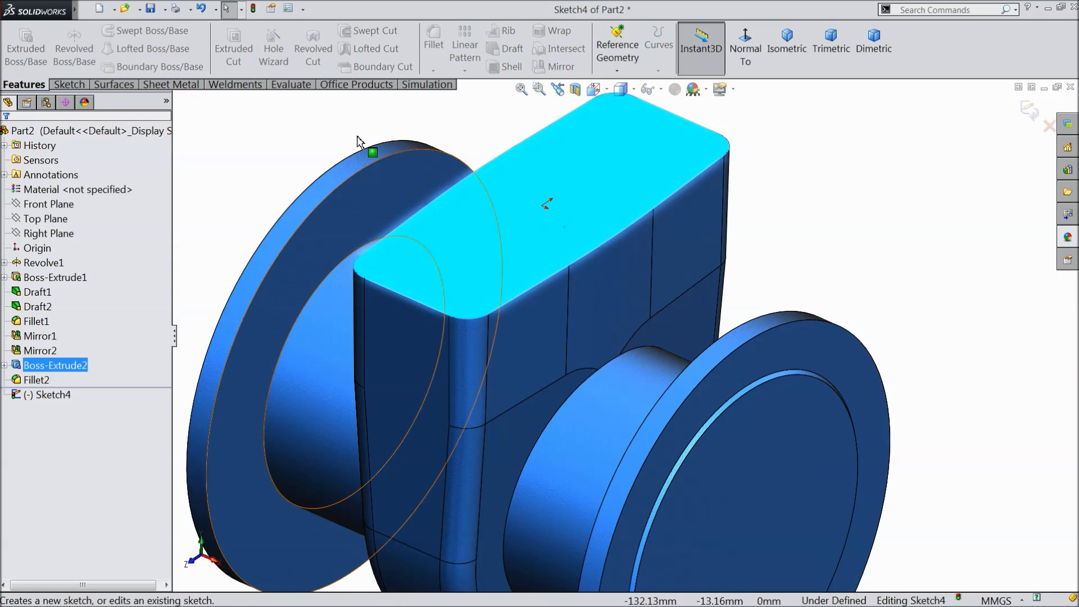
left_click(68, 84)
left_click(240, 50)
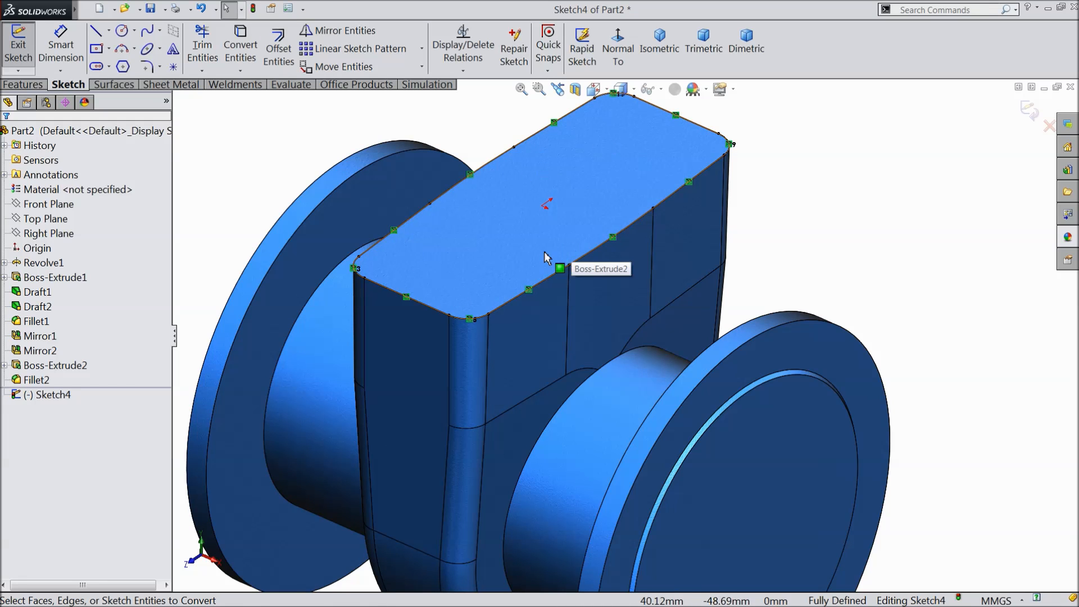
Extrude the converted outline upward as a blind boss 75 mm deep, merged with the body and without draft.
left_click(27, 85)
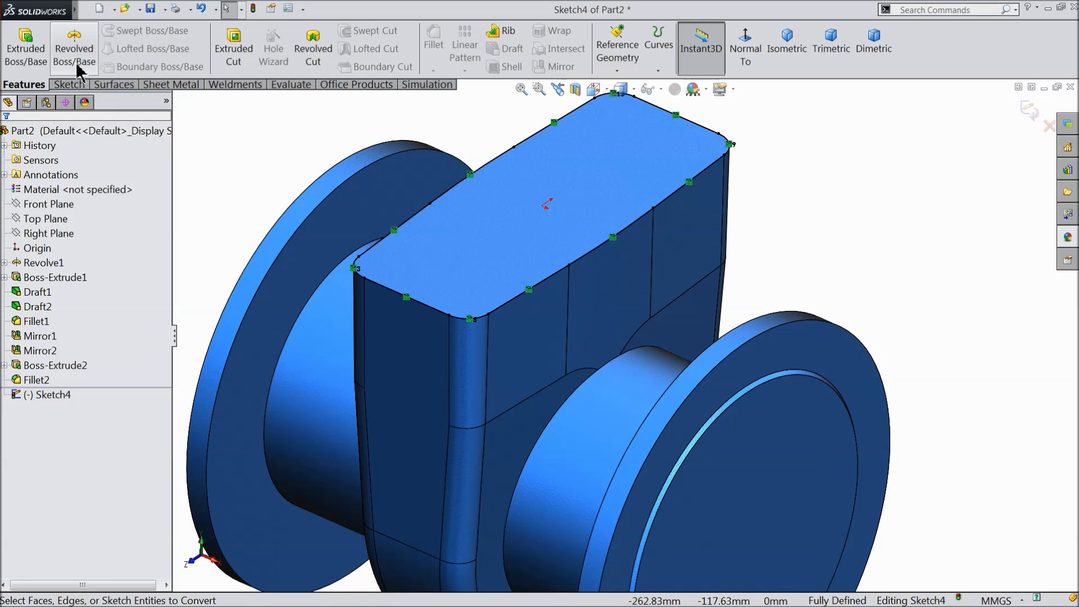
left_click(25, 54)
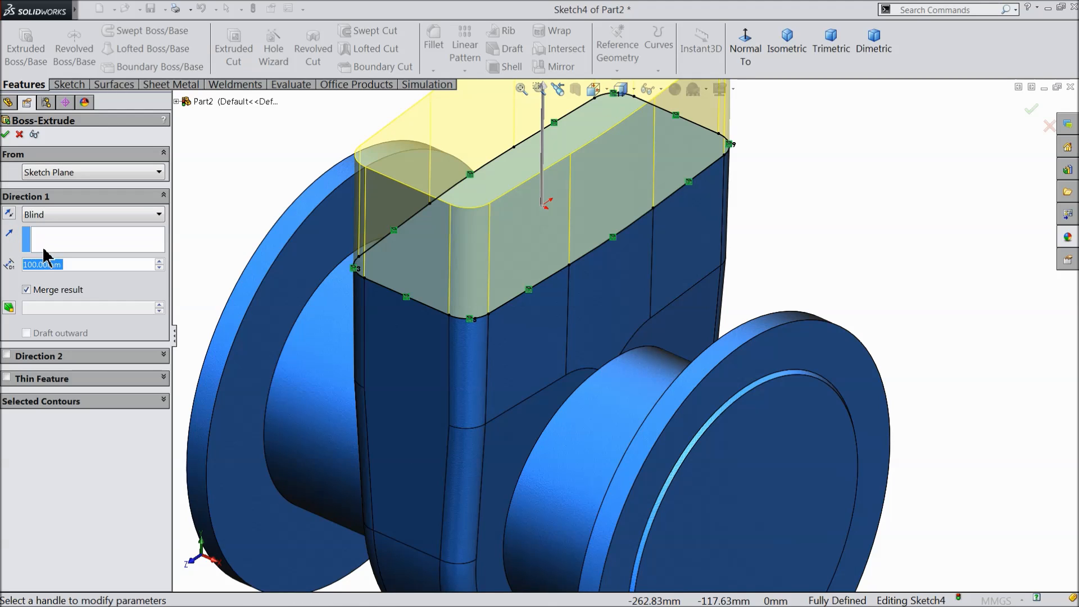
type("75")
key("Return")
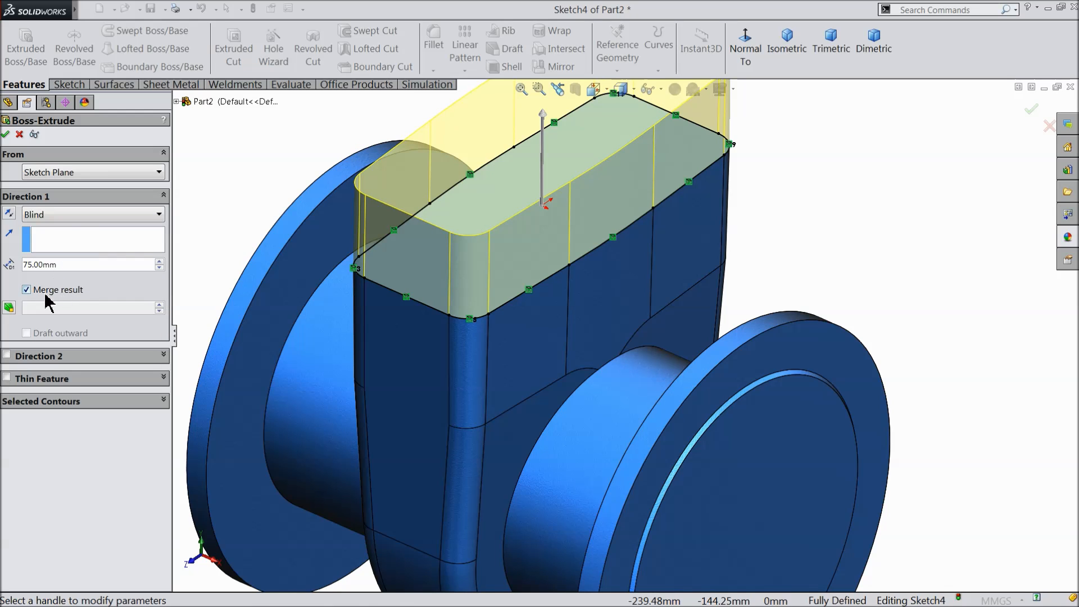
left_click(6, 135)
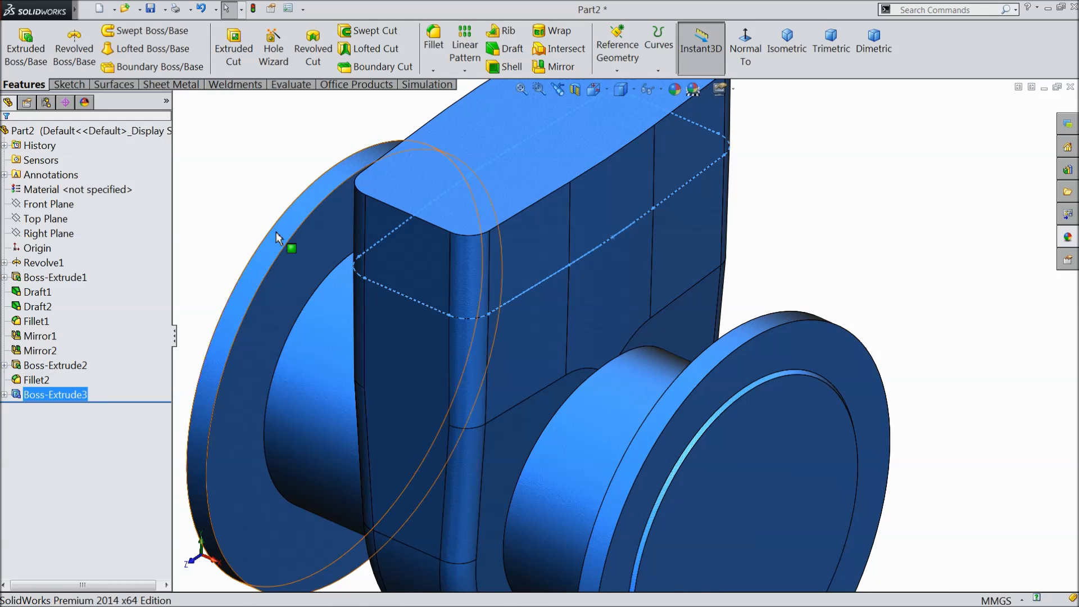
left_click(235, 190)
Start a sketch on the flat upper face of the new extrusion and convert its outline into sketch entities.
key("f")
scroll(601, 184, "down", 3)
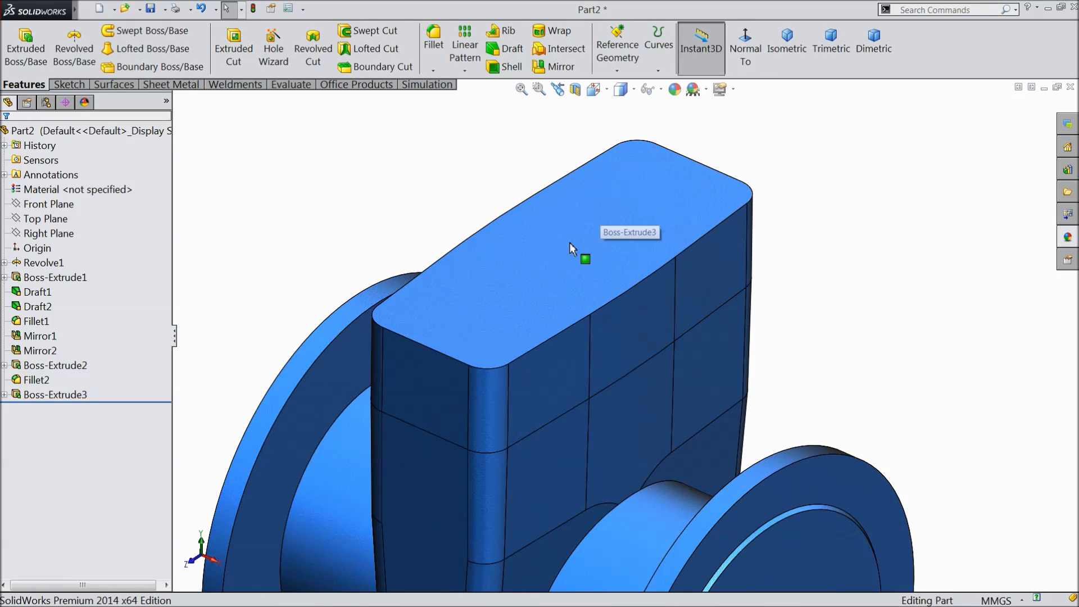
left_click(570, 244)
left_click(606, 209)
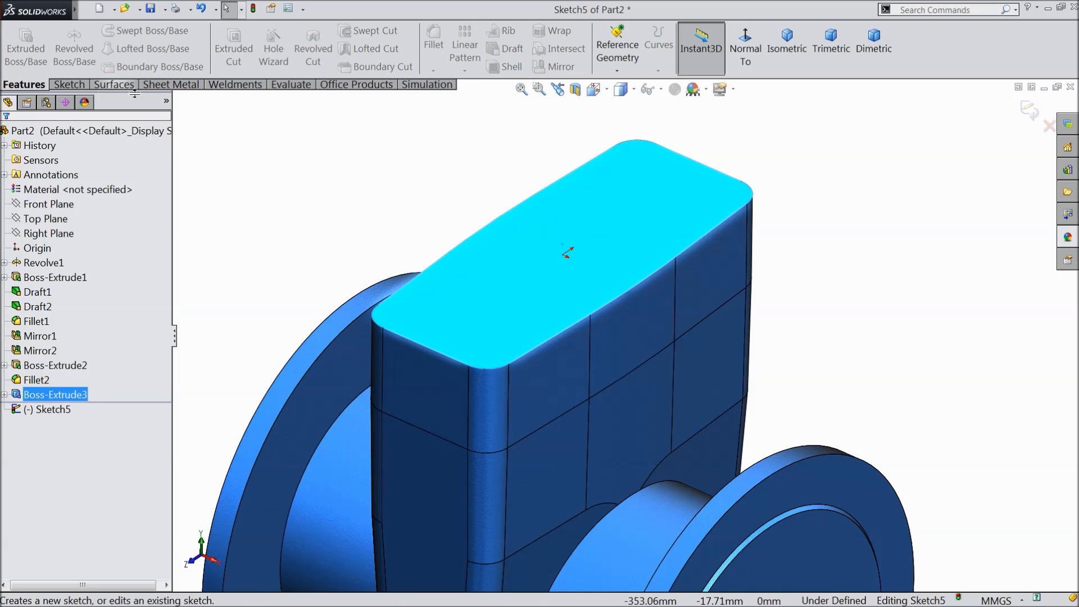
left_click(82, 89)
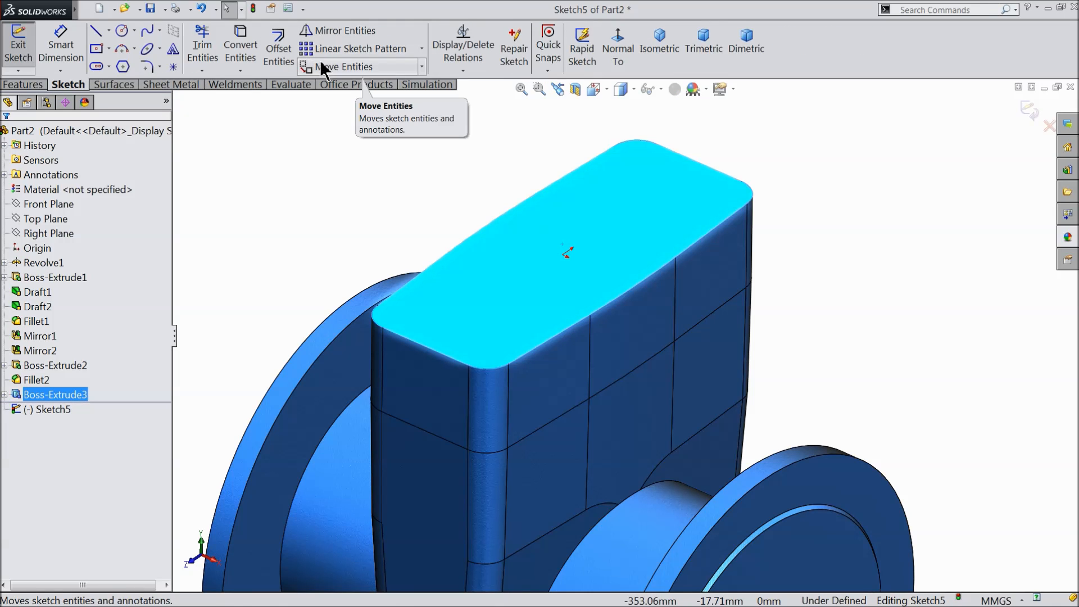
left_click(241, 52)
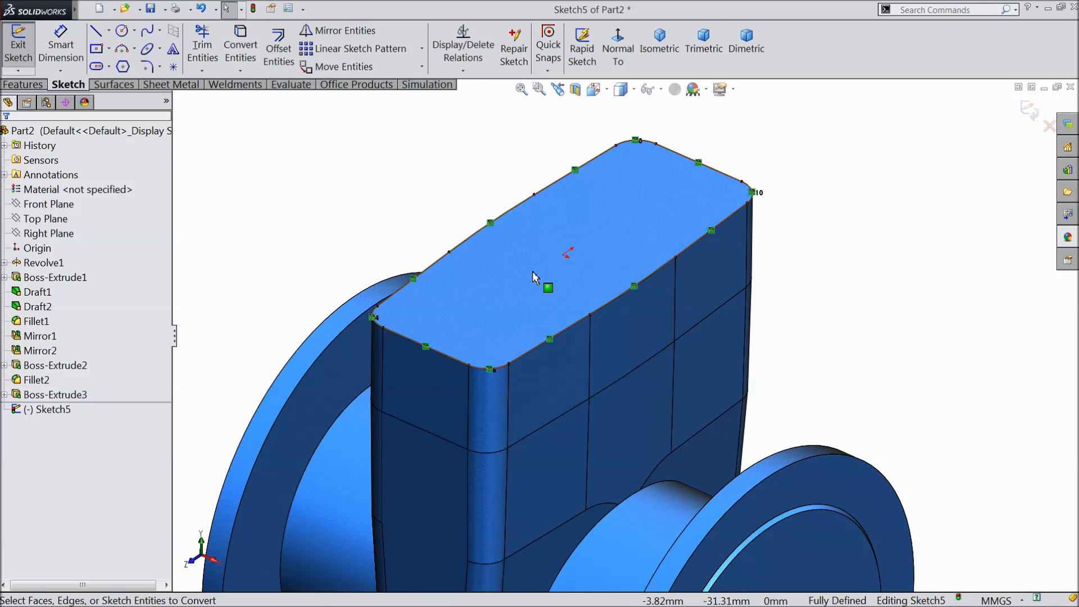
Offset the whole converted outline outward by 40 mm with the chain selected and a dimension added.
left_click(278, 50)
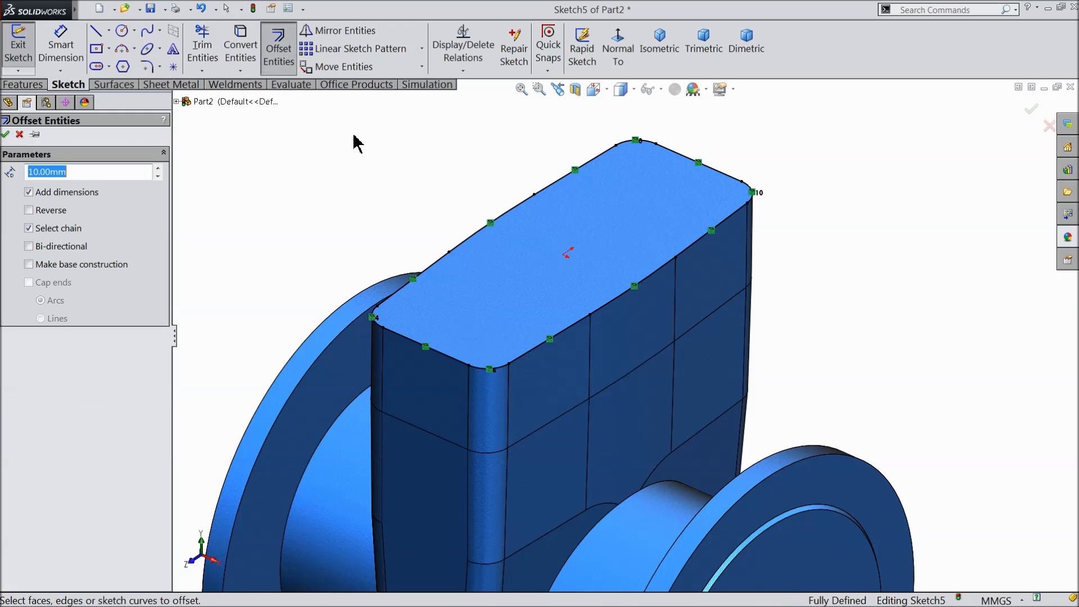
left_click(482, 235)
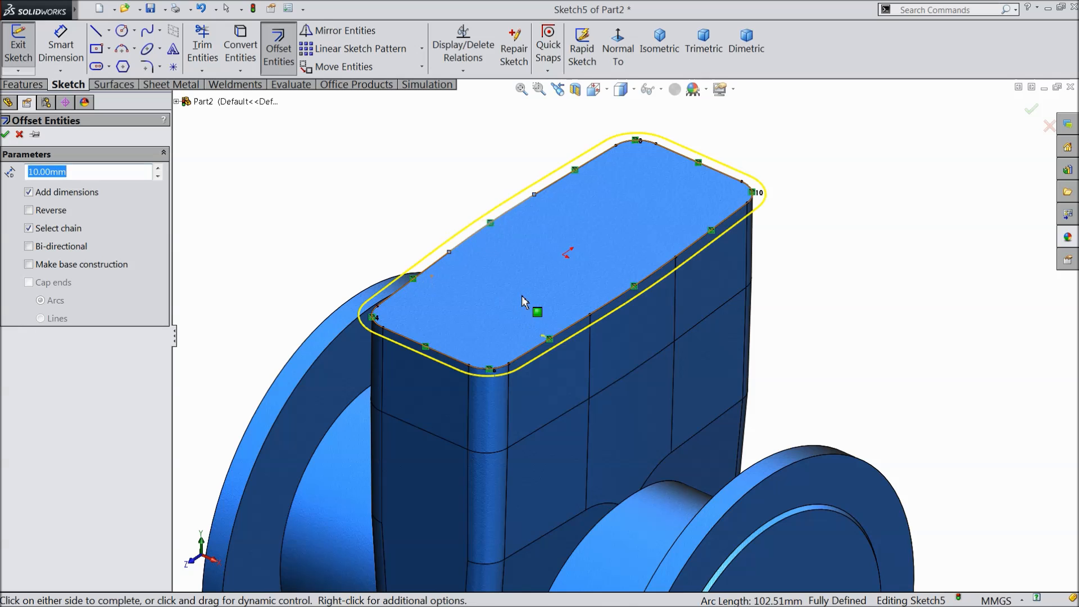
type("40")
key("Return")
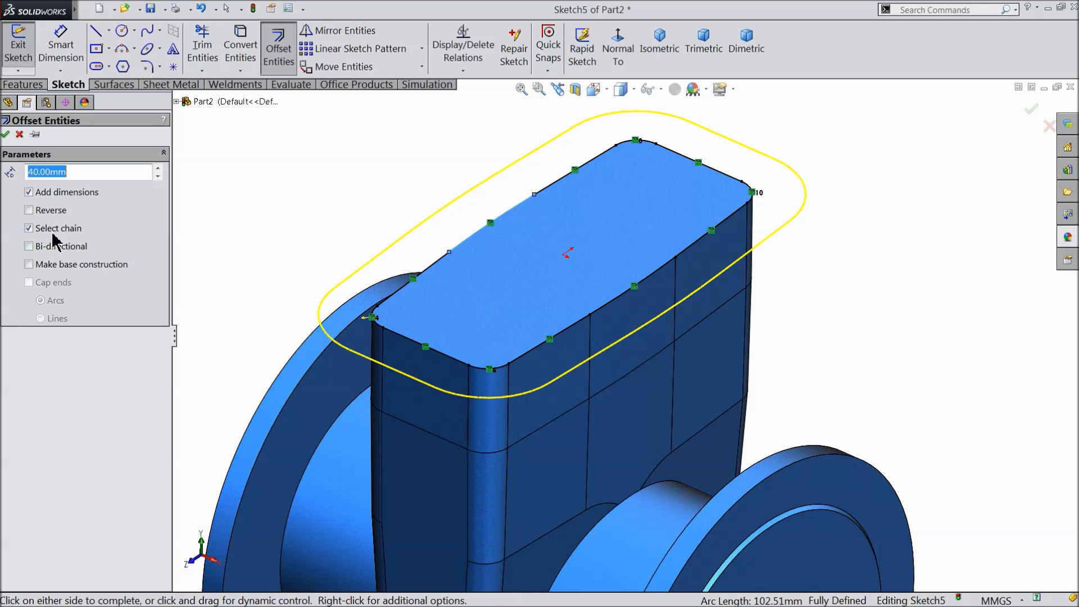
left_click(7, 135)
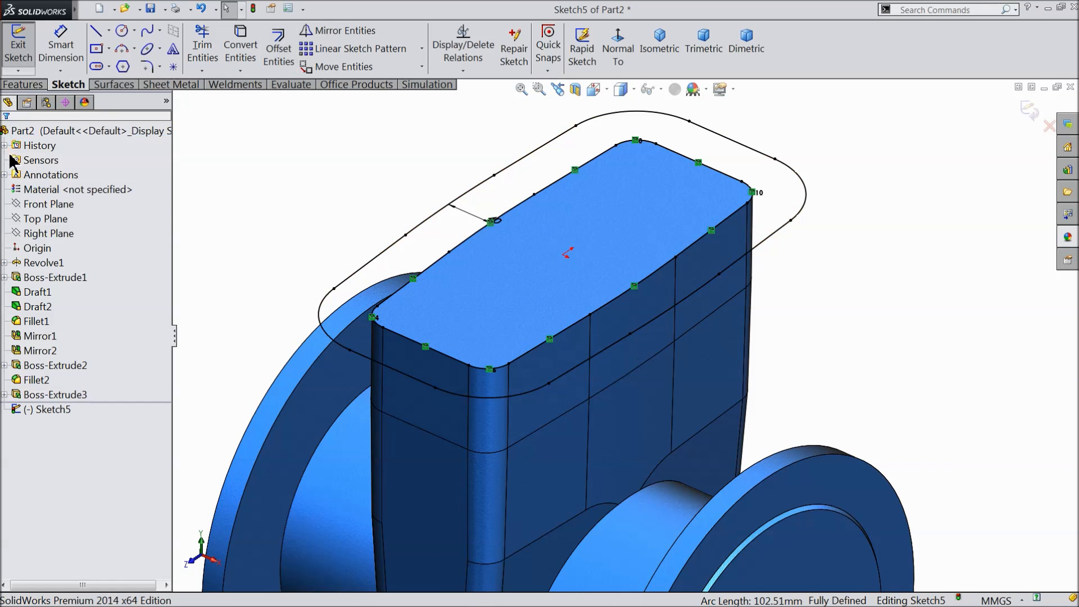
Extrude the ring between the two outlines as a 17 mm blind boss in the reversed, downward direction, merged with the body.
left_click(23, 84)
left_click(34, 56)
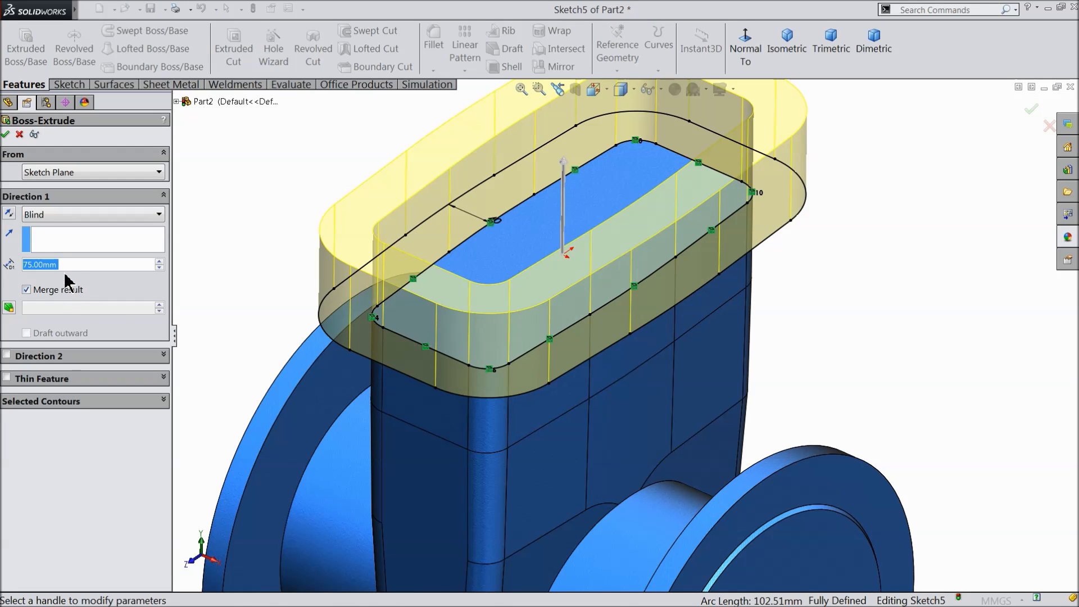
type("7")
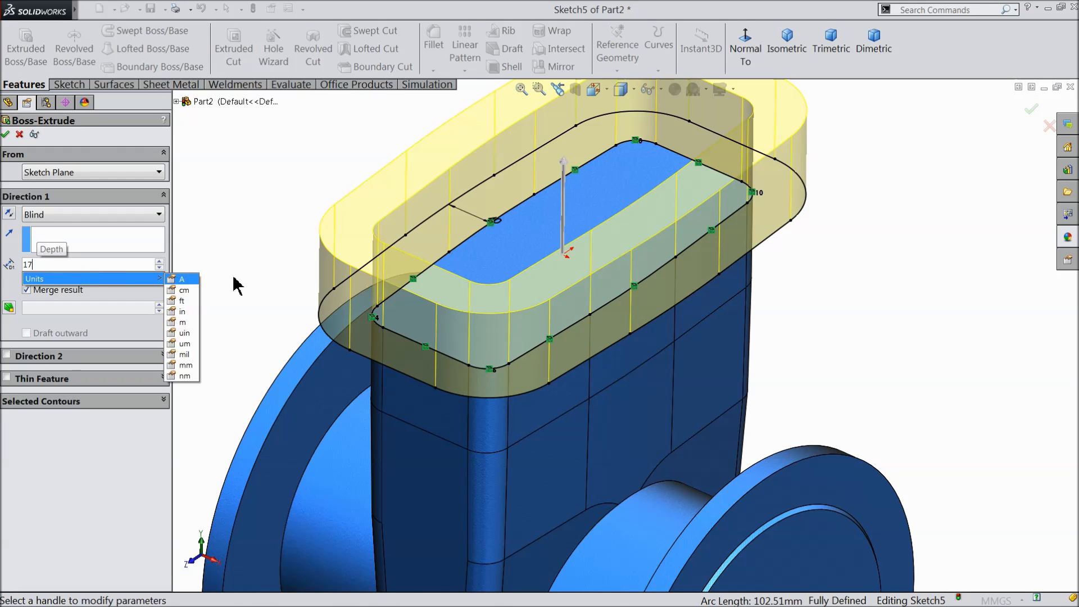
key("Return")
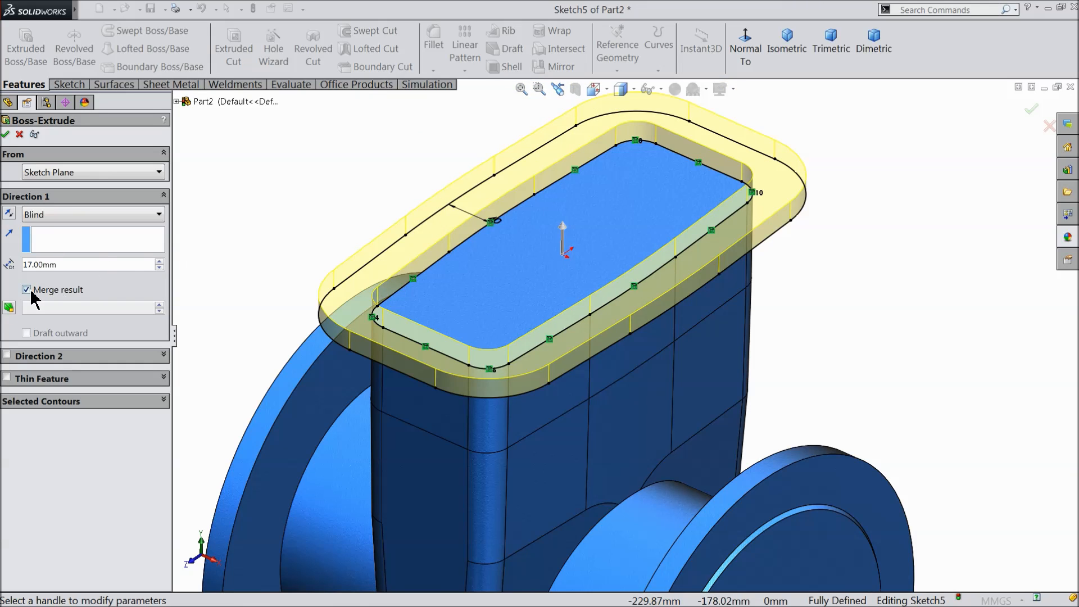
left_click(9, 214)
left_click(5, 134)
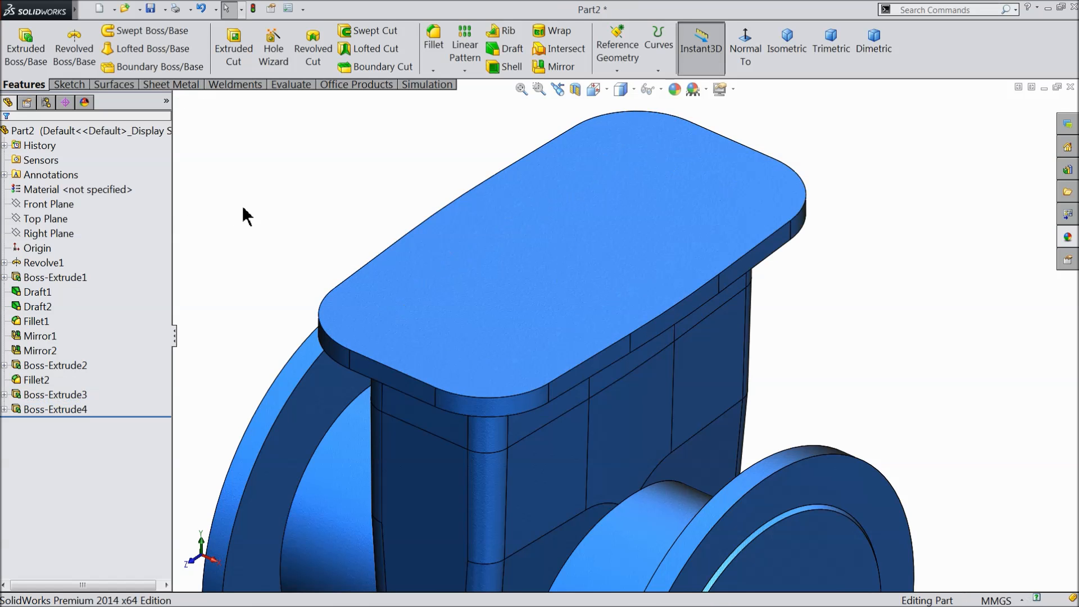
Examine the whole body and its new upper flange from several viewing angles.
scroll(293, 294, "up", 2)
mouse_move(463, 376)
middle_mouse_down()
mouse_move(461, 294)
mouse_move(474, 264)
mouse_move(461, 376)
mouse_move(467, 366)
middle_mouse_up()
scroll(545, 410, "up", 3)
scroll(609, 424, "down", 3)
middle_click_drag(609, 423, 614, 381)
scroll(615, 427, "up", 2)
scroll(630, 425, "down", 3)
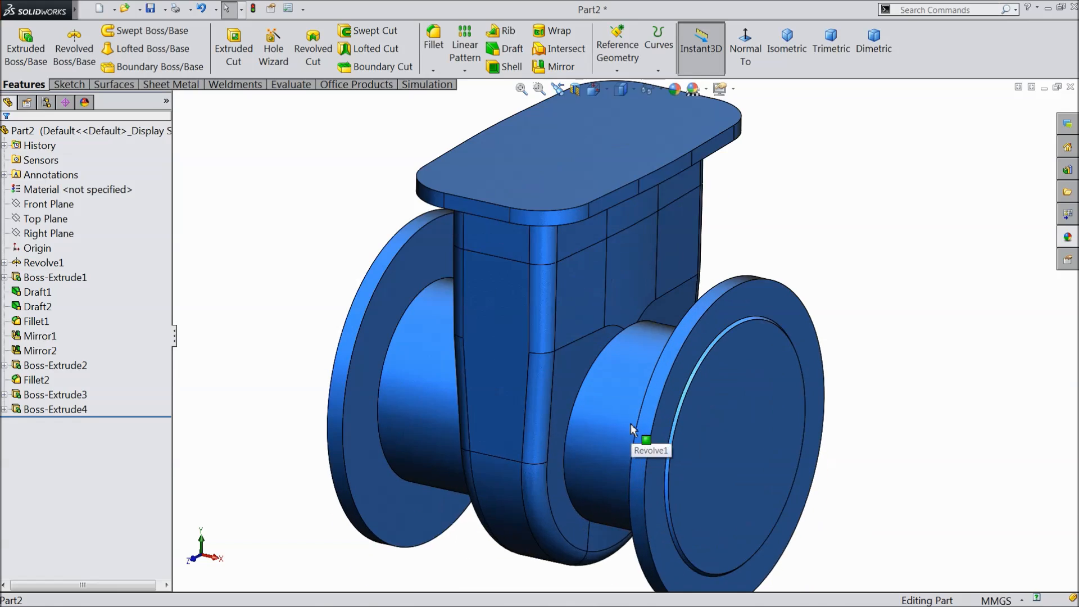
middle_click_drag(655, 382, 538, 331)
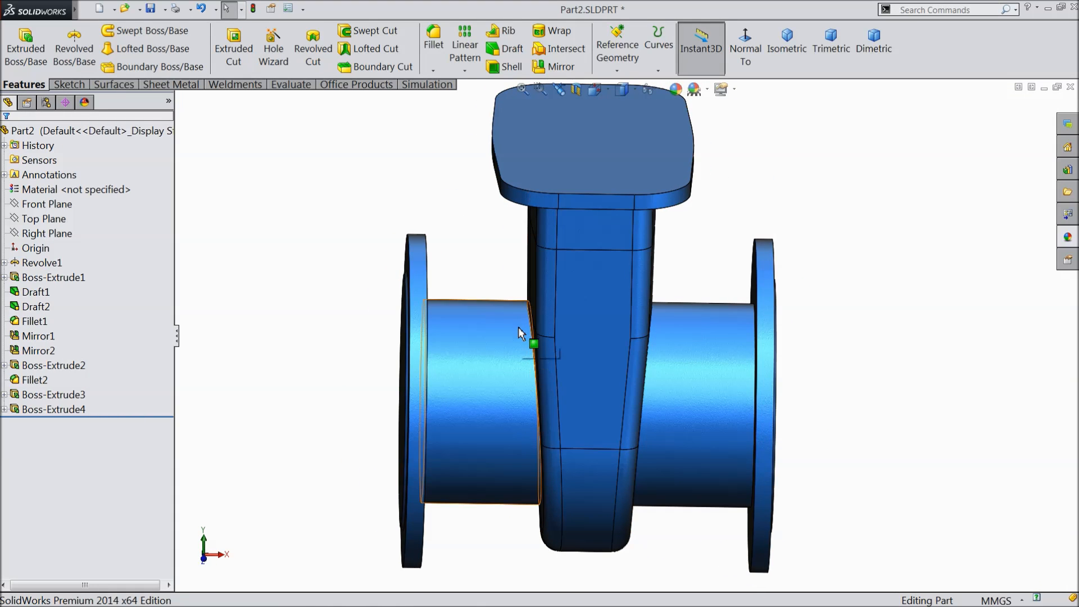
middle_click_drag(542, 337, 570, 330)
Start a sketch on the Front Plane and orient the view normal to it.
left_click(17, 244)
left_click(19, 204)
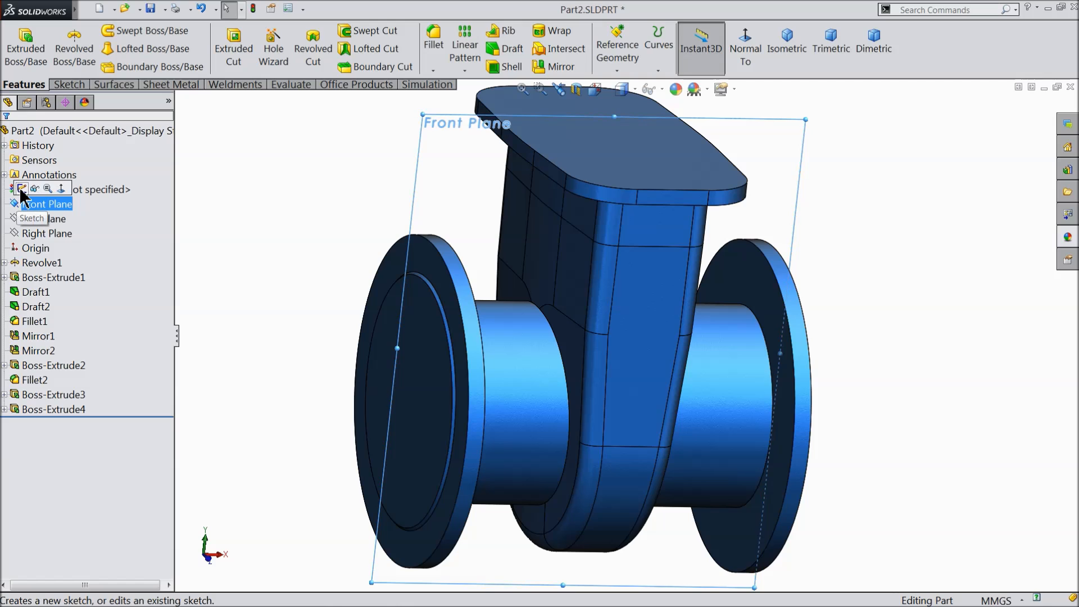
left_click(21, 189)
left_click(745, 50)
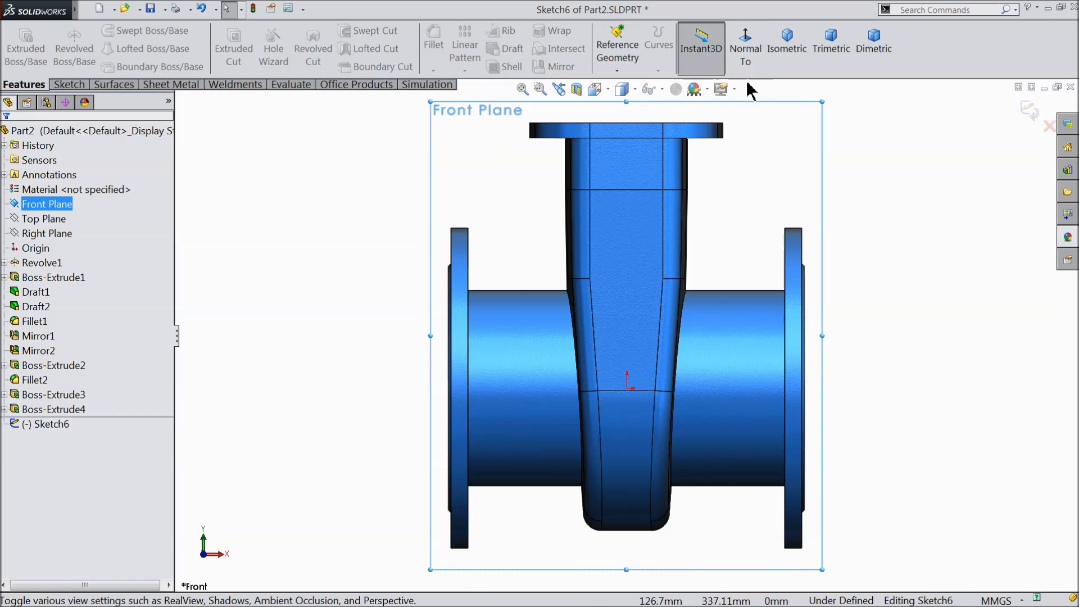
Sketch a vertical centerline about 133 mm long down to the origin and a horizontal one about 145 mm long leftward from it.
left_click(69, 85)
left_click(109, 31)
left_click(132, 66)
scroll(642, 433, "down", 3)
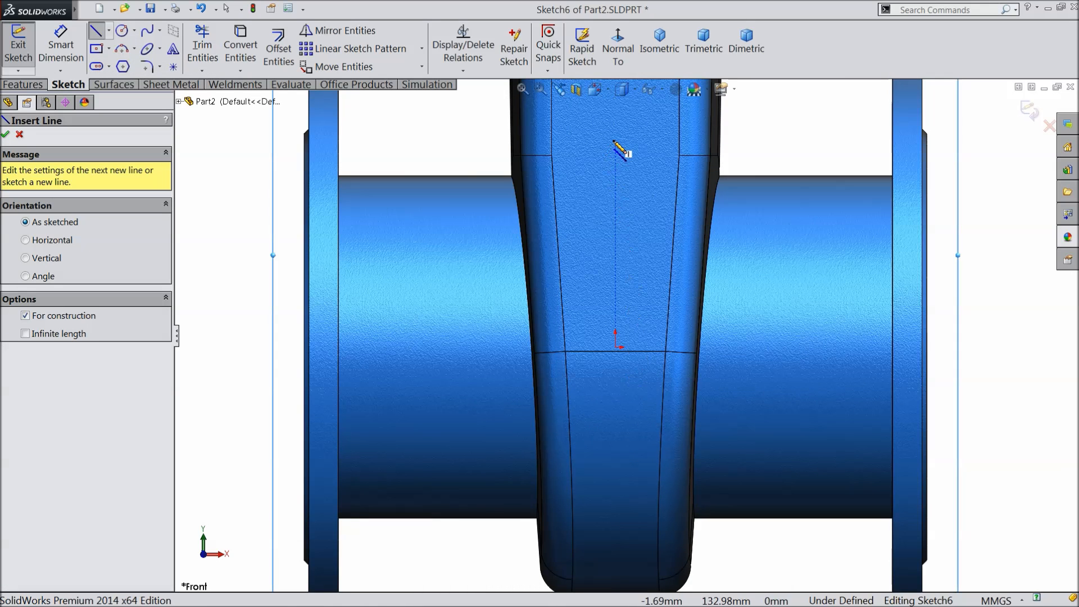
left_click(616, 140)
left_click(616, 347)
right_click(393, 198)
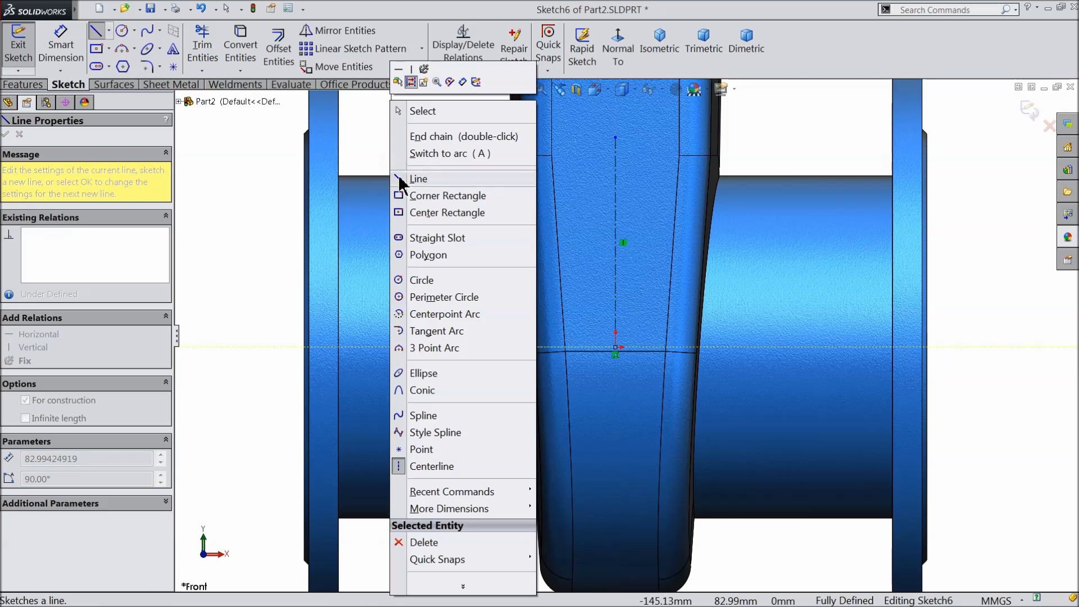
left_click(420, 110)
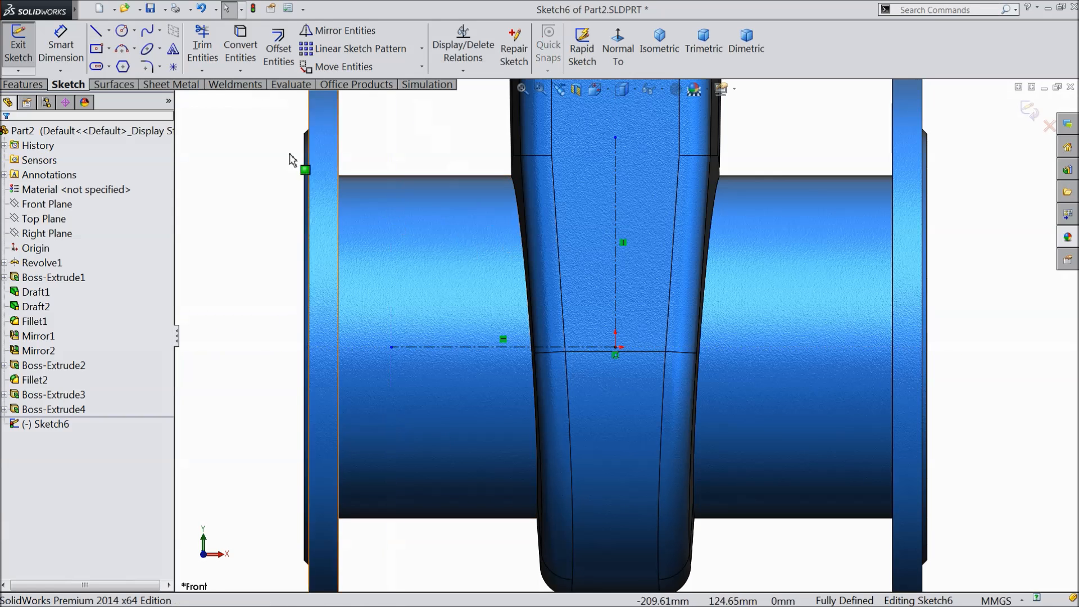
Sketch a center rectangle about 83 by 59 mm above the horizontal centerline, overlapping the left side of the central body.
left_click(98, 49)
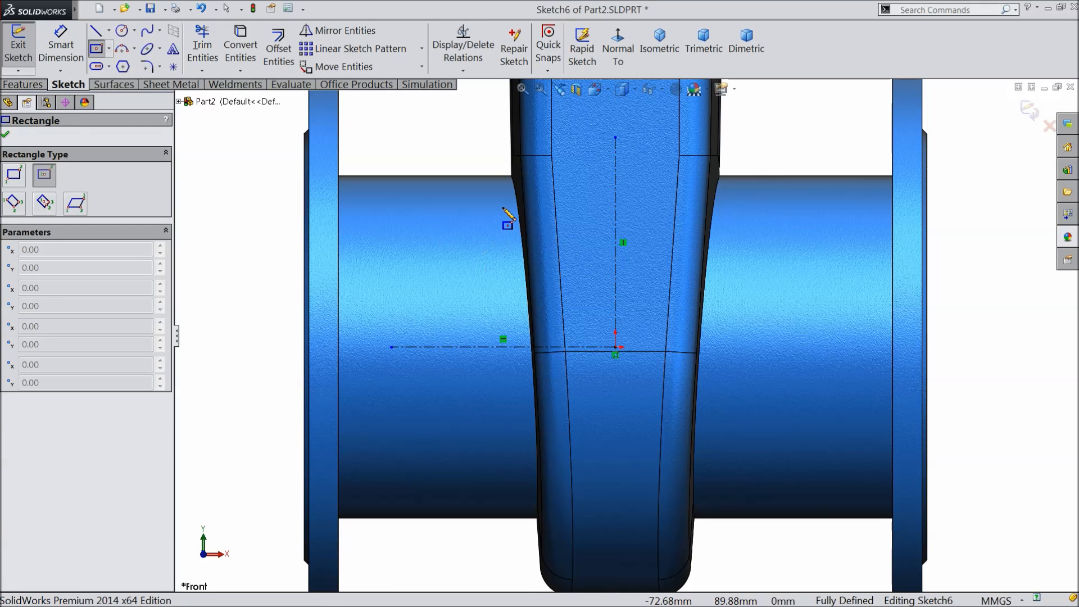
left_click(502, 206)
left_click(567, 161)
Dimension the rectangle's upper edge at 122 mm from the horizontal centerline.
left_click(61, 45)
left_click(529, 162)
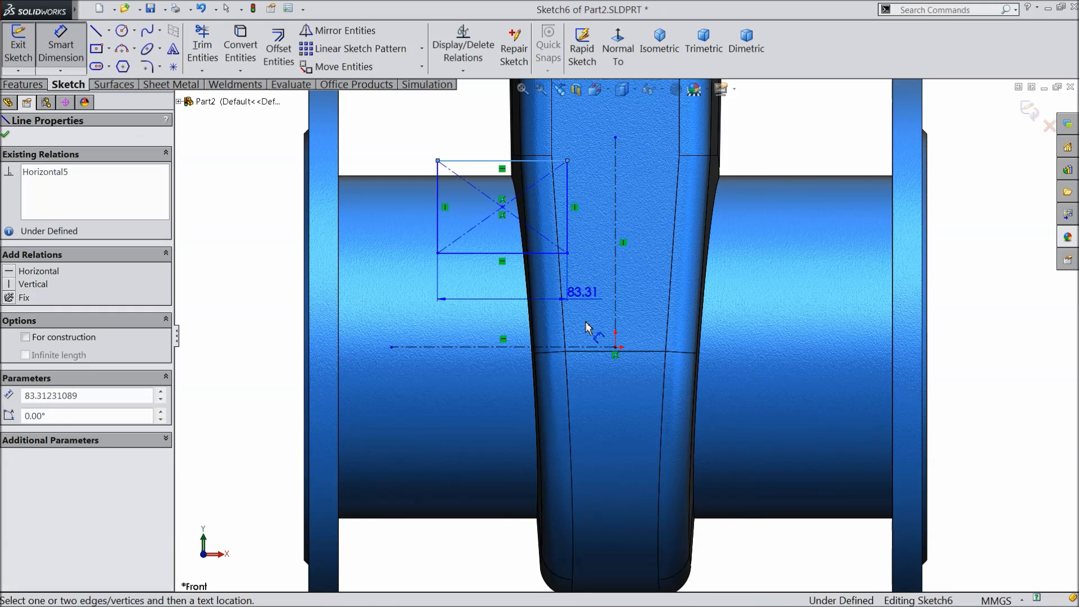
left_click(592, 348)
left_click(751, 274)
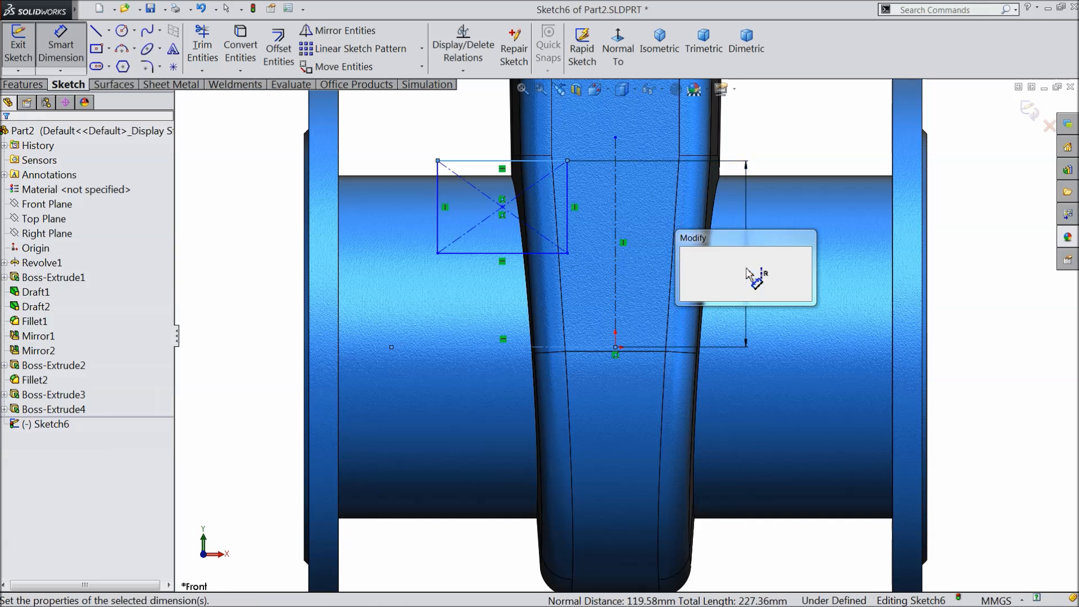
type("122")
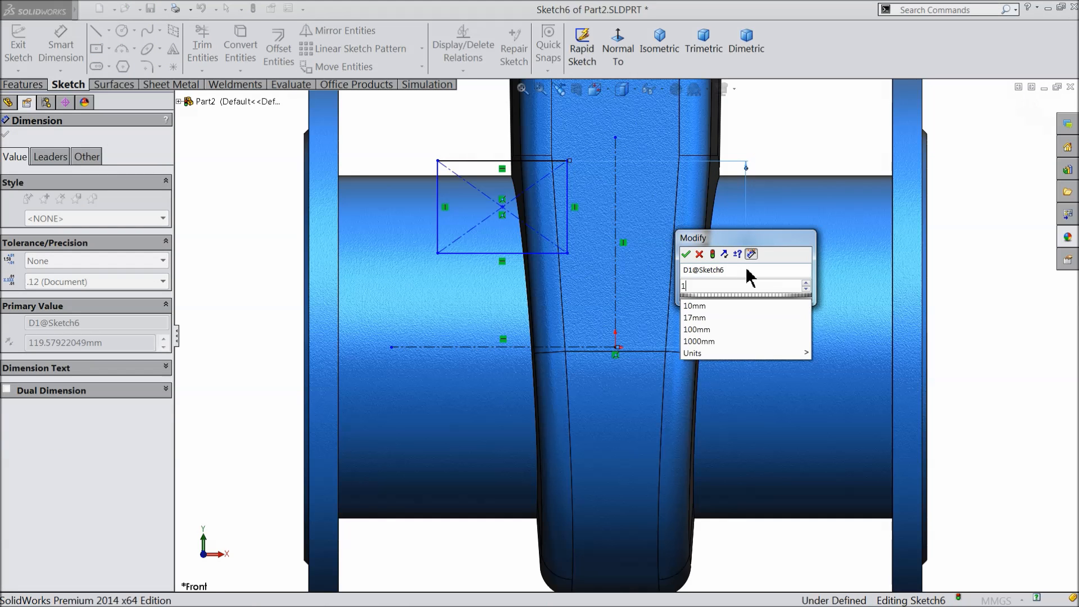
left_click(686, 253)
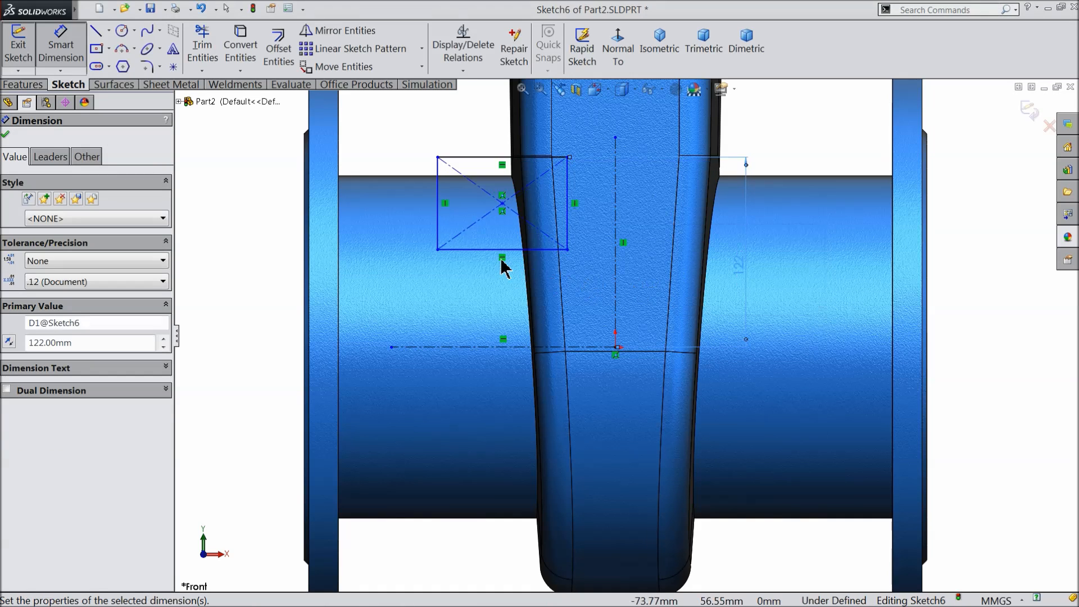
Dimension the rectangle's left edge at 85 mm from the origin.
left_click(440, 239)
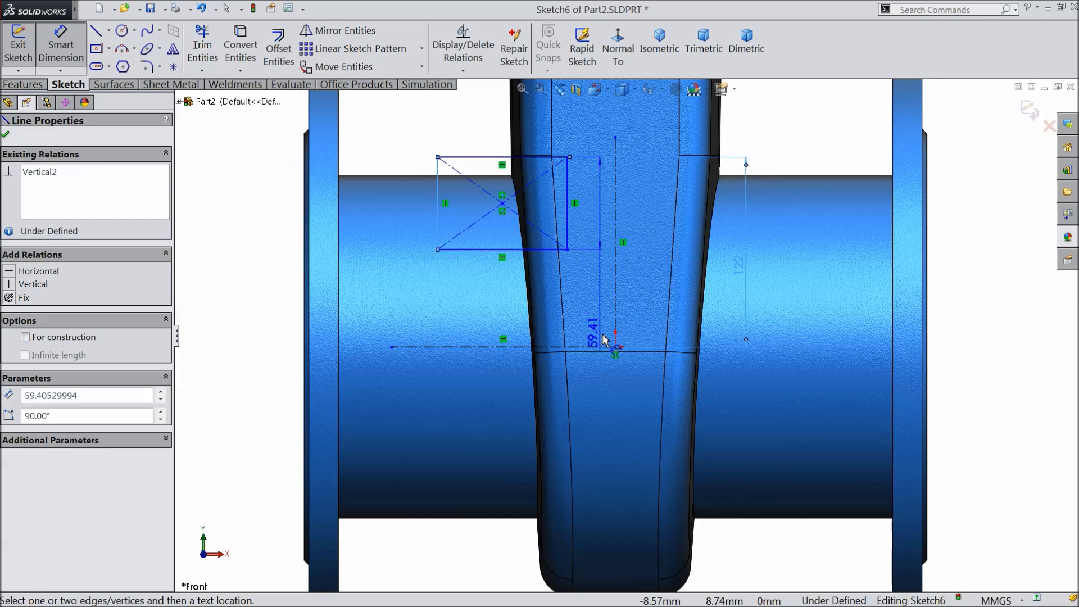
left_click(615, 347)
left_click(515, 392)
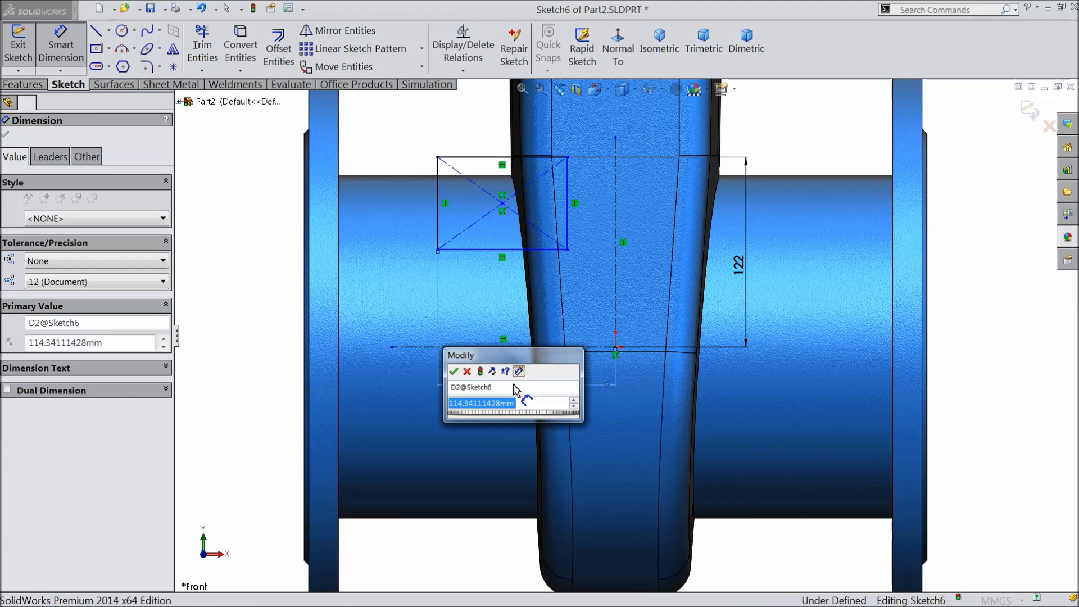
type("85")
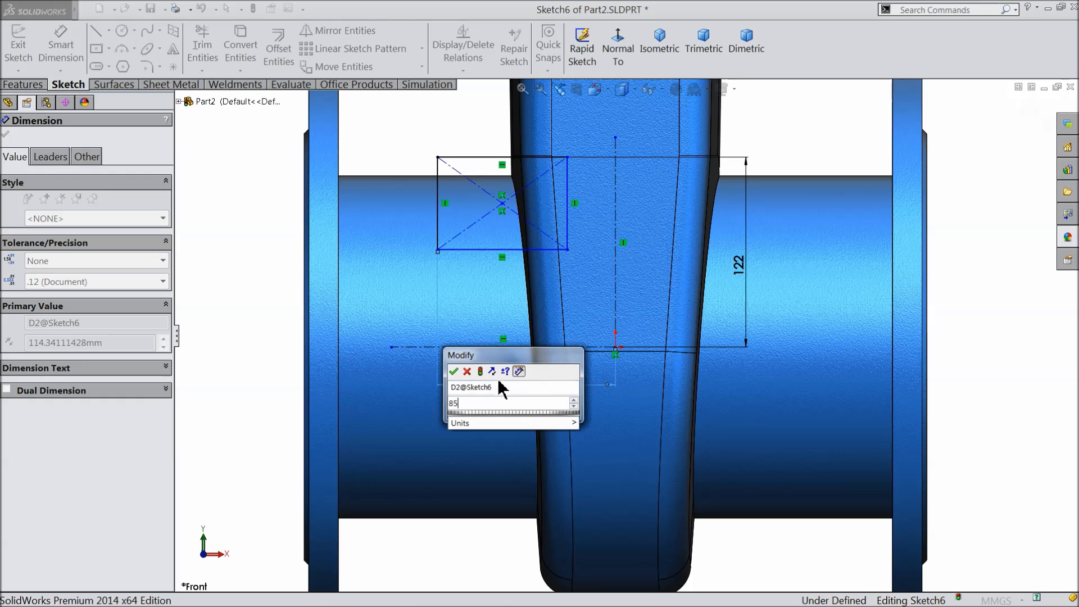
left_click(454, 372)
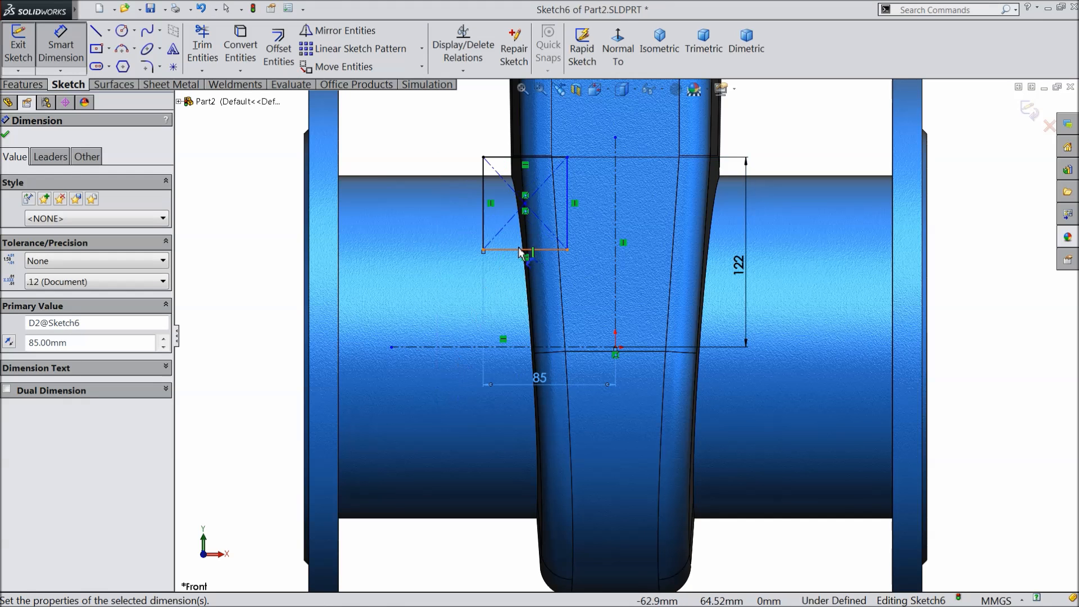
Dimension the rectangle's right vertical edge to set its height to 37 mm.
left_click(569, 205)
left_click(589, 203)
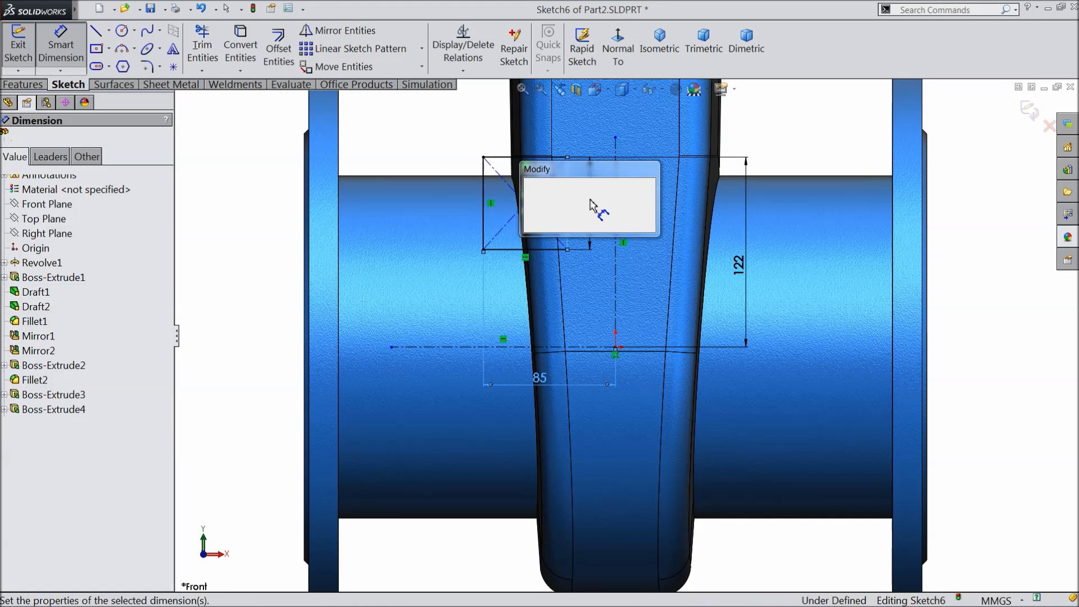
type("37")
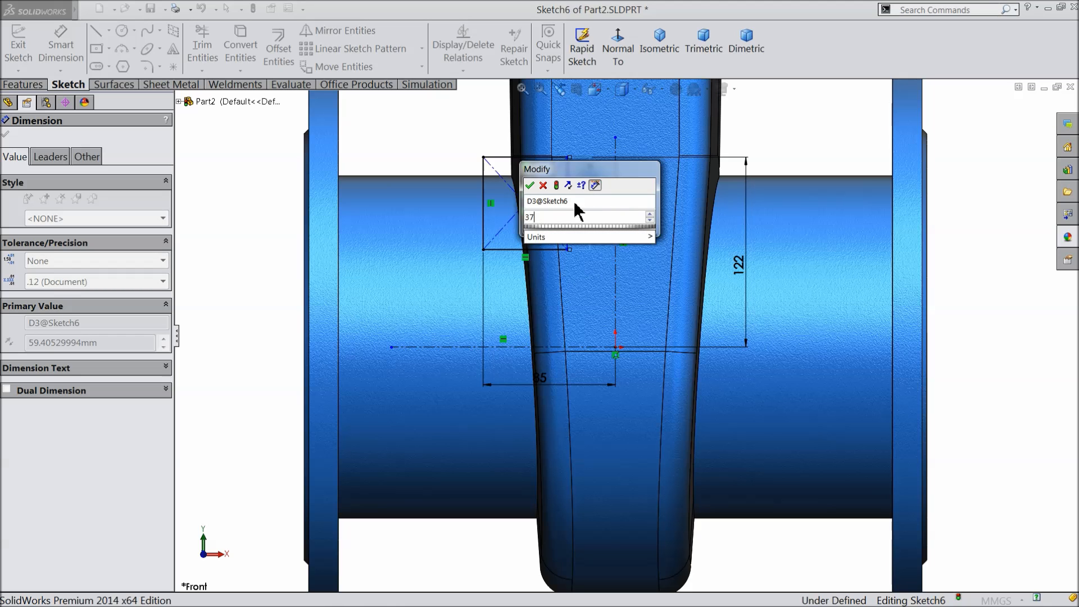
left_click(530, 185)
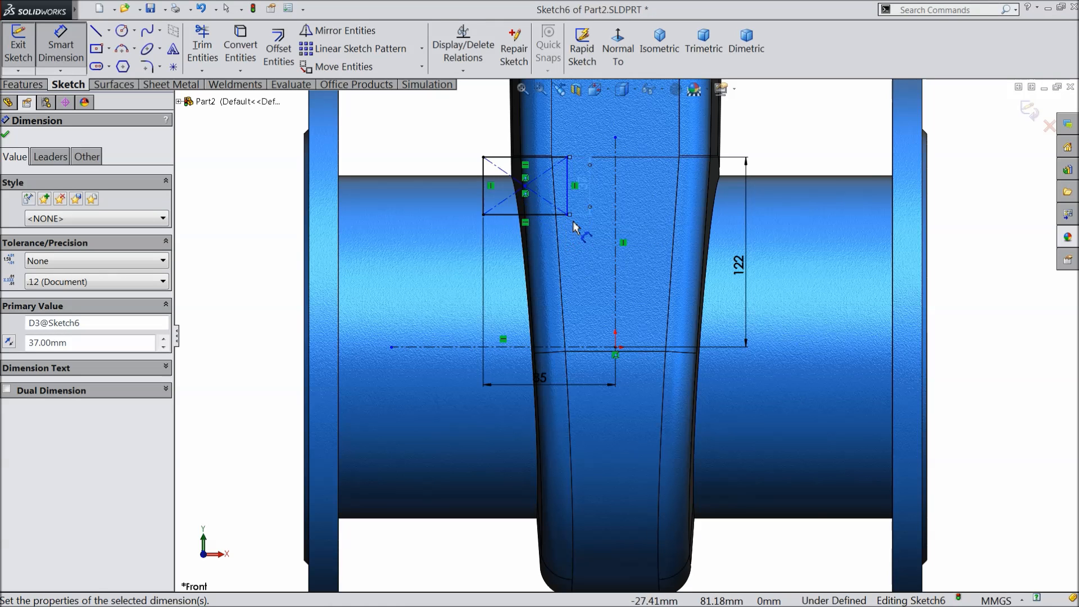
Dimension the rectangle's lower horizontal edge to set its width to 50.5 mm.
left_click(543, 215)
left_click(541, 252)
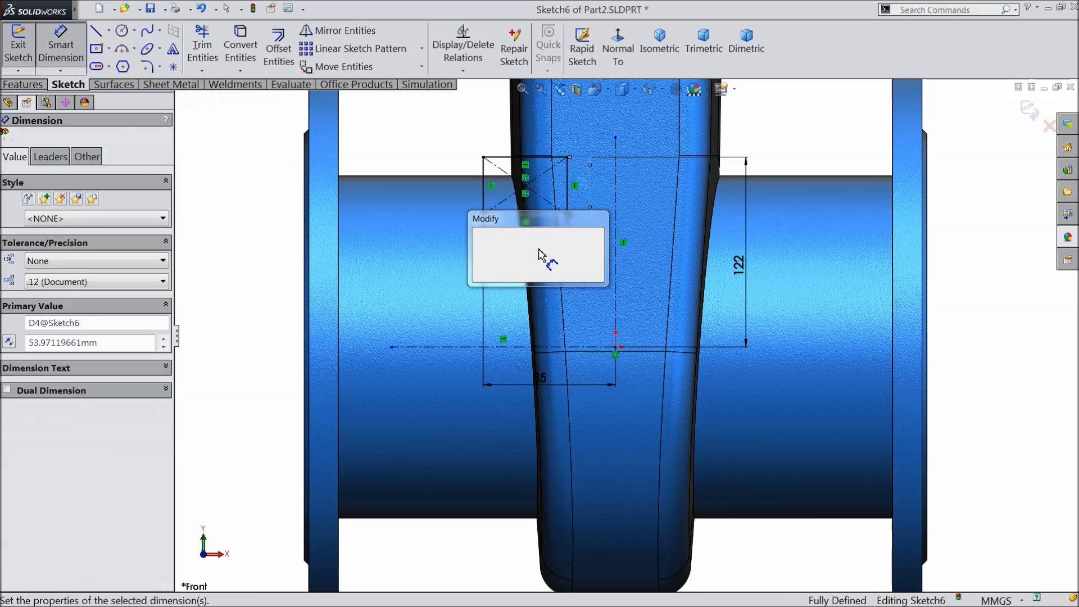
type("50.5")
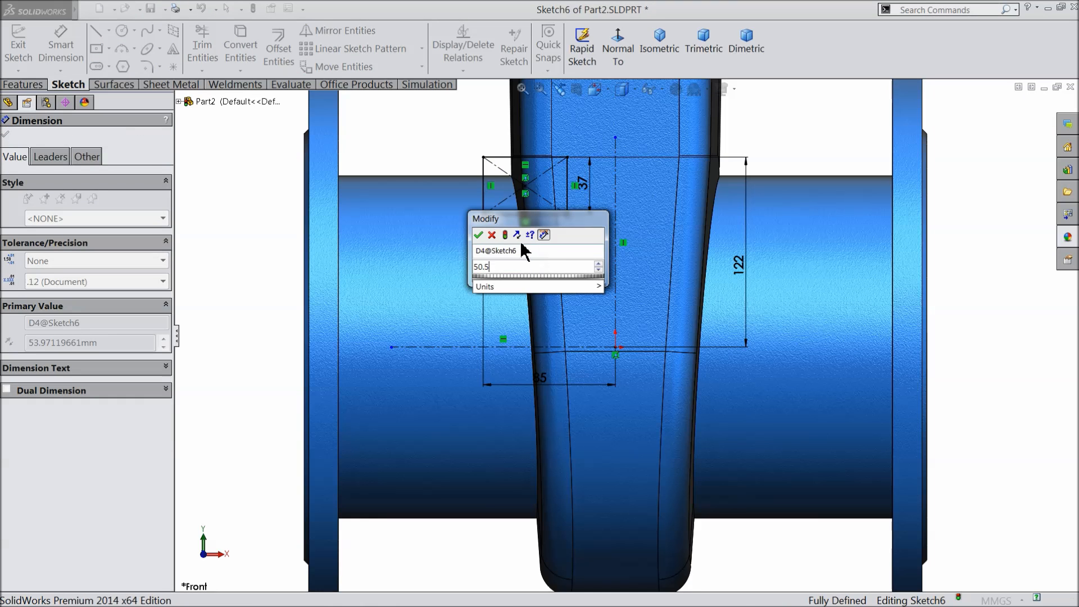
left_click(479, 234)
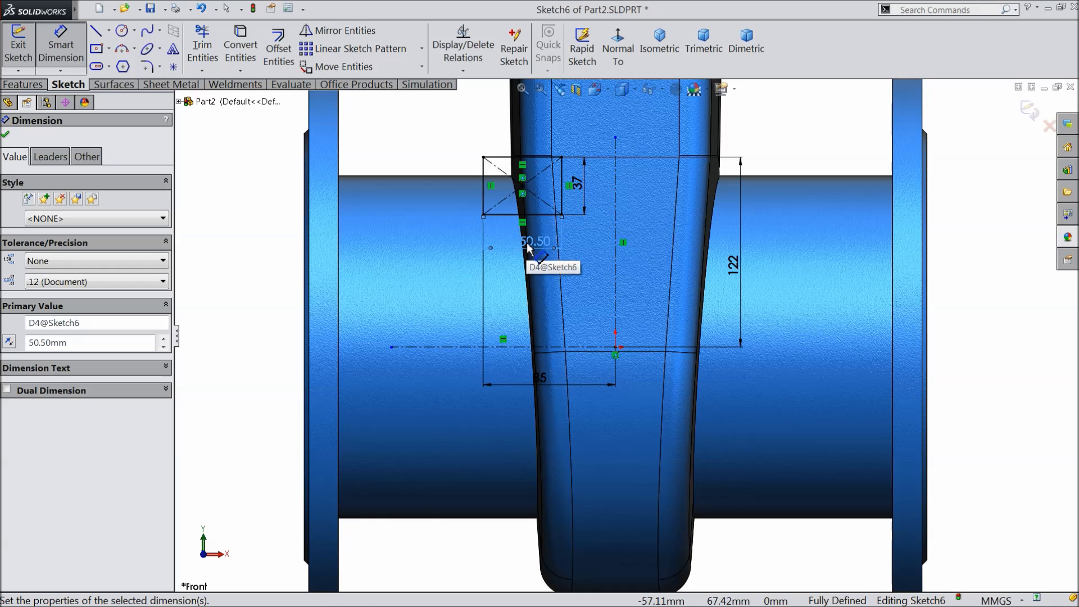
left_click(6, 135)
Revolve the rectangle 360 degrees about the horizontal centerline, merging the result with the body.
left_click(22, 84)
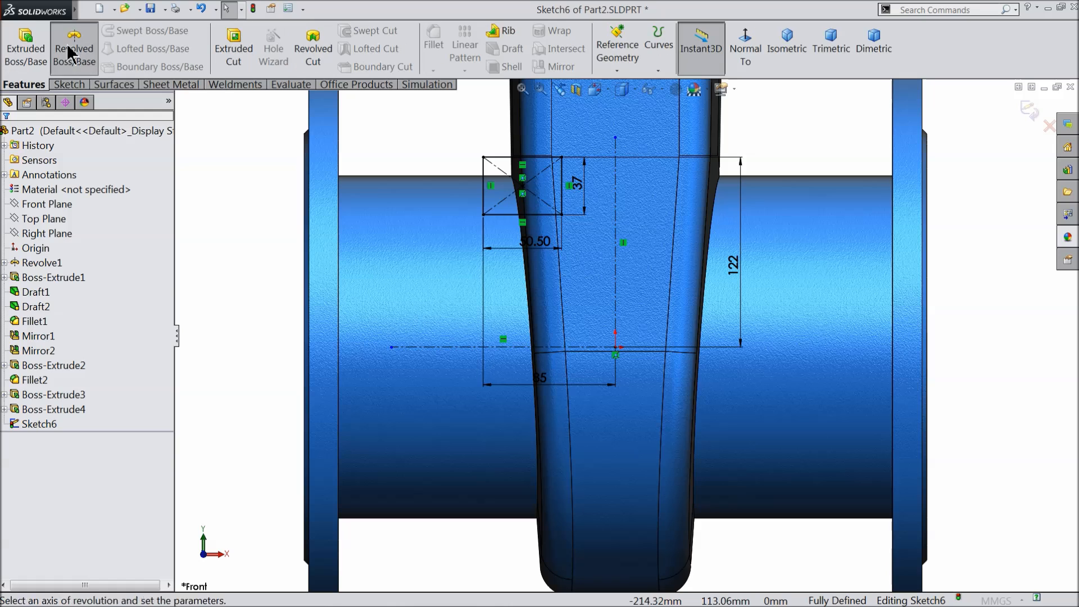
left_click(73, 49)
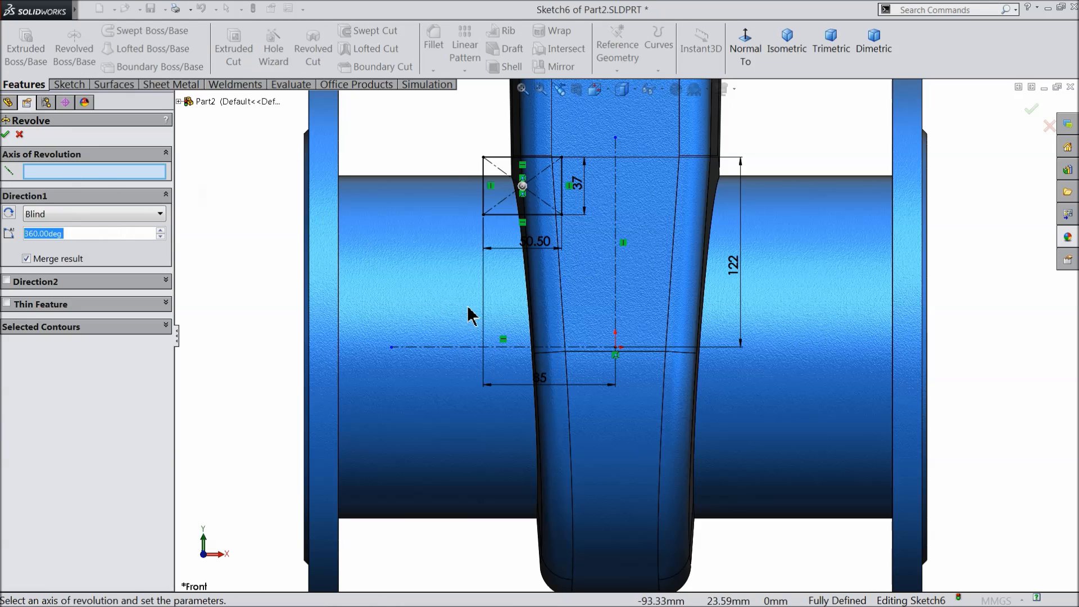
left_click(552, 346)
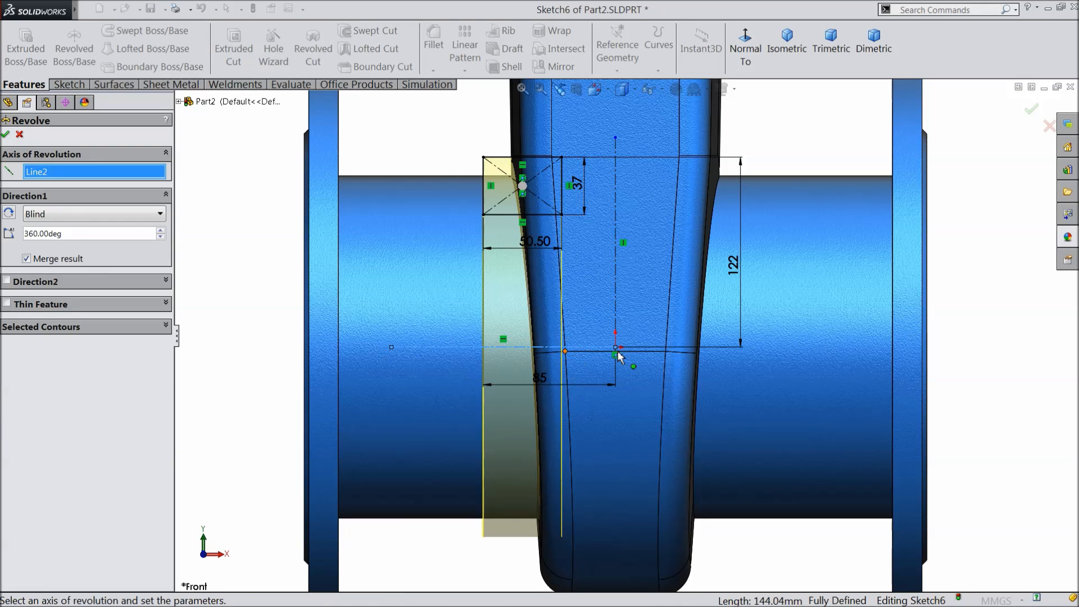
left_click(5, 134)
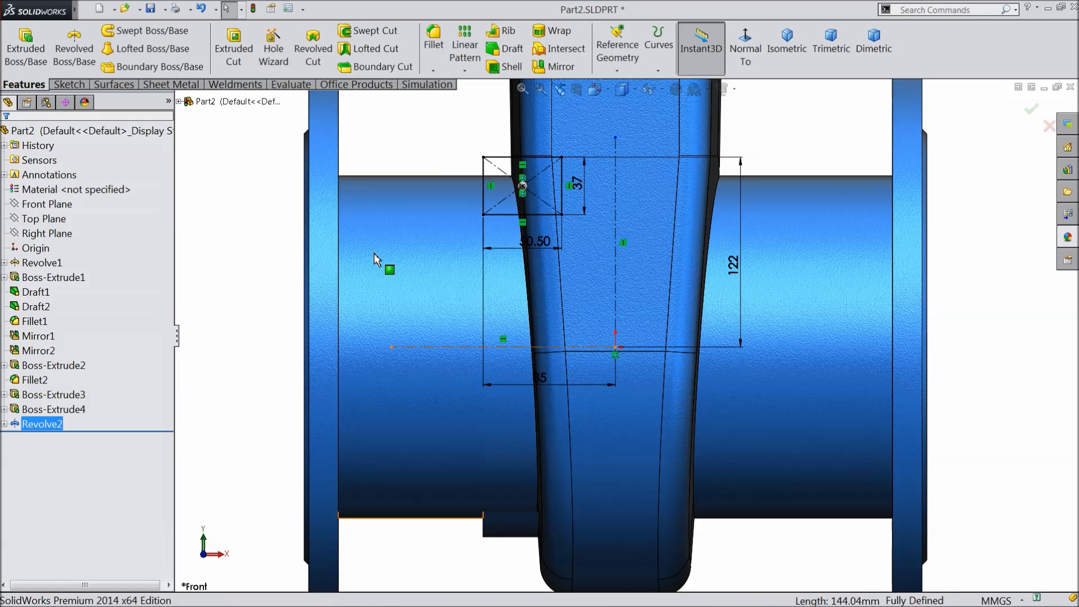
middle_click_drag(482, 246, 493, 301)
scroll(477, 254, "up", 3)
scroll(573, 314, "down", 2)
scroll(562, 270, "up", 4)
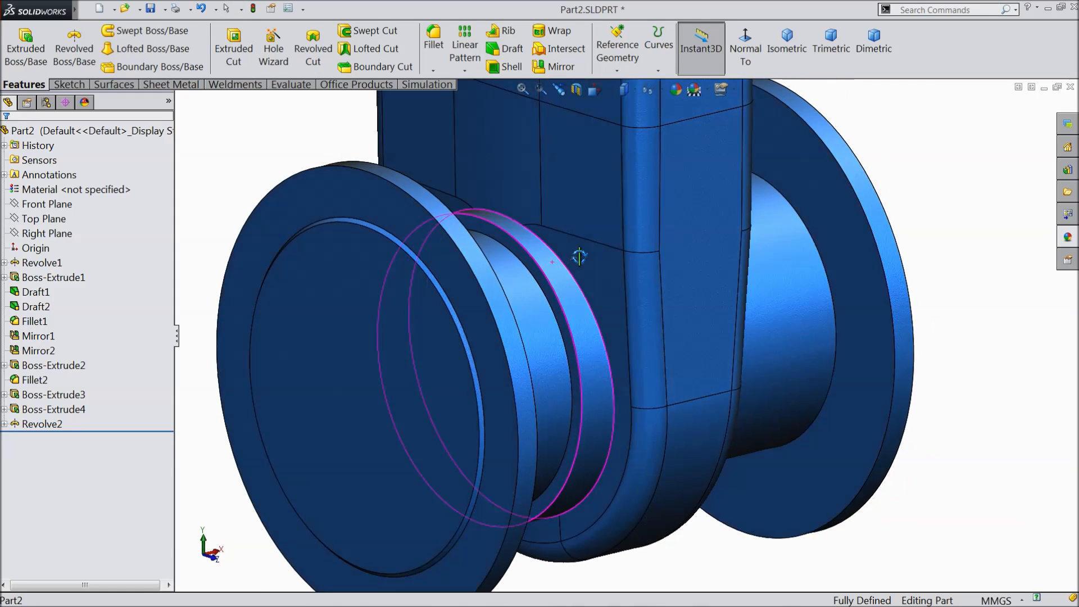
scroll(570, 292, "down", 3)
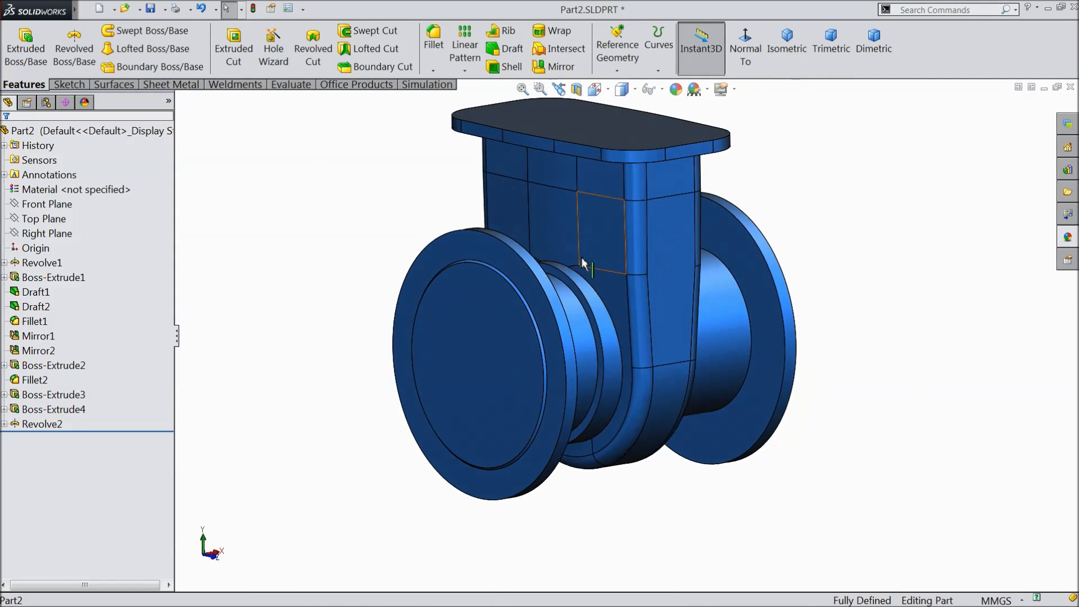
scroll(572, 315, "up", 3)
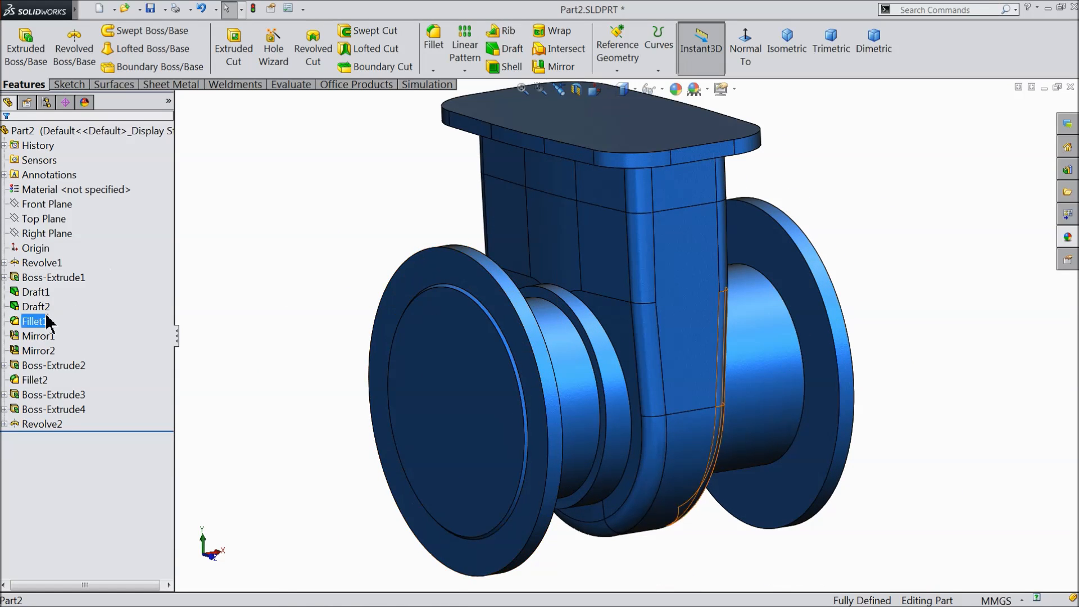
left_click(22, 207)
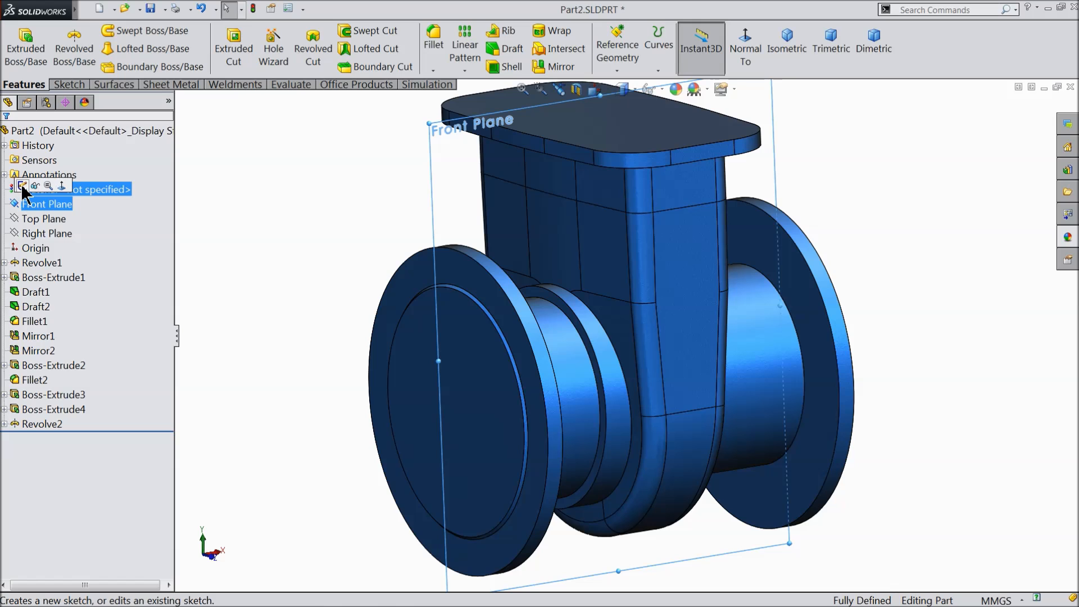
left_click(22, 187)
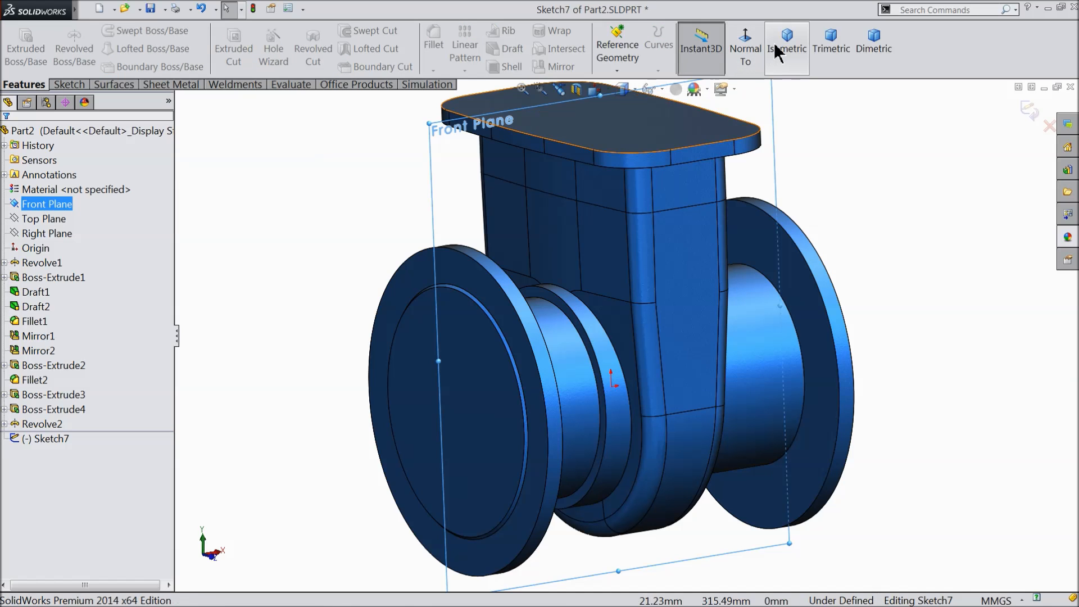
left_click(745, 45)
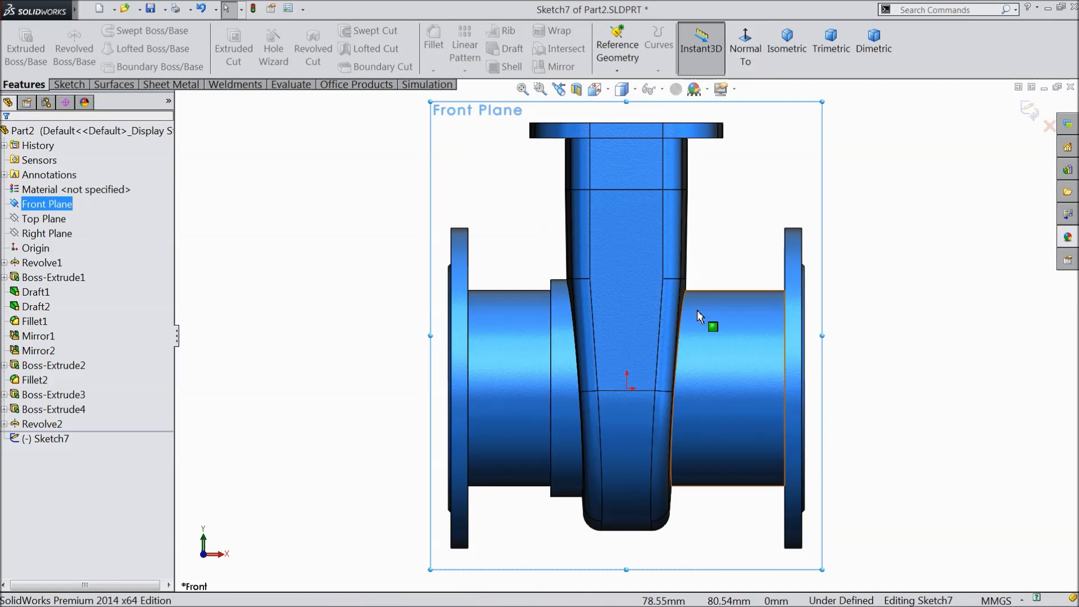
scroll(631, 385, "down", 2)
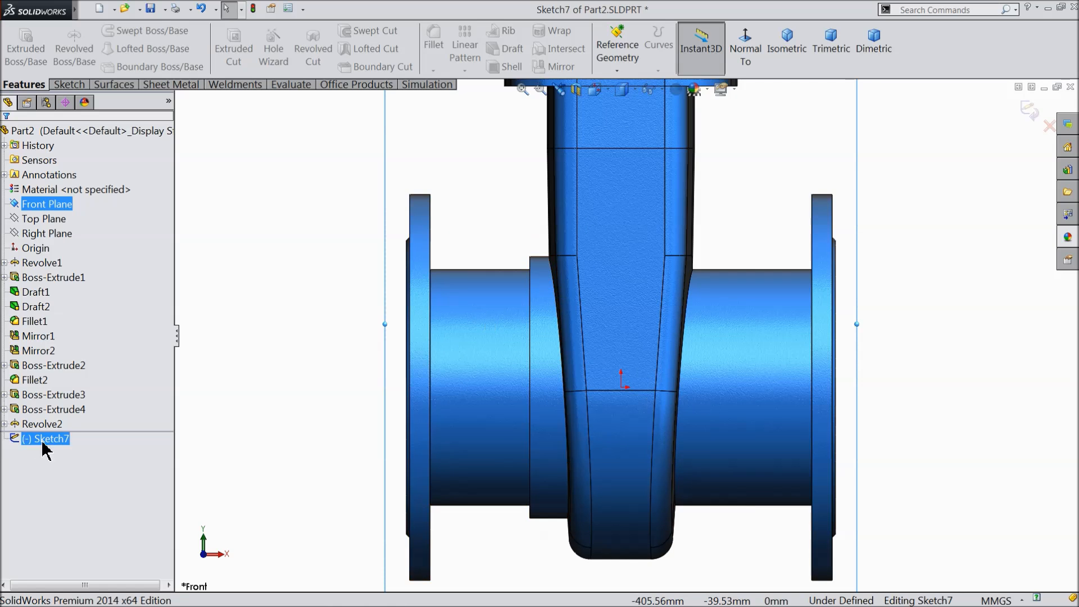
left_click(18, 424)
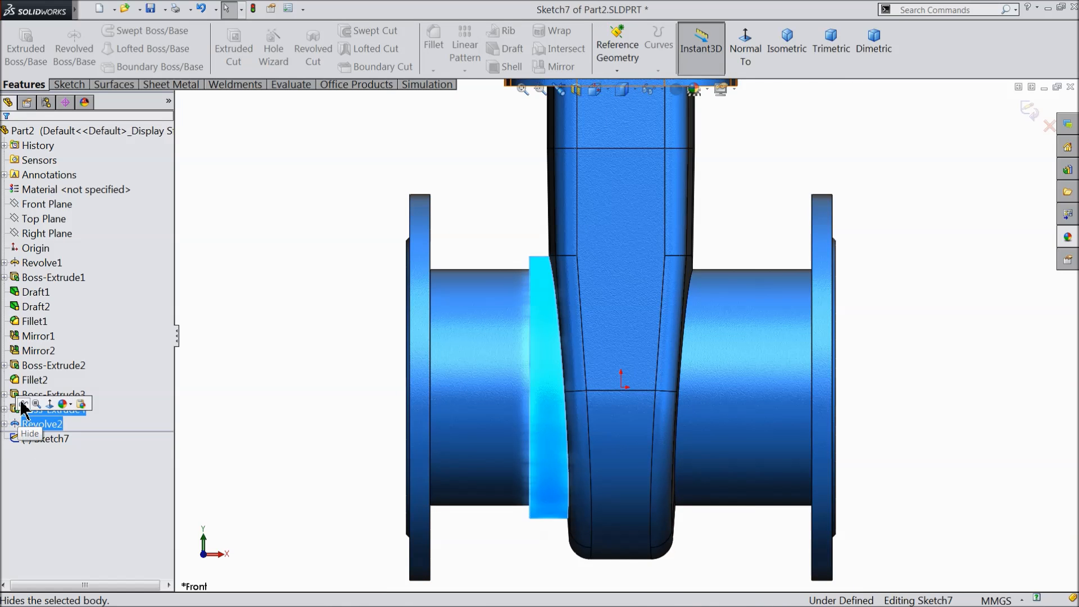
left_click(23, 405)
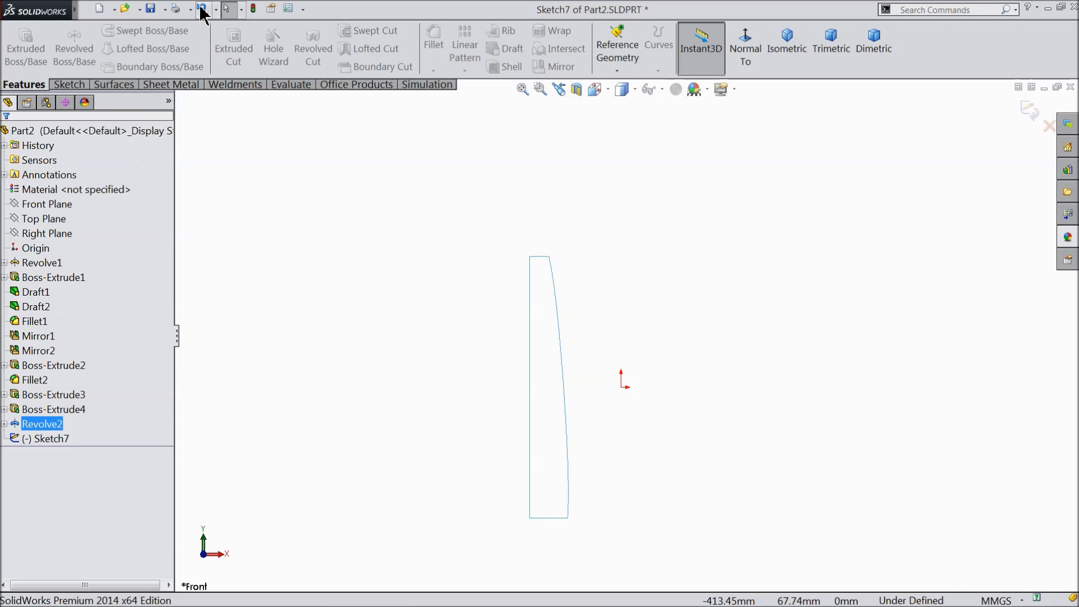
left_click(201, 9)
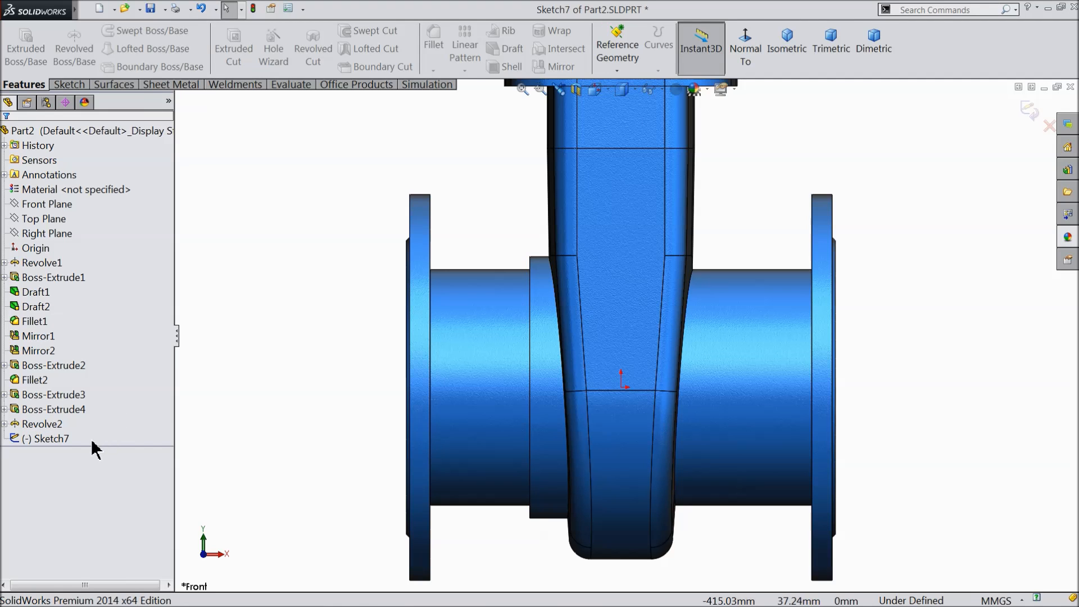
left_click(1028, 111)
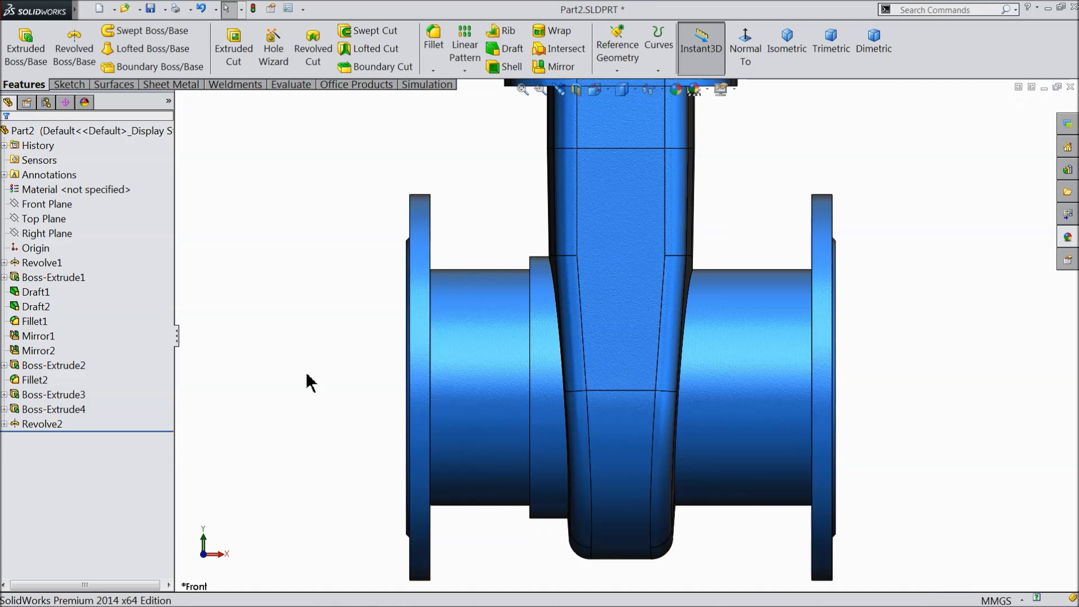
Roll the model back to before Revolve2 and start a new sketch on the Front Plane, viewed from the front.
left_click_drag(101, 431, 100, 422)
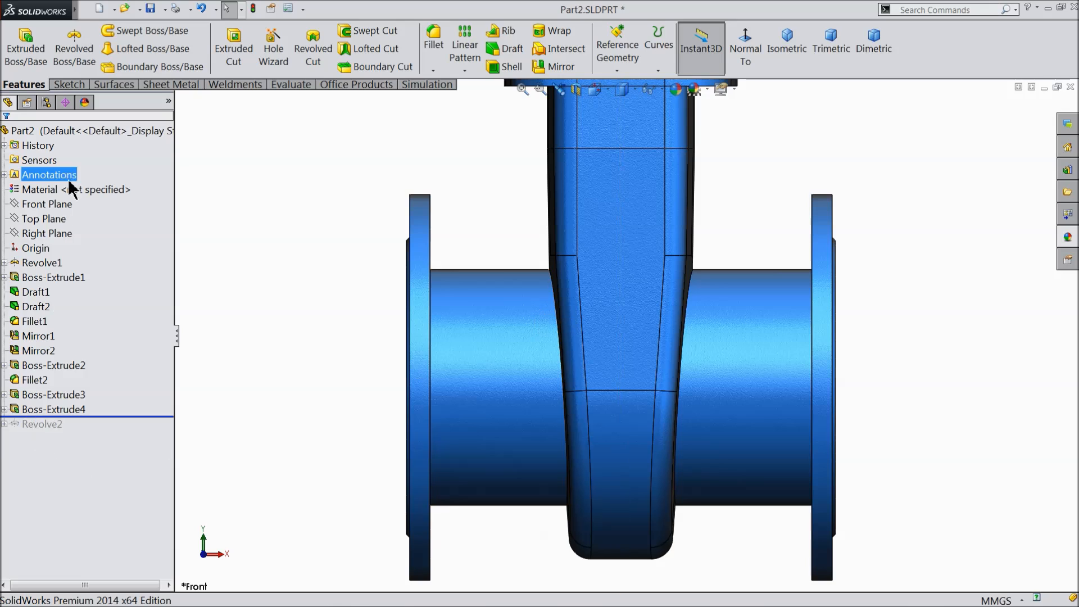
left_click(26, 203)
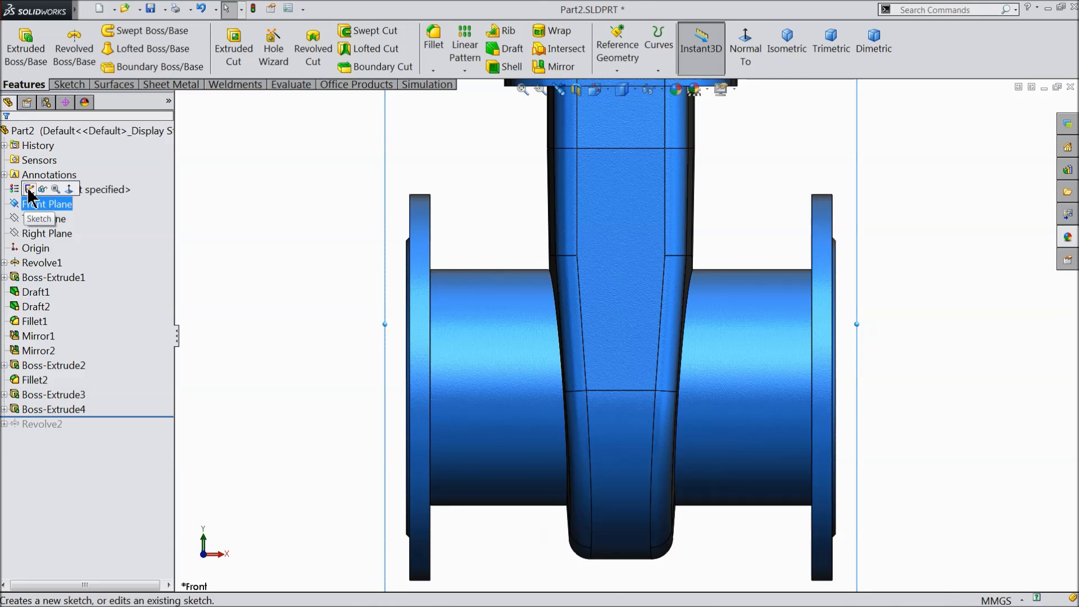
left_click(29, 190)
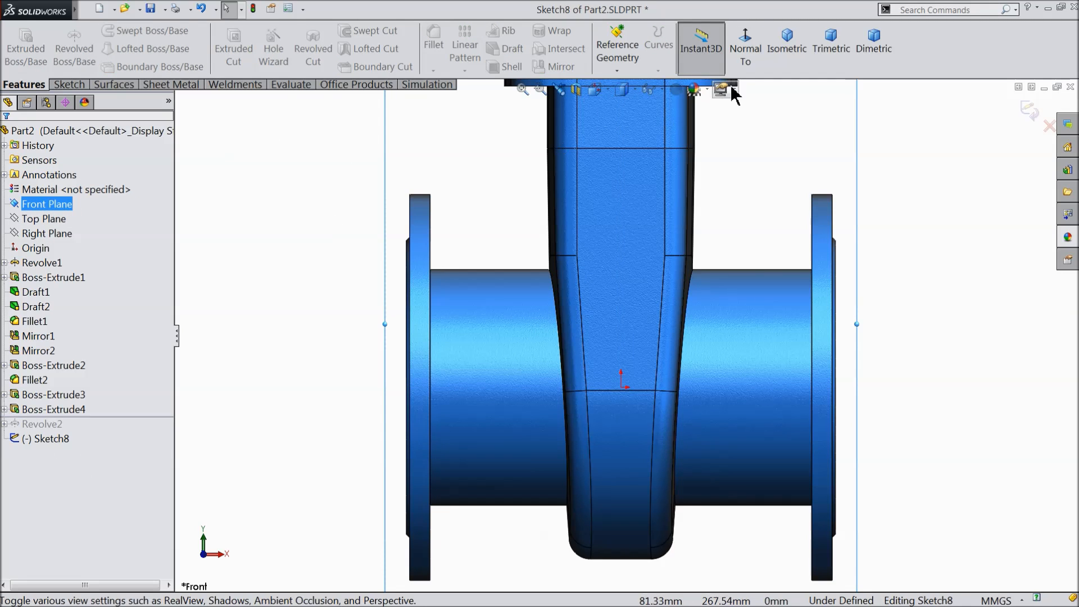
left_click(745, 48)
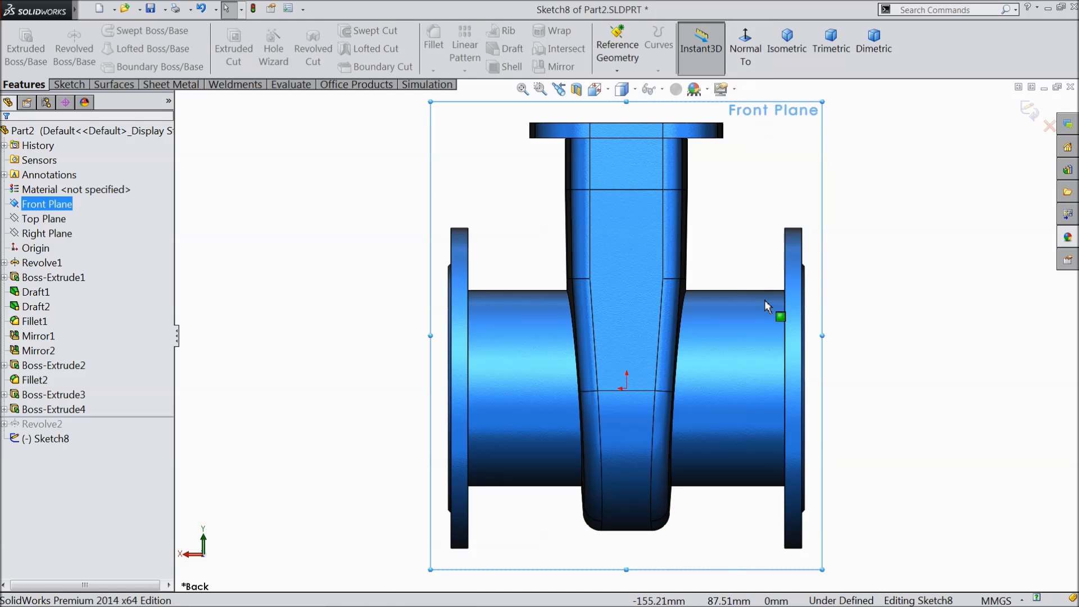
middle_click_drag(767, 211, 794, 241)
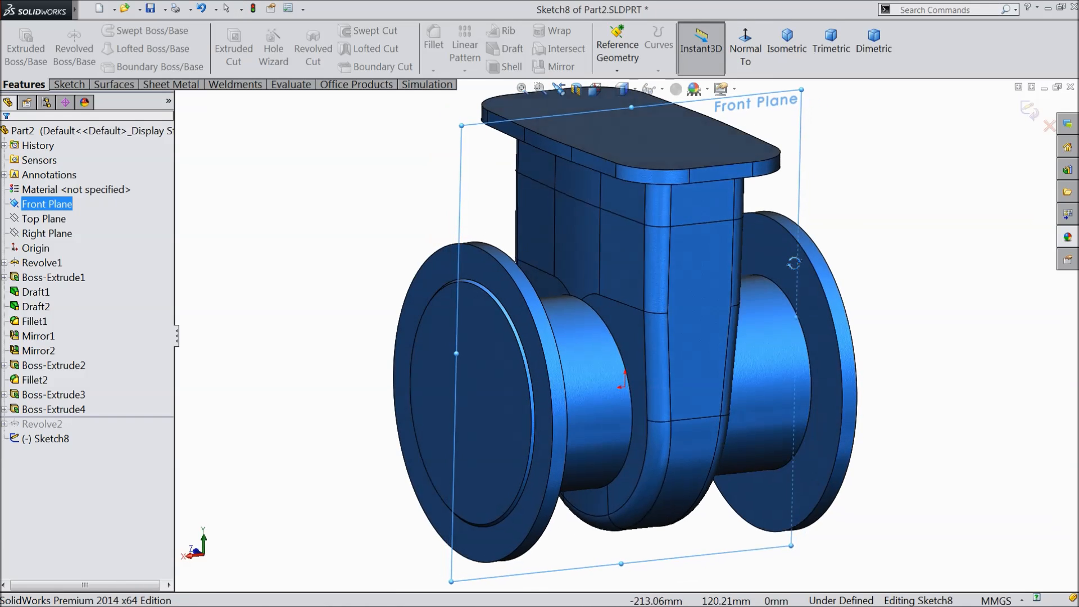
left_click(733, 68)
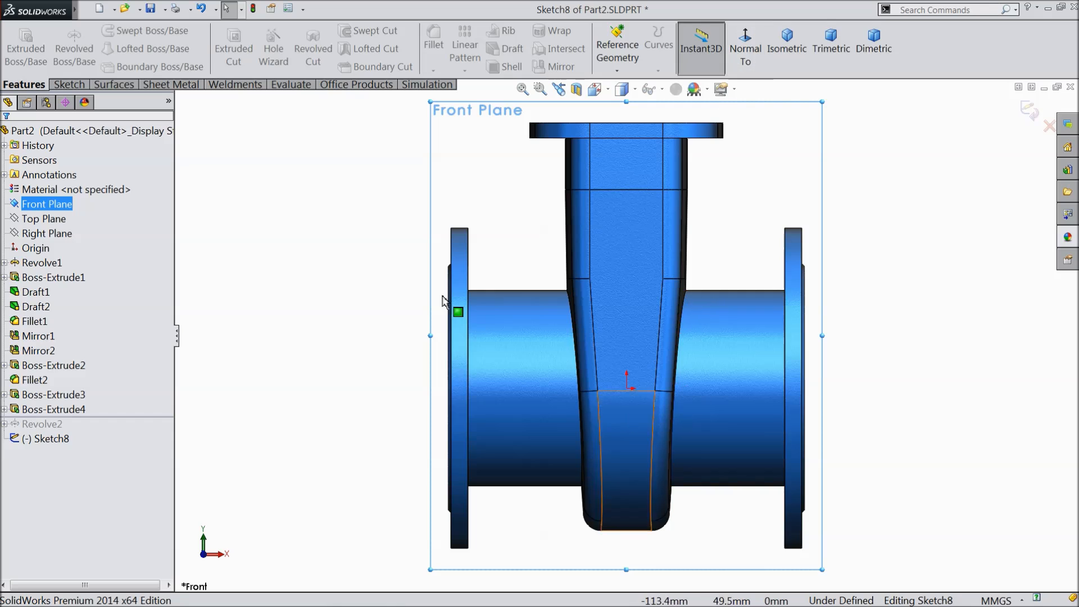
Sketch a vertical construction centerline from the origin up to just below the top flange.
left_click(69, 84)
left_click(109, 31)
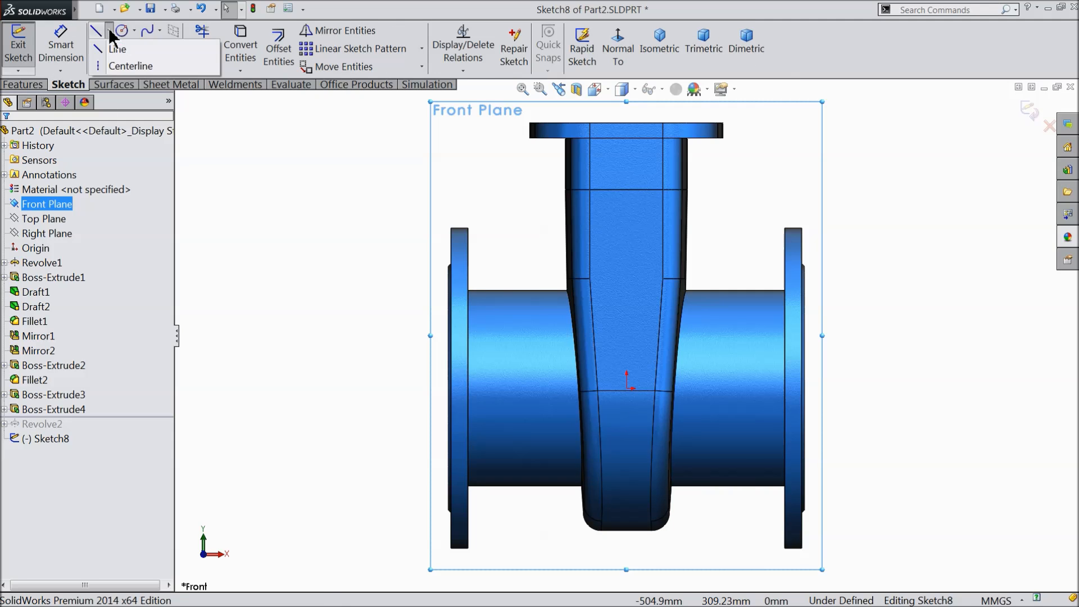
left_click(116, 63)
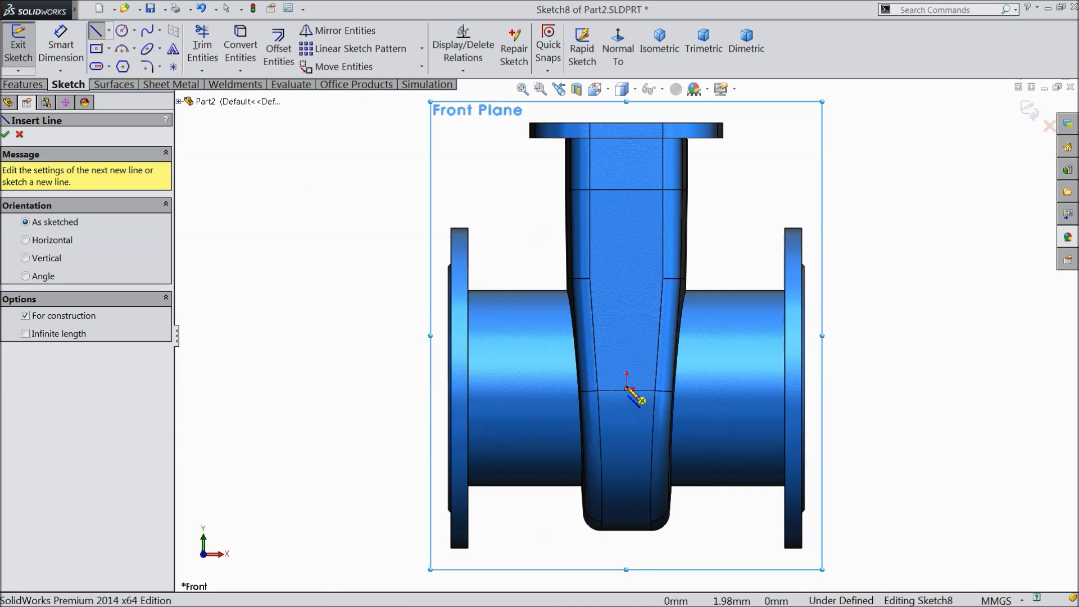
left_click(627, 388)
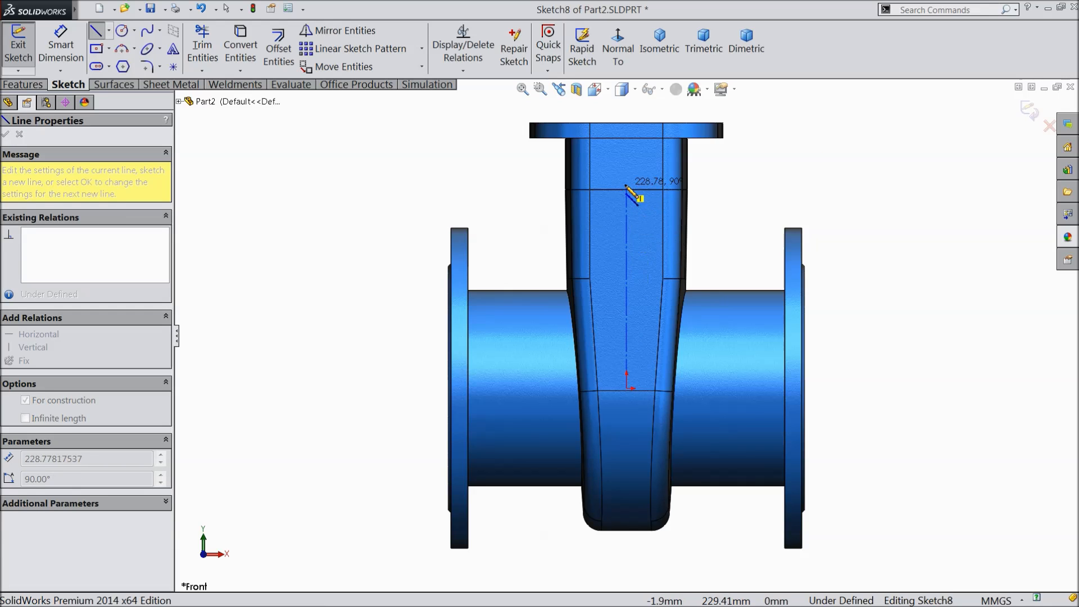
left_click(627, 170)
right_click(628, 112)
left_click(666, 125)
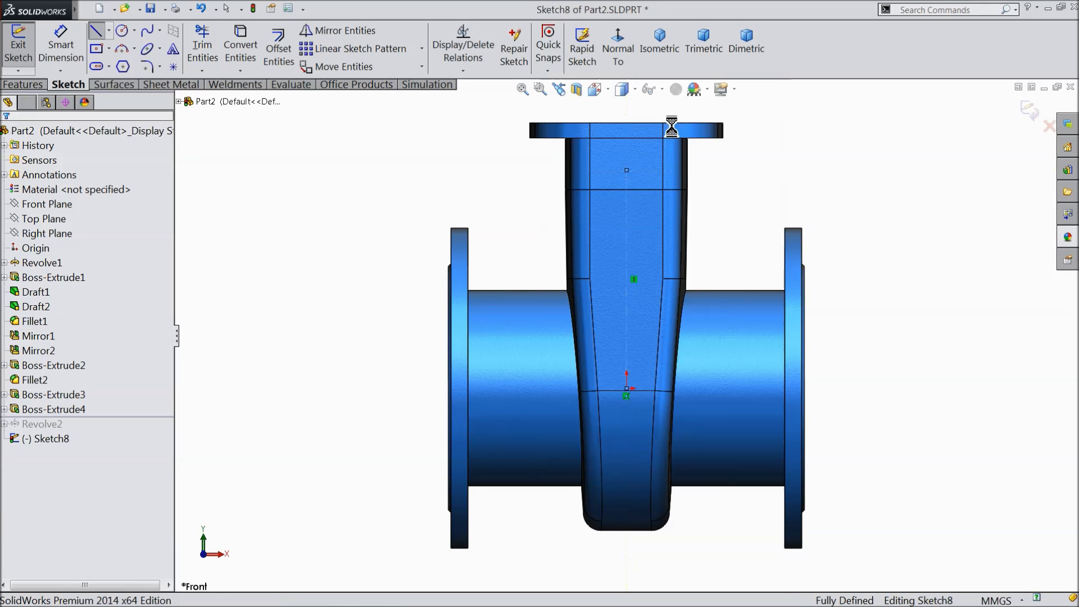
Sketch a slanted line along the central body's left side, between its upper and lower junctions with the left pipe.
left_click(96, 35)
scroll(653, 489, "down", 4)
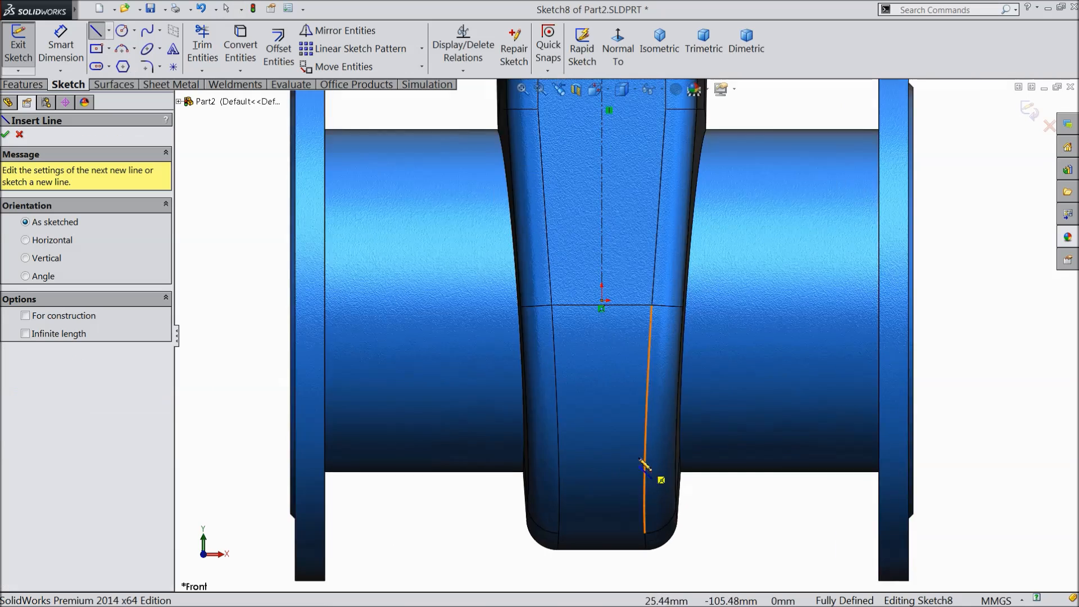
left_click(502, 111)
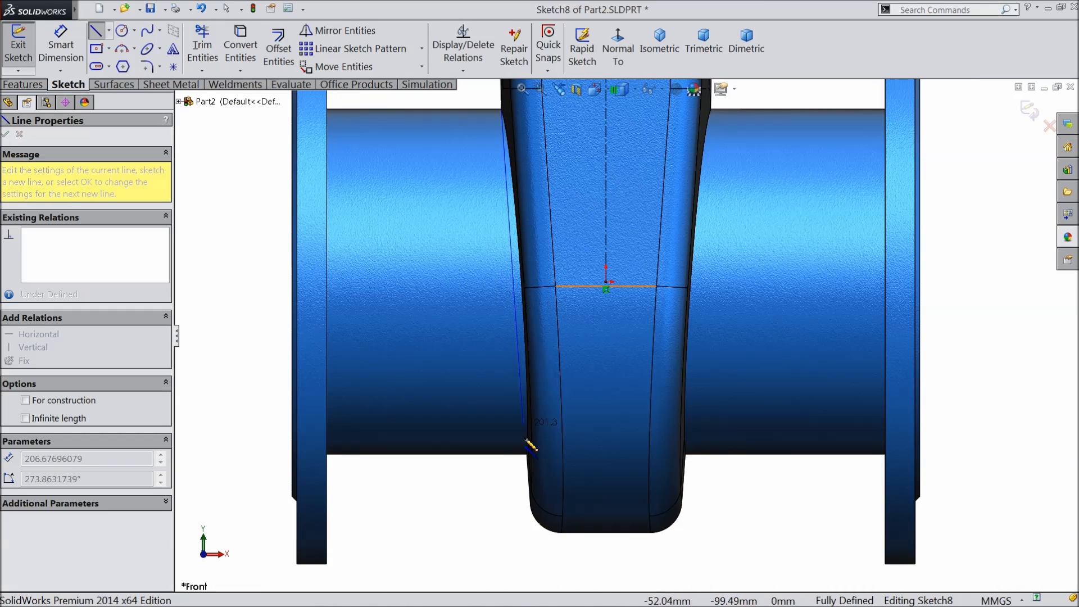
scroll(529, 461, "down", 4)
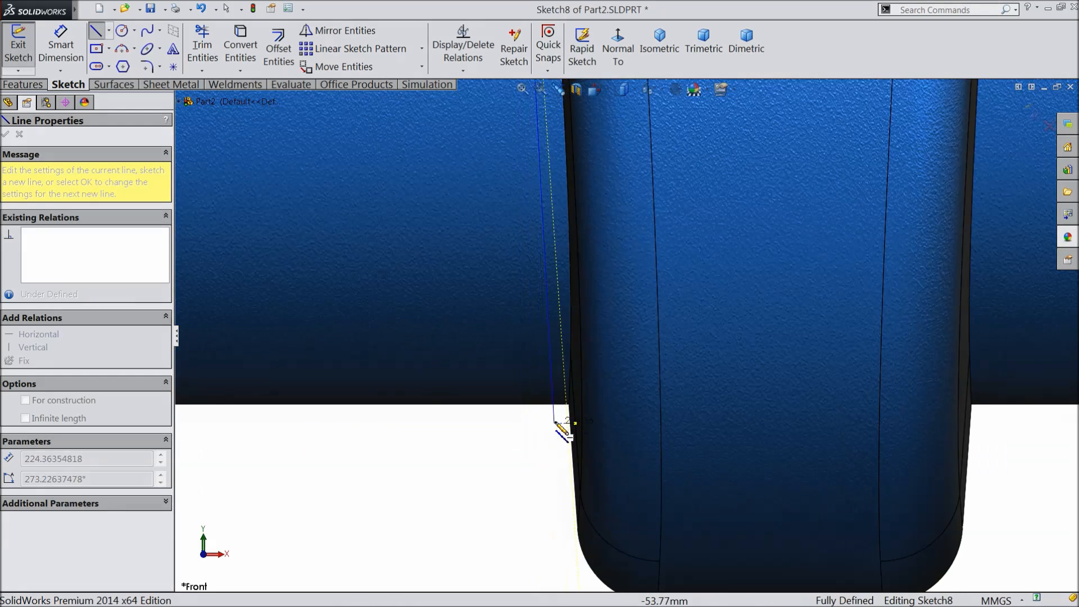
left_click(570, 406)
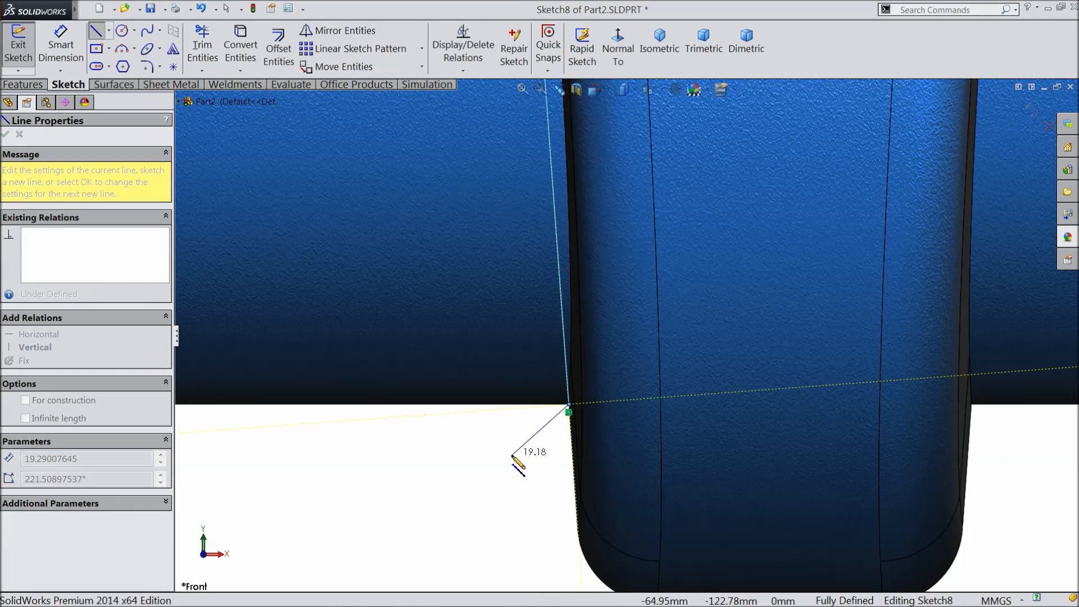
right_click(513, 433)
left_click(555, 106)
Delete the relation at the slanted line's upper endpoint, where the left pipe meets the central body.
scroll(569, 155, "up", 5)
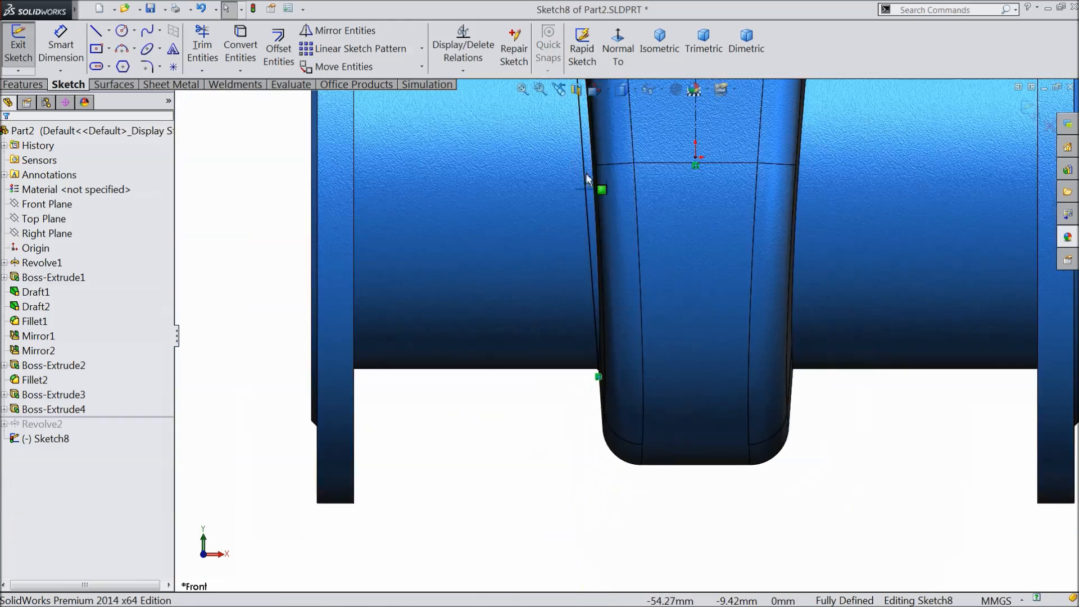
scroll(572, 173, "down", 5)
scroll(573, 175, "down", 4)
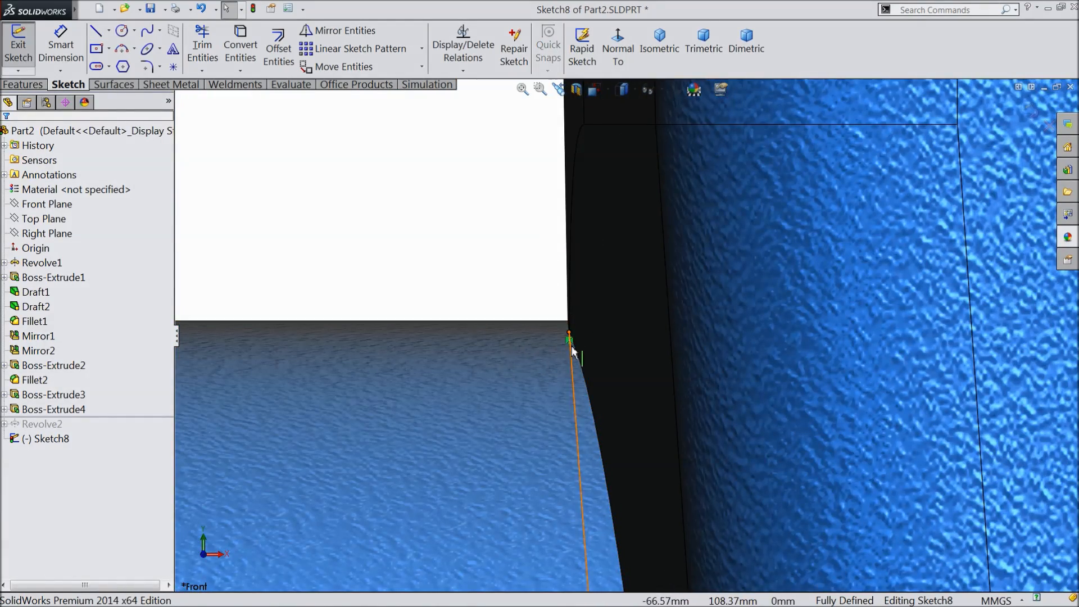
key("Delete")
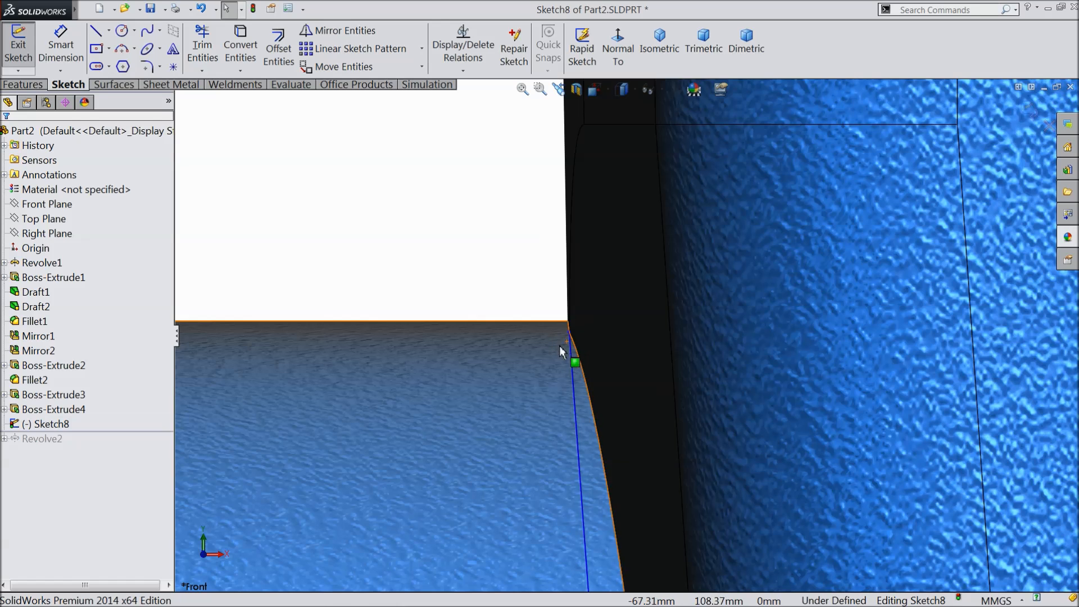
Move the slanted line's upper endpoint onto the pipe's upper edge where the left pipe meets the central body.
mouse_move(569, 332)
left_mouse_down()
mouse_move(549, 326)
mouse_move(566, 323)
left_mouse_up()
scroll(583, 343, "up", 10)
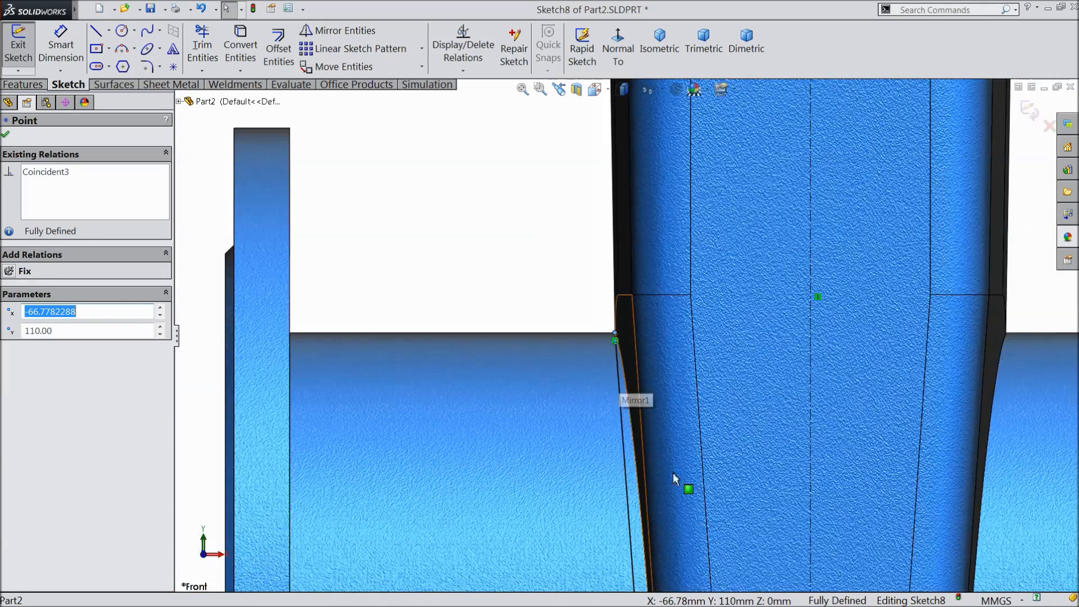
scroll(665, 492, "down", 8)
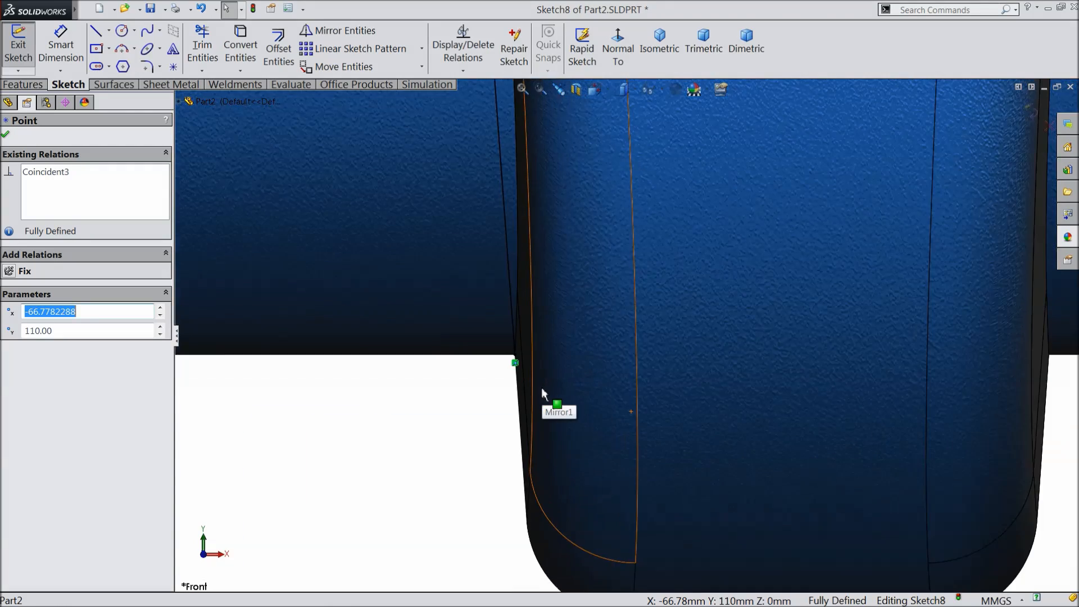
scroll(527, 367, "up", 8)
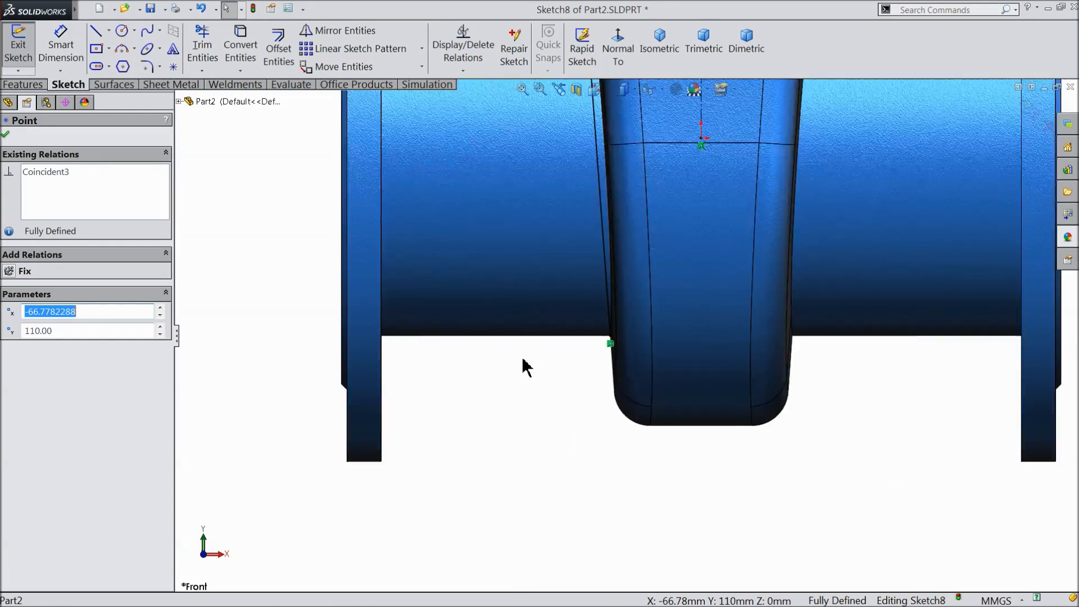
scroll(534, 362, "down", 1)
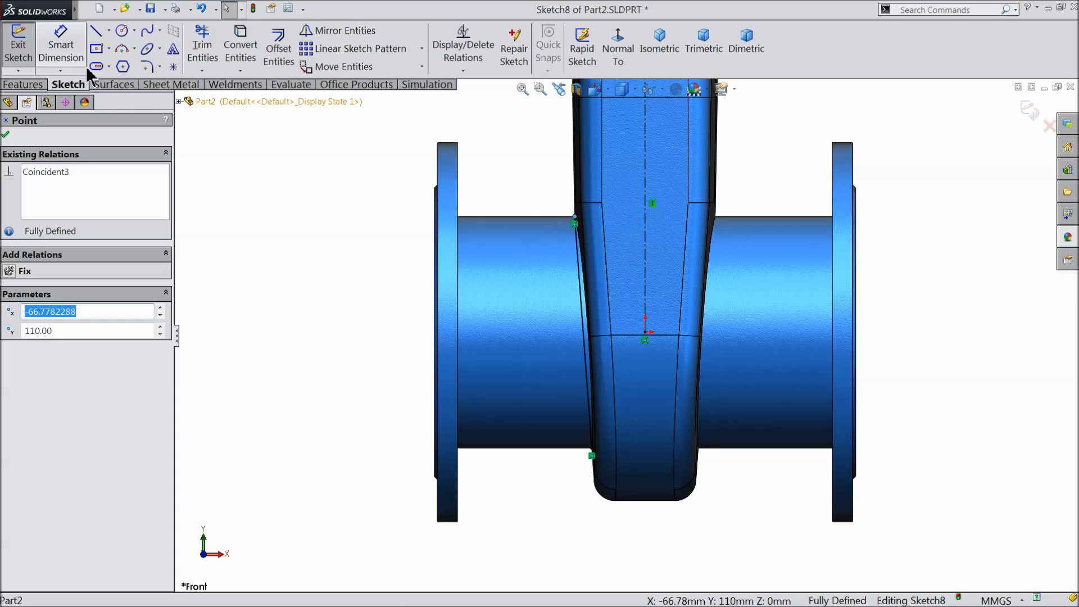
Mirror the slanted line about the vertical centerline to the body's right side and exit the sketch.
left_click(359, 31)
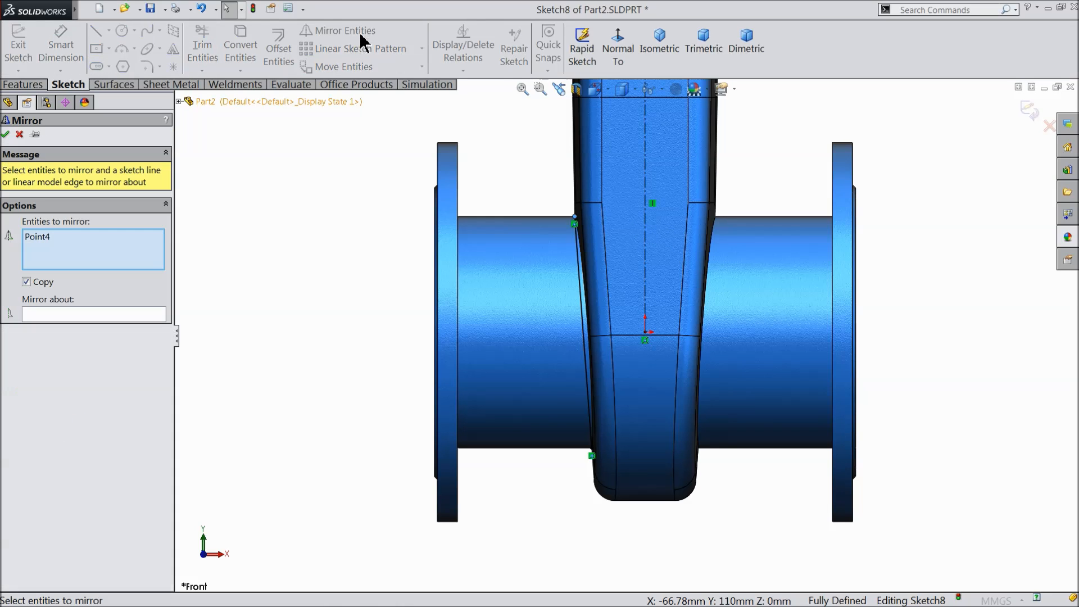
left_click(580, 279)
left_click(112, 315)
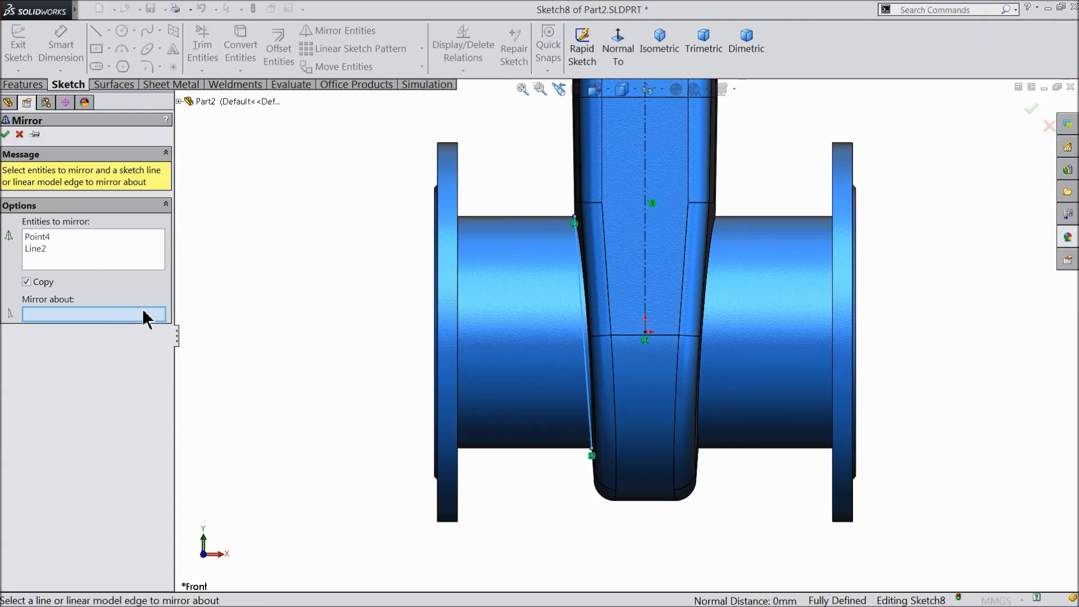
right_click(79, 252)
left_click(115, 251)
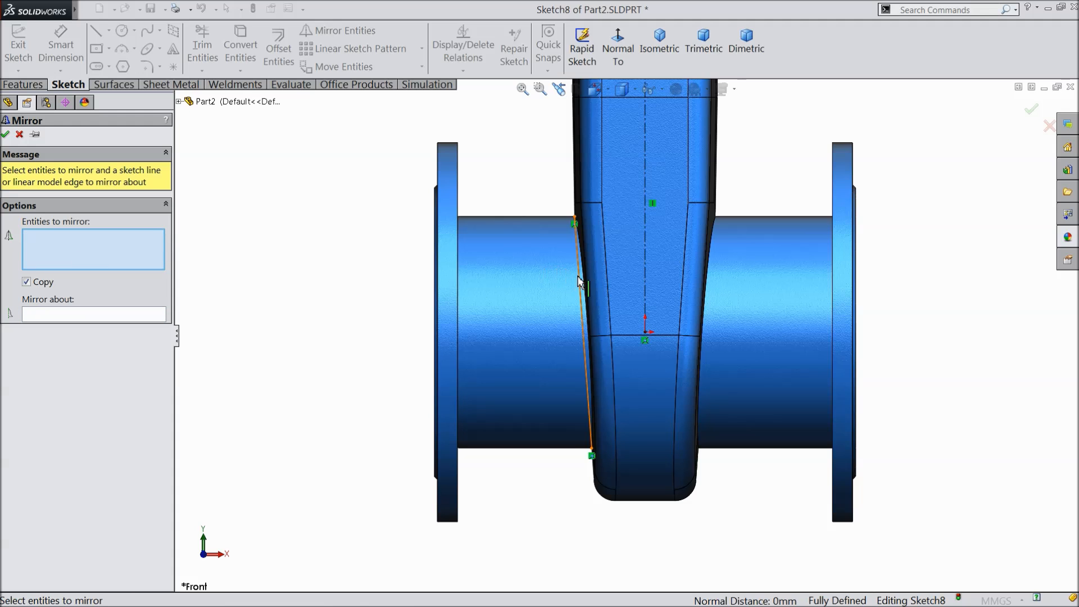
left_click(579, 280)
left_click(131, 318)
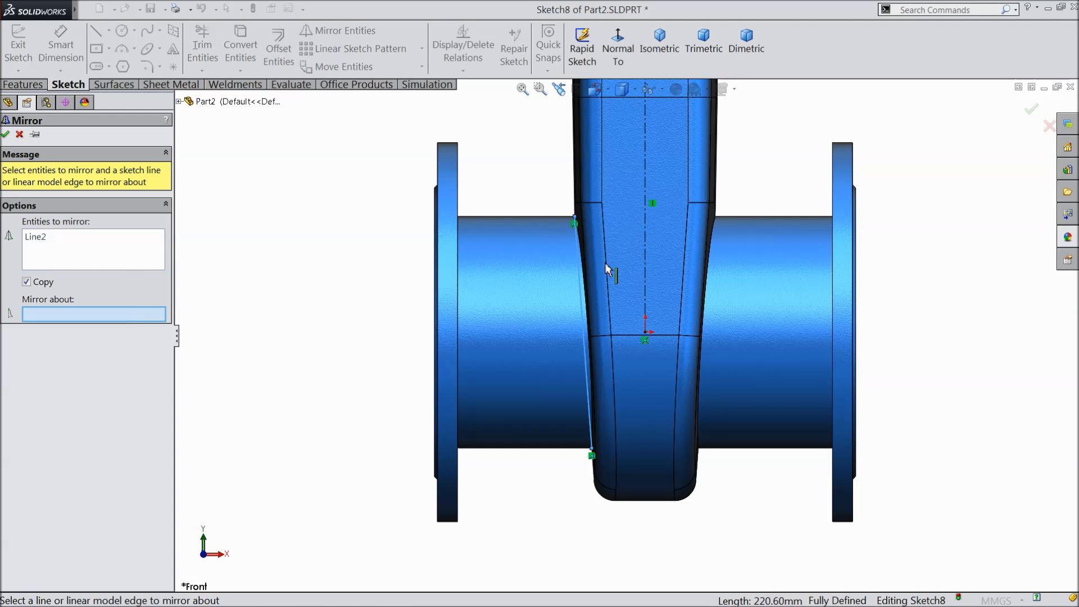
left_click(645, 257)
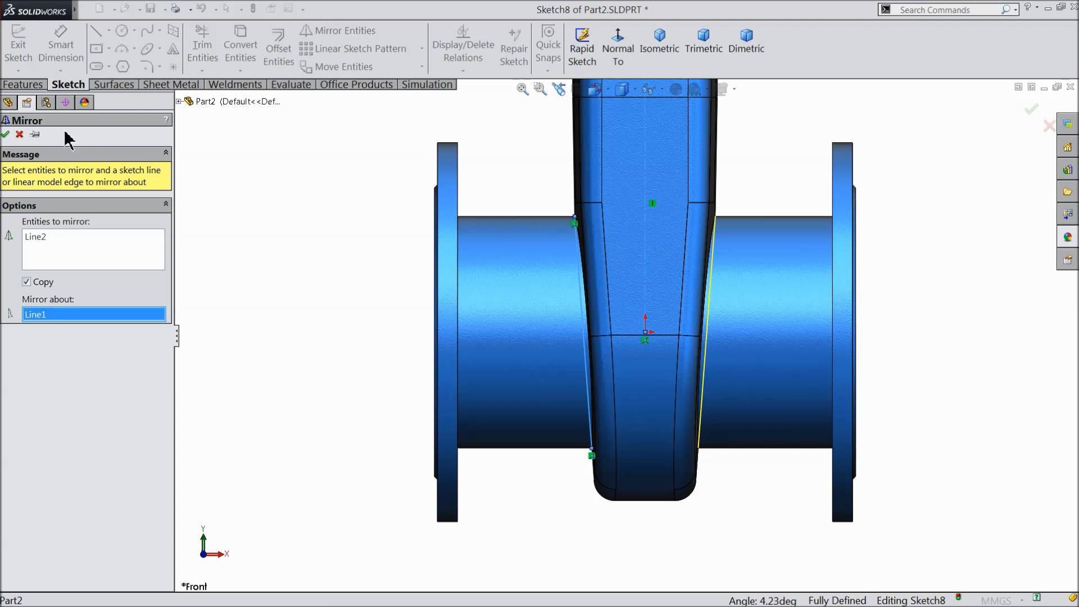
left_click(6, 135)
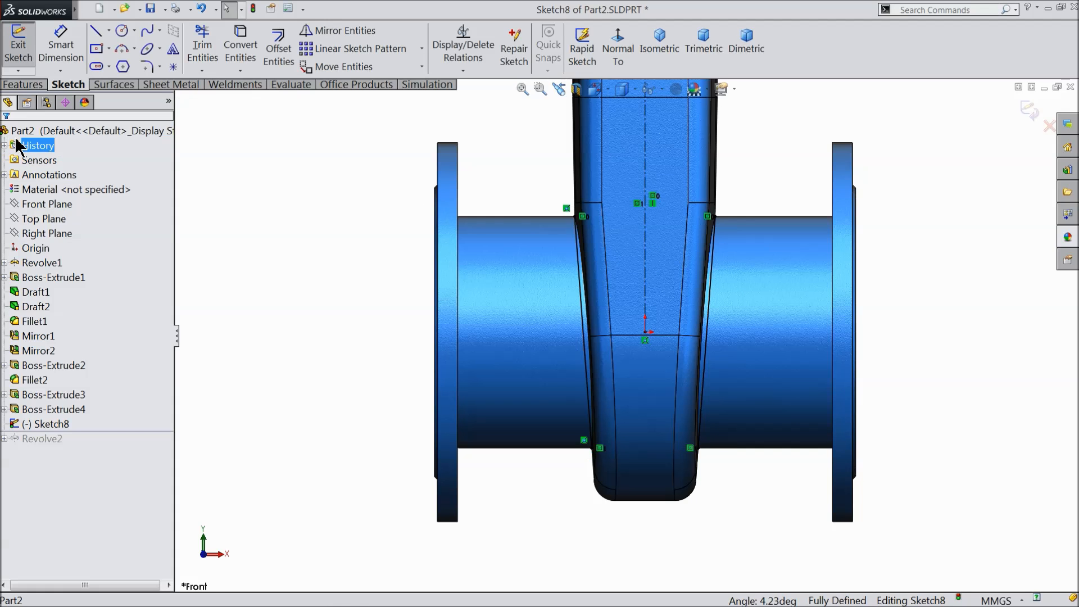
left_click(1026, 110)
middle_click_drag(747, 186, 788, 240)
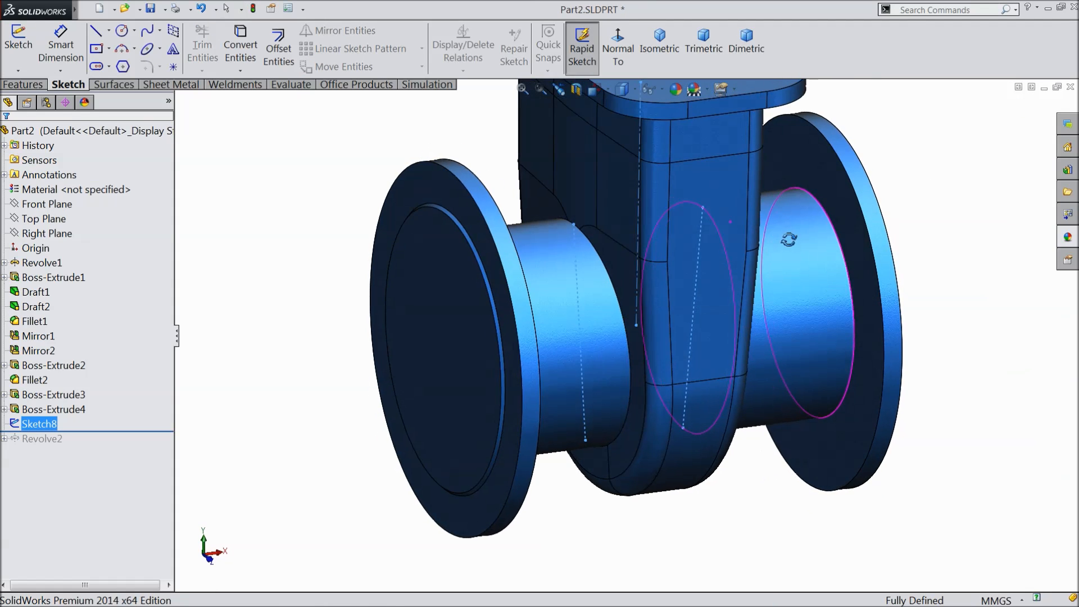
left_click(338, 162)
Create a reference plane perpendicular to the Front Plane and coincident with the left slanted sketch line.
middle_click_drag(366, 183, 357, 197)
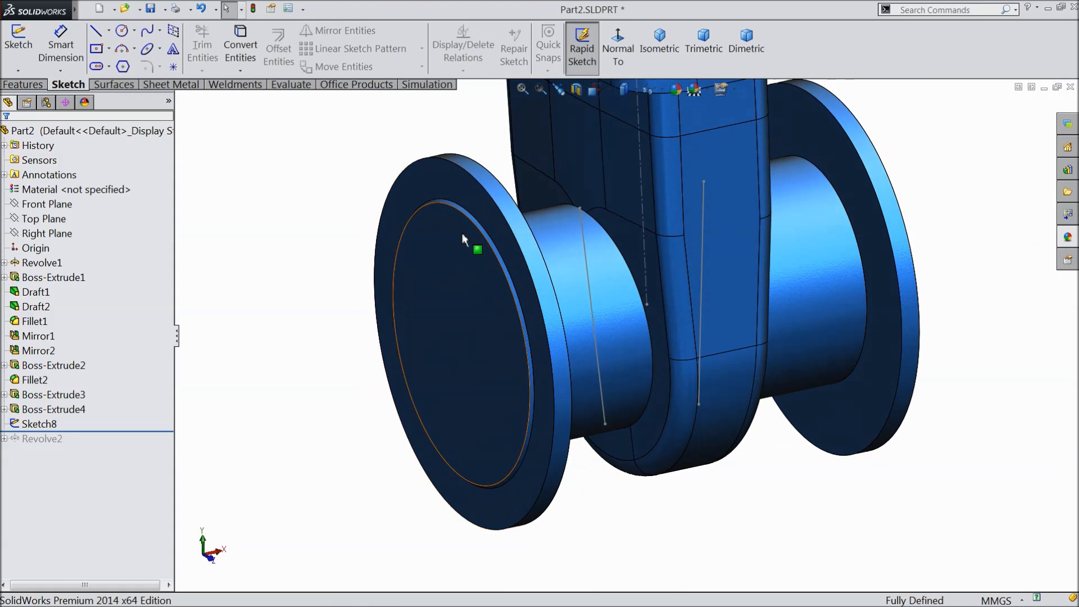
left_click(23, 85)
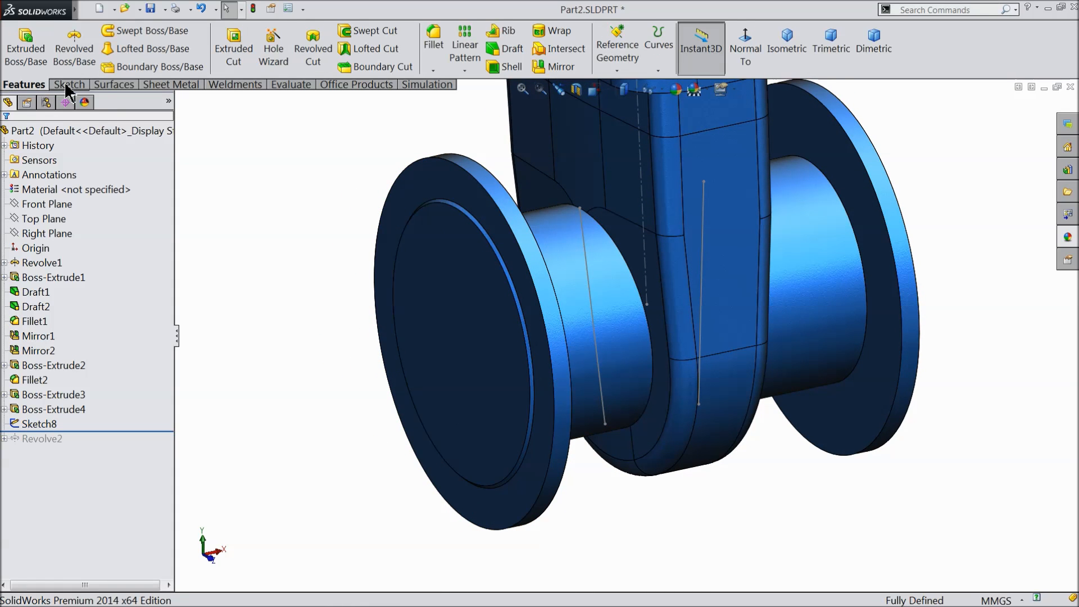
left_click(617, 71)
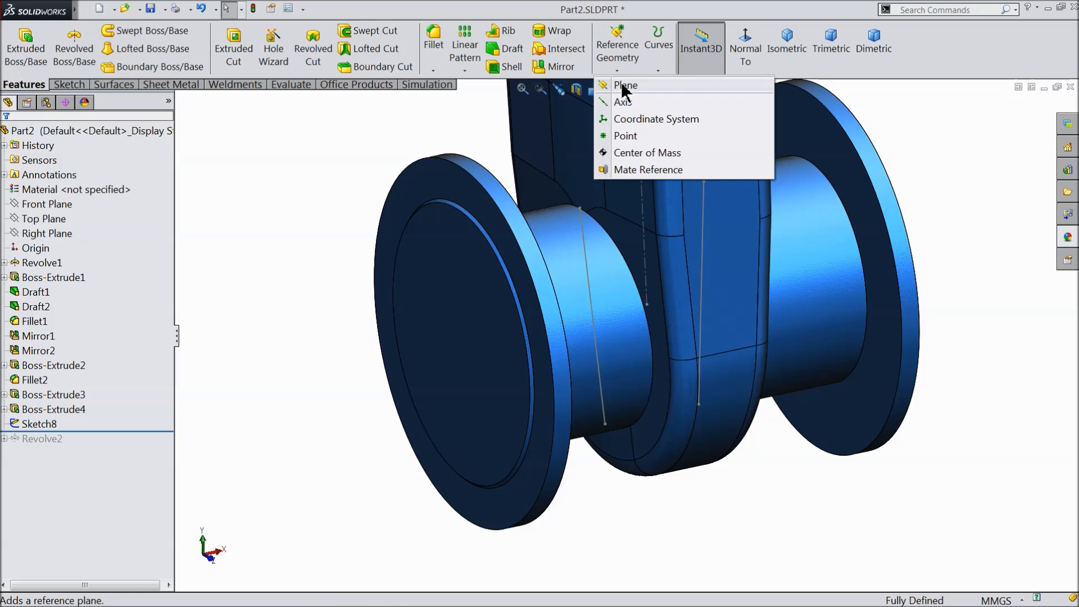
left_click(624, 88)
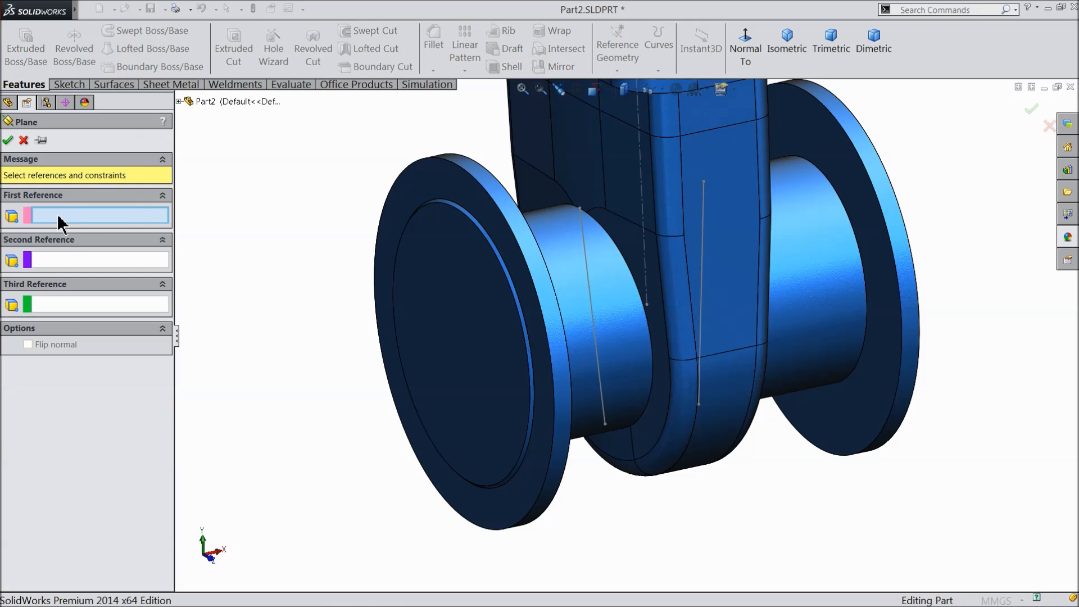
left_click(179, 102)
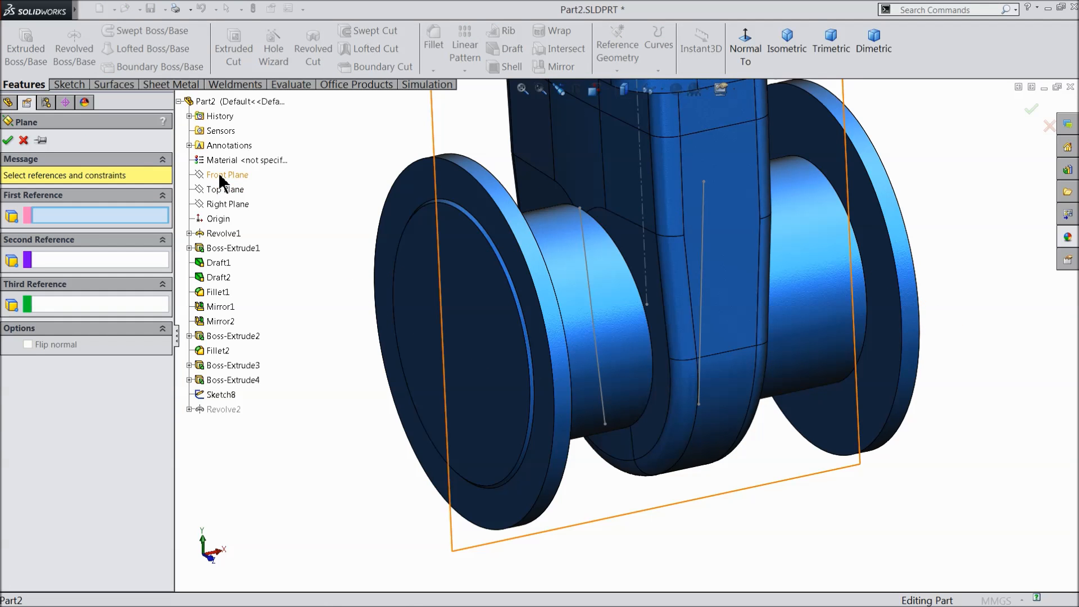
left_click(221, 176)
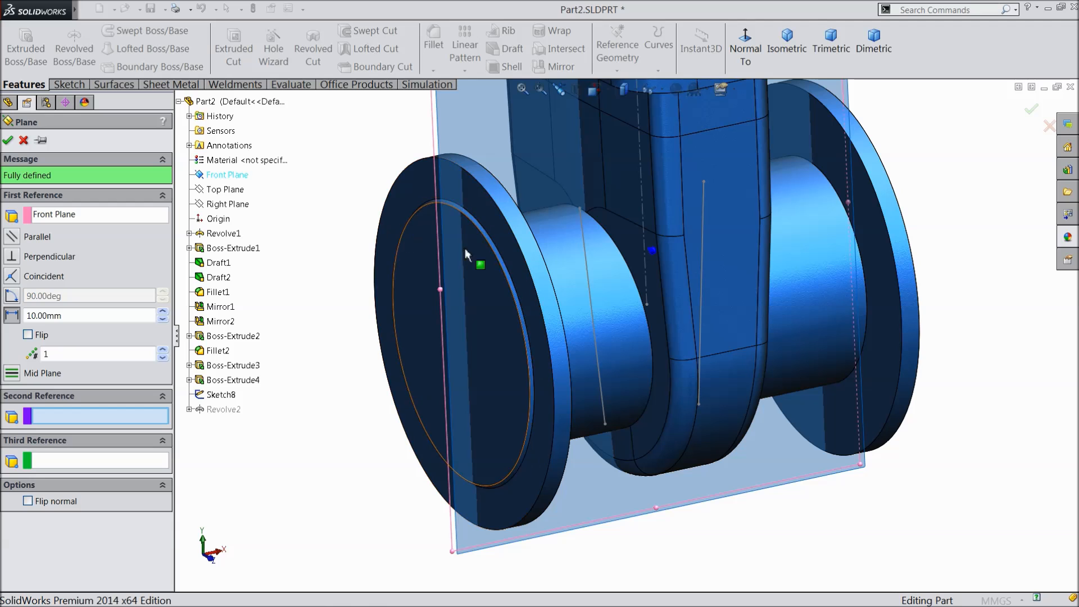
left_click(585, 256)
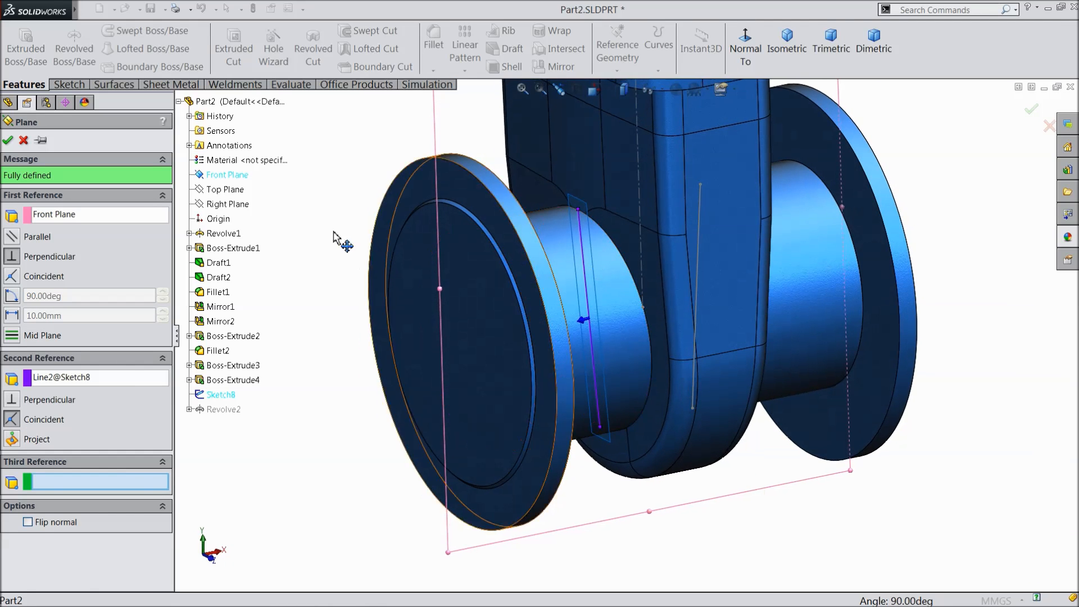
left_click(7, 139)
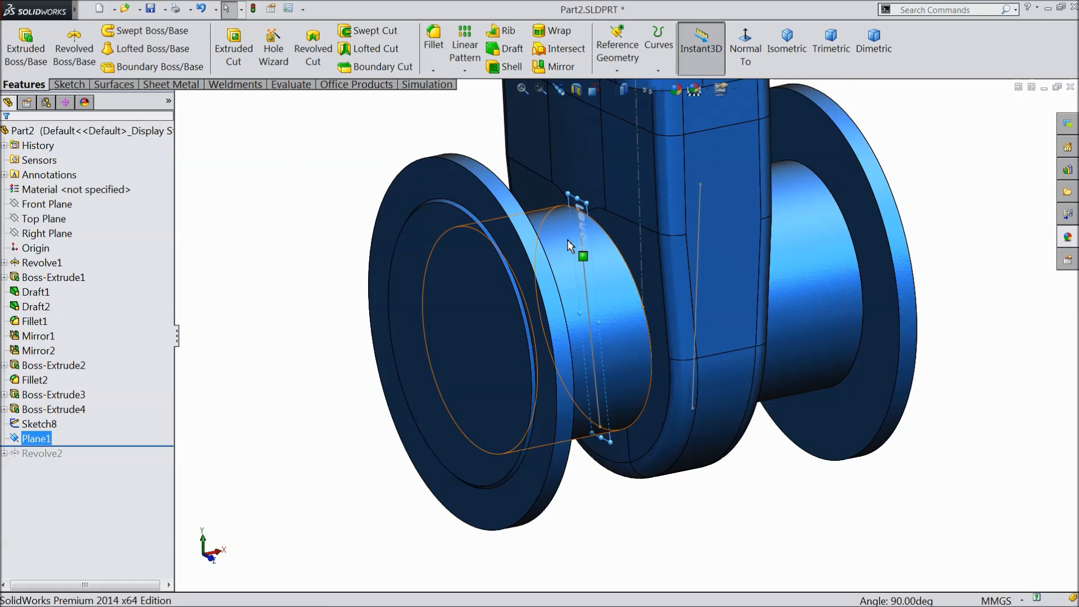
Create a second reference plane offset 15 mm from Plane1, on the side toward the left flange.
mouse_move(362, 230)
middle_mouse_down()
mouse_move(332, 205)
mouse_move(369, 242)
middle_mouse_up()
middle_click_drag(386, 261, 370, 248)
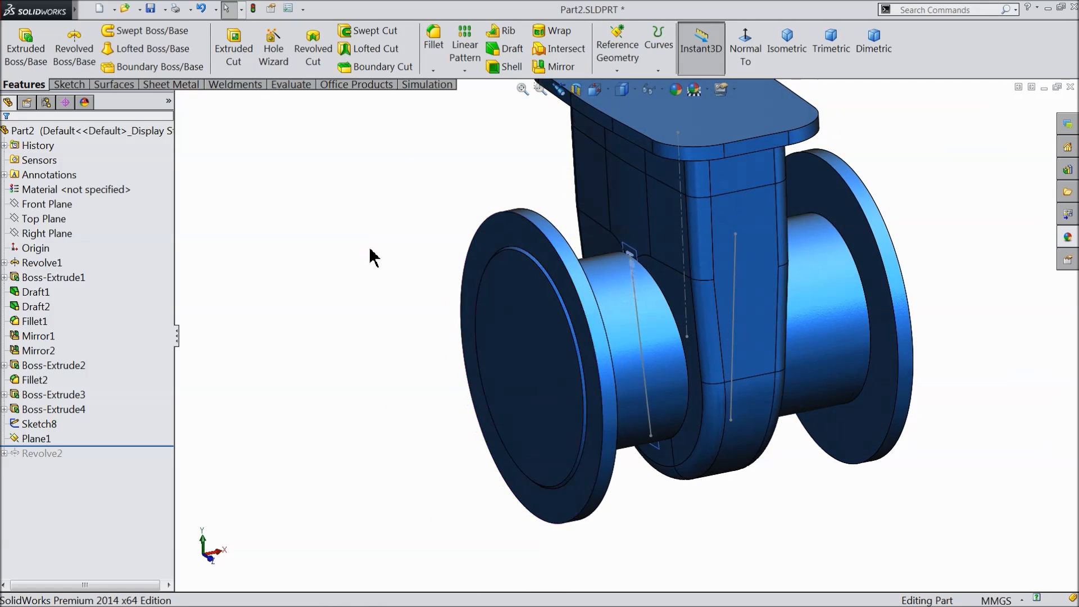
scroll(651, 346, "down", 2)
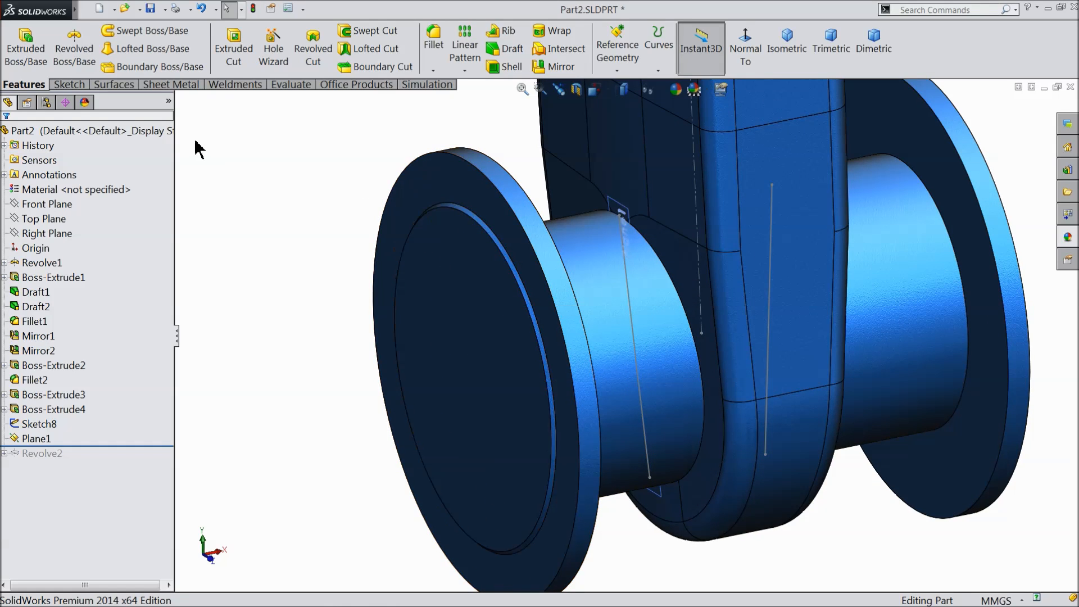
left_click(617, 71)
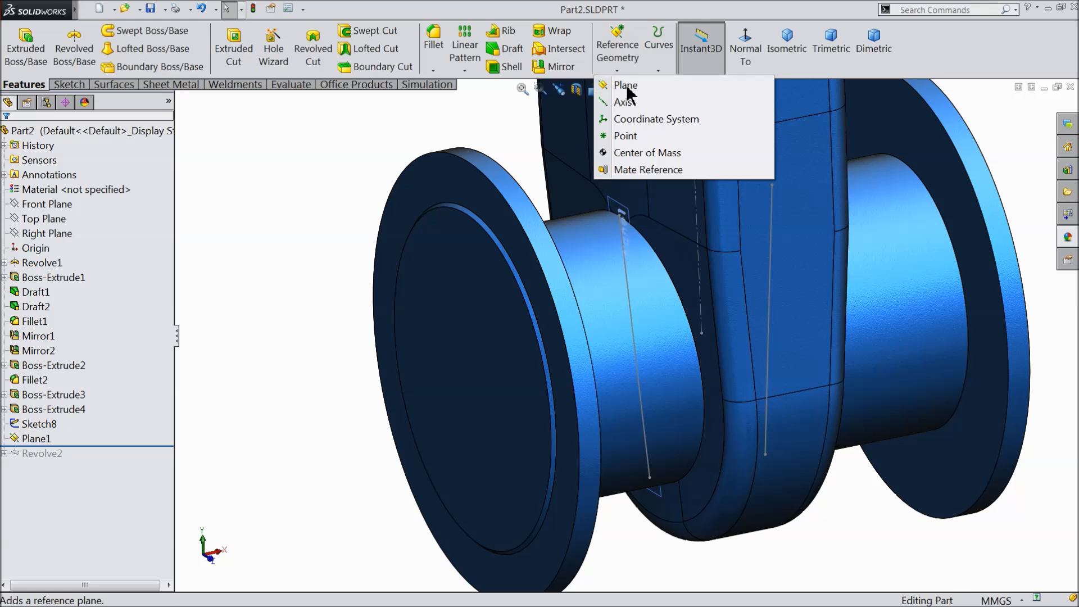
left_click(626, 85)
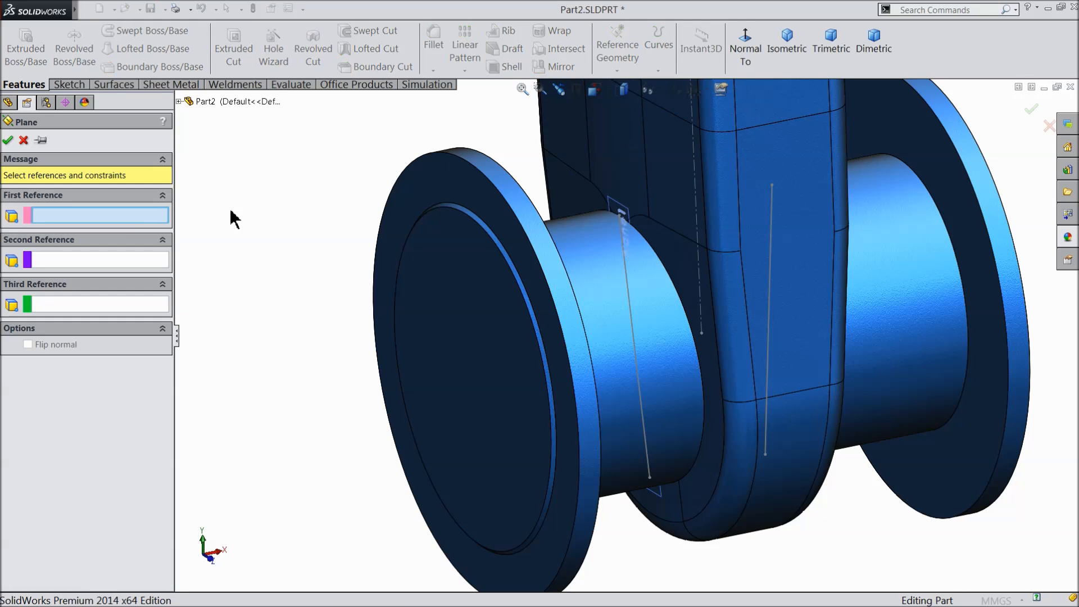
left_click(628, 215)
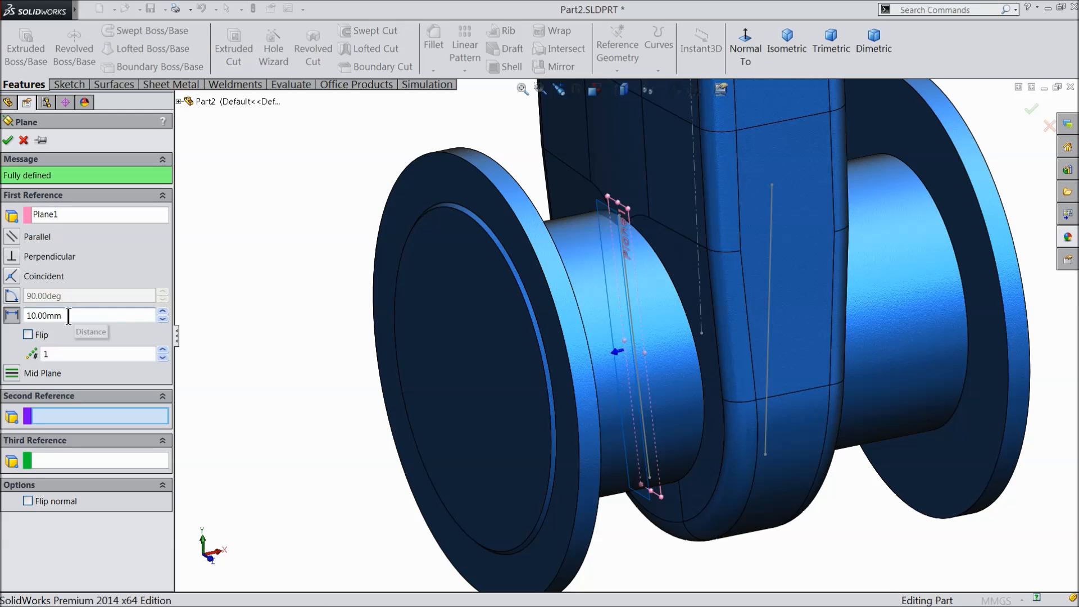
left_click_drag(74, 317, 18, 311)
key("Return")
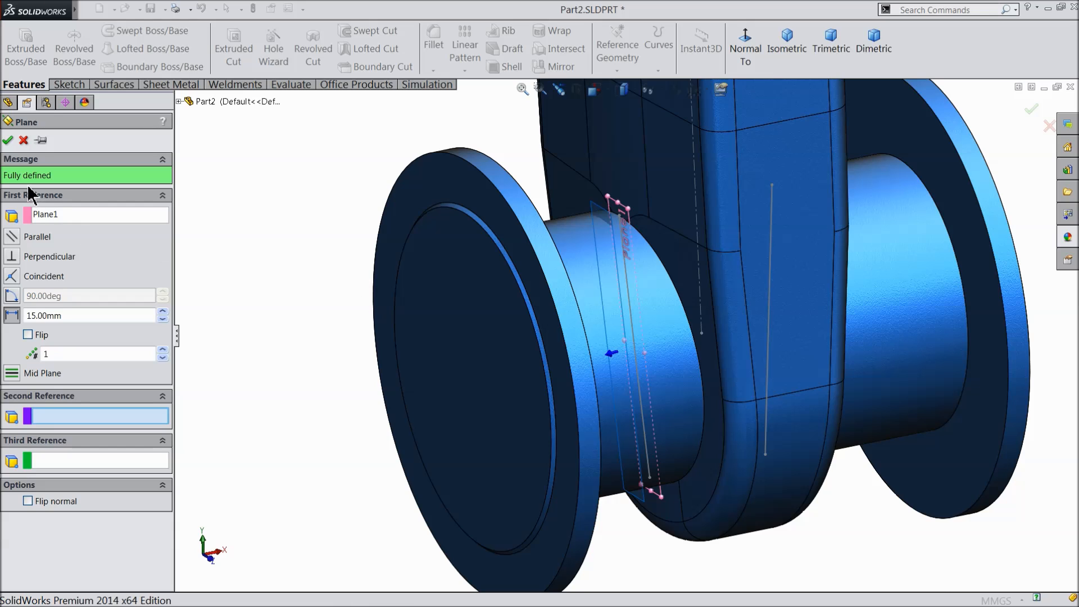
left_click(8, 139)
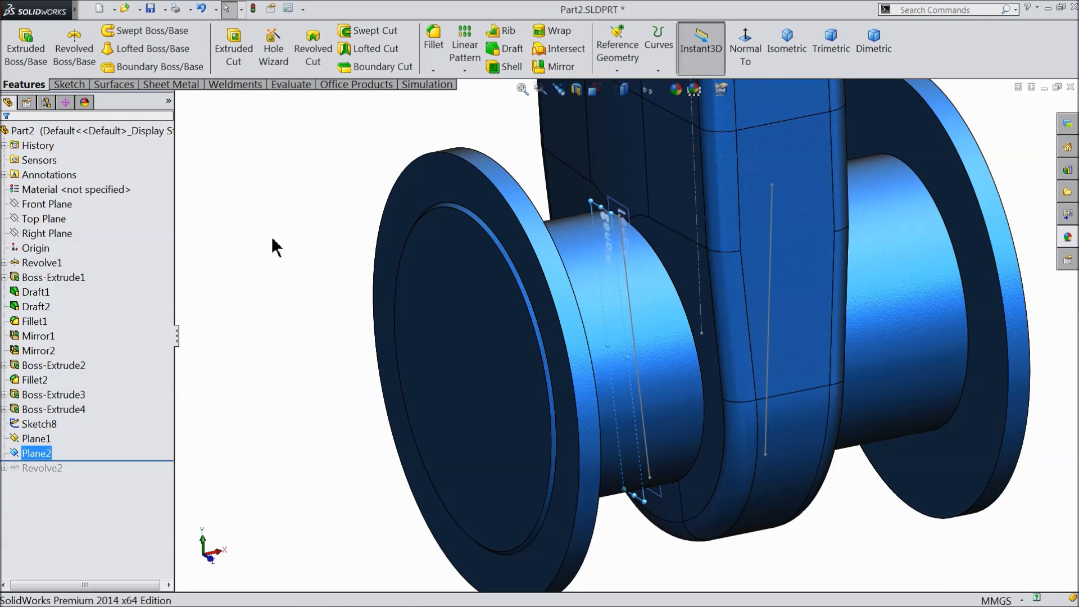
left_click(276, 269)
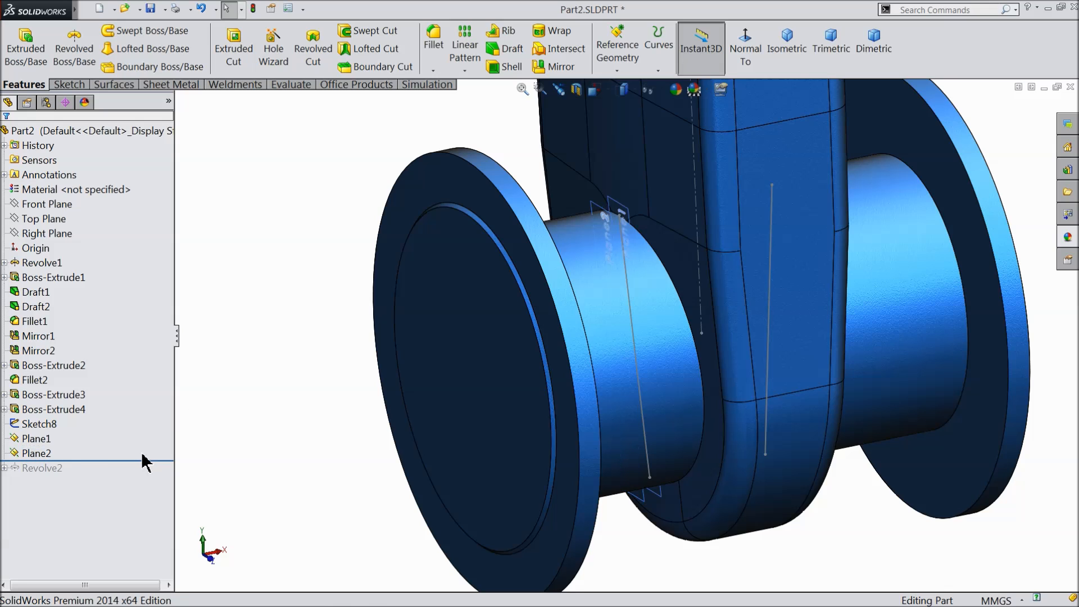
Roll the model forward past Revolve2 so the revolved collar is included again.
mouse_move(145, 461)
left_mouse_down()
mouse_move(133, 462)
mouse_move(134, 475)
left_mouse_up()
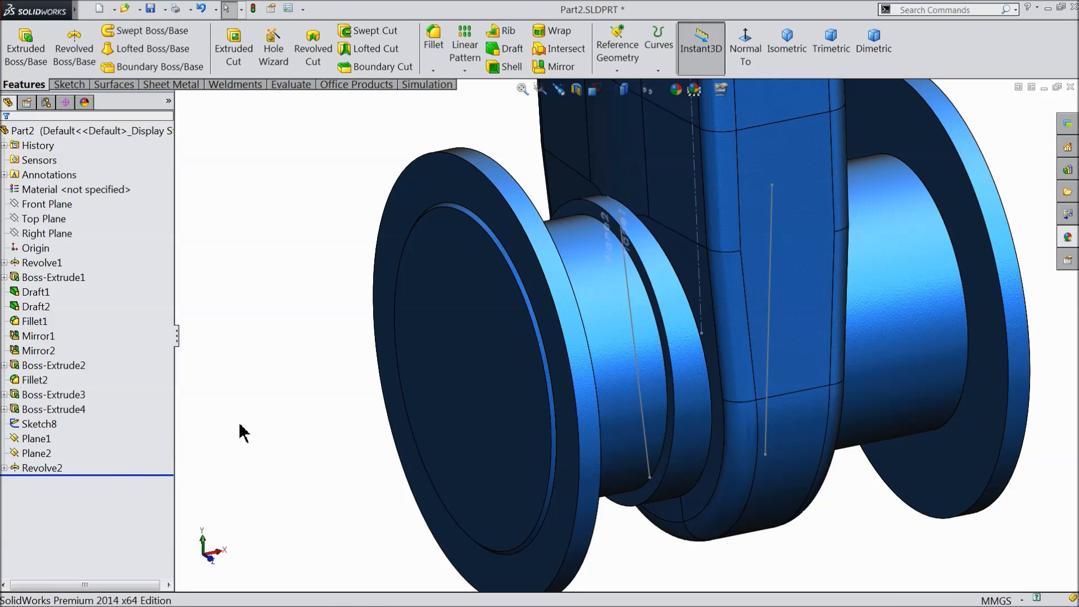
middle_click_drag(271, 400, 279, 400)
scroll(623, 332, "up", 4)
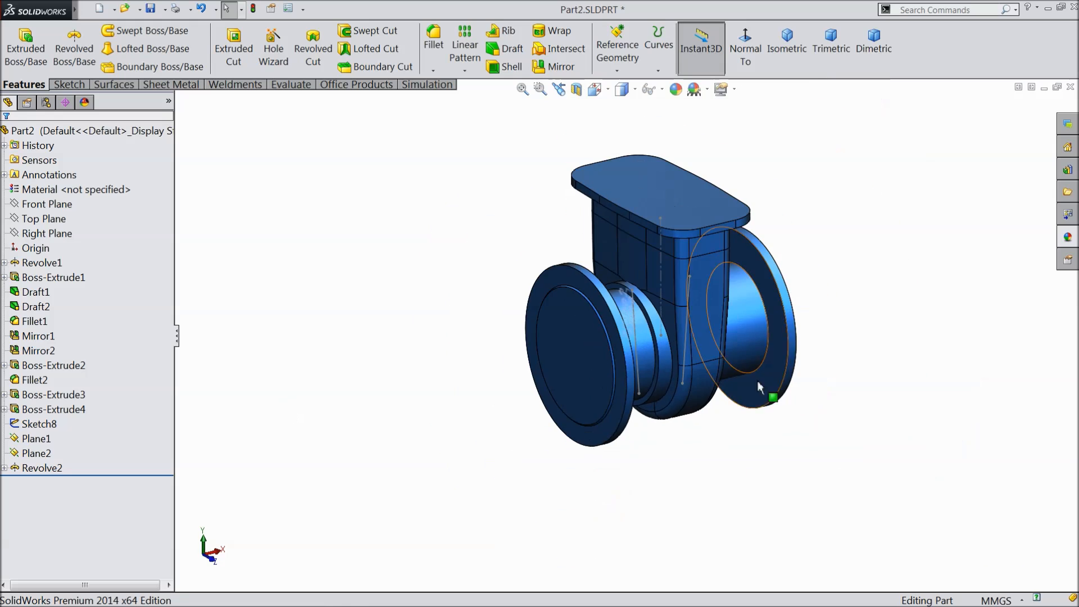
scroll(731, 332, "down", 3)
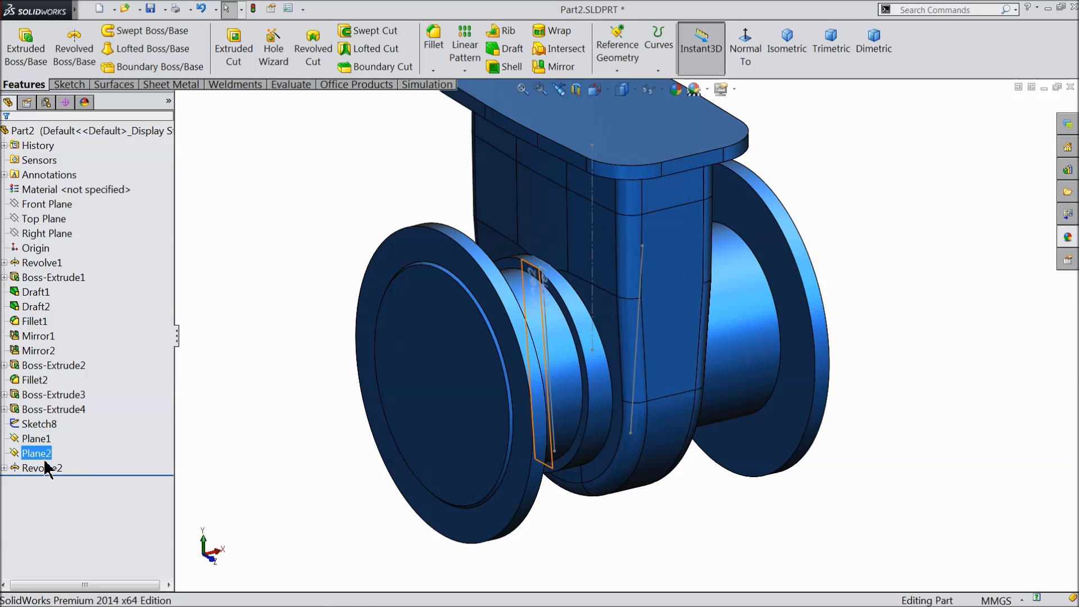
Create a reference plane offset 150 mm from the Right Plane, flipped toward the left flange.
left_click(32, 237)
left_click(617, 71)
left_click(579, 85)
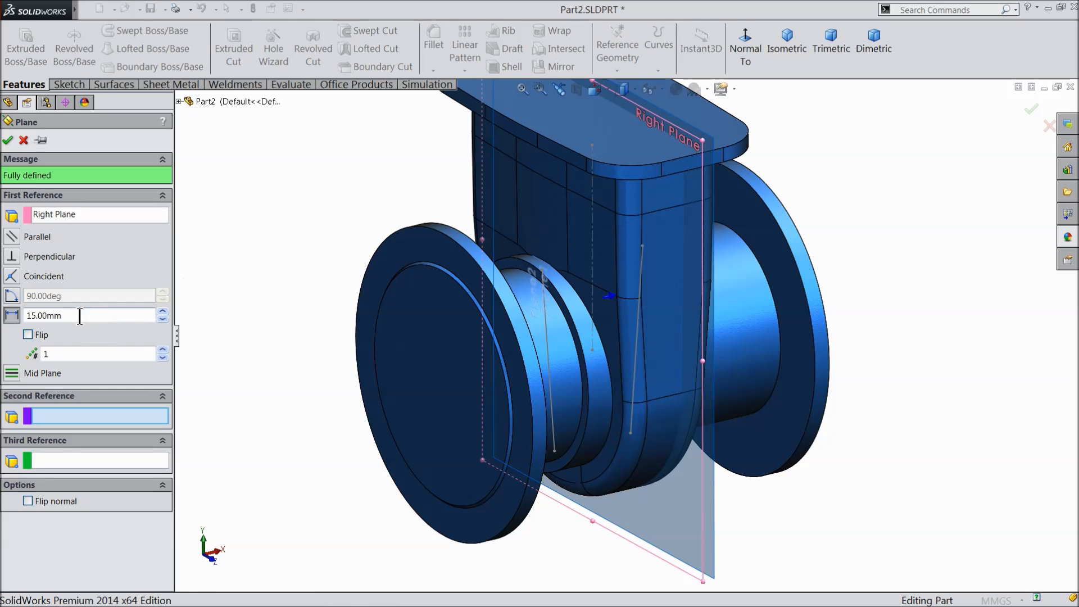
left_click_drag(83, 316, 53, 317)
type("1")
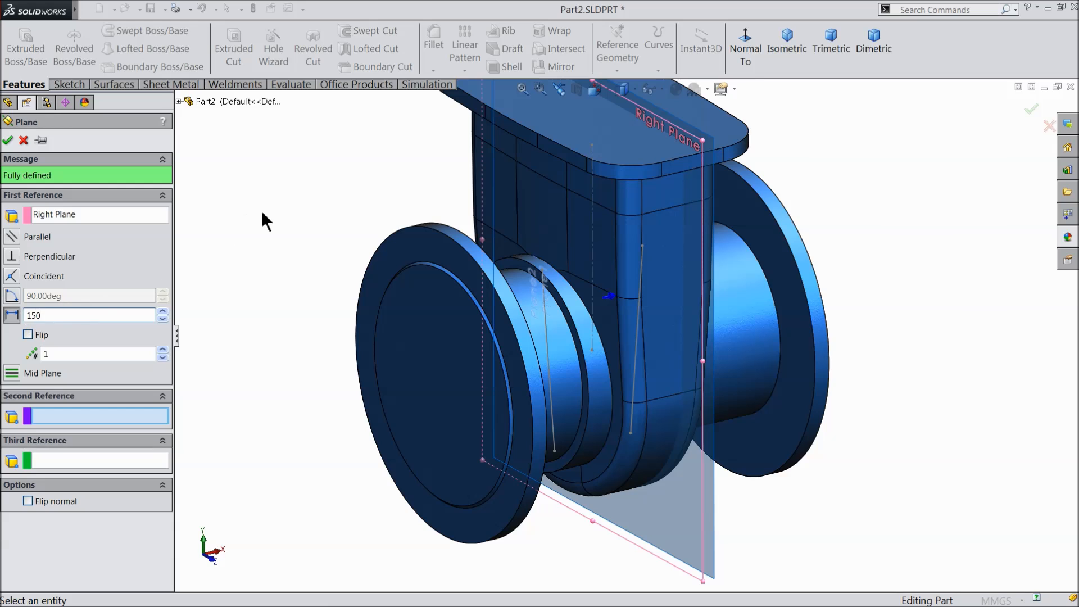
type("50")
key("Return")
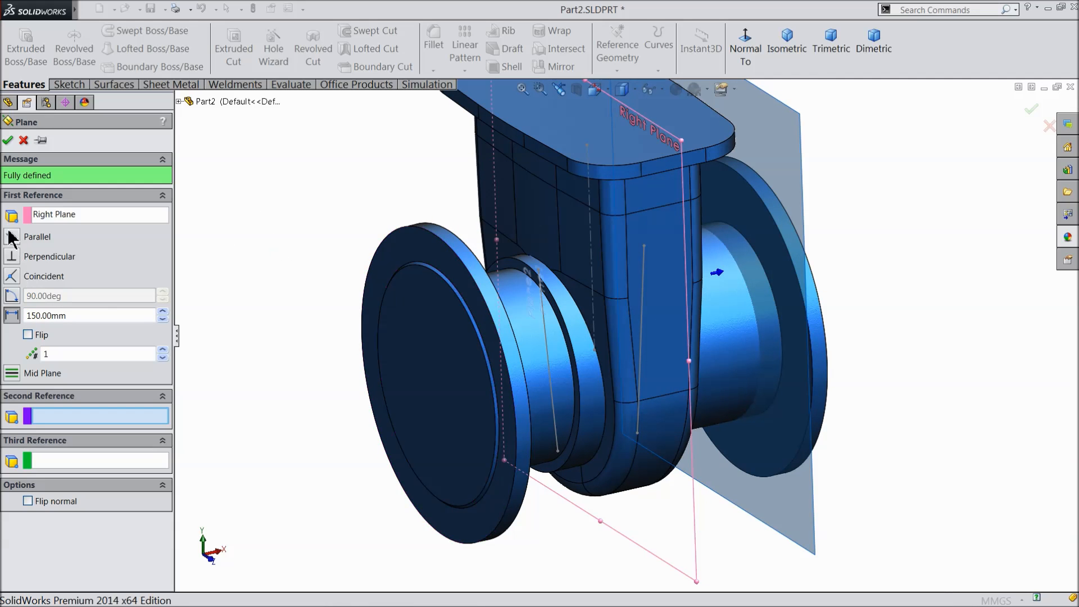
left_click(28, 335)
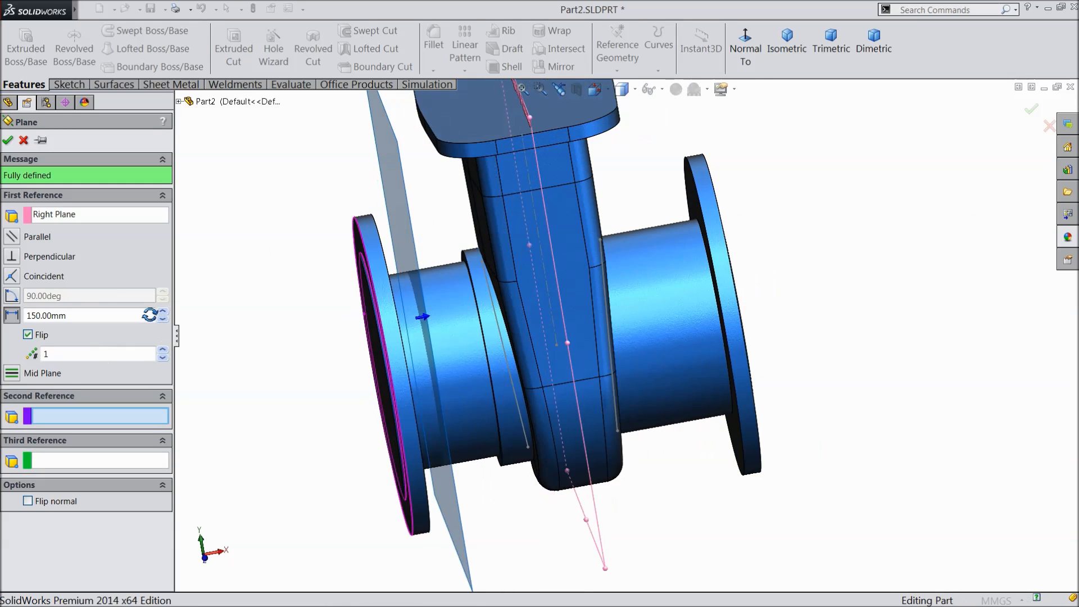
left_click(7, 141)
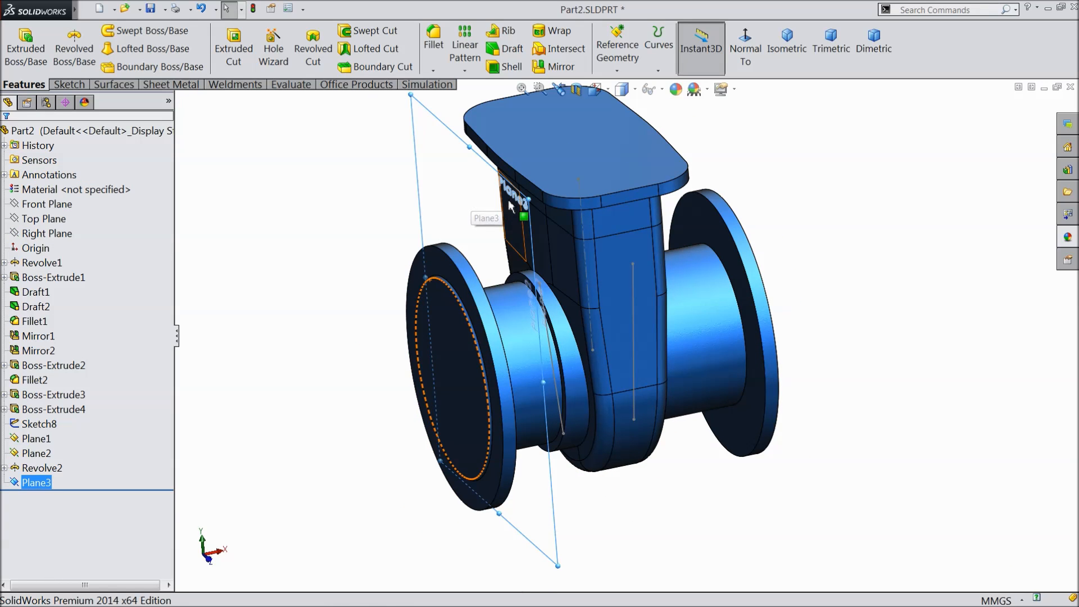
Start a sketch on Plane3 and view it face-on.
left_click(69, 85)
left_click(18, 49)
left_click(617, 51)
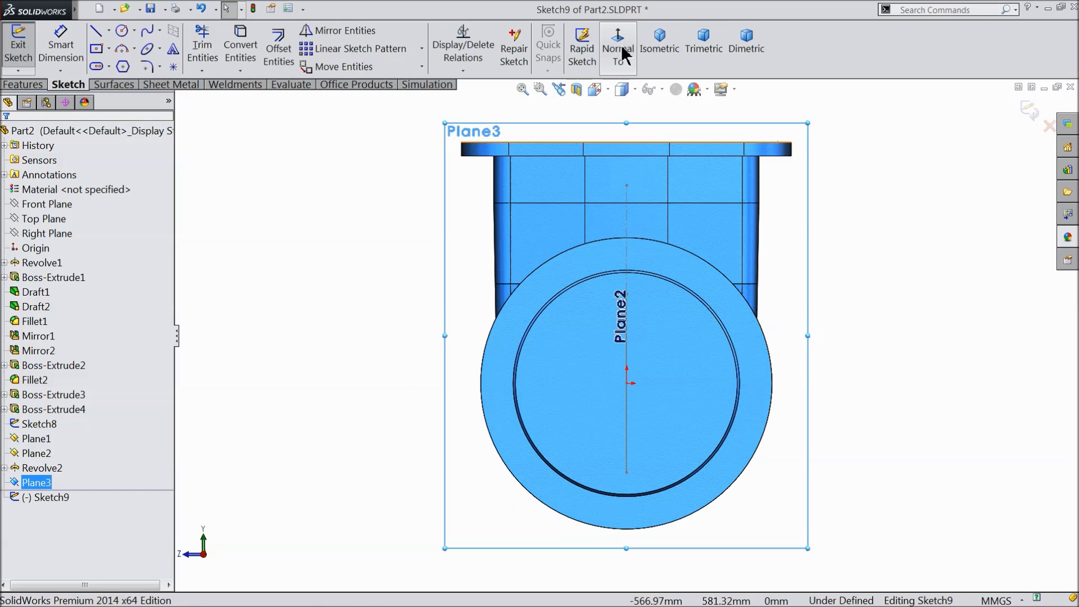
Try to convert the cylindrical face of the left pipe into sketch geometry on Plane3.
scroll(699, 333, "down", 3)
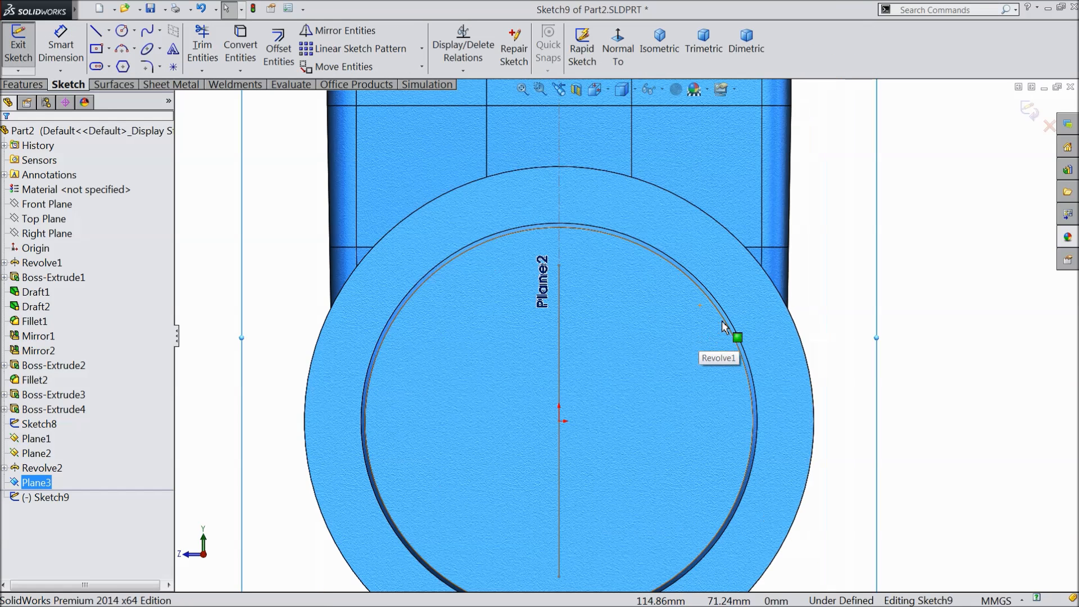
scroll(702, 337, "up", 2)
scroll(809, 359, "up", 2)
middle_click_drag(814, 345, 717, 398)
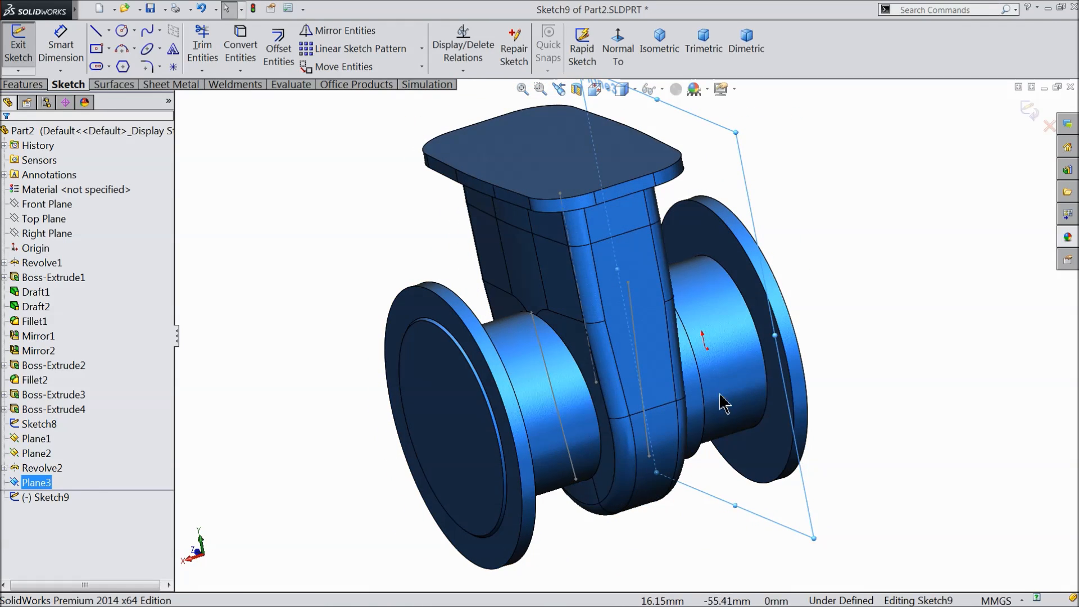
left_click(524, 362)
scroll(464, 388, "down", 4)
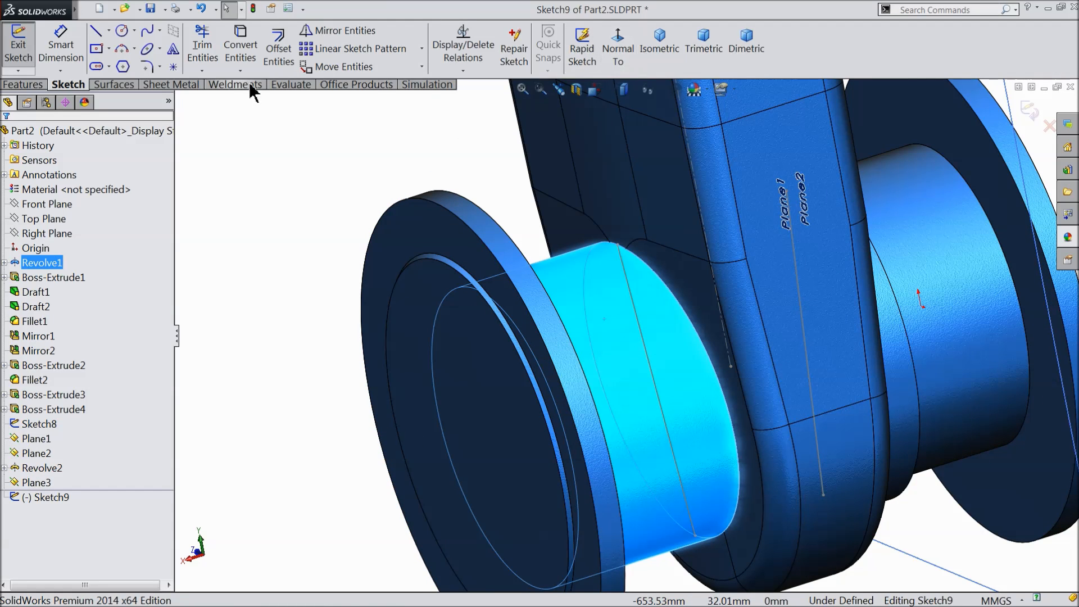
left_click(240, 44)
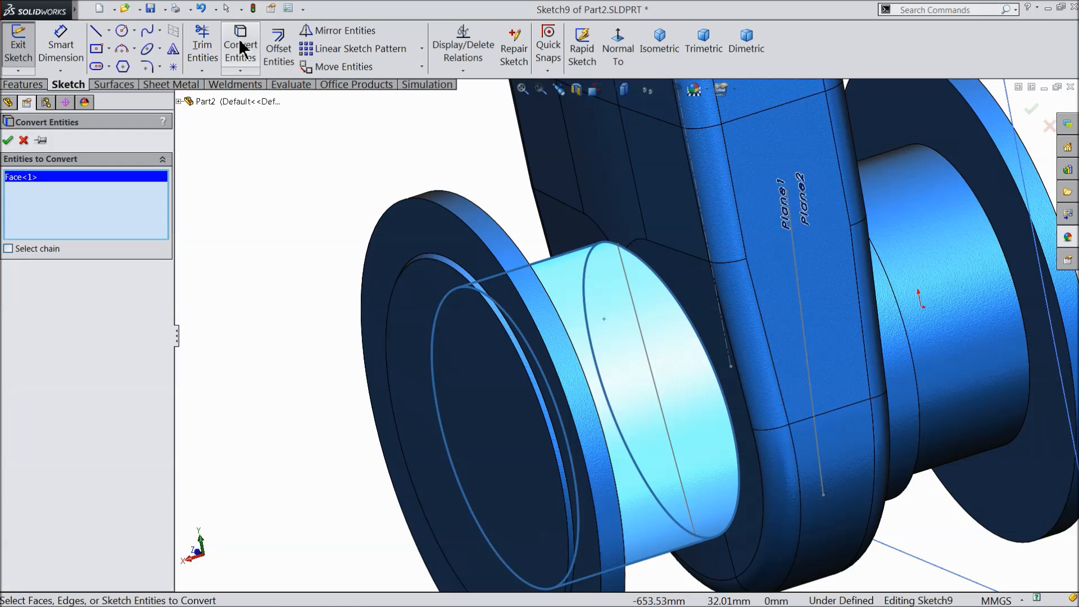
left_click(8, 140)
left_click(23, 140)
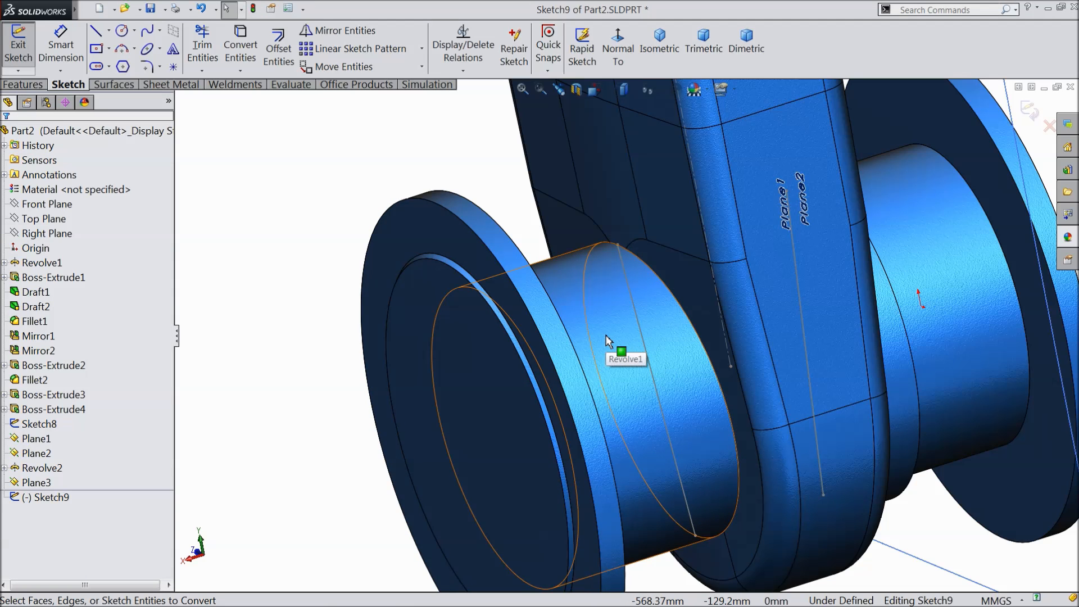
Sketch a circle centred on the origin in the Plane3 sketch and set its diameter to 220 mm.
left_click(617, 51)
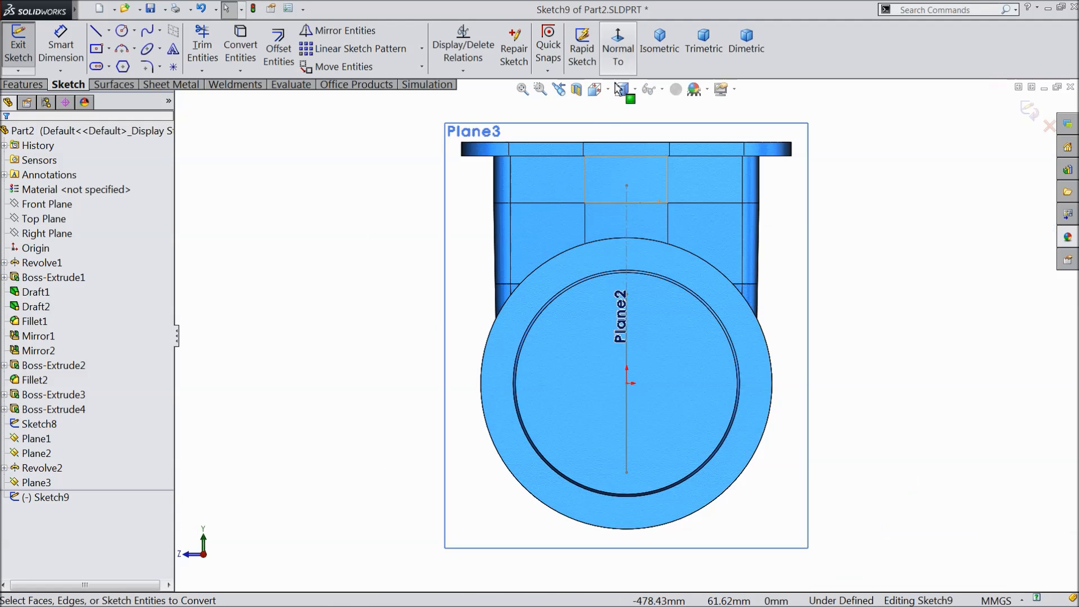
left_click(122, 35)
scroll(641, 384, "down", 4)
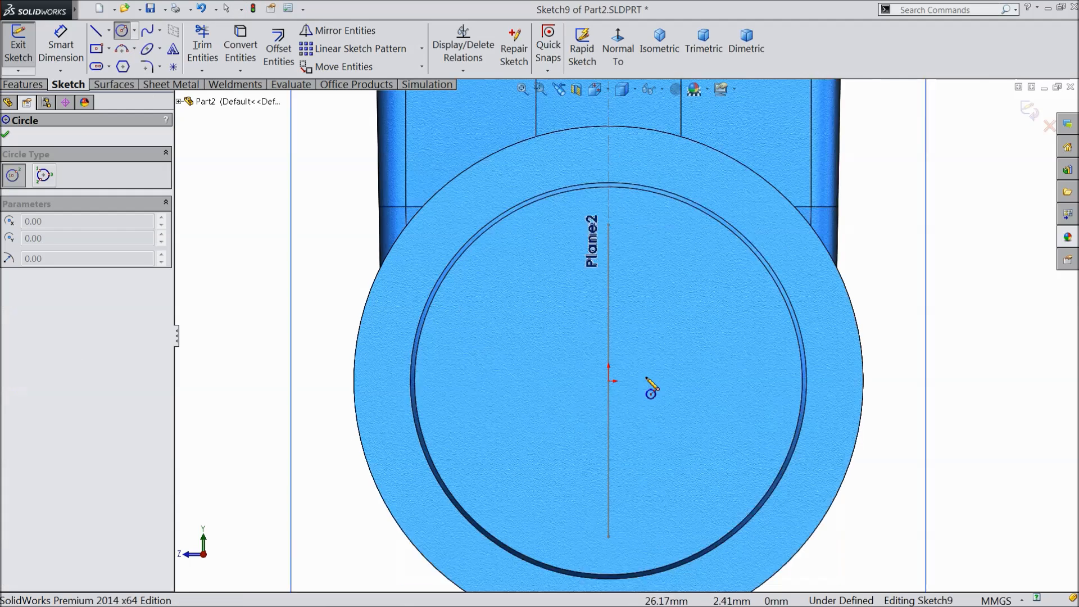
left_click(600, 380)
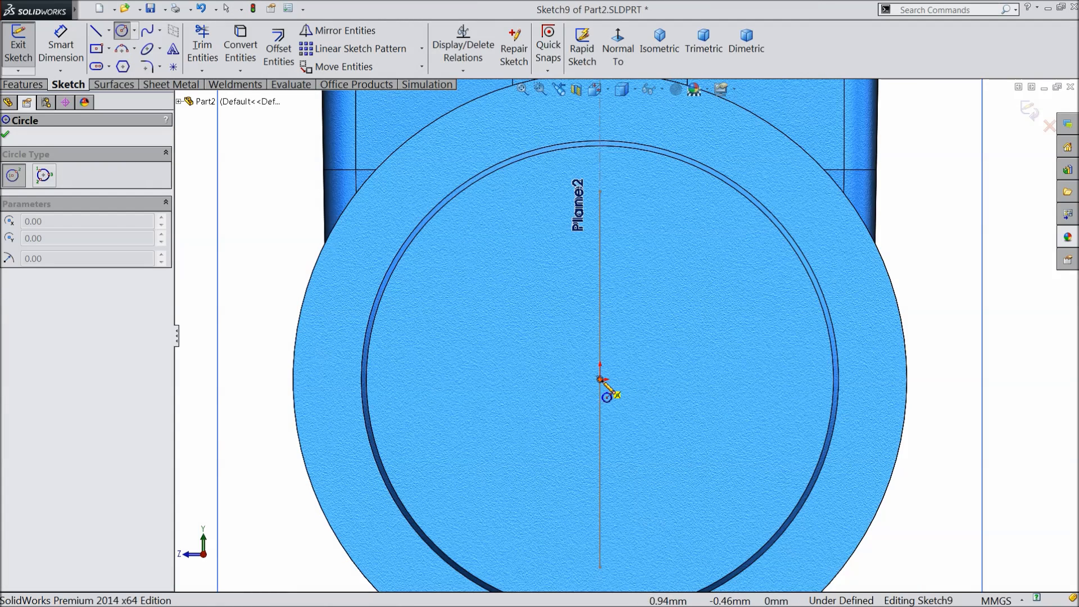
left_click(461, 242)
left_click(70, 53)
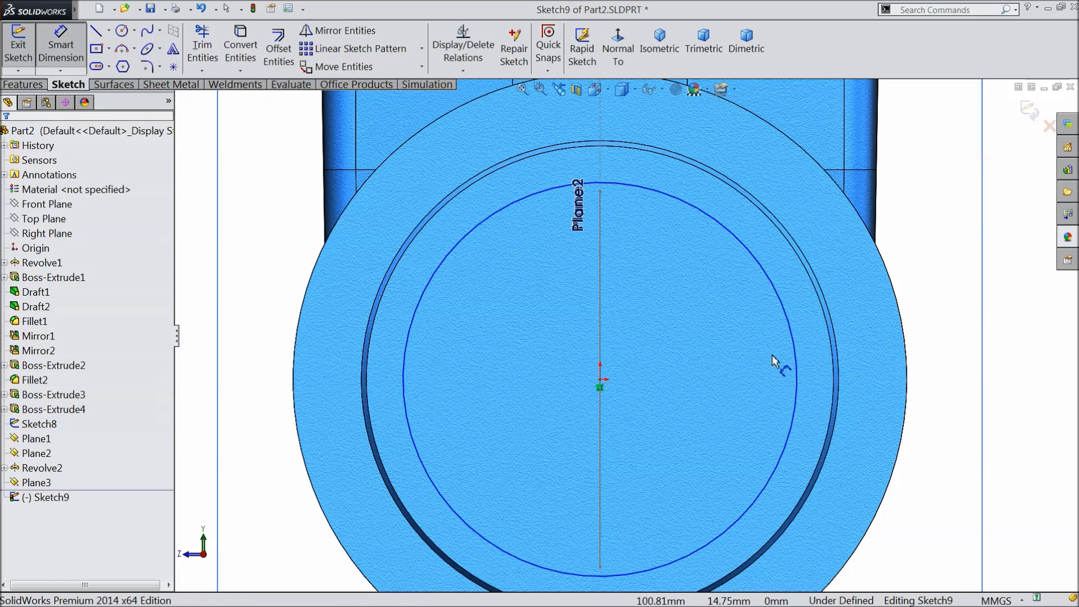
left_click(801, 359)
left_click(939, 359)
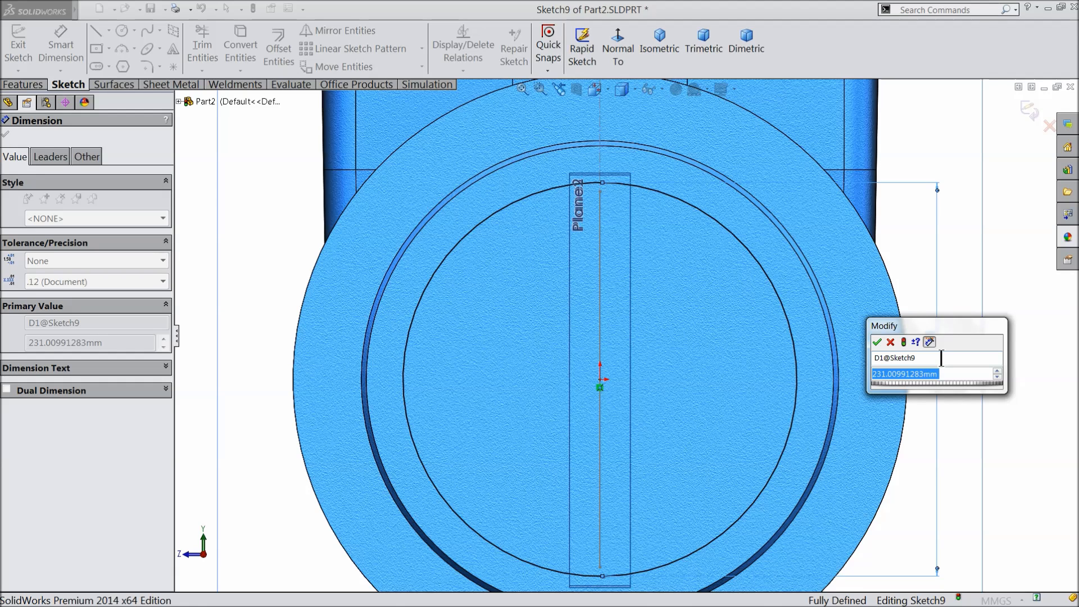
type("2")
key("BackSpace")
type("110*2")
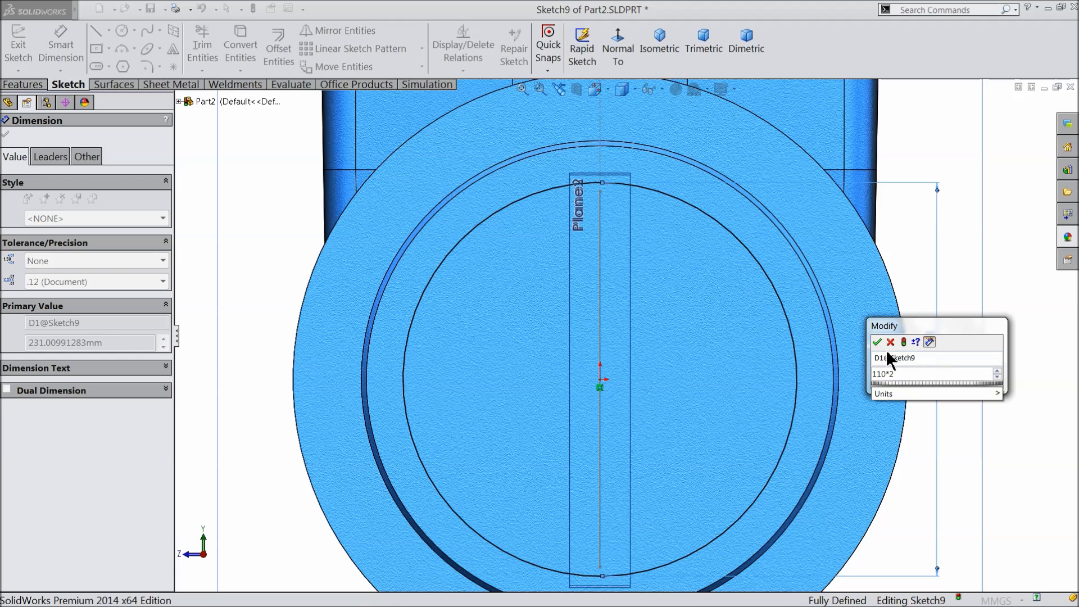
left_click(877, 343)
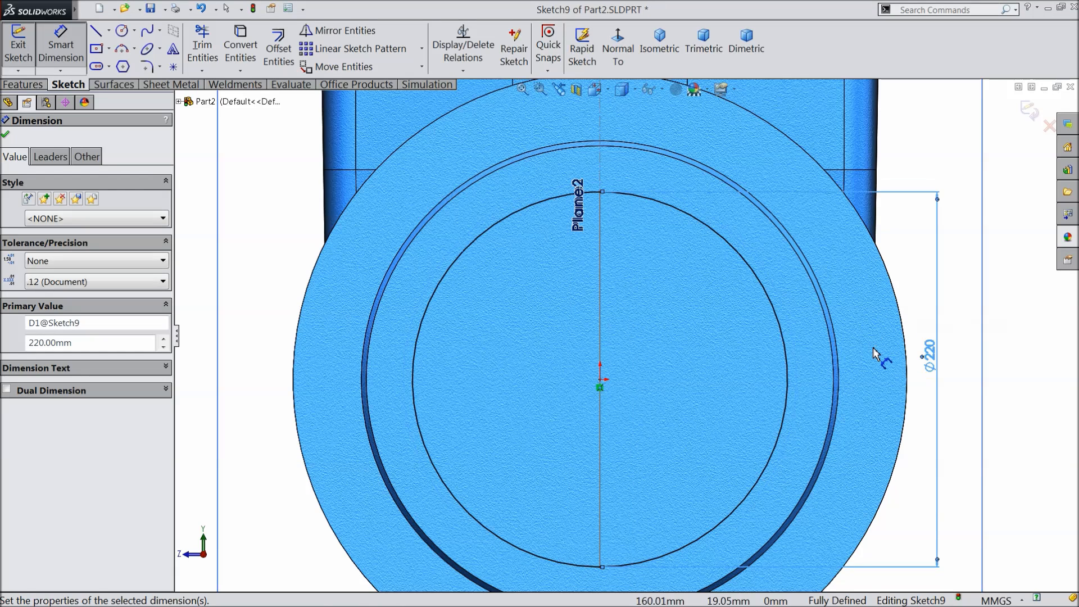
Offset the 220 mm circle outward by 50 mm to form a ring profile.
scroll(744, 373, "up", 2)
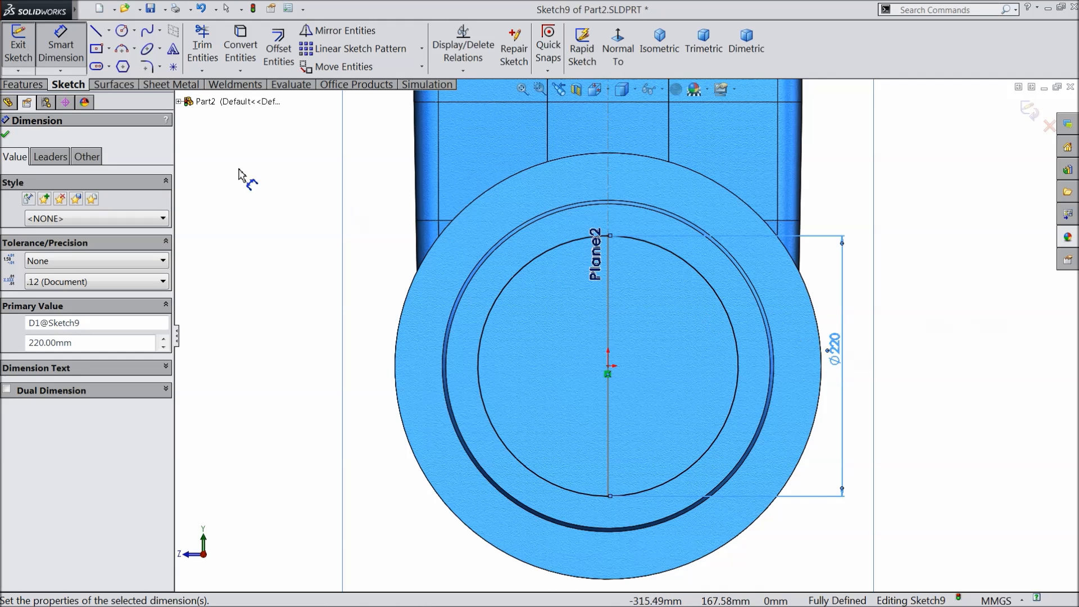
left_click(270, 52)
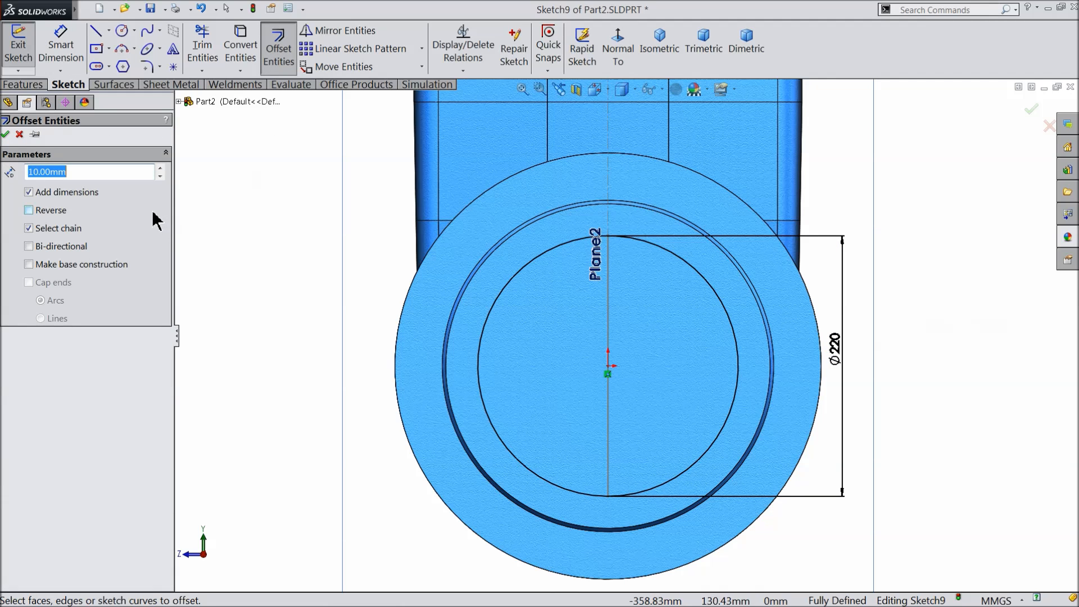
type("50")
left_click(500, 297)
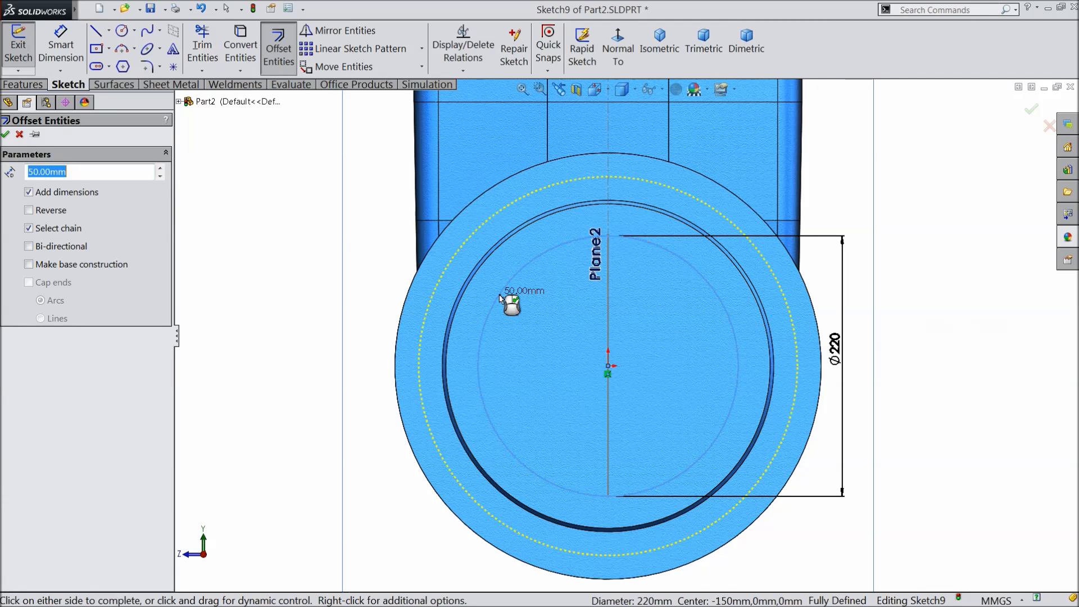
left_click(6, 135)
Cut-extrude the ring profile in the reversed direction, toward the valve body, using Up To Surface with Plane2 as the end.
key("f")
mouse_move(386, 233)
middle_mouse_down()
mouse_move(325, 251)
mouse_move(314, 282)
mouse_move(302, 279)
mouse_move(539, 337)
middle_mouse_up()
left_click(24, 84)
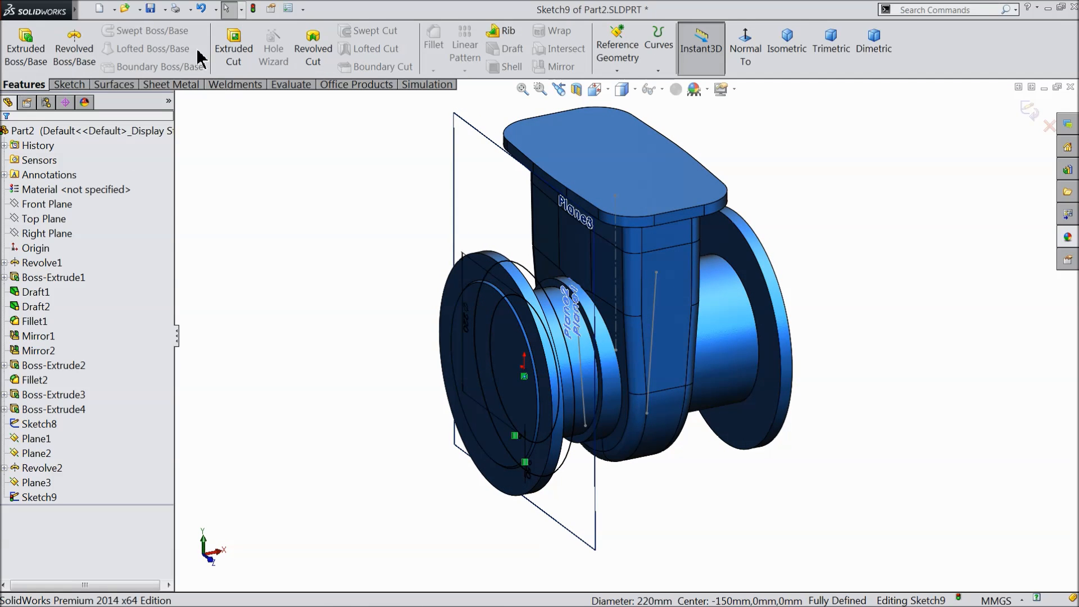
left_click(236, 49)
mouse_move(313, 208)
middle_mouse_down()
mouse_move(337, 217)
mouse_move(315, 217)
middle_mouse_up()
left_click(61, 218)
left_click(85, 288)
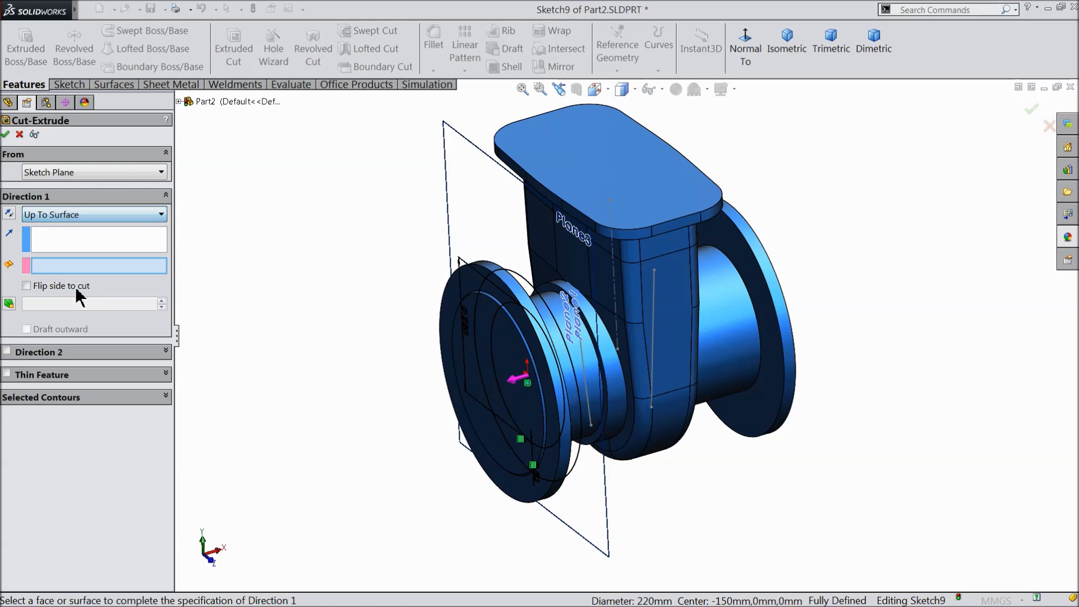
left_click(9, 214)
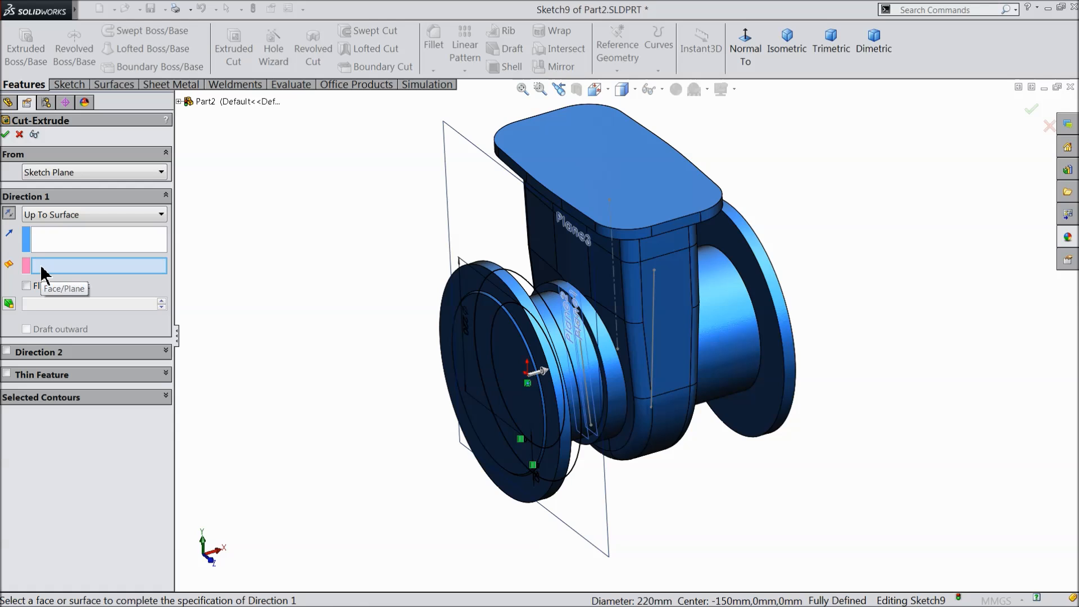
left_click(178, 102)
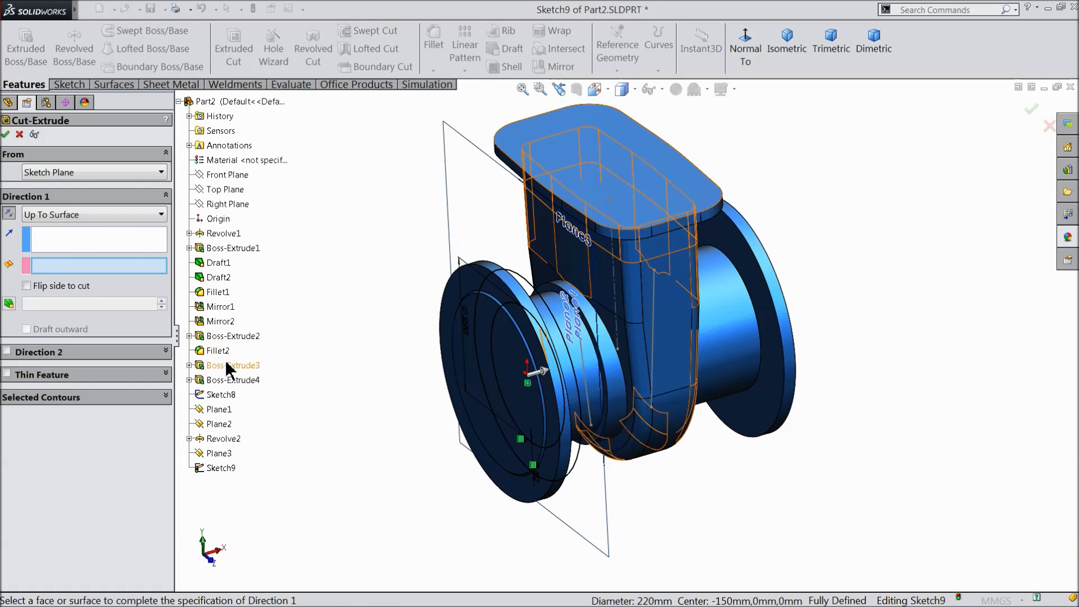
left_click(225, 424)
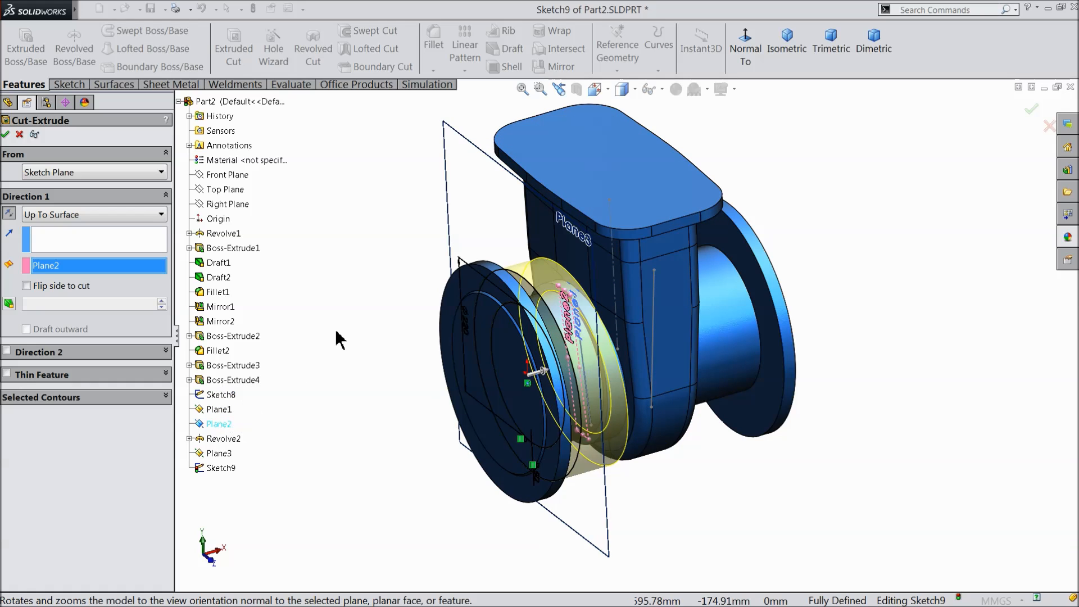
middle_click_drag(337, 339, 306, 321)
scroll(585, 344, "down", 5)
middle_click_drag(564, 297, 571, 296)
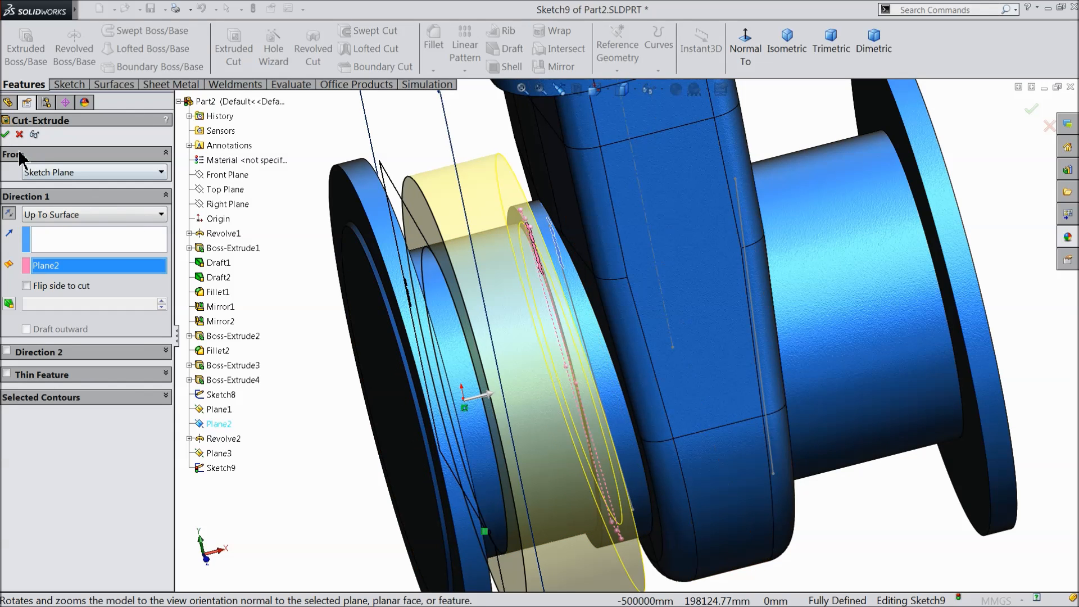
left_click(6, 135)
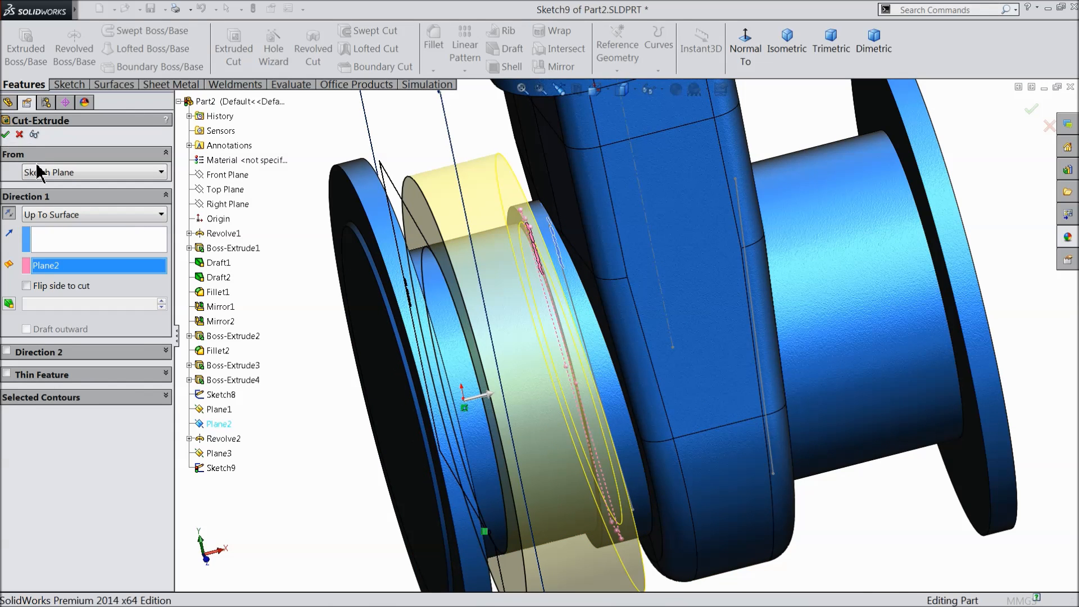
middle_click_drag(559, 324, 534, 306)
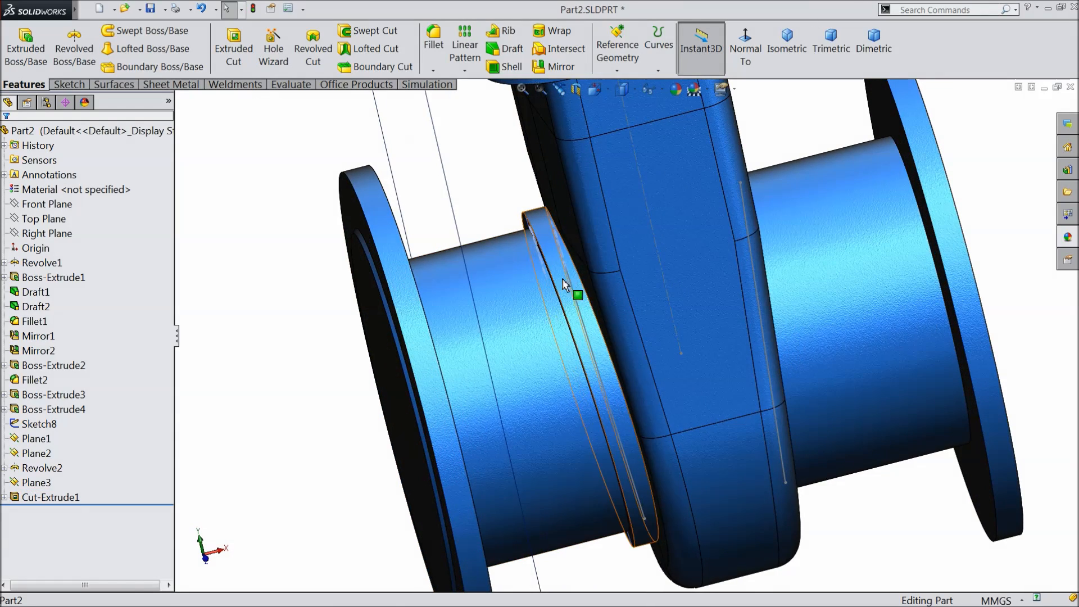
Hide Sketch8 with the slanted reference lines.
left_click(20, 426)
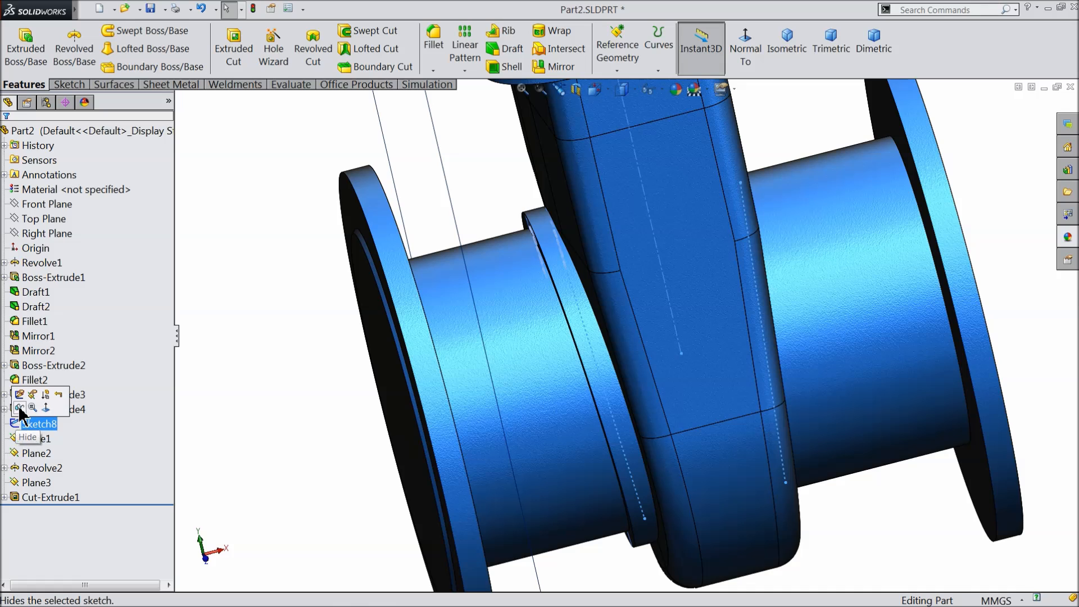
left_click(19, 408)
scroll(295, 195, "up", 1)
scroll(295, 193, "up", 2)
middle_click_drag(294, 193, 363, 275)
scroll(523, 281, "up", 3)
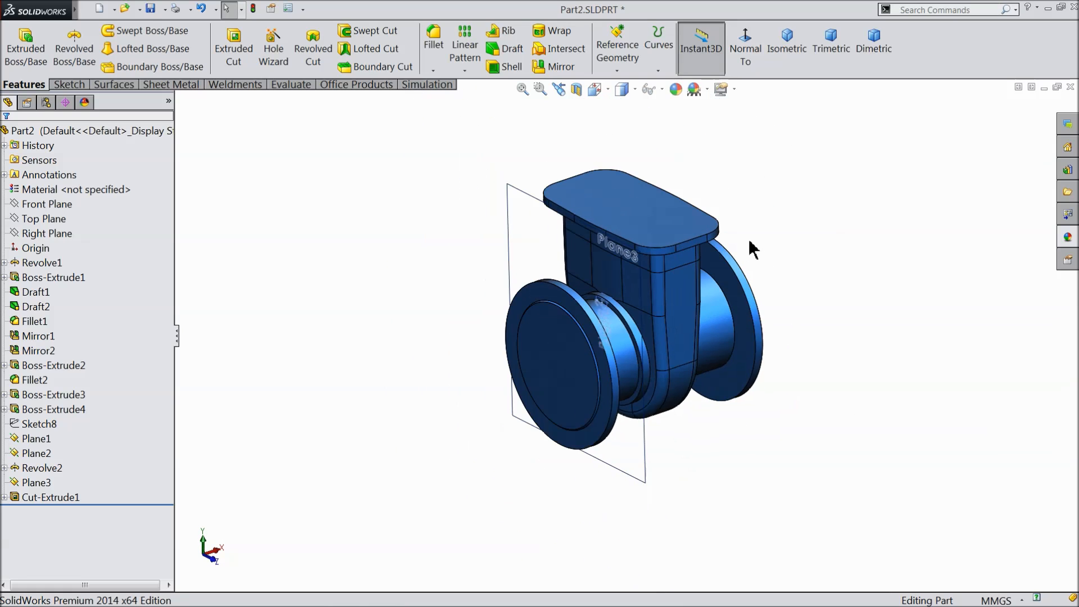
Mirror the revolved collar (Revolve2) about the Right Plane onto the opposite pipe side.
scroll(753, 249, "down", 2)
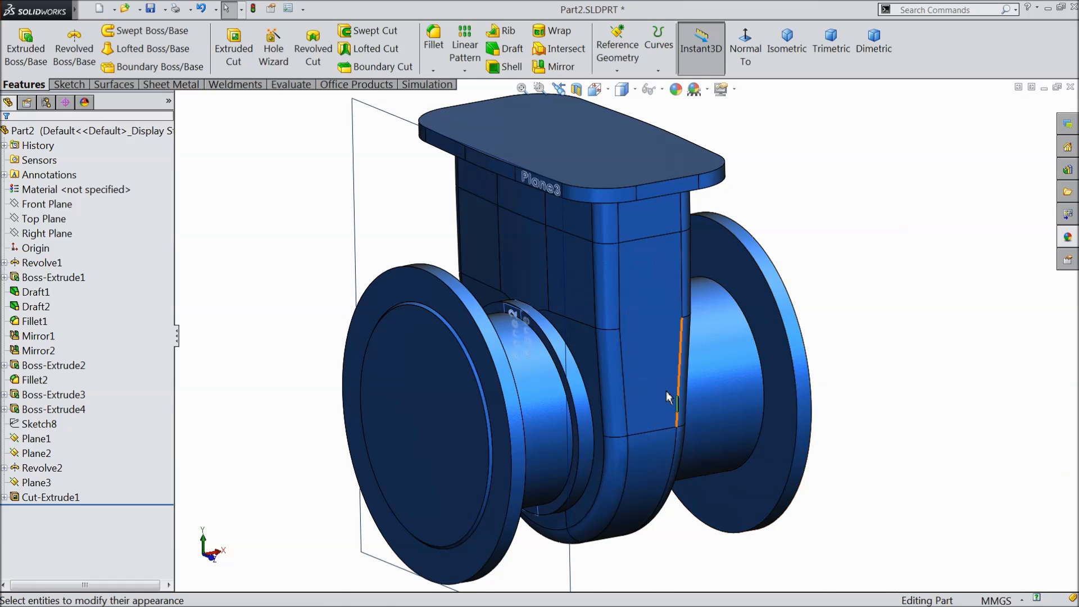
scroll(641, 389, "down", 2)
middle_click_drag(589, 388, 554, 324)
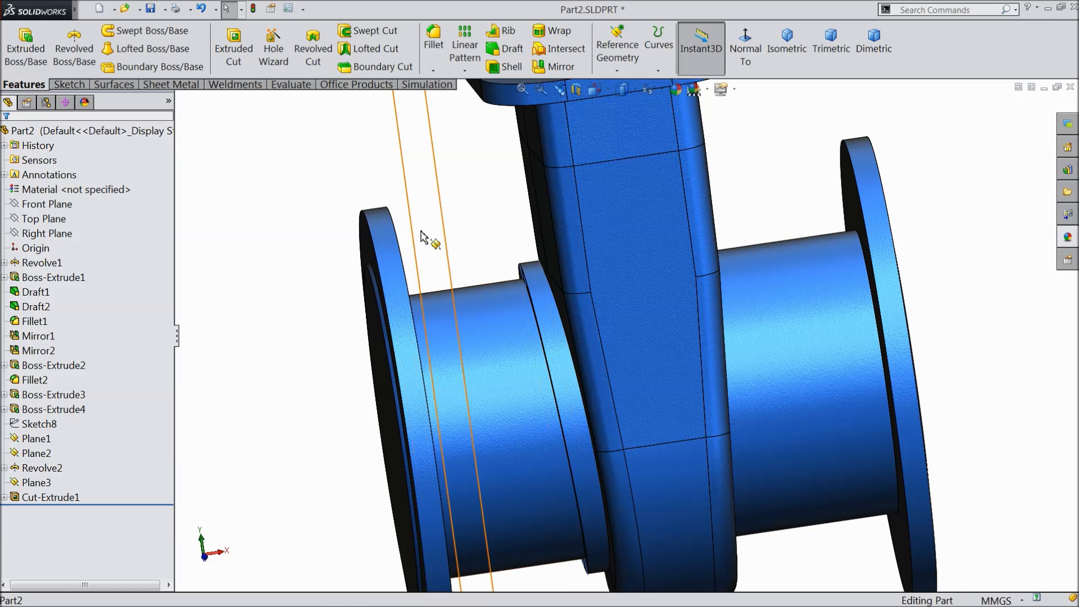
left_click(47, 234)
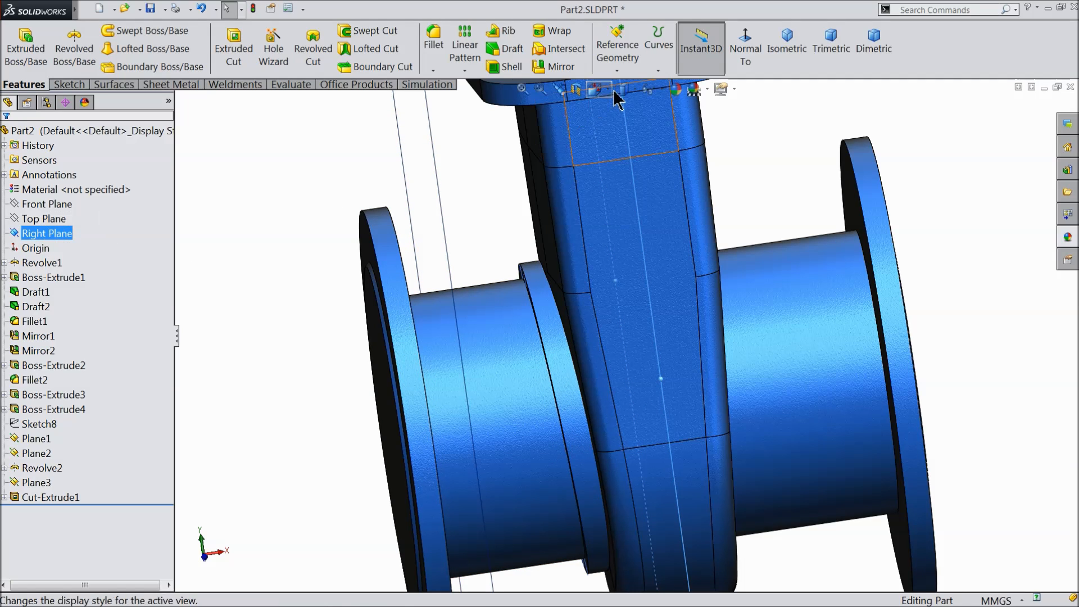
left_click(560, 67)
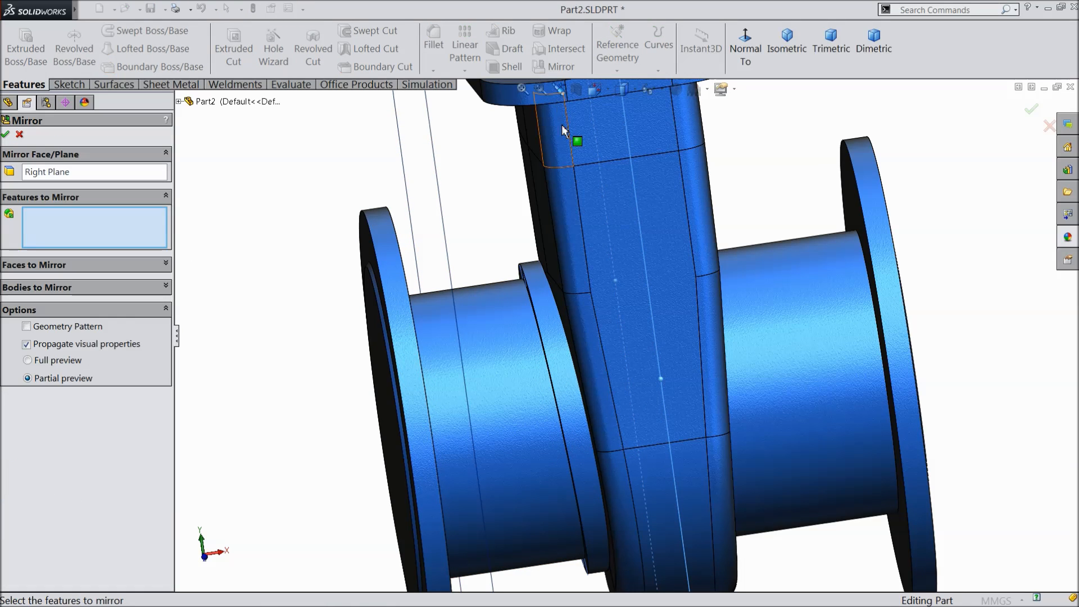
left_click(554, 358)
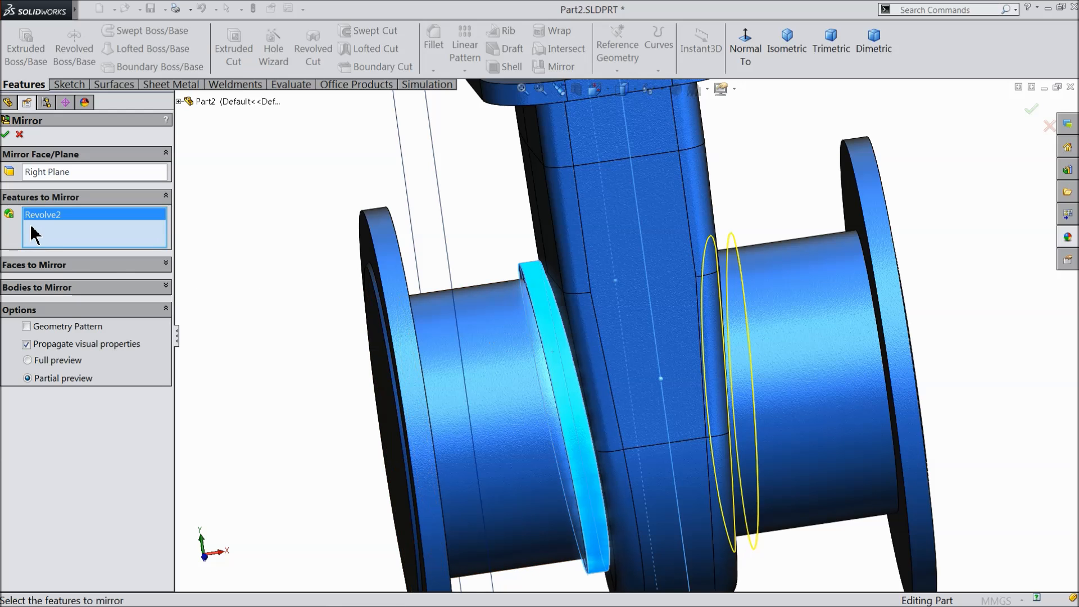
left_click(7, 134)
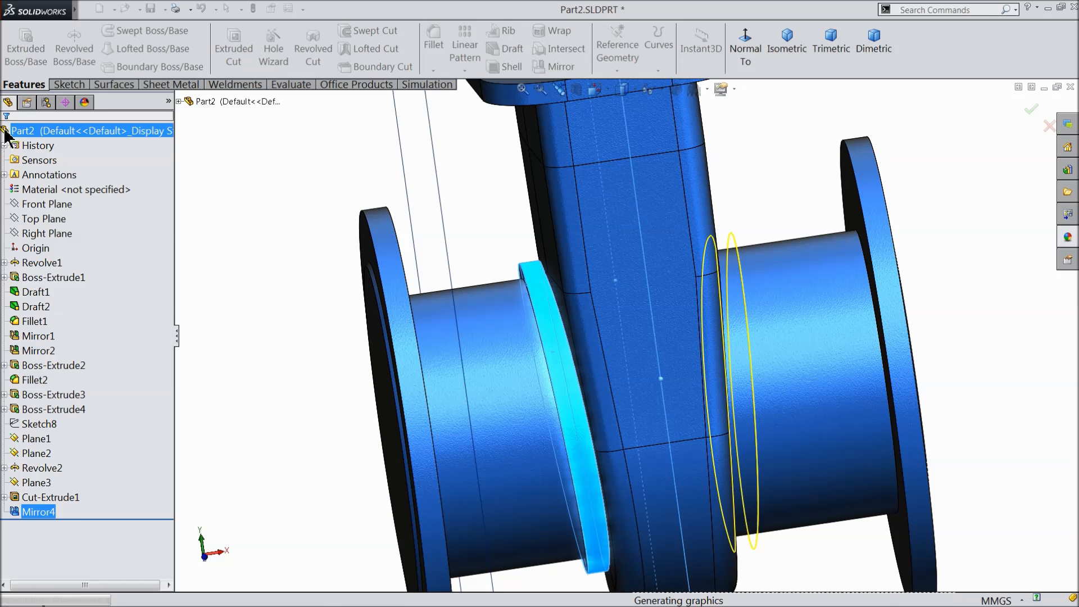
middle_click_drag(181, 241, 511, 335)
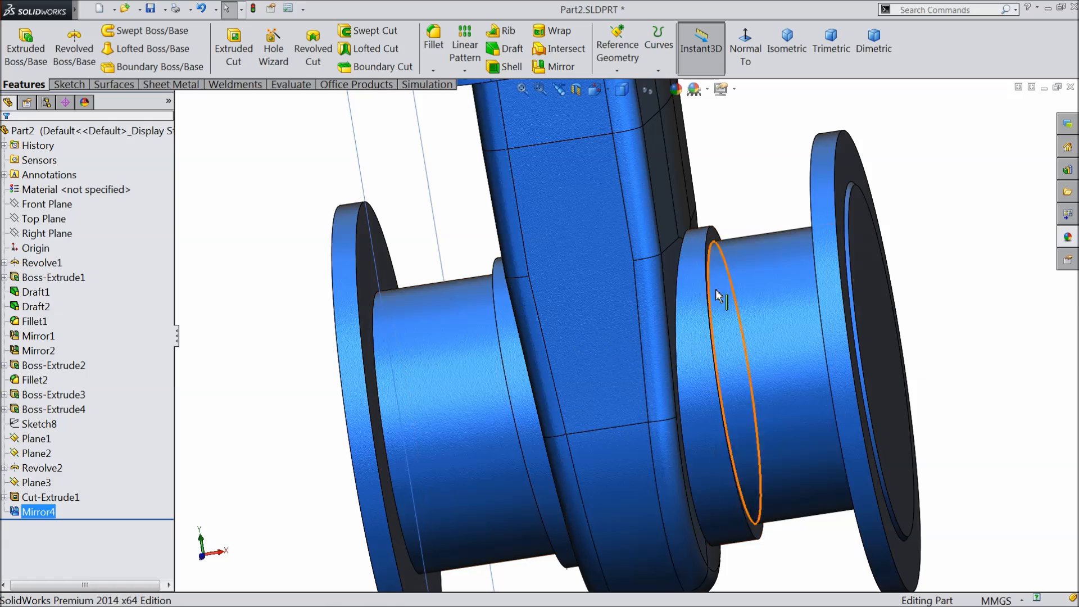
middle_click_drag(713, 304, 730, 305)
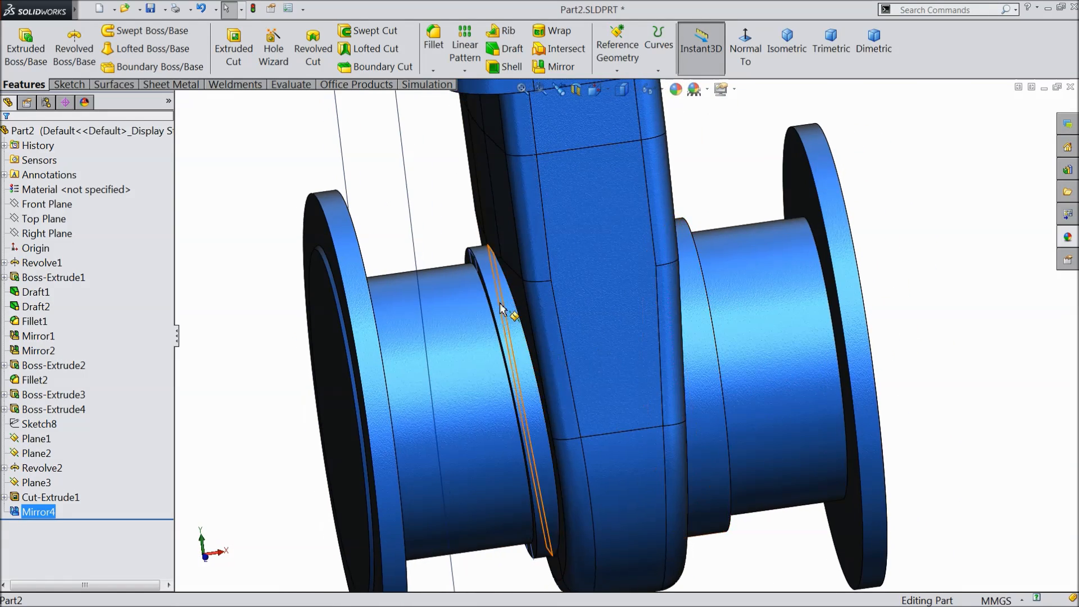
middle_click_drag(623, 316, 582, 314)
scroll(688, 339, "up", 2)
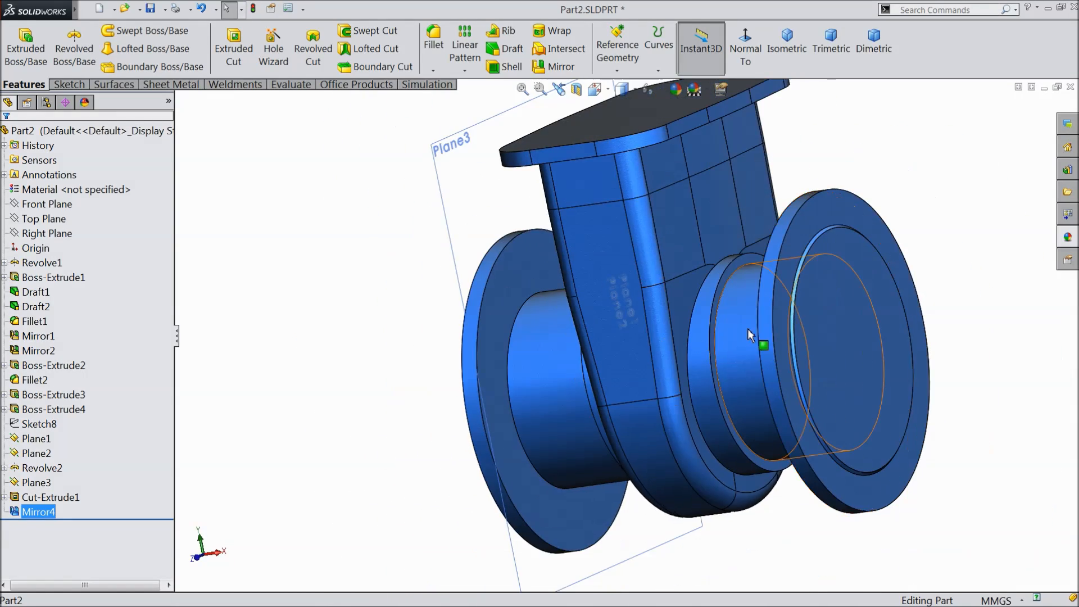
Try to show Sketch8 with the slanted reference lines.
middle_click_drag(754, 333, 752, 354)
scroll(752, 354, "up", 2)
scroll(770, 313, "down", 3)
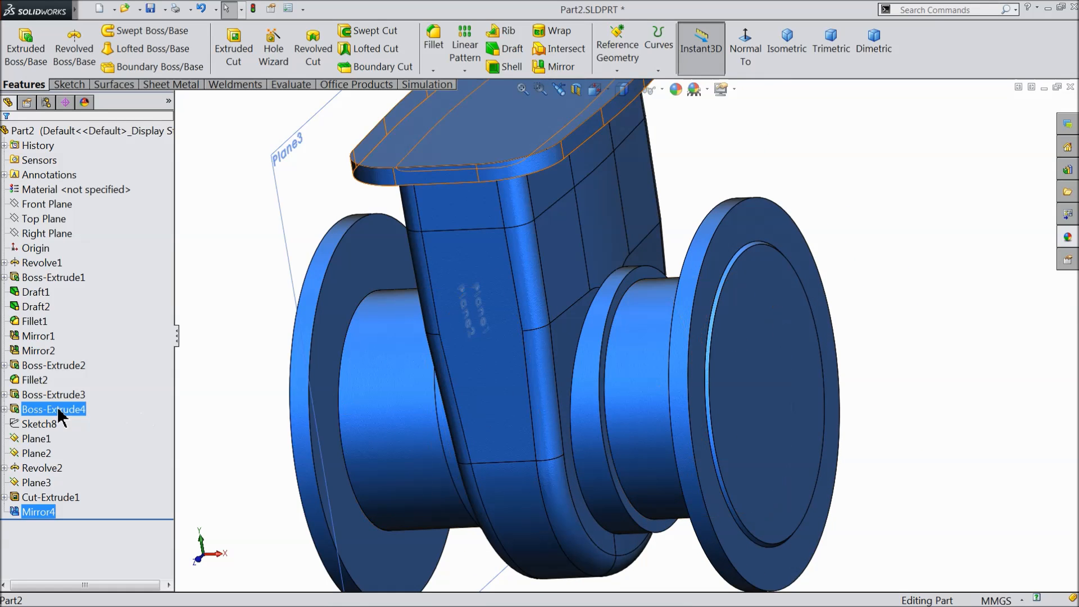
left_click(28, 424)
left_click(24, 431)
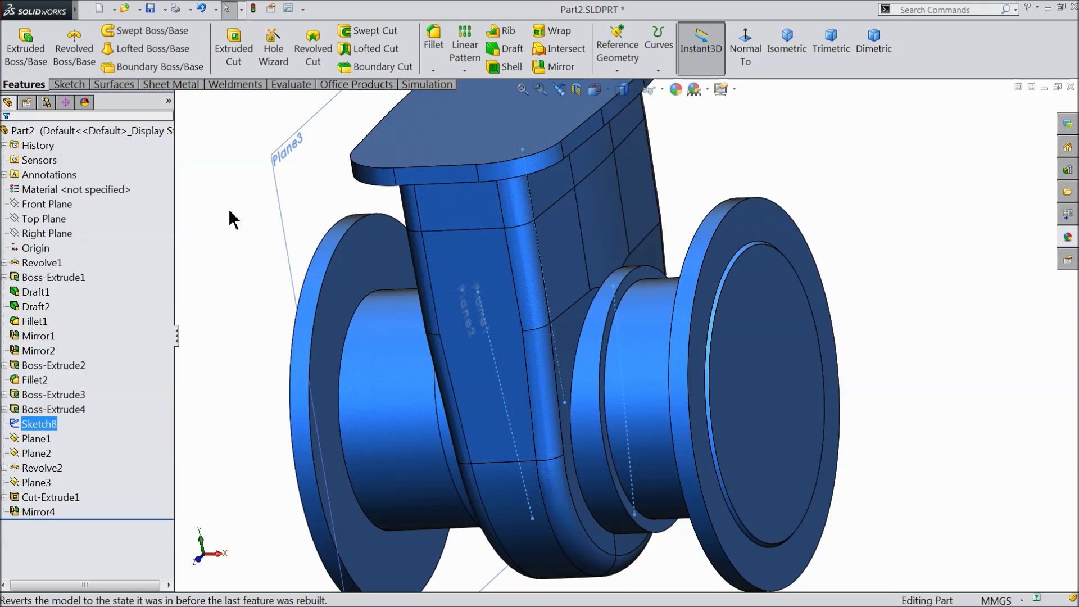
left_click(243, 200)
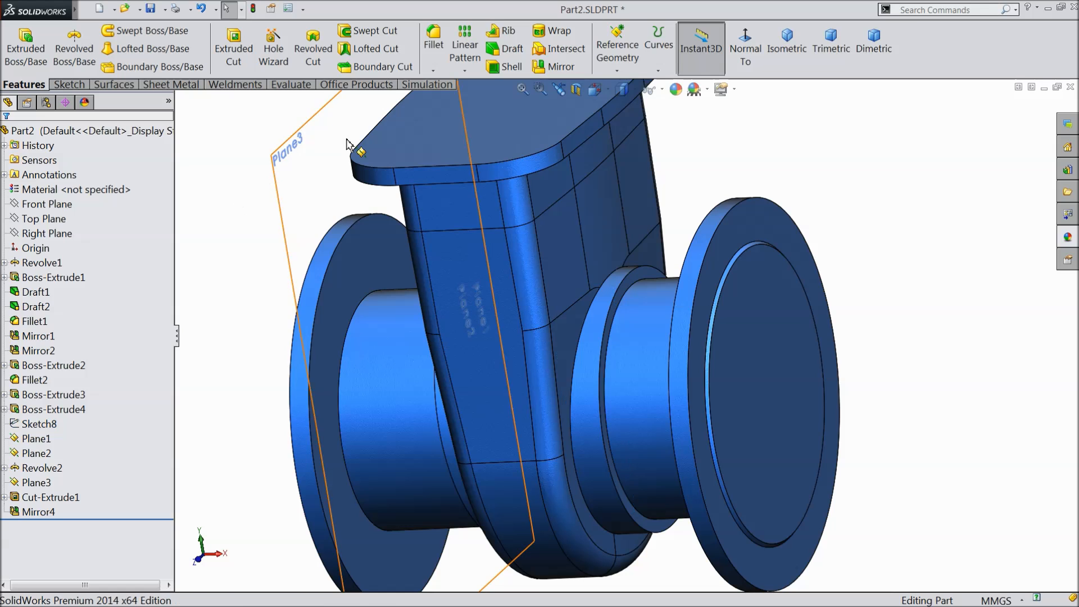
Show Sketch8 and create a reference plane perpendicular to the Front Plane and coincident with its slanted line on the +X pipe side.
left_click(618, 71)
left_click(607, 90)
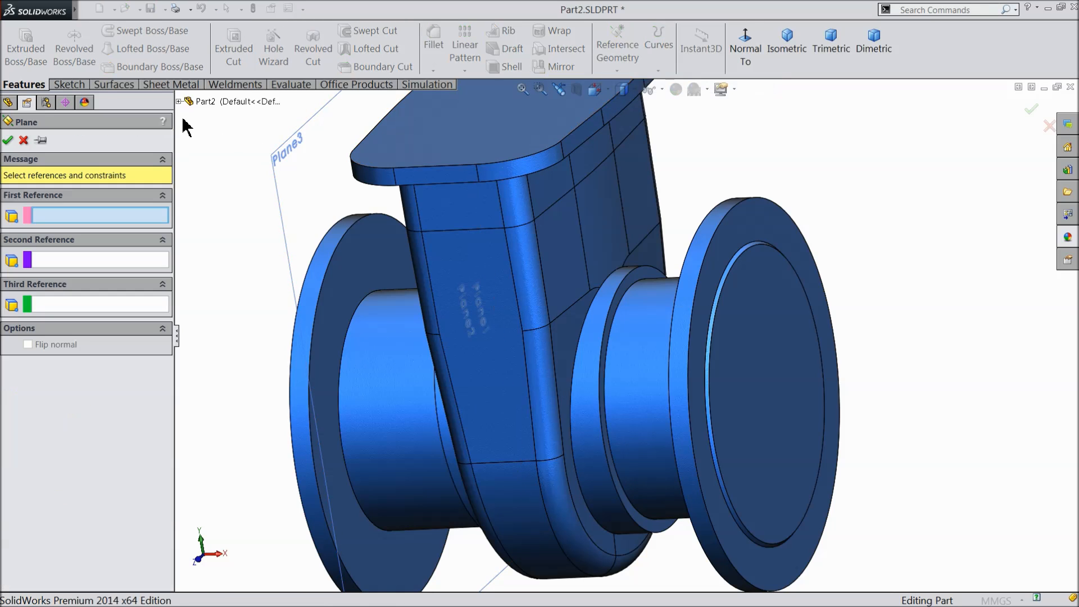
left_click(179, 101)
left_click(220, 175)
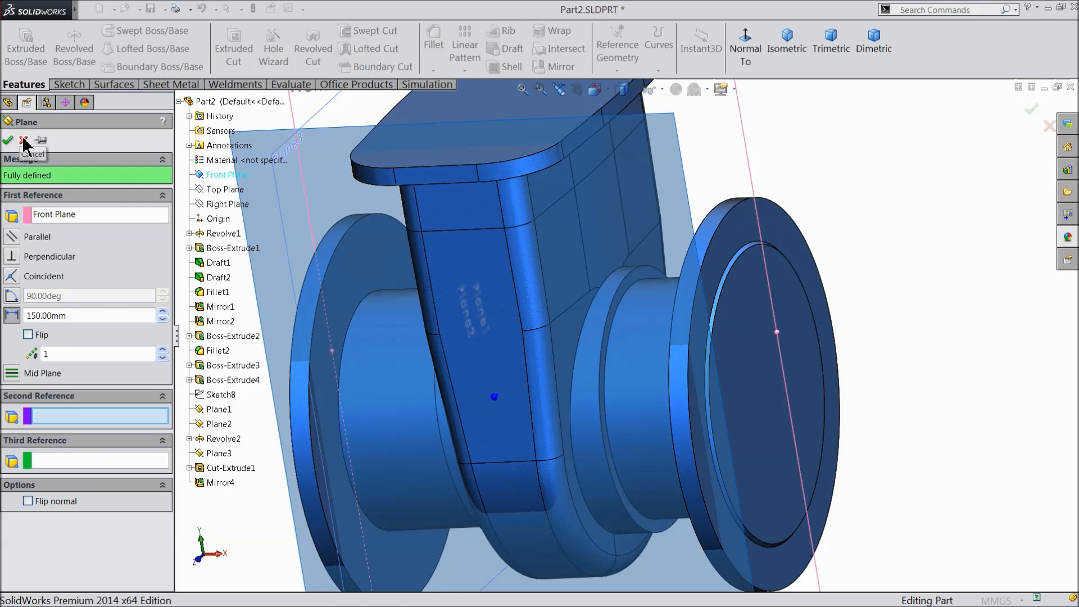
right_click(206, 395)
left_click(207, 377)
left_click(622, 364)
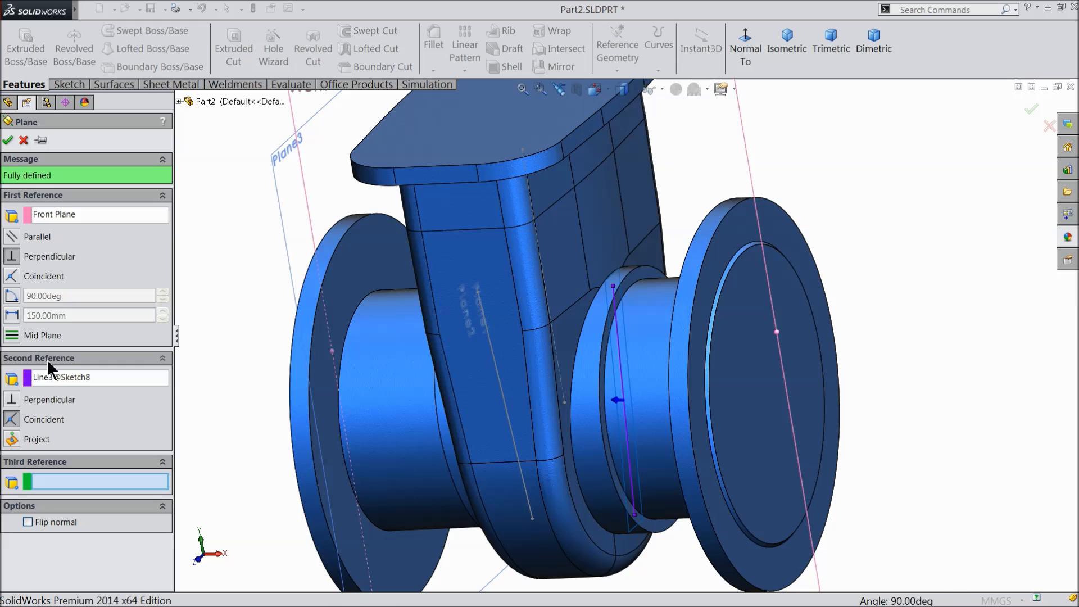
left_click(8, 140)
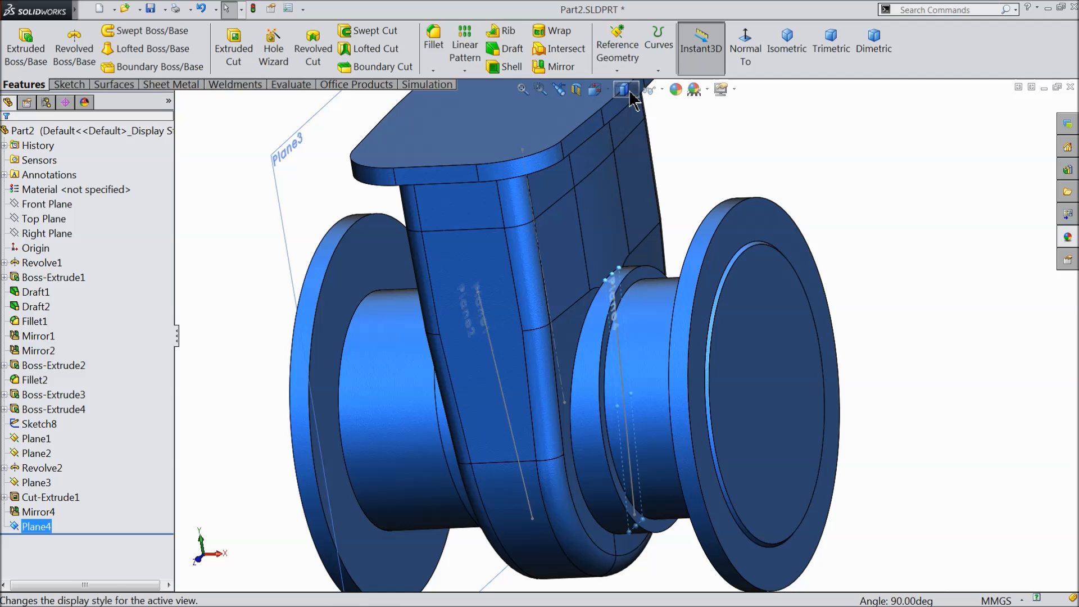
Create a reference plane offset 12 mm from the new slanted plane, toward the valve body.
left_click(617, 70)
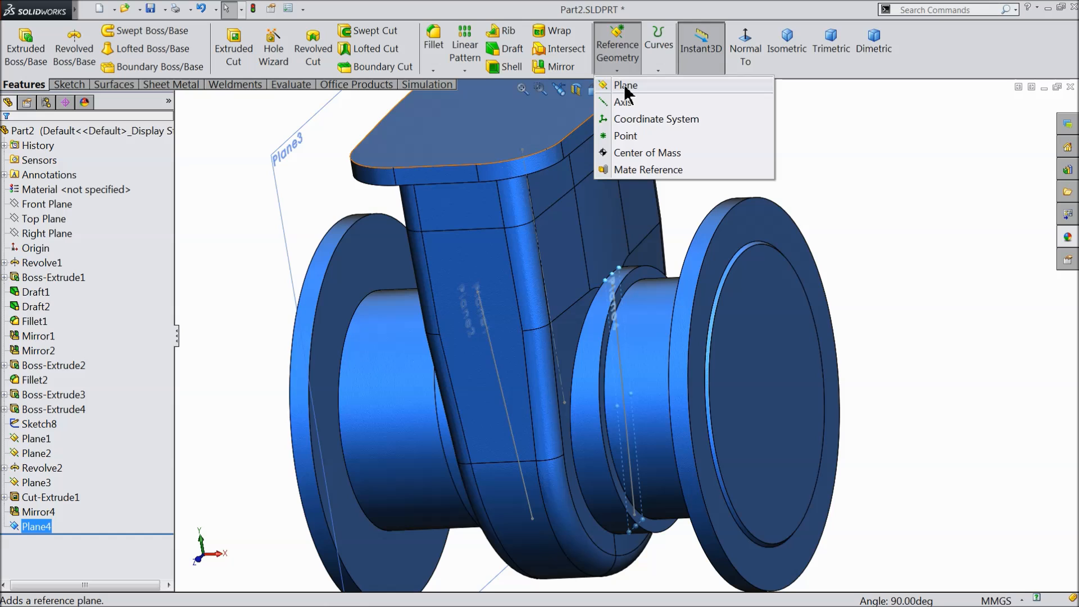
left_click(625, 87)
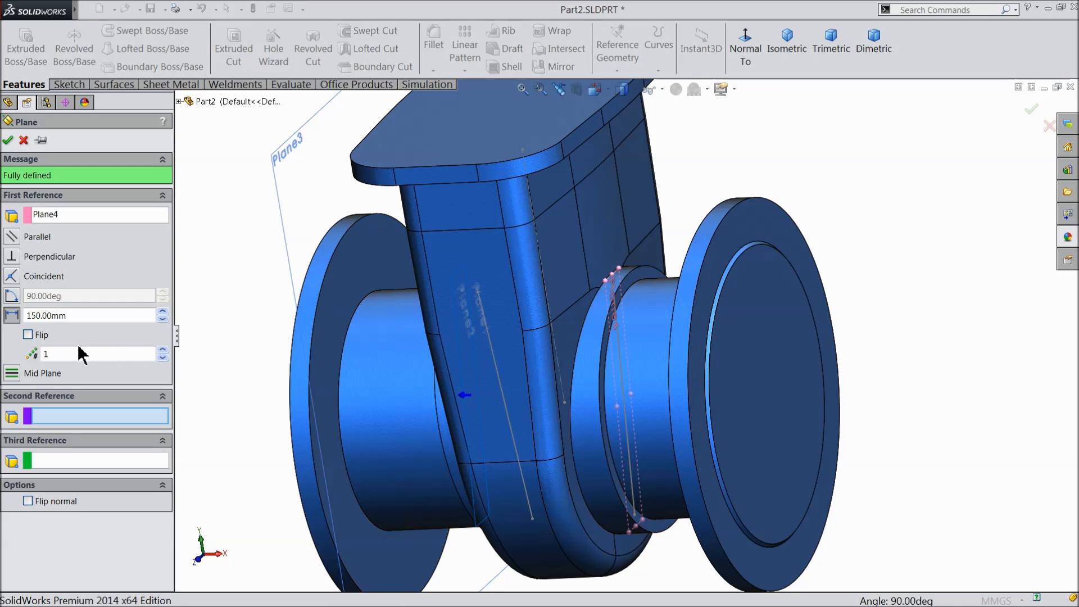
left_click_drag(67, 318, 25, 320)
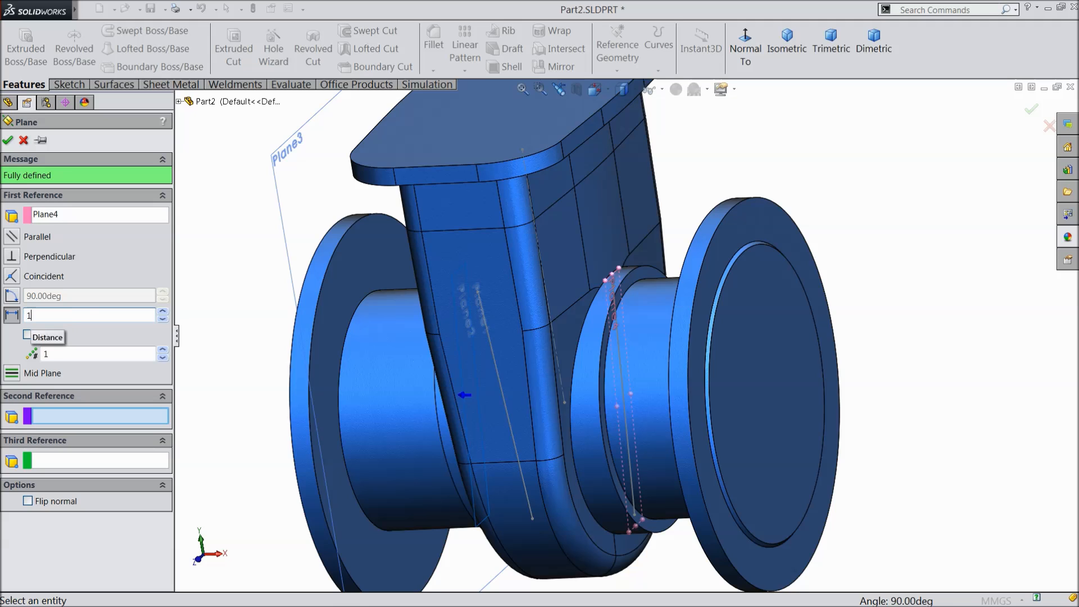
type("12")
key("Return")
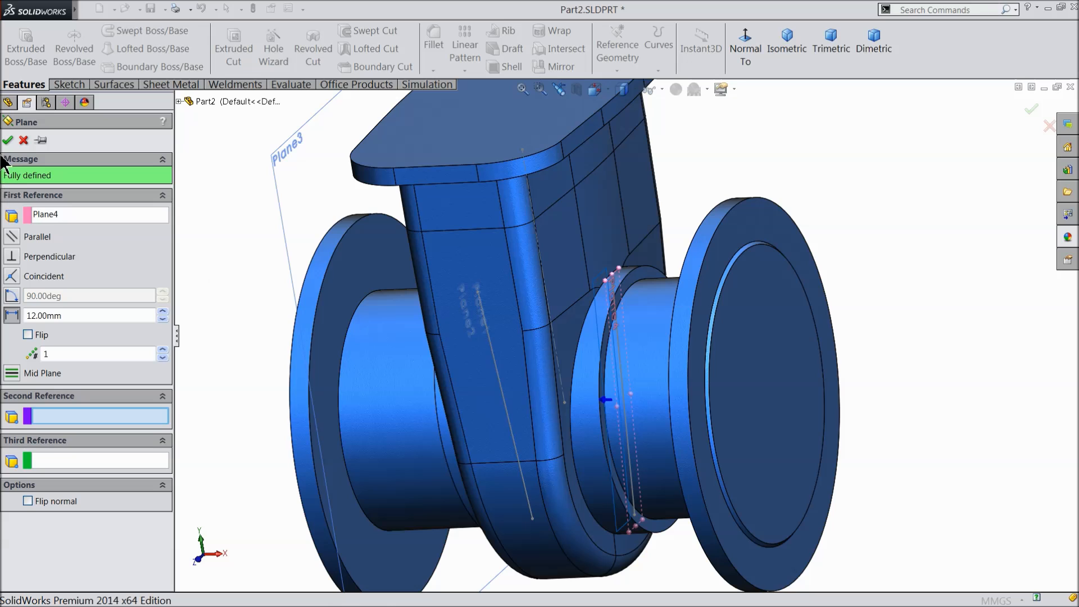
left_click(9, 142)
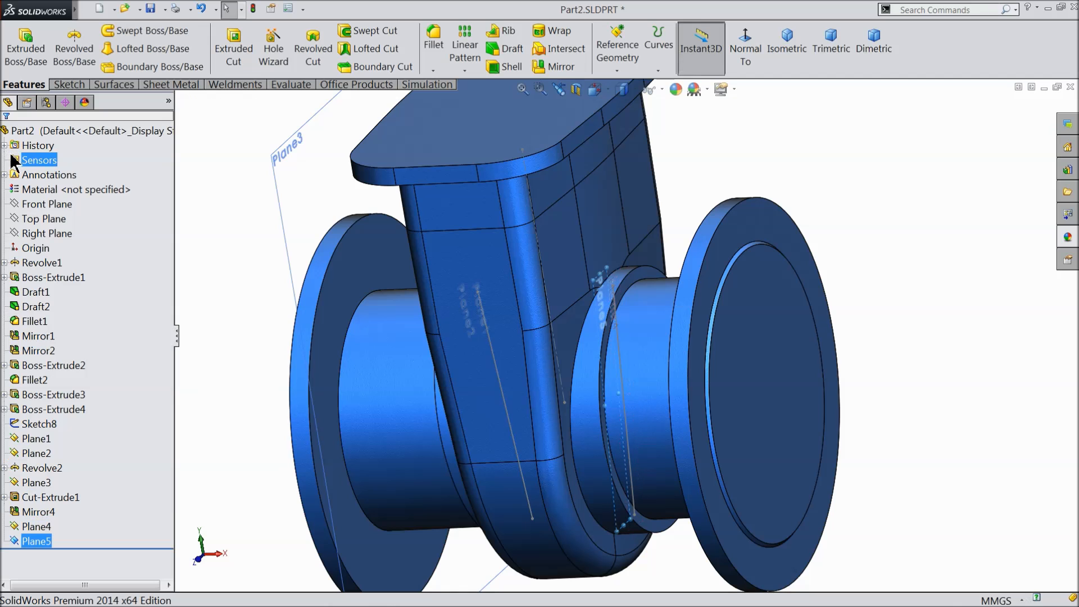
left_click(473, 244)
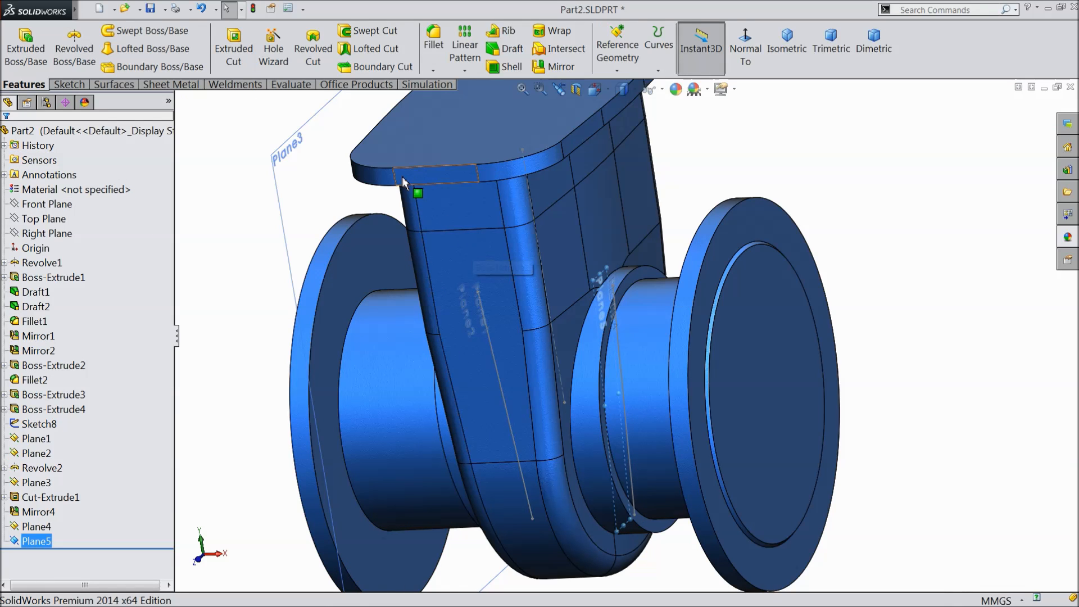
Create a reference plane offset 150 mm from the Right Plane, toward the +X pipe flange.
mouse_move(513, 344)
middle_mouse_down()
mouse_move(527, 330)
mouse_move(503, 316)
mouse_move(514, 328)
middle_mouse_up()
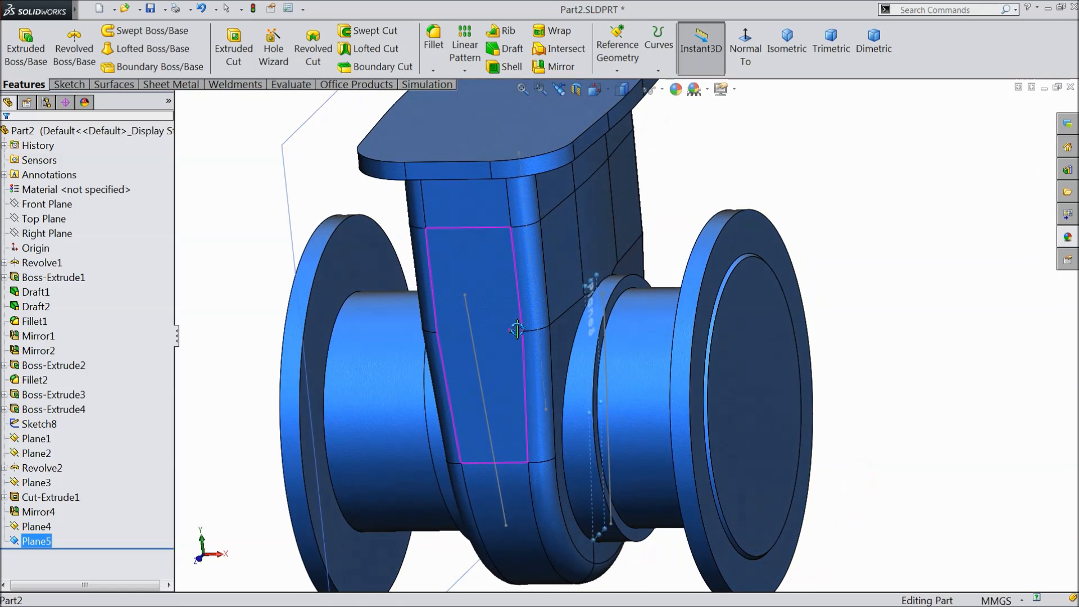
scroll(489, 325, "up", 2)
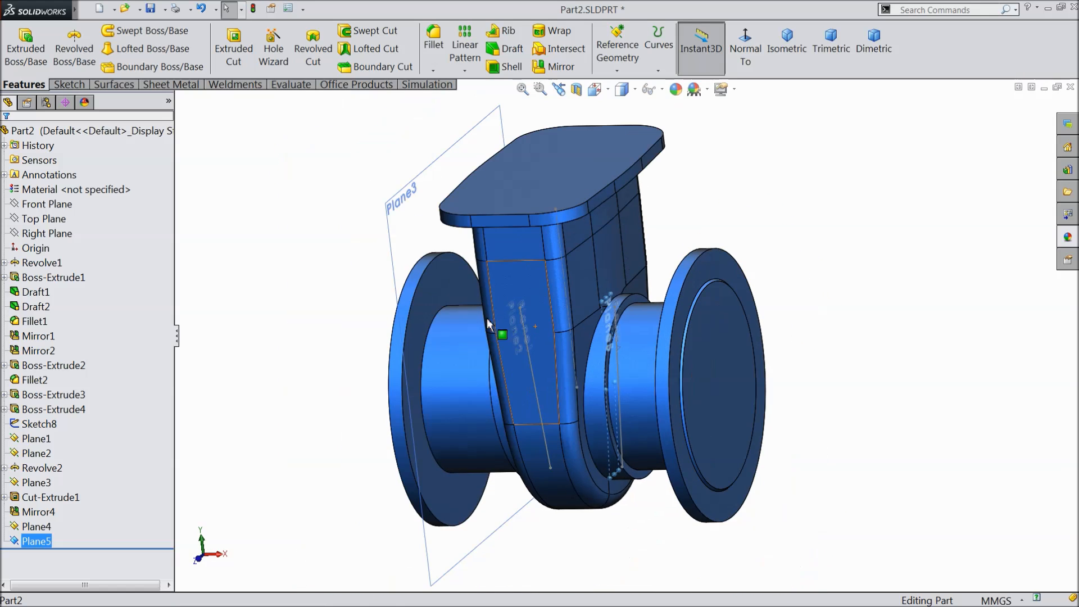
left_click(31, 233)
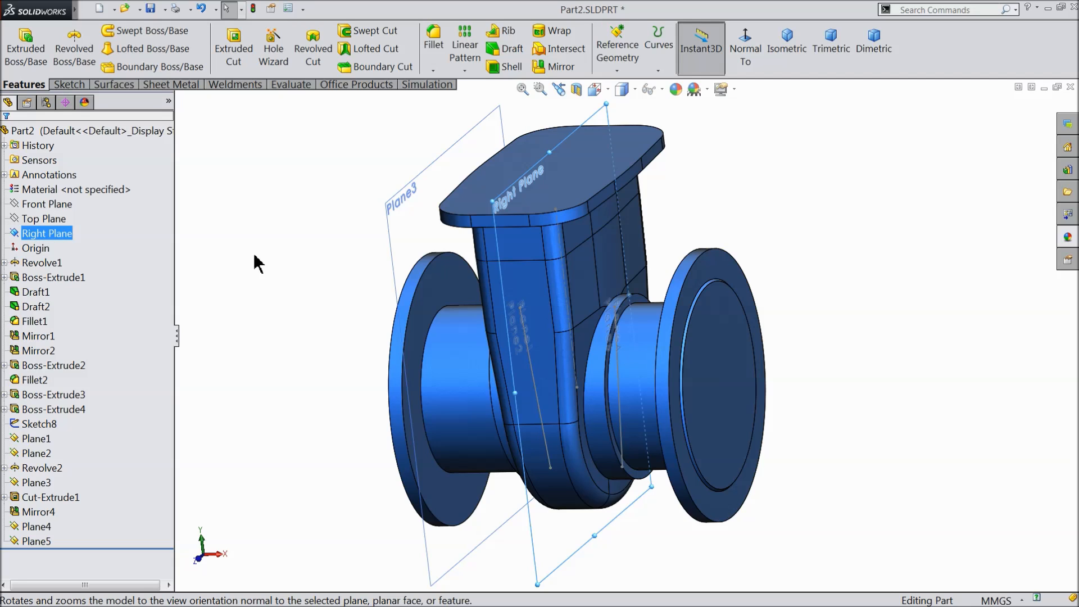
left_click(617, 70)
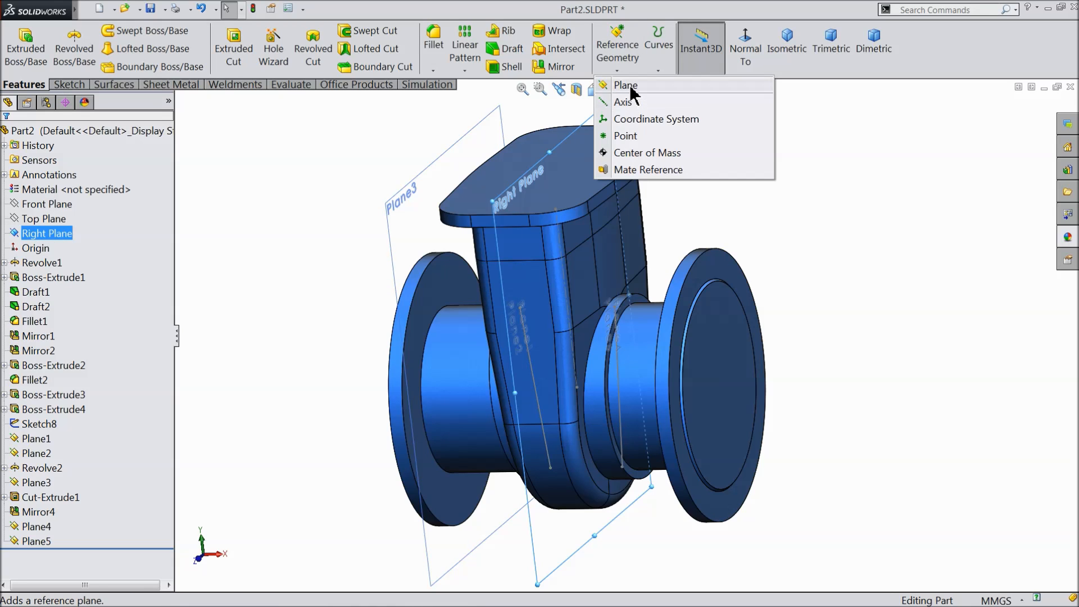
left_click(623, 87)
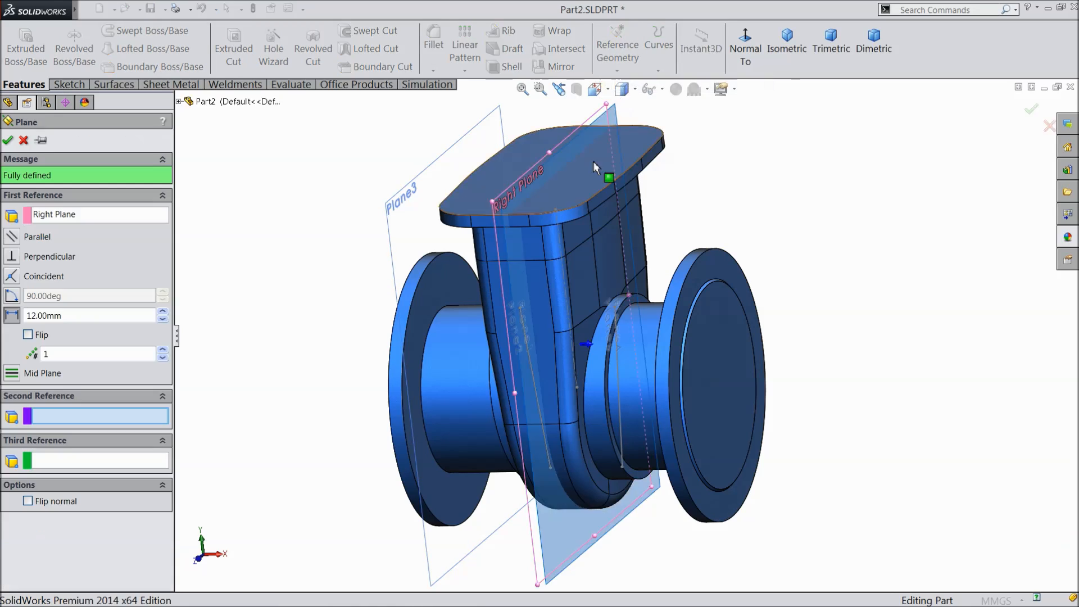
left_click(66, 316)
key("Return")
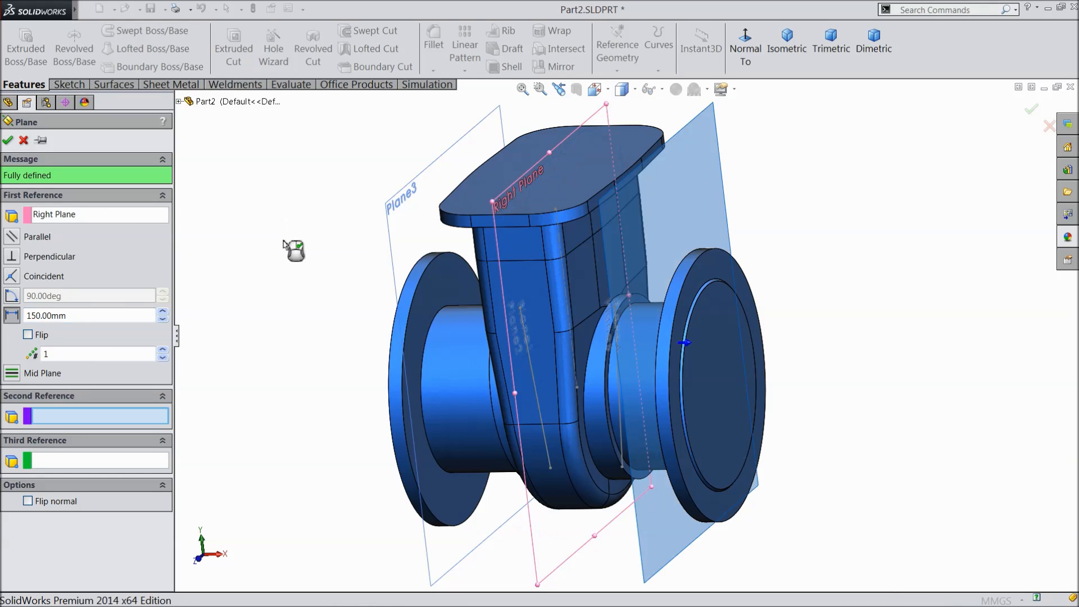
middle_click_drag(291, 272, 315, 288)
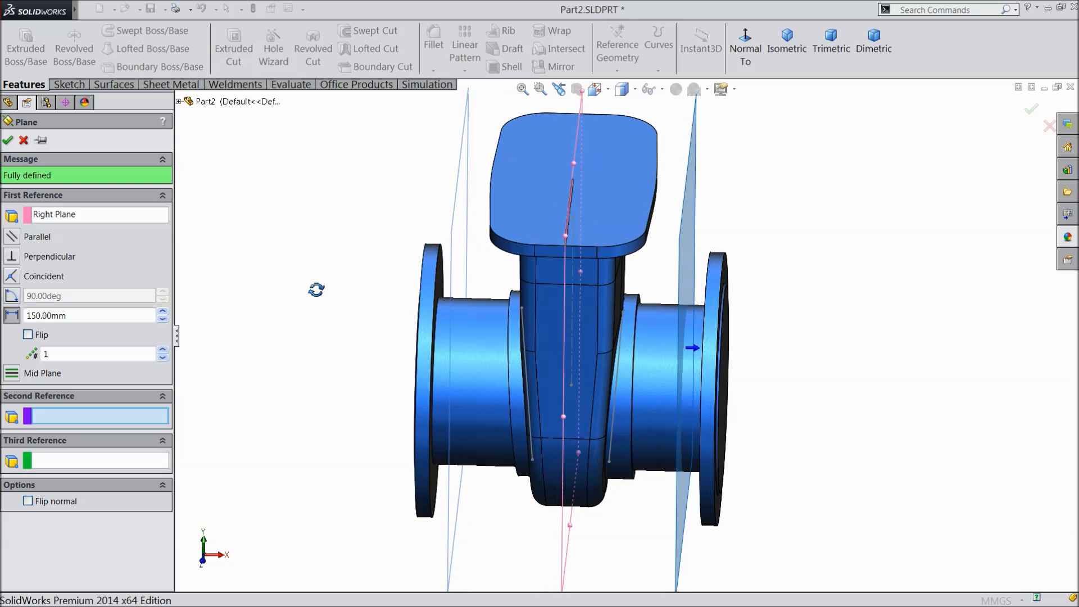
left_click(9, 141)
middle_click_drag(313, 294, 289, 275)
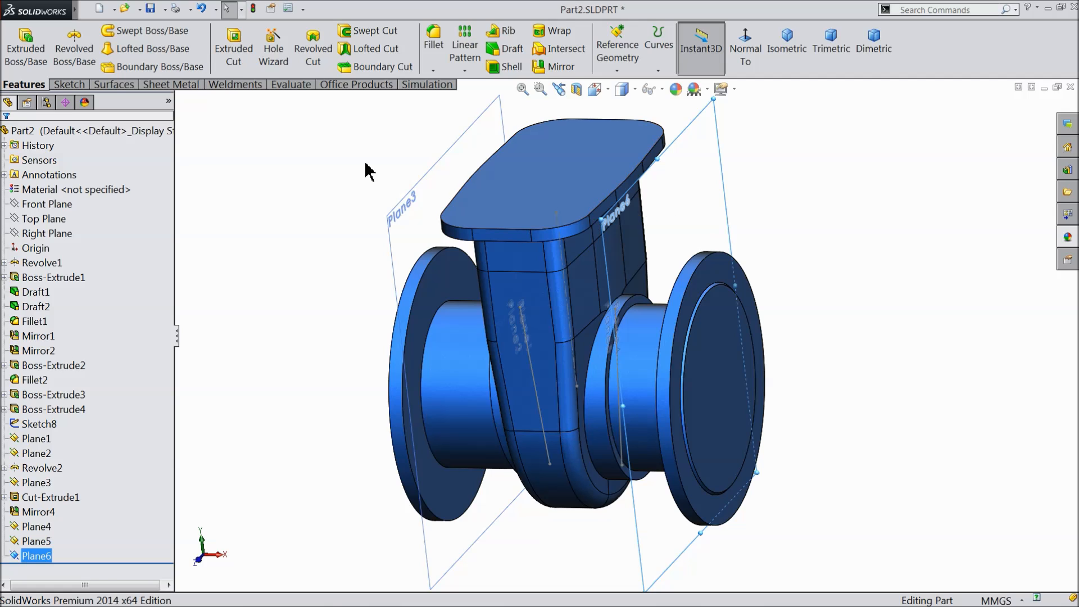
Sketch a circle centred on the origin on the 150 mm offset plane and dimension its diameter to 220 mm.
left_click(73, 86)
left_click(19, 45)
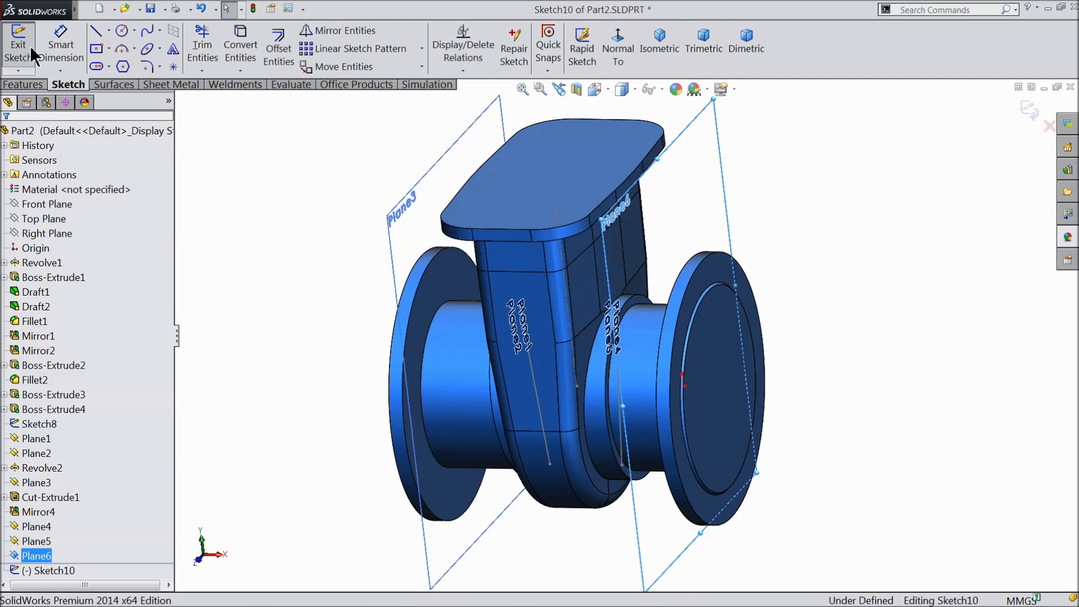
left_click(617, 56)
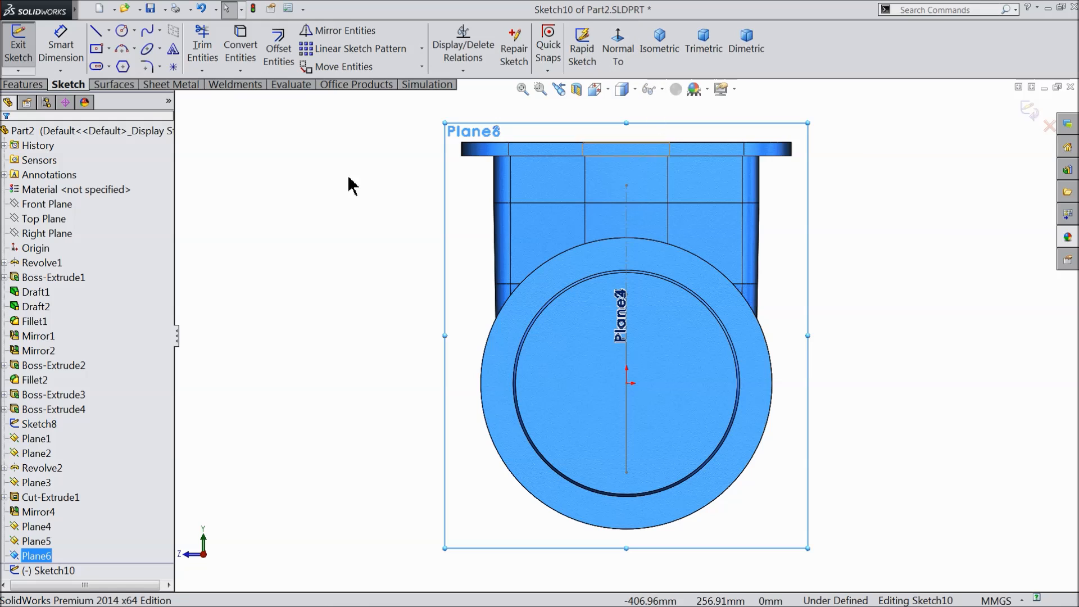
left_click(122, 30)
scroll(680, 410, "down", 3)
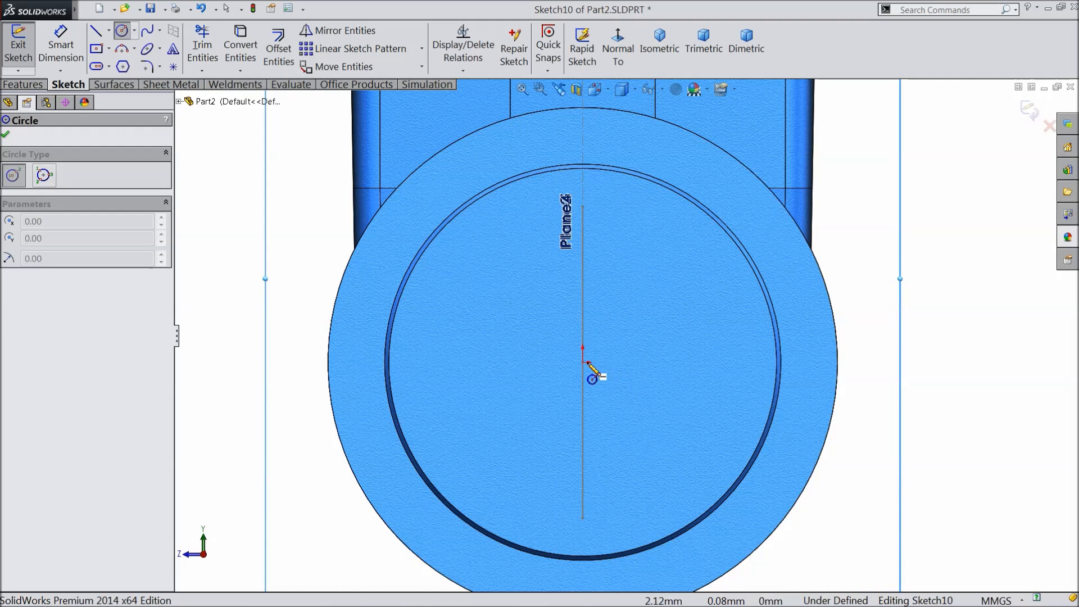
left_click(583, 362)
left_click(468, 277)
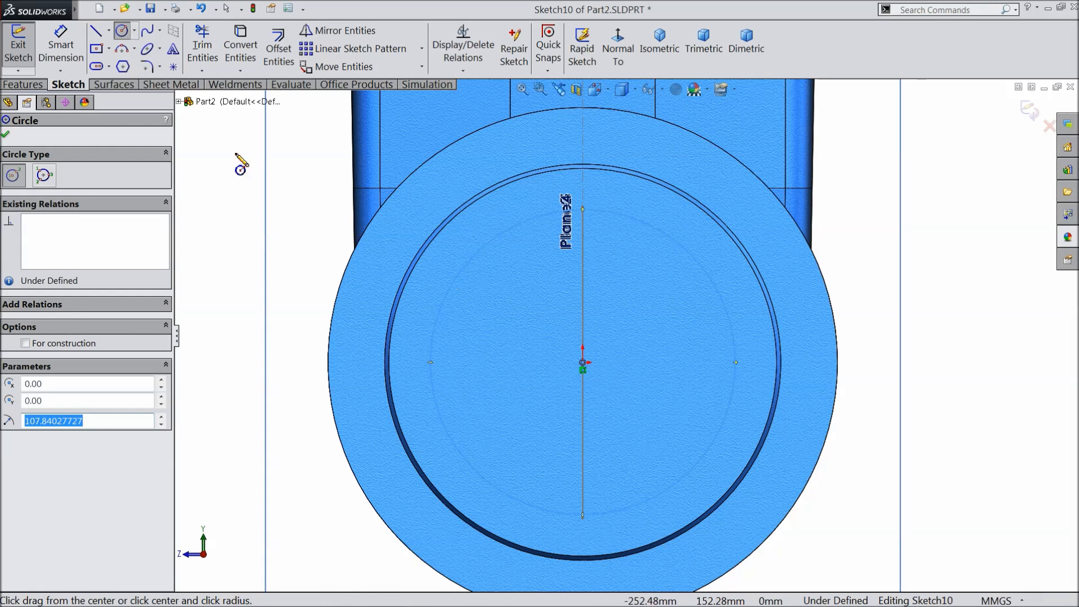
left_click(61, 45)
left_click(443, 313)
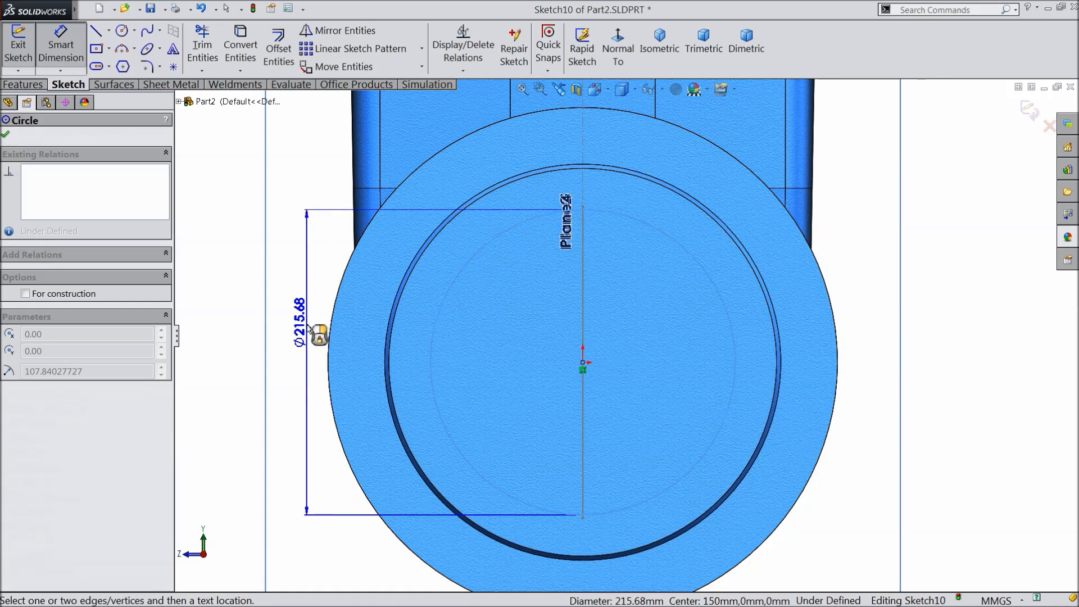
left_click(306, 329)
type("220")
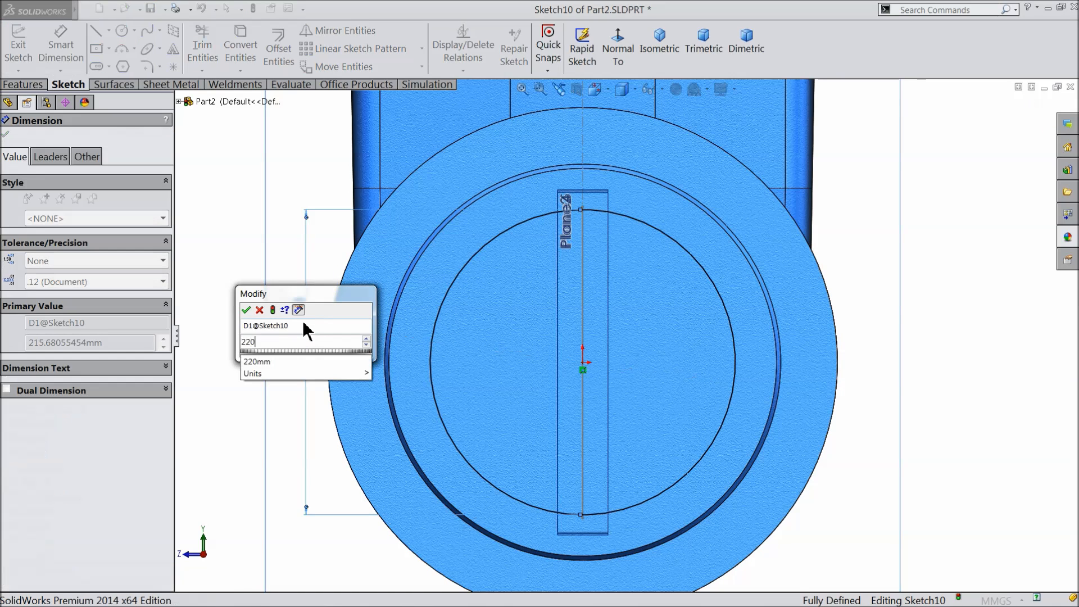
left_click(246, 310)
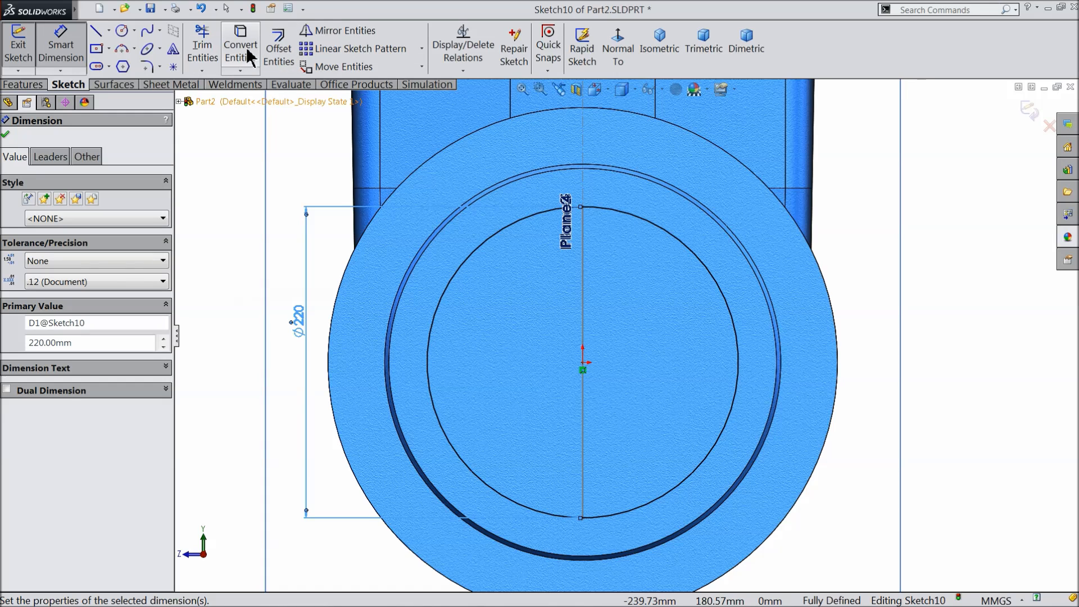
Offset the new 220 mm circle outward by 50 mm on the 150 mm offset plane.
left_click(278, 50)
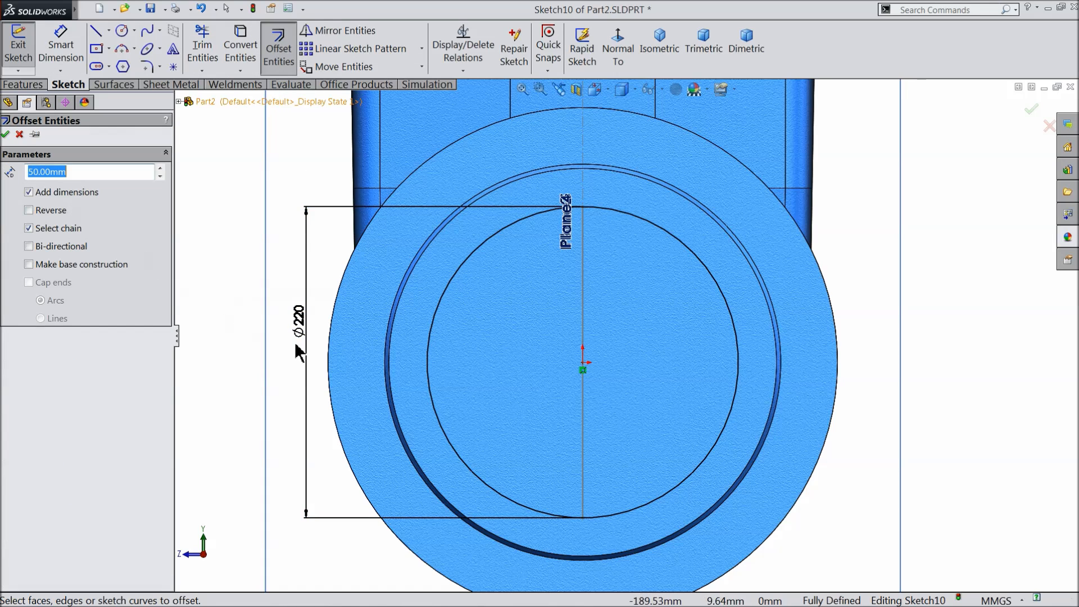
left_click(432, 343)
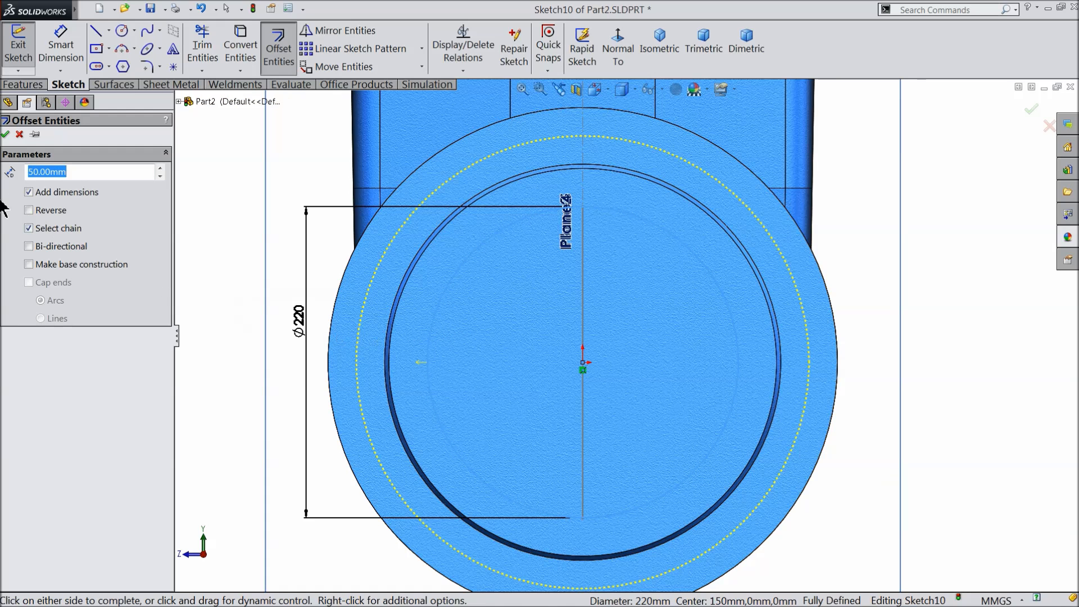
left_click(5, 135)
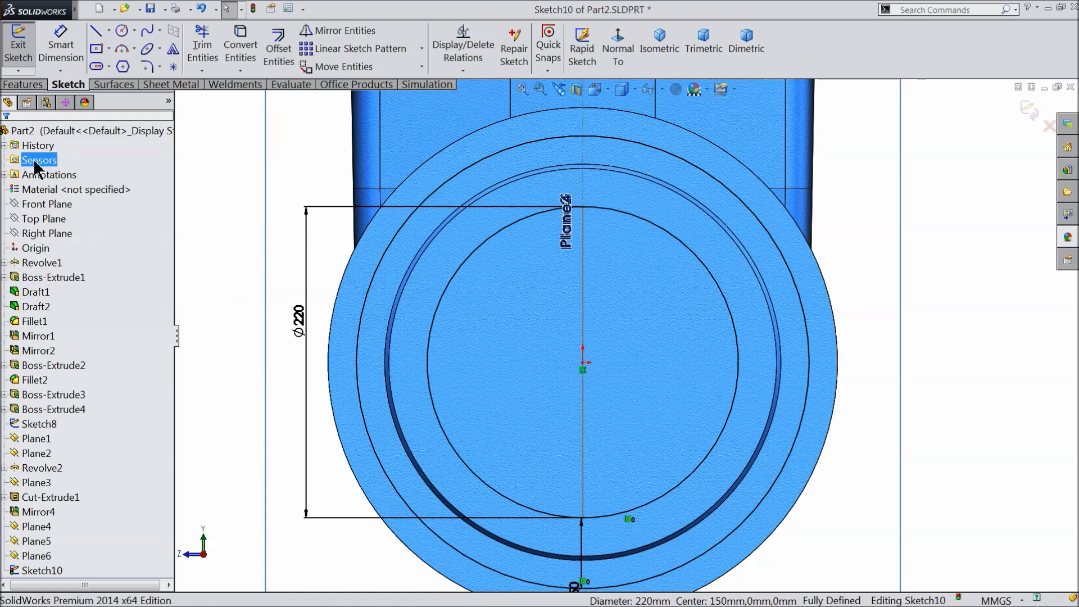
Set up an extruded cut from the 220 mm circle and its offset ring, ending up to surface at Plane5.
left_click(23, 86)
left_click(233, 51)
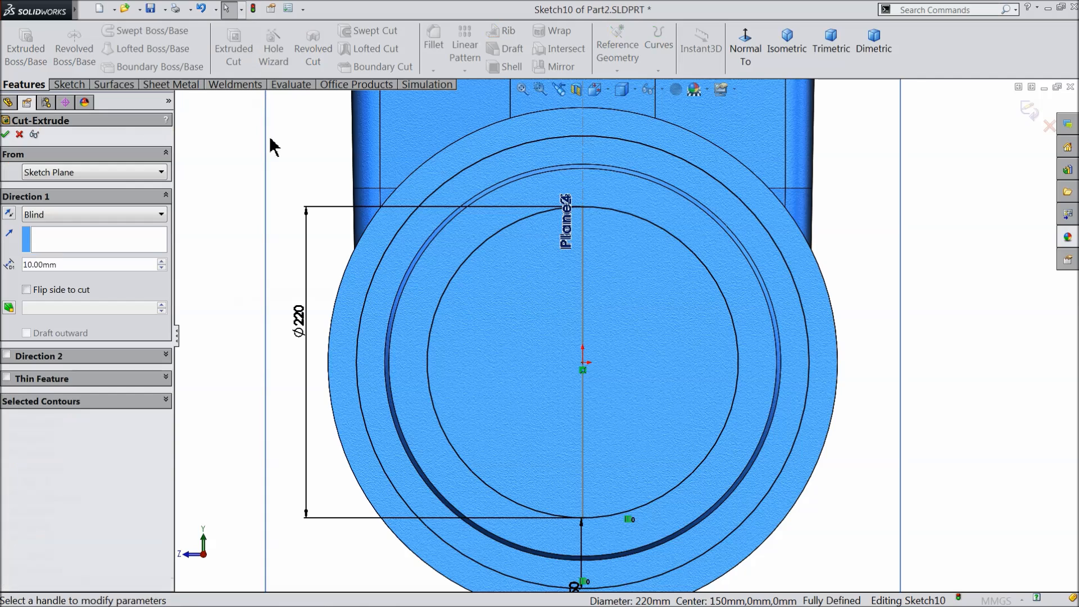
middle_click_drag(404, 323, 379, 337)
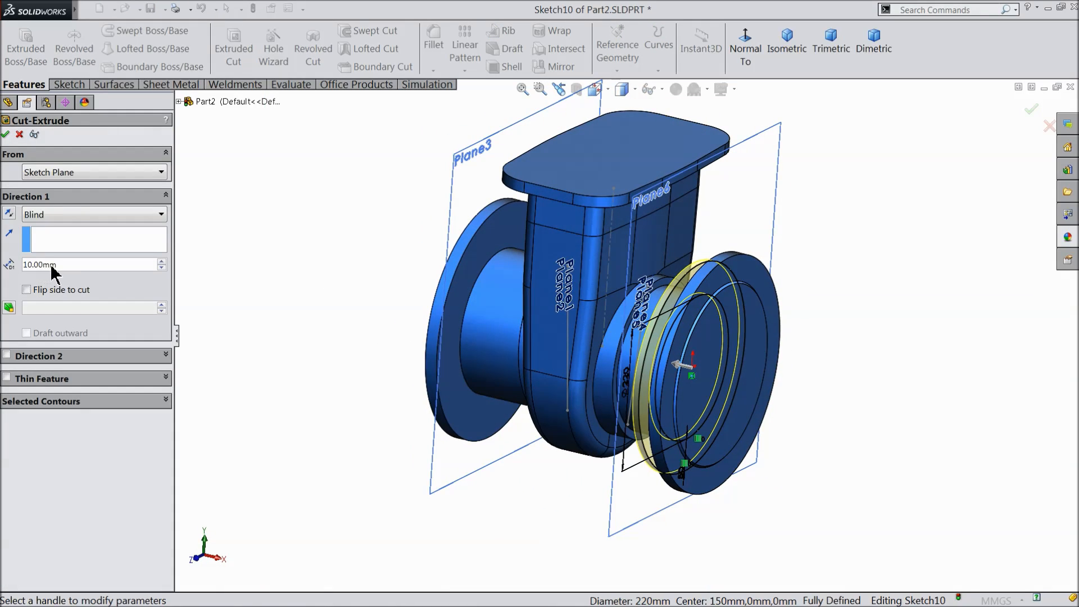
left_click(48, 217)
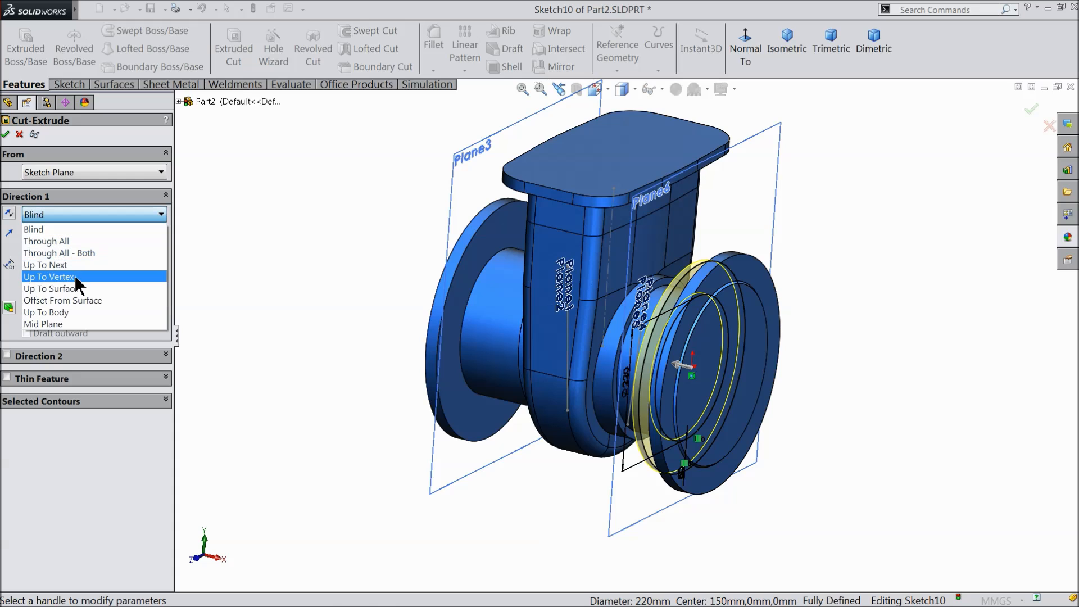
left_click(68, 288)
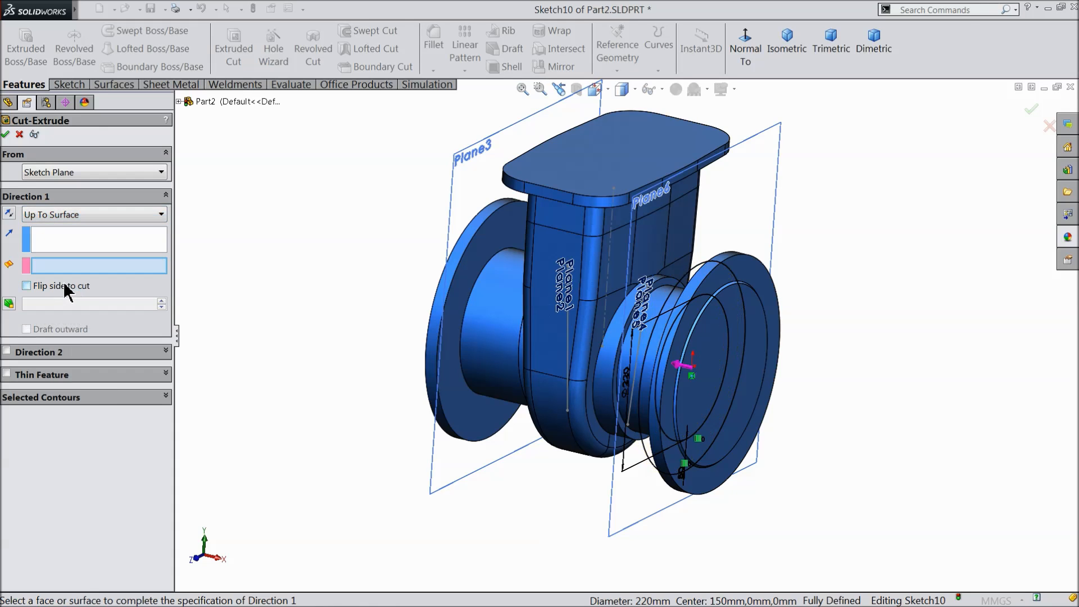
left_click(178, 101)
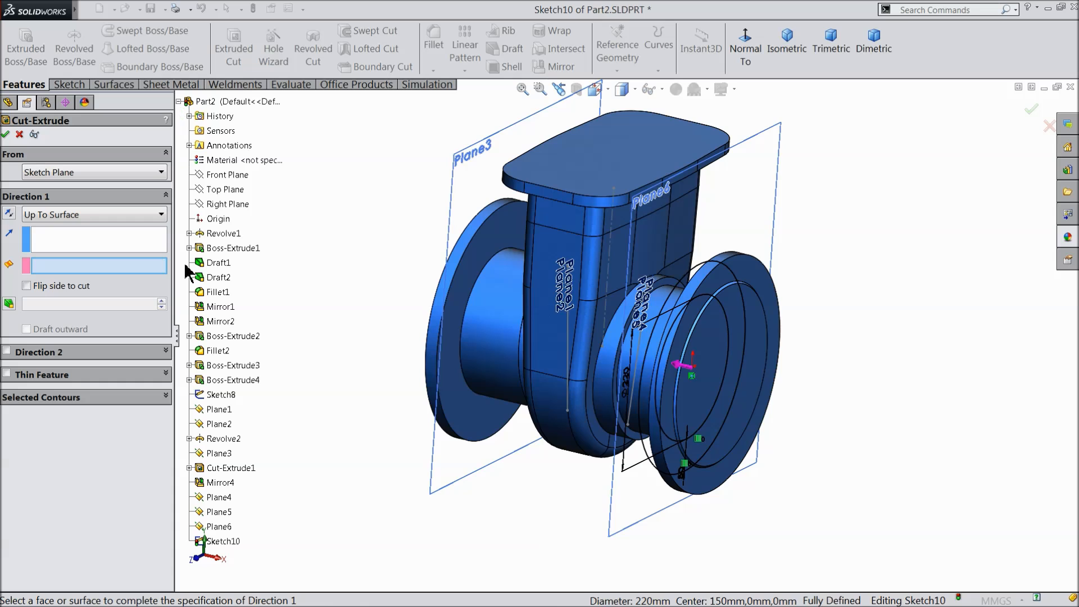
left_click(219, 513)
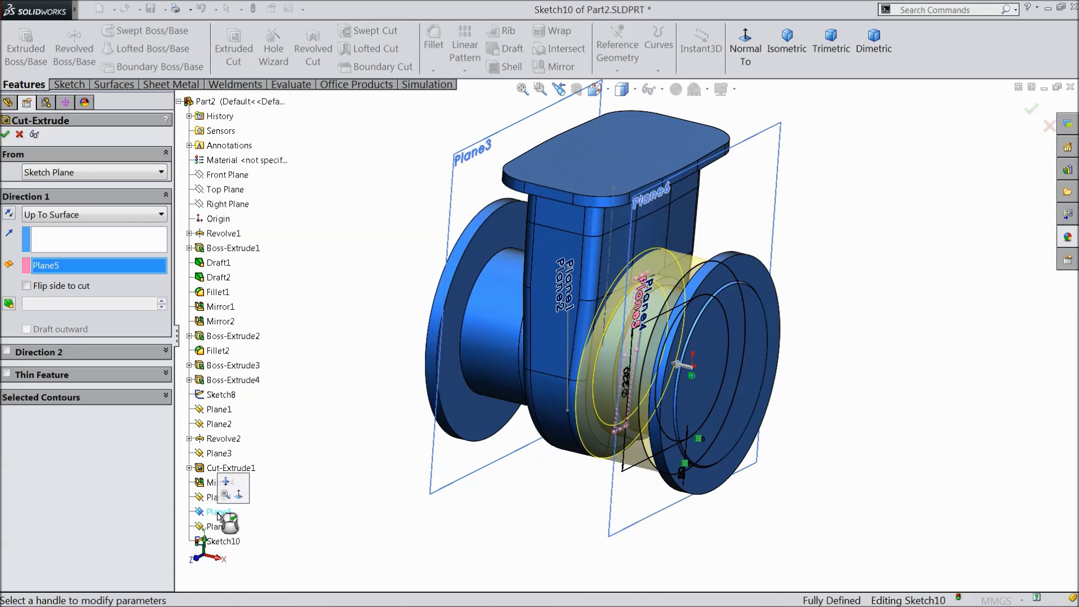
Compare Plane6 and Plane4 as end surfaces for the cut, and complete the extruded cut up to Plane5.
middle_click_drag(349, 446, 386, 398)
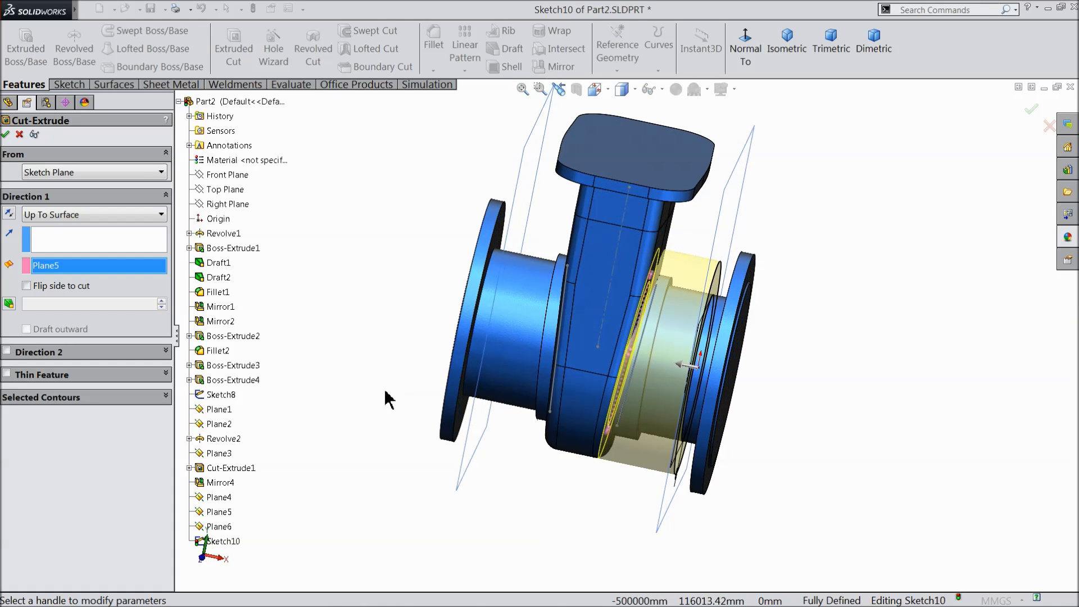
left_click(219, 527)
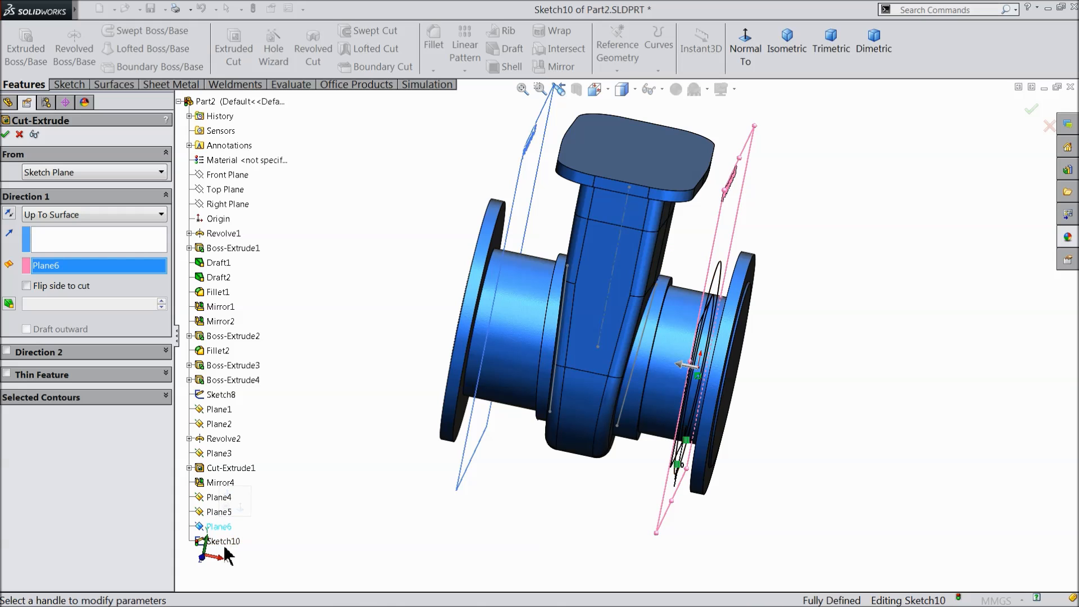
left_click(217, 498)
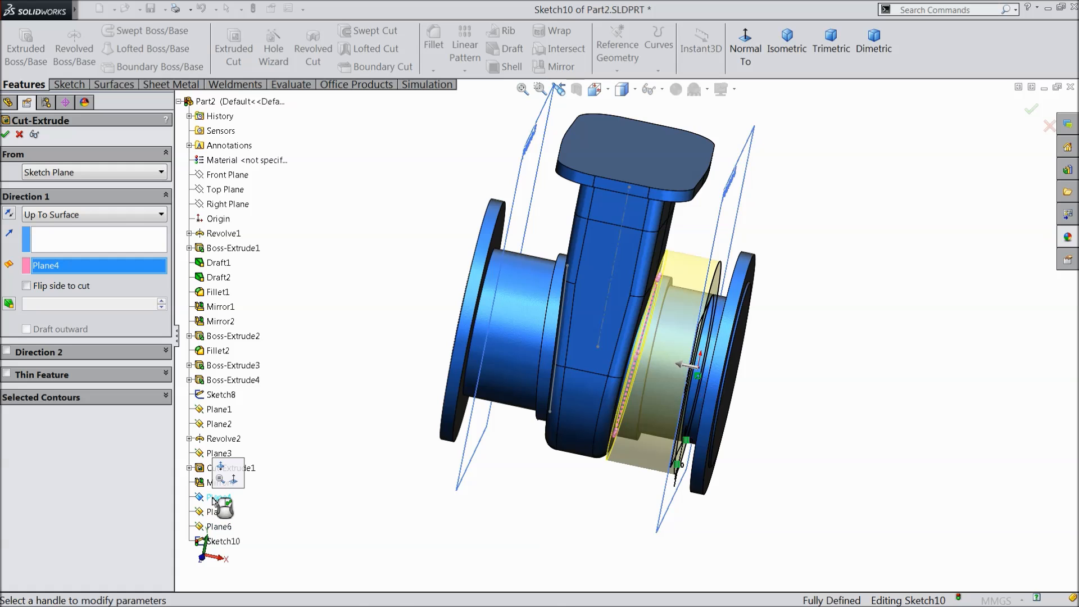
middle_click_drag(330, 448, 313, 455)
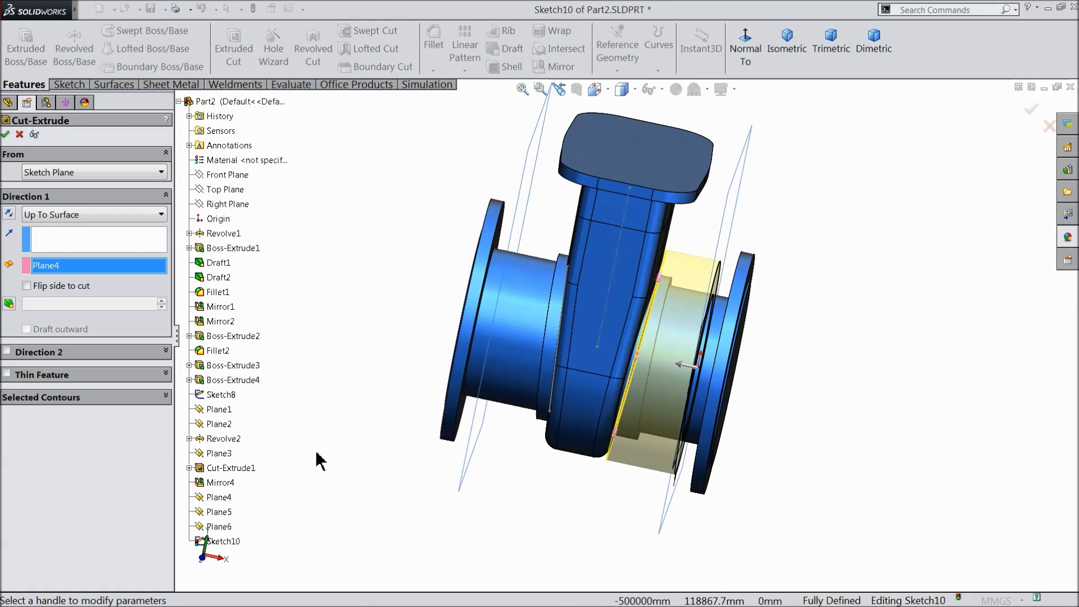
left_click(218, 513)
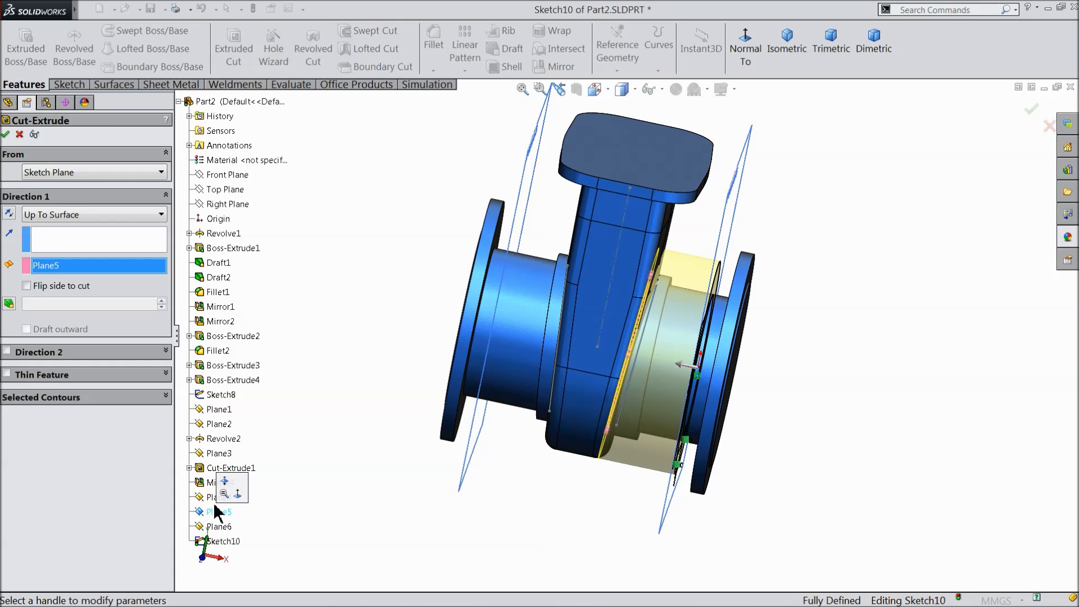
left_click(210, 498)
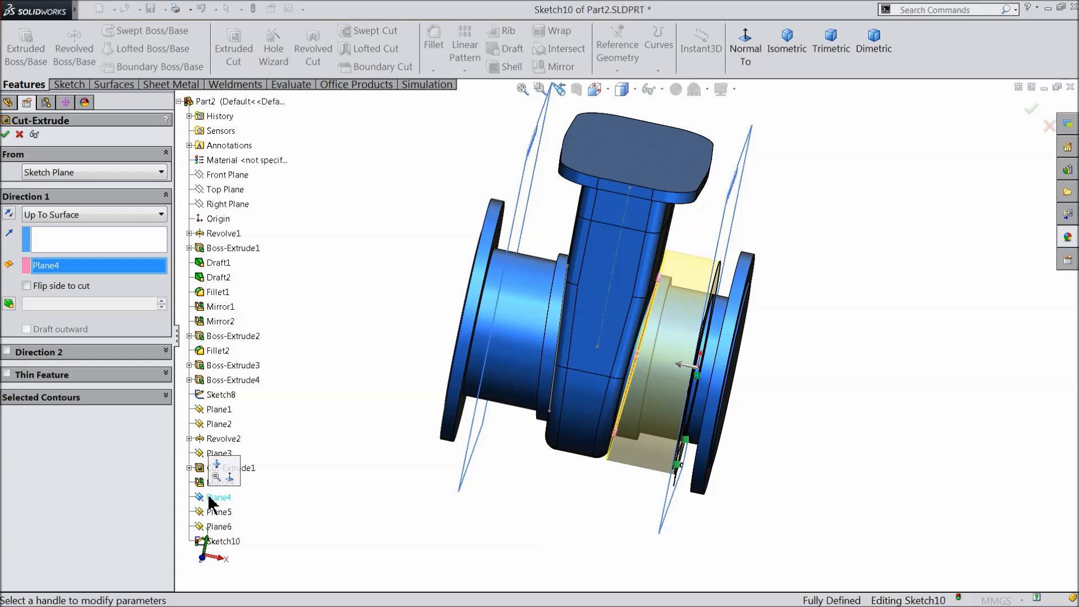
middle_click_drag(313, 469, 329, 436)
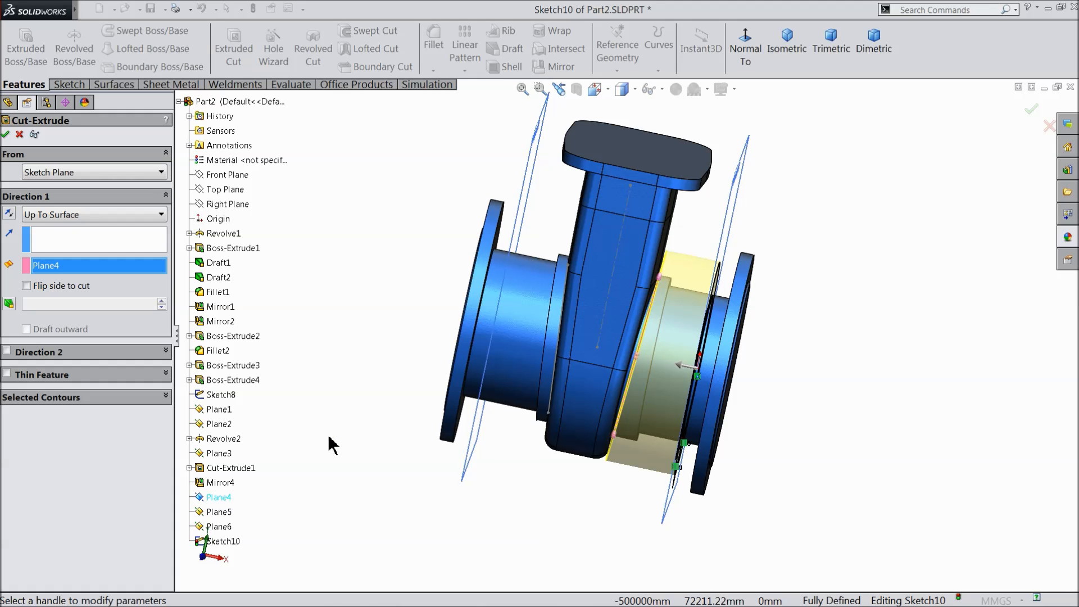
left_click(218, 512)
mouse_move(336, 417)
middle_mouse_down()
mouse_move(313, 419)
mouse_move(323, 421)
middle_mouse_up()
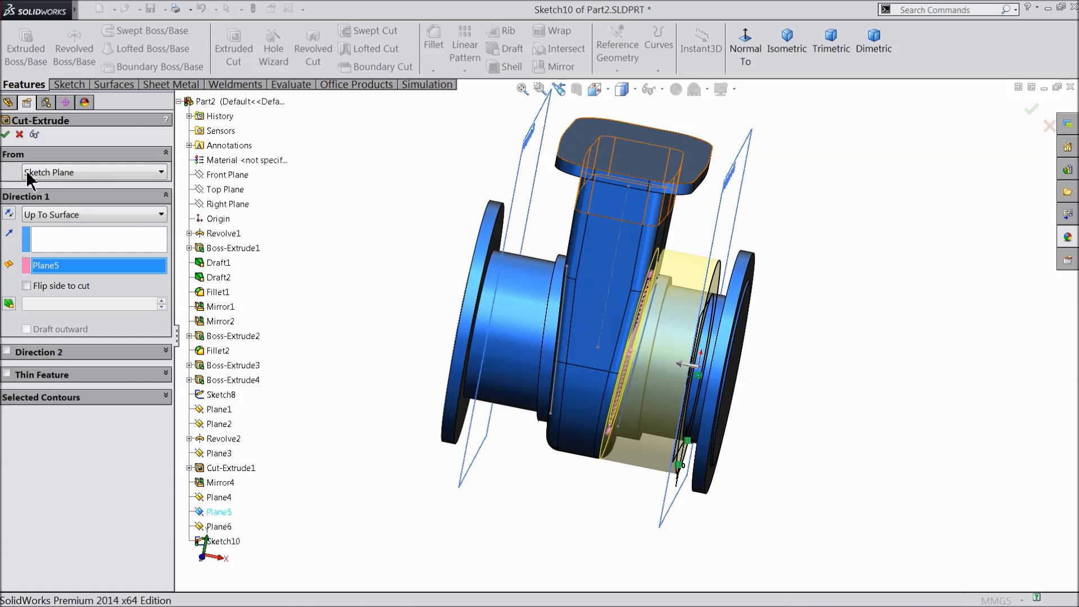
left_click(7, 135)
Edit Plane5 and flip its 12 mm offset to the opposite side of Plane4, toward the pipe flange.
middle_click_drag(337, 342, 308, 321)
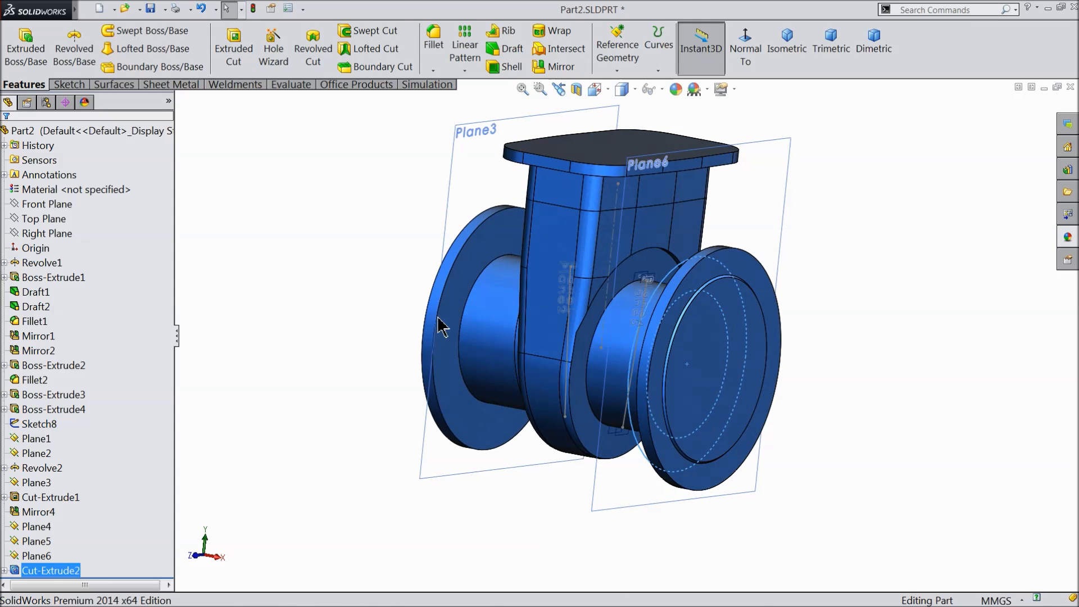
scroll(545, 289, "up", 3)
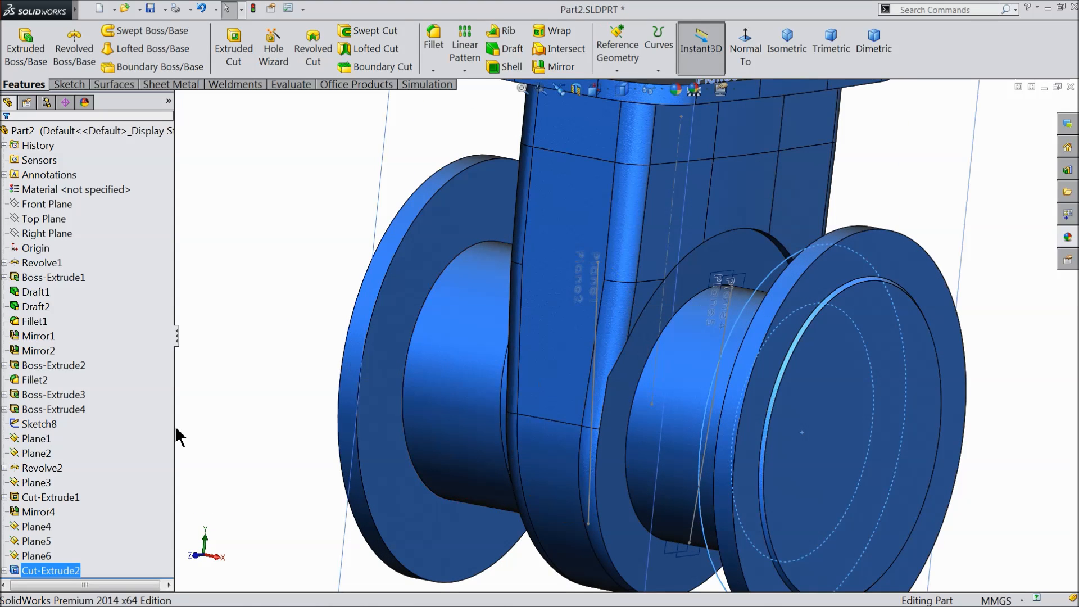
left_click(20, 542)
left_click(22, 504)
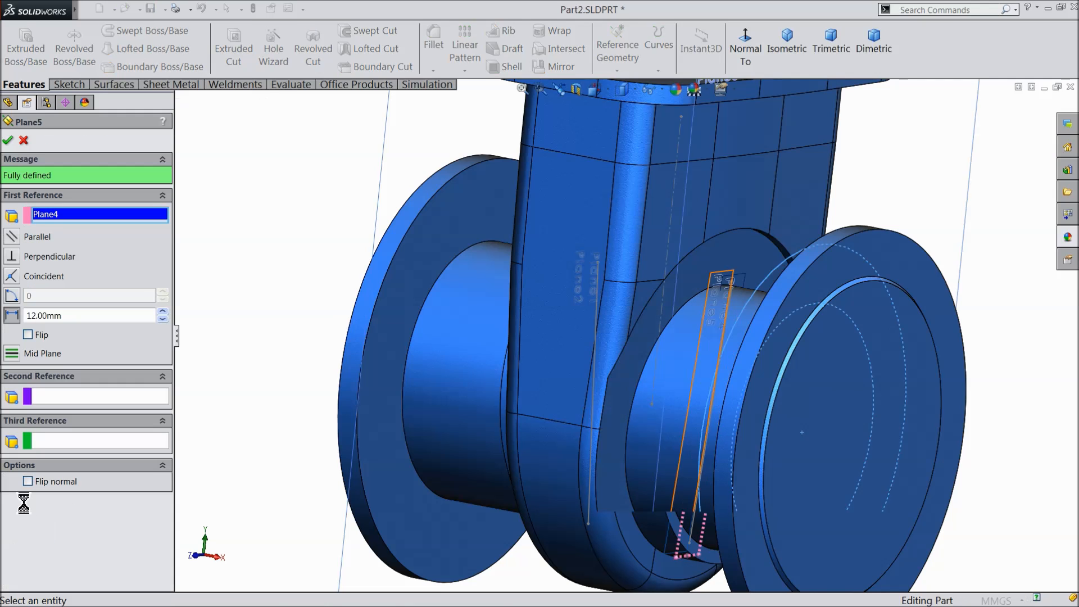
left_click(28, 335)
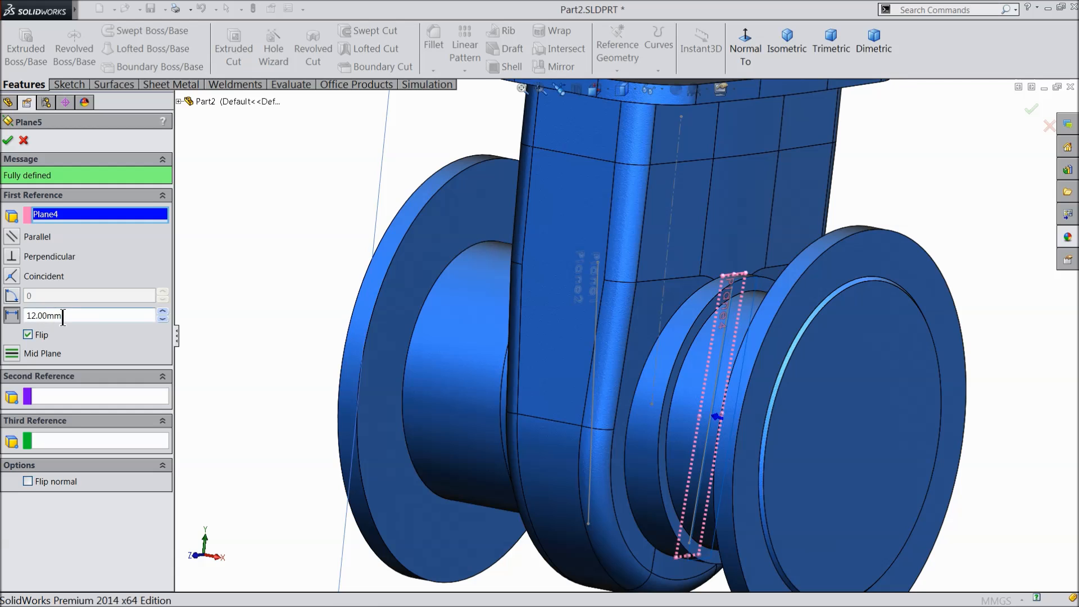
left_click(7, 140)
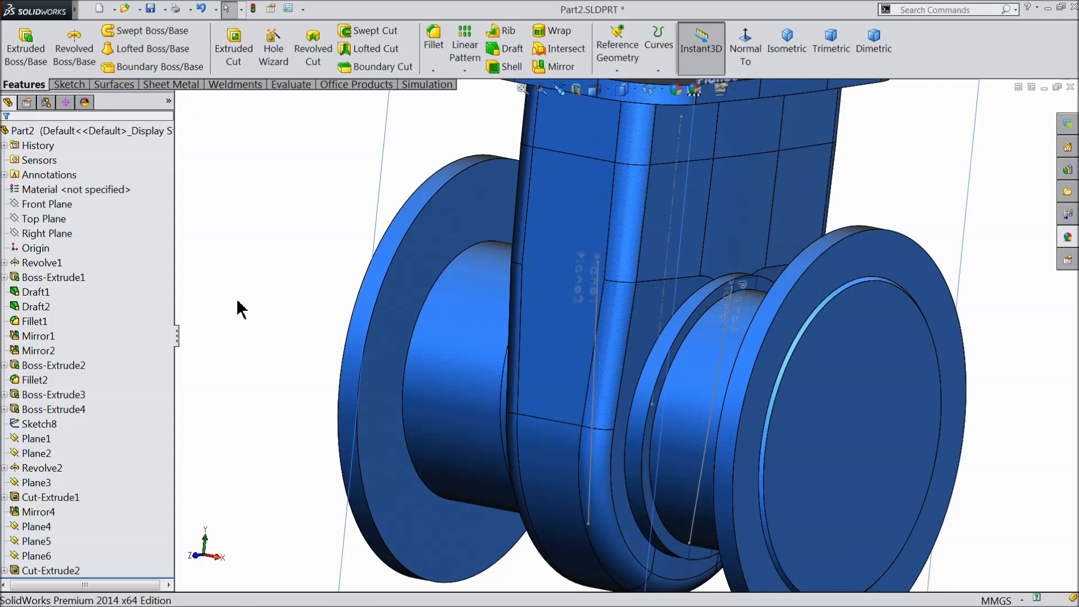
Set Plane2's offset from Plane1 to 12 mm on the opposite pipe's collar.
key("f")
scroll(702, 362, "down", 3)
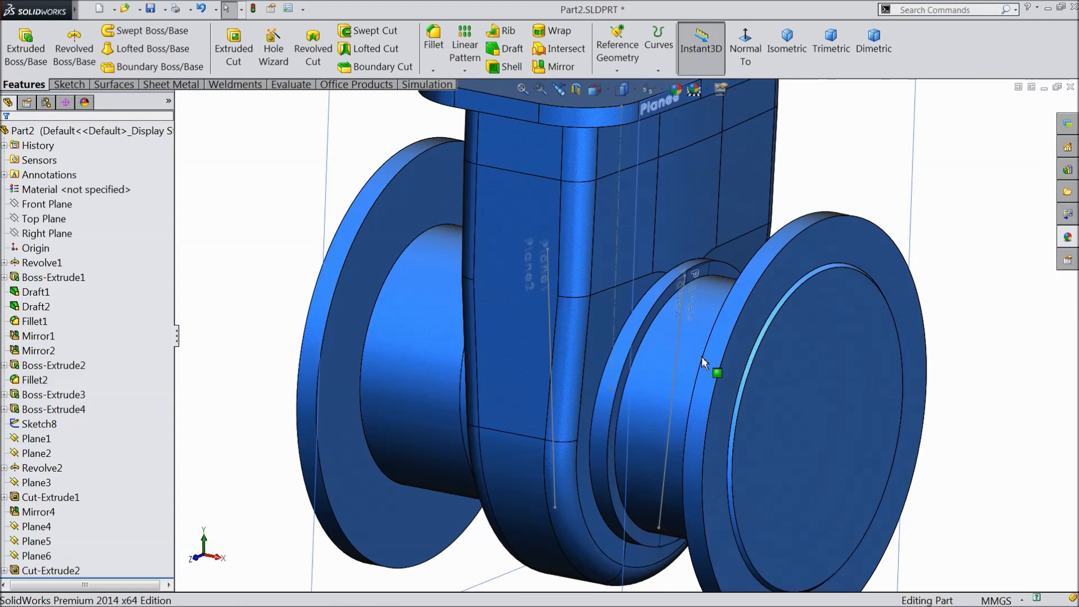
middle_click_drag(622, 328, 436, 309)
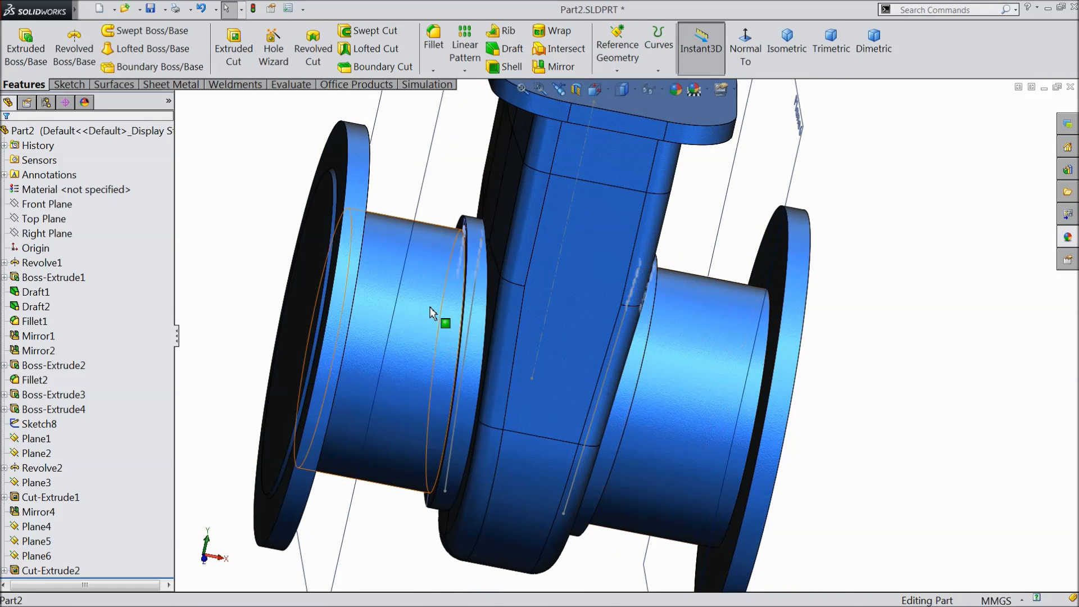
left_click(26, 442)
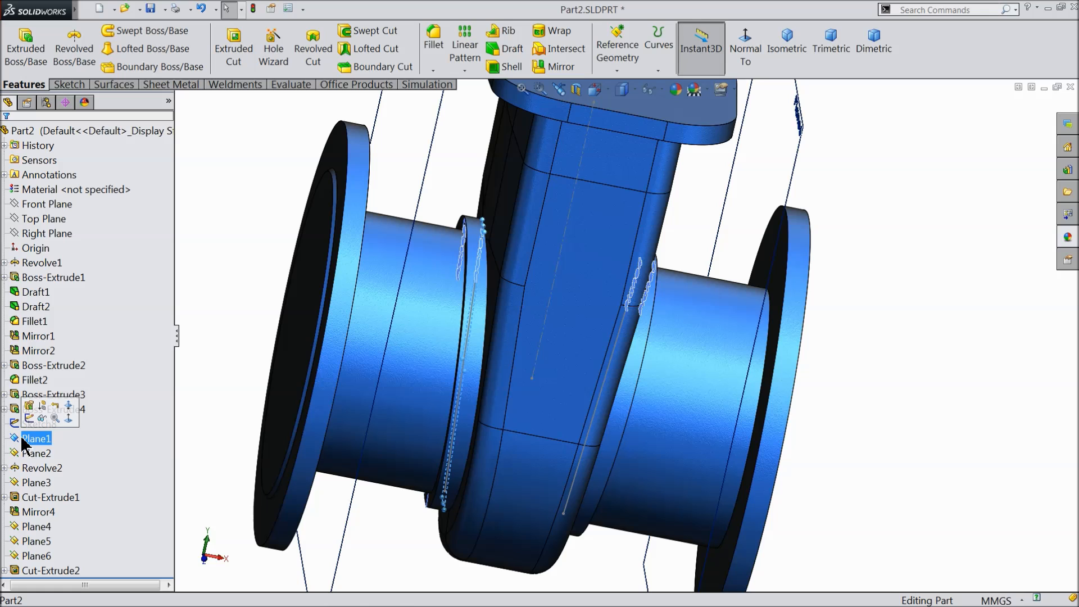
left_click(20, 454, "ctrl")
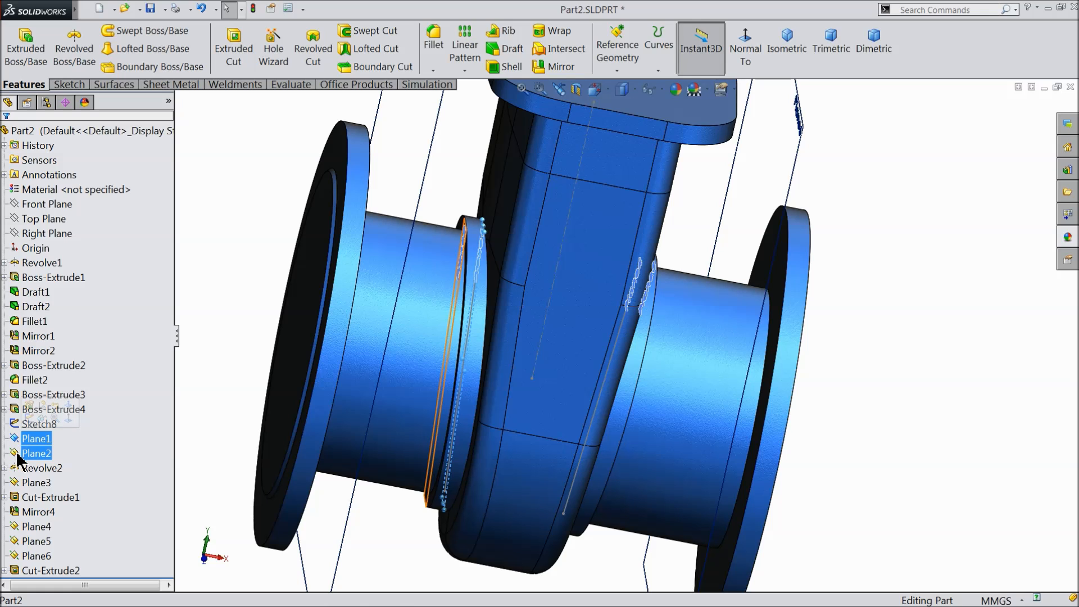
left_click(19, 455)
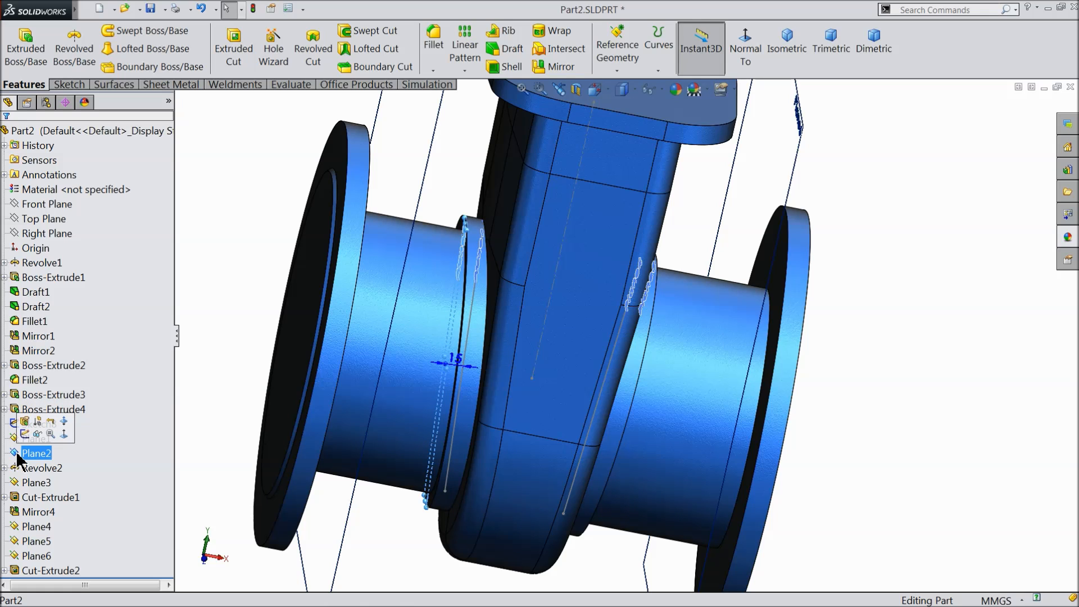
left_click(23, 421)
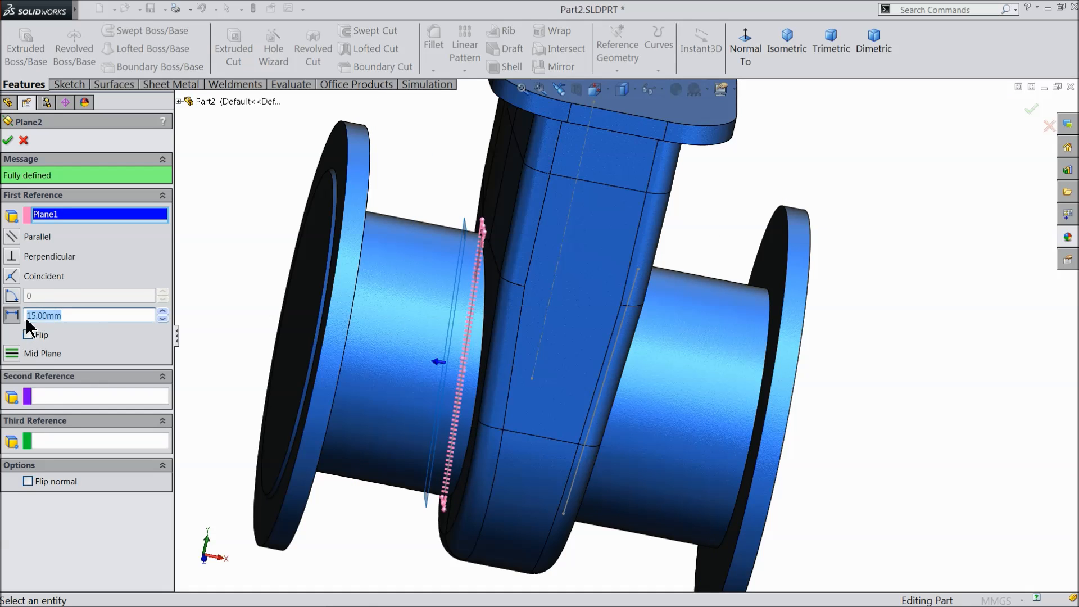
type("12")
key("Return")
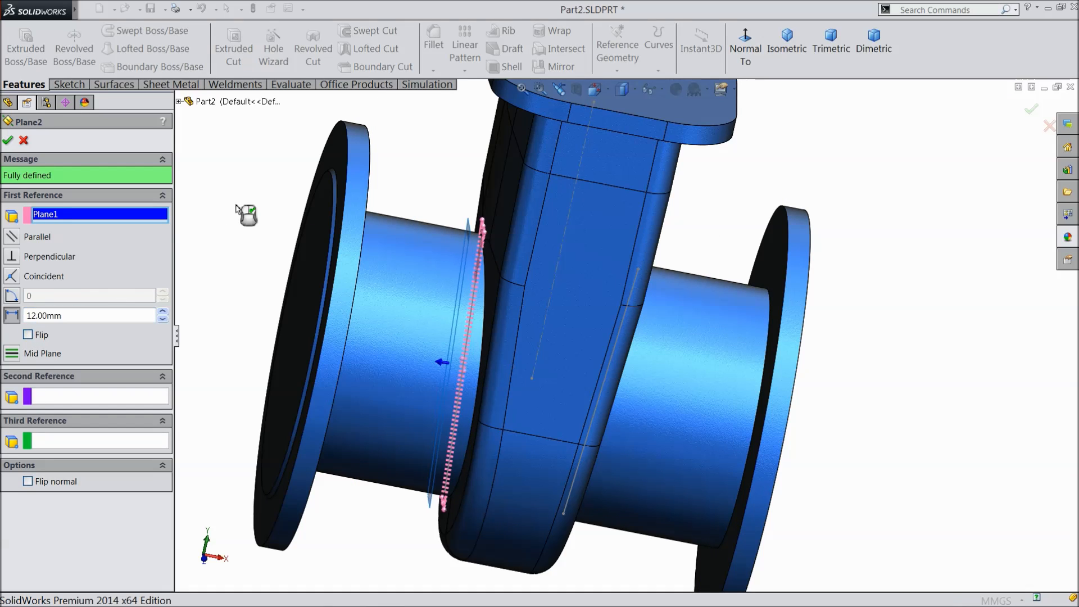
left_click(7, 141)
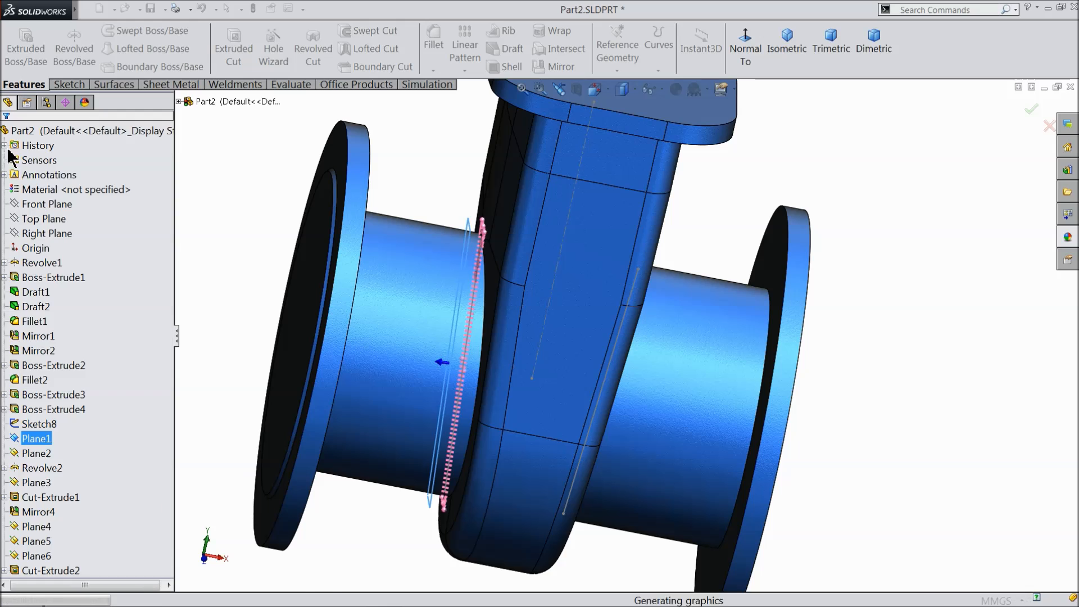
Hide Sketch8 in the model.
mouse_move(260, 251)
middle_mouse_down()
mouse_move(236, 248)
mouse_move(284, 286)
mouse_move(298, 274)
middle_mouse_up()
left_click(17, 427)
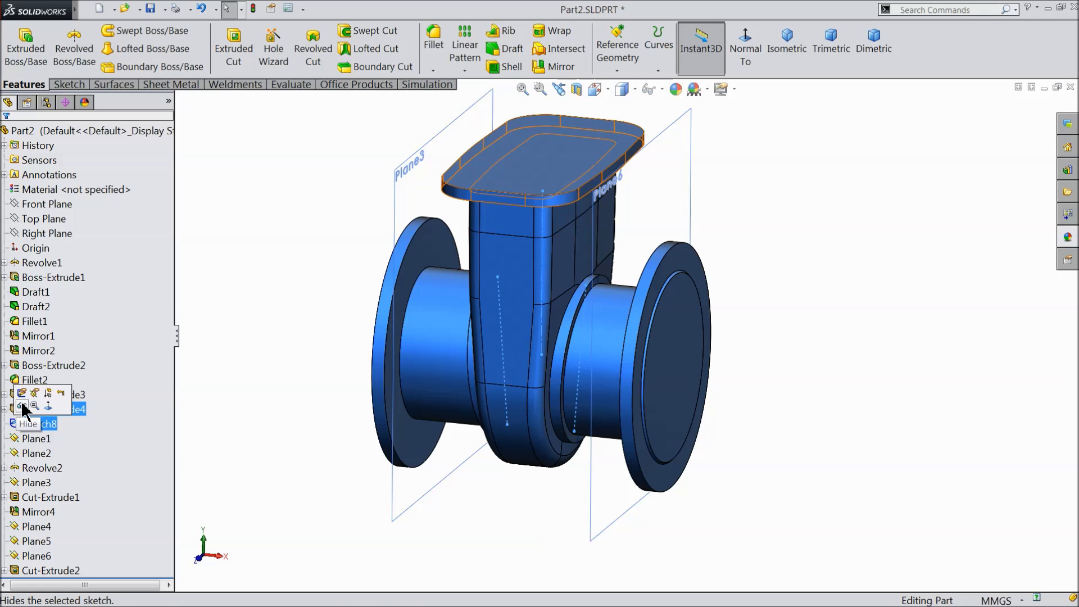
left_click(22, 405)
left_click(14, 441)
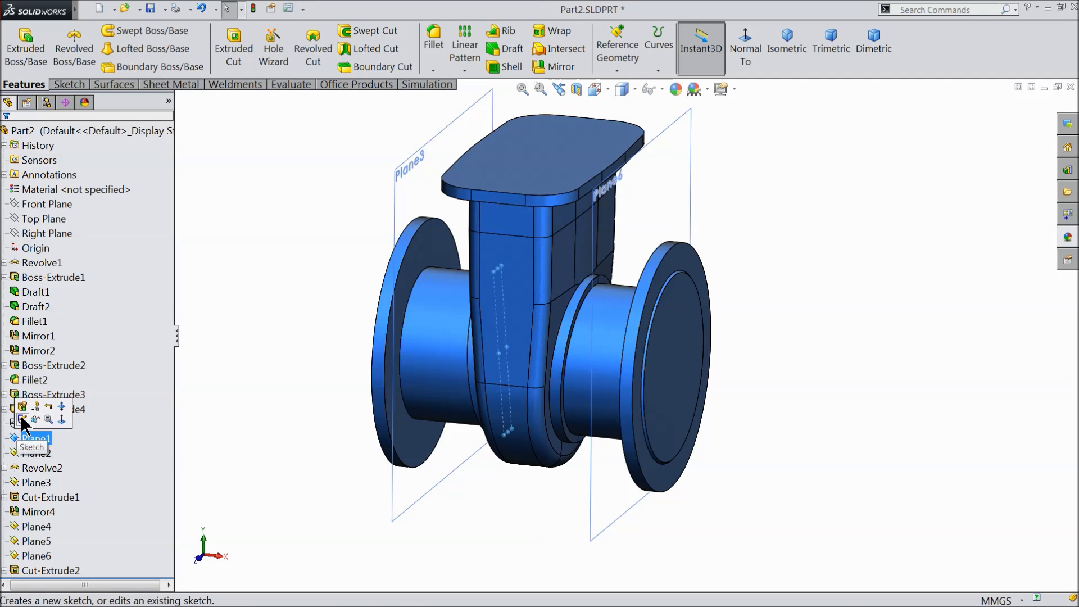
left_click(22, 418)
left_click(13, 454)
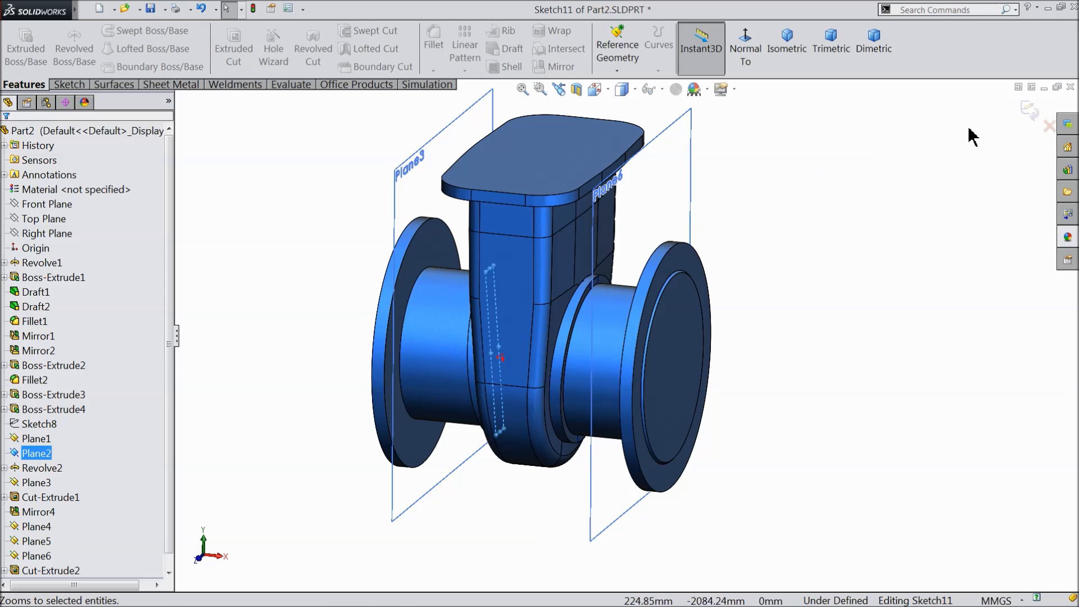
left_click(1028, 111)
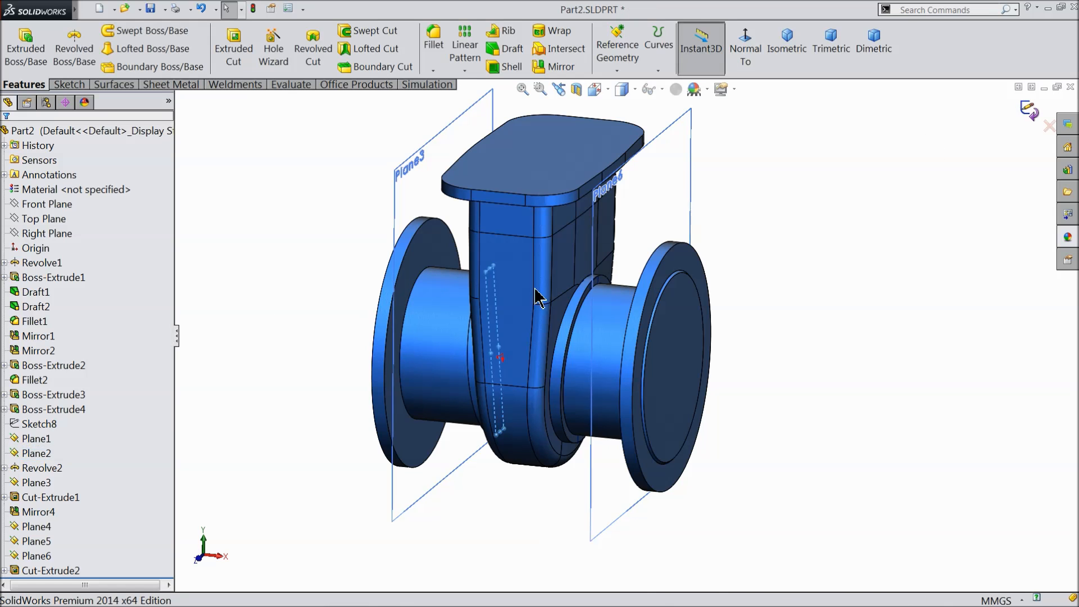
Hide the reference planes Plane1 through Plane6.
left_click(18, 440)
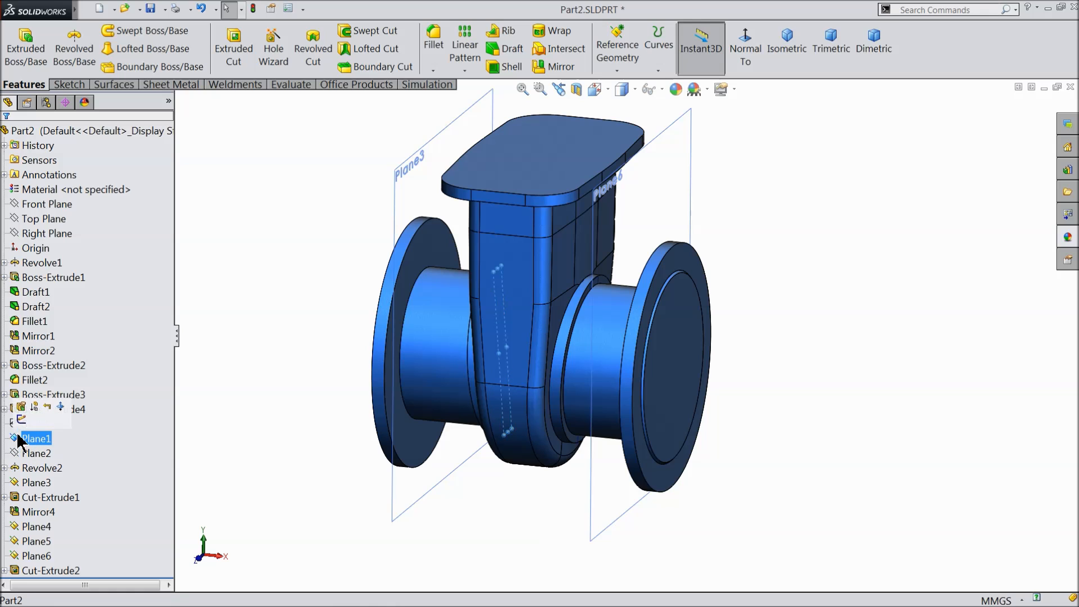
left_click(34, 426)
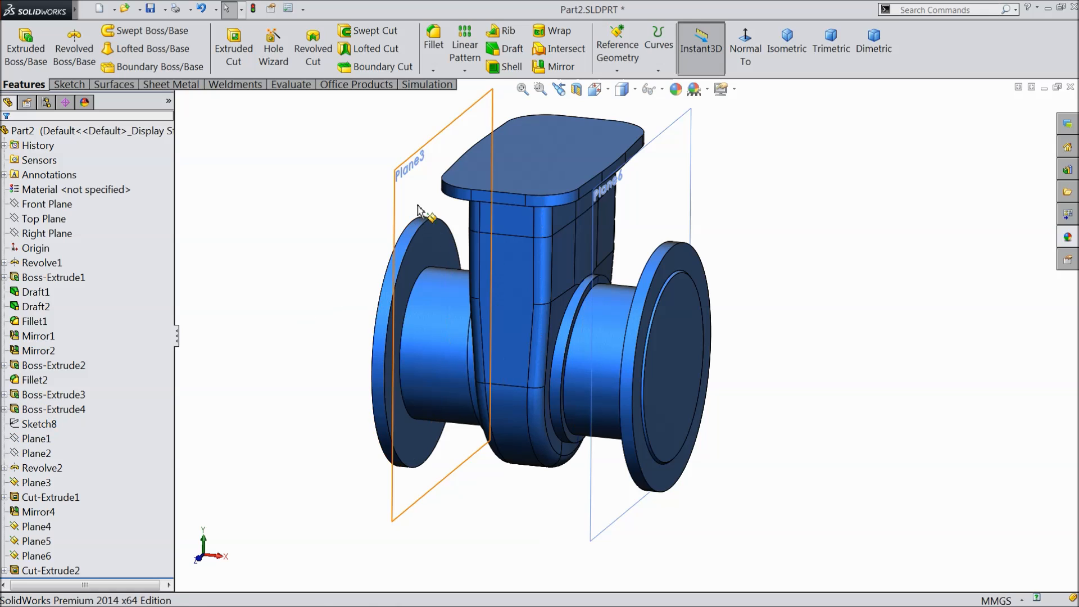
left_click(413, 166)
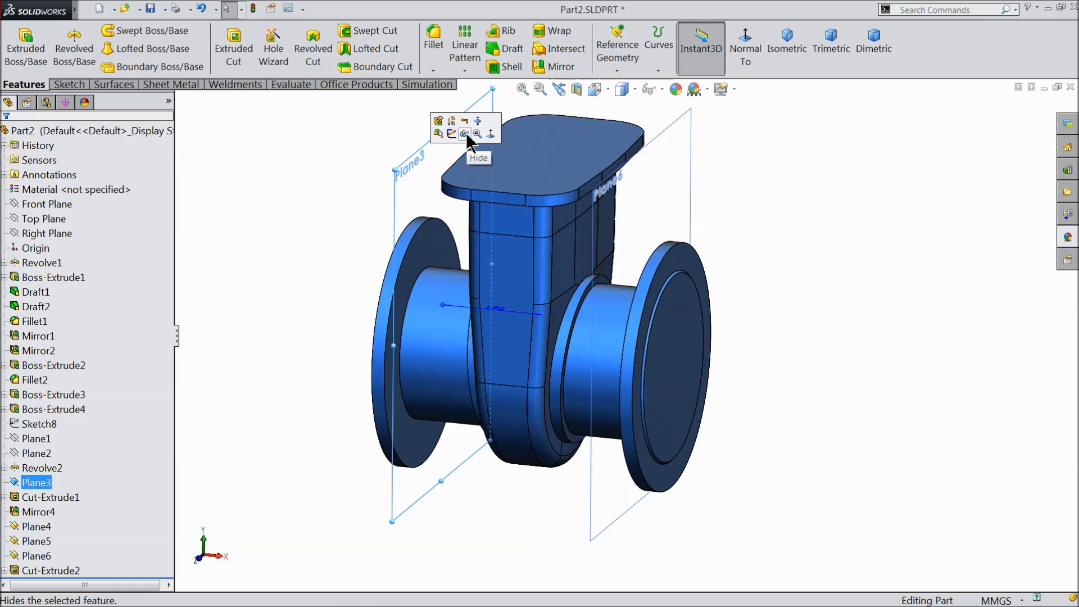
left_click(467, 136)
left_click(688, 142)
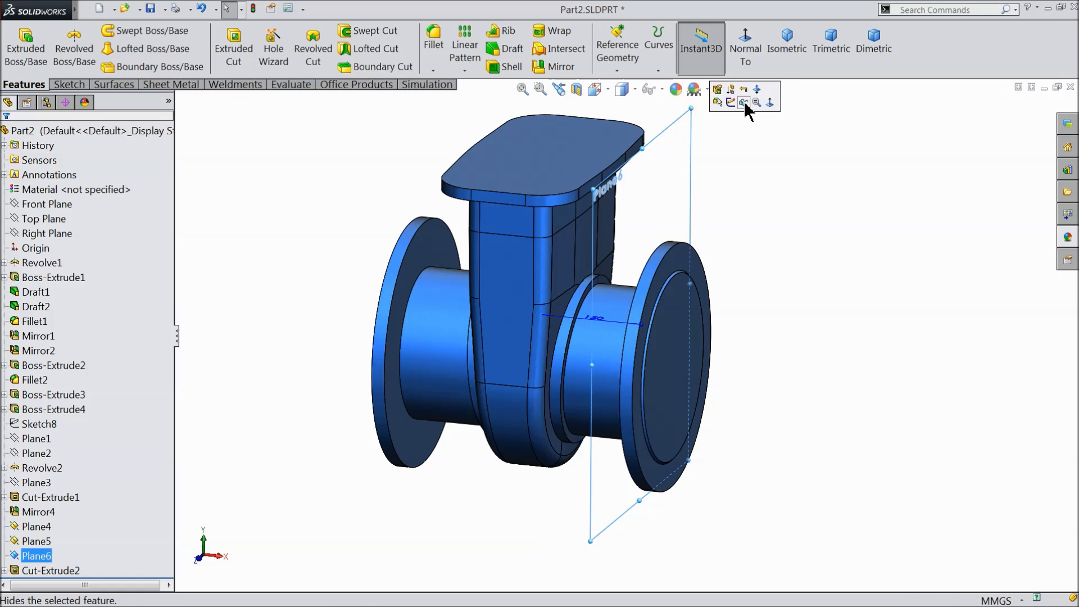
left_click(743, 103)
left_click(17, 531)
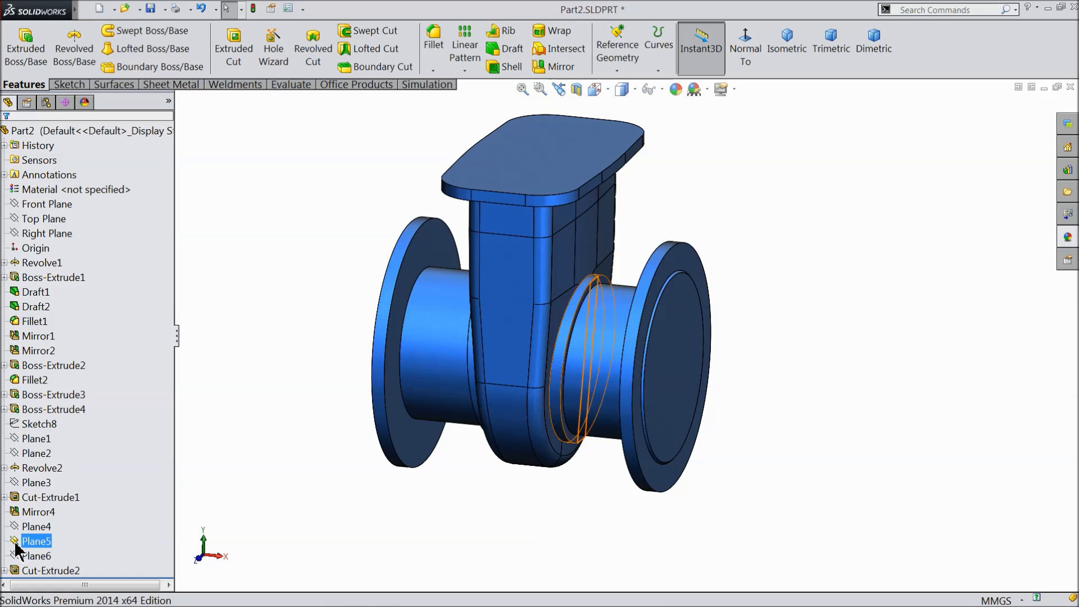
left_click(32, 506)
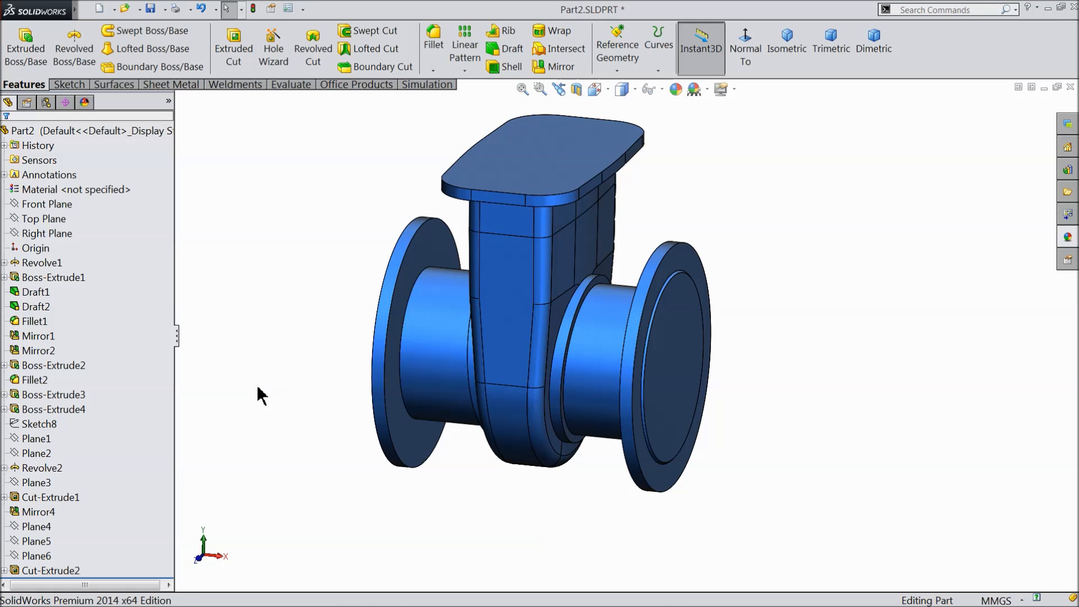
middle_click_drag(315, 404, 313, 413)
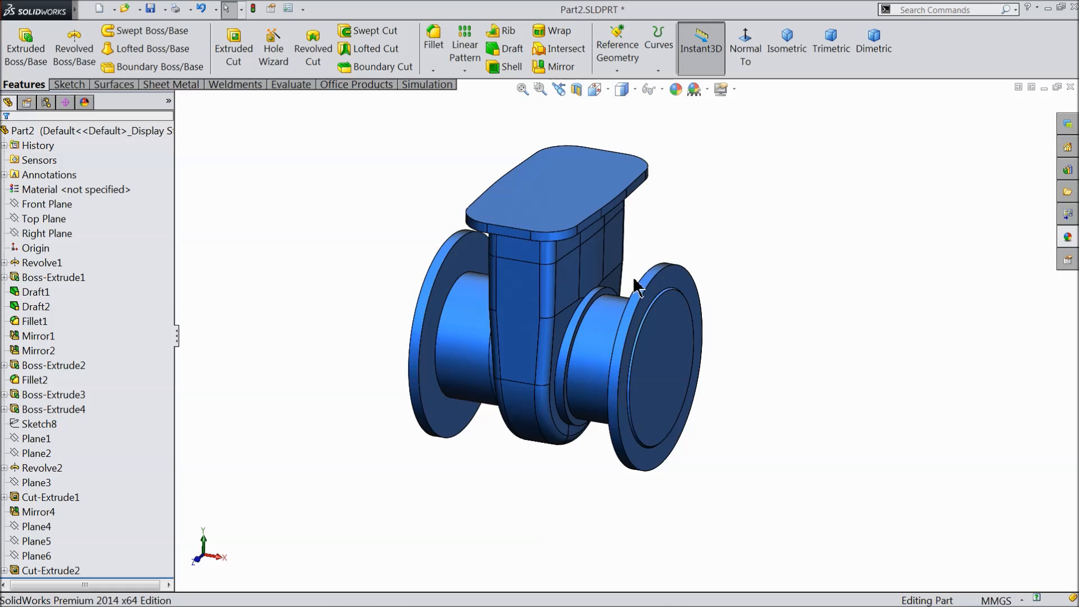
scroll(634, 293, "down", 3)
mouse_move(603, 324)
middle_mouse_down()
mouse_move(575, 288)
mouse_move(633, 308)
mouse_move(586, 319)
middle_mouse_up()
scroll(825, 260, "up", 1)
middle_click_drag(503, 295, 511, 294)
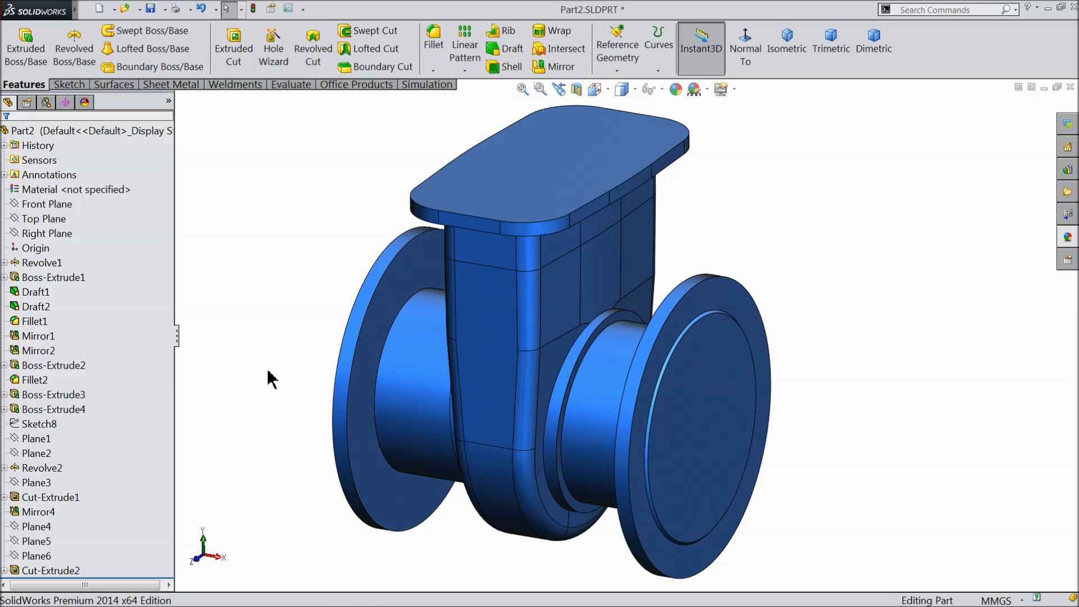
Sketch a vertical line on the Front Plane from the top flange's midpoint down past the bottom of the valve body.
left_click(36, 207)
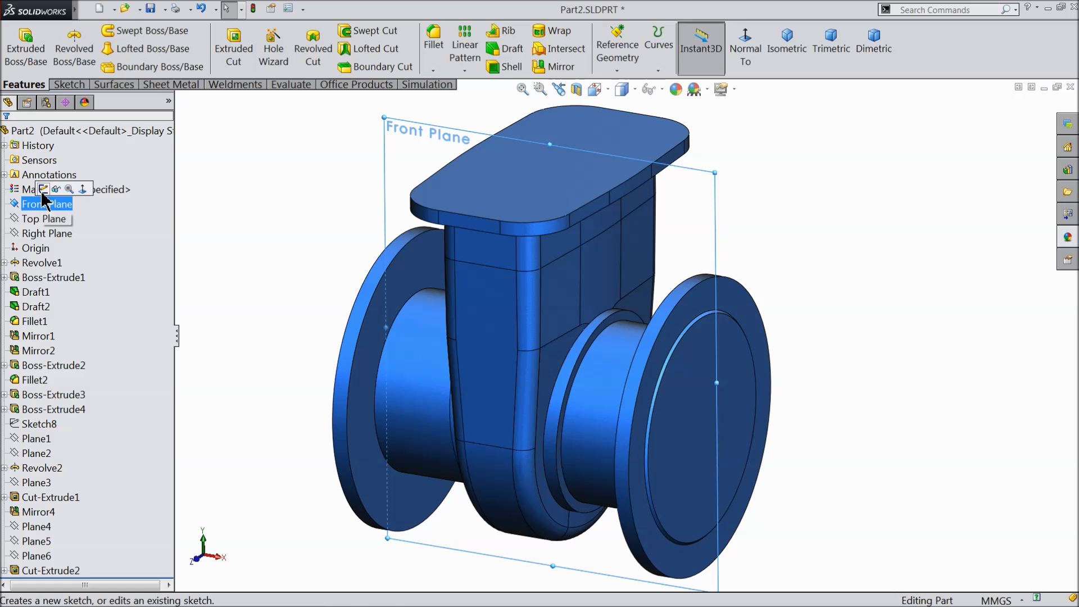
left_click(71, 188)
left_click(737, 67)
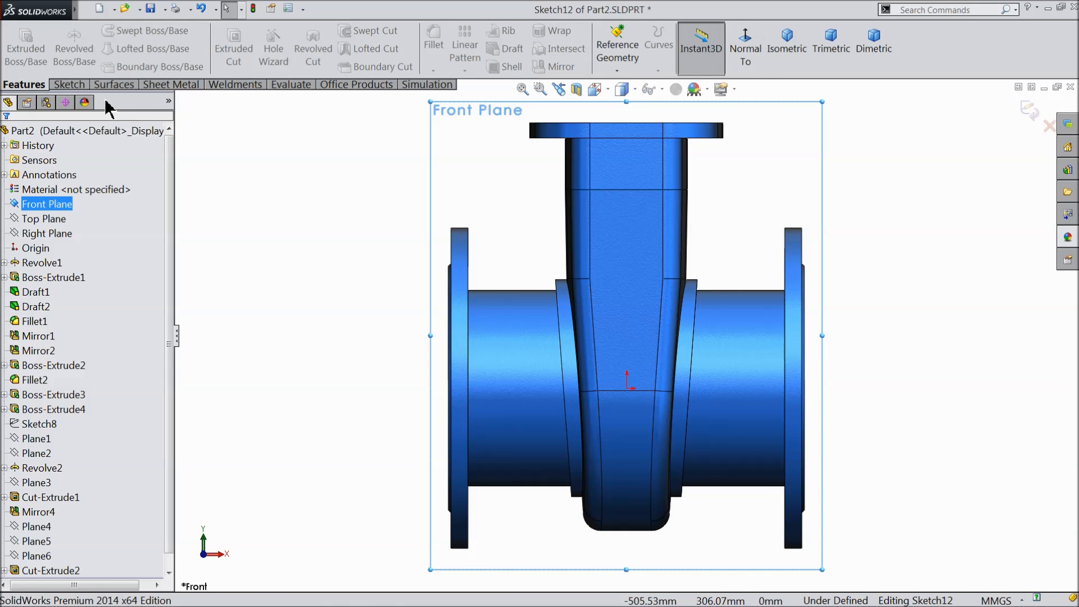
left_click(67, 85)
left_click(97, 35)
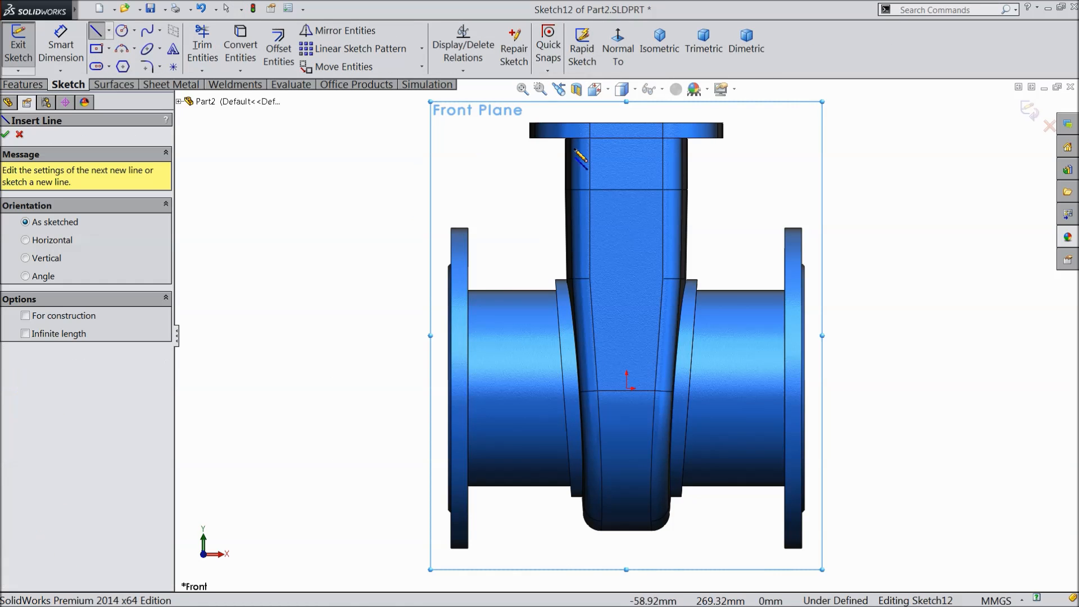
left_click(626, 122)
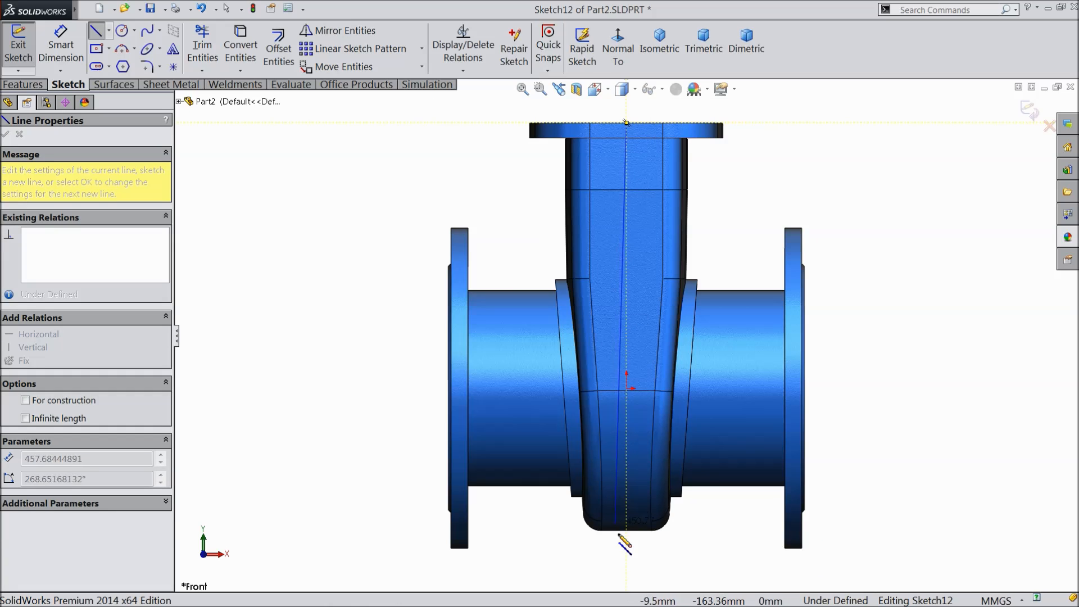
right_click(537, 551)
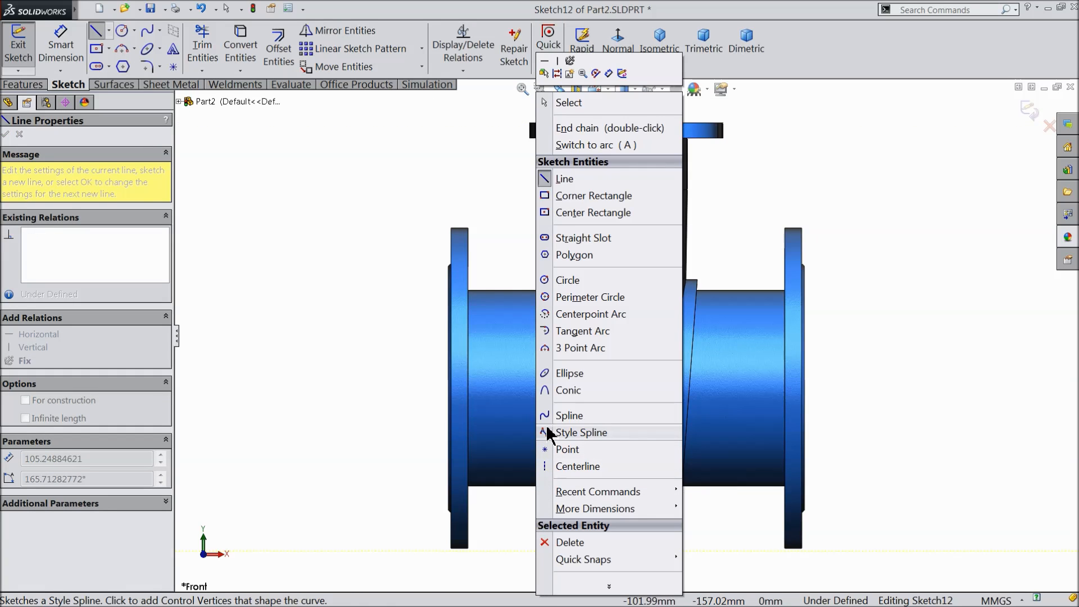
left_click(397, 247)
key("Escape")
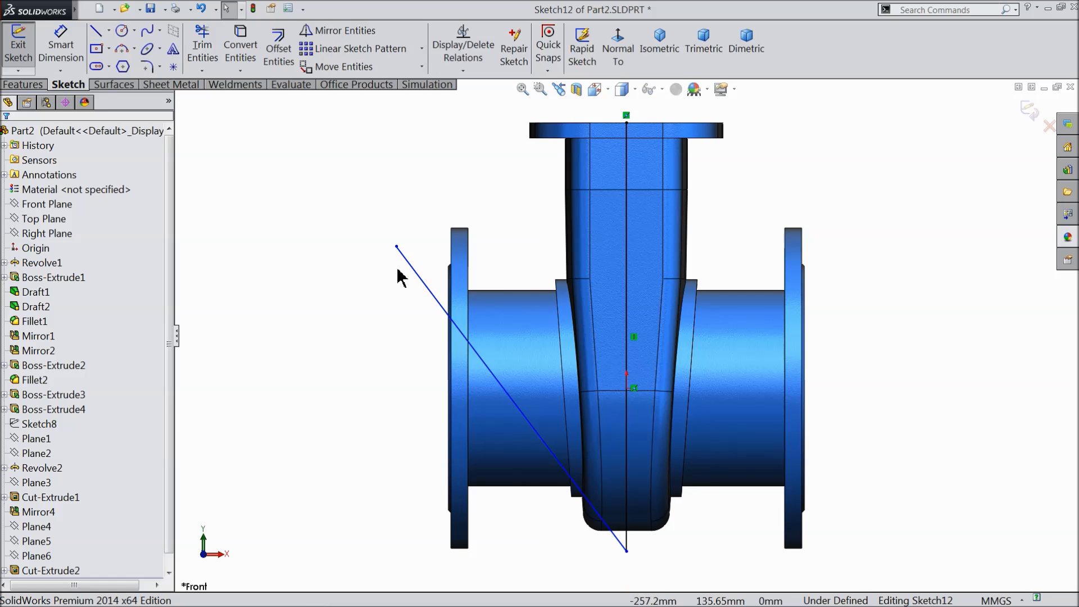
Delete the stray diagonal line and extend the vertical line's lower end to about Y -222 mm.
left_click(414, 271)
scroll(502, 368, "up", 2)
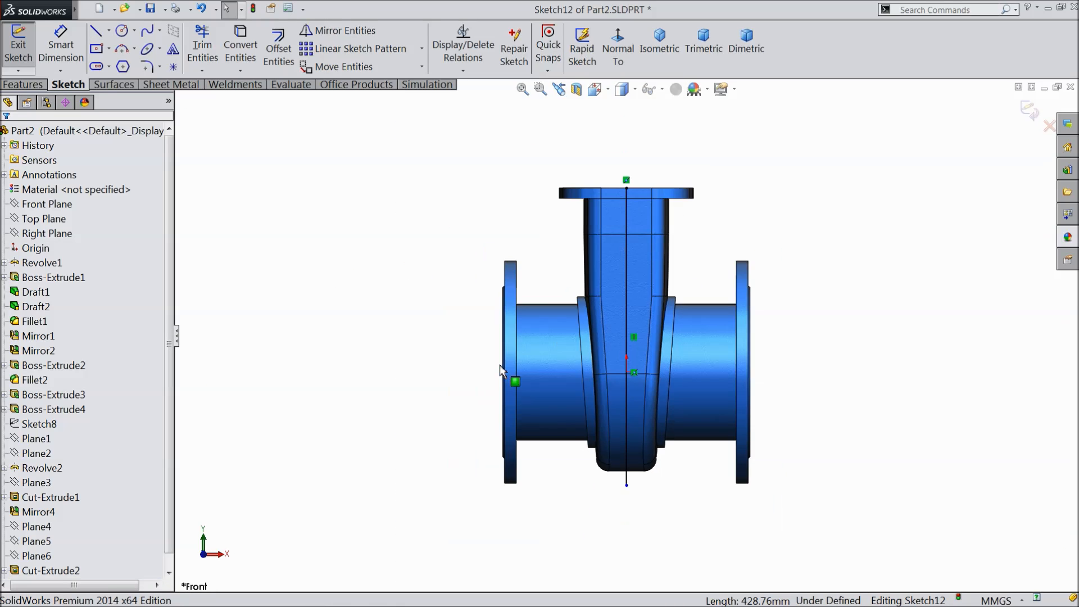
scroll(624, 473, "down", 2)
left_click_drag(628, 479, 628, 513)
Extrude-cut the body along the vertical line, Through All in both directions, removing the half on the positive X side.
left_click(27, 85)
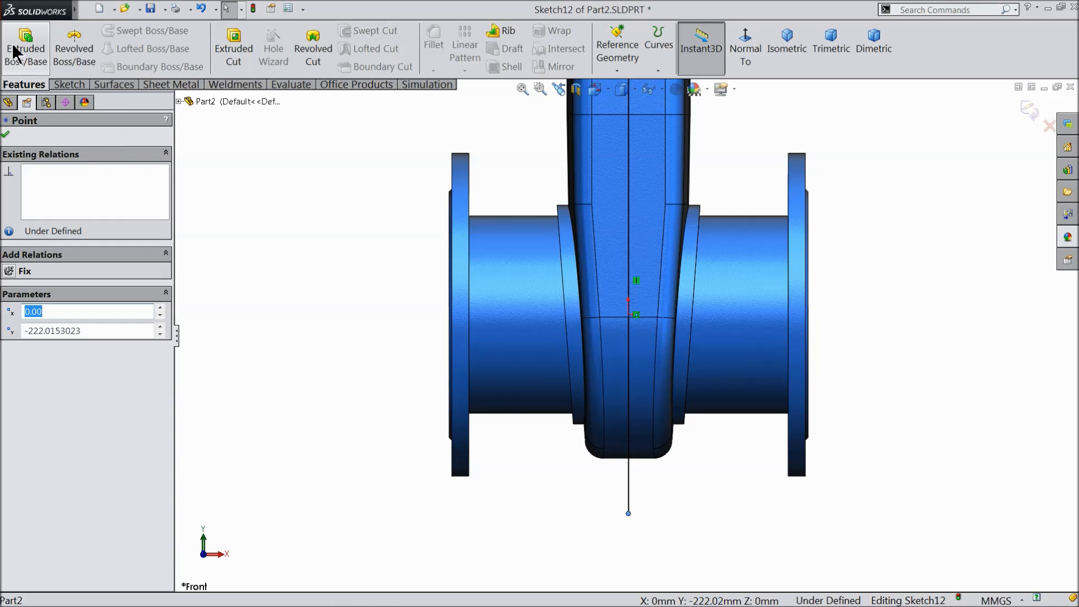
left_click(236, 51)
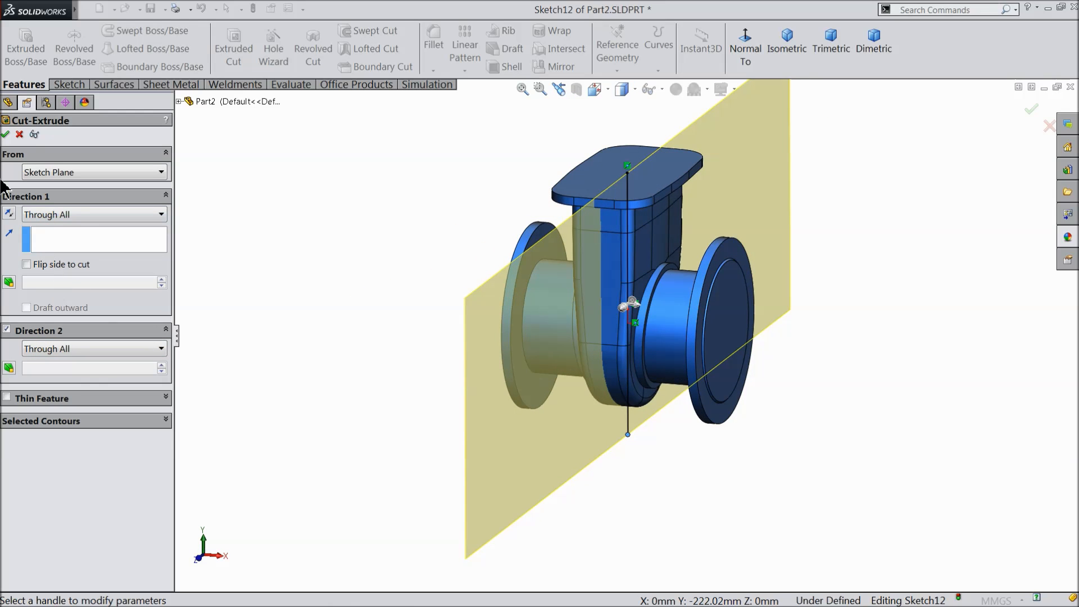
left_click(6, 135)
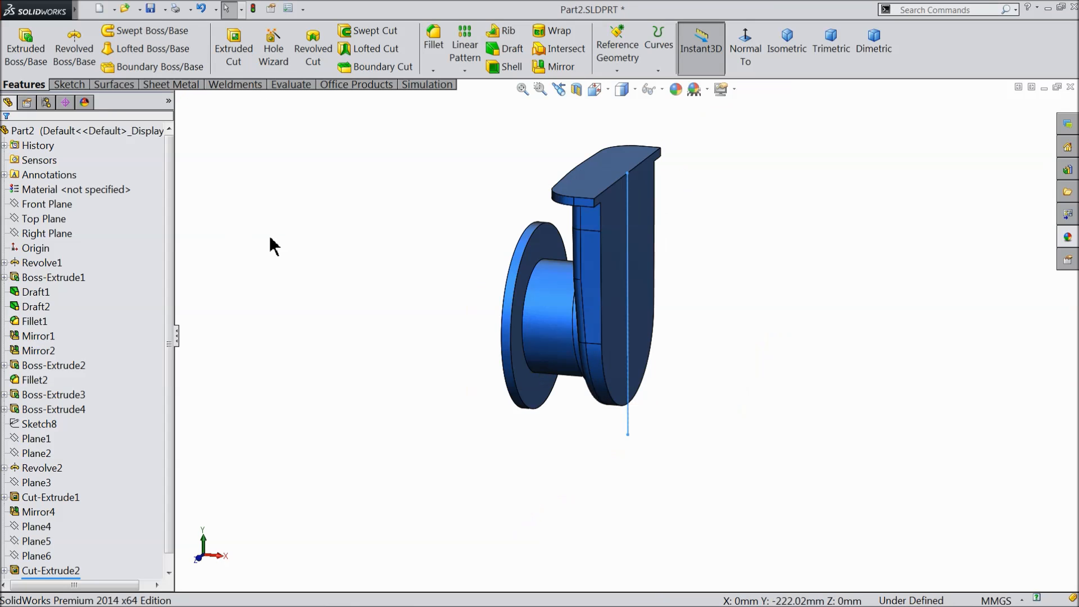
Sketch a vertical line on the Right Plane from the top flange edge's midpoint down past the bottom of the part.
left_click(28, 232)
left_click(31, 217)
left_click(745, 49)
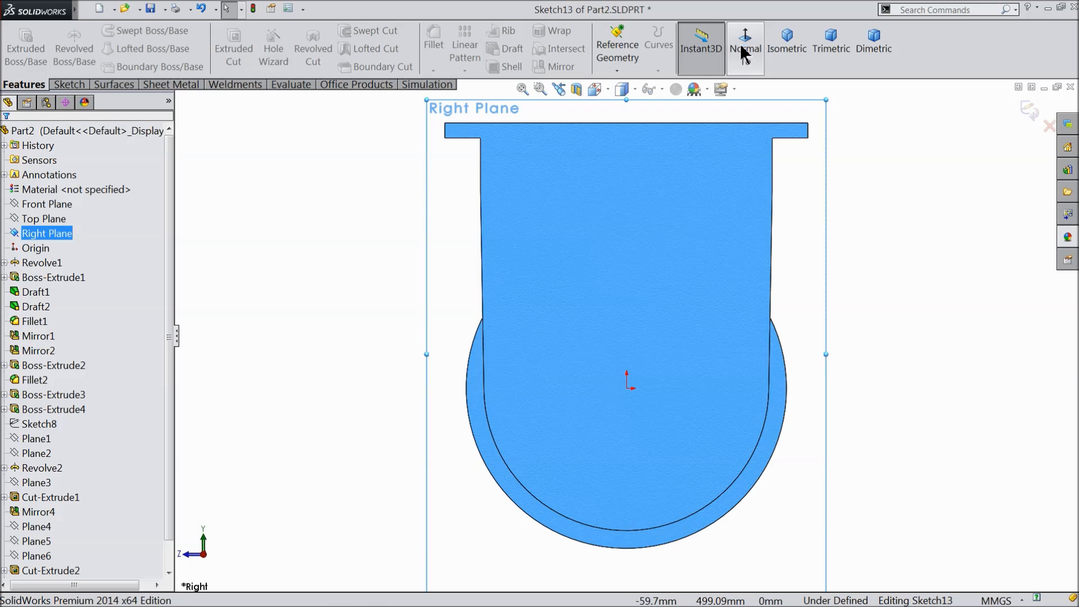
left_click(66, 85)
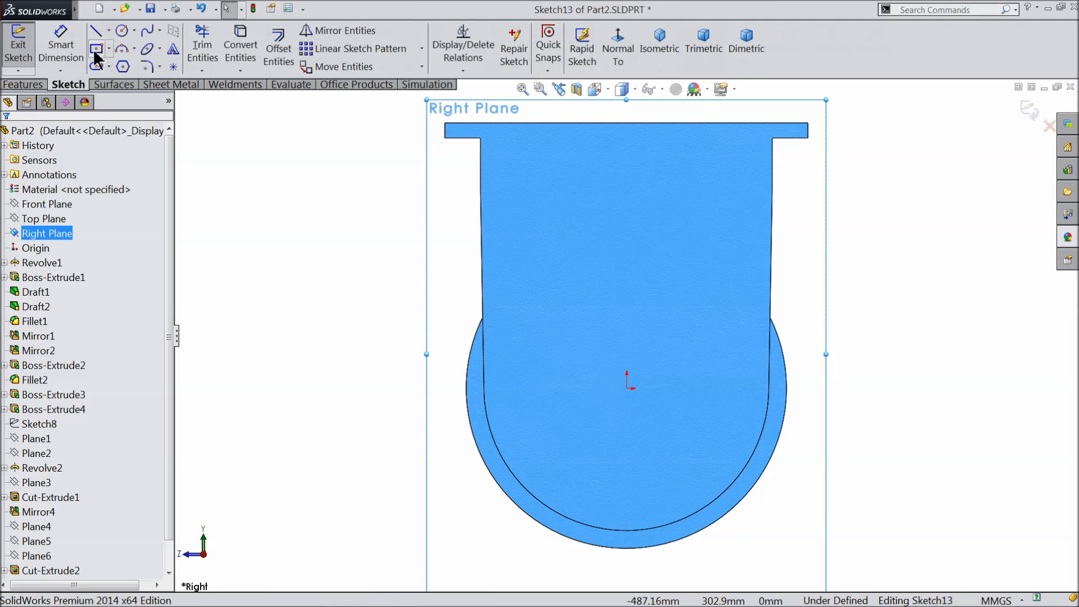
left_click(96, 31)
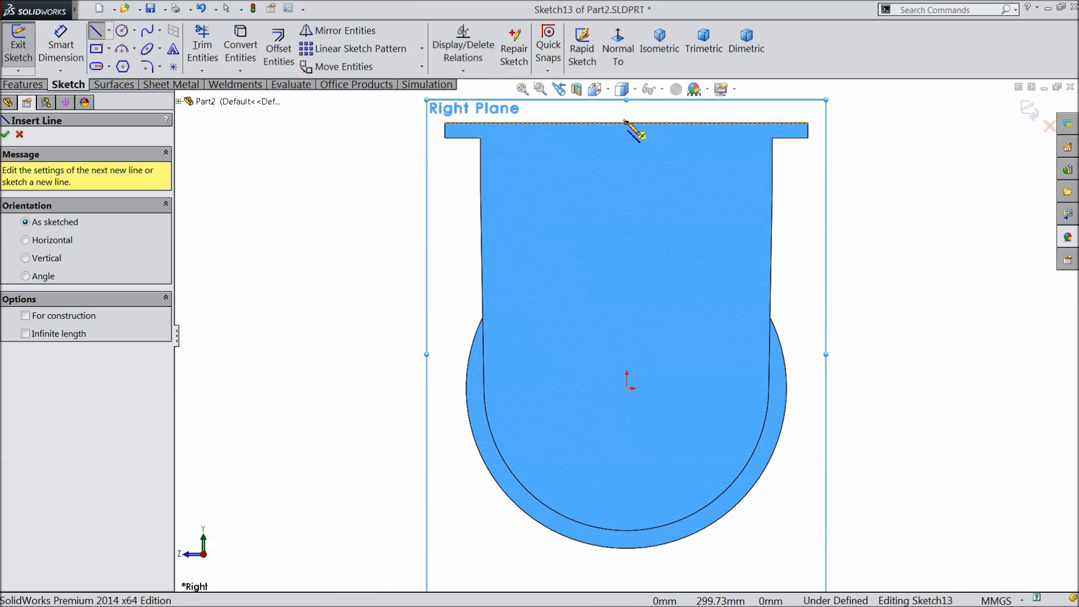
left_click(626, 122)
scroll(636, 273, "up", 3)
left_click(626, 507)
right_click(470, 426)
left_click(509, 104)
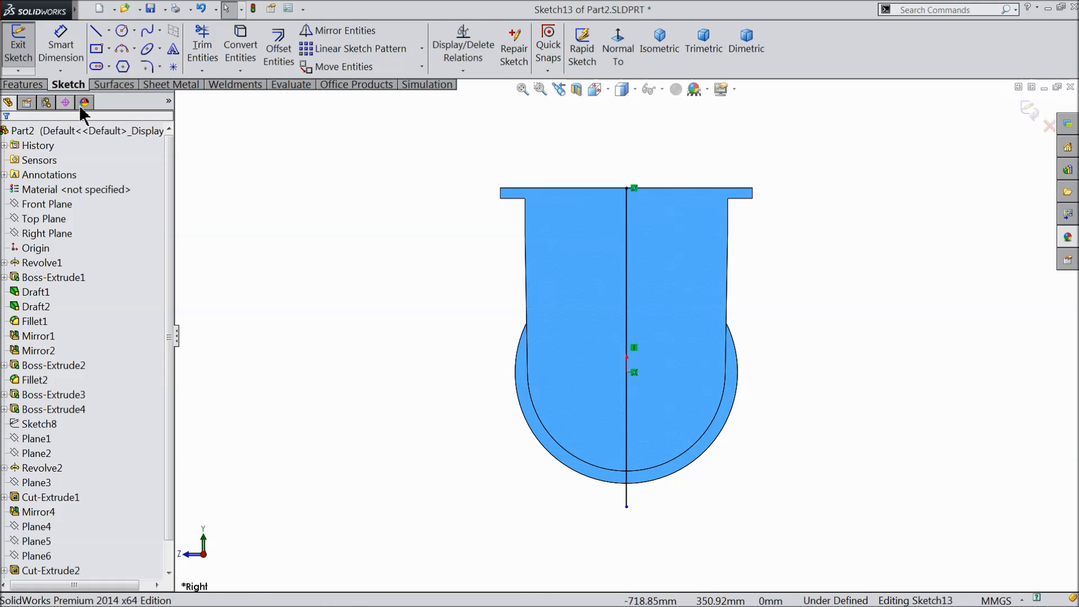
Extrude-cut the half body along this line, Through All in both directions, leaving only the front quarter.
left_click(20, 84)
left_click(233, 49)
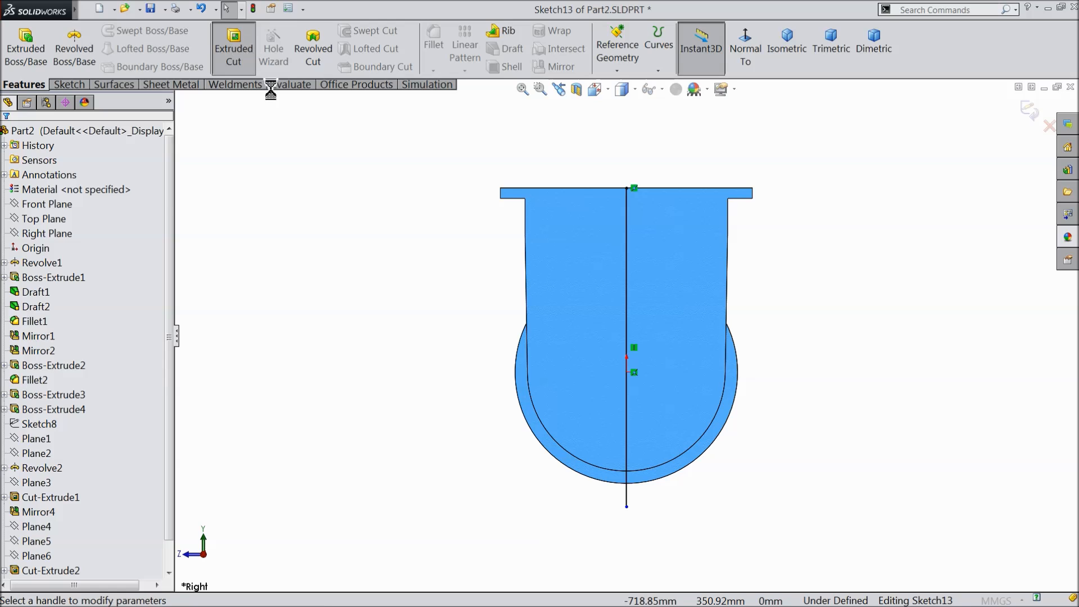
left_click(786, 44)
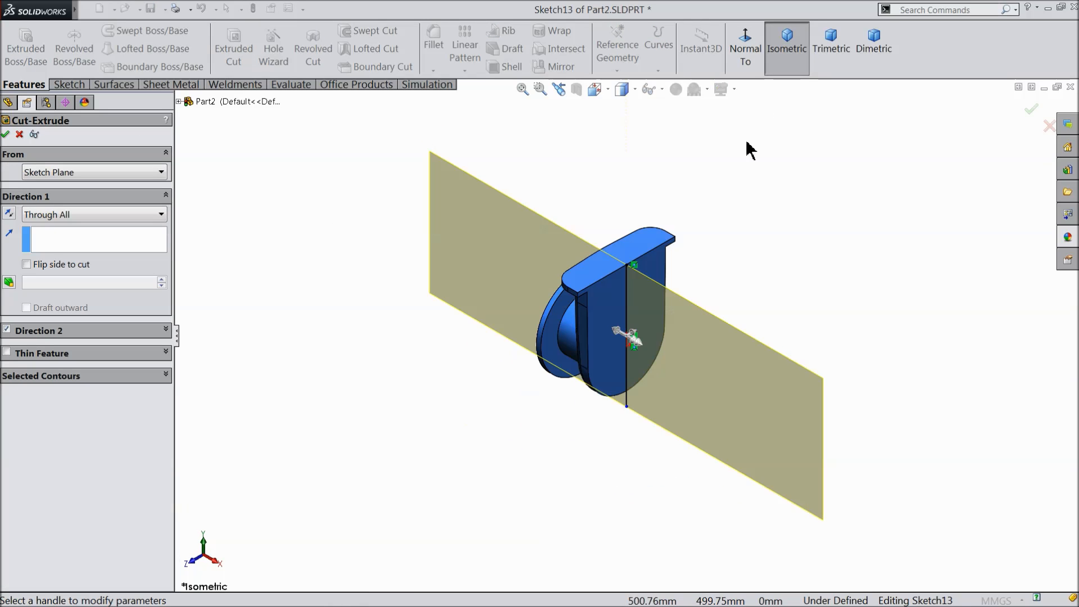
scroll(694, 320, "down", 2)
scroll(600, 315, "down", 2)
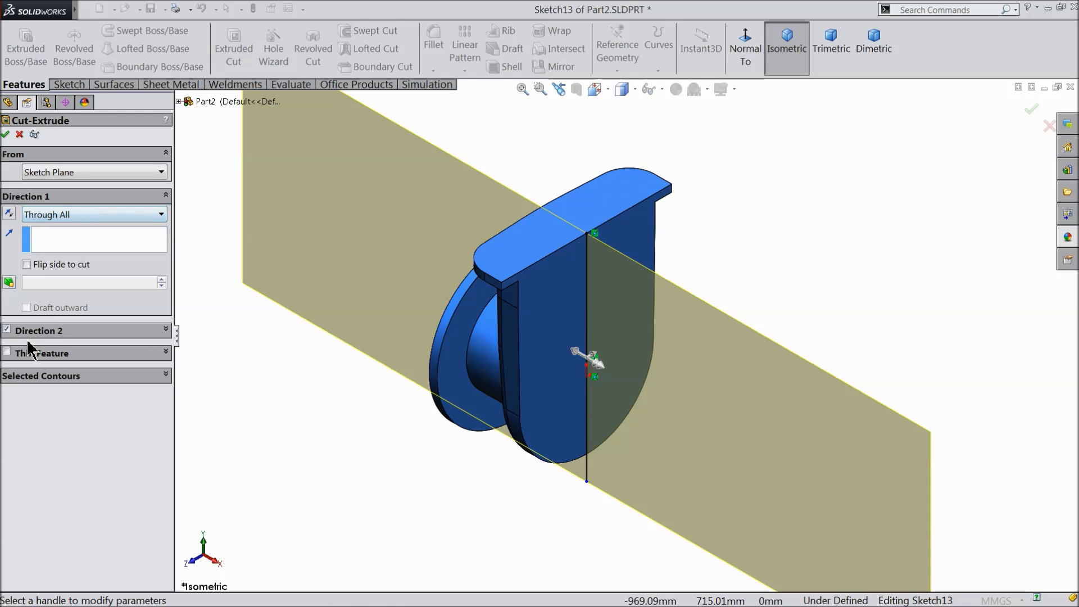
left_click(165, 331)
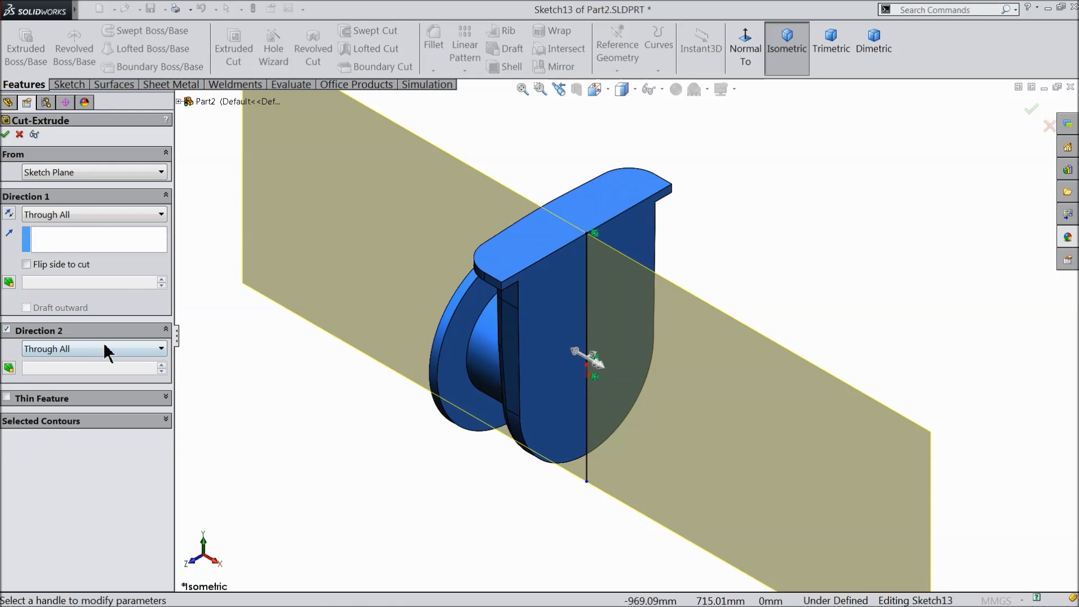
left_click(7, 134)
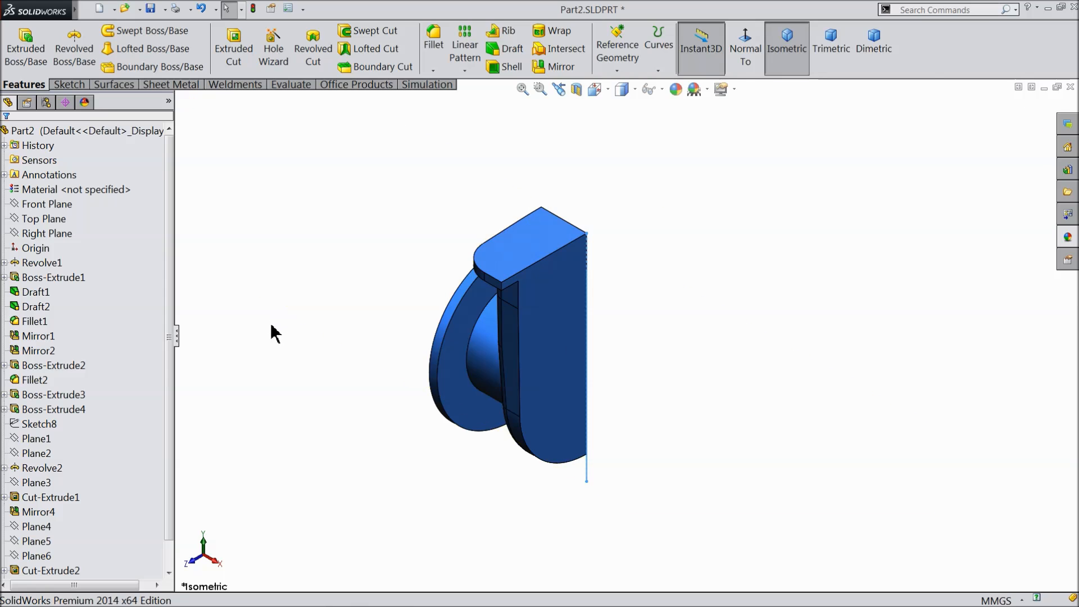
Set up a Shell with 9.5 mm thickness, removing the two flat cut faces of the quarter body.
middle_click_drag(354, 358, 238, 382)
scroll(540, 379, "down", 3)
scroll(540, 380, "down", 2)
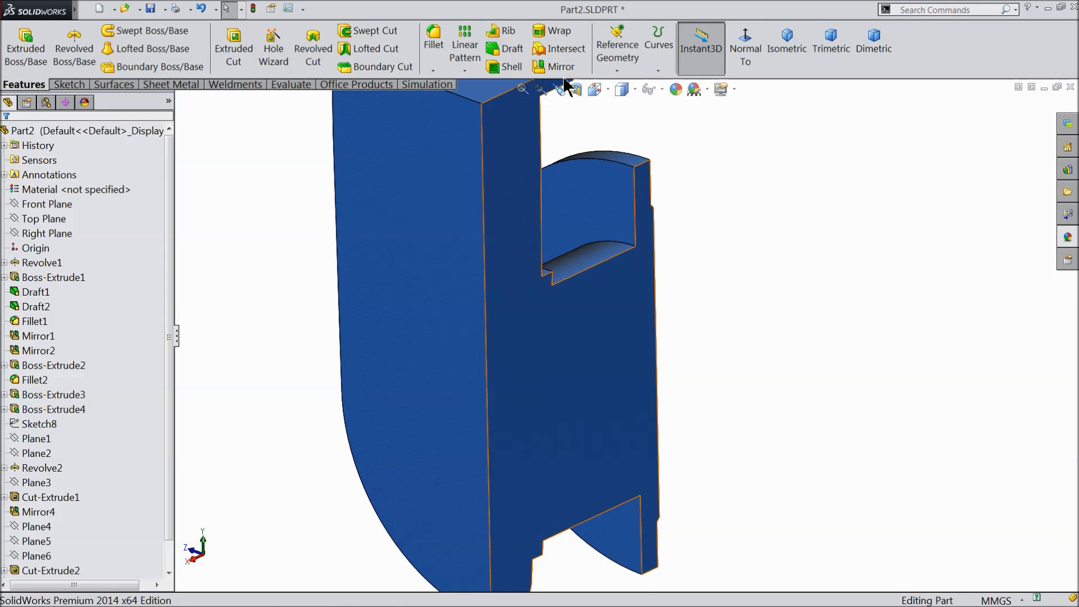
left_click(507, 67)
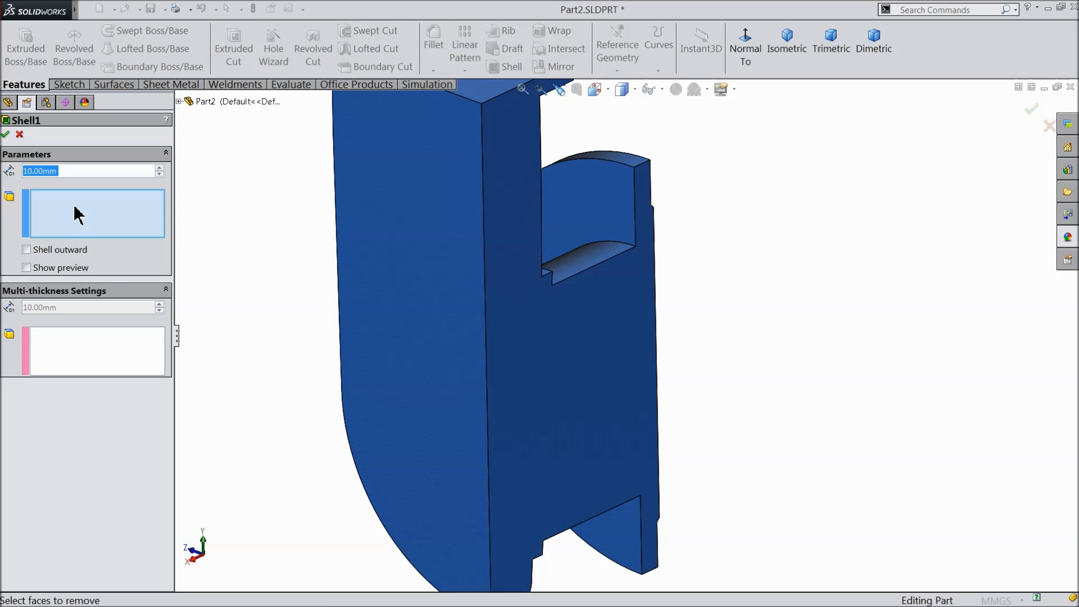
type("9.5")
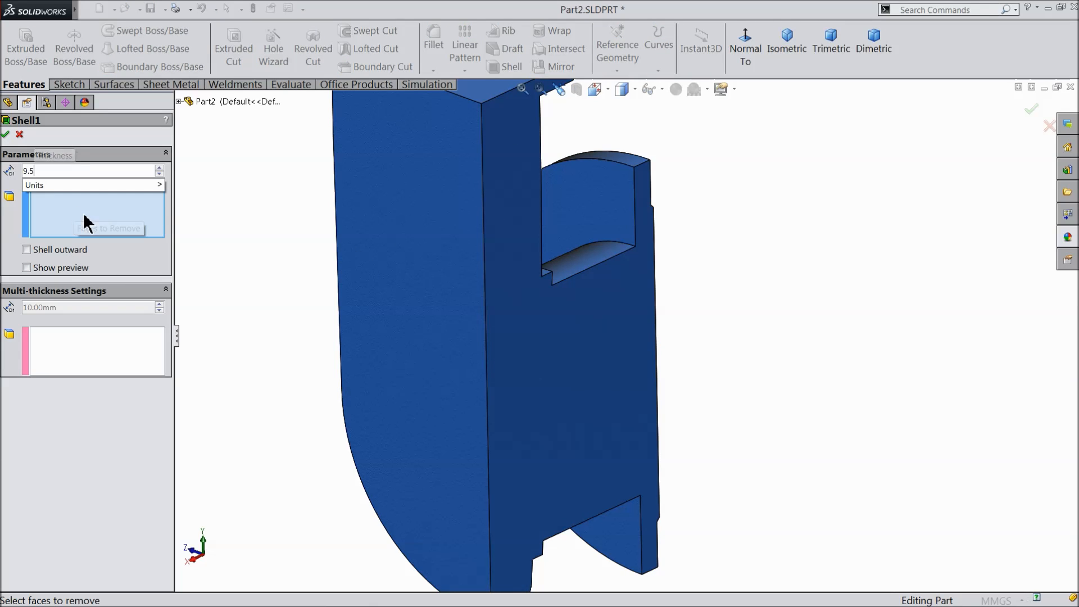
left_click(397, 225)
left_click(540, 372)
Assign a 14 mm multi-thickness to the flat annular face of the collar where the pipe meets the body.
scroll(338, 368, "up", 1)
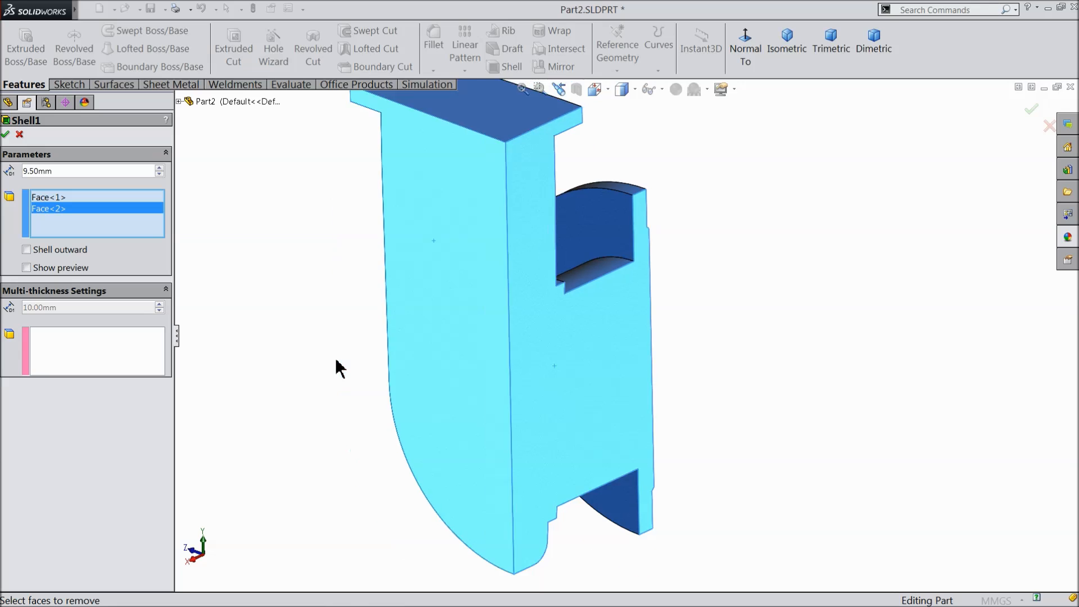
scroll(337, 368, "up", 3)
middle_click_drag(340, 345, 578, 422)
scroll(541, 329, "down", 5)
scroll(541, 329, "down", 1)
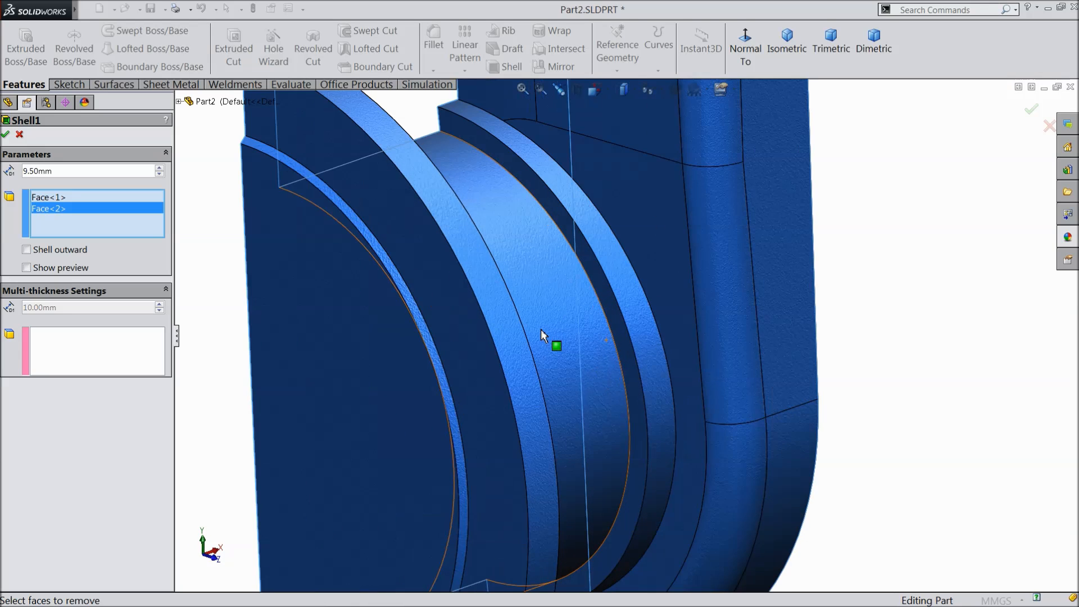
left_click(52, 357)
left_click_drag(64, 309, 21, 306)
type("21.")
key("BackSpace")
key("BackSpace")
key("BackSpace")
type("41")
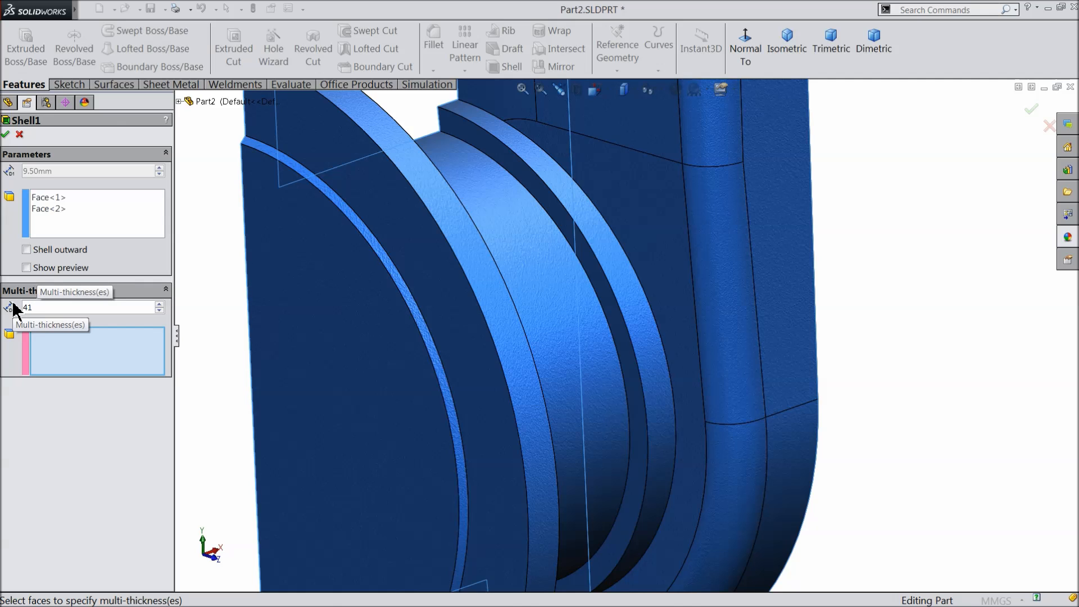
key("BackSpace")
key("BackSpace")
type("14")
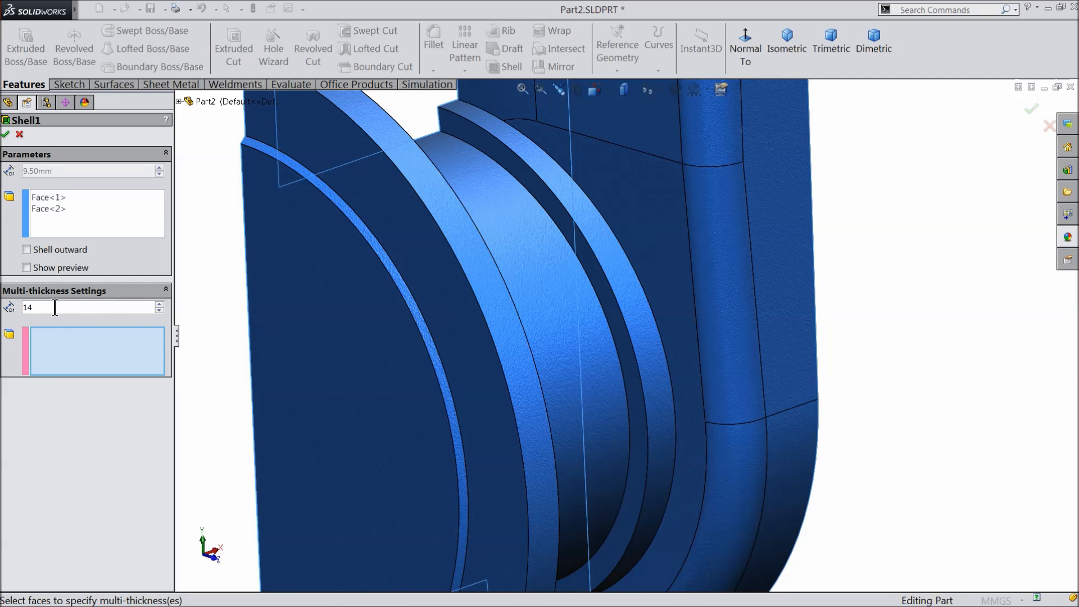
left_click(541, 191)
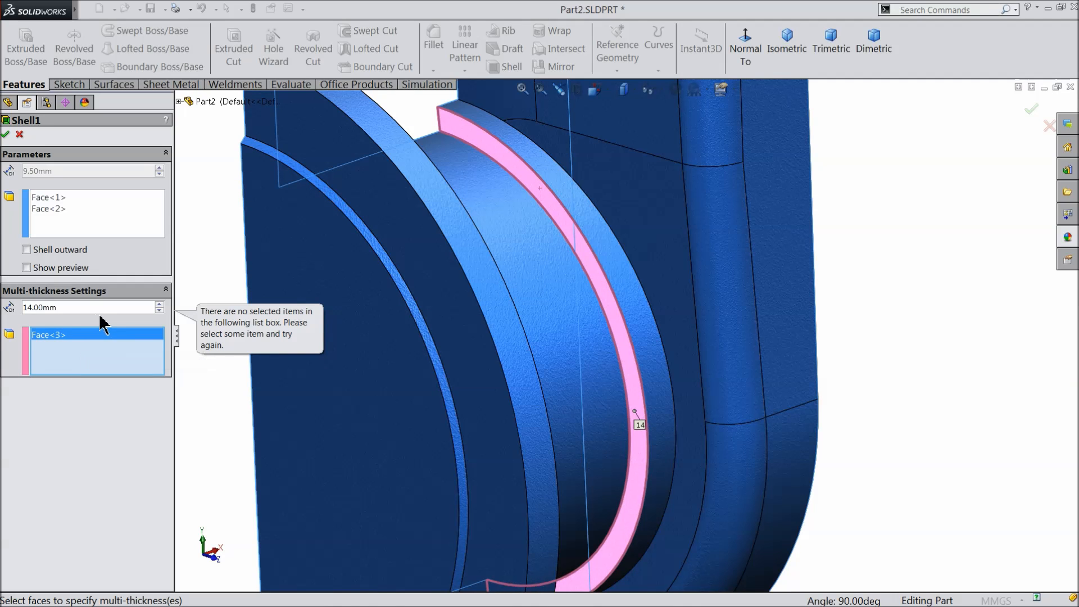
Assign a 21.5 mm multi-thickness to the collar's outer rim face and complete the shell.
left_click(609, 253)
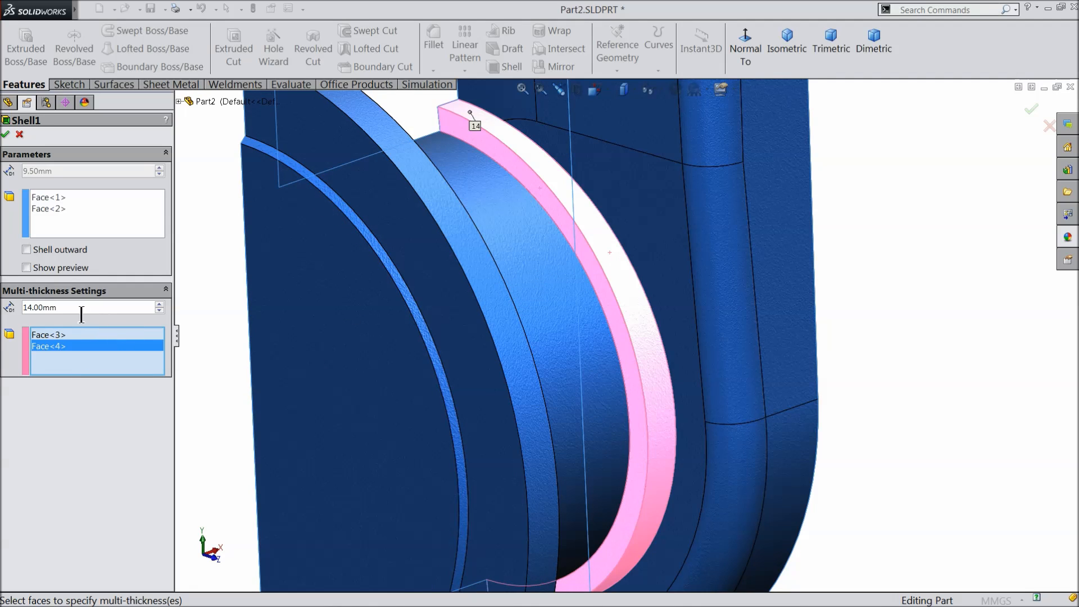
type("21.5")
scroll(443, 333, "up", 2)
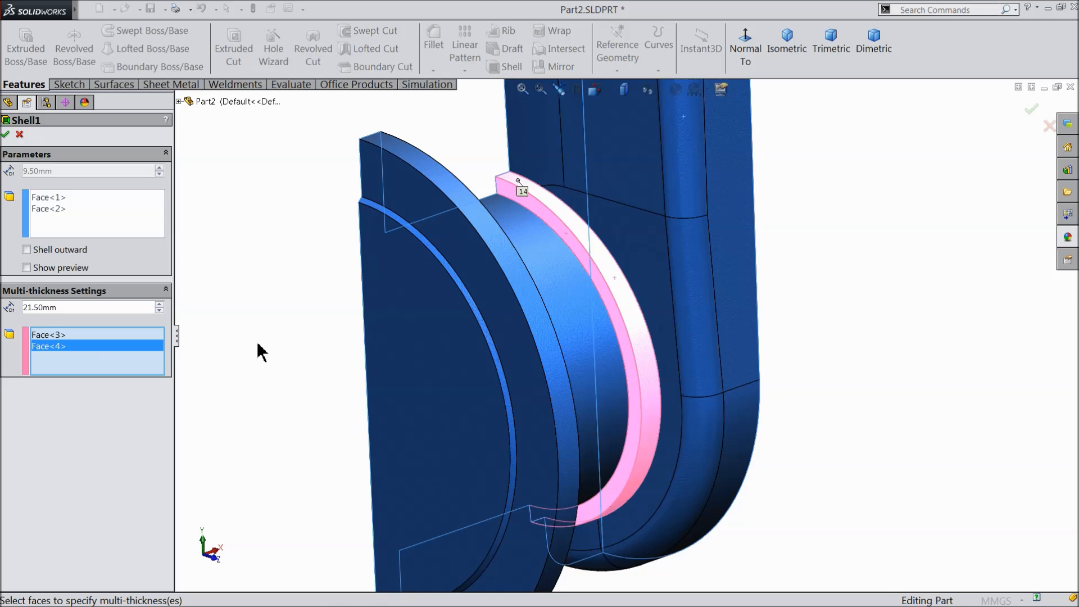
left_click(58, 344)
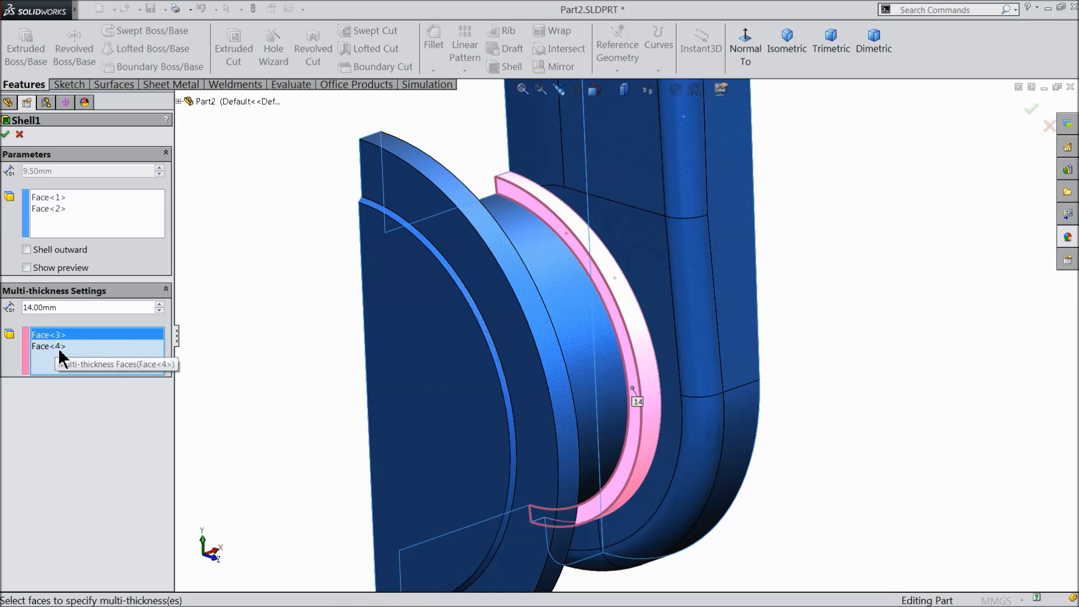
left_click(57, 347)
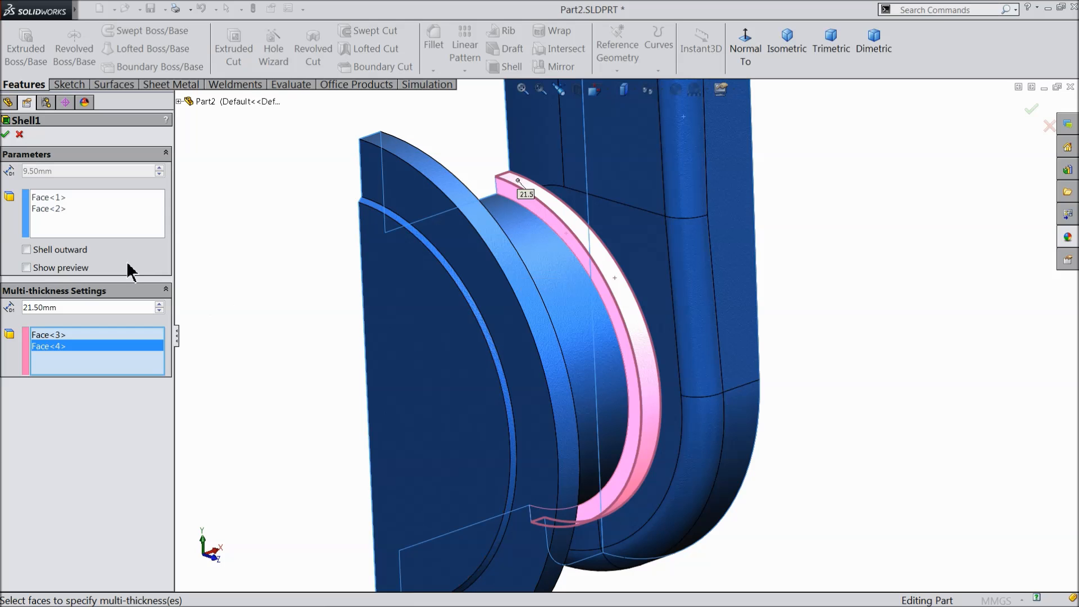
middle_click_drag(292, 269, 431, 440)
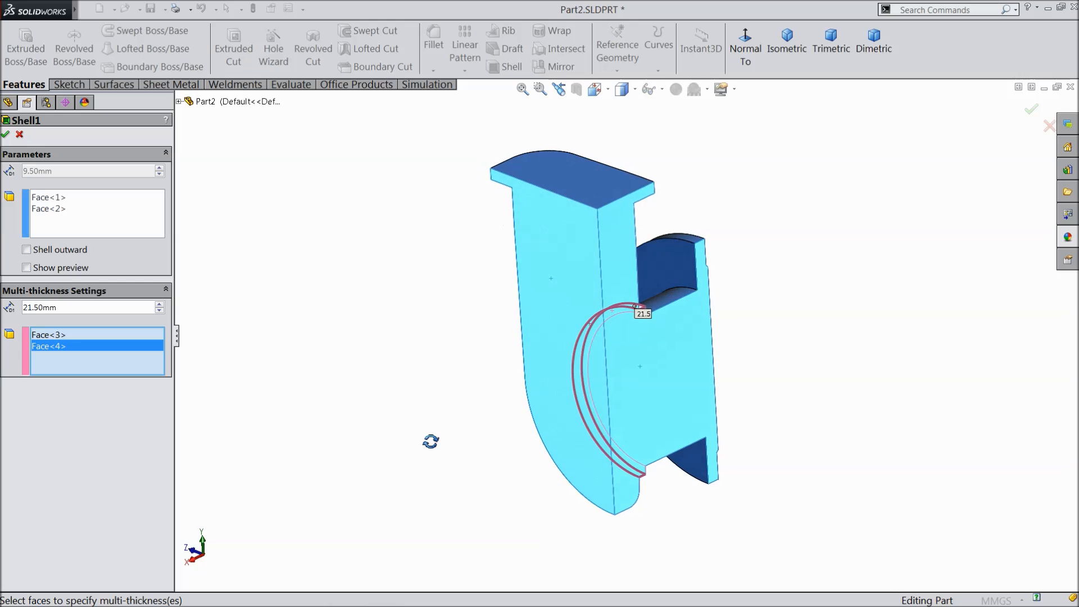
scroll(647, 382, "down", 2)
left_click(6, 135)
Examine the shelled interior around the pipe bore, collar and end flange.
middle_click_drag(330, 308, 265, 289)
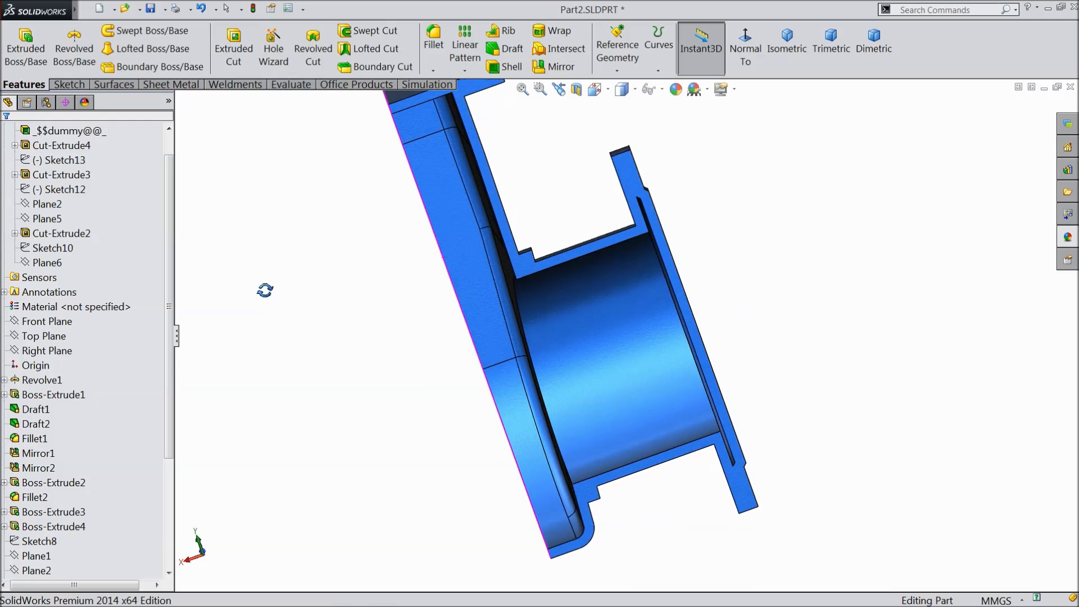
scroll(520, 254, "down", 4)
scroll(563, 289, "down", 2)
middle_click_drag(558, 179, 664, 305)
scroll(569, 290, "up", 3)
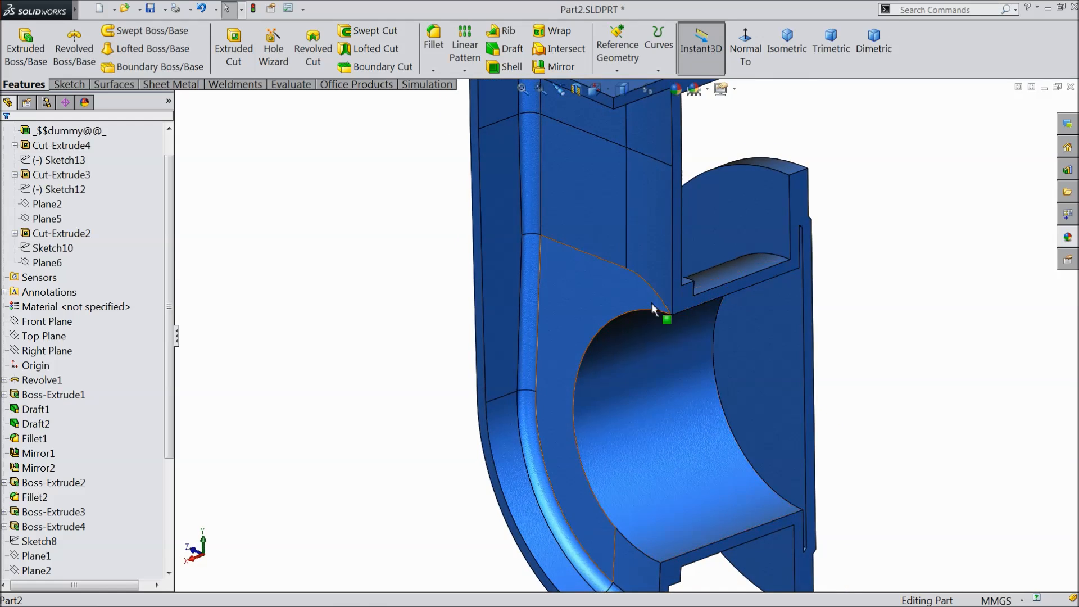
scroll(664, 309, "up", 3)
scroll(752, 314, "down", 3)
mouse_move(637, 342)
middle_mouse_down()
mouse_move(619, 325)
mouse_move(637, 341)
middle_mouse_up()
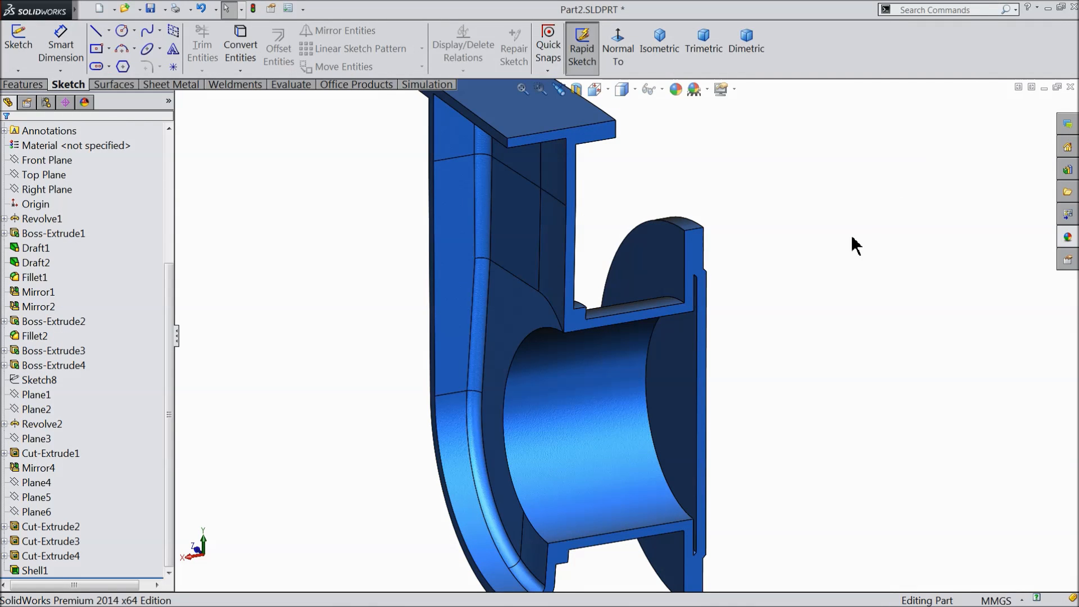
Start a new sketch on the Front Plane and view it normal to the plane.
mouse_move(580, 407)
middle_mouse_down()
mouse_move(514, 315)
mouse_move(542, 306)
mouse_move(607, 344)
middle_mouse_up()
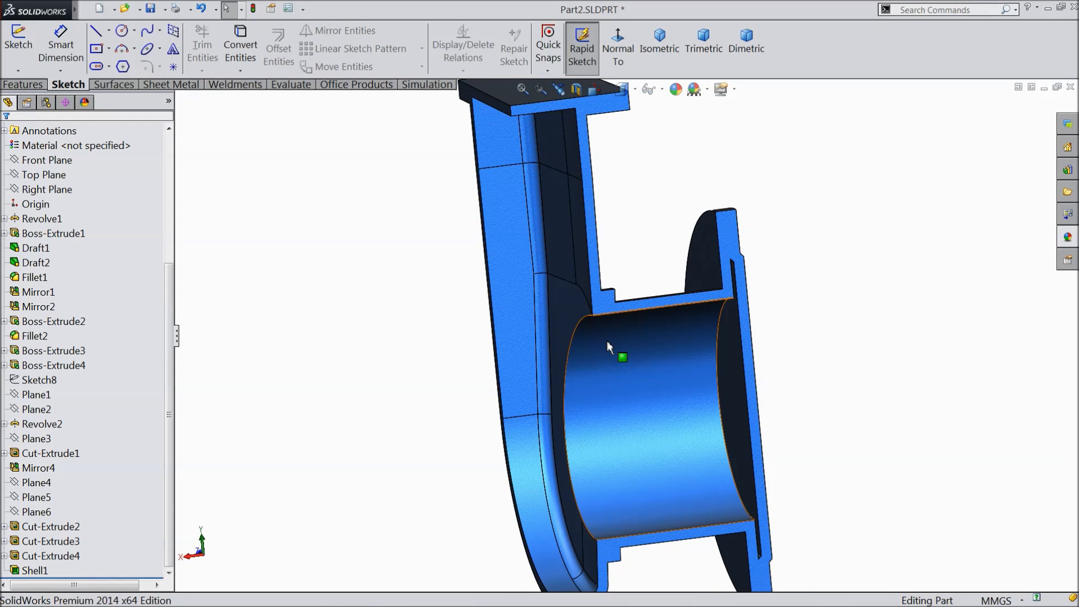
left_click(37, 190)
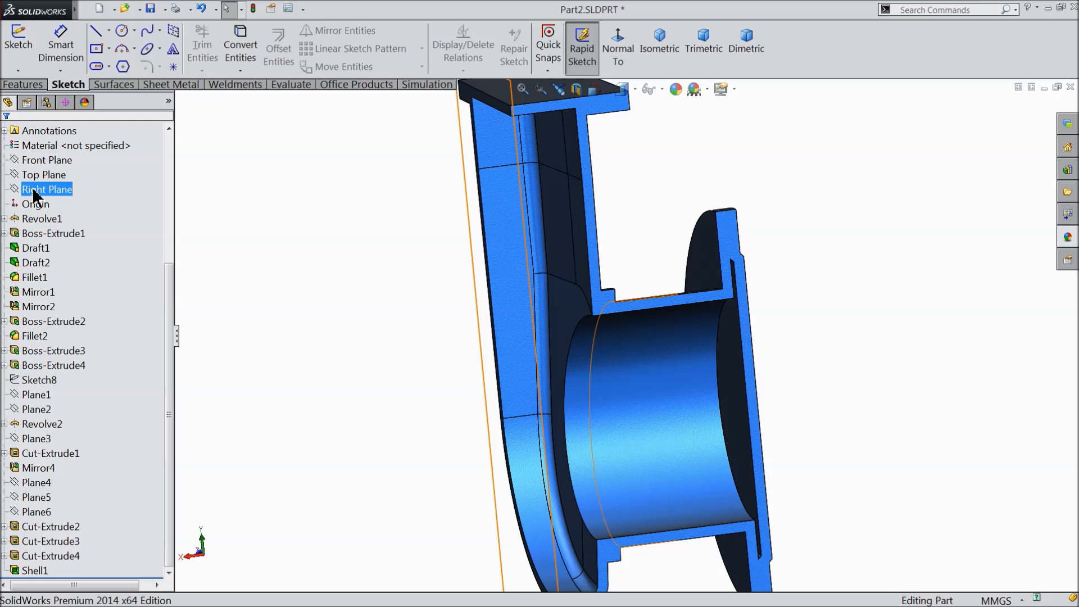
left_click(200, 219)
middle_click_drag(200, 219, 258, 249)
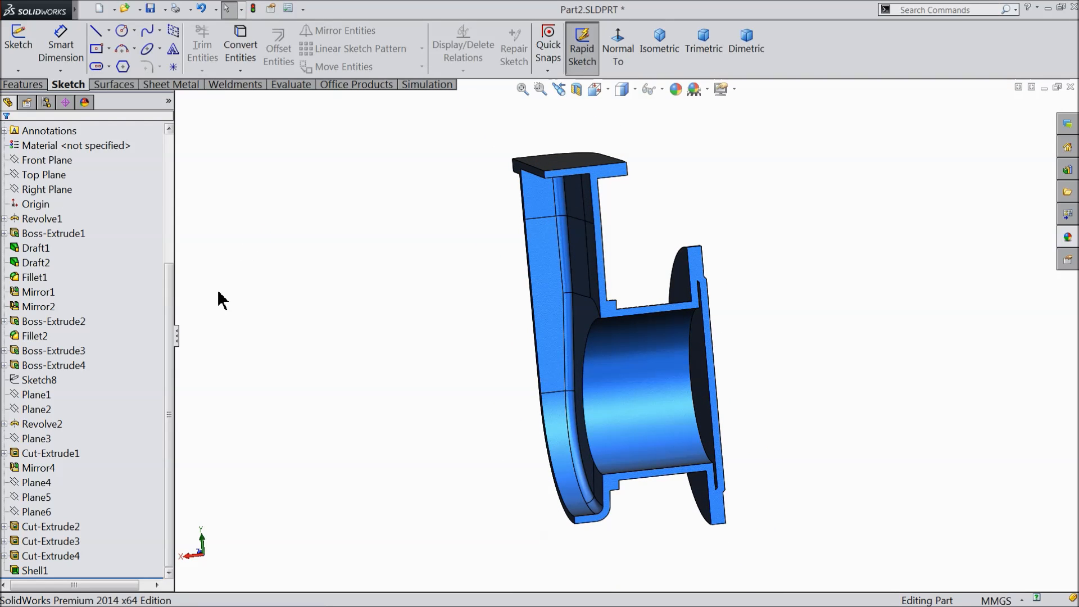
left_click(55, 191)
left_click(45, 160)
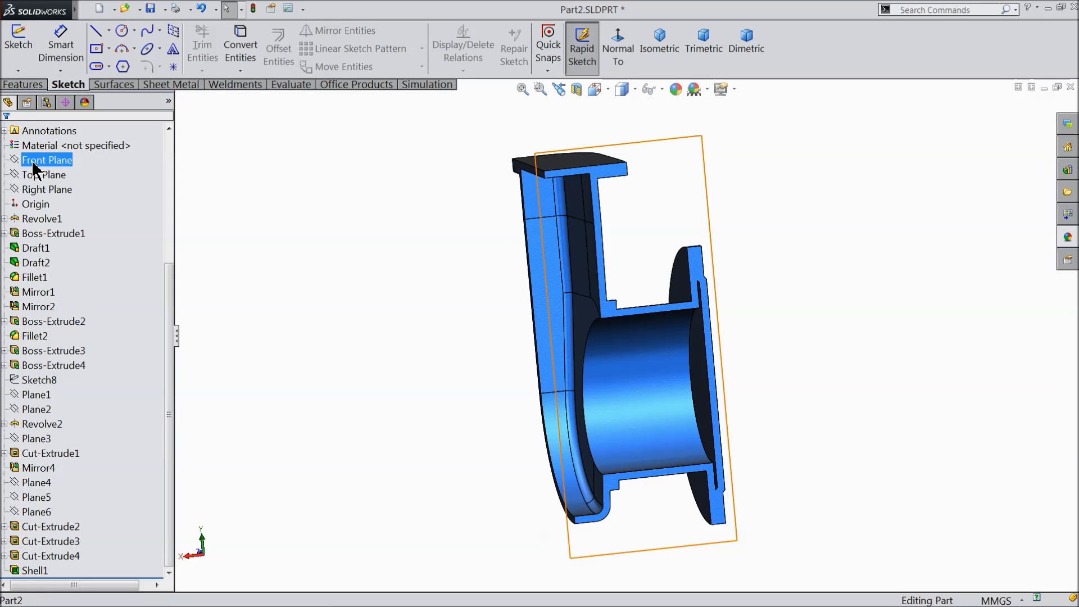
left_click(42, 146)
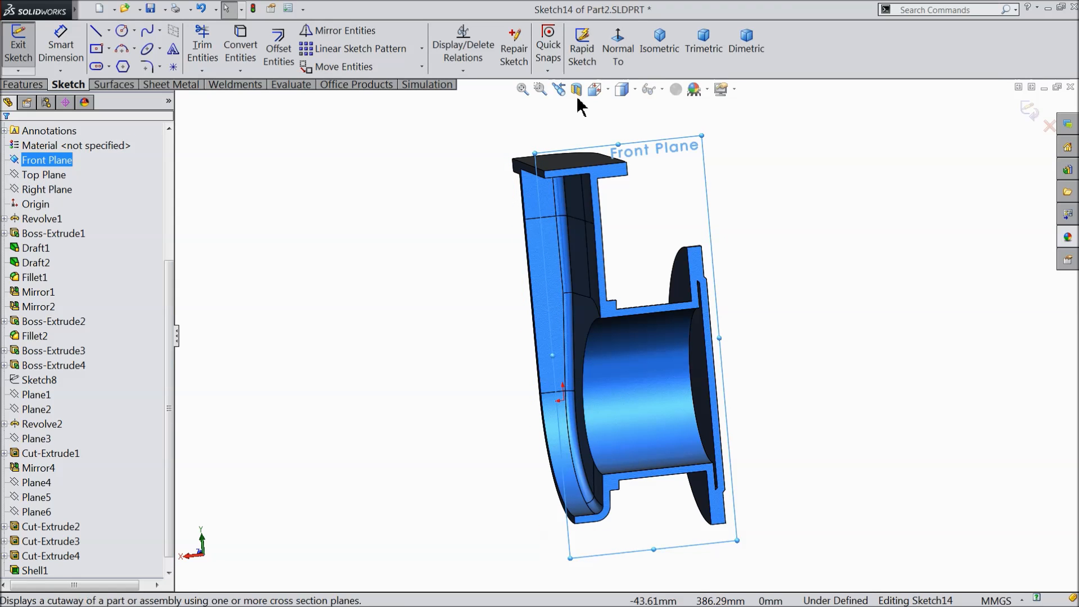
left_click(614, 49)
left_click(615, 49)
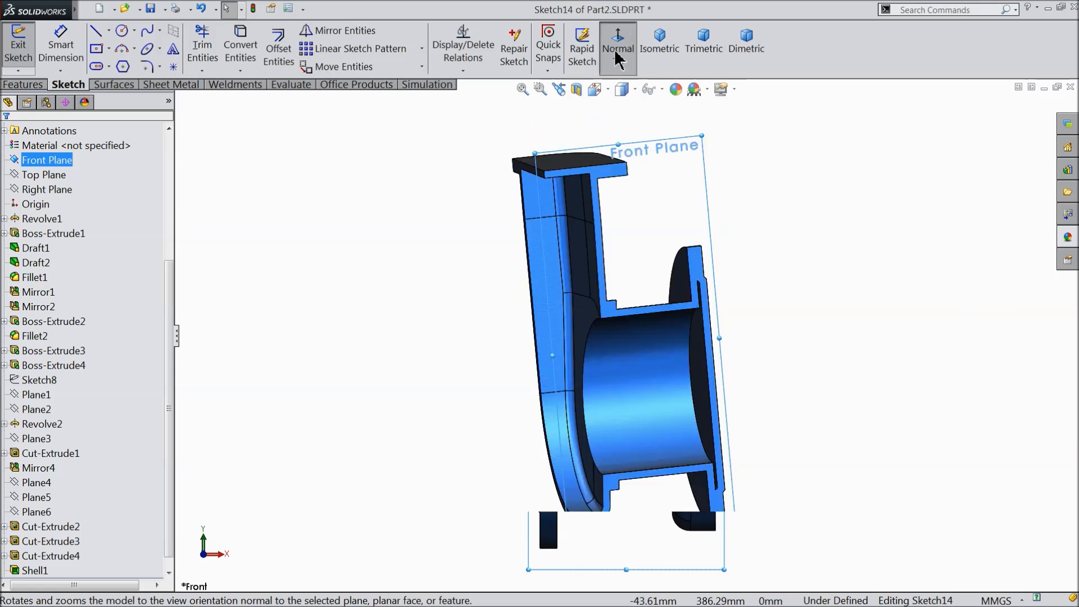
Show Sketch8 so its slanted reference lines are available for the new sketch.
scroll(617, 363, "down", 5)
scroll(599, 288, "down", 3)
scroll(598, 288, "up", 2)
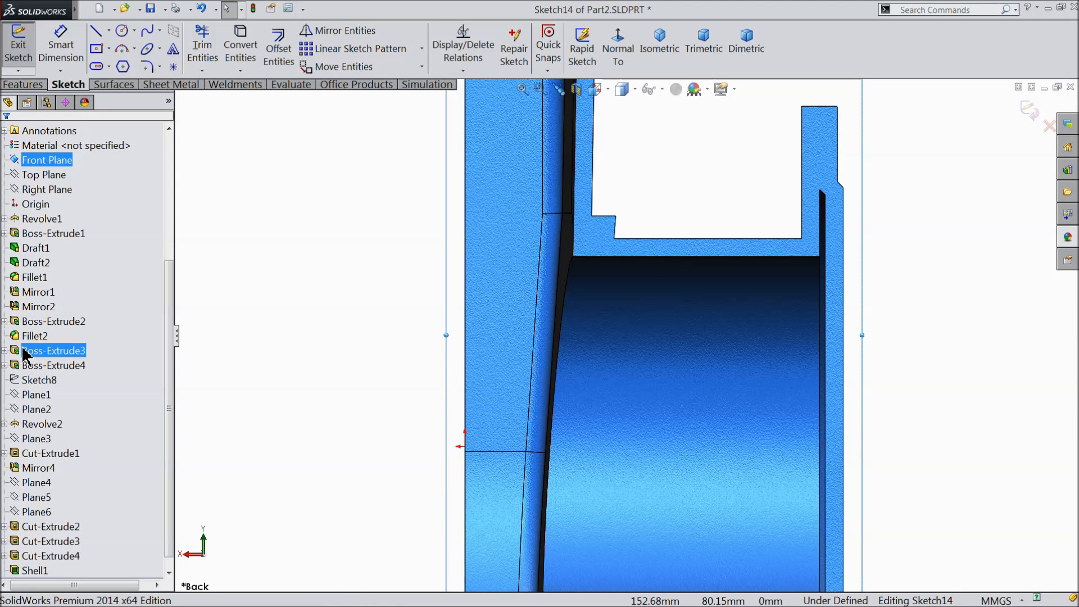
left_click(25, 383)
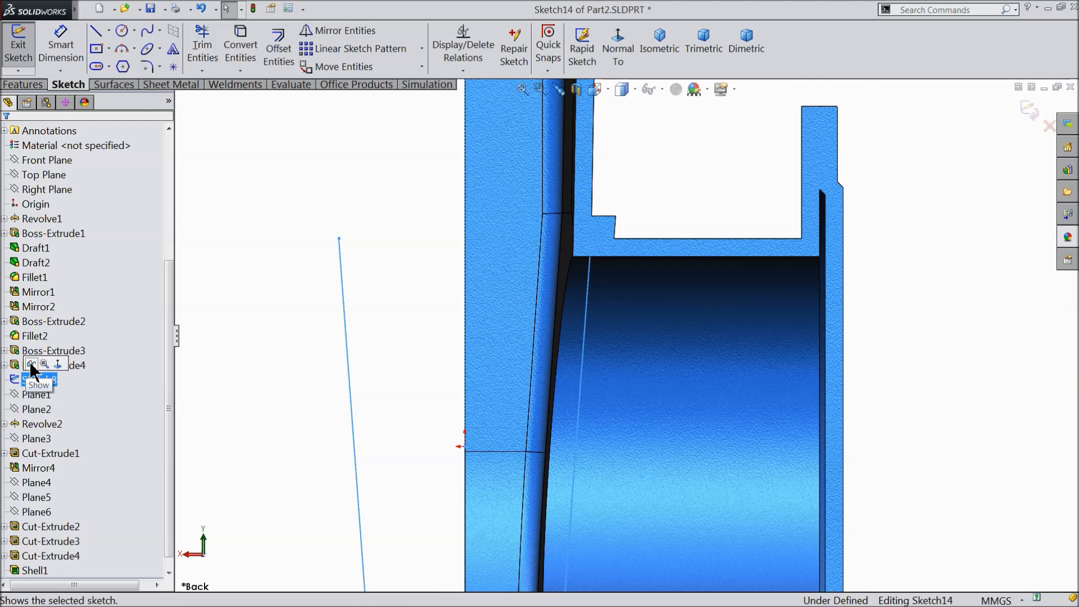
left_click(32, 366)
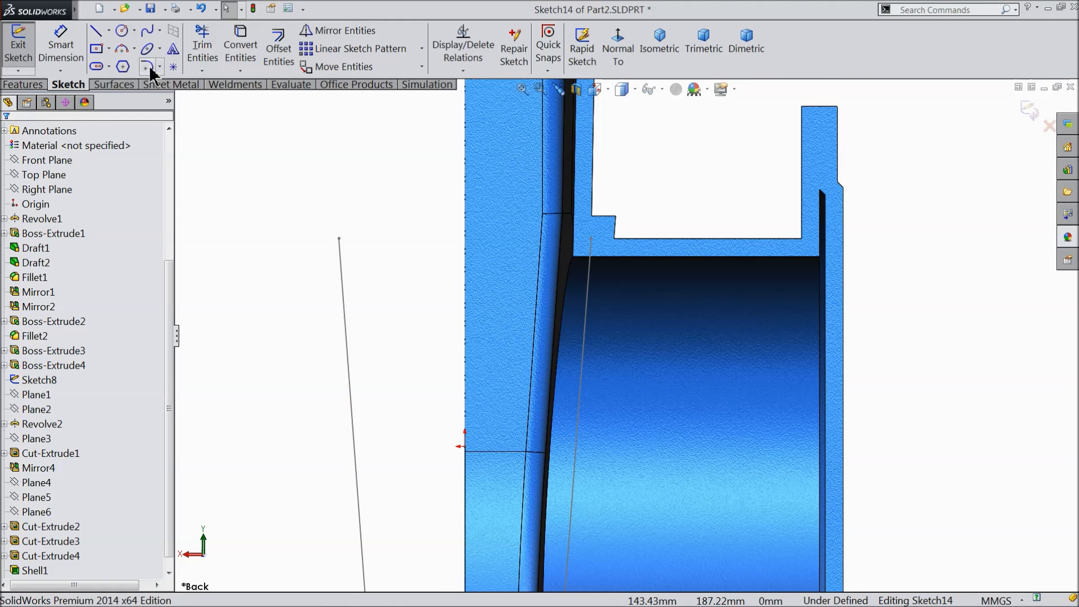
Sketch a short centerline from the midpoint of Sketch8's slanted line into the pipe bore.
left_click(109, 29)
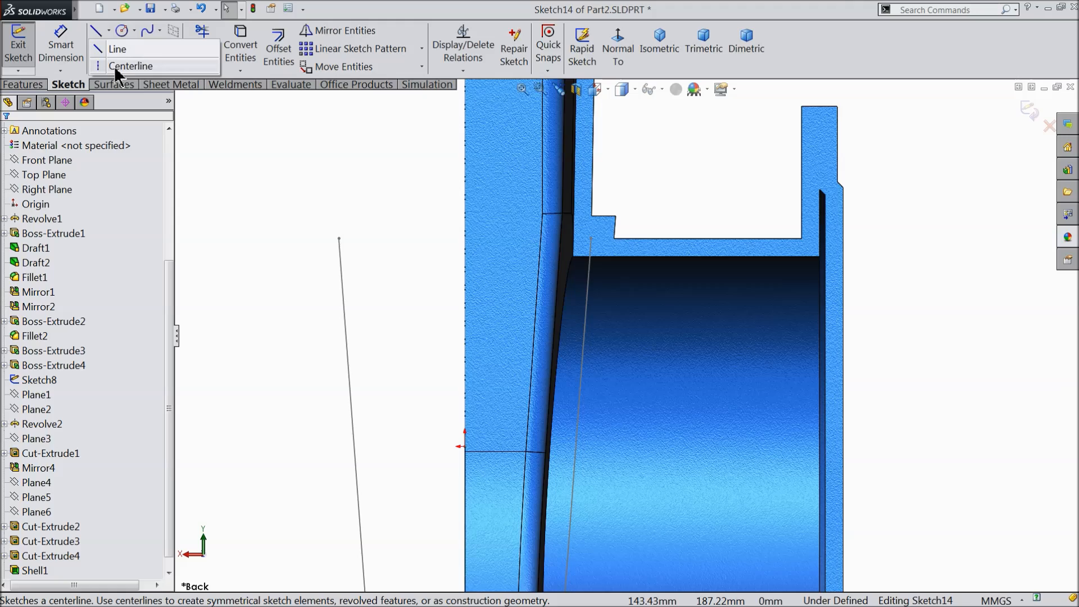
left_click(114, 65)
scroll(618, 408, "up", 4)
scroll(613, 402, "down", 8)
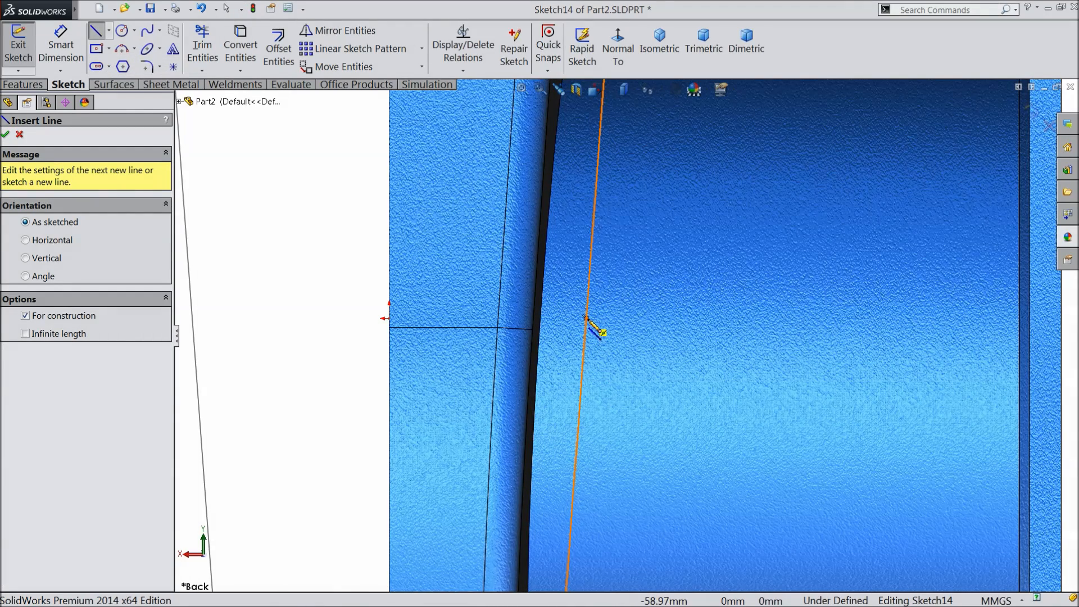
left_click(587, 318)
left_click(724, 330)
right_click(727, 284)
left_click(747, 111)
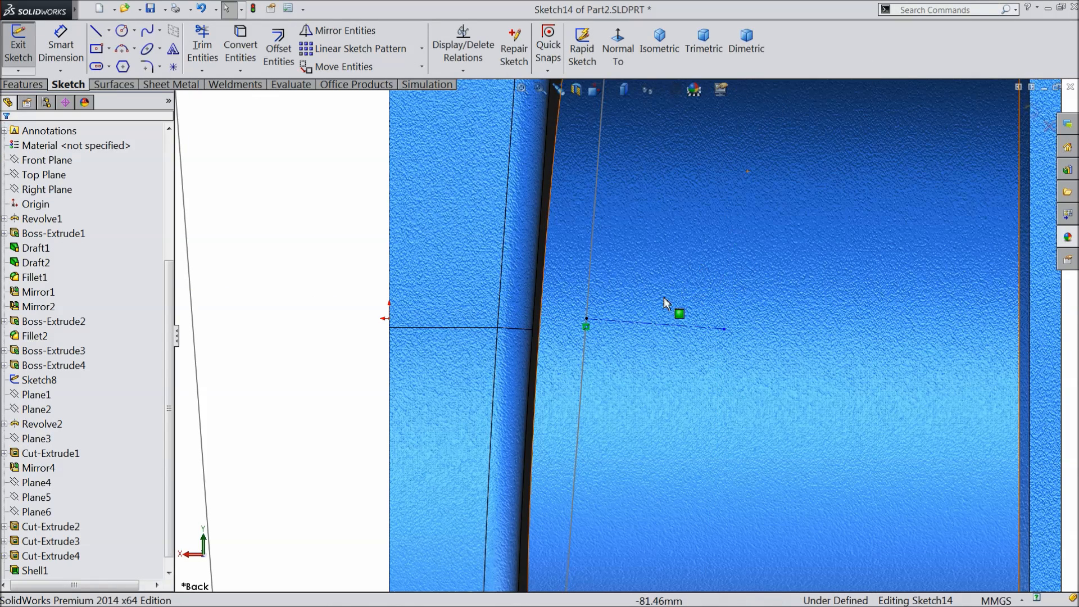
Add a perpendicular relation between the new centerline and Sketch8's slanted line.
left_click(637, 324)
left_click(590, 303, "ctrl")
left_click(635, 252)
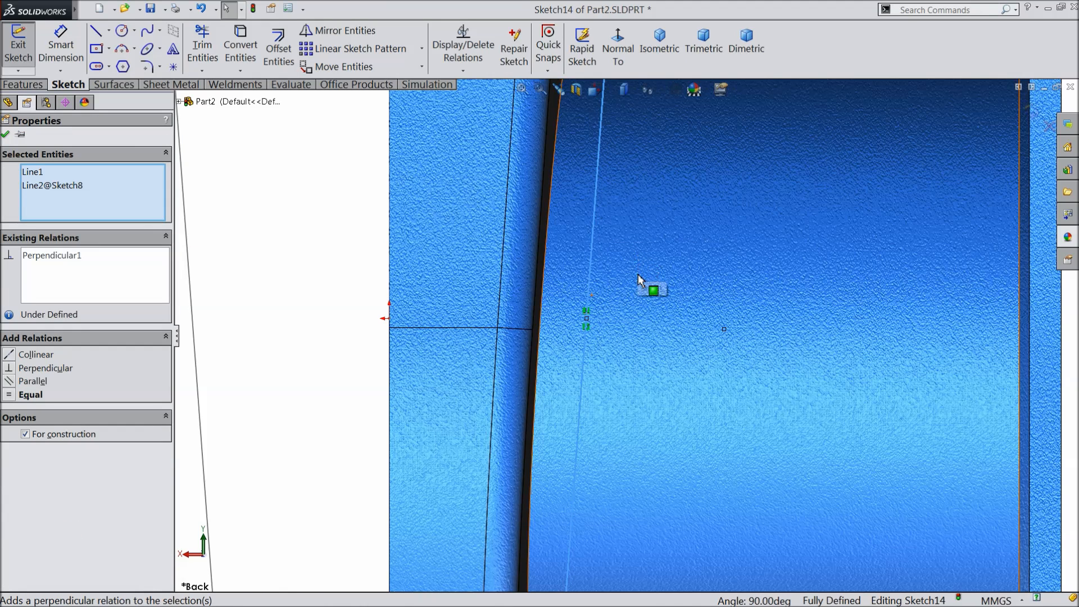
left_click(312, 228)
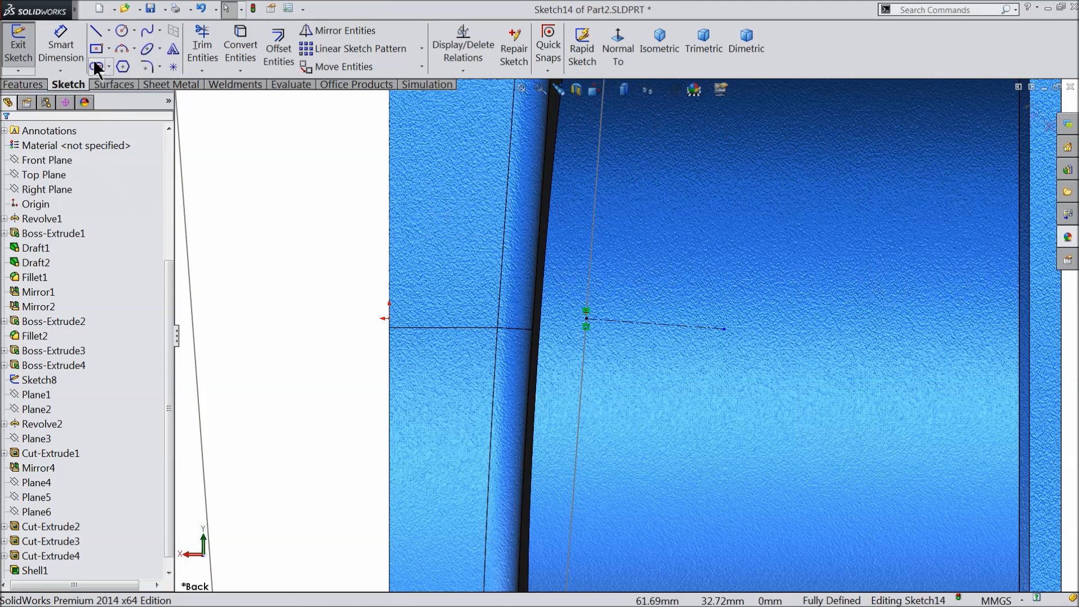
Sketch a closed, tilted rectangle of lines about 25.5 mm by 15 mm over the collar section above the bore.
left_click(97, 33)
scroll(629, 254, "up", 3)
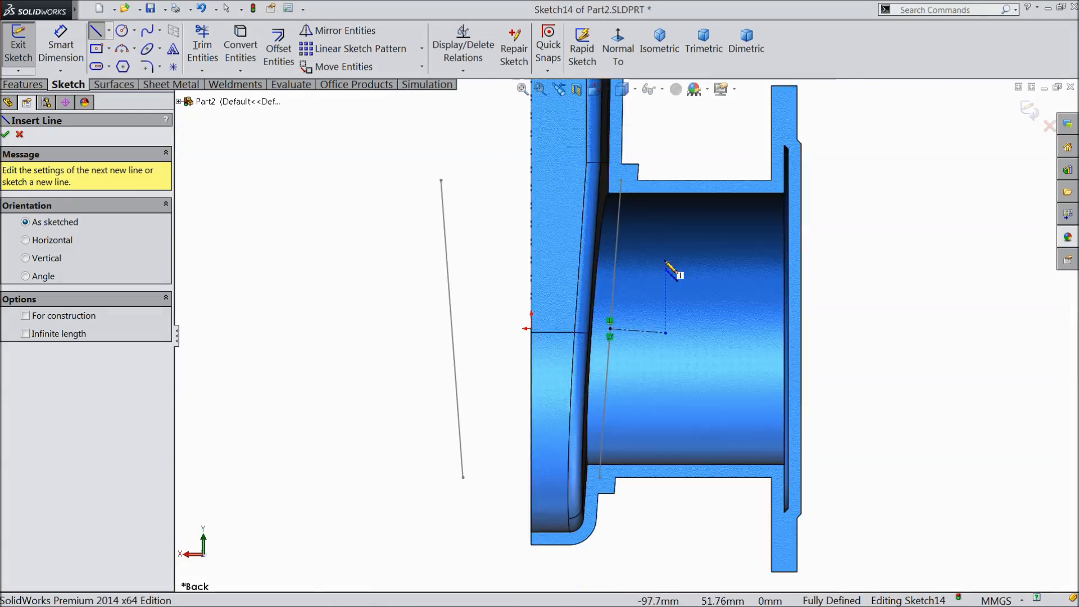
scroll(623, 258, "down", 5)
scroll(617, 284, "down", 2)
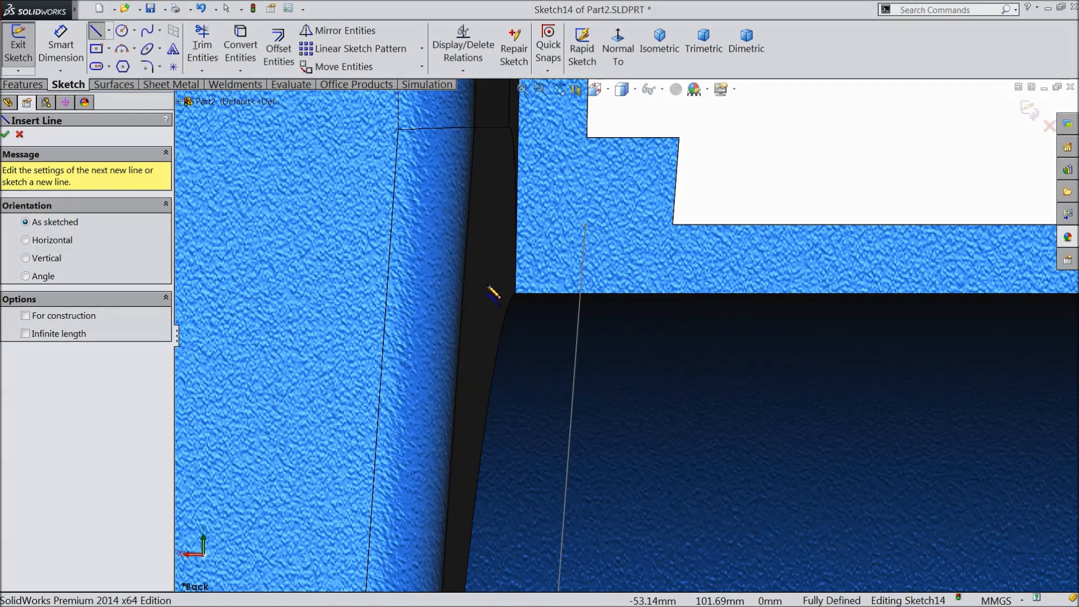
left_click(487, 285)
left_click(670, 307)
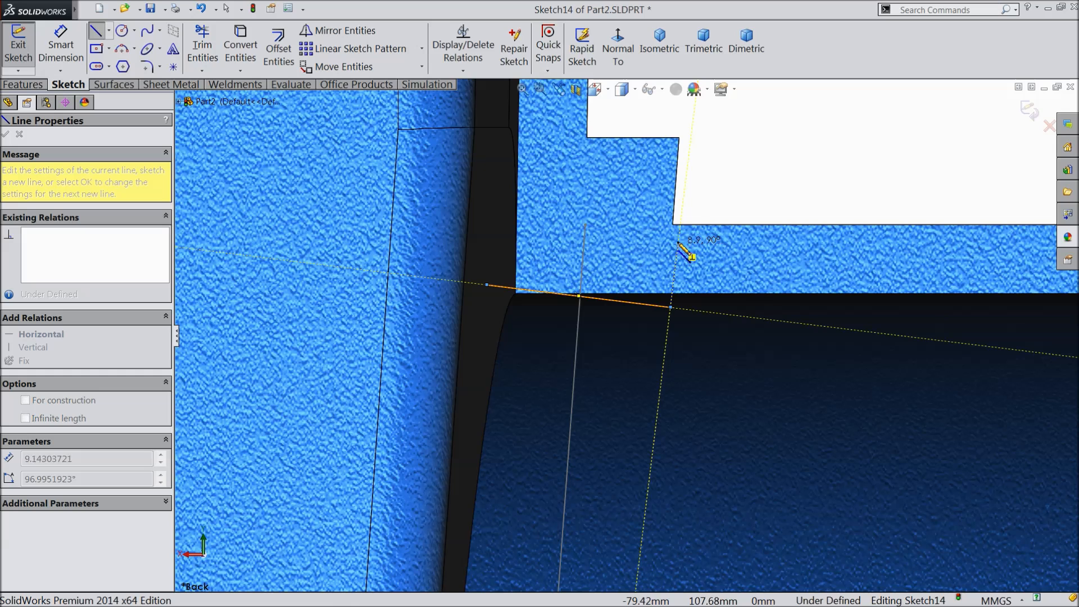
left_click(683, 199)
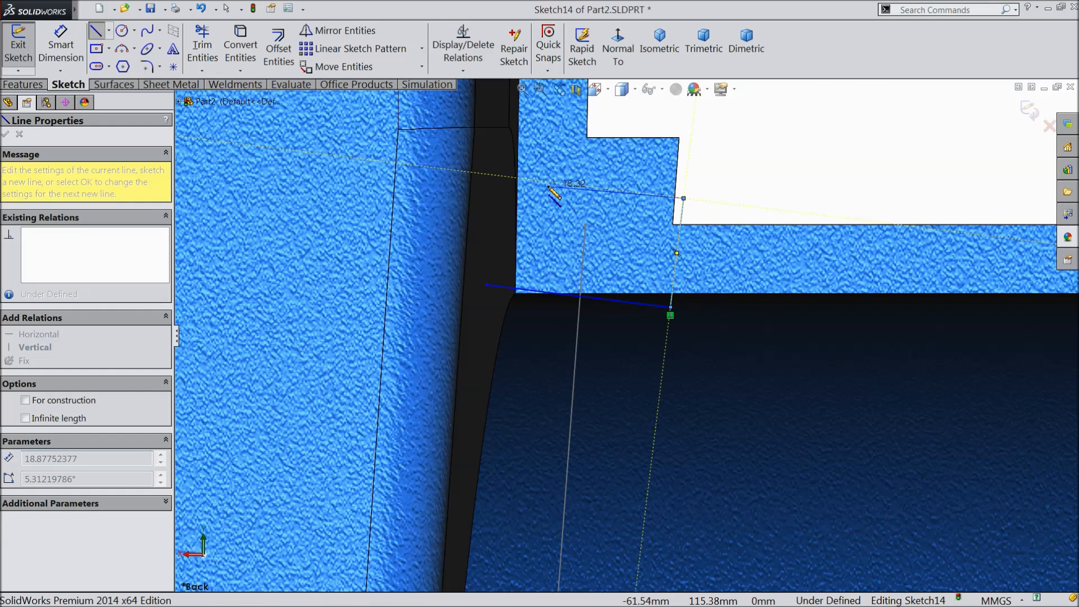
left_click(500, 176)
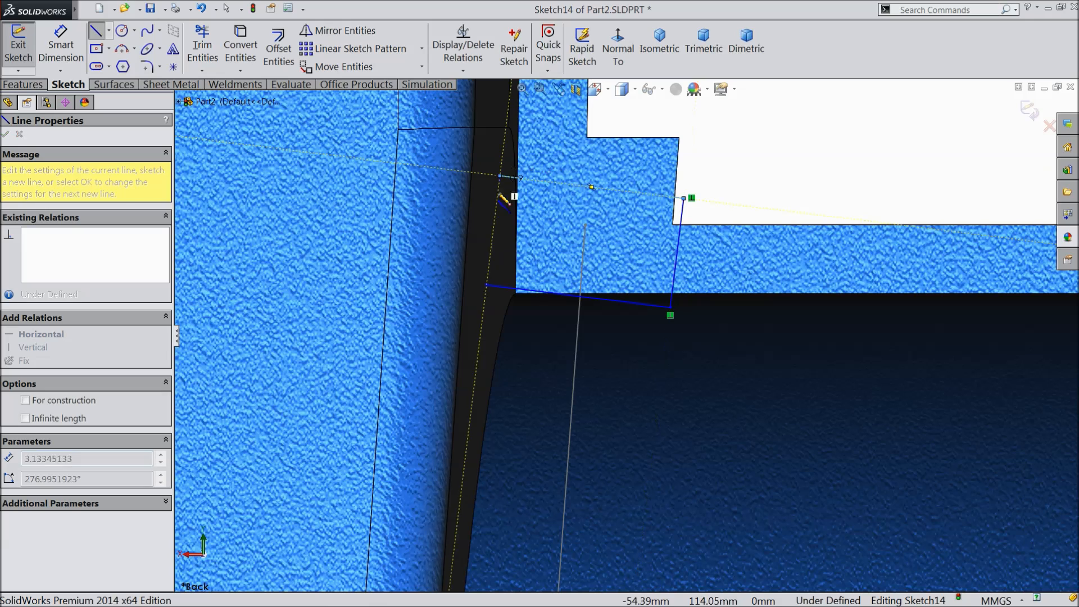
left_click(487, 285)
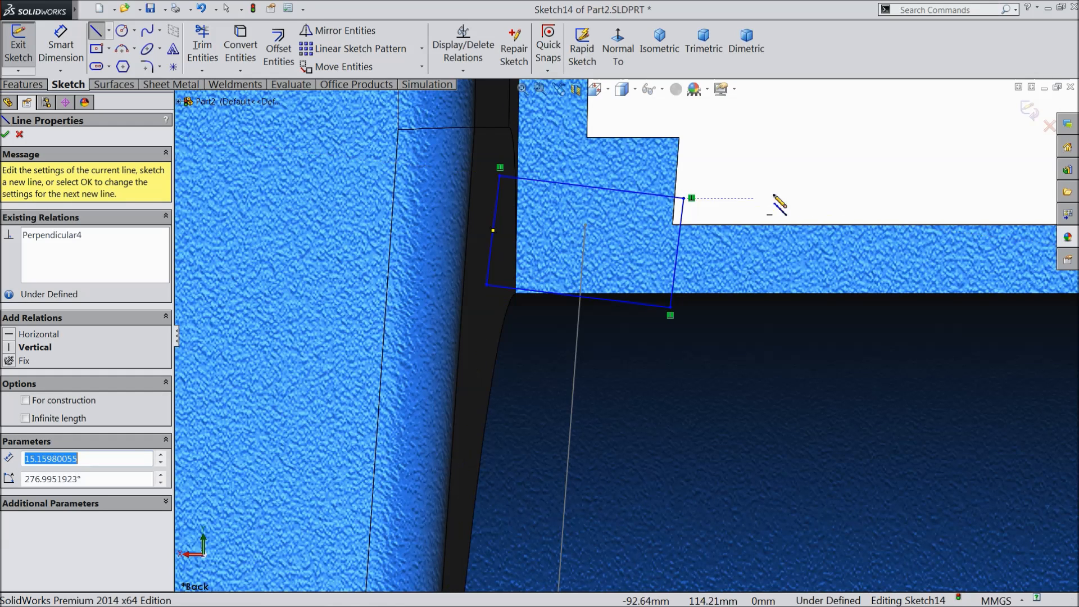
right_click(824, 151)
left_click(848, 153)
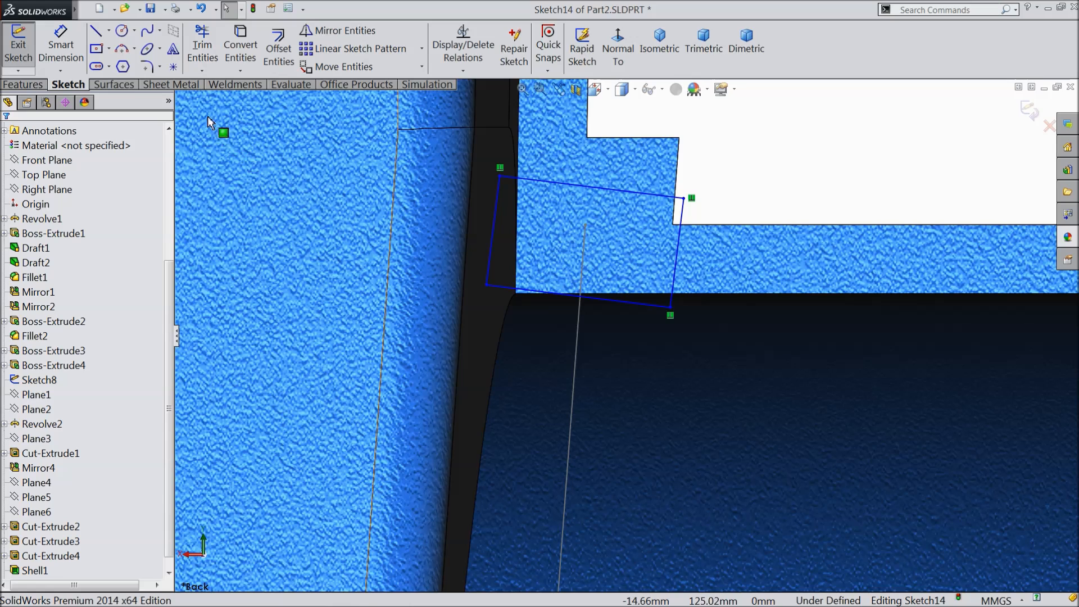
Dimension the rectangle's long upper edge to 28 mm.
left_click(61, 45)
left_click(568, 185)
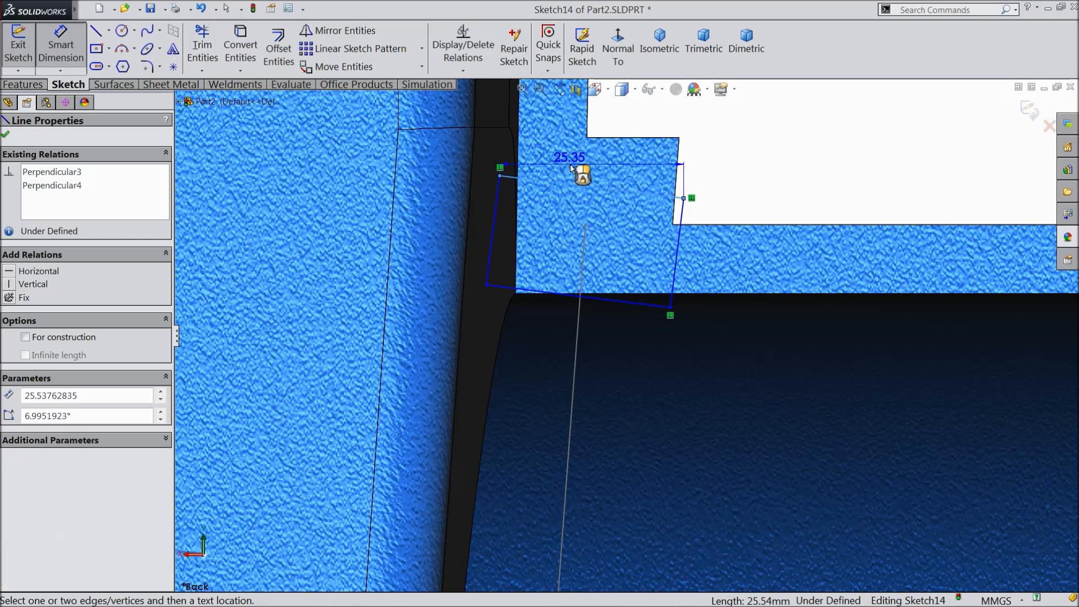
left_click(741, 181)
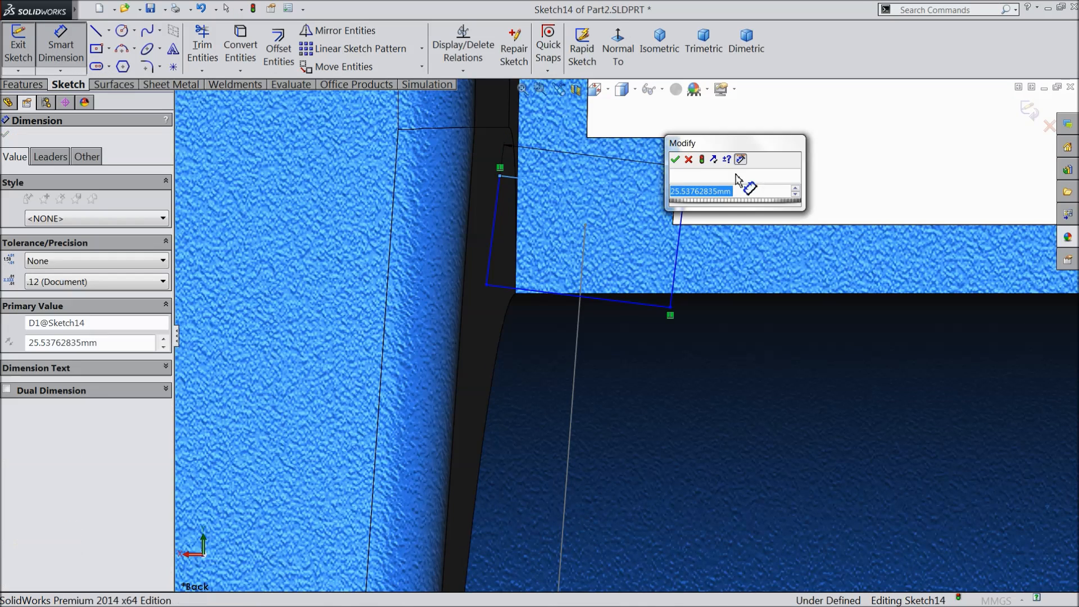
type("28")
key("Return")
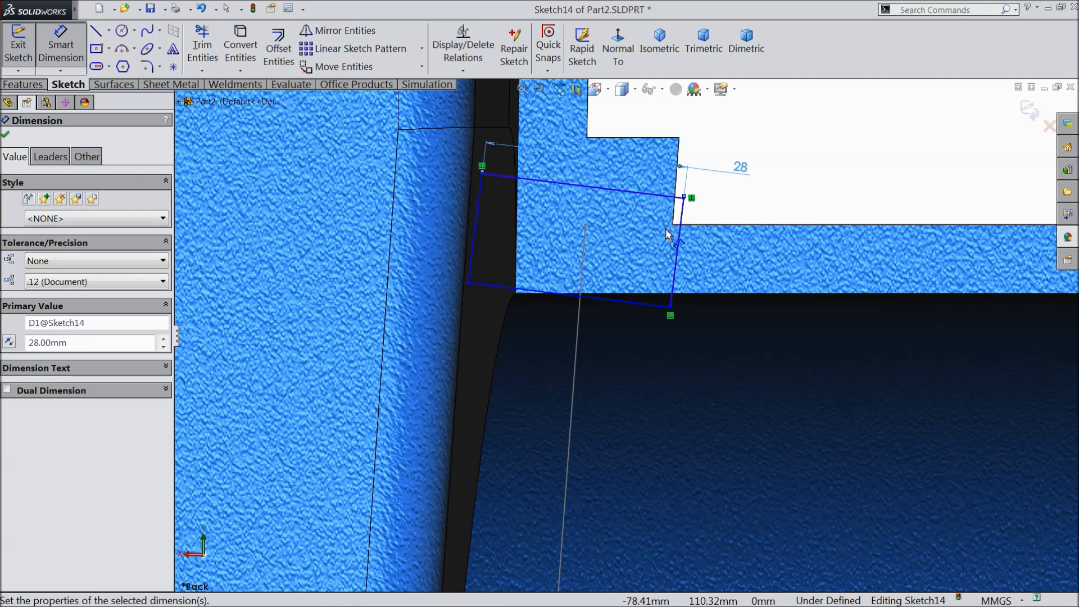
left_click(6, 136)
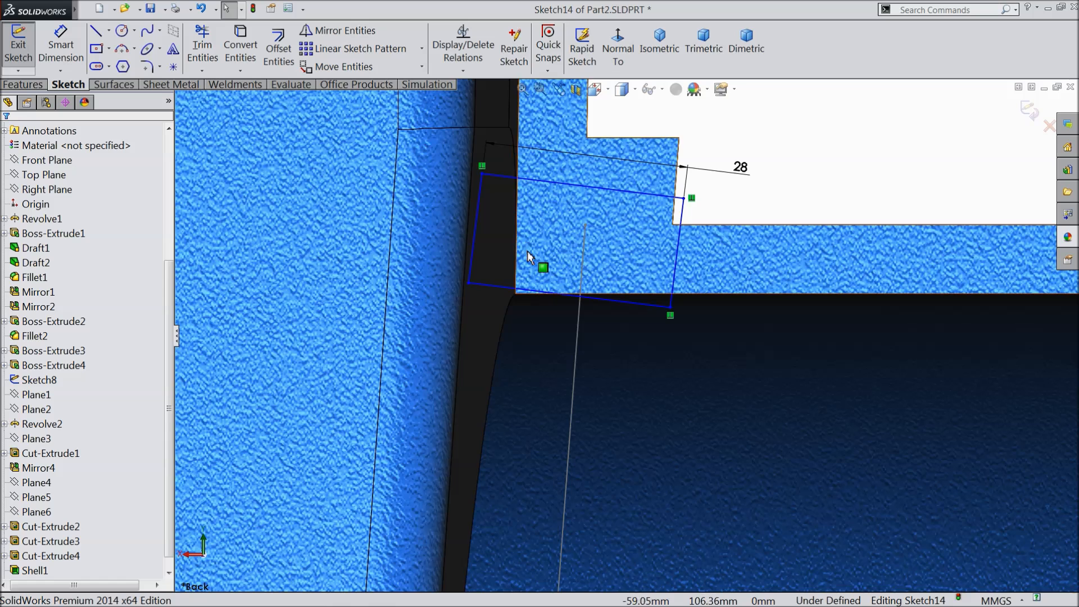
Make the rectangle's short inner side parallel to Sketch8's slanted line.
left_click(583, 272)
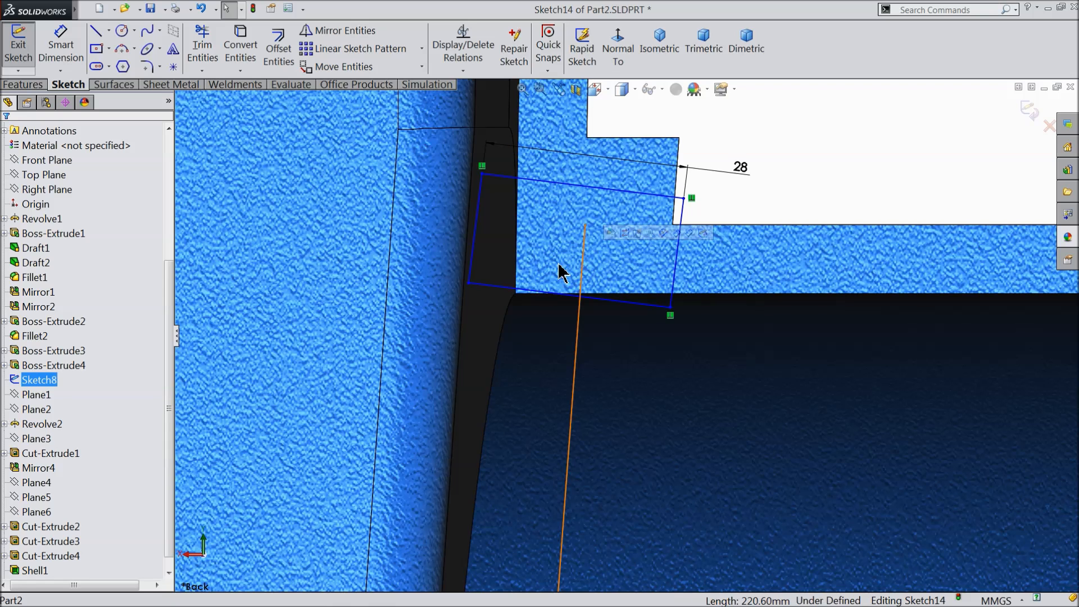
left_click(476, 238, "ctrl")
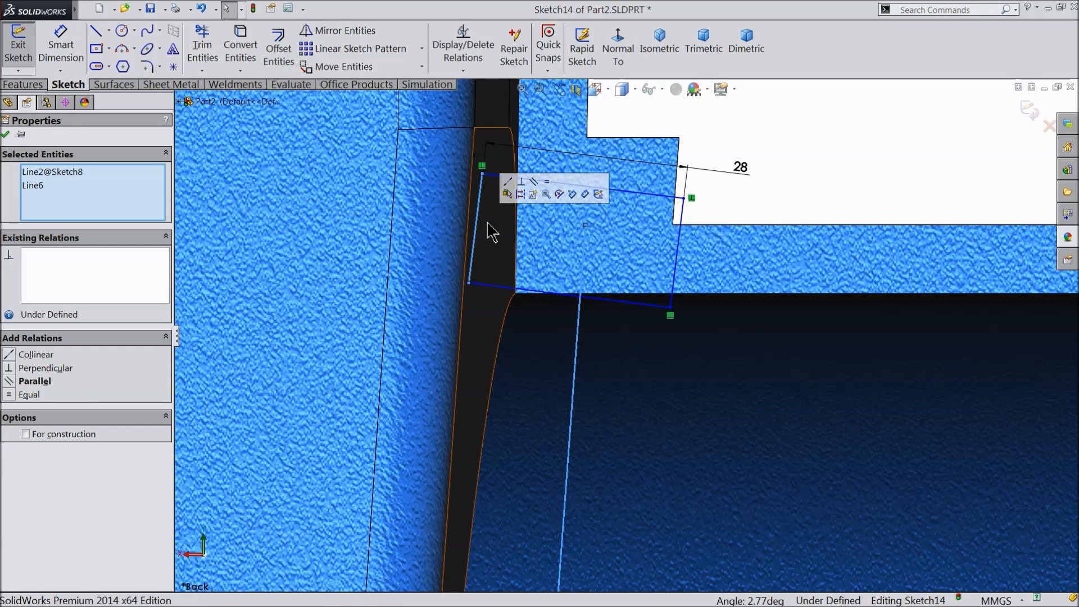
left_click(532, 180)
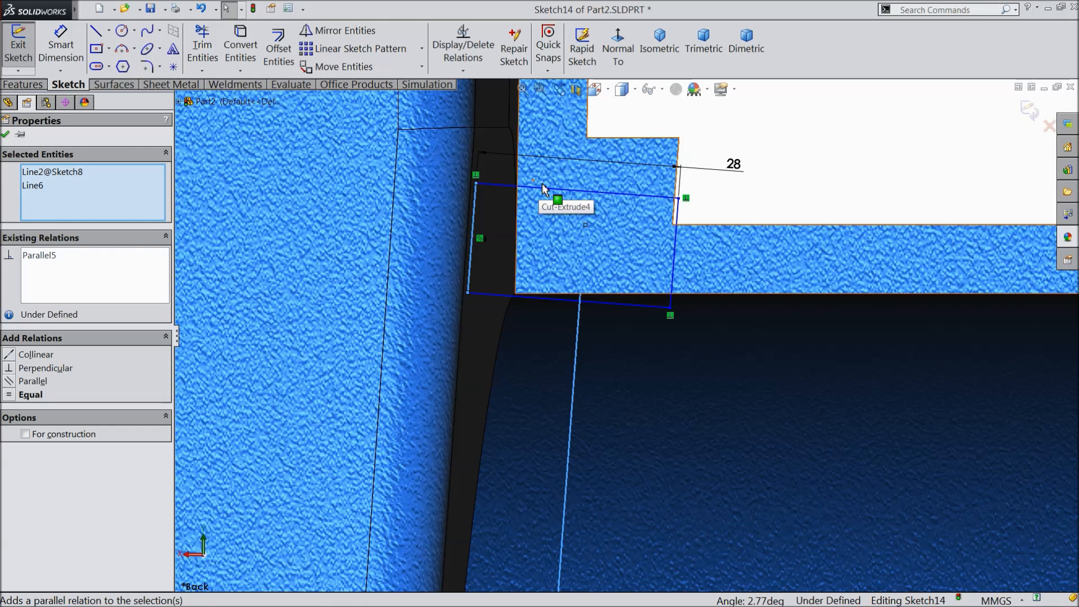
left_click(6, 134)
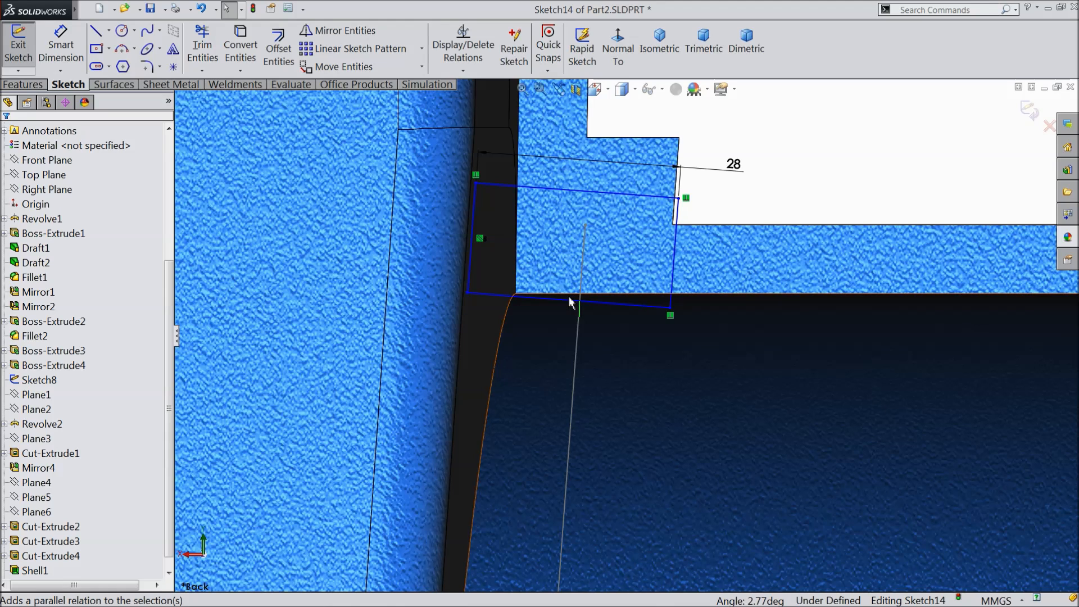
Dimension the distance between the rectangle's upper edge and the centerline to 120 mm.
left_click(68, 69)
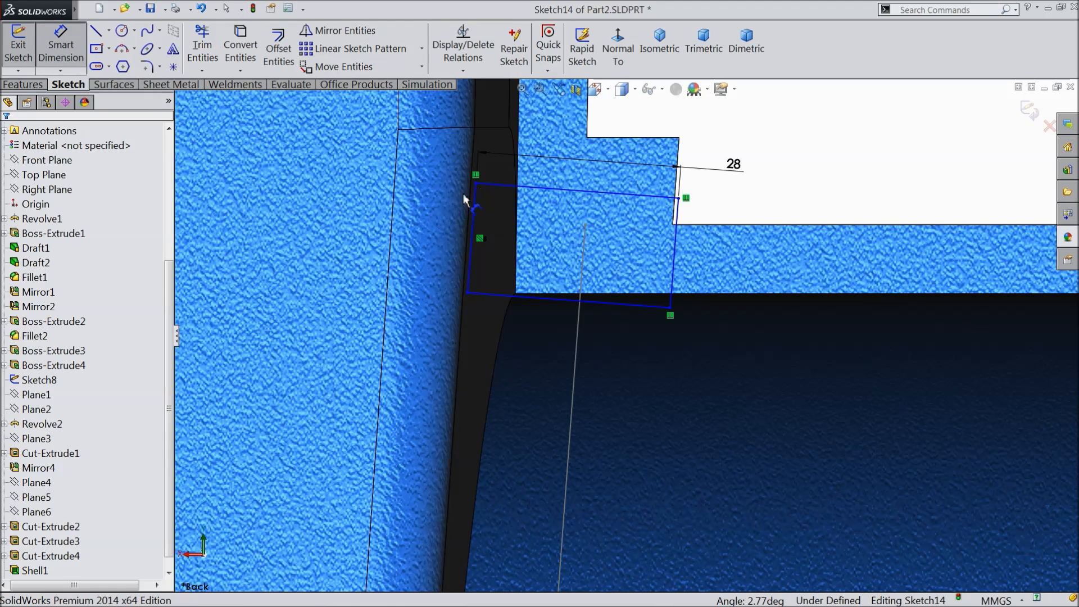
left_click(525, 193)
scroll(535, 228, "up", 5)
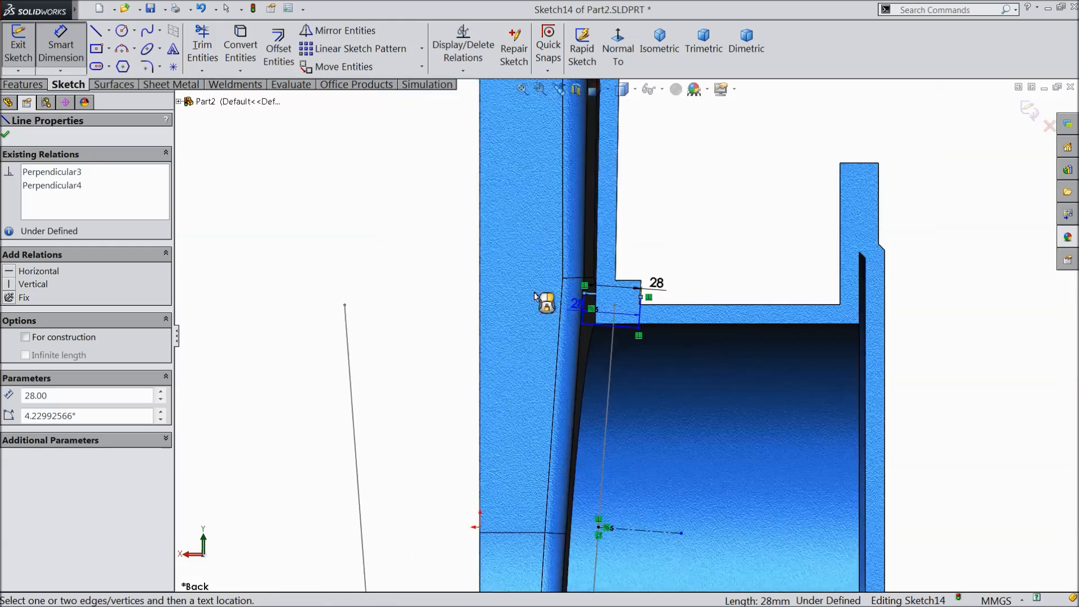
left_click(630, 470)
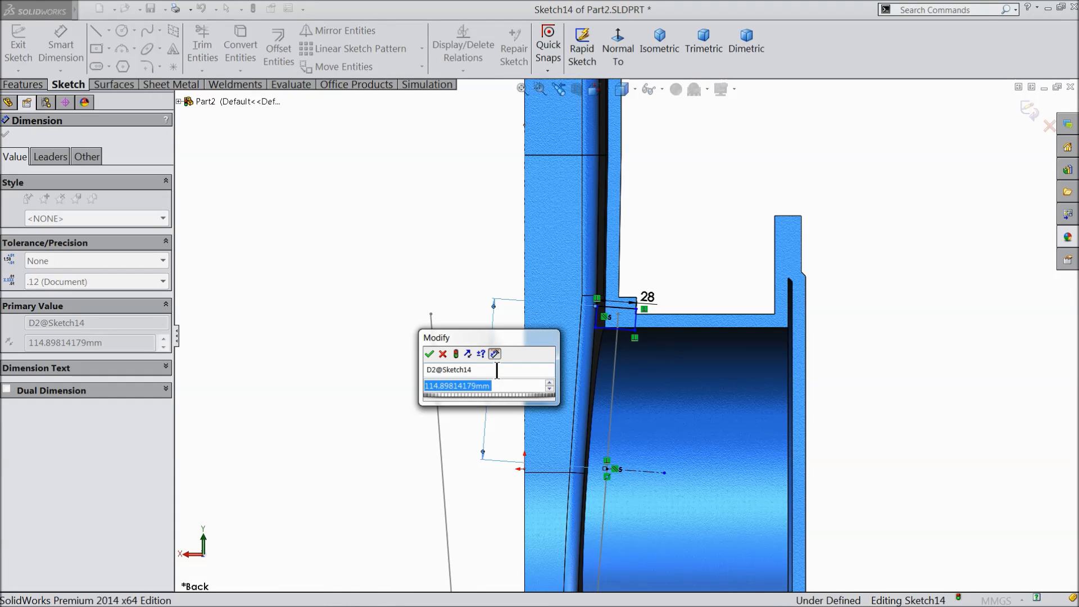
type("120")
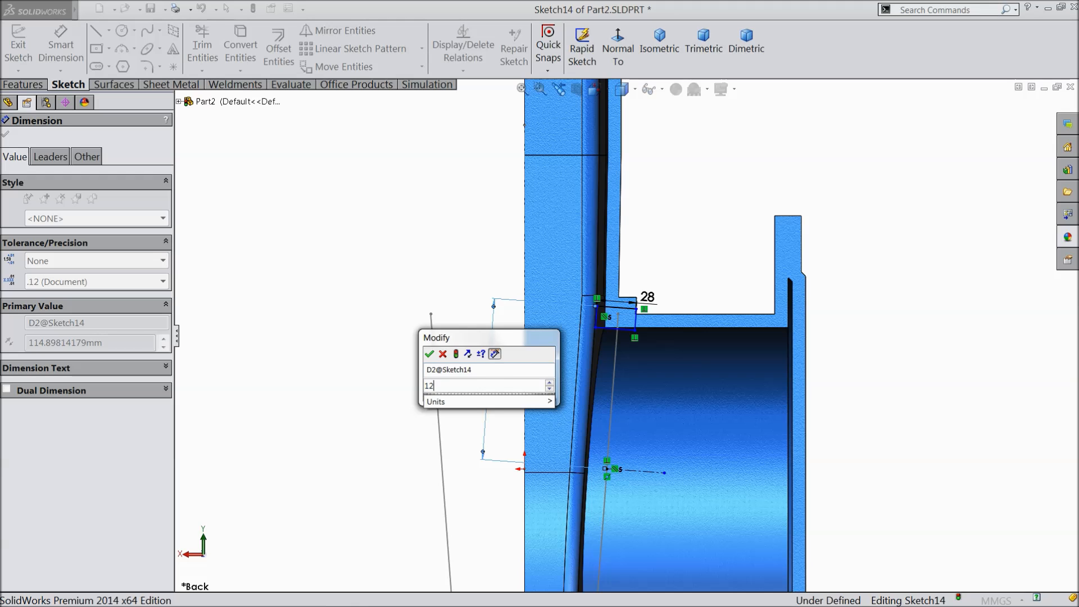
left_click(429, 353)
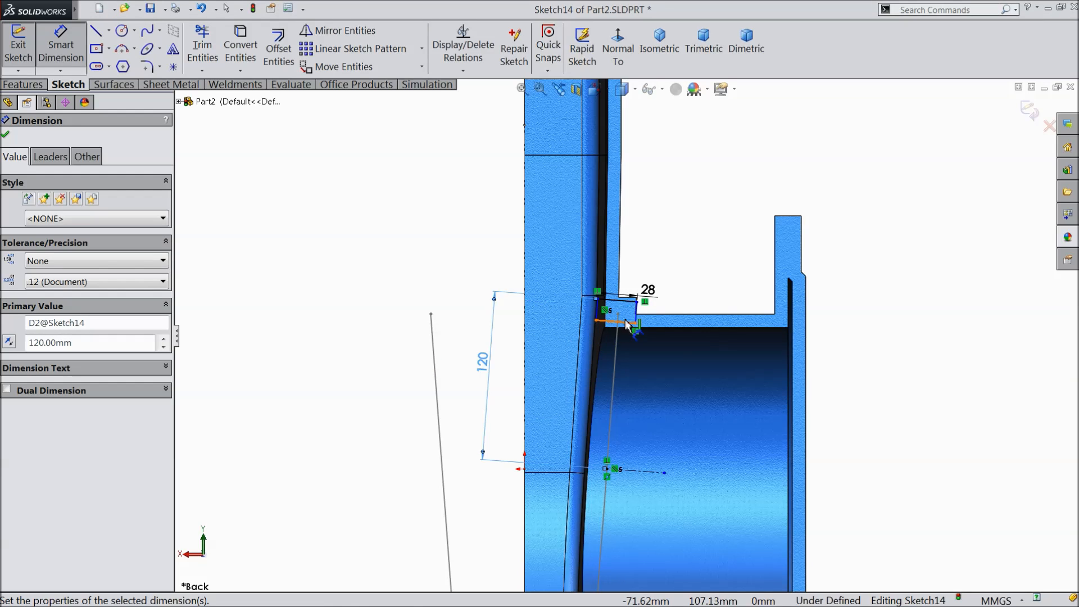
scroll(621, 325, "down", 5)
scroll(621, 324, "down", 3)
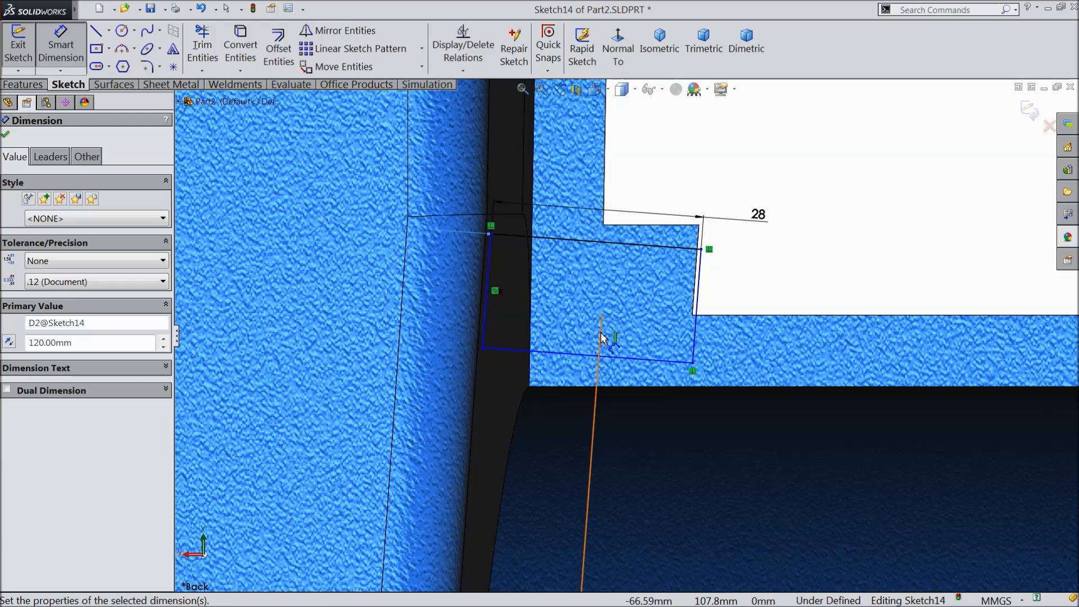
Dimension the distance between the rectangle's short inner side and Sketch8's slanted line to 15 mm.
left_click(486, 320)
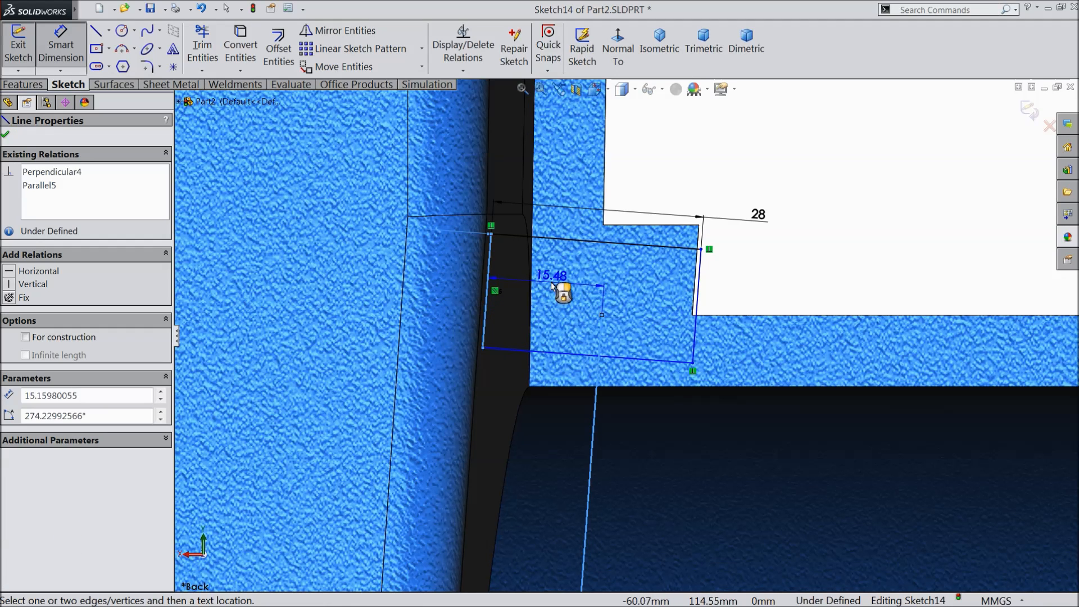
left_click(565, 428)
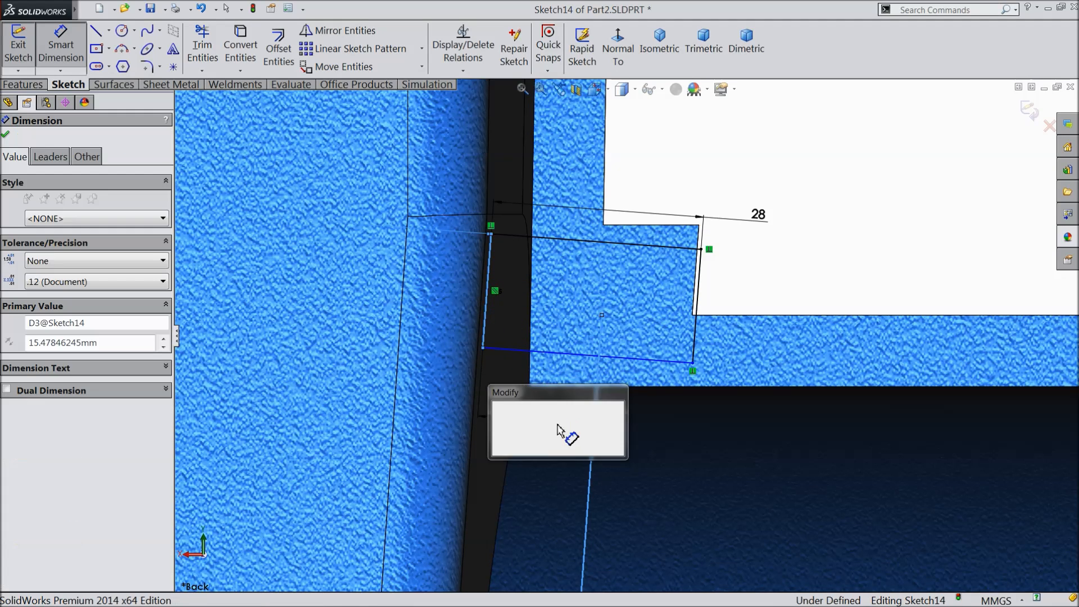
type("15")
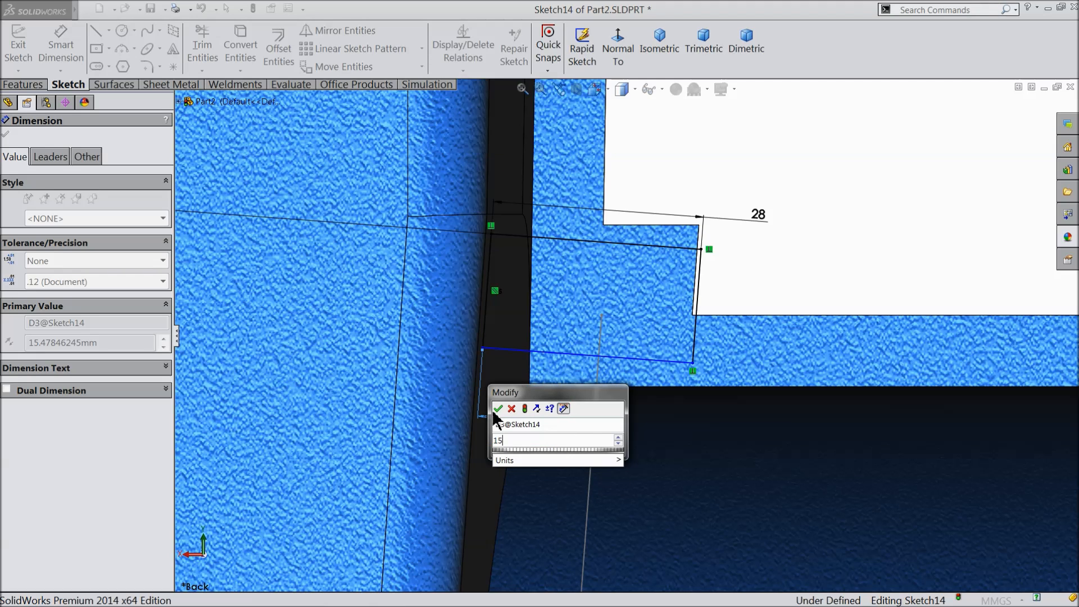
left_click(498, 409)
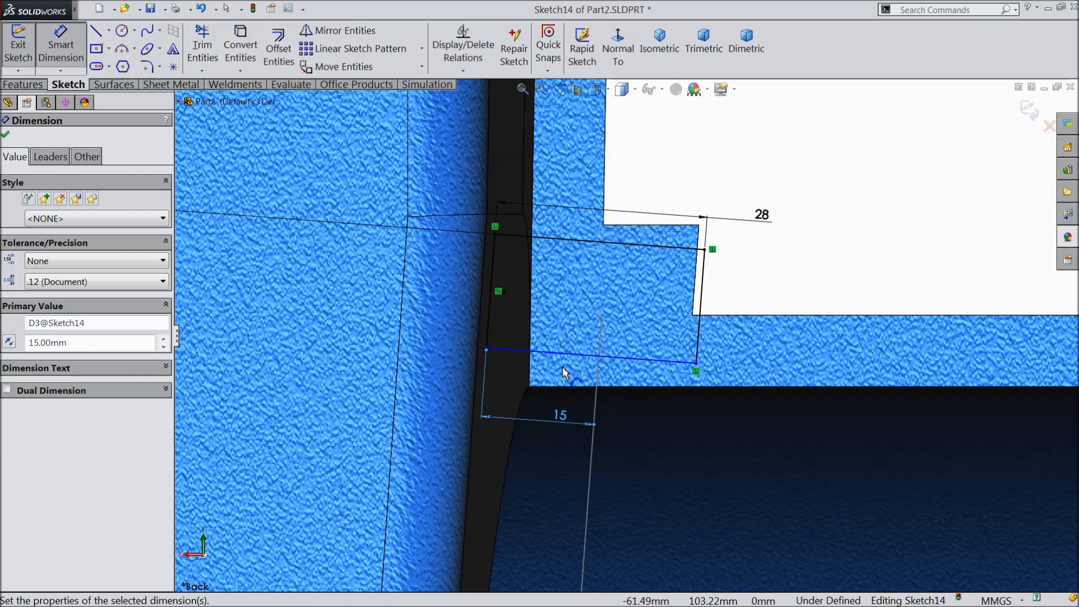
Dimension the length of the rectangle's short outer side to 20.33 mm.
scroll(702, 309, "down", 2)
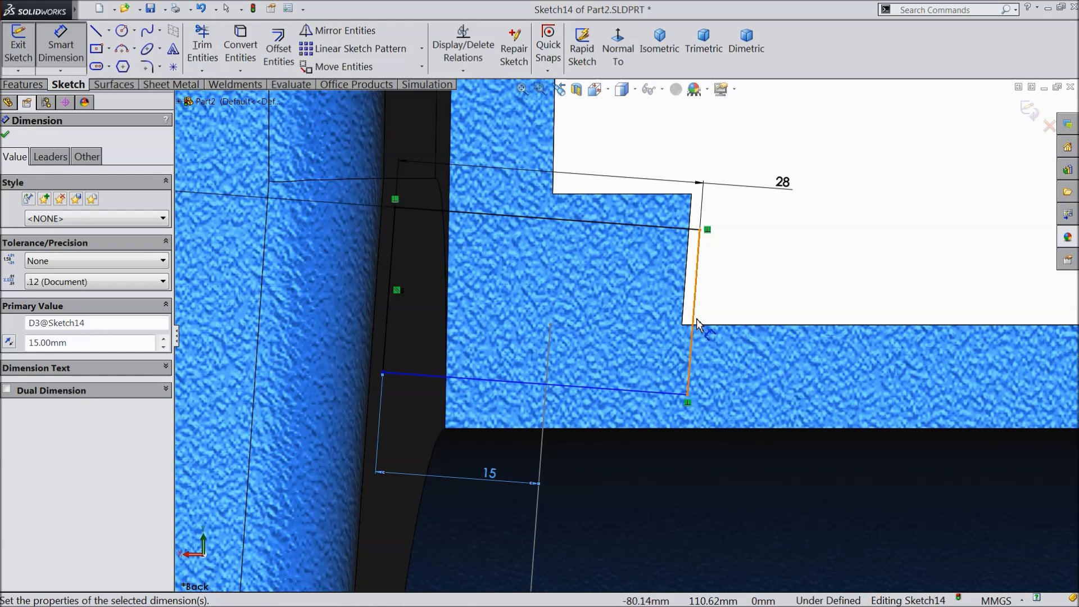
left_click(696, 320)
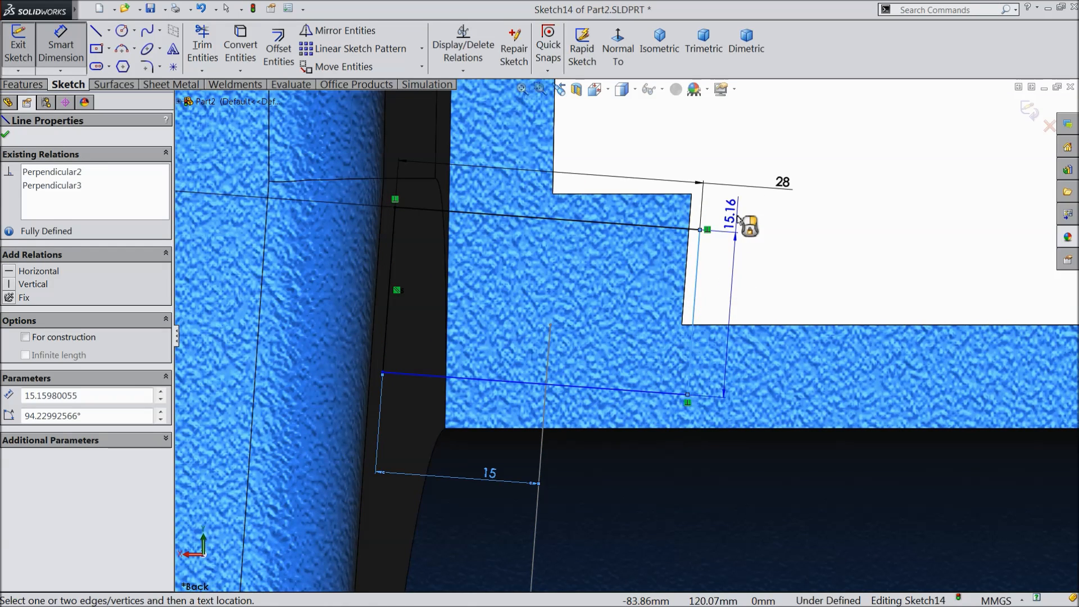
left_click(740, 222)
type("20")
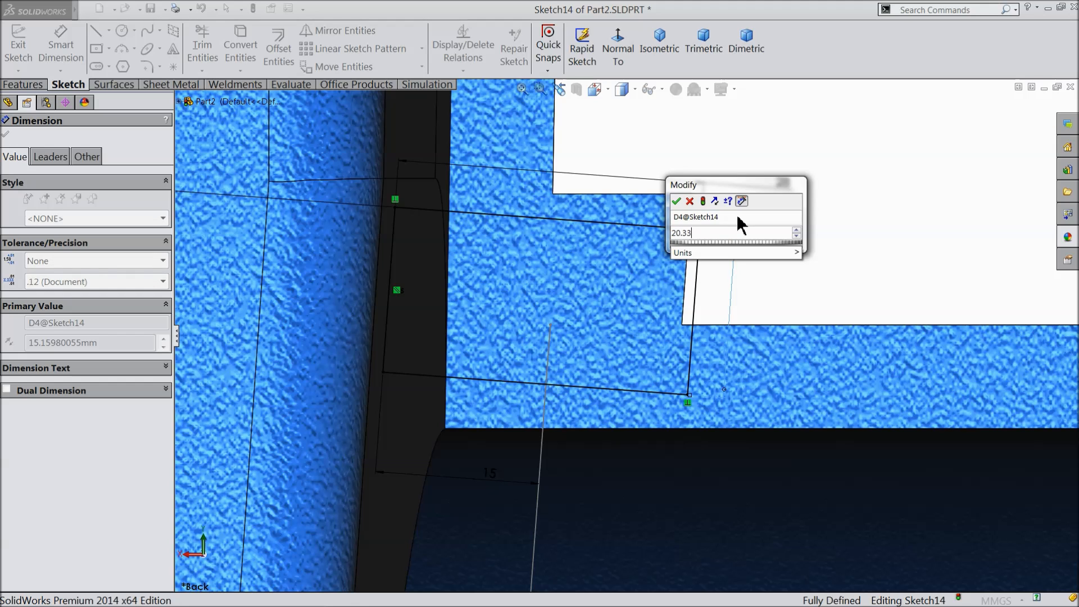
type(".33")
left_click(677, 202)
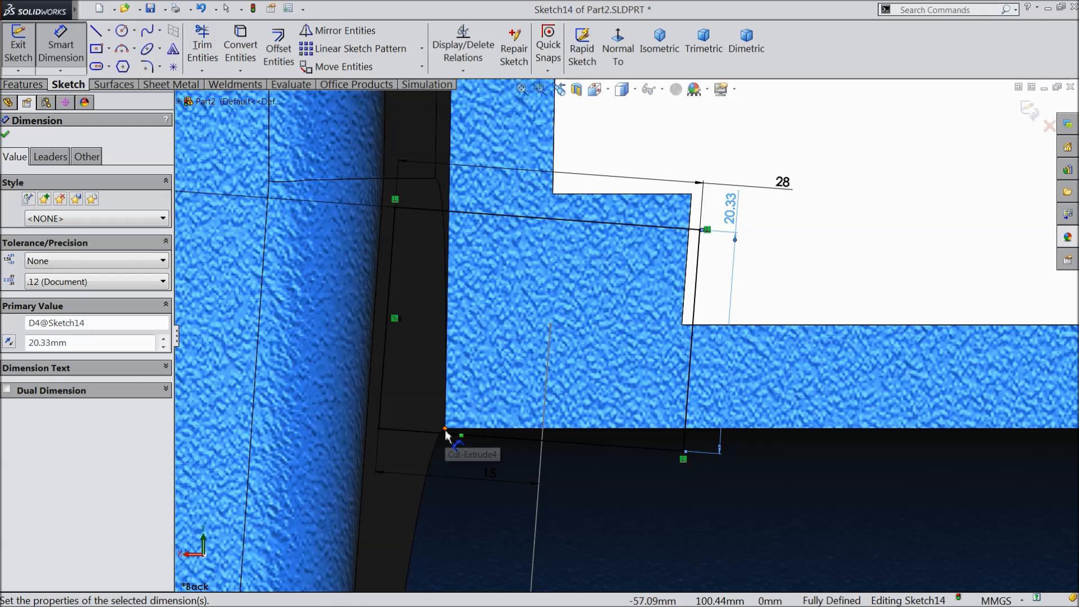
Add a 9 mm equal-distance sketch chamfer to the rectangle's upper outer corner.
left_click(161, 67)
left_click(175, 102)
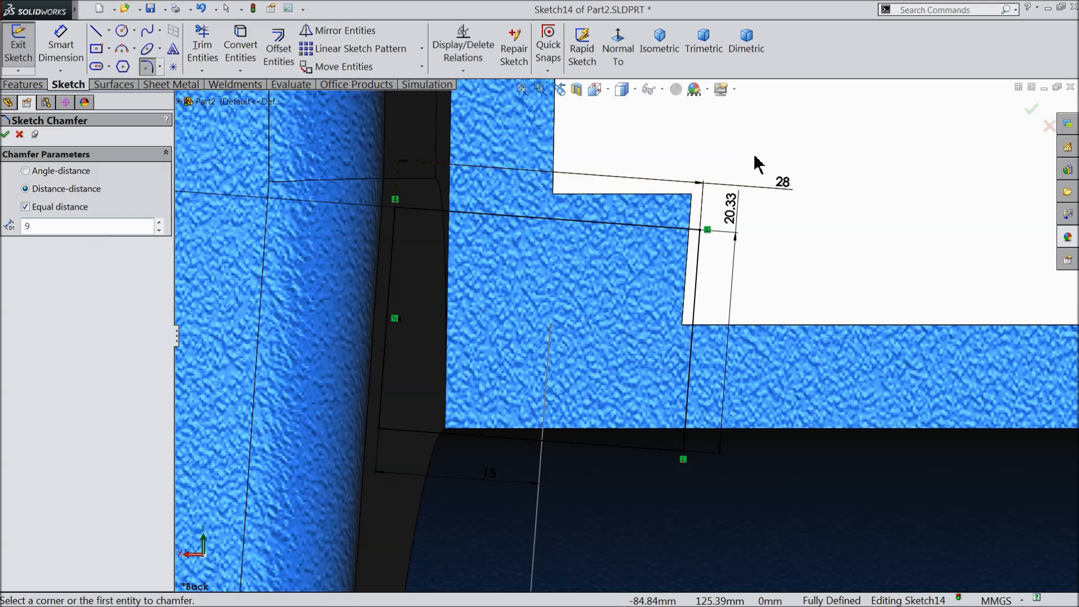
left_click(701, 231)
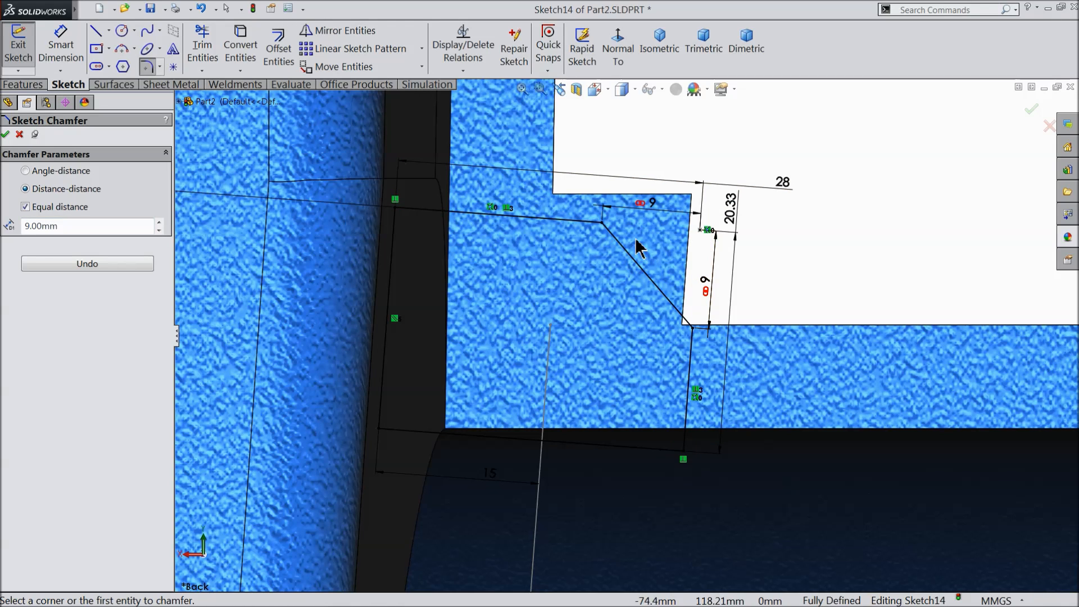
left_click(5, 134)
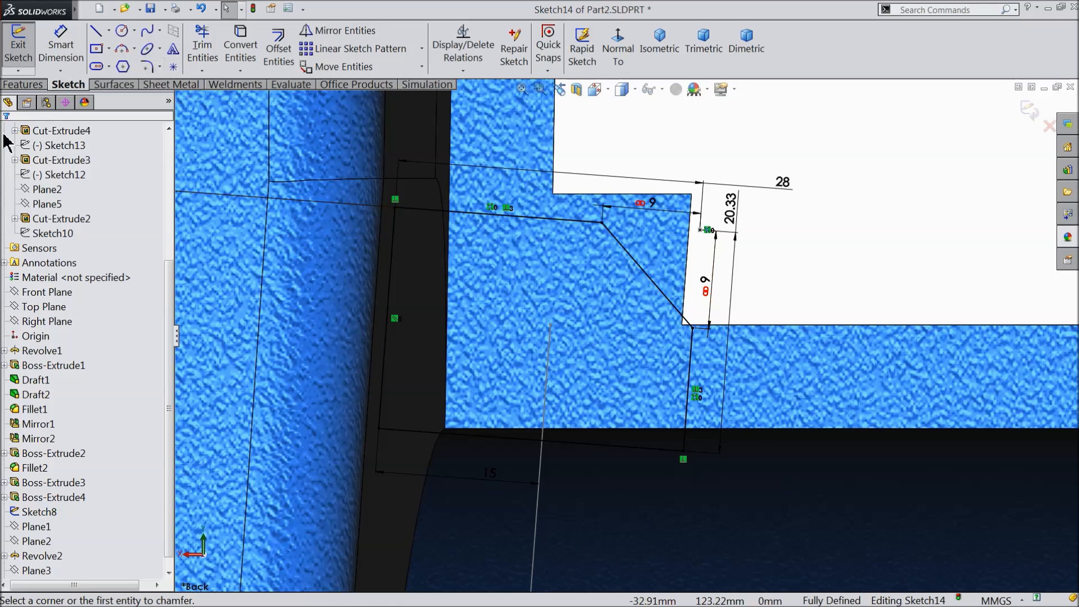
Revolve the chamfered profile 180° about the tilted centerline with reversed direction, merged with the body, forming a half ring seat.
scroll(632, 346, "up", 3)
scroll(652, 365, "up", 5)
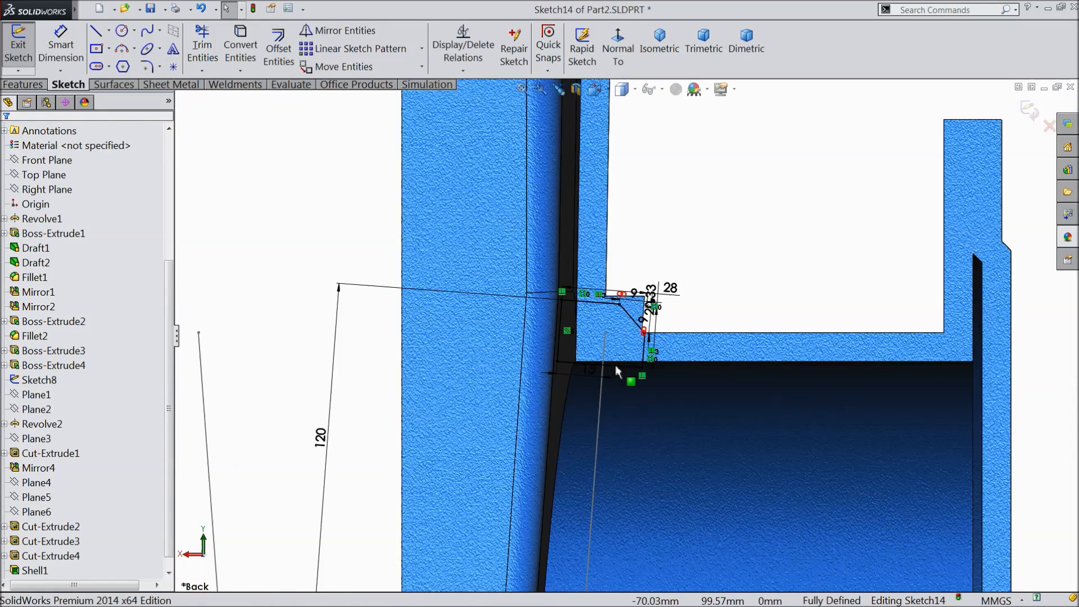
scroll(630, 377, "down", 2)
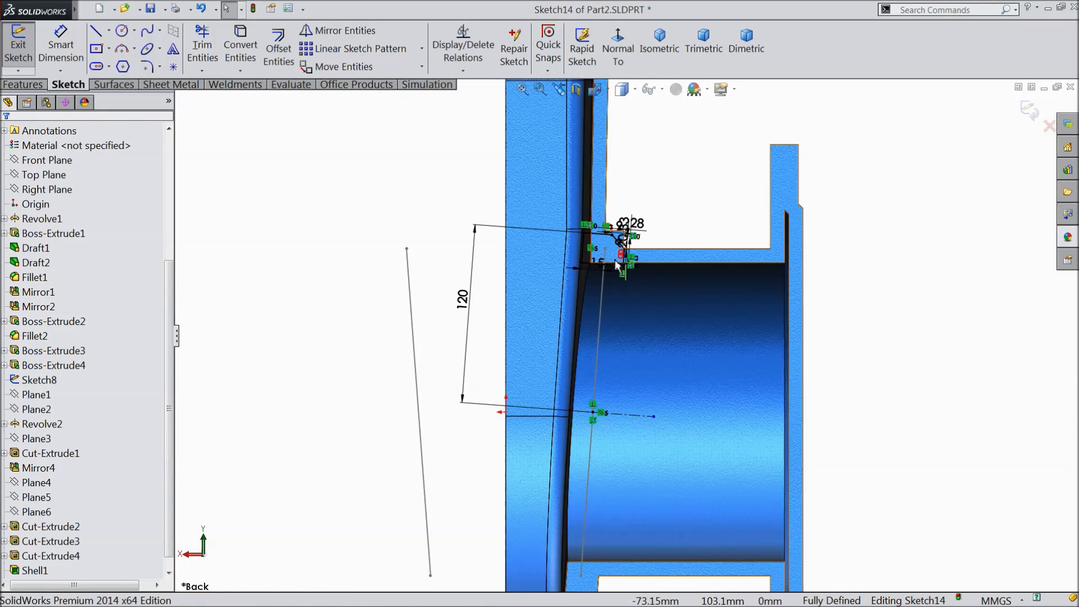
left_click(41, 84)
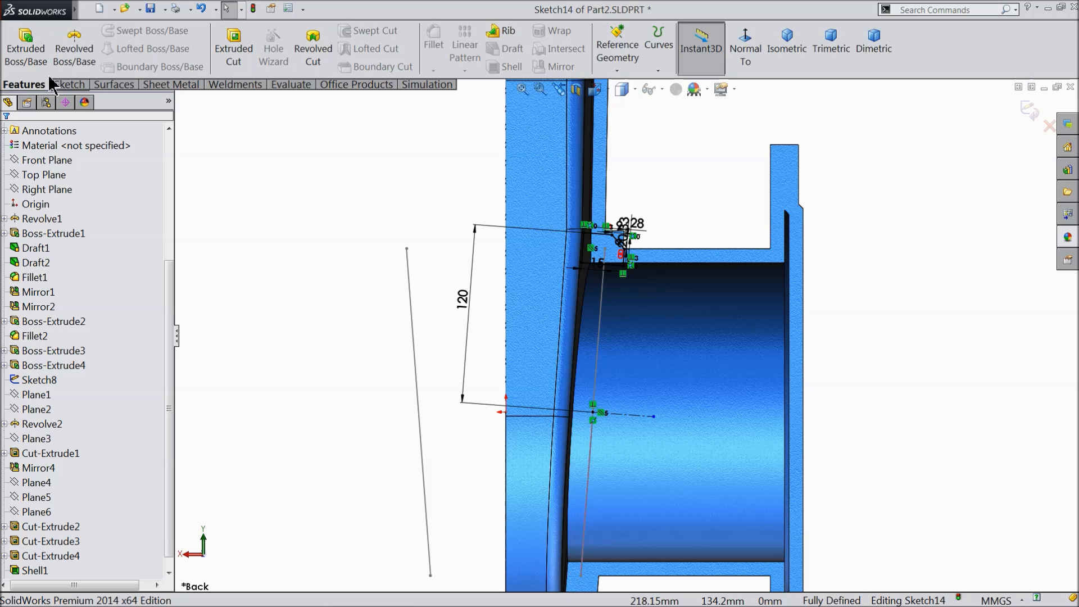
left_click(70, 50)
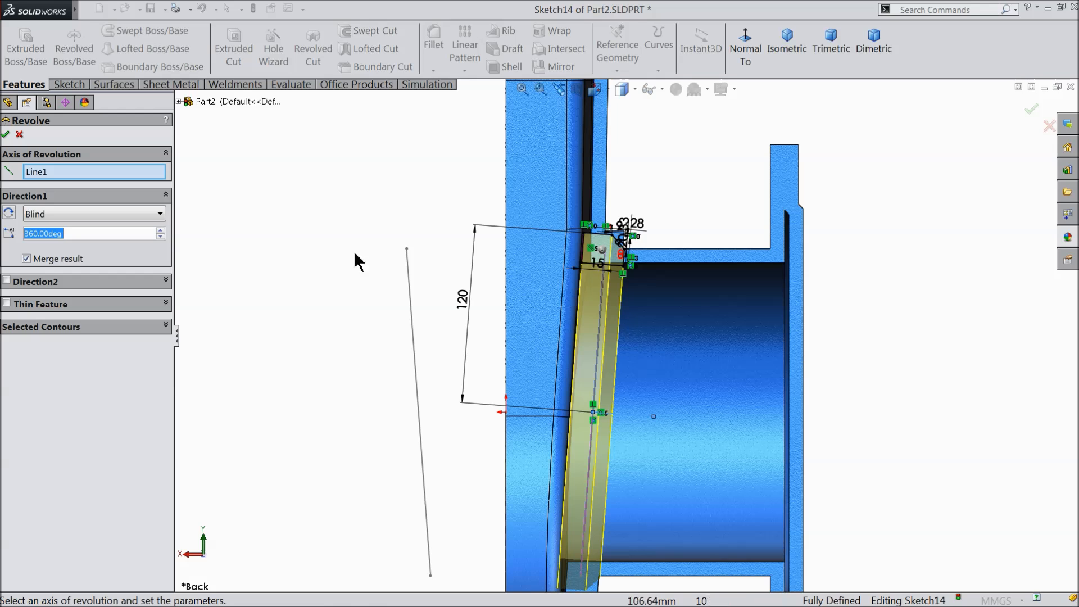
middle_click_drag(296, 269, 338, 306)
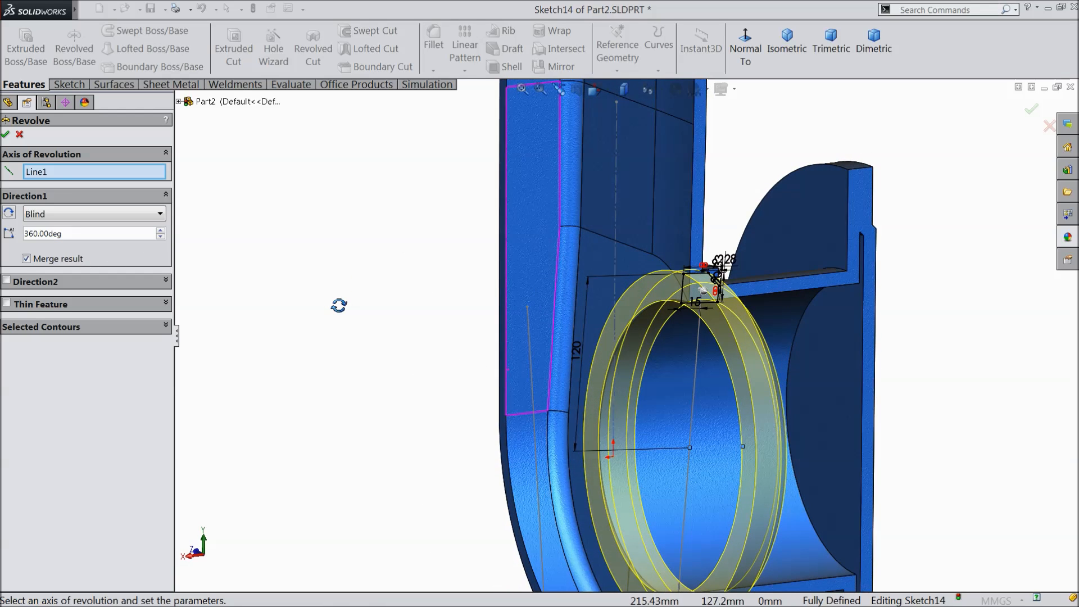
type("180")
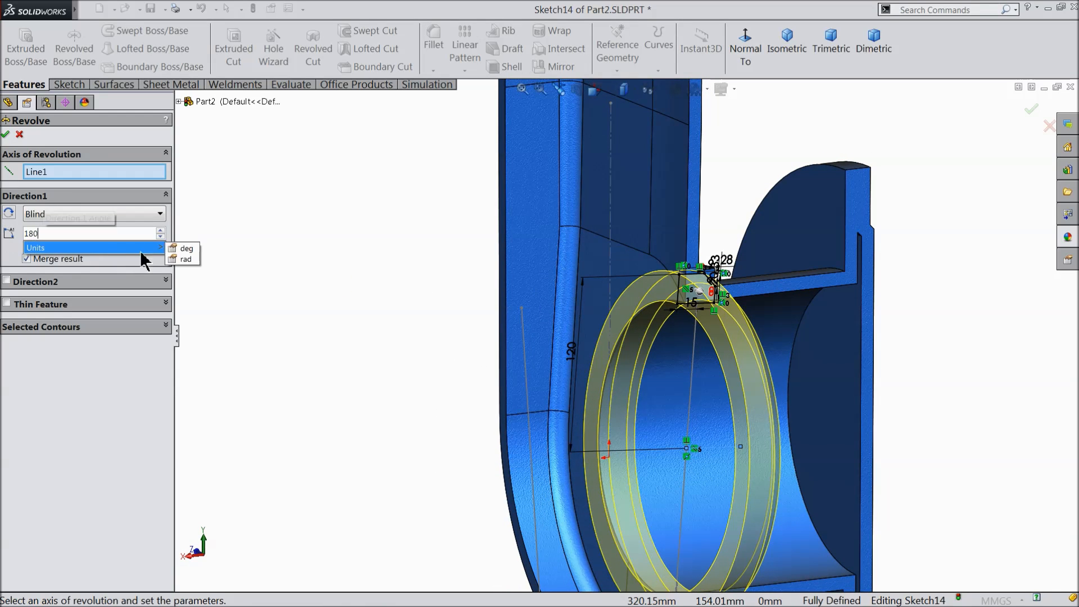
key("Return")
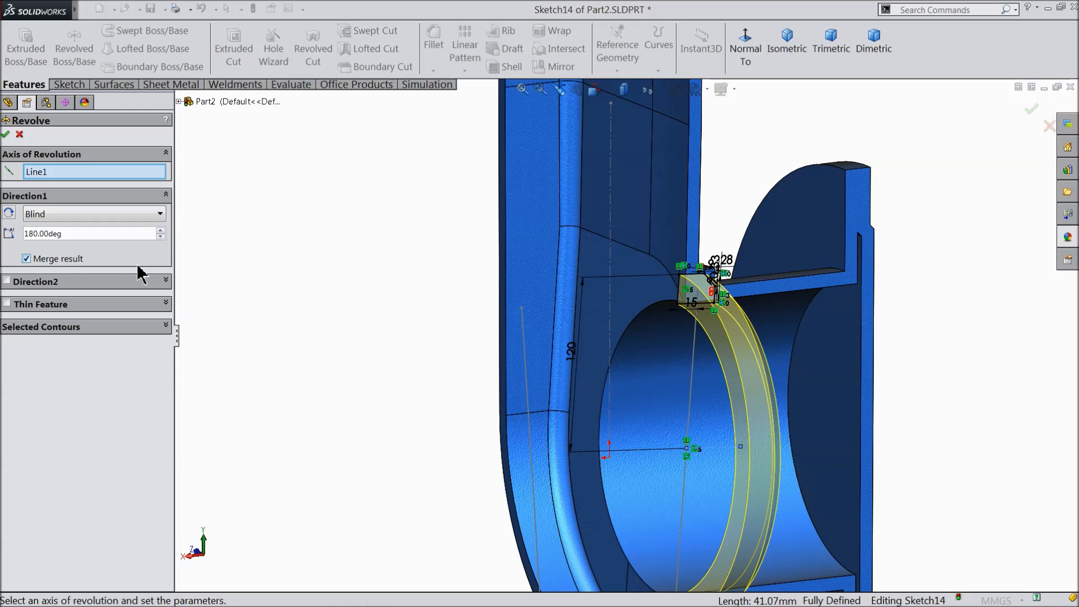
left_click(8, 213)
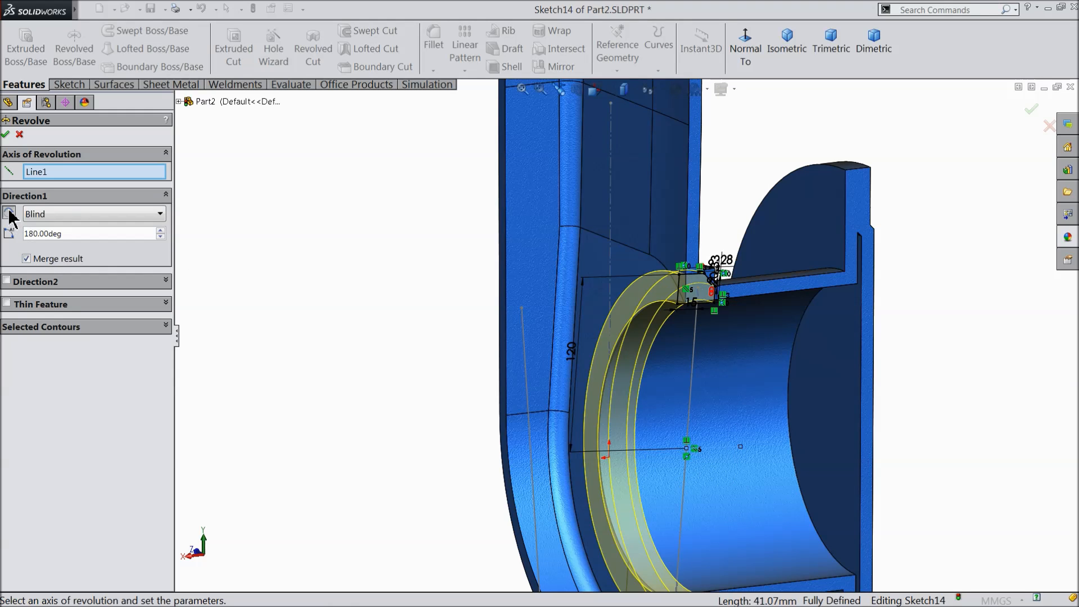
scroll(487, 394, "up", 3)
scroll(686, 419, "down", 3)
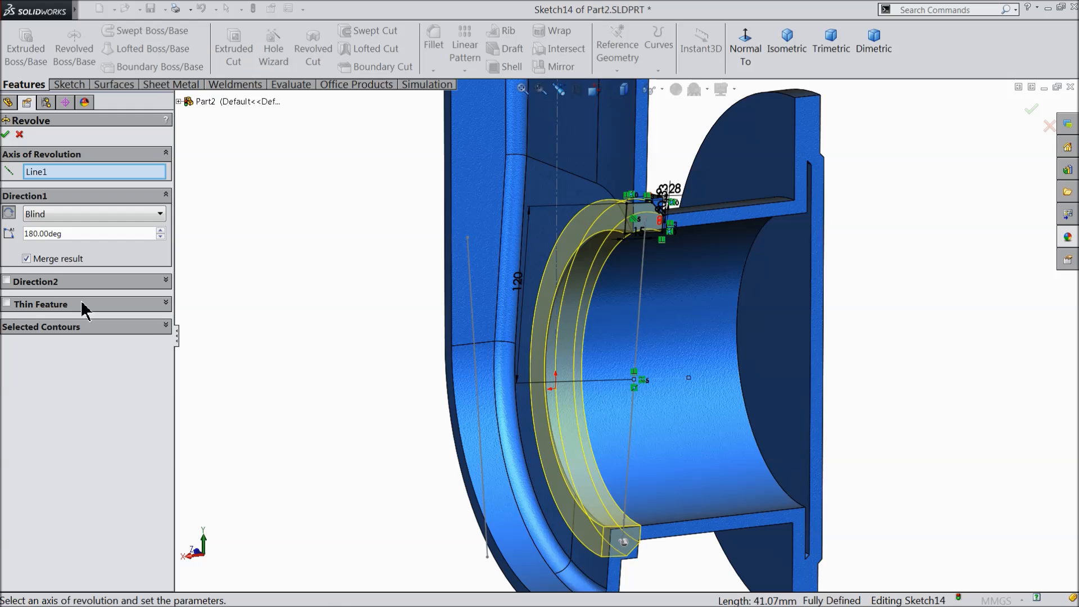
left_click(7, 135)
left_click(279, 264)
mouse_move(327, 301)
middle_mouse_down()
mouse_move(296, 272)
mouse_move(321, 305)
mouse_move(223, 289)
middle_mouse_up()
left_click(45, 204)
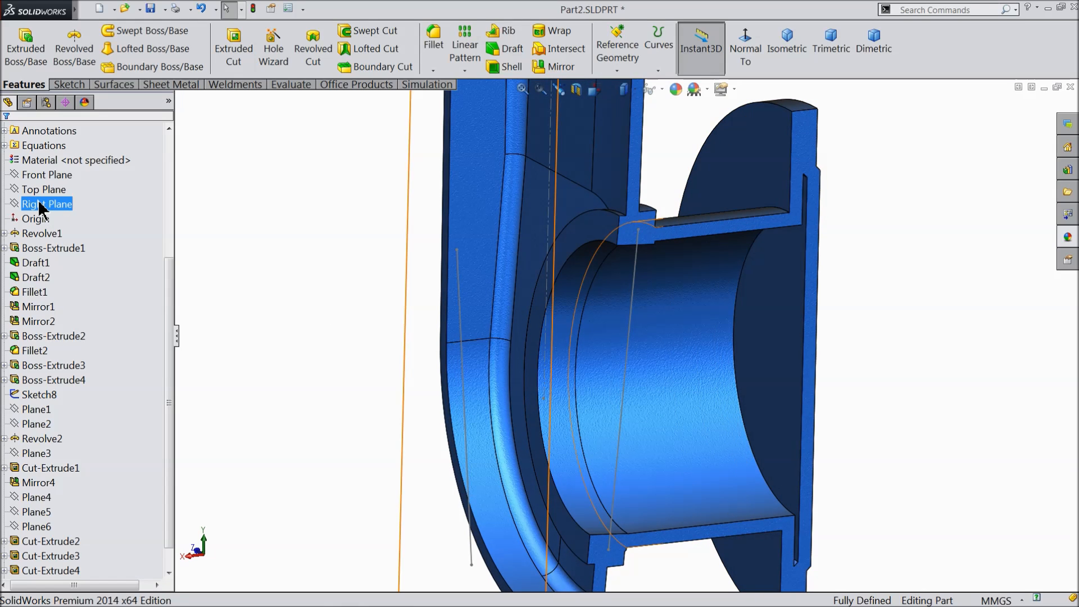
left_click(53, 179)
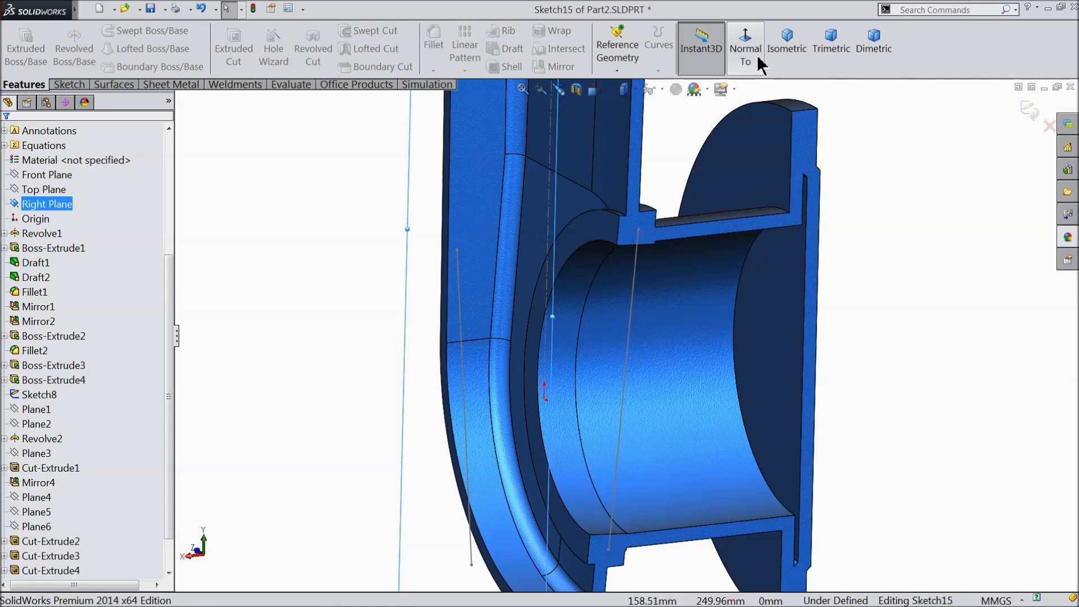
left_click(1029, 116)
Start a new sketch on the Front Plane and view it straight on.
left_click(33, 175)
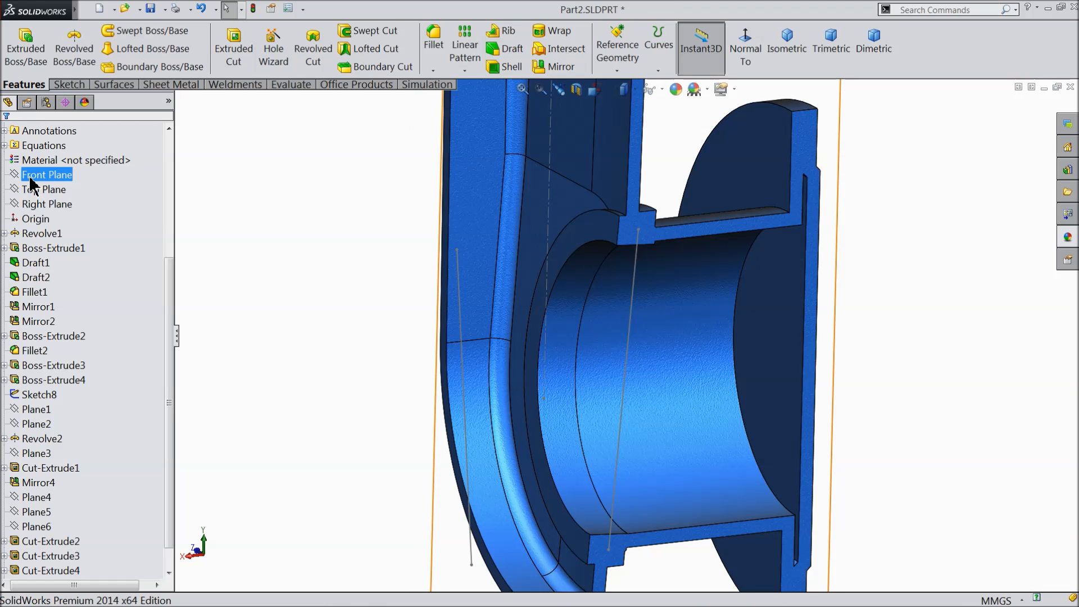
left_click(38, 160)
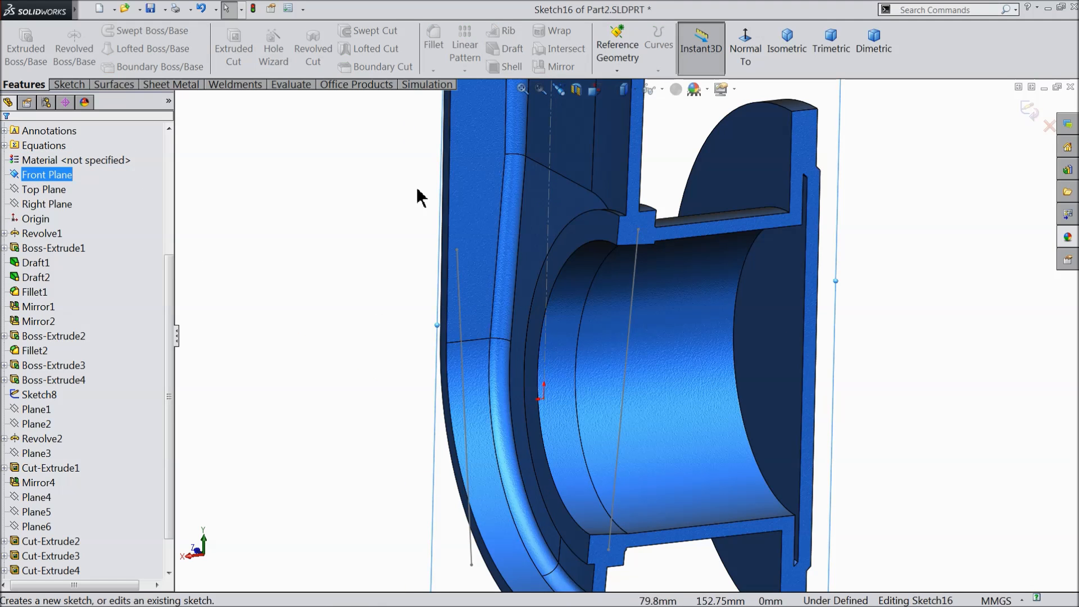
left_click(745, 50)
left_click(746, 50)
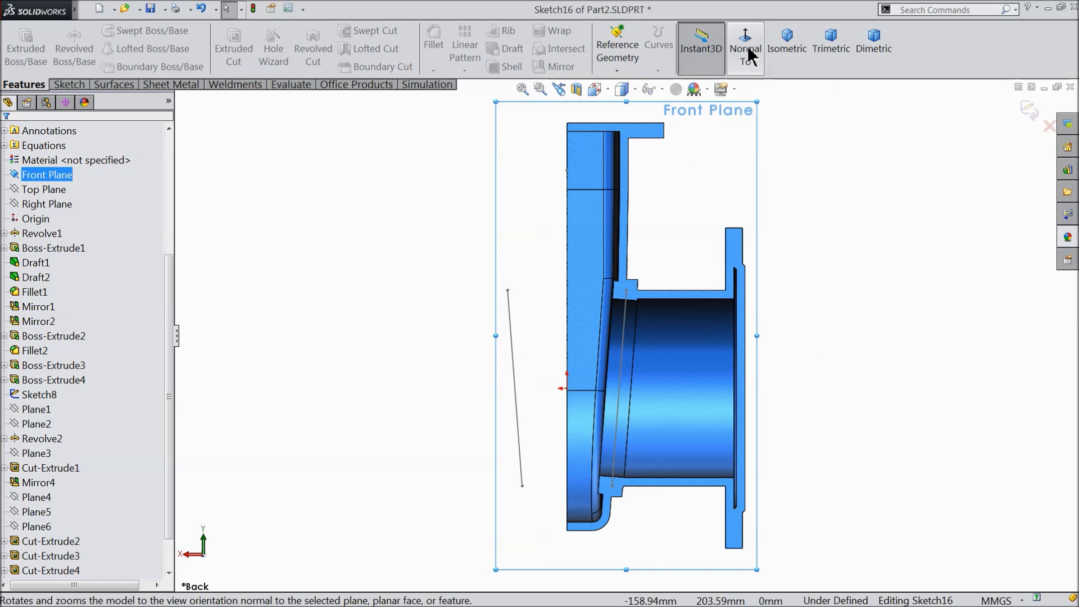
scroll(658, 340, "down", 5)
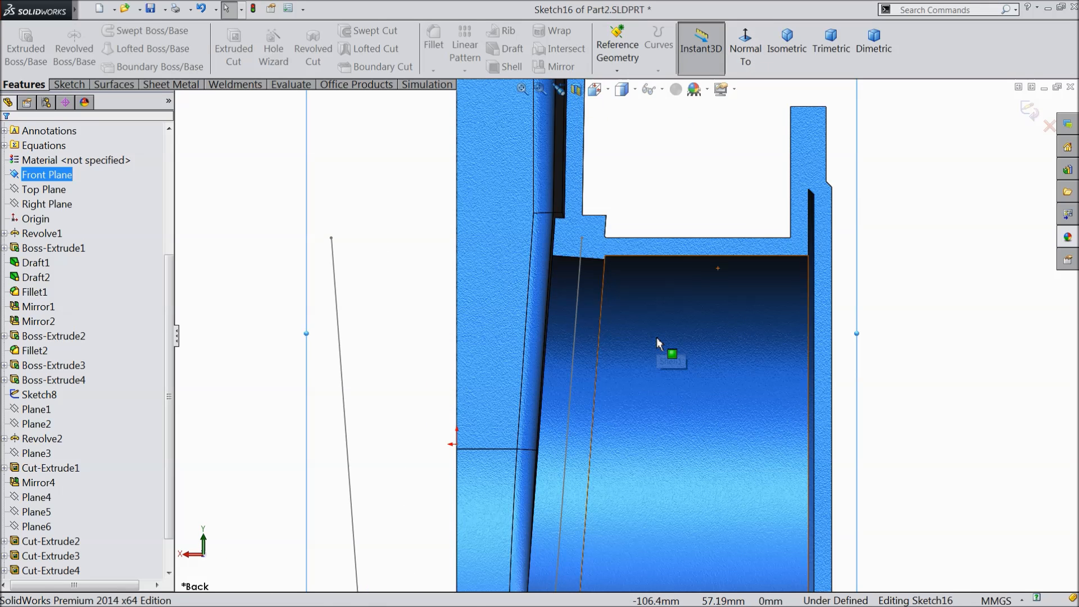
Draw a tilted centerline about 87 mm long from the midpoint of Sketch8's slanted line in the bore, past the valve body's flat face.
left_click(79, 90)
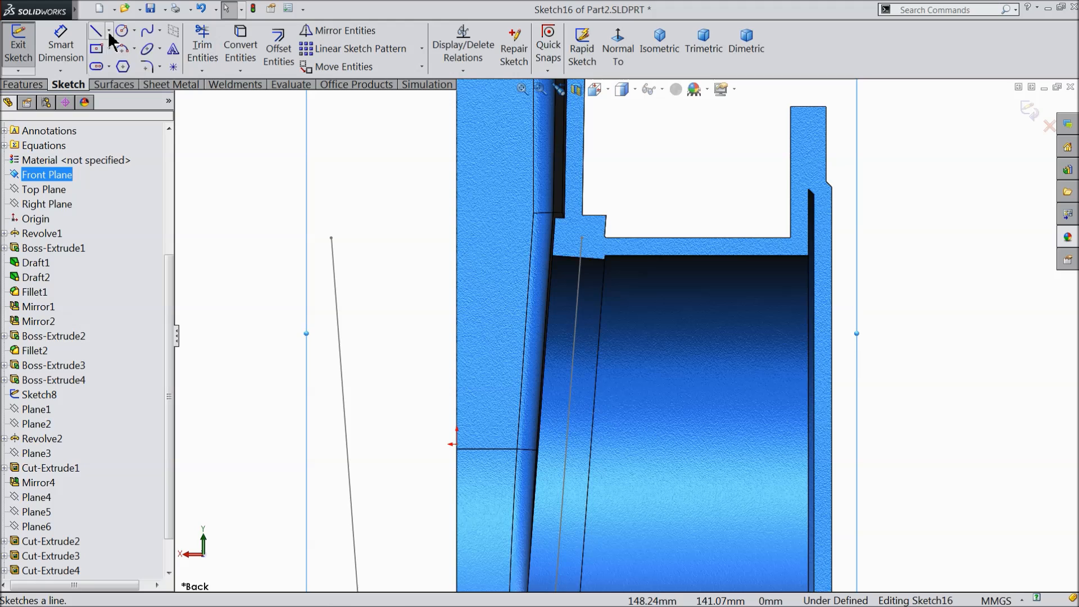
scroll(501, 378, "up", 2)
scroll(560, 436, "down", 4)
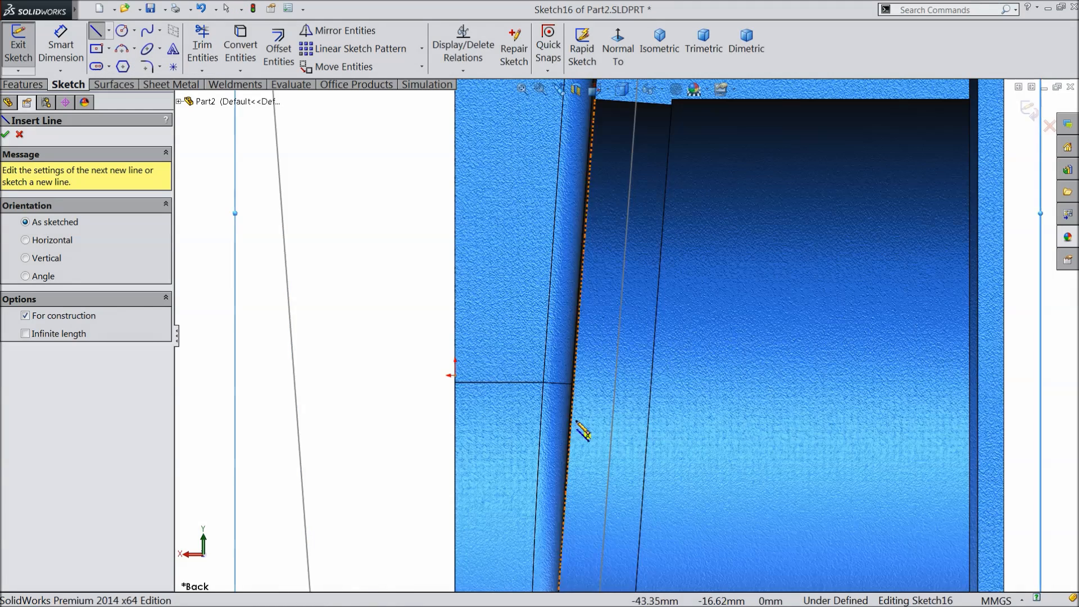
left_click(616, 375)
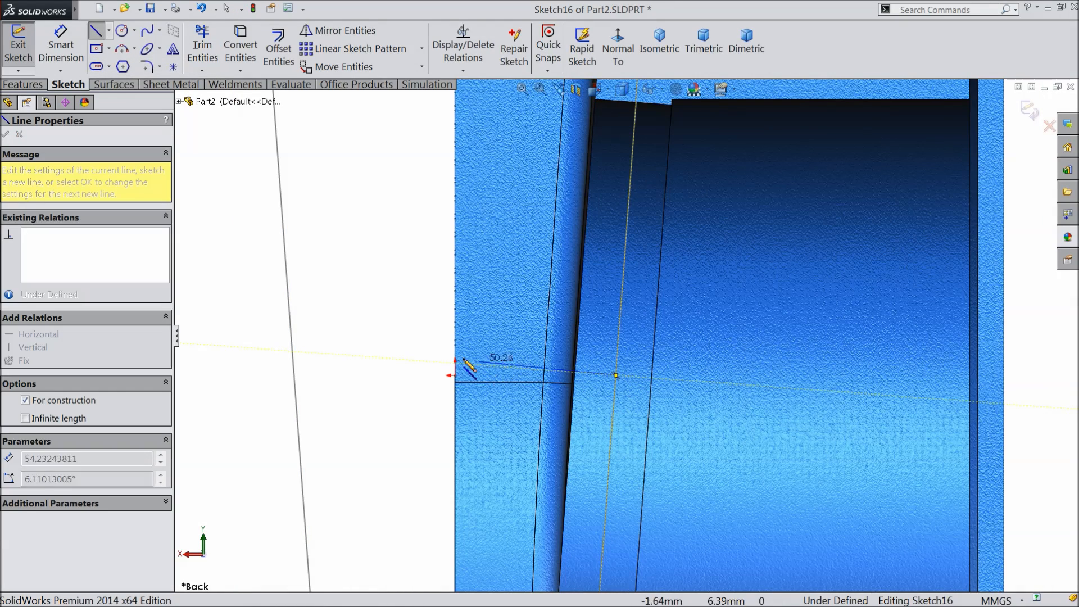
left_click(379, 337)
right_click(379, 337)
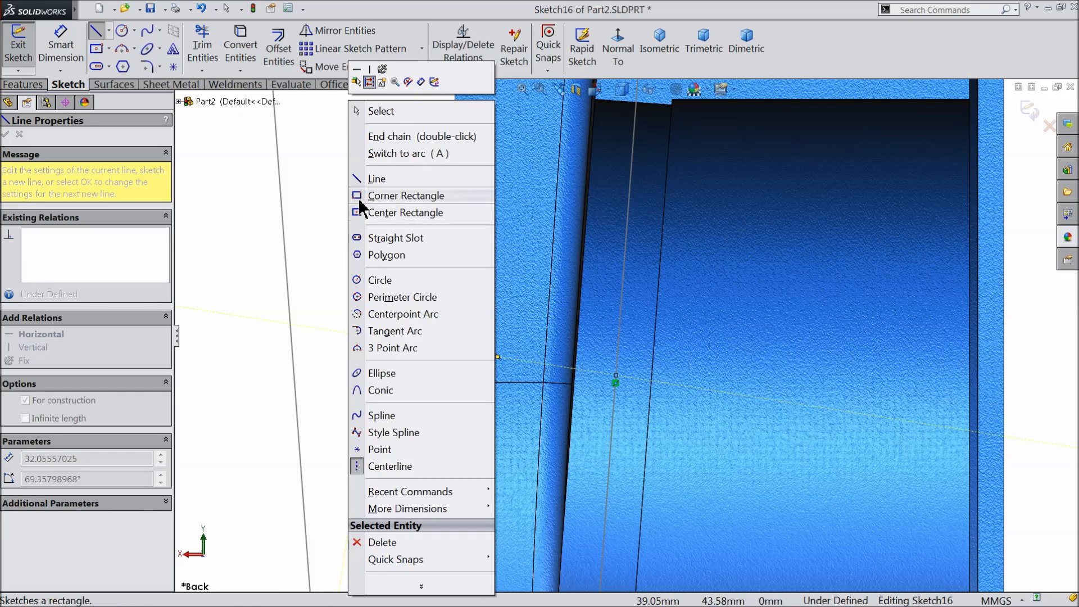
left_click(373, 109)
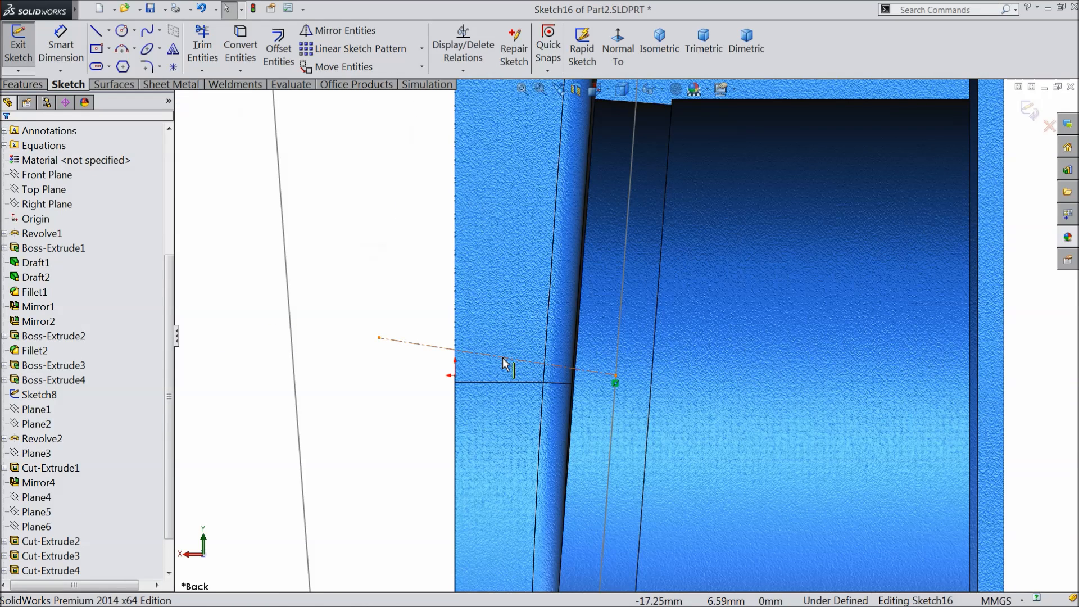
Make the new centerline perpendicular to Sketch8's slanted line in the bore.
left_click(504, 364)
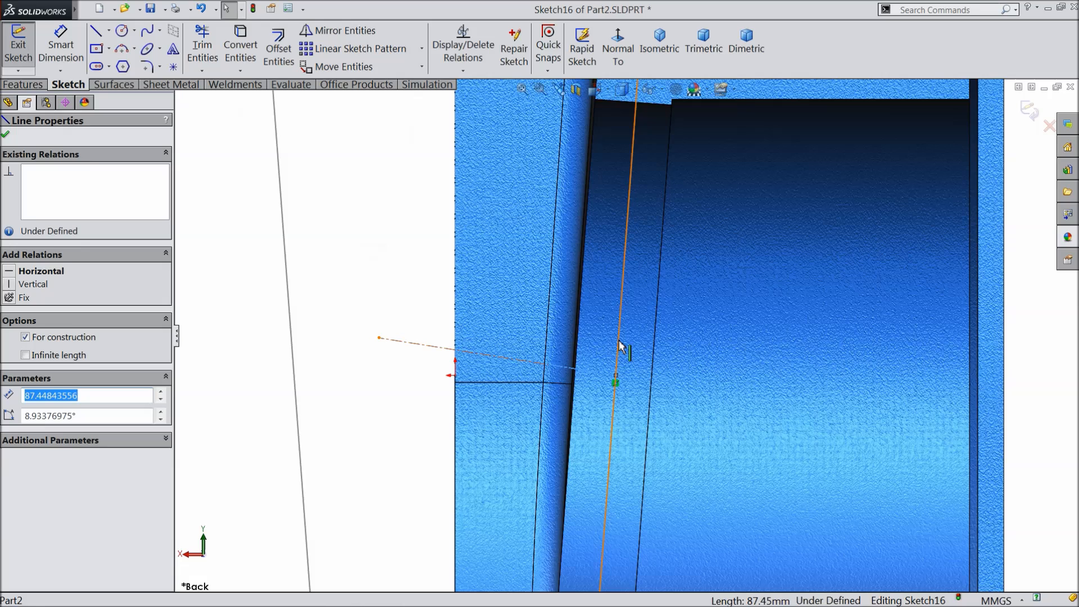
left_click(621, 346, "ctrl")
left_click(663, 301)
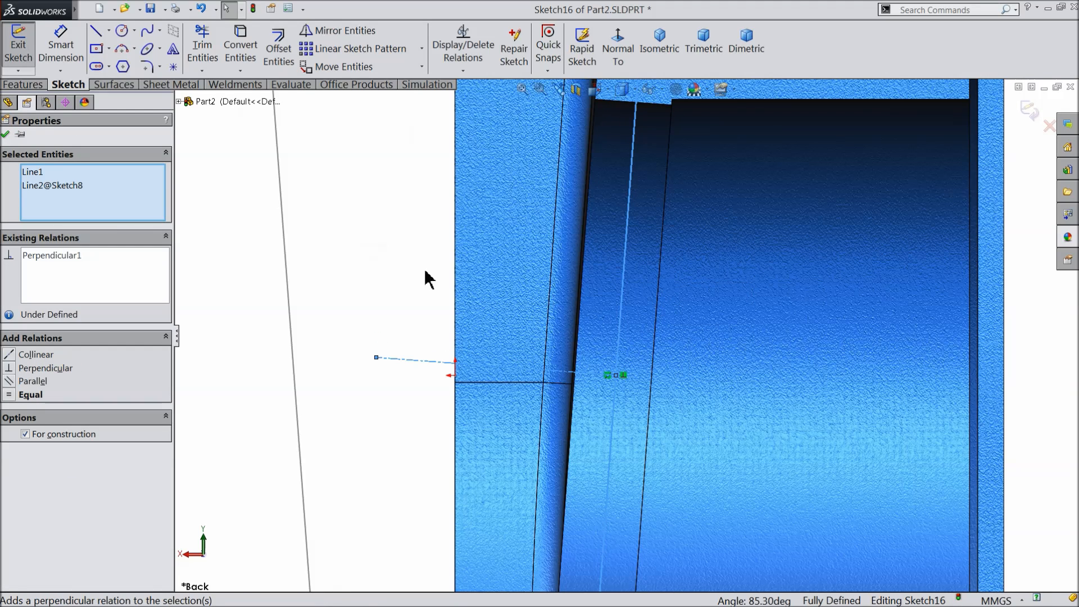
left_click(6, 135)
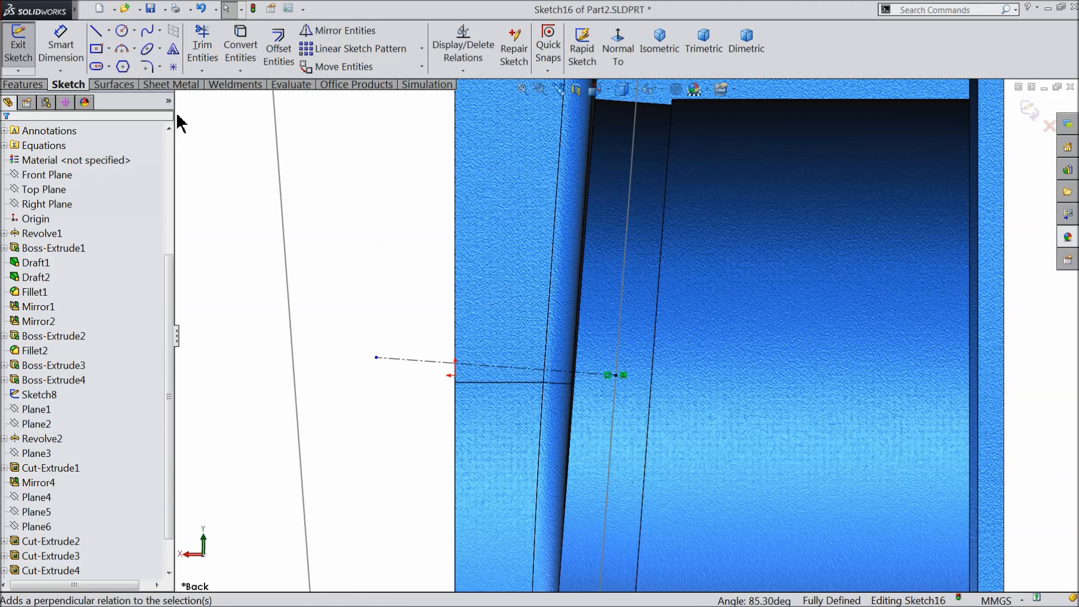
Draw a closed four-sided line profile across the seat ring above the tilted centerline, with its outer short side about 37 mm long.
left_click(98, 34)
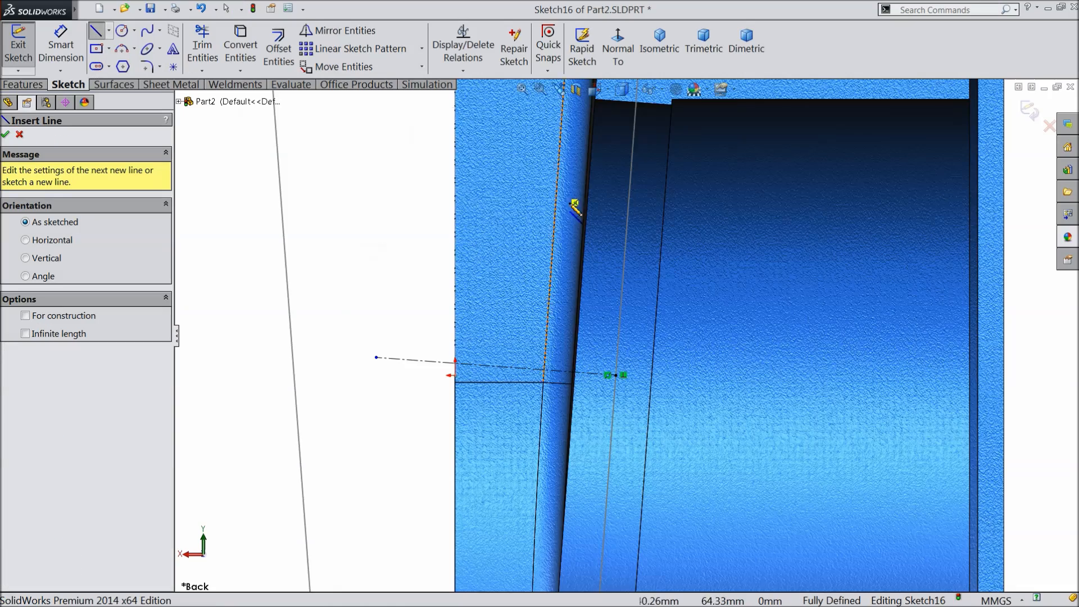
scroll(614, 241, "up", 3)
scroll(650, 251, "down", 2)
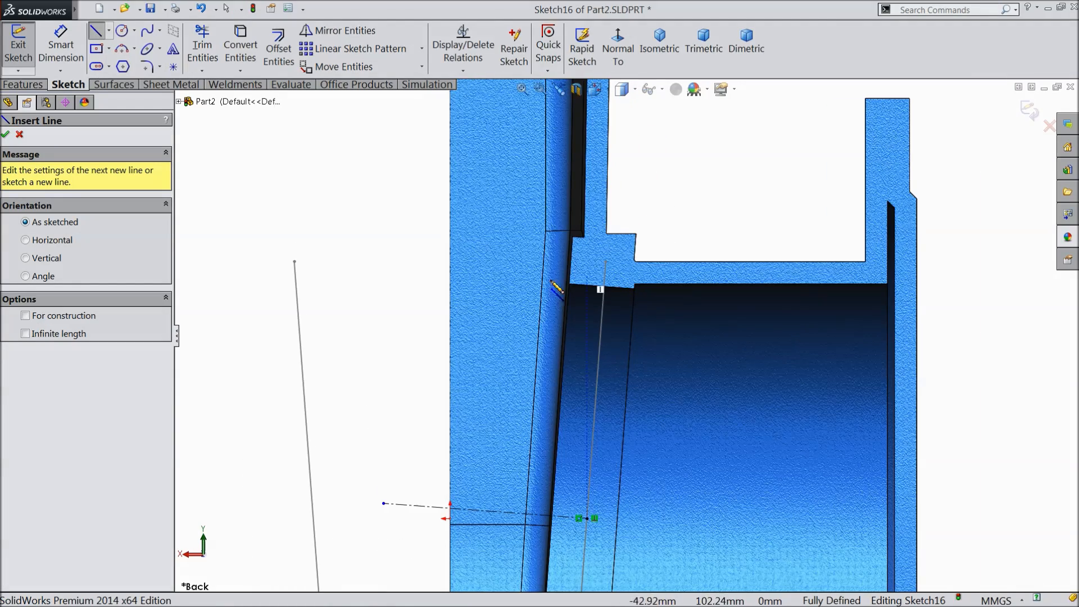
left_click(500, 277)
left_click(623, 308)
left_click(616, 385)
left_click(505, 362)
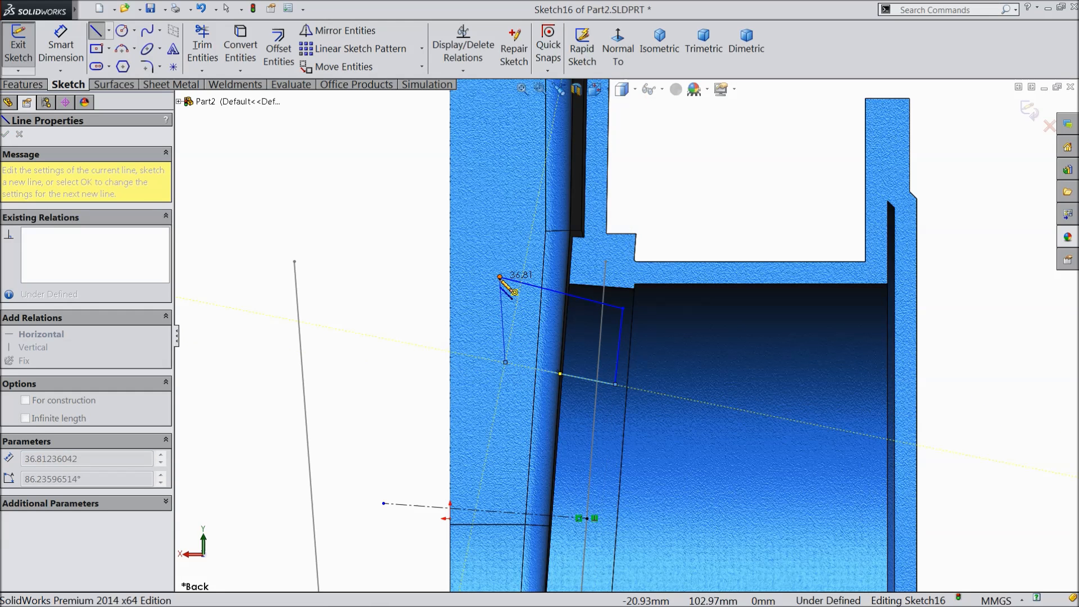
left_click(501, 278)
right_click(352, 219)
left_click(373, 163)
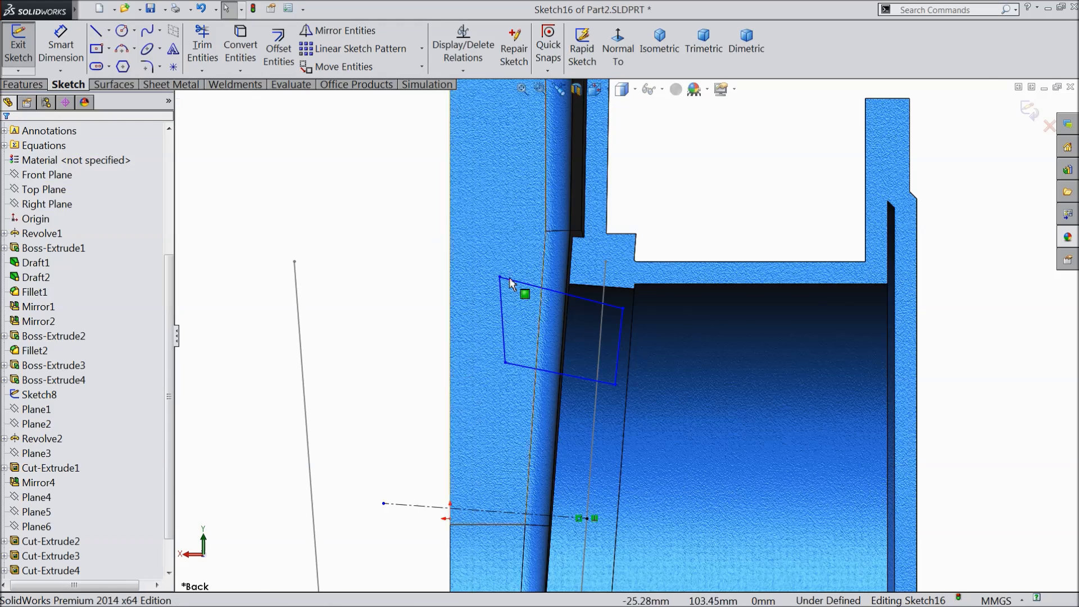
Square the profile with perpendicular relations between its upper line and both short sides, and between its lower line and the bore-side line.
scroll(597, 347, "up", 3)
left_click(475, 243)
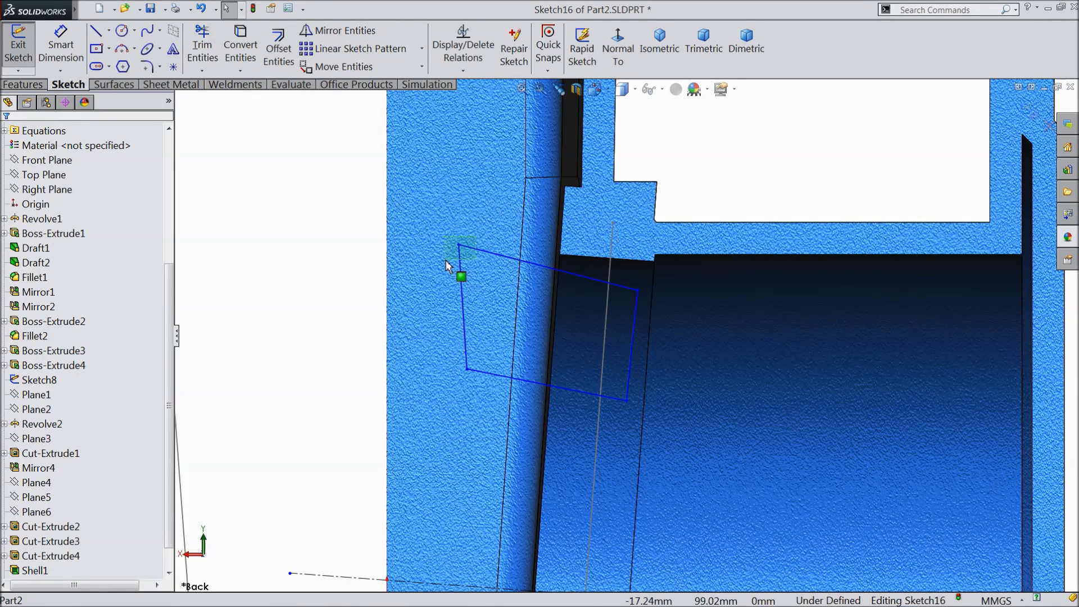
left_click(451, 258, "ctrl")
left_click(515, 213)
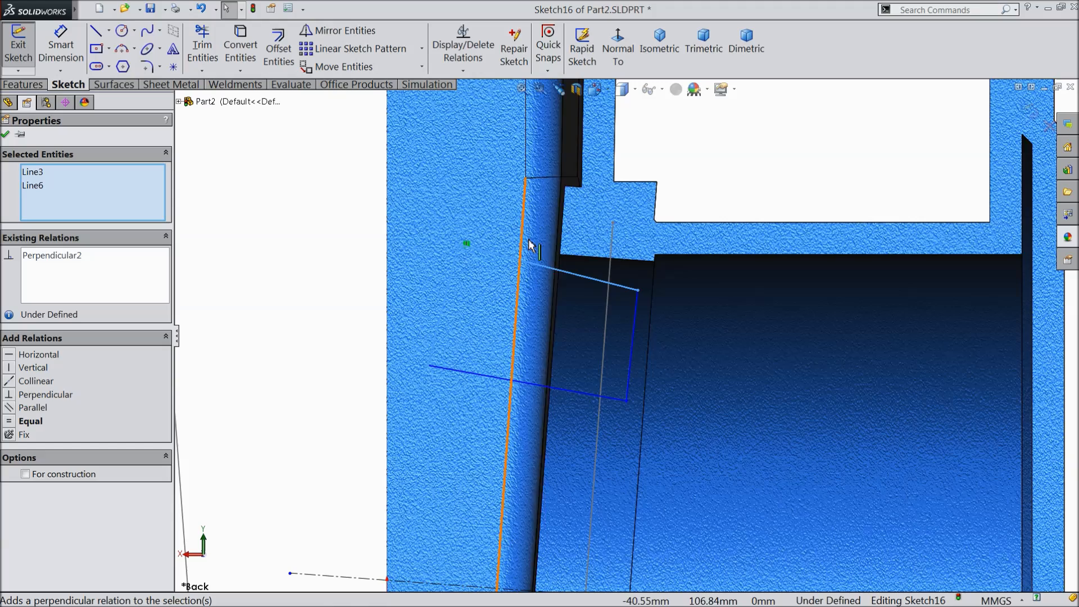
key("Escape")
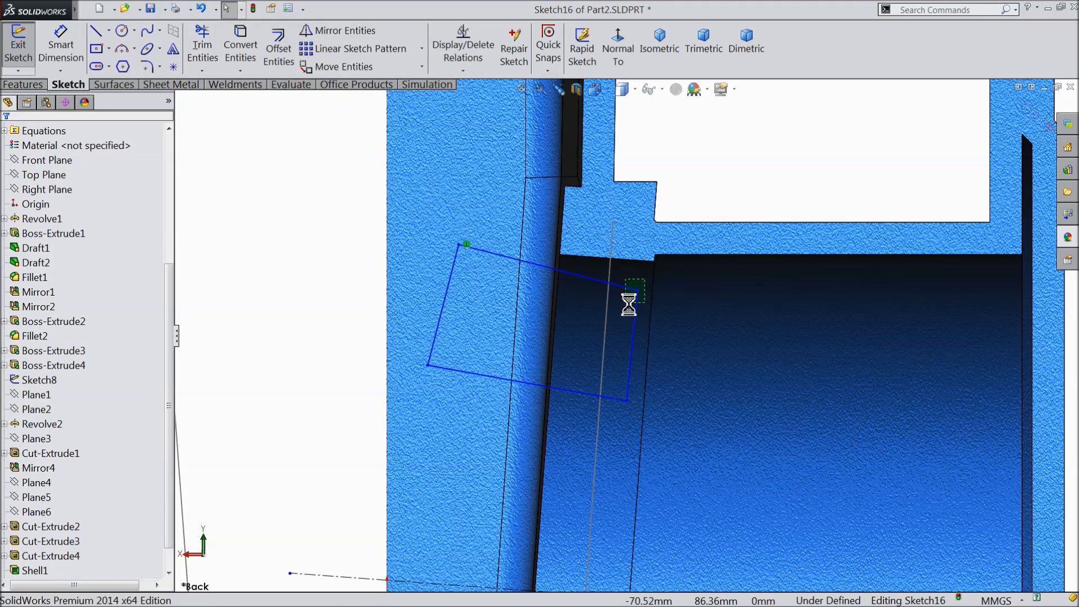
left_click_drag(644, 280, 625, 303)
left_click(700, 257)
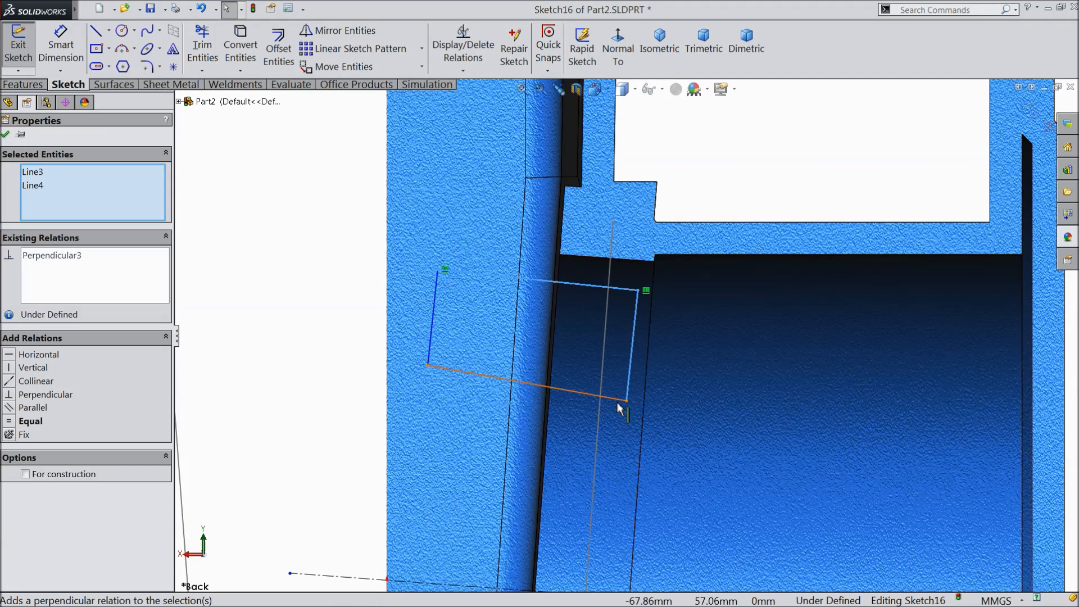
scroll(616, 404, "down", 3)
left_click_drag(644, 378, 622, 399)
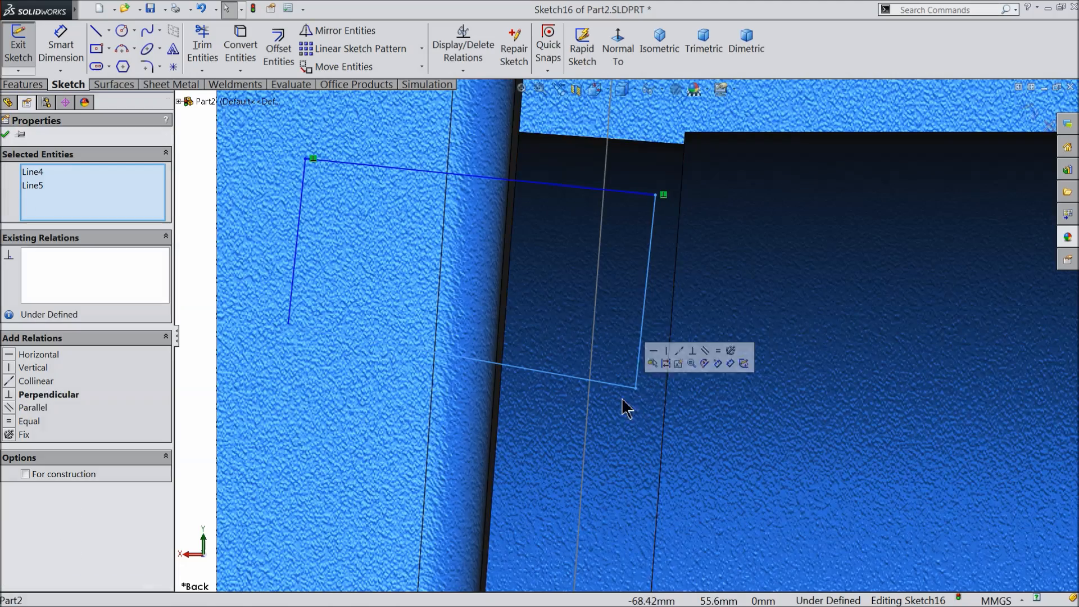
left_click(692, 351)
scroll(565, 341, "up", 2)
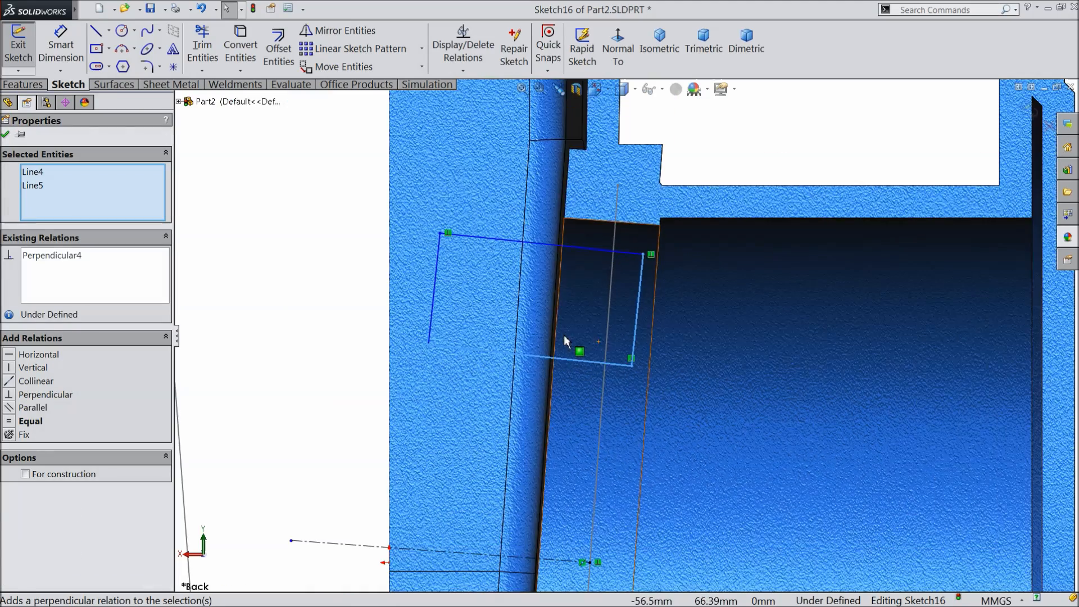
left_click(323, 299)
Make the profile's upper line parallel to the tilted centerline.
scroll(545, 402, "up", 2)
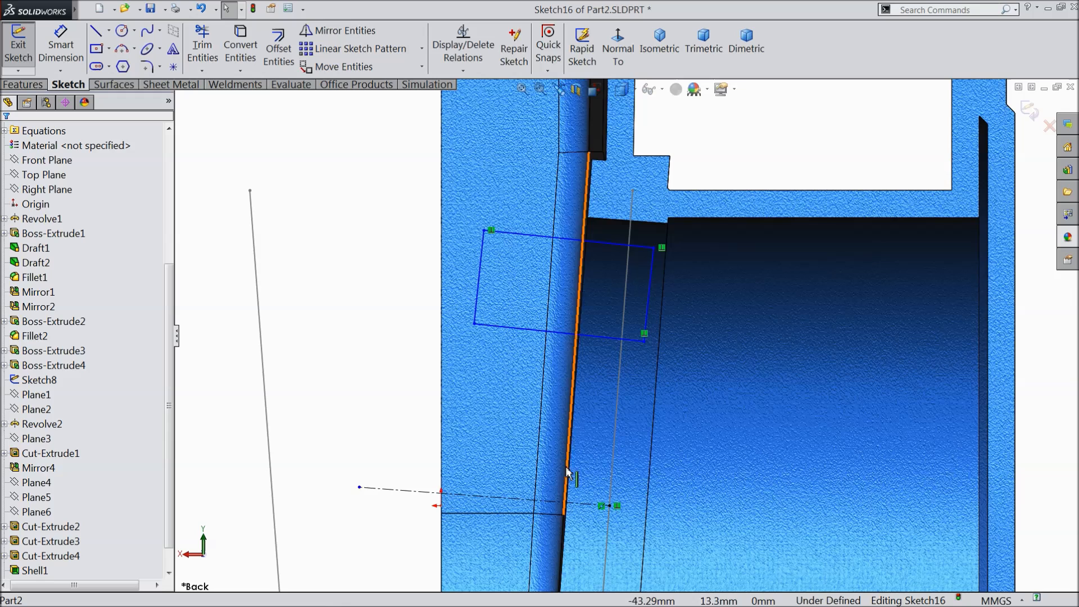
left_click(554, 501)
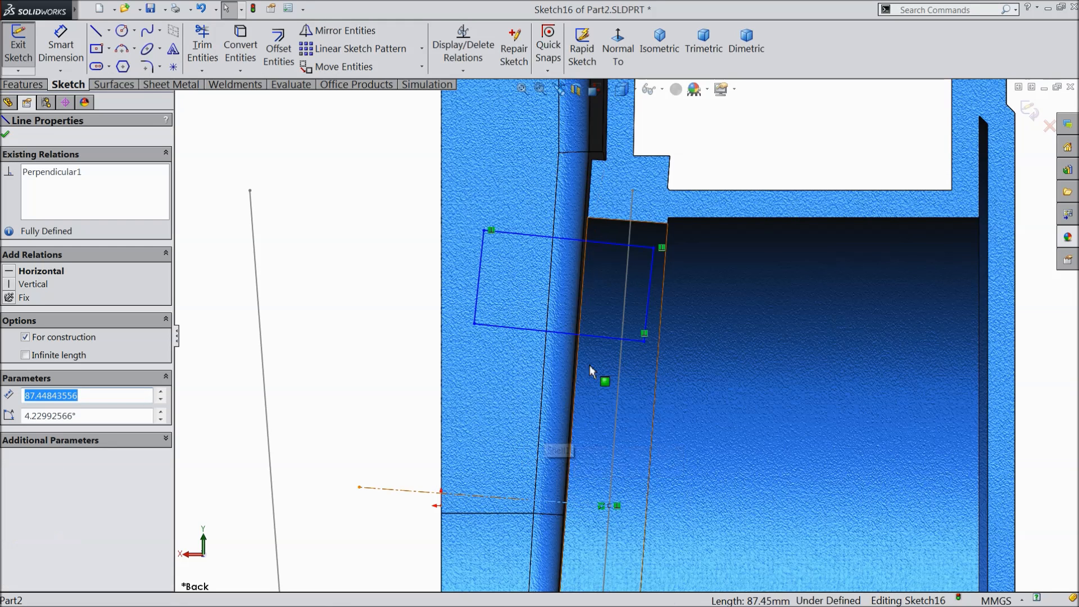
left_click(597, 244, "ctrl")
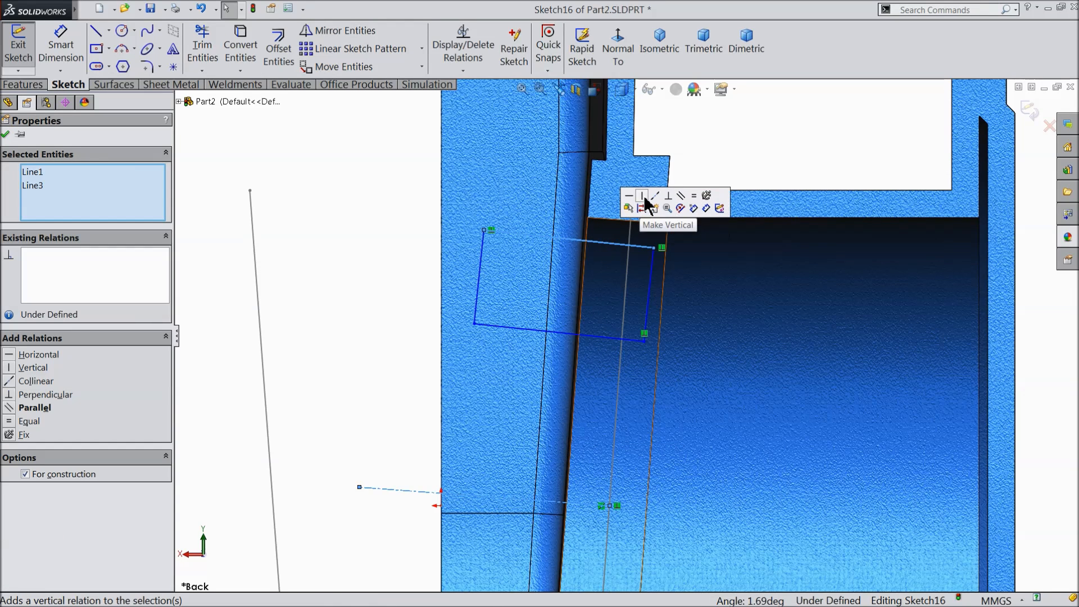
left_click(680, 196)
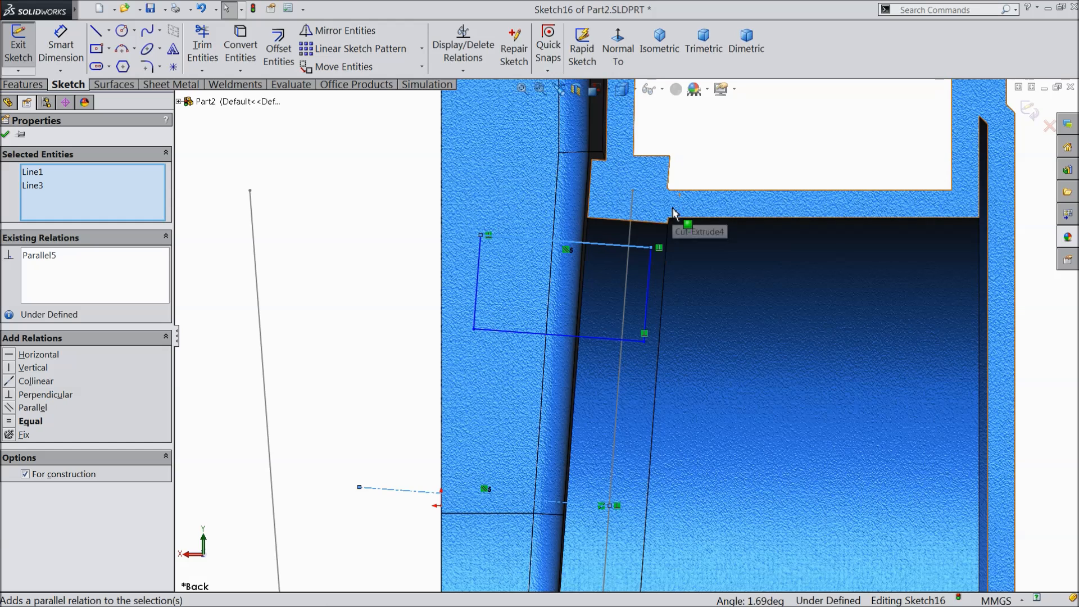
left_click(8, 135)
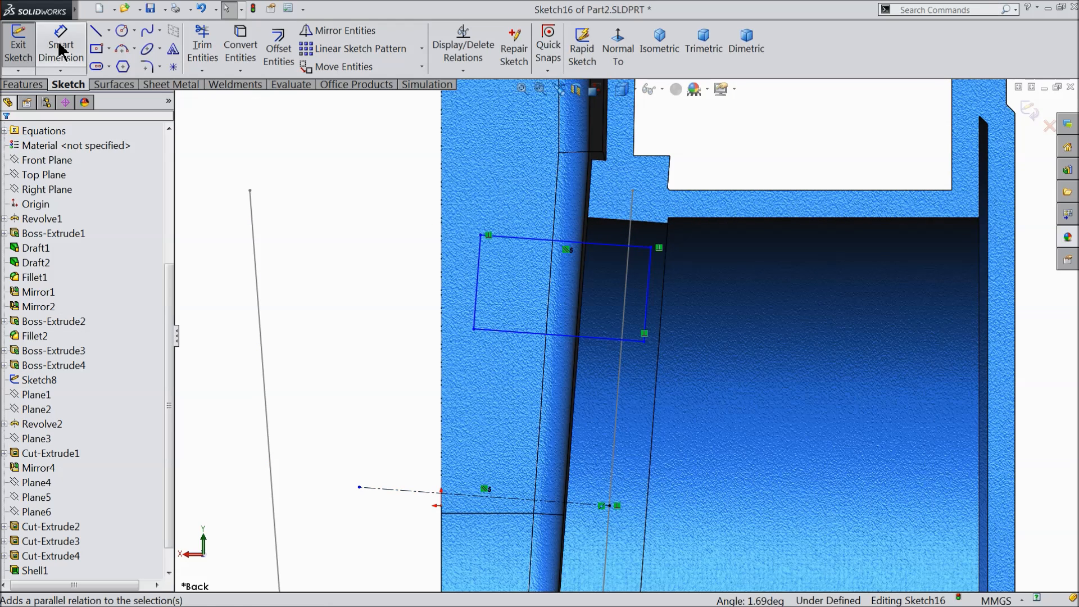
Dimension the distance between the profile's upper line and the tilted centerline as 115 mm.
left_click(57, 43)
left_click(568, 246)
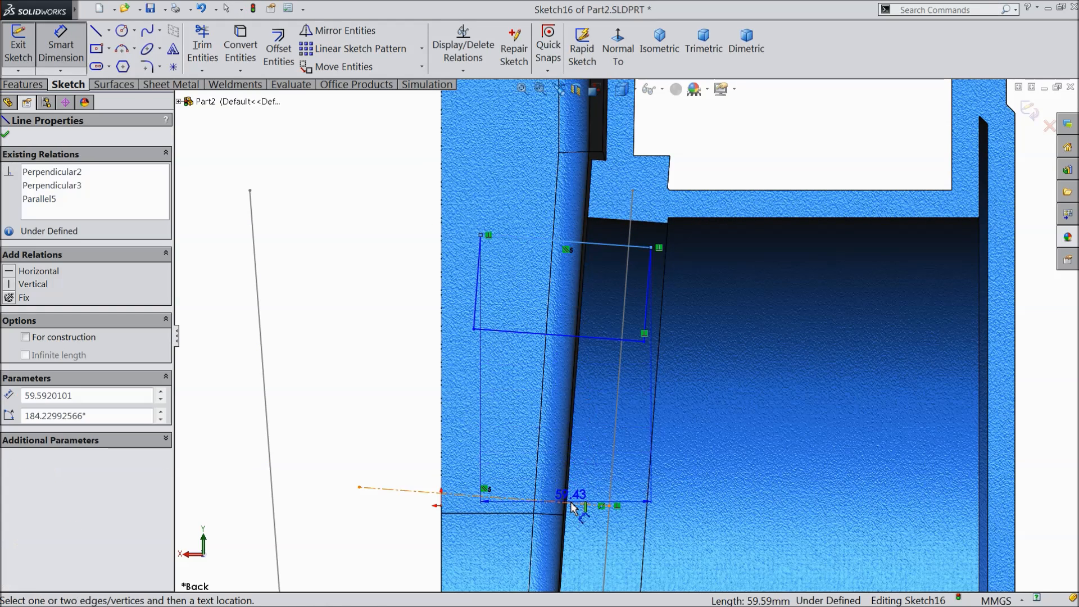
left_click(546, 501)
left_click(331, 357)
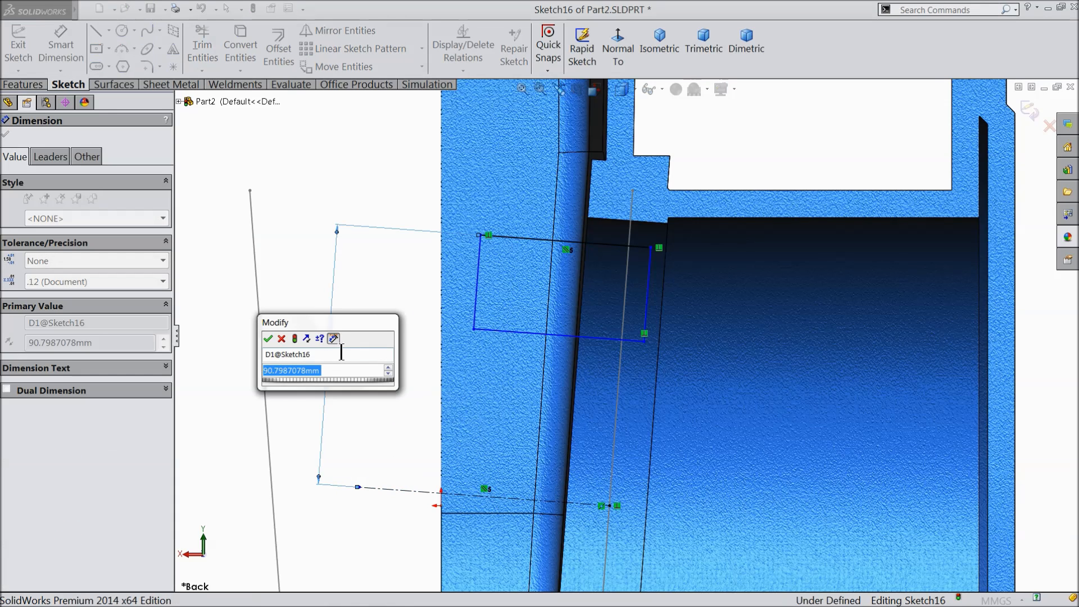
type("115")
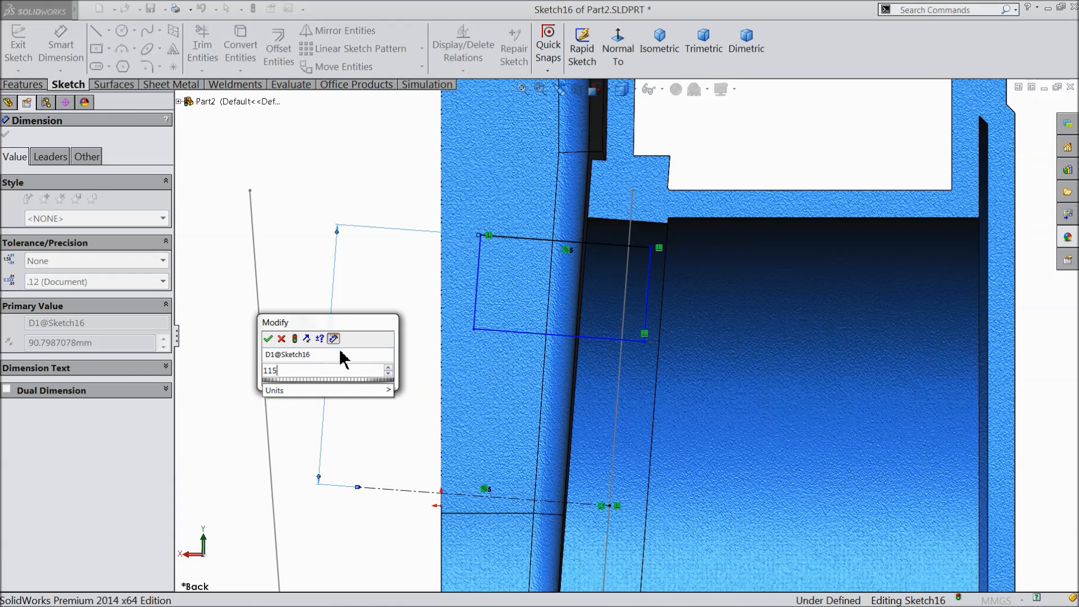
left_click(267, 338)
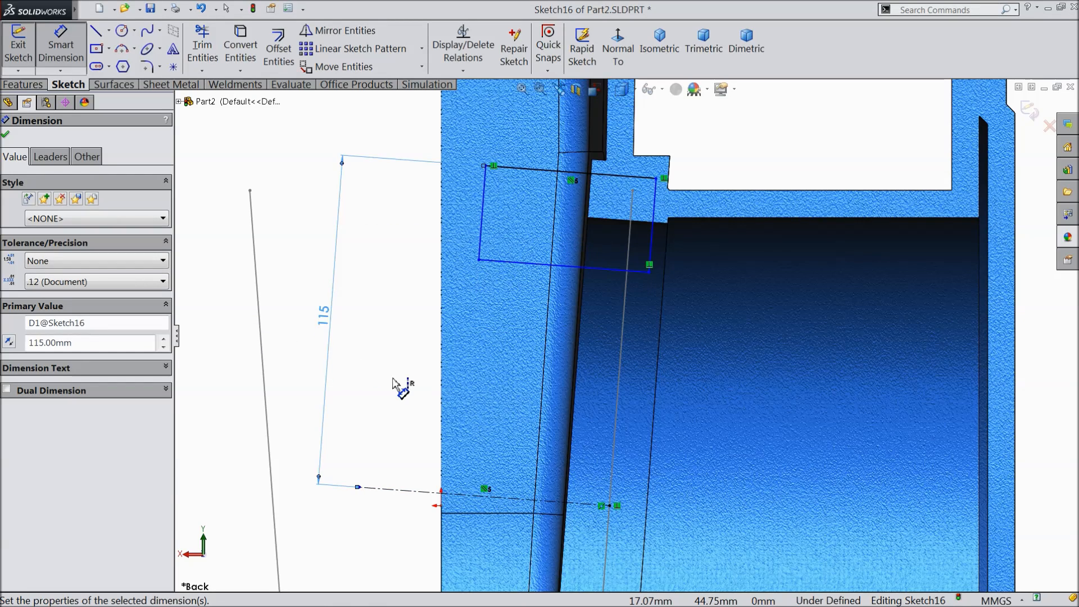
Dimension the profile's bore-side line 7 mm from the slanted face edge of the seat ring.
scroll(626, 258, "down", 3)
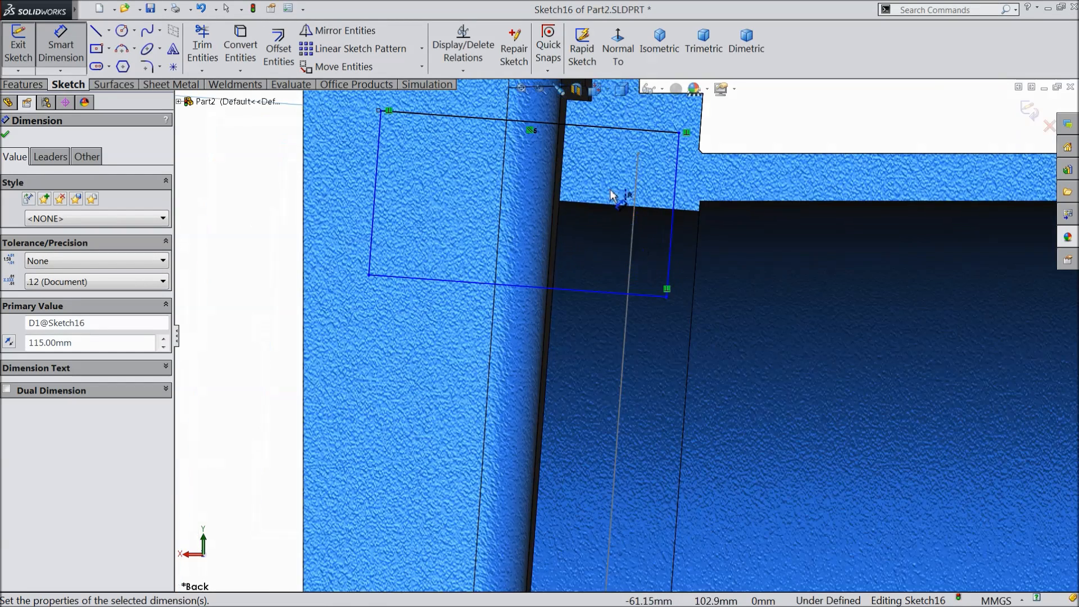
scroll(612, 195, "down", 2)
scroll(557, 231, "up", 3)
scroll(612, 207, "down", 2)
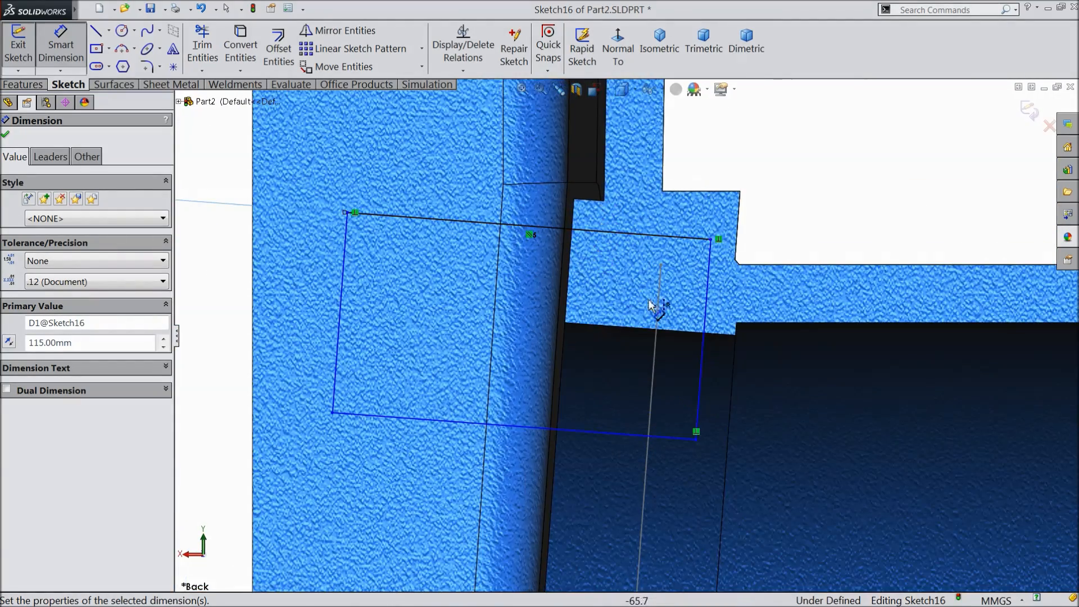
left_click(707, 301)
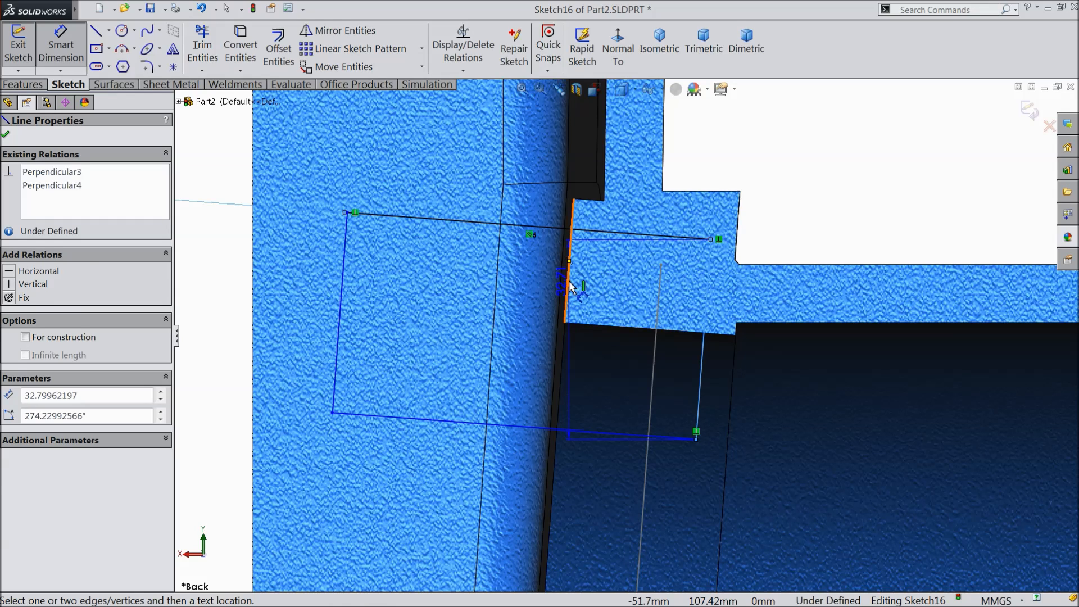
left_click(567, 311)
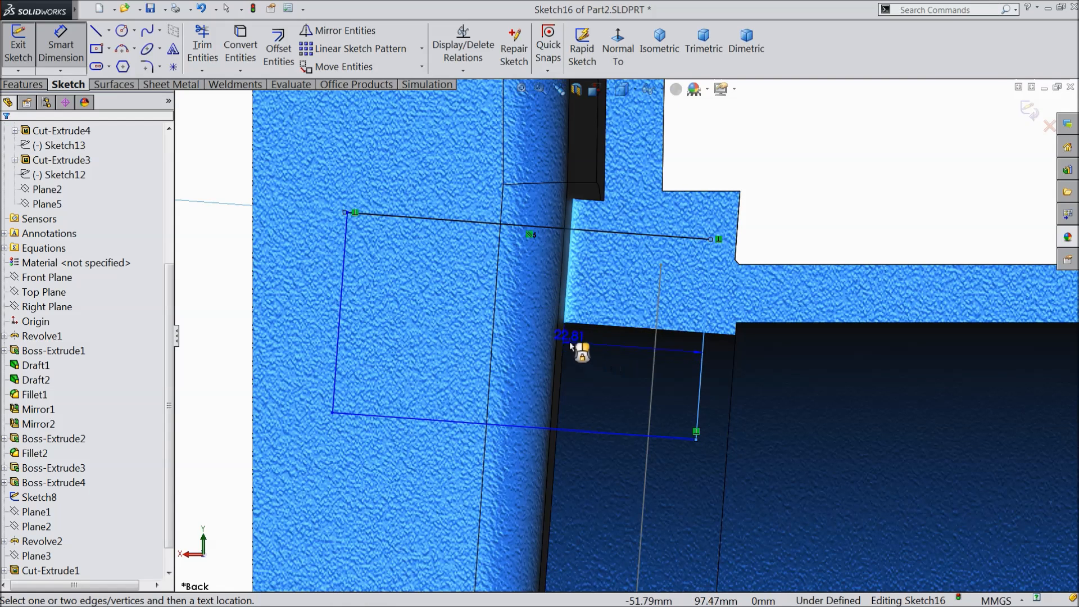
left_click(630, 186)
type("7")
key("Return")
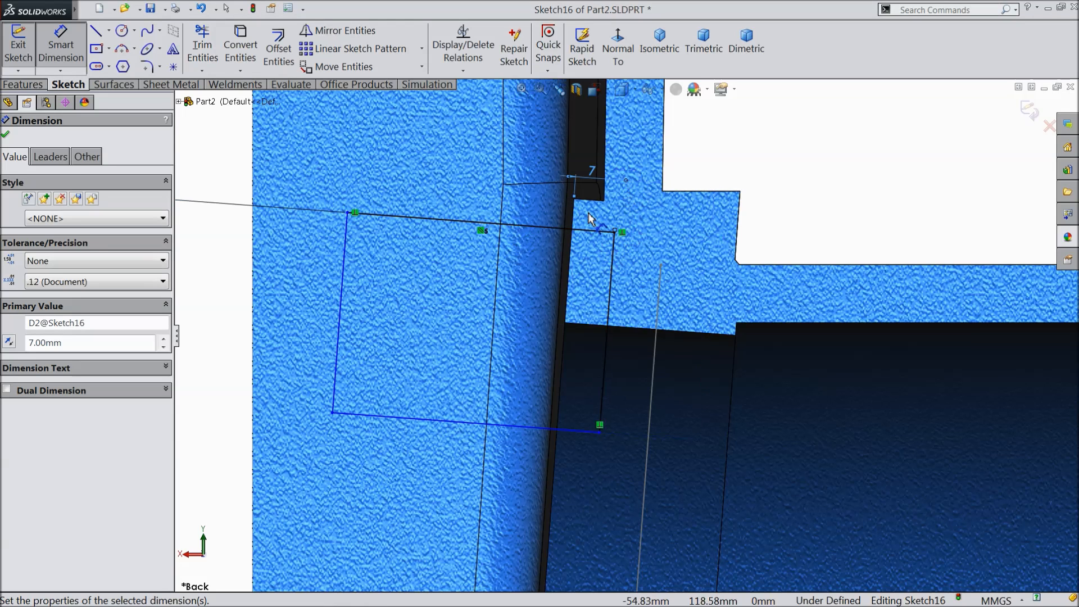
Dimension the length of the profile's short side farthest from the bore, keeping it as drawn.
scroll(537, 263, "up", 2)
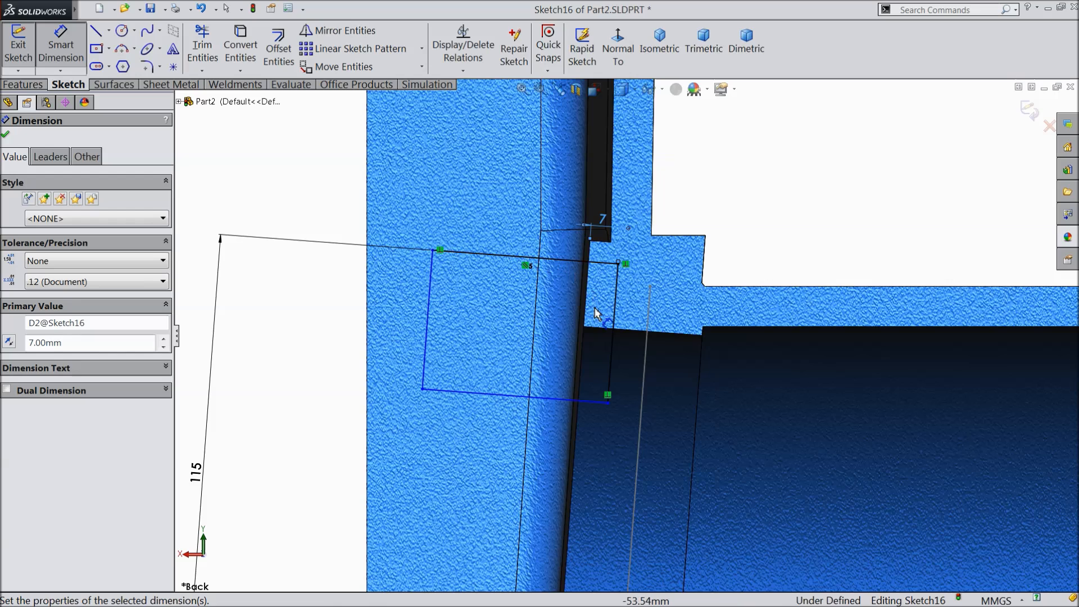
scroll(596, 313, "up", 2)
scroll(544, 337, "down", 2)
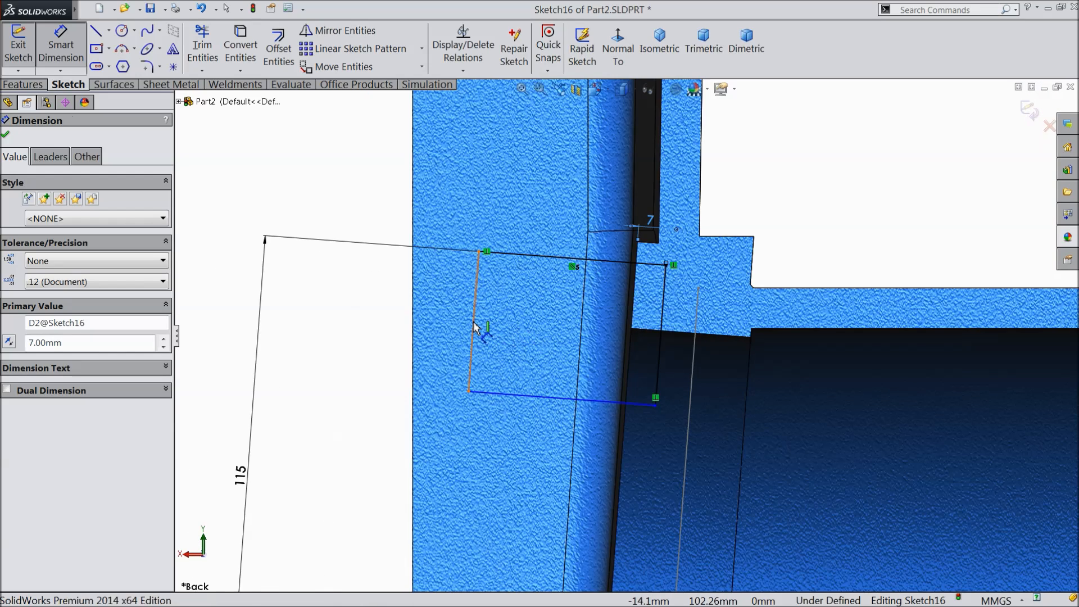
left_click(439, 324)
left_click(445, 231)
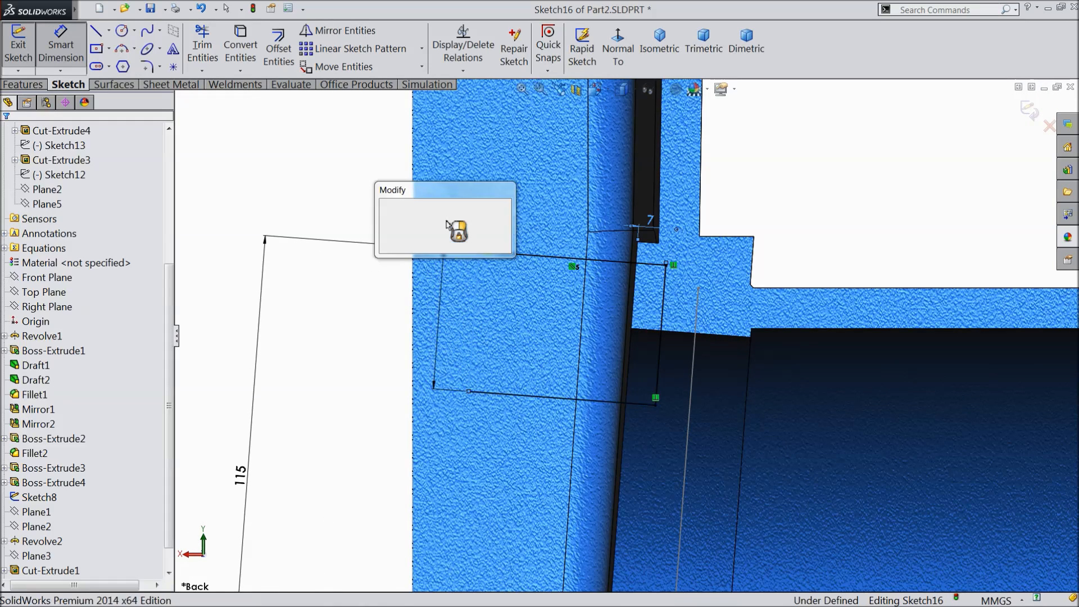
left_click(386, 207)
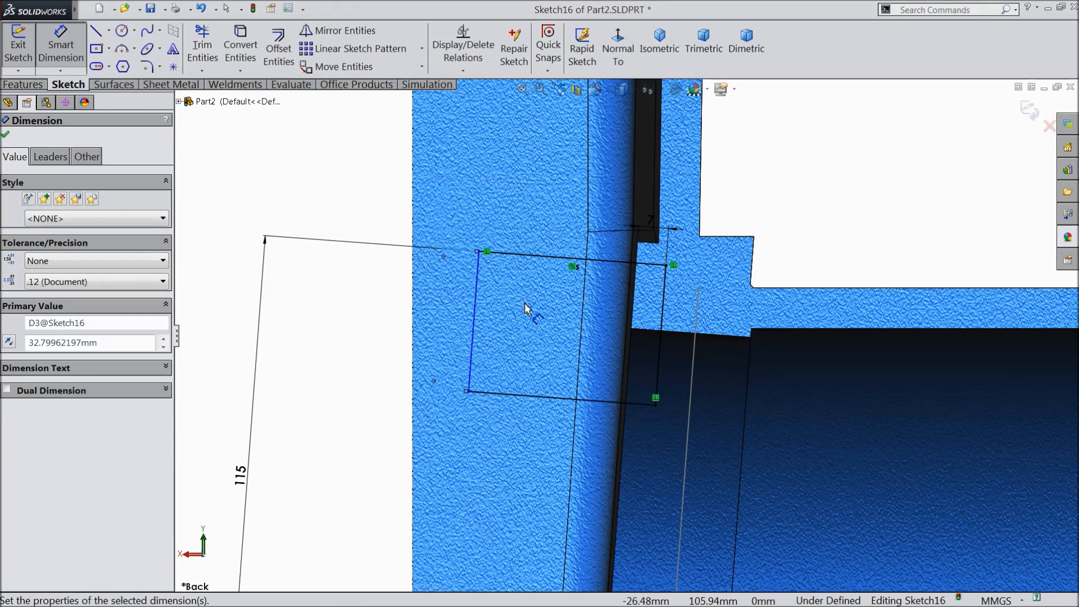
Cut the rectangular profile from the body with a 360° Revolved Cut about the tilted centerline.
scroll(542, 336, "up", 3)
scroll(635, 292, "down", 2)
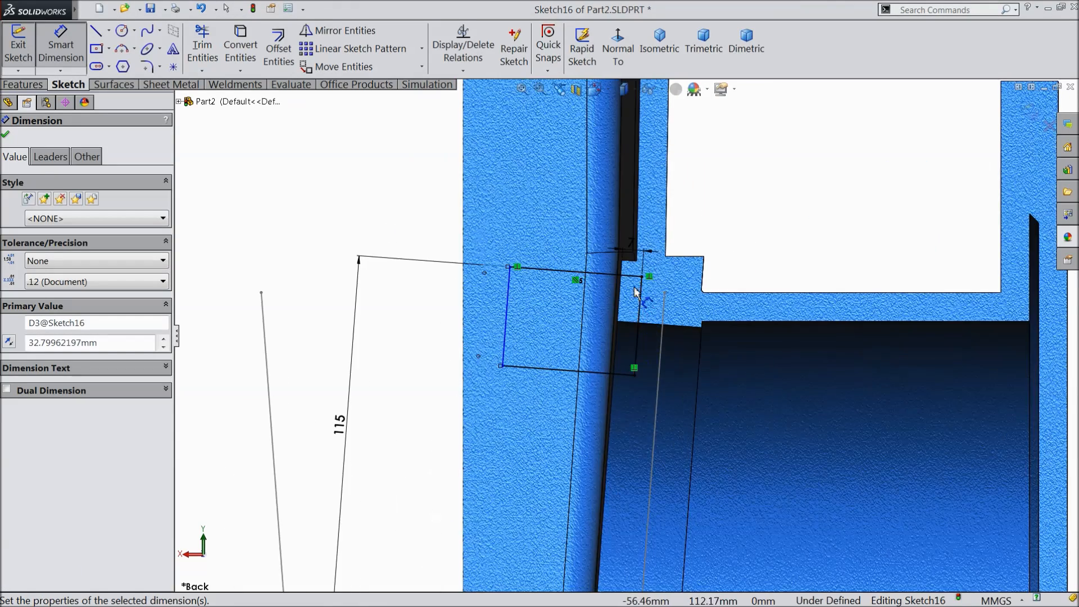
scroll(636, 286, "up", 5)
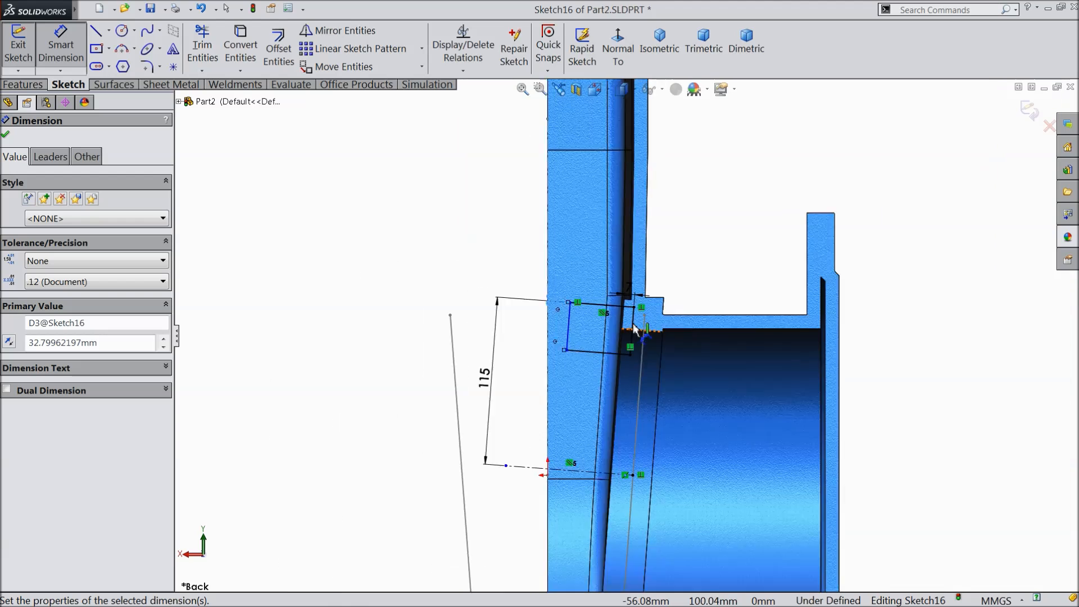
scroll(618, 387, "down", 2)
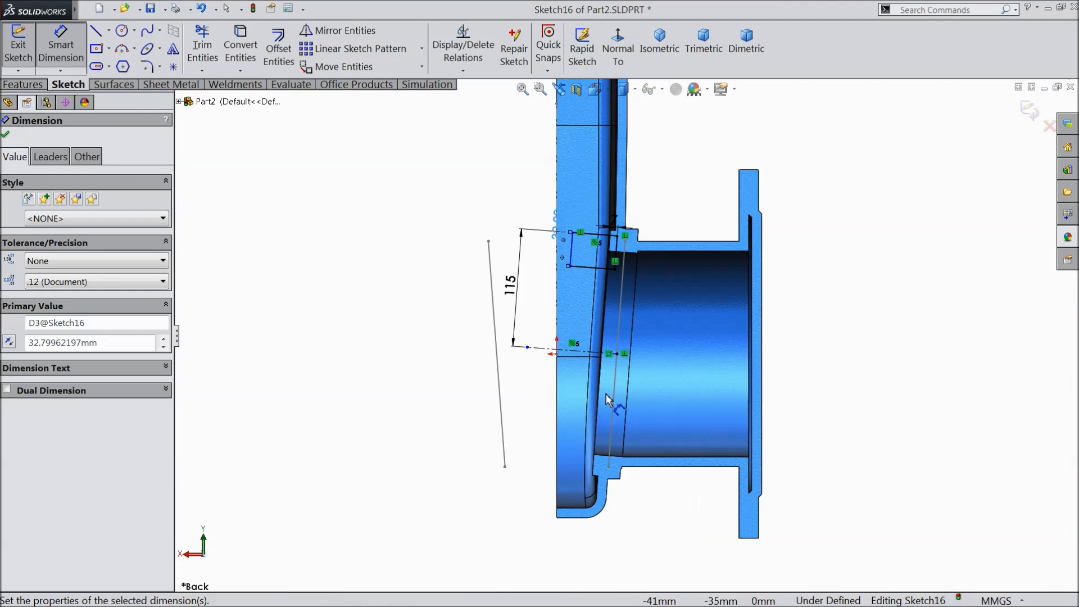
left_click(31, 90)
left_click(313, 48)
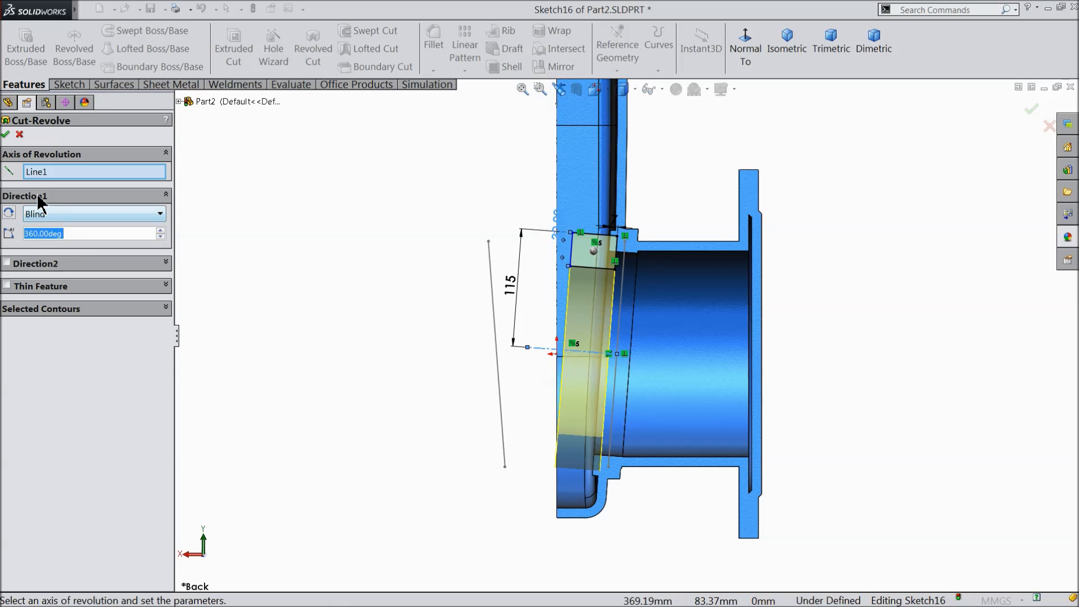
left_click(6, 134)
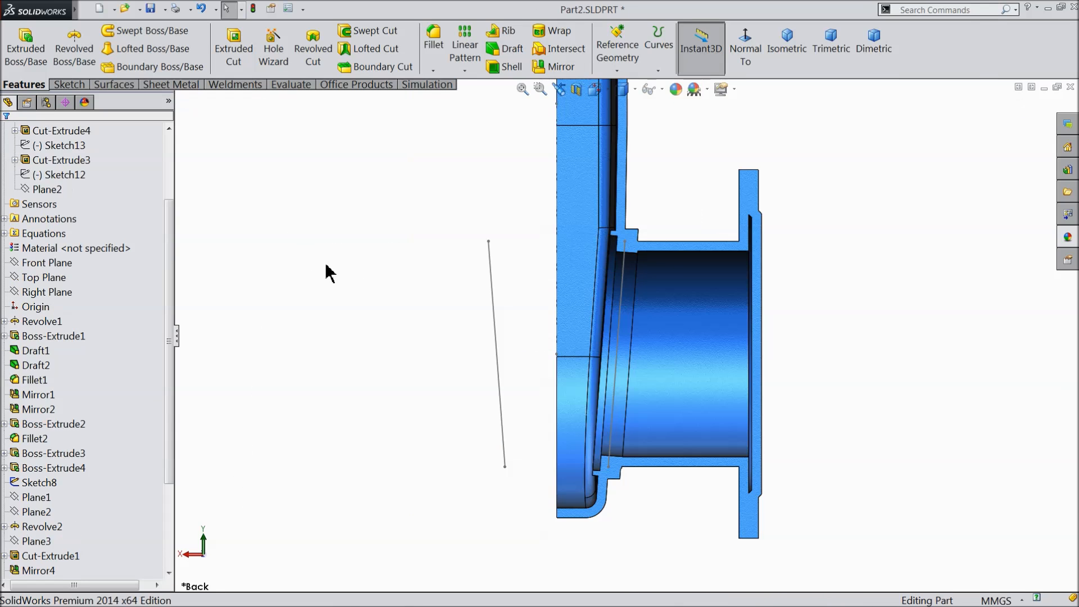
middle_click_drag(330, 274, 351, 297)
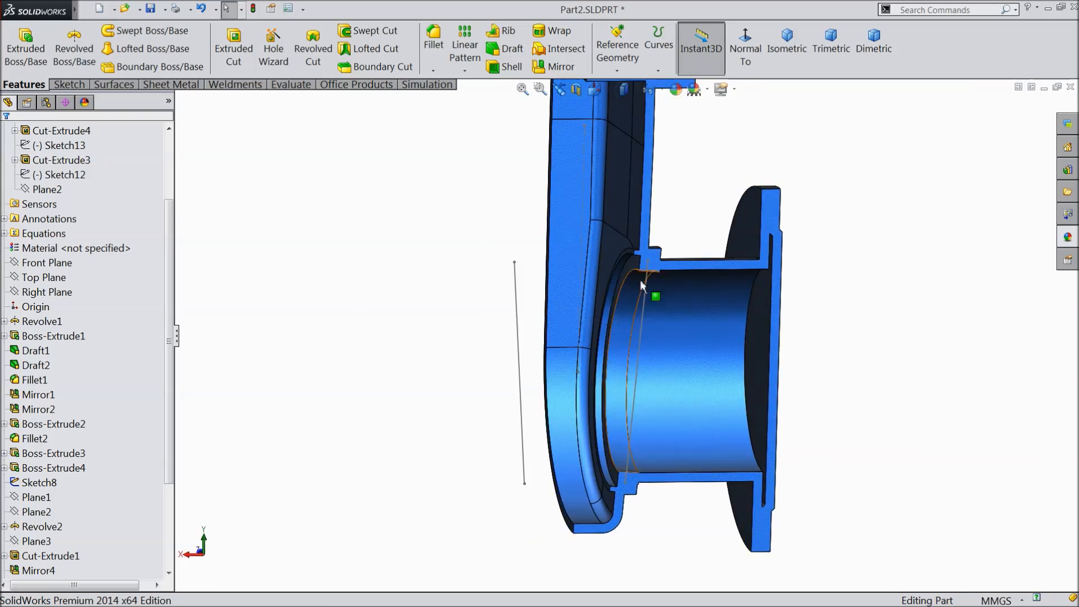
scroll(631, 294, "down", 5)
middle_click_drag(638, 285, 638, 315)
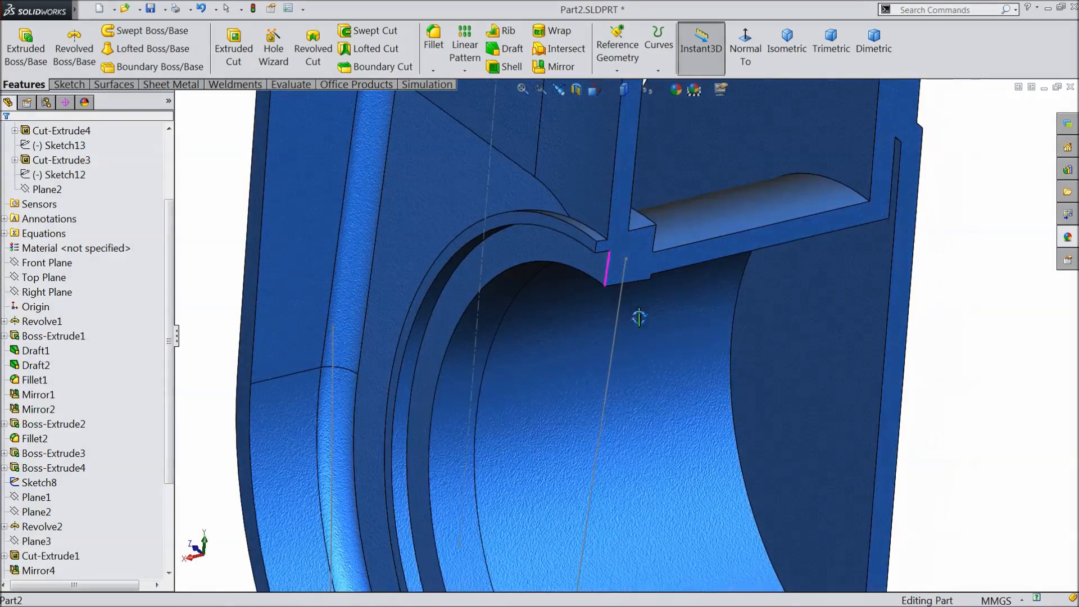
Fillet the outer circular edge of the seat ring with a constant 3 mm radius.
left_click(435, 51)
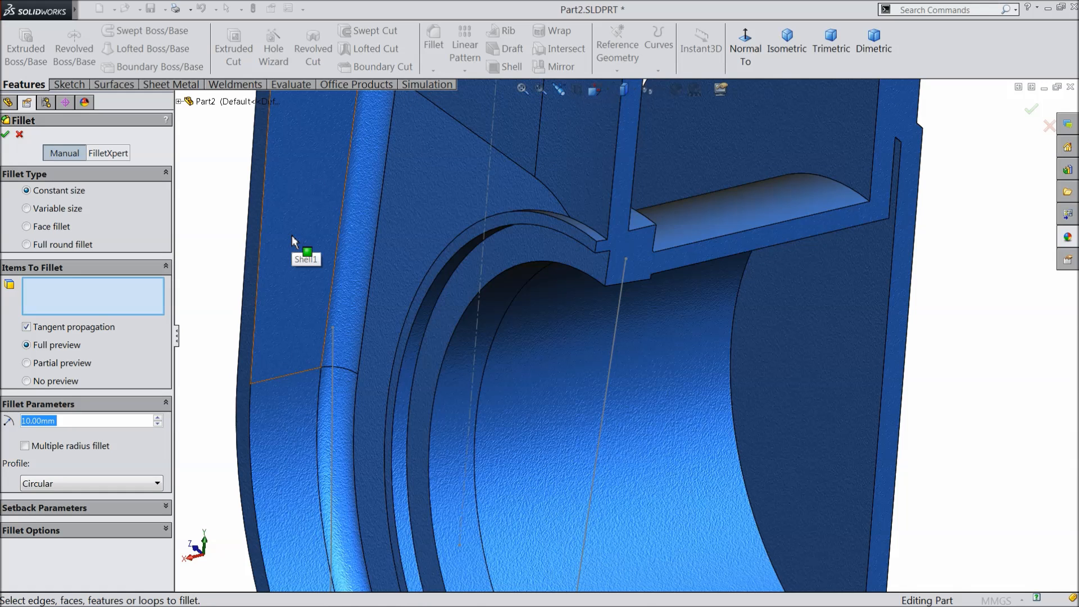
type("3")
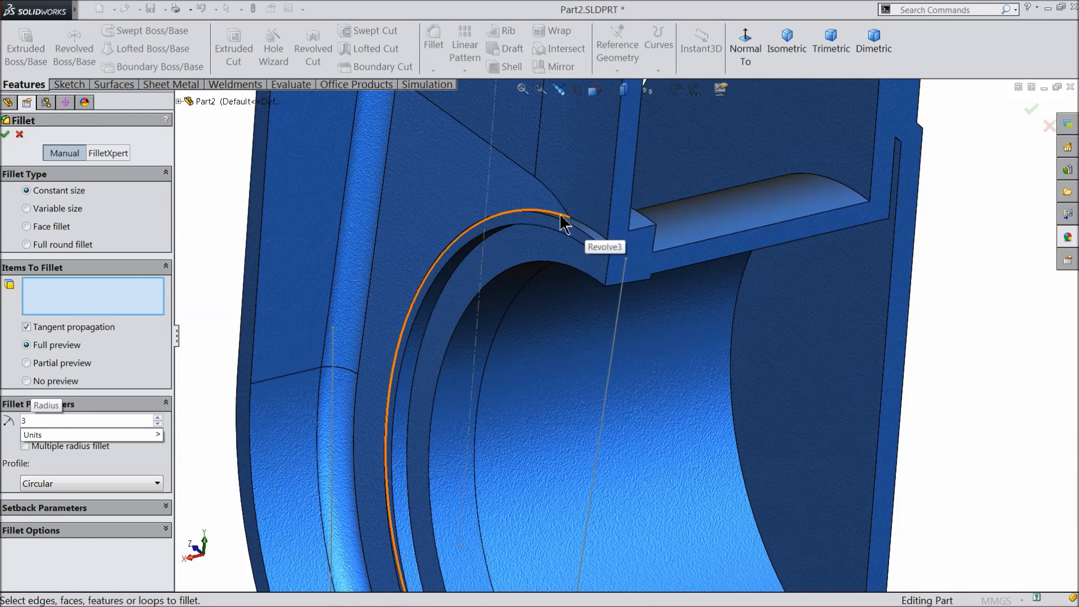
scroll(556, 228, "down", 5)
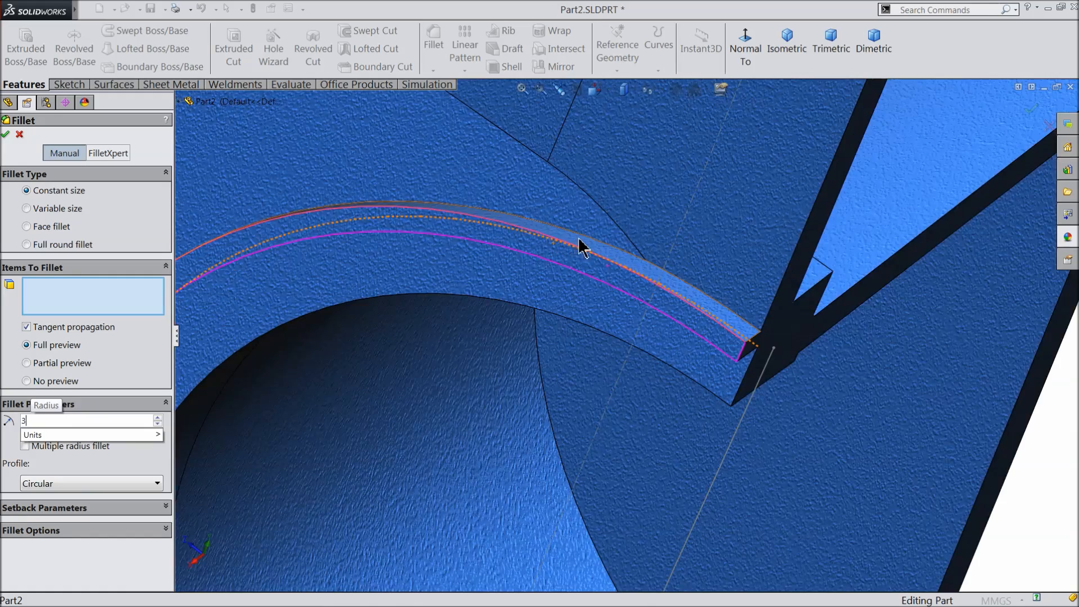
left_click(580, 238)
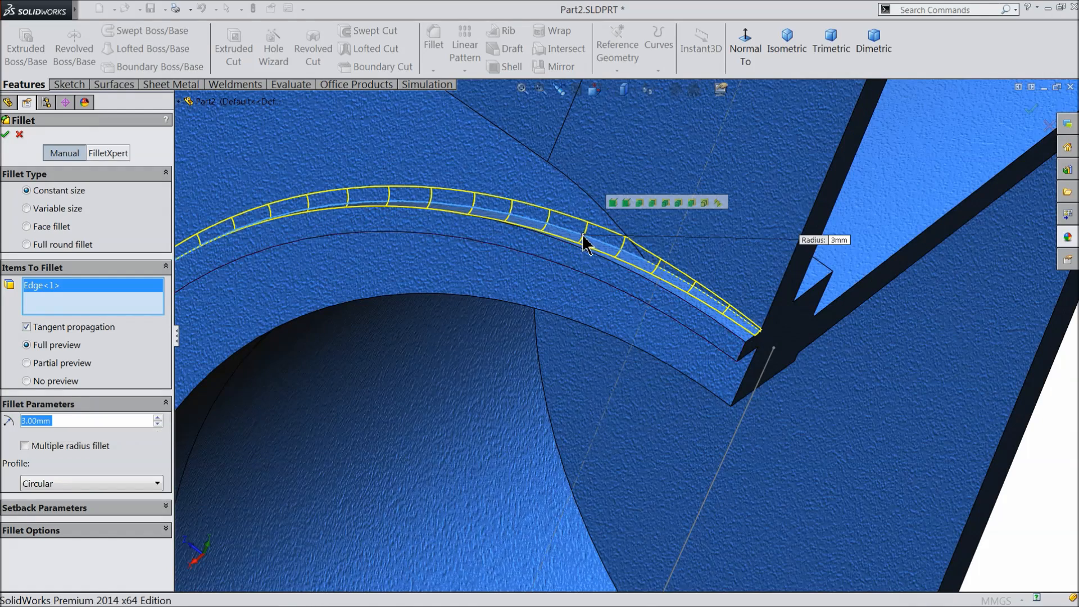
left_click(6, 134)
scroll(516, 233, "up", 5)
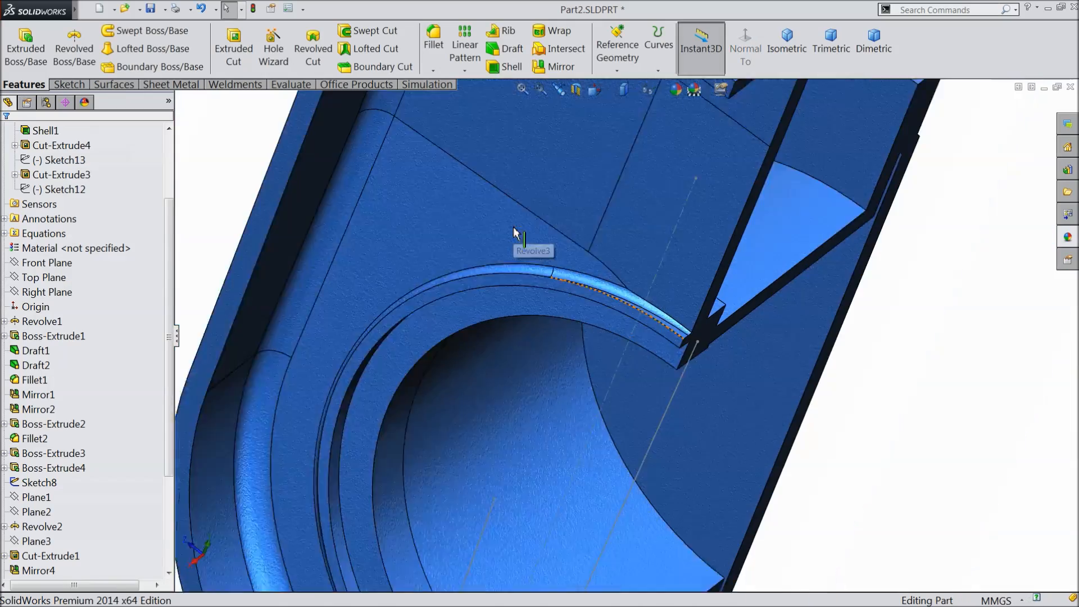
Hide the sketch lines still shown on the half valve body.
middle_click_drag(381, 228, 373, 251)
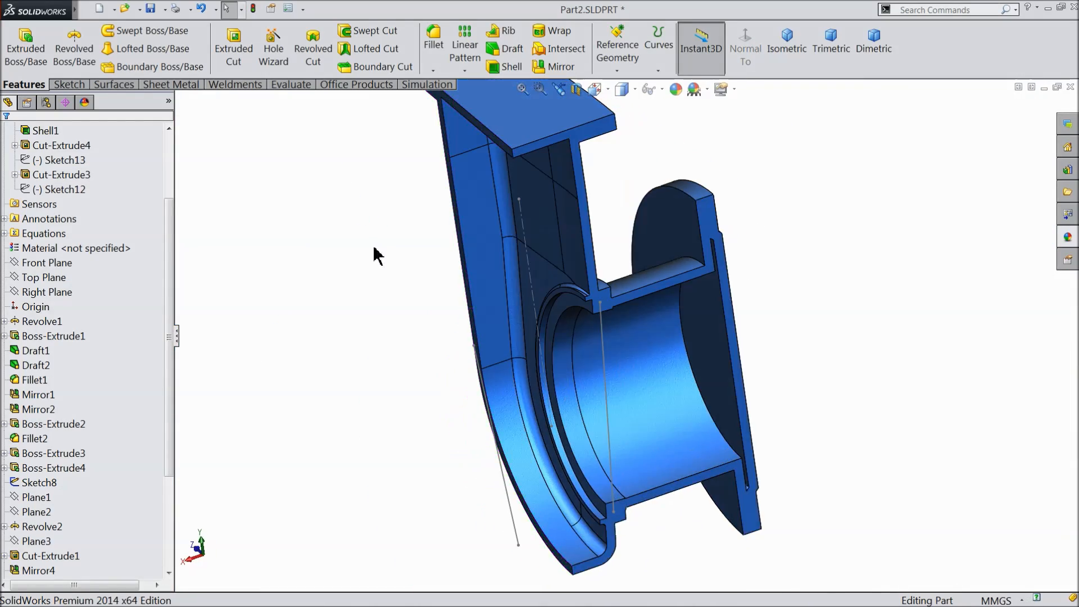
scroll(501, 447, "down", 5)
left_click(515, 477)
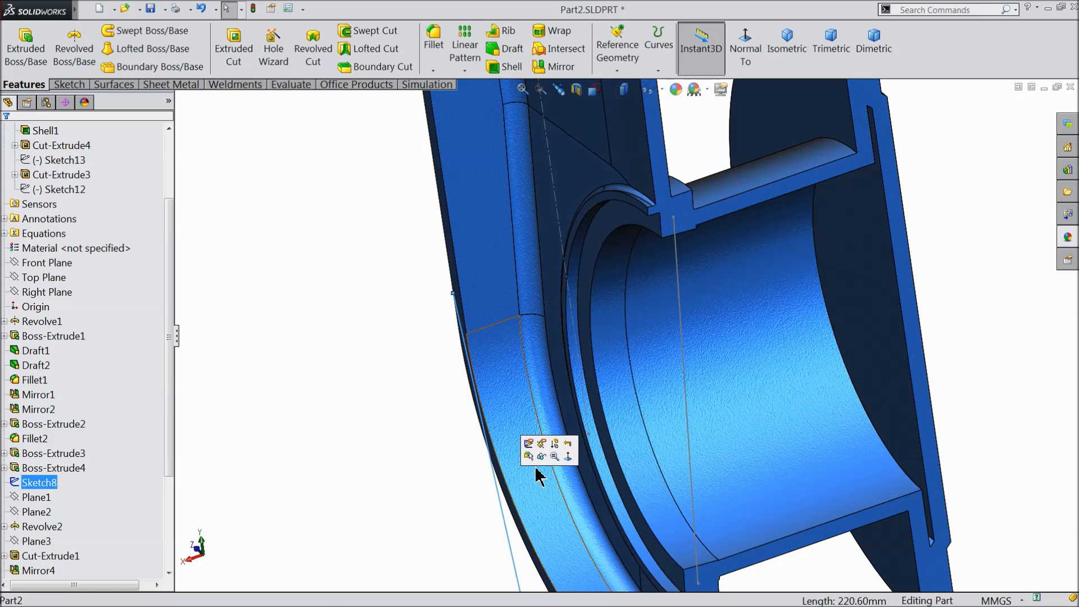
left_click(438, 429)
middle_click_drag(438, 430, 386, 365)
scroll(366, 366, "up", 5)
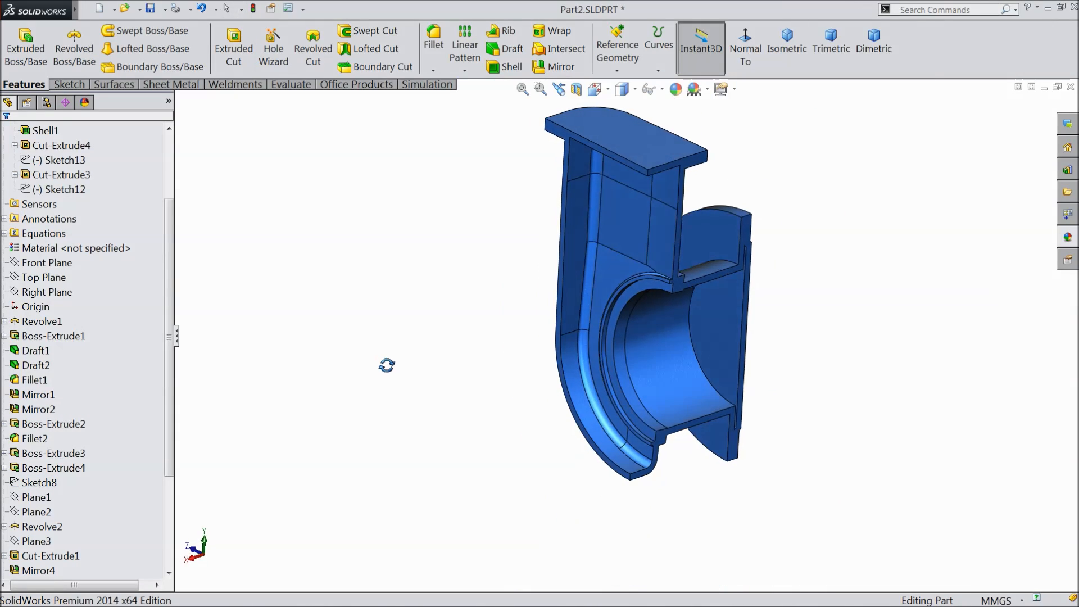
scroll(754, 258, "down", 2)
scroll(746, 263, "up", 2)
scroll(753, 271, "down", 2)
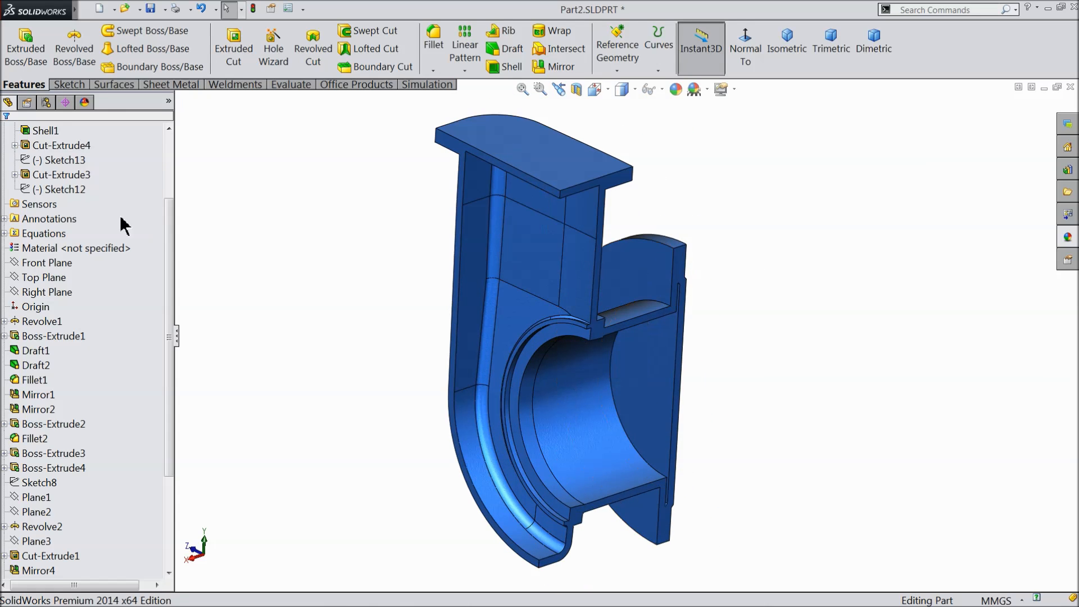
Collapse the History folder in the feature tree.
left_click_drag(170, 245, 171, 191)
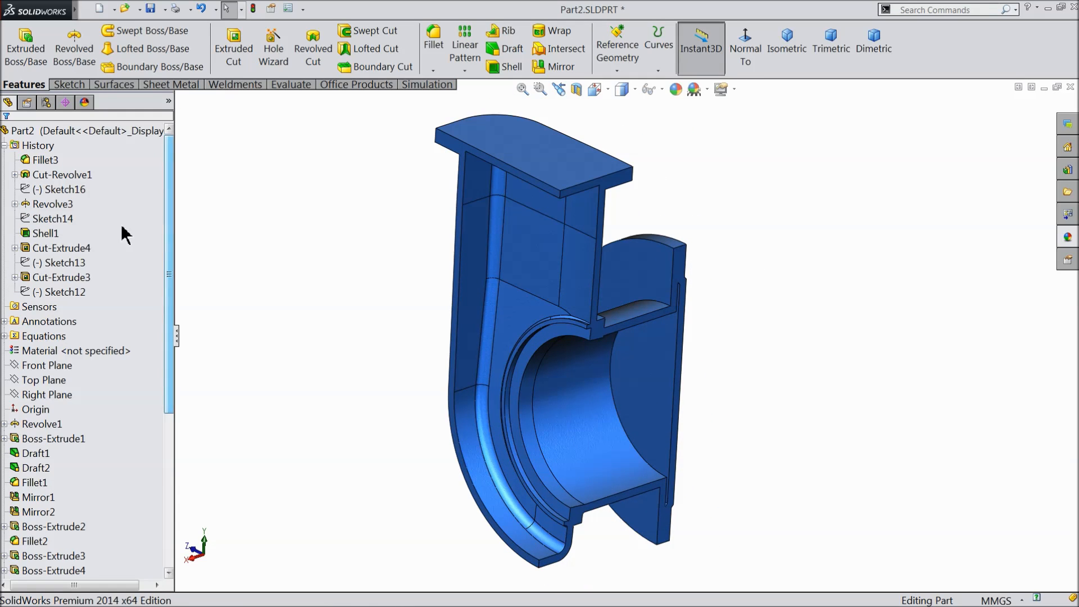
left_click(43, 205)
key("Escape")
left_click(4, 145)
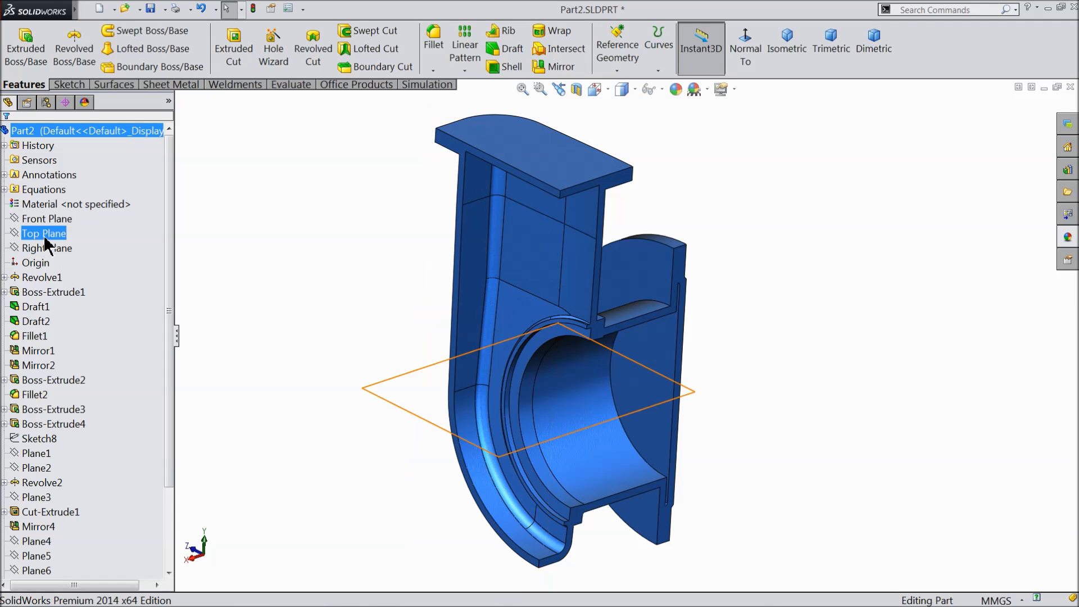
Mirror the half valve body about the Front Plane with solids merged.
left_click(42, 218)
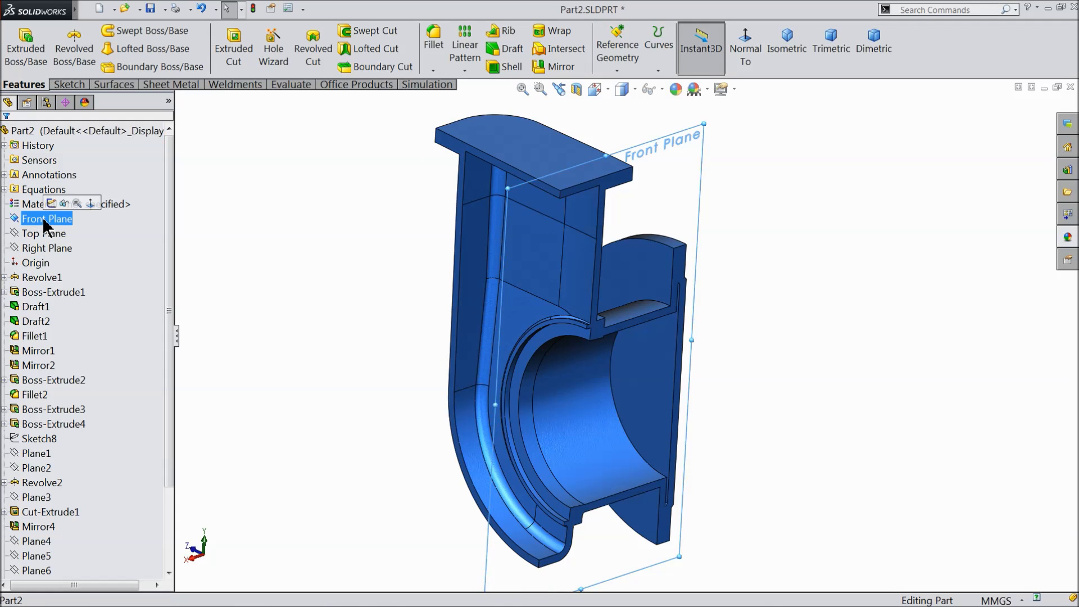
left_click(550, 66)
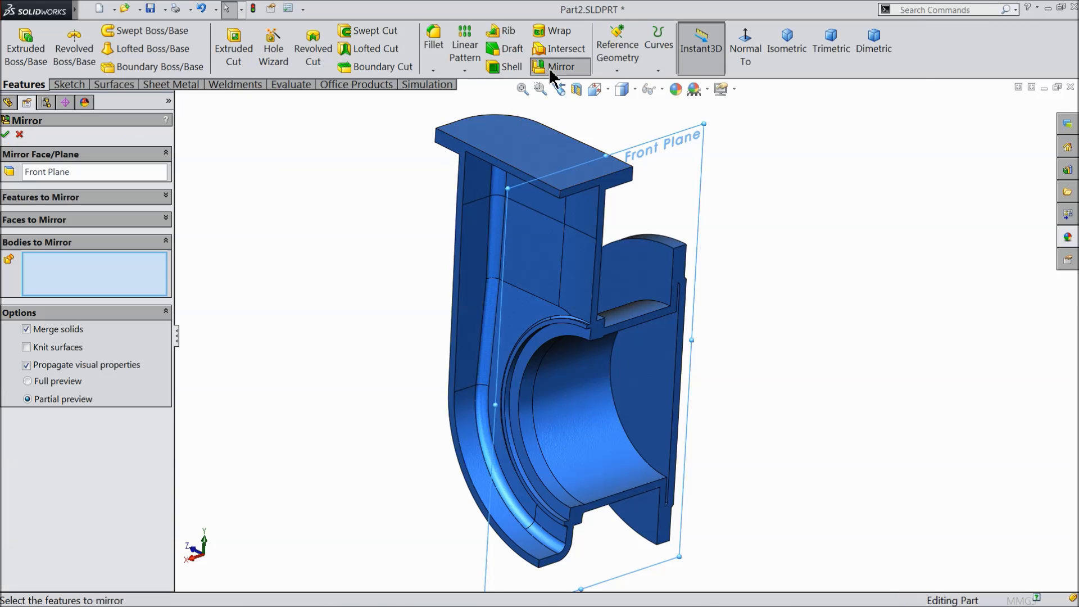
left_click(509, 263)
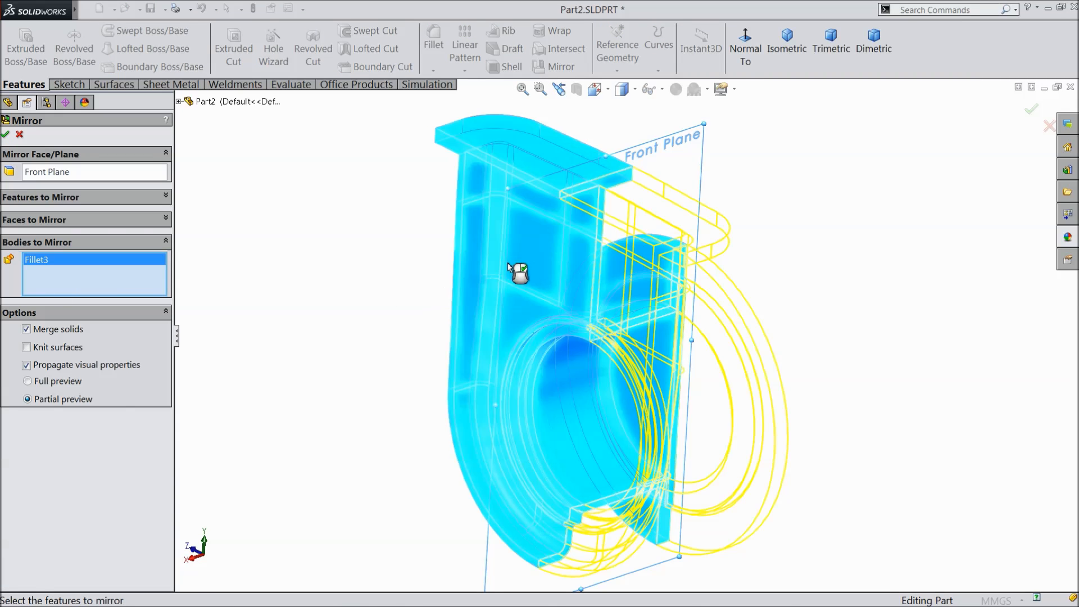
left_click(5, 134)
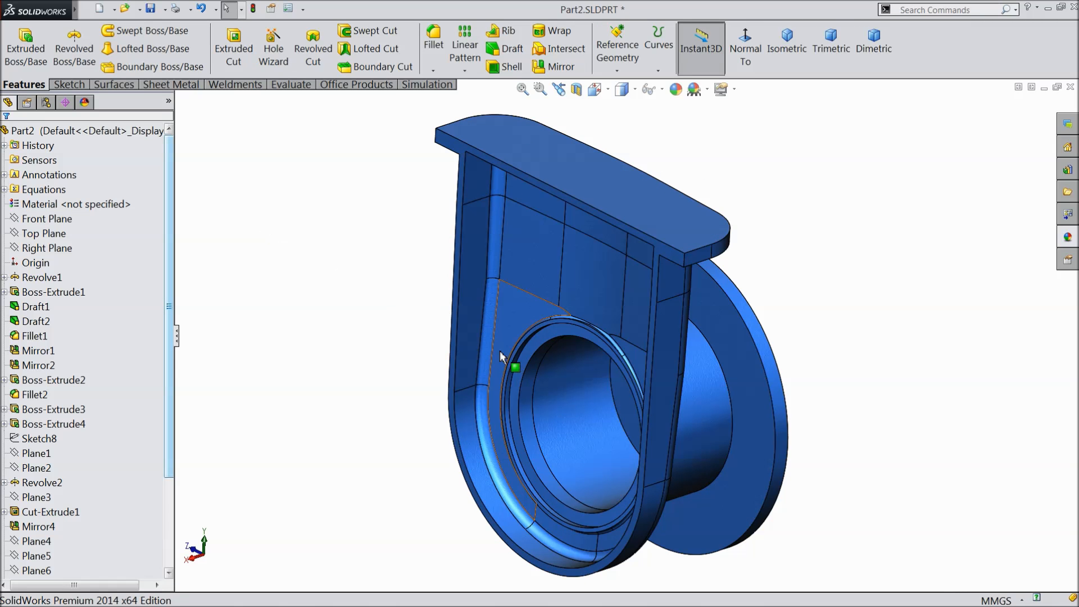
Mirror the combined body about the Right Plane with solids merged to complete the two-flanged valve.
left_click(47, 247)
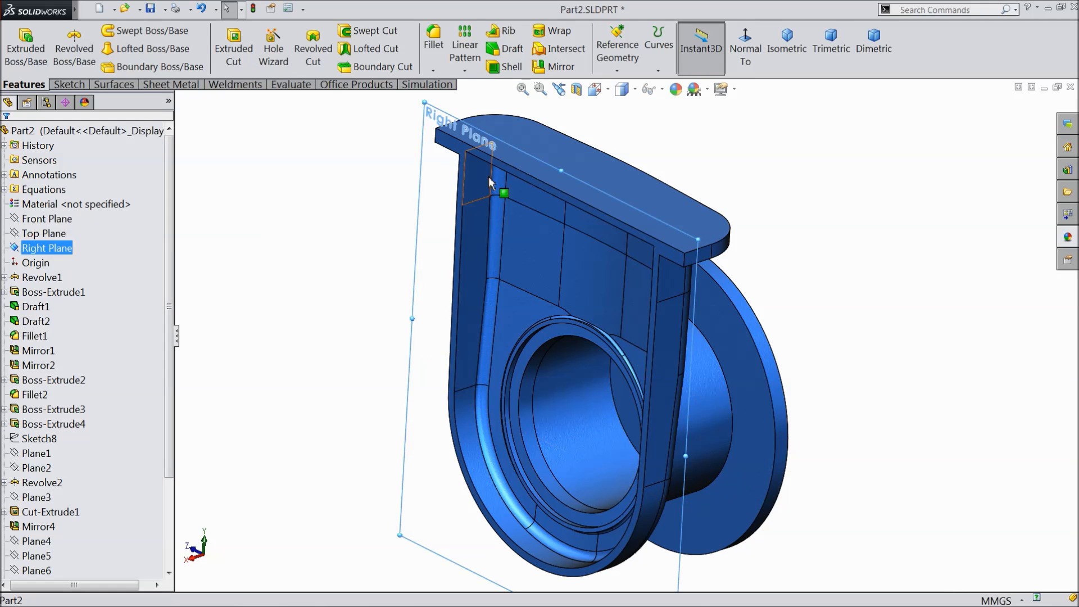
left_click(555, 69)
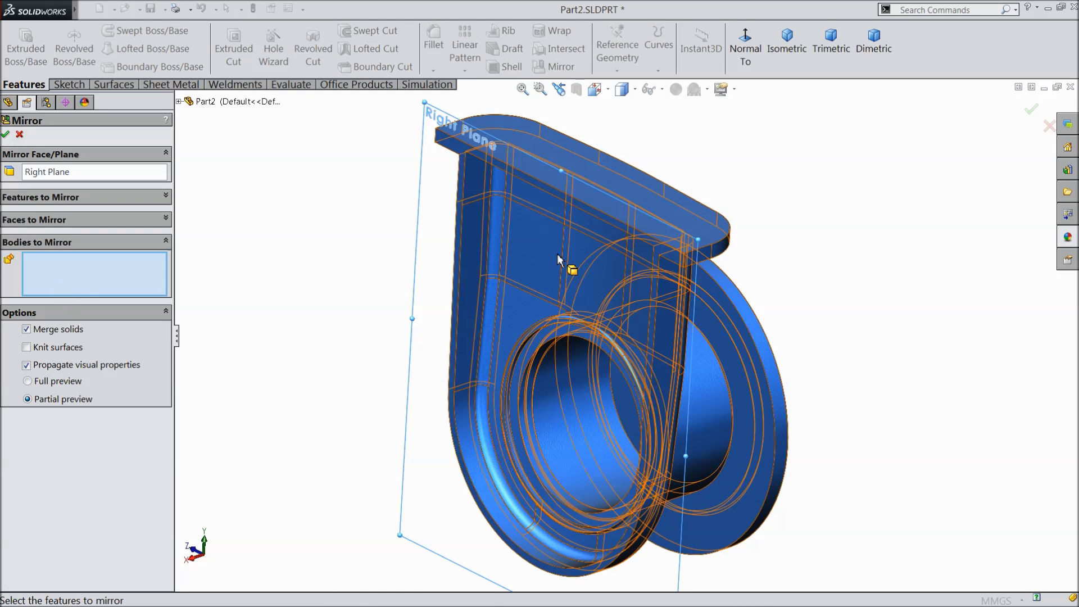
left_click(604, 230)
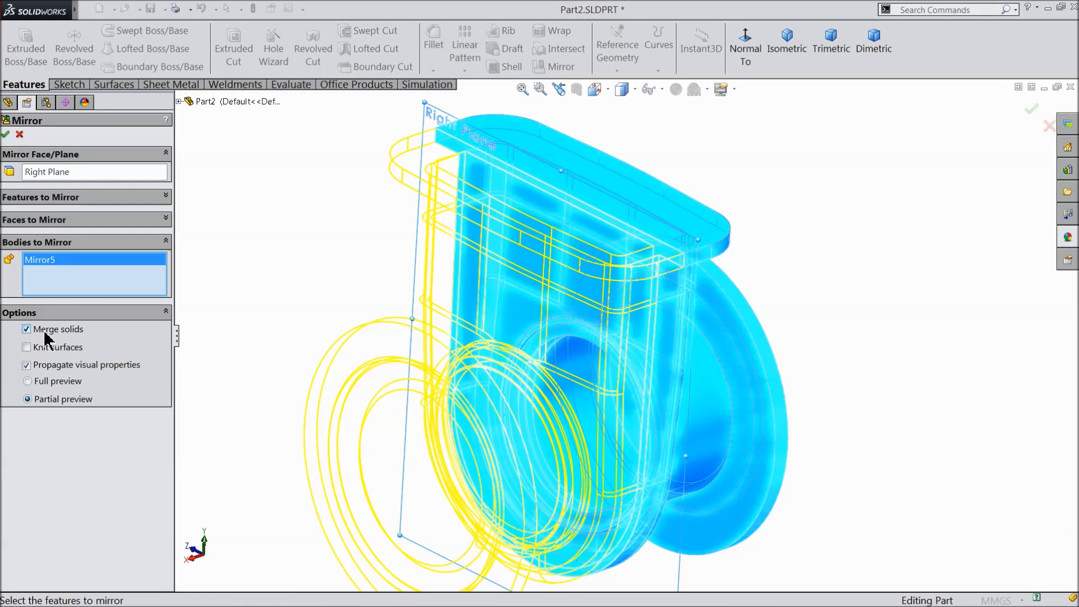
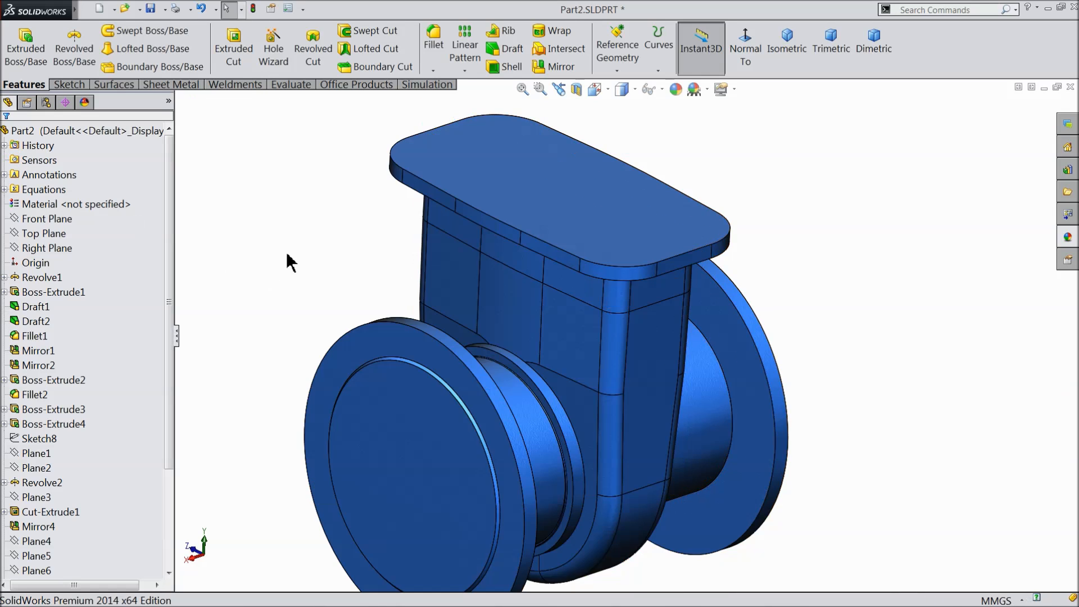
Examine the junctions between the flanged pipes and the collars on both sides of the valve body.
middle_click_drag(296, 318, 282, 274)
scroll(562, 377, "down", 10)
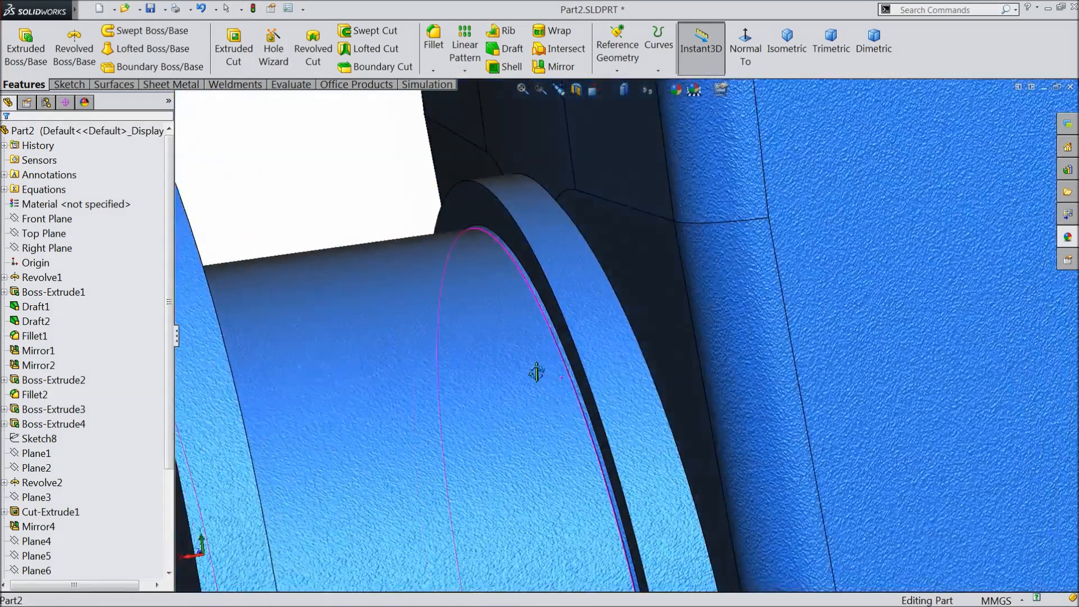
middle_click_drag(536, 373, 564, 371)
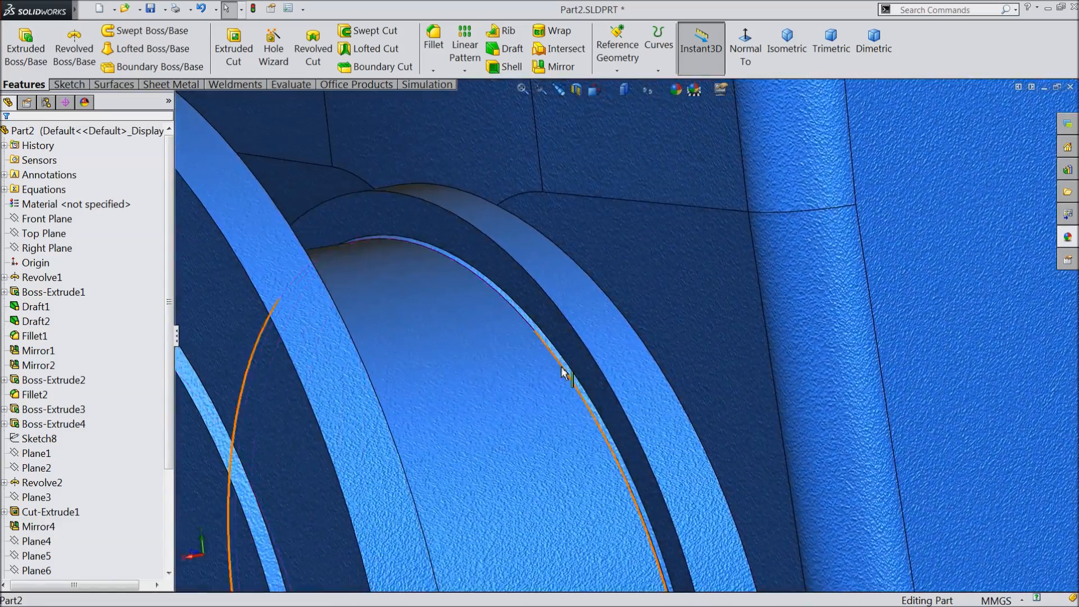
middle_click(599, 412)
middle_click_drag(599, 412, 703, 386)
scroll(565, 420, "up", 8)
scroll(703, 386, "down", 6)
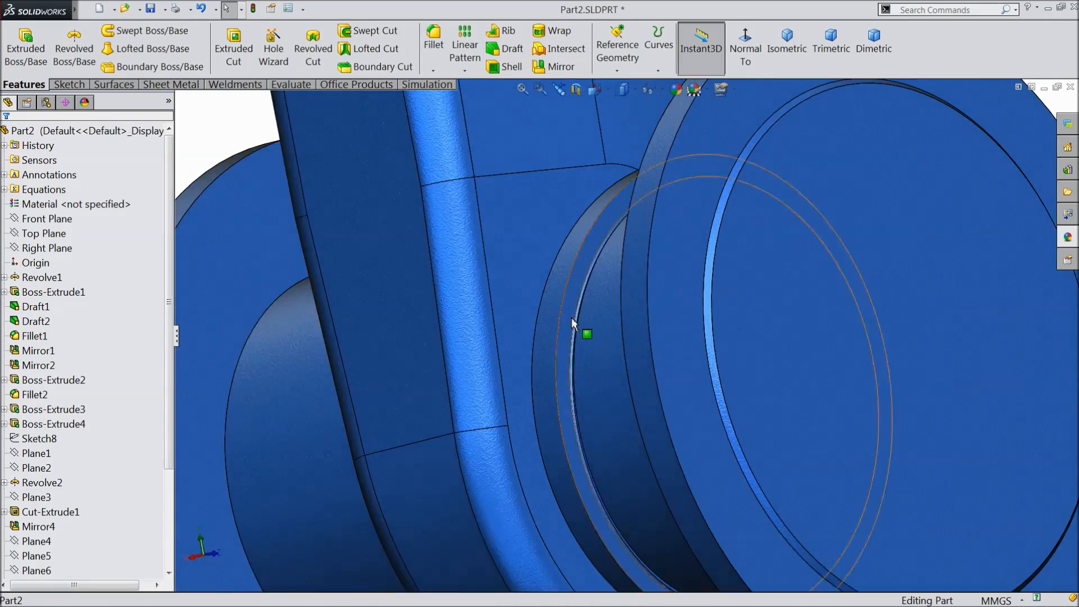
mouse_move(603, 352)
middle_mouse_down()
mouse_move(622, 385)
mouse_move(620, 355)
middle_mouse_up()
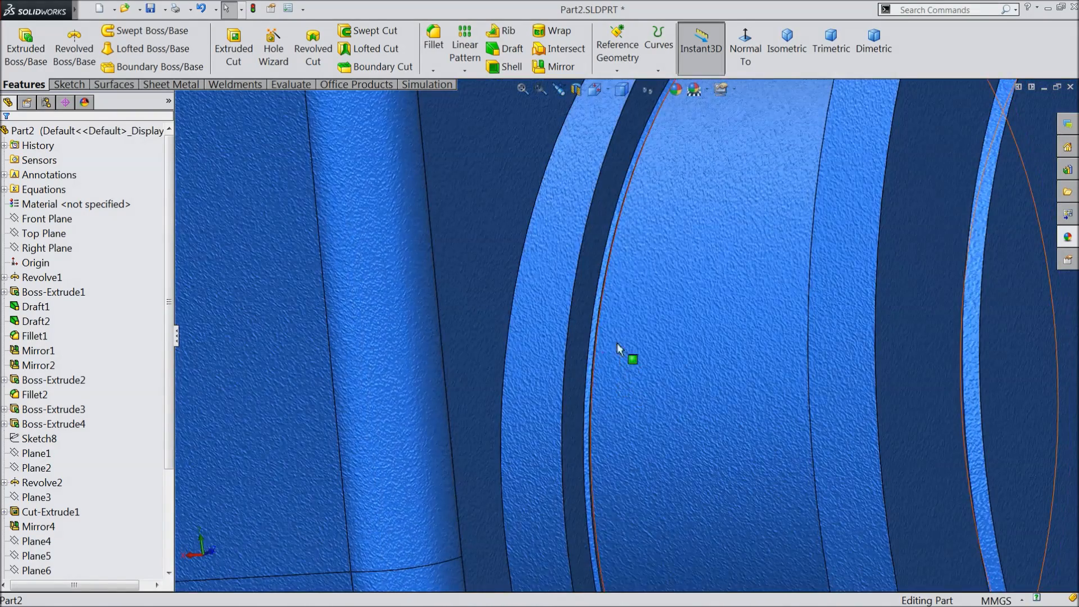
scroll(601, 311, "up", 6)
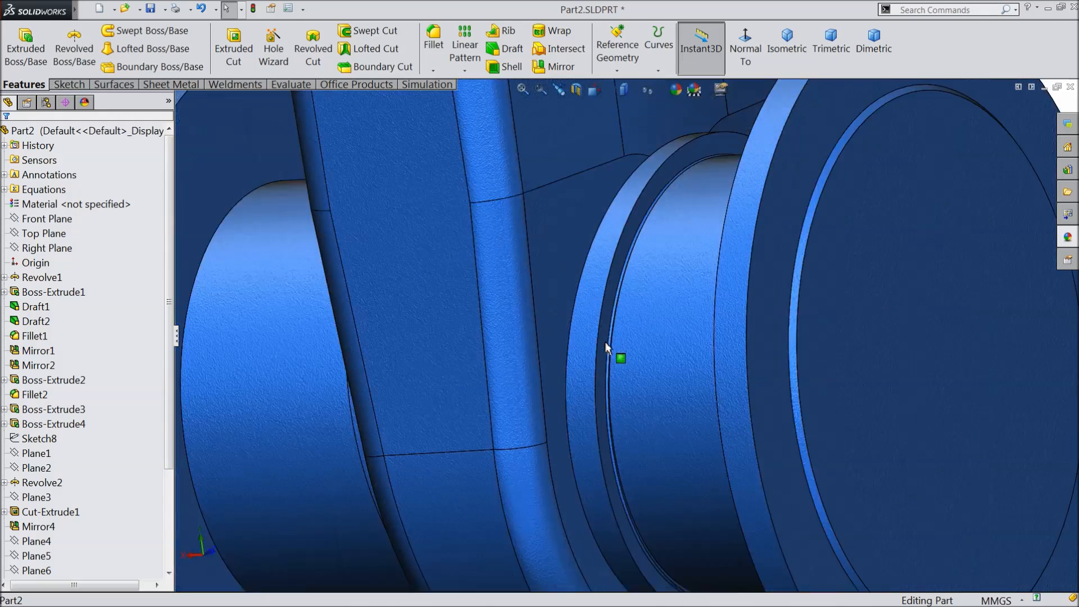
middle_click_drag(595, 373, 693, 413)
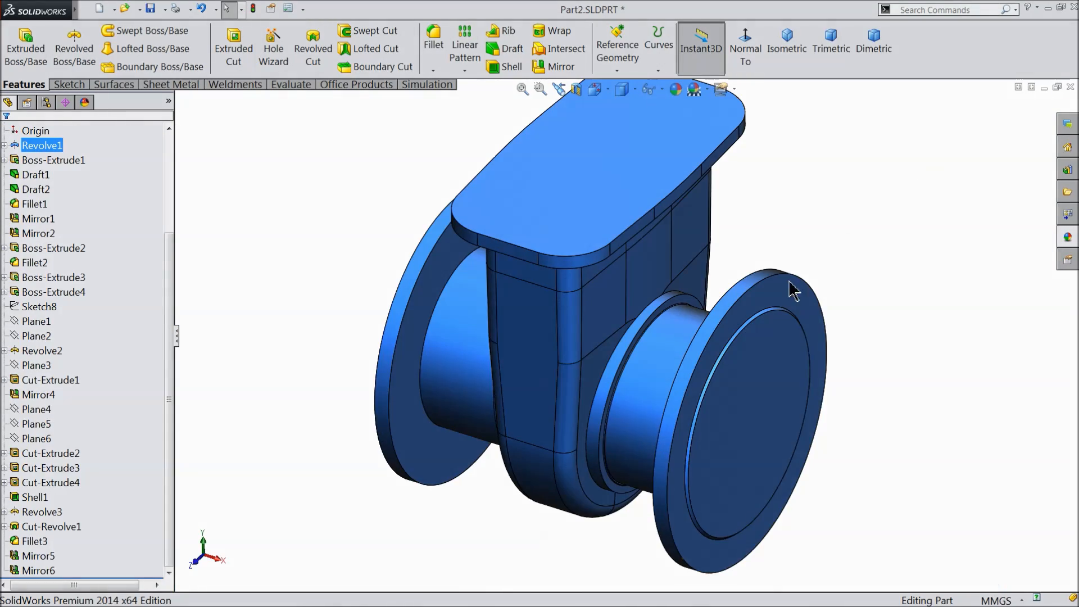
scroll(619, 390, "down", 10)
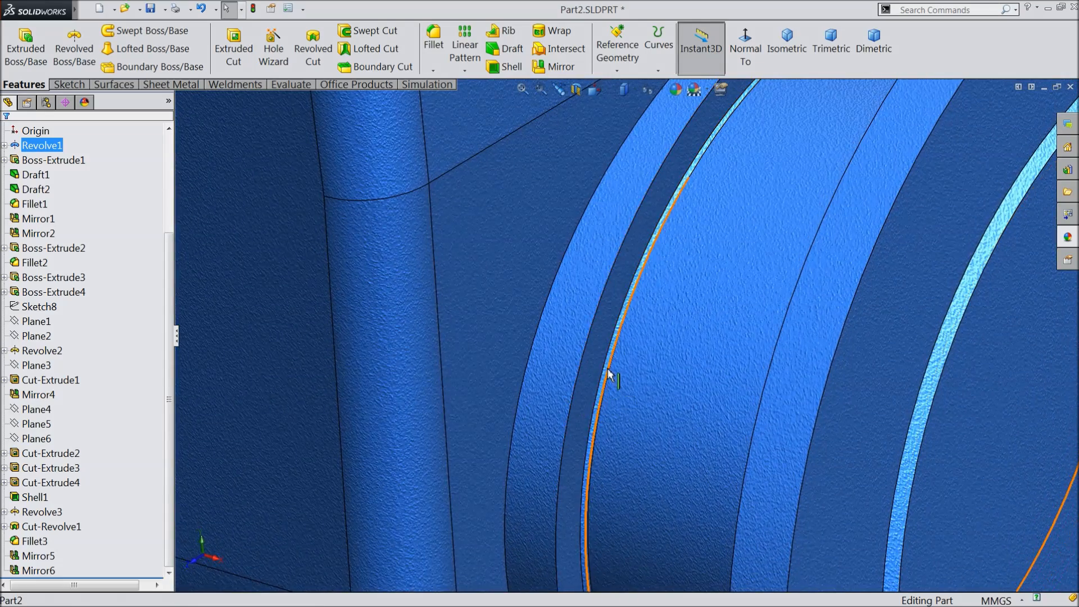
scroll(617, 373, "up", 10)
middle_click_drag(617, 373, 641, 348)
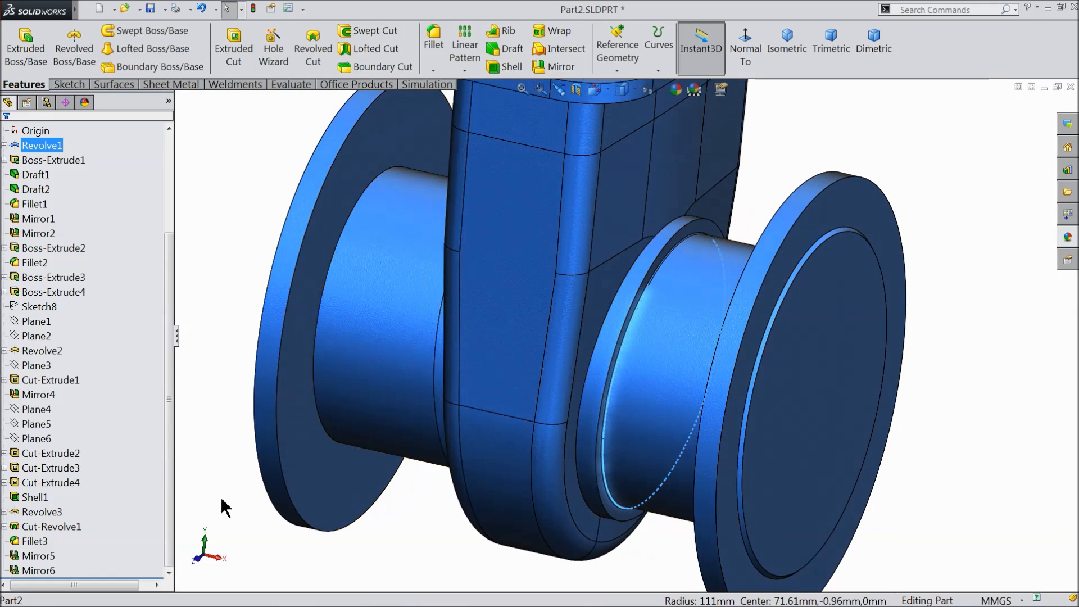
Roll the feature history back to just after Cut-Extrude2.
left_click(59, 454)
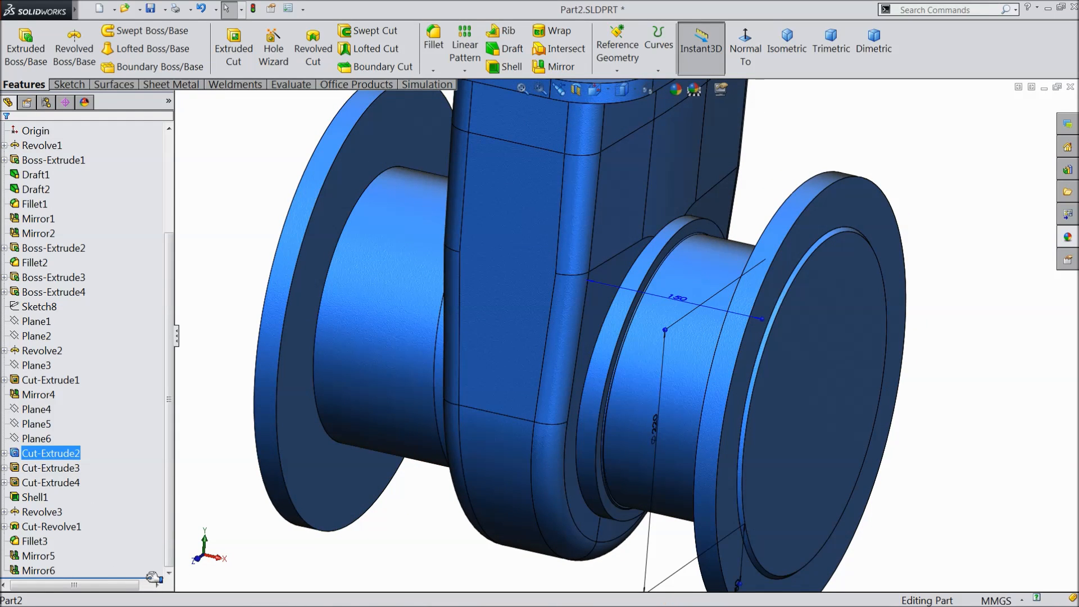
left_click_drag(122, 464, 122, 465)
middle_click_drag(487, 452, 475, 365)
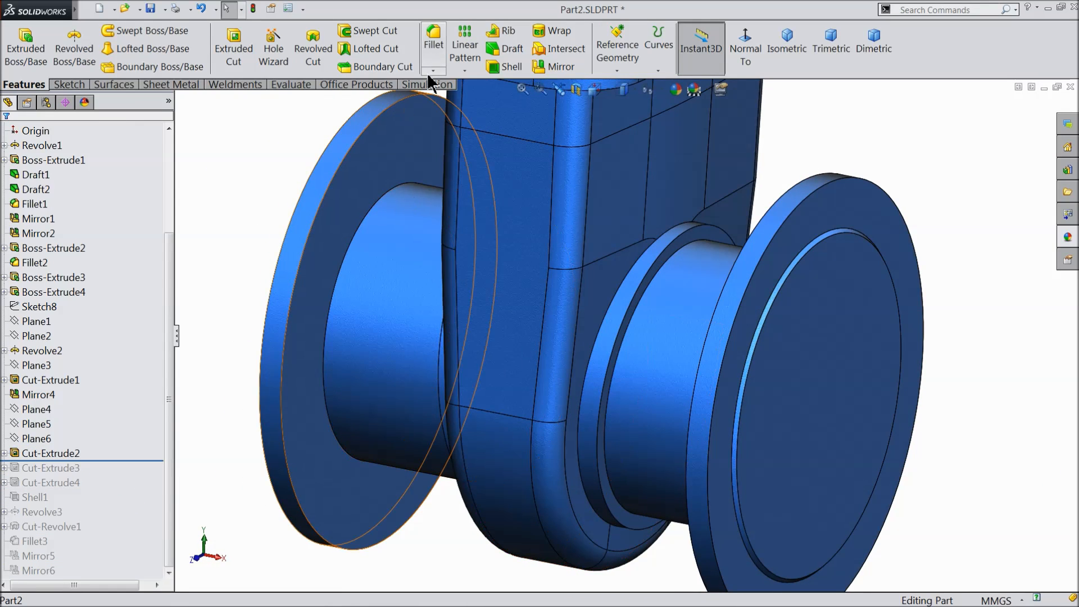
Chamfer the circular edges where both pipes meet their collars, using a 13 mm distance and 15° angle.
left_click(432, 71)
left_click(452, 103)
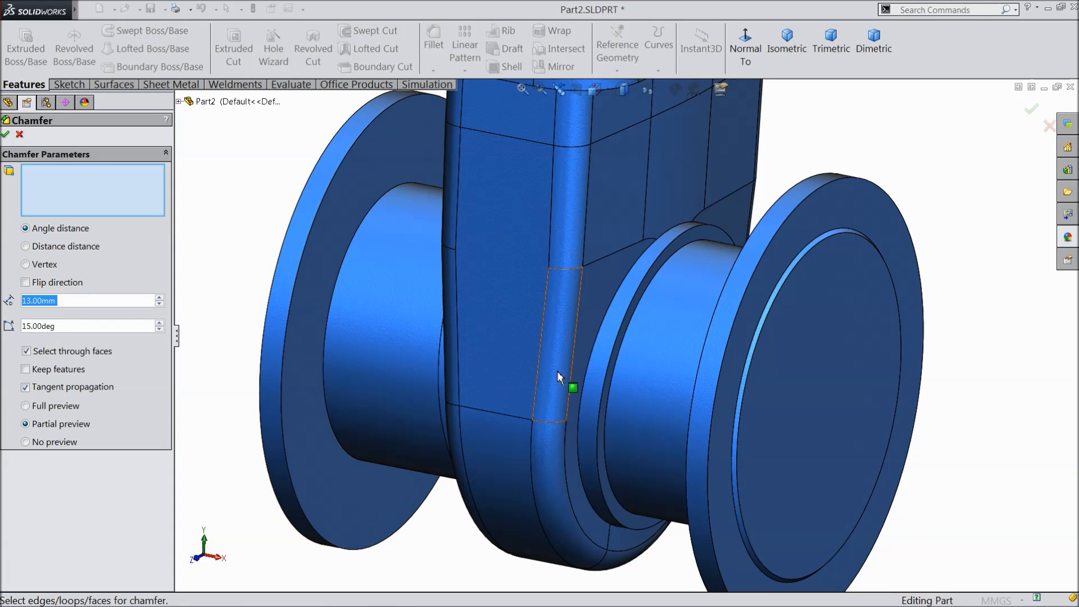
left_click(614, 380)
middle_click_drag(556, 371, 621, 378)
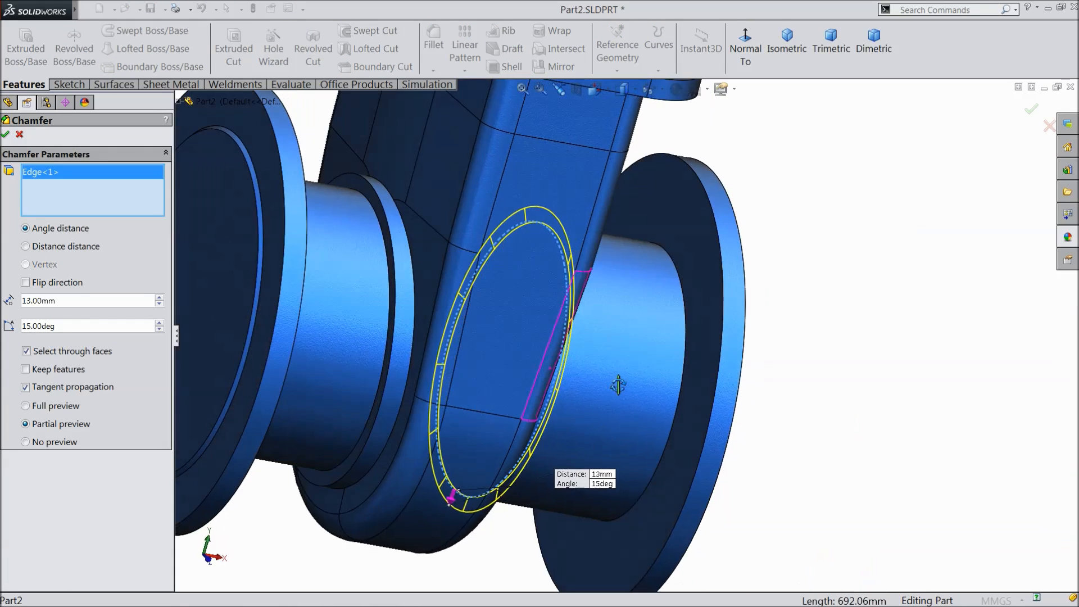
left_click(390, 340)
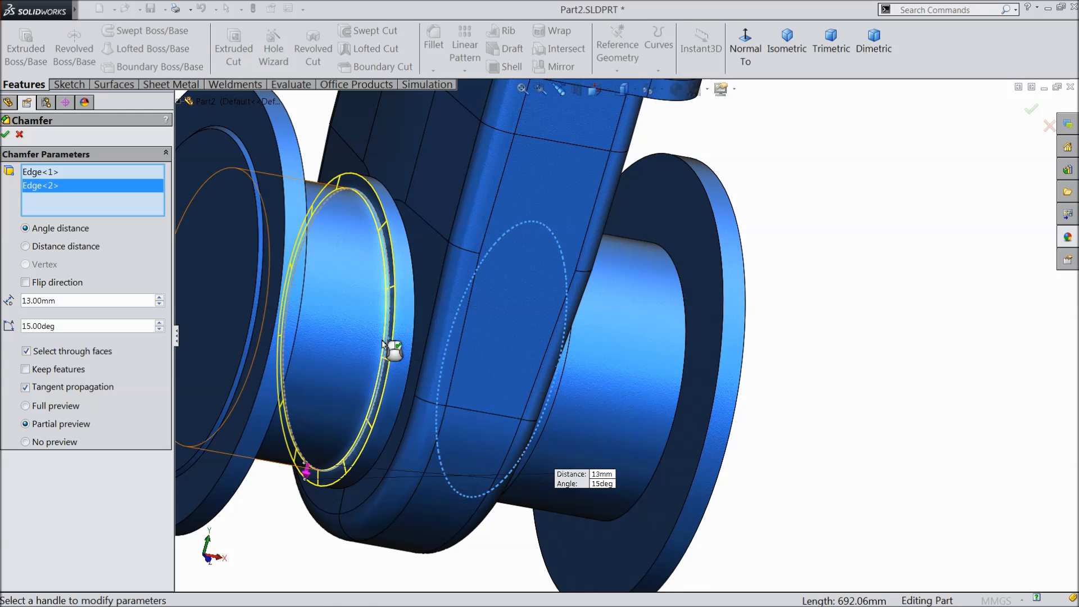
left_click(7, 136)
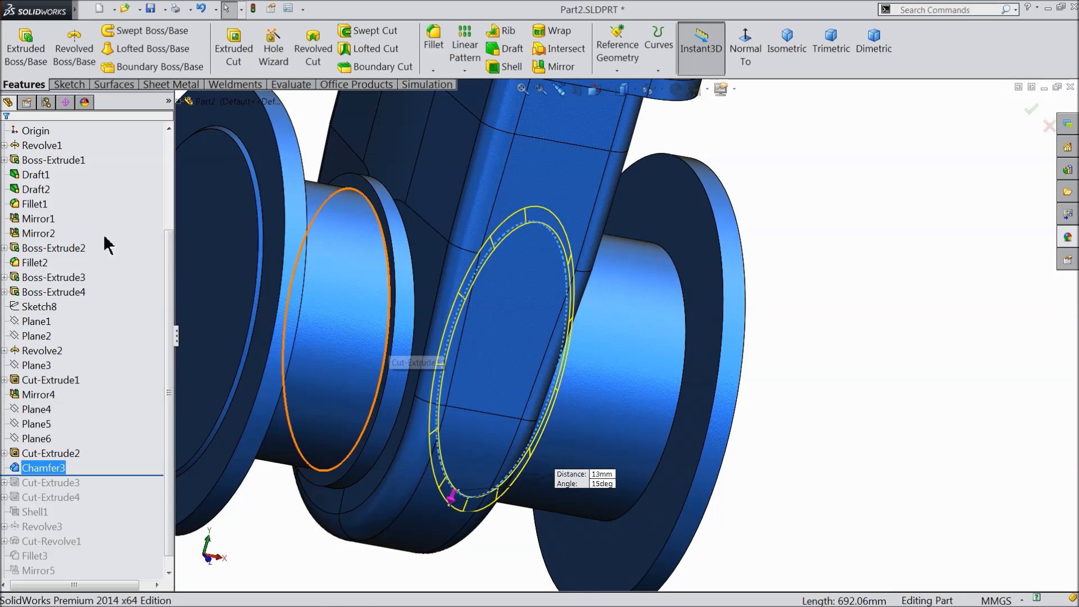
Roll the feature history forward past Mirror6 to restore all features after the new chamfer.
scroll(524, 318, "up", 5)
middle_click_drag(518, 324, 419, 326)
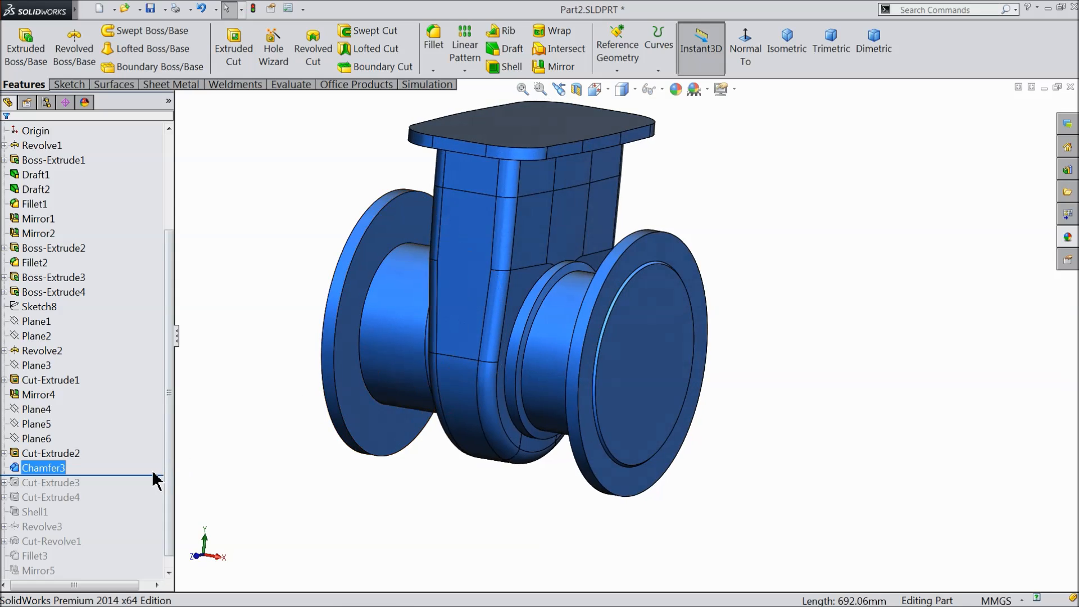
left_click_drag(160, 476, 143, 587)
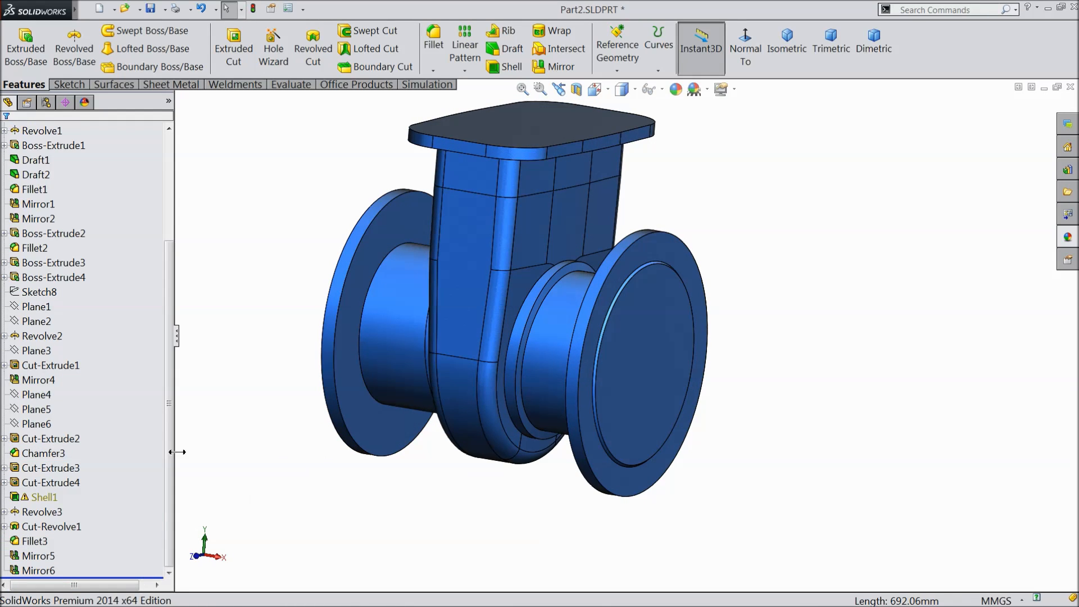
Edit Shell1 and replace the missing multi-thickness face with the flat annular face of the collar beside the pipe.
left_click(39, 497)
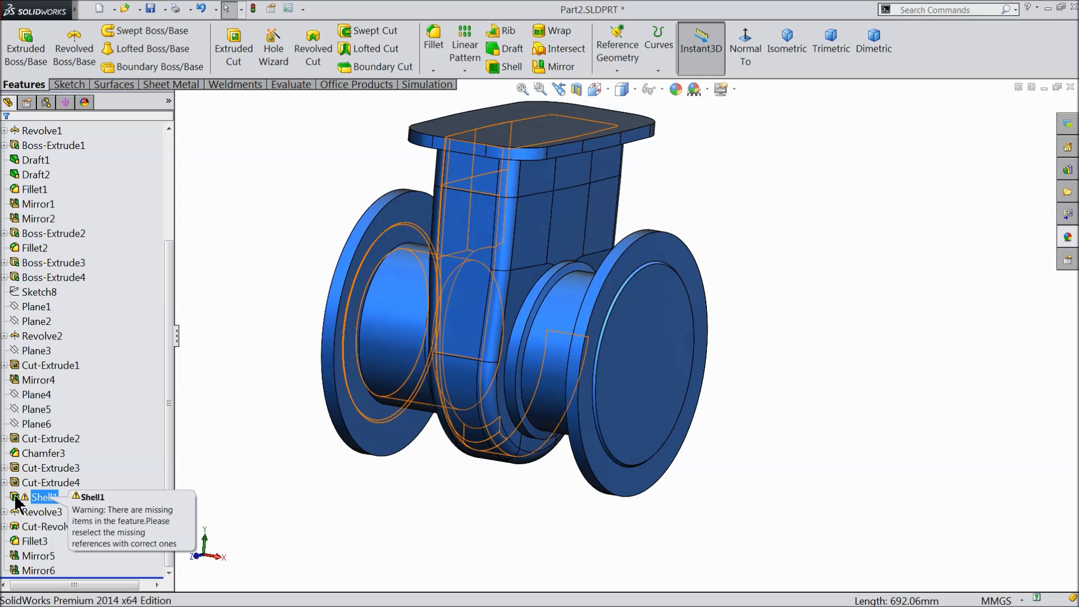
left_click(18, 476)
middle_click_drag(195, 365, 272, 420)
scroll(401, 272, "down", 5)
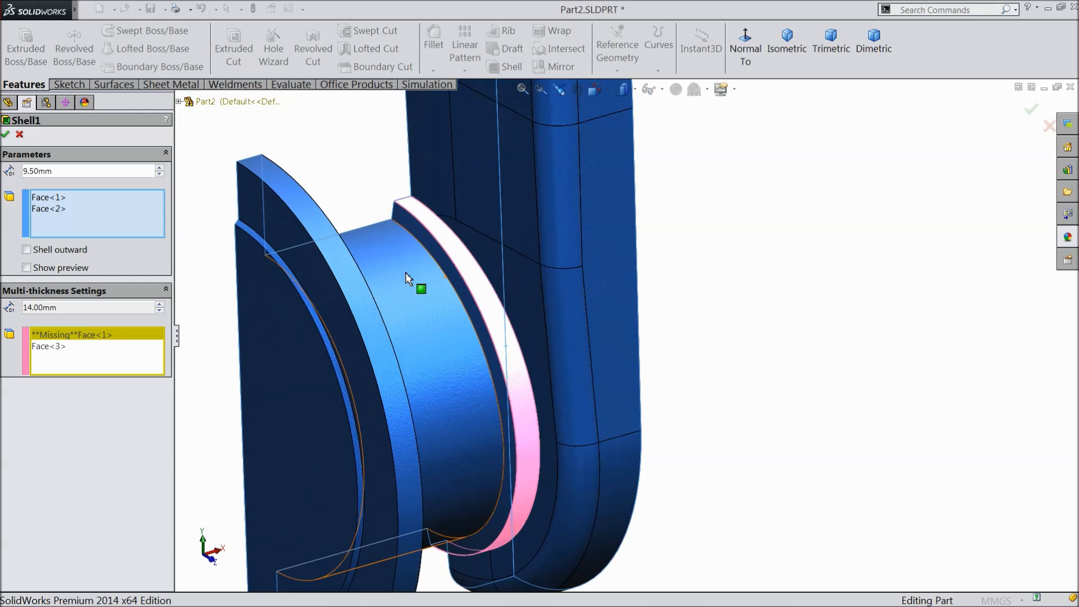
scroll(402, 271, "down", 2)
left_click(68, 332)
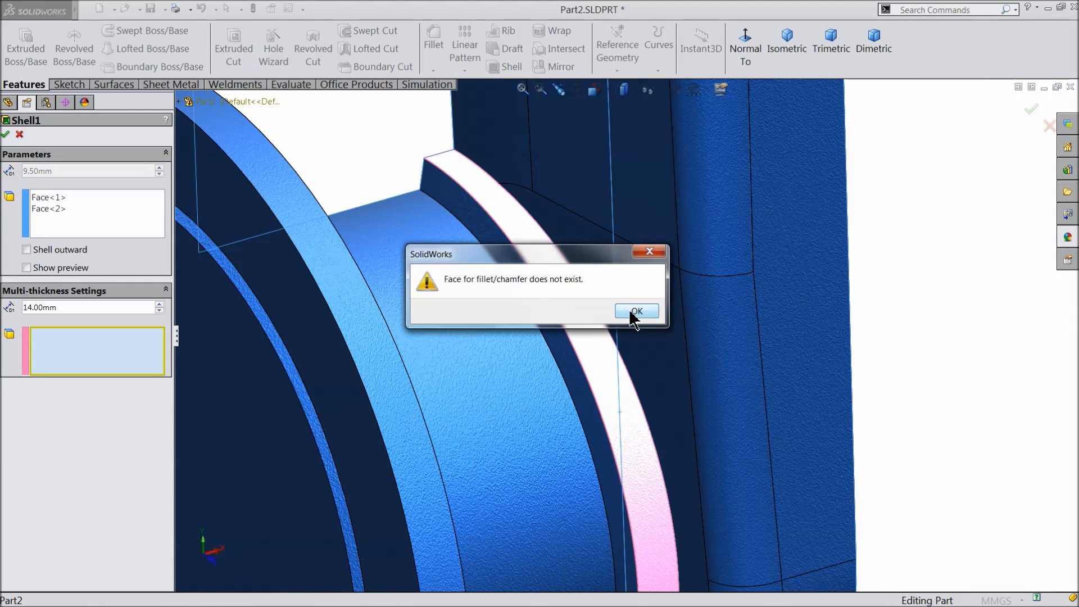
left_click(636, 310)
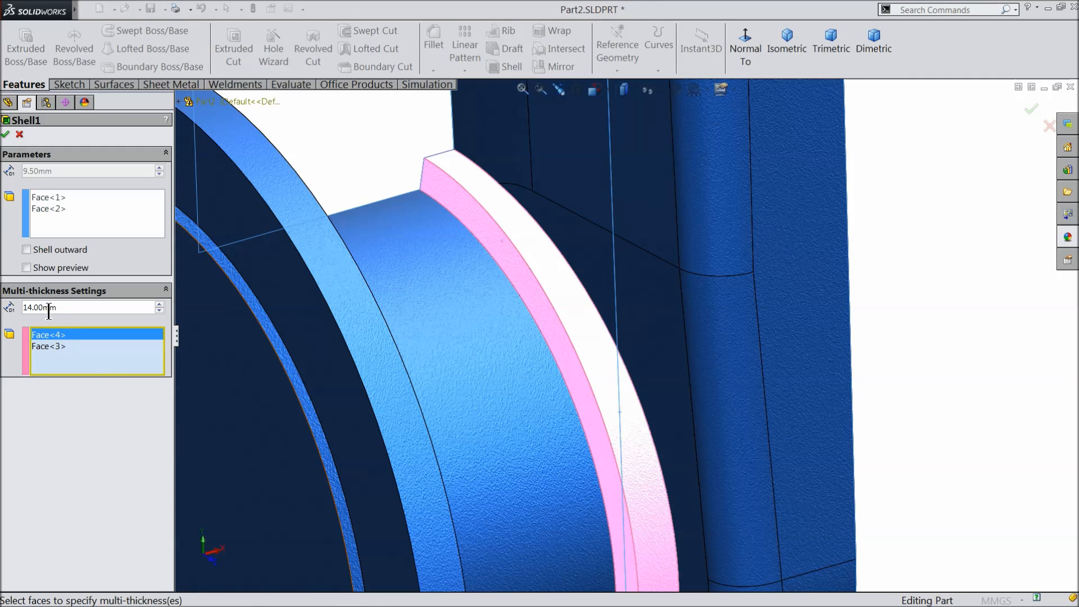
Set the shell's multi-thickness value for the collar's outer rim face to 21.5 mm and rebuild the feature.
left_click(60, 347)
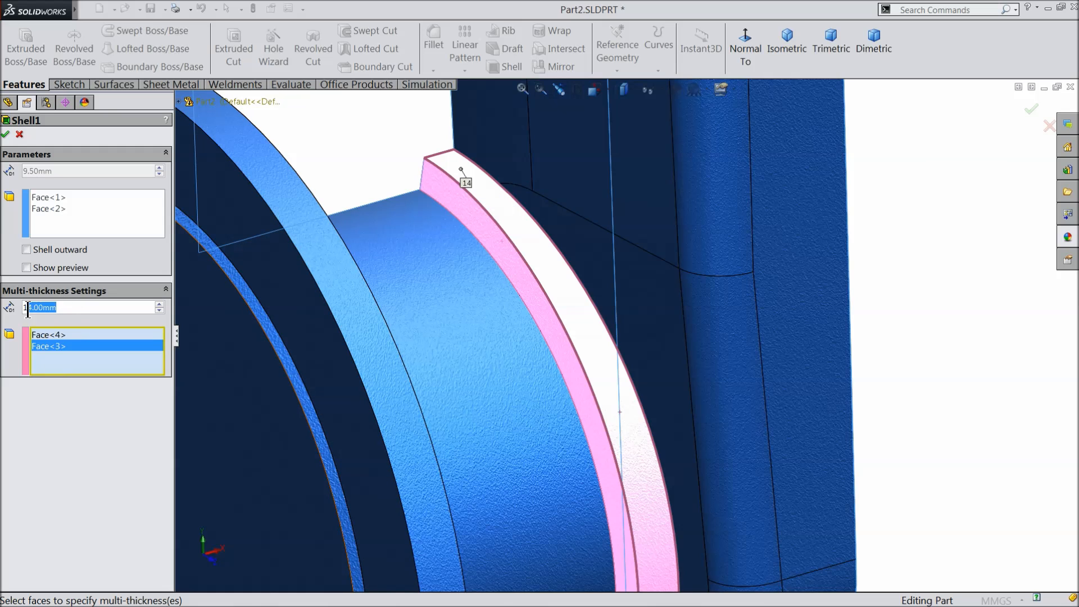
type("21.5")
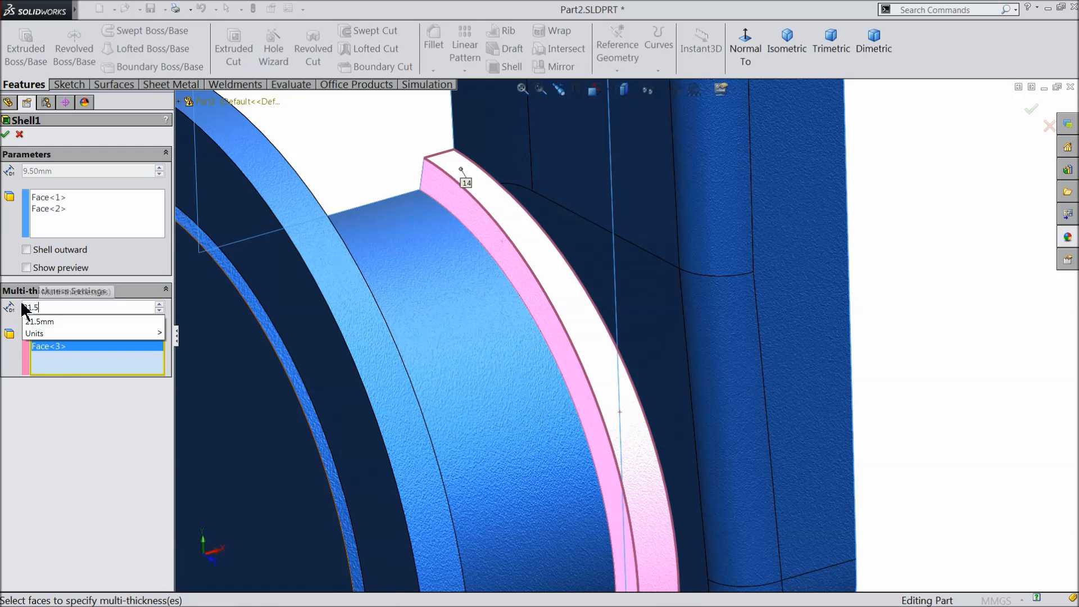
left_click(7, 135)
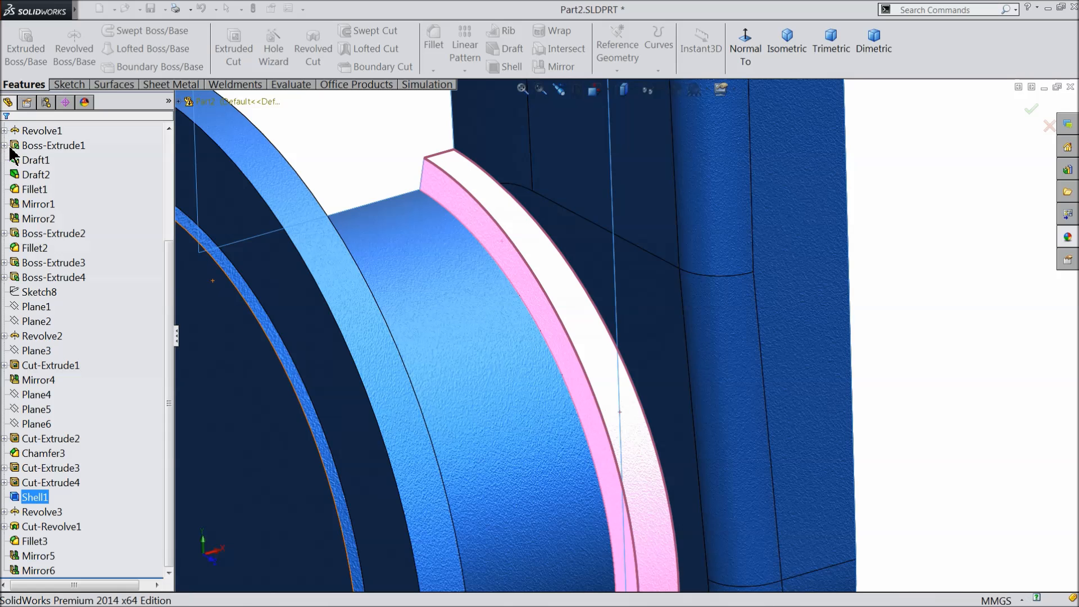
scroll(447, 383, "up", 5)
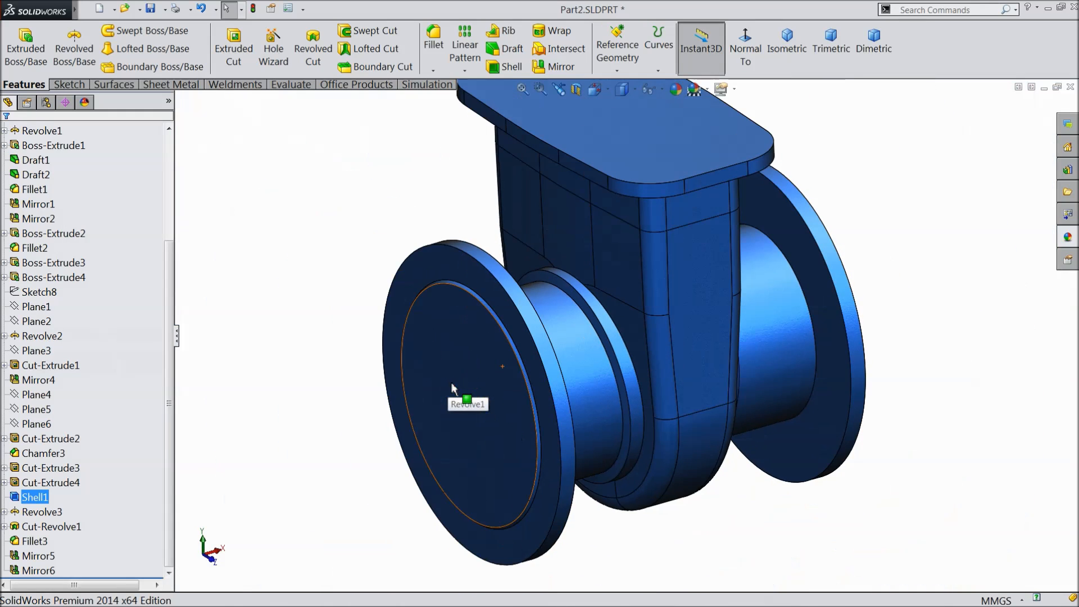
left_click(238, 445)
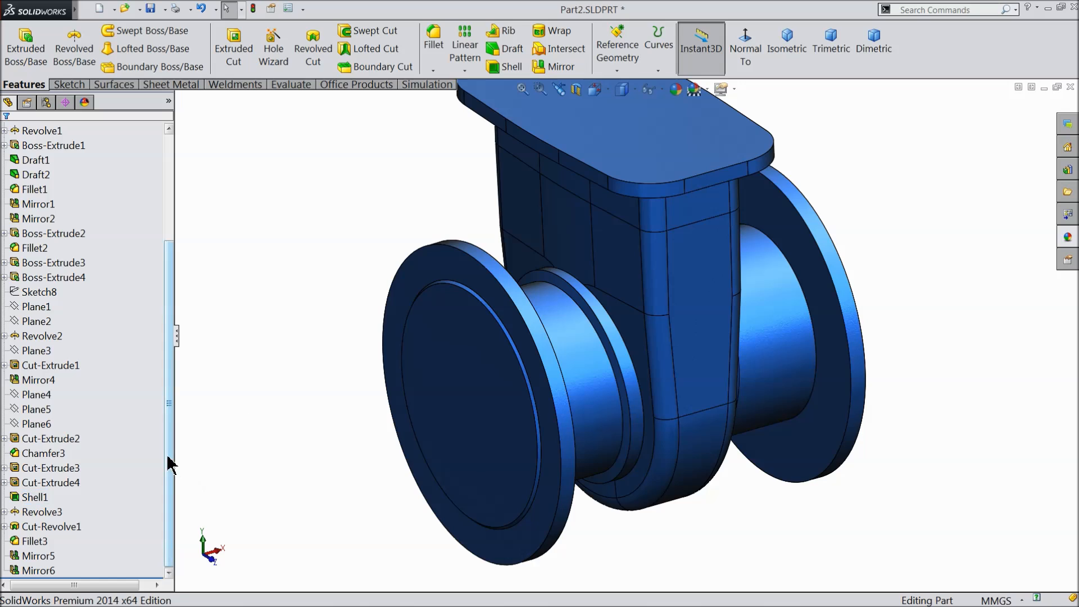
scroll(615, 365, "down", 5)
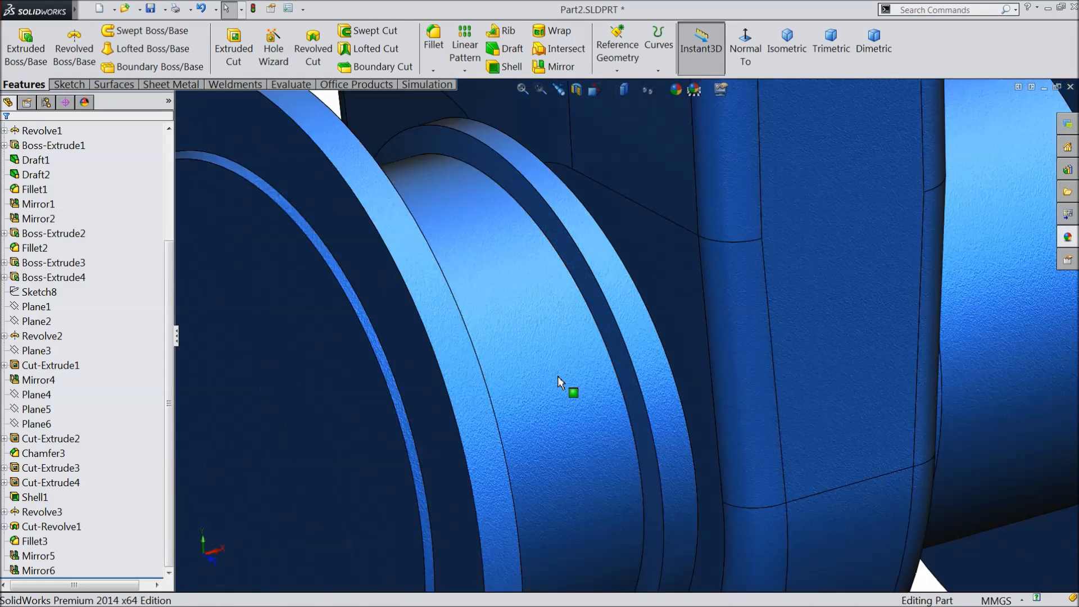
scroll(557, 376, "up", 5)
middle_click_drag(557, 376, 487, 397)
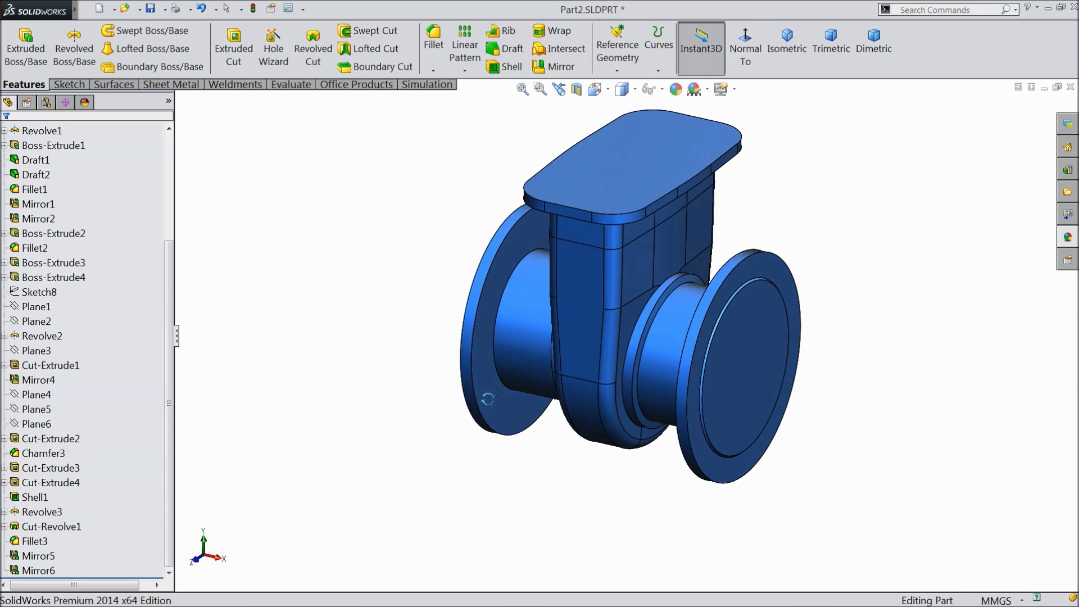
scroll(684, 285, "down", 3)
scroll(684, 285, "up", 3)
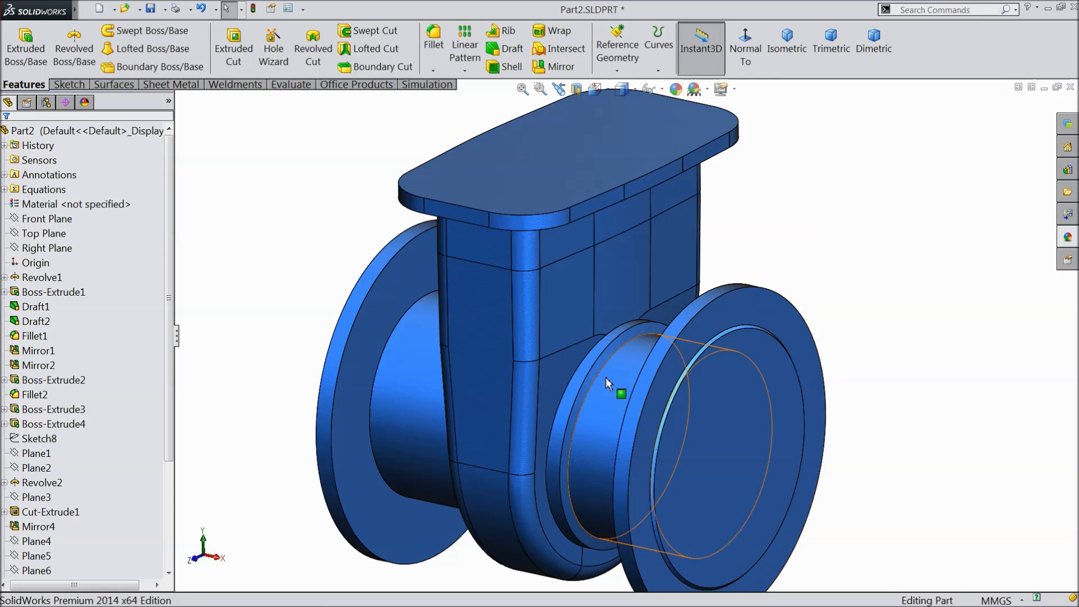
middle_click_drag(621, 385, 601, 348)
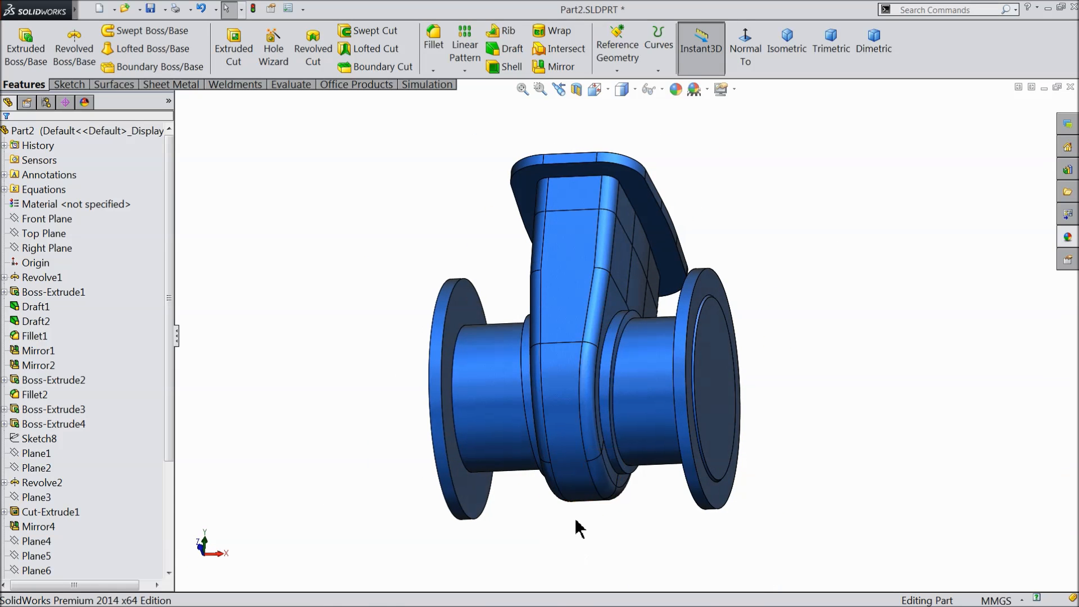
Create a reference plane offset 165 mm below the Top Plane, using the flipped direction.
left_click(31, 249)
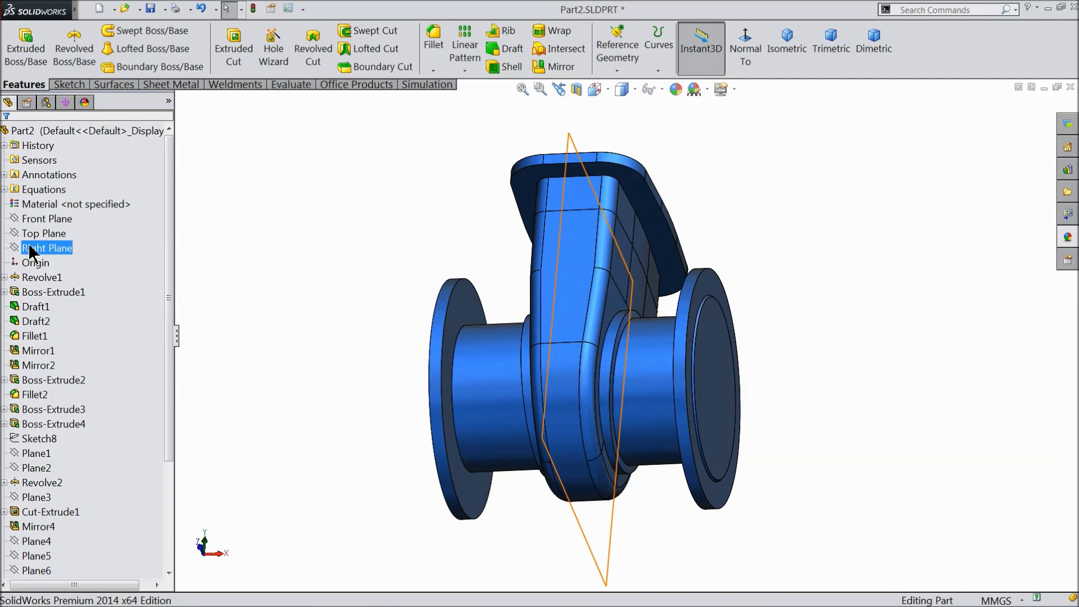
left_click(34, 234)
left_click(616, 70)
left_click(621, 90)
middle_click_drag(442, 305, 426, 340)
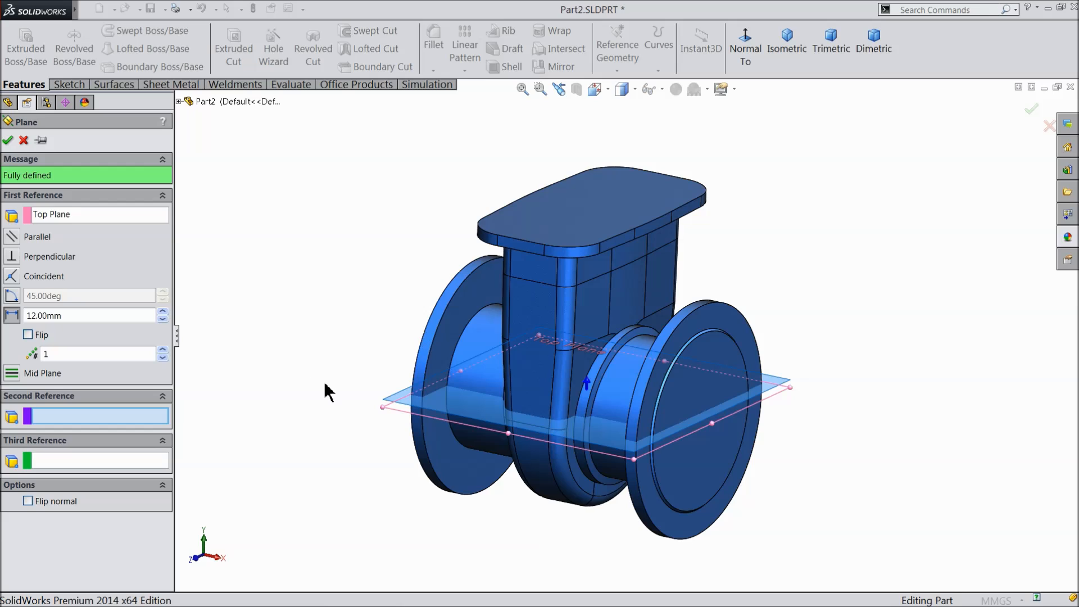
left_click(71, 316)
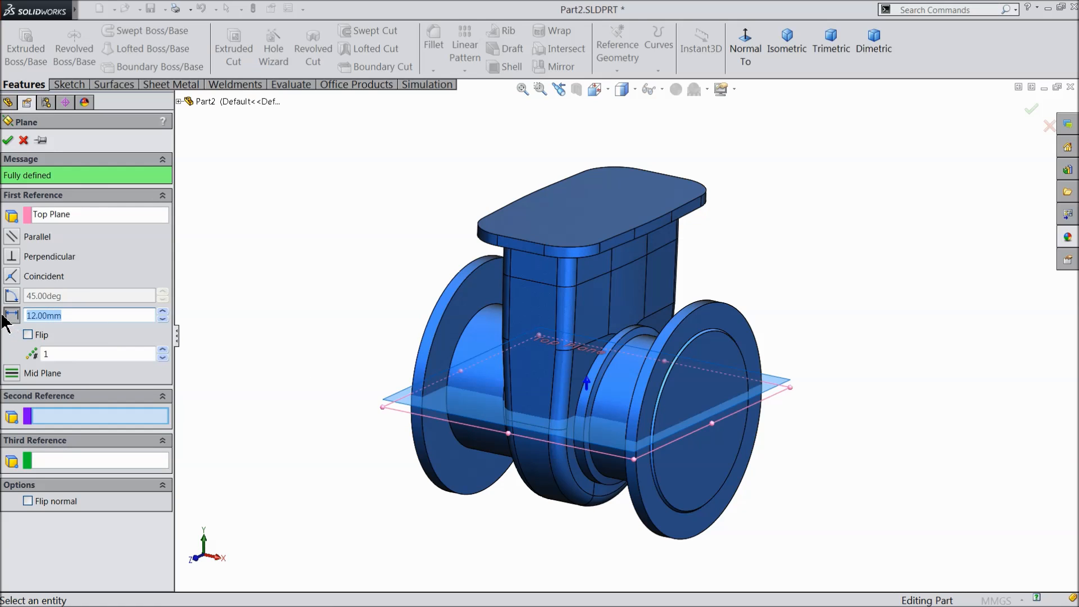
key("Return")
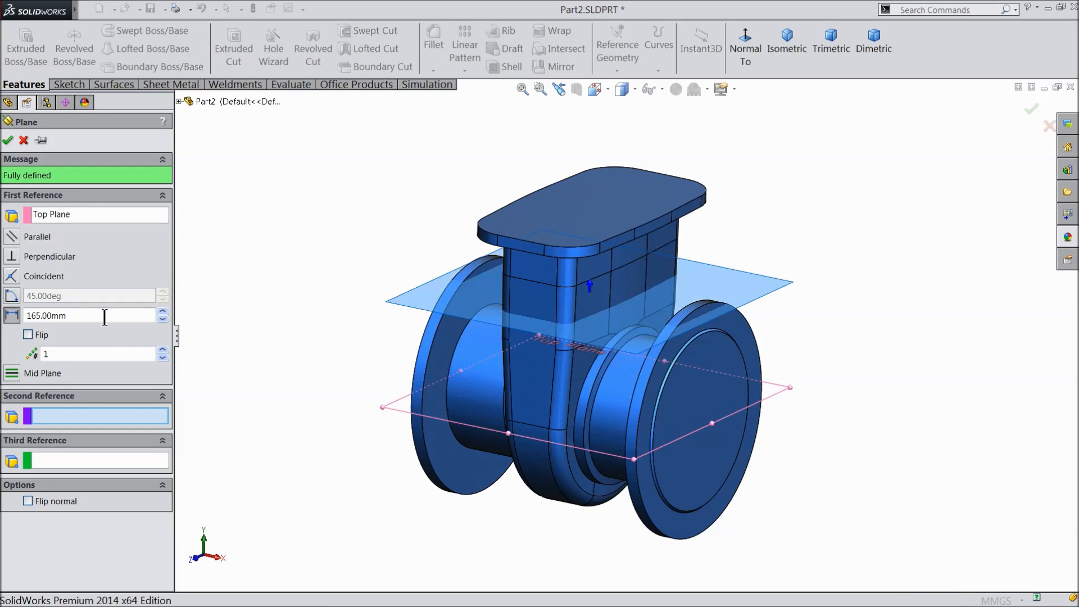
left_click(27, 335)
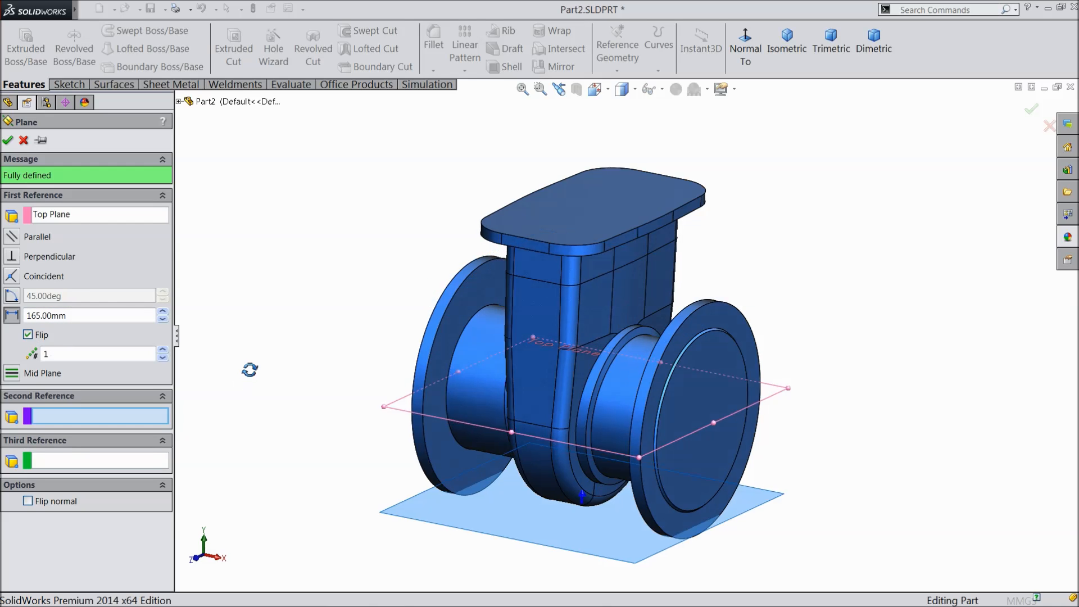
middle_click_drag(247, 369, 264, 328)
scroll(582, 520, "down", 3)
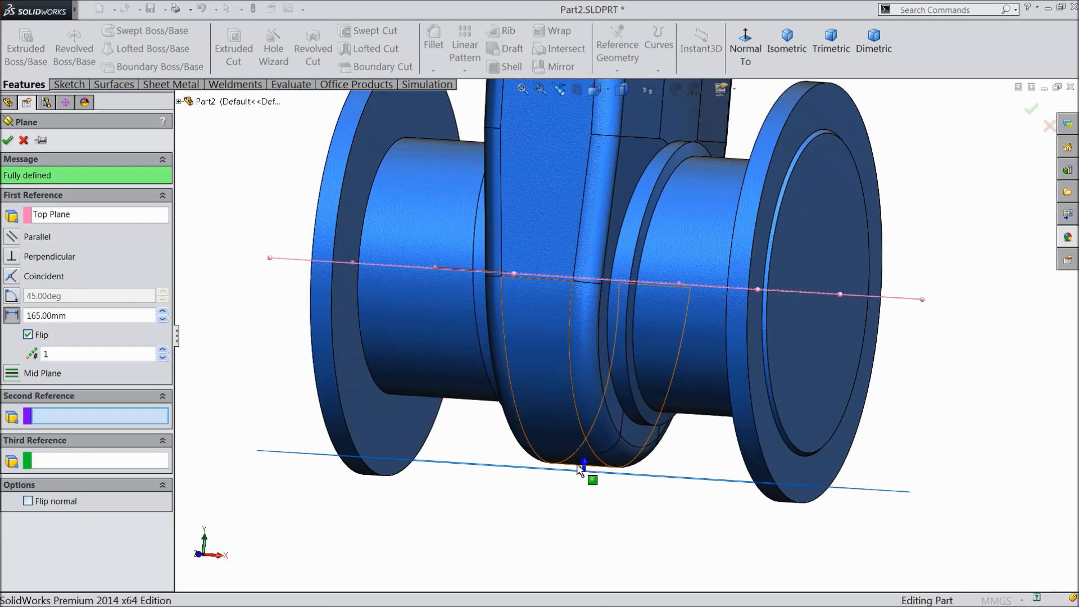
left_click(8, 141)
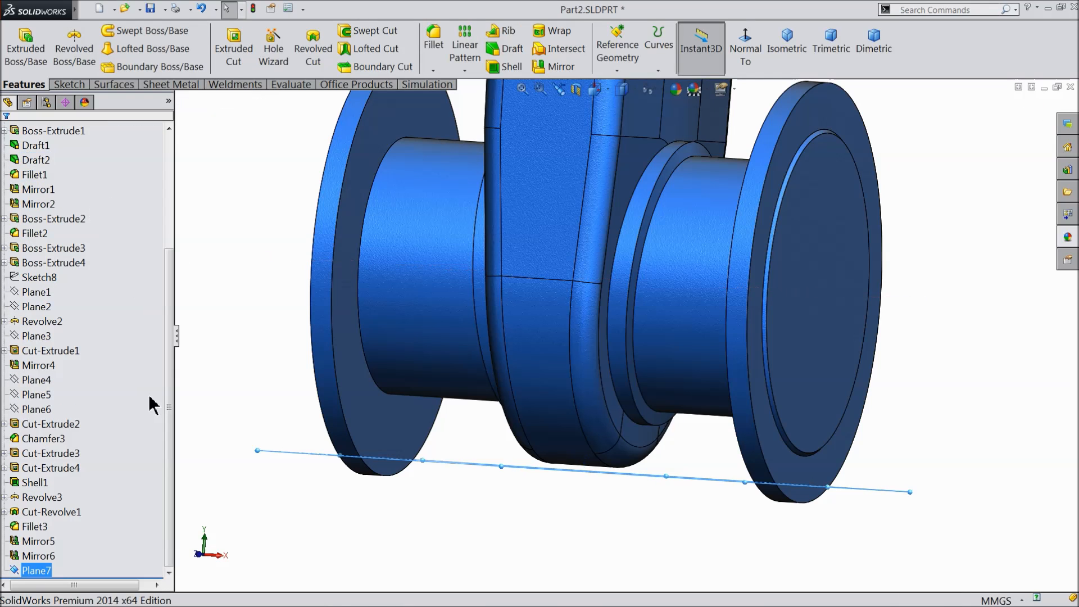
Sketch a circle of about 31 mm radius centred on the origin, on the new plane beneath the valve body.
left_click(69, 85)
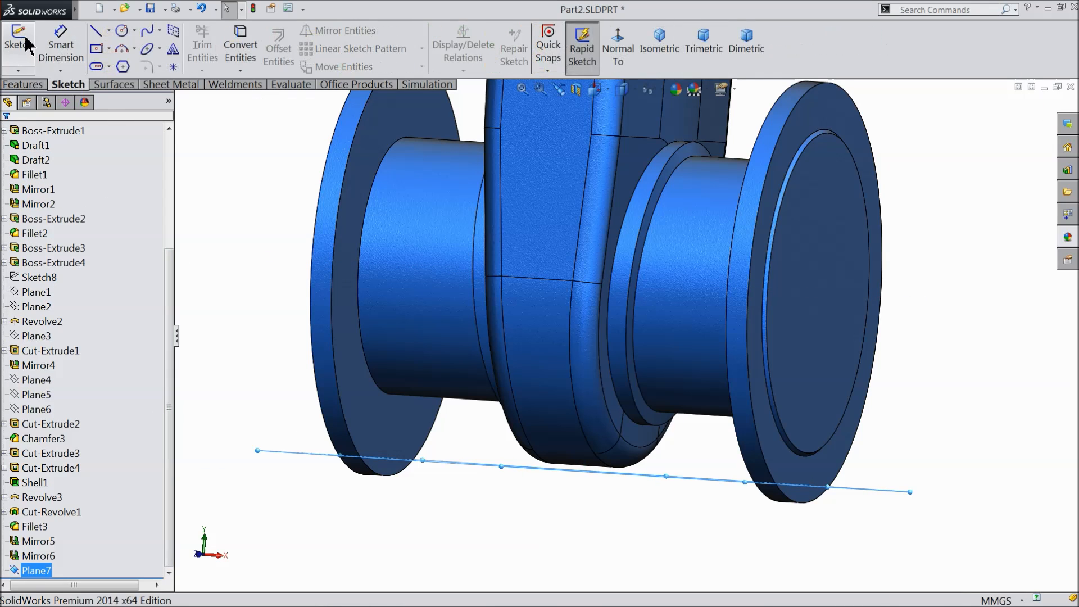
left_click(19, 45)
left_click(617, 59)
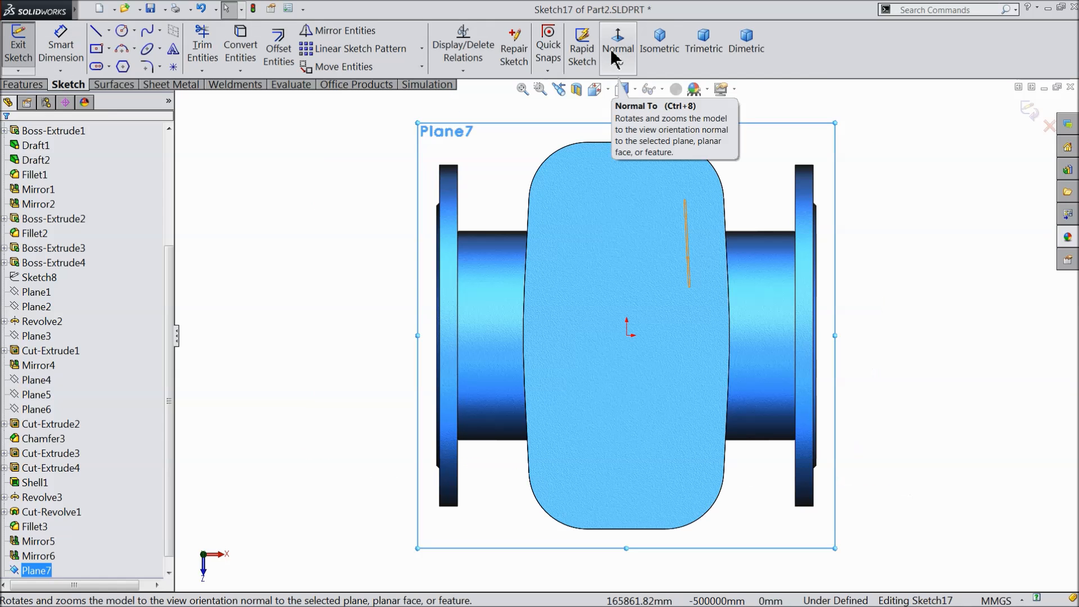
left_click(617, 56)
scroll(641, 334, "down", 5)
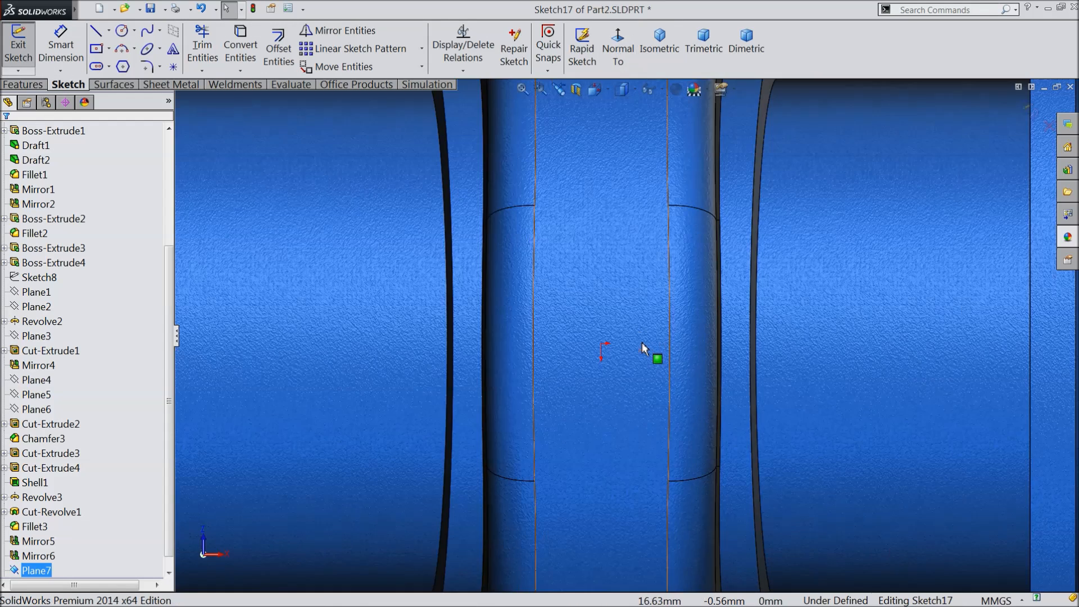
left_click(123, 31)
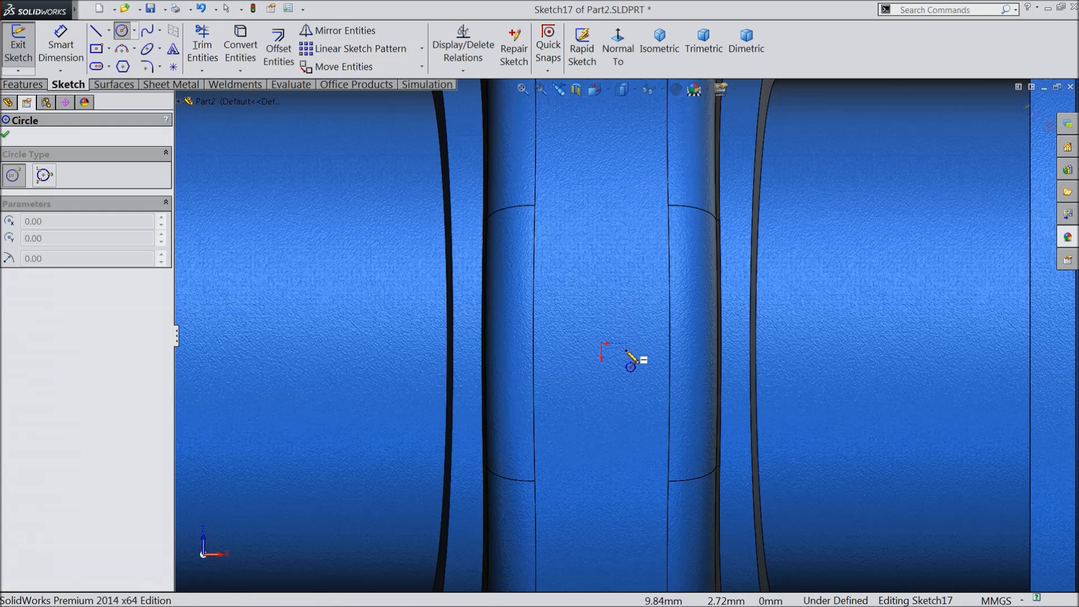
left_click(602, 344)
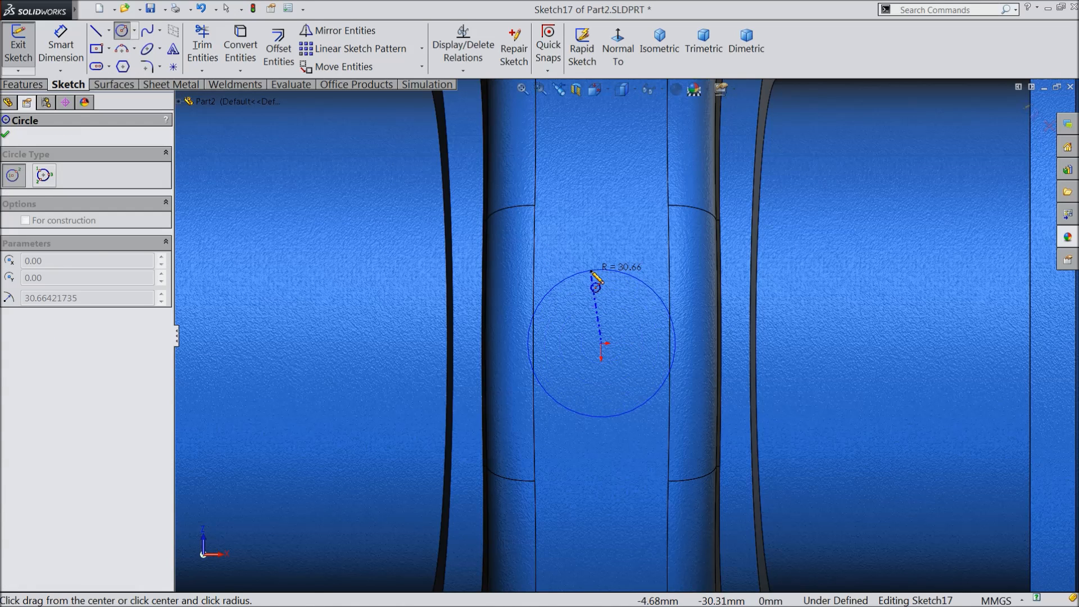
left_click(596, 280)
Dimension the circle's diameter to 40 mm.
left_click(61, 45)
left_click(602, 272)
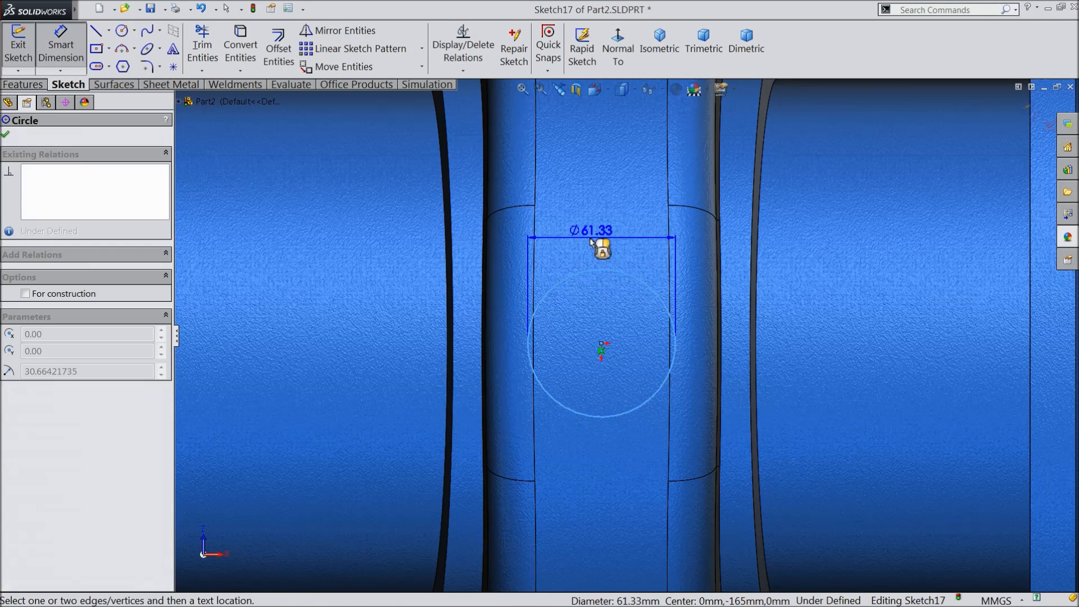
left_click(591, 241)
type("40")
left_click(529, 224)
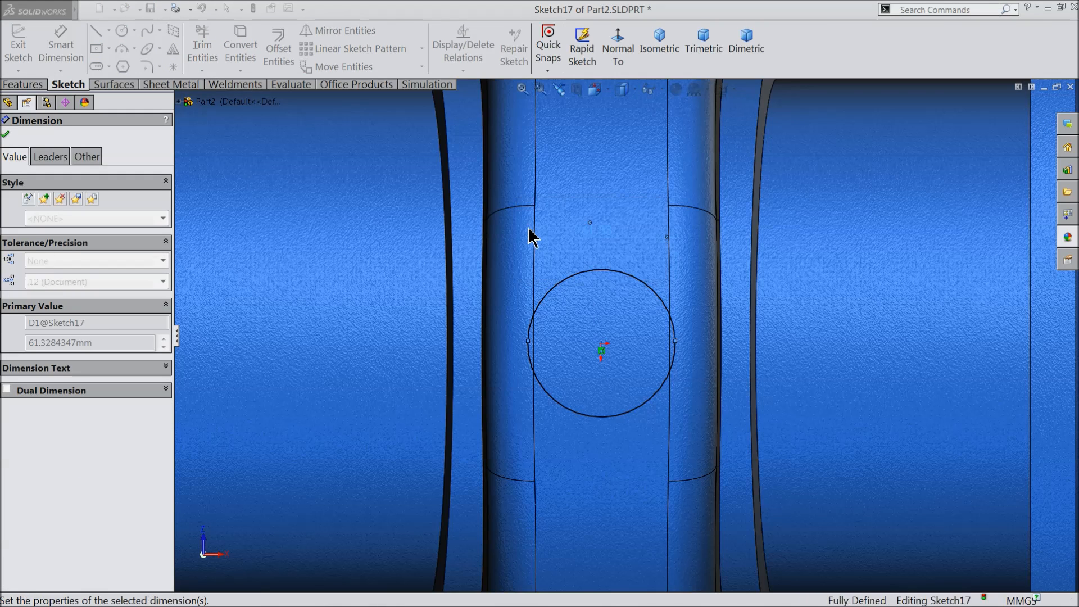
left_click(5, 134)
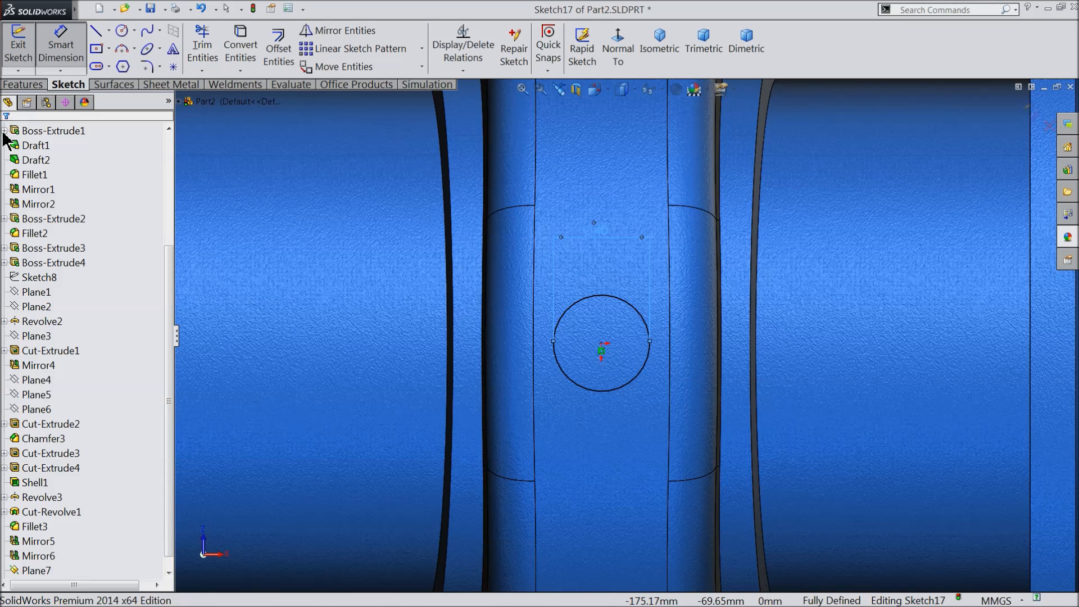
Extrude the 40 mm circle as a boss using Up To Next, merged with the underside of the valve body.
left_click(23, 85)
left_click(25, 50)
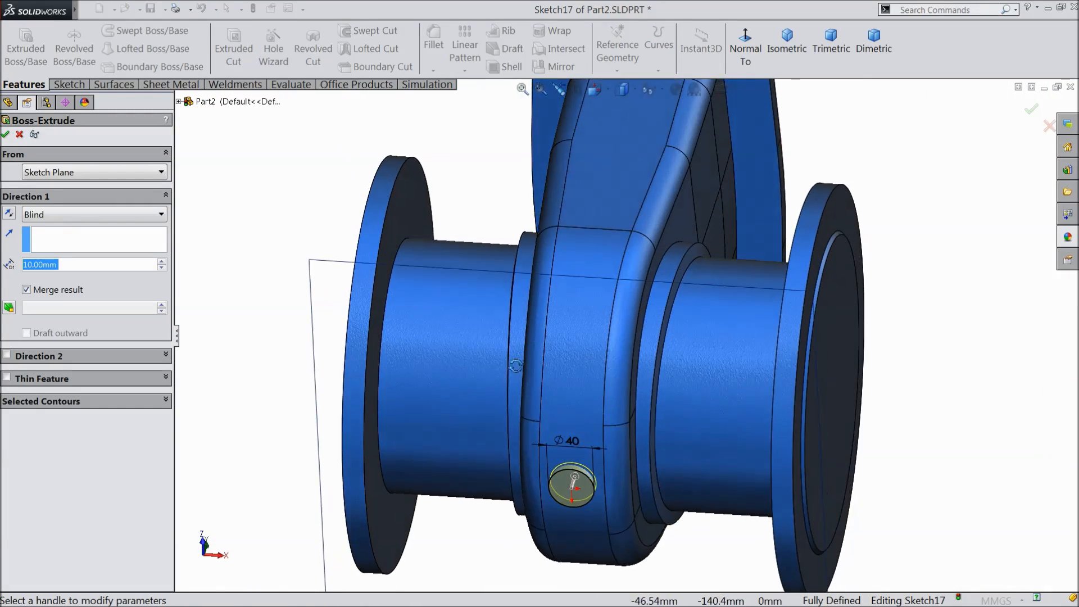
middle_click_drag(516, 366, 515, 389)
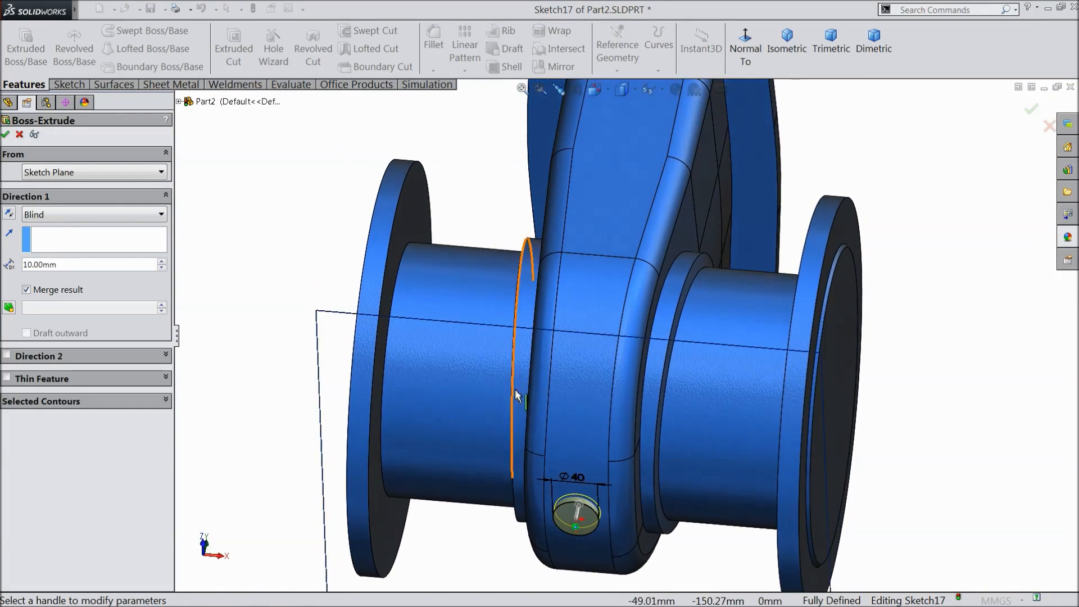
scroll(515, 389, "up", 3)
scroll(662, 443, "down", 4)
left_click(64, 213)
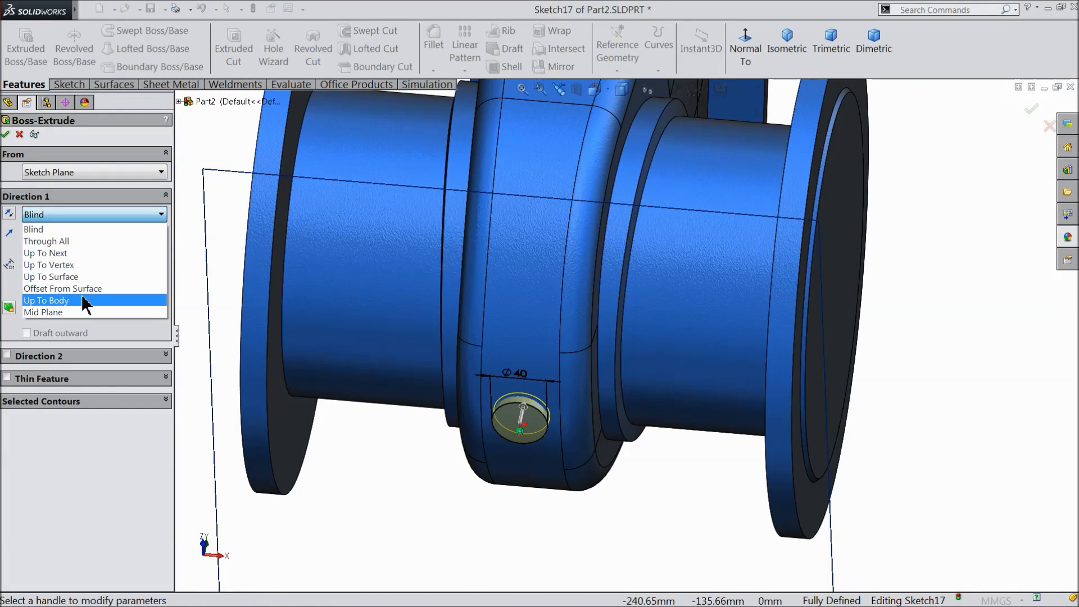
left_click(78, 249)
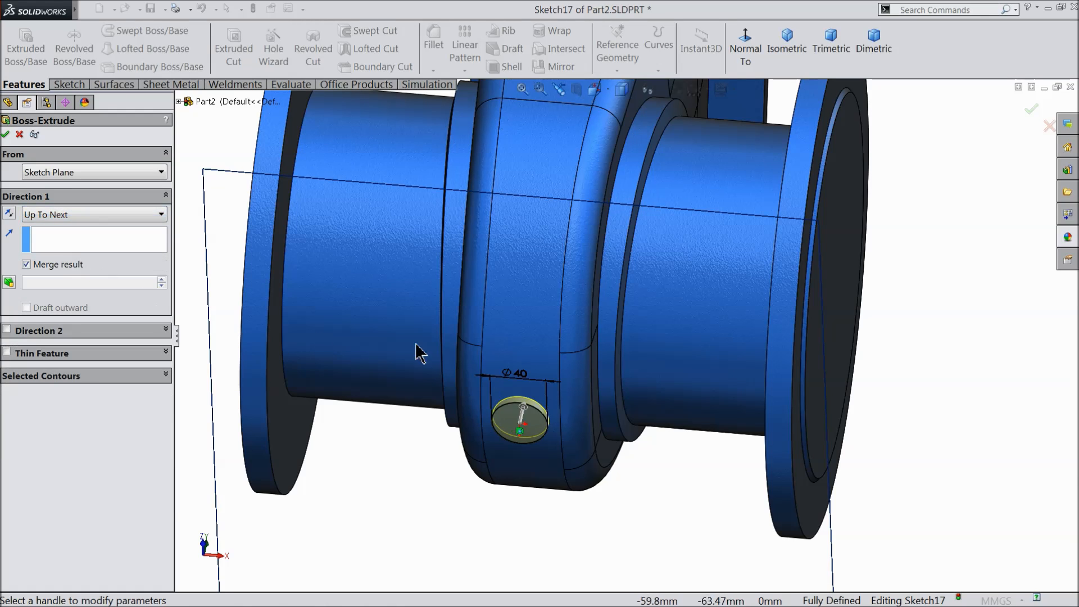
scroll(561, 419, "down", 4)
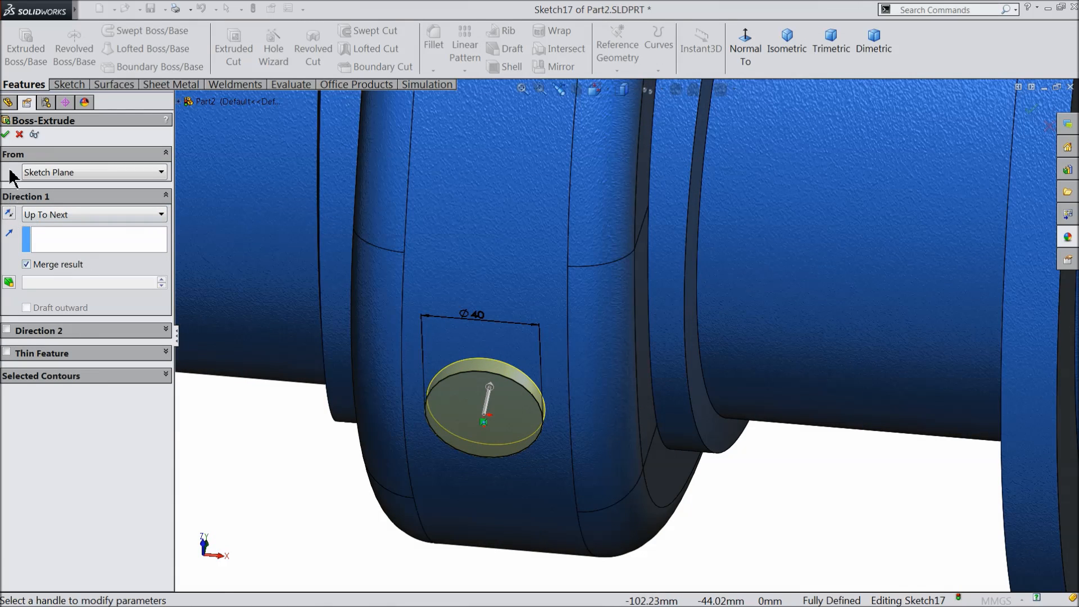
left_click(6, 134)
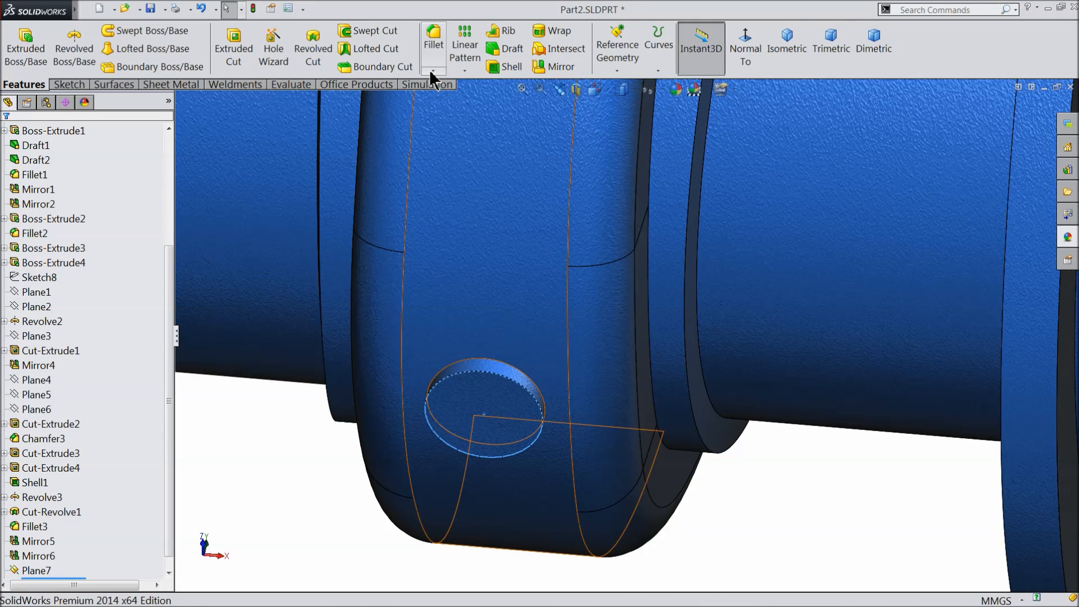
Fillet the edge where the round underside boss meets the valve body with a 2 mm radius.
left_click(432, 67)
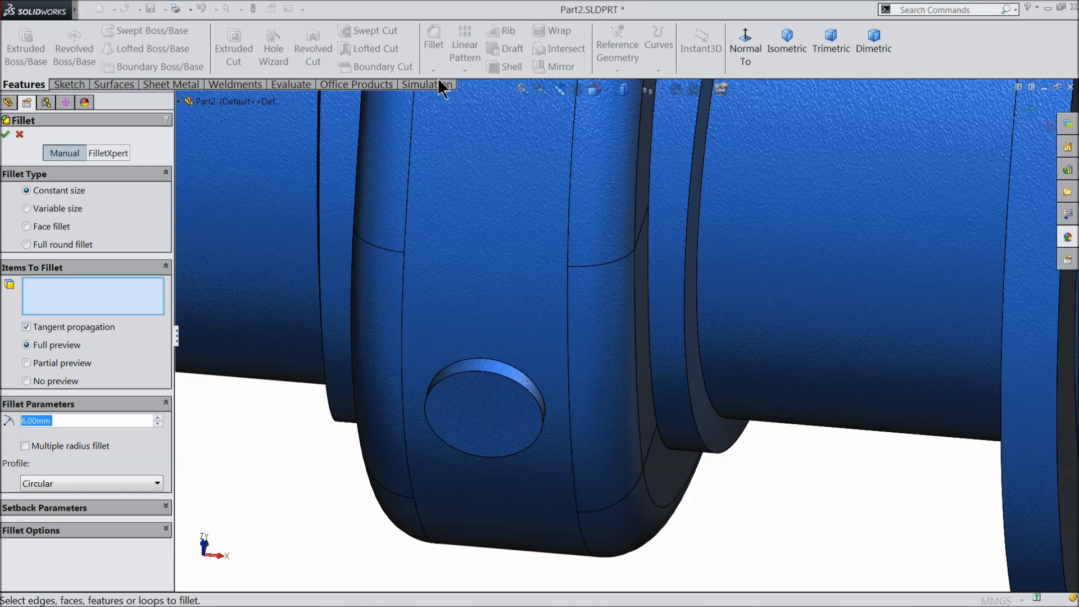
type("2")
scroll(534, 323, "down", 3)
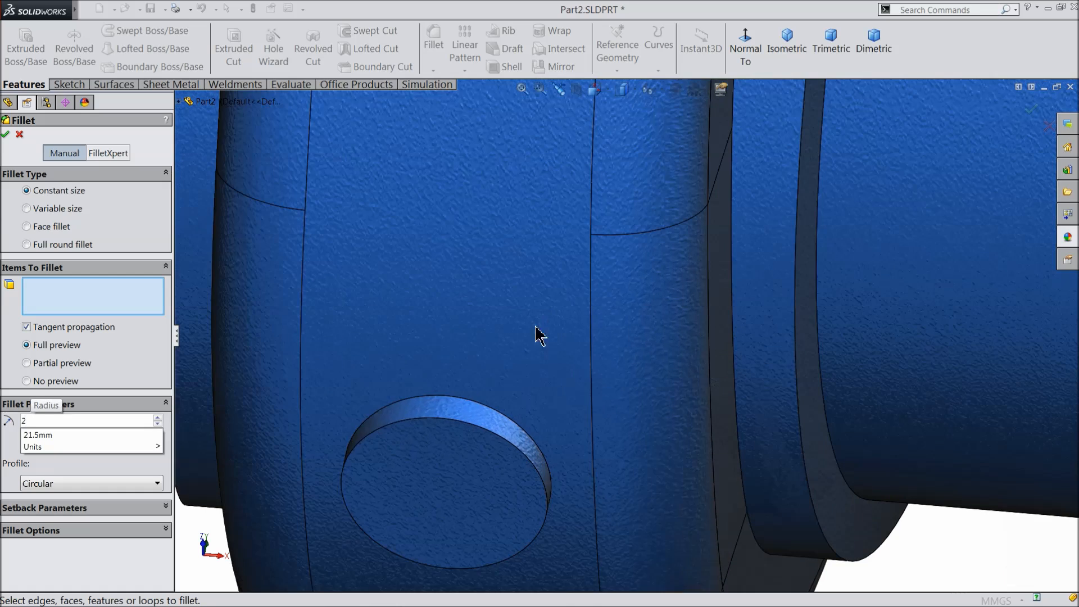
left_click(436, 403)
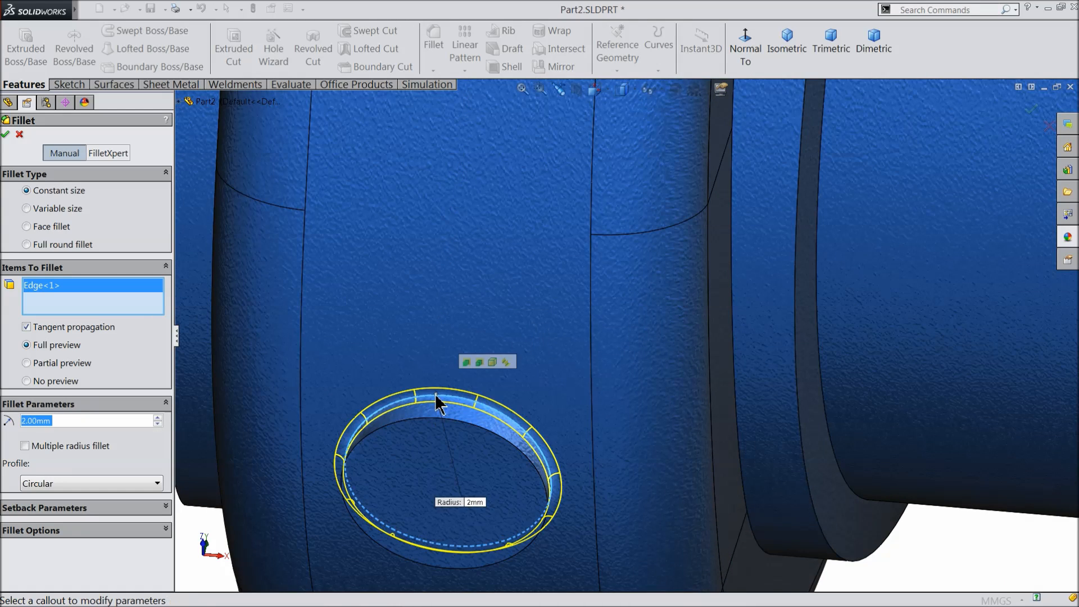
left_click(6, 136)
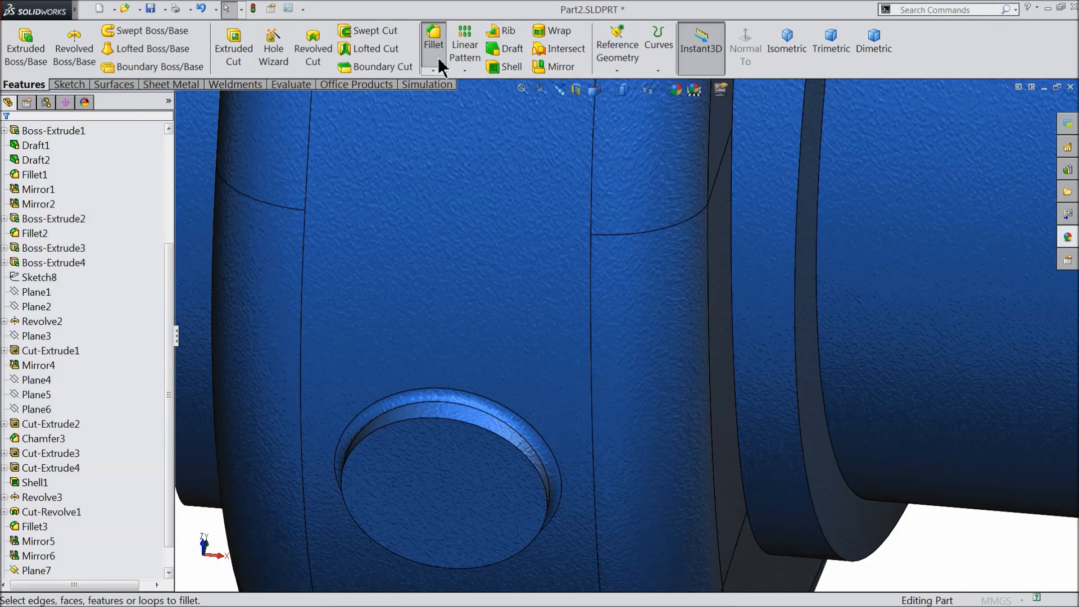
Fillet the outer rim edge and the body-side edge of the collar on the negative X side with a 4 mm radius.
left_click(437, 53)
scroll(480, 234, "up", 8)
middle_click_drag(547, 248, 613, 314)
scroll(618, 320, "up", 3)
scroll(559, 236, "down", 8)
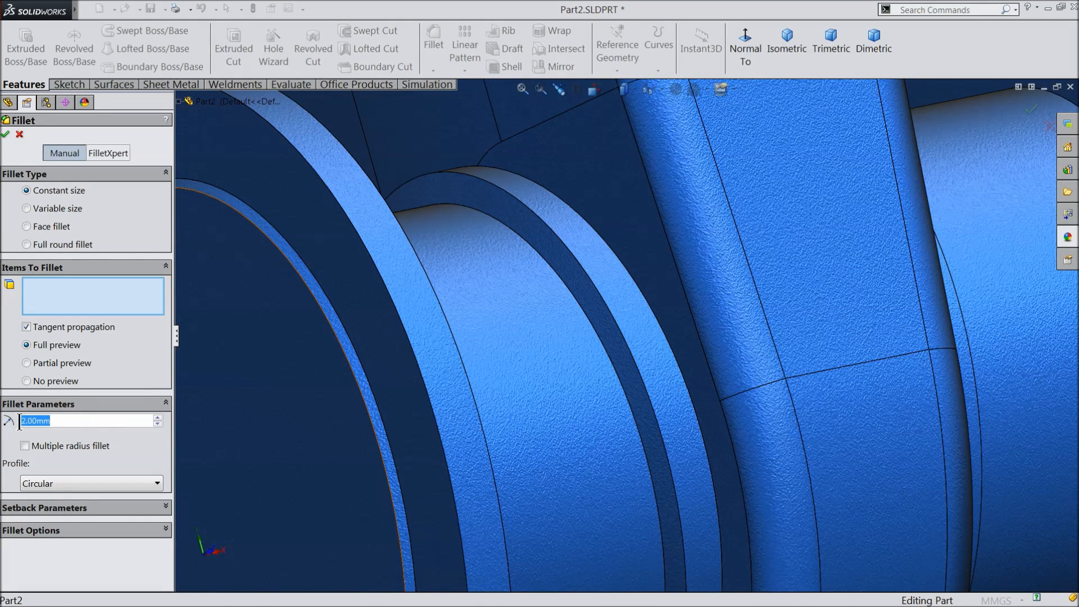
type("4")
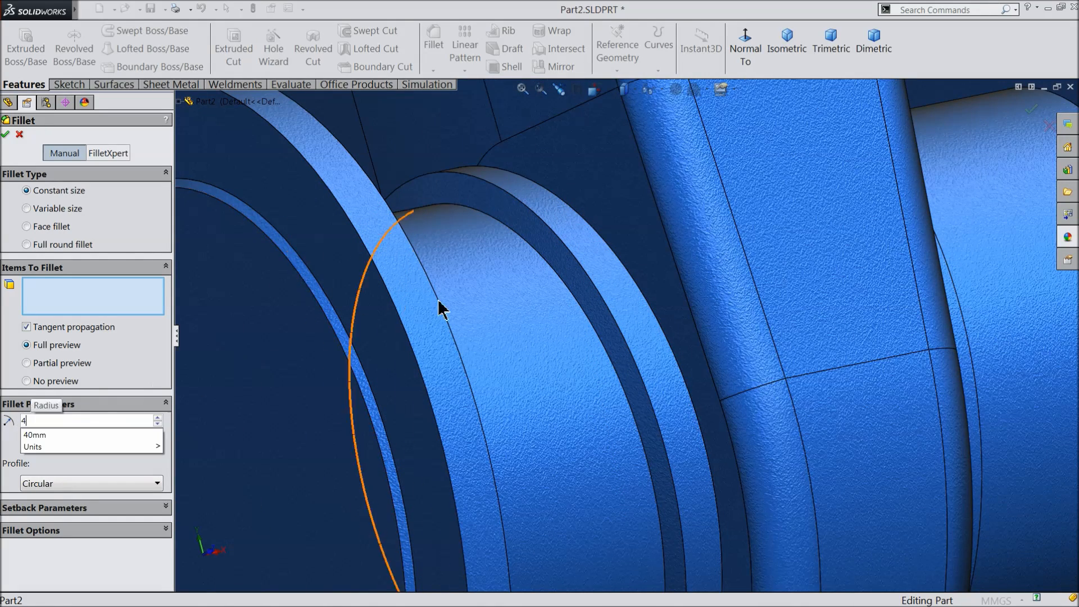
left_click(584, 273)
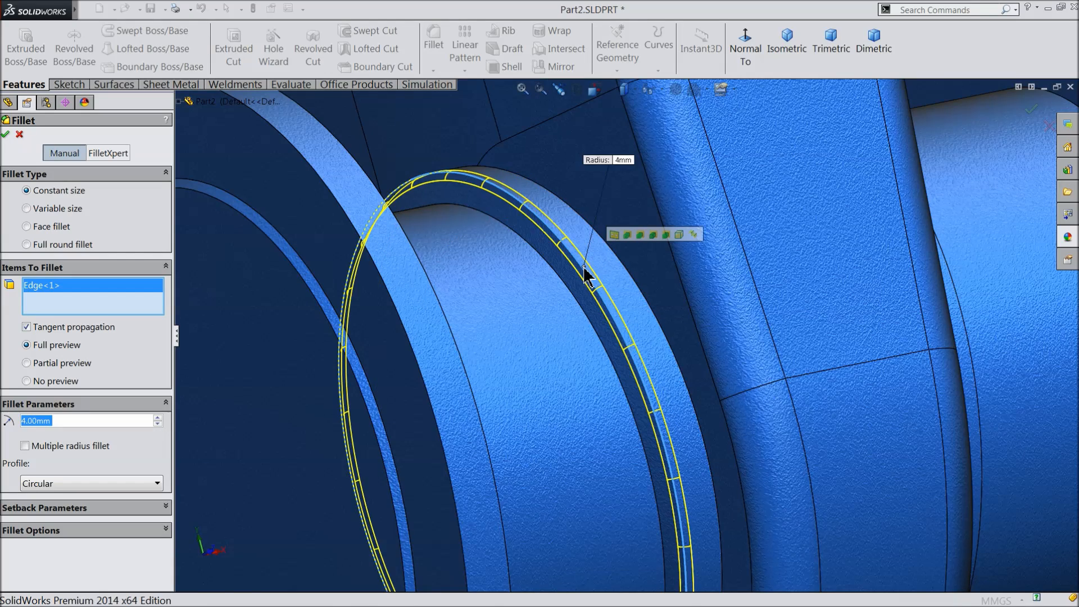
left_click(619, 257)
scroll(565, 294, "up", 5)
middle_click_drag(565, 337, 540, 346)
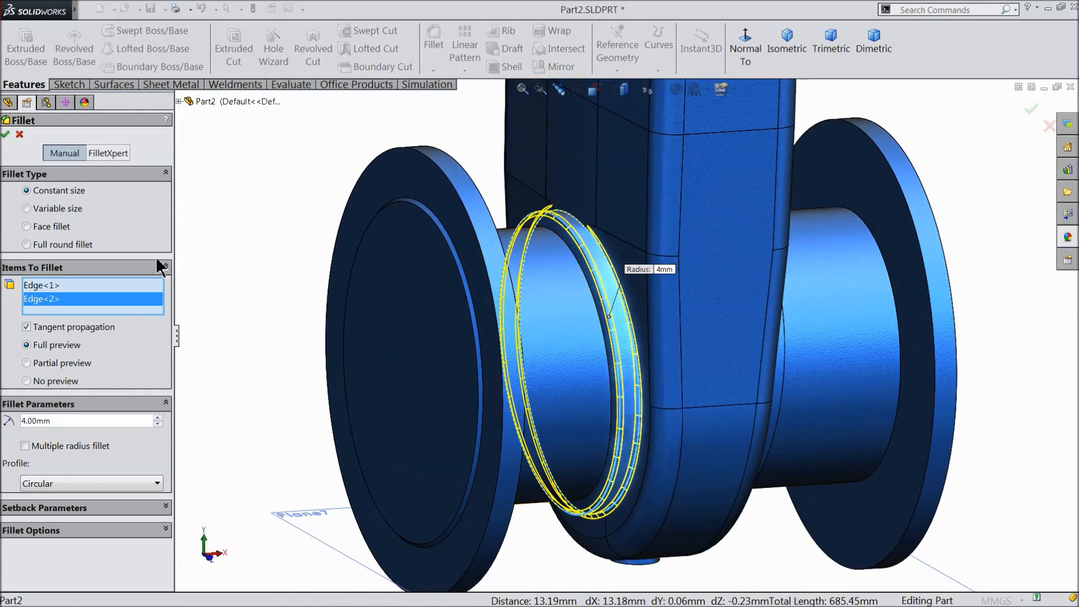
left_click(5, 135)
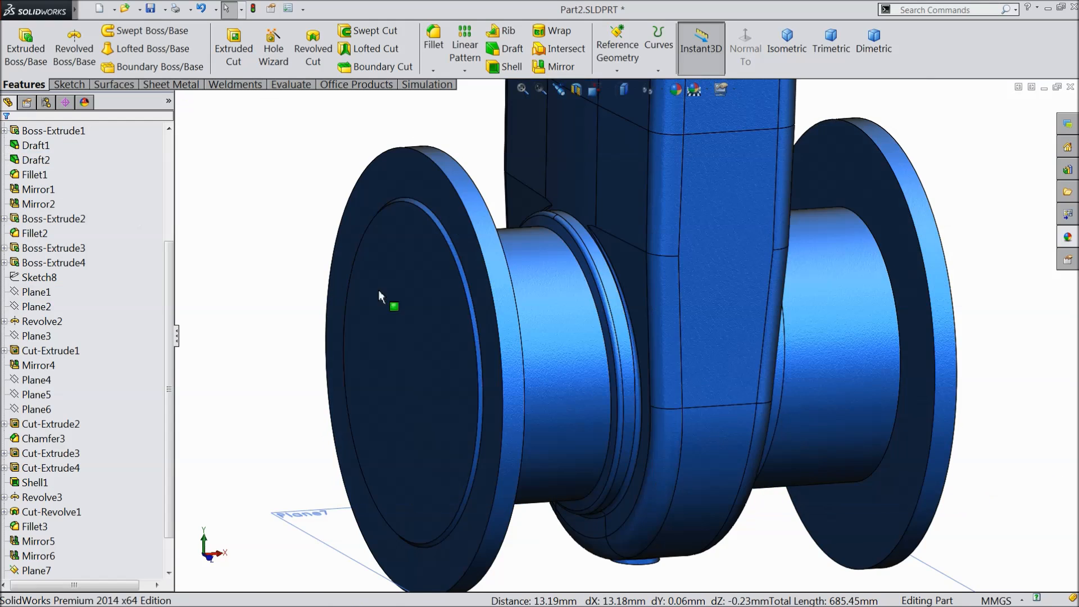
Fillet the outer rim edge and the body-side edge of the opposite collar, on the positive X side, with a 4 mm radius.
scroll(589, 315, "up", 2)
scroll(686, 332, "down", 3)
middle_click_drag(681, 338, 626, 332)
scroll(636, 342, "up", 2)
scroll(843, 337, "down", 3)
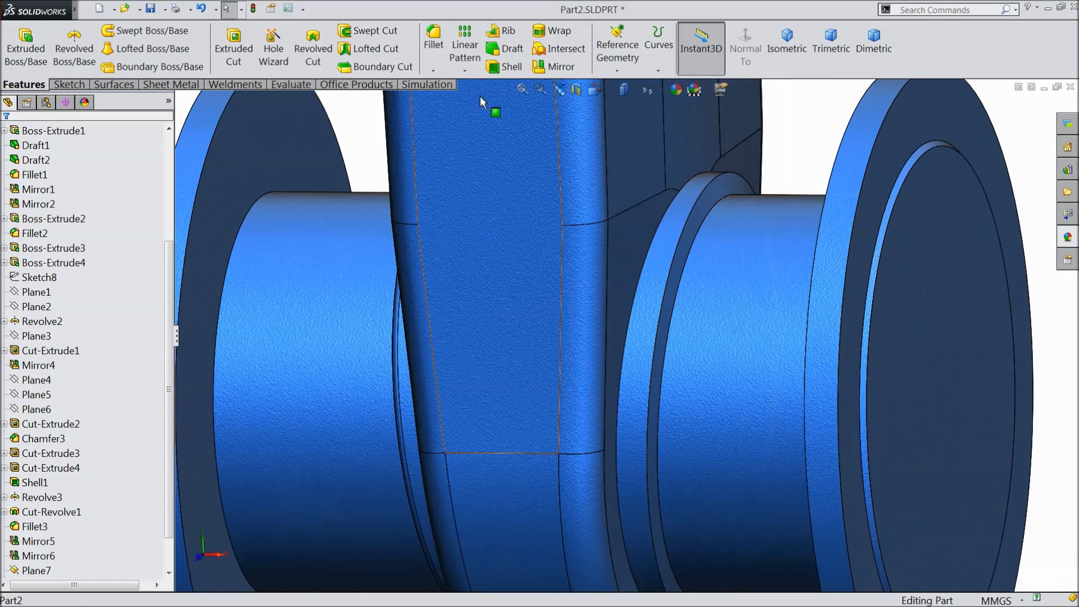
left_click(434, 44)
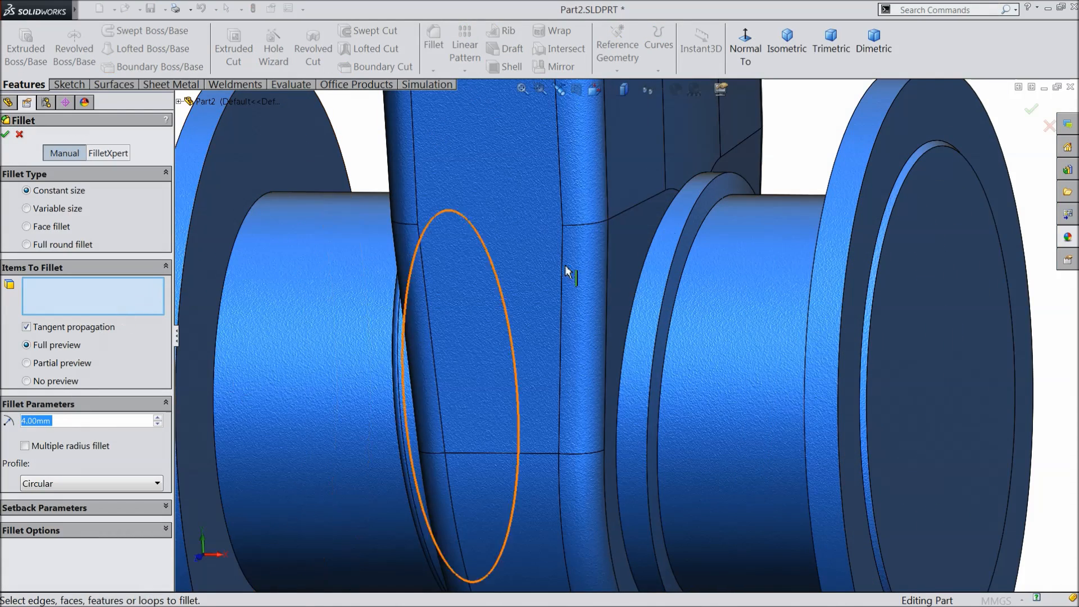
left_click(683, 239)
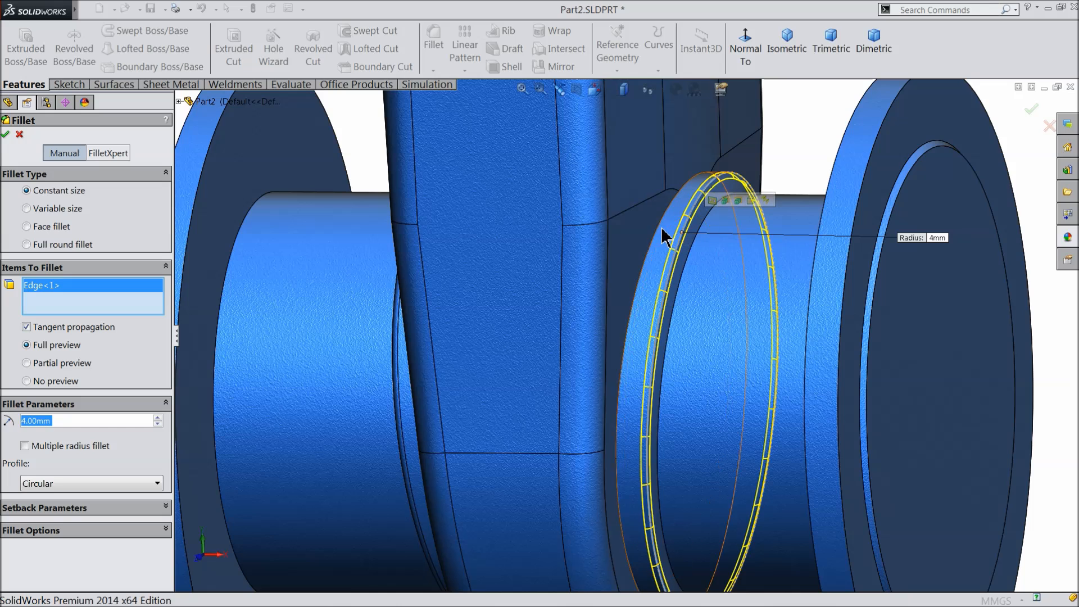
left_click(661, 228)
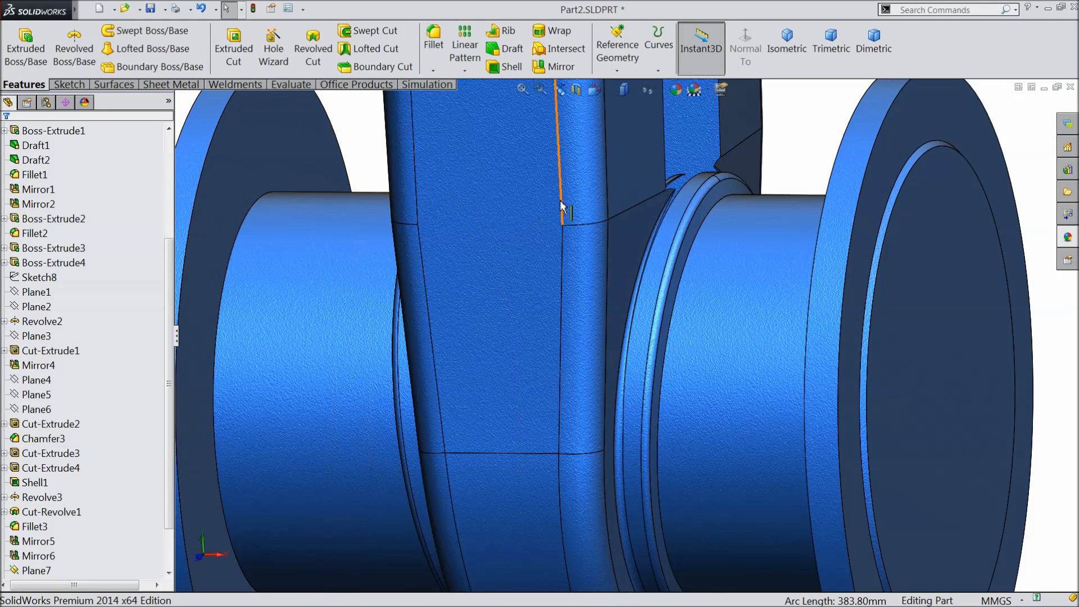
Edit the fillet on the positive X collar and set its radius to 3 mm.
scroll(545, 188, "up", 4)
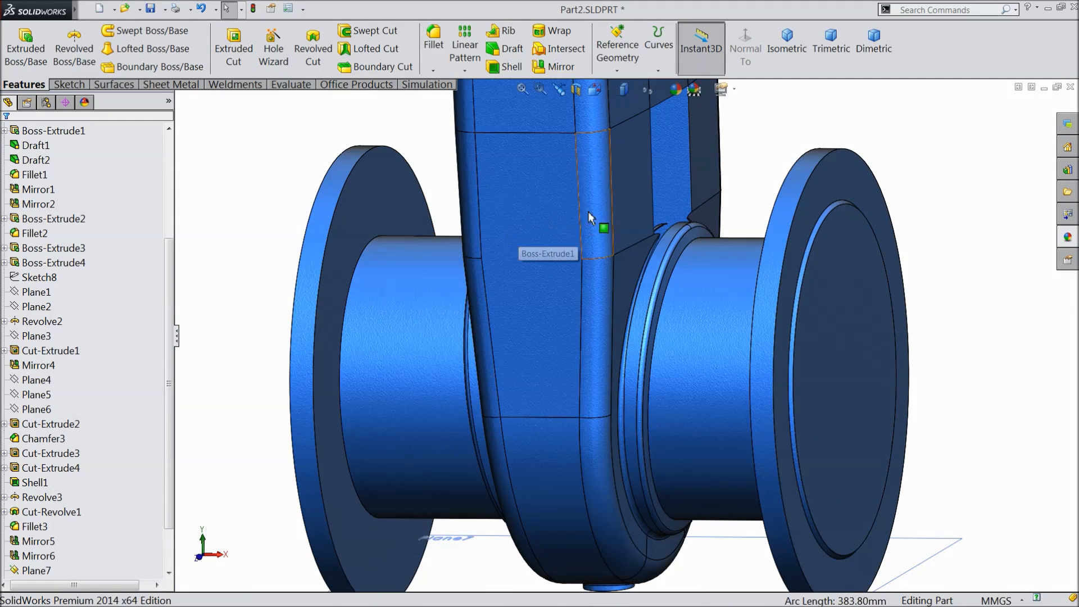
middle_click_drag(761, 149, 758, 187)
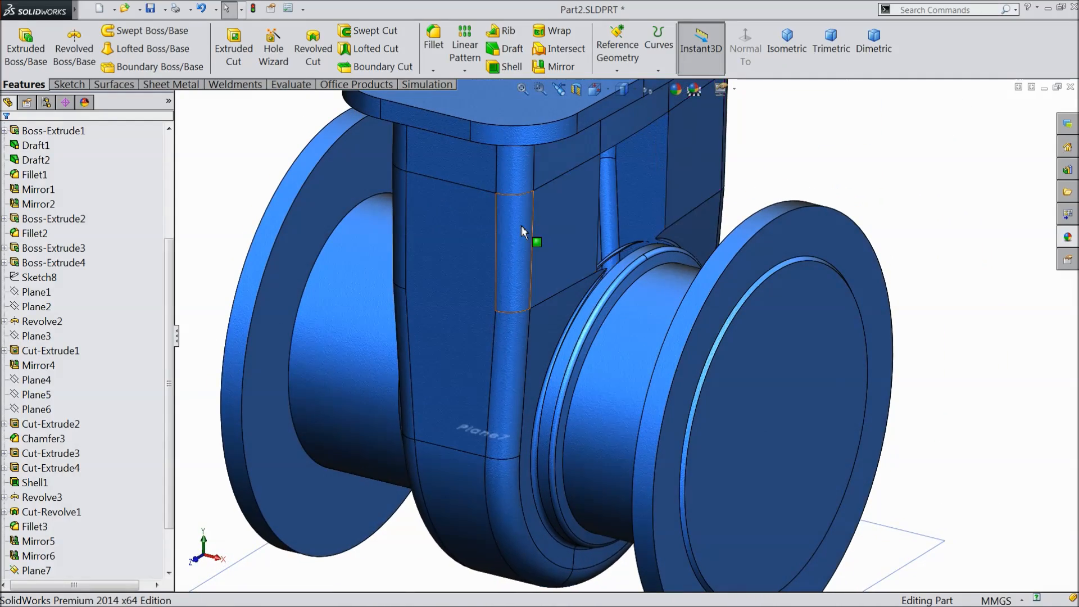
scroll(521, 225, "up", 3)
scroll(585, 322, "down", 5)
left_click(25, 556)
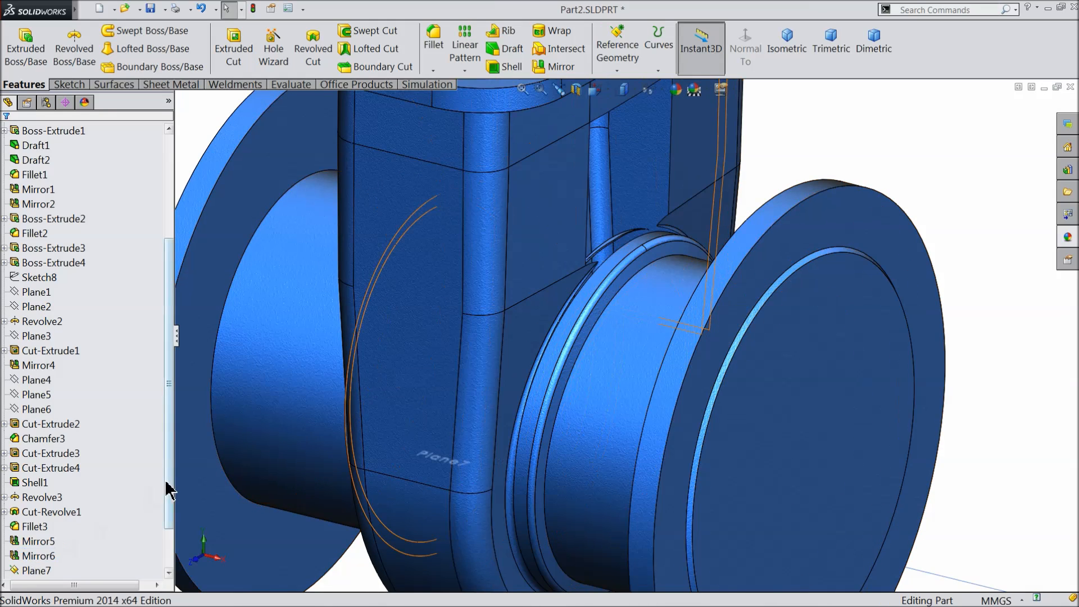
scroll(168, 493, "down", 2)
left_click(15, 570)
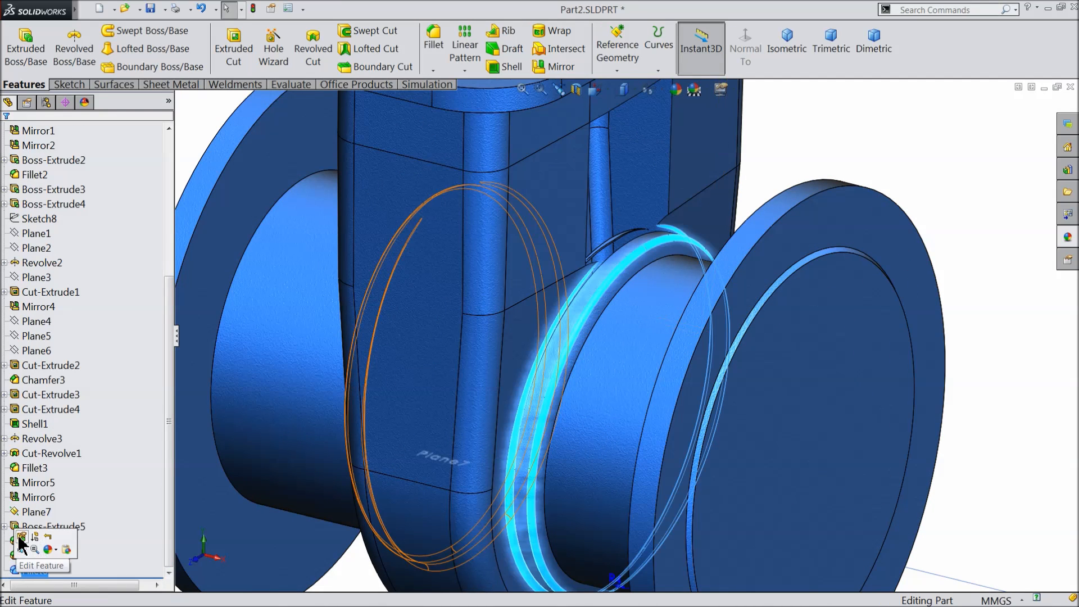
left_click(20, 537)
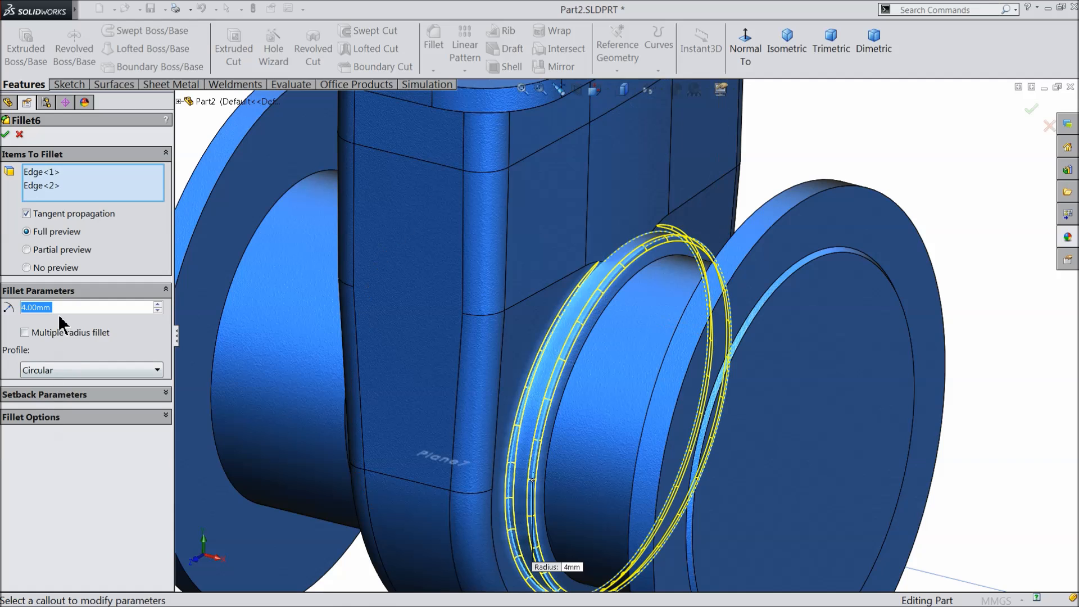
type("3")
key("Return")
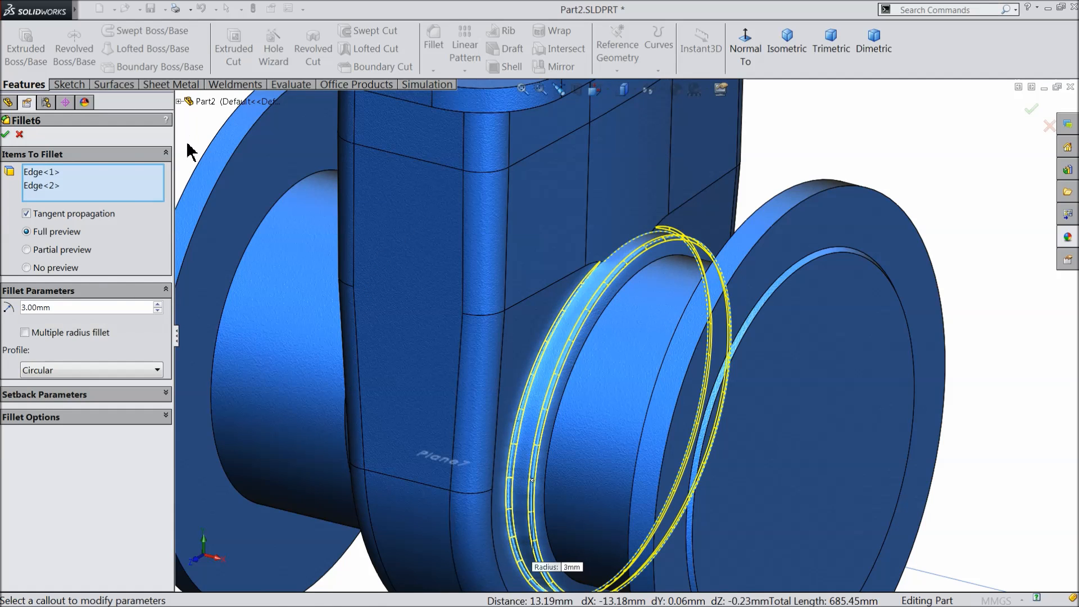
left_click(7, 135)
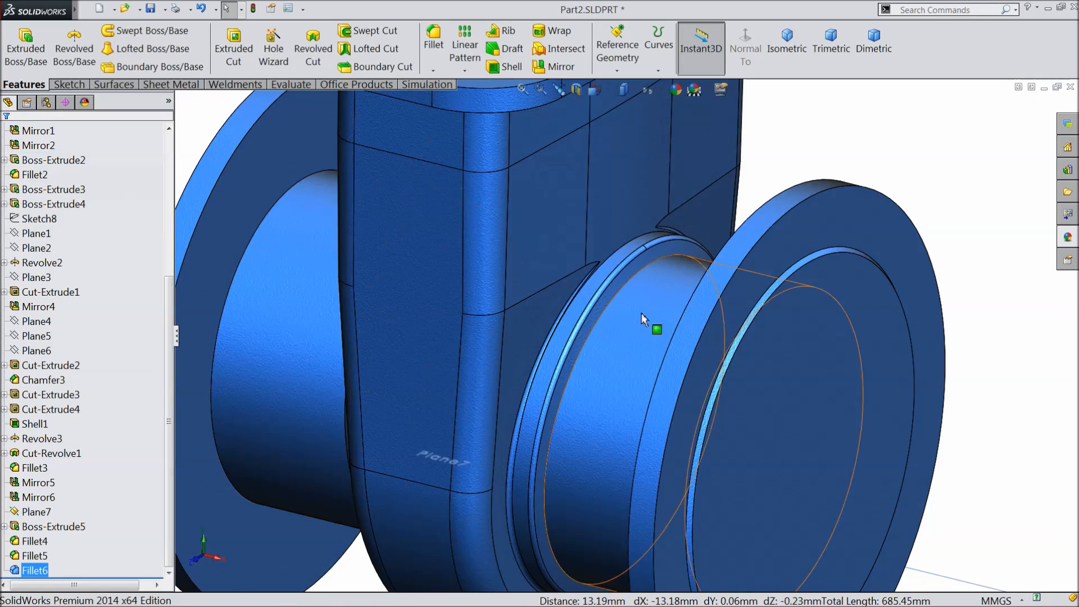
Add the missing upper edge between collar and body to the positive X collar's fillet and set the radius to 4 mm.
scroll(645, 320, "down", 5)
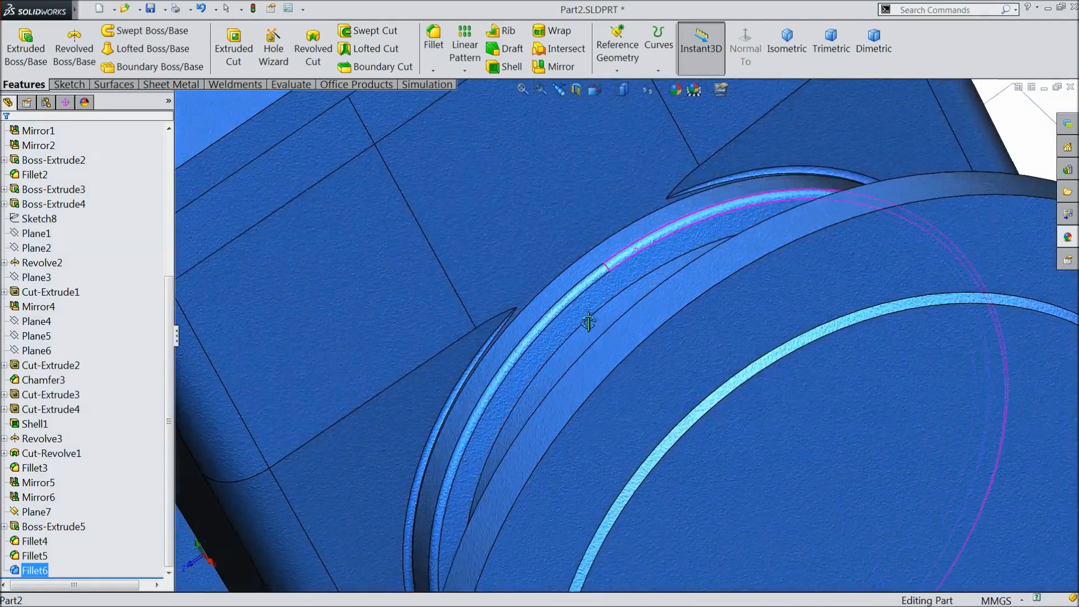
middle_click_drag(588, 322, 568, 332)
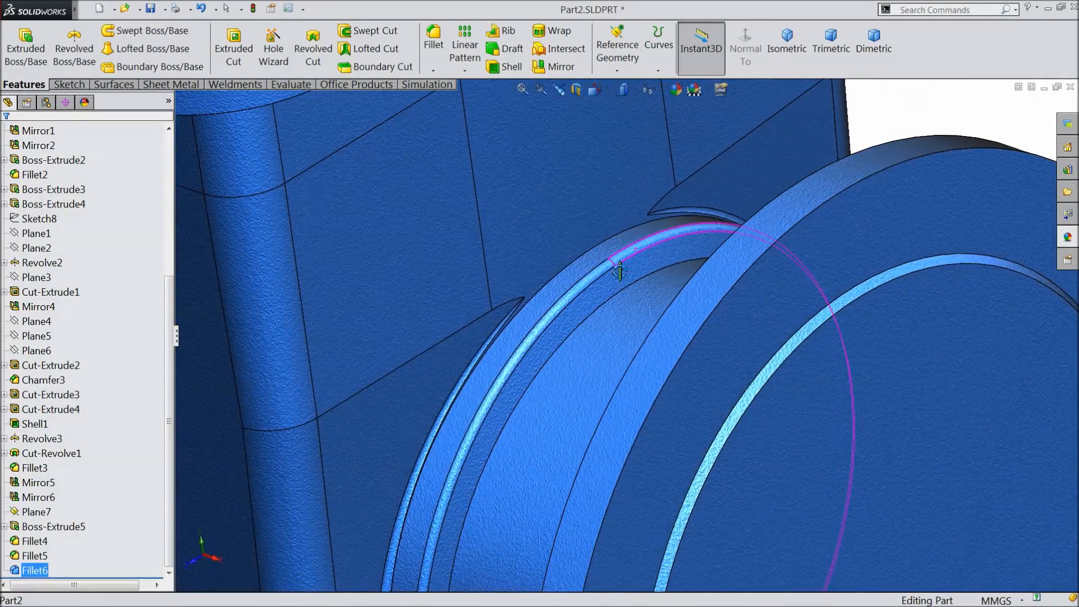
right_click(22, 571)
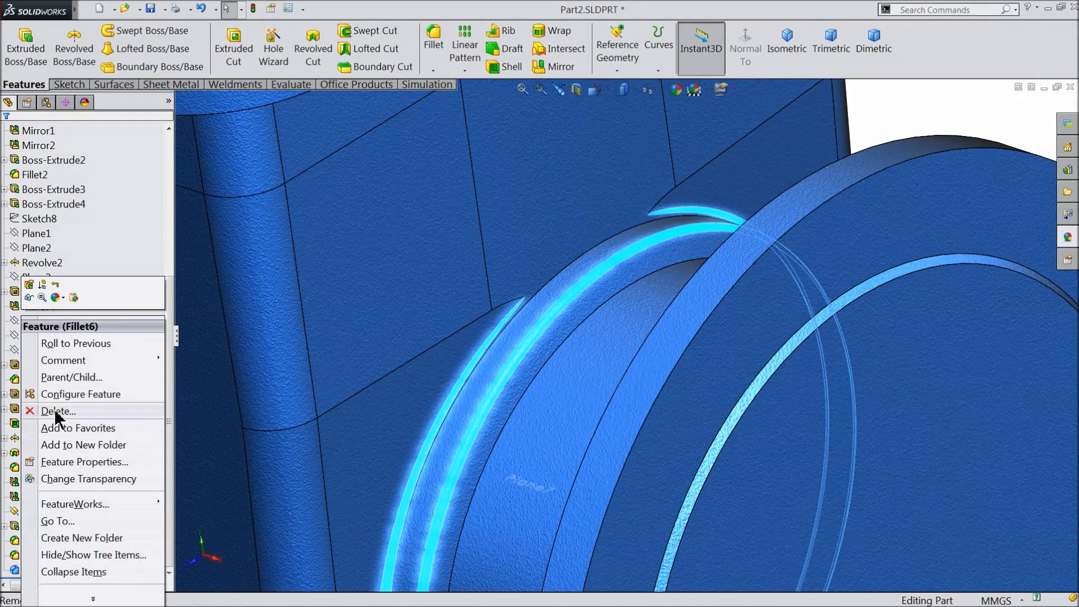
left_click(29, 286)
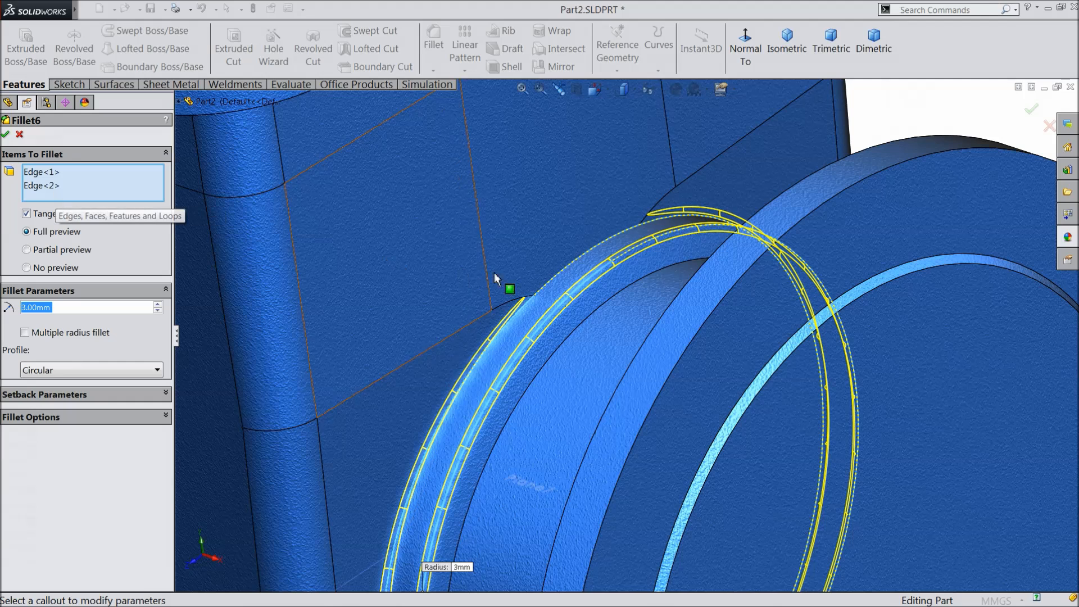
left_click(557, 278)
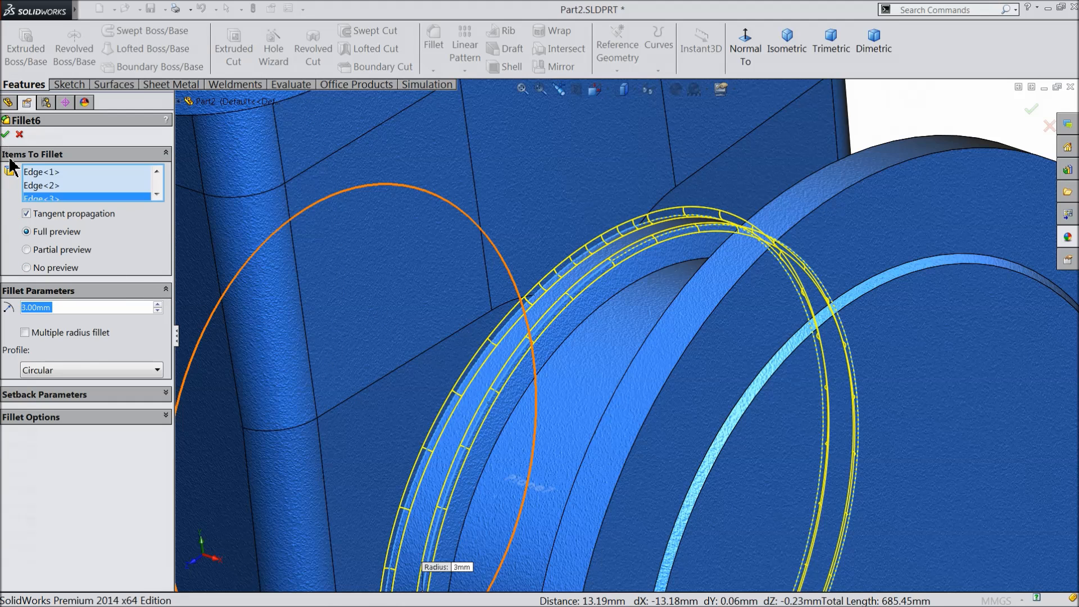
type("4")
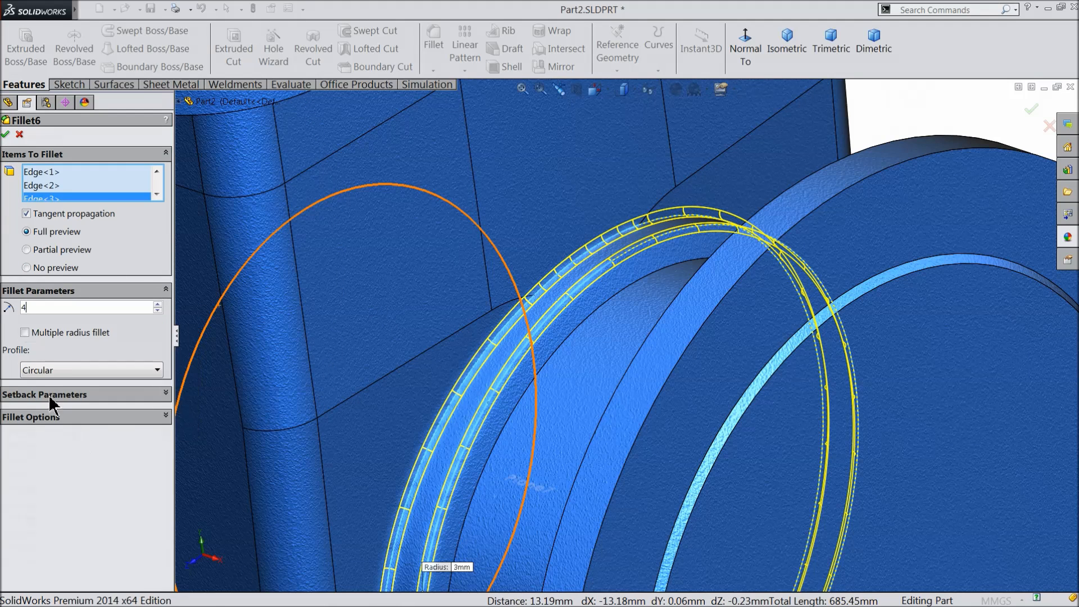
left_click(6, 134)
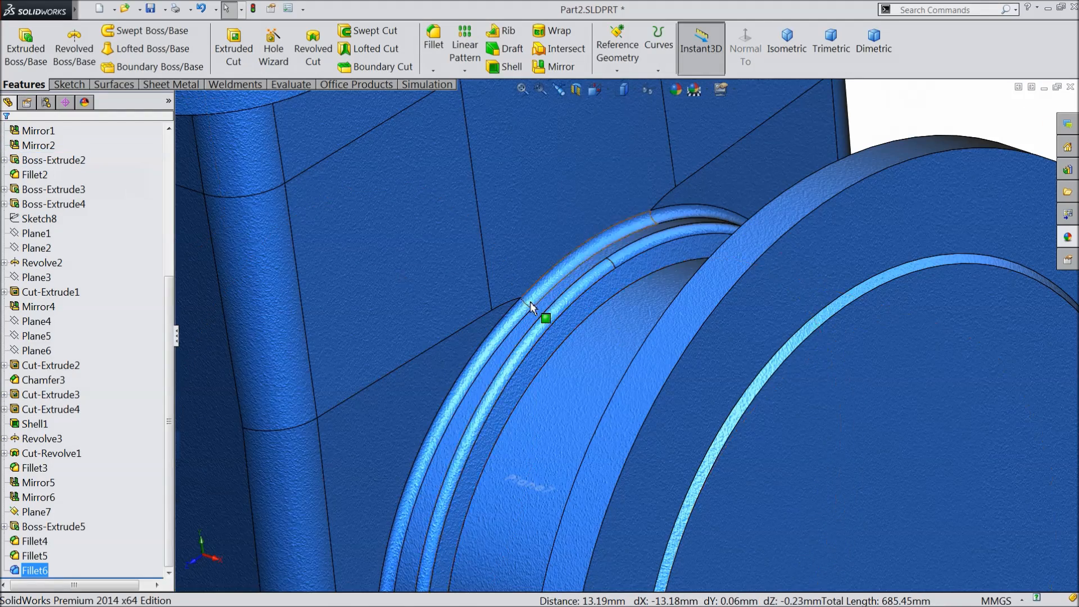
Edit the negative X collar's 4 mm fillet to include the missing upper edge between the collar and the body.
scroll(530, 301, "up", 3)
middle_click_drag(548, 363, 674, 402)
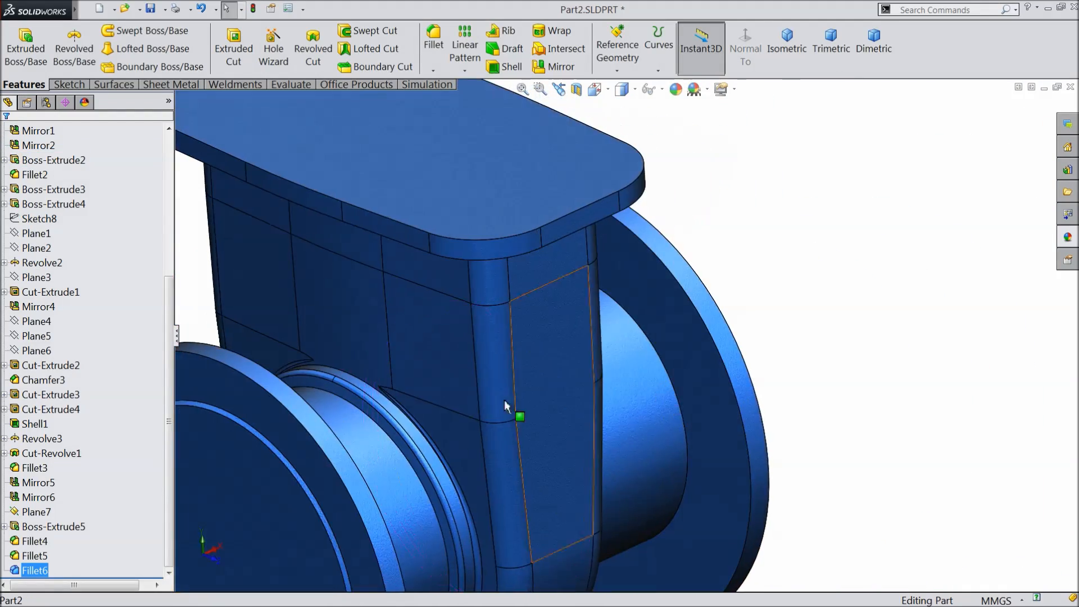
scroll(384, 391, "down", 5)
left_click(31, 555)
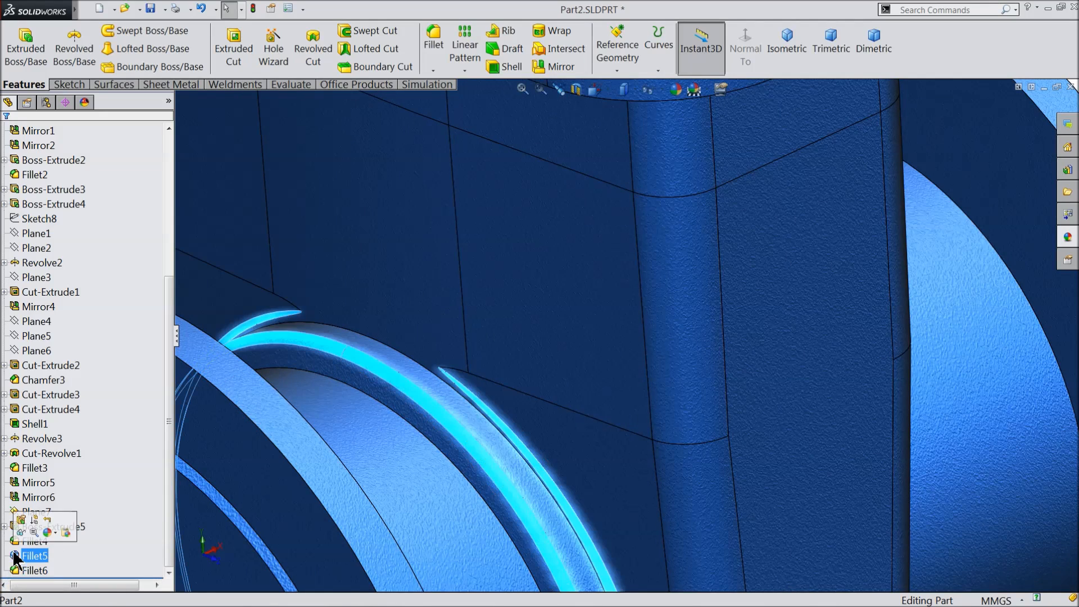
left_click(21, 519)
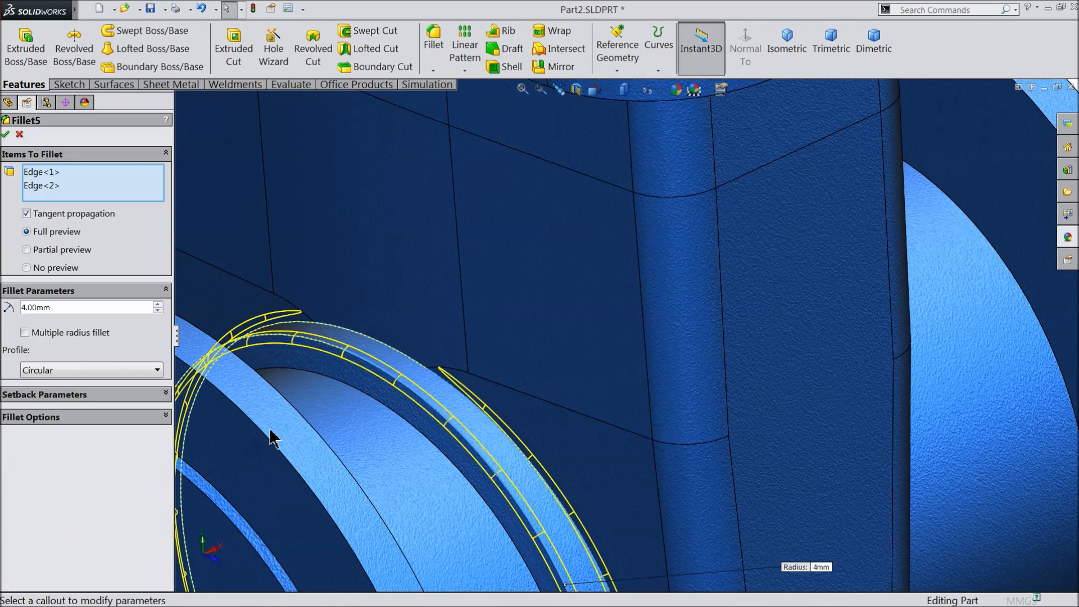
left_click(351, 339)
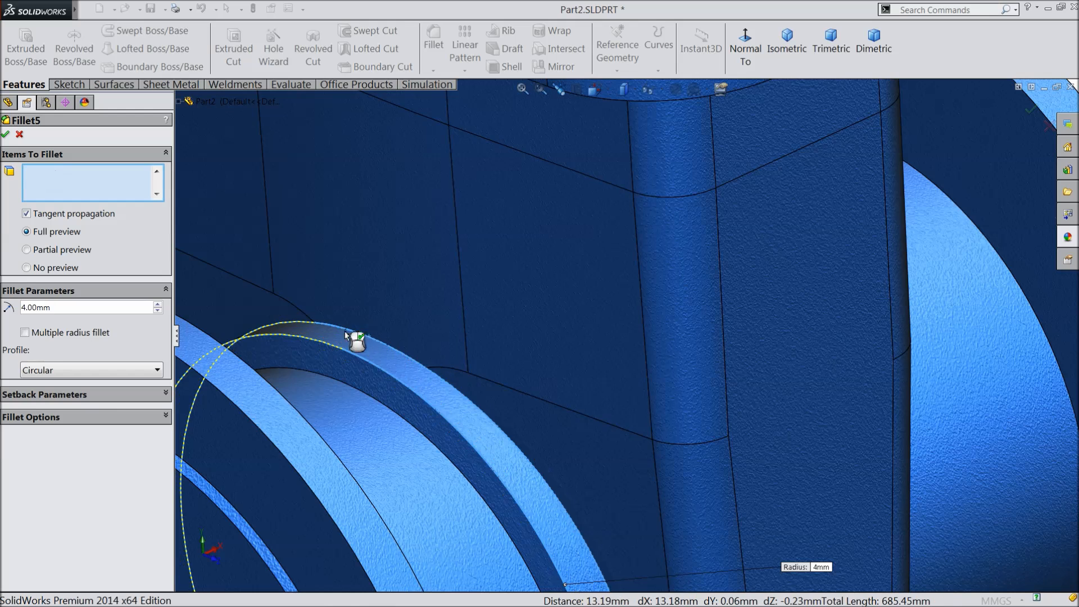
left_click(2, 135)
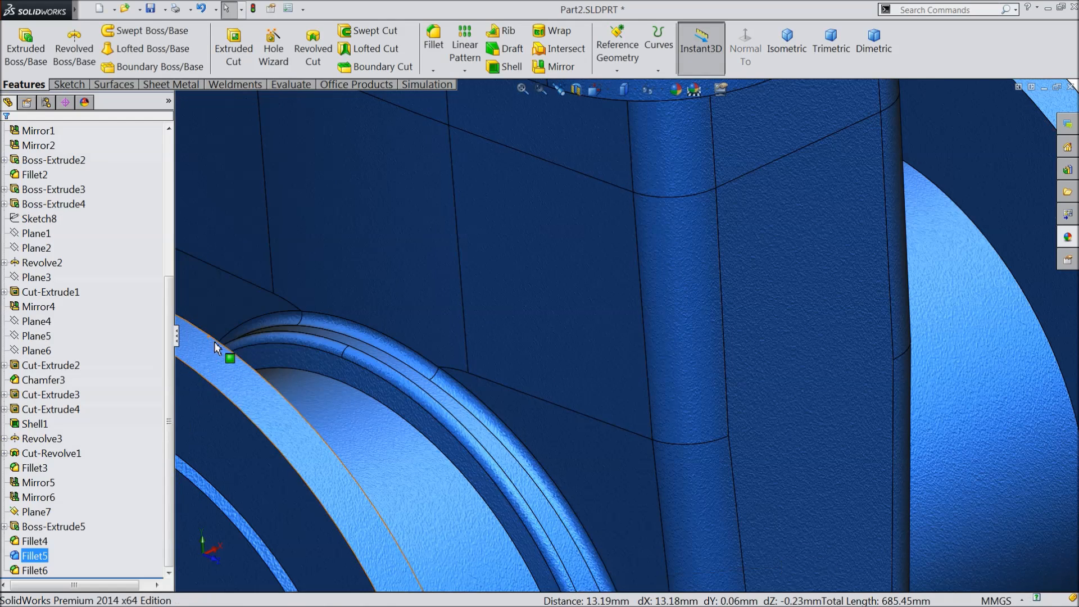
Fillet the edges where the two cylindrical necks meet their end flanges with a 6 mm radius.
left_click(433, 45)
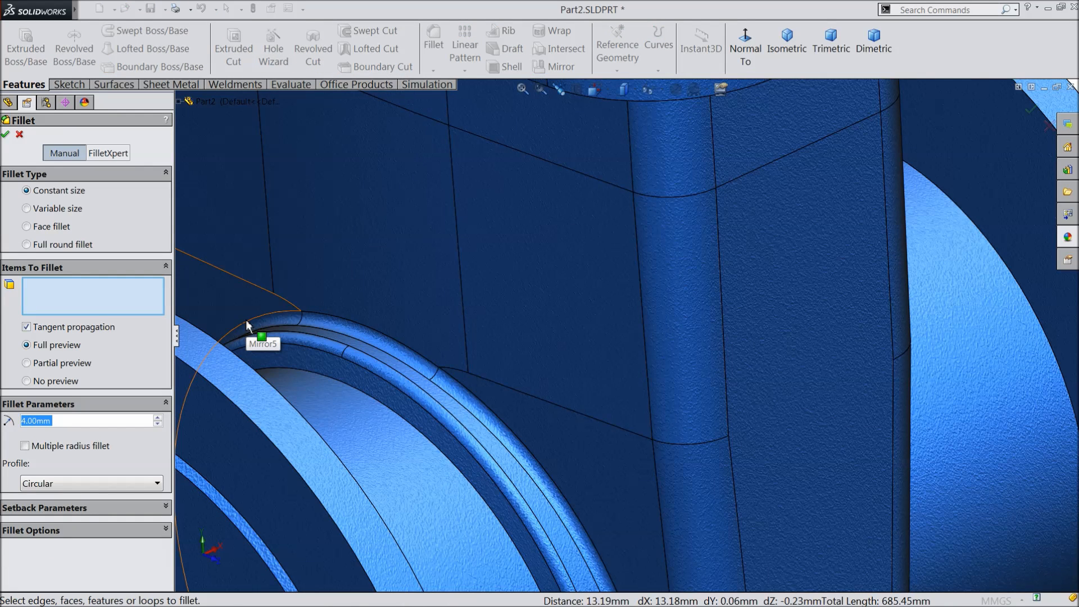
type("6")
scroll(457, 402, "up", 4)
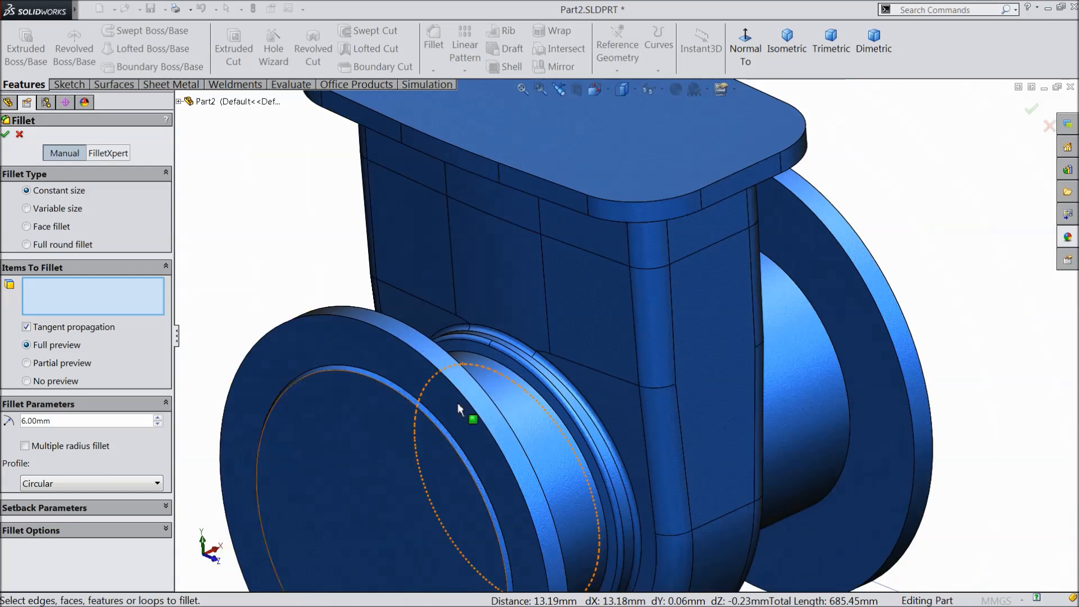
scroll(818, 351, "down", 2)
left_click(822, 347)
scroll(690, 402, "up", 2)
middle_click_drag(680, 405, 584, 440)
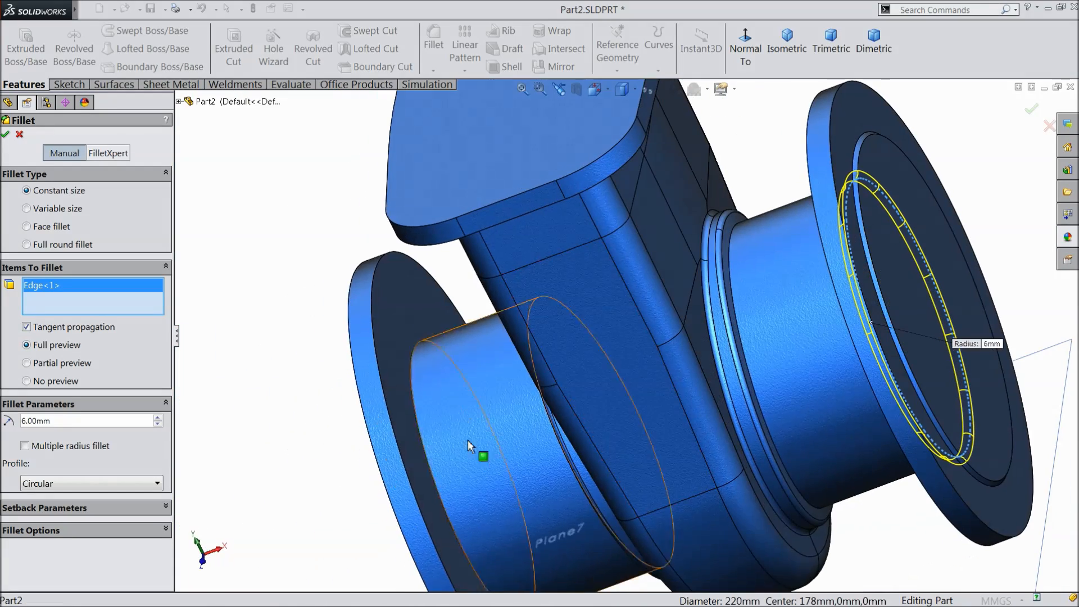
left_click(421, 433)
left_click(5, 134)
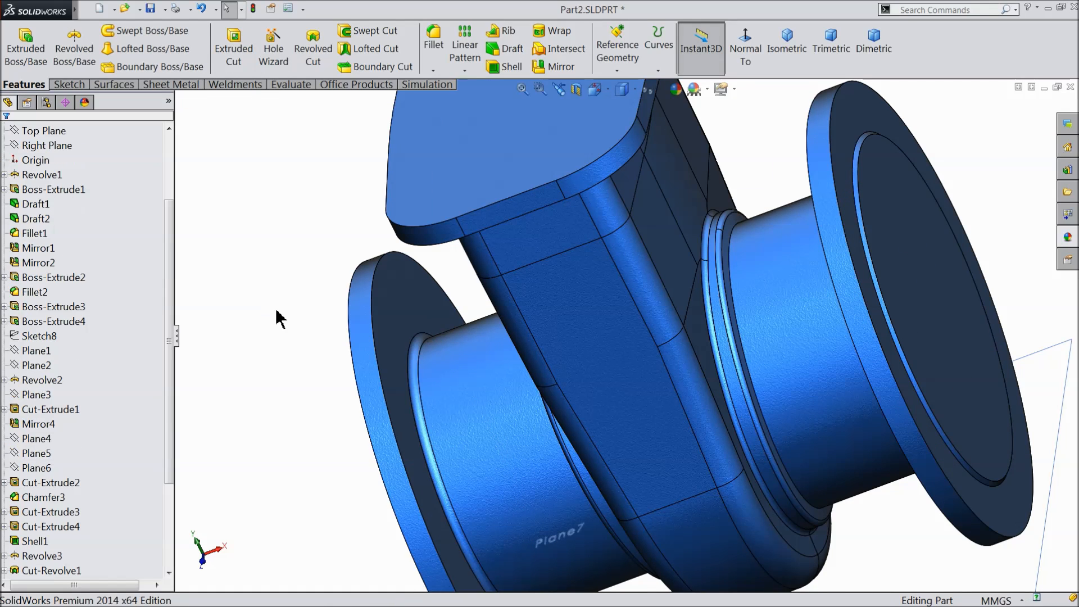
Hide Plane7 beneath the valve body.
key("f")
middle_click_drag(294, 325, 337, 313)
left_click(609, 506)
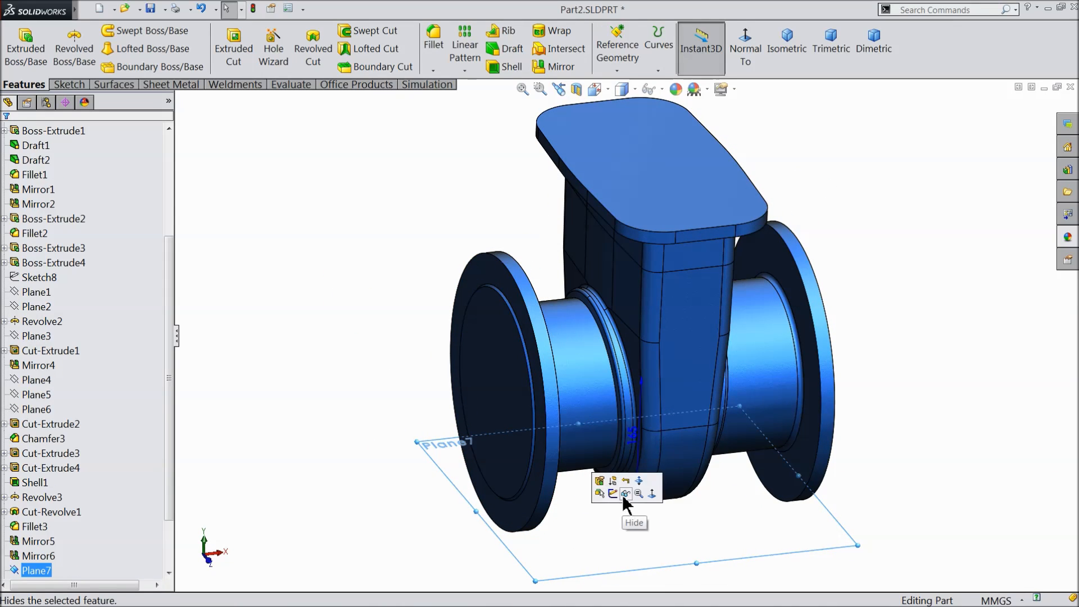
left_click(625, 493)
middle_click_drag(632, 478, 560, 454)
scroll(822, 306, "down", 1)
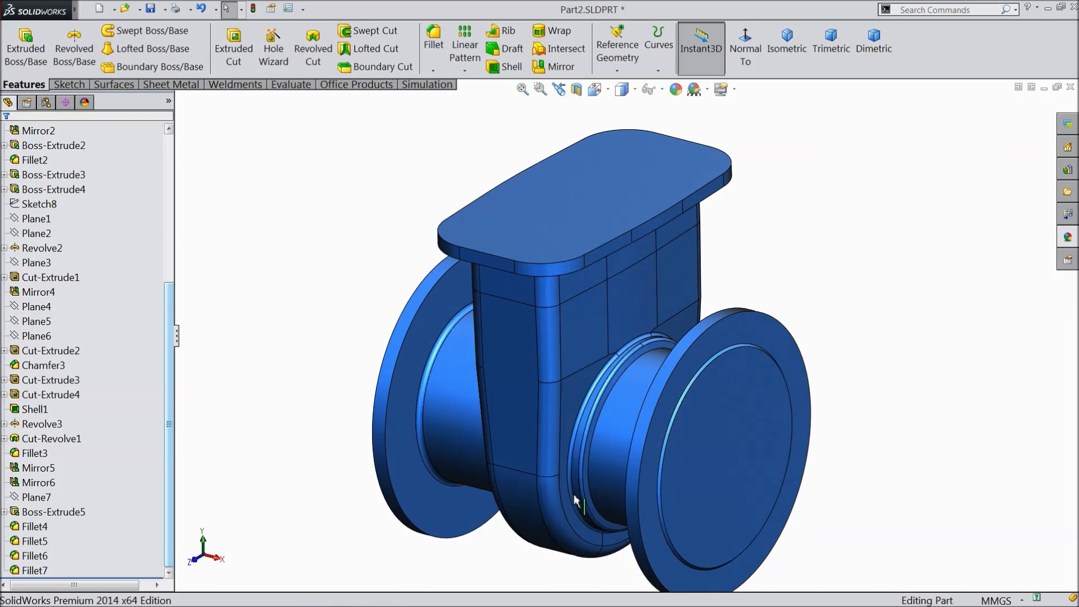
middle_click_drag(573, 493, 539, 493)
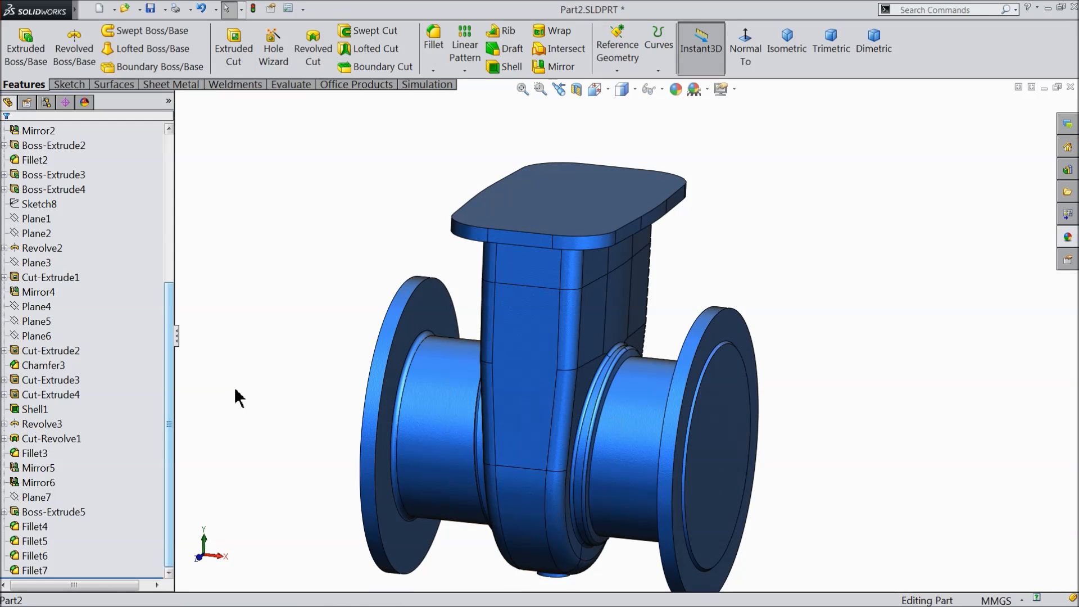
Start a sketch on the Top Plane and draw a vertical centerline about 218 mm long from the origin toward positive Z.
left_click_drag(166, 320, 187, 155)
left_click(25, 235)
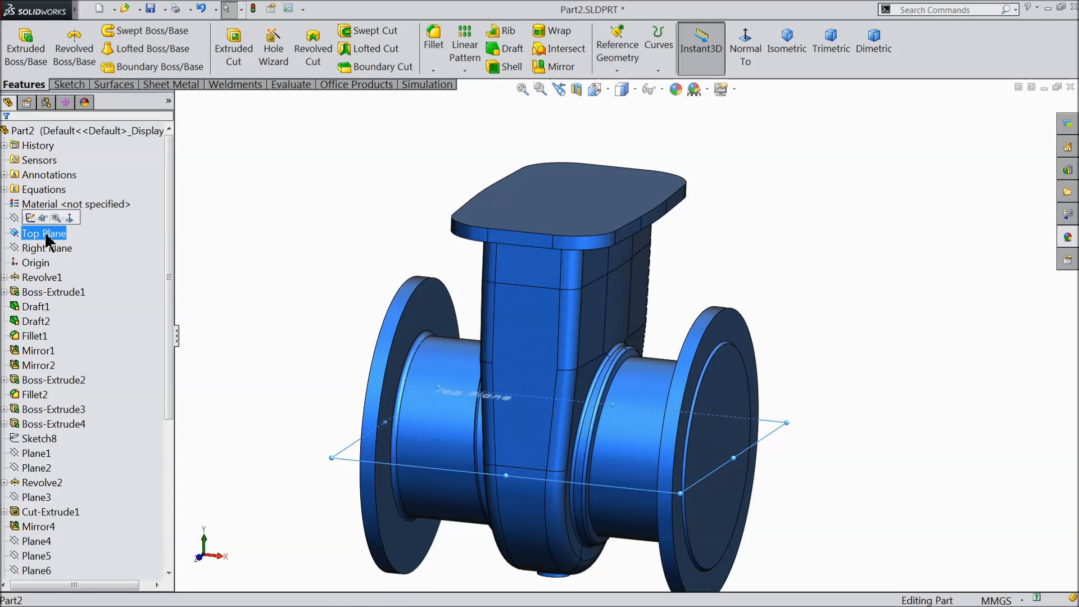
left_click(743, 45)
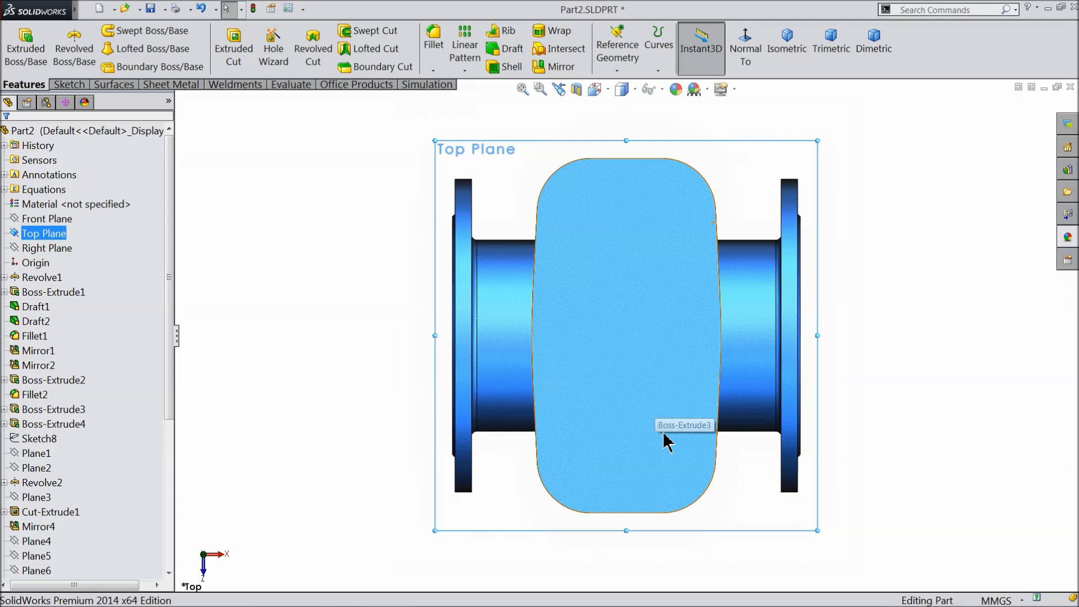
scroll(691, 475, "down", 2)
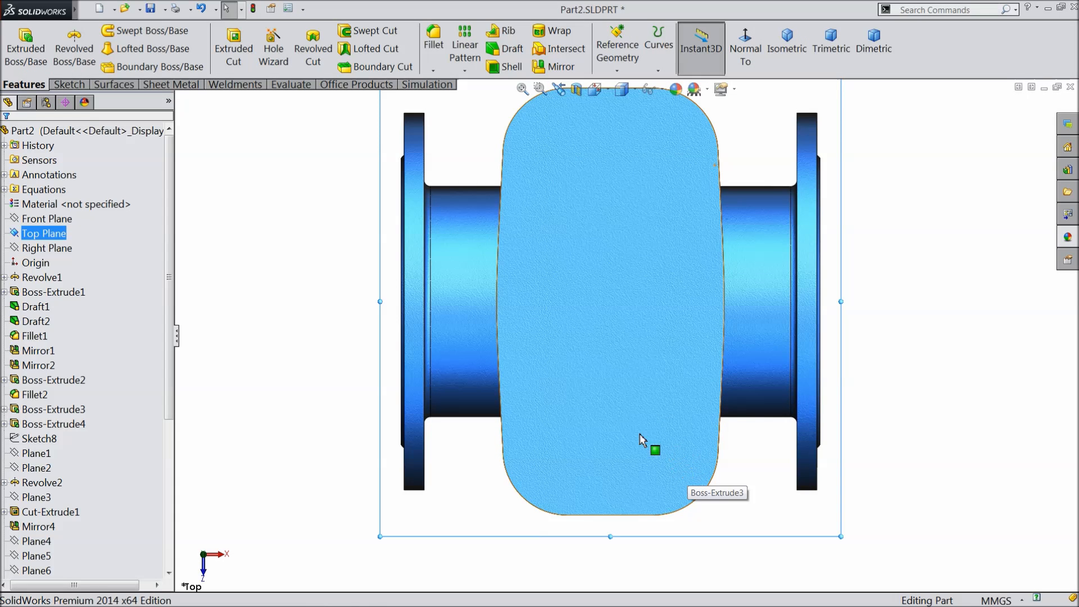
left_click(68, 84)
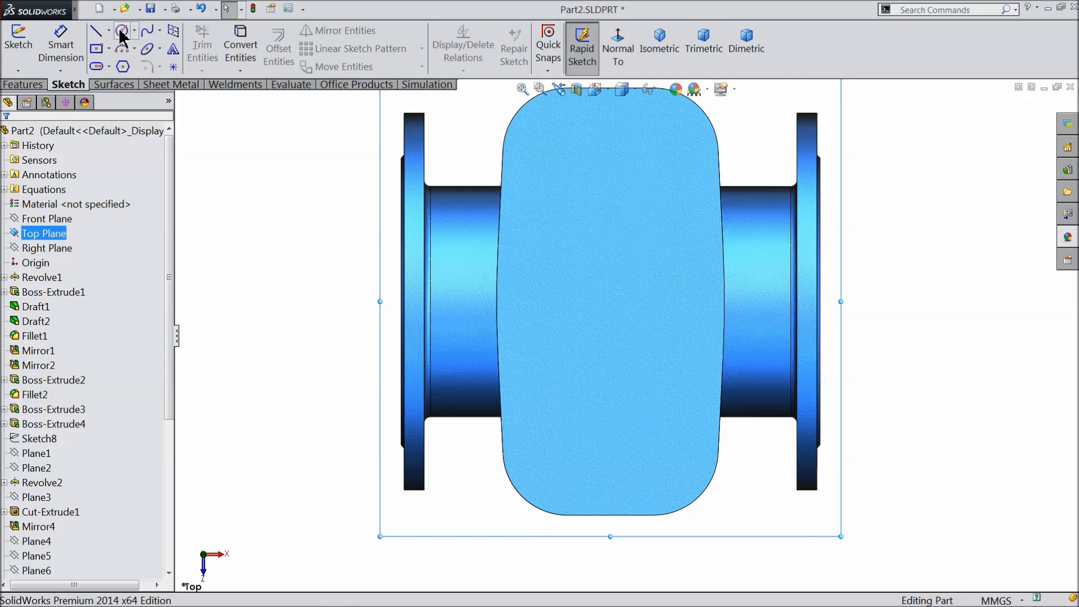
left_click(109, 31)
left_click(121, 66)
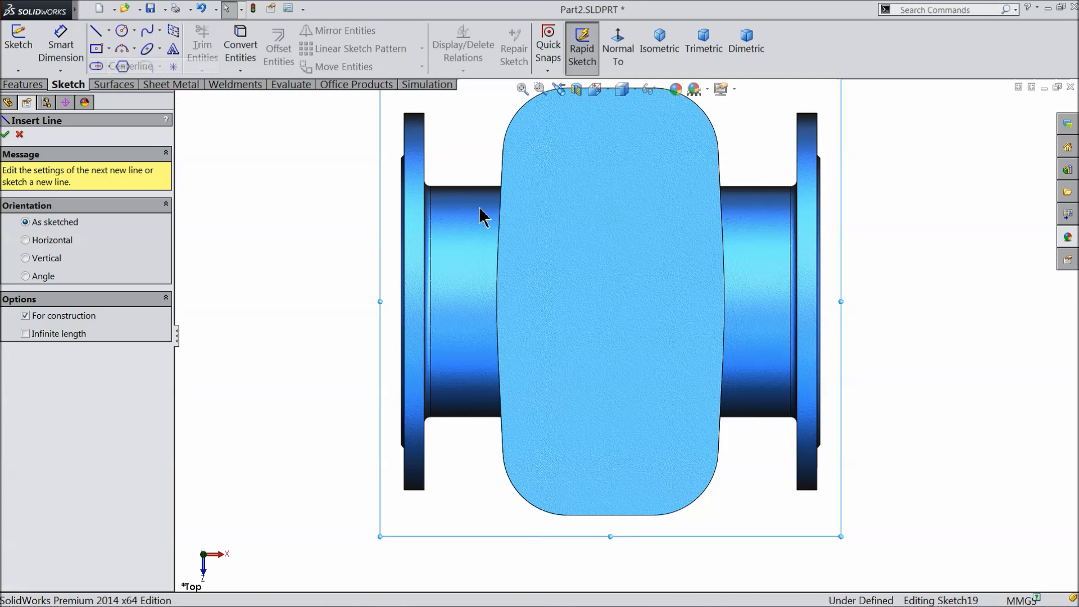
left_click(611, 301)
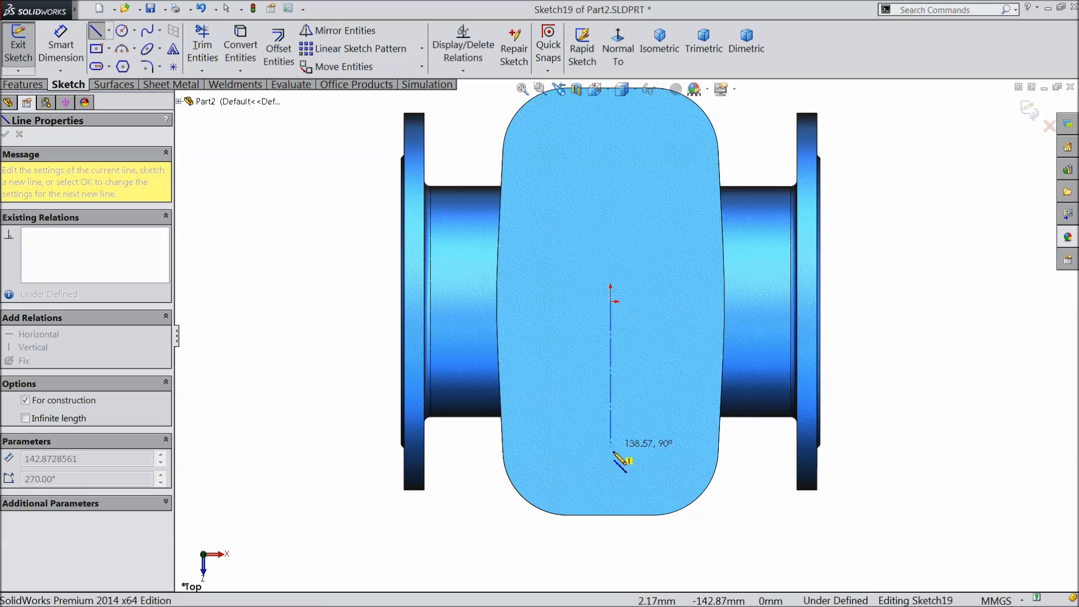
left_click(611, 531)
right_click(647, 532)
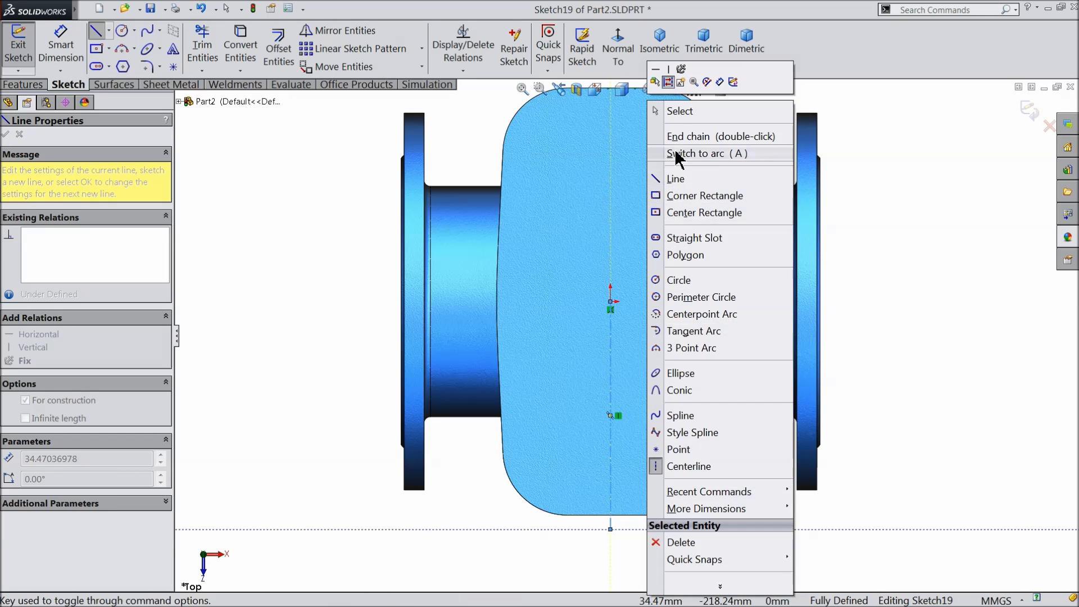
left_click(682, 112)
Sketch a connected profile from the negative X flange: a horizontal line about 82 mm long, a slanted line, and a horizontal line about 106 mm long.
scroll(642, 369, "down", 5)
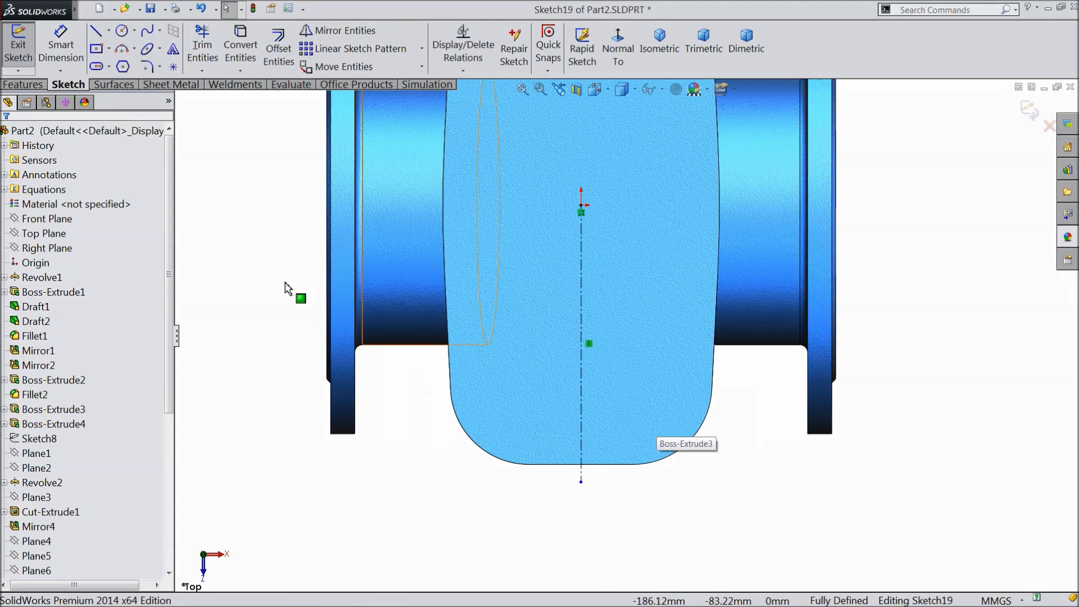
left_click(108, 30)
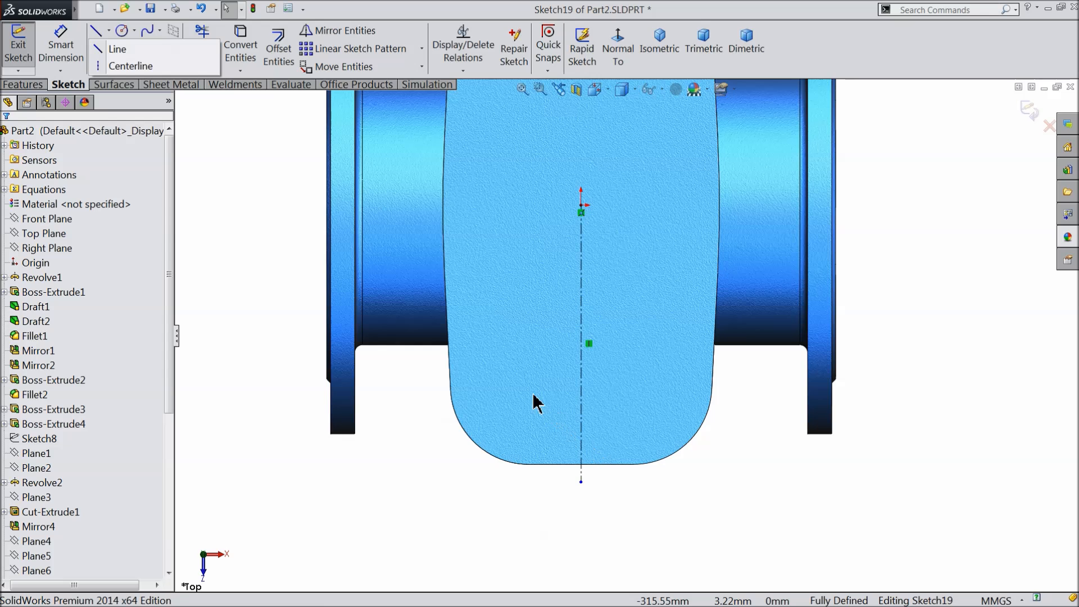
left_click(115, 49)
scroll(567, 433, "down", 2)
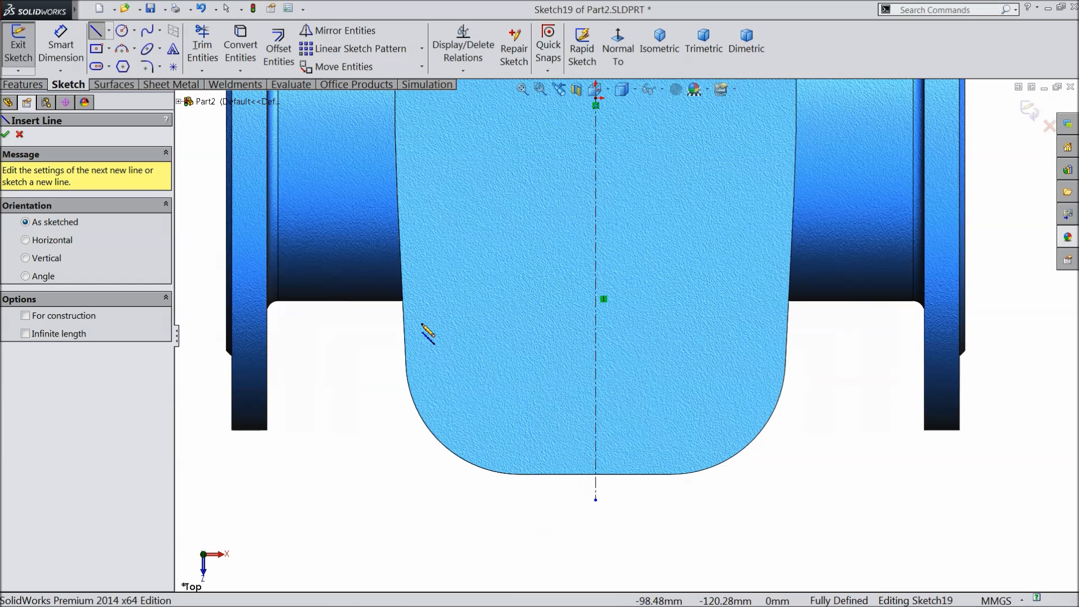
left_click(268, 289)
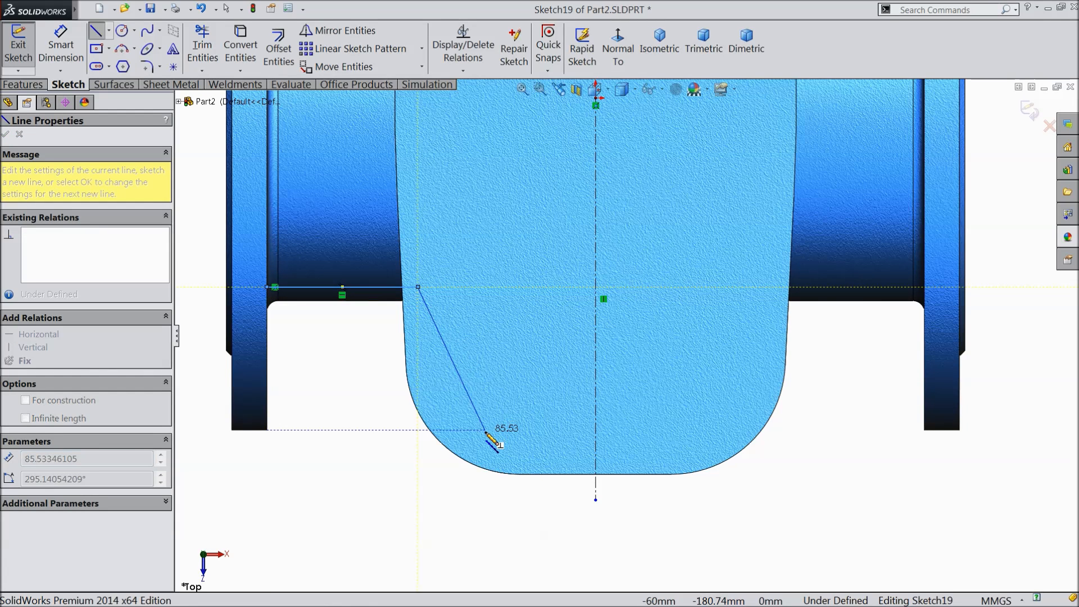
left_click(494, 430)
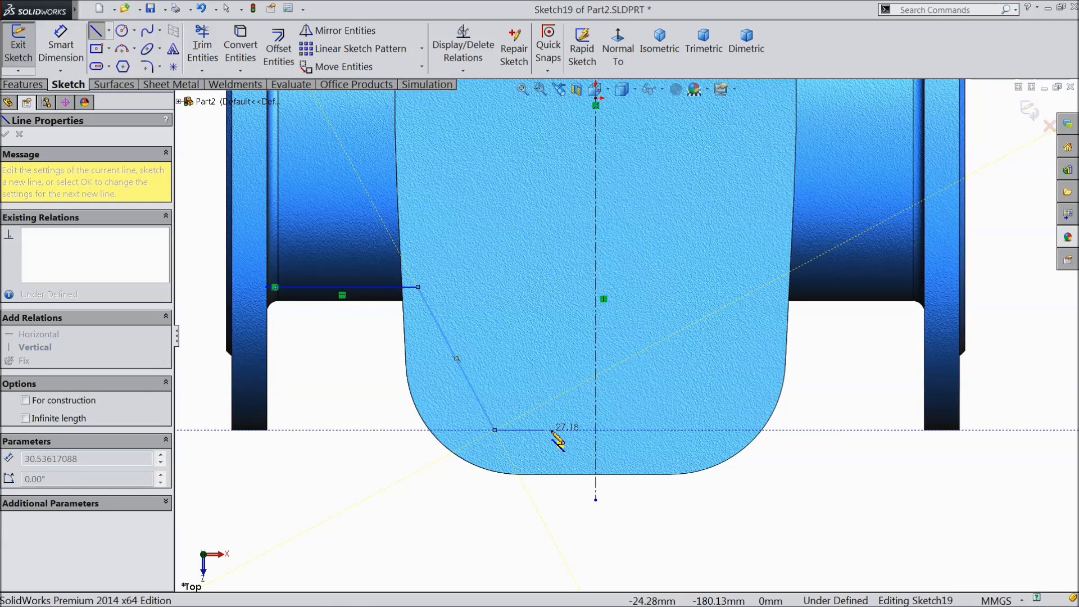
left_click(690, 430)
right_click(772, 484)
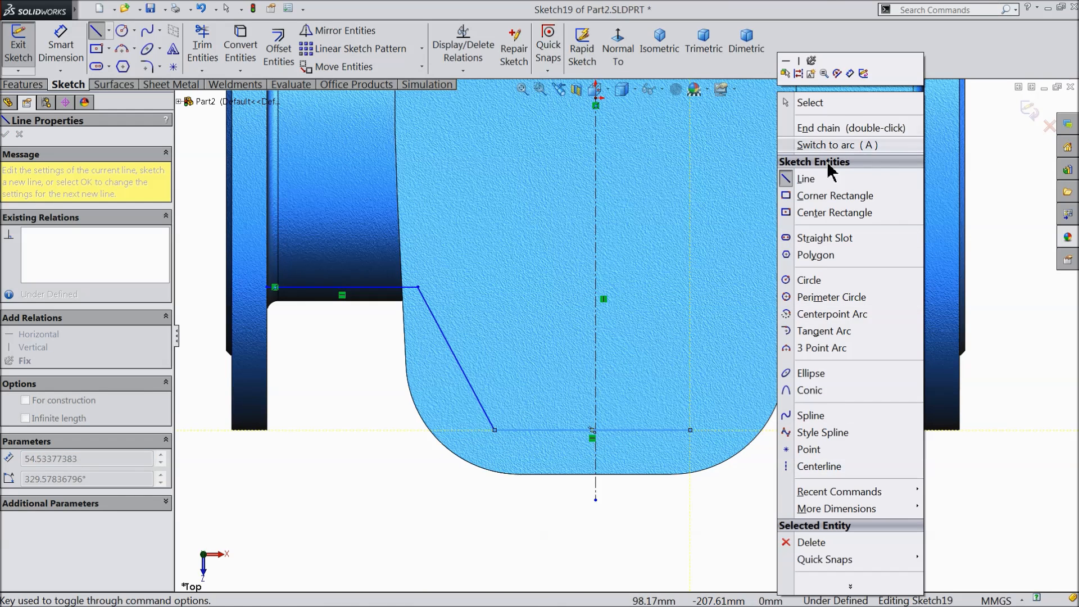
left_click(820, 104)
scroll(642, 446, "up", 2)
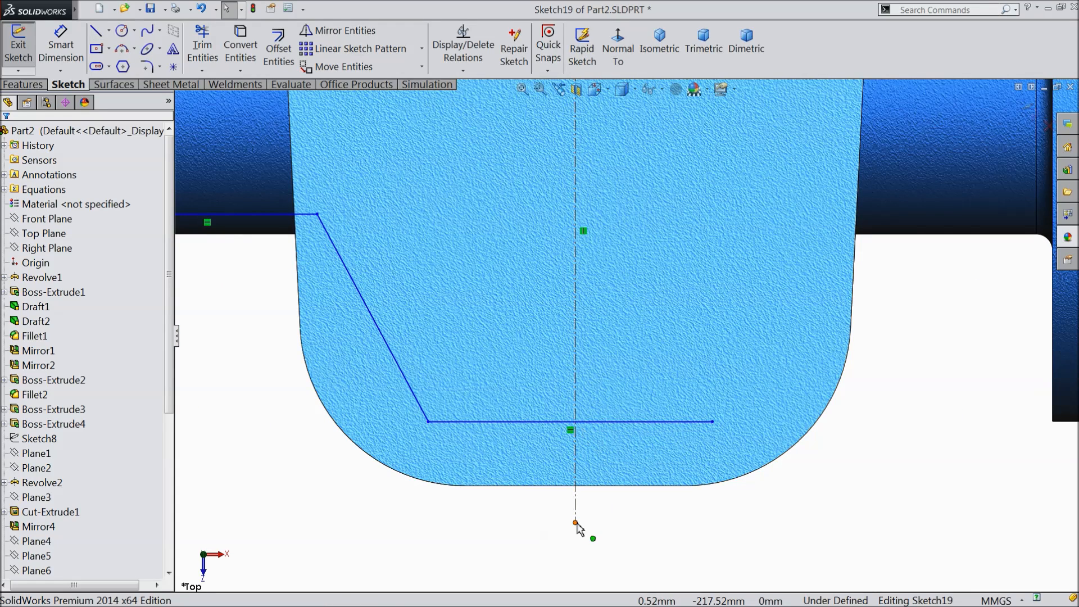
Shorten the centerline to about 194 mm and make the endpoints of the 106 mm horizontal line symmetric about it.
left_click_drag(576, 523, 577, 503)
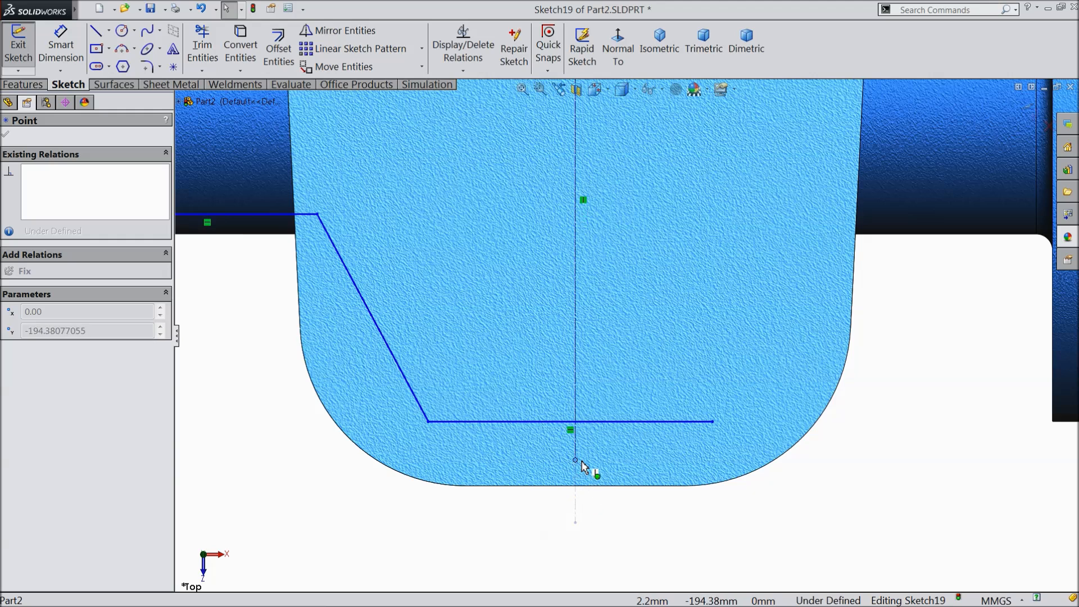
left_click_drag(582, 466, 582, 466)
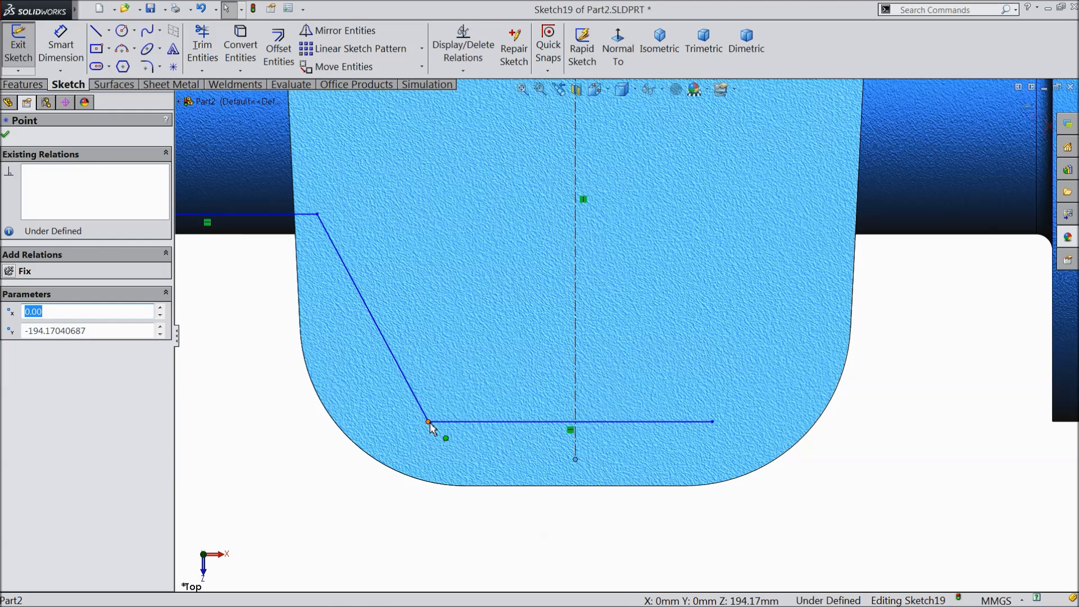
left_click(712, 422, "ctrl")
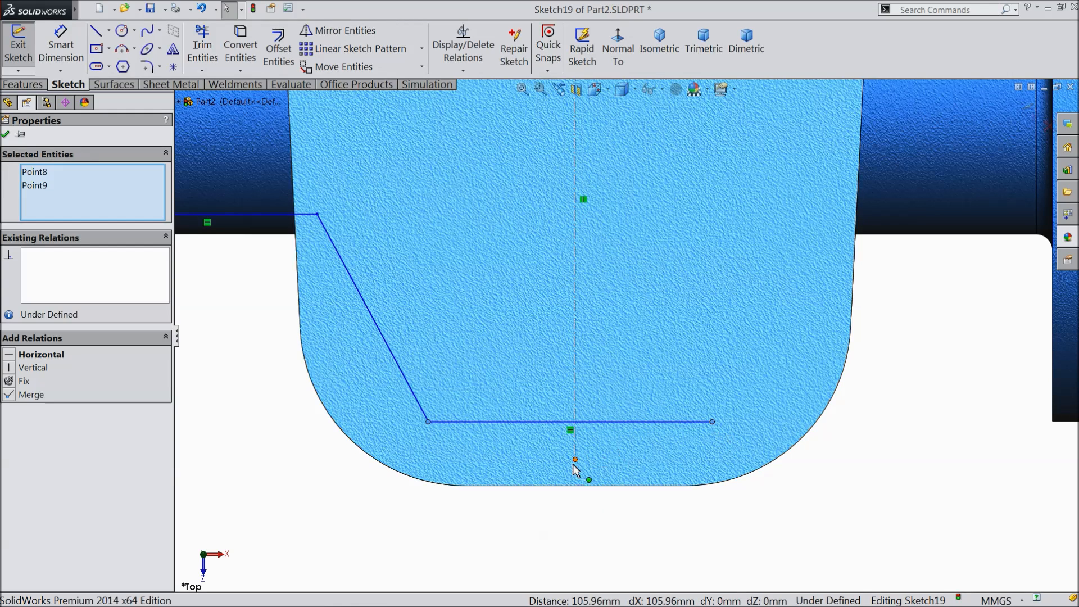
left_click(575, 461, "ctrl")
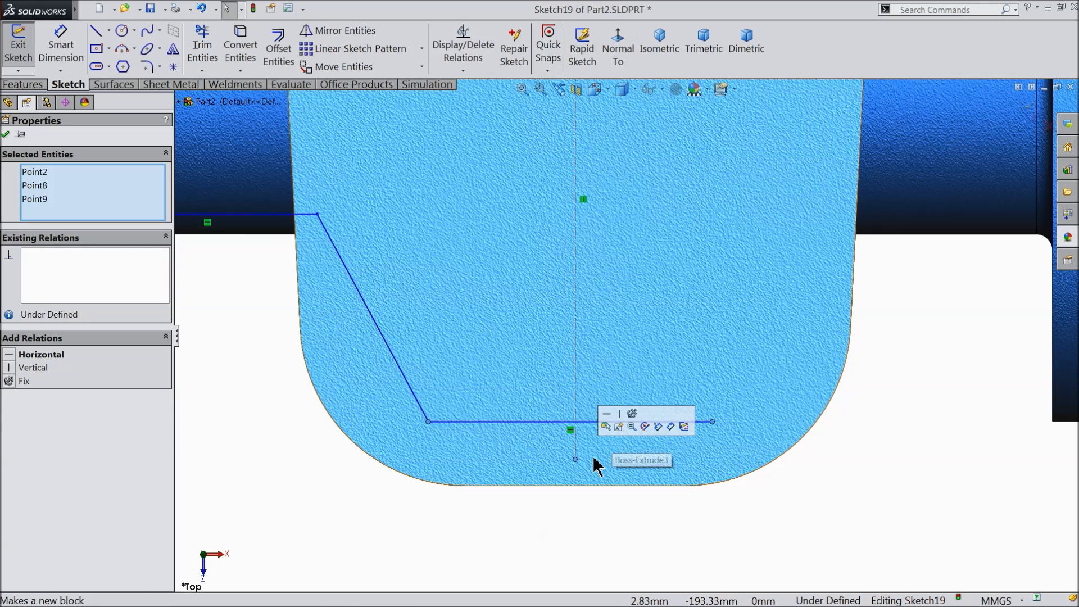
left_click(306, 462)
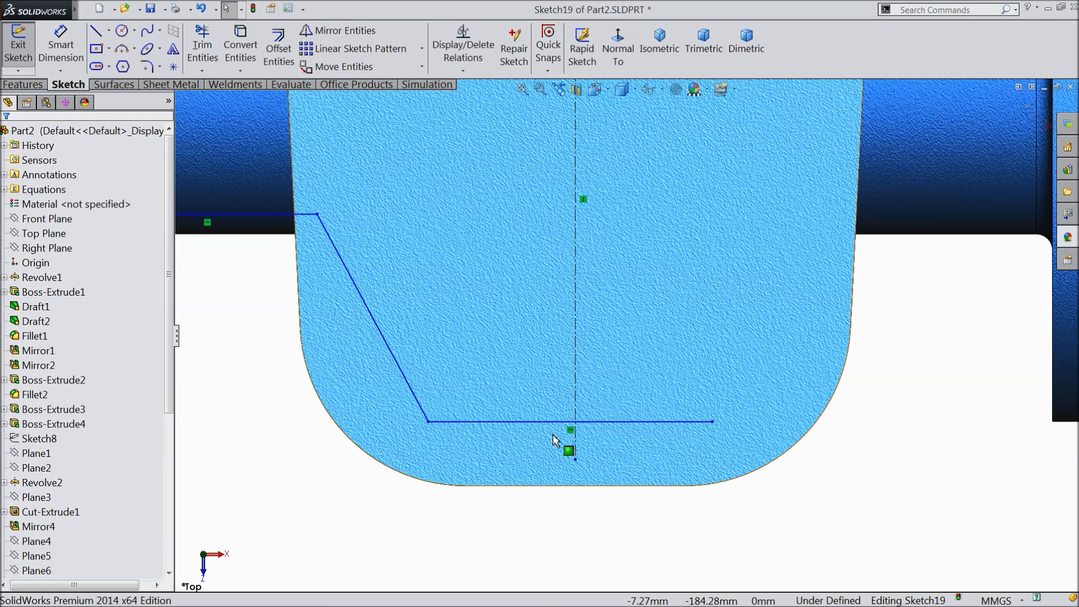
left_click(428, 421)
left_click(712, 421, "ctrl")
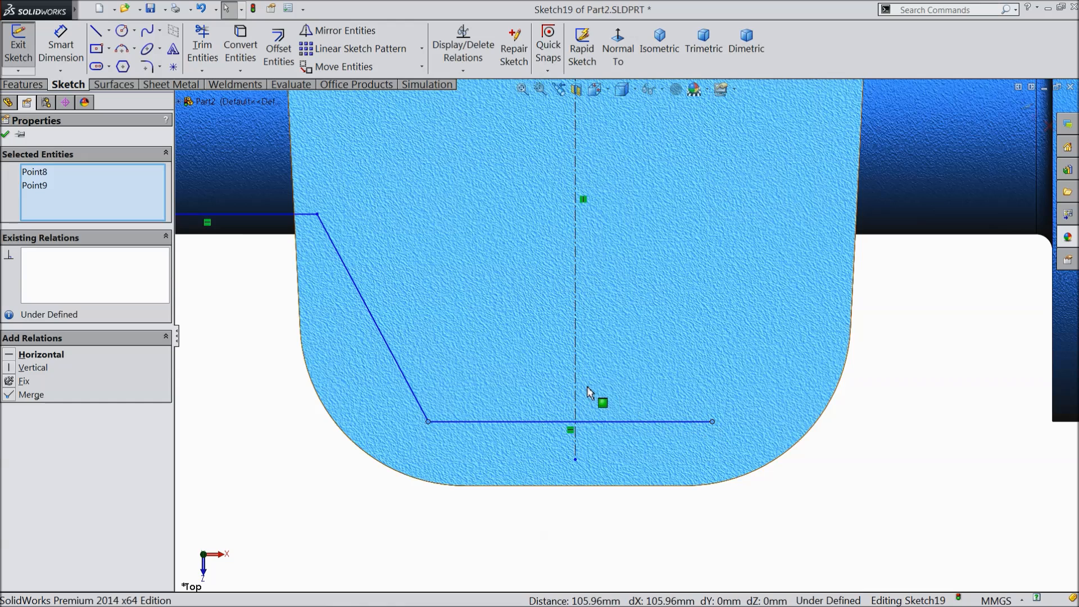
left_click(575, 384, "ctrl")
left_click(605, 336)
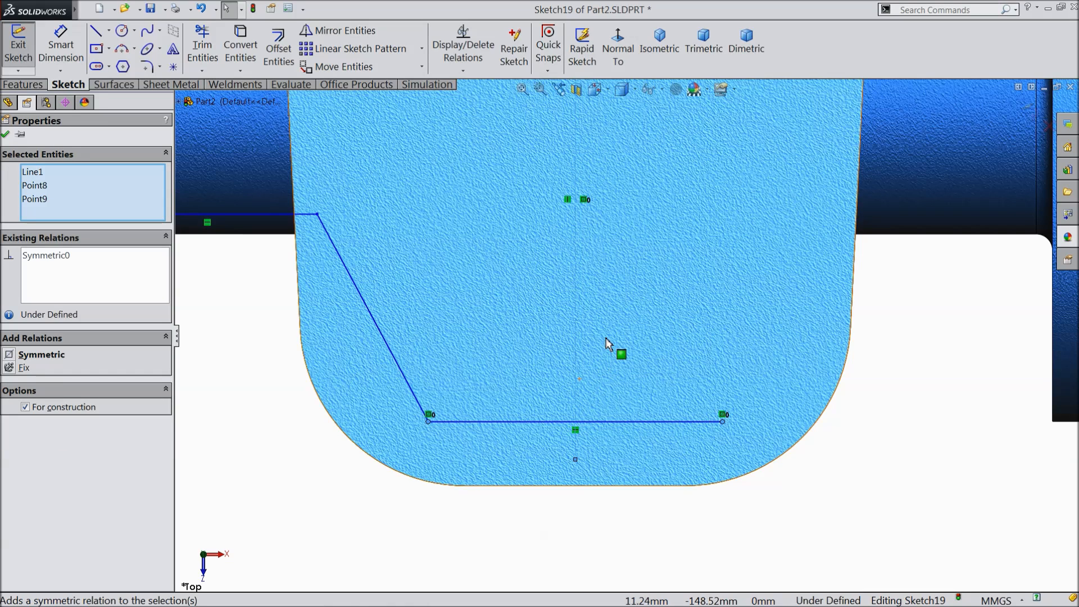
left_click(5, 133)
Dimension the distance from the origin to the horizontal line crossing the centerline as 158 mm.
scroll(605, 277, "up", 5)
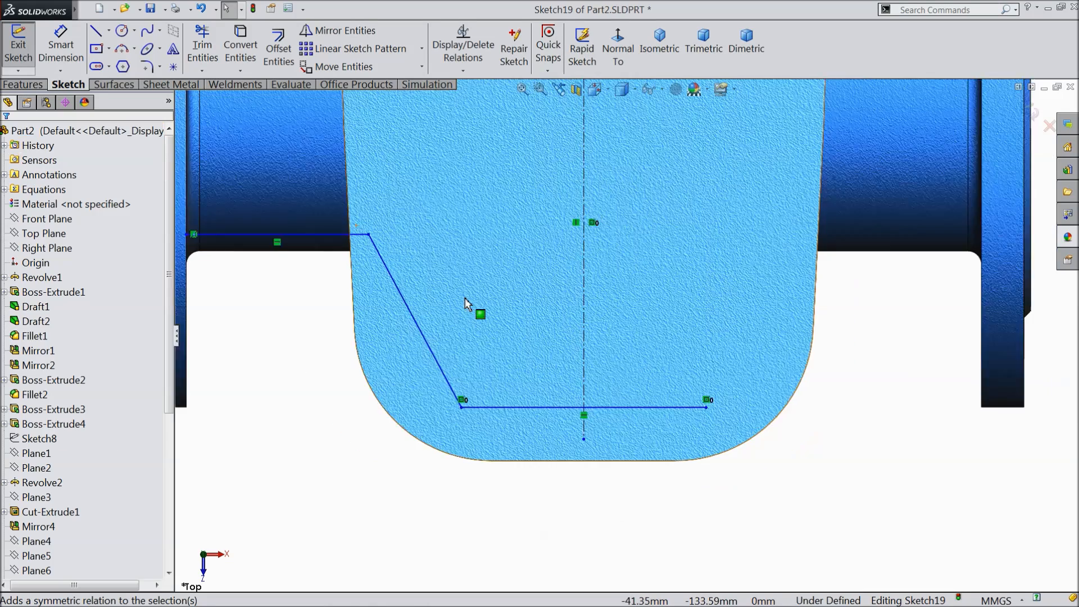
scroll(605, 276, "down", 2)
left_click(59, 42)
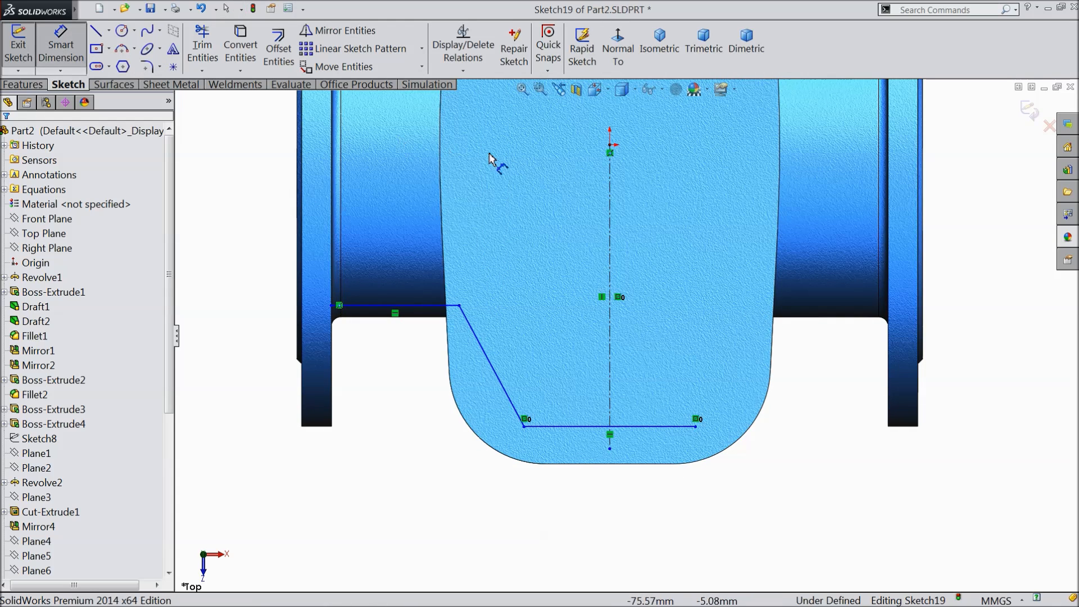
left_click(611, 153)
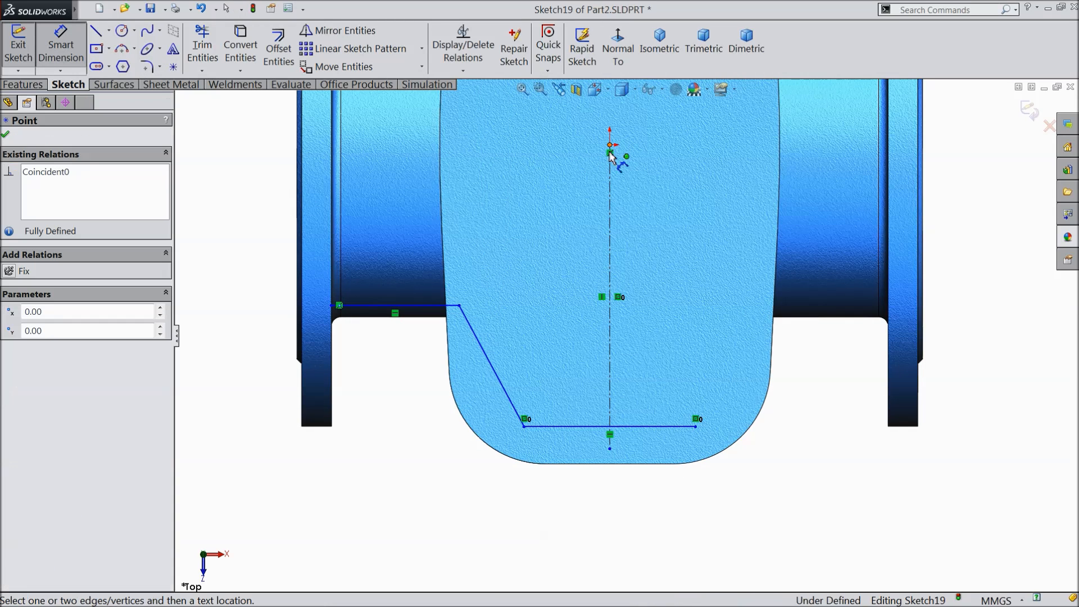
left_click(613, 434)
left_click(669, 312)
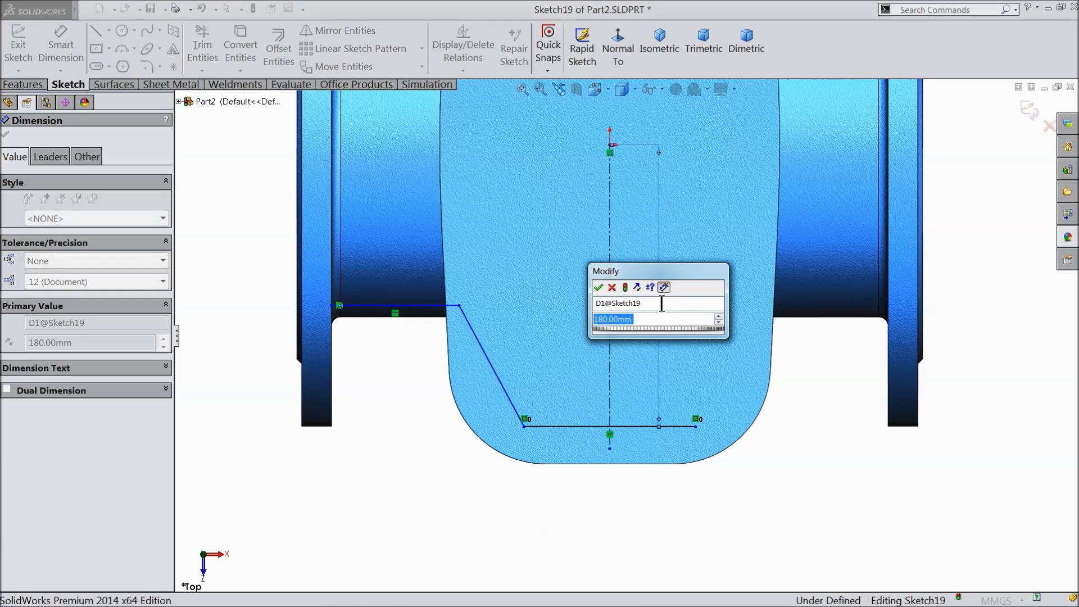
type("158")
left_click(598, 287)
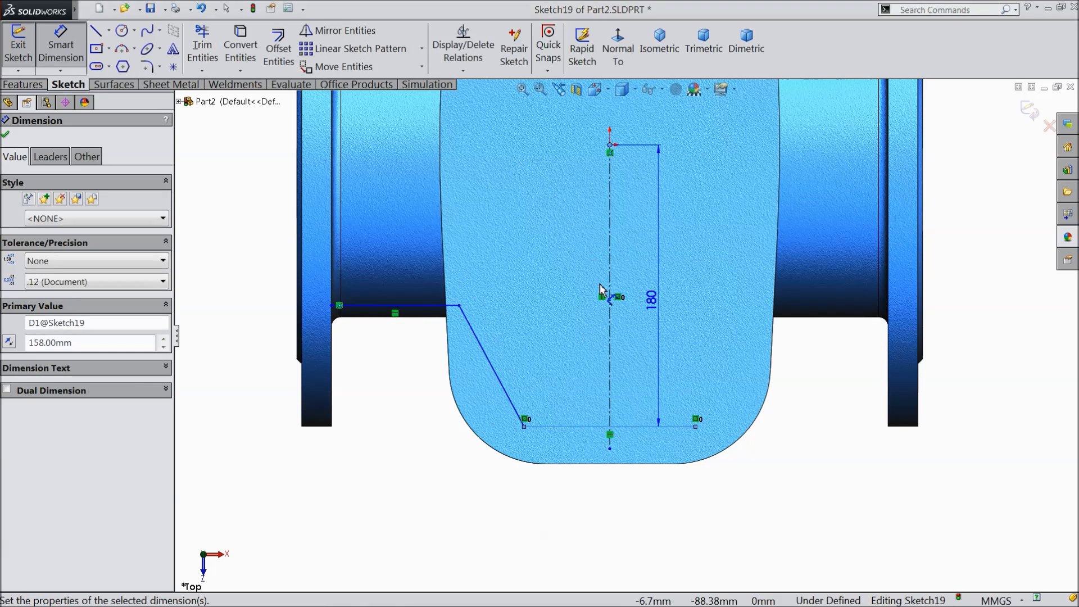
Dimension the vertical distance between the upper and lower horizontal profile lines as 49 mm.
scroll(600, 294, "down", 2)
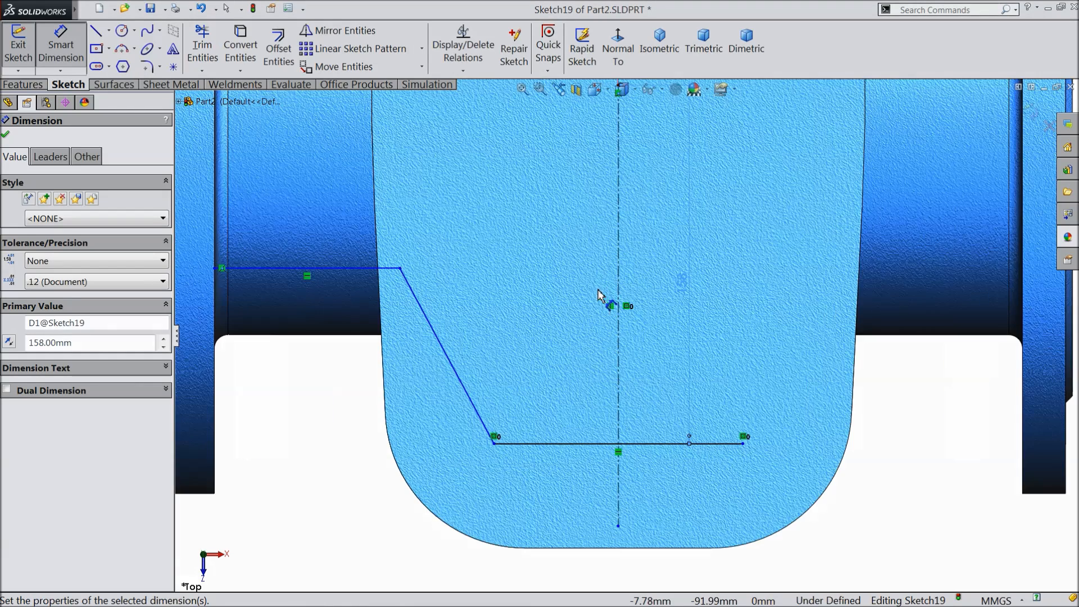
left_click(563, 443)
left_click(361, 269)
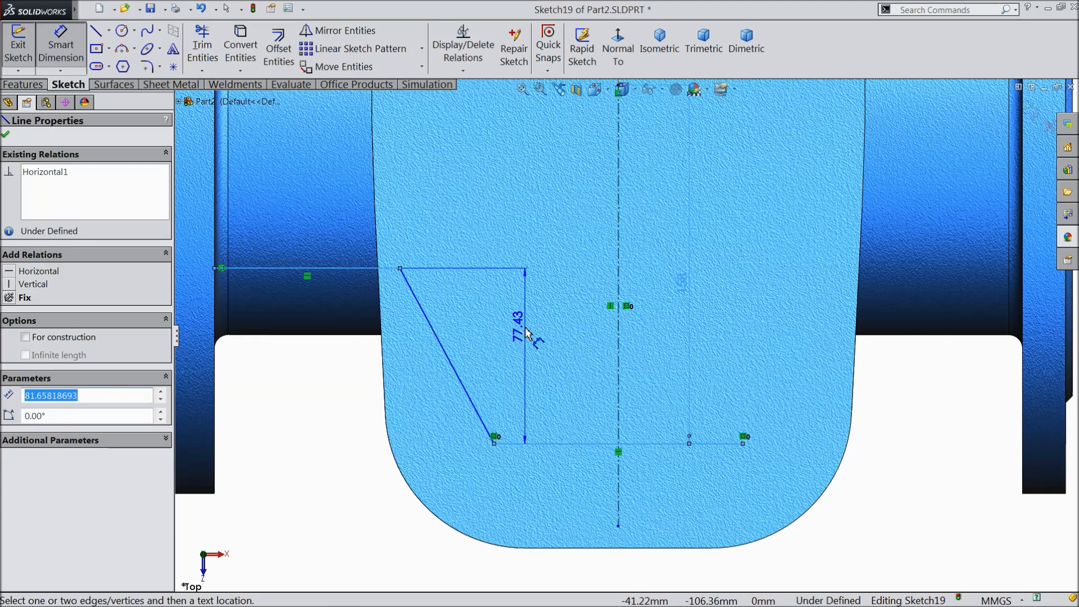
left_click(528, 332)
left_click(466, 313)
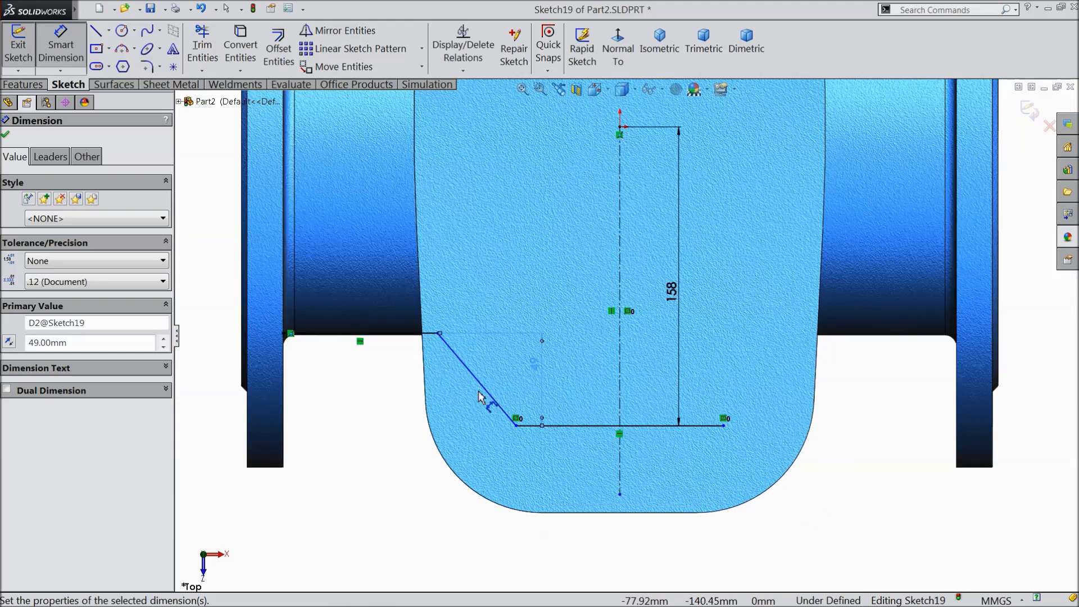
Dimension the angle between the lower horizontal line and the slanted line as 105 degrees.
scroll(481, 397, "down", 3)
left_click(572, 440)
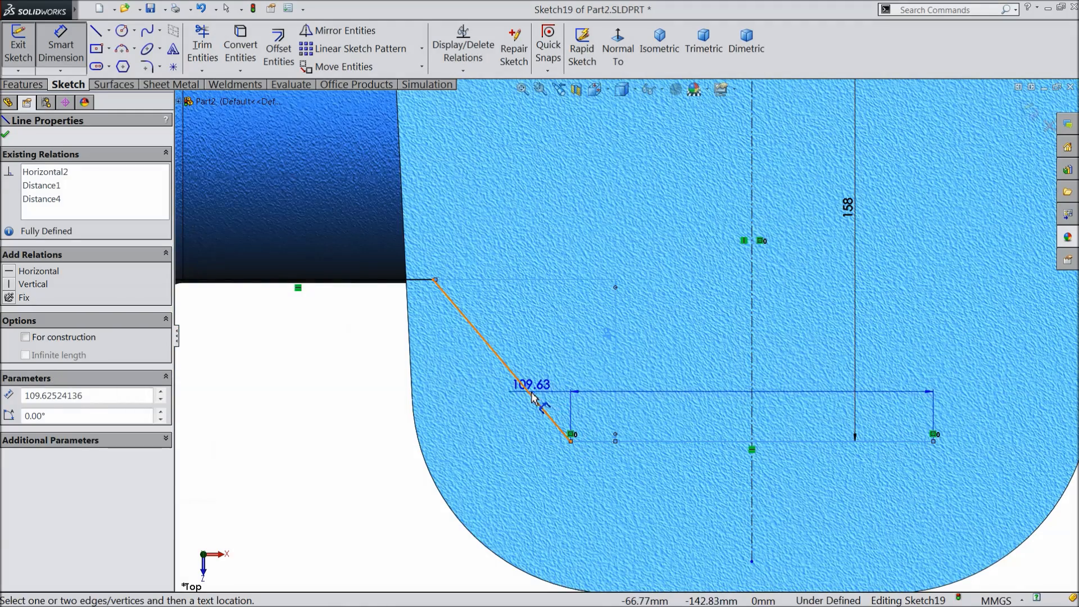
left_click(537, 396)
left_click(568, 360)
type("105.00deg")
left_click(508, 342)
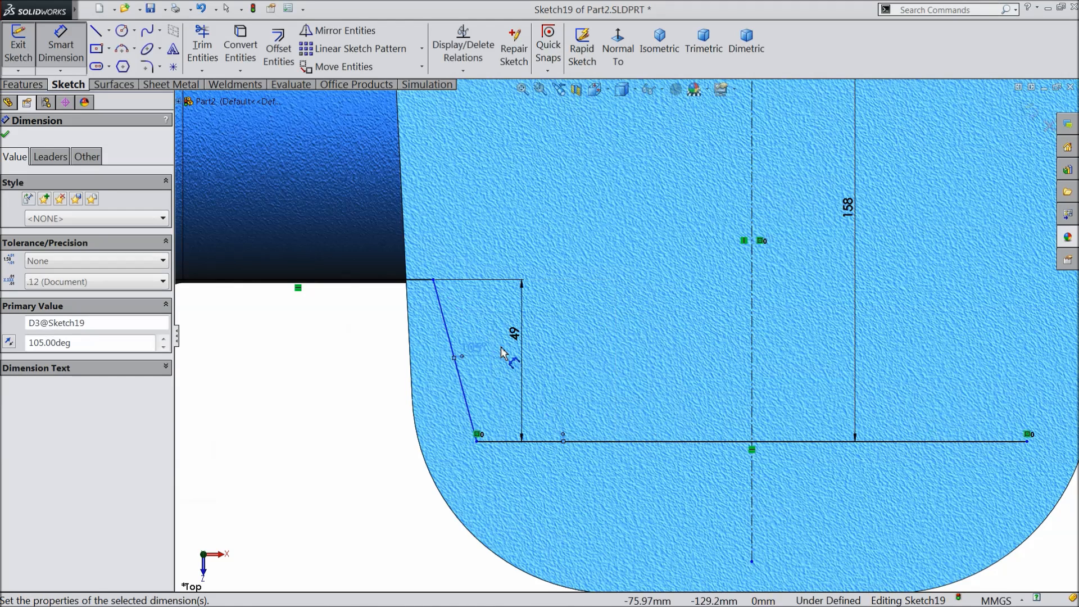
Add a driven angle dimension between the upper horizontal line and the slanted line.
left_click(419, 281)
left_click(439, 301)
left_click(383, 404)
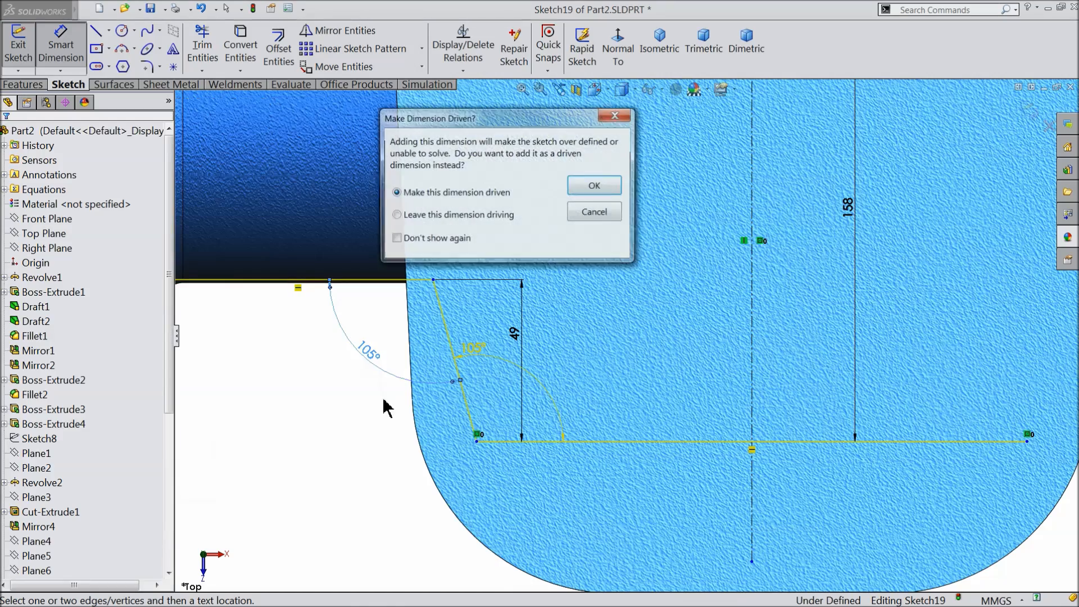
left_click(593, 189)
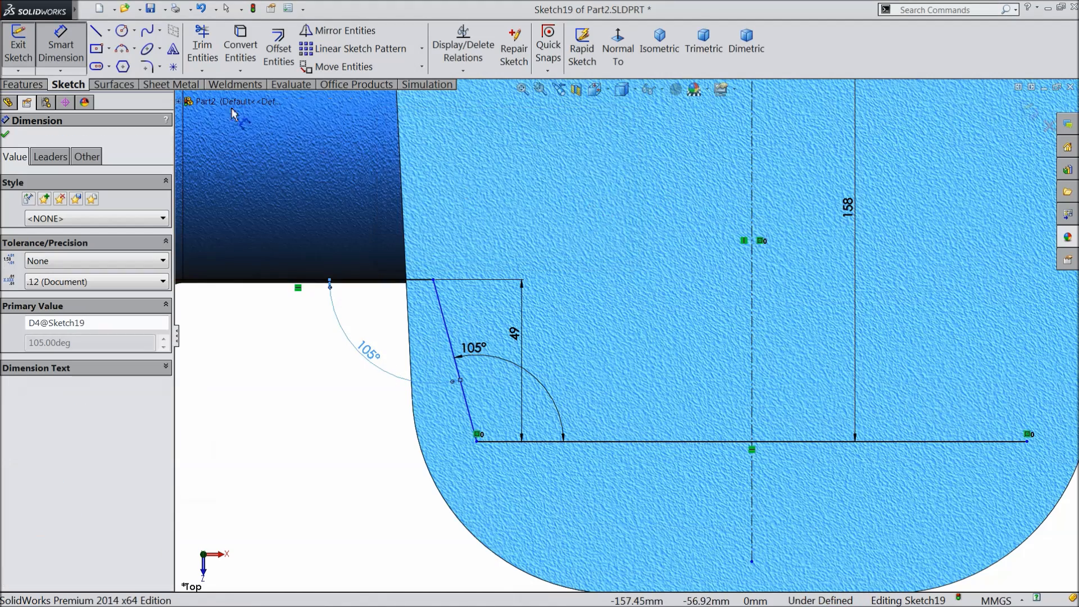
left_click(6, 135)
scroll(522, 303, "up", 3)
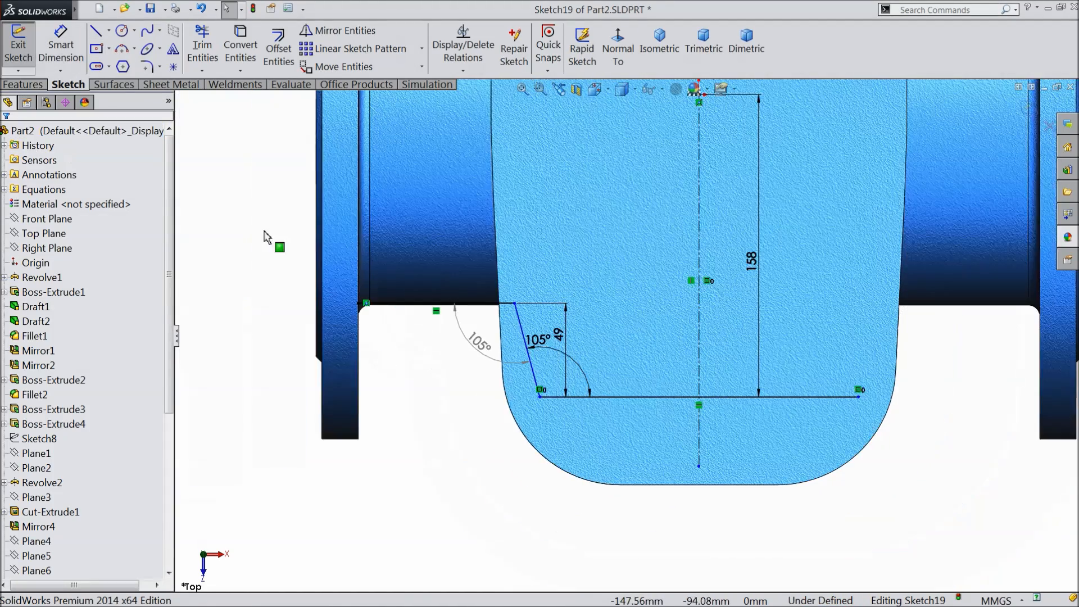
scroll(800, 397, "down", 1)
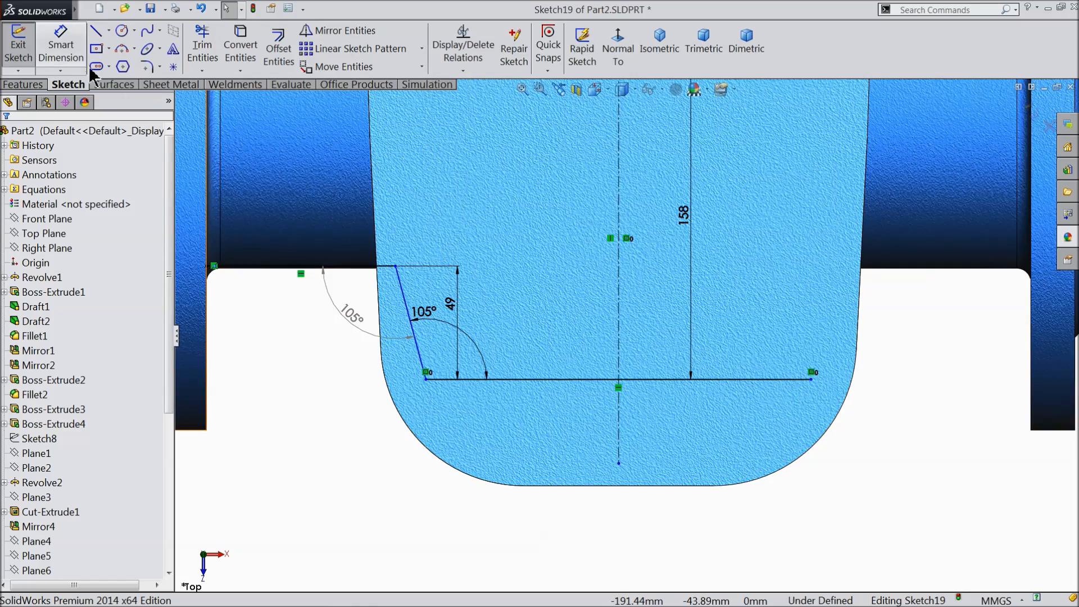
left_click(60, 46)
scroll(458, 284, "down", 2)
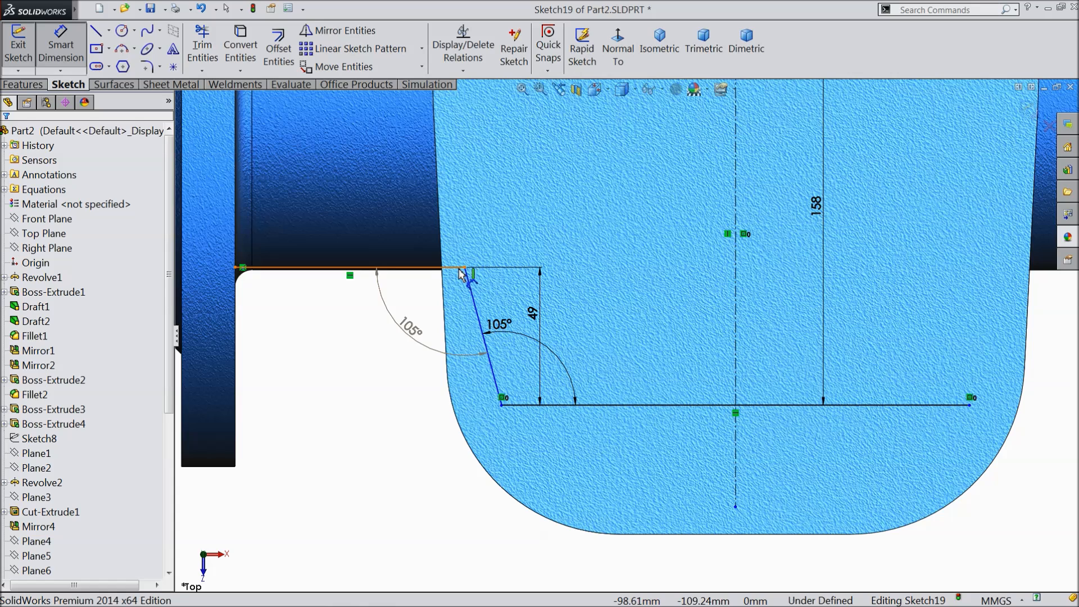
left_click(698, 405)
left_click(704, 464)
type("58")
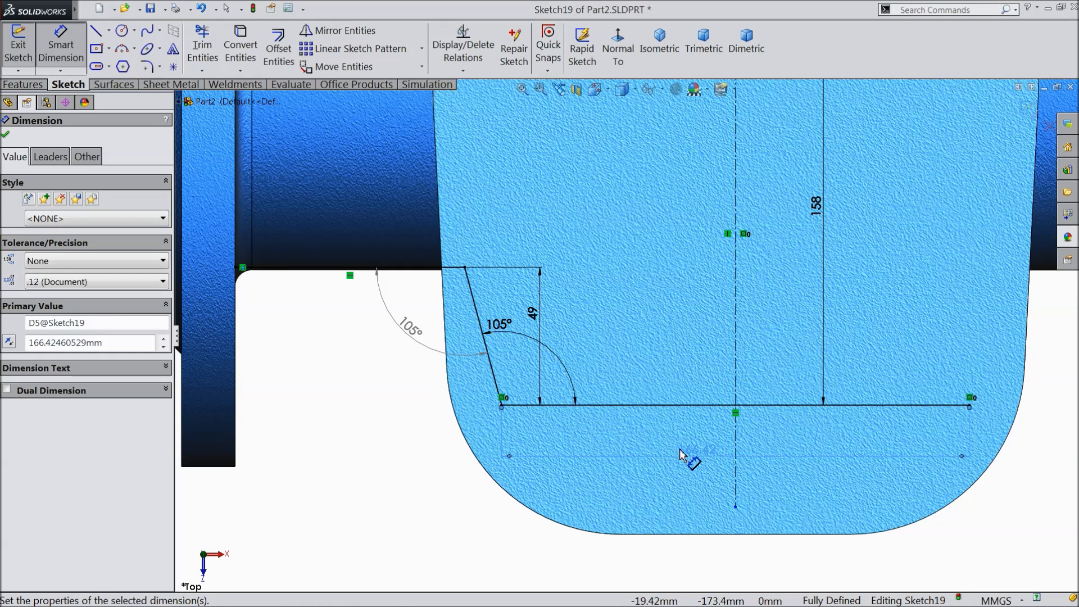
key("Delete")
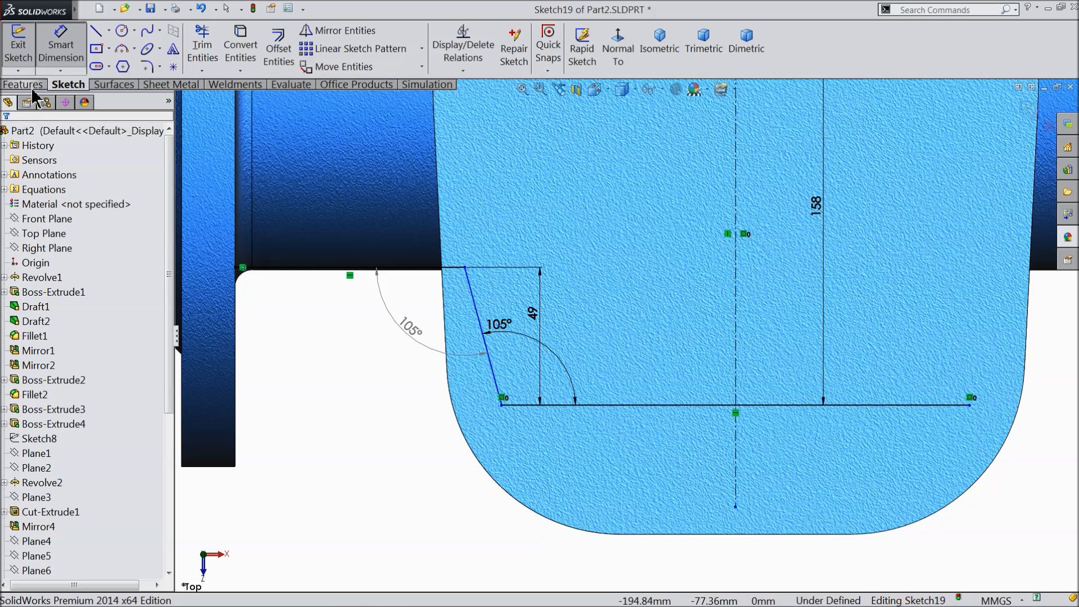
Mirror the upper horizontal line and the slanted line about the vertical centerline.
left_click(343, 30)
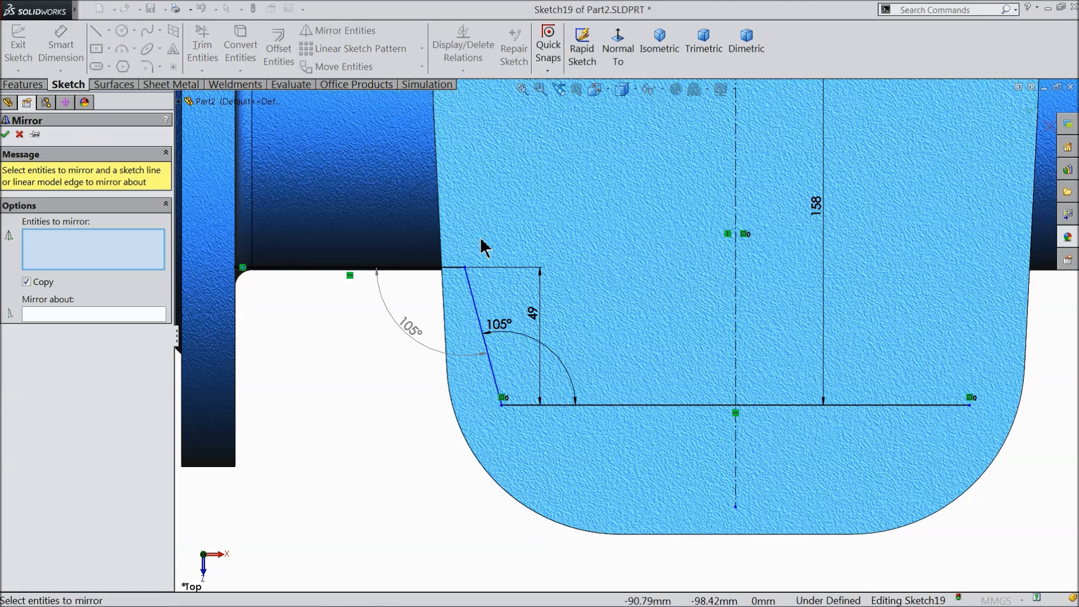
left_click(449, 268)
left_click(471, 289)
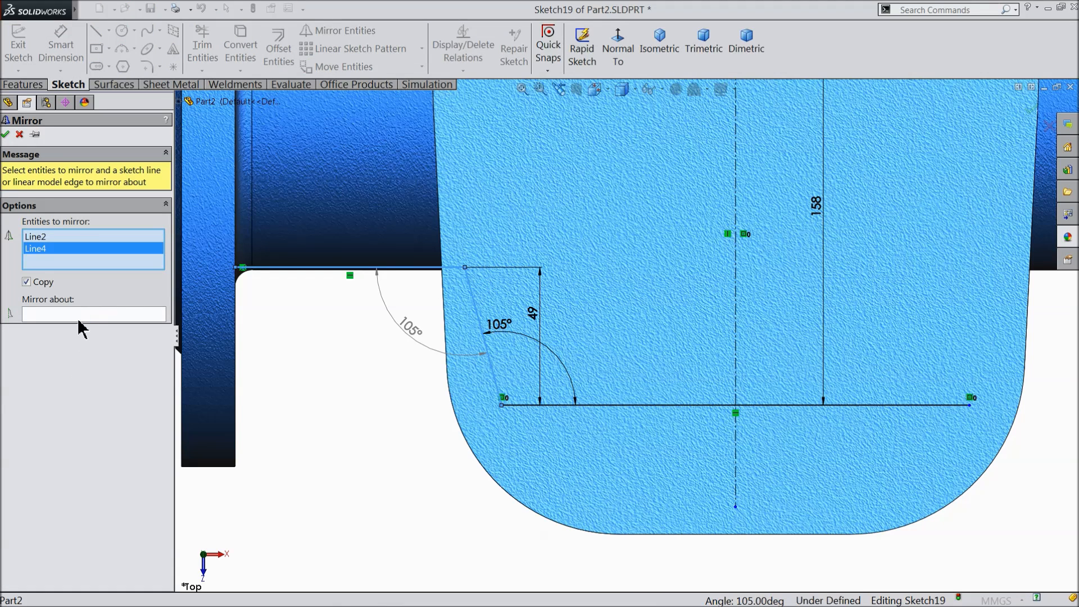
left_click(79, 318)
left_click(736, 322)
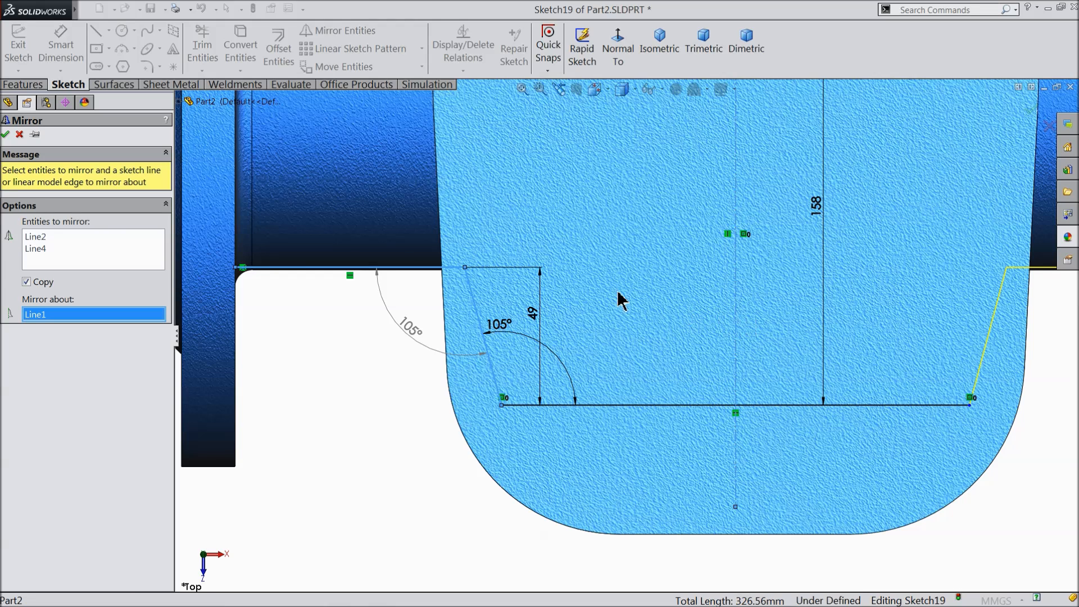
left_click(7, 135)
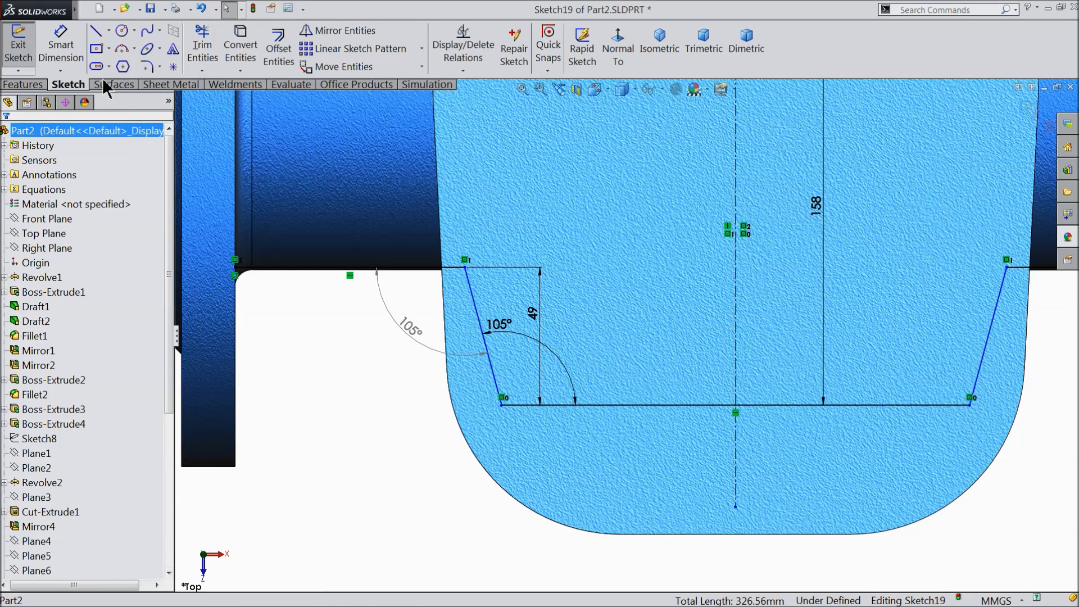
Round the two upper corners of the profile with 12 mm sketch fillets.
left_click(147, 67)
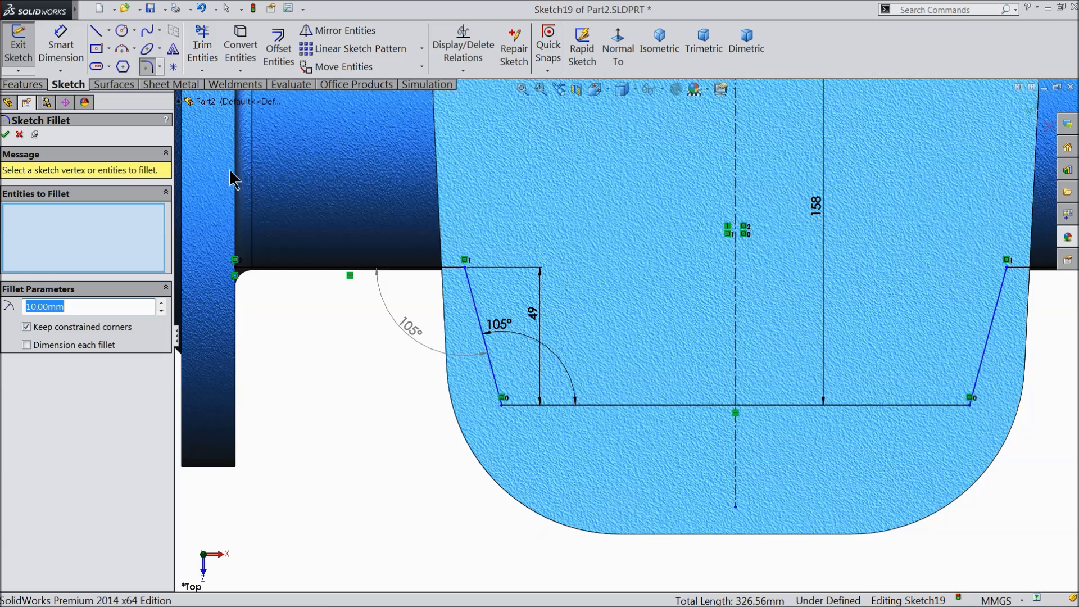
left_click(464, 269)
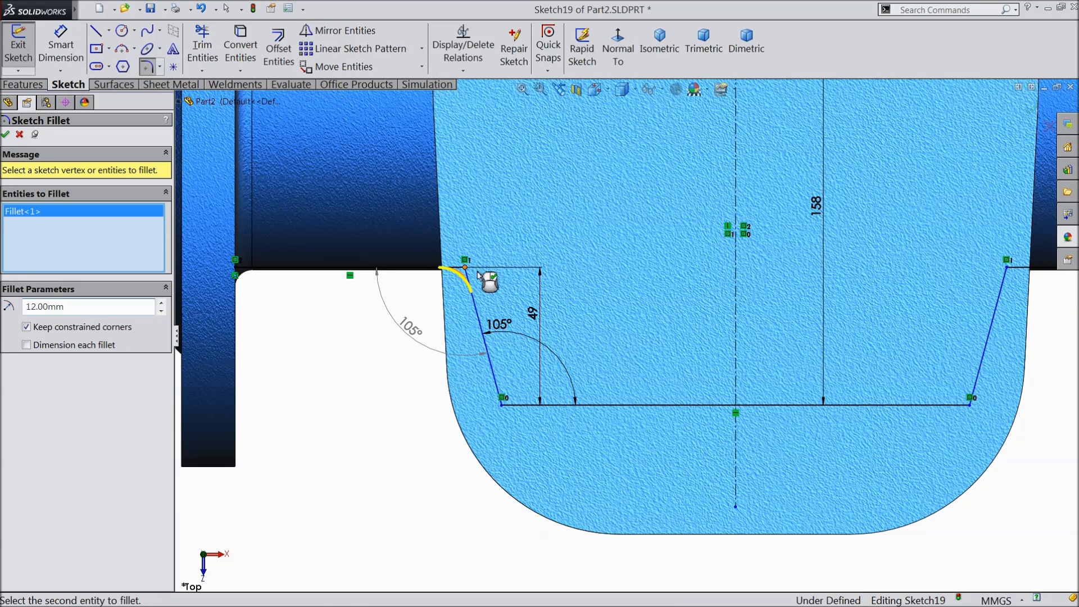
left_click(1006, 269)
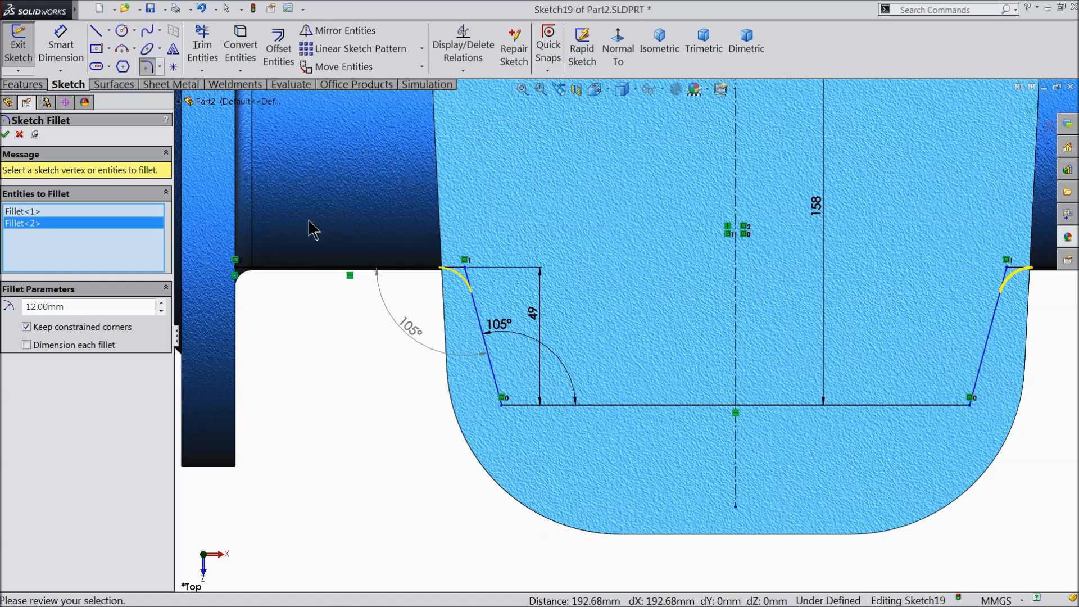
left_click(7, 135)
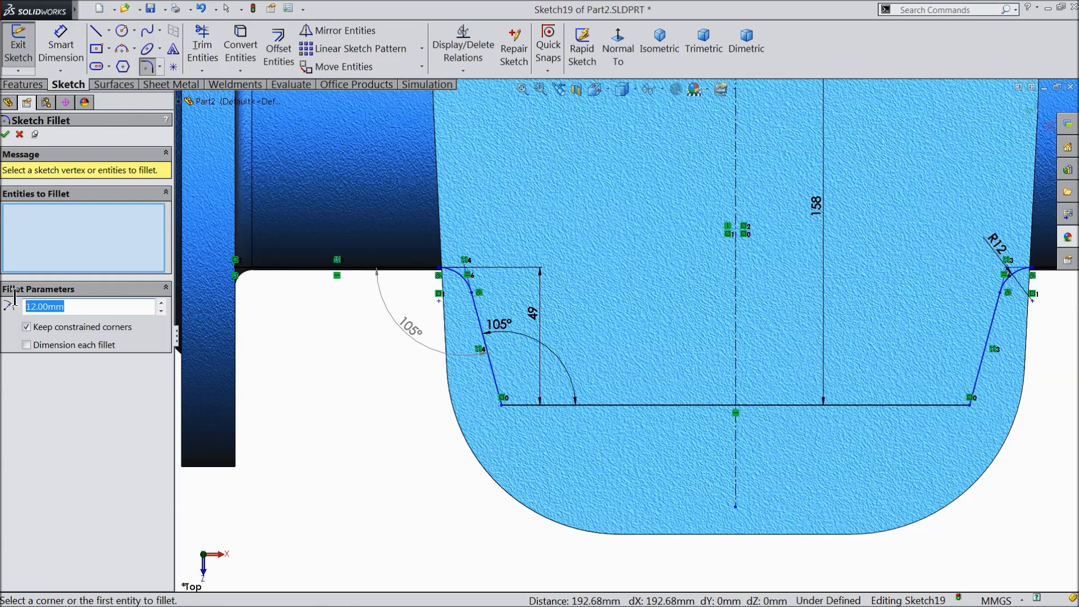
Round the two lower corners of the profile with 28 mm sketch fillets.
left_click(499, 407)
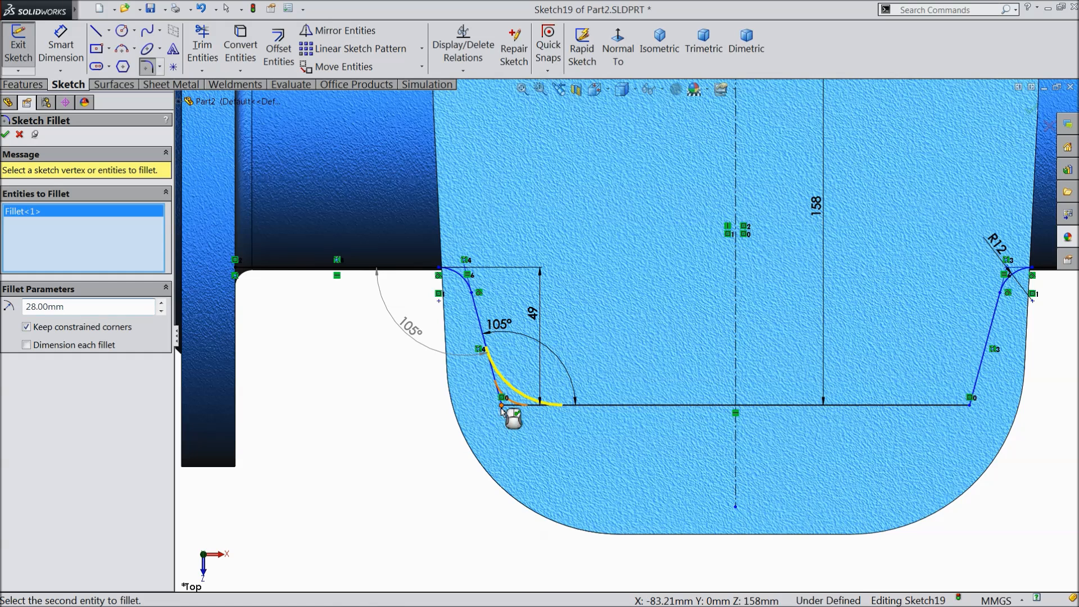
left_click(969, 406)
left_click(6, 135)
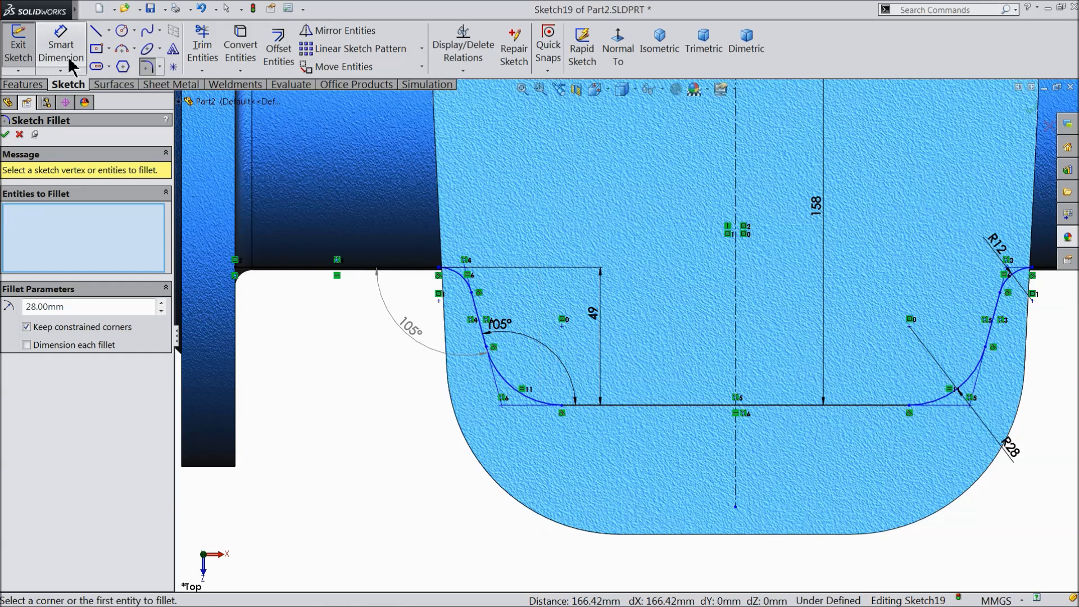
Dimension the length of the lower horizontal line between the two fillets as 58 mm.
left_click(61, 45)
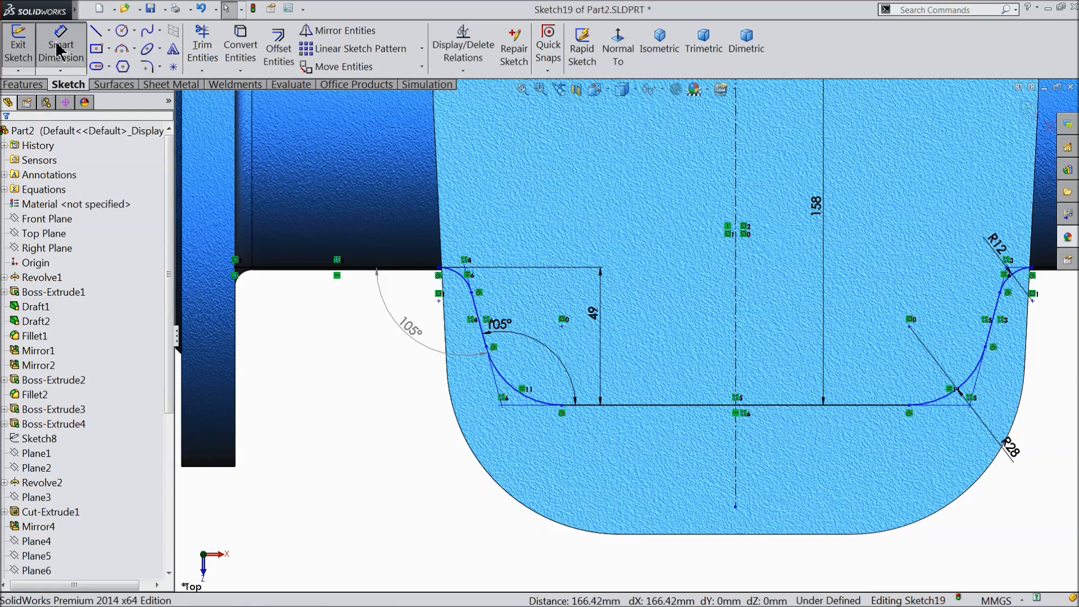
scroll(764, 420, "up", 3)
scroll(754, 419, "down", 3)
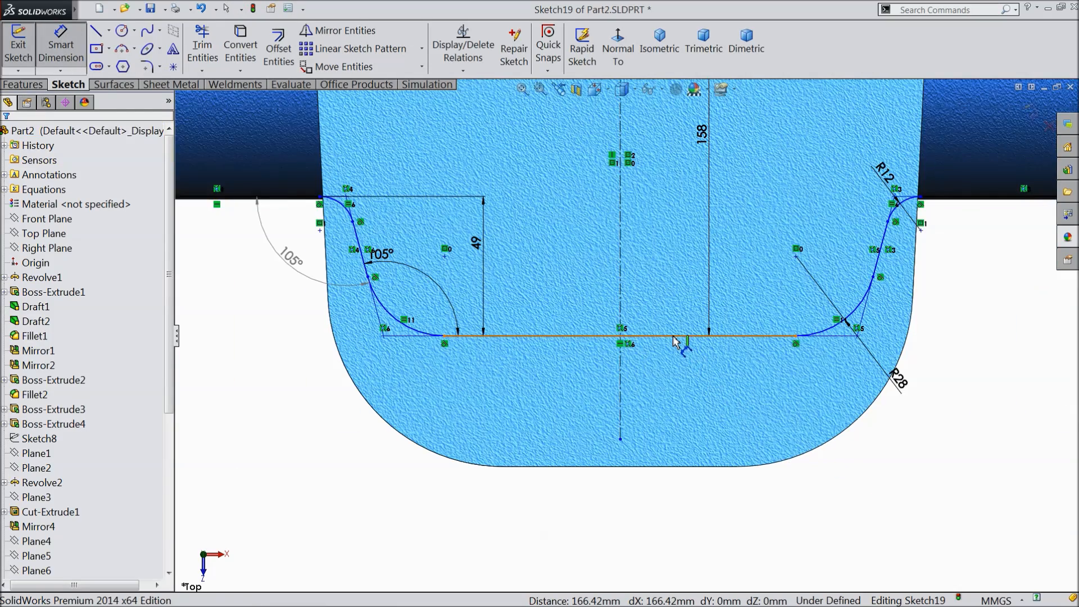
left_click(675, 336)
left_click(618, 393)
type("58")
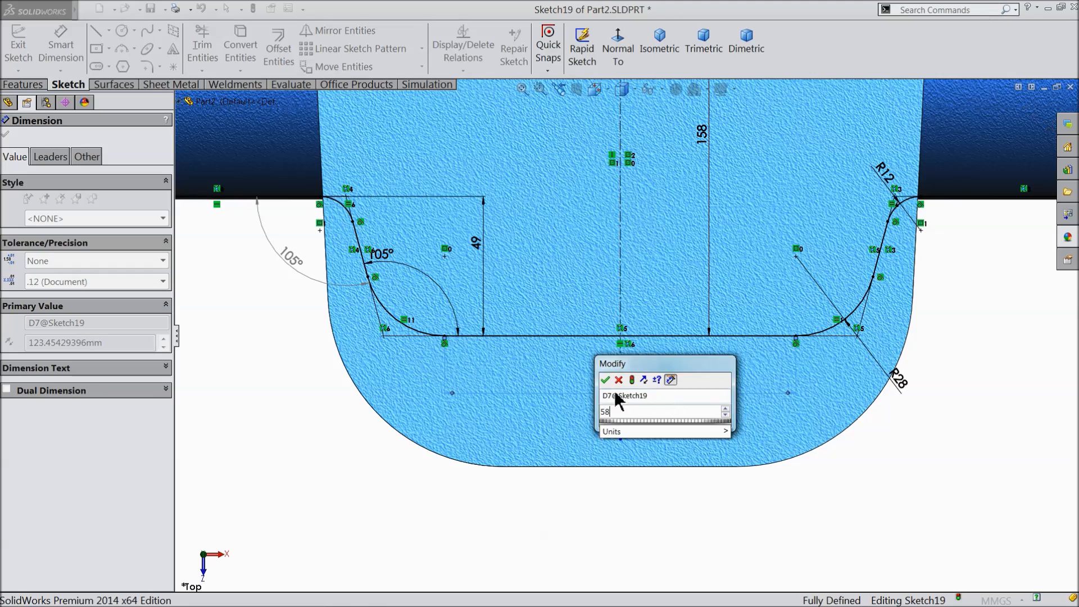
key("Return")
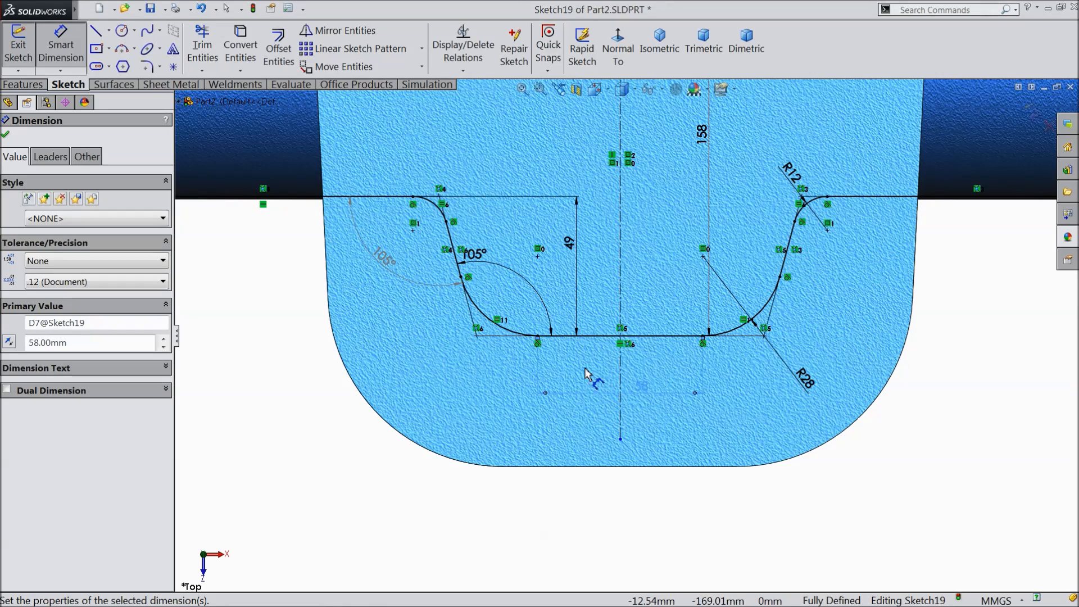
Move the 58 mm dimension below the body outline and exit the sketch.
scroll(587, 373, "up", 2)
scroll(646, 343, "down", 2)
left_click_drag(638, 391, 590, 524)
scroll(642, 452, "up", 2)
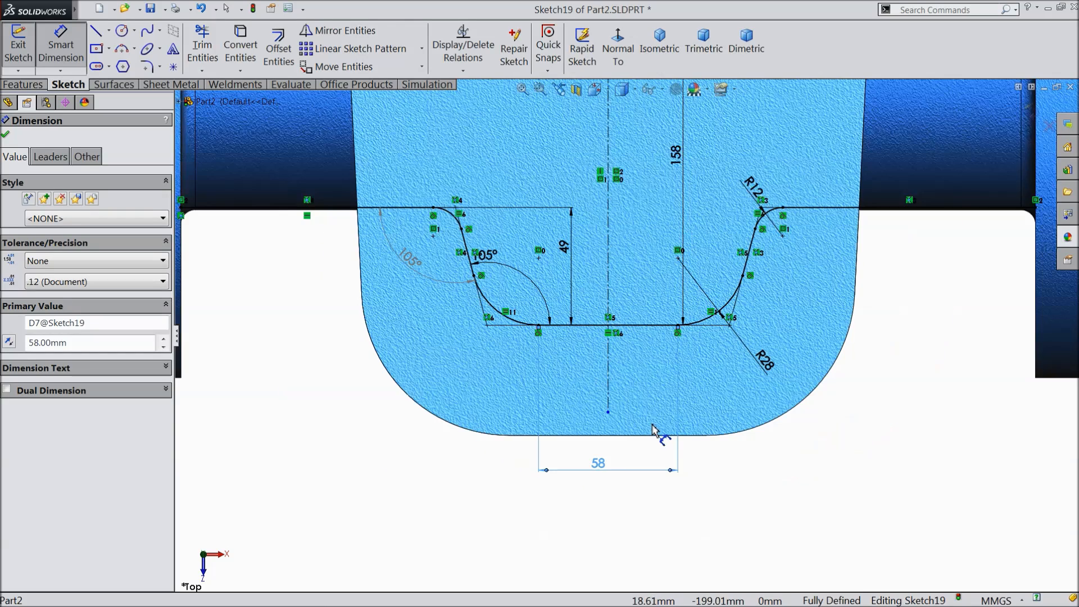
left_click(5, 137)
scroll(309, 272, "up", 4)
mouse_move(428, 367)
middle_mouse_down()
mouse_move(701, 366)
mouse_move(437, 269)
mouse_move(414, 173)
mouse_move(406, 192)
middle_mouse_up()
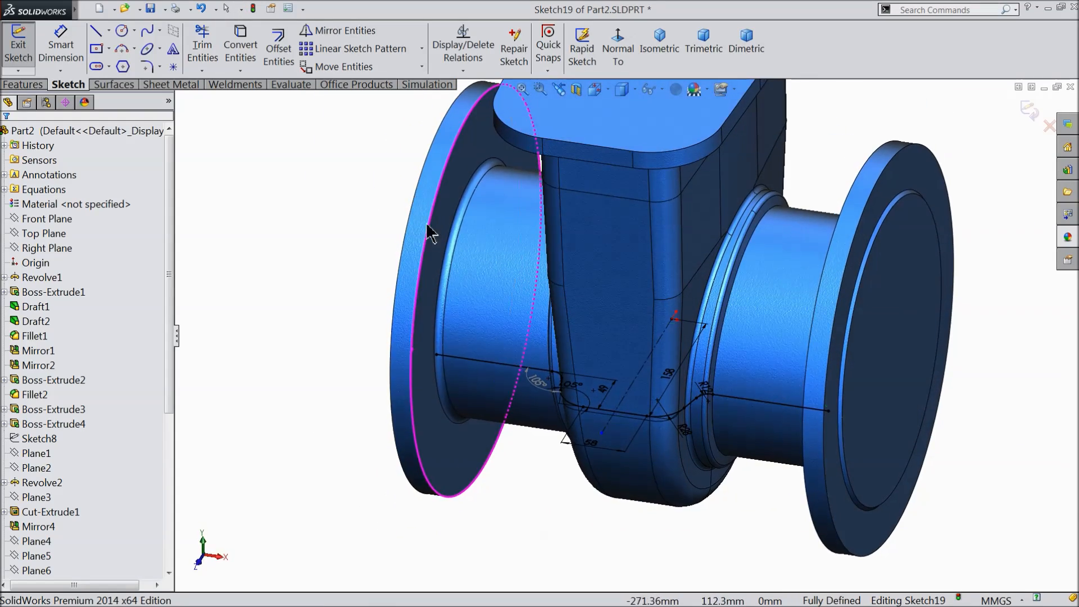
scroll(698, 389, "down", 3)
left_click(1034, 111)
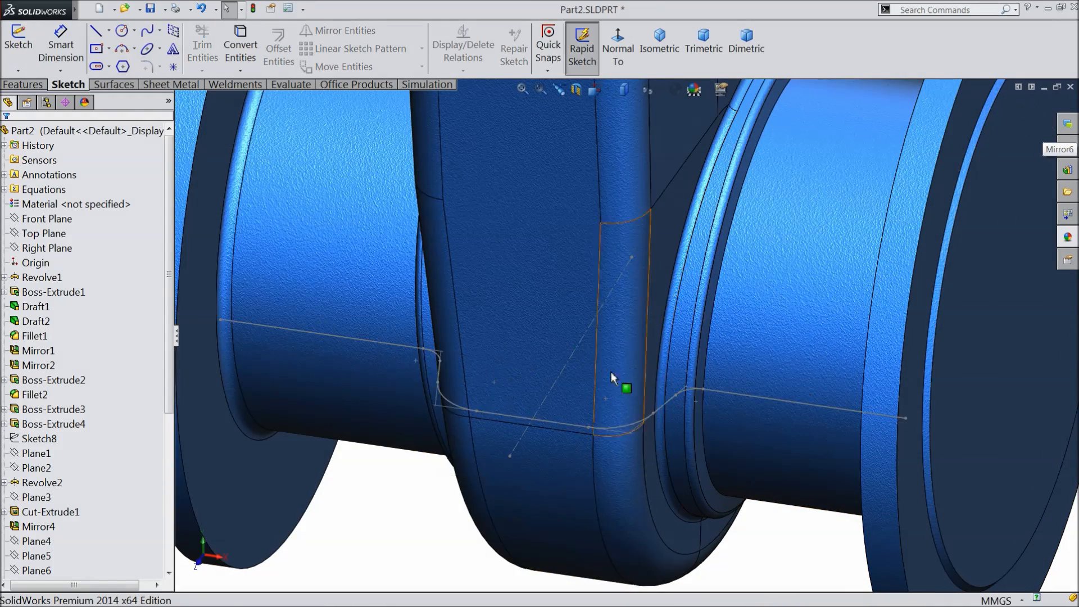
Create a reference plane perpendicular to the profile's negative X horizontal line and coincident with that line's endpoint at the flange.
left_click(16, 84)
left_click(618, 70)
left_click(610, 86)
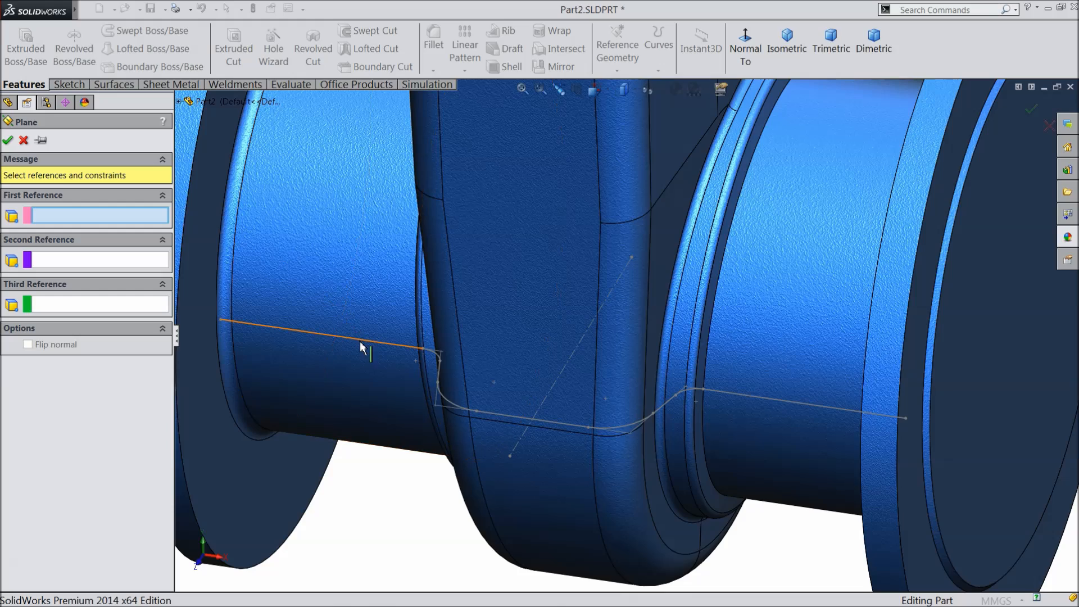
left_click(337, 336)
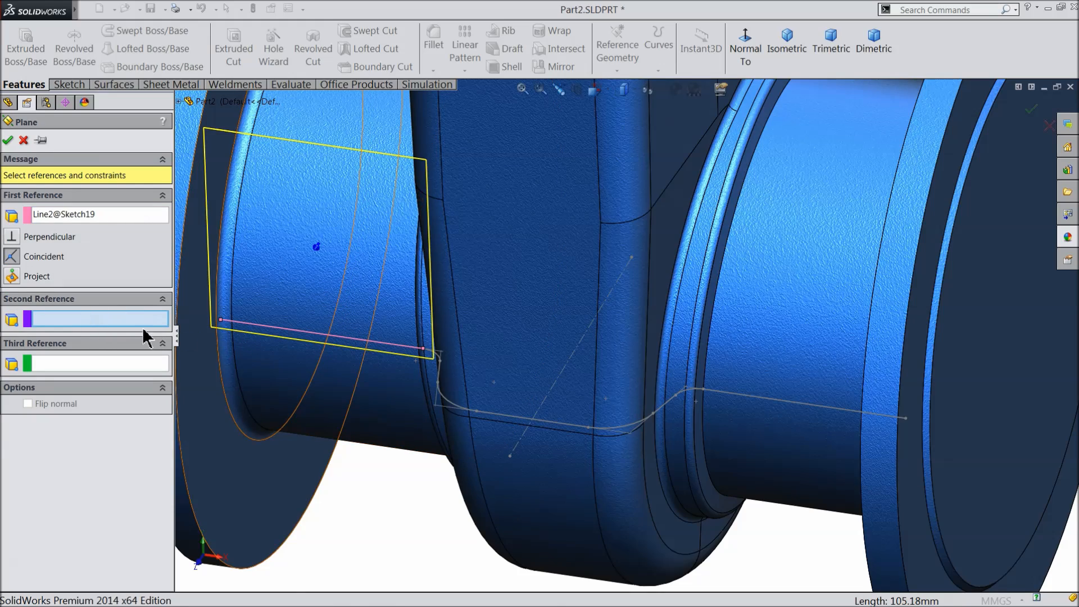
scroll(220, 325, "down", 3)
left_click(220, 324)
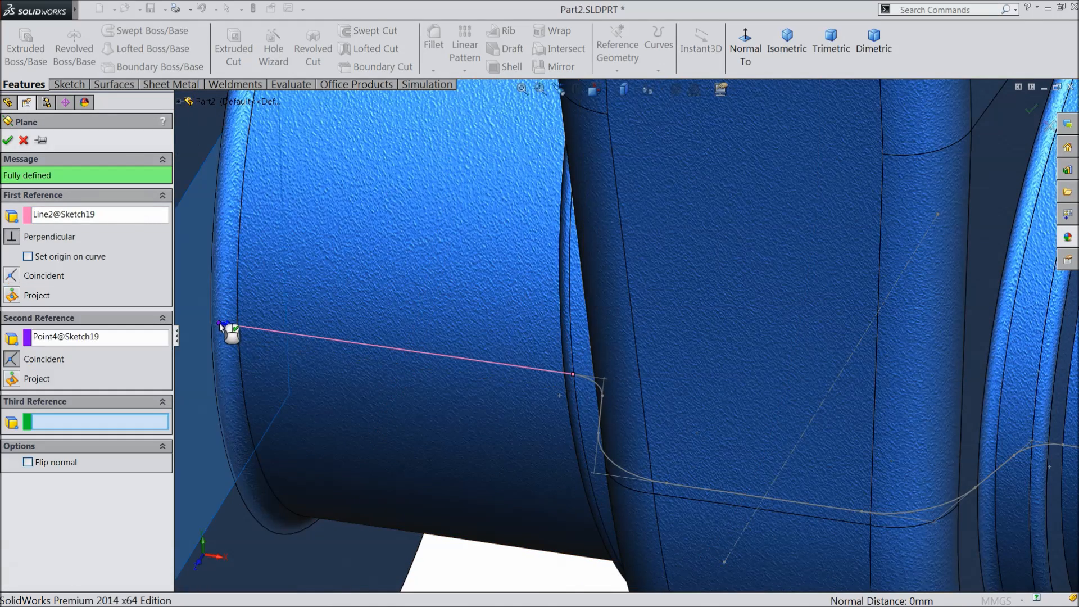
scroll(274, 343, "up", 5)
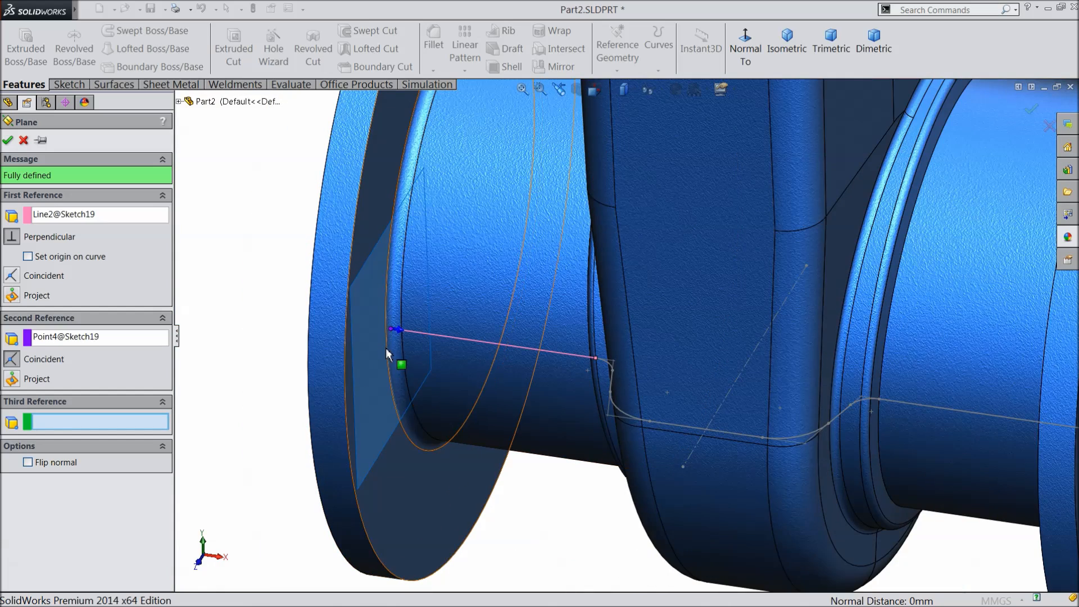
left_click(10, 141)
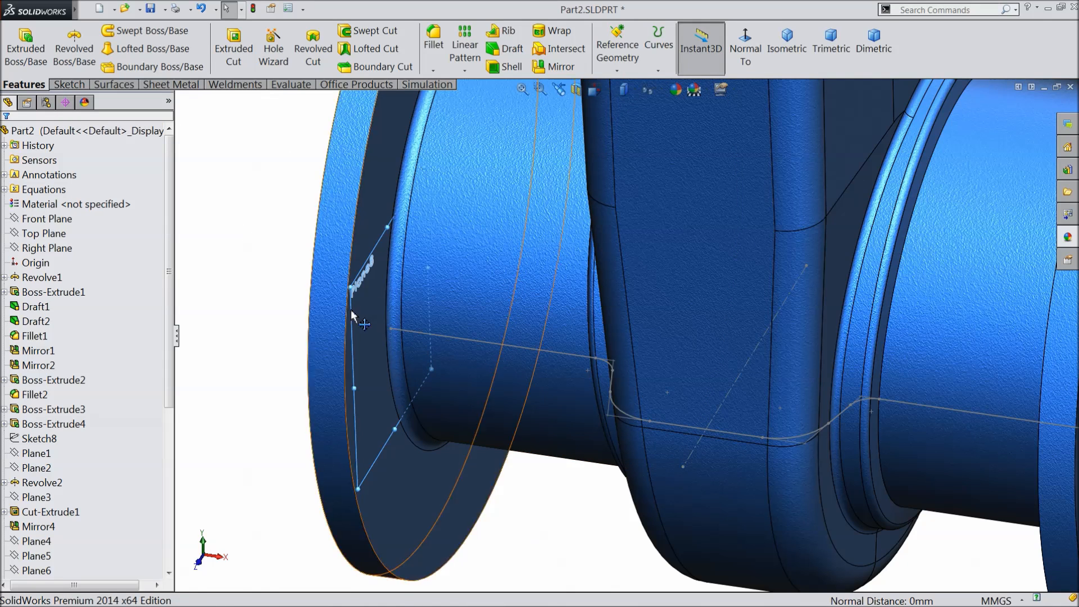
left_click_drag(169, 366, 169, 529)
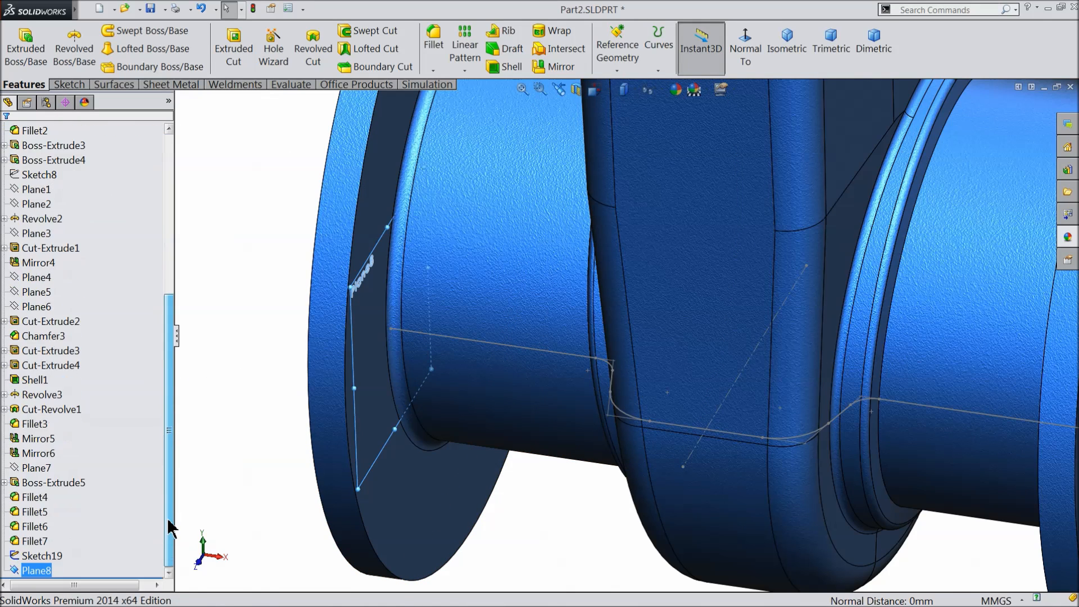
Start a sketch on the new reference plane at the path's flange end and view it normal to the plane.
left_click(68, 84)
left_click(19, 48)
left_click(618, 45)
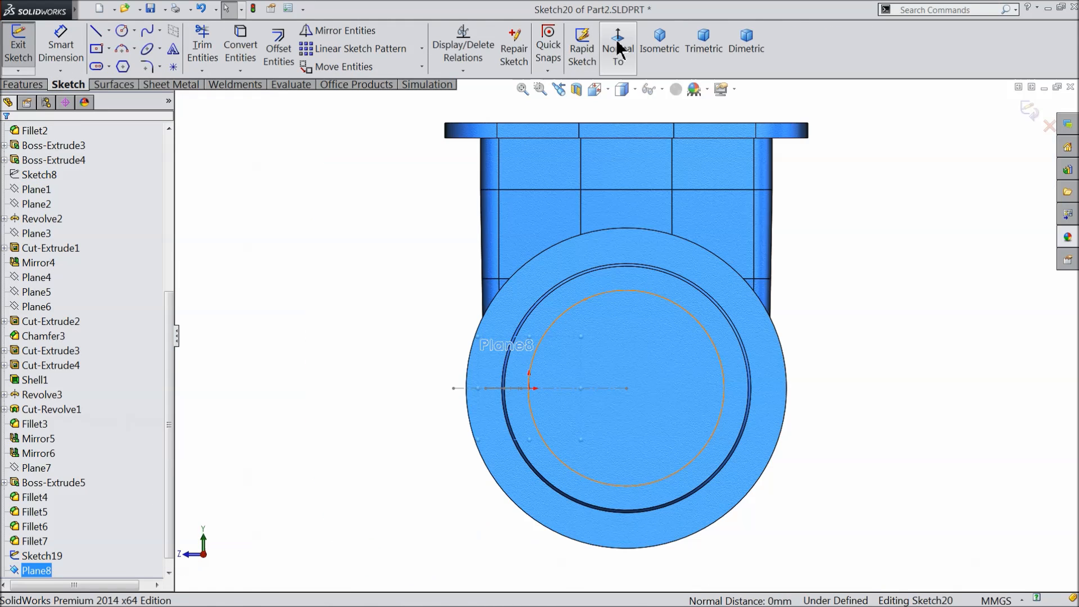
left_click(618, 47)
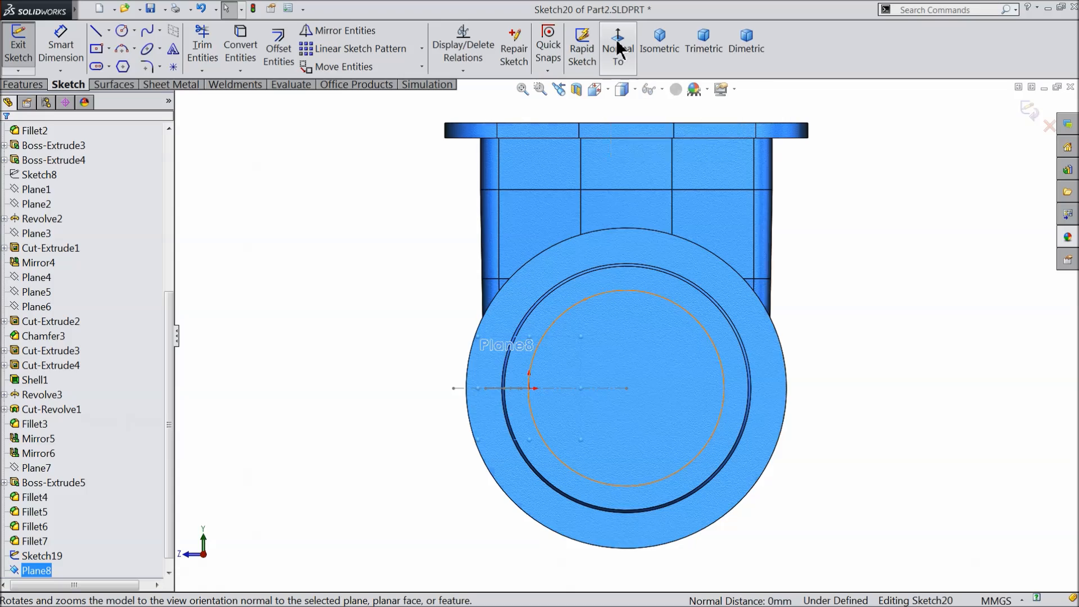
scroll(734, 382, "down", 2)
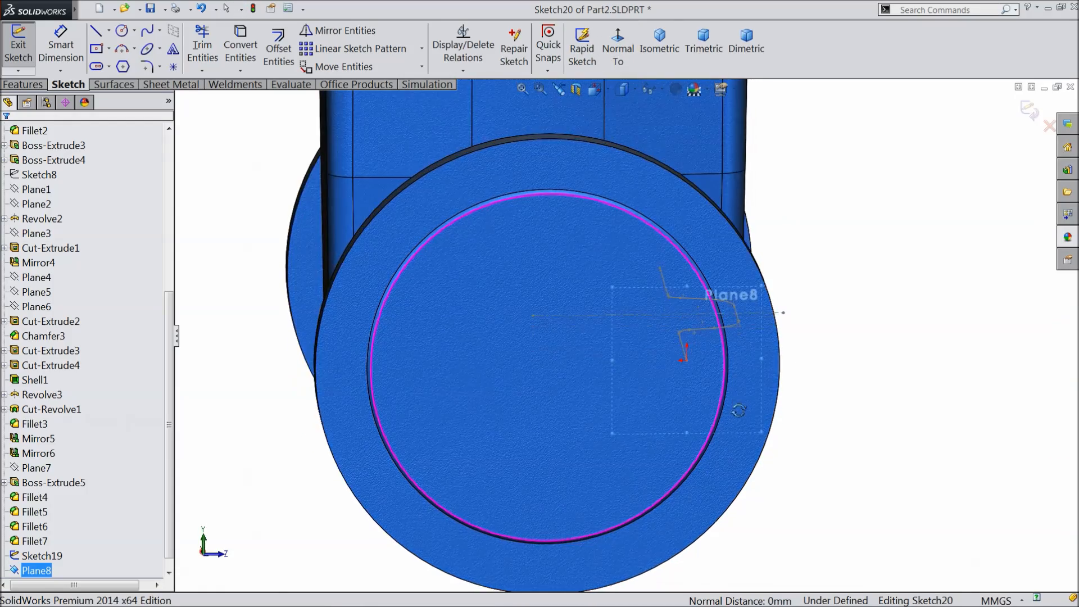
scroll(725, 393, "down", 3)
scroll(667, 351, "down", 2)
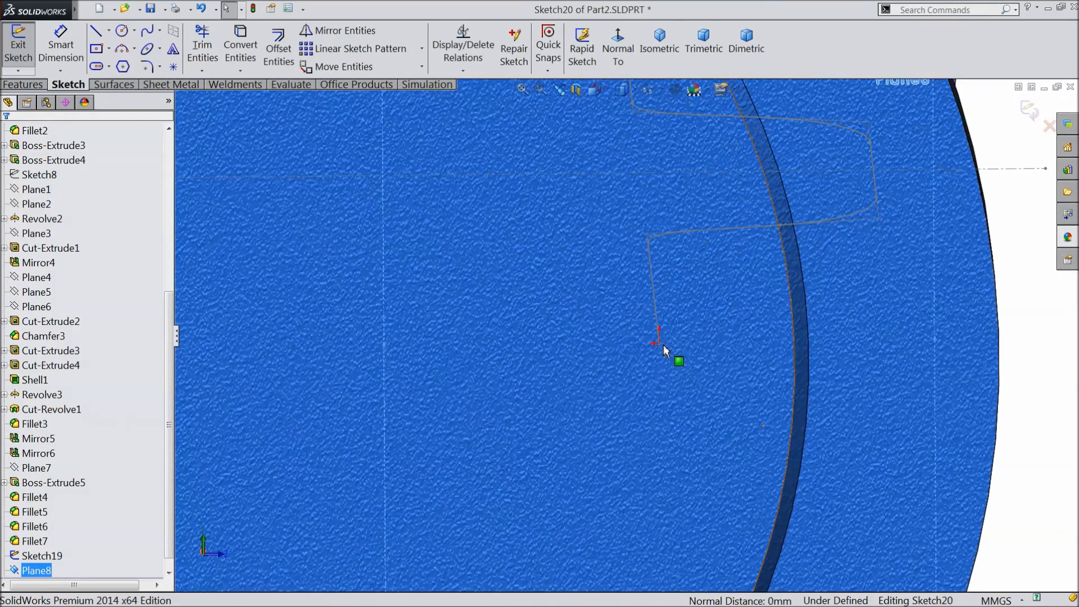
Draw a closed four-sided line profile about 14 mm wide beside the path endpoint, with vertical sides and slanted upper and lower lines.
left_click(95, 32)
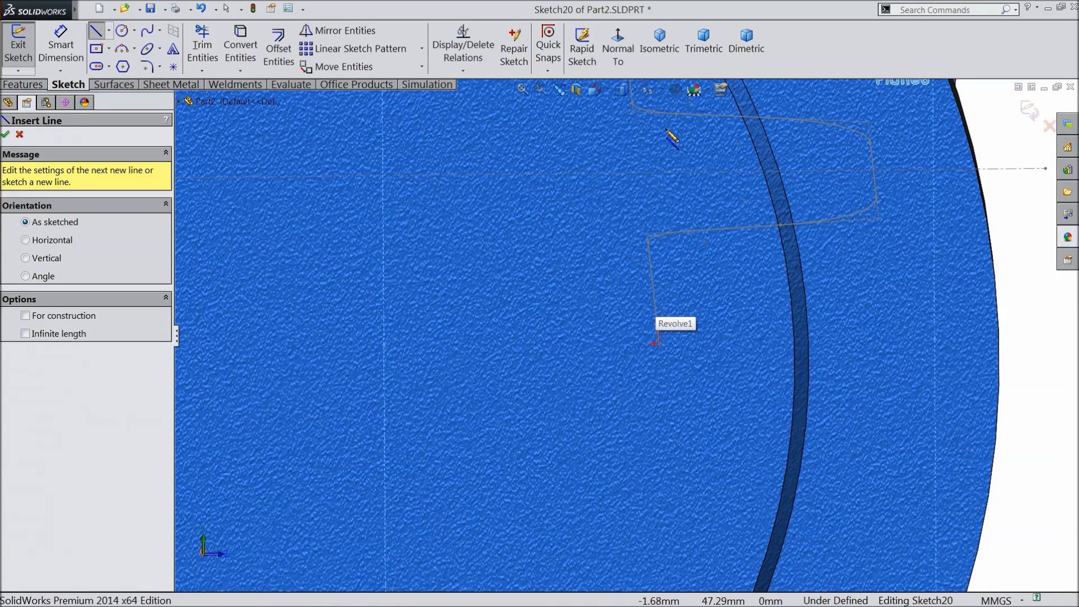
left_click(626, 43)
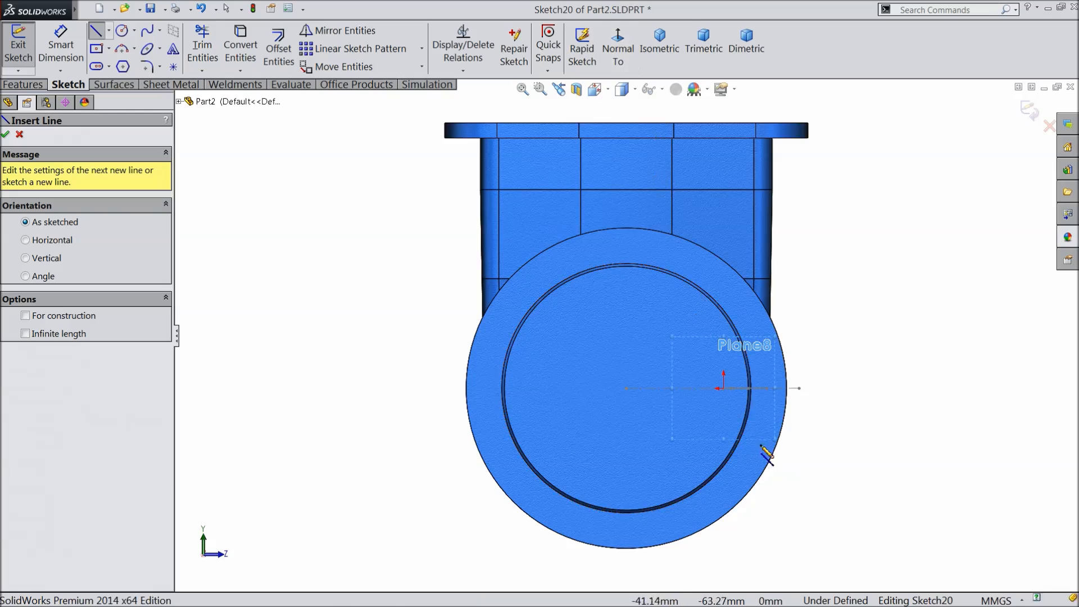
scroll(709, 350, "down", 3)
scroll(706, 344, "down", 5)
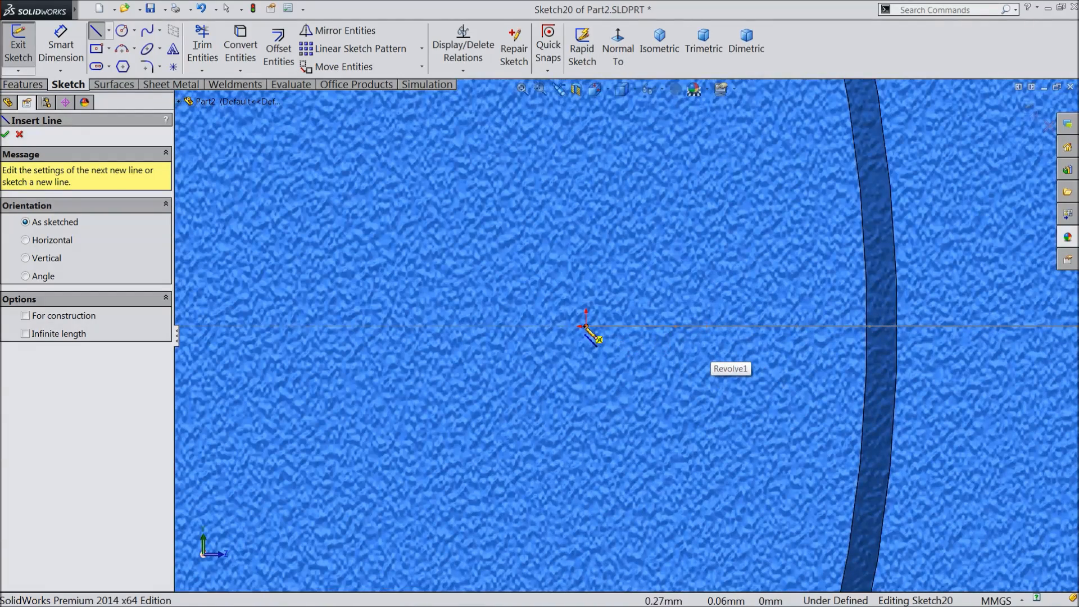
scroll(586, 332, "up", 3)
scroll(588, 330, "down", 3)
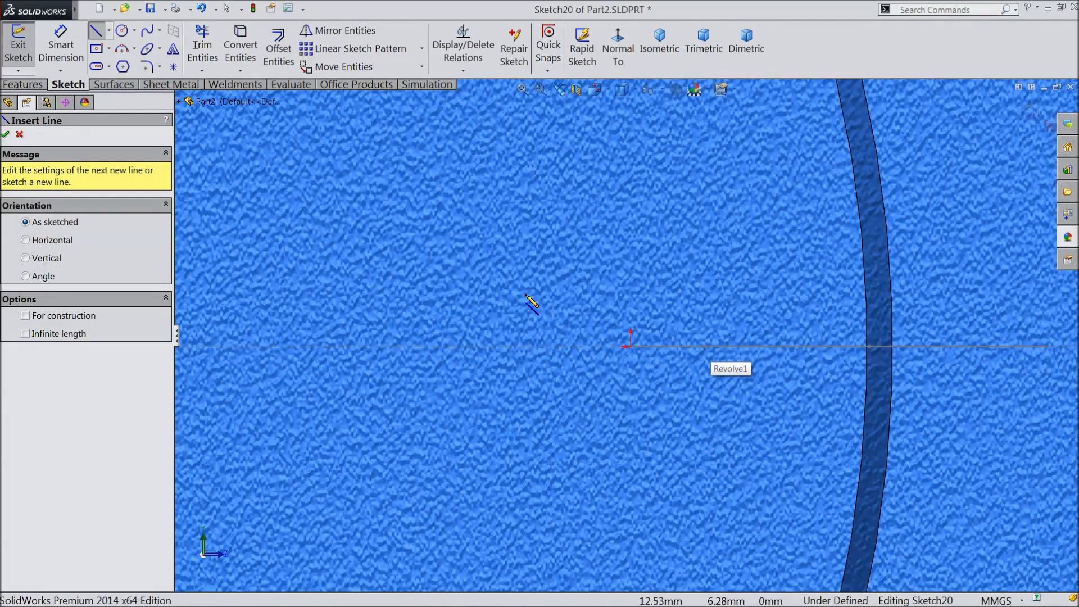
left_click(510, 283)
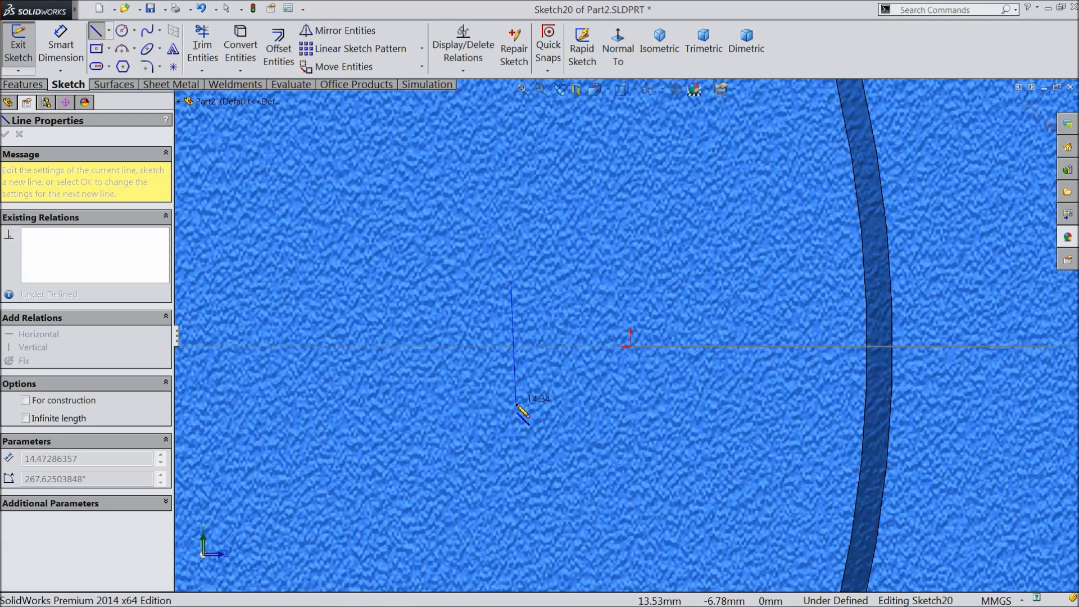
left_click(512, 408)
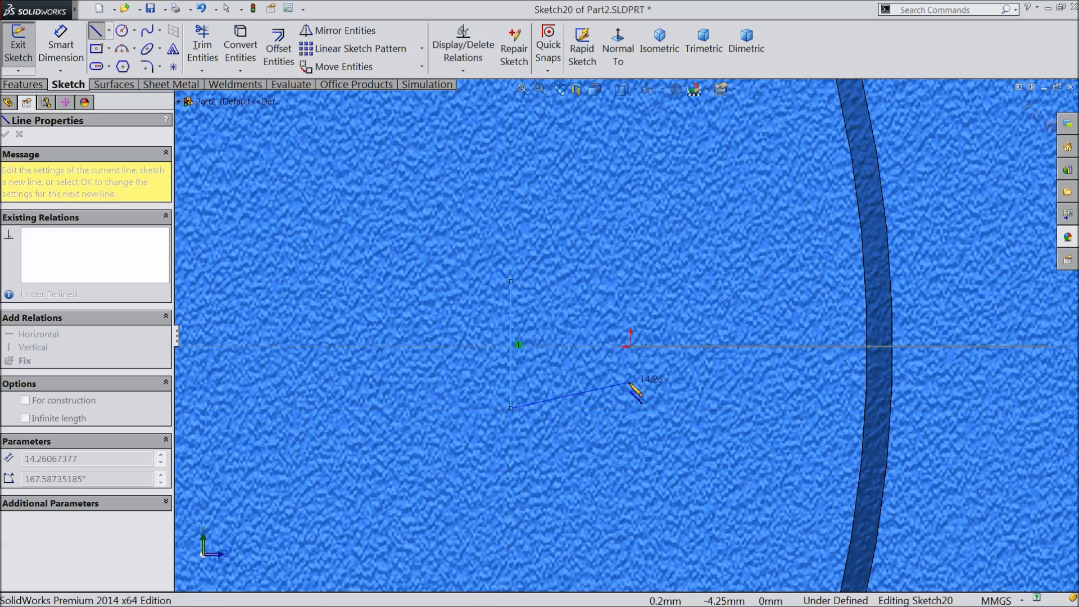
left_click(632, 383)
left_click(632, 287)
left_click(511, 282)
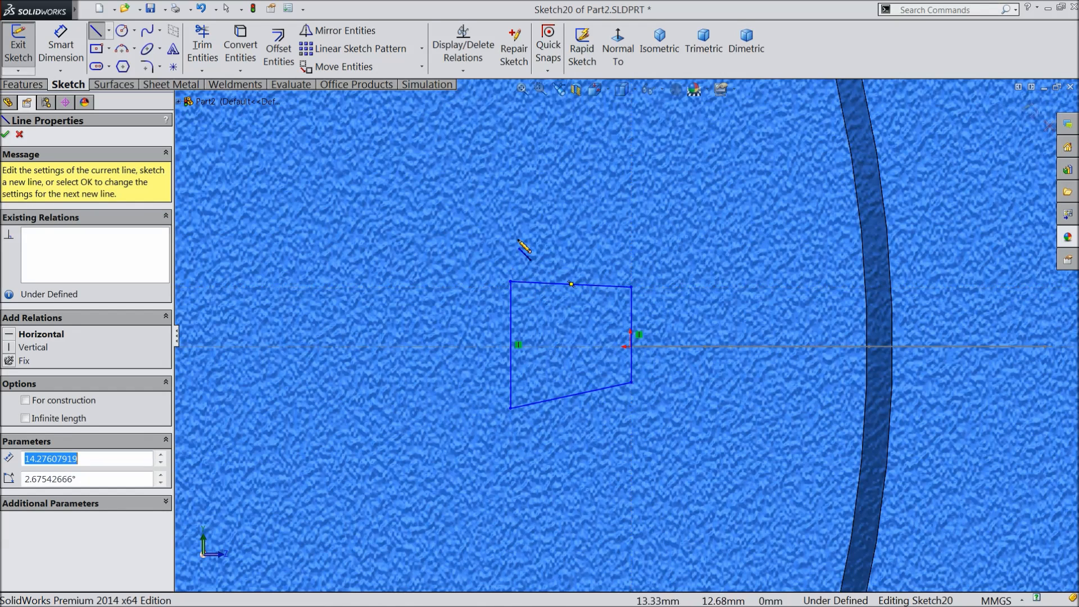
right_click(518, 240)
left_click(550, 159)
Centre the shorter vertical side on the path endpoint with coincident and midpoint relations, and raise the opposite side's lower corner.
scroll(642, 330, "down", 4)
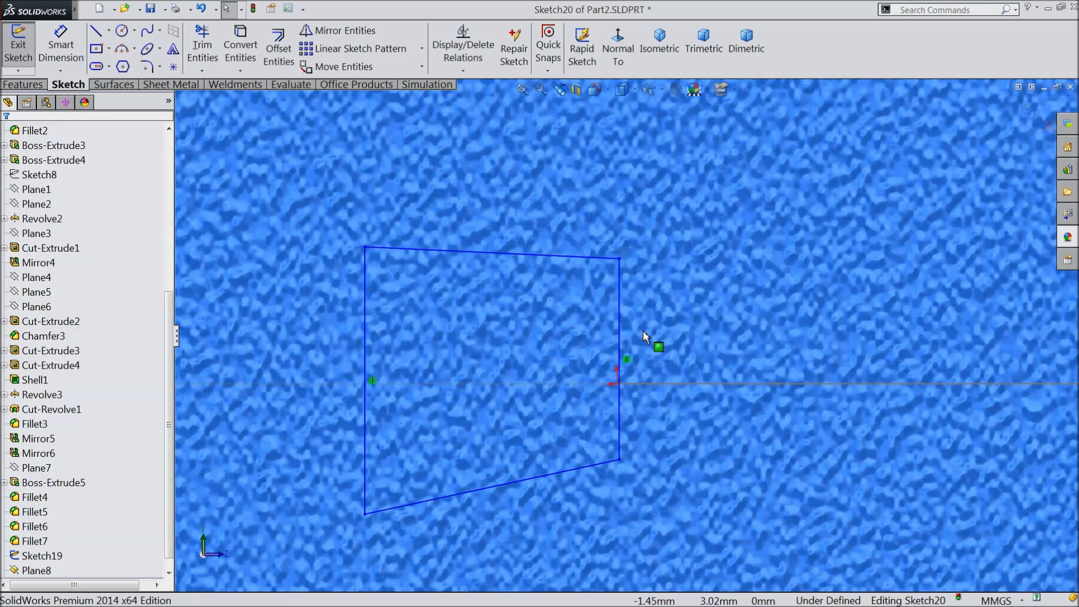
scroll(643, 330, "down", 3)
left_click(597, 425)
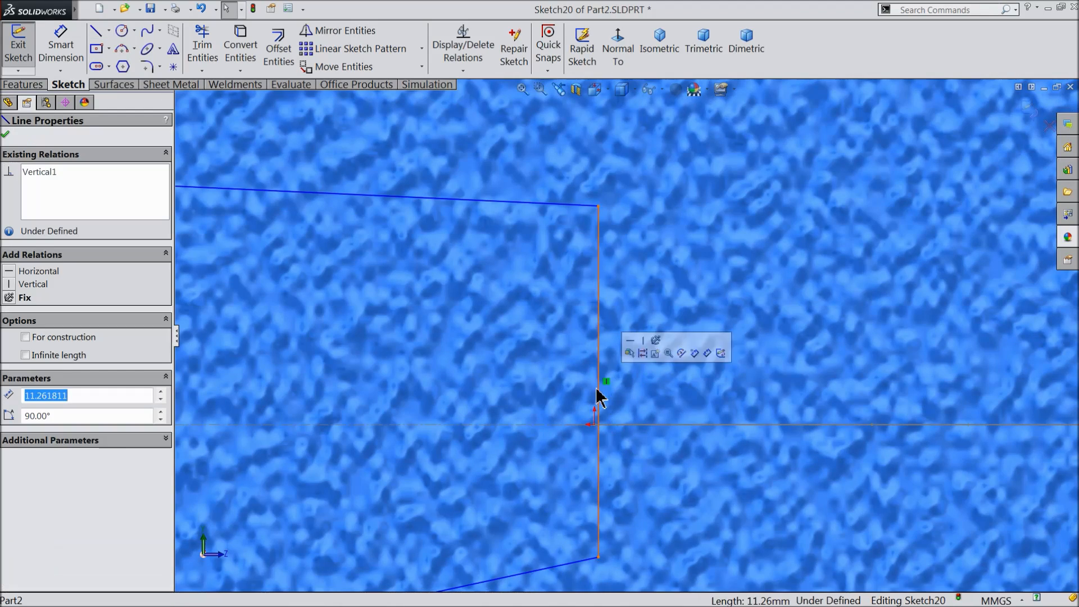
left_click(594, 425, "ctrl")
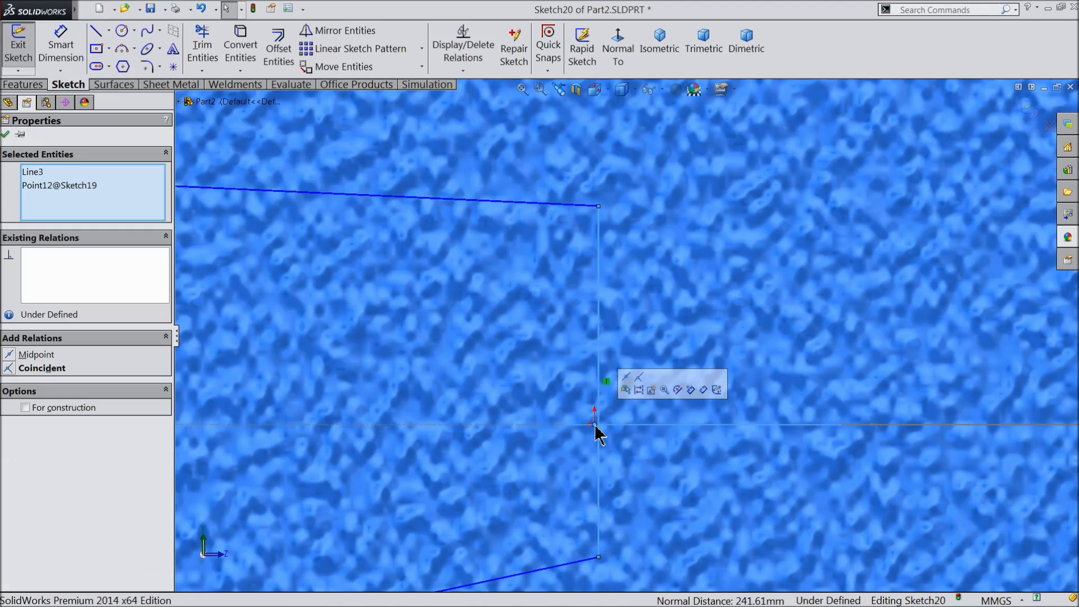
left_click(640, 377)
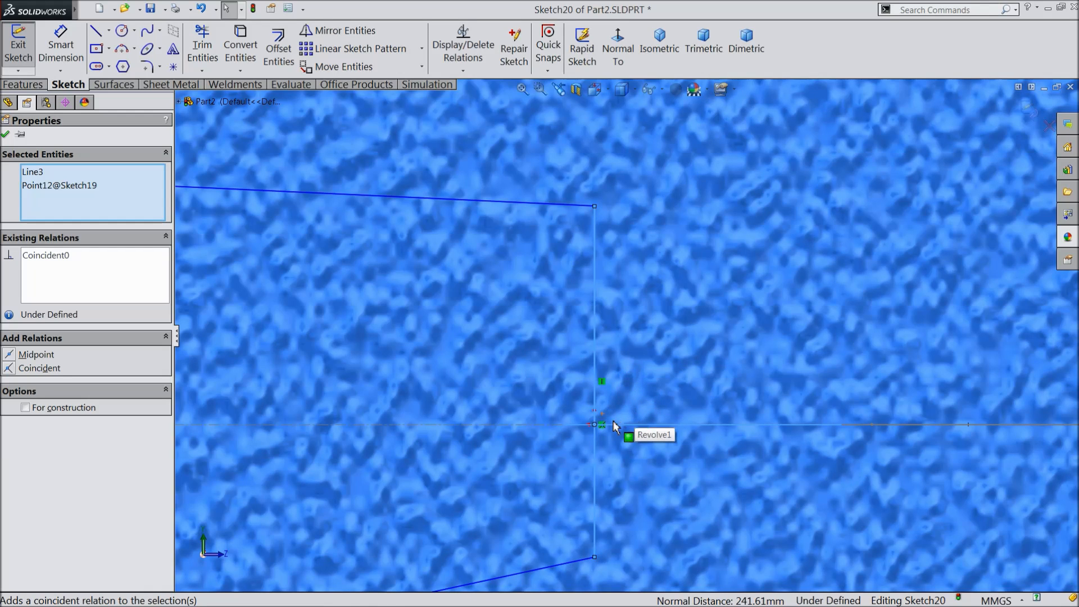
left_click(42, 360)
scroll(611, 429, "up", 5)
scroll(567, 444, "down", 2)
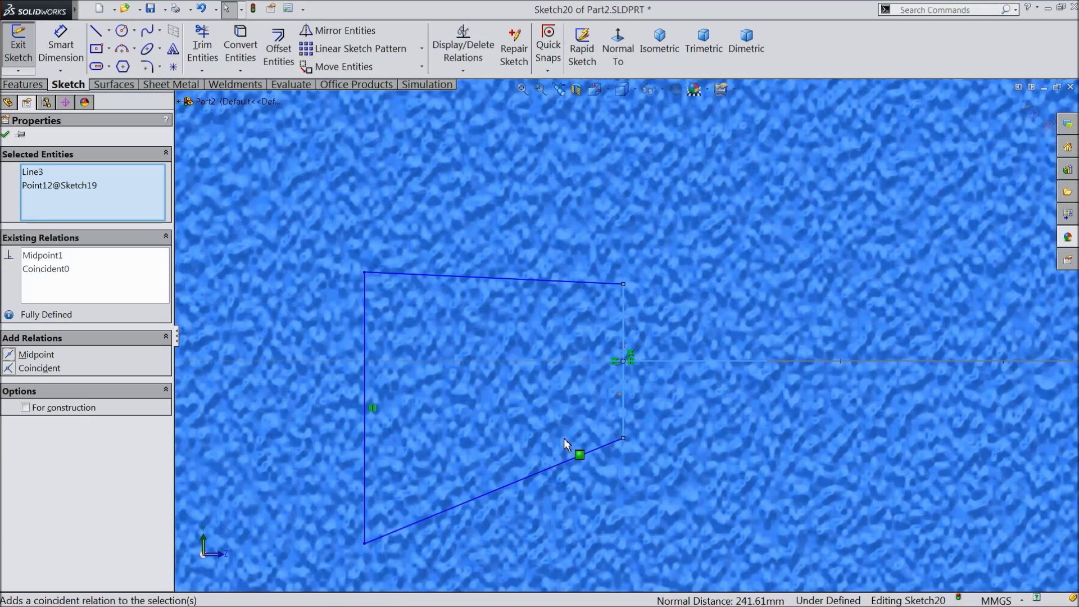
left_click_drag(363, 544, 369, 471)
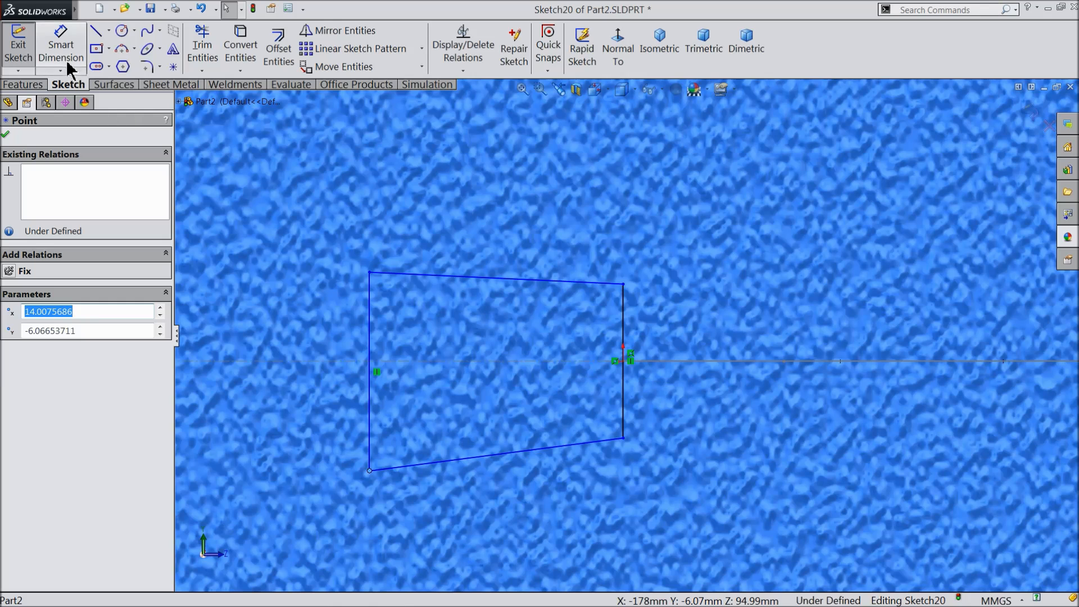
Draw a three-point arc of about 6.9 mm radius bulging outward between the ends of the shorter vertical side.
left_click(127, 51)
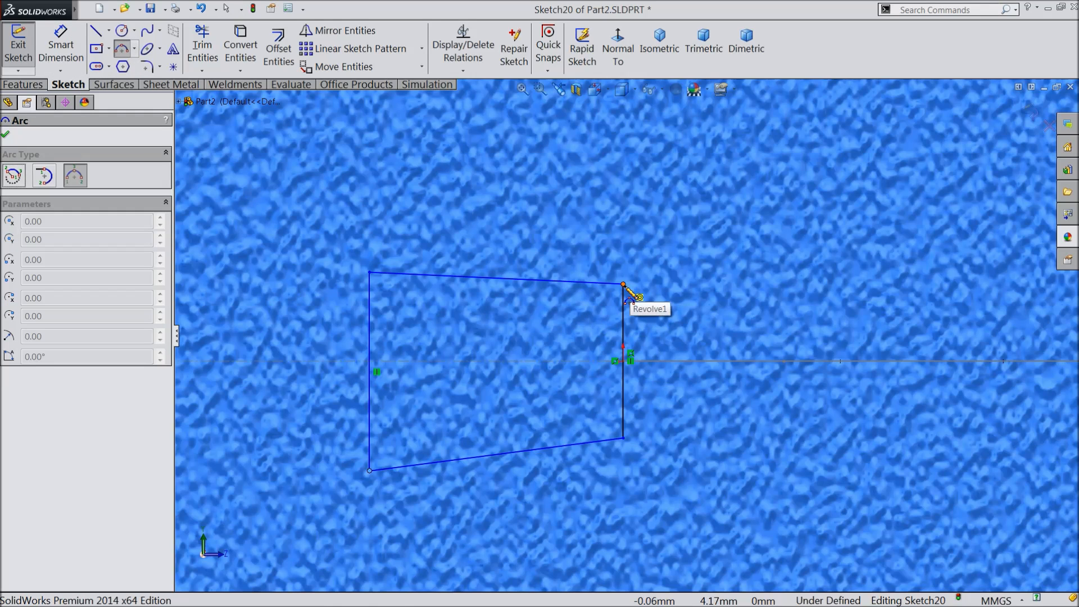
left_click(623, 438)
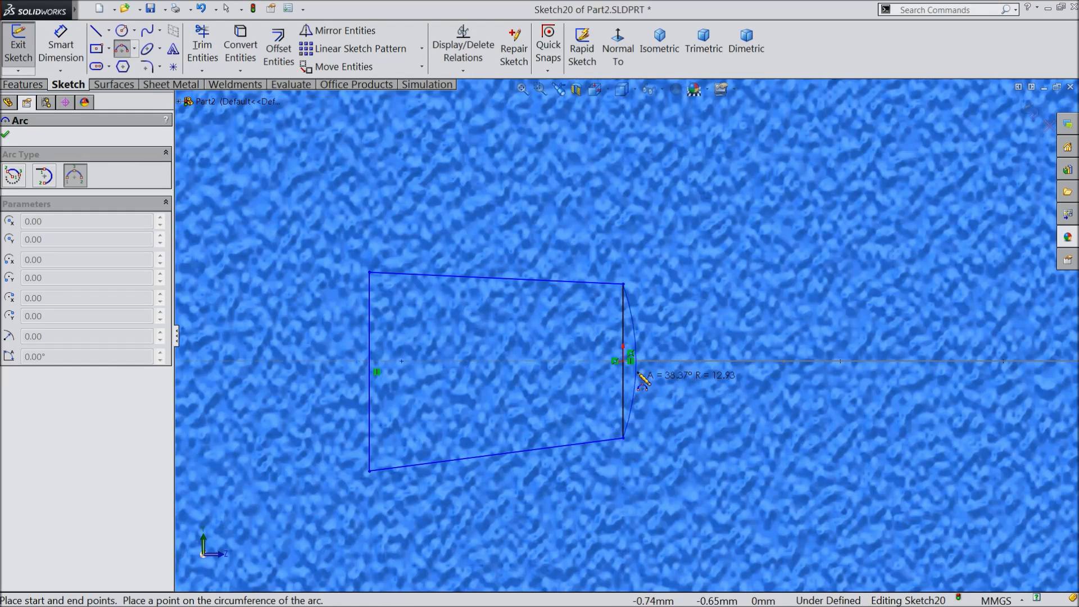
left_click(650, 365)
right_click(674, 276)
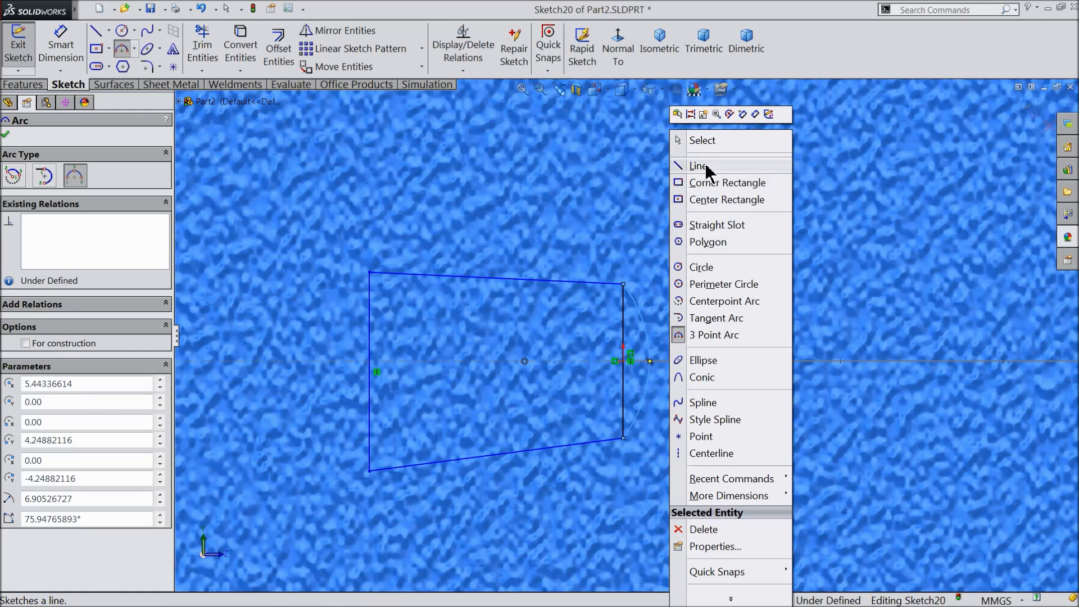
left_click(699, 140)
scroll(433, 402, "down", 1)
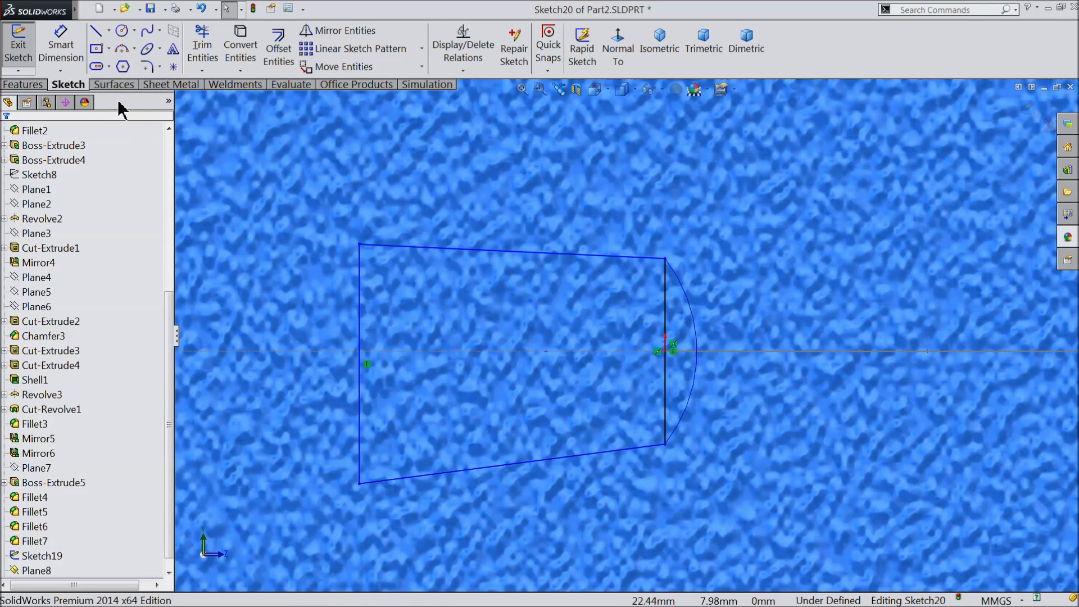
Dimension the distance between the profile's two vertical sides as 13 mm.
left_click(359, 245)
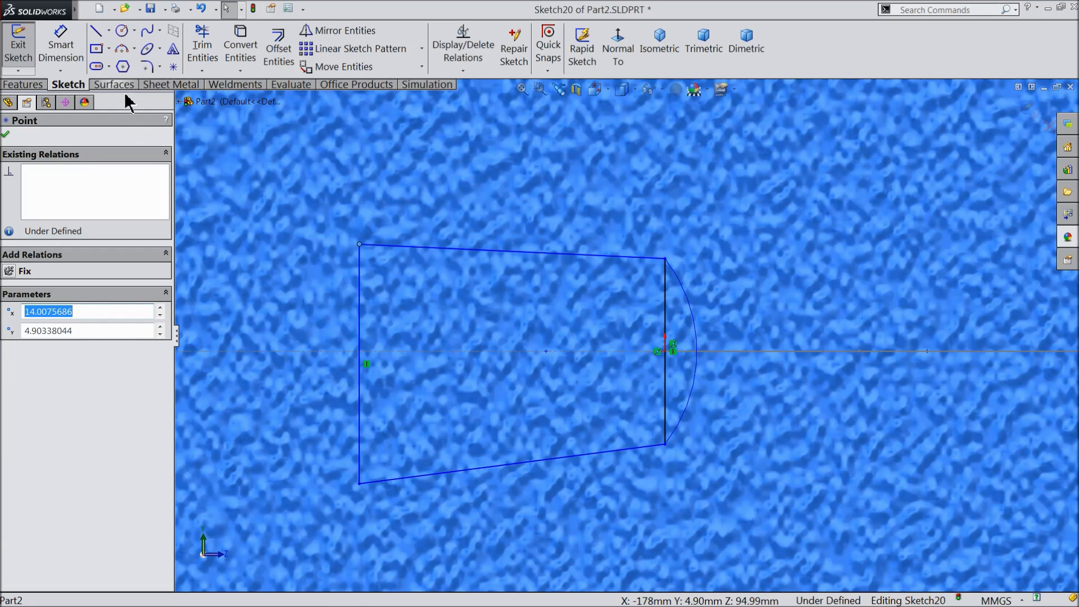
left_click(60, 45)
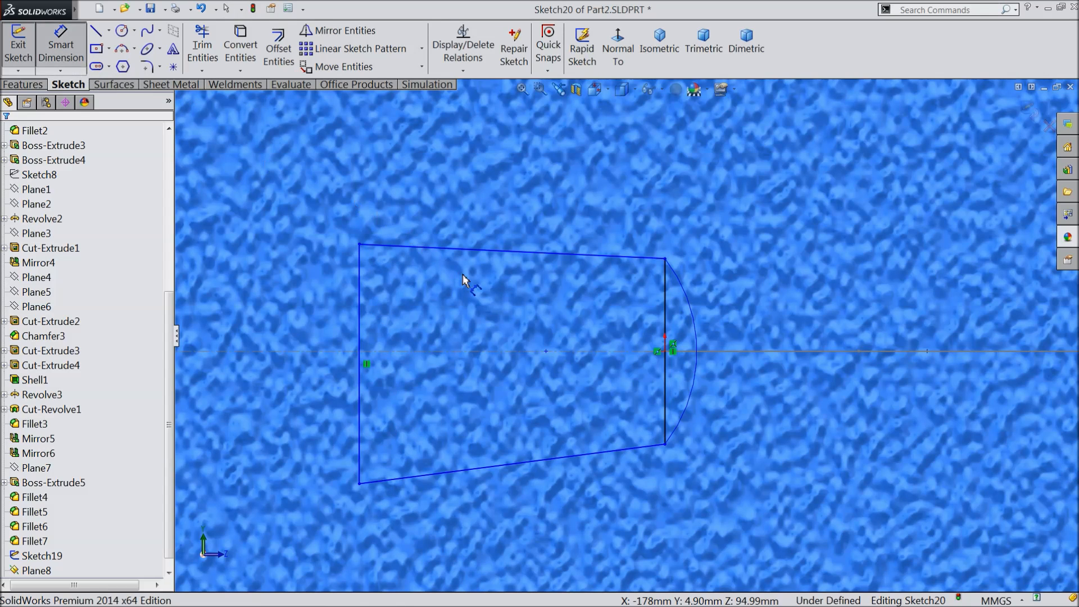
left_click(360, 294)
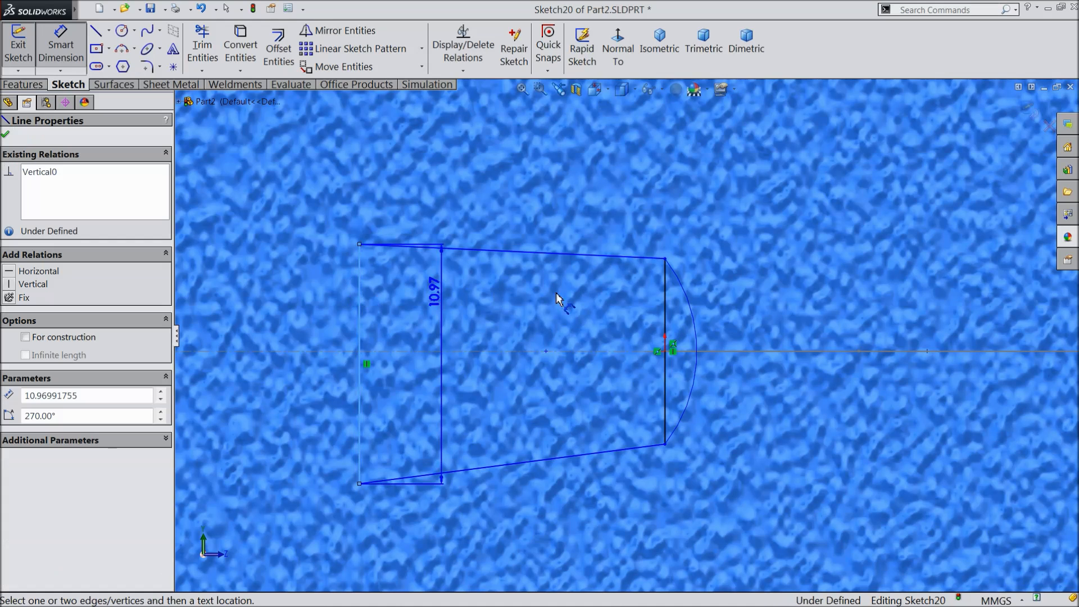
left_click(665, 305)
left_click(538, 210)
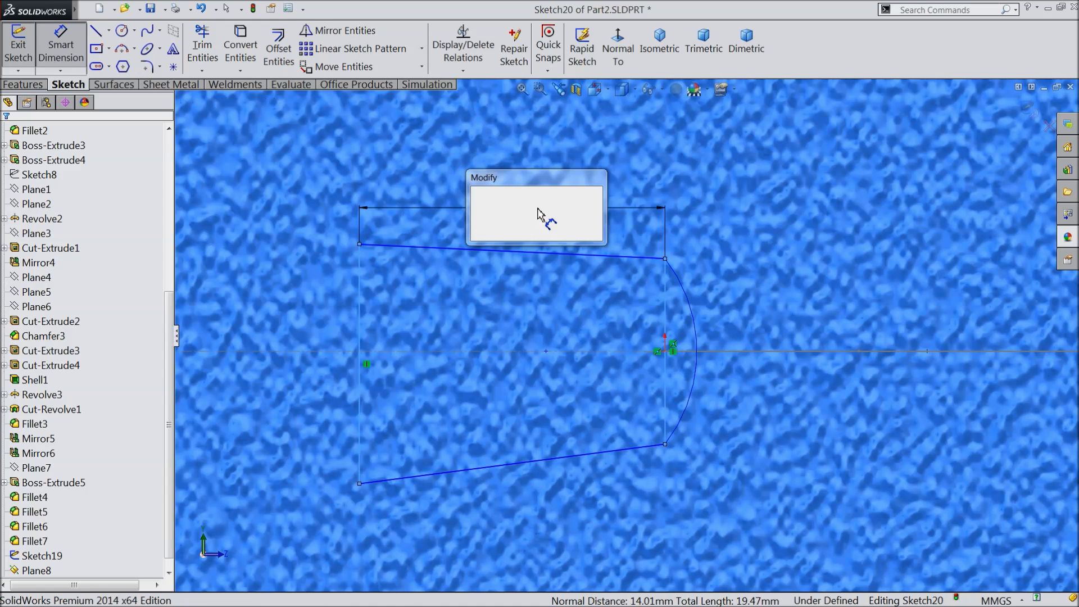
type("13")
left_click(475, 193)
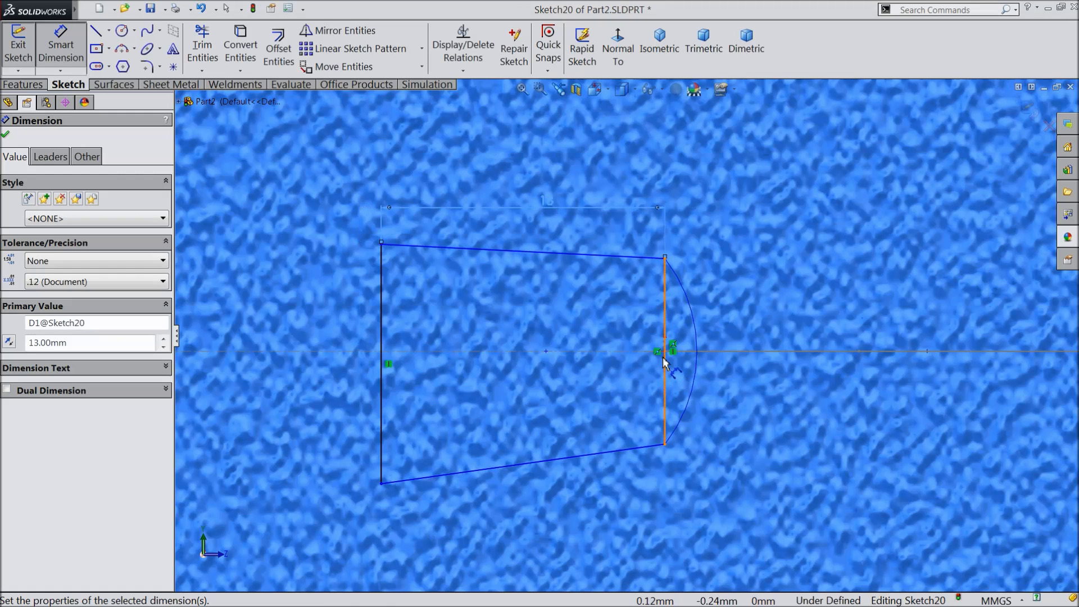
Dimension the horizontal distance from the arc's centre to the path endpoint on the shorter side as 6 mm.
left_click(697, 356)
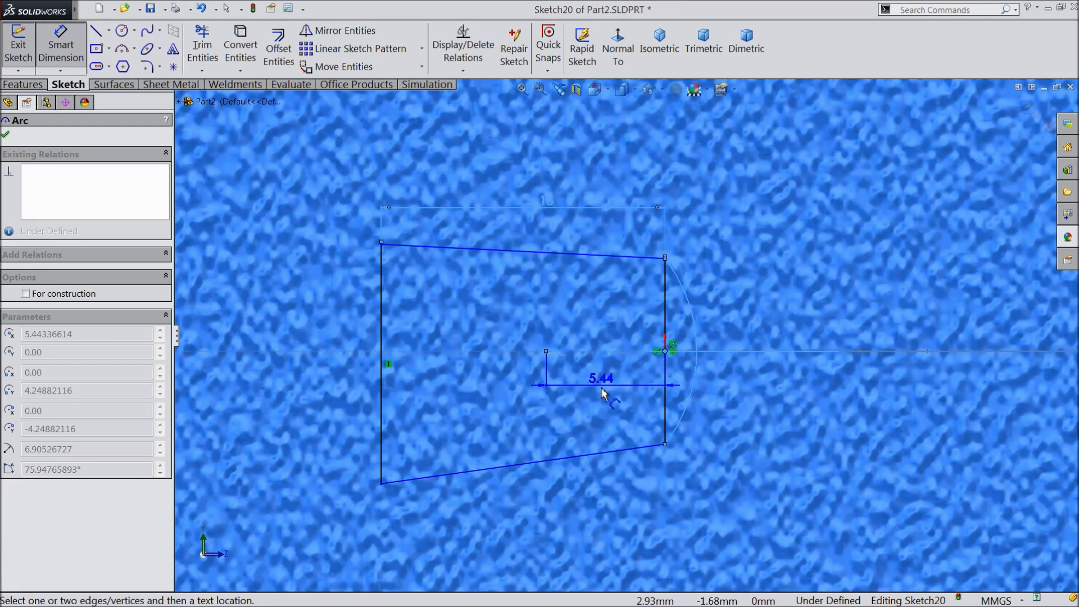
left_click(601, 400)
type("6")
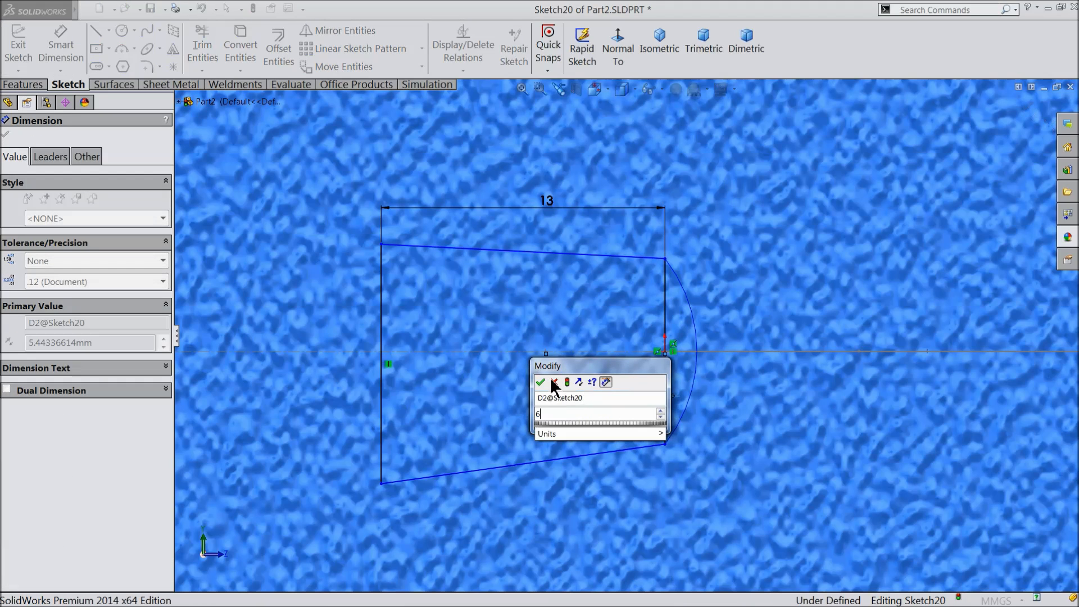
left_click(541, 382)
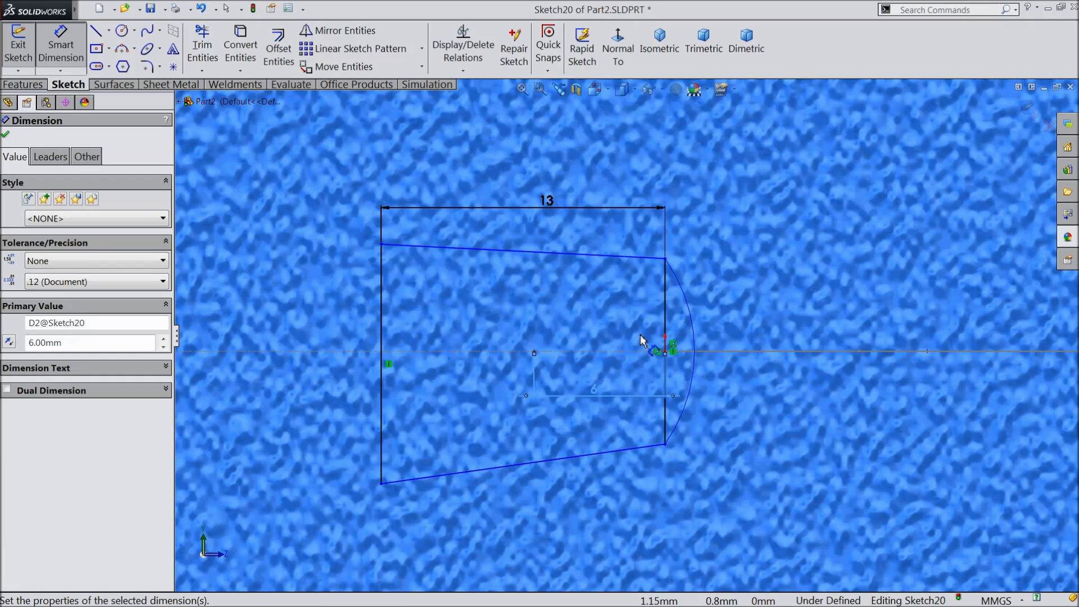
Set the angle between the shorter vertical side and the upper slanted line to 95 degrees.
left_click(665, 281)
left_click(654, 258)
left_click(626, 302)
type("9")
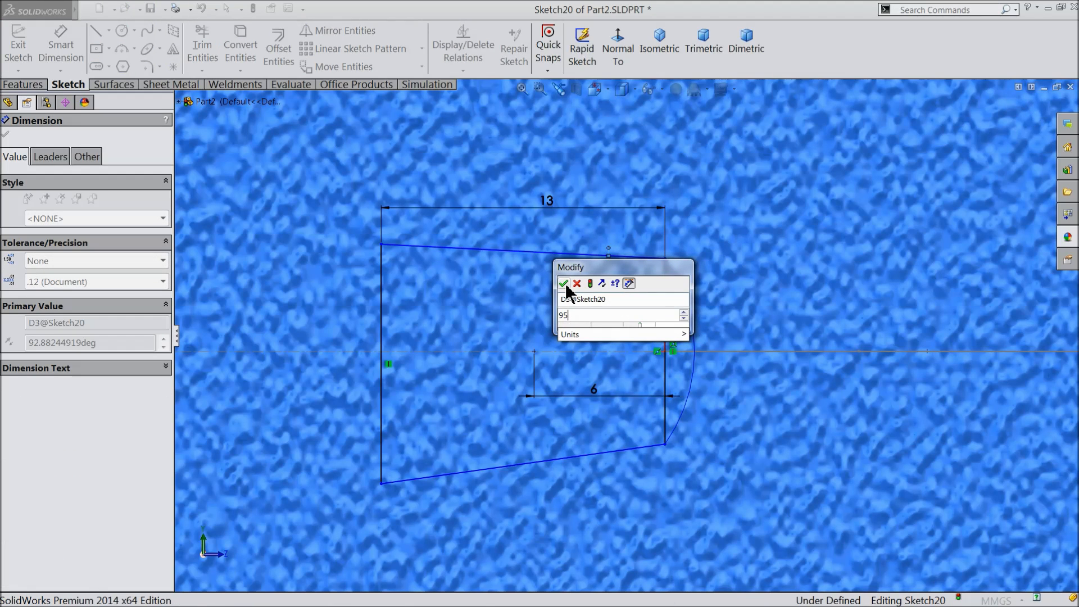
type("5")
left_click(563, 282)
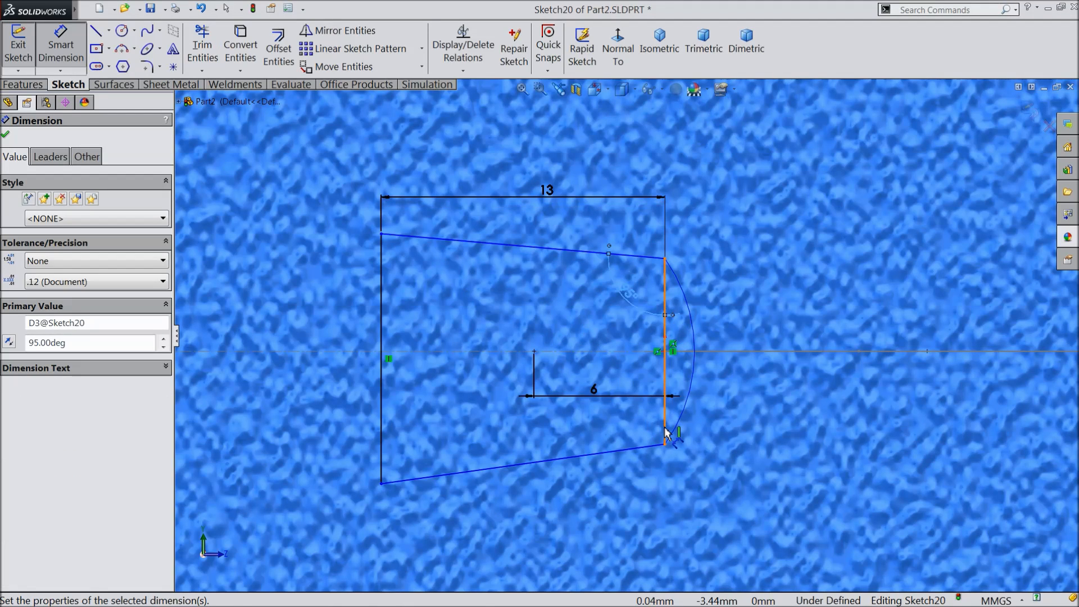
Set the angle between the shorter vertical side and the lower slanted line to 95 degrees.
left_click(665, 431)
left_click(616, 450)
left_click(597, 431)
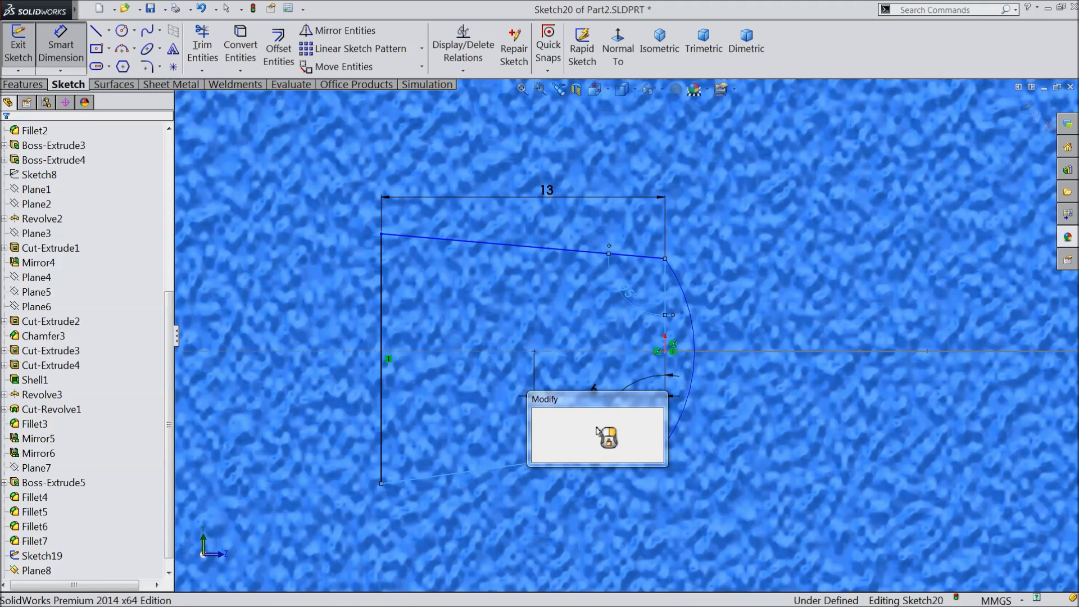
type("95")
left_click(537, 415)
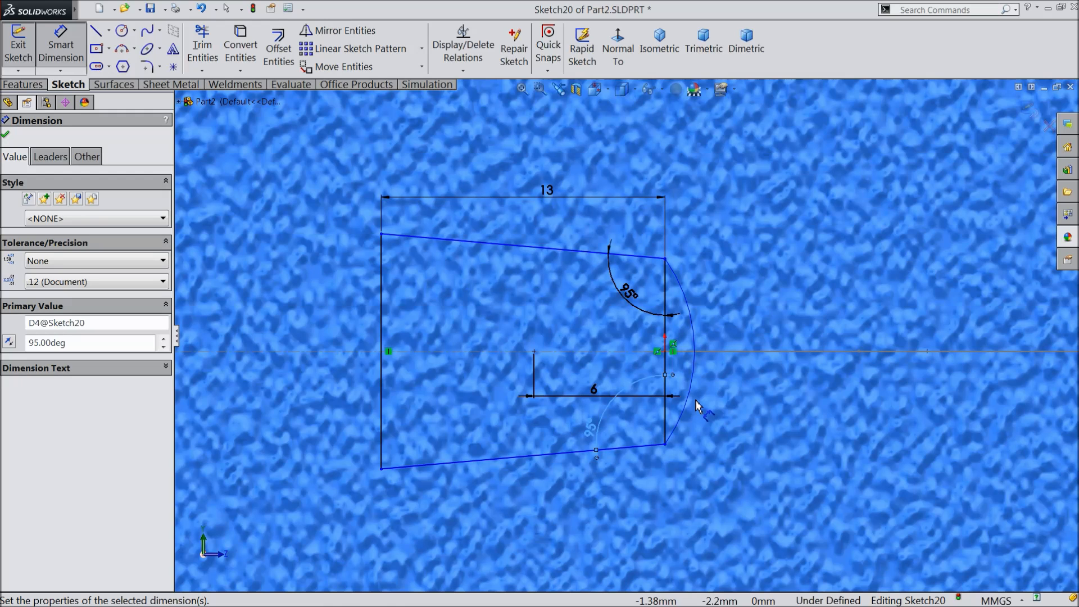
scroll(694, 399, "up", 5)
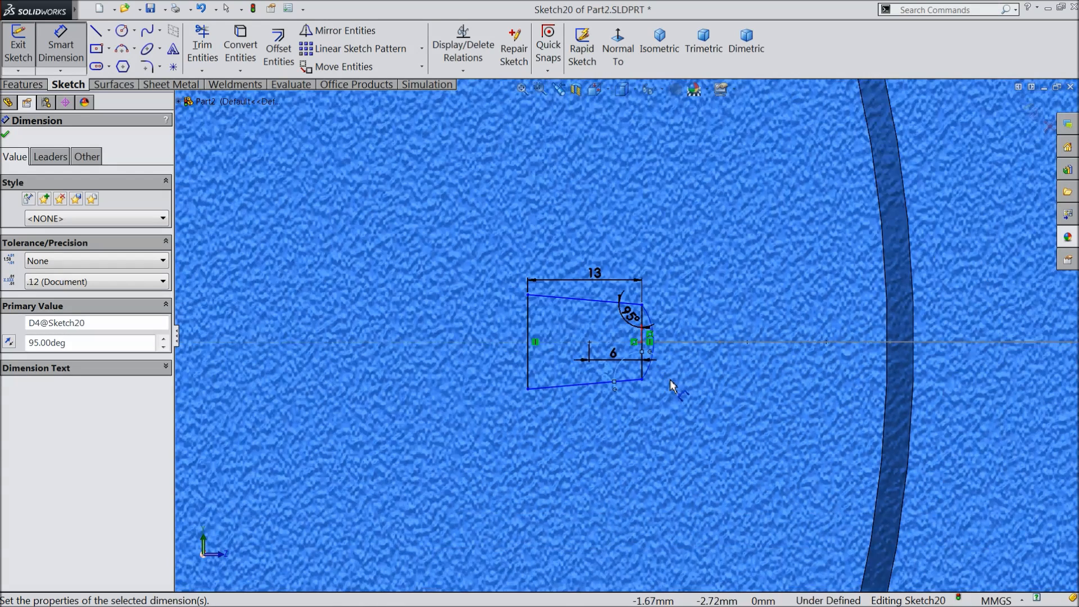
middle_click_drag(675, 376, 674, 399)
scroll(656, 317, "up", 3)
scroll(641, 332, "down", 7)
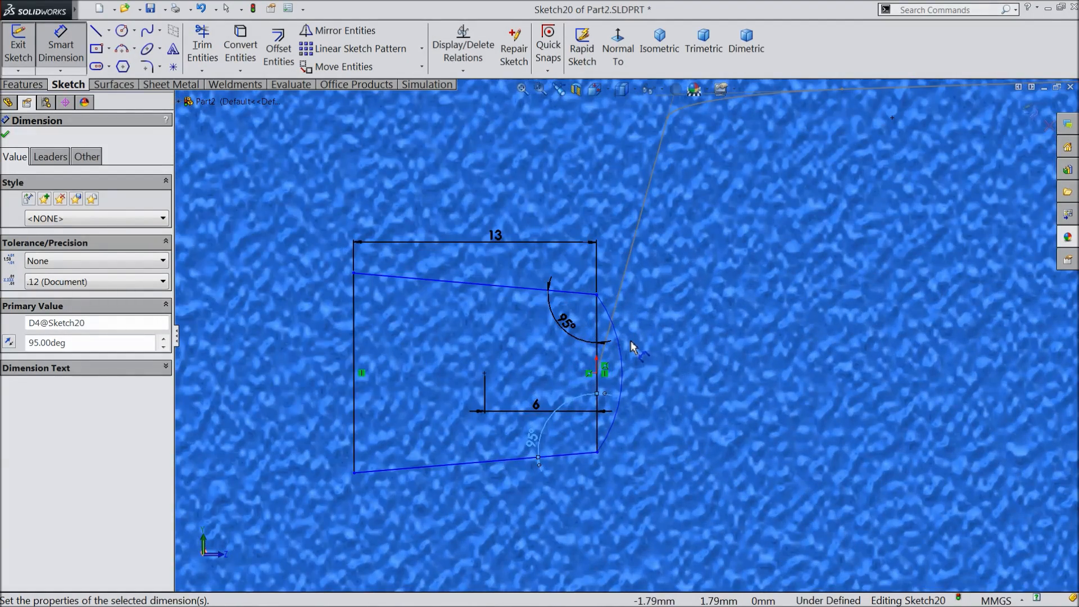
Move the profile's shorter vertical side away from the path endpoint and delete the 6 mm dimension between the arc's centre and that endpoint.
left_click(5, 134)
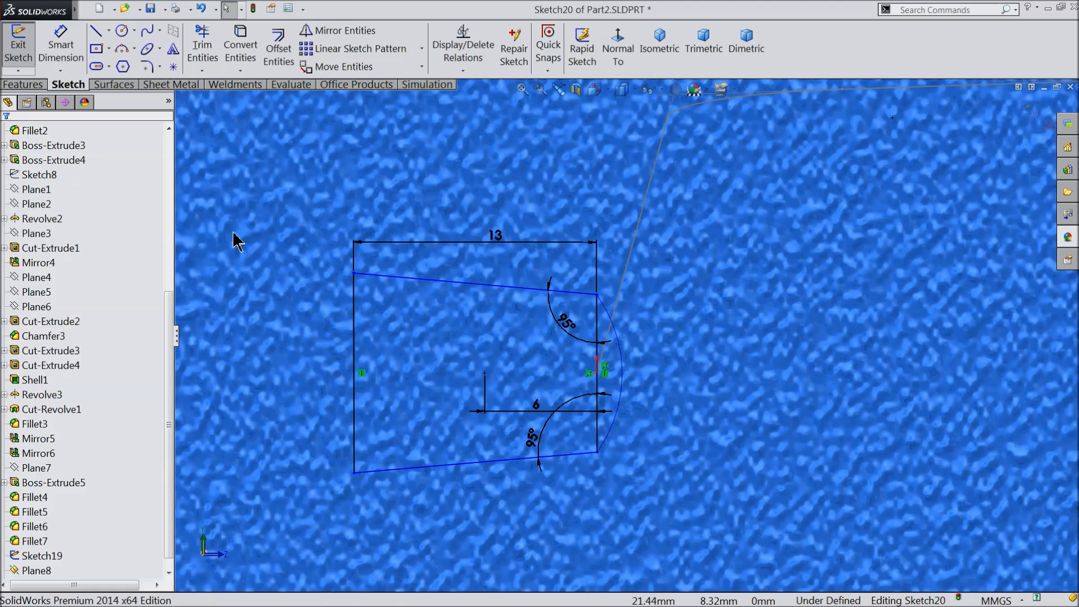
scroll(609, 387, "down", 2)
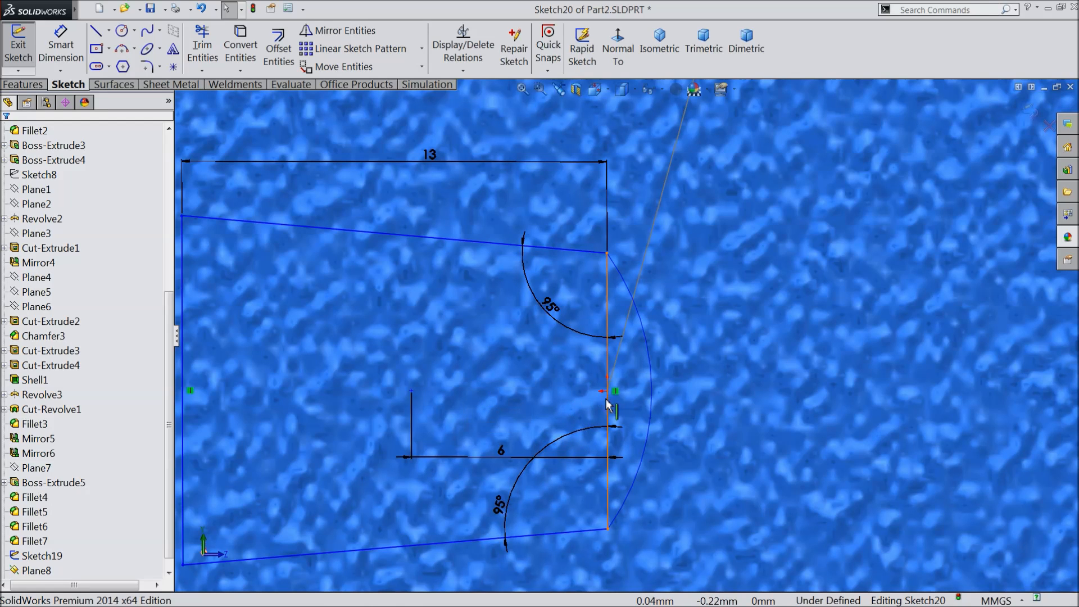
left_click_drag(607, 400, 787, 410)
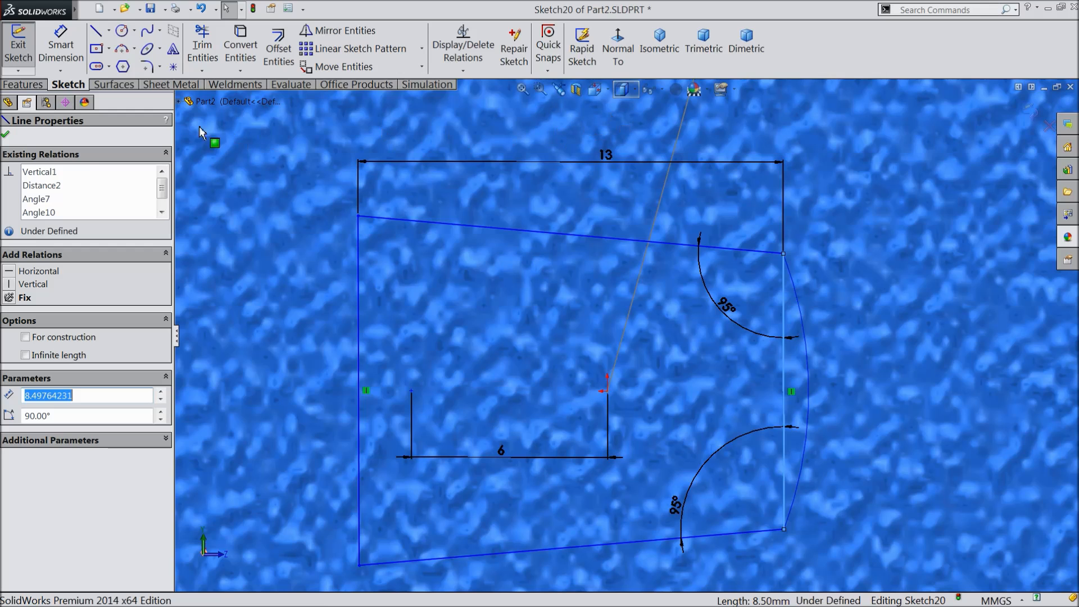
left_click(109, 31)
left_click(121, 65)
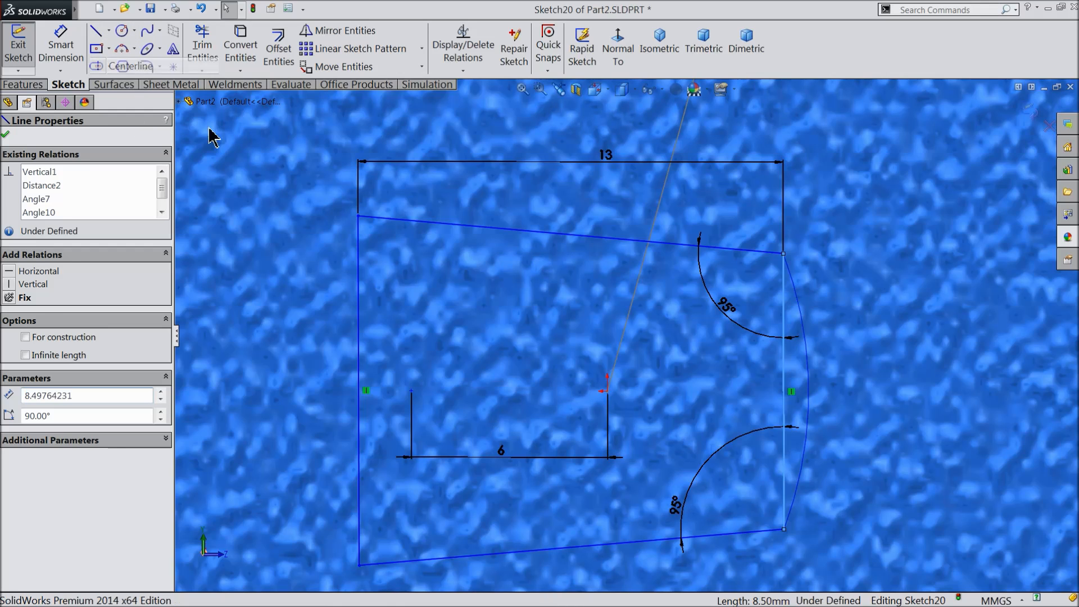
left_click(61, 46)
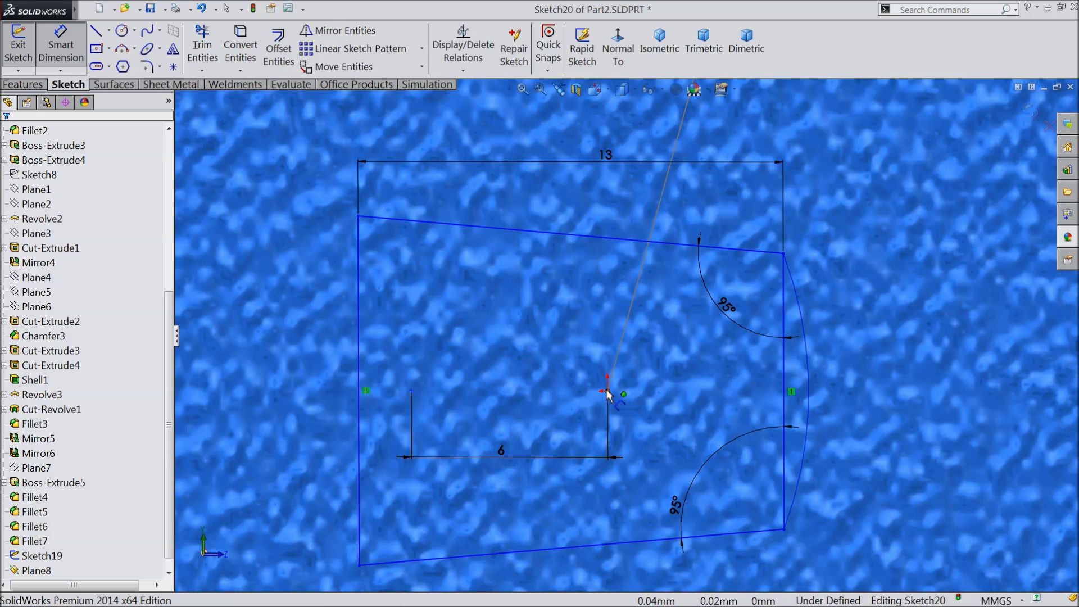
left_click(504, 452)
key("Delete")
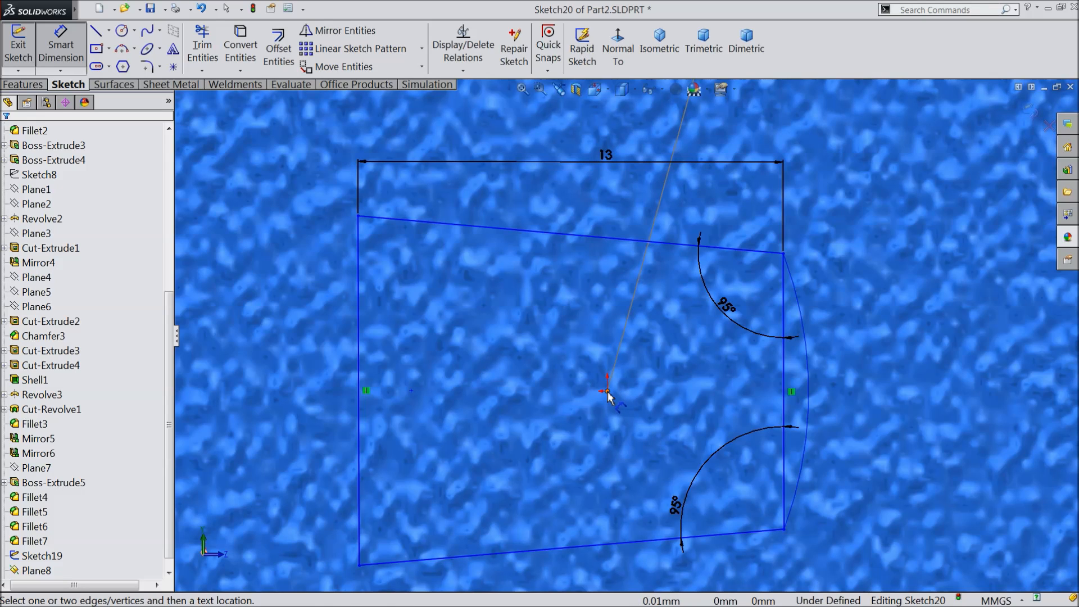
Dimension the horizontal distance from the path endpoint to the profile's shorter vertical side as 6 mm.
left_click(783, 404)
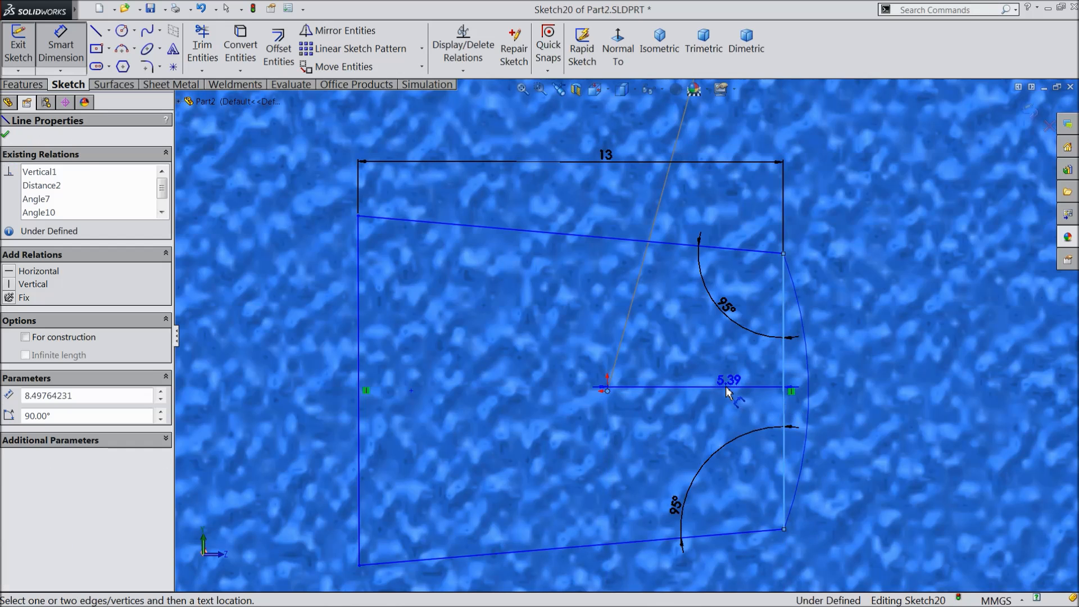
left_click(663, 380)
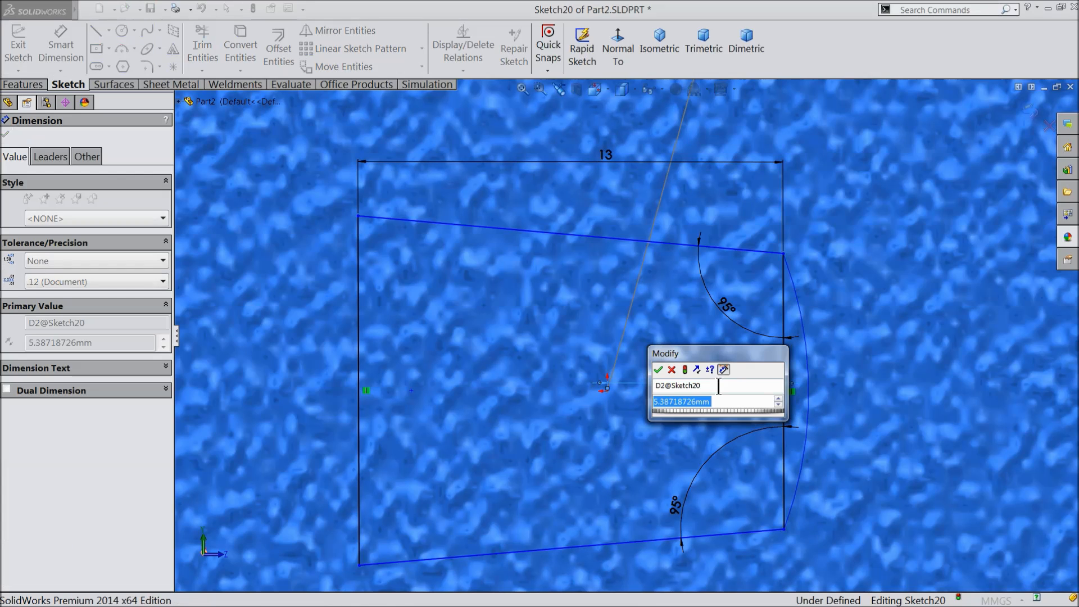
left_click(659, 370)
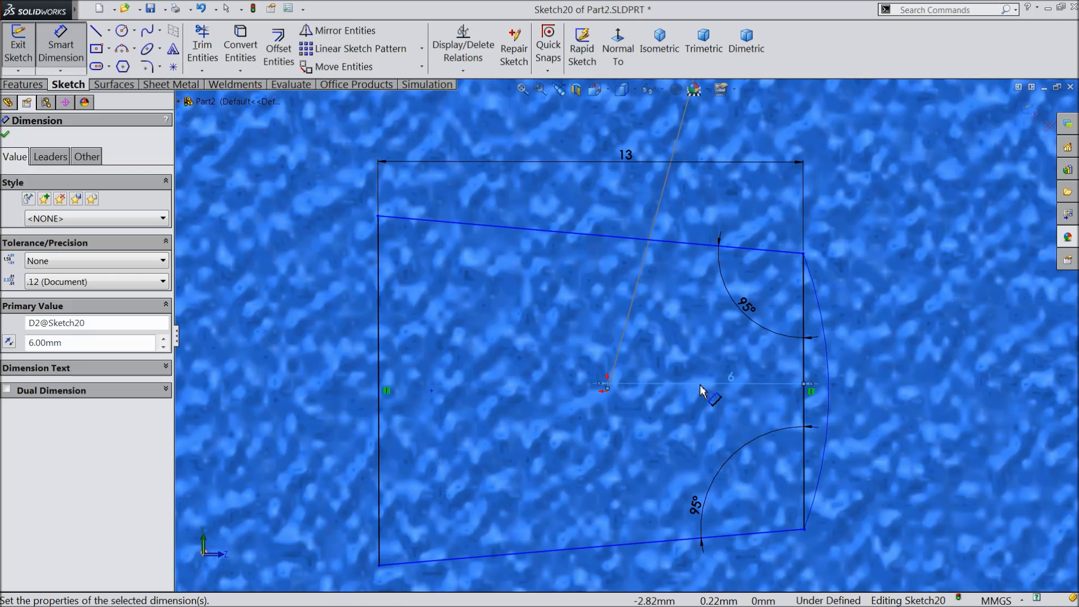
Place a sketch point on the arc at the height of the path endpoint.
scroll(702, 388, "down", 5)
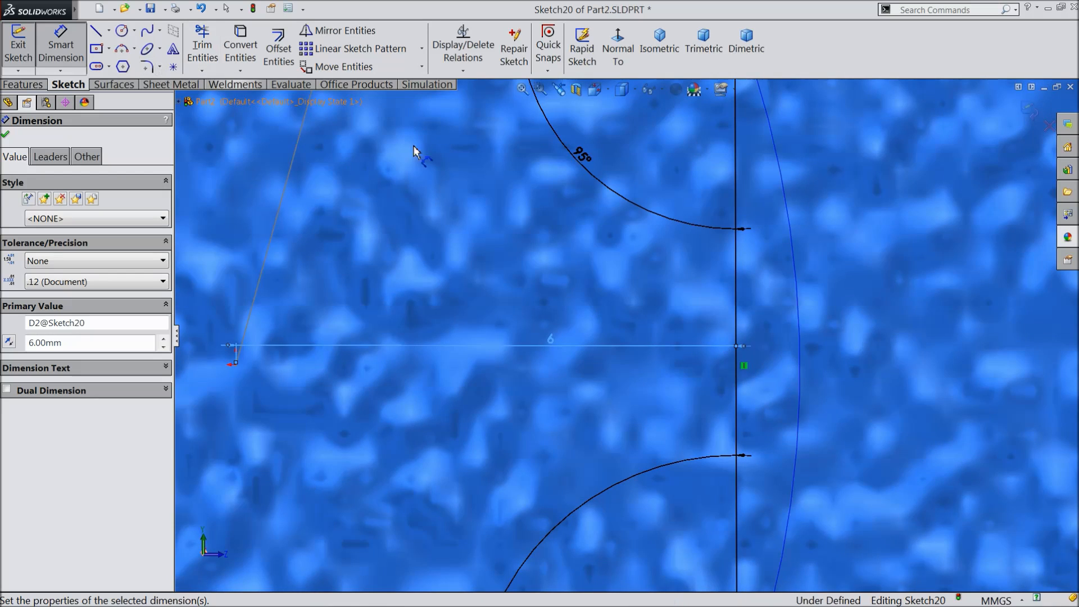
scroll(530, 224, "up", 5)
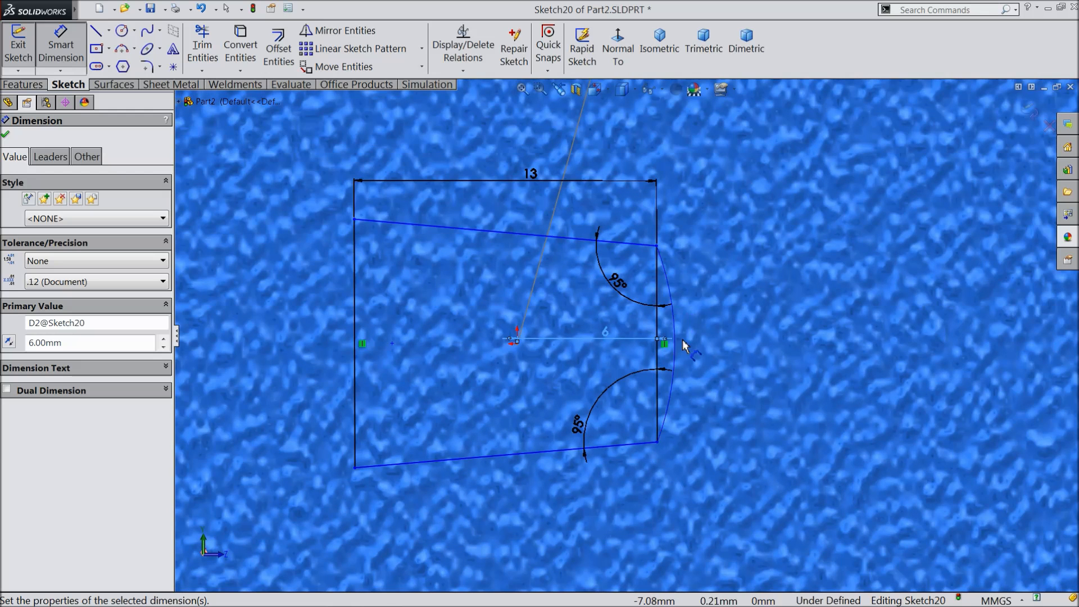
scroll(646, 318, "down", 2)
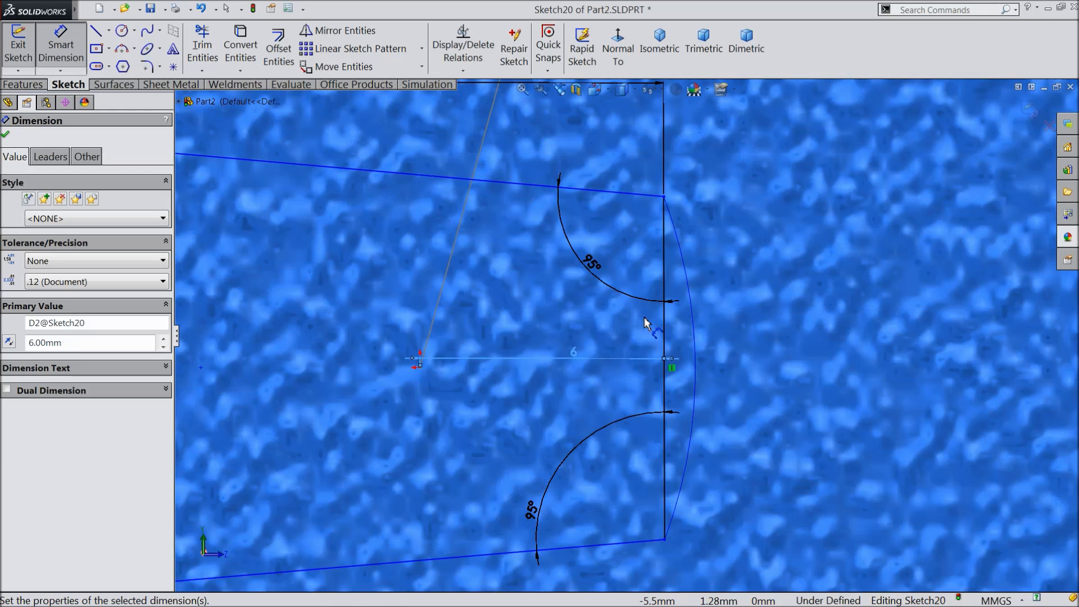
left_click(173, 67)
scroll(698, 359, "down", 4)
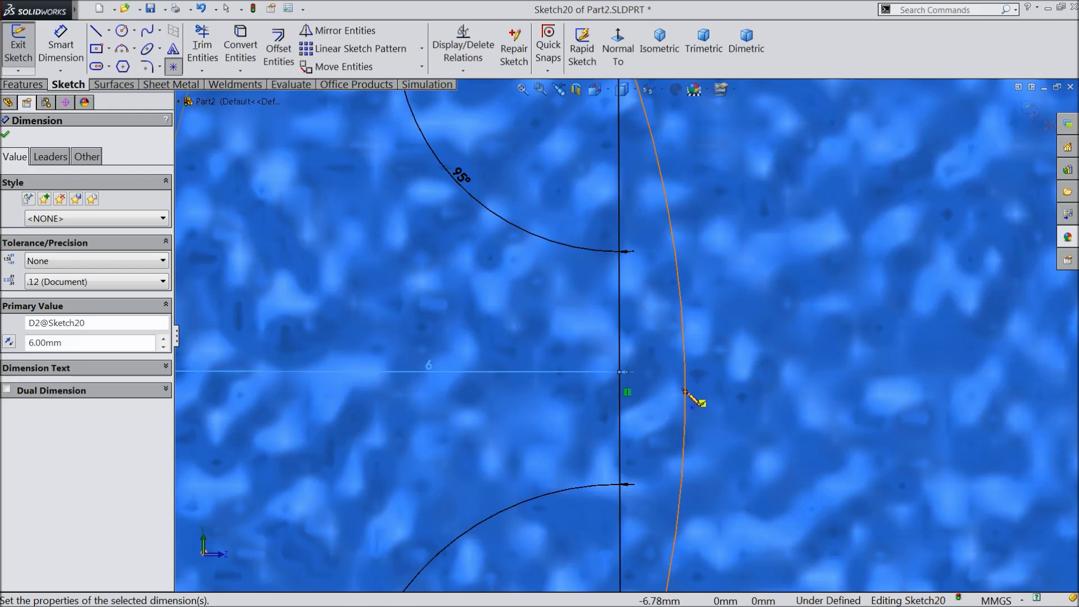
left_click(685, 391)
Dimension the distance between the shorter vertical side and the point on the arc as 1 mm.
left_click(67, 50)
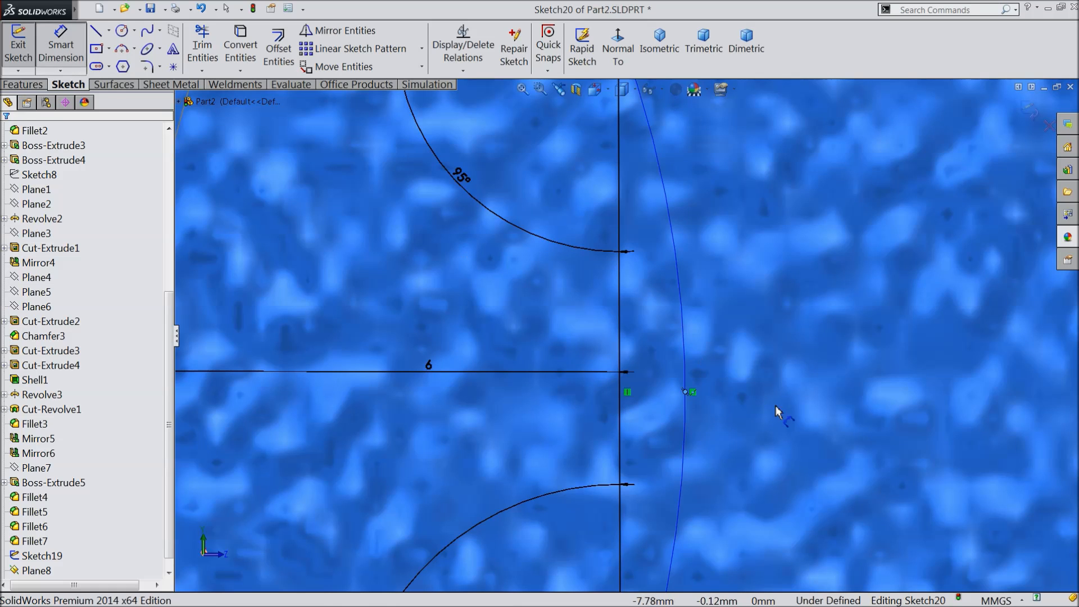
left_click(621, 393)
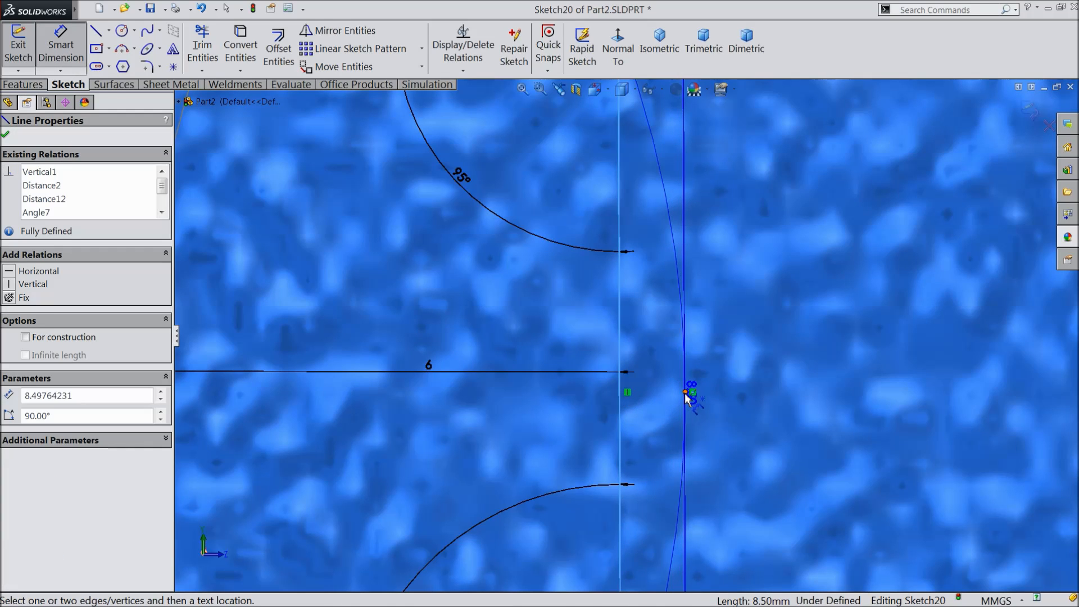
left_click(685, 392)
left_click(654, 353)
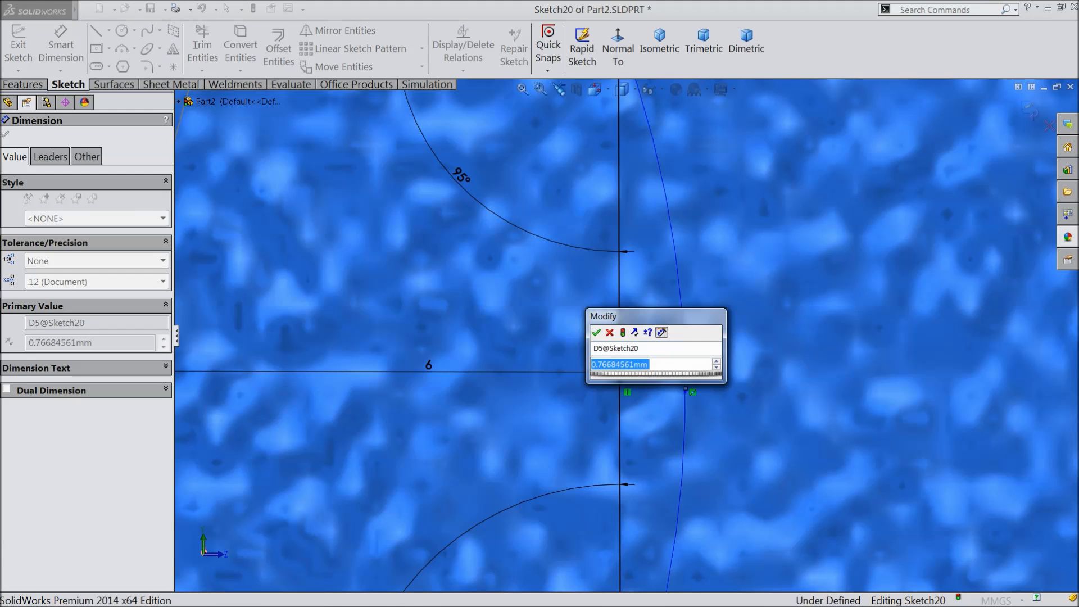
type("1")
left_click(596, 332)
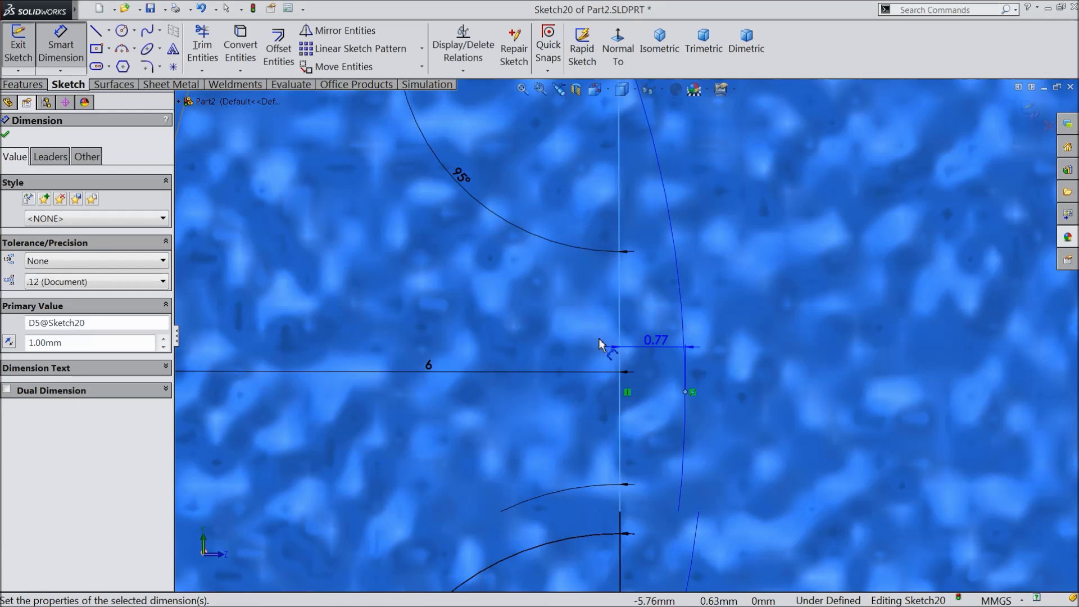
Dimension the length of the shorter vertical side as 8 mm and exit the sketch.
scroll(600, 344, "up", 4)
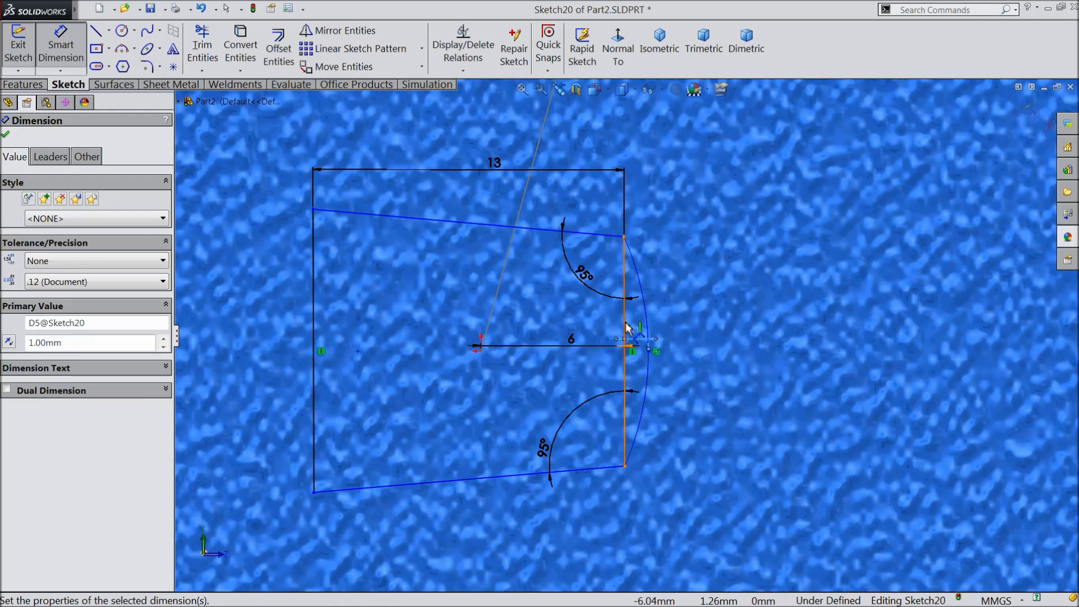
left_click(628, 328)
left_click(699, 335)
type("8")
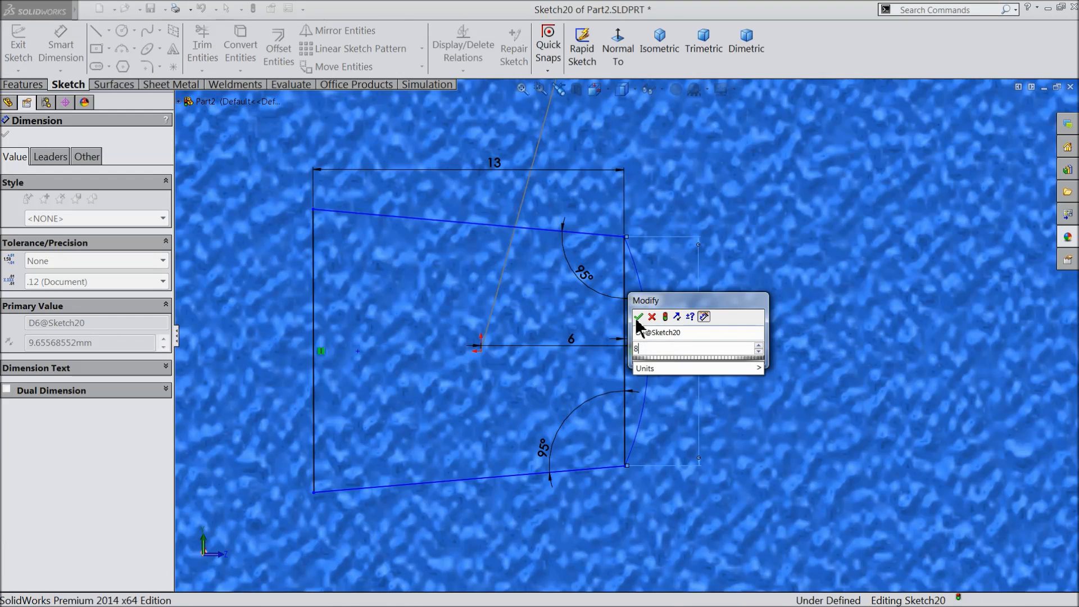
left_click(638, 317)
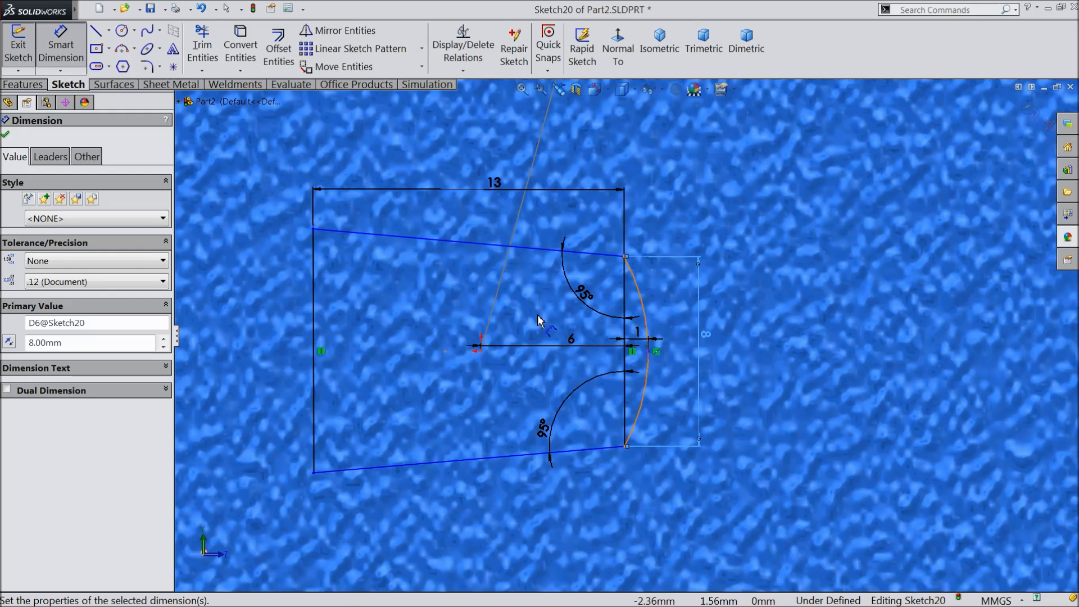
scroll(538, 320, "up", 8)
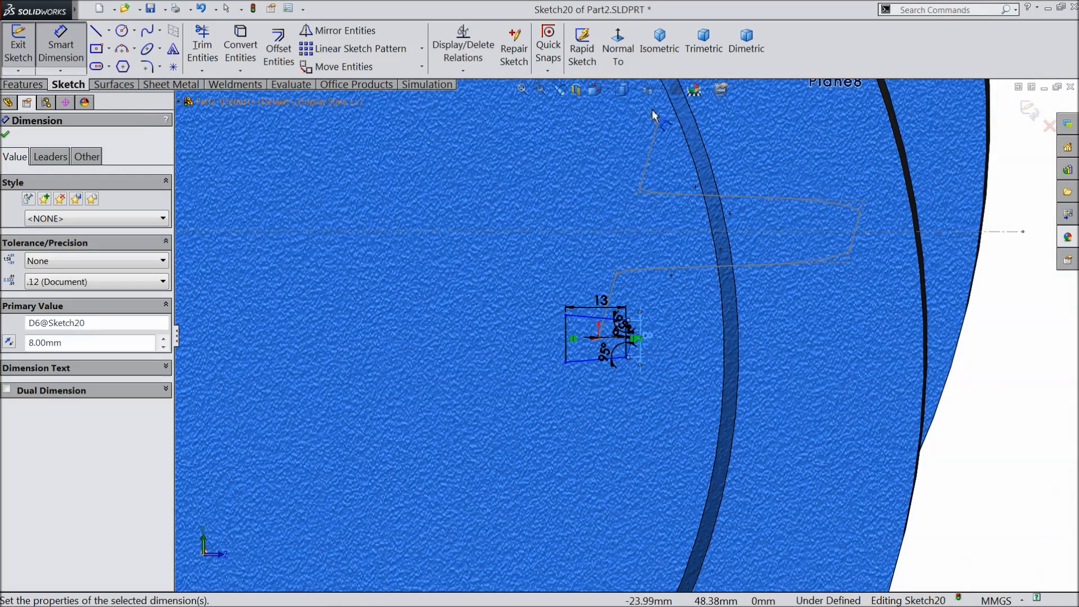
left_click(1029, 116)
Try to create a swept boss with Sketch20 as the profile and Sketch19 as the path, using Follow Path orientation and merged result.
mouse_move(941, 198)
middle_mouse_down()
mouse_move(855, 241)
mouse_move(801, 299)
mouse_move(806, 352)
mouse_move(619, 401)
mouse_move(557, 435)
mouse_move(585, 409)
mouse_move(572, 418)
middle_mouse_up()
scroll(570, 416, "up", 5)
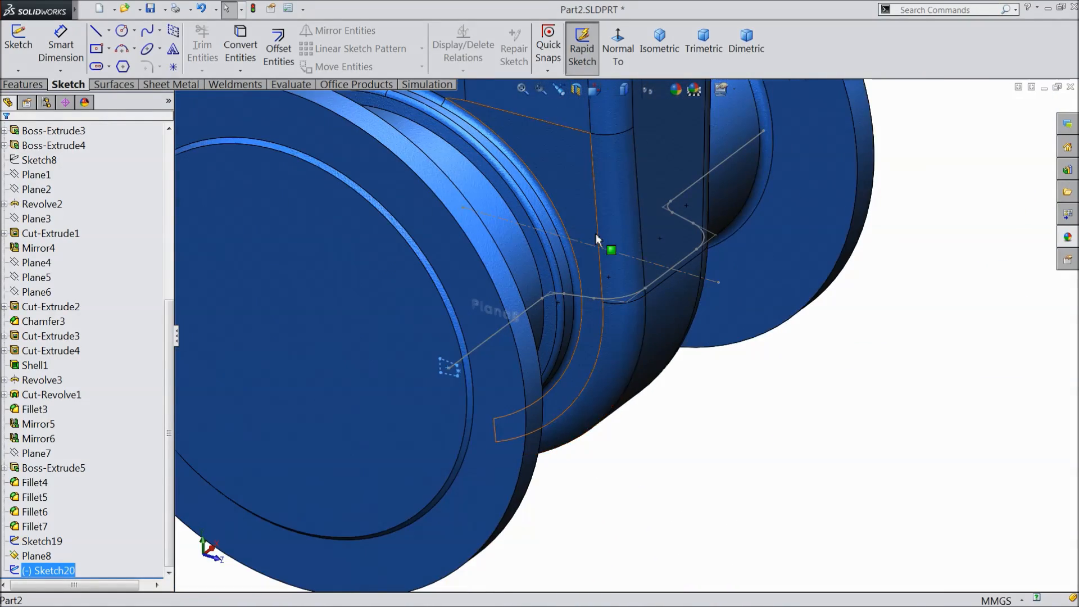
scroll(477, 247, "down", 5)
left_click(28, 85)
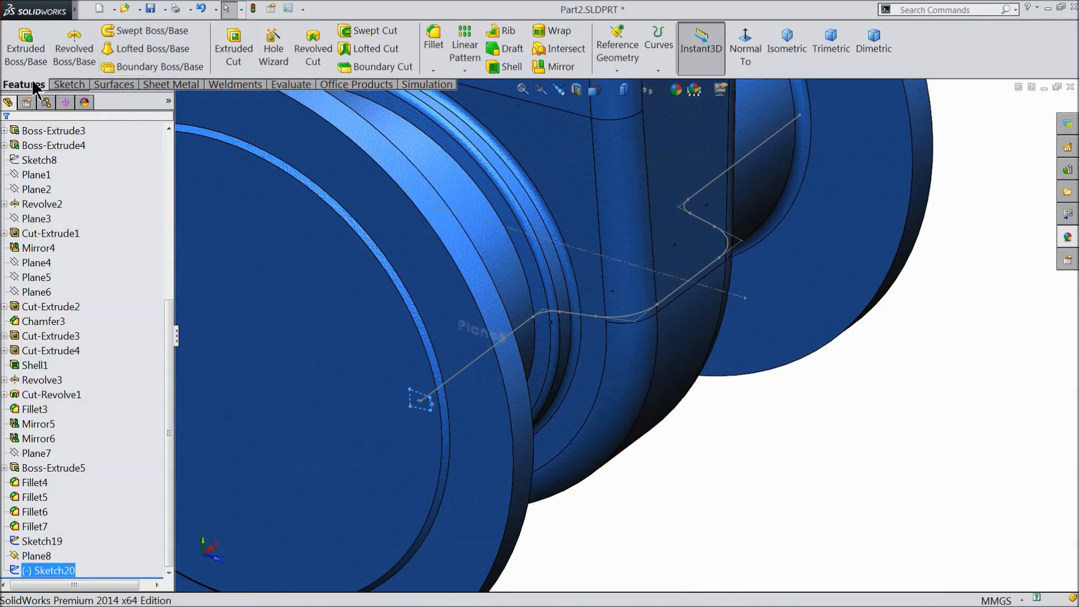
left_click(160, 31)
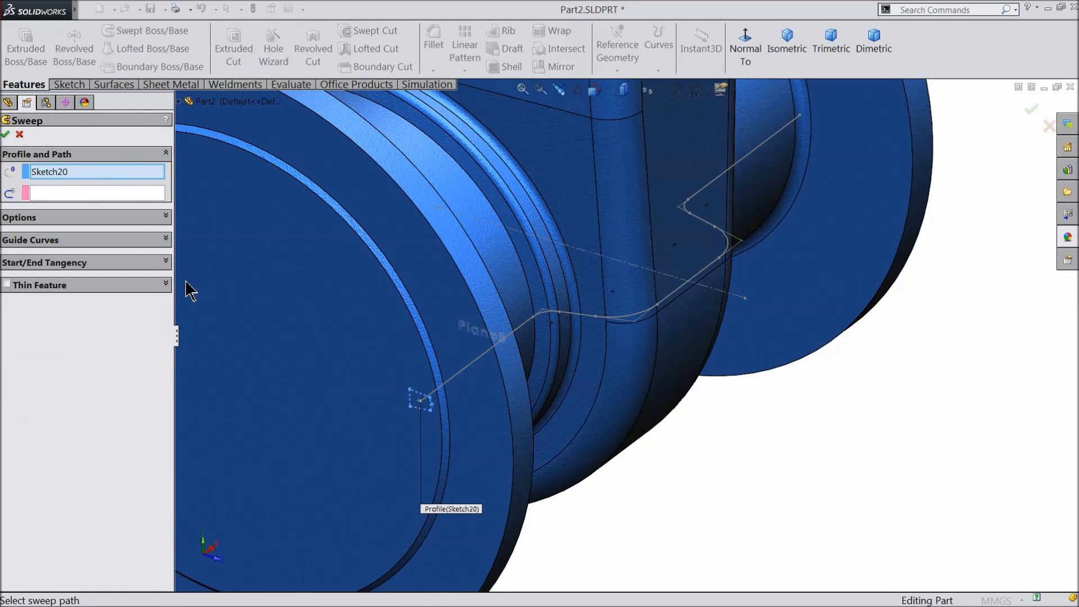
left_click(127, 193)
left_click(477, 362)
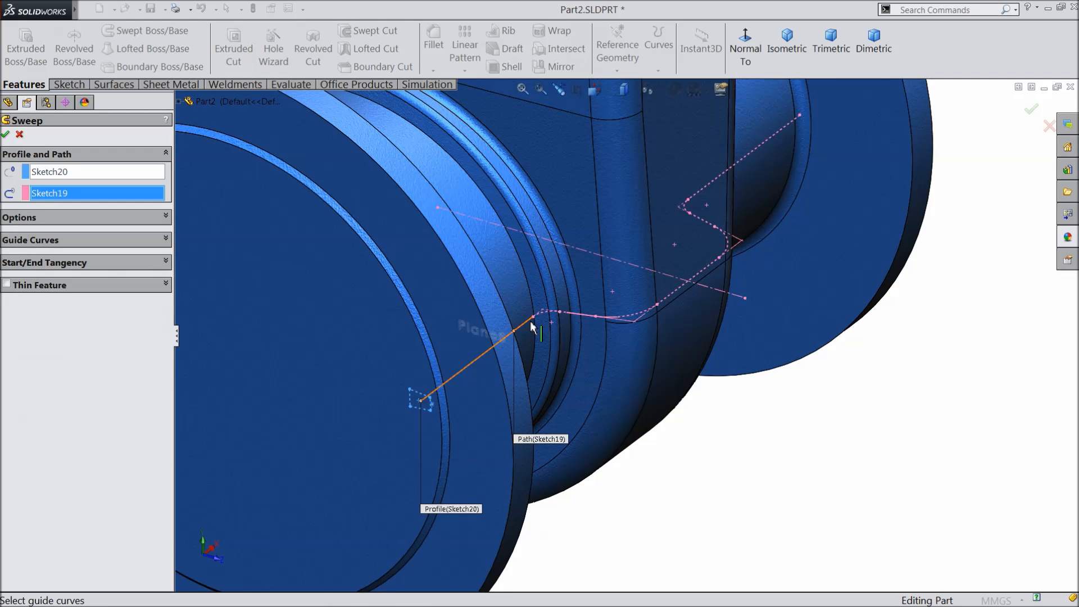
scroll(610, 355, "up", 3)
middle_click_drag(641, 372, 617, 370)
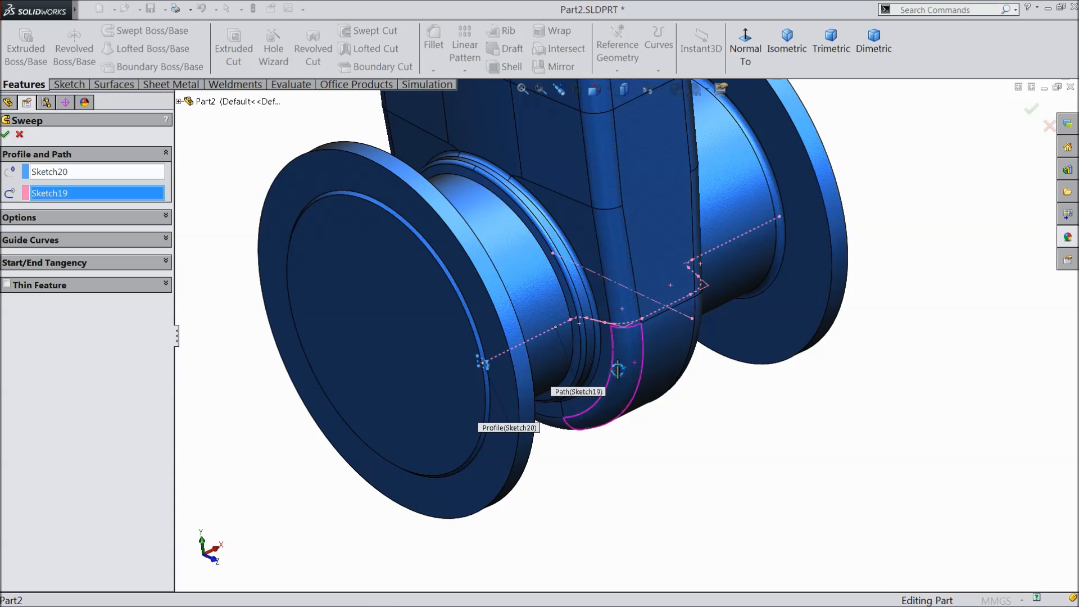
scroll(624, 366, "down", 3)
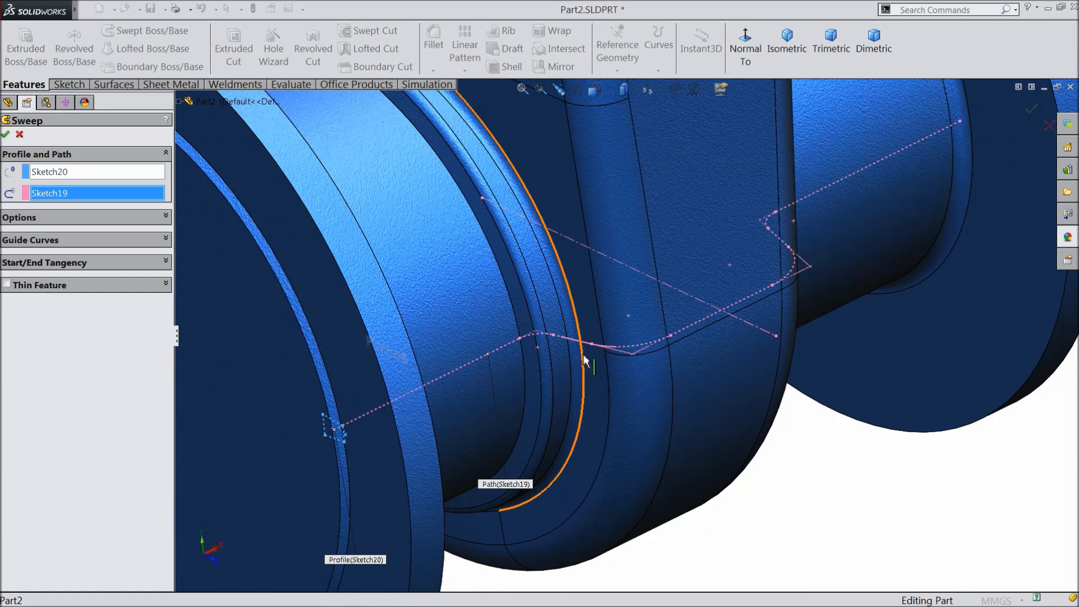
left_click(45, 223)
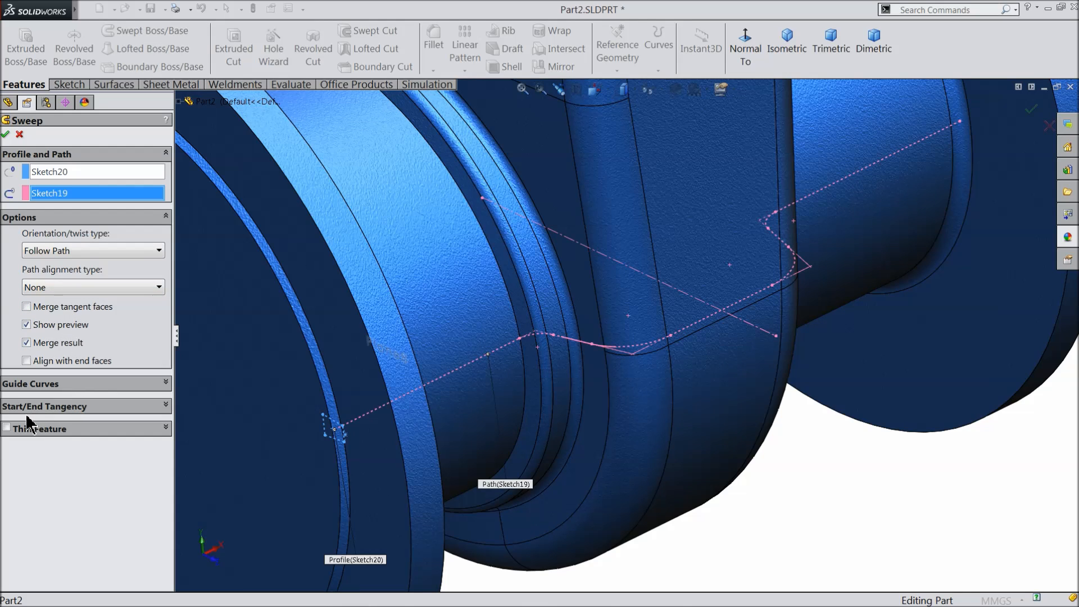
left_click(5, 135)
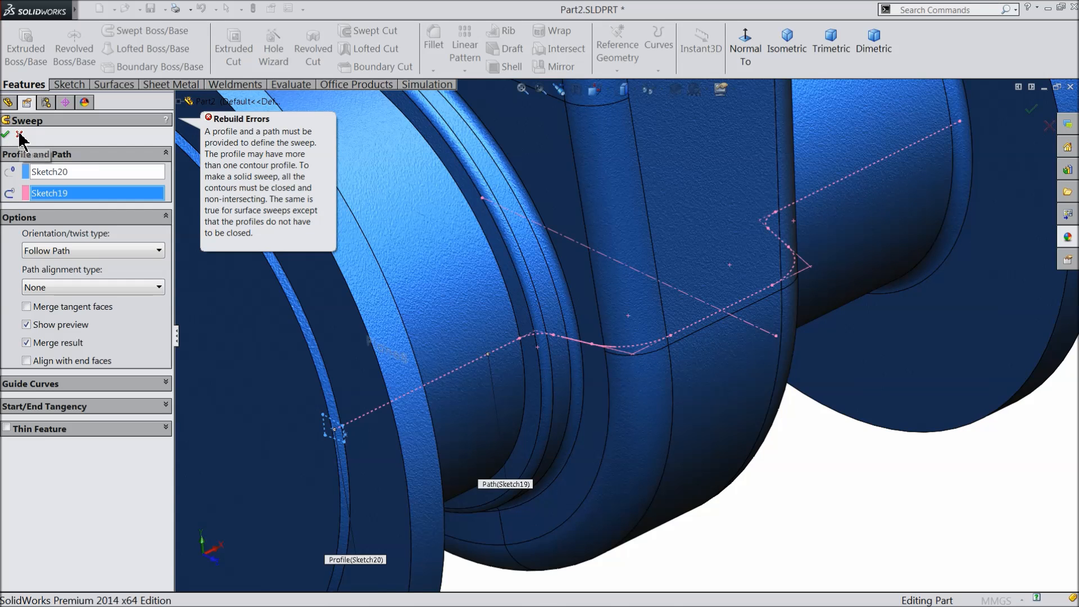
left_click(20, 134)
Reopen the sweep profile sketch, Sketch20, for editing.
scroll(393, 426, "up", 3)
scroll(294, 465, "down", 3)
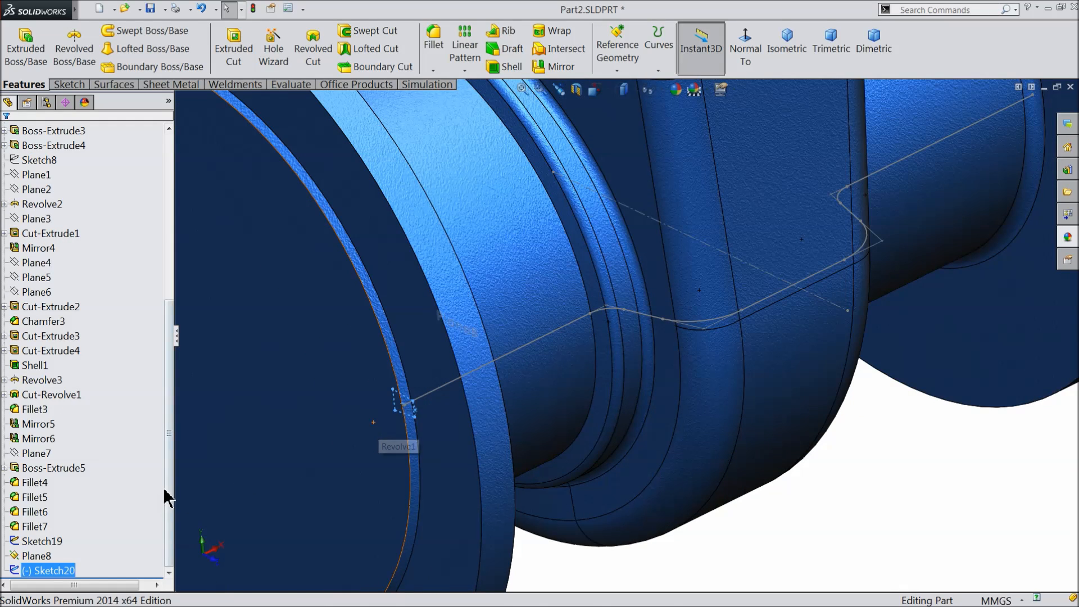
left_click(28, 571)
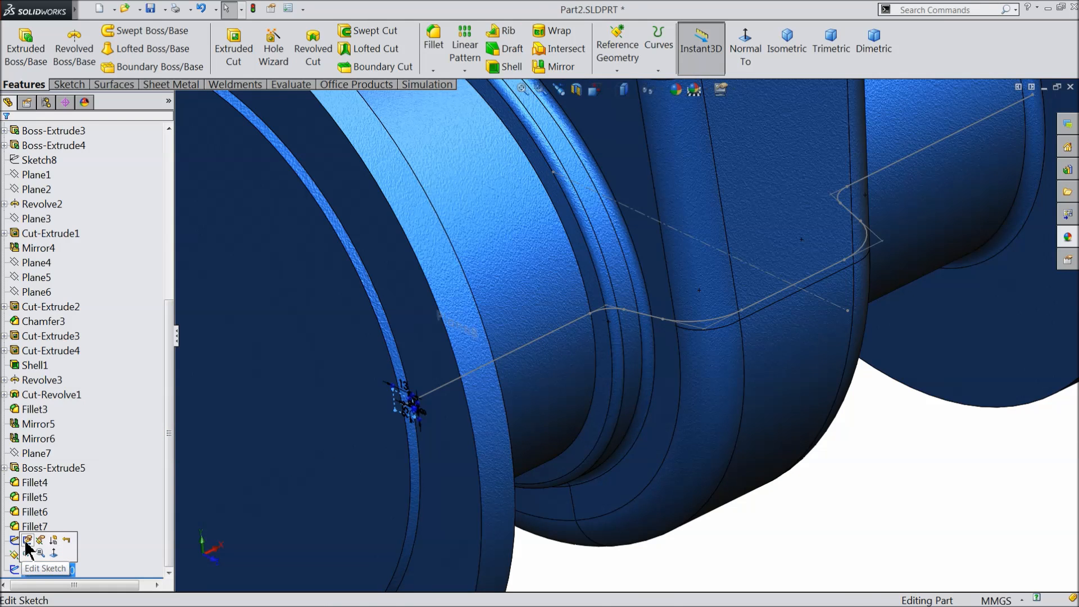
left_click(27, 541)
scroll(409, 407, "up", 5)
middle_click_drag(448, 360, 474, 363)
scroll(466, 368, "up", 6)
scroll(498, 357, "down", 2)
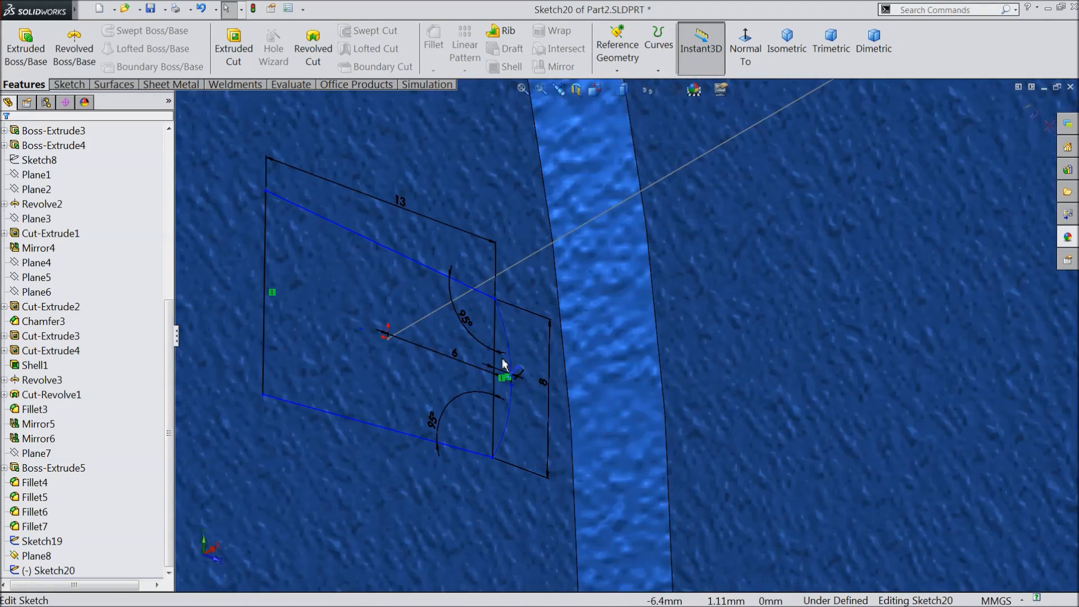
Convert the profile's vertical 8 mm line beside the arc to construction geometry and exit the sketch.
scroll(503, 360, "up", 5)
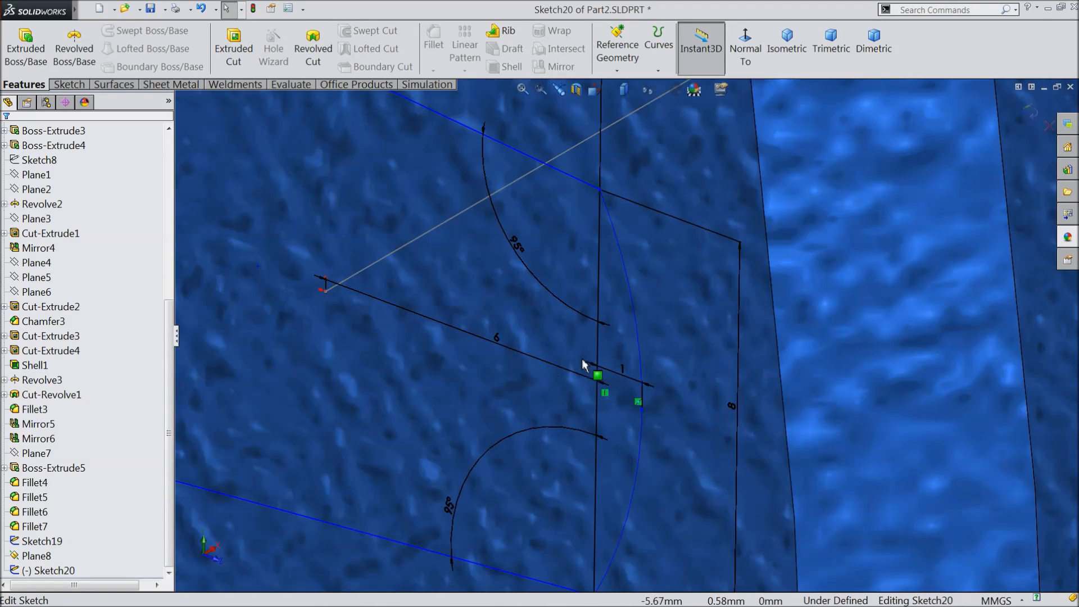
left_click(598, 356)
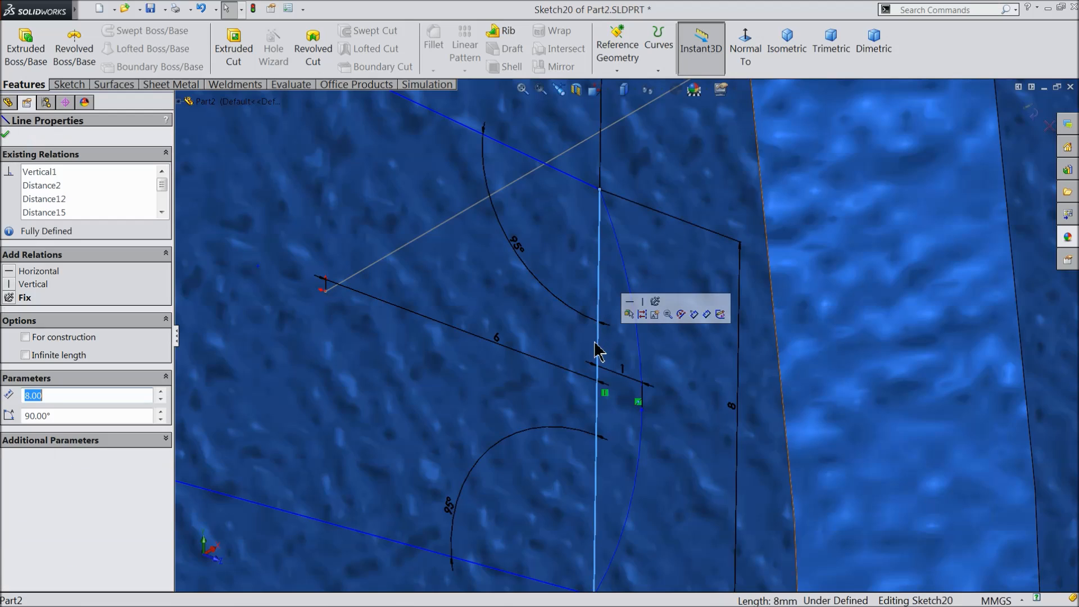
left_click(647, 325)
scroll(520, 346, "up", 8)
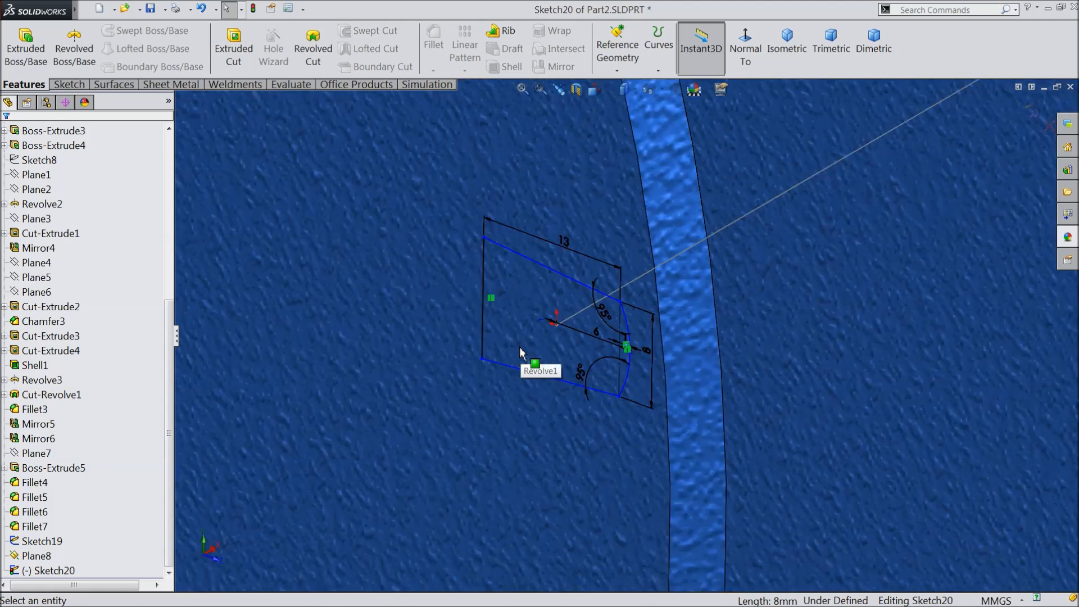
left_click(1038, 122)
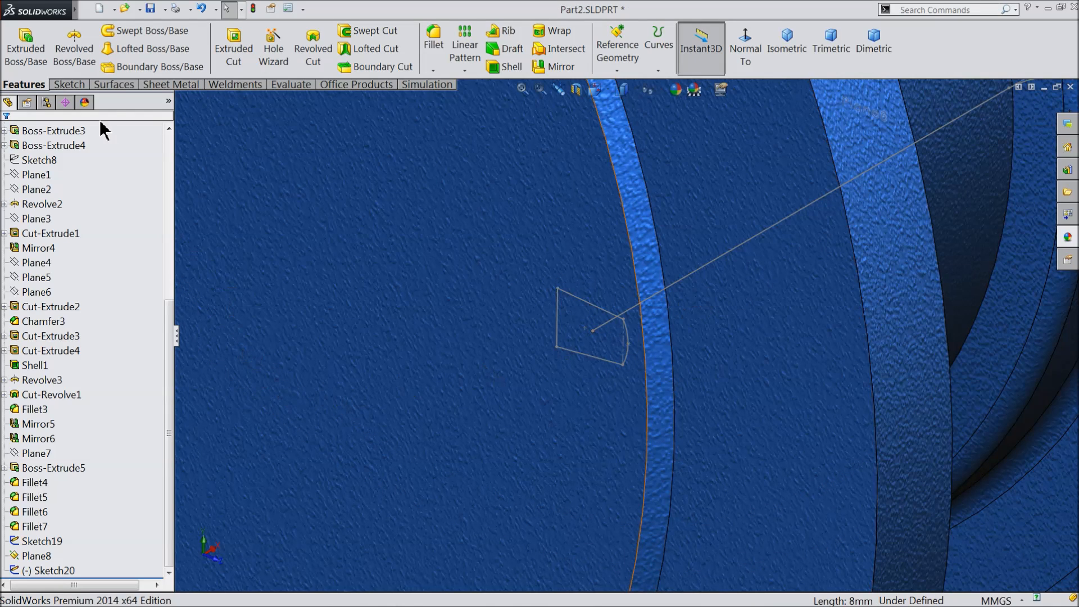
Create a swept boss using the closed profile Sketch20 along the path Sketch19.
left_click(145, 30)
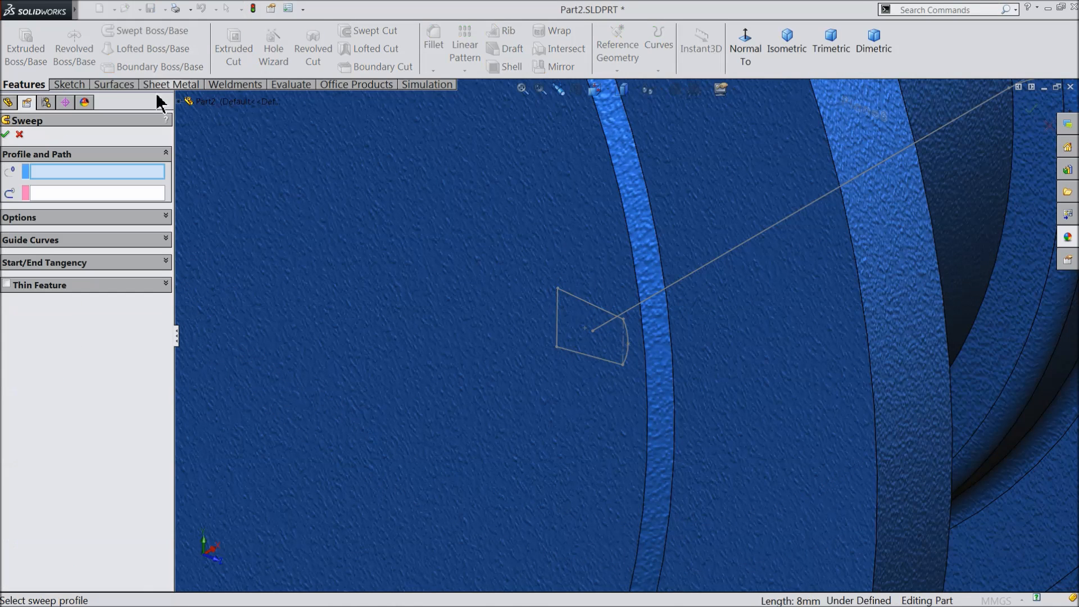
left_click(589, 308)
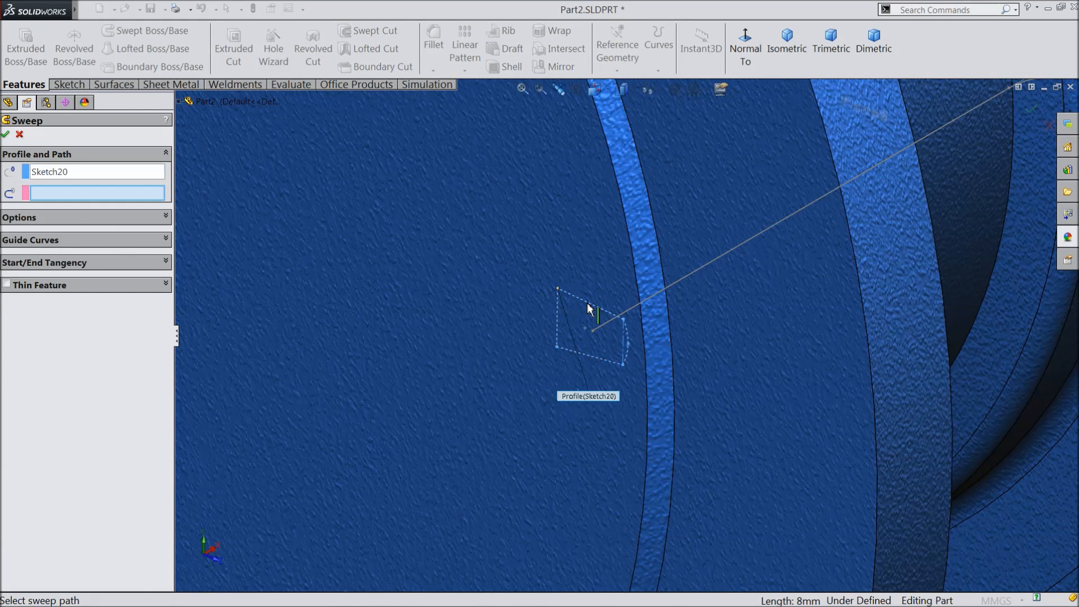
left_click(646, 304)
scroll(461, 353, "up", 12)
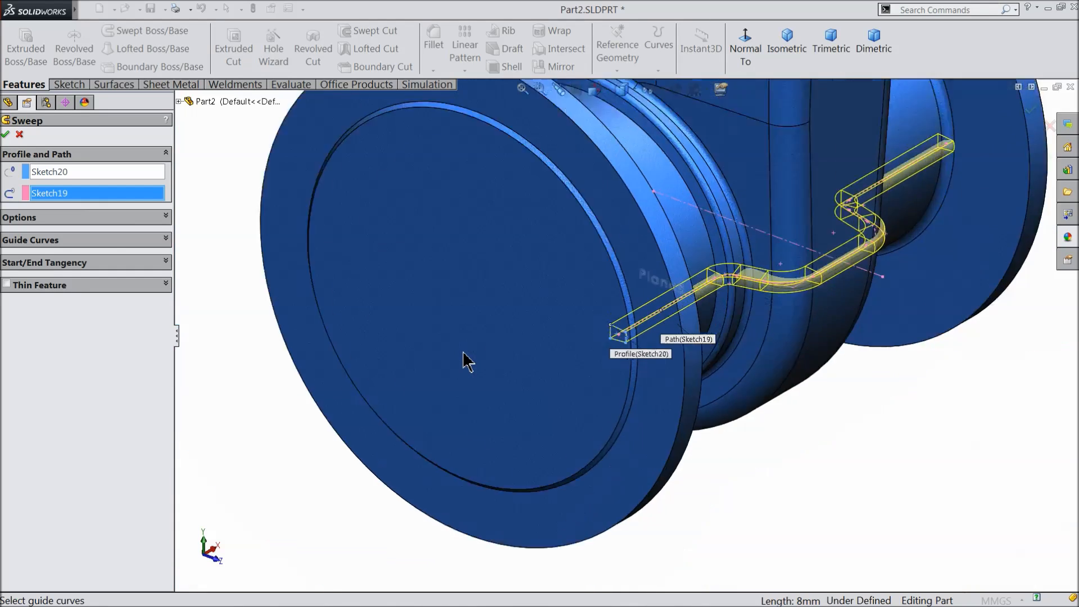
scroll(806, 273, "down", 4)
scroll(600, 310, "down", 1)
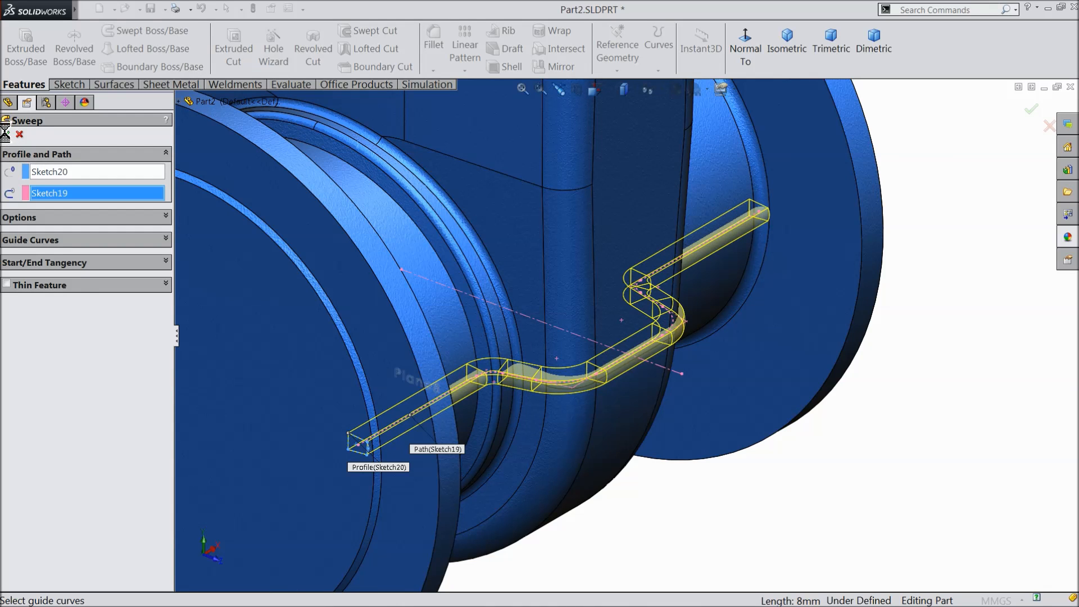
scroll(562, 335, "up", 8)
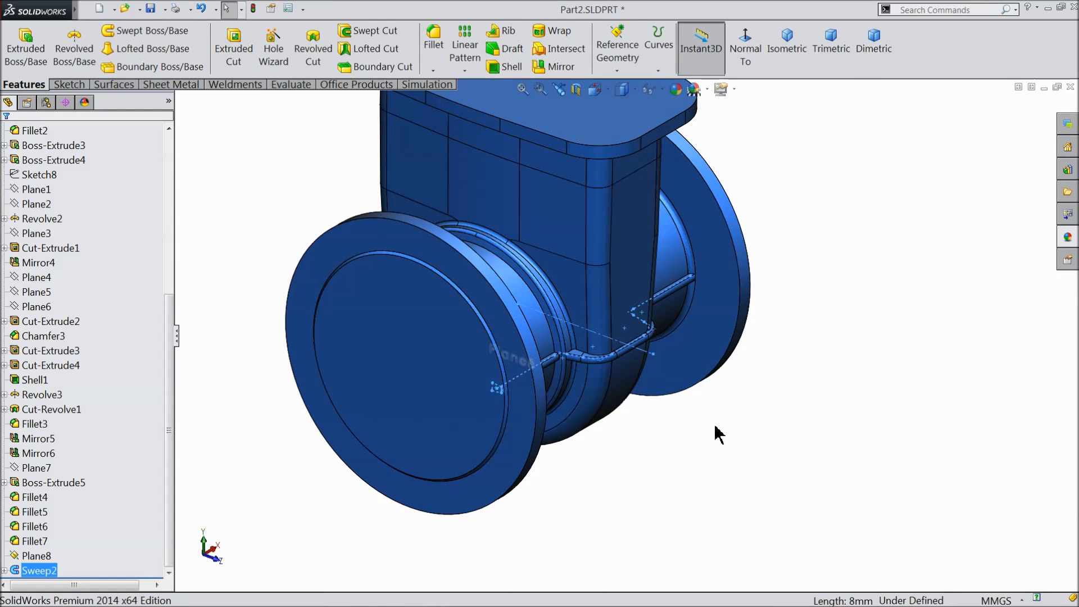
left_click(718, 434)
Inspect the swept rib around the body and hide Plane8.
mouse_move(695, 434)
middle_mouse_down()
mouse_move(655, 450)
mouse_move(579, 385)
mouse_move(527, 398)
mouse_move(521, 419)
mouse_move(542, 417)
mouse_move(569, 373)
middle_mouse_up()
scroll(570, 393, "down", 5)
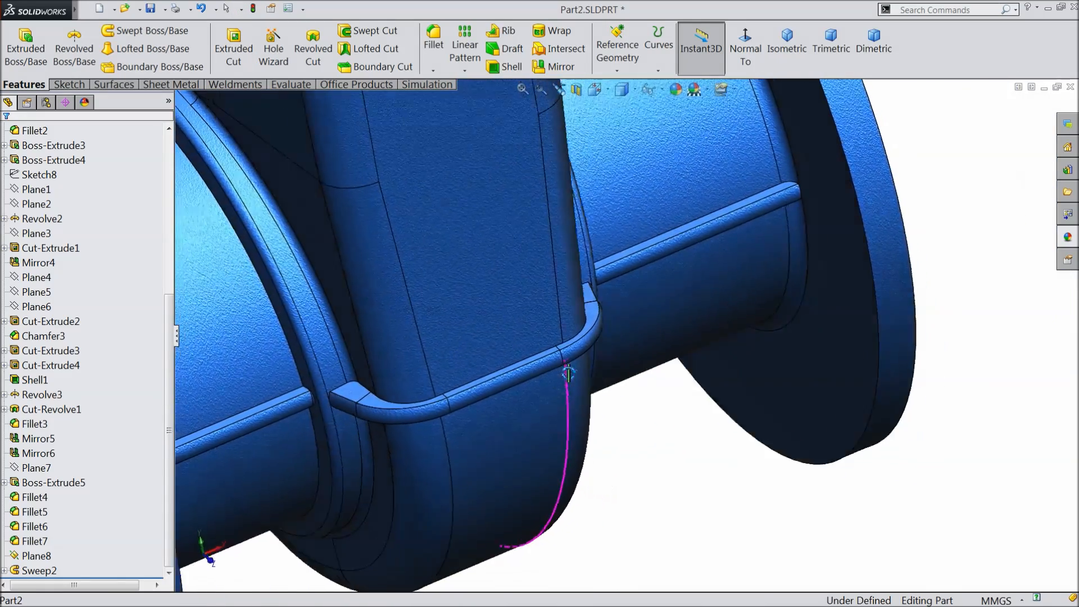
scroll(569, 373, "up", 8)
middle_click_drag(498, 372, 462, 412)
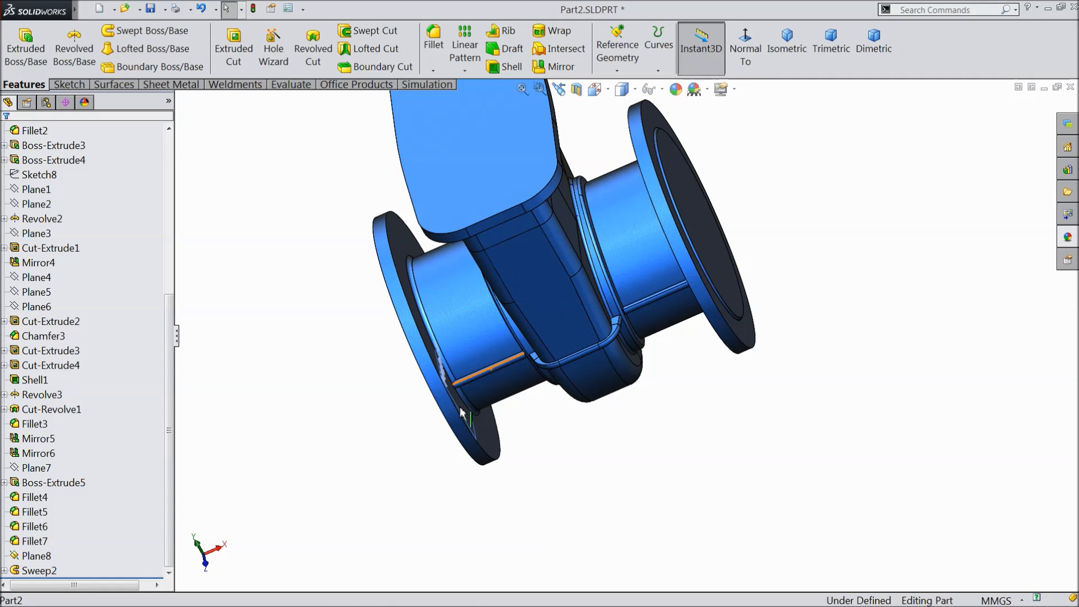
left_click(36, 553)
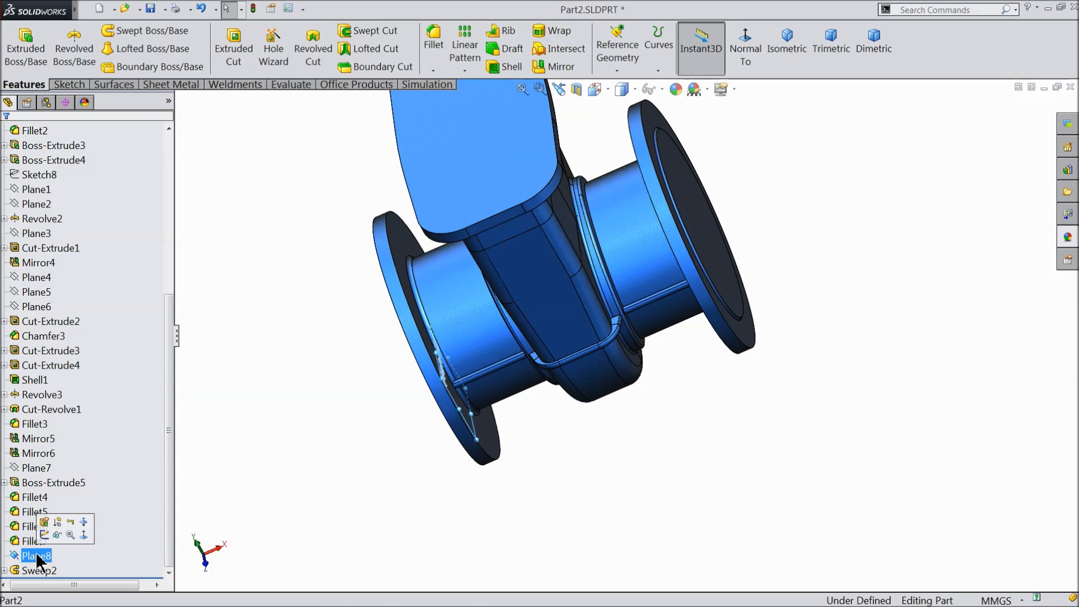
left_click(194, 528)
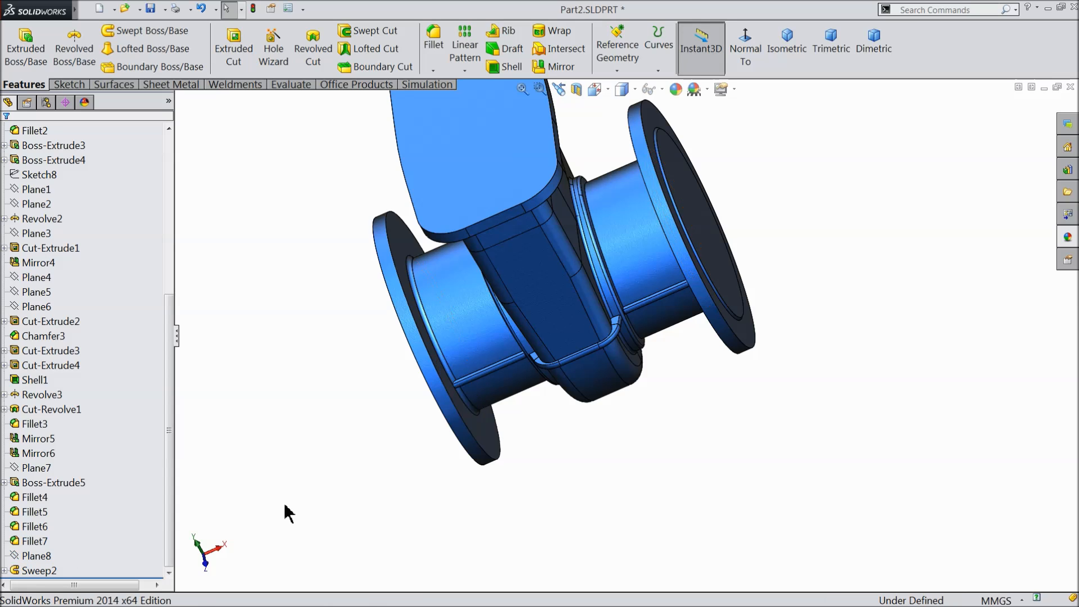
middle_click_drag(355, 450, 407, 418)
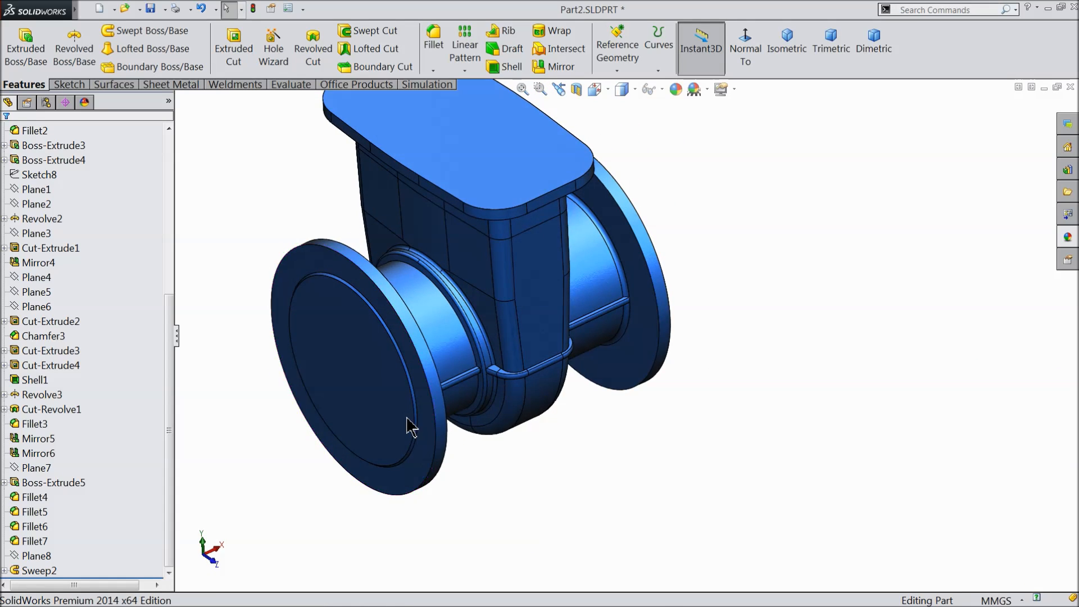
Cut the model with a section view parallel to the Top Plane at a 235 mm offset.
scroll(409, 417, "up", 3)
scroll(532, 281, "down", 4)
left_click(571, 211)
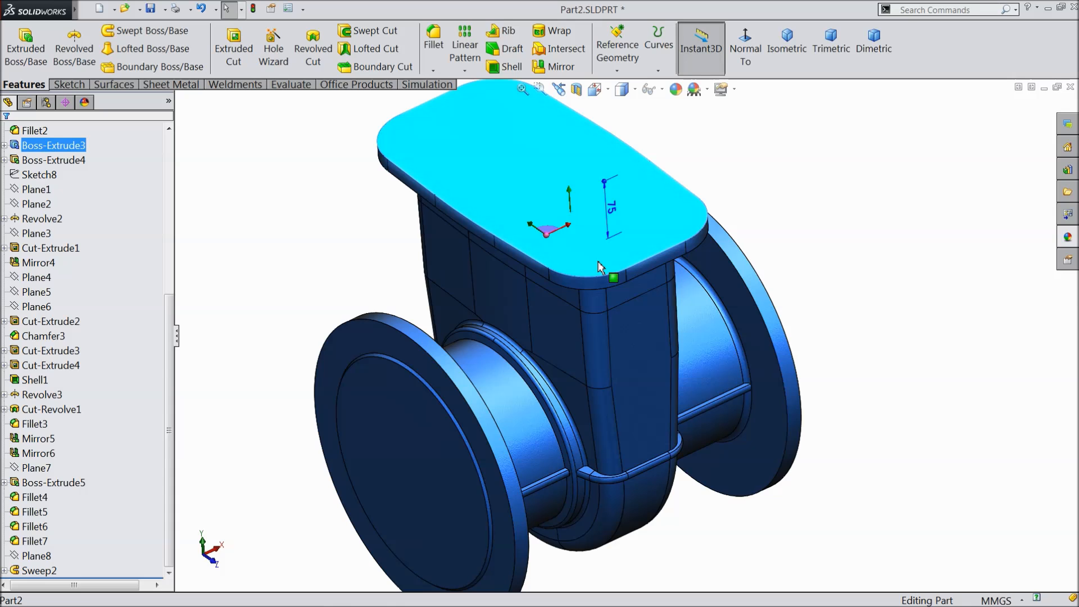
left_click(753, 233)
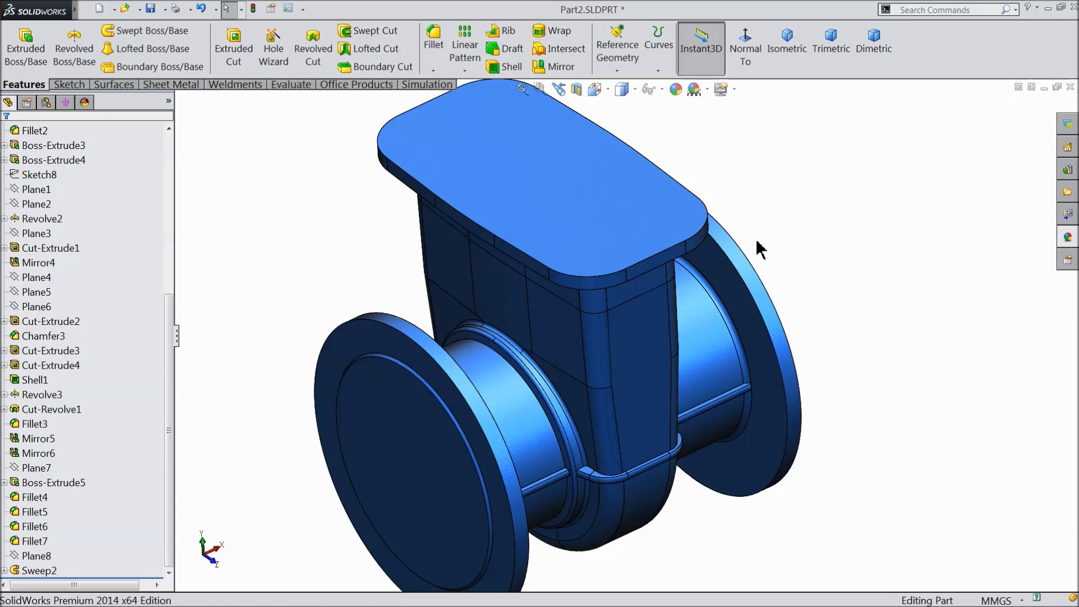
left_click(577, 90)
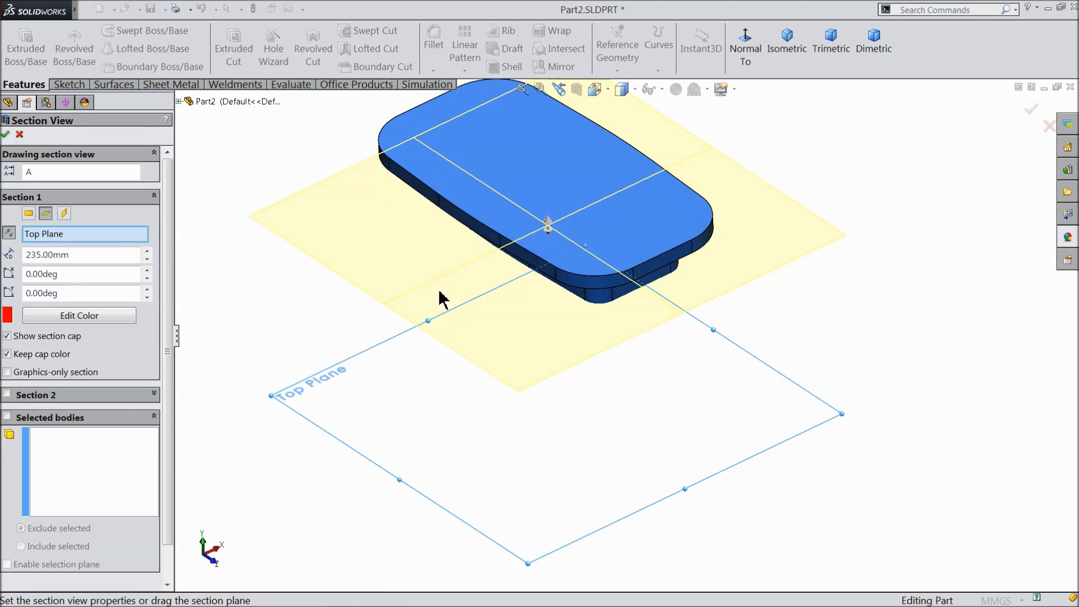
middle_click_drag(304, 275, 300, 219)
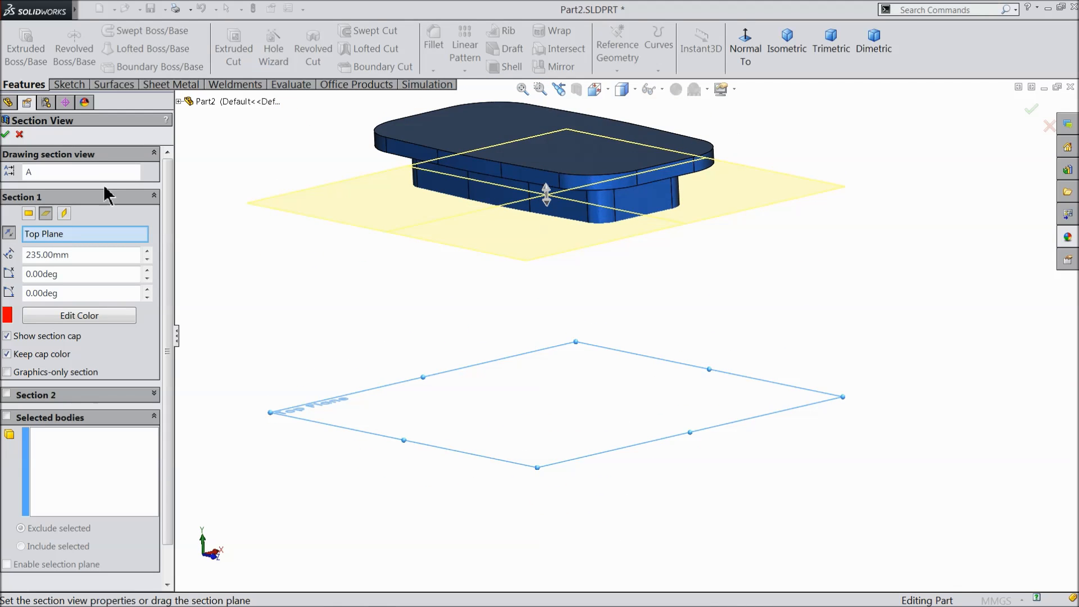
left_click(7, 134)
Start a sketch on the inner face under the top flange and convert that face's edges into sketch entities.
middle_click_drag(476, 326, 561, 216)
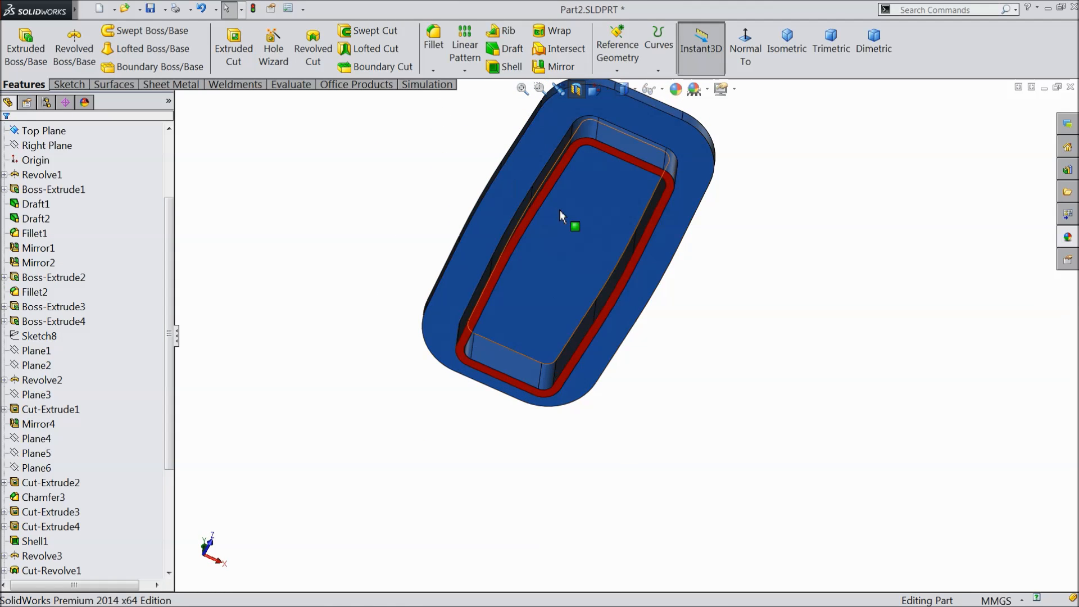
left_click(562, 216)
left_click(609, 173)
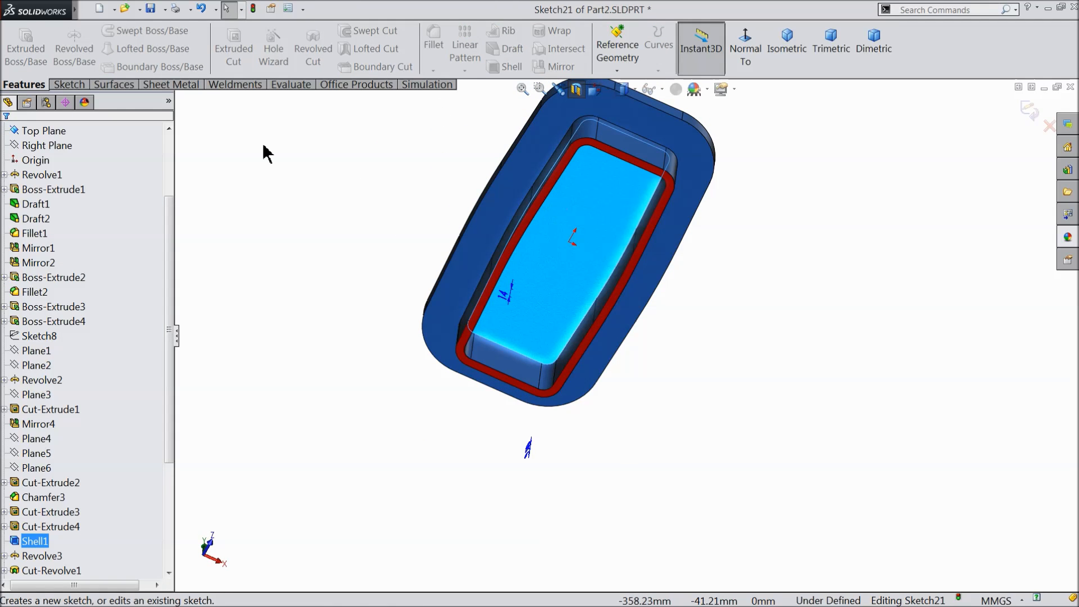
left_click(78, 86)
left_click(246, 49)
Extrude-cut the converted outline with Through All to open the top flange.
left_click(21, 86)
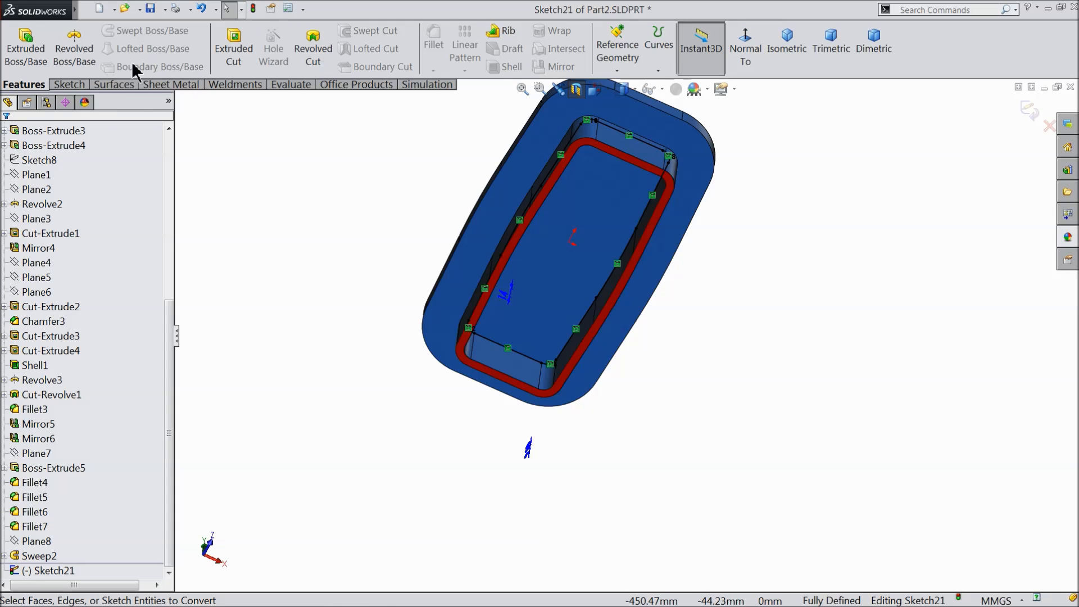
left_click(234, 49)
left_click(52, 215)
left_click(62, 245)
left_click(5, 134)
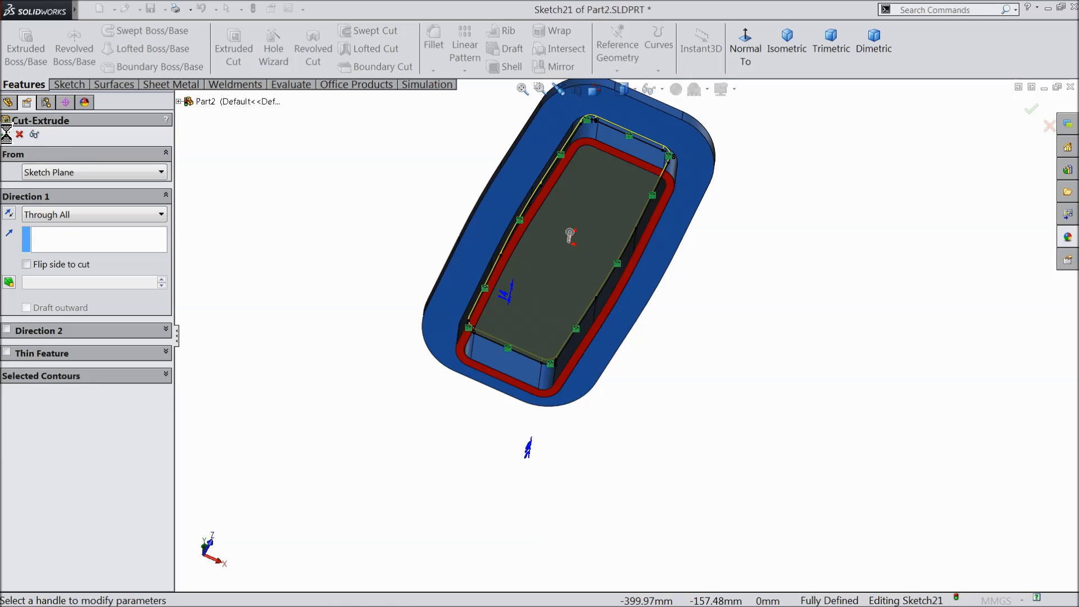
left_click(382, 200)
middle_click_drag(383, 200, 485, 460)
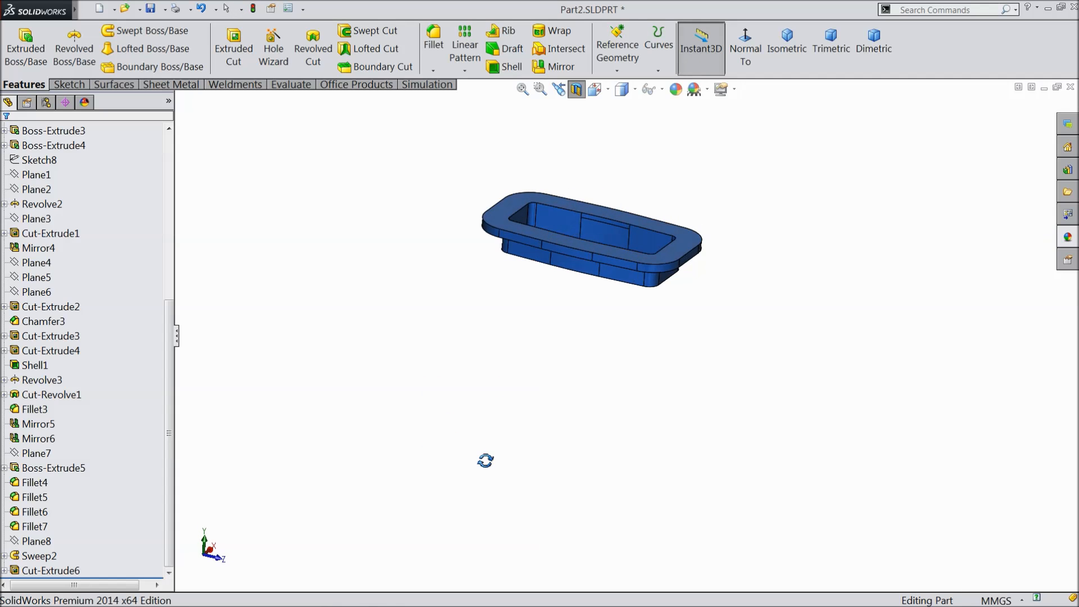
Turn off the section view and show the whole body in isometric orientation.
scroll(592, 240, "down", 4)
middle_click_drag(592, 237, 569, 296)
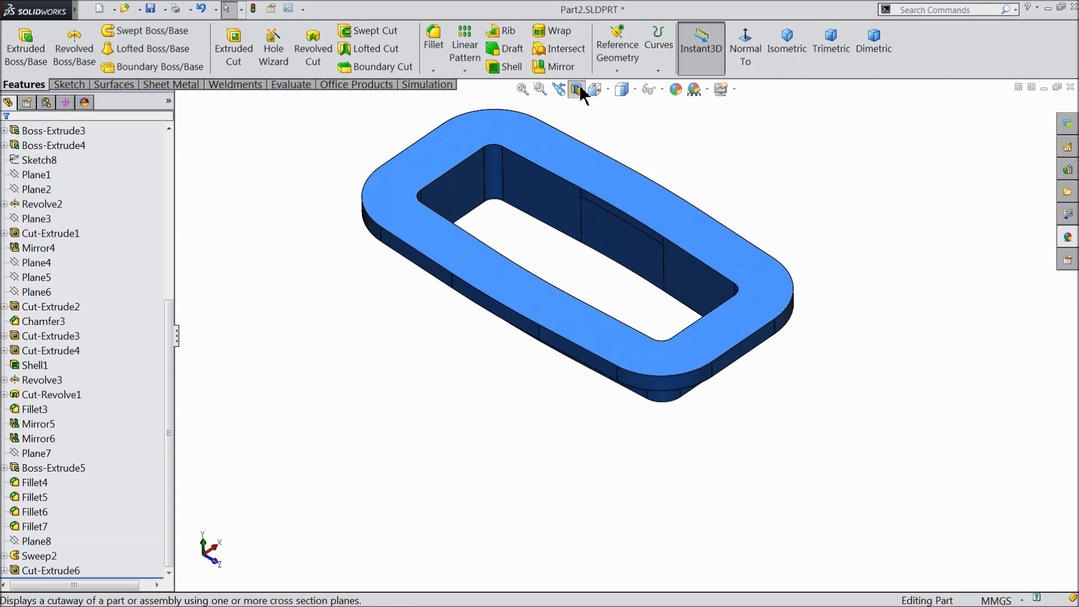
left_click(578, 89)
scroll(565, 281, "up", 4)
middle_click_drag(568, 319, 466, 270)
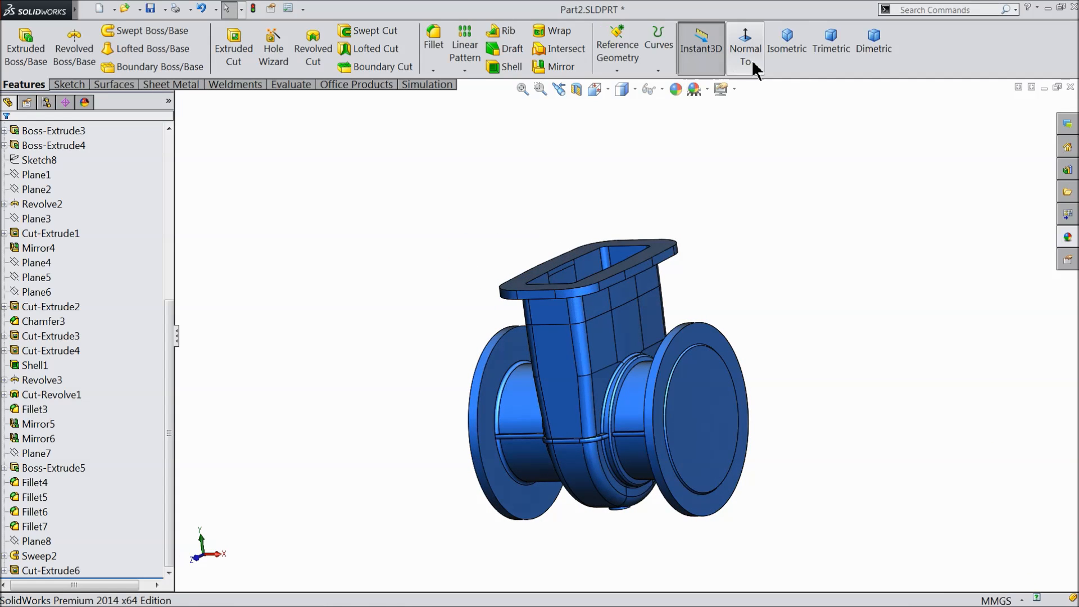
left_click(780, 49)
Fillet the edge where the body walls meet the underside of the top flange with a 4 mm radius.
scroll(730, 370, "down", 5)
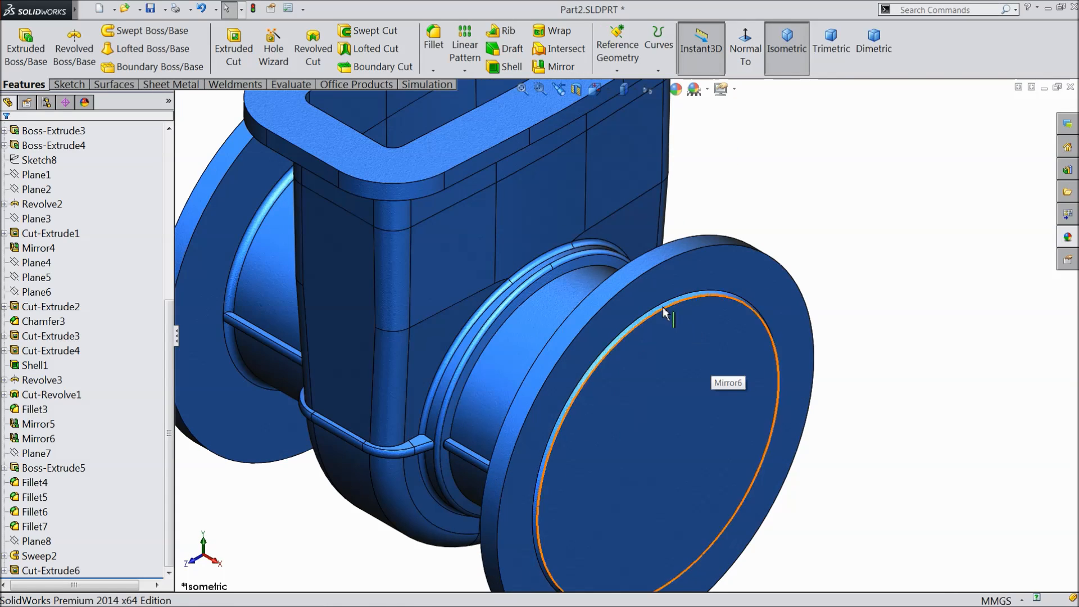
left_click(646, 296)
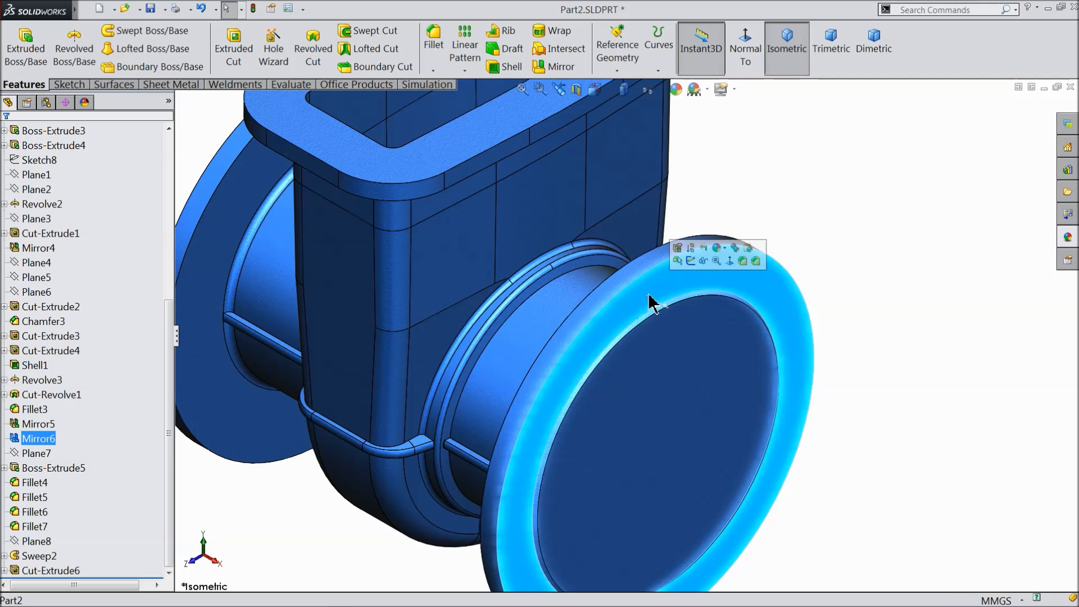
left_click(734, 168)
left_click(436, 57)
scroll(469, 119, "up", 3)
middle_click_drag(510, 239, 558, 212)
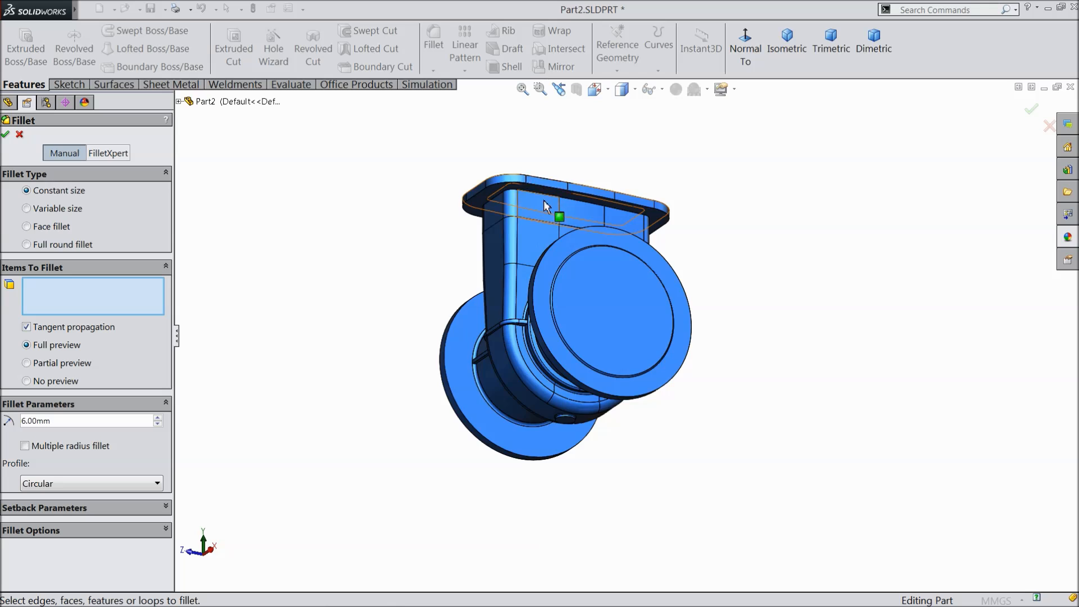
scroll(539, 213, "down", 5)
scroll(540, 213, "down", 1)
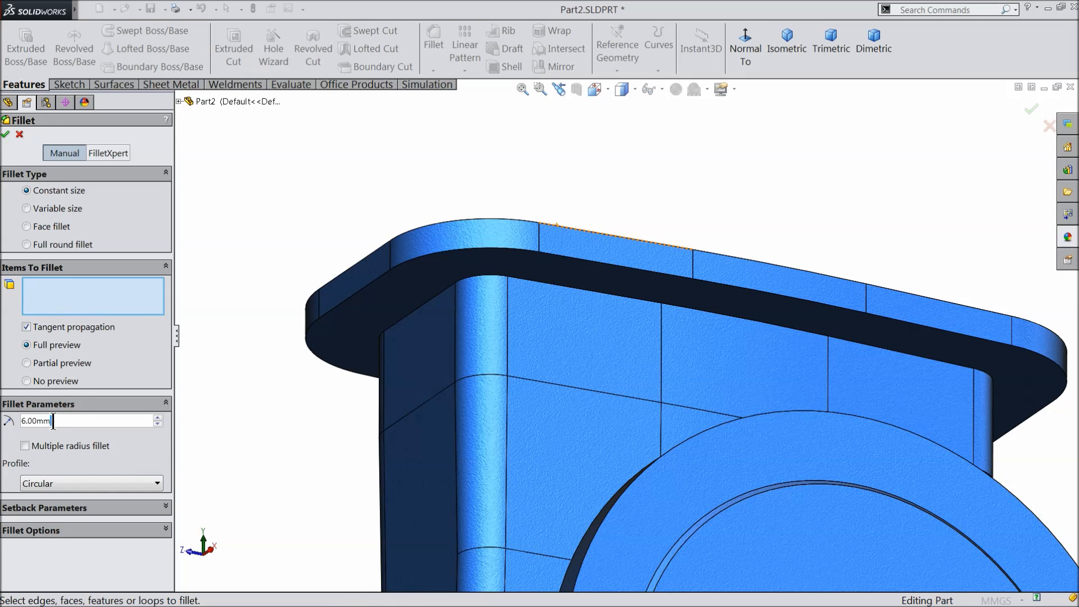
type("4")
key("Return")
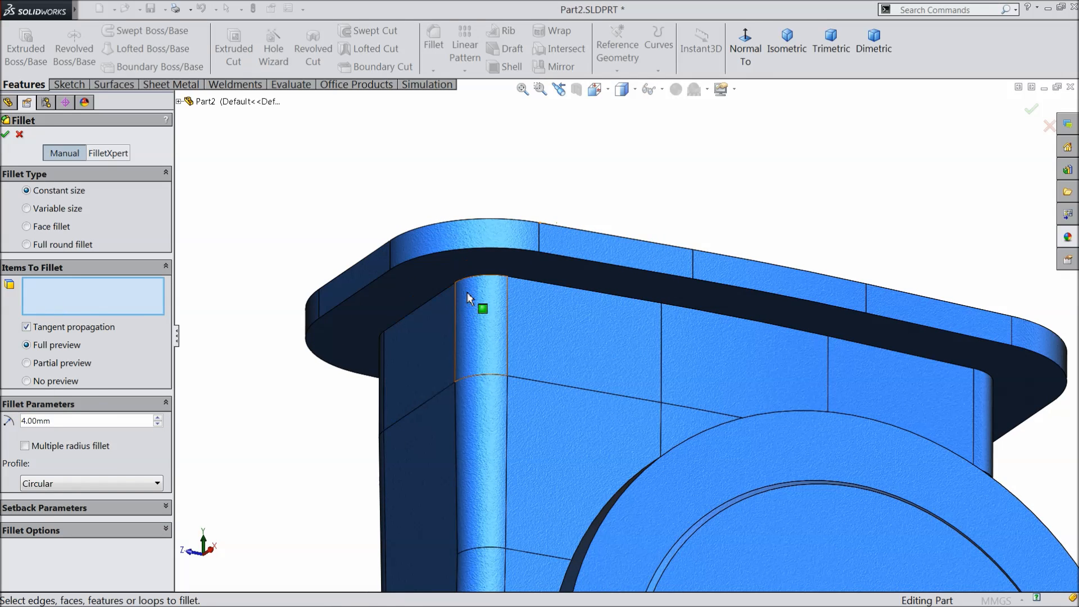
left_click(487, 281)
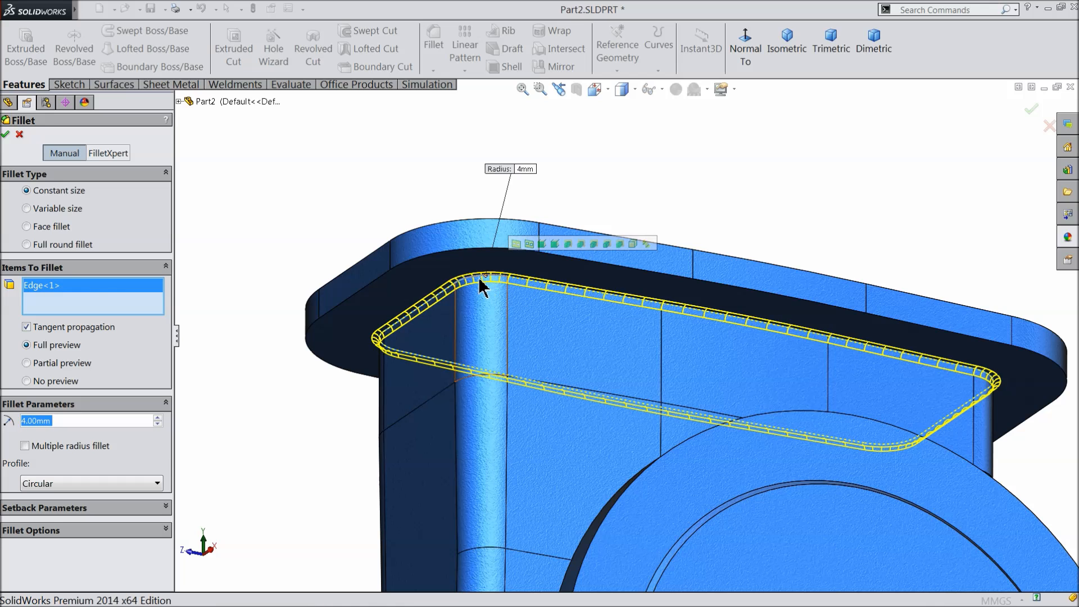
left_click(6, 134)
Start a sketch on the outer ring face of the round end flange and view it normal to the face.
scroll(354, 234, "up", 7)
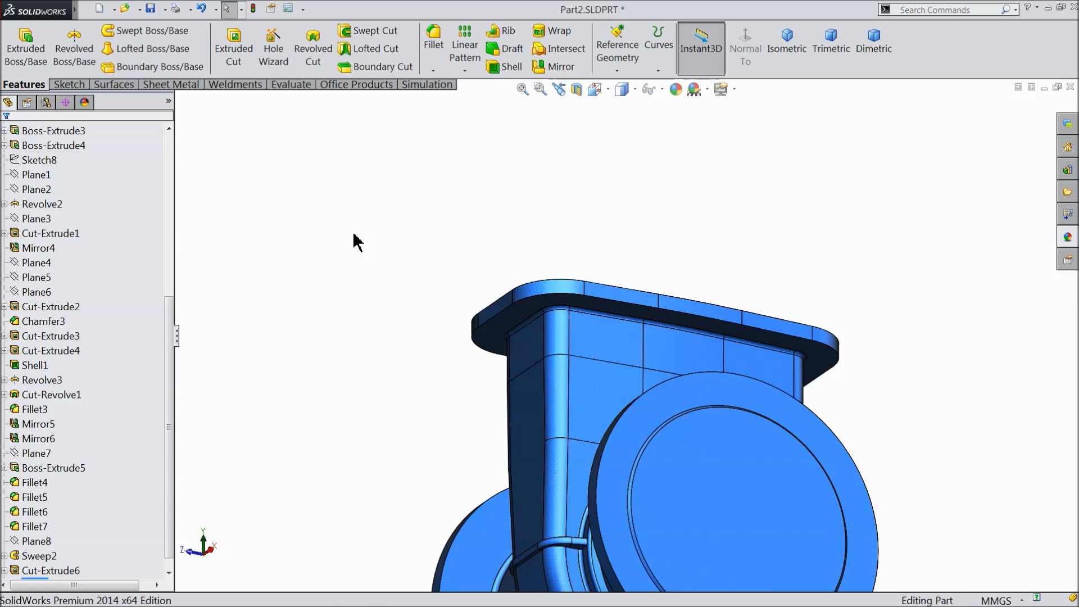
middle_click_drag(432, 278, 482, 397)
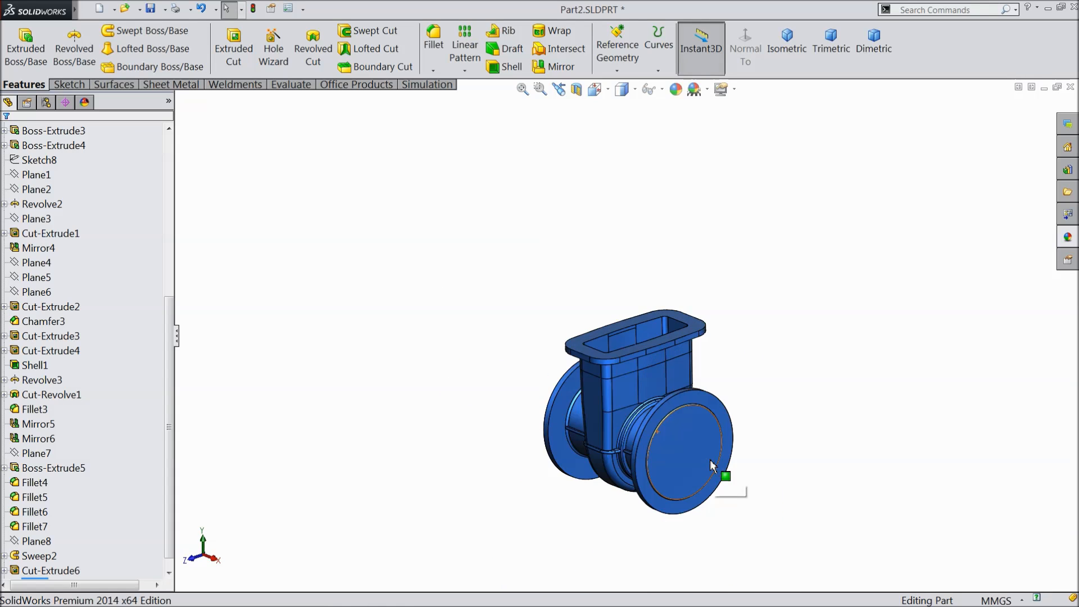
scroll(709, 460, "down", 5)
left_click(664, 289)
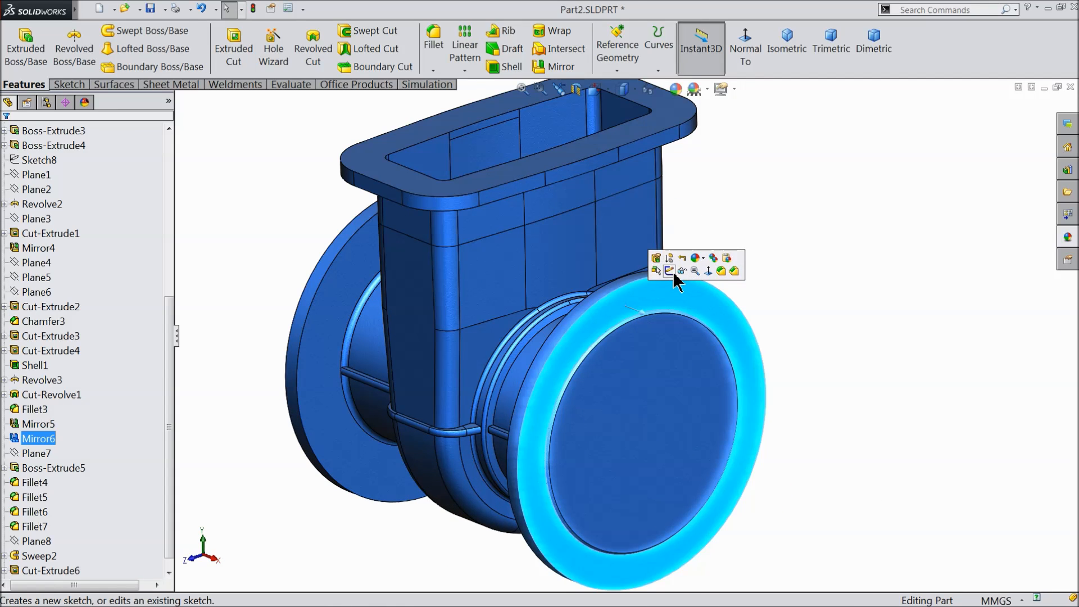
left_click(669, 271)
left_click(745, 55)
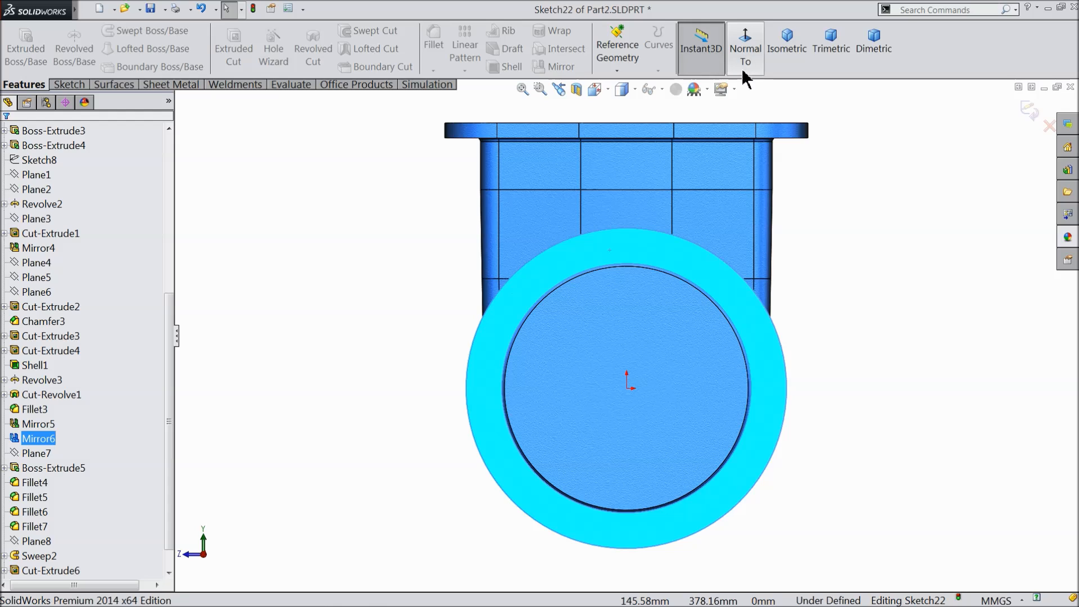
Sketch a construction circle centred on the origin of the flange ring face with radius 310/2.
left_click(68, 84)
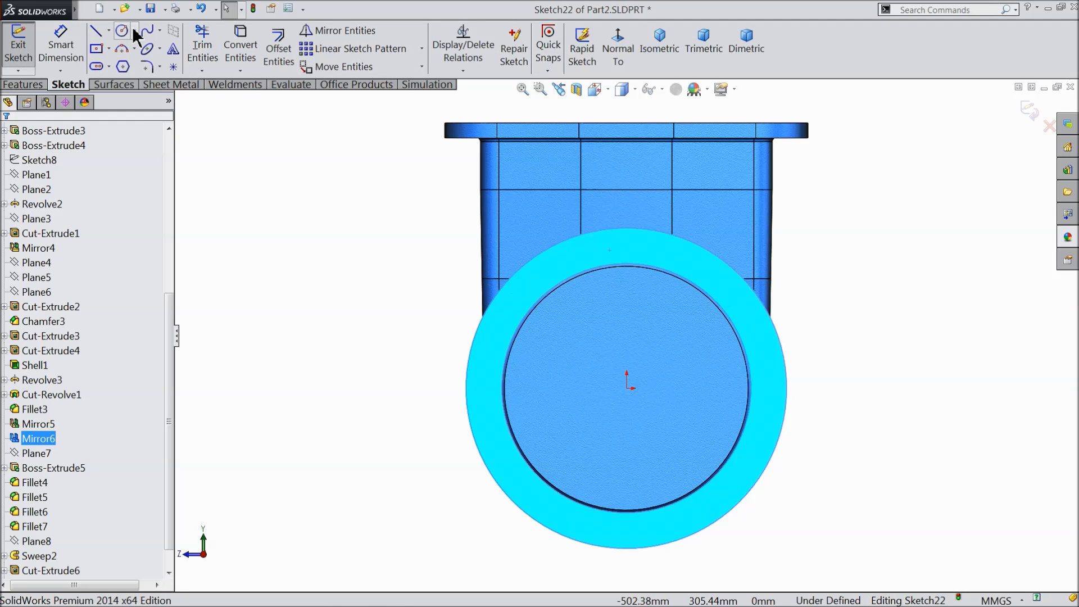
left_click(122, 31)
left_click(627, 389)
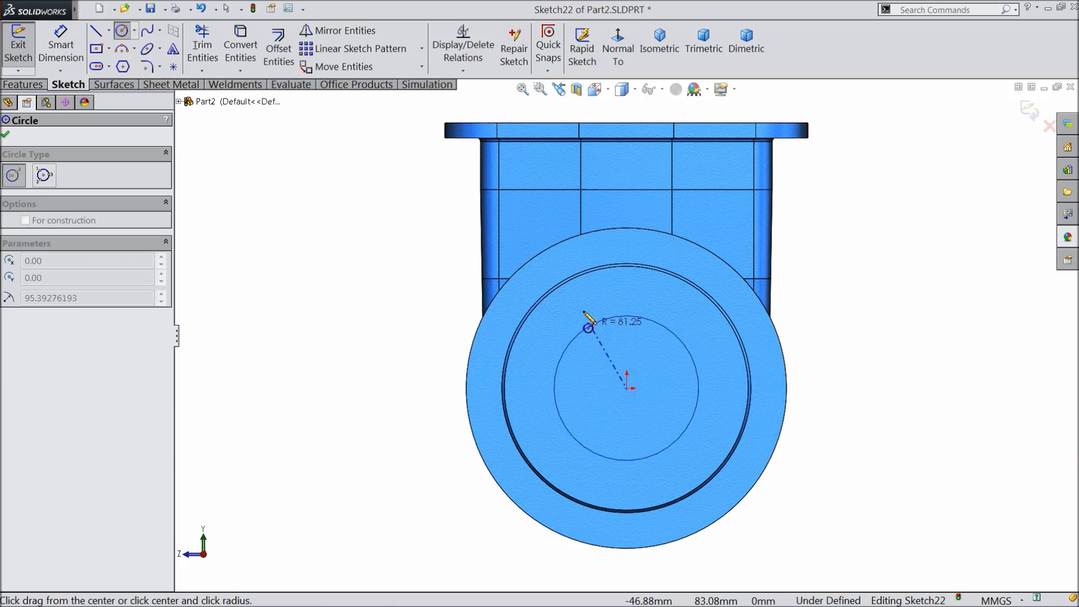
left_click(566, 260)
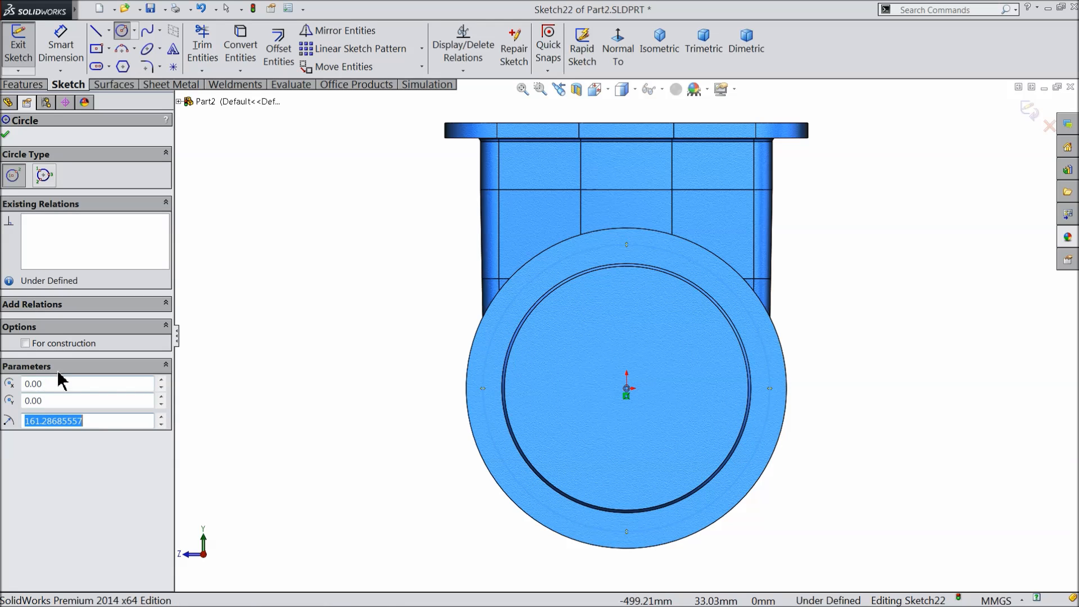
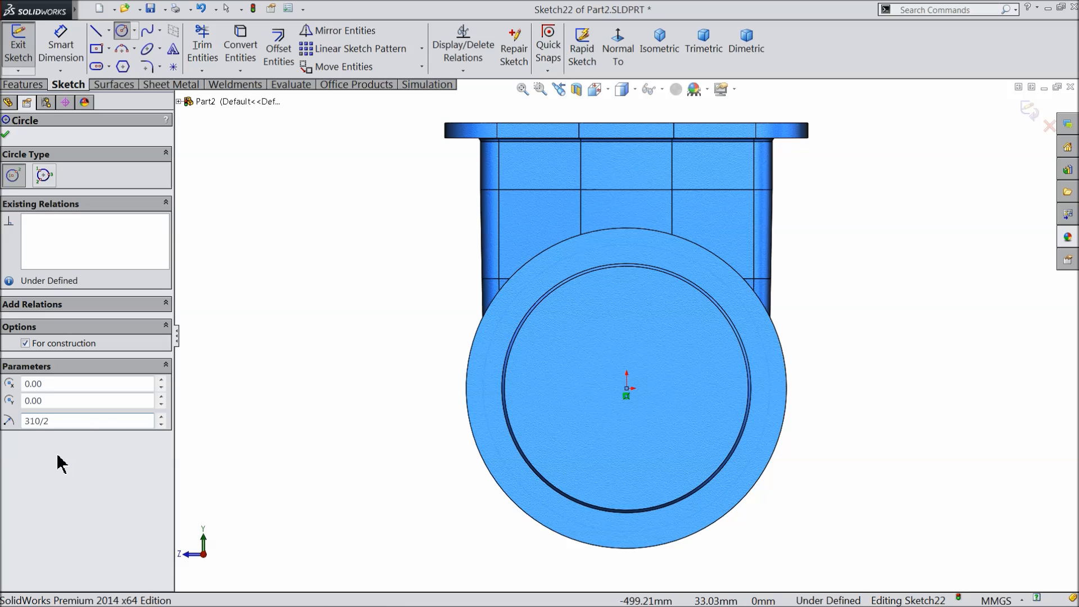
key("Return")
left_click(6, 135)
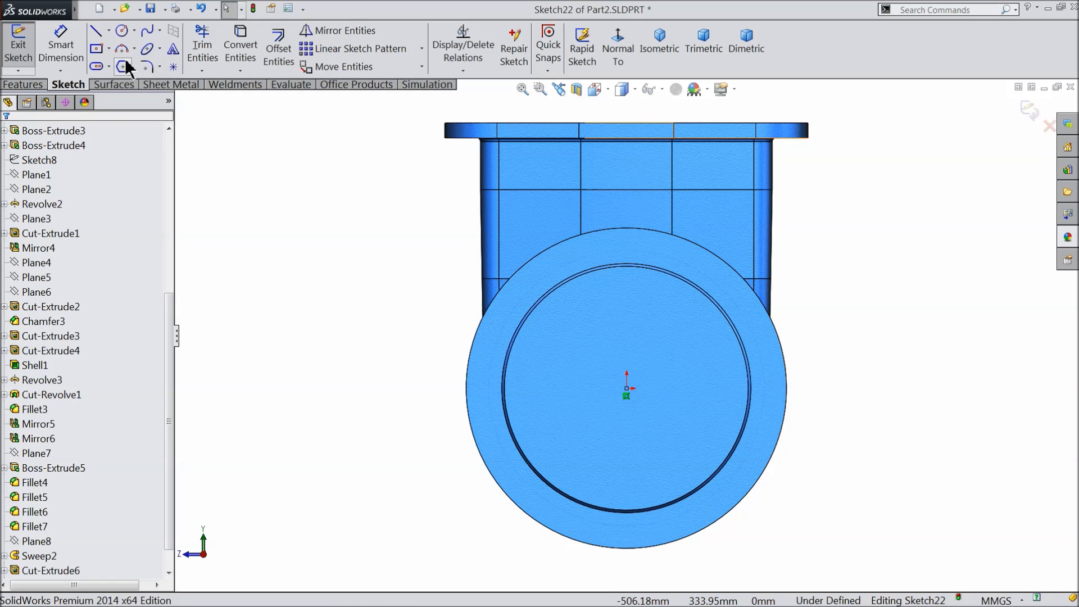
Sketch a bolt-hole circle about 33 mm in diameter, centred on the uppermost point of the construction circle.
left_click(122, 31)
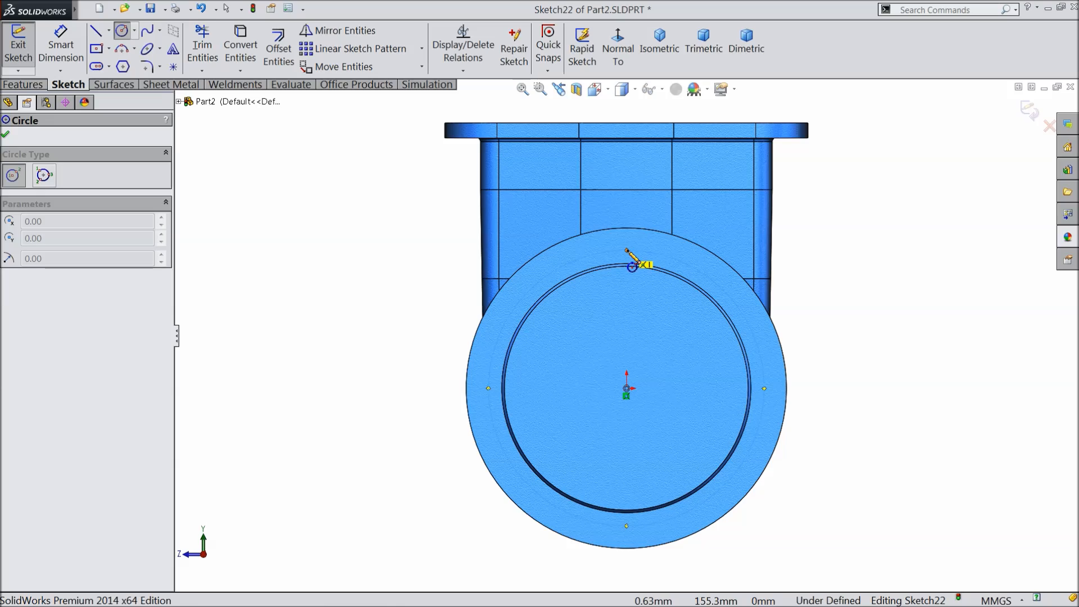
left_click(627, 250)
left_click(639, 261)
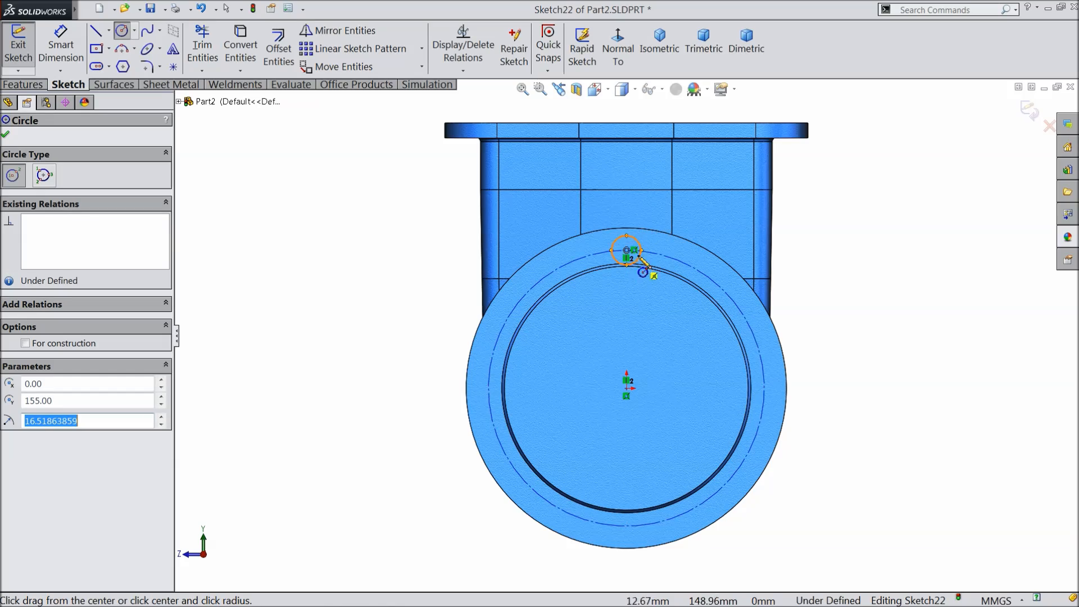
Dimension the small bolt-hole circle's diameter as 28 mm.
scroll(641, 259, "down", 5)
left_click(61, 45)
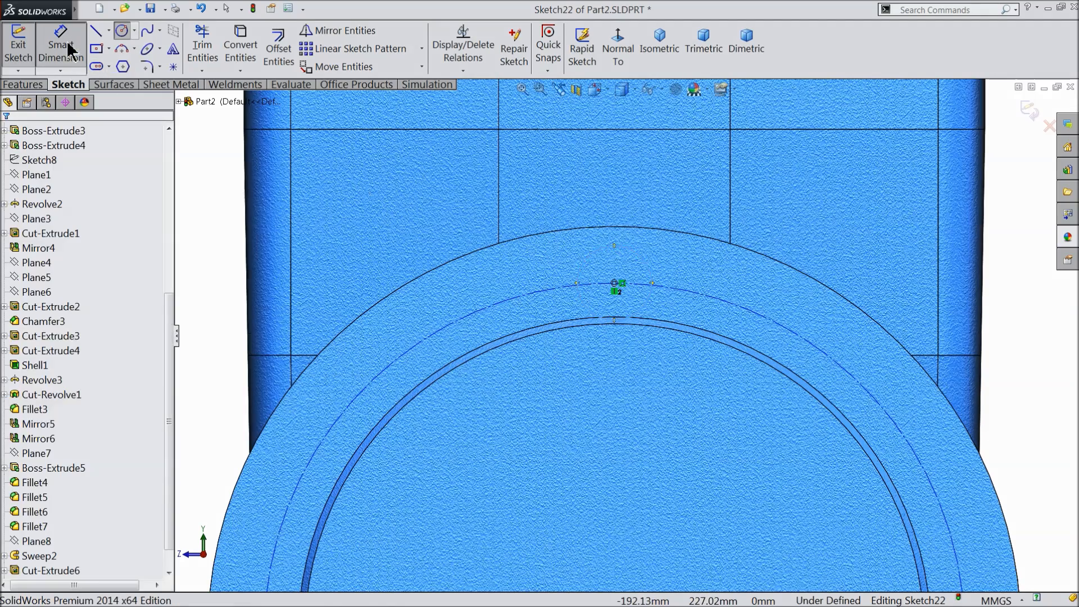
left_click(585, 265)
left_click(556, 263)
type("28")
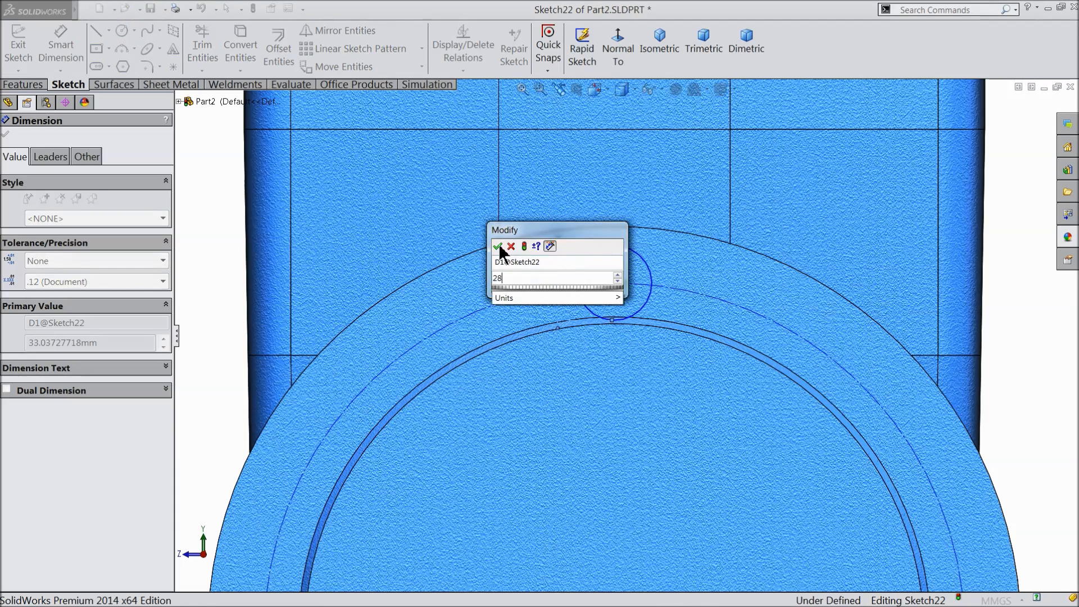
left_click(498, 247)
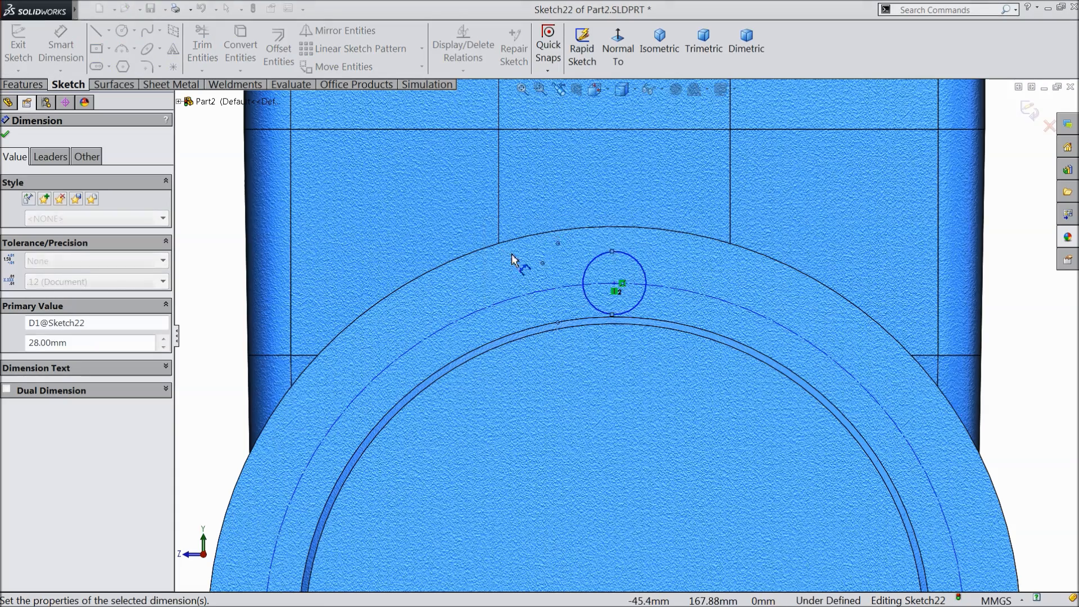
left_click(7, 134)
Dimension the construction circle's diameter as 310 mm.
scroll(529, 287, "up", 5)
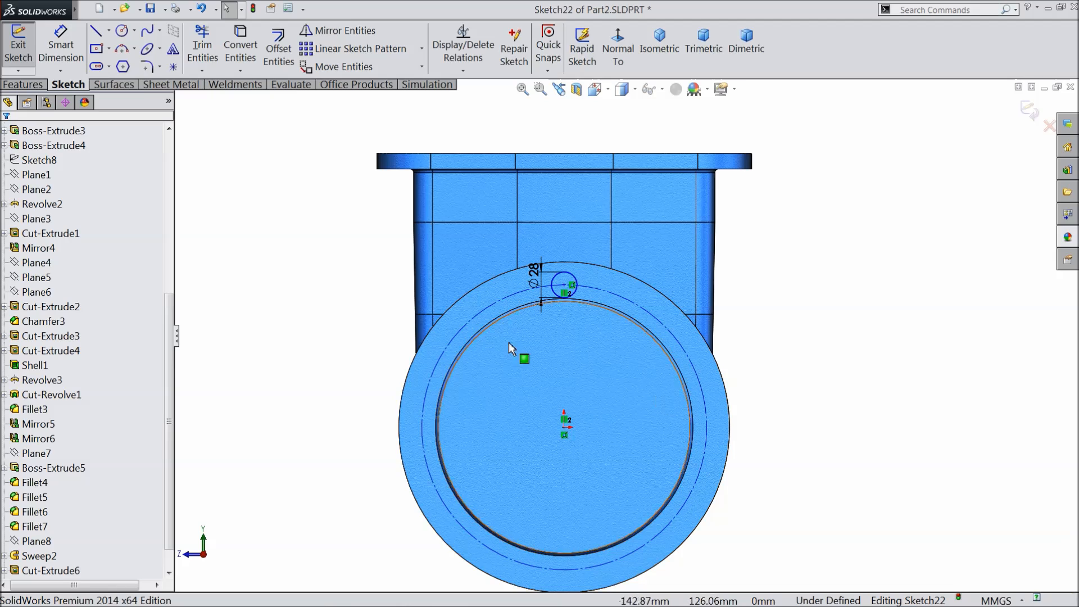
left_click(61, 44)
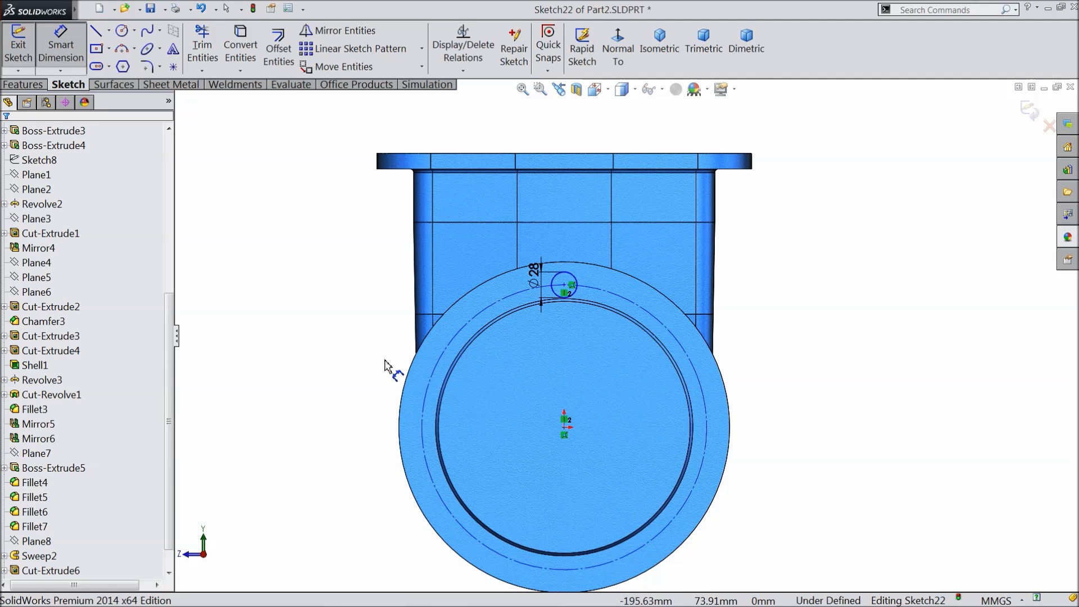
left_click(426, 404)
left_click(329, 409)
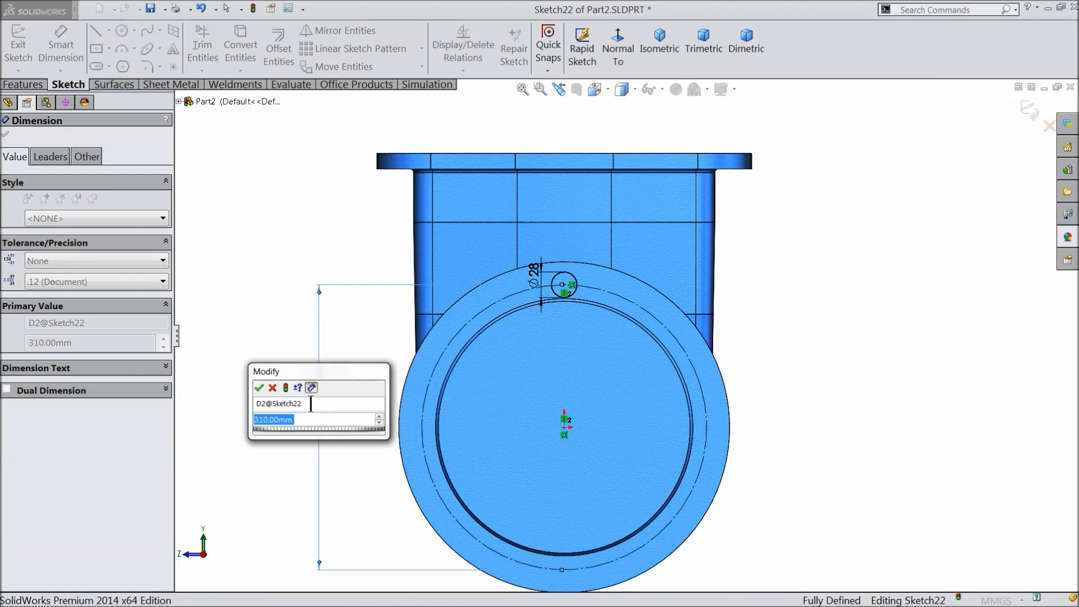
left_click(258, 389)
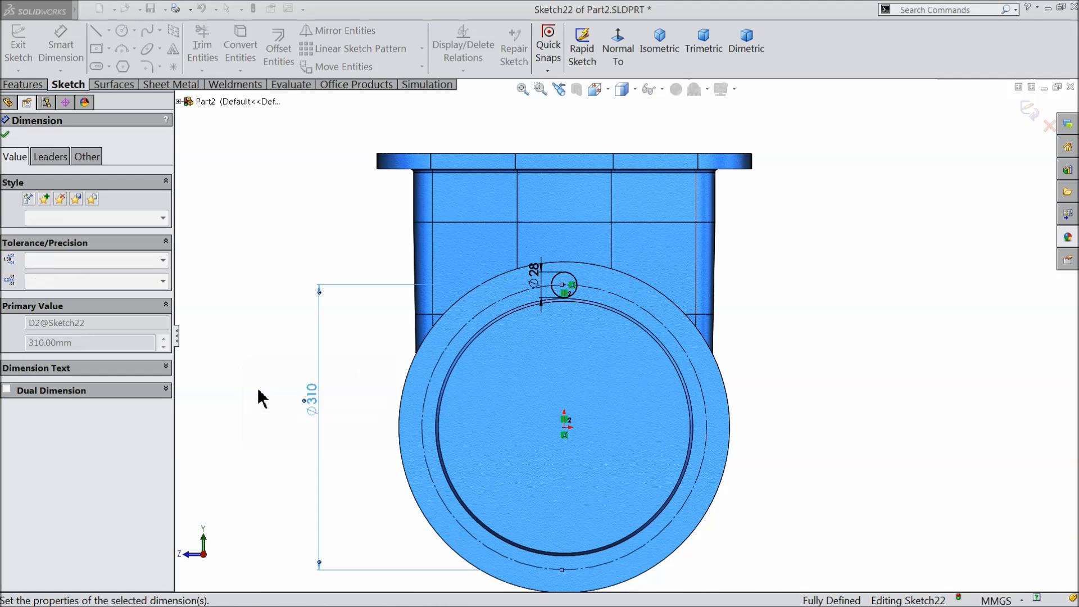
Extrude-cut the bolt-hole circle into the end flange with a blind depth of 20 mm.
left_click(26, 86)
left_click(240, 48)
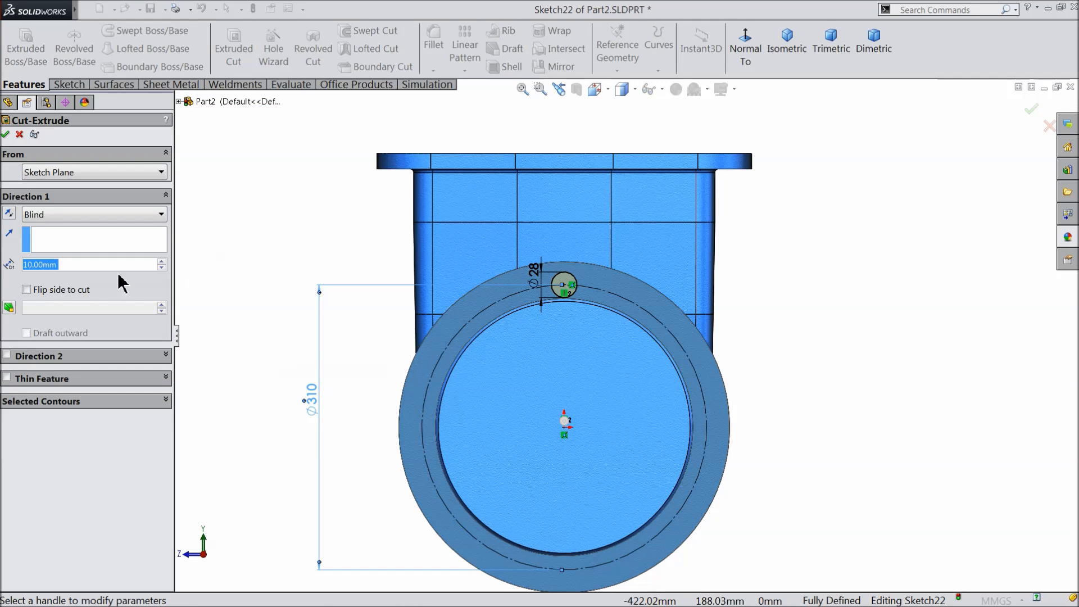
mouse_move(348, 236)
middle_mouse_down()
mouse_move(460, 350)
mouse_move(405, 317)
middle_mouse_up()
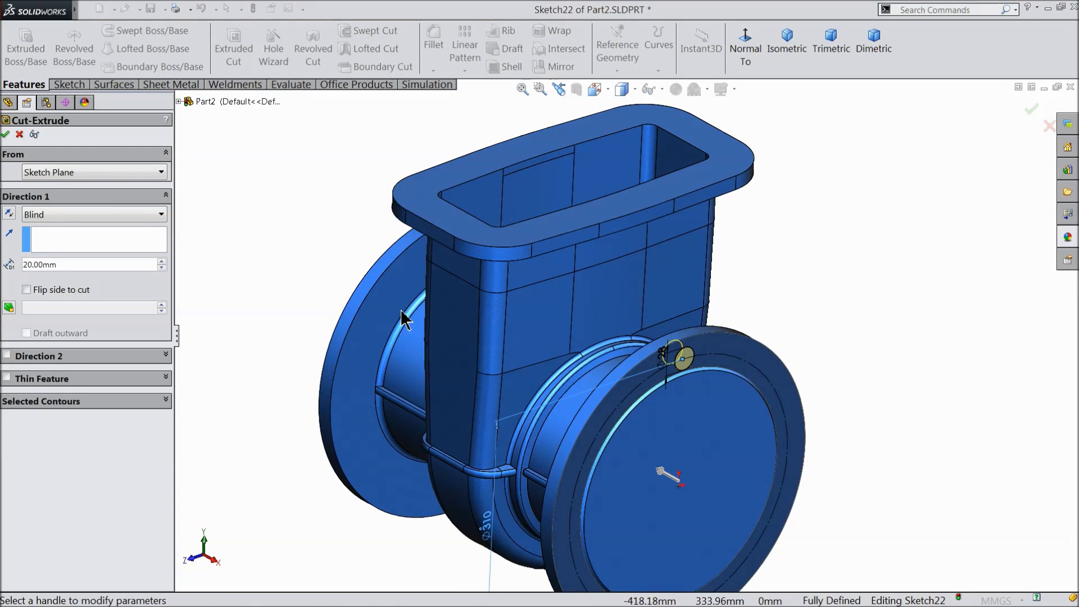
left_click(6, 134)
Circular-pattern the bolt-hole cut around the flange's outer rim face with 12 equally spaced instances over 360°.
scroll(706, 380, "up", 2)
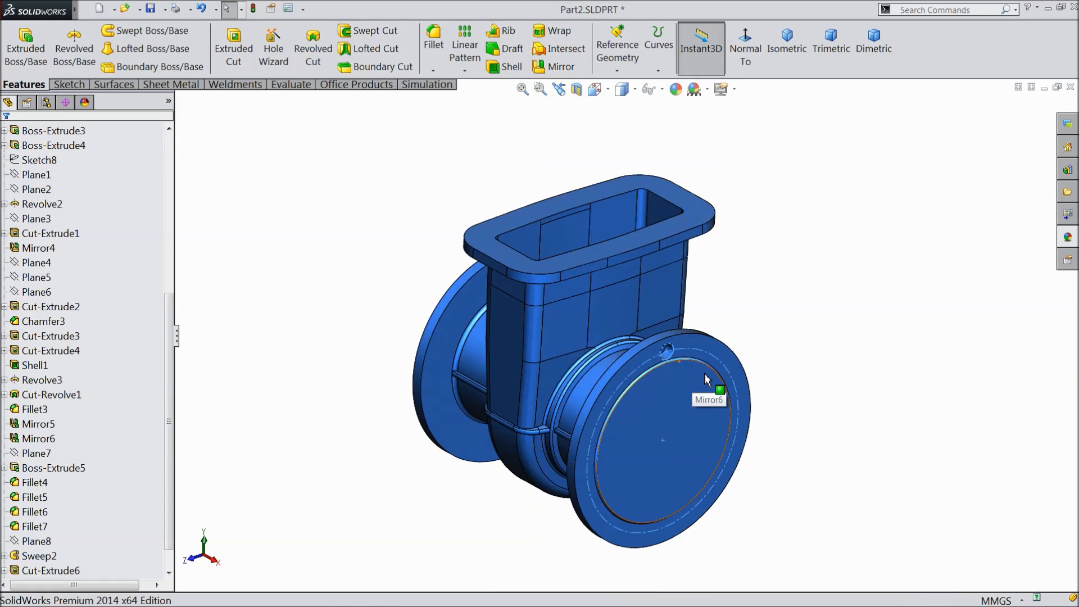
scroll(672, 396, "down", 3)
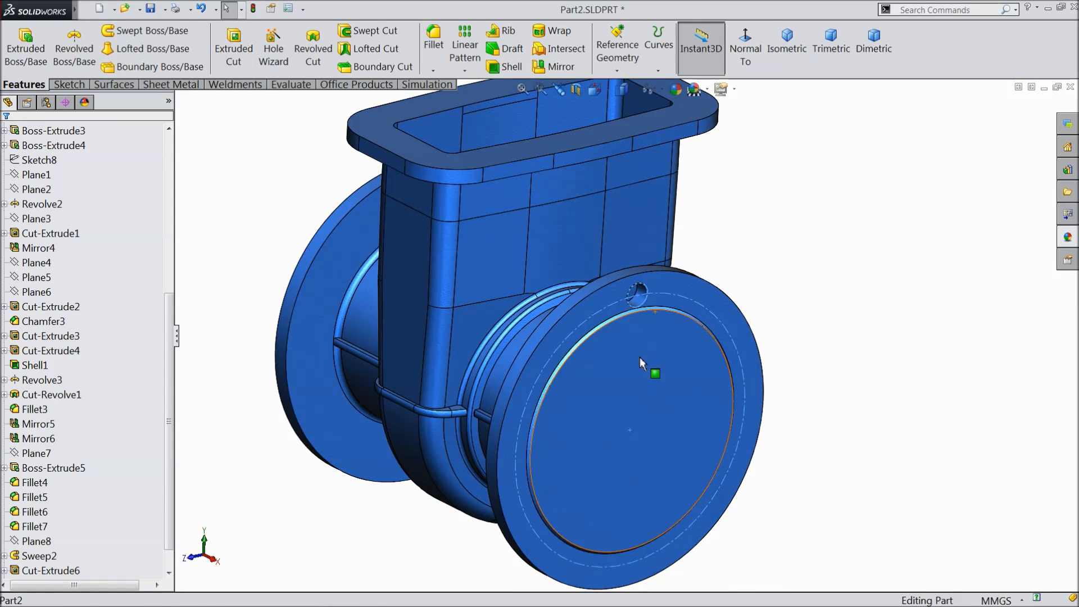
left_click(465, 70)
left_click(485, 103)
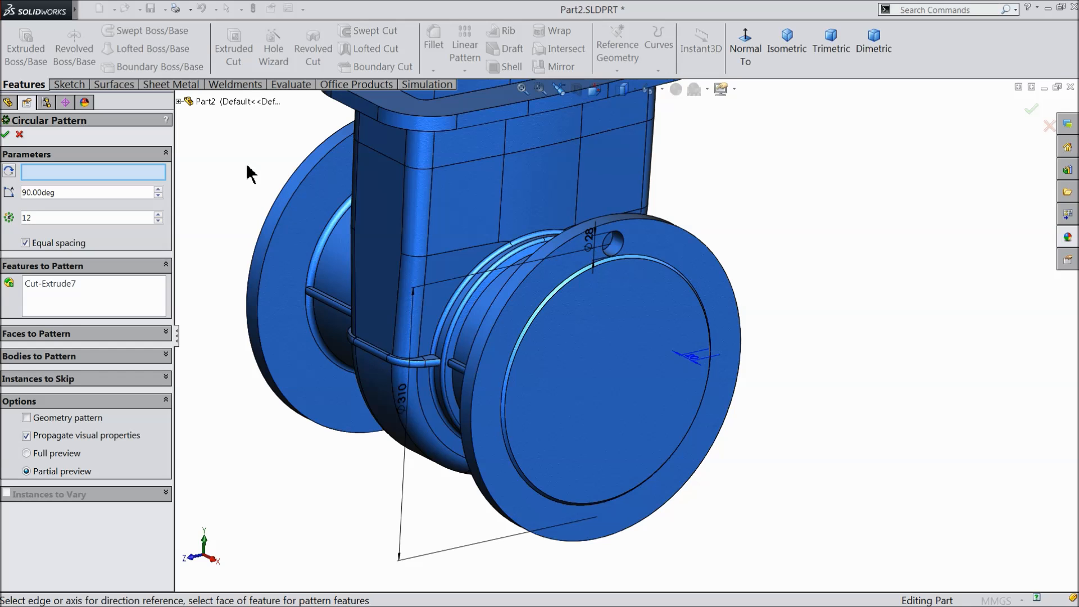
left_click(515, 290)
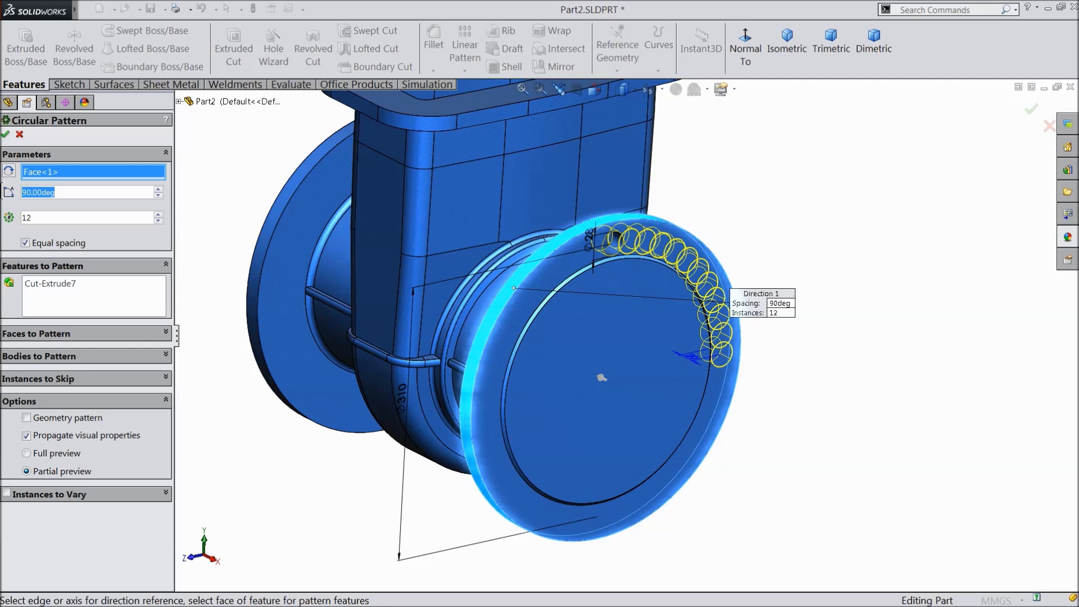
type("360")
key("Return")
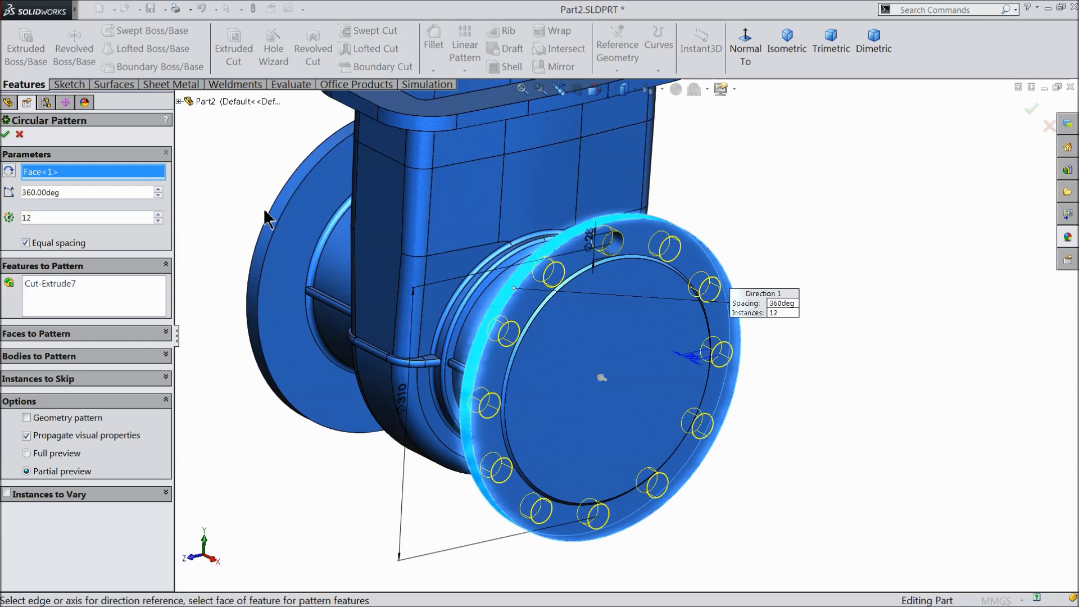
left_click(6, 135)
key("f")
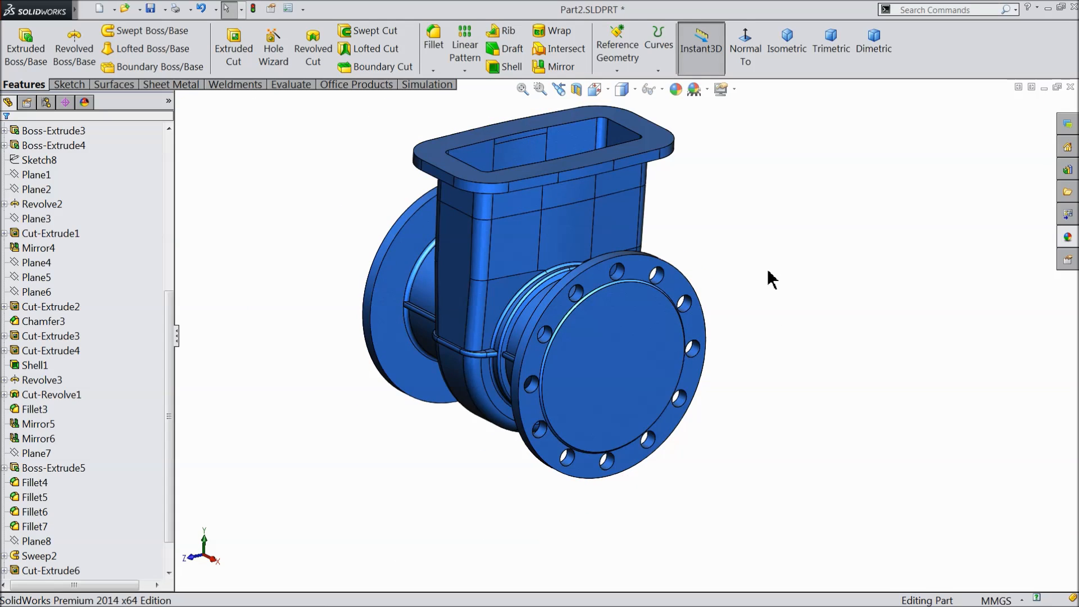
middle_click_drag(684, 309, 788, 357)
scroll(600, 272, "down", 2)
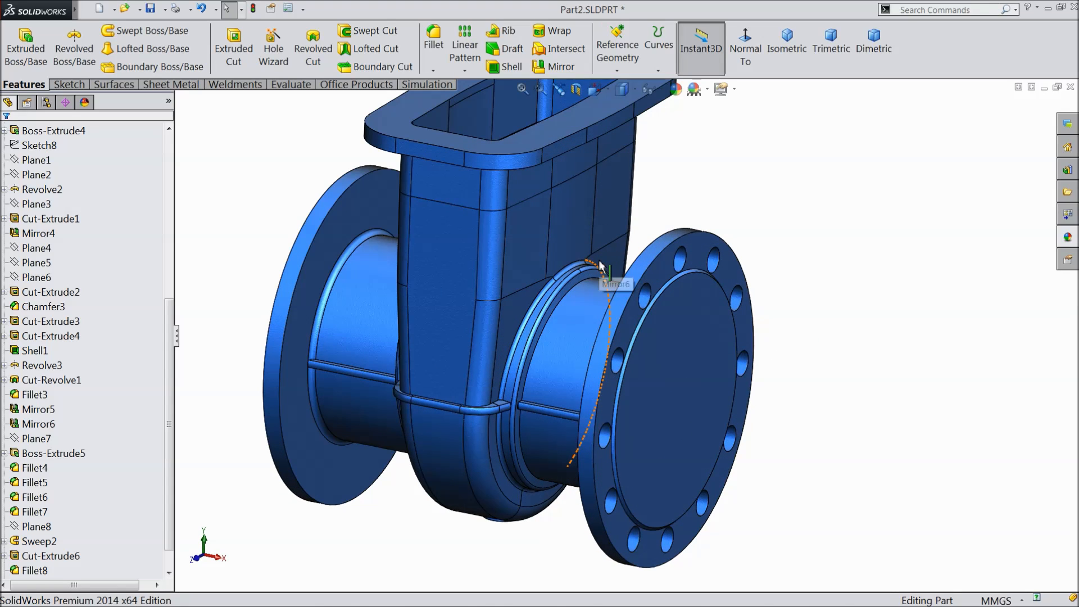
left_click(69, 84)
scroll(767, 393, "up", 1)
mouse_move(767, 393)
middle_mouse_down()
mouse_move(689, 368)
mouse_move(698, 392)
middle_mouse_up()
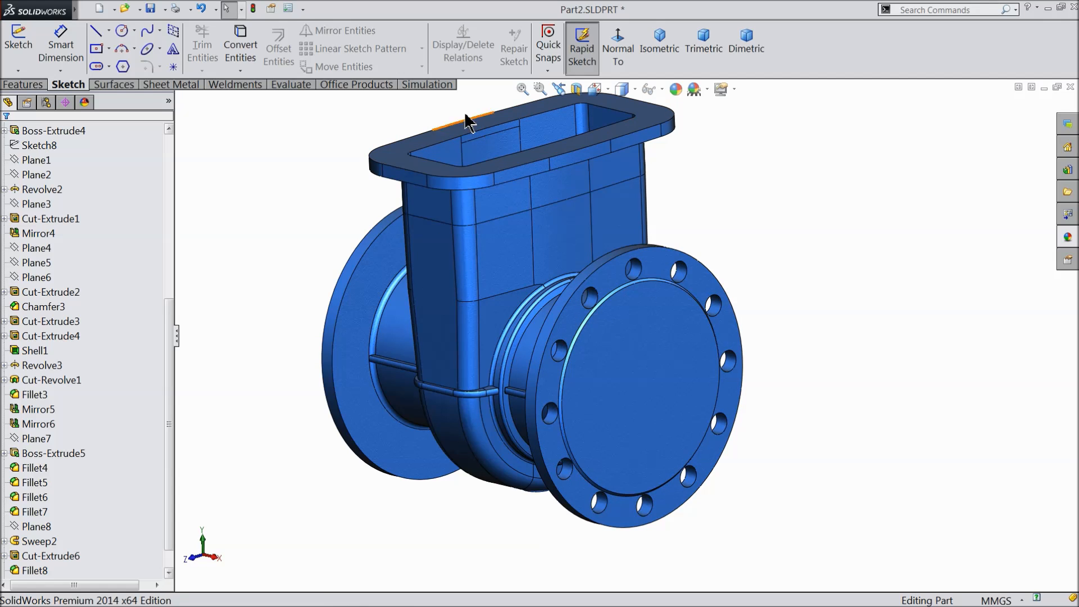
left_click(36, 85)
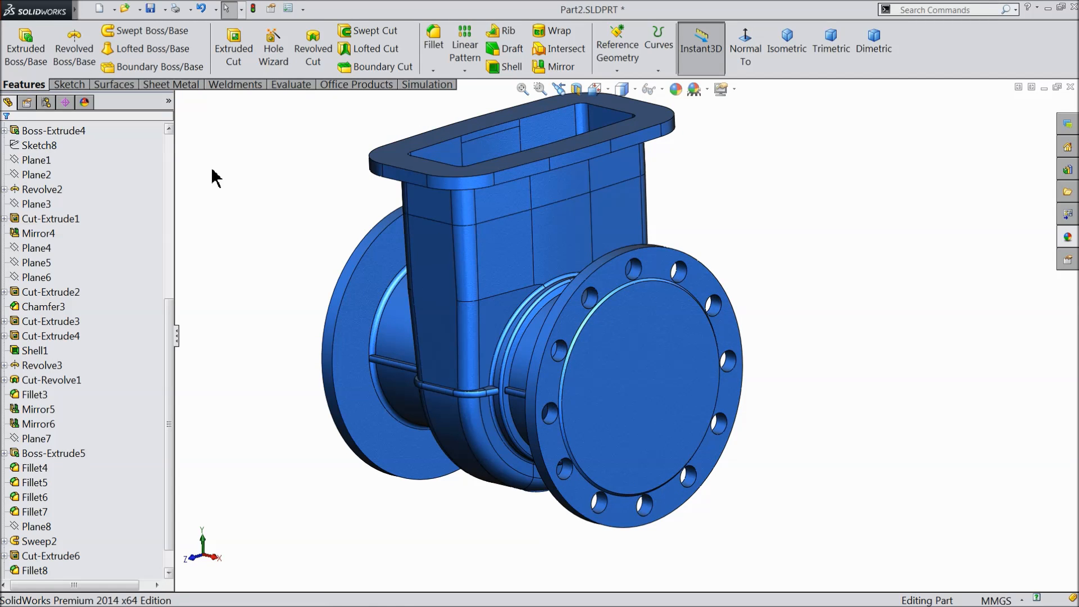
Mirror the bolt-hole cut Cut-Extrude7 and its circular pattern CirPattern1 about the Right Plane onto the opposite end flange.
left_click_drag(171, 322, 173, 150)
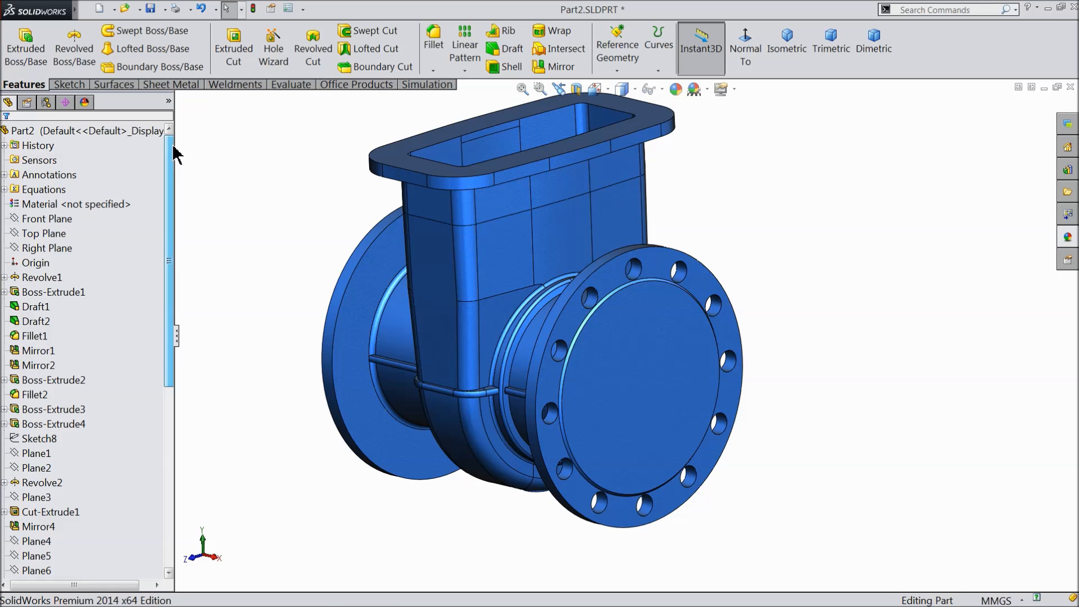
left_click(45, 249)
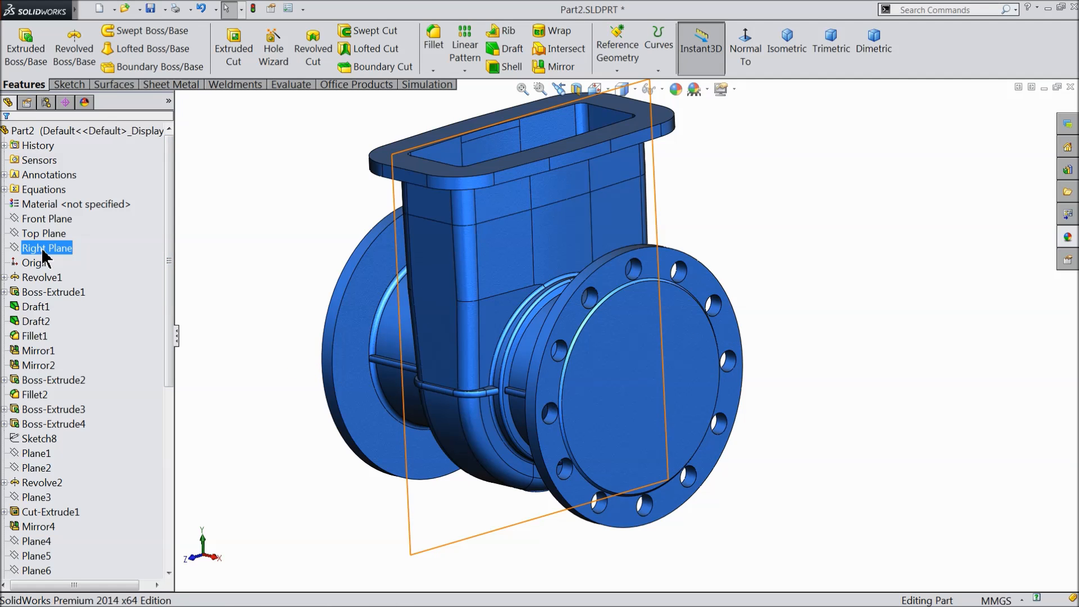
left_click(555, 68)
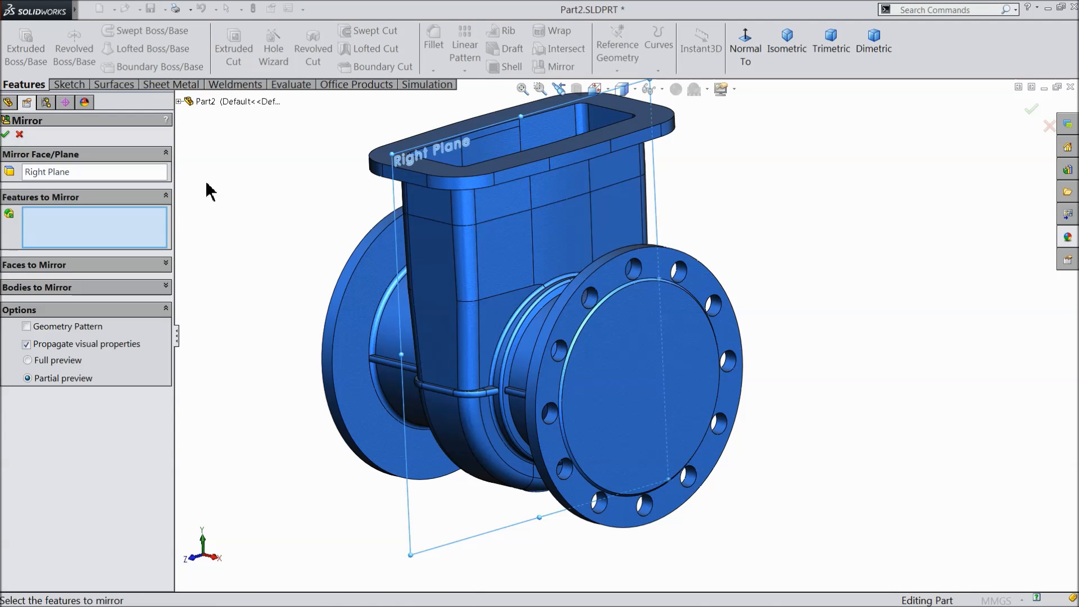
left_click(178, 101)
scroll(225, 458, "down", 7)
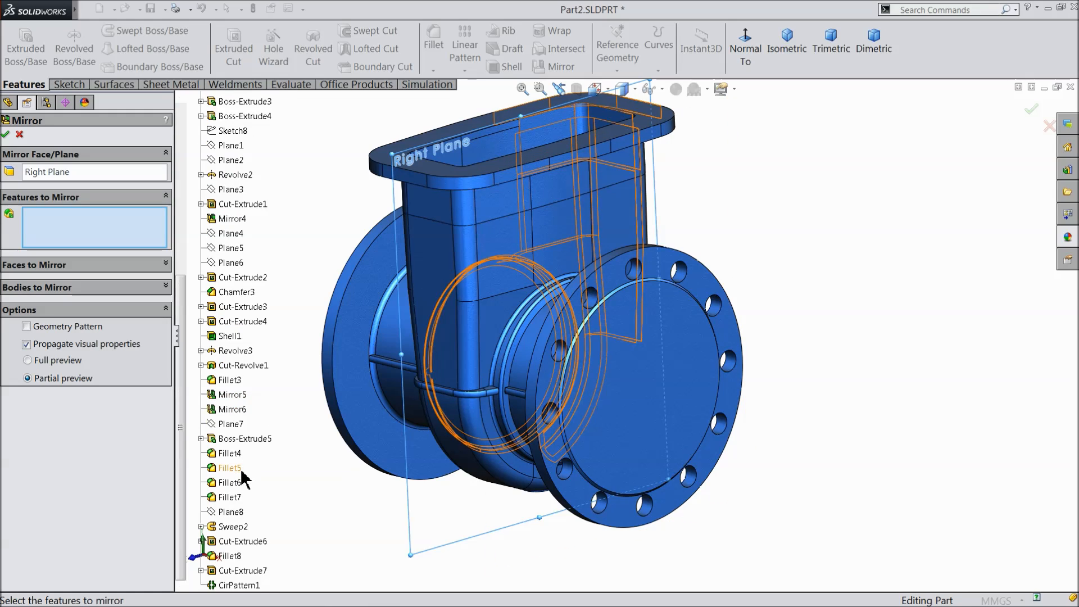
left_click(241, 570)
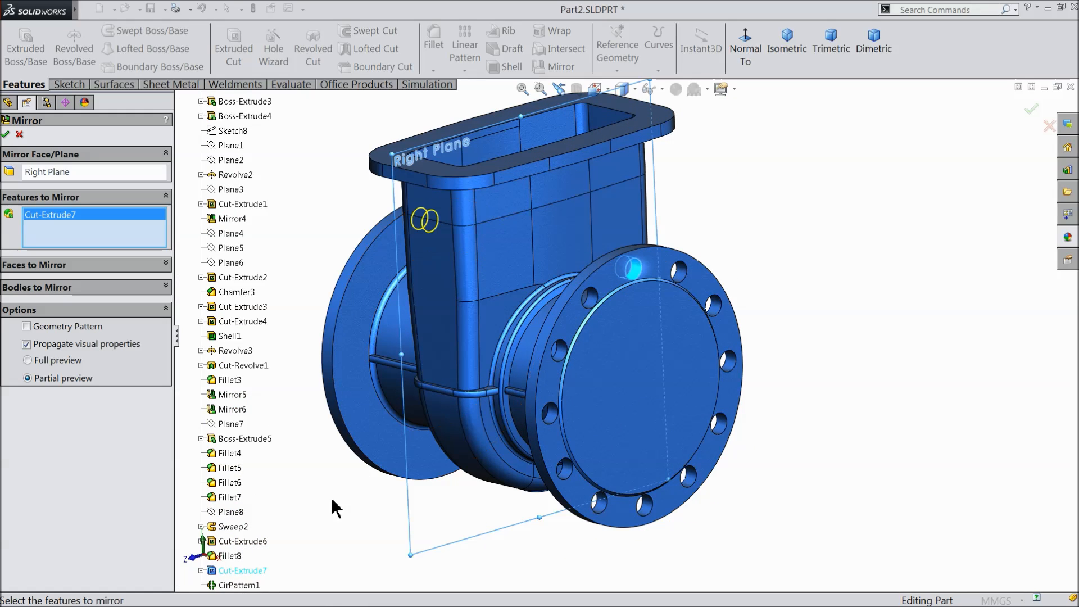
left_click(239, 585)
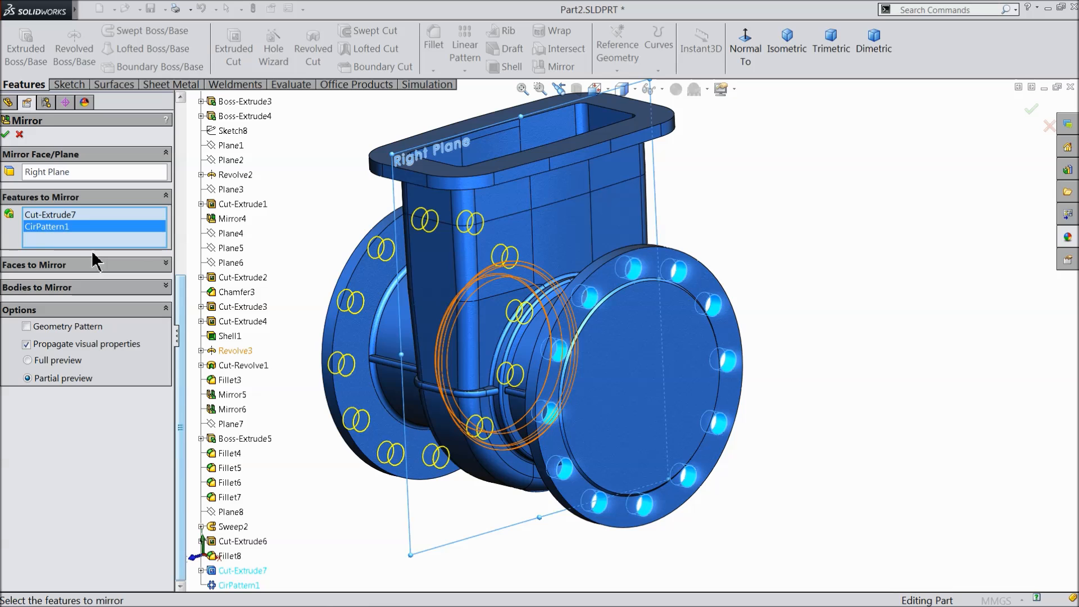
left_click(7, 135)
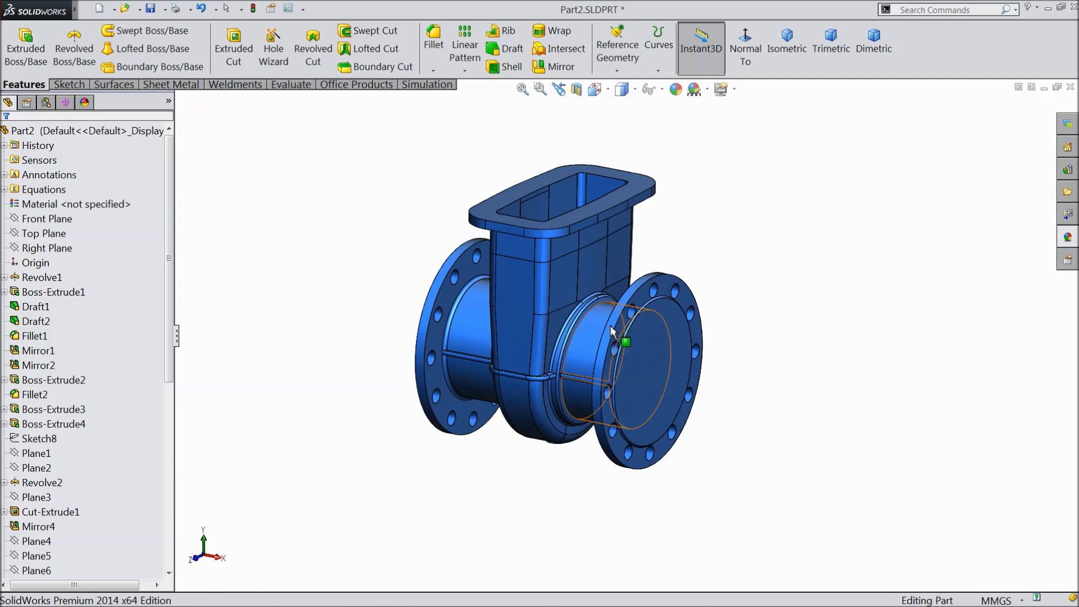
Set up a circular pattern of Sweep2 around the end flange's outer rim face over 360° with equal spacing.
scroll(622, 335, "down", 3)
left_click(465, 70)
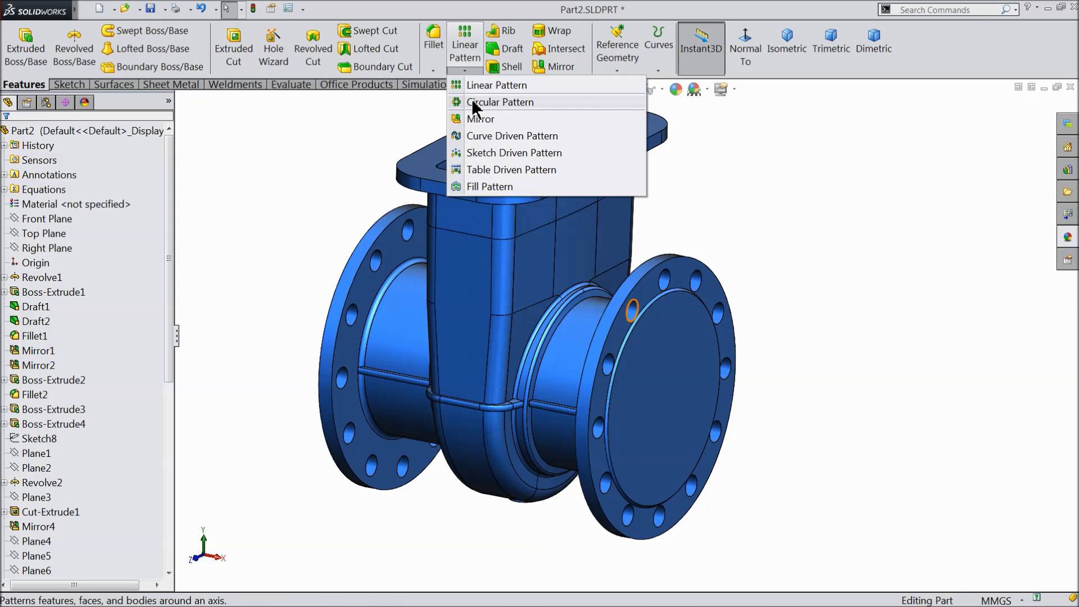
left_click(474, 102)
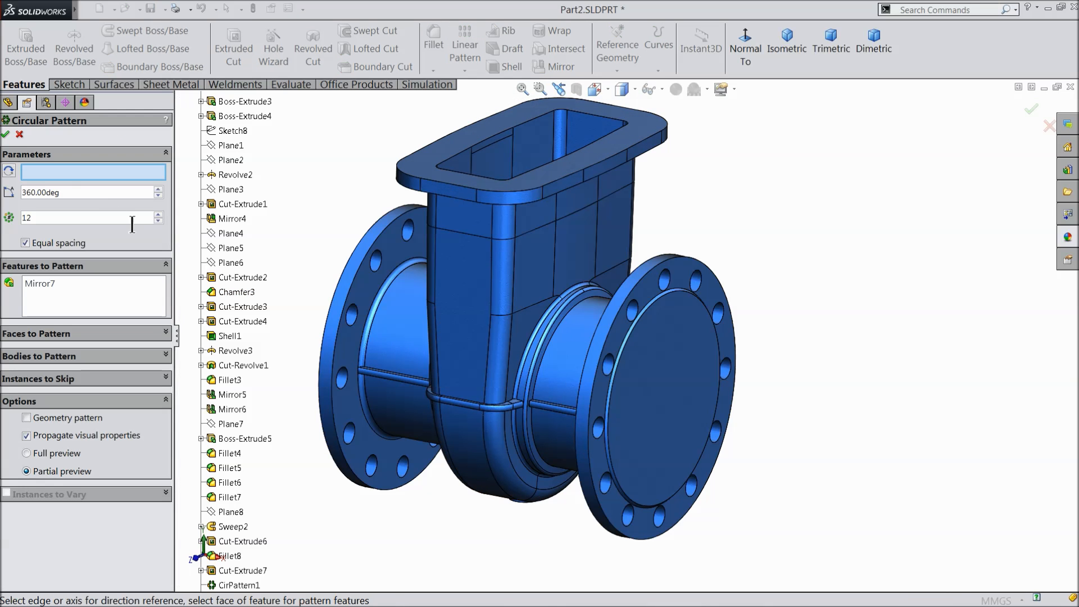
left_click(619, 296)
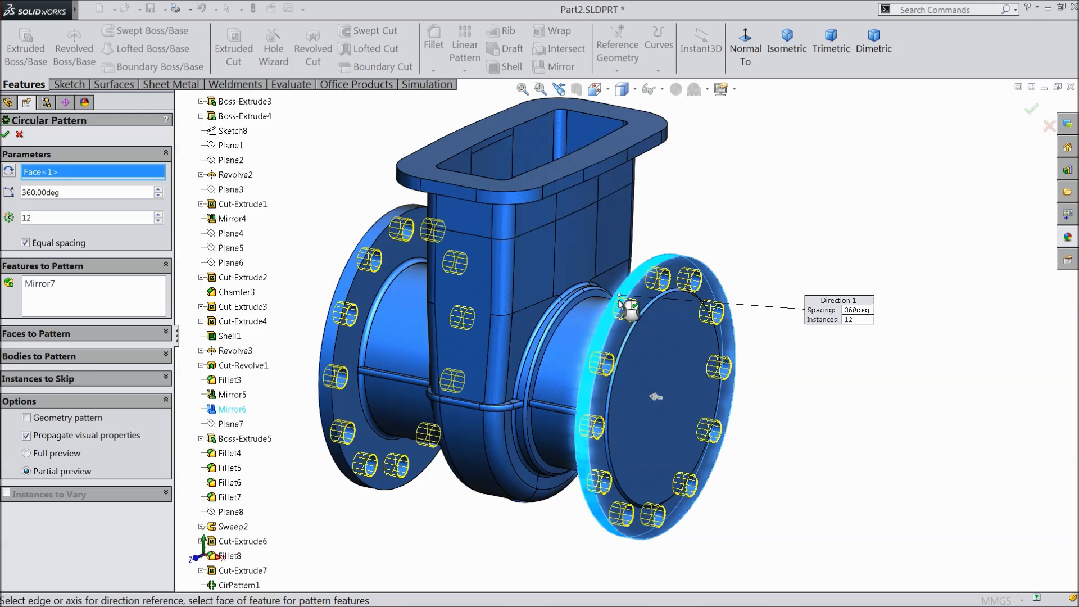
right_click(38, 292)
left_click(63, 309)
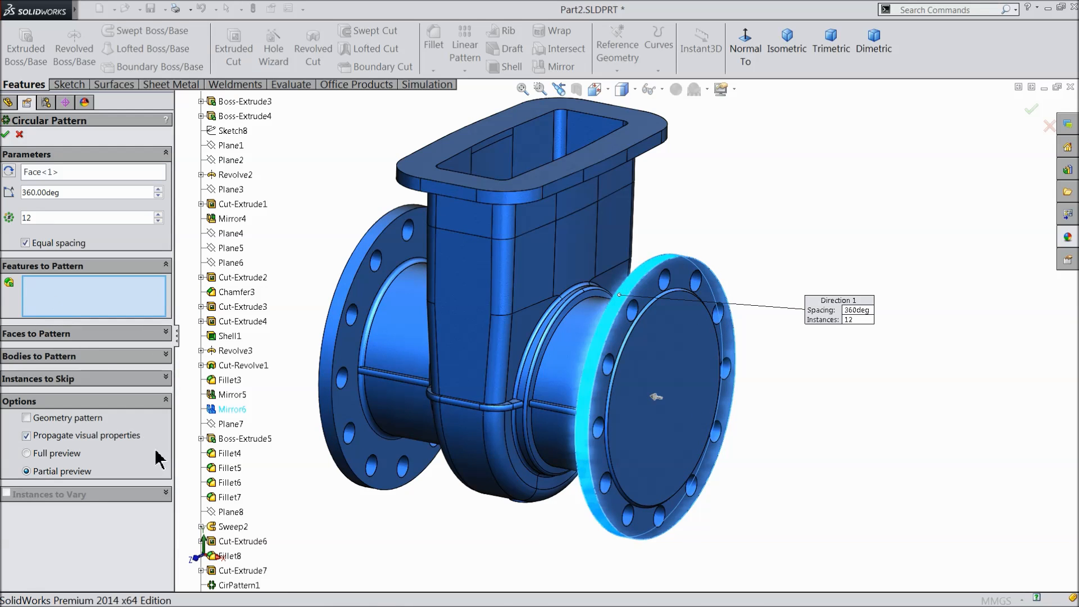
left_click(232, 526)
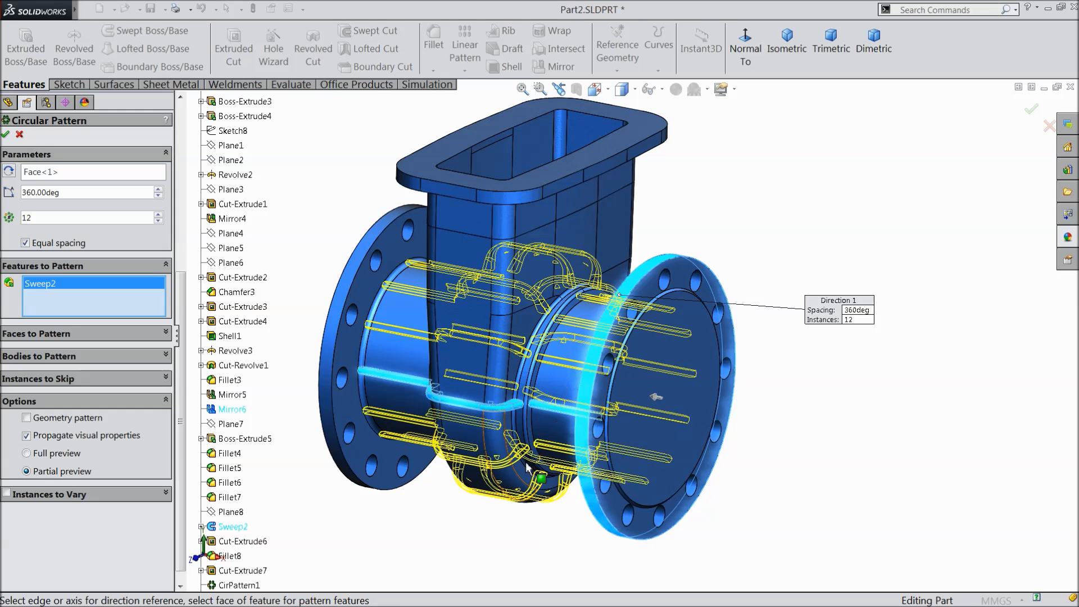
scroll(548, 407, "up", 2)
scroll(533, 394, "down", 3)
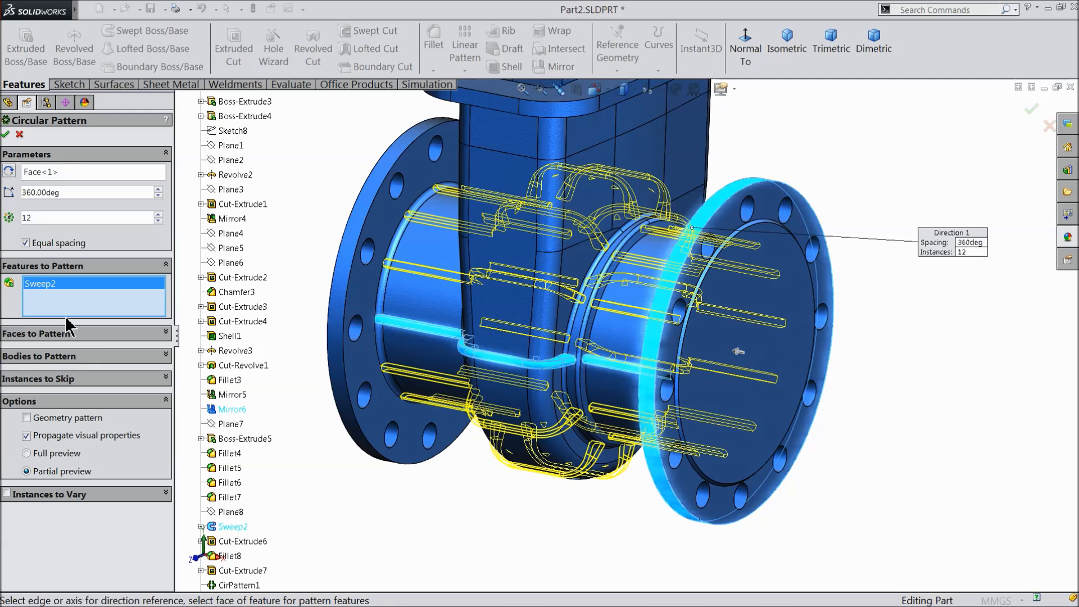
Set the Sweep2 circular pattern to 4 instances, skip instance 2, and create it.
double_click(38, 218)
type("4")
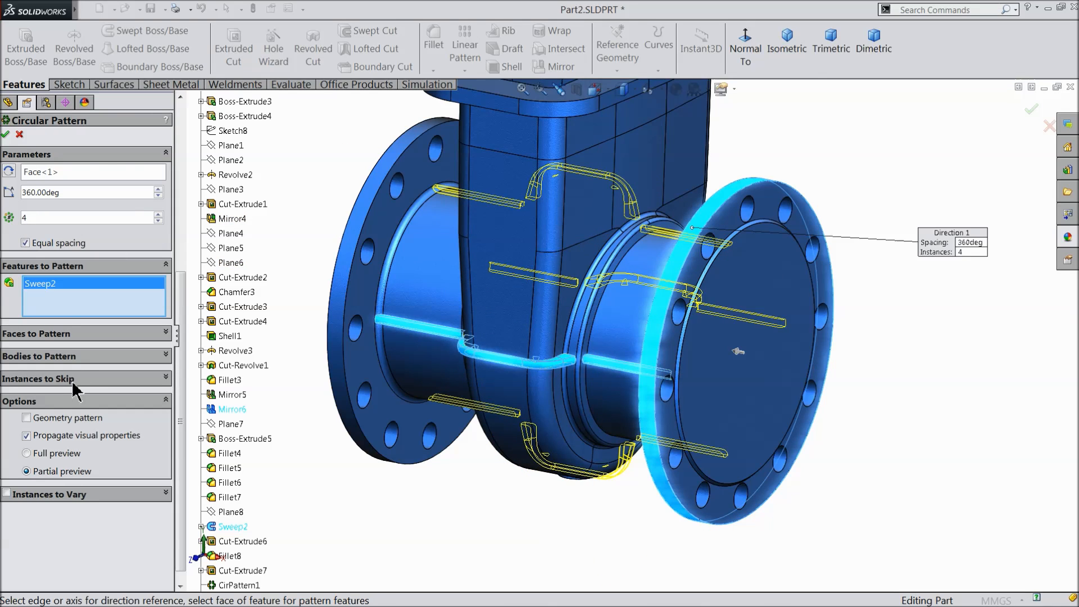
left_click(28, 380)
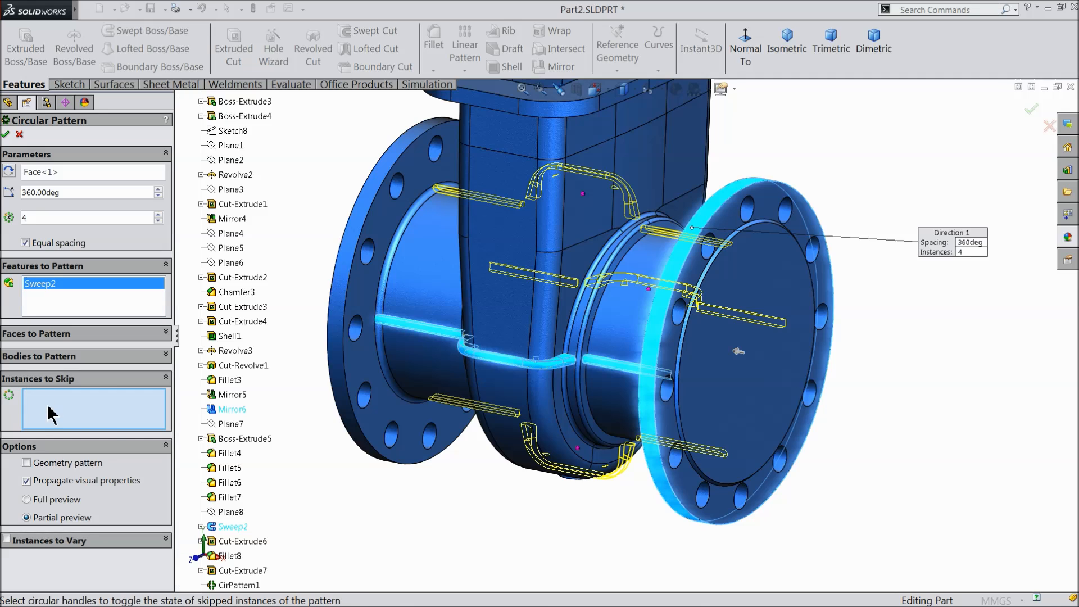
left_click(584, 196)
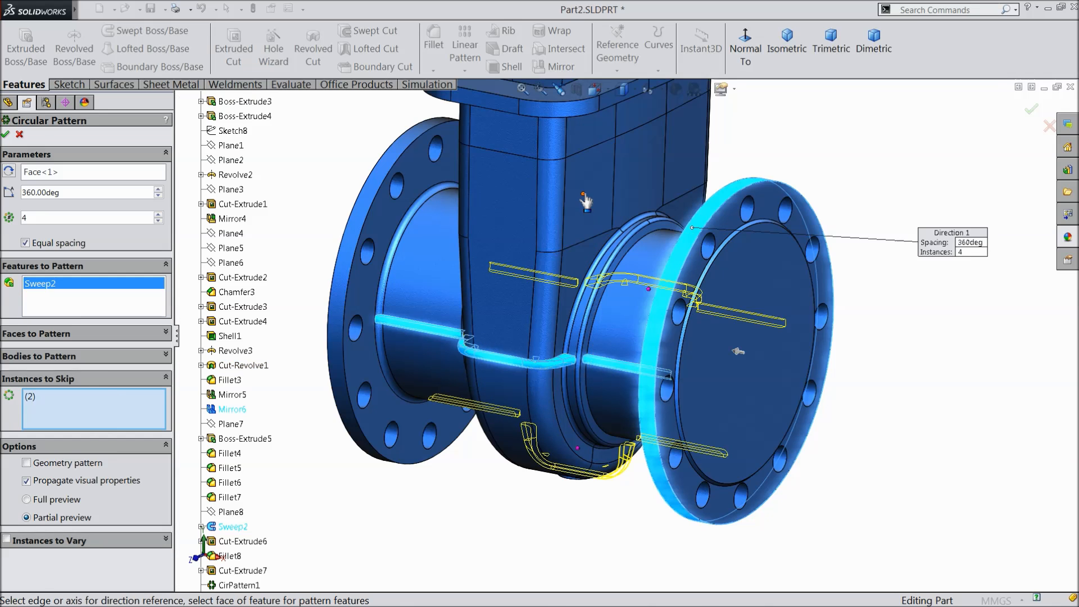
middle_click_drag(612, 140, 804, 228)
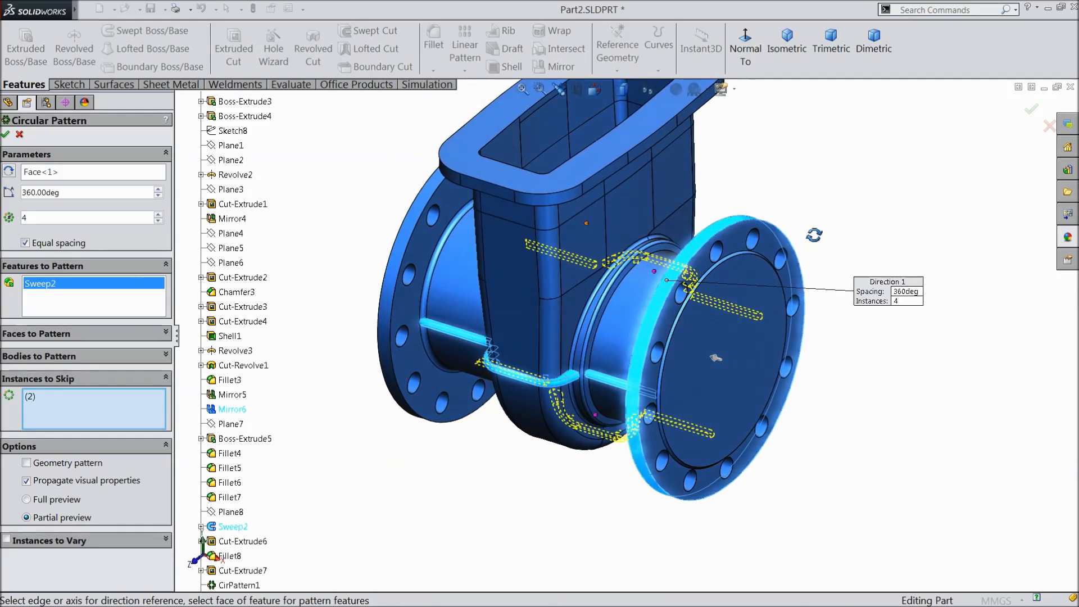
scroll(685, 281, "down", 2)
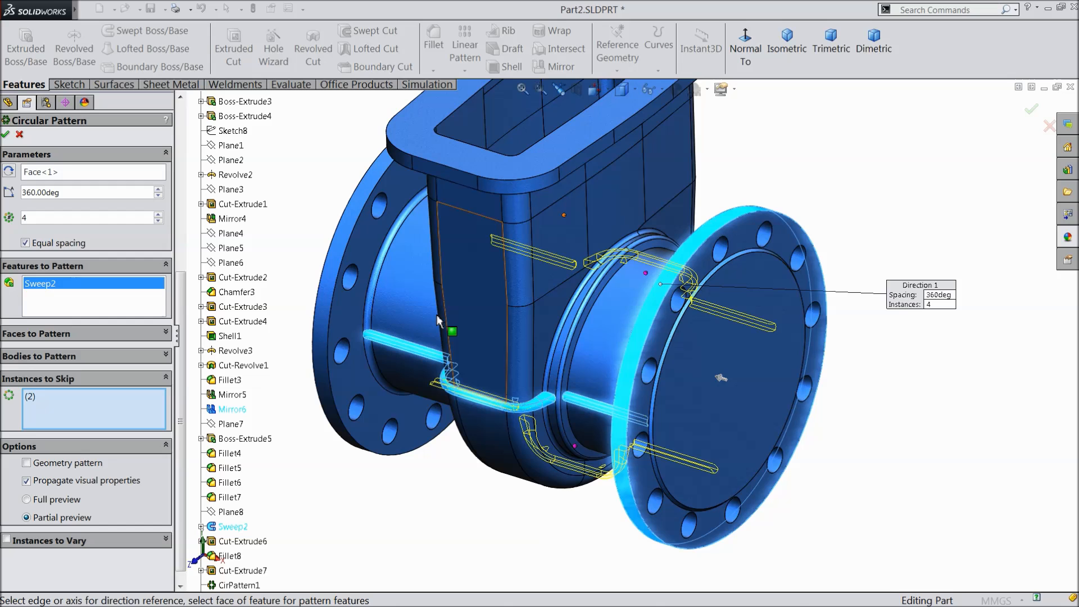
left_click(6, 134)
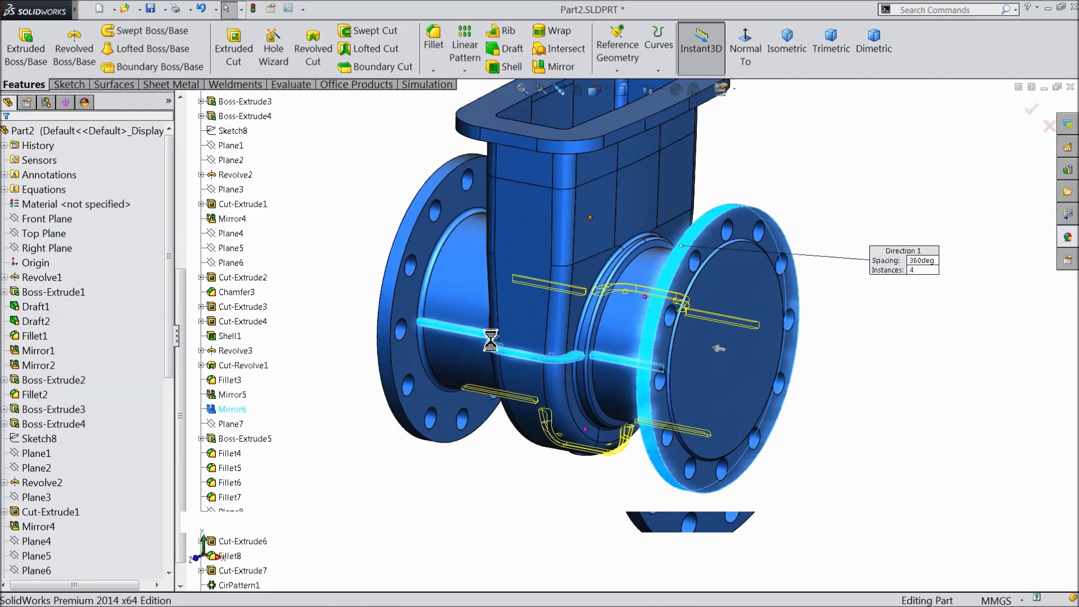
Start a sketch on the upper face of the body's rounded rectangular top flange.
scroll(595, 430, "up", 2)
middle_click_drag(598, 454, 604, 127)
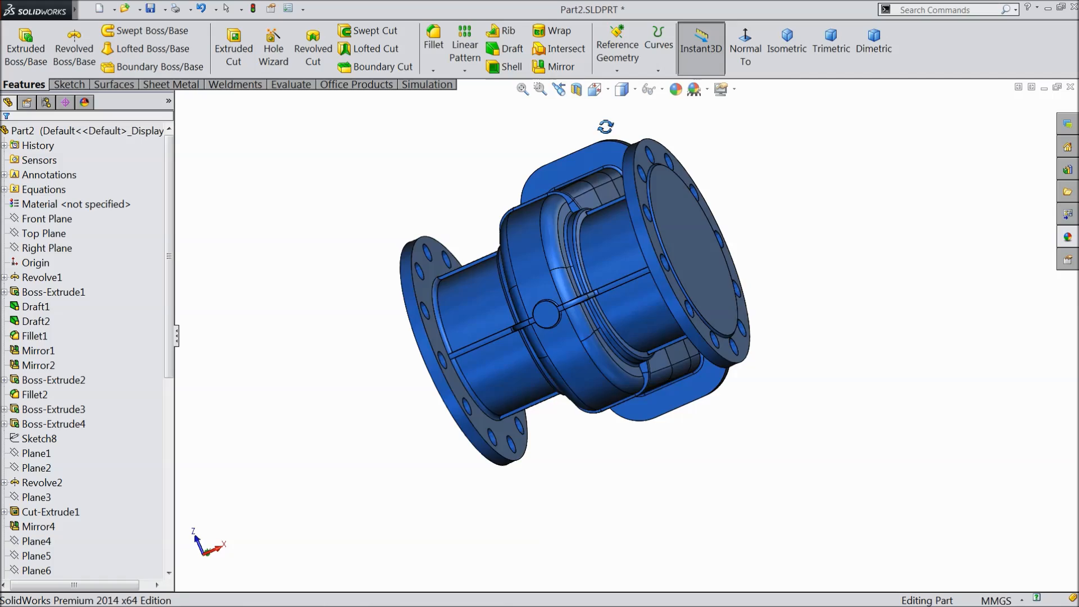
scroll(568, 315, "down", 3)
middle_click_drag(567, 317, 605, 505)
scroll(579, 422, "up", 4)
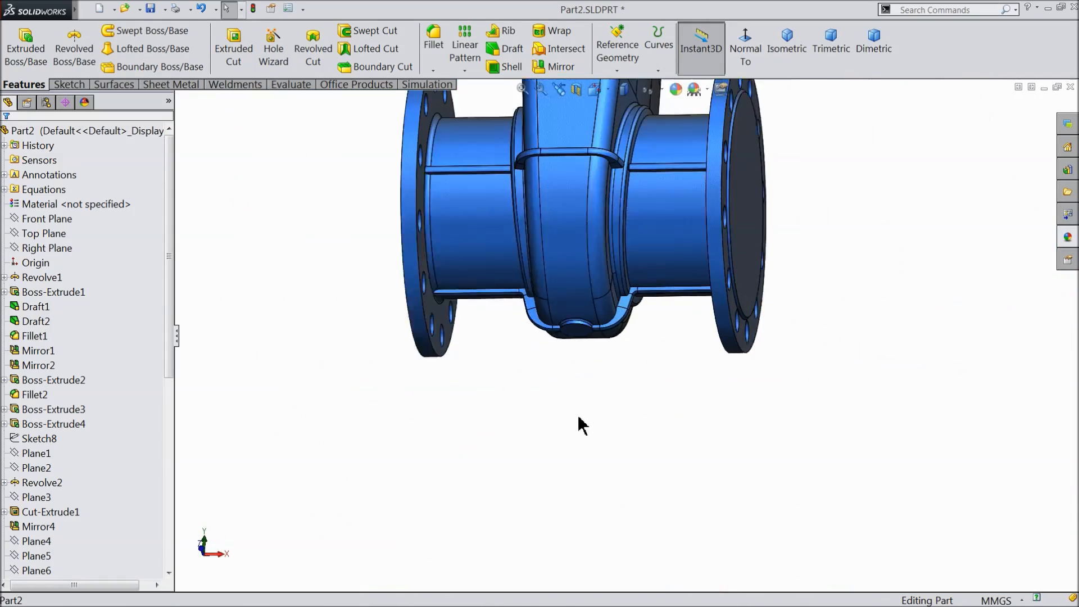
middle_click_drag(622, 206, 601, 293)
scroll(615, 264, "down", 5)
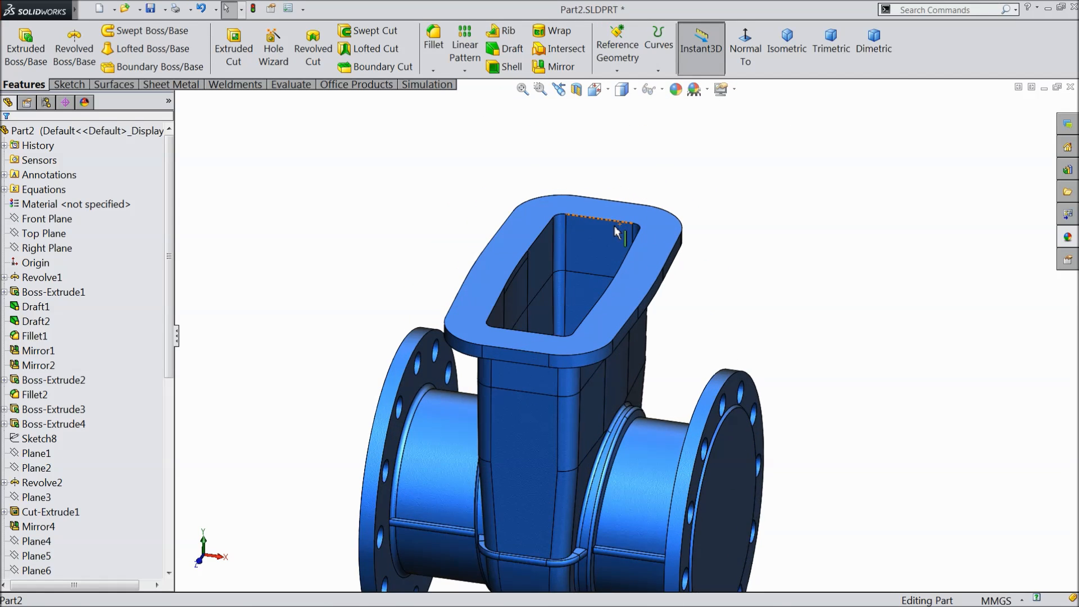
scroll(645, 348, "down", 2)
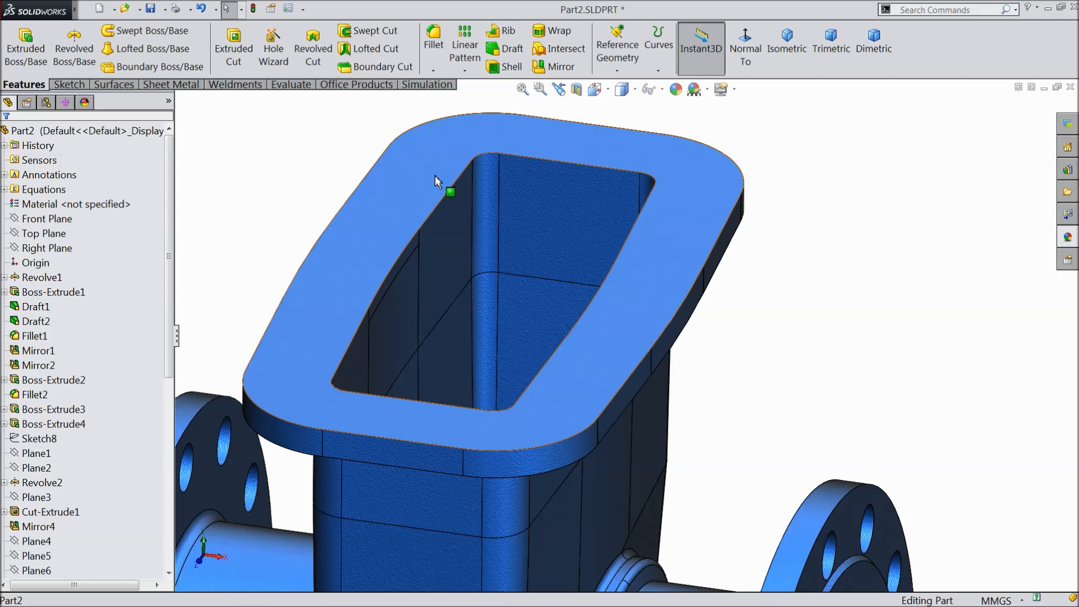
left_click(630, 286)
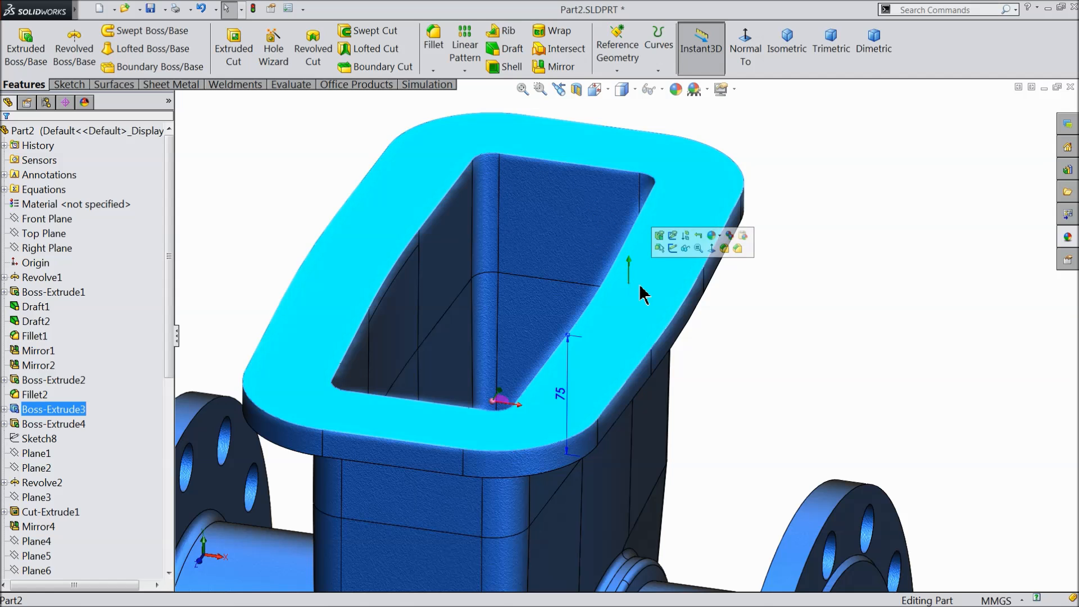
left_click(668, 249)
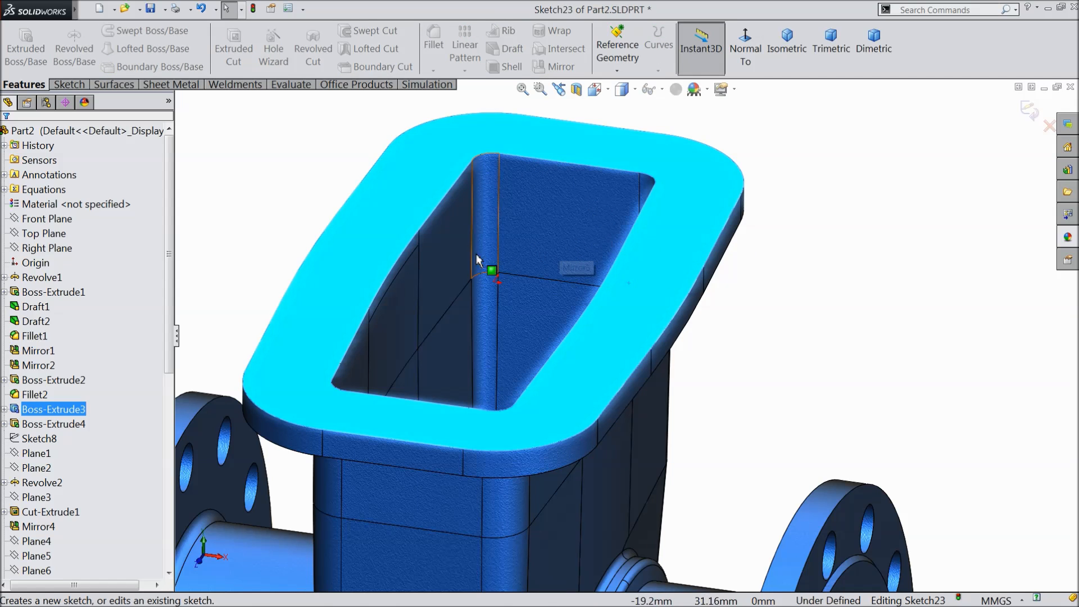
Convert all edges of the top flange's inner opening into sketch entities.
left_click(444, 204)
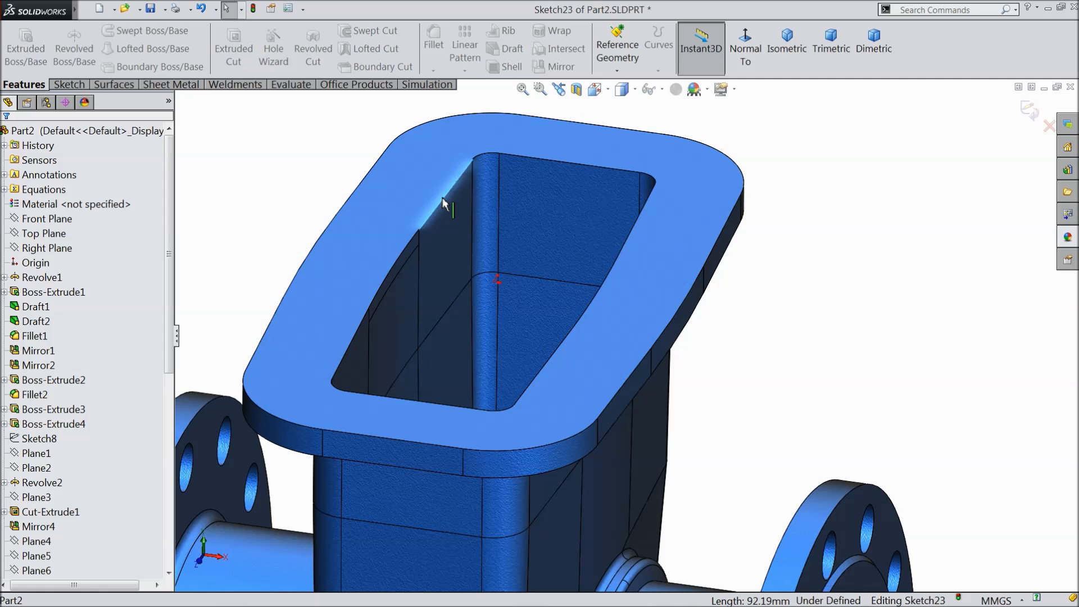
left_click(413, 239, "ctrl")
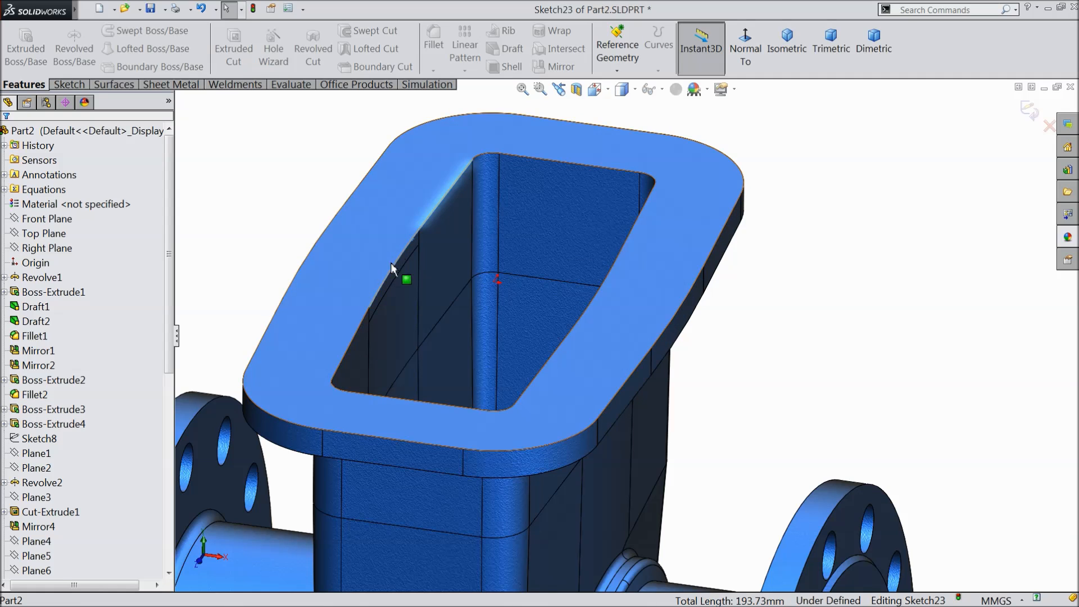
left_click(334, 388, "ctrl")
left_click(356, 399, "ctrl")
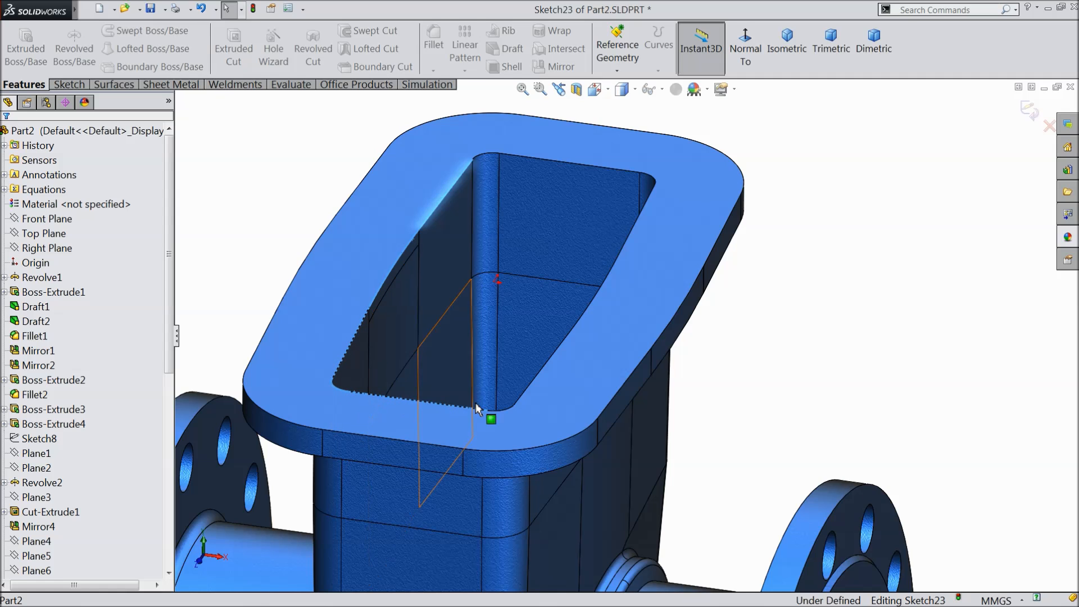
left_click(504, 413, "ctrl")
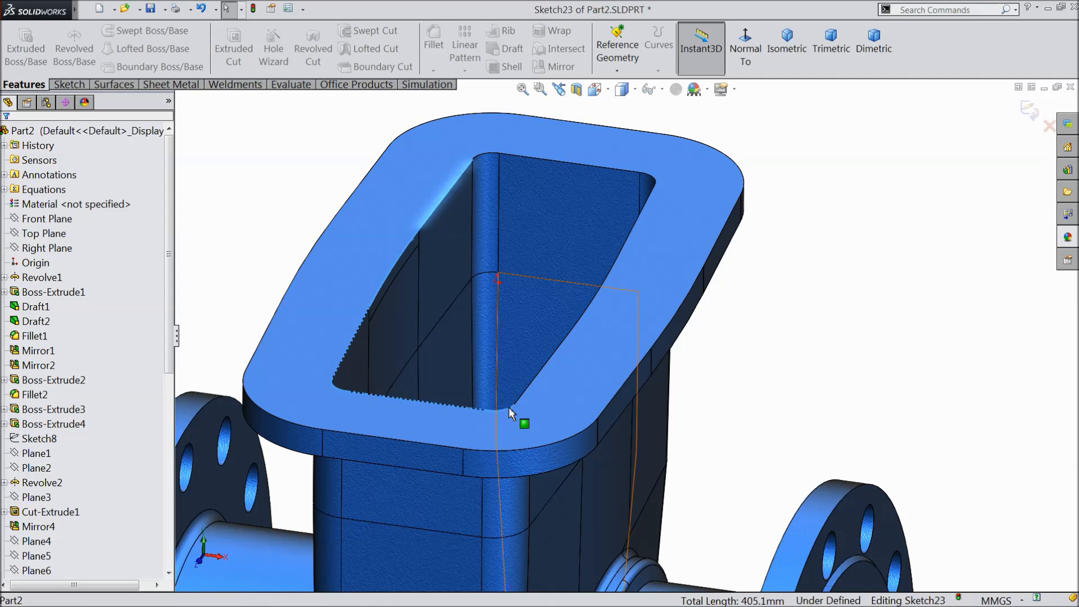
left_click(584, 322, "ctrl")
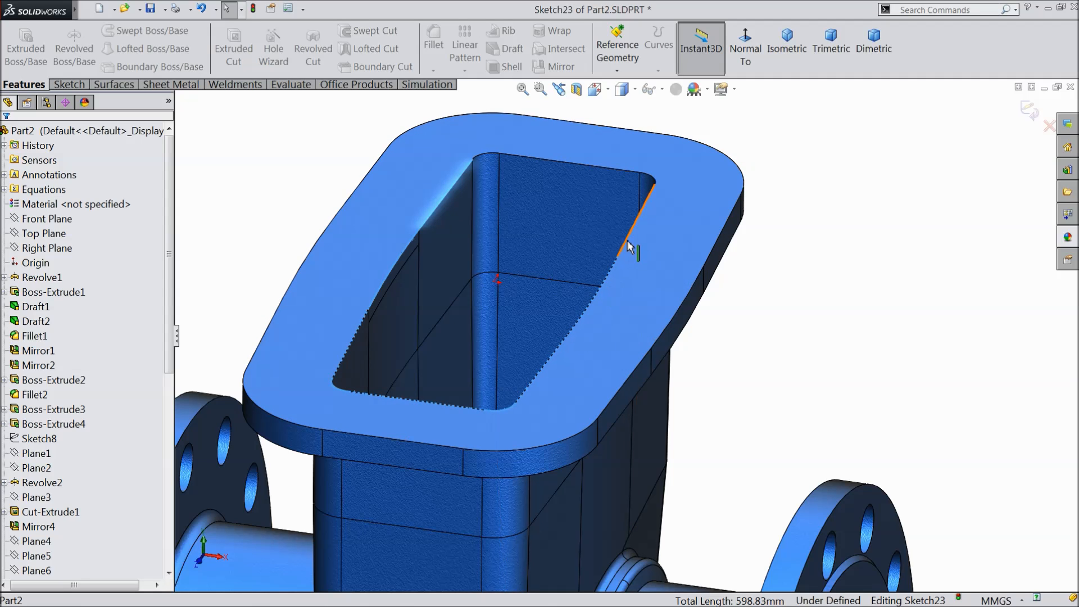
left_click(655, 183, "ctrl")
left_click(637, 173, "ctrl")
left_click(484, 155, "ctrl")
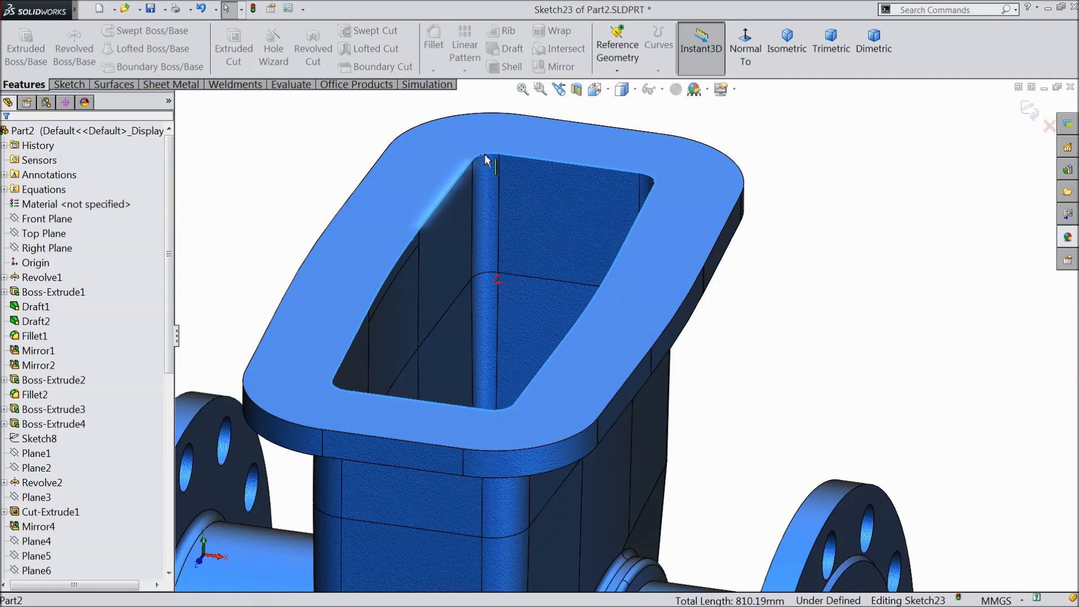
left_click(79, 85)
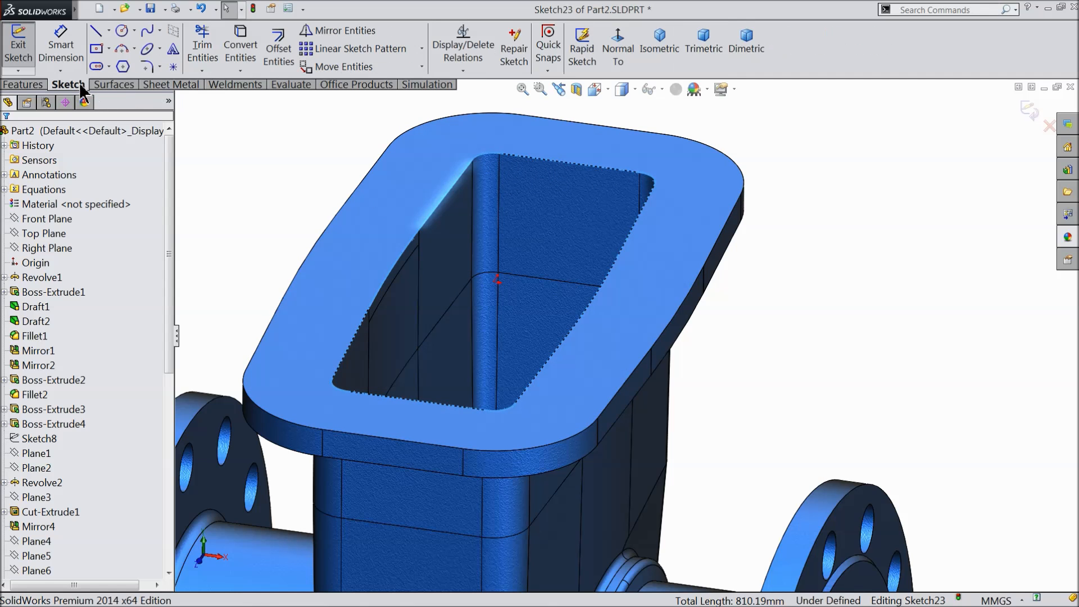
left_click(246, 59)
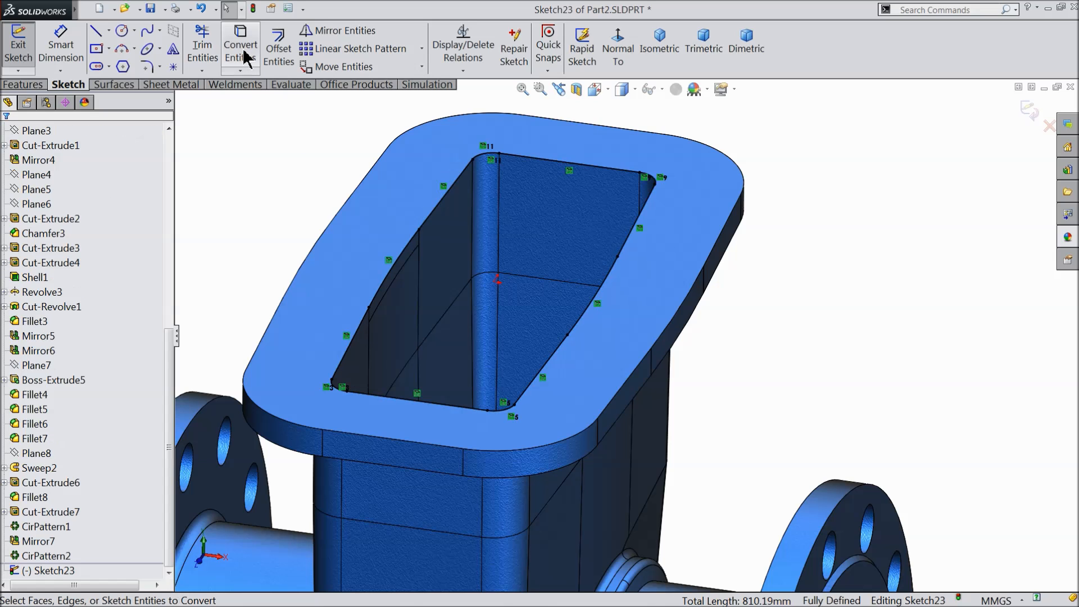
Offset the converted opening outline outward by 31.50 mm onto the flange face.
left_click(281, 56)
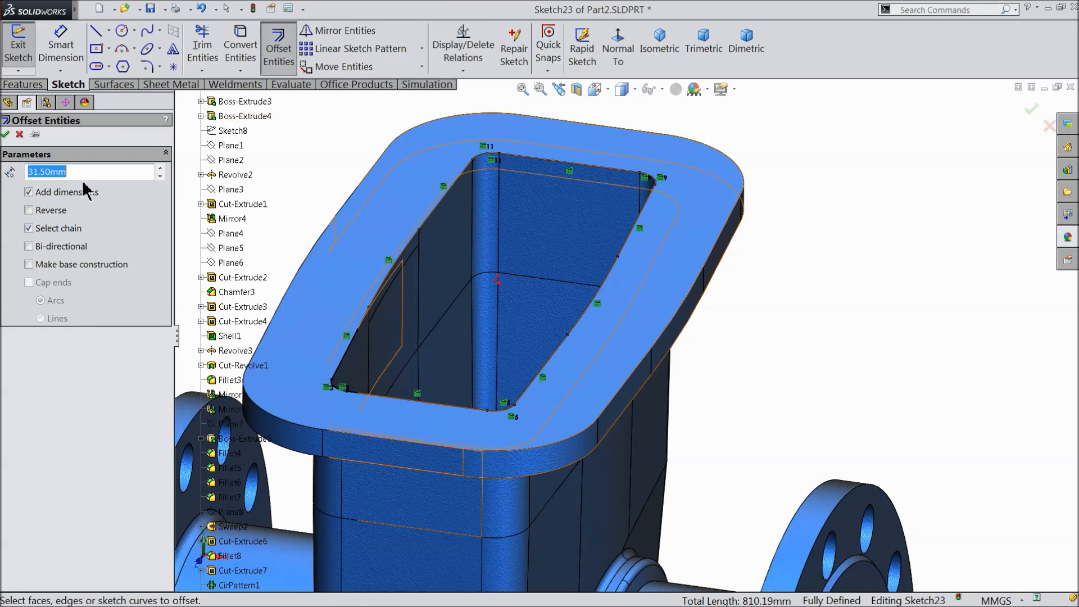
left_click(481, 161)
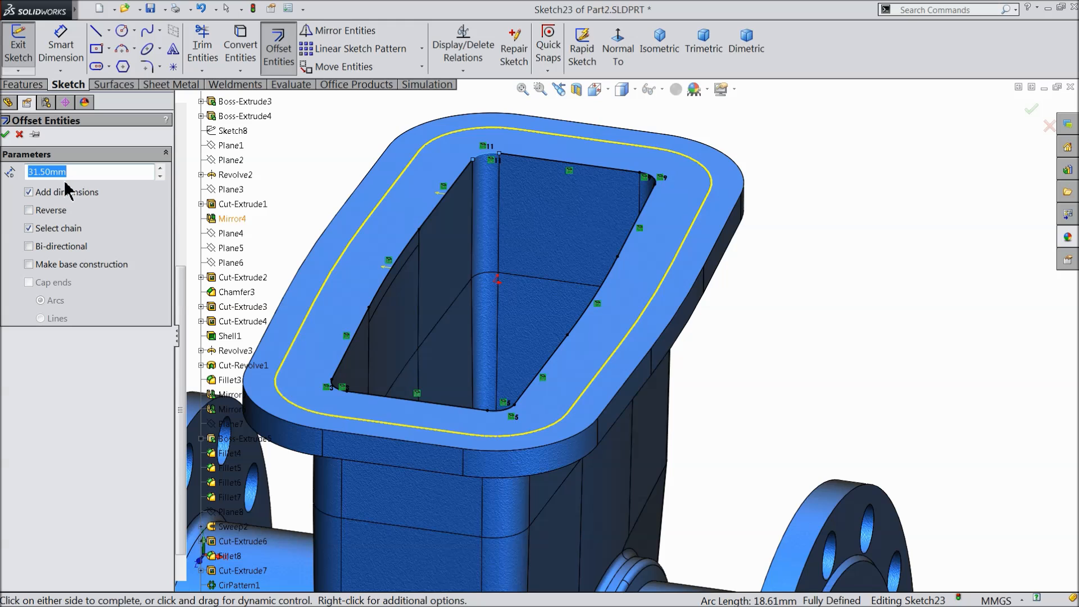
left_click(6, 134)
View the sketch straight on and place points at the four ends of the offset outline's two upper corner arcs.
left_click(618, 50)
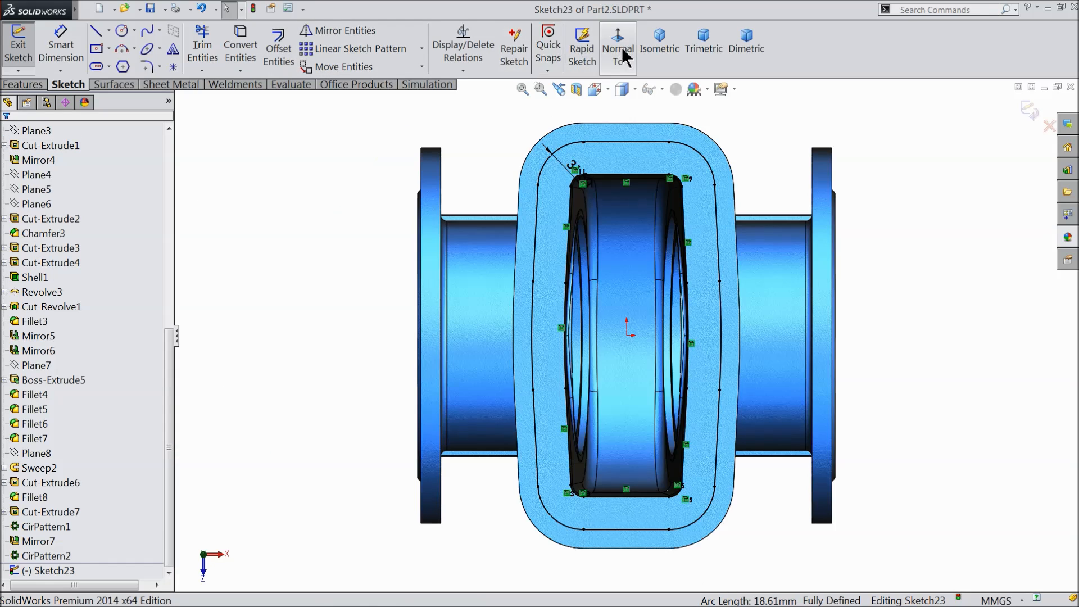
left_click(173, 67)
scroll(683, 189, "down", 5)
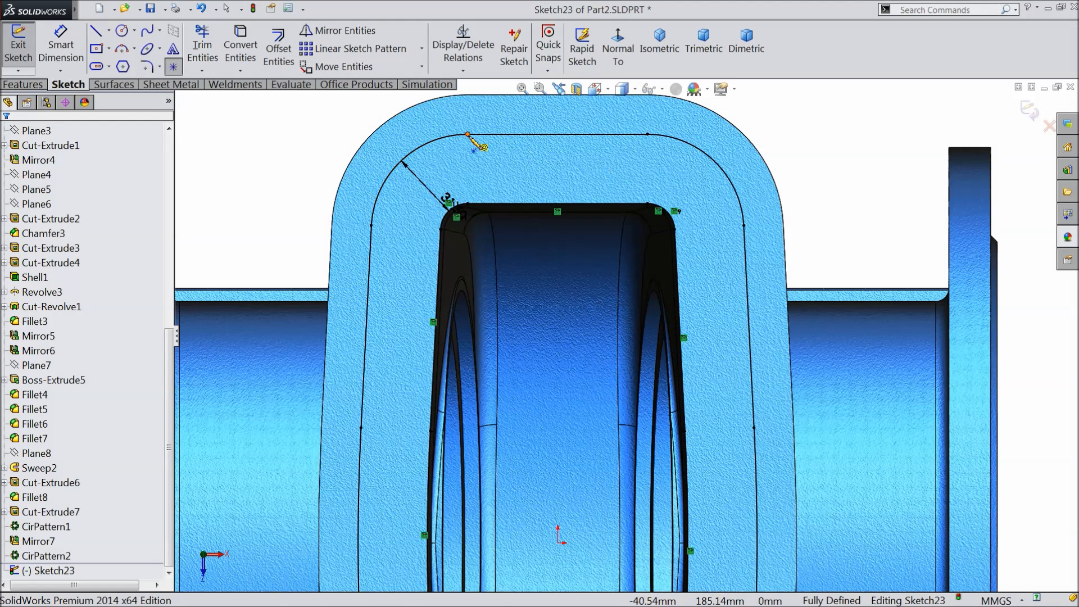
left_click(468, 135)
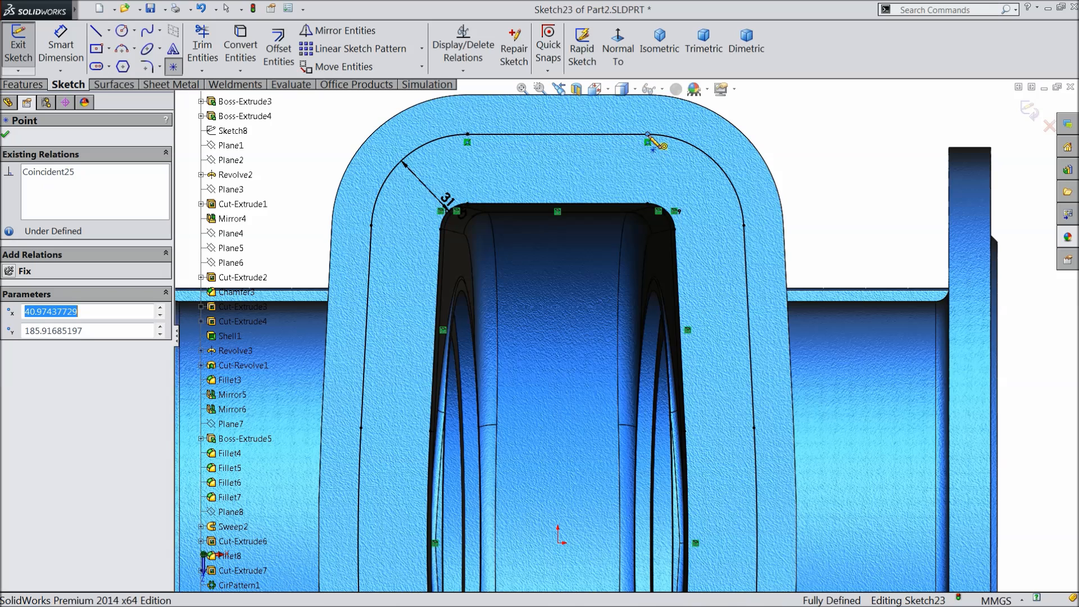
left_click(744, 226)
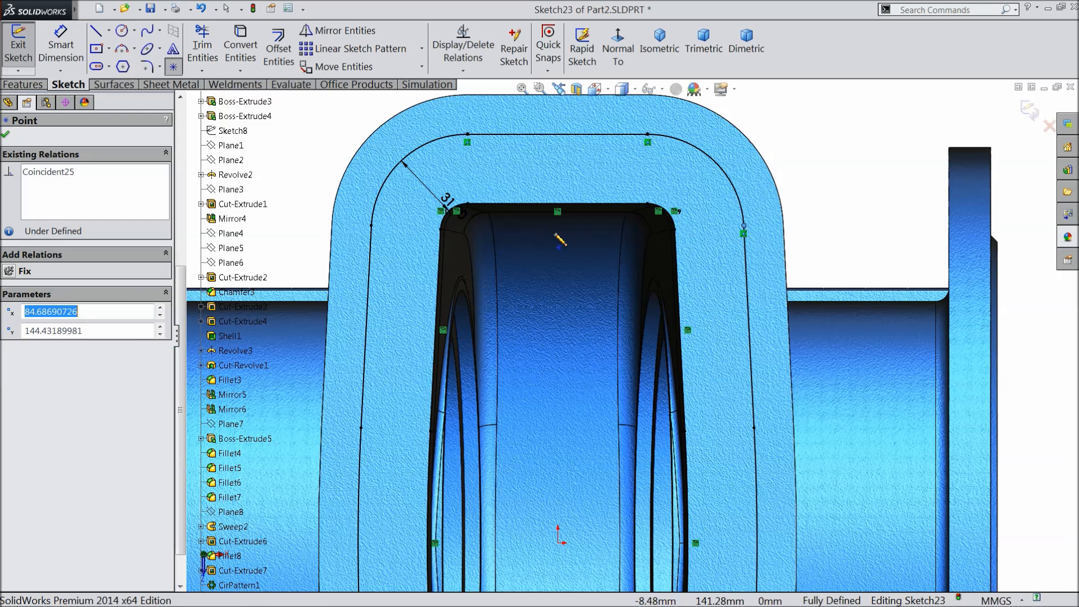
left_click(372, 226)
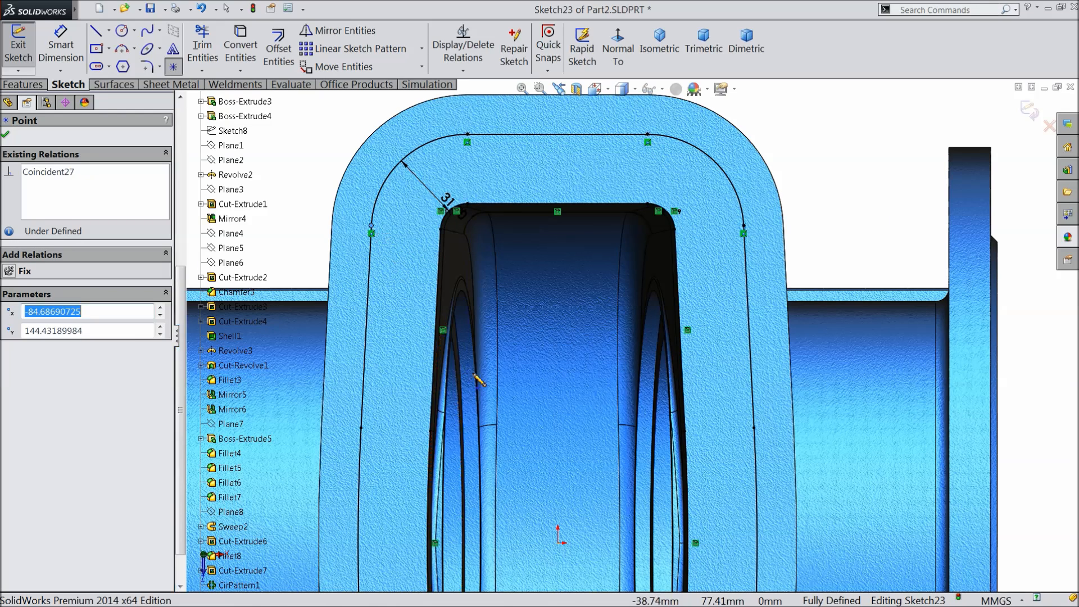
Try to place a point at the upper end of the middle curve on the offset outline's left side.
scroll(494, 393, "up", 3)
scroll(520, 414, "down", 2)
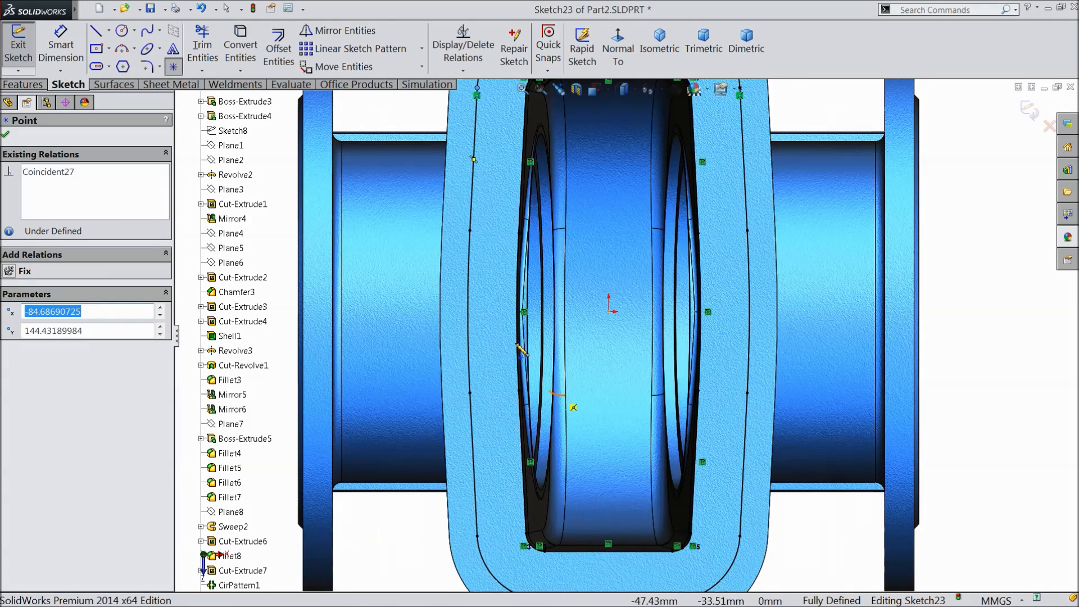
left_click(470, 237)
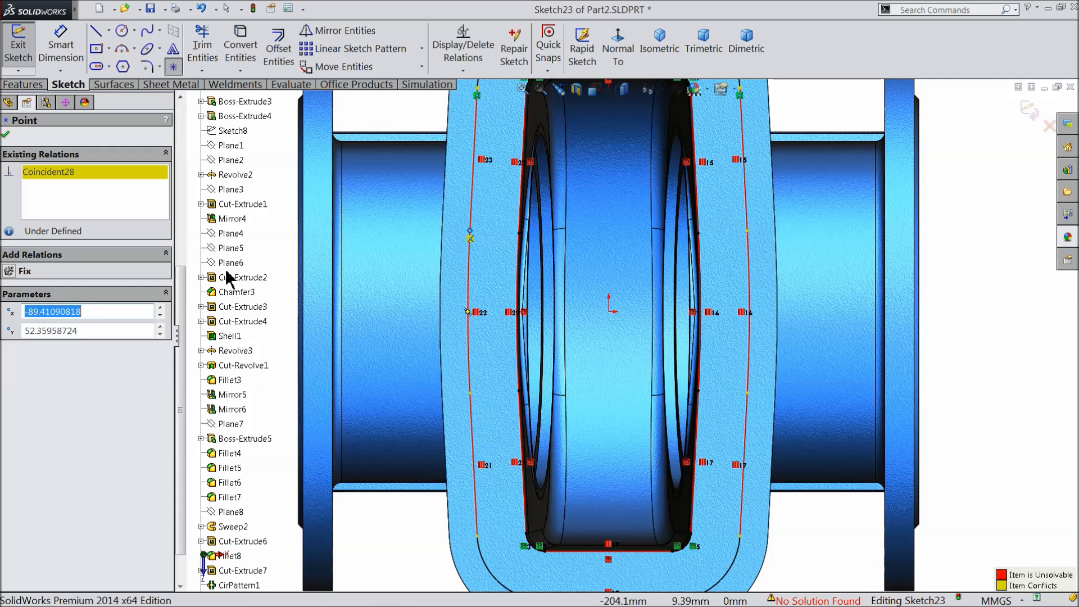
Delete the conflicting coincident relation of the point at the upper end of the outline's left middle curve.
right_click(71, 171)
left_click(97, 185)
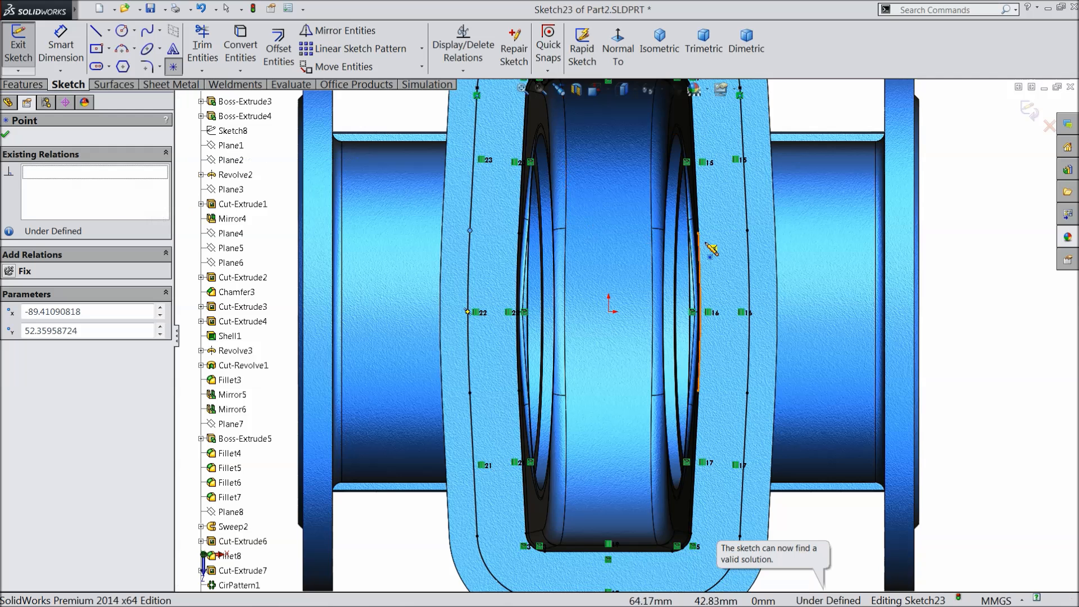
Place points at the four ends of the offset outline's two lower corner arcs.
scroll(753, 415, "down", 3)
scroll(655, 441, "up", 4)
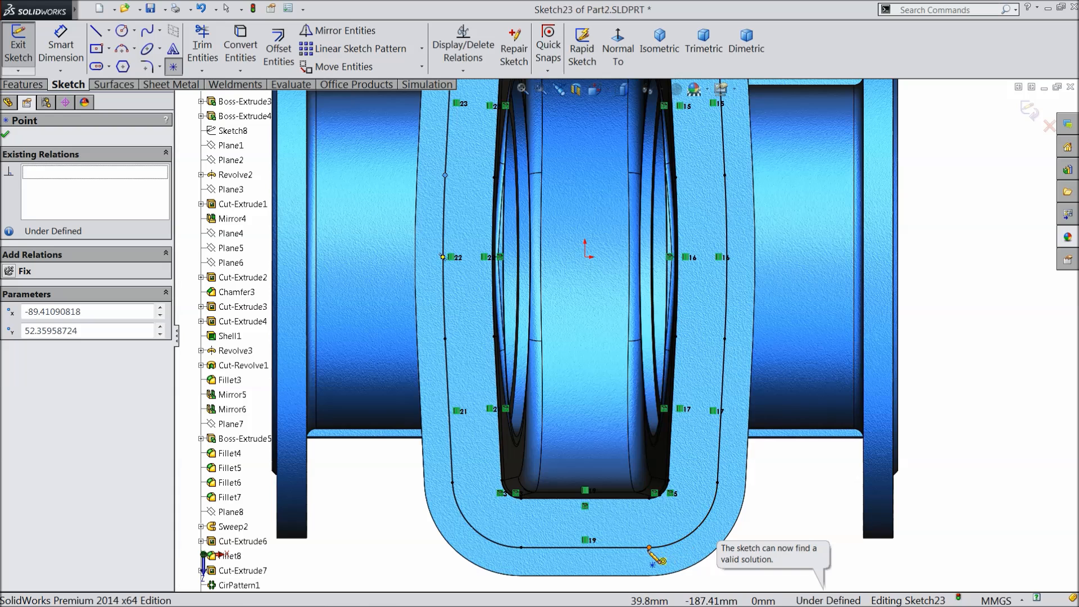
left_click(649, 548)
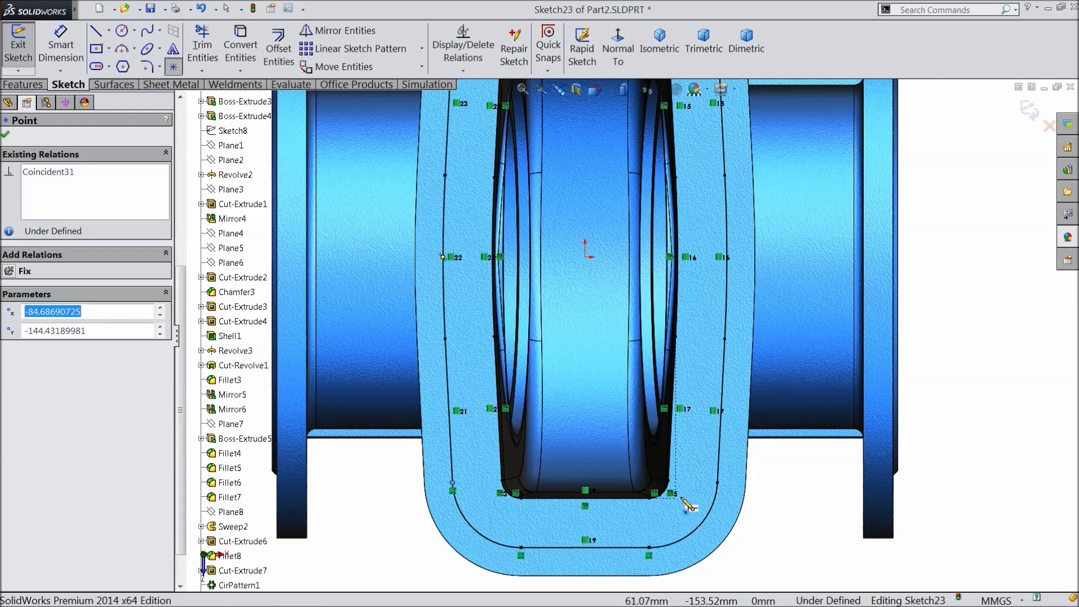
left_click(718, 482)
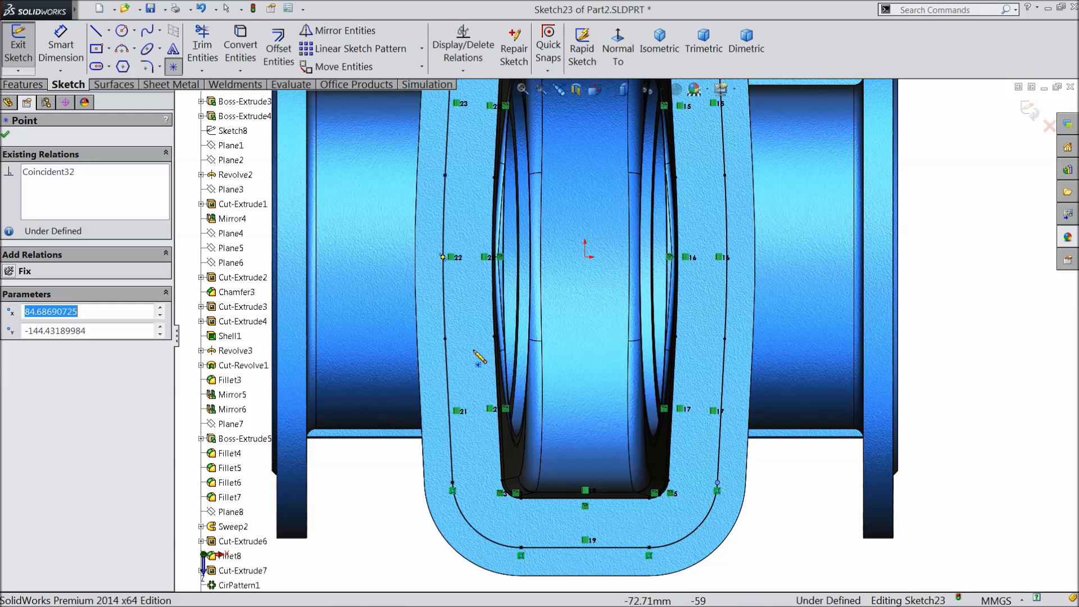
Place a point at the lower end of the left middle curve and delete its conflicting coincident relation.
left_click(445, 339)
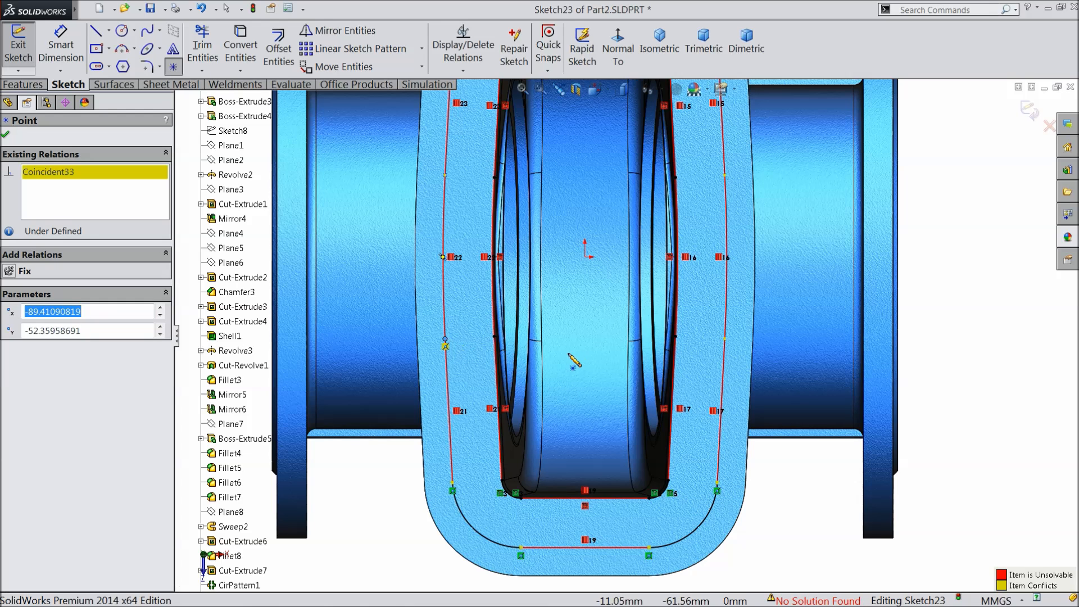
right_click(59, 174)
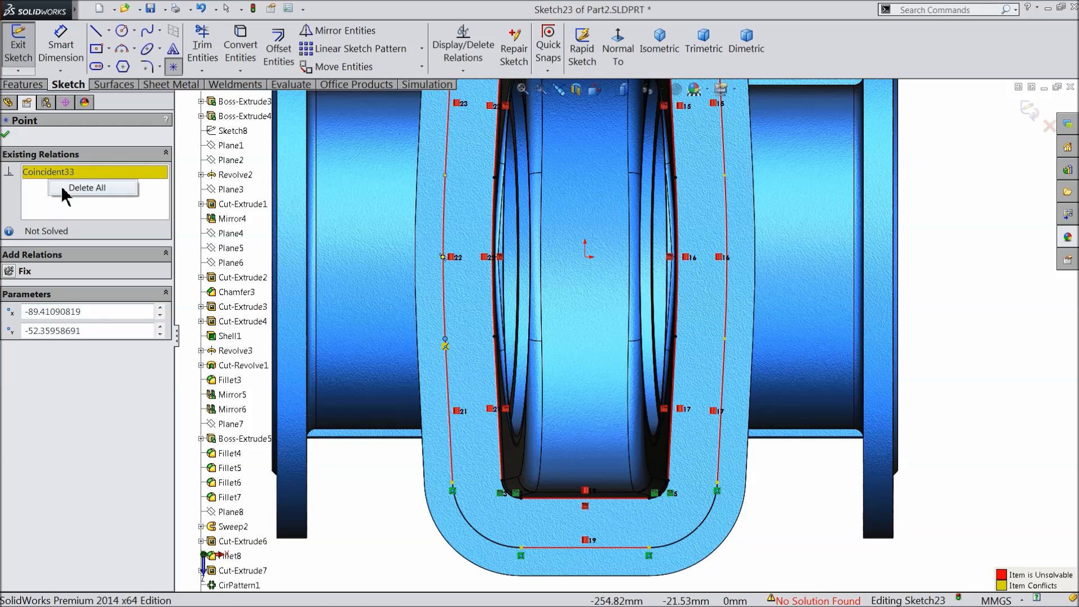
left_click(77, 186)
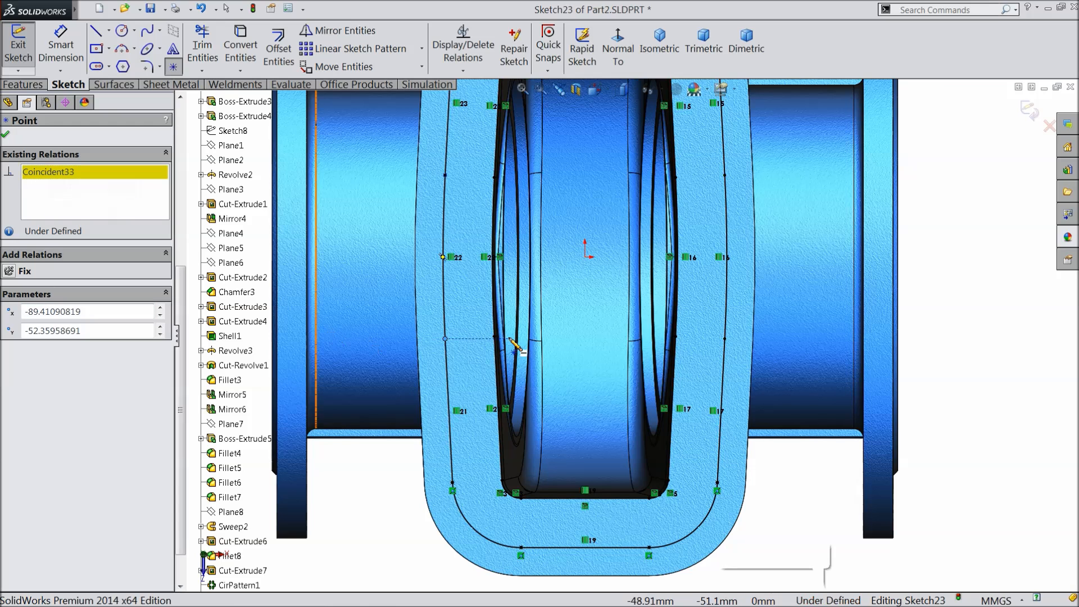
Place points on the outline's lower left and lower right straight lines, just below the middle curves.
left_click(446, 350)
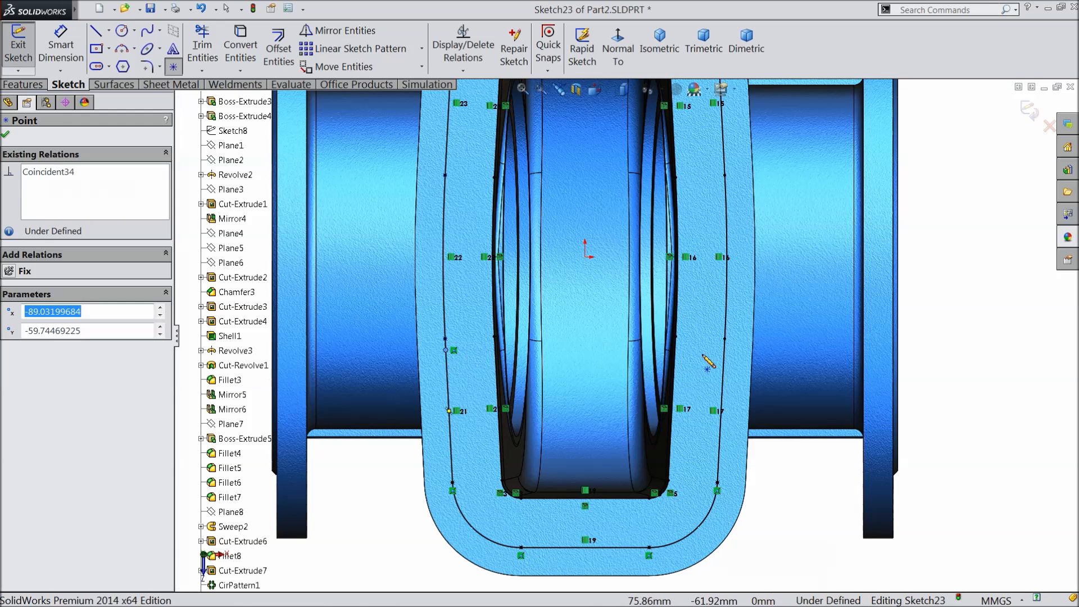
left_click(724, 350)
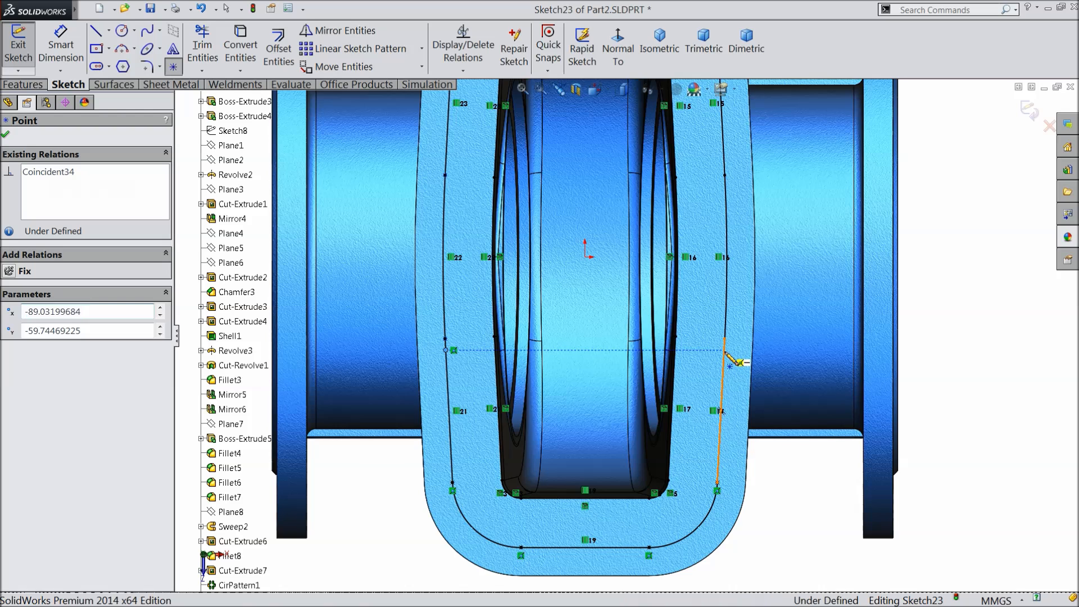
Place a point at the upper end of the right middle curve, delete its conflicting coincident relation, and leave the Point tool.
scroll(564, 310, "up", 1)
scroll(560, 306, "up", 1)
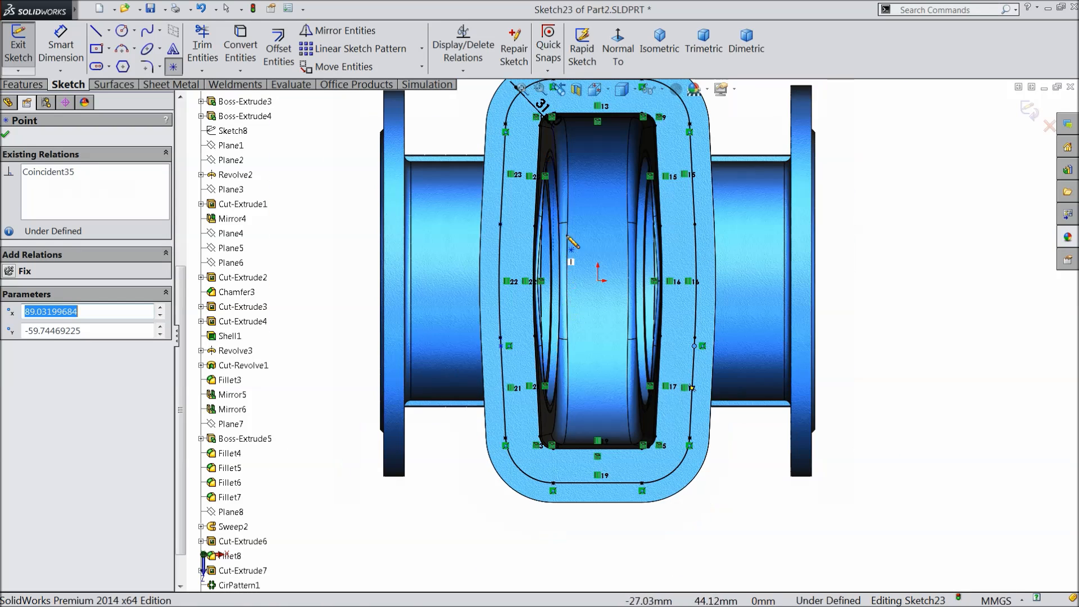
scroll(686, 194, "down", 3)
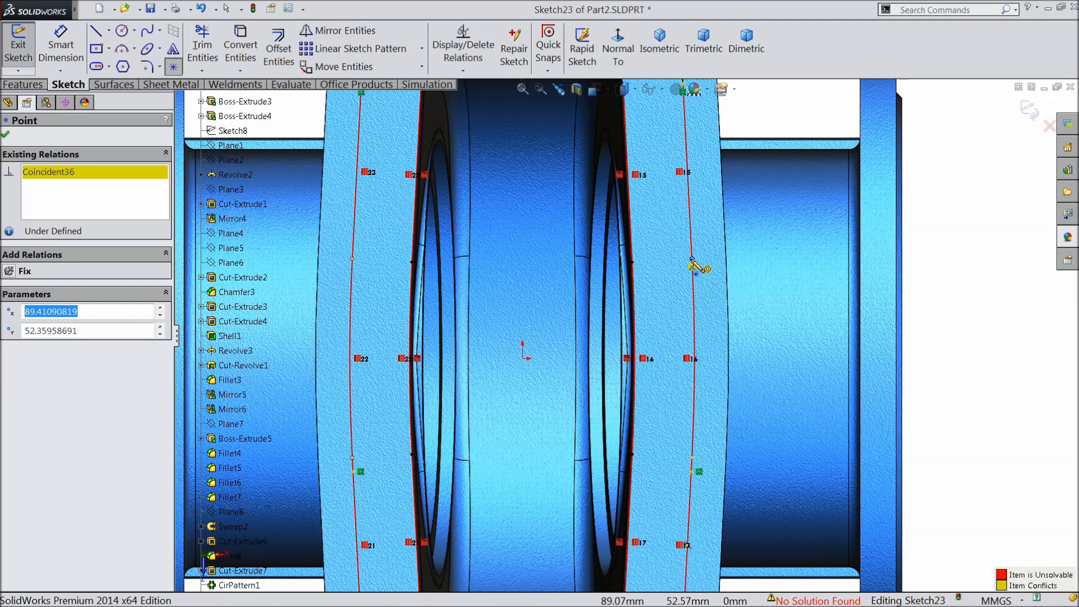
right_click(68, 182)
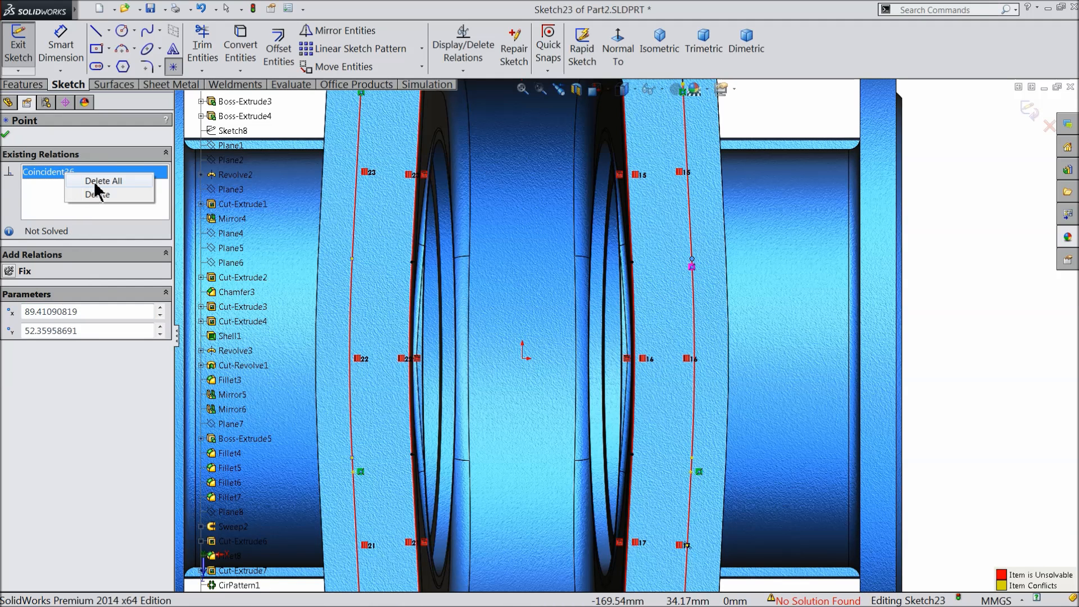
left_click(96, 194)
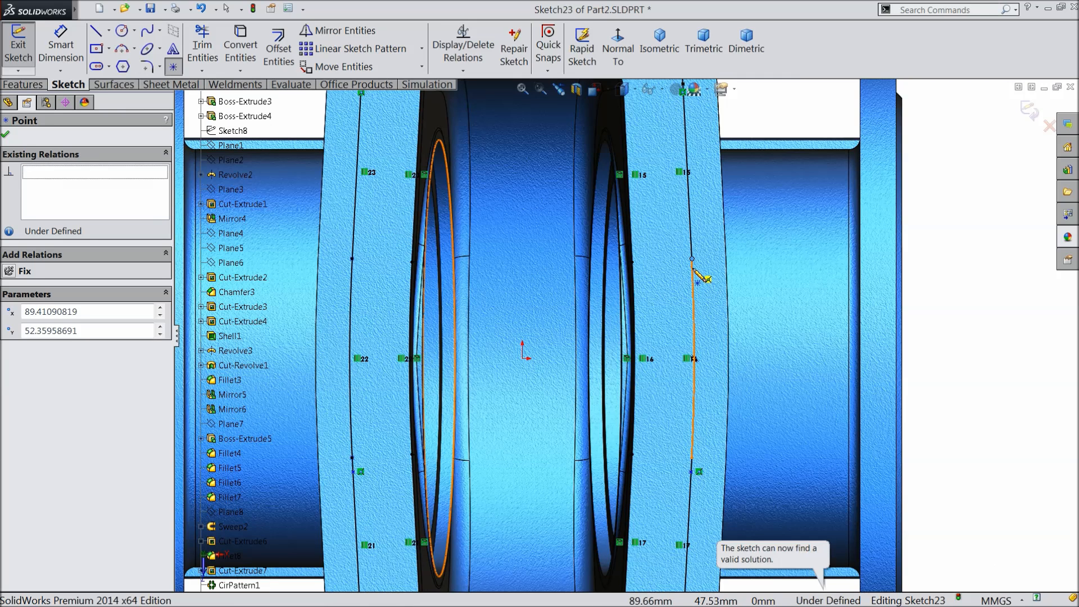
right_click(964, 147)
left_click(989, 141)
key("f")
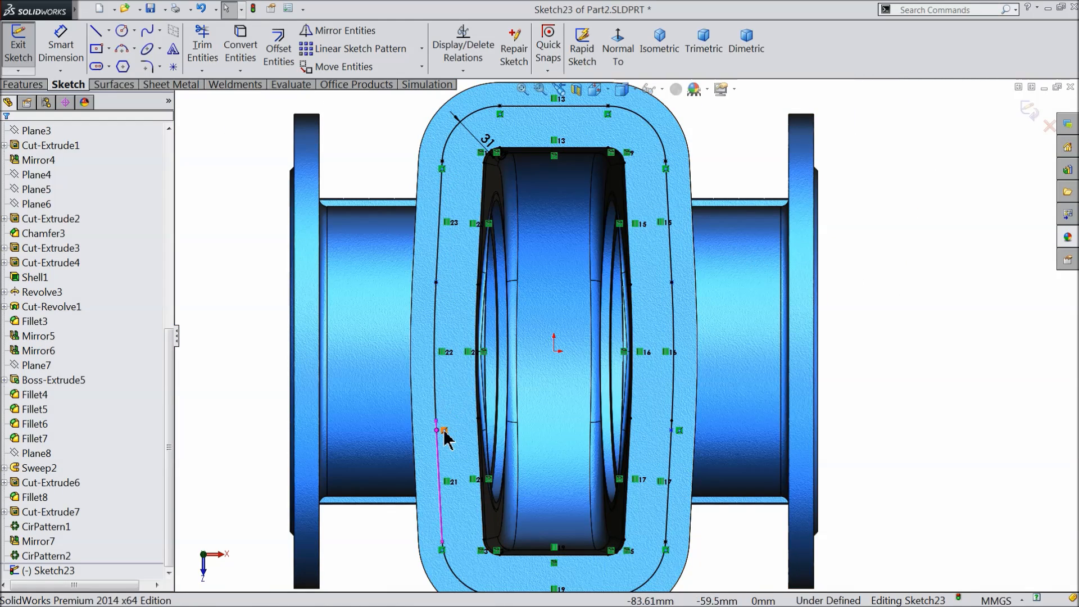
Delete the extra point just below the lower end of the left middle curve.
scroll(444, 438, "down", 5)
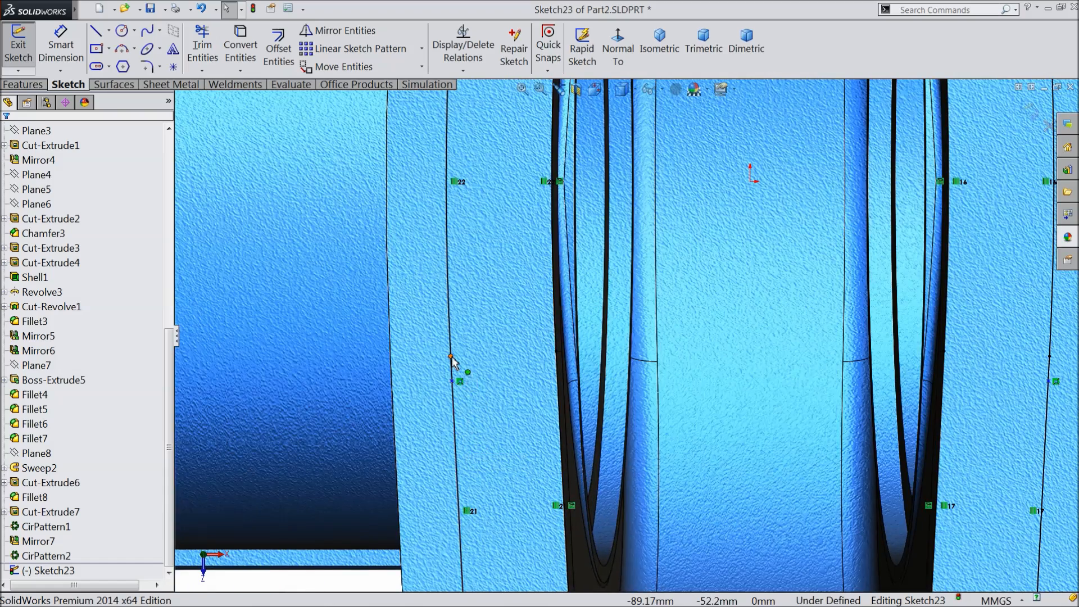
left_click(451, 357)
left_click(452, 382)
key("Delete")
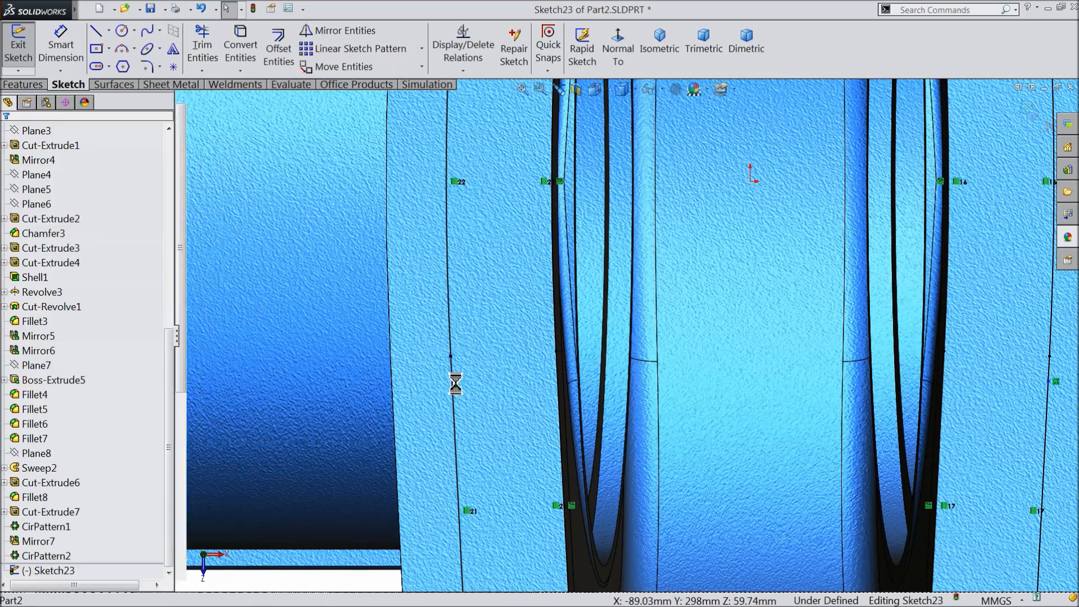
Place a point at the lower end of the right middle curve and delete its conflicting coincident relation.
scroll(628, 327, "up", 2)
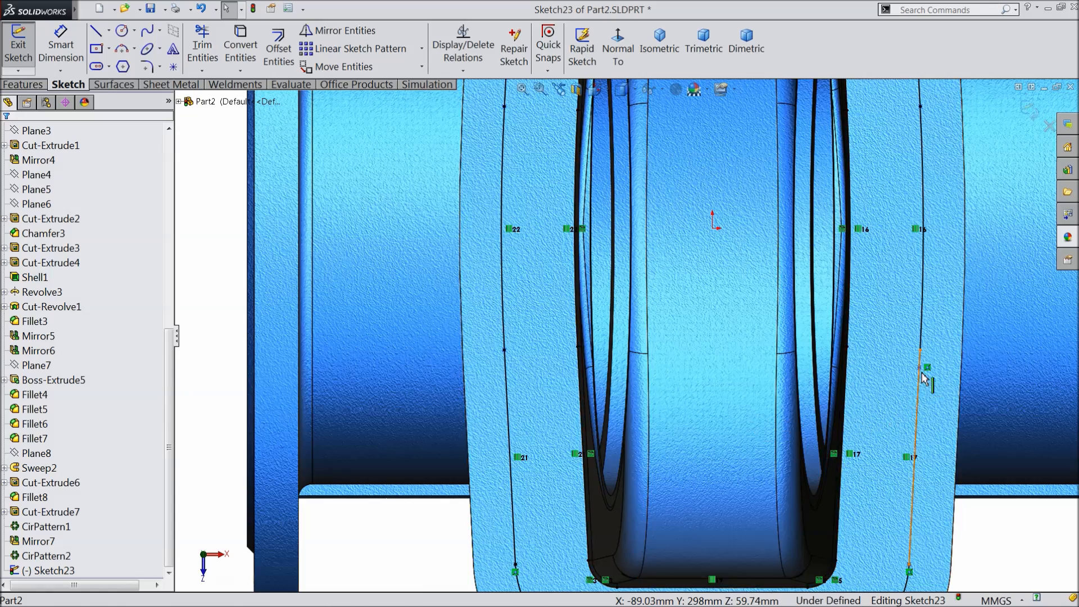
scroll(921, 375, "down", 5)
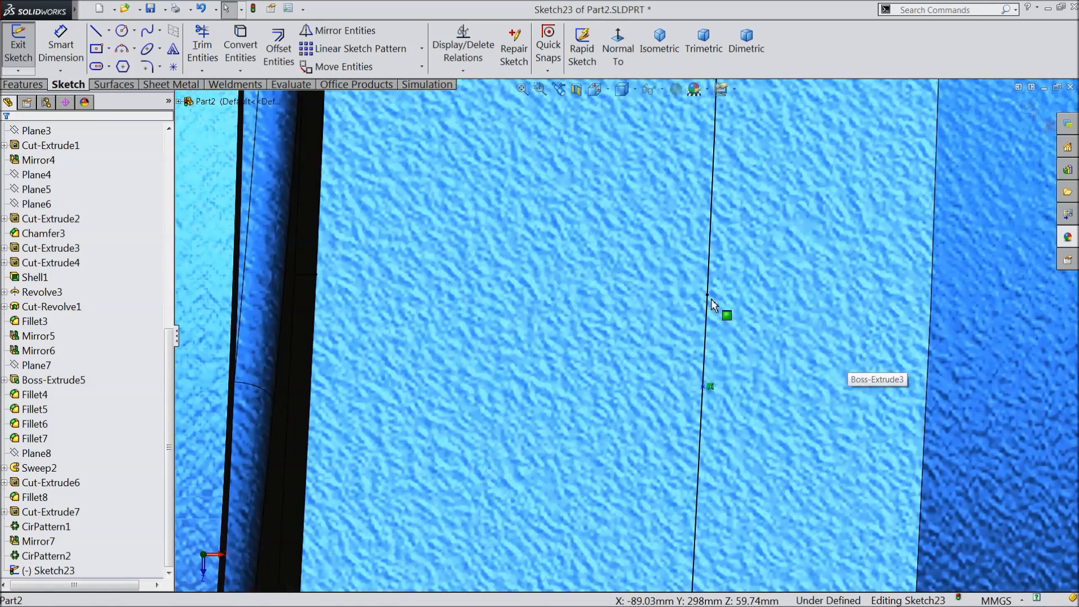
scroll(716, 322, "up", 5)
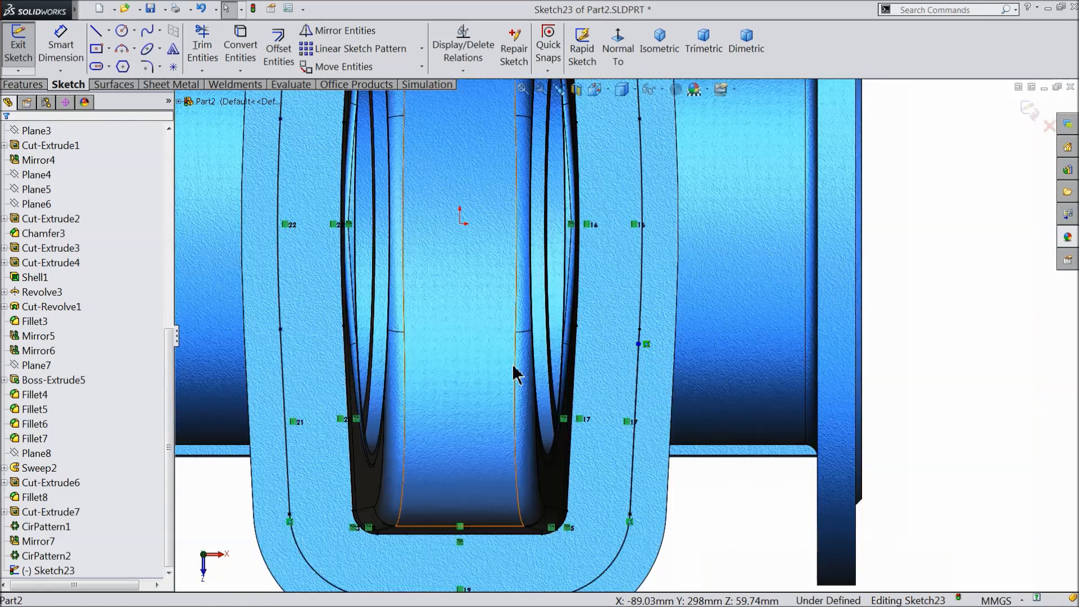
scroll(349, 369, "down", 3)
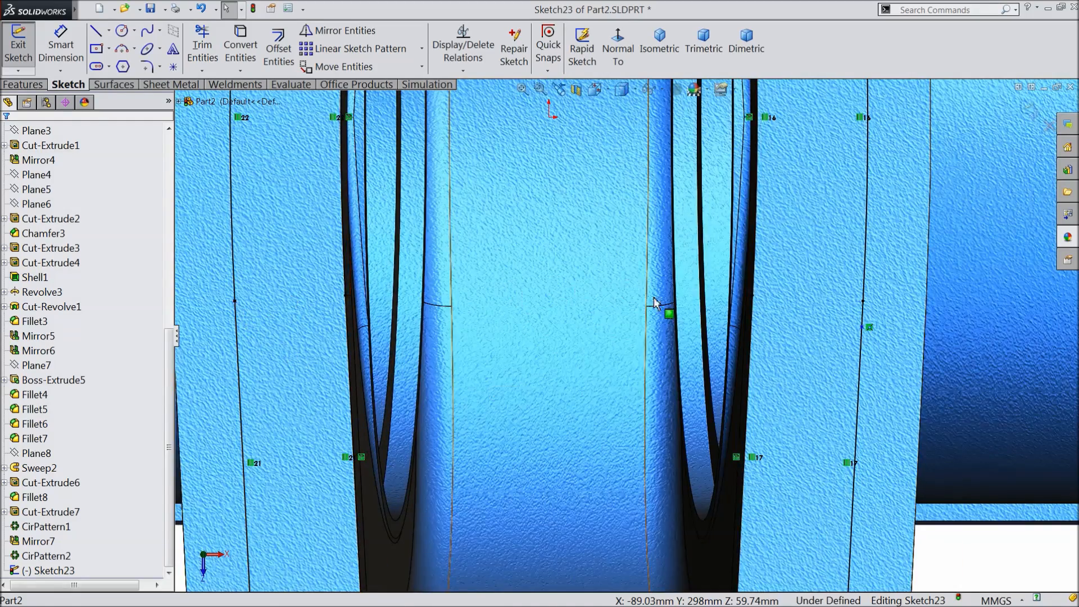
left_click(173, 67)
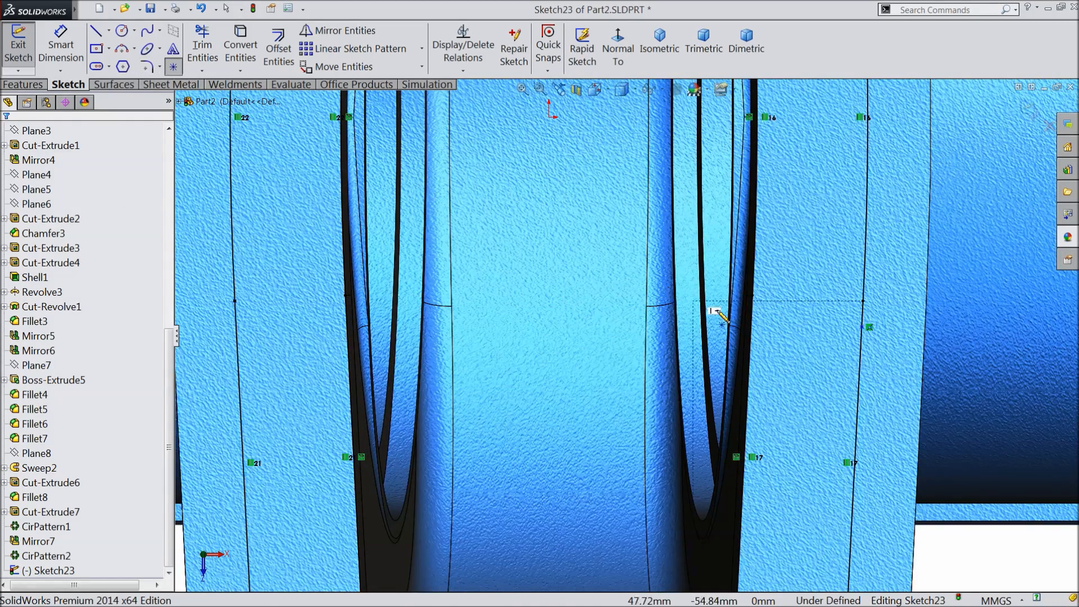
left_click(864, 309)
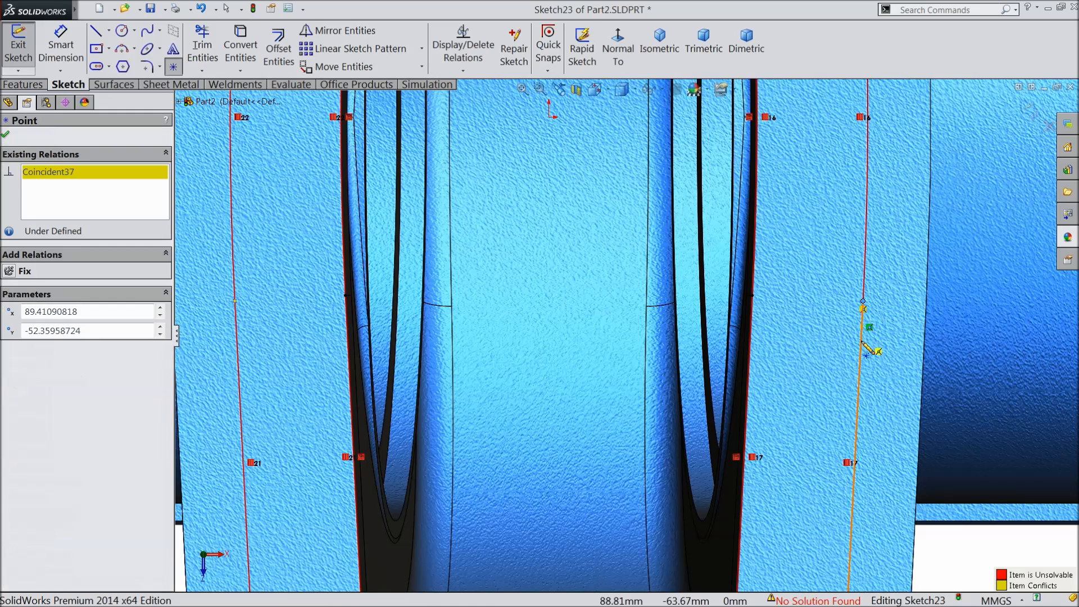
right_click(53, 170)
left_click(86, 181)
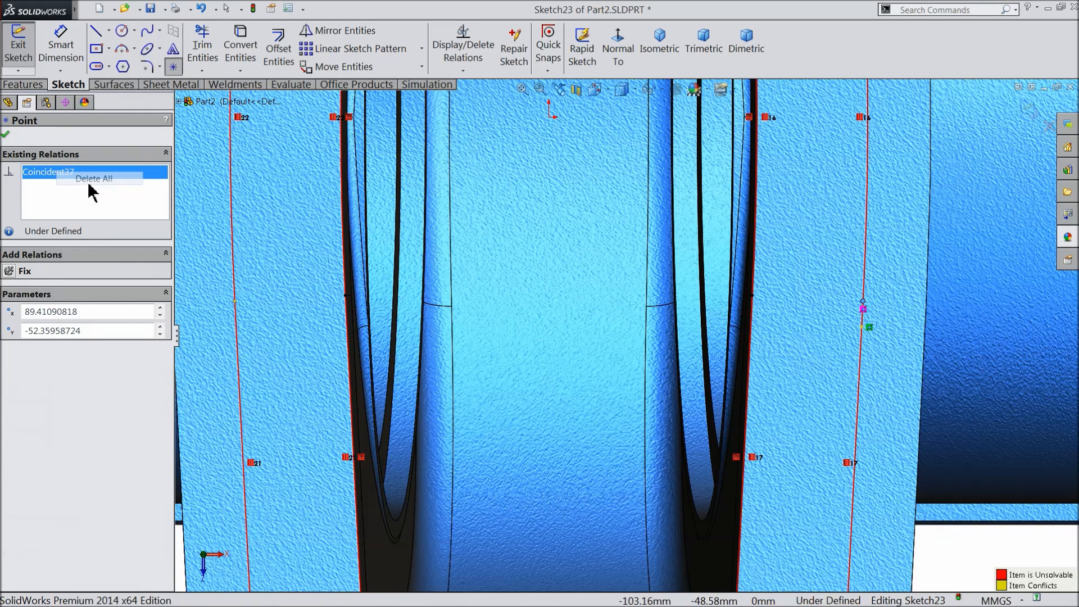
left_click(7, 135)
Delete the extra point just below the lower end of the right middle curve.
scroll(872, 337, "down", 3)
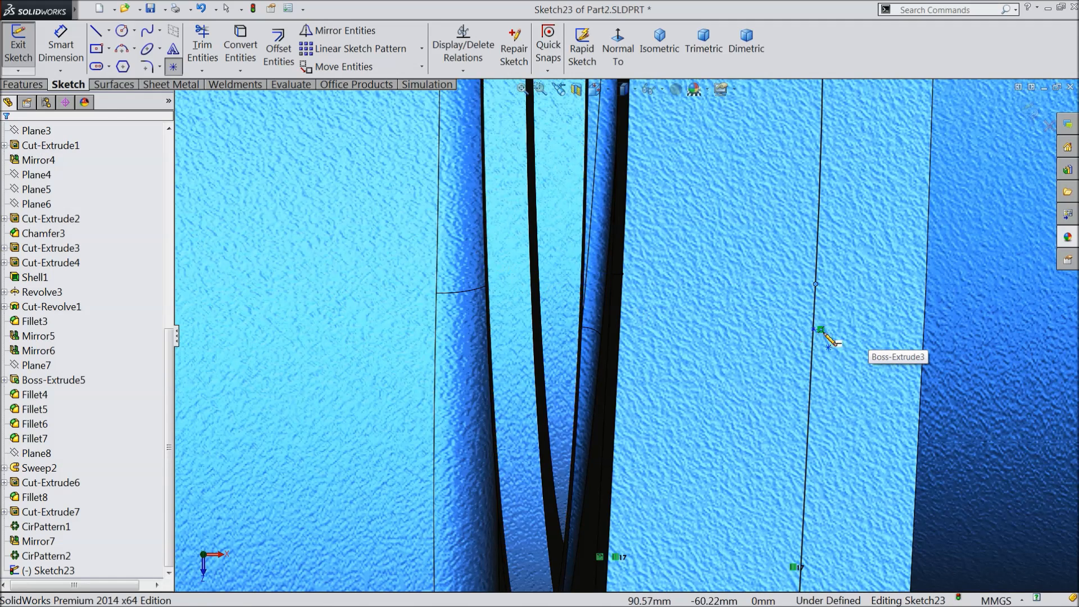
key("Escape")
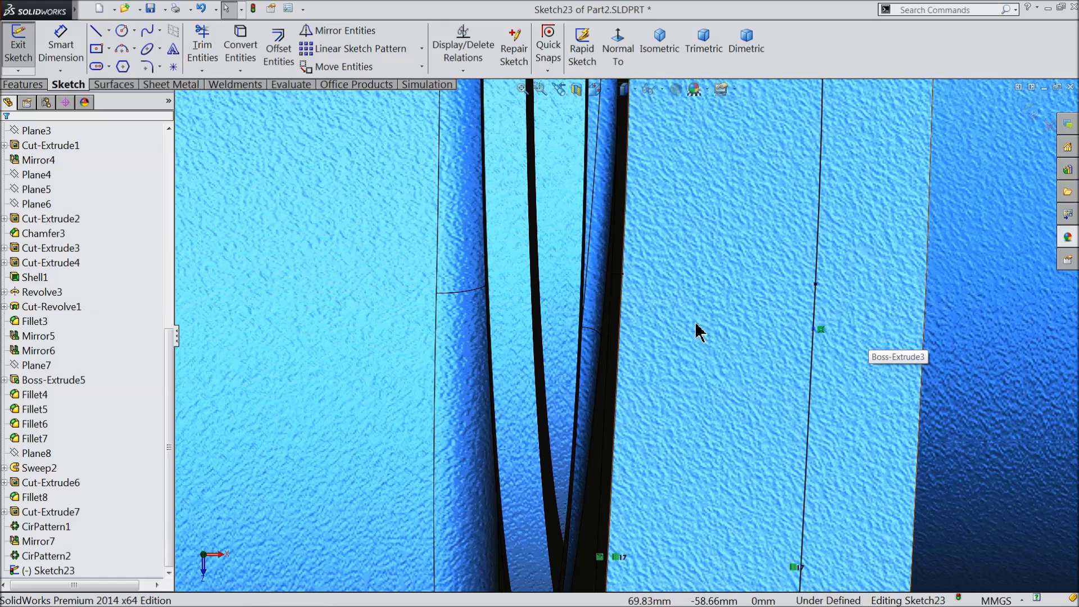
left_click(814, 330)
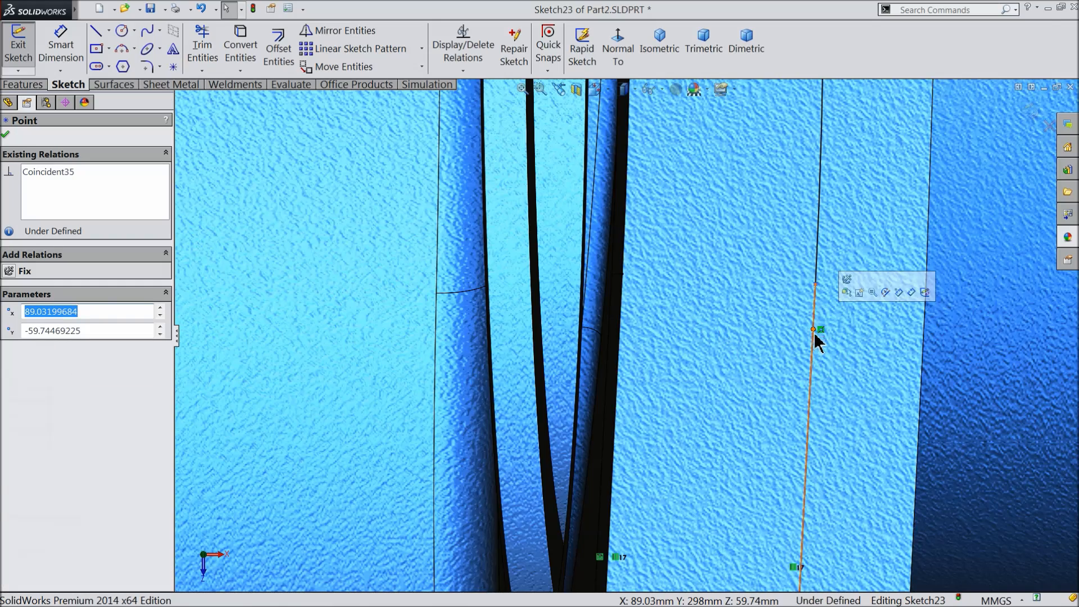
key("Delete")
Check the points around the top flange in a tilted view and exit the sketch.
scroll(815, 364, "up", 4)
scroll(753, 393, "up", 3)
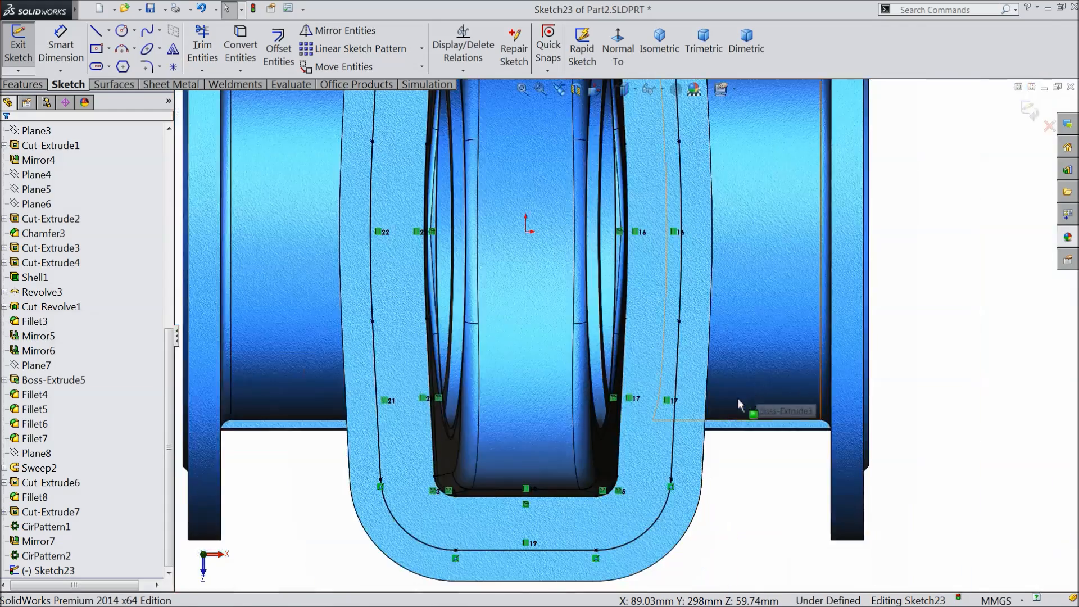
scroll(638, 427, "up", 4)
middle_click_drag(635, 398, 603, 313)
scroll(603, 312, "up", 3)
scroll(597, 226, "down", 4)
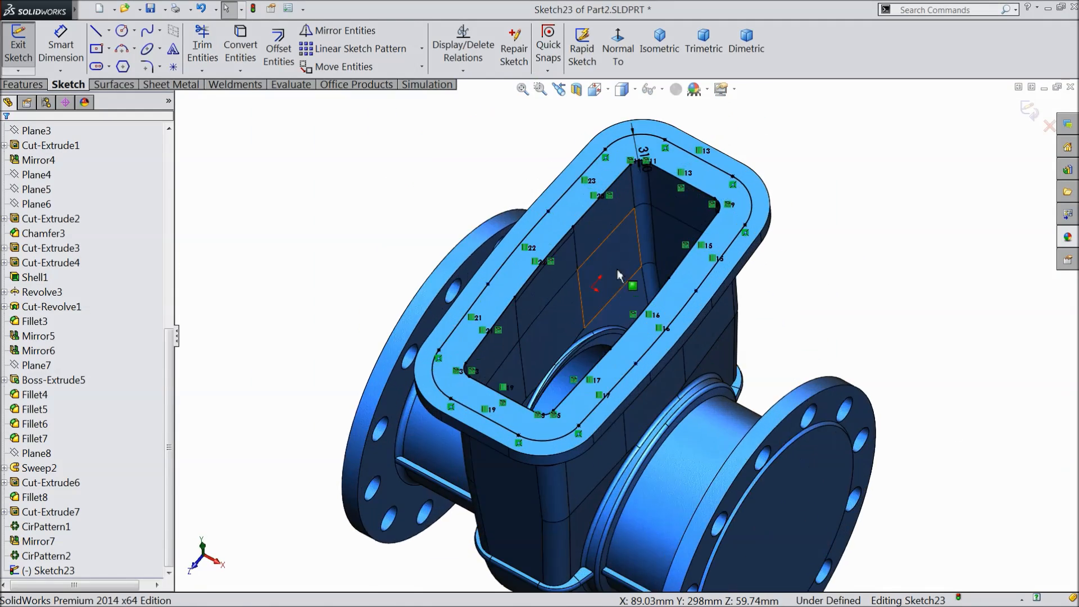
scroll(617, 274, "up", 2)
scroll(607, 275, "down", 4)
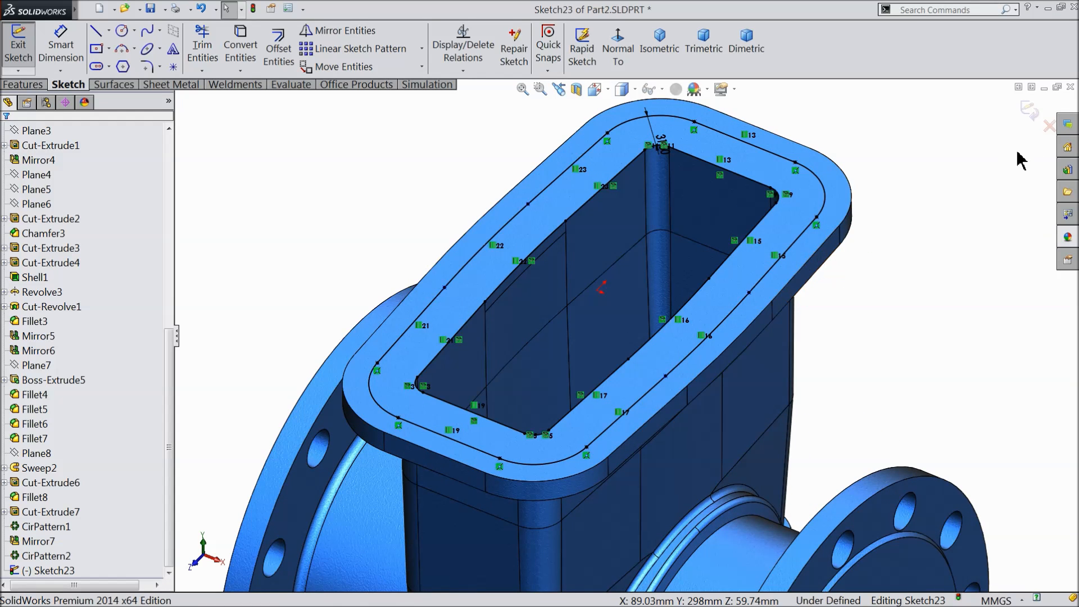
left_click(1030, 115)
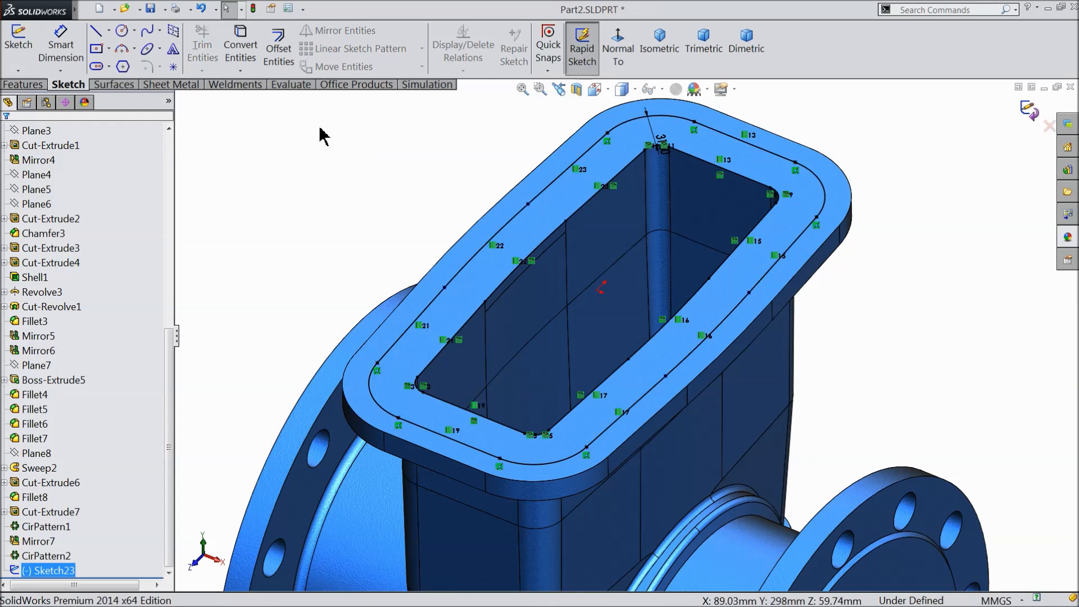
Start a Hole Wizard ISO tapped hole of size M16 and set its end condition to Blind.
left_click(280, 57)
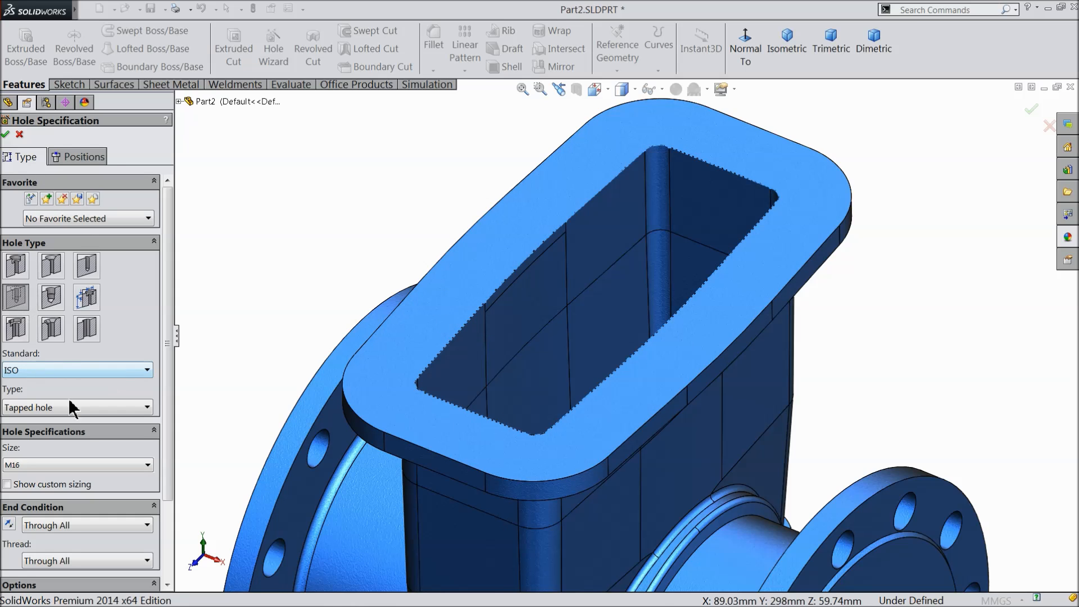
scroll(135, 441, "down", 3)
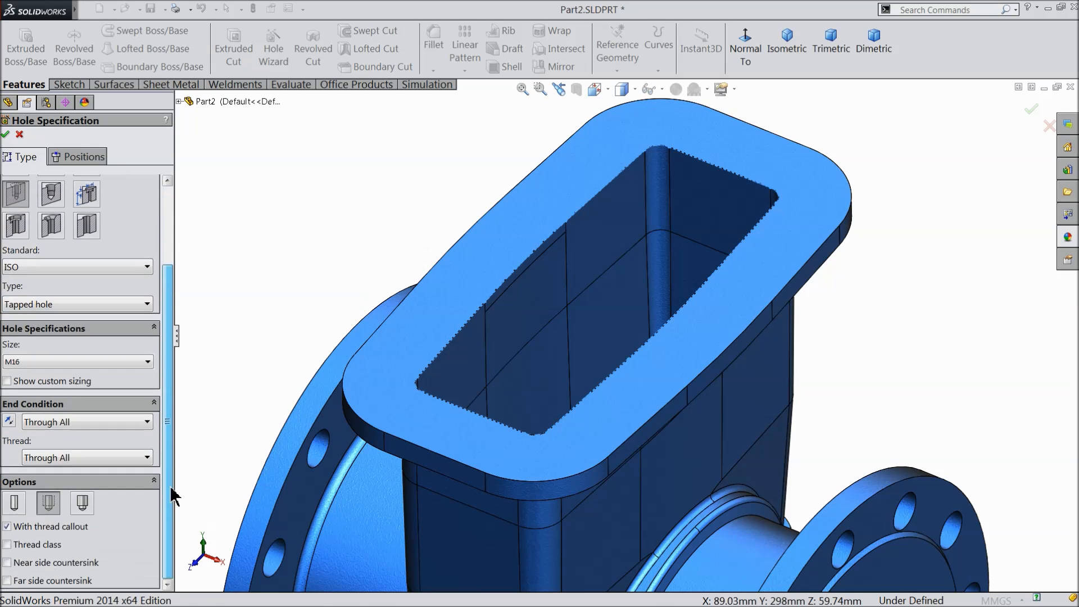
left_click(24, 424)
left_click(53, 437)
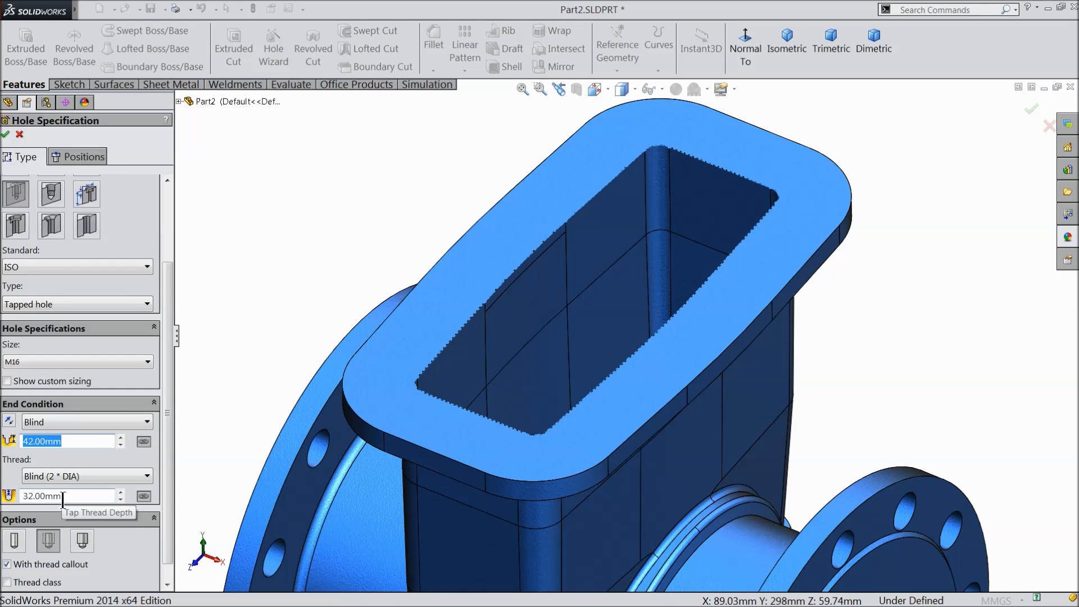
Show the top flange's point sketch, Sketch23, and start a 3D sketch for positioning the tapped holes.
left_click(73, 158)
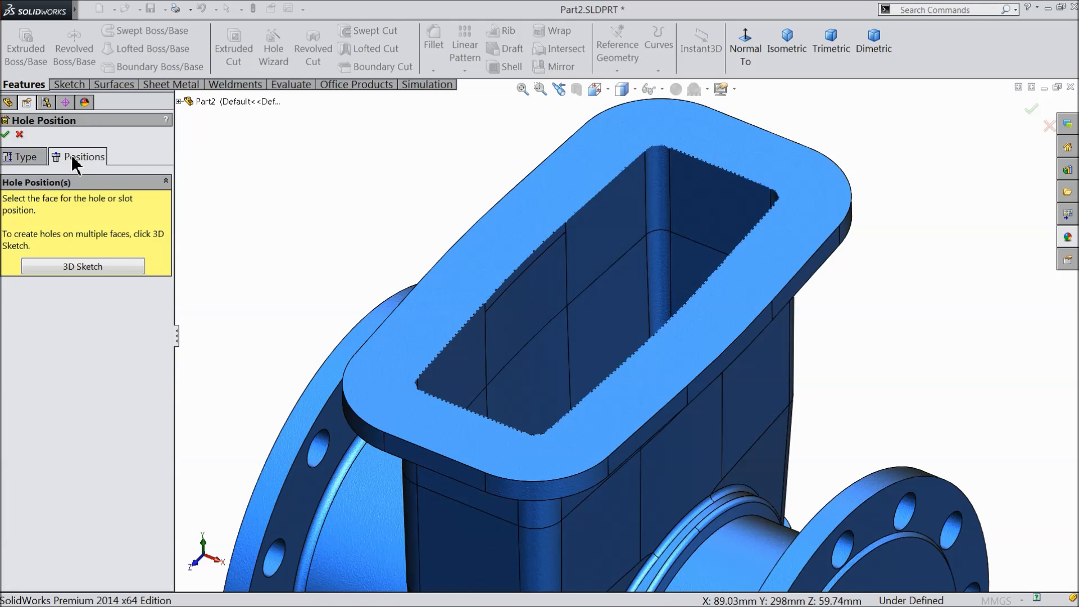
left_click(178, 102)
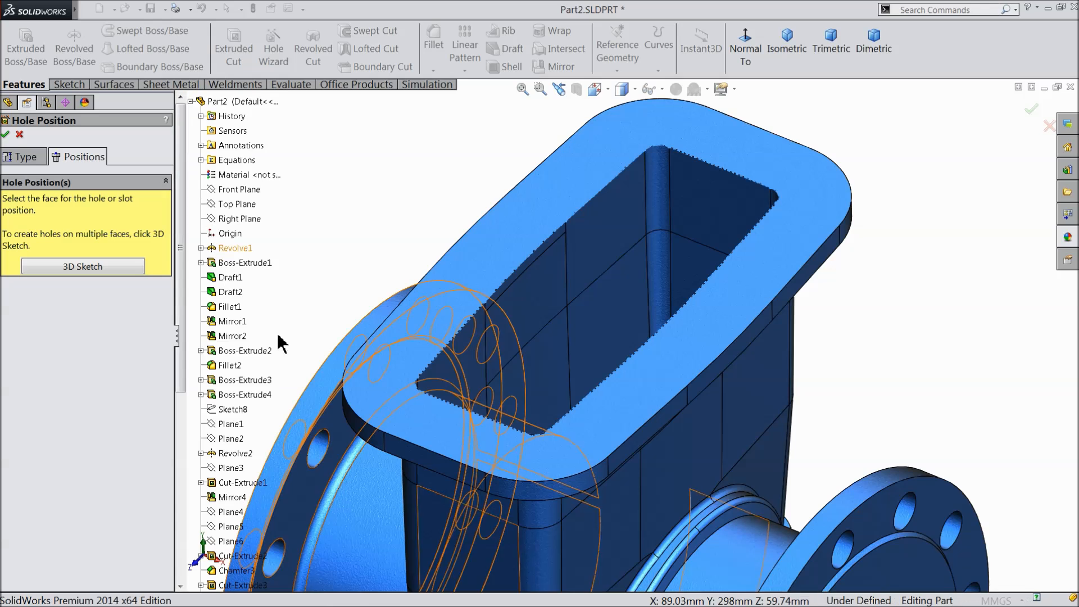
scroll(258, 416, "down", 5)
scroll(251, 482, "down", 3)
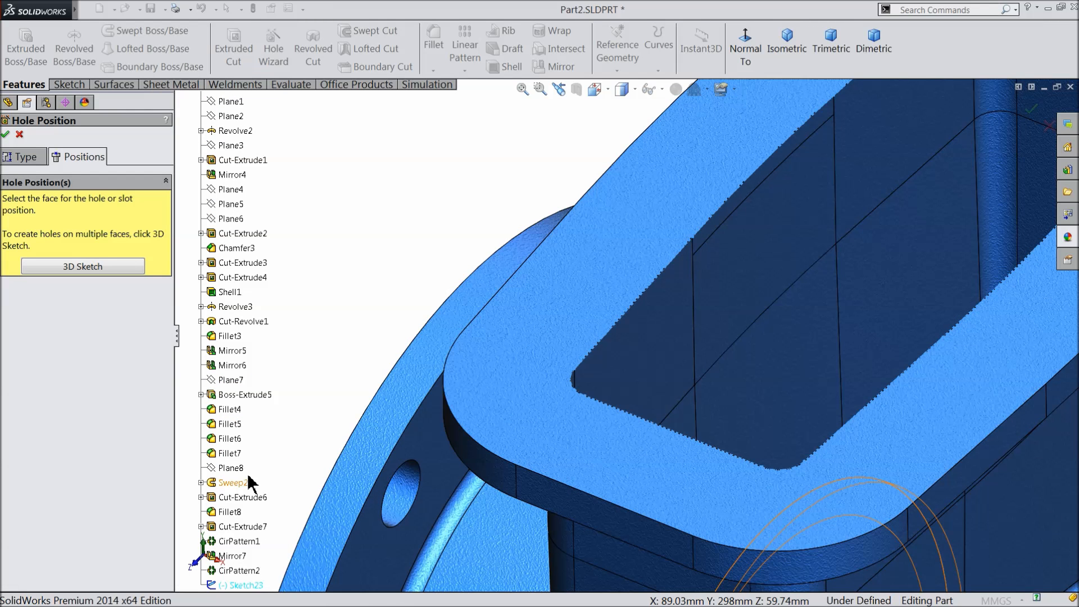
left_click(214, 586)
left_click(222, 570)
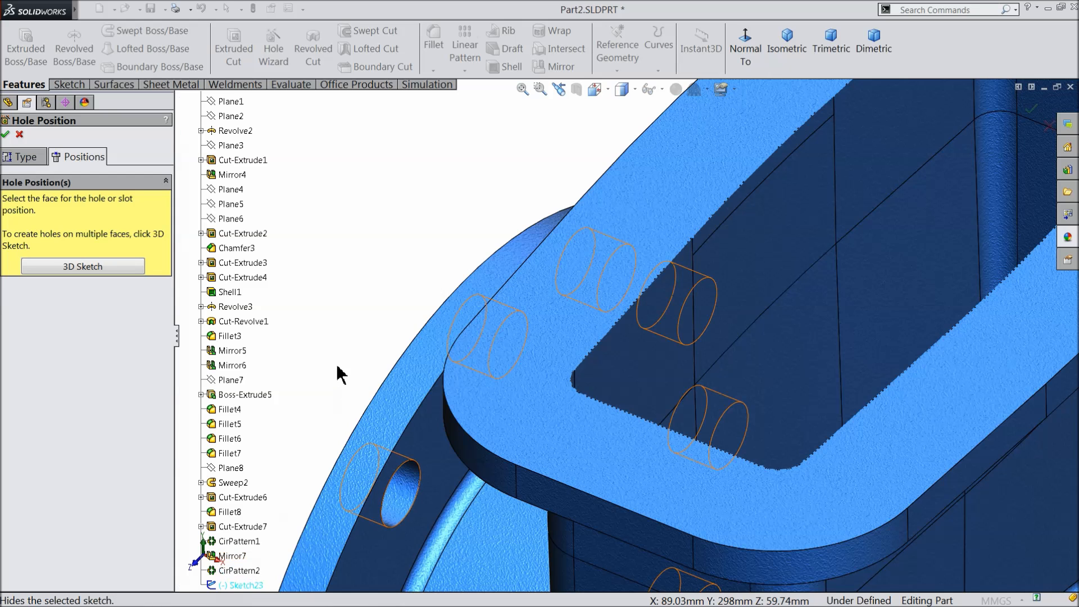
scroll(324, 285, "up", 8)
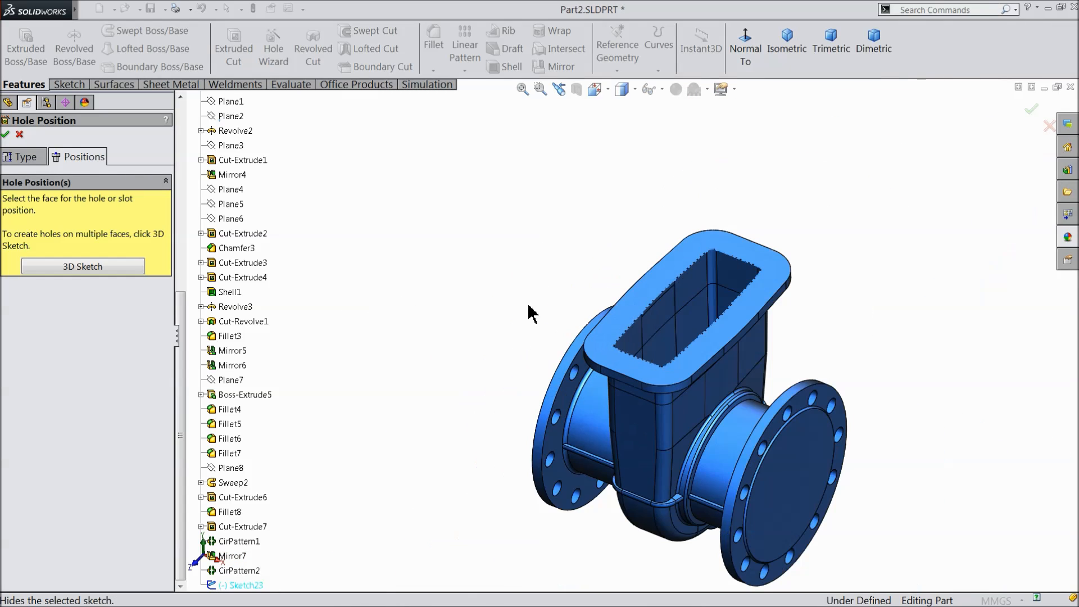
scroll(660, 319, "down", 5)
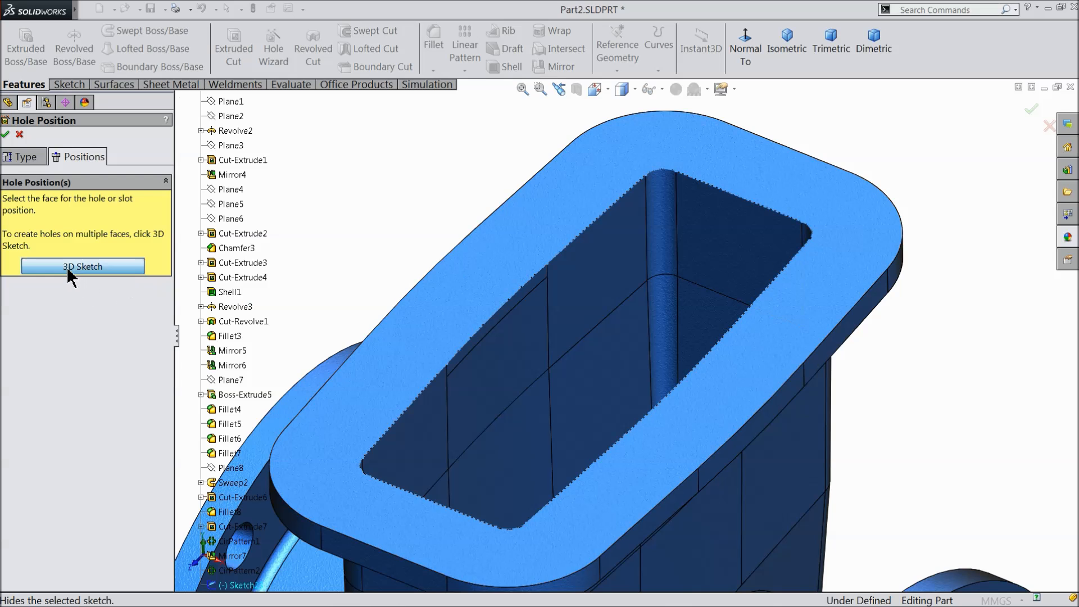
left_click(72, 269)
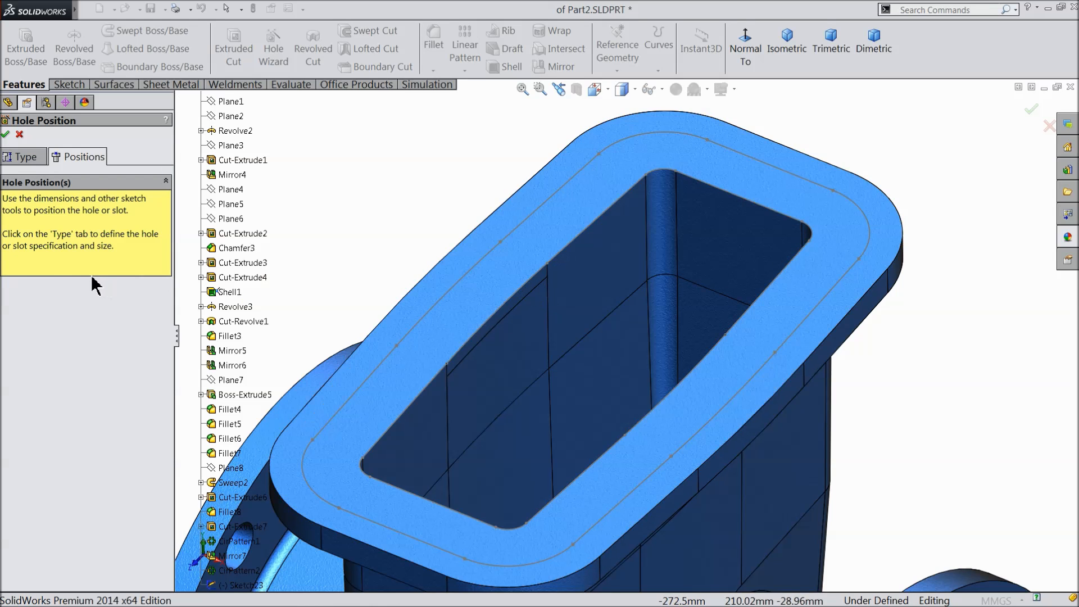
Place M16 tapped holes on all twelve sketch points around the top flange and finish the Hole Wizard feature.
left_click(599, 154)
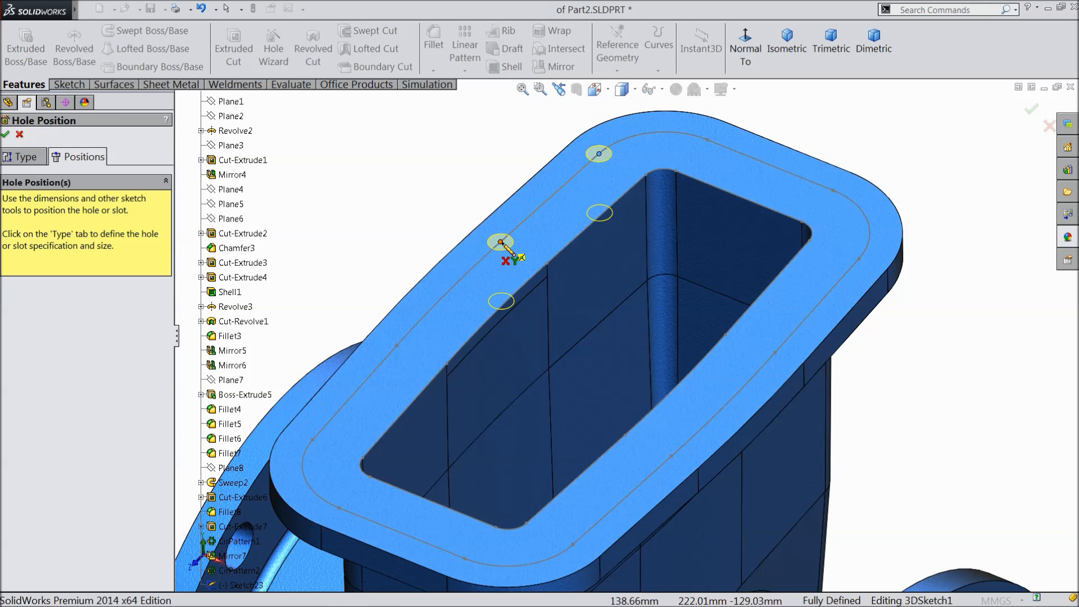
left_click(500, 241)
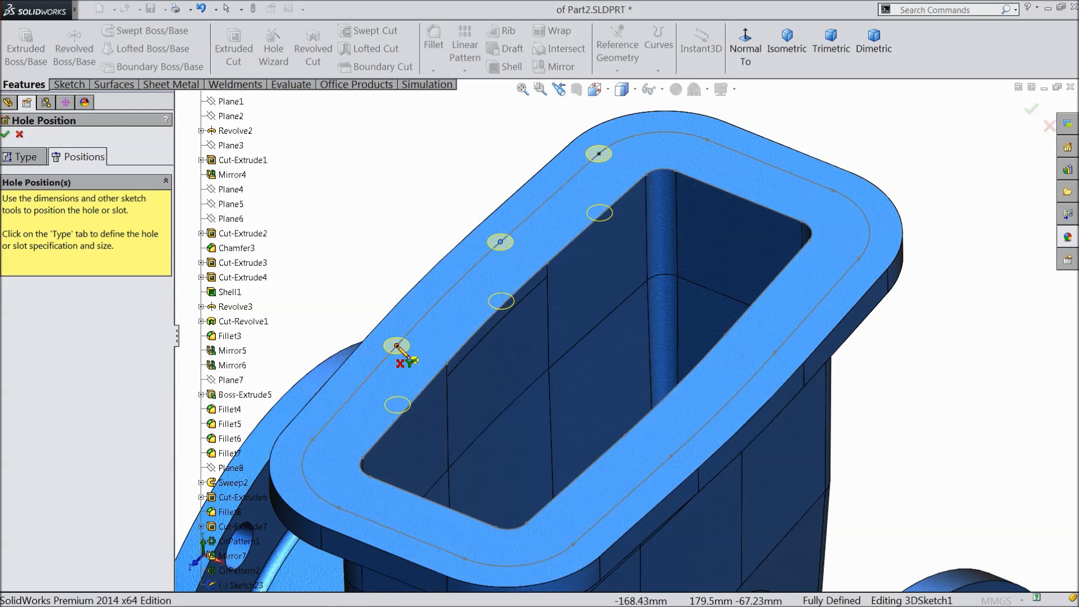
left_click(396, 346)
left_click(313, 440)
left_click(339, 508)
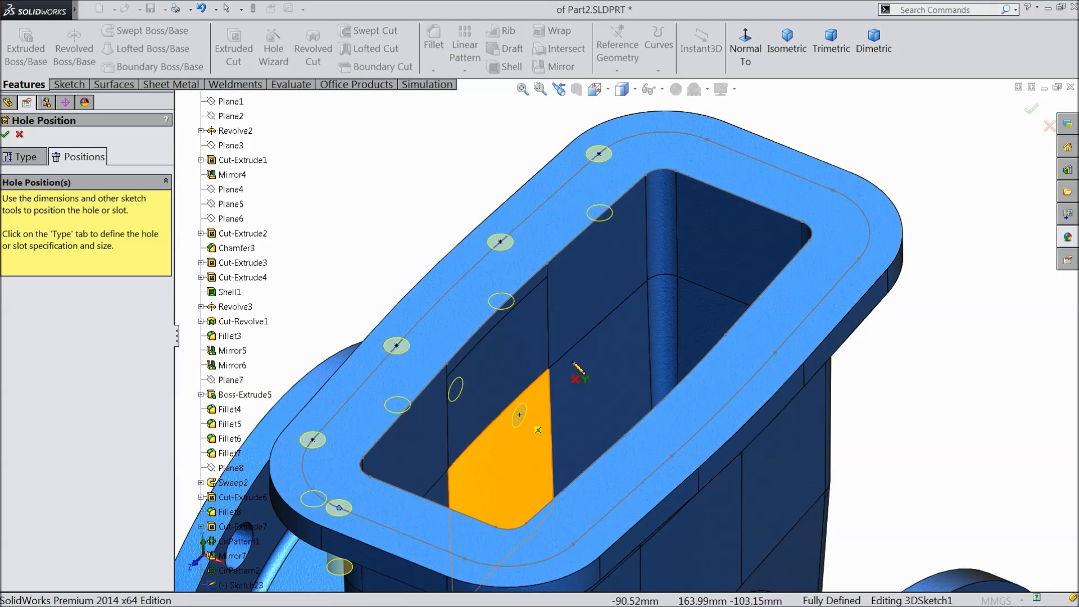
left_click(707, 140)
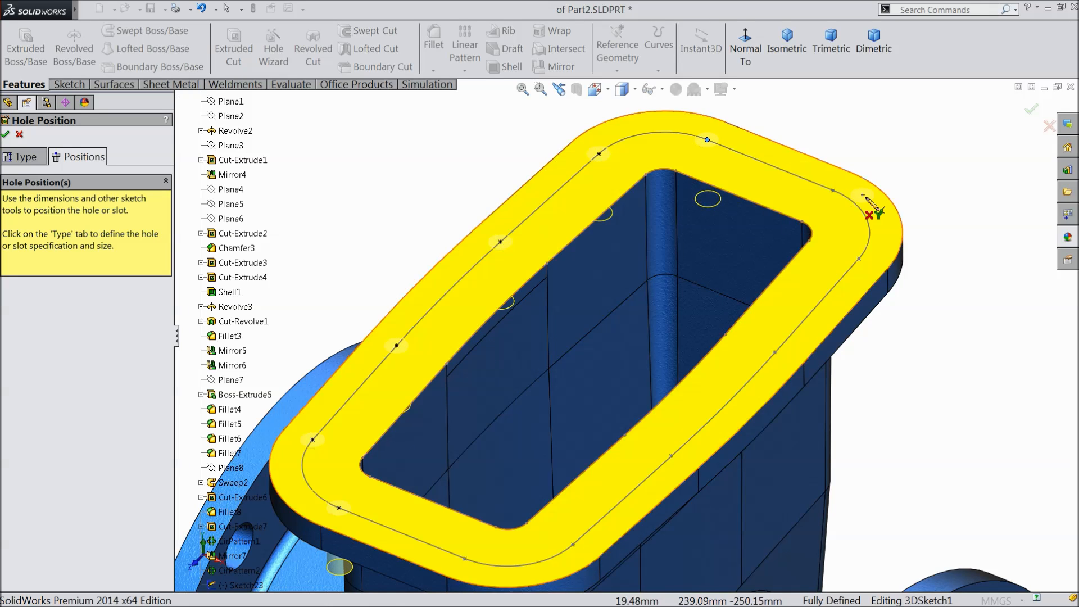
left_click(833, 191)
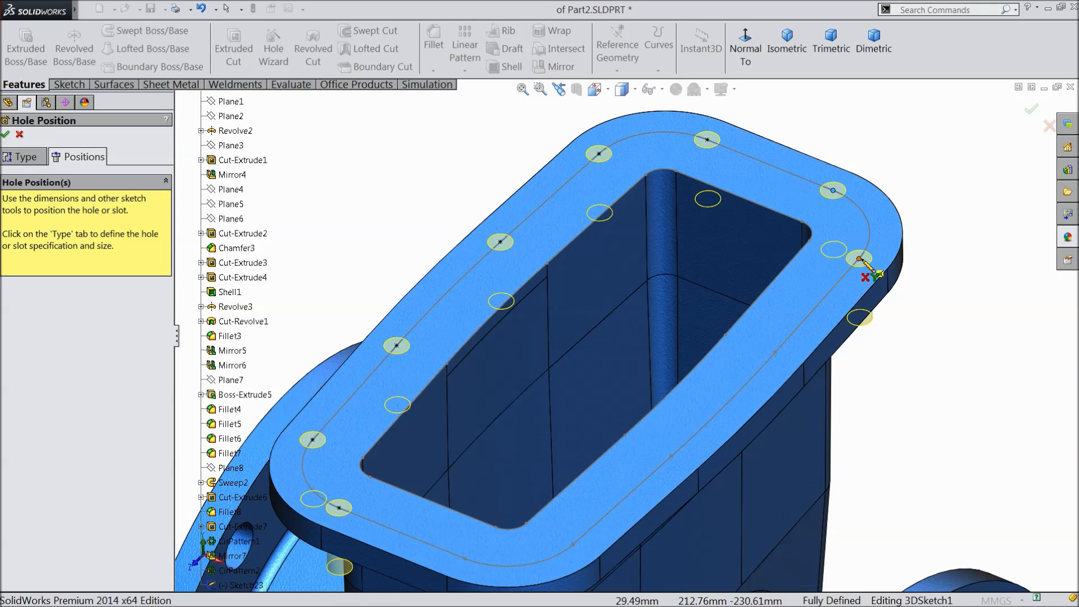
left_click(859, 259)
left_click(775, 353)
left_click(671, 456)
left_click(573, 544)
left_click(465, 559)
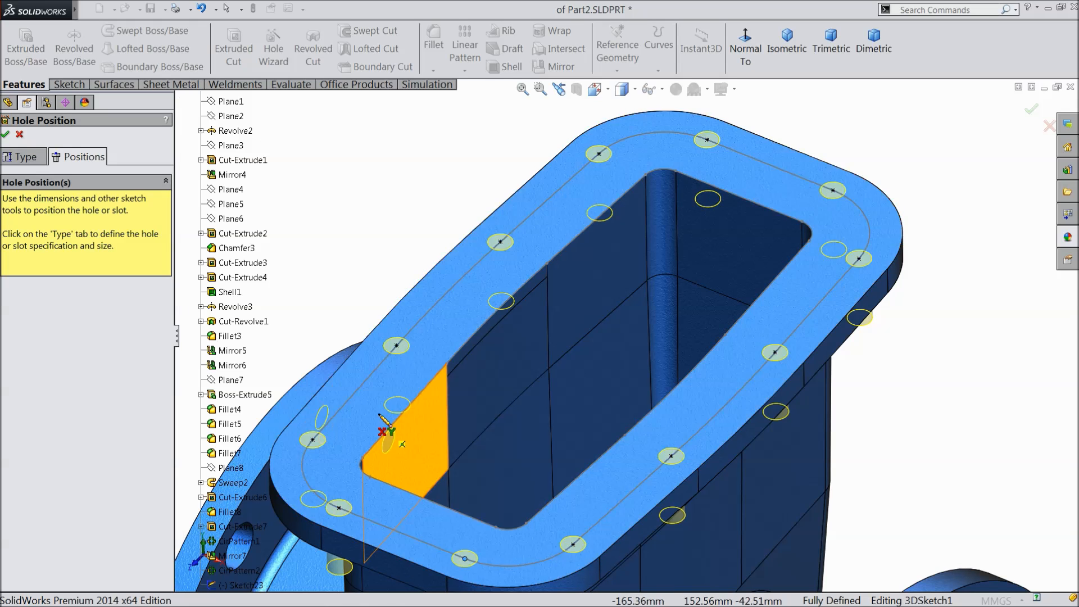
left_click(6, 134)
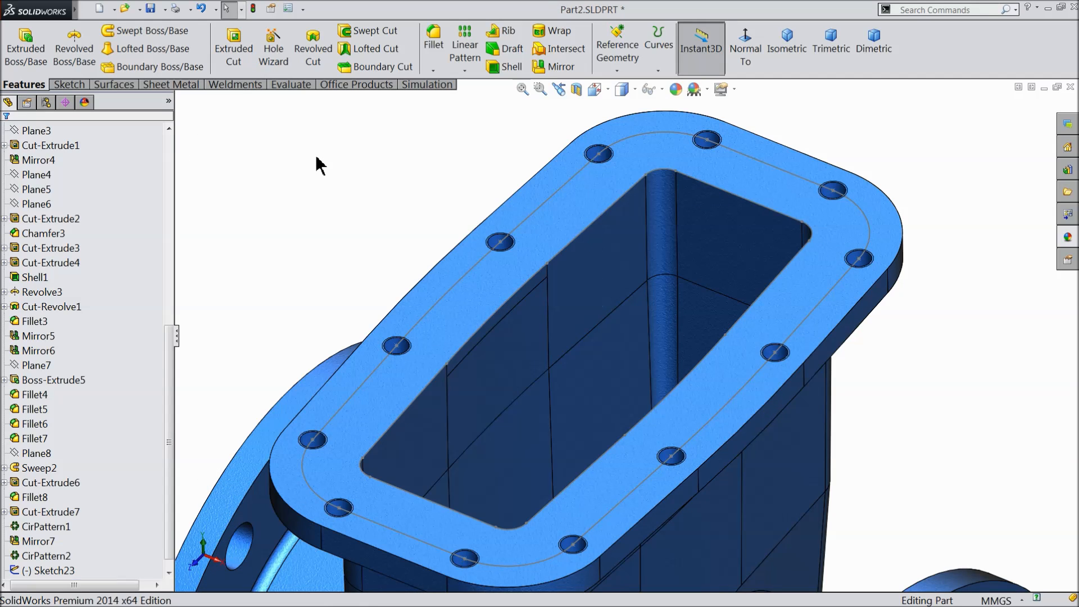
Hide the point sketch on the top flange.
left_click(450, 299)
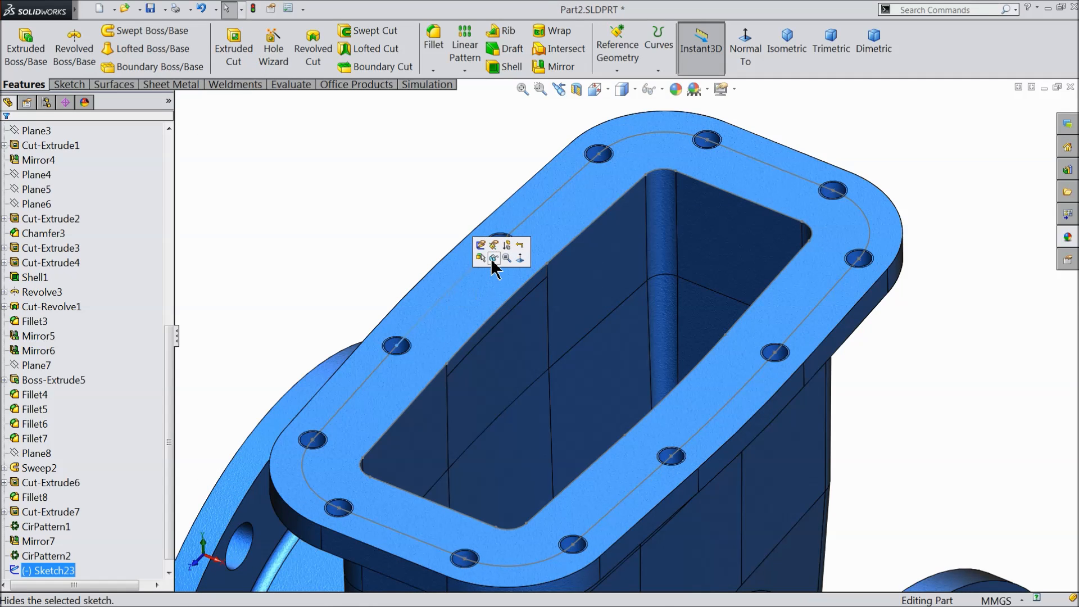
left_click(493, 258)
middle_click_drag(380, 224, 382, 285)
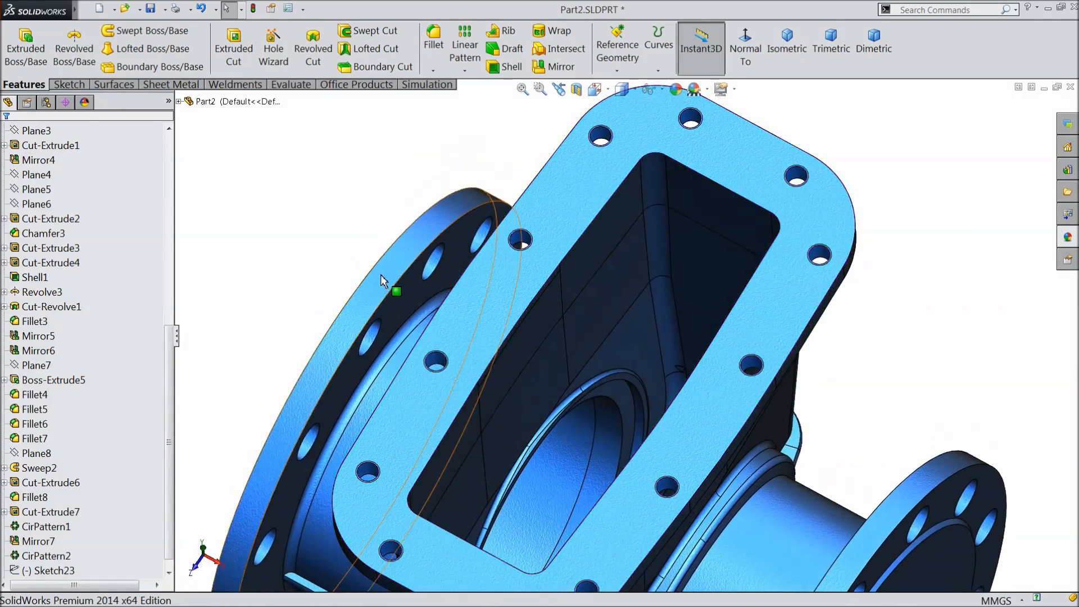
scroll(391, 285, "up", 4)
Sketch a circle about 223 mm in diameter, centred on the origin, on the round end flange's raised face.
middle_click_drag(447, 318, 644, 466)
left_click(643, 467)
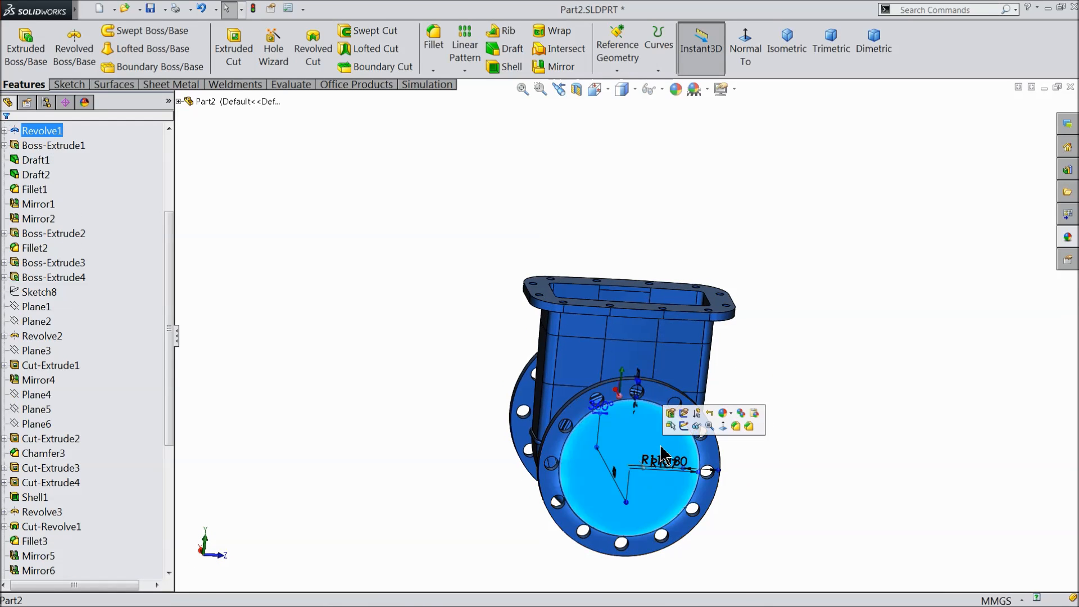
left_click(674, 427)
left_click(746, 64)
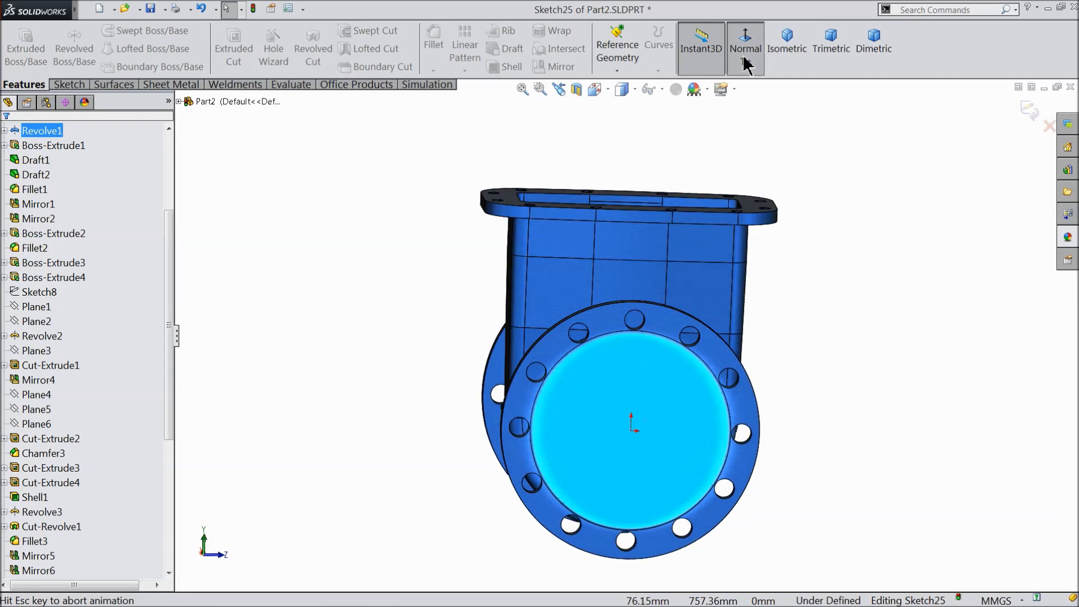
left_click(70, 84)
left_click(121, 30)
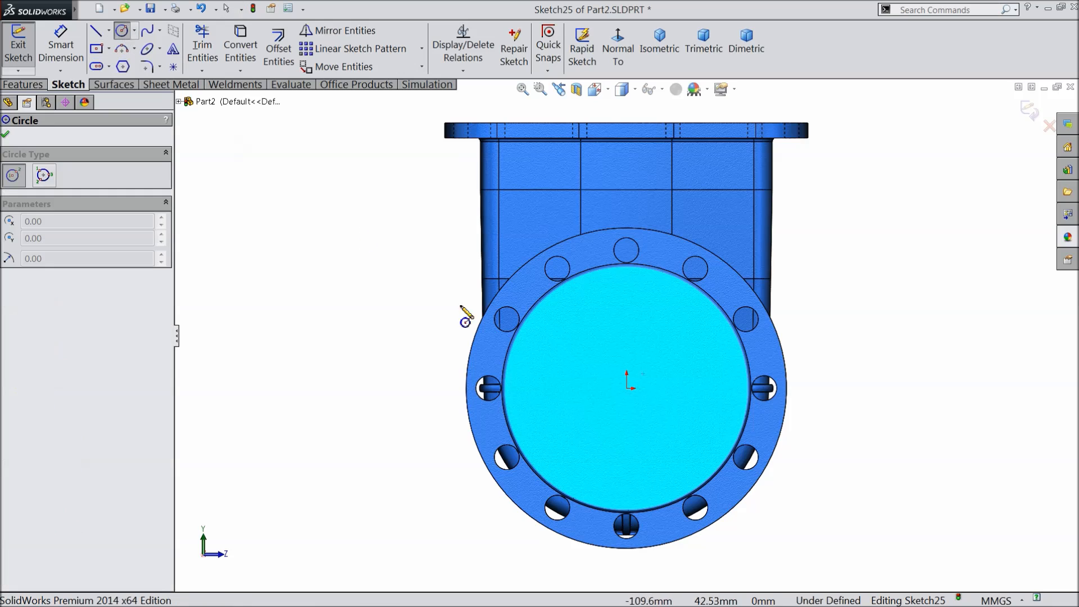
left_click(627, 389)
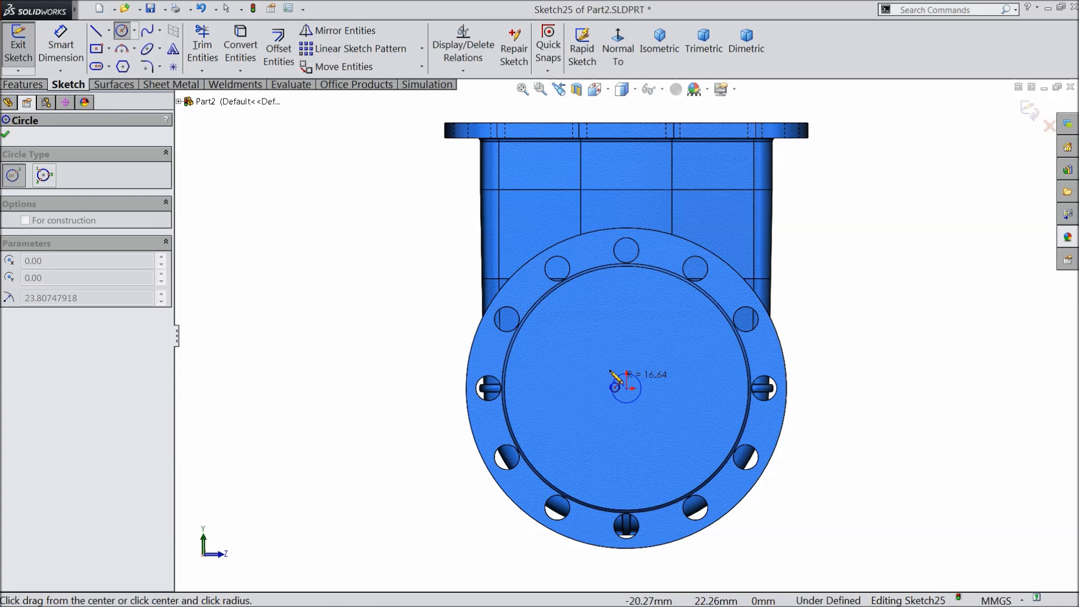
left_click(575, 304)
Dimension the circle on the round flange's face with a diameter of 204 mm.
scroll(645, 404, "down", 2)
left_click(59, 44)
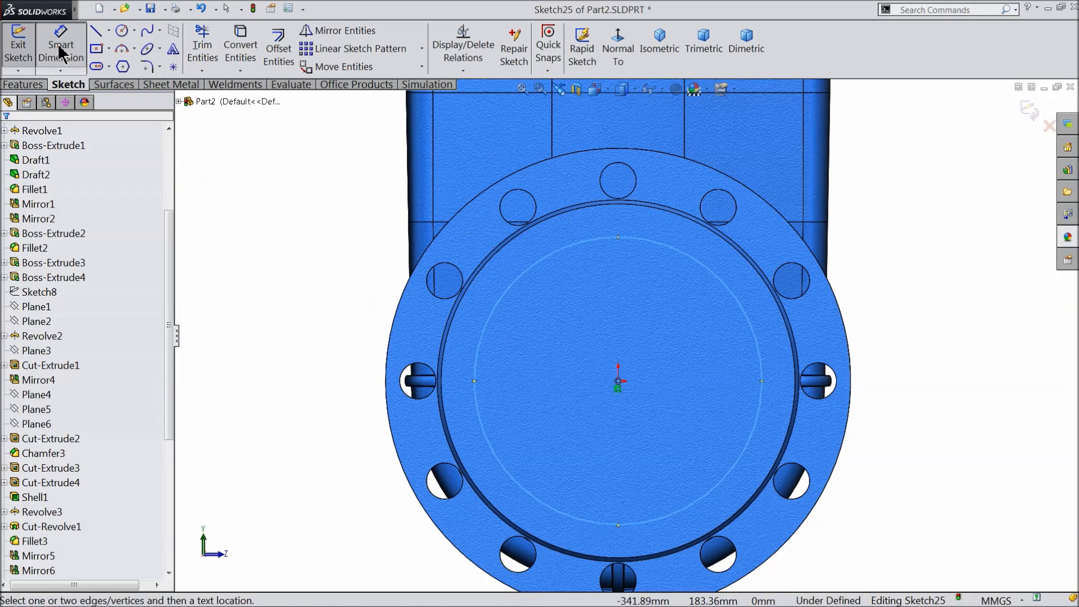
left_click(482, 354)
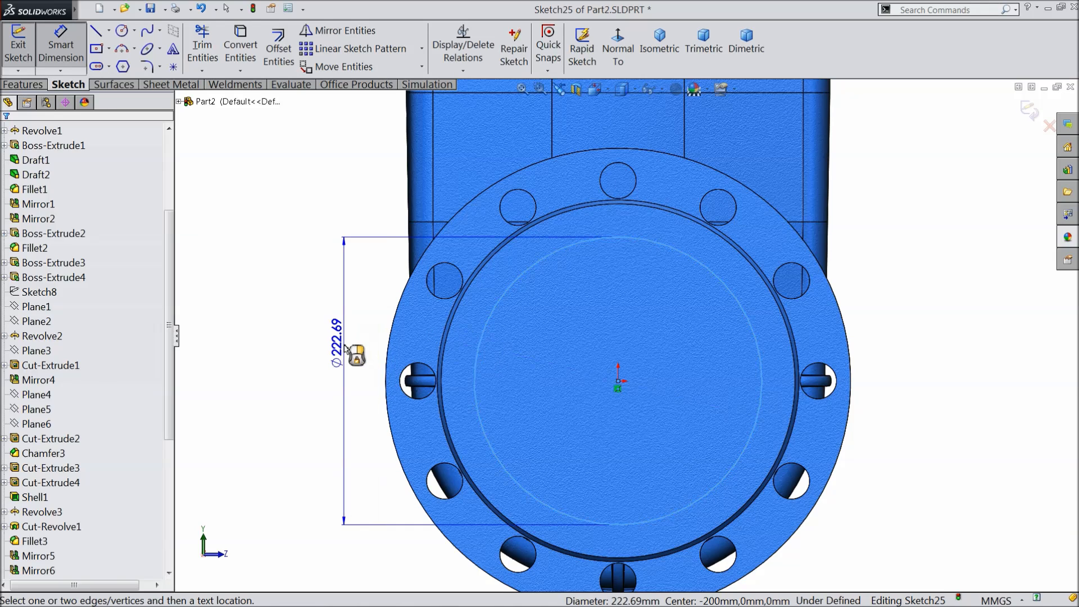
left_click(346, 358)
type("204")
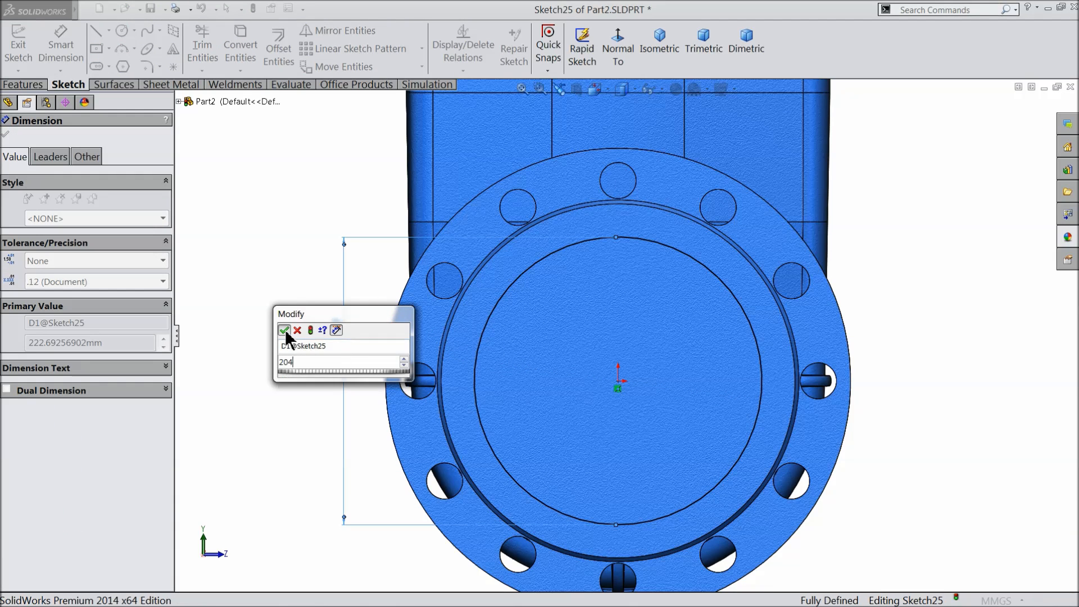
left_click(284, 330)
Cut-extrude the 204 mm circle Through All to open the bore through the valve body.
left_click(23, 84)
left_click(234, 49)
left_click(51, 215)
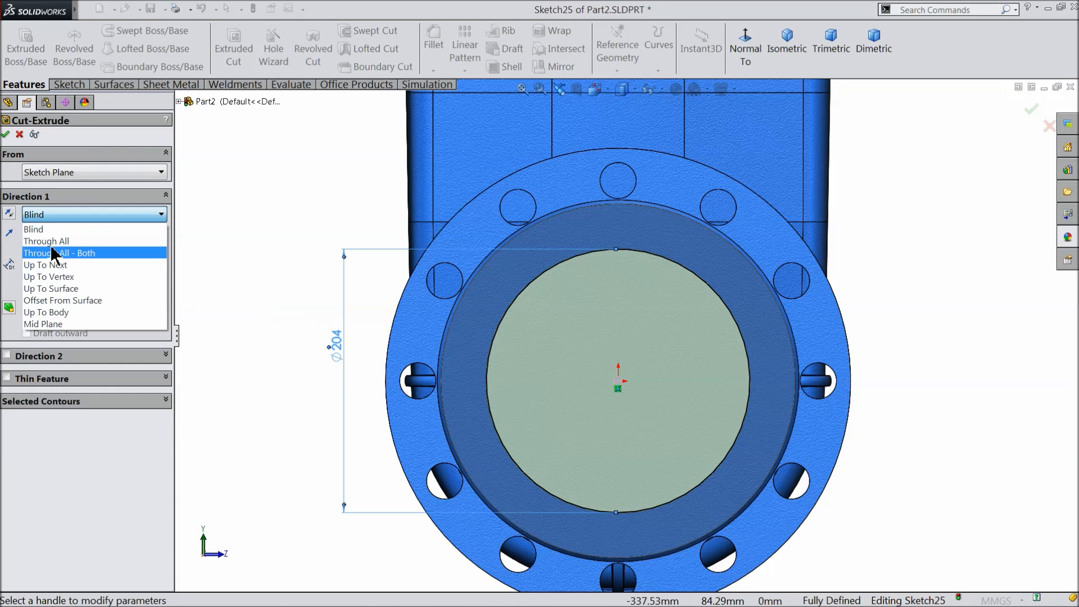
left_click(52, 238)
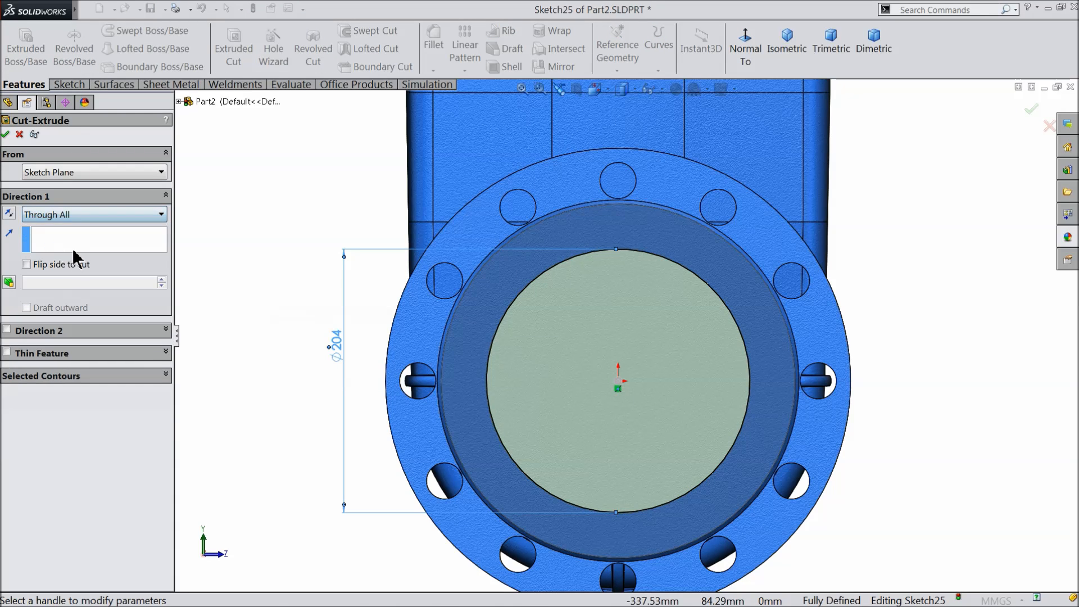
left_click(5, 135)
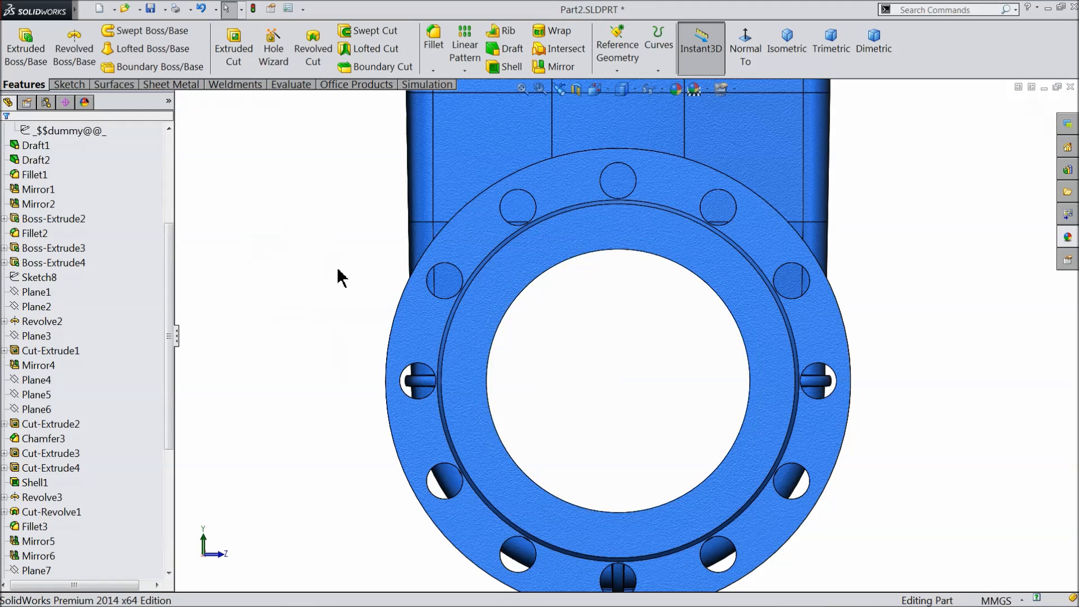
Examine the through bore, the body's outside and the top flange's tapped holes from several angles.
scroll(330, 259, "up", 3)
middle_click_drag(353, 285, 573, 365)
scroll(578, 374, "down", 5)
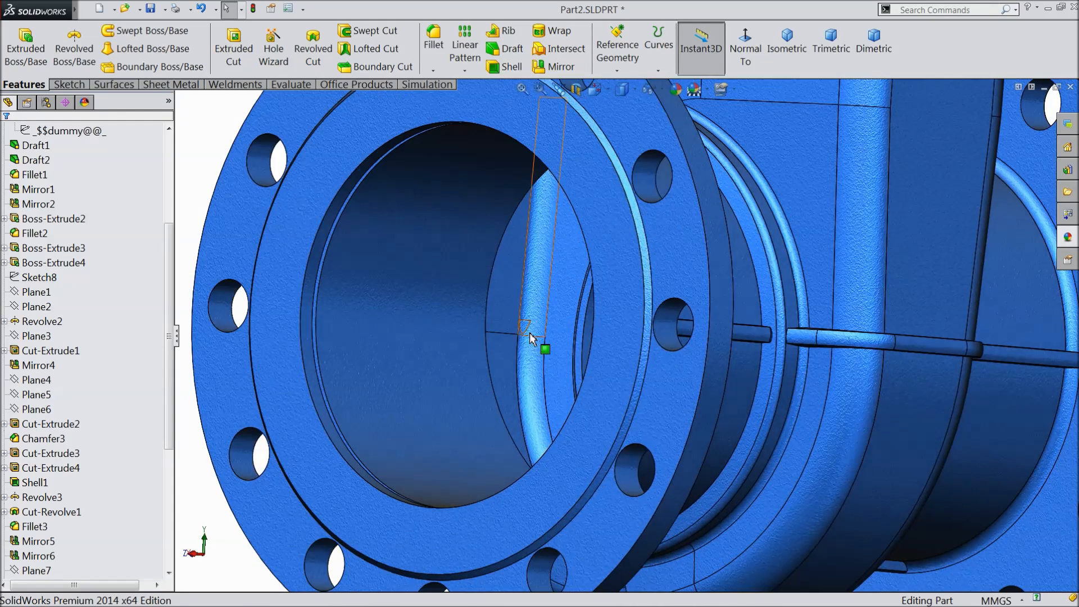
scroll(528, 336, "up", 10)
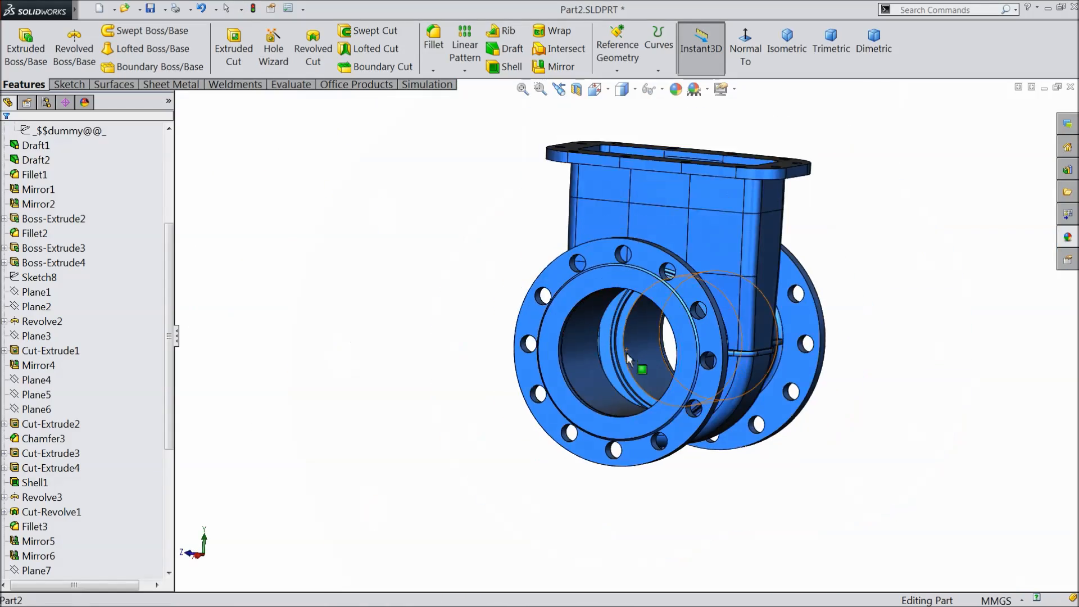
mouse_move(626, 353)
middle_mouse_down()
mouse_move(584, 363)
mouse_move(494, 441)
mouse_move(511, 457)
middle_mouse_up()
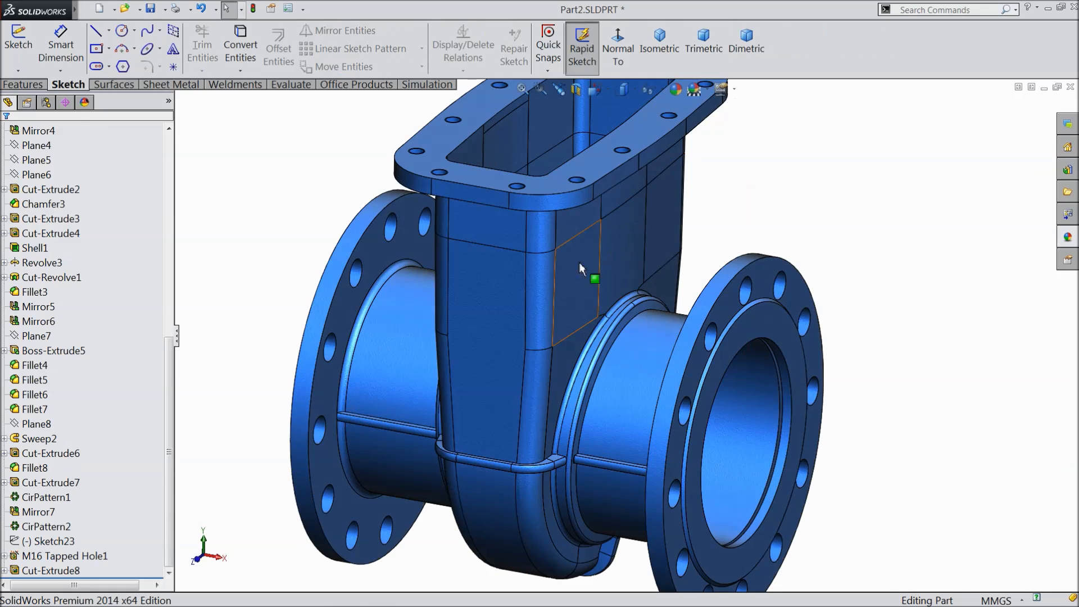
scroll(580, 269, "up", 5)
middle_click_drag(580, 270, 549, 345)
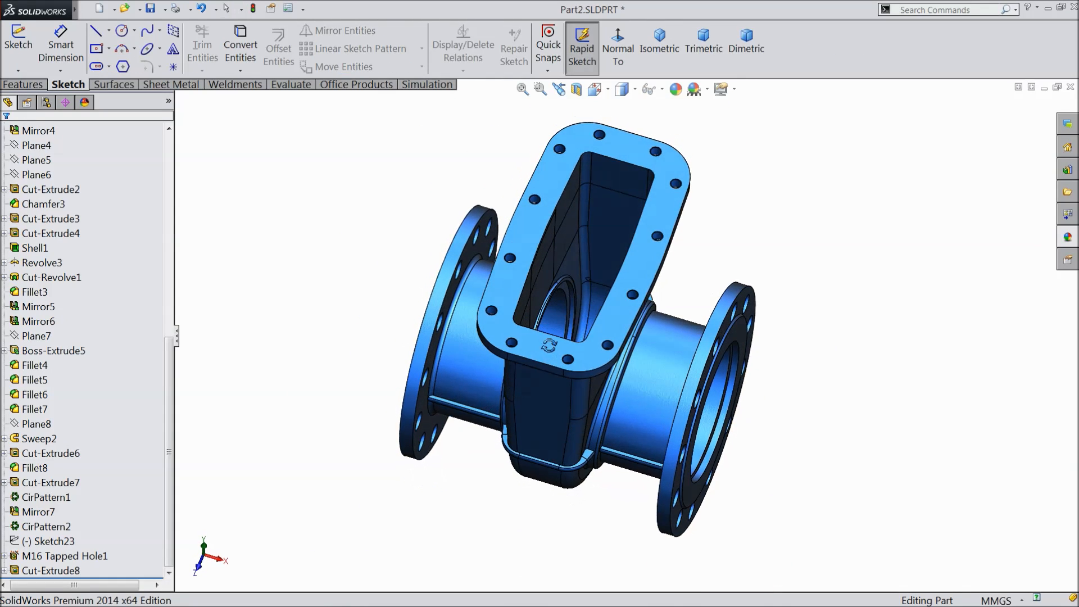
middle_click_drag(596, 291, 618, 242)
scroll(588, 254, "down", 4)
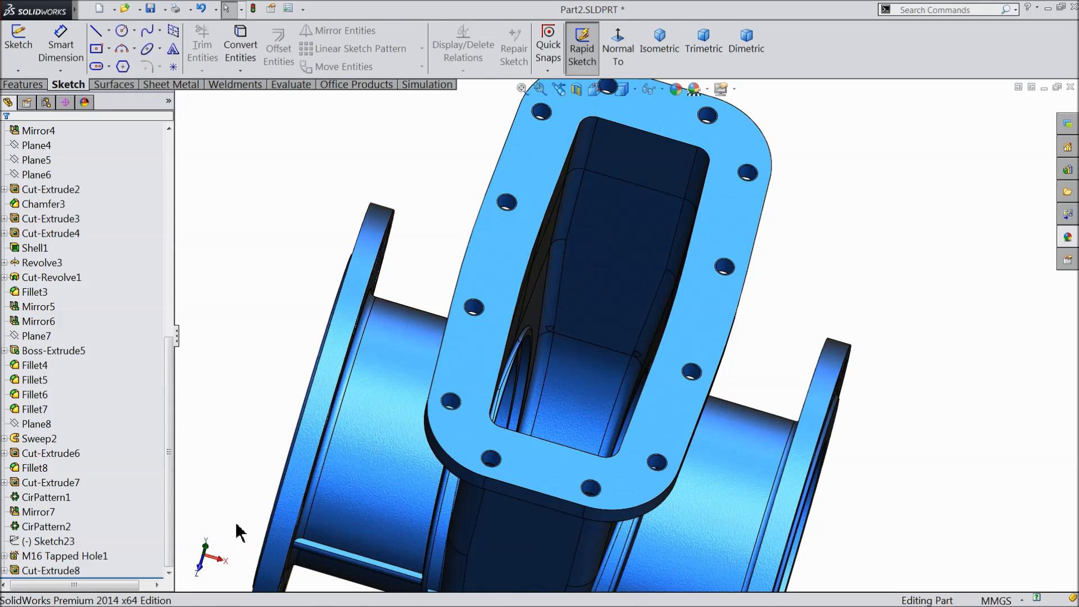
Start a sketch on the Top Plane and draw a vertical construction line about 166 mm long upward from the origin.
left_click_drag(168, 363, 106, 137)
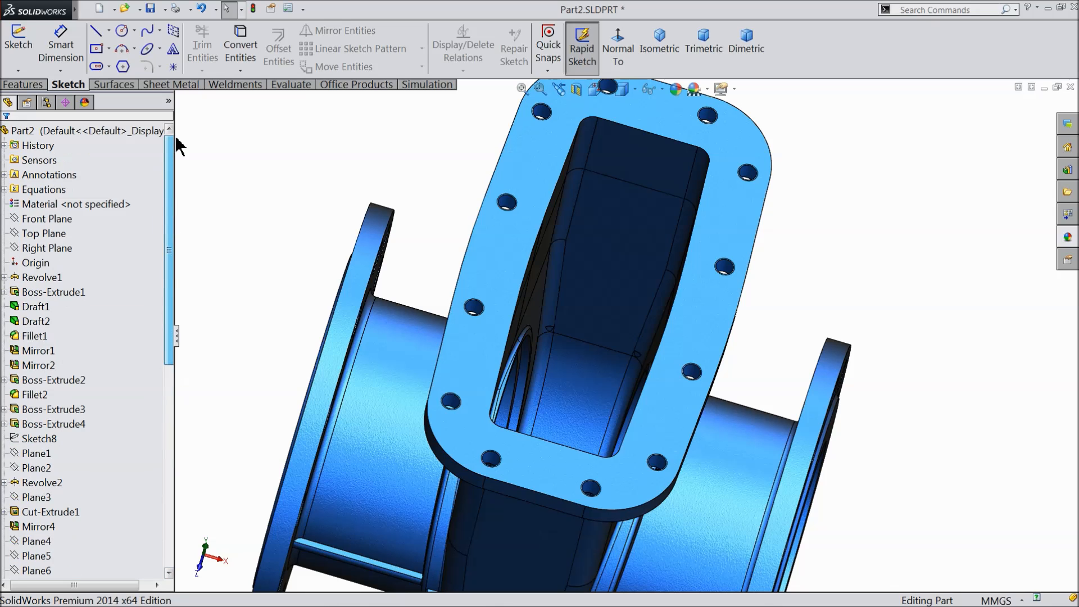
left_click(23, 236)
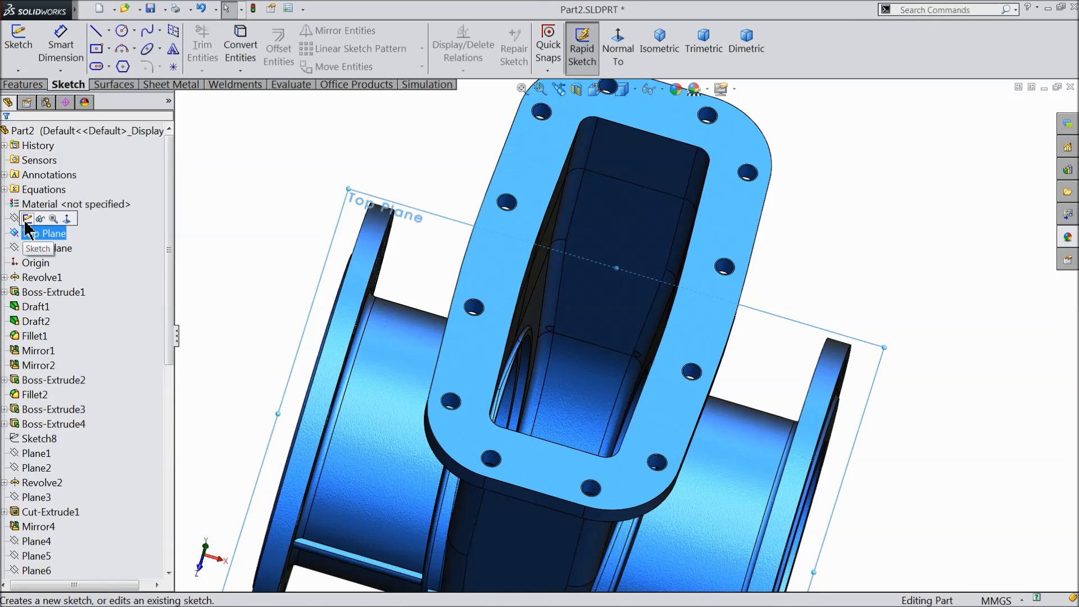
left_click(27, 219)
left_click(611, 54)
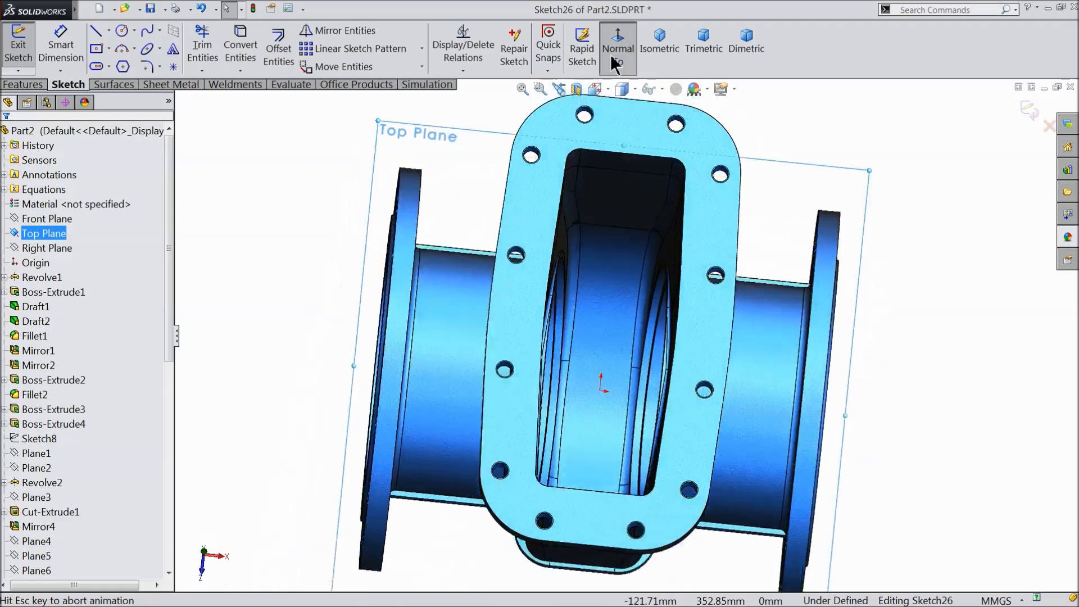
scroll(652, 154, "down", 3)
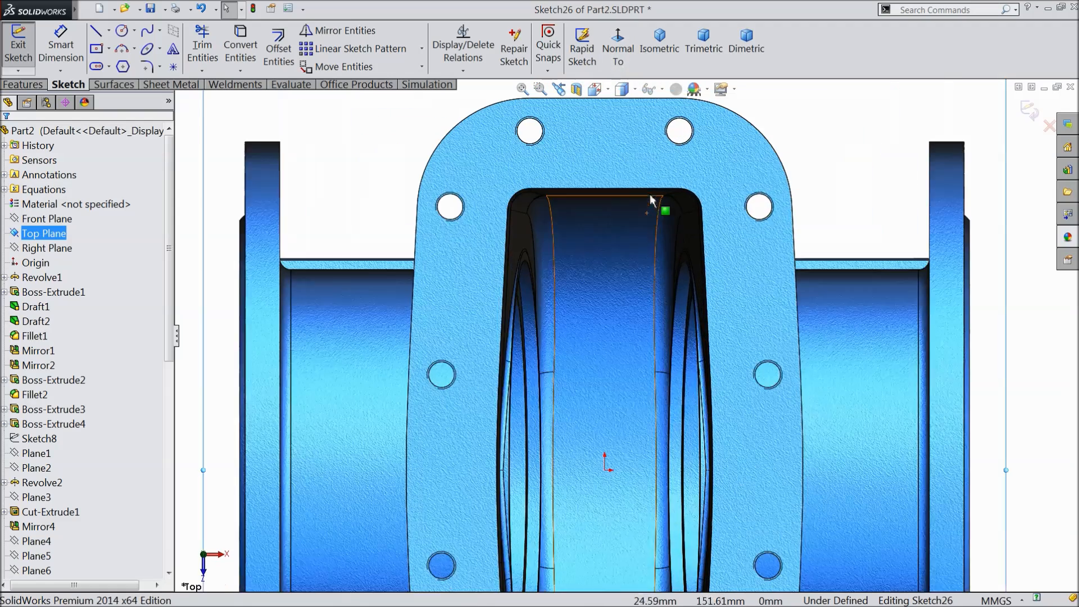
left_click(109, 31)
left_click(121, 65)
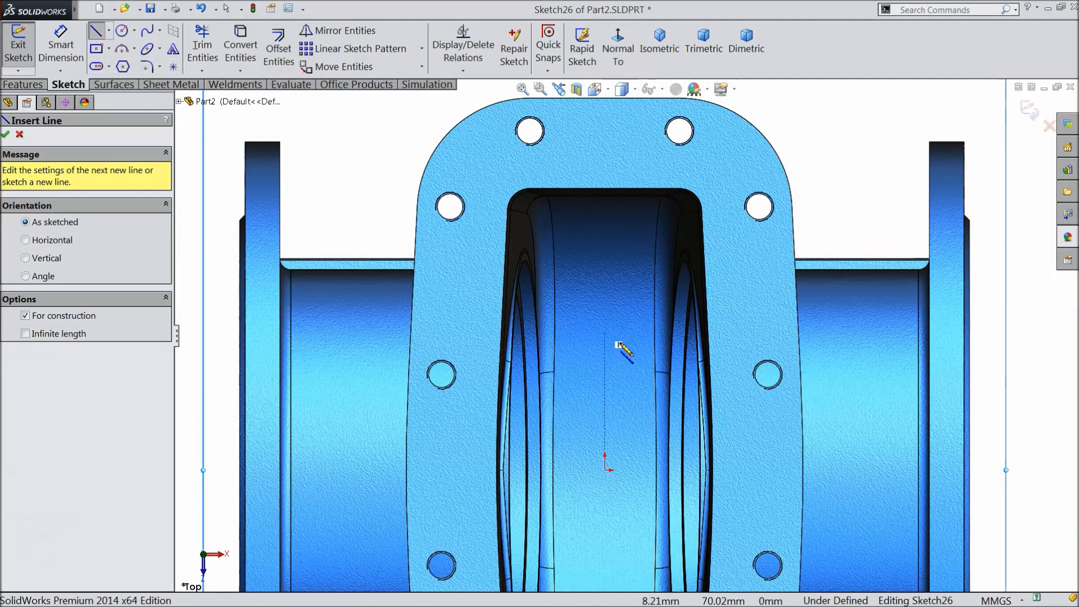
left_click(605, 469)
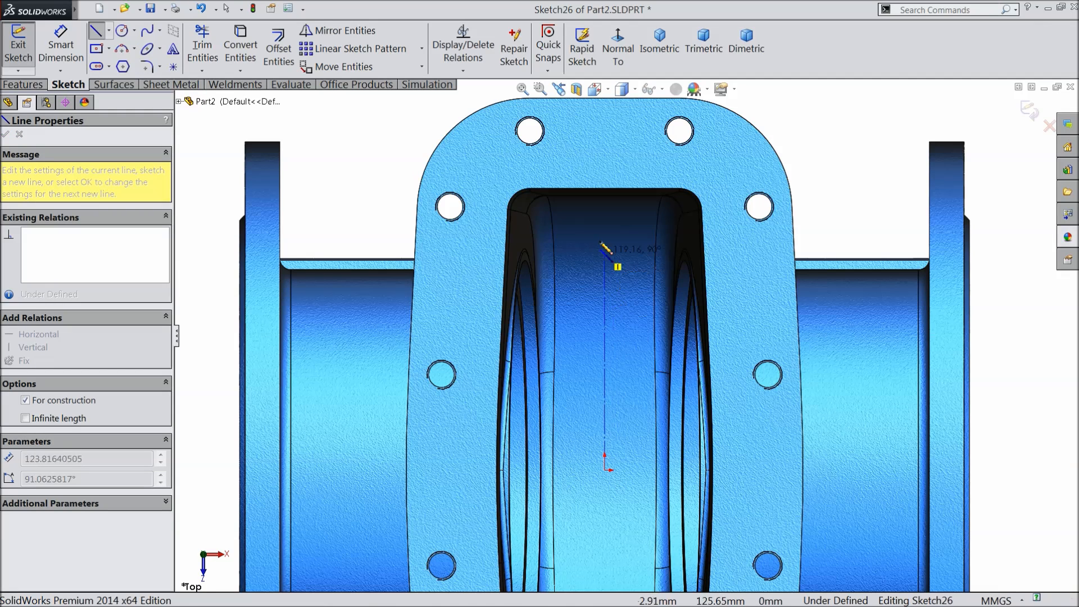
left_click(605, 167)
right_click(609, 167)
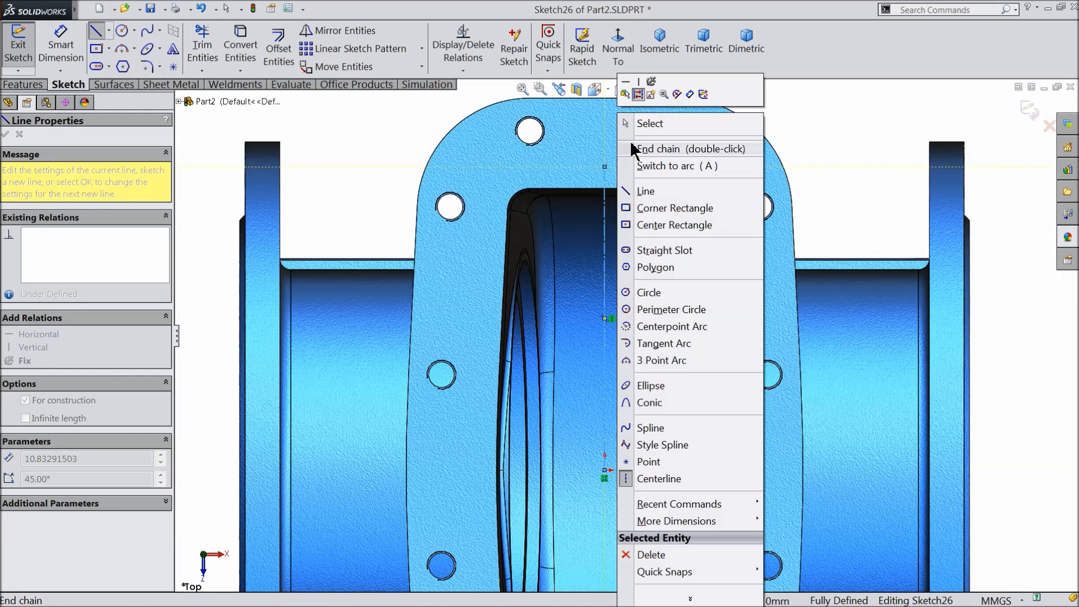
left_click(647, 124)
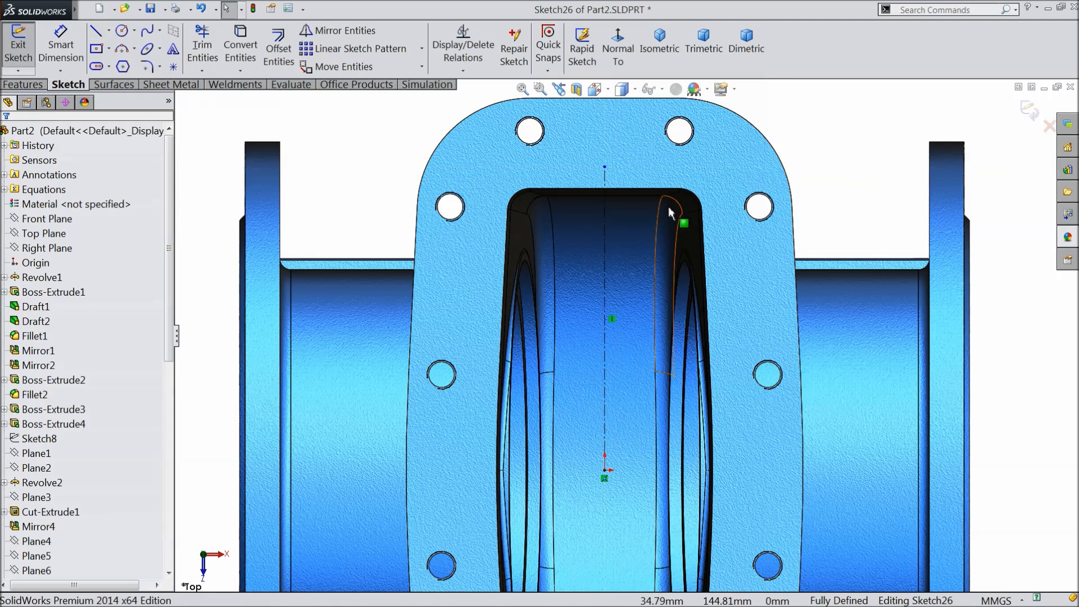
Sketch a center rectangle about 38 mm by 36 mm, centred on the upper end of the construction line.
left_click(97, 52)
scroll(554, 186, "down", 3)
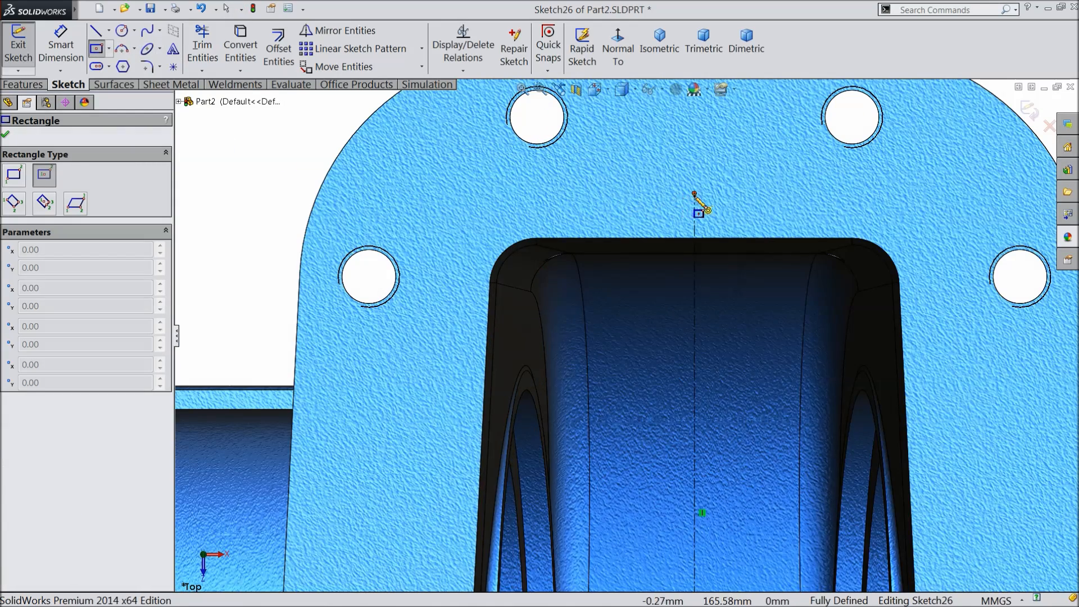
left_click(693, 193)
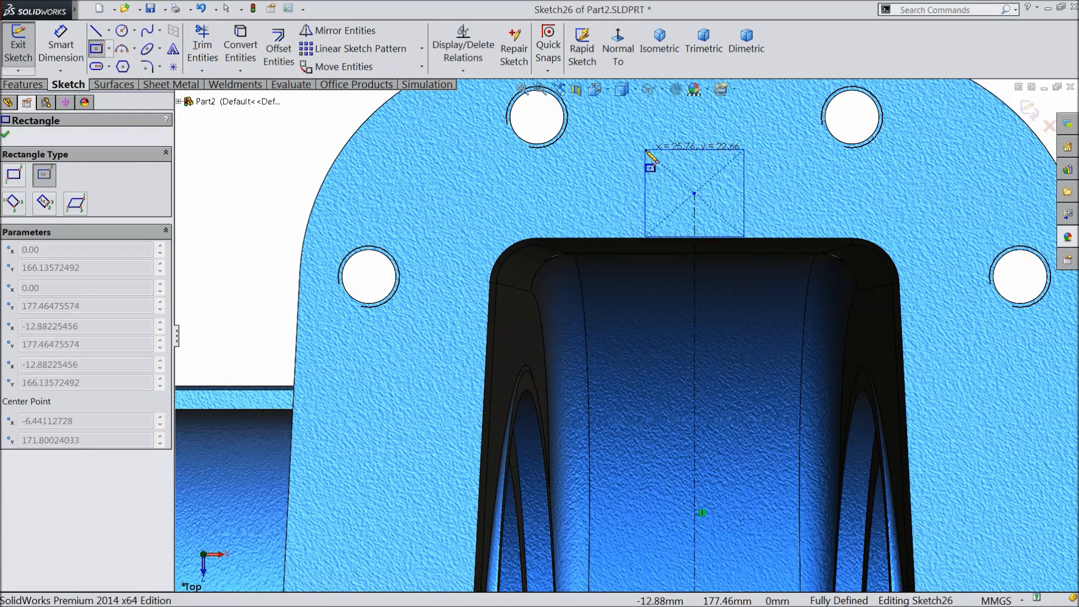
left_click(621, 125)
right_click(235, 130)
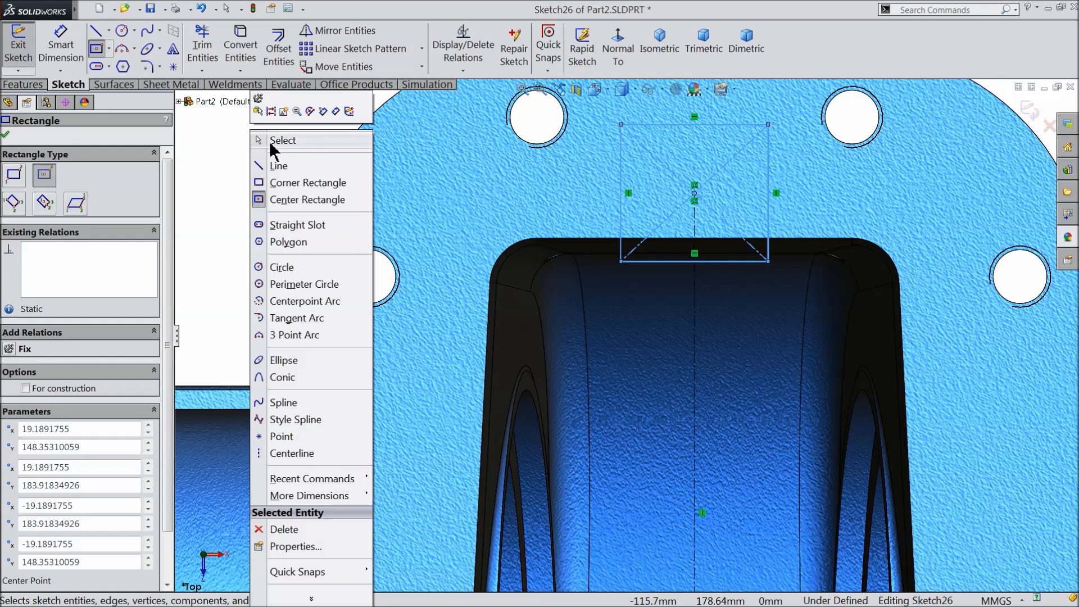
left_click(241, 138)
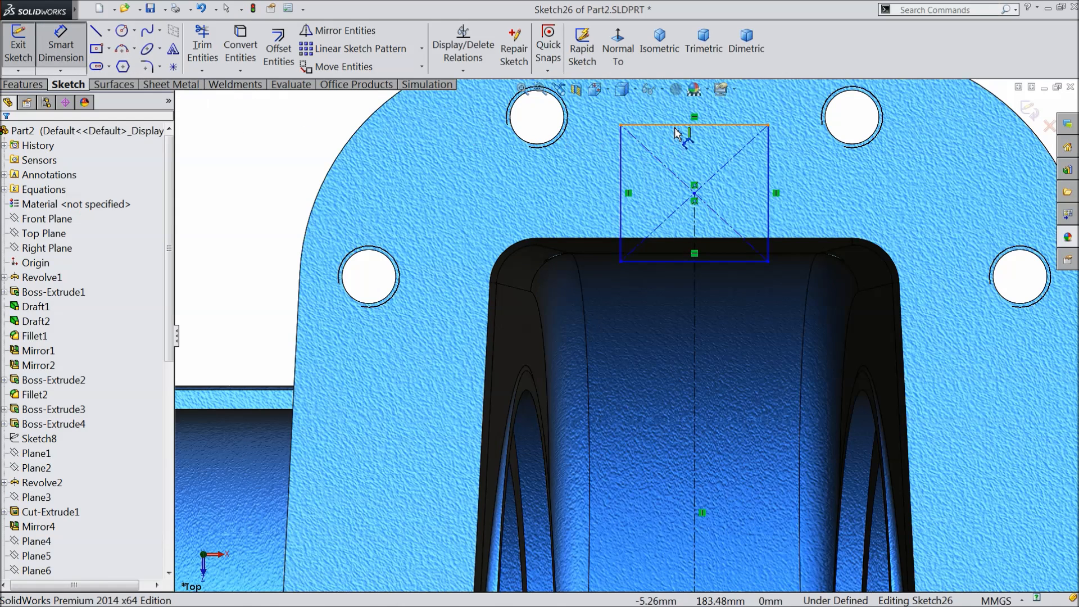
Dimension the rectangle 26.5 mm wide and 25 mm high.
left_click(676, 126)
left_click(669, 134)
type("26.5")
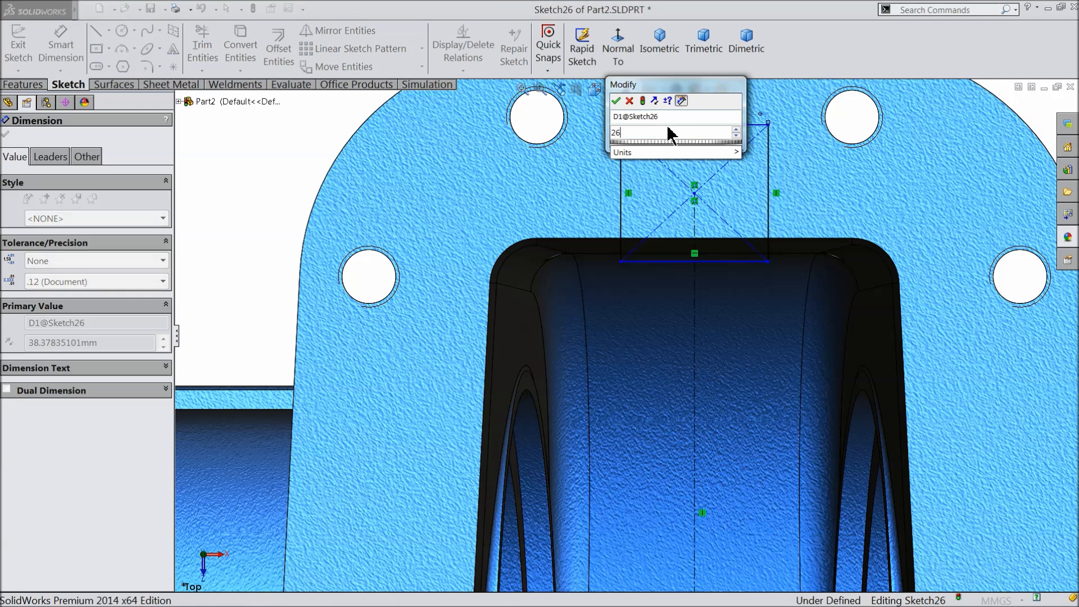
left_click(616, 102)
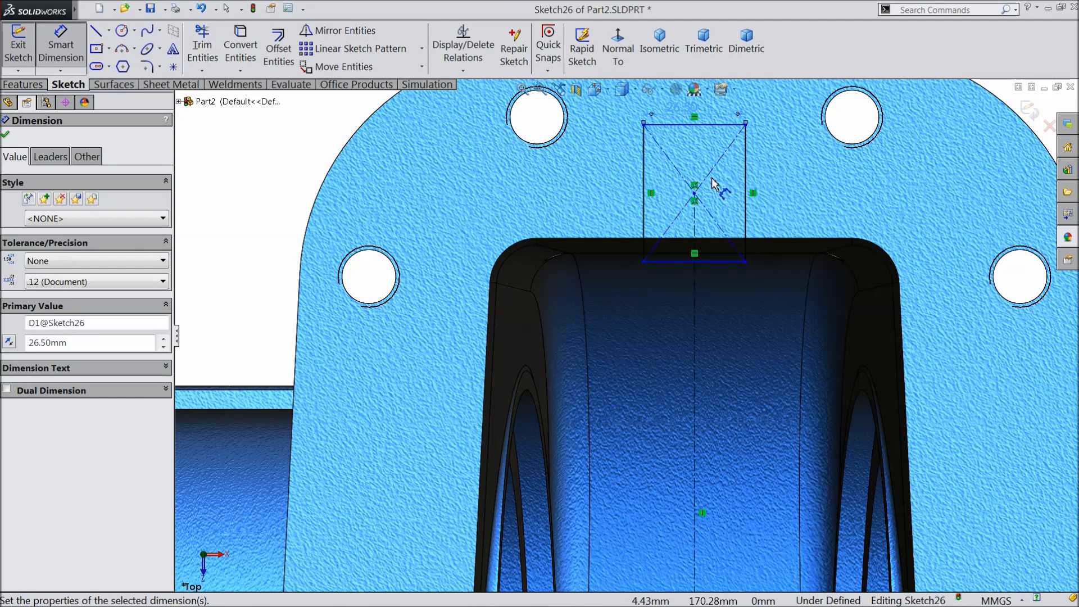
left_click(749, 176)
left_click(781, 185)
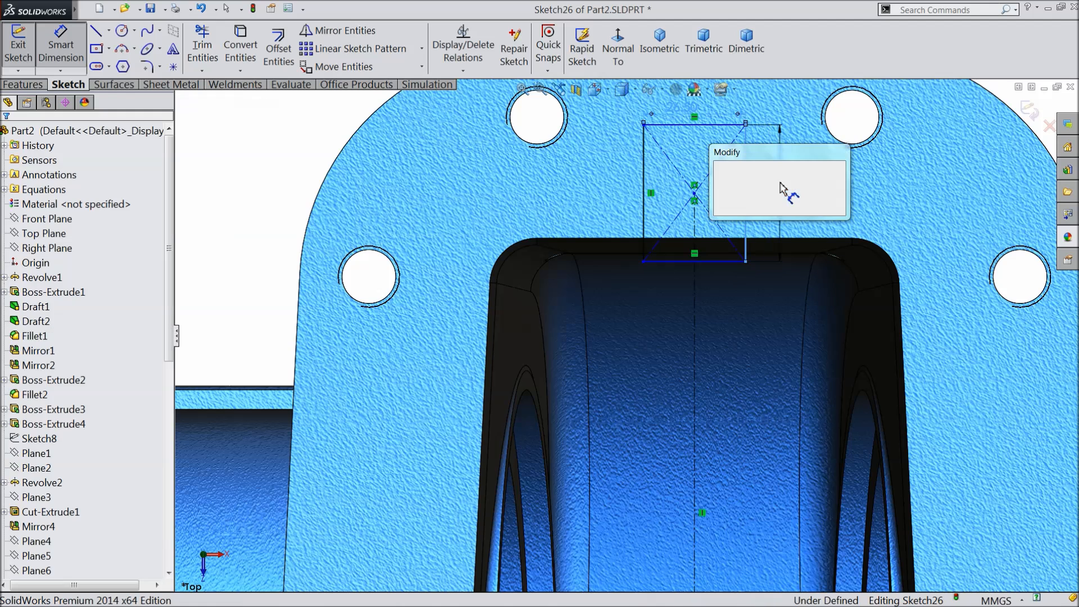
type("25")
left_click(719, 168)
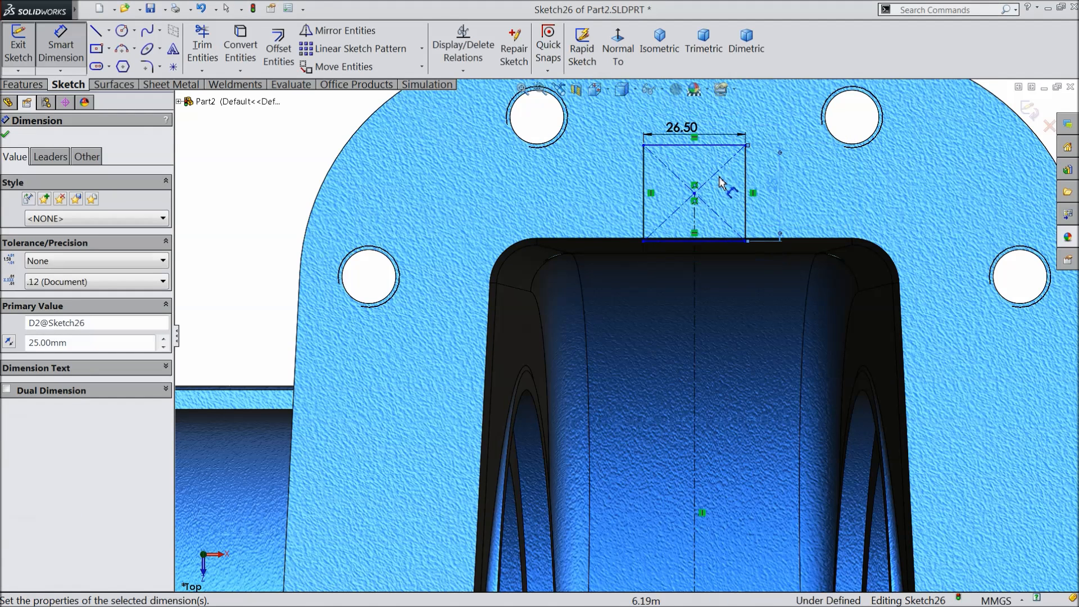
Dimension the rectangle's lower edge 130 mm from the origin and place that dimension clear of the body.
left_click(706, 242)
scroll(713, 300, "up", 3)
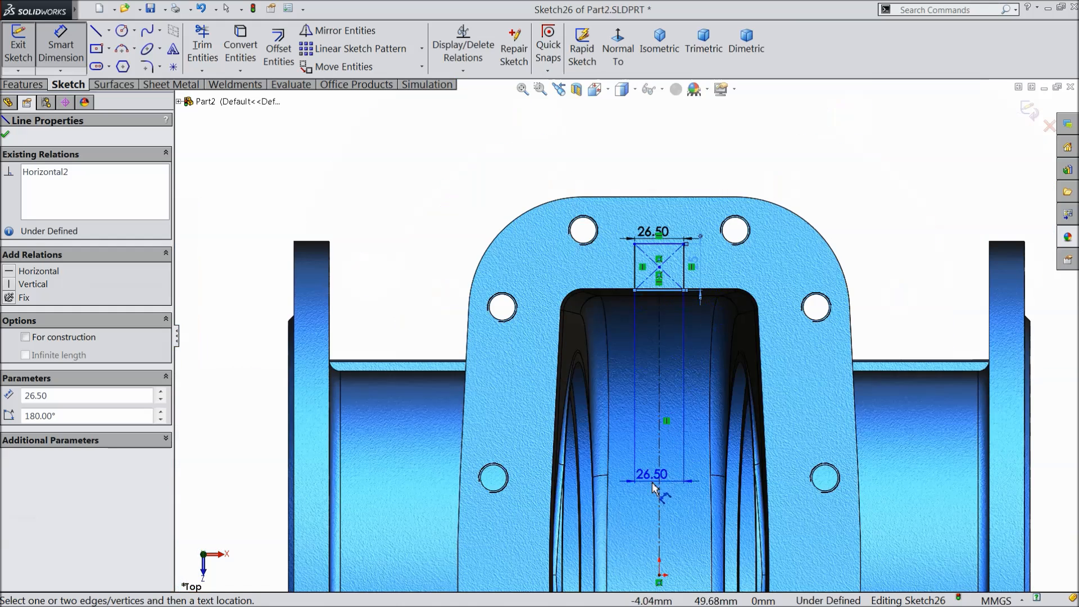
left_click(662, 556)
left_click(697, 463)
type("130")
left_click(635, 444)
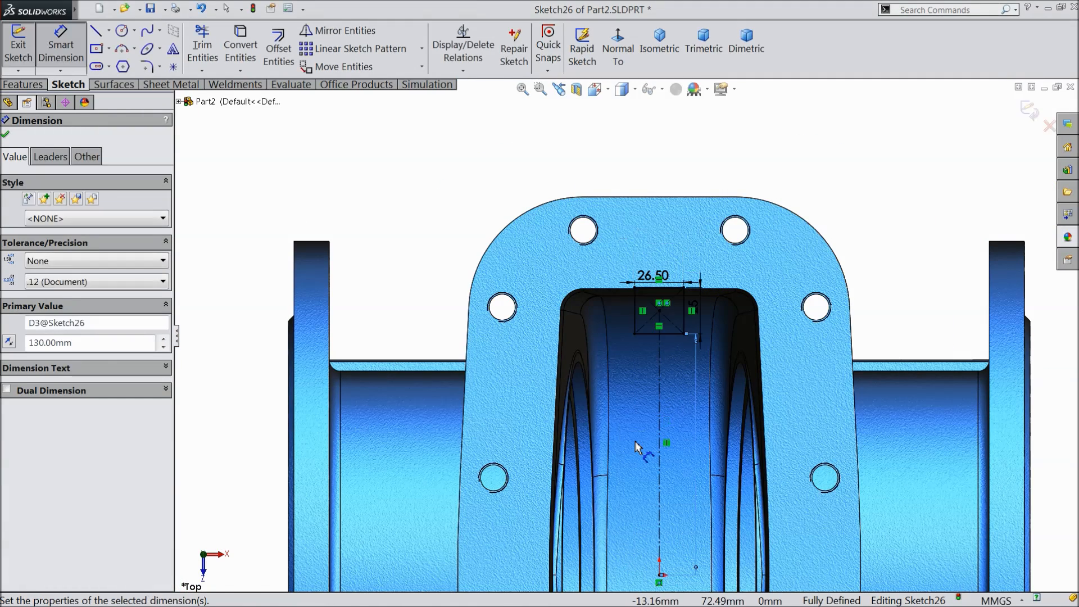
scroll(650, 445, "up", 3)
scroll(681, 465, "down", 4)
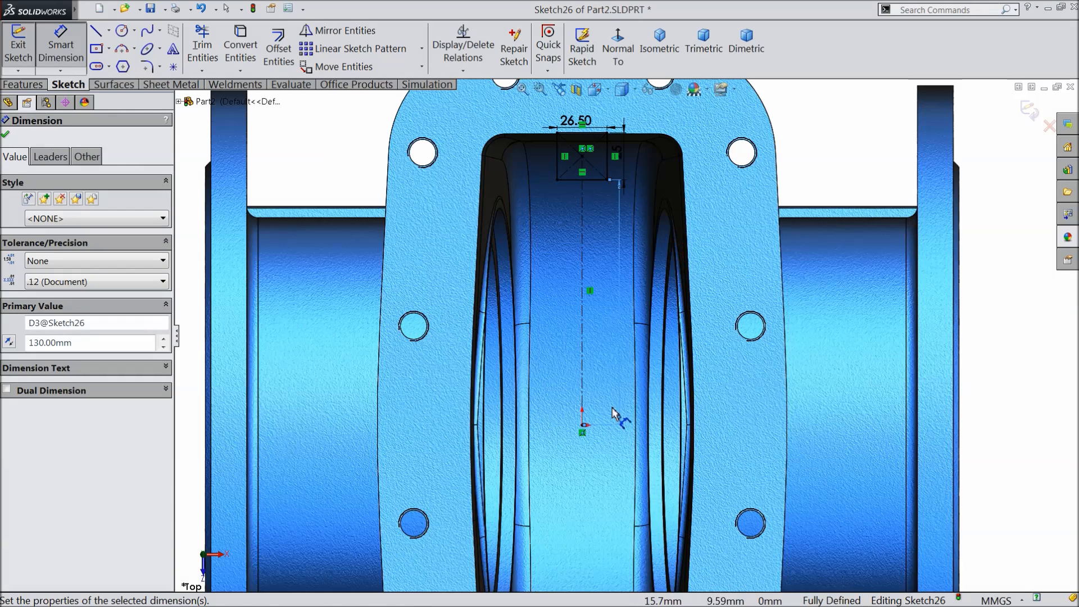
left_click_drag(620, 313, 997, 313)
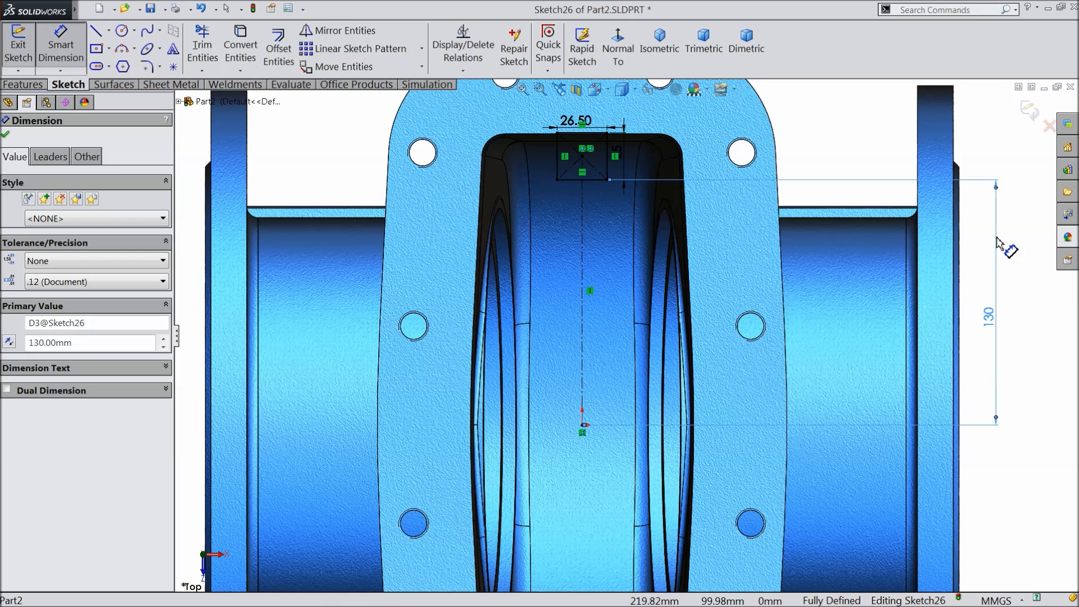
scroll(620, 263, "up", 2)
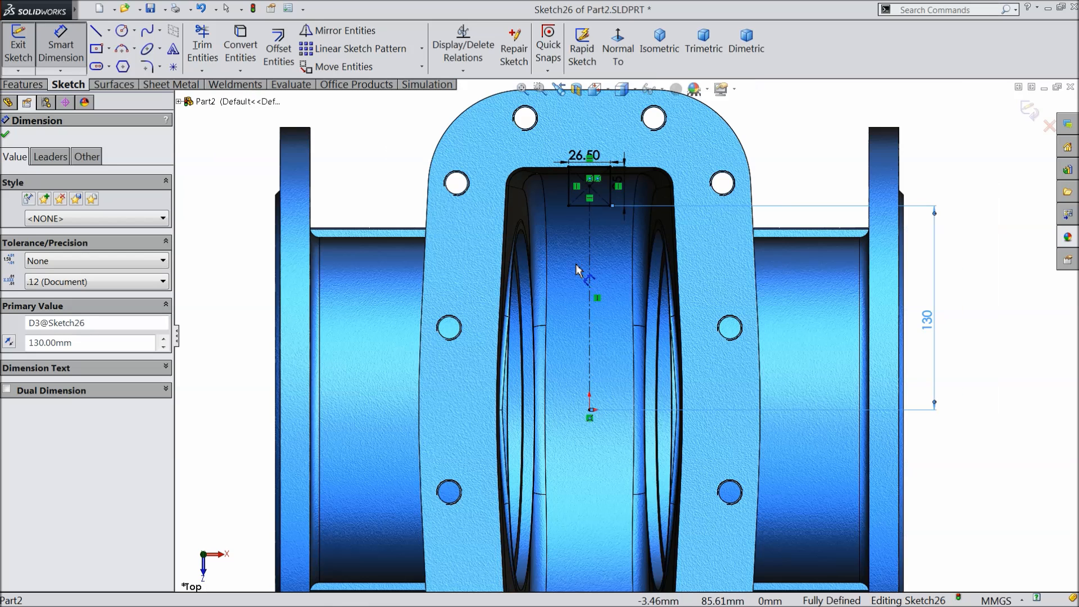
Extrude the rectangle as a boss, Blind 260 mm in Direction 1 and Blind 25 mm in Direction 2, with merged result.
left_click(6, 136)
left_click(33, 84)
left_click(31, 61)
mouse_move(294, 211)
middle_mouse_down()
mouse_move(366, 301)
mouse_move(352, 208)
mouse_move(341, 226)
middle_mouse_up()
left_click_drag(67, 264, 5, 264)
type("260")
key("Return")
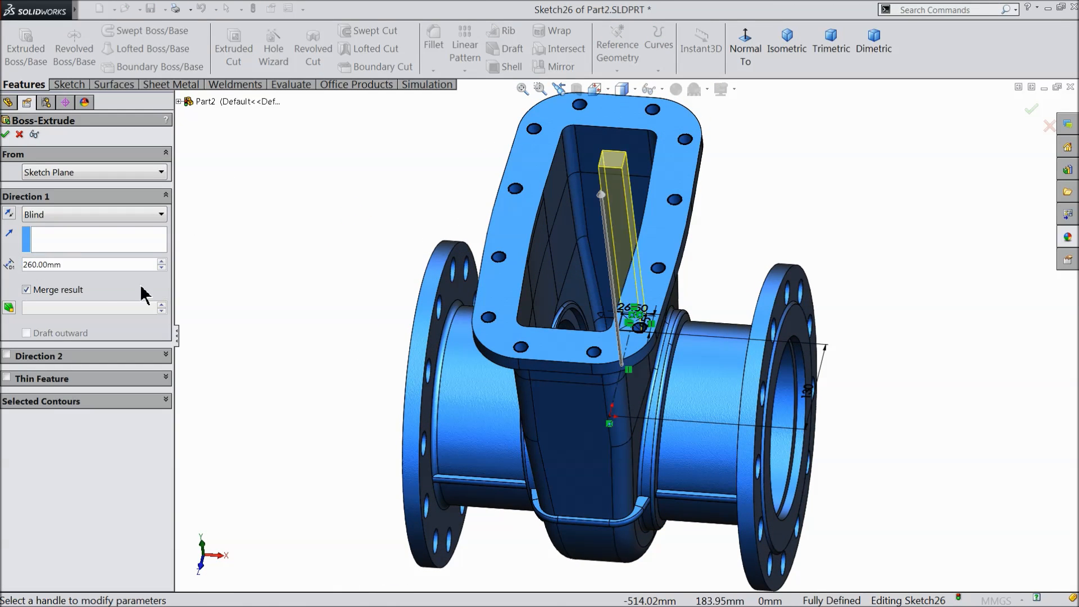
left_click(7, 355)
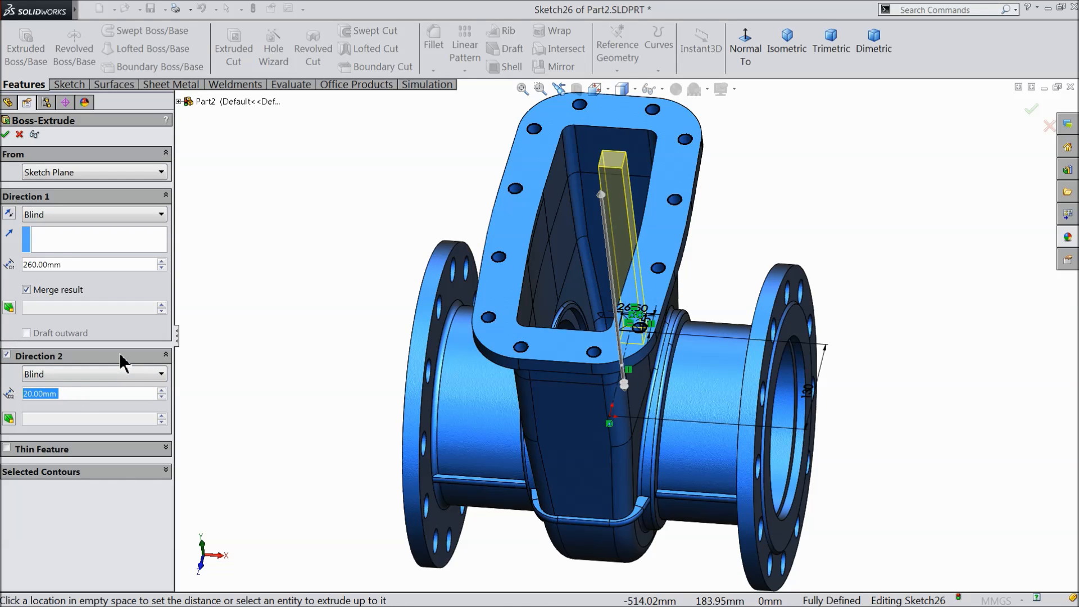
type("25")
key("Return")
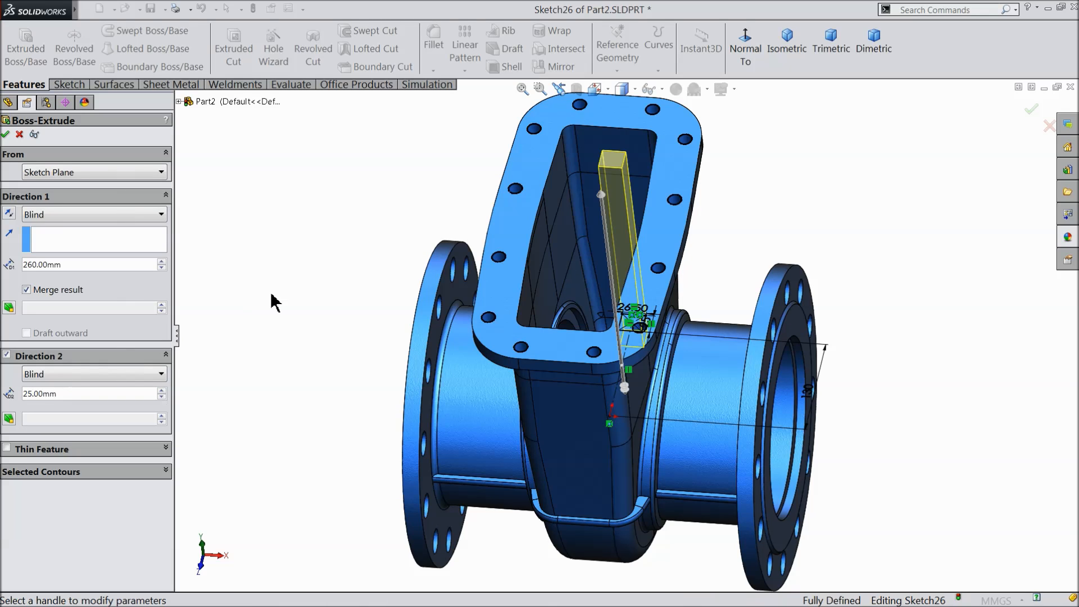
left_click(6, 135)
Mirror the rectangular bar inside the body cavity about the Front Plane.
middle_click_drag(331, 304, 308, 290)
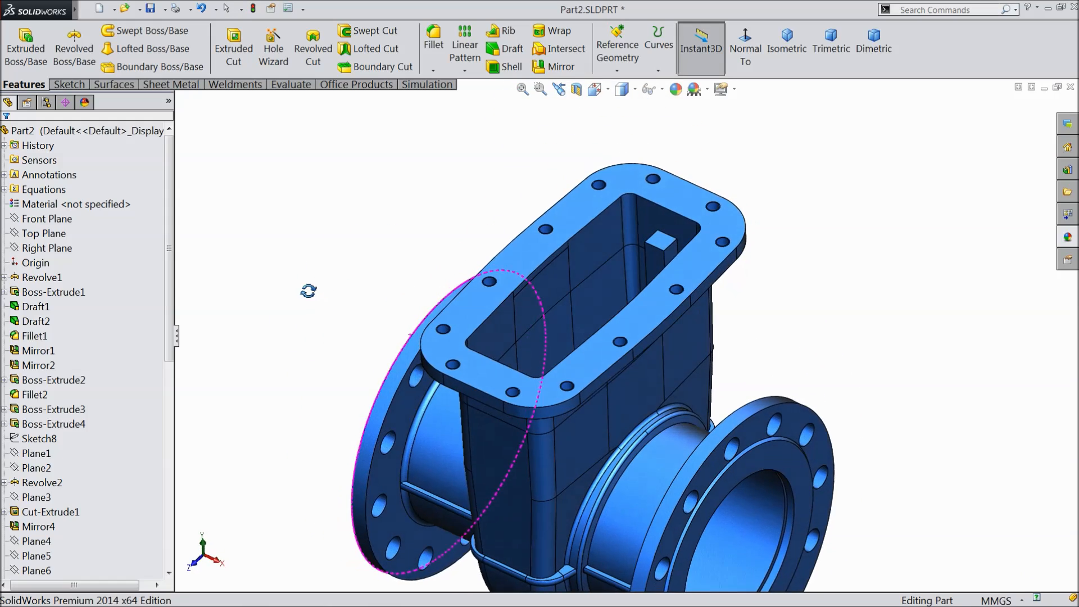
scroll(669, 391, "up", 2)
middle_click_drag(672, 407, 683, 437)
scroll(595, 389, "down", 4)
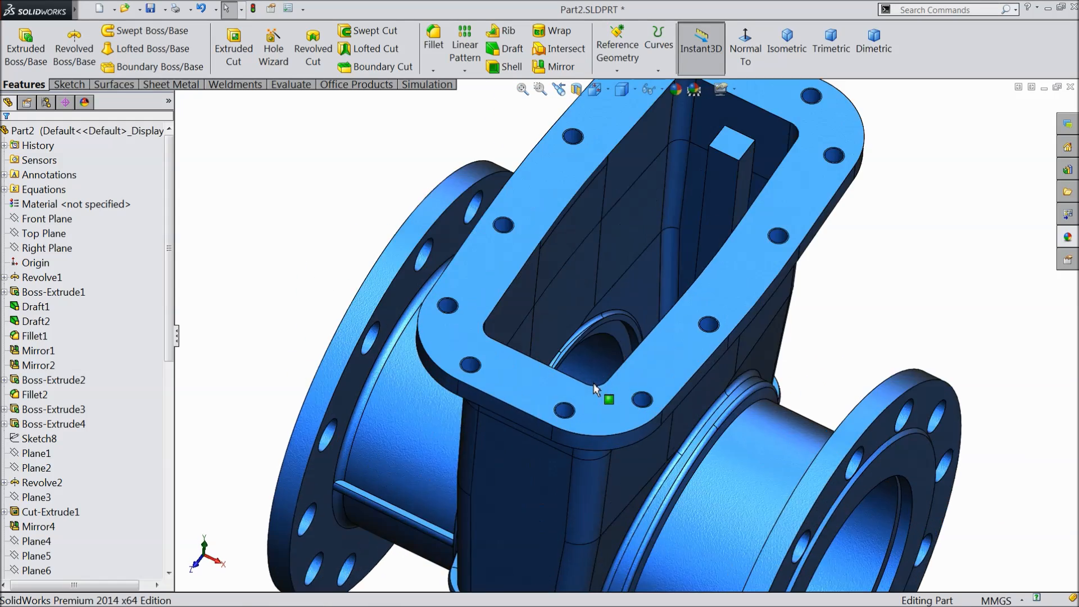
left_click(66, 84)
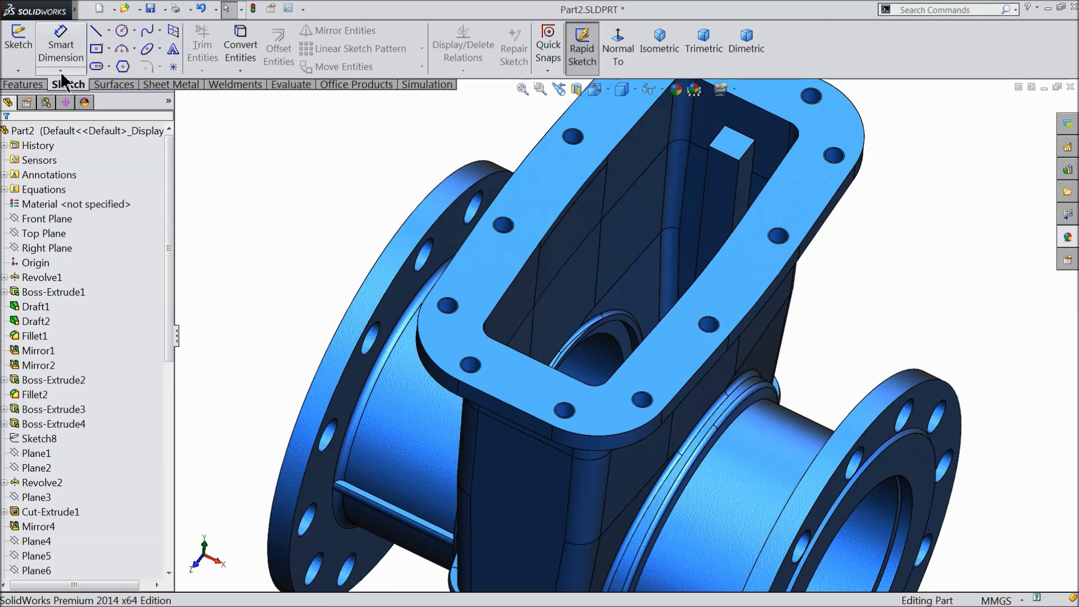
left_click(26, 86)
left_click(50, 236)
left_click(48, 219)
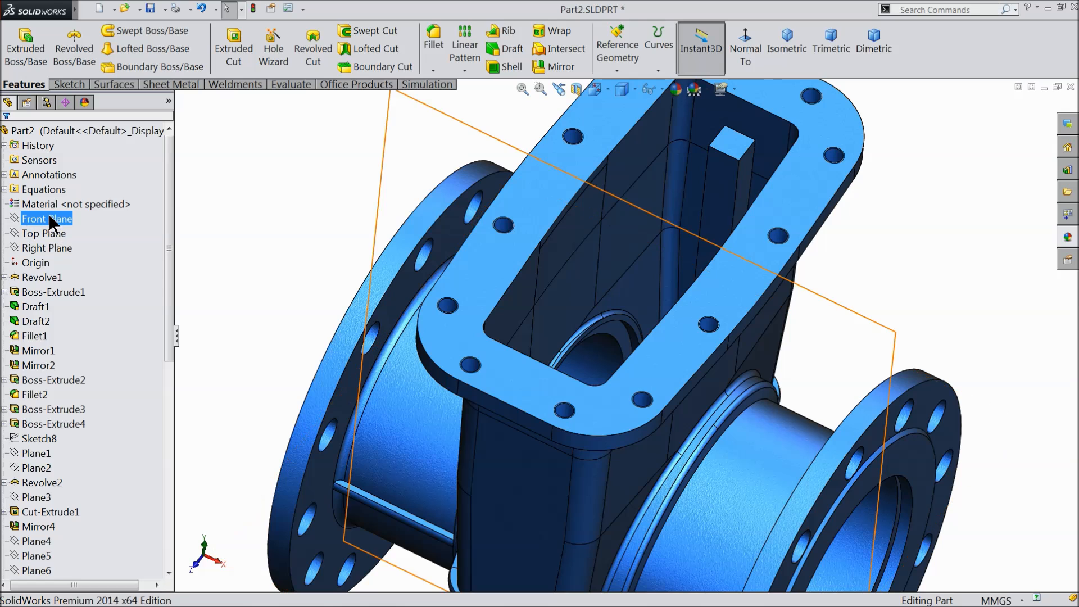
left_click(558, 70)
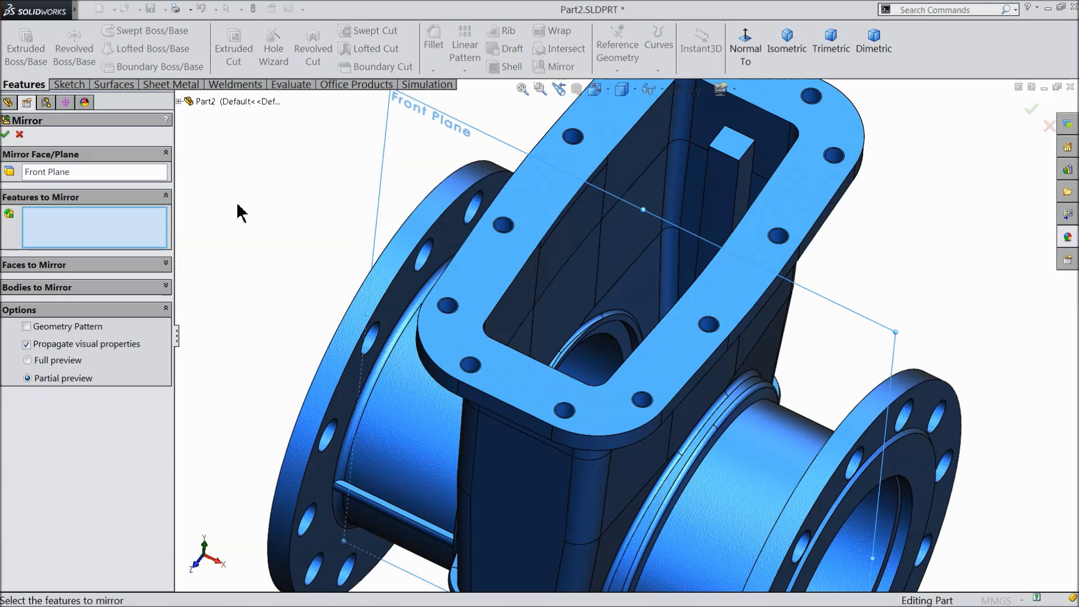
left_click(726, 144)
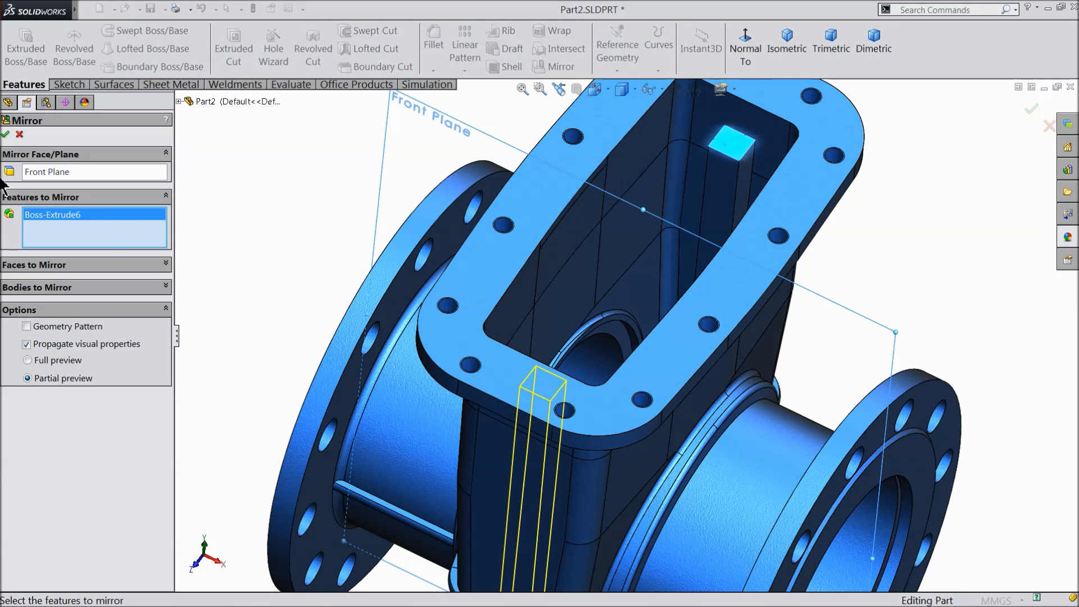
left_click(6, 134)
Start a 2 mm constant-size fillet and select the exposed side faces and end face of the first guide bar.
middle_click_drag(265, 227, 268, 157)
left_click(436, 49)
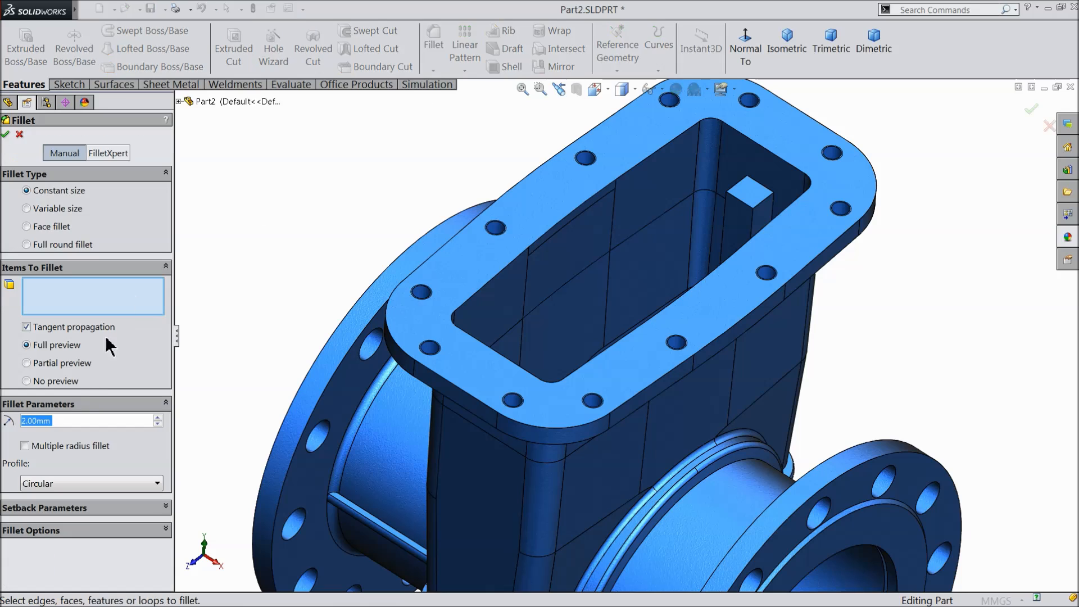
scroll(741, 255, "down", 6)
left_click(696, 241)
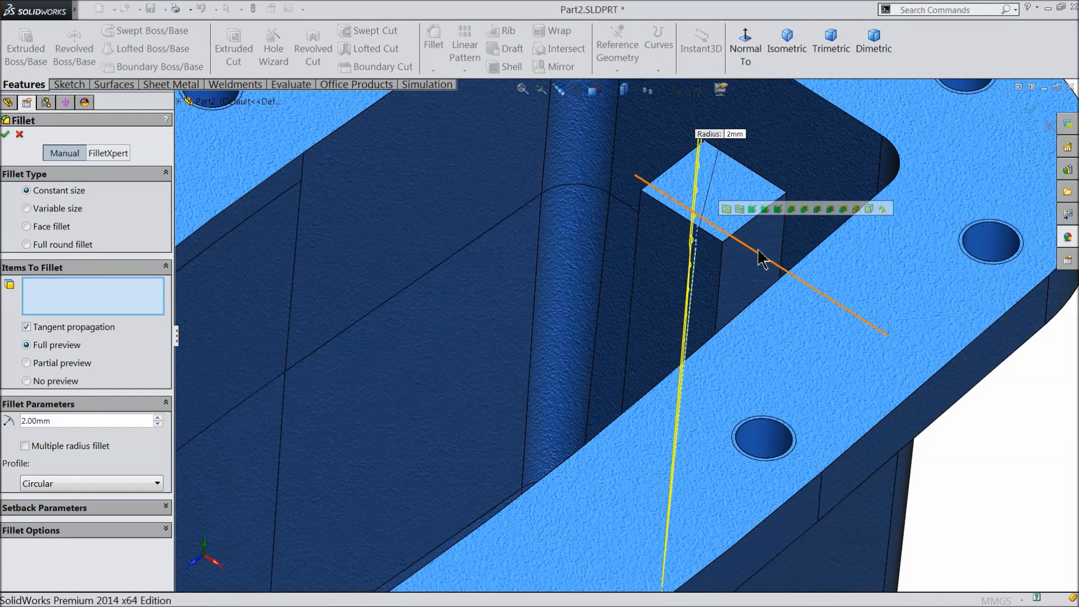
right_click(142, 285)
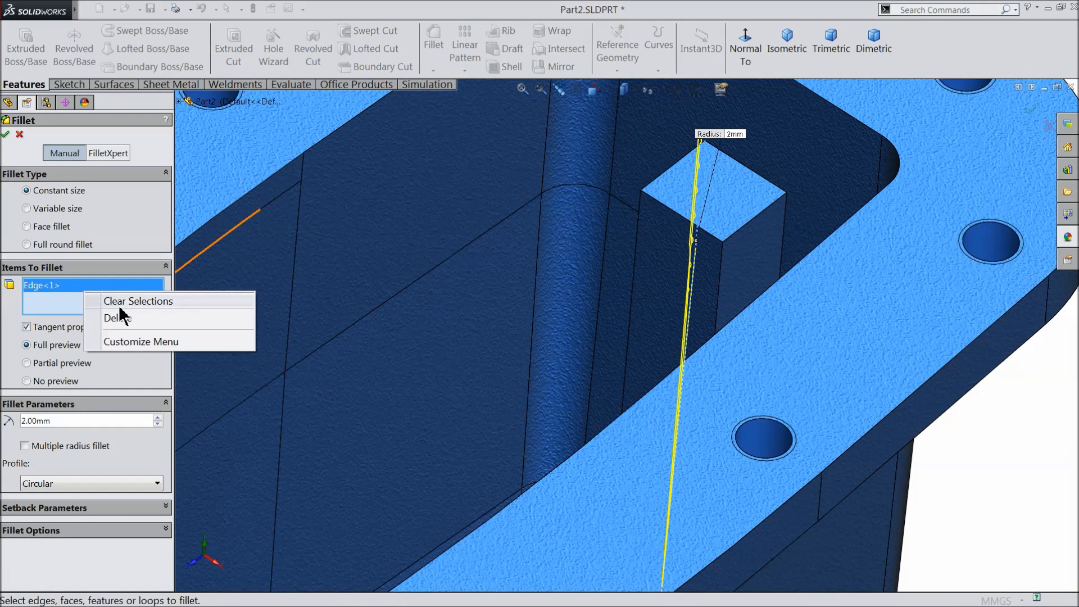
left_click(138, 300)
left_click(680, 273)
left_click(769, 260)
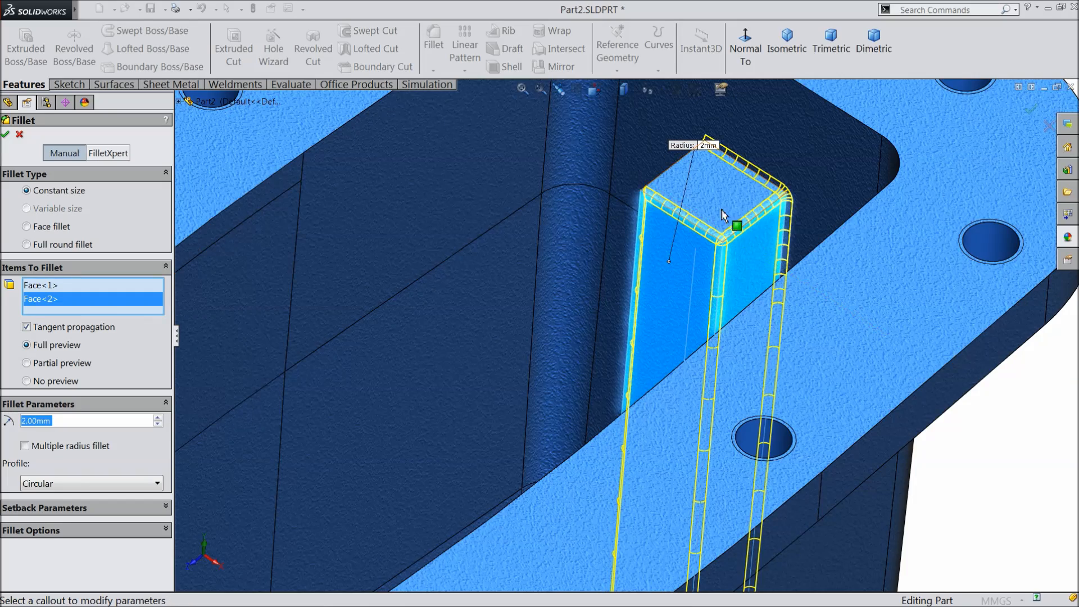
left_click(720, 205)
middle_click_drag(721, 206, 635, 203)
left_click(618, 198)
scroll(606, 315, "up", 3)
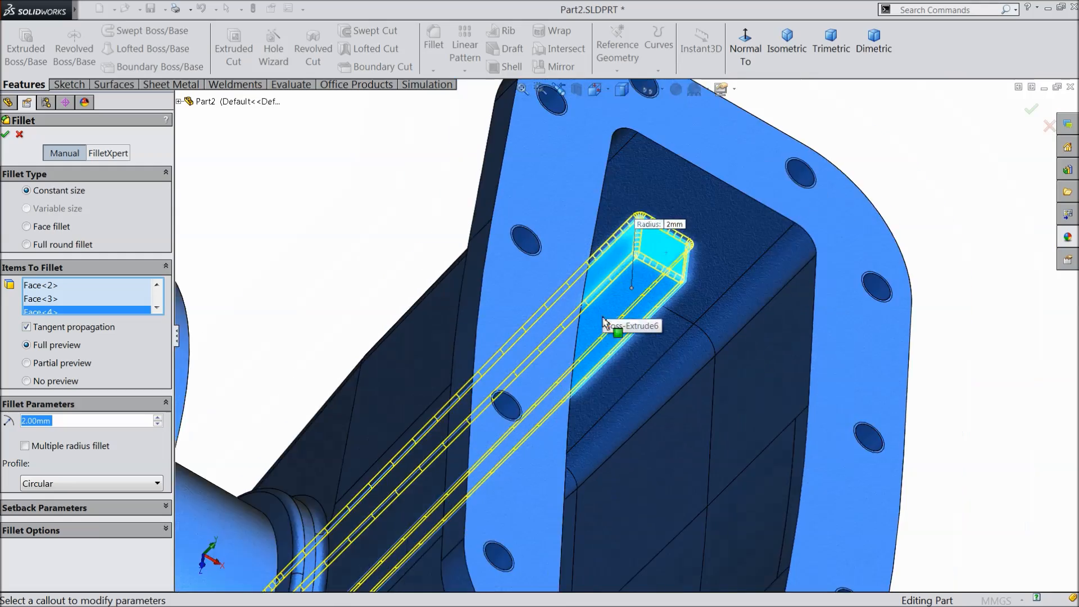
Add the exposed side faces and end face of the opposite guide bar to the 2 mm fillet and apply it.
scroll(603, 320, "up", 5)
middle_click_drag(600, 393, 555, 502)
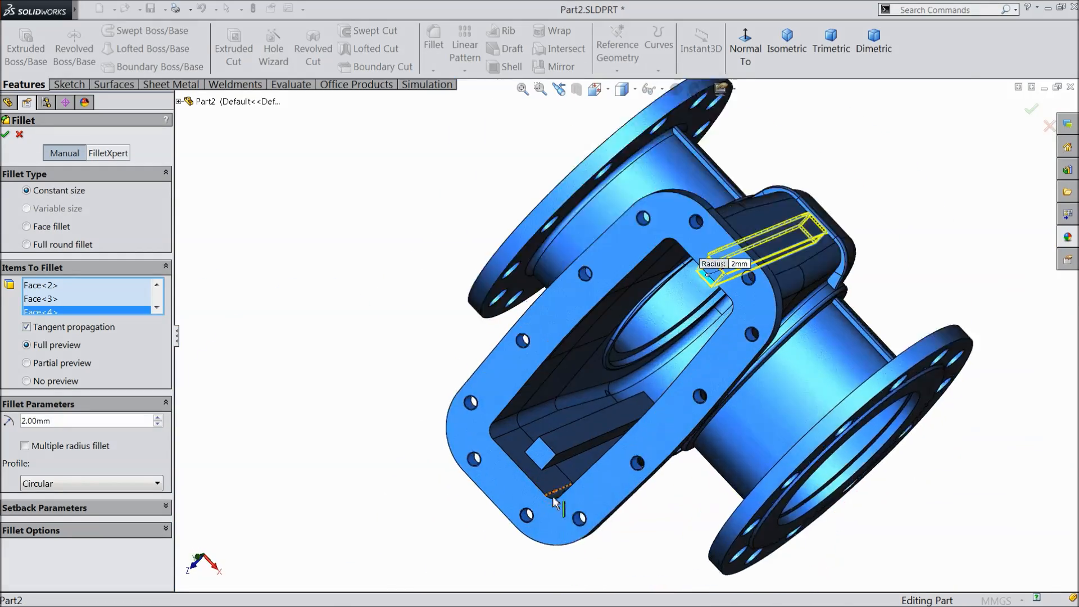
scroll(555, 501, "down", 5)
left_click(550, 394)
left_click(618, 400)
middle_click_drag(622, 393, 534, 315)
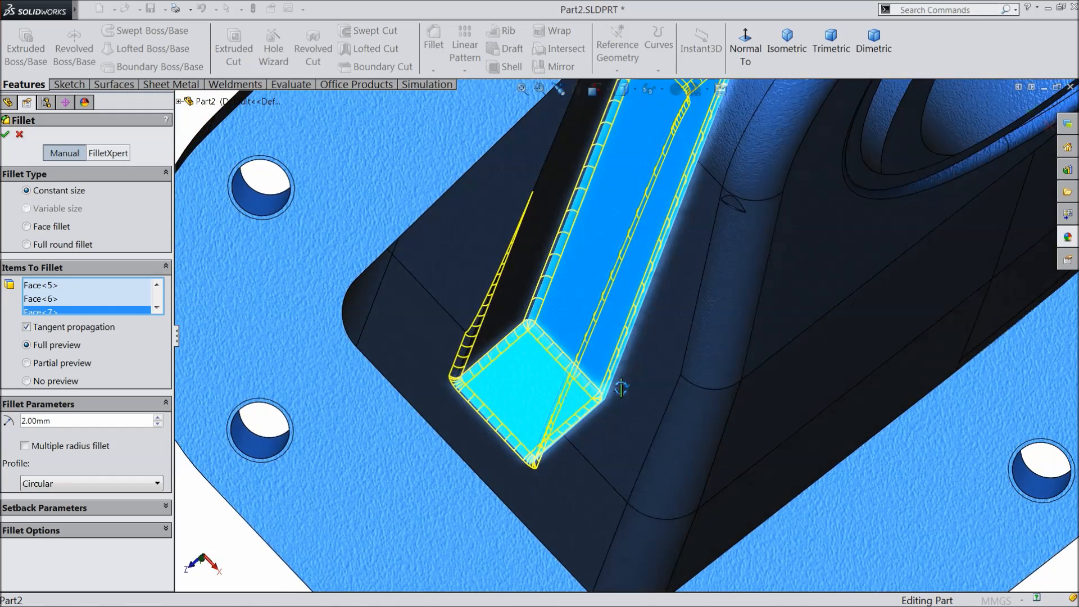
left_click(516, 300)
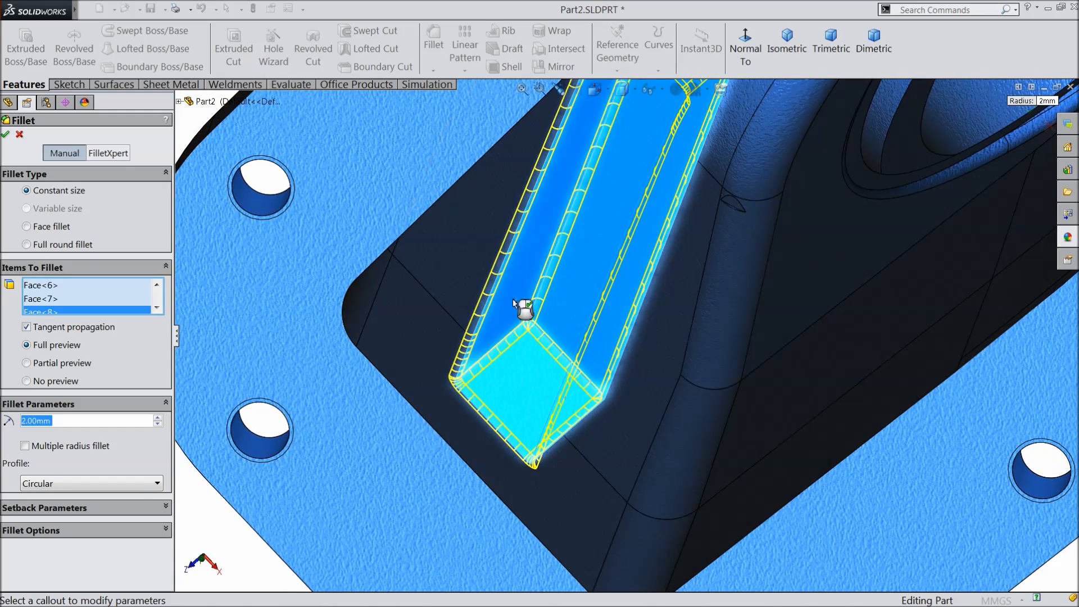
left_click(5, 134)
scroll(444, 285, "up", 6)
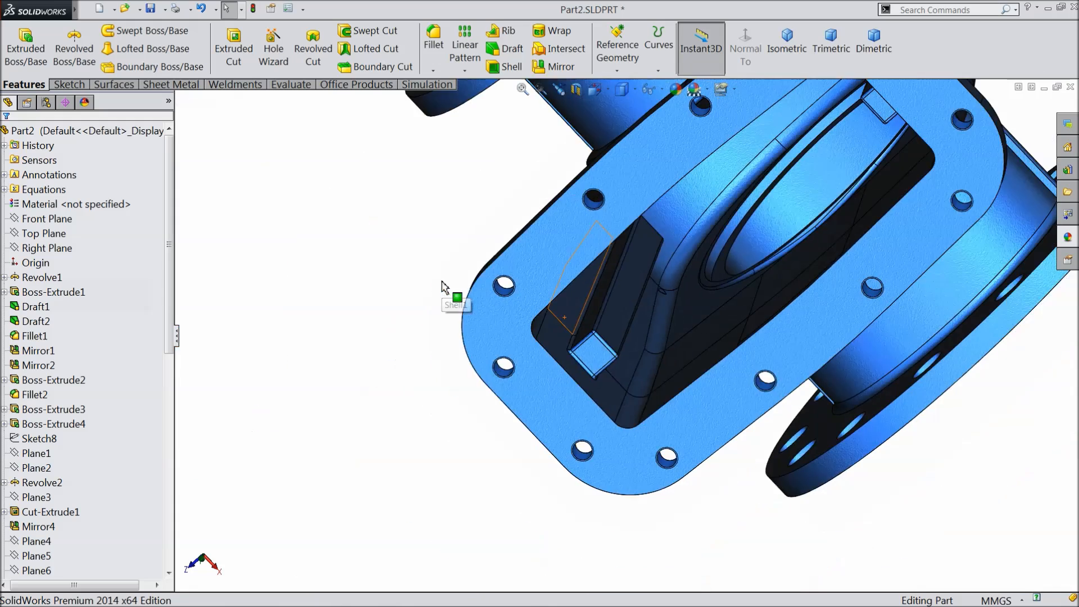
scroll(443, 286, "up", 5)
middle_click_drag(446, 338, 532, 169)
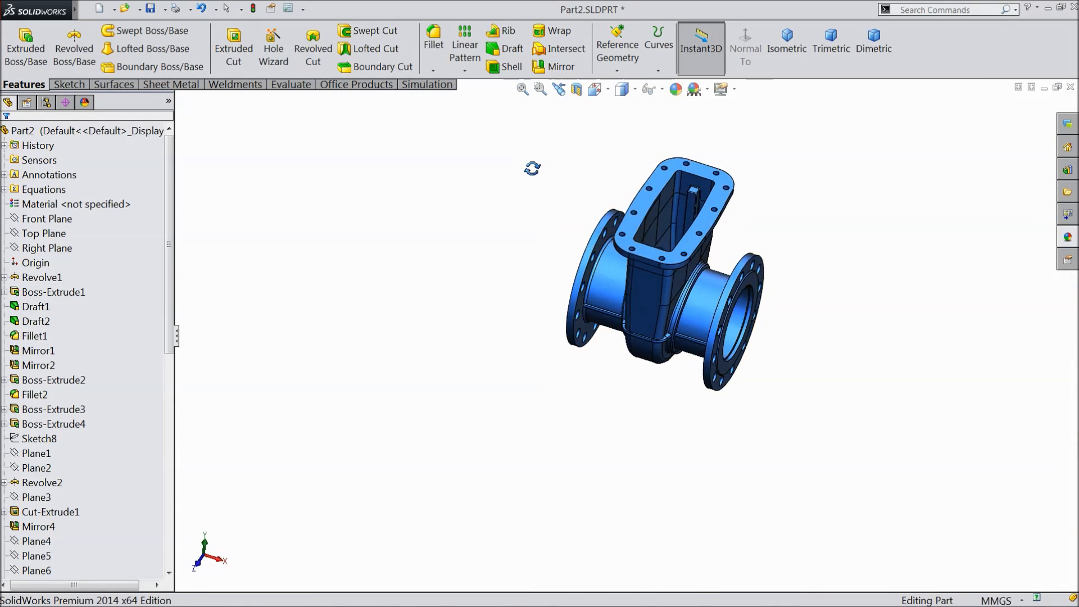
scroll(702, 208, "down", 5)
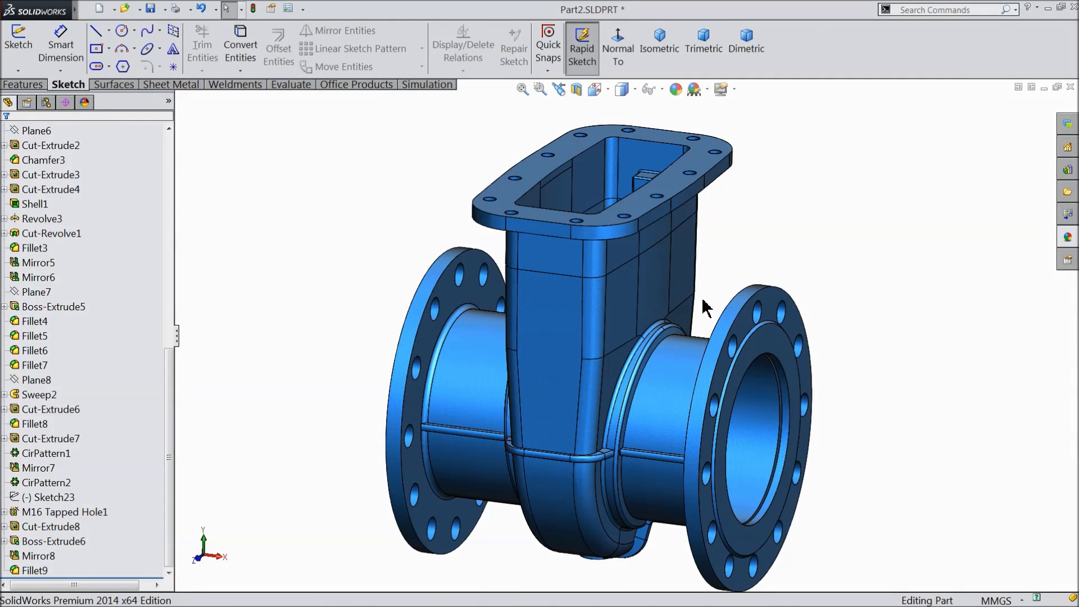
middle_click_drag(673, 319, 645, 354)
scroll(564, 318, "down", 5)
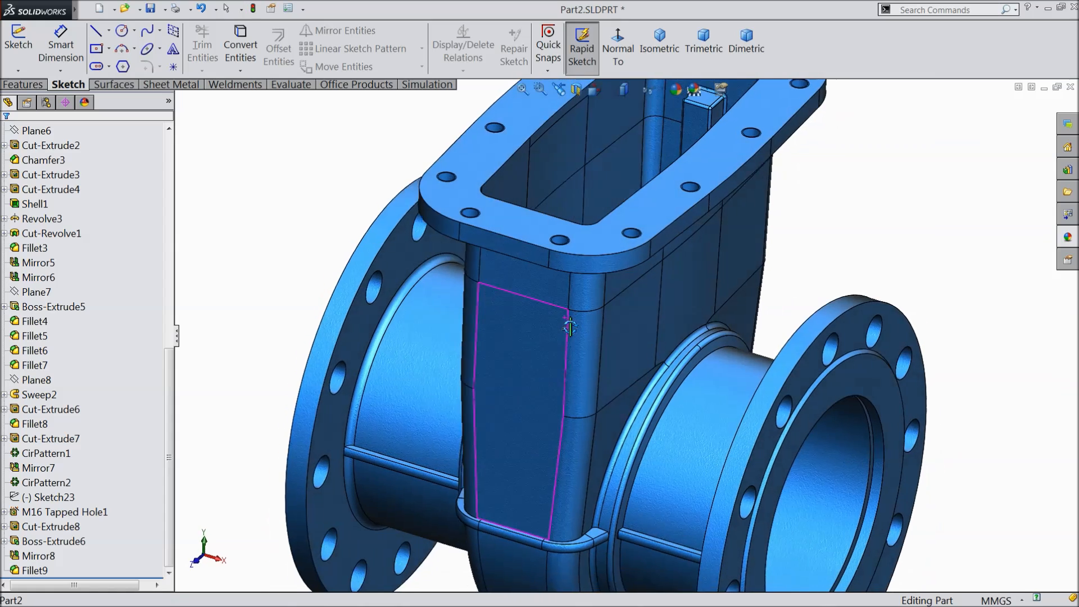
Start a sketch on the Front Plane and view it normal to the plane.
left_click(24, 84)
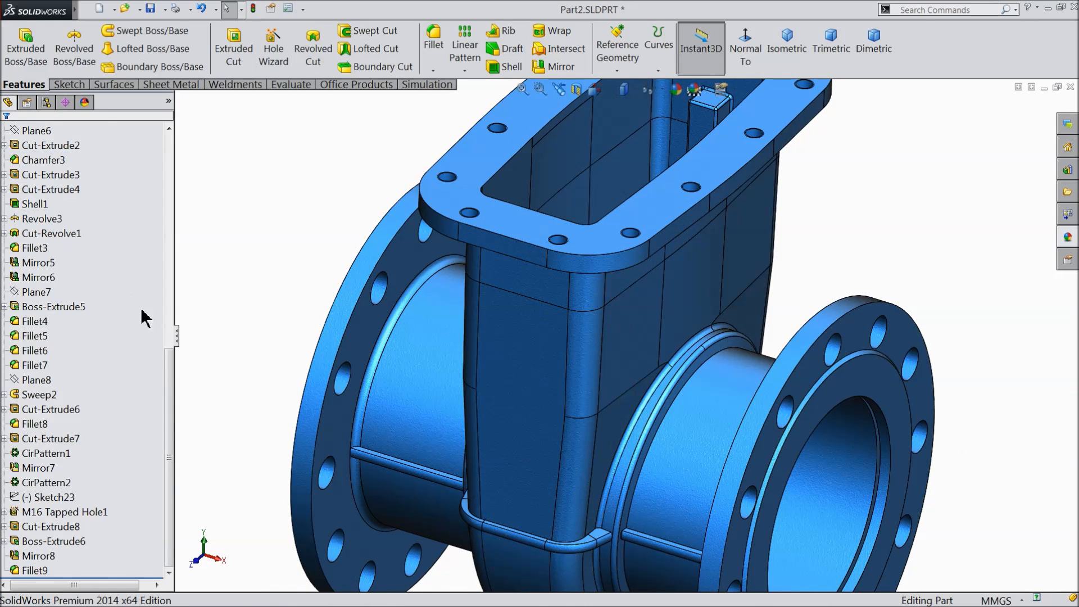
left_click_drag(171, 360, 171, 146)
left_click(47, 218)
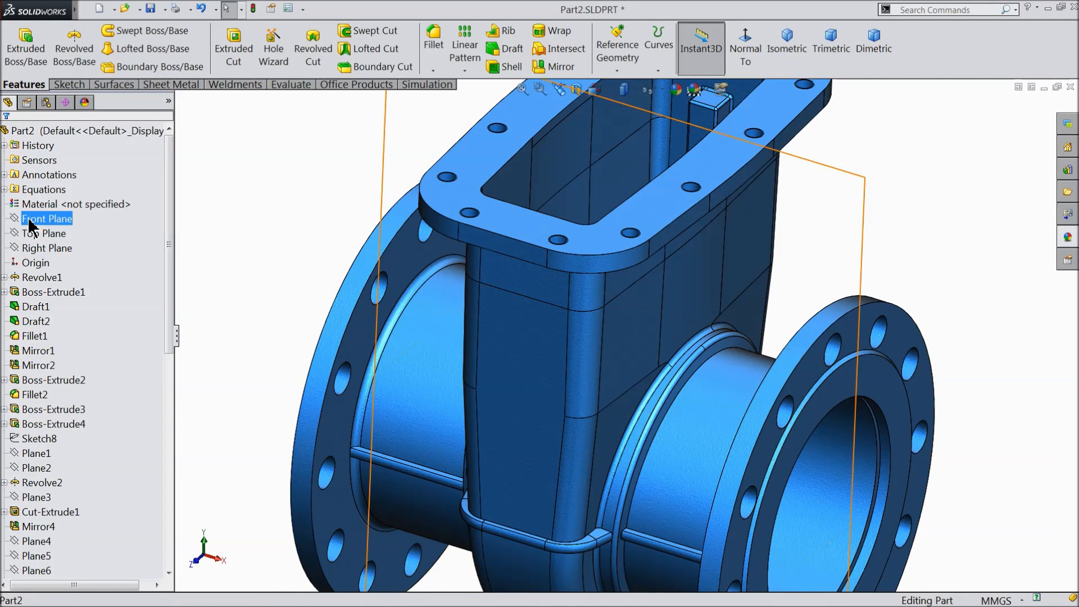
left_click(36, 203)
left_click(757, 37)
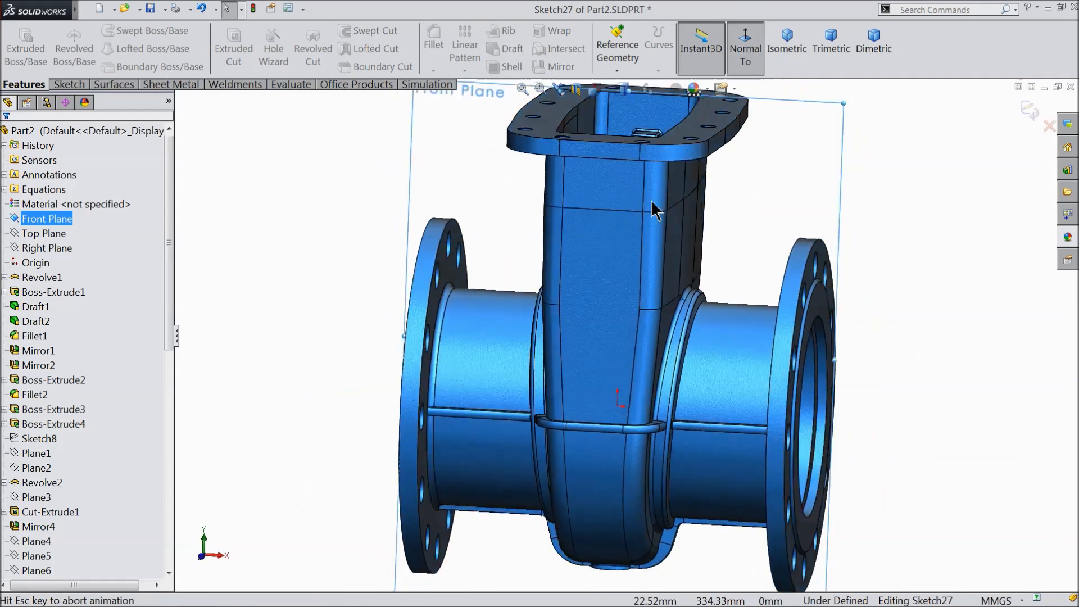
scroll(652, 234, "down", 4)
Draw two horizontal centerlines about 58 mm long, one above the other, across the middle of the body's front wall.
left_click(68, 85)
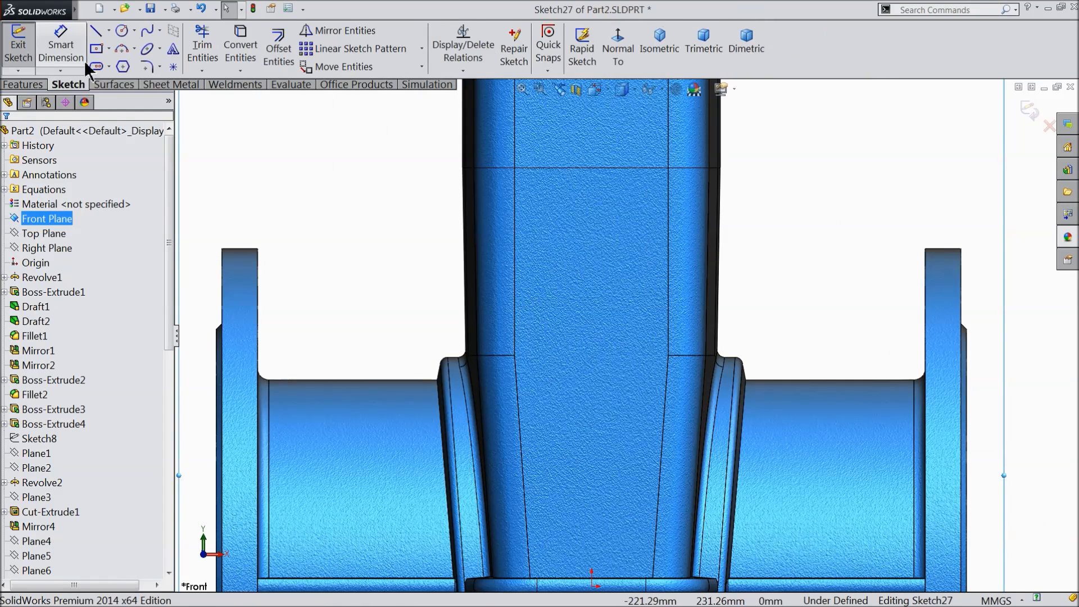
left_click(108, 32)
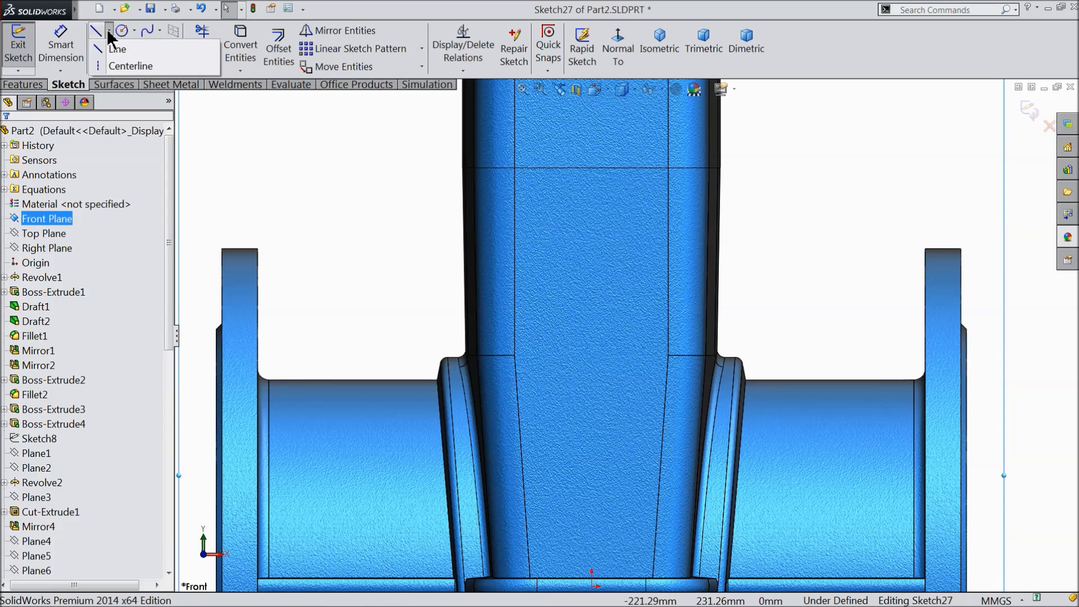
left_click(112, 65)
left_click(540, 217)
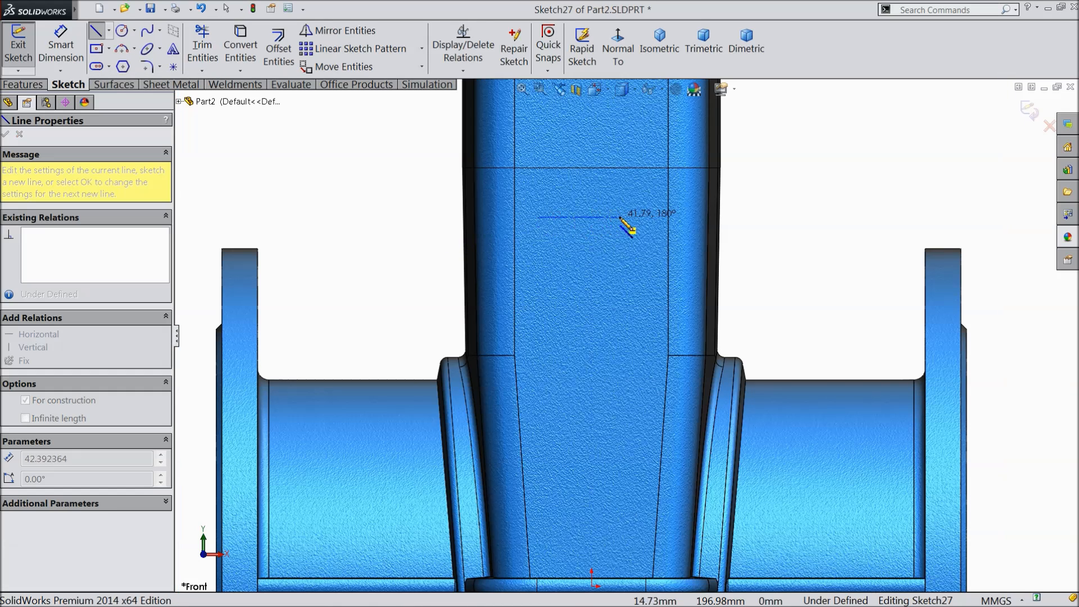
left_click(646, 218)
key("Escape")
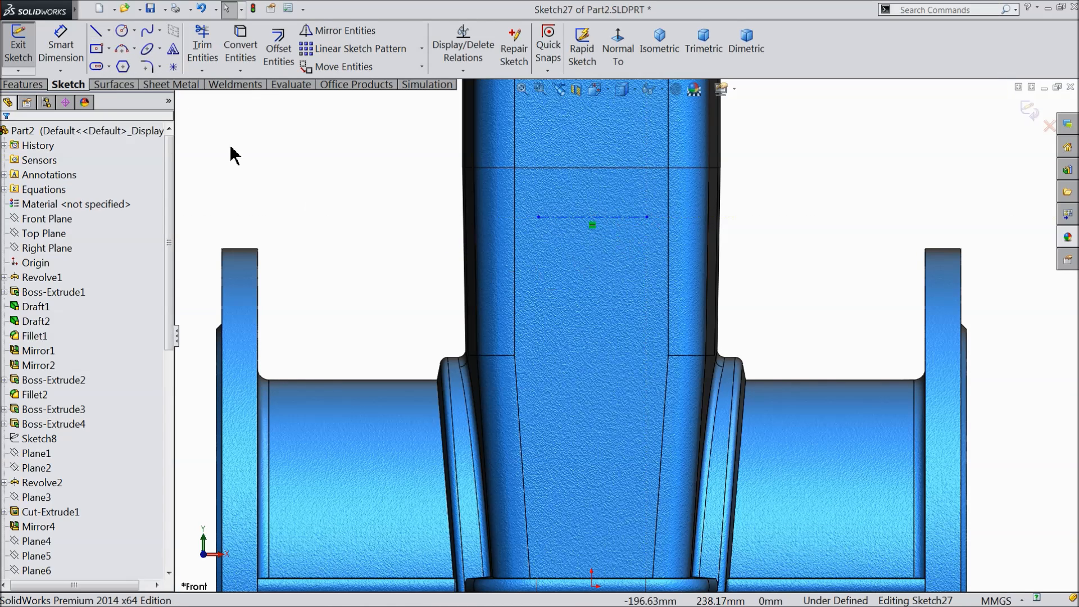
left_click(109, 32)
left_click(115, 65)
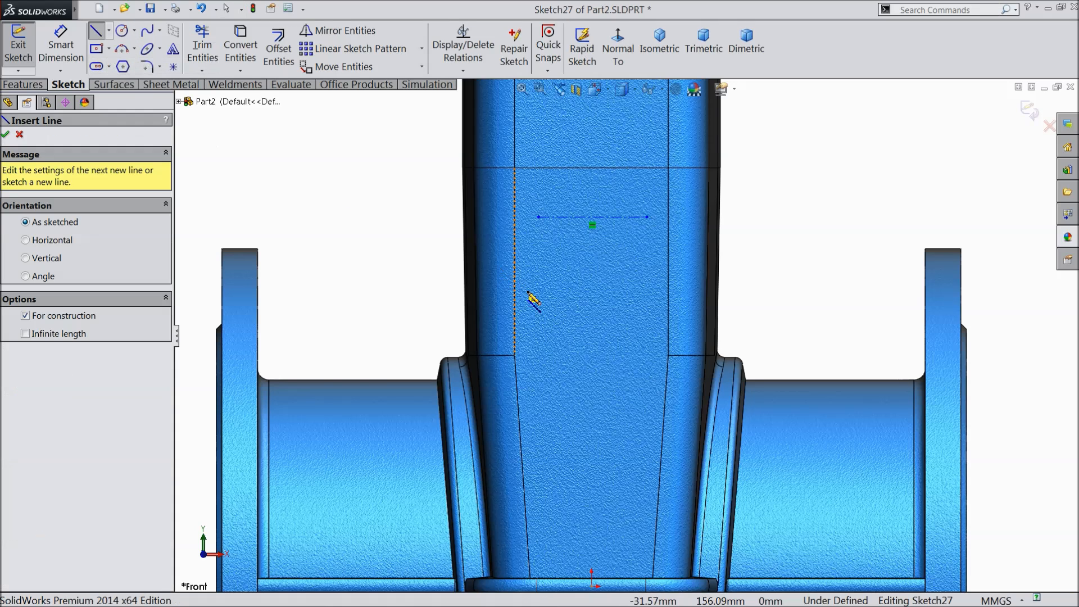
left_click(538, 281)
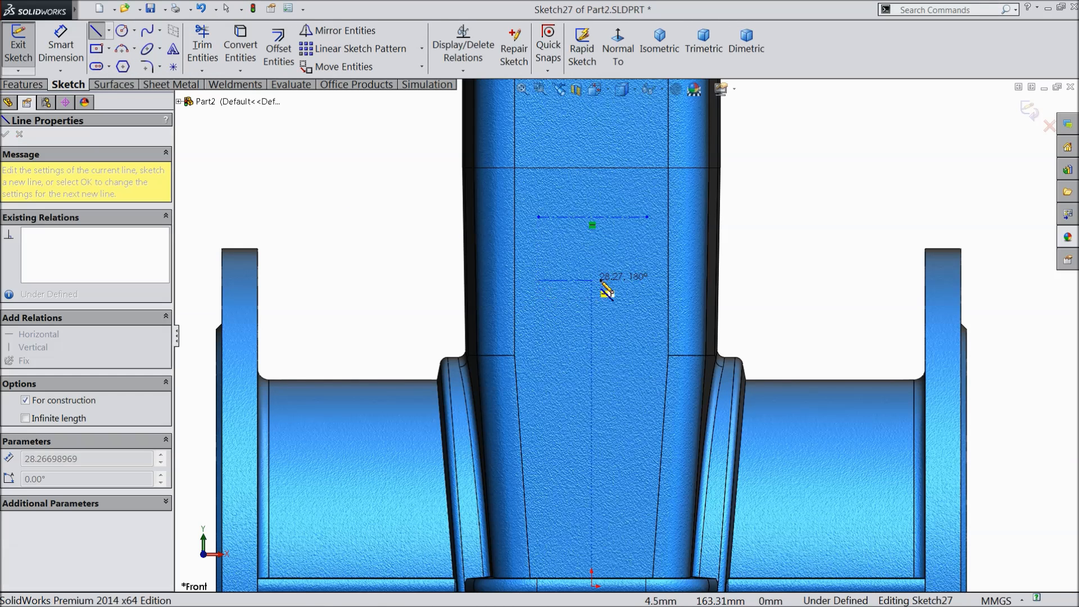
left_click(647, 279)
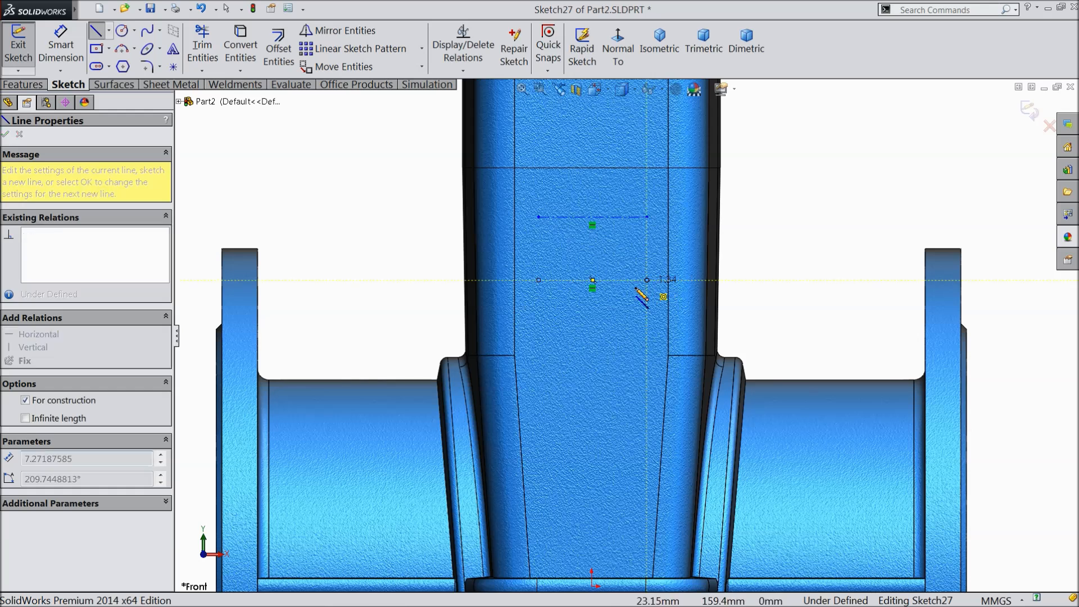
key("Escape")
Add the sketch text "DN 200" centred along the upper centerline in Century Gothic Bold, 10 mm high, instead of the document font.
left_click(172, 51)
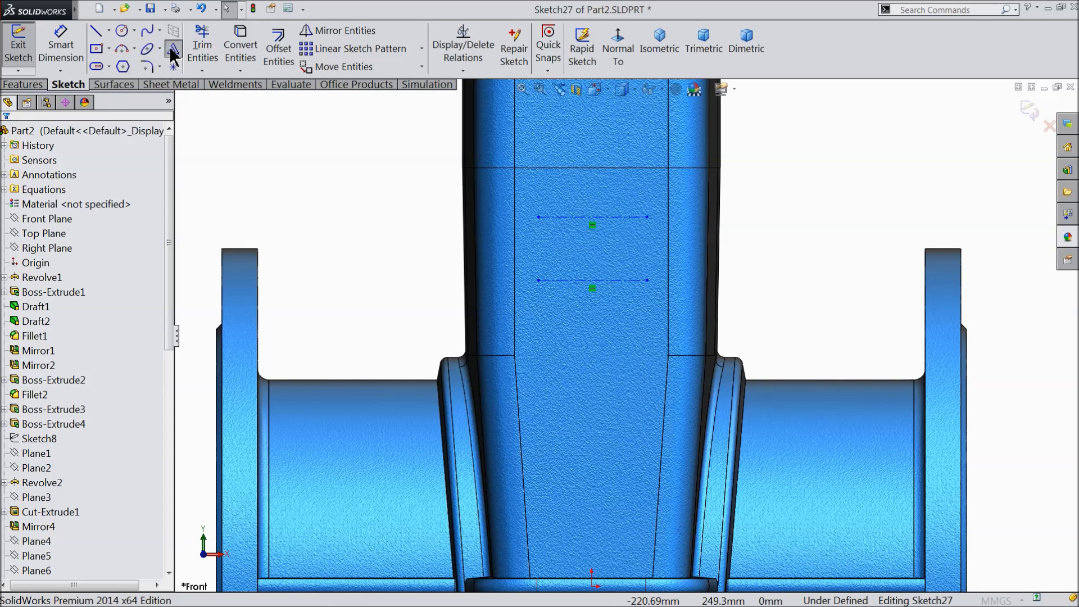
left_click(565, 217)
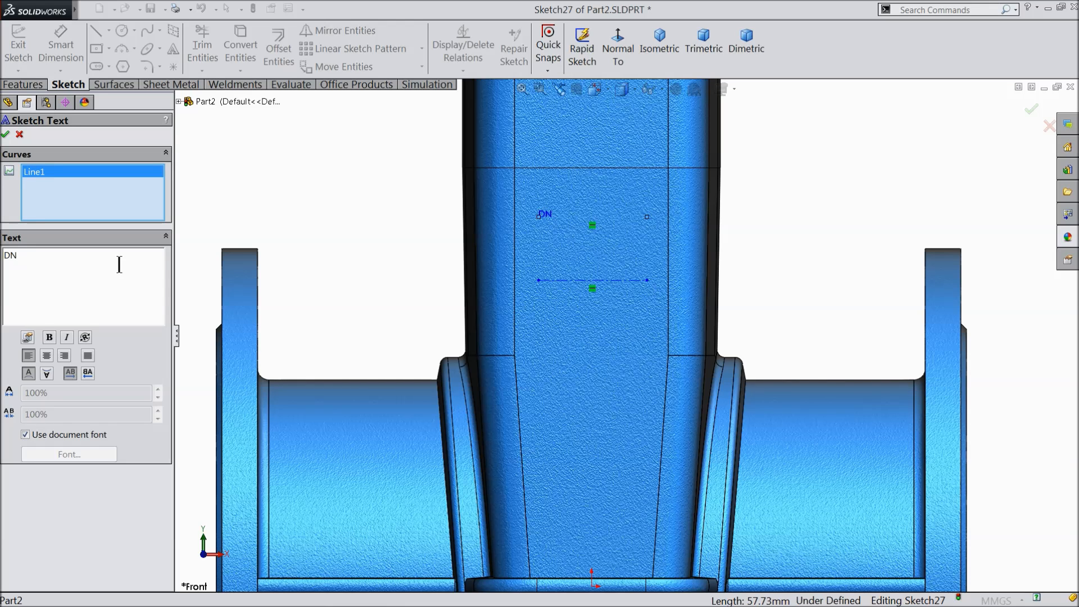
left_click(46, 357)
left_click(25, 434)
left_click(48, 456)
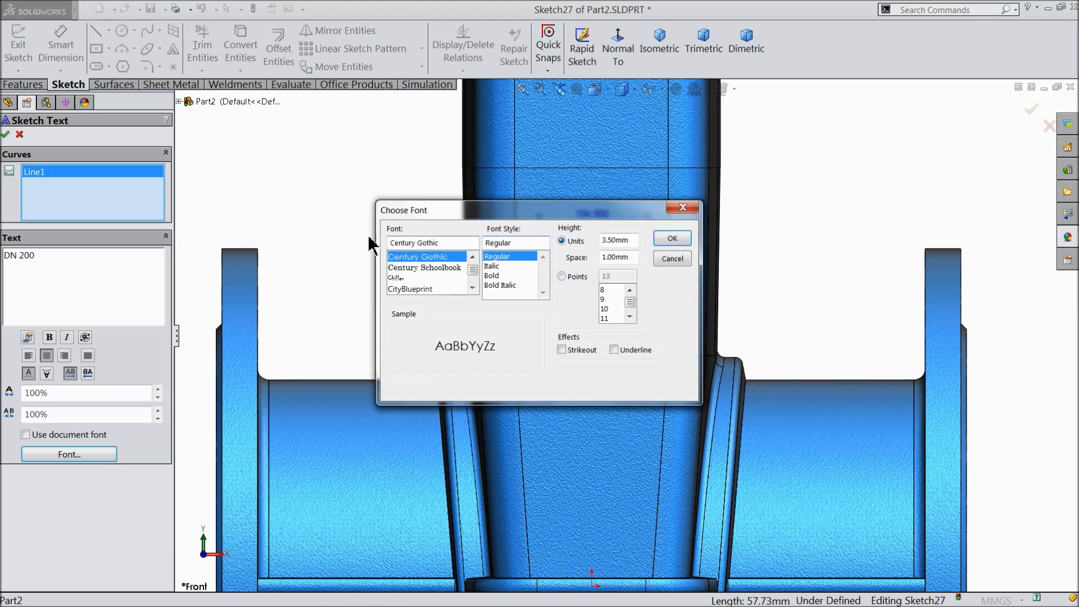
left_click(502, 275)
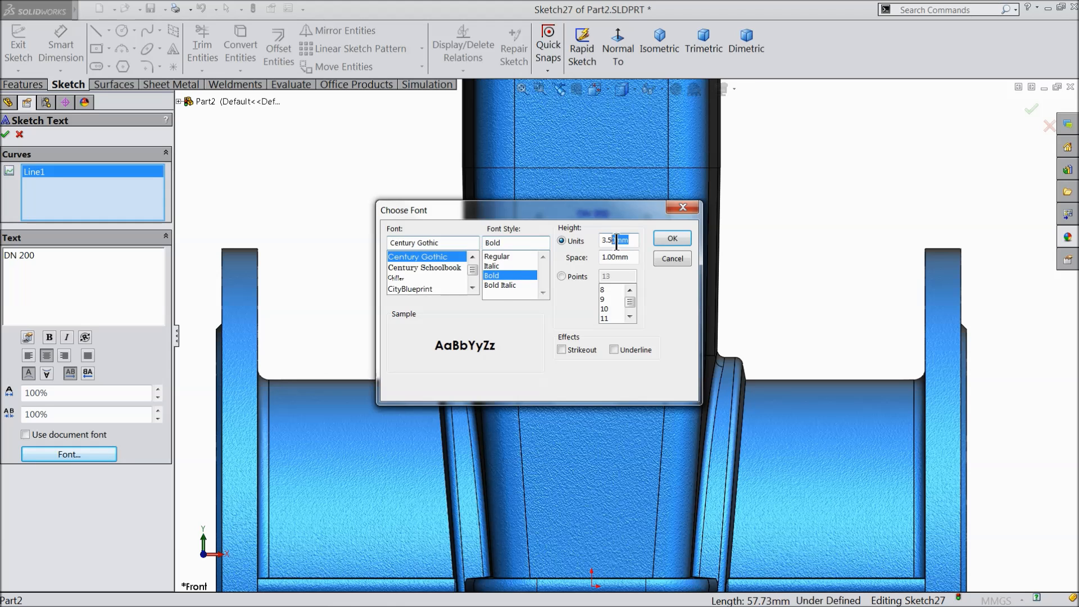
left_click(672, 238)
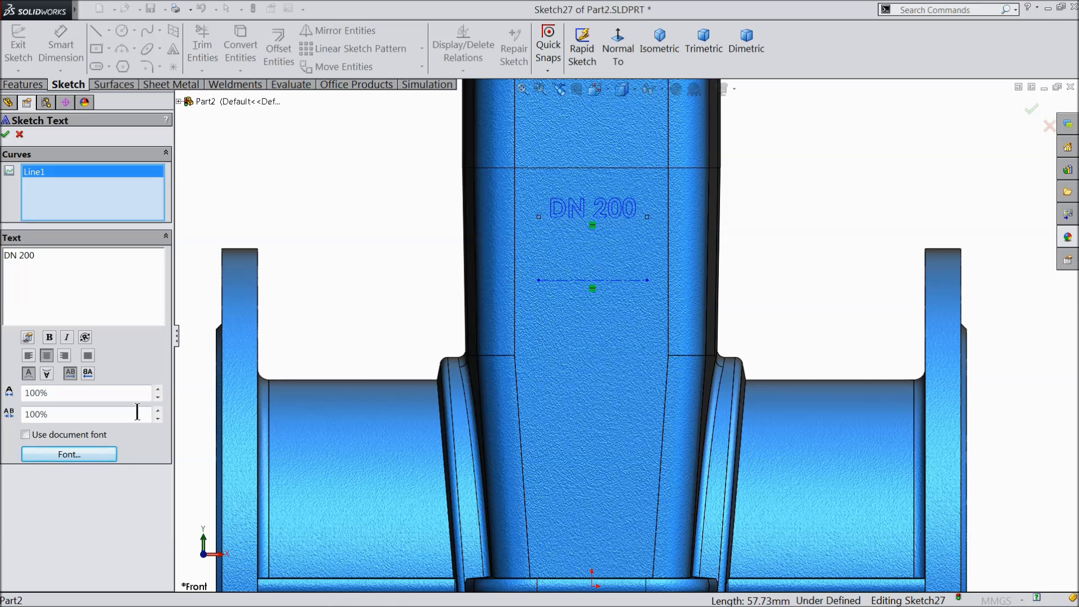
Try a 15 mm height for the "DN 200" text, settle on 12 mm, and accept the text.
left_click(73, 453)
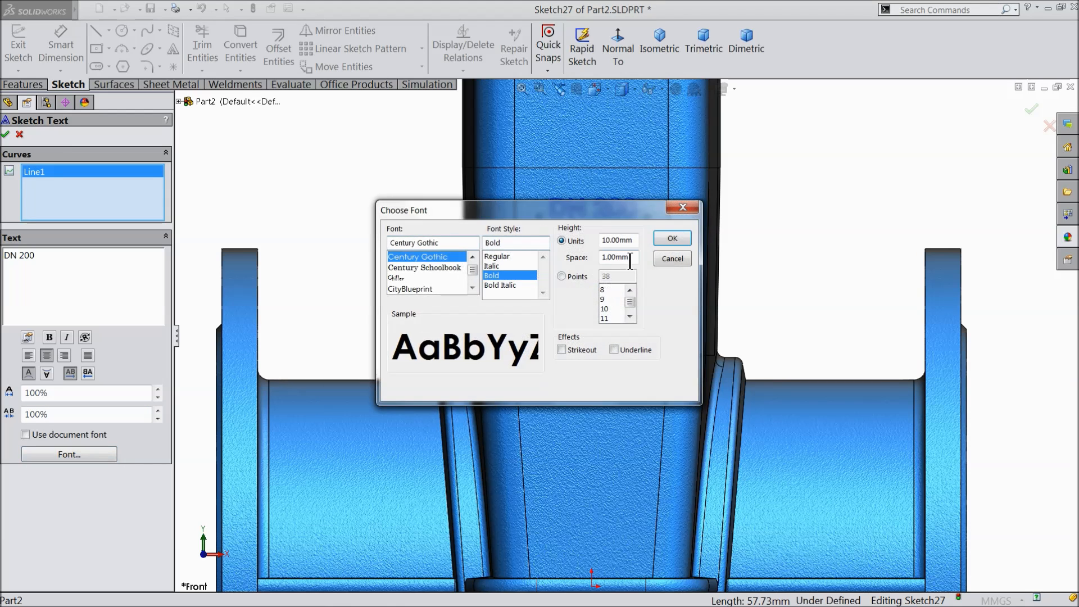
left_click(673, 239)
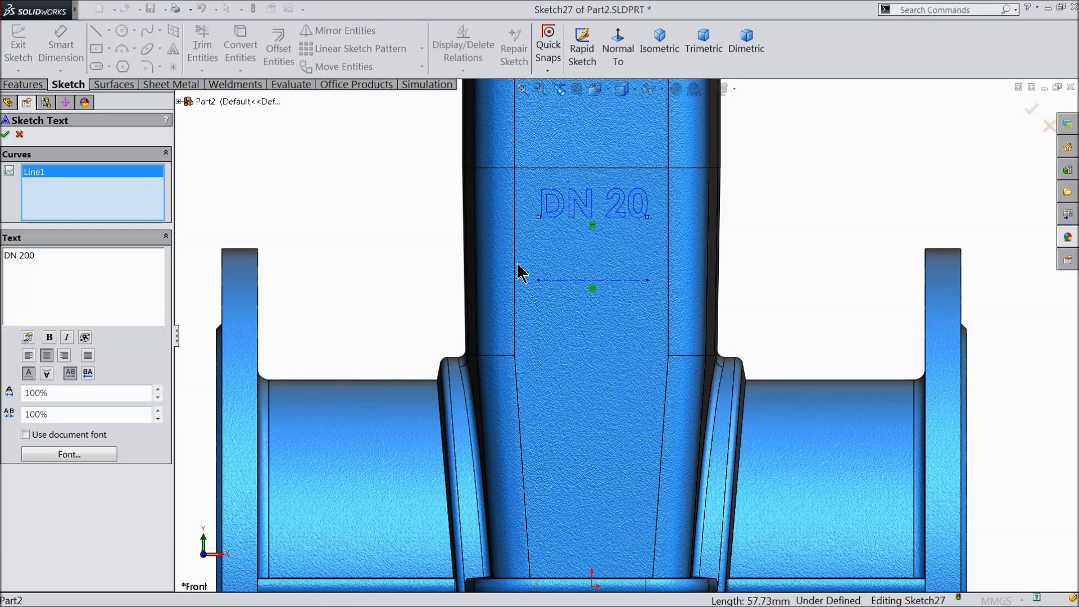
left_click(60, 455)
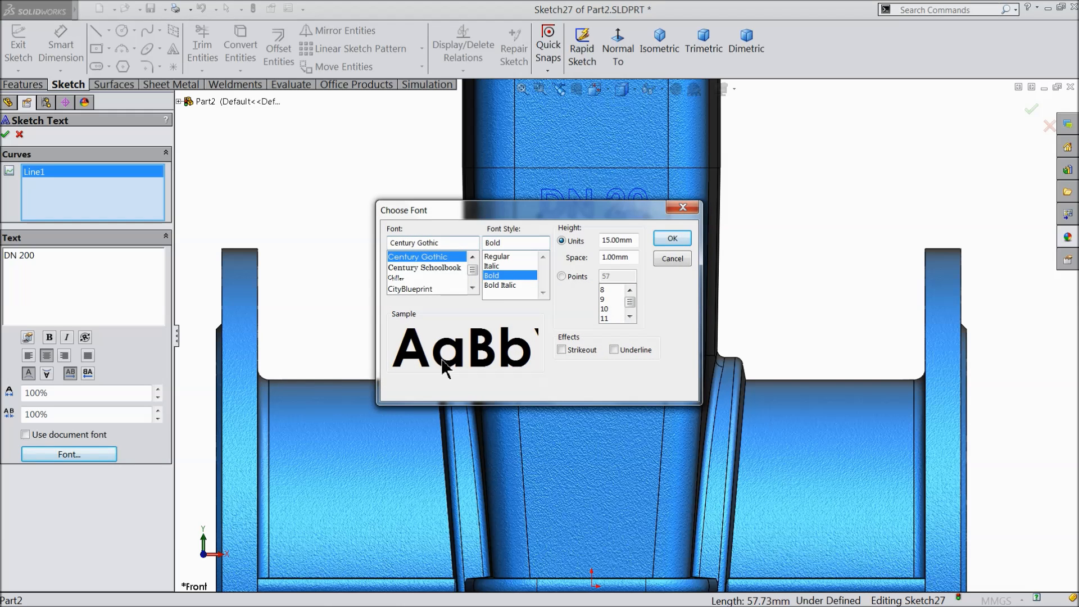
left_click_drag(637, 241, 601, 238)
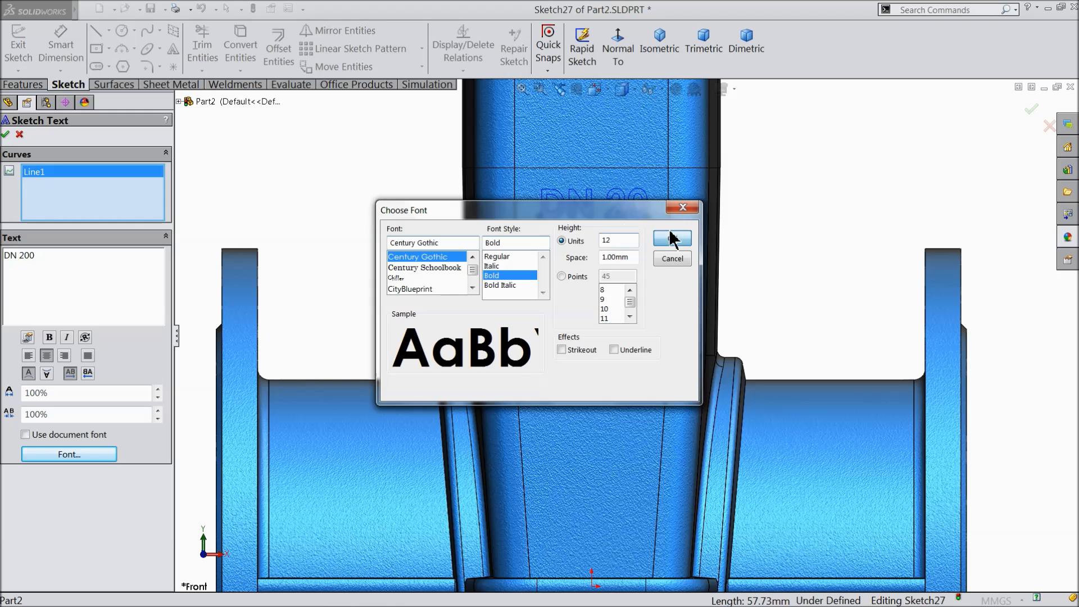
left_click(672, 239)
scroll(650, 248, "down", 3)
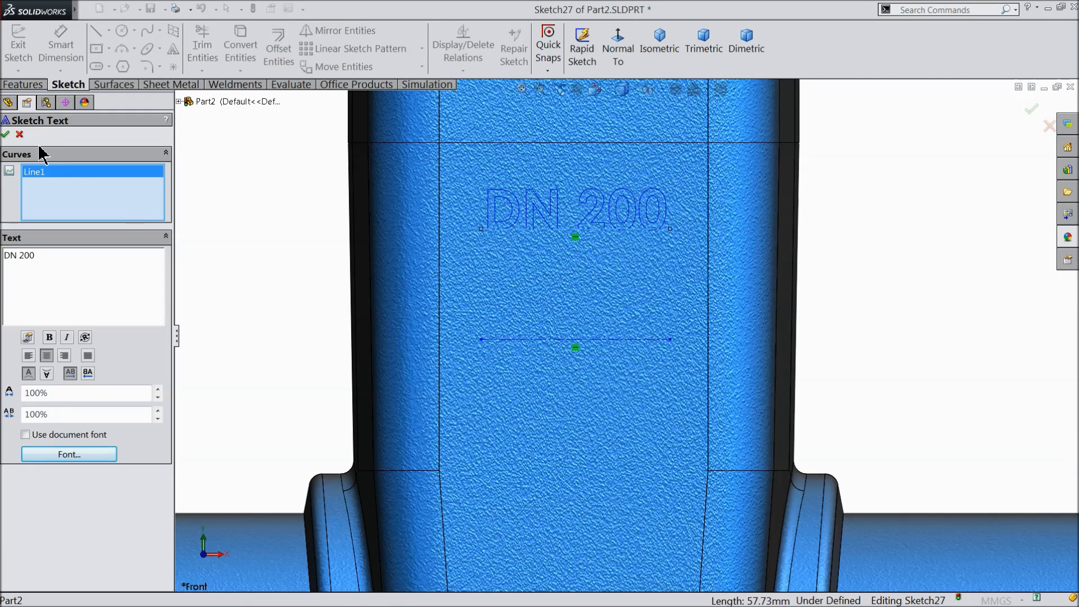
left_click(6, 136)
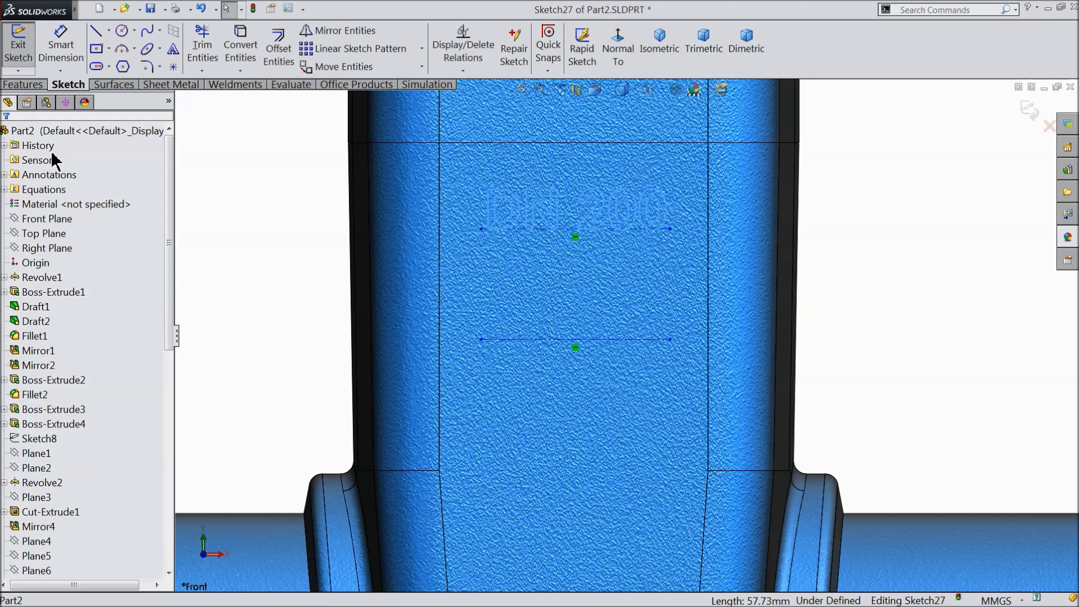
Add the sketch text "AAA 25" along the lower centerline on the front wall, without using the document font.
left_click(175, 48)
left_click(534, 340)
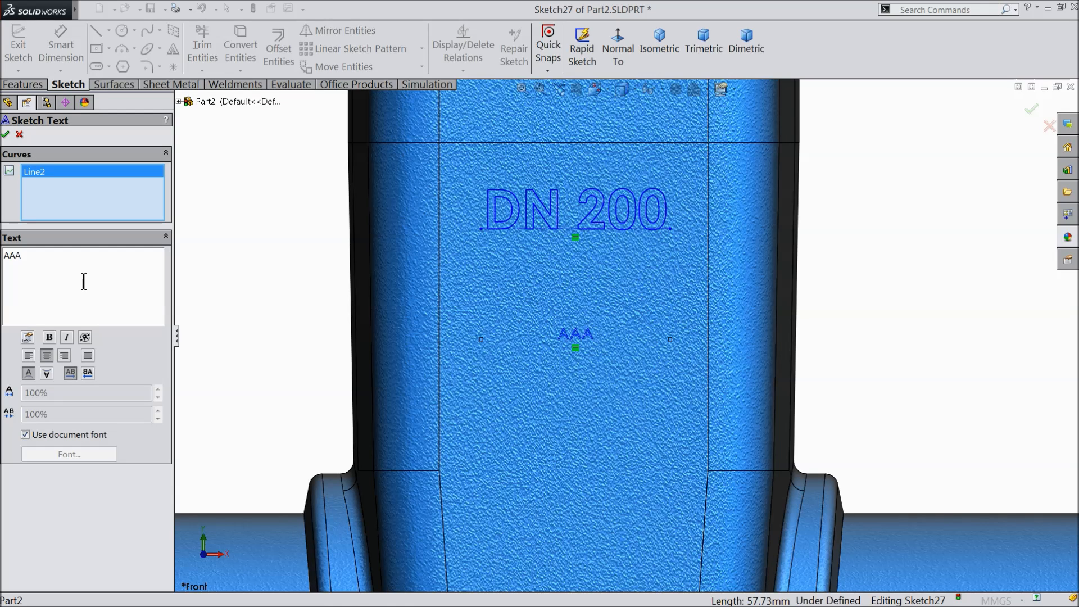
left_click(83, 281)
type("AAA 25")
left_click(25, 435)
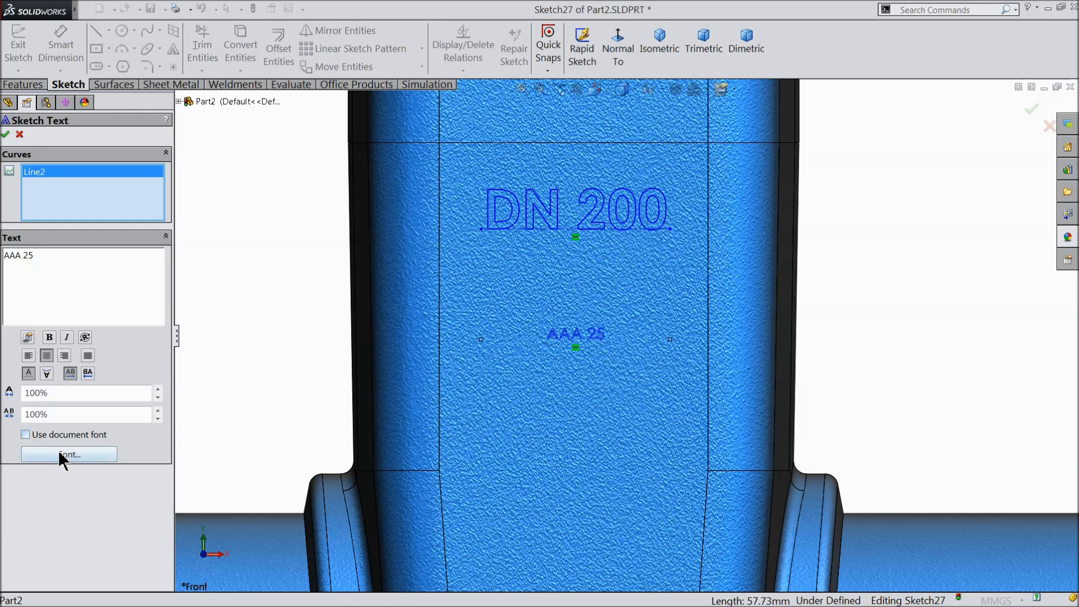
Set the "AAA 25" text to Century Gothic Bold, 12 mm high, and accept it.
left_click(69, 453)
left_click(499, 276)
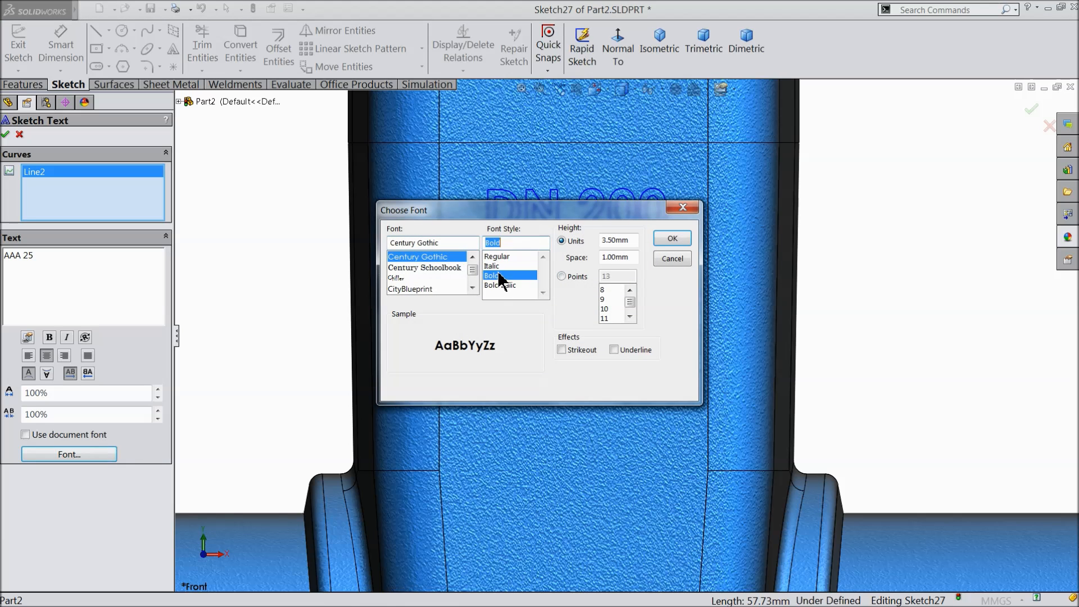
left_click_drag(635, 245, 590, 240)
type("13")
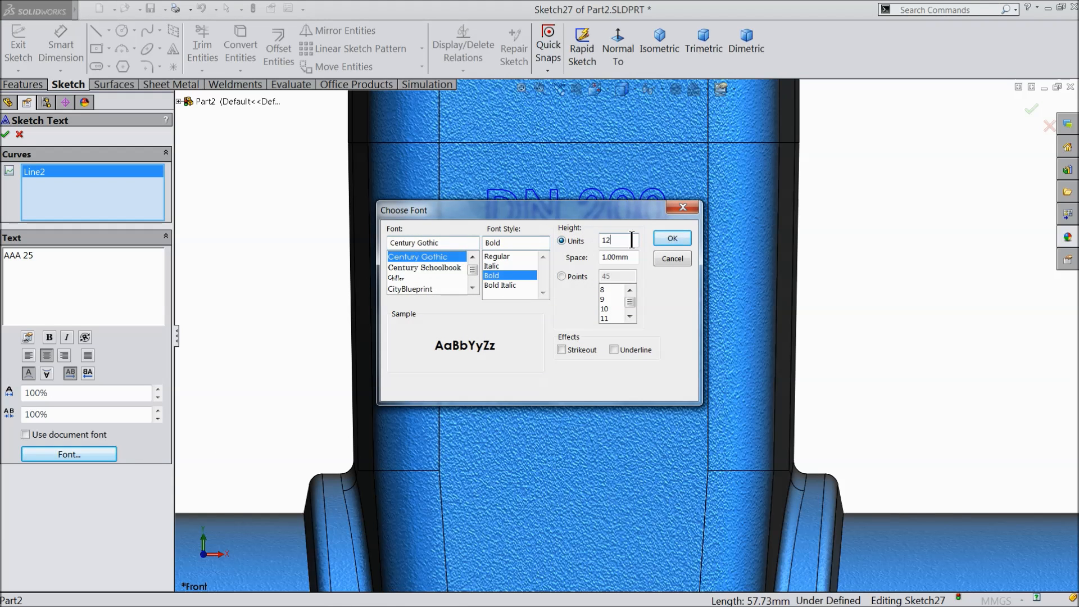
left_click(667, 242)
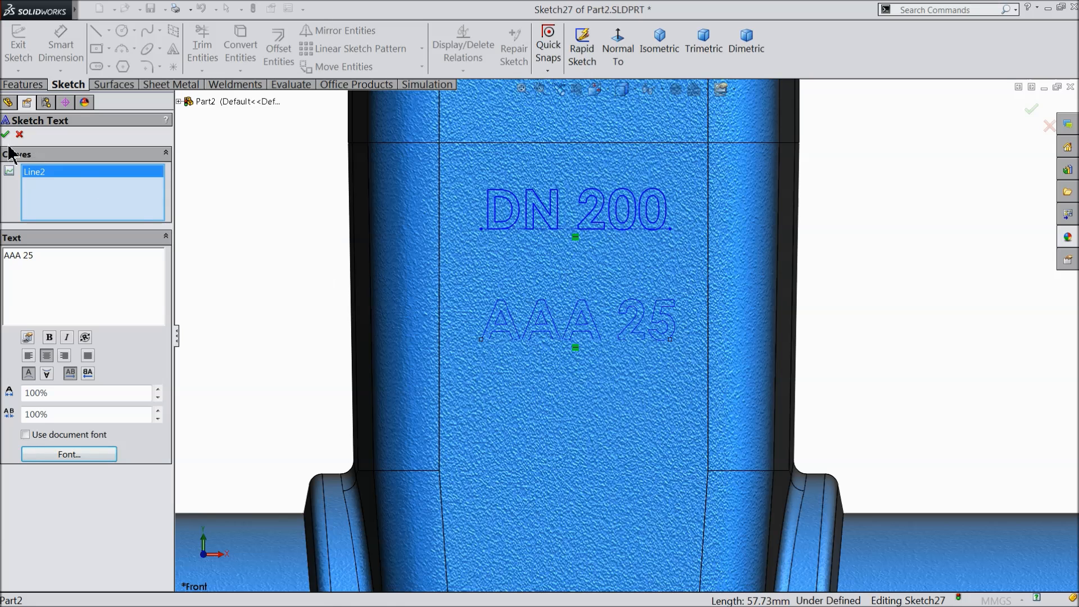
left_click(6, 134)
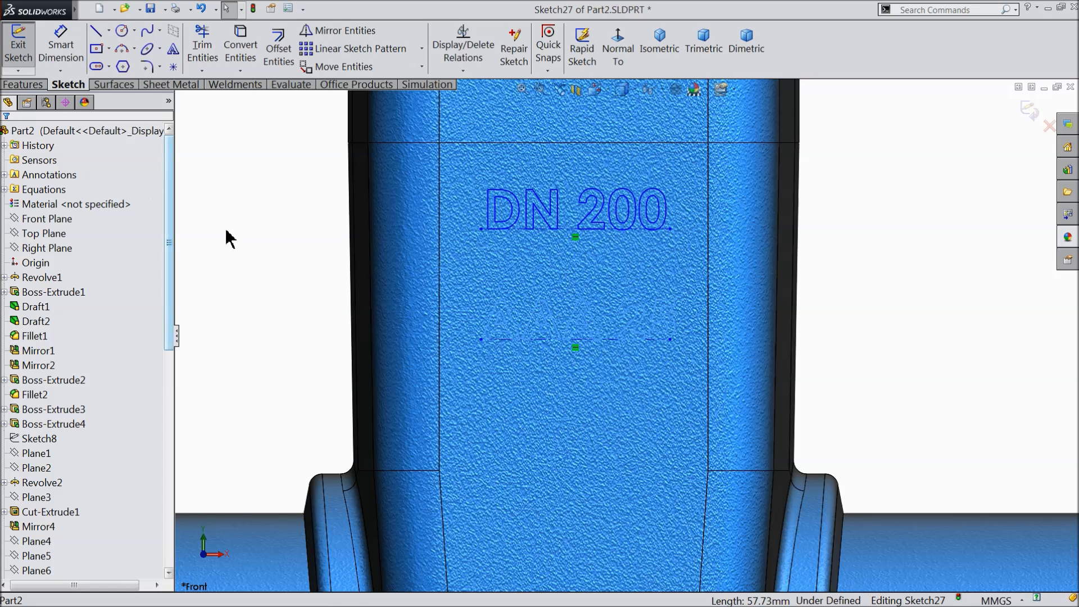
scroll(280, 246, "up", 3)
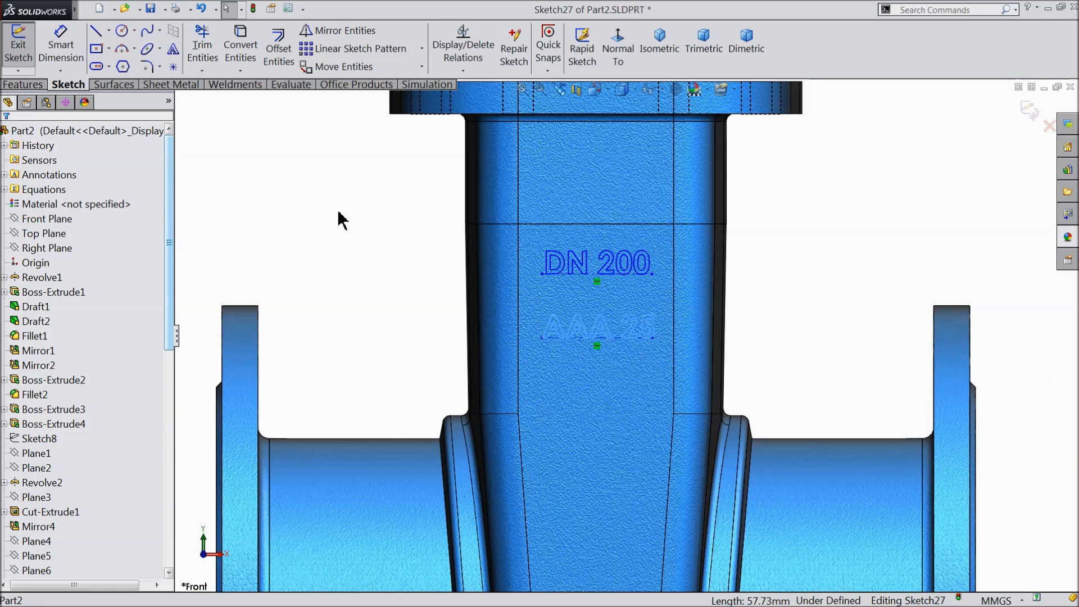
left_click(335, 211)
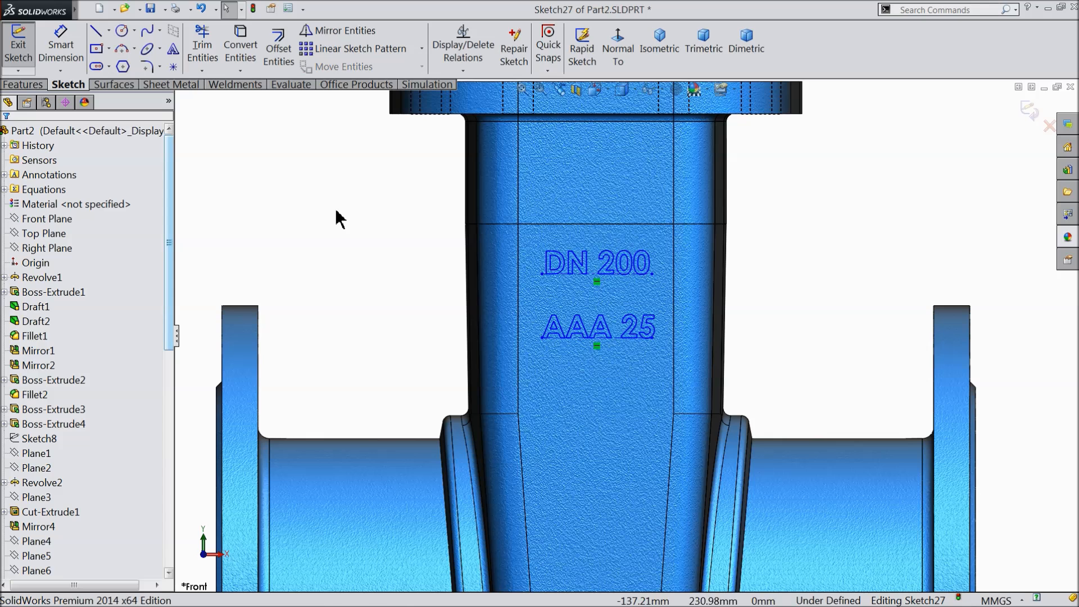
Split the body's flat front wall face with a projection Split Line of the lettering sketch.
left_click(23, 84)
left_click(658, 56)
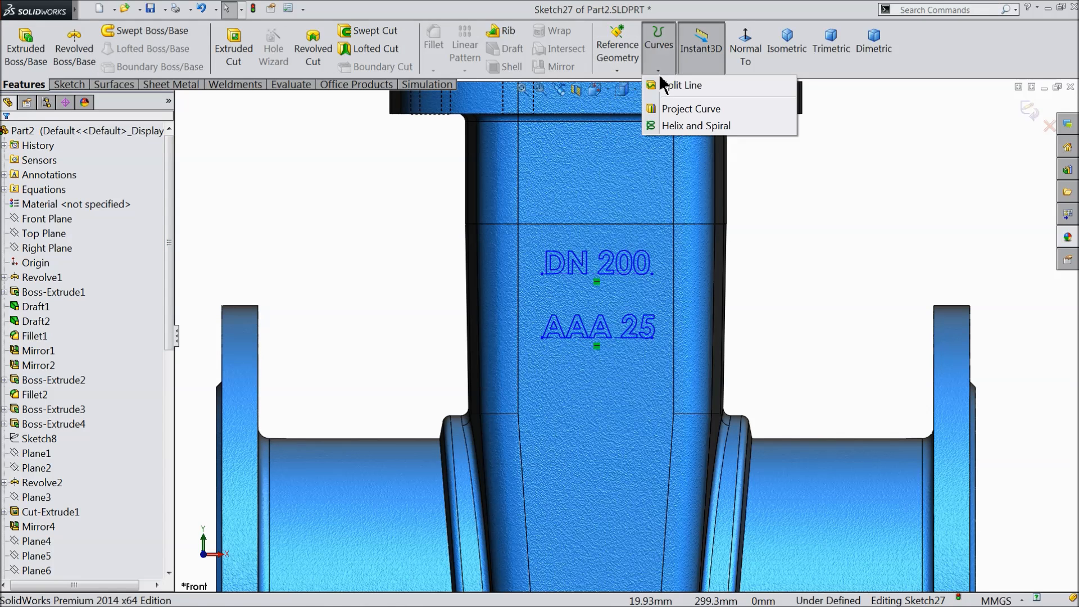
left_click(672, 85)
scroll(447, 257, "up", 3)
middle_click_drag(448, 258, 416, 308)
scroll(663, 352, "down", 4)
left_click(556, 334)
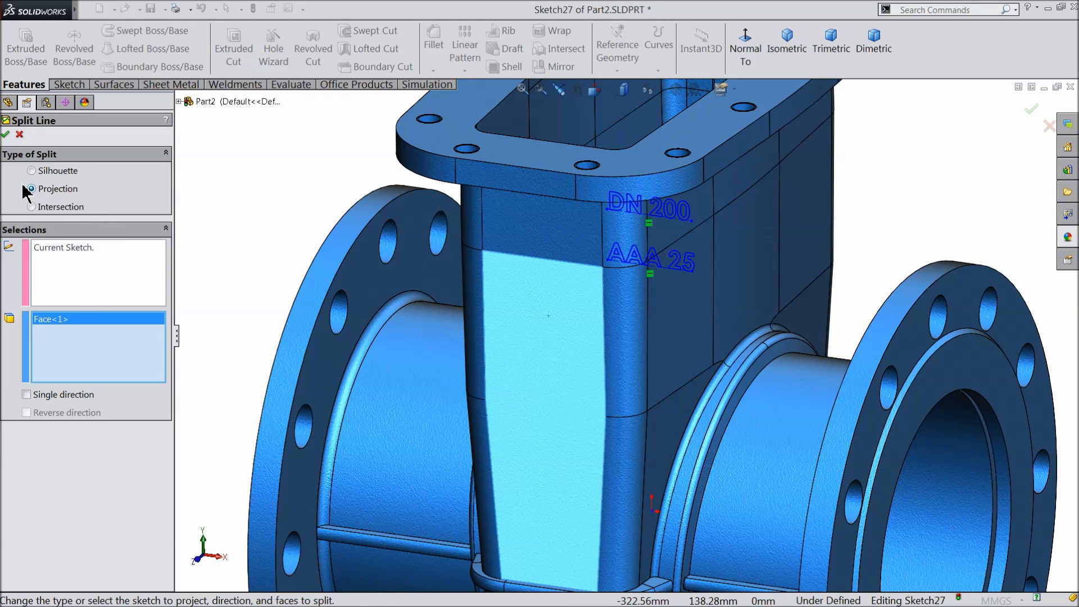
left_click(7, 135)
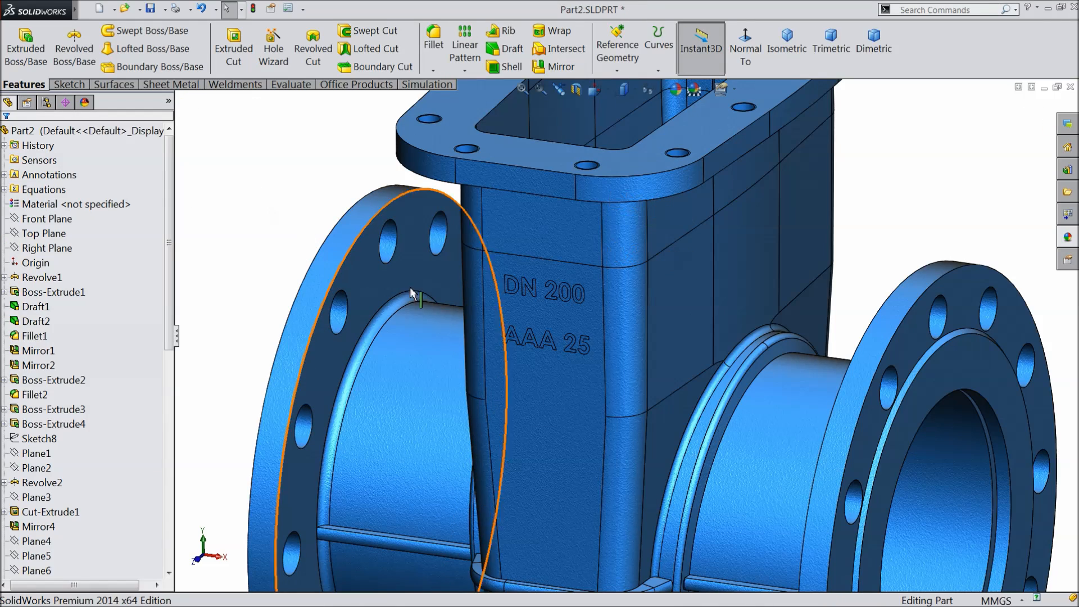
Apply a white appearance (RGB 255, 255, 255) to the split faces of the "DN 200" characters.
scroll(571, 316, "down", 10)
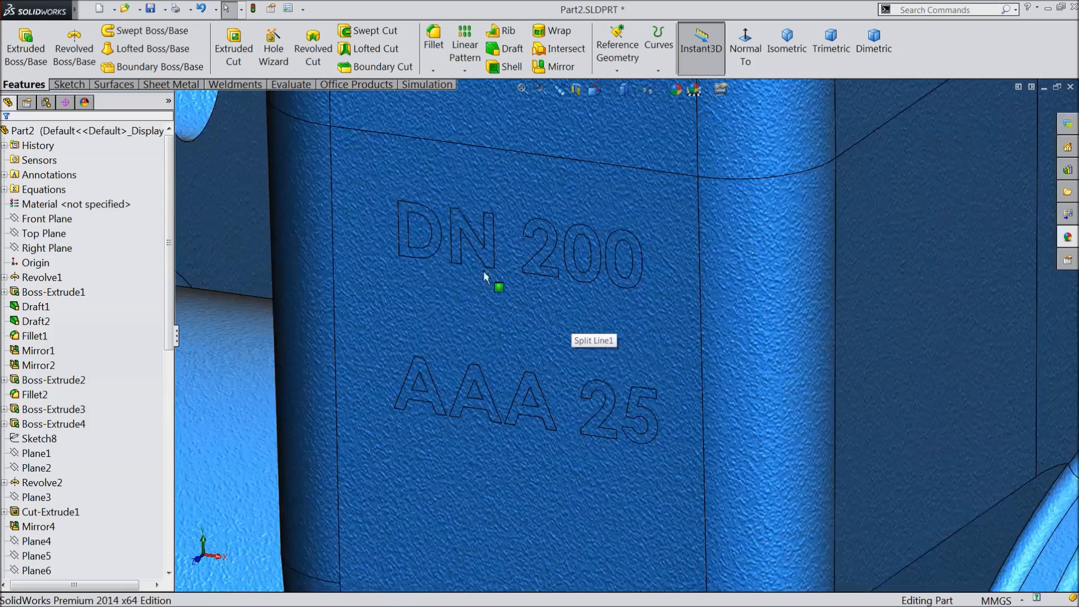
left_click(422, 247)
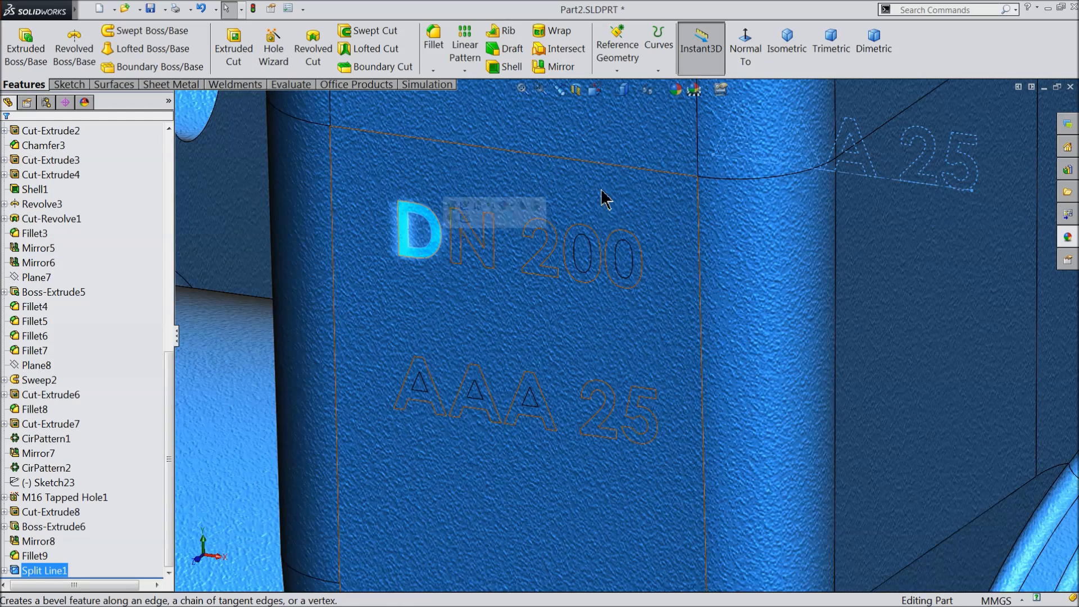
left_click(676, 88)
left_click(115, 401)
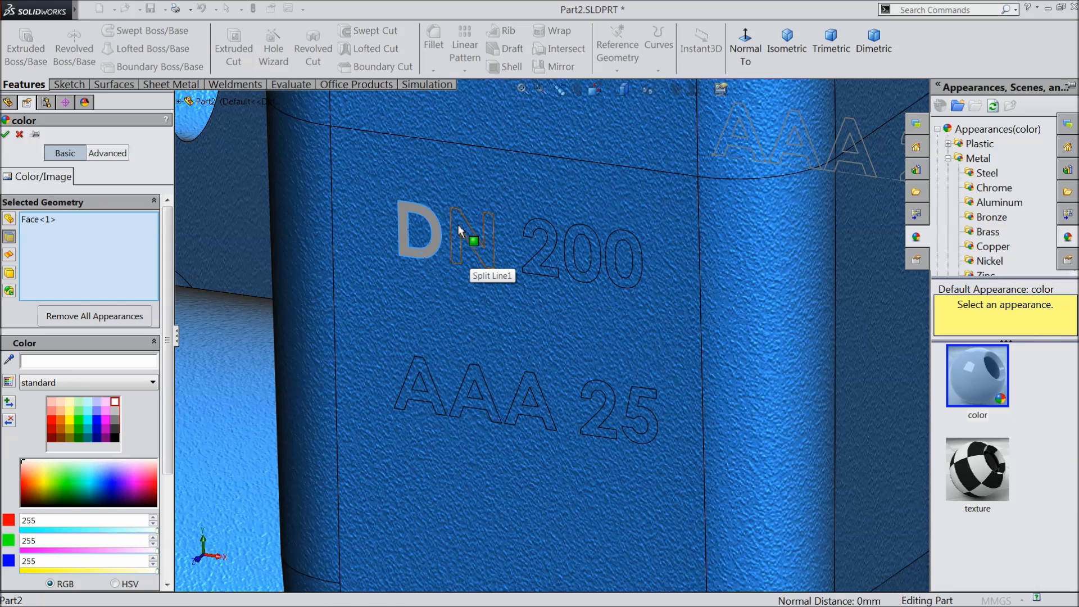
left_click(458, 224)
left_click(539, 225)
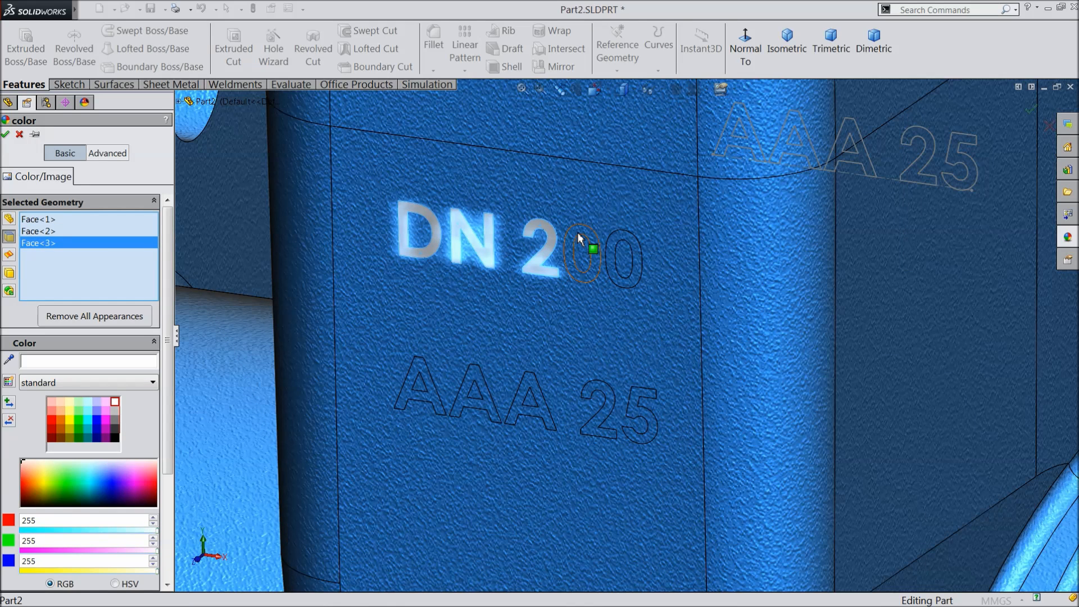
left_click(579, 236)
left_click(628, 240)
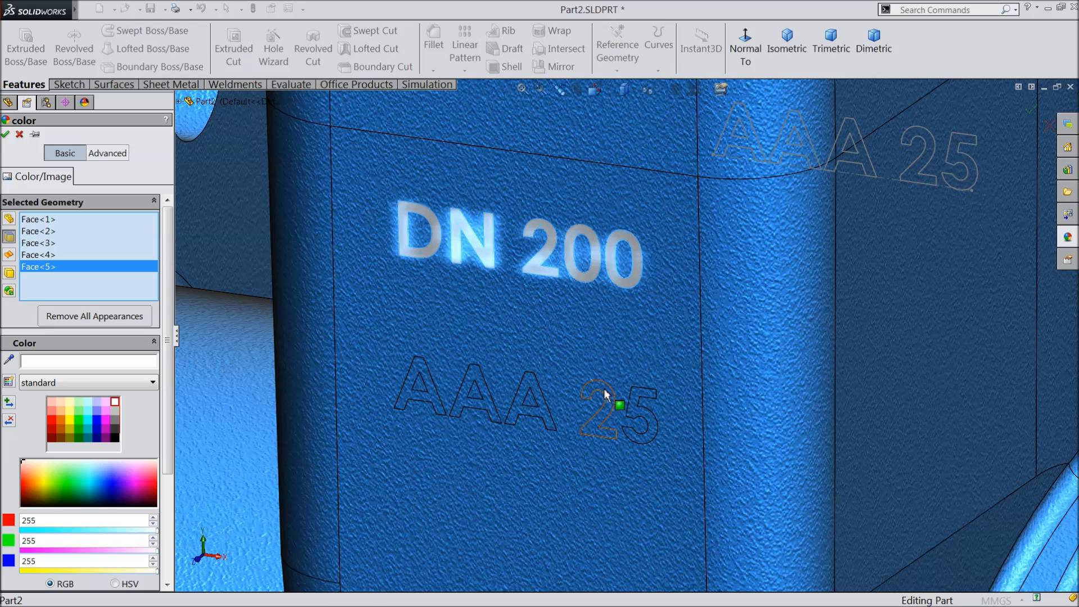
Include all the "AAA 25" character faces in the white appearance and accept it.
left_click(614, 400)
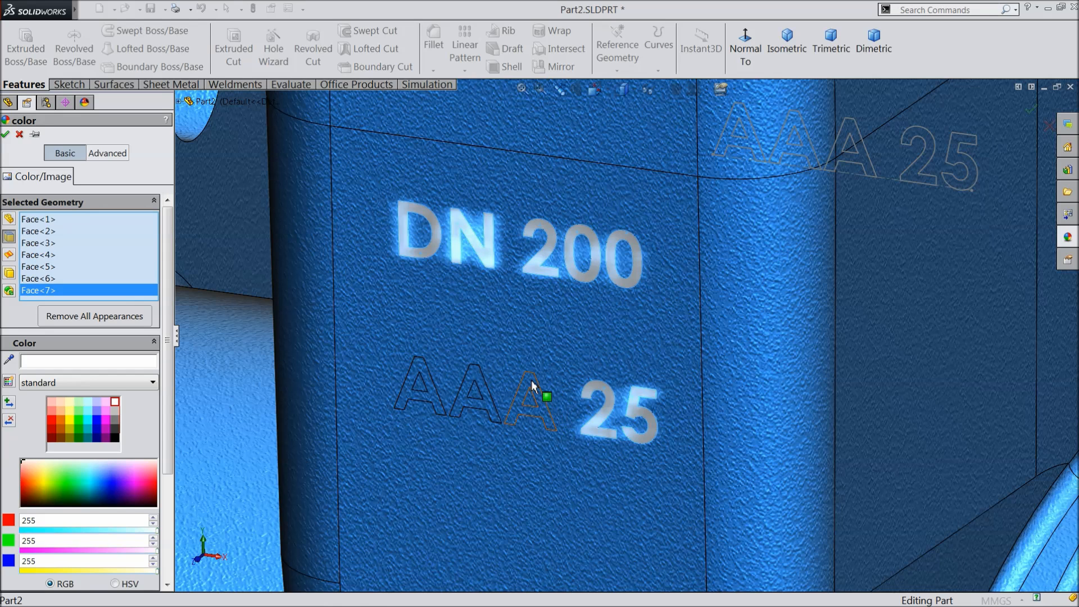
left_click(525, 399)
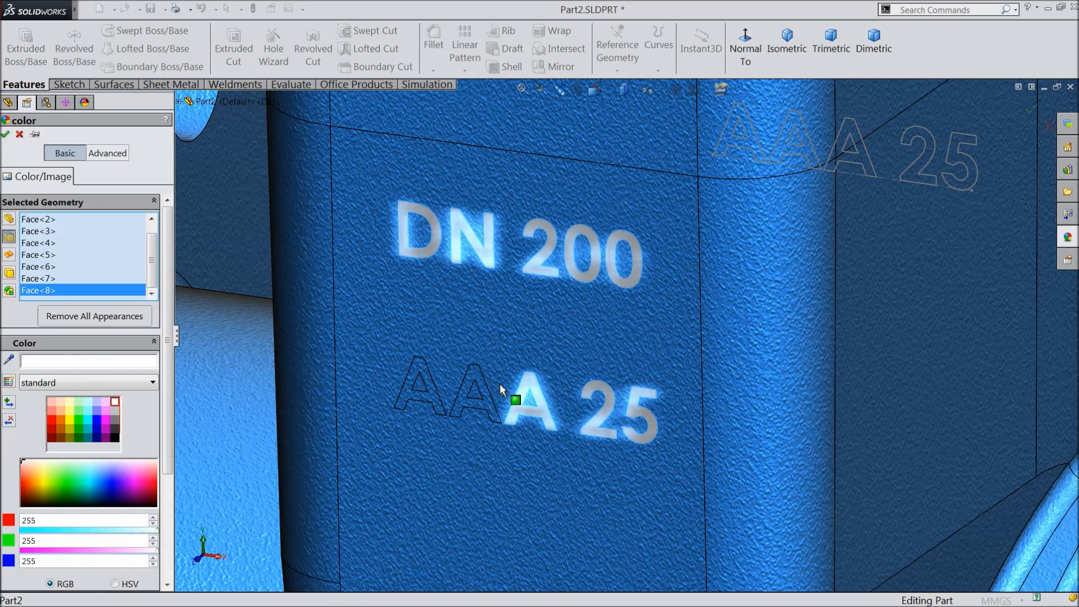
left_click(420, 367)
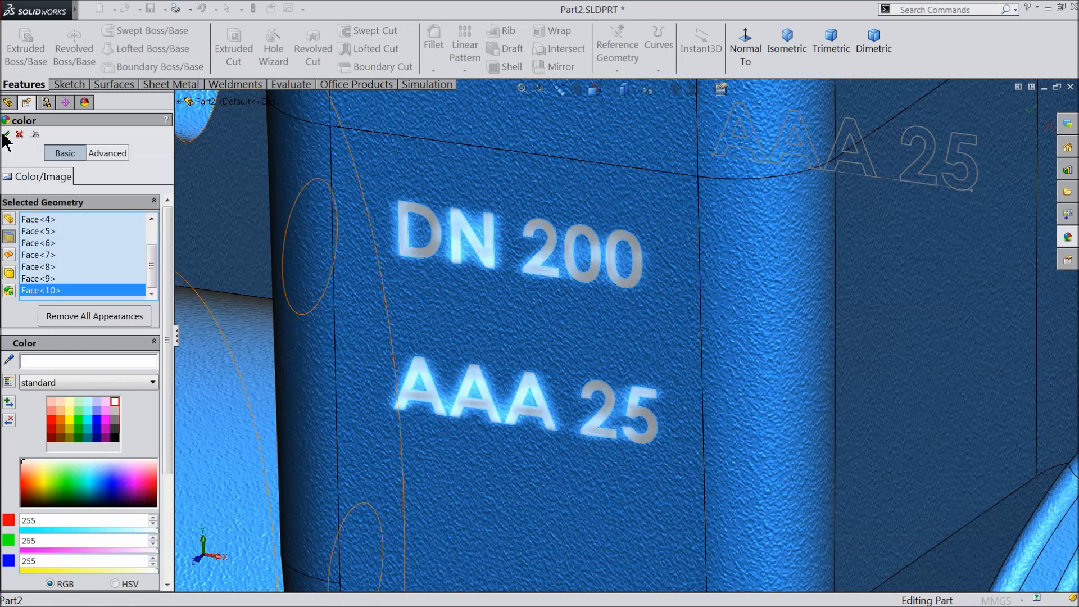
left_click(5, 135)
scroll(416, 283, "up", 5)
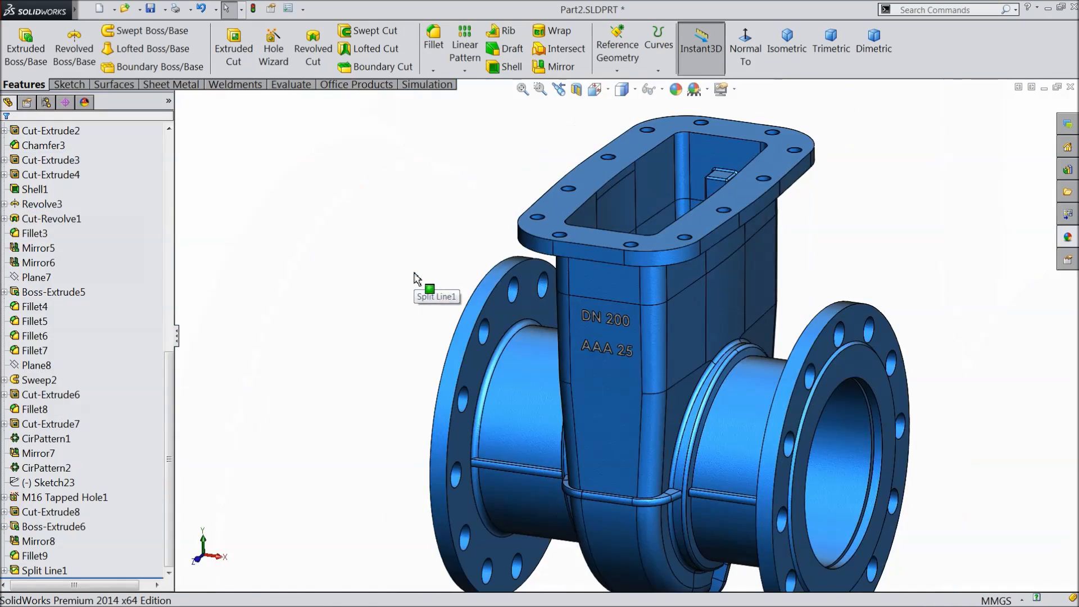
mouse_move(349, 269)
middle_mouse_down()
mouse_move(369, 248)
mouse_move(359, 272)
middle_mouse_up()
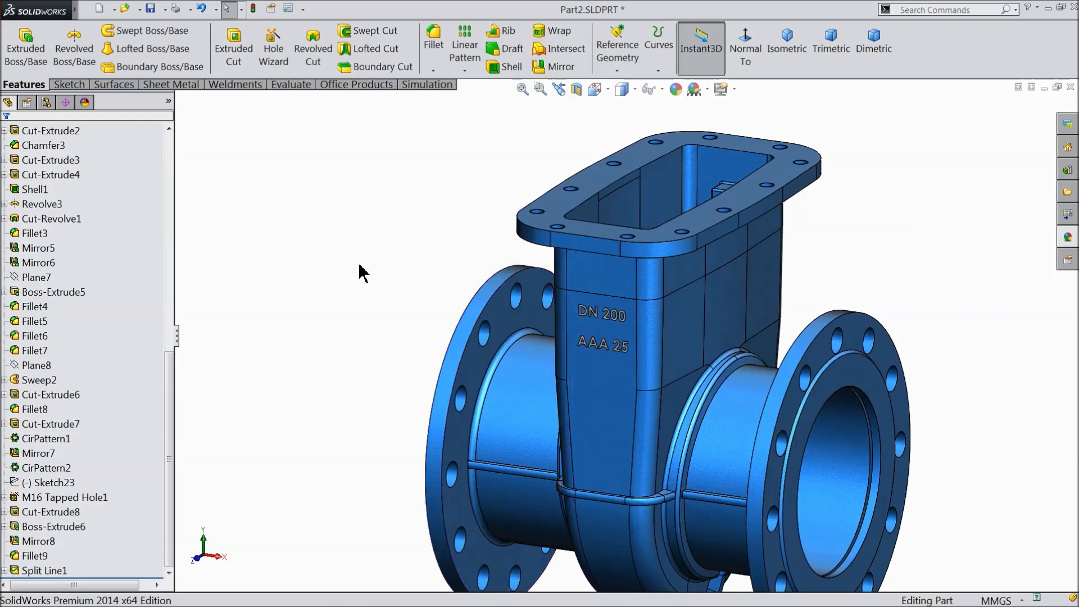
scroll(360, 273, "up", 3)
scroll(702, 355, "down", 3)
mouse_move(702, 357)
middle_mouse_down()
mouse_move(717, 353)
mouse_move(633, 347)
mouse_move(706, 330)
mouse_move(642, 345)
mouse_move(650, 363)
mouse_move(532, 270)
mouse_move(534, 320)
mouse_move(560, 341)
mouse_move(545, 336)
mouse_move(648, 342)
mouse_move(642, 364)
mouse_move(687, 403)
mouse_move(696, 385)
middle_mouse_up()
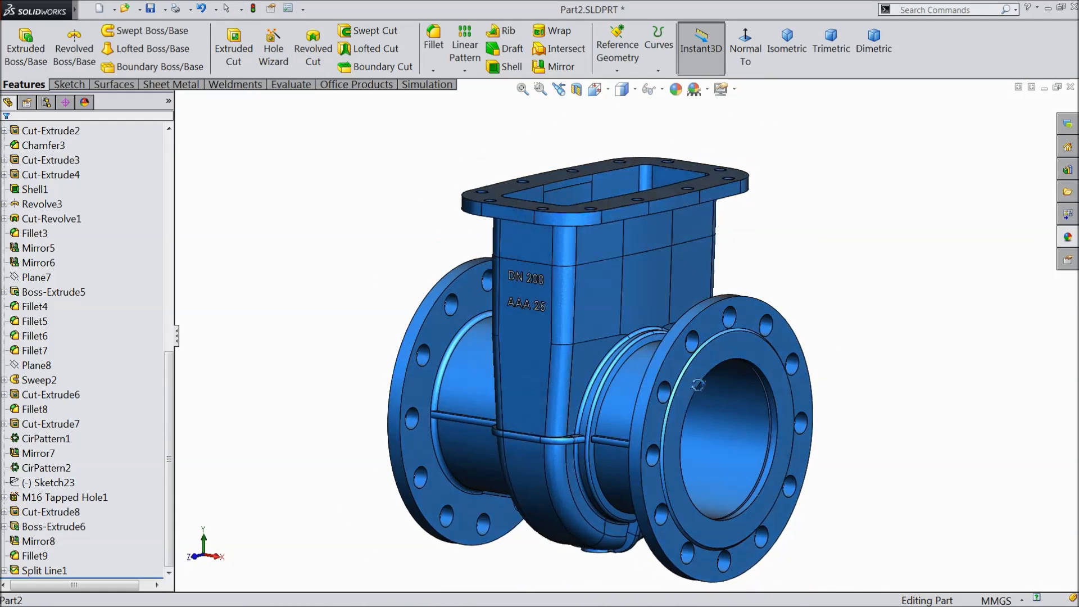
scroll(712, 433, "down", 2)
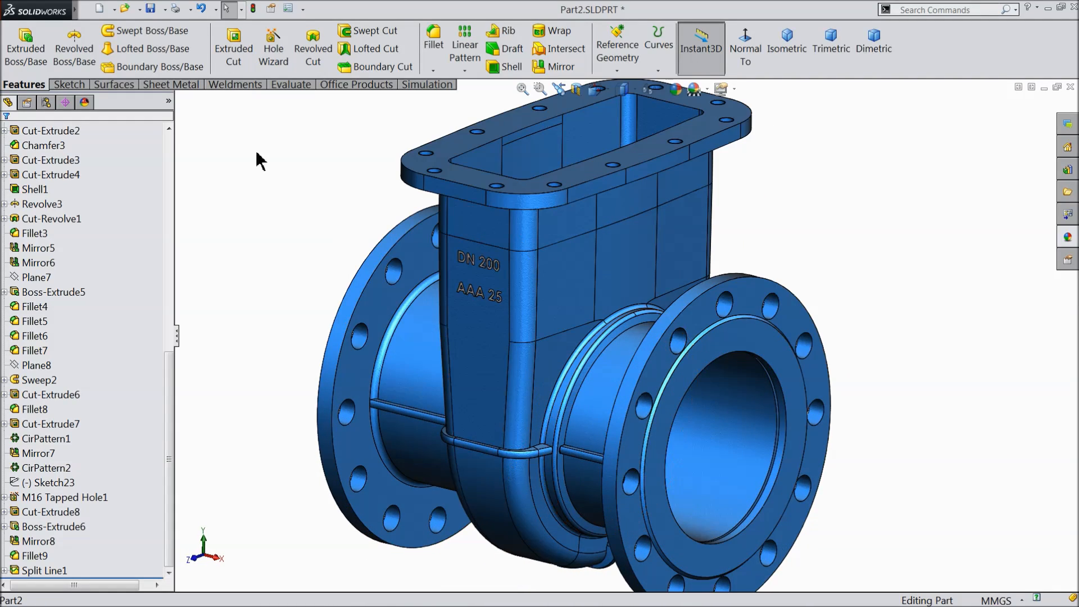
Start saving the part under a new name and create a folder named "Gate Valve" on the Desktop.
left_click(164, 9)
left_click(180, 46)
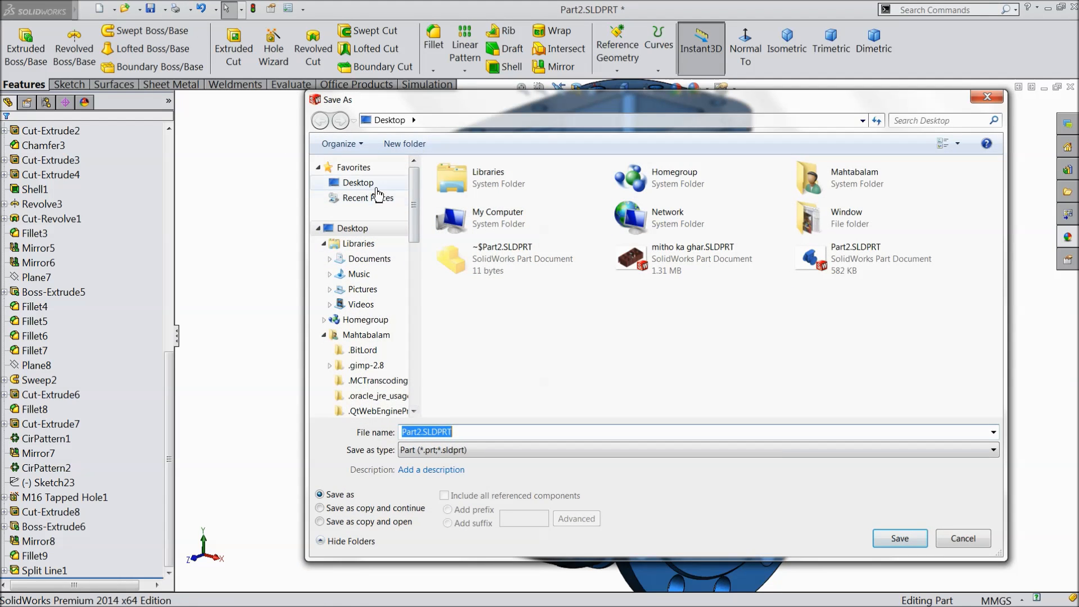
left_click(375, 188)
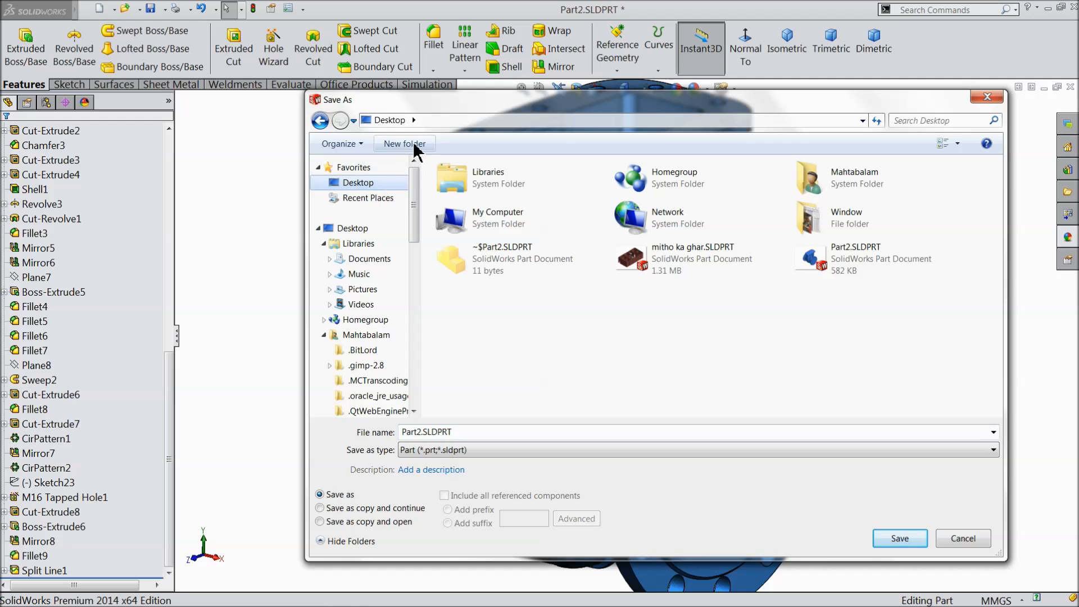
left_click(405, 143)
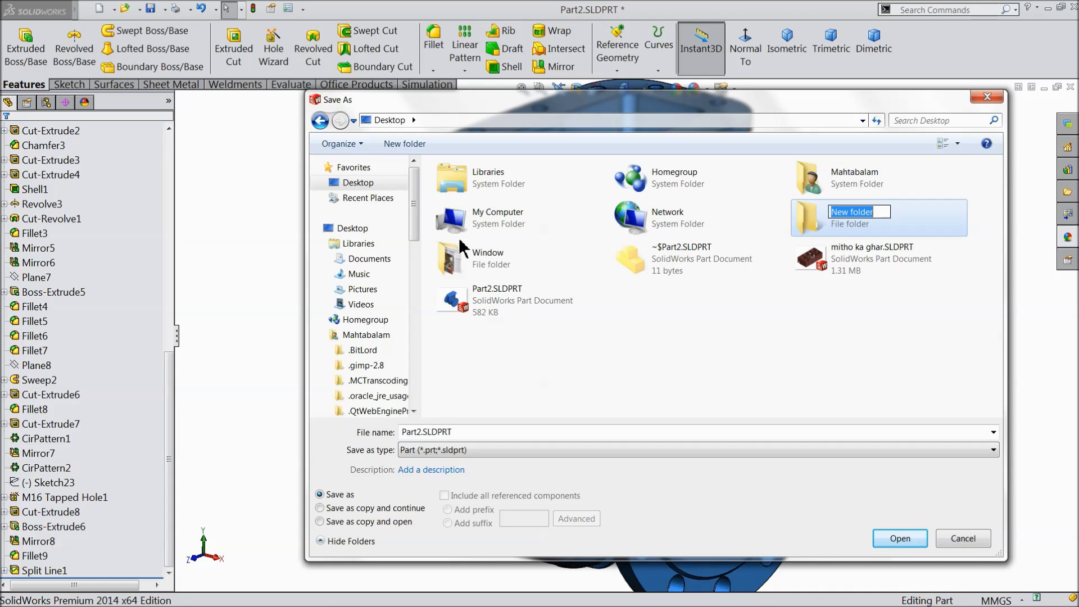
type("Gate Valve")
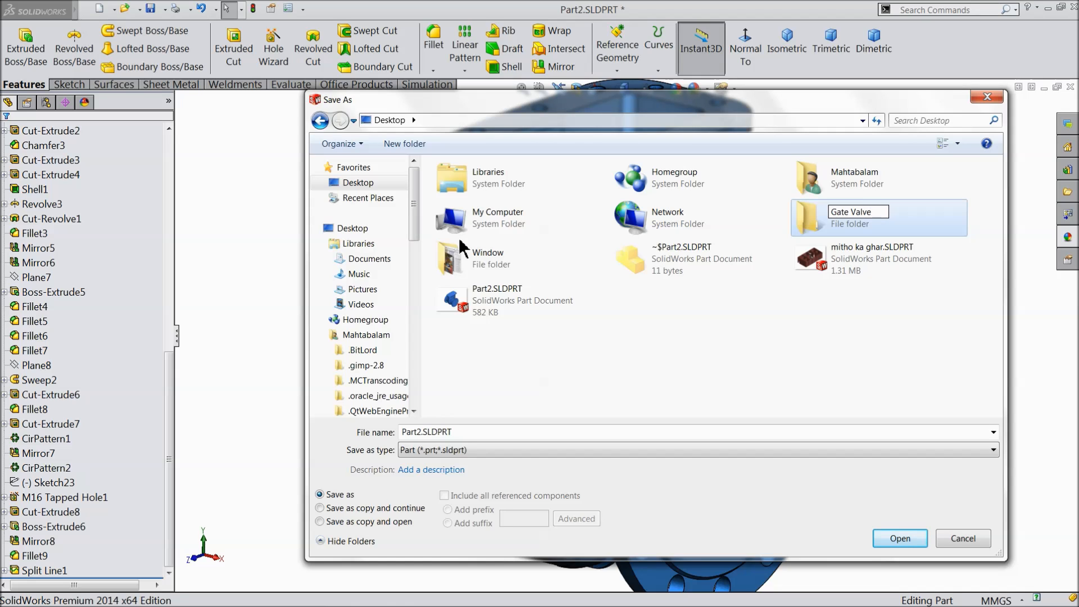
left_click(823, 223)
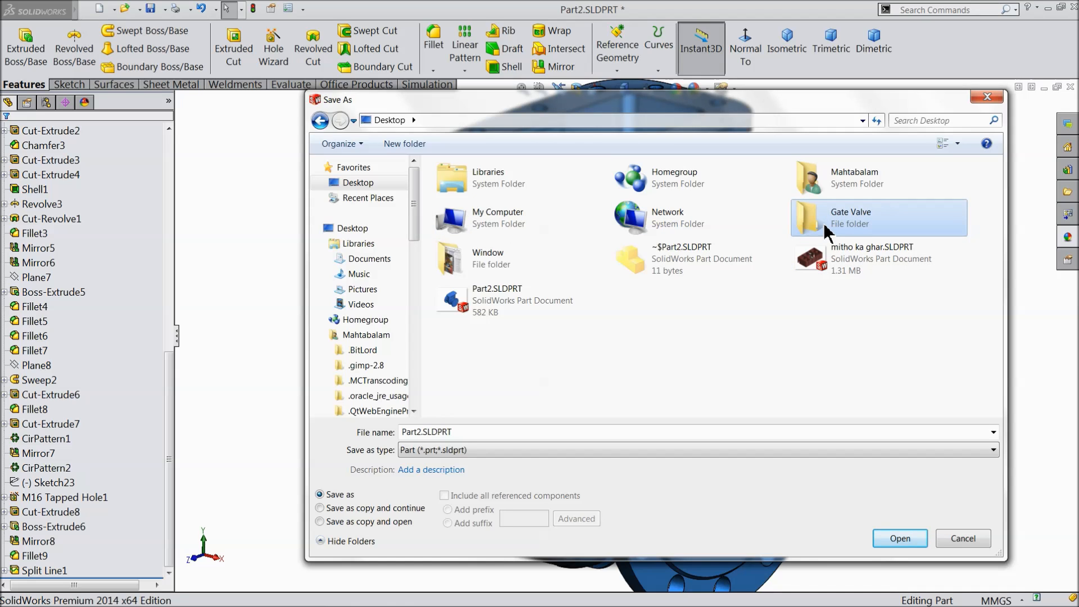
Save the part in the Gate Valve folder as "1.Body".
double_click(824, 222)
double_click(491, 430)
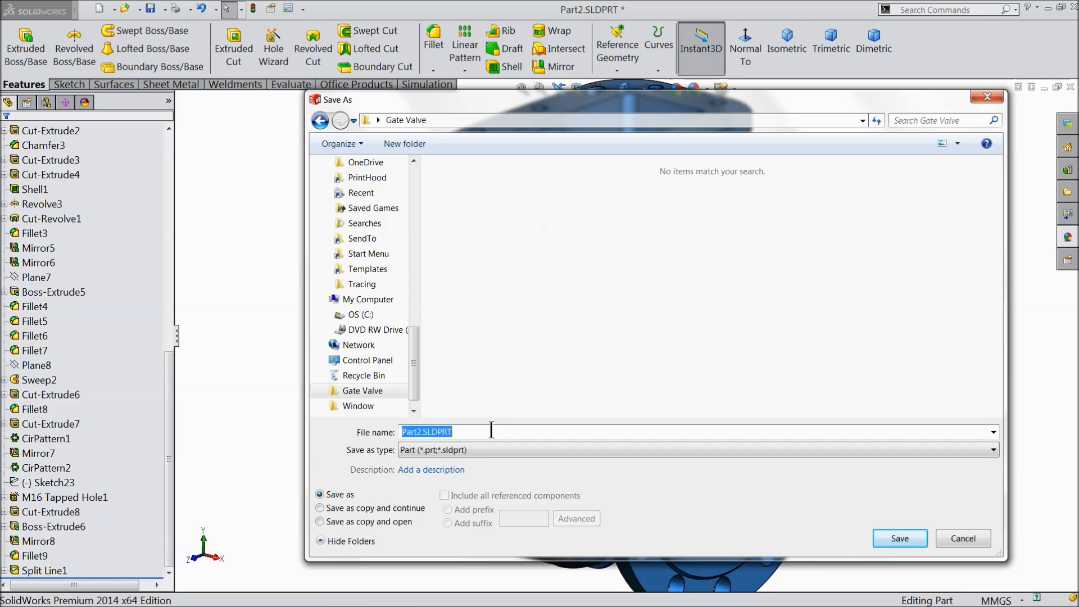
type("1.Body")
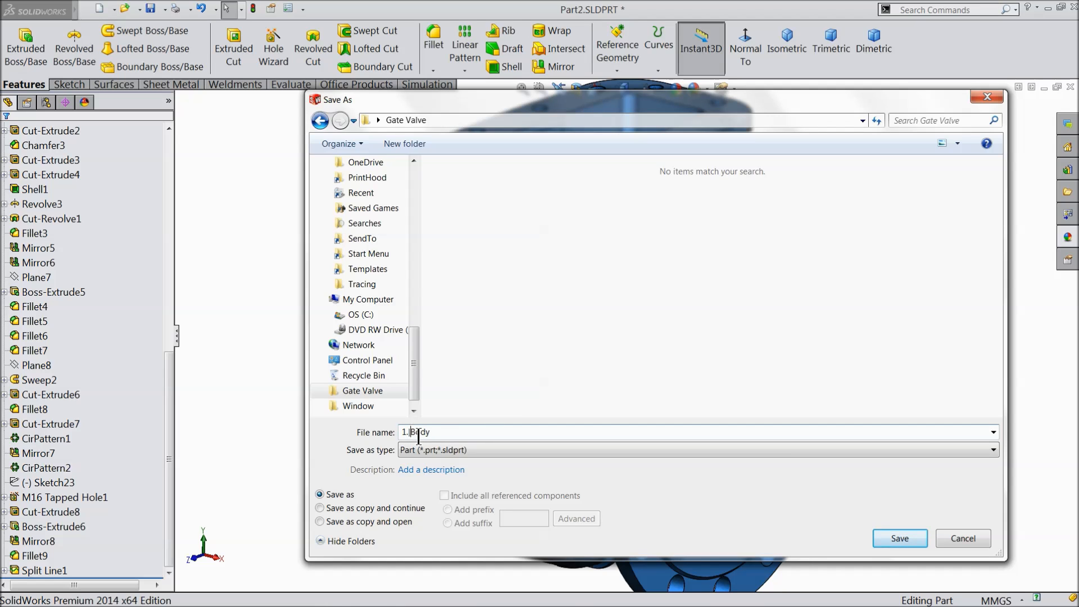
left_click(899, 538)
scroll(760, 452, "up", 1)
scroll(758, 451, "down", 1)
scroll(739, 444, "up", 1)
middle_click_drag(741, 450, 742, 448)
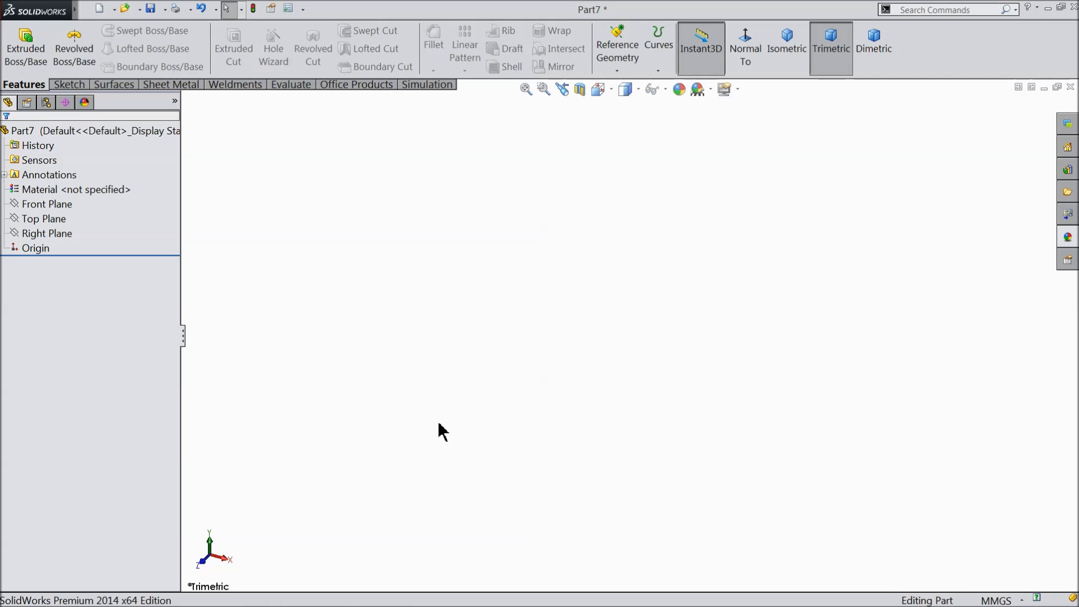
Insert 1.Body.SLDPRT from the Gate Valve folder into the new part and leave the part location step without adding mates.
mouse_move(76, 11)
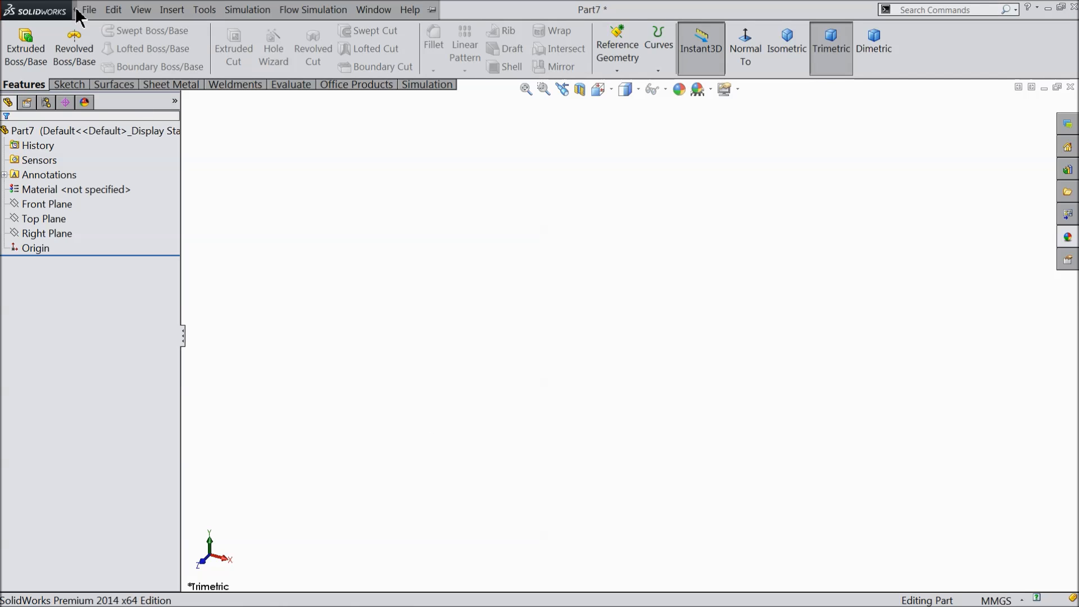
left_click(87, 10)
mouse_move(171, 10)
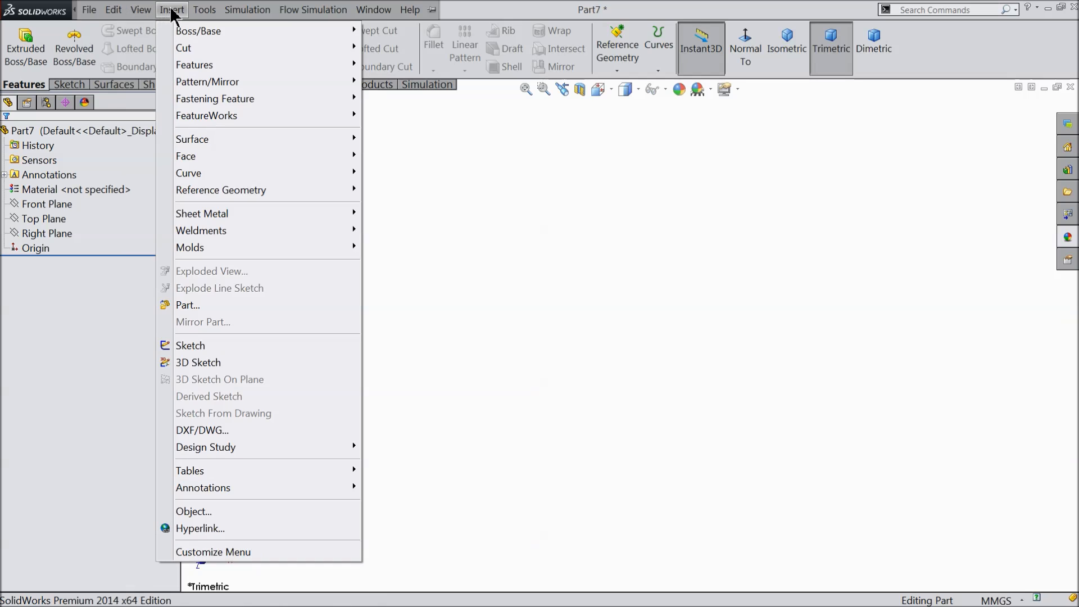
left_click(217, 307)
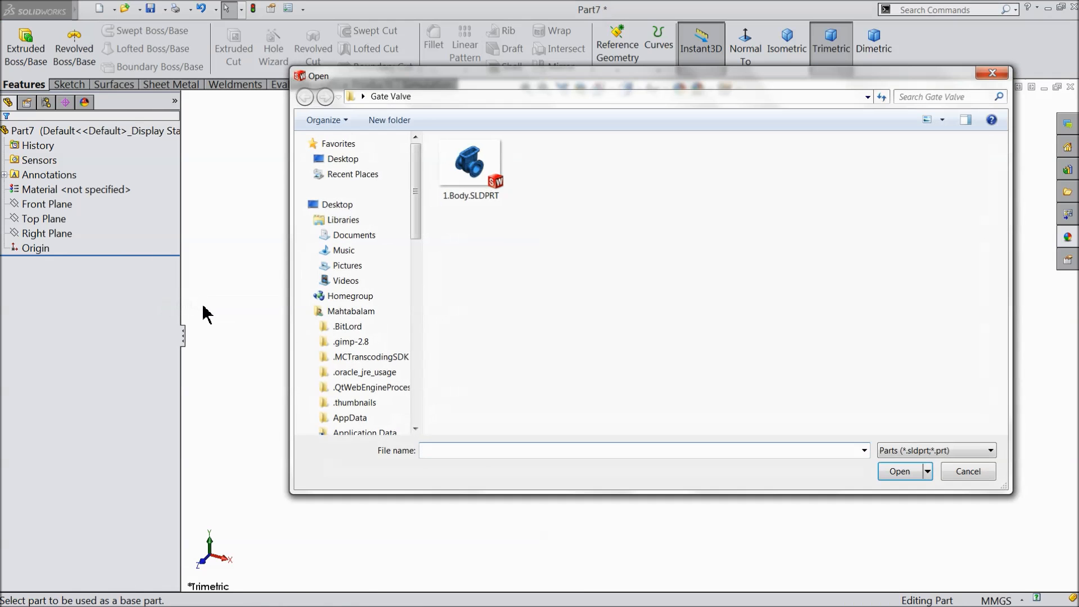
left_click(471, 194)
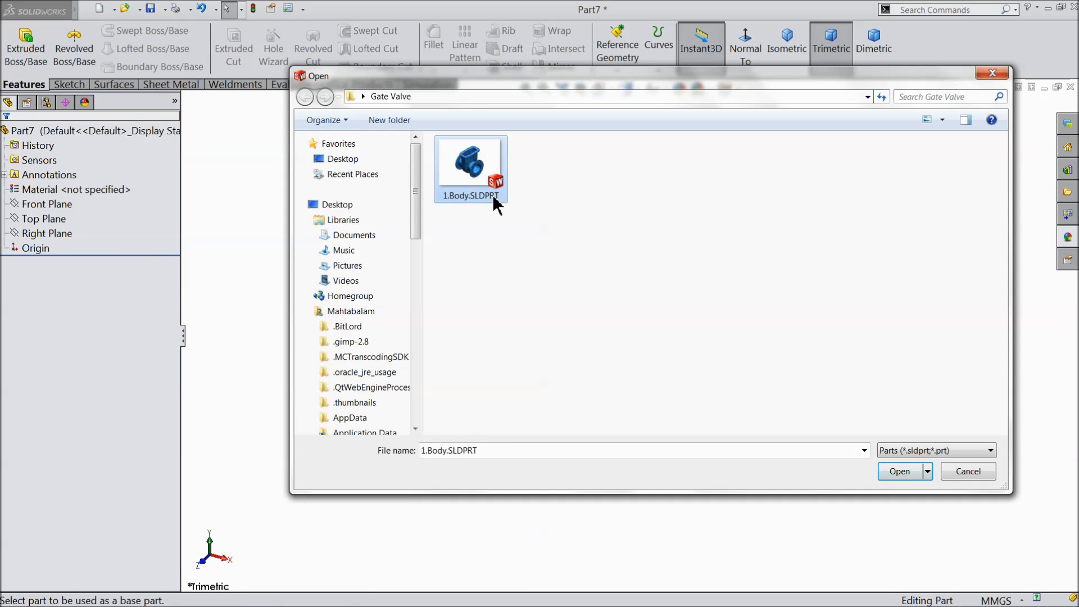
left_click(899, 471)
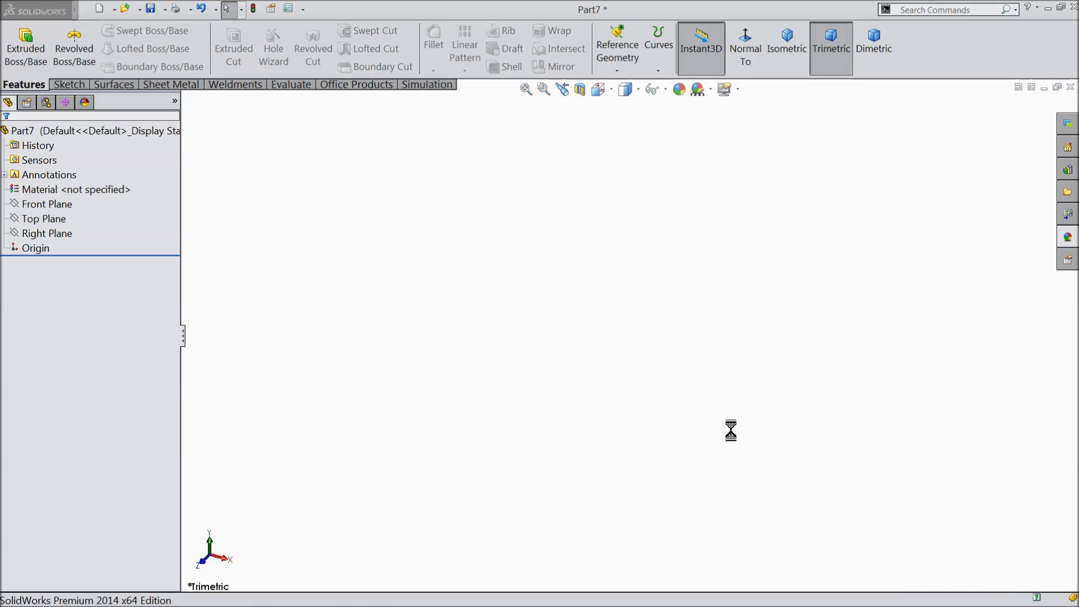
scroll(519, 375, "up", 5)
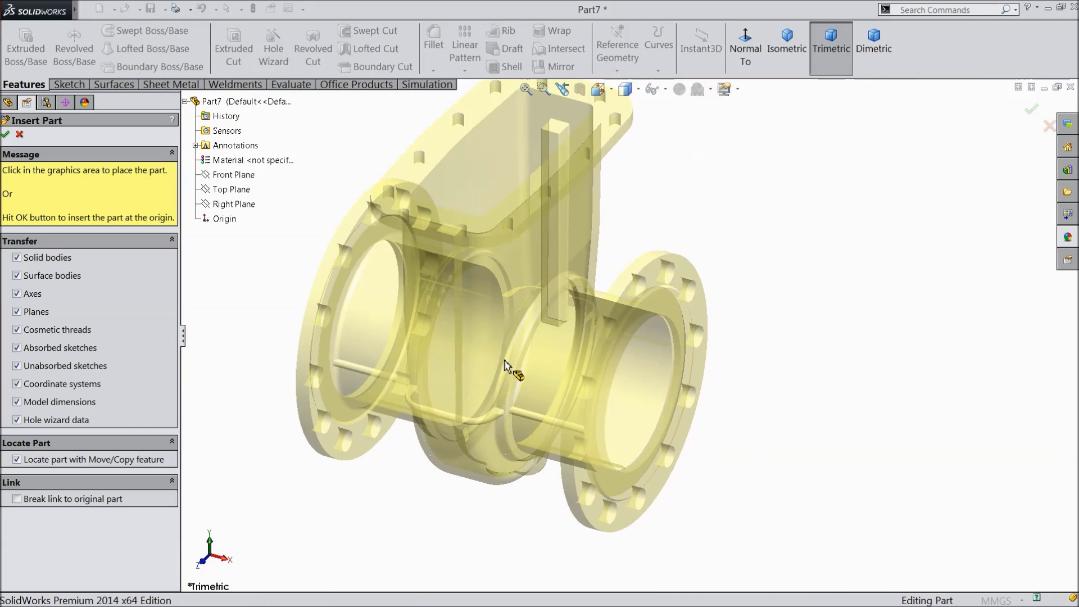
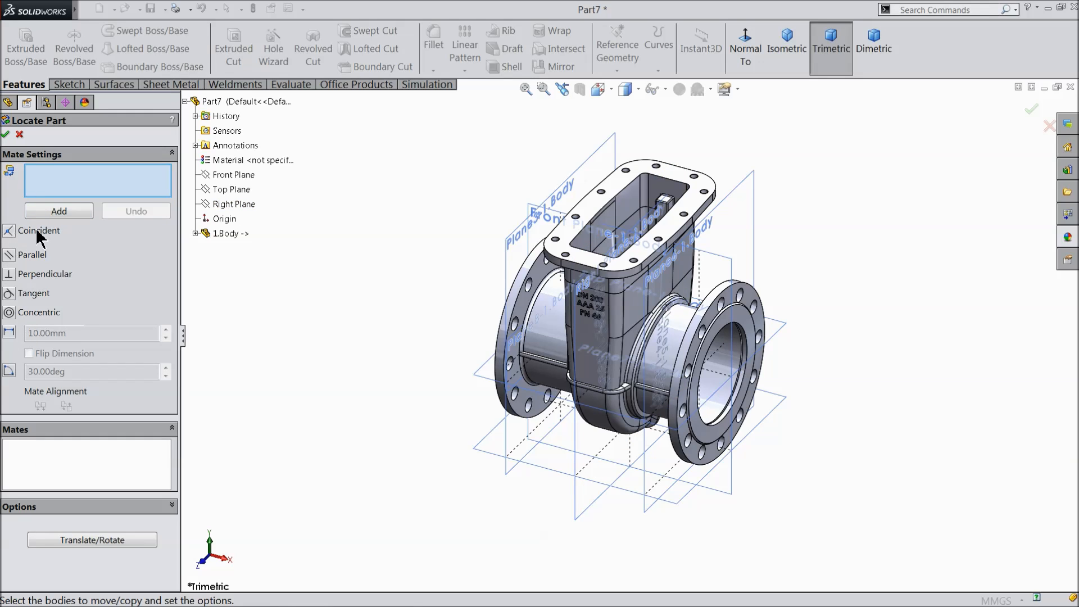
left_click(6, 136)
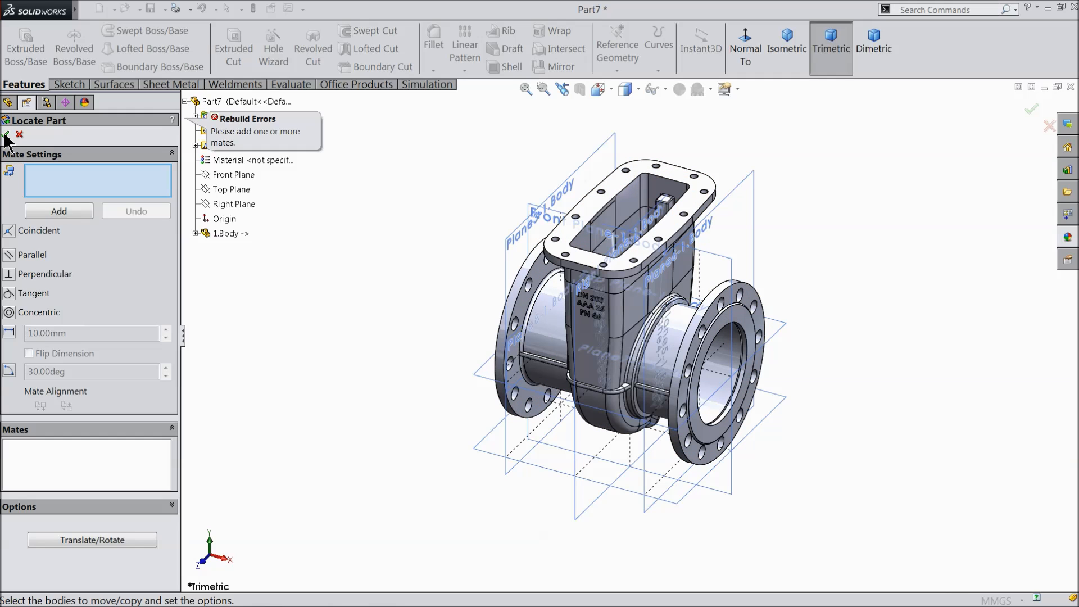
left_click(20, 135)
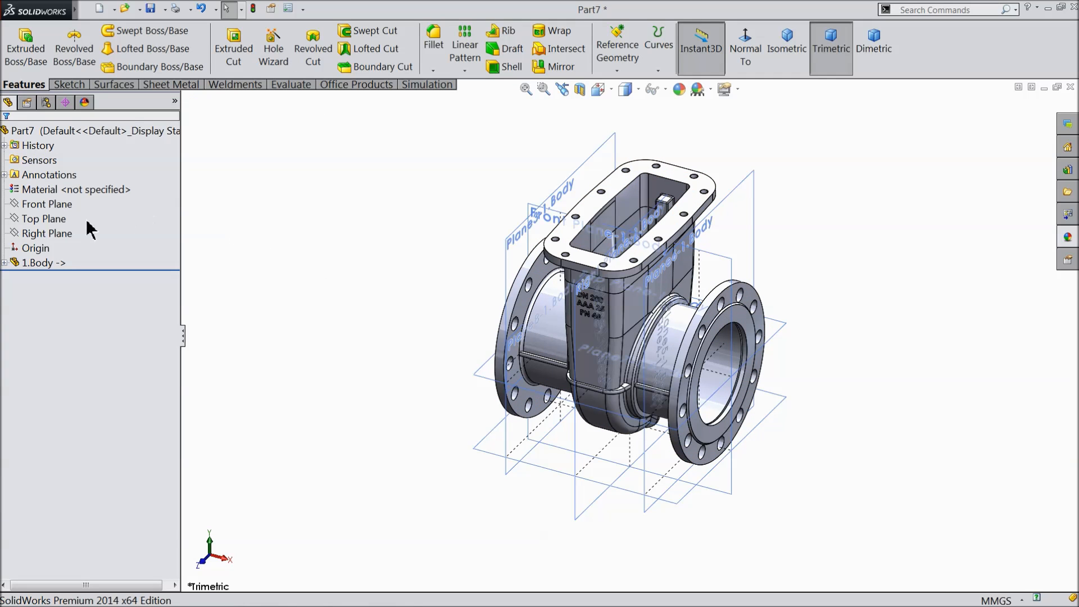
Hide the inserted body's Front Plane and the two large upright planes beside the flanges.
left_click(53, 231)
middle_click_drag(236, 293, 282, 248)
left_click(326, 259)
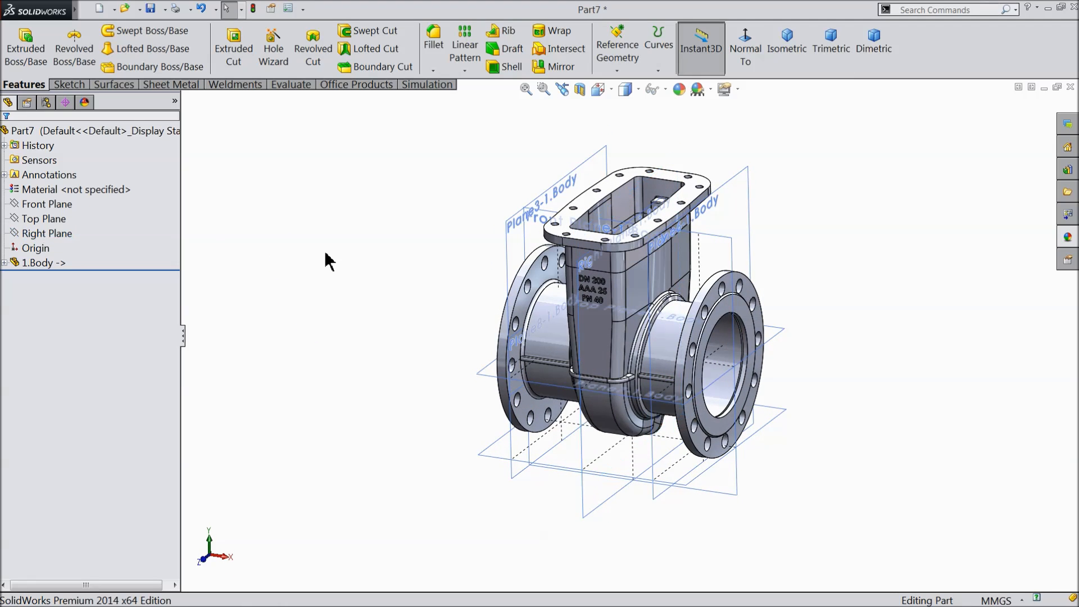
scroll(725, 371, "down", 2)
left_click(752, 156)
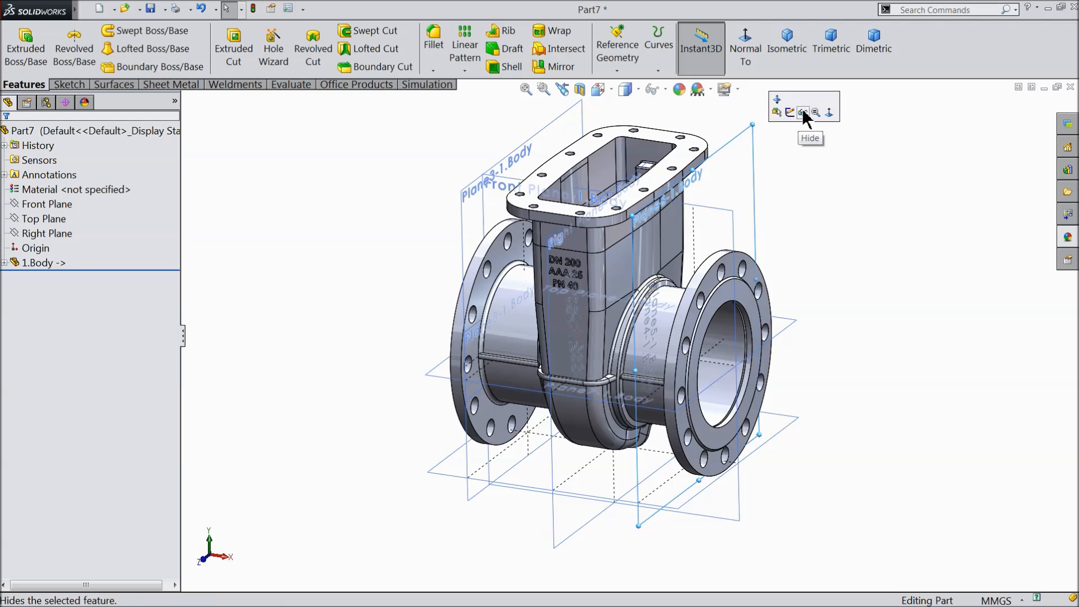
left_click(803, 113)
left_click(733, 219)
left_click(780, 176)
left_click(509, 168)
left_click(556, 125)
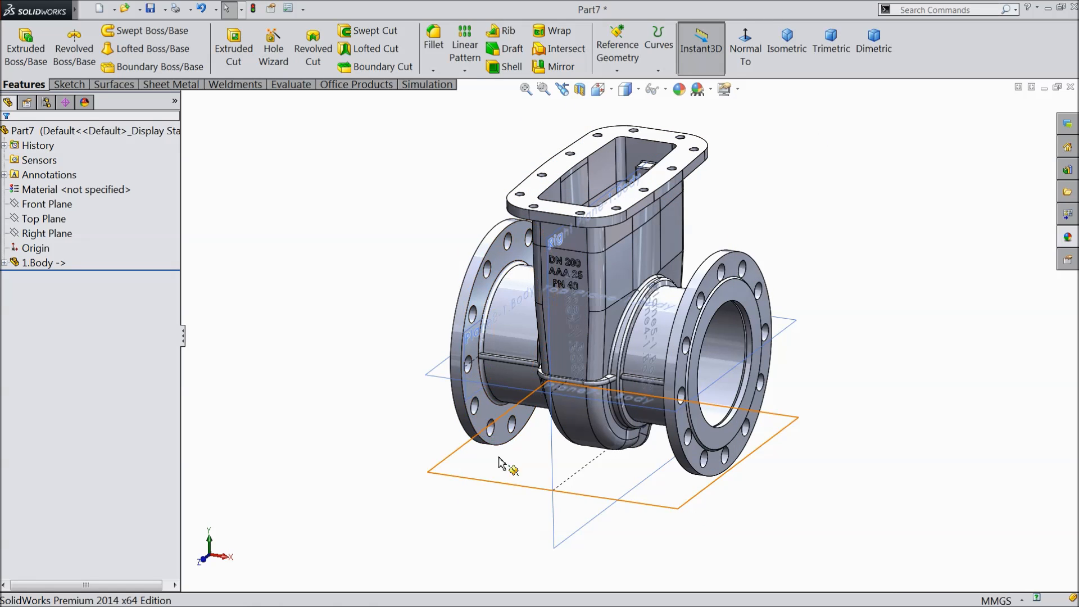
Hide the inserted body's lower horizontal plane, its Right Plane and its Top Plane.
left_click(516, 486)
left_click(569, 445)
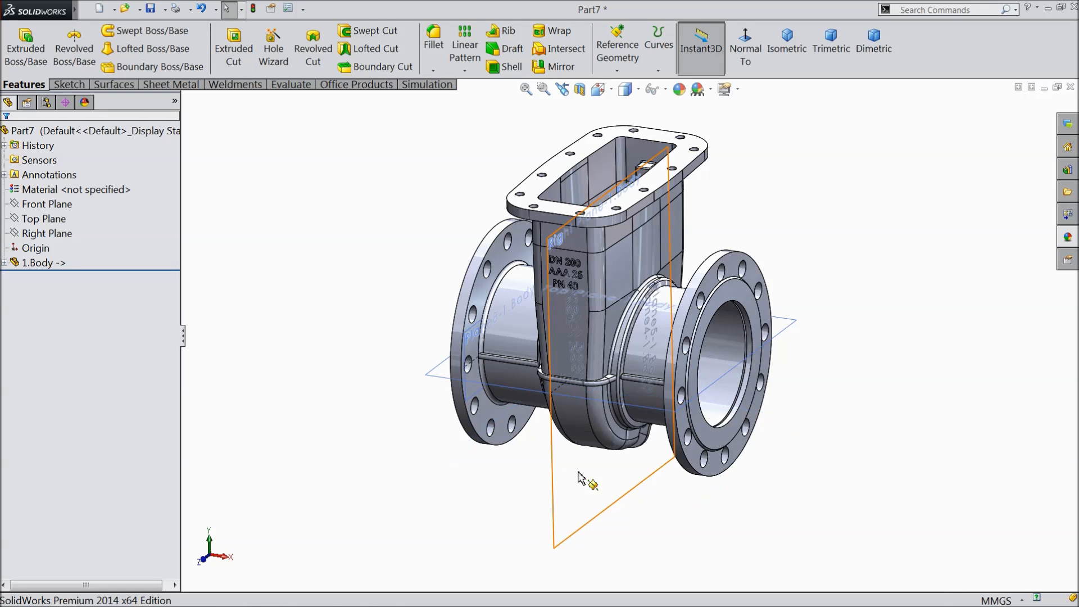
left_click(596, 514)
left_click(634, 488)
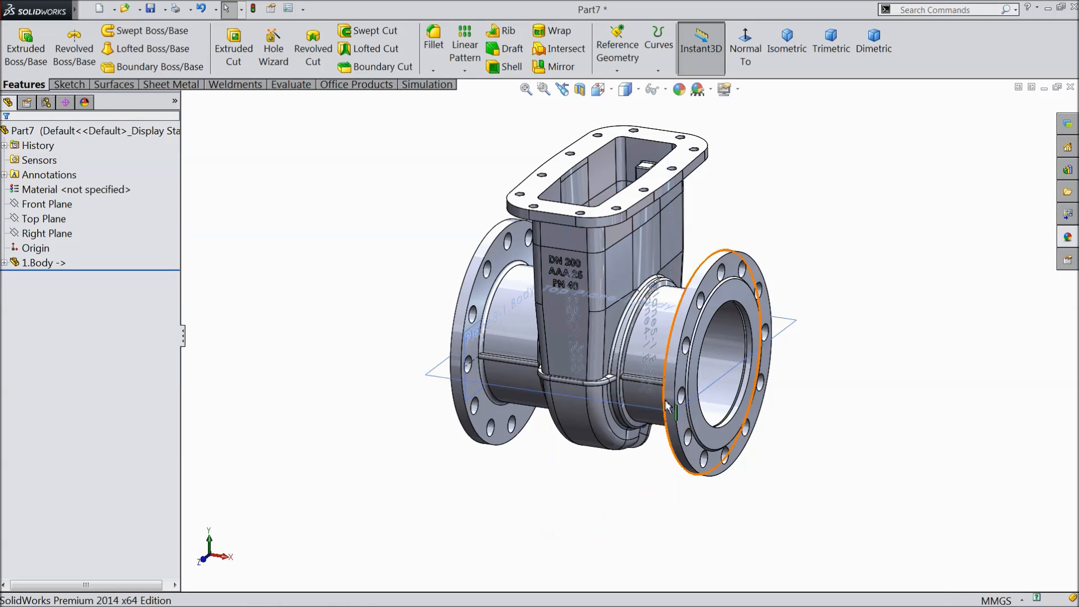
left_click(667, 414)
left_click(727, 378)
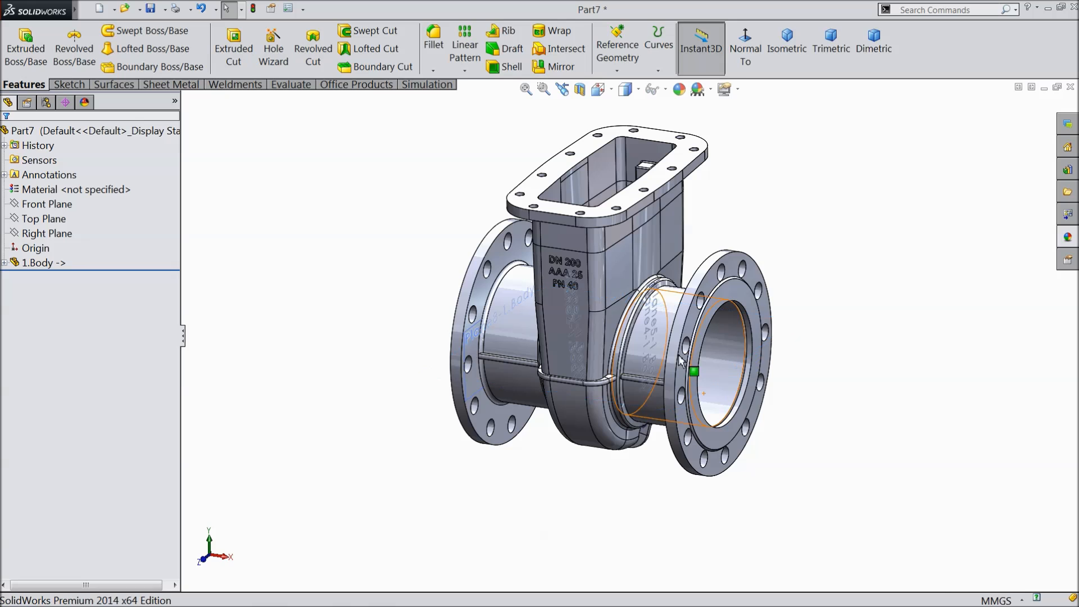
Hide the two remaining small planes of the inserted body at the pipe necks.
left_click(533, 311)
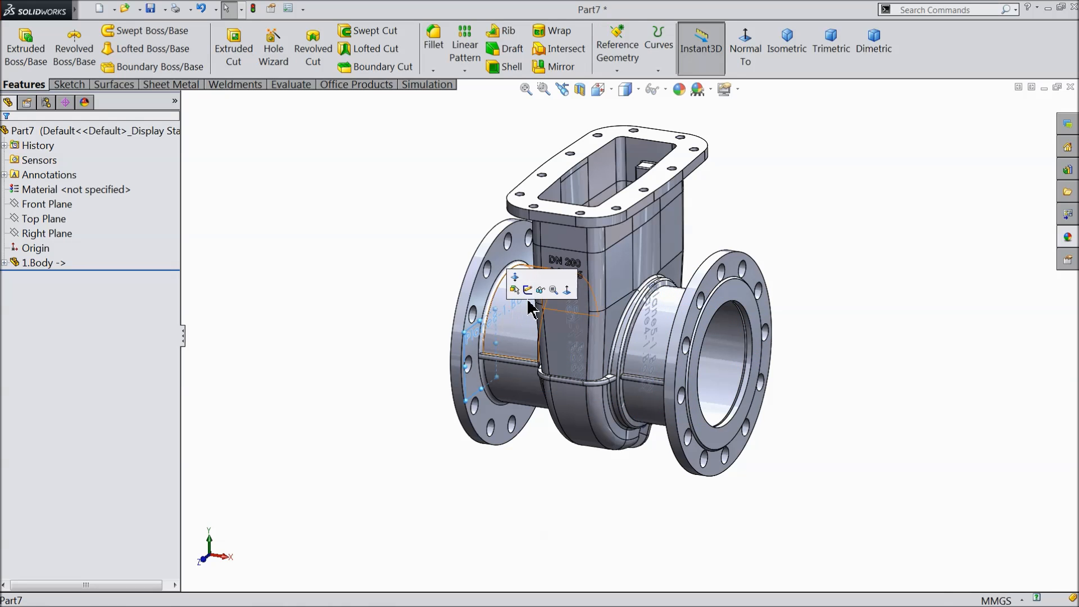
left_click(538, 292)
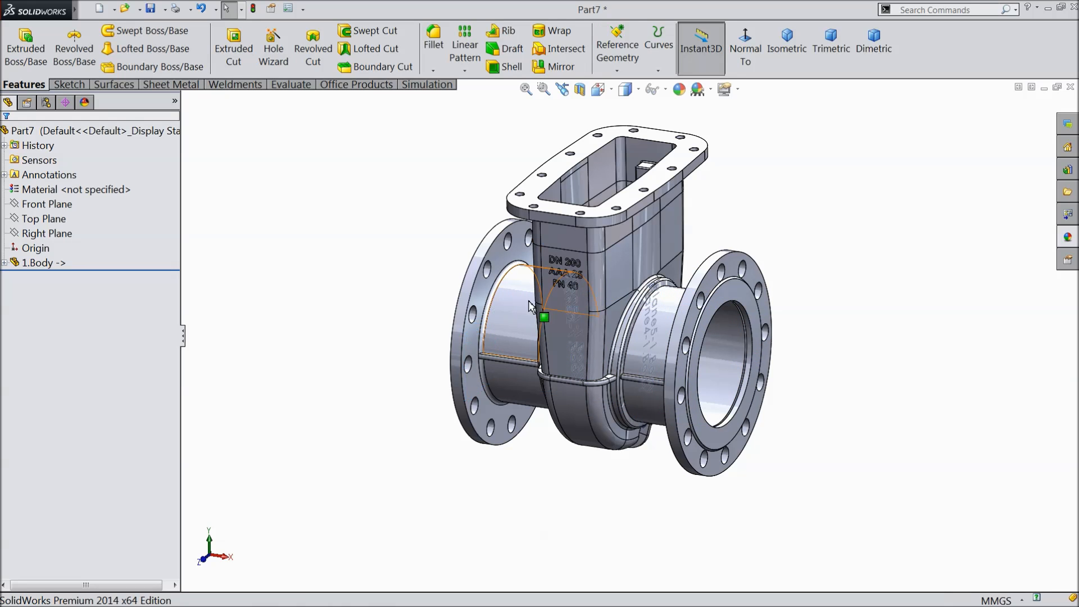
left_click(649, 293)
left_click(705, 256)
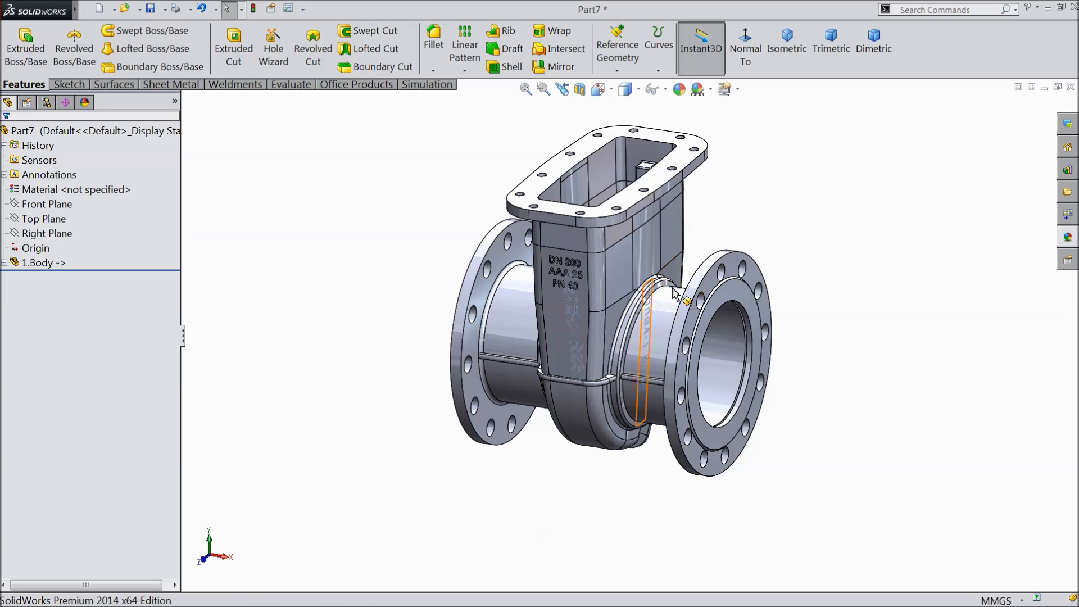
left_click(696, 268)
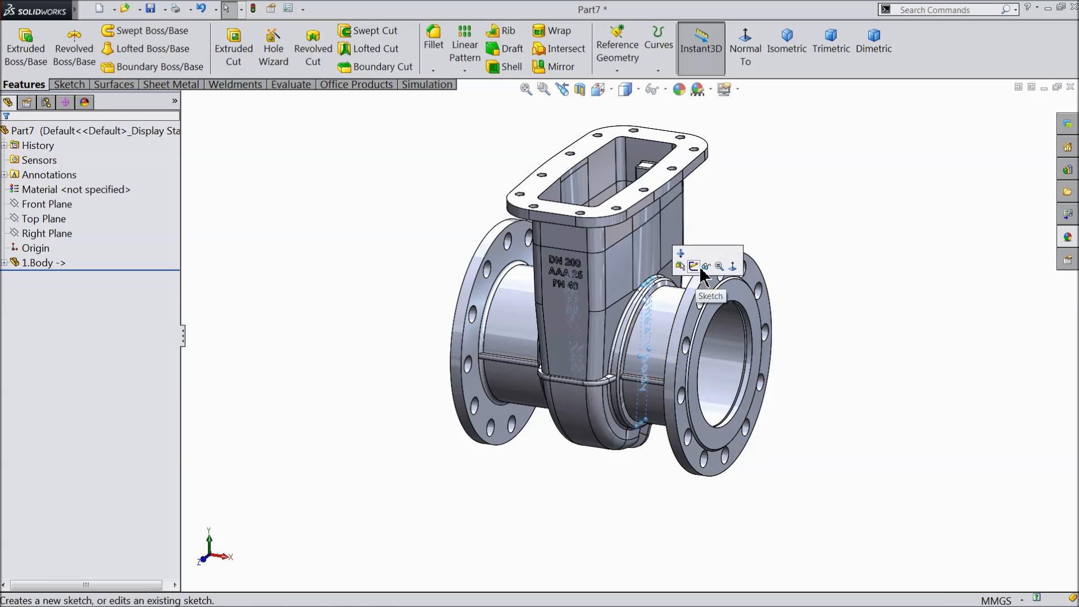
Start a sketch on the upper face of the body's rectangular flange and convert the face's outer outline into sketch entities.
left_click(47, 233)
middle_click_drag(280, 263, 296, 296)
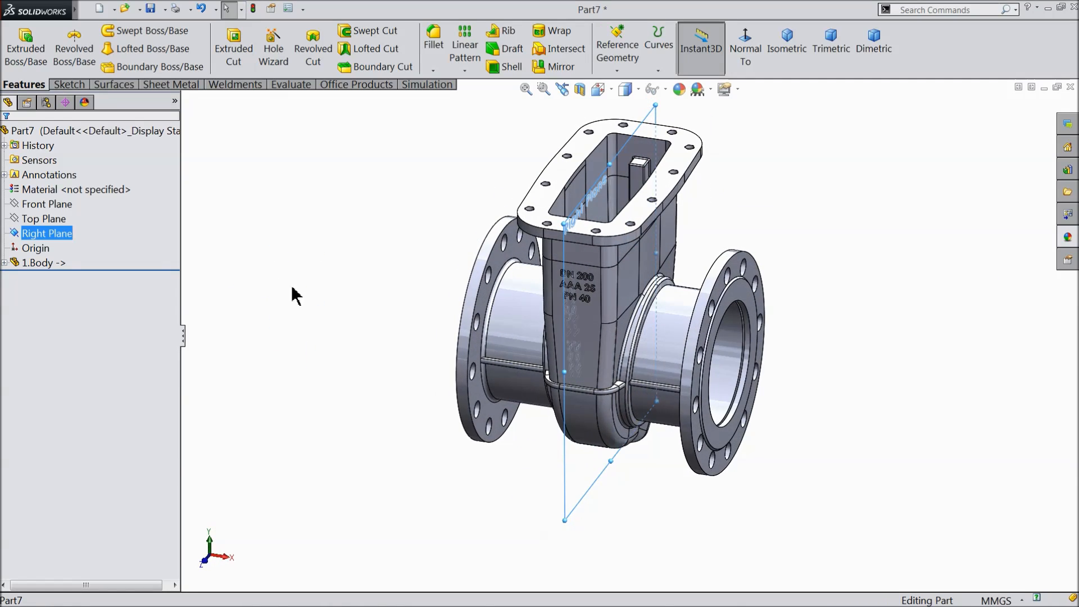
scroll(611, 186, "down", 3)
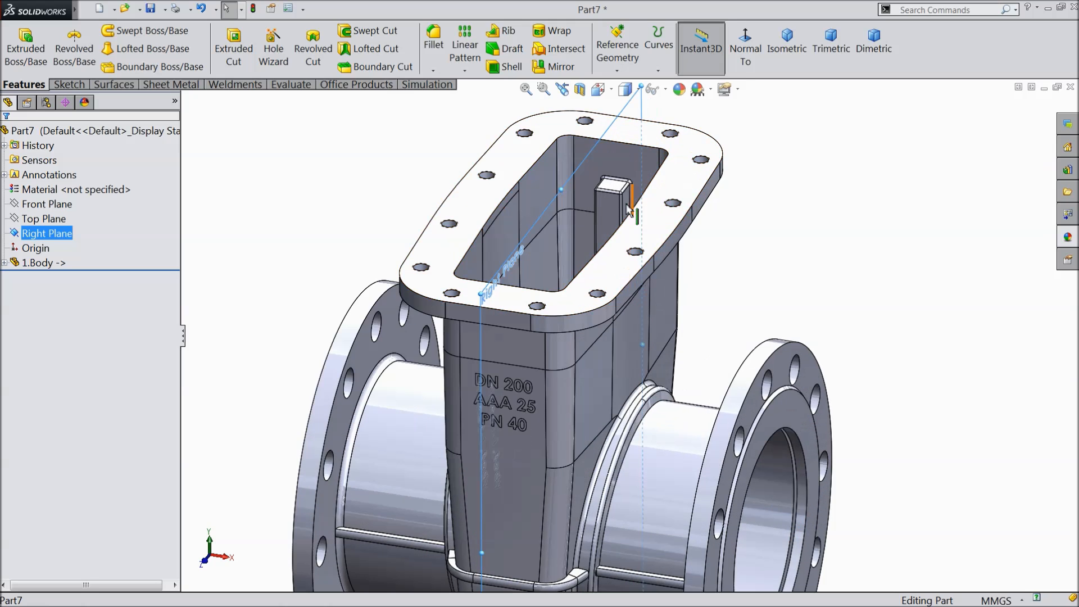
scroll(596, 225, "up", 3)
scroll(574, 276, "down", 2)
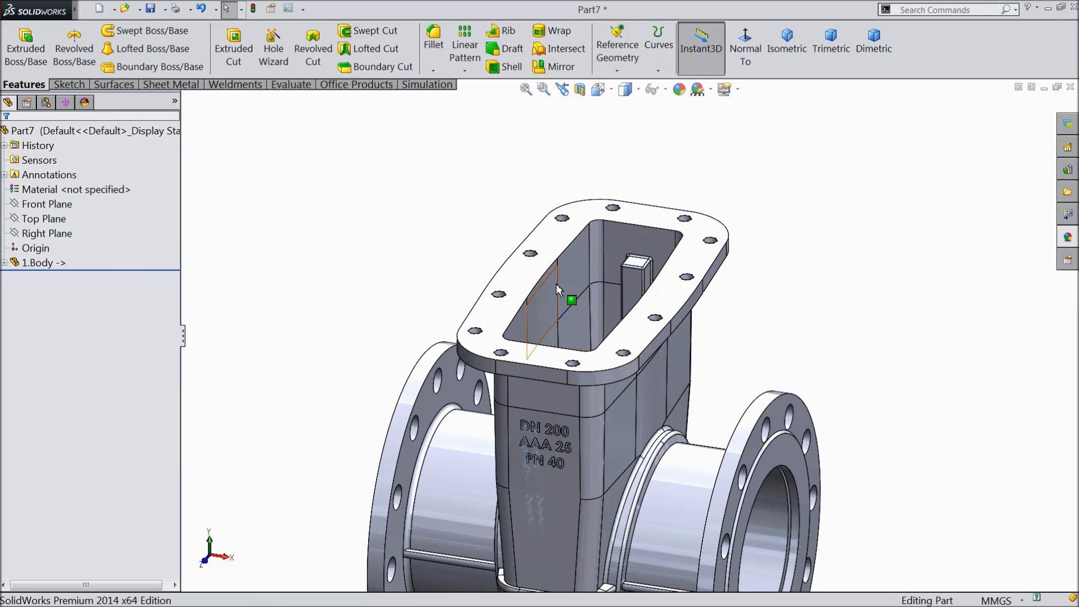
left_click(528, 276)
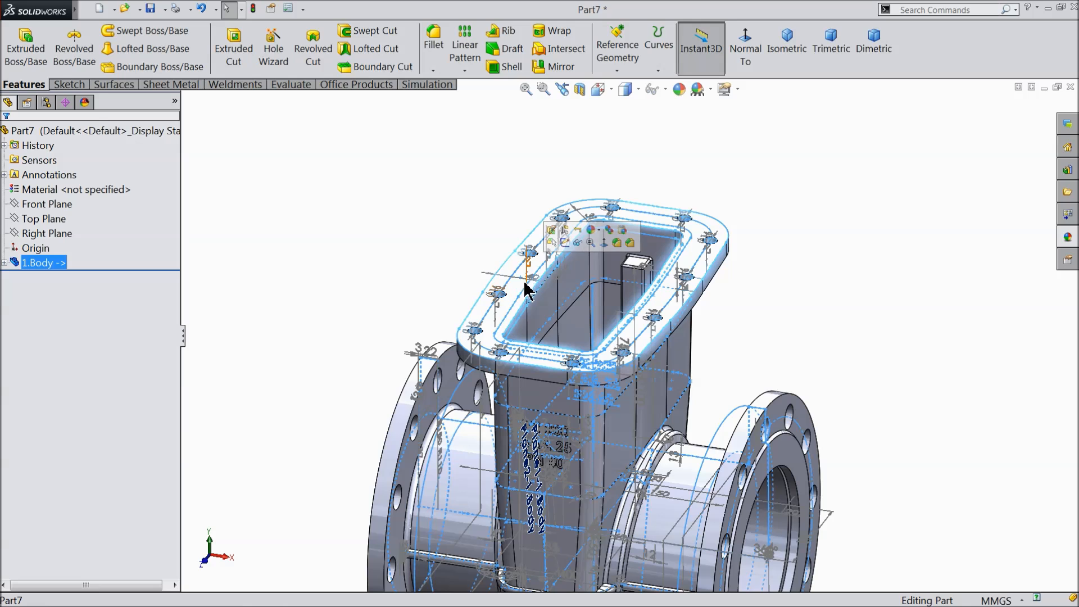
left_click(67, 84)
left_click(22, 52)
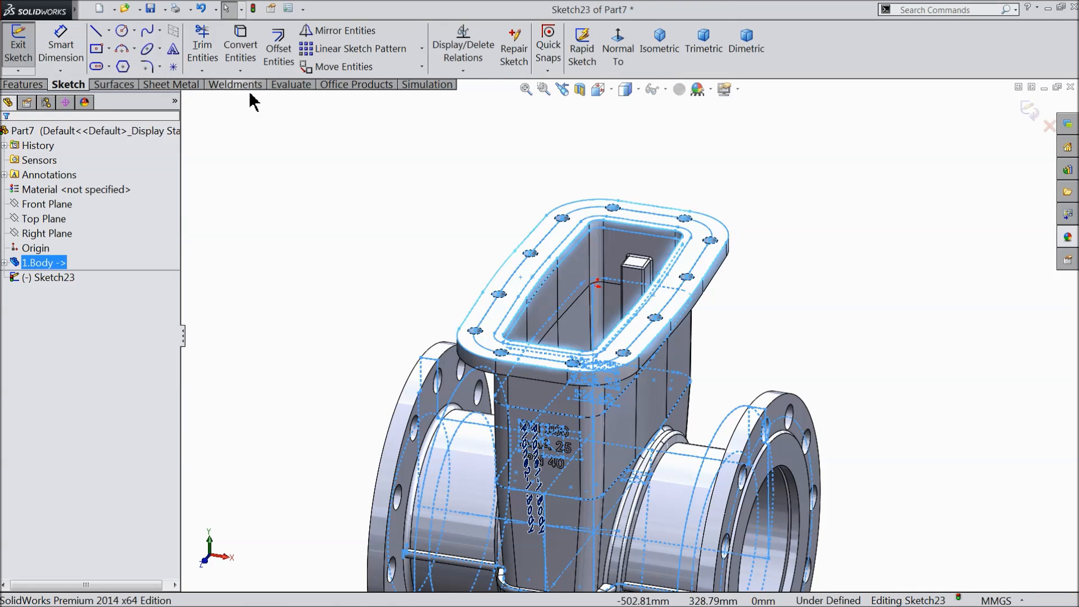
left_click(247, 53)
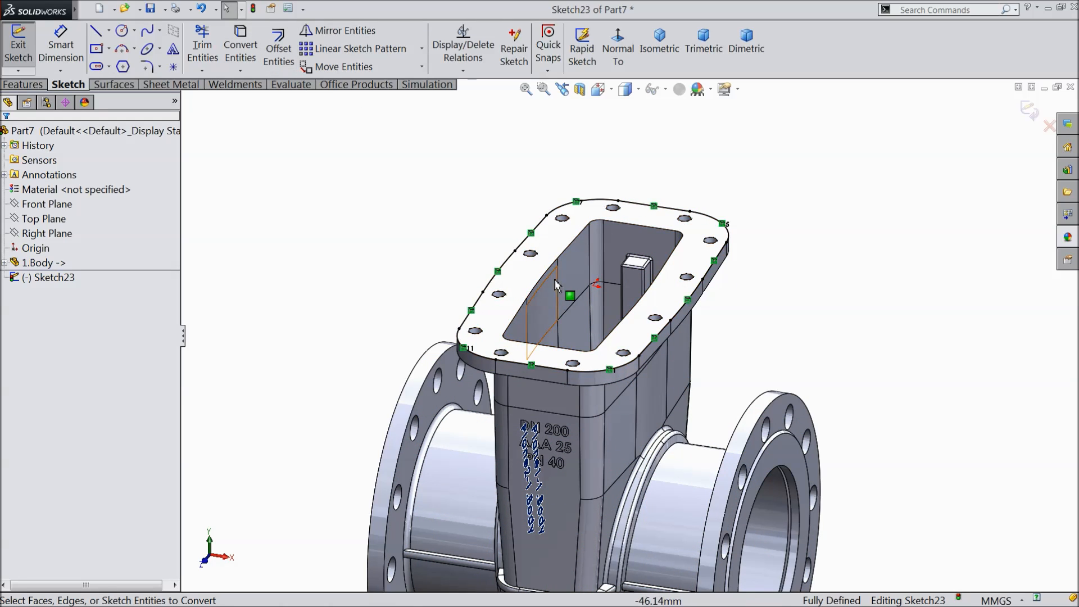
Extrude the flange outline 17 mm from a 50 mm offset above the sketch plane as a separate body, without merging the result.
left_click(22, 85)
left_click(26, 48)
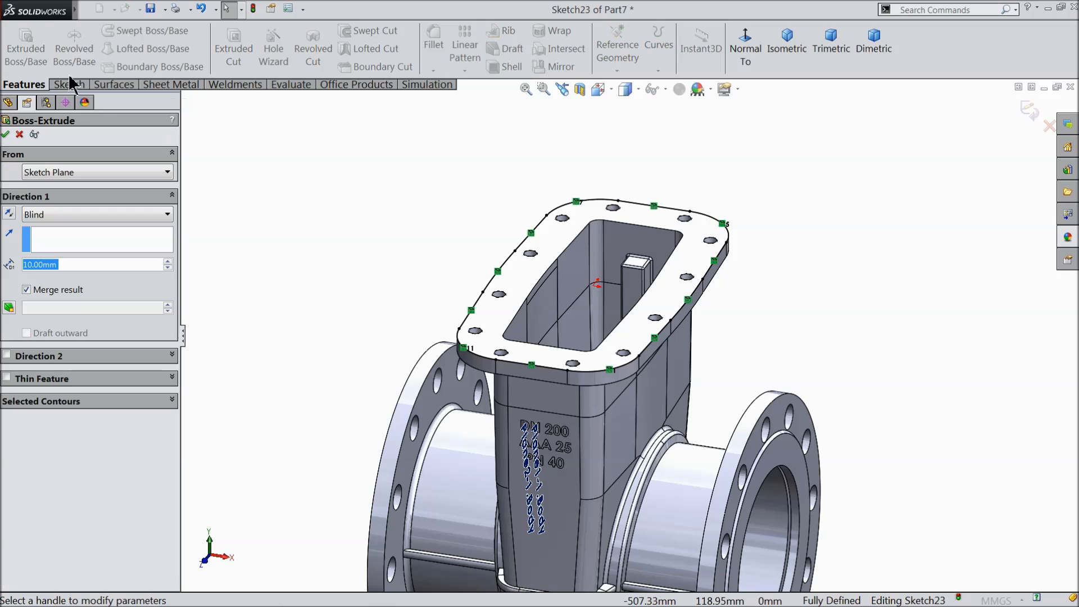
type("17")
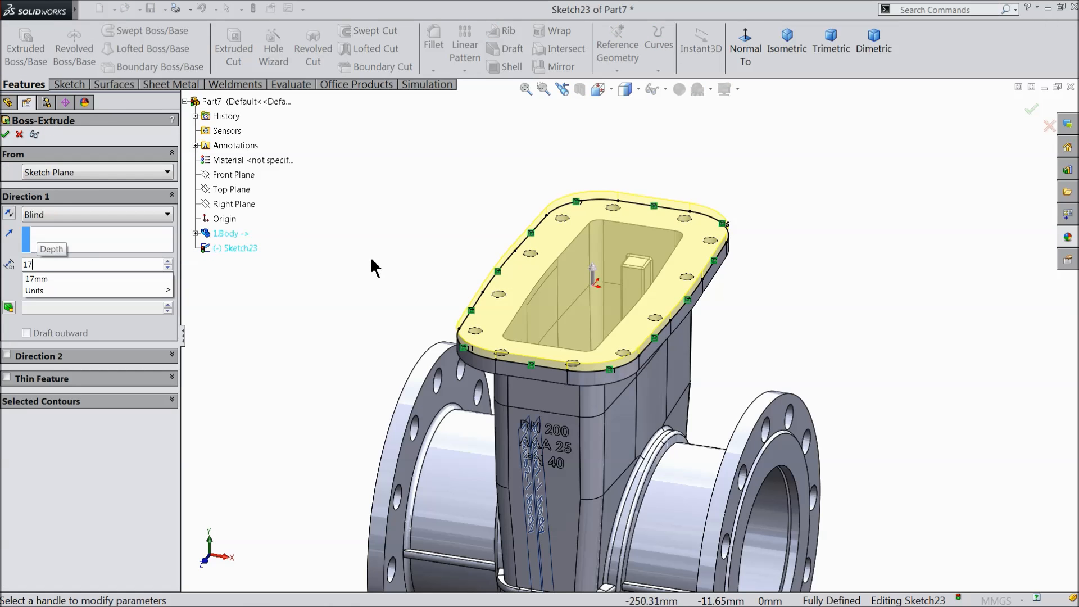
key("Return")
left_click(45, 174)
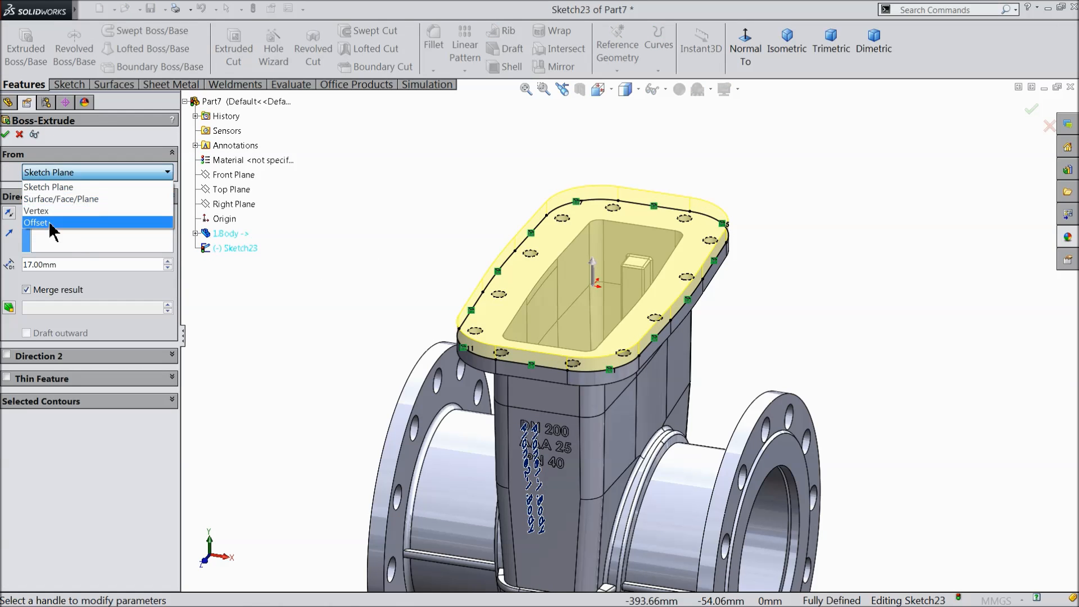
left_click(44, 220)
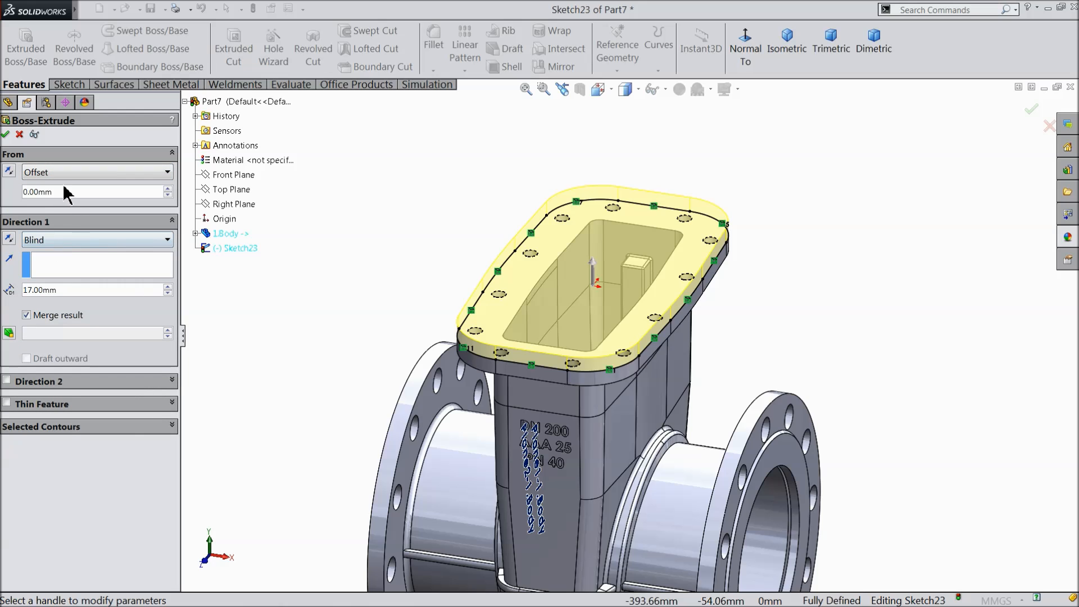
type("50")
key("Return")
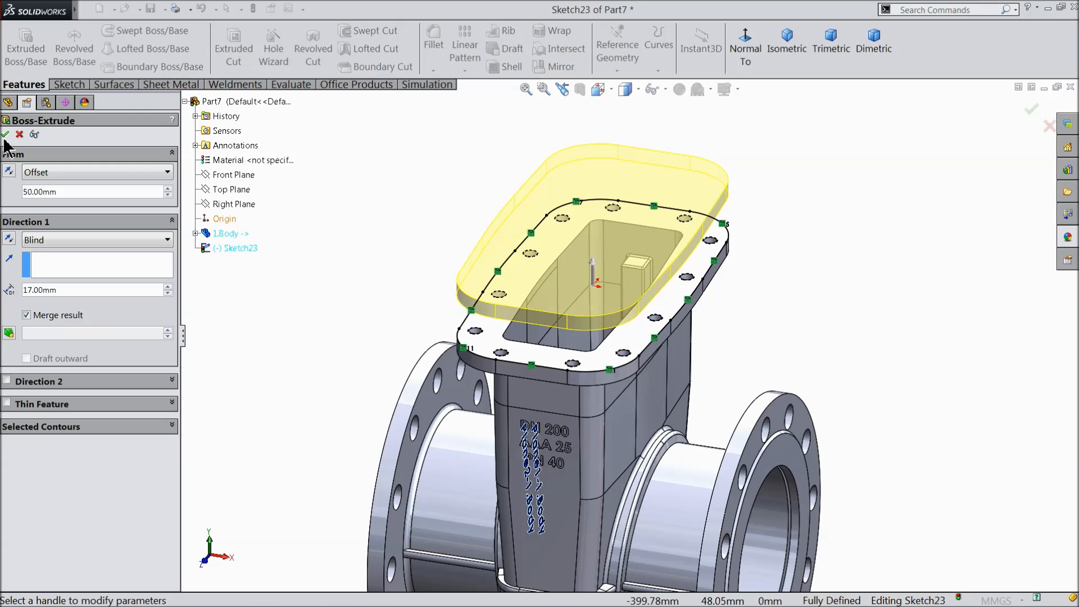
left_click(38, 316)
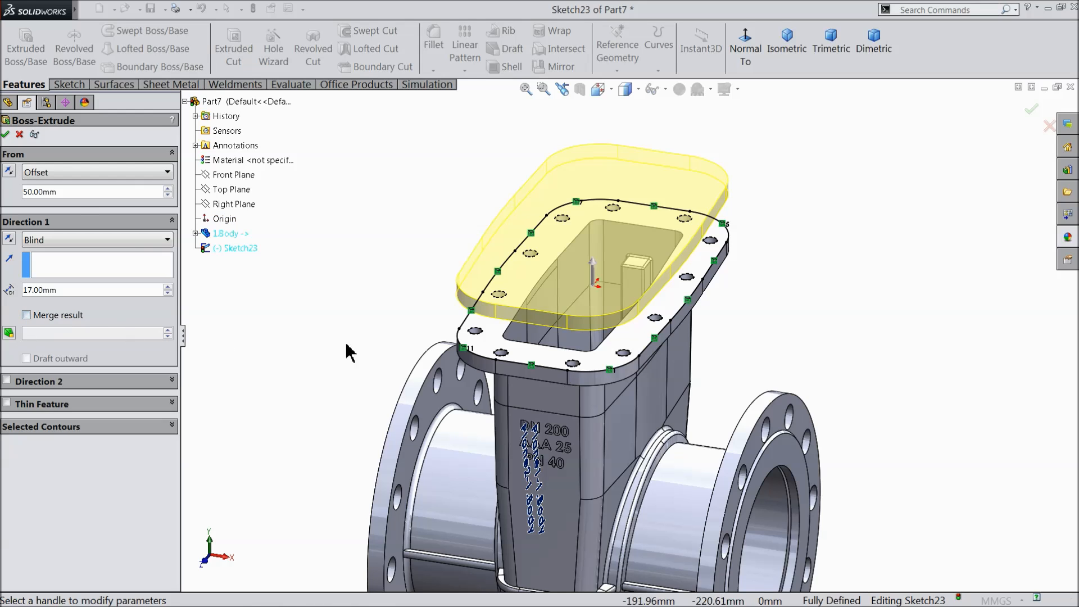
left_click(7, 134)
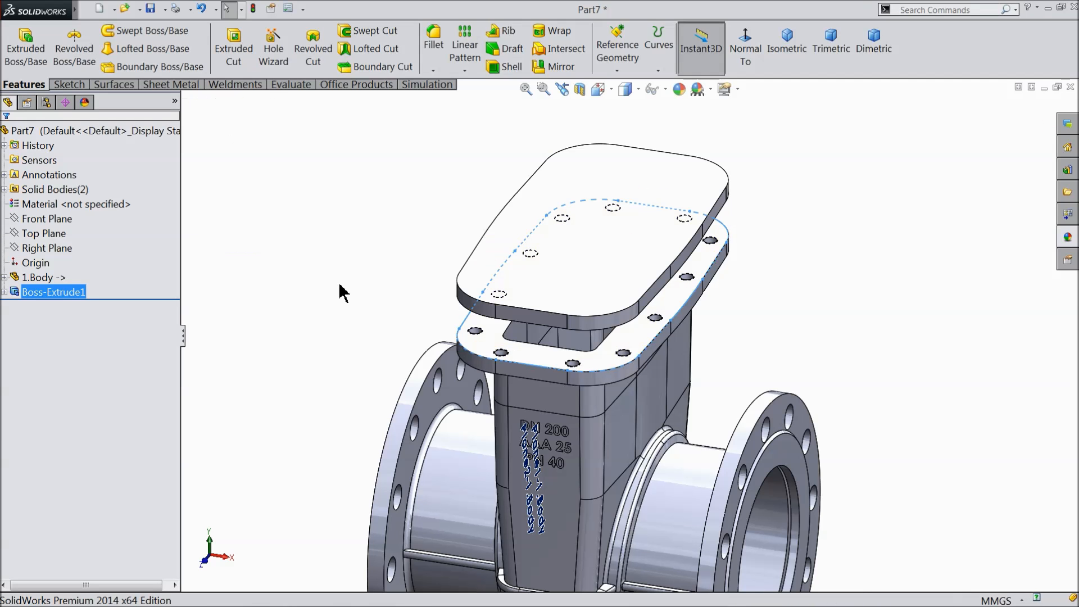
Start a sketch on the Right Plane and orient the view normal to it.
left_click(353, 290)
middle_click_drag(373, 291, 341, 293)
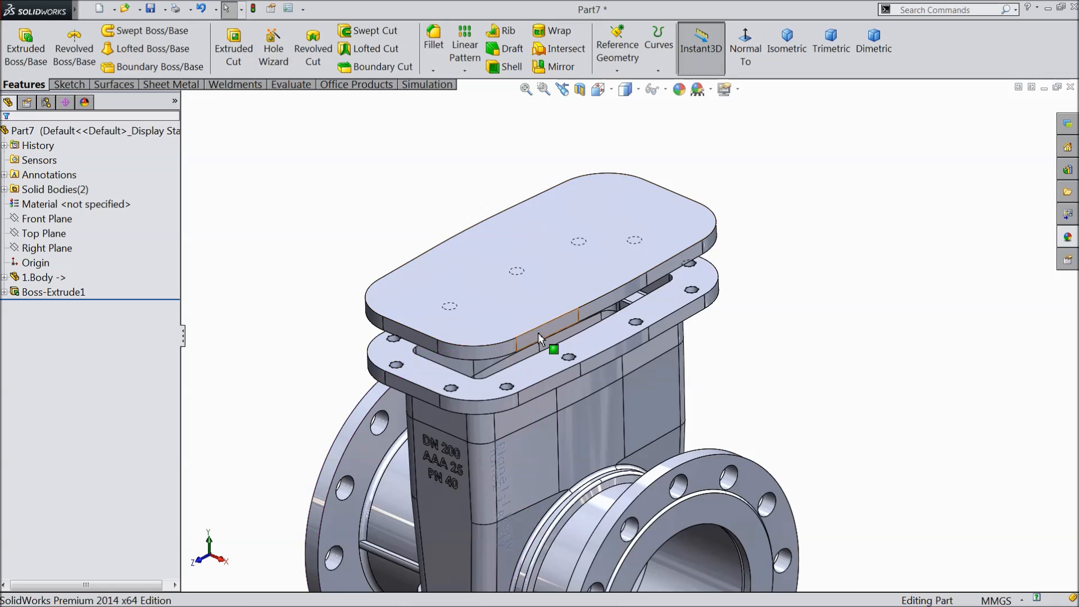
scroll(525, 315, "down", 4)
left_click(35, 249)
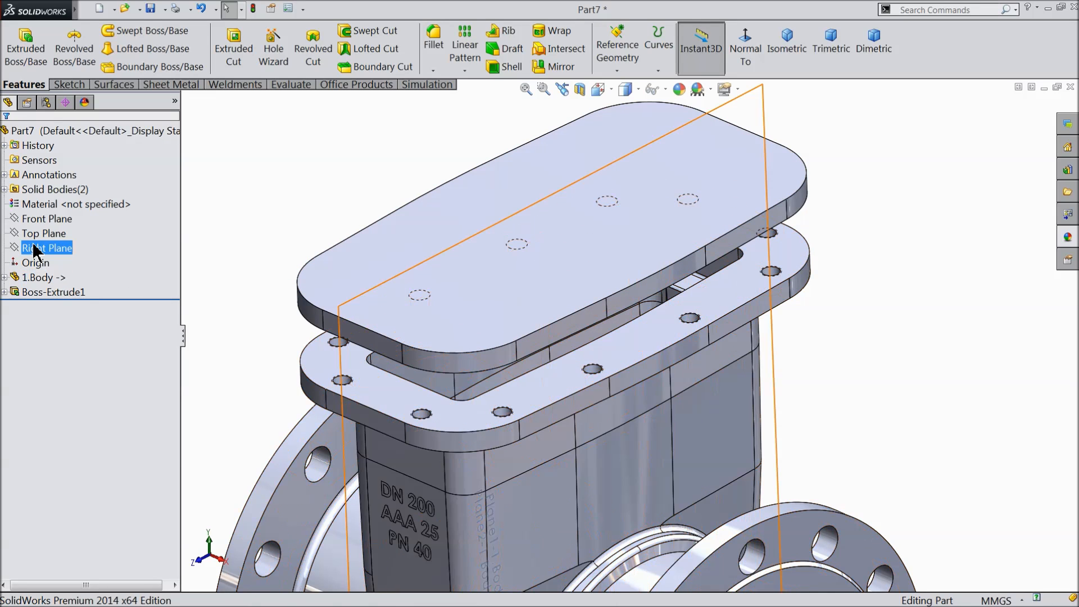
mouse_move(236, 255)
middle_mouse_down()
mouse_move(251, 276)
mouse_move(238, 261)
middle_mouse_up()
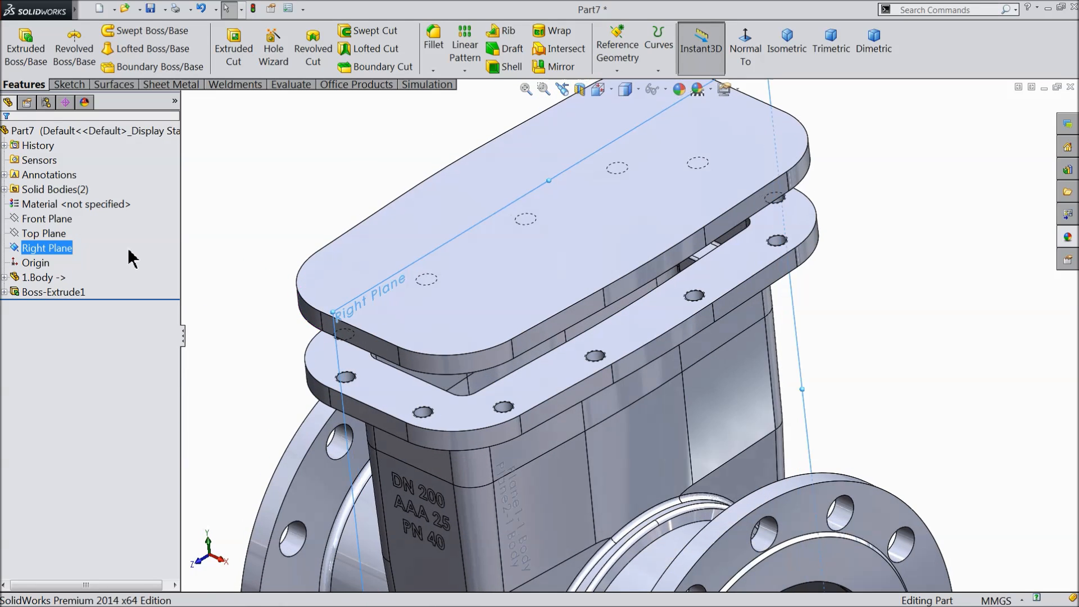
left_click(69, 85)
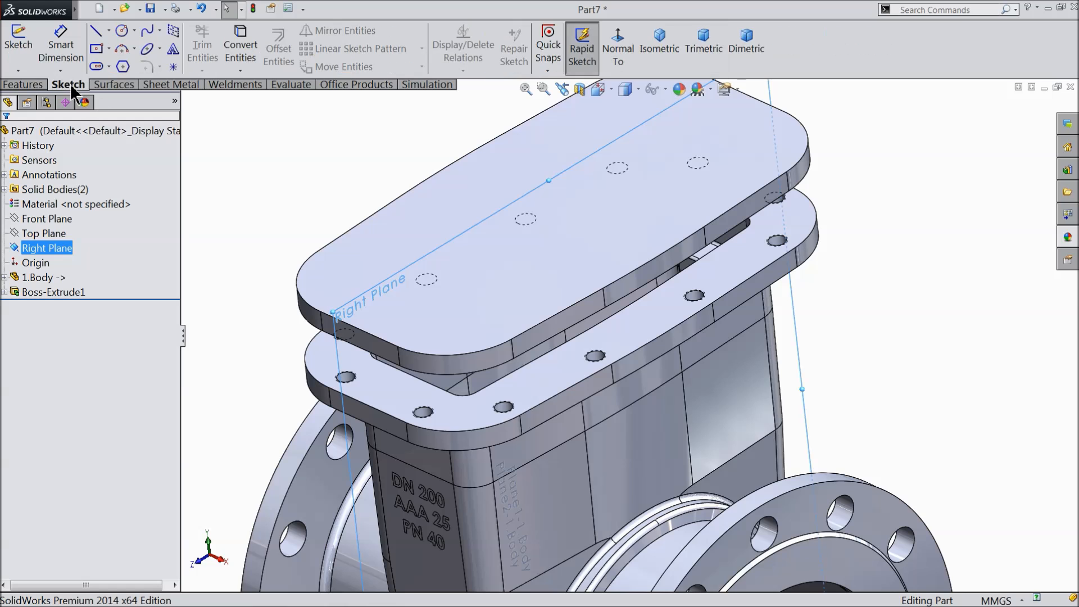
left_click(22, 46)
left_click(618, 50)
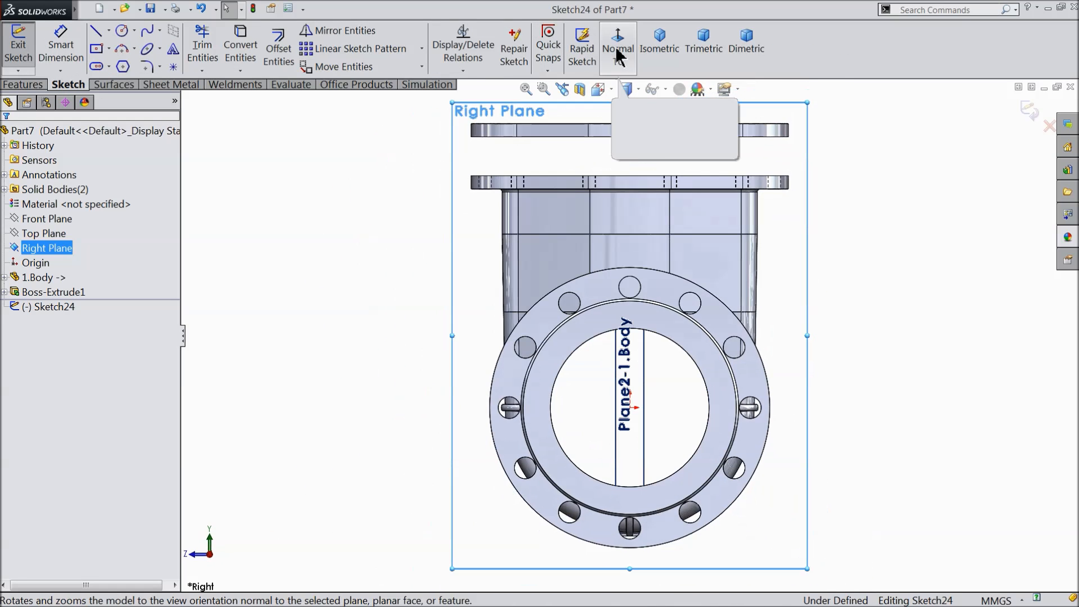
scroll(601, 150, "up", 3)
mouse_move(478, 183)
middle_mouse_down()
mouse_move(518, 202)
mouse_move(485, 184)
middle_mouse_up()
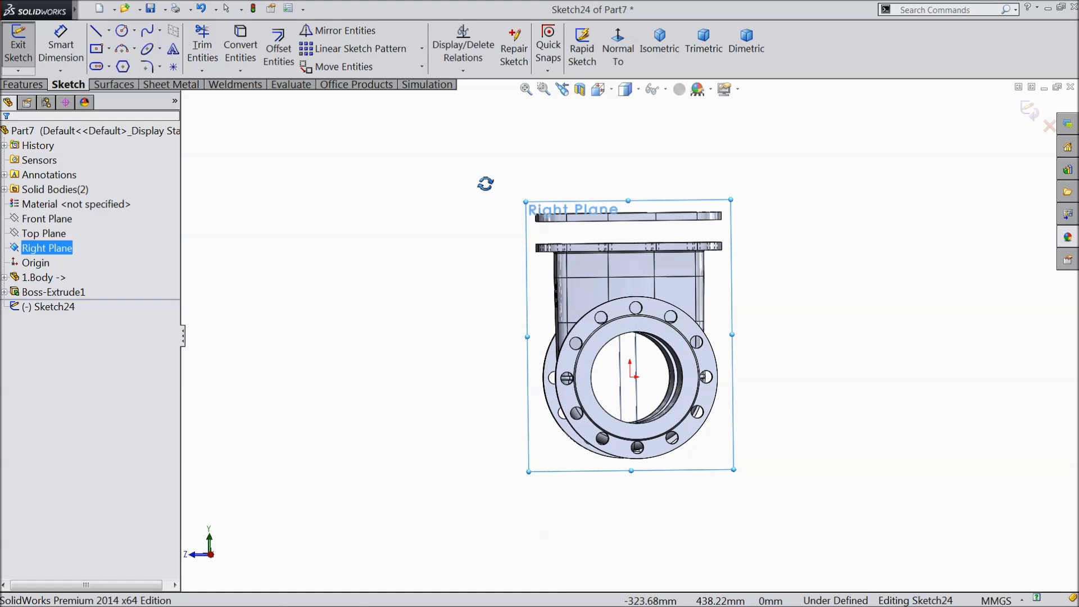
left_click(618, 51)
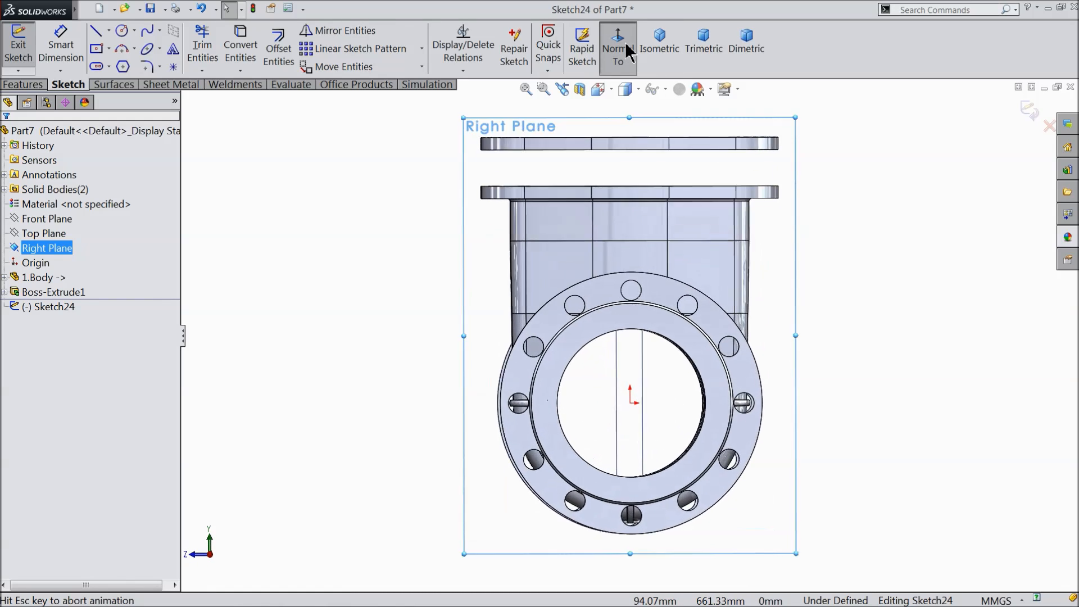
Sketch a closed half-dome profile on the cover plate's upper edge: a vertical centre line about 146 mm high, an arc of about 170 mm radius and a base line.
left_click(95, 37)
scroll(675, 262, "down", 3)
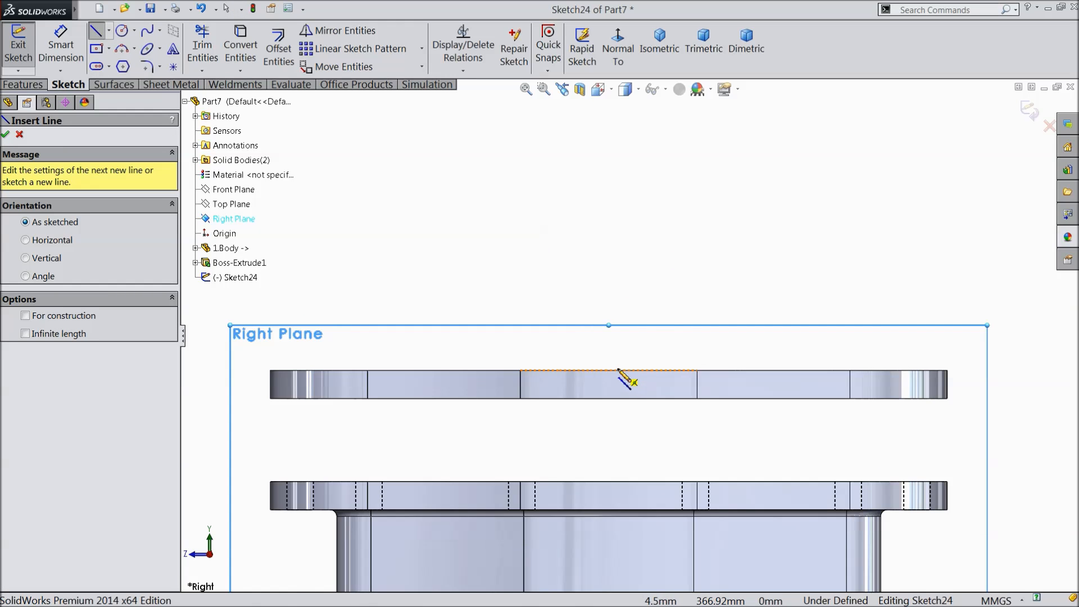
left_click(608, 370)
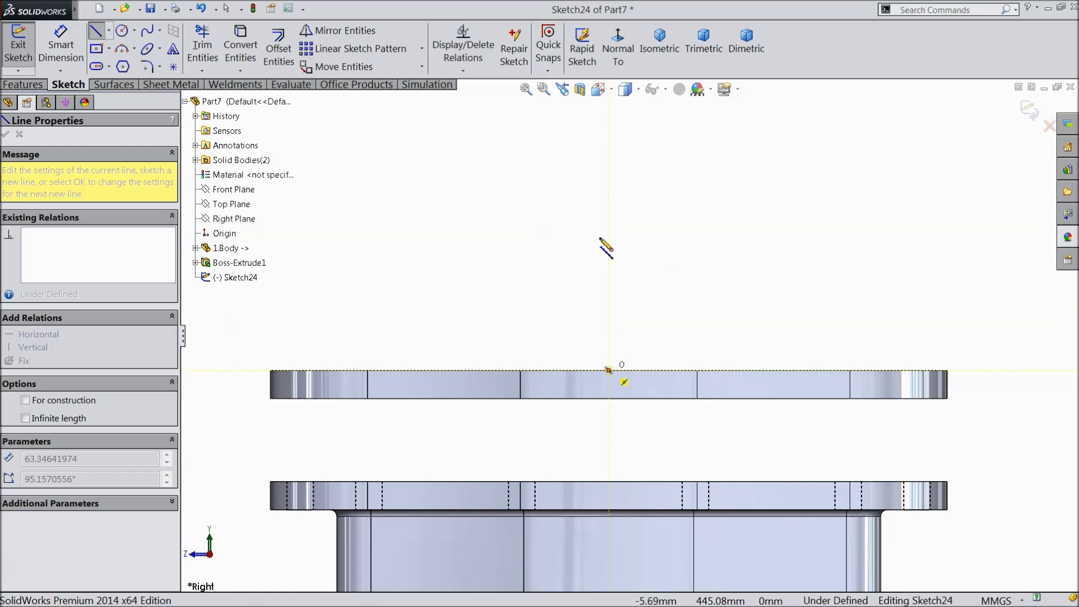
left_click(608, 129)
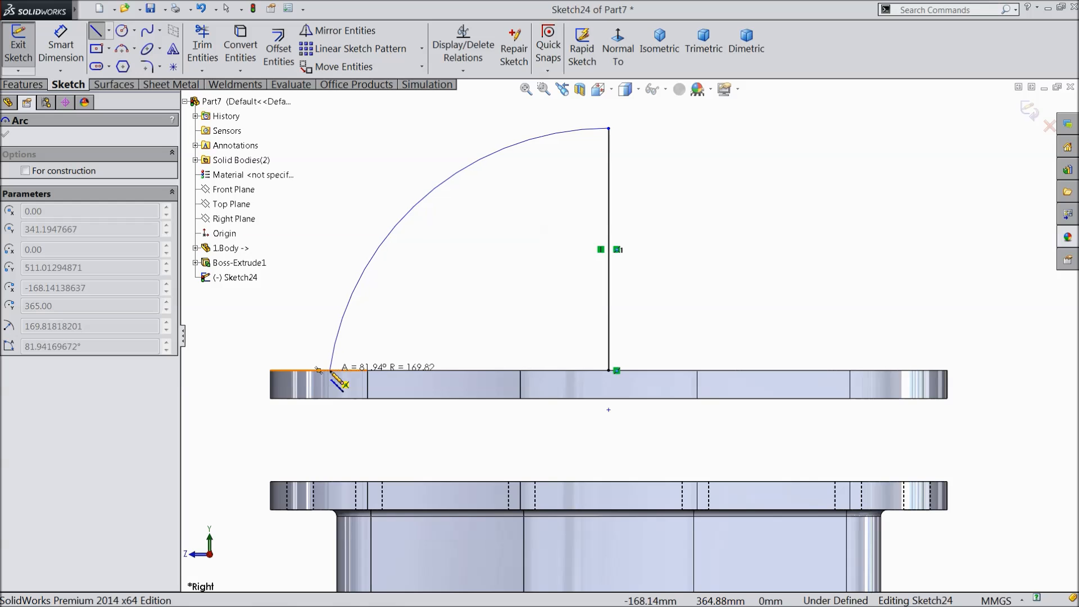
left_click(330, 370)
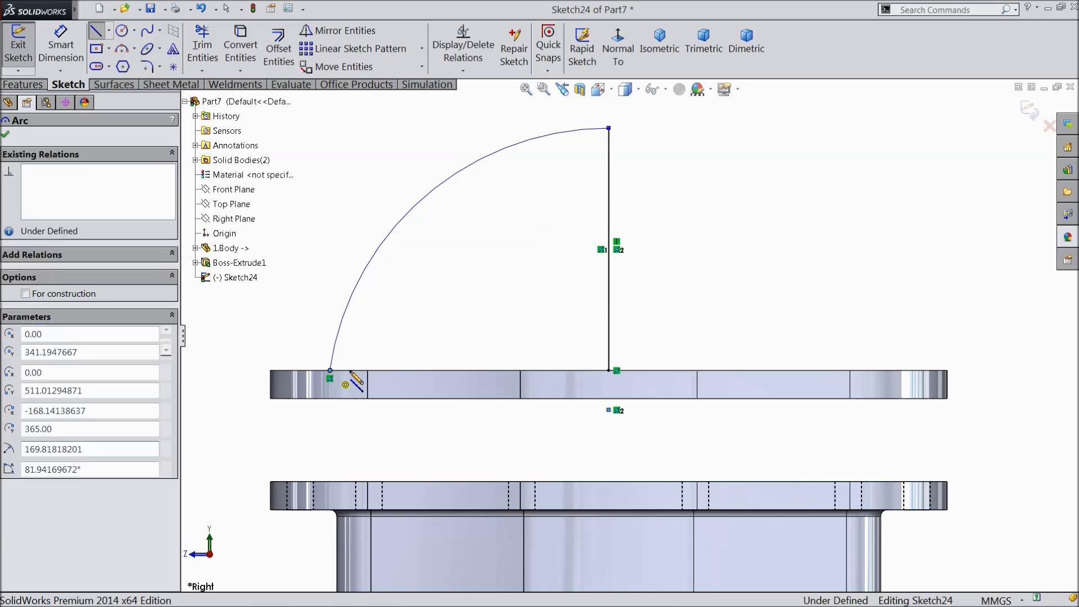
left_click(608, 371)
right_click(699, 150)
left_click(712, 167)
Dimension the dome profile with a height of 105 mm and a base length of 165 mm.
left_click(56, 45)
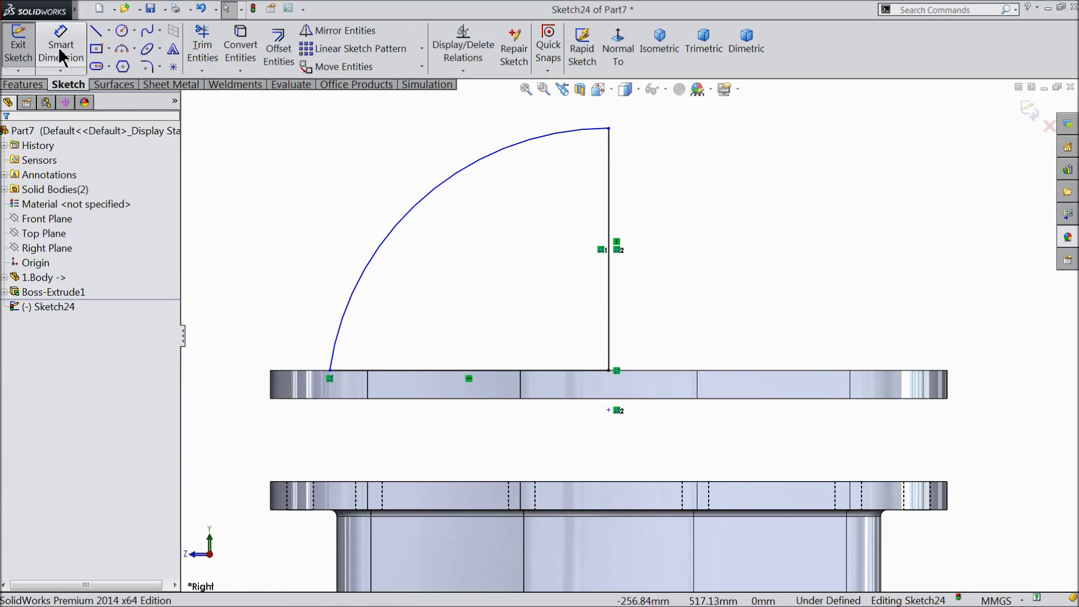
left_click(609, 242)
left_click(686, 247)
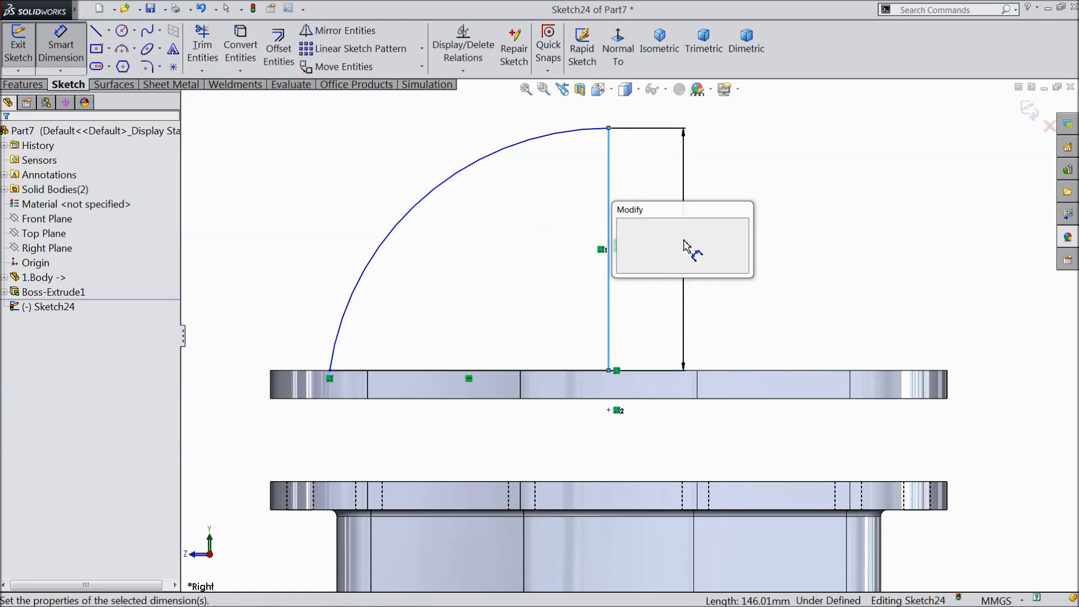
type("105")
left_click(622, 226)
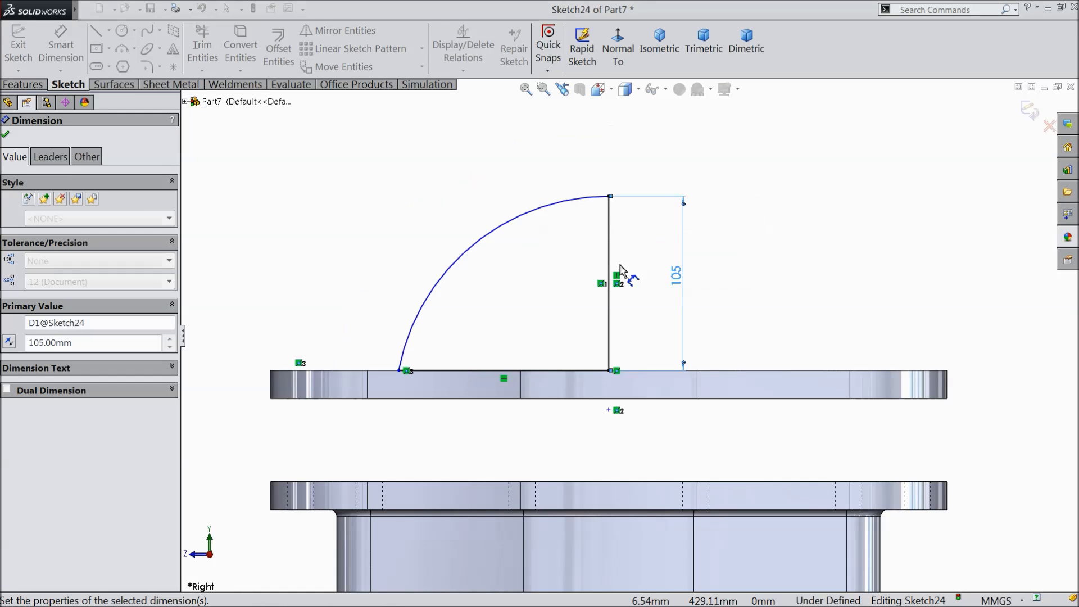
left_click(488, 371)
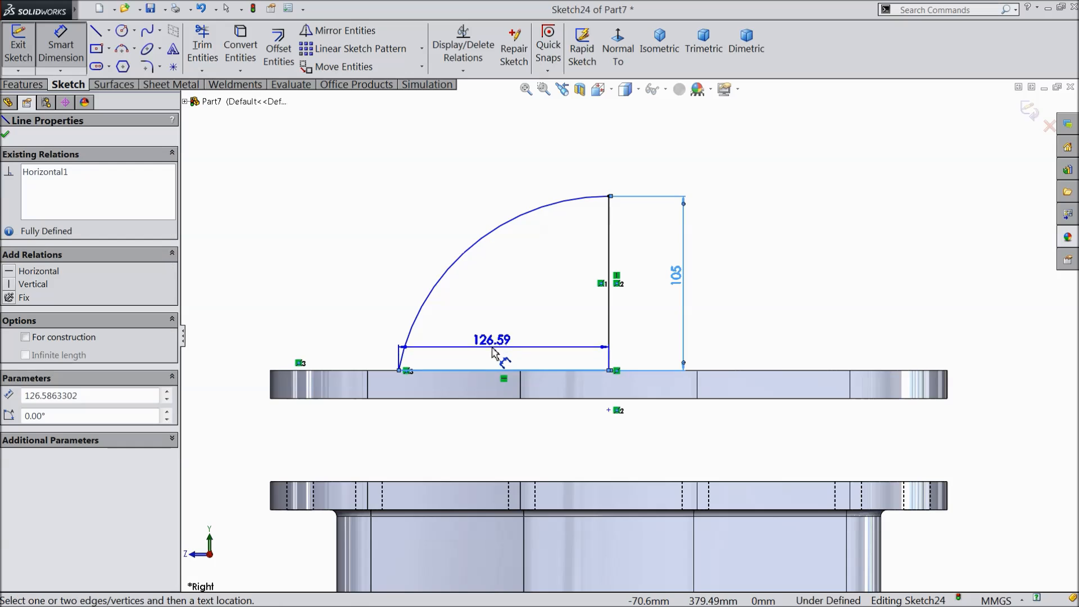
left_click(499, 351)
type("165")
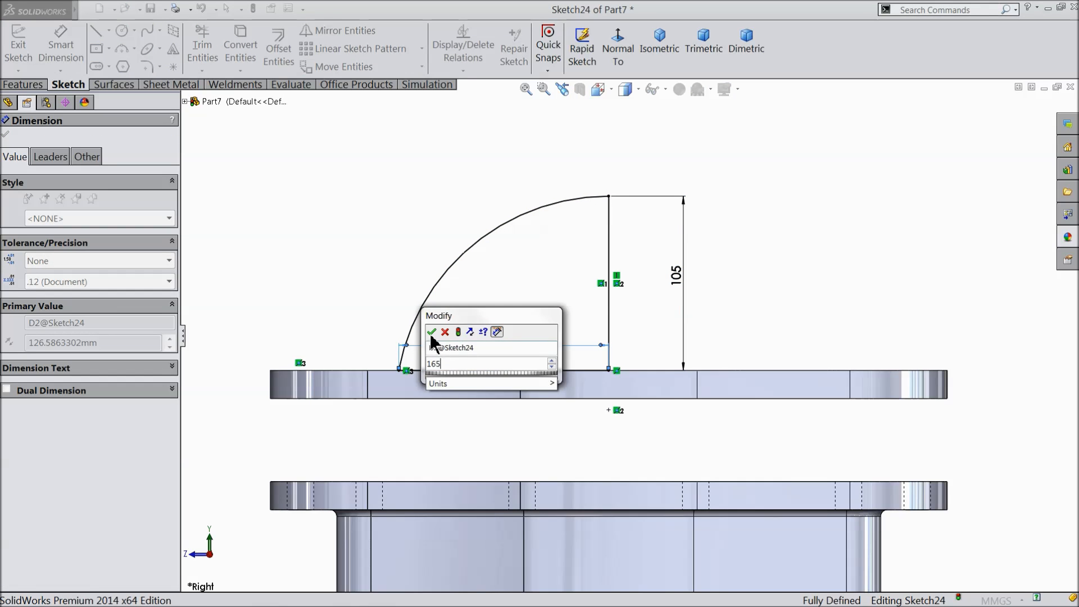
left_click(431, 331)
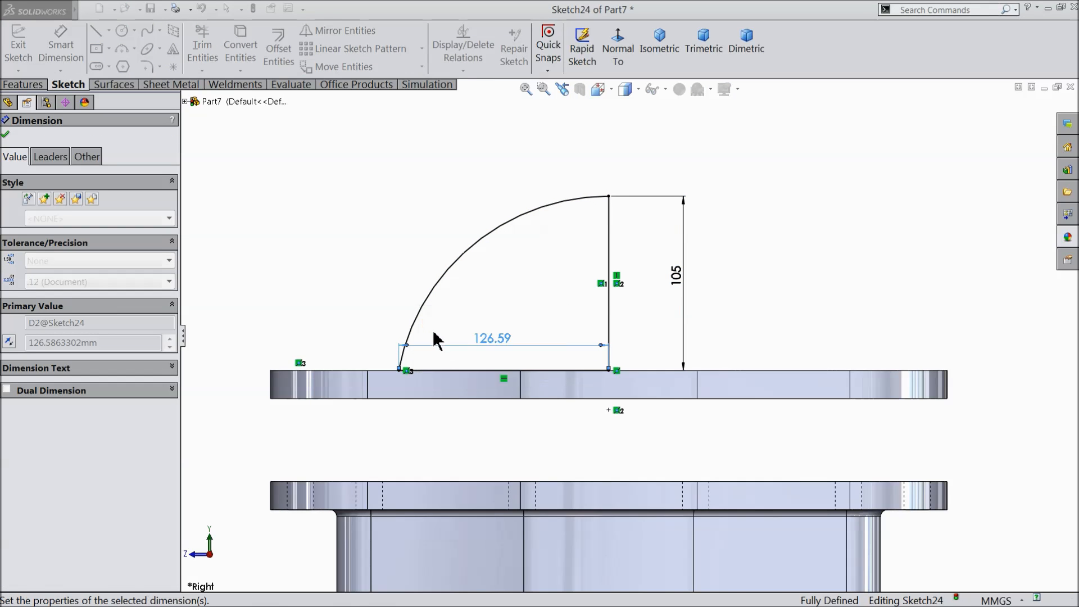
left_click(6, 135)
Revolve the dome profile 360° about its vertical line, merging the result with the cover plate.
left_click(39, 88)
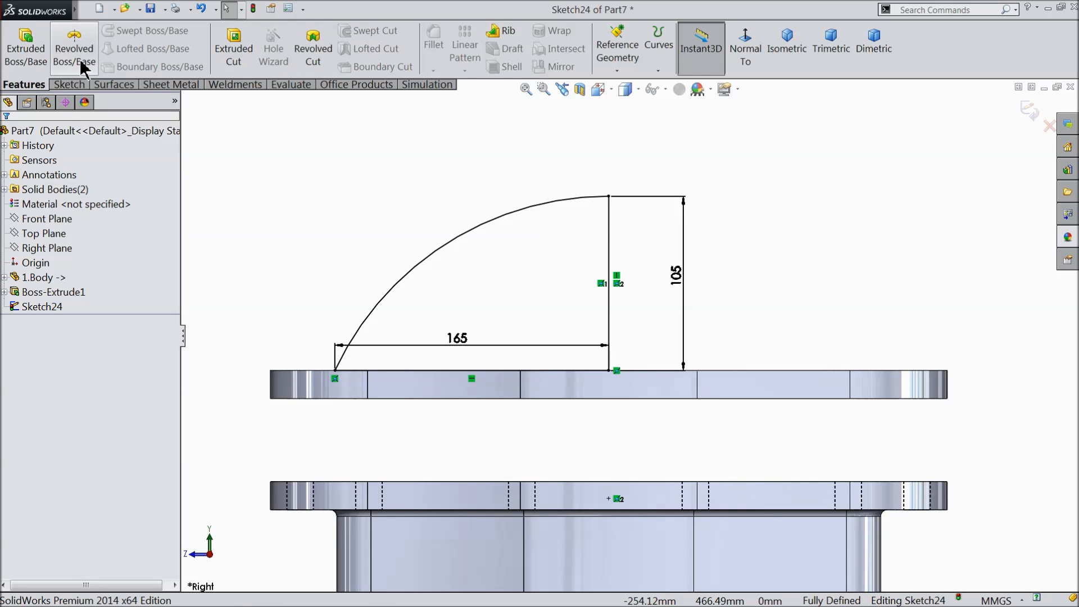
left_click(73, 48)
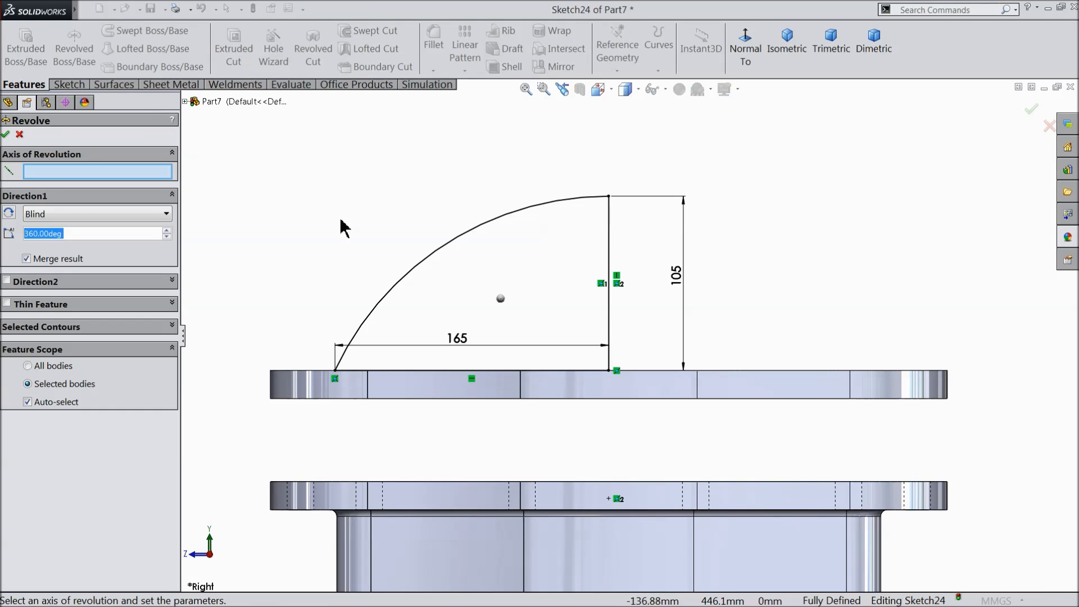
left_click(608, 253)
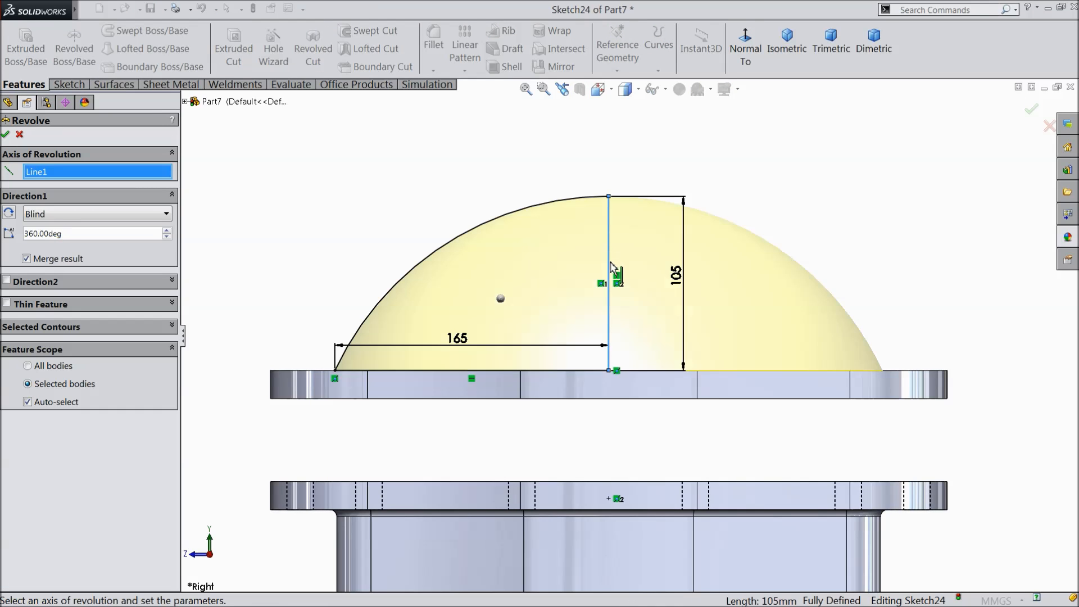
left_click(5, 135)
key("f")
middle_click_drag(318, 240, 394, 339)
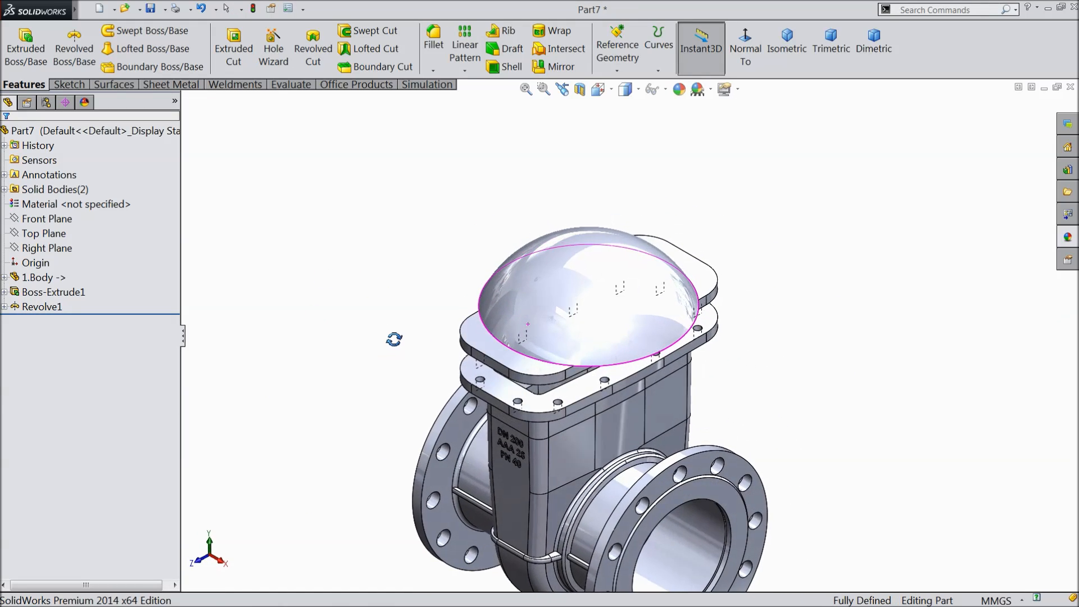
Start a sketch on the exposed upper face of the cover plate beside the dome.
scroll(602, 379, "down", 5)
middle_click_drag(591, 333, 590, 377)
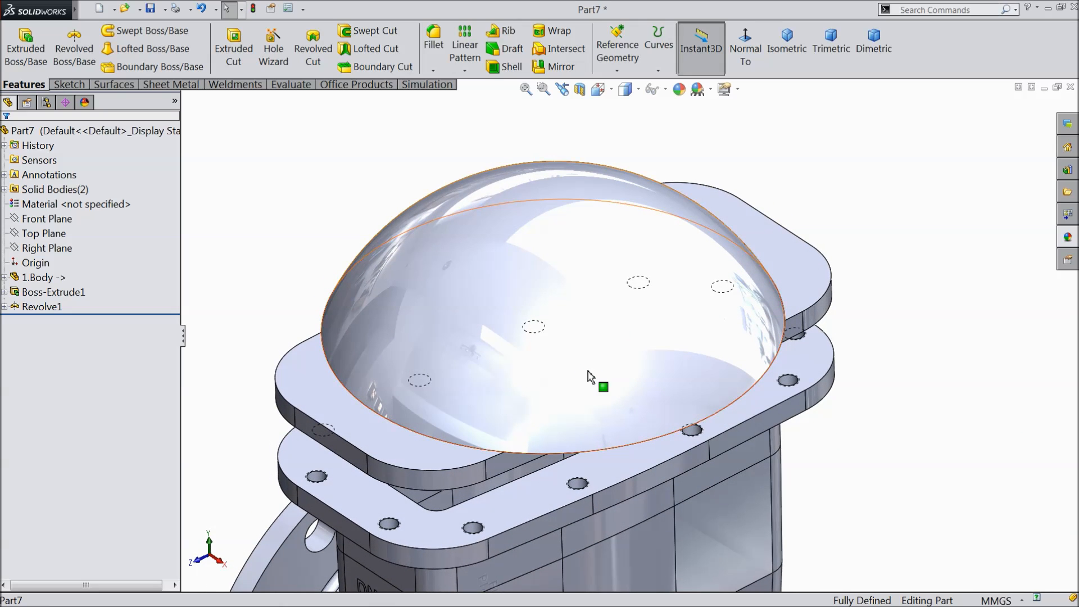
scroll(540, 380, "up", 4)
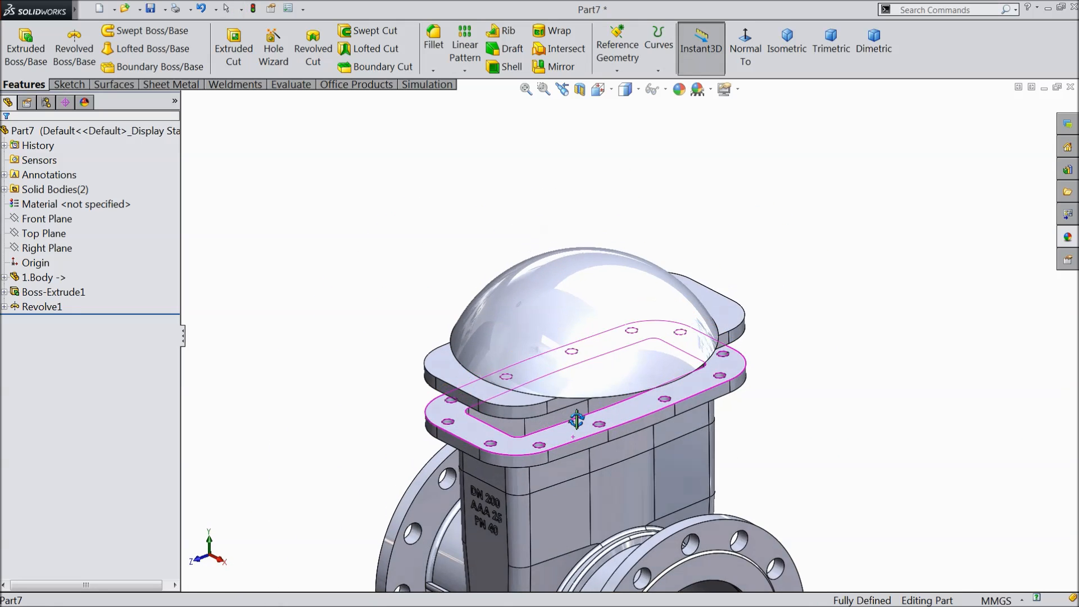
scroll(573, 402, "down", 4)
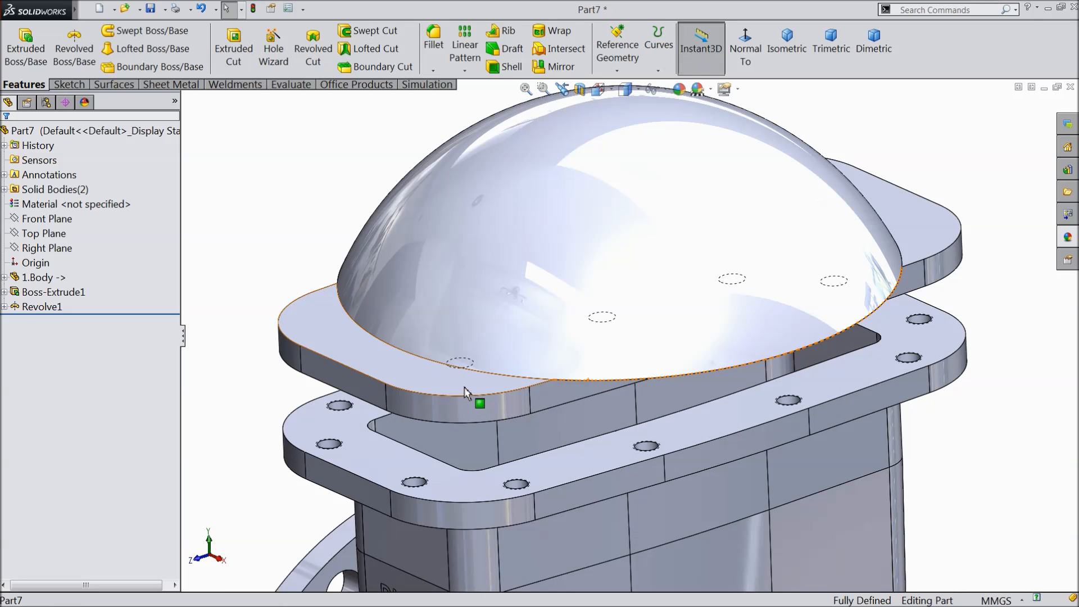
left_click(471, 387)
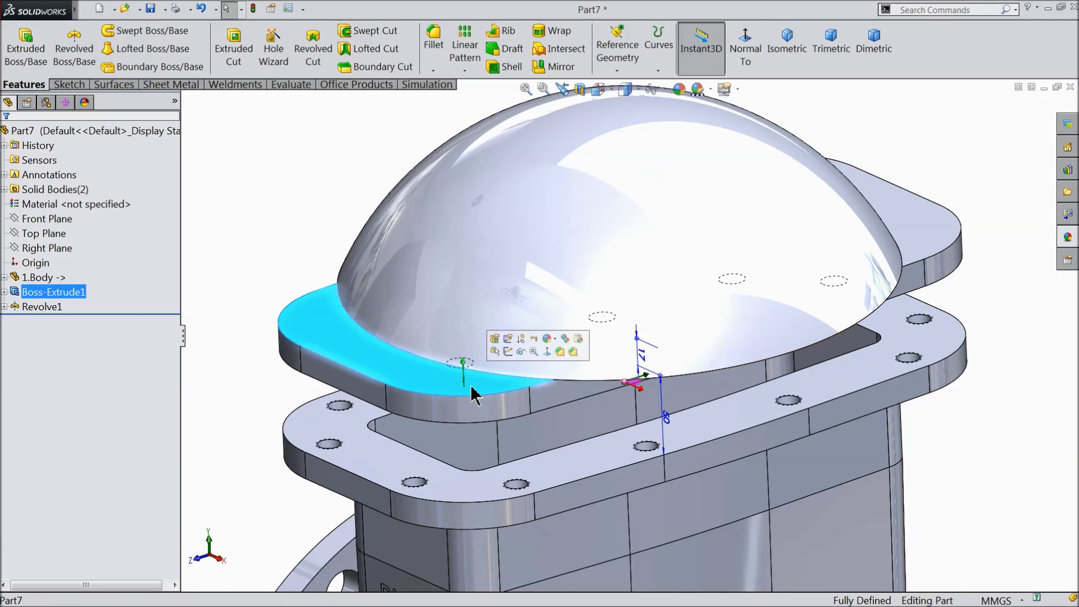
left_click(507, 351)
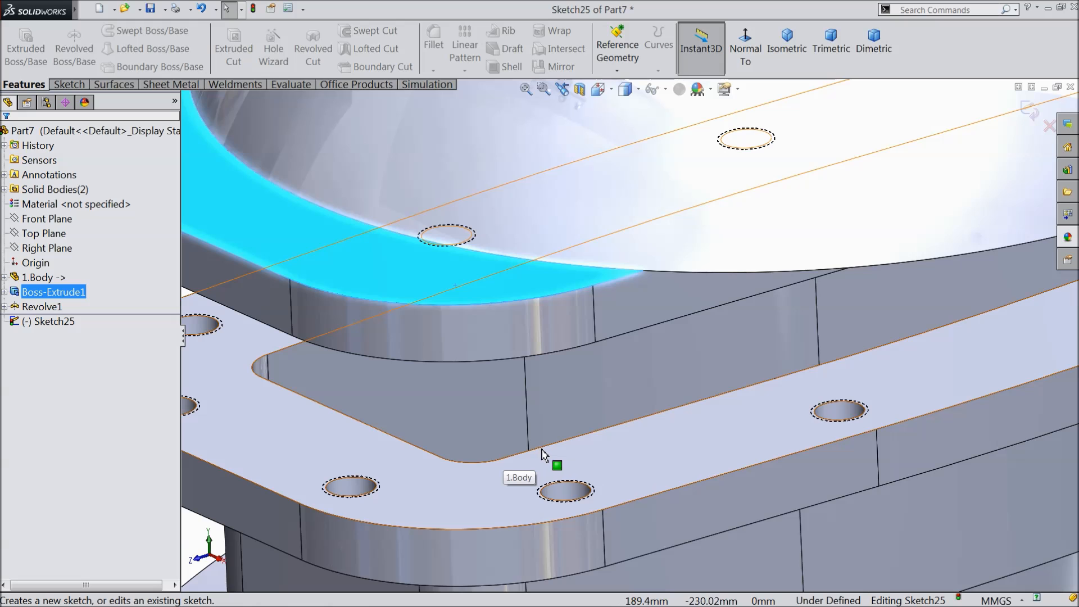
Convert the accessible inner edges of the body flange's rectangular opening, along one long side, the corners and the short ends, into sketch entities.
left_click(547, 453)
scroll(596, 451, "up", 5)
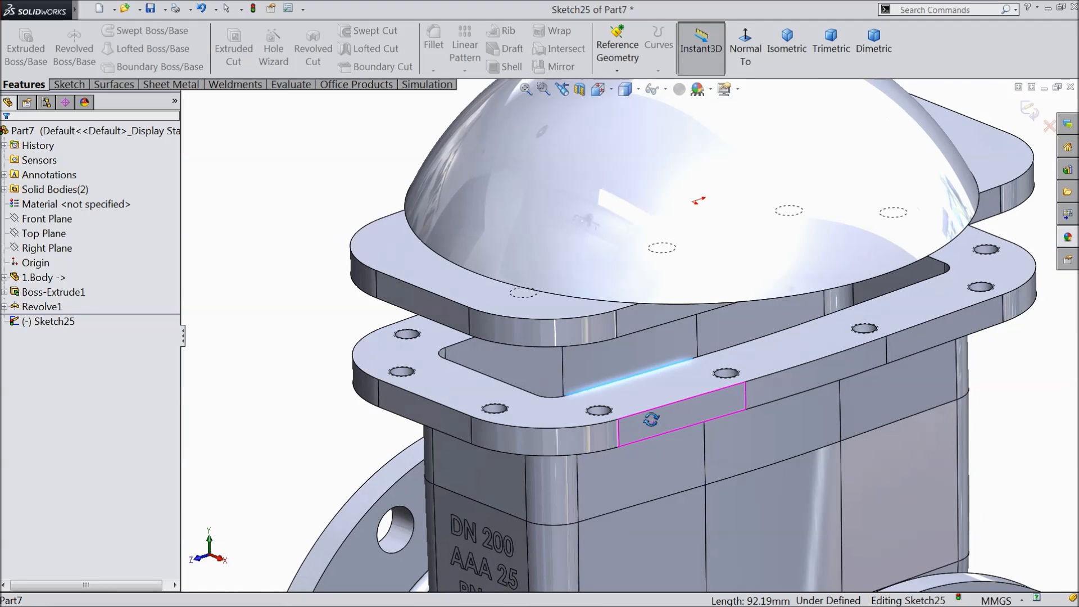
scroll(648, 380, "down", 5)
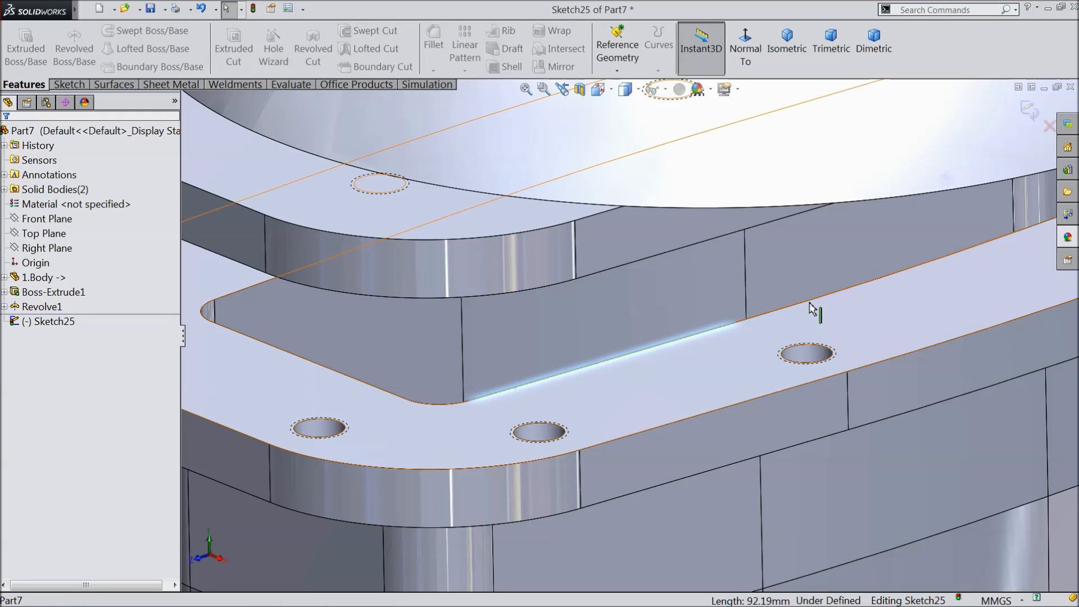
left_click(811, 303, "ctrl")
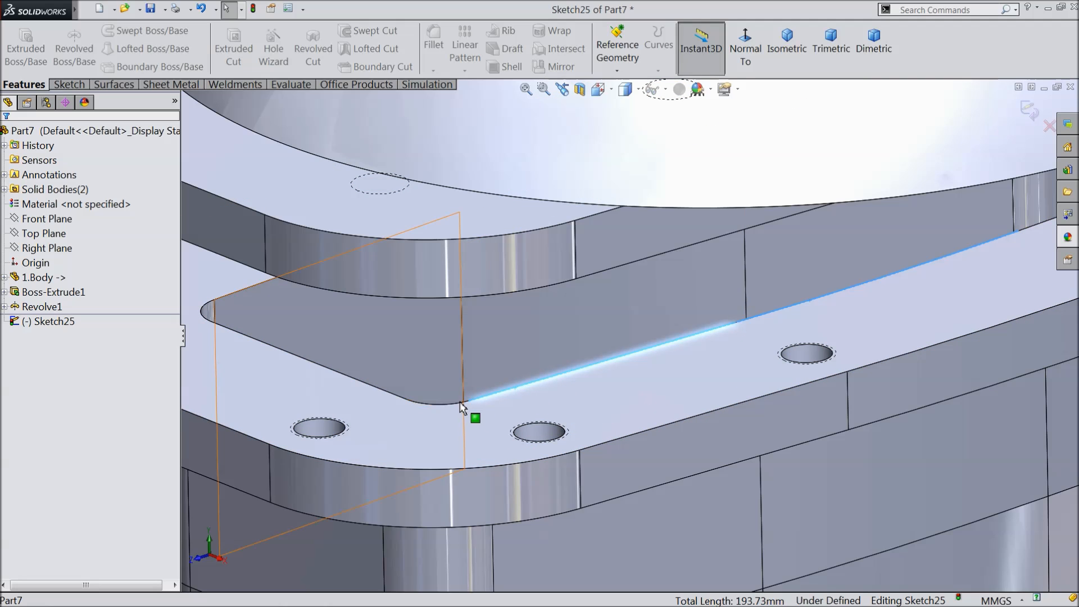
left_click(407, 401, "ctrl")
left_click(207, 308, "ctrl")
left_click(221, 299, "ctrl")
scroll(843, 295, "up", 4)
scroll(851, 296, "down", 5)
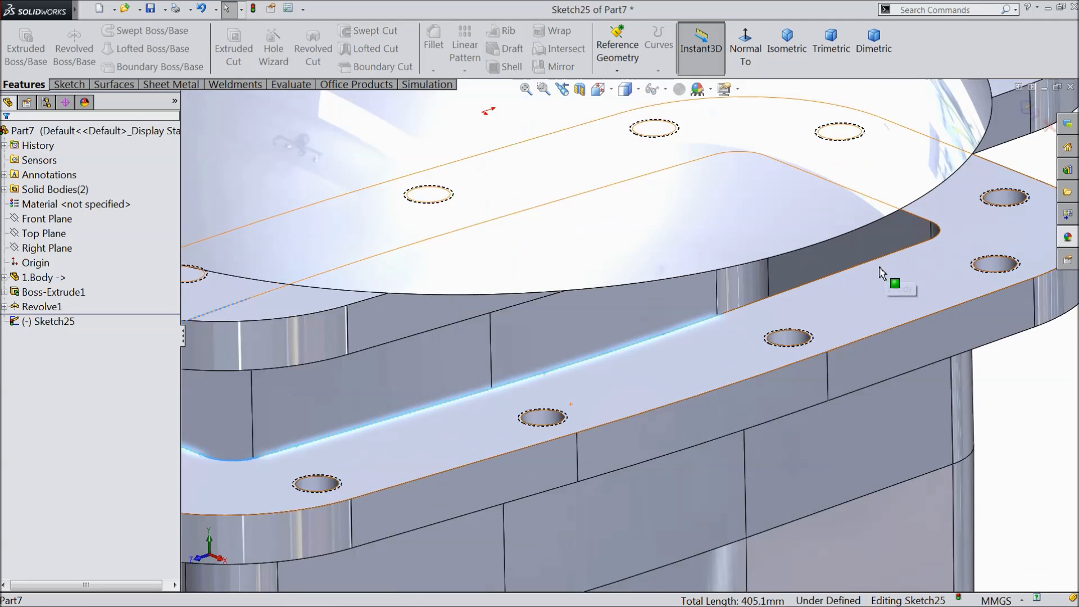
left_click(789, 288, "ctrl")
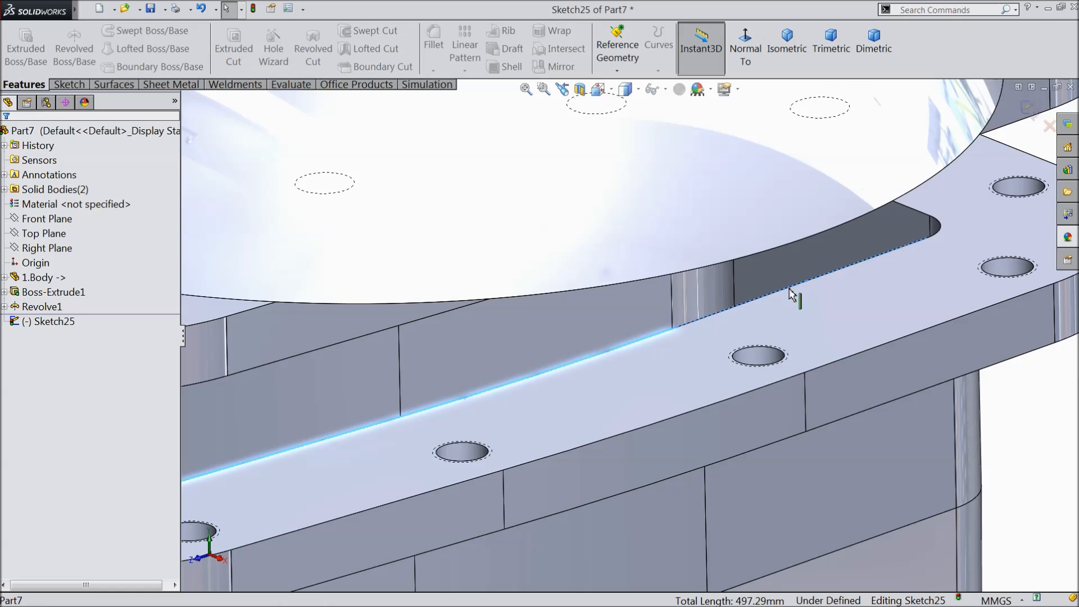
left_click(939, 229, "ctrl")
left_click(913, 209, "ctrl")
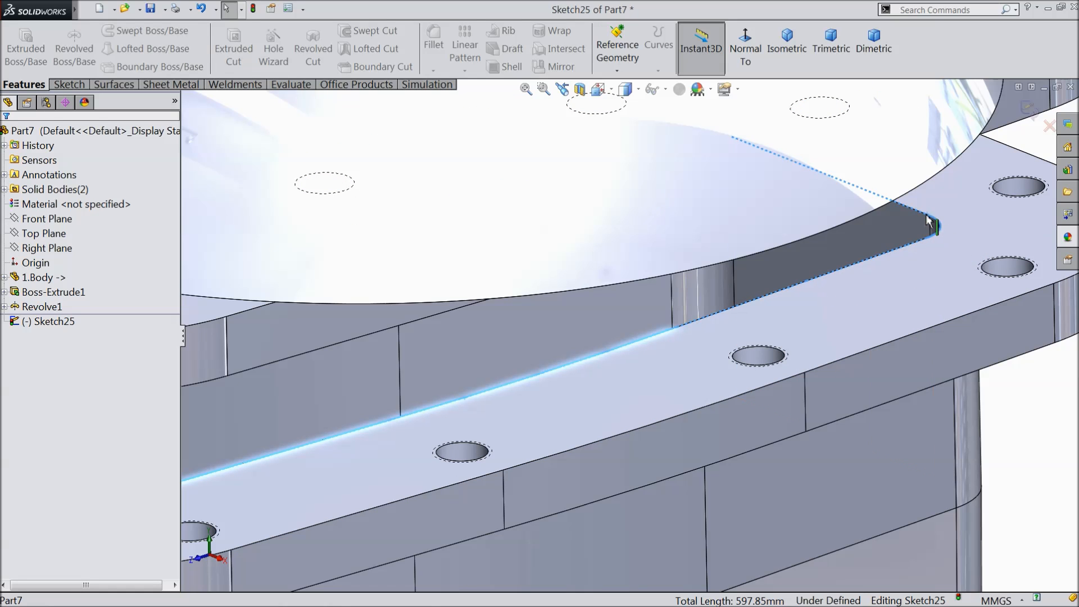
left_click(69, 84)
left_click(241, 45)
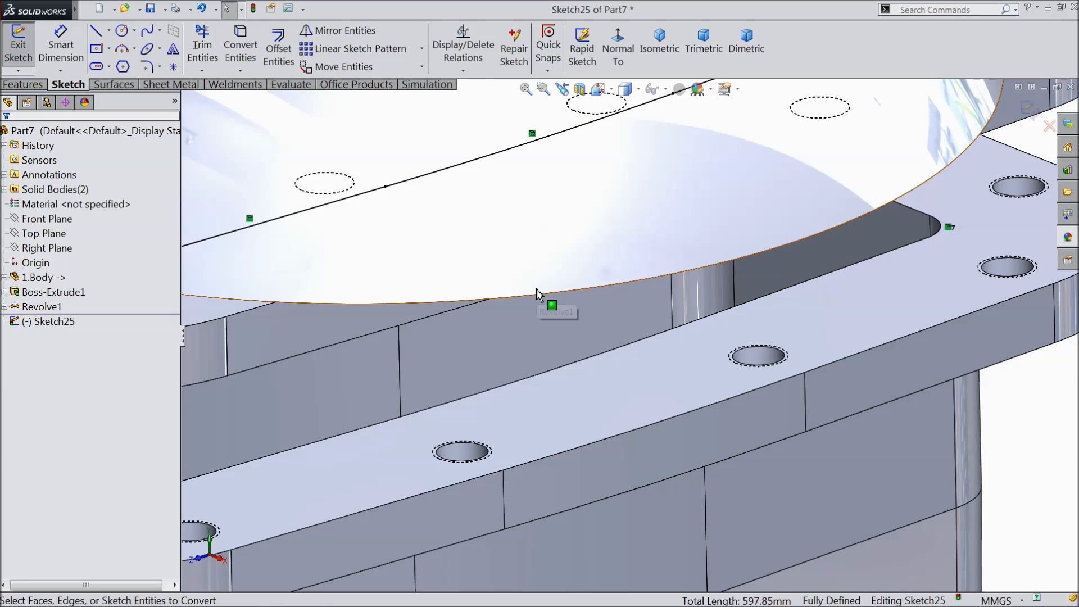
Convert the remaining inner edges of the body flange's opening along the near long side and its corner into sketch entities, closing the outline.
scroll(516, 285, "up", 5)
mouse_move(685, 159)
middle_mouse_down()
mouse_move(569, 243)
mouse_move(671, 339)
mouse_move(636, 366)
mouse_move(466, 423)
mouse_move(493, 387)
mouse_move(428, 438)
middle_mouse_up()
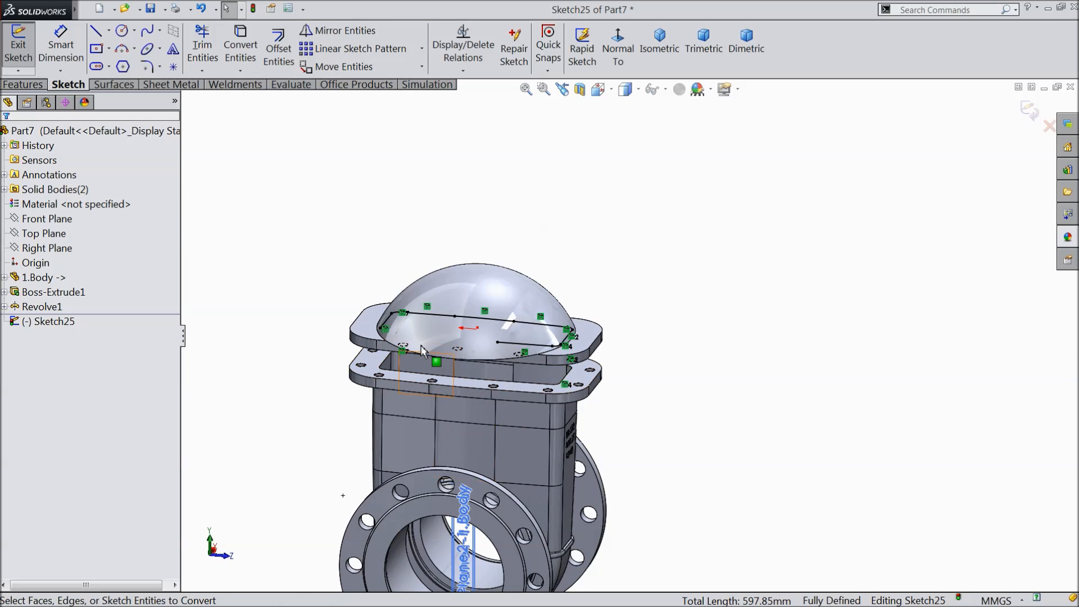
scroll(418, 444, "down", 6)
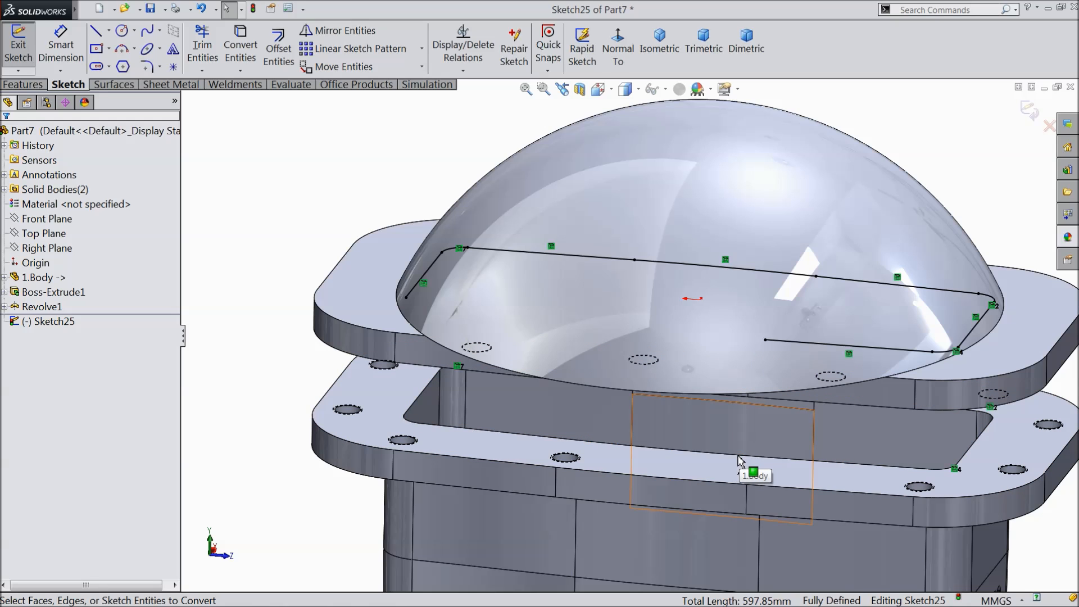
left_click(711, 455)
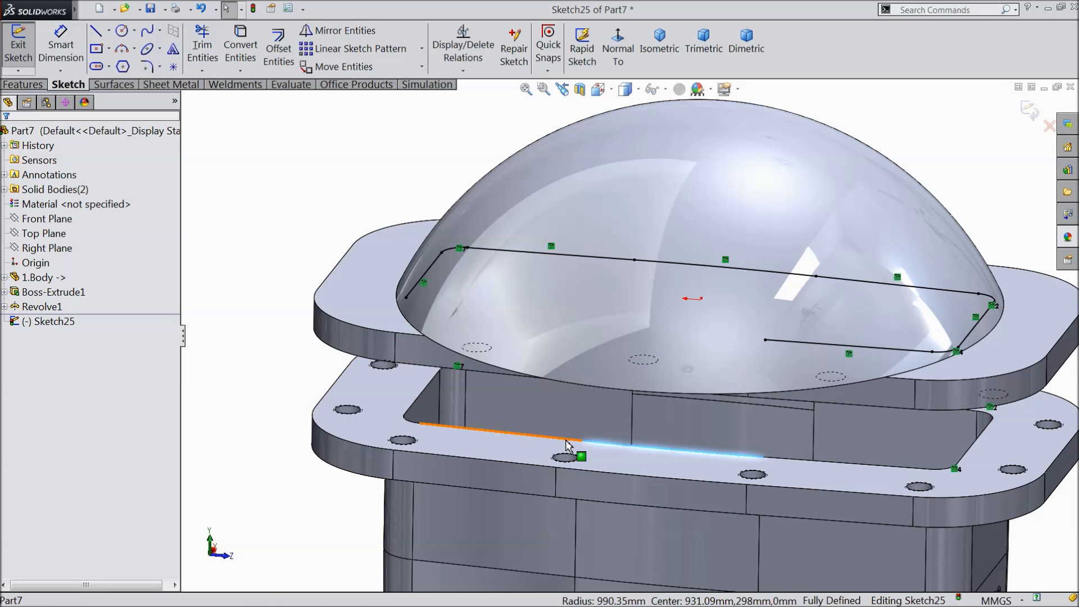
left_click(540, 435, "ctrl")
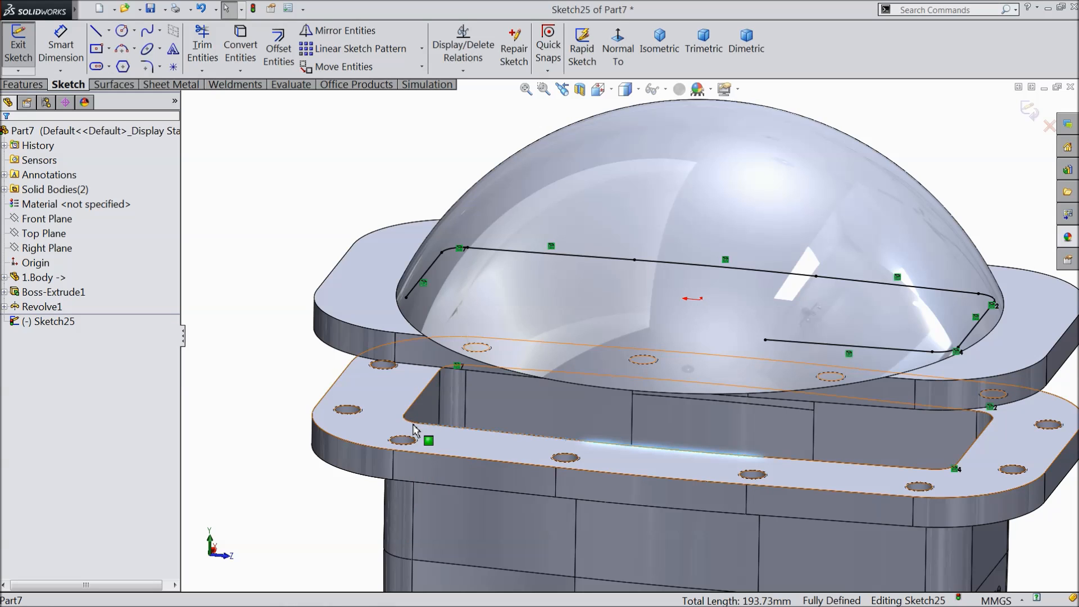
left_click(240, 47)
mouse_move(557, 348)
middle_mouse_down()
mouse_move(579, 341)
mouse_move(570, 385)
middle_mouse_up()
scroll(570, 386, "up", 3)
scroll(781, 303, "down", 4)
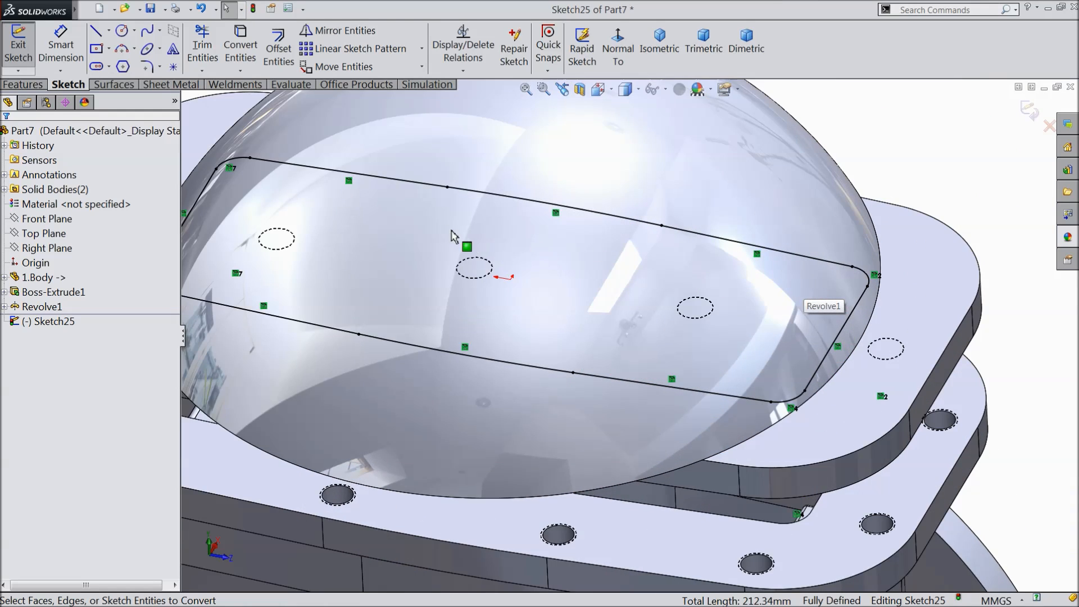
Delete the straight lines at both short ends of the converted opening outline, keeping the corner arcs.
scroll(533, 266, "up", 3)
scroll(461, 245, "down", 4)
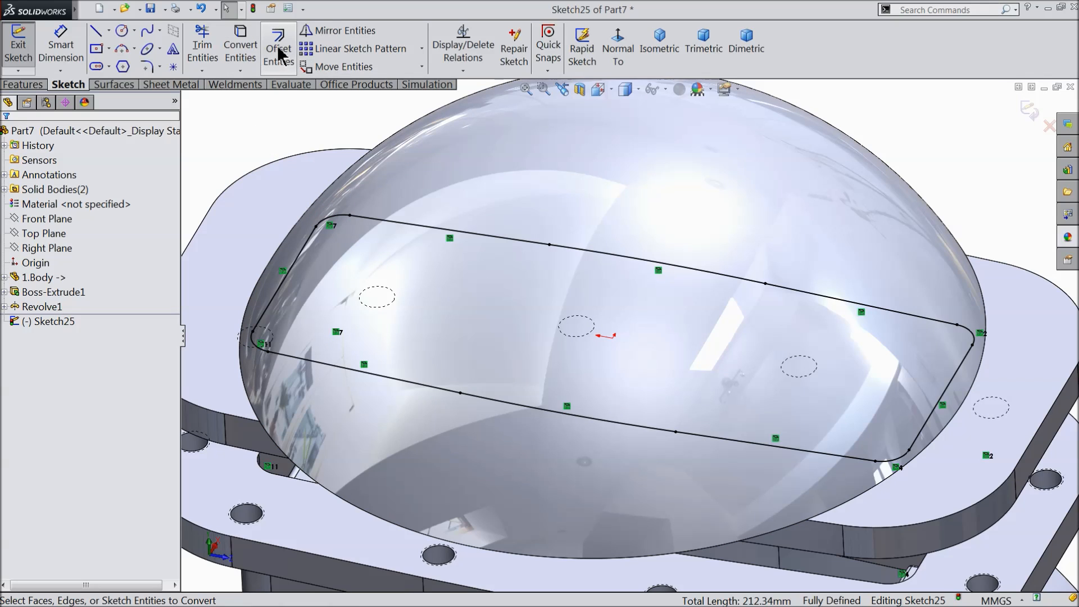
scroll(311, 266, "down", 2)
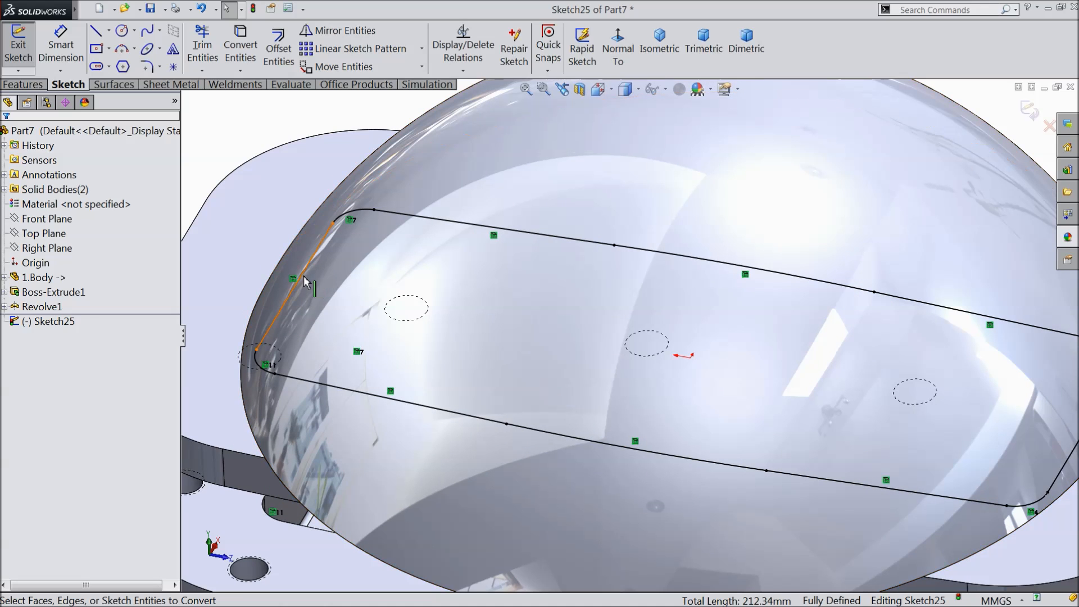
left_click(304, 281)
key("Escape")
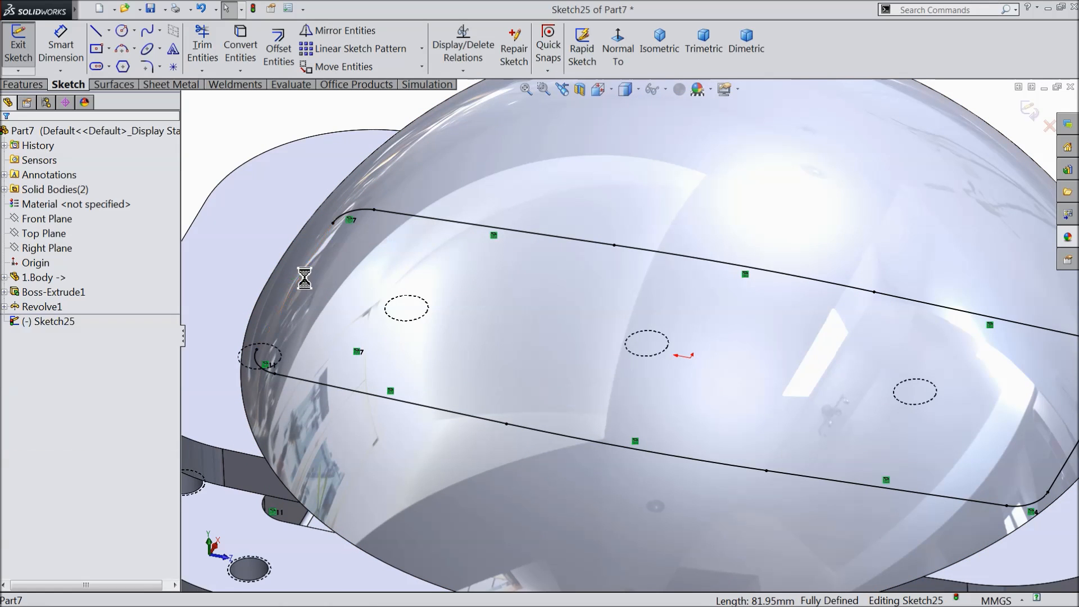
scroll(403, 323, "up", 3)
scroll(875, 382, "down", 3)
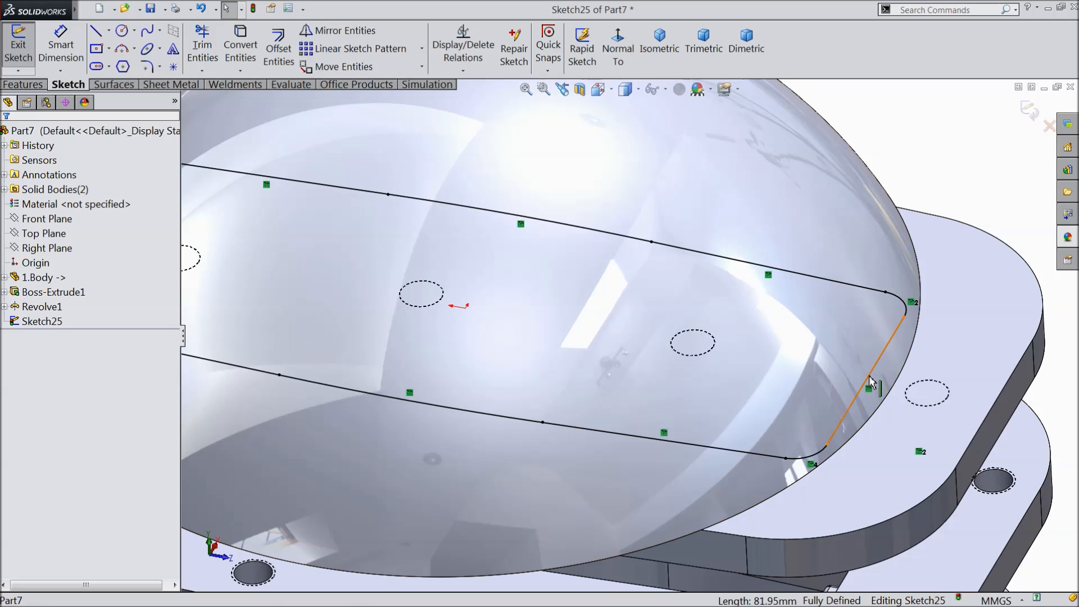
left_click(870, 381)
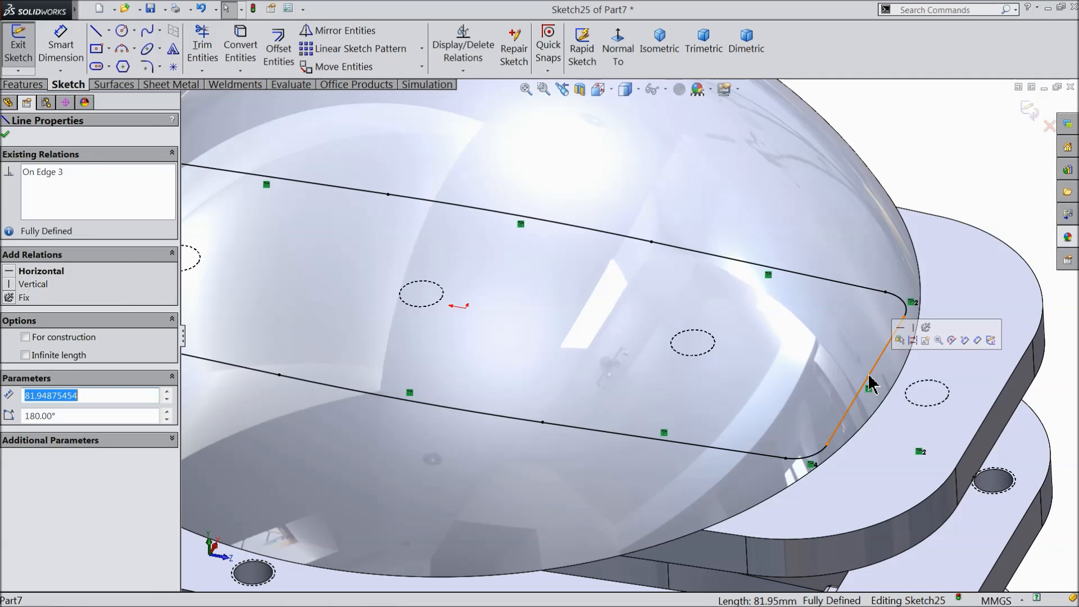
key("Delete")
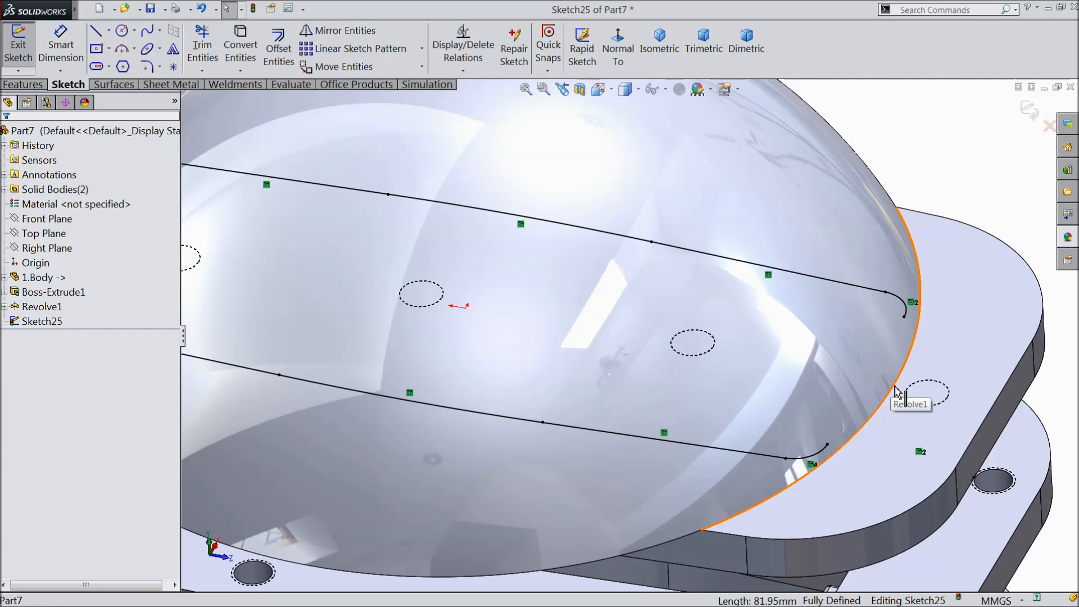
Convert the dome's circular base edges at both short ends of the cover plate into sketch arcs.
left_click(893, 383)
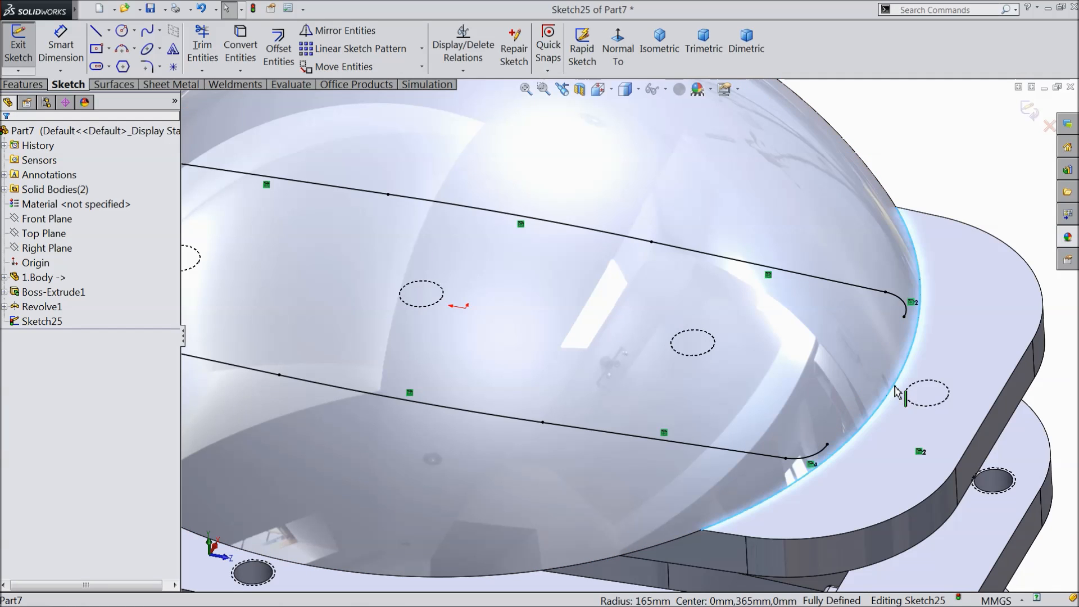
left_click(240, 51)
scroll(638, 281, "up", 5)
scroll(347, 249, "down", 4)
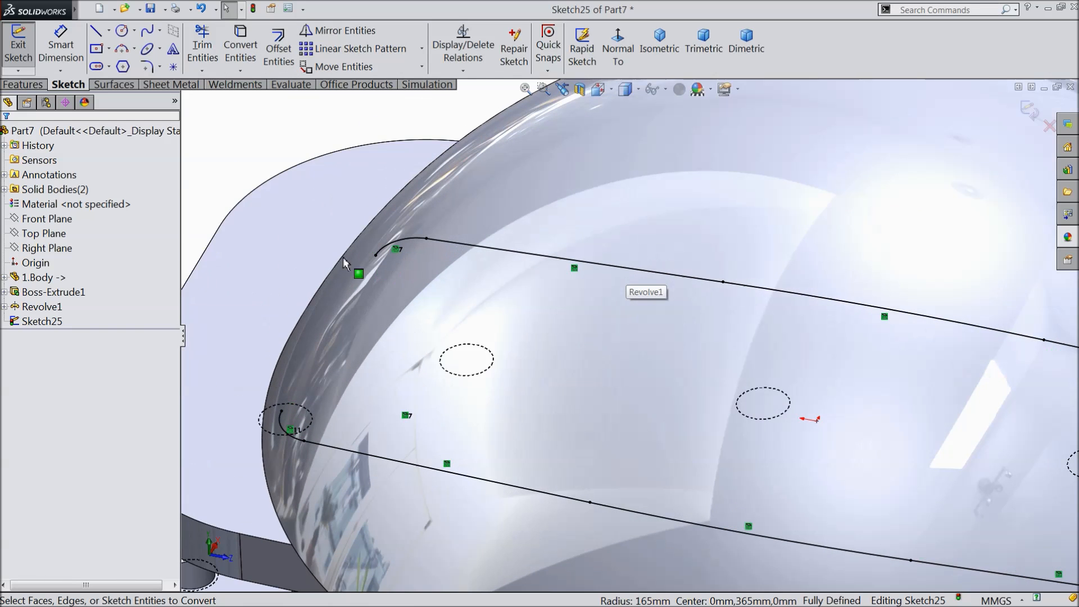
middle_click_drag(300, 330, 250, 342)
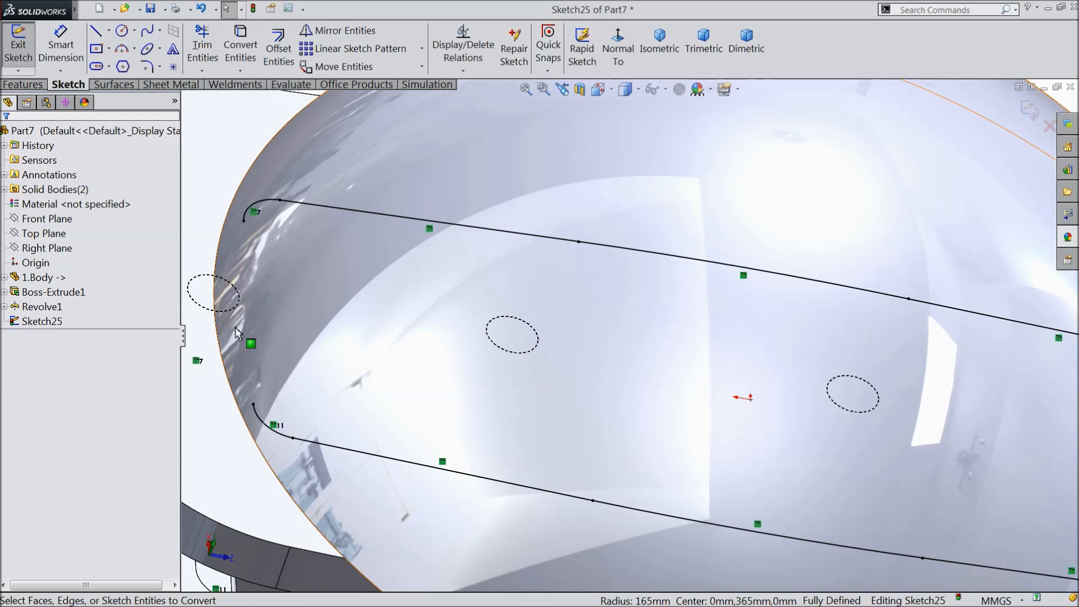
left_click(225, 365)
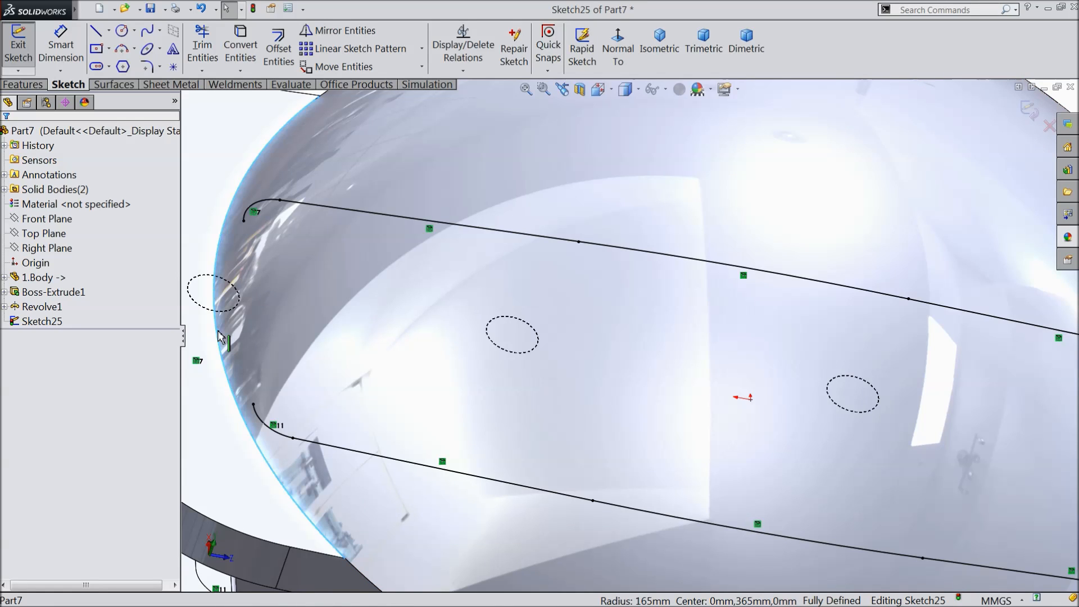
left_click(240, 52)
middle_click_drag(400, 293, 368, 284)
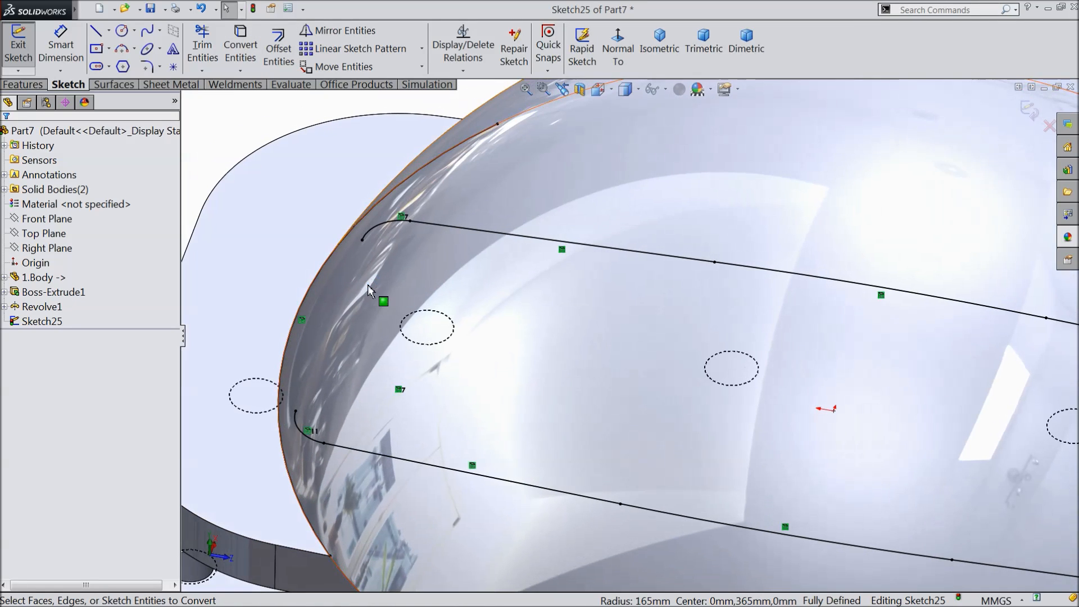
Offset the far long side of the opening outline with its corner arcs 9 mm outward, as a chain in the reversed direction.
left_click(278, 51)
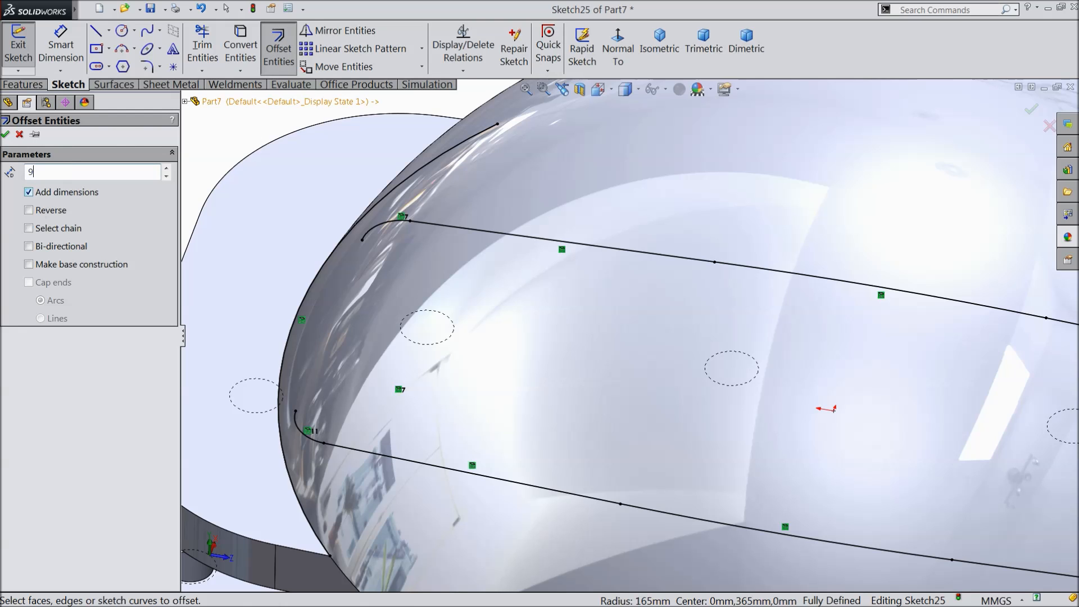
scroll(582, 302, "up", 2)
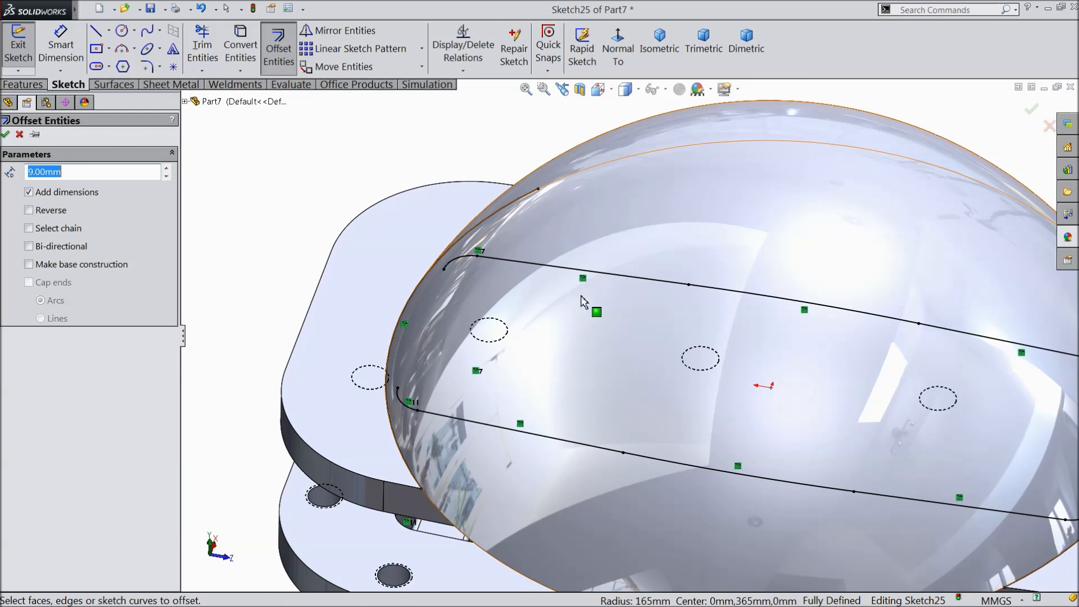
left_click(608, 274)
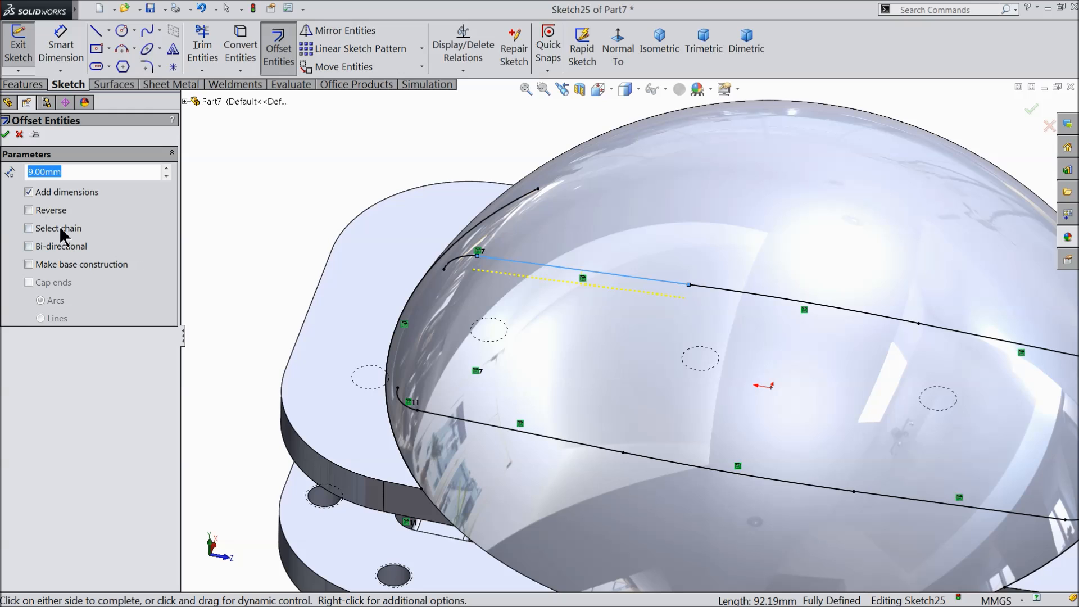
left_click(28, 228)
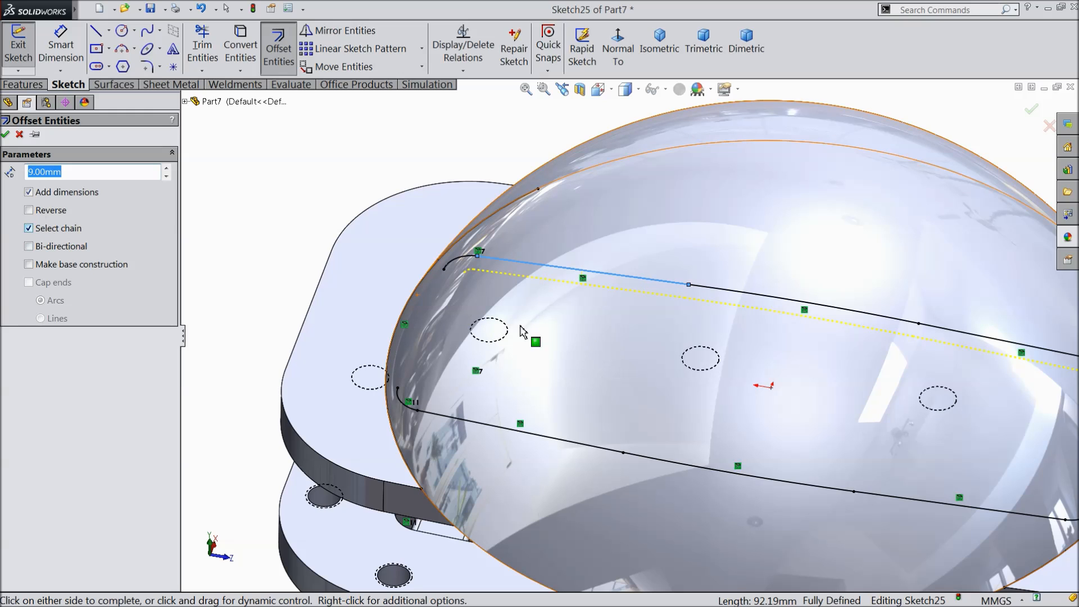
left_click(28, 208)
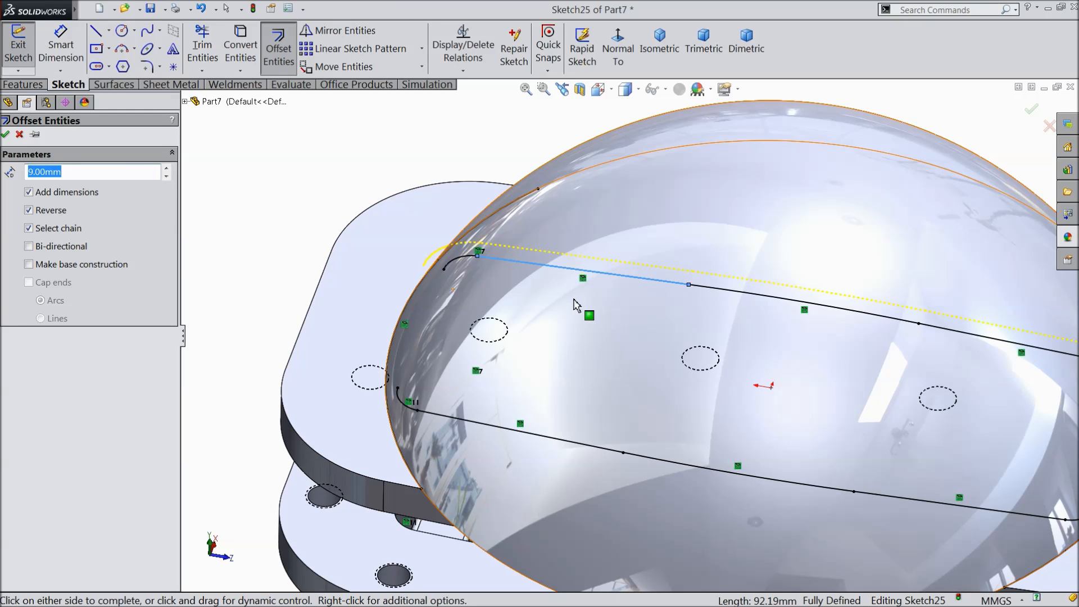
scroll(851, 376, "up", 2)
scroll(945, 381, "down", 2)
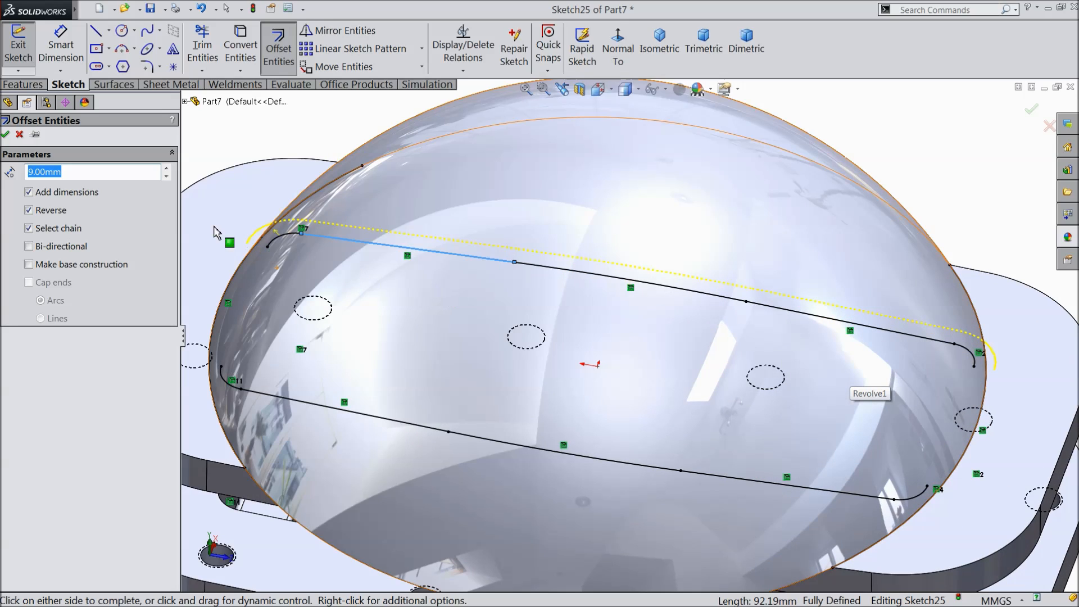
left_click(6, 135)
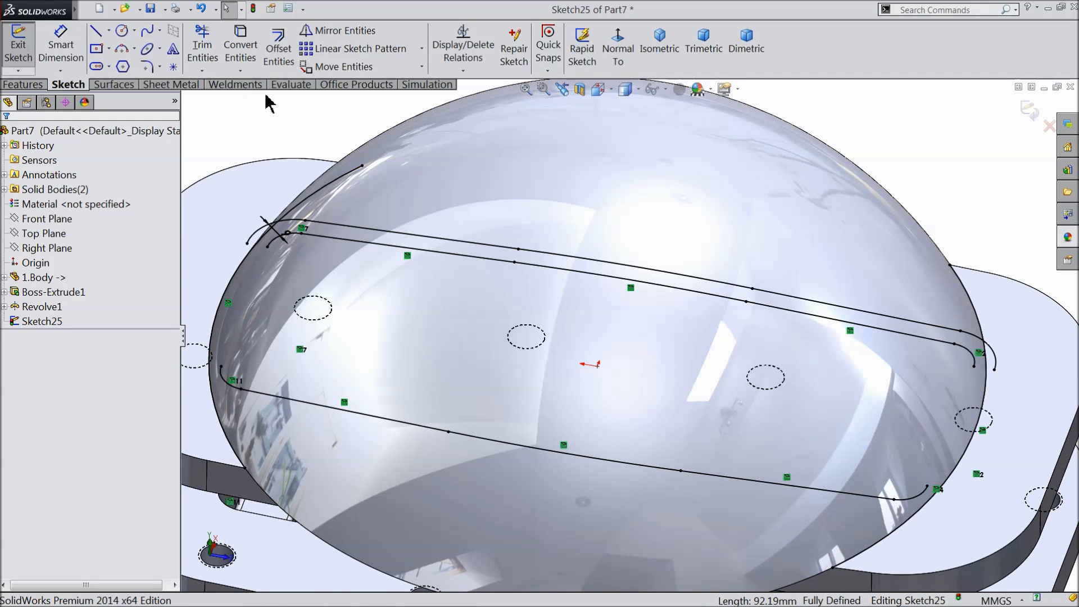
Offset the near long side of the opening outline with its corner arcs 9 mm outward, as a chain in the reversed direction.
left_click(278, 52)
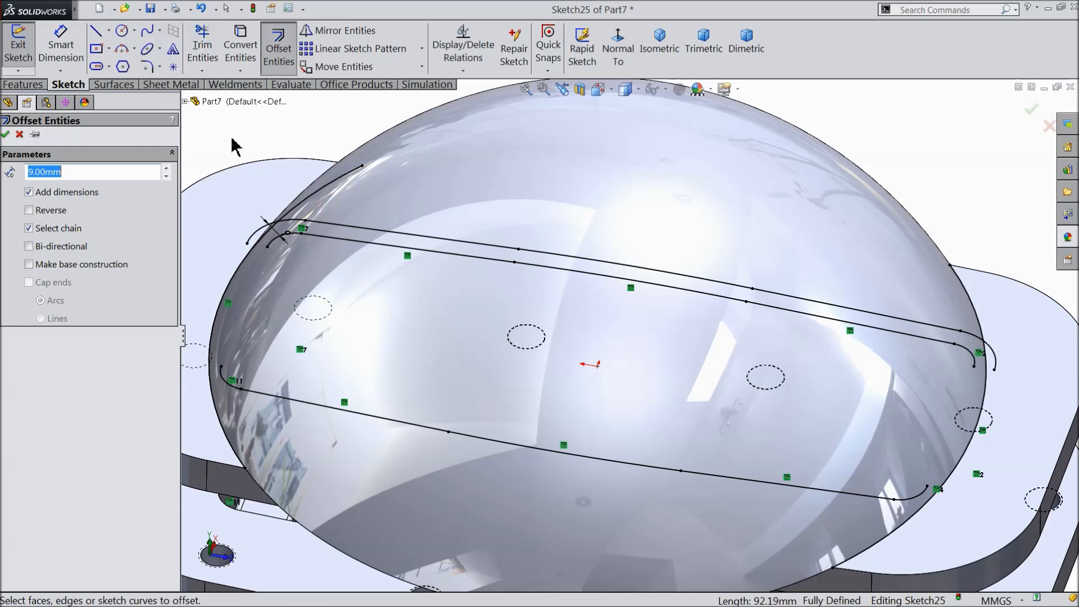
left_click(336, 409)
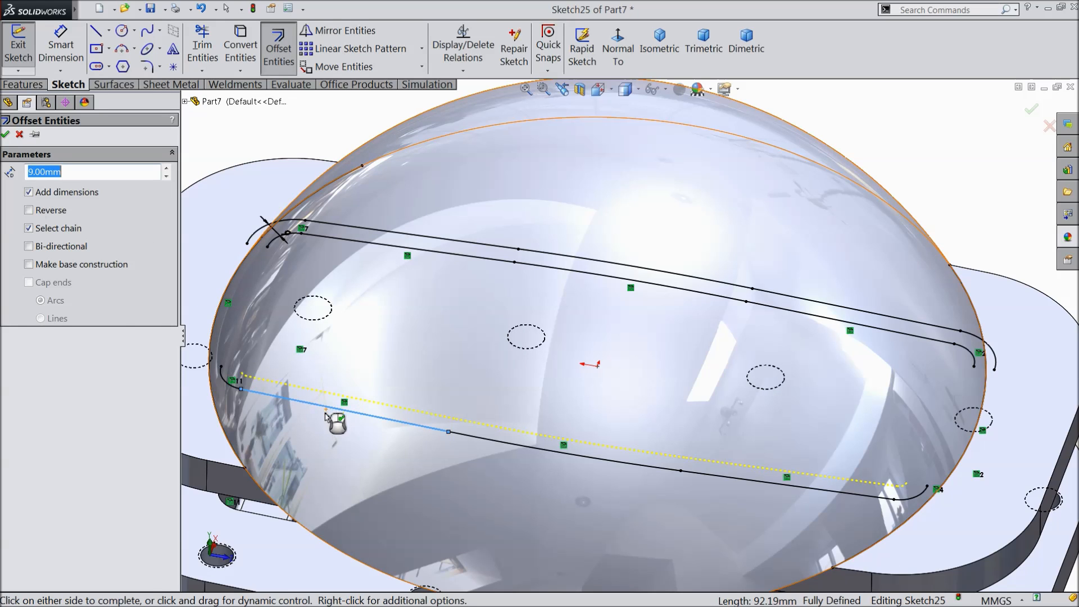
left_click(29, 211)
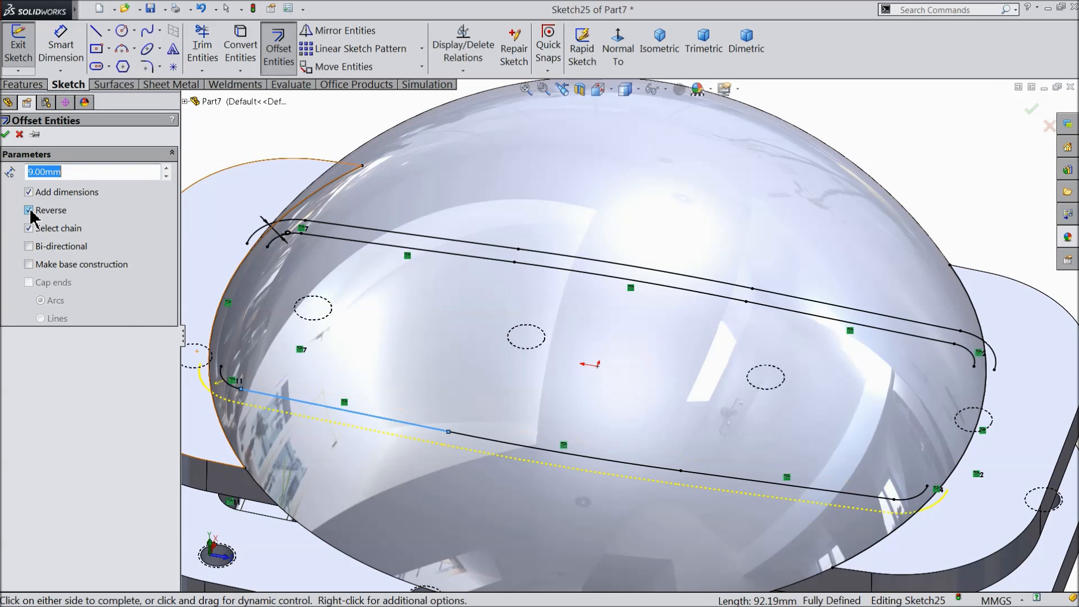
left_click(6, 135)
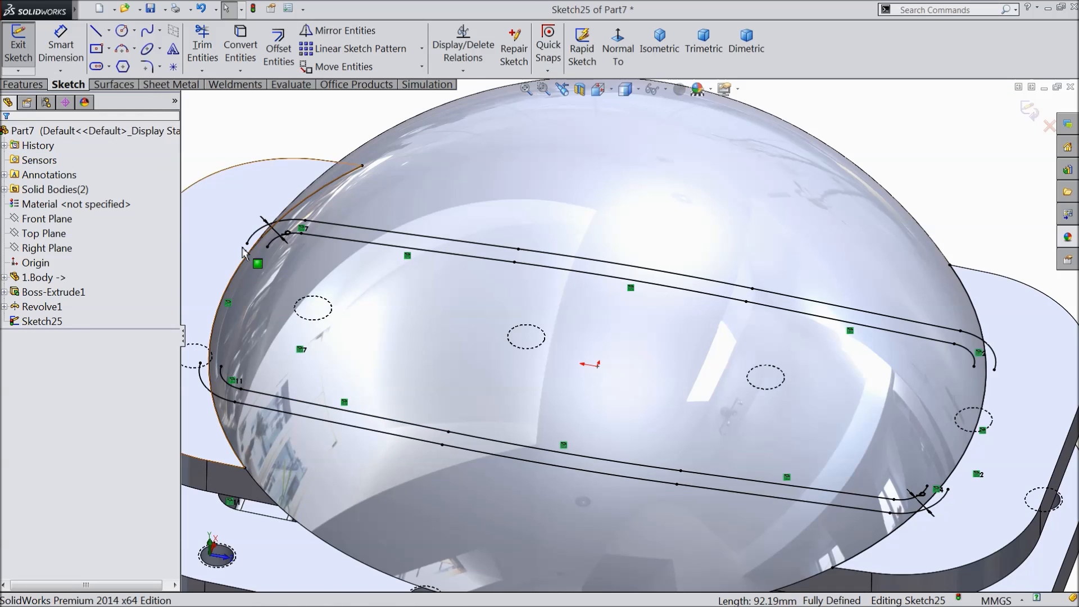
At one short end, trim both offset corner arcs back to the dome arc and remove the dome arc's excess beyond the far corner.
scroll(490, 337, "up", 2)
middle_click_drag(522, 354, 517, 341)
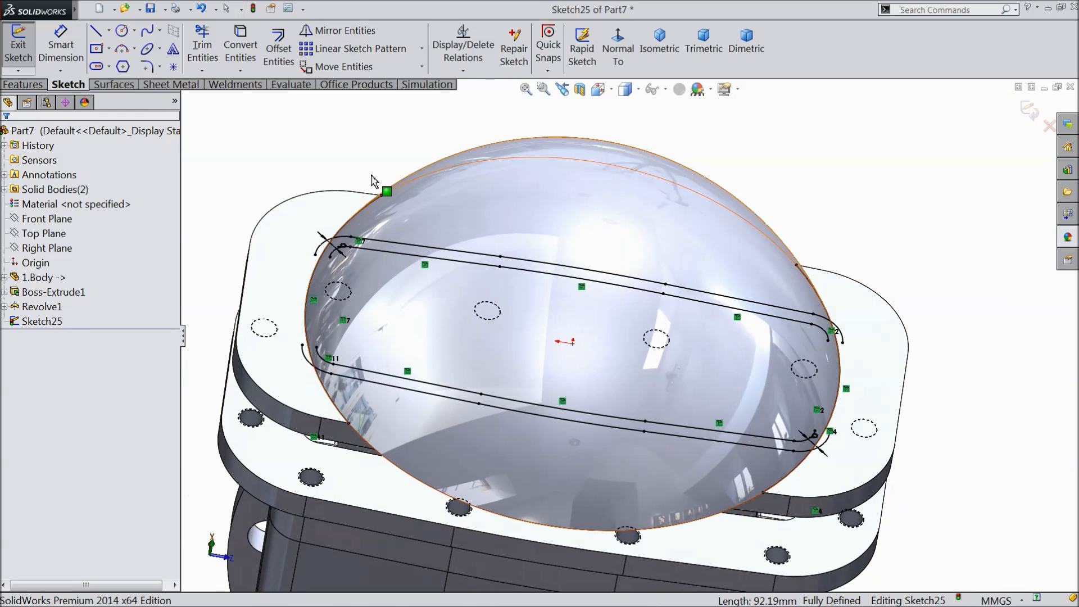
left_click(202, 50)
scroll(306, 254, "down", 5)
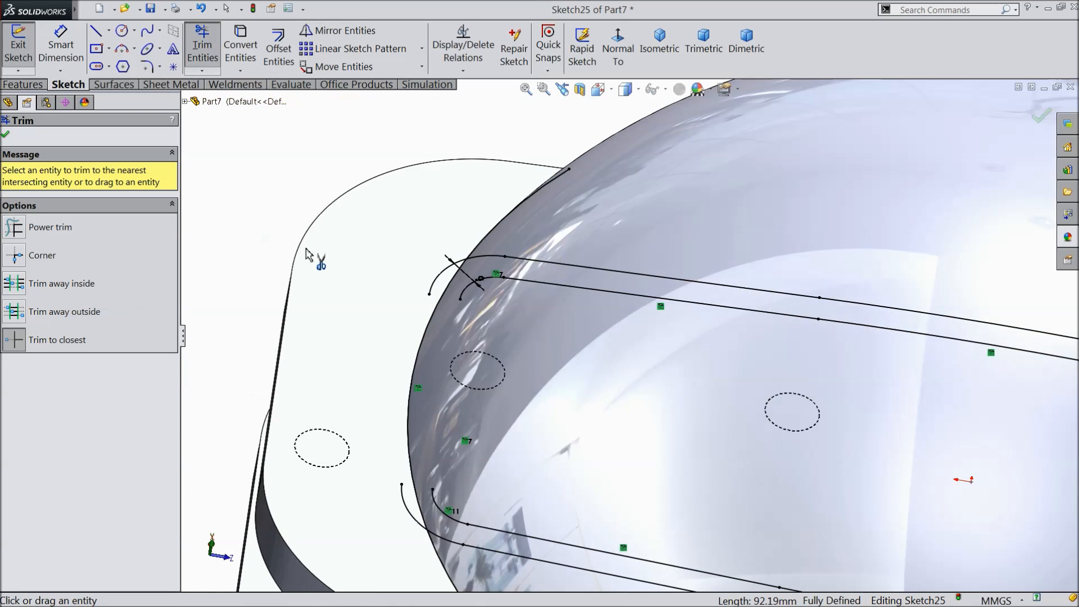
left_click(447, 273)
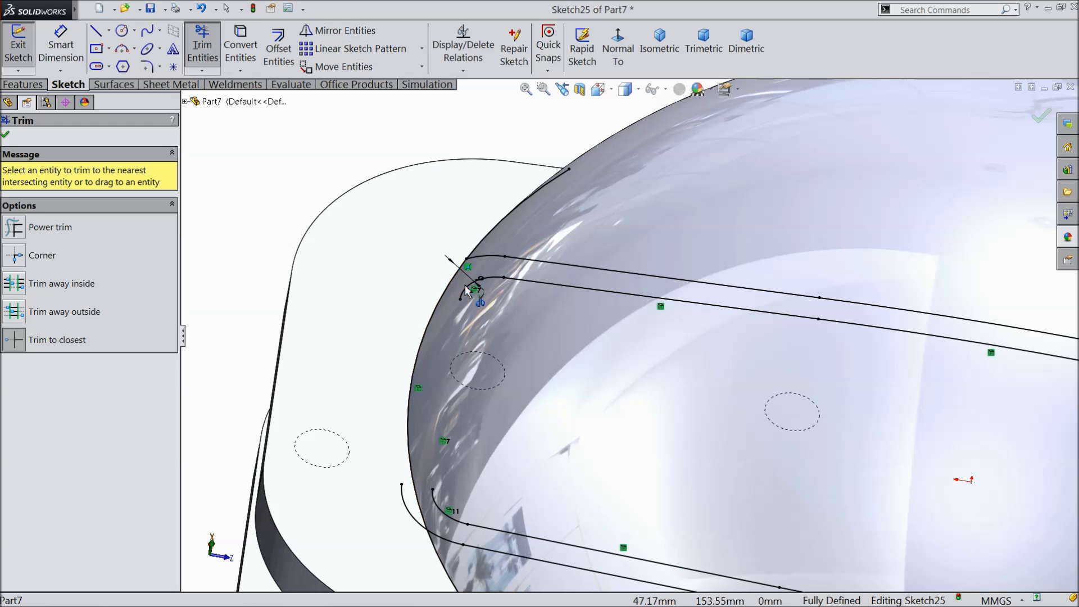
left_click(513, 216)
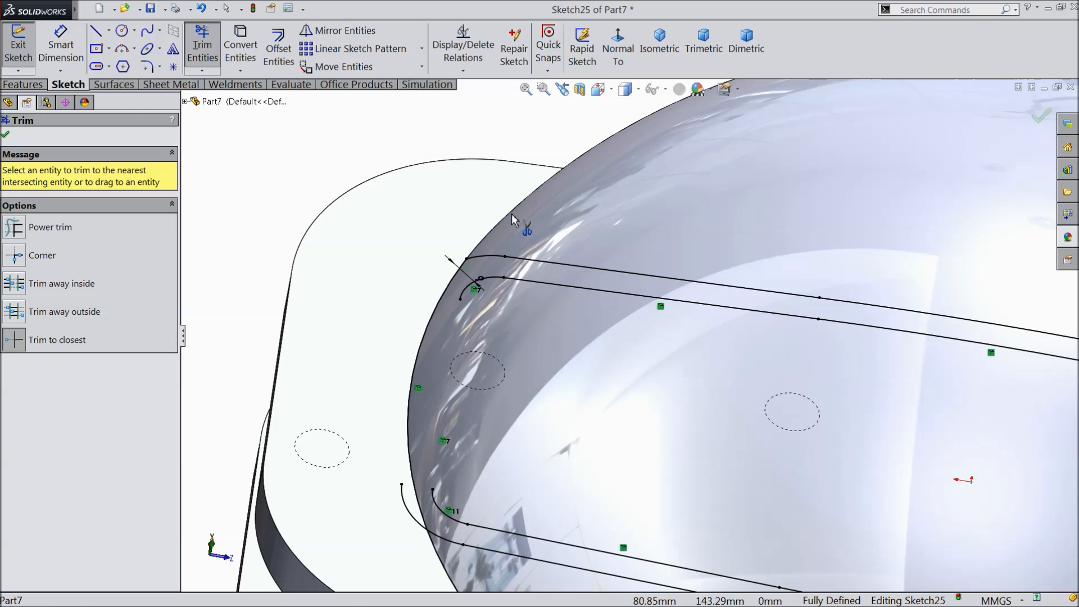
scroll(456, 371, "up", 3)
scroll(542, 502, "down", 4)
left_click(462, 367)
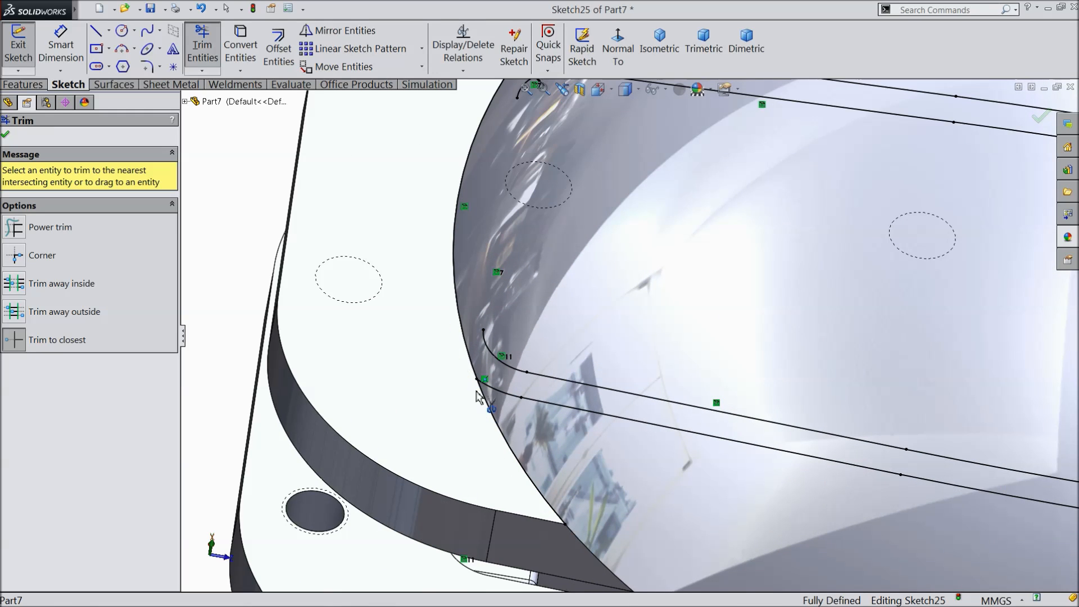
At the other short end, trim both offset corner arcs back to the dome arc.
scroll(495, 431, "up", 4)
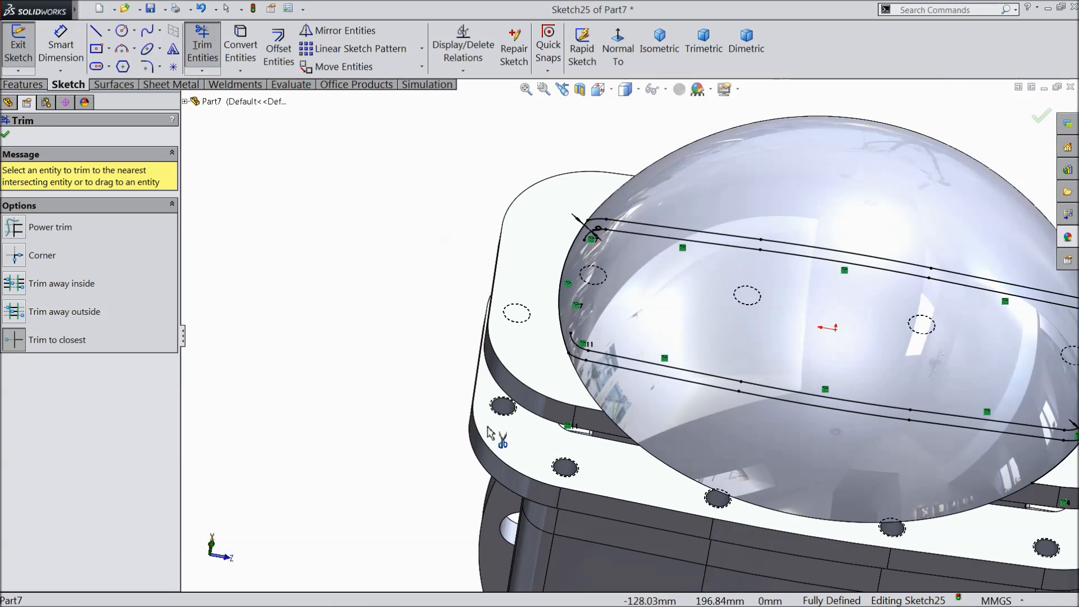
scroll(843, 408, "down", 5)
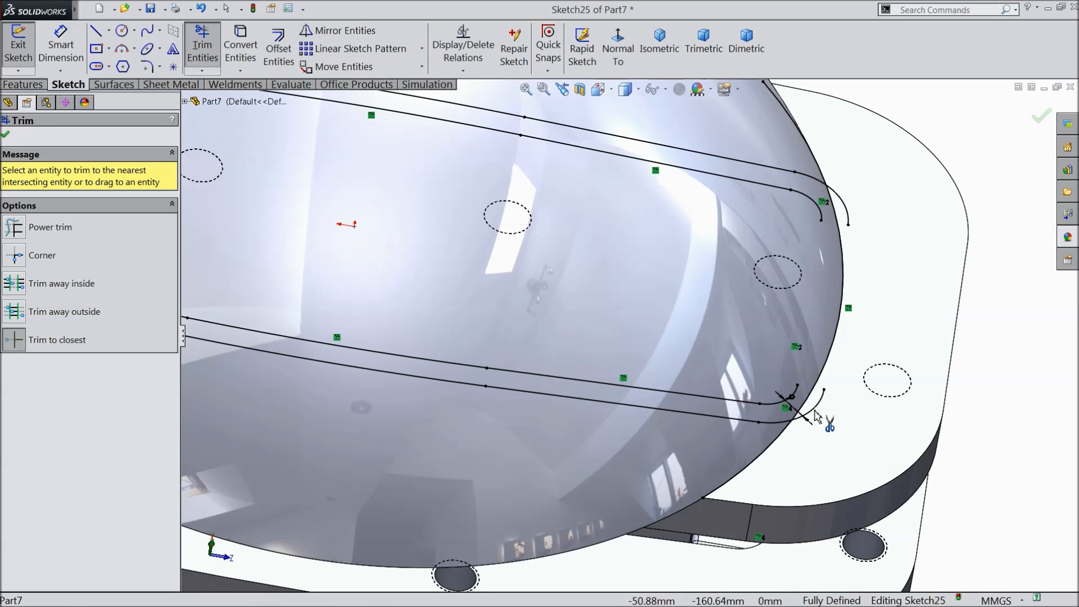
left_click(816, 415)
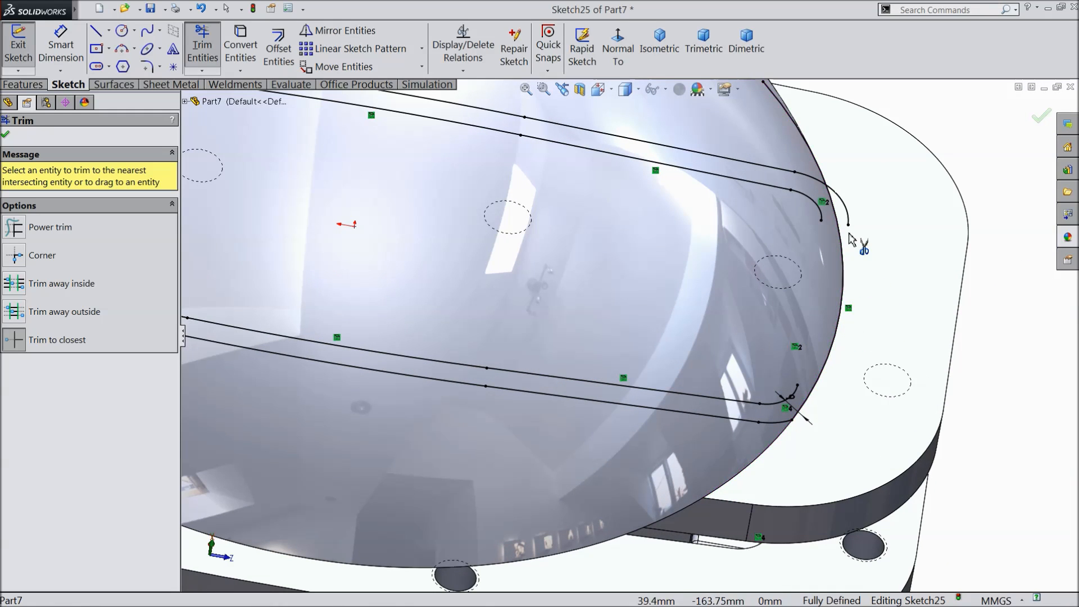
left_click(846, 213)
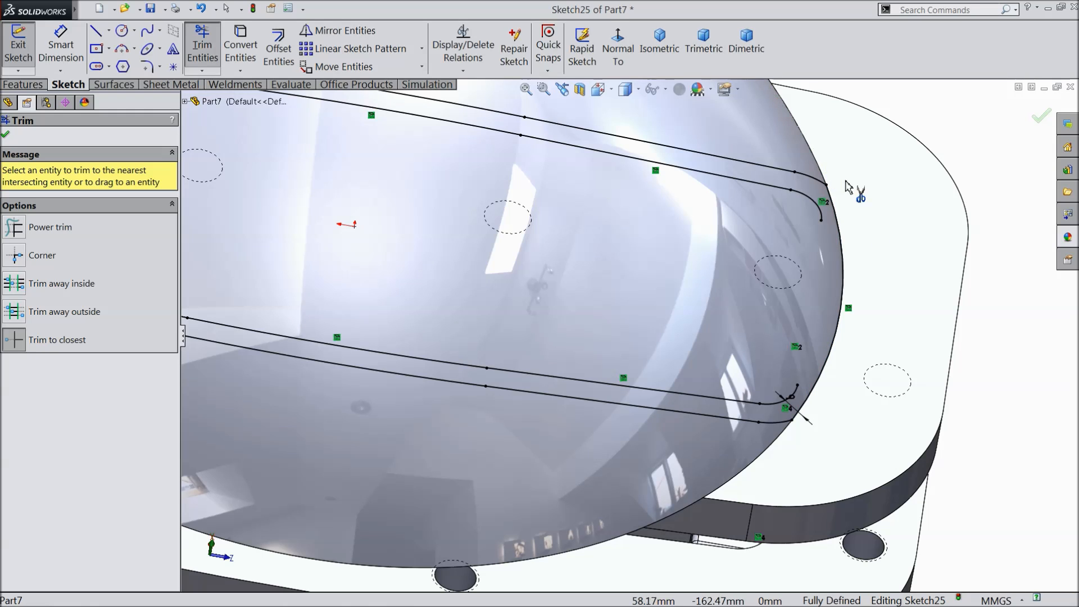
scroll(875, 265, "up", 4)
middle_click_drag(735, 290, 730, 288)
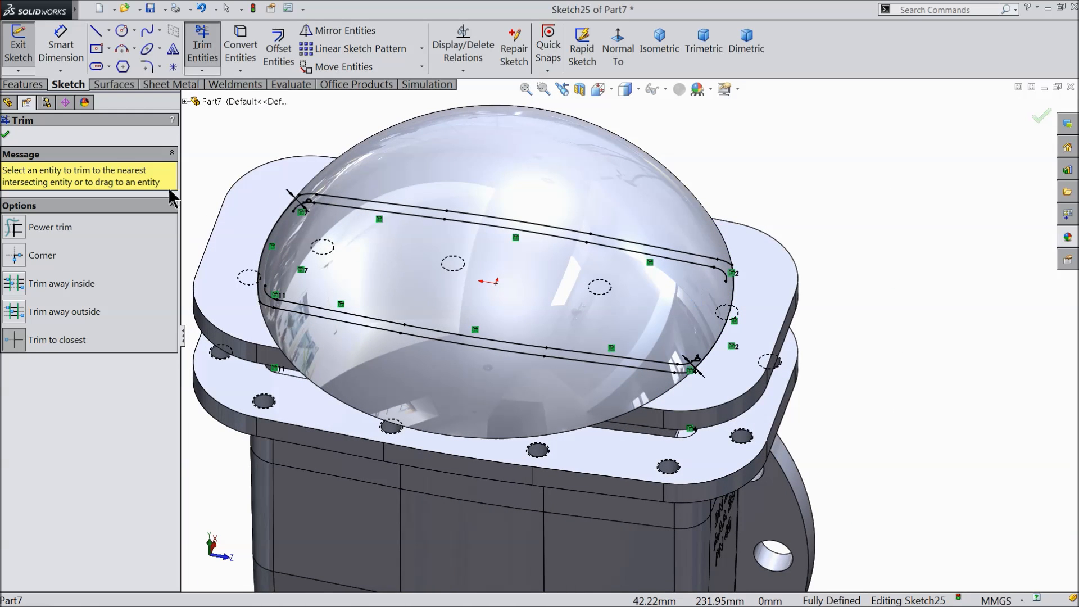
left_click(5, 137)
Make the inner outline's far long side and its adjoining corner arc at one short end construction geometry.
scroll(489, 262, "down", 4)
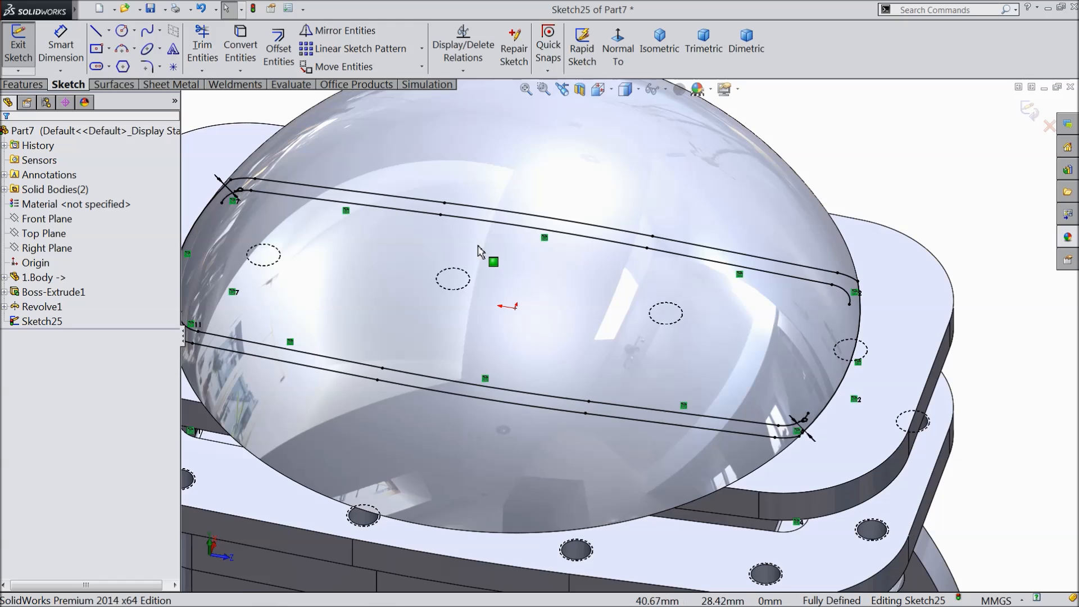
scroll(388, 236, "down", 1)
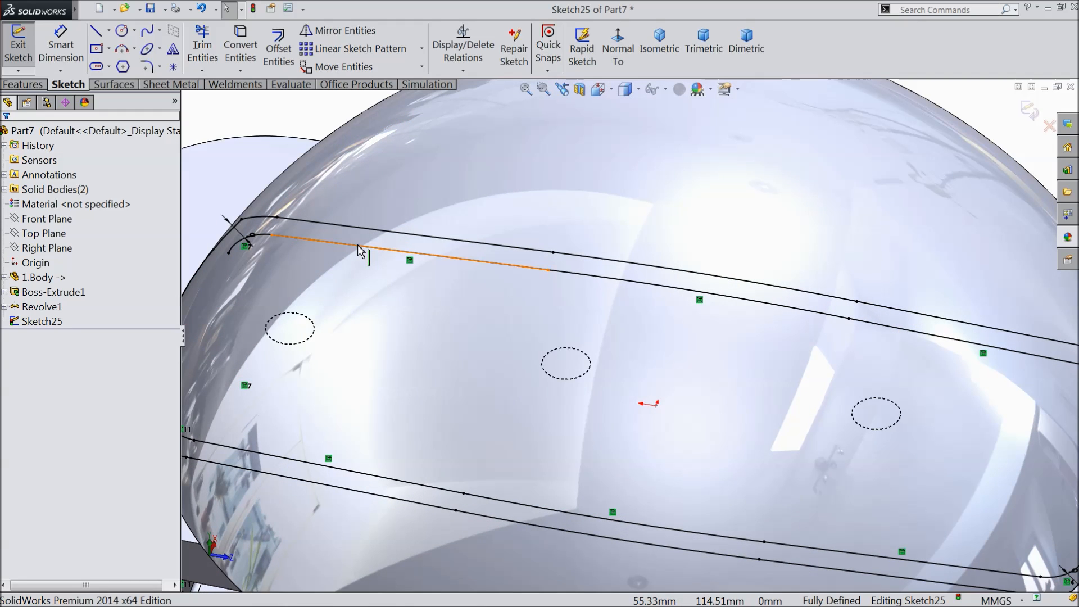
left_click(361, 252)
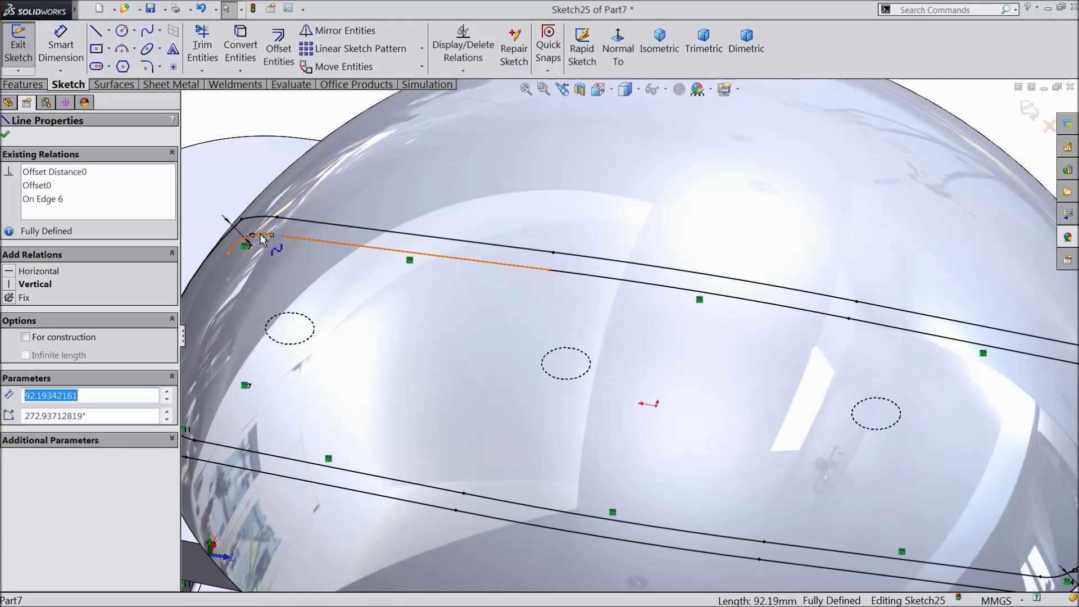
left_click(260, 233, "ctrl")
left_click(686, 295, "ctrl")
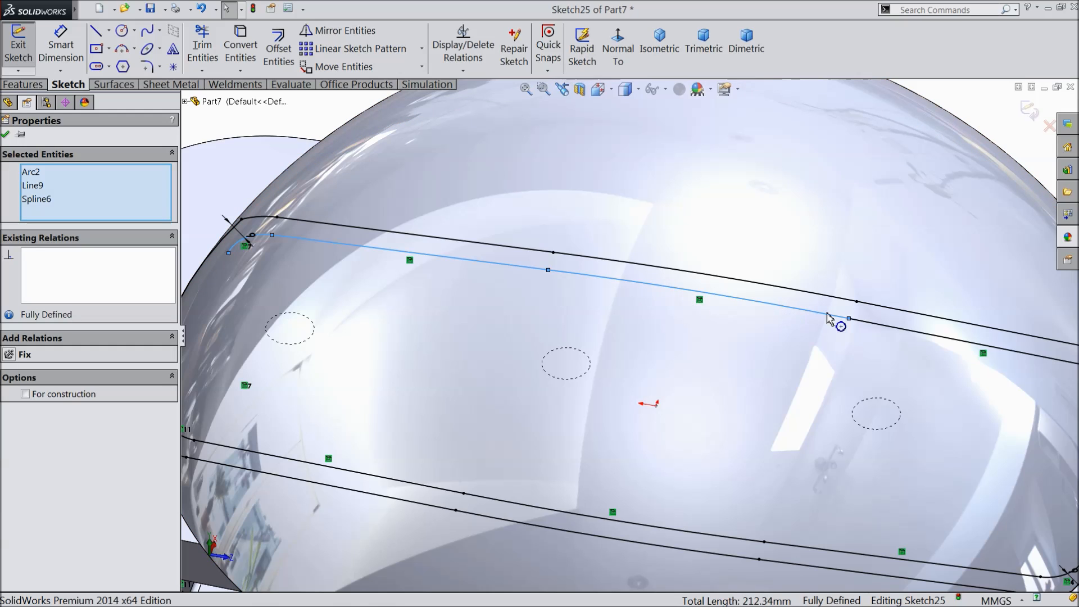
left_click(880, 327, "ctrl")
left_click(48, 395)
left_click(314, 464, "ctrl")
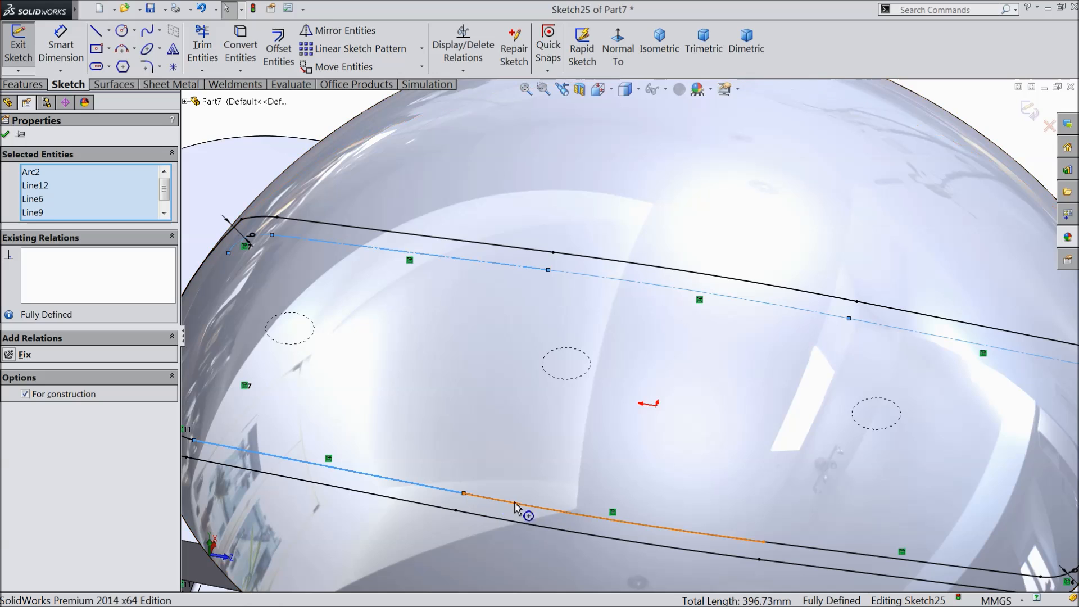
left_click(495, 506, "ctrl")
left_click(792, 550, "ctrl")
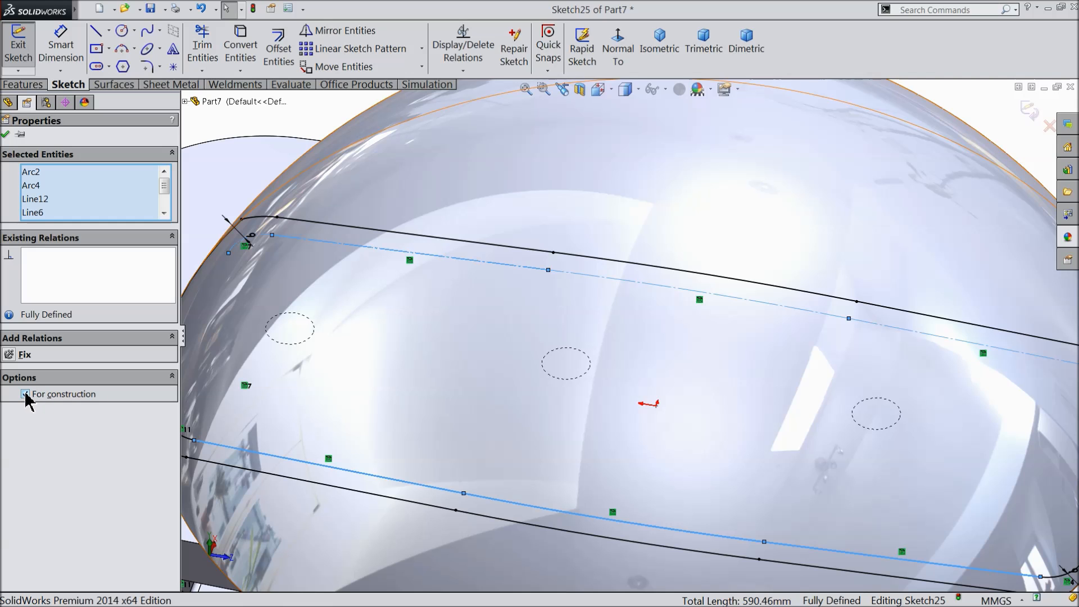
scroll(590, 434, "up", 5)
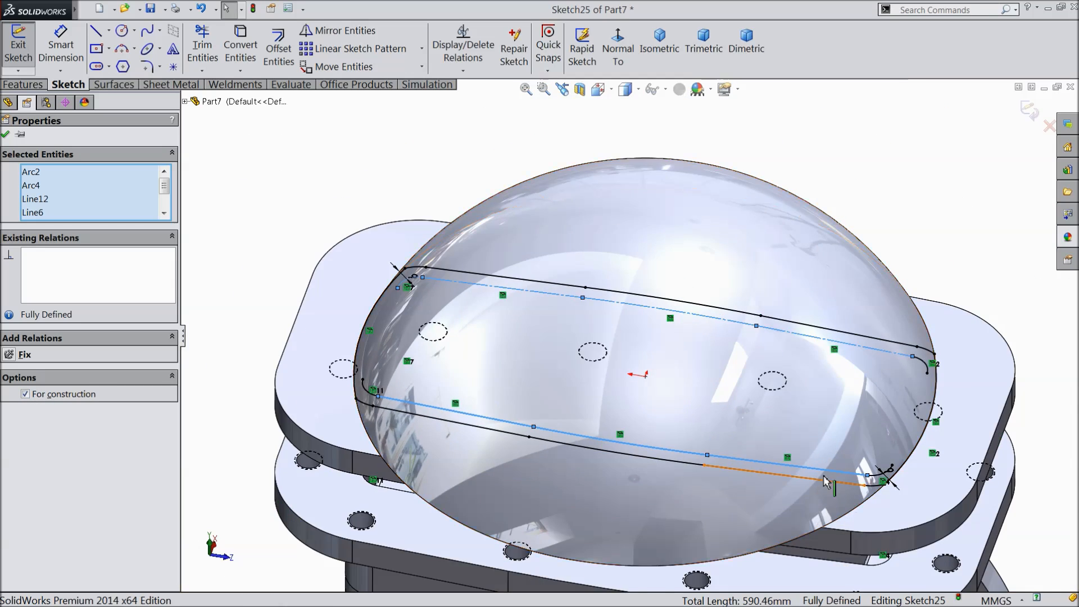
scroll(865, 457, "down", 6)
left_click(879, 450)
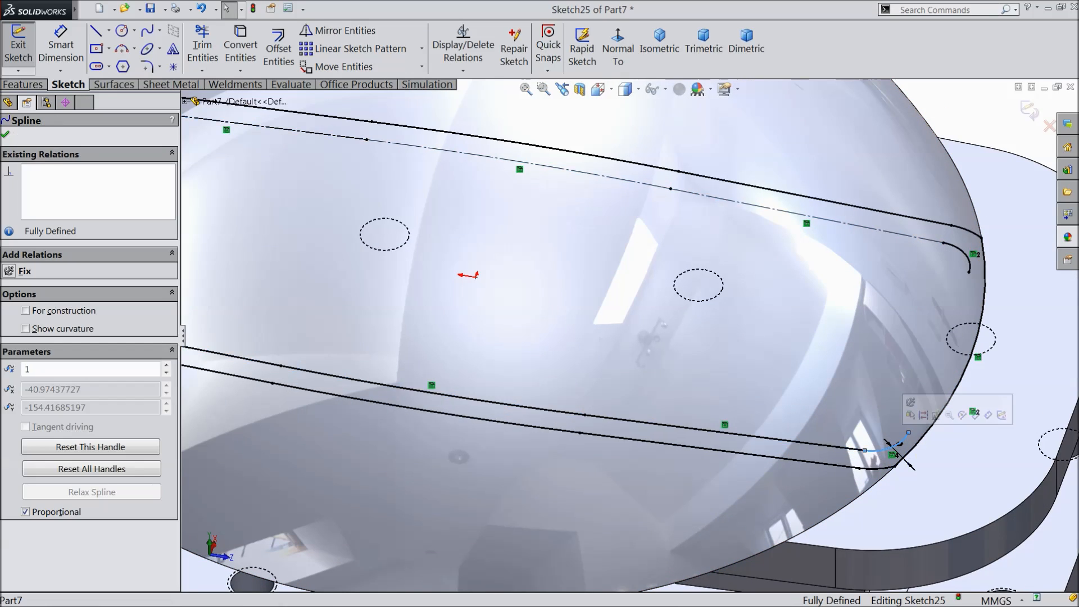
Make the inner outline's near long side and both corner arcs at the other short end construction geometry.
left_click(967, 263)
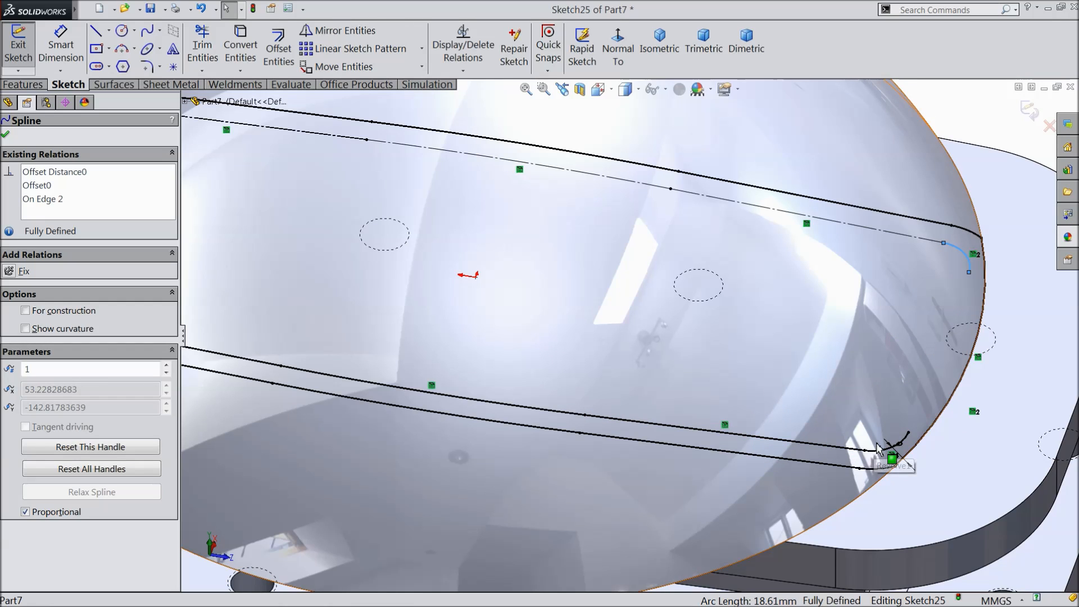
left_click(883, 450, "ctrl")
left_click(852, 456, "ctrl")
left_click(525, 405, "ctrl")
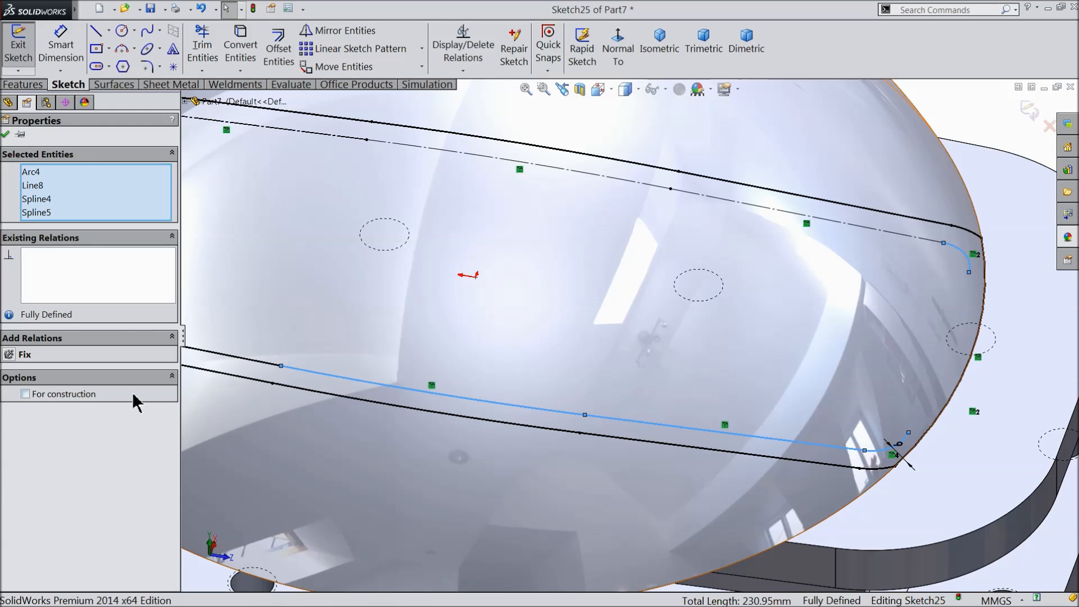
left_click(235, 358, "ctrl")
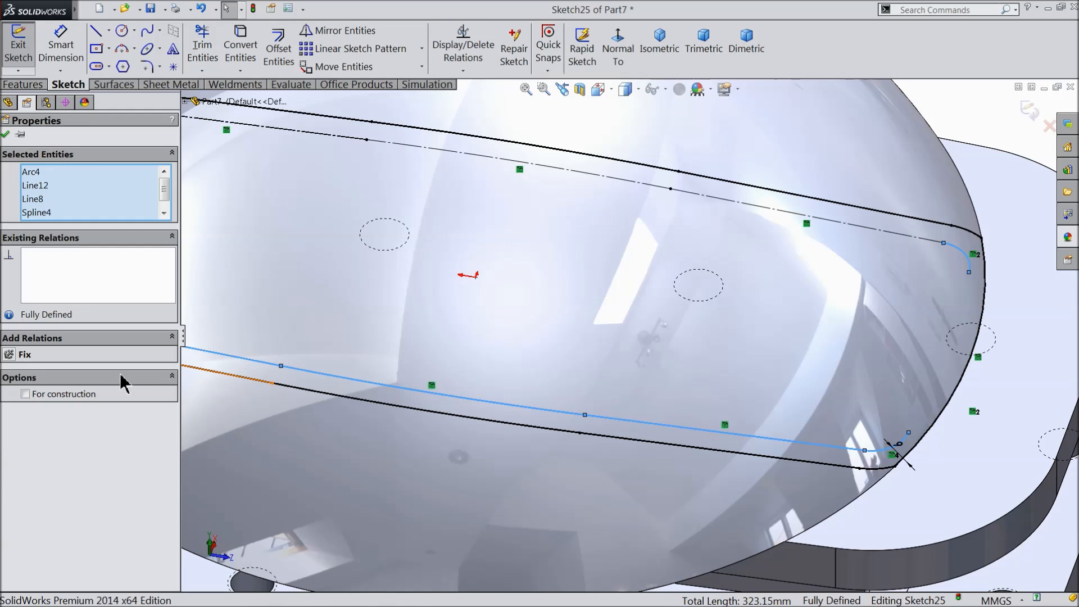
left_click(25, 394)
Make the remaining inner corner arc where the near long side meets the first short end construction geometry.
scroll(857, 298, "up", 3)
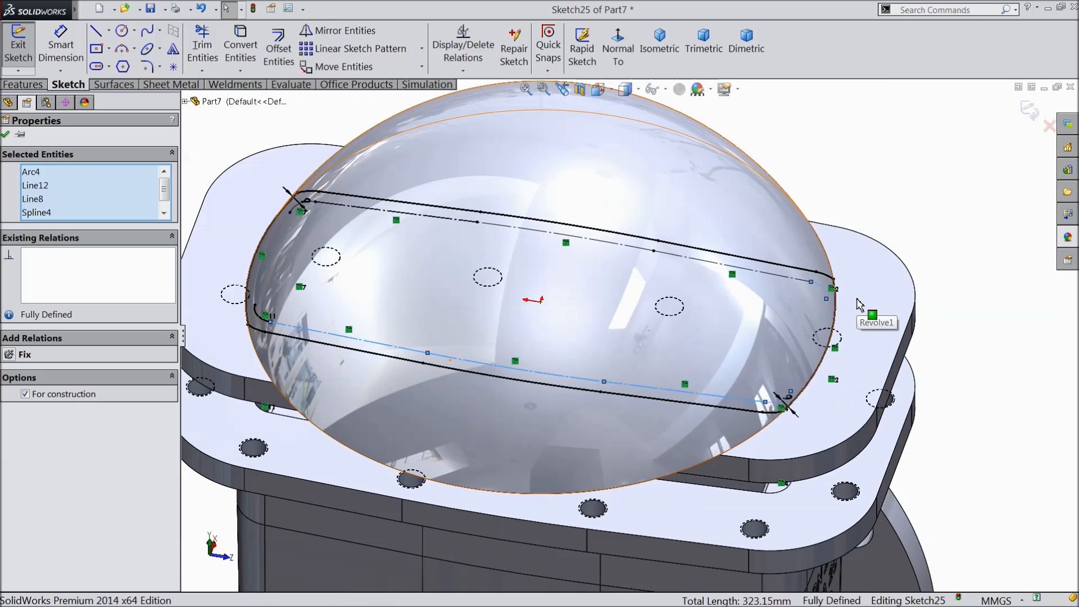
scroll(339, 247, "down", 3)
left_click(250, 397, "ctrl")
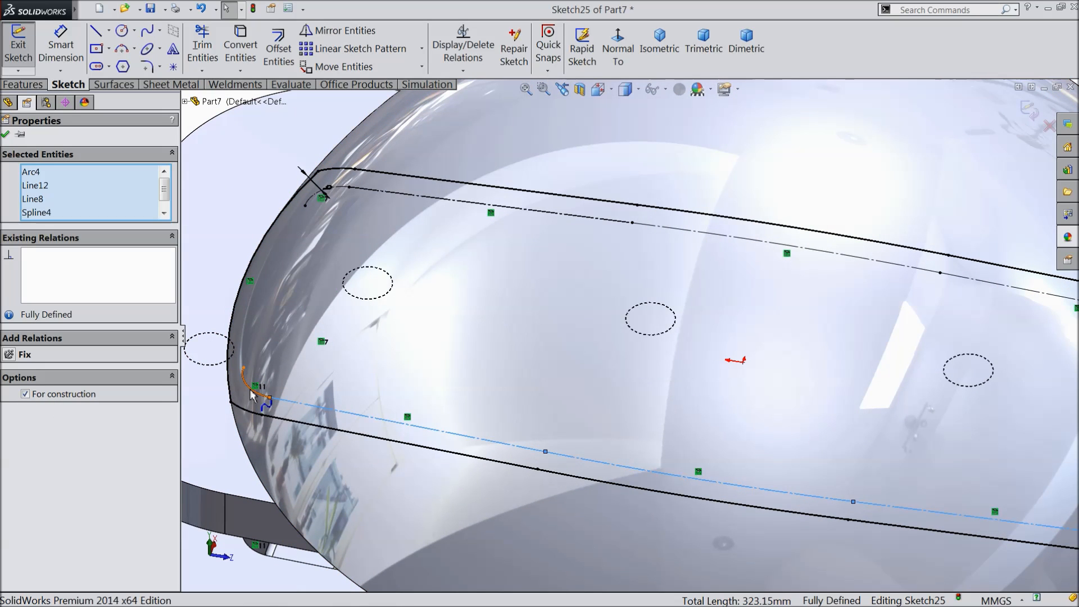
Finish setting the inner loop's selected lines, arcs and splines as construction geometry.
scroll(416, 286, "up", 3)
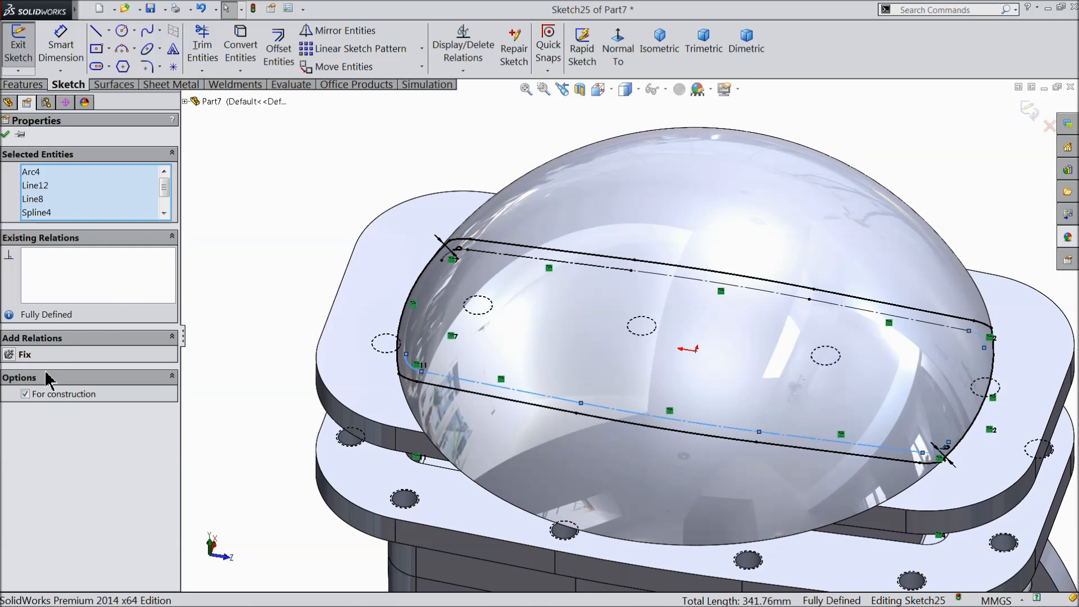
left_click(7, 135)
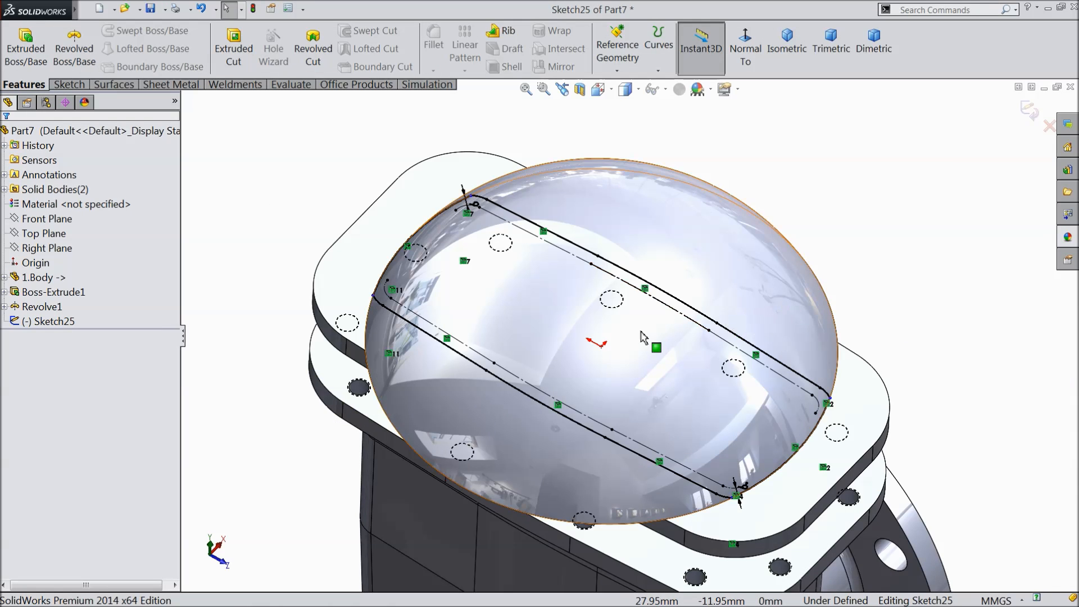
middle_click_drag(645, 335, 642, 348)
key("Escape")
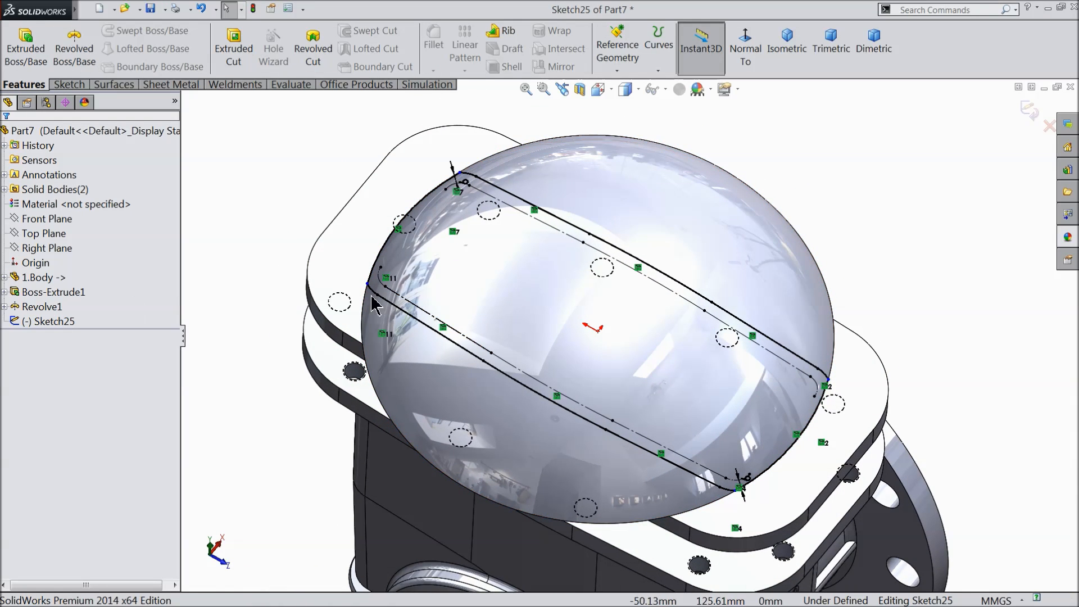
Begin an Extruded Cut from the dome sketch, reversed to run upward with a blind depth of 147 mm.
left_click(233, 48)
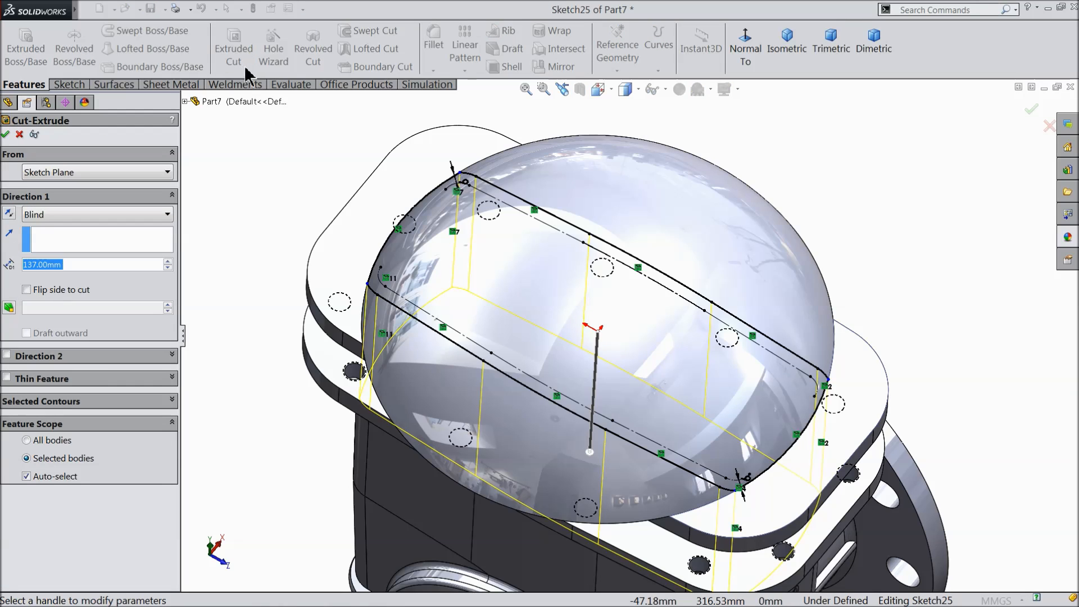
left_click(8, 214)
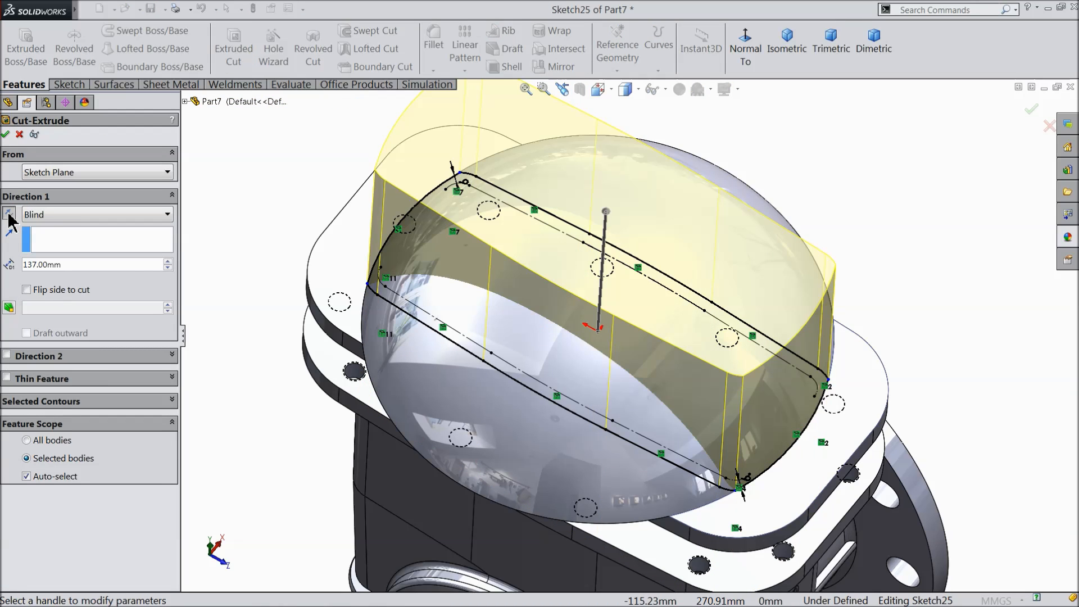
left_click(167, 263)
scroll(308, 267, "up", 2)
middle_click_drag(309, 266, 304, 268)
scroll(469, 264, "down", 1)
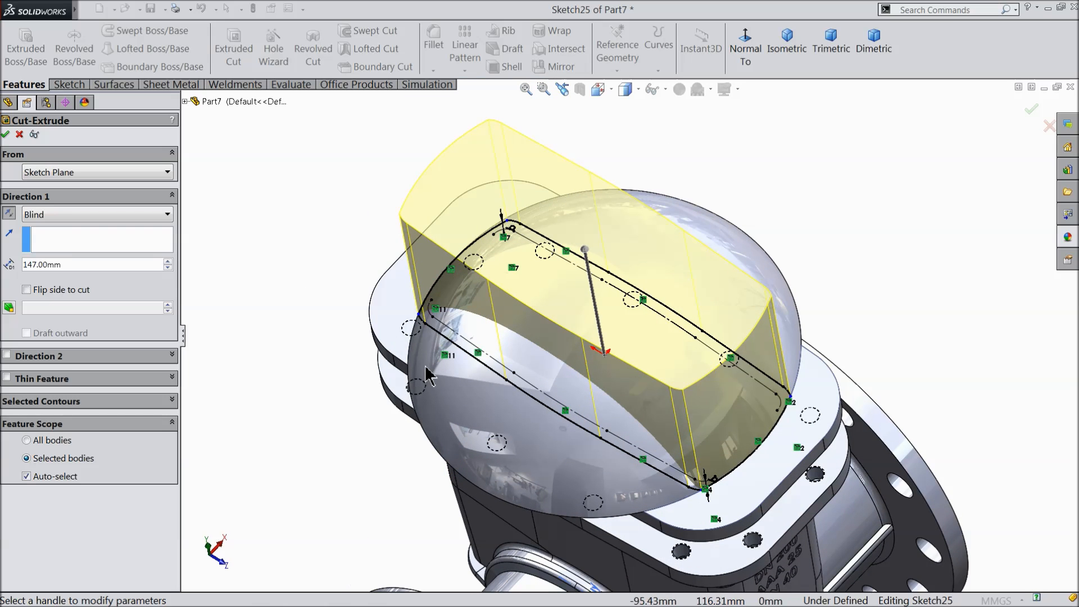
Flip the cut to remove material outside the profile, add a 3° outward draft, and create the cut.
left_click(26, 290)
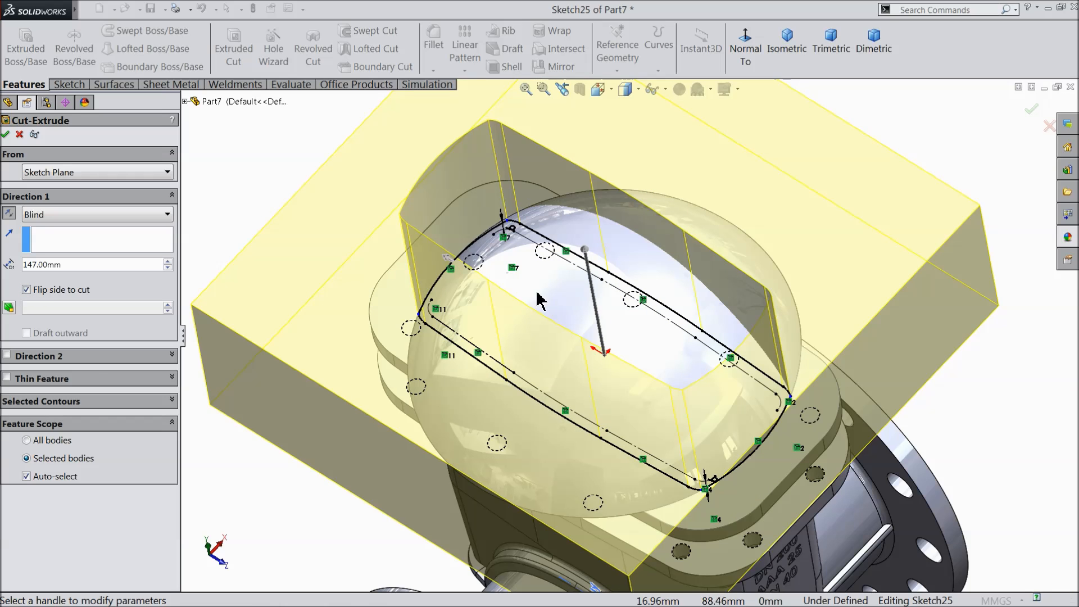
left_click(9, 308)
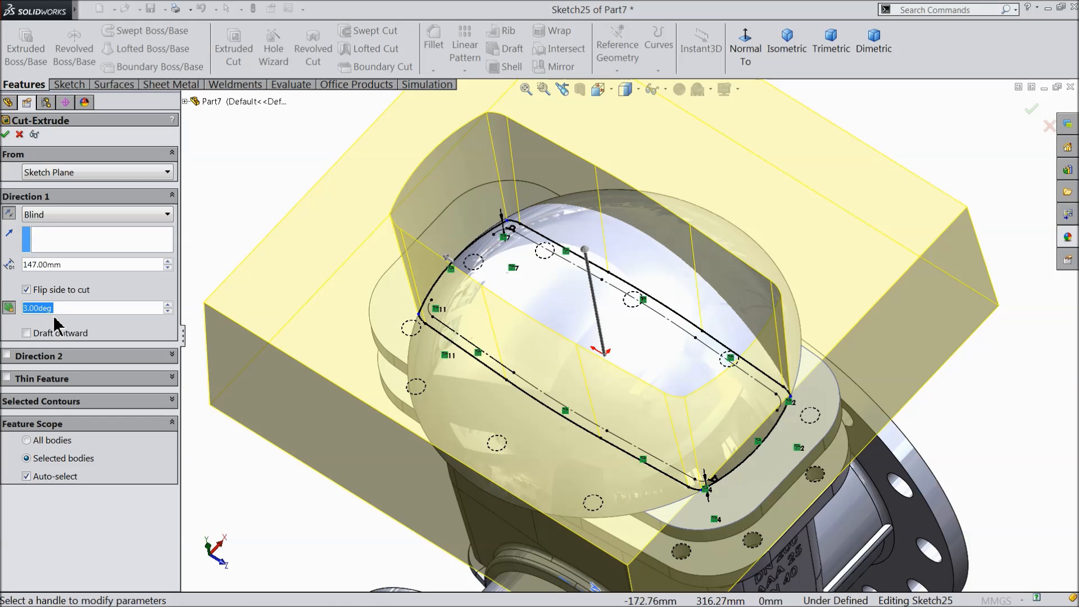
left_click(26, 333)
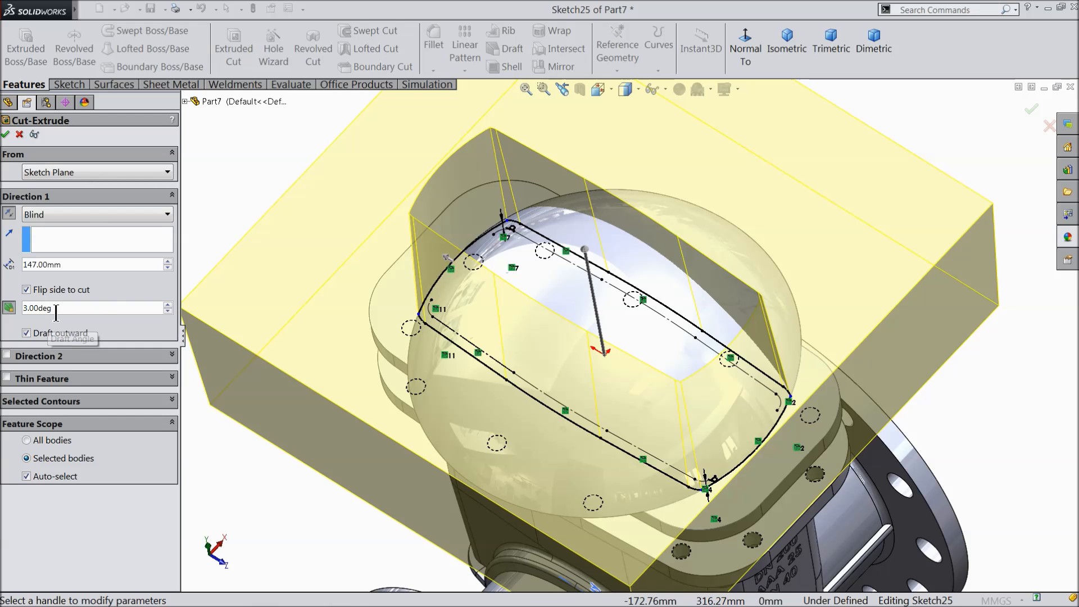
mouse_move(352, 316)
middle_mouse_down()
mouse_move(366, 281)
mouse_move(465, 178)
mouse_move(448, 263)
mouse_move(313, 283)
middle_mouse_up()
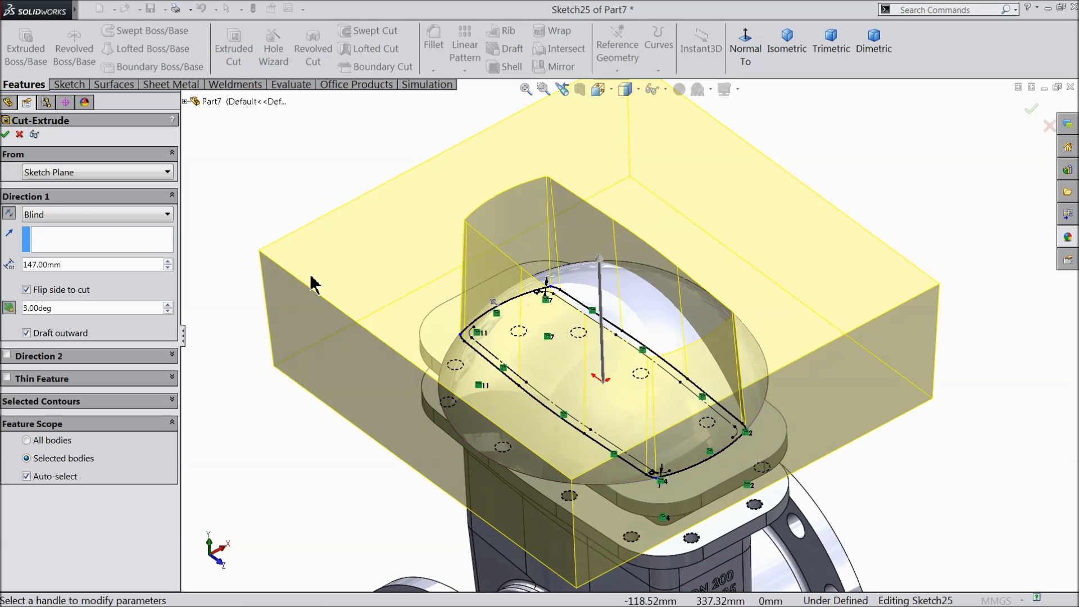
left_click(7, 135)
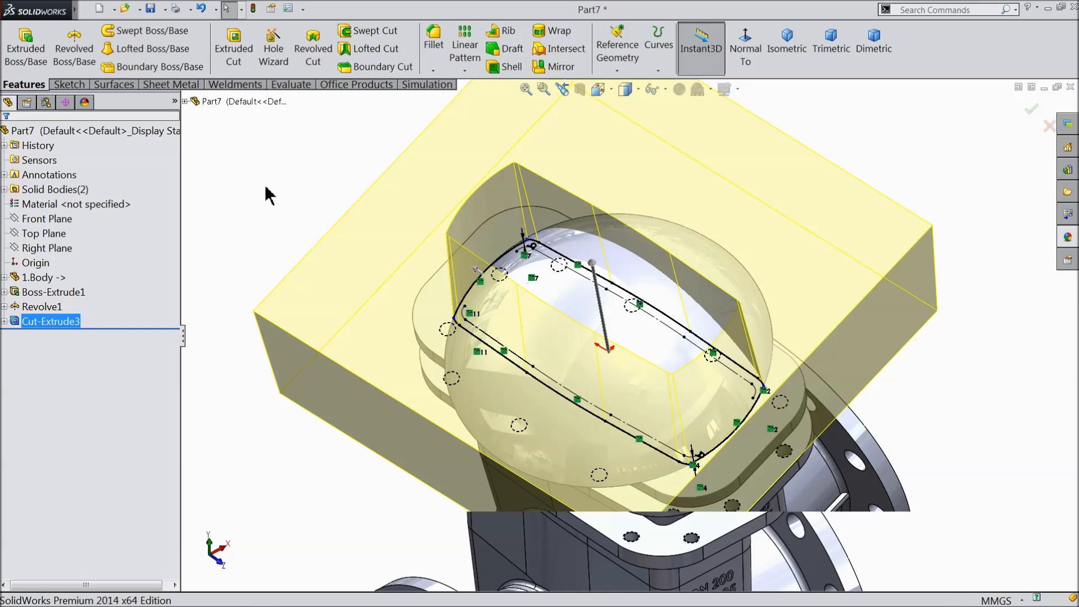
left_click(268, 183)
Begin a Shell of the cover with 8 mm thickness, removing the underside face of its flange.
scroll(607, 396, "down", 3)
middle_click_drag(608, 401, 629, 394)
left_click(499, 67)
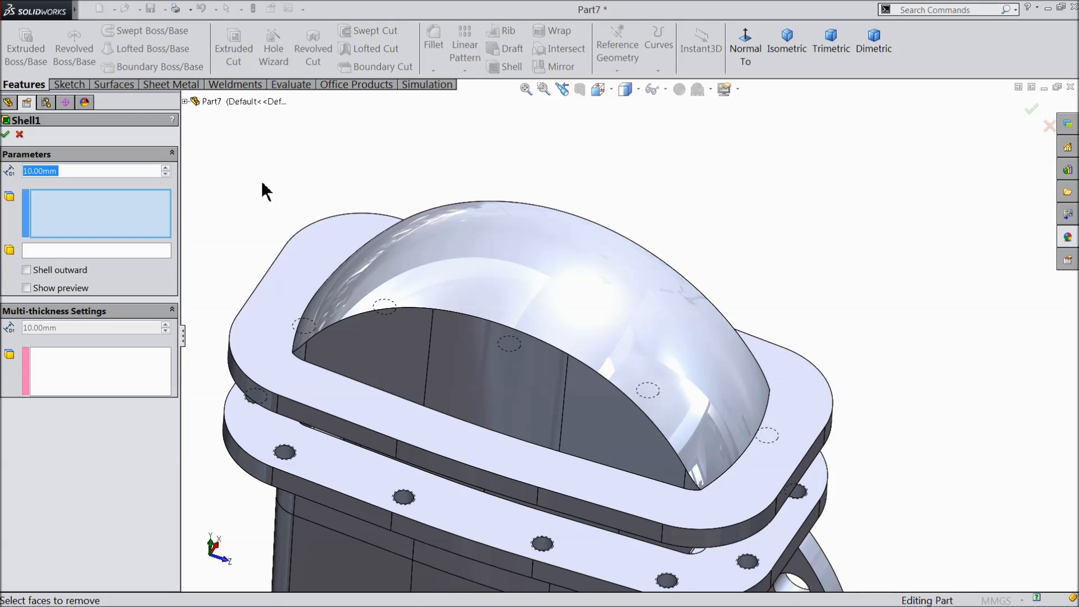
type("8")
scroll(488, 417, "up", 2)
middle_click_drag(488, 417, 520, 249)
scroll(474, 417, "down", 3)
left_click(445, 477)
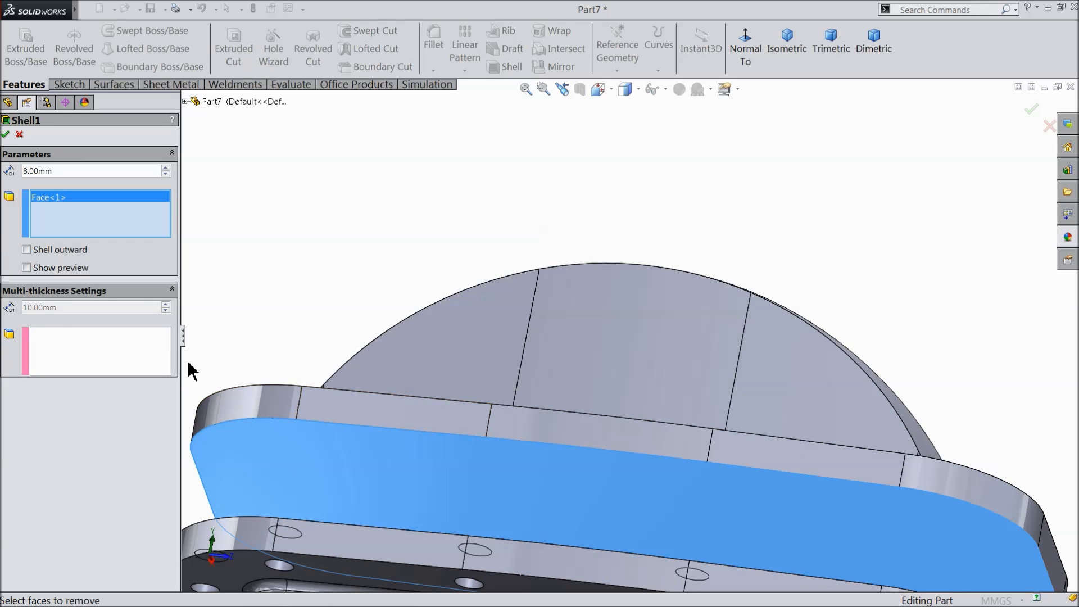
Assign a separate 20 mm thickness to the cover flange's top face and create the shell.
left_click(59, 353)
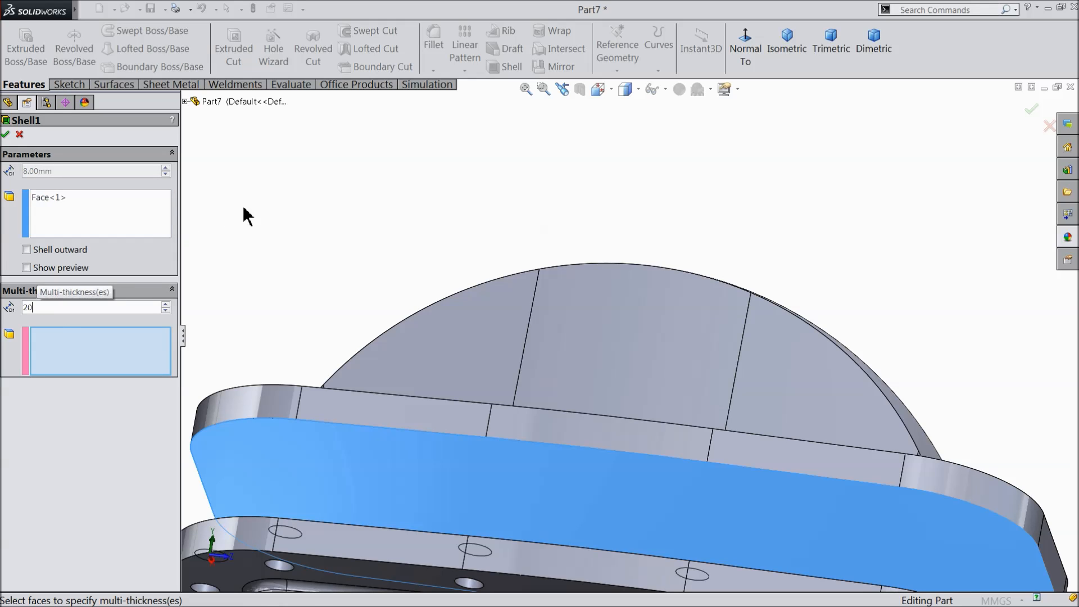
key("Return")
scroll(367, 224, "up", 3)
middle_click_drag(367, 226, 389, 394)
left_click(371, 361)
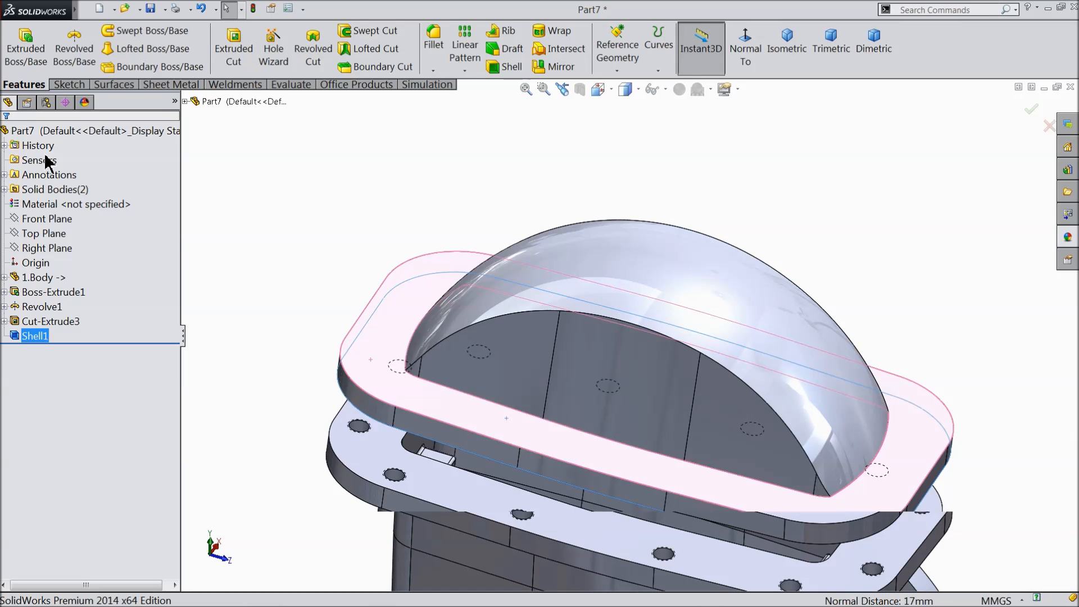
Examine the shelled cover from below and from above.
middle_click_drag(276, 318, 332, 163)
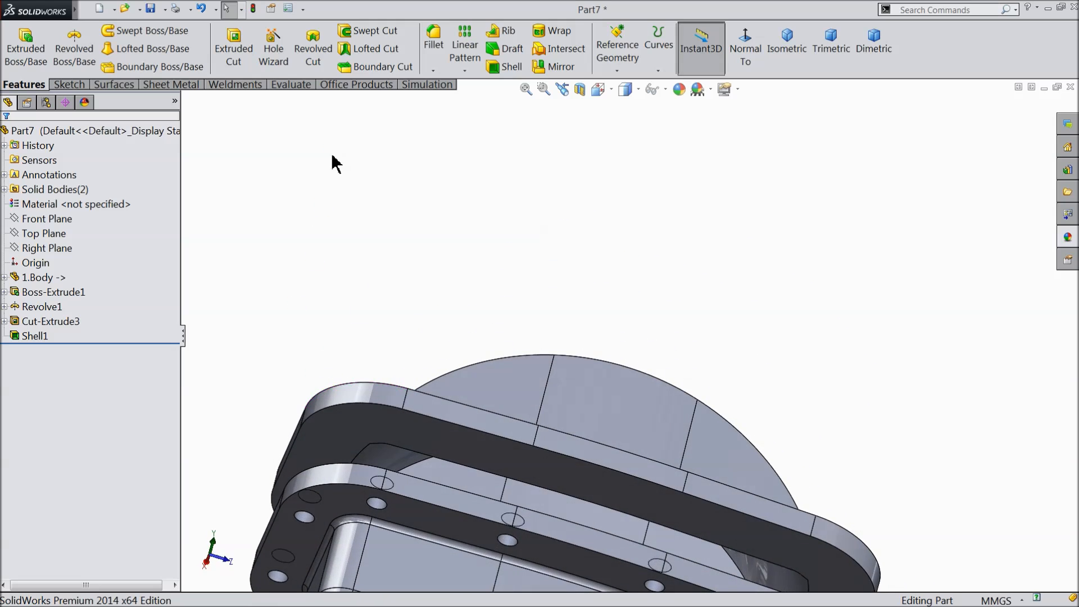
scroll(465, 495, "down", 6)
mouse_move(505, 425)
middle_mouse_down()
mouse_move(517, 399)
mouse_move(506, 420)
middle_mouse_up()
scroll(440, 423, "up", 8)
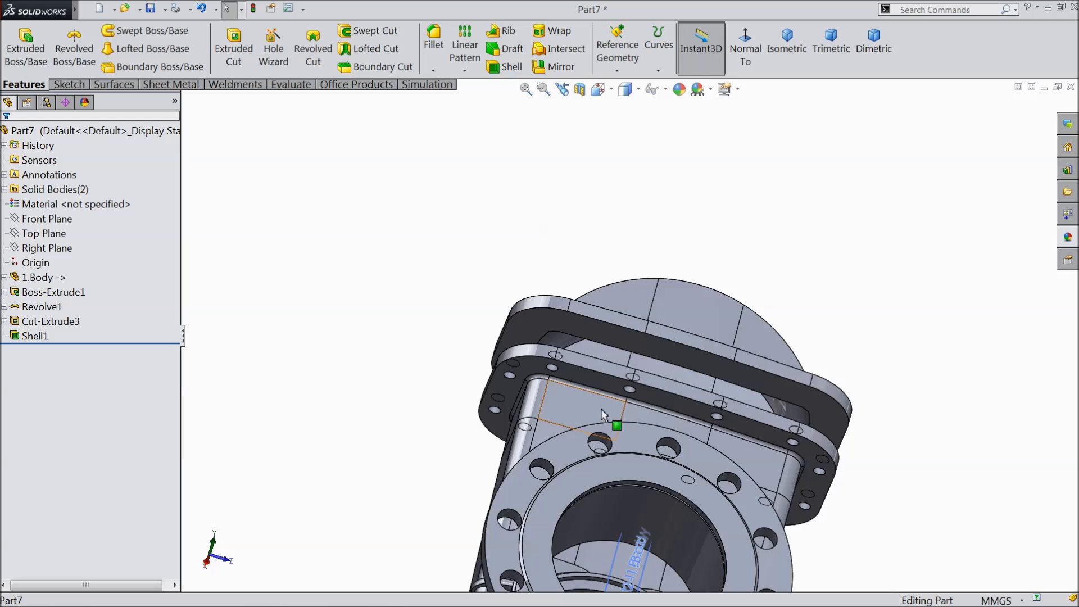
middle_click_drag(551, 257, 506, 405)
scroll(761, 292, "down", 5)
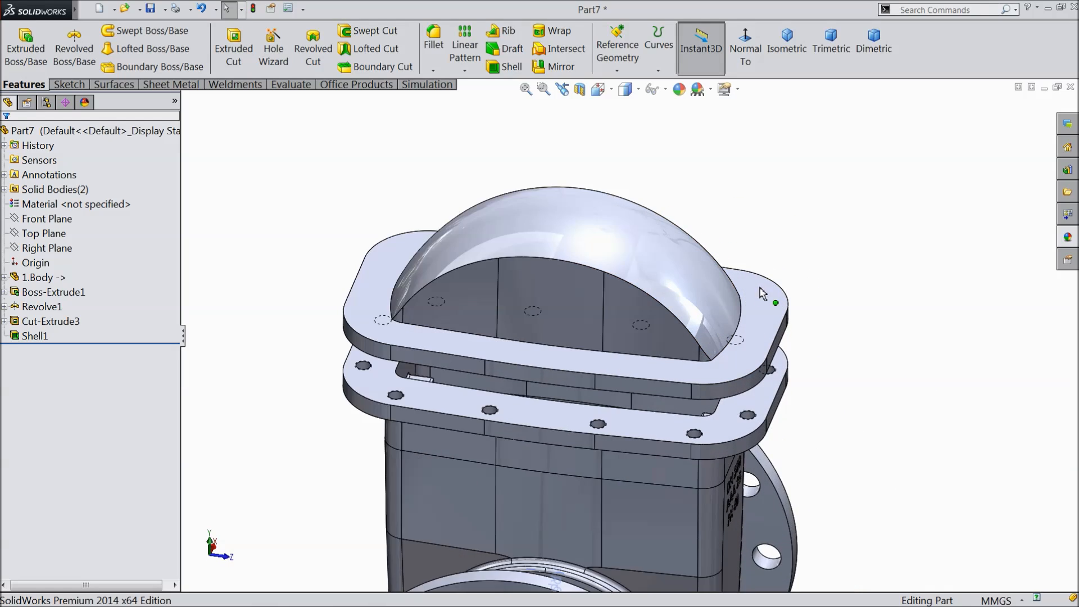
Start a new sketch on the top face of the cover flange.
scroll(554, 336, "down", 4)
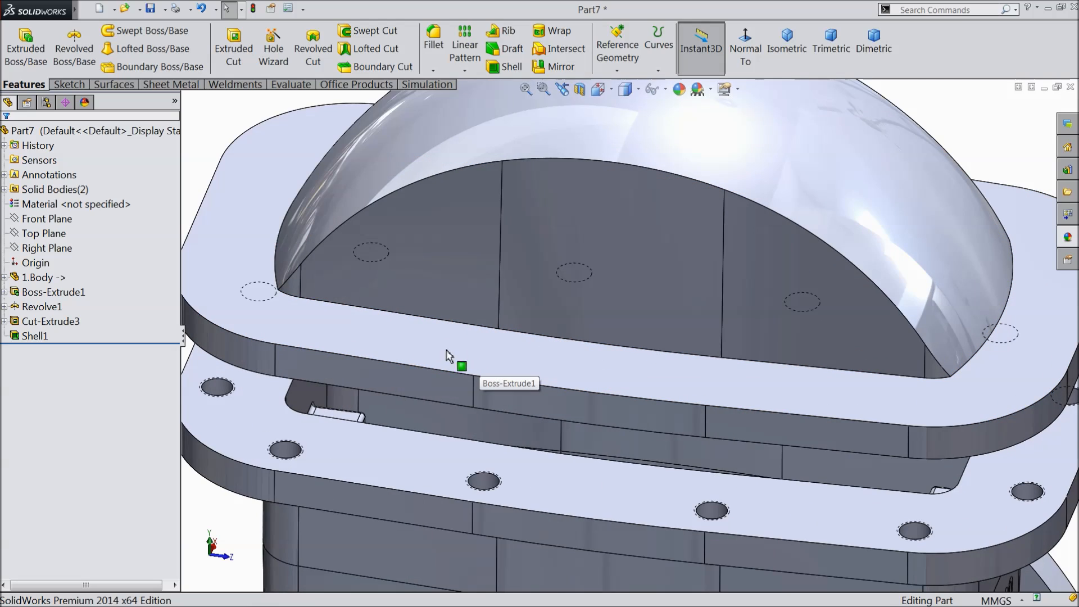
left_click(414, 348)
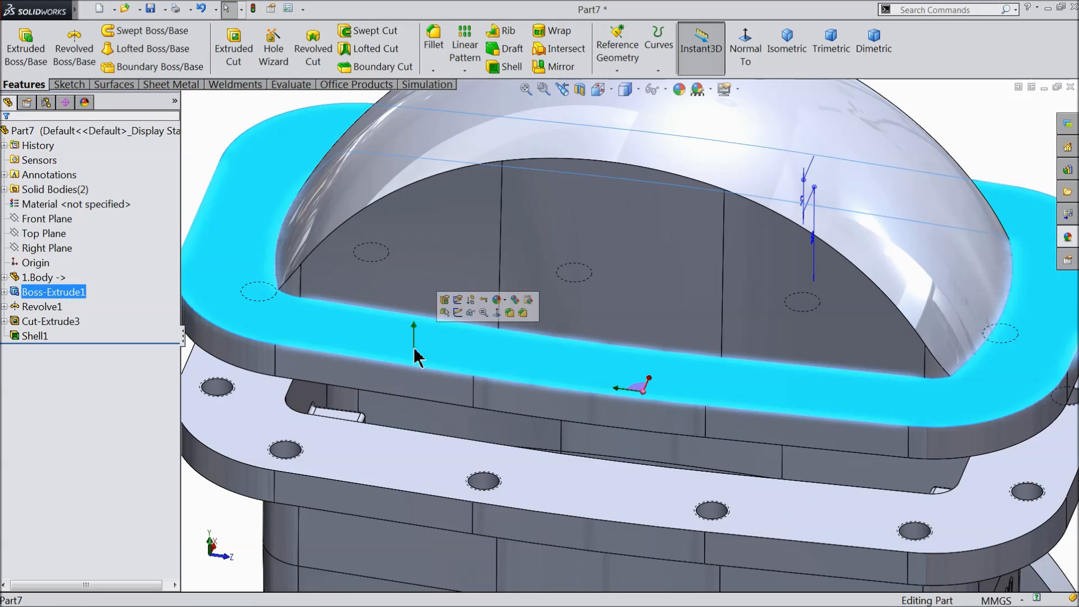
left_click(461, 312)
scroll(466, 317, "up", 1)
scroll(337, 429, "up", 2)
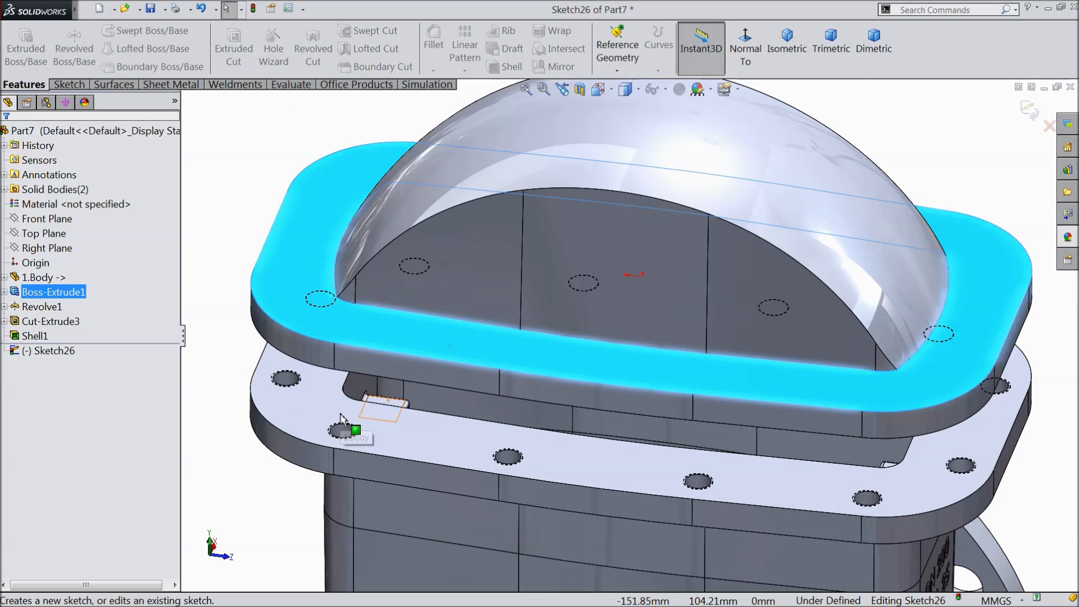
Convert the edges of three bolt holes at one corner and along the long side of the body flange into the sketch.
scroll(286, 384, "down", 3)
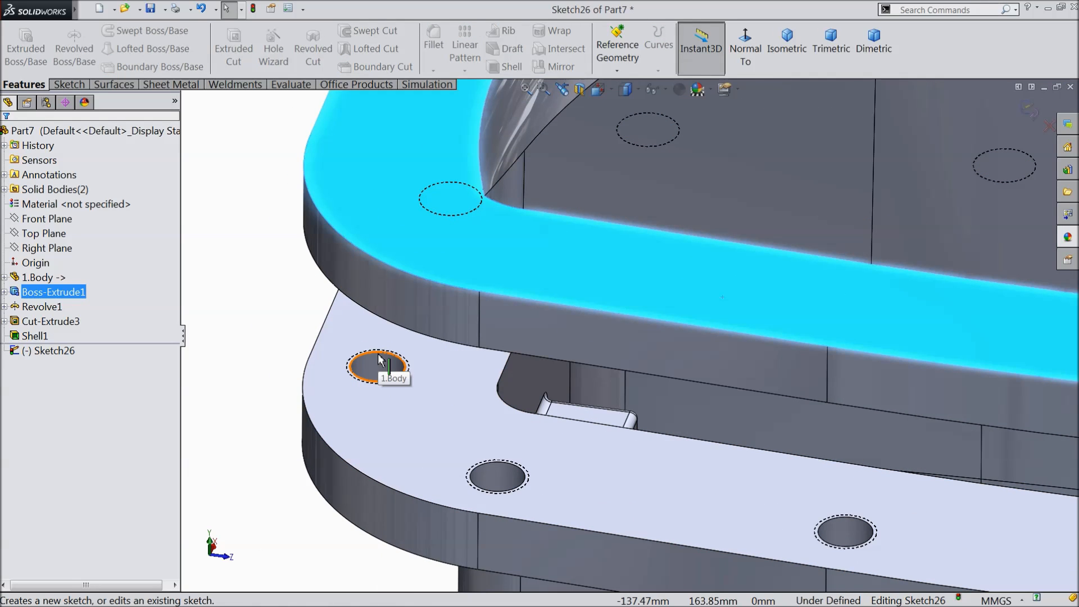
left_click(379, 359)
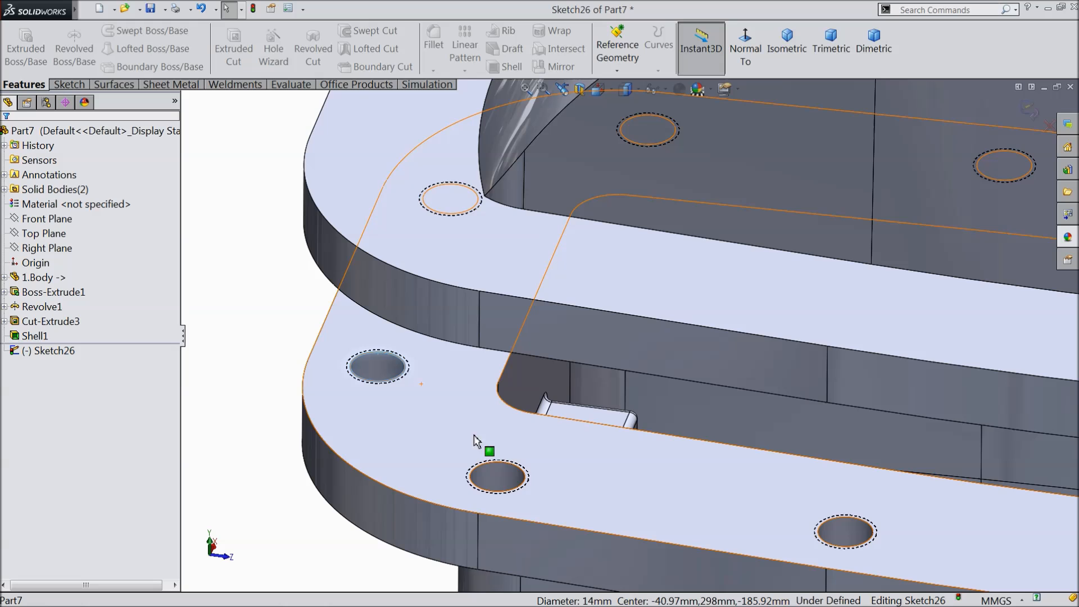
left_click(481, 474, "ctrl")
left_click(823, 533, "ctrl")
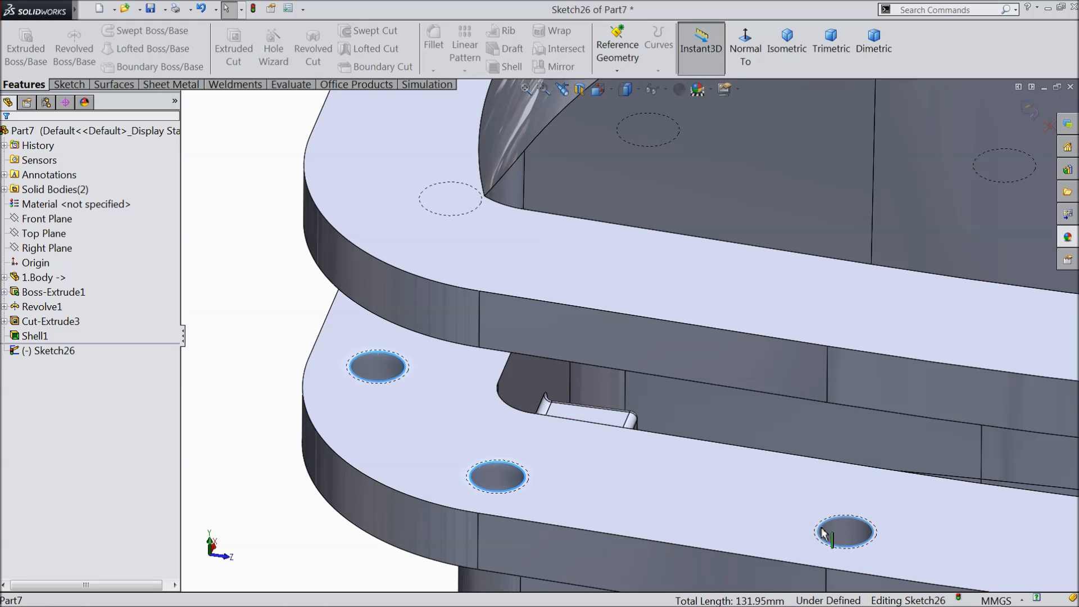
left_click(70, 85)
left_click(242, 48)
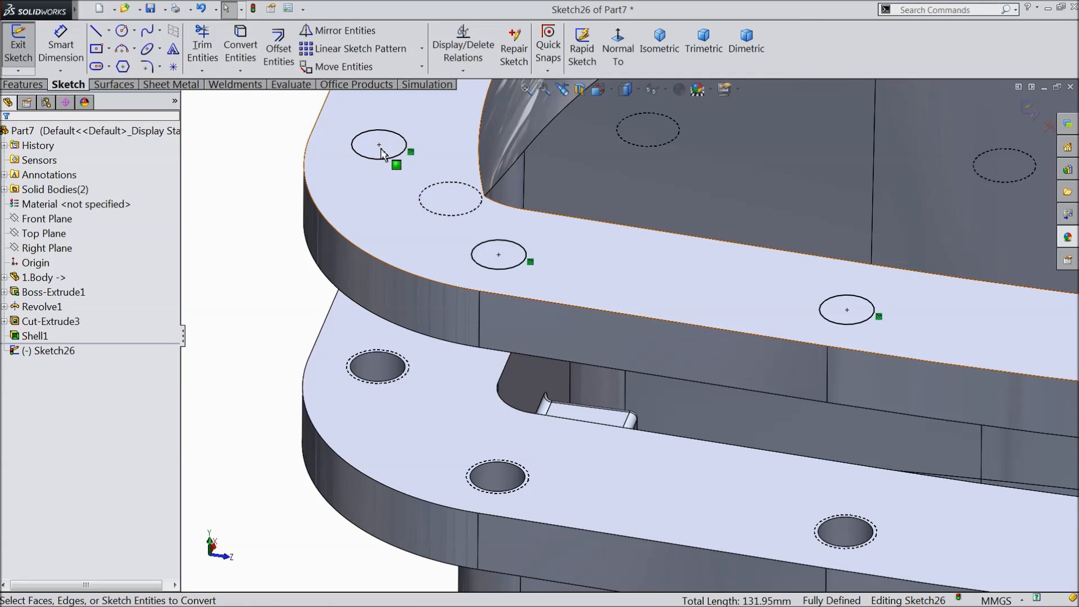
Convert the next four bolt-hole edges of the body flange, continuing along the long side and around the far end, into the sketch.
scroll(505, 315, "up", 3)
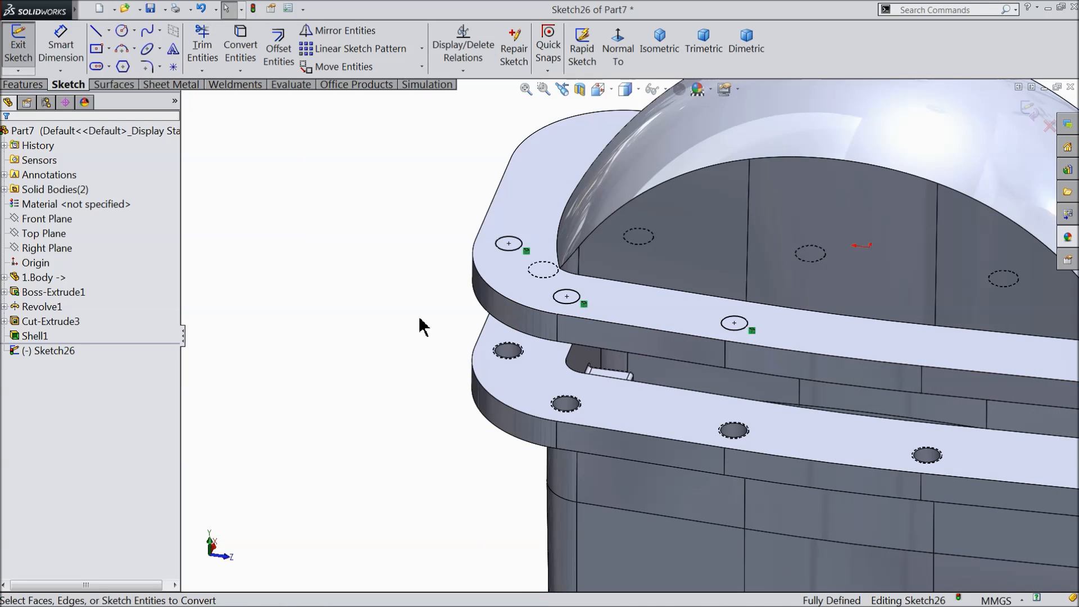
scroll(410, 337, "up", 3)
scroll(832, 420, "down", 3)
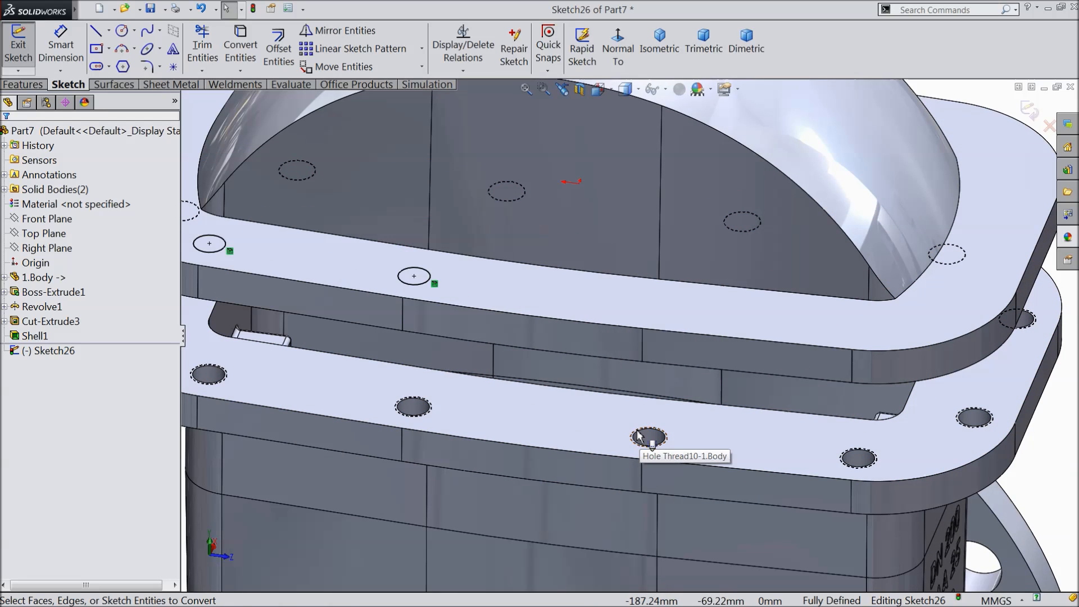
scroll(635, 439, "down", 5)
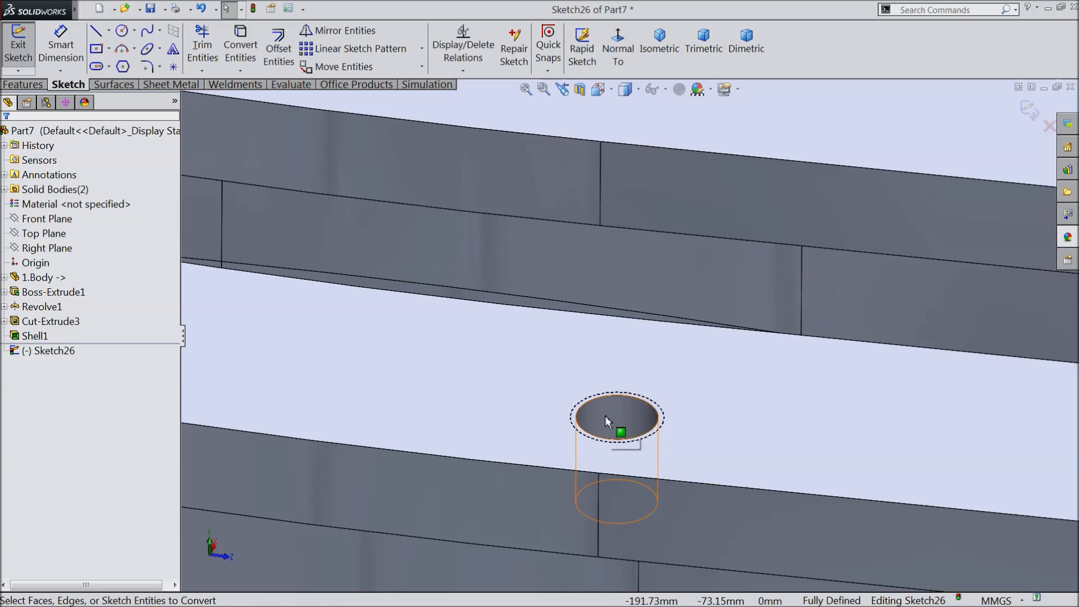
left_click(592, 410)
scroll(842, 455, "up", 4)
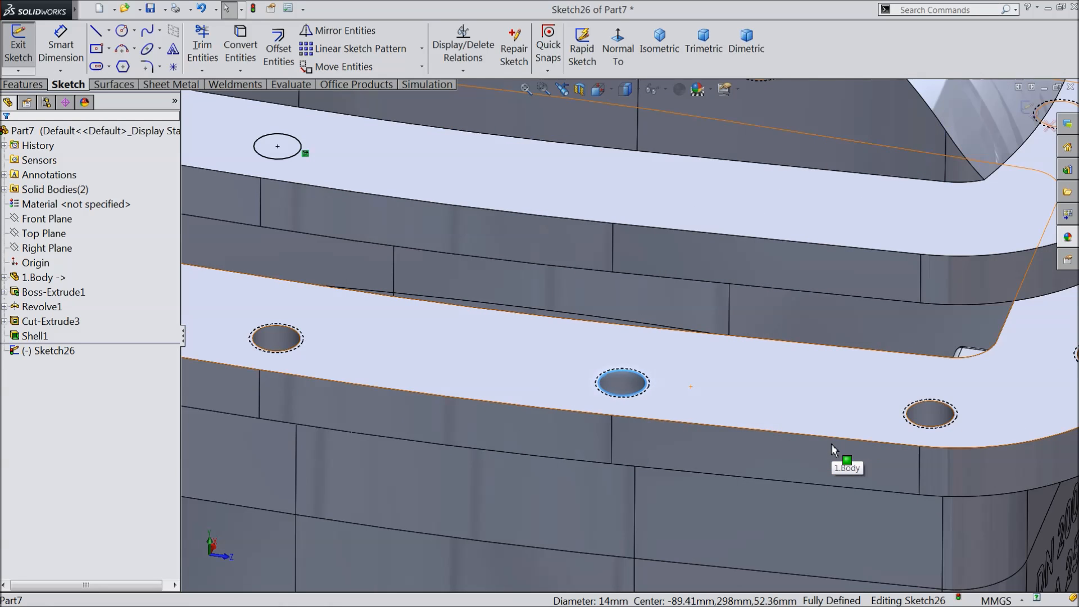
scroll(955, 410, "down", 3)
left_click(803, 381, "ctrl")
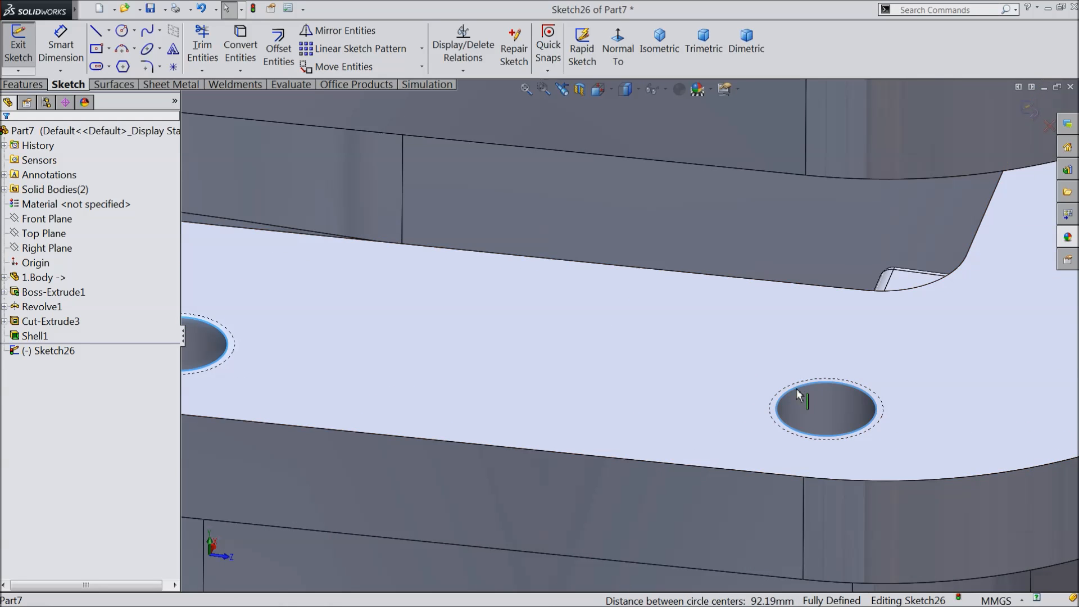
scroll(753, 397, "up", 3)
scroll(837, 318, "down", 3)
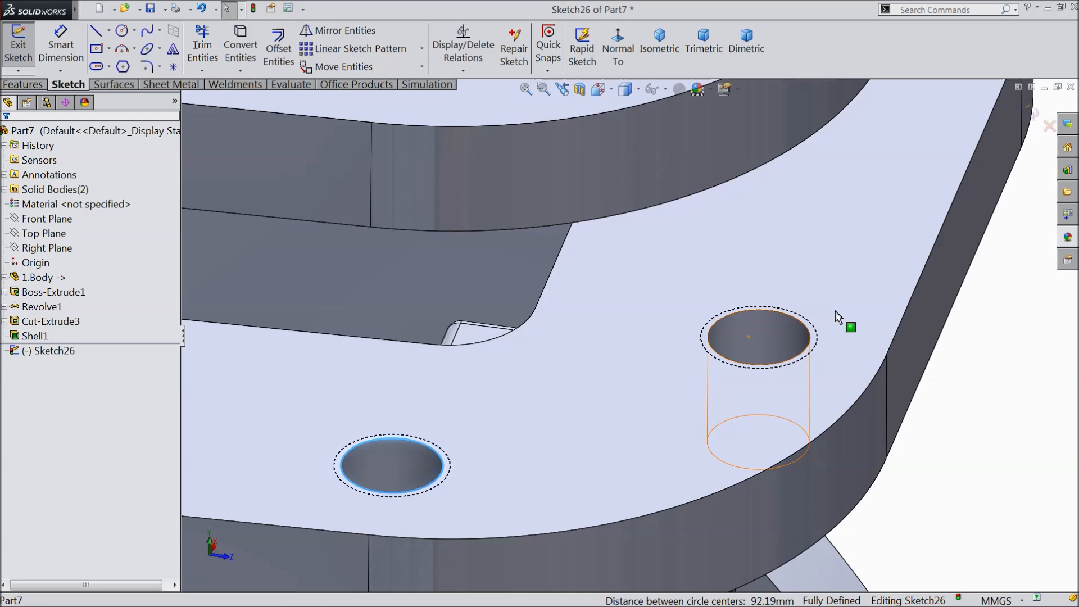
left_click(751, 311, "ctrl")
scroll(787, 305, "up", 5)
scroll(801, 211, "down", 4)
left_click(703, 207, "ctrl")
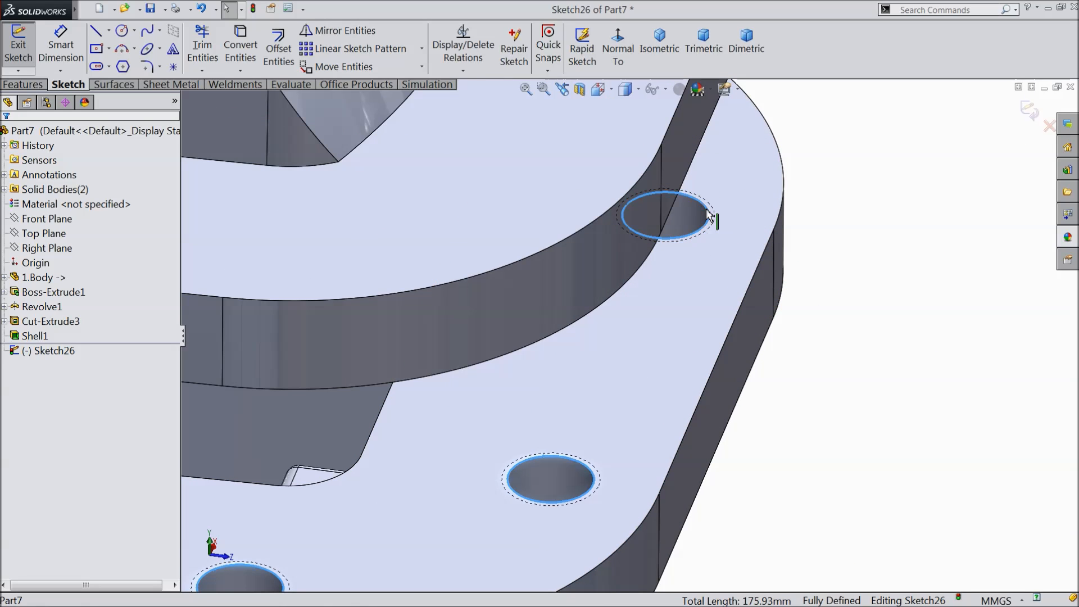
left_click(247, 41)
Convert four more bolt-hole edges of the body flange, around the near corner and along the remaining long side, into the sketch.
scroll(523, 225, "up", 5)
scroll(523, 233, "up", 3)
middle_click_drag(523, 233, 531, 428)
scroll(776, 382, "down", 5)
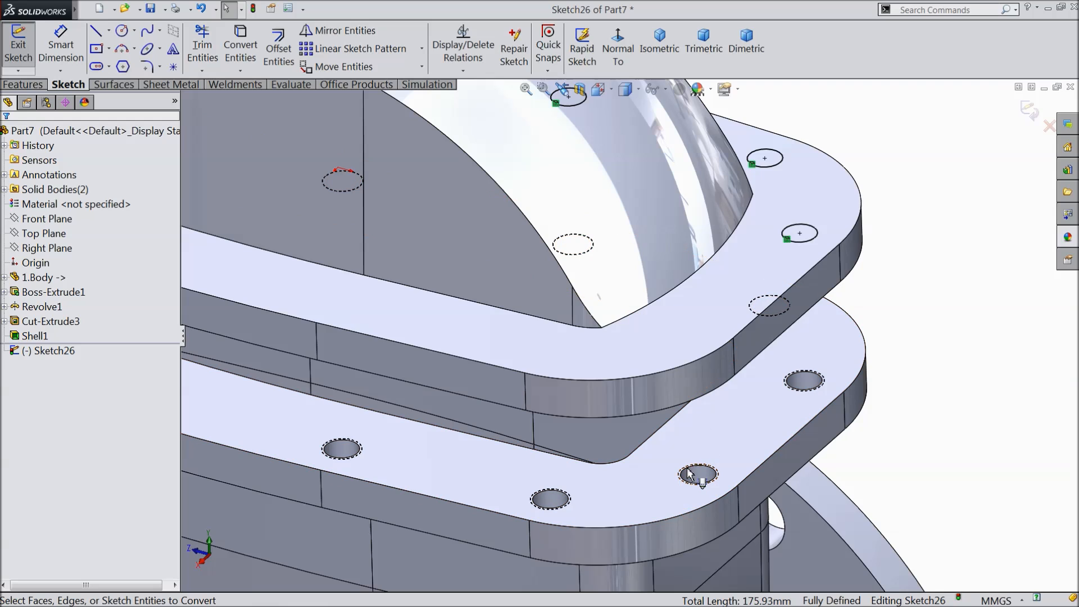
scroll(686, 469, "down", 3)
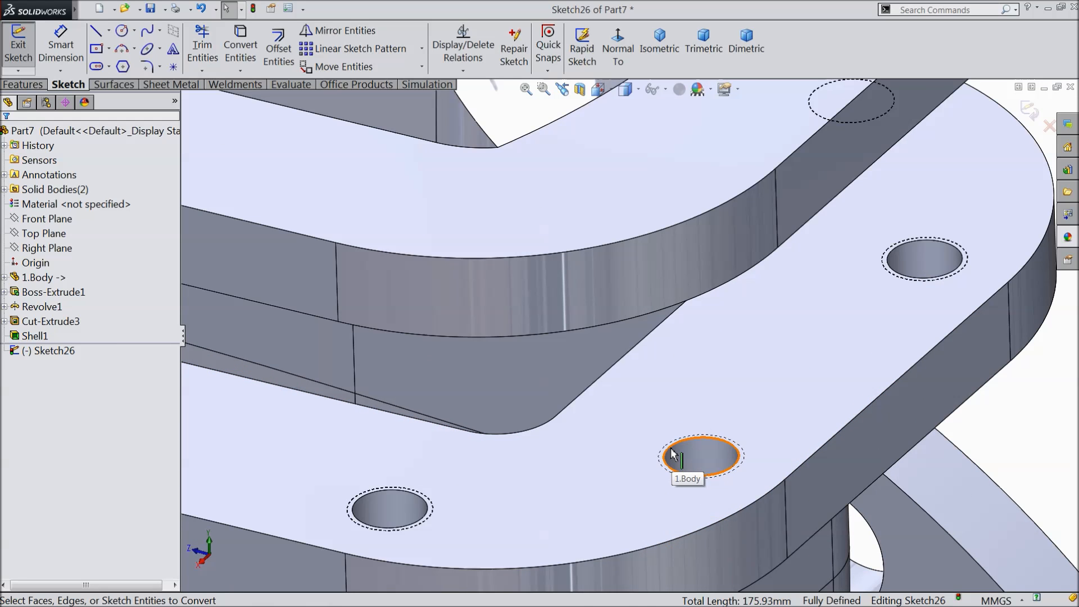
left_click(672, 453)
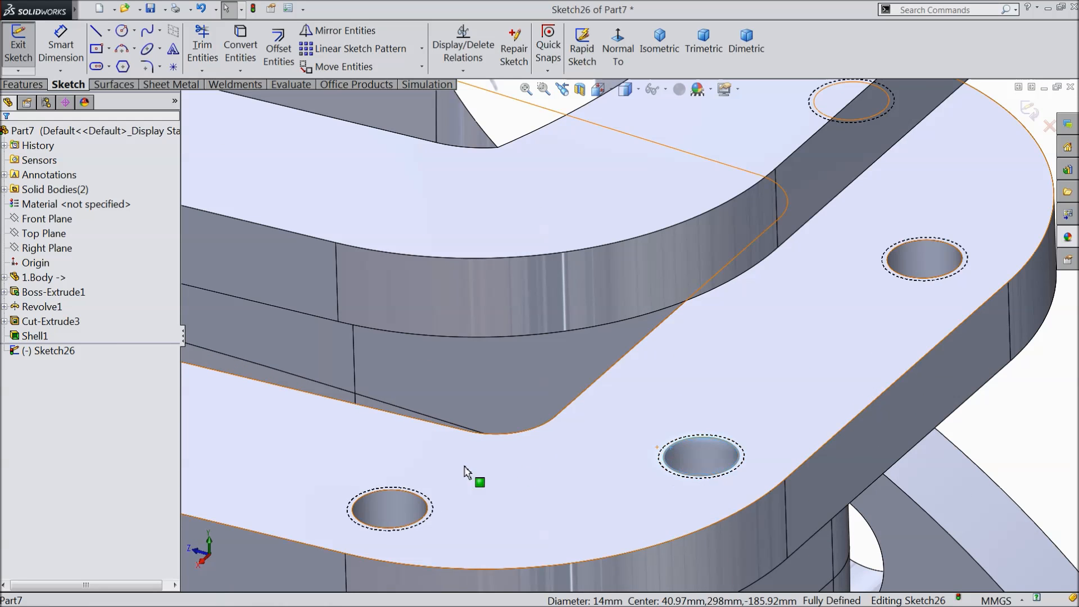
left_click(413, 499, "ctrl")
scroll(638, 427, "up", 5)
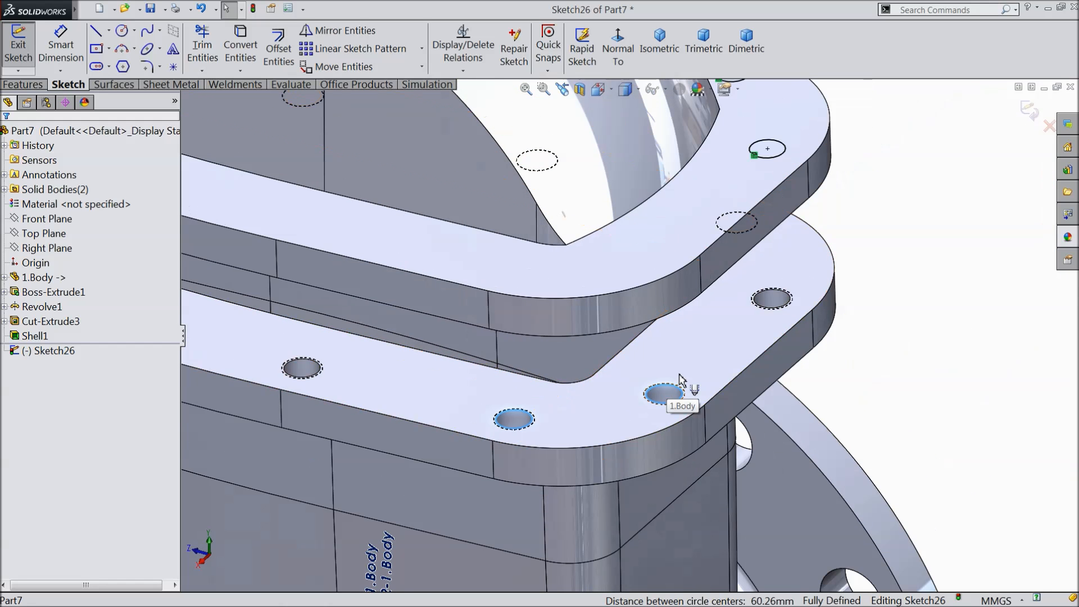
scroll(832, 344, "up", 4)
scroll(556, 378, "down", 6)
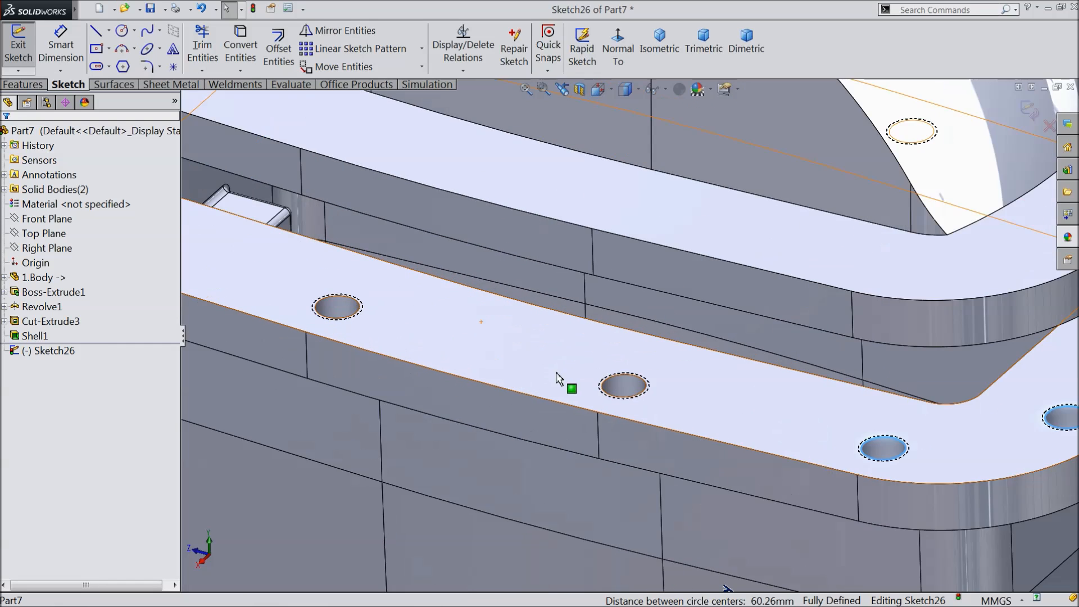
scroll(652, 389, "down", 5)
left_click(646, 389, "ctrl")
scroll(646, 389, "up", 5)
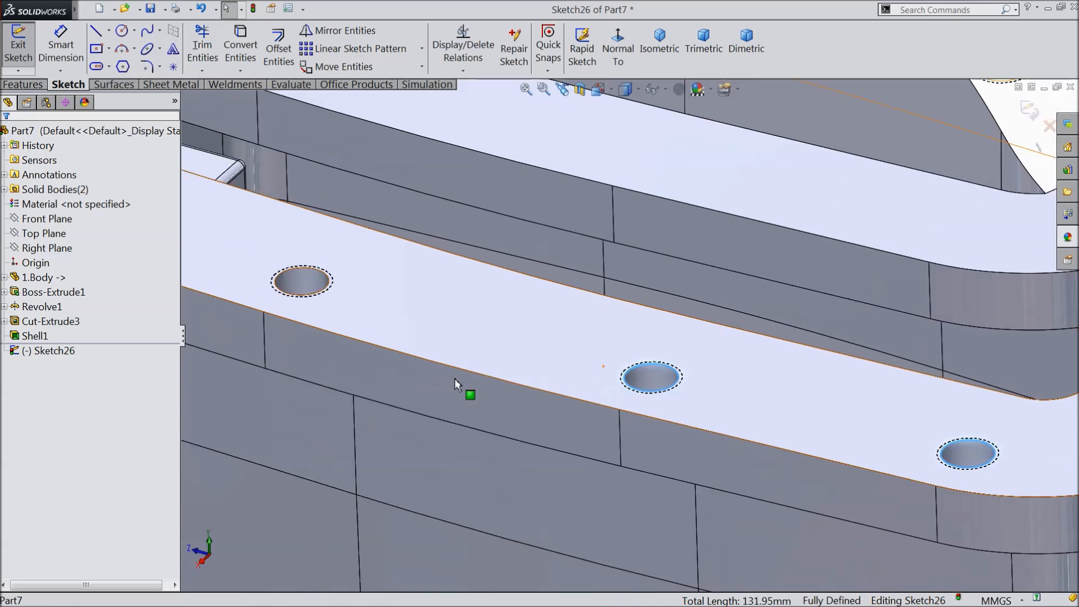
scroll(371, 306, "down", 3)
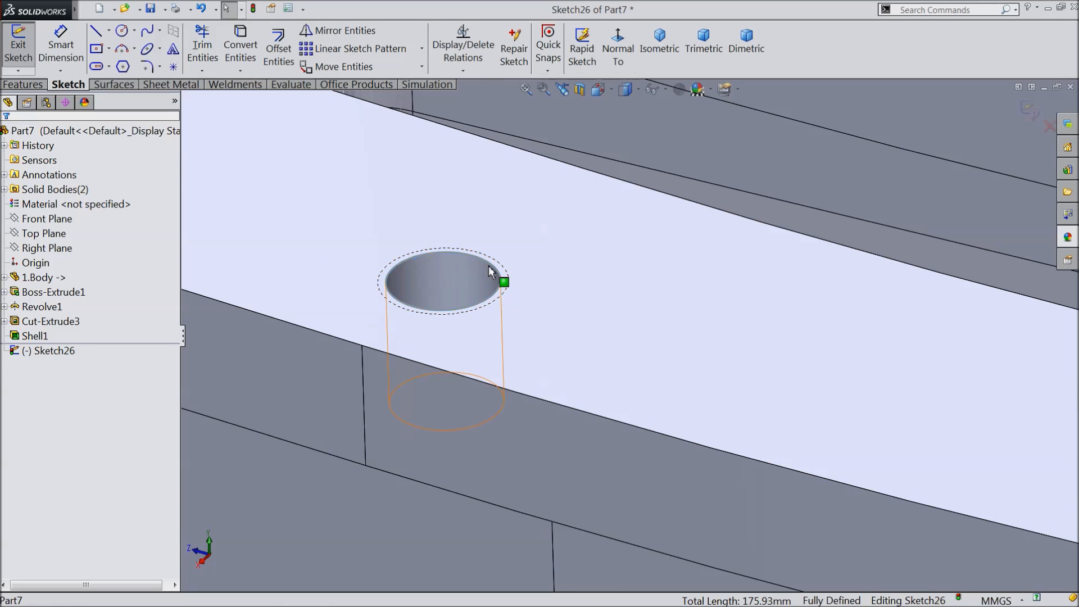
left_click(240, 48)
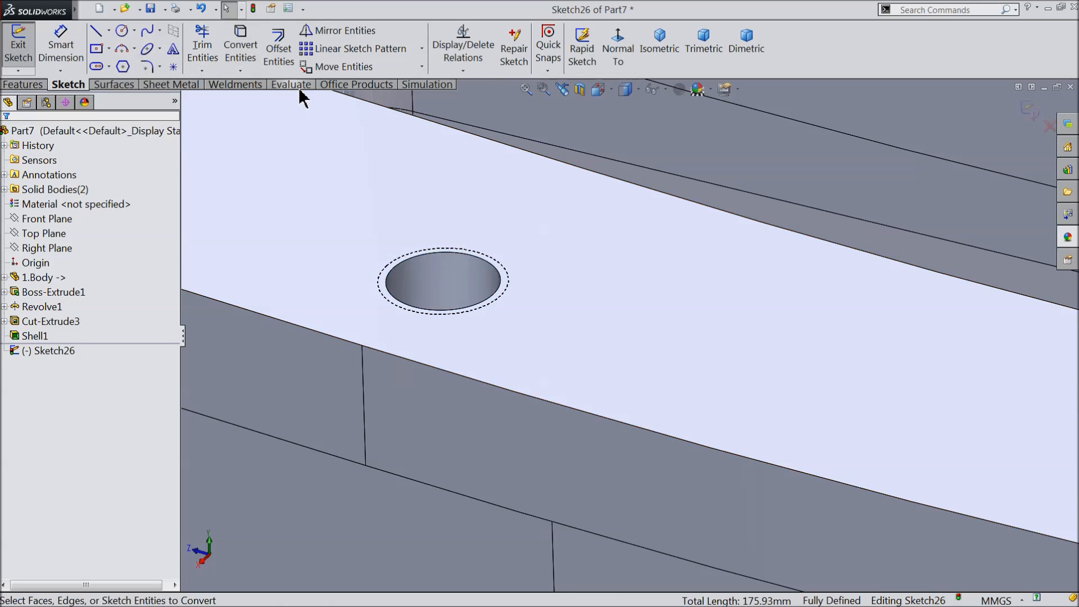
Convert the last unconverted bolt-hole edge, at the corner of the body flange, into the sketch.
scroll(553, 290, "up", 5)
scroll(517, 247, "down", 6)
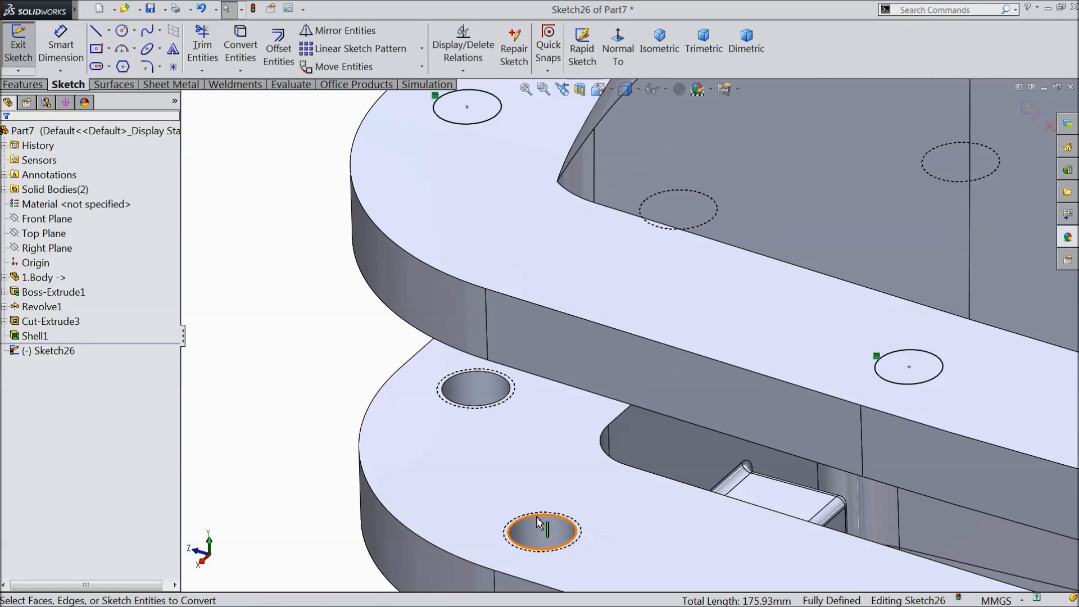
left_click(538, 513)
left_click(240, 49)
scroll(308, 209, "up", 6)
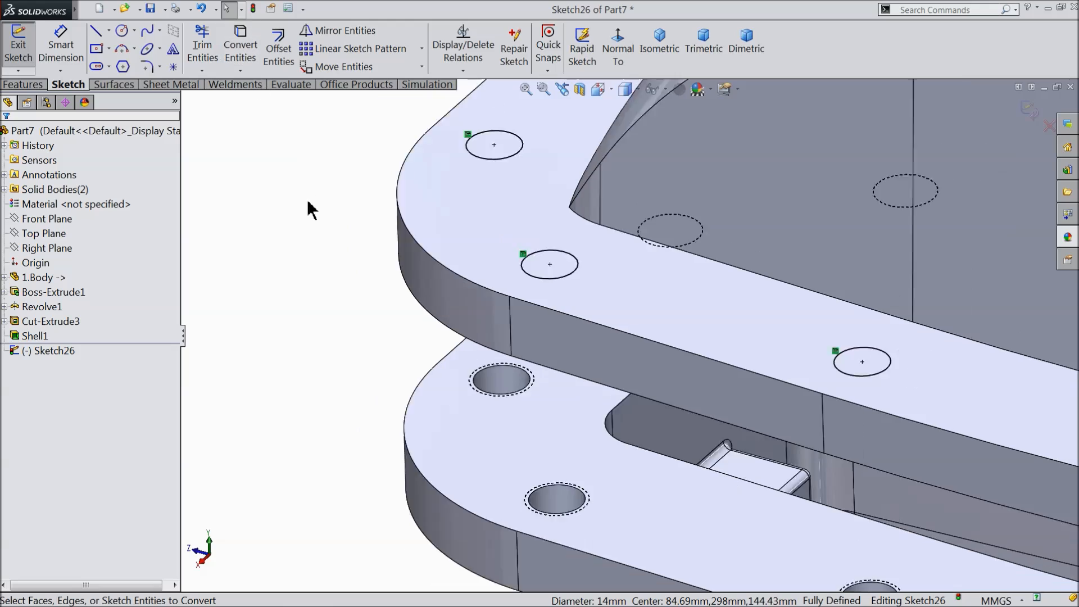
Extrude-cut the converted hole circles through the cover flange with a blind depth of 20 mm.
scroll(911, 329, "up", 2)
mouse_move(912, 328)
middle_mouse_down()
mouse_move(906, 460)
mouse_move(920, 391)
mouse_move(916, 326)
middle_mouse_up()
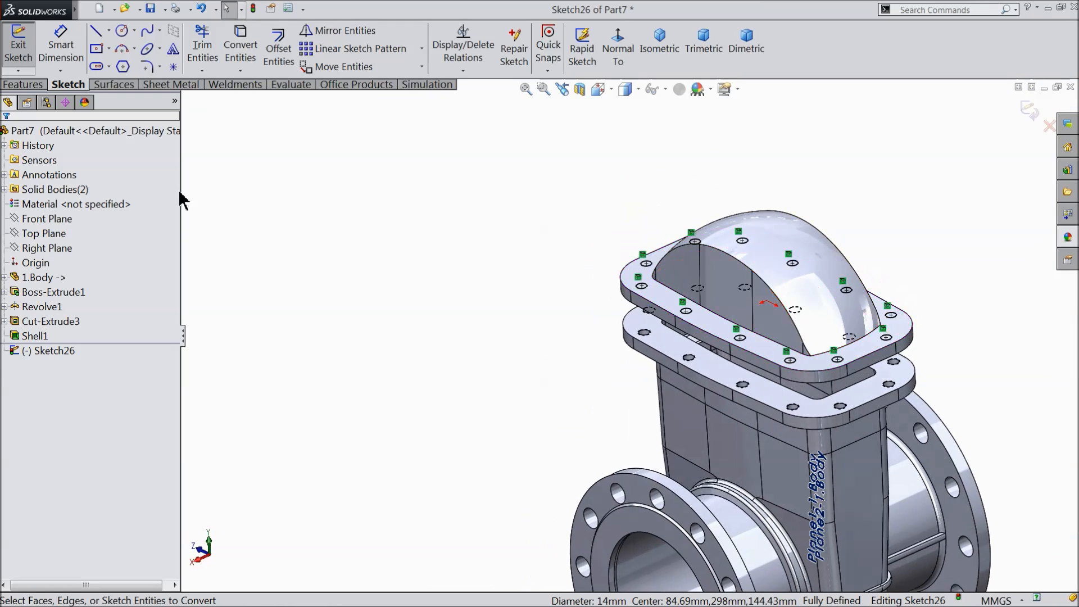
left_click(25, 86)
left_click(234, 49)
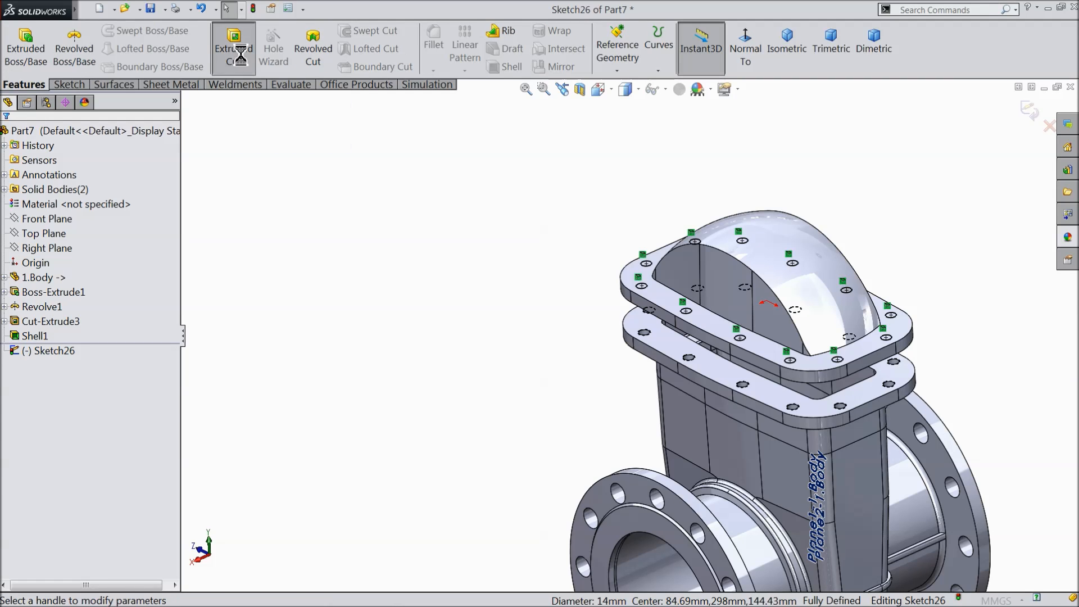
scroll(737, 354, "down", 3)
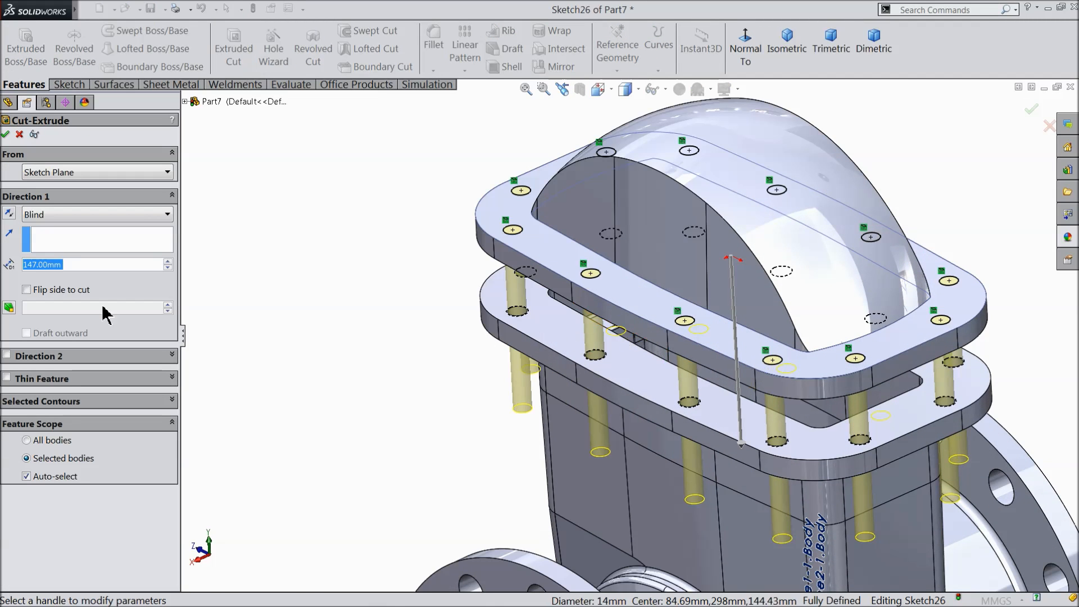
type("20")
key("Return")
mouse_move(590, 357)
middle_mouse_down()
mouse_move(632, 274)
mouse_move(631, 248)
mouse_move(631, 356)
mouse_move(667, 376)
middle_mouse_up()
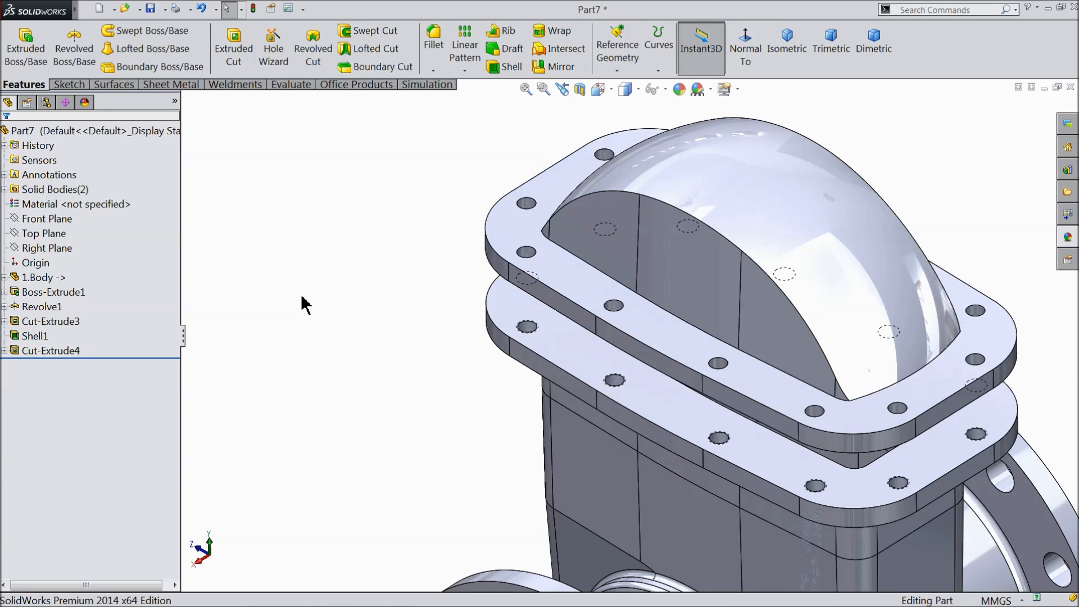
Delete the inserted valve body solid from the part with Delete Body, keeping only the cover.
scroll(345, 337, "down", 5)
middle_click_drag(395, 364, 382, 319)
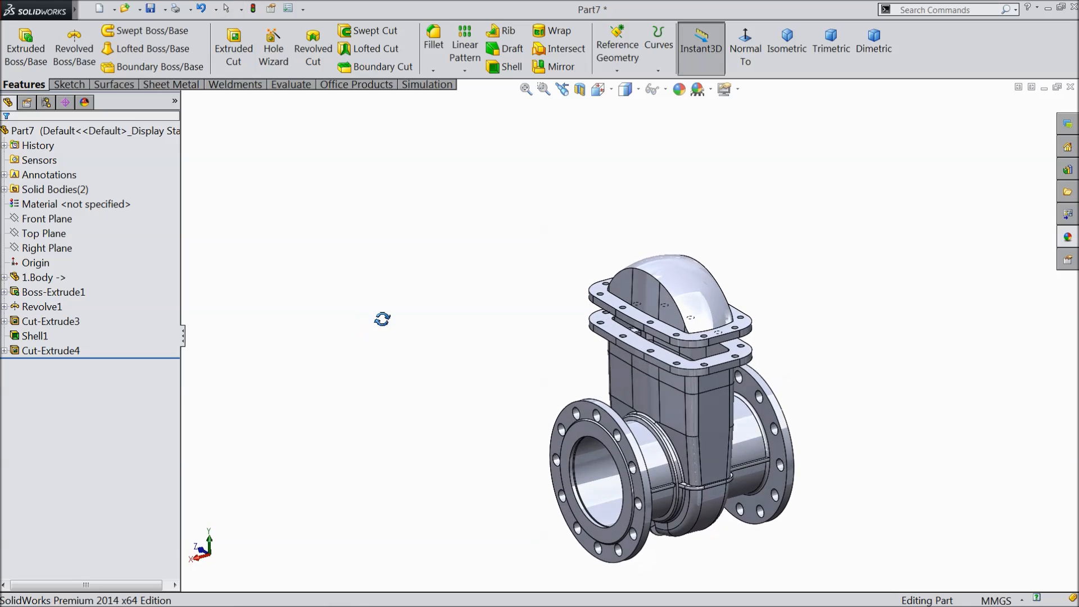
scroll(703, 433, "up", 5)
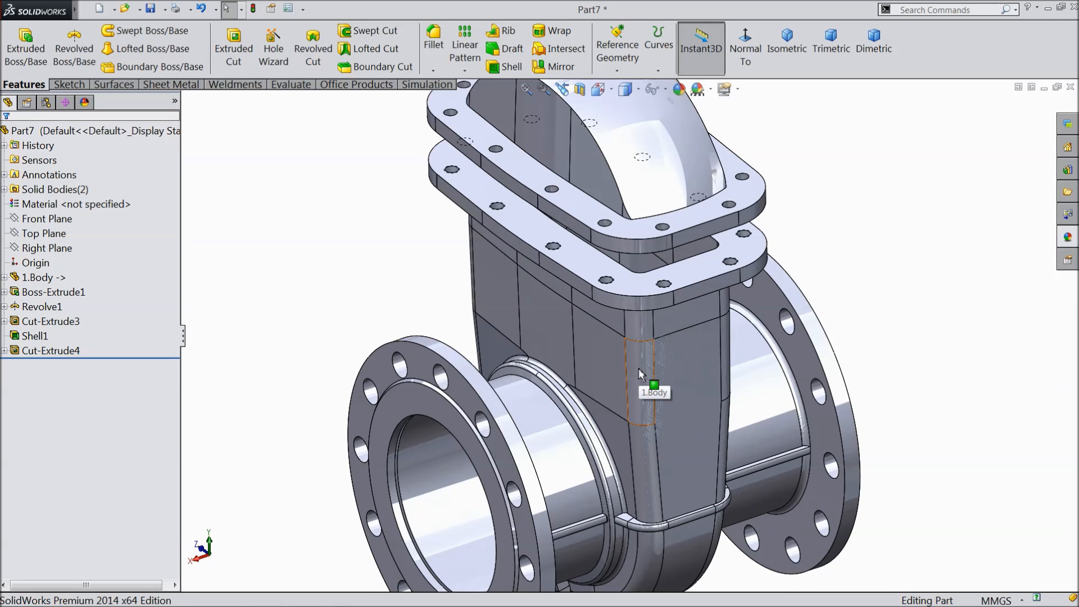
left_click(89, 10)
mouse_move(171, 10)
mouse_move(195, 70)
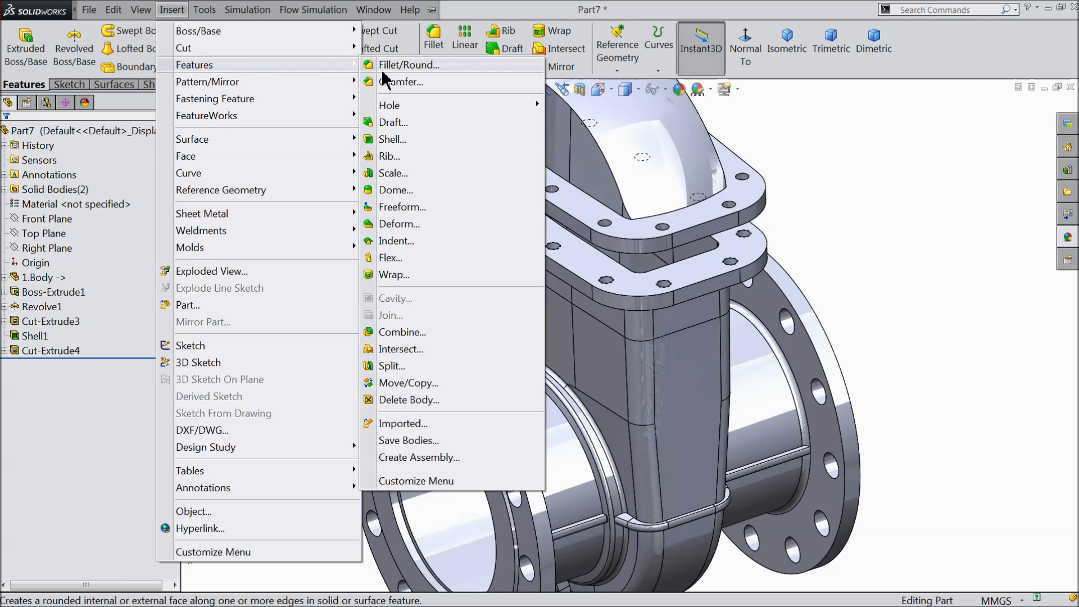
left_click(398, 400)
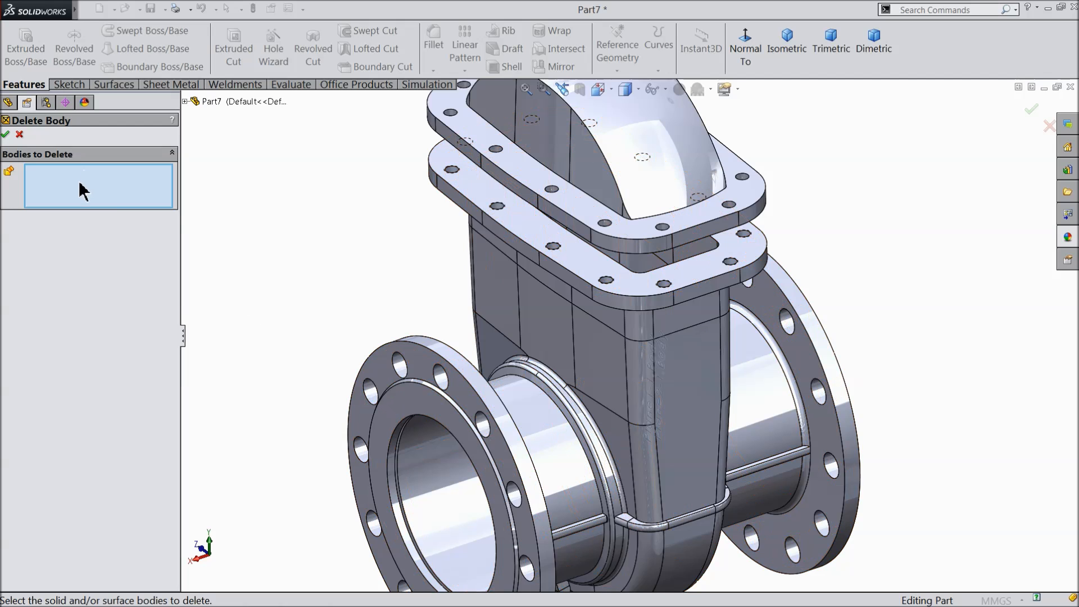
key("f")
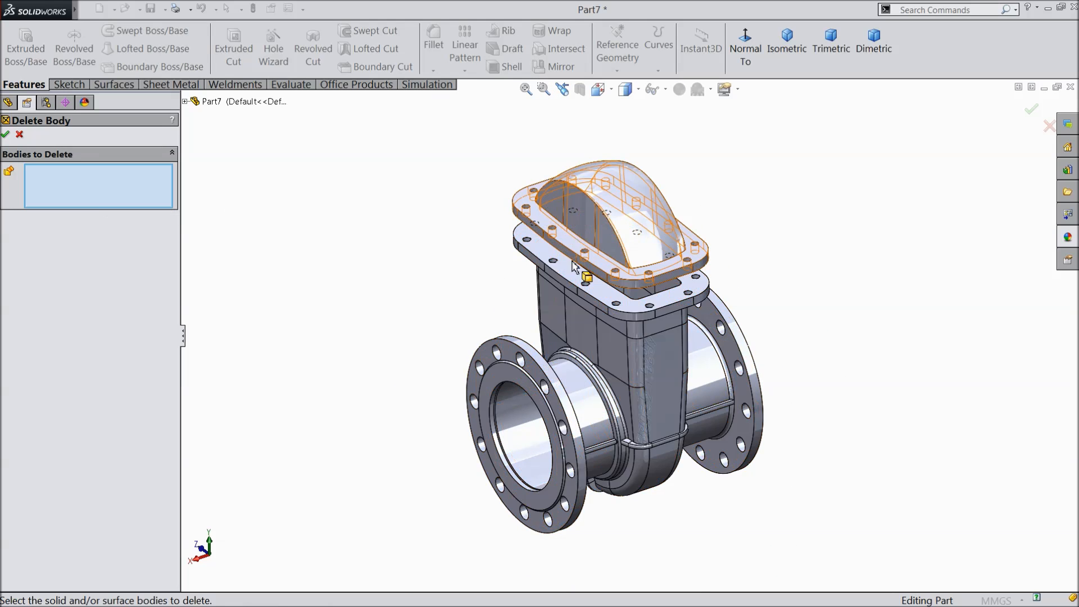
left_click(626, 373)
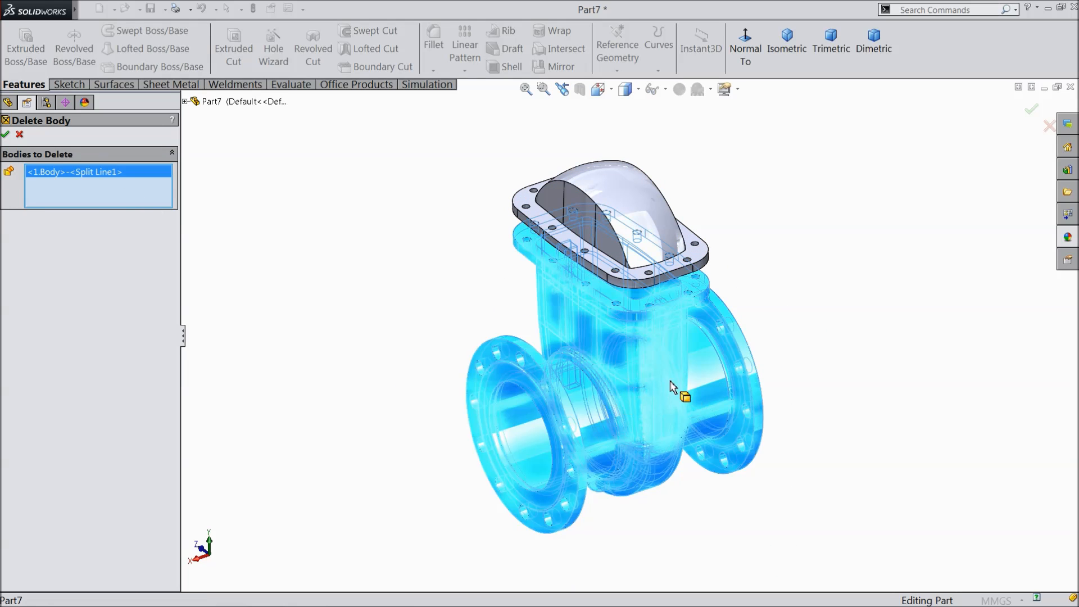
scroll(680, 335, "down", 3)
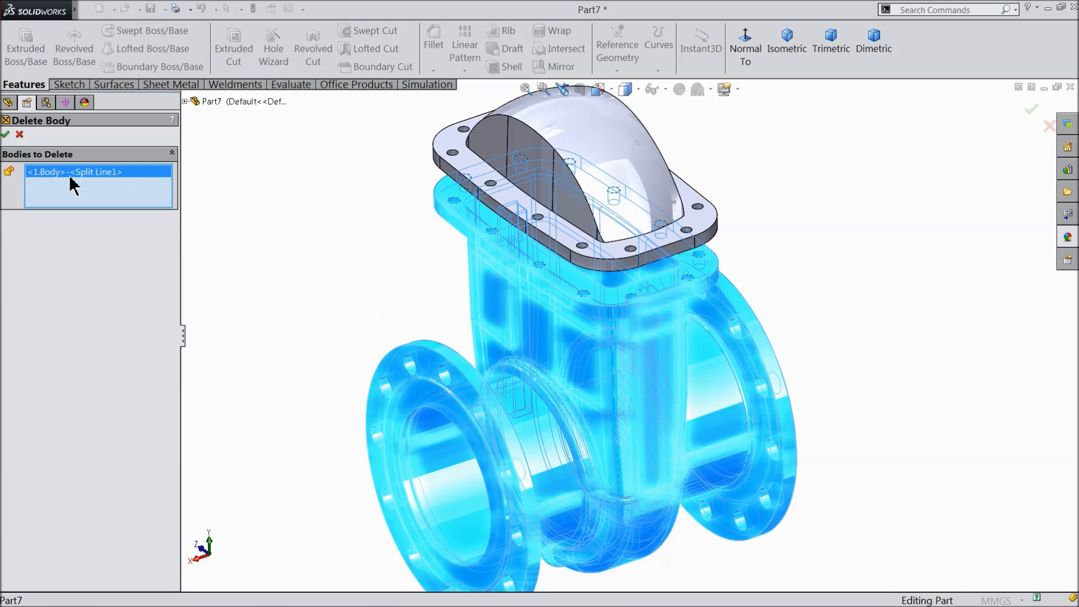
left_click(7, 135)
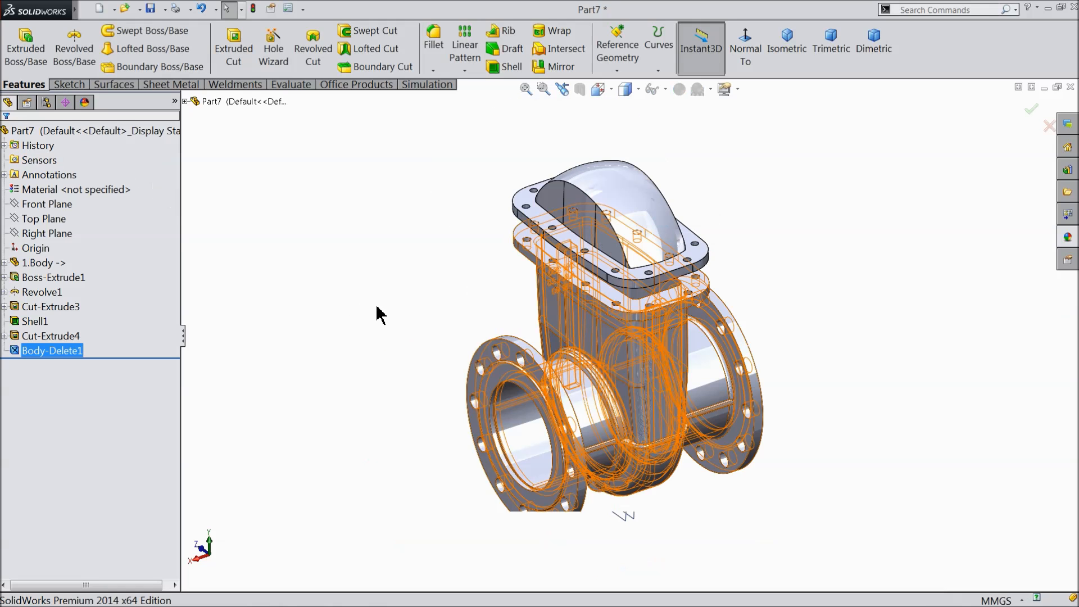
Hide the two leftover reference planes Plane1-1.Body and Plane2-1.Body.
scroll(379, 290, "up", 1)
scroll(599, 330, "down", 3)
scroll(615, 363, "up", 3)
scroll(617, 372, "down", 4)
left_click(697, 352)
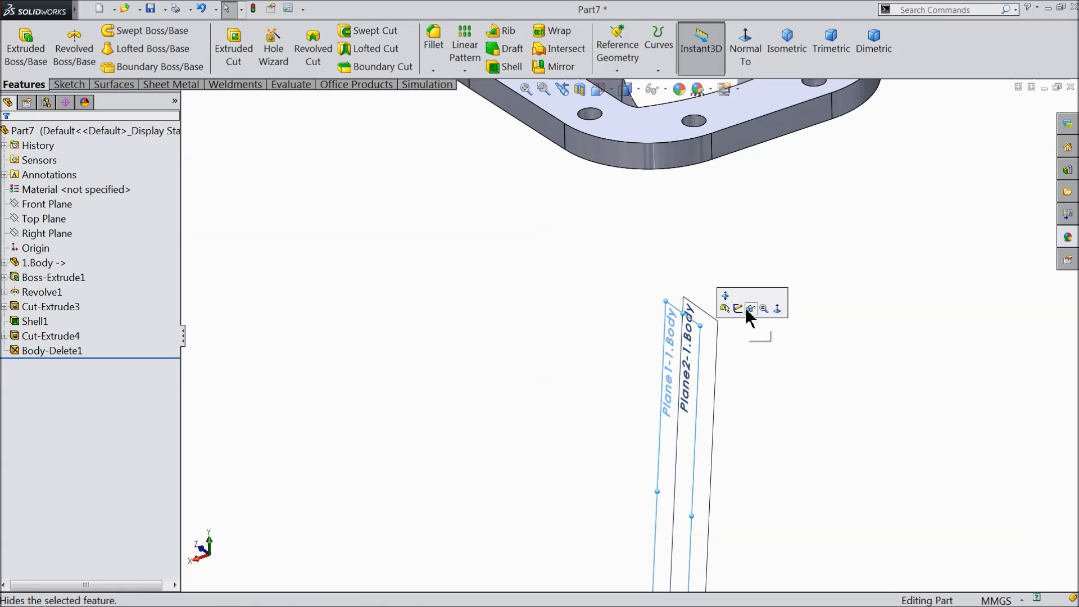
left_click(748, 310)
left_click(712, 337)
left_click(757, 305)
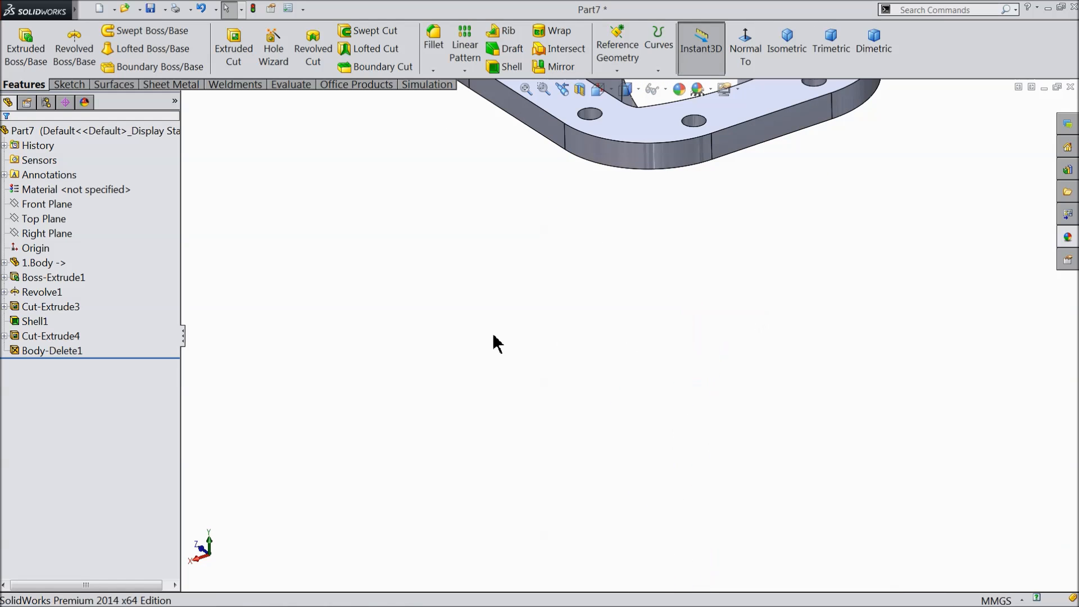
Apply the cast iron appearance to the whole part.
scroll(494, 332, "up", 6)
middle_click_drag(567, 234, 582, 218)
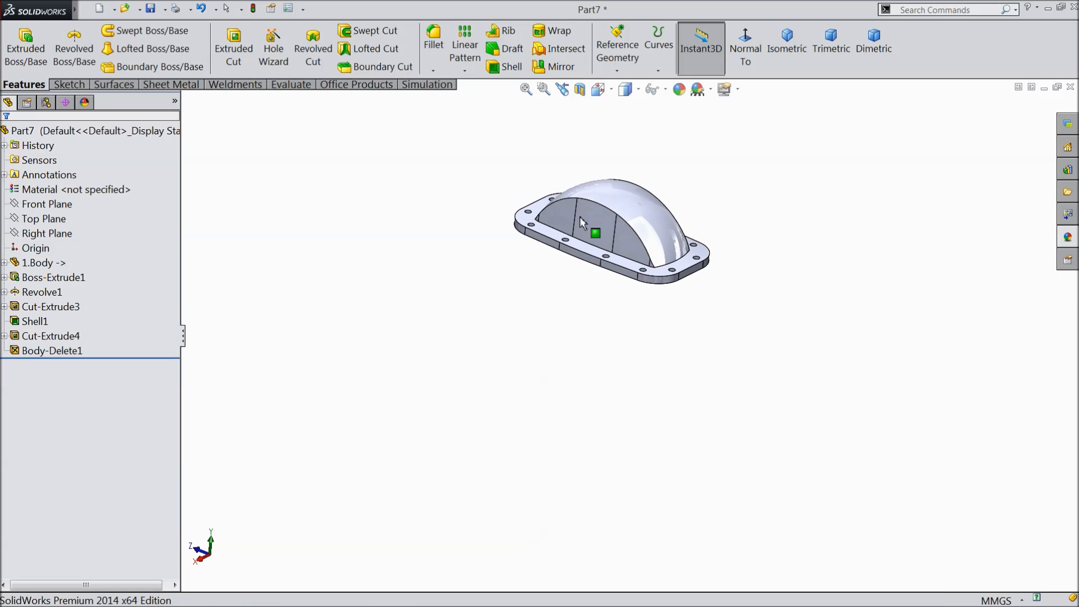
scroll(645, 231, "down", 5)
middle_click_drag(620, 279, 640, 388)
left_click(103, 131)
left_click(1069, 243)
double_click(994, 536)
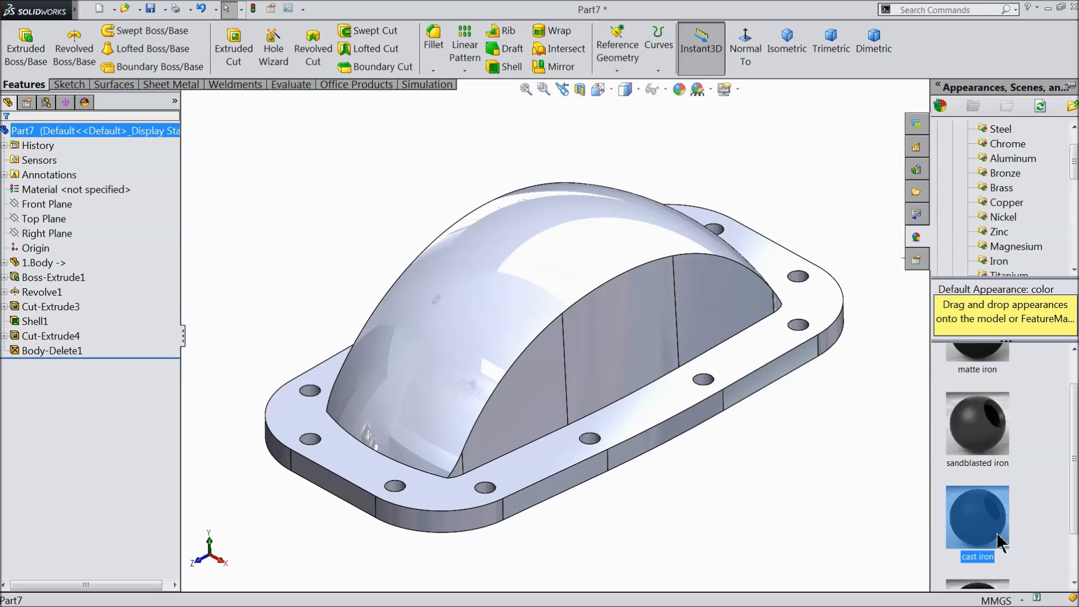
Set the cast iron appearance's colour to RGB 55, 150, 255.
left_click(679, 90)
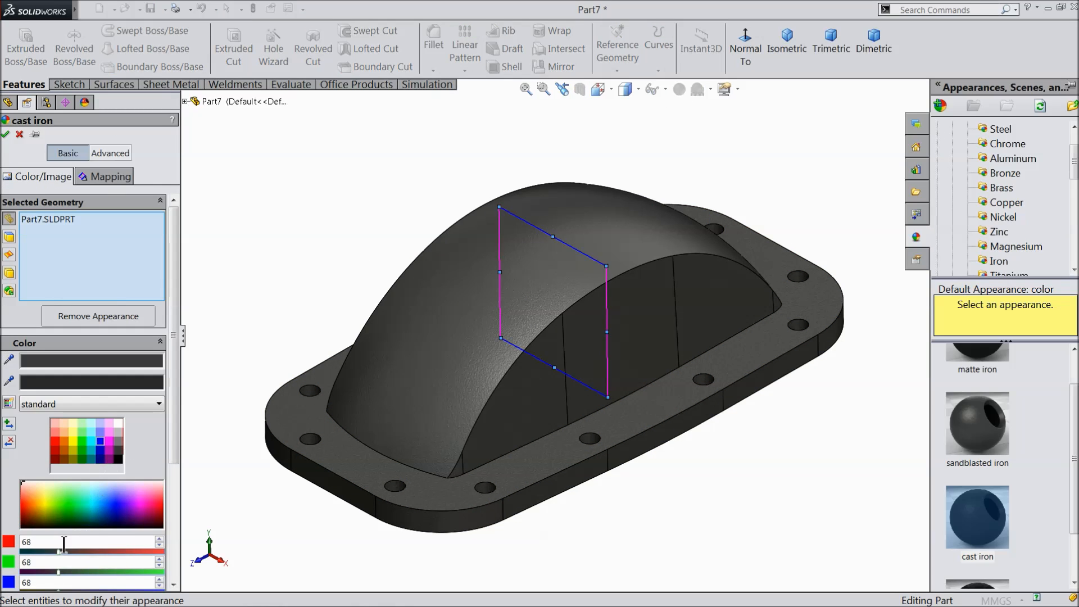
left_click_drag(57, 544, 30, 545)
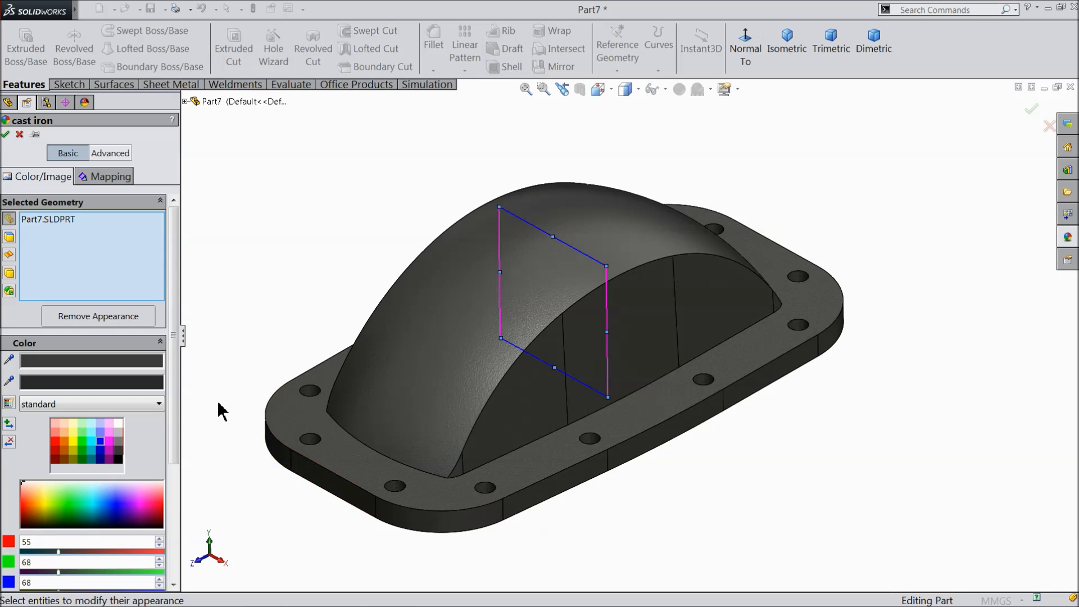
scroll(48, 493, "down", 3)
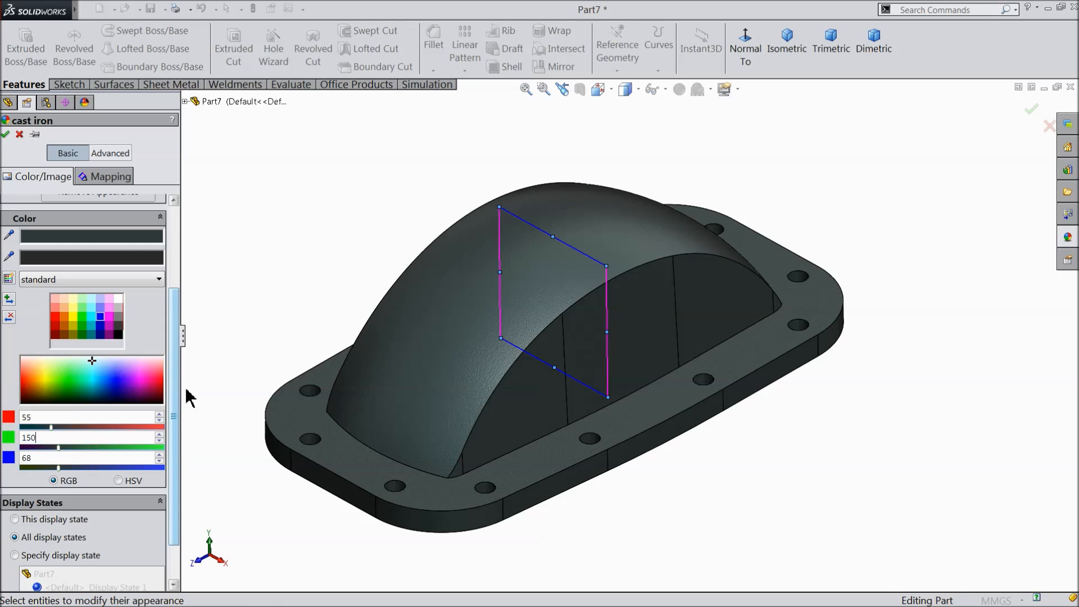
key("Return")
type("225")
key("Return")
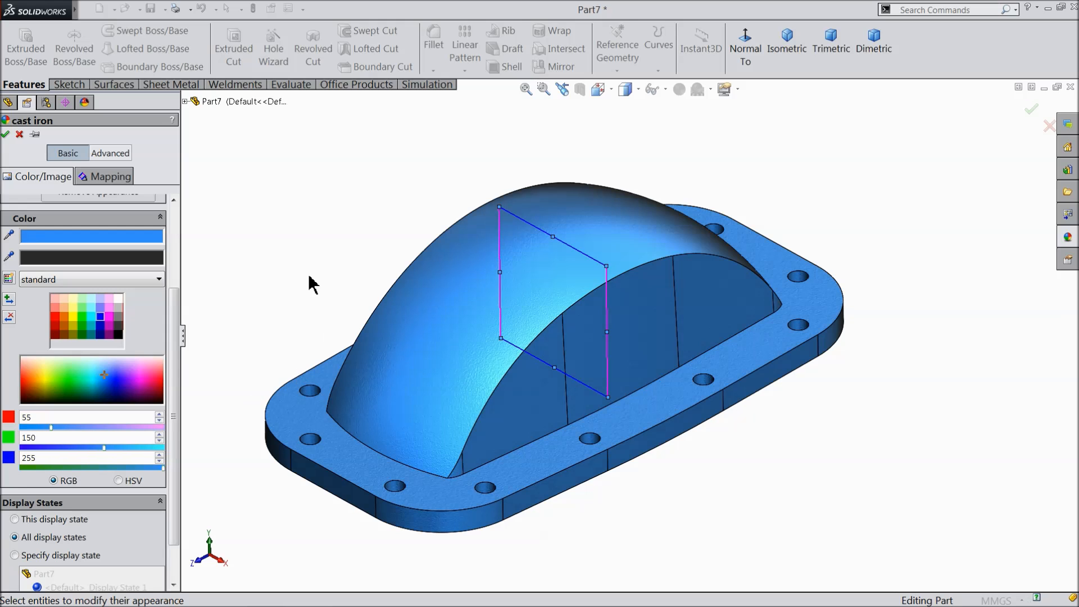
left_click(7, 135)
Save the part as 2.Valve Cover in the Gate Valve folder on the Desktop.
middle_click_drag(320, 320, 325, 372)
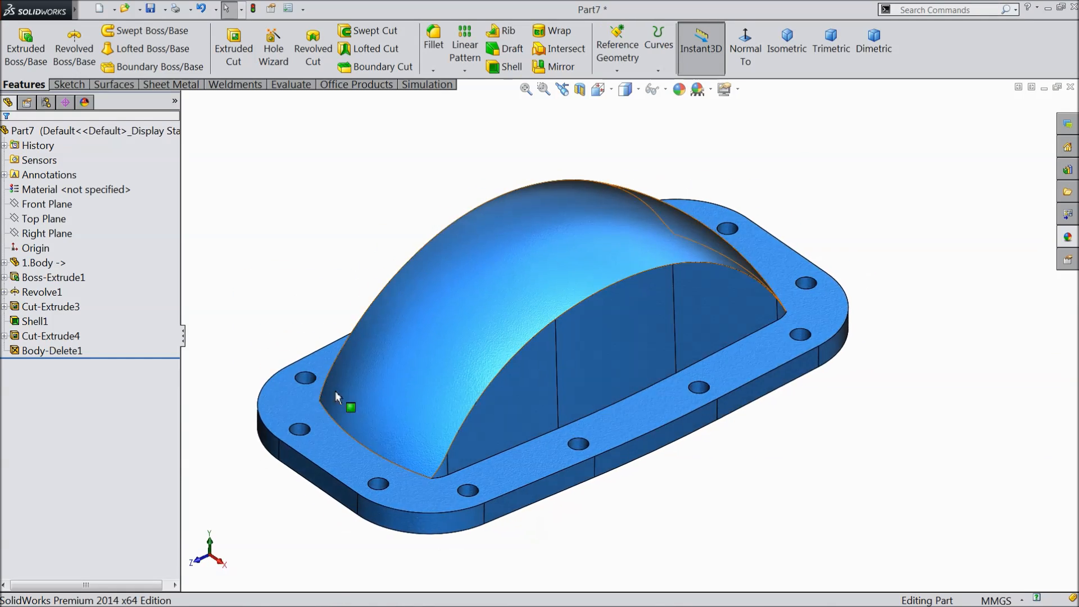
scroll(337, 390, "up", 2)
scroll(480, 389, "down", 2)
scroll(663, 301, "down", 2)
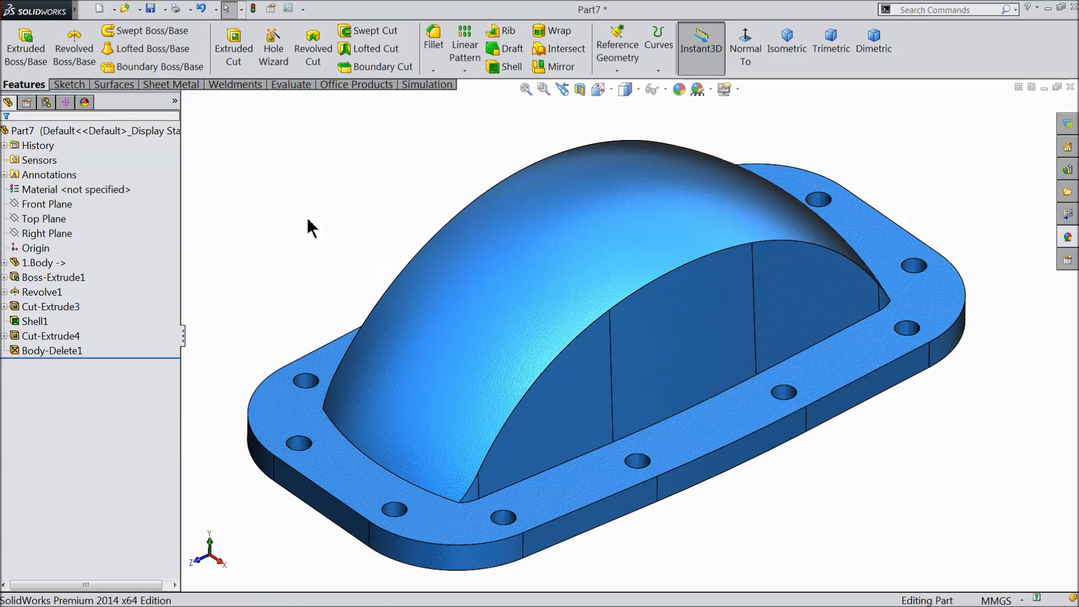
left_click(151, 9)
left_click(358, 182)
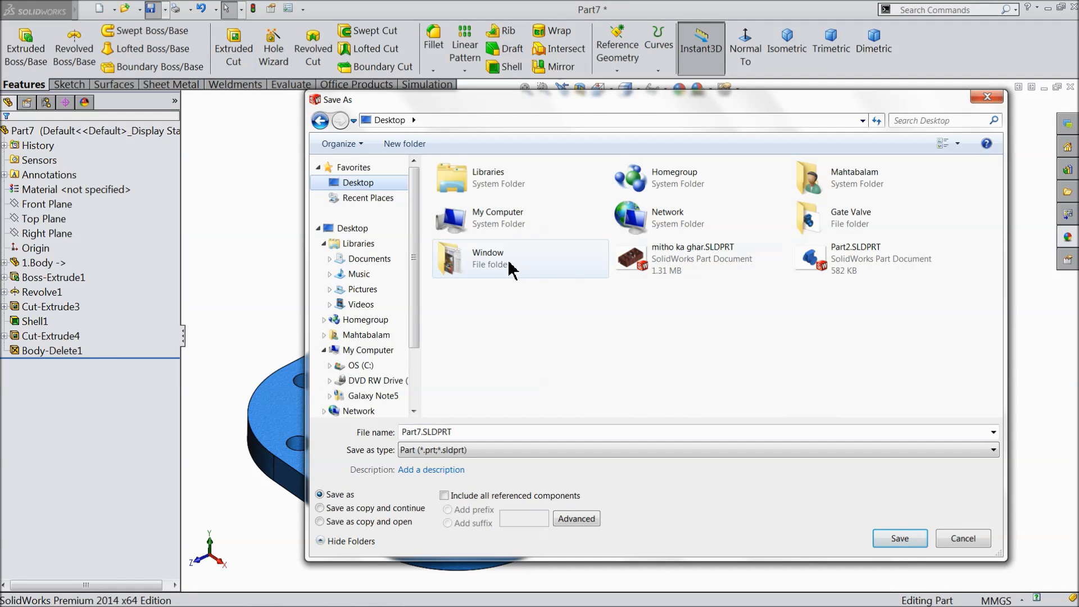
left_click(859, 224)
double_click(860, 225)
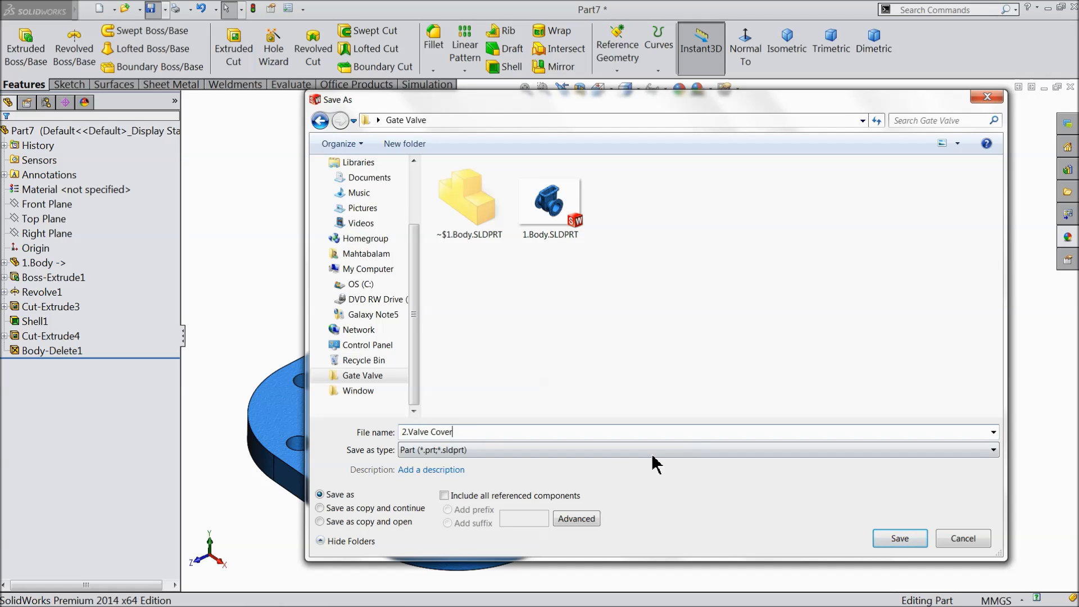
left_click(896, 538)
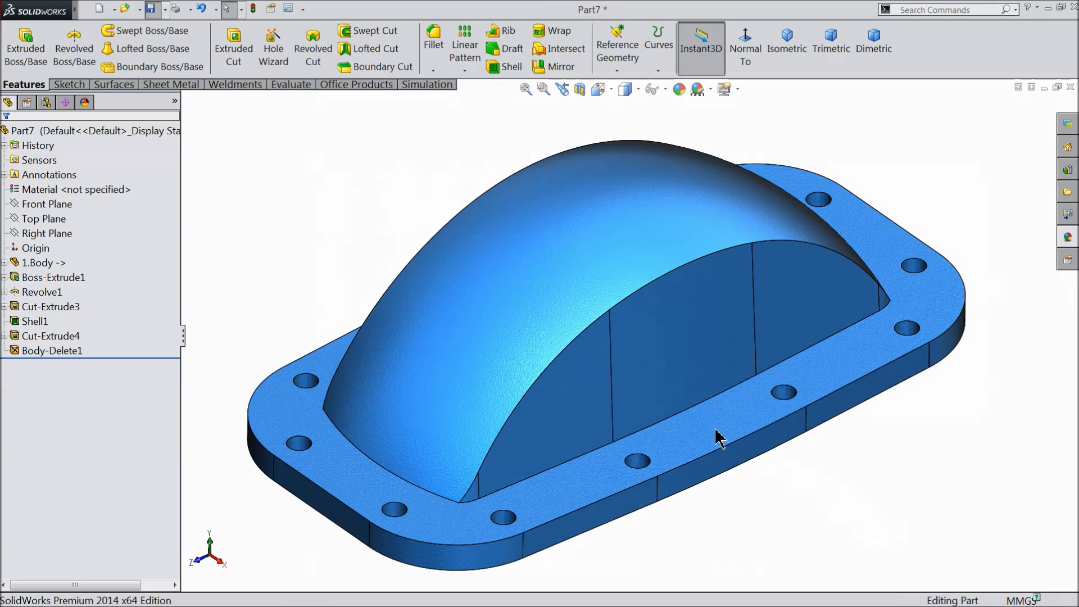
middle_click_drag(649, 410, 656, 411)
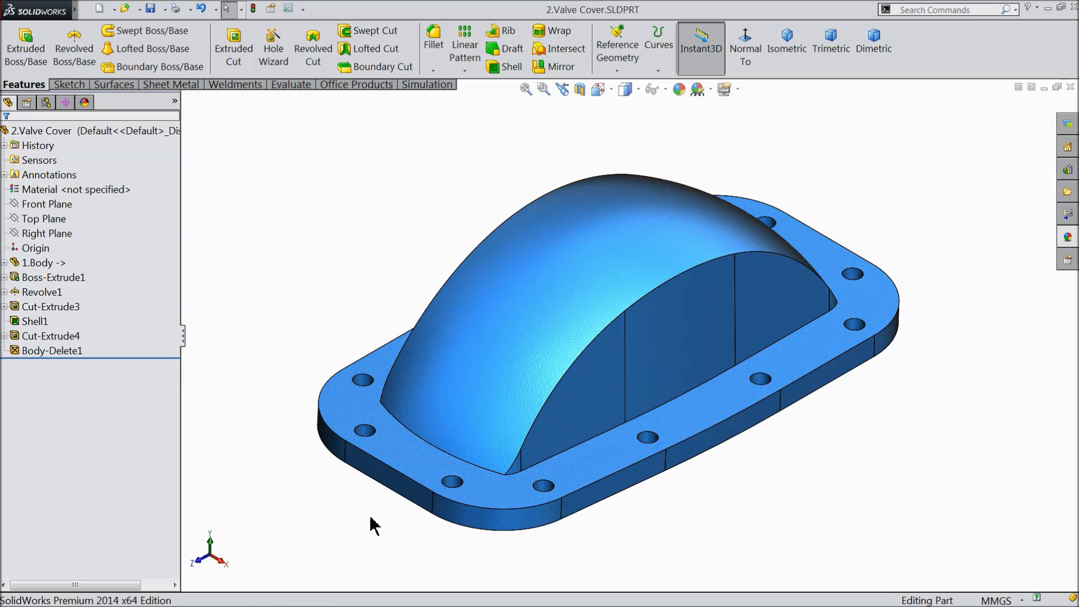
key("f")
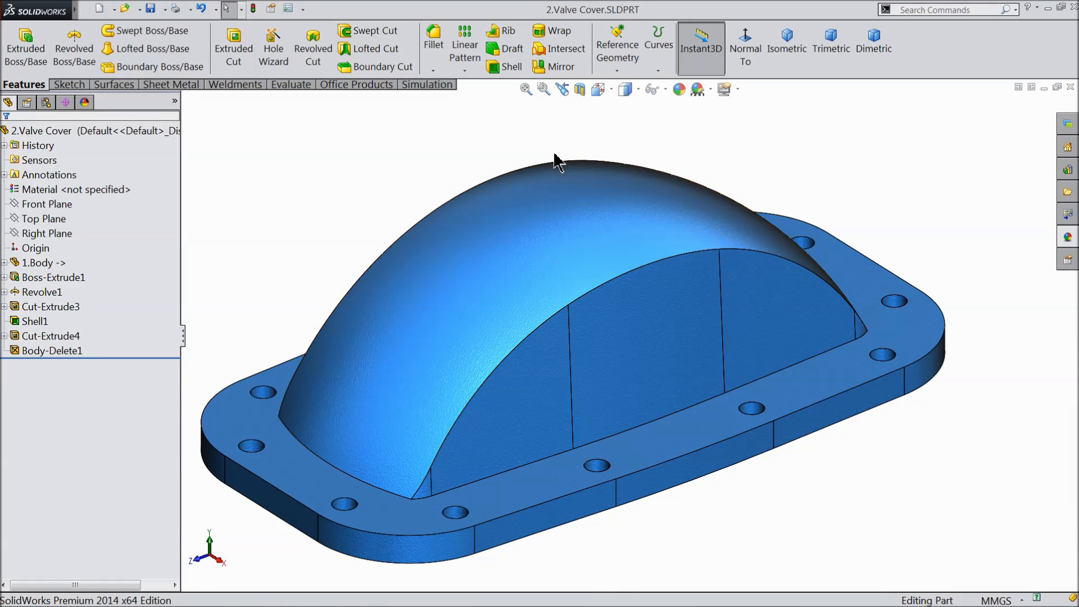
scroll(572, 195, "up", 1)
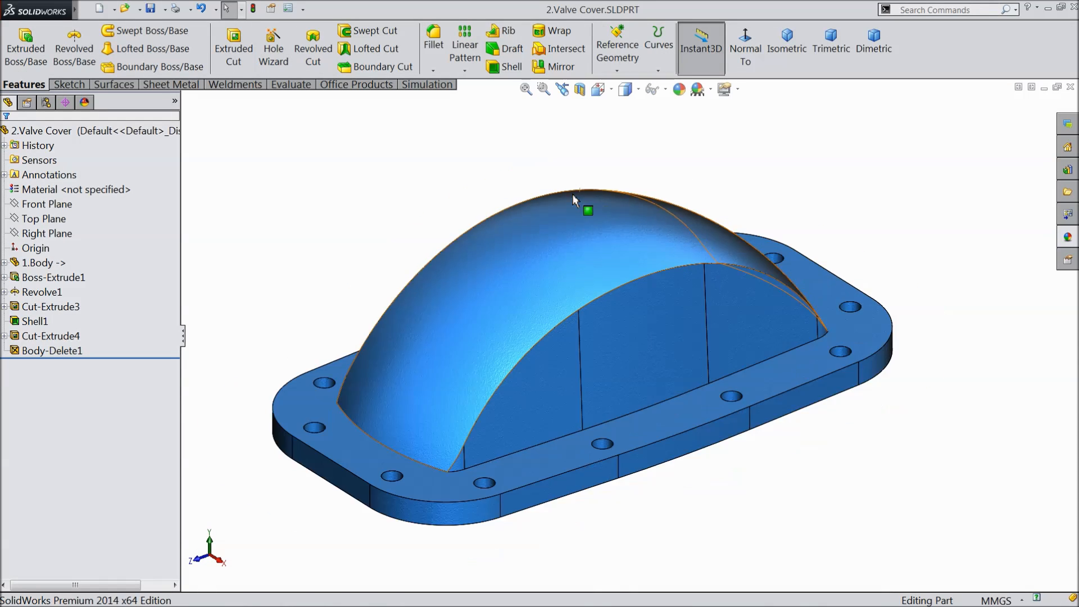
scroll(540, 319, "down", 1)
middle_click_drag(541, 319, 538, 321)
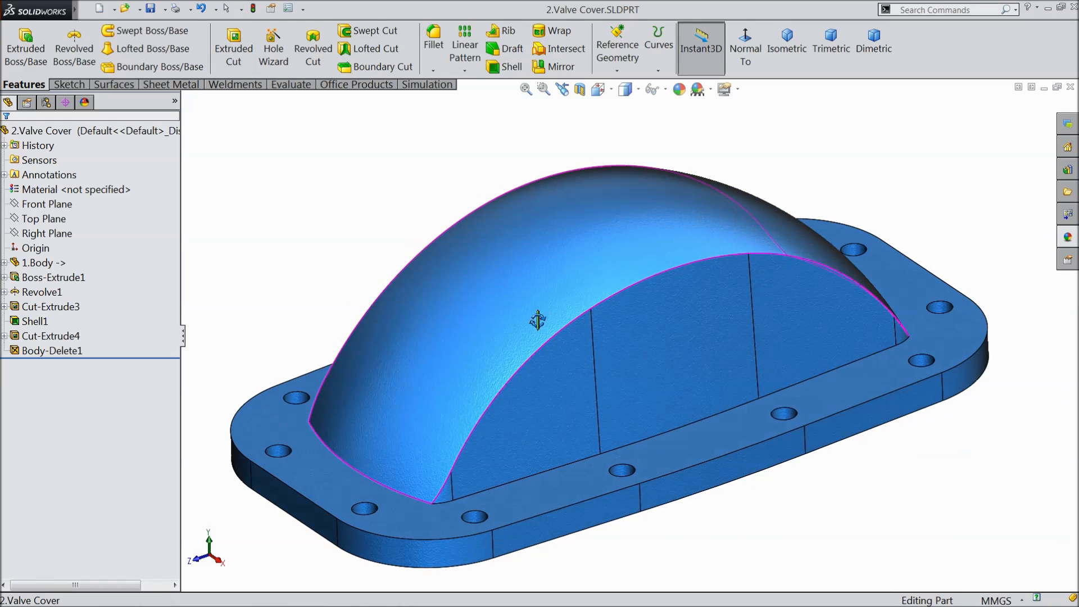
Create a reference plane offset 140 mm above the flange's upper face.
left_click(560, 503)
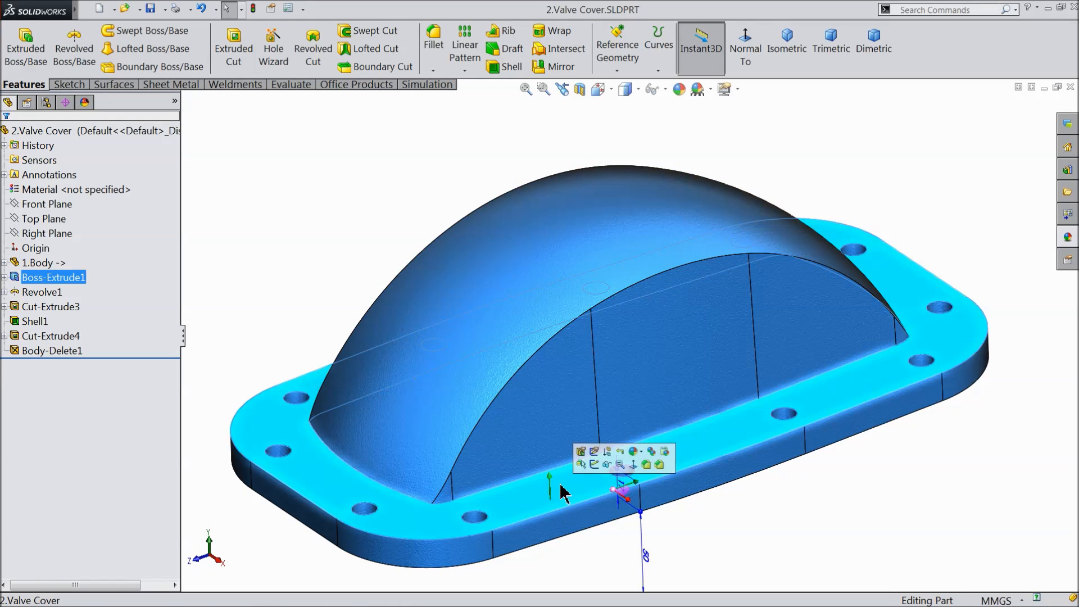
left_click(617, 70)
left_click(630, 86)
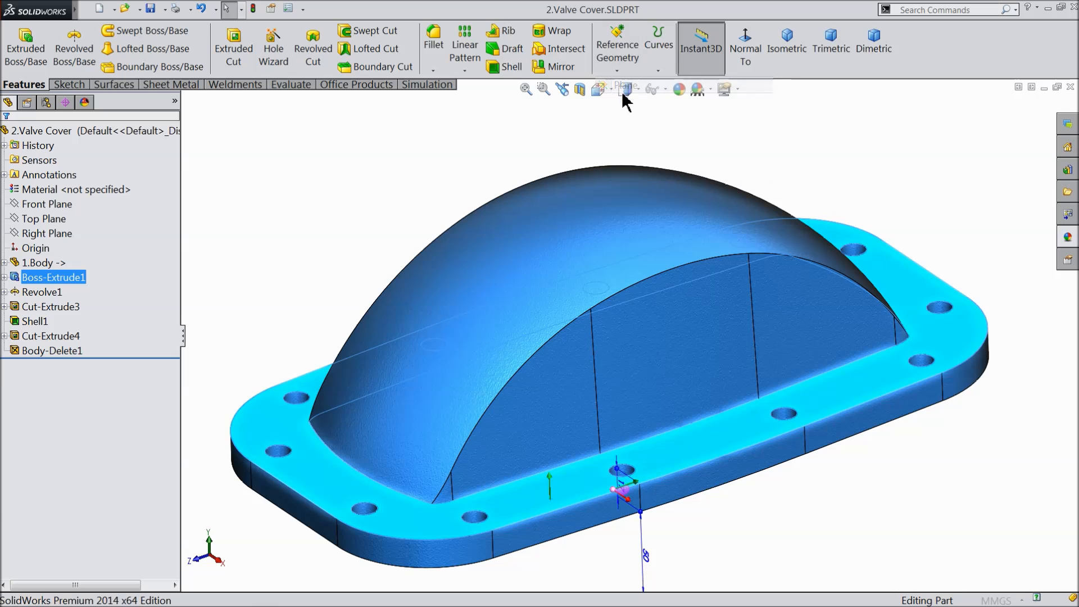
left_click(13, 315)
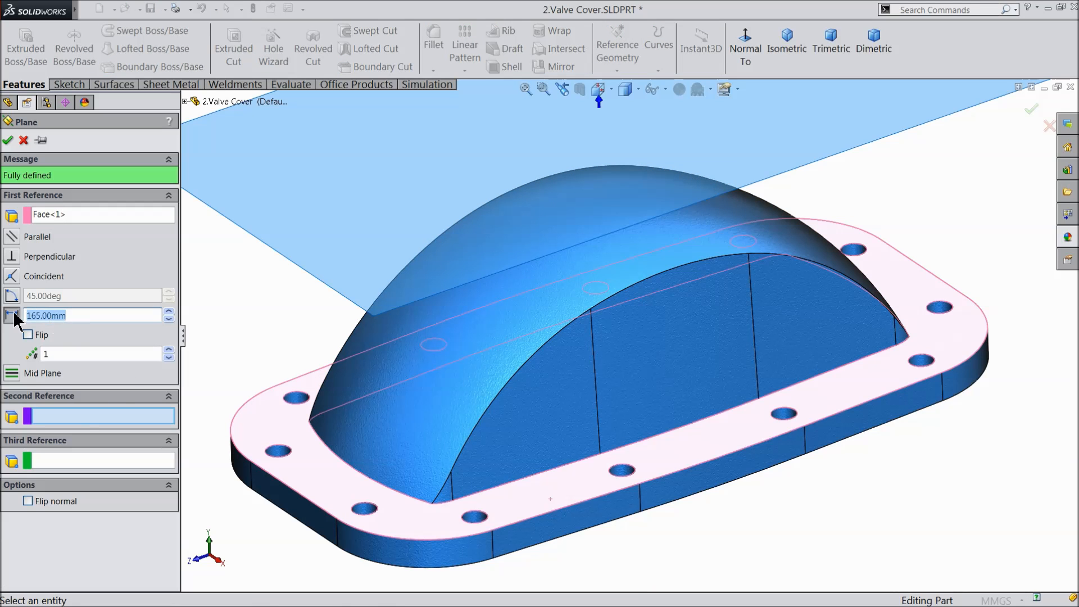
key("Return")
mouse_move(265, 320)
middle_mouse_down()
mouse_move(277, 299)
mouse_move(260, 251)
mouse_move(278, 315)
middle_mouse_up()
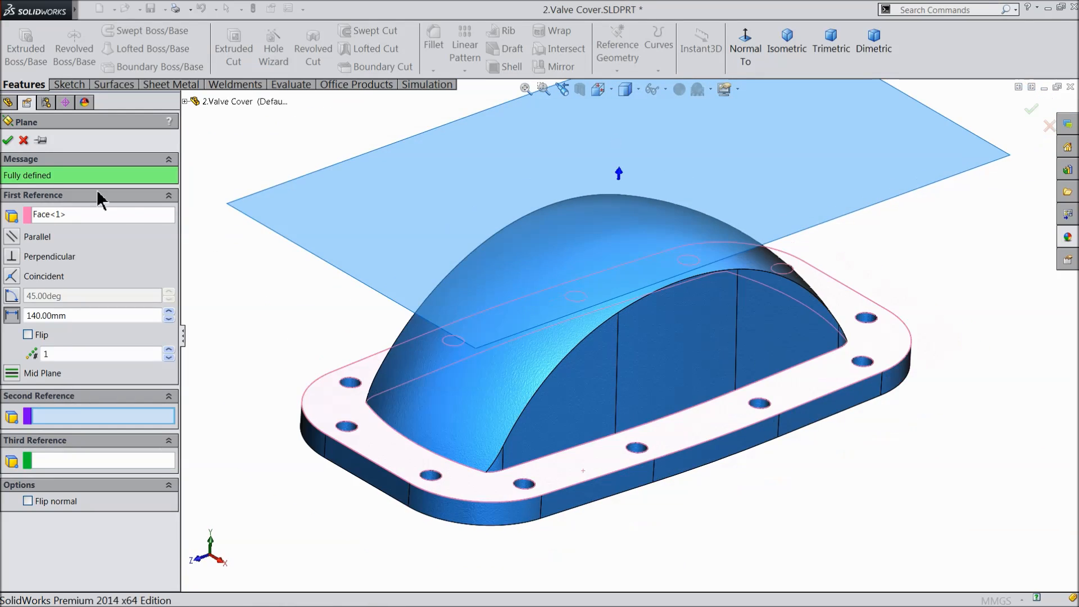
left_click(8, 140)
middle_click_drag(241, 321, 245, 342)
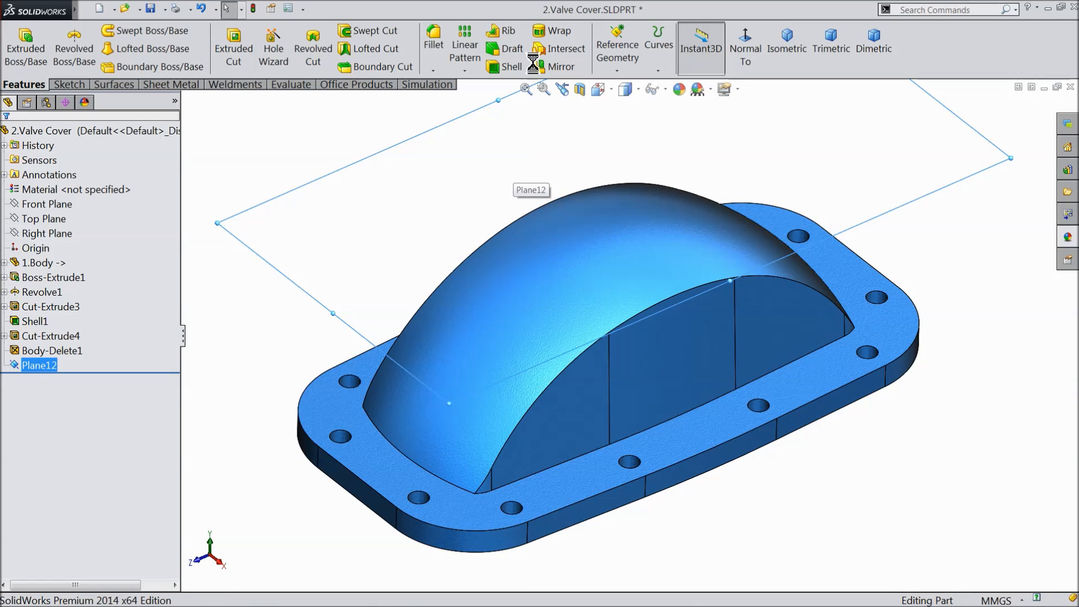
Sketch a circle with a radius of about 44 mm centred on the origin on the new offset plane.
left_click(73, 85)
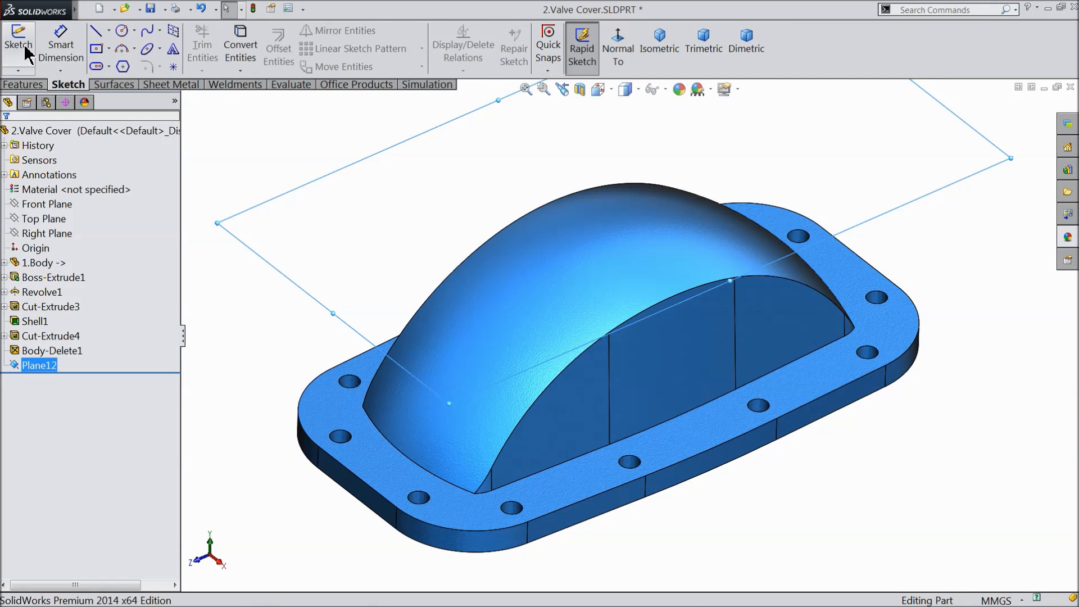
left_click(26, 54)
left_click(122, 30)
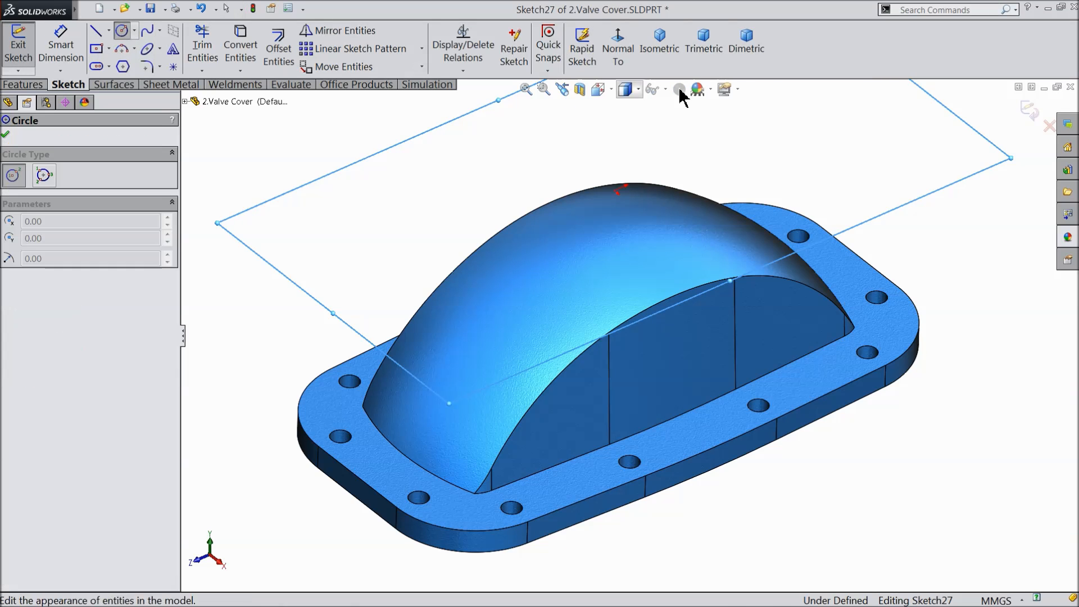
left_click(618, 50)
scroll(646, 331, "up", 5)
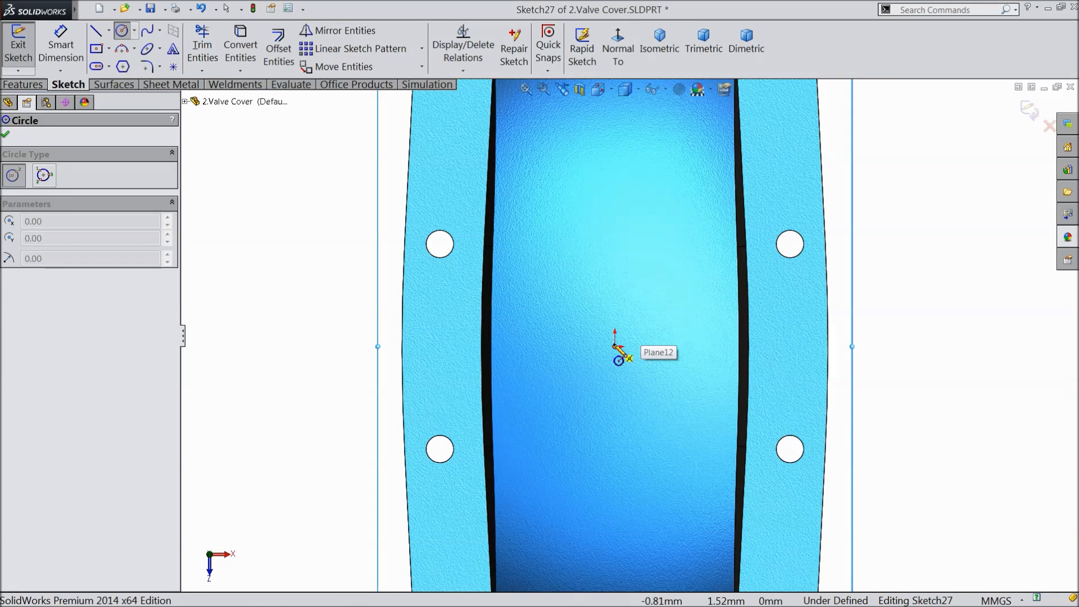
left_click(615, 347)
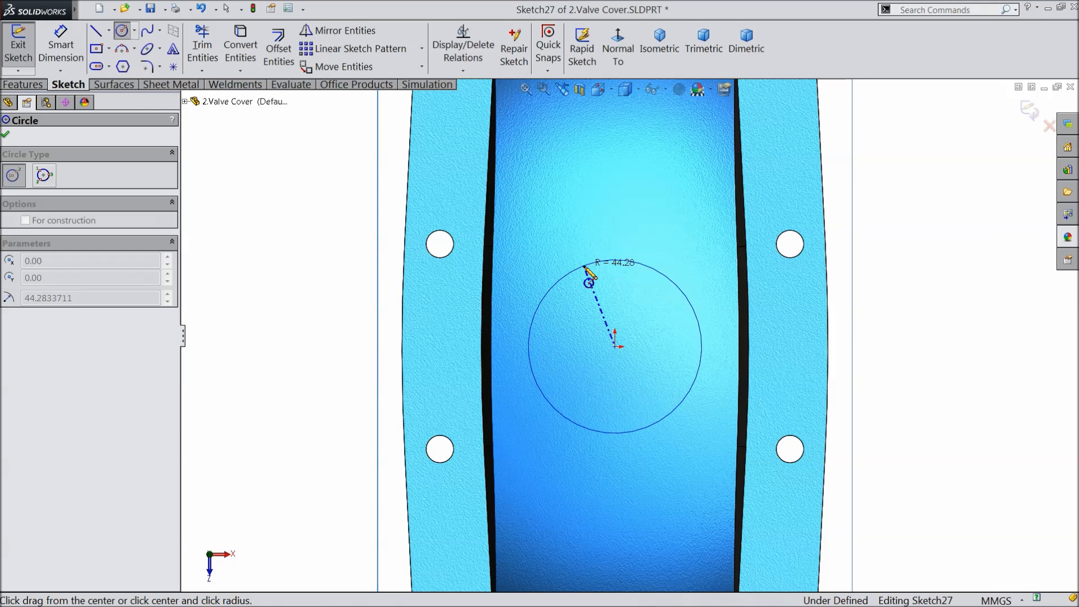
left_click(585, 280)
Dimension the circle's diameter as 65 mm.
left_click(67, 49)
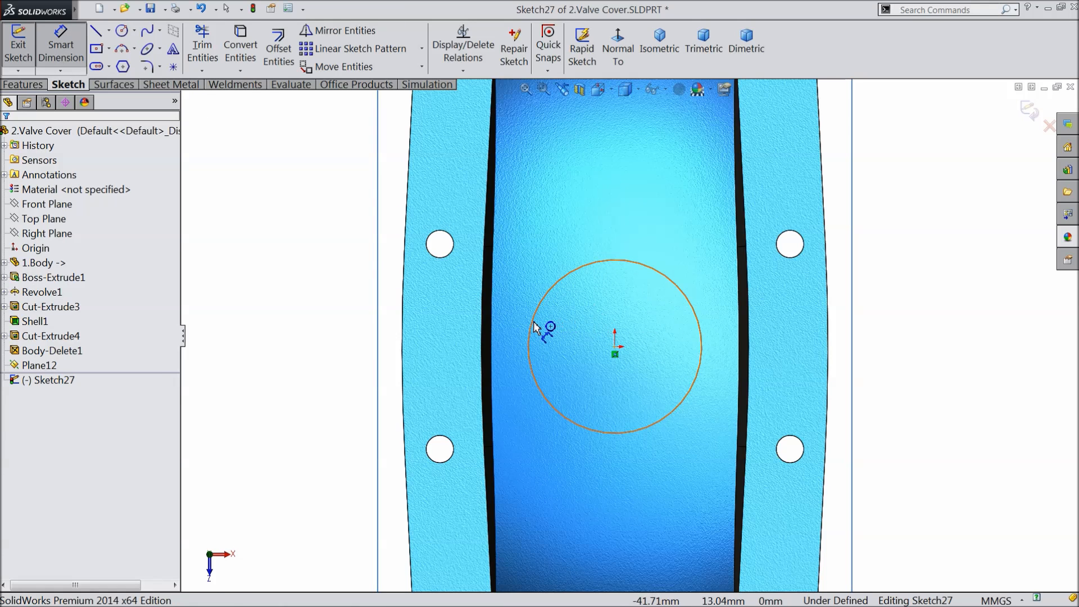
left_click(534, 325)
left_click(312, 331)
type("65")
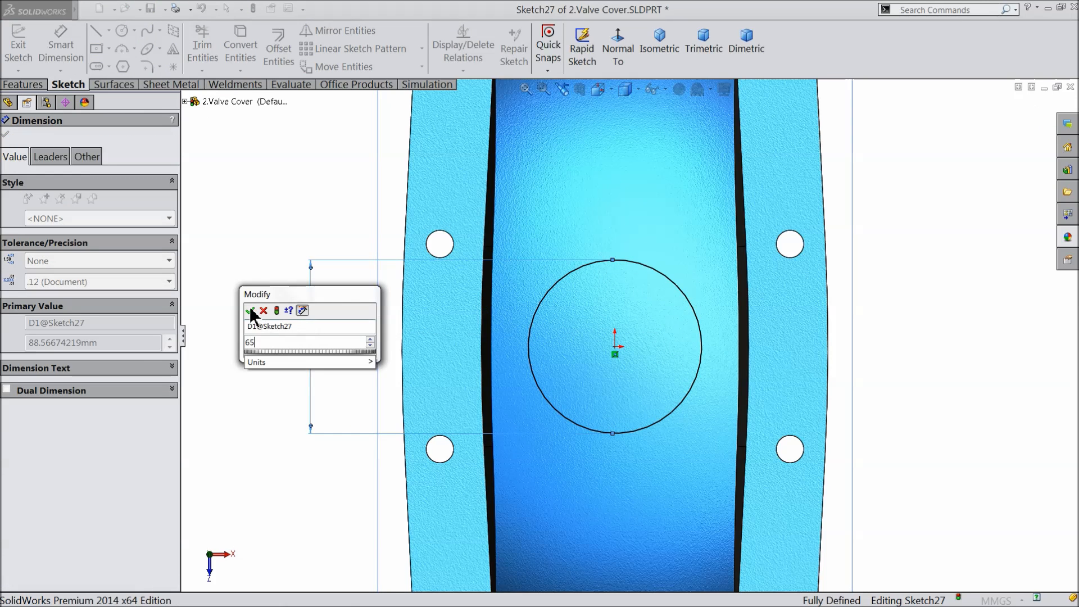
left_click(250, 310)
left_click(4, 136)
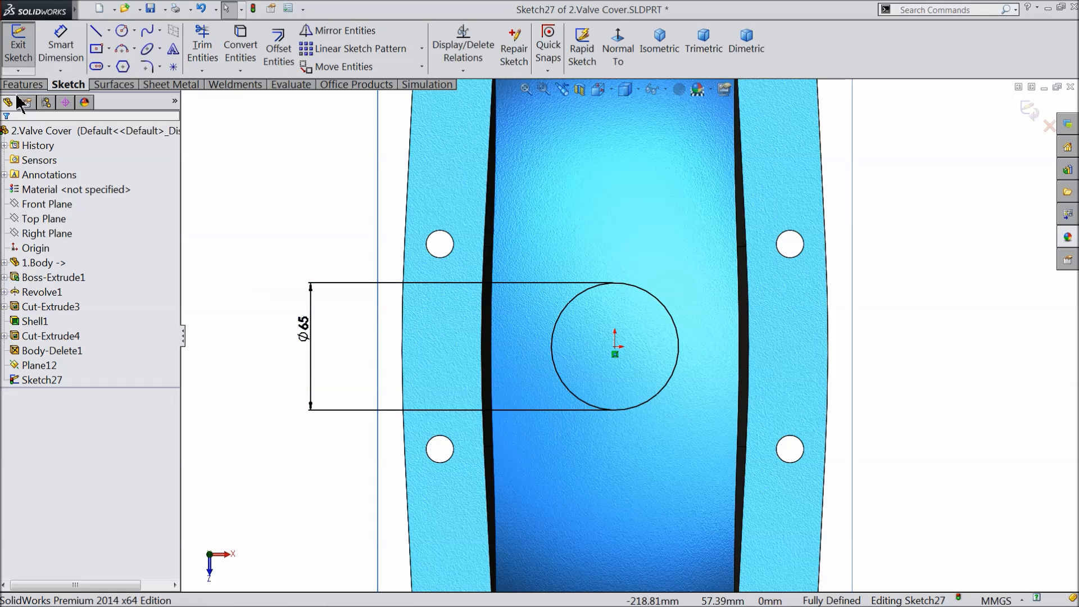
Extrude the circle as a boss downwards to the dome using the Up To Next end condition, with the result merged.
left_click(25, 85)
left_click(25, 53)
middle_click_drag(414, 366, 388, 281)
left_click(84, 216)
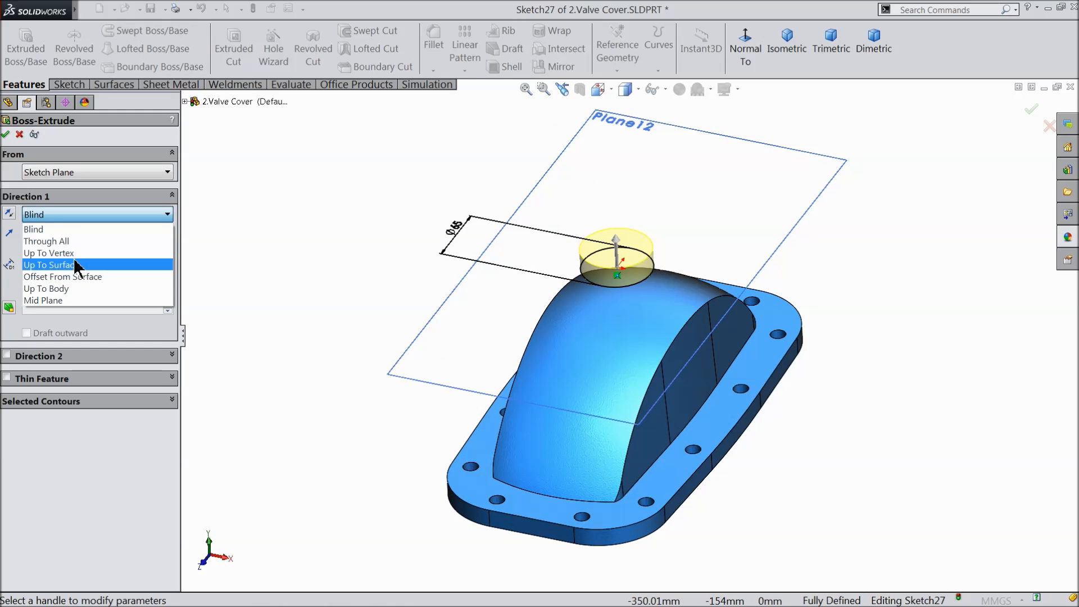
left_click(84, 228)
left_click(9, 215)
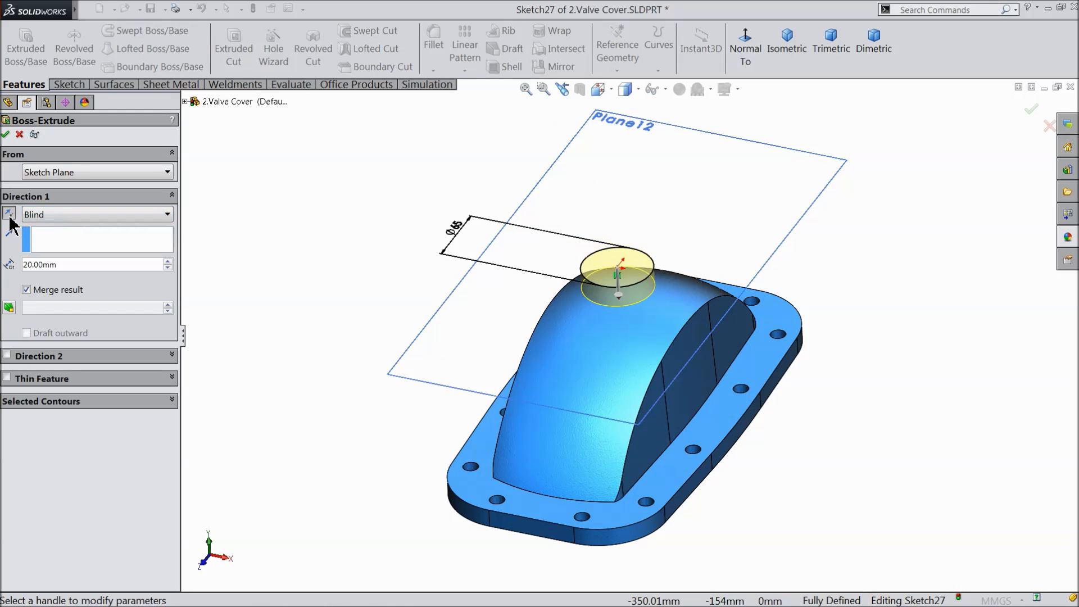
left_click(63, 216)
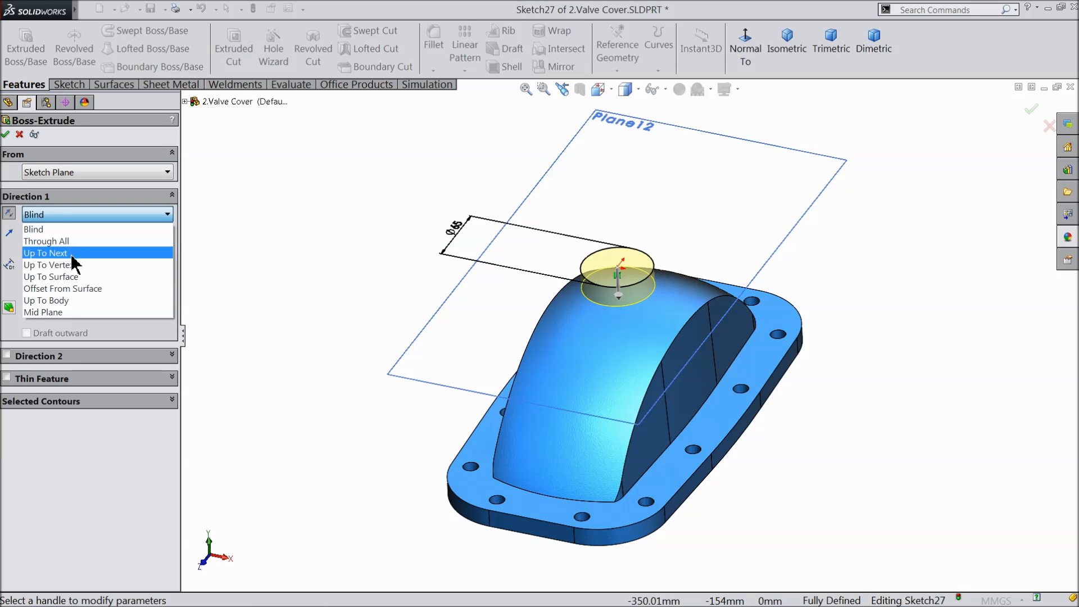
left_click(67, 248)
mouse_move(568, 349)
middle_mouse_down()
mouse_move(557, 359)
mouse_move(578, 354)
mouse_move(569, 356)
middle_mouse_up()
scroll(691, 337, "down", 4)
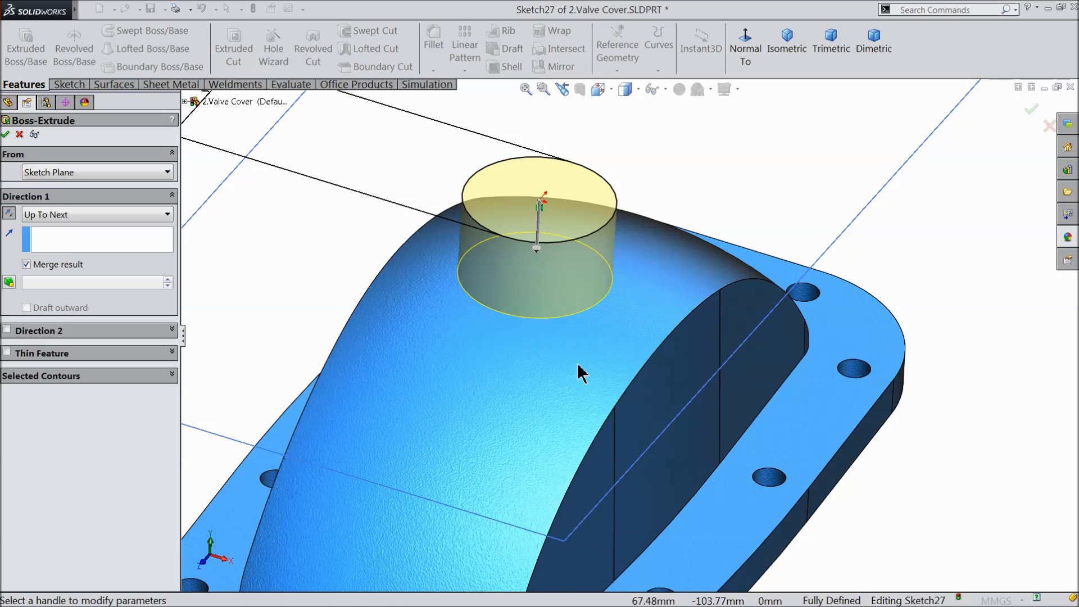
left_click(7, 134)
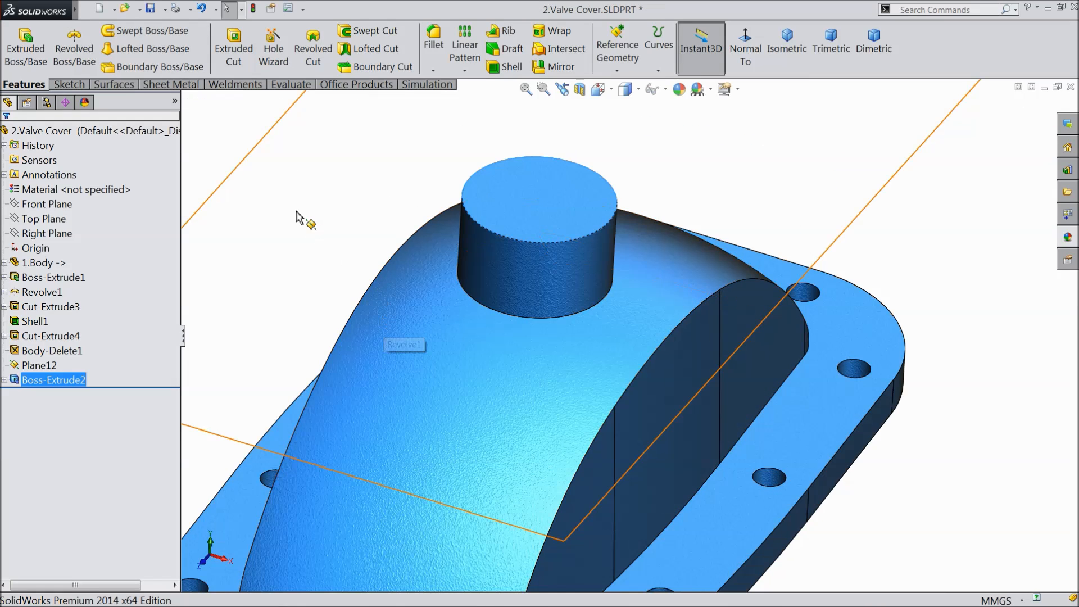
Hide the offset reference plane above the dome.
left_click(299, 218)
mouse_move(329, 247)
middle_mouse_down()
mouse_move(290, 229)
mouse_move(317, 256)
mouse_move(318, 241)
middle_mouse_up()
scroll(405, 314, "up", 4)
left_click(463, 253)
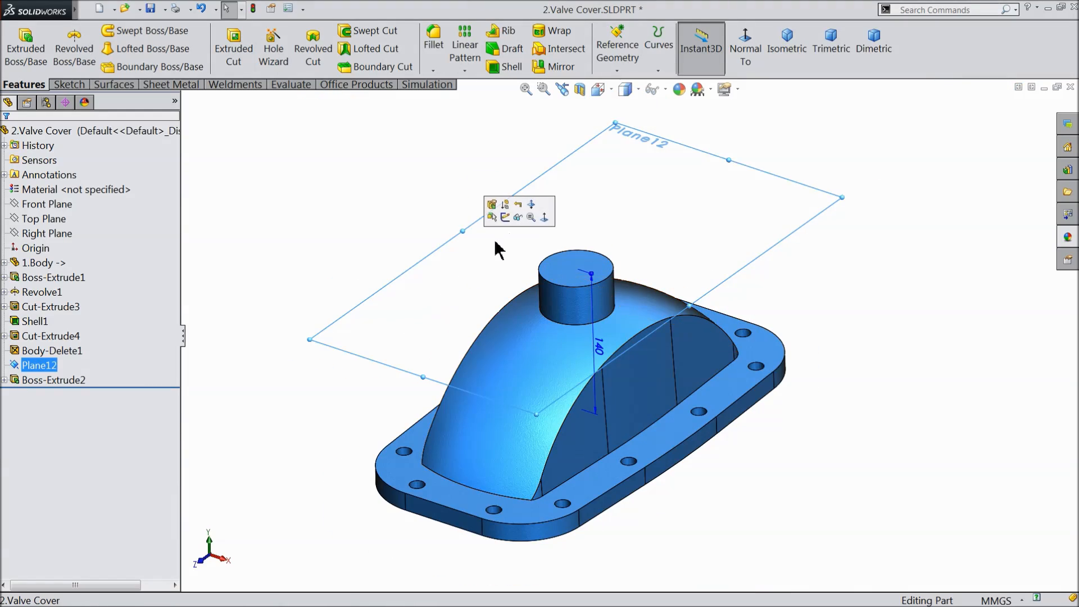
left_click(517, 217)
Sketch a closed, stepped half-profile about 61 mm deep on the Front Plane, running down from the centre of the boss's upper edge and narrower below.
scroll(585, 276, "down", 2)
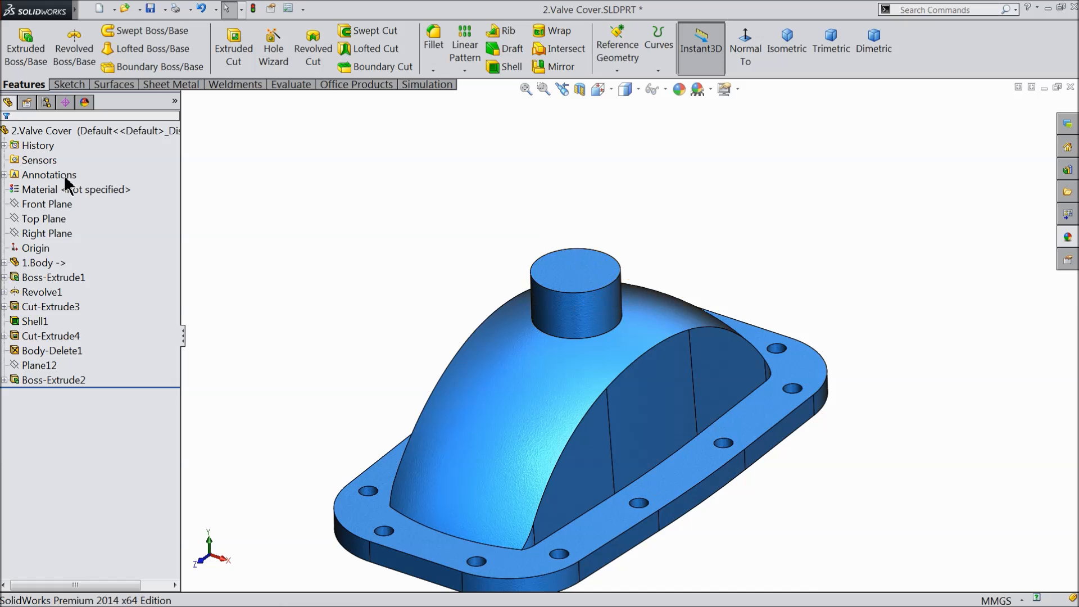
left_click(47, 204)
left_click(55, 188)
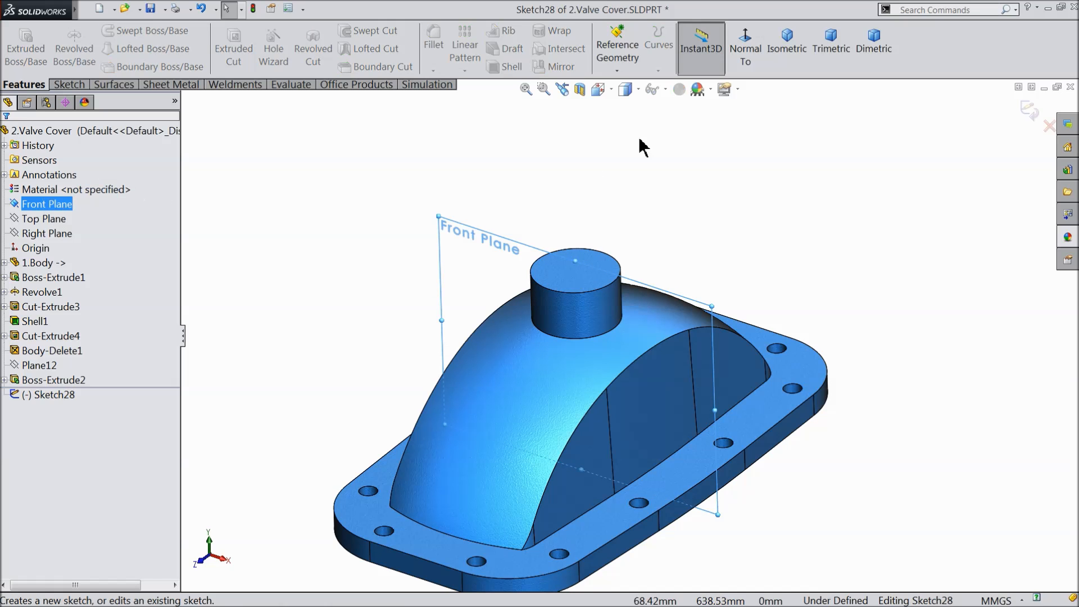
left_click(745, 45)
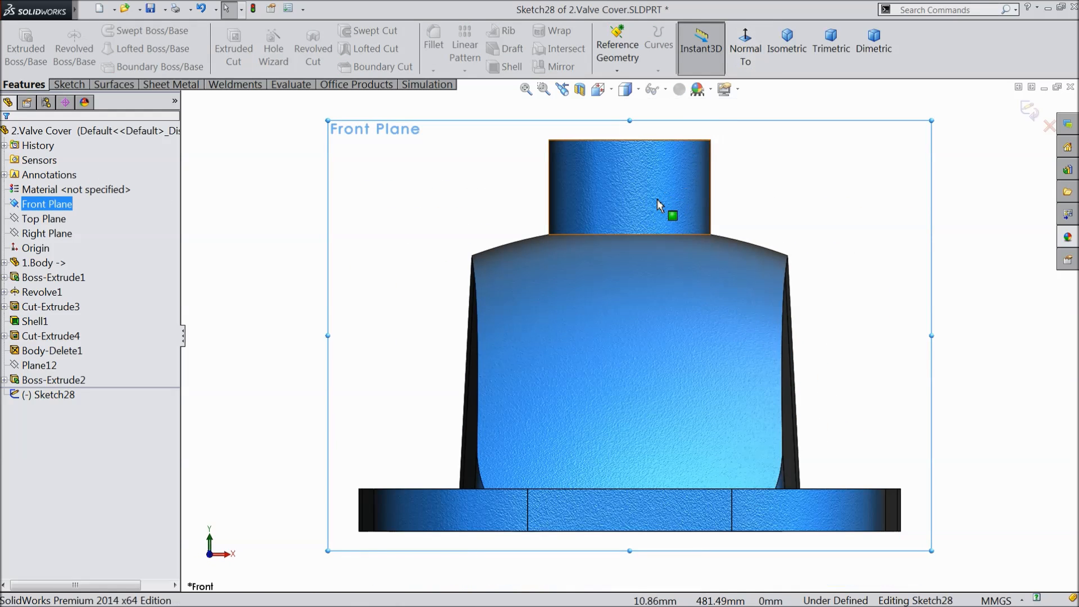
scroll(659, 205, "down", 4)
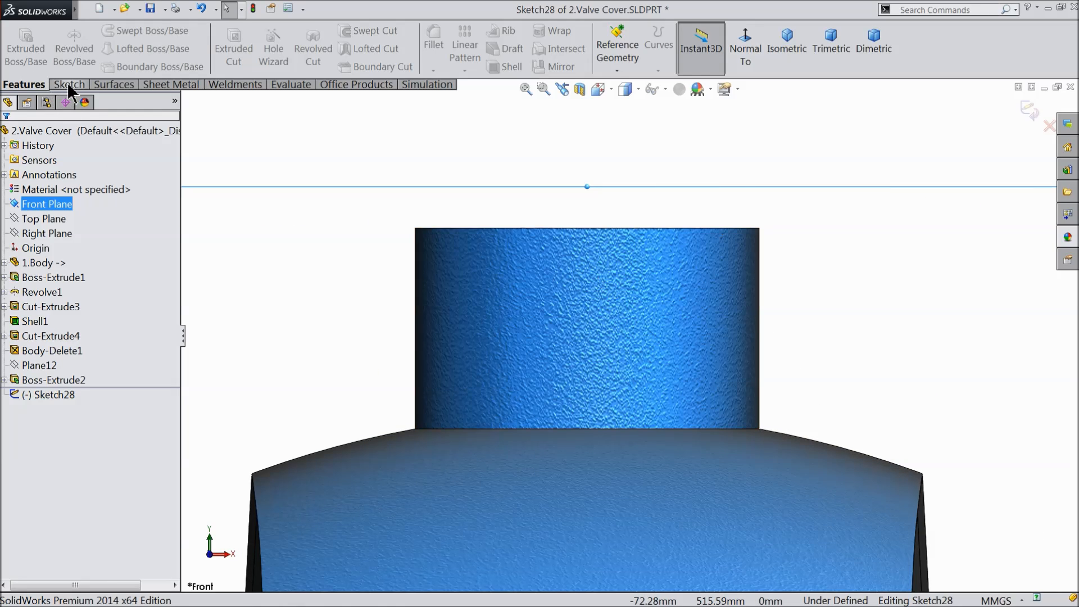
left_click(68, 85)
left_click(96, 33)
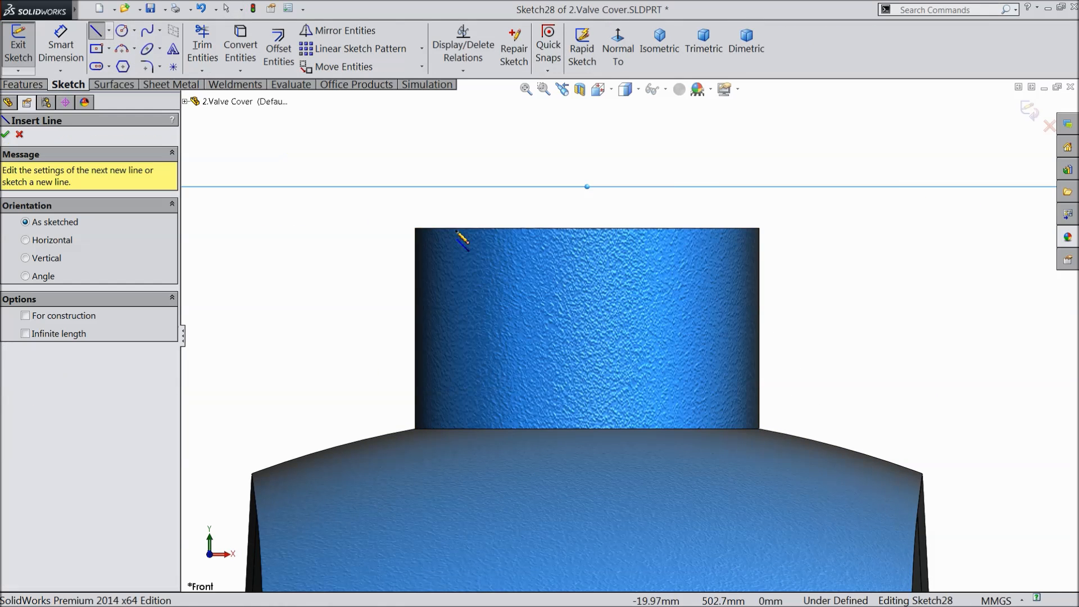
left_click(587, 228)
double_click(587, 552)
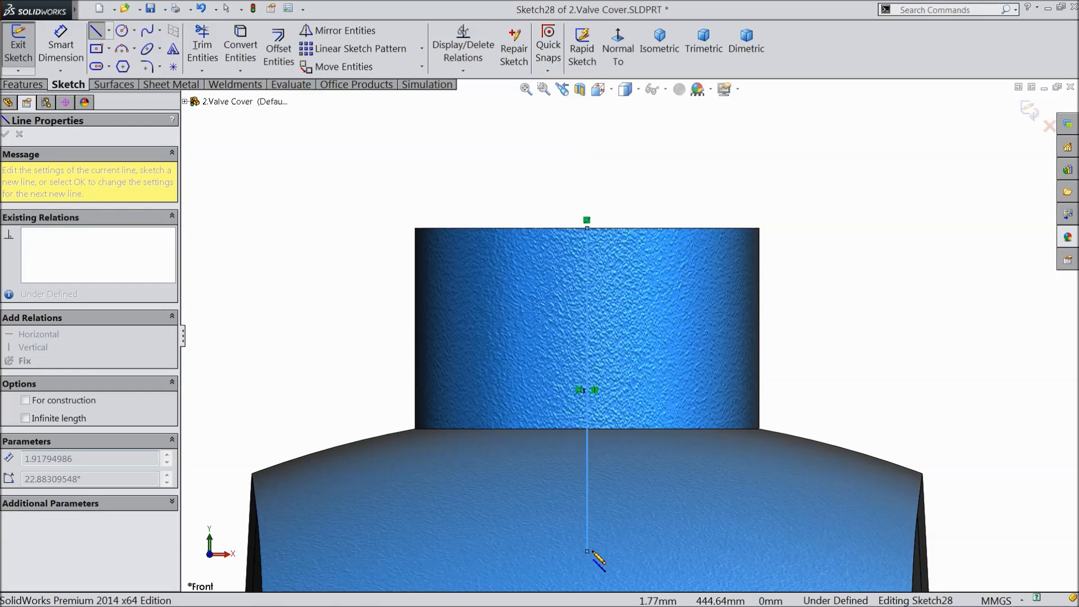
left_click(689, 551)
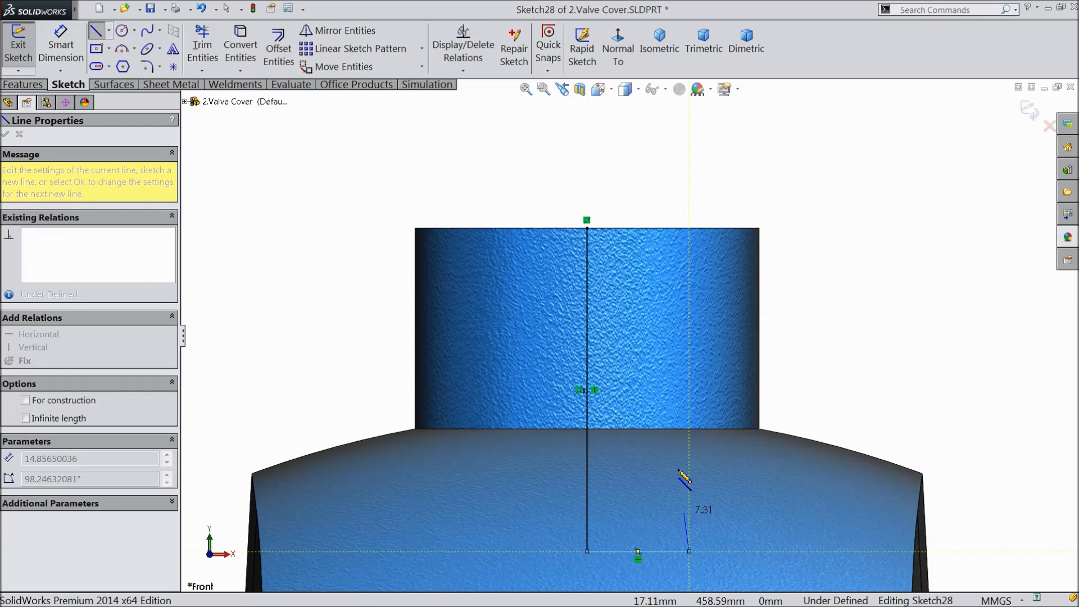
left_click(689, 376)
left_click(719, 375)
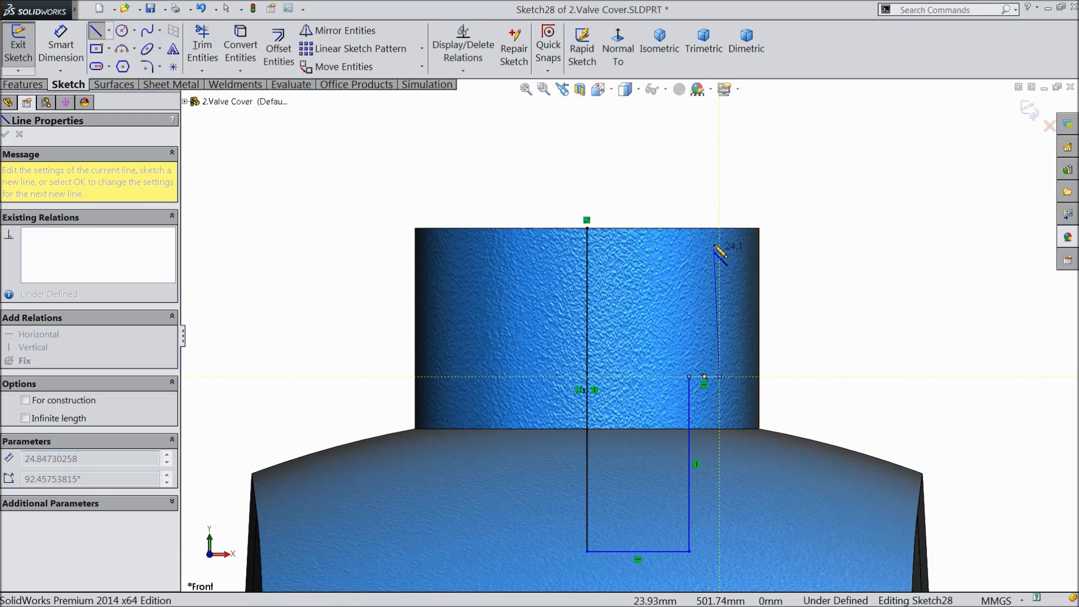
left_click(719, 228)
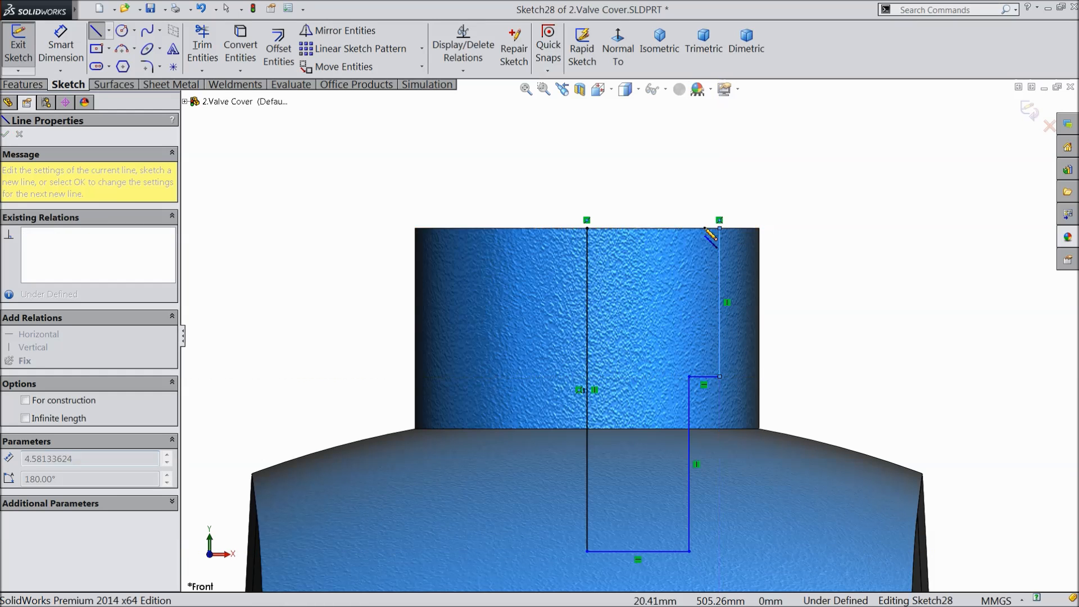
left_click(587, 228)
right_click(590, 163)
left_click(622, 174)
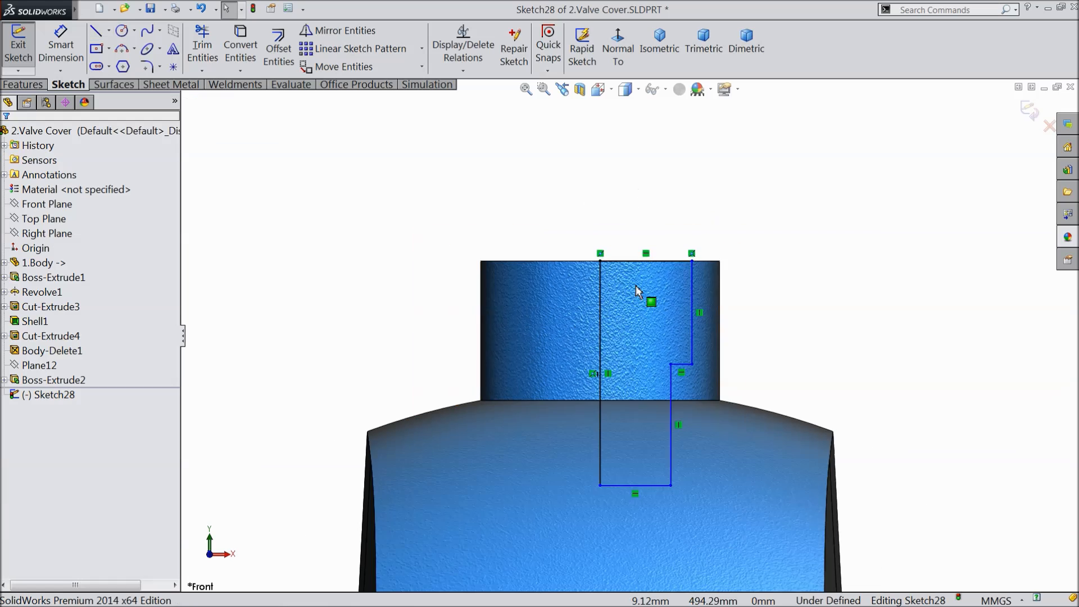
Dimension the stepped profile's full depth along the centre line as 55 mm and its upper edge width as 21 mm.
scroll(647, 416, "down", 2)
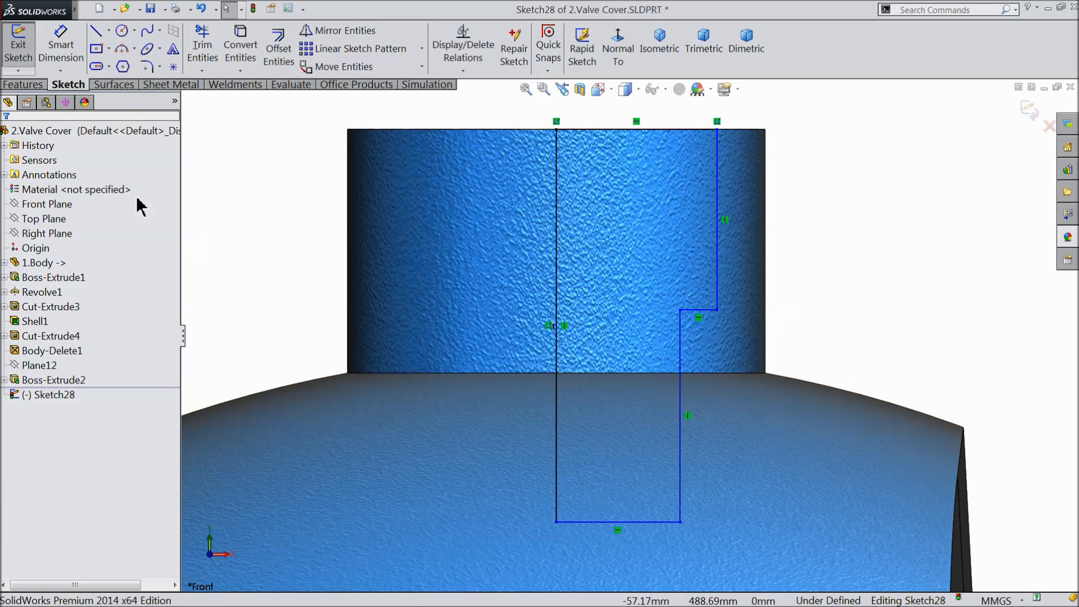
left_click(557, 289)
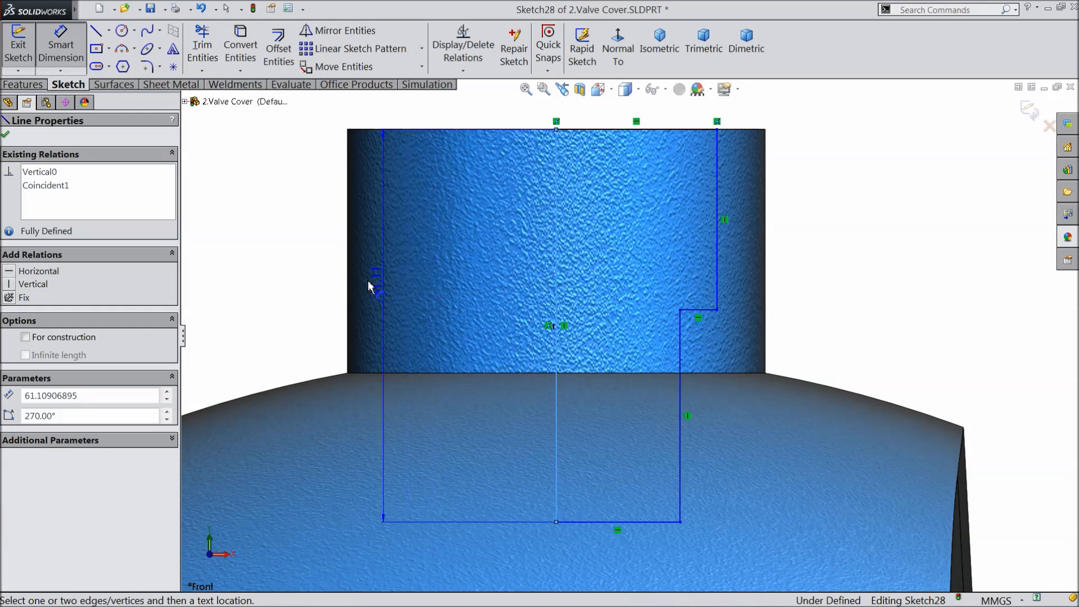
left_click(318, 292)
type("55")
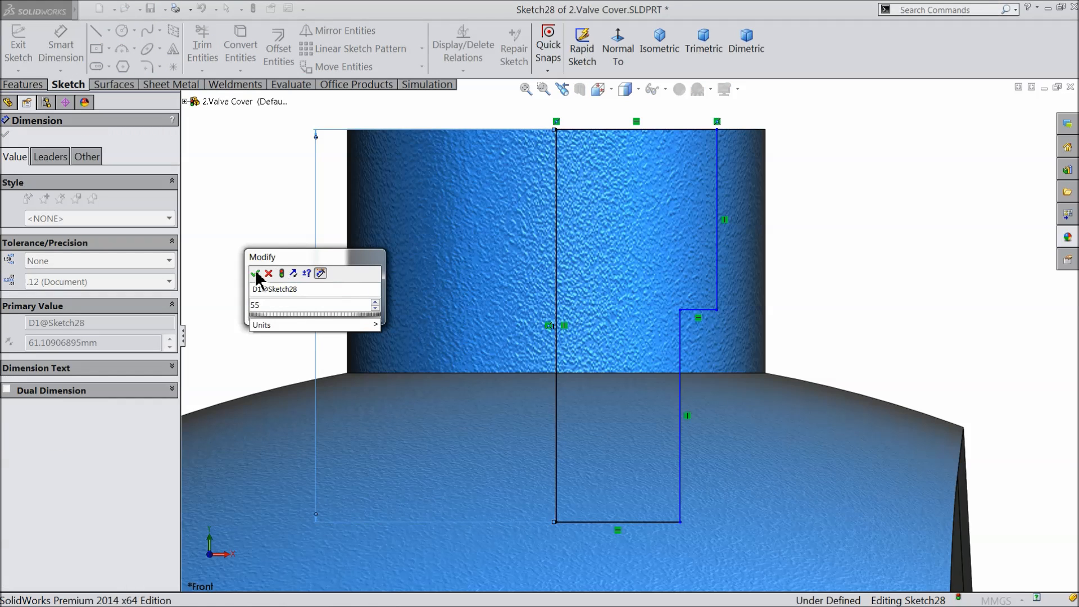
left_click(256, 274)
left_click(631, 130)
left_click(628, 125)
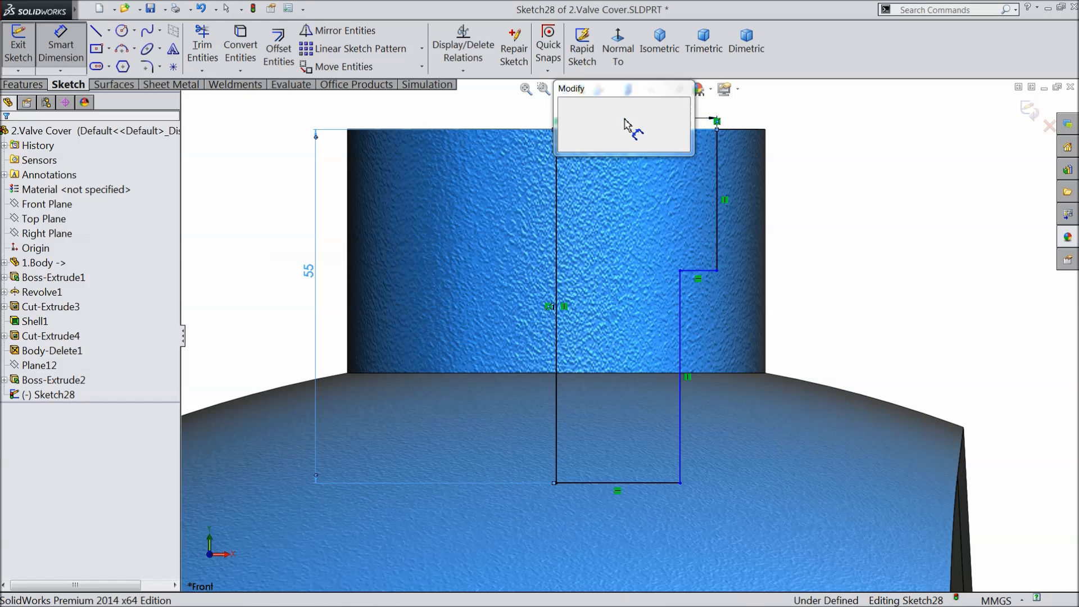
type("21")
left_click(562, 105)
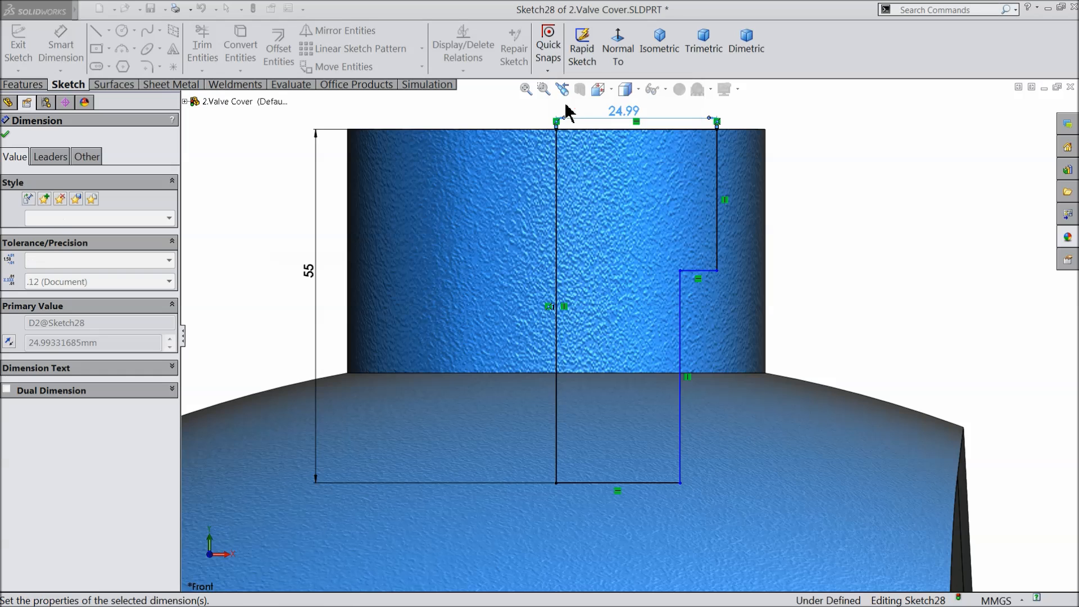
Dimension the profile's wider upper section as 30 mm deep and its narrower lower edge as 35/2 mm wide.
left_click(692, 200)
left_click(803, 192)
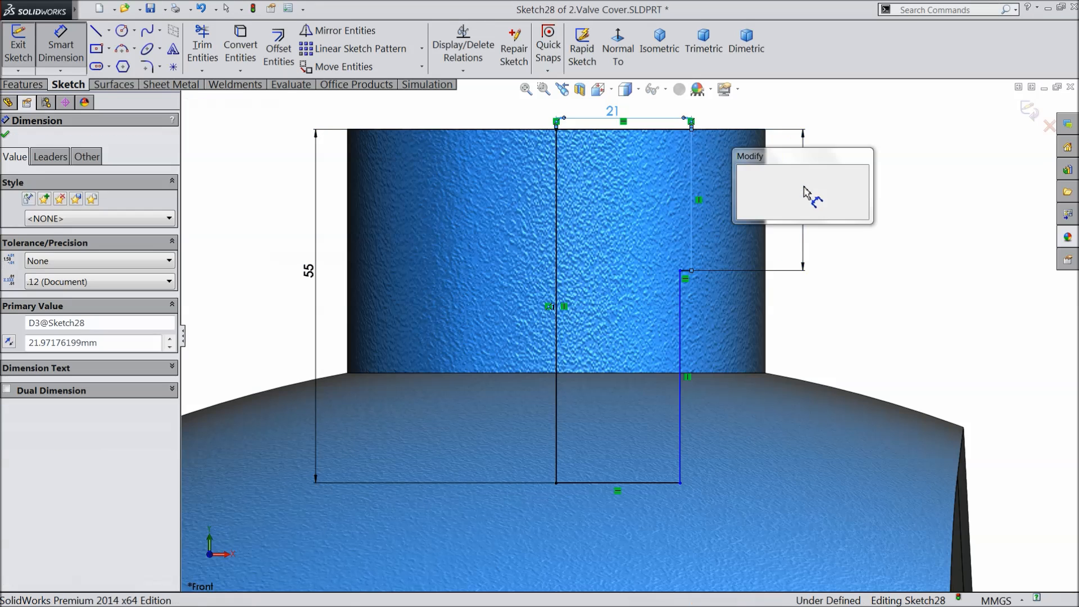
type("30")
left_click(743, 172)
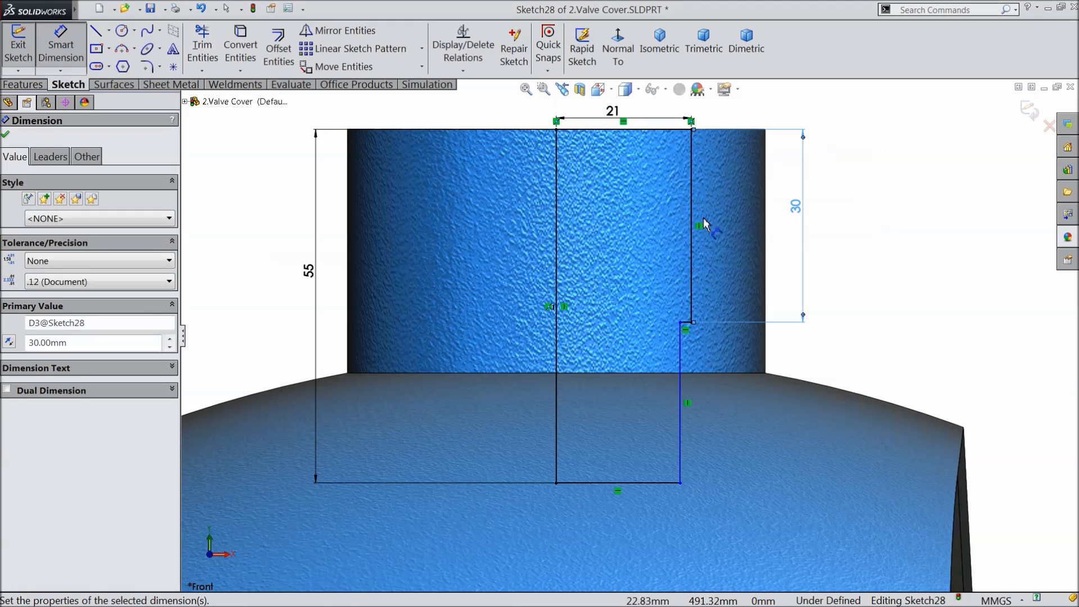
left_click(629, 484)
left_click(624, 502)
type("35/2")
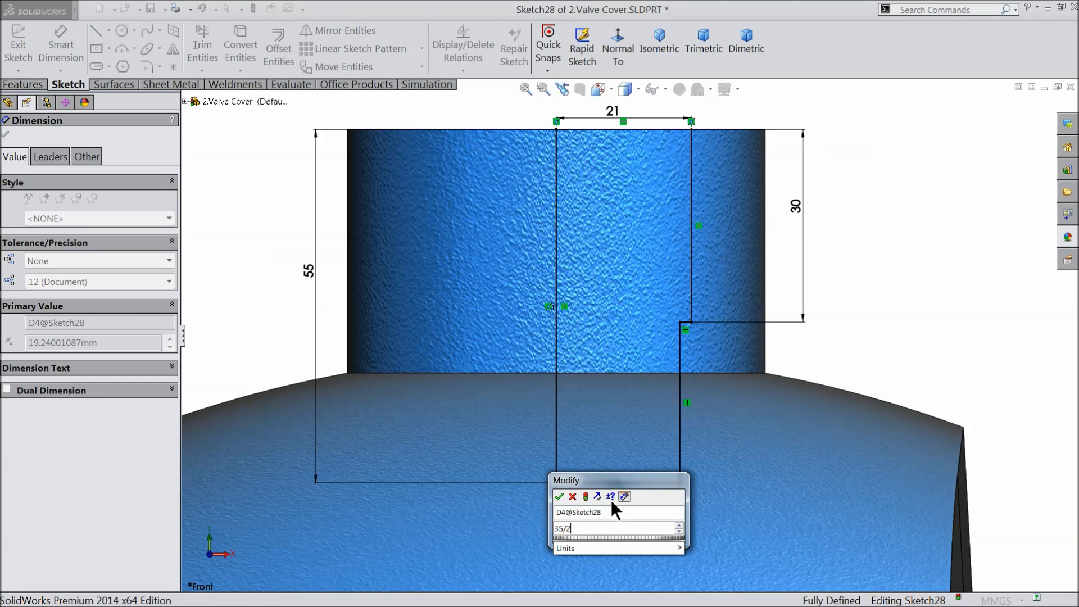
left_click(558, 496)
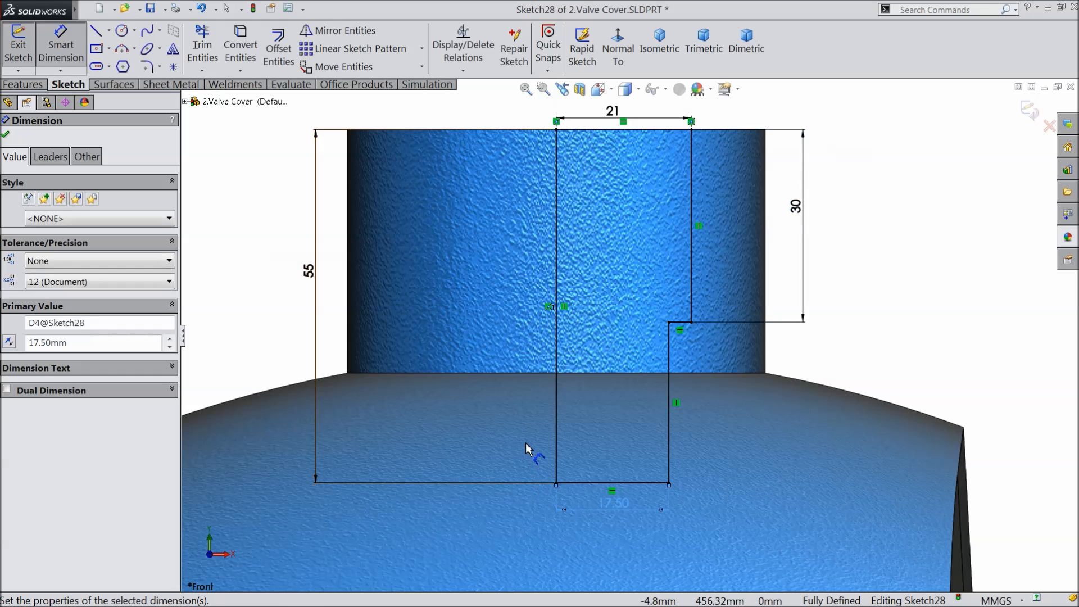
left_click(10, 136)
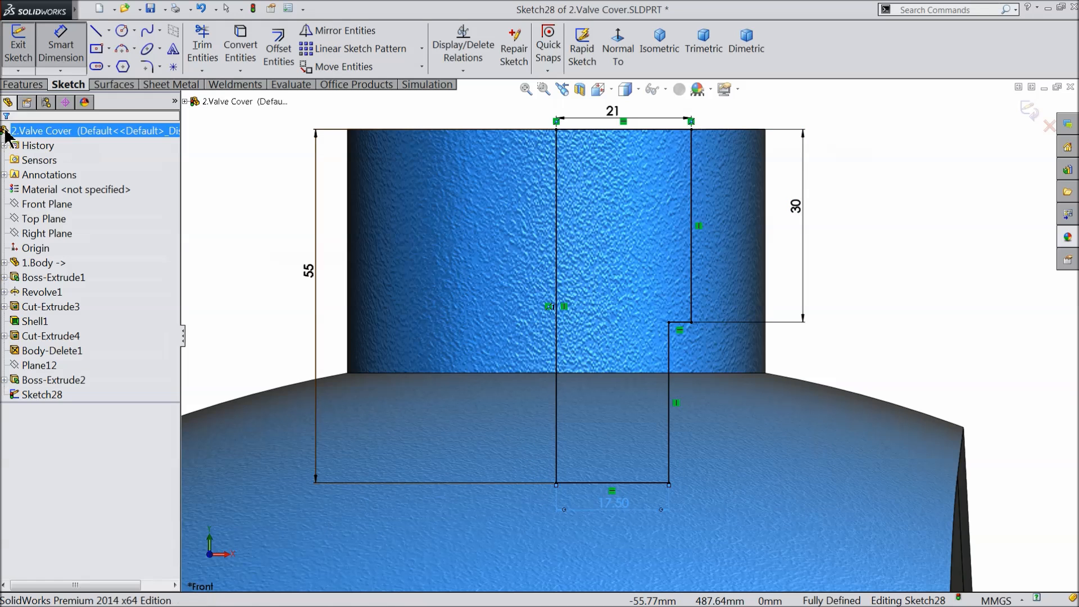
Cut the stepped bore into the boss by revolving the profile 360 degrees about its vertical centre line.
left_click(24, 85)
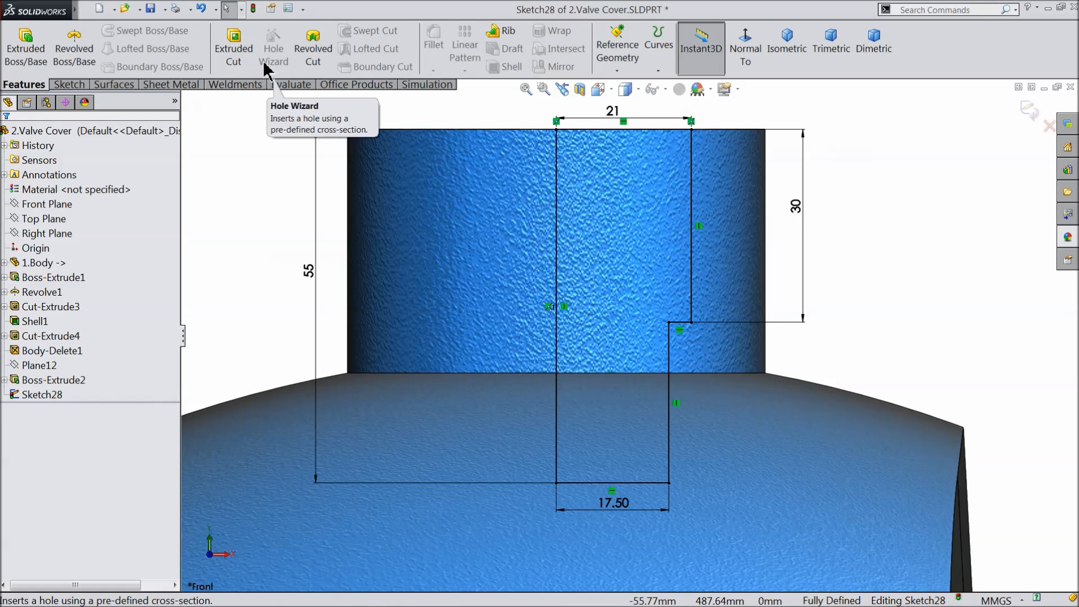
left_click(313, 50)
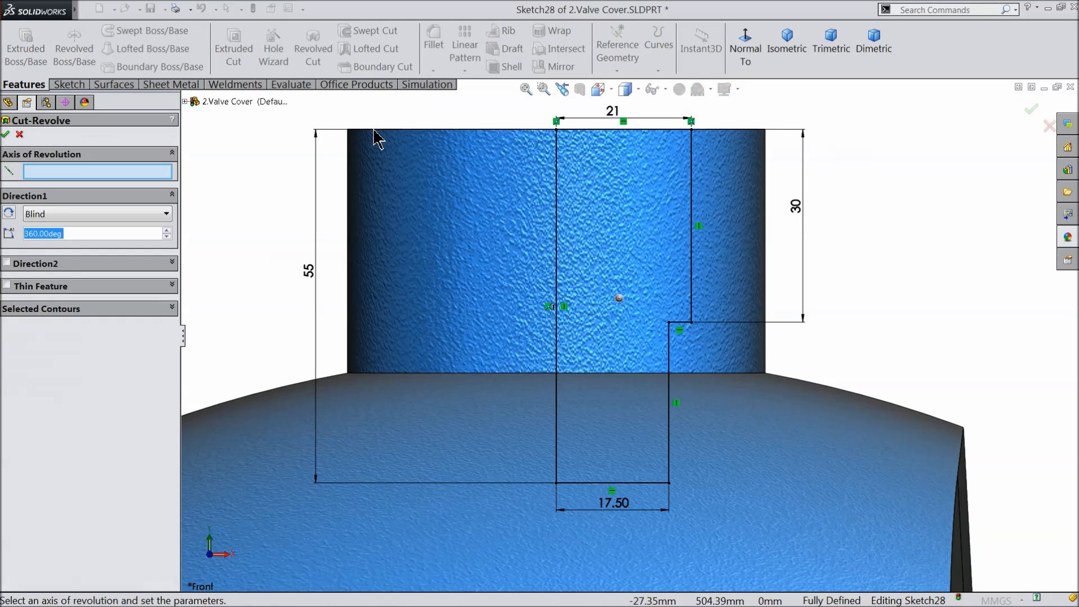
left_click(556, 250)
middle_click_drag(538, 271, 519, 324)
scroll(522, 324, "up", 4)
middle_click_drag(631, 225, 624, 287)
scroll(656, 241, "down", 4)
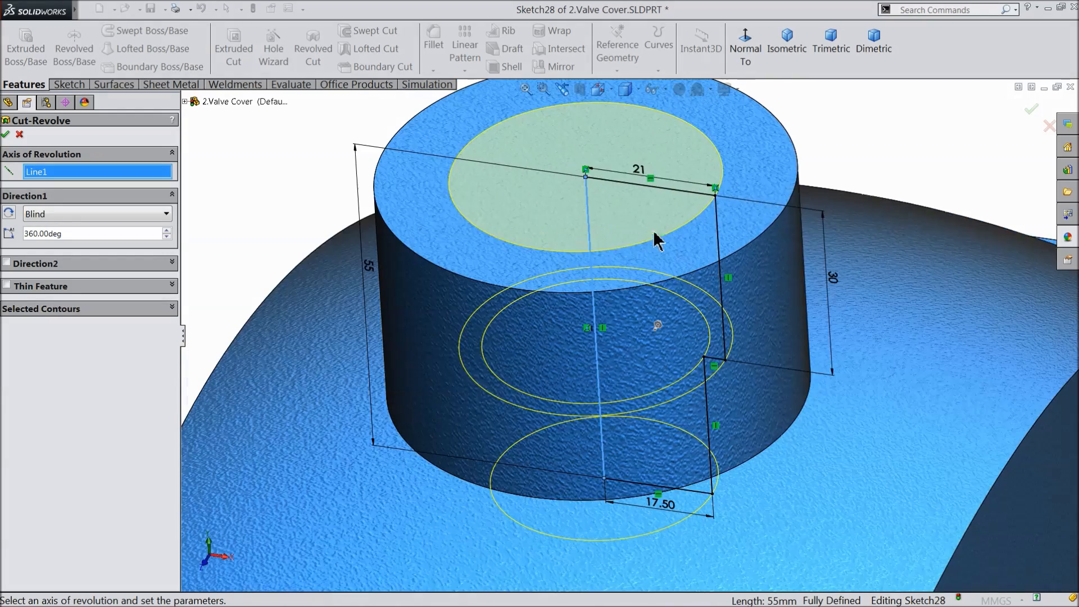
left_click(7, 134)
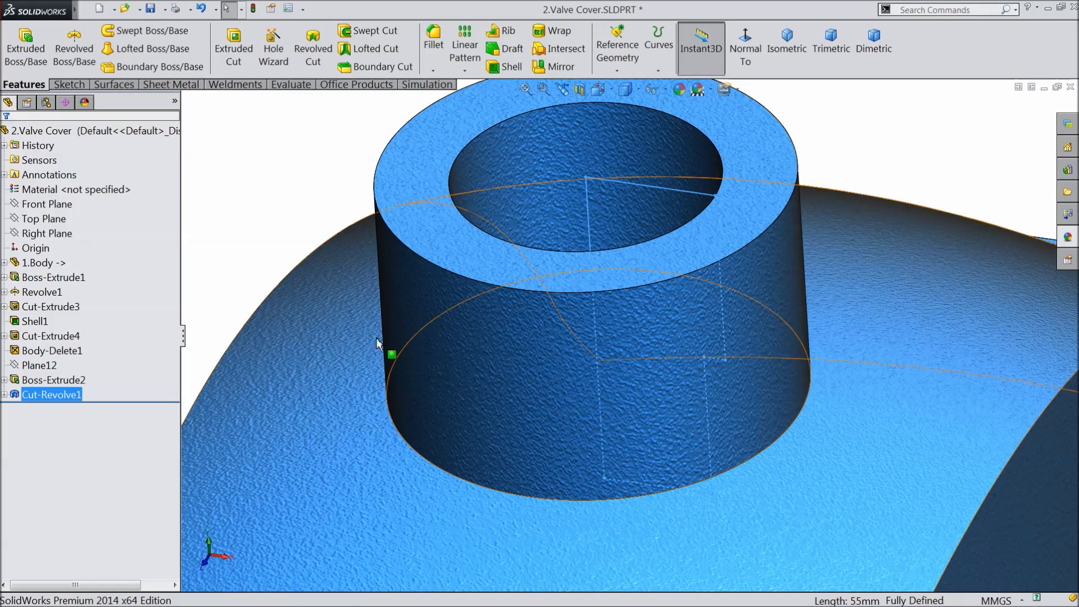
Examine the bored boss and the surrounding valve cover from several angles.
scroll(506, 328, "up", 2)
mouse_move(529, 326)
middle_mouse_down()
mouse_move(528, 428)
mouse_move(530, 315)
mouse_move(530, 337)
mouse_move(531, 325)
middle_mouse_up()
scroll(606, 349, "up", 6)
middle_click_drag(605, 348, 553, 352)
scroll(601, 376, "up", 2)
scroll(678, 394, "down", 3)
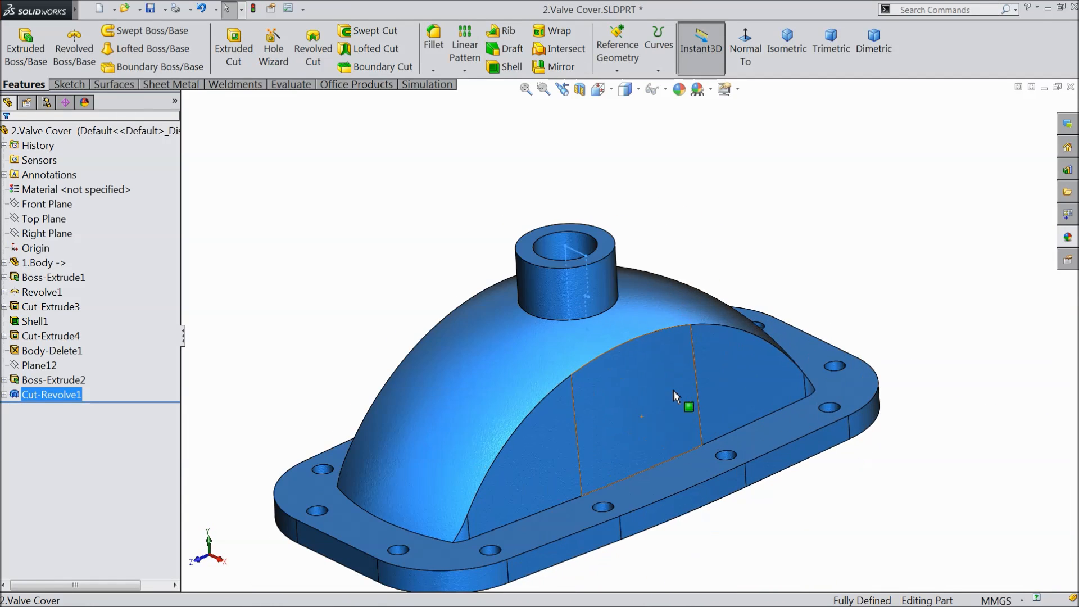
scroll(650, 313, "up", 3)
middle_click_drag(651, 313, 544, 118)
middle_click_drag(579, 440, 511, 279)
scroll(623, 348, "down", 3)
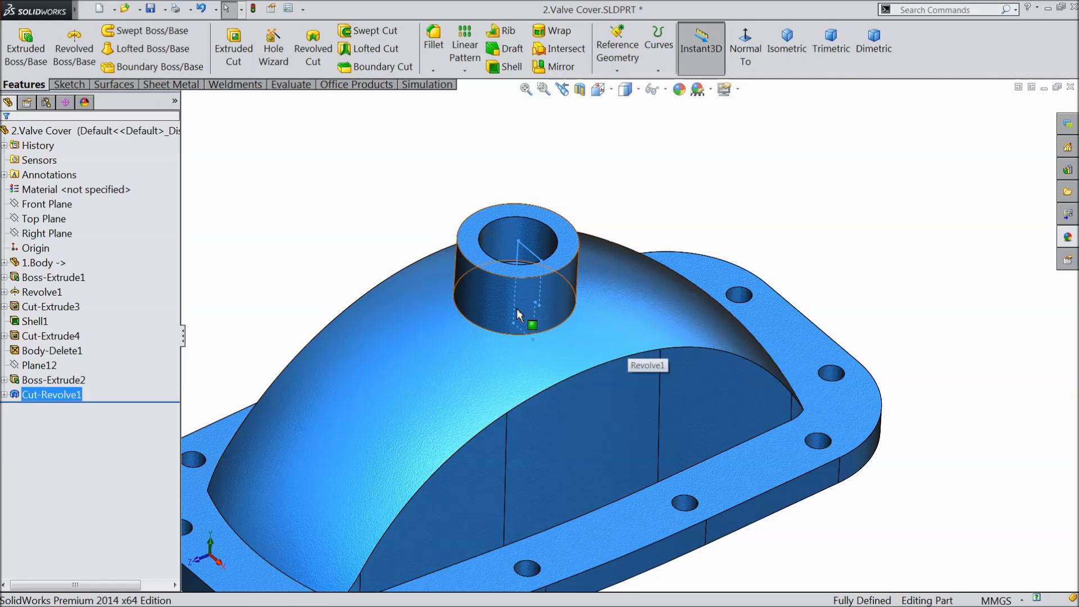
Fillet the boss's outer upper edge and its base edge on the dome with a constant 3 mm radius.
scroll(534, 318, "down", 3)
left_click(612, 167)
left_click(433, 50)
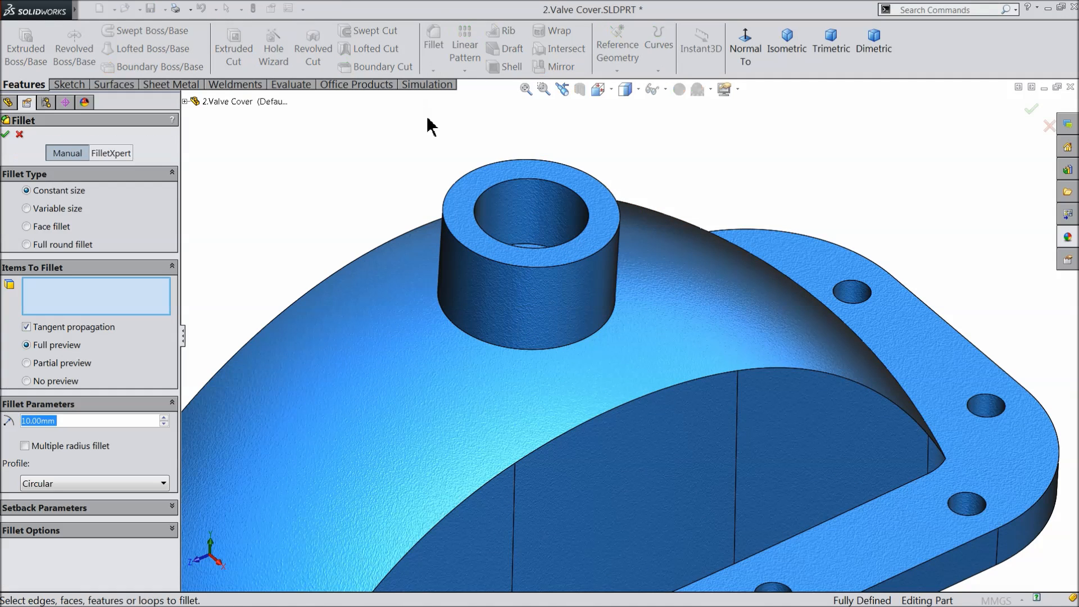
type("3")
key("Return")
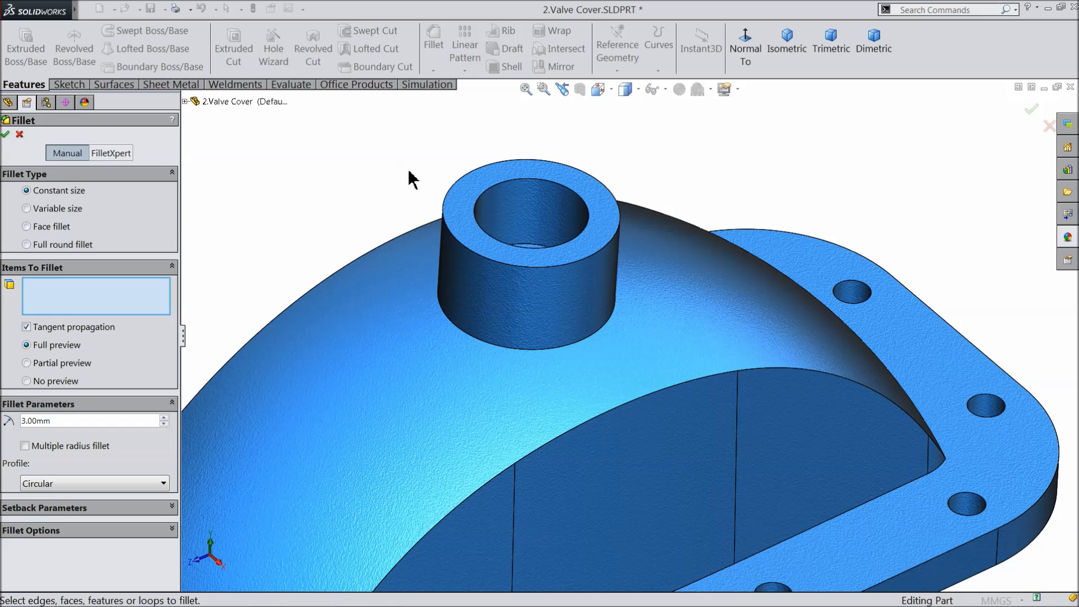
left_click(460, 241)
left_click(512, 349)
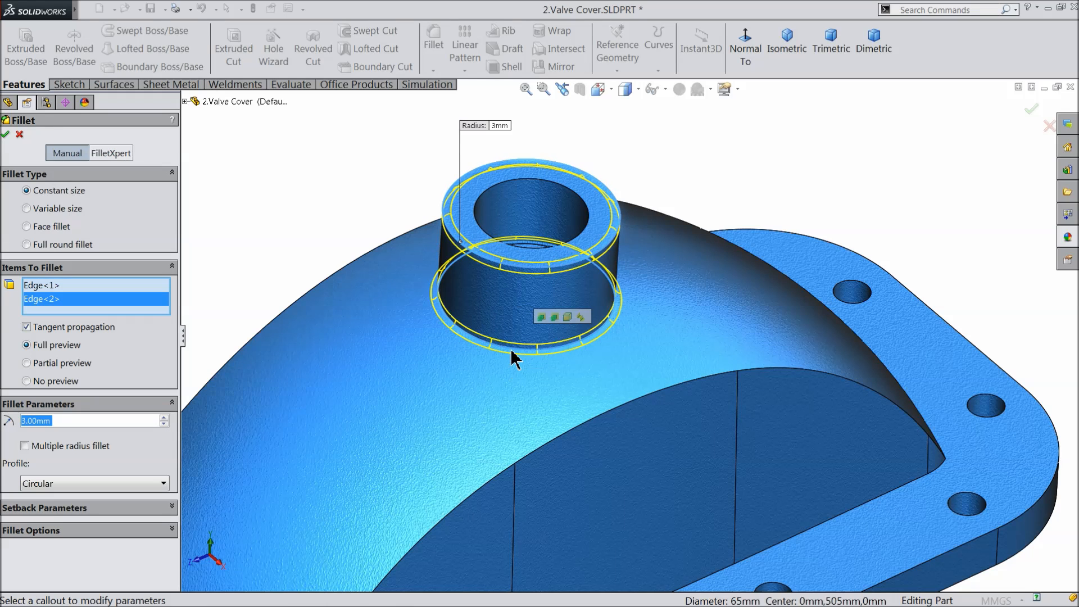
left_click(5, 134)
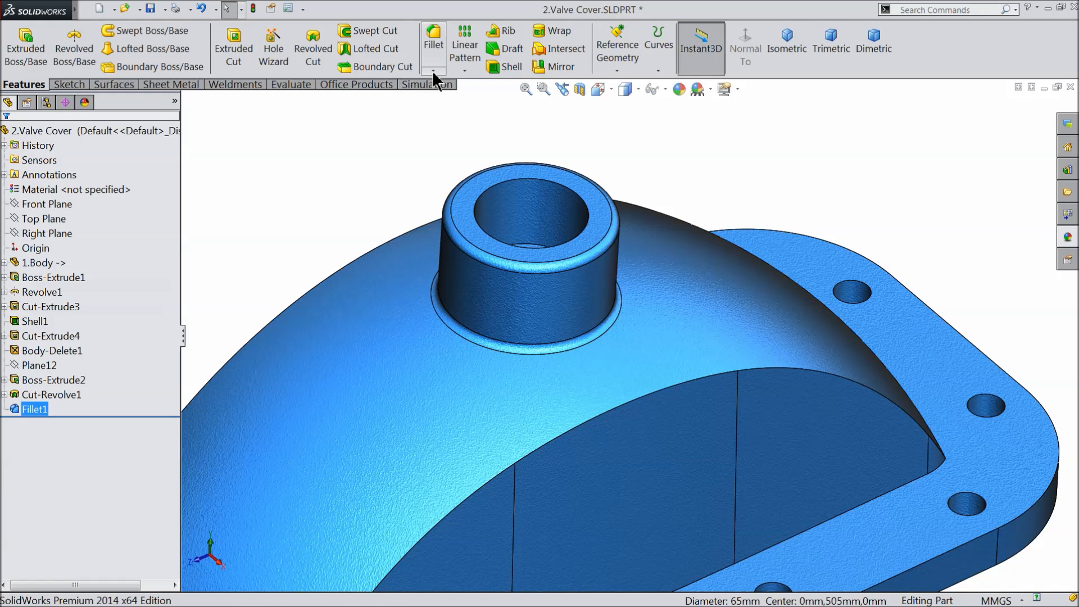
Chamfer the upper edge of the boss's bore with a 3 mm distance at 45 degrees.
left_click(433, 71)
left_click(448, 103)
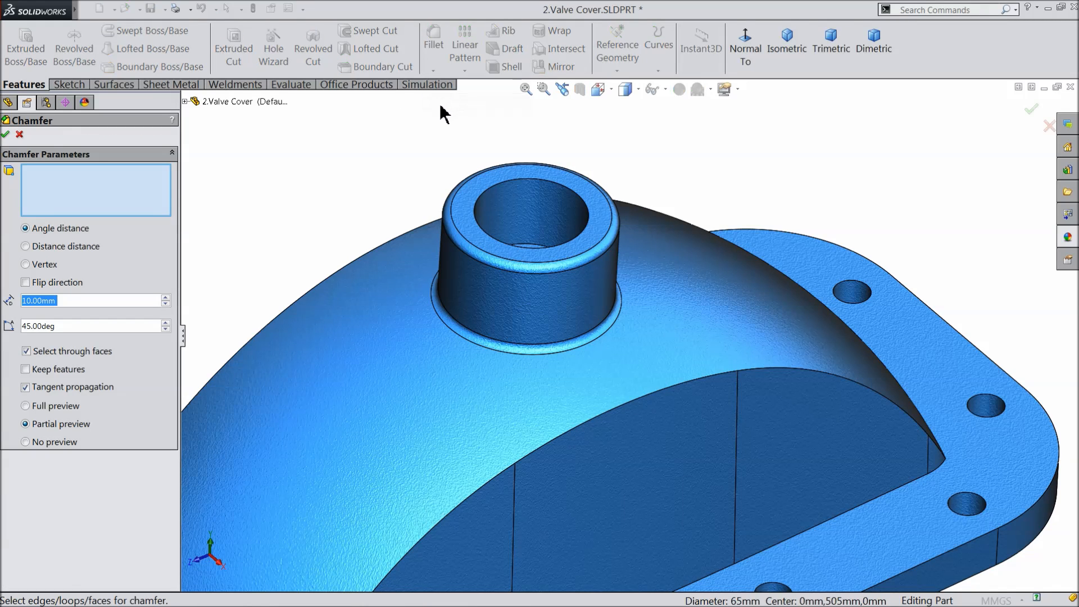
type("3")
key("Return")
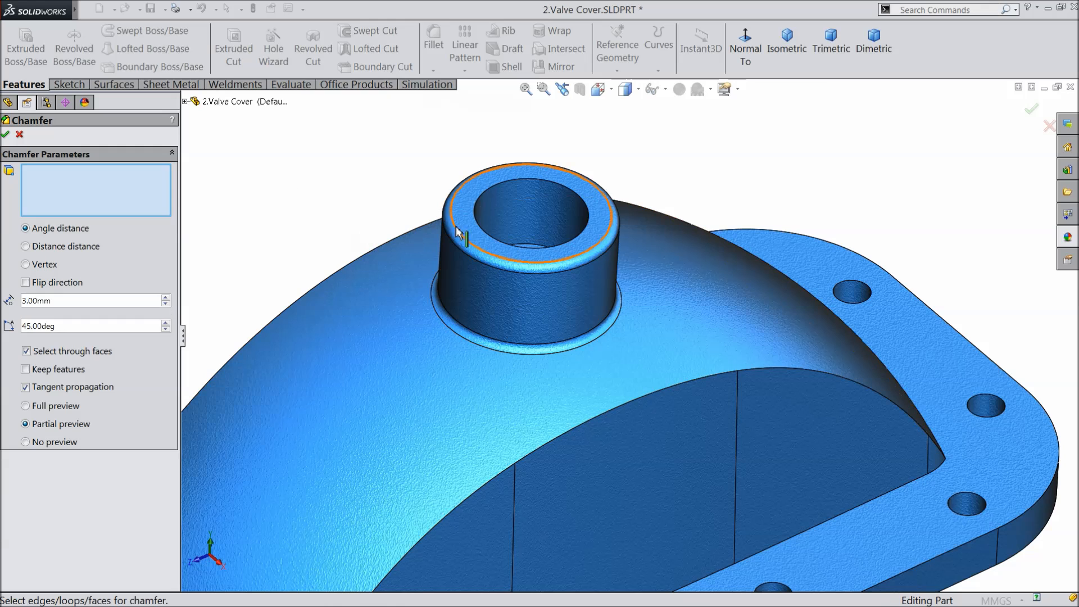
left_click(486, 234)
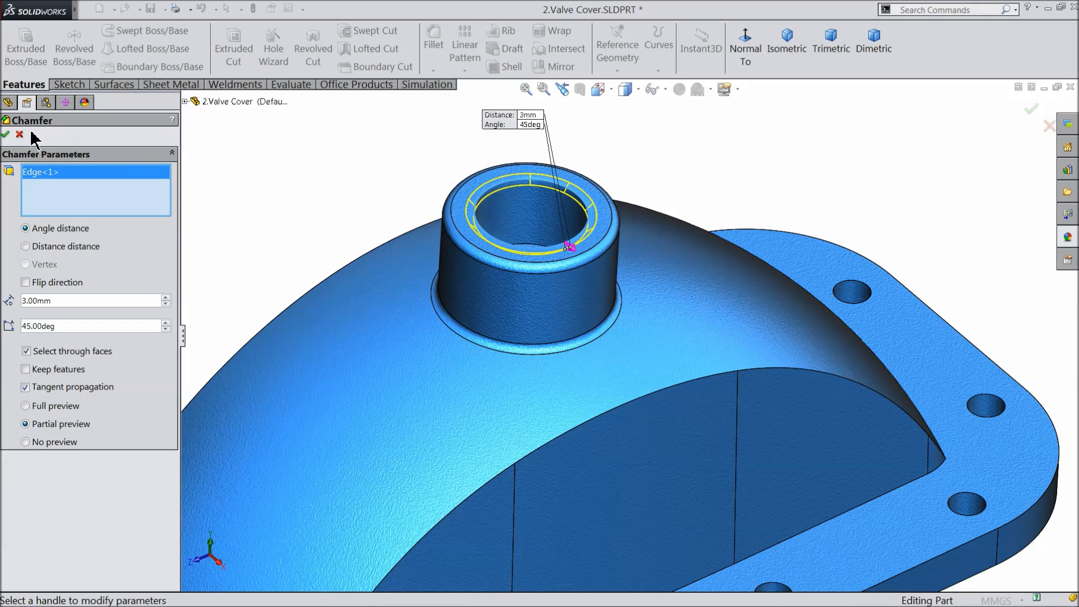
left_click(5, 135)
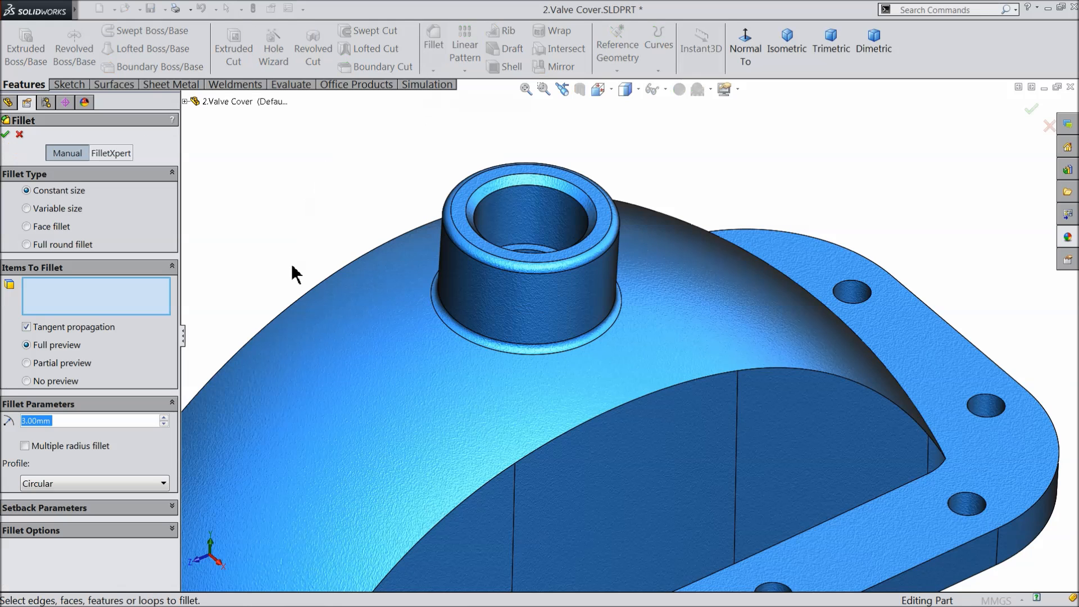
Fillet the edges where the dome's curved ends and flat sides meet the flange with an 8 mm radius.
key("f")
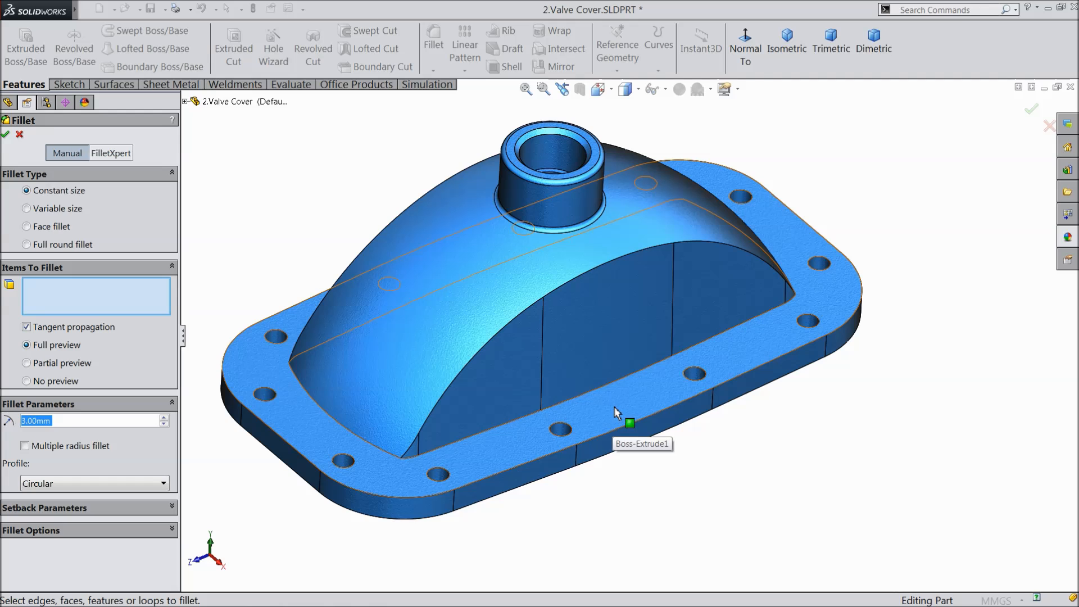
type("8")
scroll(590, 401, "down", 2)
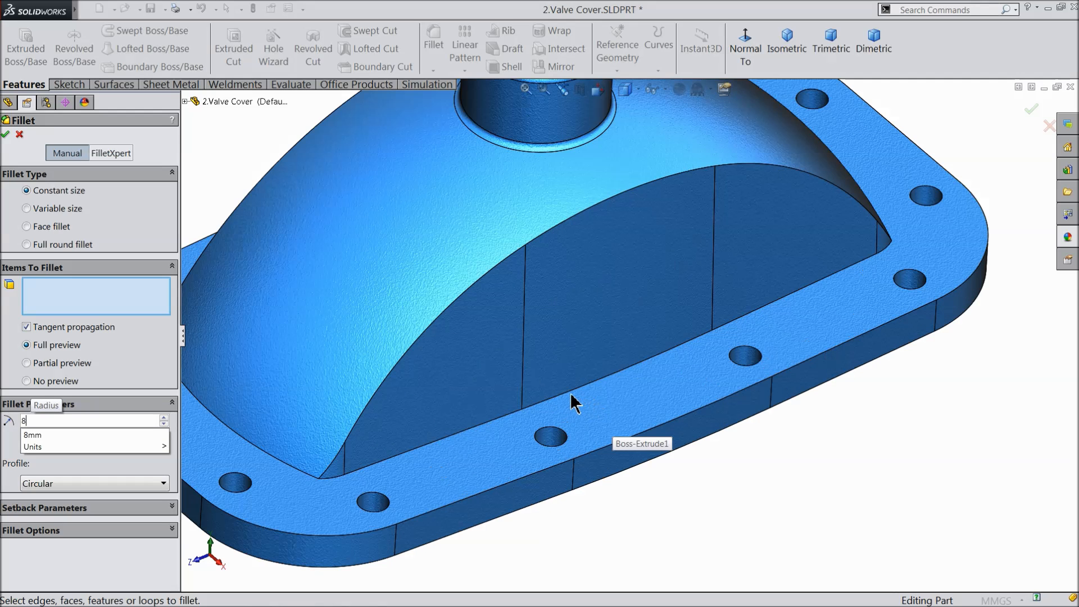
left_click(571, 395)
scroll(553, 401, "up", 2)
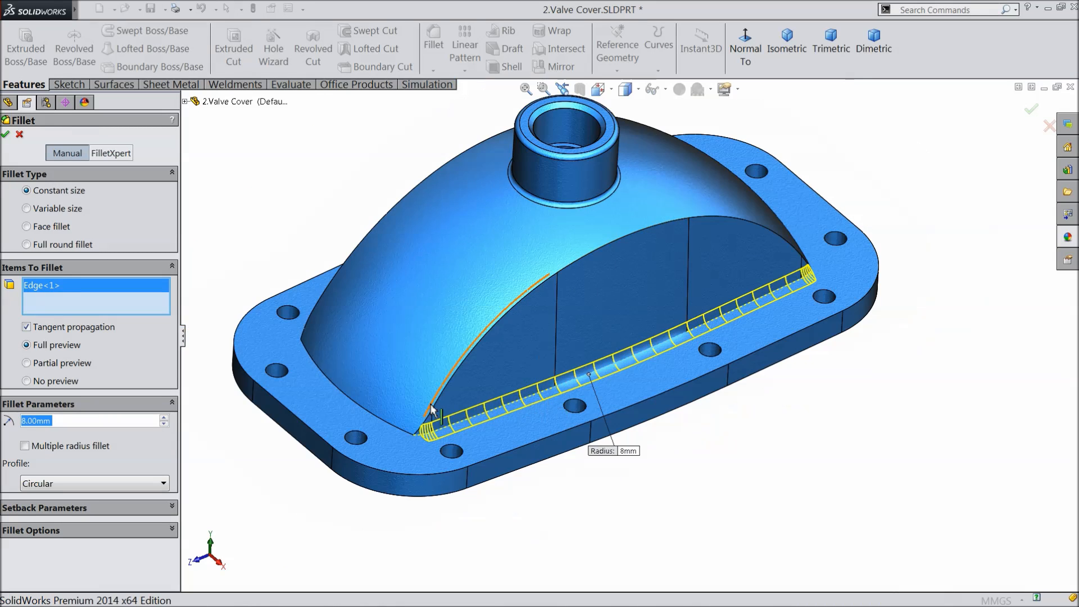
left_click(407, 431)
middle_click_drag(815, 306, 845, 223)
left_click(822, 238)
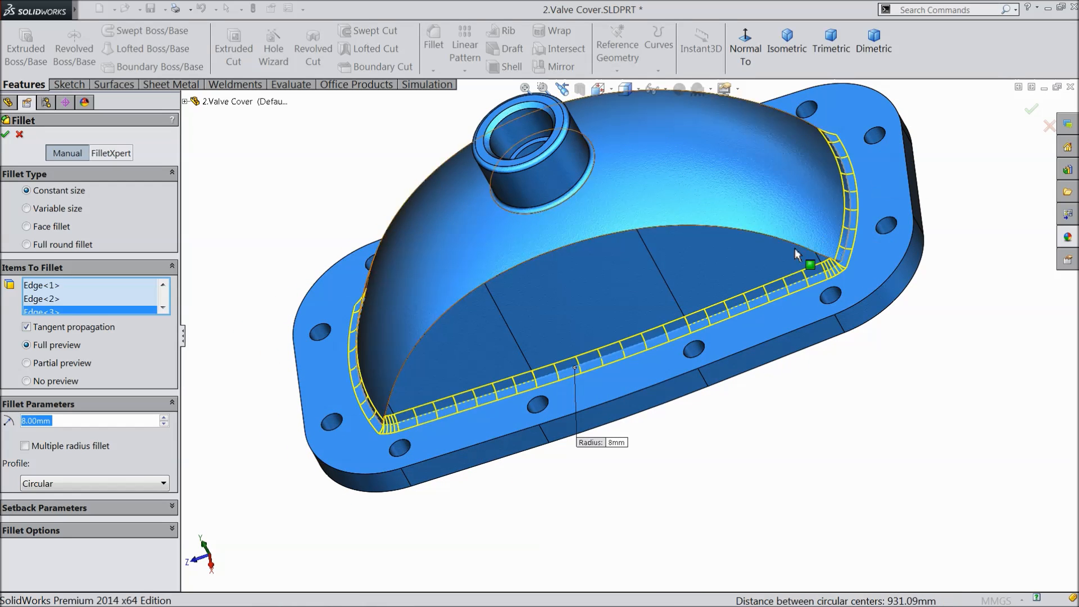
middle_click_drag(622, 310, 696, 361)
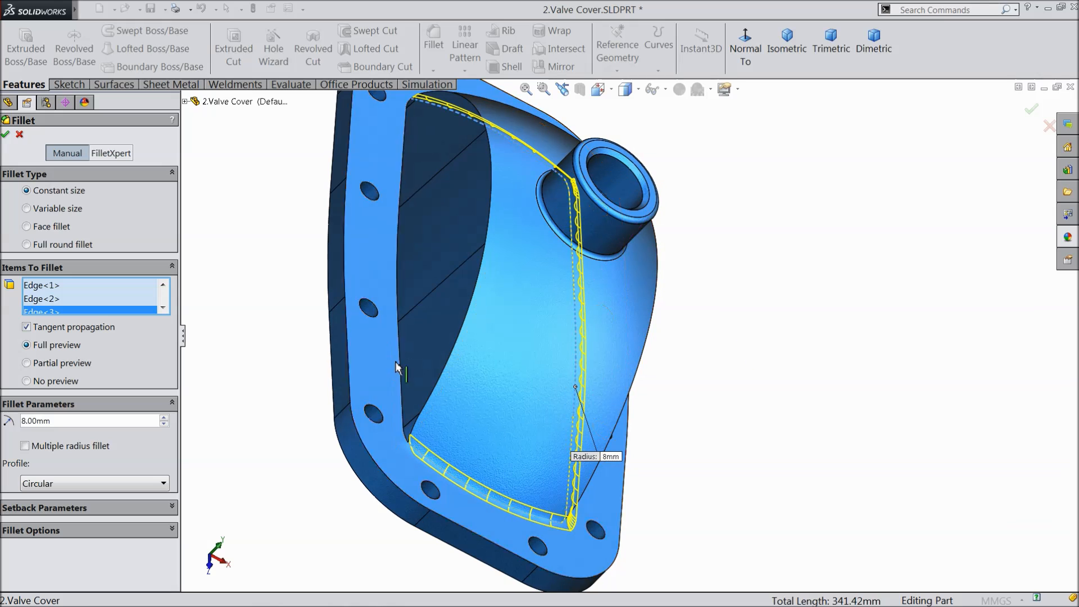
left_click(396, 367)
middle_click_drag(395, 366, 342, 335)
left_click(6, 135)
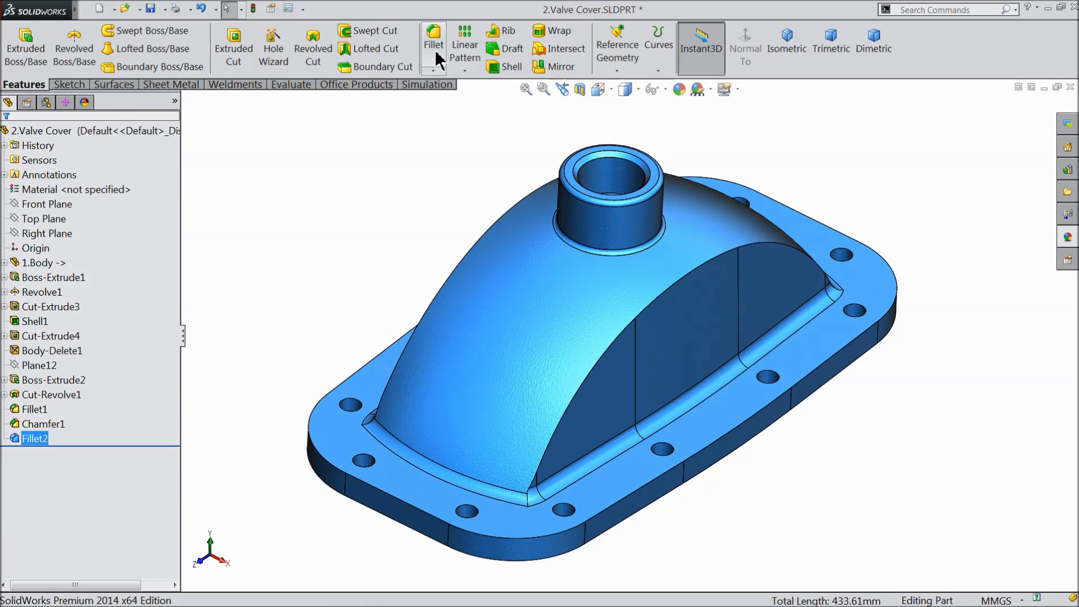
Fillet the two arched edges between the dome's curved surface and its flat sides with a 12 mm radius.
left_click(435, 53)
type("12")
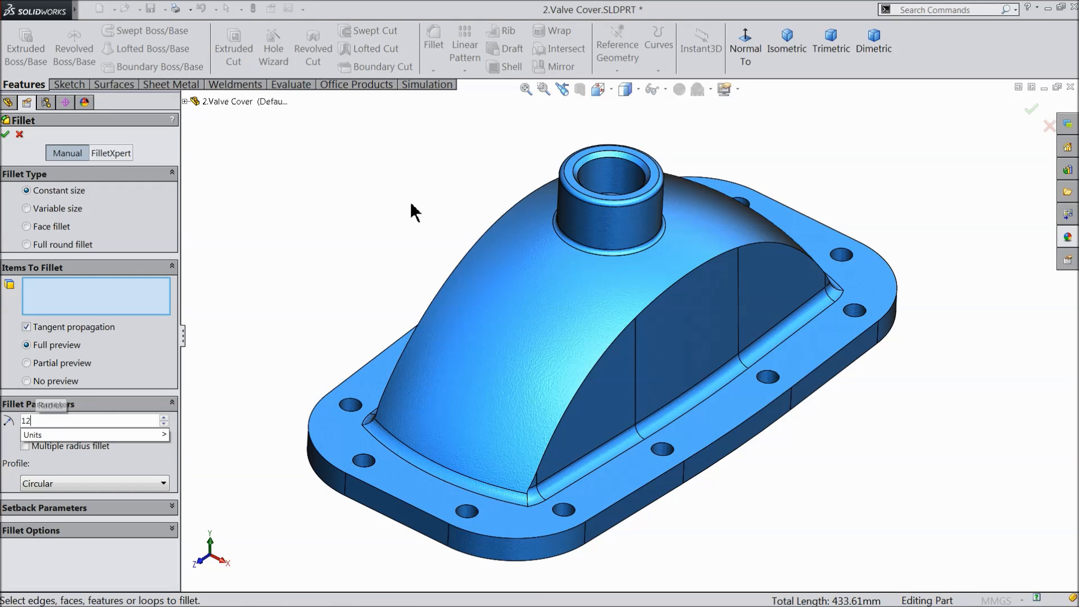
left_click(613, 348)
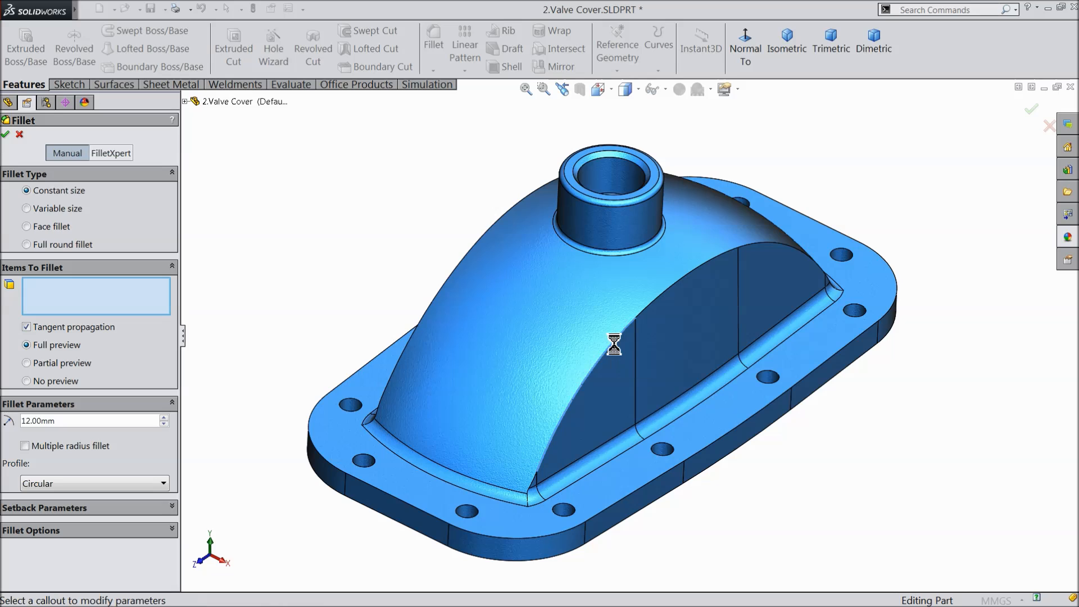
left_click(453, 275)
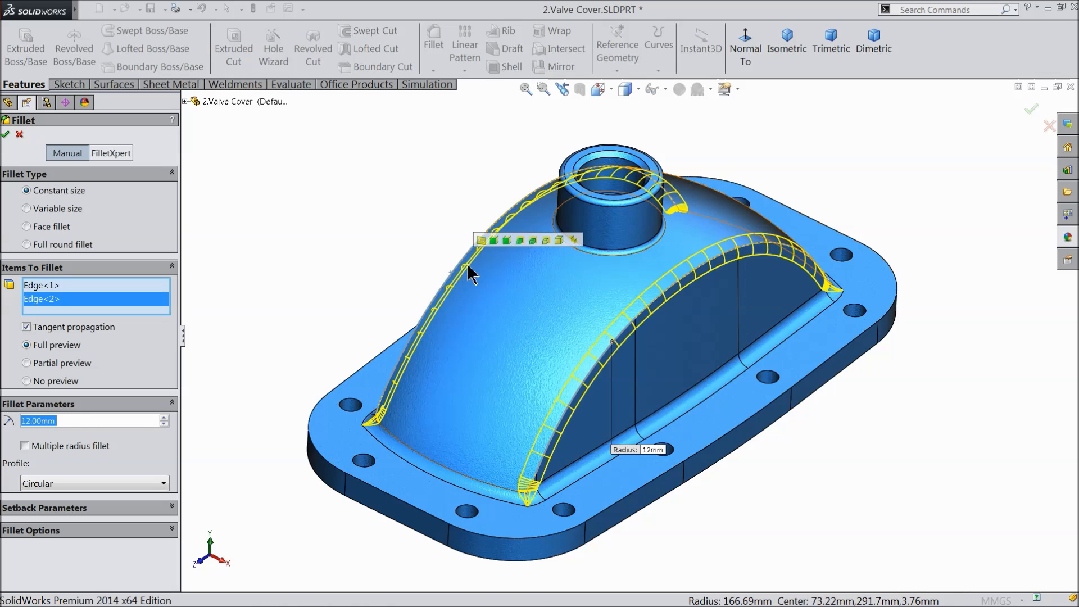
left_click(7, 135)
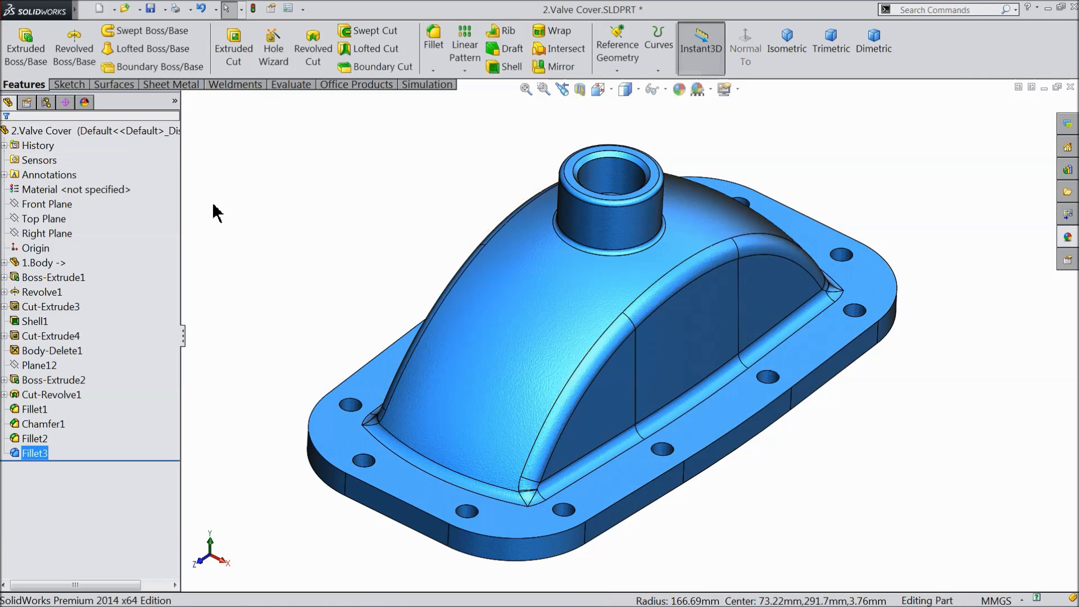
Fillet the upper and lower outer perimeter edges of the flange with a constant 2 mm radius.
left_click(433, 52)
type("2.00mm")
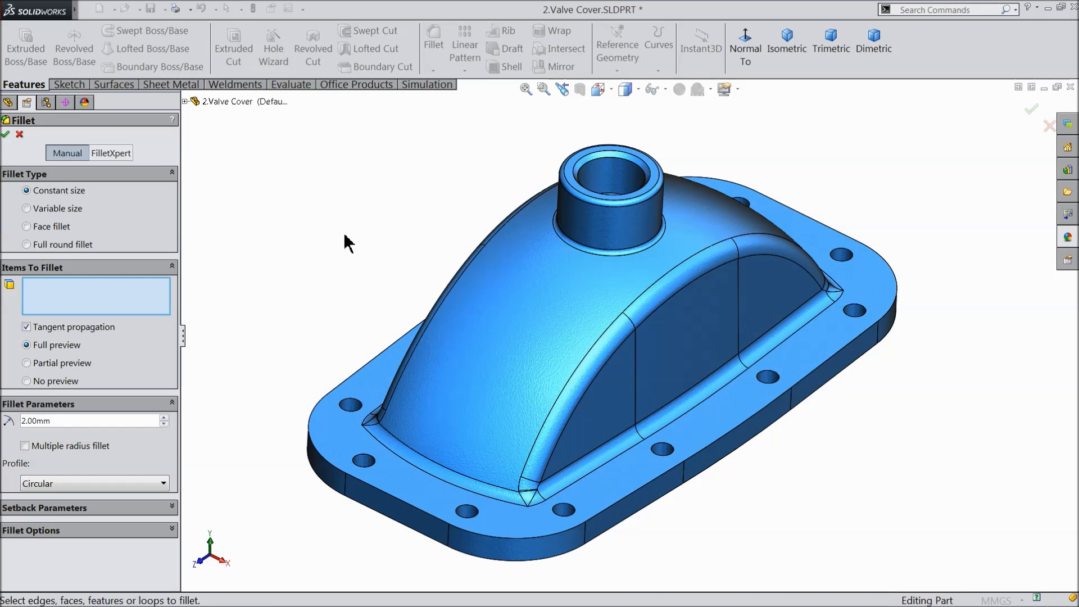
scroll(601, 504, "up", 2)
scroll(601, 504, "down", 3)
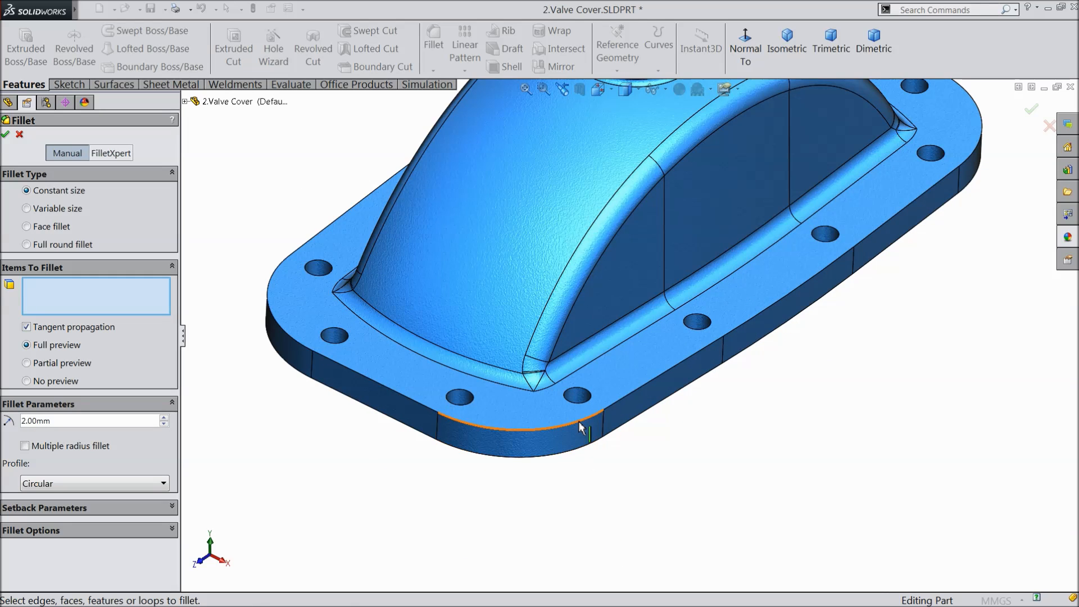
left_click(580, 428)
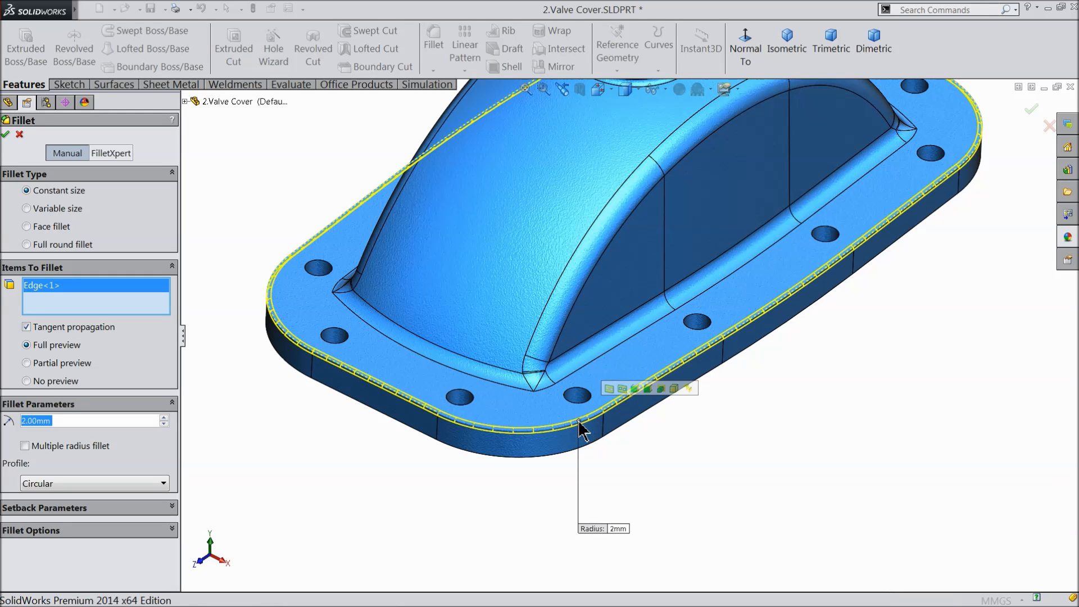
left_click(585, 450)
scroll(686, 244, "up", 3)
scroll(666, 256, "down", 1)
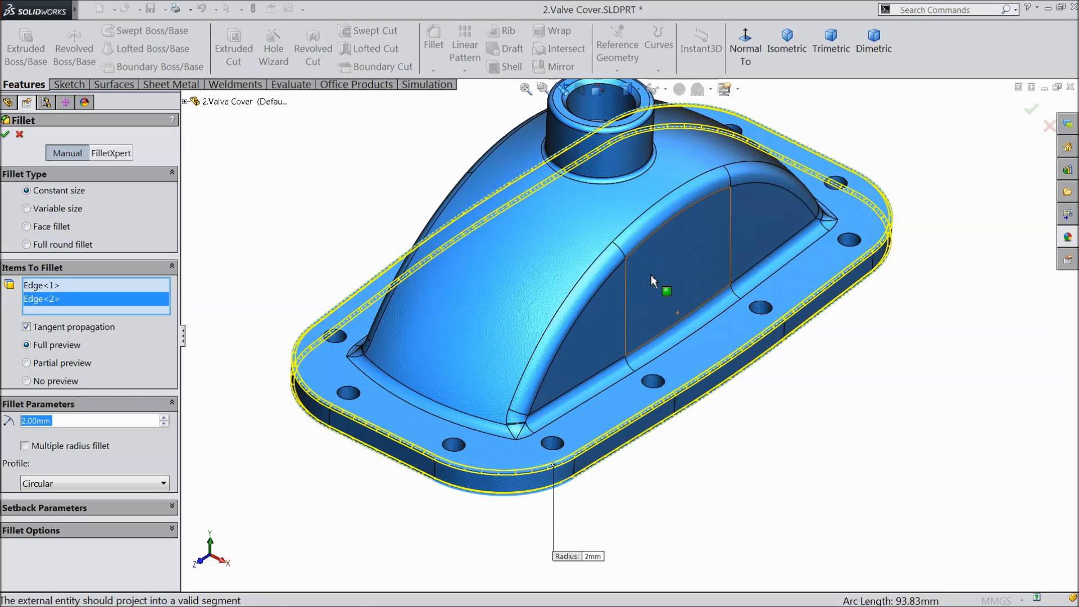
left_click(5, 134)
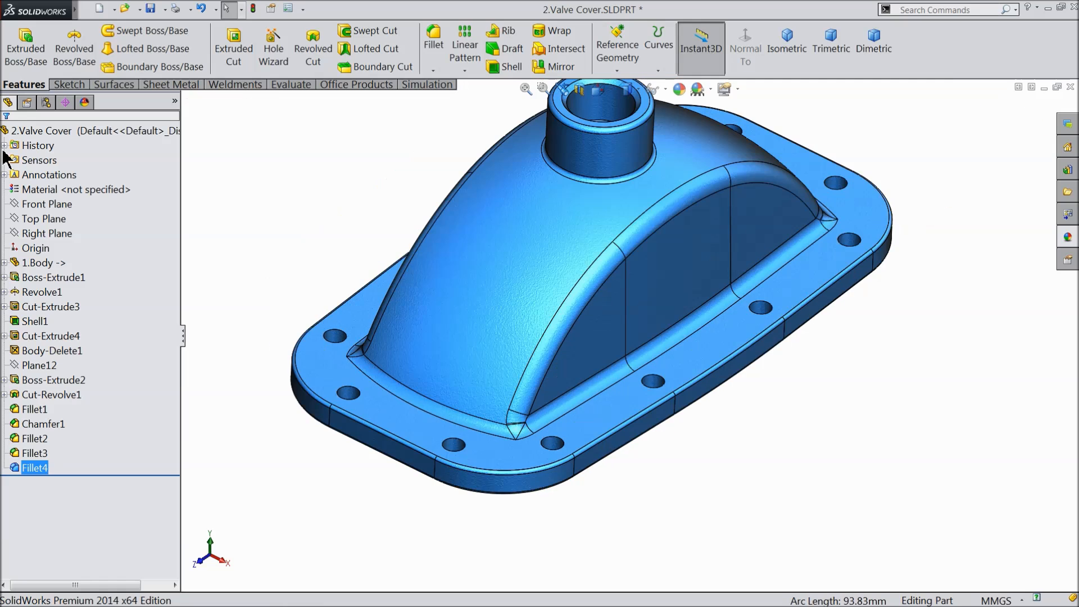
Fillet the two arched inner edges between the cavity's curved surface and its flat sides with a 4 mm radius.
scroll(194, 314, "up", 1)
middle_click_drag(227, 329, 236, 259)
middle_click_drag(473, 414, 395, 131)
scroll(607, 217, "down", 5)
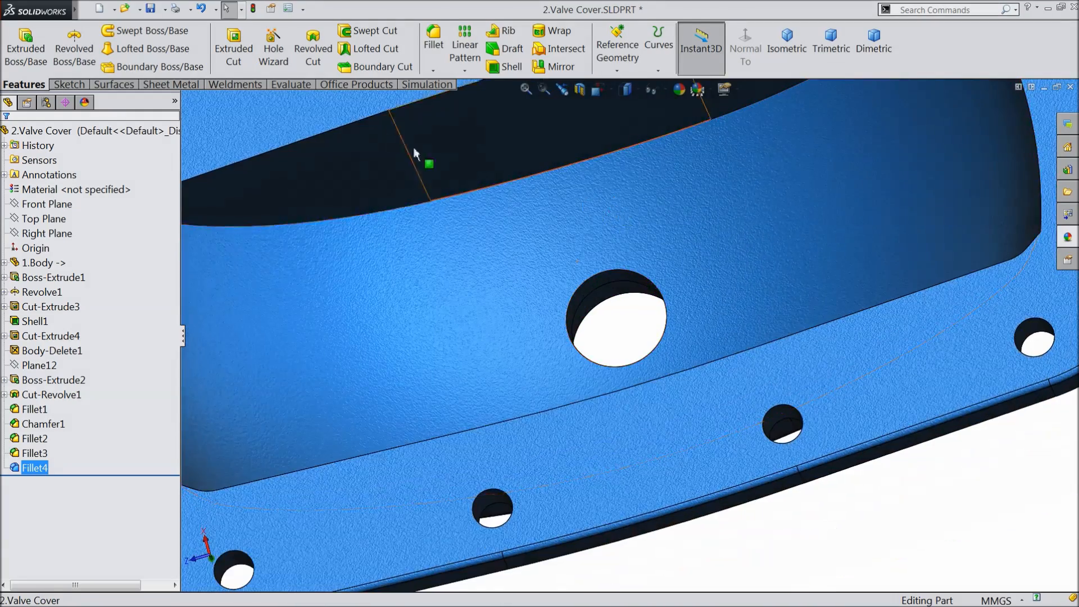
left_click(433, 40)
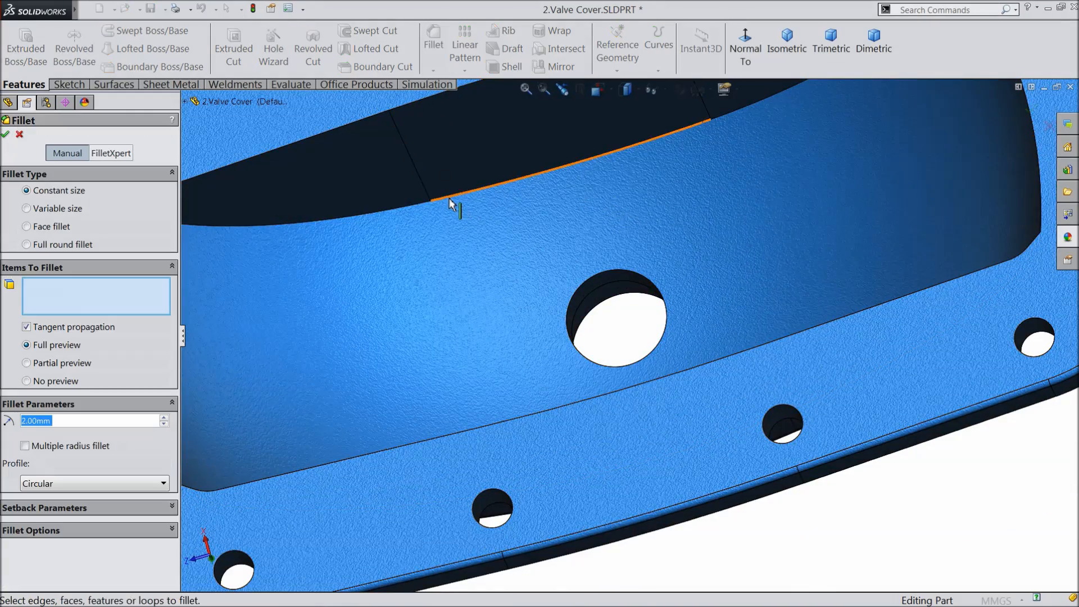
type("4")
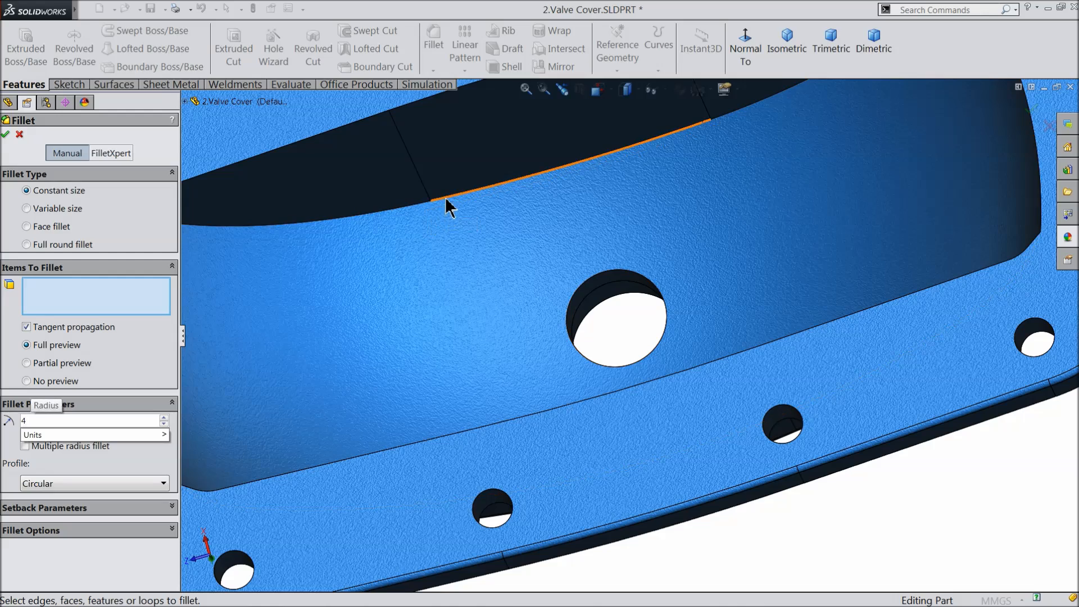
left_click(448, 204)
scroll(477, 275, "up", 6)
middle_click_drag(486, 275, 501, 378)
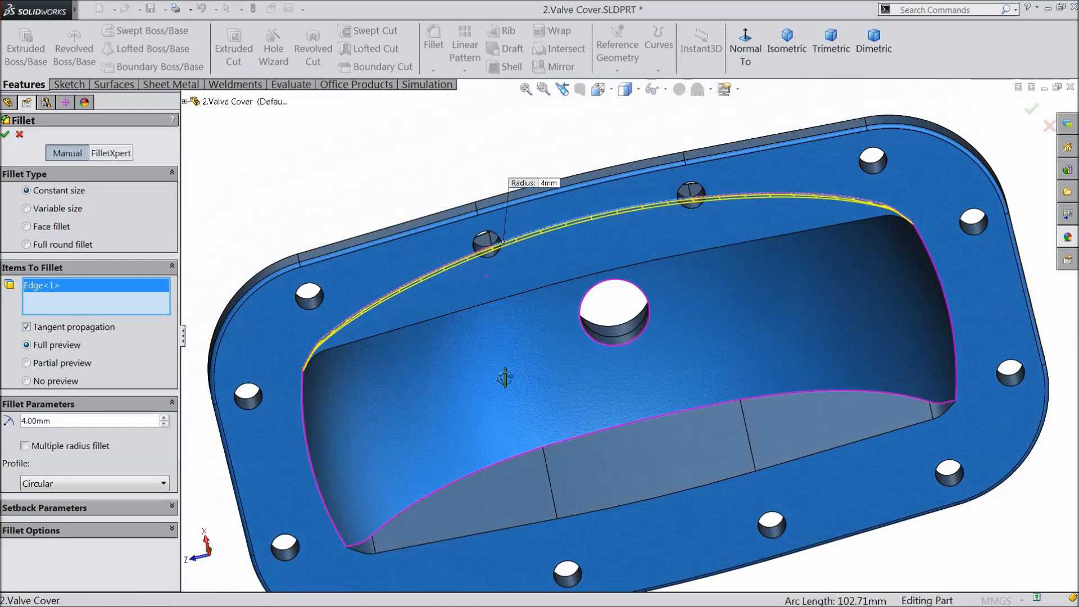
left_click(568, 447)
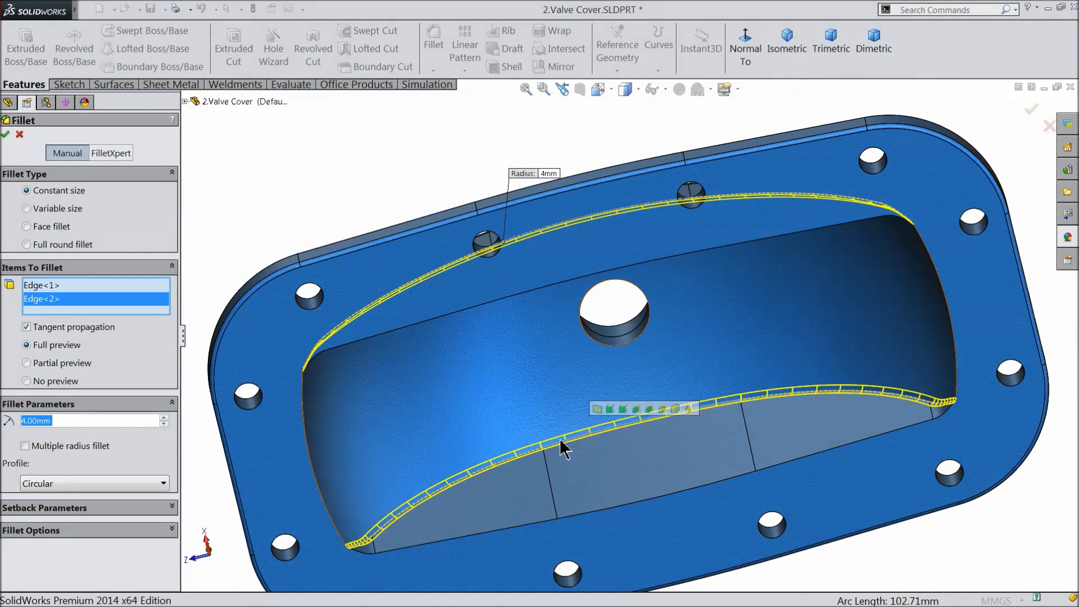
left_click(6, 134)
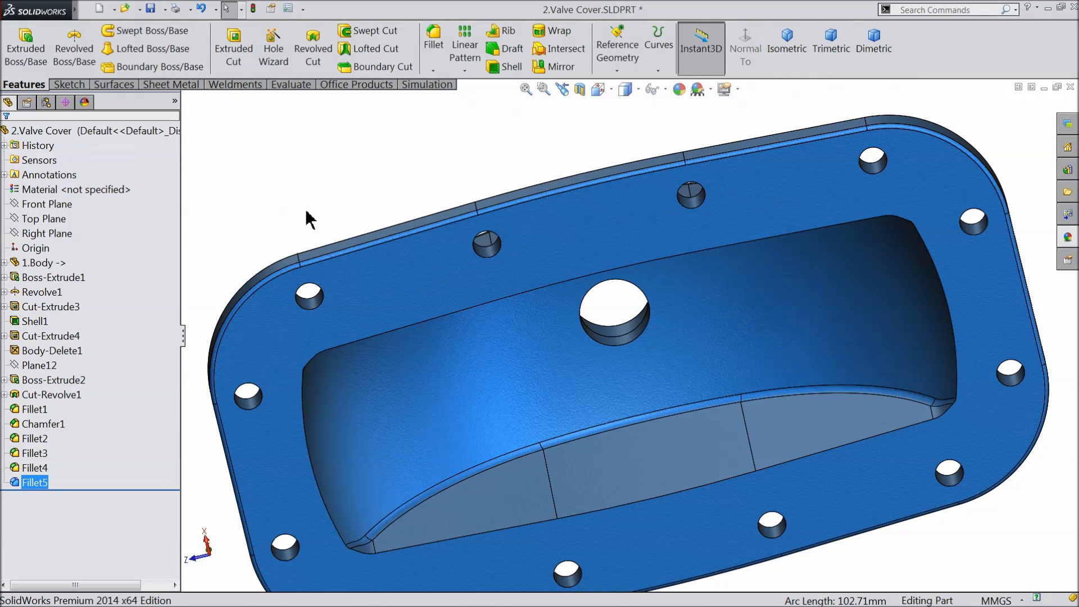
Show the finished cover in the isometric view and save the part.
key("f")
middle_click_drag(329, 213, 445, 409)
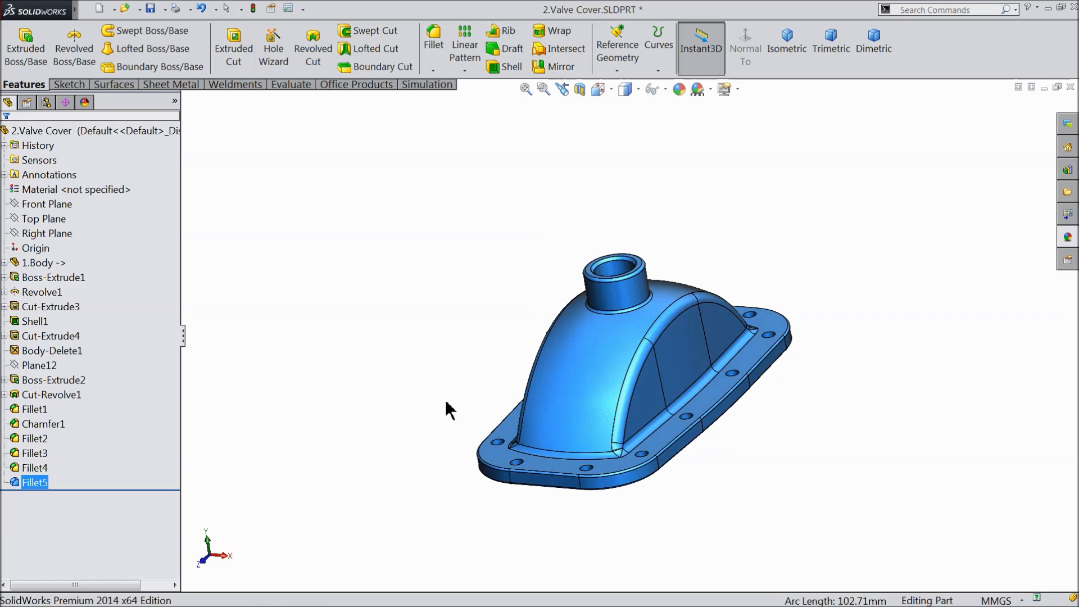
left_click(817, 71)
left_click(783, 53)
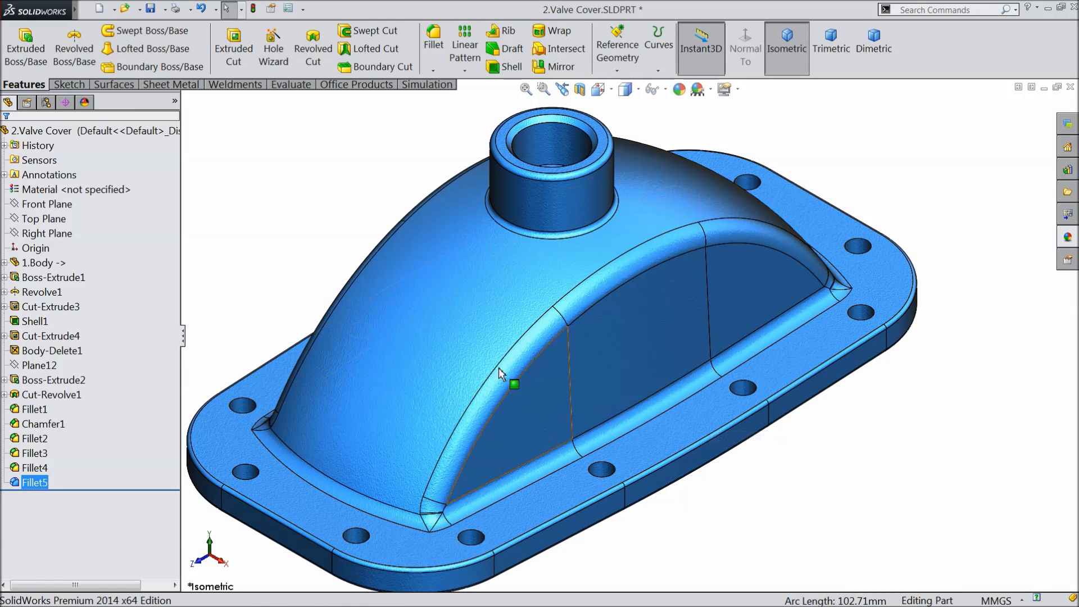
left_click(151, 9)
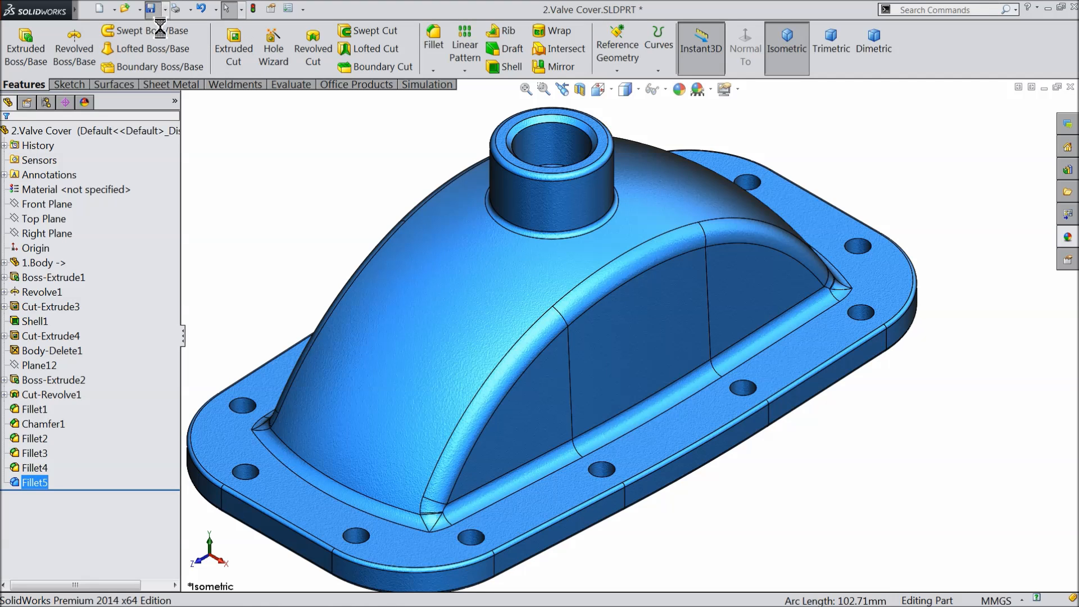
mouse_move(399, 276)
middle_mouse_down()
mouse_move(435, 187)
mouse_move(397, 265)
middle_mouse_up()
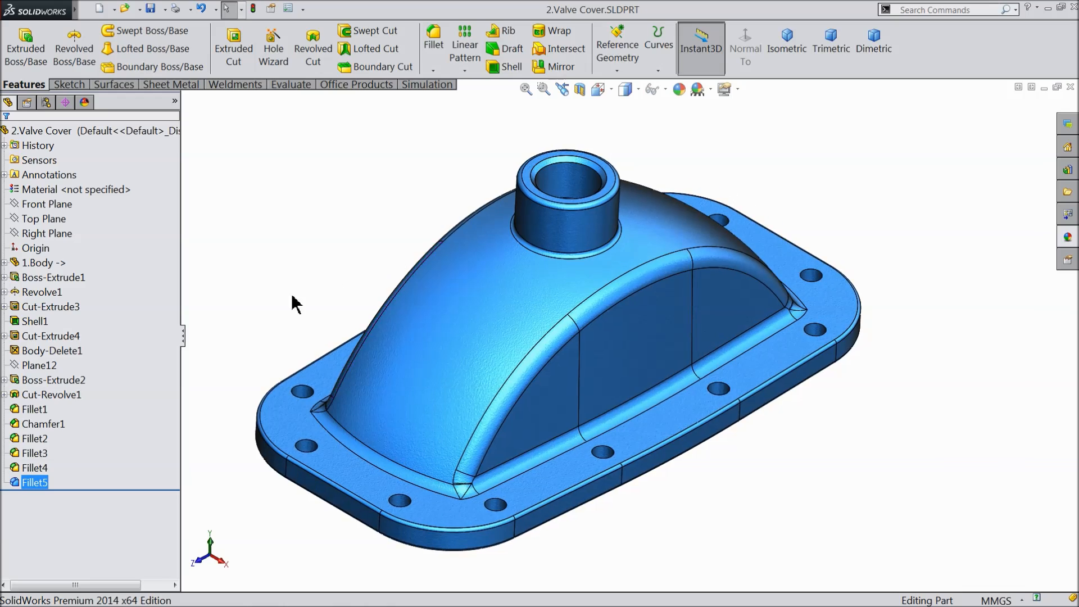
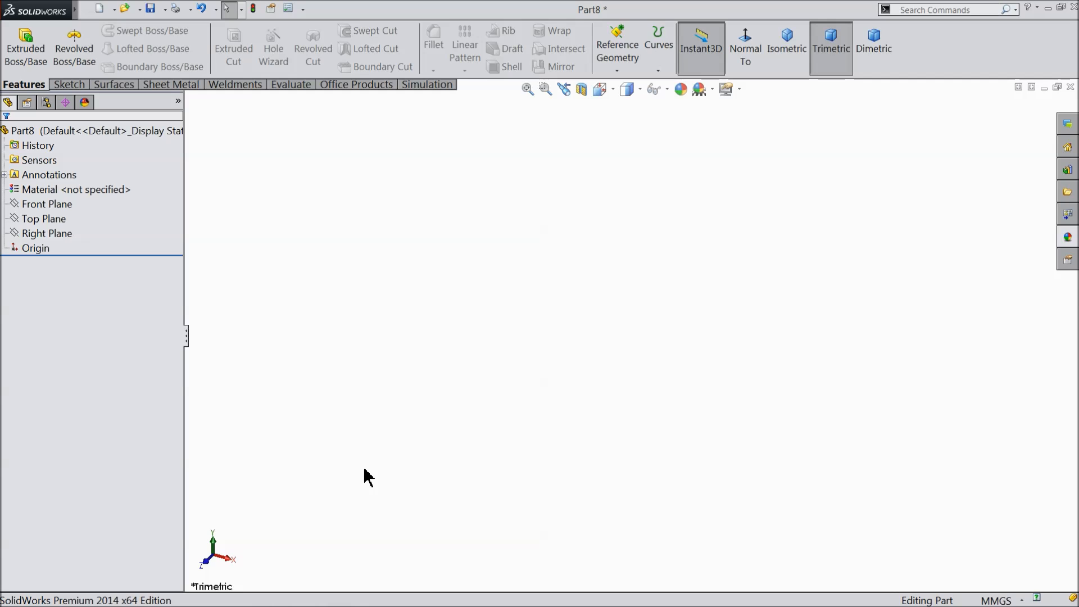
Sketch a vertical centerline about 74 mm long ending at the origin and a horizontal centerline from the origin on the Front Plane.
left_click(39, 204)
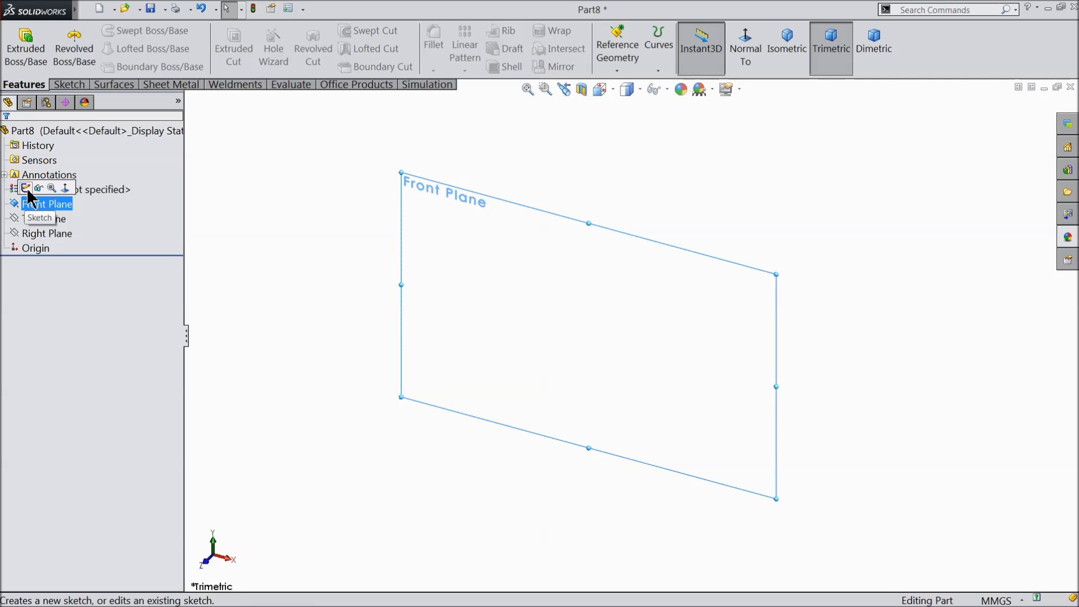
left_click(26, 189)
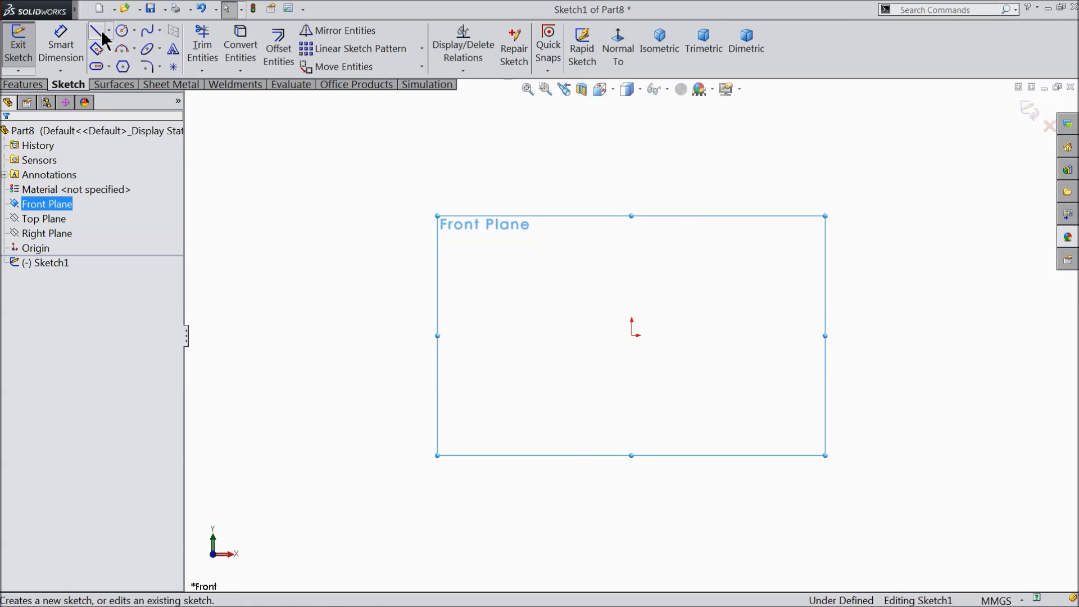
left_click(109, 30)
left_click(123, 66)
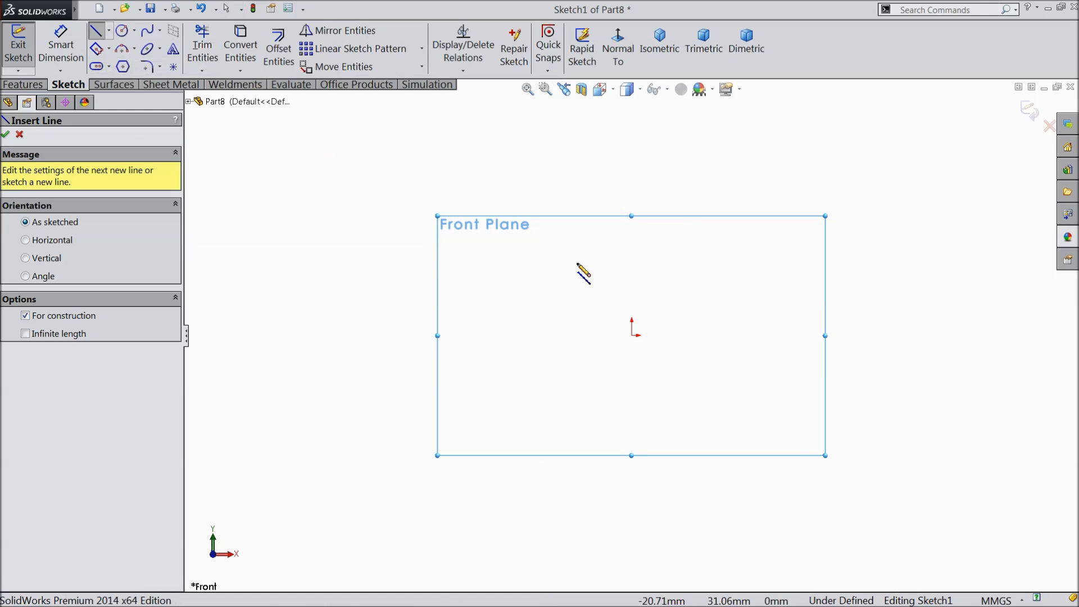
left_click(631, 175)
left_click(632, 336)
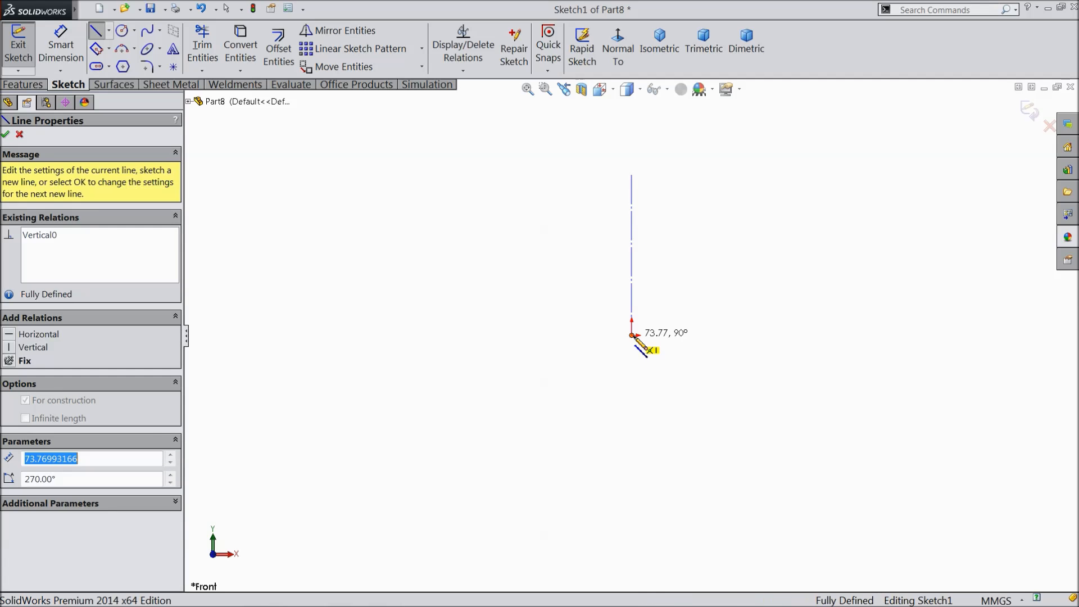
left_click(743, 336)
right_click(769, 271)
left_click(824, 109)
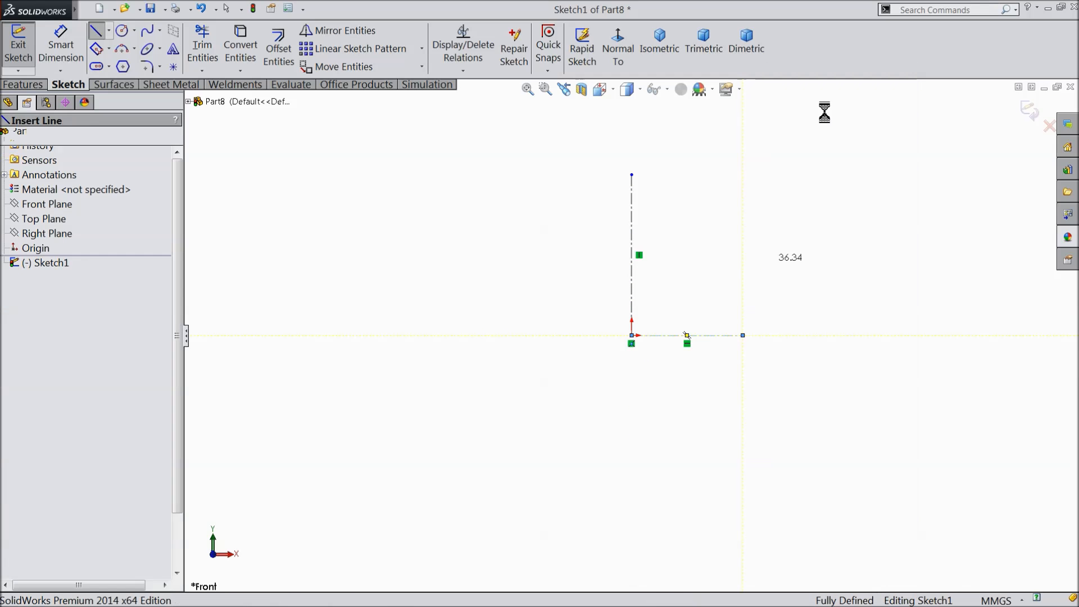
Draw a corner rectangle about 17 mm wide and 59 mm high, standing on the horizontal centerline beside the vertical one.
left_click(110, 48)
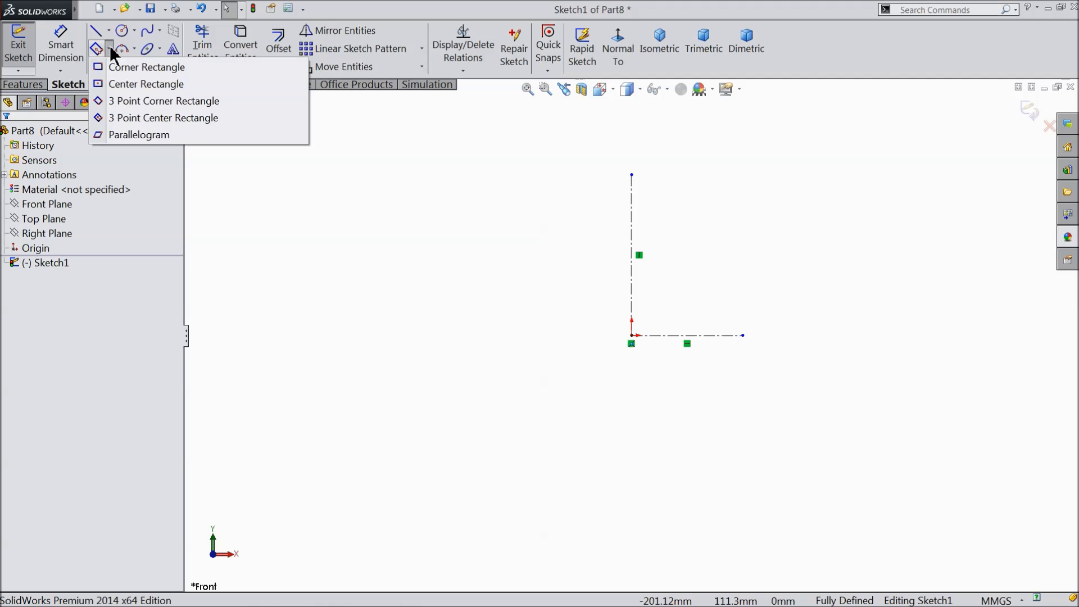
left_click(119, 67)
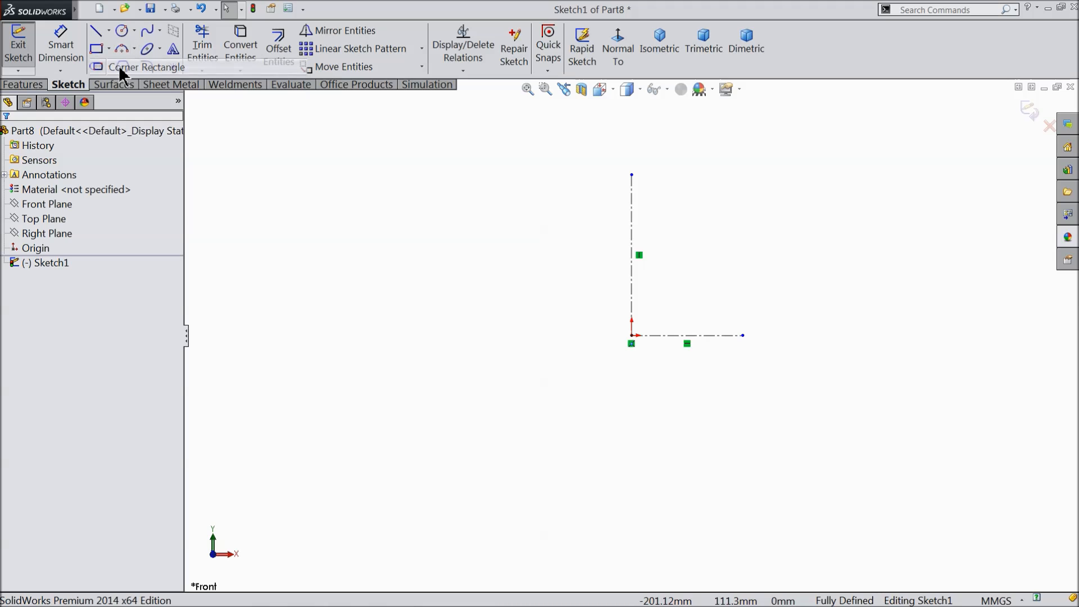
scroll(683, 312, "down", 3)
left_click(641, 354)
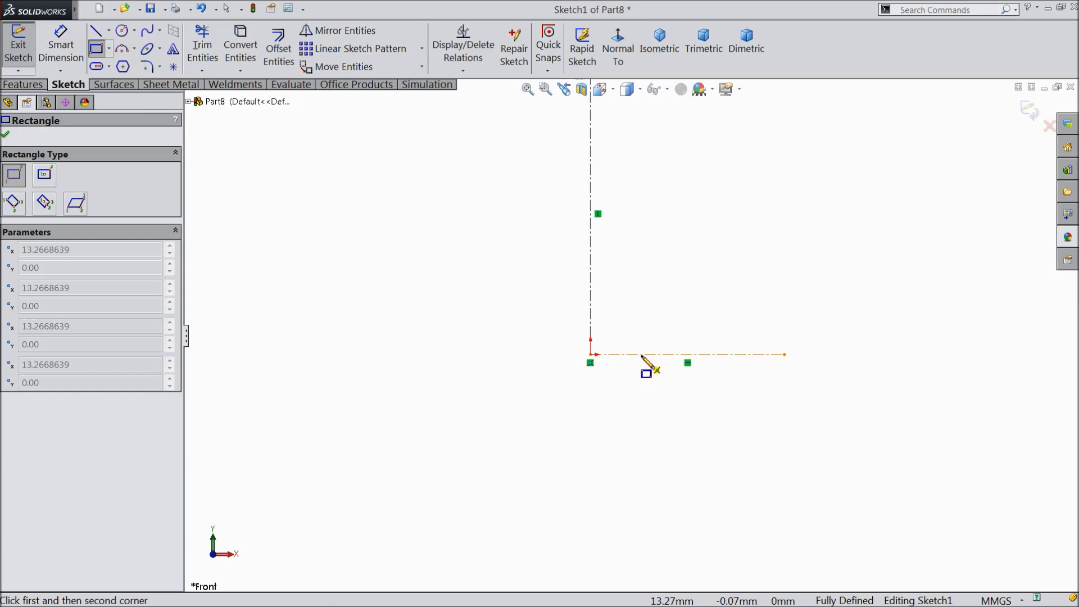
left_click(705, 130)
right_click(765, 169)
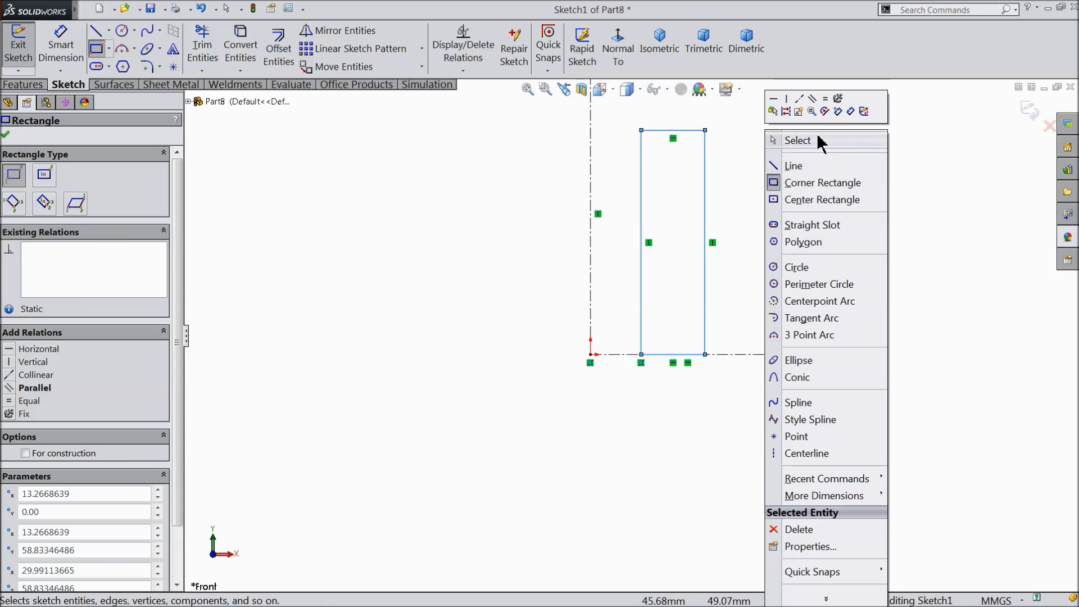
left_click(798, 140)
Dimension the distance from the vertical centerline to the rectangle's near side as 13.5 mm.
left_click(60, 45)
scroll(644, 424, "down", 2)
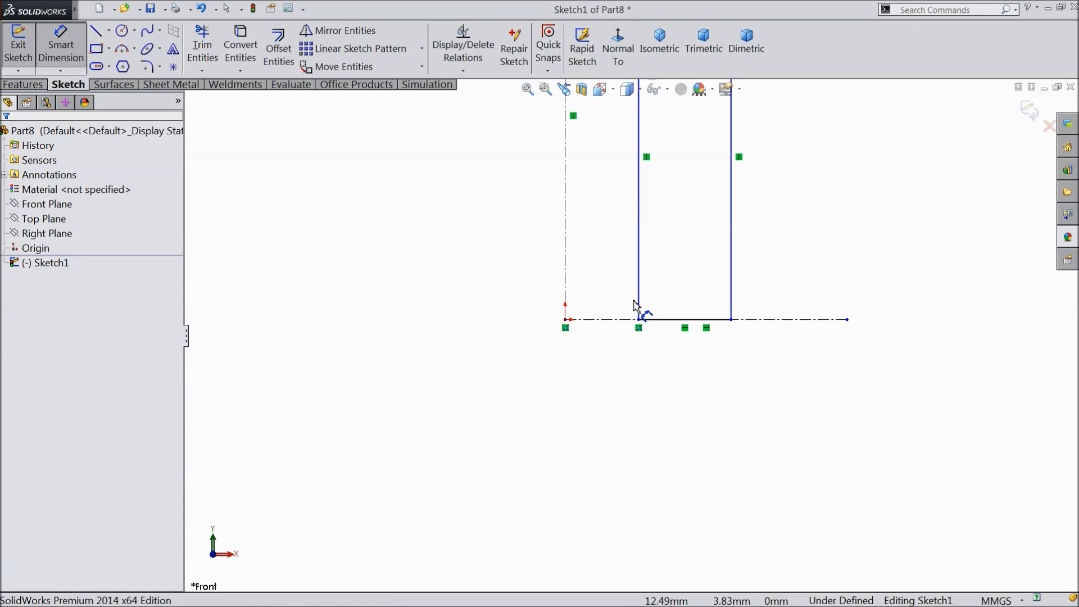
left_click(639, 309)
left_click(565, 292)
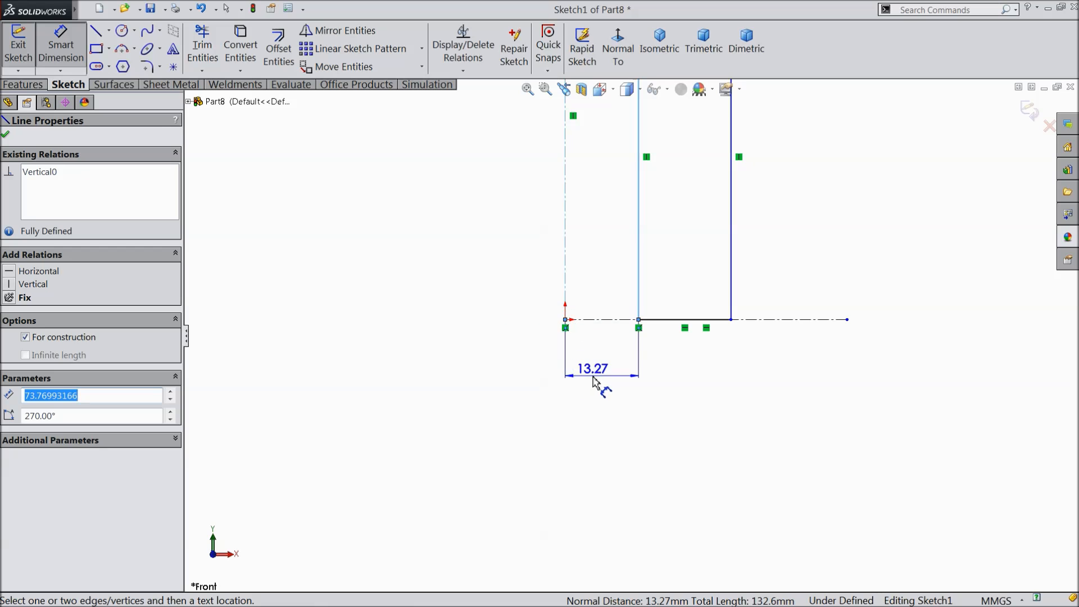
left_click(588, 371)
type("13.5")
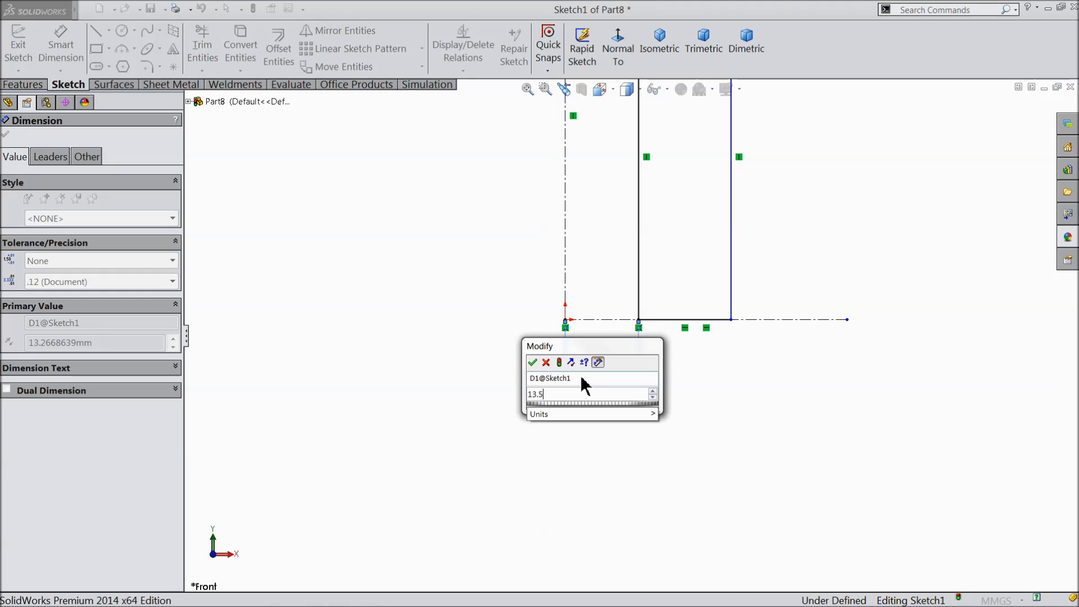
left_click(533, 362)
Dimension the rectangle with a width of 34 mm and a height of 125 mm.
left_click(686, 328)
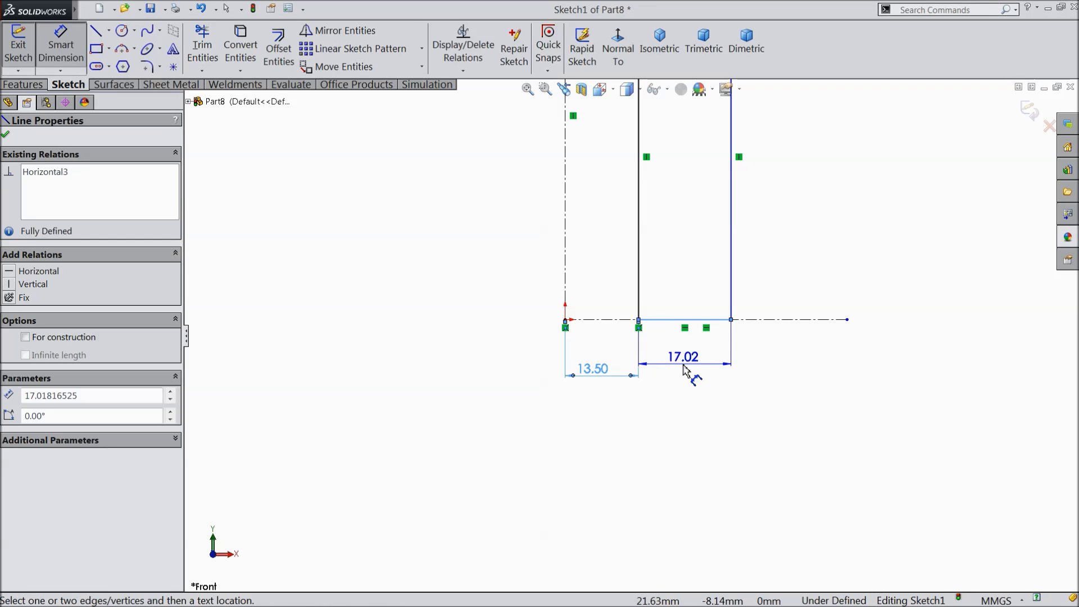
left_click(687, 372)
type("3")
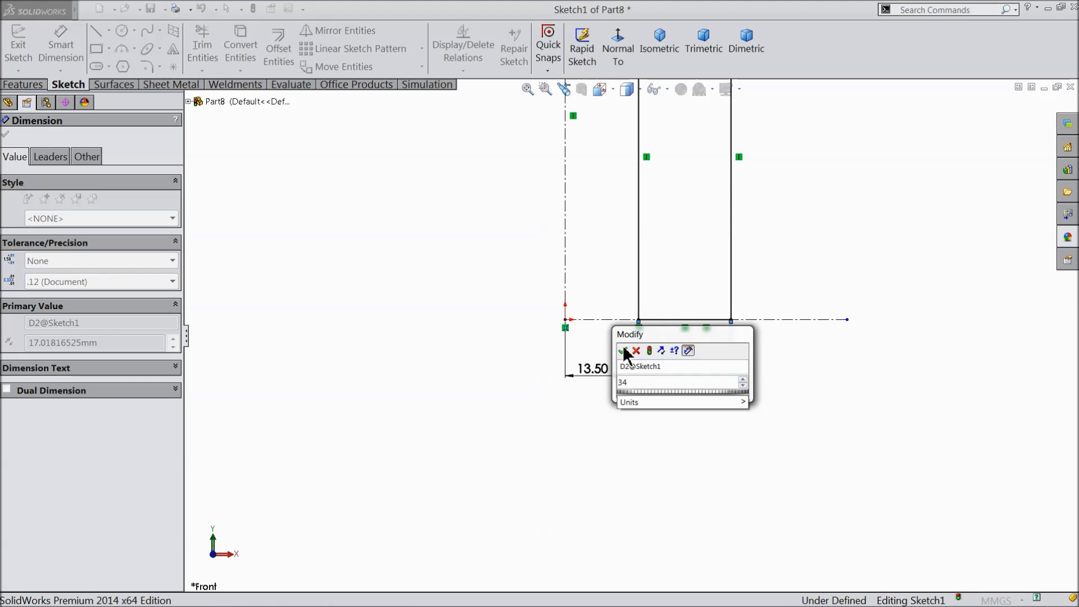
type("4")
left_click(624, 350)
scroll(739, 271, "down", 1)
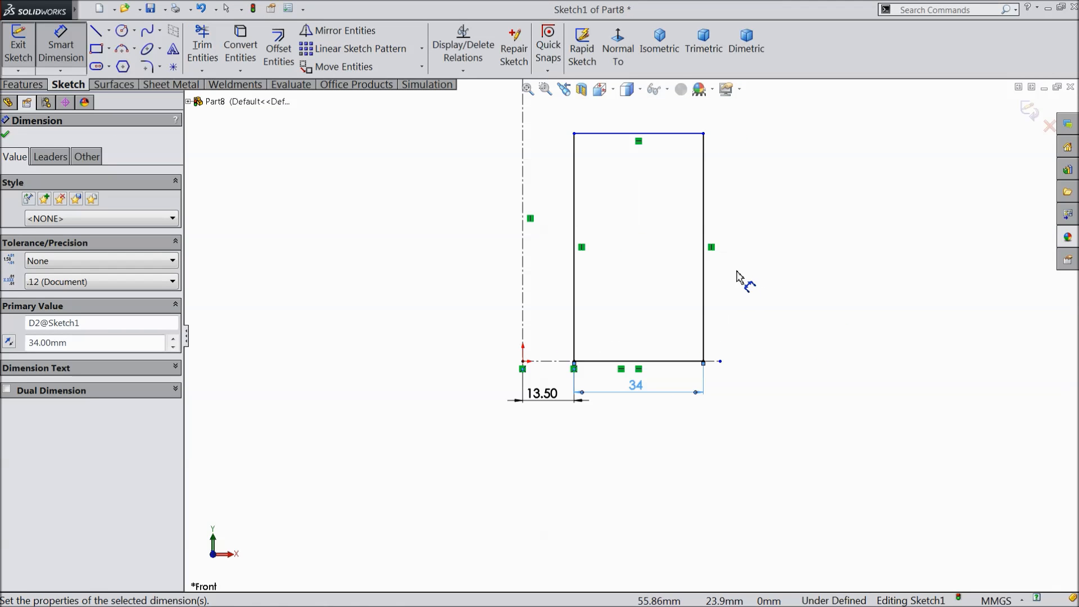
left_click(705, 260)
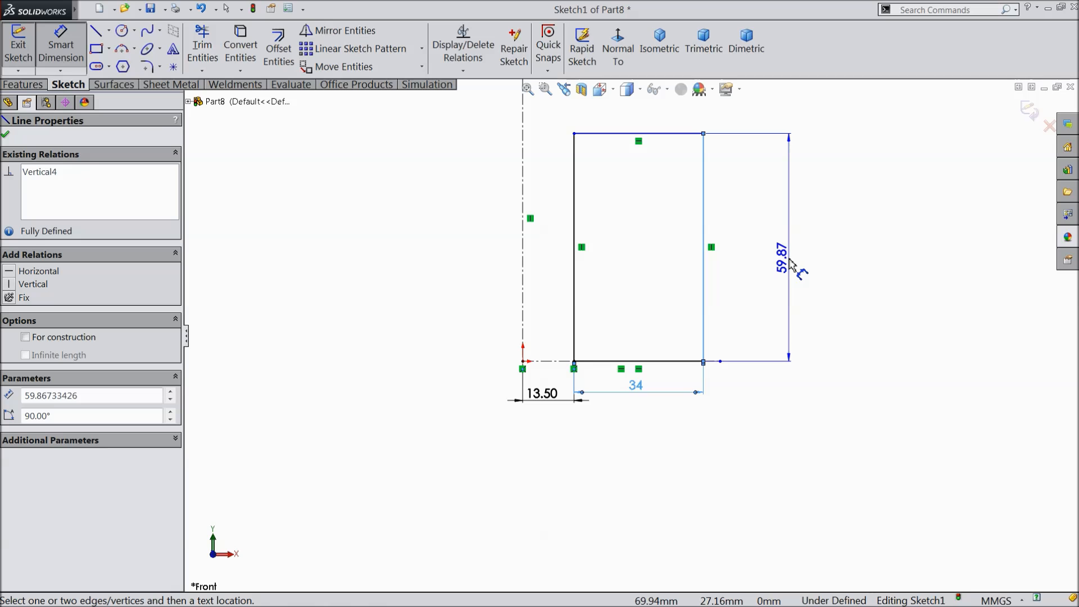
left_click(792, 265)
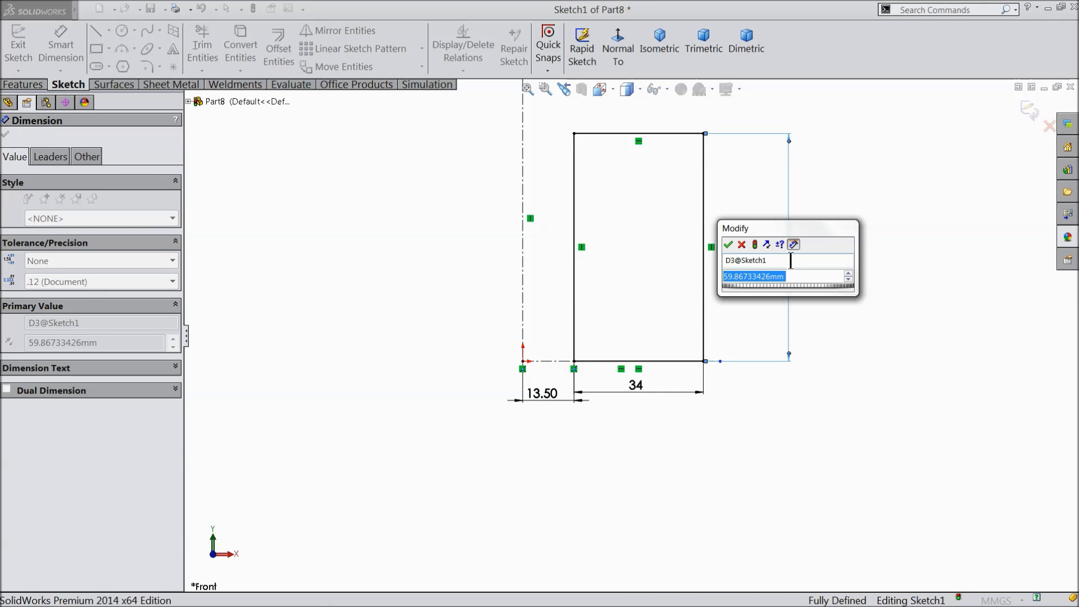
type("125")
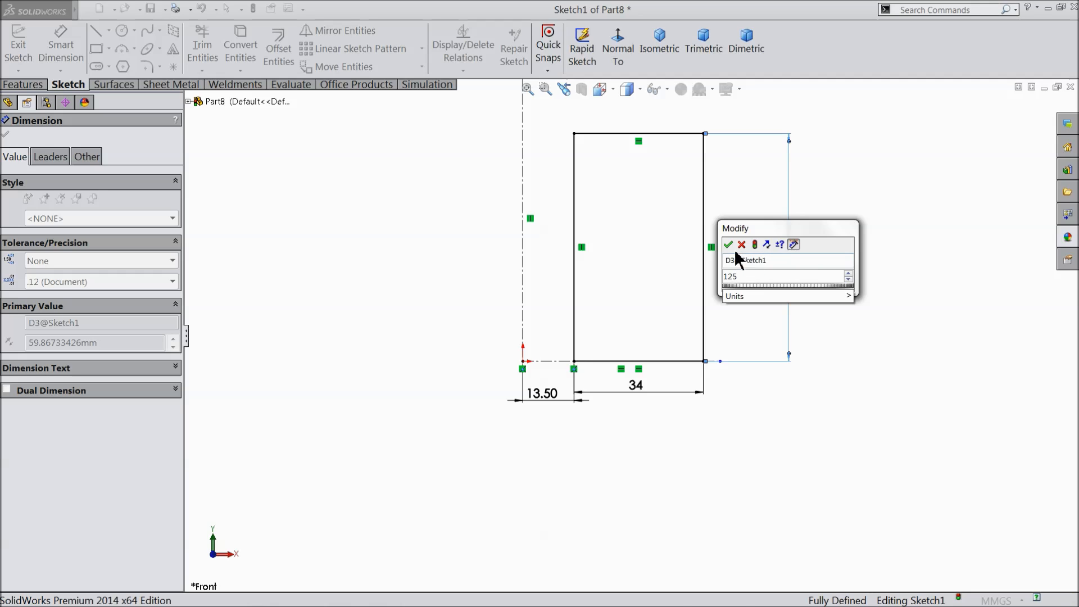
key("Return")
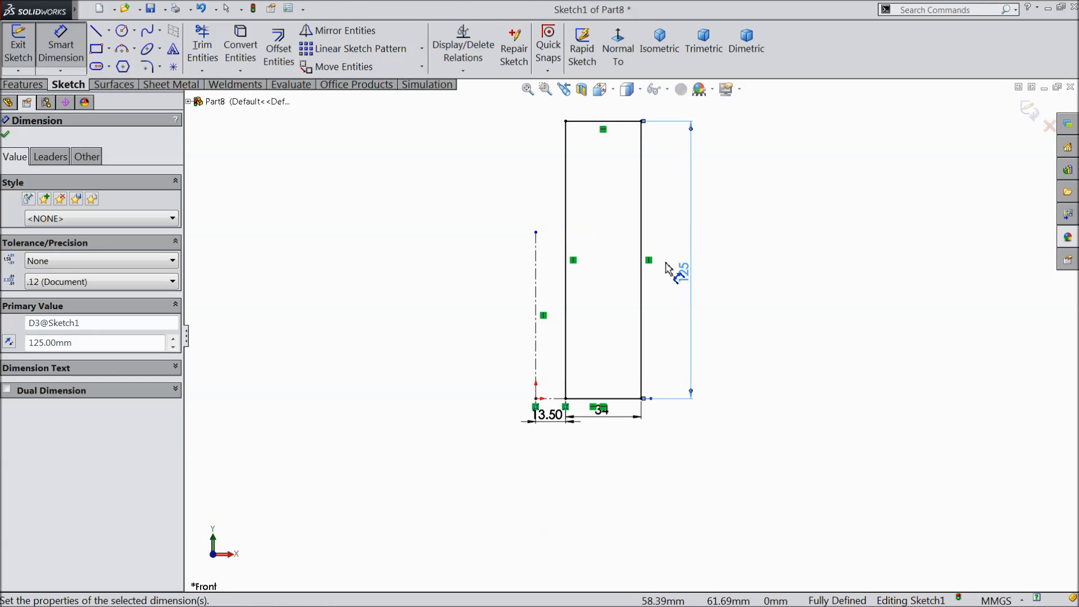
Revolve the rectangle 360 degrees about the horizontal centerline into a solid disc.
left_click(5, 134)
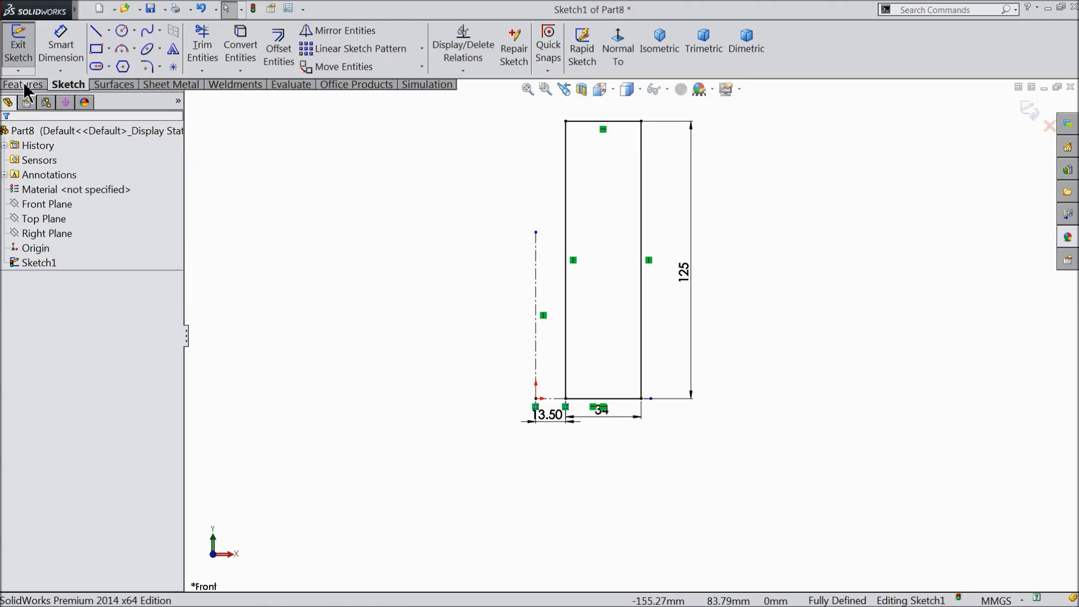
left_click(24, 84)
left_click(74, 54)
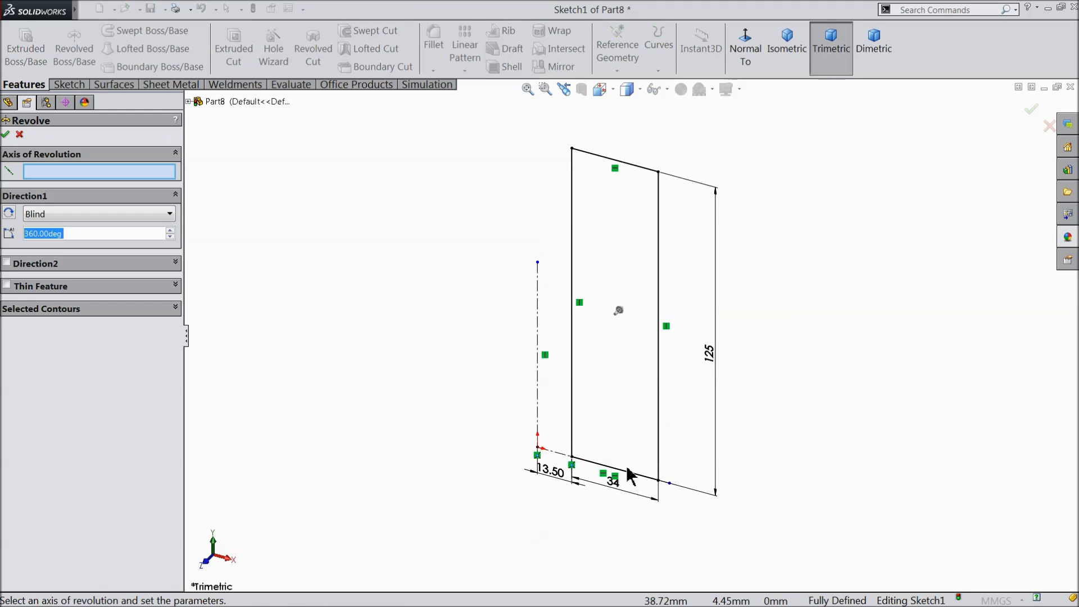
left_click(559, 455)
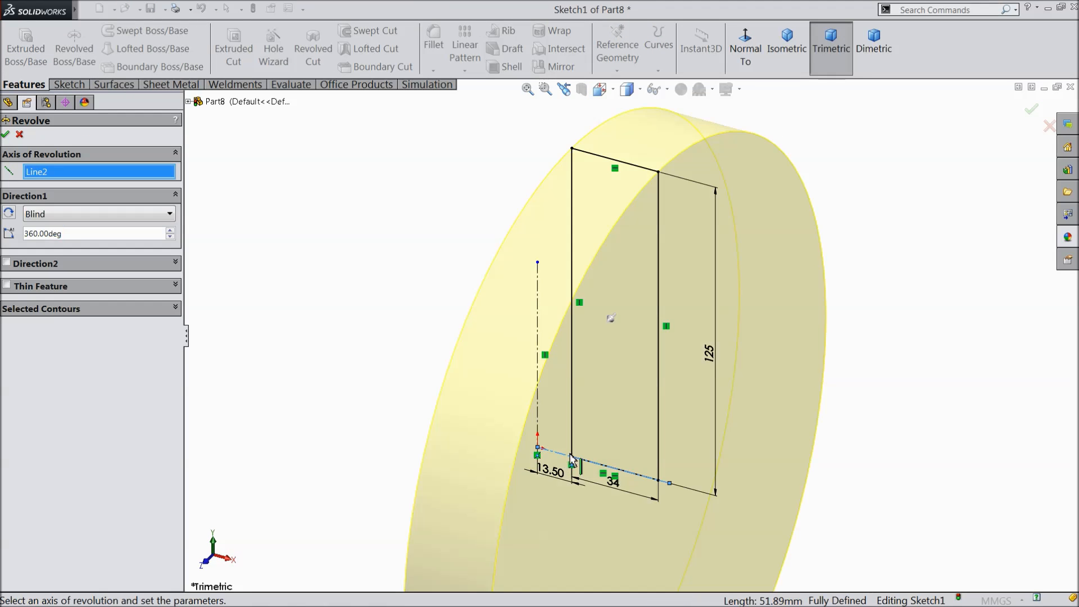
left_click(5, 134)
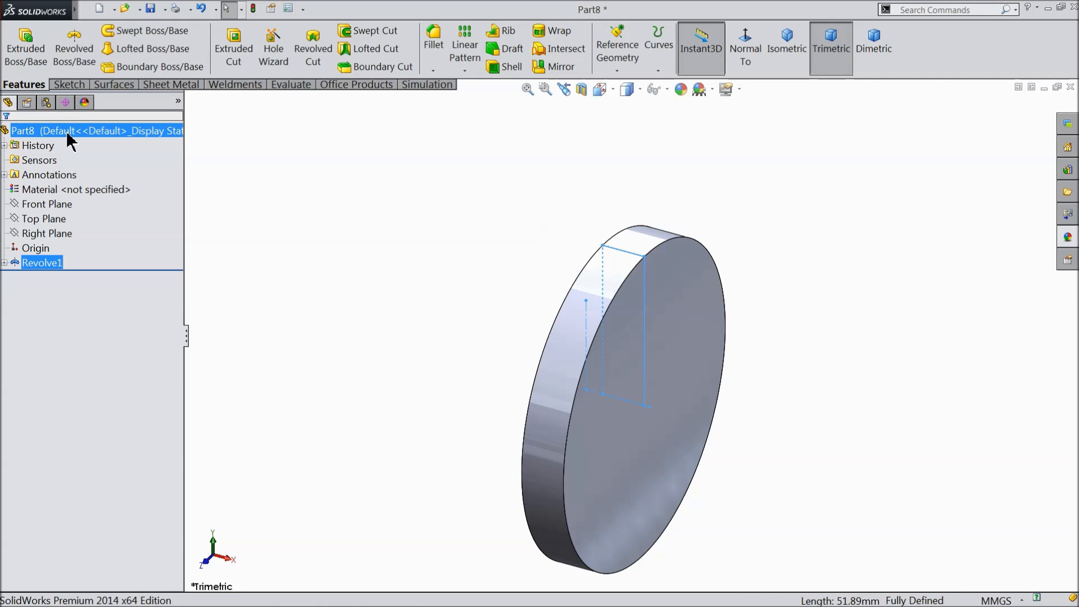
Apply the cast iron metal appearance to the whole part.
left_click(311, 137)
left_click(681, 89)
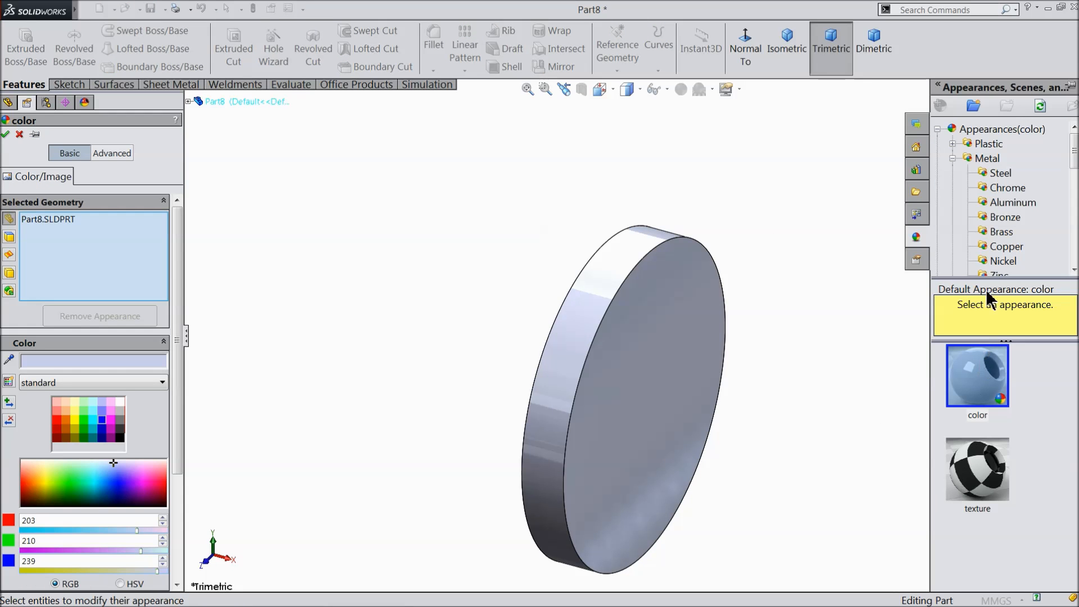
scroll(1000, 213, "down", 4)
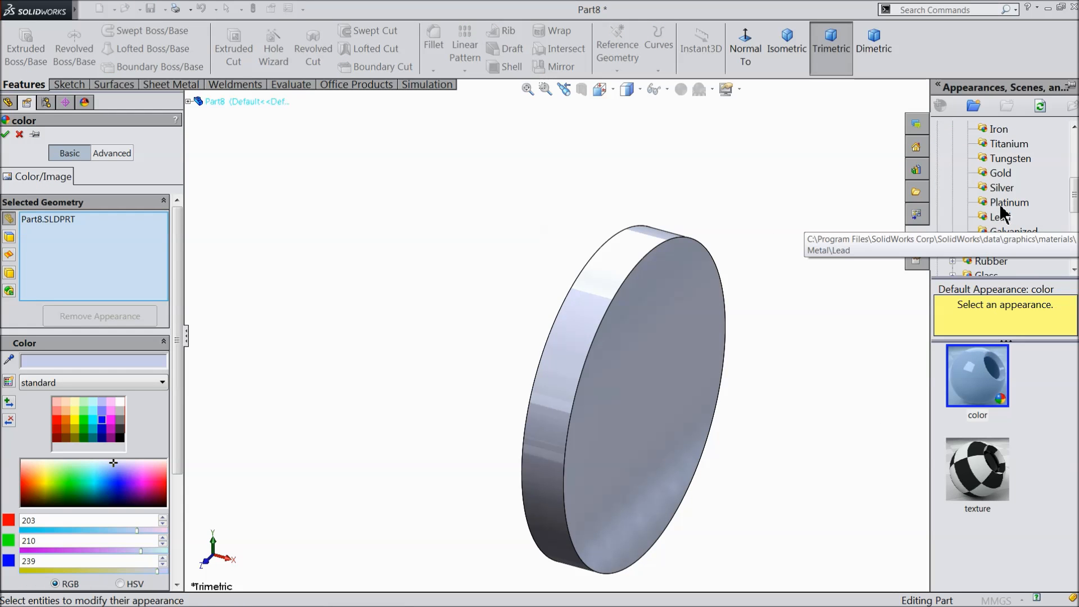
left_click(1001, 173)
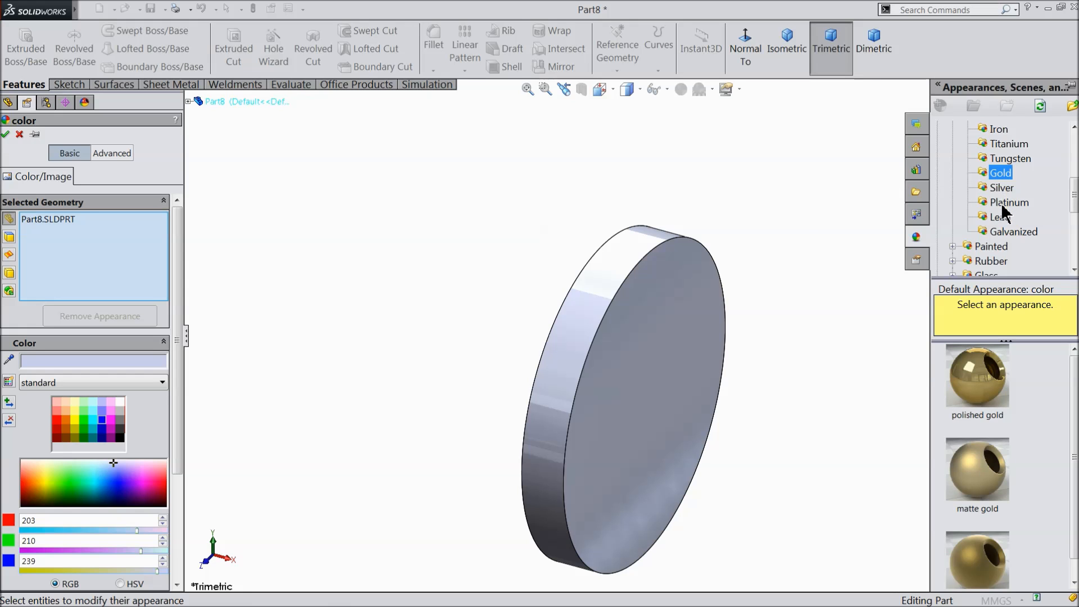
left_click(998, 130)
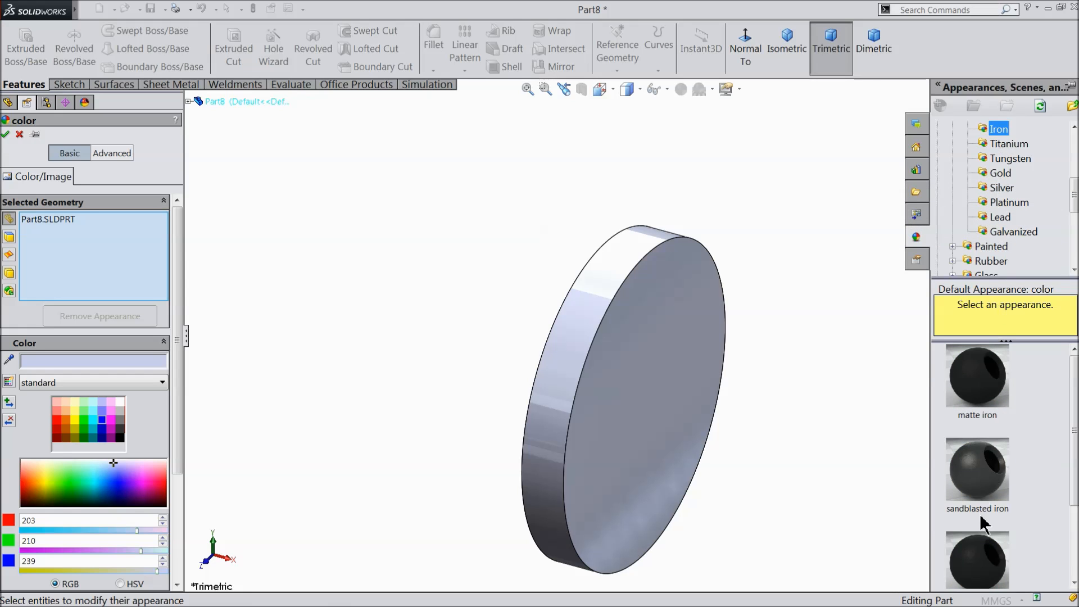
left_click(981, 483)
scroll(979, 488, "down", 1)
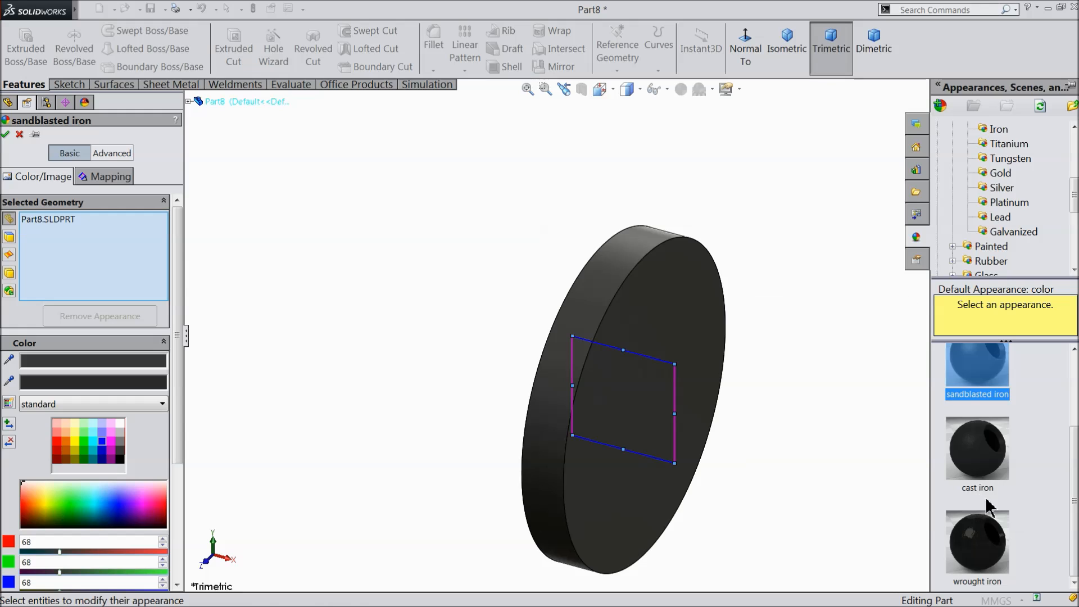
left_click(980, 466)
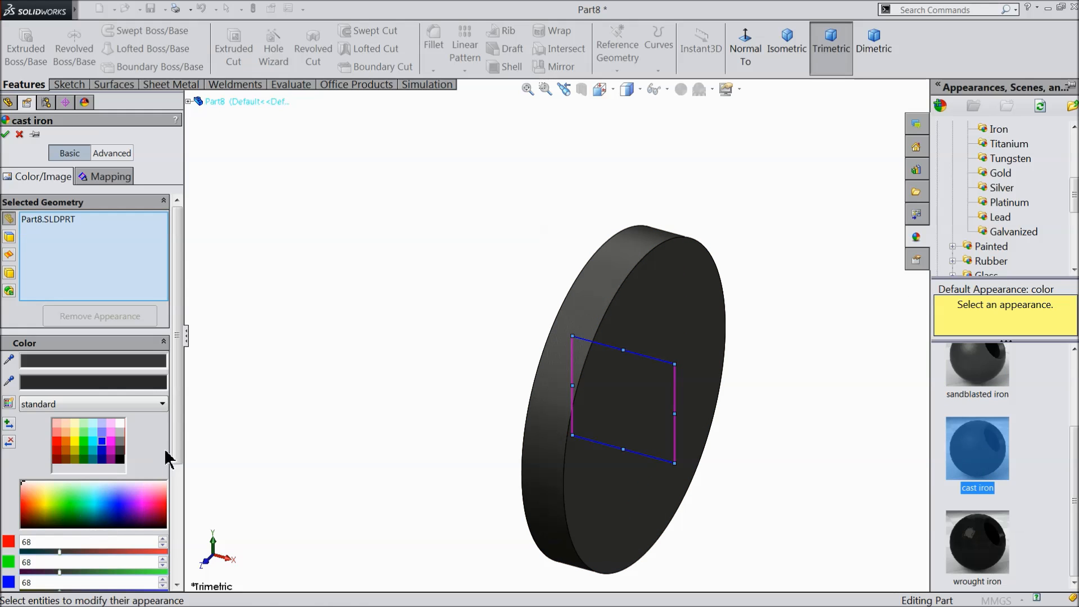
Set the cast iron appearance's color to red 23, green 125 and blue 255.
scroll(78, 475, "down", 3)
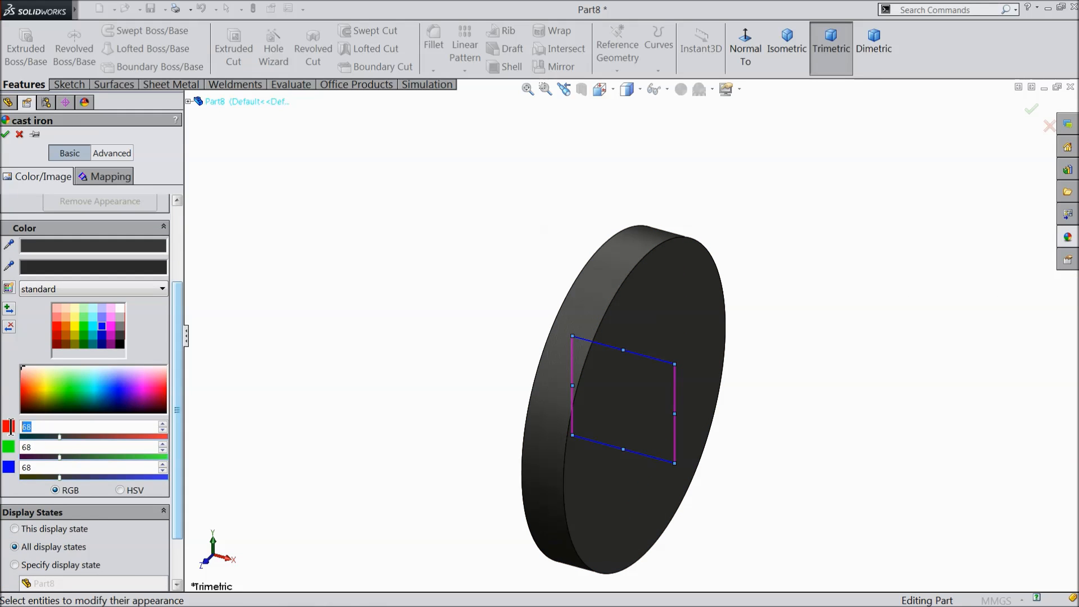
key("Return")
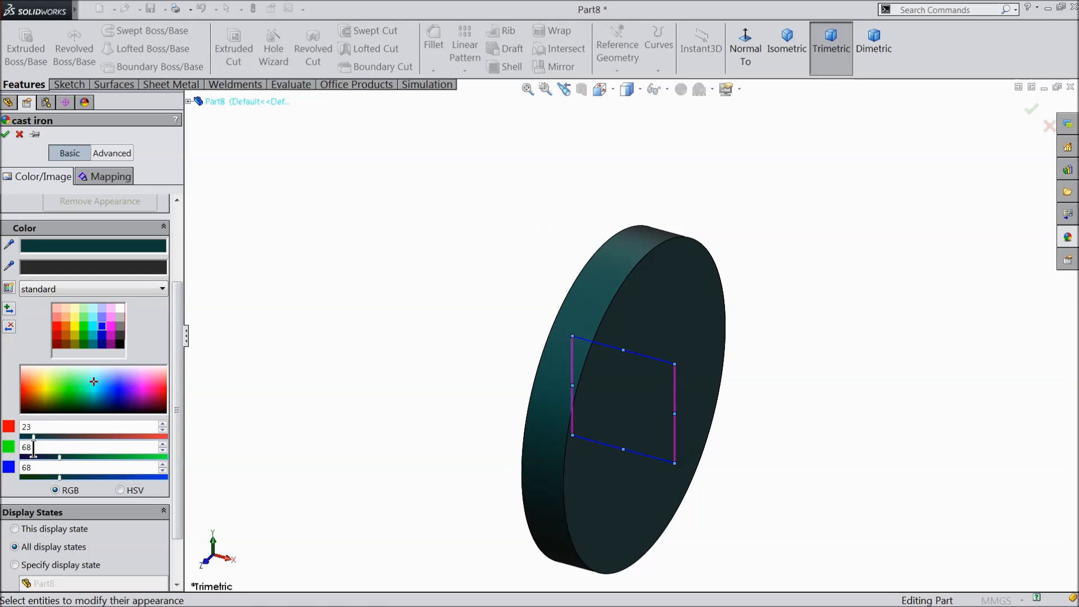
type("125")
key("Return")
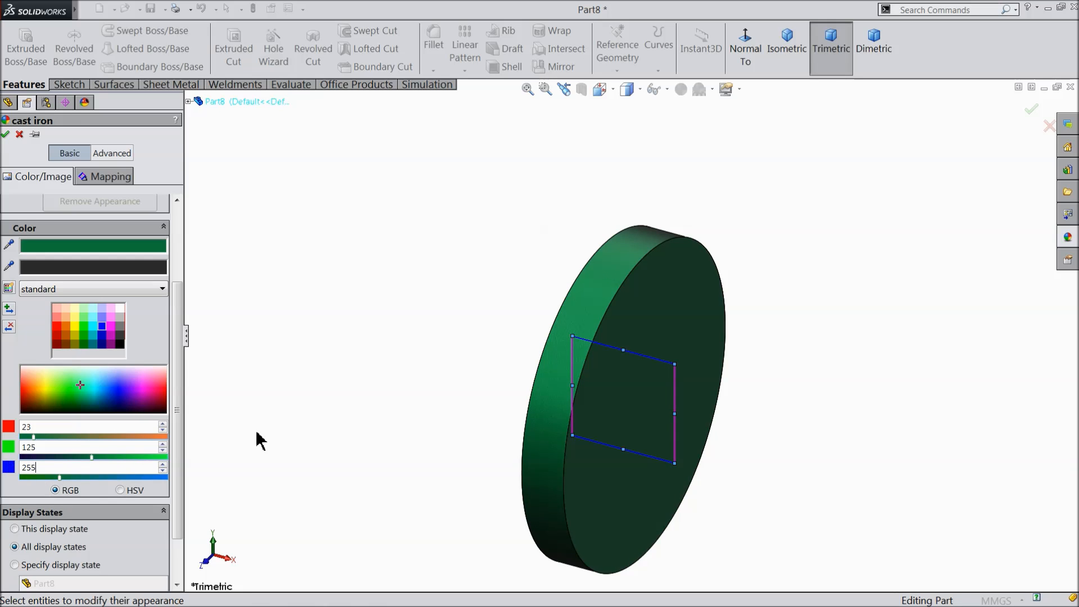
type("255")
key("Return")
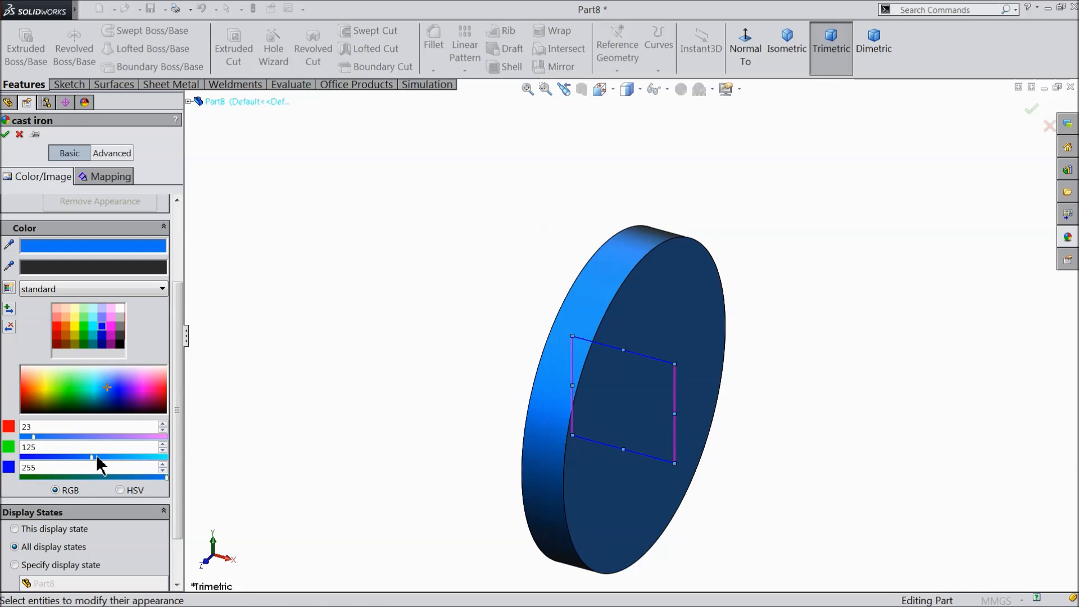
Lighten the appearance's blue by setting its green value to 195, and accept the appearance.
left_click_drag(91, 457, 149, 457)
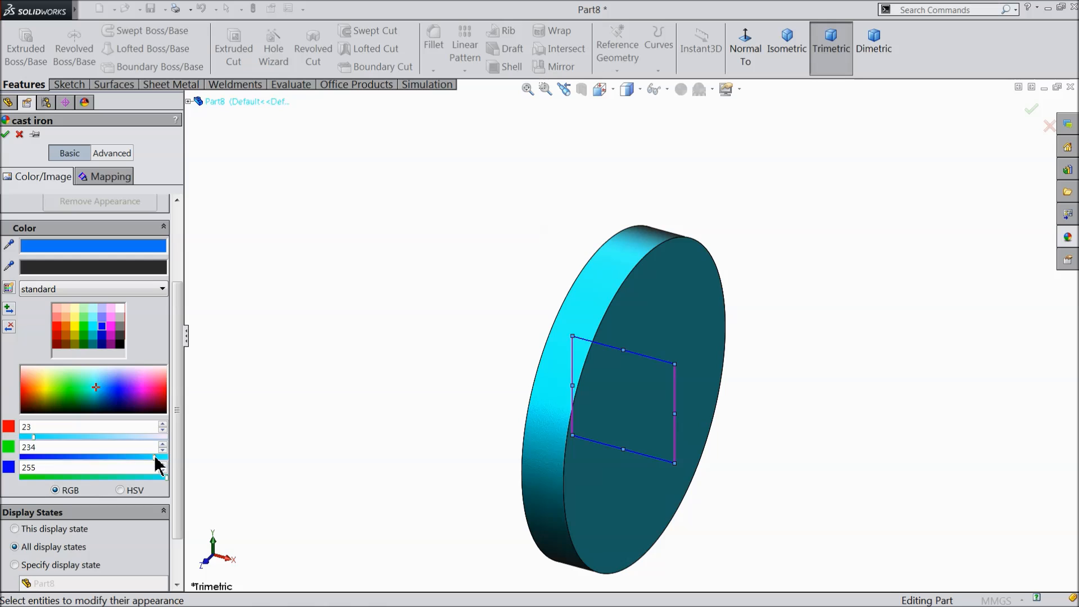
double_click(62, 447)
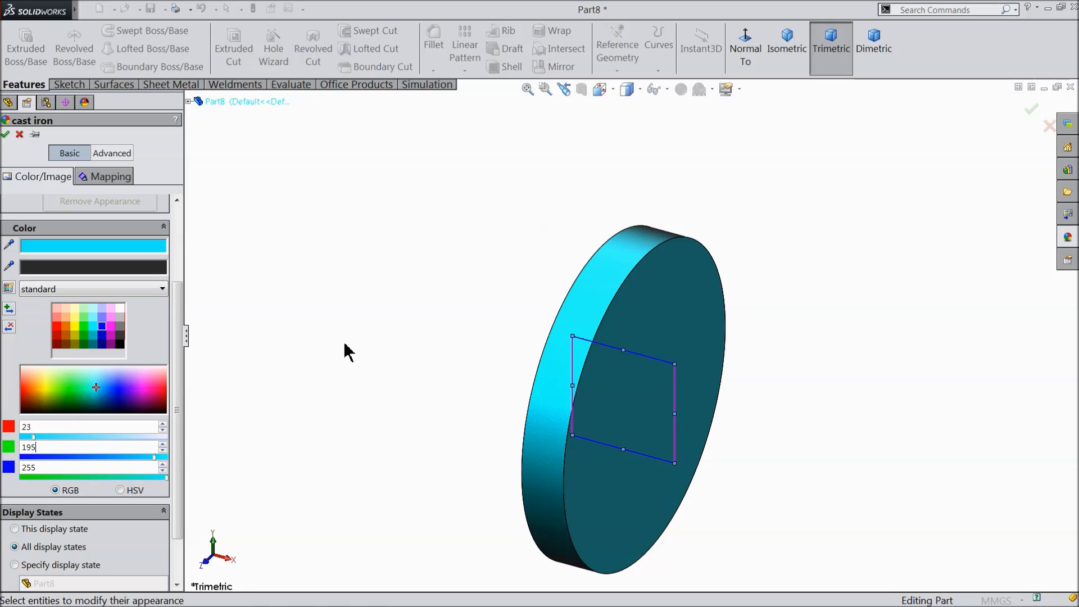
mouse_move(386, 388)
middle_mouse_down()
mouse_move(345, 323)
mouse_move(377, 382)
middle_mouse_up()
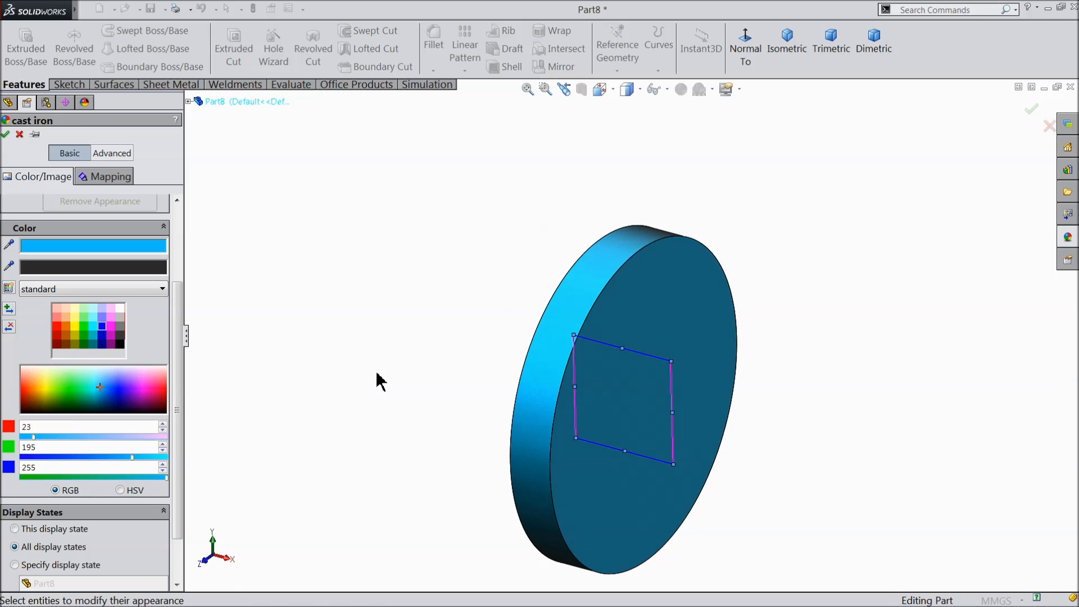
left_click(5, 133)
Start a new sketch on the Front Plane, viewed face-on at the disc's upper end.
middle_click_drag(499, 403, 484, 401)
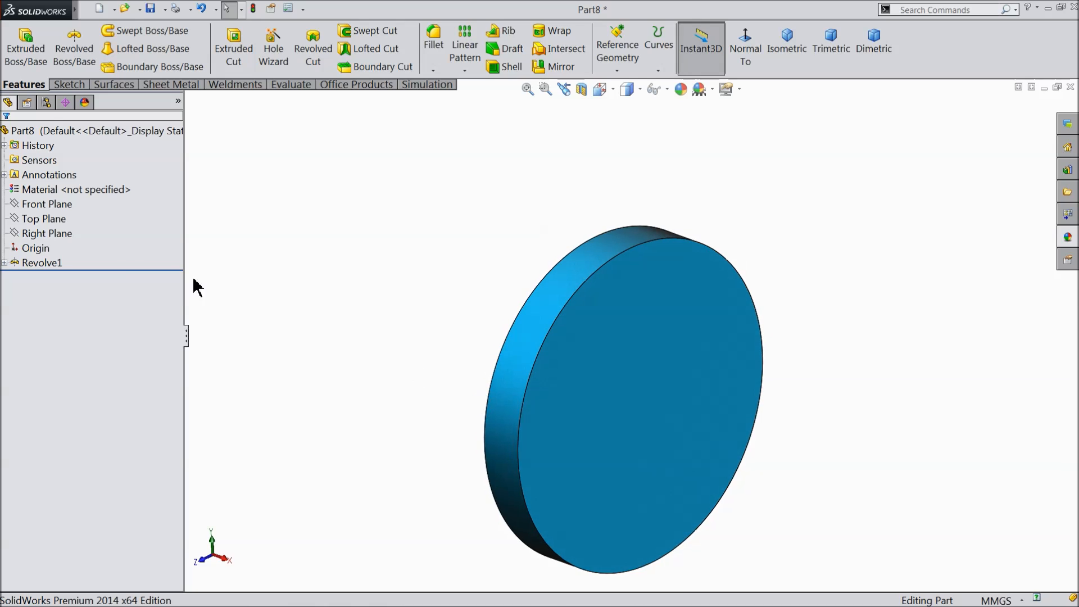
left_click(20, 204)
left_click(19, 185)
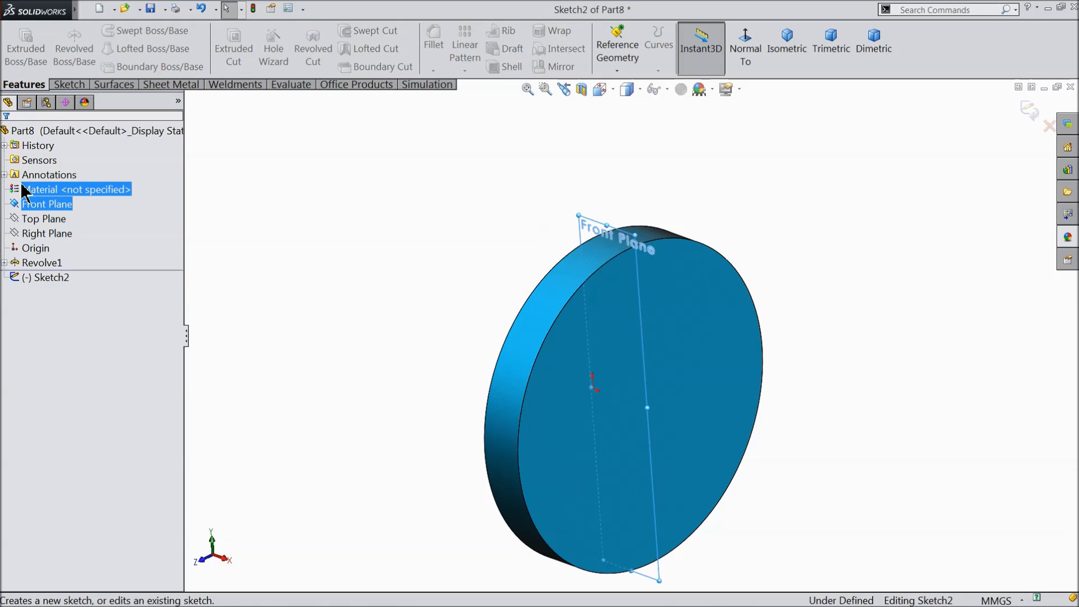
left_click(741, 63)
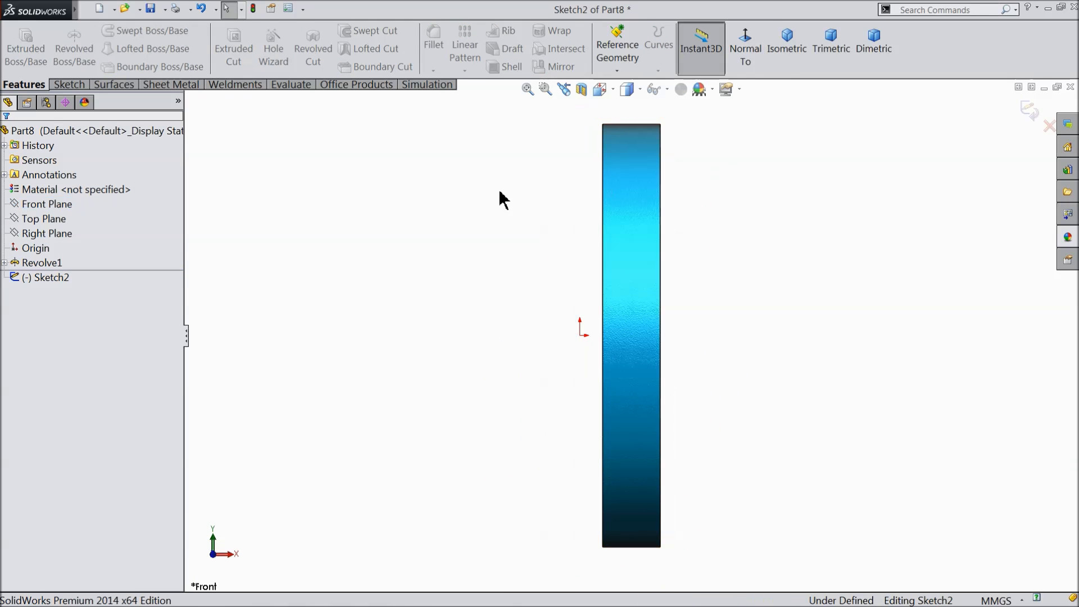
scroll(638, 185, "down", 2)
scroll(650, 241, "down", 2)
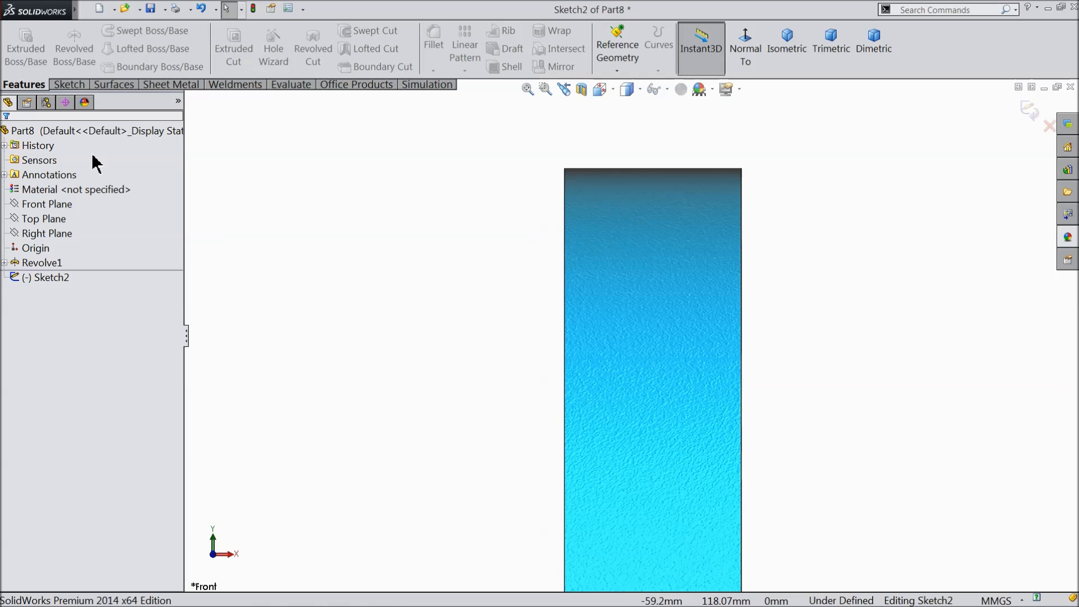
Sketch connected lines from inside the disc's upper end: about 12 mm horizontal, 25 mm vertical upward, then two slanted segments about 4.7 and 12 mm.
left_click(69, 85)
left_click(96, 31)
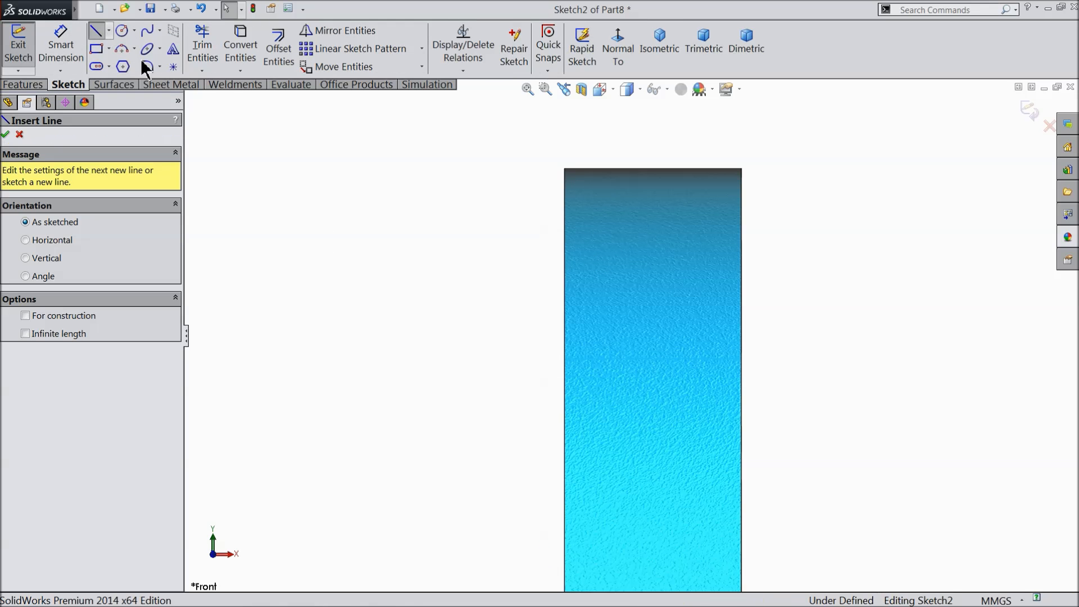
scroll(552, 325, "down", 2)
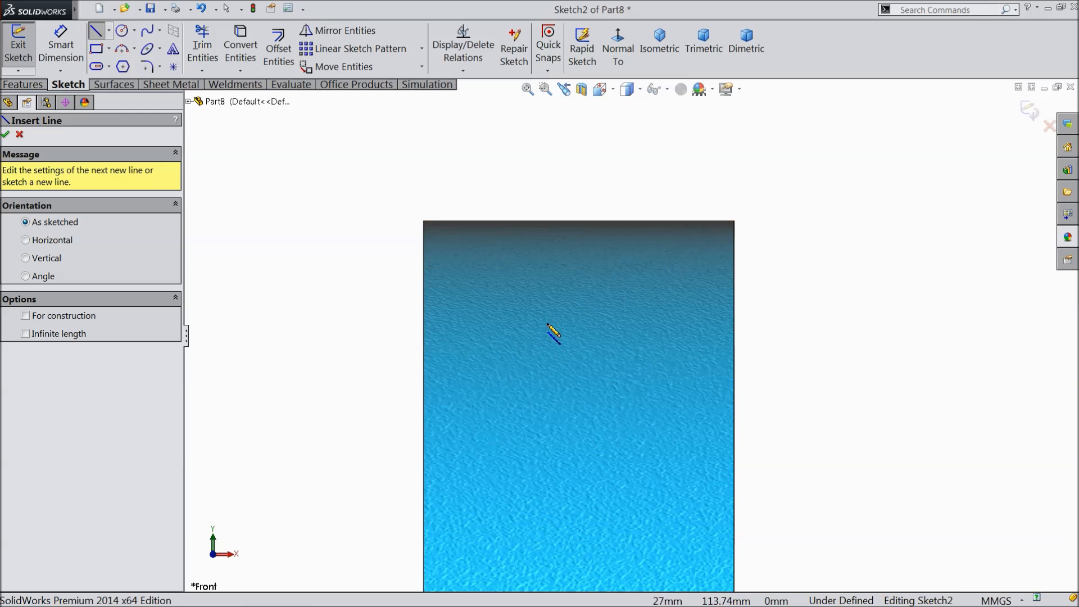
left_click(566, 318)
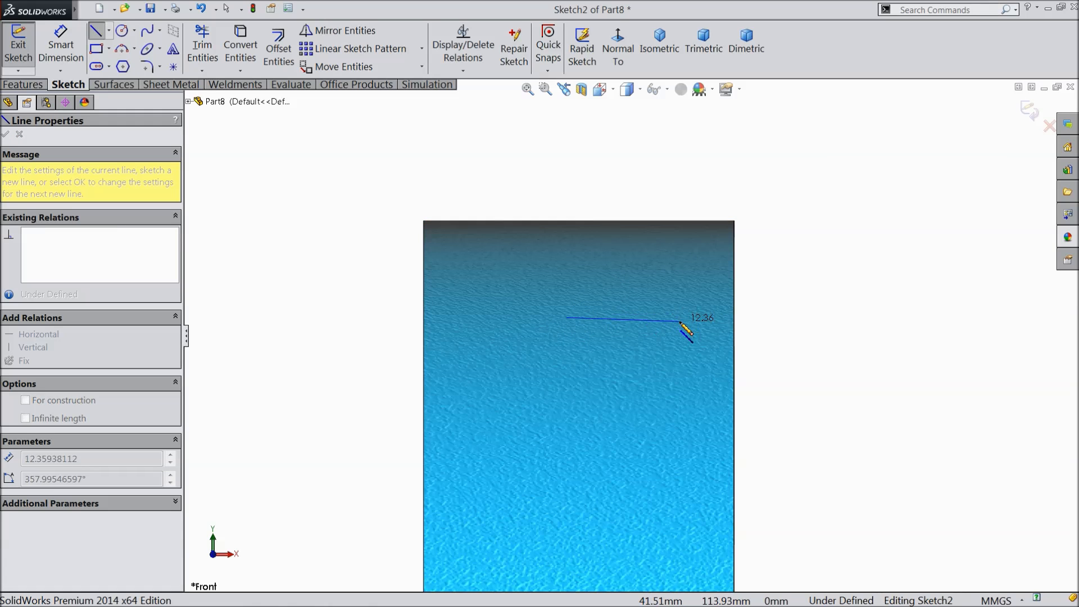
left_click(679, 318)
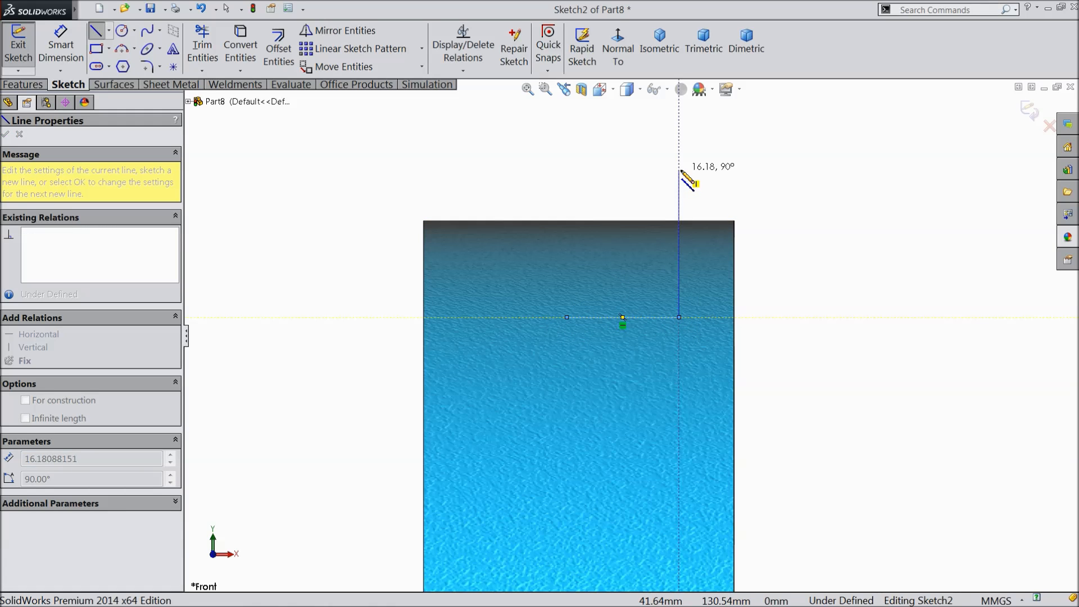
scroll(684, 163, "up", 2)
left_click(665, 163)
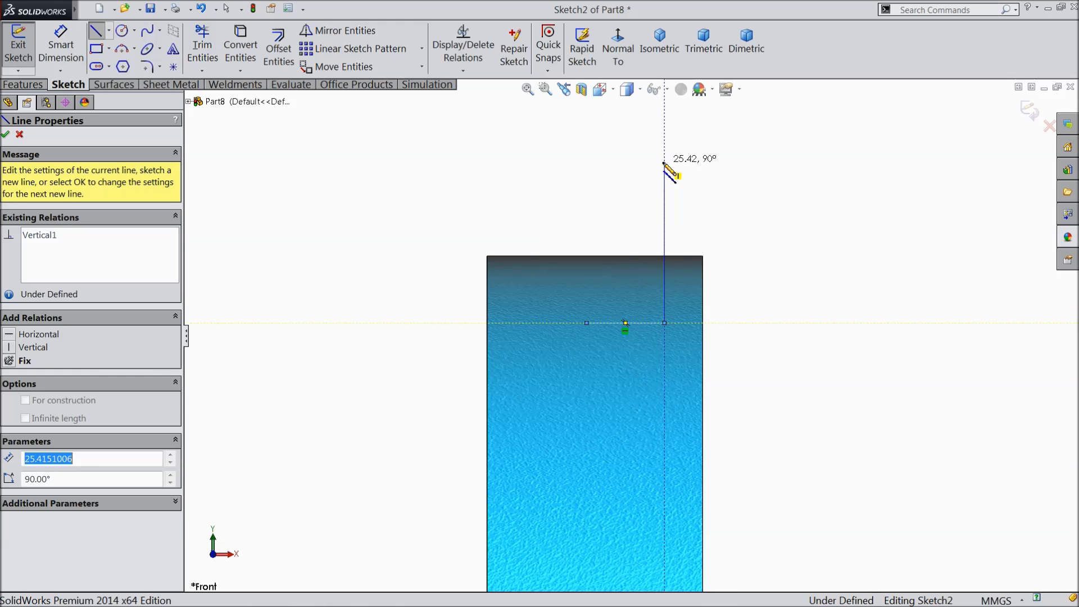
left_click(653, 137)
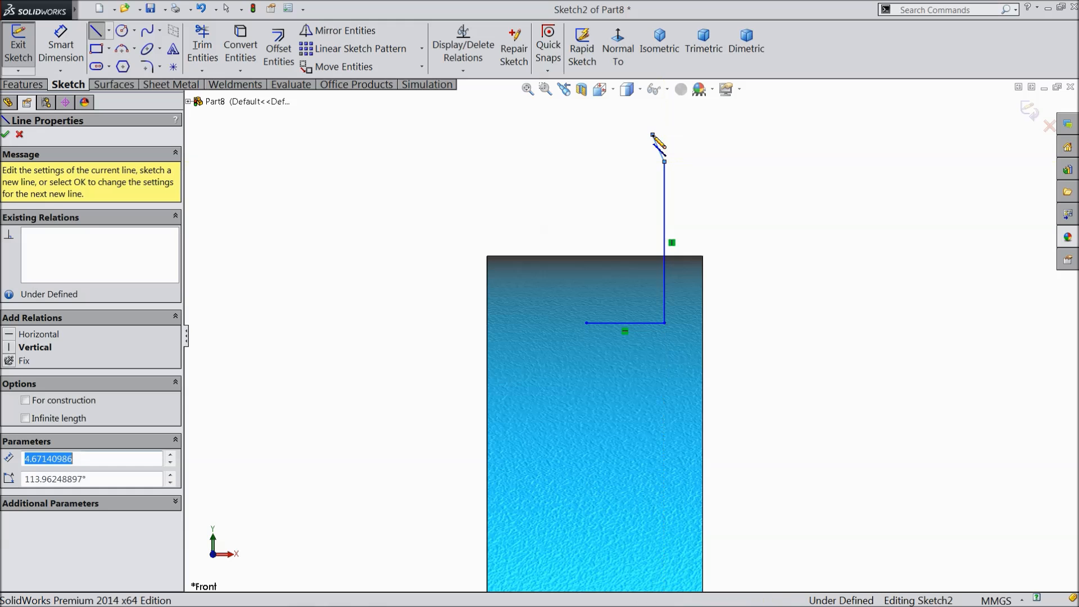
scroll(653, 158, "up", 2)
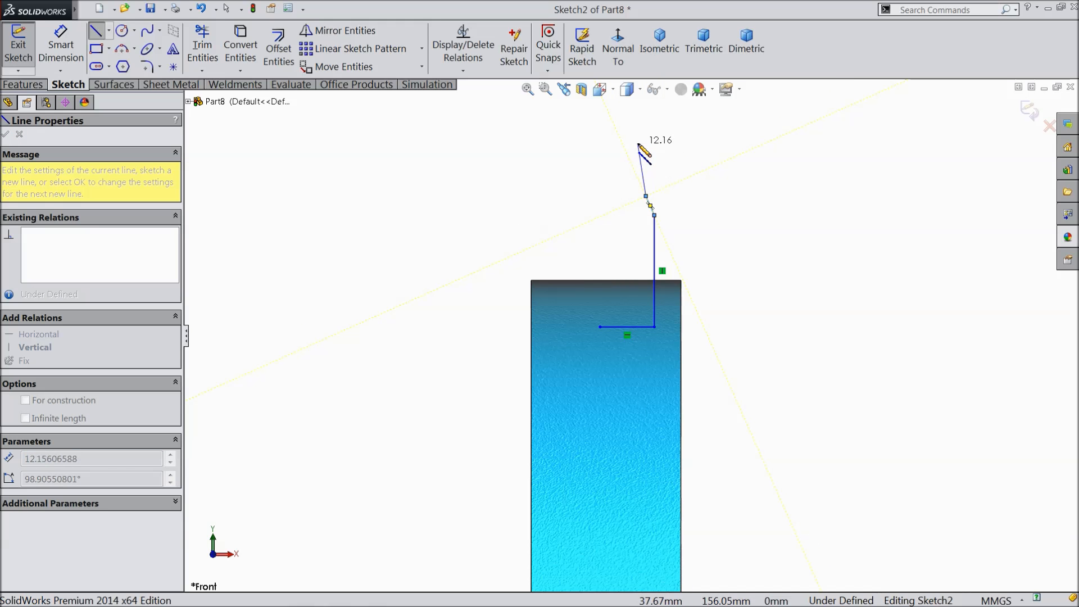
left_click(638, 144)
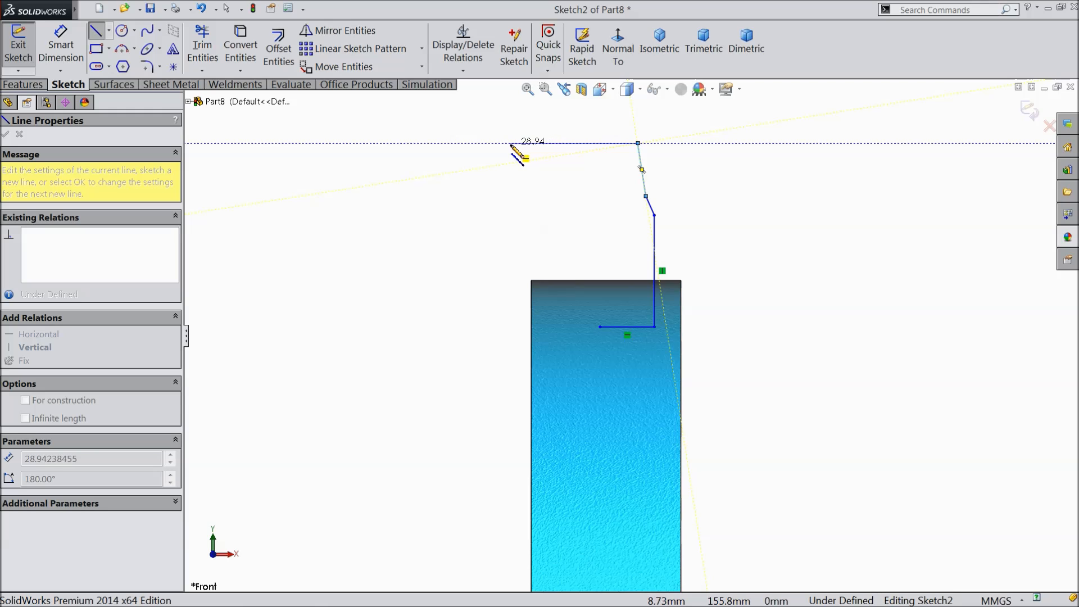
Close the profile with lines about 24 mm toward the origin side, 10 mm down, 14 mm back and 31 mm down to the start point.
left_click(529, 142)
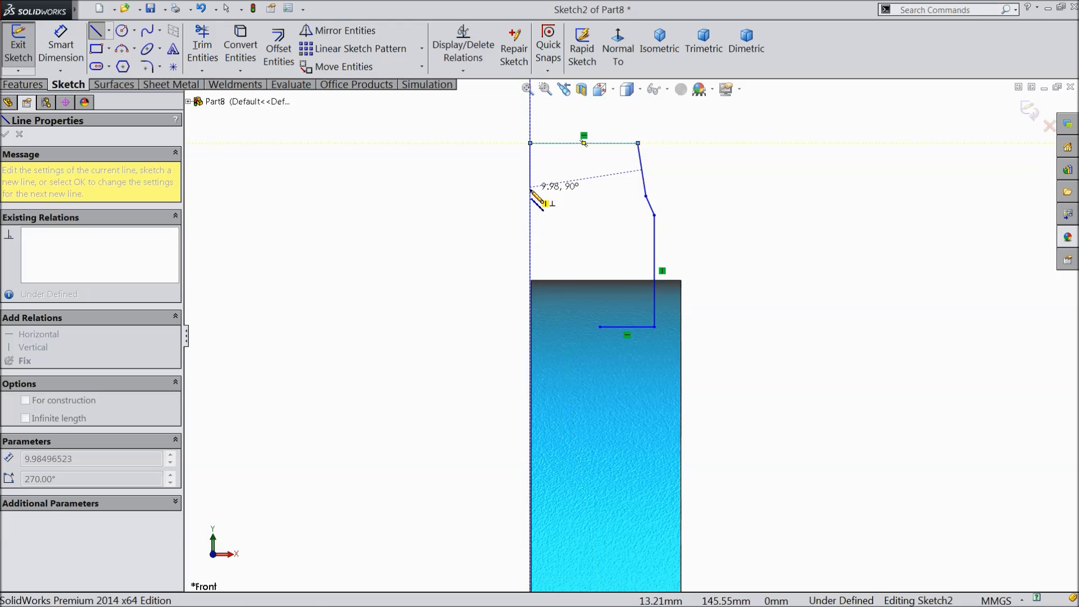
left_click(531, 190)
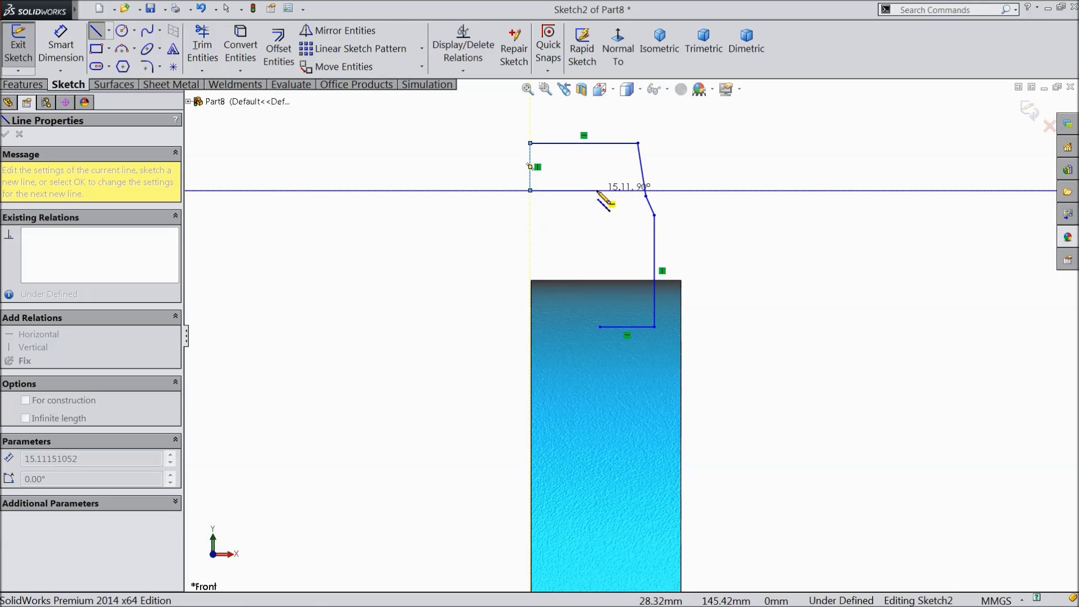
left_click(592, 190)
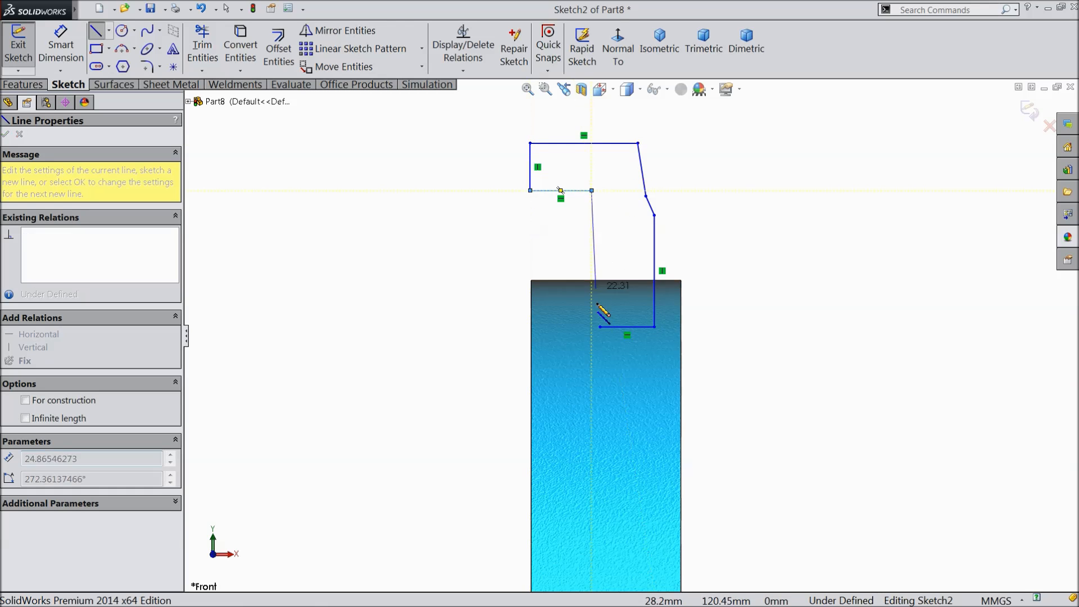
double_click(595, 258)
right_click(401, 246)
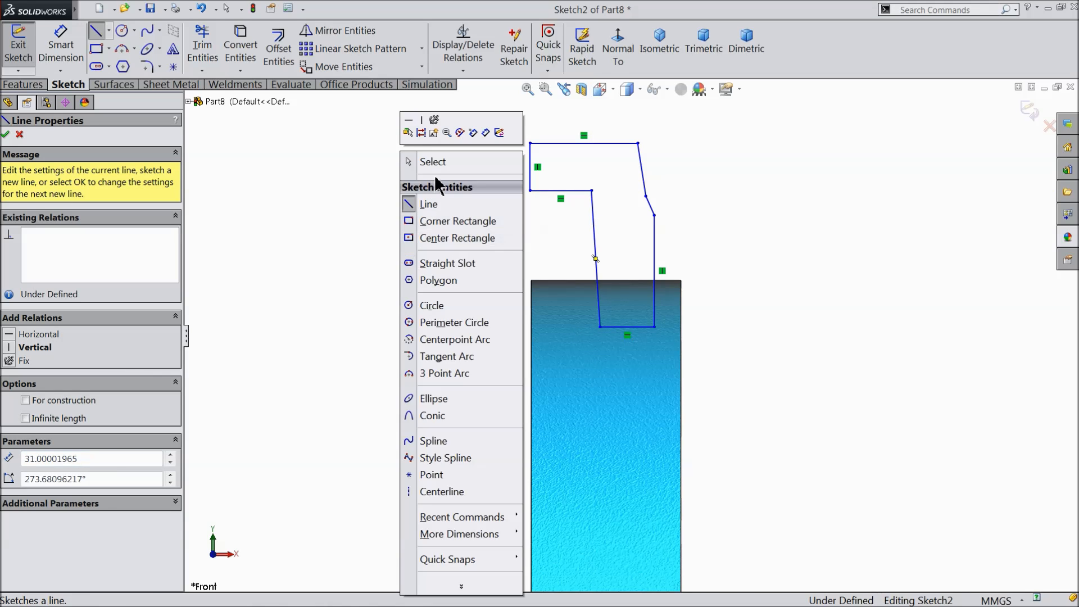
left_click(439, 162)
Make the slightly slanted inner closing line of the profile vertical.
scroll(587, 236, "down", 2)
left_click(602, 263)
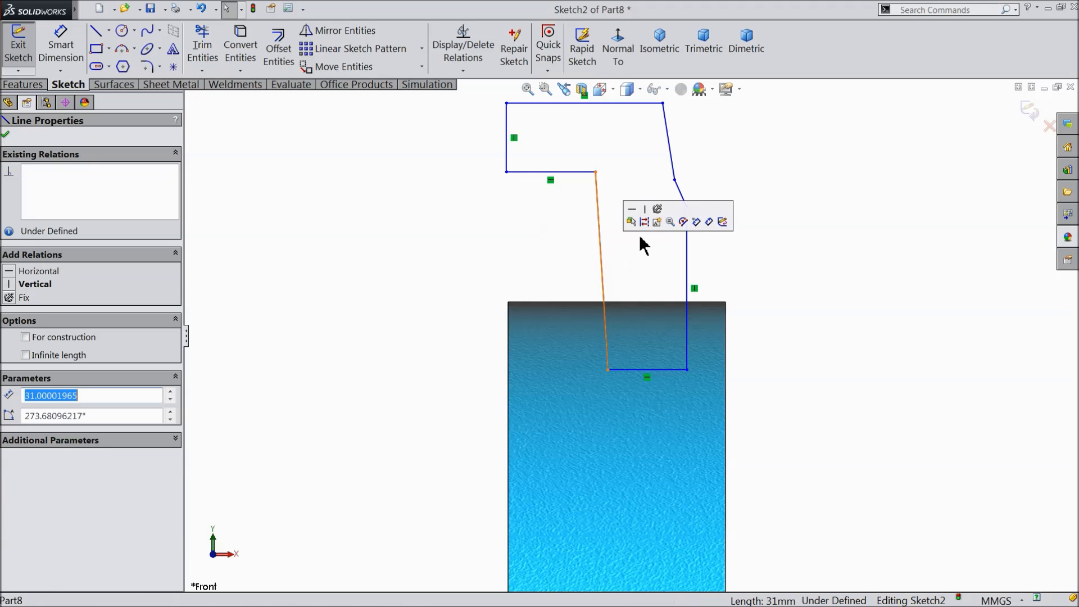
left_click(646, 218)
left_click(509, 309)
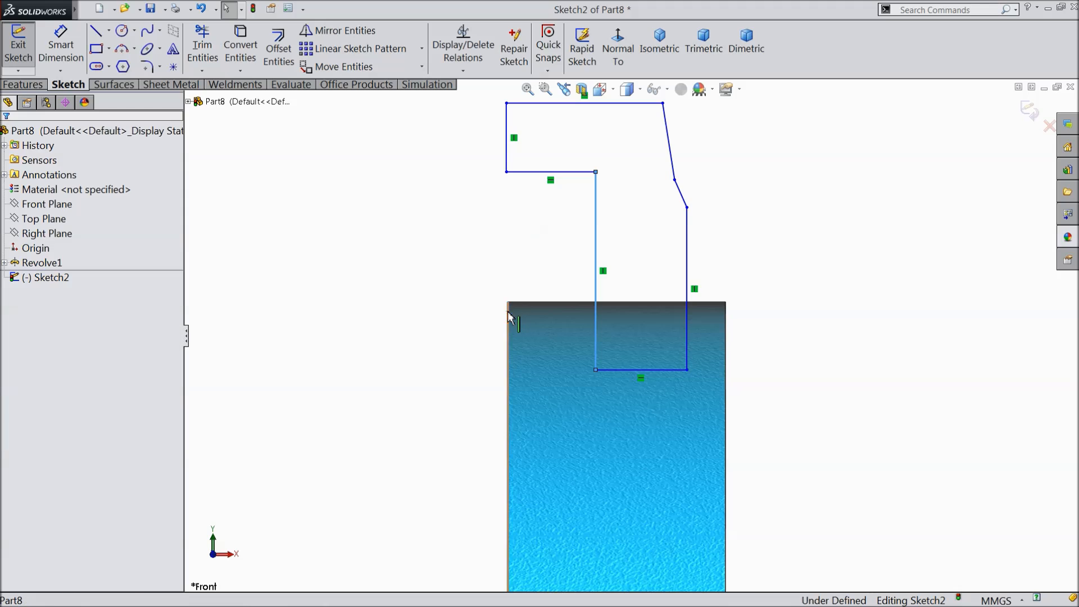
Make the profile's short vertical line collinear with the disc's side edge nearest the origin.
left_click(507, 146, "ctrl")
left_click(537, 111)
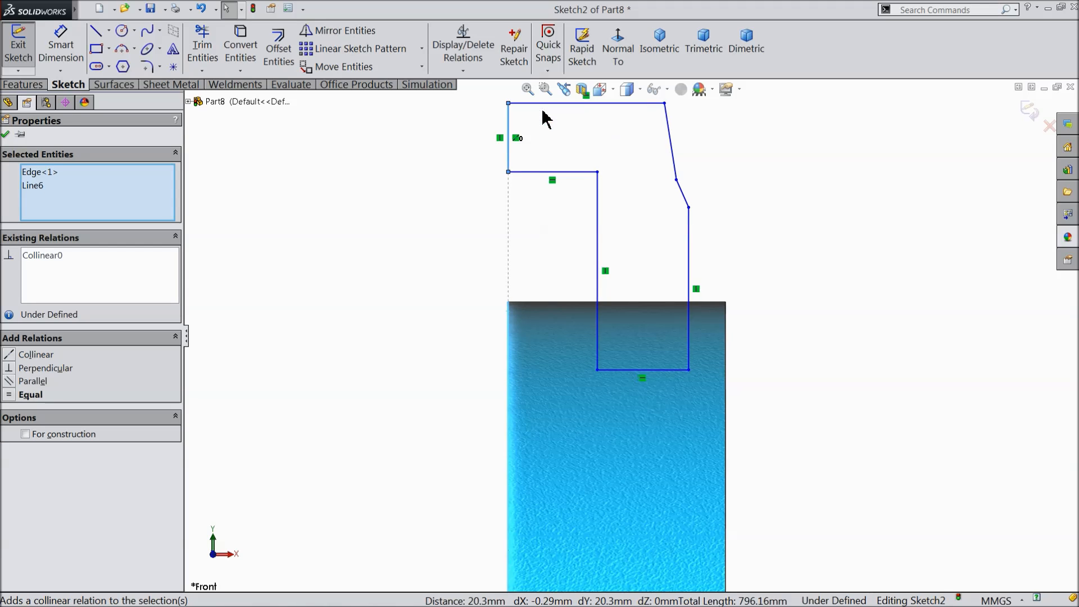
left_click(6, 135)
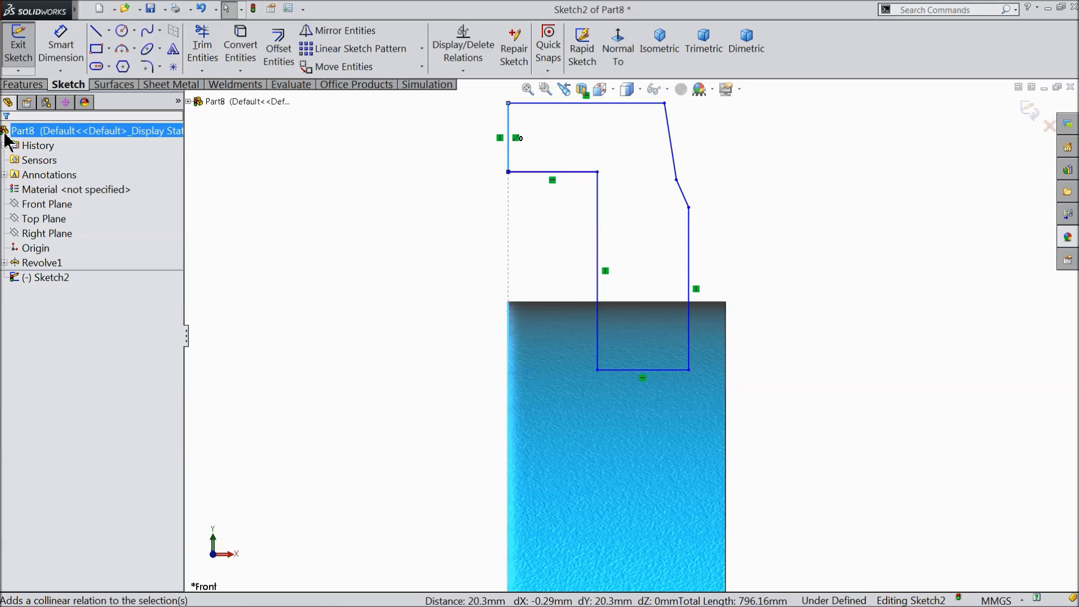
Dimension the profile's inner horizontal line at 17.5 mm and the lowest horizontal line inside the disc at 12 mm.
left_click(61, 46)
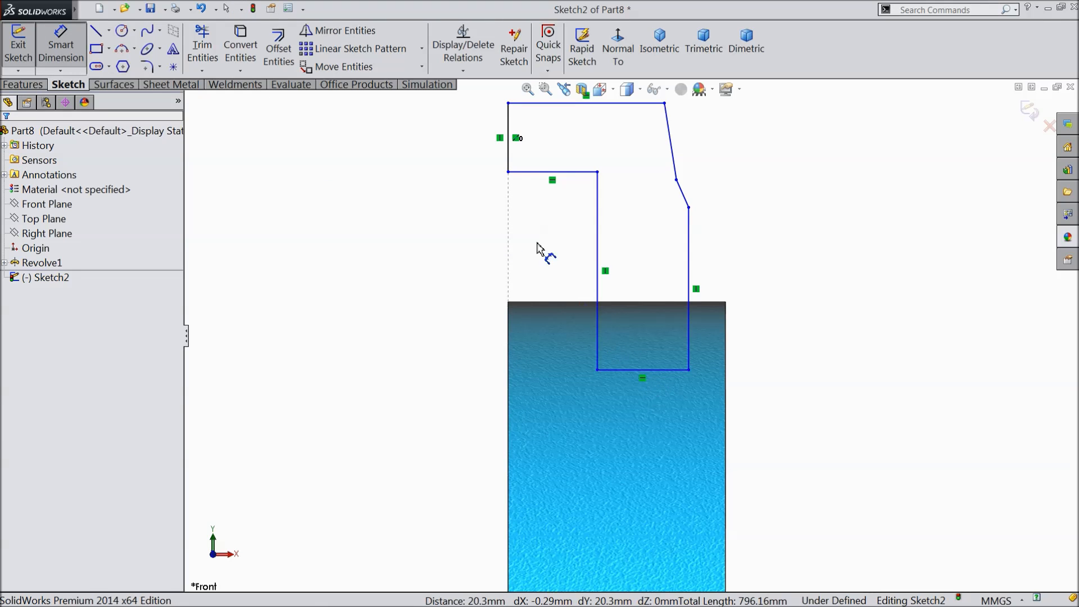
left_click(531, 172)
left_click(529, 212)
type("17.5")
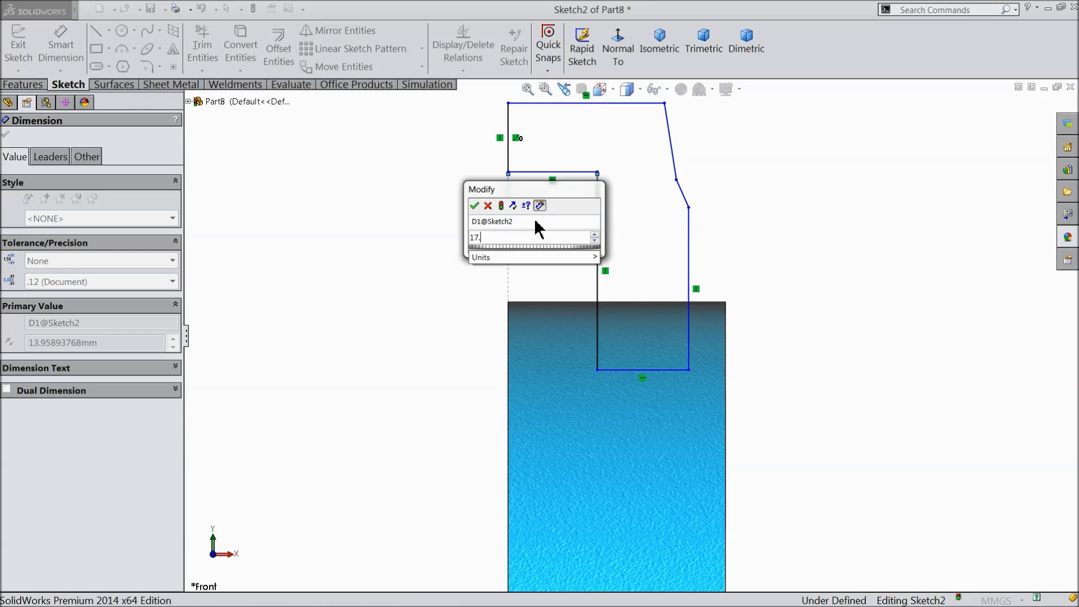
key("Return")
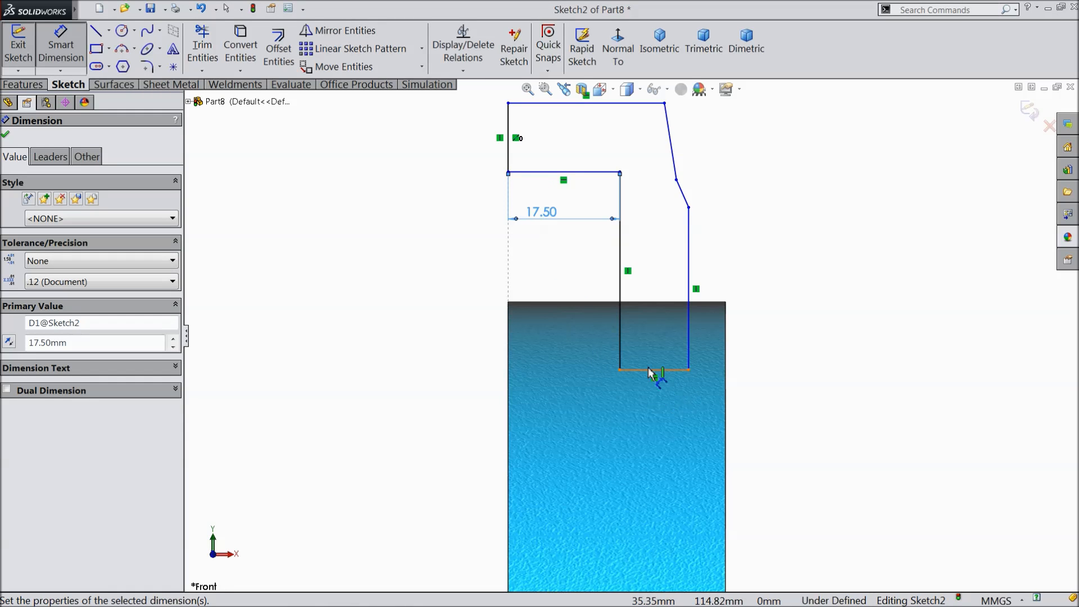
left_click(652, 370)
left_click(619, 388)
type("12")
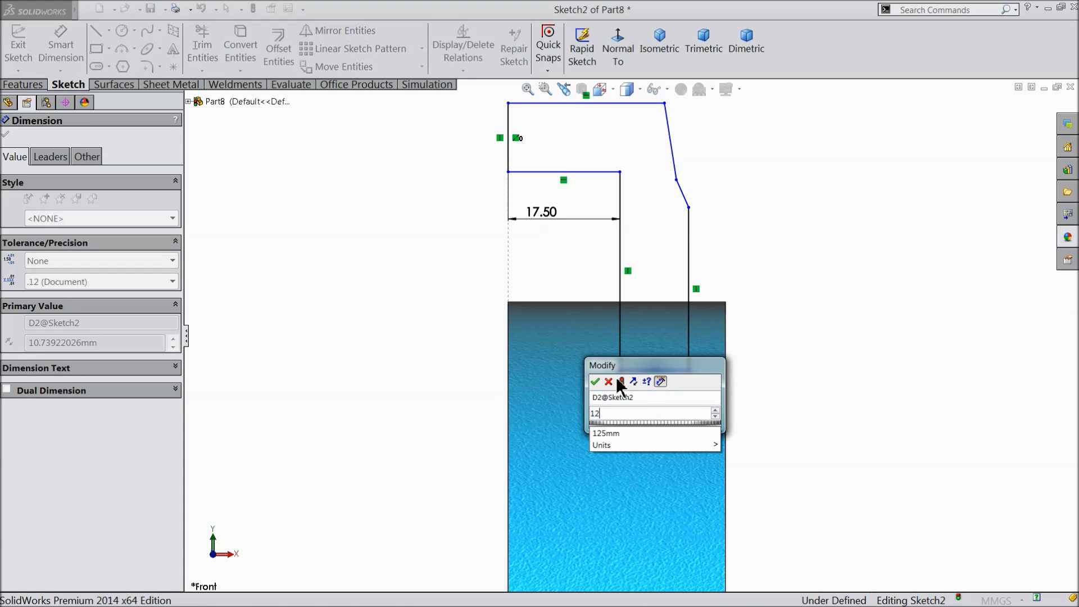
left_click(596, 382)
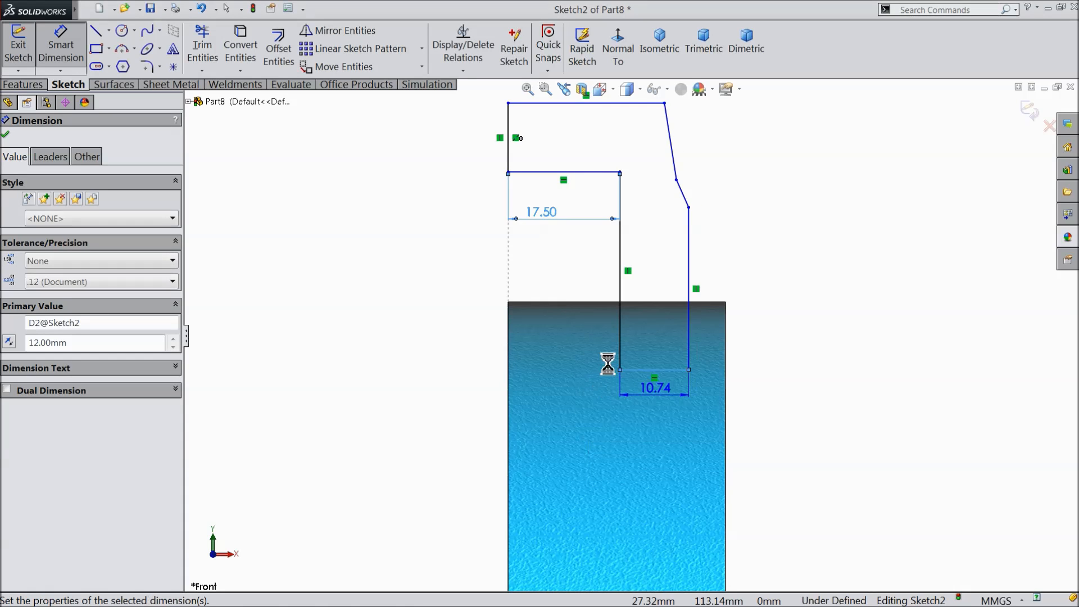
Dimension the angle between the short slanted segment and the long outer vertical line at 135°.
left_click(691, 196)
left_click(696, 223)
left_click(678, 224)
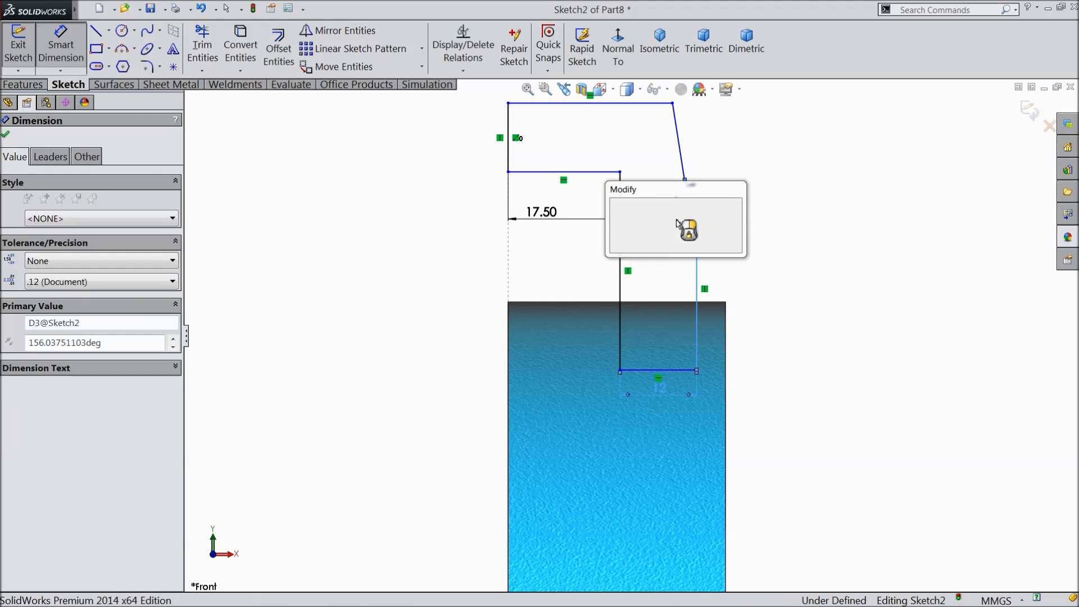
type("135")
left_click(621, 211)
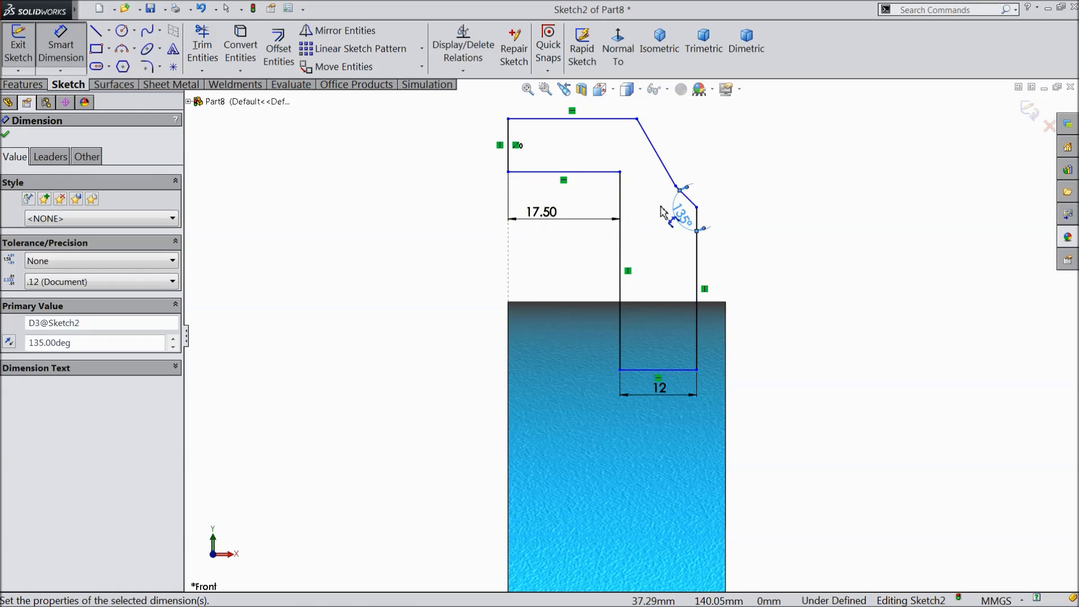
Dimension the angle between the profile's uppermost horizontal line and the long slanted line at 95°.
scroll(668, 200, "up", 2)
scroll(653, 168, "down", 3)
left_click(606, 225)
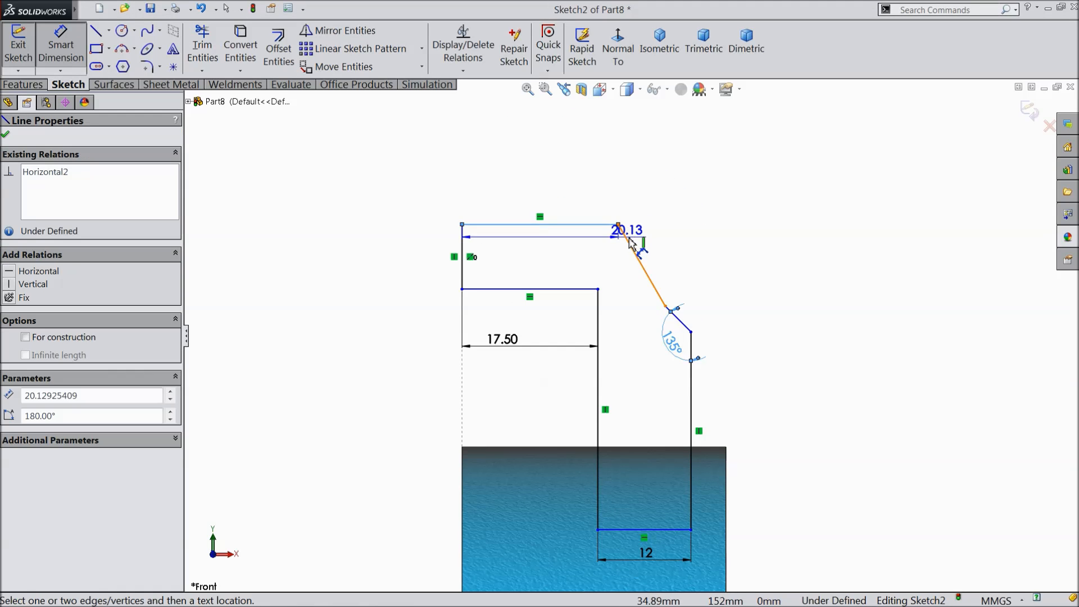
left_click(635, 250)
left_click(618, 256)
type("95")
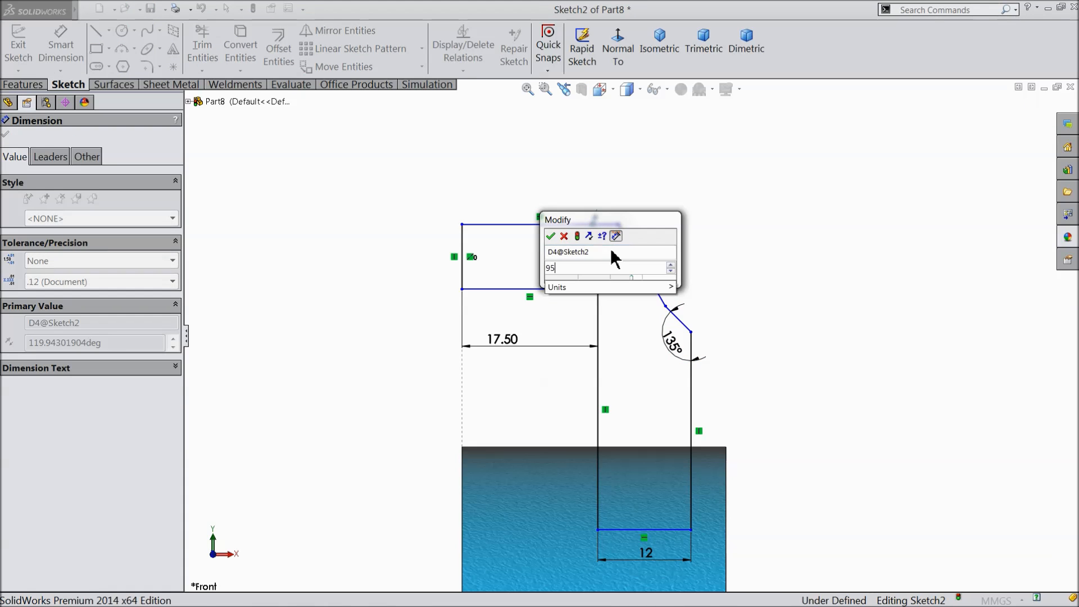
key("Return")
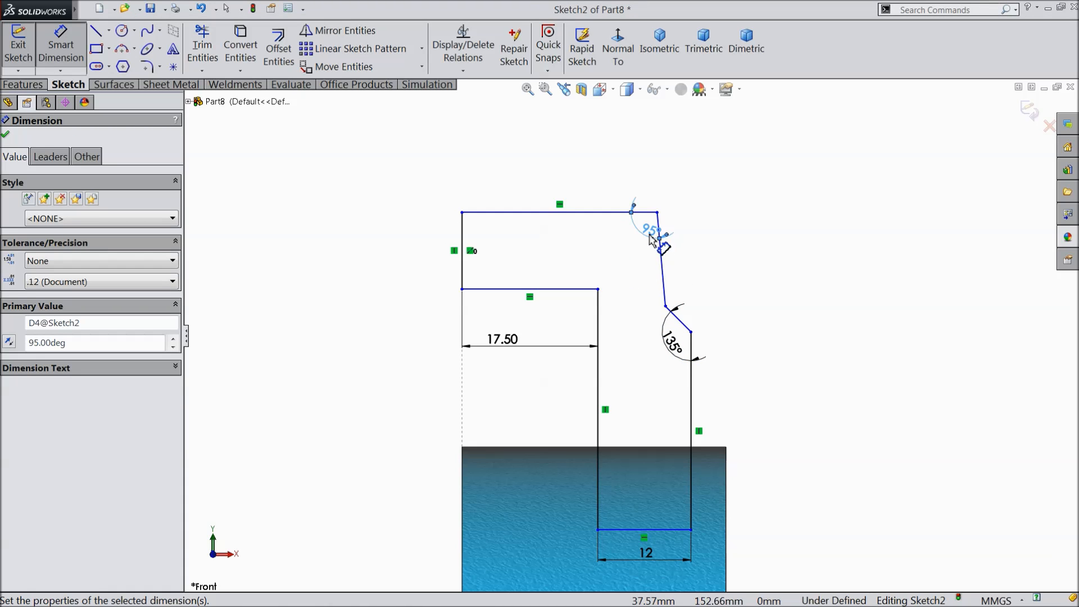
Dimension the profile's uppermost horizontal line and set its length to 25 mm.
left_click(568, 213)
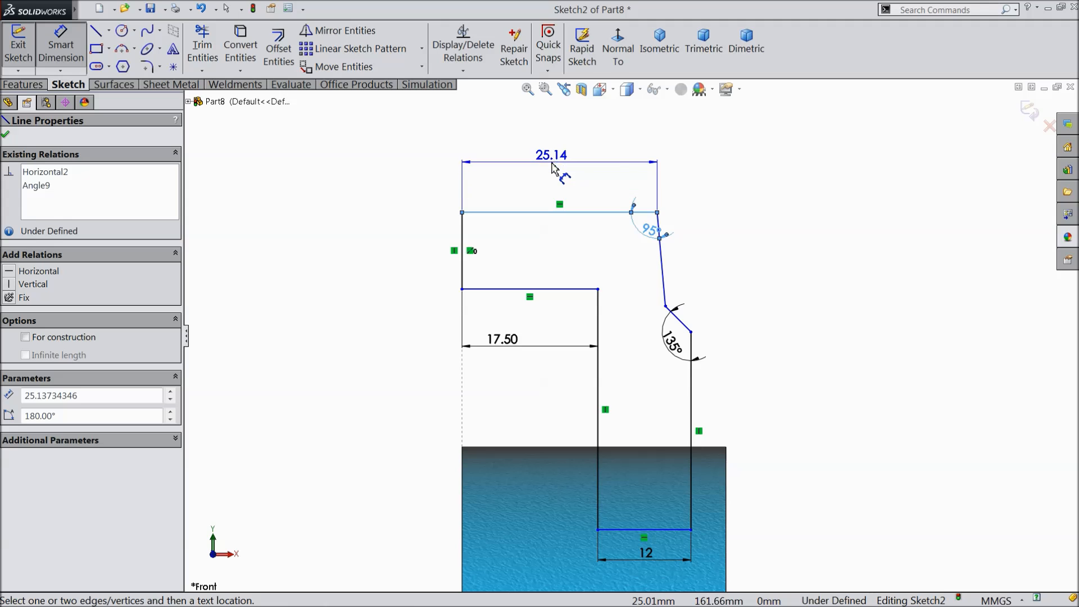
left_click(553, 164)
type("23")
left_click(490, 149)
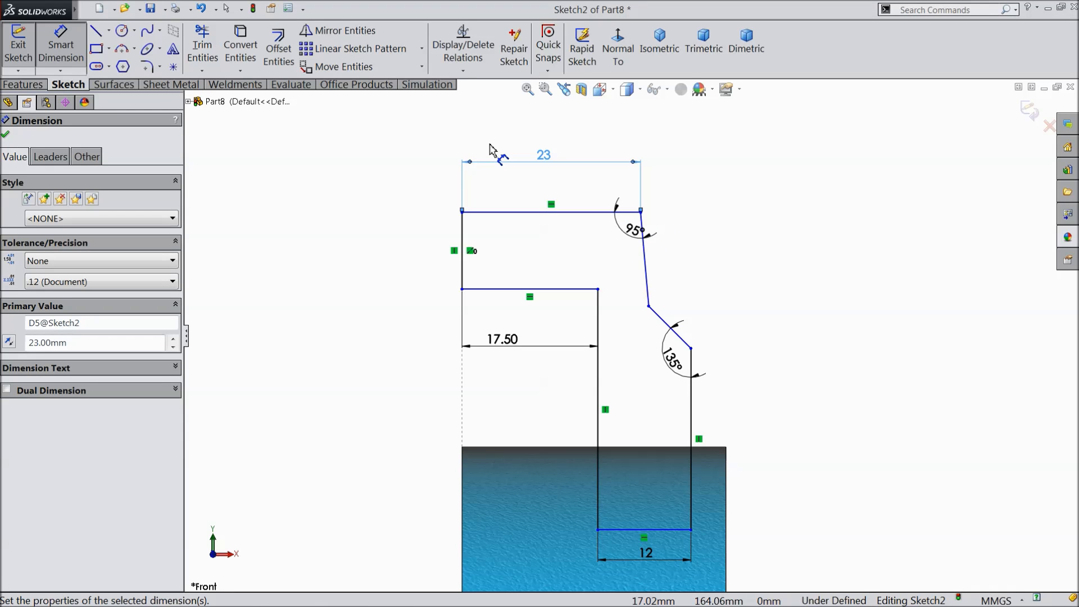
double_click(547, 161)
type("25")
left_click(483, 142)
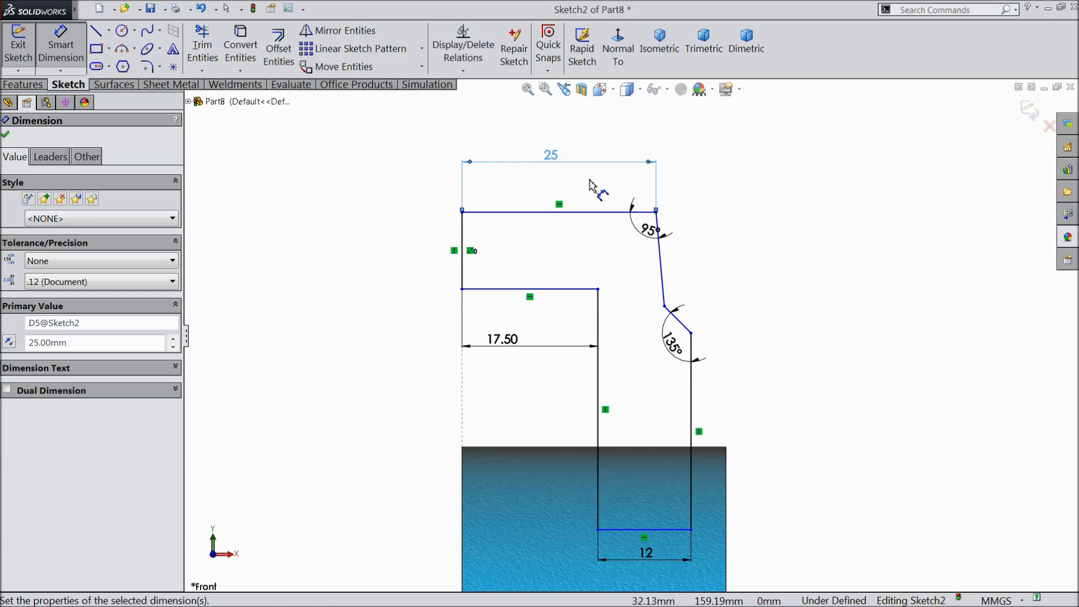
Dimension the vertical distance between the two endpoints of the long slanted line at 14 mm.
left_click(656, 213)
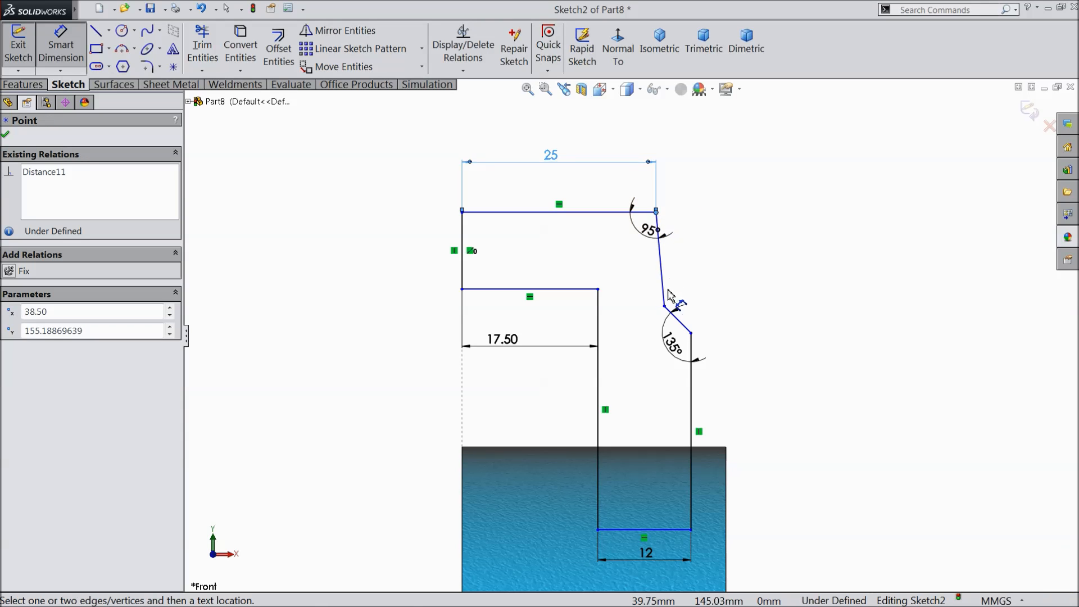
left_click(665, 308)
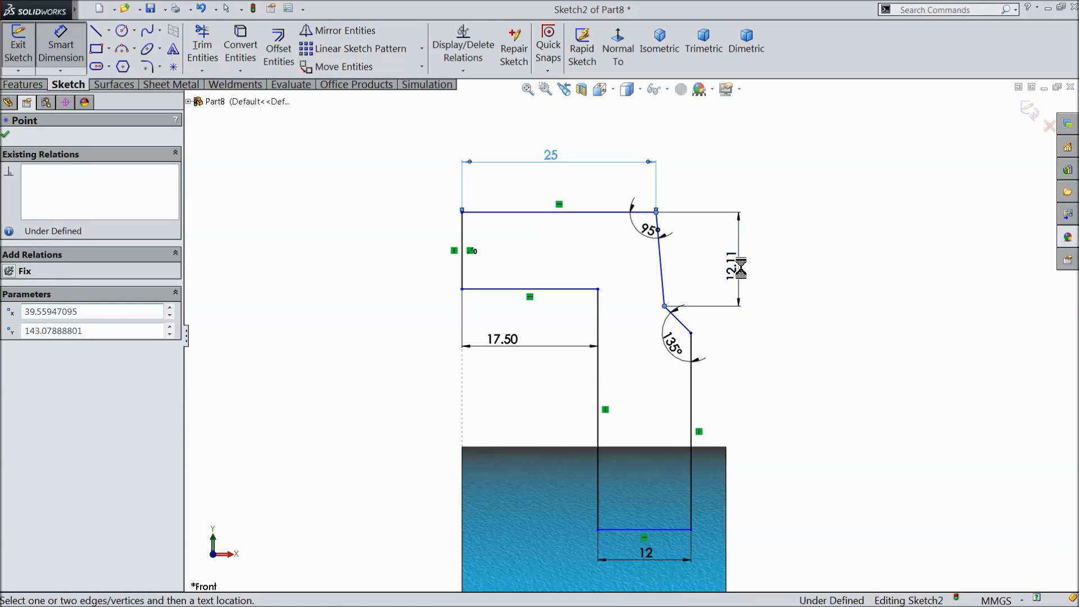
left_click(741, 268)
type("14")
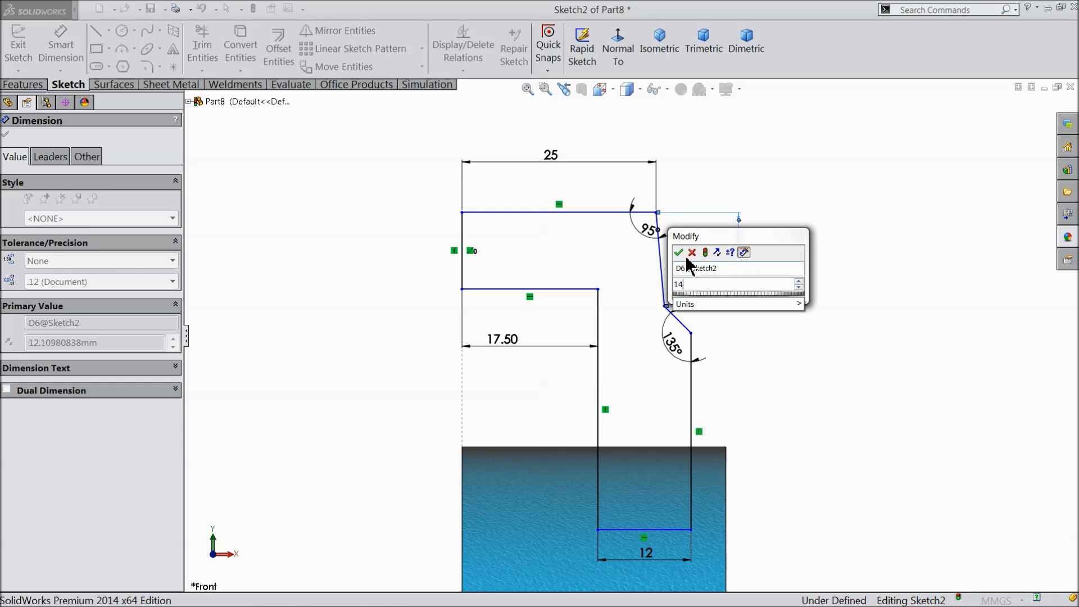
key("Return")
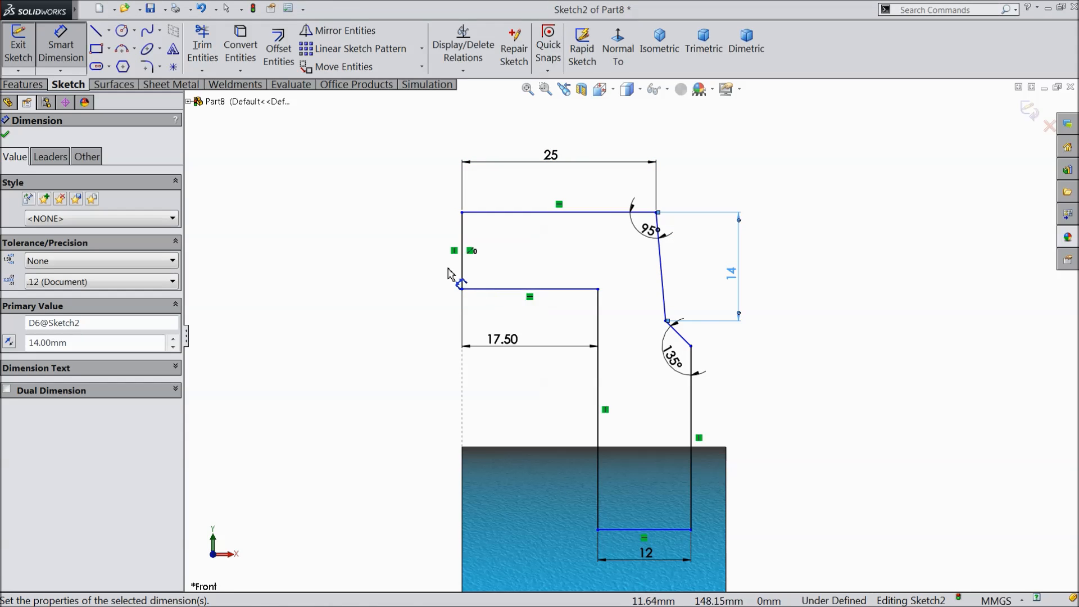
Dimension the profile's short vertical line, collinear with the disc's side, at 12 mm.
left_click(462, 253)
left_click(440, 260)
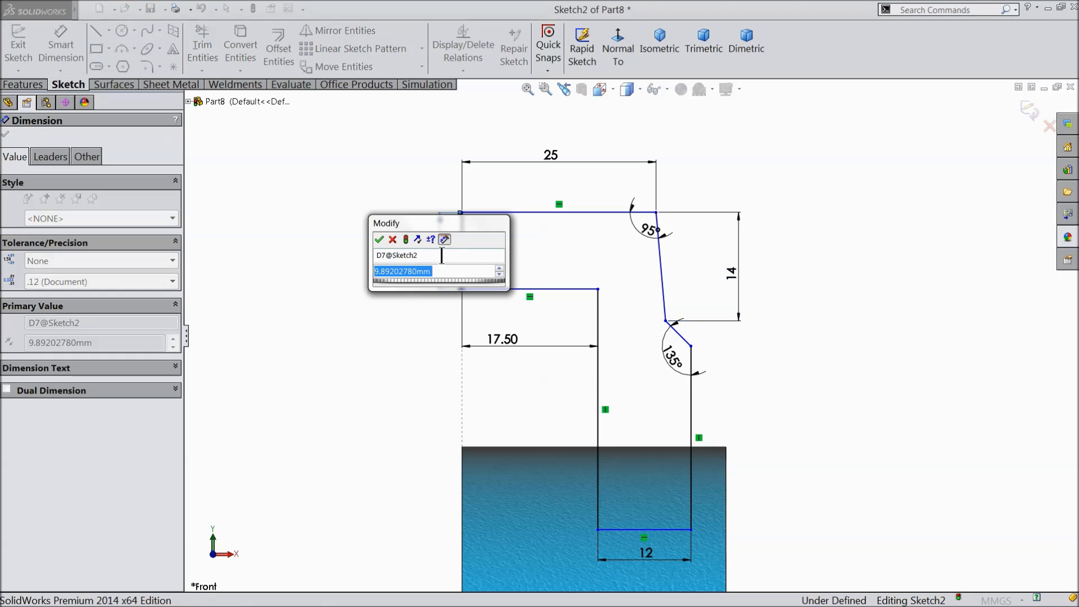
type("12")
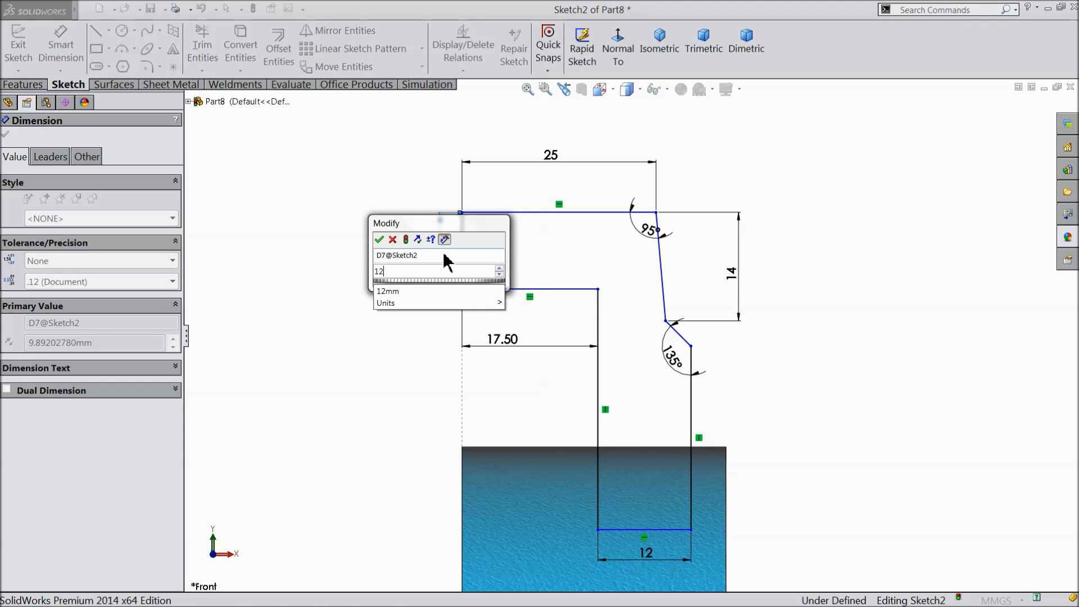
left_click(380, 239)
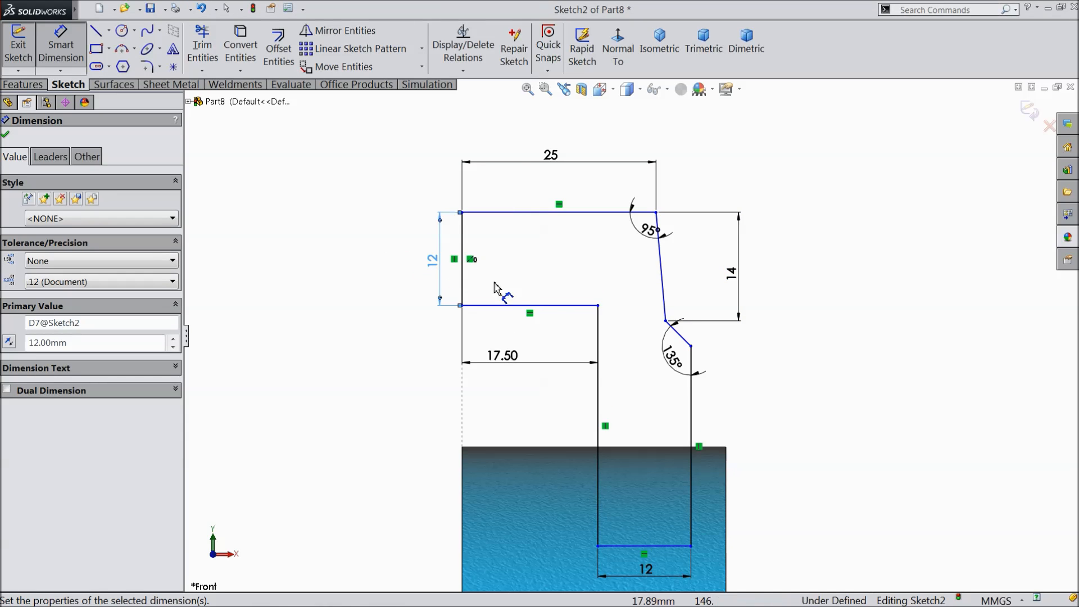
Dimension the height of the profile's uppermost line above the origin at 160 mm.
scroll(632, 382, "up", 5)
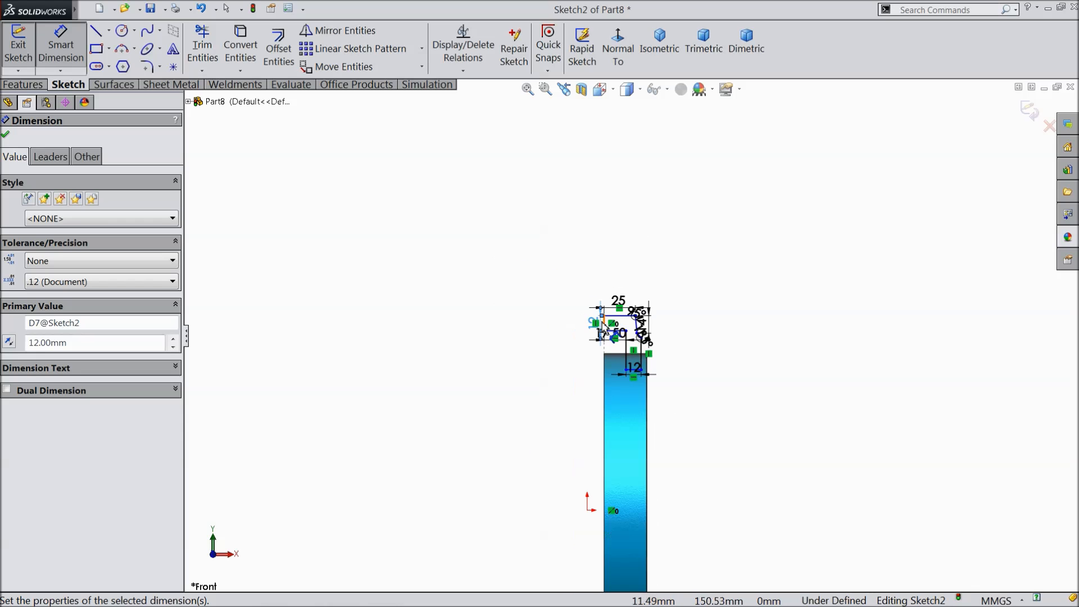
scroll(641, 425, "down", 2)
left_click(600, 227)
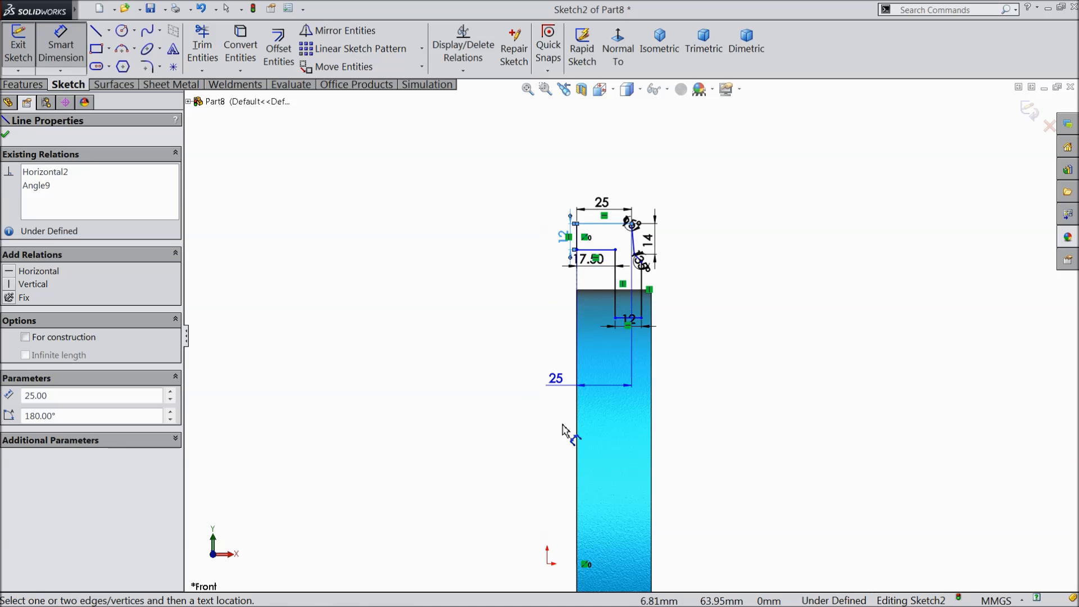
key("Escape")
left_click(547, 564)
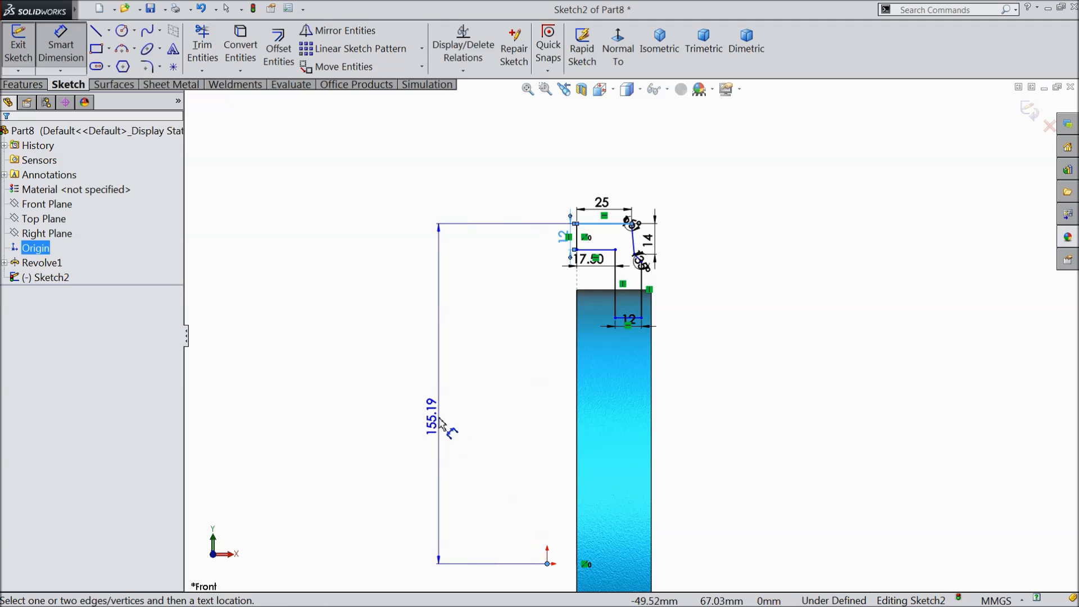
left_click(442, 422)
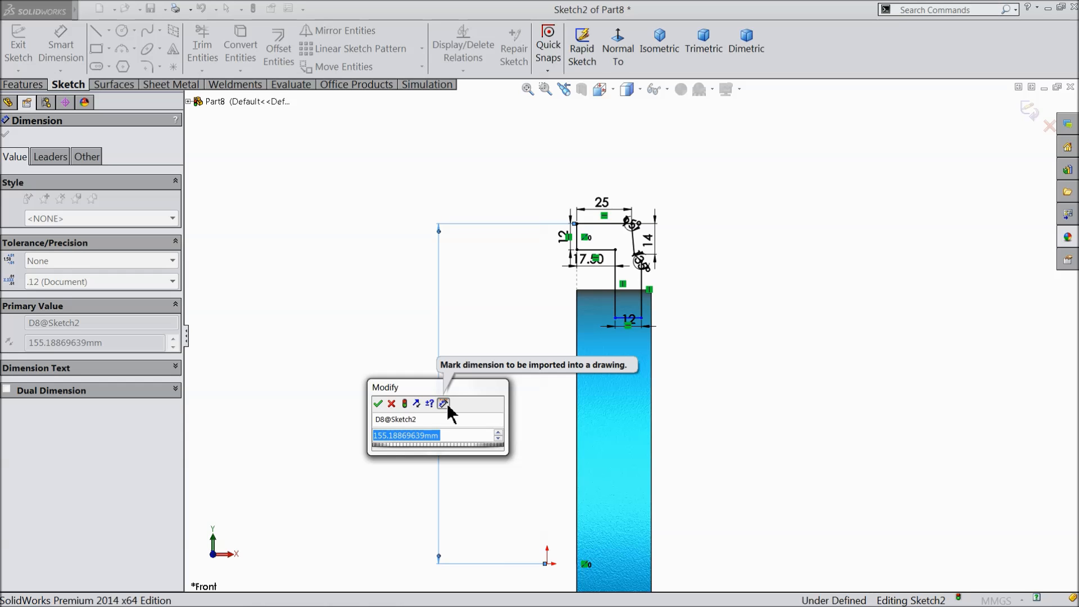
type("160")
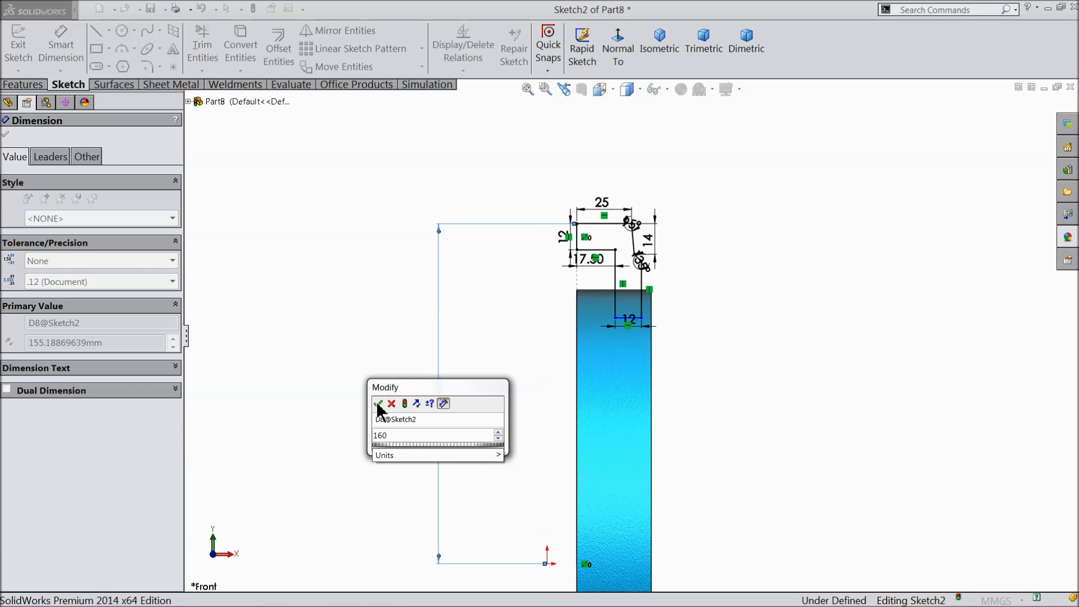
left_click(377, 404)
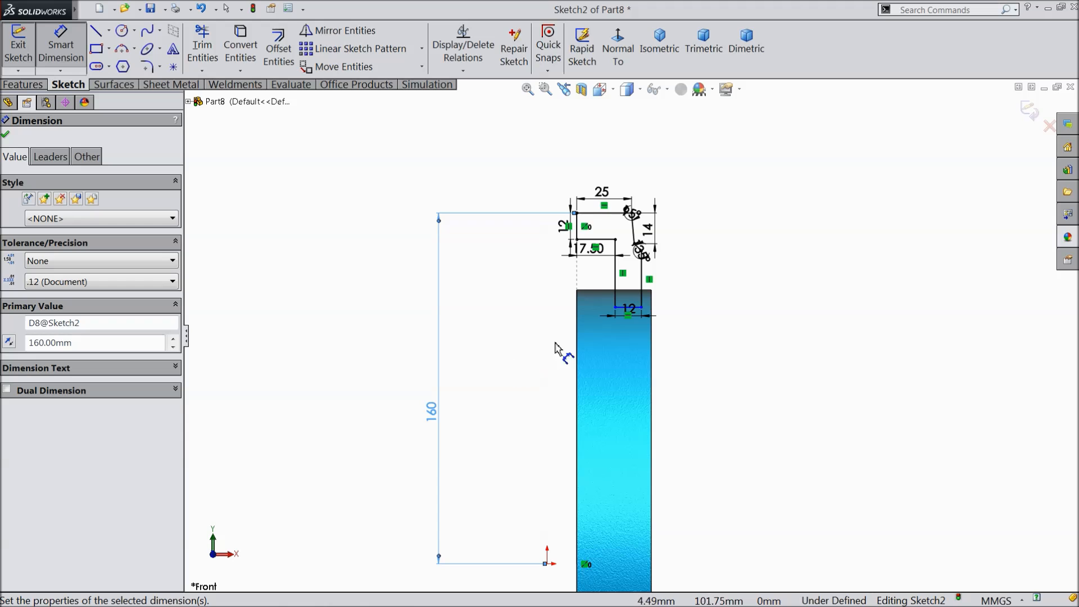
Dimension the vertical distance from the disc's upper edge to the profile's lowest line, accepting the value as drawn.
scroll(621, 332, "down", 5)
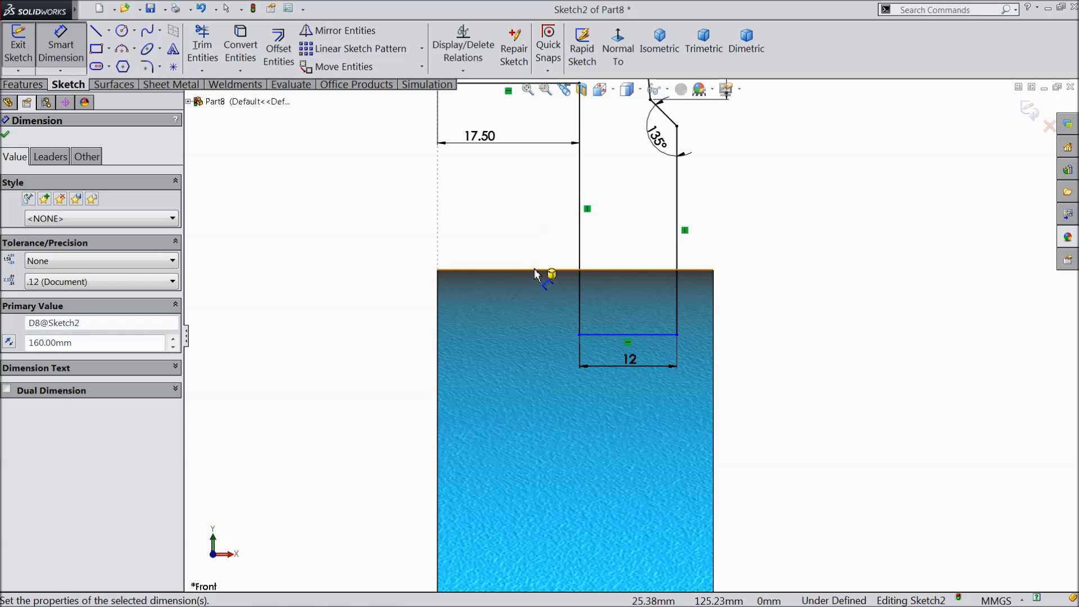
left_click(534, 274)
left_click(595, 336)
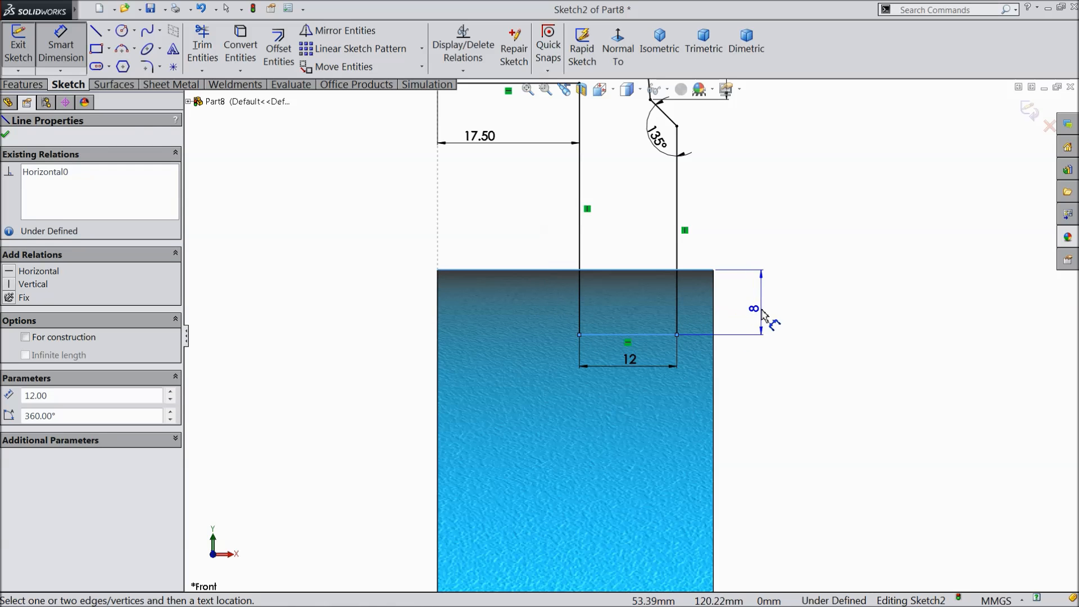
left_click(705, 312)
left_click(701, 295)
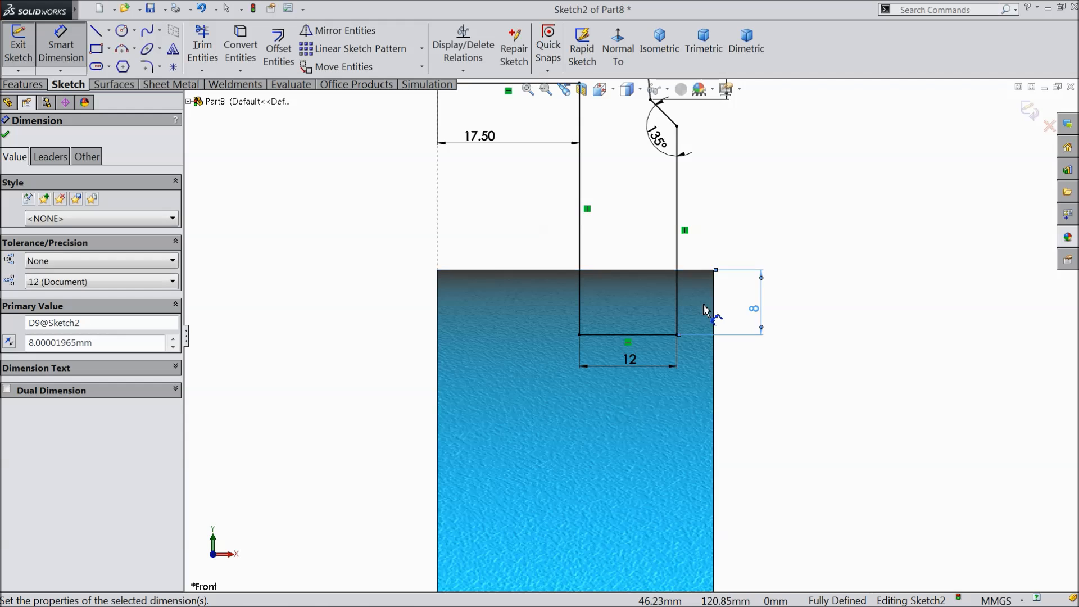
Extrude the hook-shaped profile 60 mm with the Mid Plane end condition, merged with the disc.
scroll(691, 298, "up", 4)
scroll(580, 268, "up", 5)
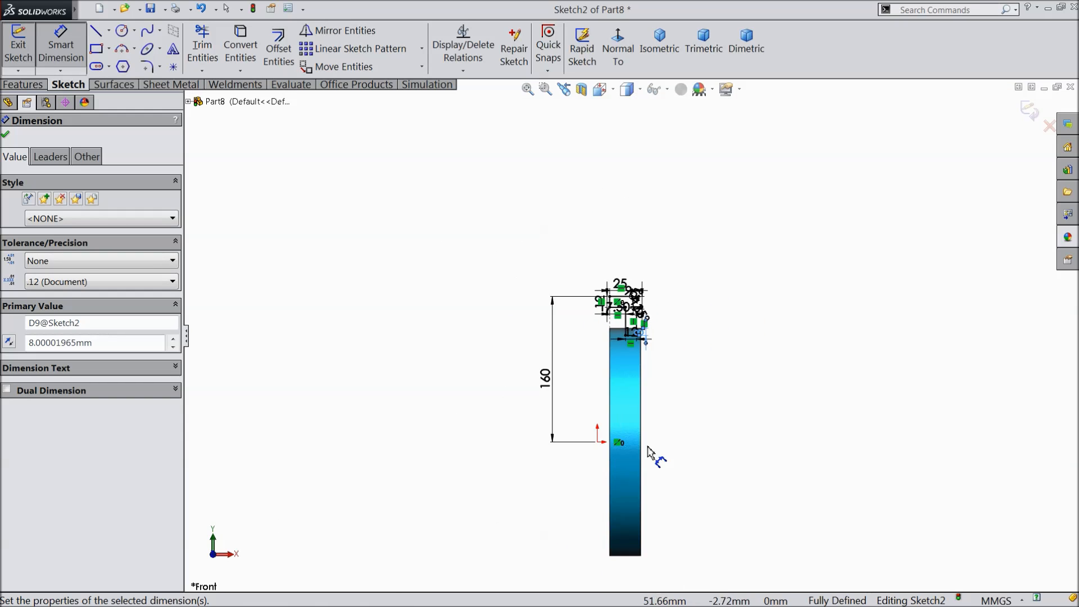
scroll(650, 457, "down", 4)
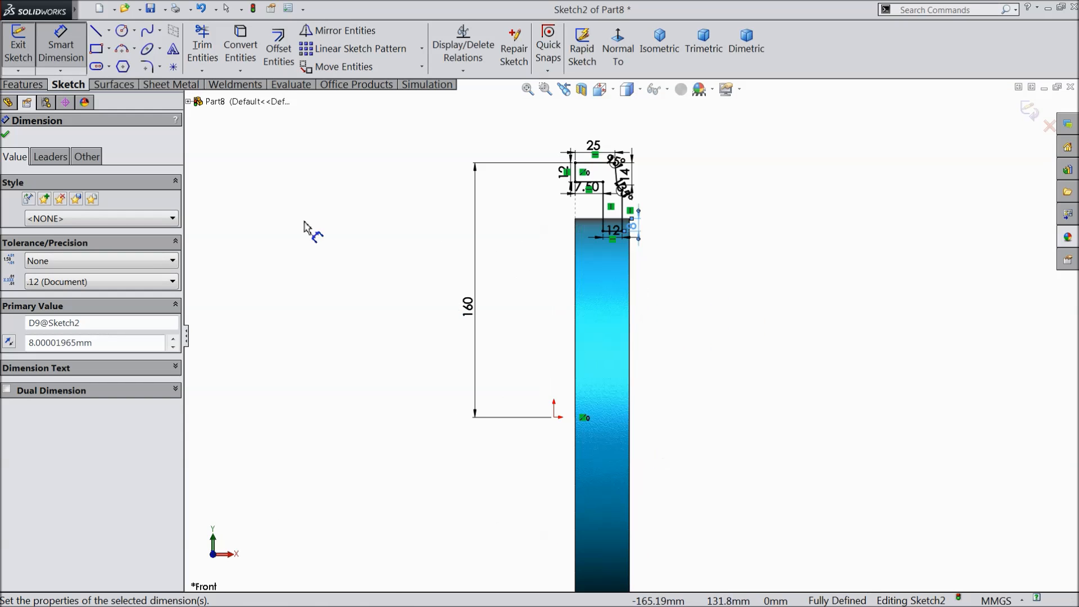
left_click(56, 72)
left_click(28, 87)
left_click(22, 48)
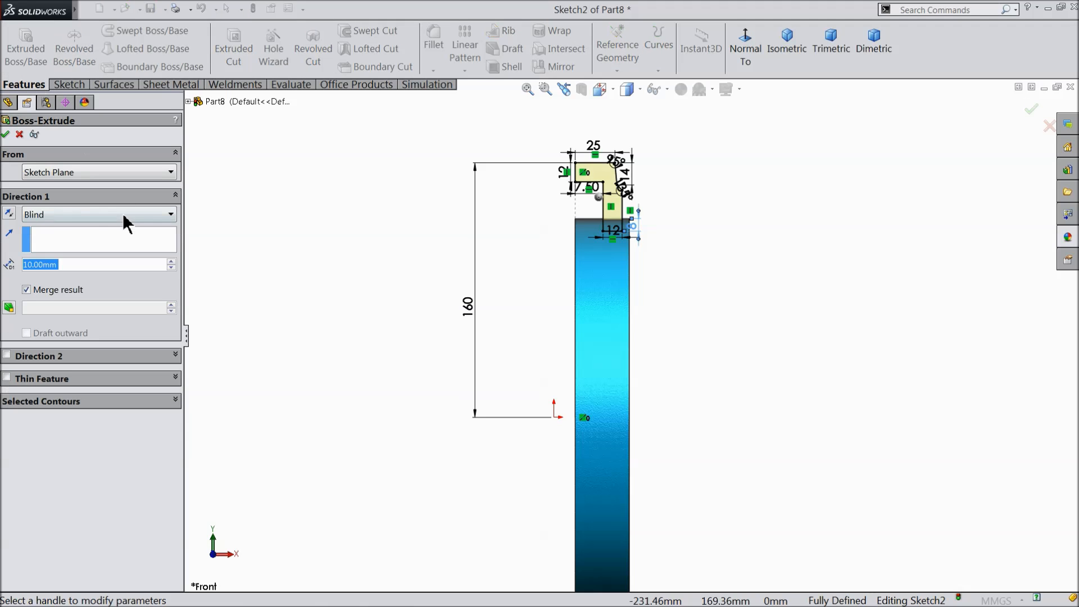
left_click(59, 218)
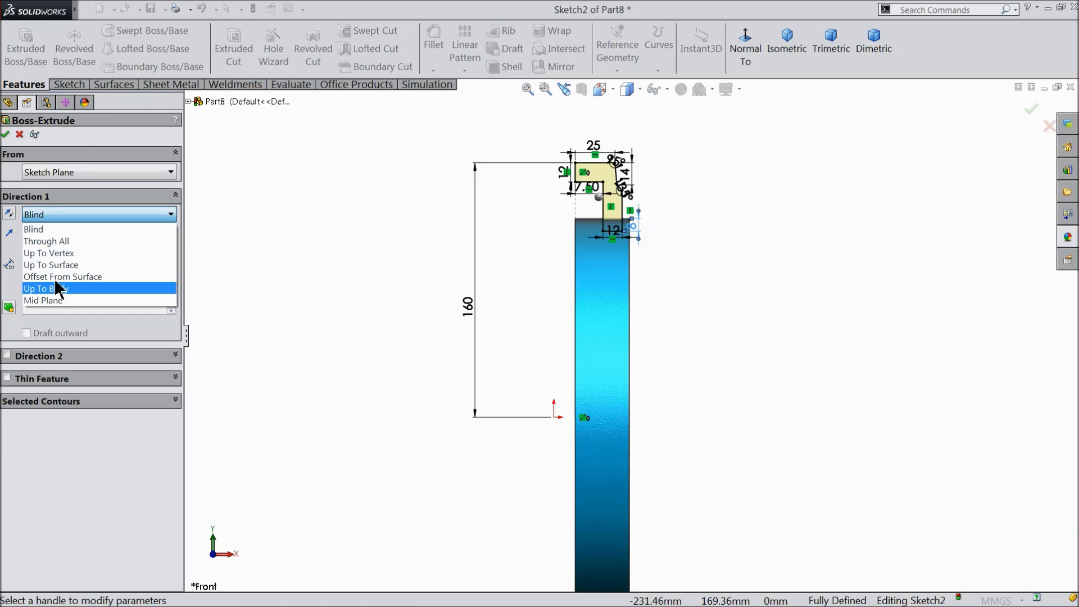
left_click(56, 301)
middle_click_drag(261, 284, 241, 324)
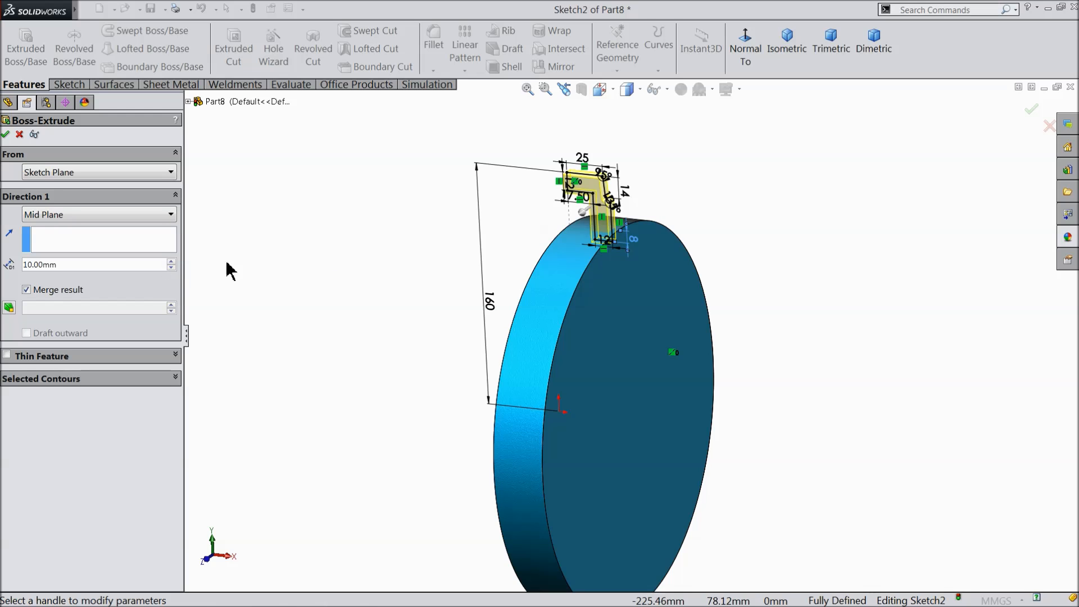
type("60")
key("Return")
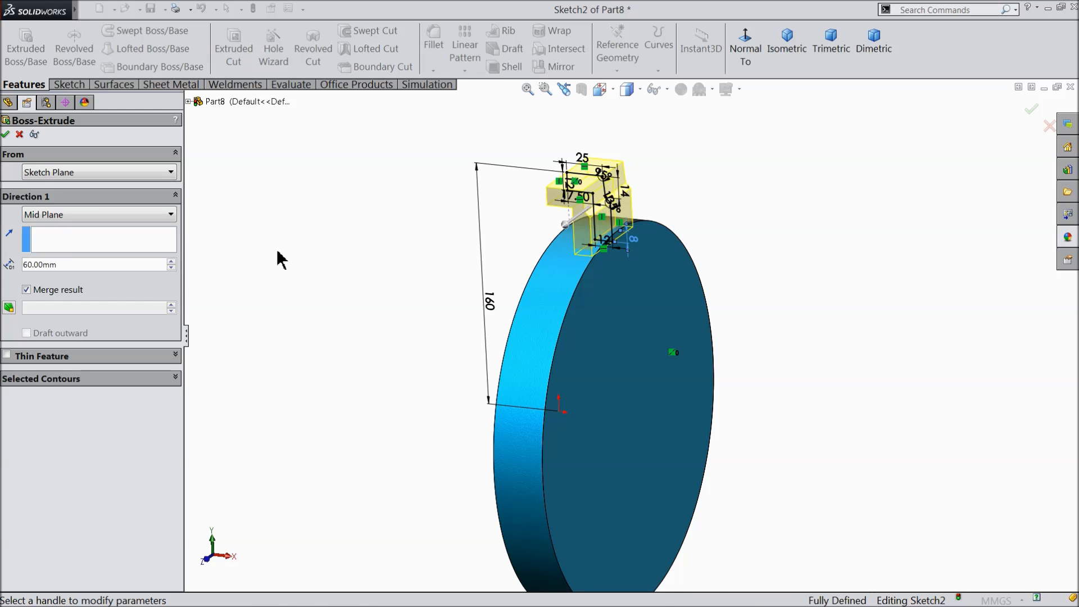
mouse_move(437, 305)
middle_mouse_down()
mouse_move(441, 251)
mouse_move(453, 253)
mouse_move(423, 304)
mouse_move(447, 316)
mouse_move(433, 304)
middle_mouse_up()
left_click(6, 134)
Start a new sketch on the Front Plane and view it face-on.
mouse_move(570, 232)
middle_mouse_down()
mouse_move(513, 219)
mouse_move(561, 238)
middle_mouse_up()
left_click(35, 248)
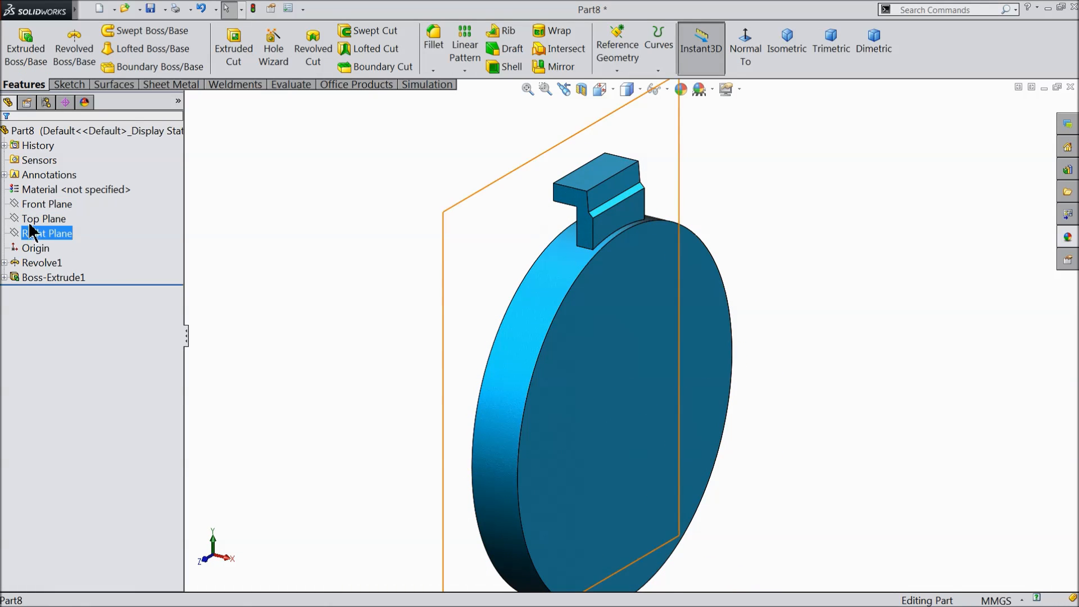
left_click(24, 204)
left_click(25, 188)
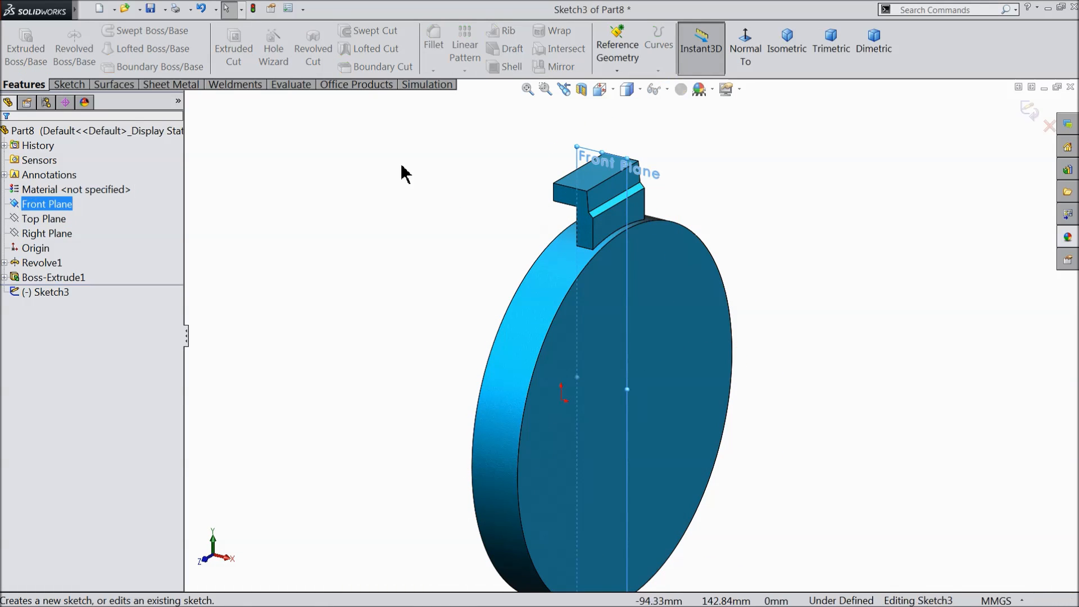
left_click(738, 63)
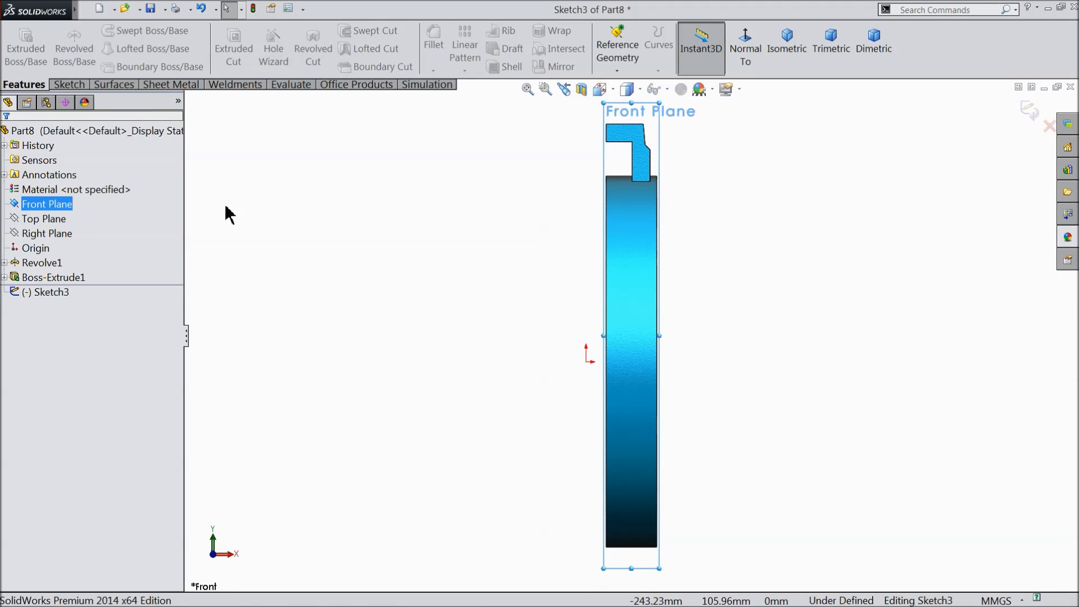
left_click(227, 214)
Sketch a slanted line about 305 mm long from the disc's upper corner opposite the origin down past its lower edge.
left_click(69, 84)
left_click(96, 30)
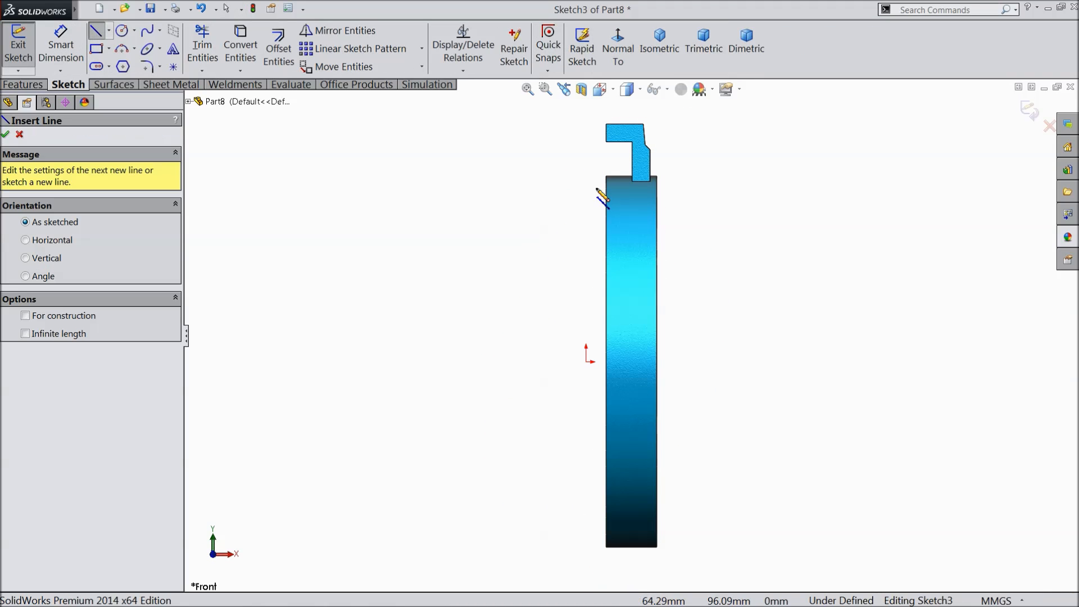
scroll(602, 192, "down", 6)
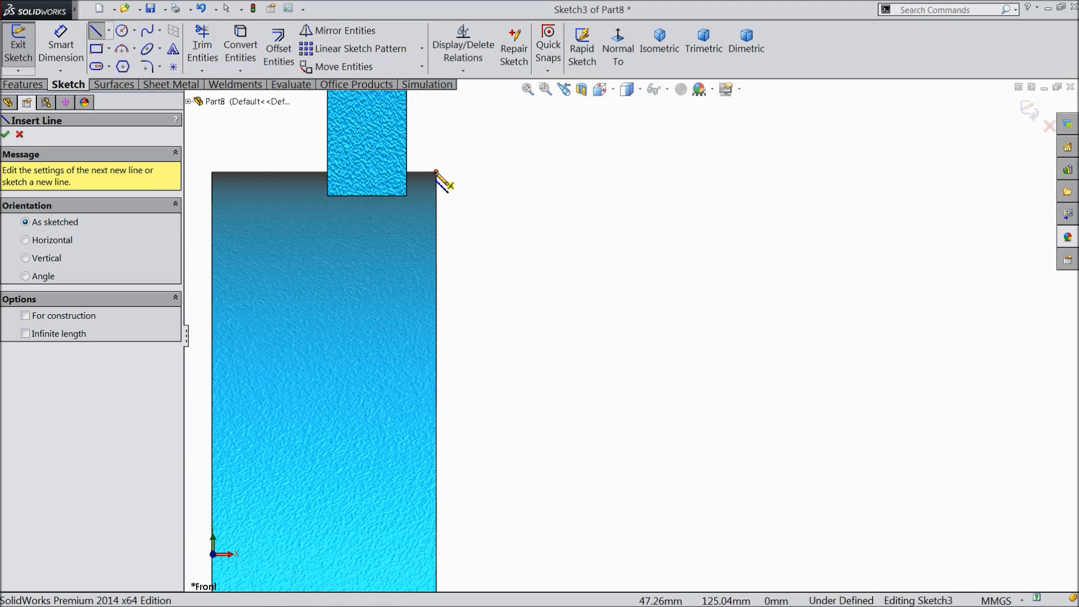
left_click(437, 172)
scroll(464, 302, "up", 10)
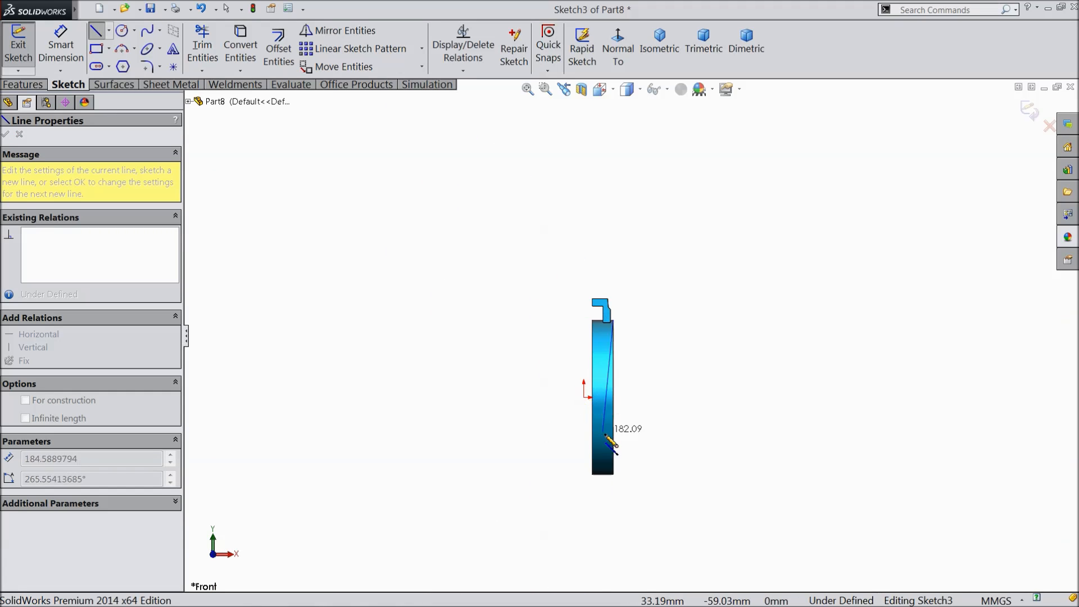
right_click(643, 503)
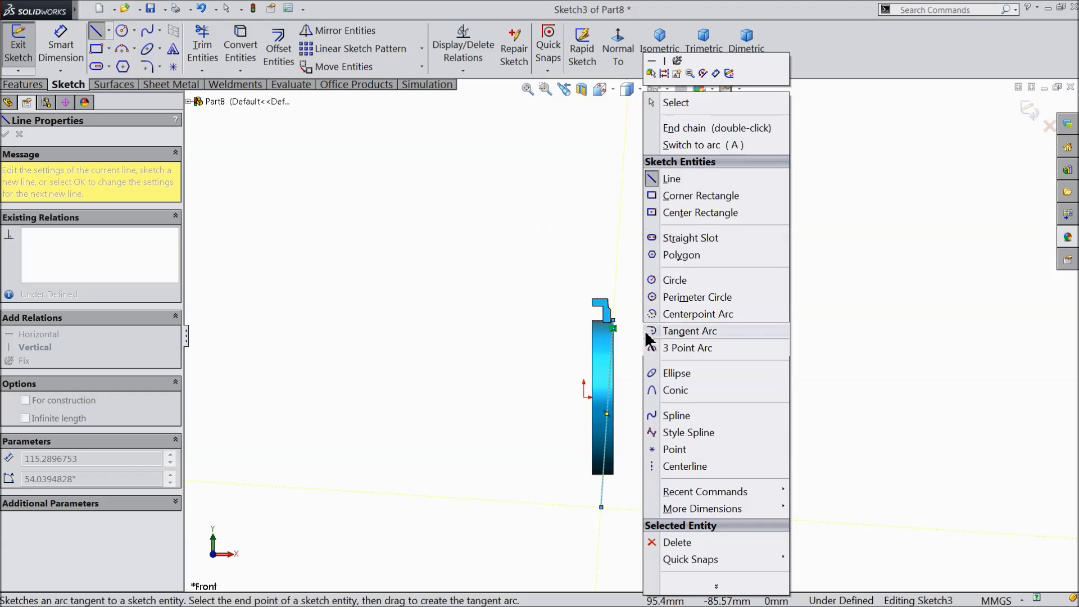
left_click(682, 103)
scroll(616, 483, "down", 5)
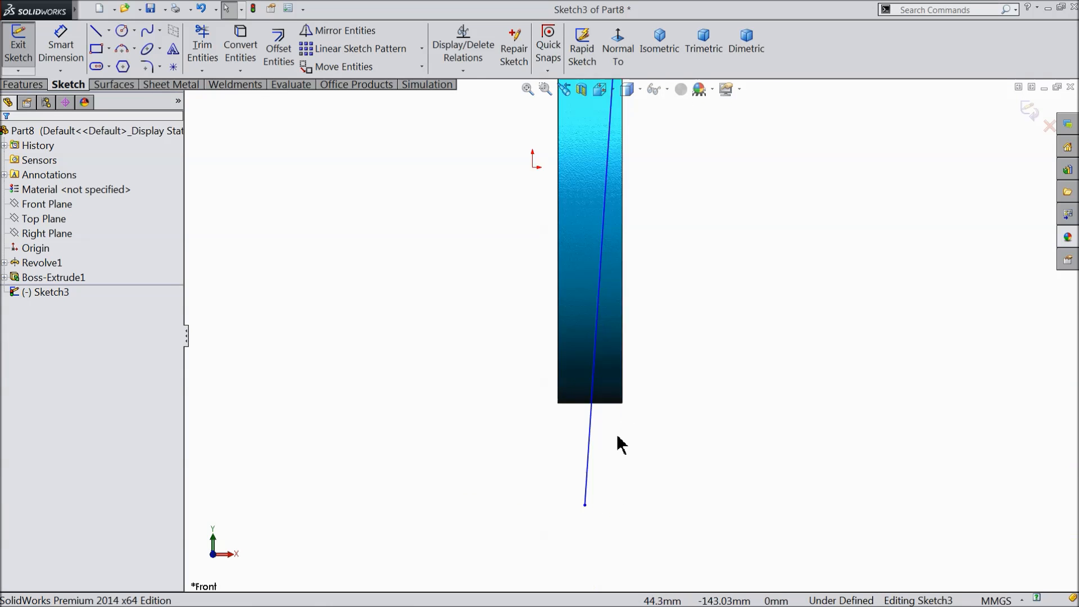
Dimension the angle between the slanted line and the disc's lower edge at 85.82 degrees.
scroll(619, 444, "down", 2)
left_click(59, 50)
scroll(650, 409, "down", 3)
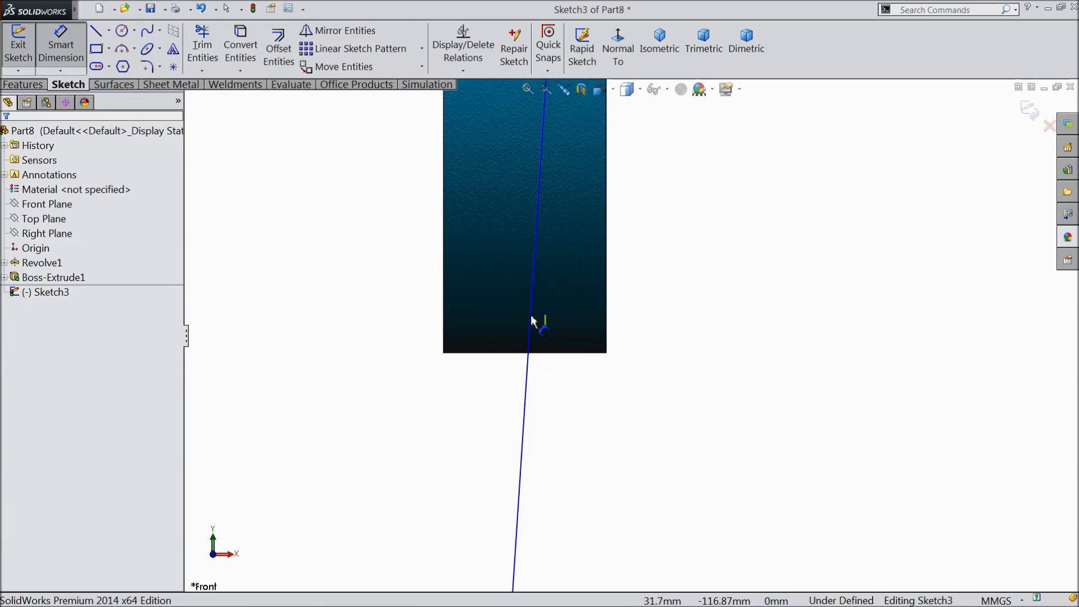
left_click(528, 379)
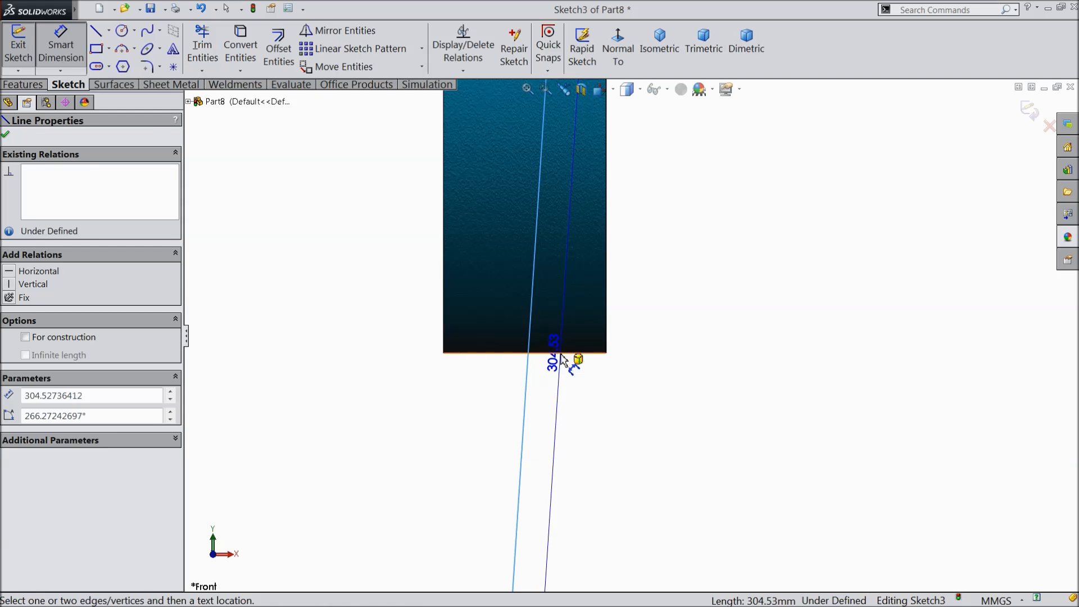
left_click(561, 354)
left_click(661, 283)
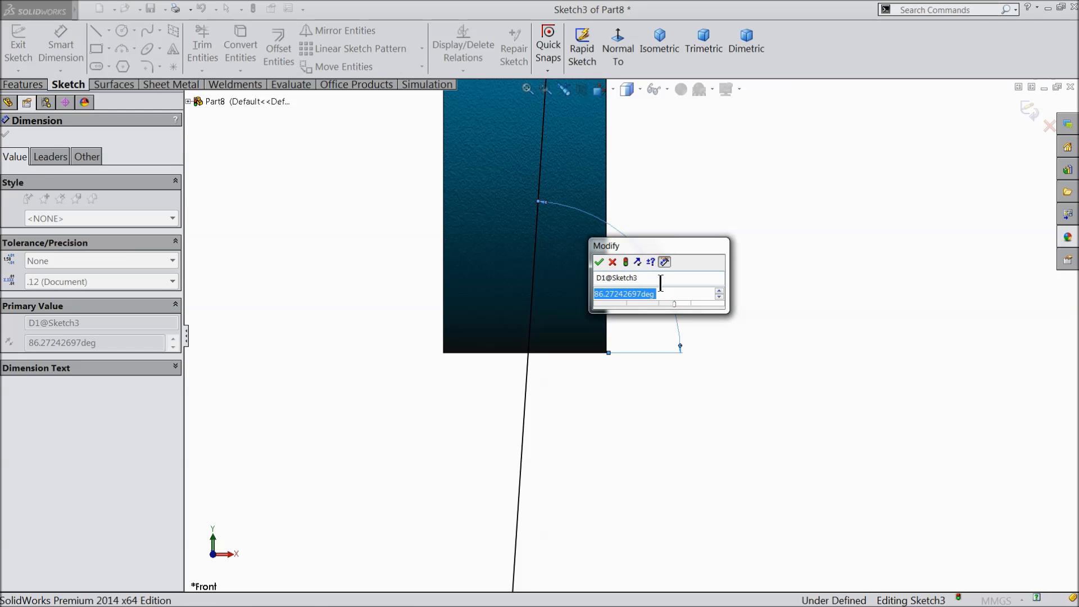
type("85.82")
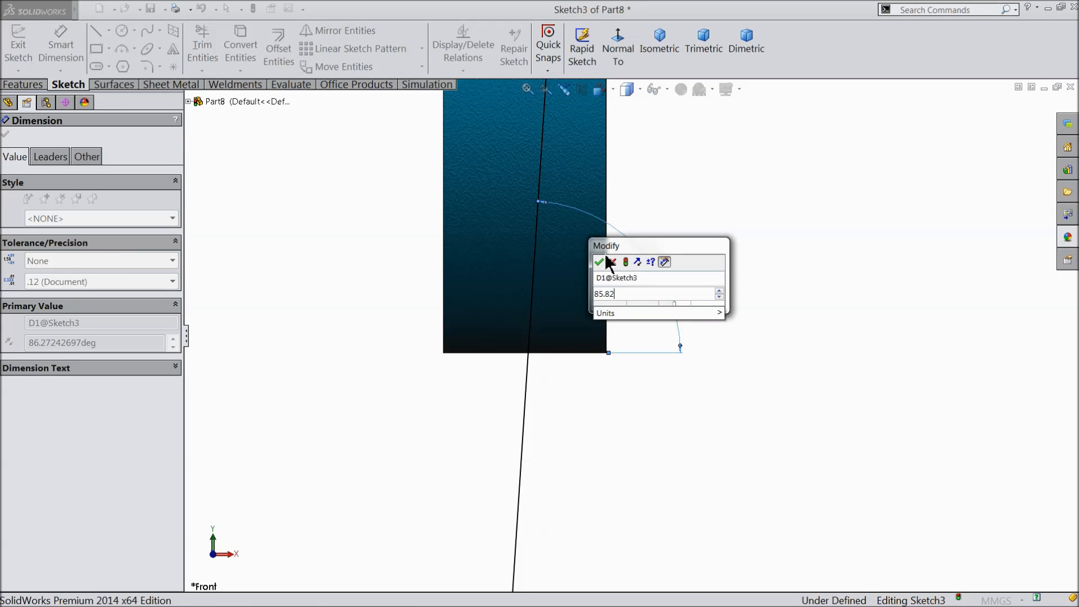
left_click(600, 261)
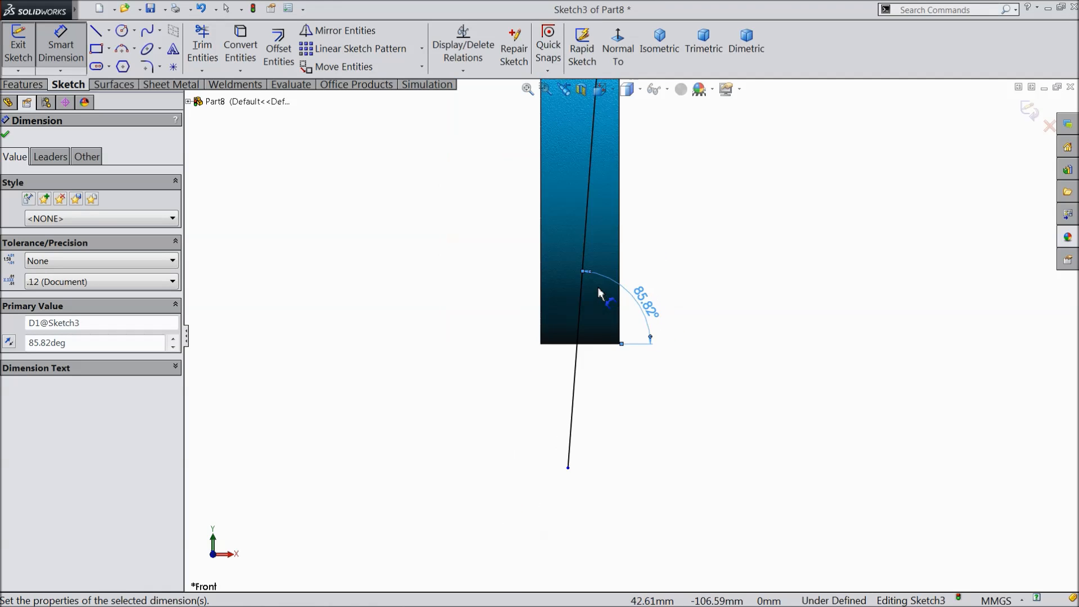
Extrude-cut the disc along the slanted line, Through All in both directions, to taper its outer face.
scroll(598, 287, "up", 7)
scroll(655, 203, "down", 3)
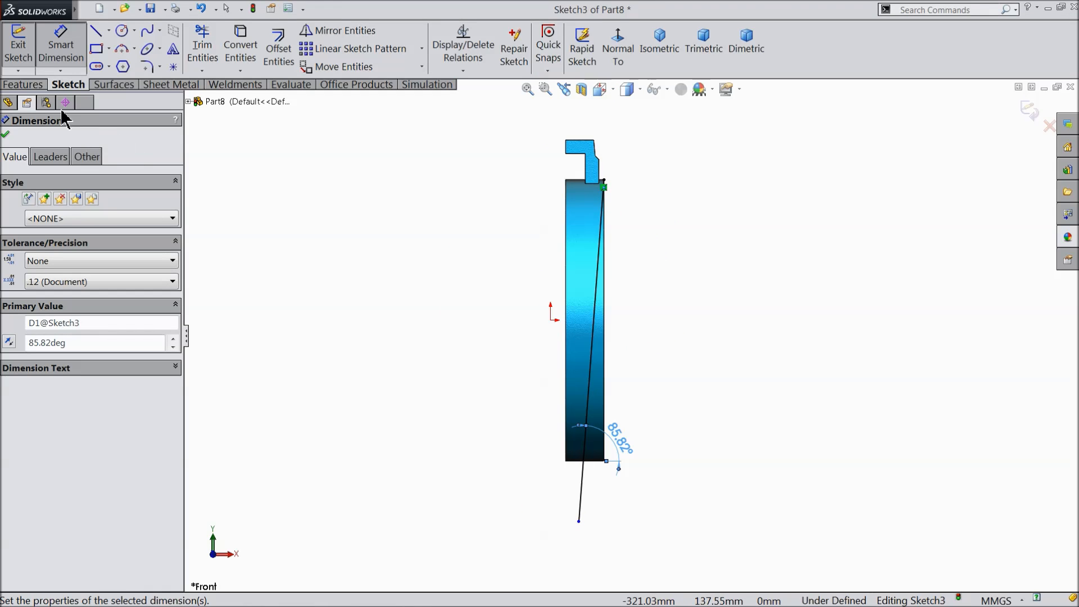
left_click(26, 85)
left_click(233, 50)
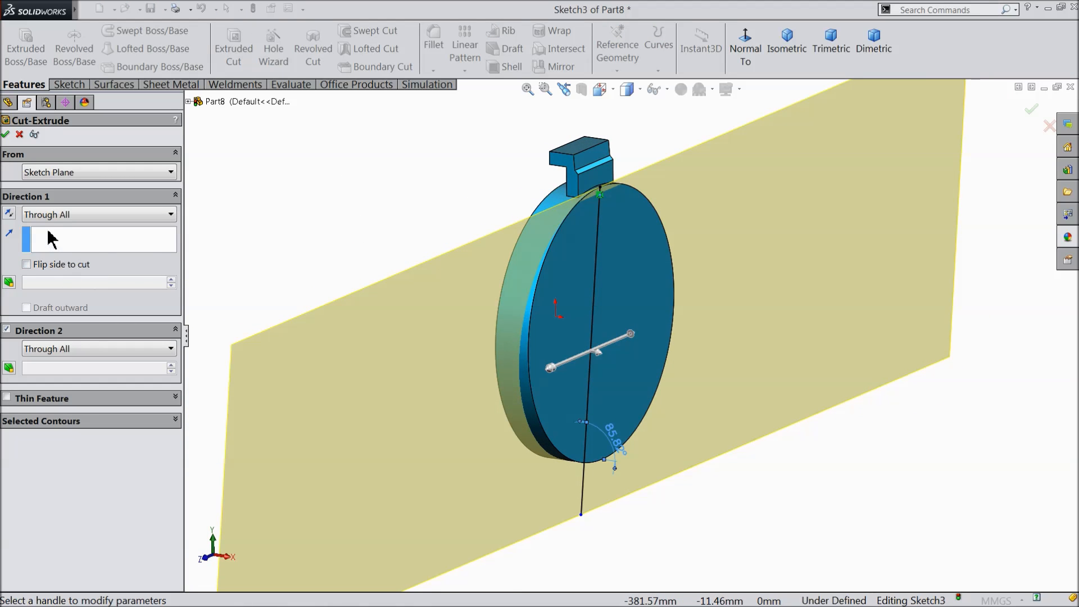
left_click(7, 134)
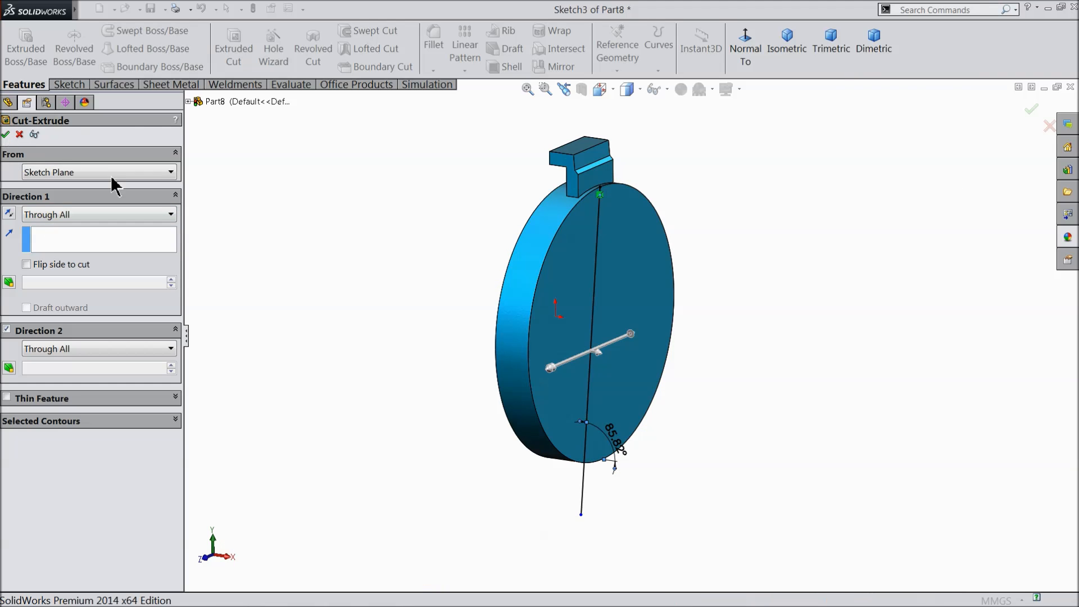
middle_click_drag(373, 289, 422, 268)
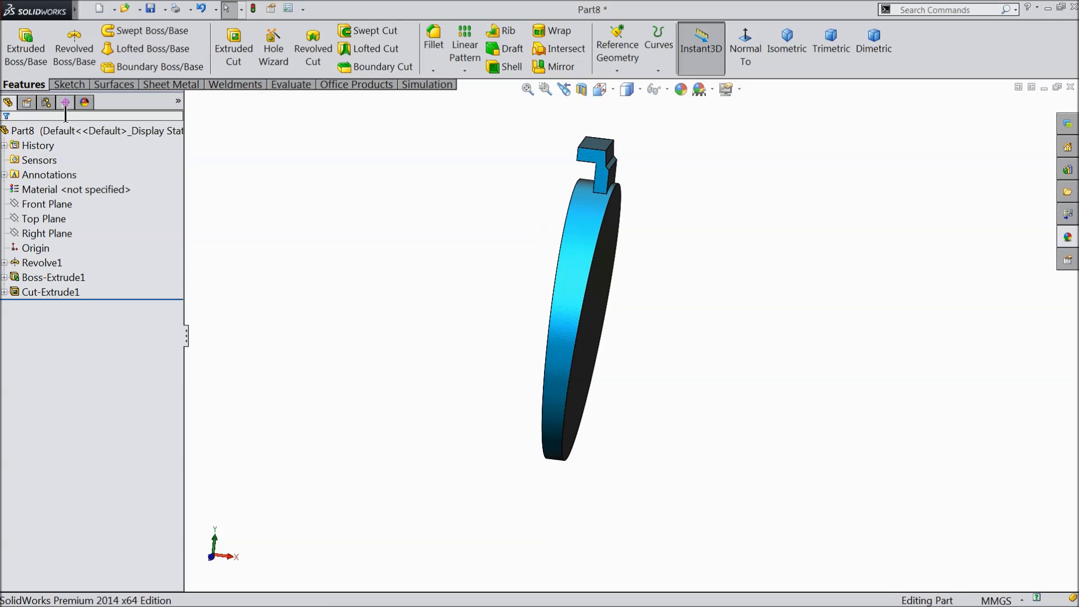
Start another sketch on the Front Plane and orient the view normal to it.
left_click(67, 85)
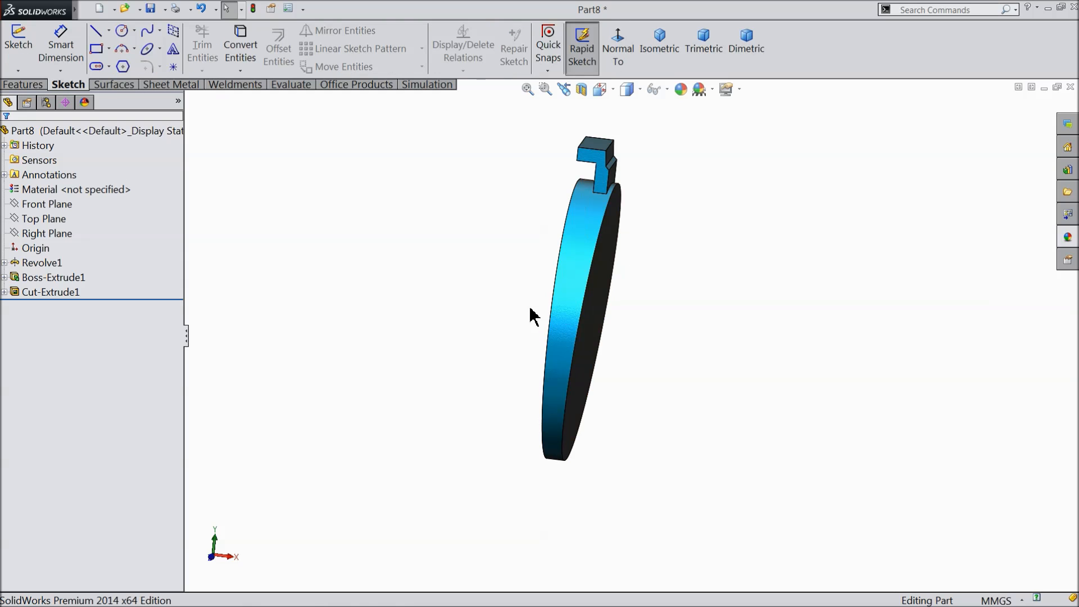
key("Left")
key("Left")
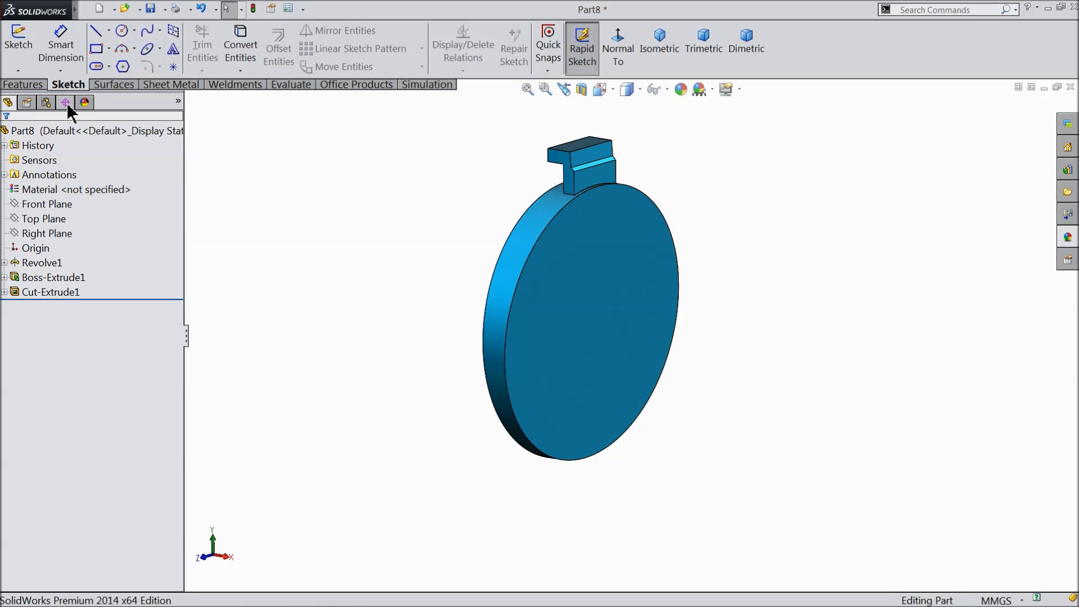
left_click(33, 205)
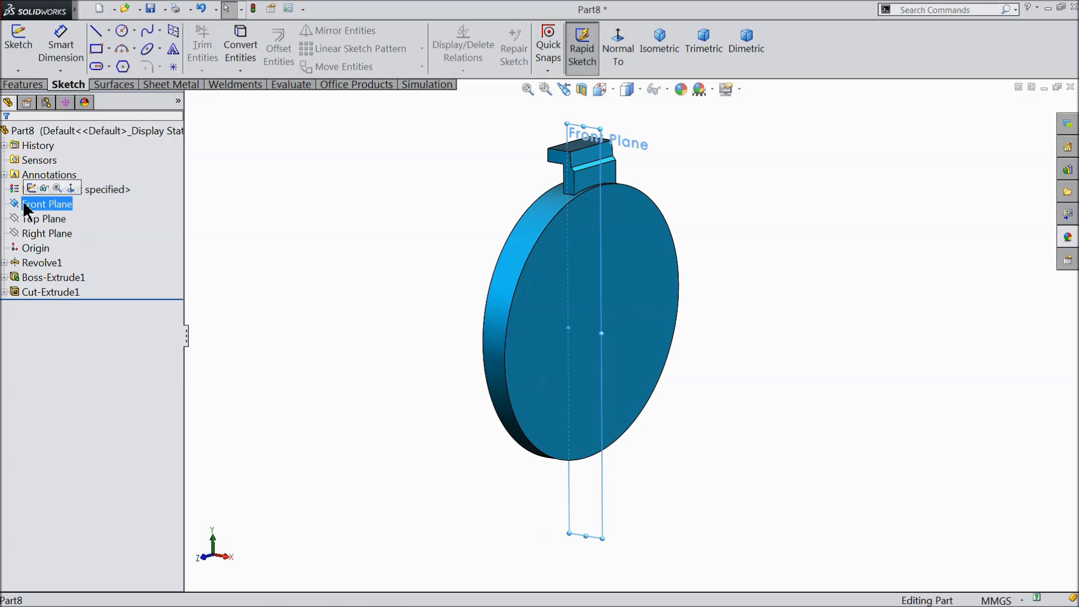
left_click(31, 189)
left_click(627, 56)
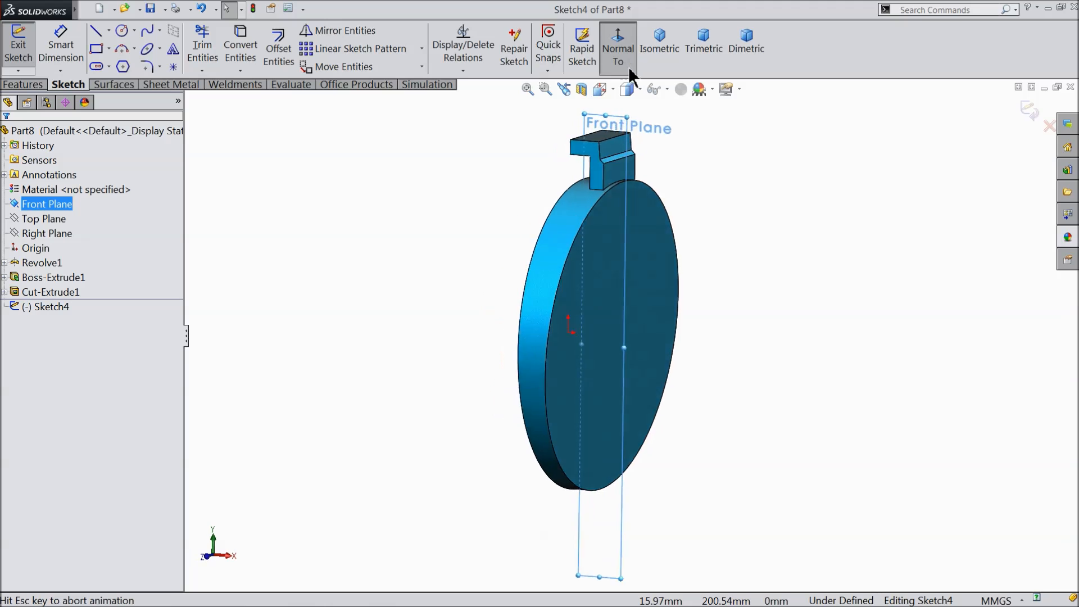
left_click(472, 238)
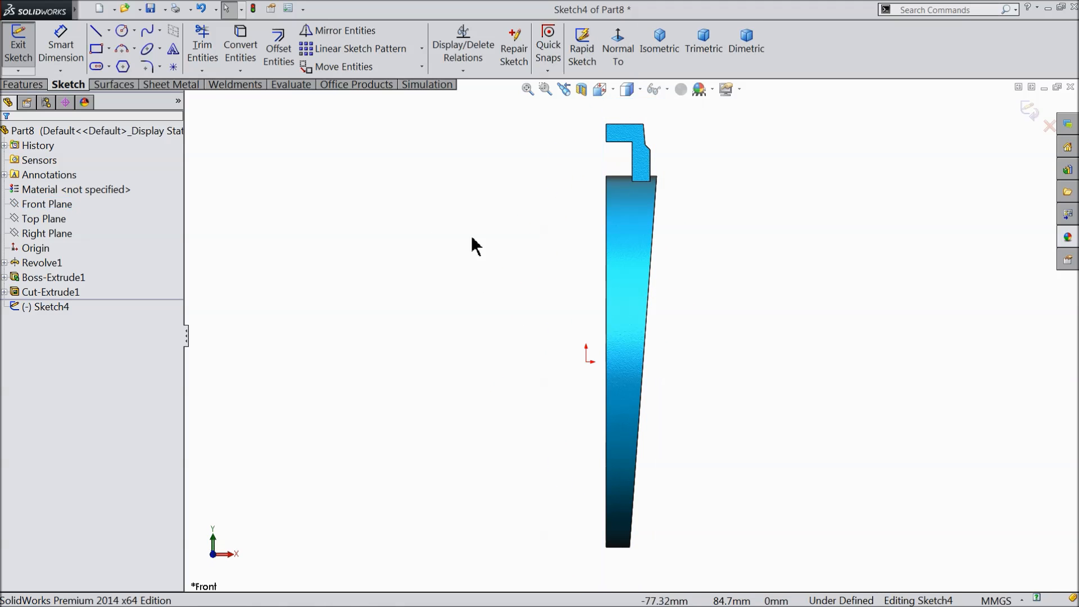
Draw a centerline along the disc's tapered face from its lower corner to its upper corner.
left_click(109, 32)
left_click(123, 67)
scroll(621, 494, "down", 5)
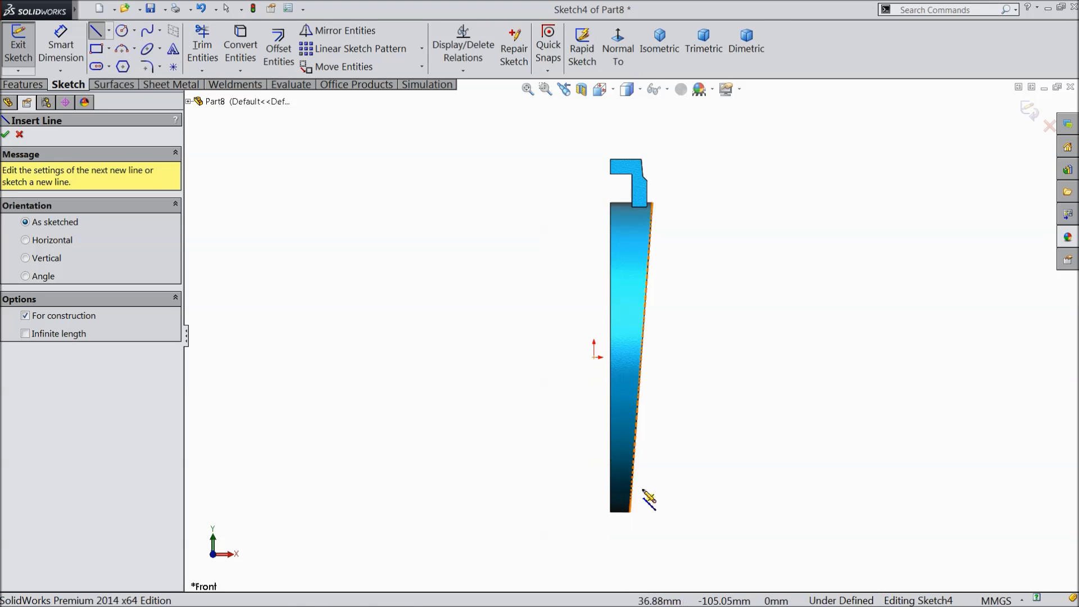
left_click(613, 493)
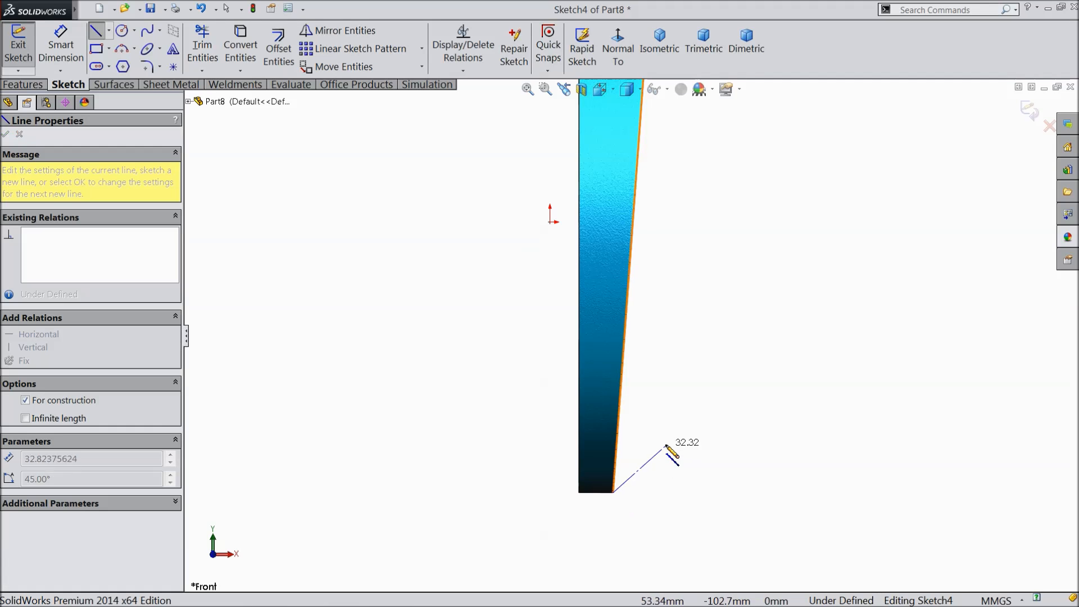
scroll(680, 337, "up", 3)
left_click(644, 114)
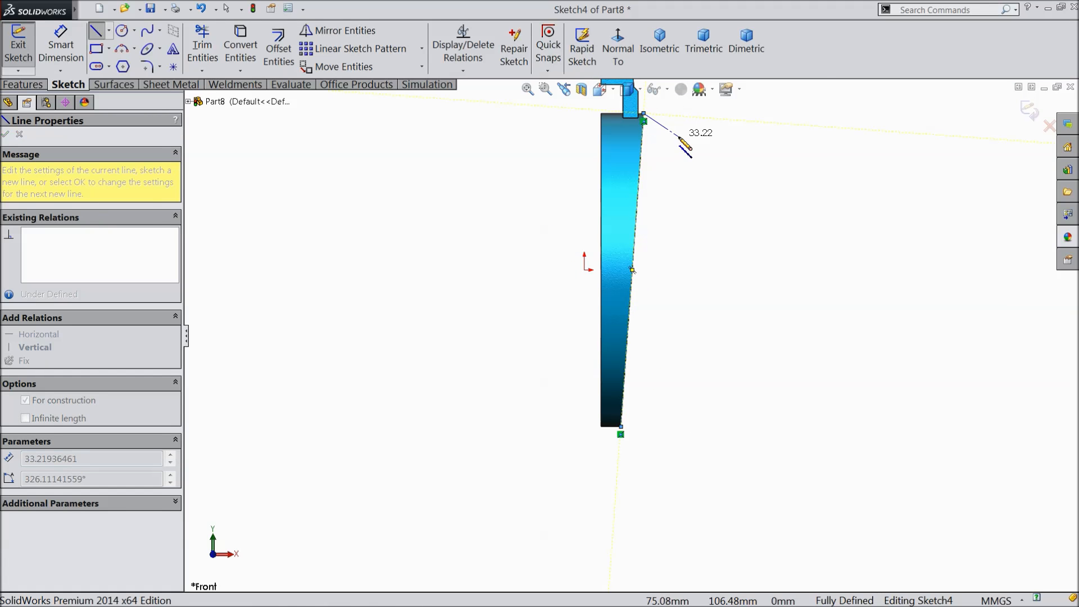
right_click(690, 145)
left_click(719, 128)
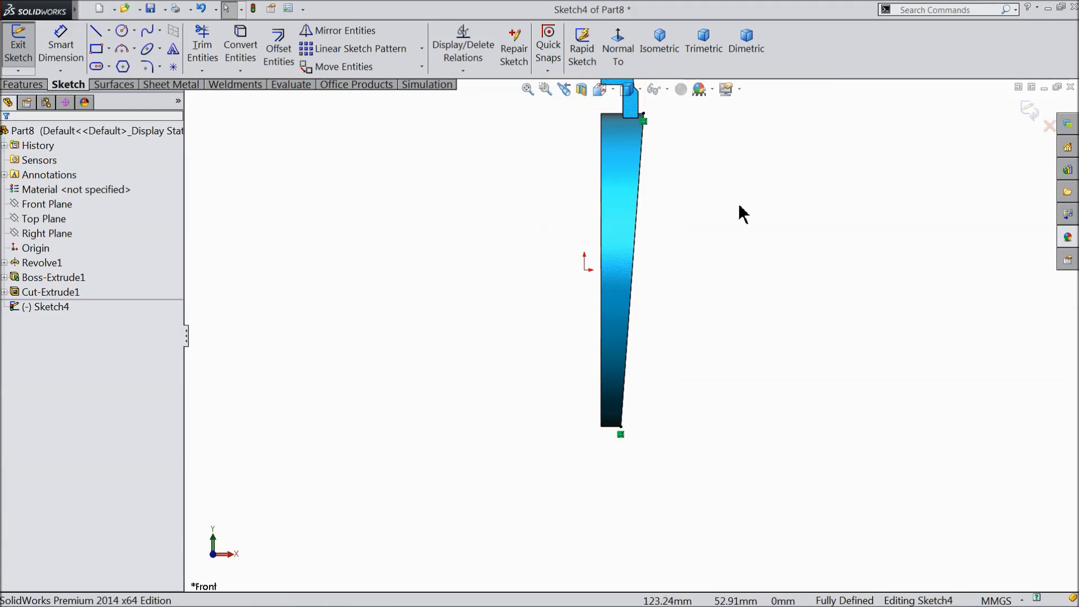
Draw a centerline about 90 mm long from the midpoint of the tapered-face centerline, perpendicular to it and running across the disc.
left_click(108, 30)
left_click(130, 64)
scroll(622, 197, "down", 3)
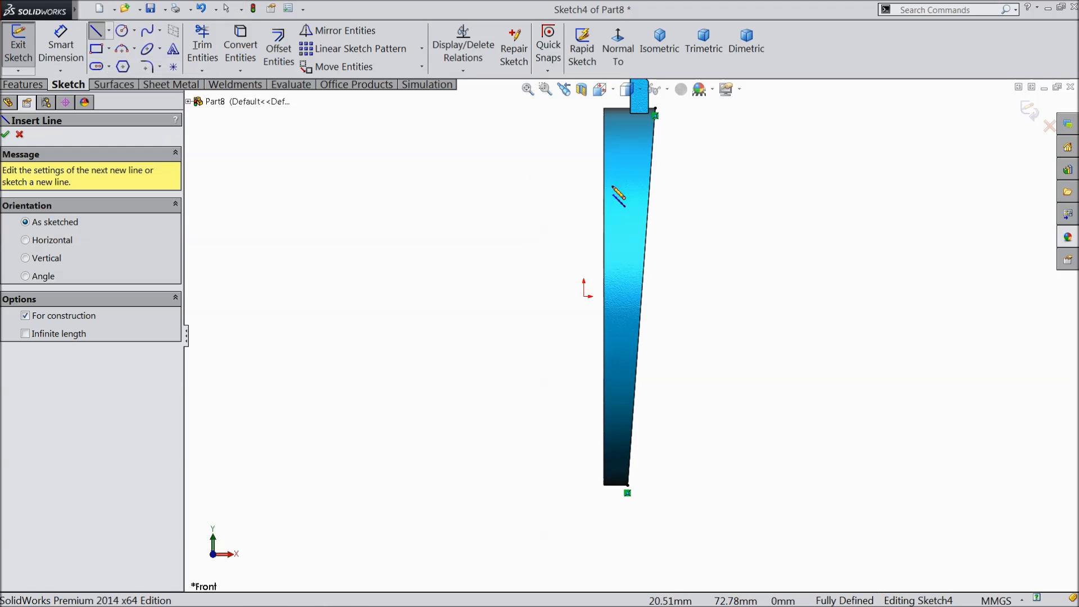
scroll(657, 340, "up", 2)
scroll(651, 371, "down", 1)
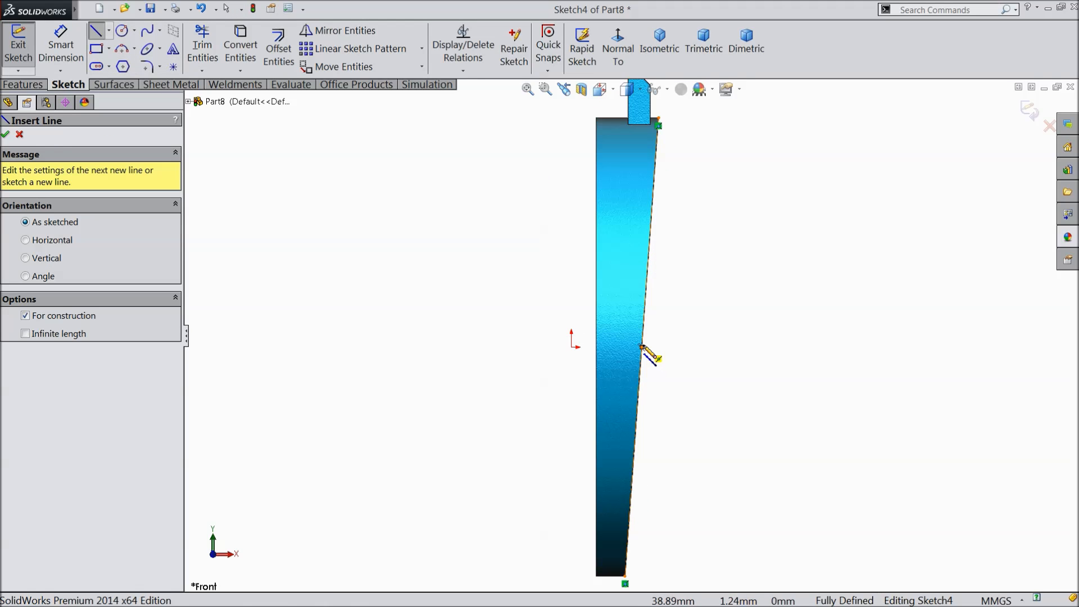
left_click(642, 347)
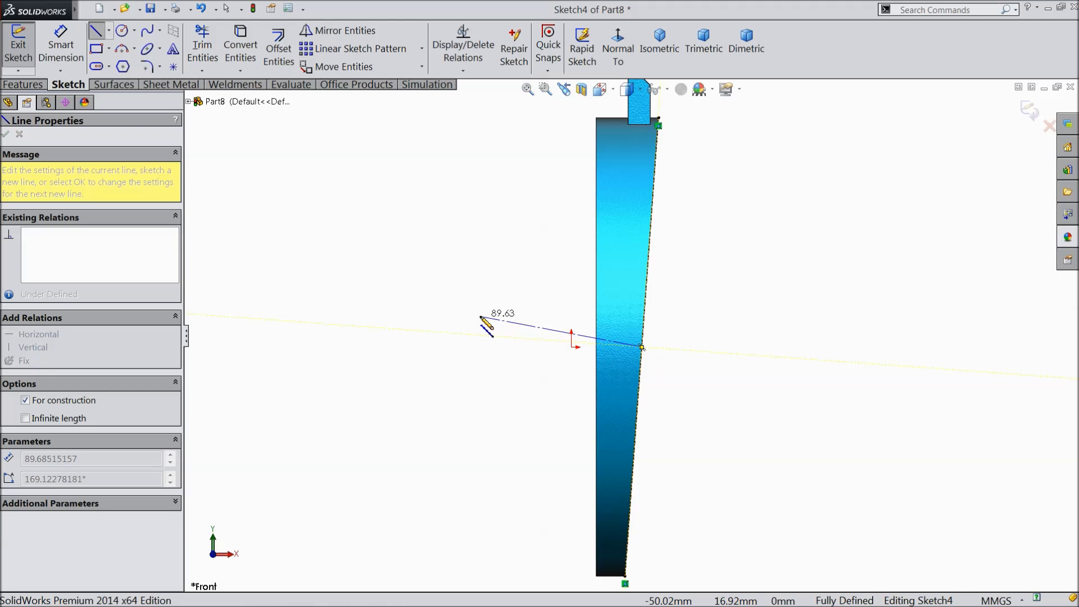
left_click(483, 317)
right_click(435, 236)
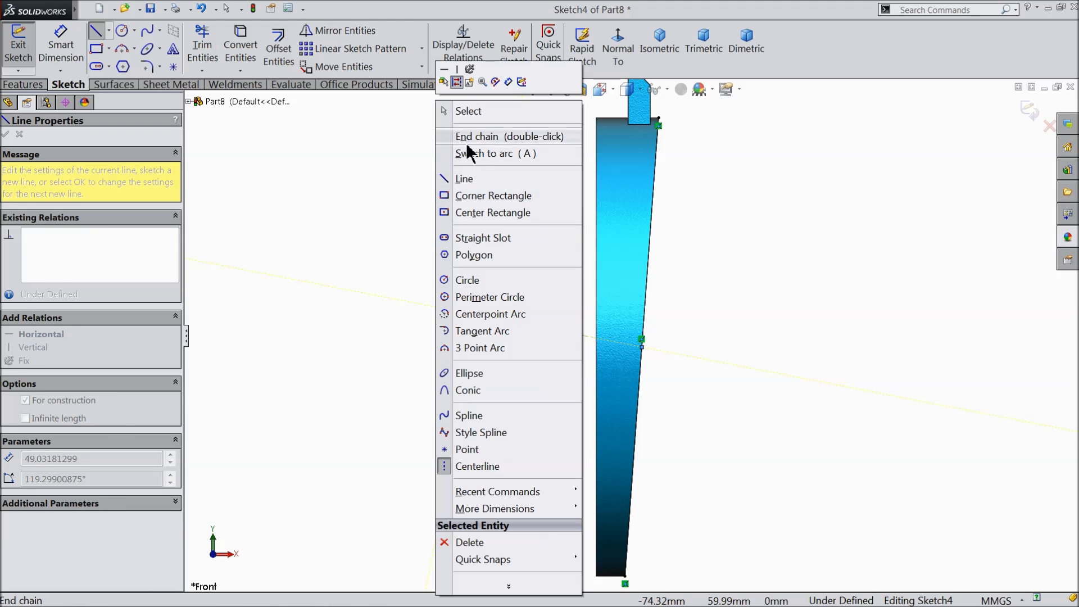
left_click(472, 108)
Add a perpendicular relation between the short centerline and the tapered-face centerline.
scroll(656, 345, "down", 2)
left_click_drag(589, 301, 553, 344)
left_click(623, 296)
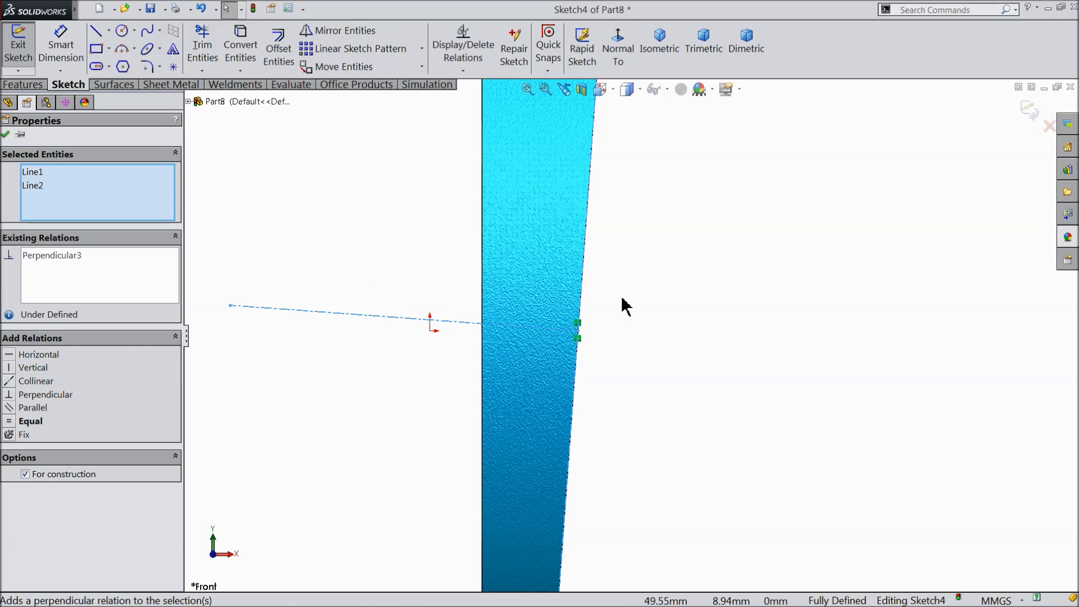
left_click(245, 235)
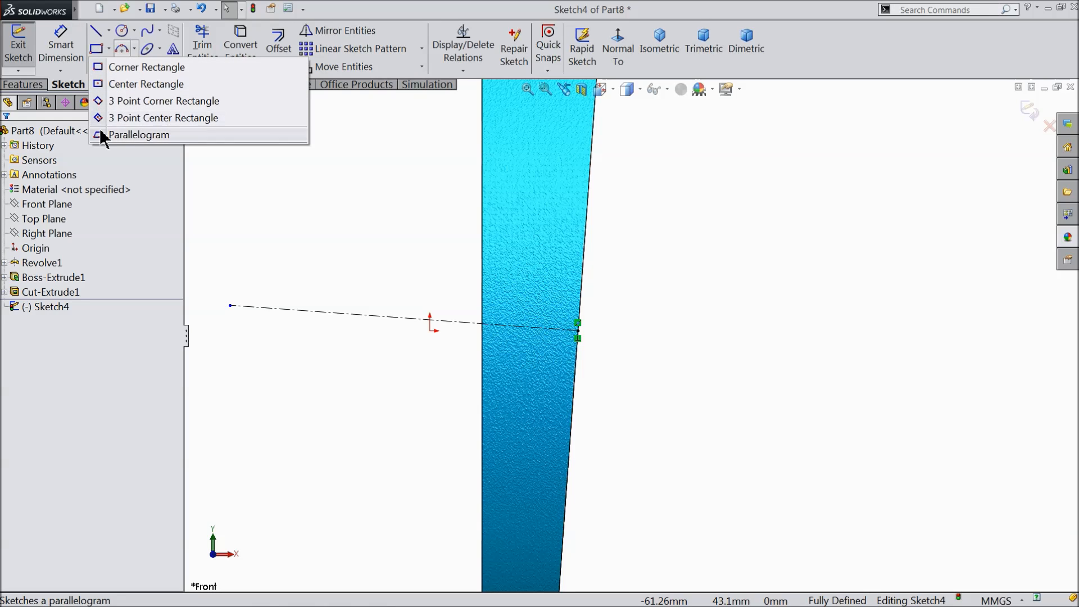
Sketch a 3 Point Center Rectangle about 57 mm by 11 mm, centred on the tapered-face centerline above its midpoint.
left_click(138, 120)
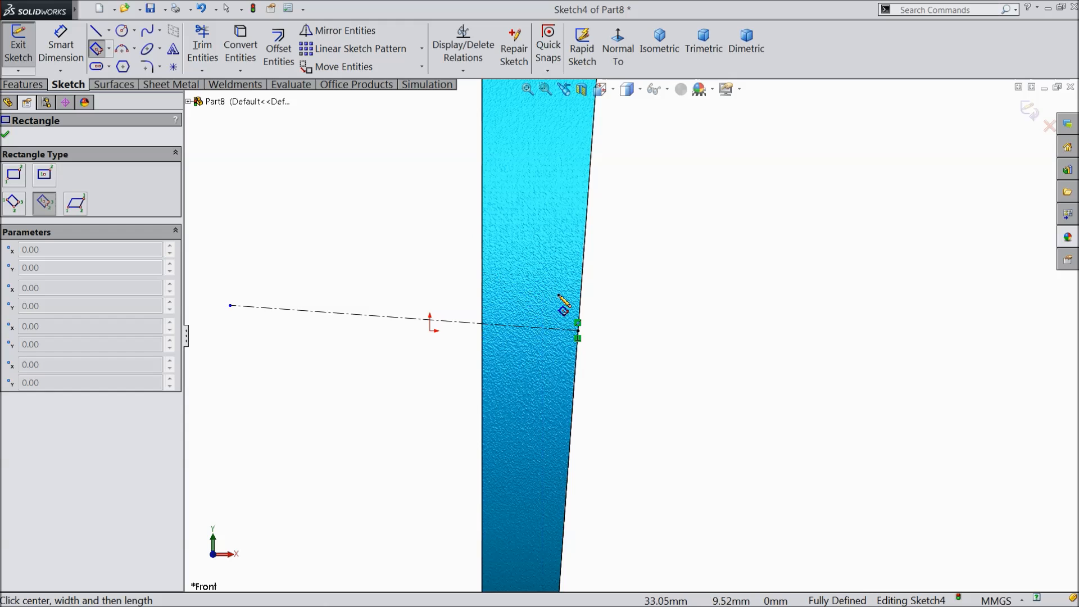
scroll(629, 301, "up", 2)
scroll(637, 251, "down", 2)
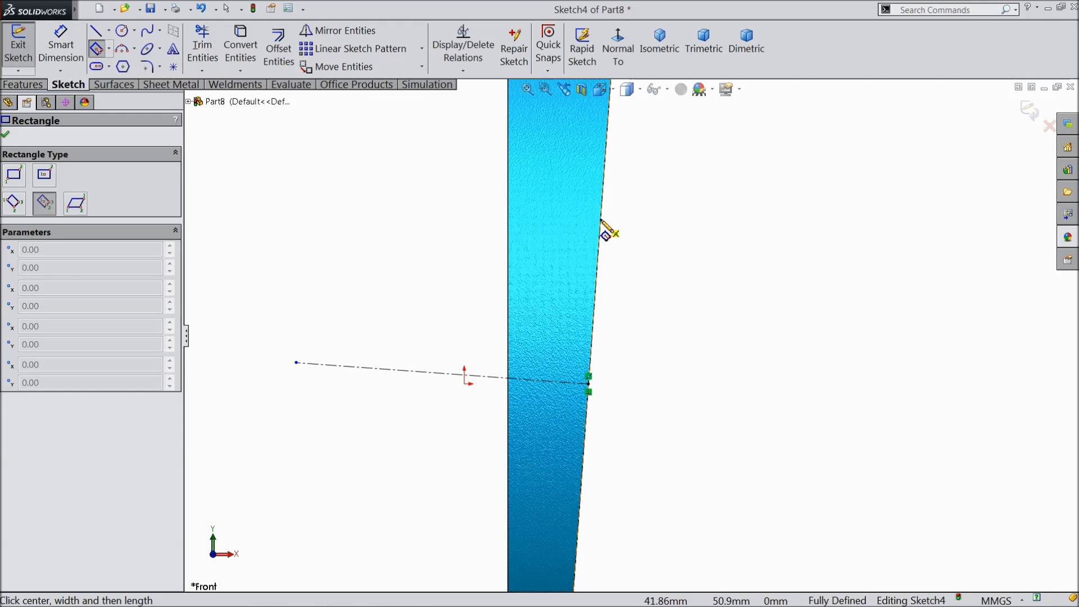
left_click(601, 220)
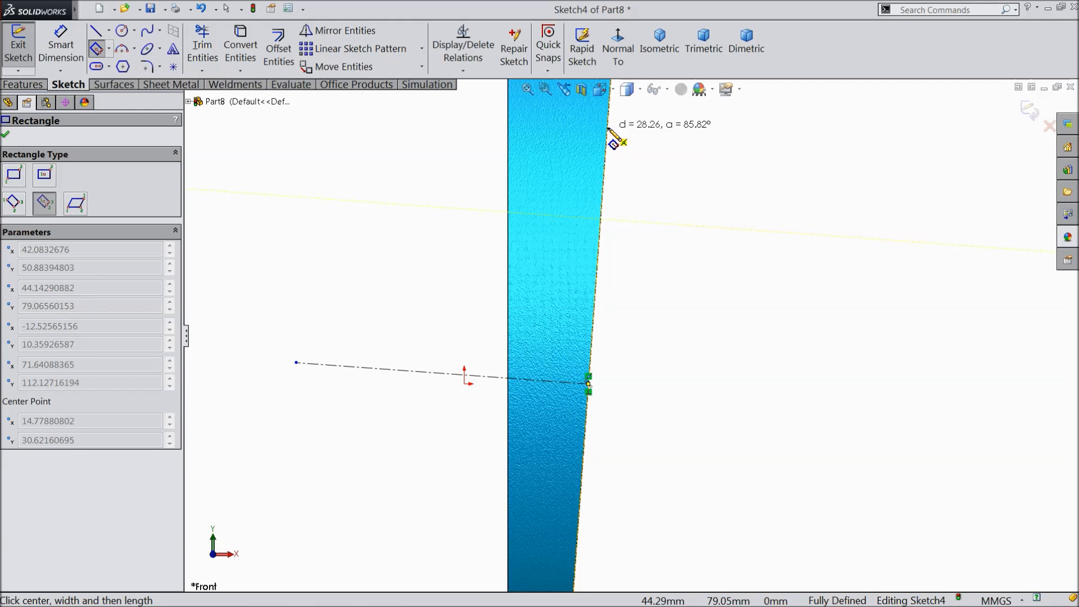
left_click(612, 129)
left_click(625, 130)
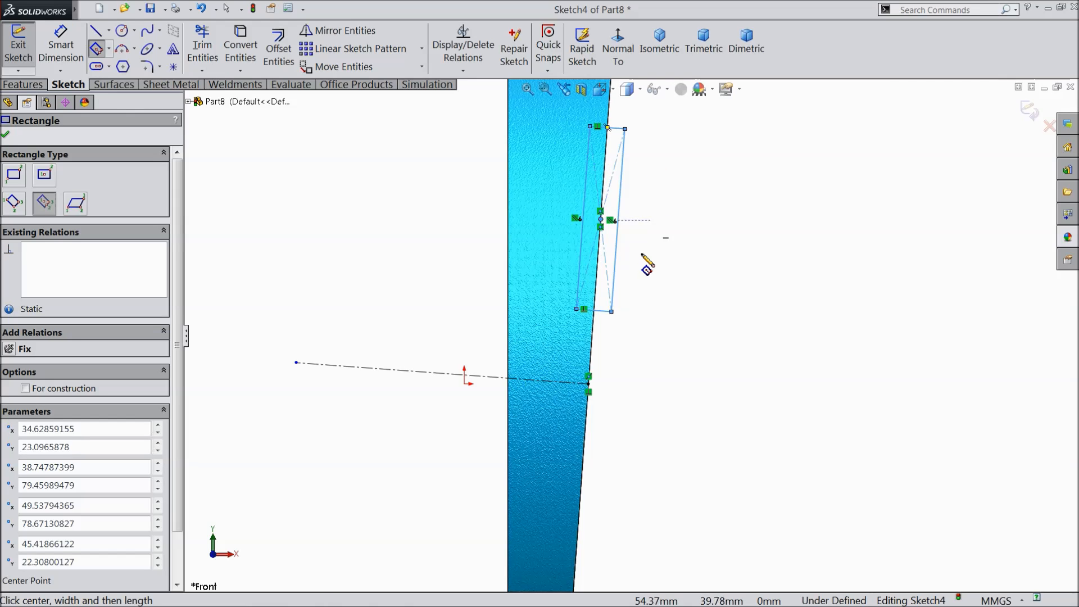
Sketch a second 3 Point Center Rectangle about 19 mm by 18 mm on the tapered-face centerline, above the first rectangle.
scroll(646, 260, "up", 1)
scroll(635, 225, "down", 2)
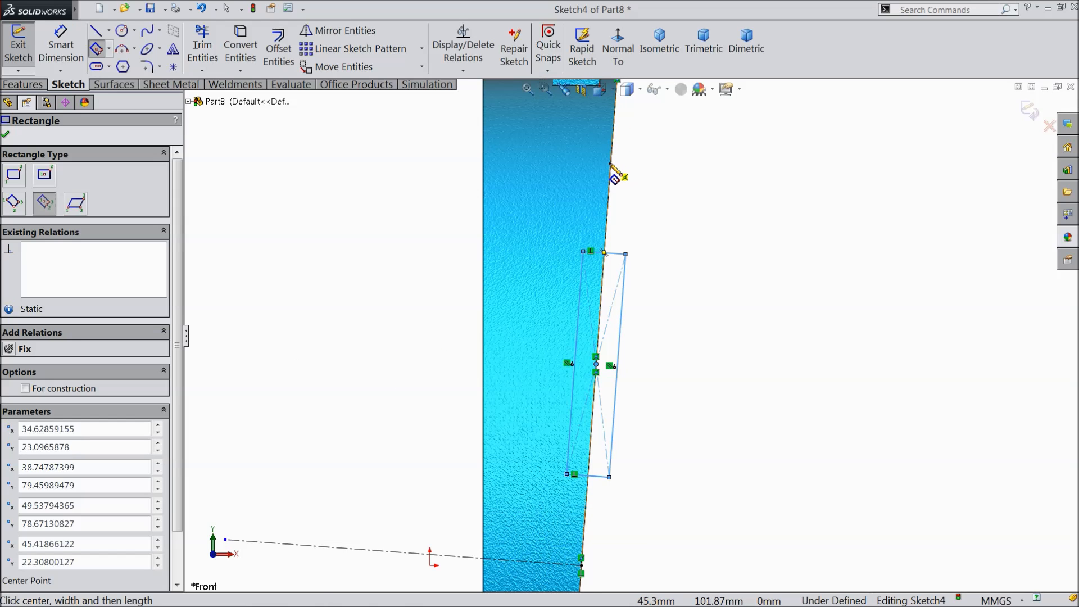
left_click(616, 178)
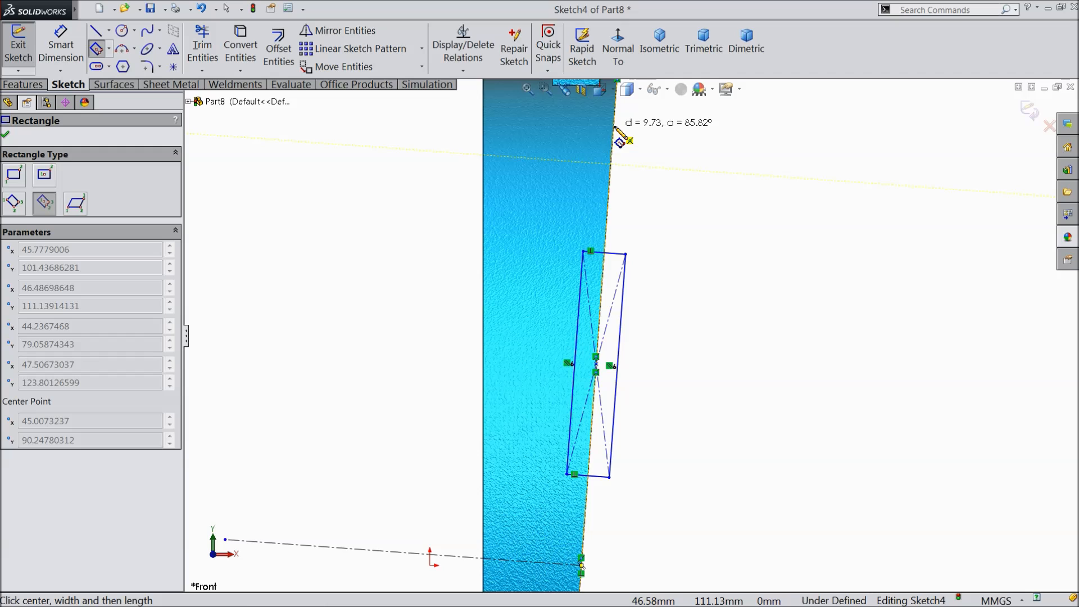
left_click(621, 128)
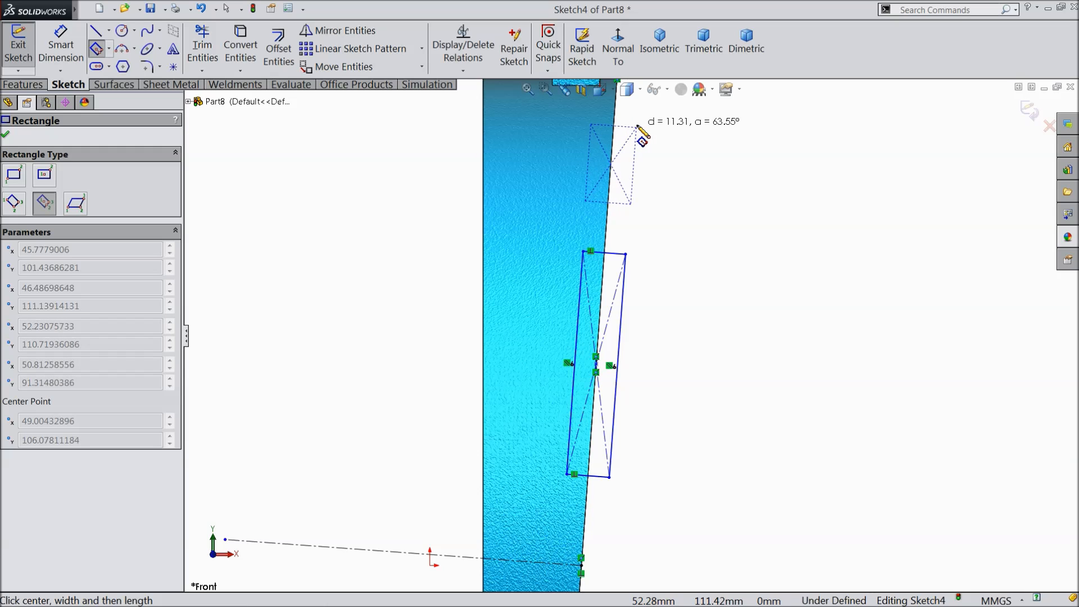
left_click(650, 129)
right_click(712, 129)
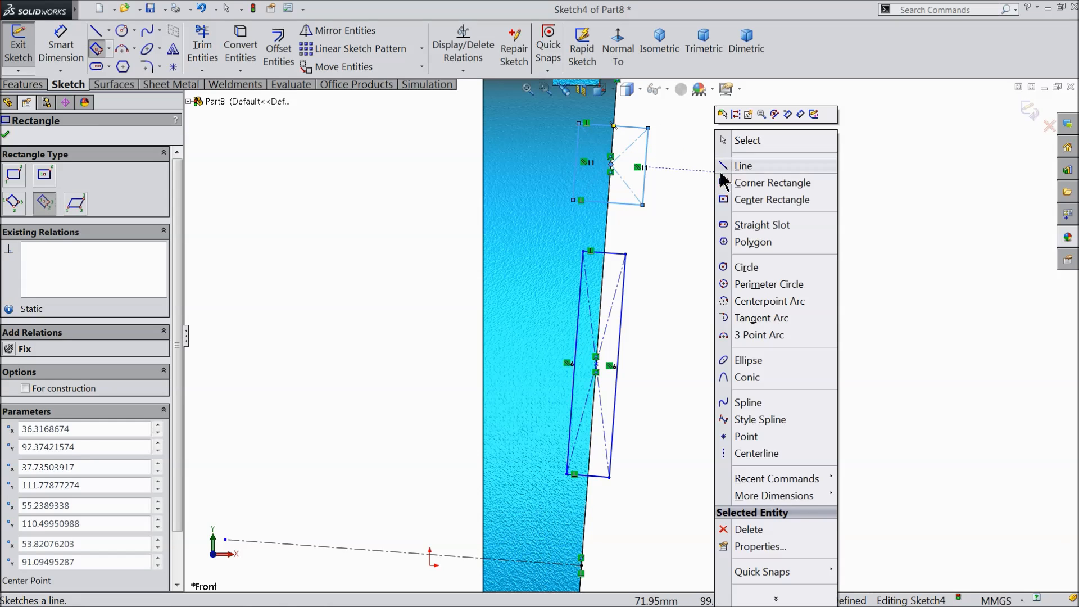
left_click(725, 145)
Dimension the long rectangle's inner side at 4 mm from the tapered-face centerline.
scroll(654, 391, "up", 3)
scroll(599, 422, "down", 2)
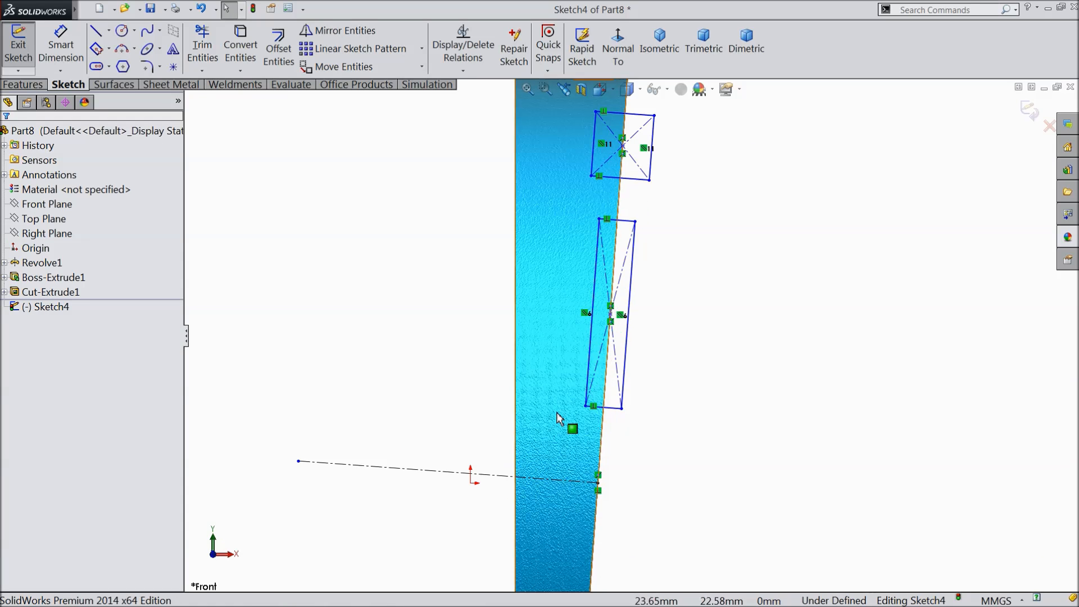
left_click(83, 55)
scroll(620, 428, "down", 6)
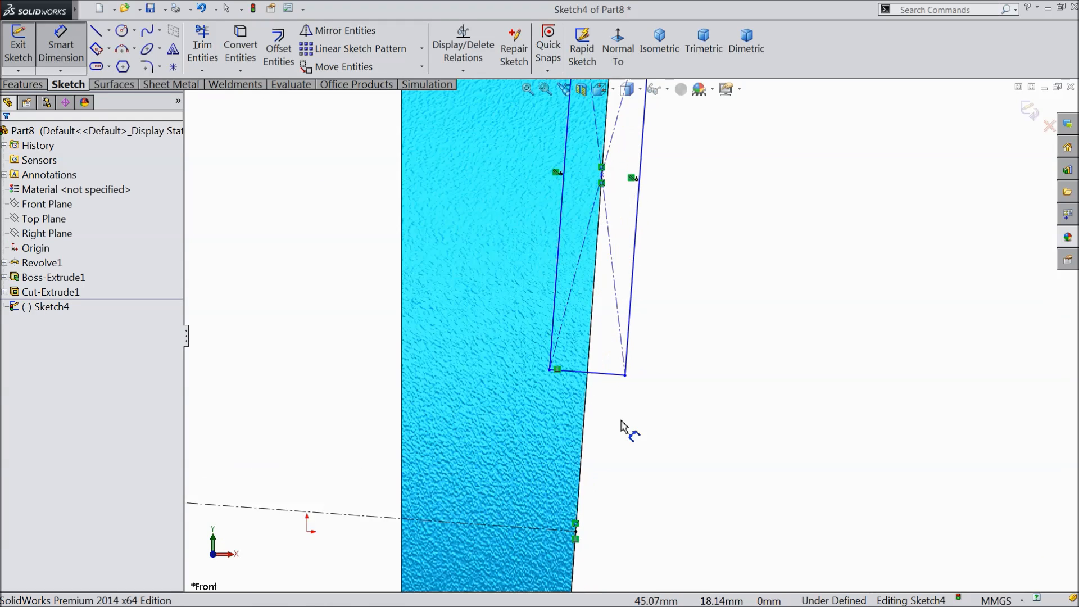
left_click(537, 325)
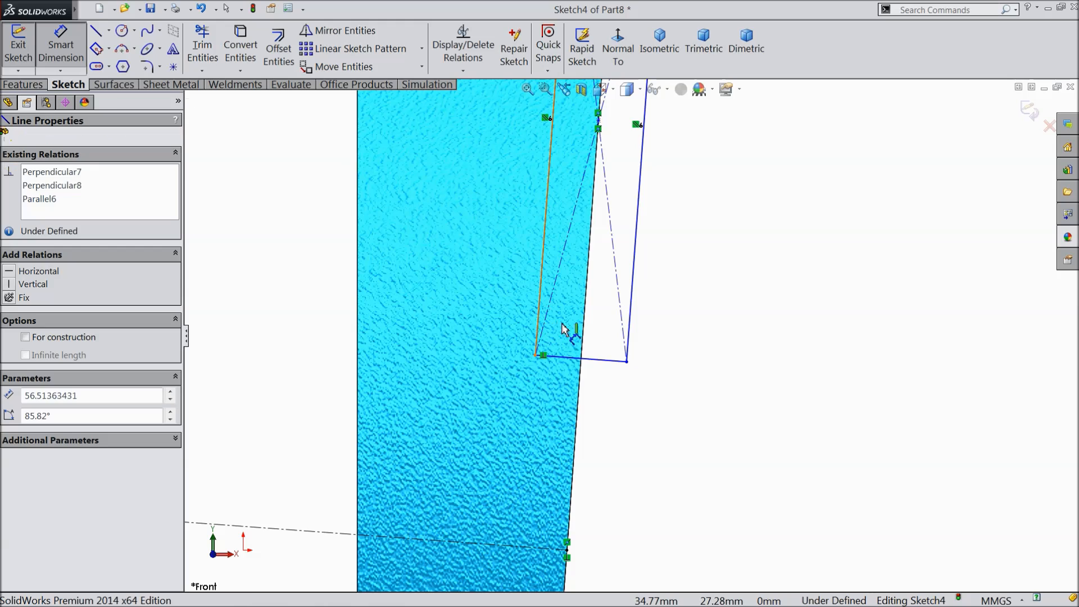
left_click(584, 328)
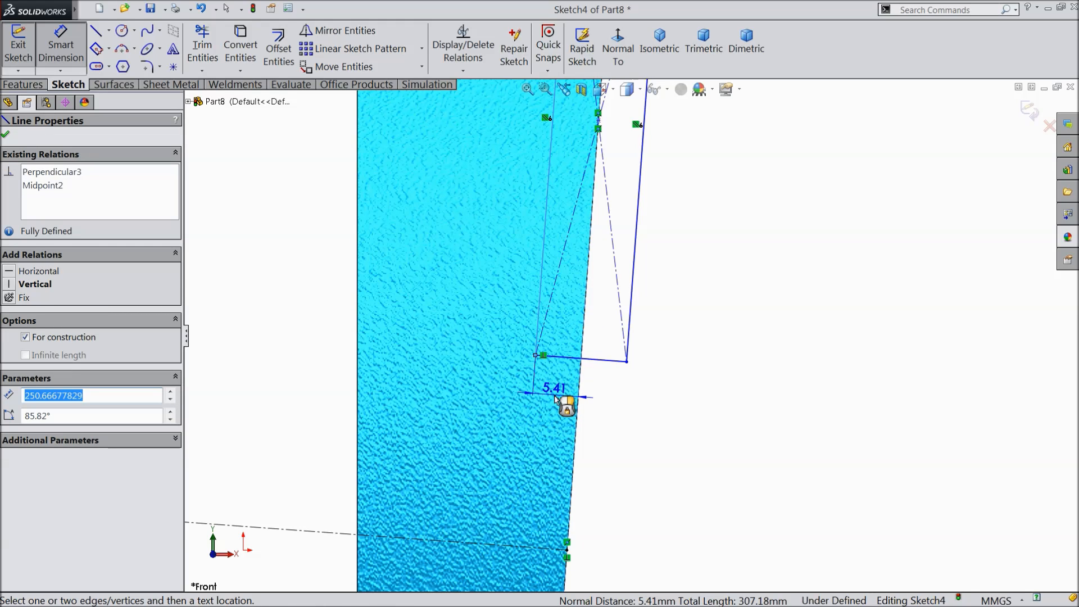
left_click(559, 400)
type("4")
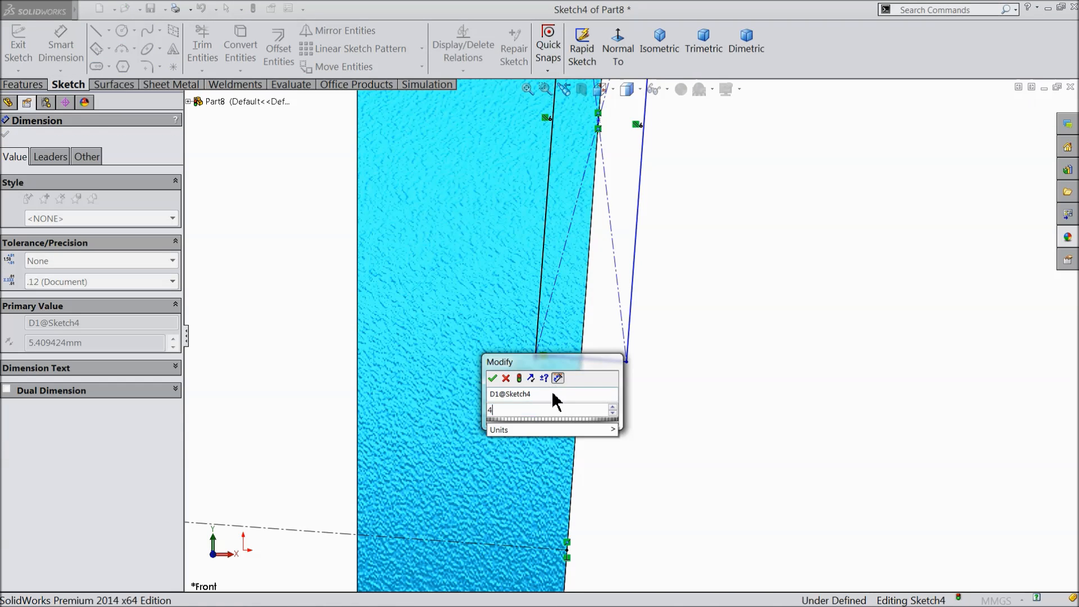
key("Return")
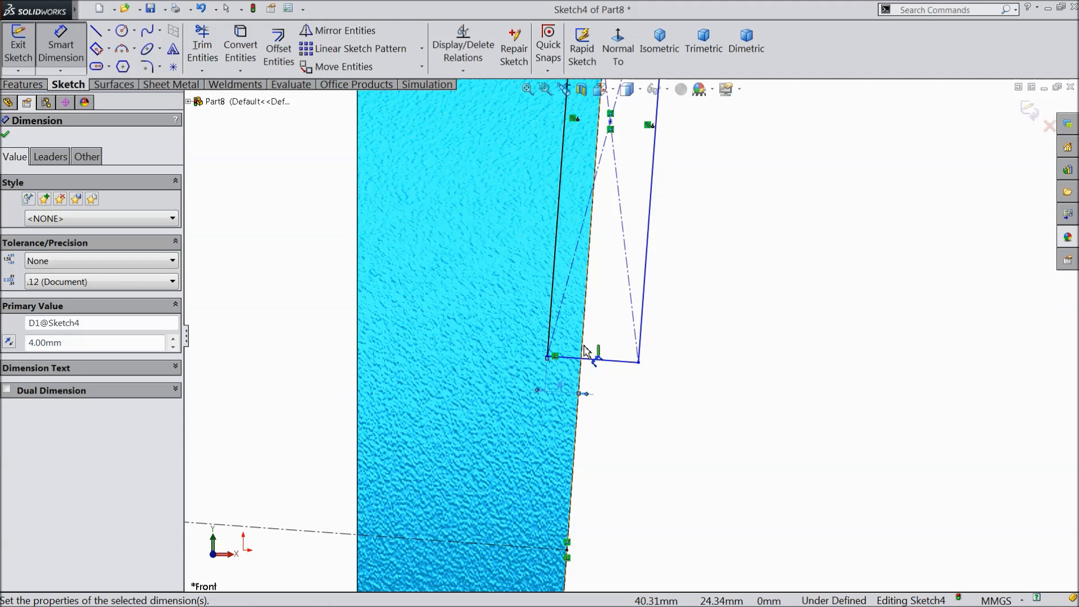
Dimension the long rectangle's lower edge to give it a width of 8 mm.
left_click(594, 363)
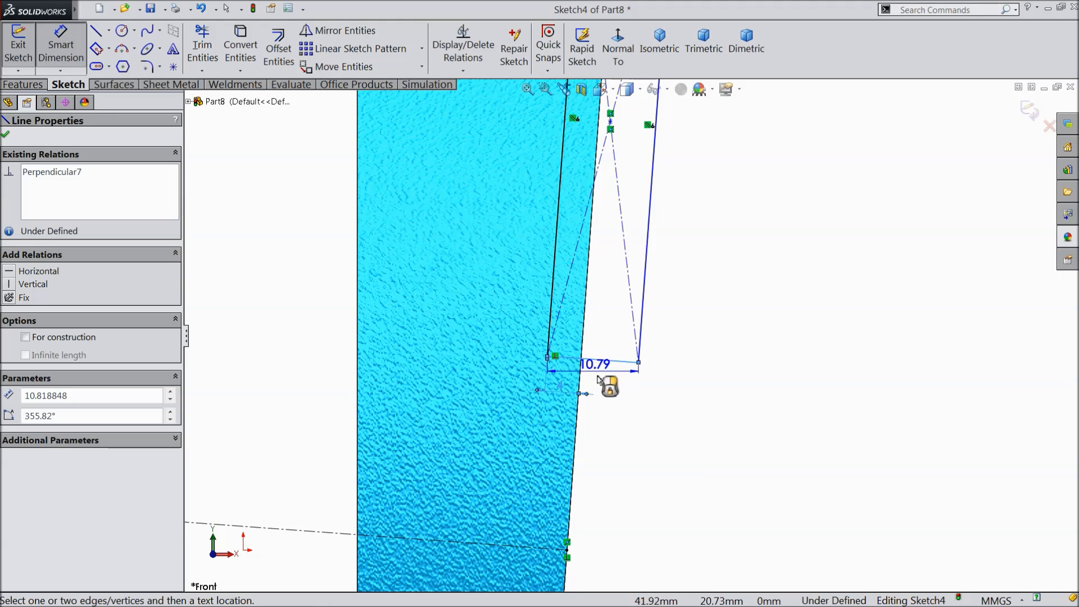
left_click(677, 385)
type("8")
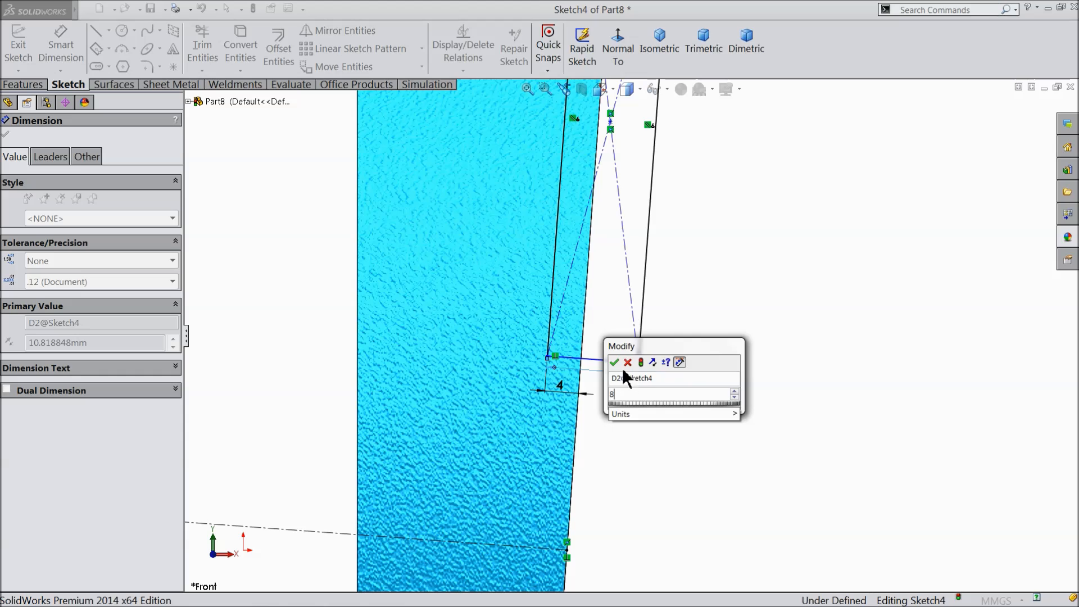
left_click(615, 362)
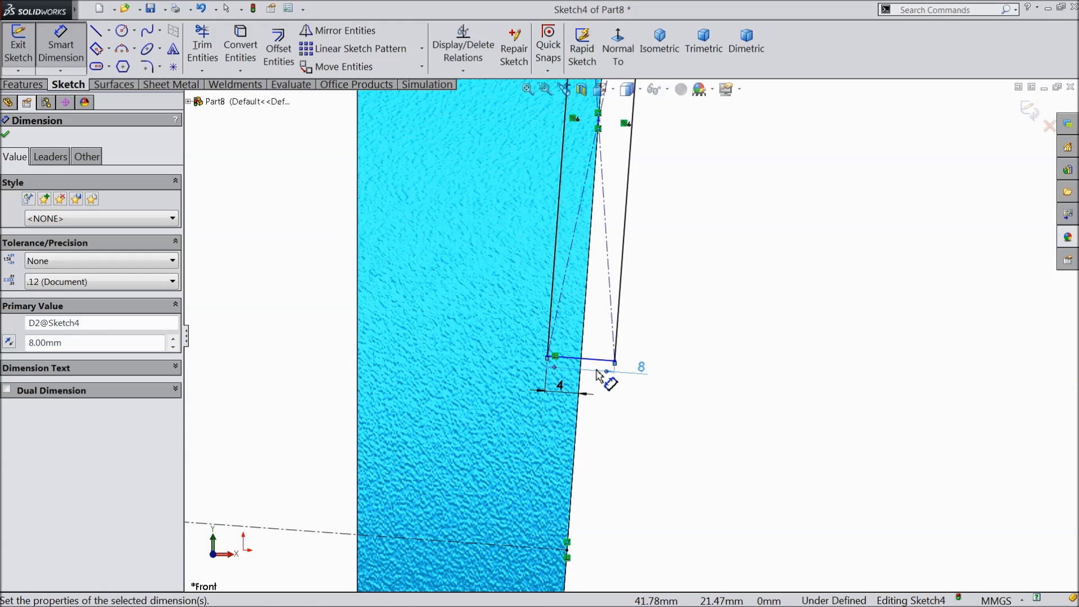
Dimension the long rectangle's lower edge at 15 mm from the perpendicular centerline.
scroll(596, 371, "up", 4)
scroll(607, 391, "down", 4)
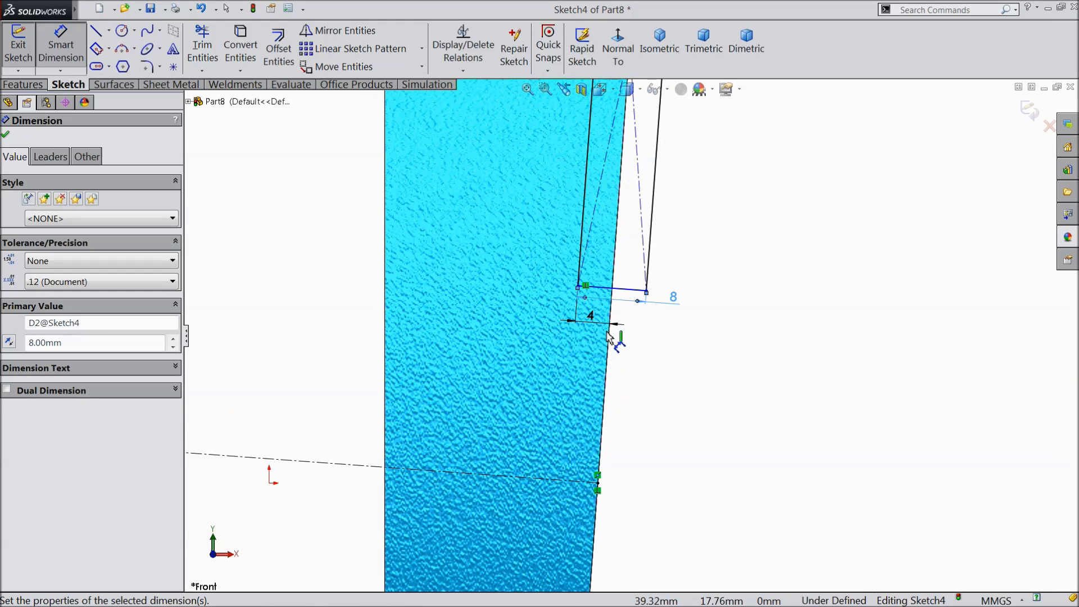
left_click(616, 296)
left_click(562, 483)
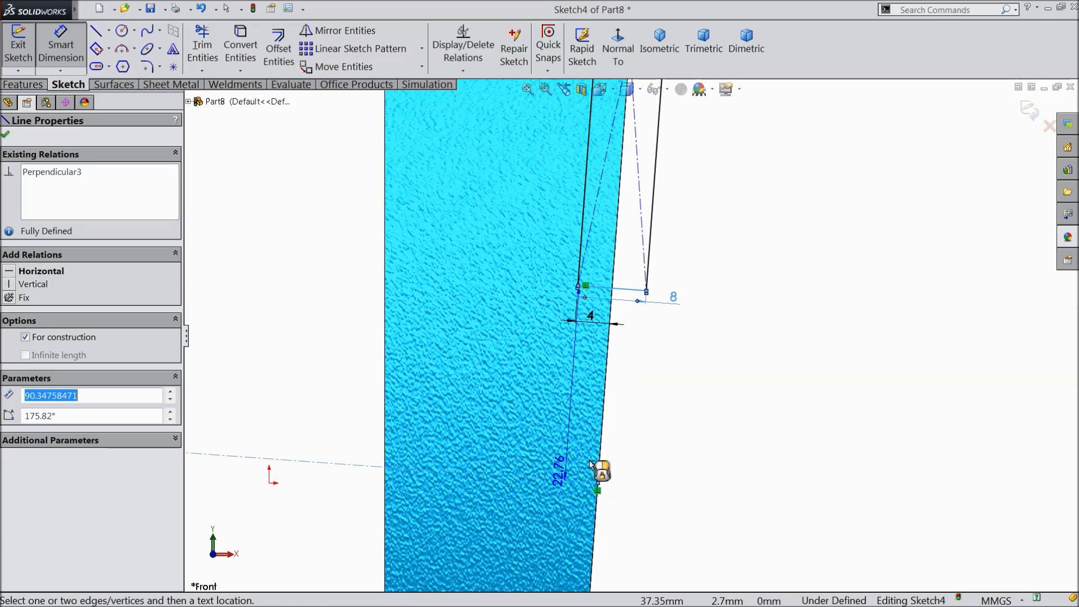
left_click(667, 421)
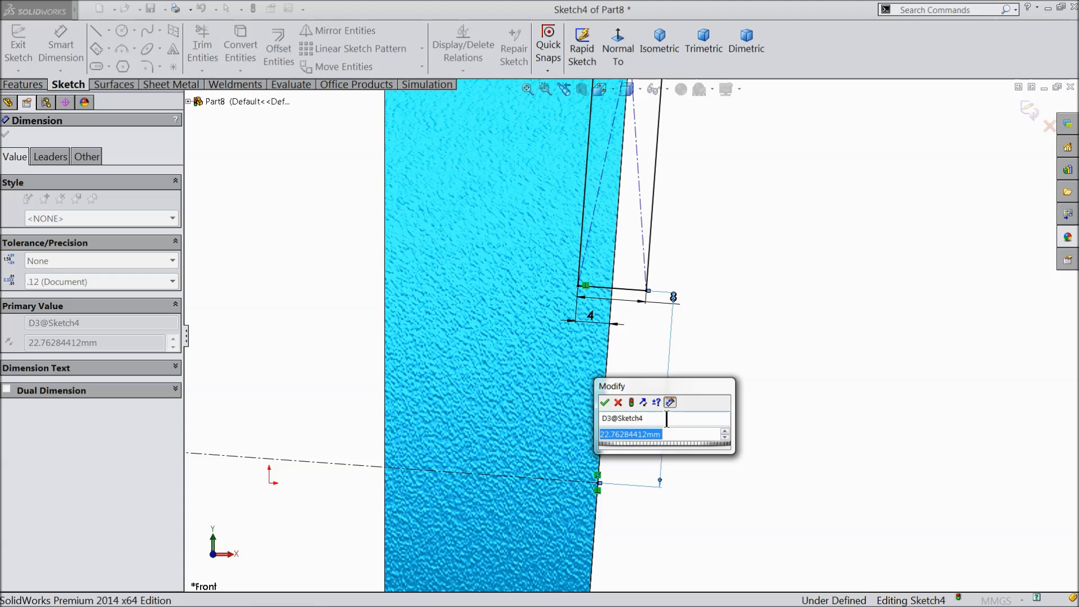
type("15")
key("Return")
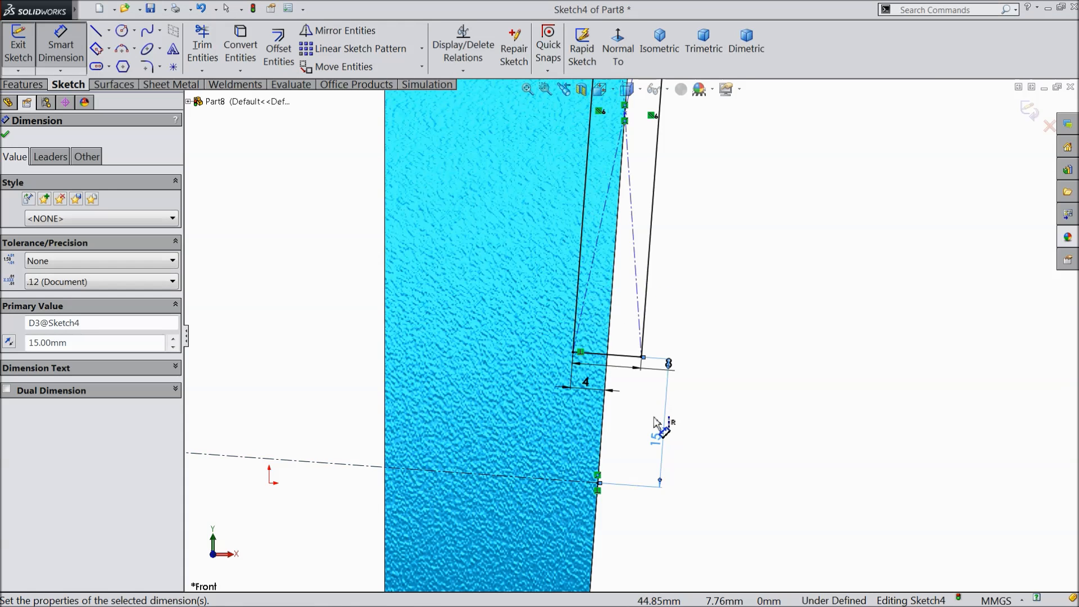
Dimension the long rectangle's upper edge at 87.5 mm from the perpendicular centerline.
scroll(653, 395, "up", 3)
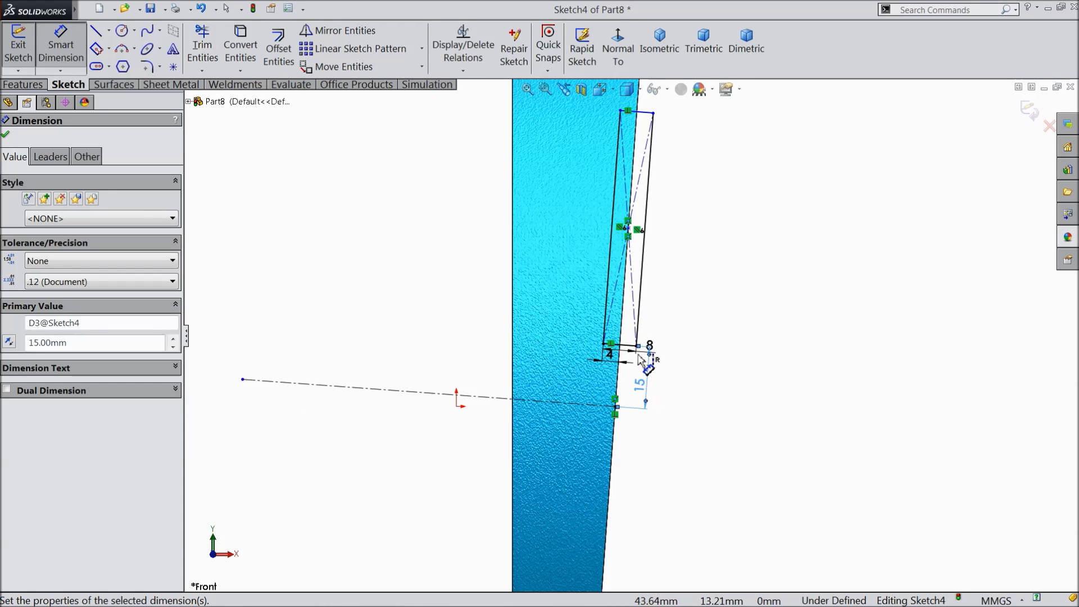
left_click(645, 115)
left_click(743, 295)
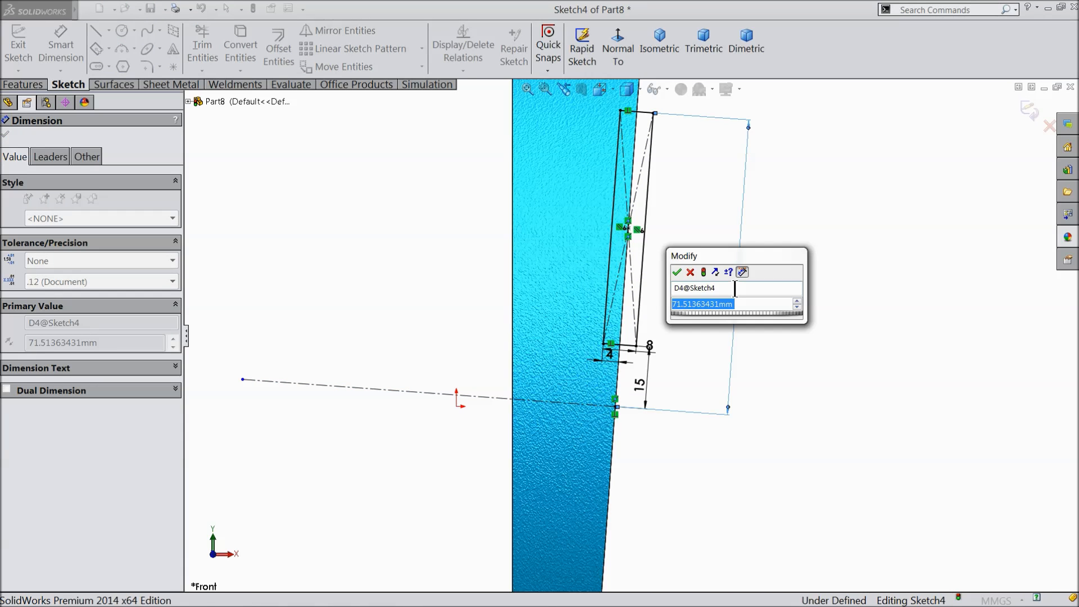
type("87.5")
key("Return")
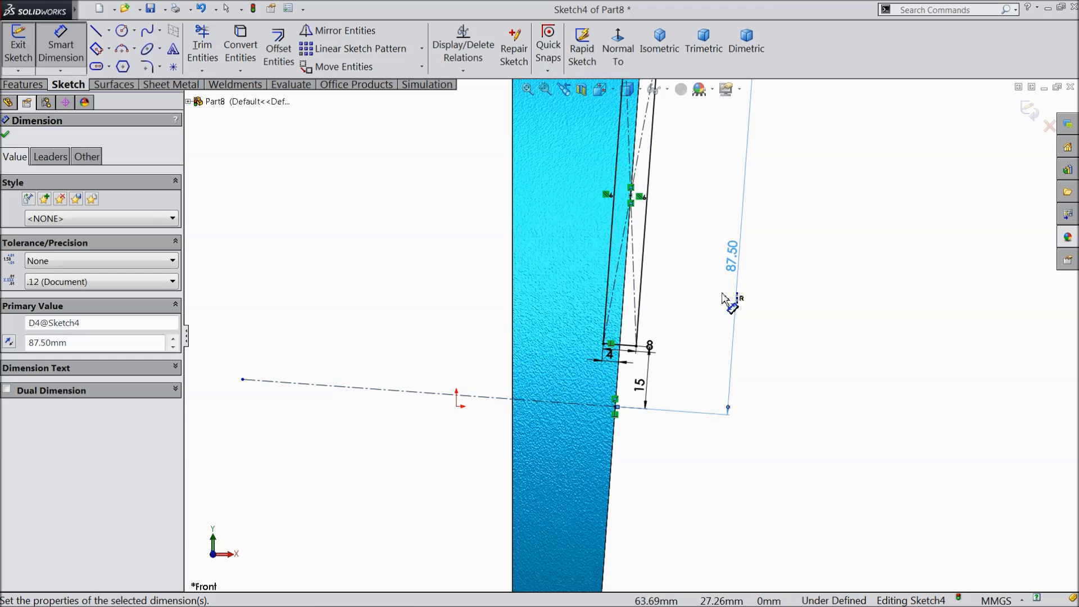
Dimension the upper rectangle's inner side at 6 mm from the tapered-face centerline.
scroll(649, 193, "down", 5)
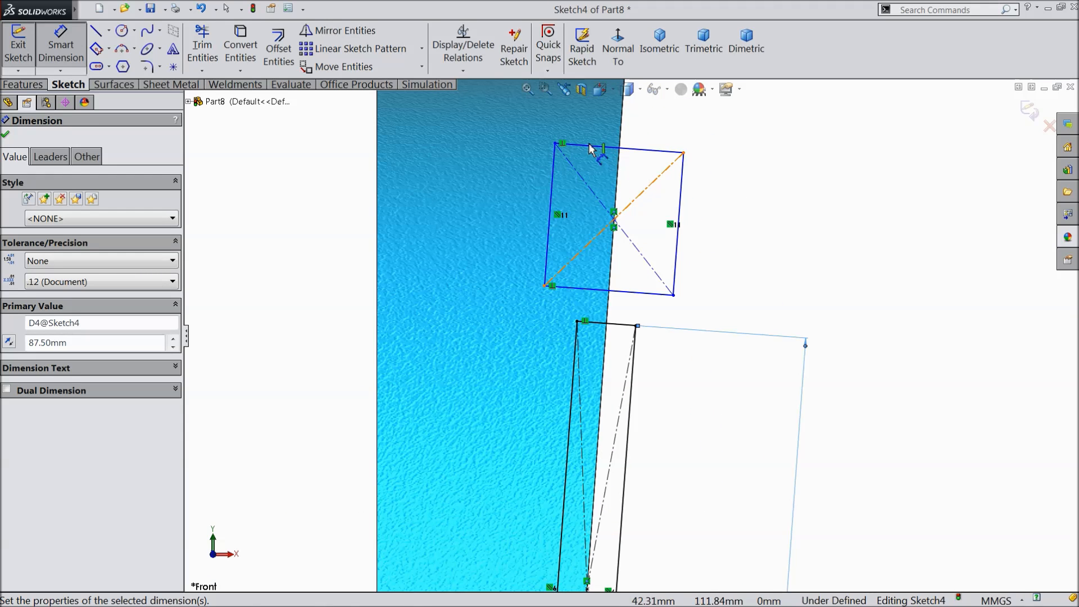
left_click(555, 163)
left_click(619, 160)
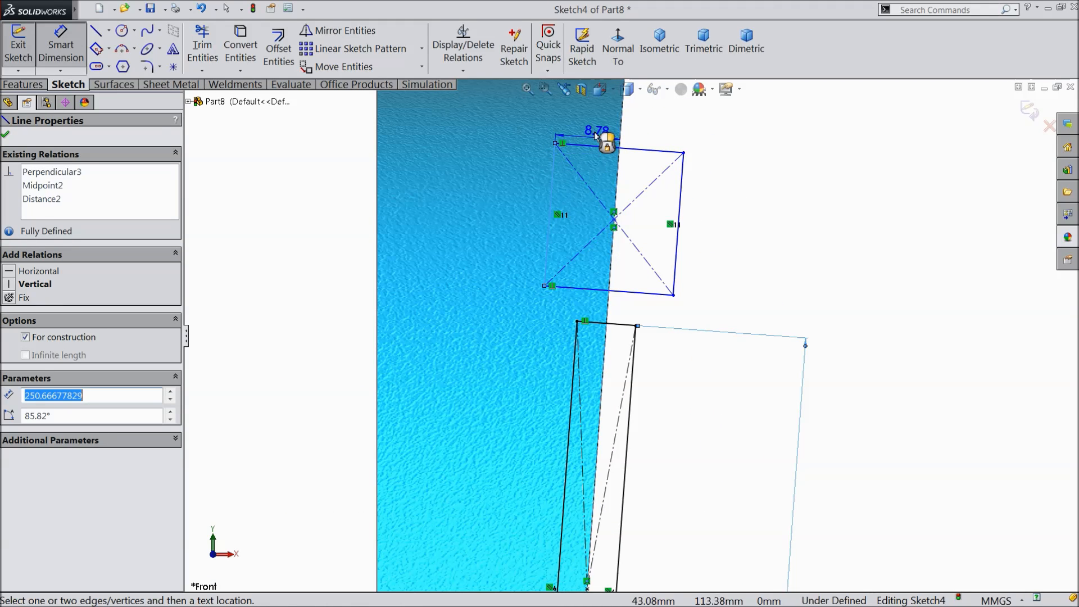
left_click(596, 128)
type("6")
key("Return")
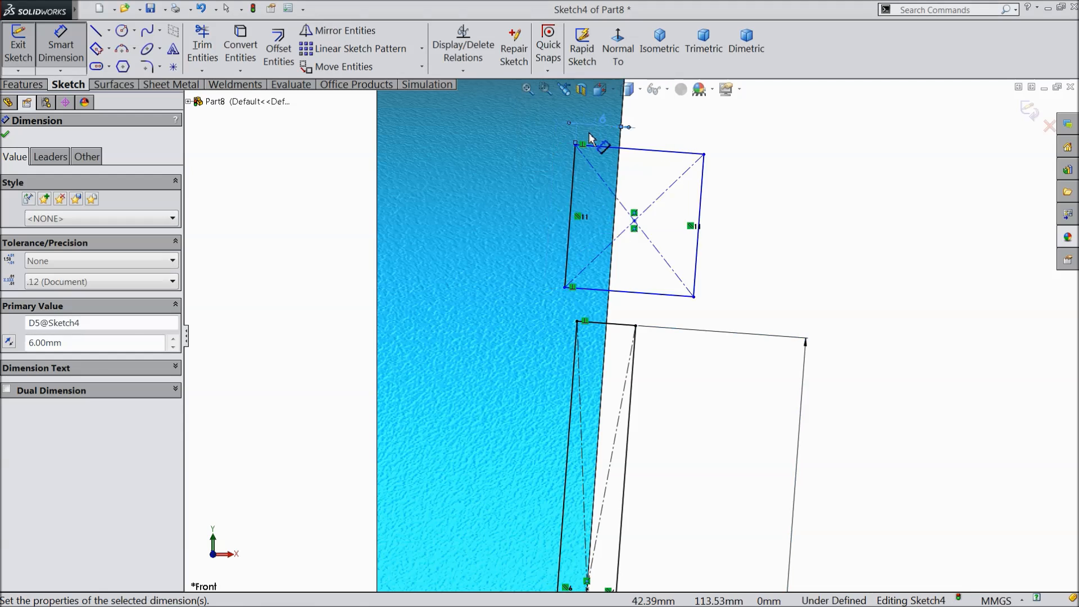
Dimension the upper rectangle's top edge to give it a width of 12 mm.
left_click(665, 156)
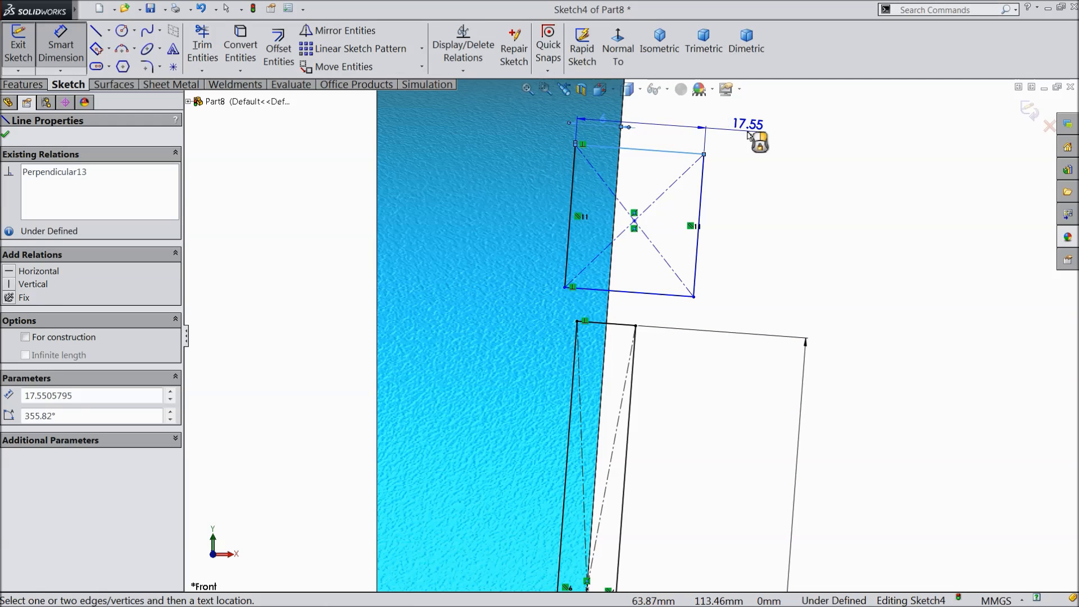
left_click(753, 137)
type("12")
key("Return")
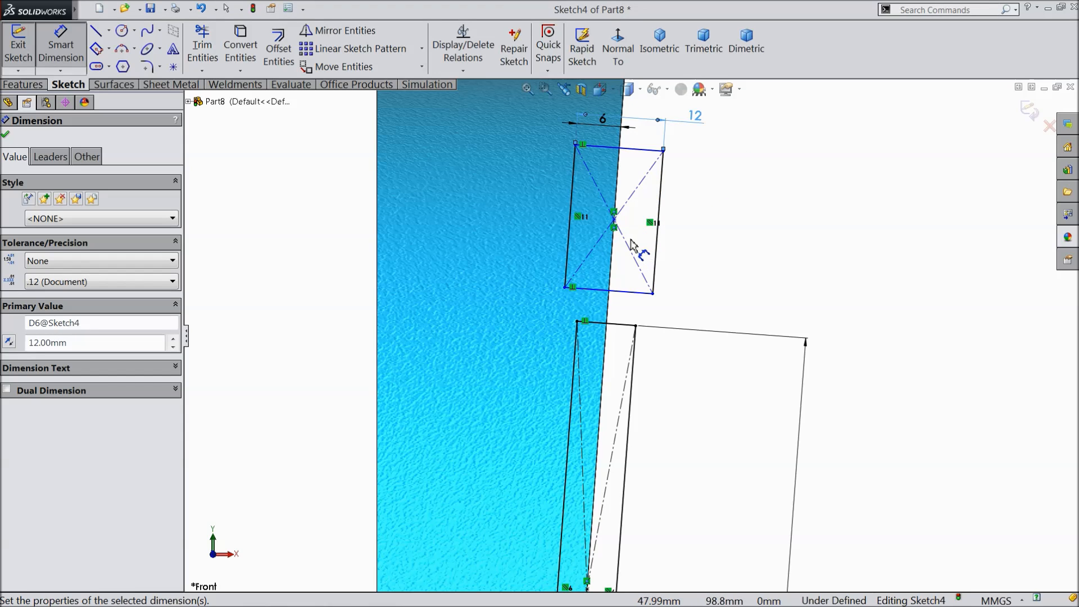
Dimension the upper rectangle's top edge at 120 mm from the perpendicular centerline.
scroll(634, 248, "up", 3)
scroll(630, 388, "down", 2)
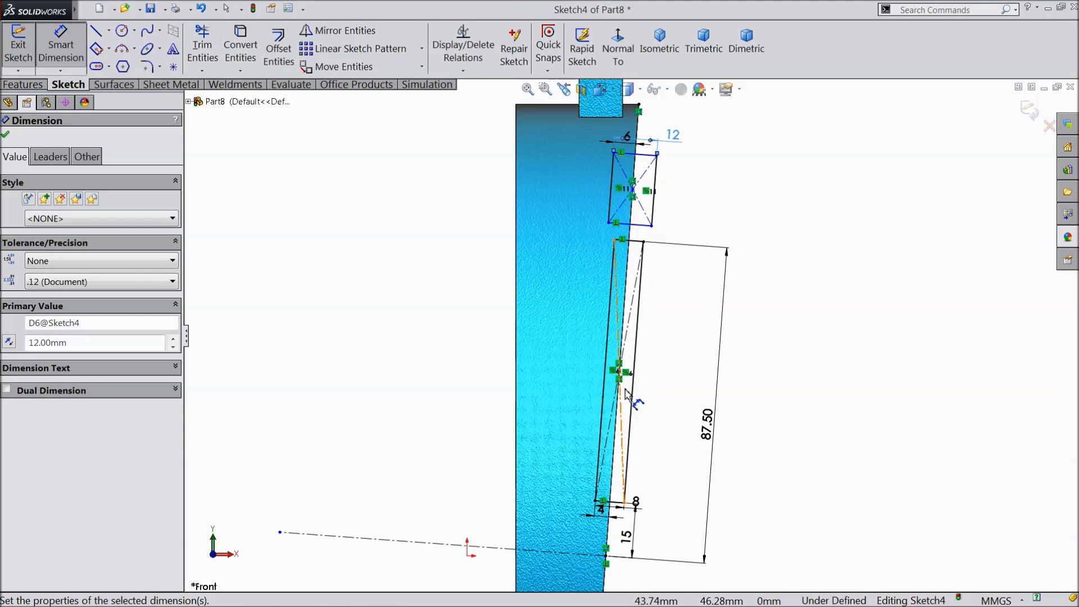
left_click(630, 225)
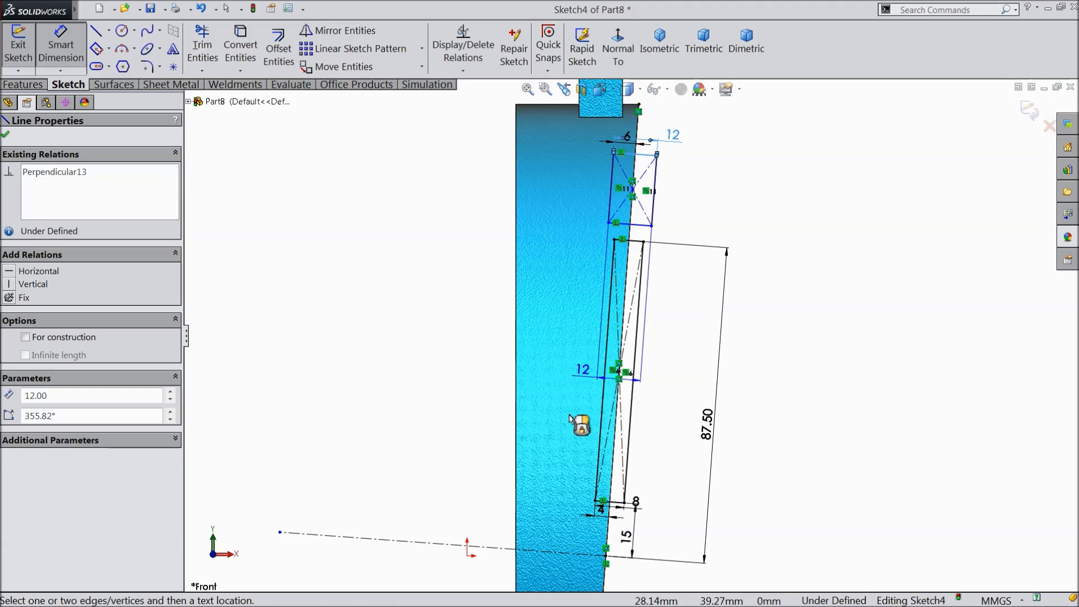
left_click(499, 551)
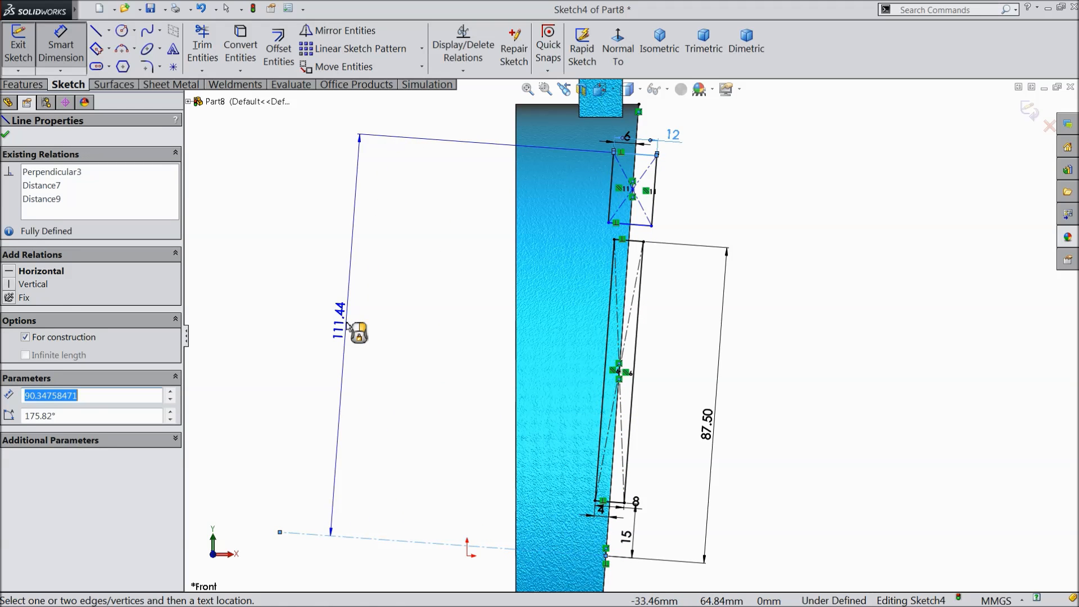
left_click(348, 327)
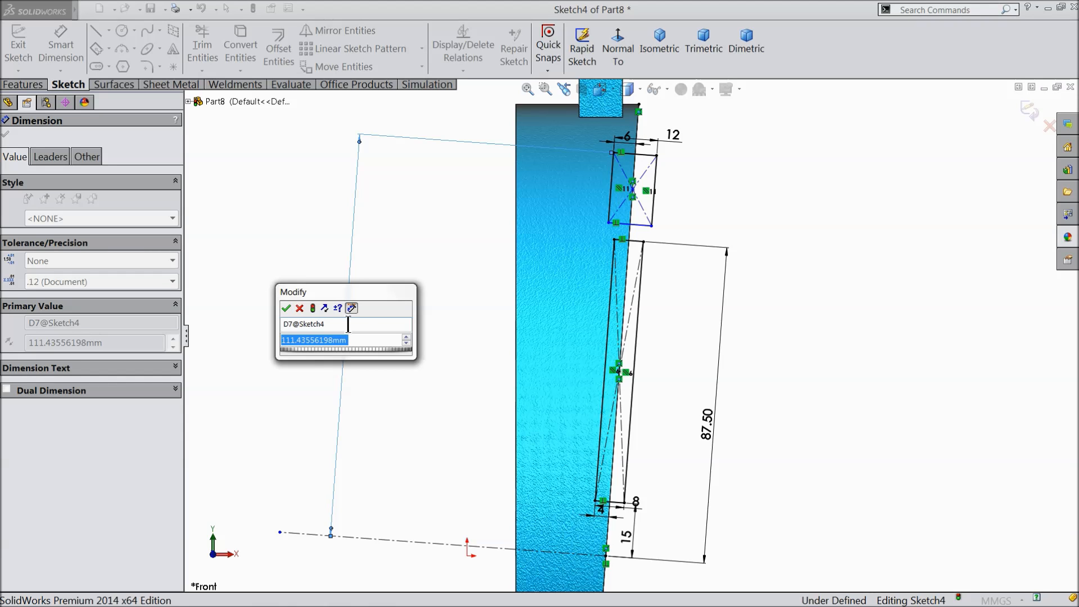
type("120")
left_click(286, 308)
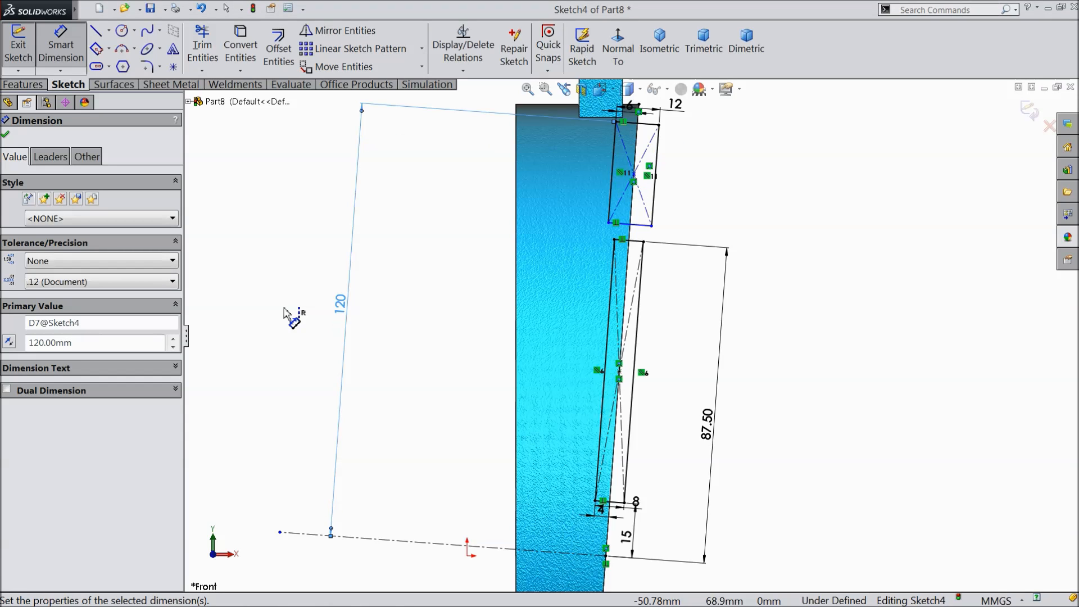
Dimension the upper rectangle's bottom edge at 102.5 mm from the perpendicular centerline and finish dimensioning.
left_click(624, 225)
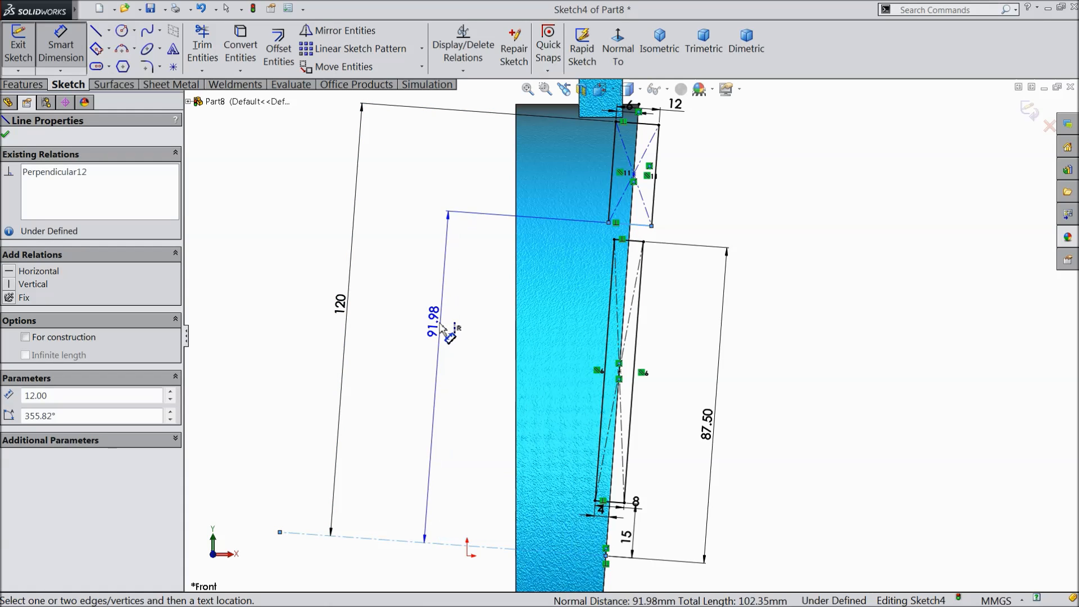
left_click(423, 322)
type("102.5")
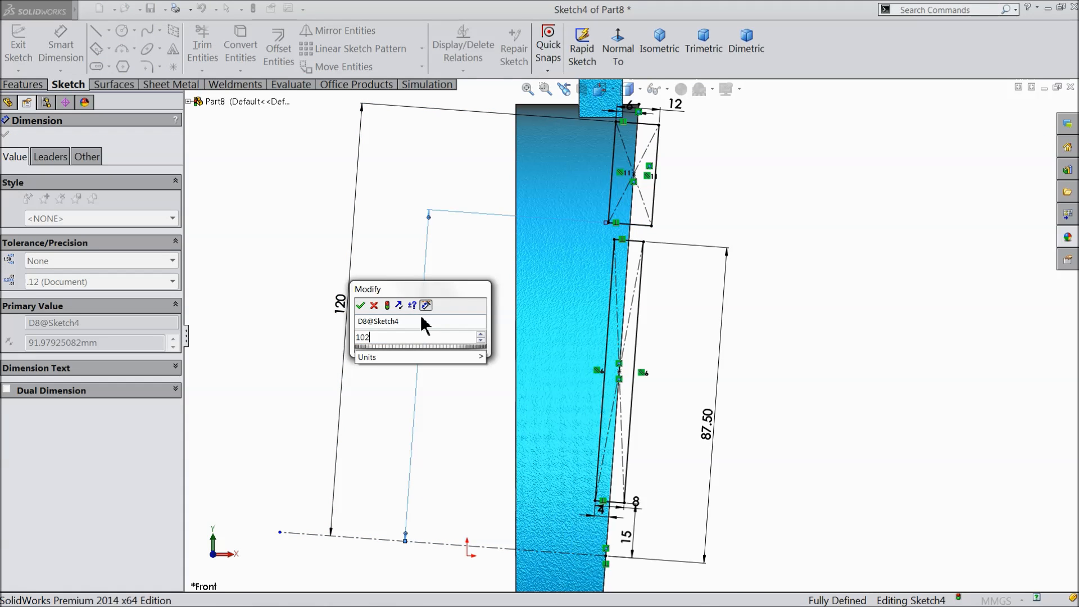
left_click(360, 305)
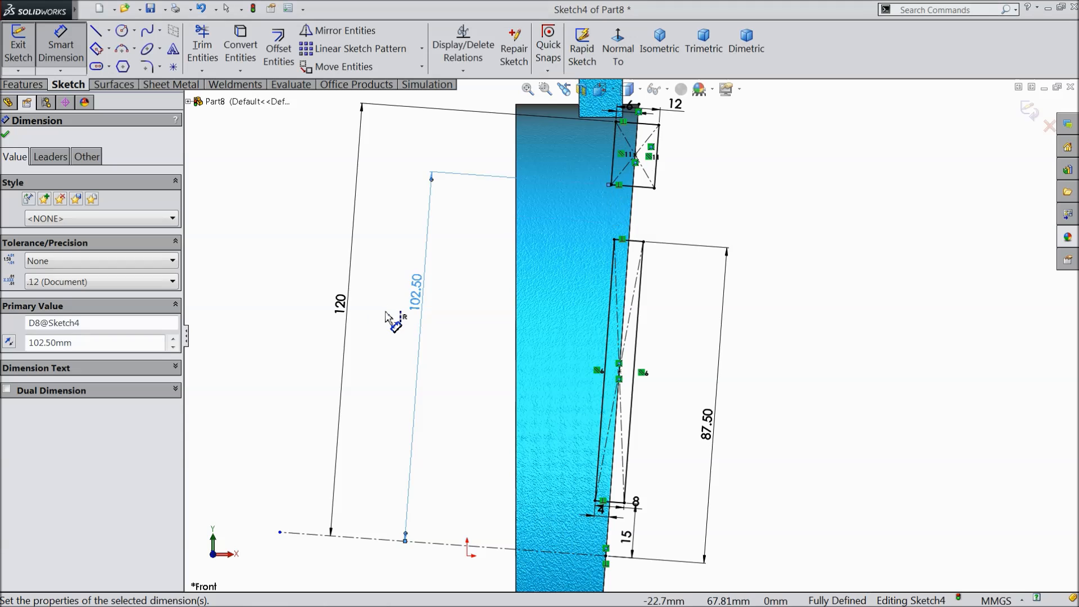
left_click(6, 136)
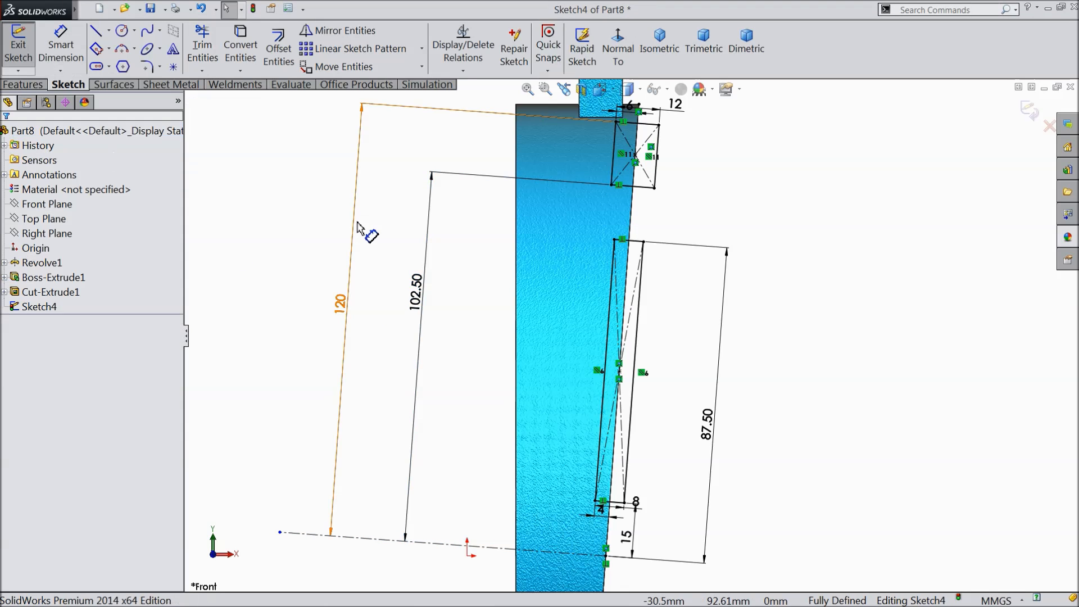
Revolve-cut both rectangles 360 degrees around the perpendicular centerline to form the recesses in the tapered face.
left_click(28, 85)
left_click(318, 54)
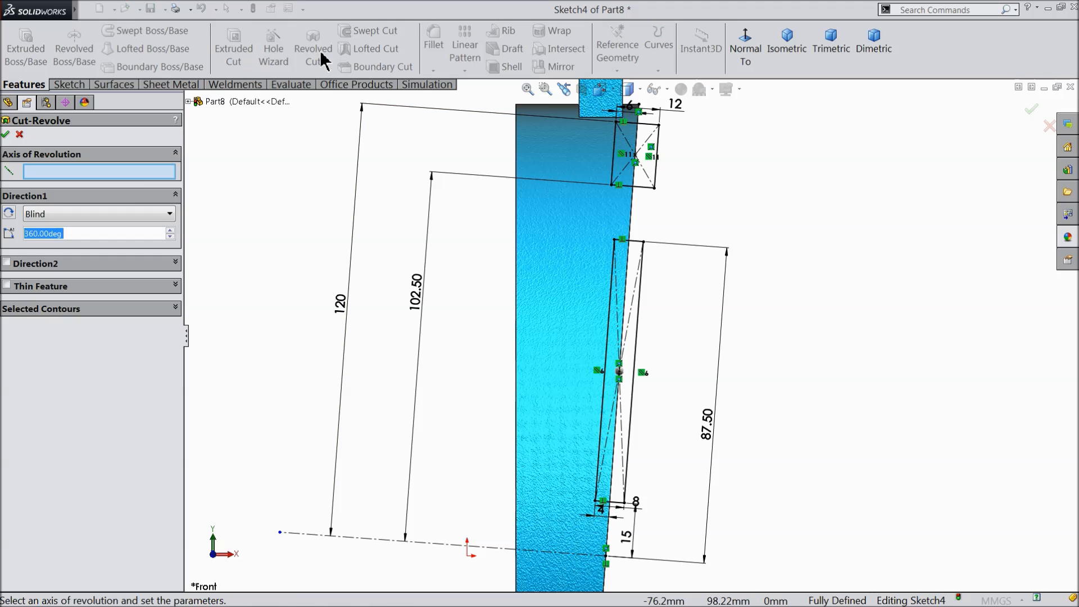
left_click(427, 543)
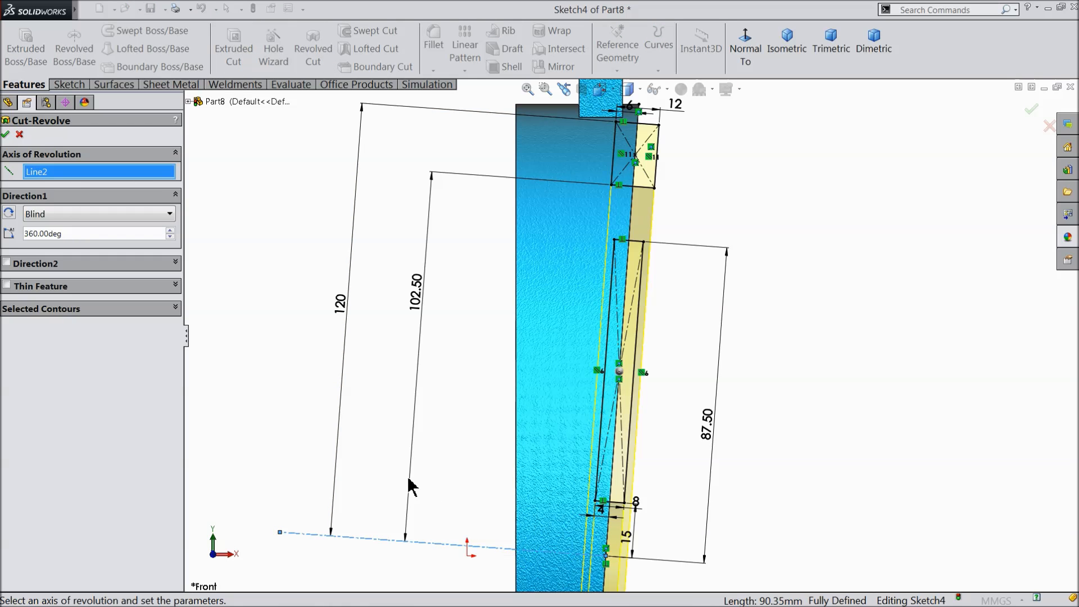
scroll(453, 475, "down", 3)
middle_click_drag(499, 488, 428, 500)
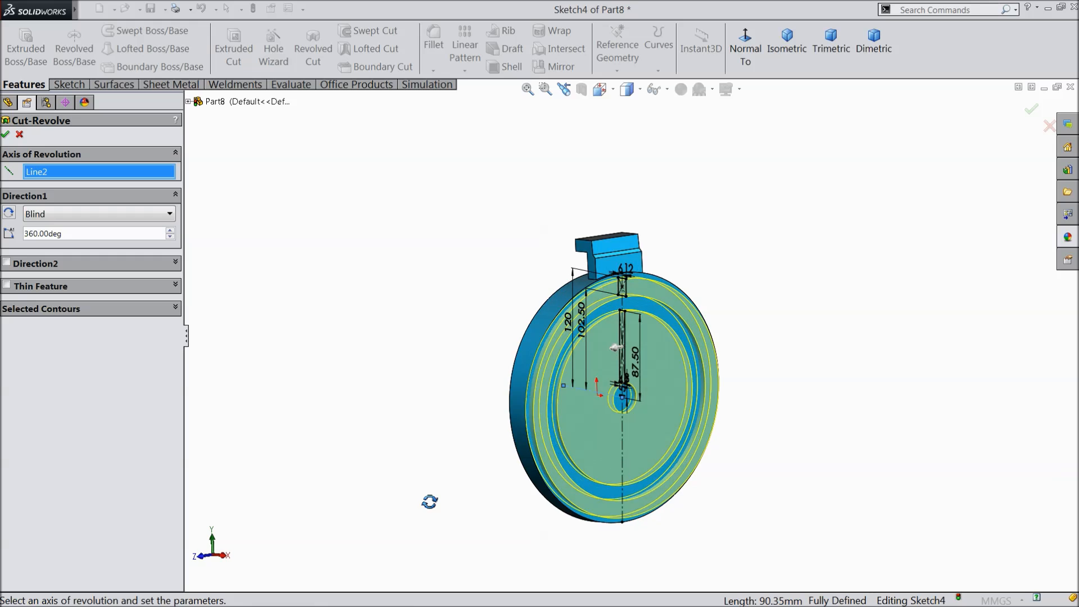
scroll(645, 427, "up", 3)
scroll(643, 388, "up", 2)
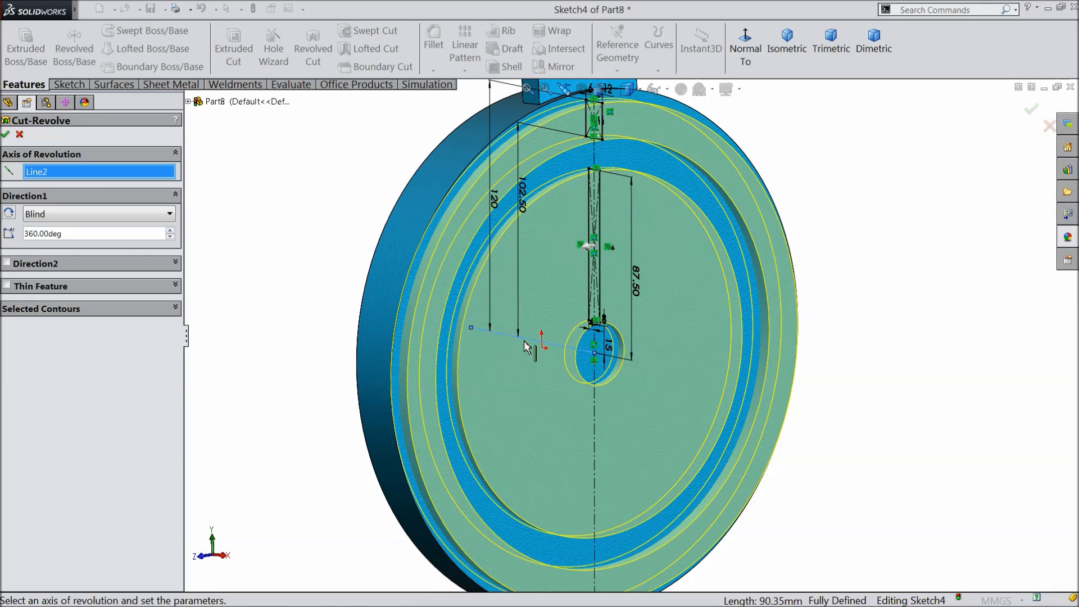
left_click(6, 135)
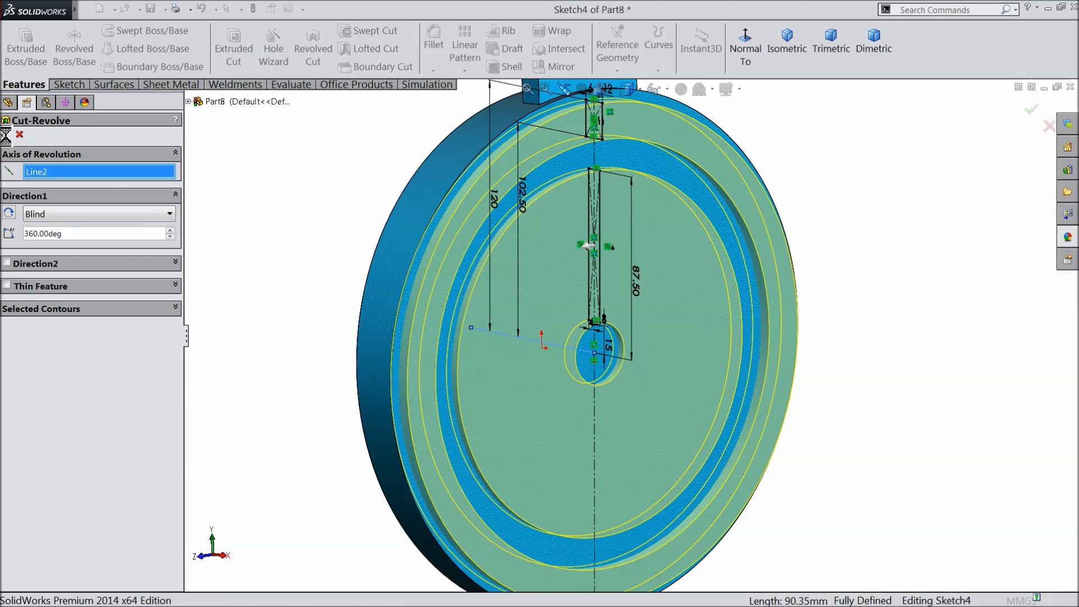
Create a reference plane offset 13 mm from the narrow outer ring of the tapered face, flipped toward the disc's inside.
middle_click_drag(313, 258, 344, 284)
scroll(336, 274, "down", 3)
scroll(528, 296, "up", 3)
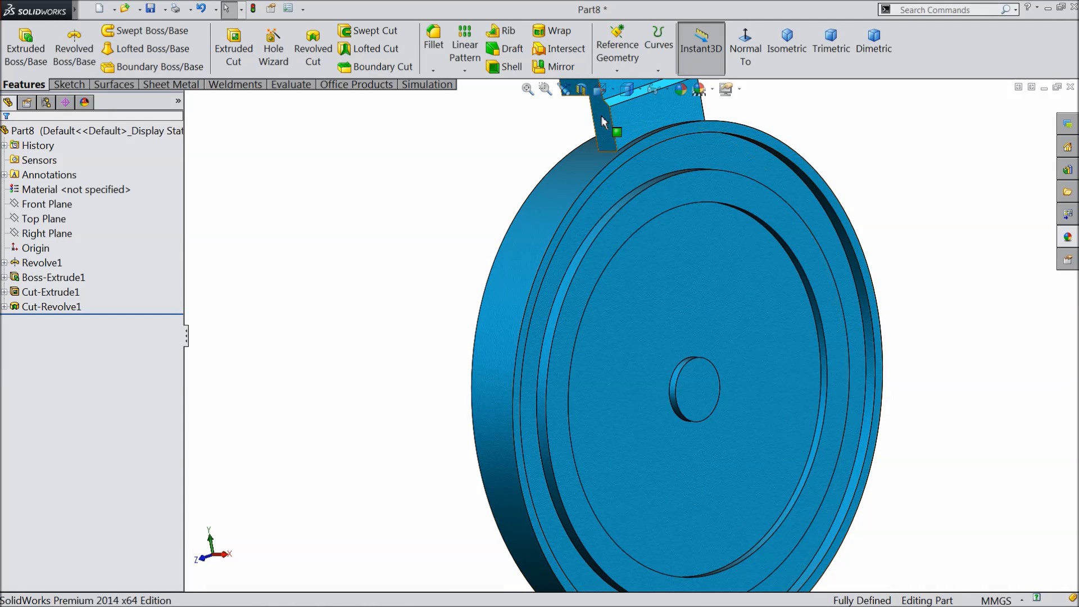
left_click(582, 196)
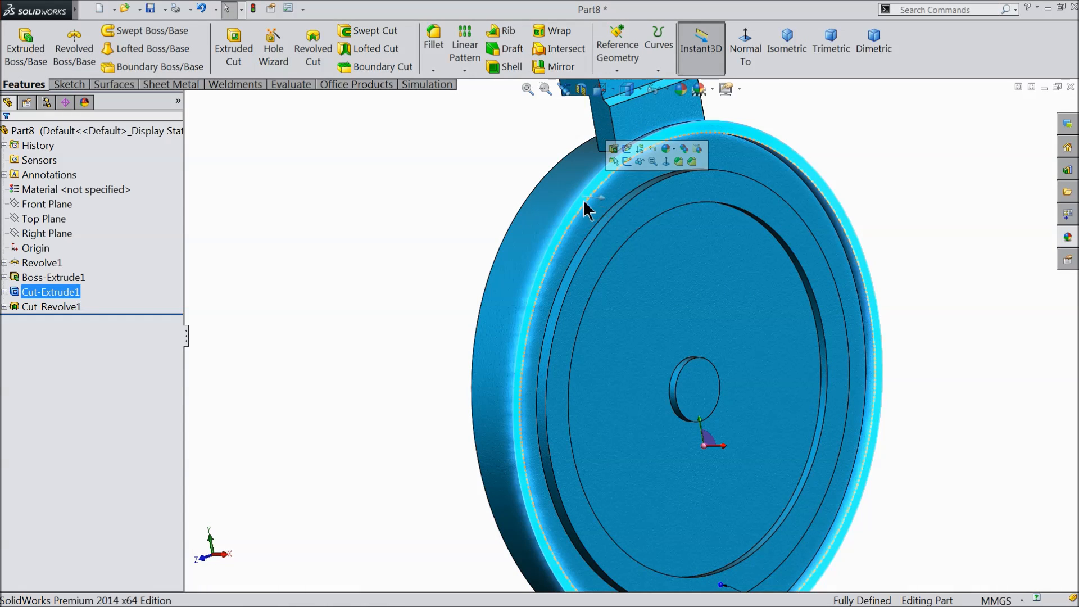
left_click(620, 70)
left_click(629, 87)
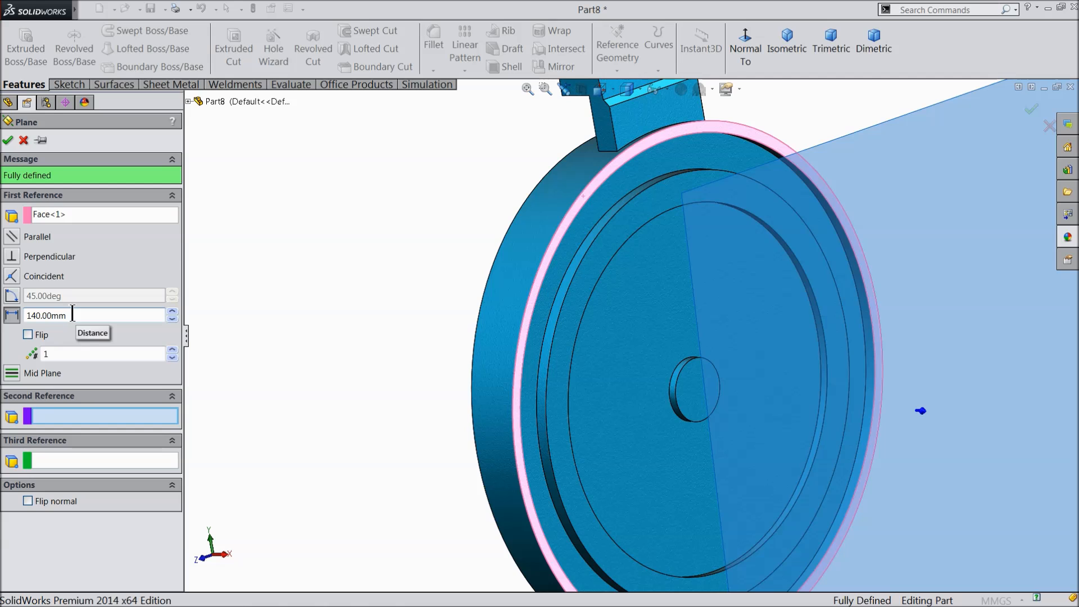
left_click_drag(72, 315, 25, 318)
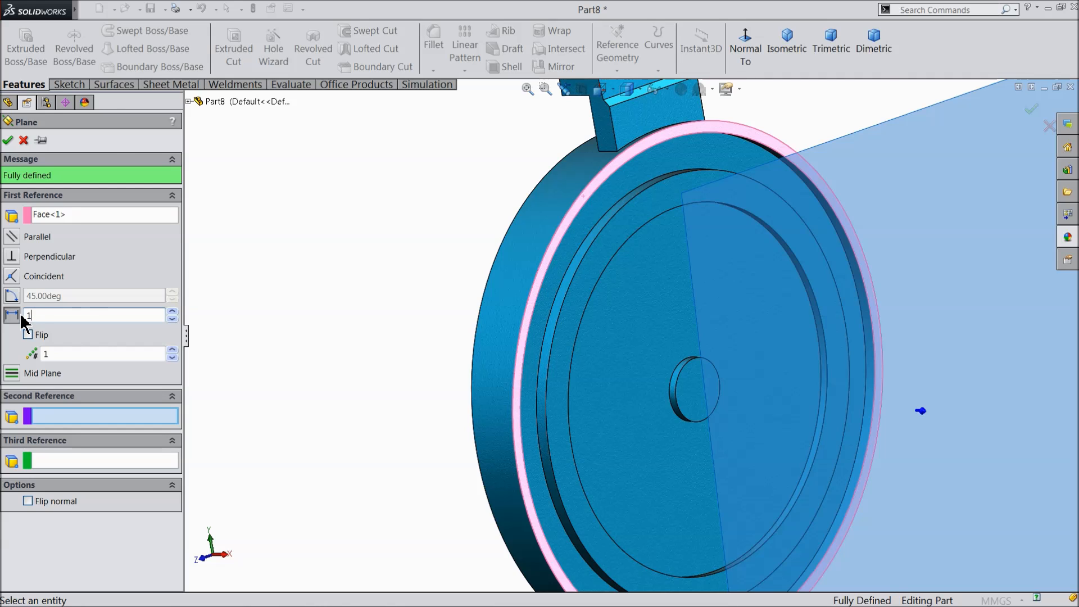
key("Return")
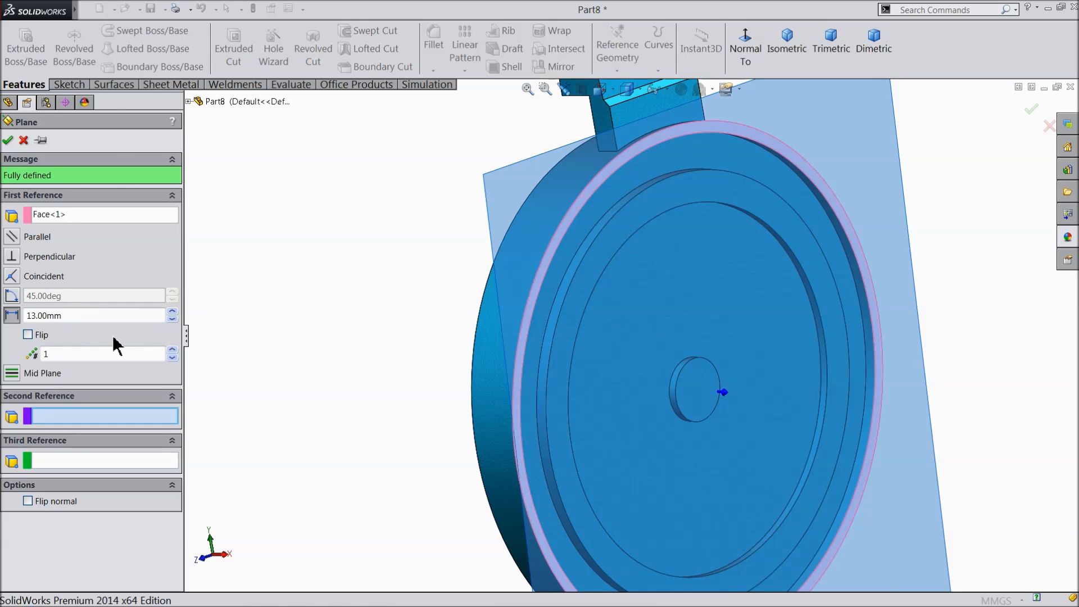
left_click(27, 334)
mouse_move(265, 356)
middle_mouse_down()
mouse_move(299, 333)
mouse_move(275, 354)
middle_mouse_up()
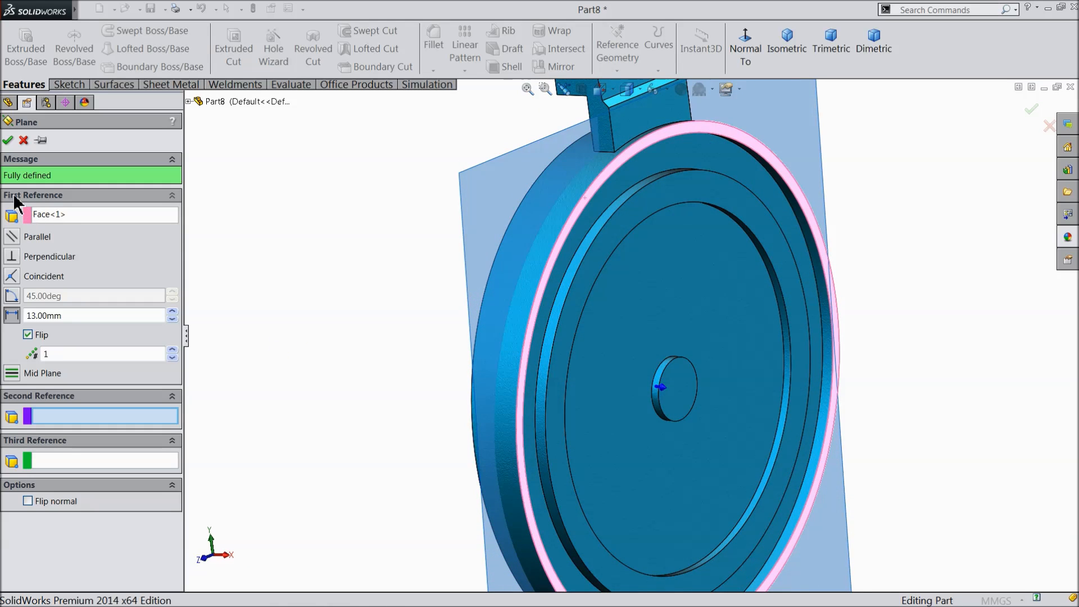
left_click(7, 140)
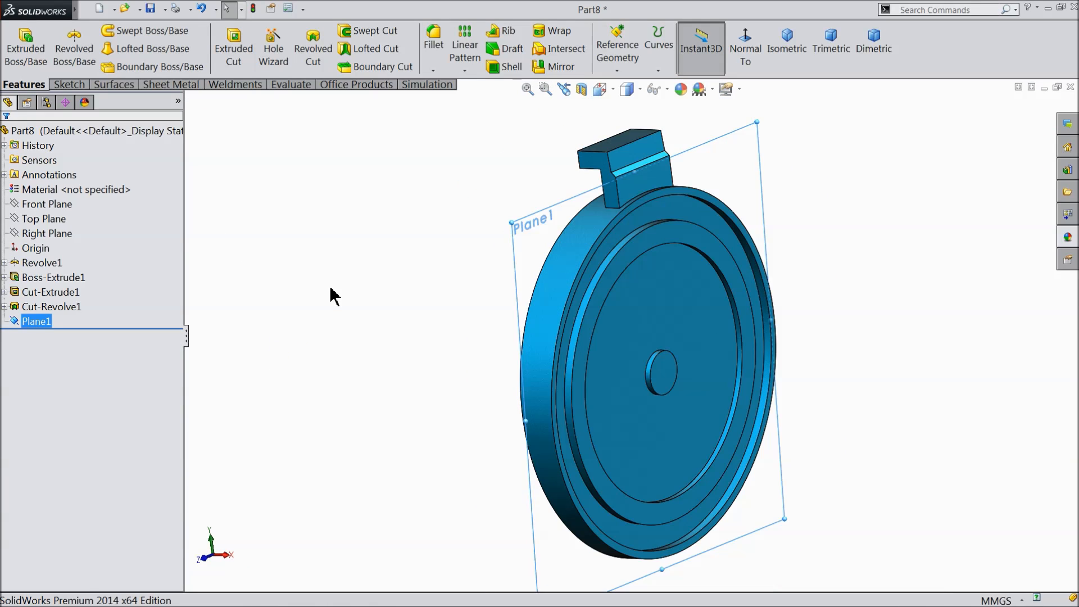
Start a sketch on the disc's flat back face and draw a circle about 119 mm in diameter centered on the origin.
key("f")
middle_click_drag(396, 324, 571, 336)
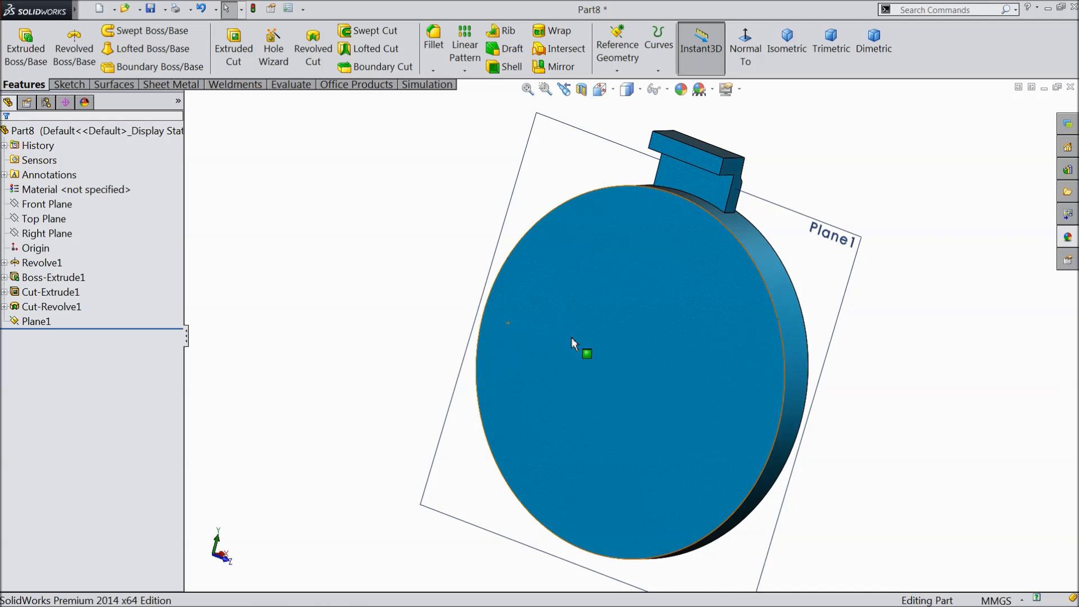
left_click(676, 376)
left_click(717, 327)
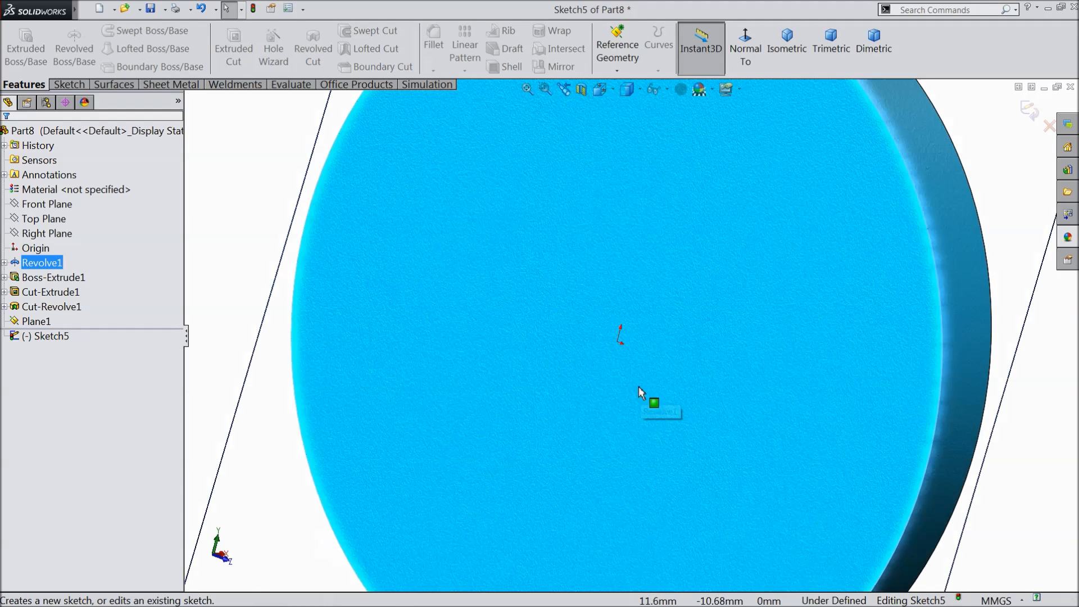
left_click(69, 85)
left_click(122, 30)
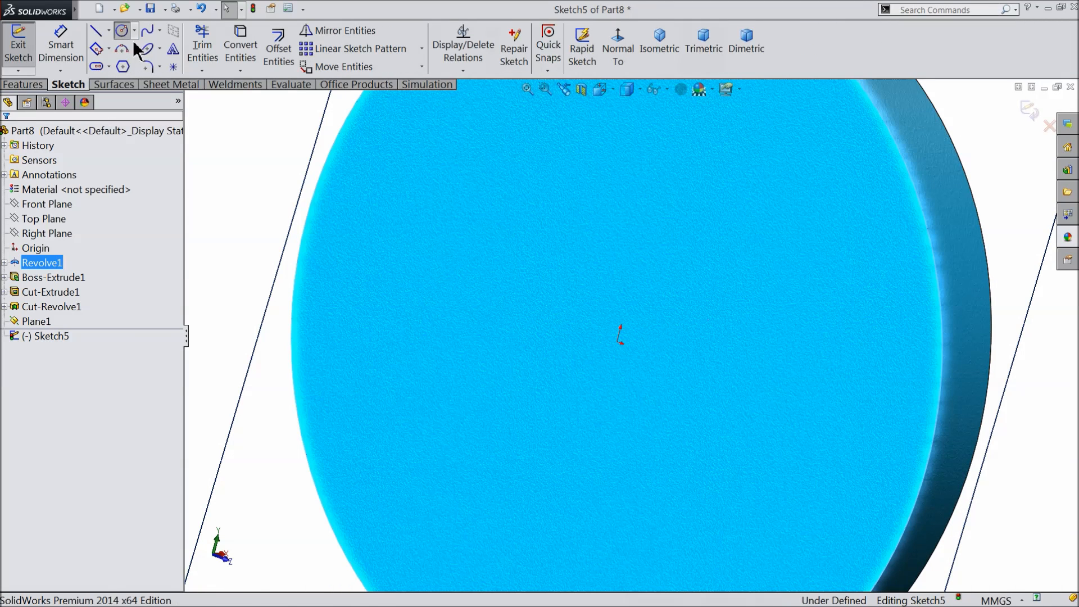
left_click(618, 342)
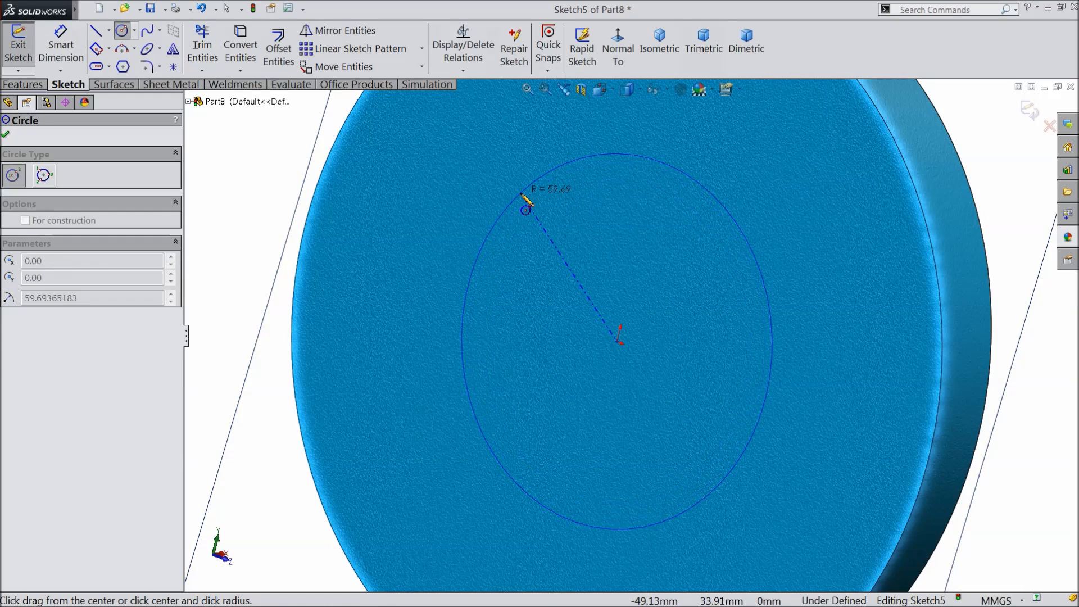
left_click(525, 193)
Set the circle's diameter to 120 mm.
left_click(60, 45)
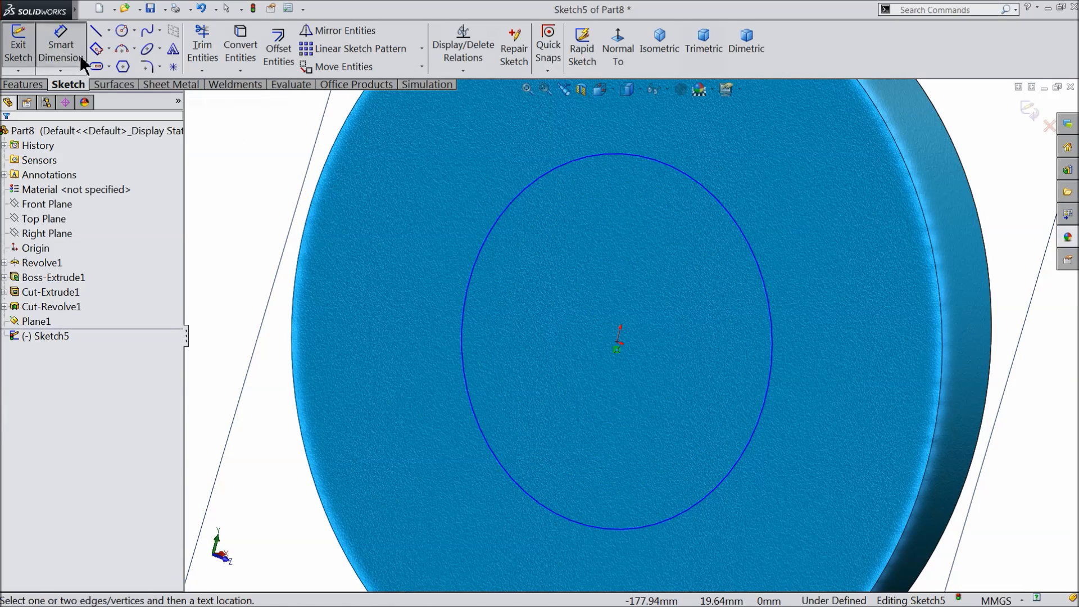
left_click(478, 267)
left_click(432, 251)
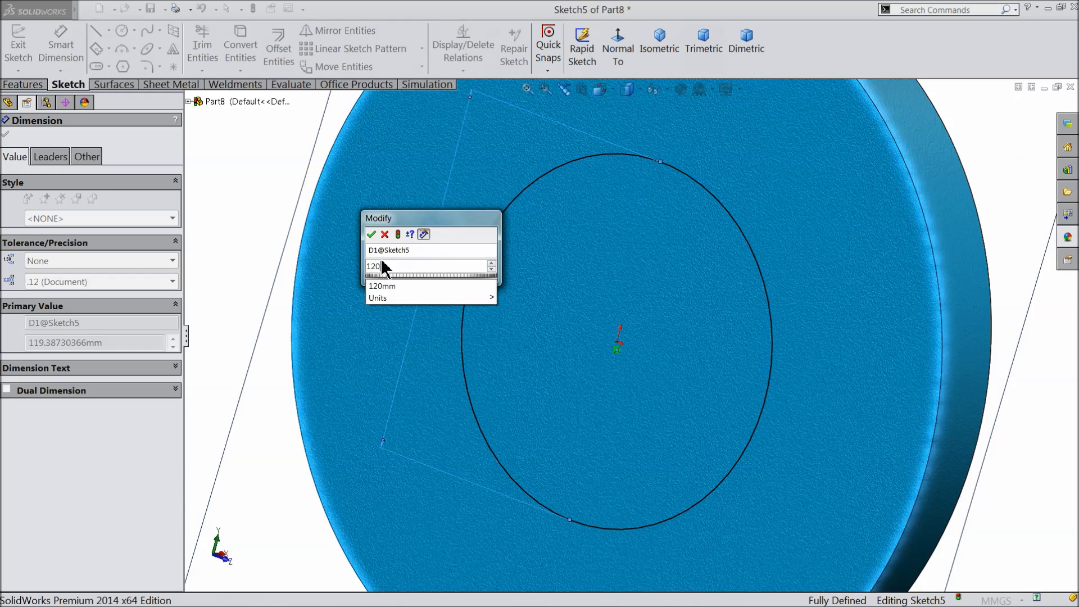
left_click(373, 234)
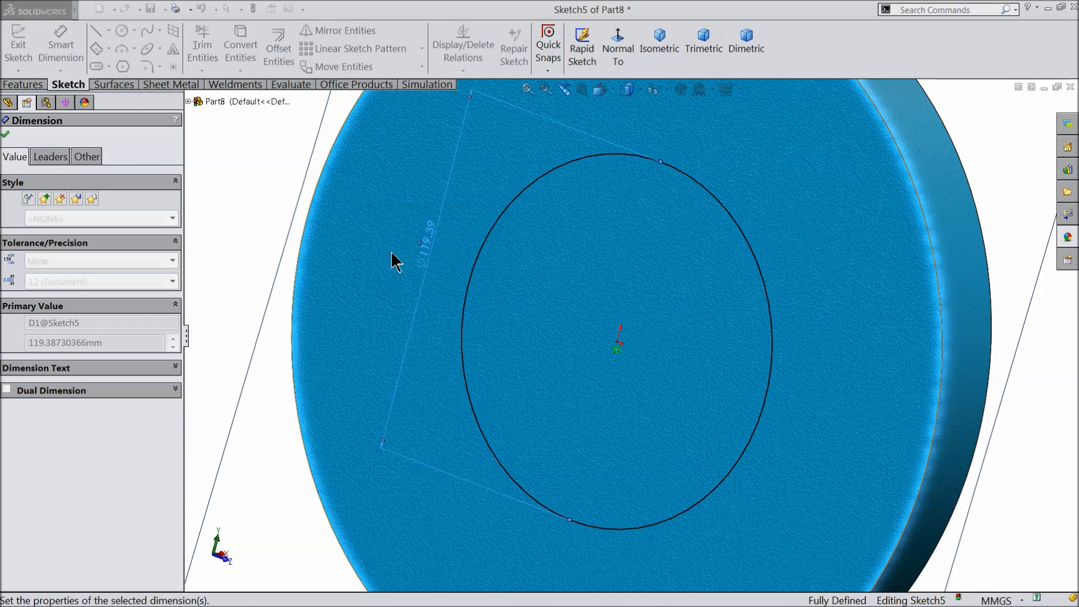
left_click(7, 135)
Extrude-cut the 120 mm circle into the disc using the Up To Surface end condition, ending at the offset reference plane.
left_click(24, 85)
left_click(233, 48)
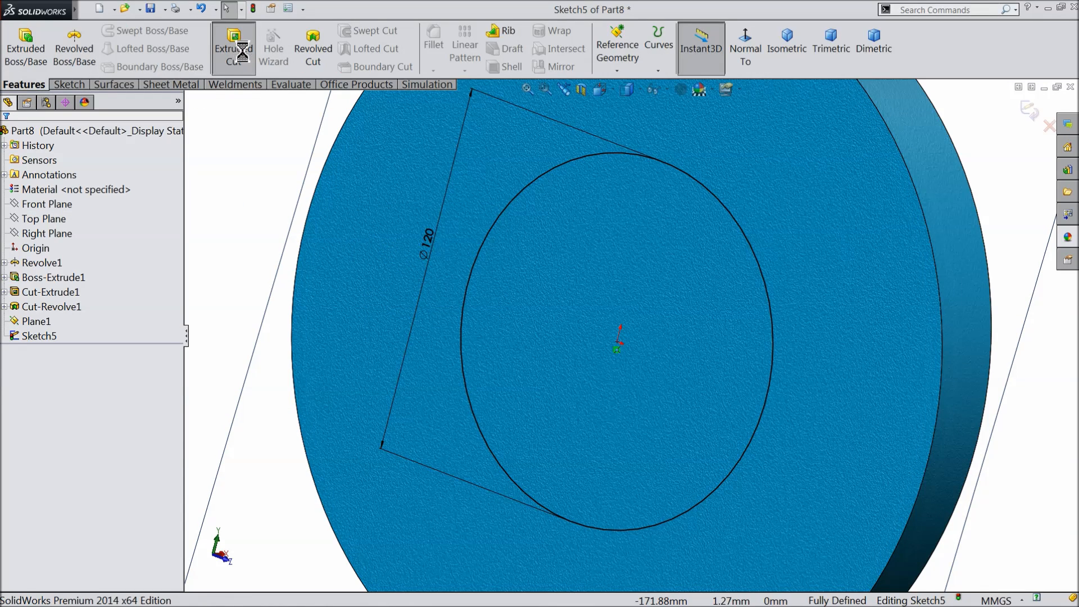
left_click(89, 214)
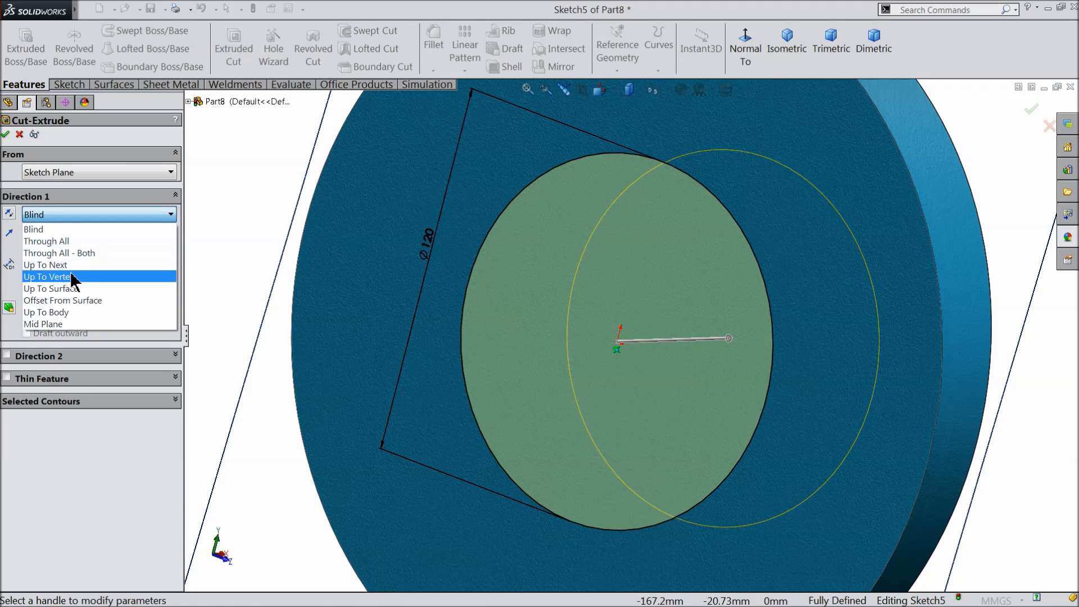
left_click(70, 282)
scroll(294, 264, "up", 6)
middle_click_drag(371, 292, 358, 297)
scroll(649, 302, "down", 2)
scroll(649, 303, "down", 1)
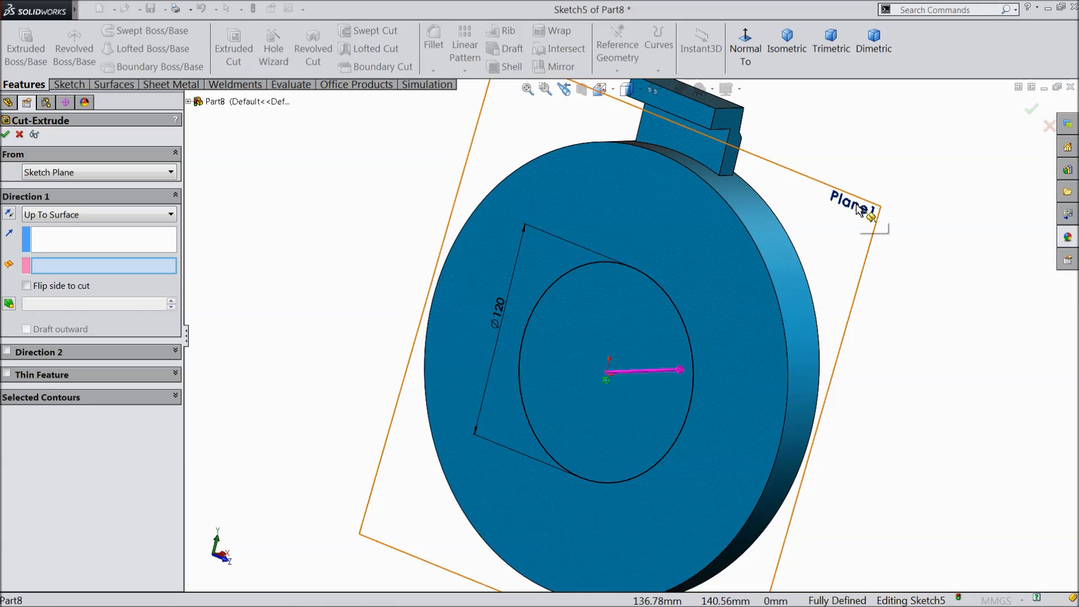
left_click(858, 209)
mouse_move(805, 368)
middle_mouse_down()
mouse_move(708, 328)
mouse_move(806, 354)
middle_mouse_up()
scroll(760, 431, "up", 1)
scroll(753, 431, "down", 3)
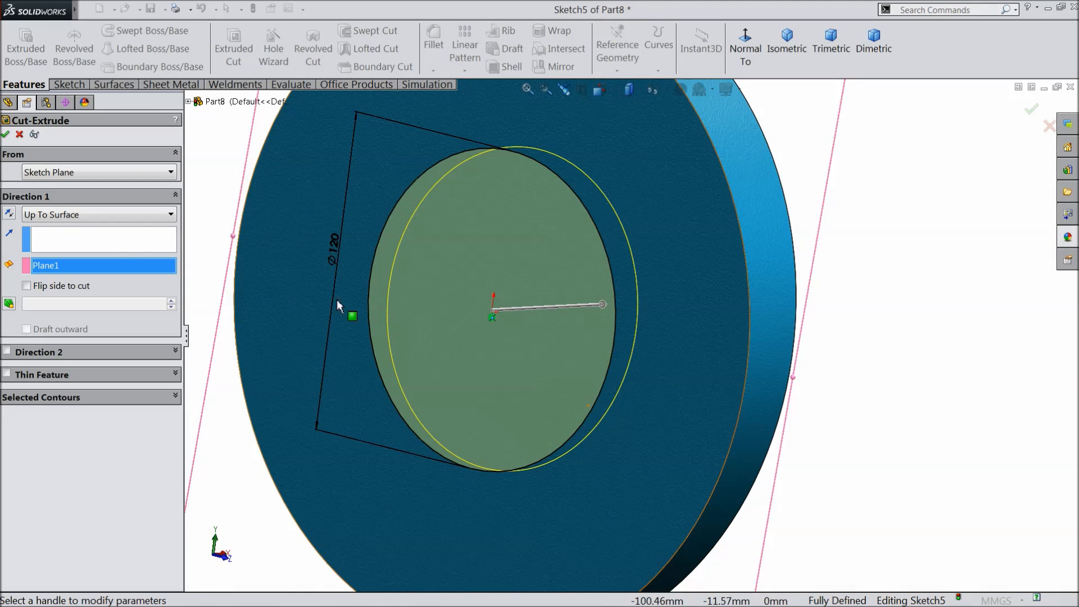
left_click(6, 134)
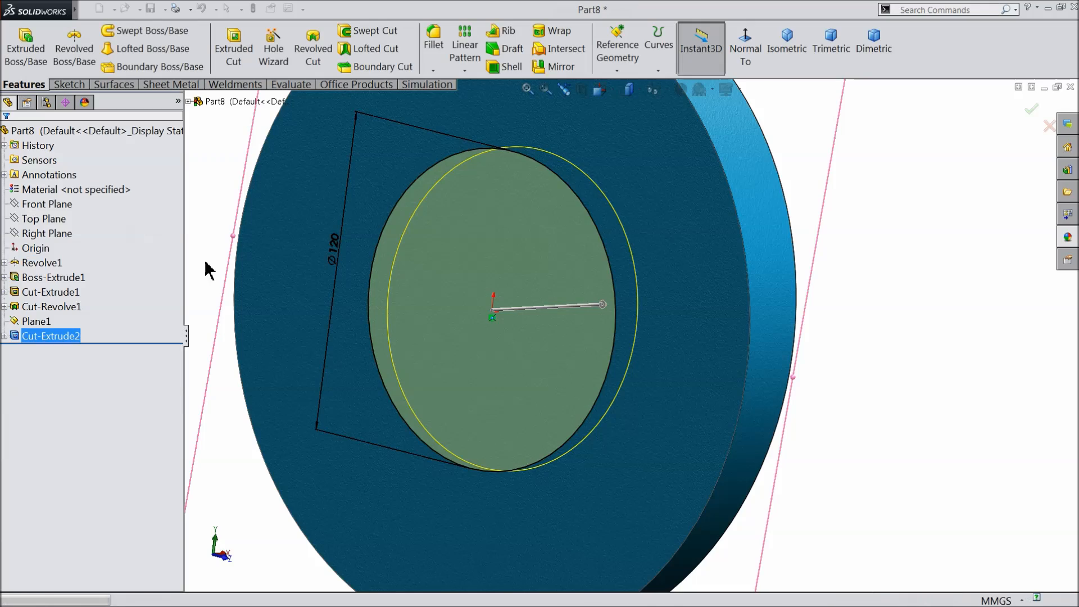
Inspect the circular pocket in the disc's flat back face and the reference plane around the disc.
left_click(912, 303)
middle_click_drag(882, 342, 833, 302)
scroll(753, 236, "up", 2)
scroll(731, 214, "down", 3)
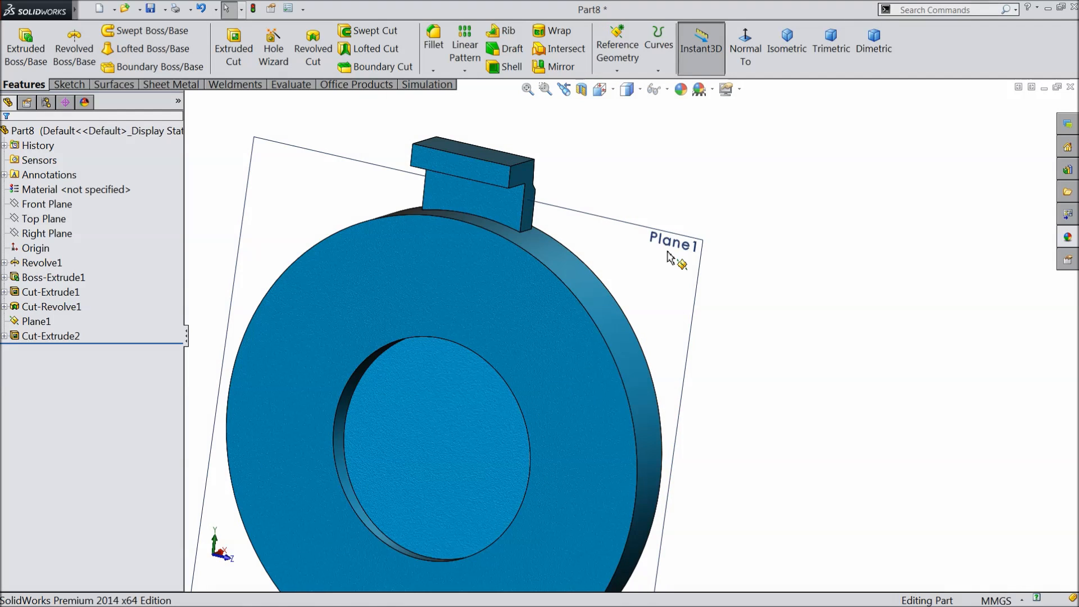
left_click(669, 252)
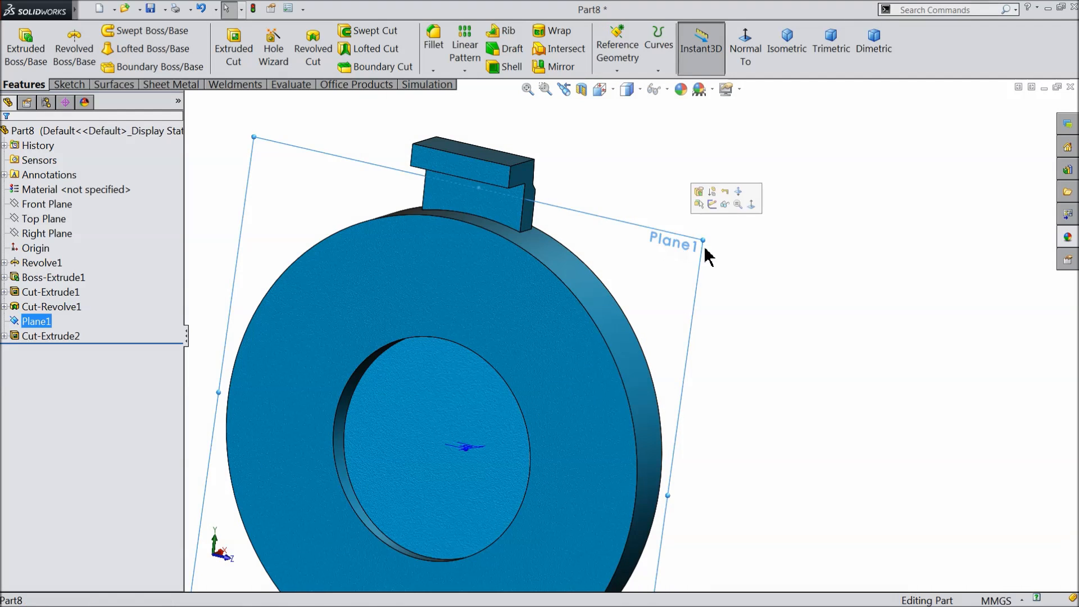
left_click(725, 204)
scroll(747, 329, "up", 3)
middle_click_drag(746, 328, 568, 352)
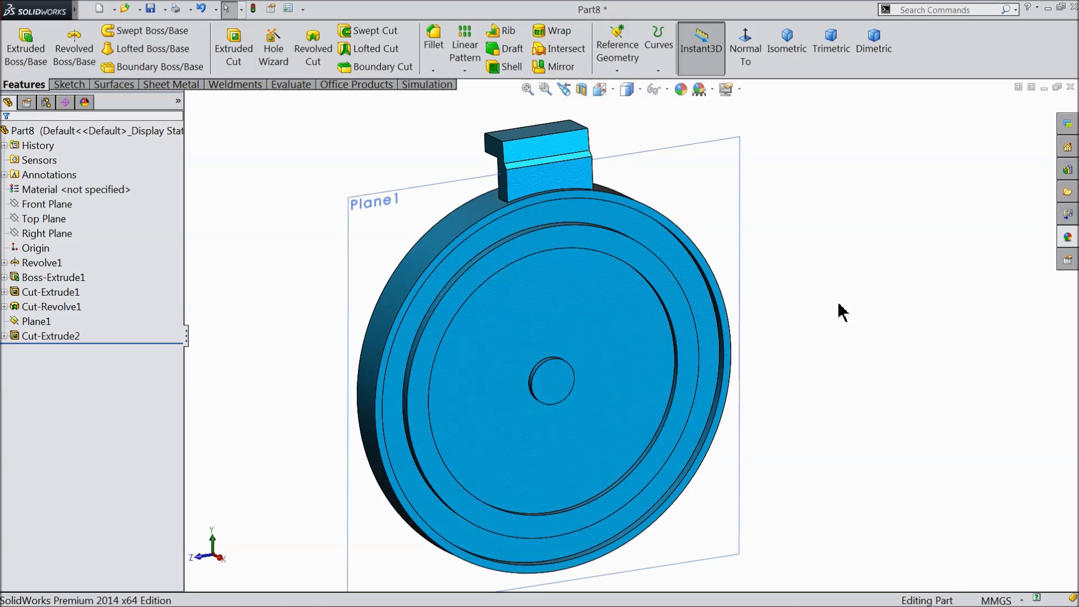
Draft one end face of the lug by 5 degrees, using the lug's top face as the neutral plane.
middle_click_drag(841, 312, 833, 332)
scroll(484, 234, "down", 4)
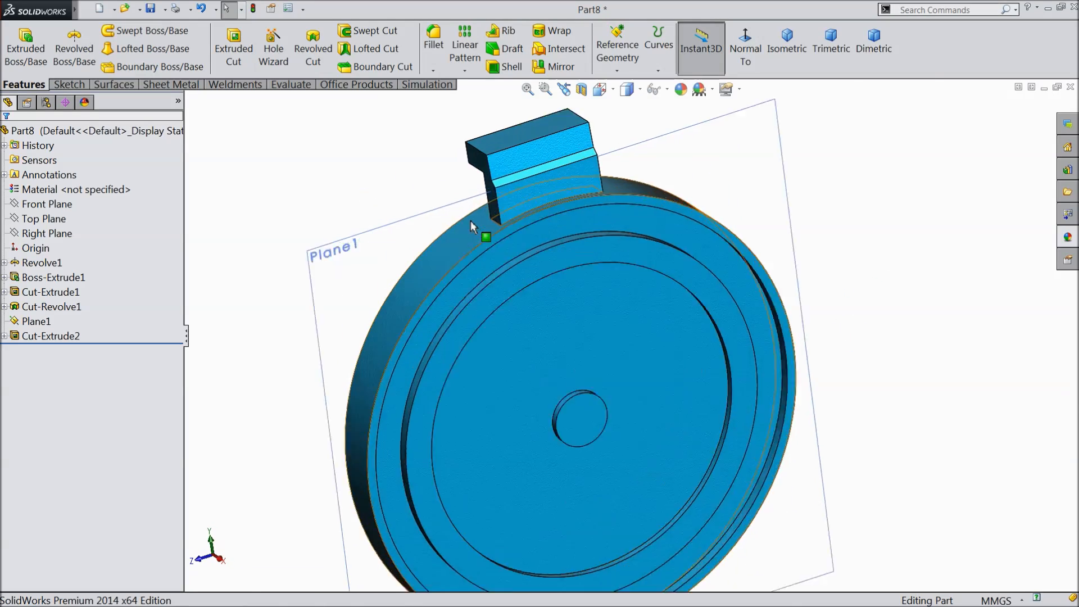
middle_click_drag(387, 253, 413, 243)
scroll(491, 230, "up", 3)
scroll(624, 235, "down", 3)
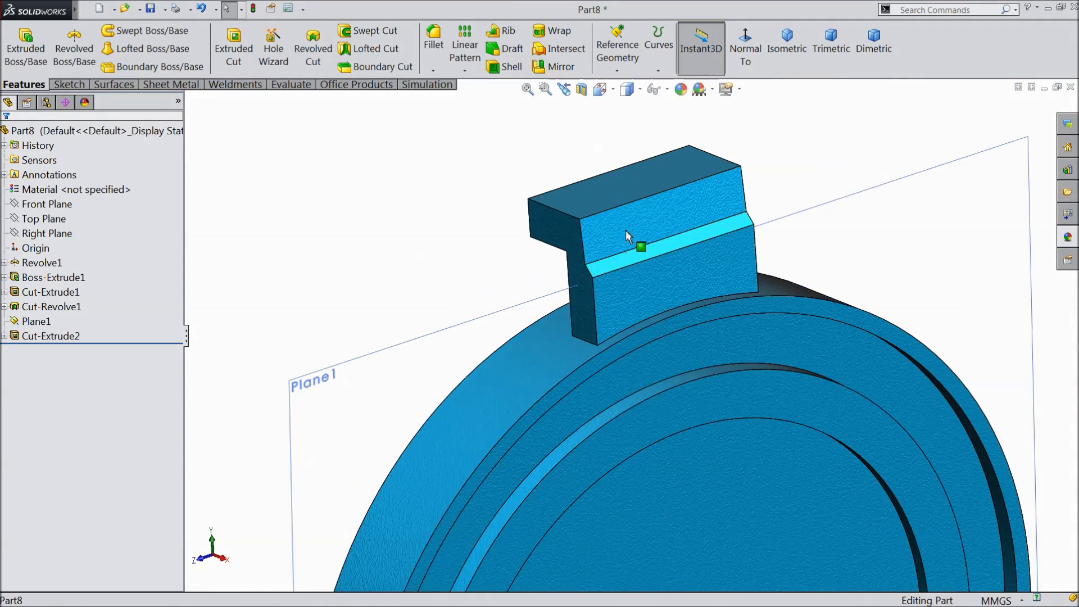
middle_click_drag(591, 289, 581, 300)
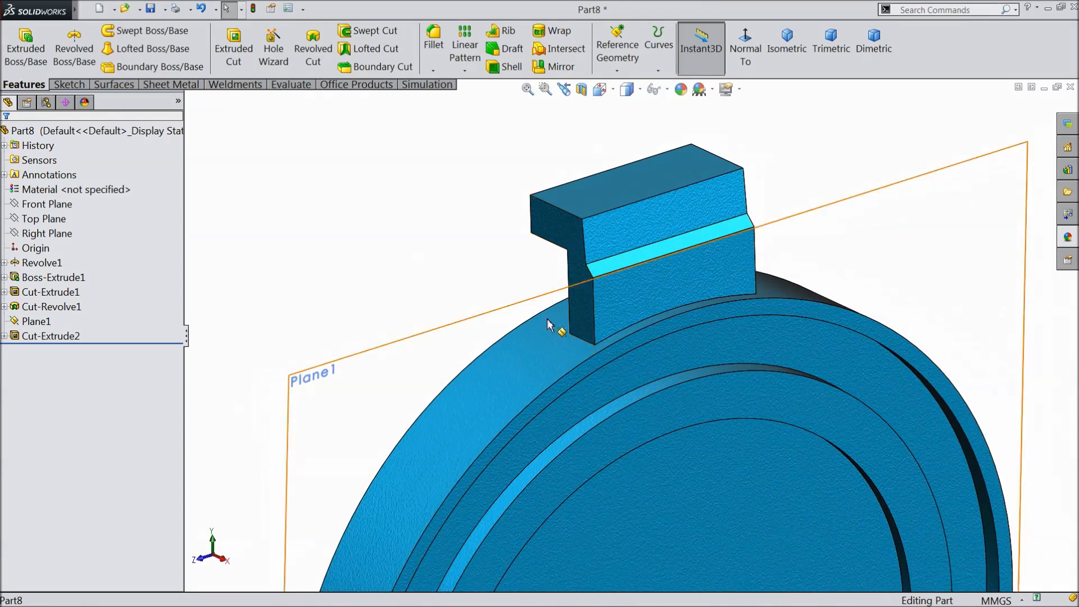
left_click(505, 52)
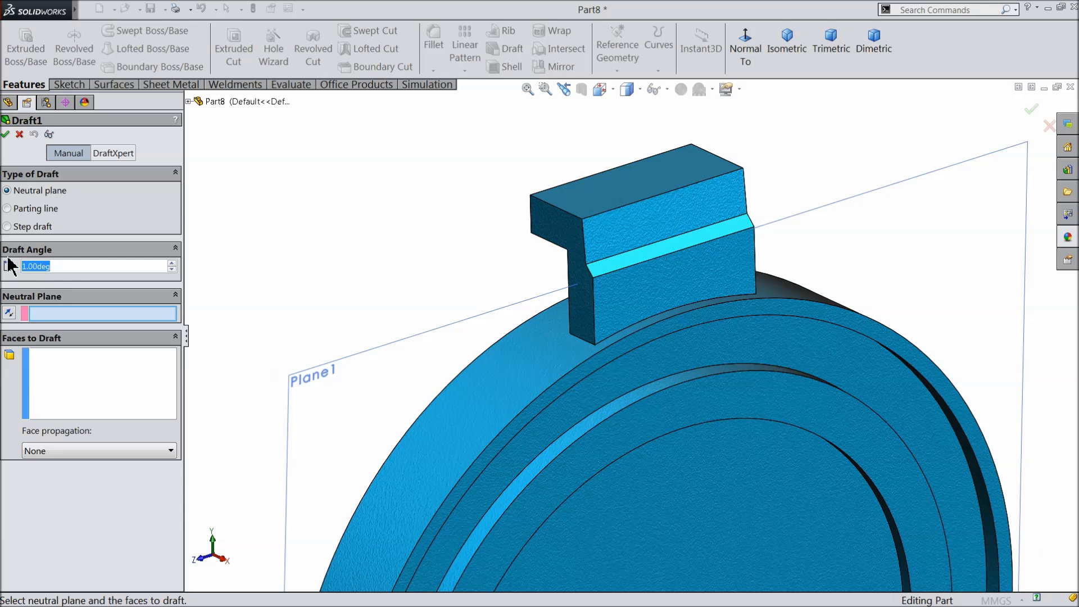
type("5")
key("Return")
left_click(592, 200)
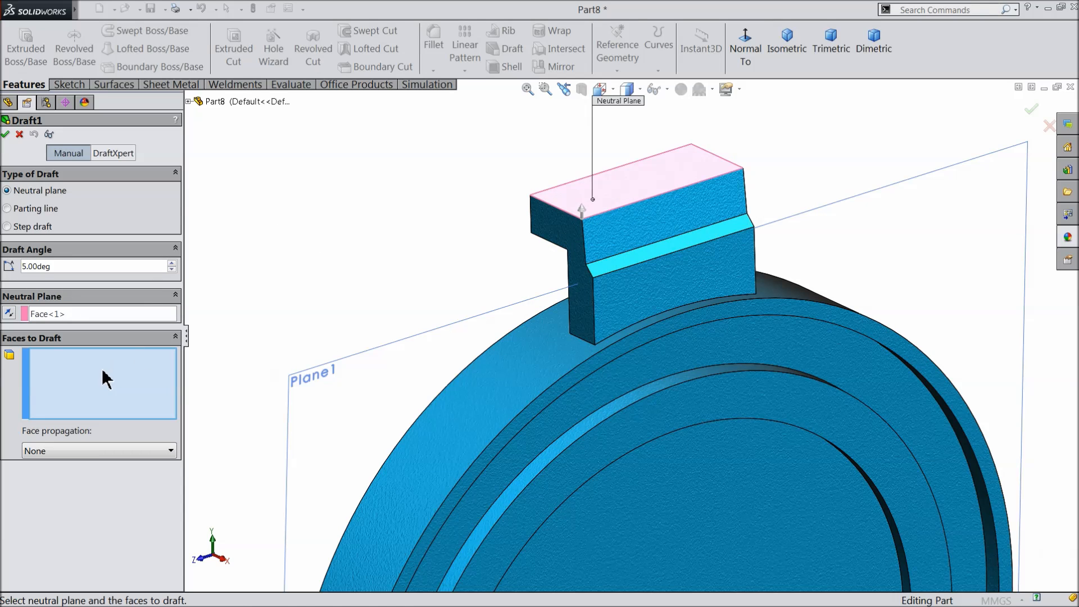
left_click(568, 237)
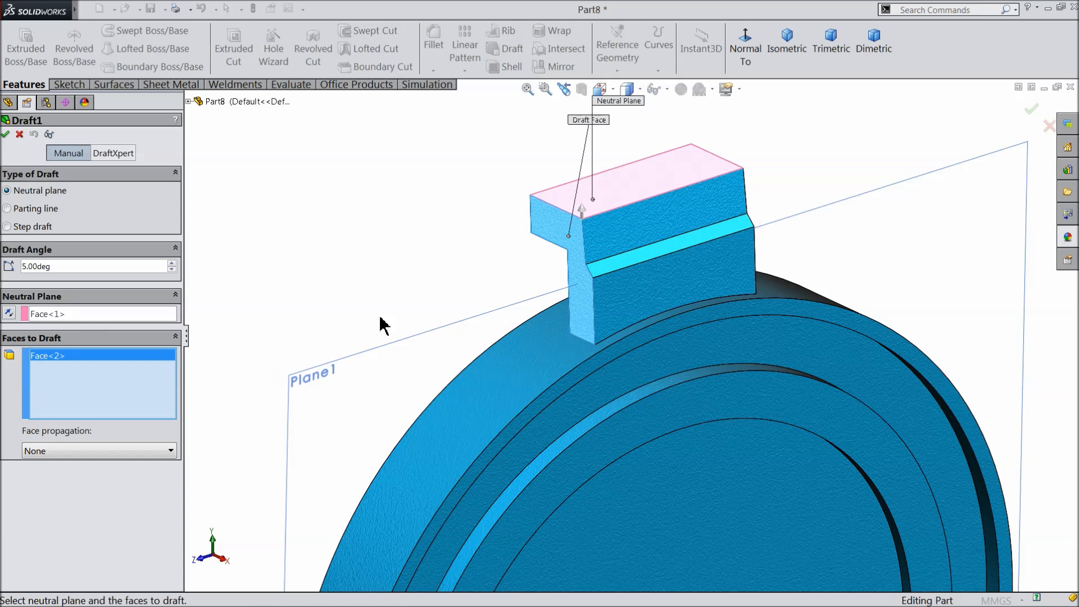
left_click(7, 135)
Draft the opposite end face of the lug by 5 degrees, again with its top face as neutral plane.
middle_click_drag(549, 315, 463, 345)
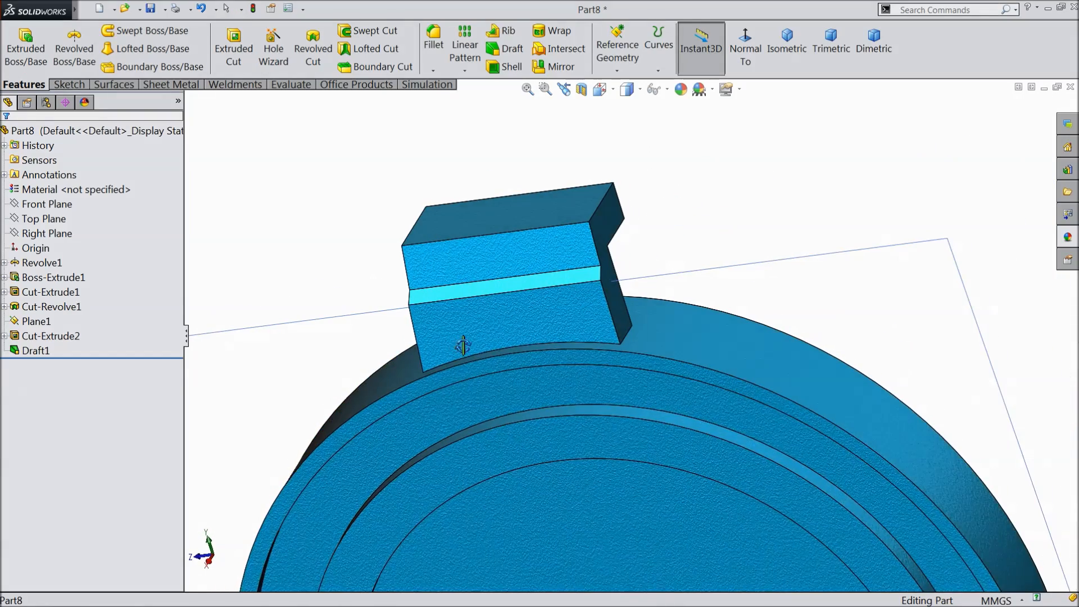
left_click(503, 52)
left_click(547, 203)
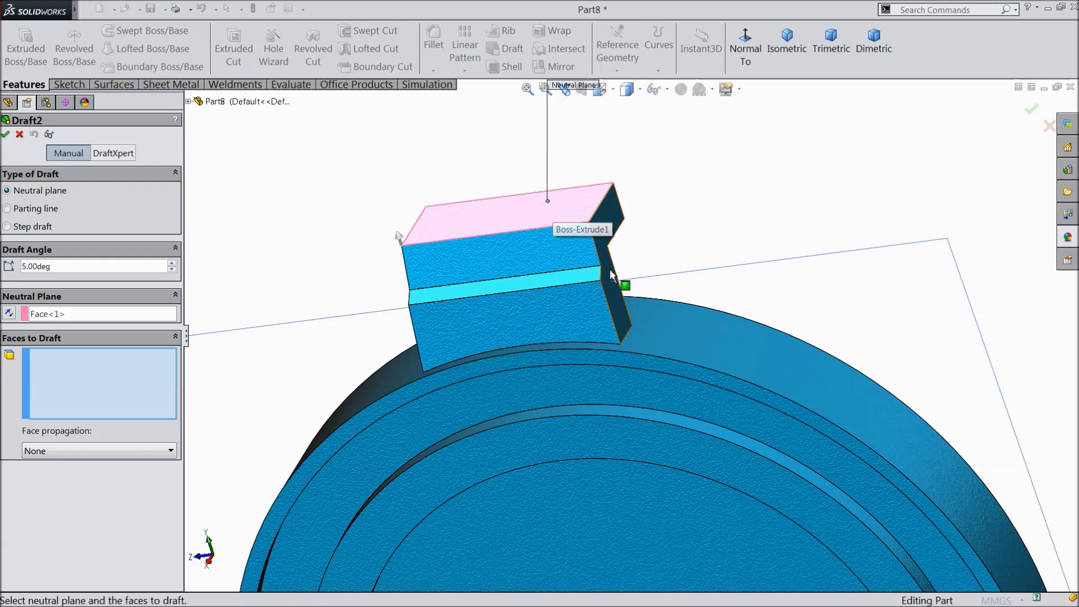
left_click(619, 306)
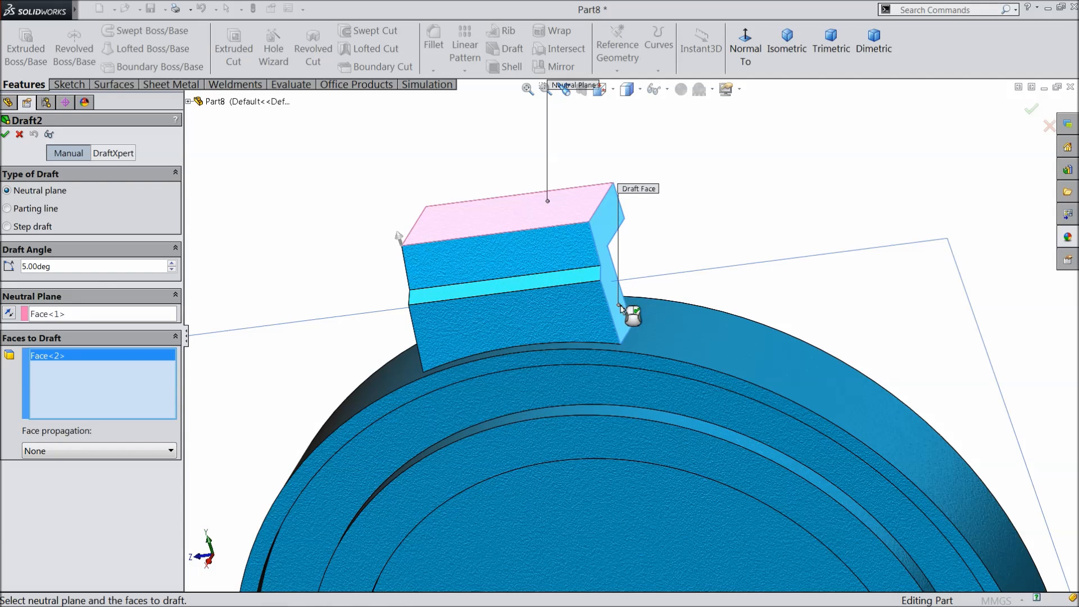
left_click(7, 134)
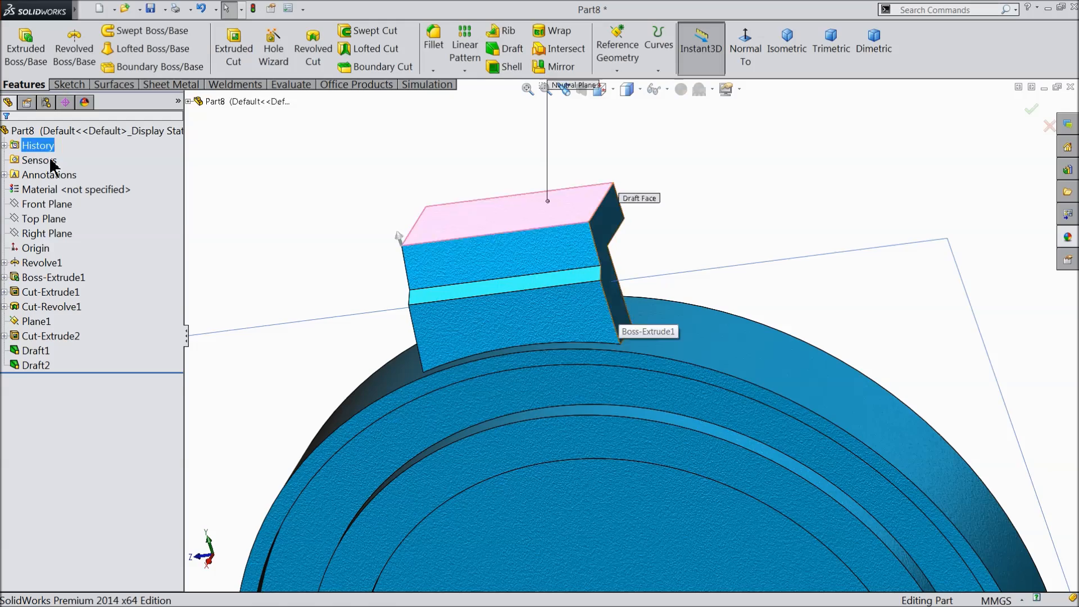
Draft the side wall of the small central boss by 1 degree, using the surrounding recessed face as the neutral plane.
scroll(600, 308, "up", 6)
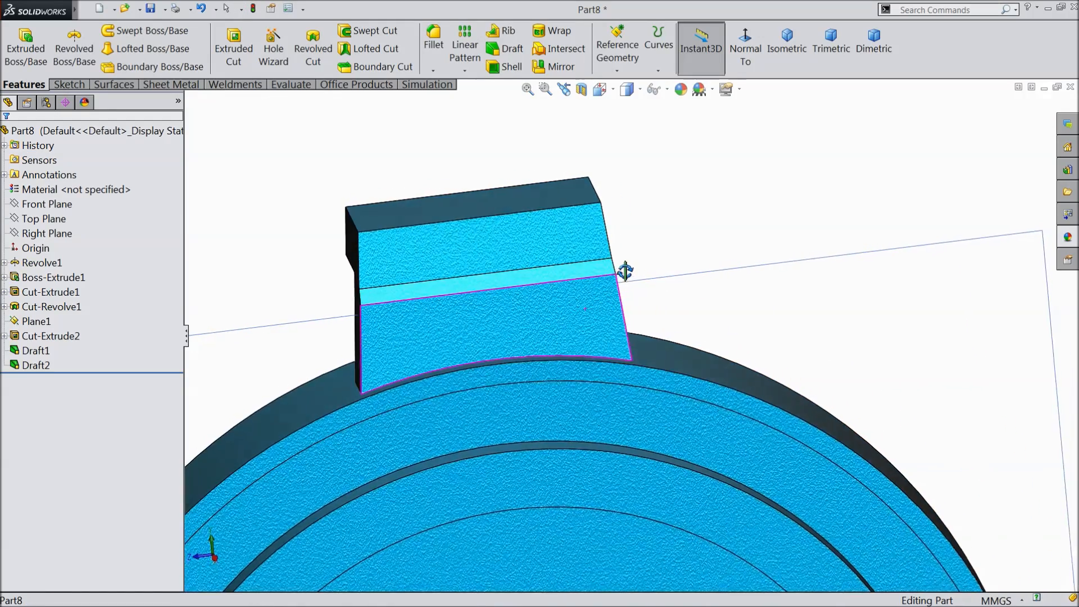
scroll(568, 392, "down", 5)
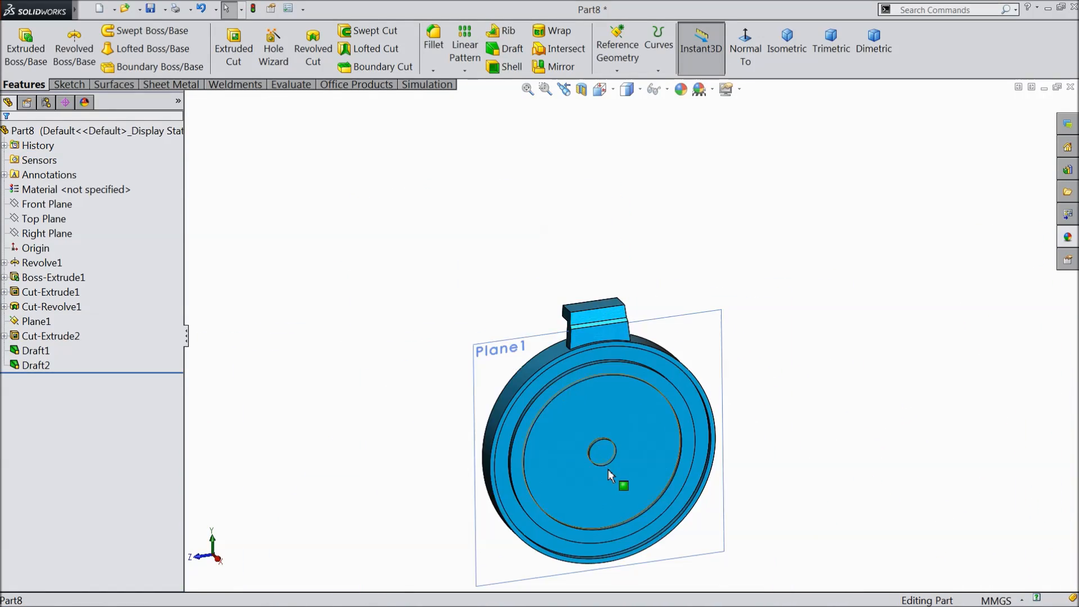
left_click(509, 49)
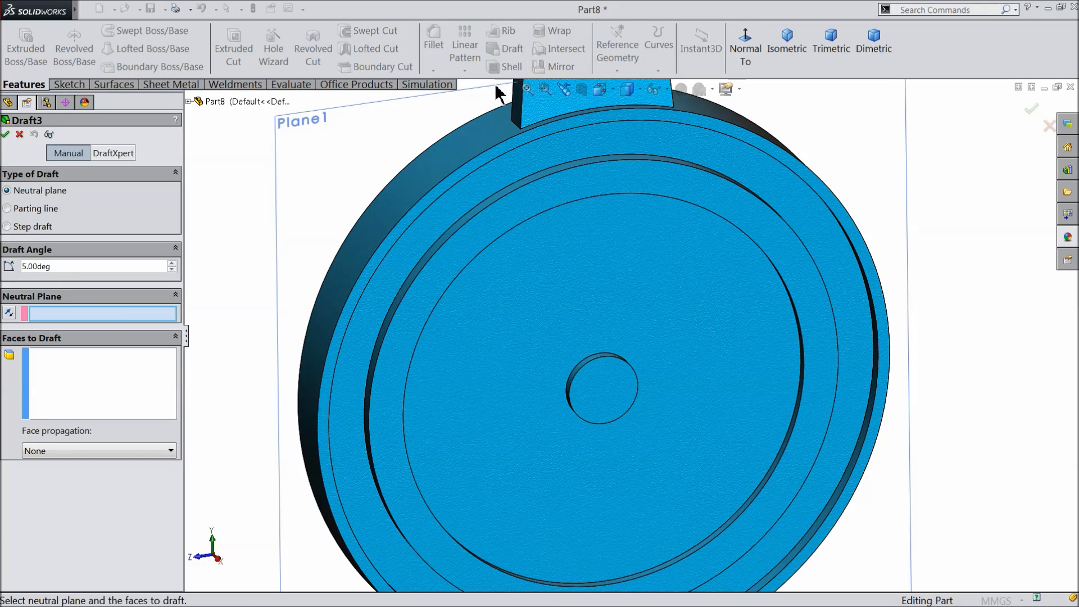
type("1")
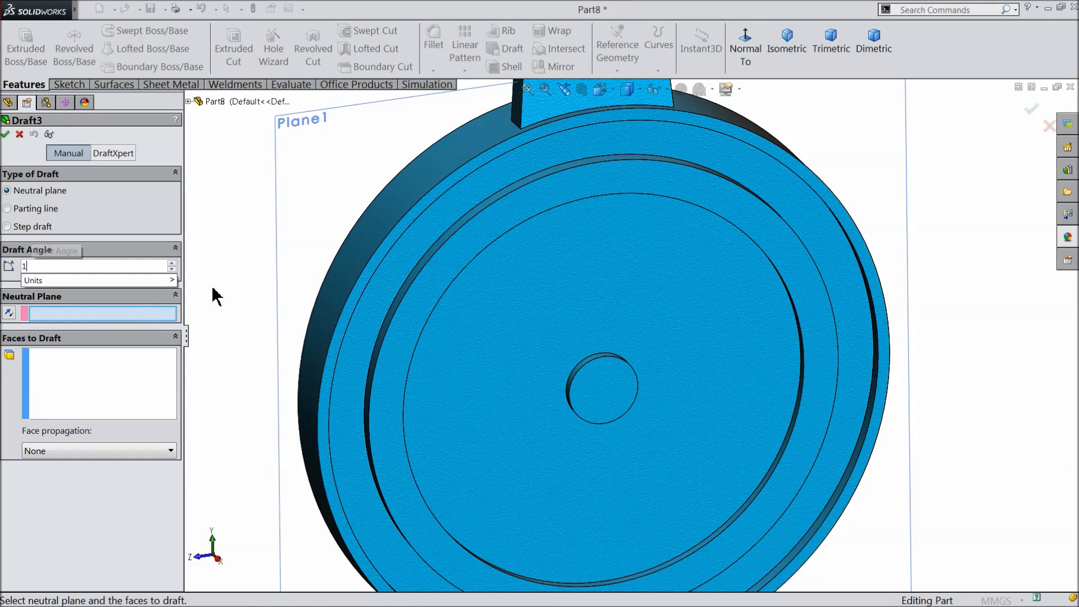
scroll(265, 353, "down", 3)
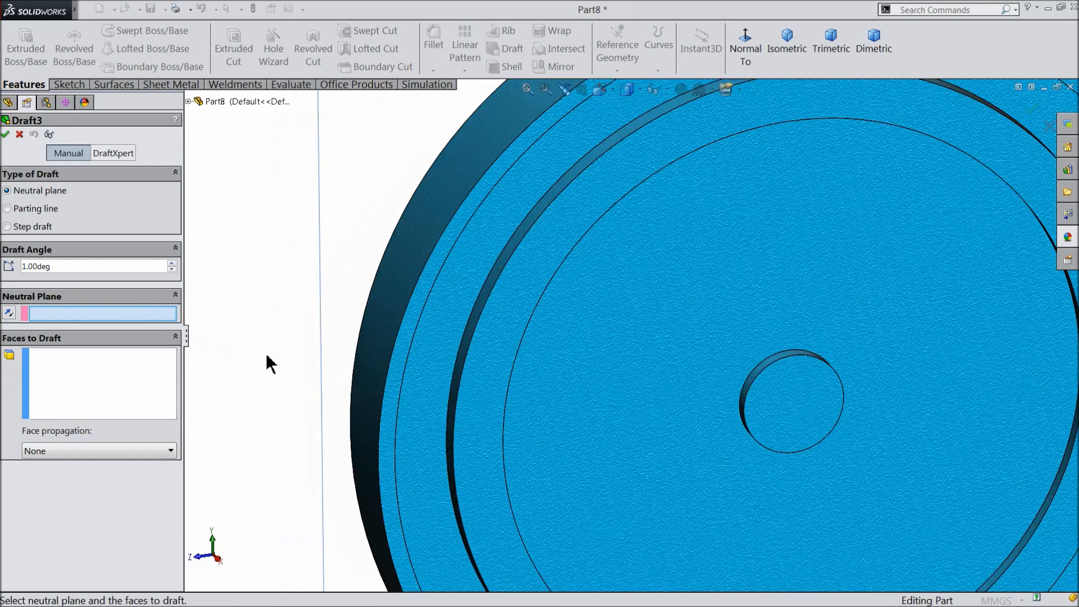
left_click(657, 326)
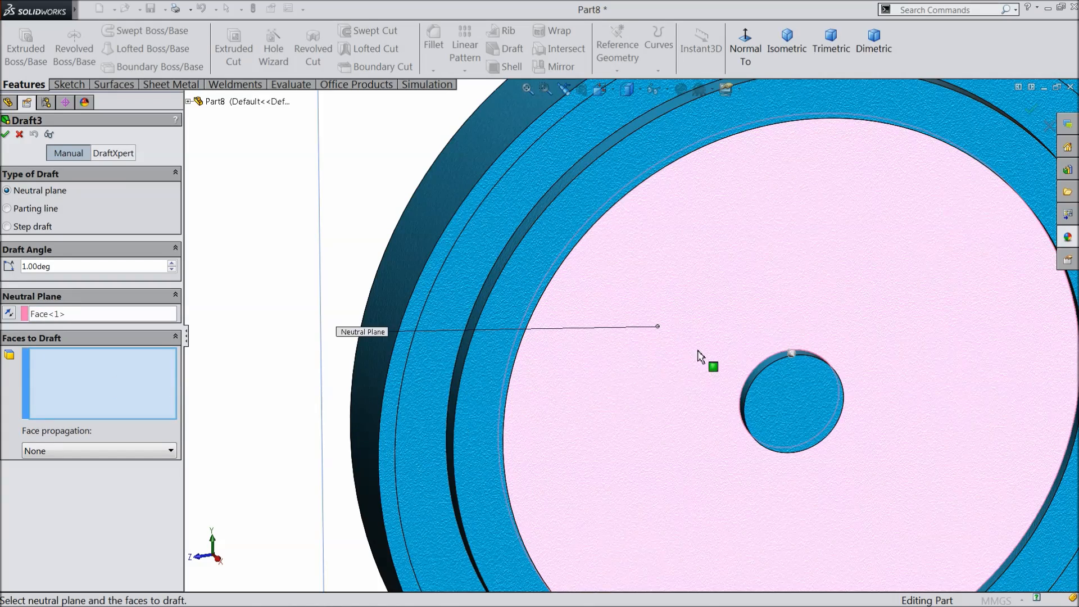
scroll(757, 367, "down", 2)
left_click(808, 368)
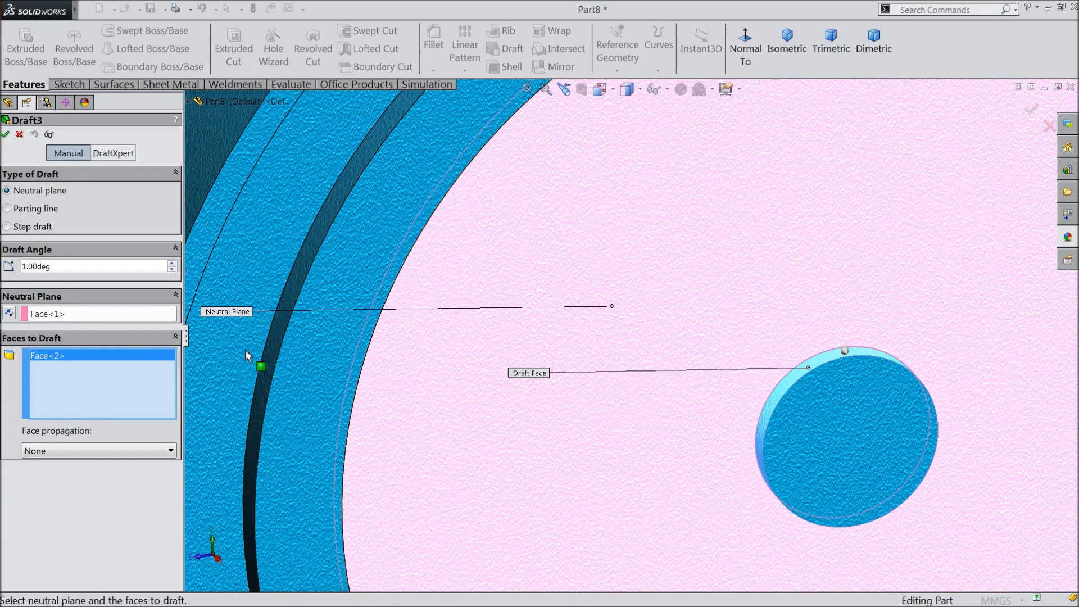
left_click(6, 135)
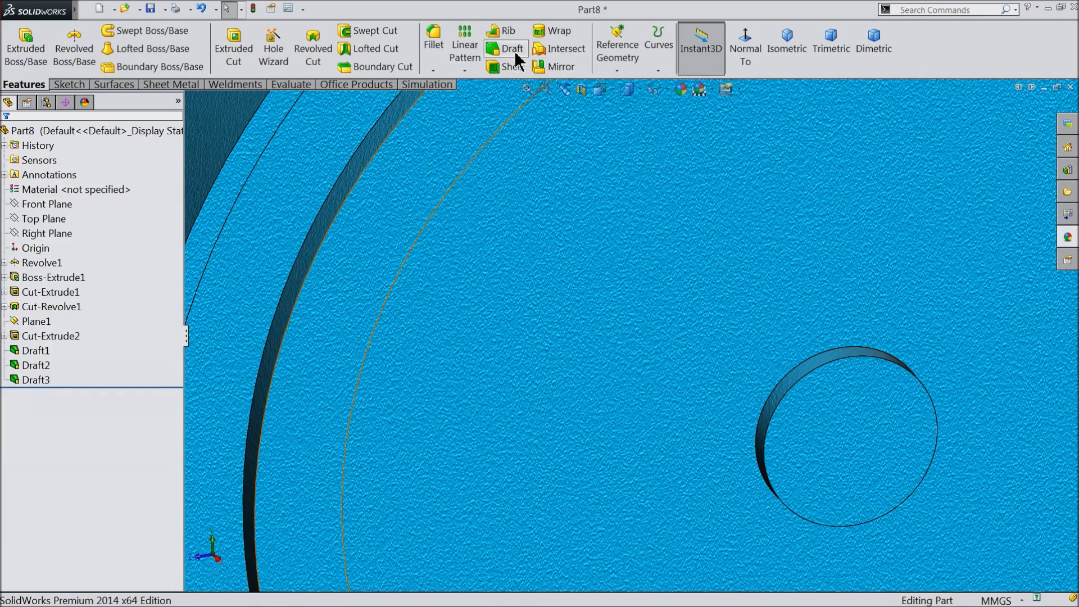
Draft the outer wall of the central recess by 1 degree, with the recess floor as the neutral plane.
left_click(513, 56)
left_click(549, 325)
middle_click_drag(549, 326, 495, 392)
scroll(494, 391, "down", 4)
left_click(478, 399)
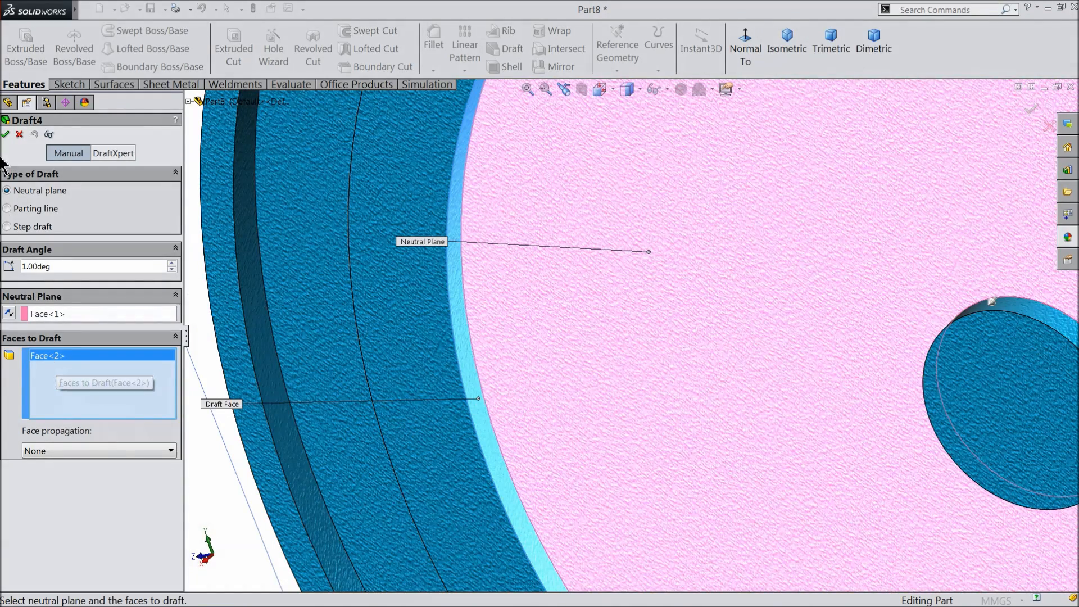
left_click(5, 133)
Start a sketch on the disc's flat back face.
scroll(469, 316, "up", 3)
scroll(469, 318, "up", 3)
middle_click_drag(508, 344, 653, 386)
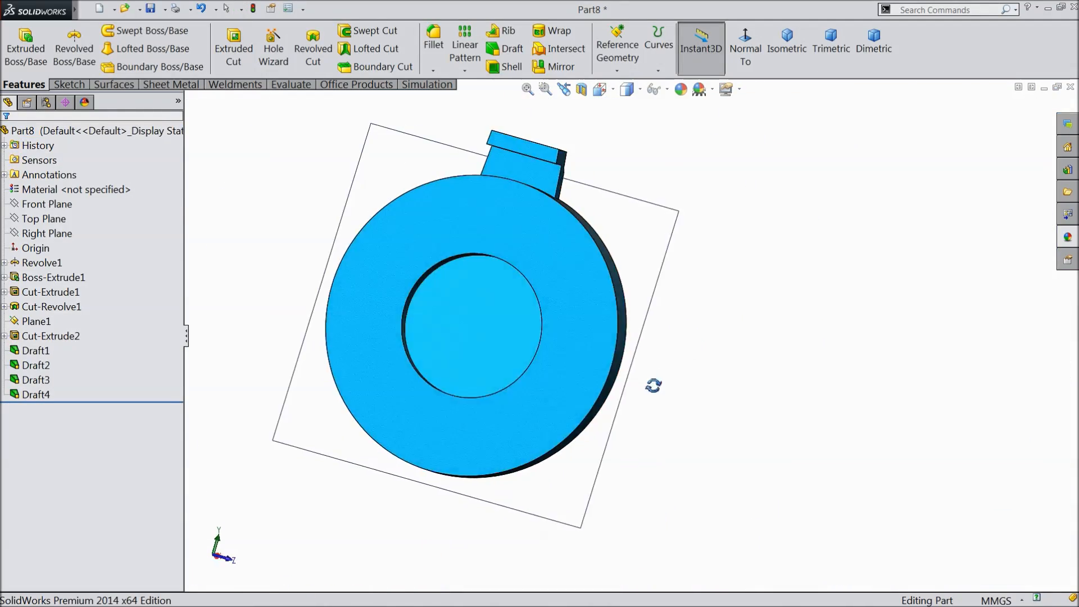
scroll(541, 309, "down", 4)
left_click(549, 222)
left_click(601, 176)
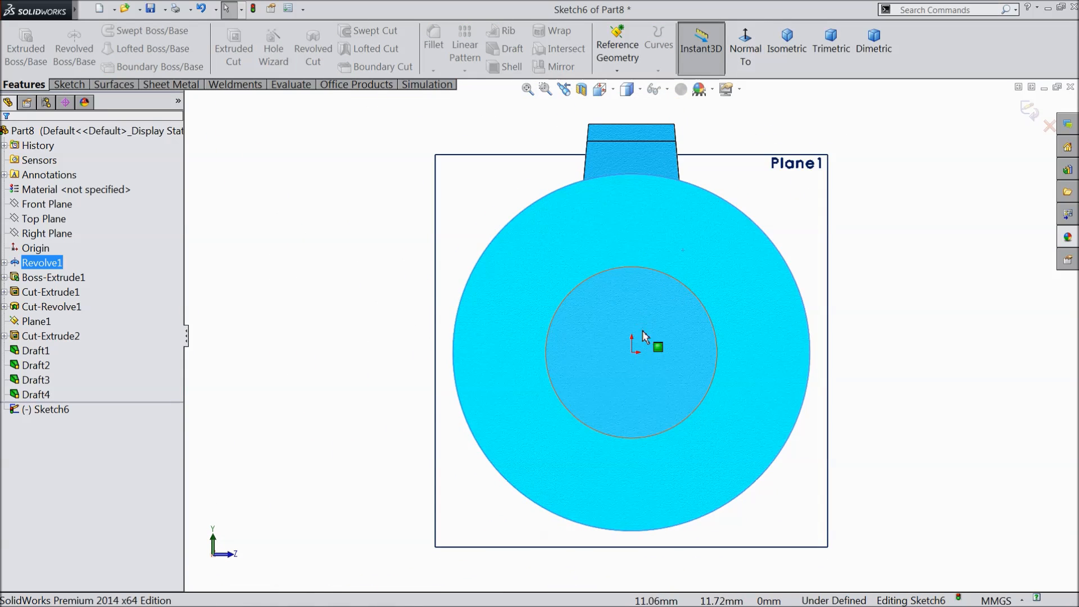
scroll(646, 338, "down", 3)
left_click(68, 84)
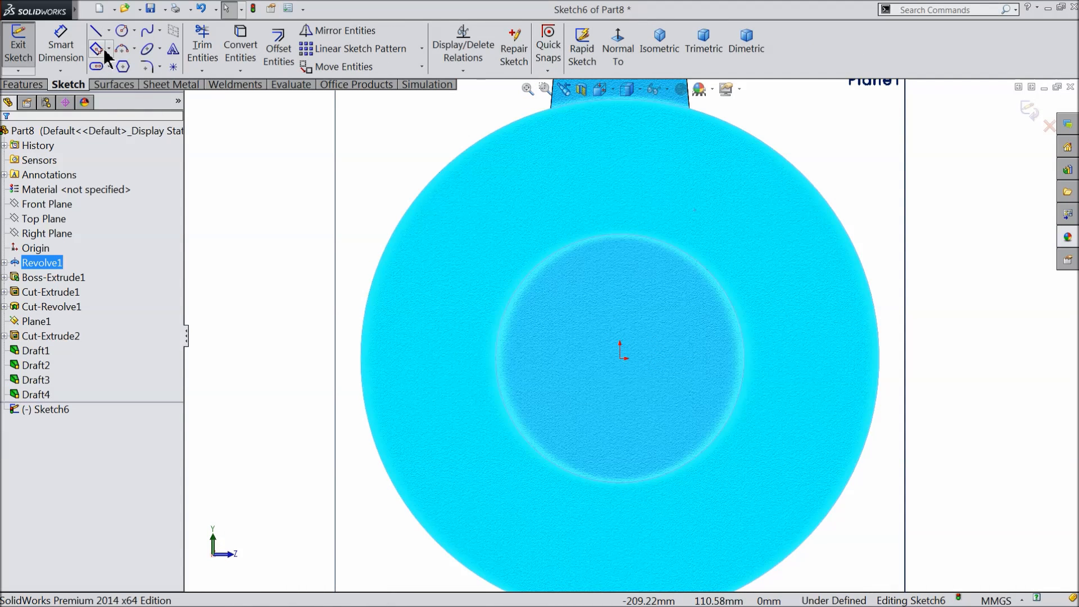
left_click(123, 37)
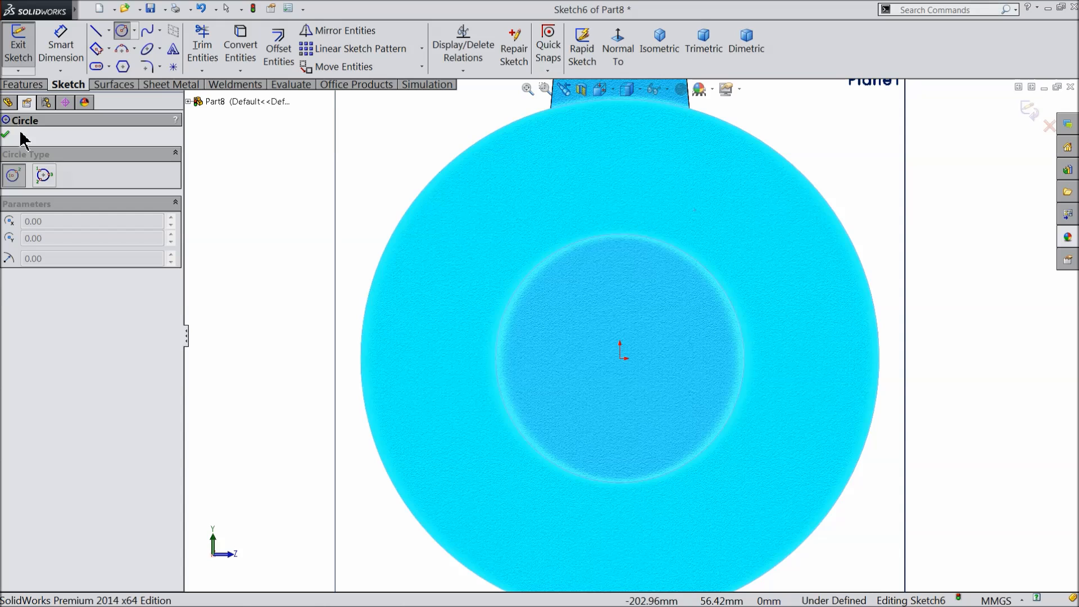
left_click(122, 32)
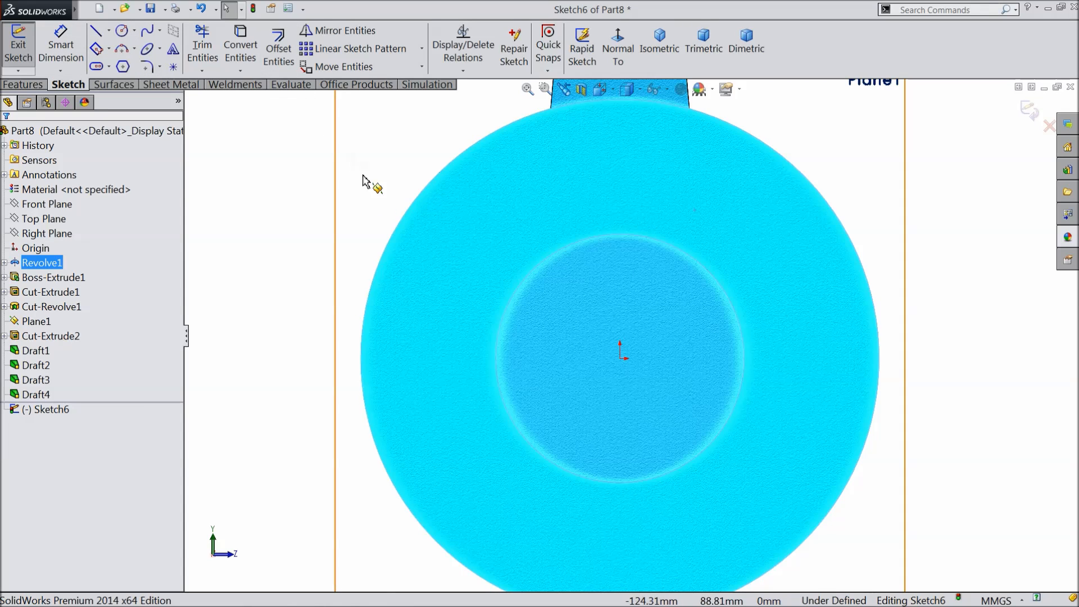
Offset the disc's outer circular edge 12 mm inward in the sketch, with the direction reversed.
left_click(399, 230)
left_click(281, 52)
left_click(29, 210)
left_click(83, 172)
type("12")
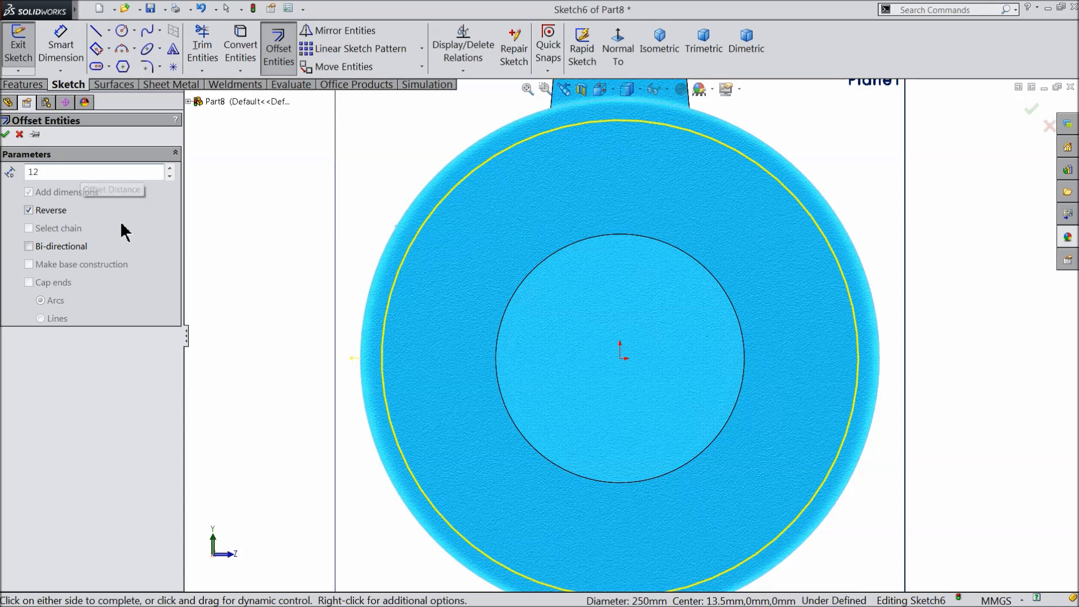
key("Return")
left_click(5, 135)
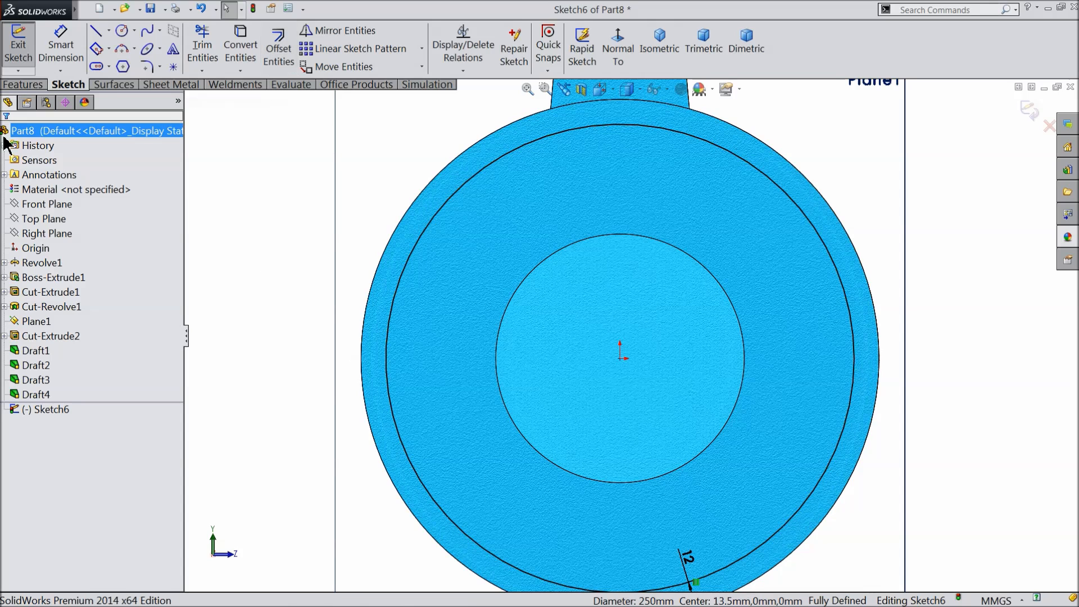
Offset the circular pocket's edge 12 mm outward in the same sketch.
left_click(503, 316)
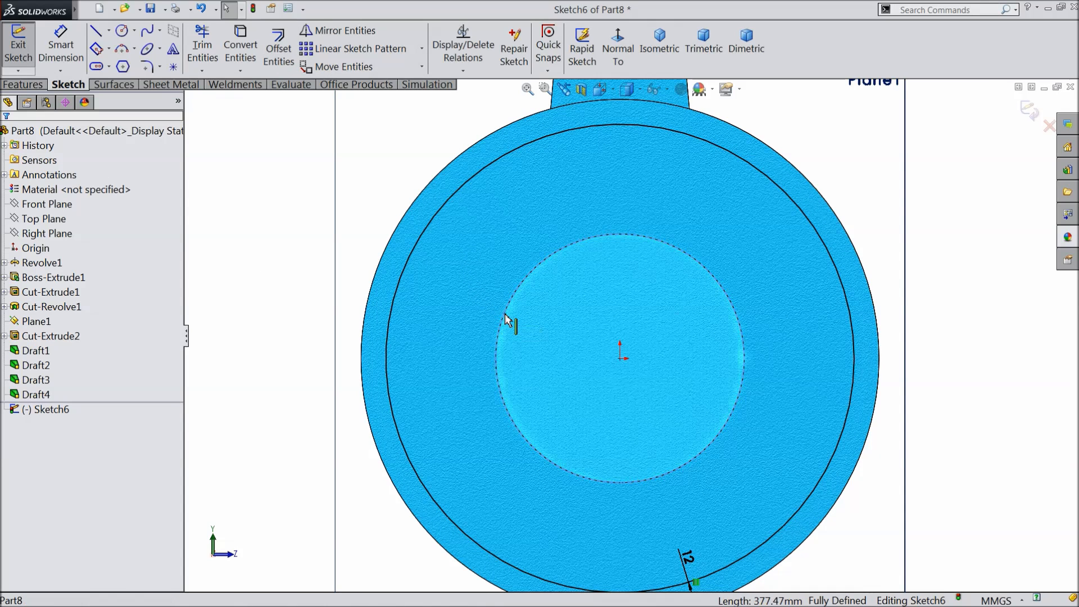
left_click(281, 49)
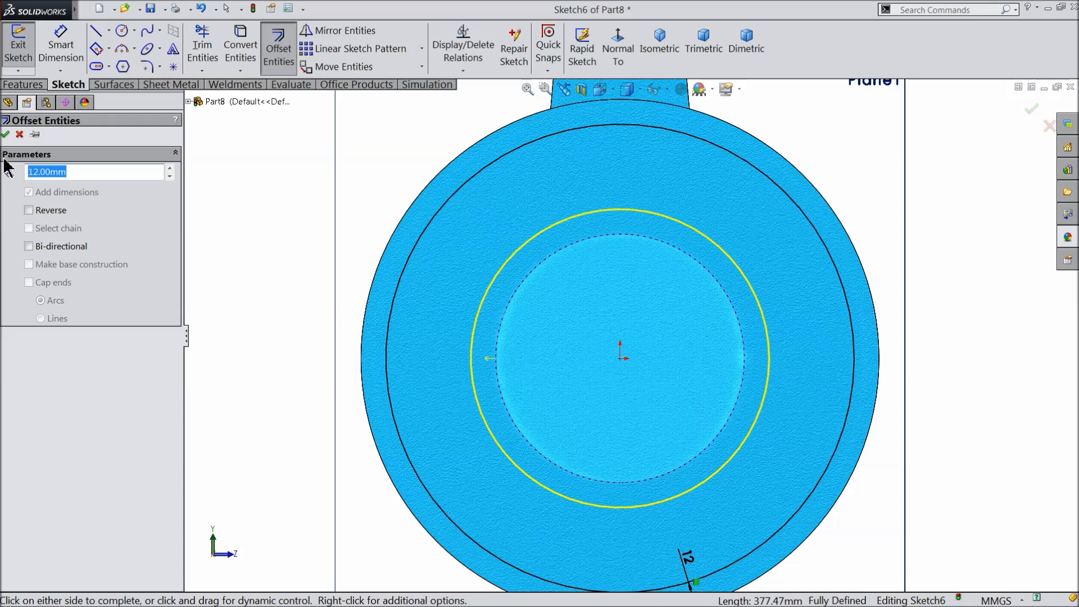
left_click(5, 135)
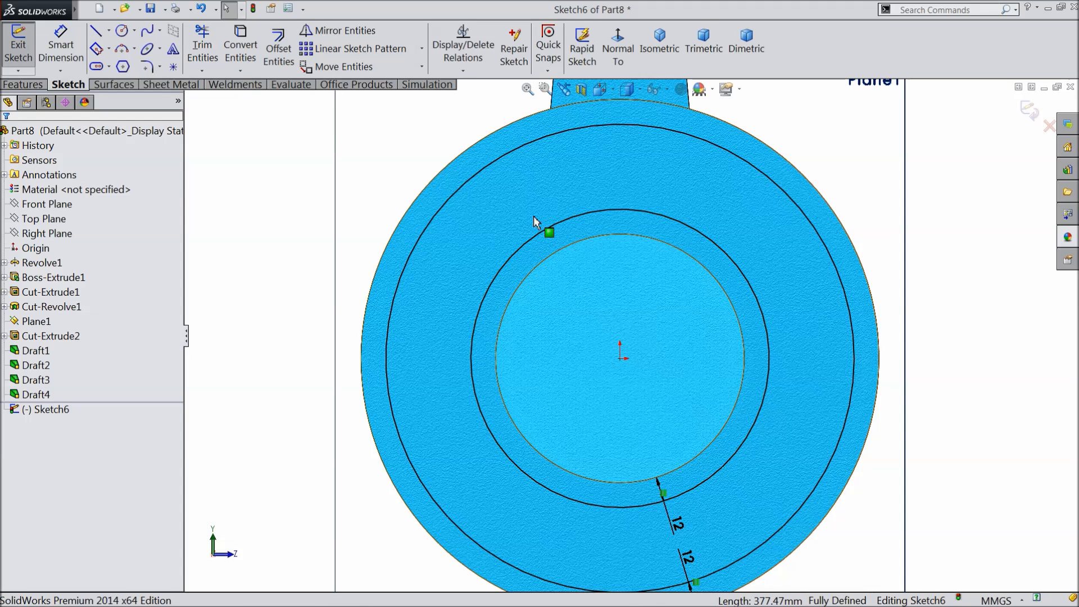
Cut the ring between the two offset circles into the disc's back as an Extruded Cut with Up To Surface ending at Plane1.
left_click(23, 84)
left_click(234, 49)
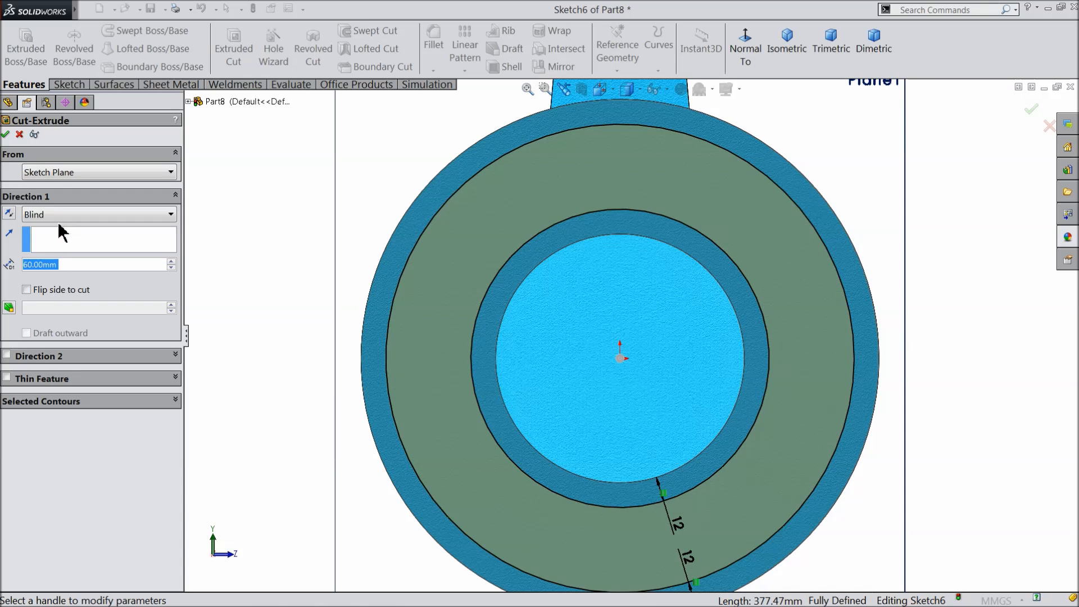
left_click(66, 214)
left_click(82, 292)
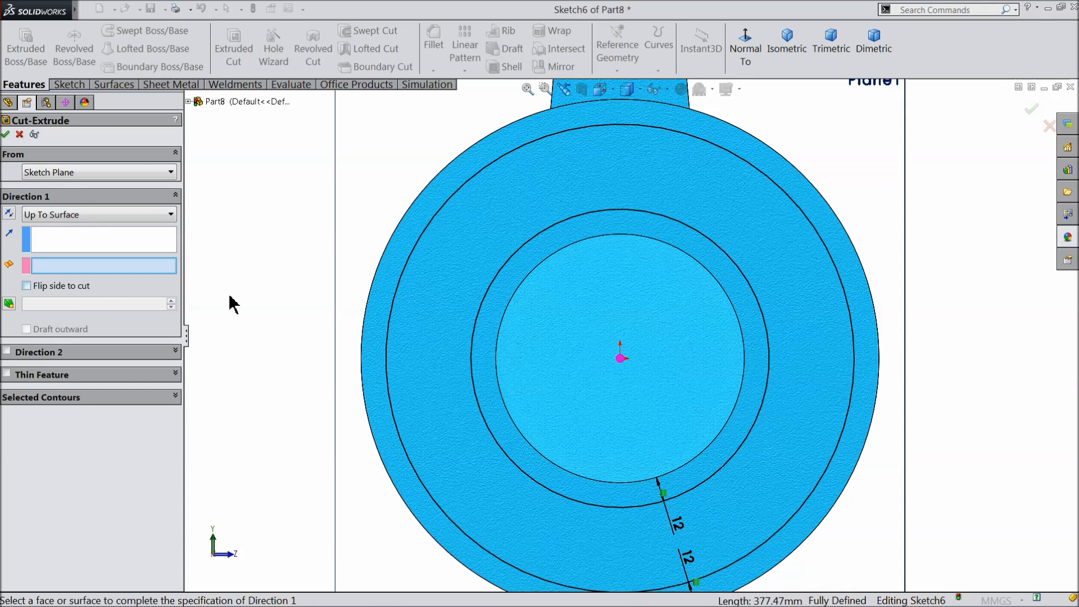
scroll(231, 297, "up", 3)
middle_click_drag(338, 296, 287, 360)
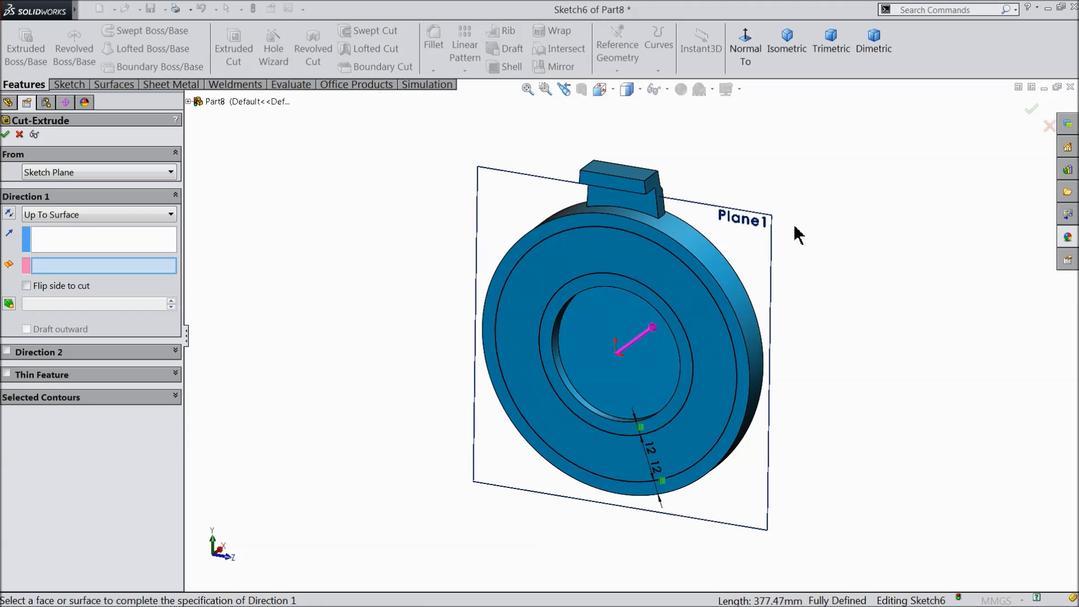
left_click(759, 224)
scroll(779, 309, "down", 4)
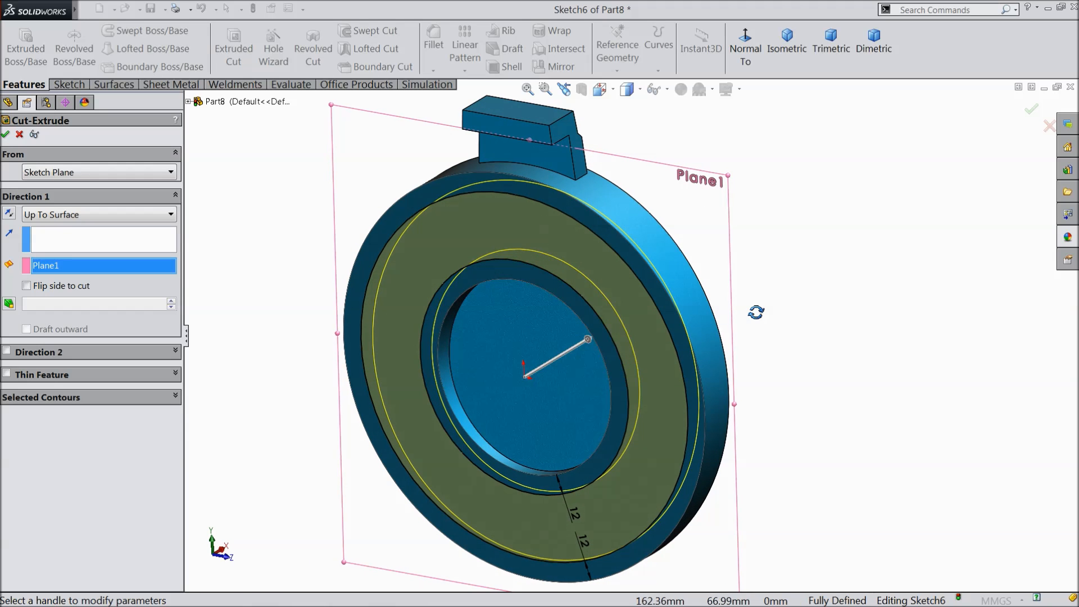
left_click(5, 134)
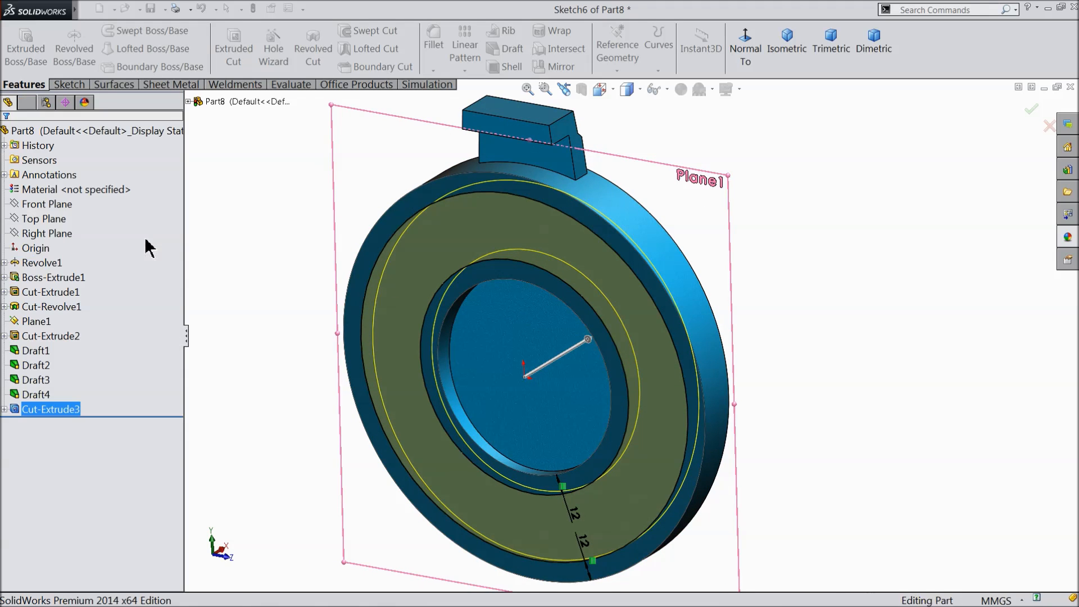
left_click(257, 283)
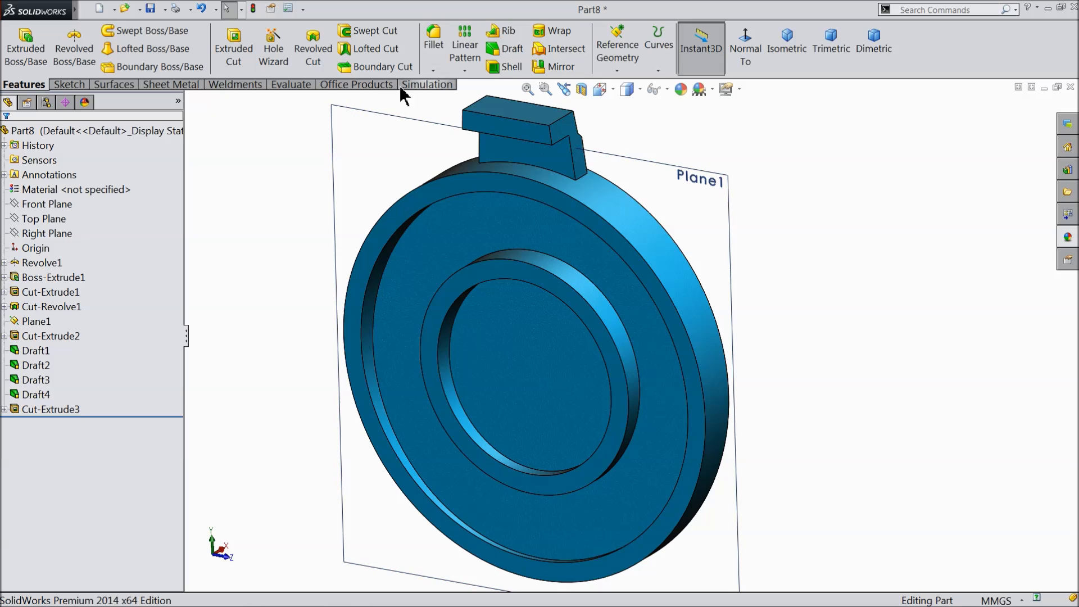
Set up a constant-size 4 mm fillet on the outer edge of the ring-shaped pocket's floor.
left_click(433, 42)
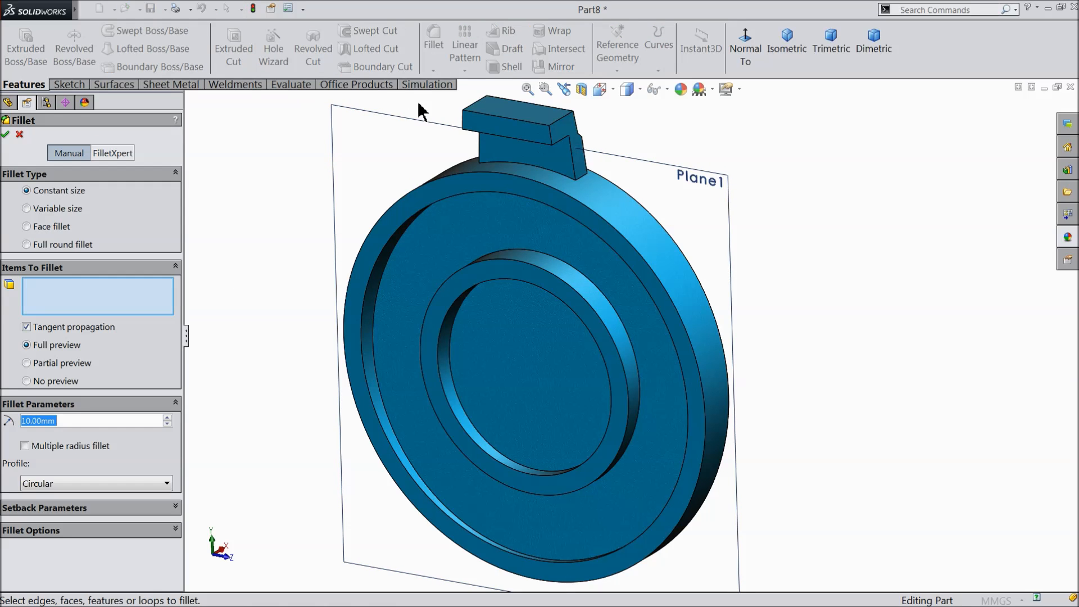
type("4")
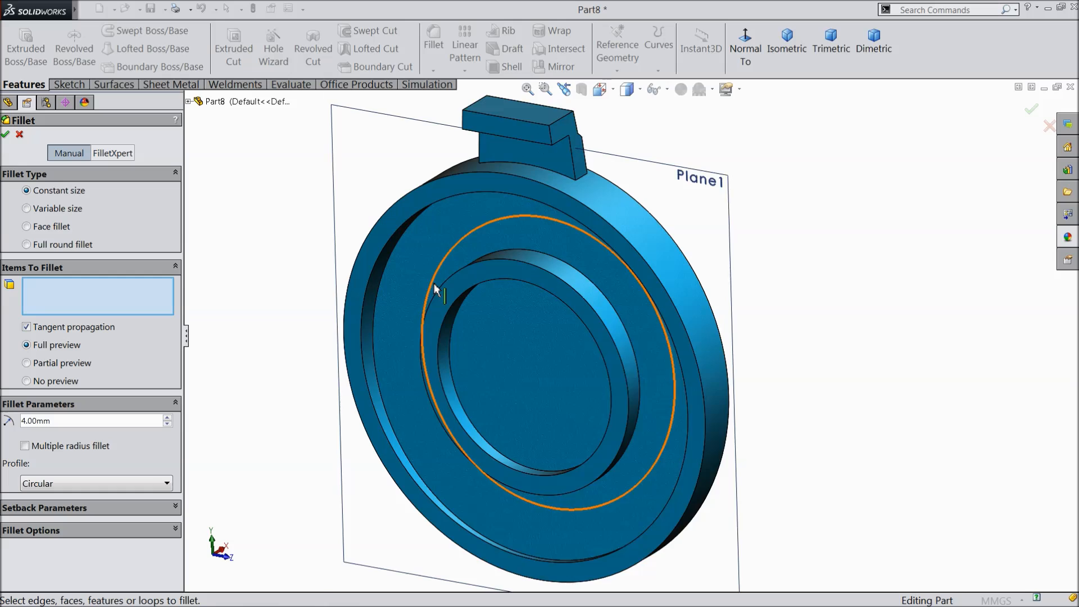
scroll(378, 313, "down", 3)
left_click(374, 313)
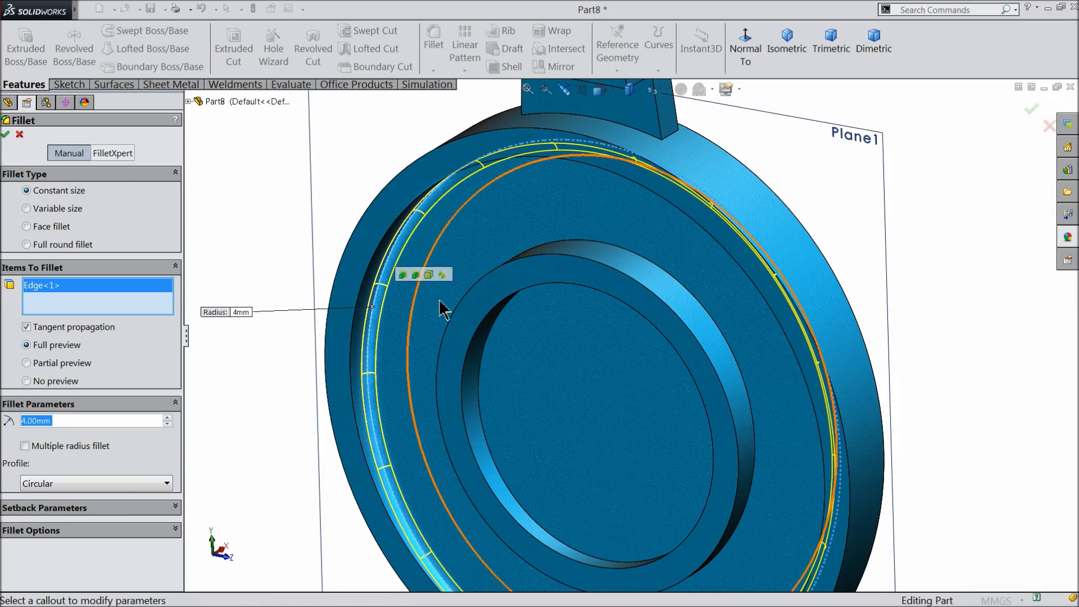
Add the inner ring's outer base edge to the 4 mm constant-size fillet and apply the fillet.
left_click(620, 249)
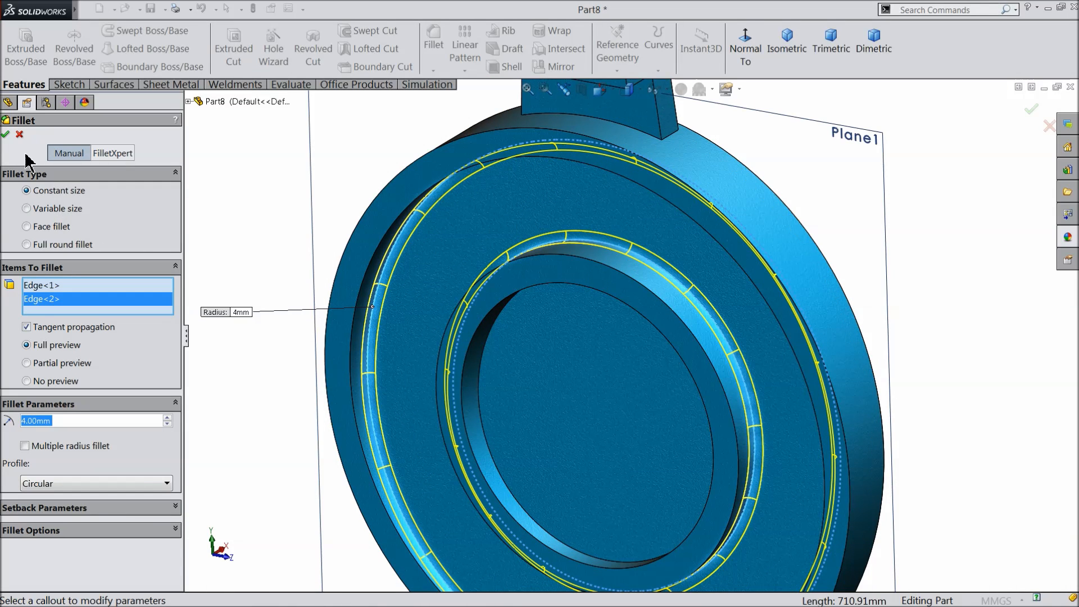
left_click(6, 135)
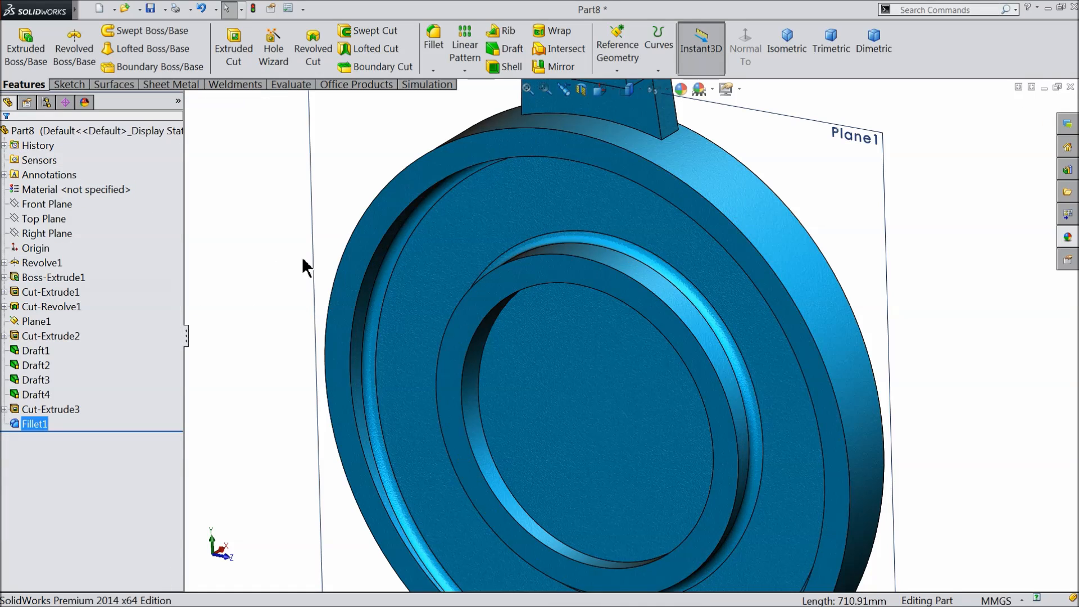
Start a new sketch on the Front Plane and view it normal to the plane.
key("f")
middle_click_drag(449, 328, 474, 377)
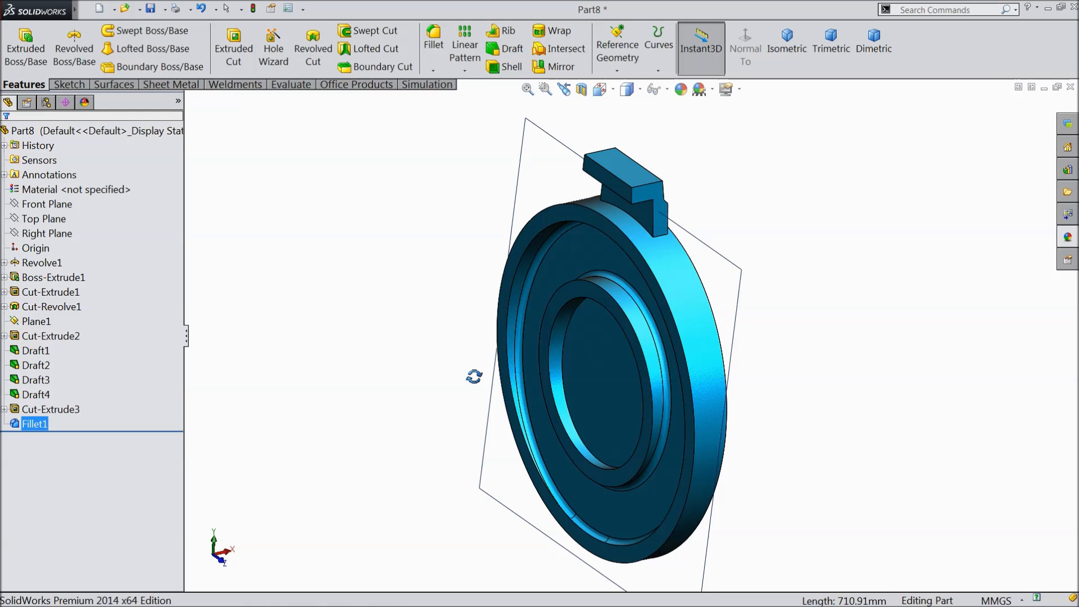
middle_click_drag(471, 377, 518, 349)
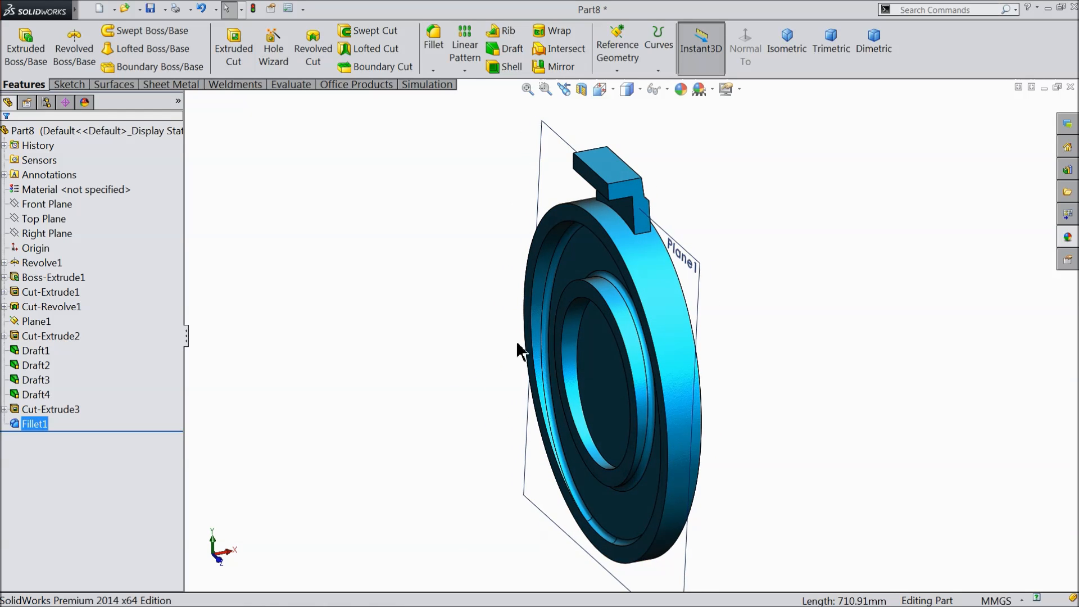
scroll(626, 247, "down", 3)
scroll(634, 207, "down", 2)
scroll(633, 206, "up", 2)
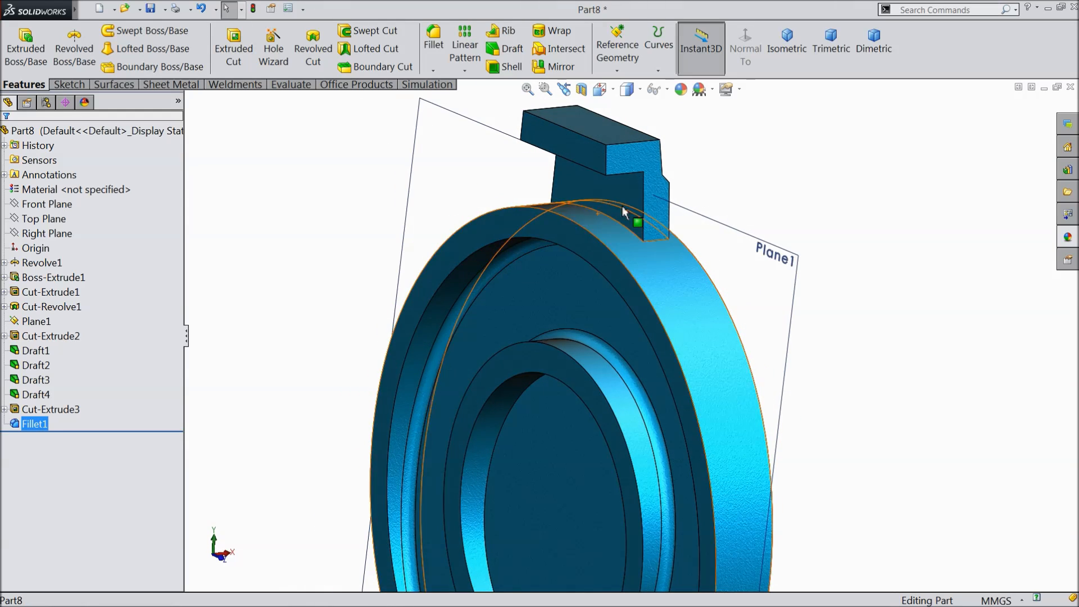
left_click(28, 203)
left_click(22, 188)
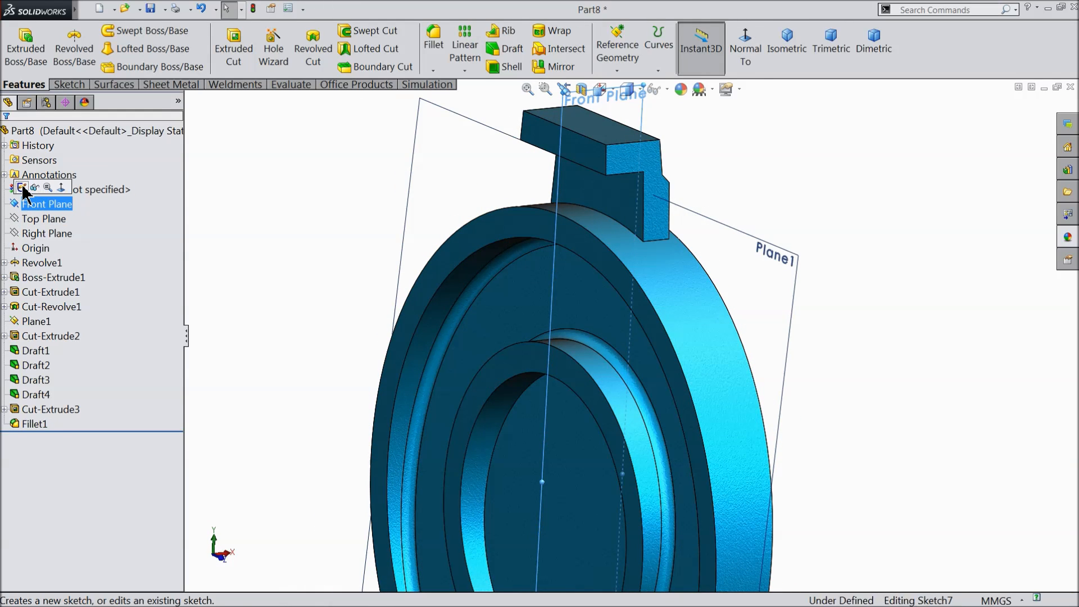
left_click(747, 36)
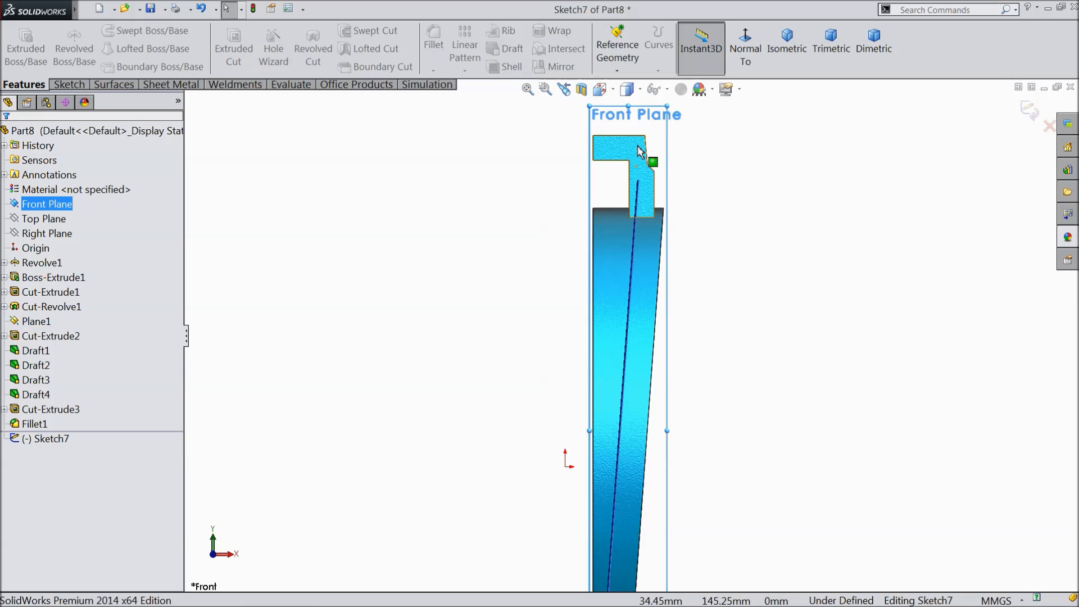
Sketch a corner rectangle about 17.5 mm wide and 25.7 mm high in the opening beneath the tab's overhang, extending slightly into the rim.
scroll(641, 264, "down", 5)
left_click(66, 85)
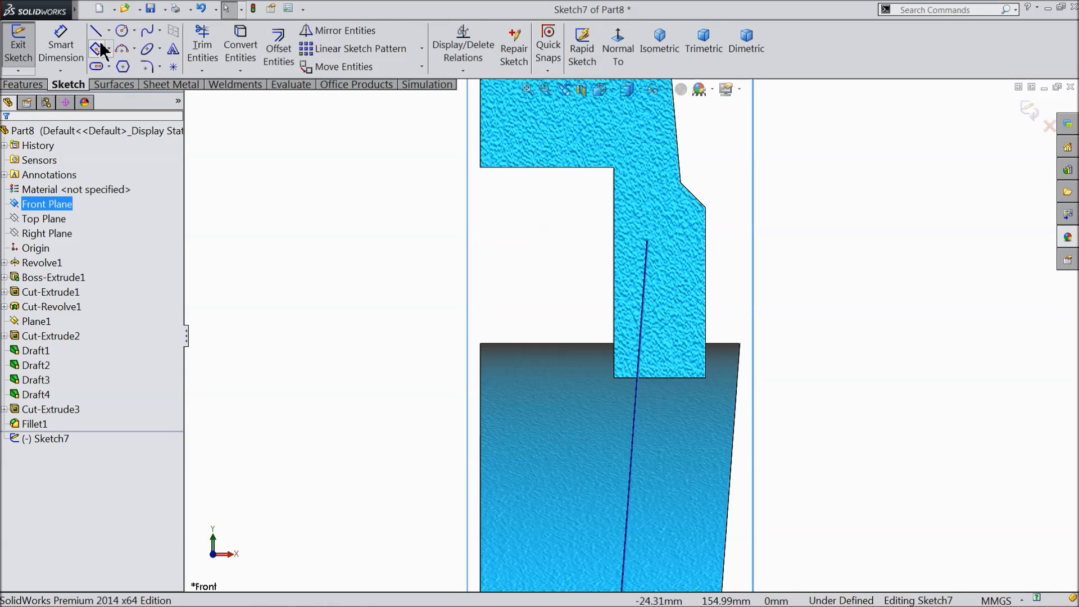
left_click(109, 48)
left_click(112, 66)
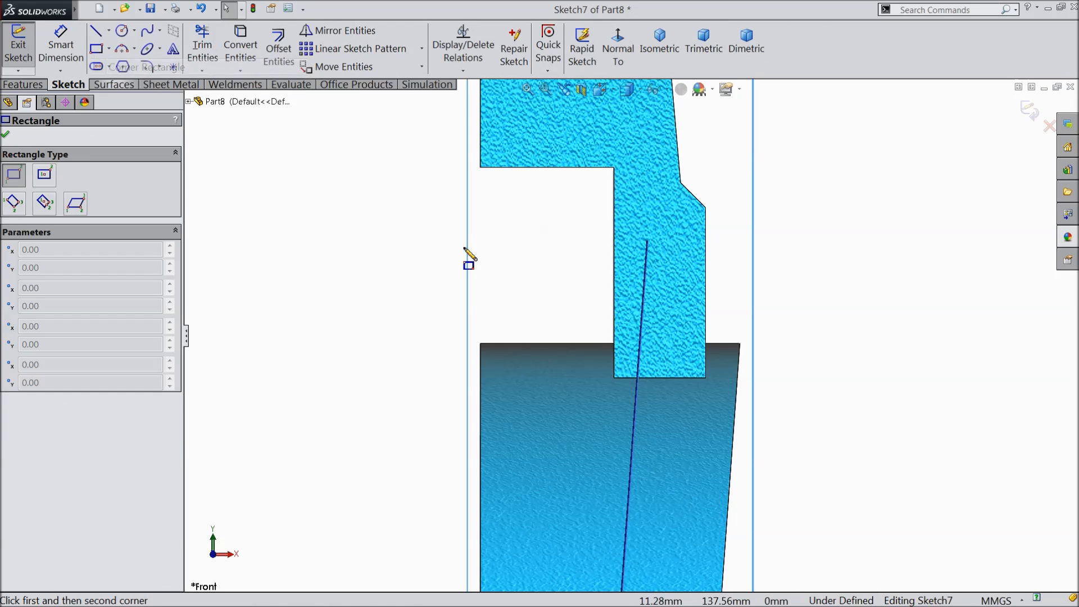
left_click(481, 168)
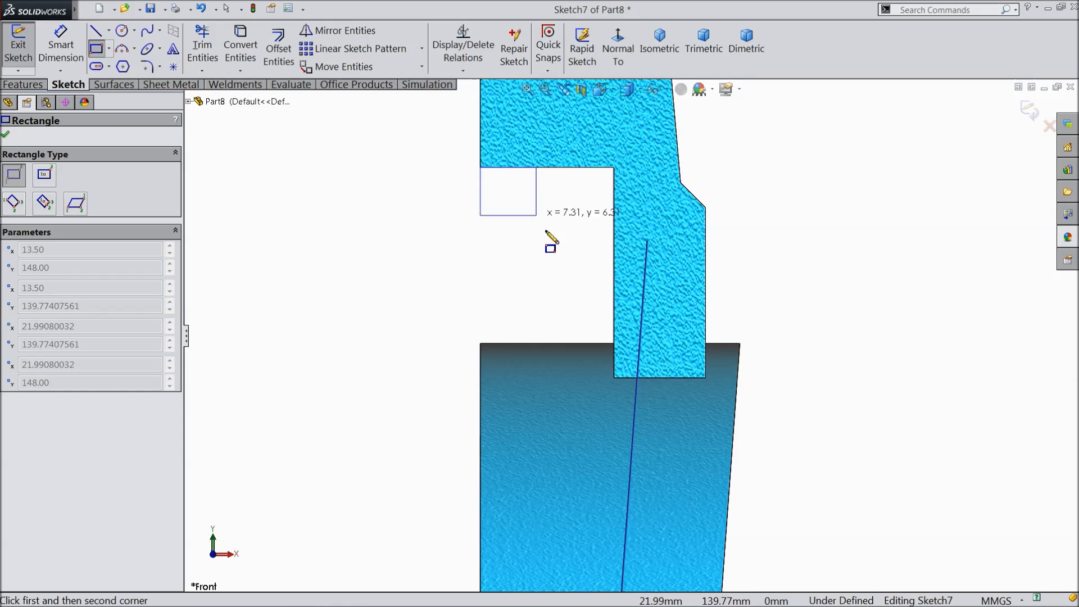
left_click(615, 364)
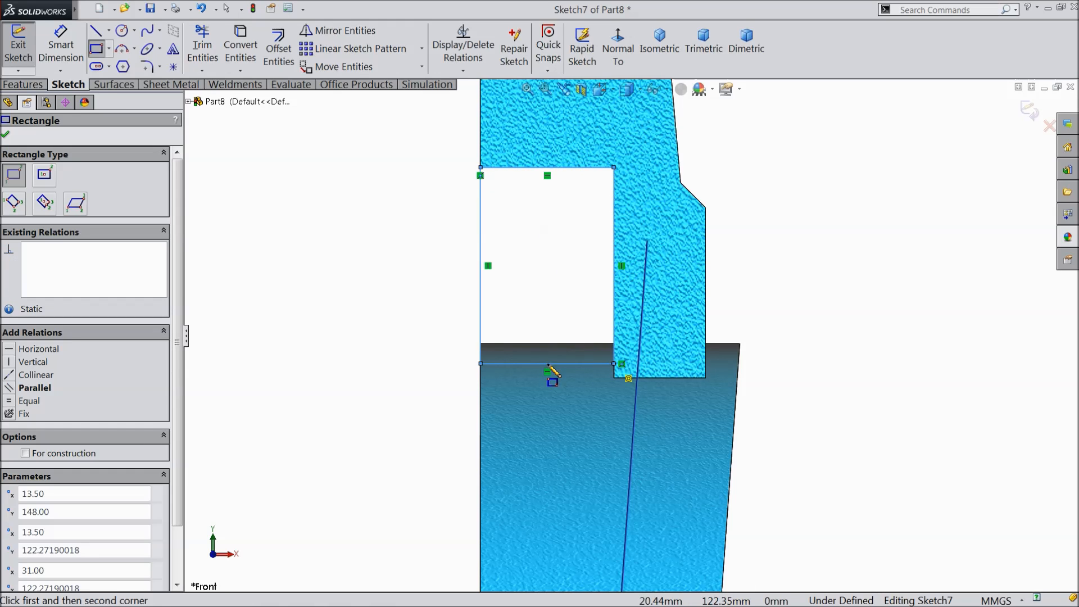
Dimension the rectangle's vertical side to 25 mm.
left_click(56, 51)
left_click(480, 254)
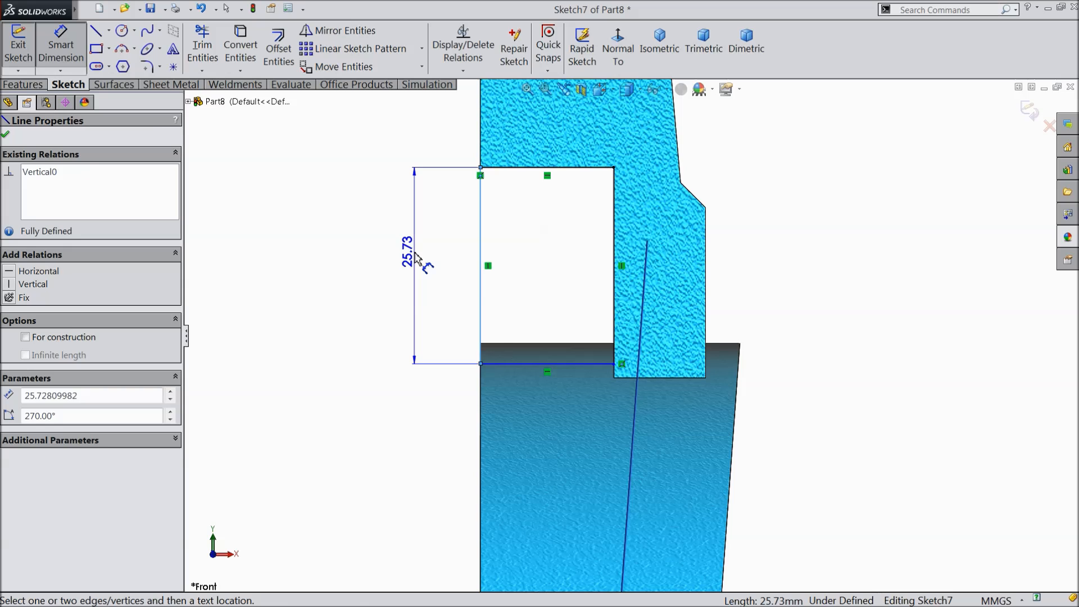
left_click(420, 260)
type("25")
key("Return")
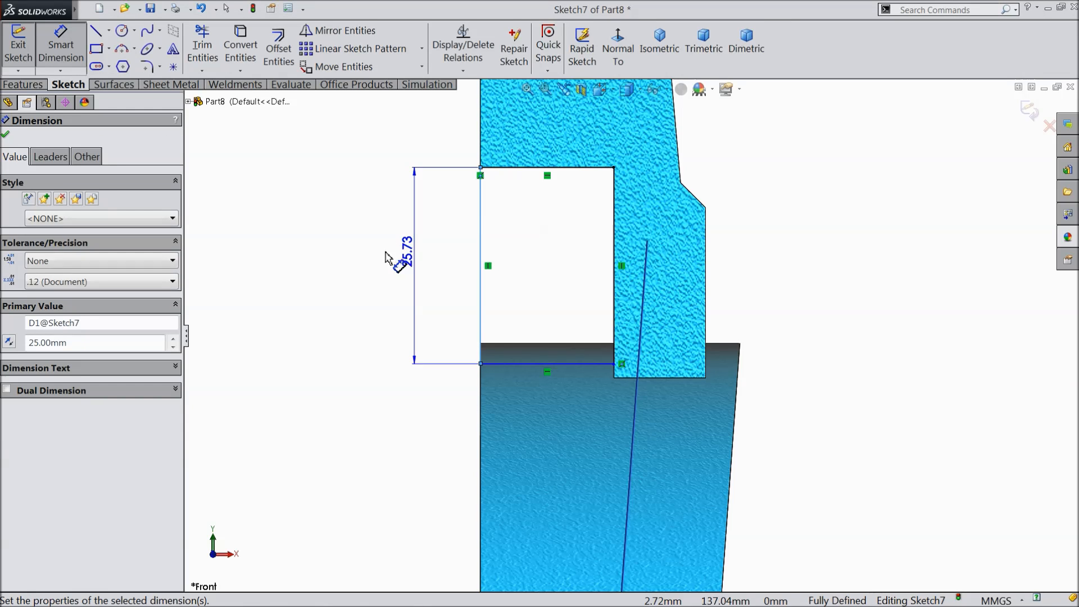
left_click(6, 136)
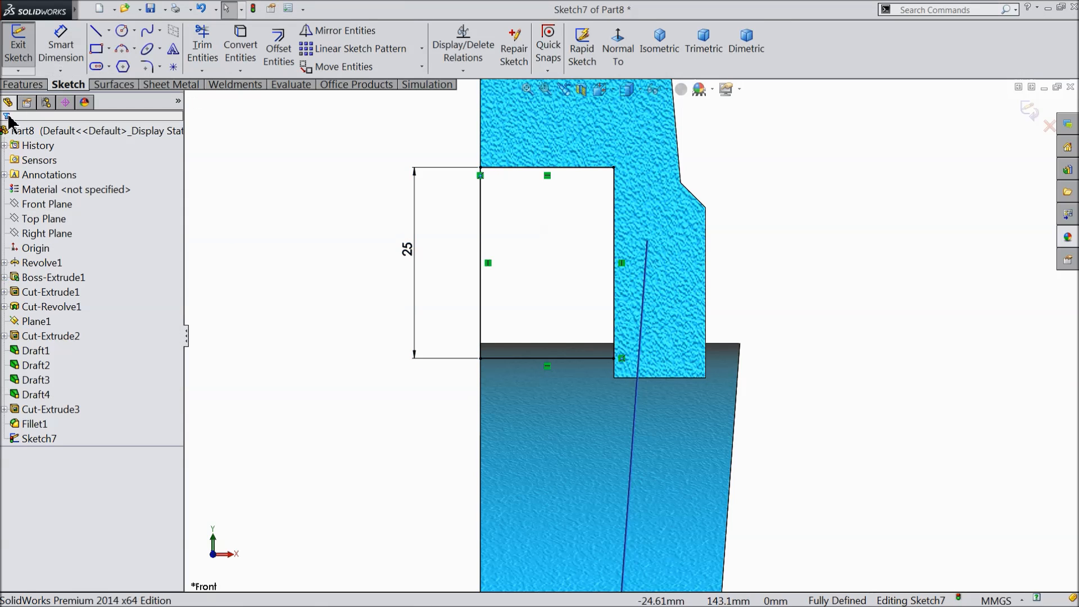
Cut-extrude the rectangle Through All in both directions to flatten the rim beneath the tab's overhang.
left_click(22, 84)
left_click(235, 60)
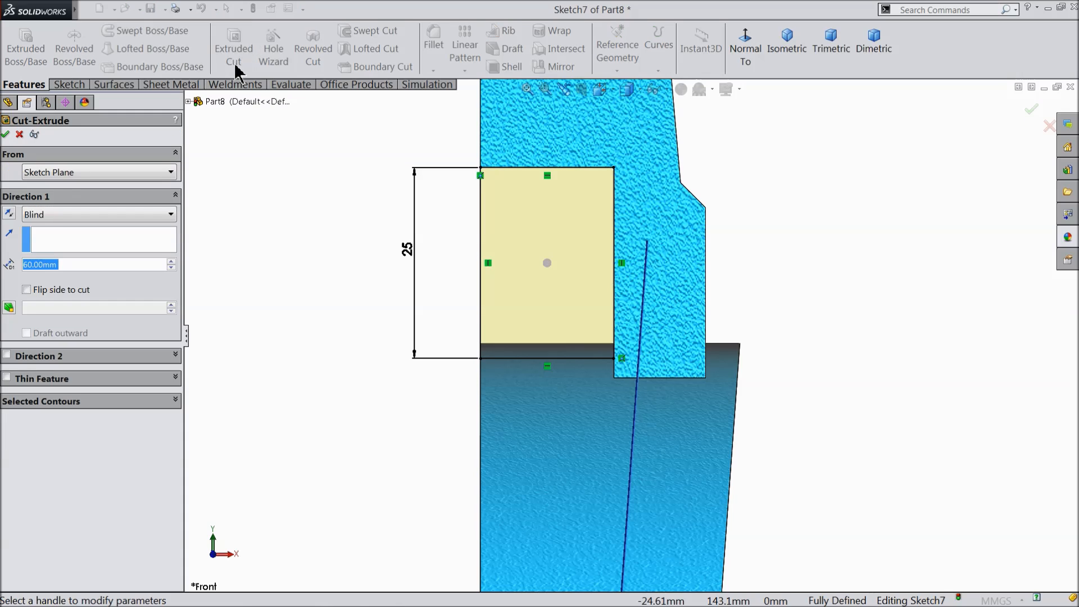
left_click(49, 216)
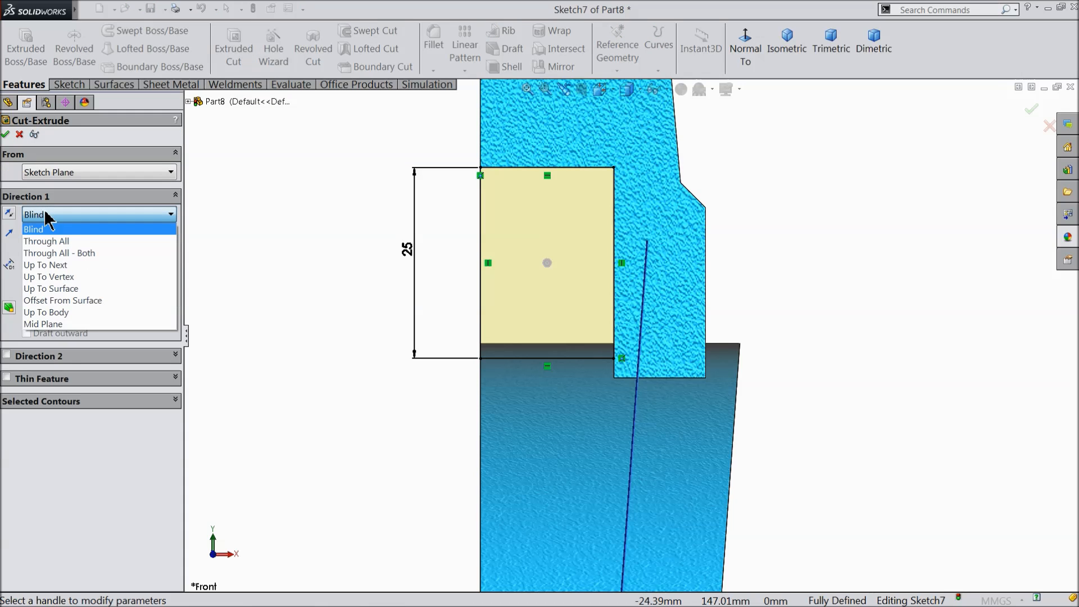
left_click(46, 241)
left_click(6, 329)
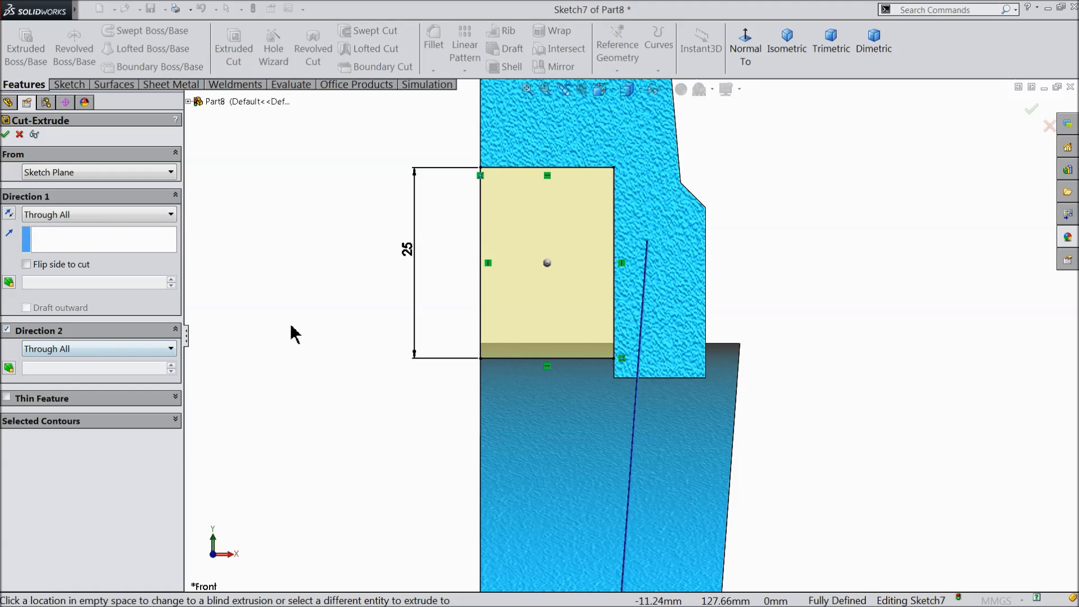
middle_click_drag(356, 315, 538, 360)
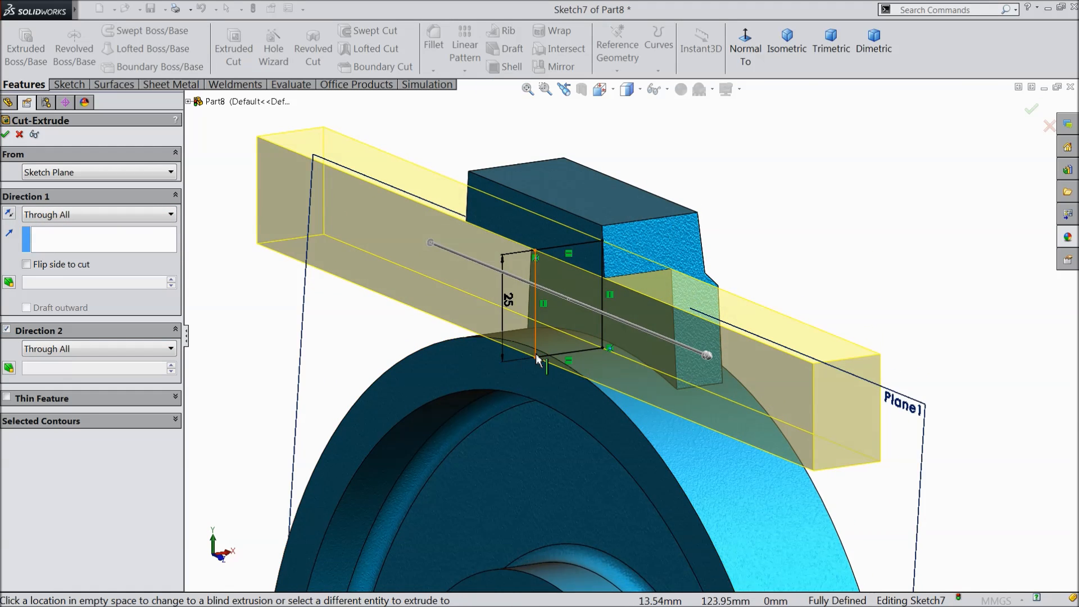
scroll(531, 359, "down", 2)
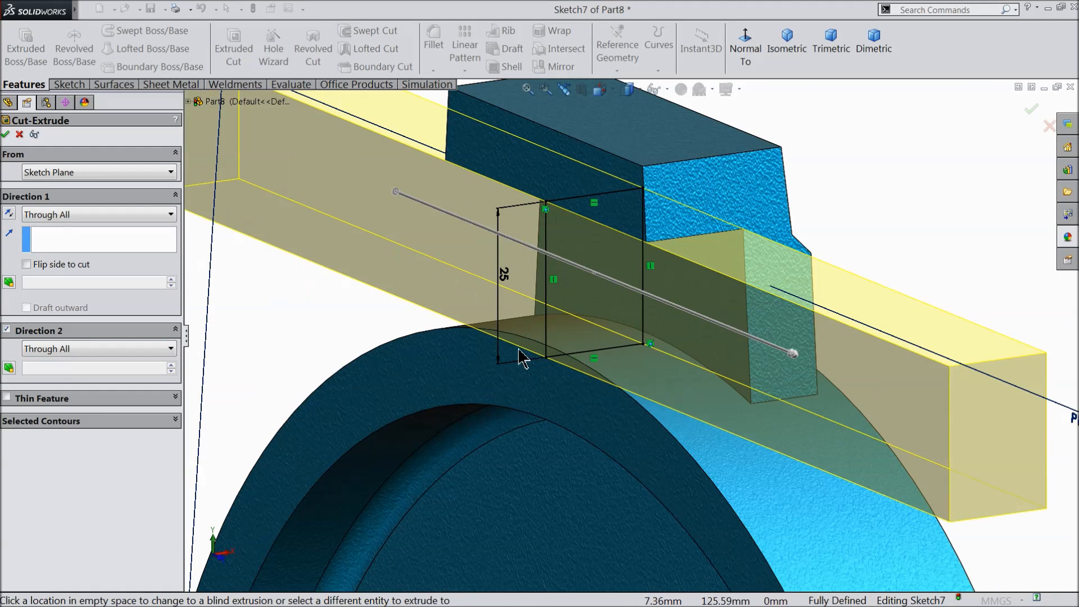
left_click(7, 134)
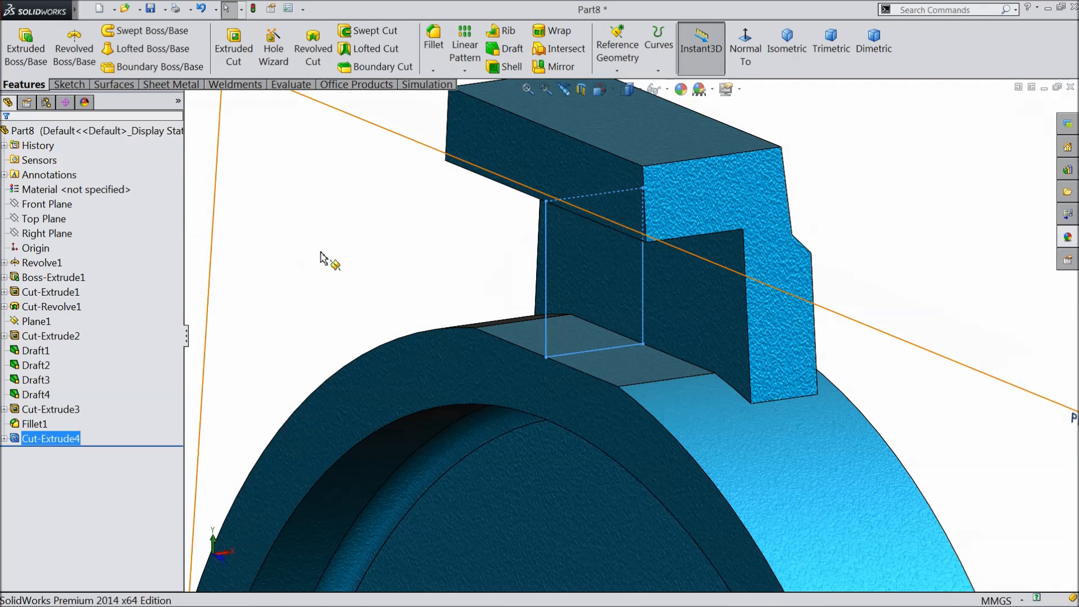
Examine the flat cut beneath the tab and both sides of the disc.
left_click(320, 252)
scroll(588, 342, "up", 1)
middle_click_drag(588, 342, 580, 369)
left_click(600, 357)
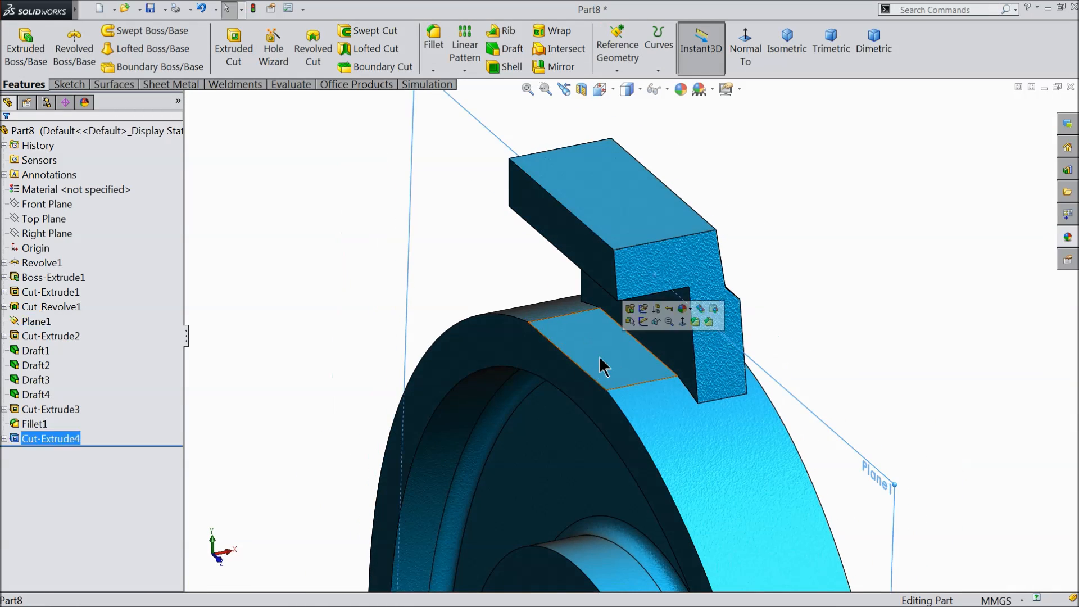
left_click(373, 258)
middle_click_drag(373, 258, 390, 373)
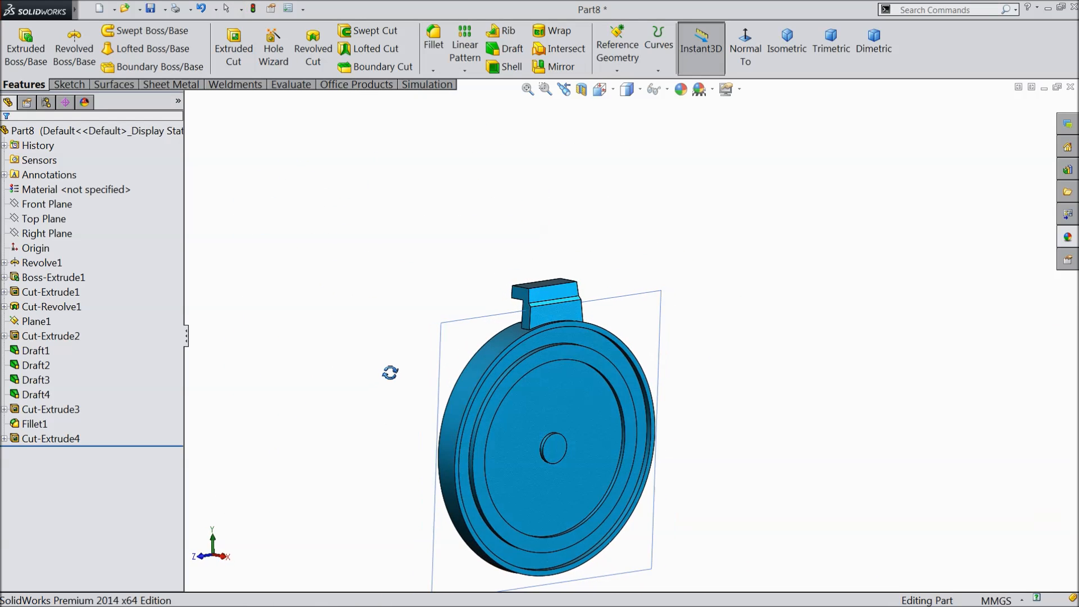
scroll(562, 535, "down", 4)
scroll(565, 330, "up", 2)
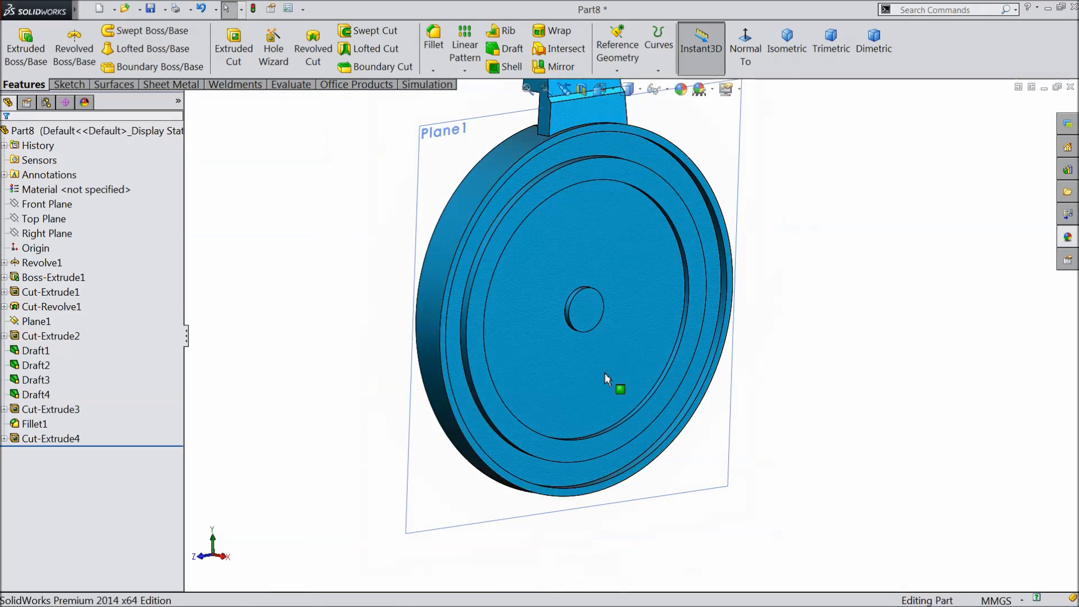
scroll(605, 373, "up", 1)
middle_click_drag(437, 298, 643, 306)
scroll(643, 304, "up", 1)
scroll(643, 305, "down", 4)
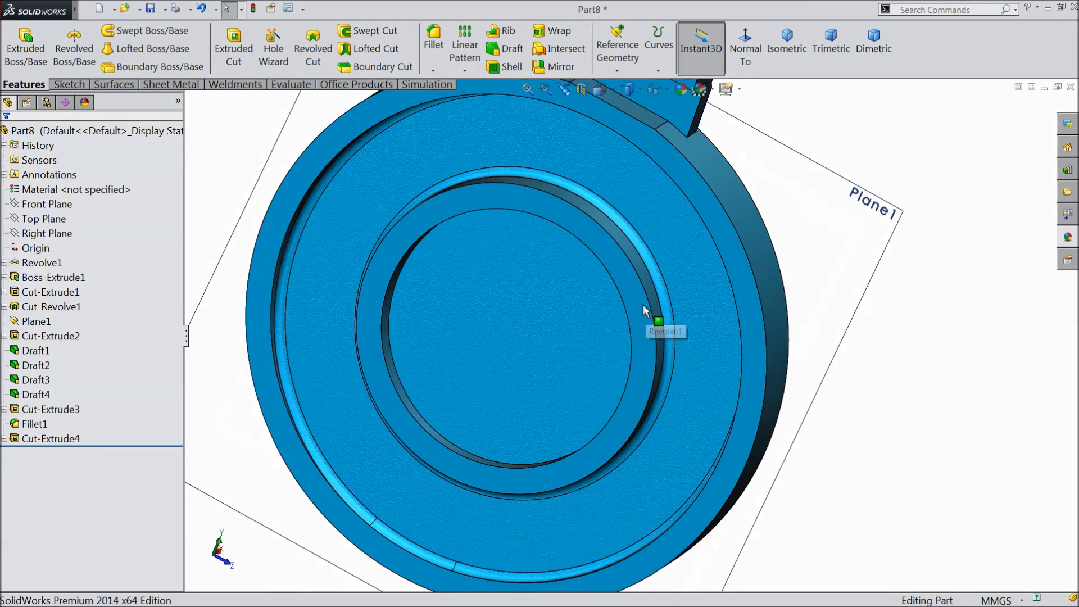
Start a sketch on the raised inner ring's flat face and convert its outer and inner circular edges into sketch entities.
left_click(643, 305)
scroll(592, 243, "down", 2)
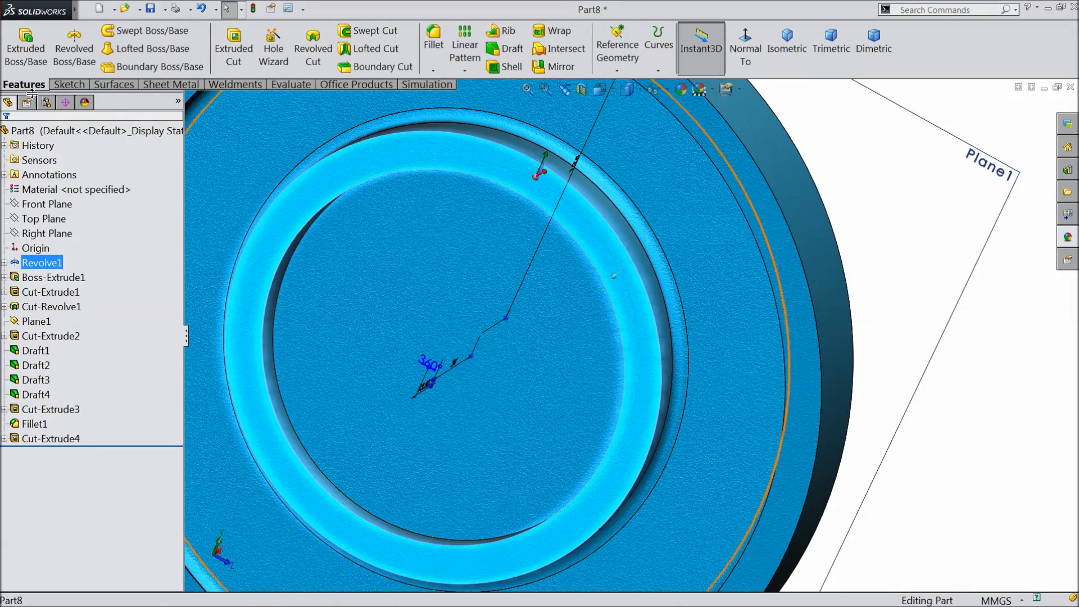
left_click(65, 85)
left_click(18, 44)
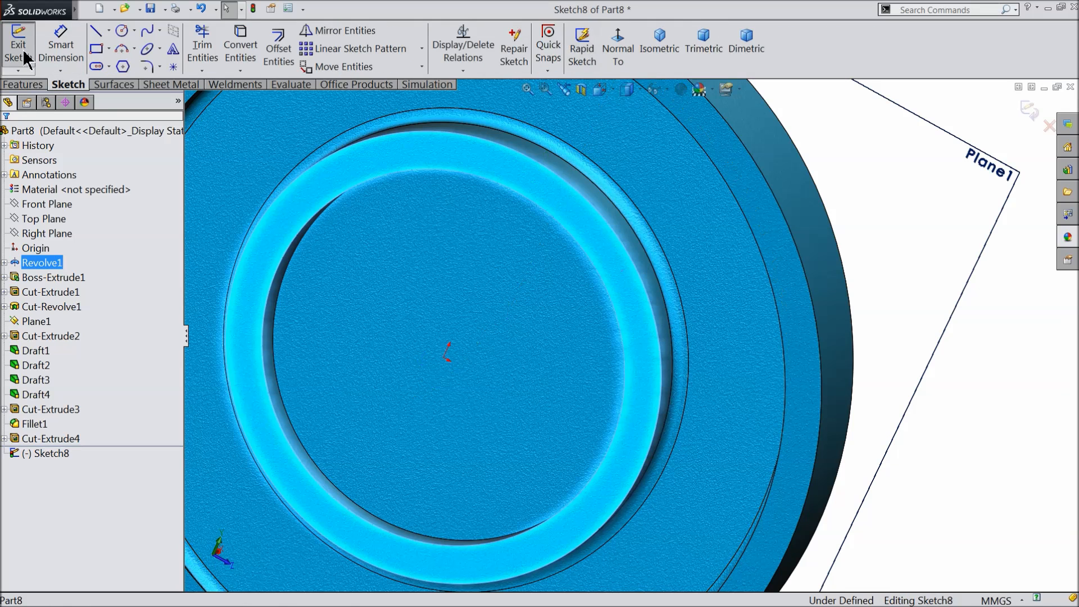
left_click(245, 49)
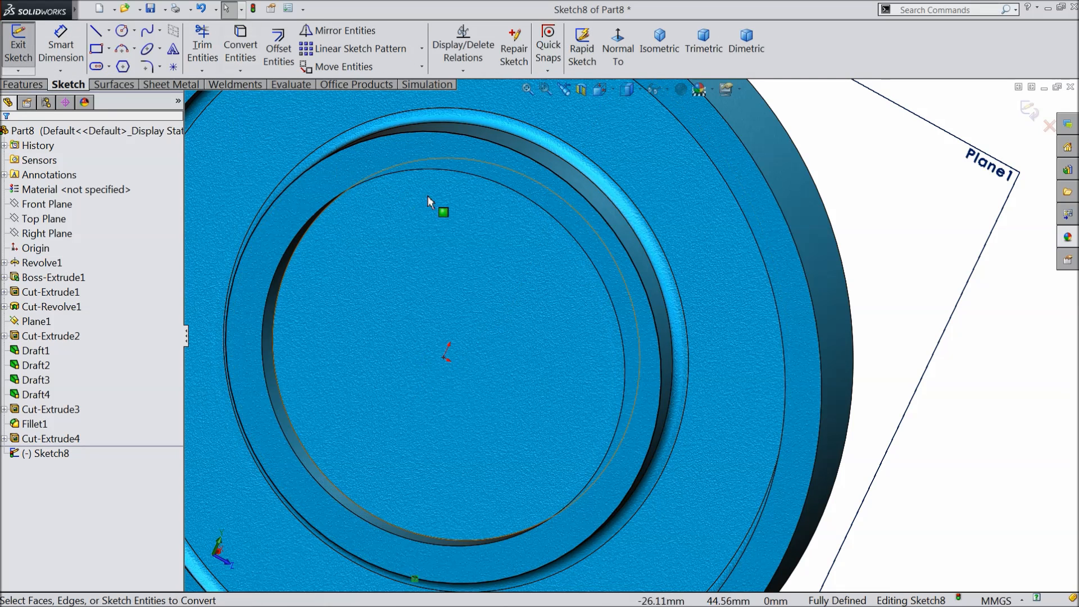
left_click(427, 168)
left_click(254, 51)
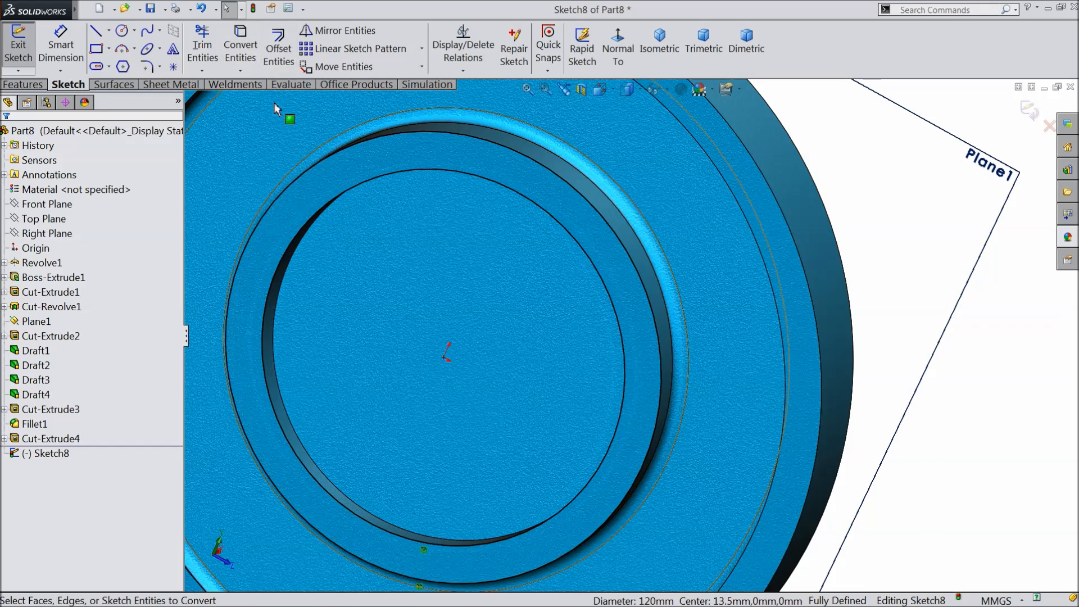
Set up a boss extrusion of the ring sketch that ends up to the Right Plane, with Merge result on.
left_click(22, 84)
left_click(25, 49)
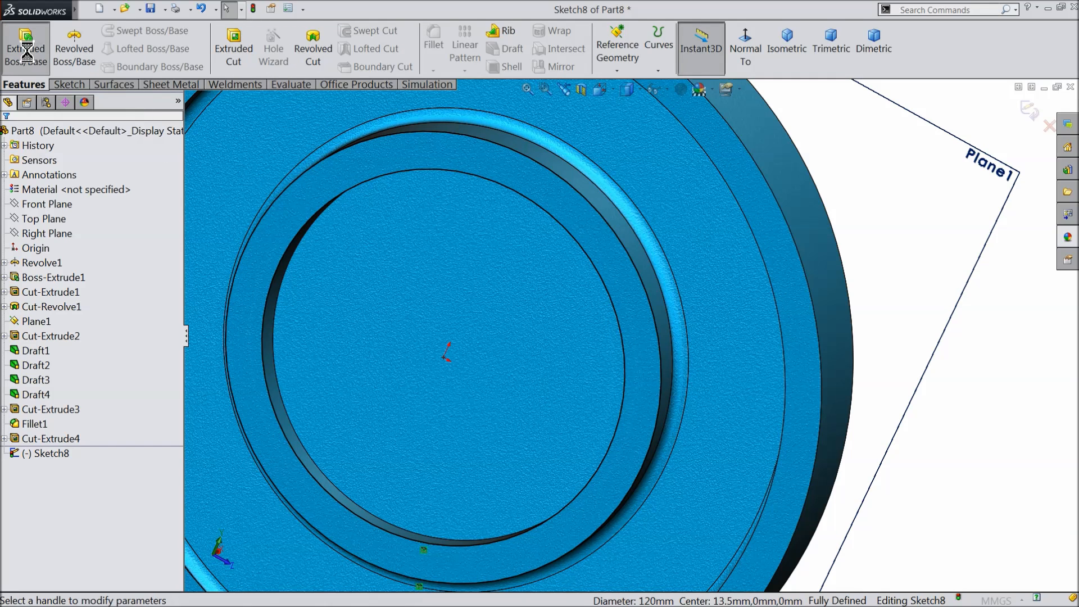
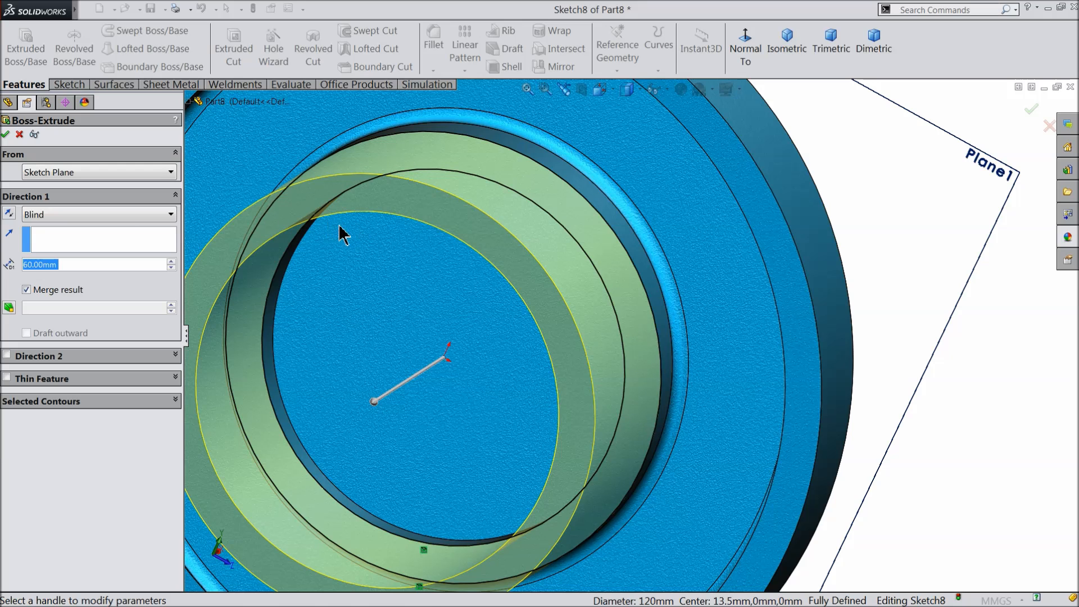
left_click(67, 217)
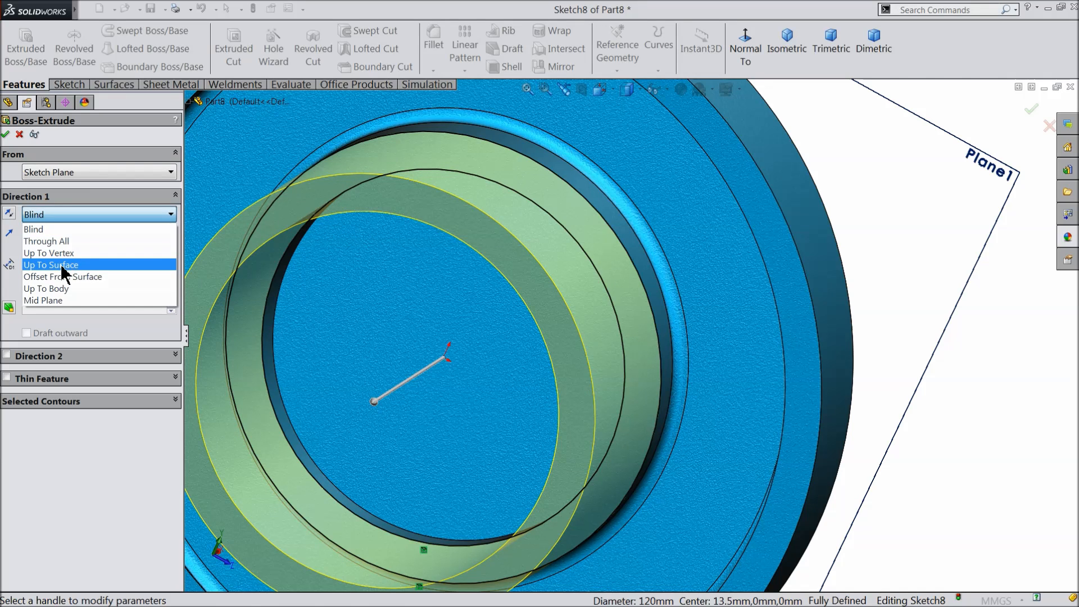
left_click(59, 265)
key("f")
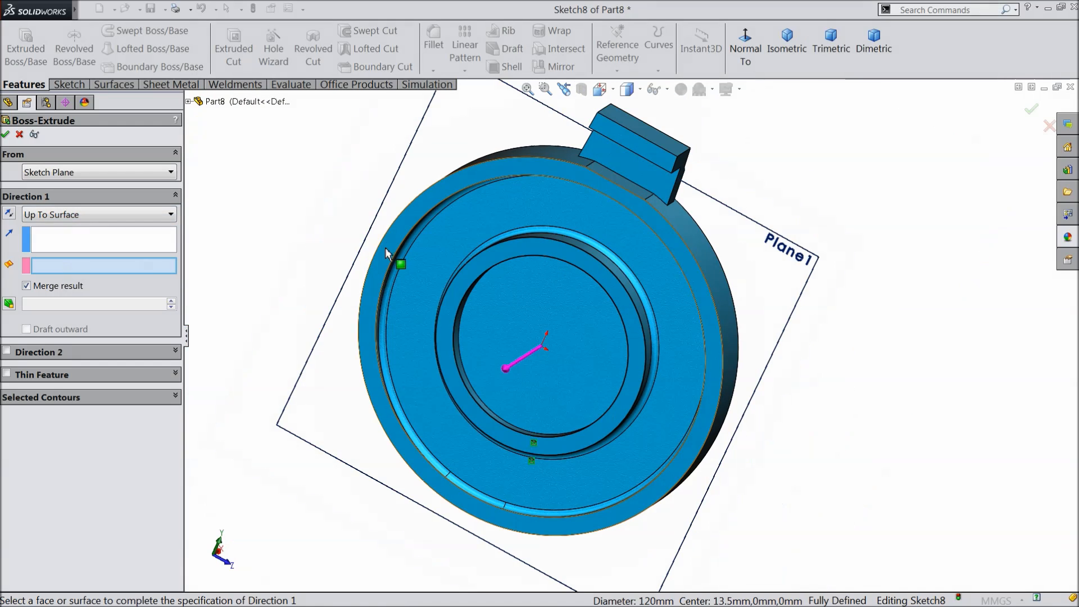
left_click(188, 102)
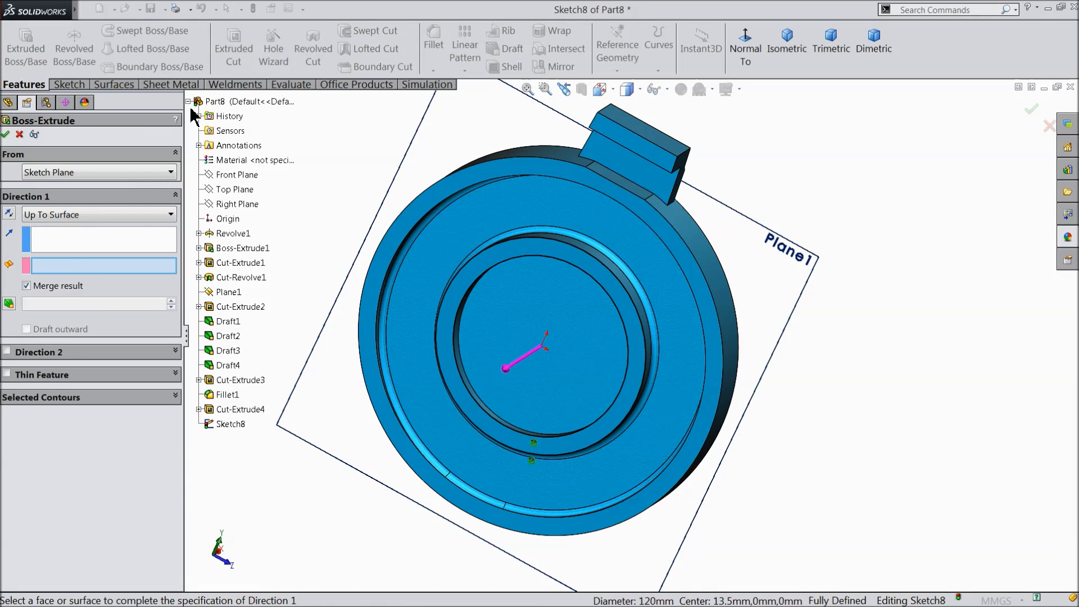
left_click(232, 207)
scroll(360, 240, "up", 3)
middle_click_drag(380, 246, 339, 243)
scroll(582, 351, "down", 5)
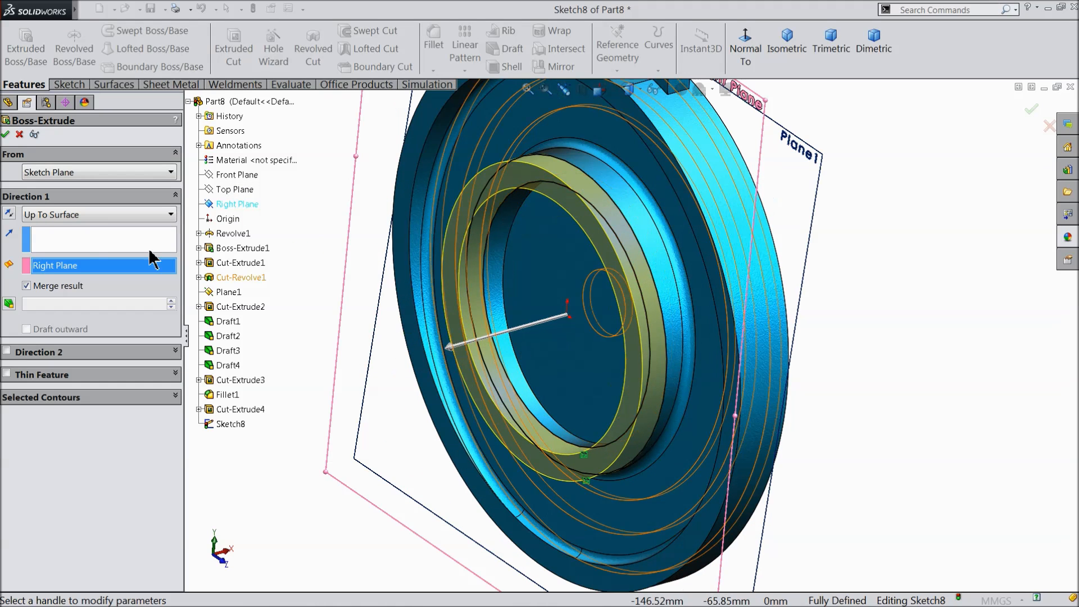
Give the ring extrusion a 1° draft and complete the feature.
left_click(8, 304)
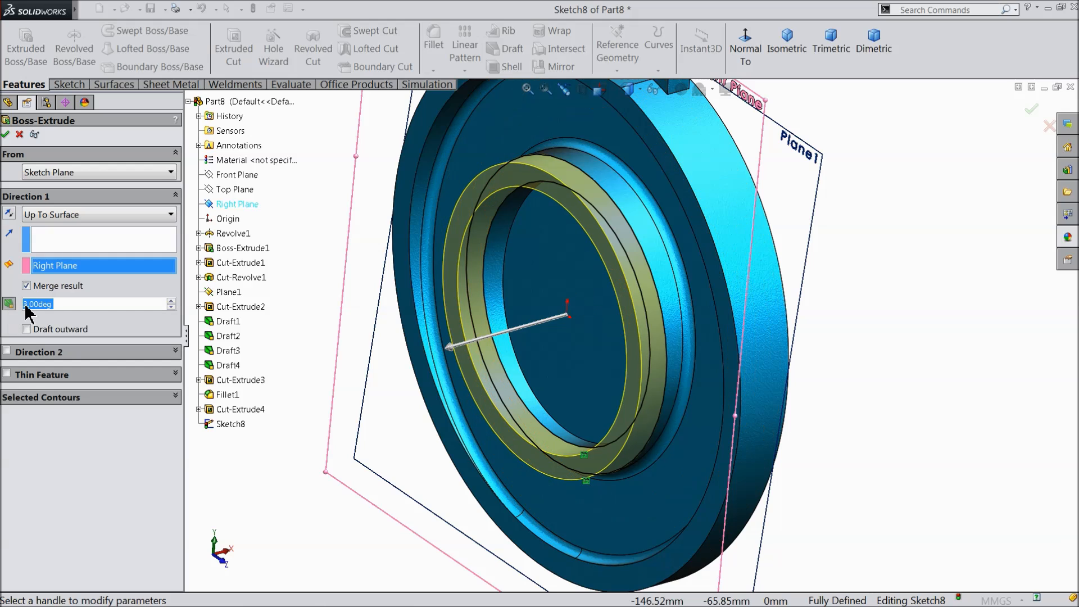
type("1")
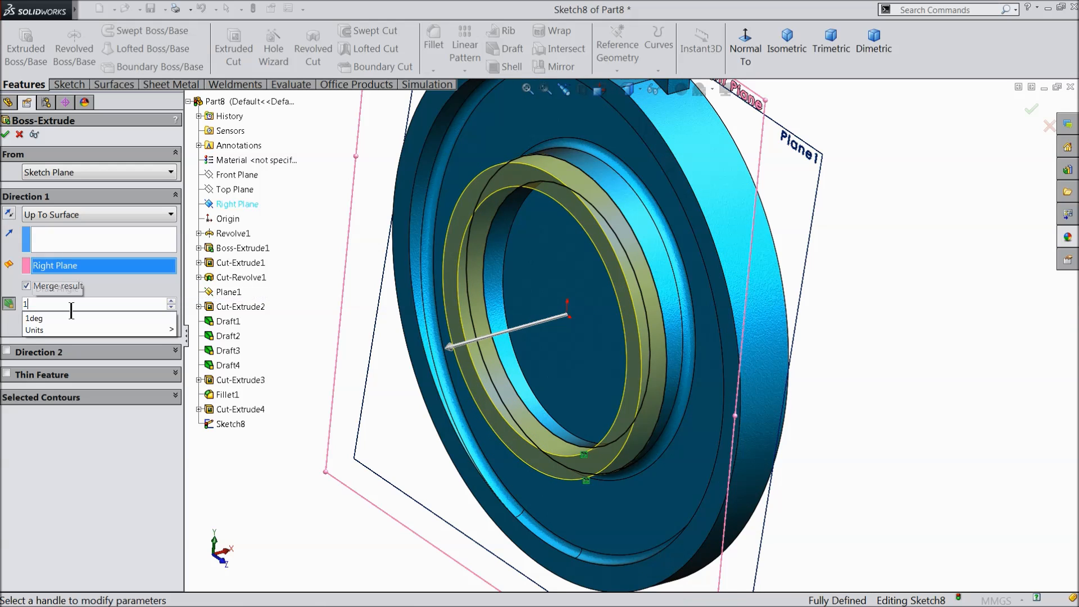
key("Return")
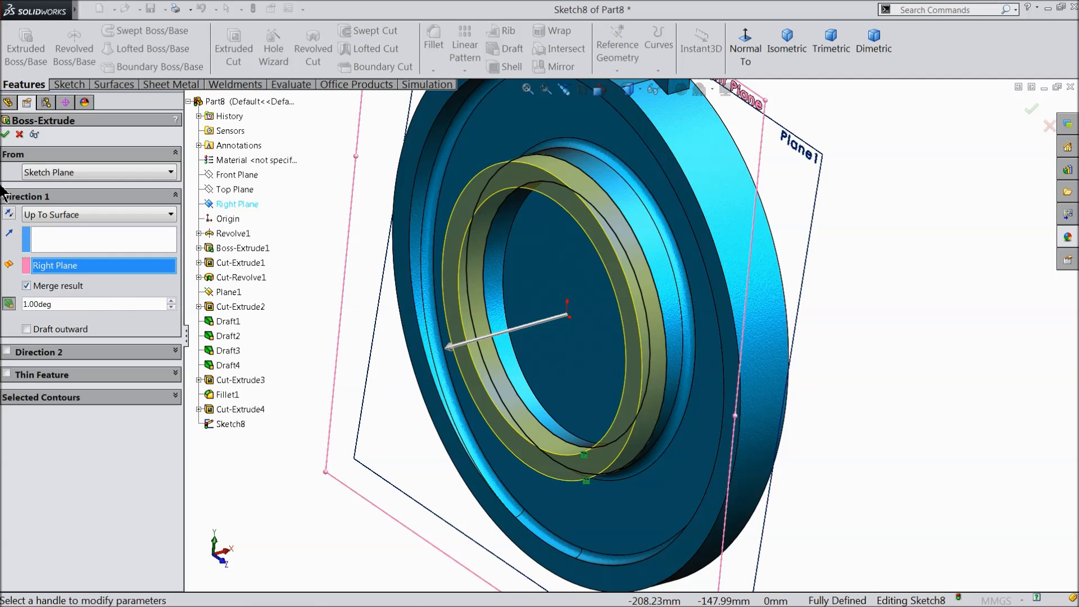
left_click(6, 134)
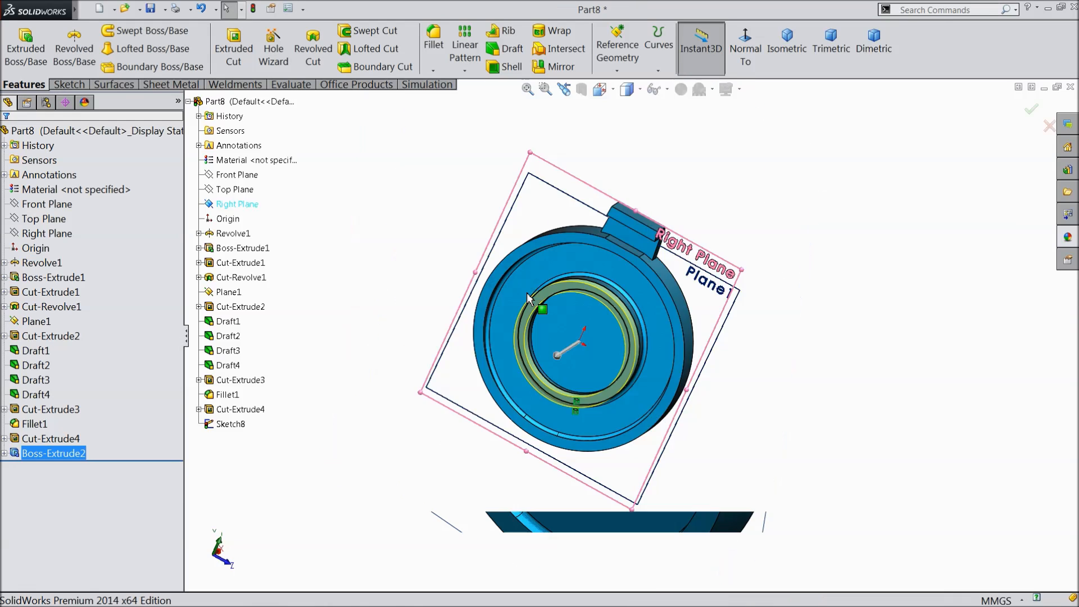
left_click(340, 273)
Start a sketch on the outer rim's flat face and convert the rim's outer circular edge into a sketch entity.
mouse_move(591, 291)
middle_mouse_down()
mouse_move(610, 286)
mouse_move(598, 290)
middle_mouse_up()
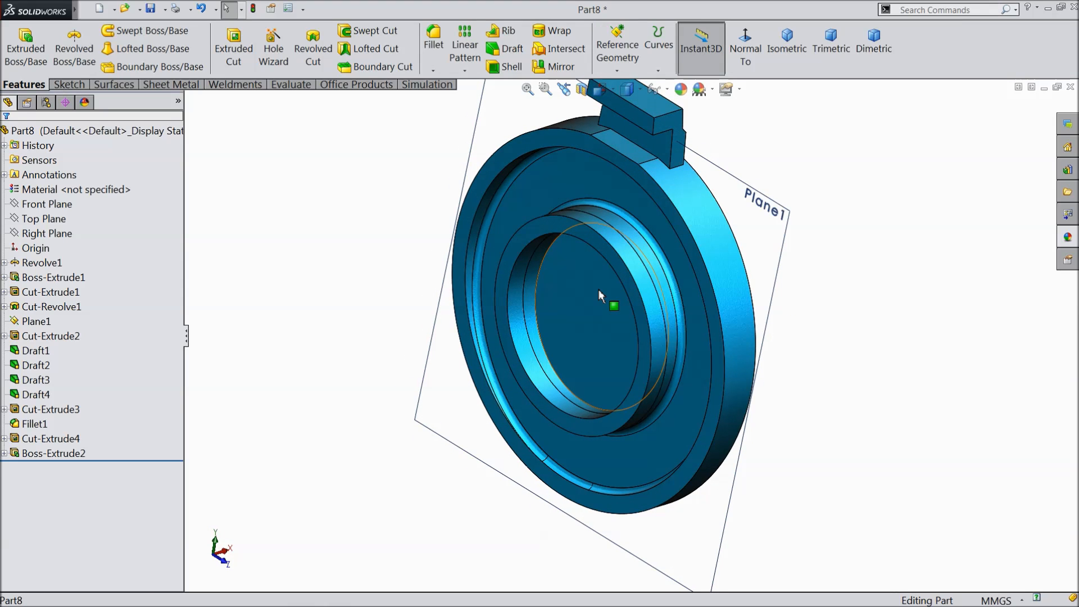
scroll(742, 281, "down", 3)
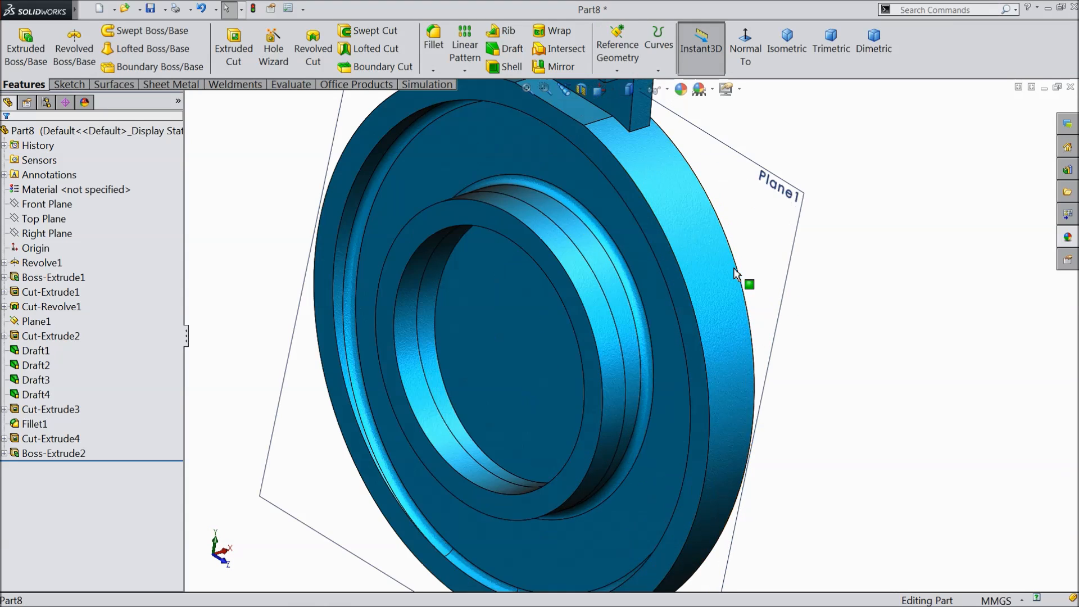
left_click(672, 266)
left_click(712, 223)
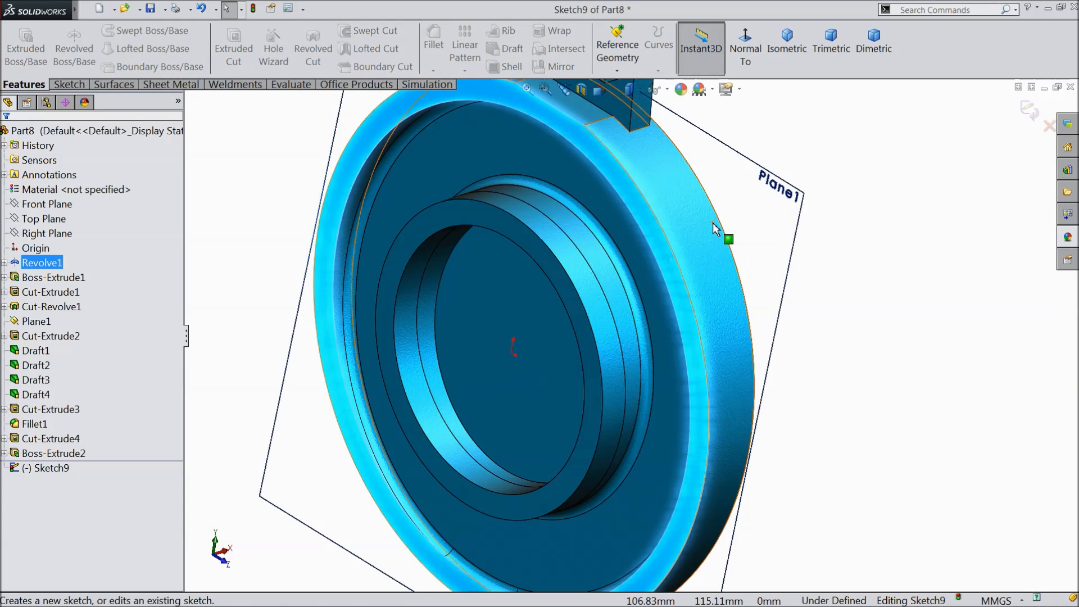
left_click(745, 56)
scroll(830, 356, "down", 3)
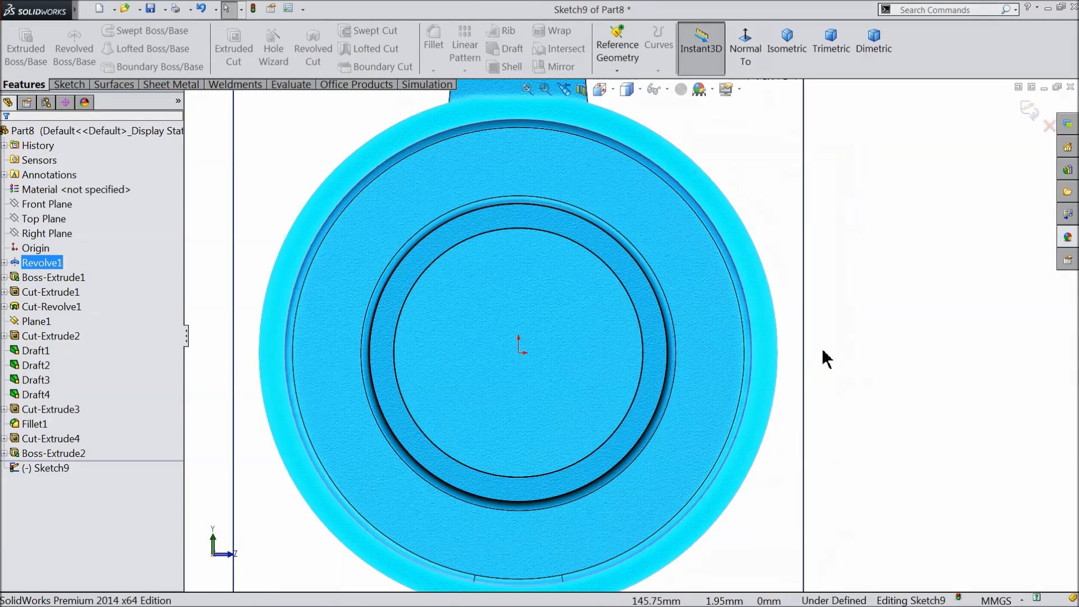
left_click(776, 334)
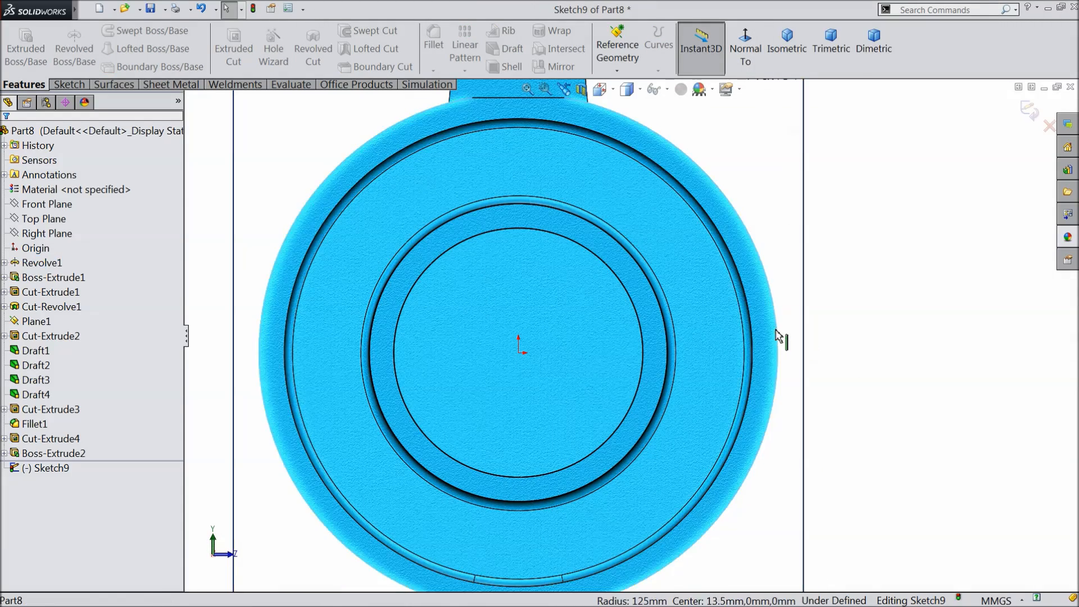
left_click(82, 84)
left_click(240, 44)
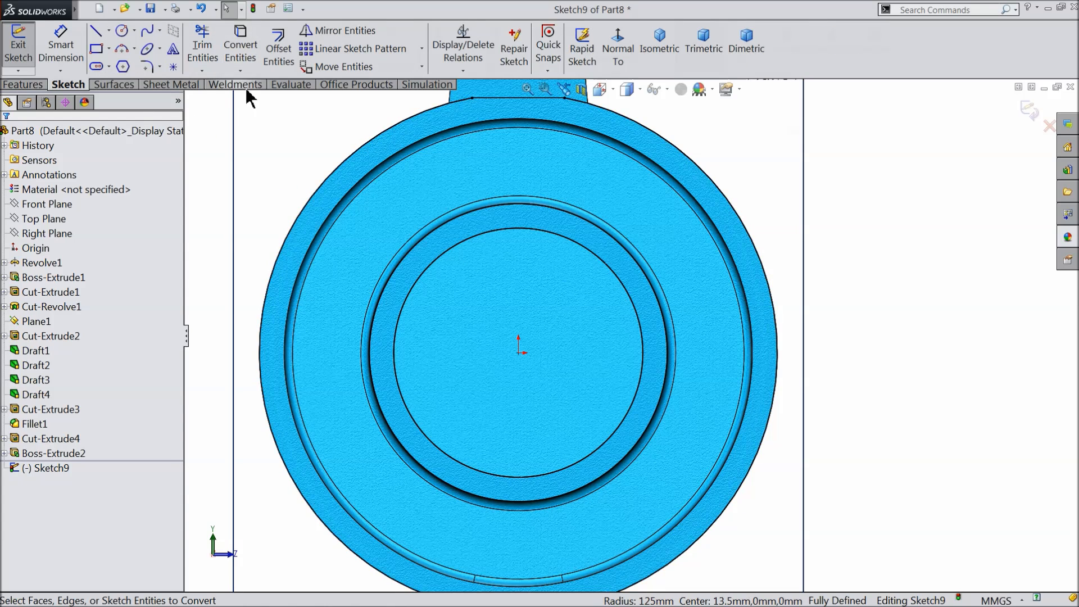
Draw a construction centerline about 171 mm long from the origin past the rim and give it a horizontal relation.
left_click(109, 31)
left_click(119, 66)
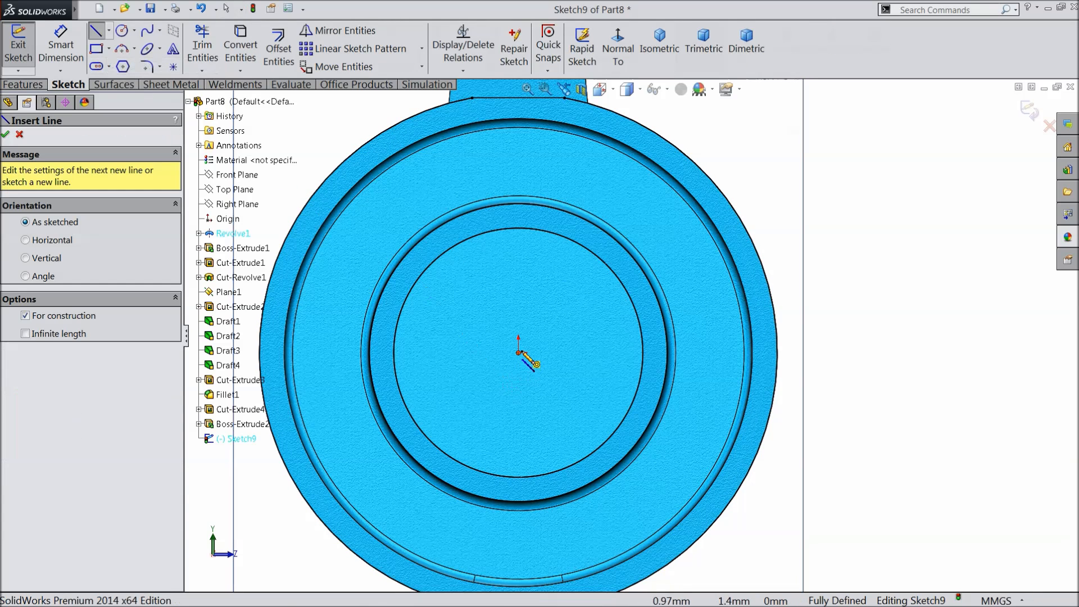
left_click(518, 353)
left_click(871, 346)
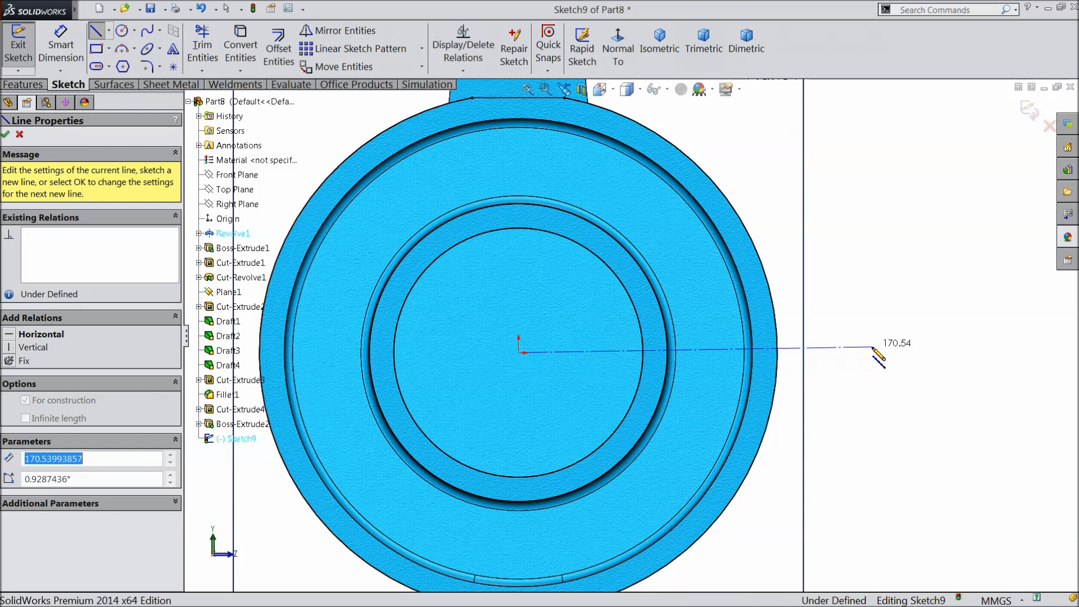
right_click(931, 235)
left_click(955, 111)
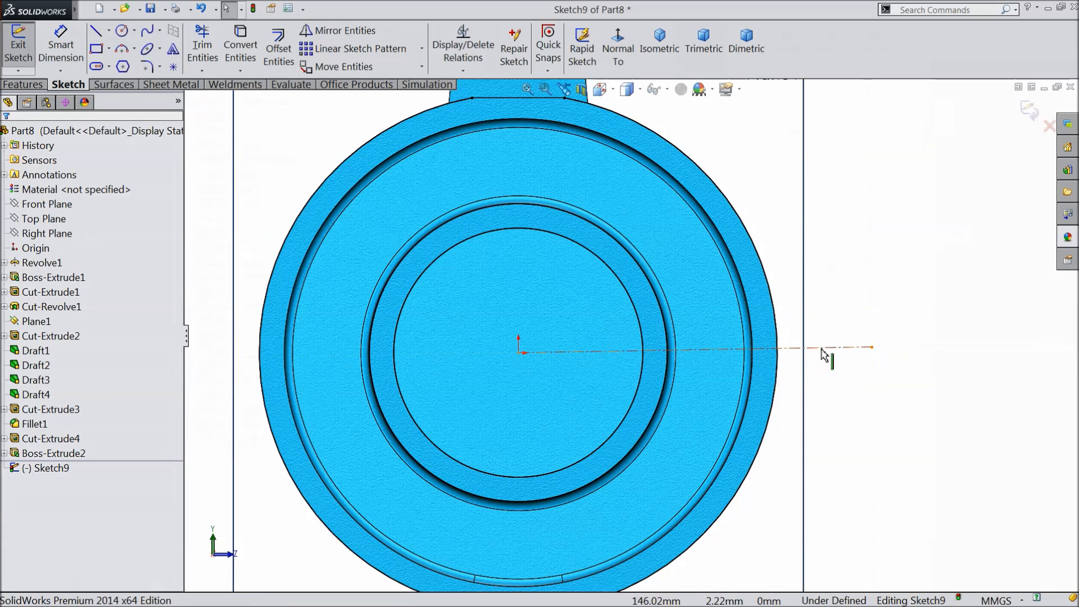
left_click(798, 347)
left_click(852, 300)
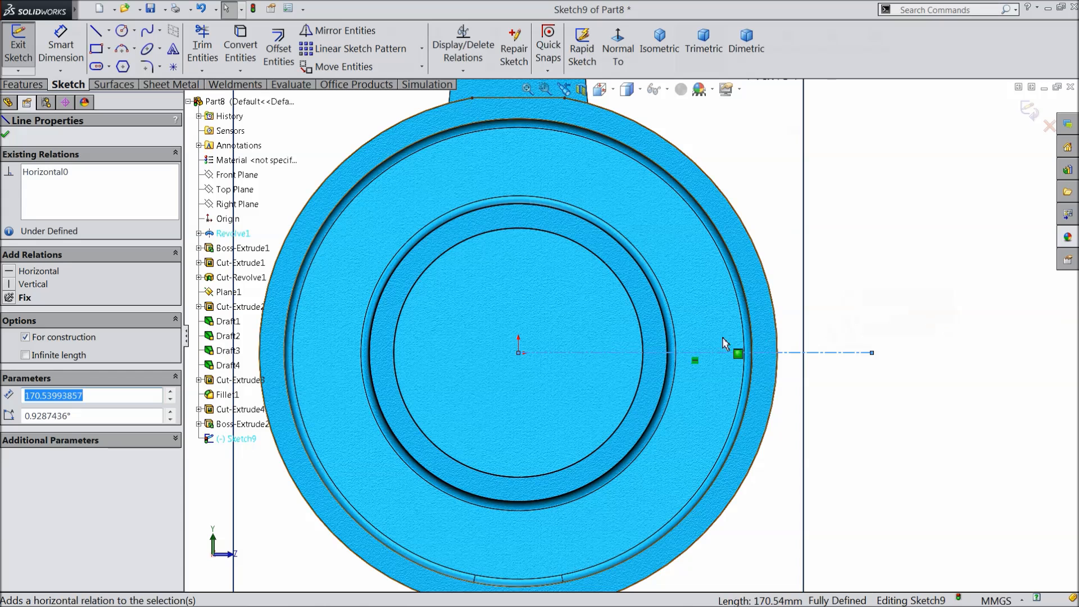
Dimension the horizontal centerline's length to 140 mm.
left_click(61, 45)
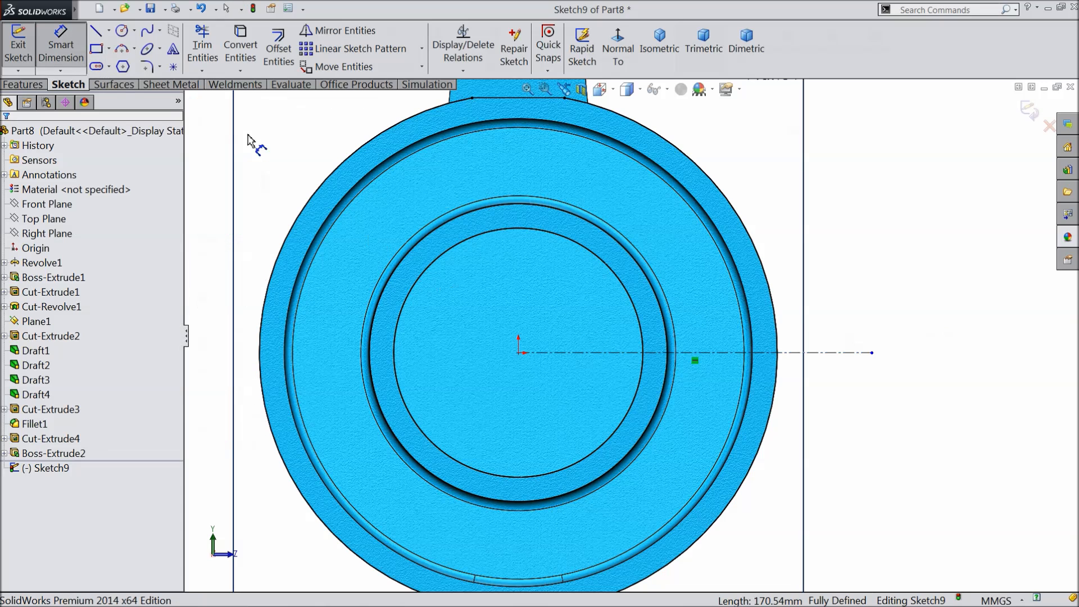
left_click(742, 353)
left_click(848, 413)
type("14")
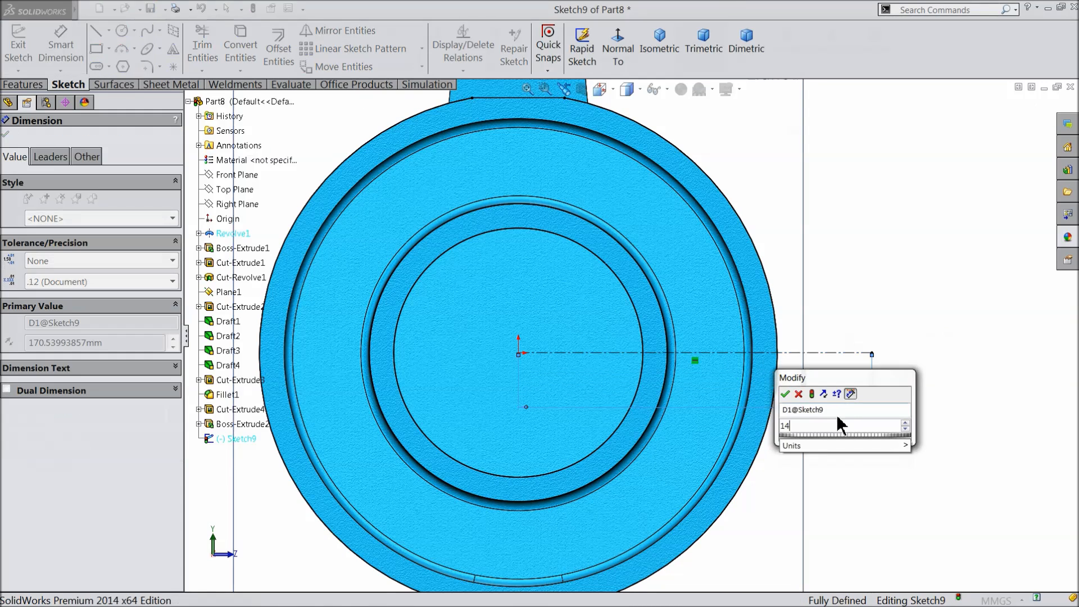
type("0")
key("Return")
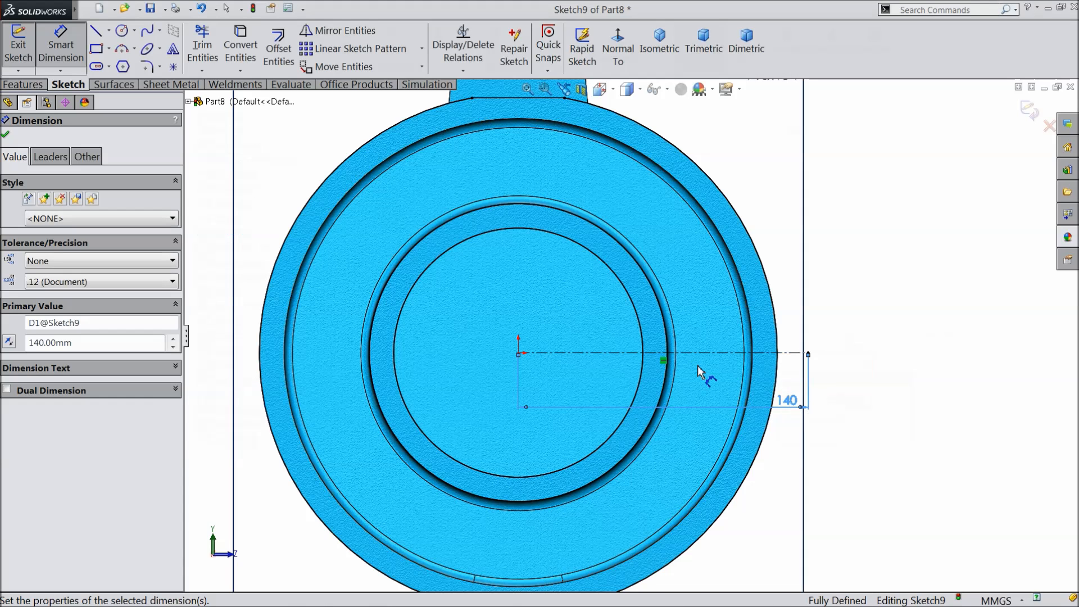
left_click(5, 135)
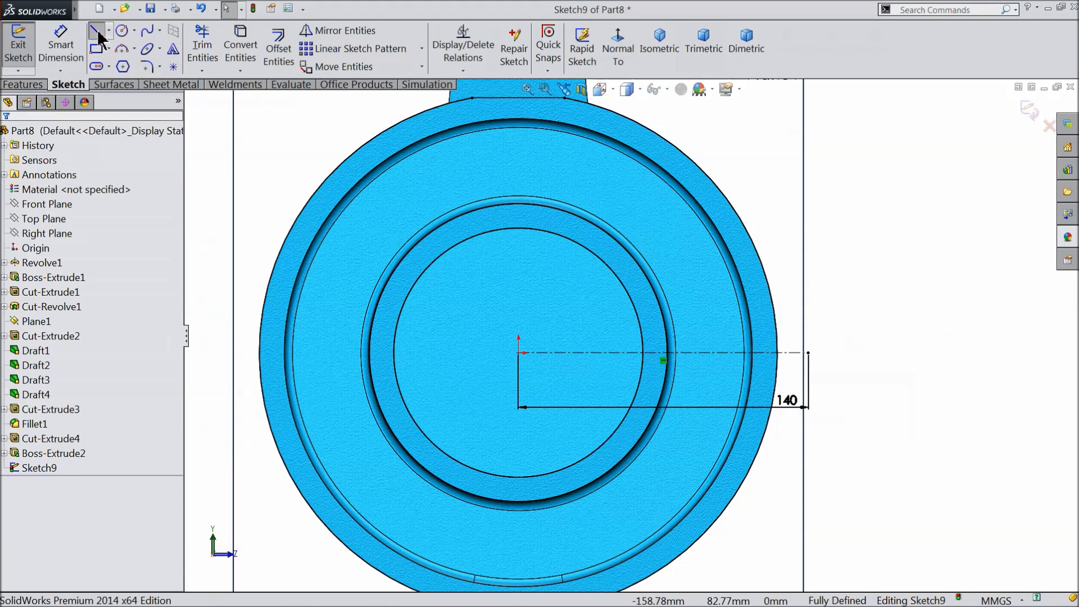
left_click(97, 32)
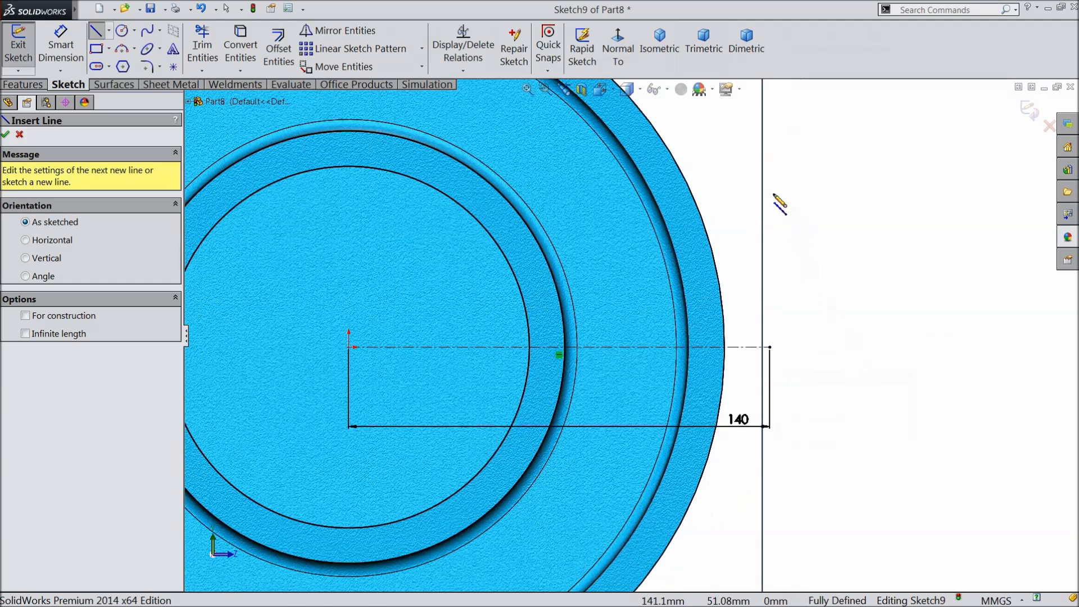
left_click(693, 193)
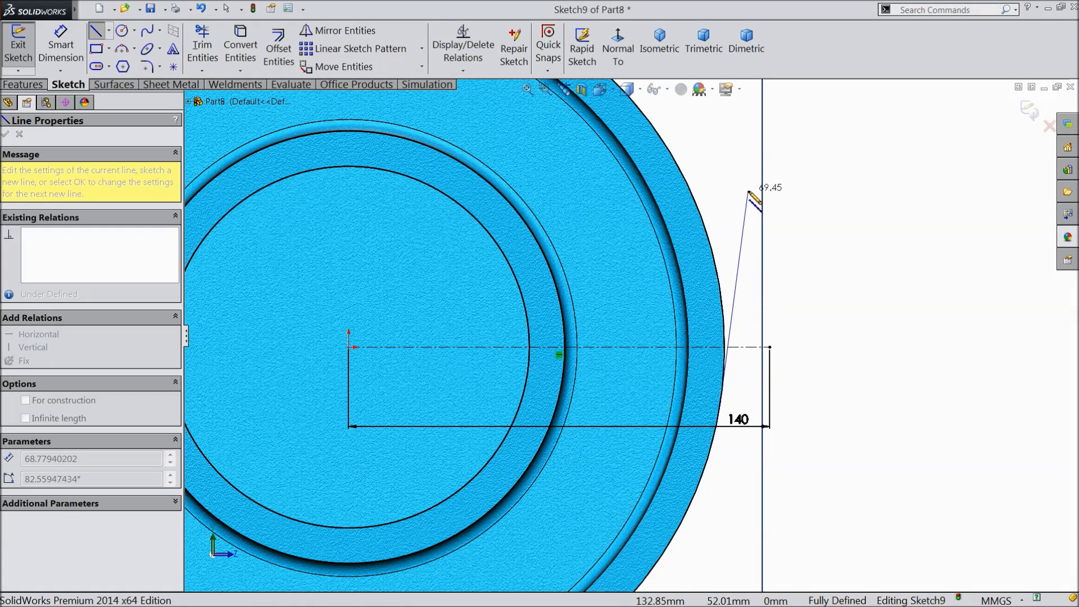
key("Escape")
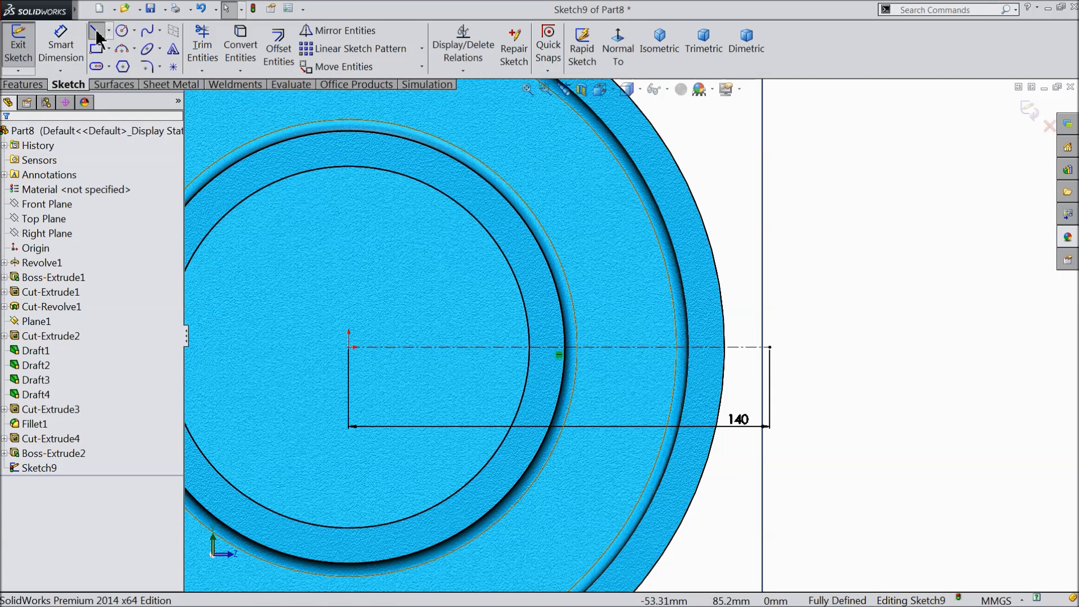
Draw a vertical line through the centerline's outer end, continued by a horizontal line from its lower end back to the rim circle.
left_click(97, 34)
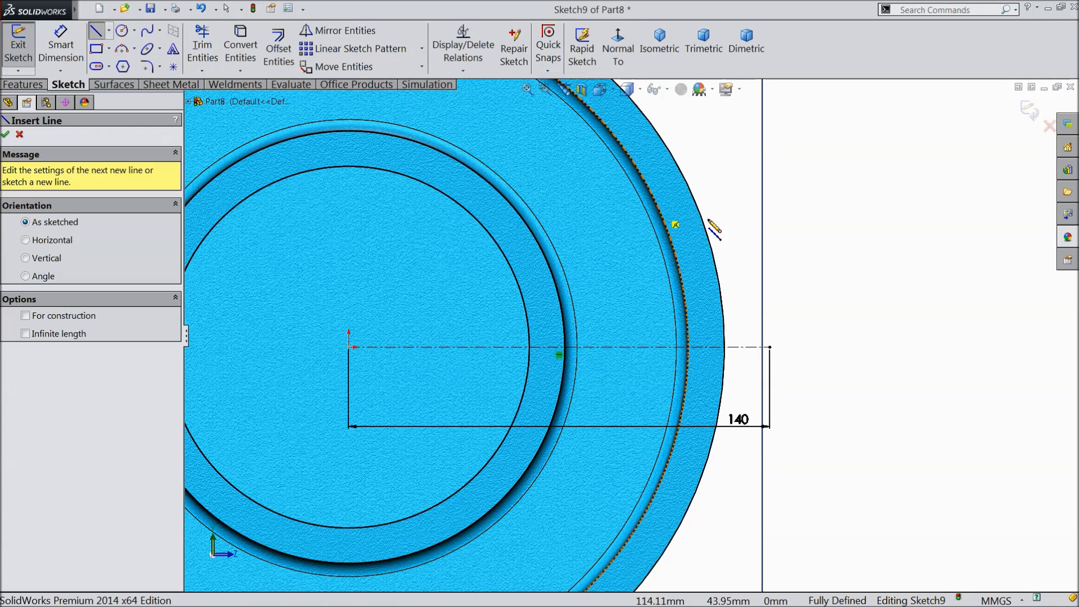
left_click(769, 212)
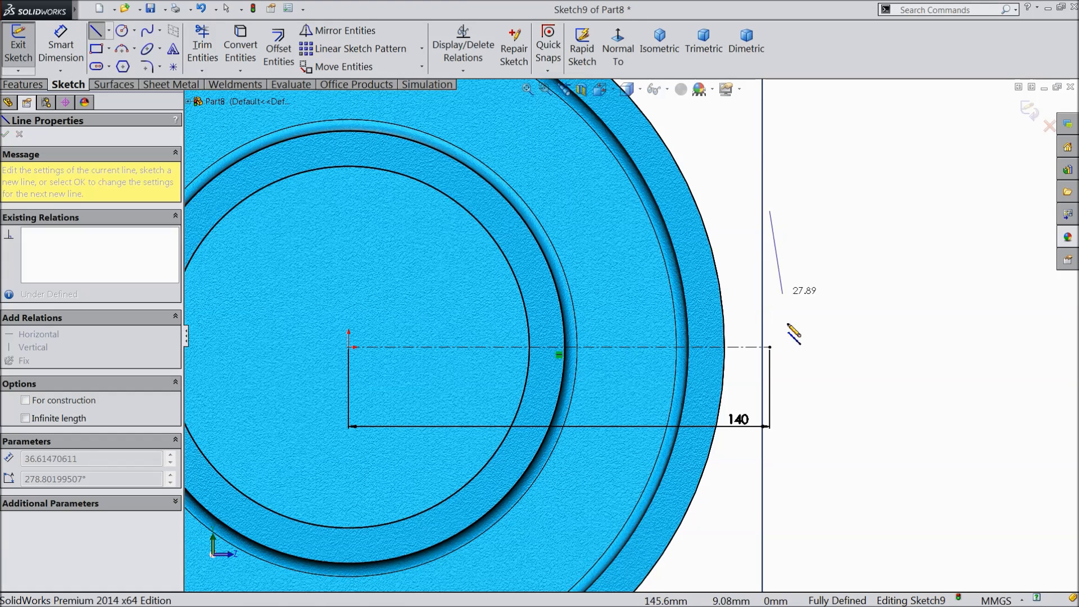
left_click(769, 440)
left_click(713, 439)
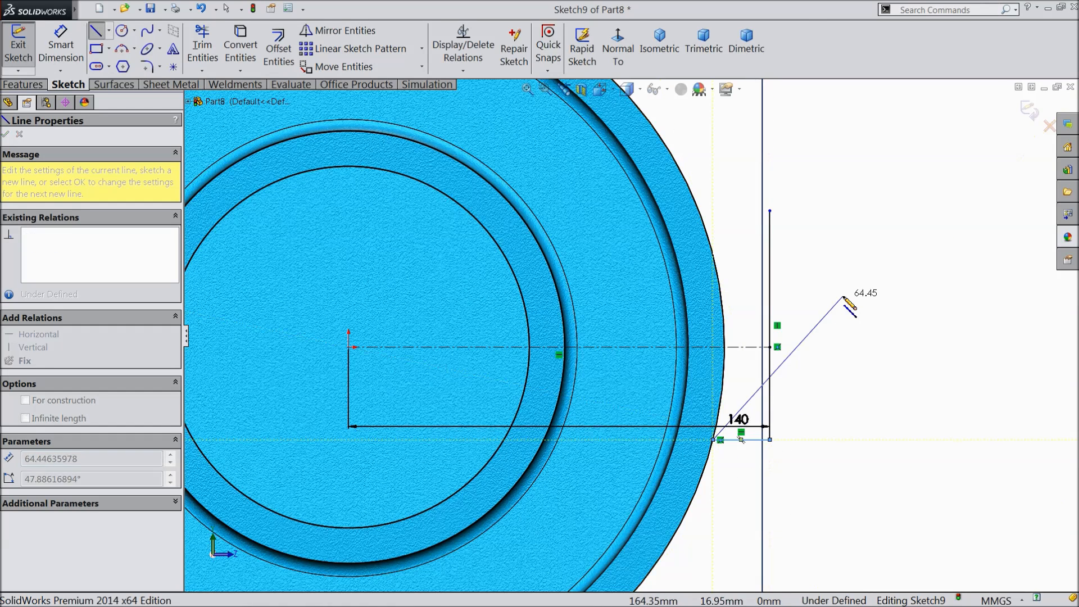
right_click(843, 297)
left_click(880, 104)
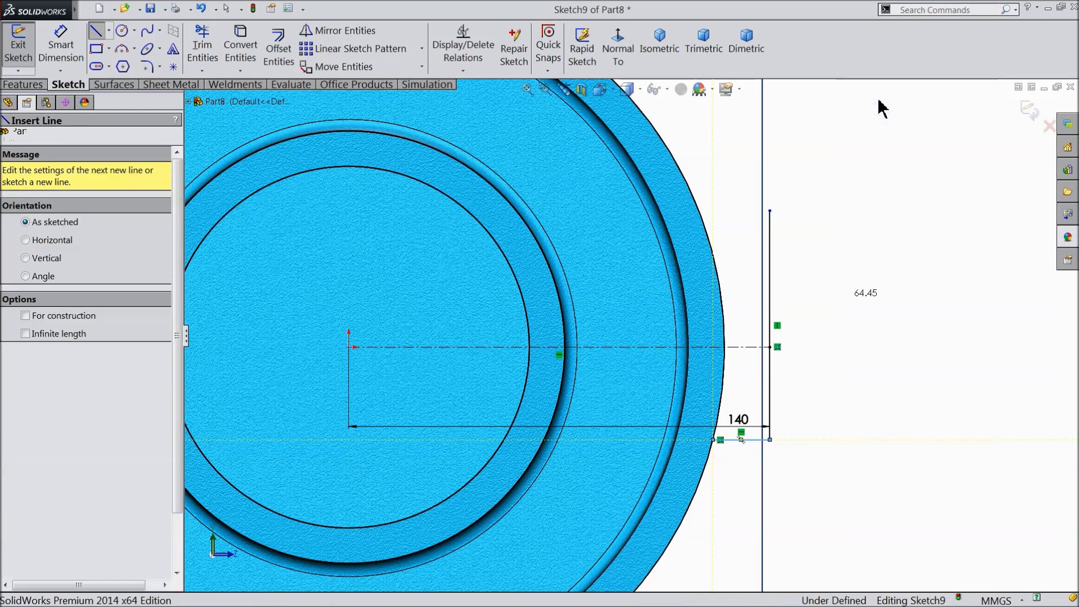
Draw a horizontal line from the vertical line's upper end back to the rim circle.
left_click(95, 33)
left_click(770, 211)
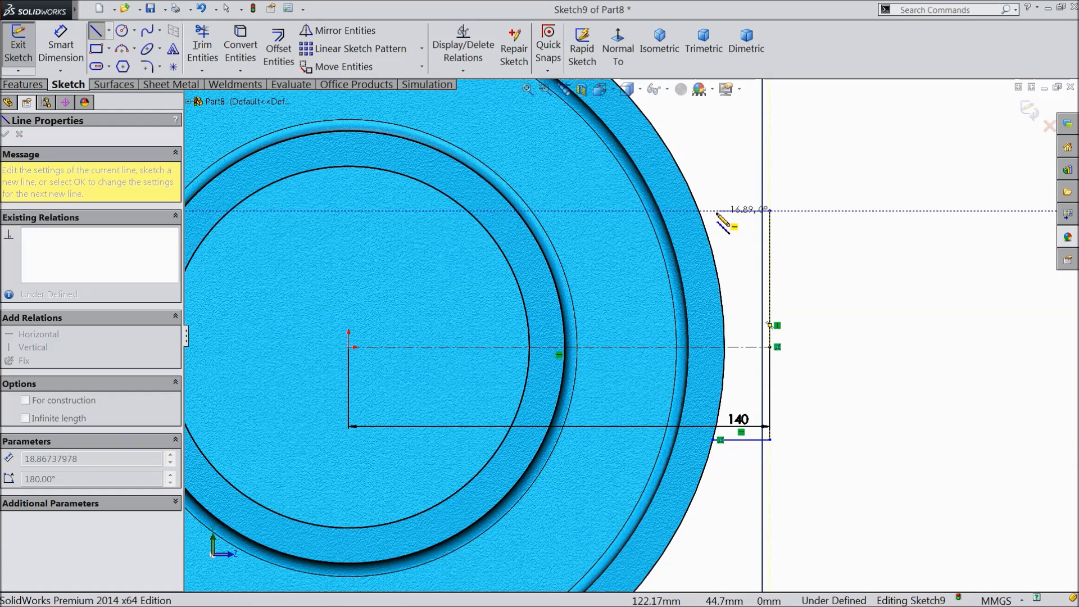
left_click(704, 212)
right_click(706, 213)
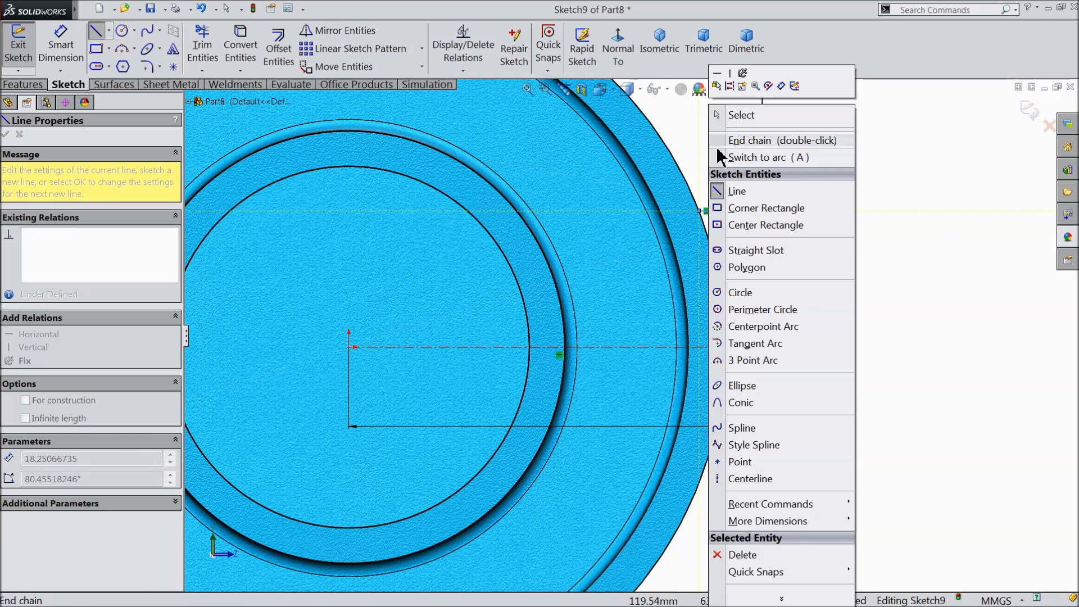
left_click(742, 113)
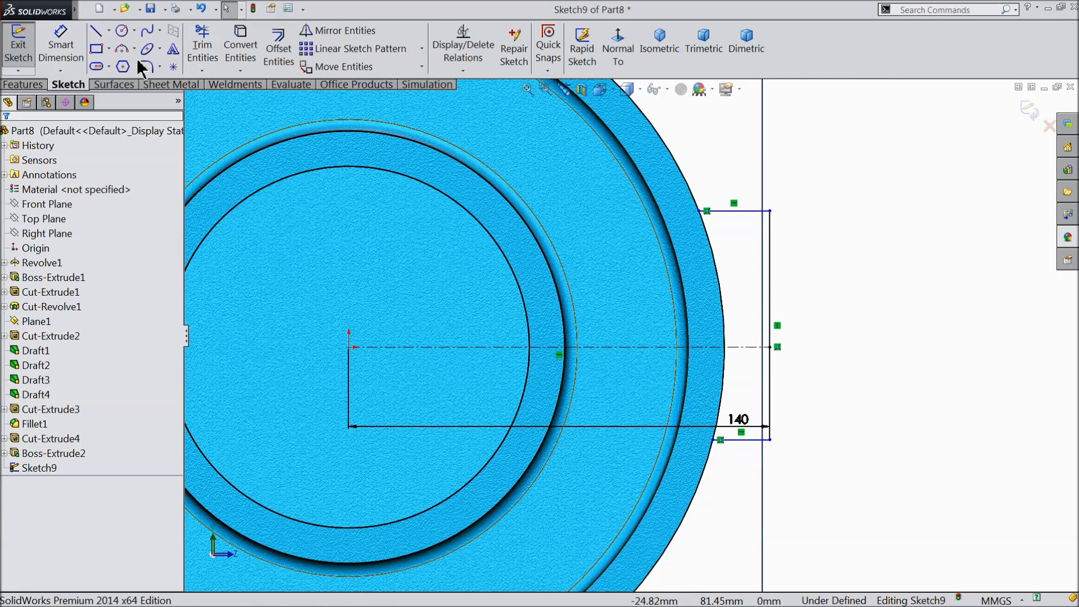
left_click(203, 48)
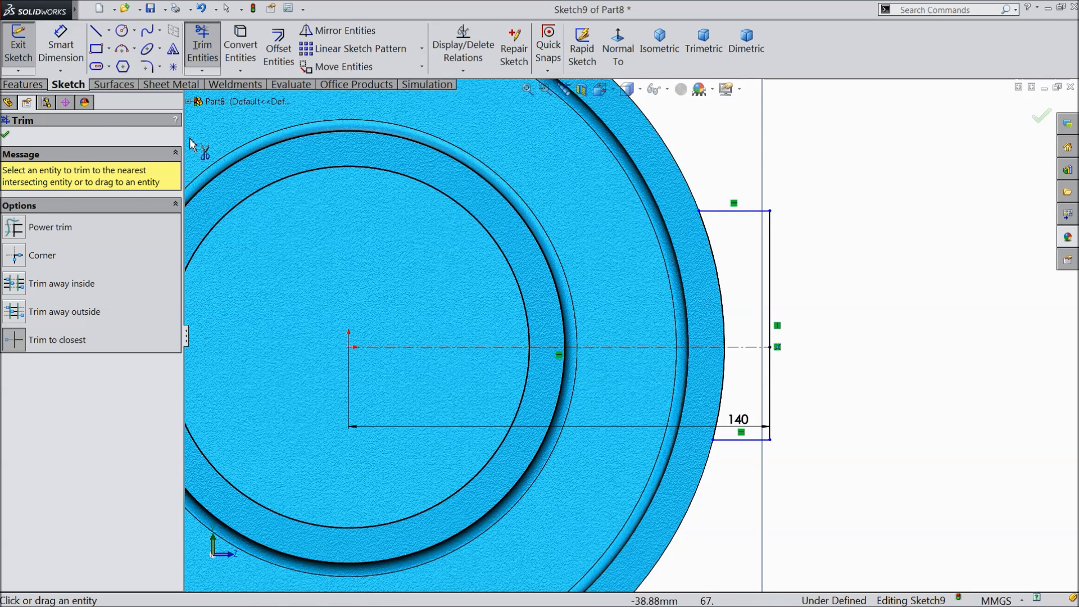
key("z")
left_click(7, 136)
Dimension the side tab's vertical outer line to a length of 100 mm.
left_click(61, 45)
scroll(676, 320, "down", 2)
left_click(749, 311)
left_click(811, 324)
type("100")
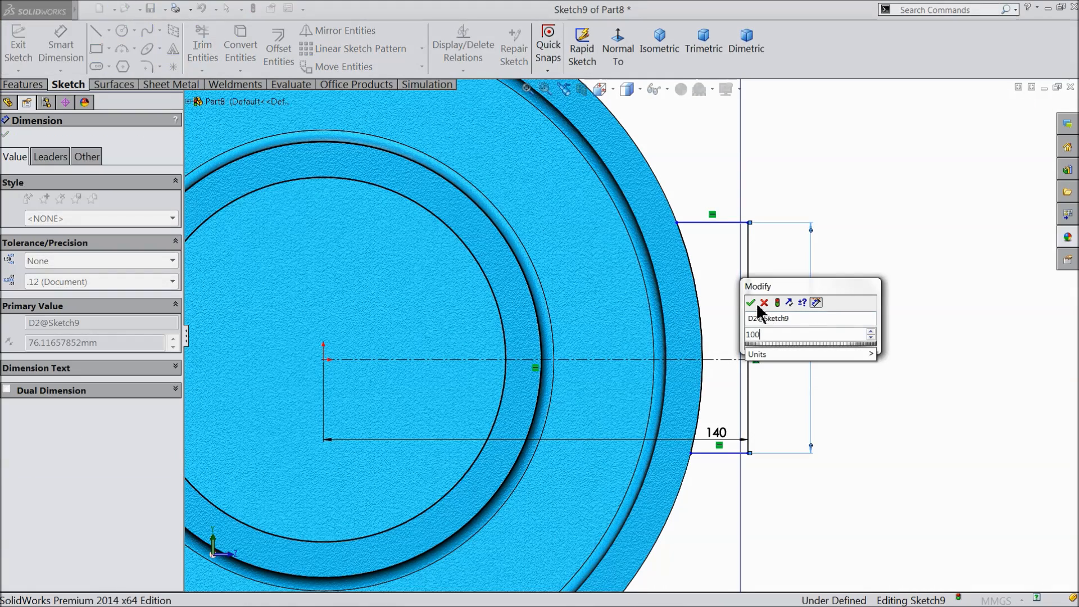
left_click(751, 302)
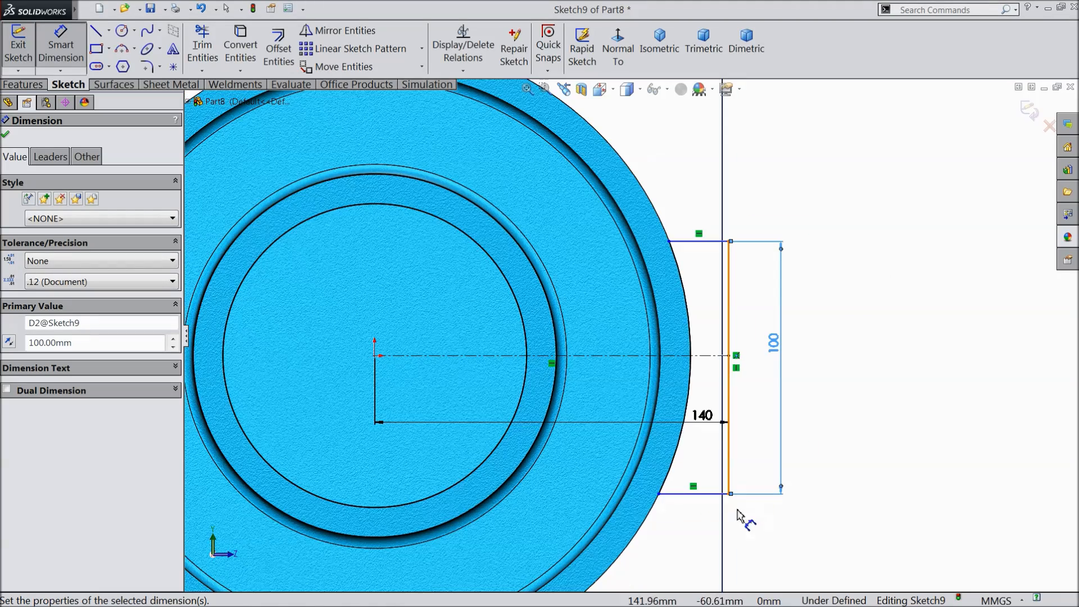
Move the 140 mm dimension below the tab profile and dimension the lower horizontal line 30 mm from the centerline.
scroll(725, 478, "down", 2)
left_click_drag(674, 331, 627, 541)
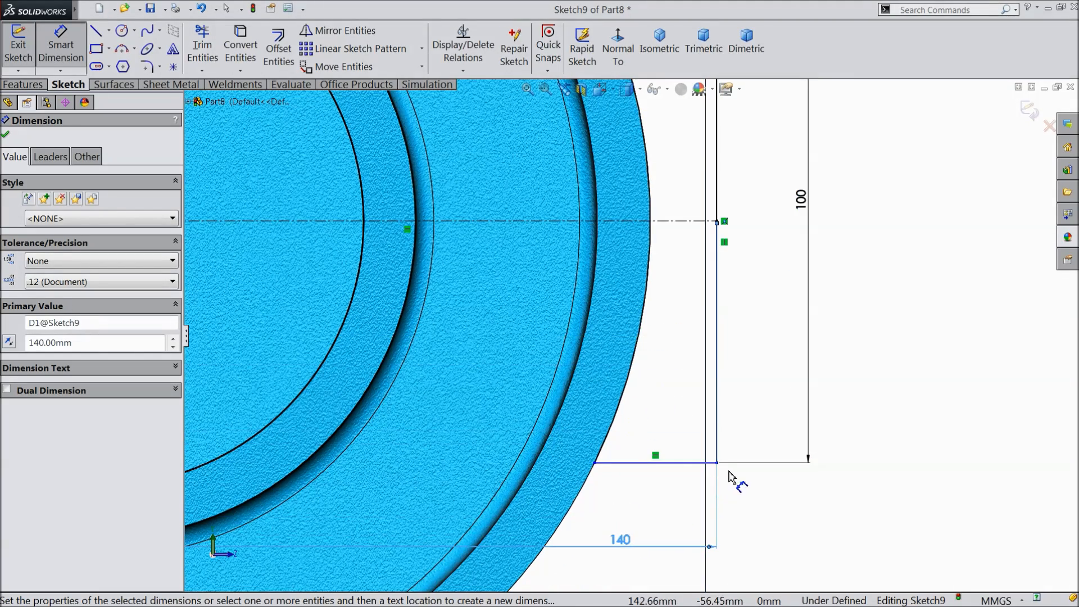
left_click(705, 462)
left_click(686, 221)
left_click(764, 315)
type("30")
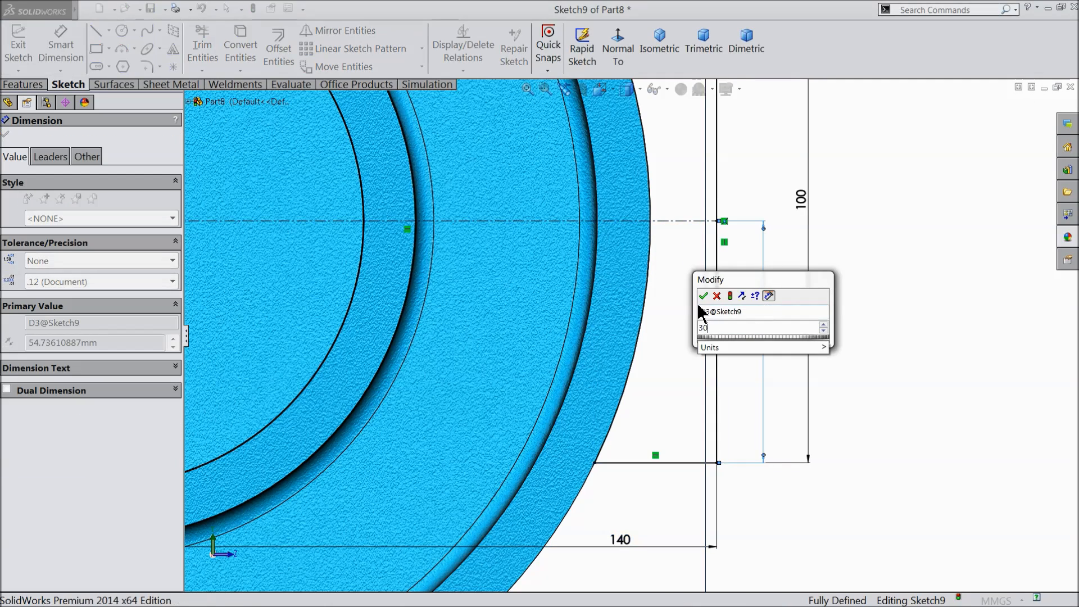
key("Return")
Extrude the side tab sketch as a blind boss 10 mm deep, merged with the disc.
scroll(714, 301, "down", 4)
scroll(707, 303, "up", 3)
middle_click_drag(738, 298, 674, 355)
scroll(607, 340, "down", 3)
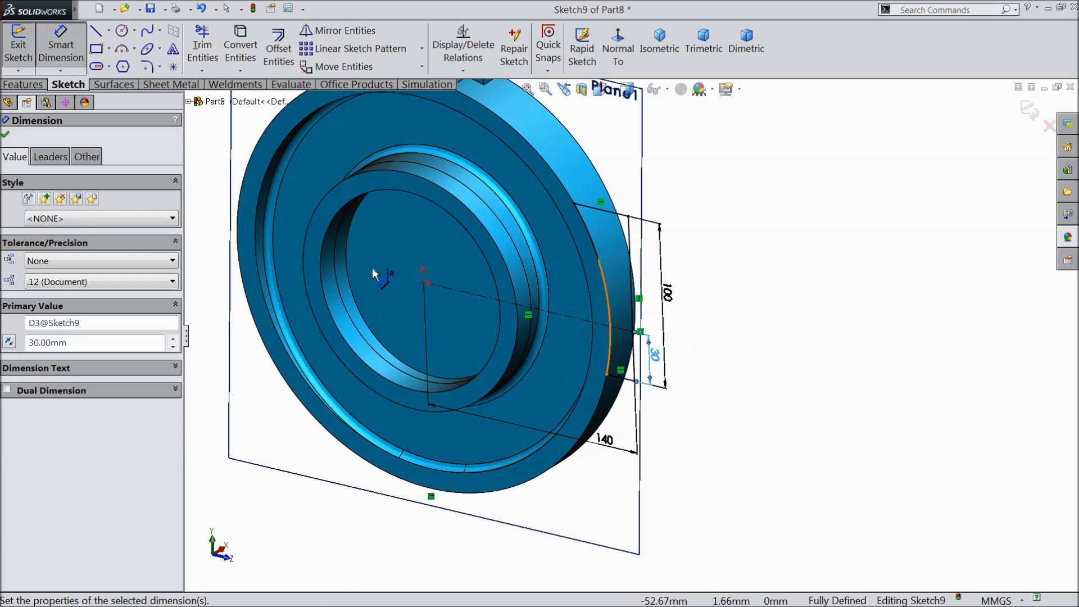
left_click(6, 135)
left_click(18, 85)
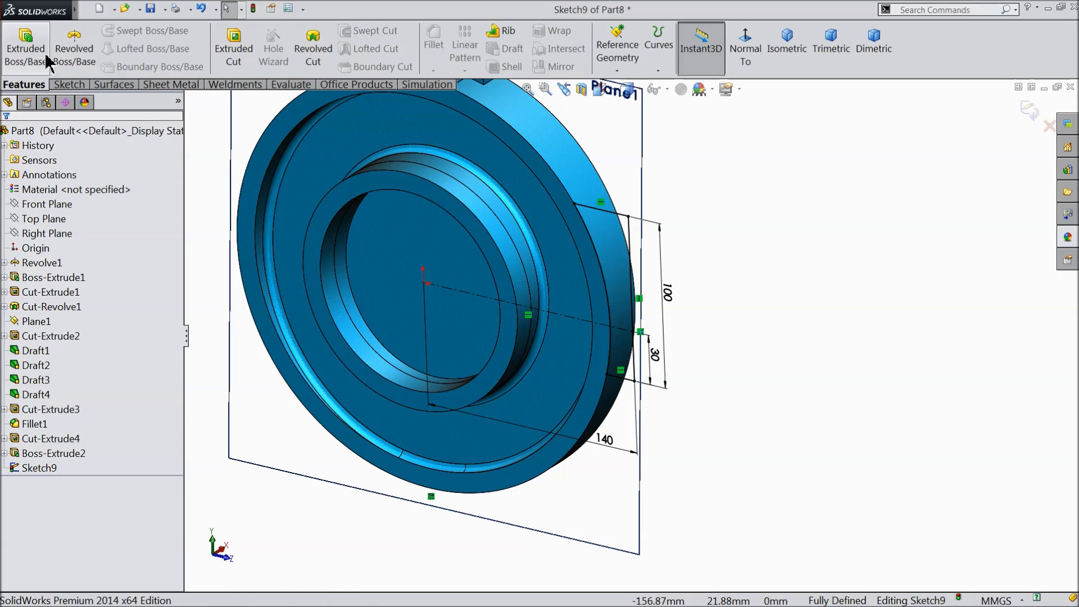
type("10")
key("Return")
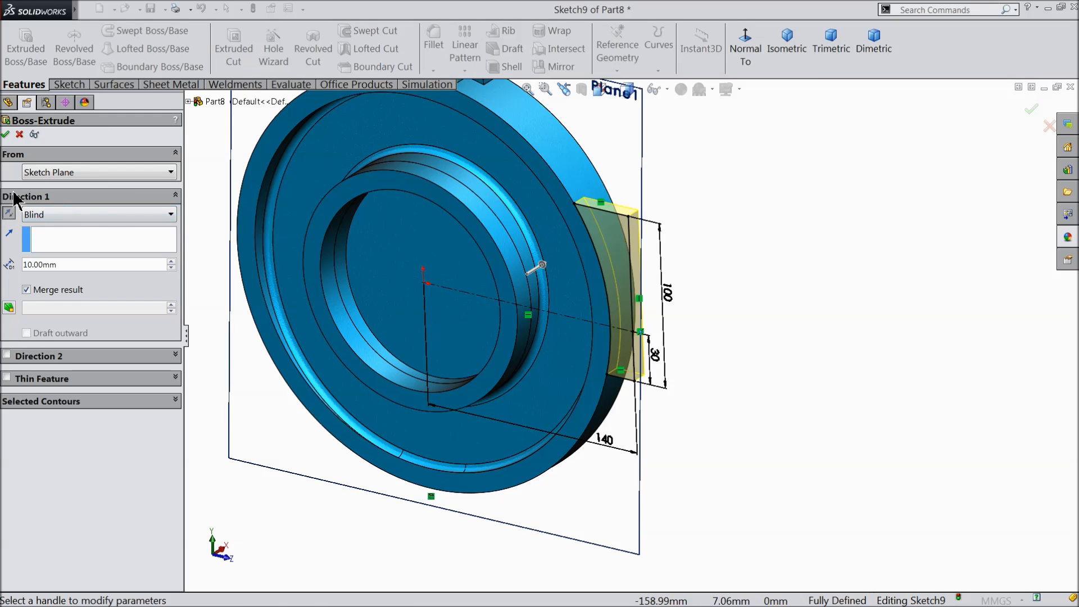
left_click(6, 135)
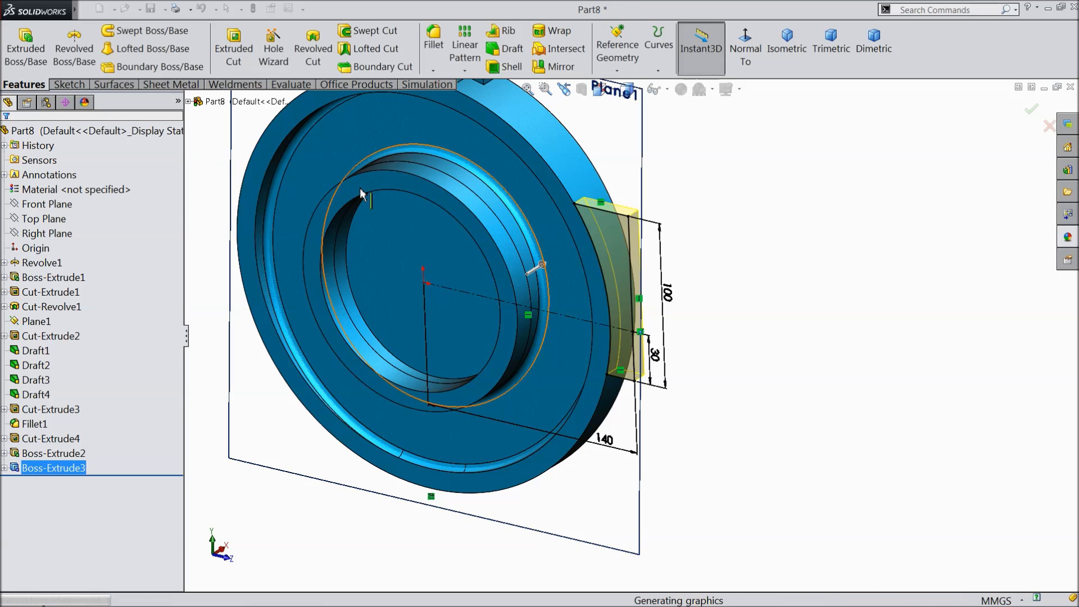
Chamfer the side tab's lower outer corner edge by 5 mm at 45 degrees.
left_click(433, 71)
left_click(458, 101)
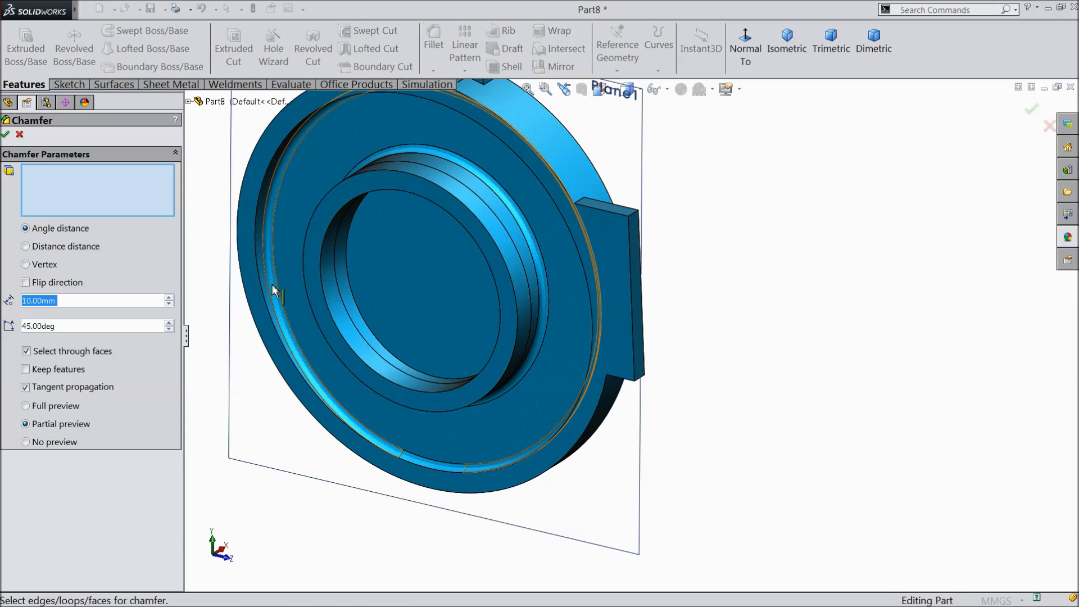
type("5")
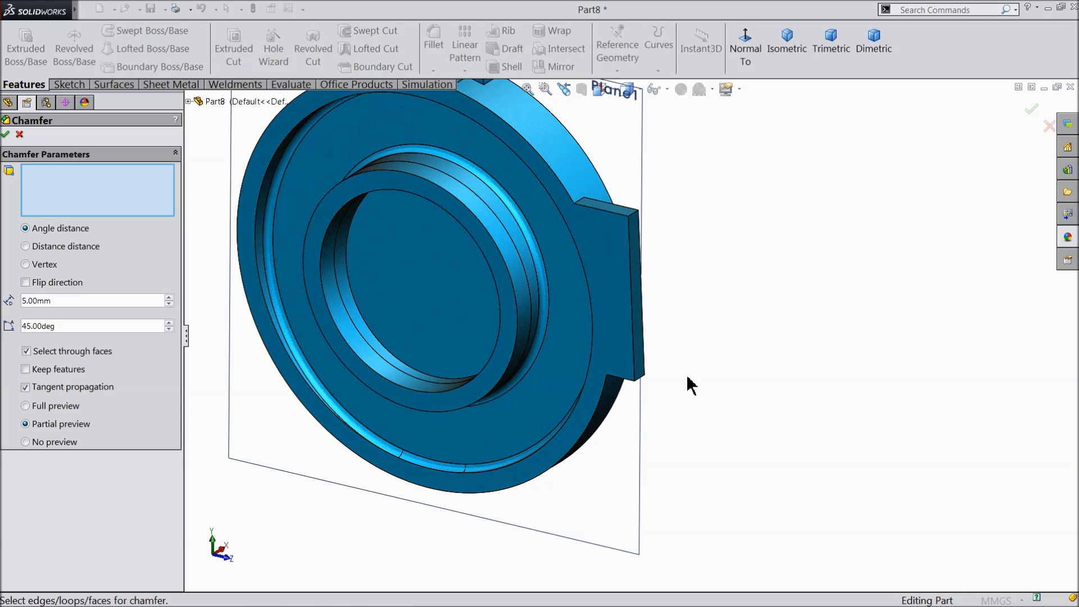
scroll(588, 423, "down", 5)
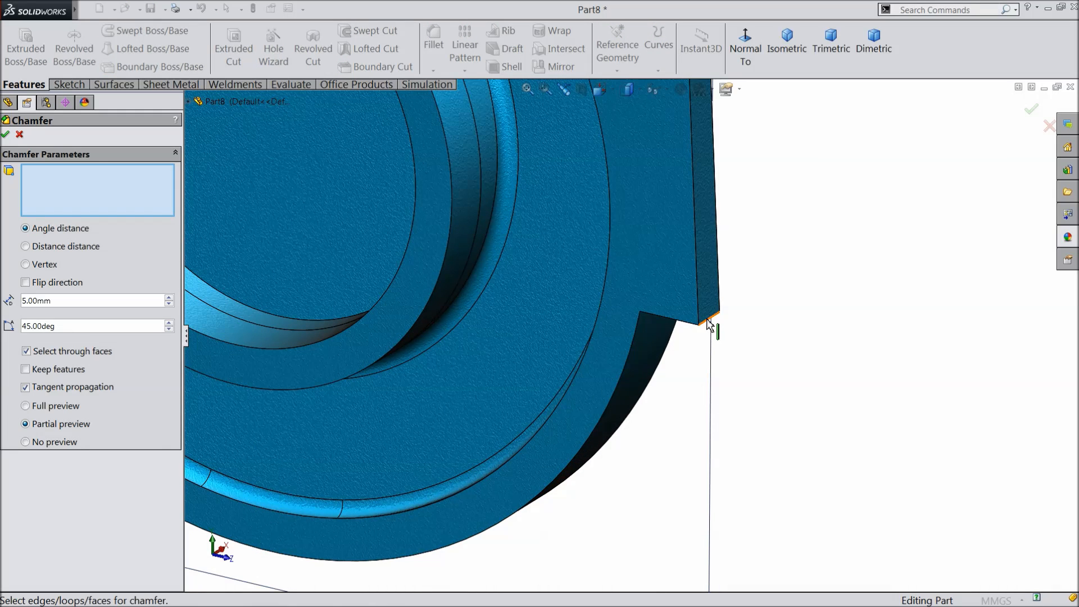
left_click(708, 324)
left_click(6, 134)
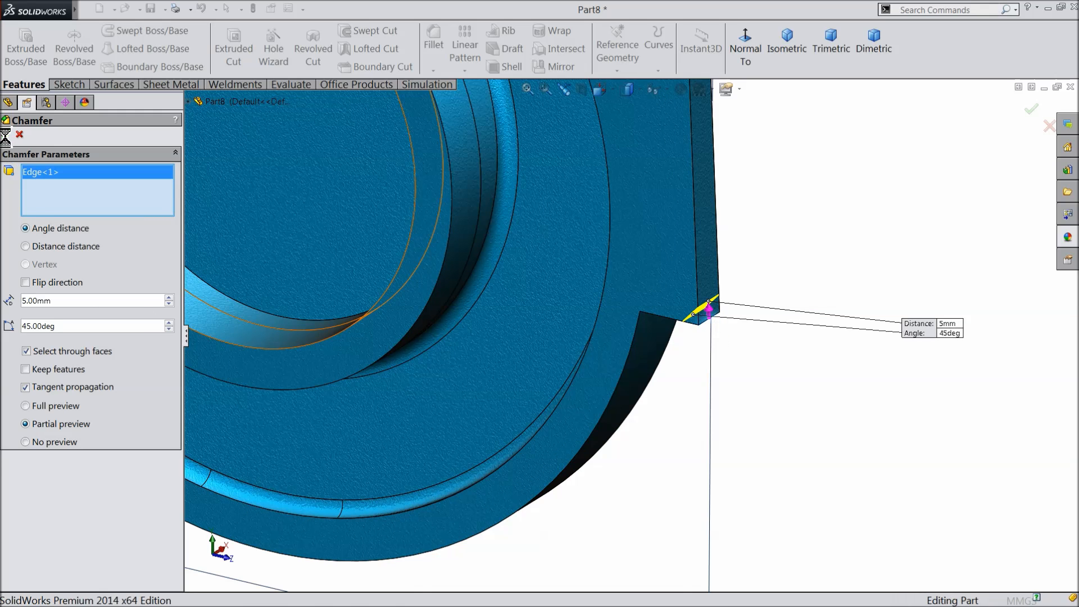
Hide Plane1 in the model view.
scroll(632, 312, "up", 6)
scroll(551, 231, "down", 2)
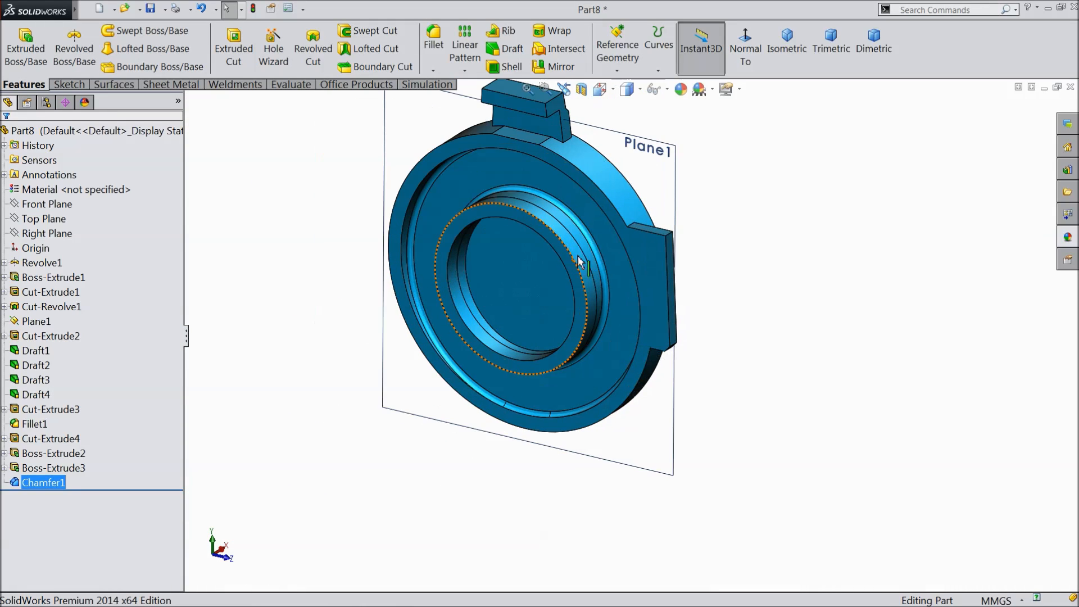
left_click(675, 163)
left_click(718, 111)
scroll(698, 248, "down", 1)
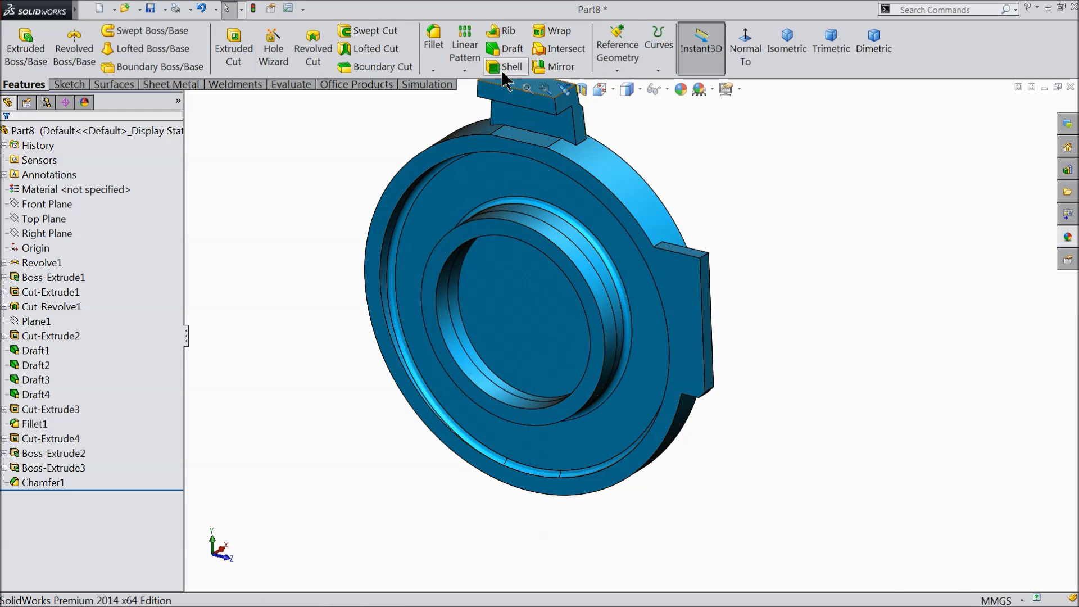
Mirror Boss-Extrude3 and Chamfer1 about the Front Plane, removing the wrongly picked Revolve1 from the features to mirror.
left_click(50, 205)
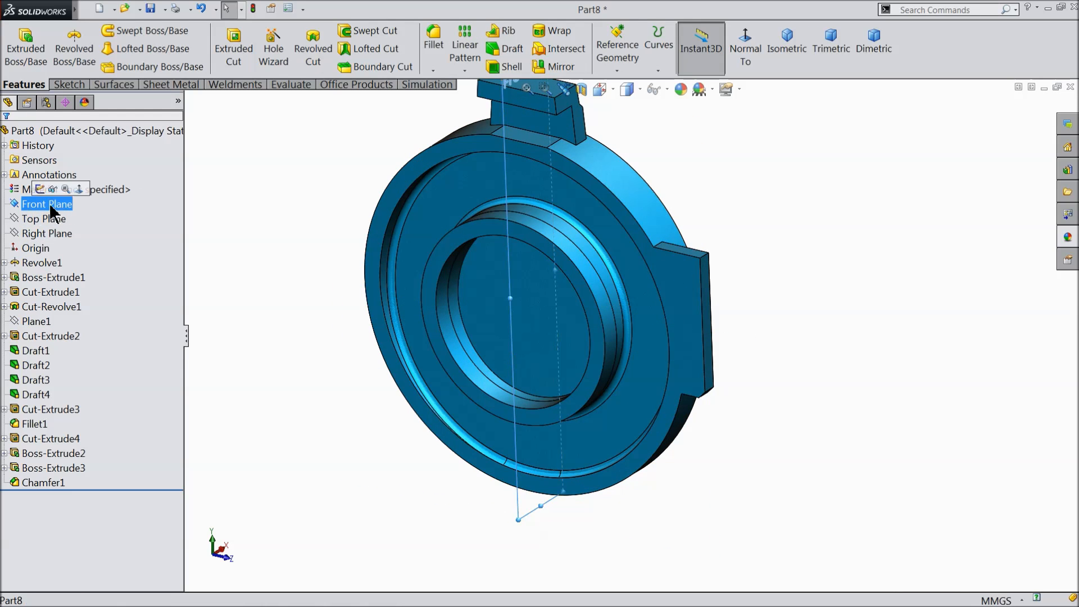
left_click(558, 66)
left_click(690, 284)
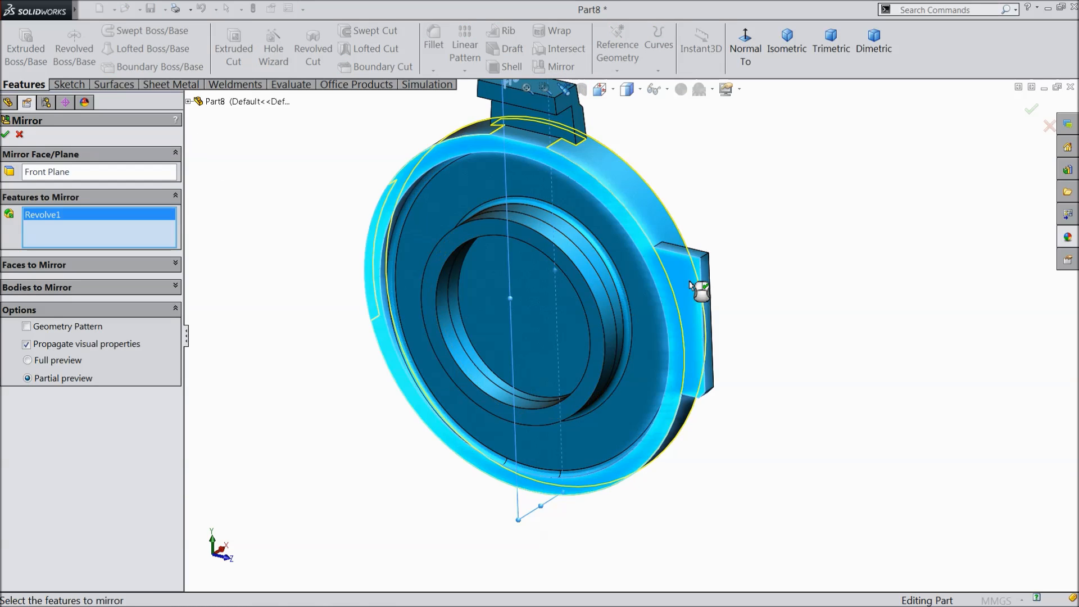
right_click(101, 221)
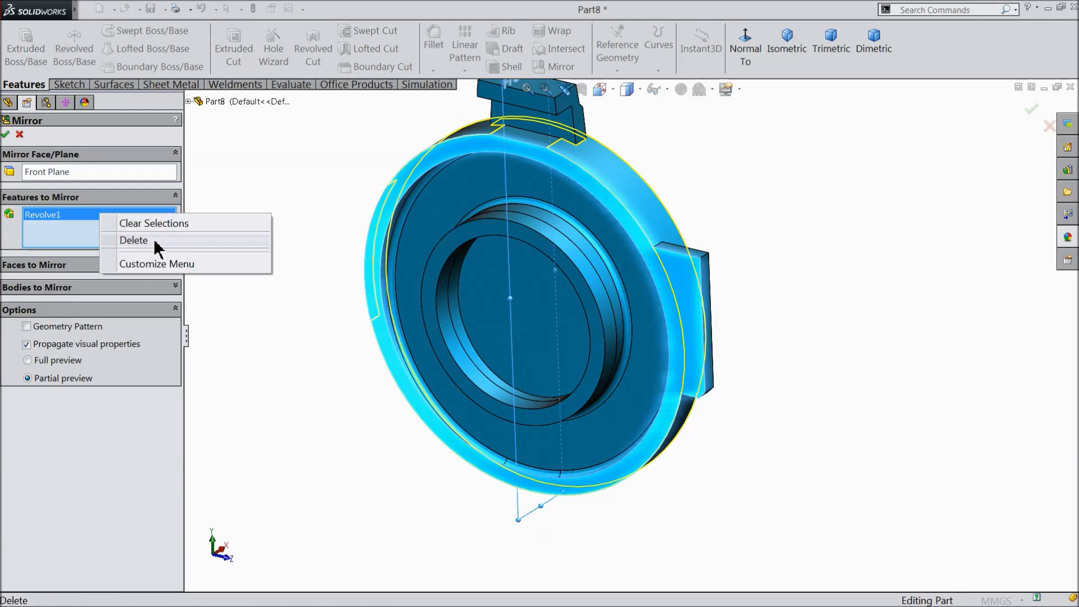
left_click(143, 220)
left_click(188, 102)
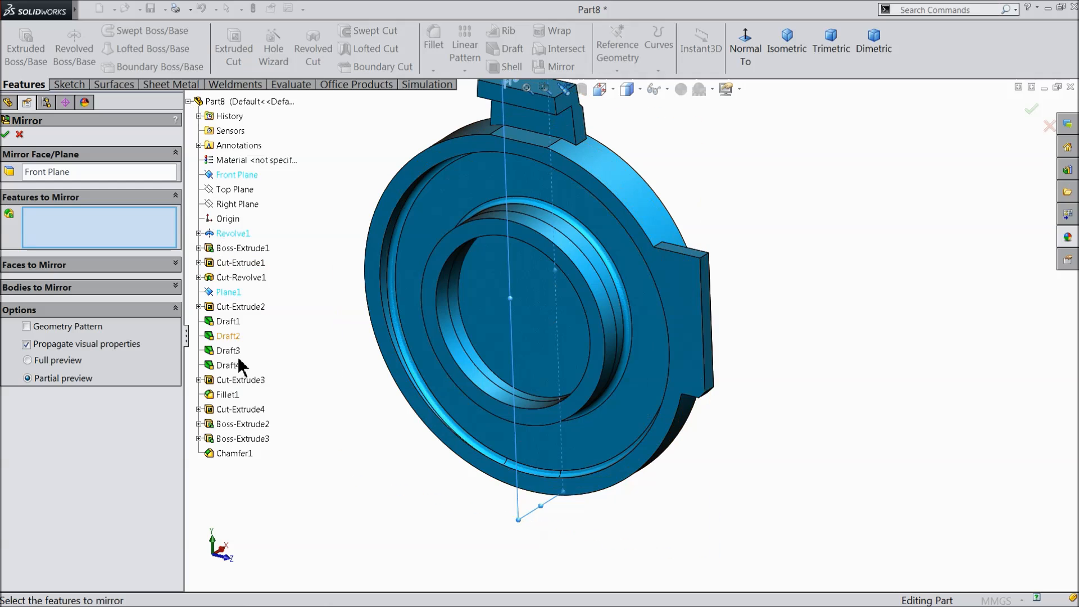
left_click(240, 439)
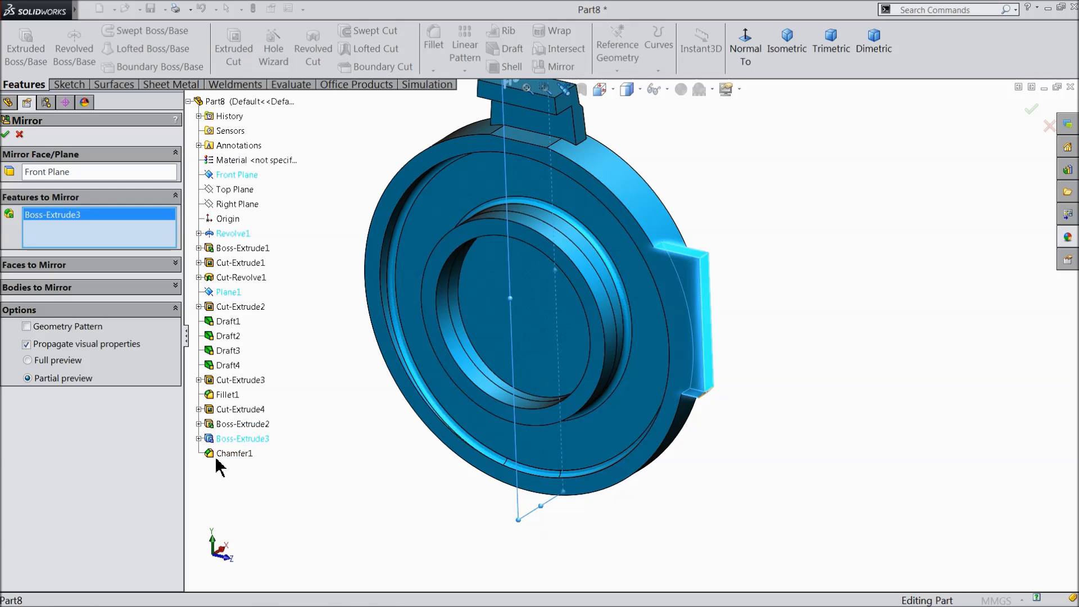
left_click(220, 454)
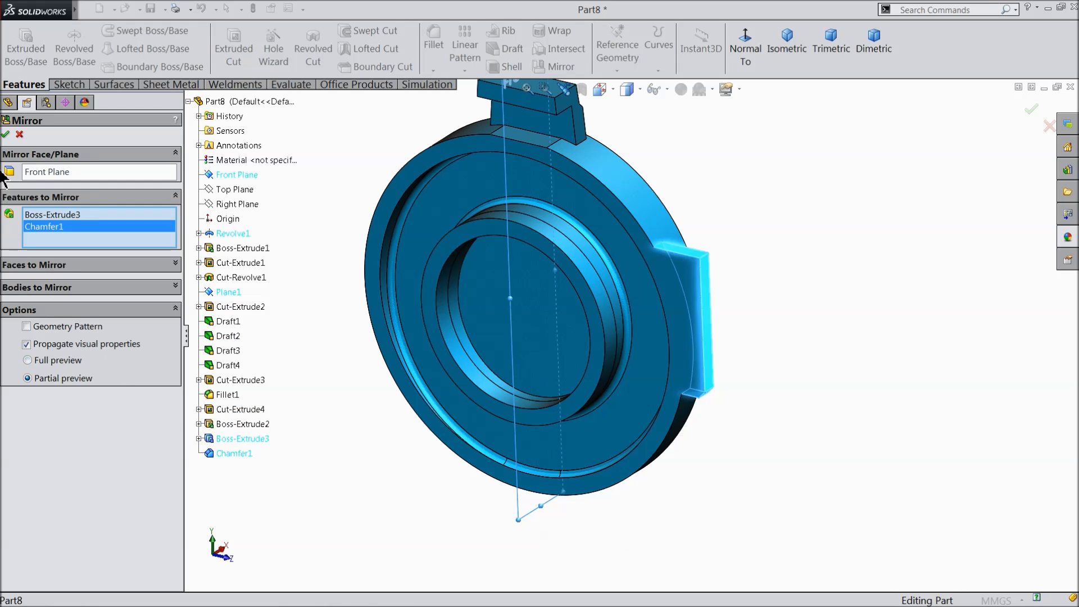
middle_click_drag(414, 366, 402, 343)
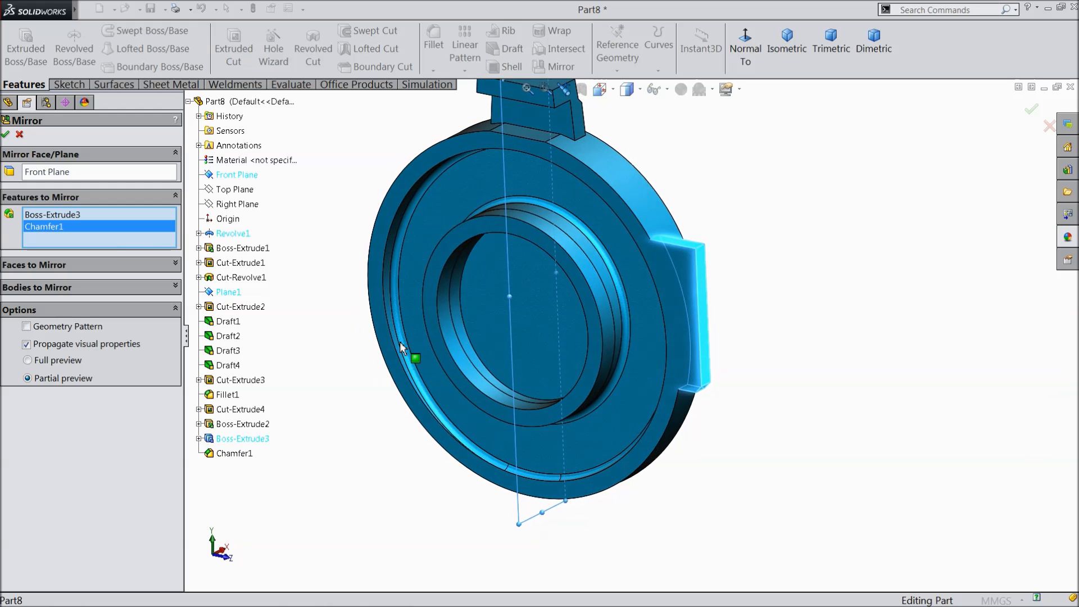
scroll(312, 360, "up", 1)
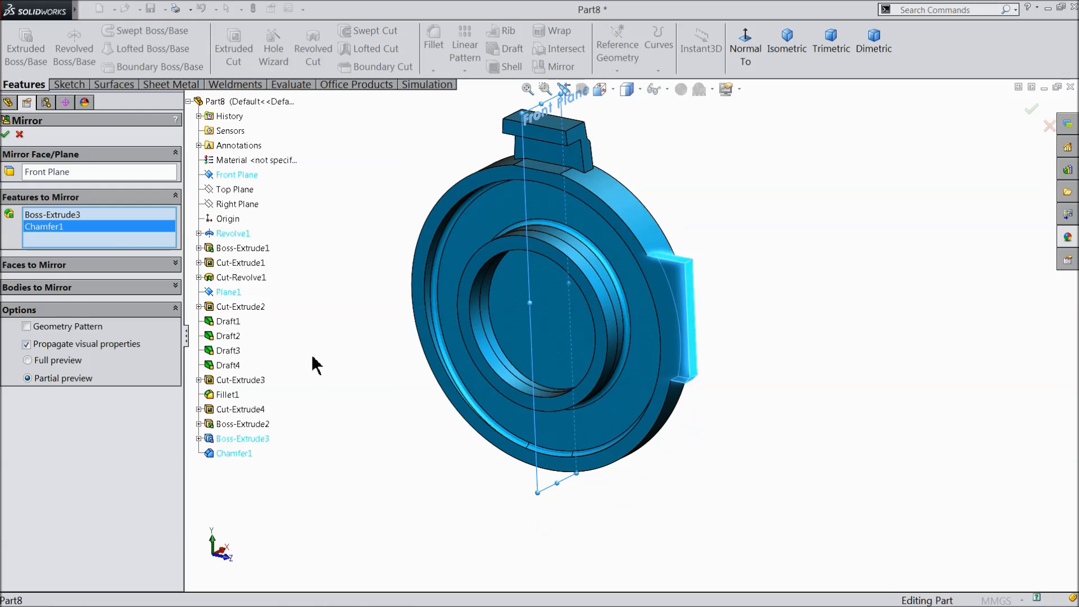
left_click(7, 134)
Start a constant 1 mm fillet on the disc's rim face with the side tabs and the inner ring's end face.
middle_click_drag(450, 298, 466, 290)
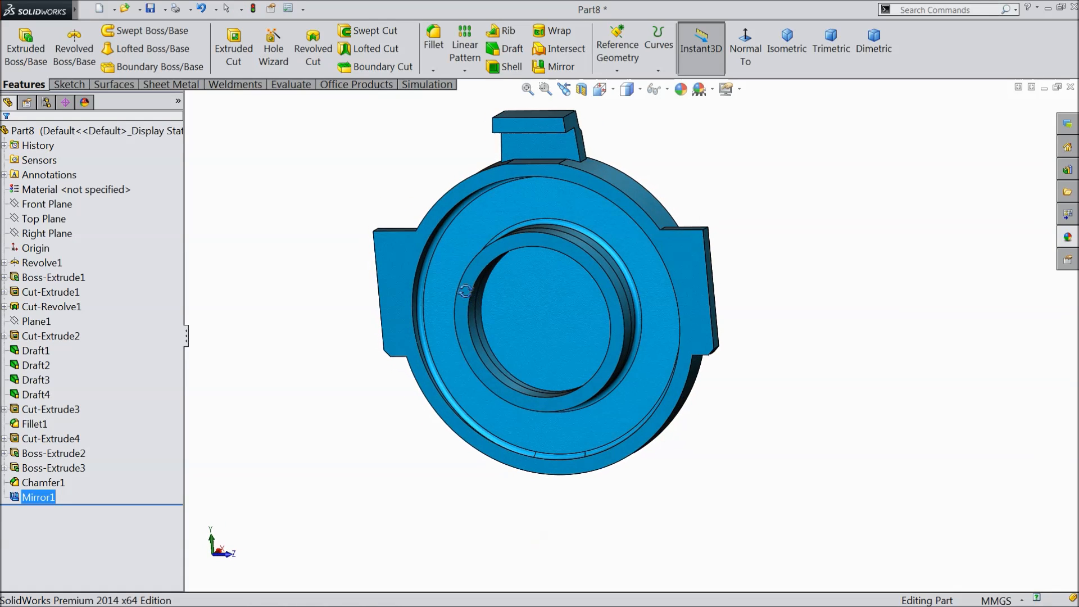
middle_click_drag(518, 296, 518, 331)
left_click(431, 56)
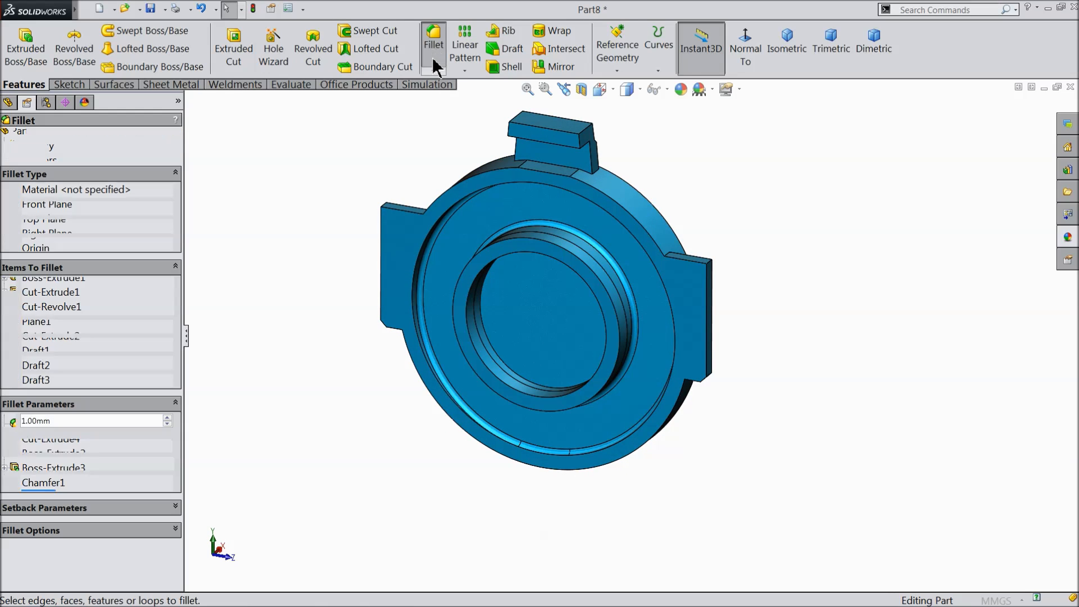
scroll(646, 309, "down", 5)
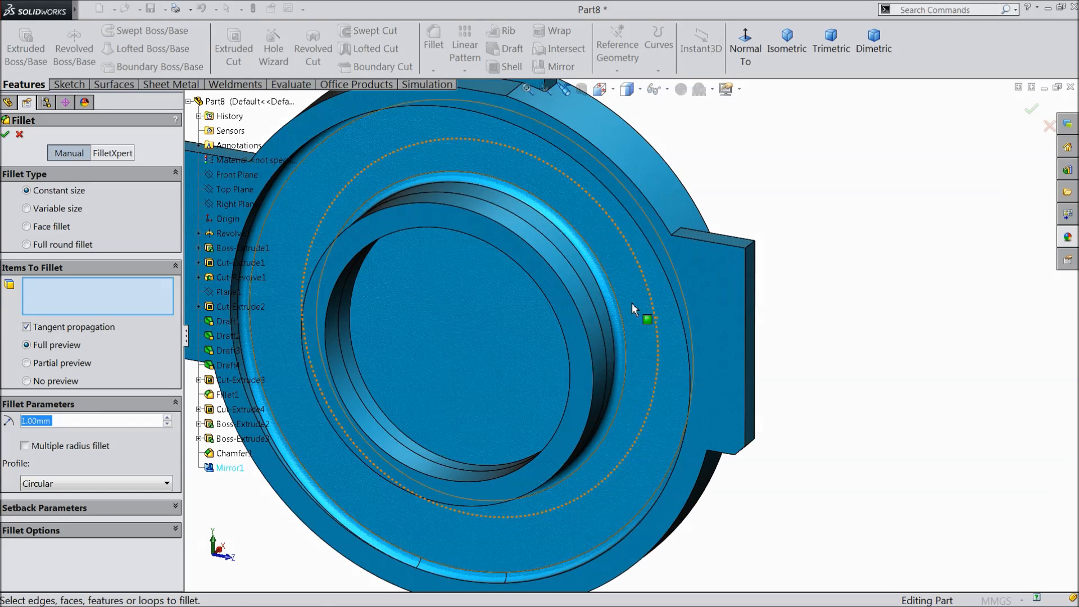
left_click(703, 276)
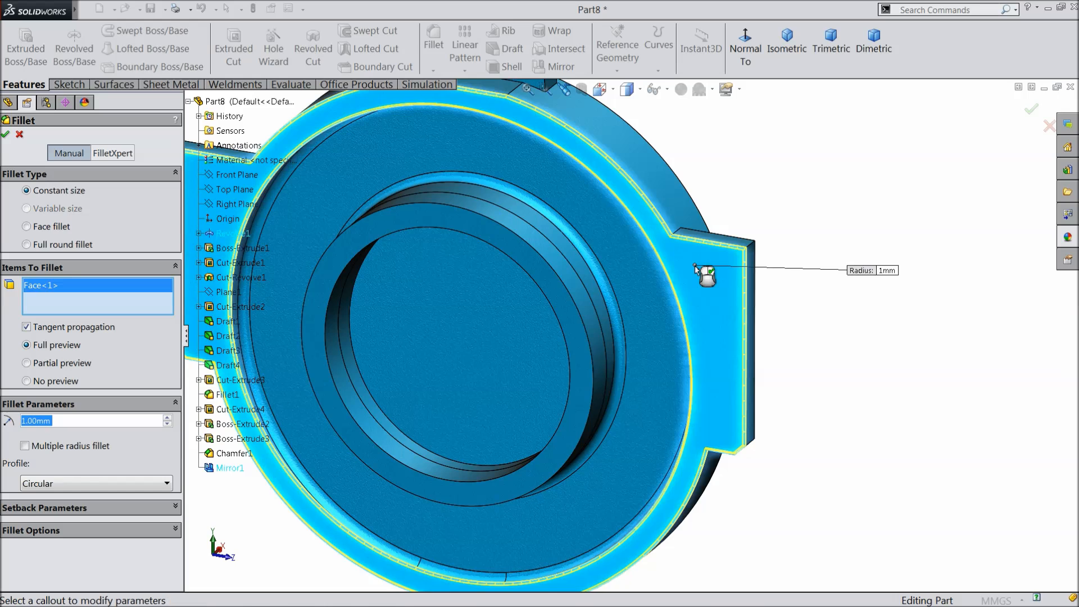
left_click(533, 262)
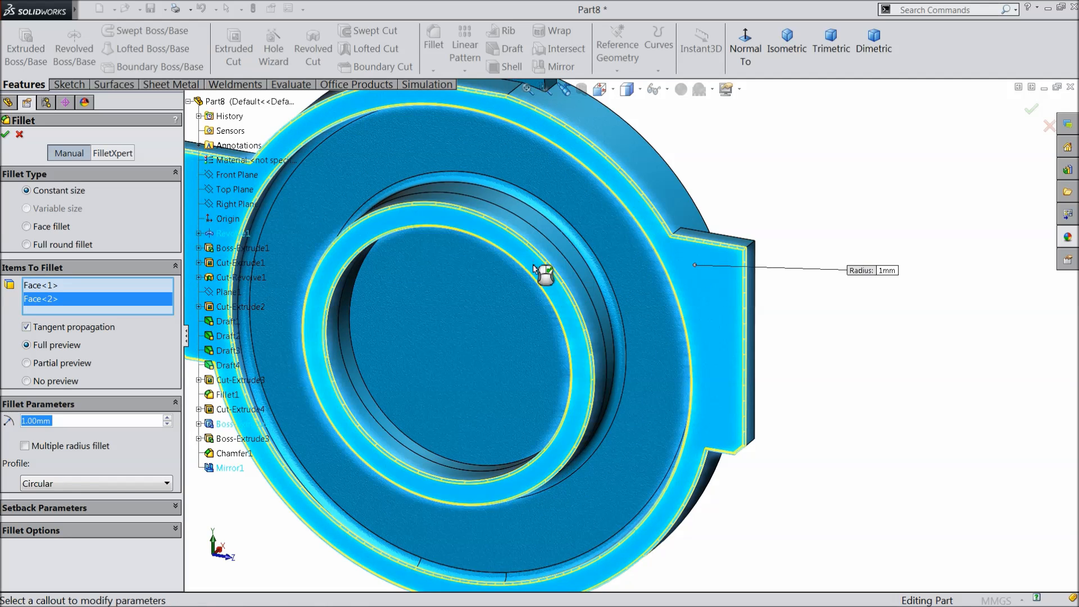
Add the outer rim face and the wide inner ring face on the disc's reverse side to the 1 mm fillet.
scroll(700, 329, "up", 5)
middle_click_drag(698, 327, 537, 405)
scroll(525, 253, "down", 3)
middle_click_drag(664, 238, 570, 200)
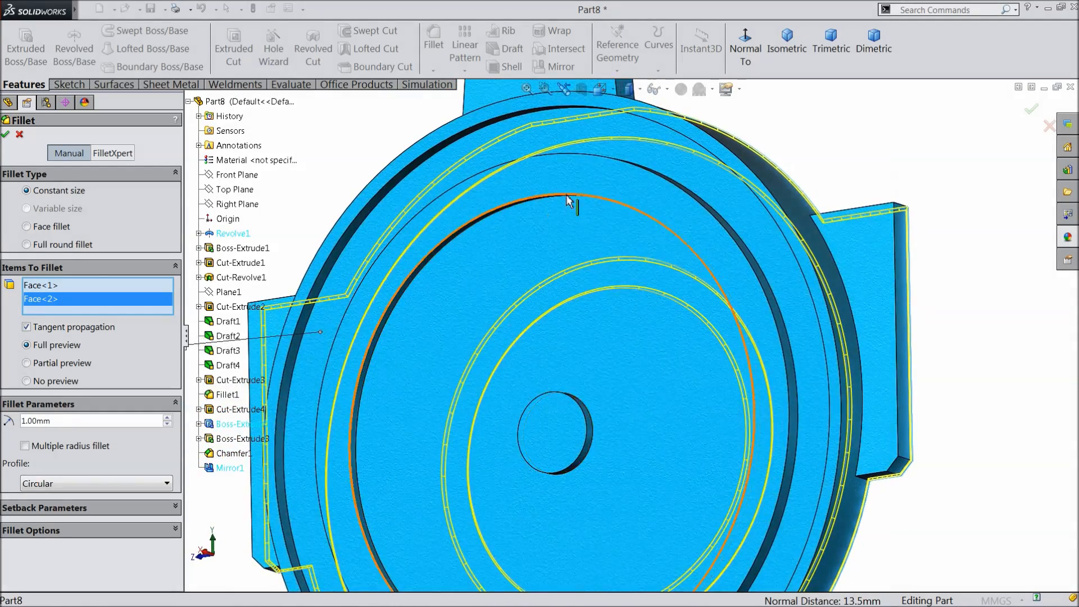
scroll(570, 200, "up", 3)
scroll(504, 226, "down", 5)
left_click(521, 241)
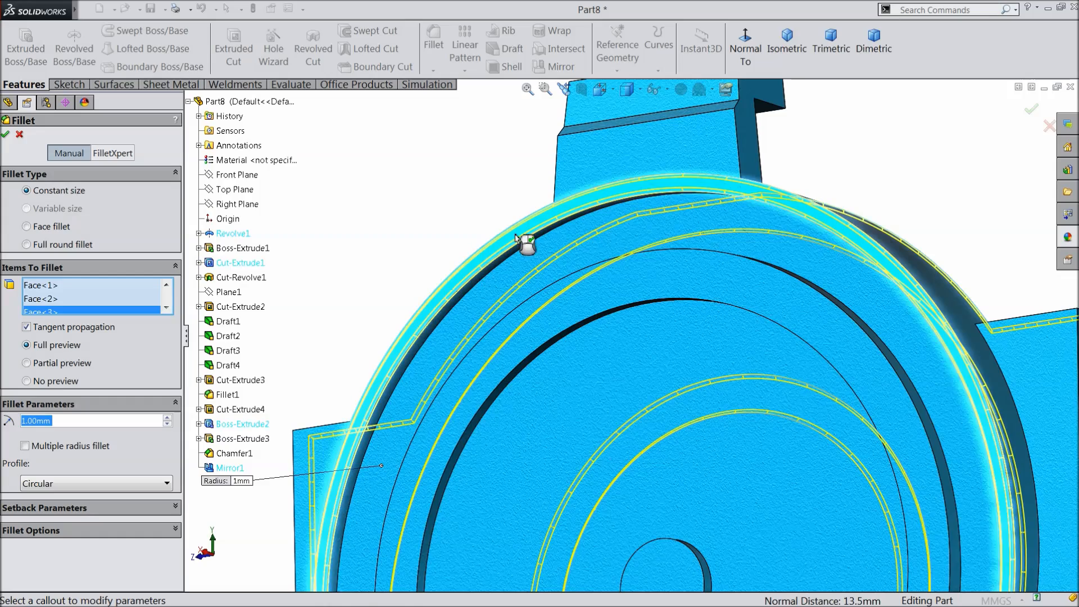
left_click(805, 322)
Add the small central recess's floor face and its circular edge to the 1 mm fillet.
scroll(787, 349, "up", 3)
scroll(688, 508, "down", 5)
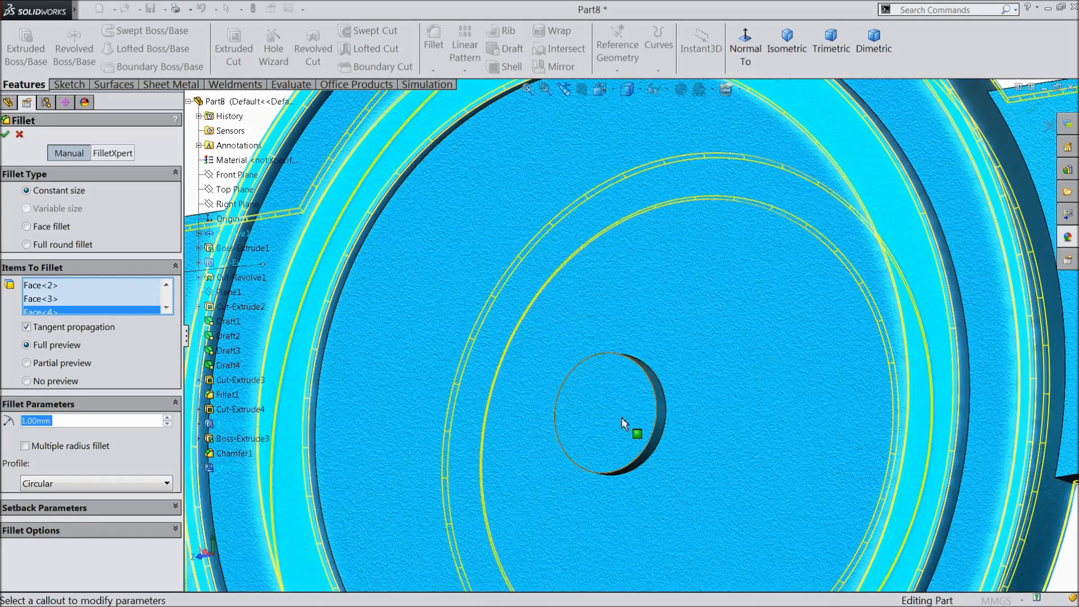
left_click(623, 418)
scroll(652, 423, "down", 3)
left_click(668, 415)
Add the flat faces of both side tabs on the disc's reverse side to the 1 mm fillet.
scroll(672, 414, "up", 5)
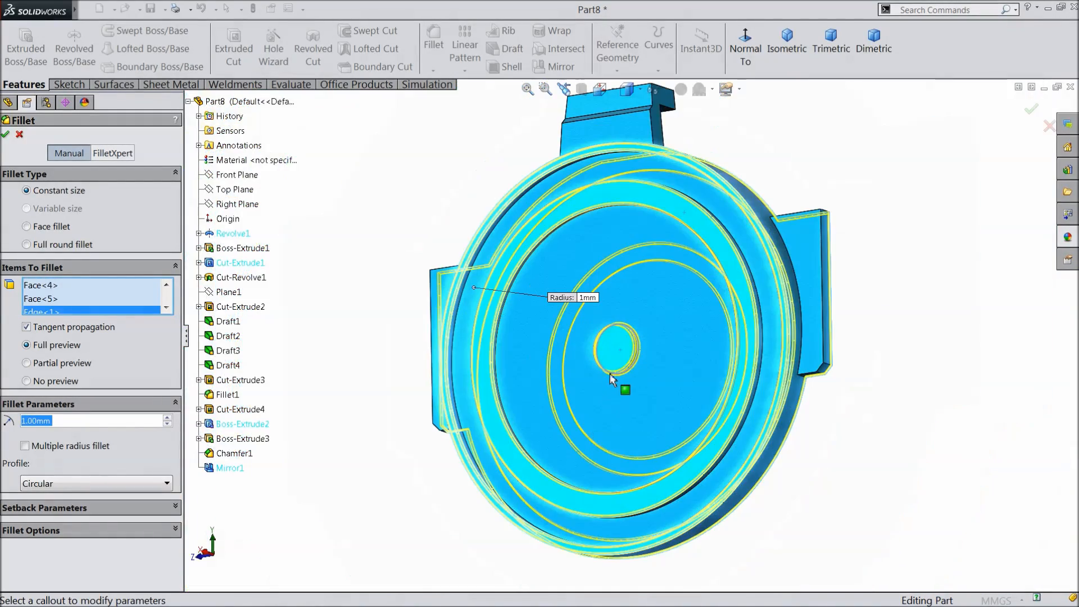
scroll(773, 291, "down", 3)
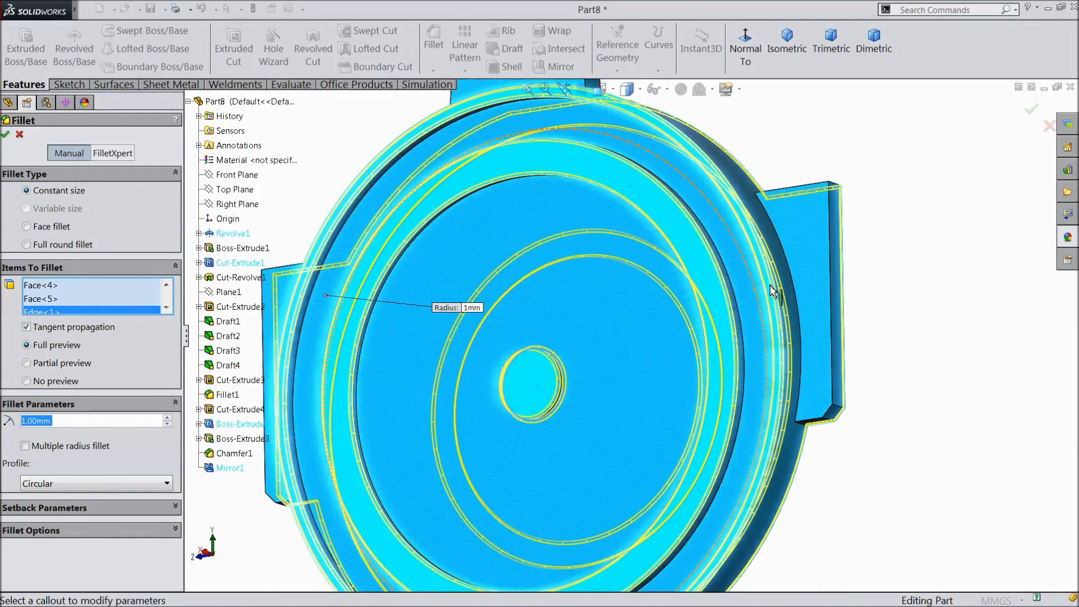
left_click(817, 261)
scroll(440, 371, "up", 3)
middle_click_drag(439, 371, 475, 378)
scroll(363, 302, "down", 3)
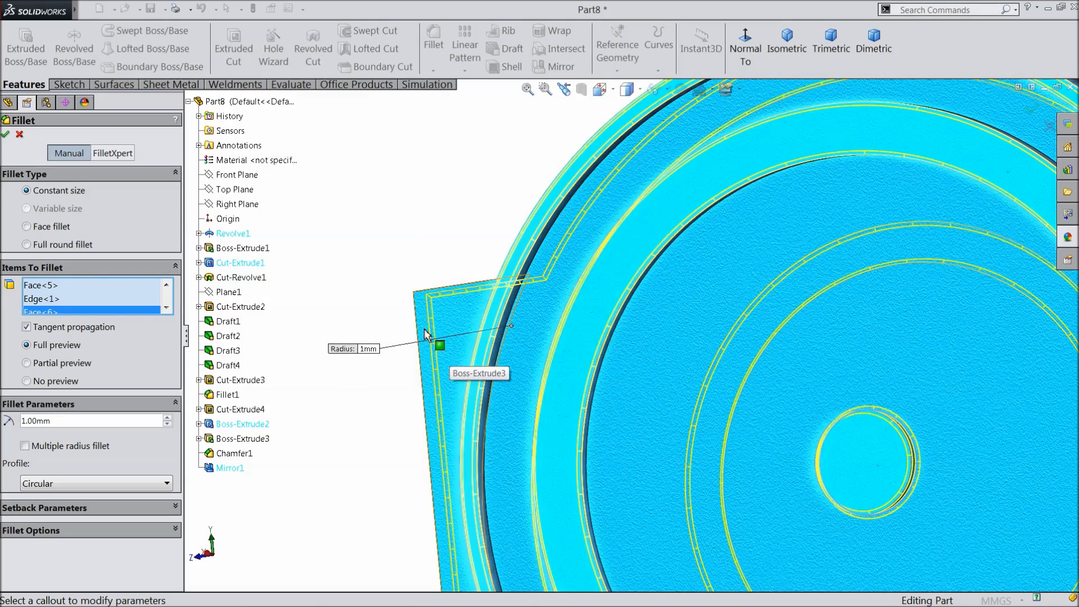
left_click(427, 336)
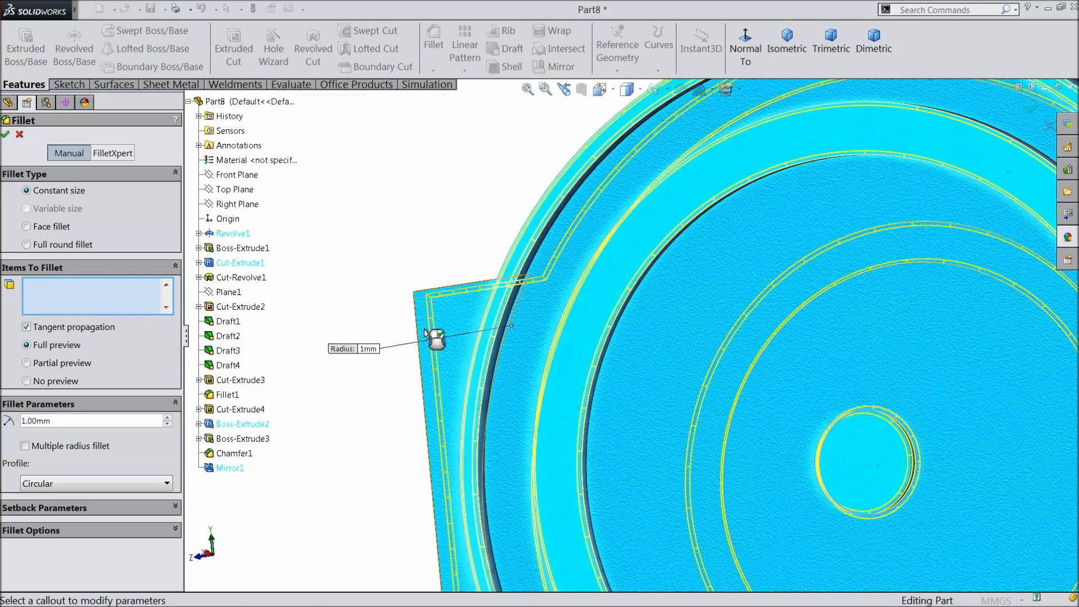
Add the hooked top tab's two profile end faces and an edge of its hook to the 1 mm fillet.
key("f")
scroll(584, 264, "down", 3)
mouse_move(584, 264)
middle_mouse_down()
mouse_move(642, 272)
mouse_move(590, 335)
mouse_move(601, 369)
mouse_move(584, 362)
mouse_move(592, 355)
middle_mouse_up()
left_click(788, 313)
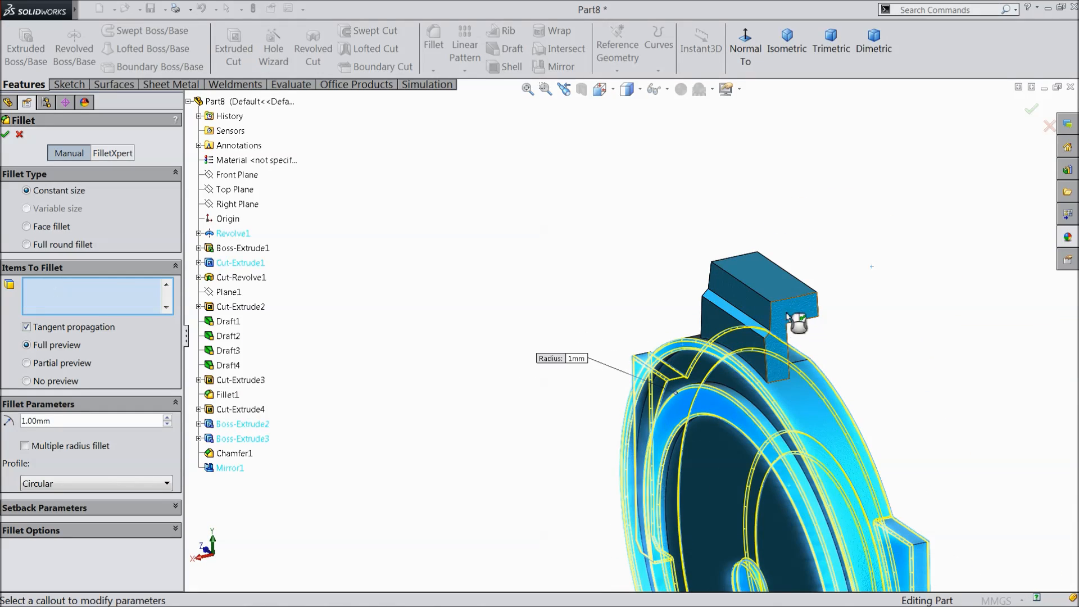
middle_click_drag(787, 313, 713, 284)
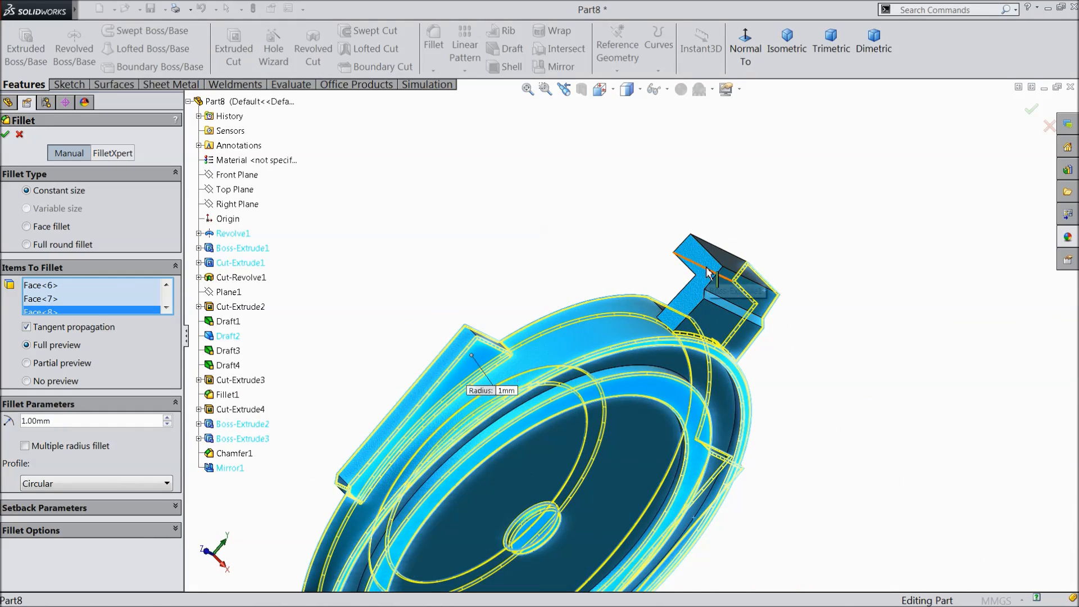
left_click(708, 273)
left_click(712, 283)
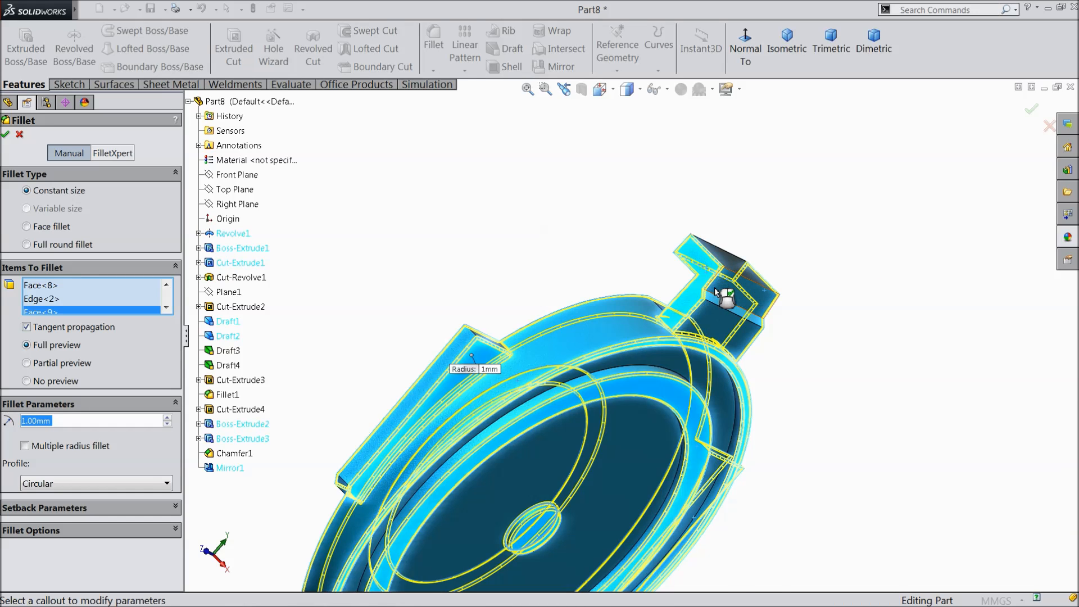
Add the top tab's outer hook face and the lower face of its stem, and apply the 1 mm fillet.
middle_click_drag(713, 288, 757, 263)
left_click(756, 252)
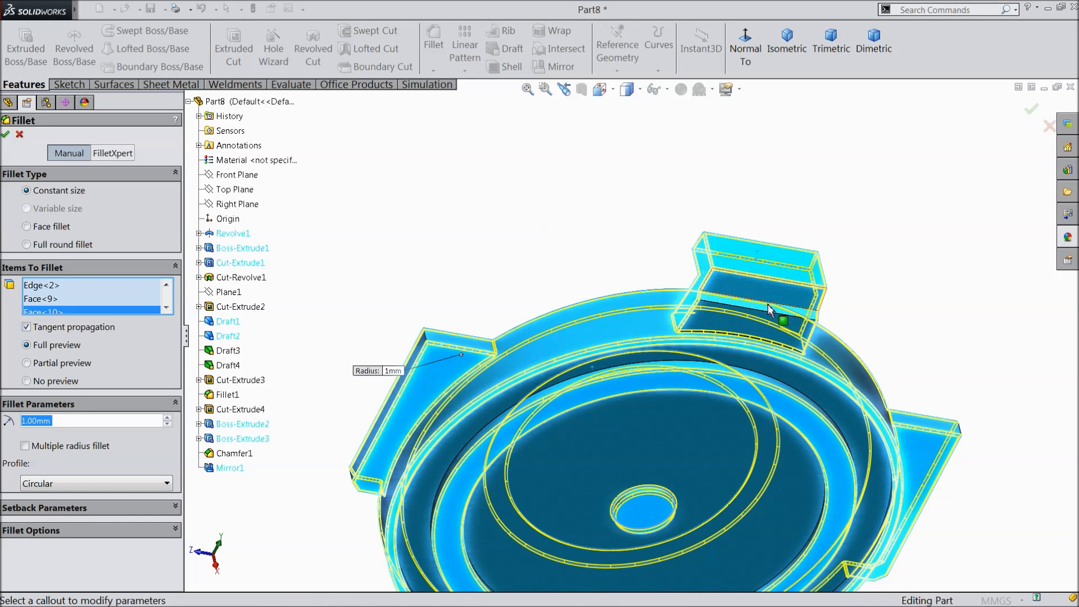
left_click(725, 330)
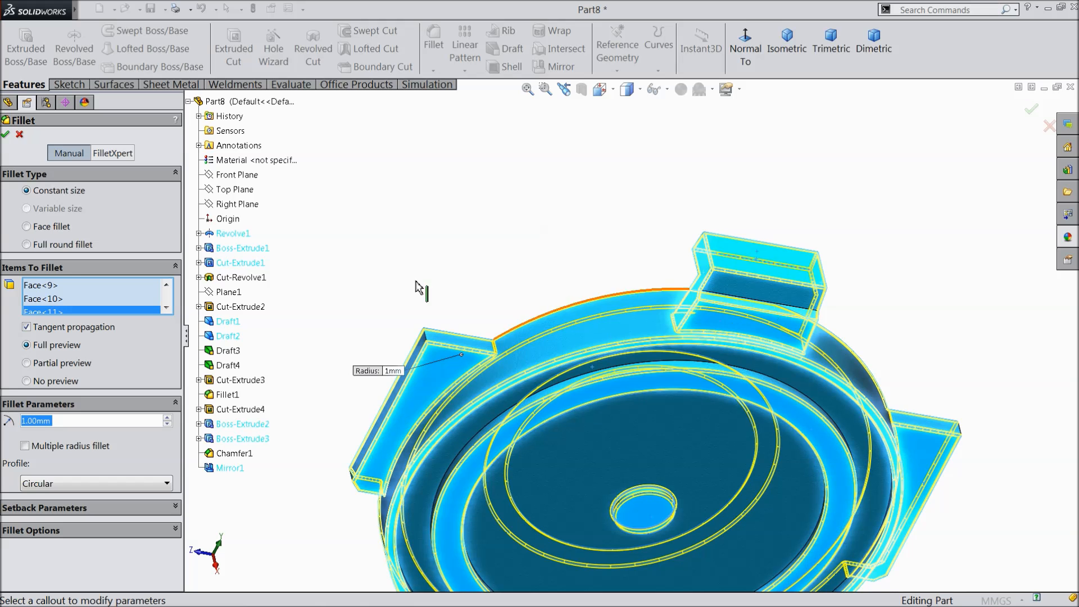
left_click(6, 135)
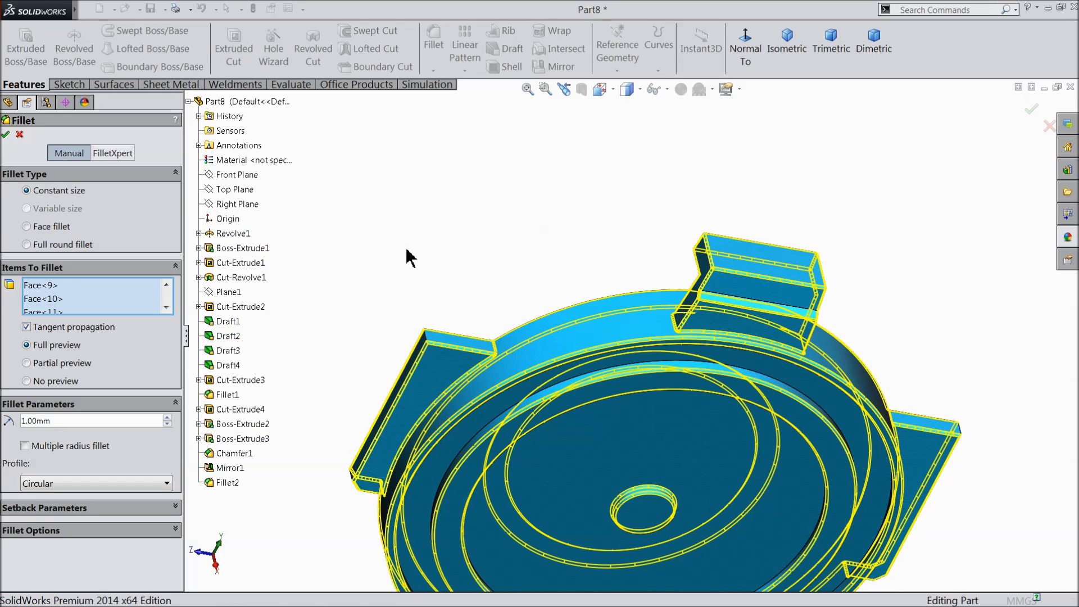
Examine the filleted edges of the disc, inner ring and tabs from both sides of the part.
middle_click_drag(560, 306, 353, 314)
scroll(662, 313, "down", 7)
middle_click_drag(631, 309, 540, 407)
scroll(539, 407, "up", 7)
mouse_move(601, 443)
middle_mouse_down()
mouse_move(649, 394)
mouse_move(655, 449)
mouse_move(614, 410)
mouse_move(629, 397)
mouse_move(464, 402)
mouse_move(357, 380)
mouse_move(387, 369)
mouse_move(419, 386)
mouse_move(443, 321)
mouse_move(438, 294)
mouse_move(436, 439)
mouse_move(448, 436)
mouse_move(443, 421)
mouse_move(580, 403)
mouse_move(532, 392)
mouse_move(614, 457)
mouse_move(644, 457)
mouse_move(626, 442)
middle_mouse_up()
scroll(645, 483, "down", 3)
scroll(621, 373, "up", 2)
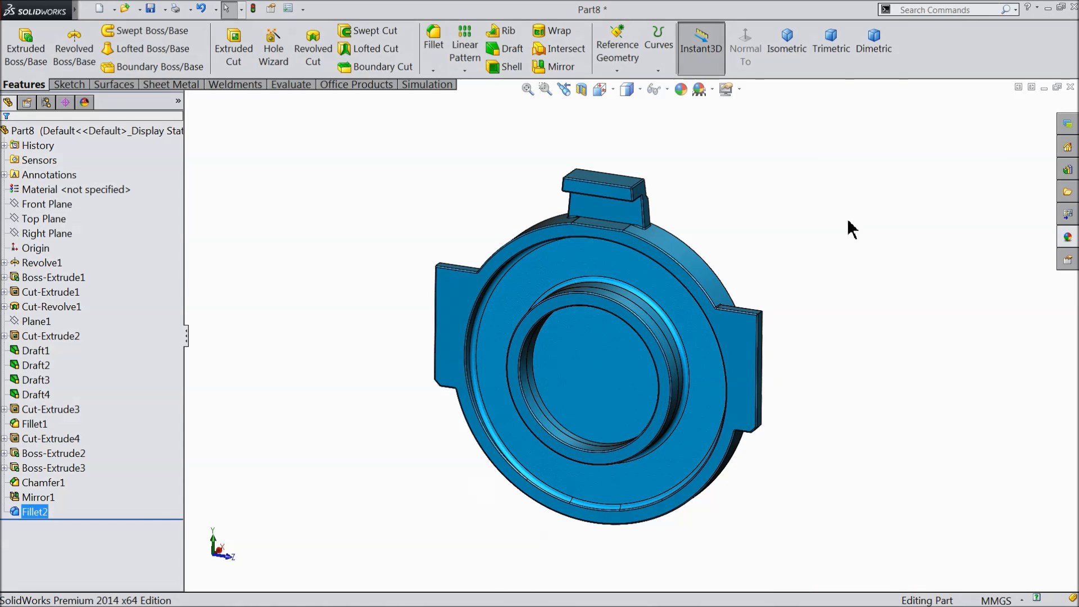
middle_click_drag(746, 362, 566, 441)
middle_click_drag(676, 290, 825, 391)
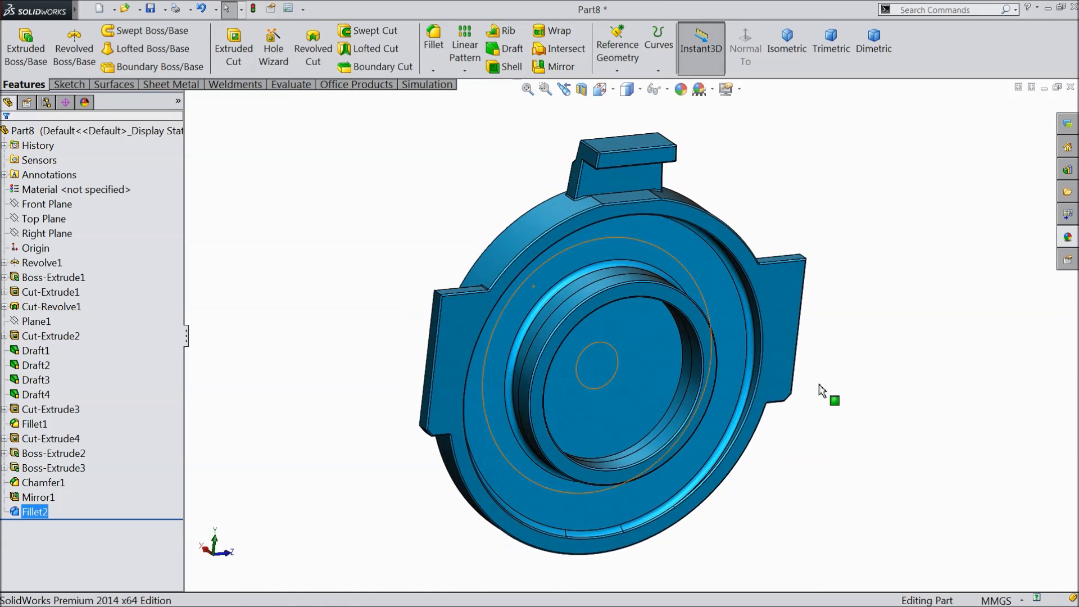
Mirror the whole solid body about the inner ring's end face with Merge solids enabled.
left_click(615, 297)
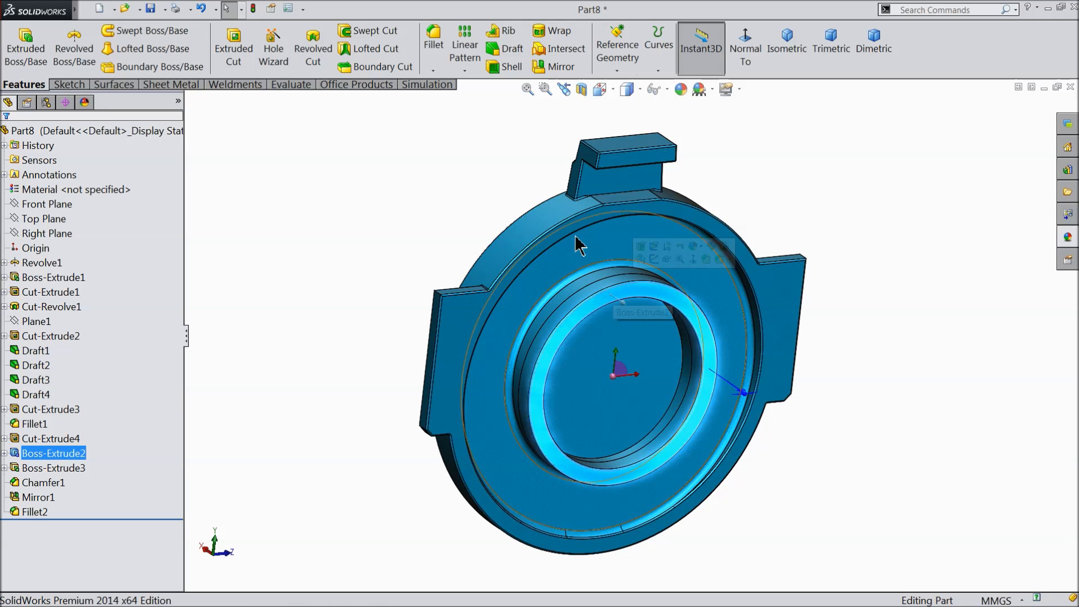
left_click(554, 67)
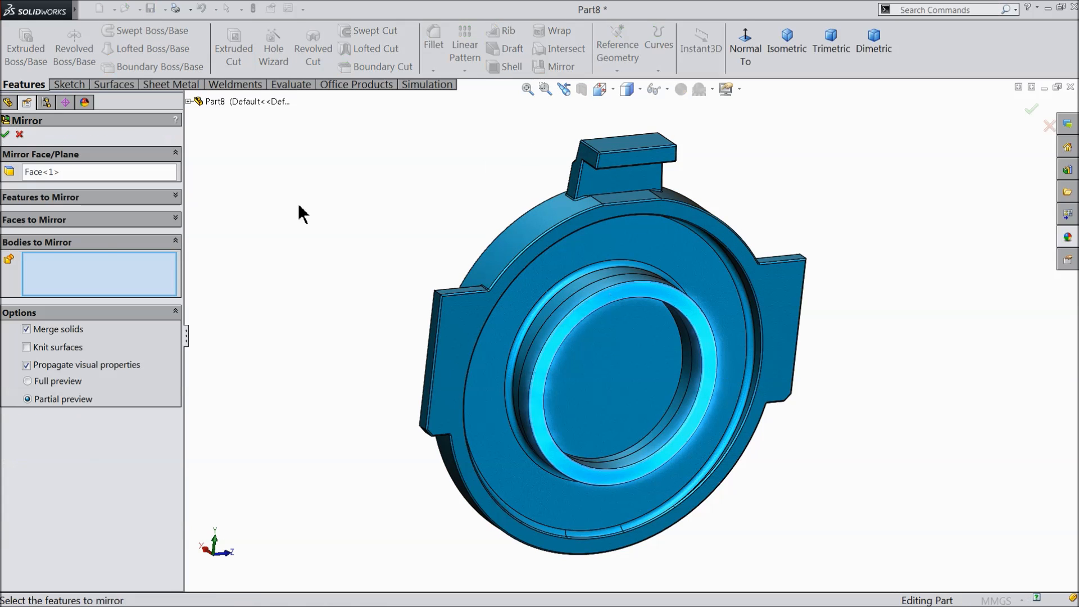
left_click(495, 252)
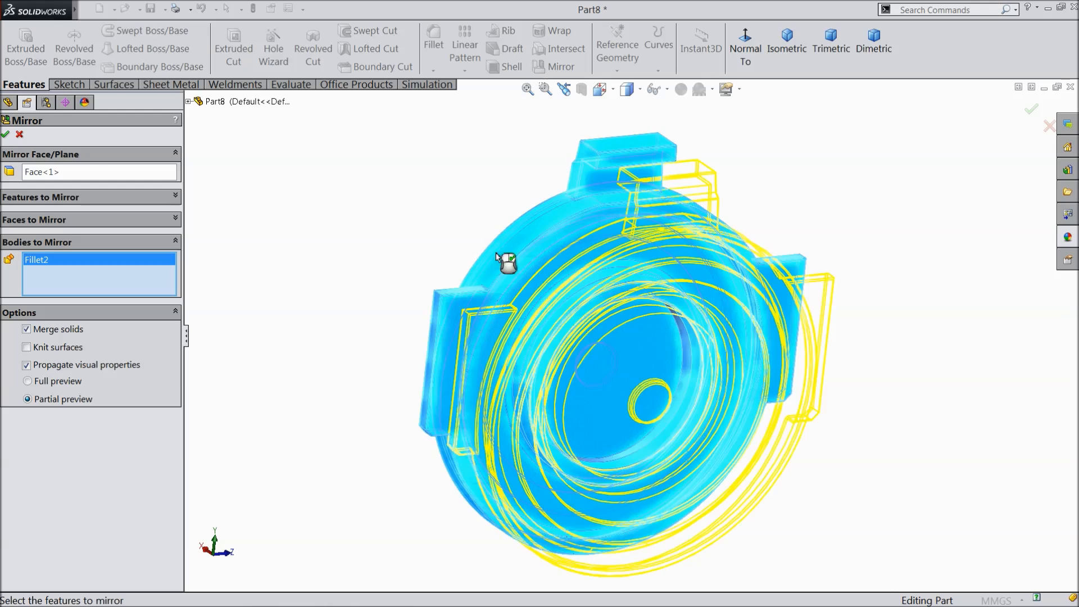
middle_click_drag(330, 272, 410, 298)
scroll(592, 409, "down", 3)
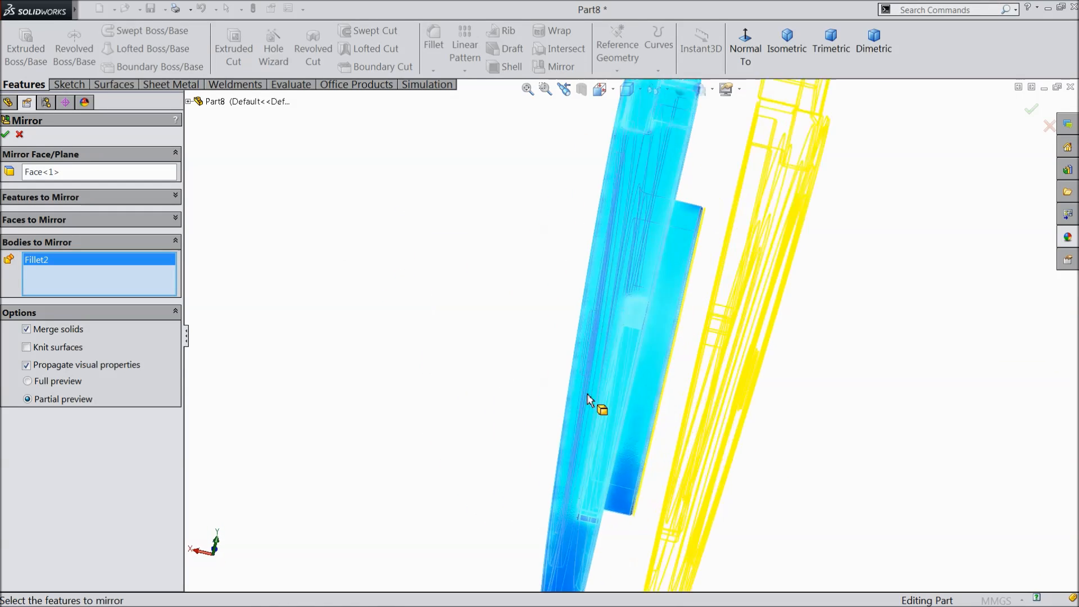
scroll(712, 289, "down", 2)
scroll(612, 342, "up", 3)
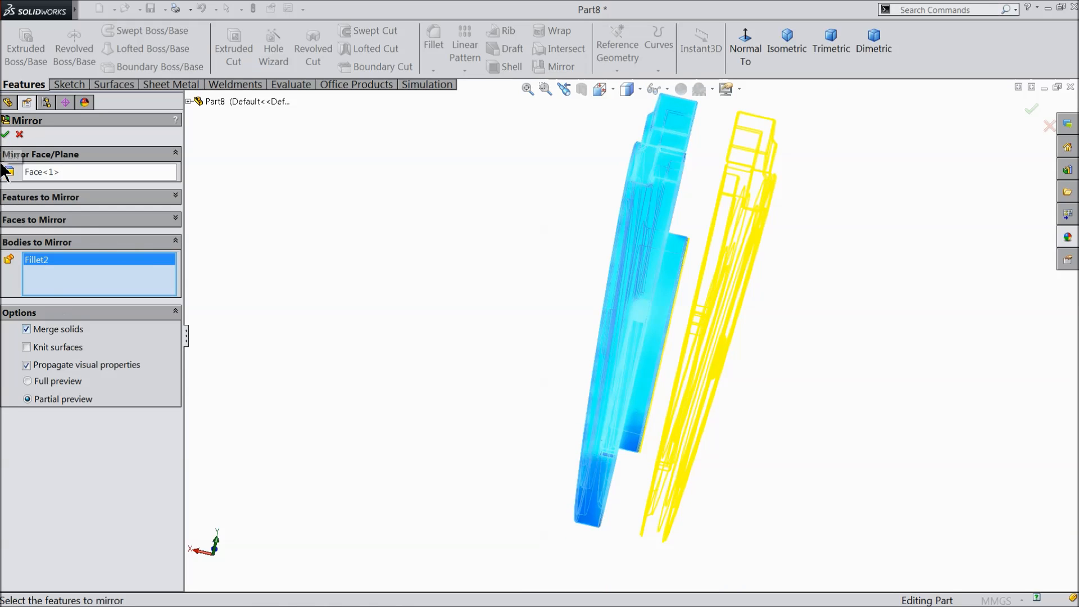
left_click(6, 135)
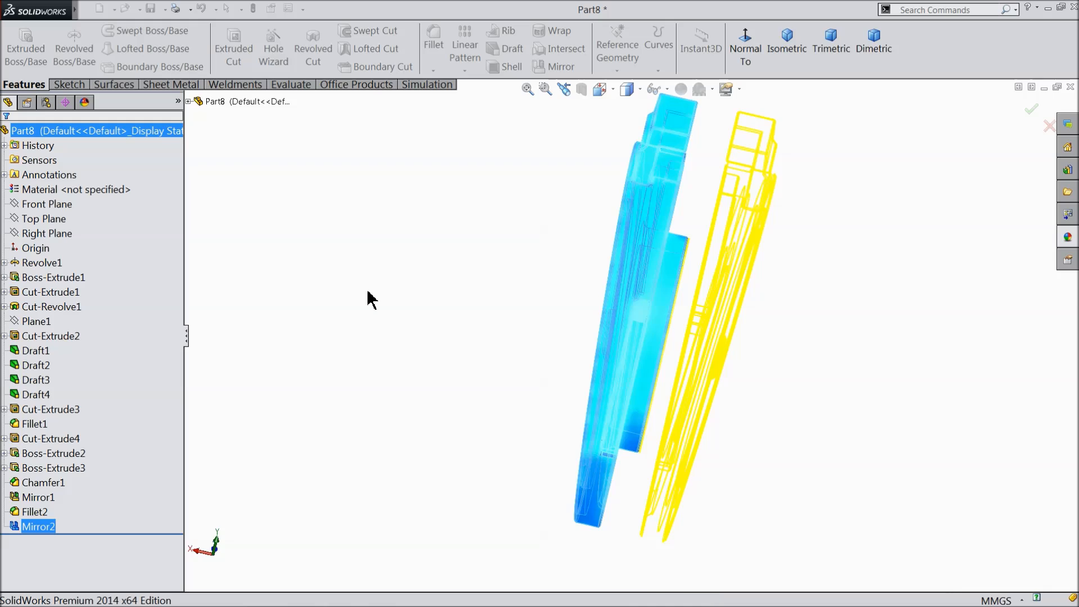
Sketch a circle about 33 mm in diameter on the Top Plane, centred on the origin.
middle_click_drag(428, 333, 272, 321)
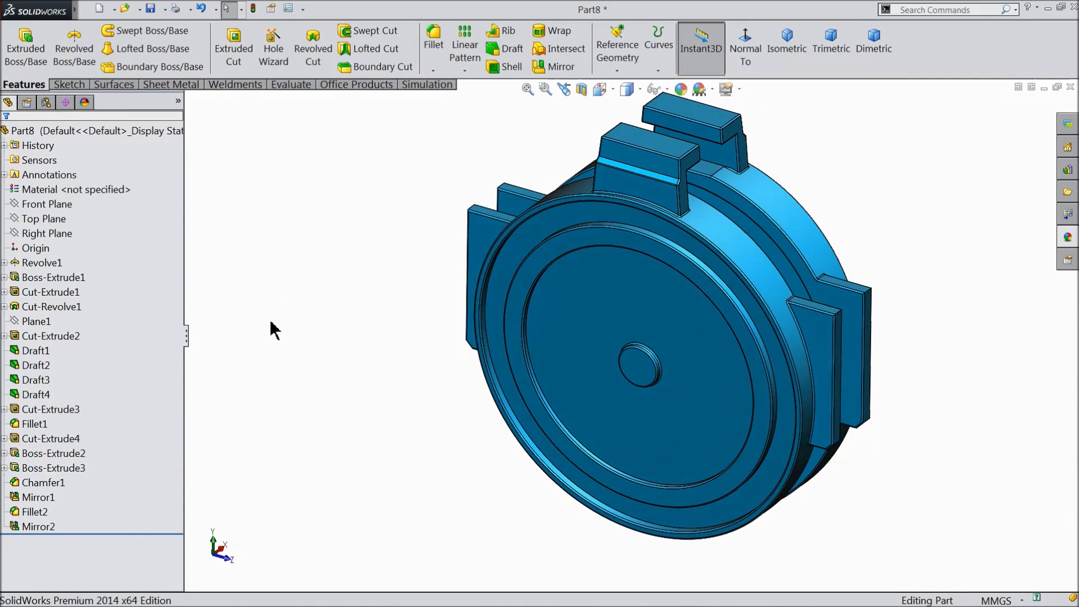
scroll(623, 311, "up", 3)
scroll(622, 312, "down", 2)
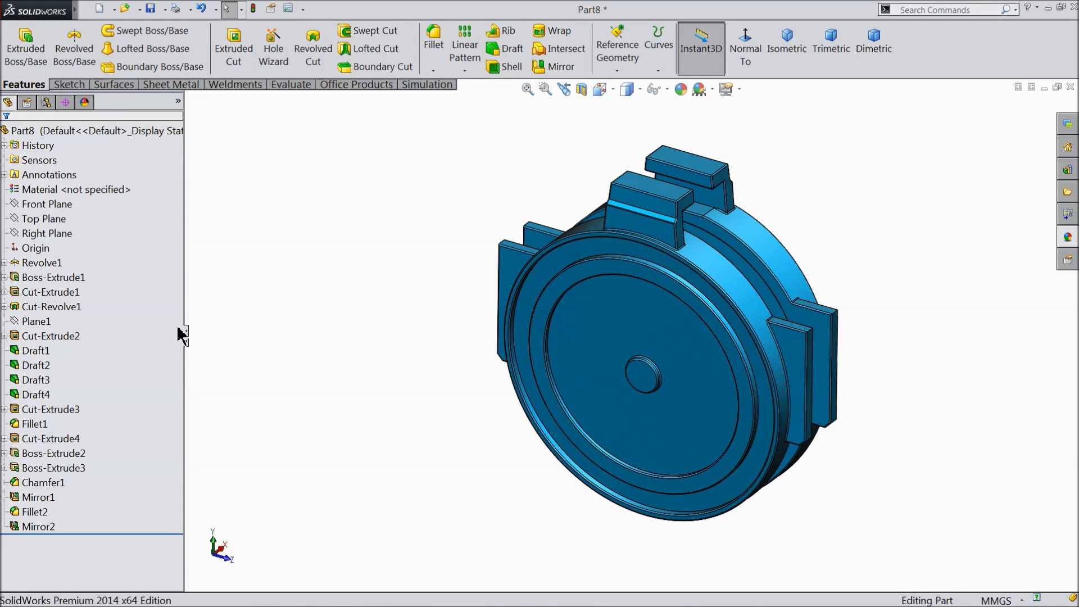
left_click(45, 218)
left_click(48, 211)
left_click(743, 46)
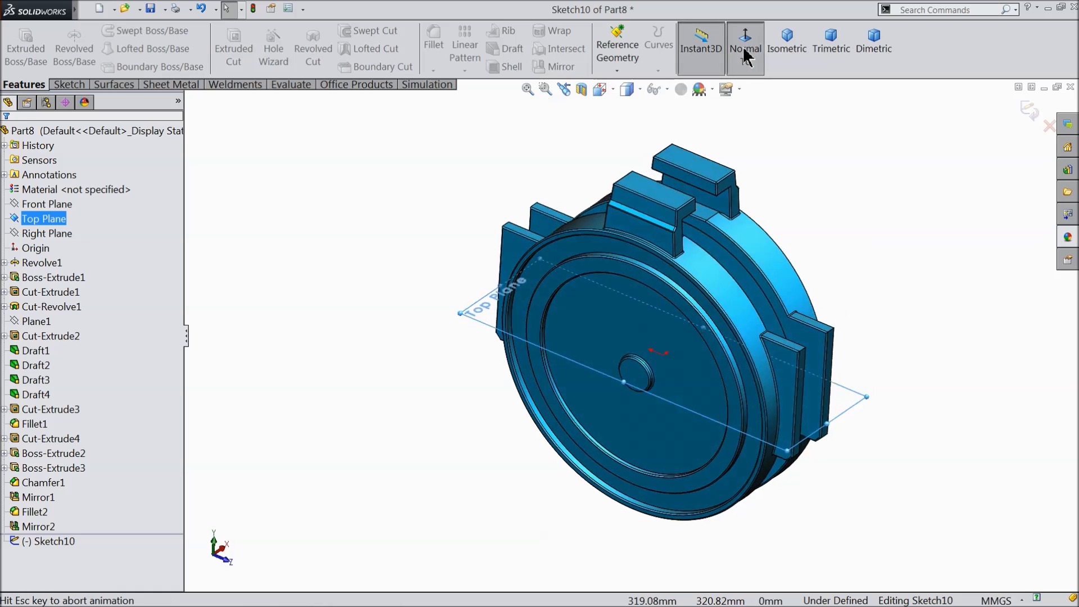
left_click(68, 84)
left_click(123, 30)
scroll(656, 355, "down", 3)
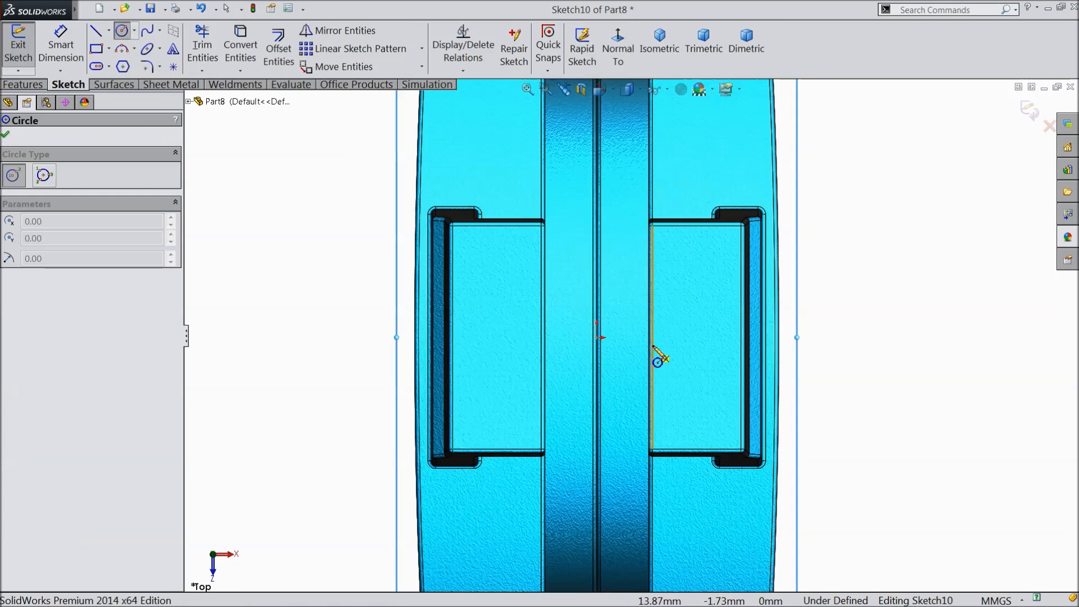
left_click(584, 335)
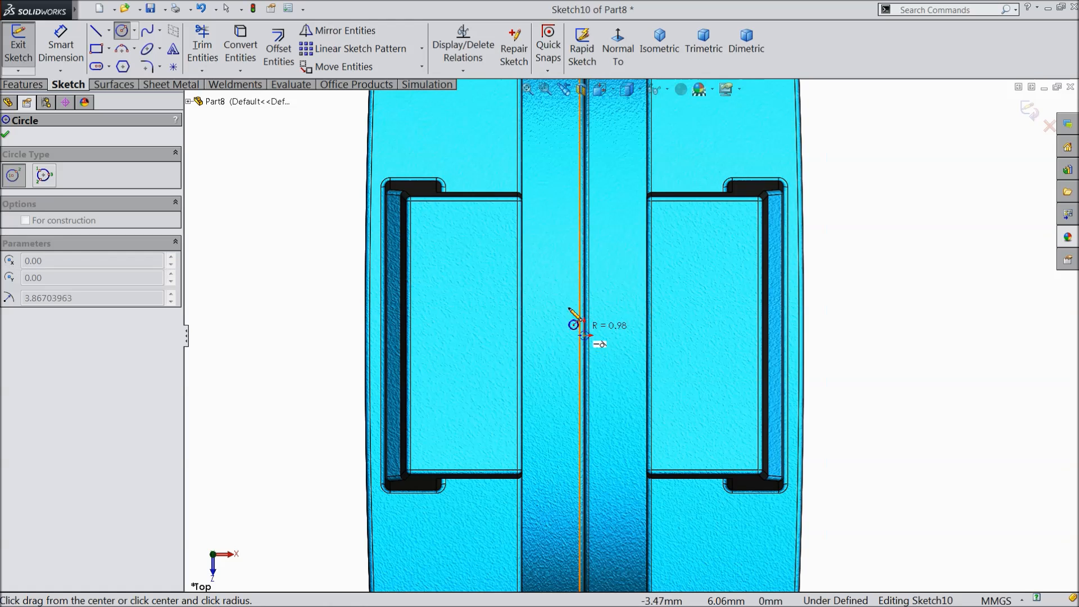
left_click(549, 268)
Dimension the circle's diameter to 31 mm.
left_click(56, 55)
left_click(511, 327)
left_click(279, 338)
type("31")
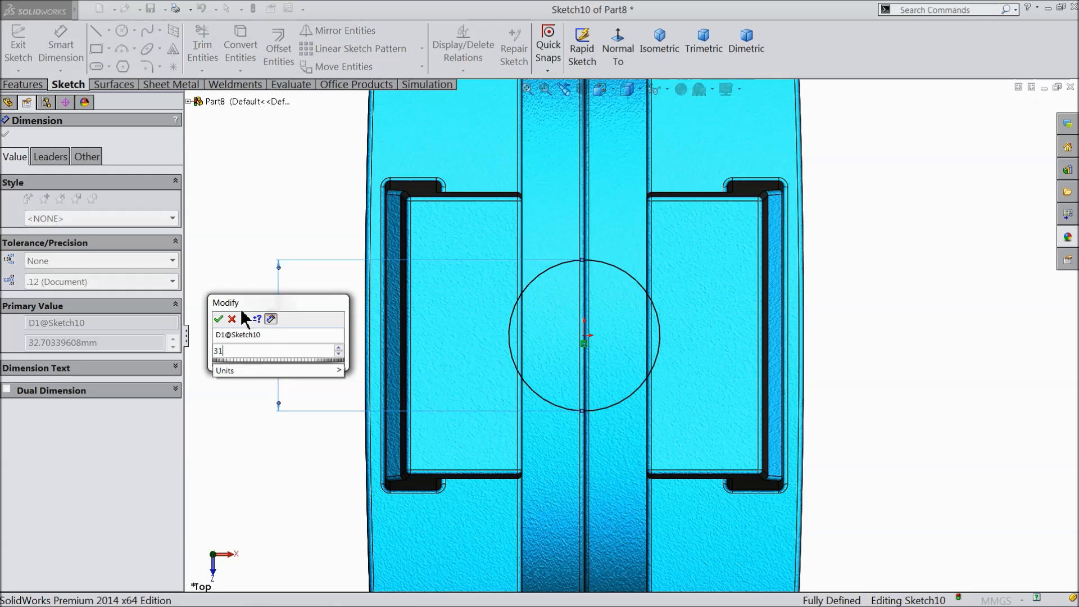
left_click(219, 320)
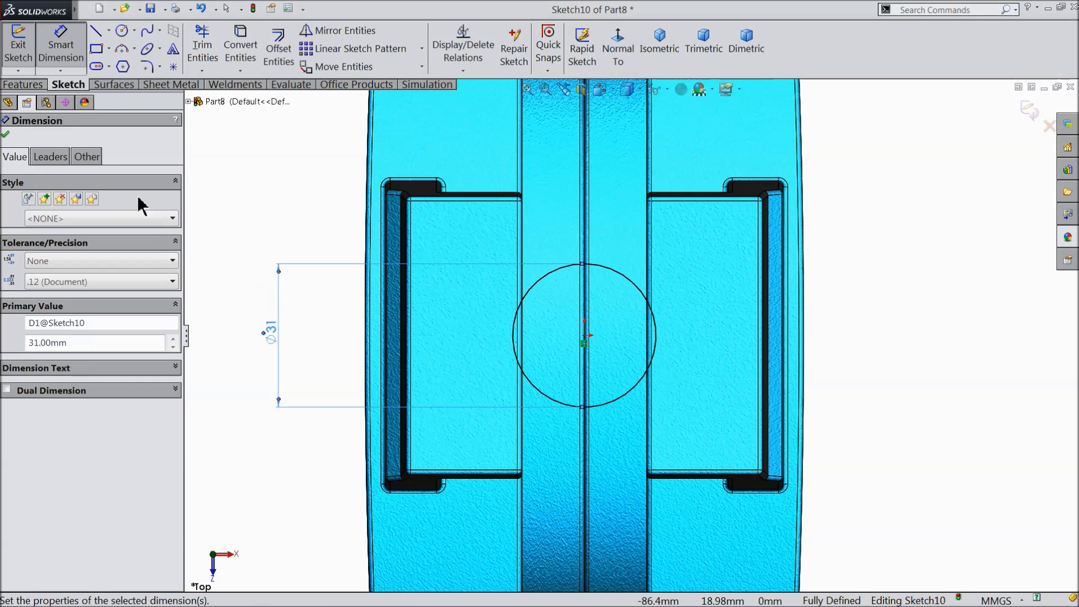
Cut-extrude the 31 mm circle Through All in both directions from the Top Plane.
left_click(25, 85)
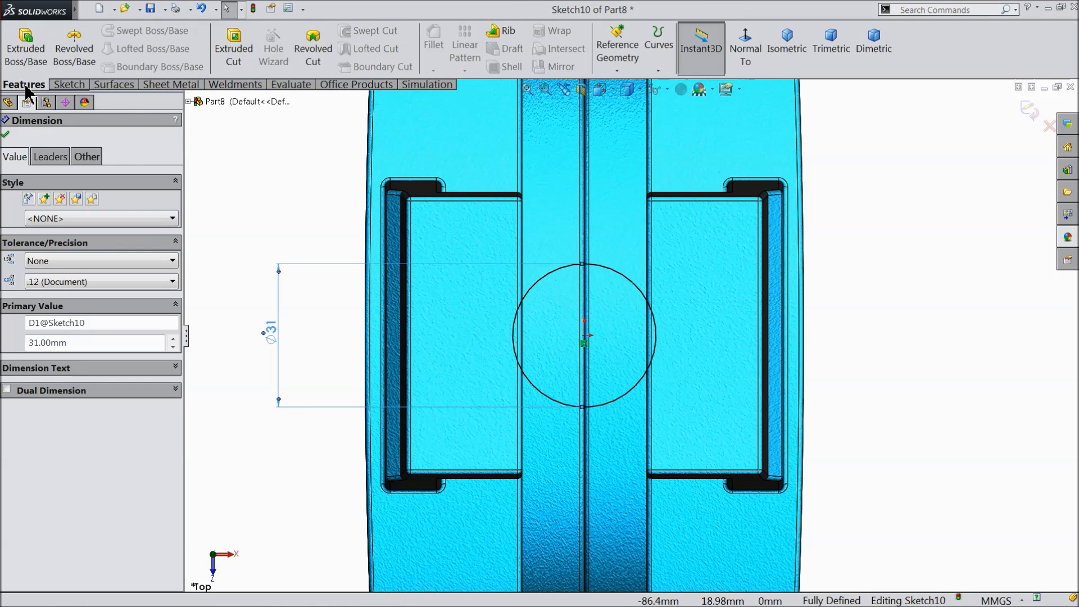
left_click(232, 56)
left_click(35, 215)
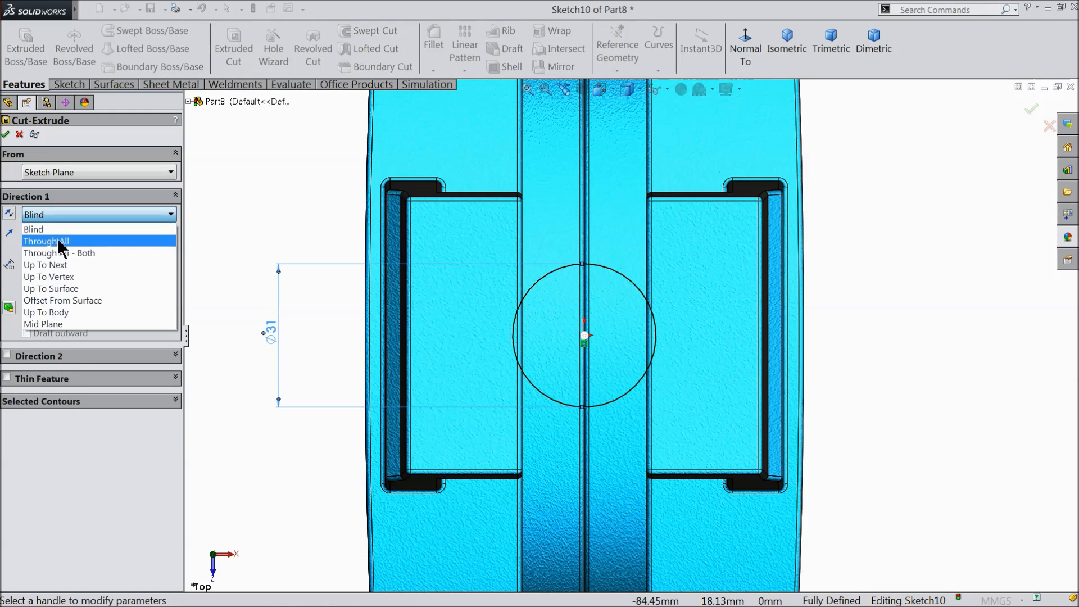
left_click(51, 241)
left_click(6, 331)
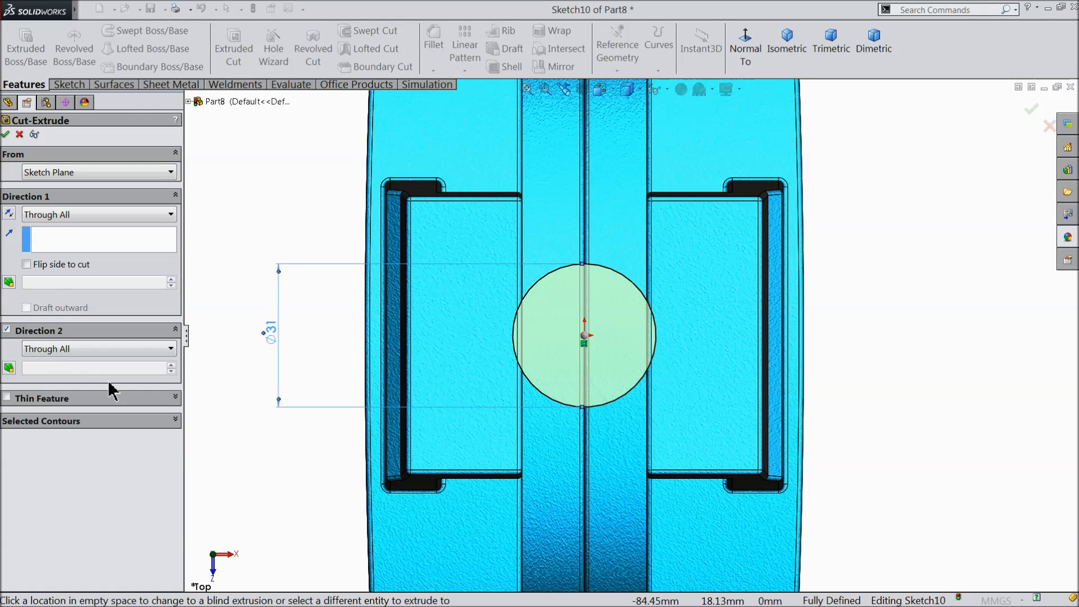
key("f")
middle_click_drag(366, 480, 342, 287)
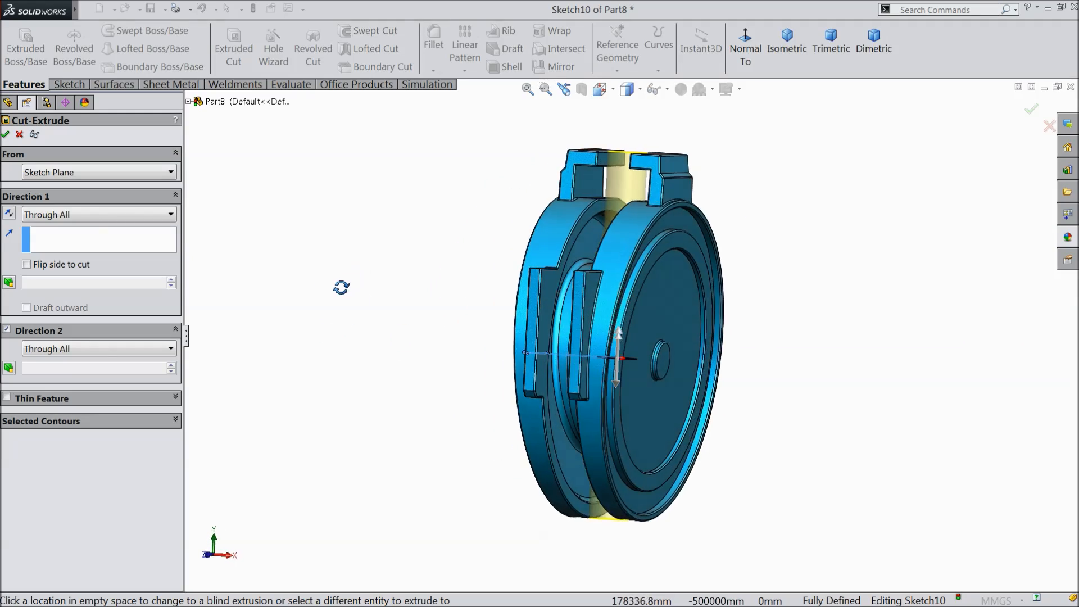
scroll(594, 439, "down", 5)
scroll(640, 490, "up", 6)
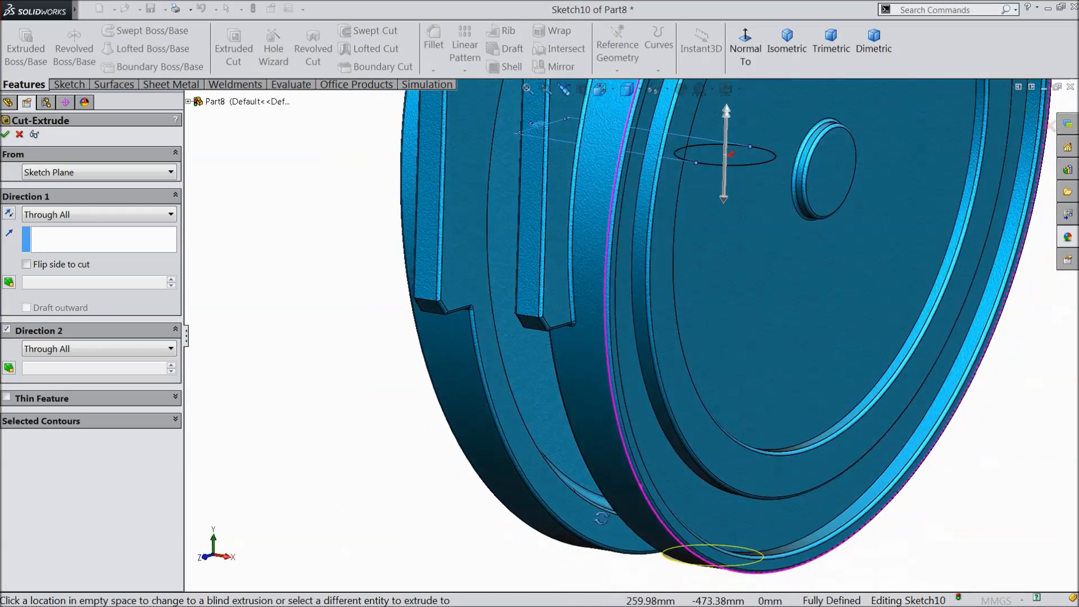
scroll(679, 179, "down", 6)
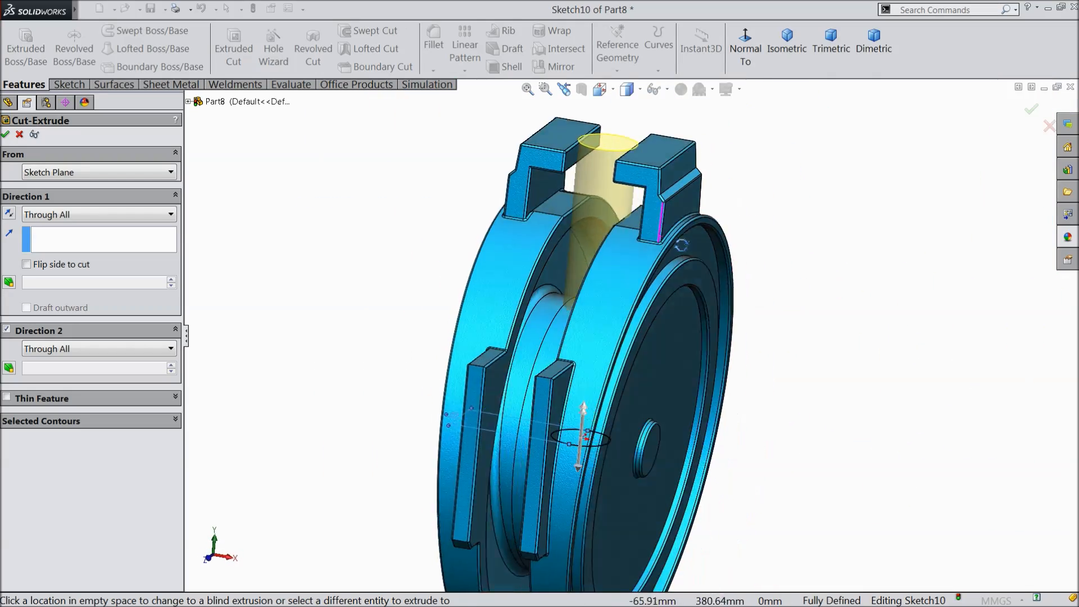
scroll(624, 186, "down", 3)
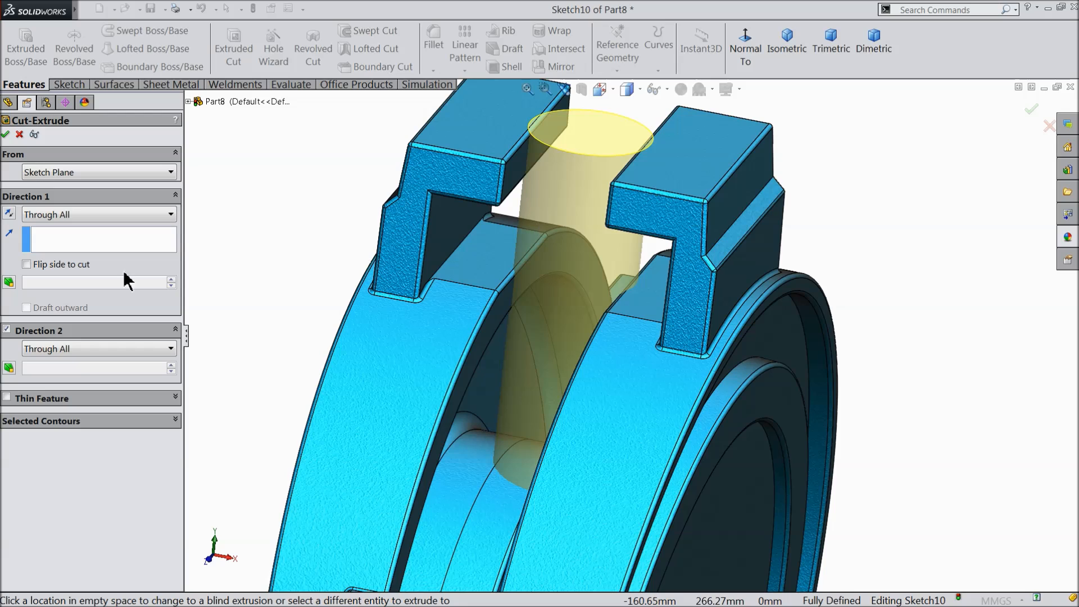
left_click(5, 134)
Examine the round cut through the top tabs and rims, and the overall mirrored part.
scroll(292, 280, "up", 4)
middle_click_drag(293, 279, 369, 293)
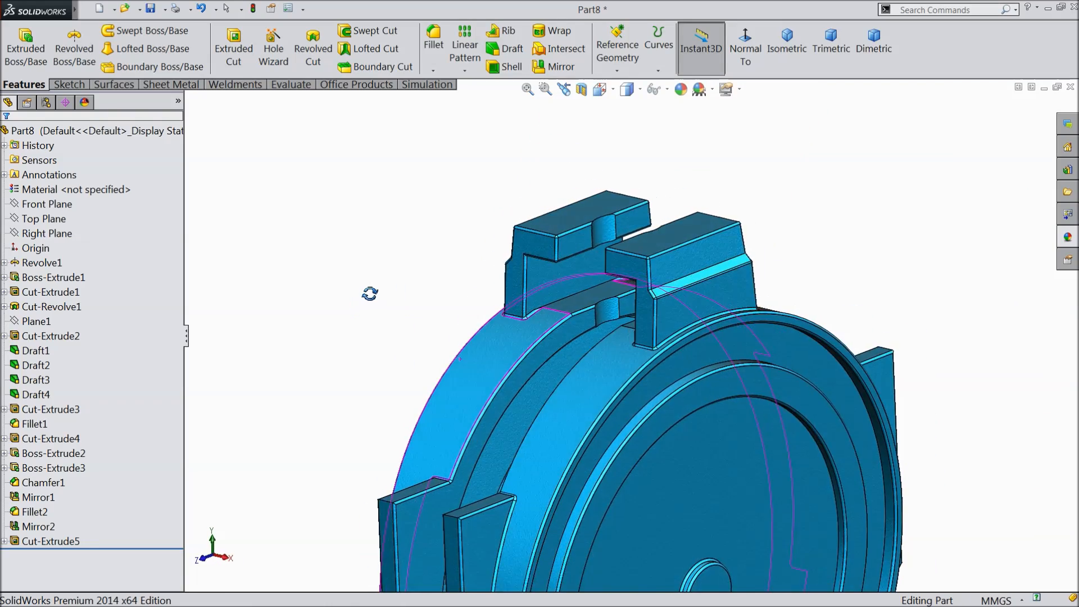
scroll(361, 315, "up", 4)
scroll(585, 505, "up", 2)
scroll(639, 448, "down", 3)
middle_click_drag(641, 360, 620, 344)
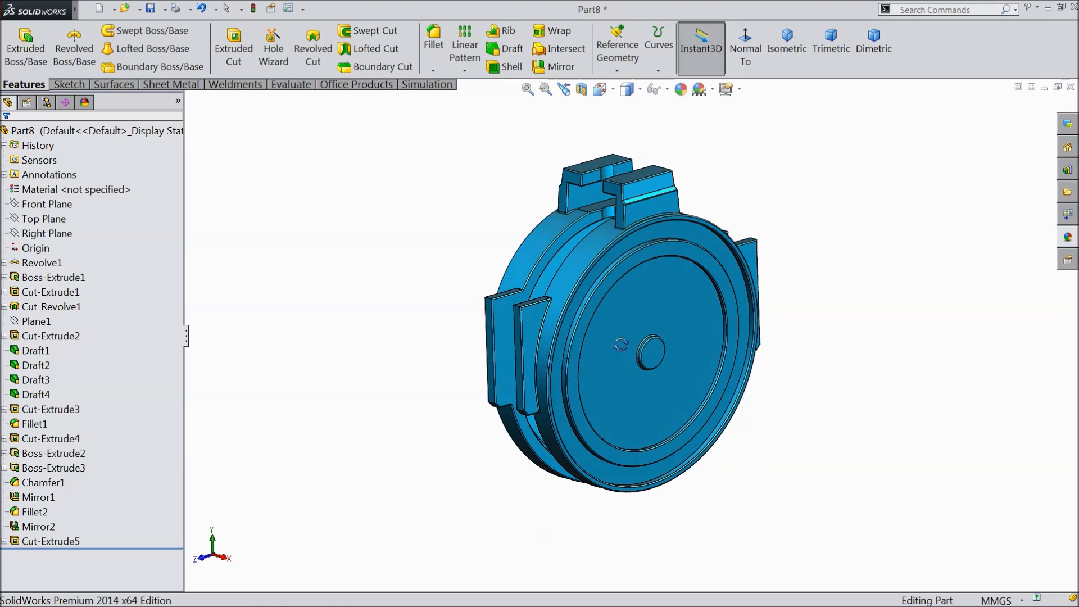
scroll(697, 284, "down", 3)
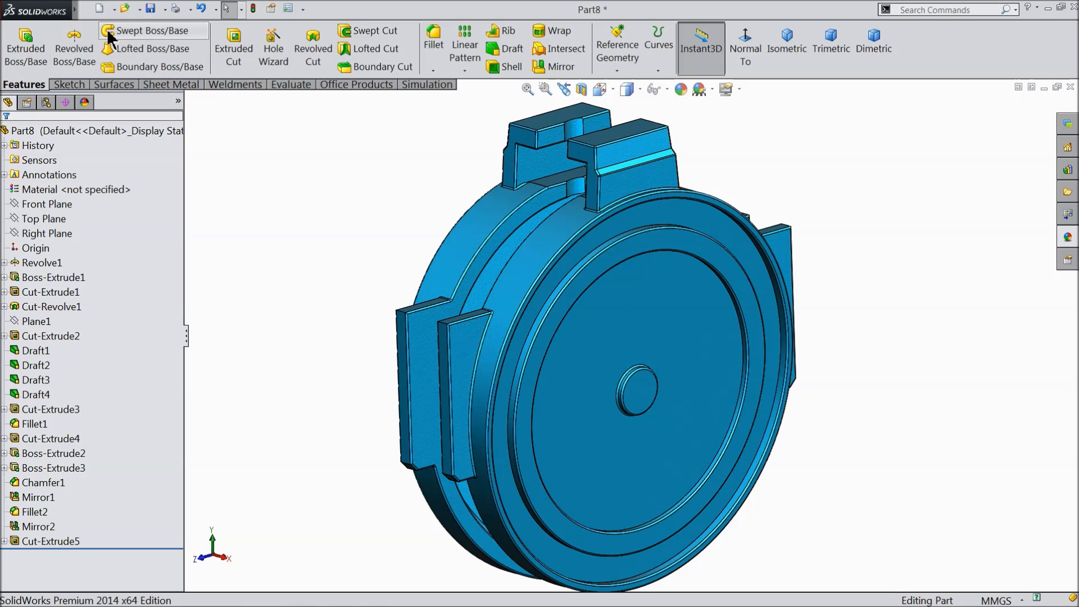
Save the part as 3.gate in the Gate Valve folder.
left_click(151, 9)
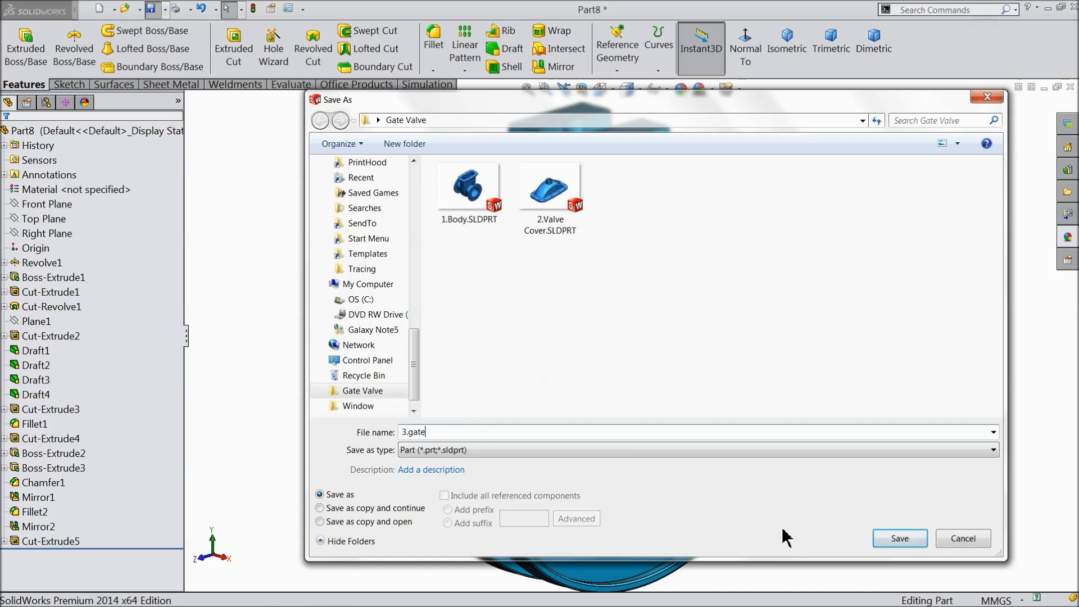
left_click(897, 541)
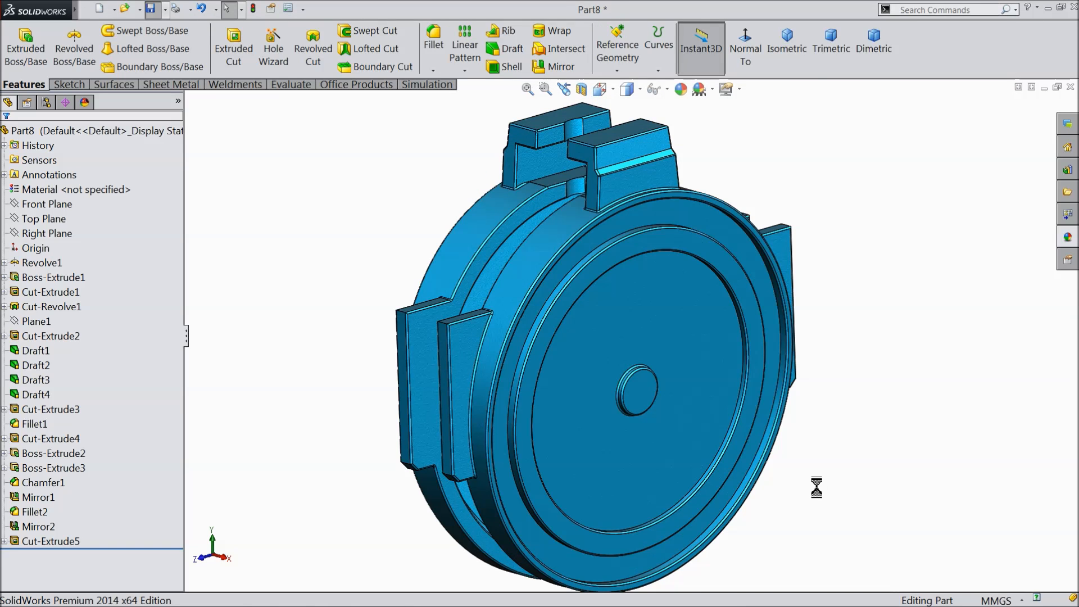
middle_click_drag(801, 469, 801, 429)
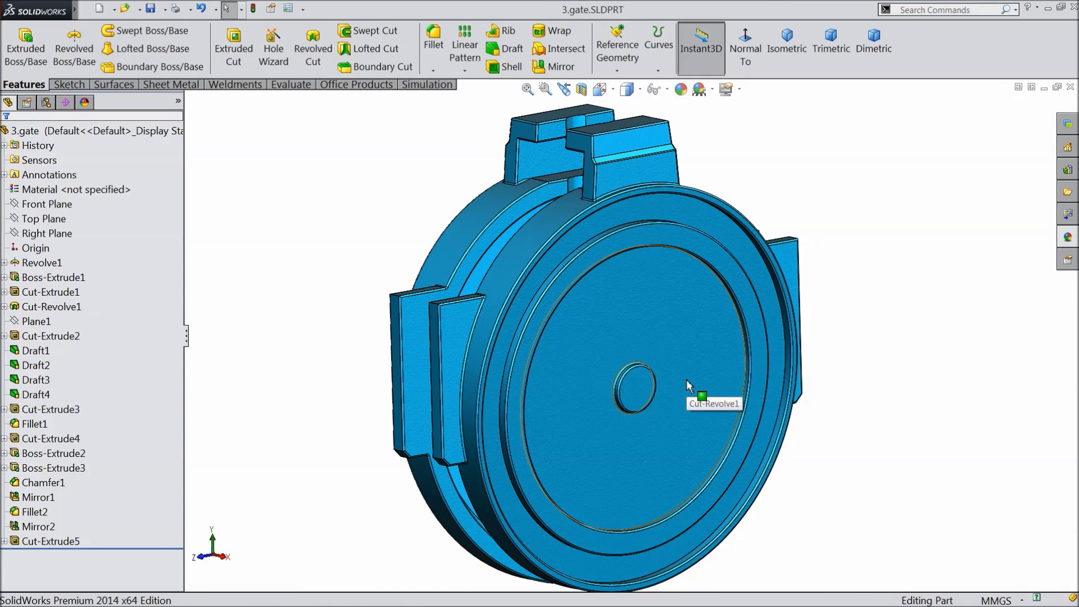
middle_click_drag(687, 382, 691, 396)
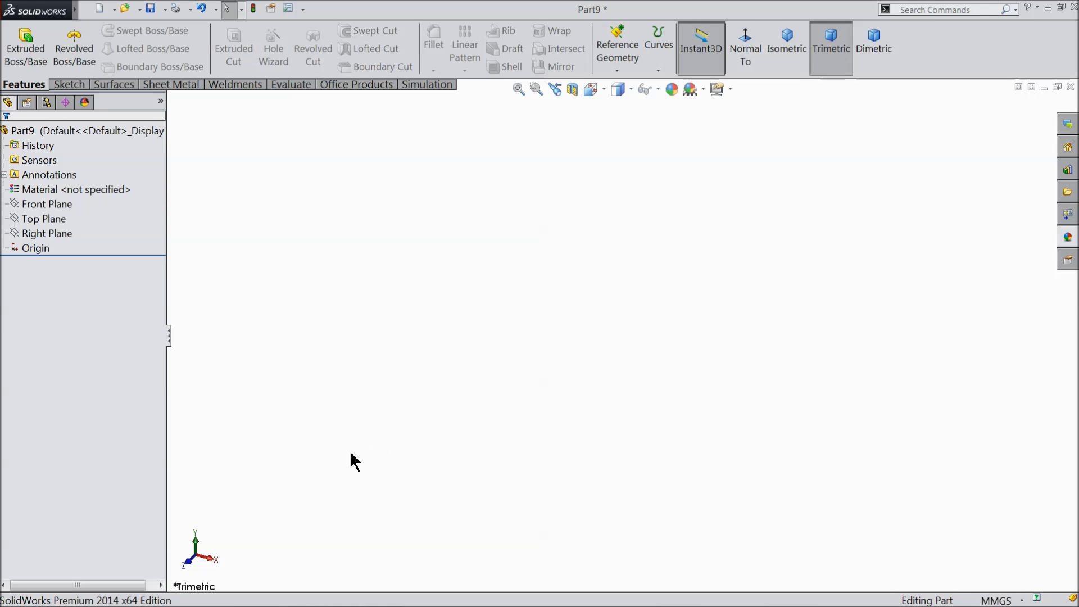
On the new part's Front Plane, sketch a vertical line through the origin, a short base line and a parallel outer line about 85 mm long.
left_click(22, 205)
left_click(22, 189)
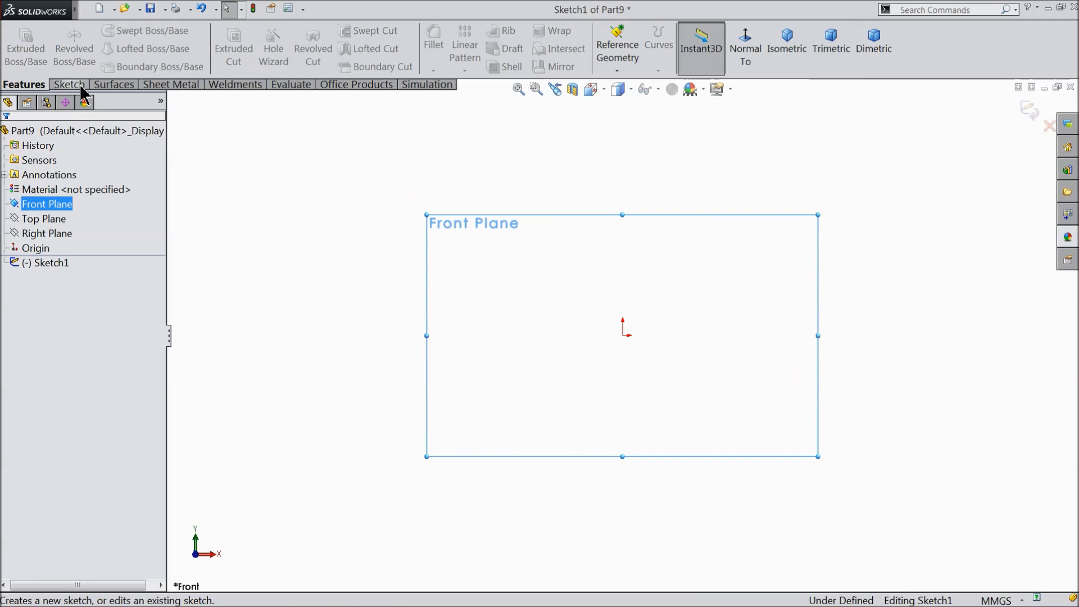
left_click(95, 35)
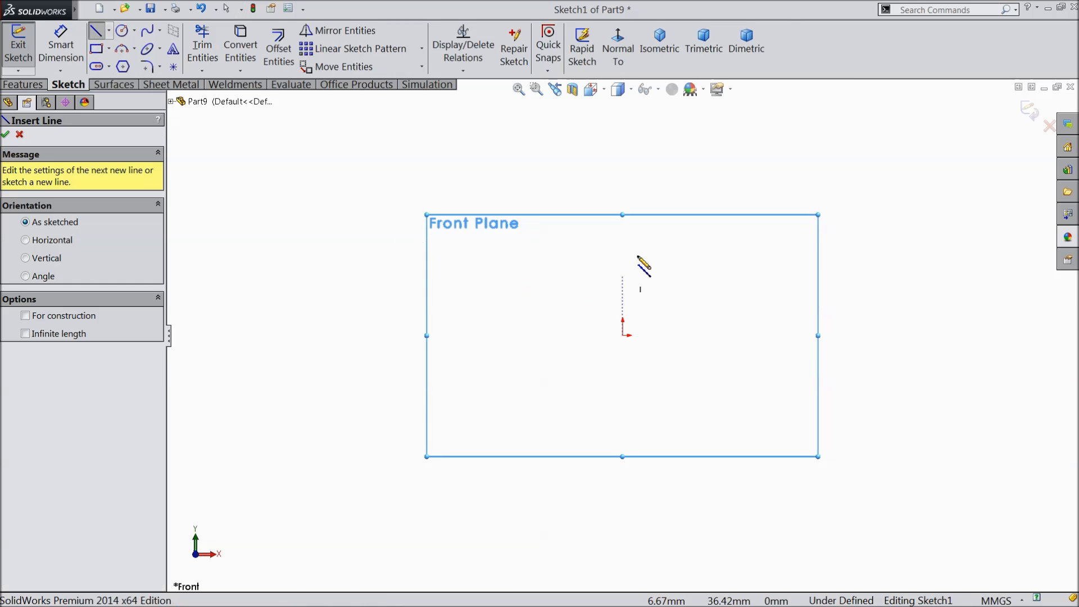
left_click(623, 188)
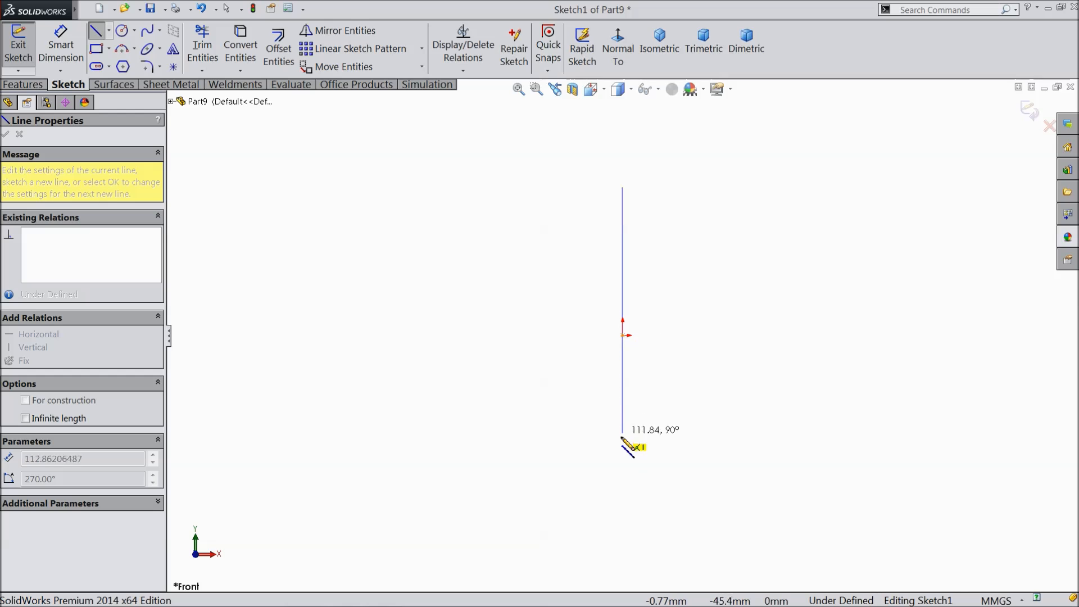
left_click(623, 472)
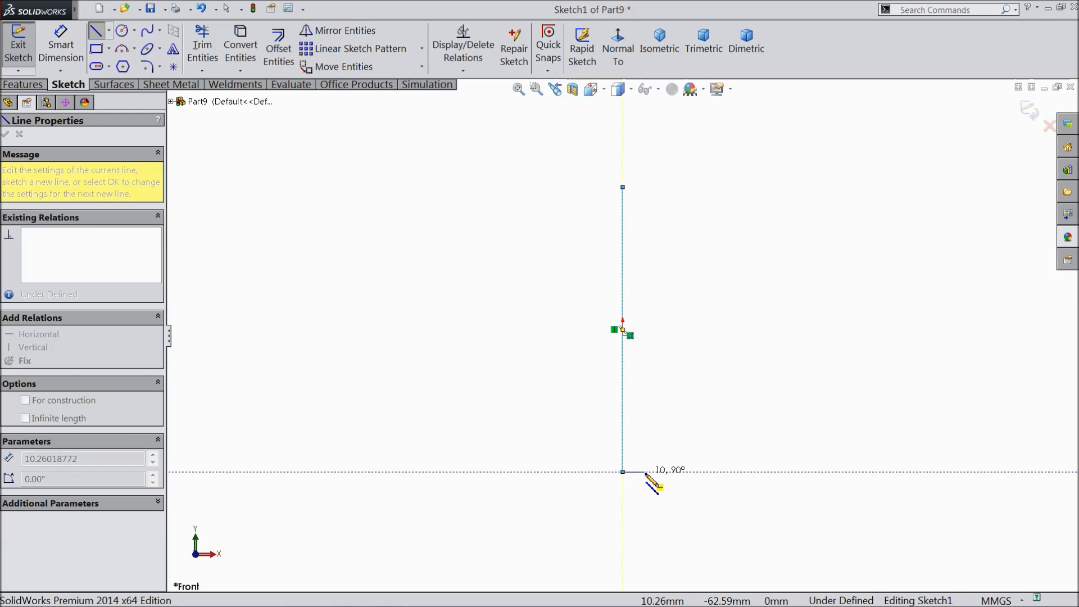
left_click(650, 472)
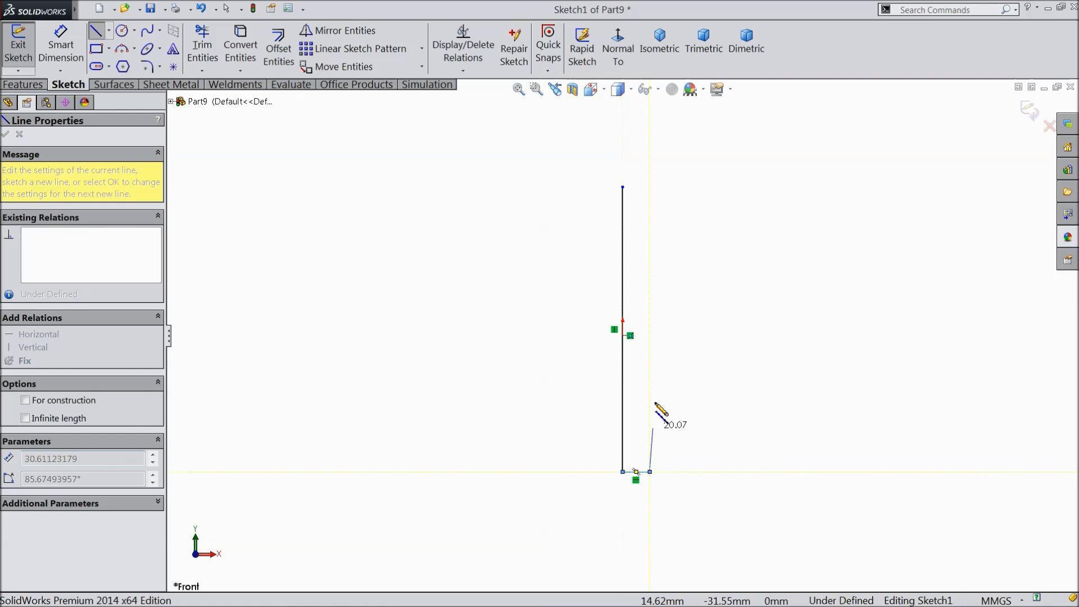
left_click(650, 284)
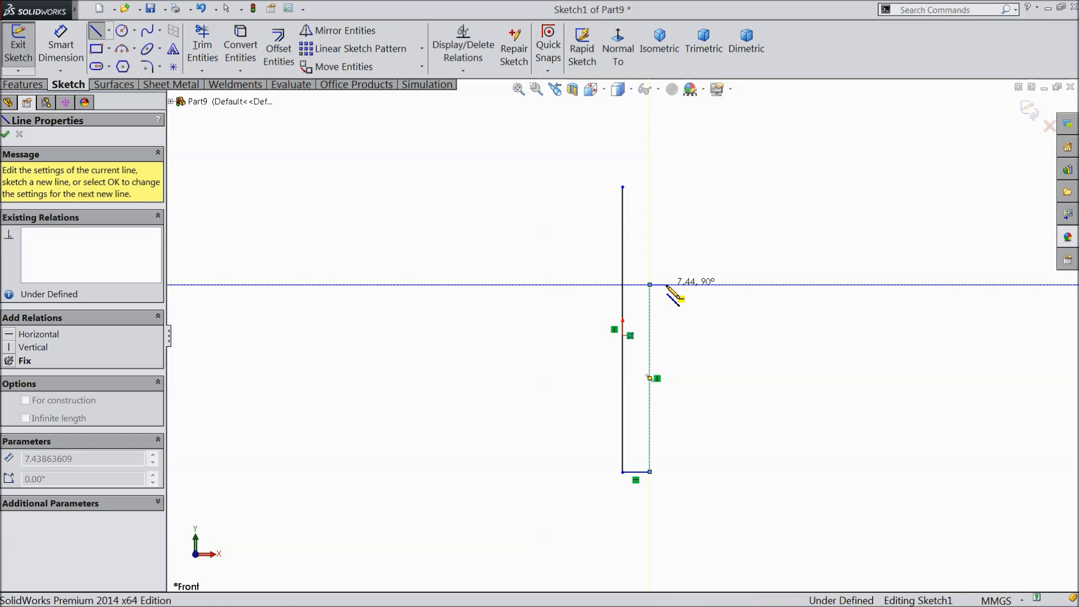
Close the profile with a small rectangular step about 7 mm wide, an upper outer line and a top edge about 12 mm wide.
left_click(666, 284)
left_click(666, 267)
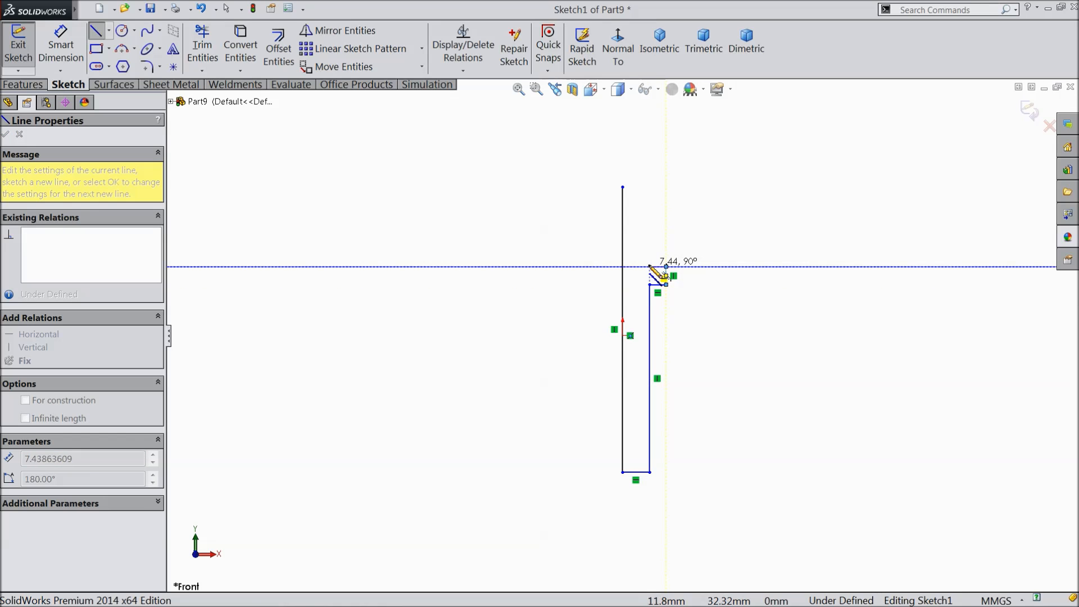
left_click(650, 266)
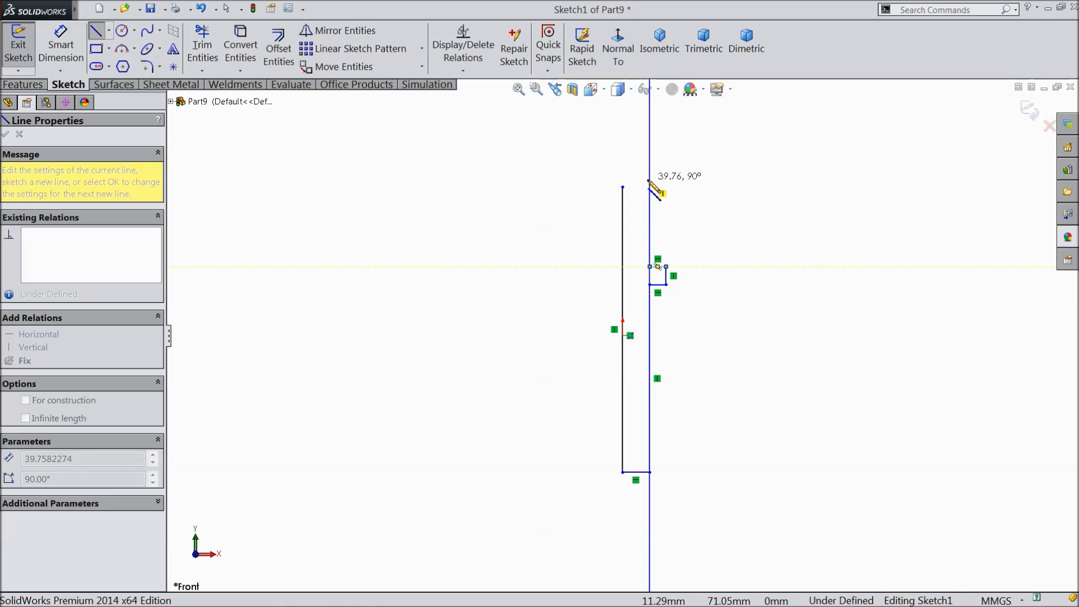
left_click(650, 187)
left_click(623, 187)
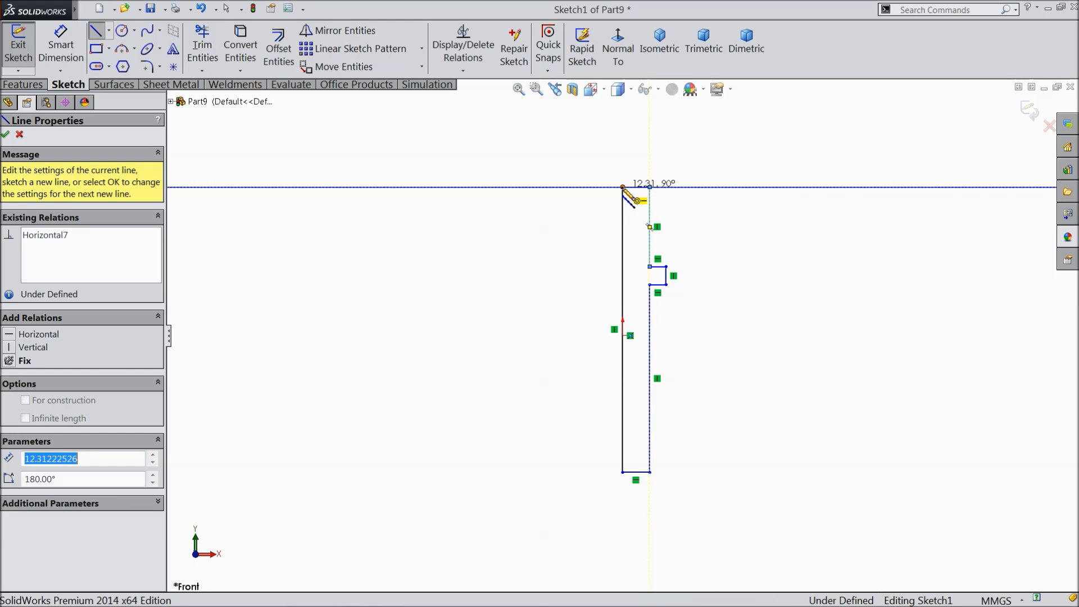
right_click(548, 169)
left_click(572, 175)
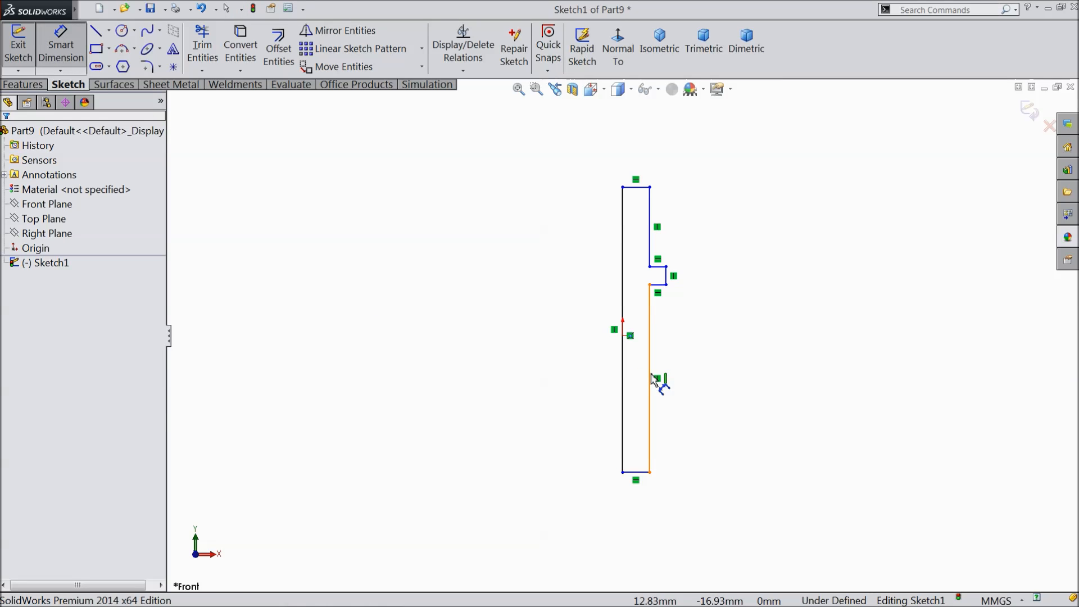
Dimension the outer vertical lines to 330 mm below the small step and 85 mm above it.
left_click(652, 379)
left_click(696, 382)
type("330")
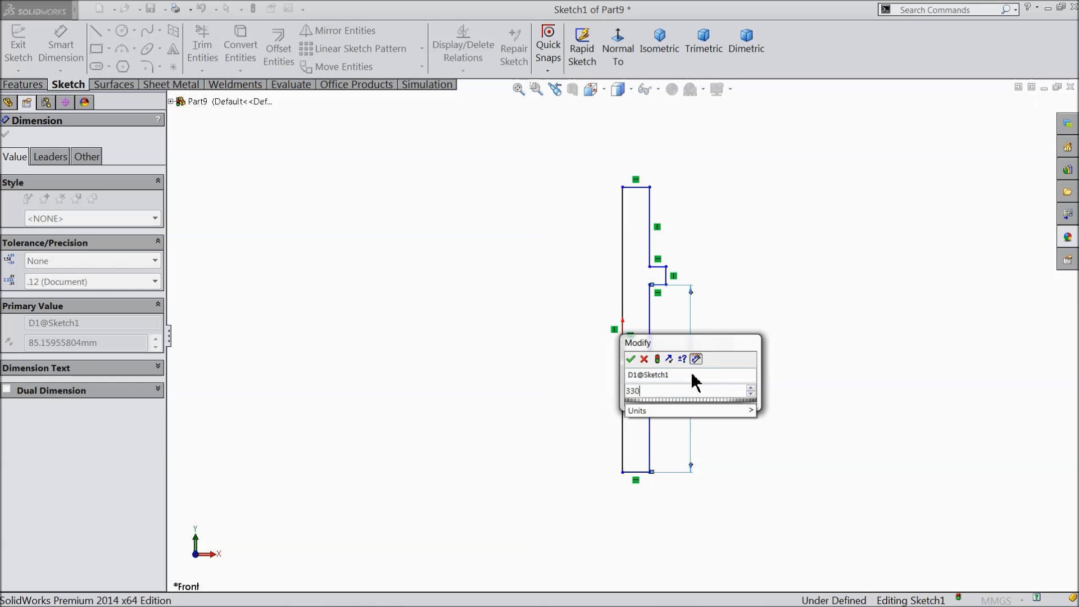
key("Return")
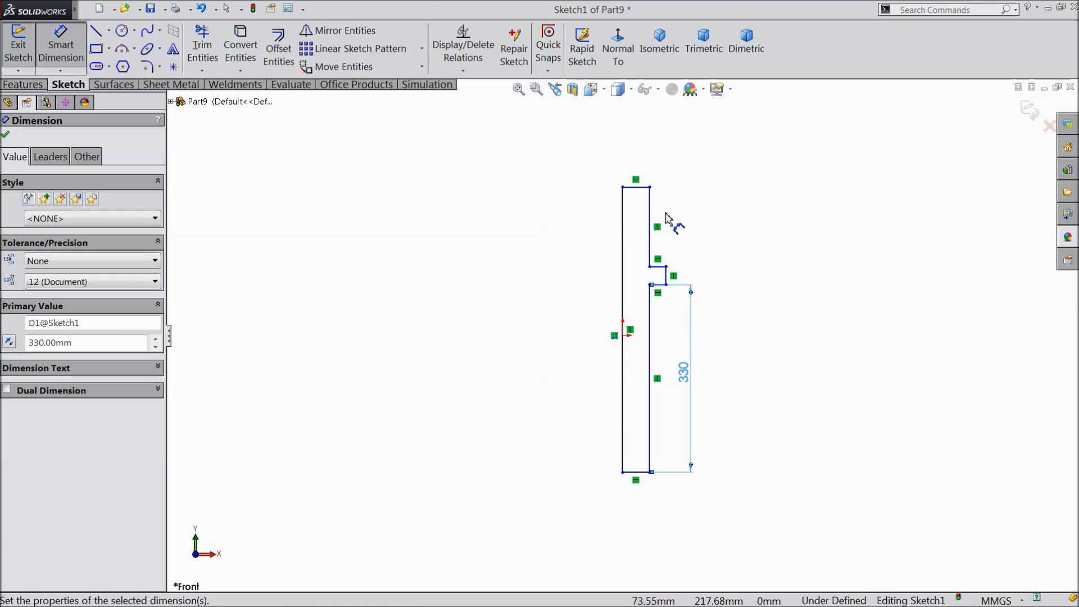
left_click(652, 230)
left_click(692, 233)
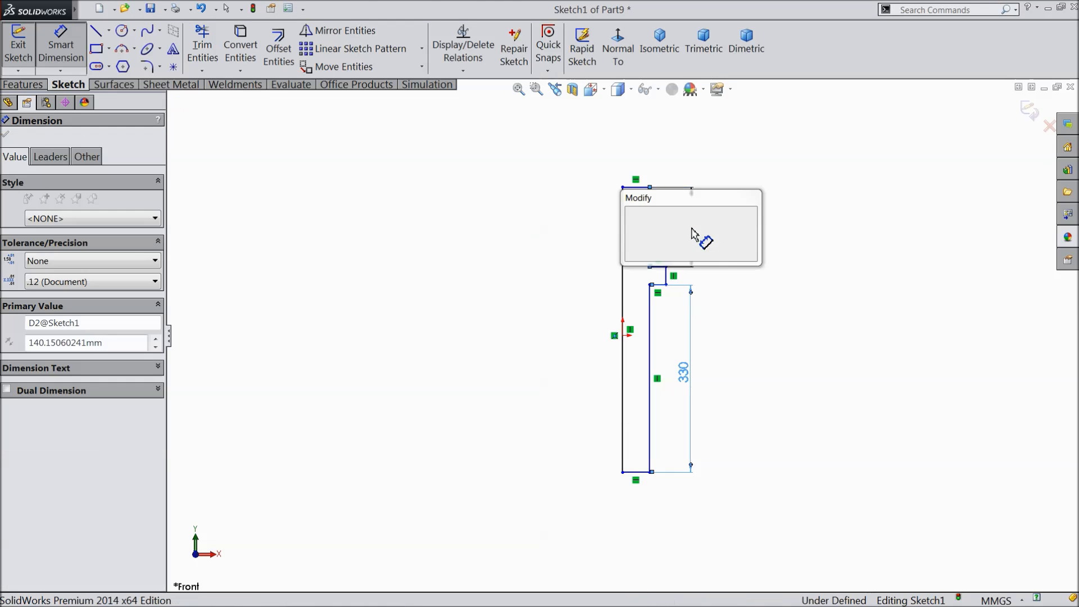
type("8")
left_click(631, 214)
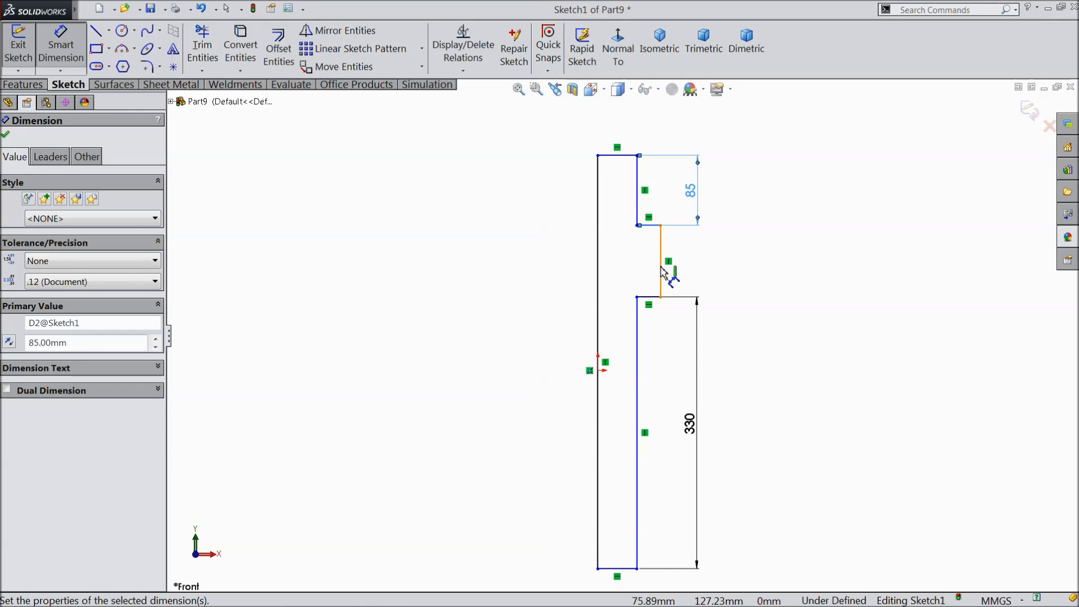
Dimension the height of the small projecting step to 8 mm.
left_click(663, 273)
left_click(681, 270)
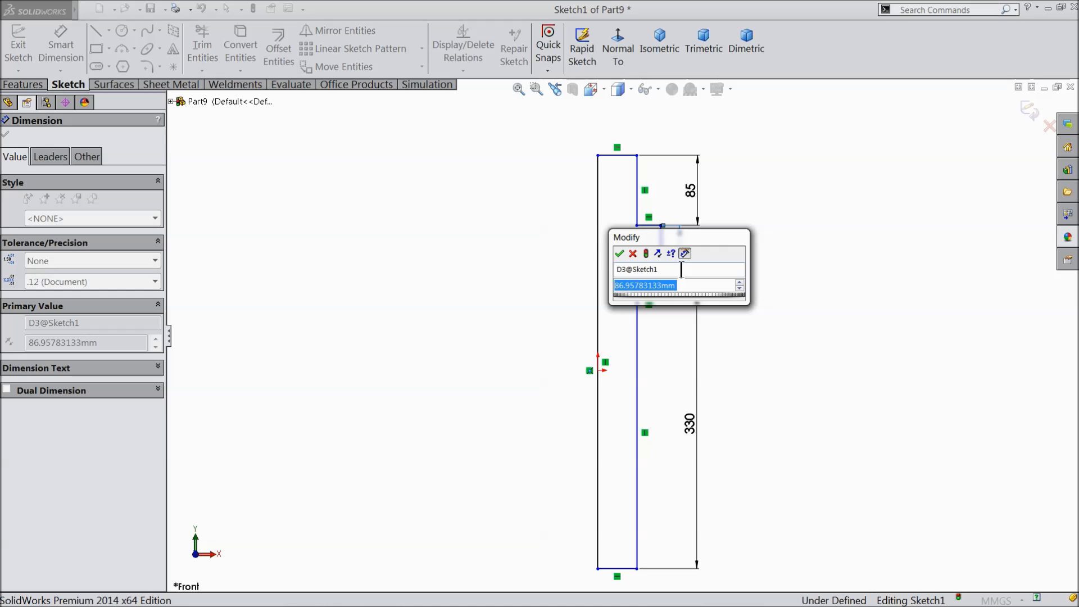
type("5")
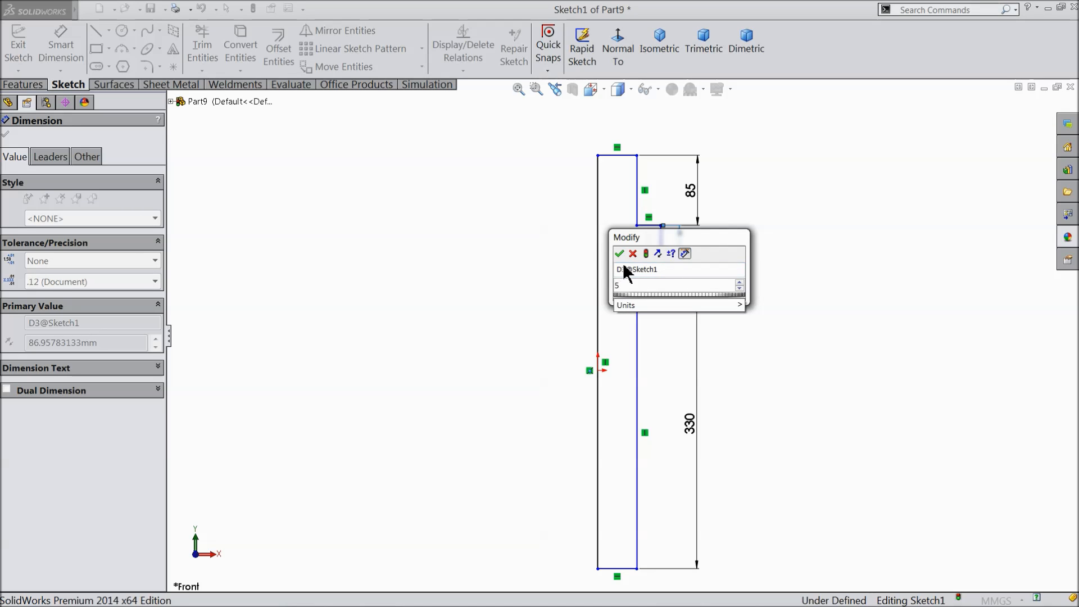
key("BackSpace")
type("8")
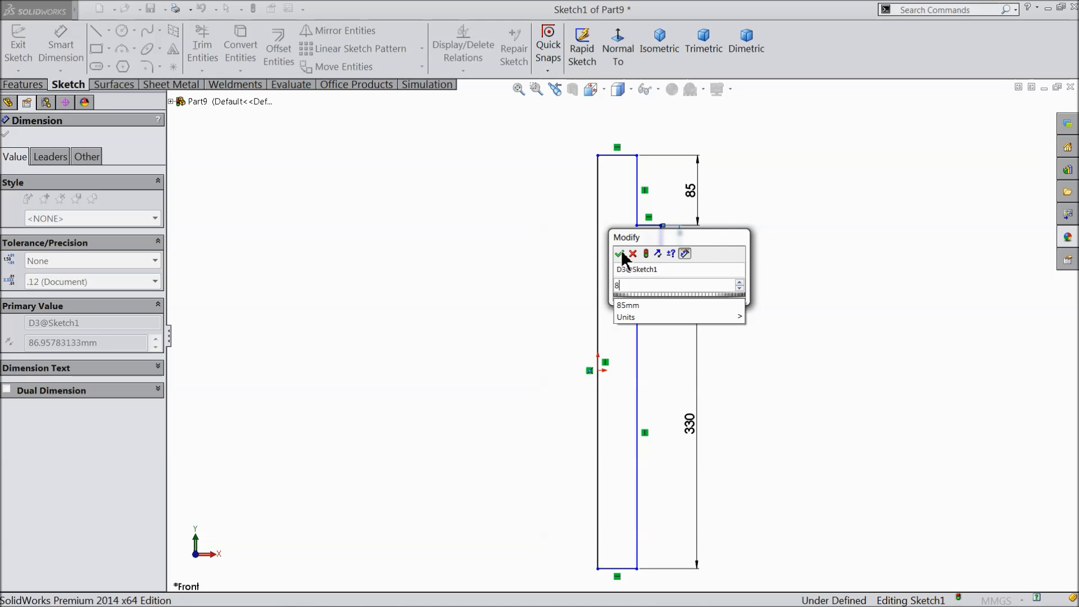
left_click(618, 255)
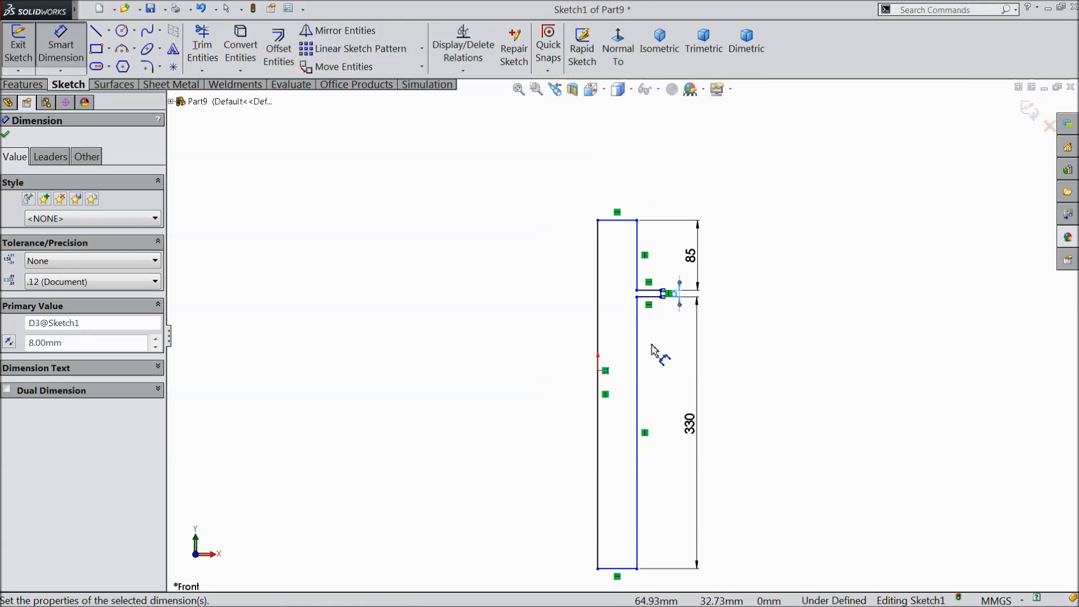
Dimension the profile's bottom edge to a width of 15 mm.
scroll(652, 345, "up", 3)
scroll(642, 424, "down", 4)
scroll(635, 426, "up", 3)
scroll(617, 448, "down", 4)
scroll(587, 413, "down", 1)
left_click(587, 403)
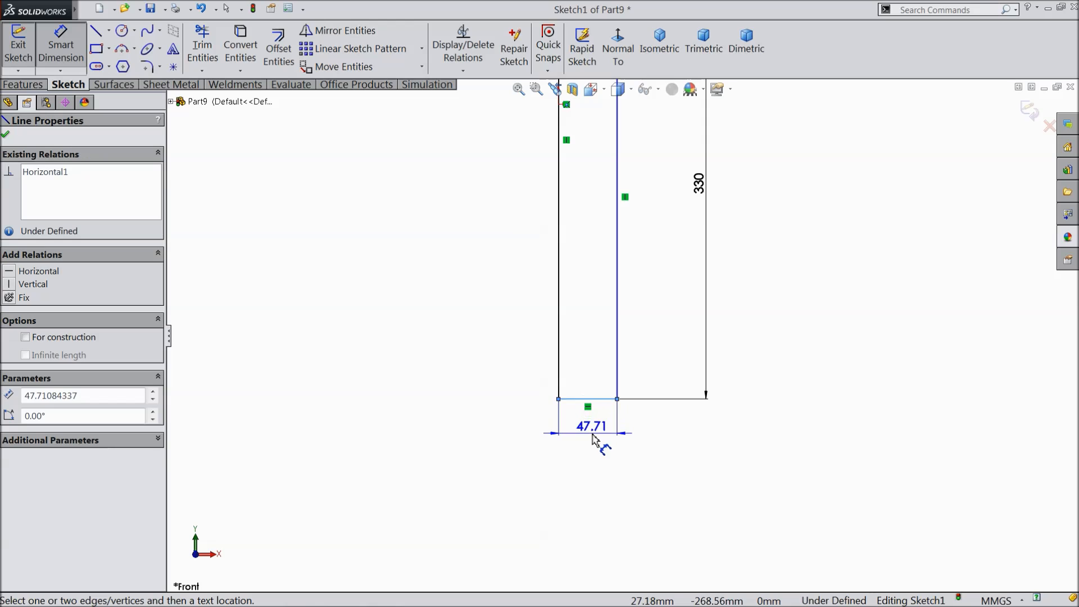
left_click(594, 438)
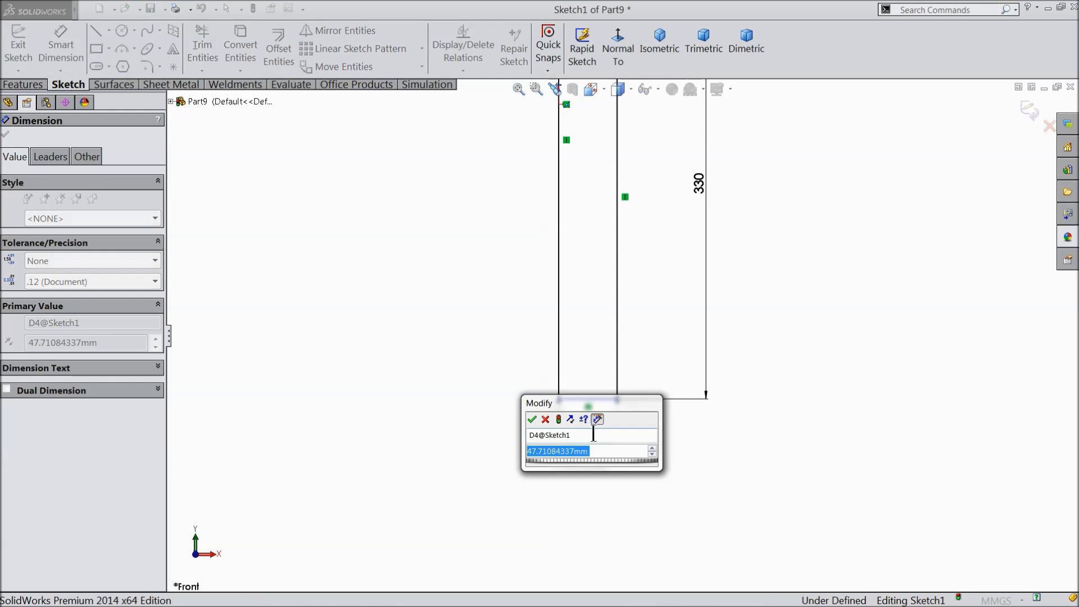
type("15")
left_click(532, 420)
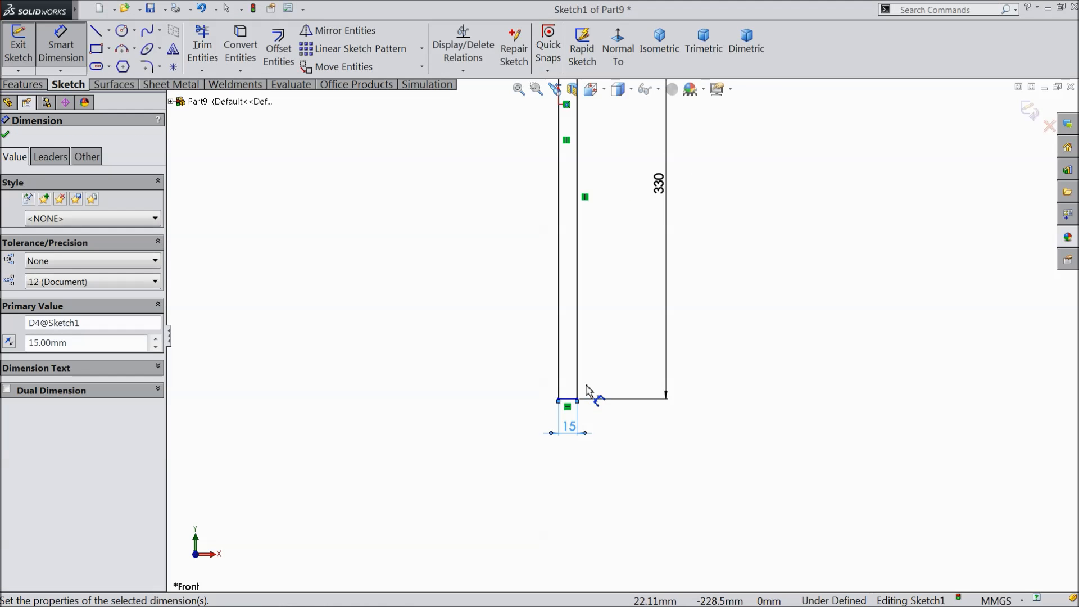
Dimension the distance from the line through the origin to the small step's outer edge as 40 mm.
scroll(609, 338, "up", 3)
scroll(612, 183, "down", 5)
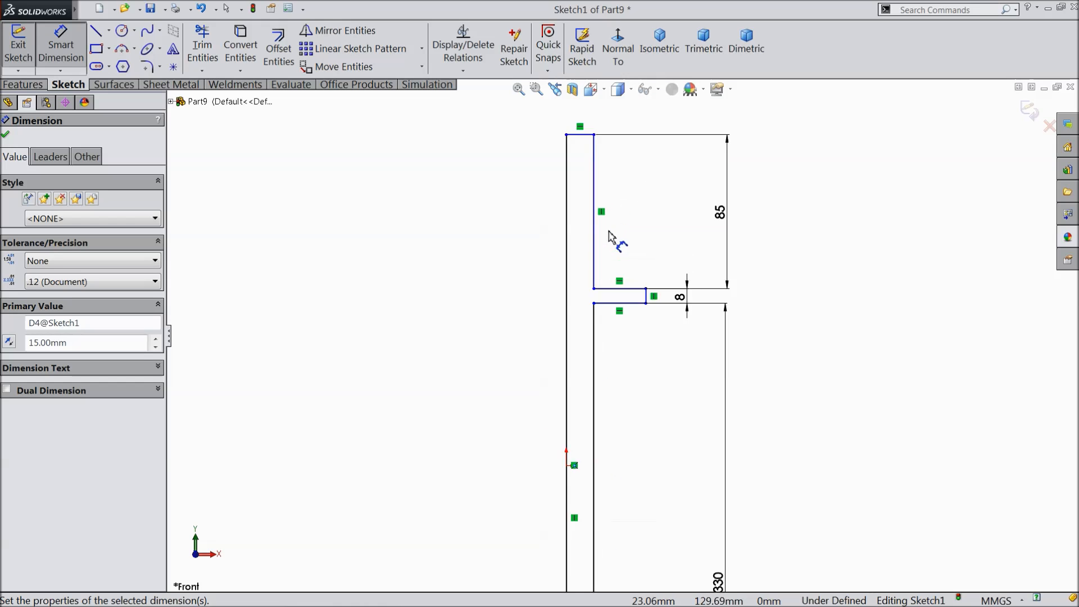
left_click(655, 320)
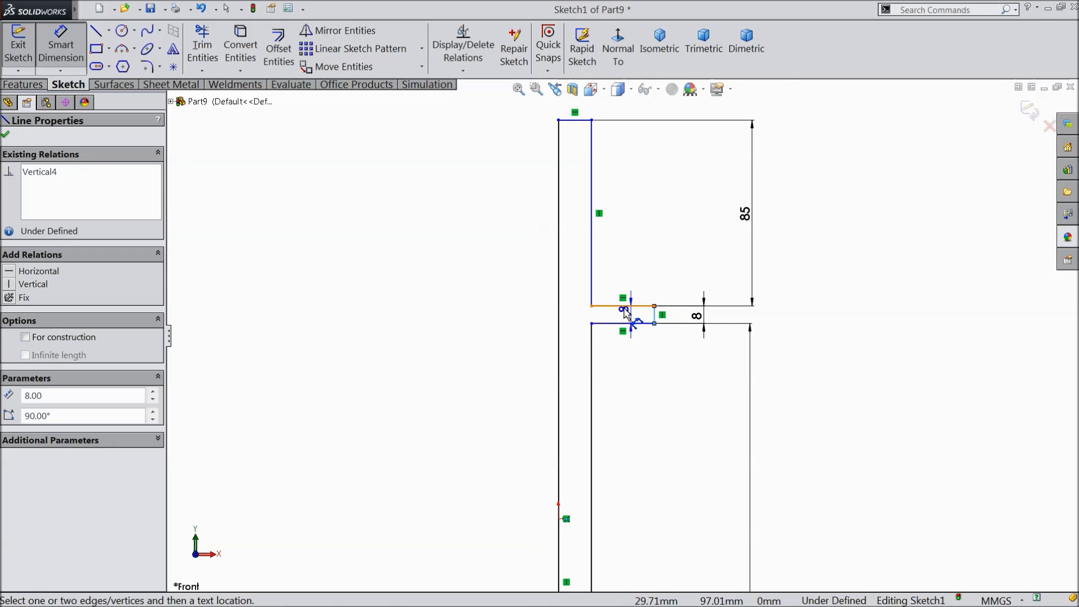
left_click(559, 309)
left_click(524, 333)
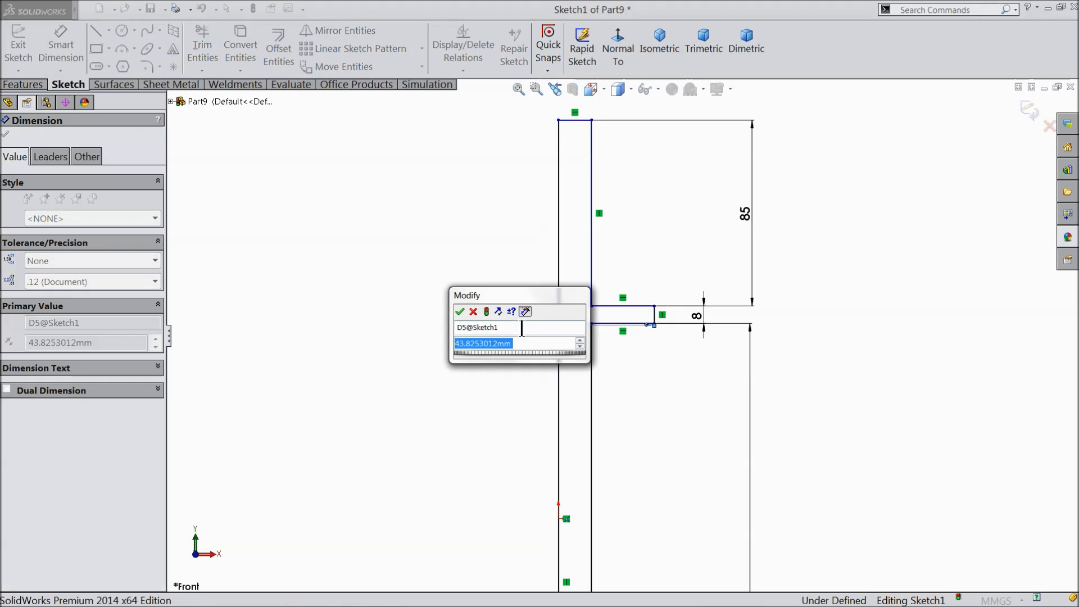
type("40")
key("Return")
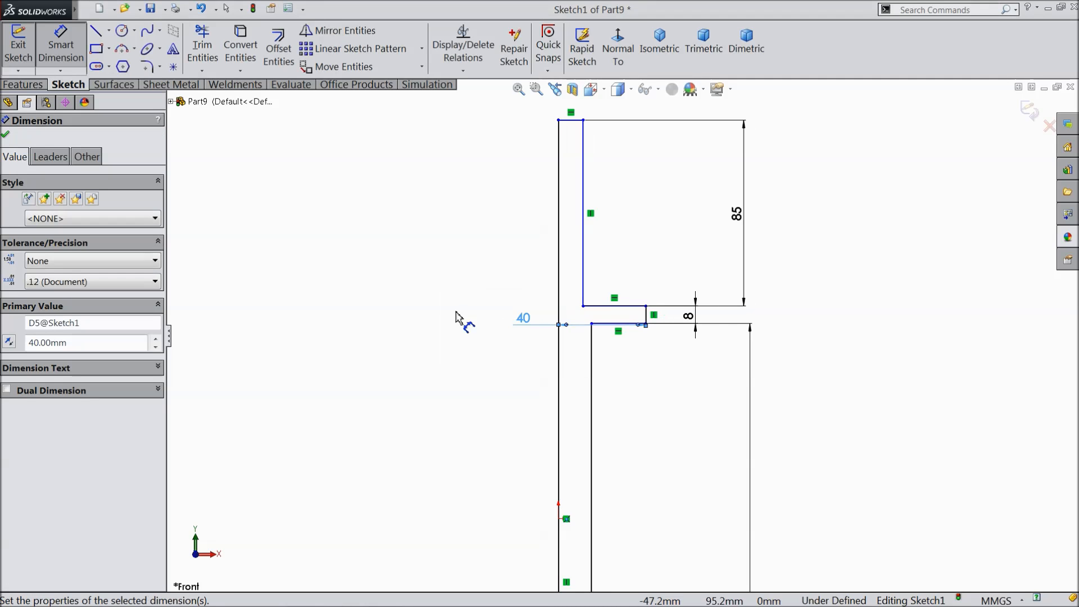
Change the small step's distance from the line through the origin to 20 mm.
double_click(527, 319)
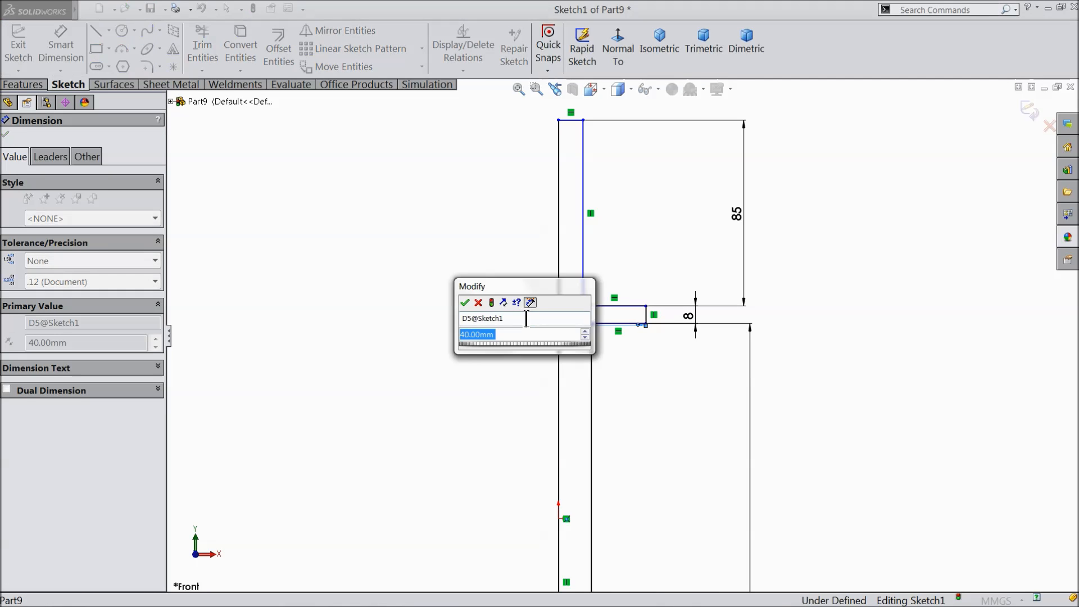
type("20")
left_click(464, 303)
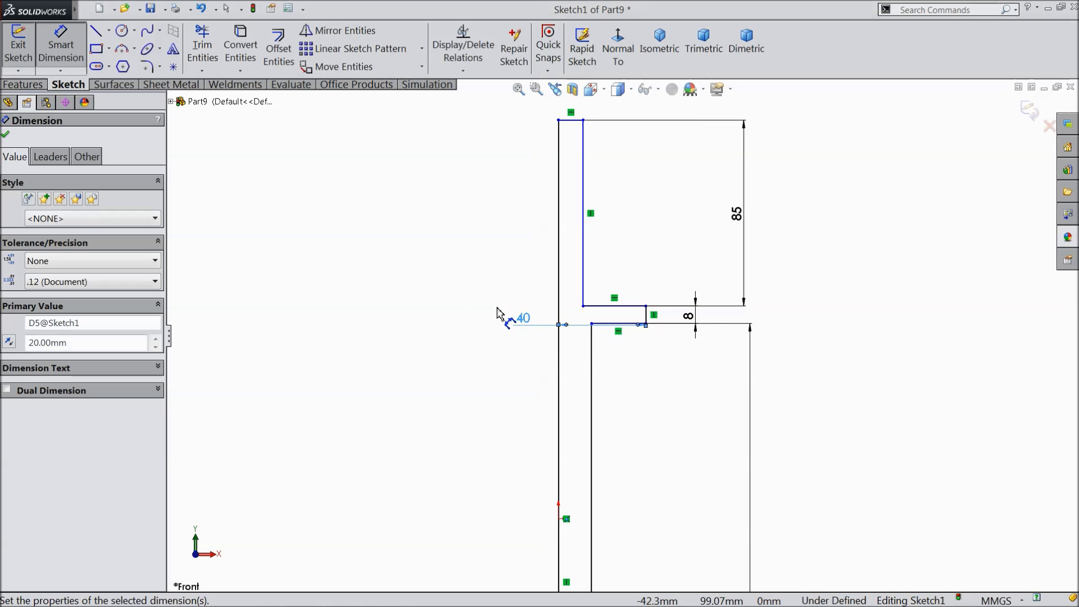
left_click(6, 135)
Make the outer vertical lines above and below the small step collinear.
left_click_drag(539, 306, 592, 303)
scroll(609, 355, "down", 4)
left_click(633, 208)
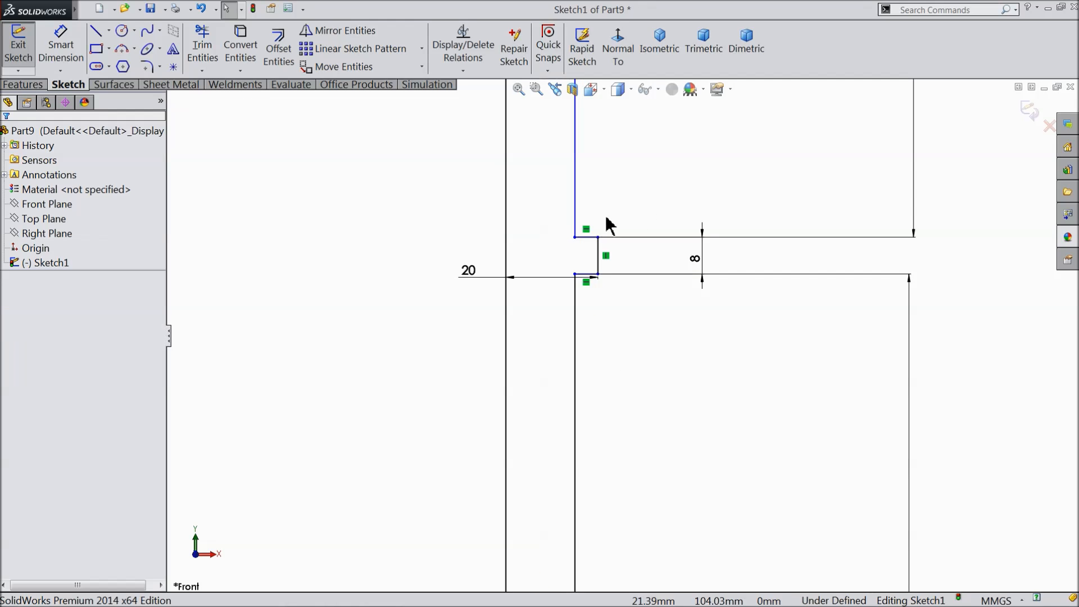
left_click(575, 217)
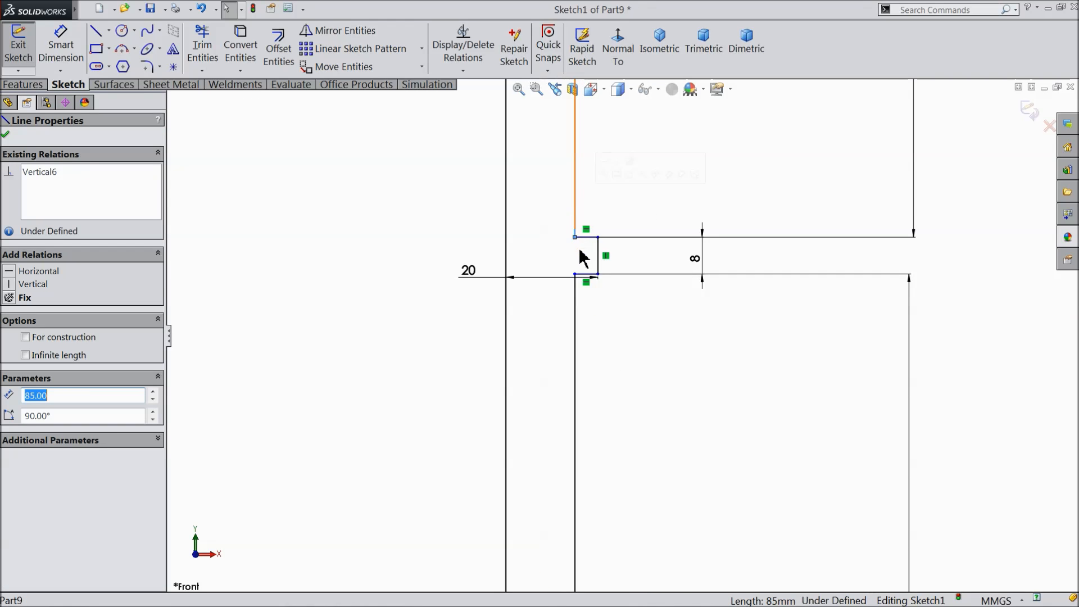
left_click(575, 307, "ctrl")
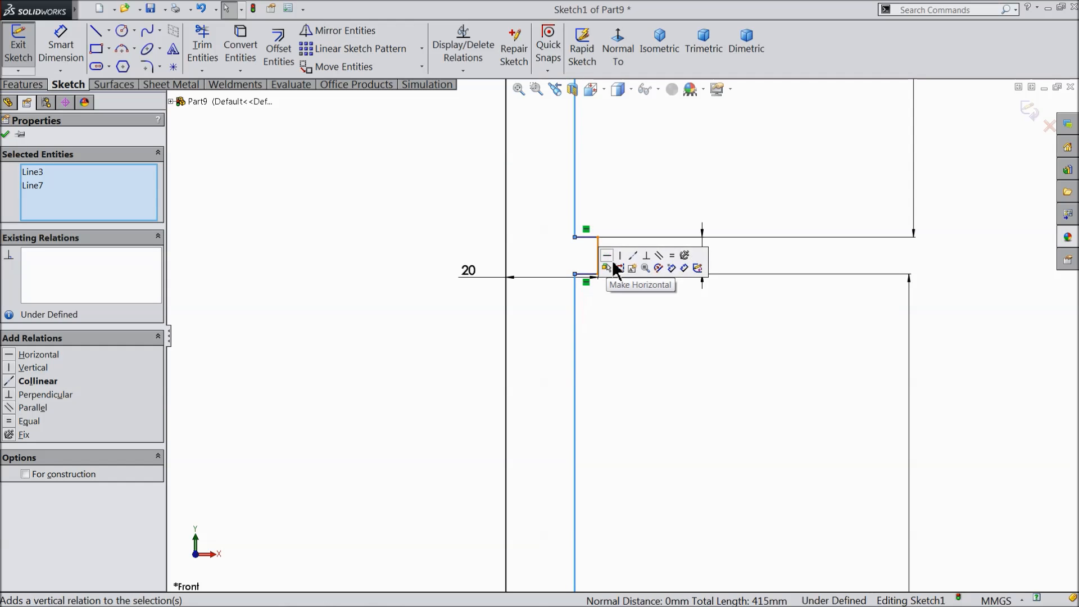
left_click(634, 256)
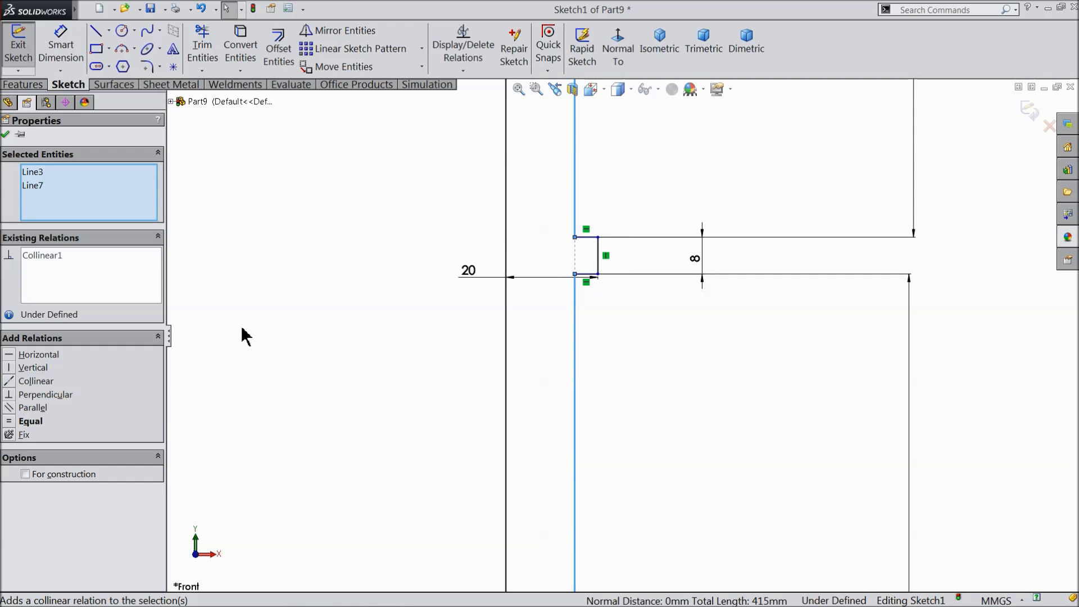
Dimension the vertical distance from the profile's bottom corner on the axis line to the origin as 211.5 mm.
left_click(5, 134)
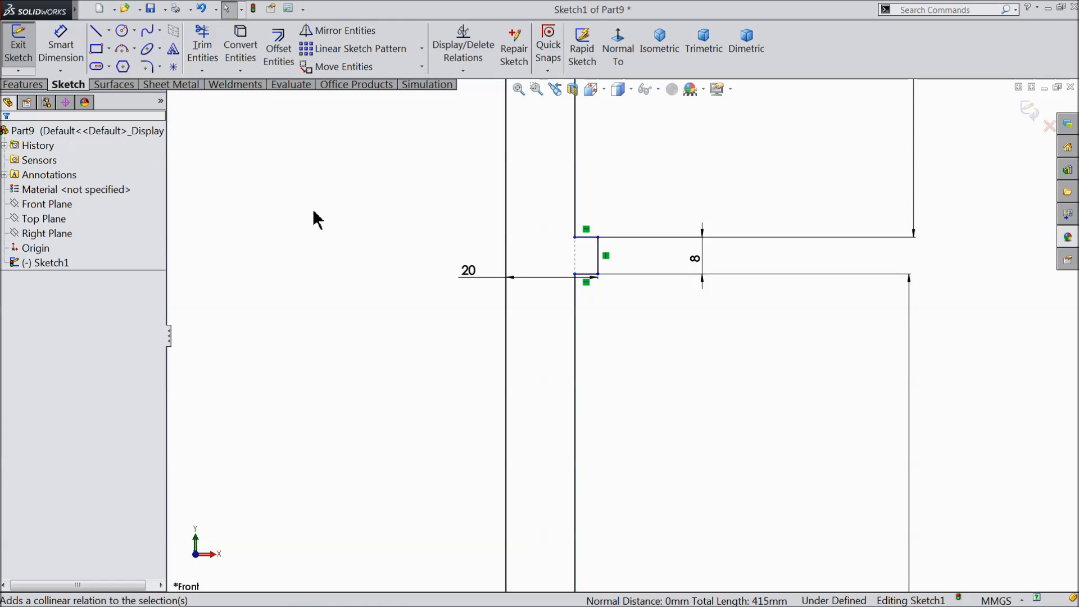
scroll(366, 251, "up", 2)
scroll(482, 296, "up", 1)
scroll(484, 298, "up", 1)
scroll(551, 315, "up", 2)
scroll(597, 338, "up", 2)
scroll(658, 418, "up", 3)
scroll(645, 451, "down", 3)
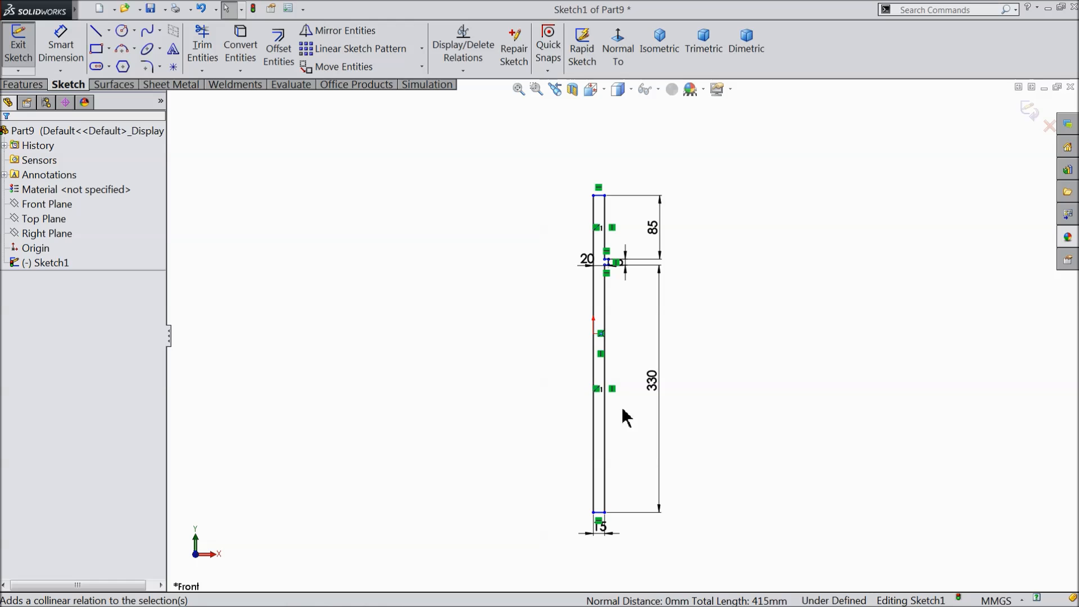
left_click(70, 60)
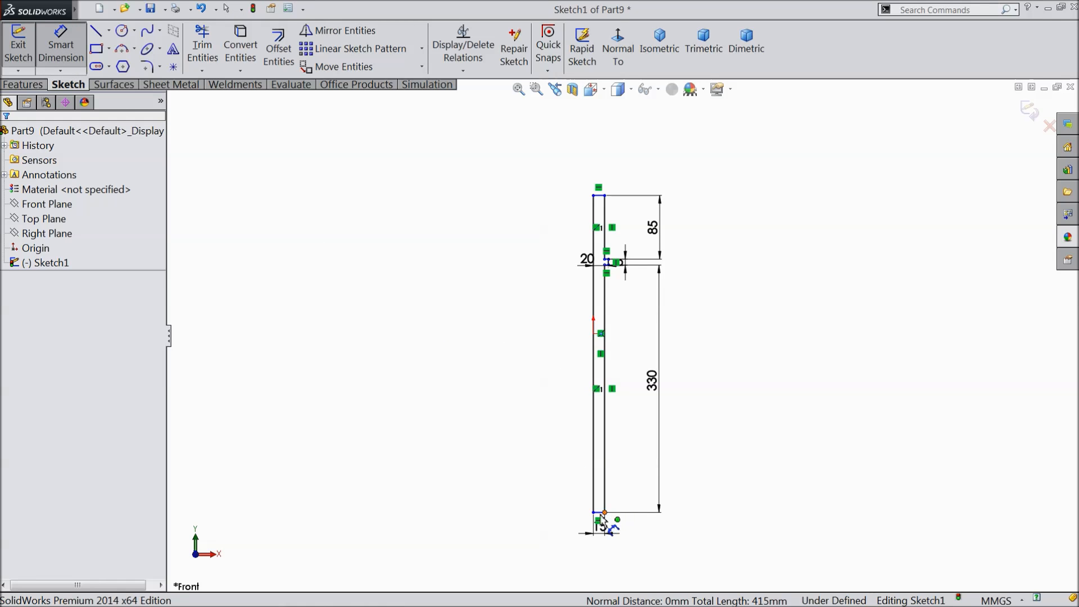
left_click(594, 514)
left_click(593, 334)
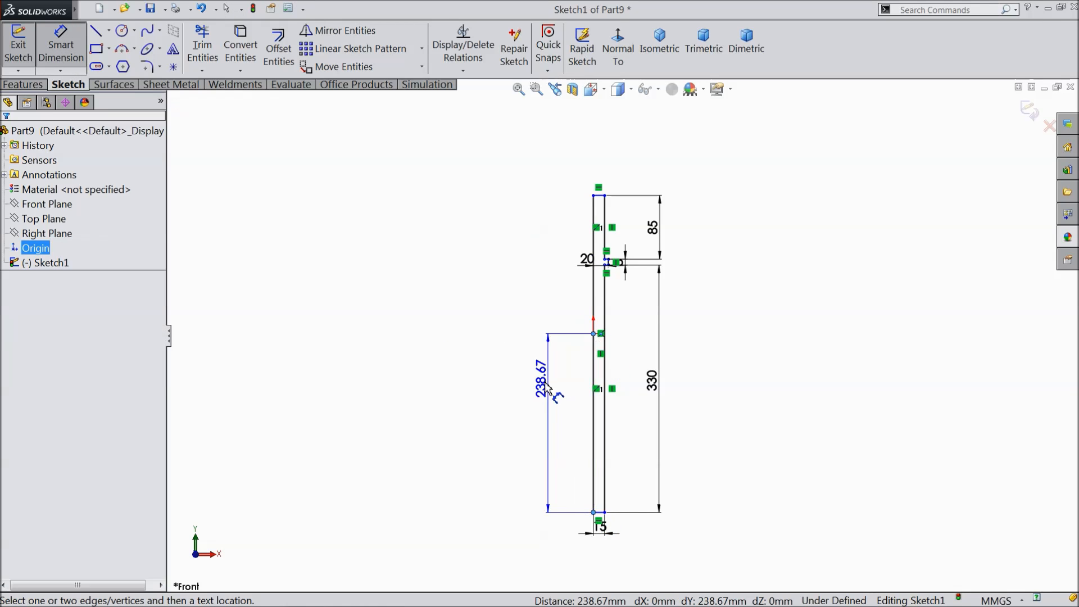
left_click(537, 389)
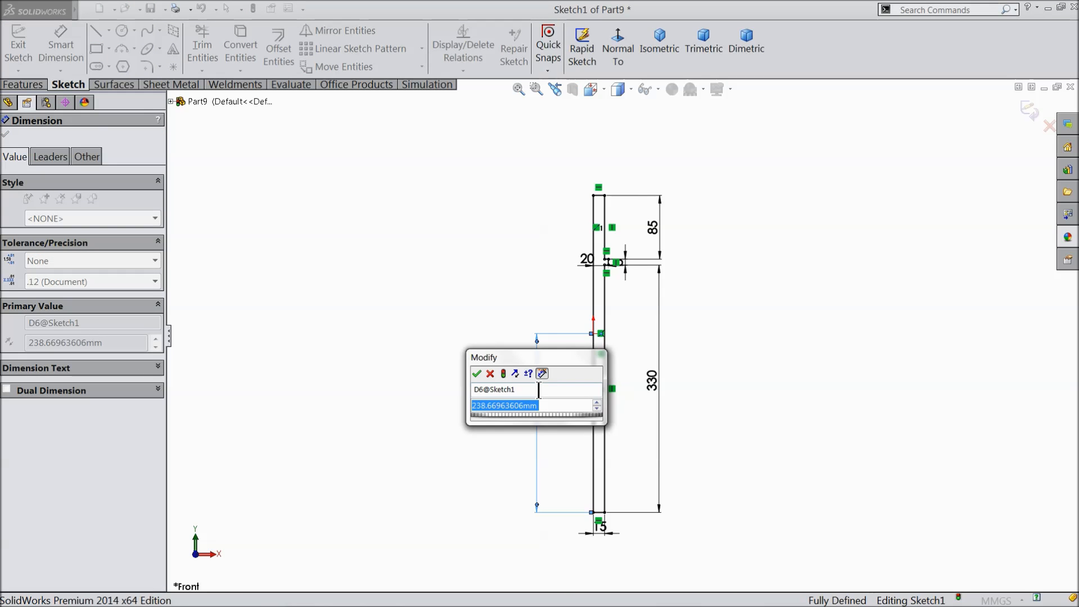
type("211.5")
key("Return")
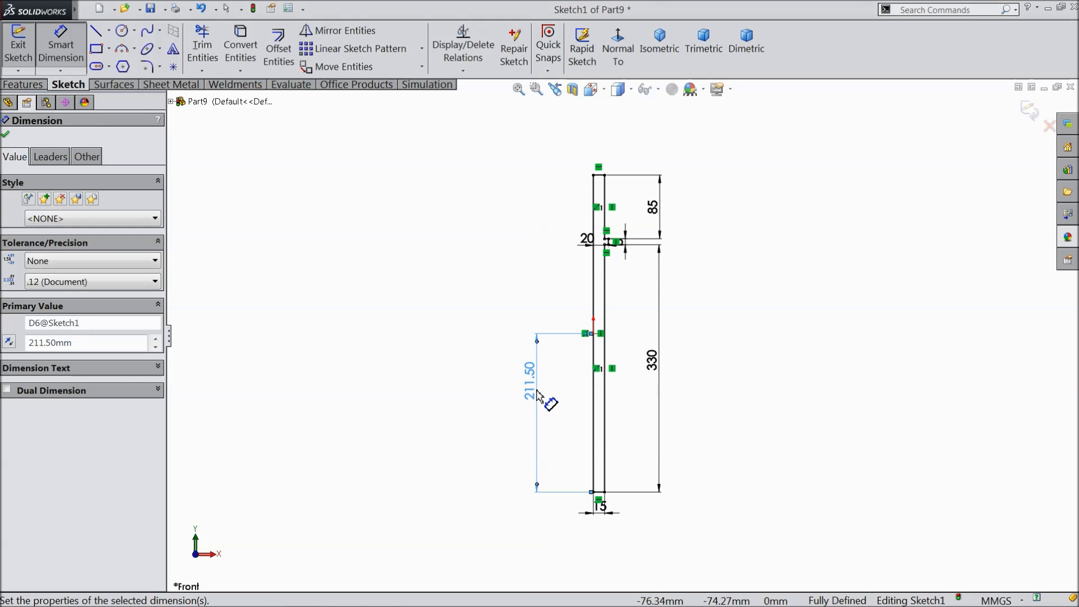
left_click(471, 292)
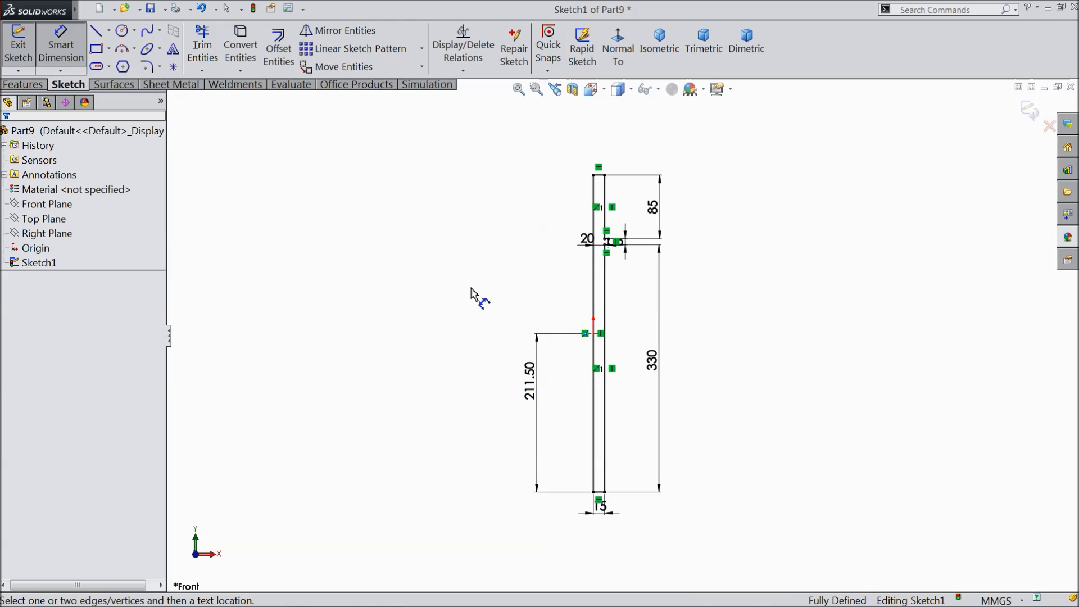
Revolve the profile 360° about its long vertical line through the origin.
scroll(595, 240, "down", 3)
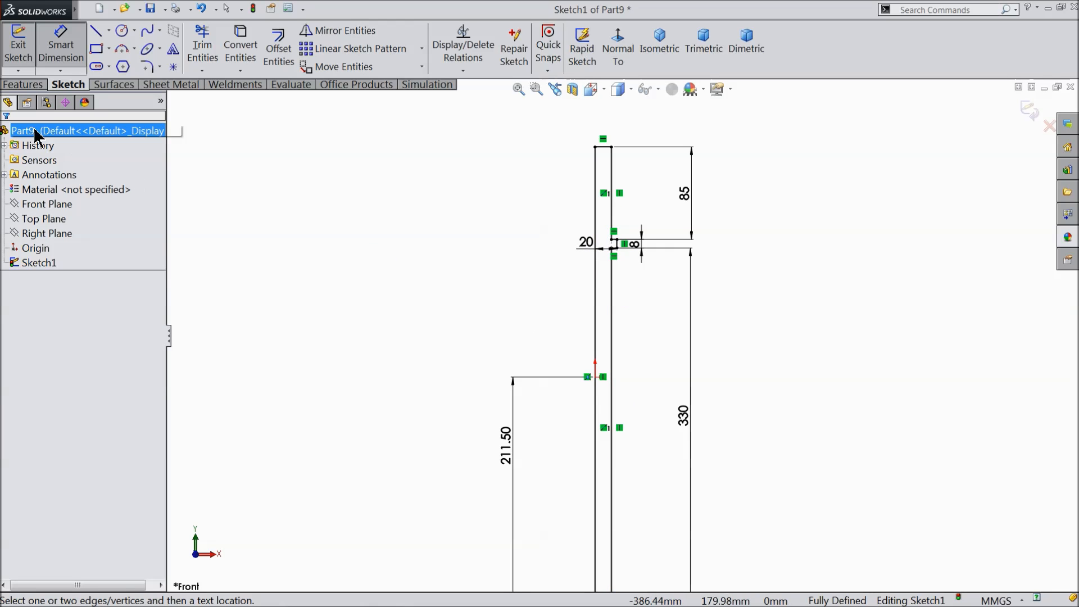
left_click(23, 84)
left_click(74, 48)
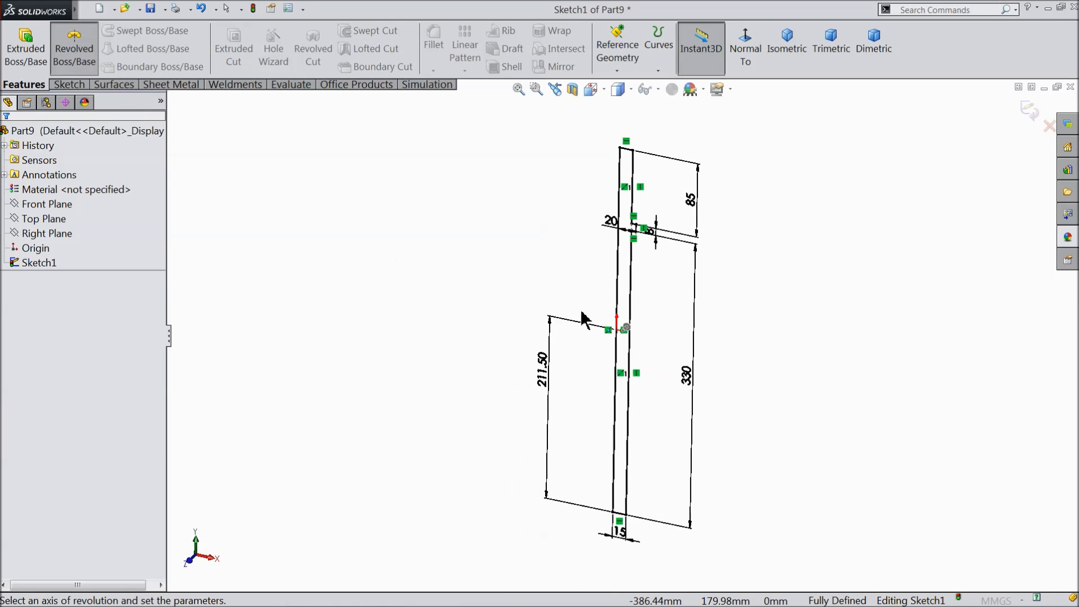
left_click(620, 312)
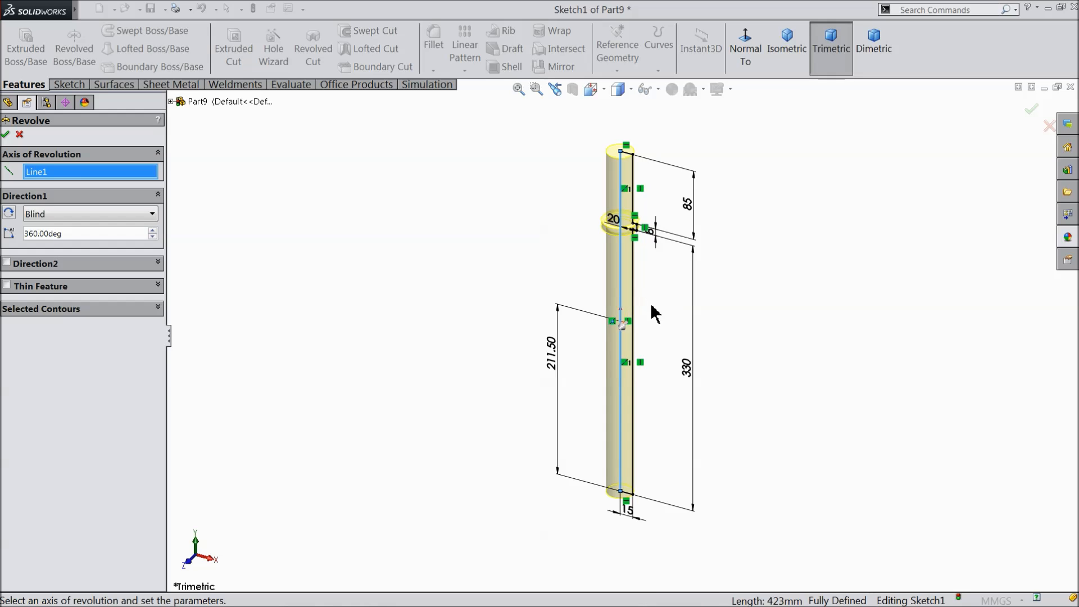
scroll(651, 310, "down", 2)
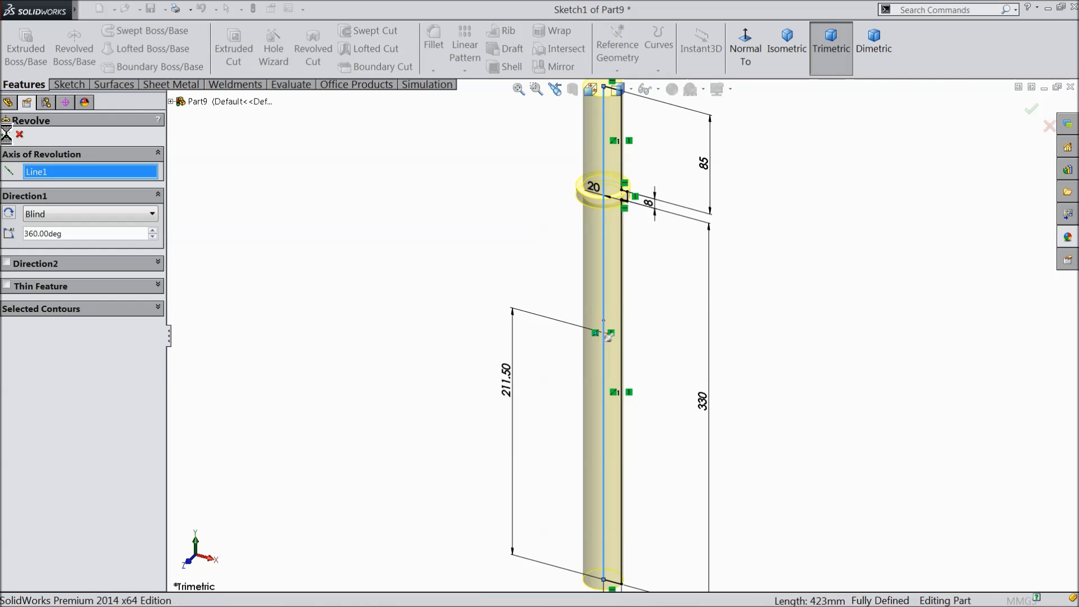
left_click(8, 134)
Apply the satin finish stainless steel appearance to the whole part.
left_click(99, 131)
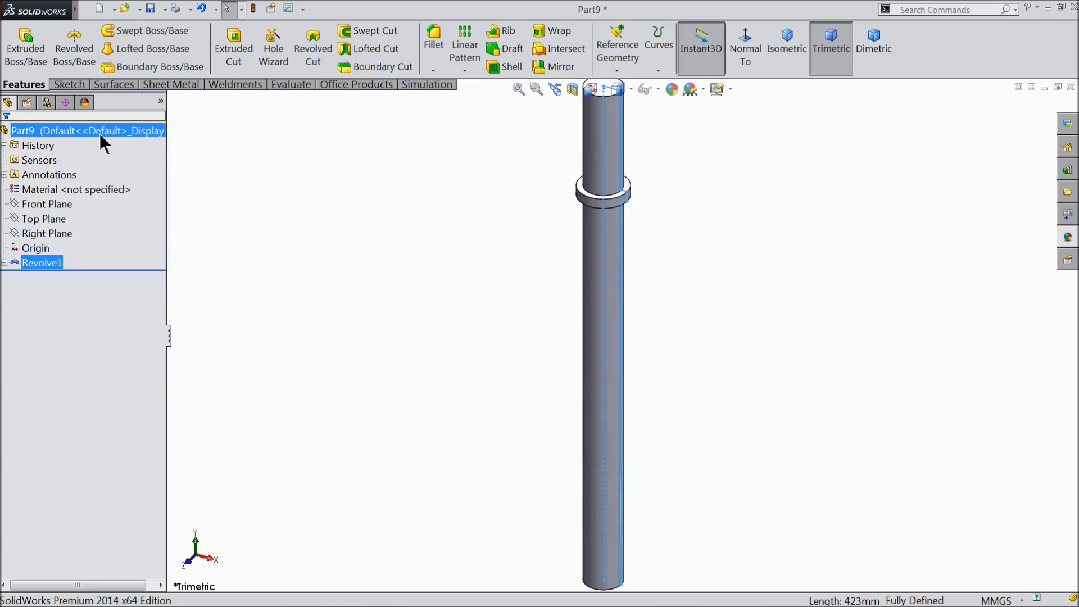
left_click(1066, 241)
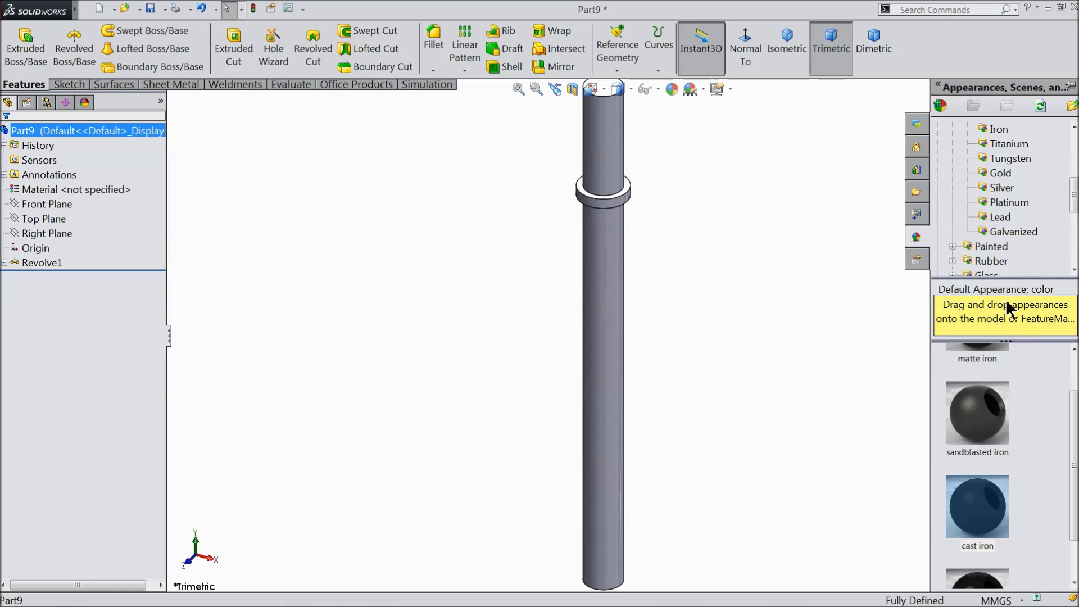
scroll(996, 196, "up", 5)
left_click(1001, 172)
scroll(981, 432, "down", 1)
double_click(977, 435)
Sketch a center rectangle about 28.7 by 21.5 mm on the shaft's top end face, centred on the origin.
middle_click_drag(733, 335, 662, 340)
scroll(661, 339, "up", 3)
scroll(639, 271, "down", 3)
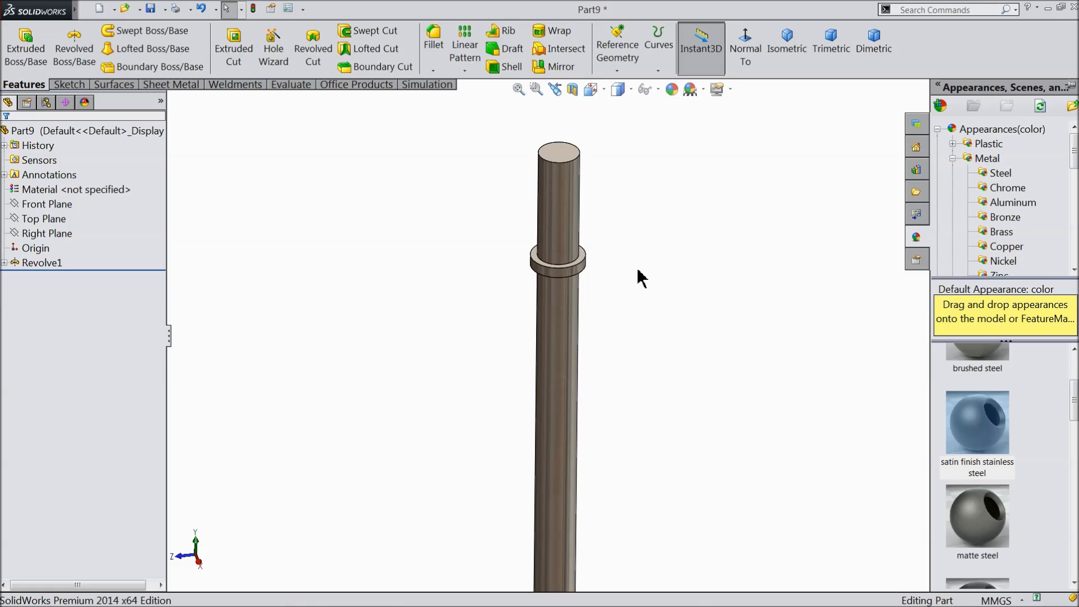
left_click(554, 156)
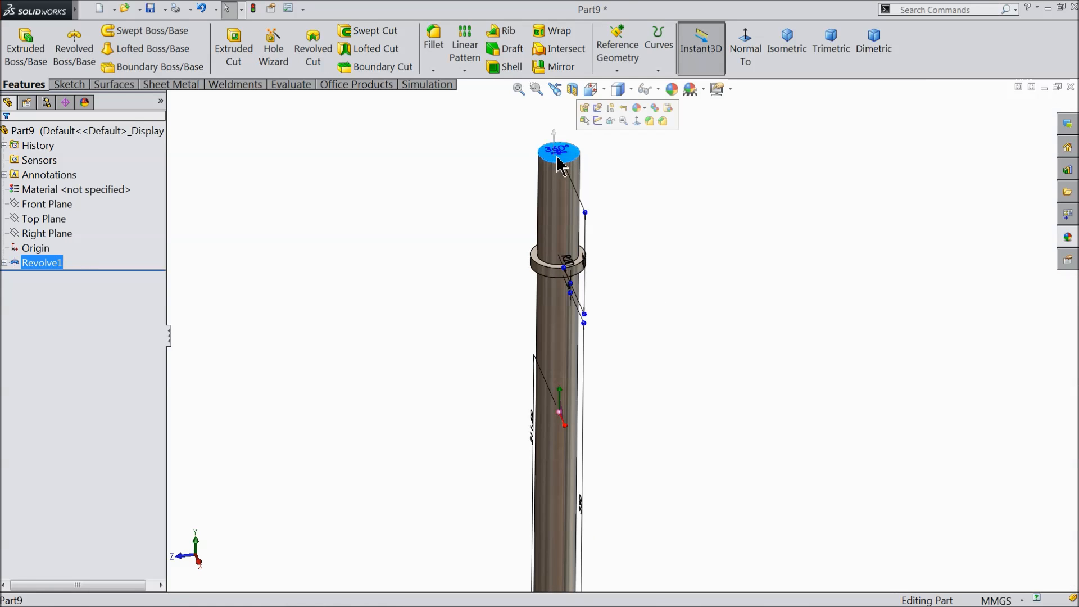
left_click(590, 122)
left_click(741, 63)
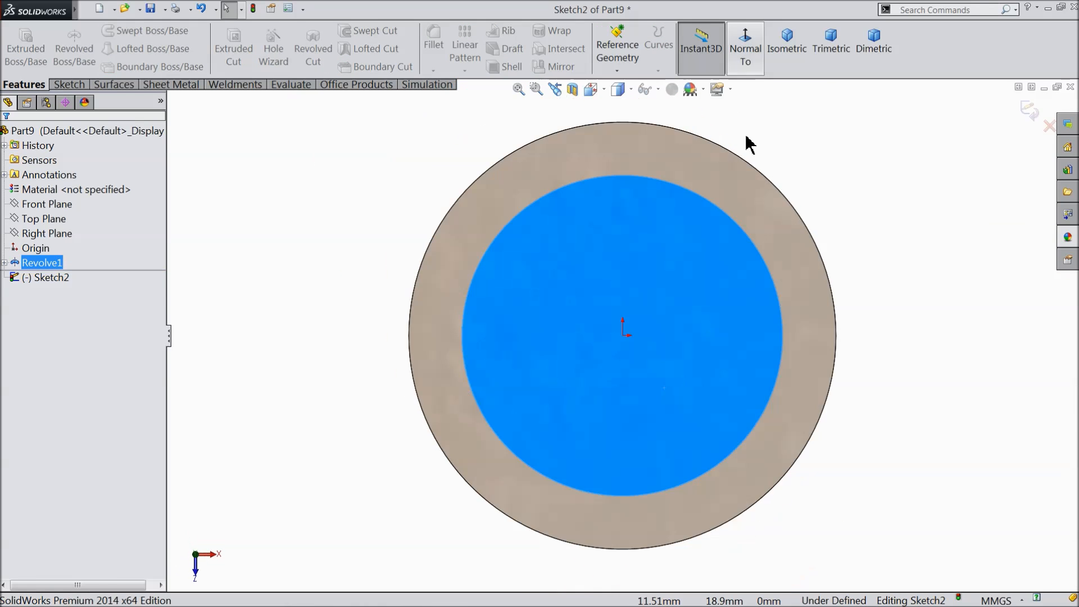
left_click(69, 84)
left_click(109, 48)
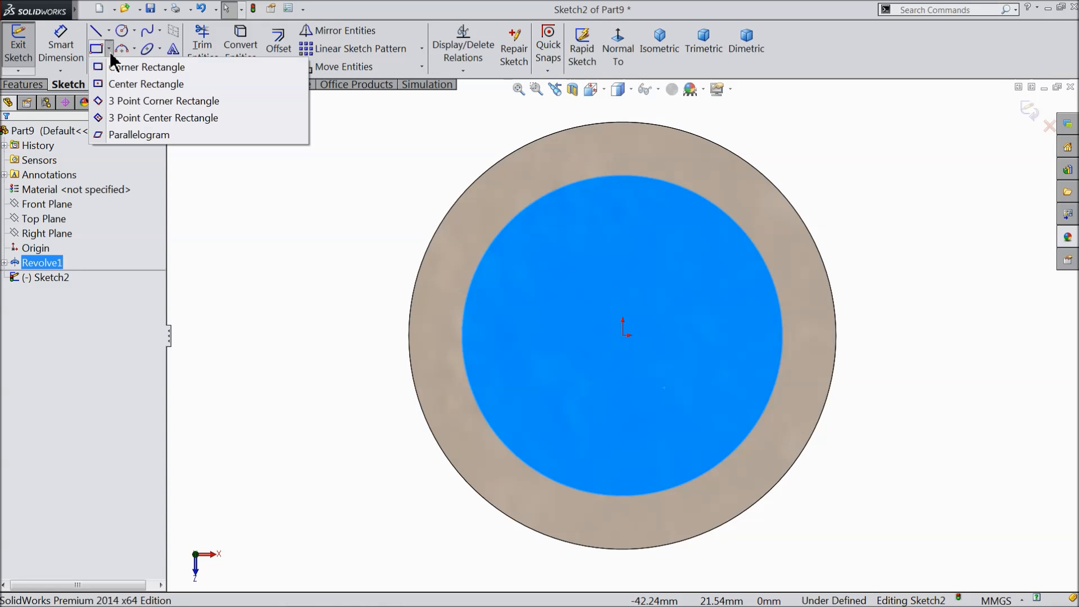
left_click(121, 84)
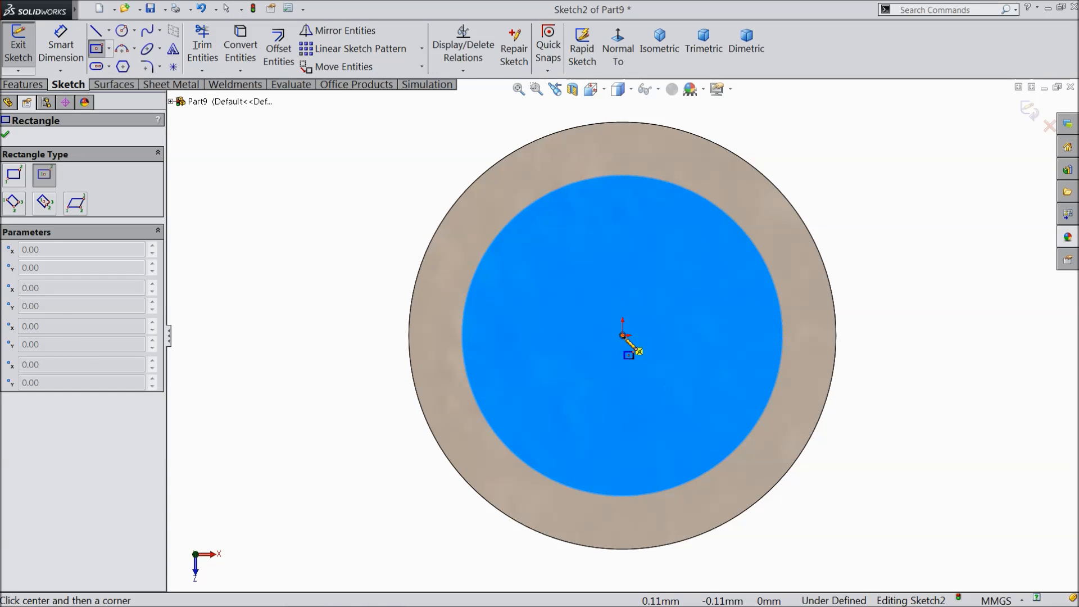
left_click(623, 336)
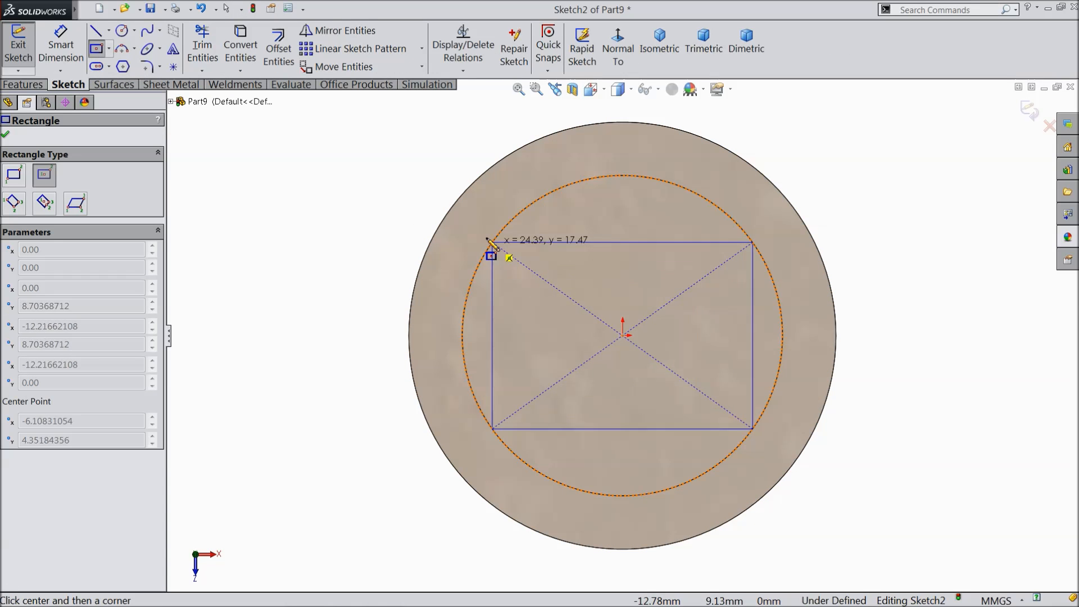
Dimension the rectangle's vertical side as 24.1 mm.
left_click(61, 45)
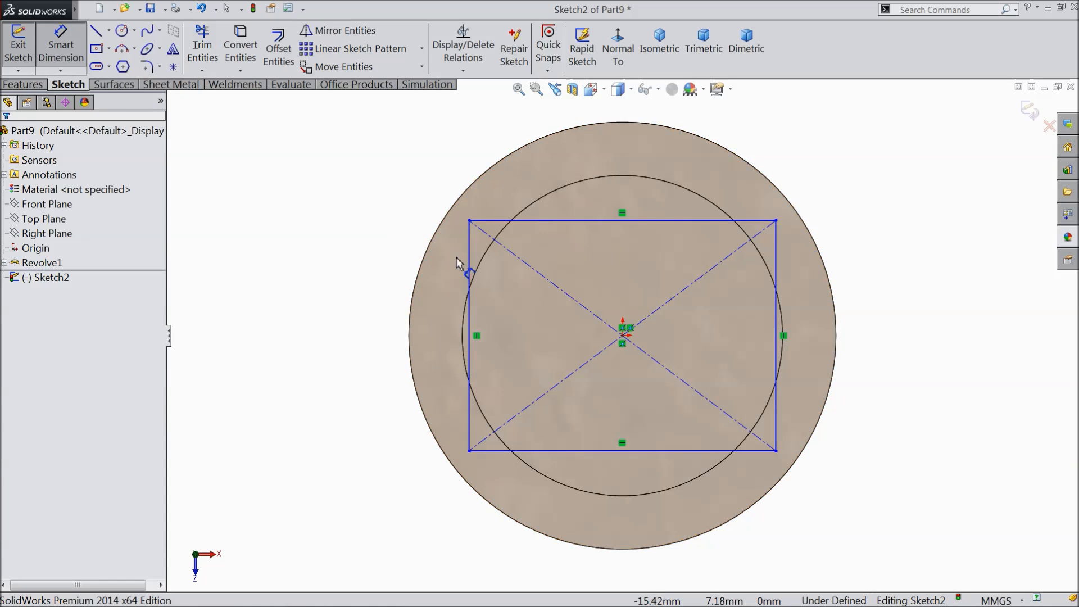
left_click(470, 274)
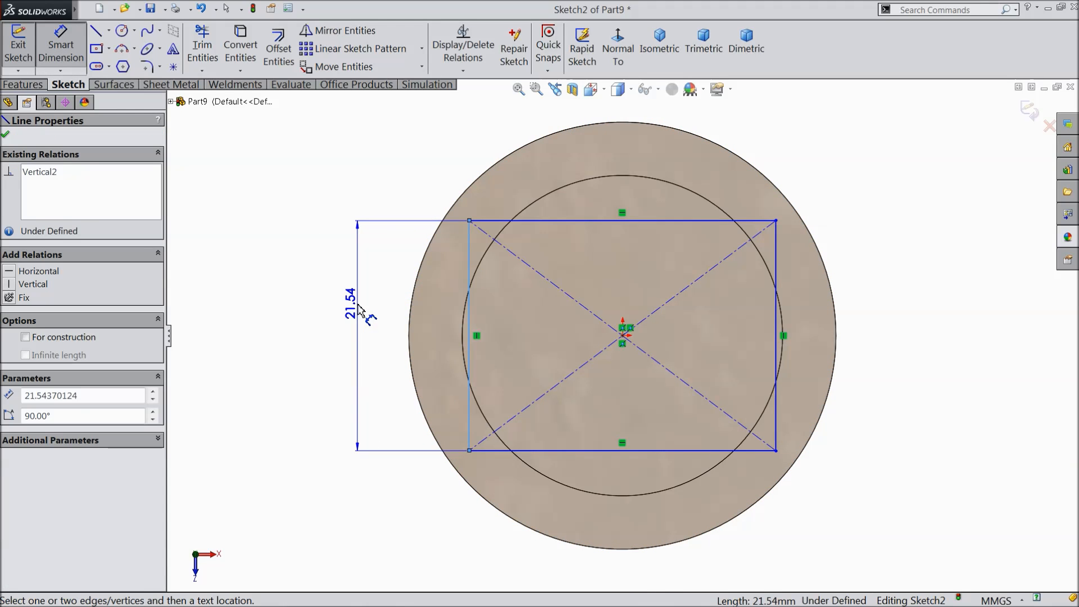
left_click(358, 309)
key("Return")
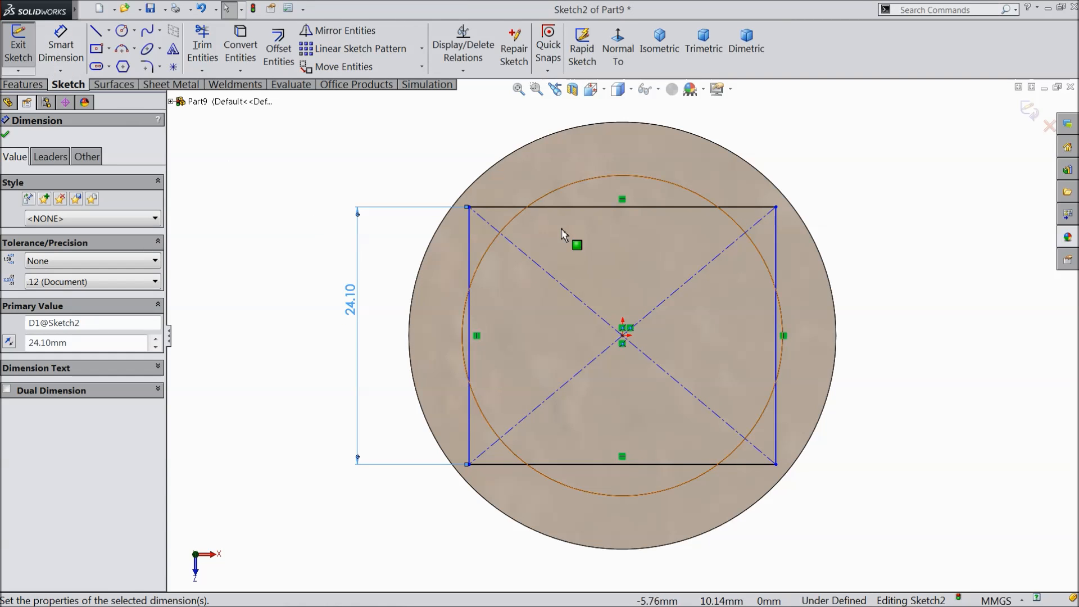
Make the rectangle's horizontal and vertical sides equal to form a square.
left_click(566, 208)
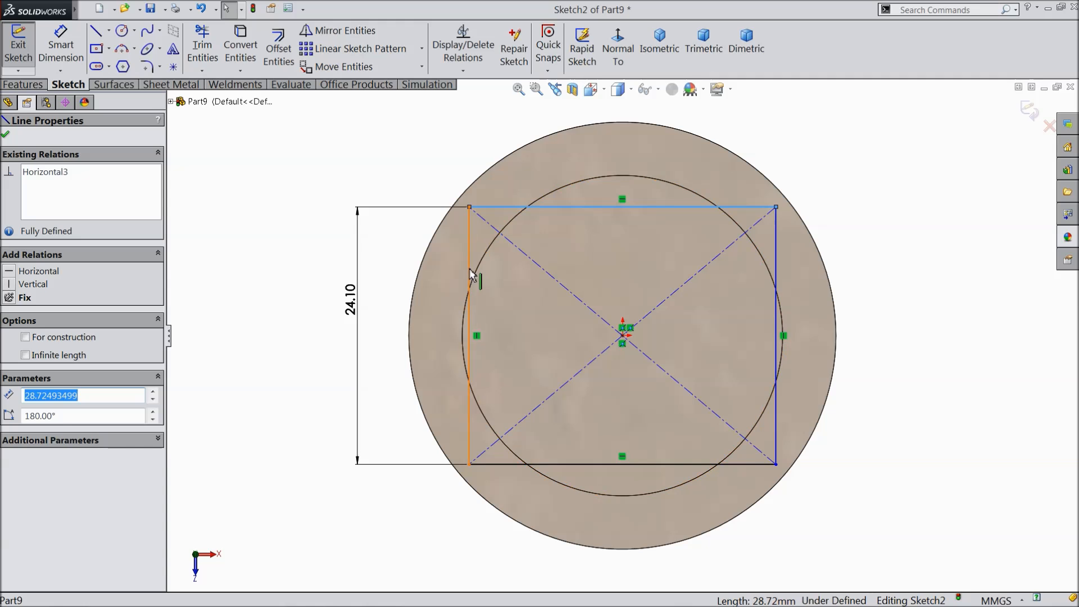
left_click(470, 268, "ctrl")
left_click(551, 227)
key("Escape")
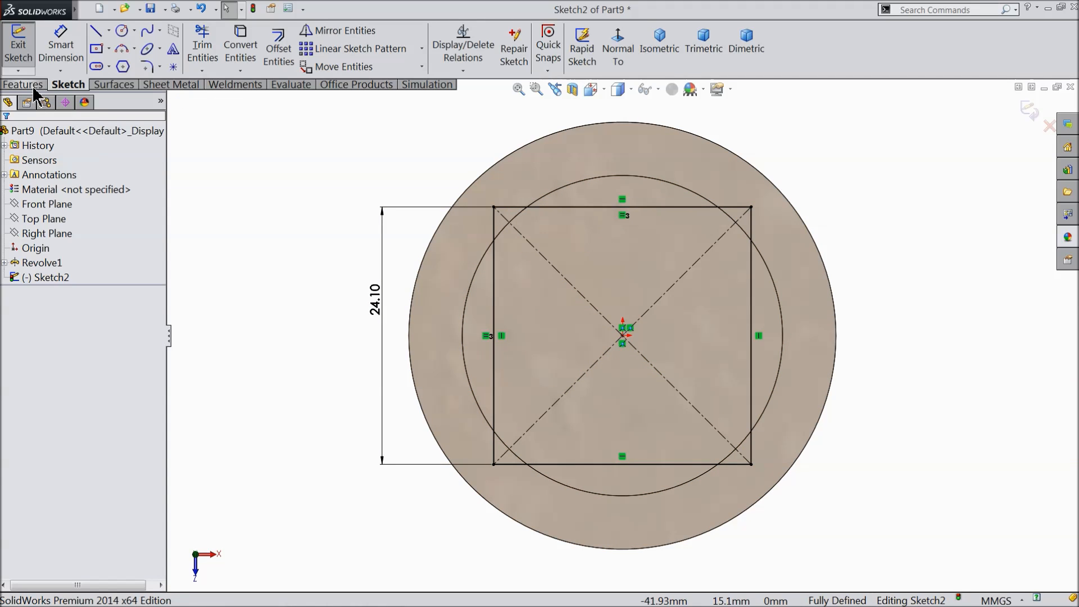
Set up a blind extruded cut of the square sketch with a depth of 30 mm and a 3° draft angle.
left_click(22, 84)
left_click(234, 51)
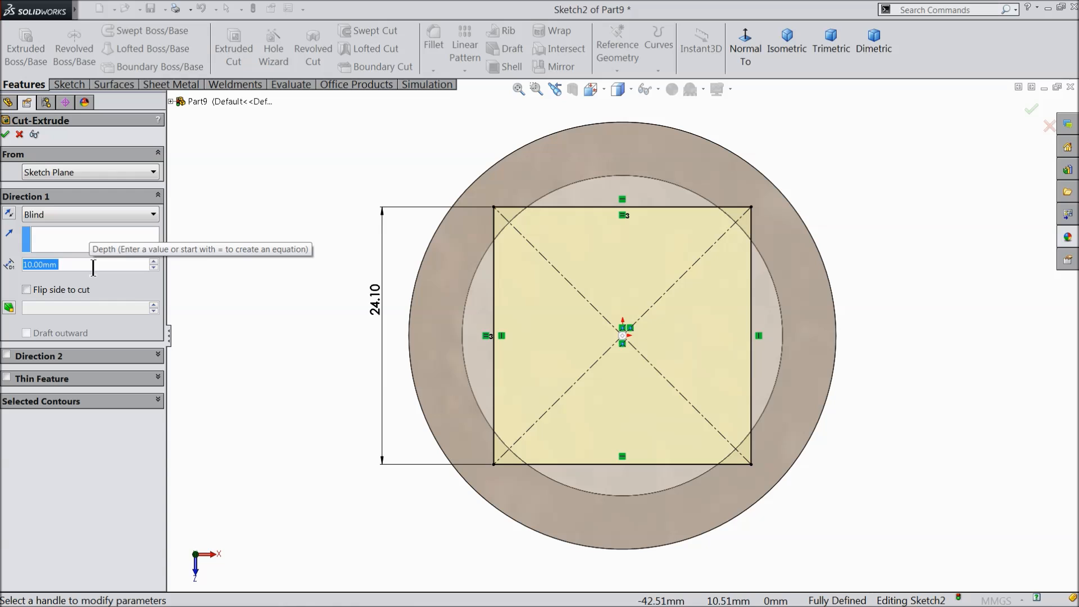
type("30")
key("Return")
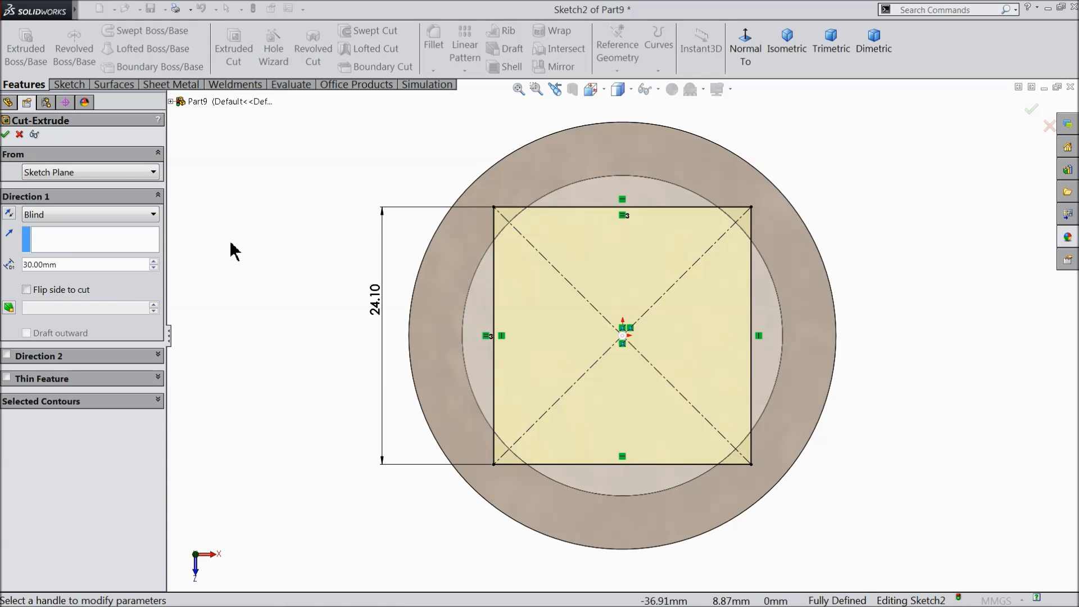
left_click(9, 309)
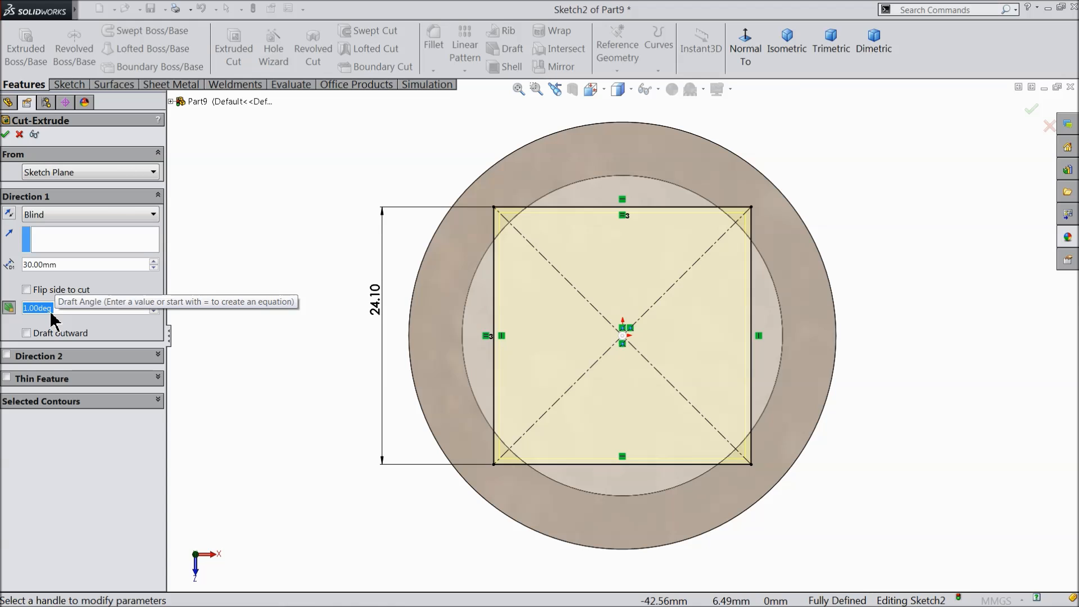
type("3")
key("Return")
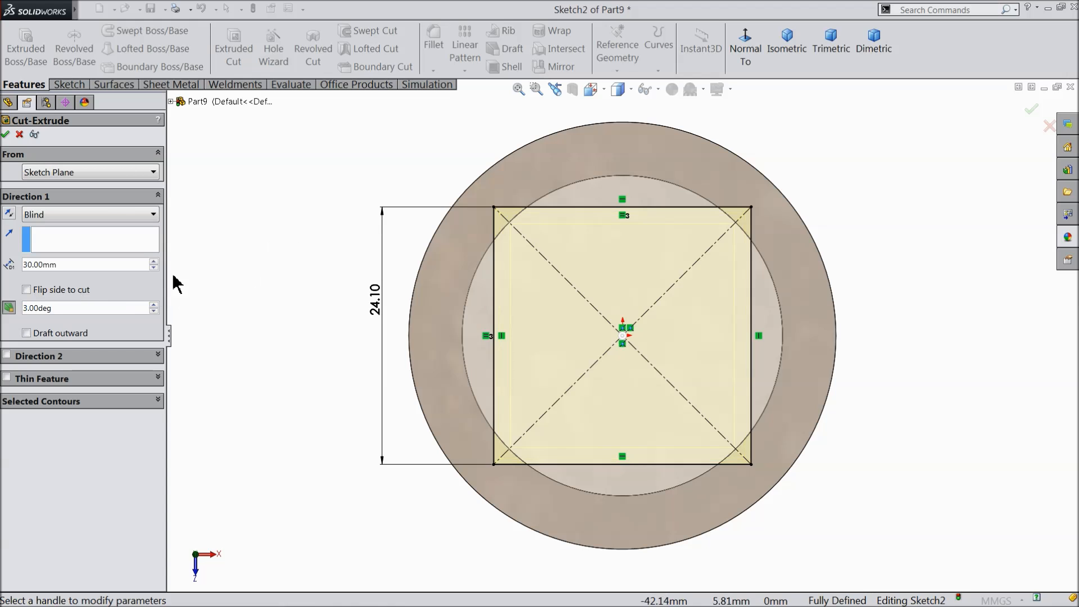
Flip the side to cut so the material outside the square is removed, and complete the cut on the shaft's end.
left_click(27, 290)
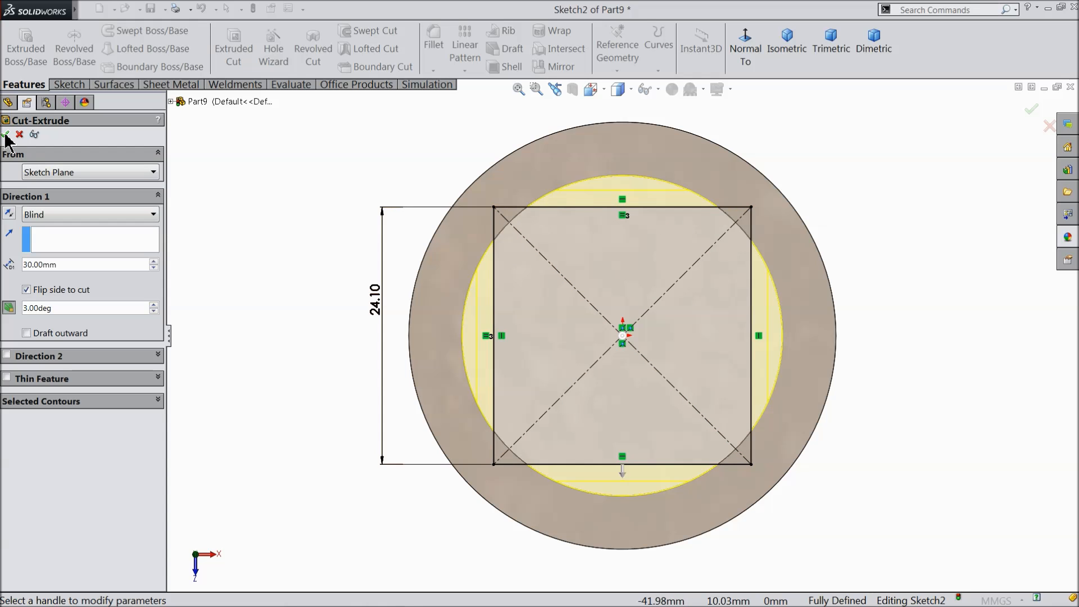
scroll(393, 338, "up", 5)
middle_click_drag(422, 352, 416, 246)
scroll(423, 259, "up", 4)
scroll(635, 183, "down", 7)
mouse_move(639, 225)
middle_mouse_down()
mouse_move(648, 210)
mouse_move(635, 211)
middle_mouse_up()
scroll(574, 251, "down", 2)
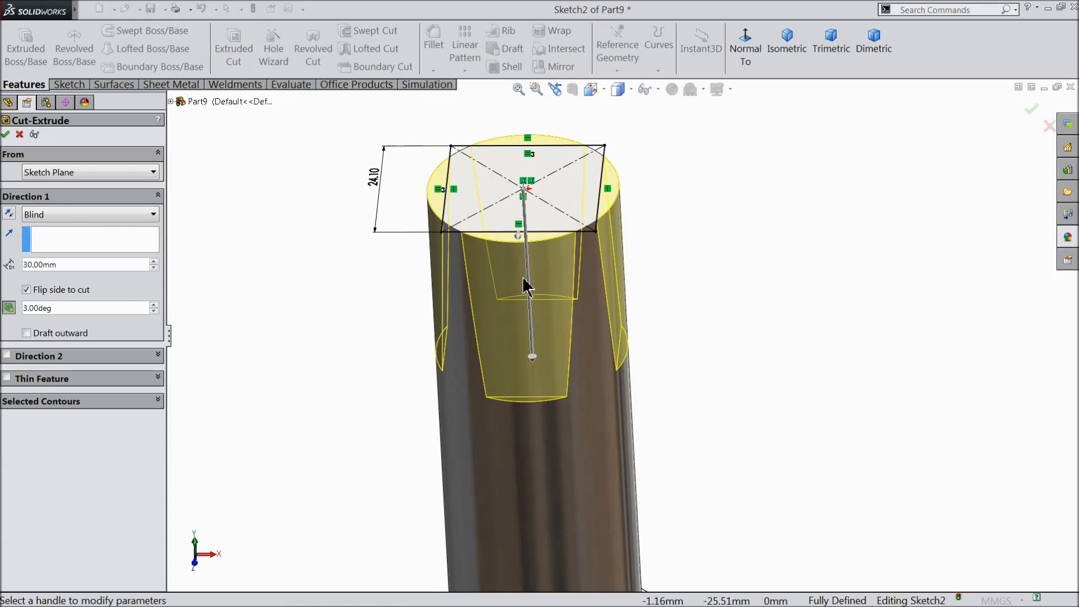
left_click(5, 135)
left_click(282, 245)
middle_click_drag(301, 263, 325, 272)
scroll(374, 292, "up", 8)
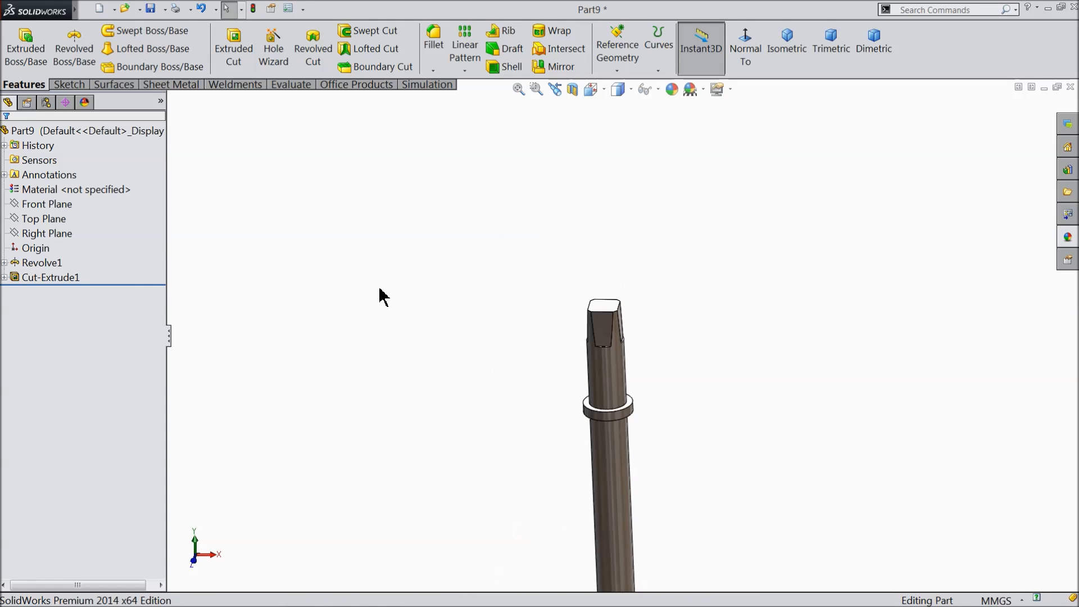
Set up a cosmetic thread on the circular edge of the stem's lower end, starting from its end face.
scroll(643, 428, "down", 5)
middle_click_drag(645, 402, 562, 466)
scroll(551, 534, "down", 2)
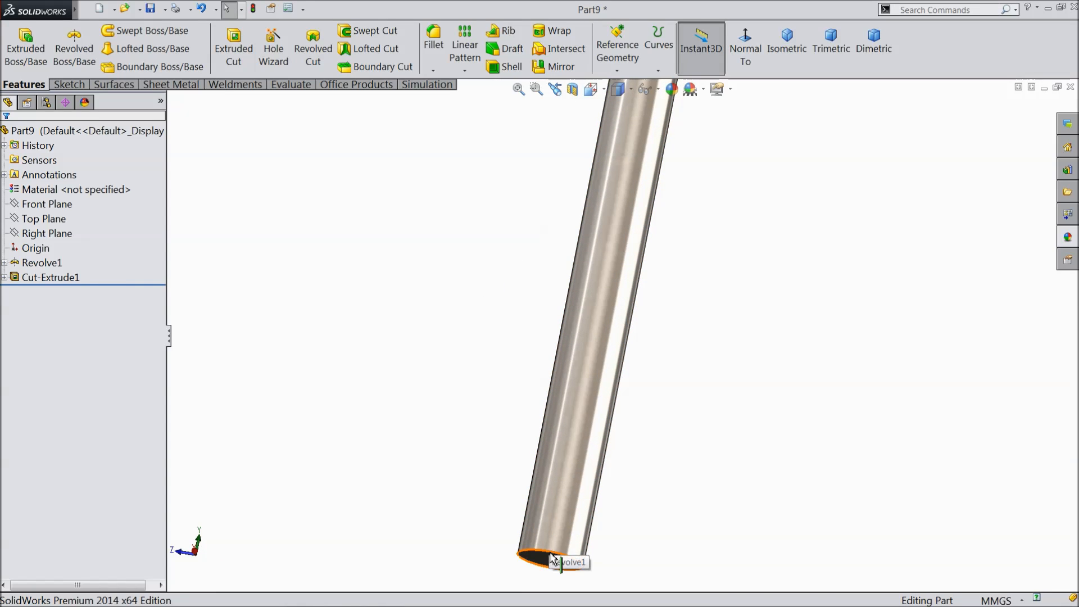
left_click(557, 544)
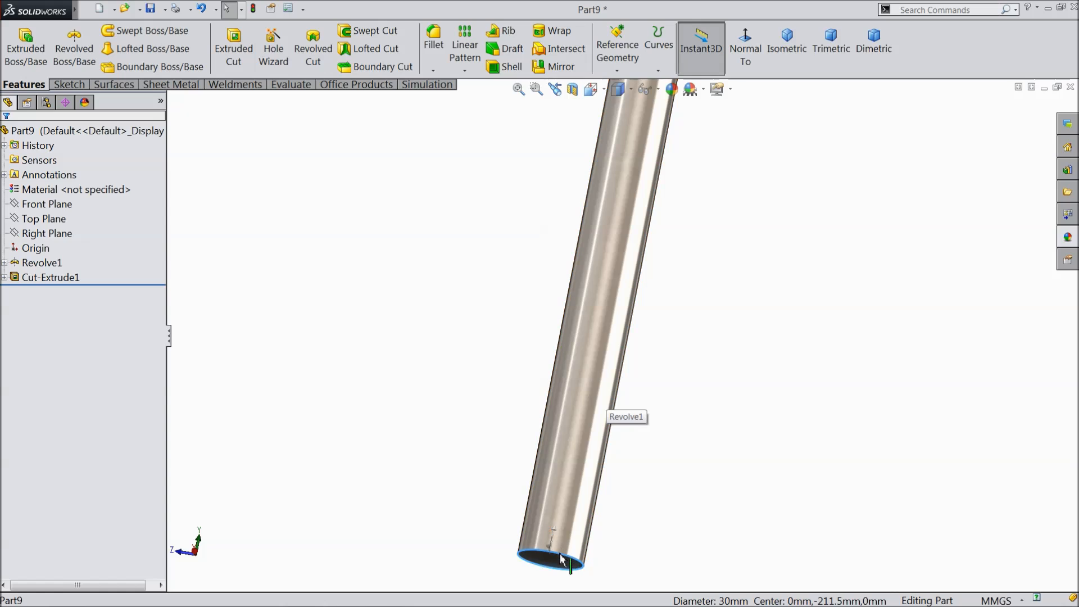
left_click(70, 87)
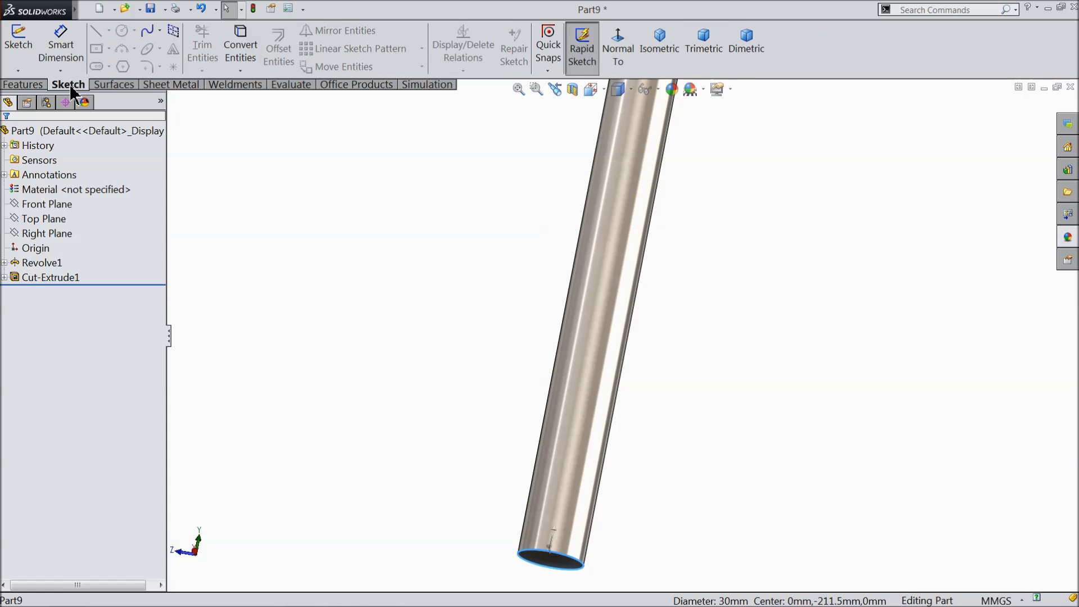
left_click(26, 87)
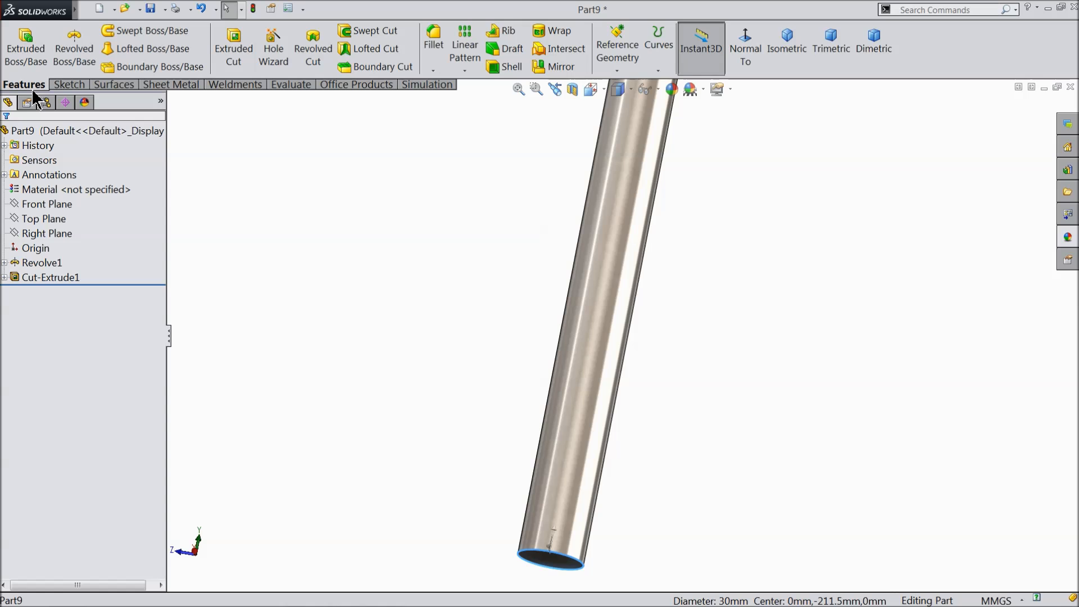
mouse_move(75, 10)
left_click(140, 9)
mouse_move(174, 13)
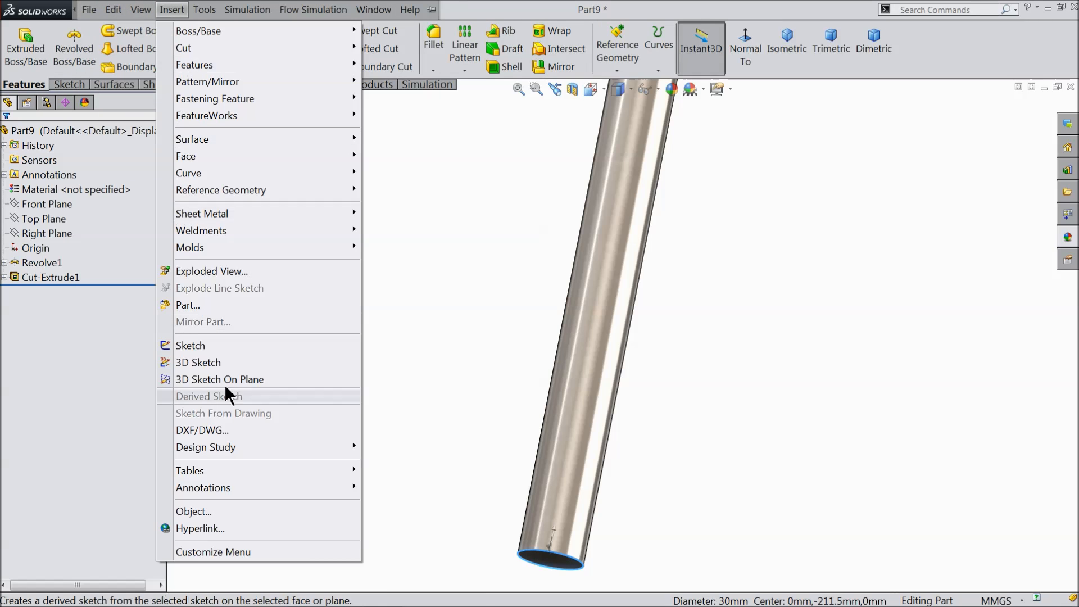
mouse_move(321, 489)
left_click(403, 442)
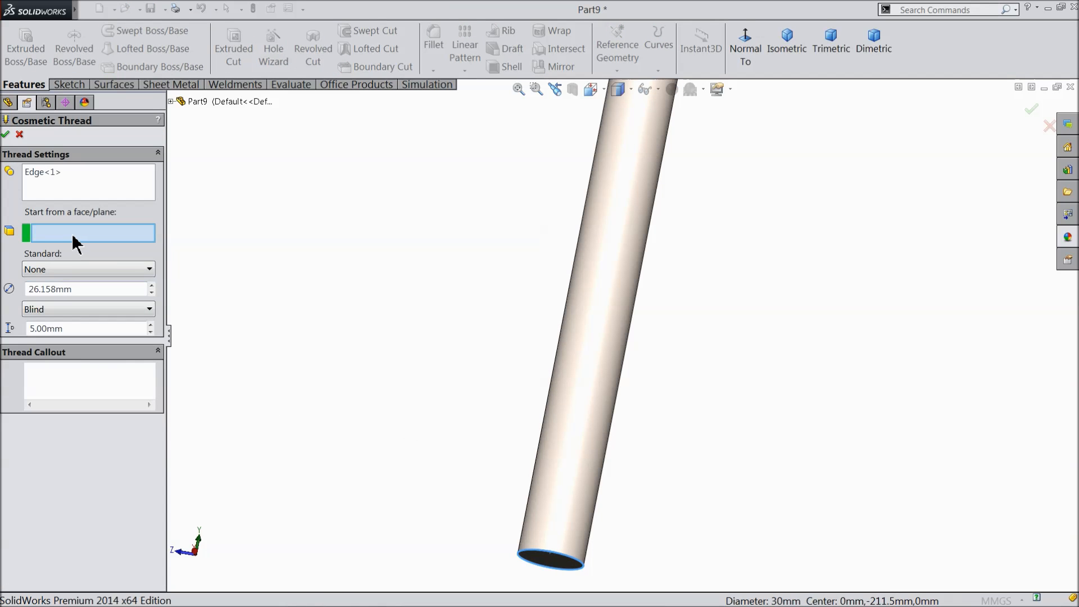
middle_click_drag(447, 501, 438, 448)
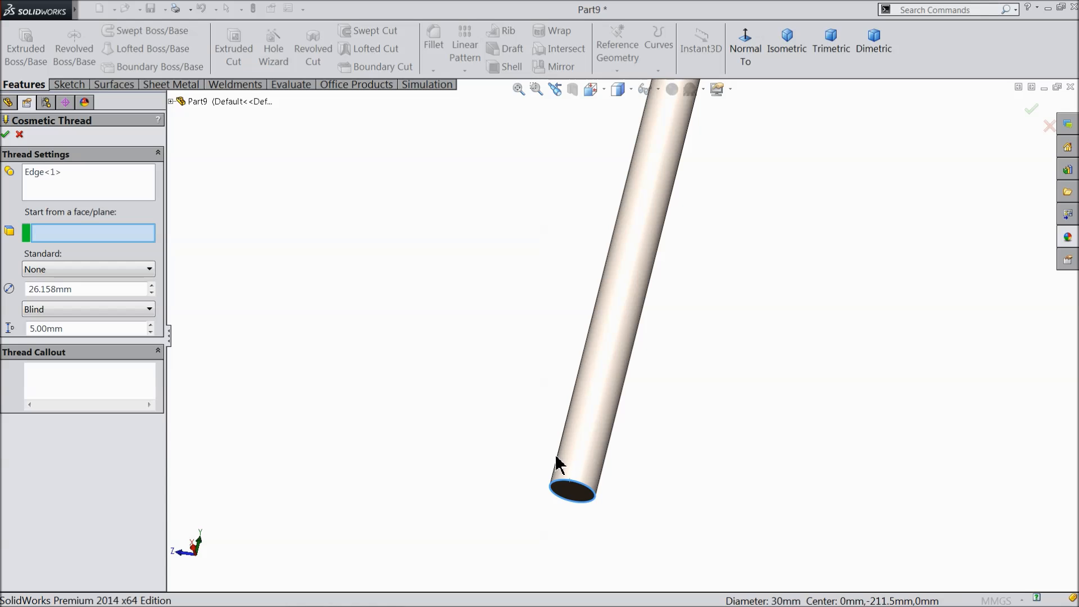
left_click(570, 487)
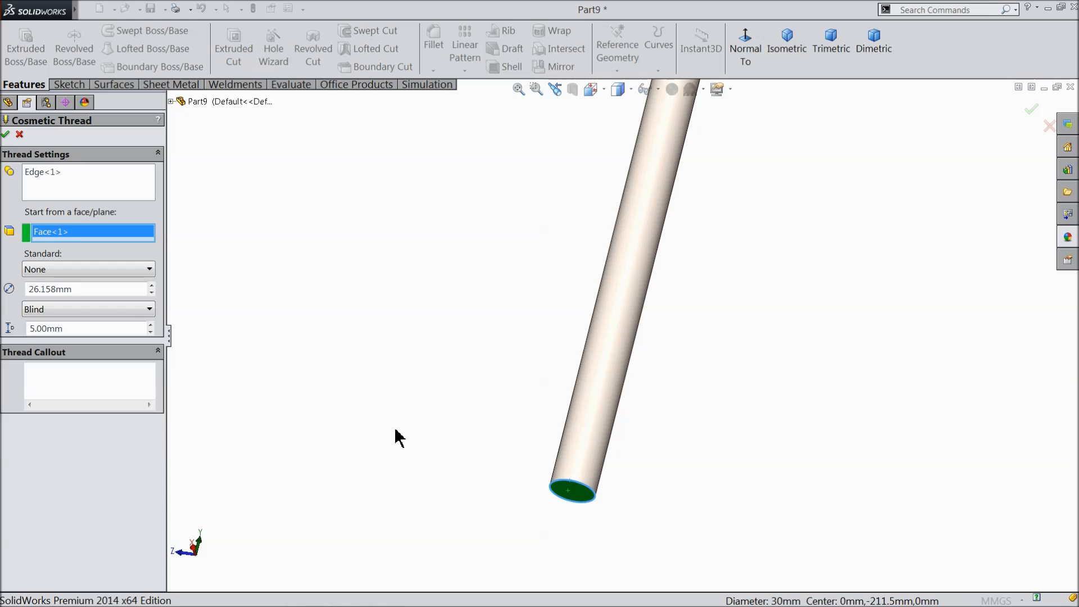
Specify the cosmetic thread as DIN standard, Machine Threads type, size M30.
left_click(81, 270)
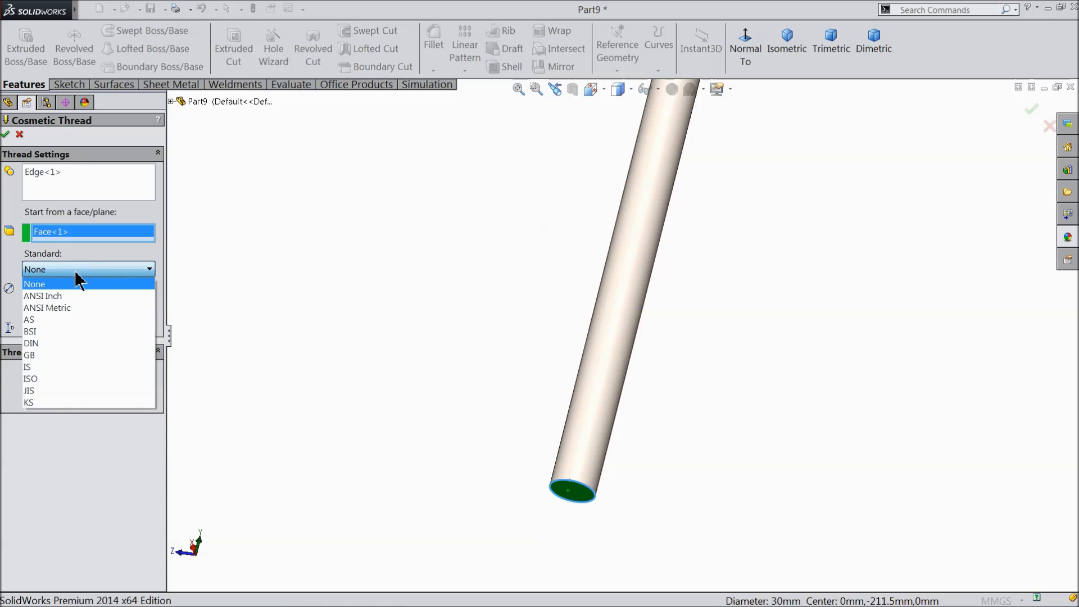
left_click(34, 343)
left_click(83, 304)
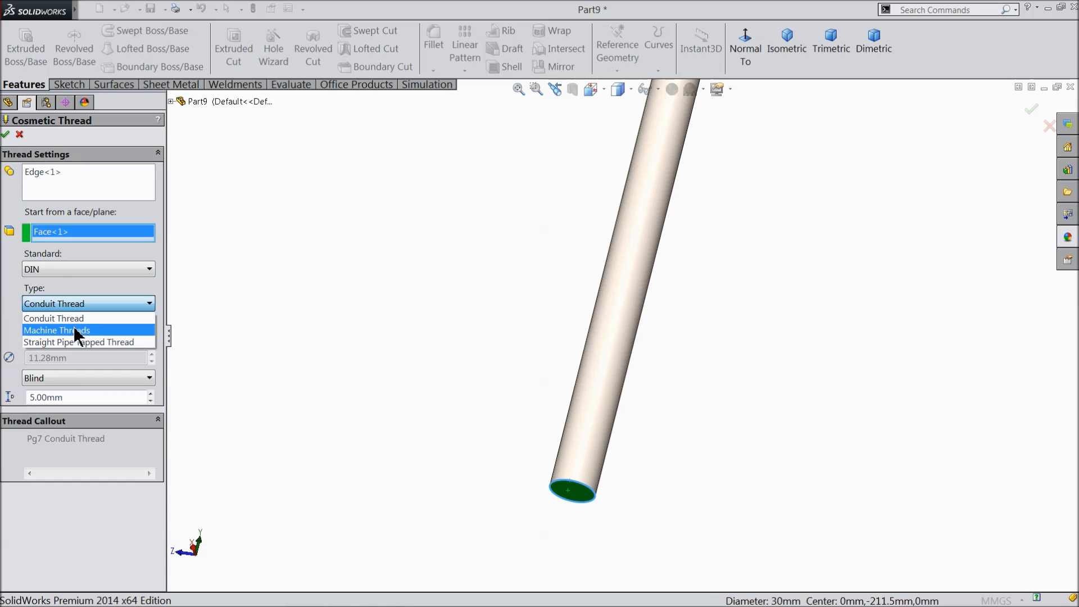
left_click(72, 329)
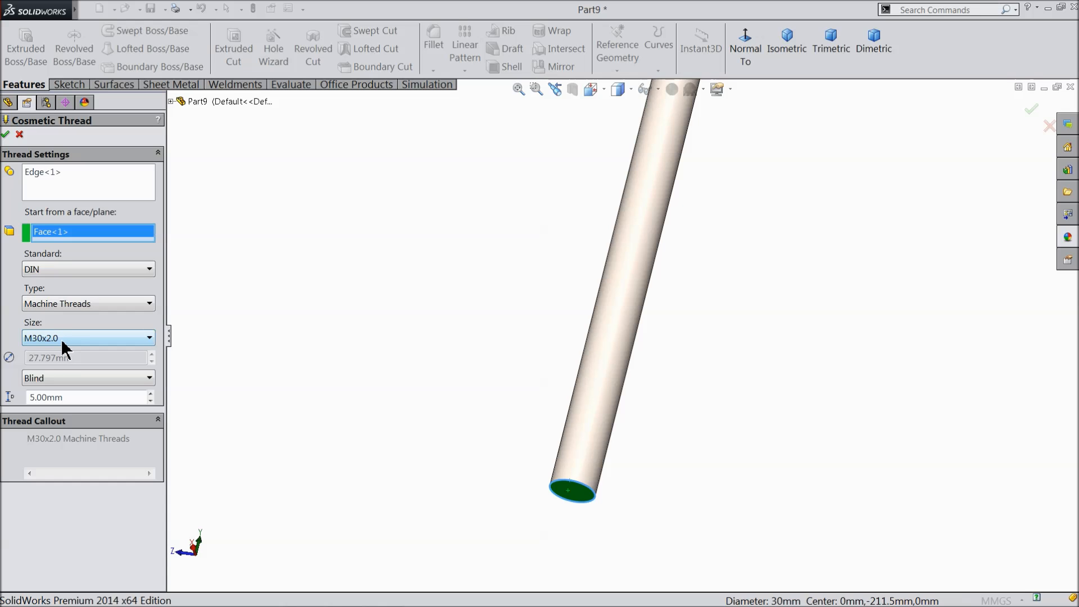
left_click(60, 339)
left_click(59, 336)
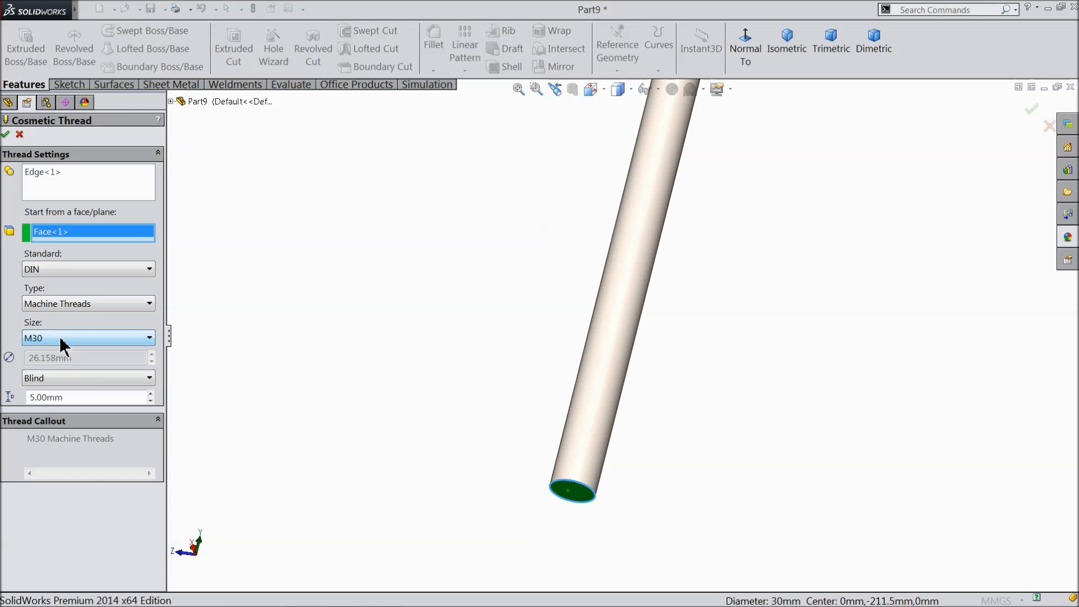
Set the thread's blind length to 300 mm and complete the cosmetic thread.
left_click_drag(67, 397, 38, 397)
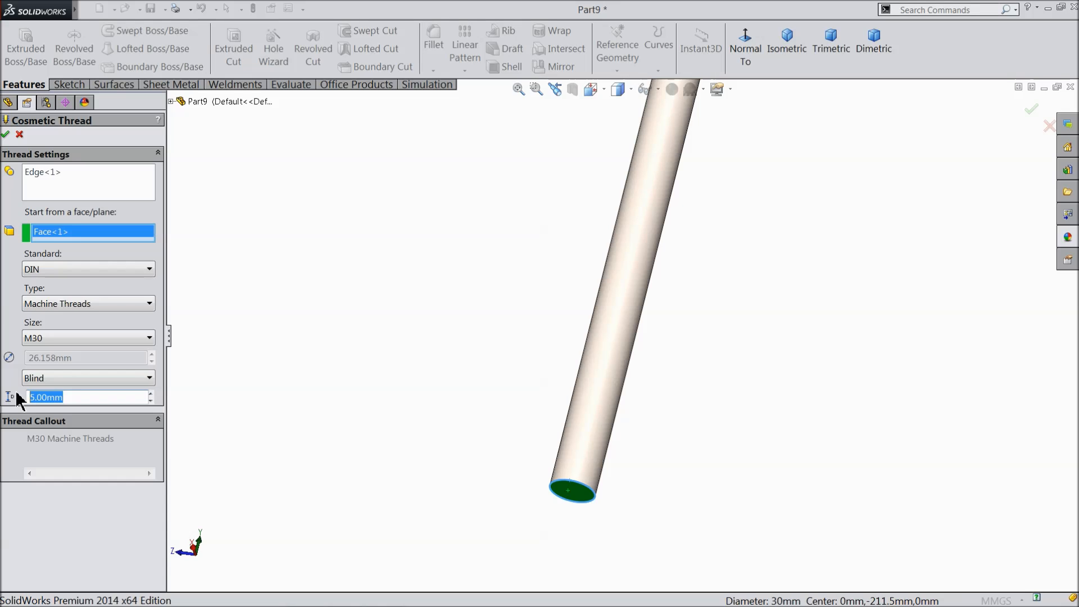
type("300")
key("Return")
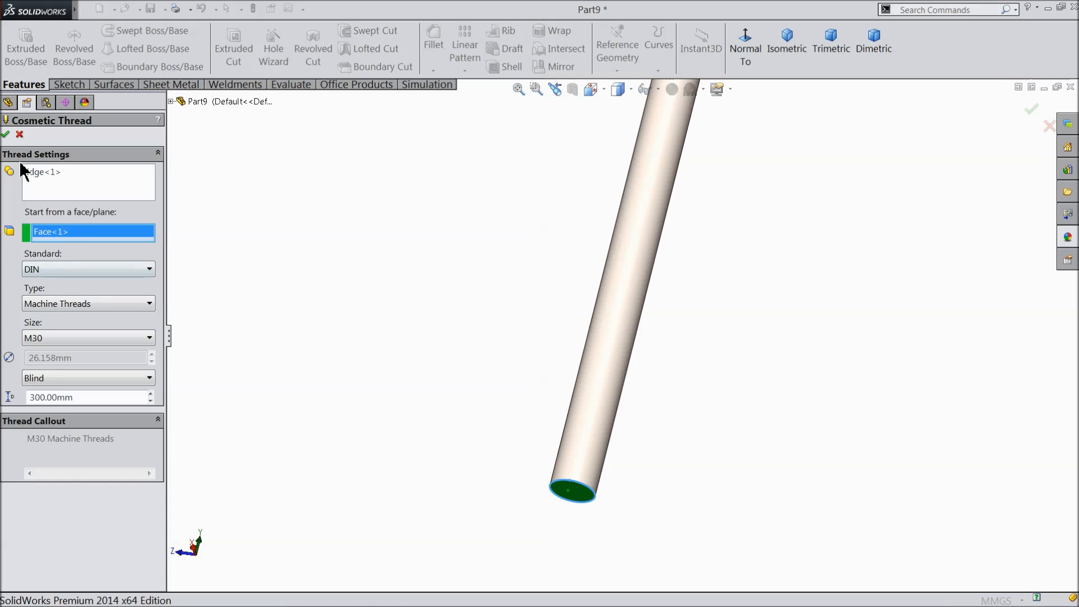
left_click(6, 134)
scroll(478, 282, "up", 2)
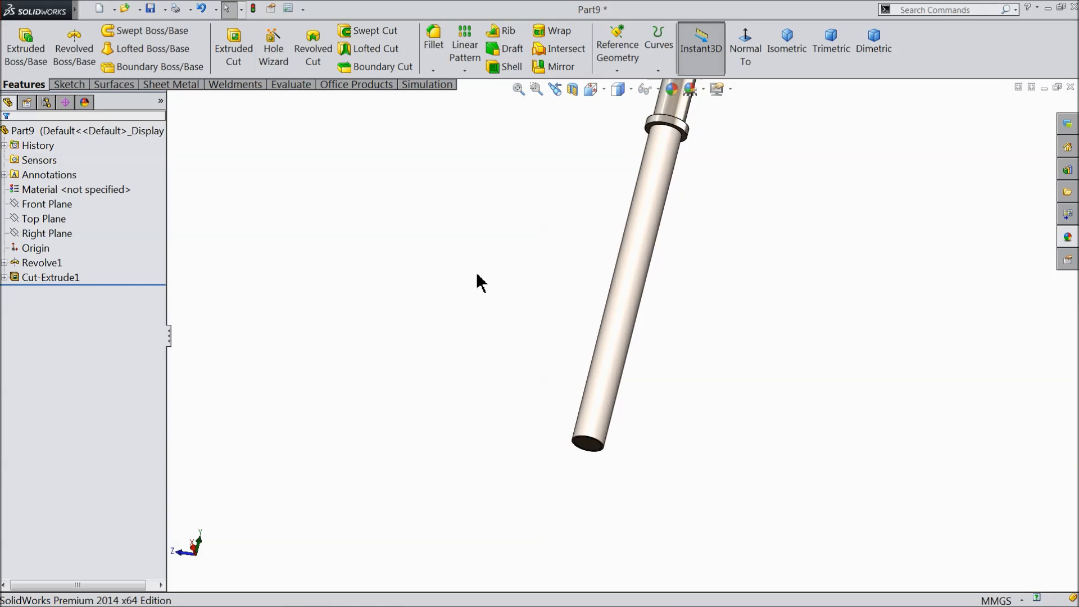
middle_click_drag(479, 282, 513, 241)
scroll(643, 239, "down", 3)
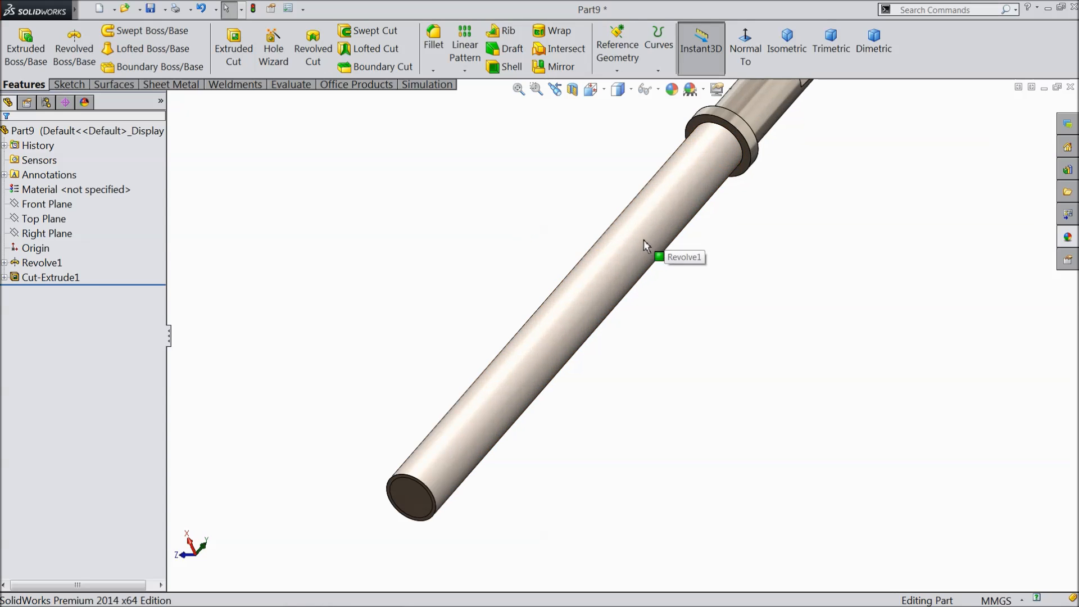
Enable shaded cosmetic threads in the document's detailing display filter.
left_click(289, 9)
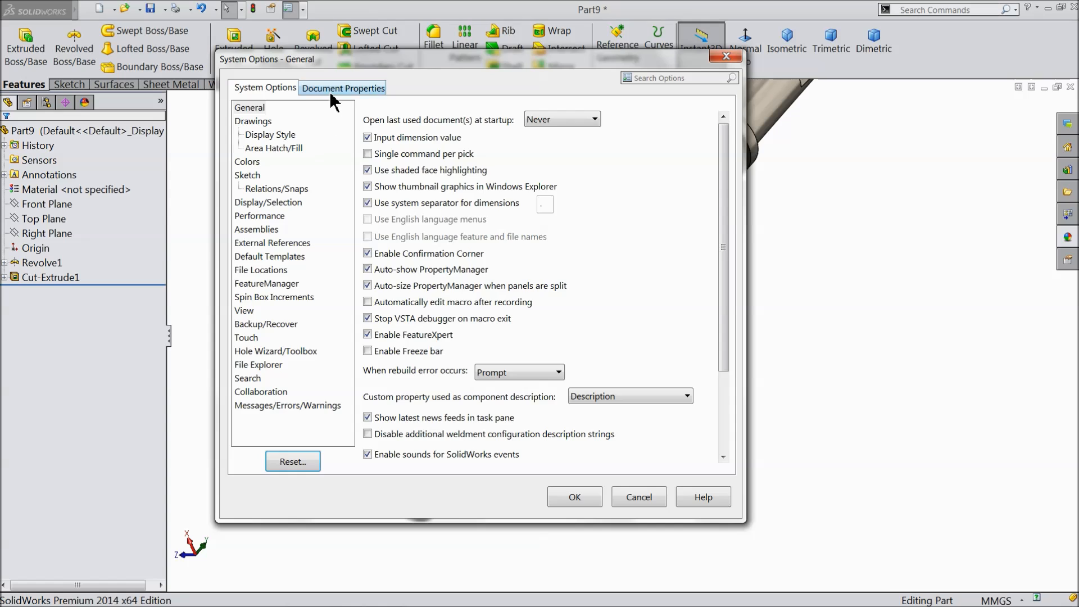
left_click(342, 88)
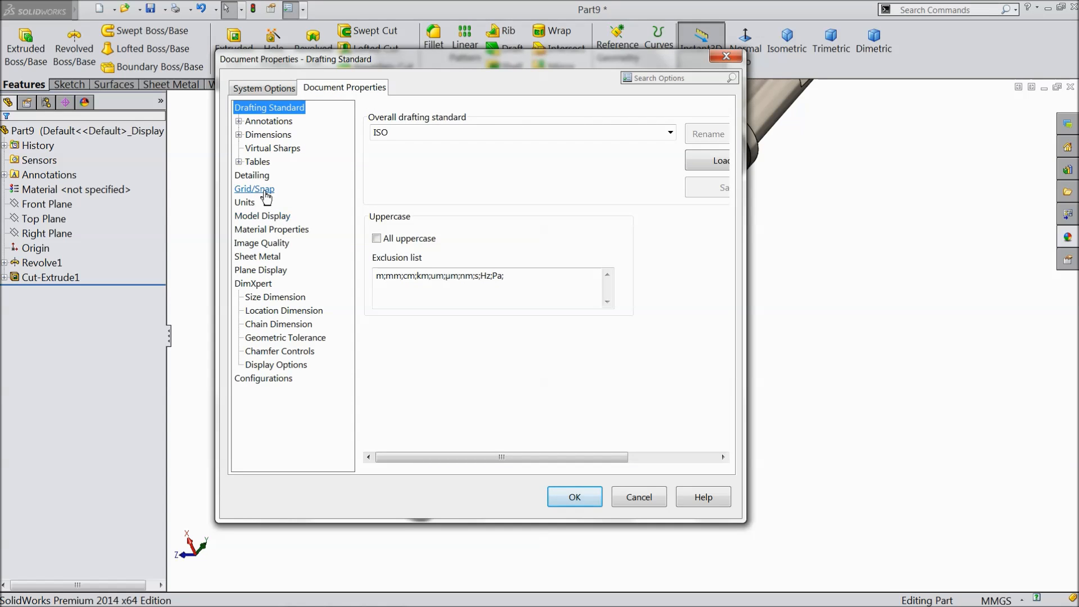
left_click(255, 175)
left_click(480, 132)
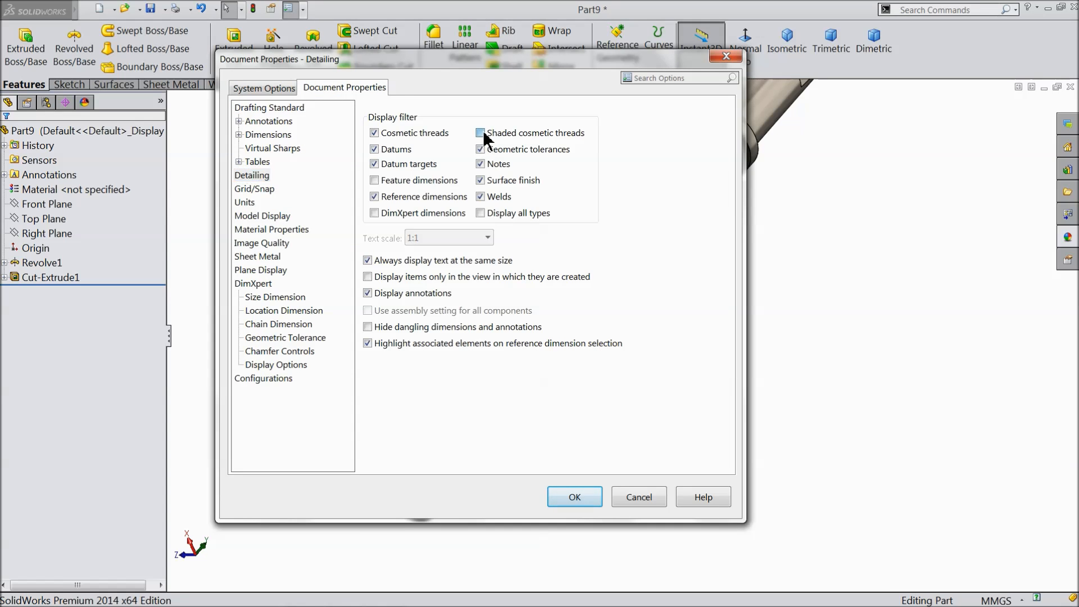
left_click(574, 497)
middle_click_drag(456, 289, 436, 274)
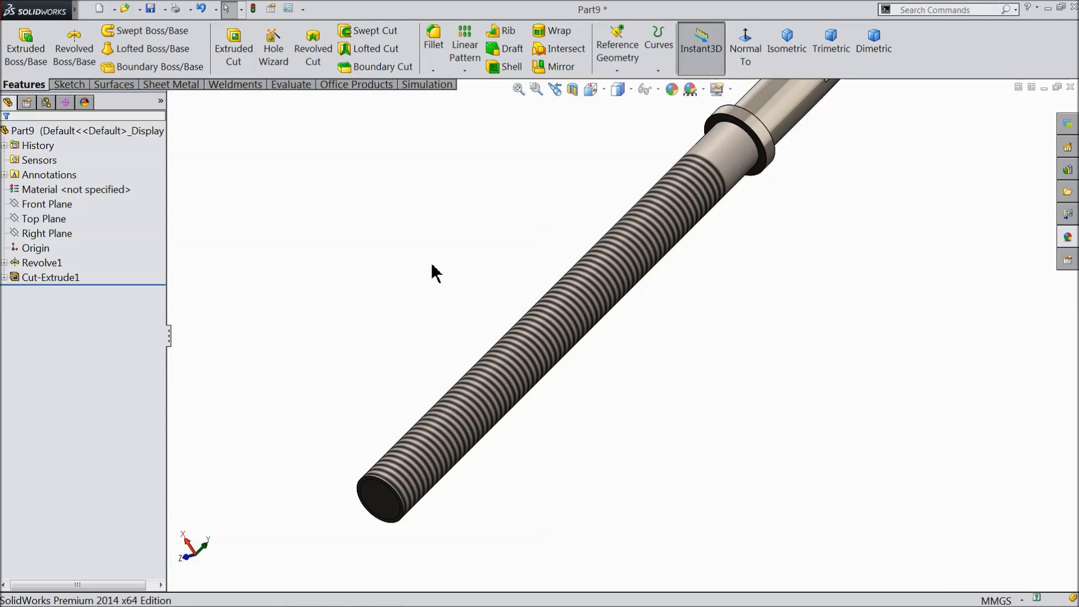
Add a blind ISO M8 tapped hole, 22.25 mm deep with 16 mm of thread, at the centre of the square end face.
key("z")
key("z")
middle_click_drag(544, 224, 545, 251)
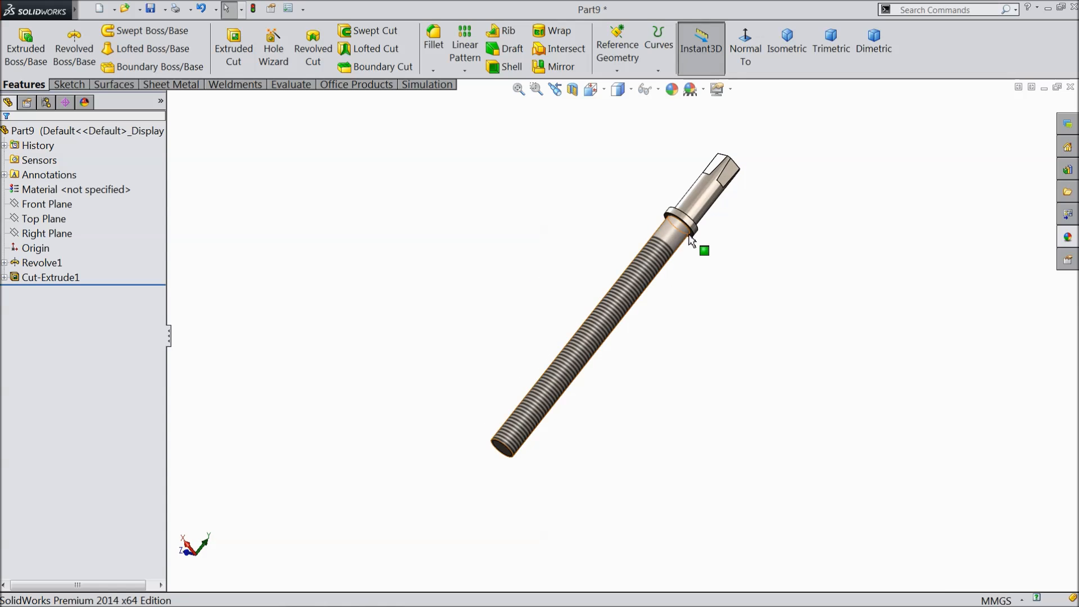
scroll(691, 224, "down", 5)
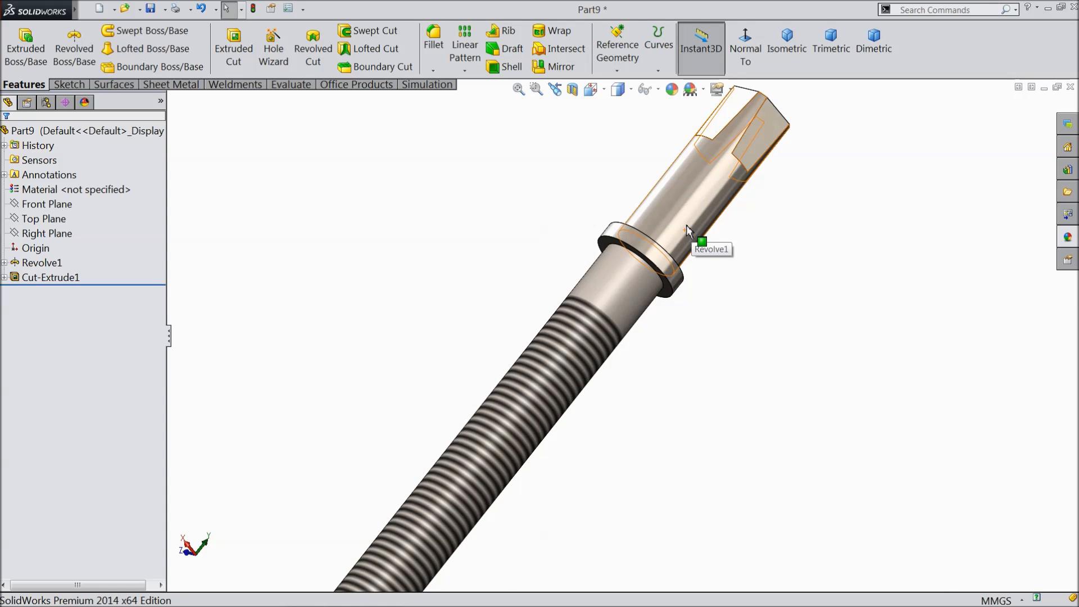
scroll(686, 226, "up", 3)
middle_click_drag(683, 225, 550, 344)
scroll(717, 186, "down", 6)
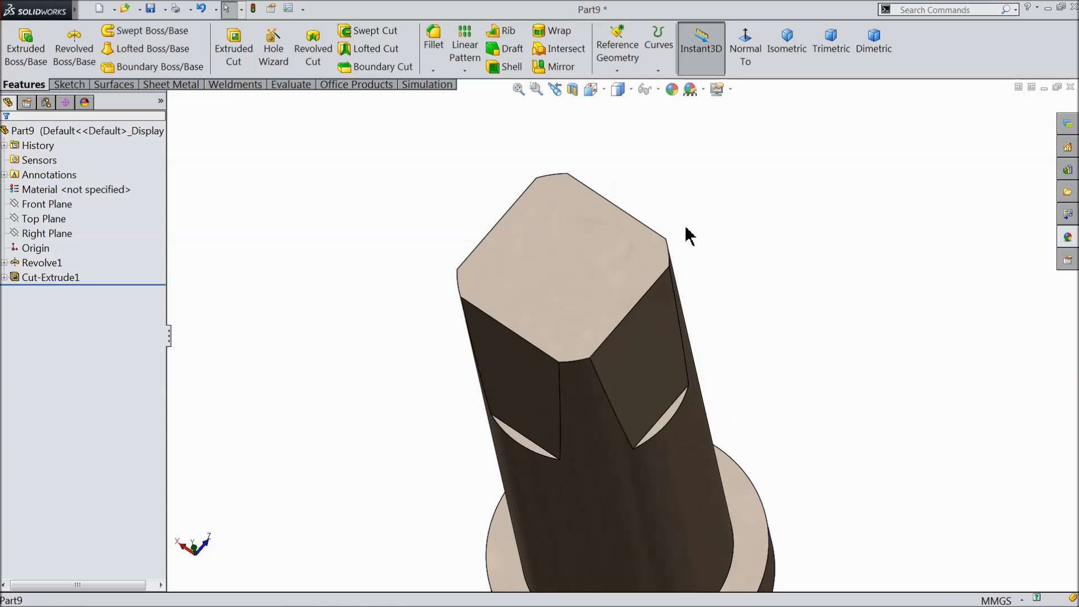
left_click(579, 264)
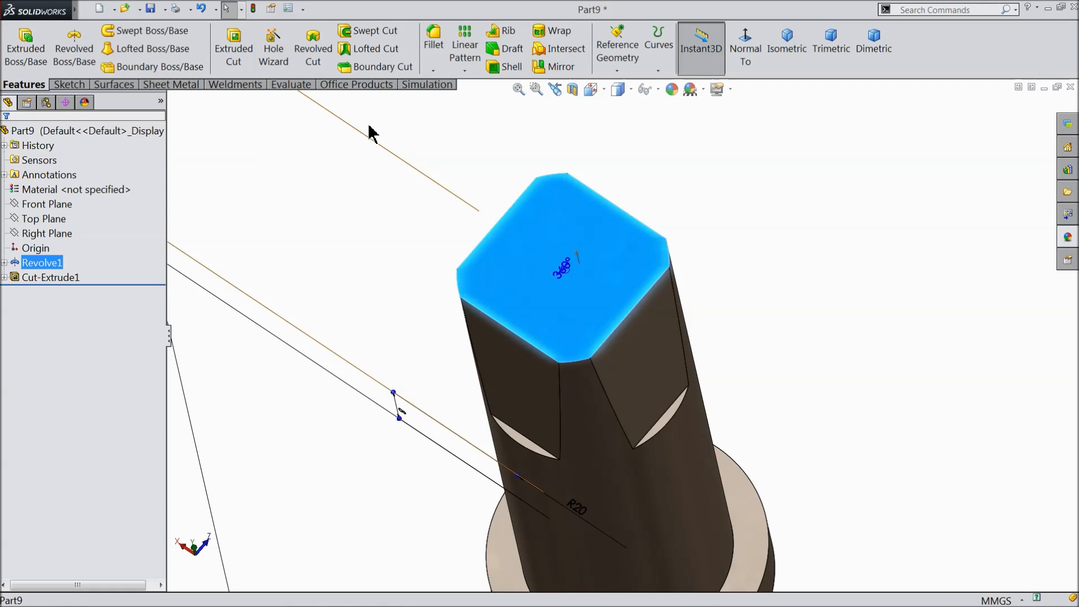
left_click(272, 64)
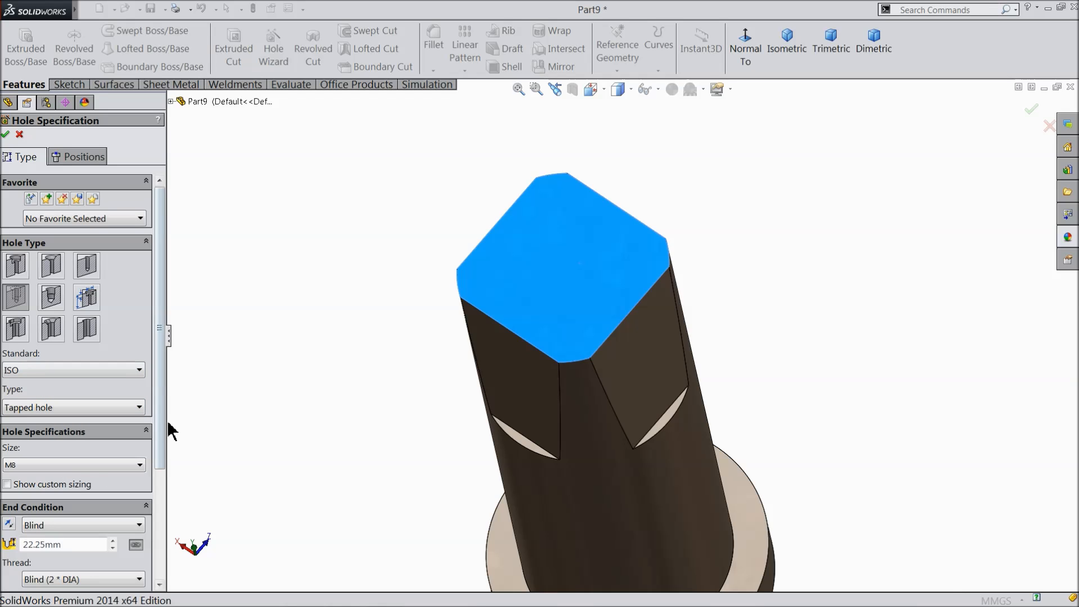
left_click_drag(164, 426, 171, 491)
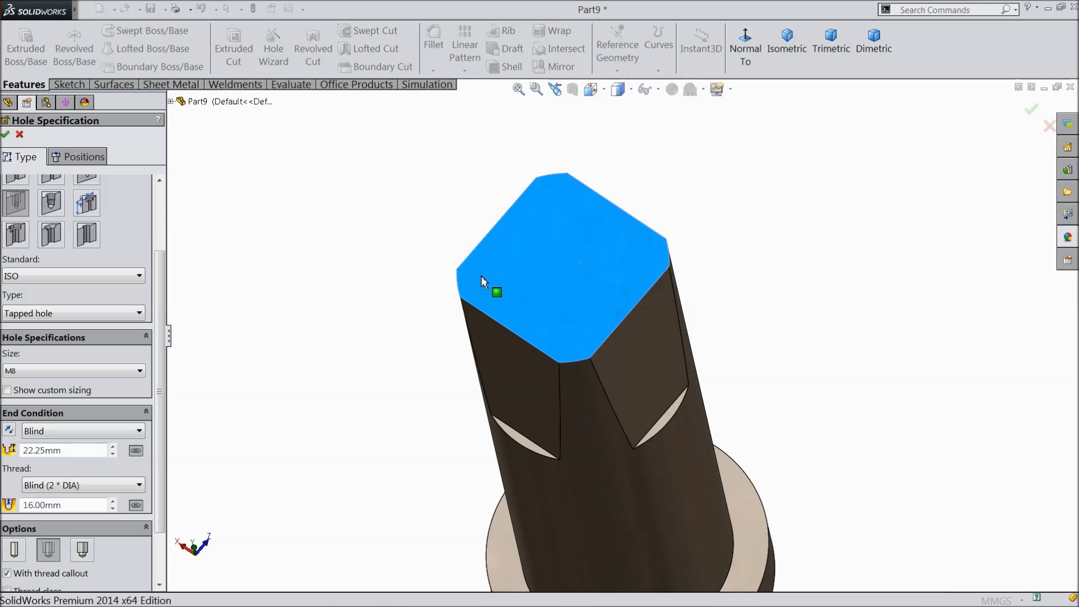
left_click(79, 157)
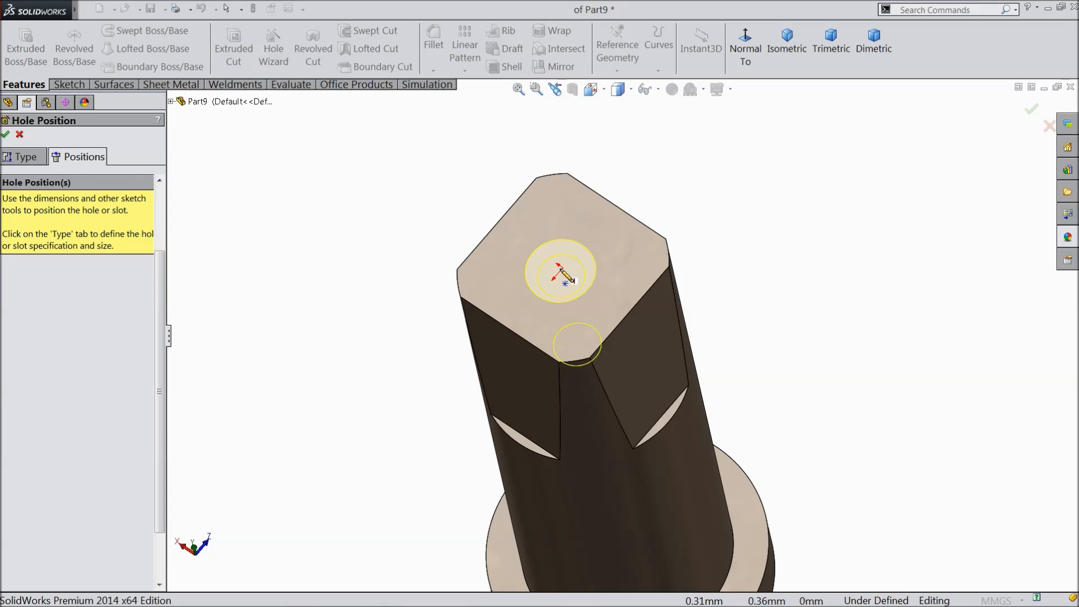
left_click(563, 267)
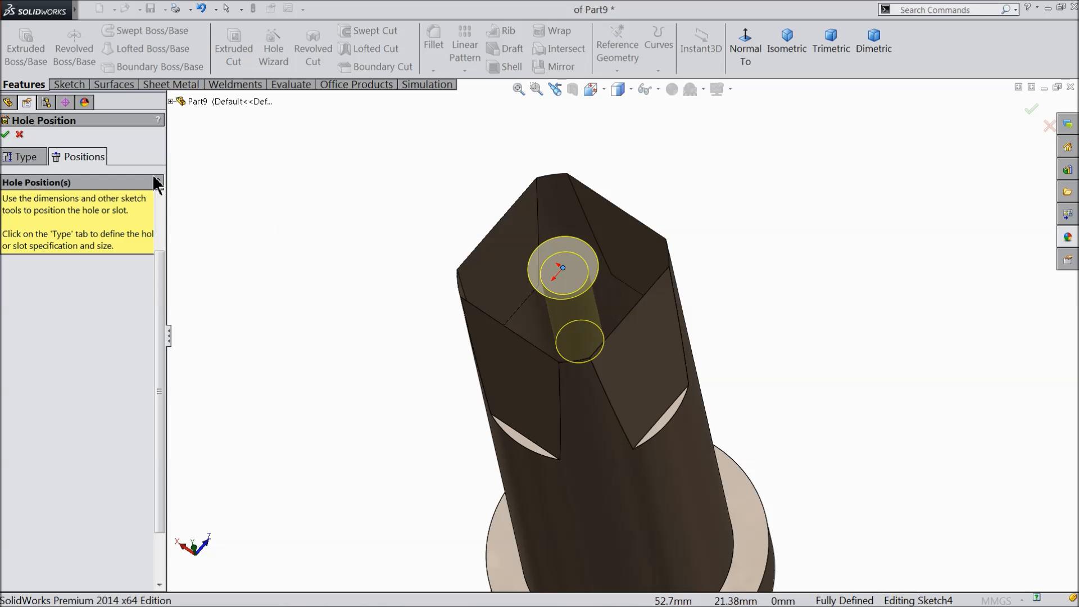
left_click(6, 135)
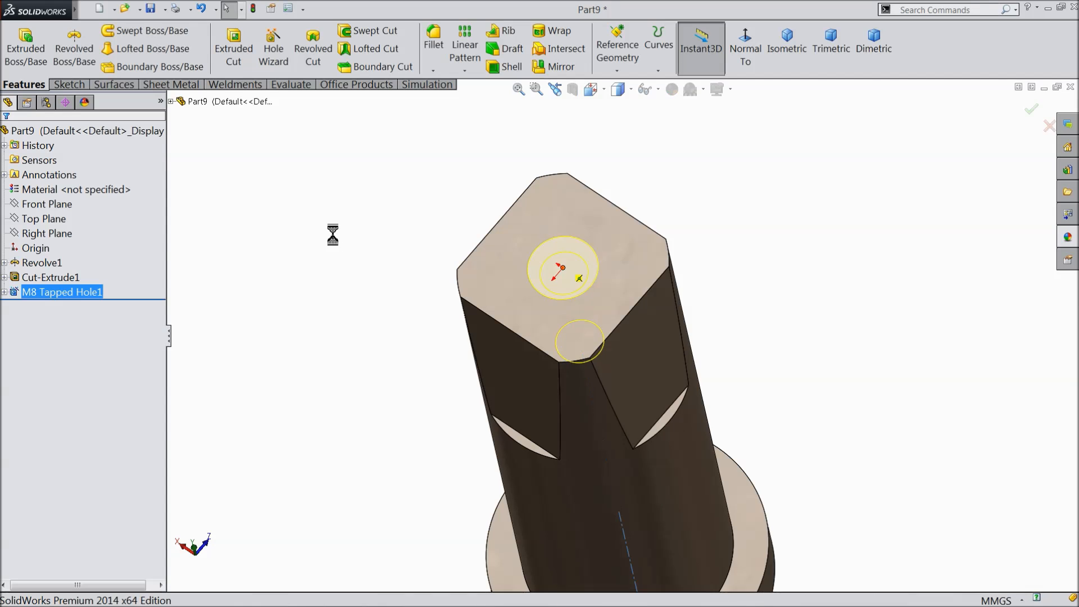
left_click(350, 292)
Examine the tapped hole in the square end, the collar and the threaded shaft from several angles.
mouse_move(362, 293)
middle_mouse_down()
mouse_move(368, 348)
mouse_move(362, 296)
middle_mouse_up()
scroll(557, 308, "down", 2)
scroll(585, 268, "up", 6)
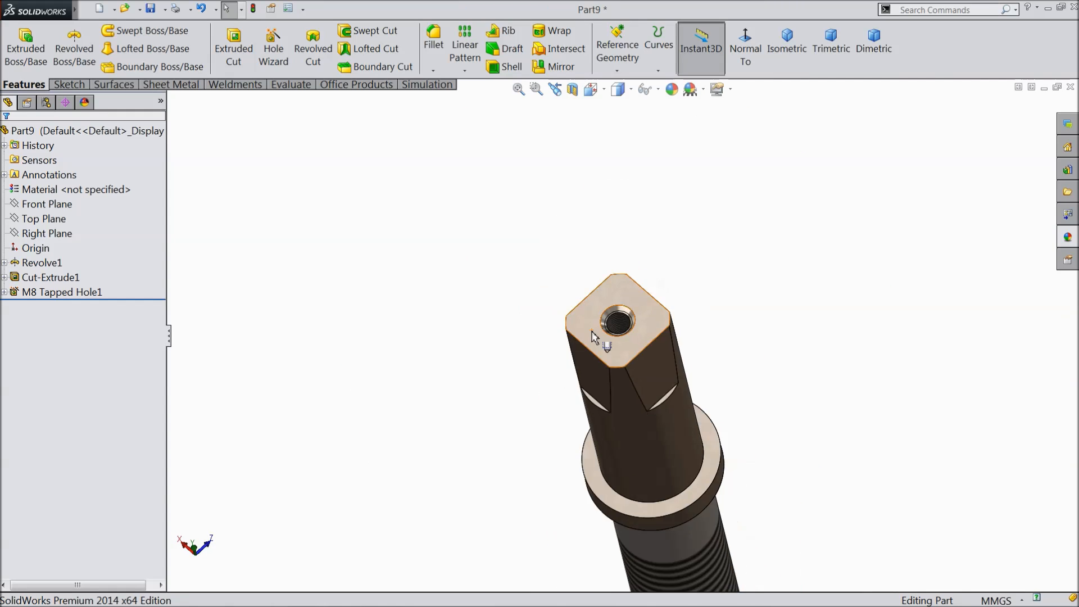
scroll(623, 335, "up", 1)
middle_click_drag(518, 452, 494, 219)
scroll(690, 343, "down", 3)
scroll(644, 275, "down", 3)
middle_click_drag(635, 285, 590, 320)
scroll(544, 331, "up", 3)
scroll(544, 335, "up", 3)
middle_click_drag(645, 438, 516, 308)
scroll(629, 424, "down", 3)
middle_click_drag(629, 424, 554, 252)
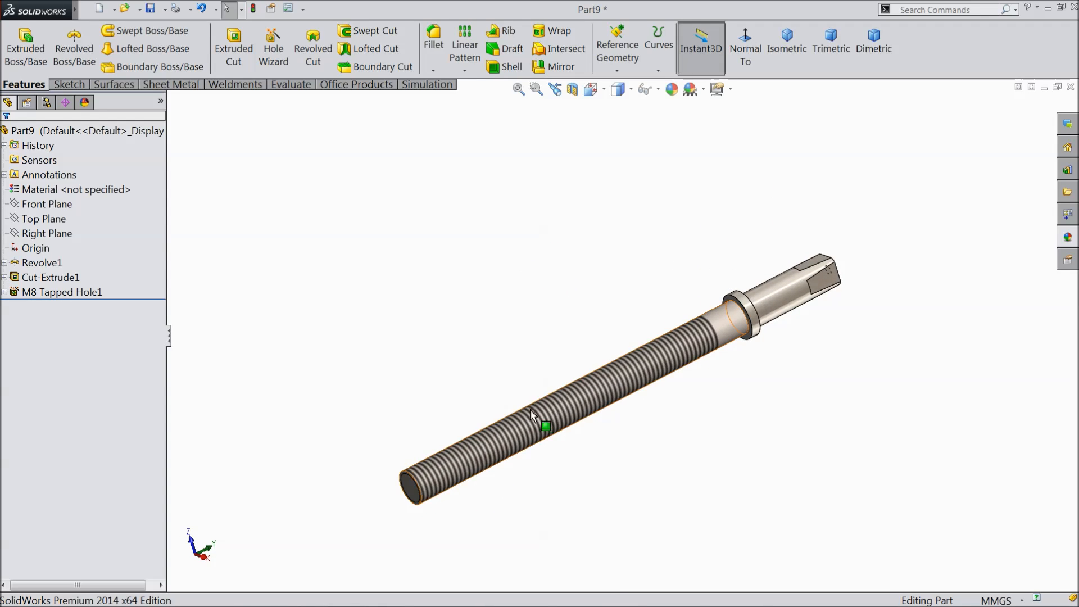
Chamfer the circular edge of the stem's threaded end by 2 mm at 45 degrees.
left_click(433, 71)
left_click(451, 102)
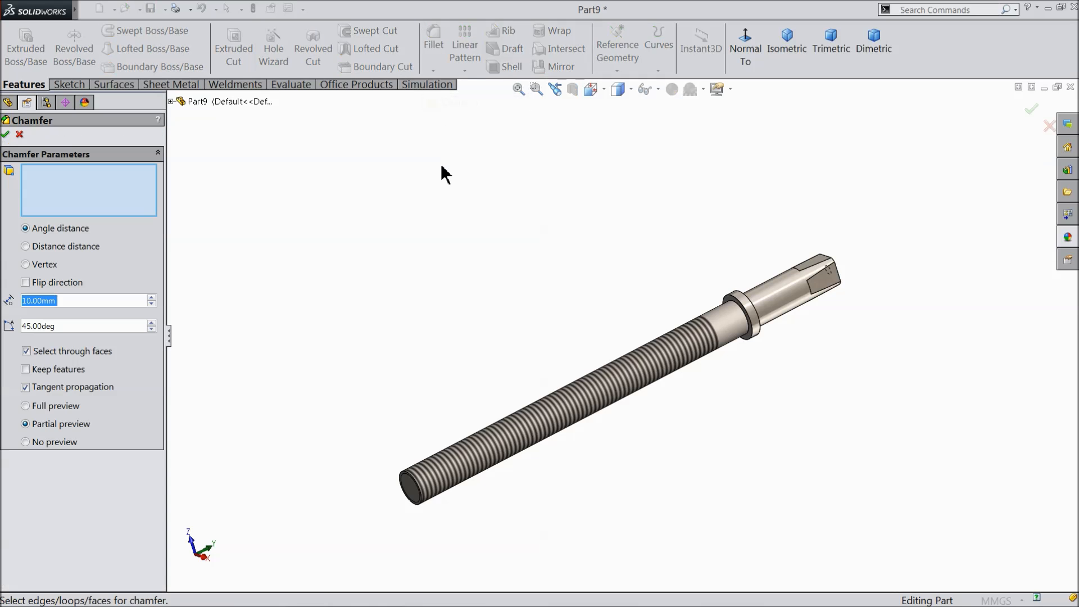
type("3")
scroll(450, 438, "down", 4)
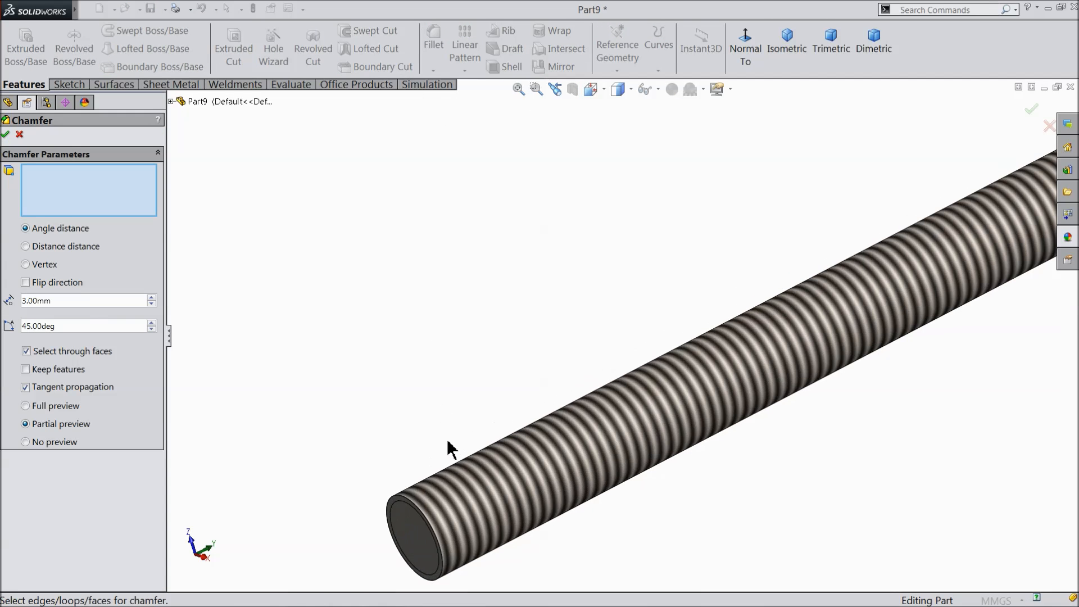
left_click(424, 518)
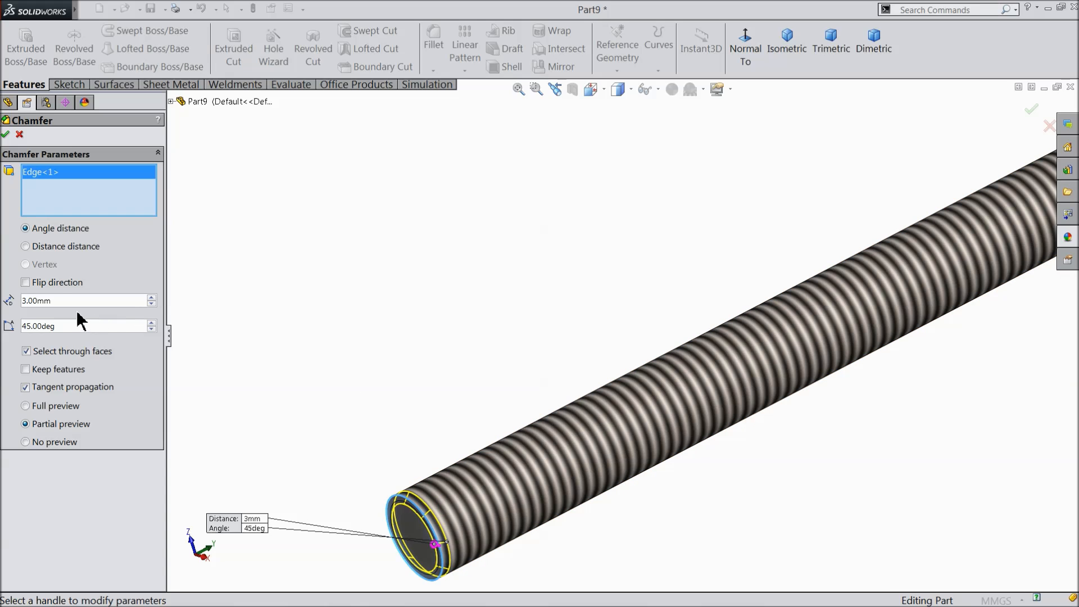
left_click_drag(59, 301, 5, 297)
type("2")
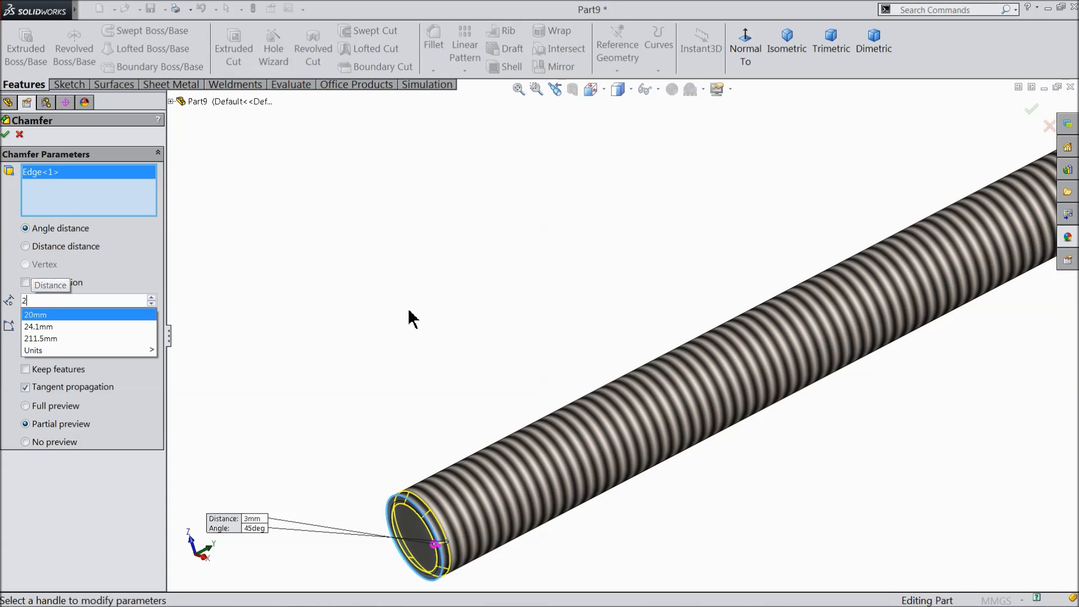
key("Return")
left_click(6, 134)
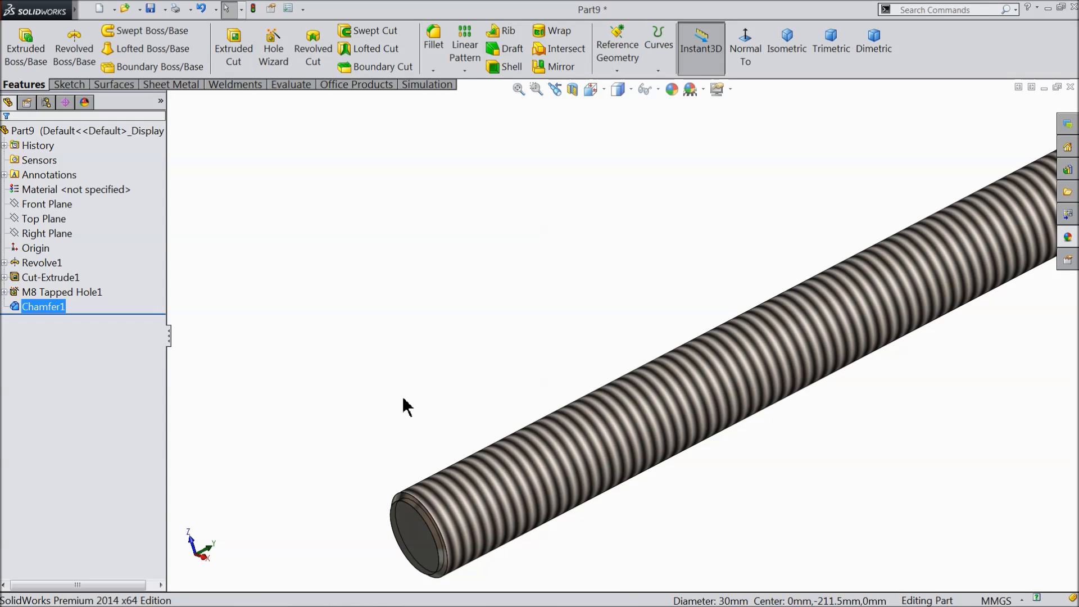
Examine the chamfered threaded end, the collar and the square end from several angles.
scroll(402, 395, "up", 5)
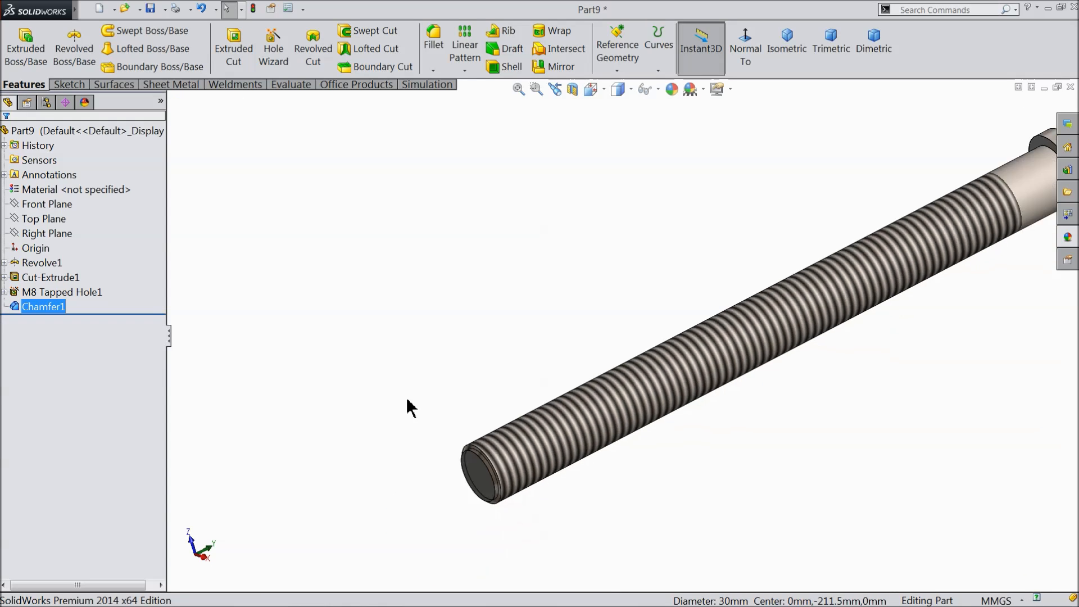
middle_click_drag(609, 309, 525, 354)
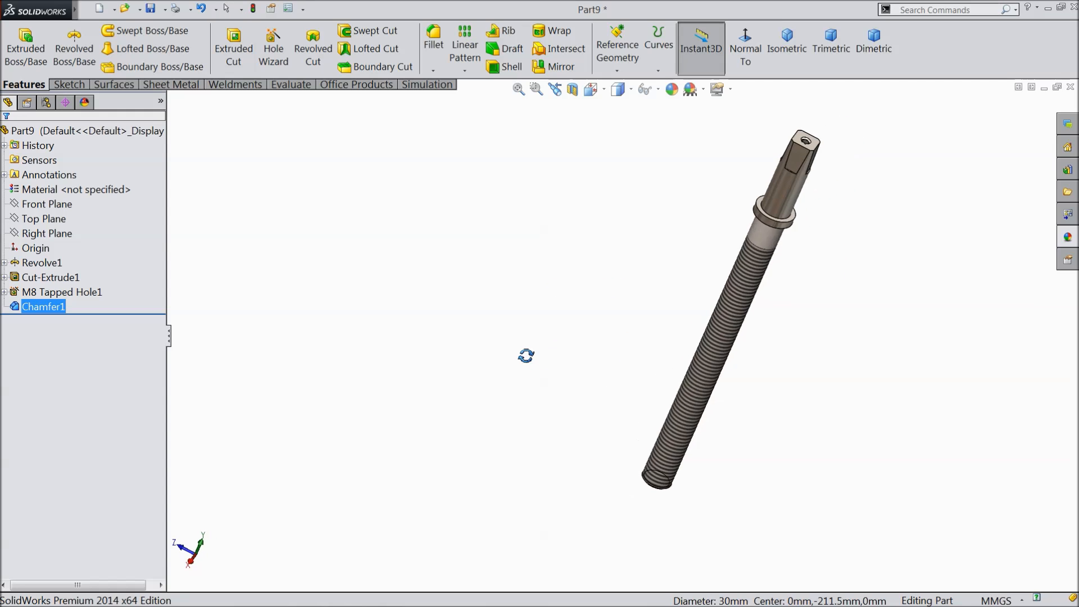
scroll(725, 236, "down", 8)
mouse_move(611, 241)
middle_mouse_down()
mouse_move(584, 243)
mouse_move(597, 235)
middle_mouse_up()
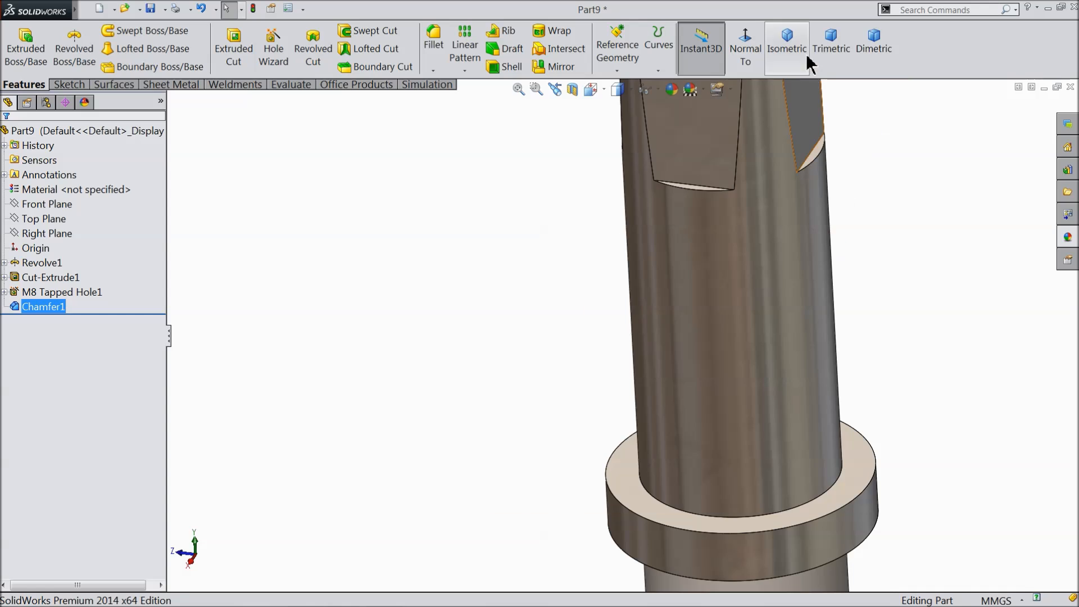
left_click(789, 45)
scroll(602, 313, "down", 3)
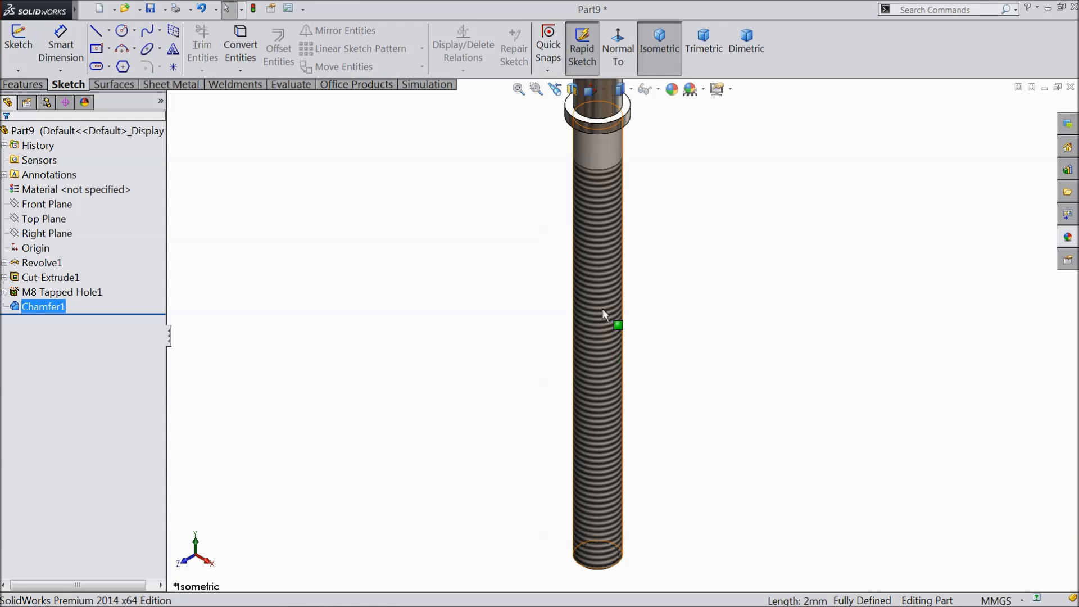
middle_click_drag(614, 318, 549, 352)
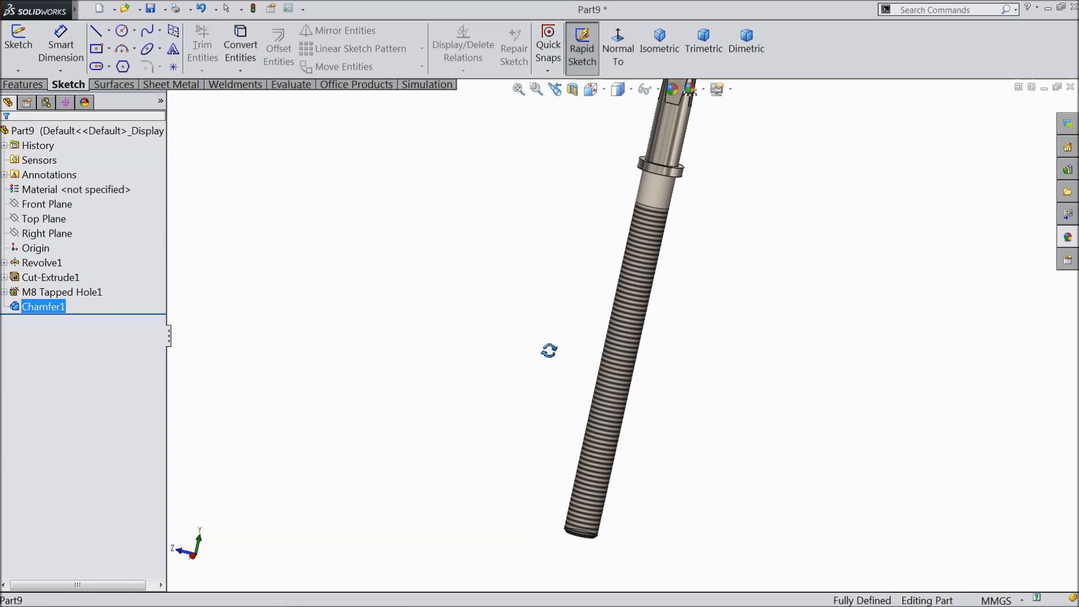
On the Front Plane, sketch a vertical line about 192 mm long along the stem's axis, starting at the centre of the chamfered end.
left_click(31, 205)
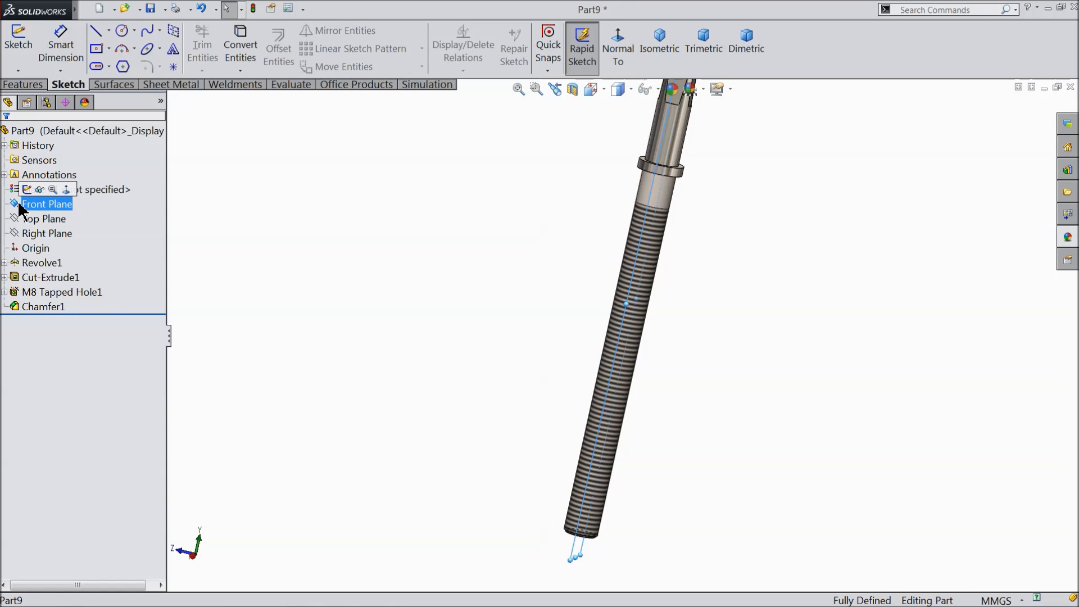
left_click(26, 189)
left_click(96, 32)
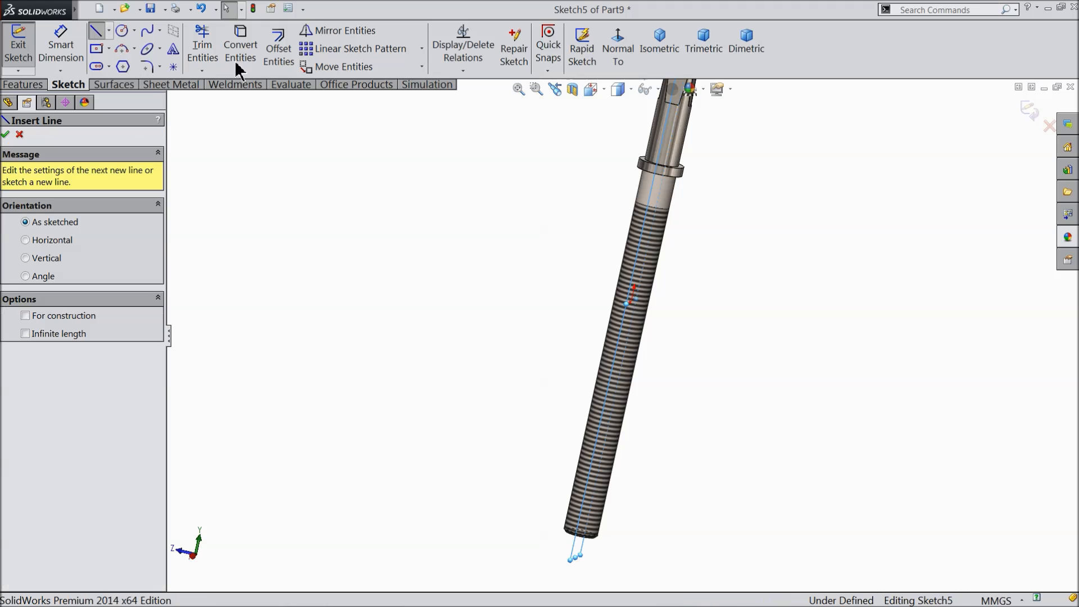
left_click(616, 48)
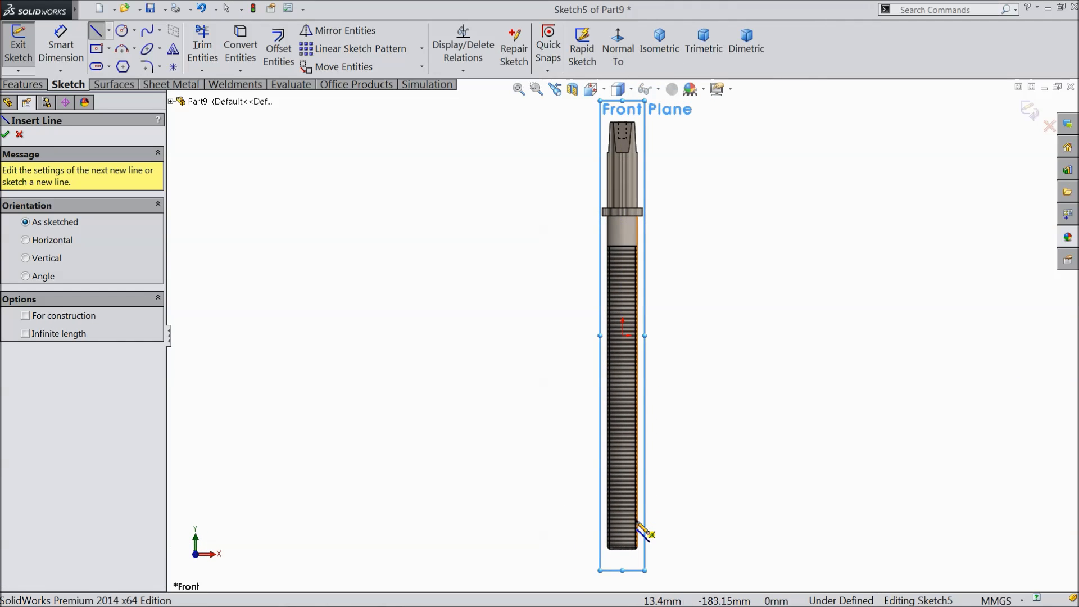
scroll(635, 536, "down", 4)
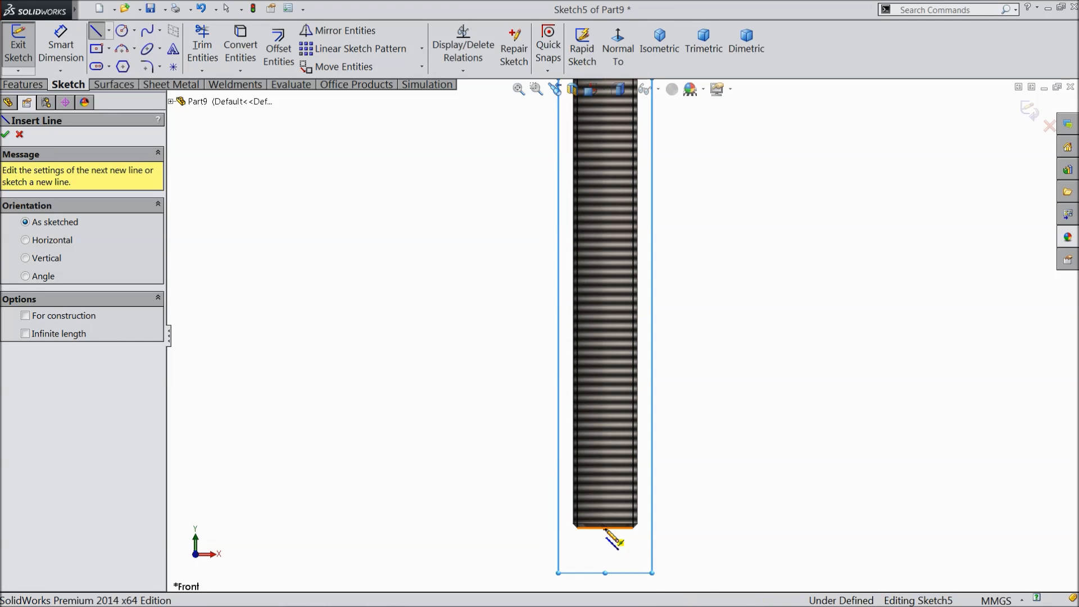
left_click(604, 528)
left_click(605, 119)
right_click(633, 152)
left_click(687, 114)
Dimension the axis line's length to 320 mm and close the sketch.
left_click(61, 45)
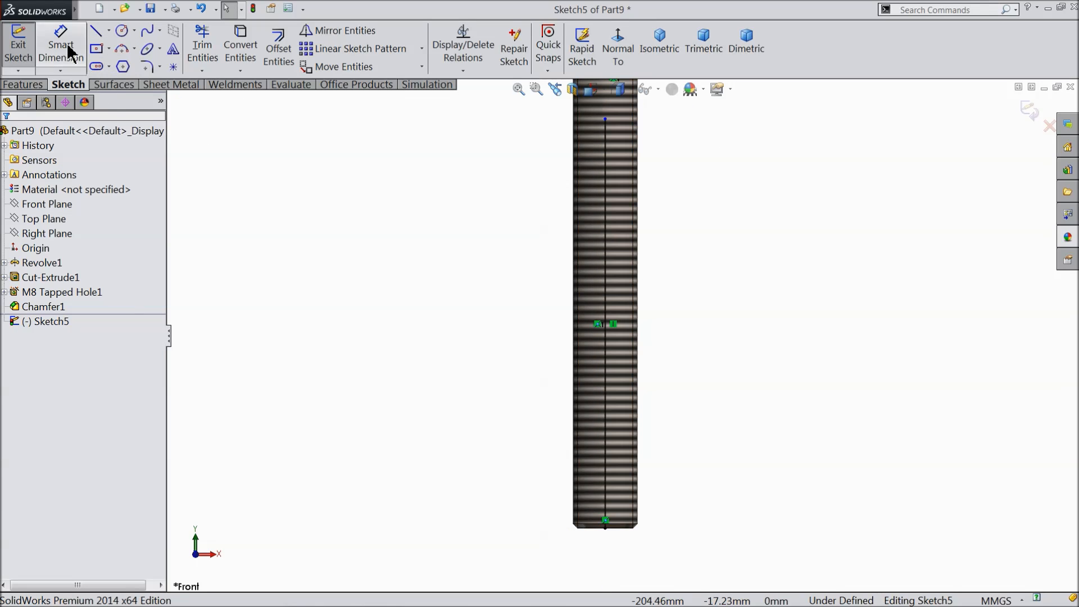
left_click(604, 295)
left_click(689, 308)
type("3")
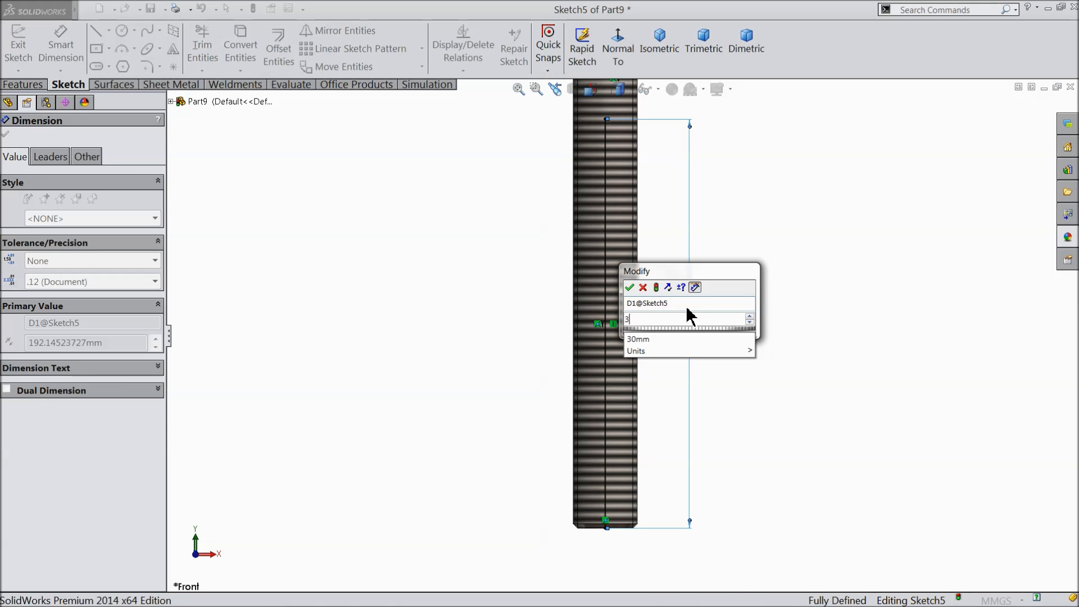
type("20")
key("Return")
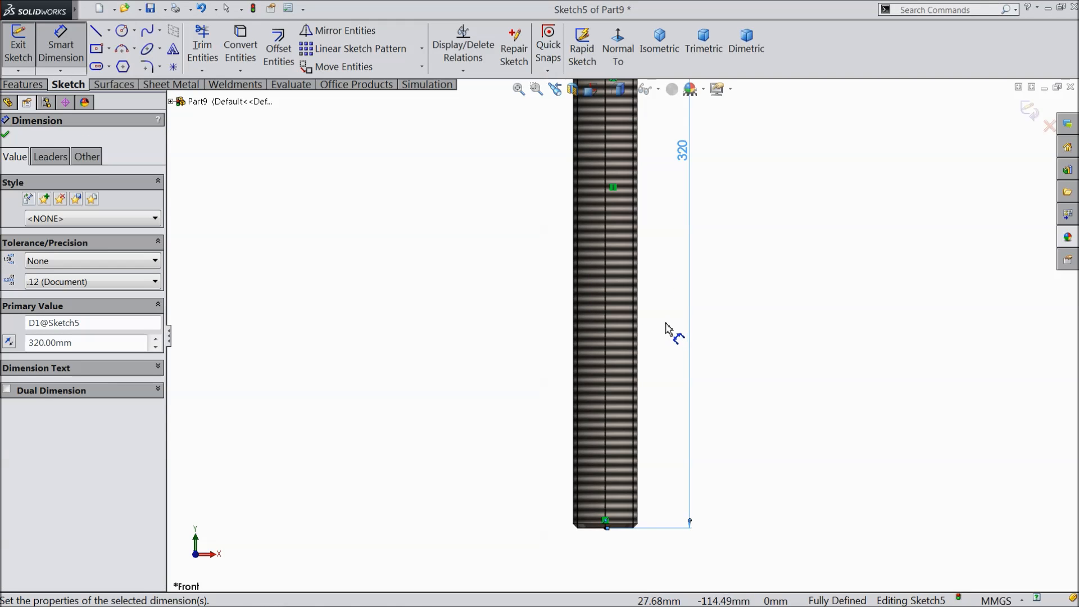
scroll(624, 329, "up", 2)
scroll(637, 232, "up", 2)
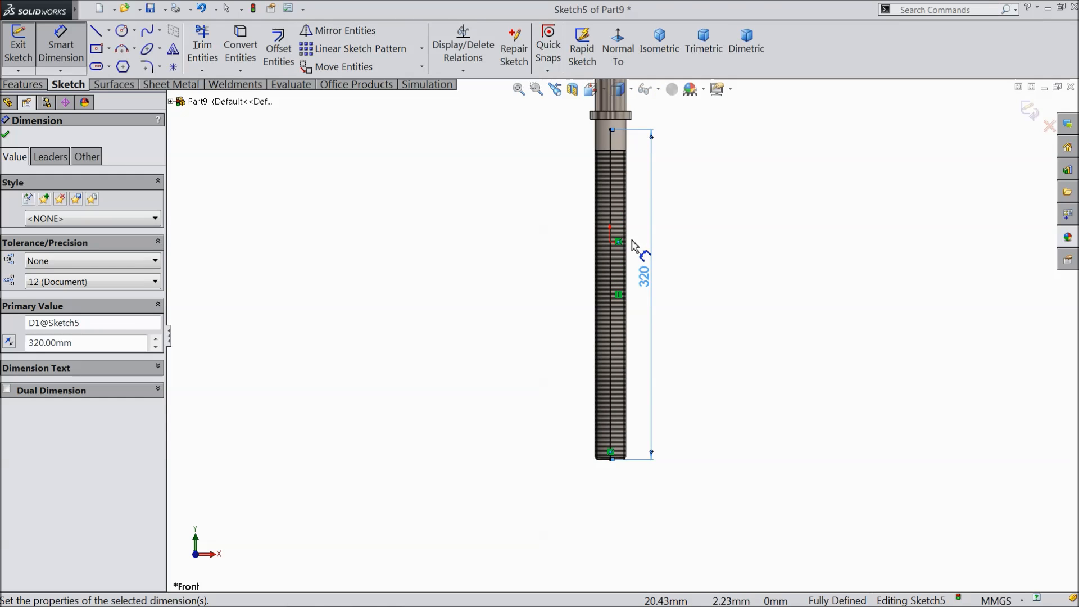
left_click(61, 56)
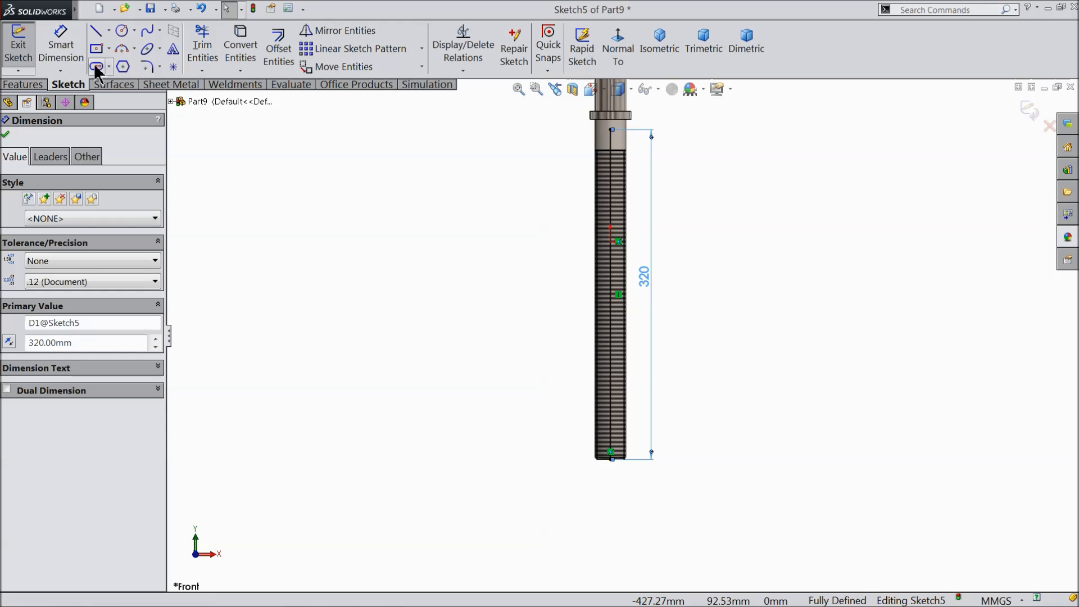
left_click(1031, 113)
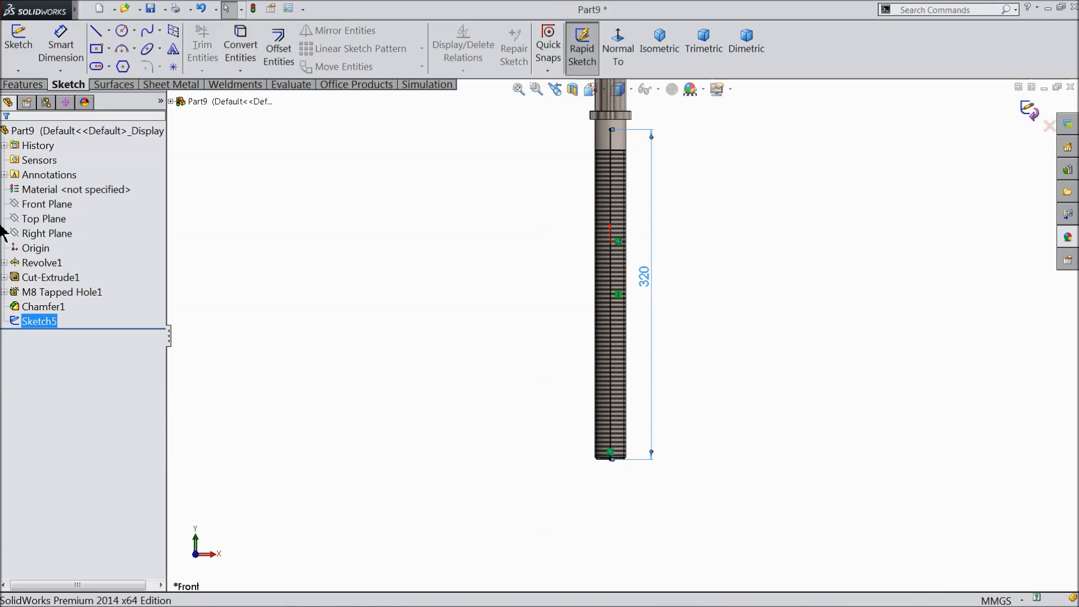
In a new Front Plane sketch, draw a corner rectangle about 5.1 by 16.75 mm just below the chamfered end, near the stem's outer edge.
left_click(28, 205)
left_click(30, 190)
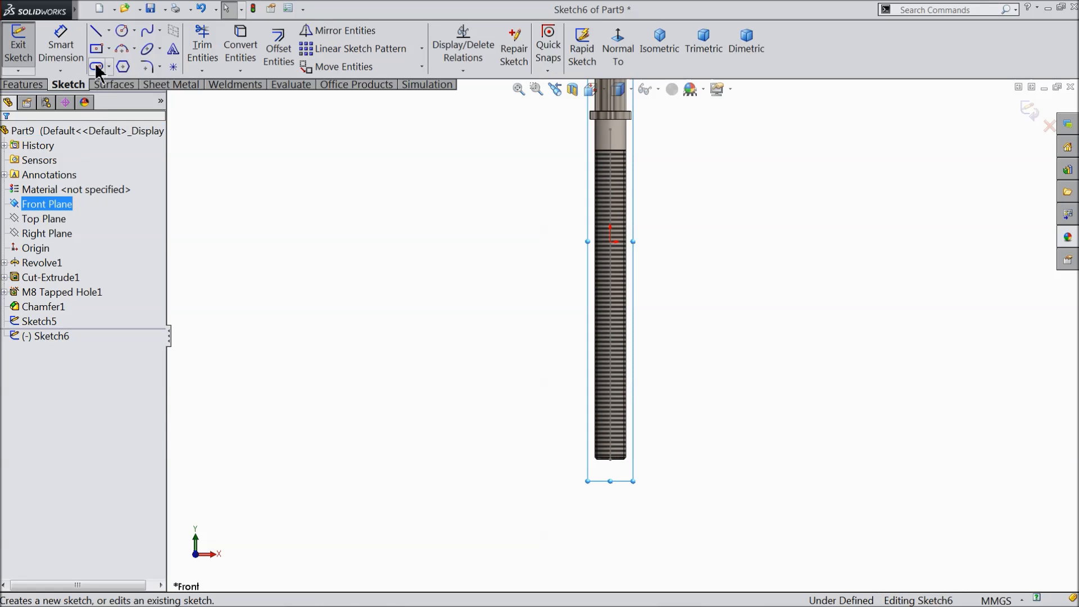
left_click(108, 49)
left_click(109, 64)
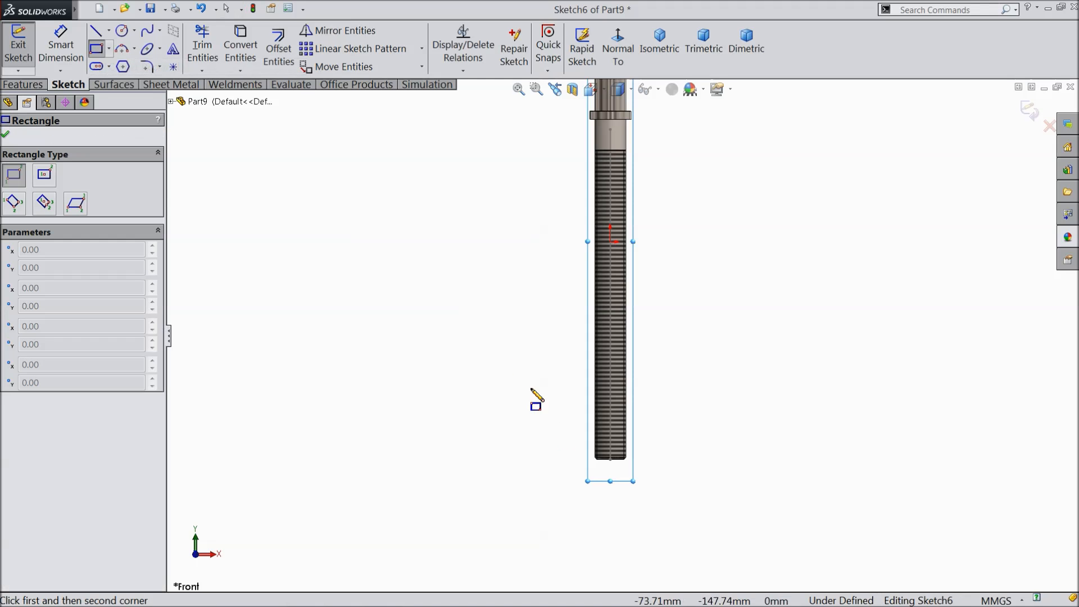
scroll(631, 457, "down", 3)
scroll(646, 393, "down", 5)
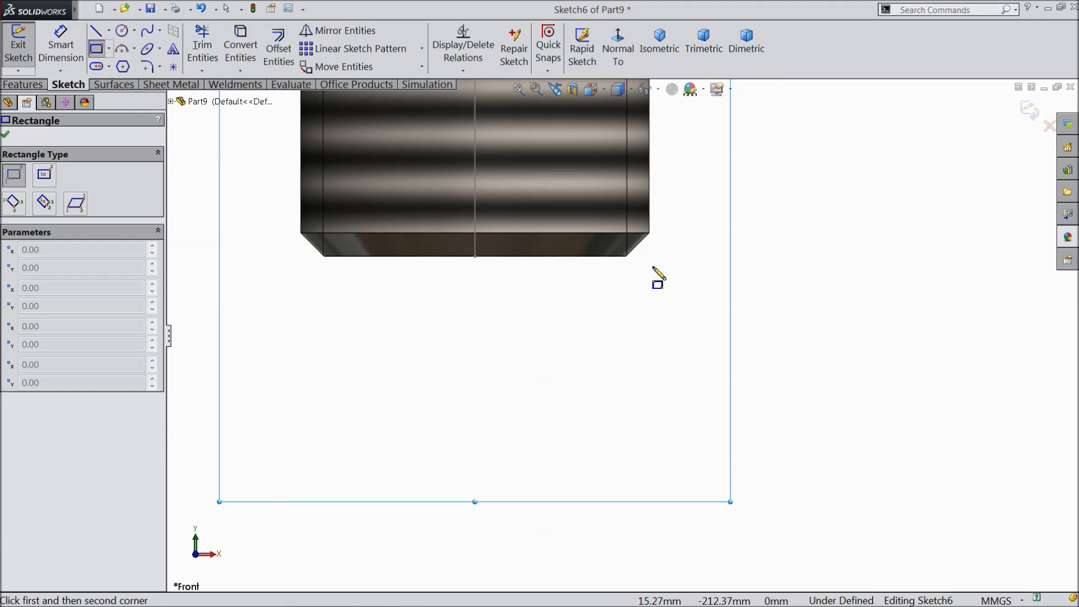
left_click(650, 268)
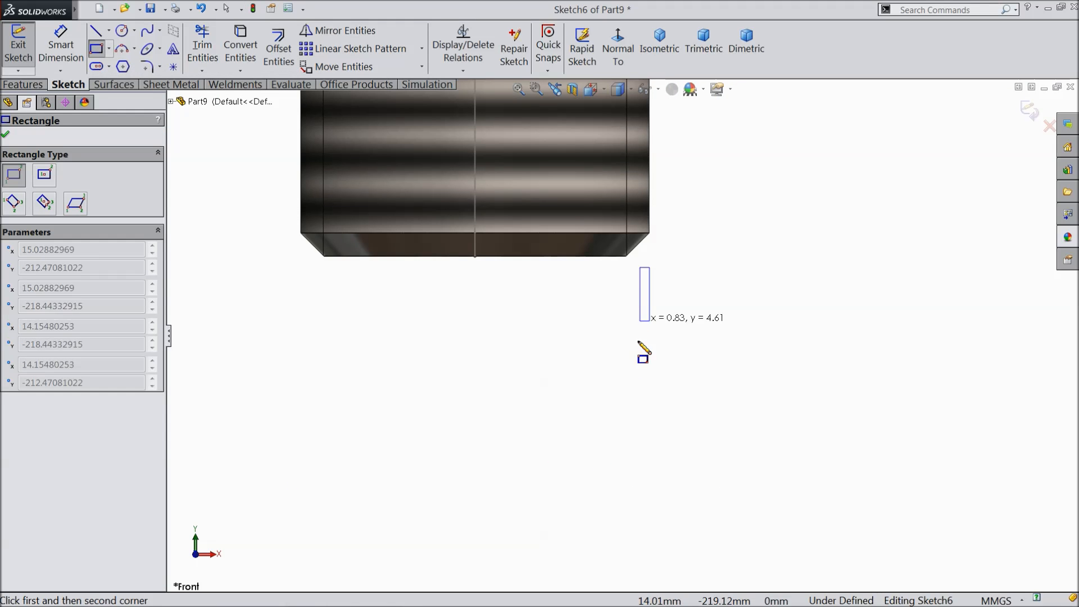
left_click(591, 463)
right_click(693, 349)
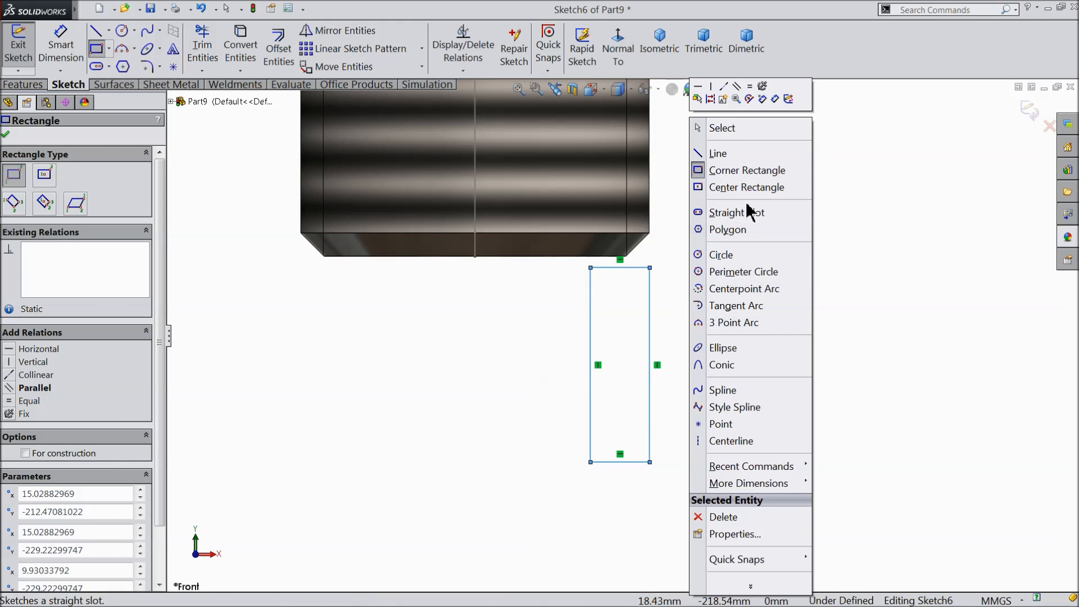
left_click(739, 125)
Make the rectangle's outer side collinear with the stem's silhouette edge and its upper side collinear with the stem's end edge.
scroll(662, 245, "down", 3)
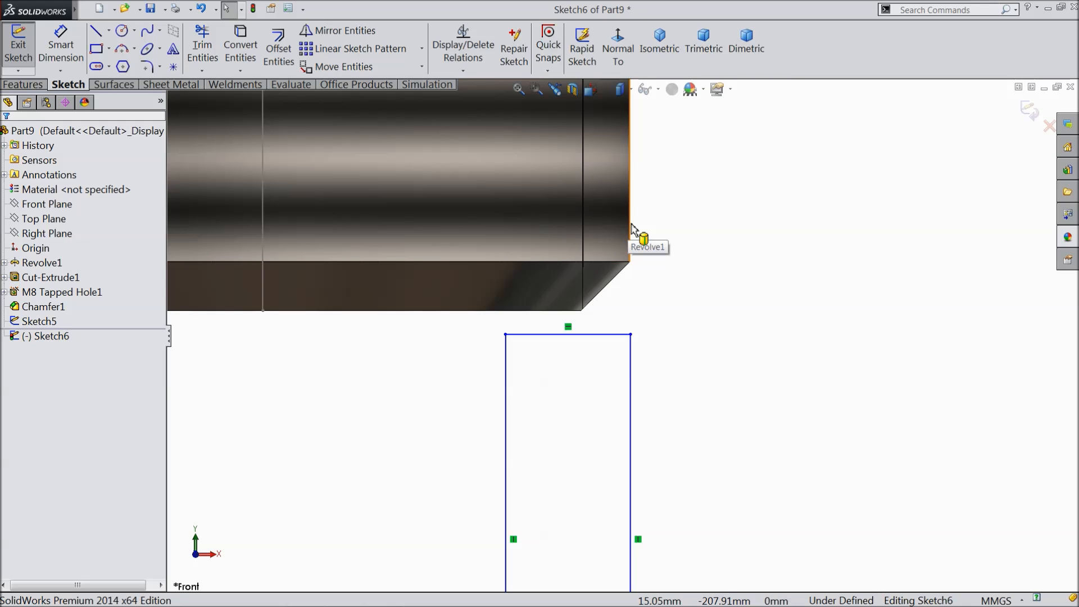
left_click(631, 225)
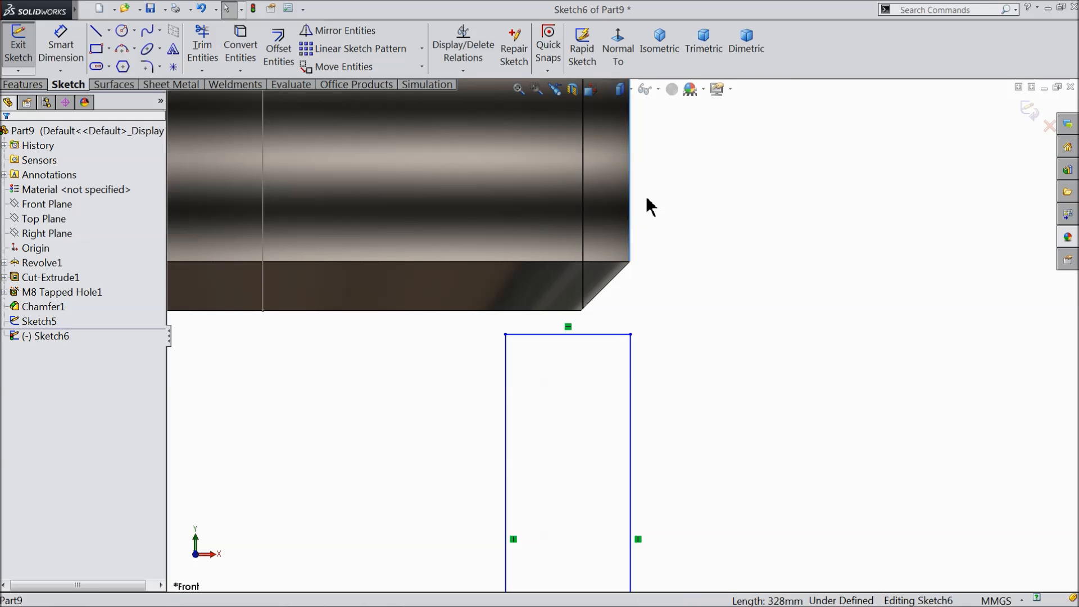
left_click(633, 363, "ctrl")
left_click(664, 312)
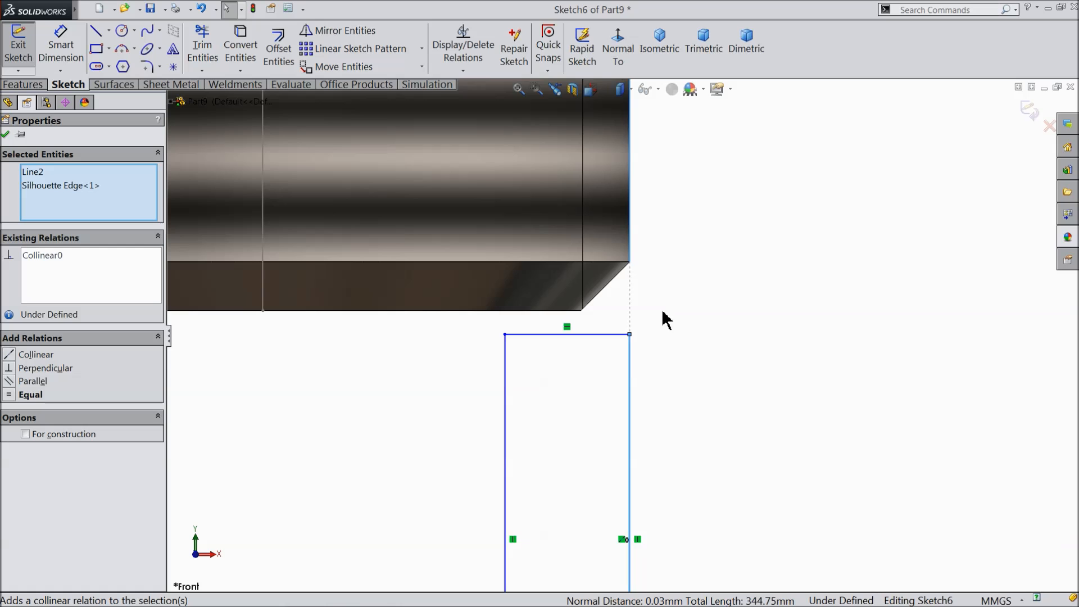
left_click(567, 327)
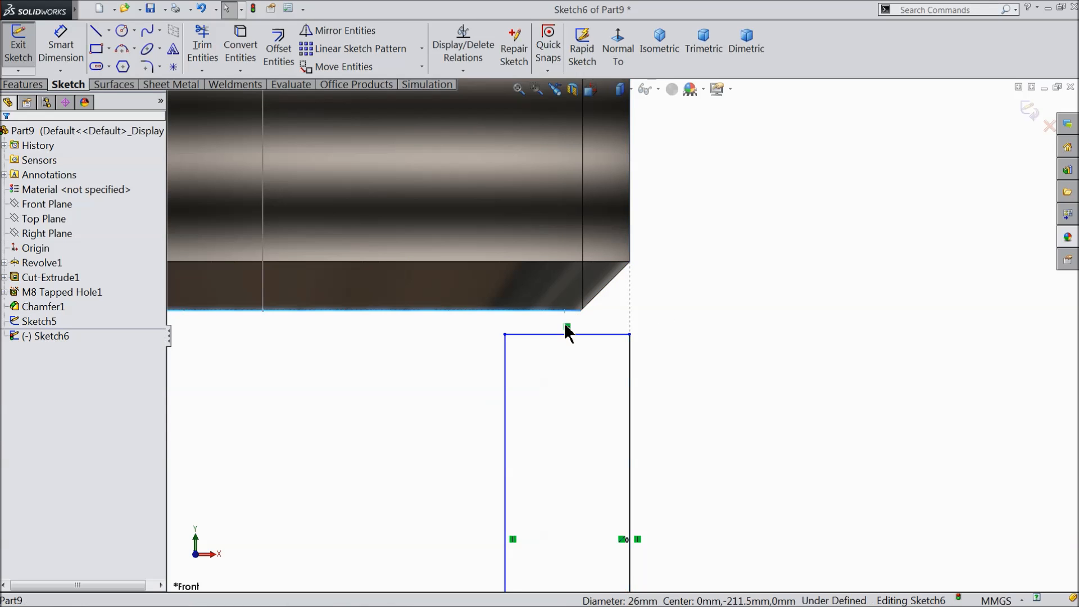
left_click(567, 335, "ctrl")
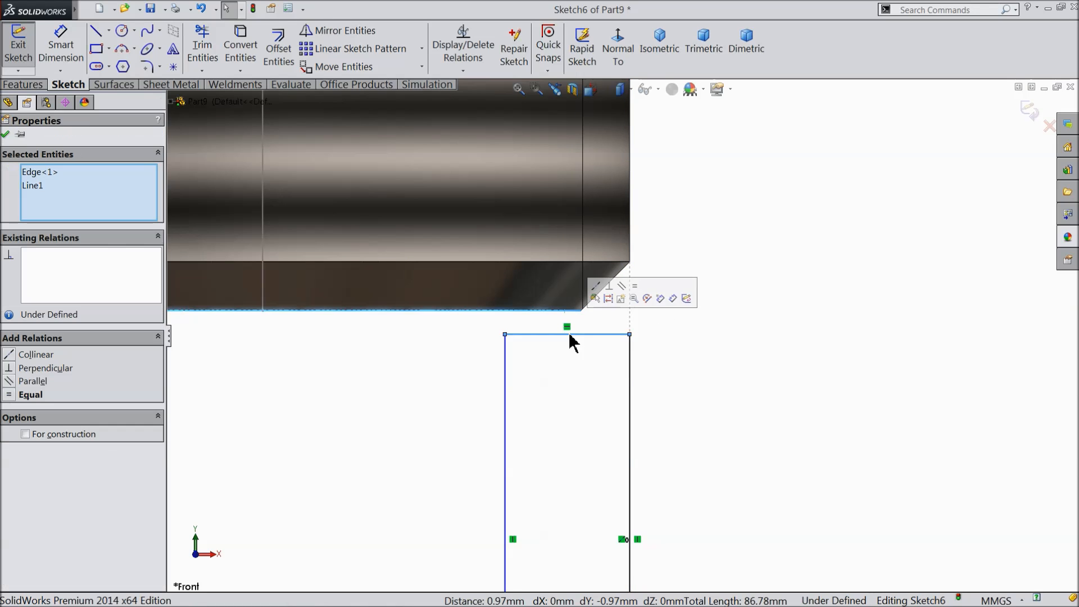
left_click(598, 290)
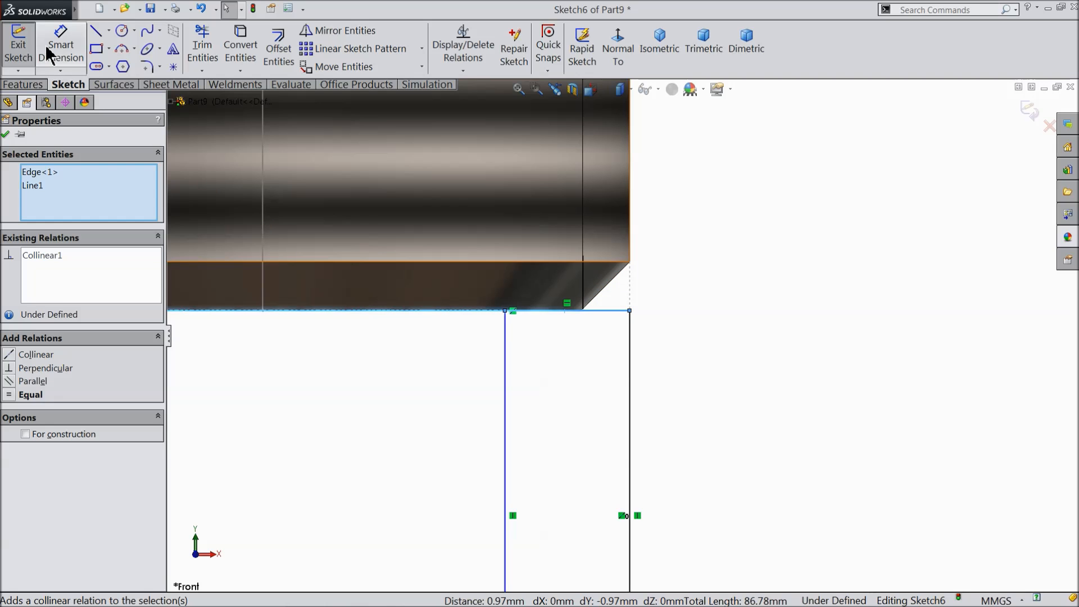
Dimension the rectangle 2 mm wide and 20 mm long, and close the sketch.
left_click(56, 45)
left_click(602, 319)
left_click(578, 339)
type("2")
key("Return")
left_click(633, 384)
left_click(682, 388)
type("20")
key("Return")
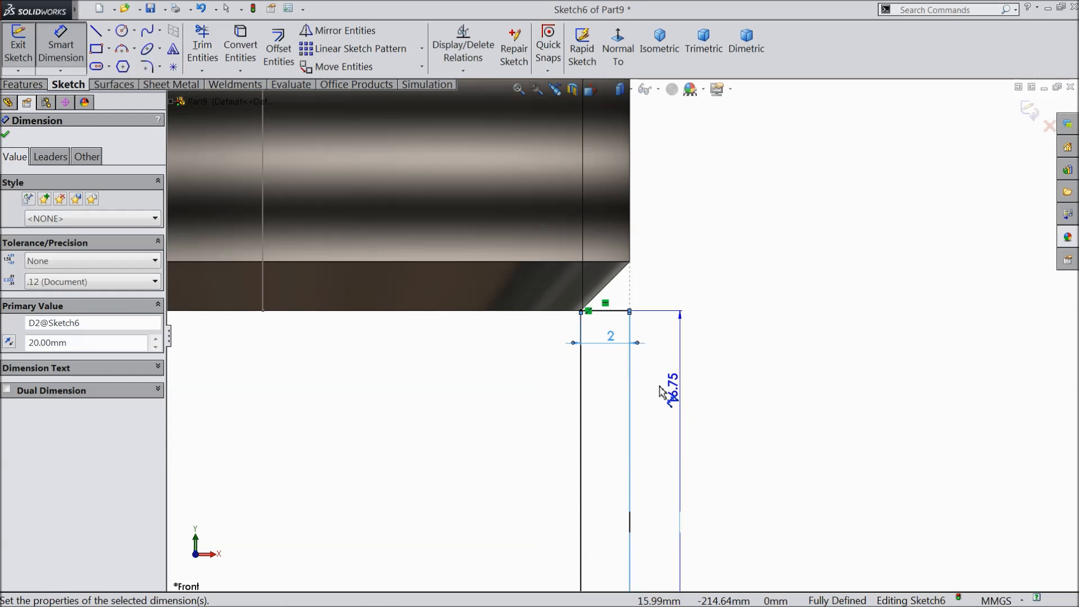
scroll(626, 306, "up", 5)
scroll(618, 421, "down", 2)
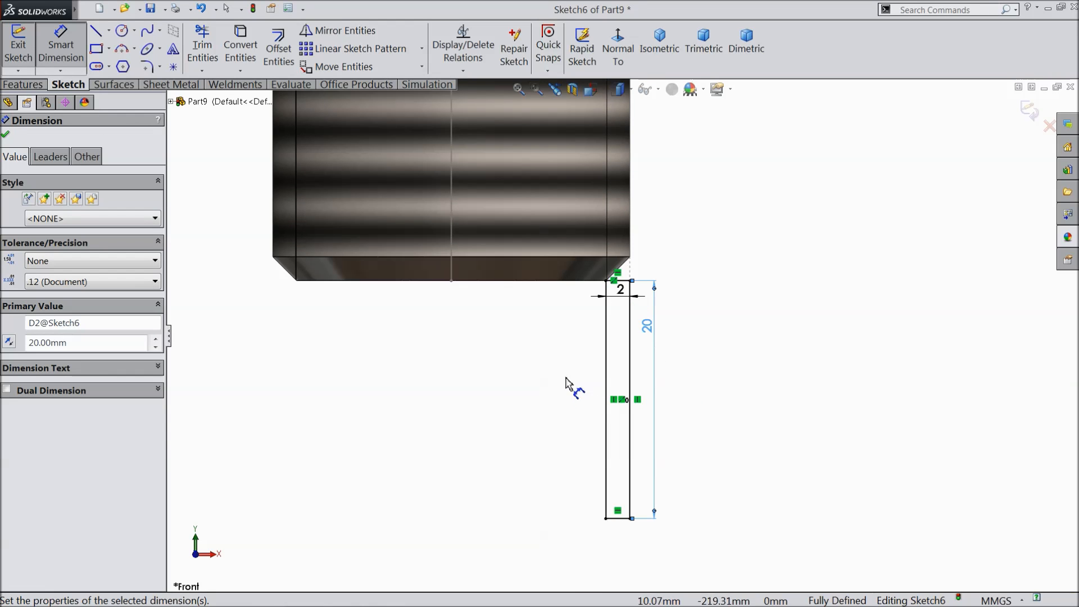
left_click(1024, 118)
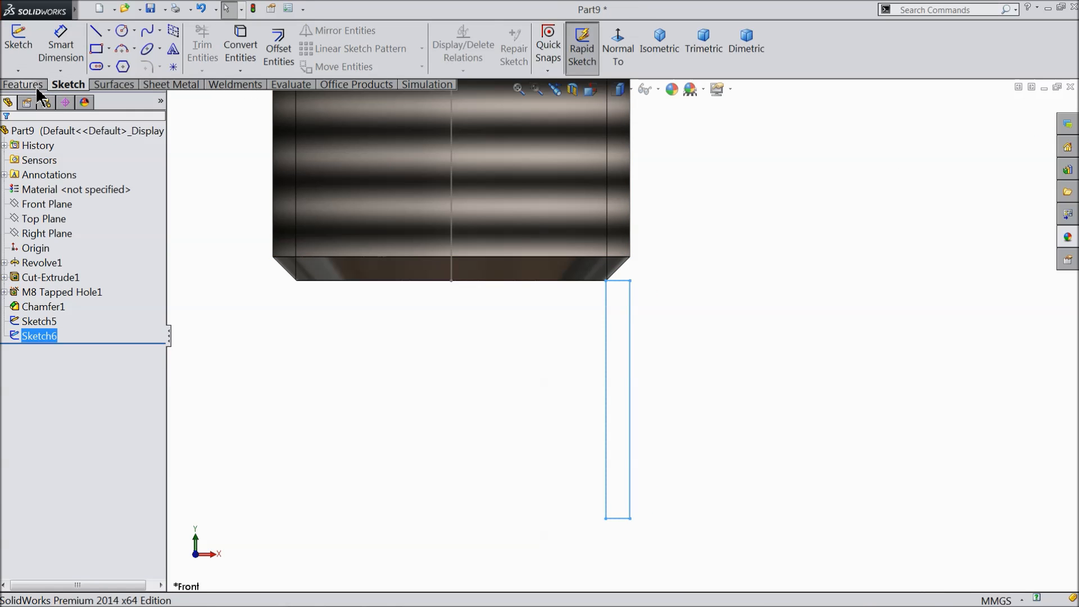
scroll(534, 317, "up", 3)
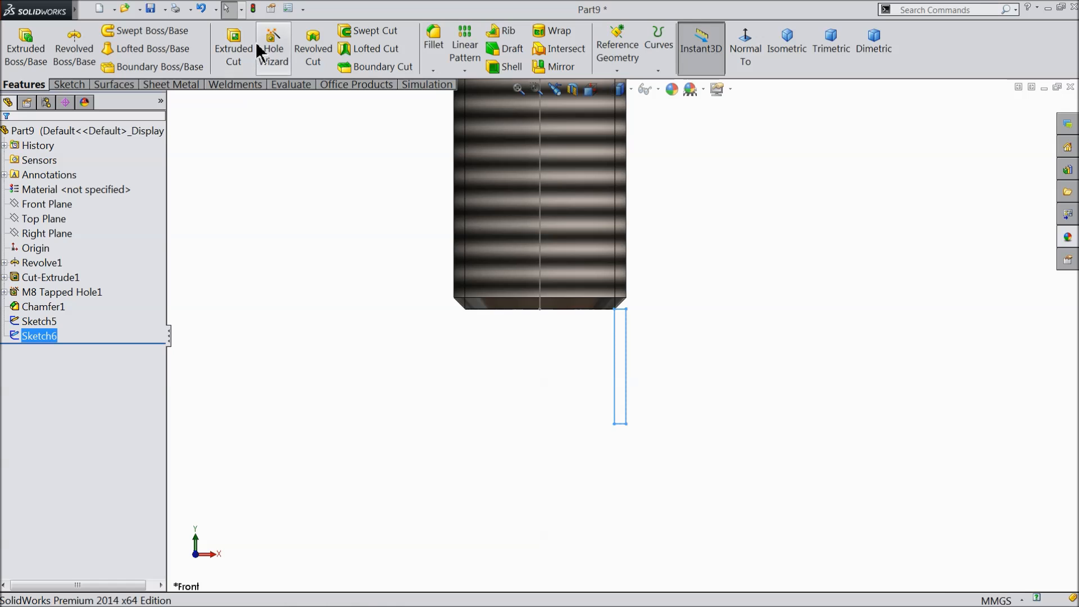
Start a swept cut with the narrow rectangle below the stem as the profile and the axis line as the path.
left_click(370, 31)
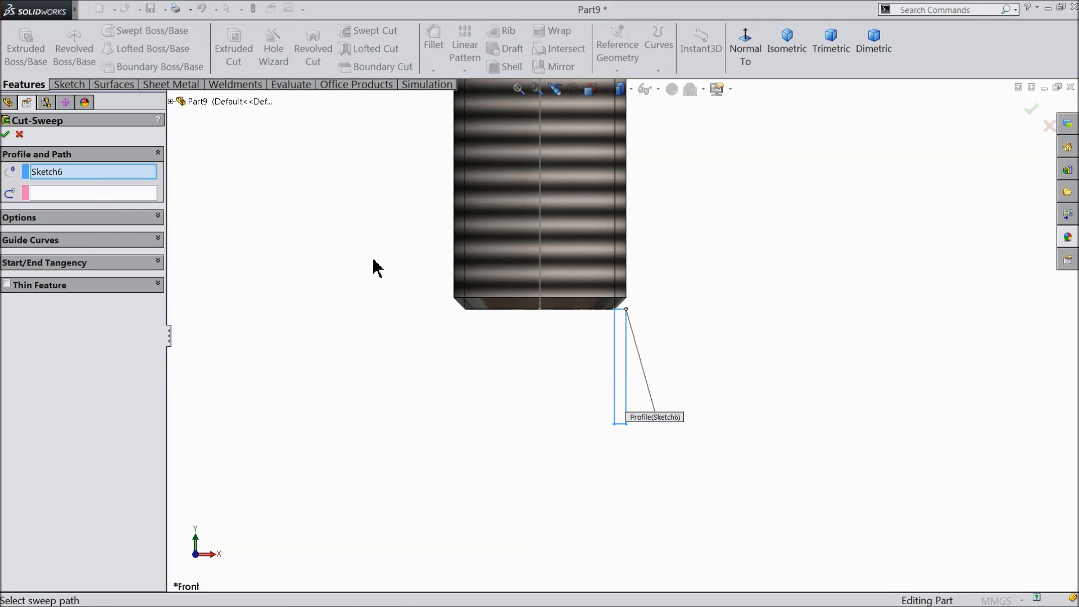
left_click(84, 195)
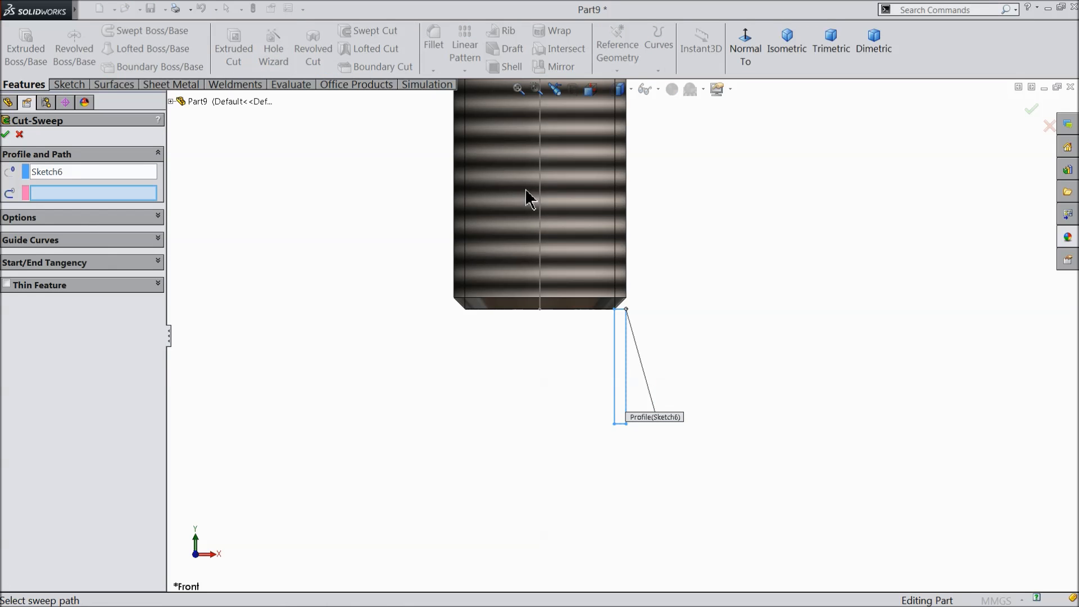
left_click(541, 200)
scroll(482, 221, "up", 5)
scroll(654, 193, "down", 2)
scroll(653, 189, "down", 2)
Set the sweep to twist along the path, defined by turns, with 3 turns, and complete the swept cut.
left_click(60, 219)
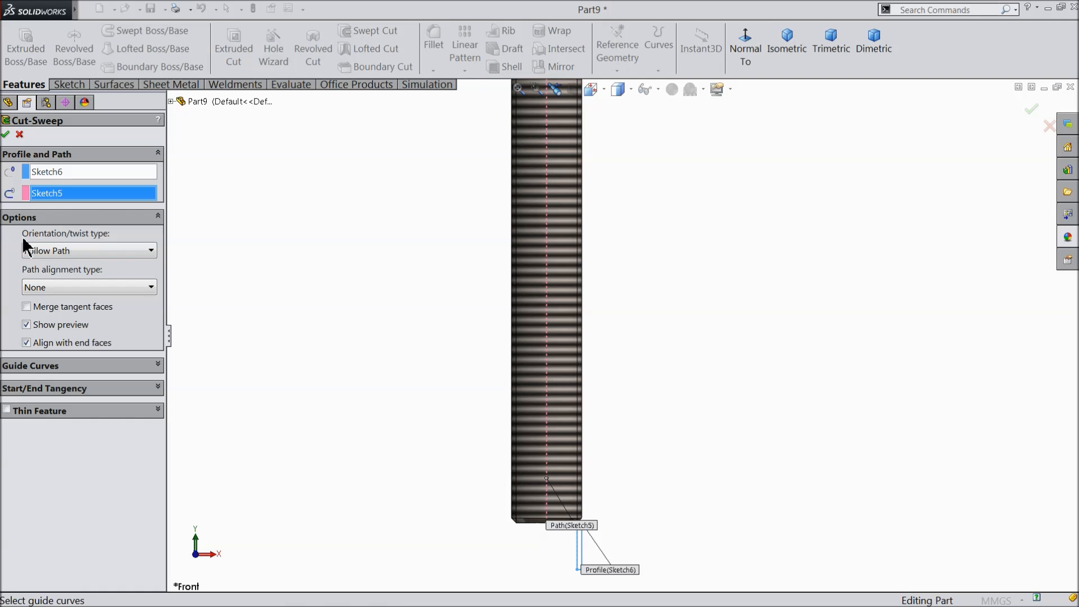
left_click(65, 253)
left_click(48, 311)
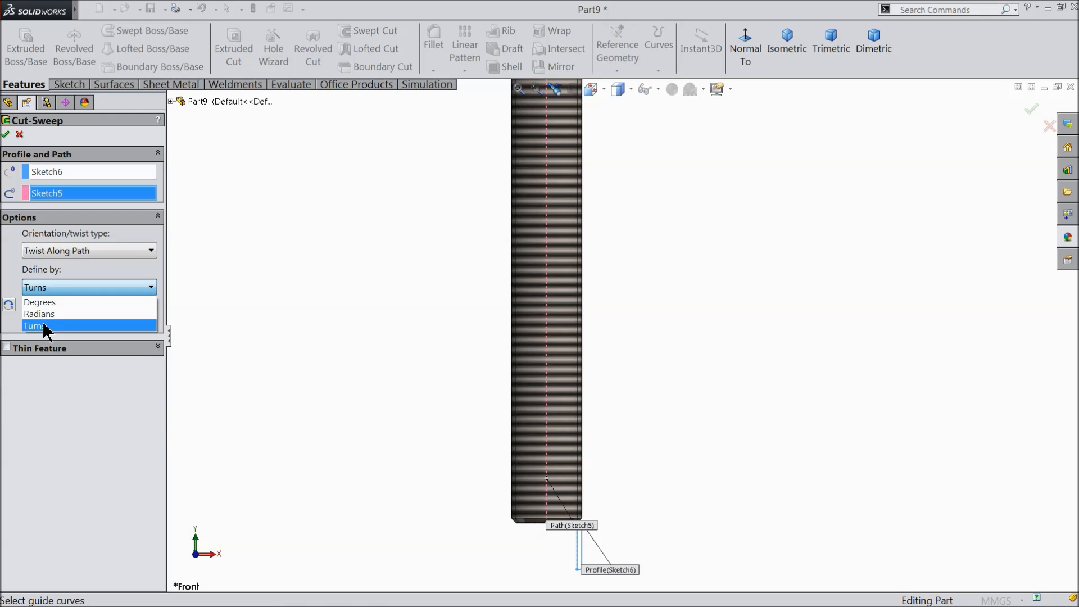
left_click(56, 314)
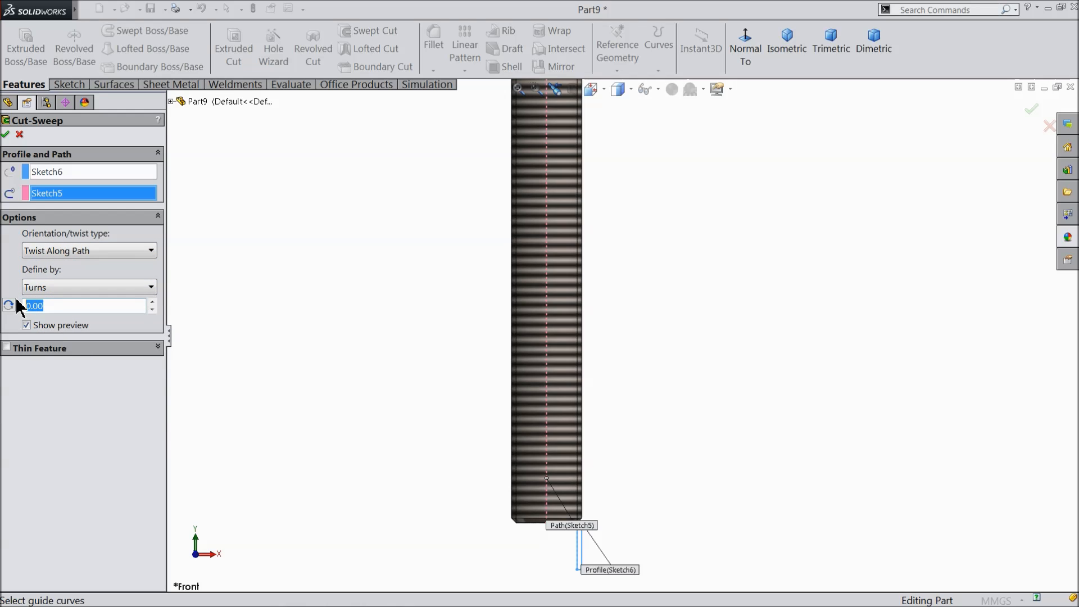
type("3")
key("Return")
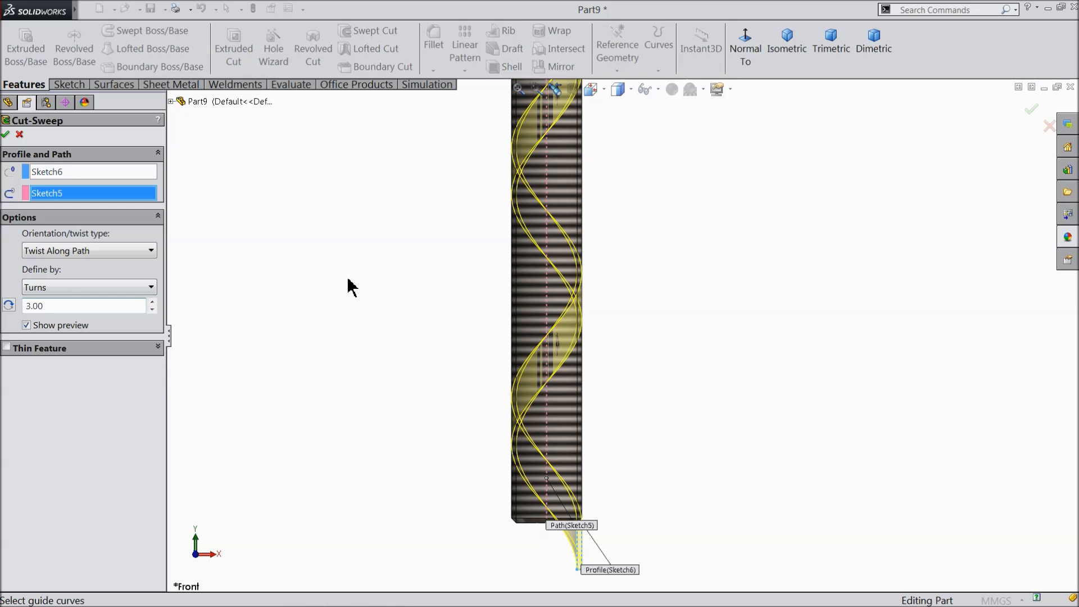
scroll(347, 279, "up", 6)
scroll(598, 222, "down", 3)
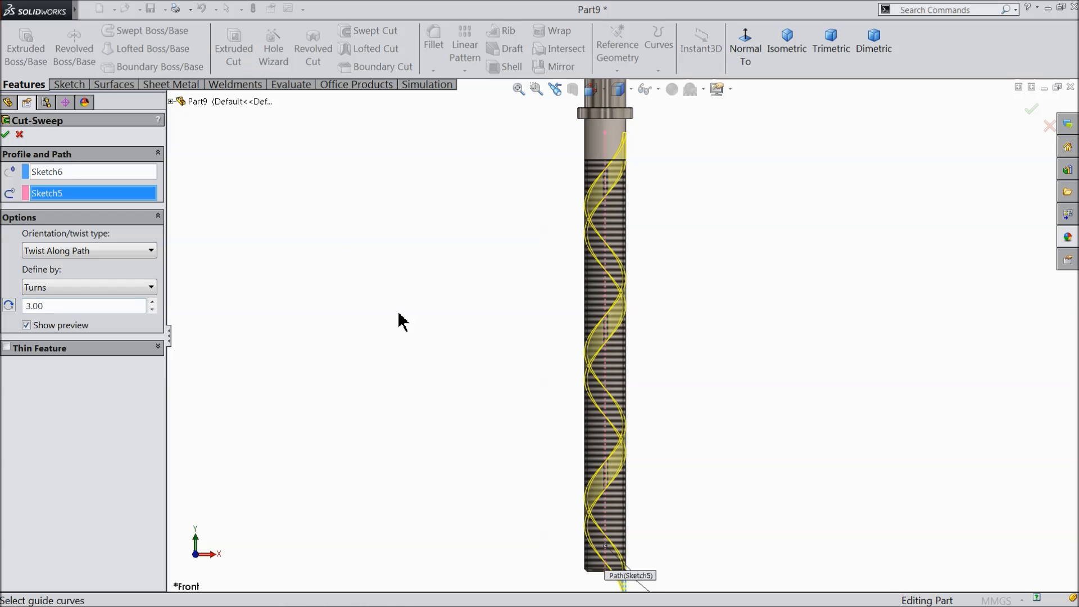
left_click(7, 135)
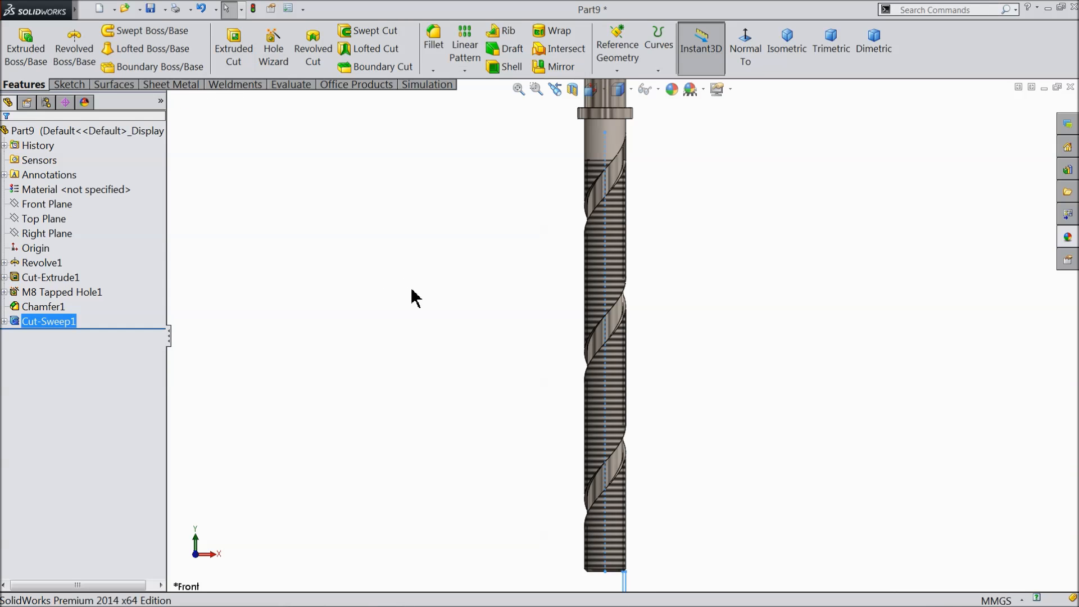
left_click(416, 297)
mouse_move(487, 343)
middle_mouse_down()
mouse_move(525, 308)
mouse_move(533, 211)
mouse_move(484, 275)
mouse_move(456, 236)
mouse_move(513, 304)
mouse_move(491, 363)
mouse_move(471, 337)
middle_mouse_up()
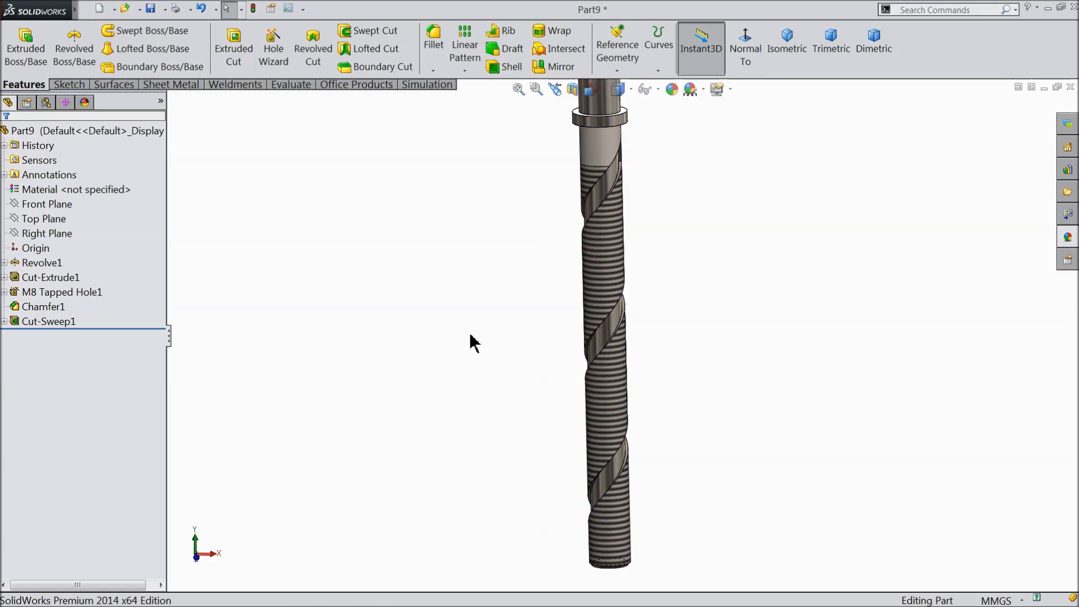
In a new Front Plane sketch, draw a corner rectangle about 4.45 by 17.5 mm inside the stem's outer edge, starting directly under the collar.
left_click(21, 202)
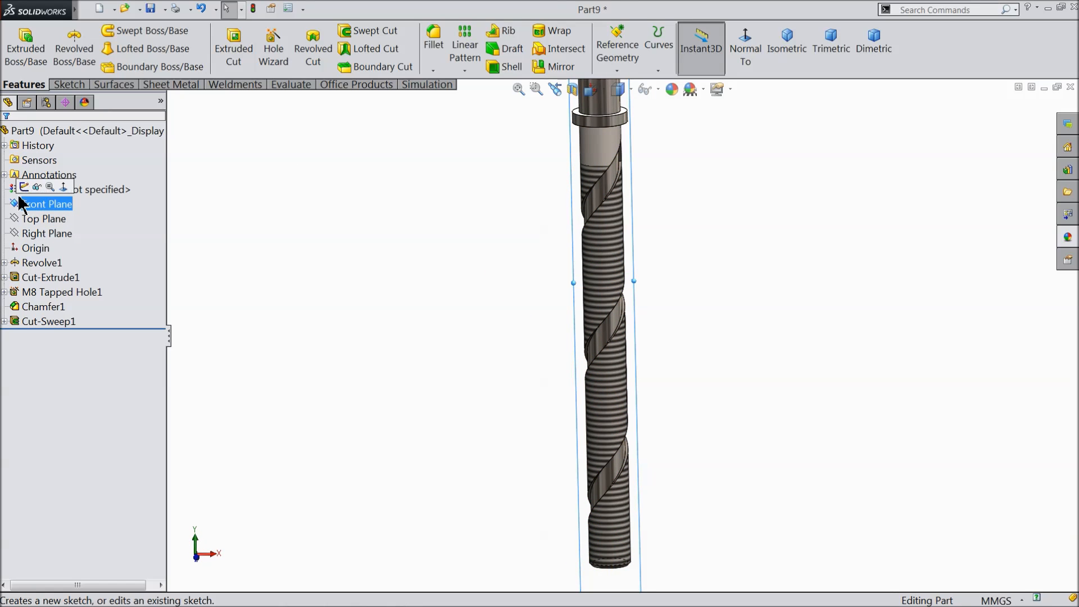
left_click(24, 187)
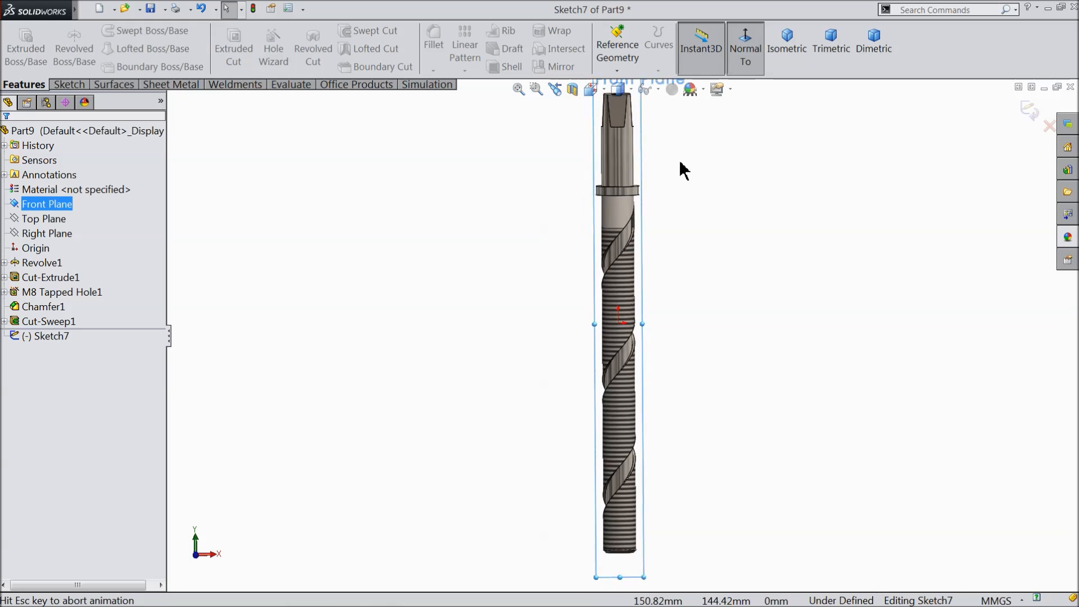
scroll(656, 218, "down", 5)
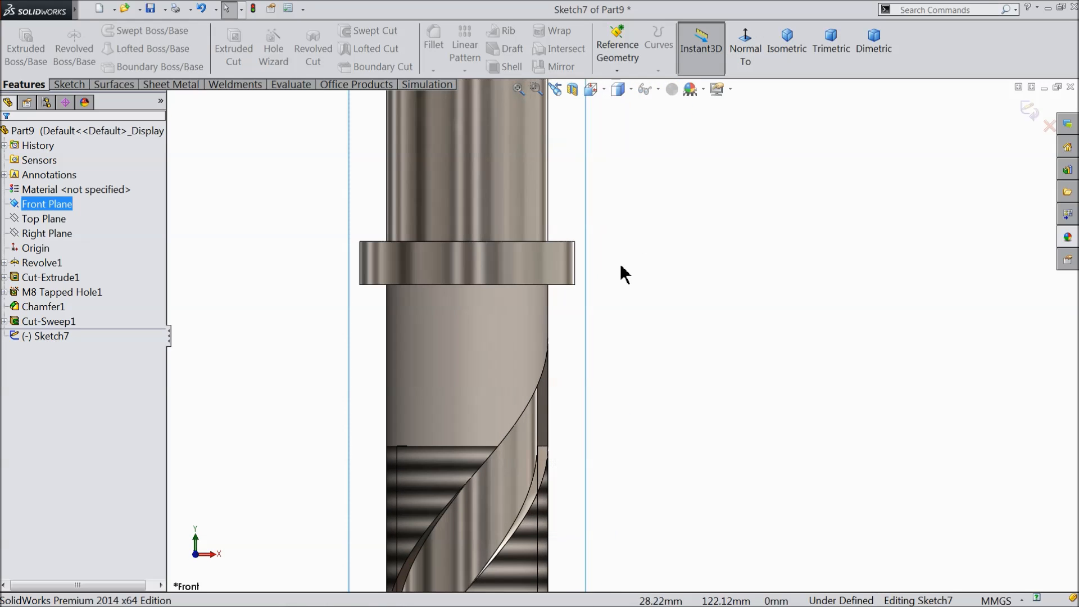
left_click(69, 84)
left_click(98, 49)
scroll(590, 349, "down", 4)
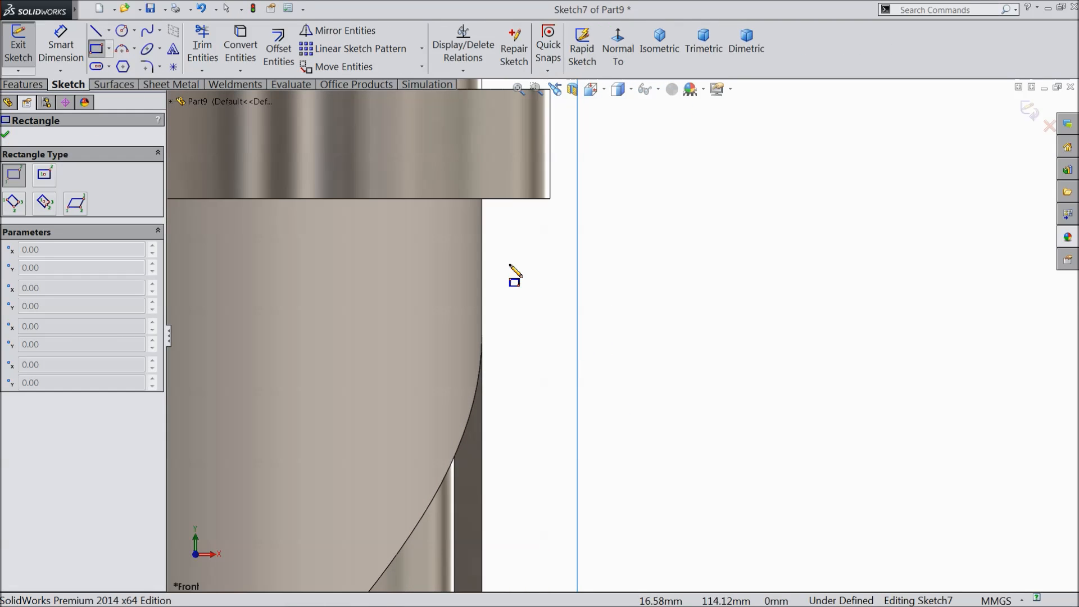
left_click(483, 201)
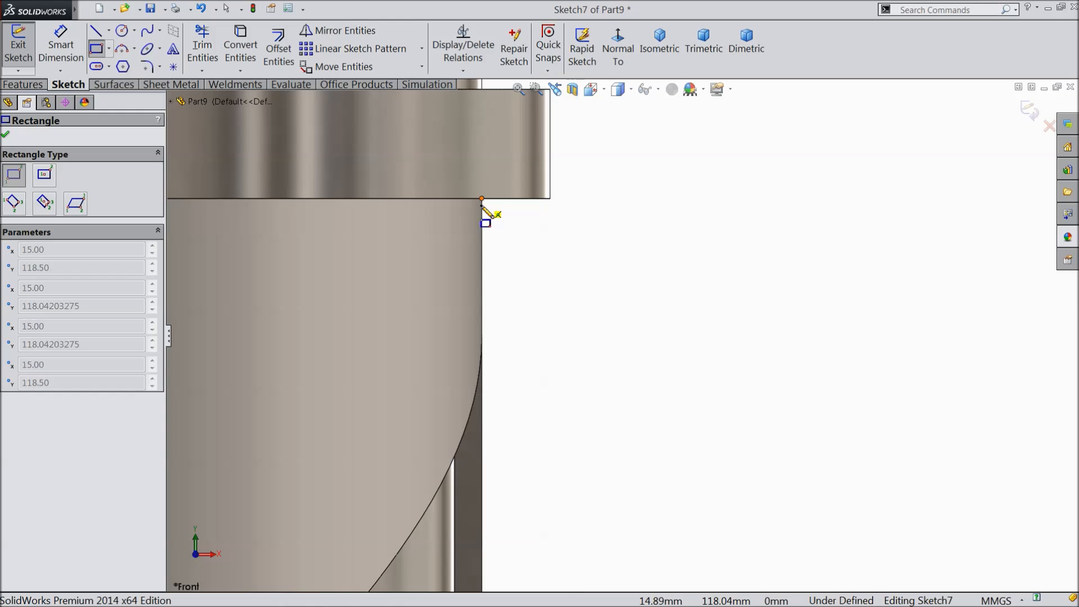
left_click(423, 438)
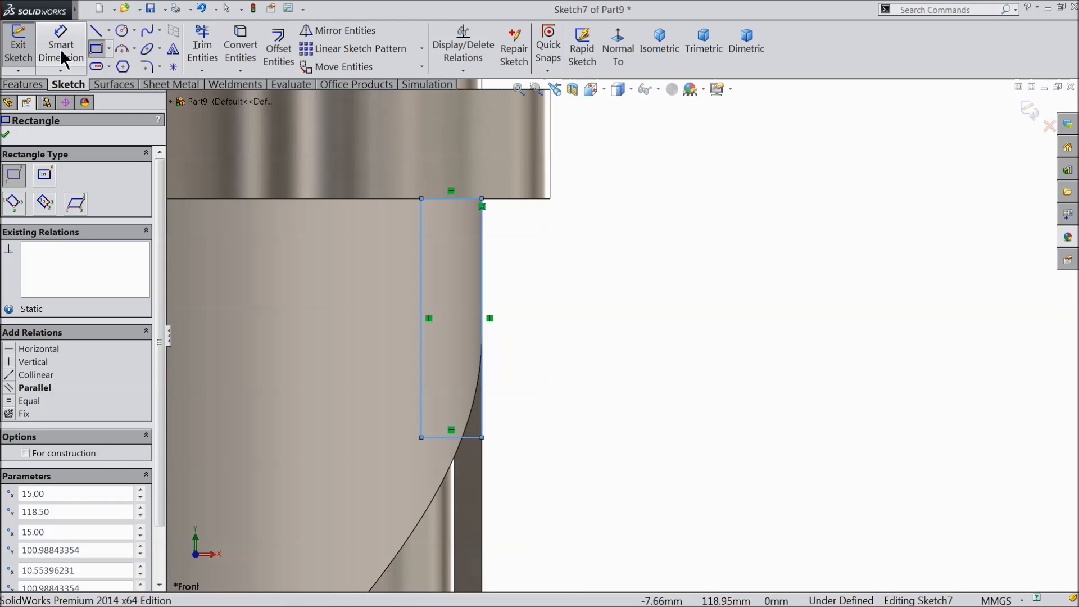
Dimension the rectangle under the collar 2 mm wide and 30 mm long.
left_click(61, 45)
left_click(445, 201)
left_click(450, 236)
type("2")
key("Return")
left_click(457, 294)
left_click(541, 295)
type("30")
key("Return")
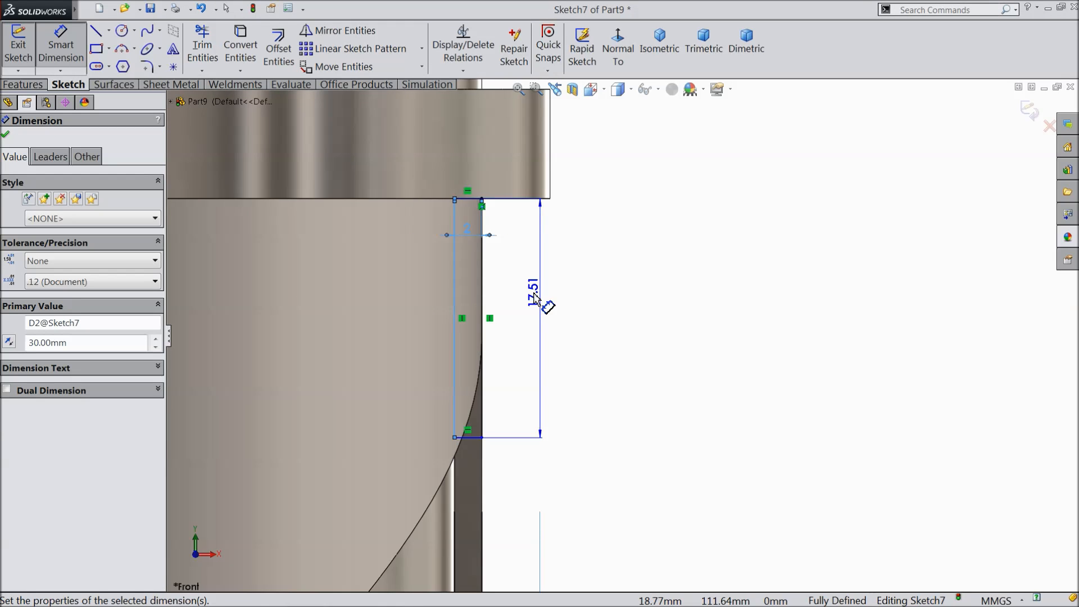
Extend the rectangle with a diagonal line from its lower inner corner to the stem's outer edge and a vertical closing line, and remove the shared lower side.
scroll(542, 382, "up", 3)
scroll(607, 421, "down", 2)
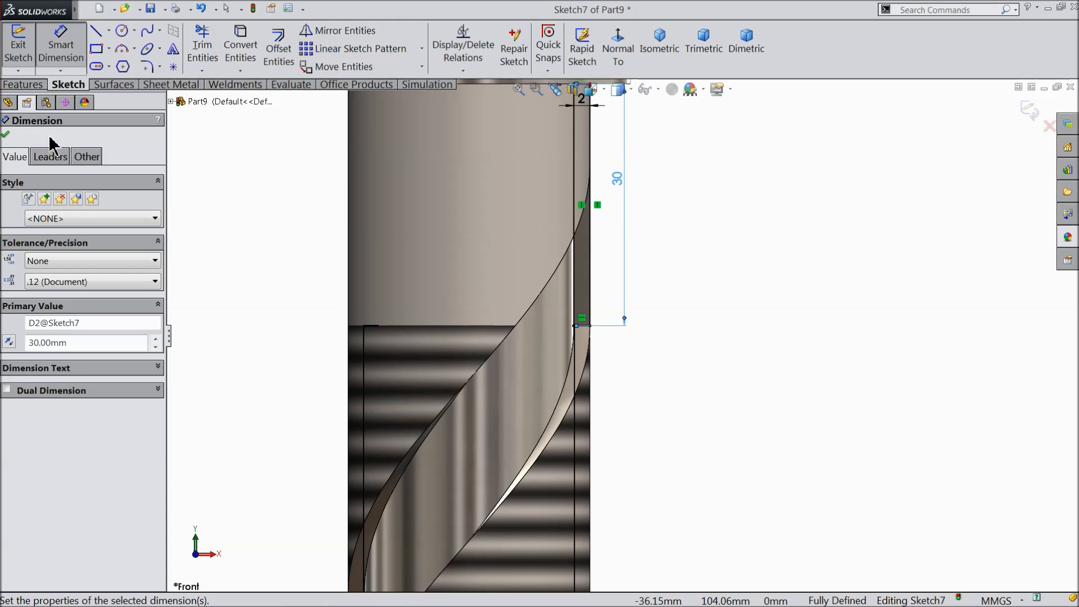
left_click(97, 35)
scroll(585, 345, "down", 4)
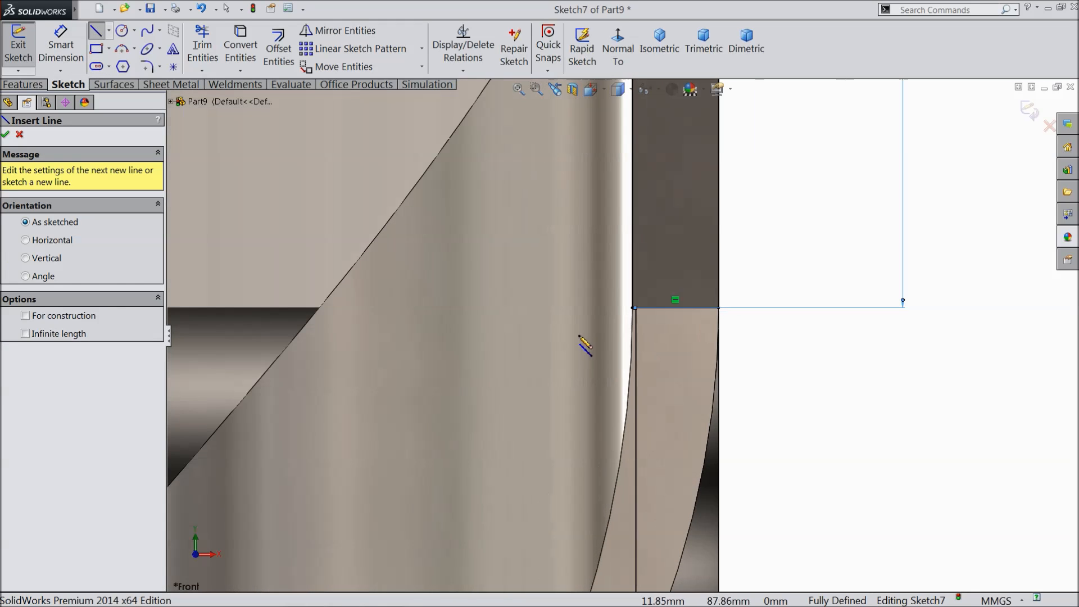
left_click(633, 309)
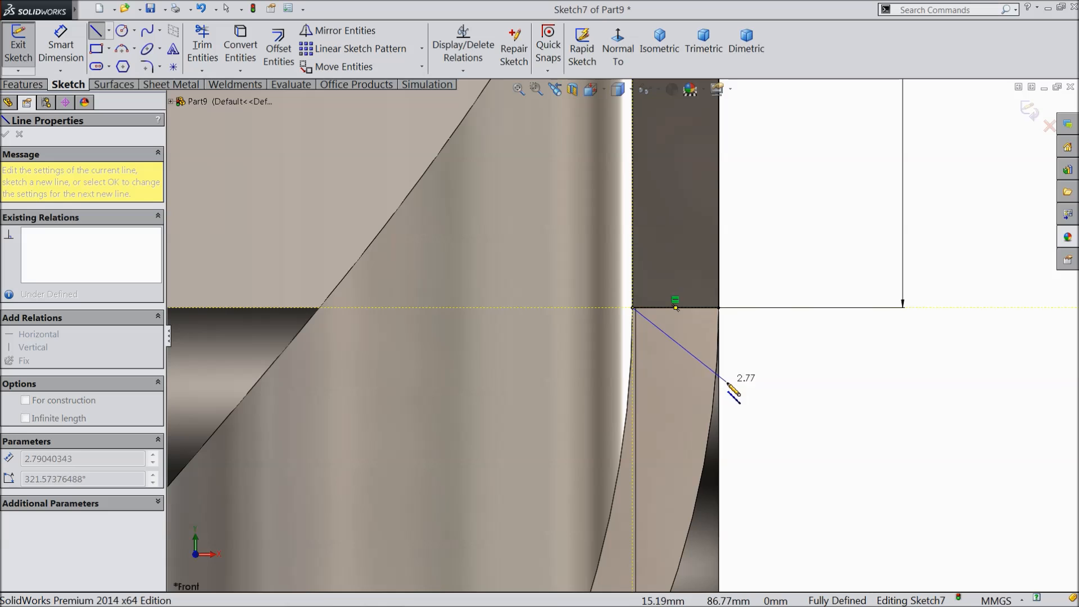
left_click(719, 393)
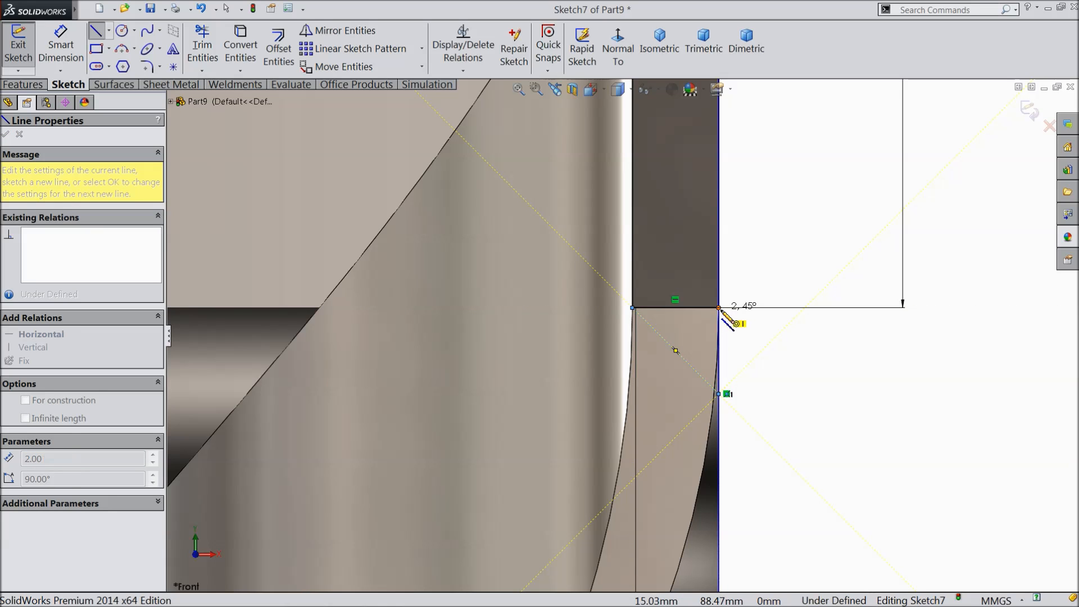
double_click(719, 307)
right_click(775, 229)
left_click(810, 162)
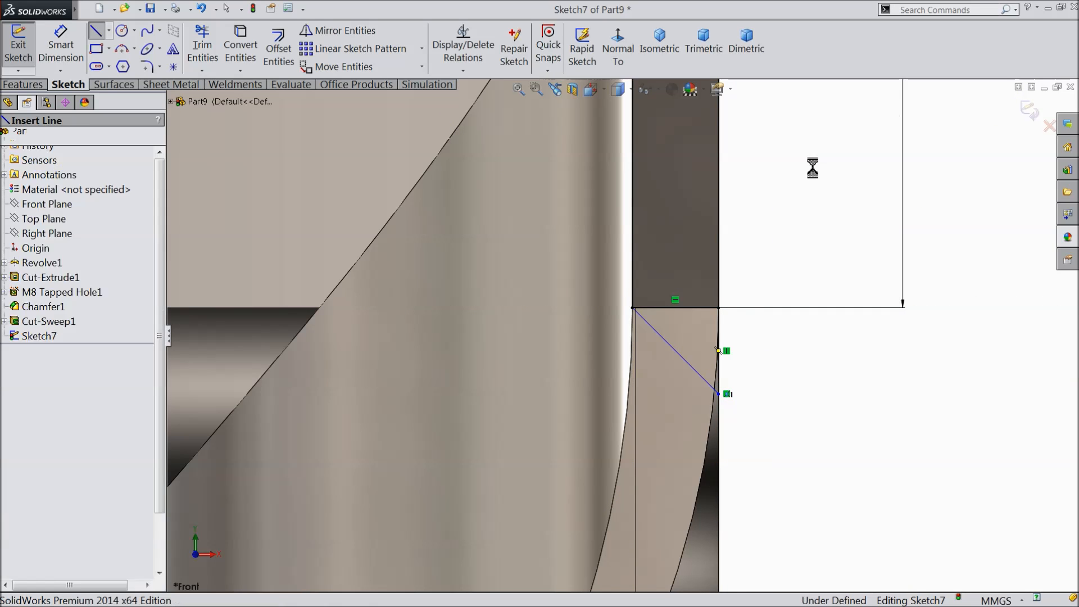
left_click(700, 308)
key("Escape")
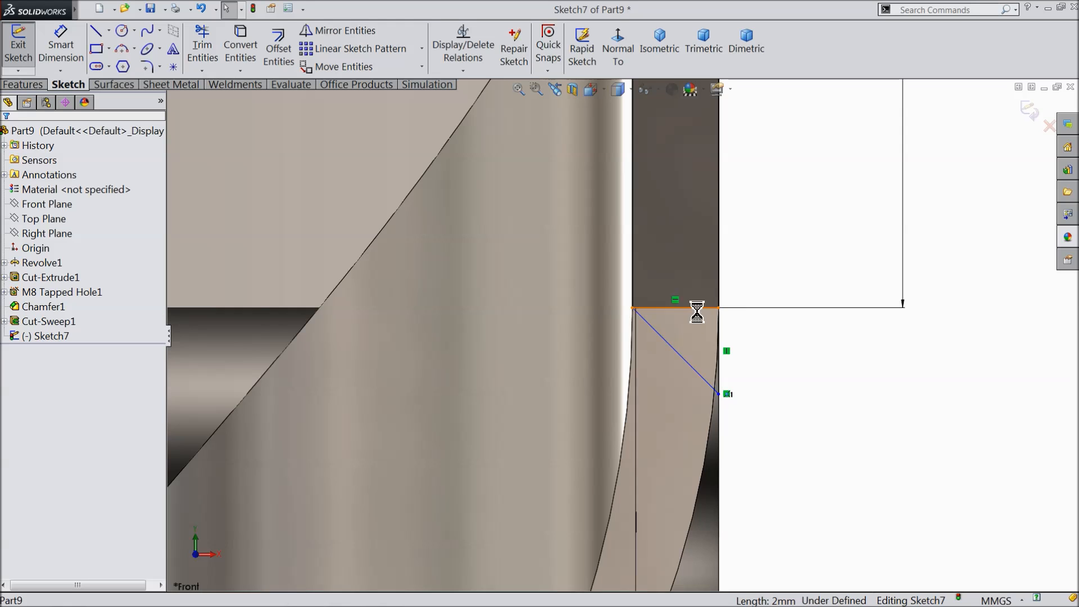
Dimension the angle between the diagonal line and the rectangle's inner side at 135°.
left_click(61, 48)
scroll(680, 331, "down", 3)
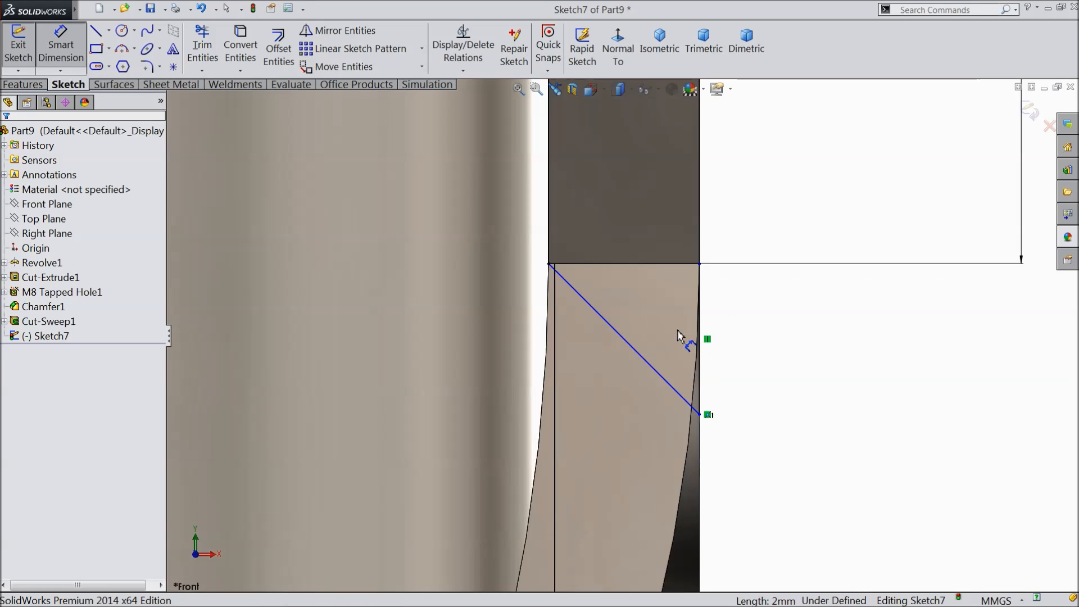
left_click(552, 256)
left_click(568, 283)
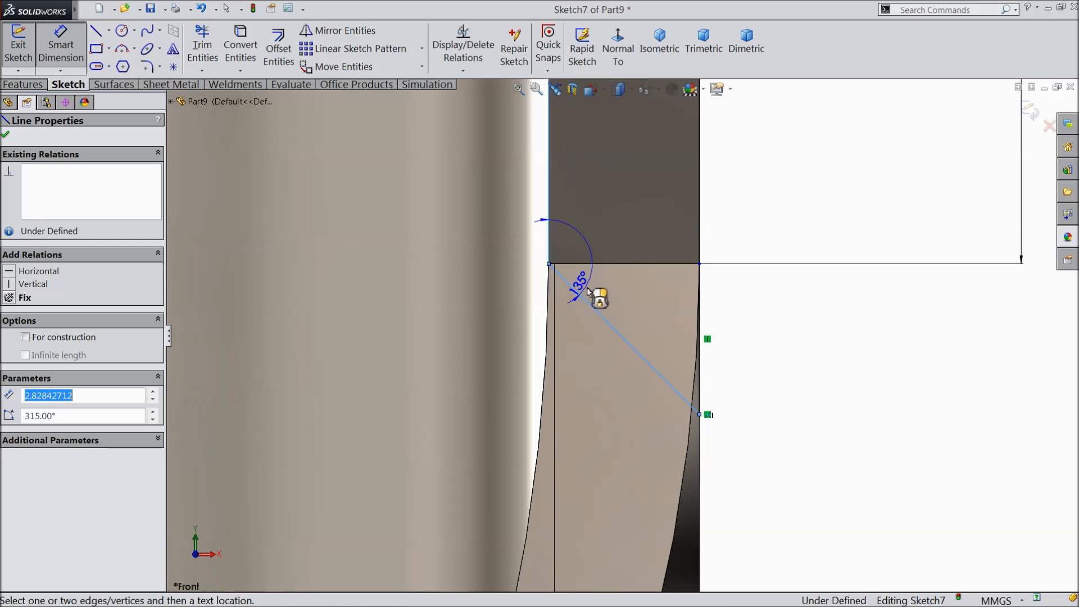
left_click(598, 291)
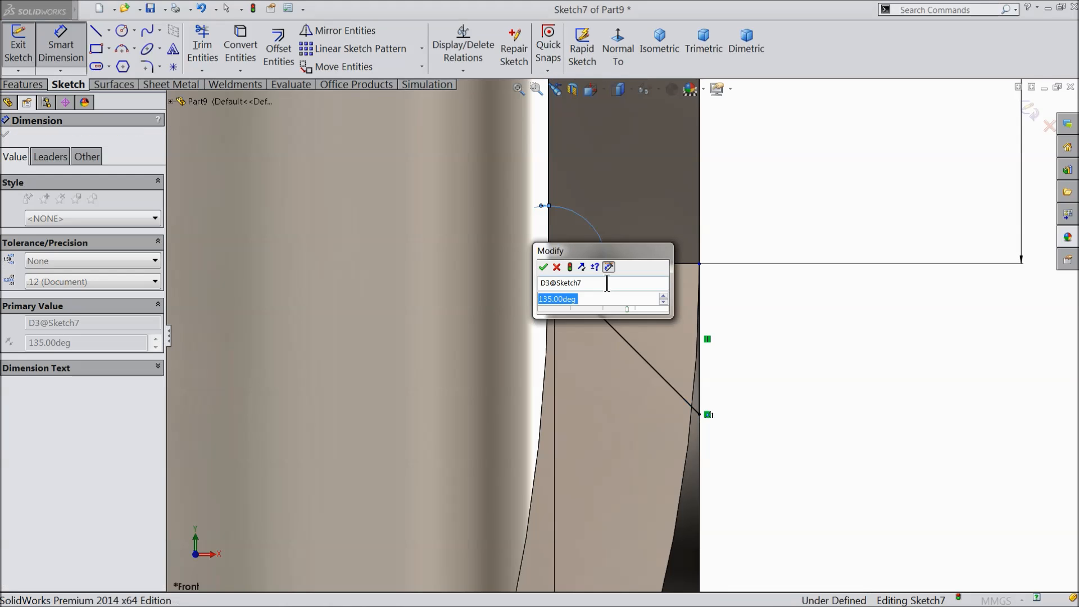
left_click(542, 268)
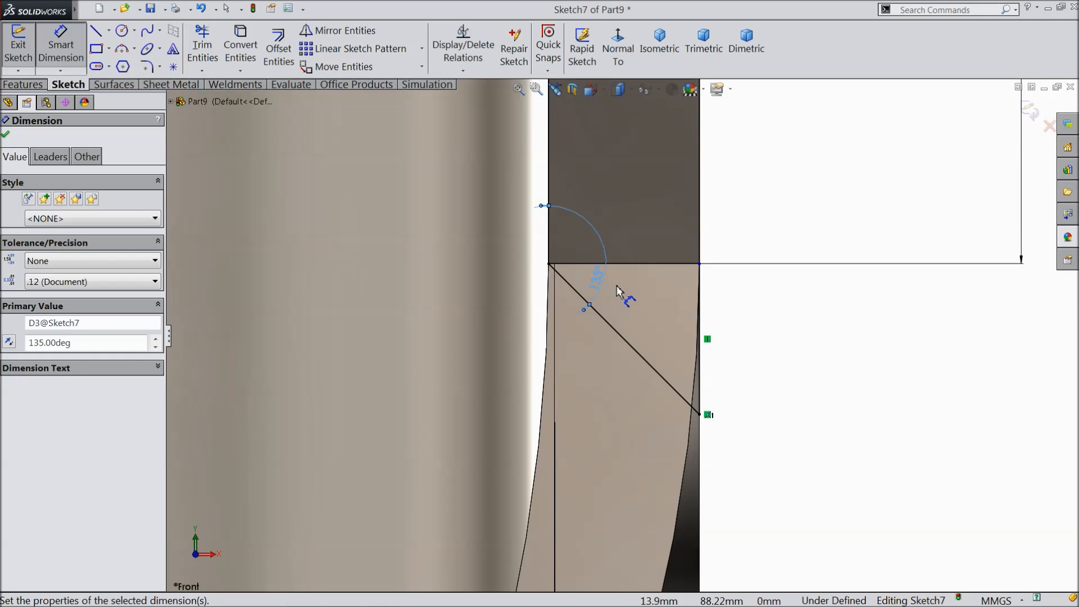
scroll(724, 293, "up", 4)
left_click(732, 331)
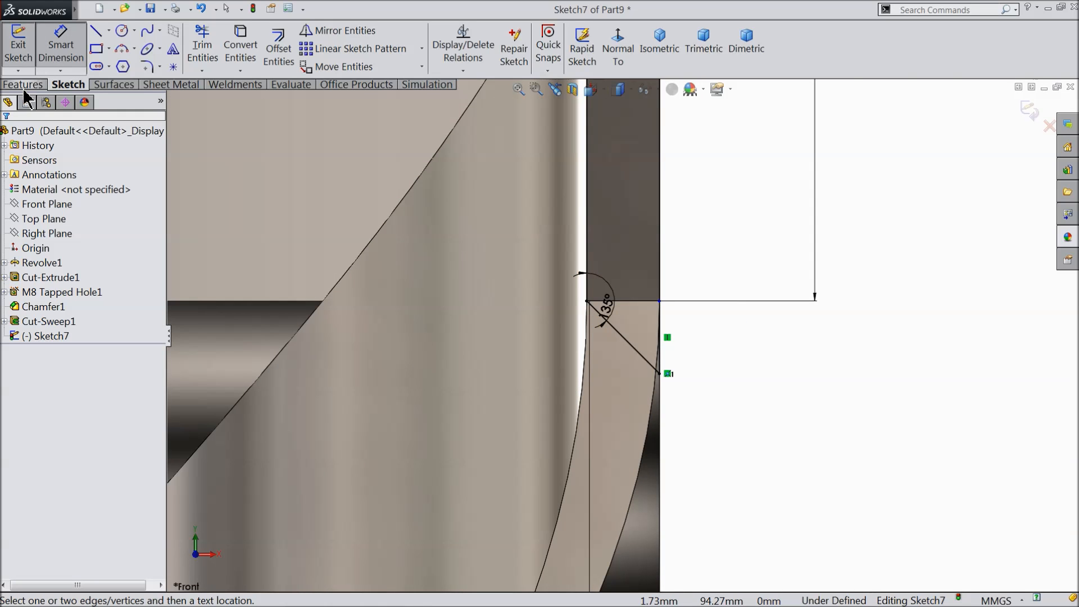
Draw a vertical centerline along the stem's axis, starting at the midpoint of the collar's lower edge.
scroll(515, 241, "up", 3)
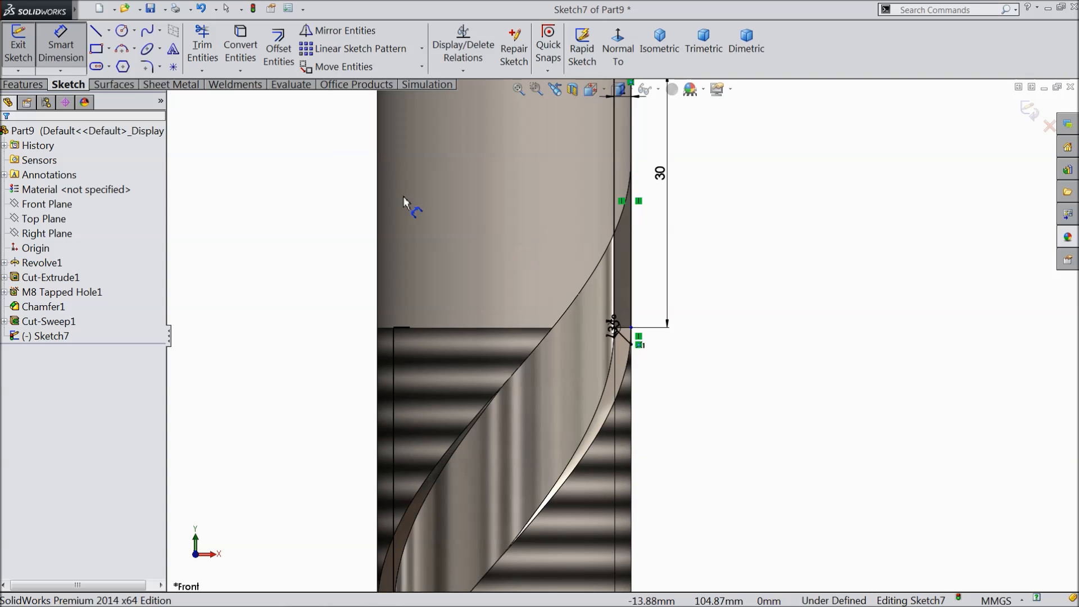
left_click(108, 31)
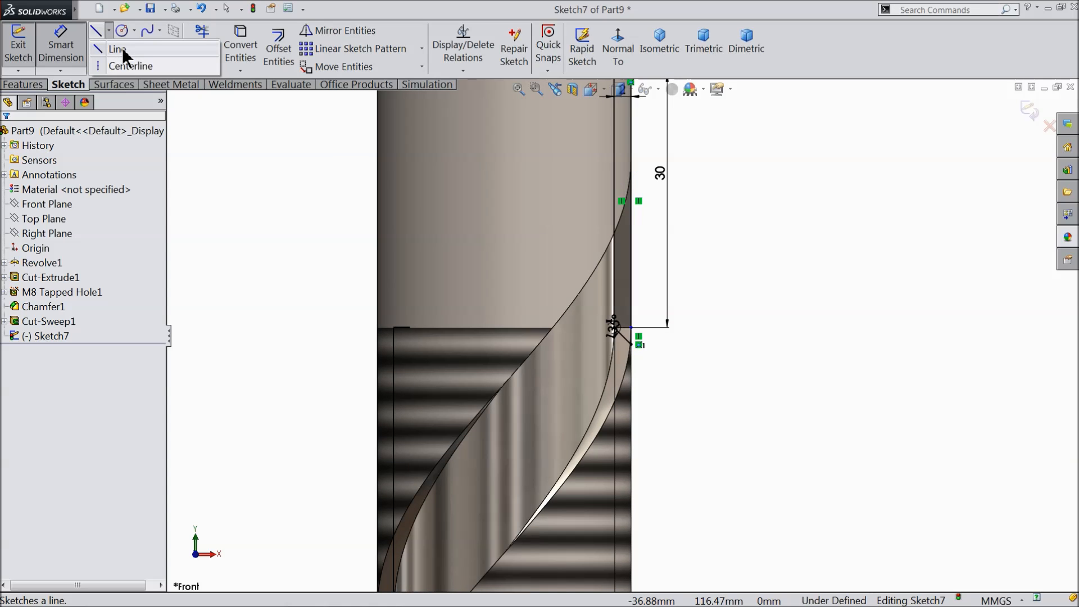
left_click(125, 67)
scroll(633, 340, "up", 4)
scroll(579, 270, "down", 3)
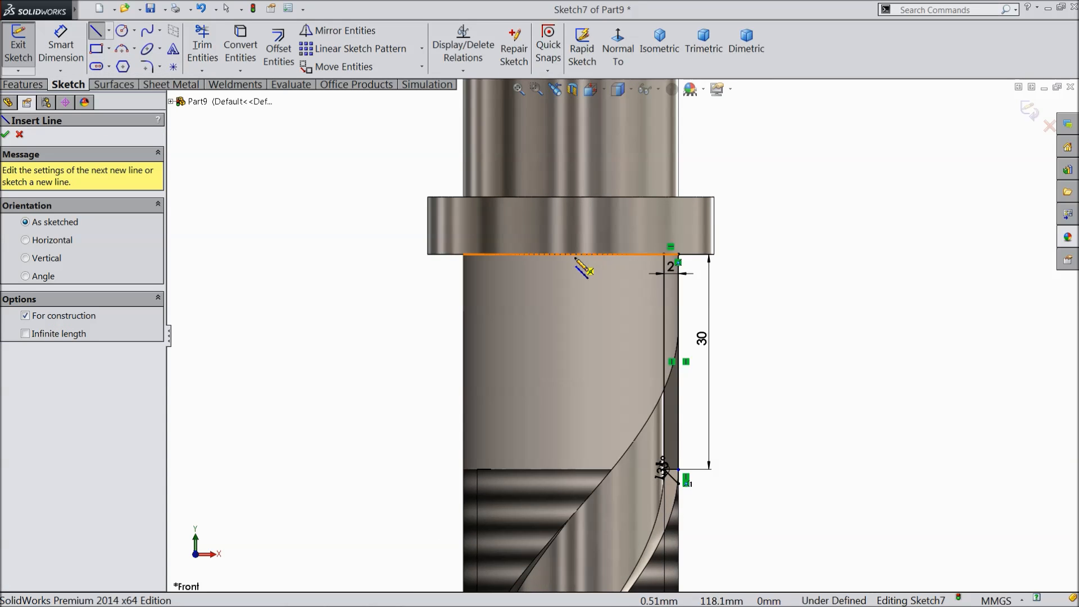
left_click(570, 254)
left_click(571, 427)
right_click(616, 368)
left_click(647, 111)
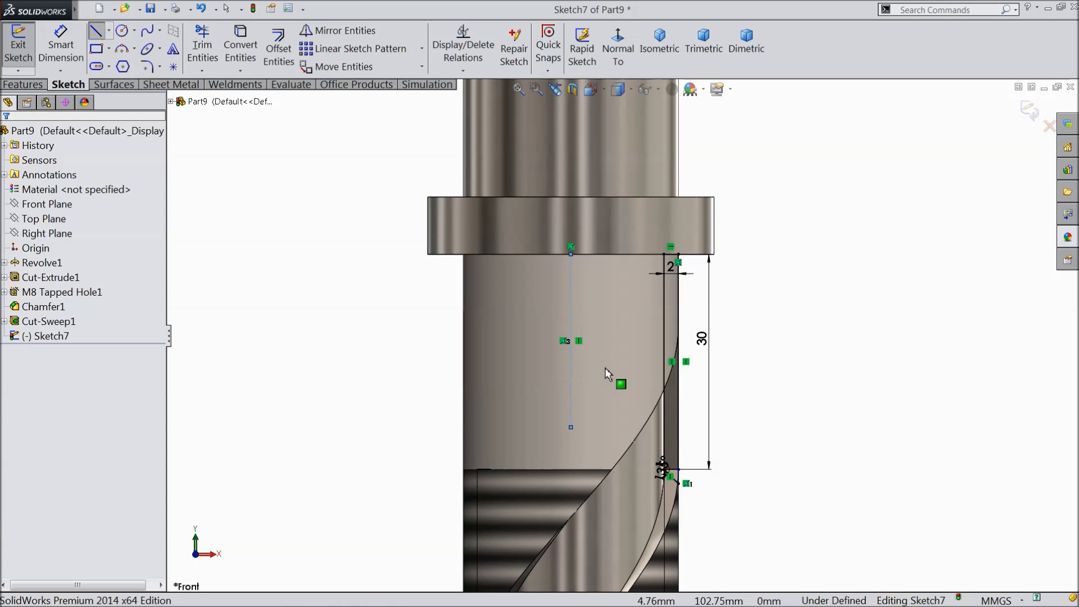
Cut the profile below the collar with a 360° Revolved Cut about the centerline.
left_click(23, 86)
left_click(322, 61)
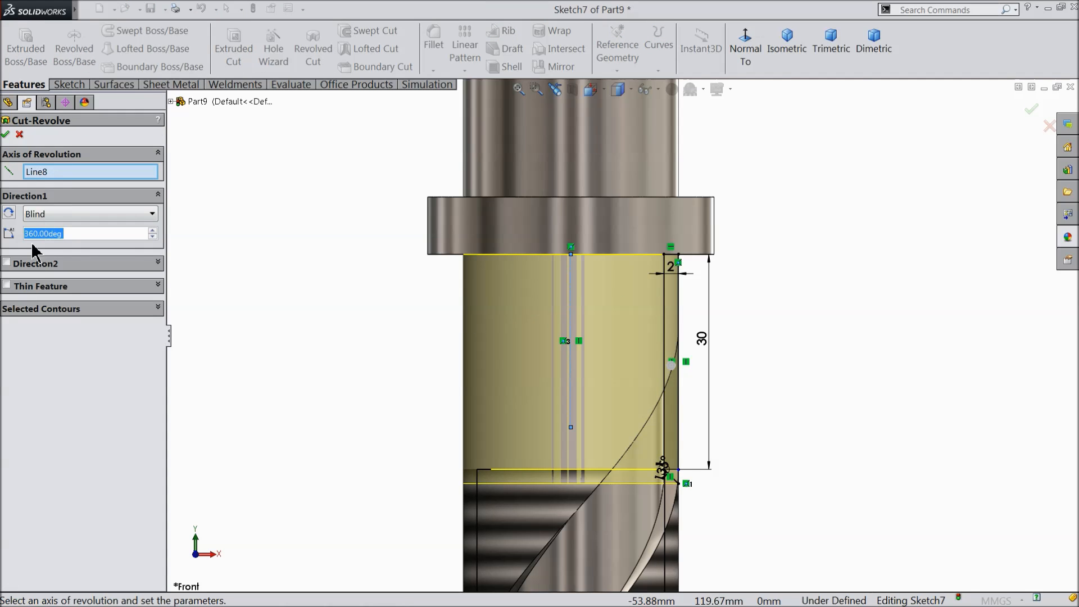
left_click(5, 135)
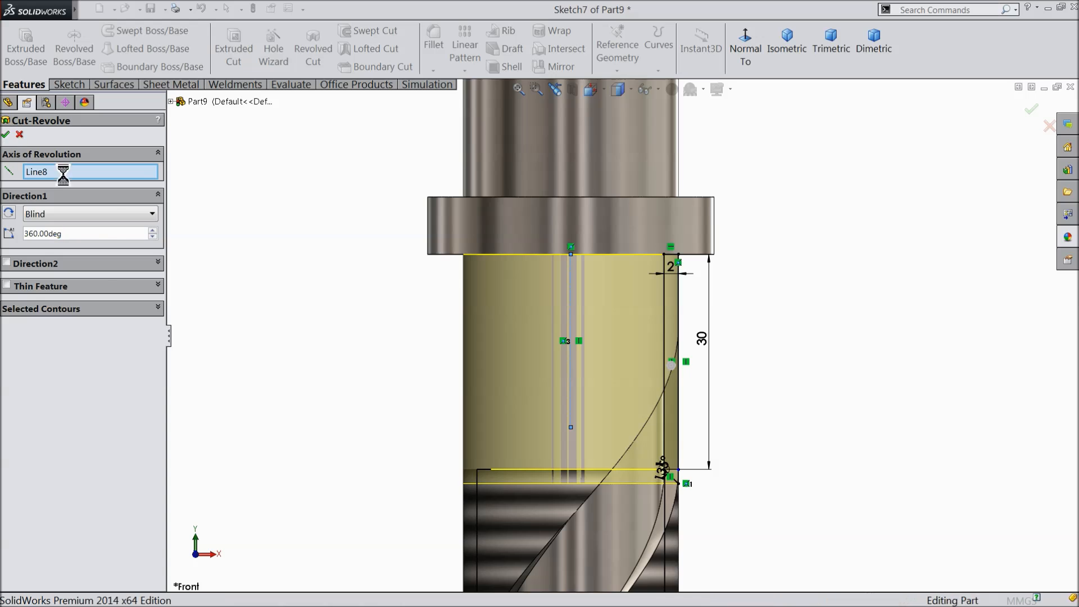
left_click(302, 316)
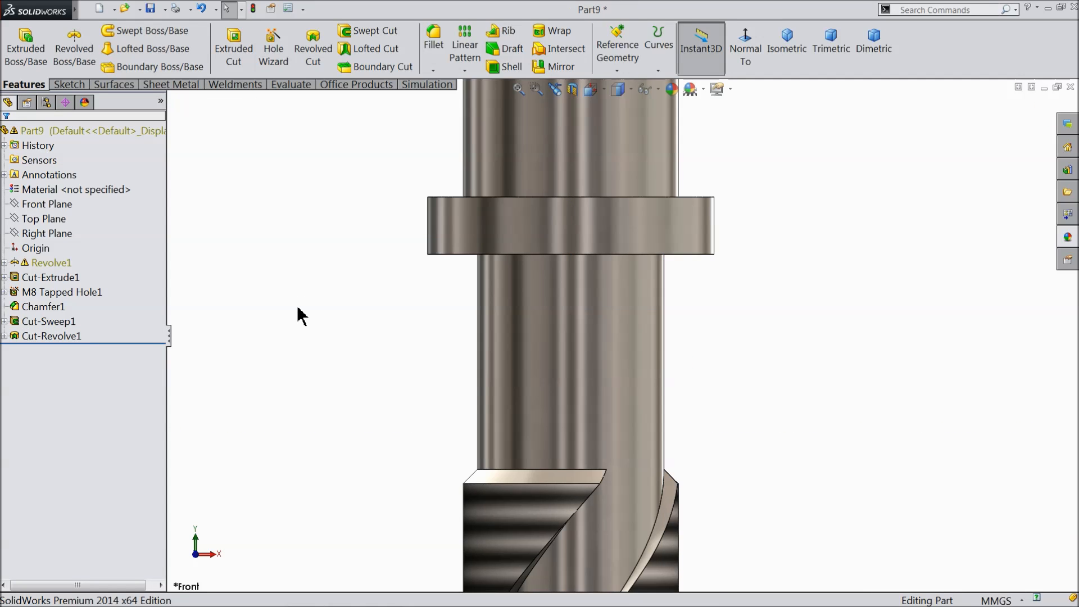
Examine the whole stem with its spiral groove and the relief below the collar from an angled view.
scroll(298, 313, "up", 3)
scroll(422, 388, "up", 3)
middle_click_drag(422, 383, 348, 231)
scroll(417, 372, "up", 2)
scroll(573, 454, "down", 3)
scroll(607, 312, "down", 2)
middle_click_drag(607, 328, 570, 293)
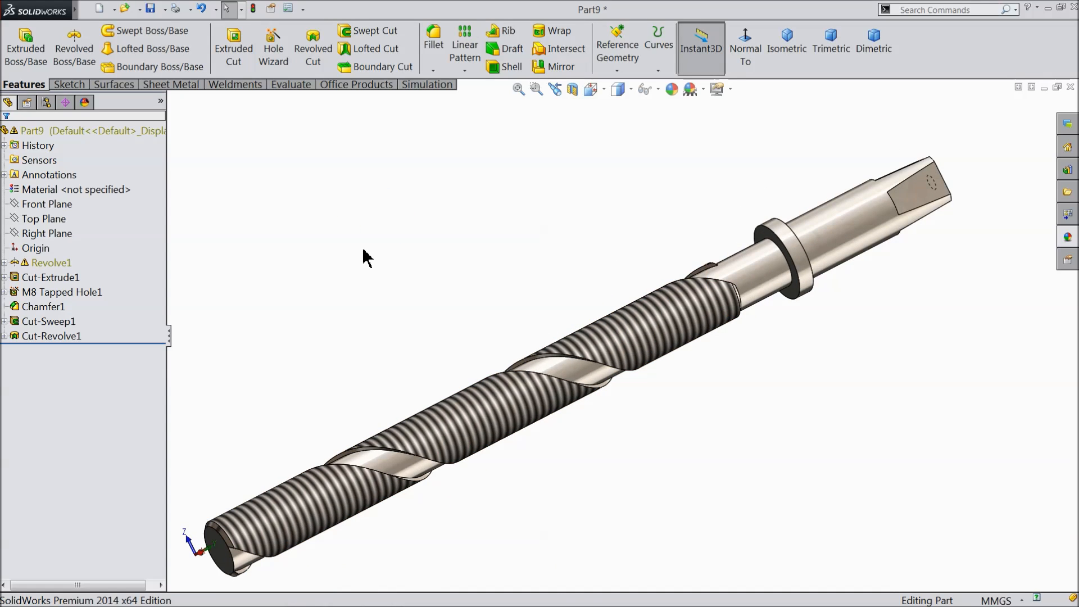
Apply the chromium plate appearance to the swept spiral groove and to the revolved shaft body above the collar.
left_click(586, 382)
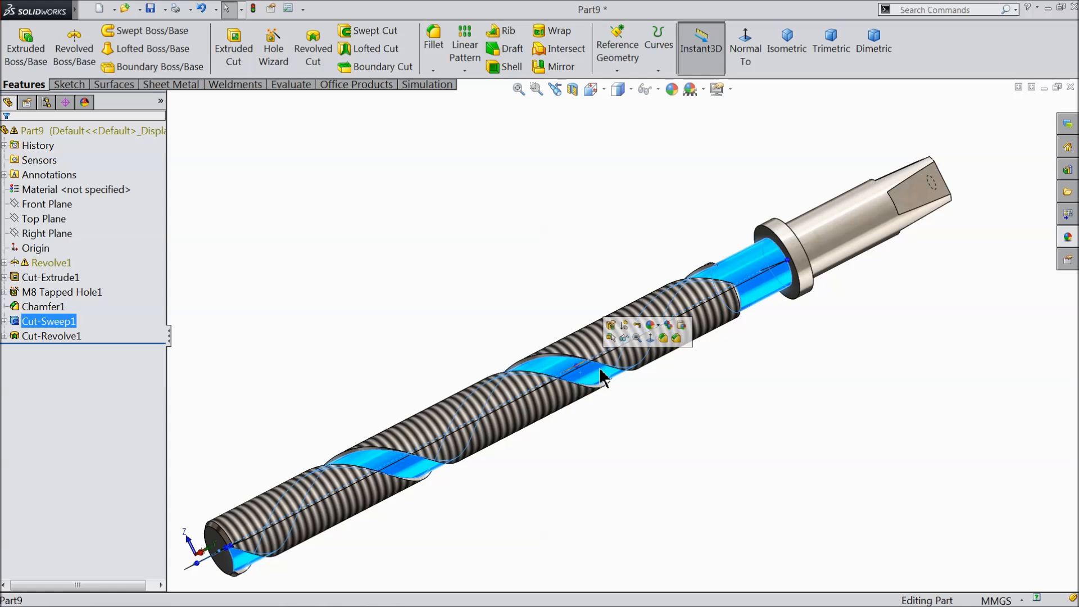
left_click(1066, 239)
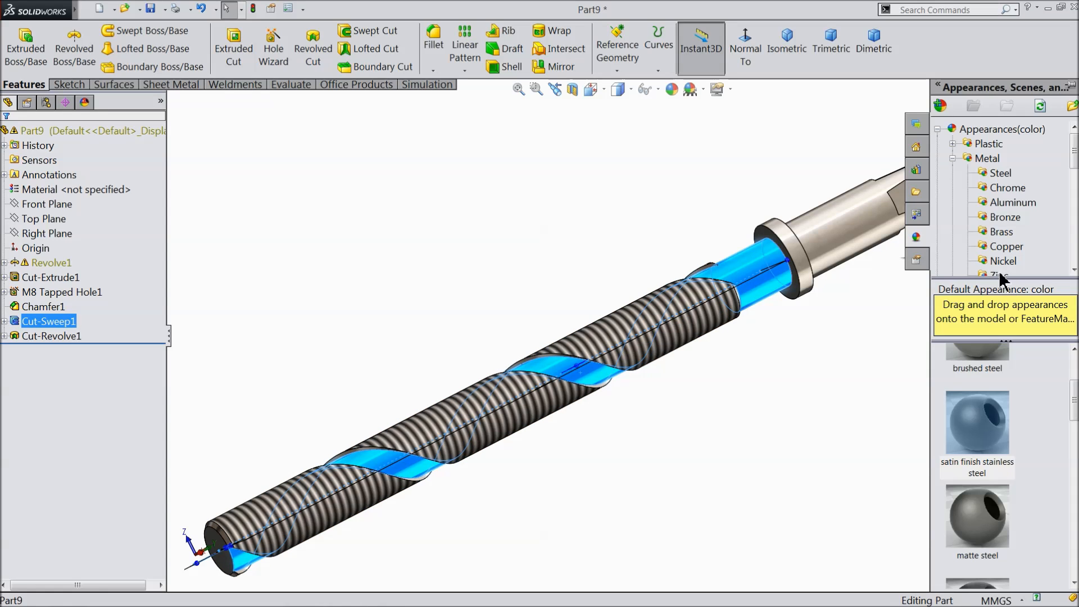
left_click(984, 381)
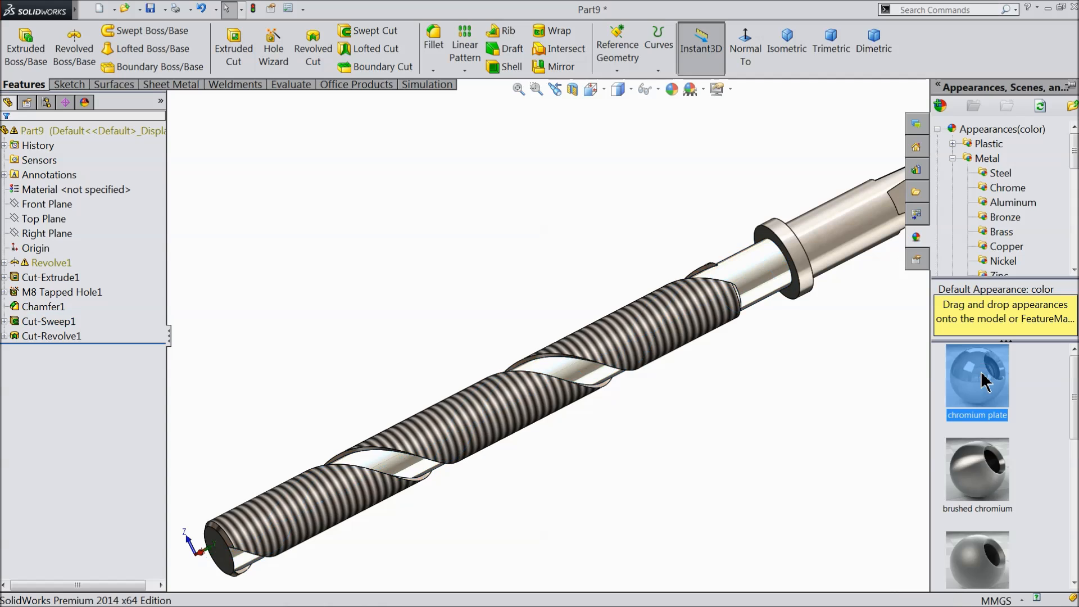
left_click(867, 241)
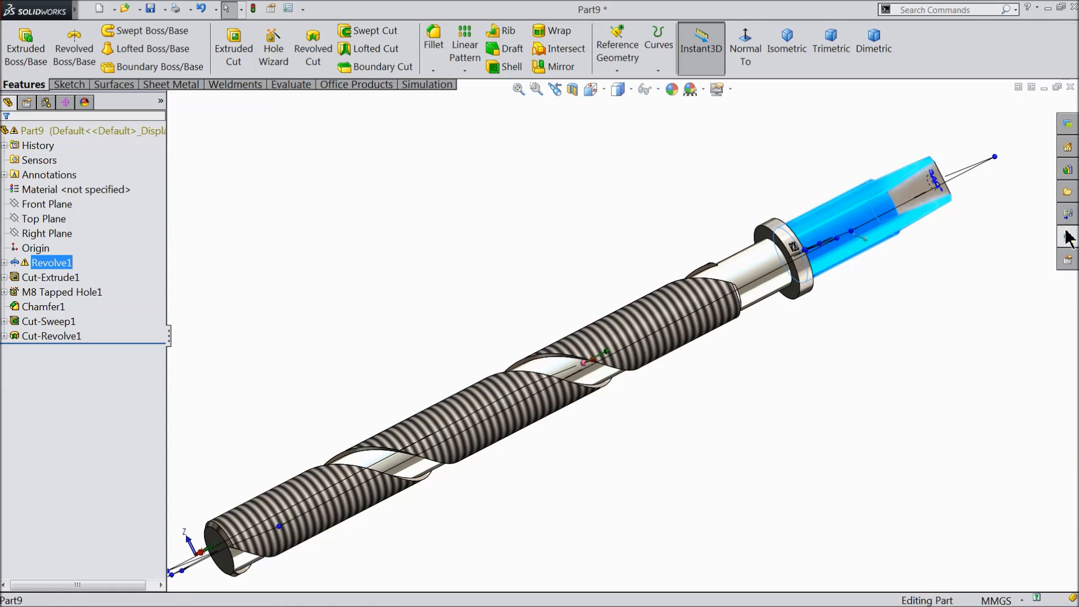
left_click(965, 379)
middle_click_drag(796, 337, 779, 301)
left_click(494, 223)
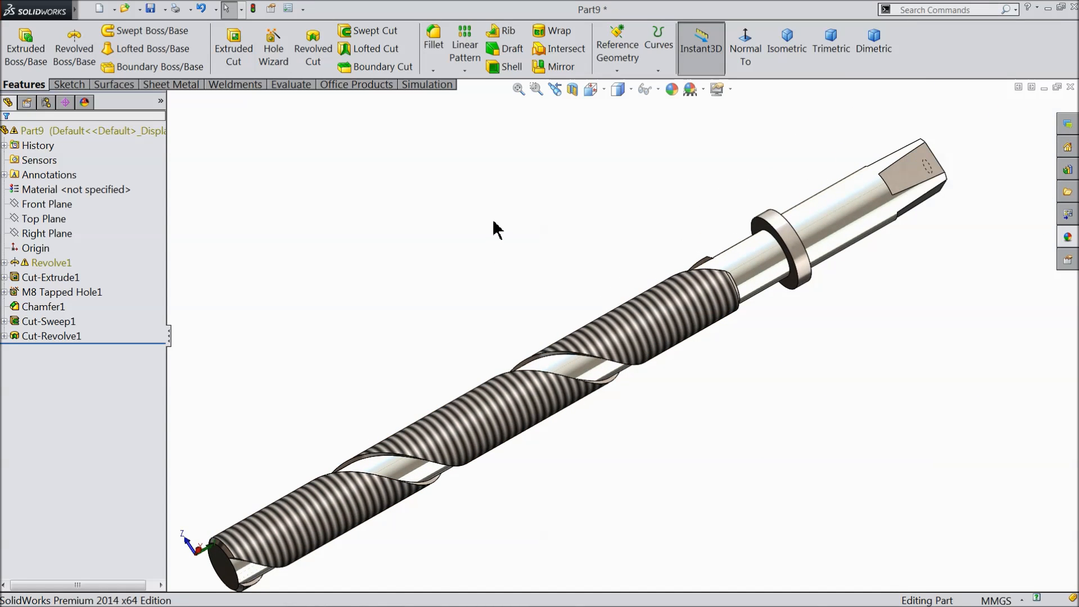
Save the part as "4.screw rod" in the Gate Valve folder.
left_click(153, 9)
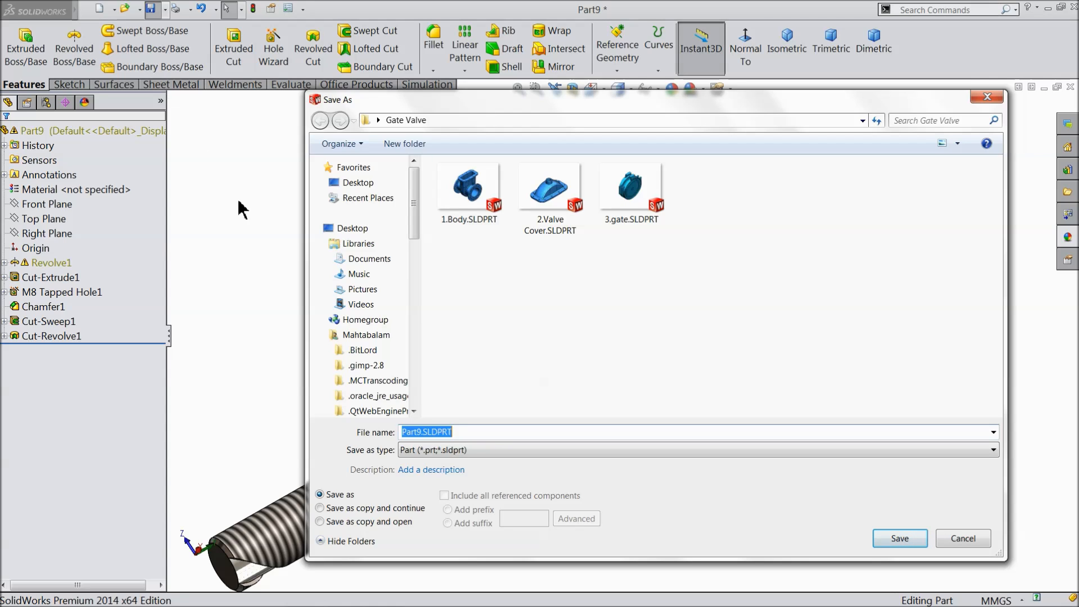
type("4.")
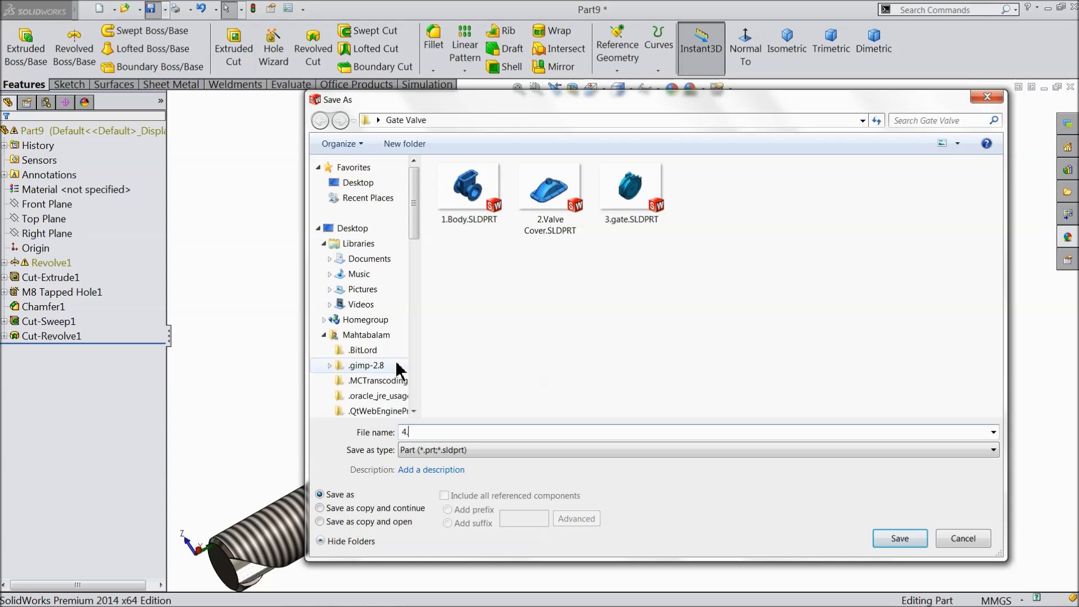
type("screw rod")
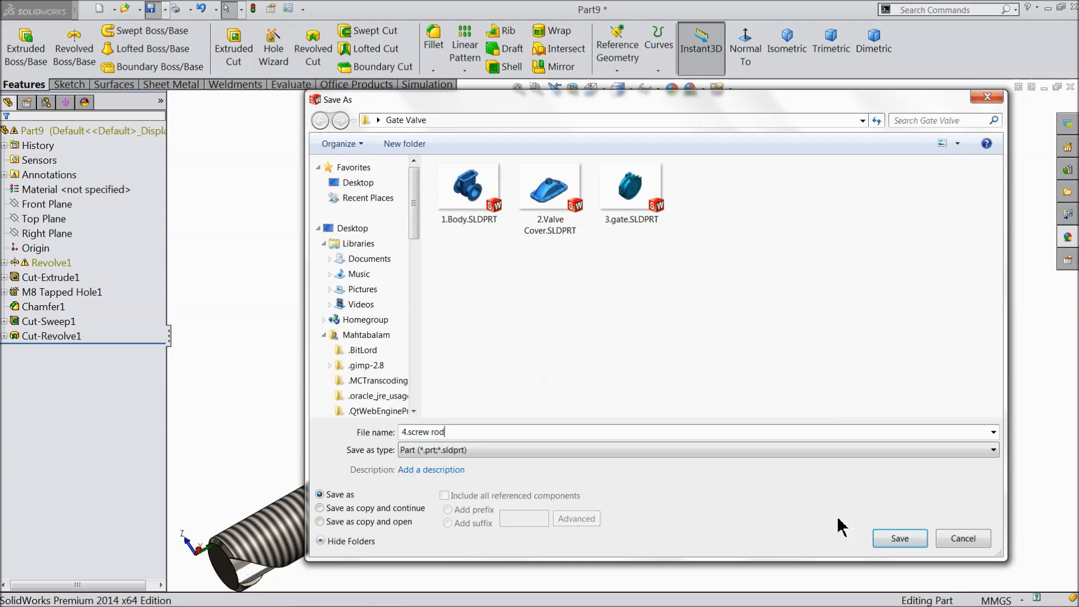
left_click(898, 537)
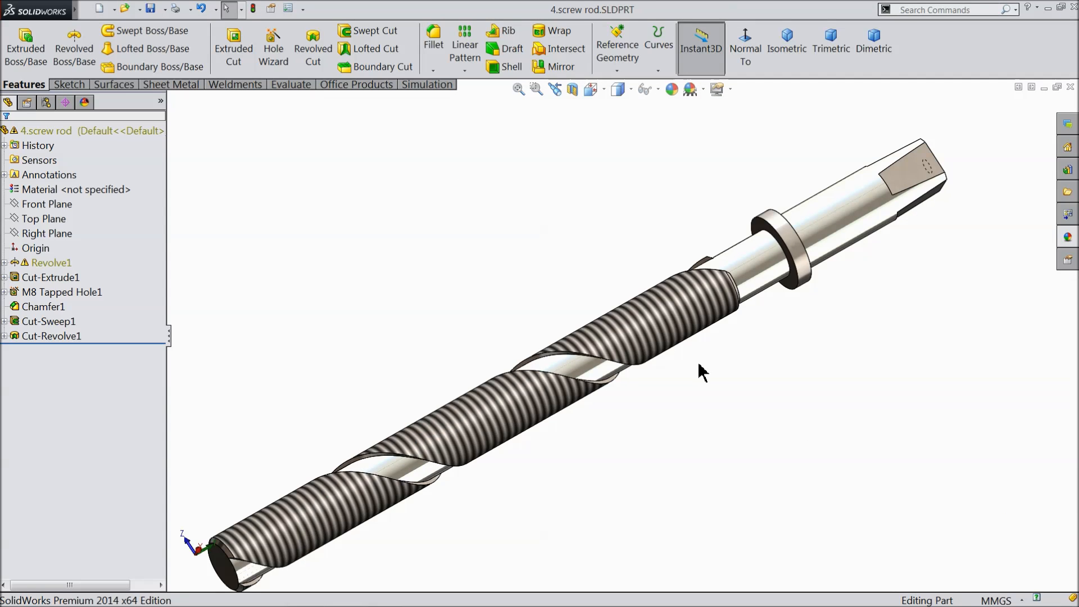
middle_click_drag(693, 385, 539, 477)
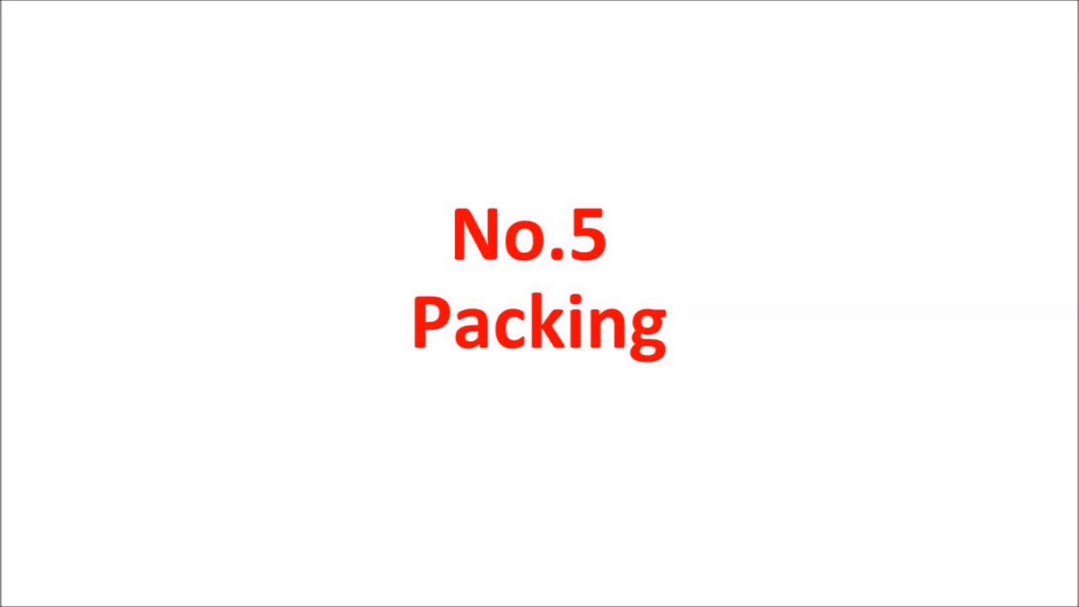
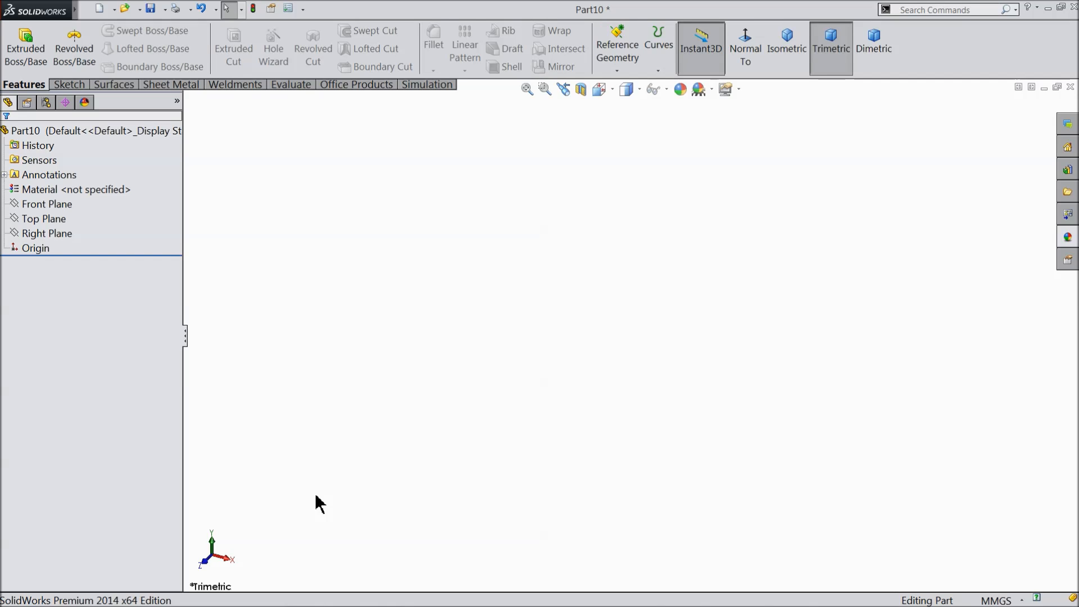
Insert 2.Valve Cover.SLDPRT as a base part into the new part, dismissing the Locate Part settings.
left_click(45, 205)
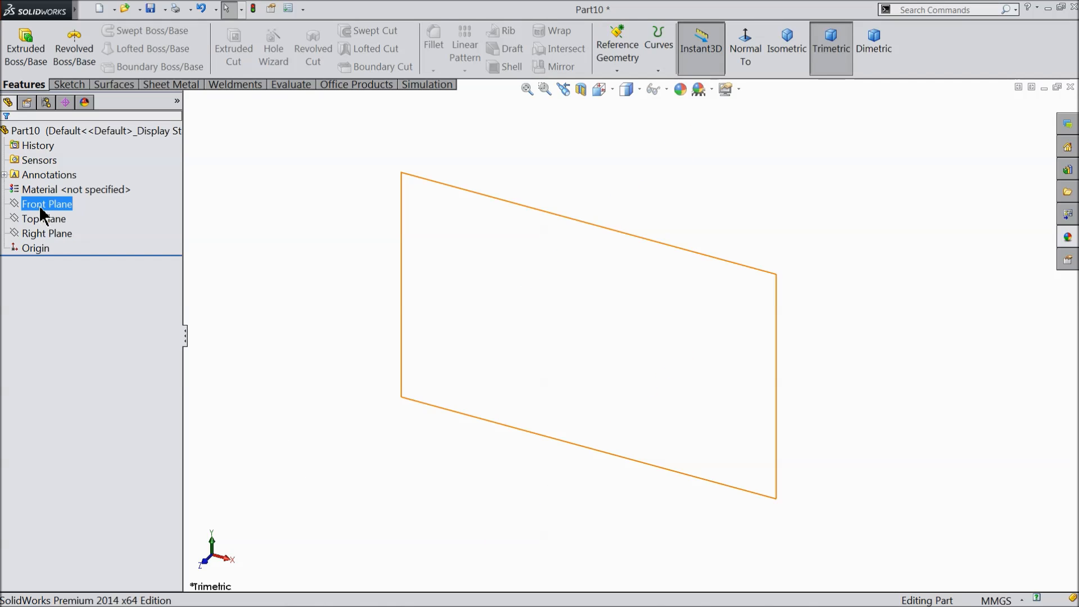
left_click(140, 9)
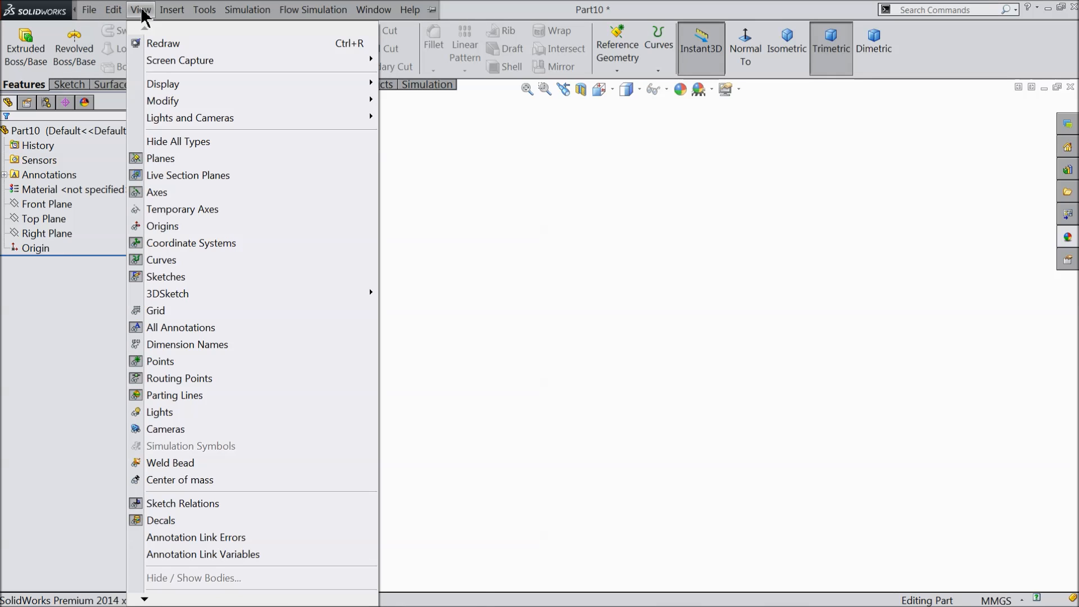
mouse_move(171, 11)
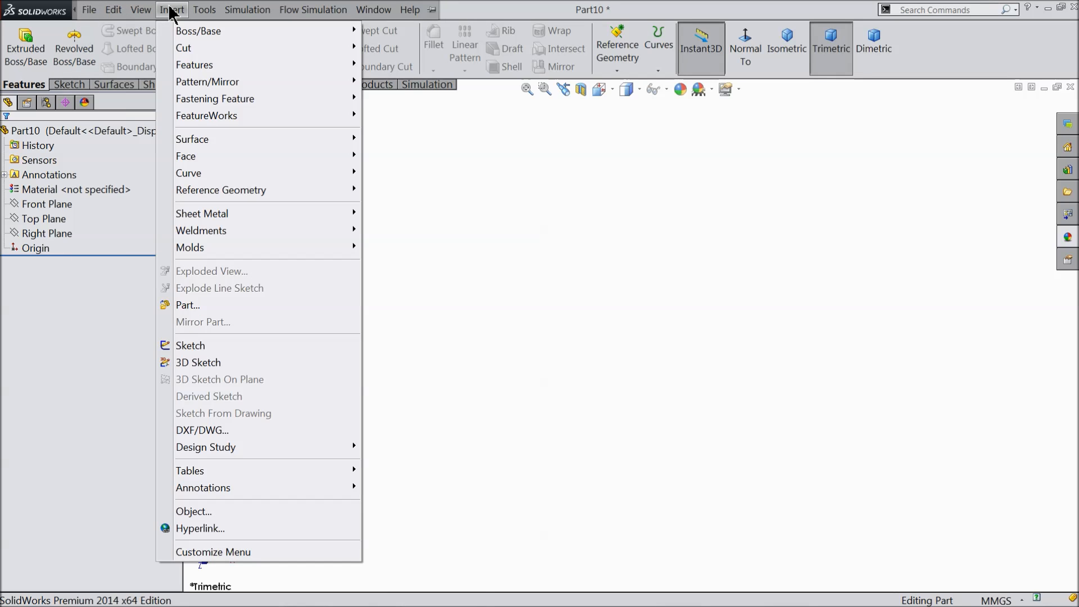
left_click(201, 306)
left_click(554, 204)
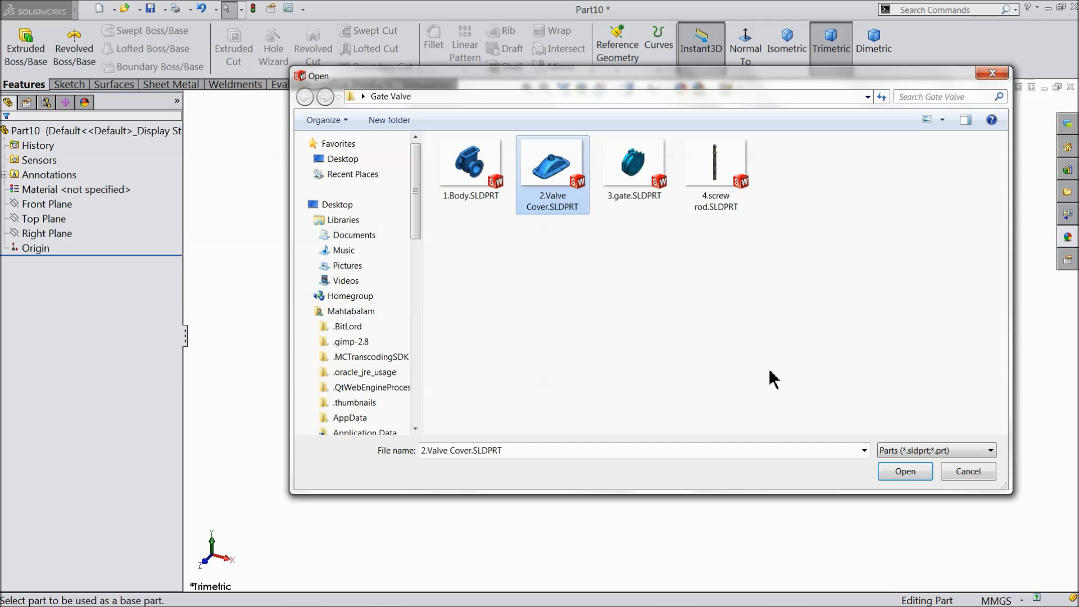
left_click(890, 474)
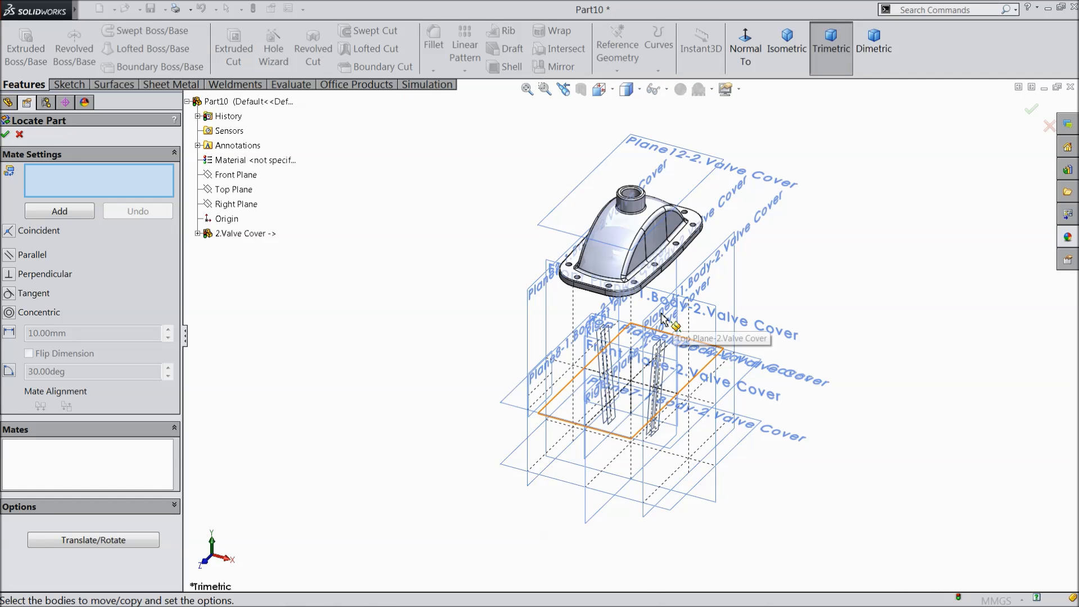
left_click(19, 135)
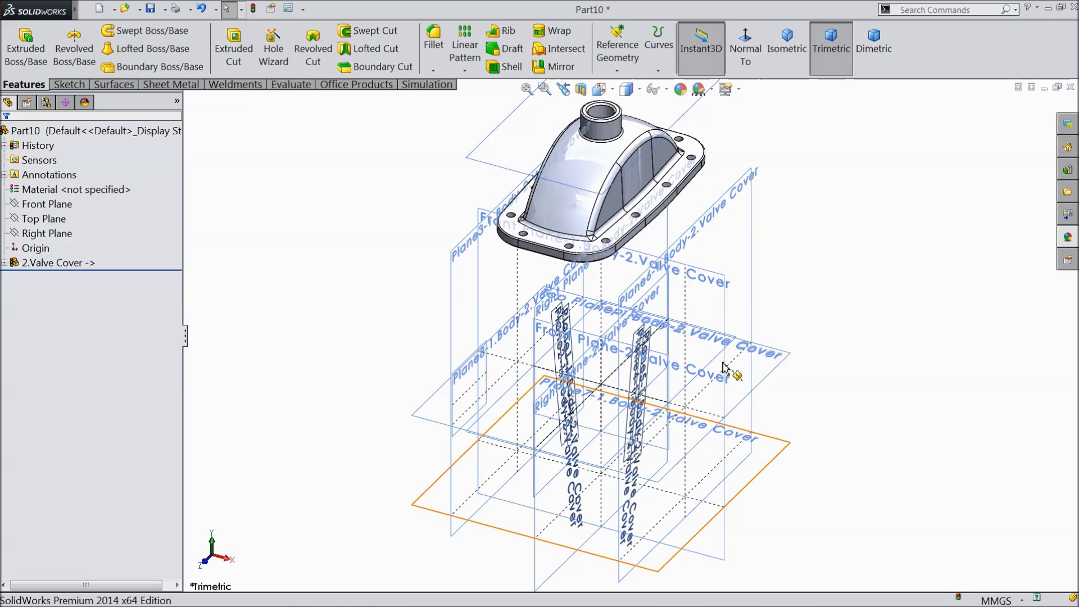
Hide Plane12 above the valve cover and the first group of large reference planes, including the cover's Top Plane.
scroll(642, 327, "up", 2)
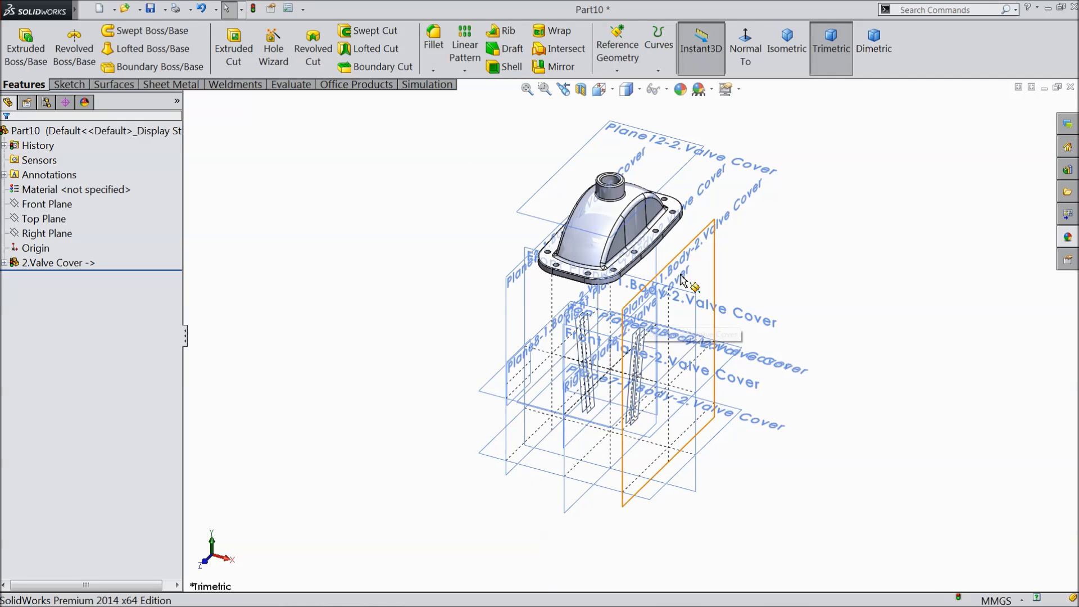
left_click(728, 148)
left_click(741, 119)
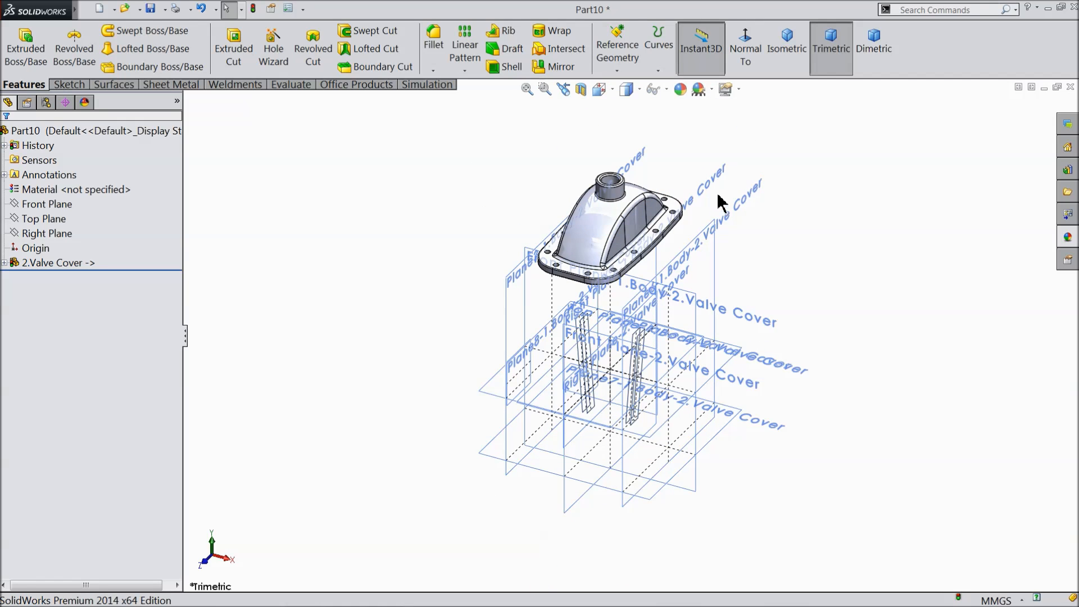
left_click(713, 245)
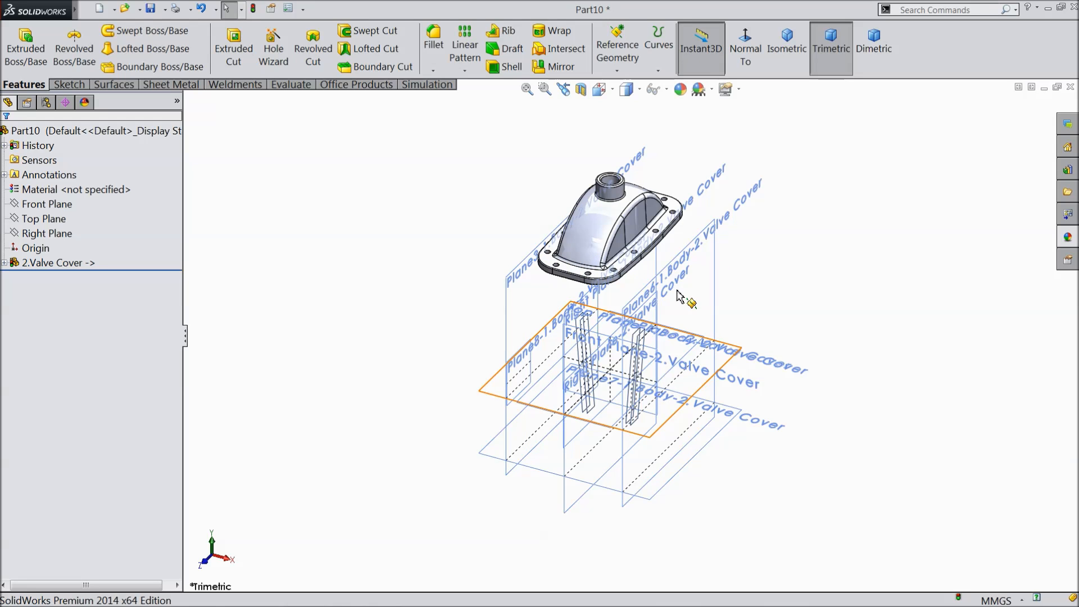
left_click(709, 281)
left_click(733, 255)
left_click(595, 282)
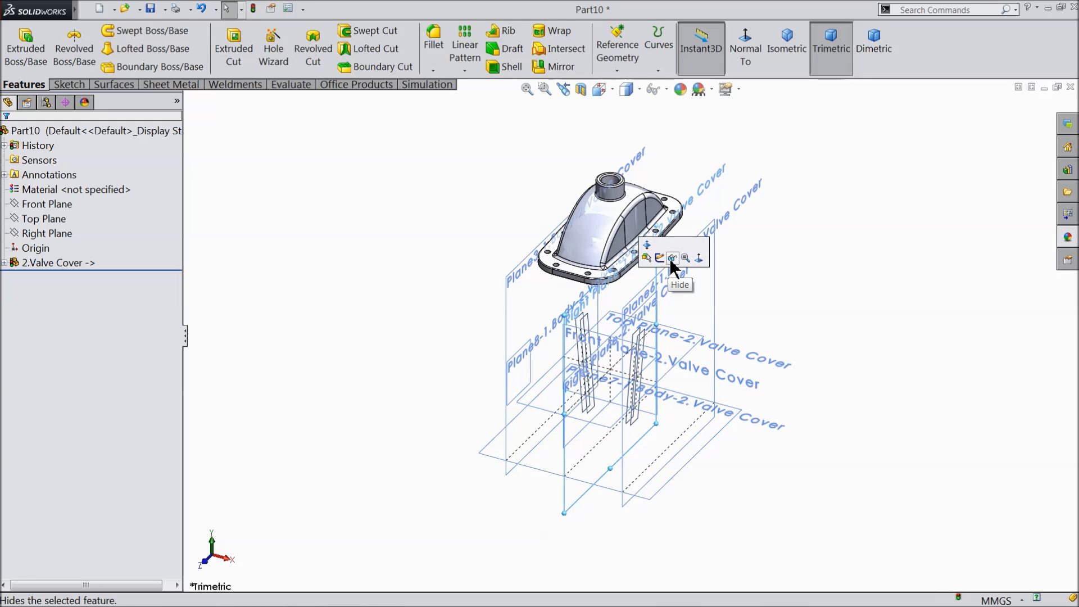
left_click(609, 264)
left_click(668, 284)
left_click(694, 266)
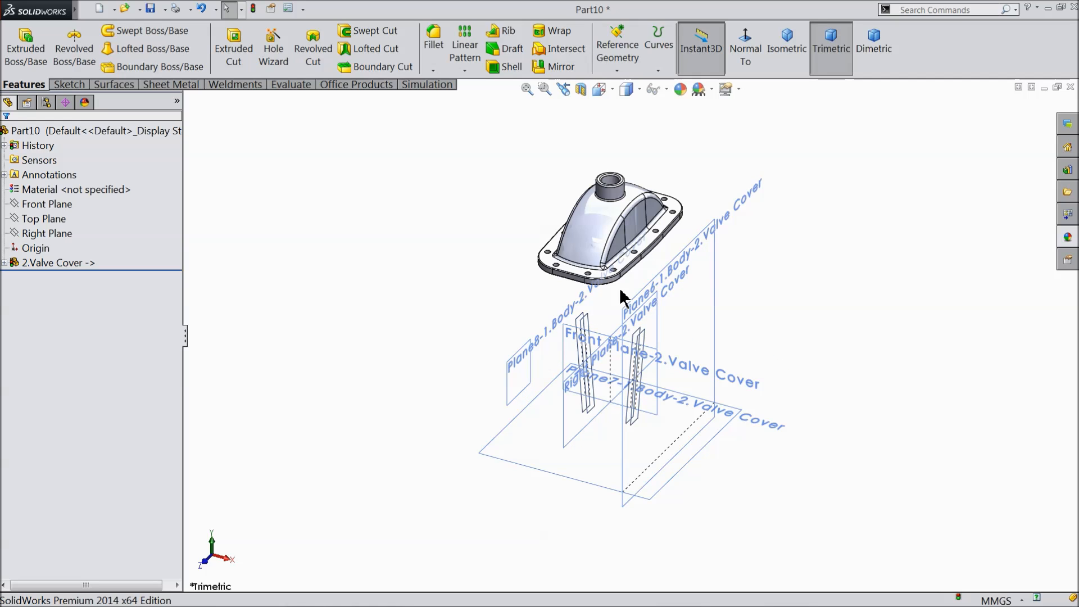
Hide Plane8, Plane6, and the inserted valve cover's Front Plane and Right Plane.
left_click(537, 350)
left_click(581, 314)
left_click(680, 296)
left_click(726, 252)
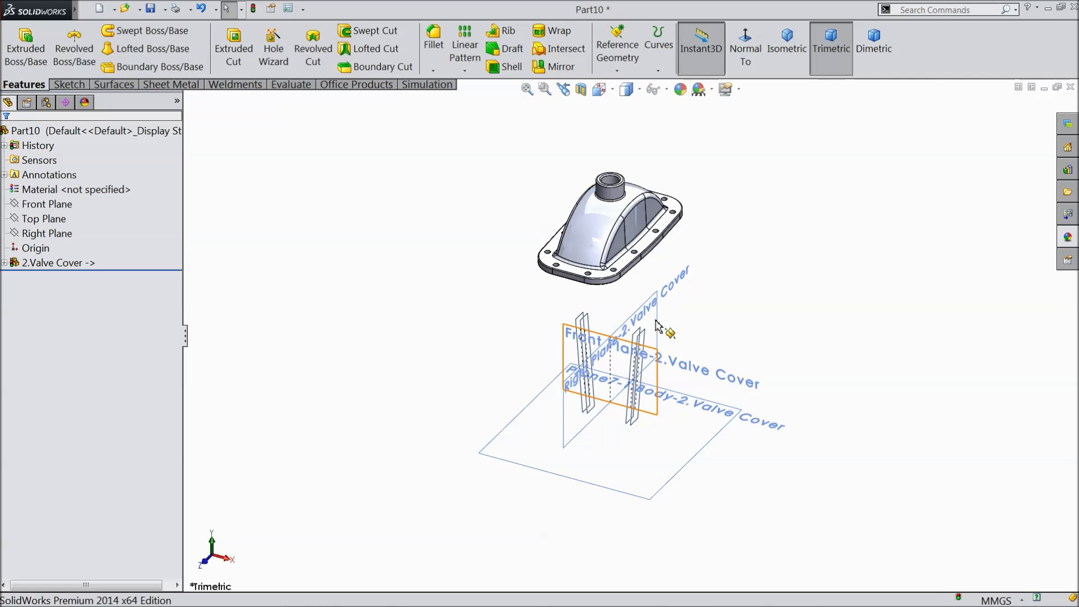
left_click(660, 323)
left_click(711, 285)
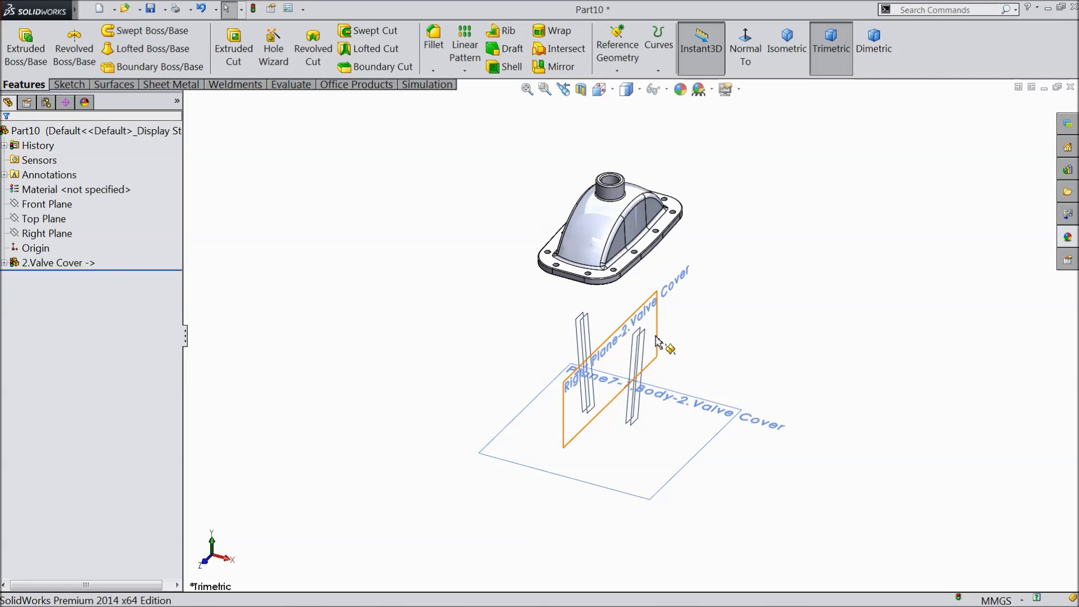
left_click(656, 341)
left_click(712, 301)
Hide Plane7 and the narrow body planes beneath the valve cover, including Plane4, leaving Plane2 shown.
middle_click_drag(607, 337, 572, 231)
scroll(579, 253, "down", 5)
scroll(572, 231, "down", 1)
scroll(572, 231, "up", 6)
left_click(502, 361)
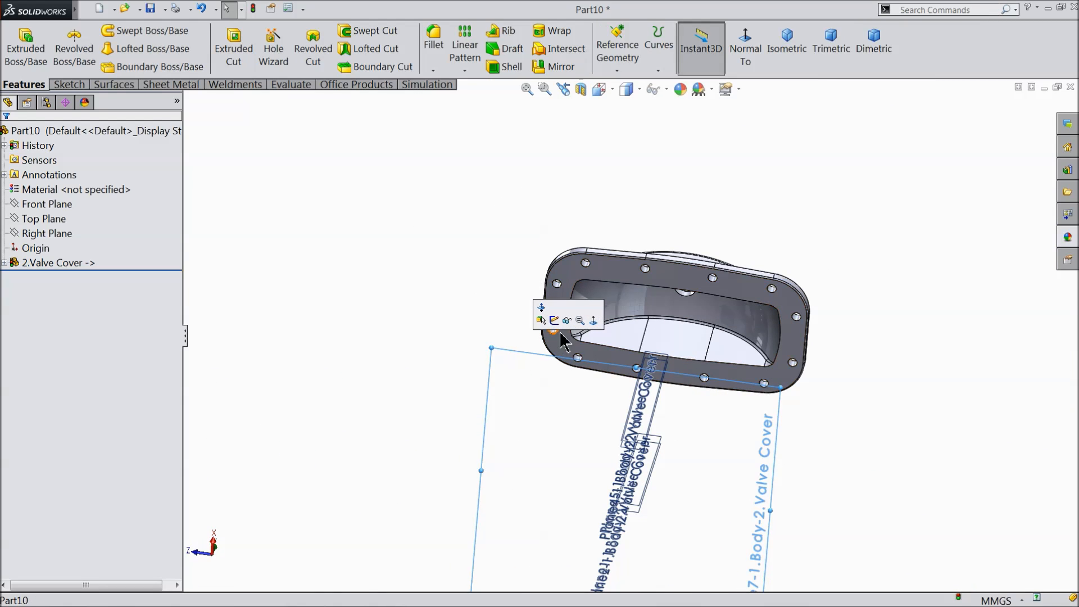
left_click(569, 321)
left_click(650, 402)
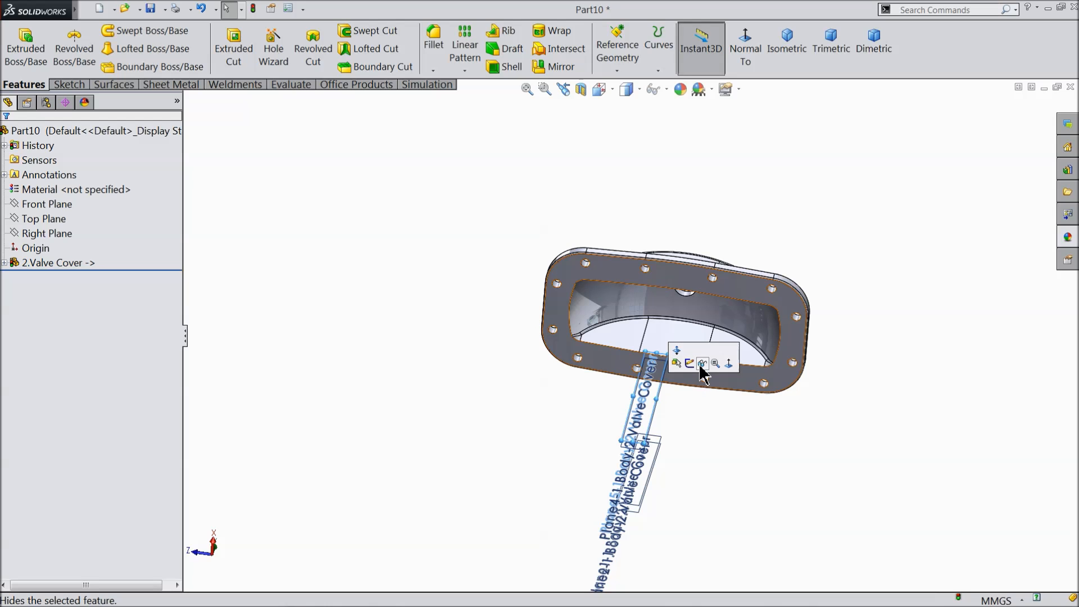
left_click(655, 437)
left_click(646, 409)
left_click(703, 375)
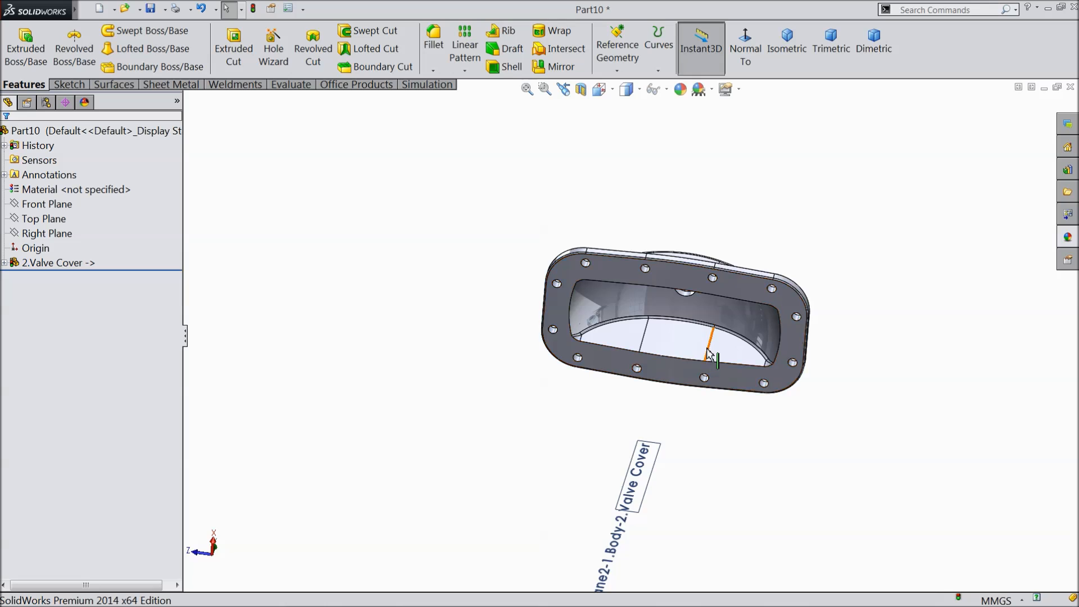
Start a sketch on the underside face of the valve cover's flange and convert its outer outline into sketch entities.
scroll(702, 337, "up", 2)
scroll(650, 325, "down", 5)
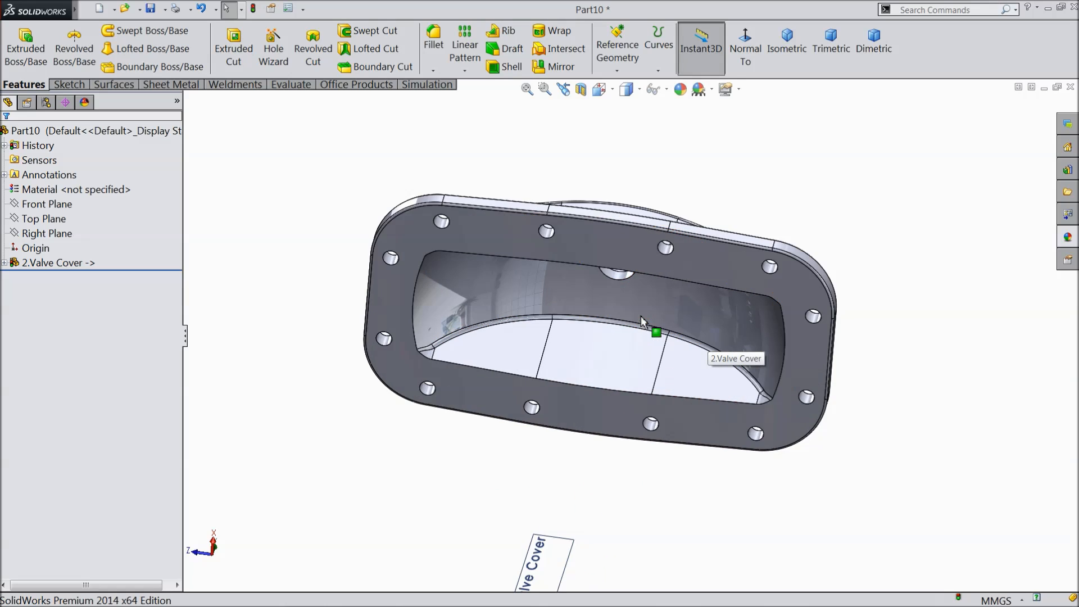
left_click(599, 244)
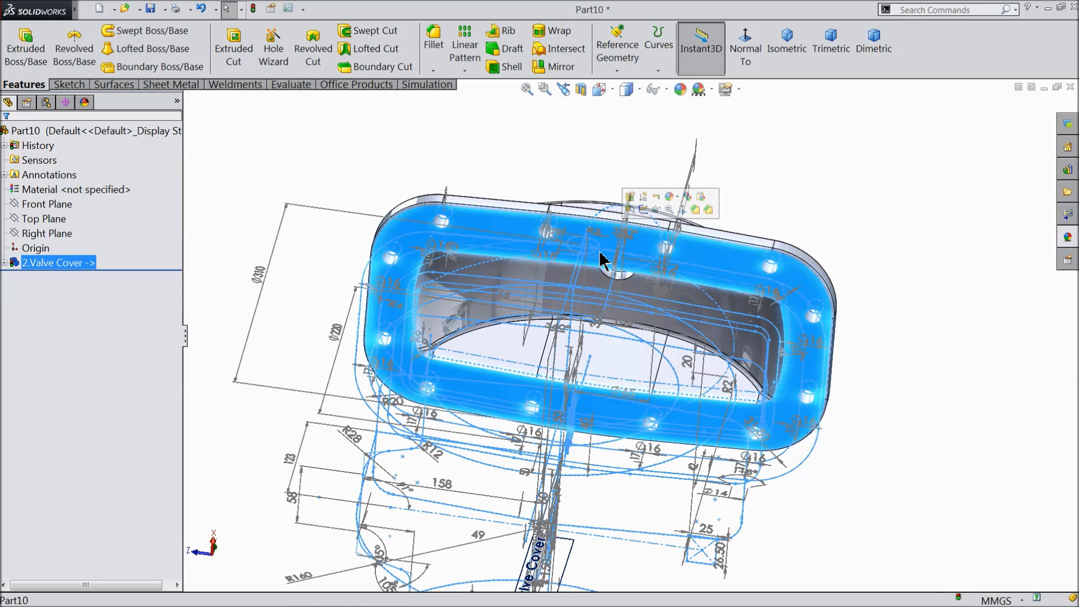
left_click(644, 209)
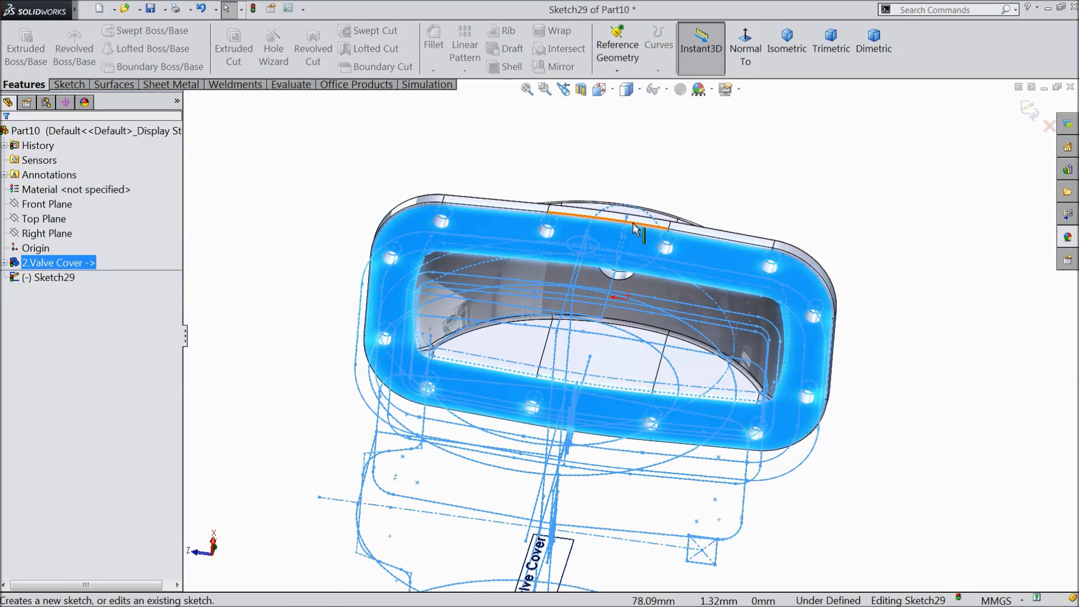
left_click(64, 86)
left_click(240, 49)
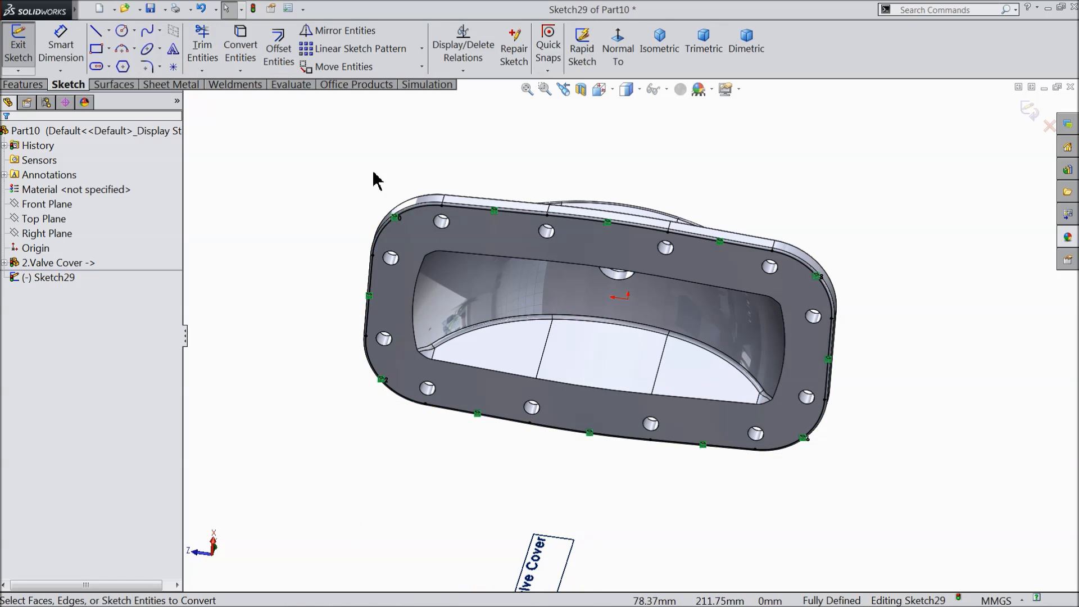
scroll(557, 295, "down", 3)
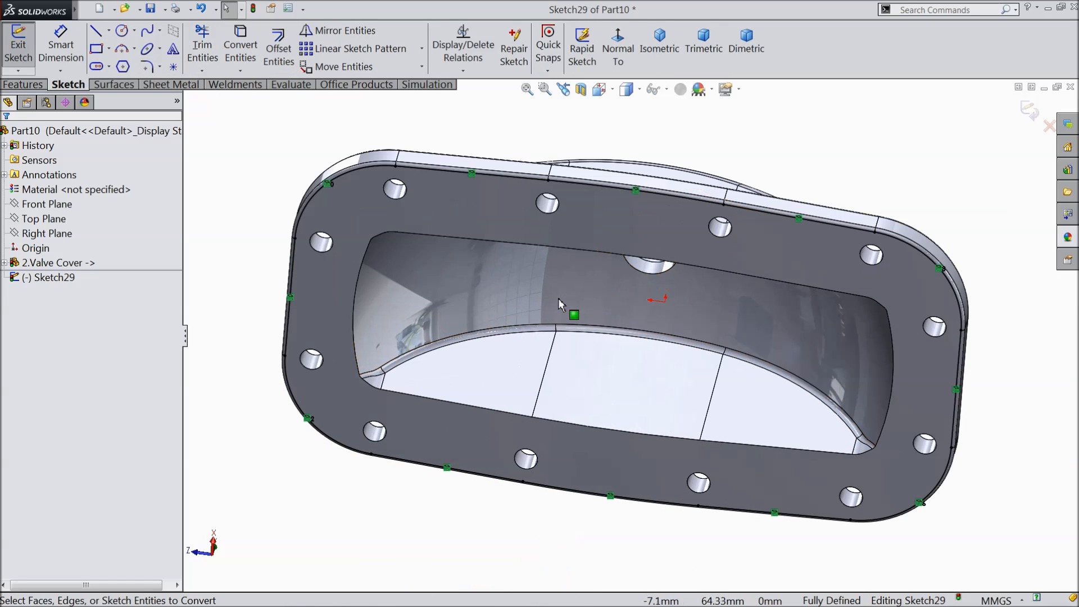
left_click(586, 240)
left_click(237, 46)
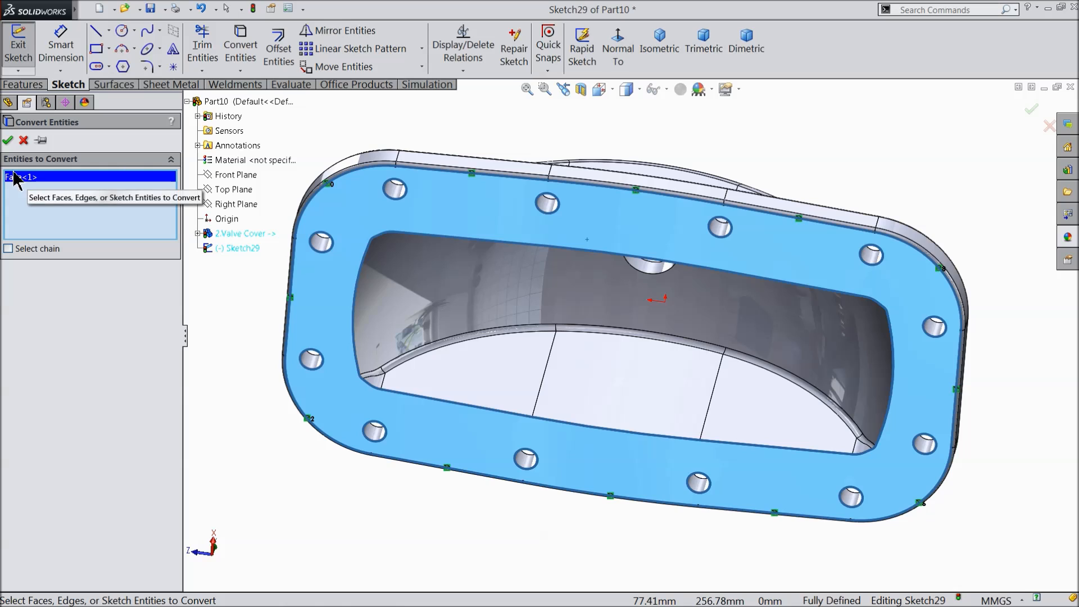
left_click(9, 141)
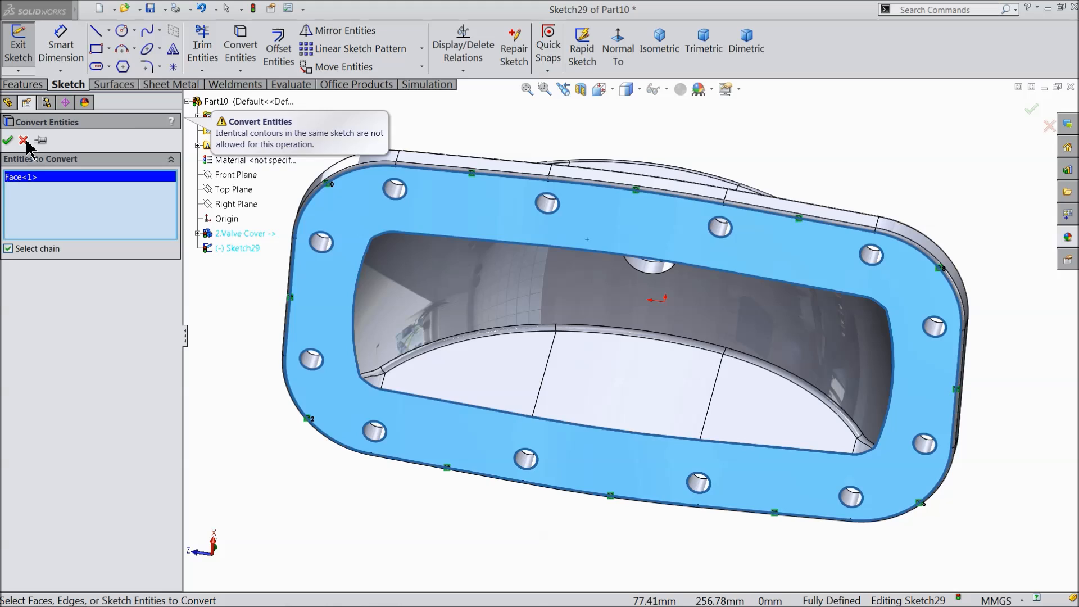
left_click(23, 141)
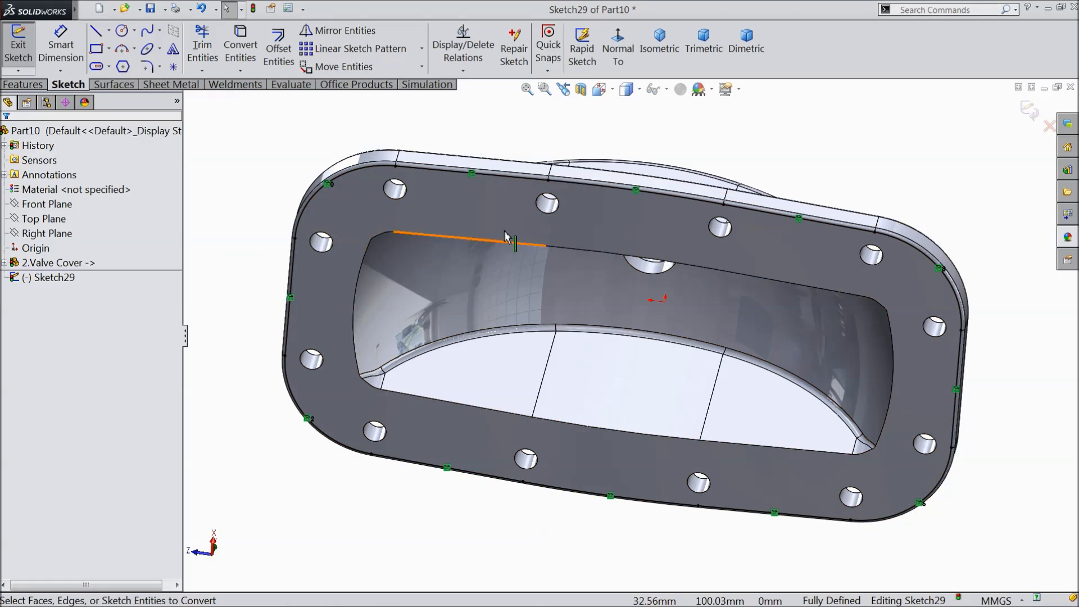
Convert the edges of all twelve bolt holes on the flange face into sketch entities.
left_click(398, 197, "ctrl")
left_click(321, 242, "ctrl")
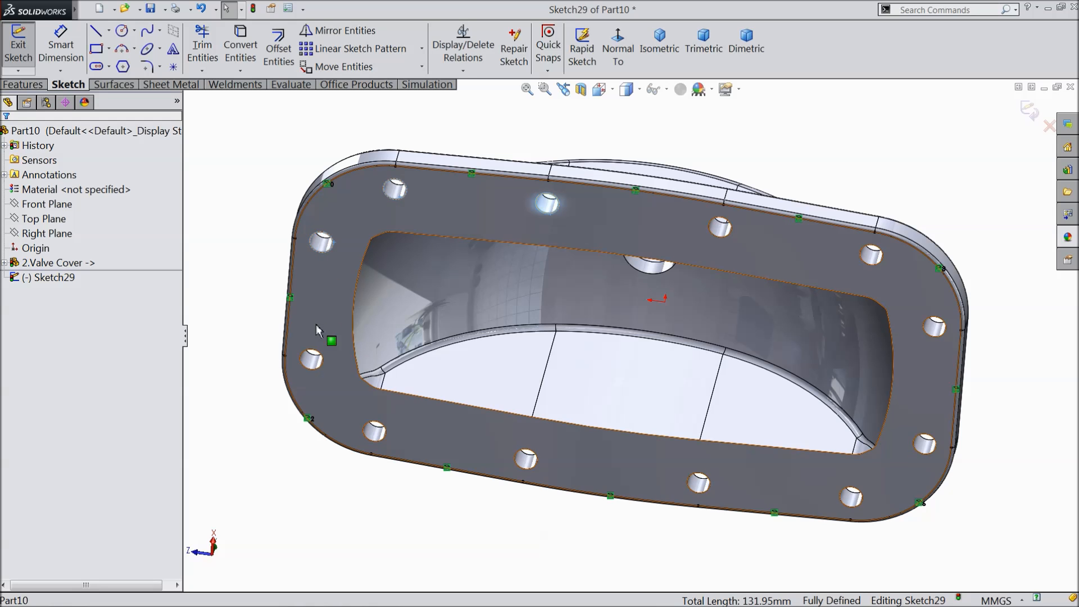
left_click(376, 432, "ctrl")
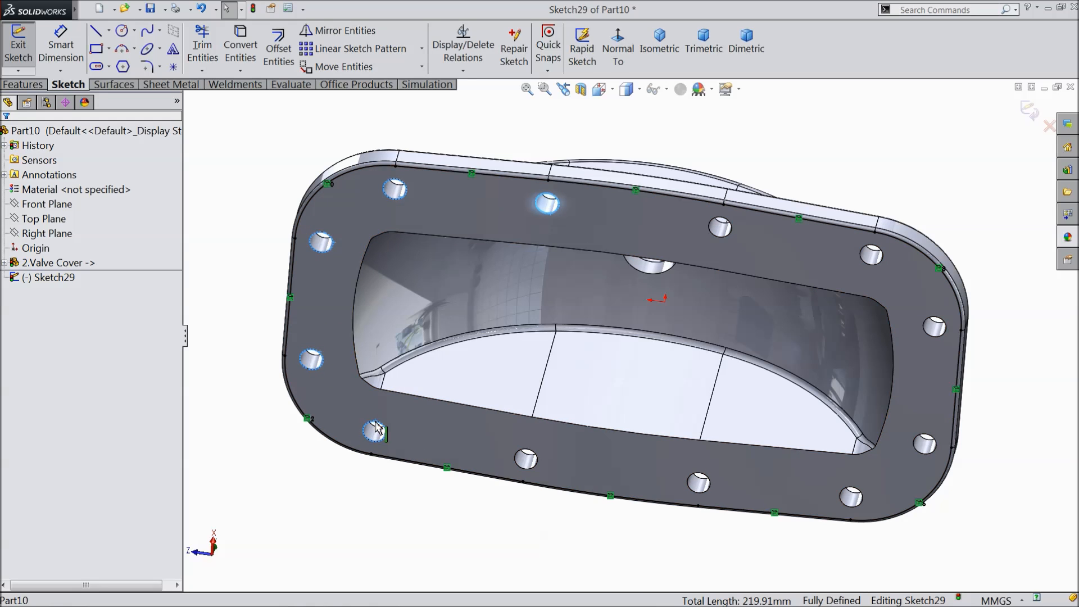
left_click(535, 458, "ctrl")
left_click(703, 482, "ctrl")
left_click(850, 496, "ctrl")
left_click(924, 444, "ctrl")
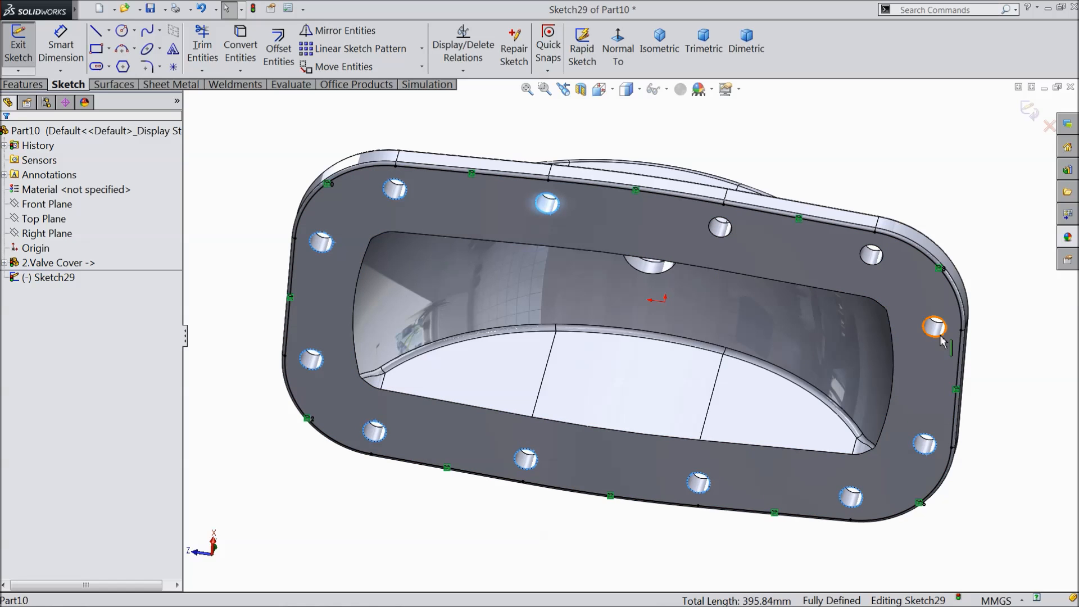
left_click(874, 261, "ctrl")
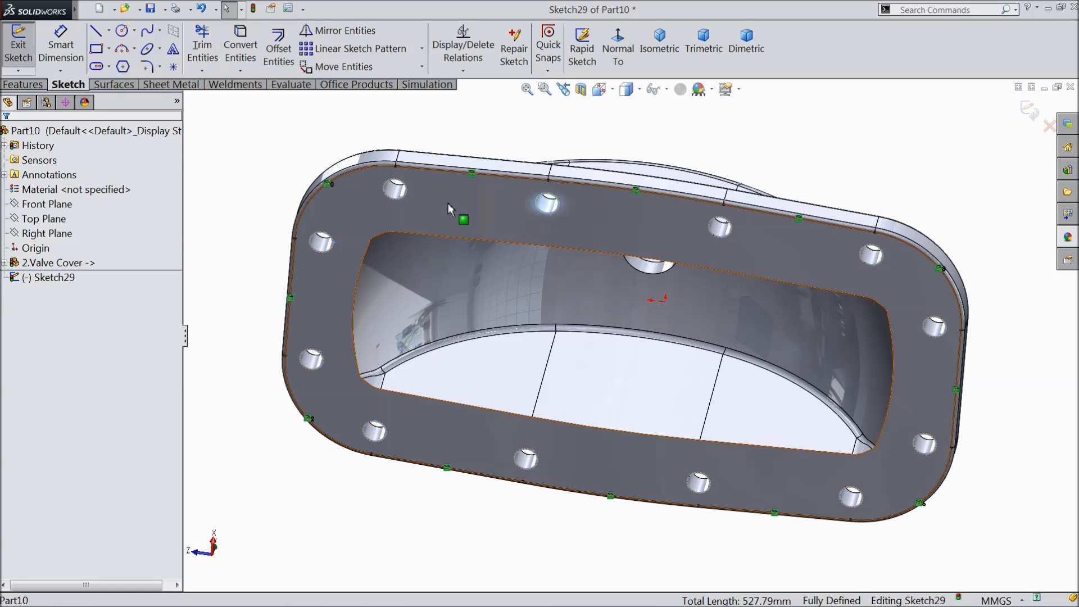
left_click(240, 50)
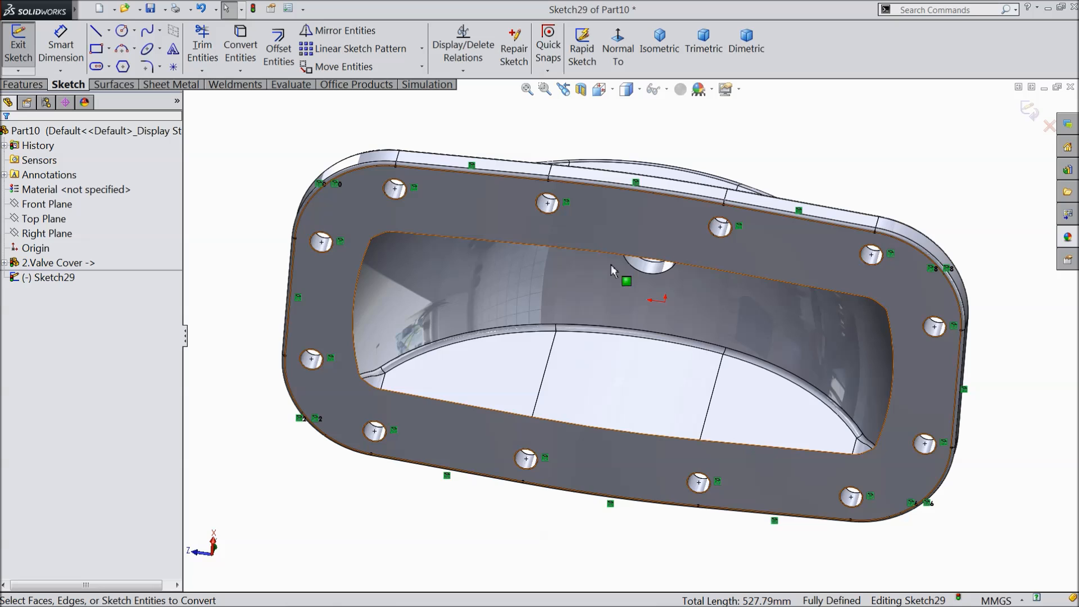
Convert the flange opening's edges around its left end, including the middle segments of both long sides, into sketch entities.
left_click(578, 249)
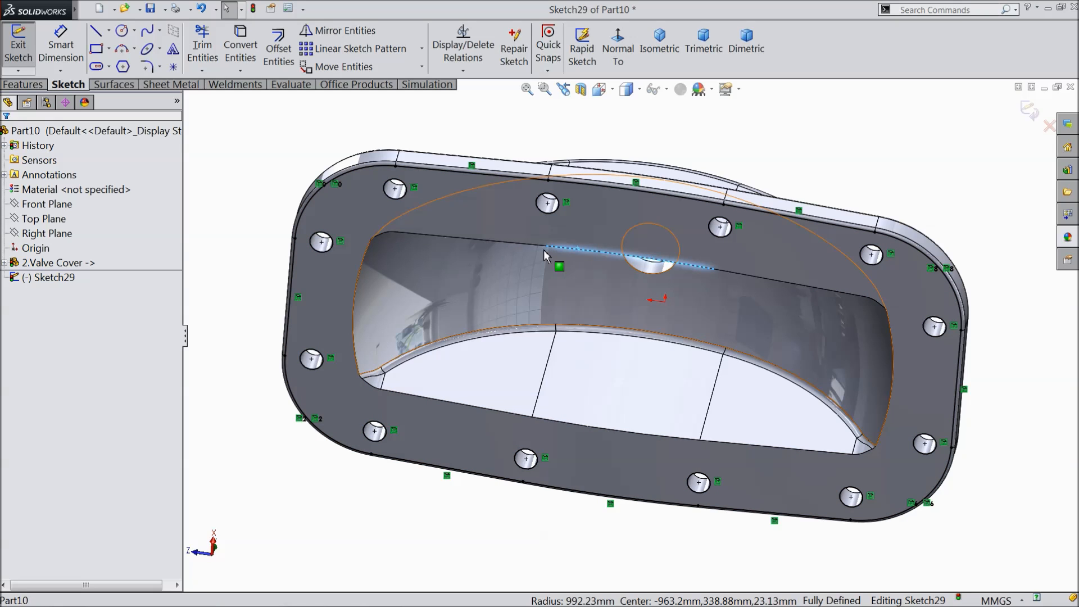
left_click(385, 251, "ctrl")
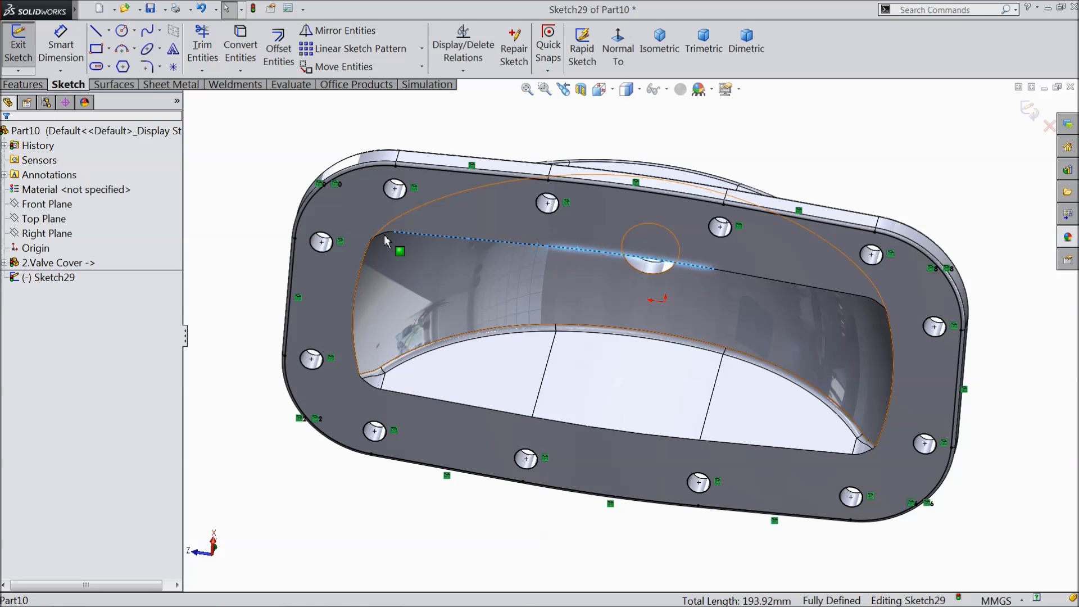
left_click(382, 233, "ctrl")
left_click(364, 257, "ctrl")
left_click(369, 378, "ctrl")
left_click(413, 394, "ctrl")
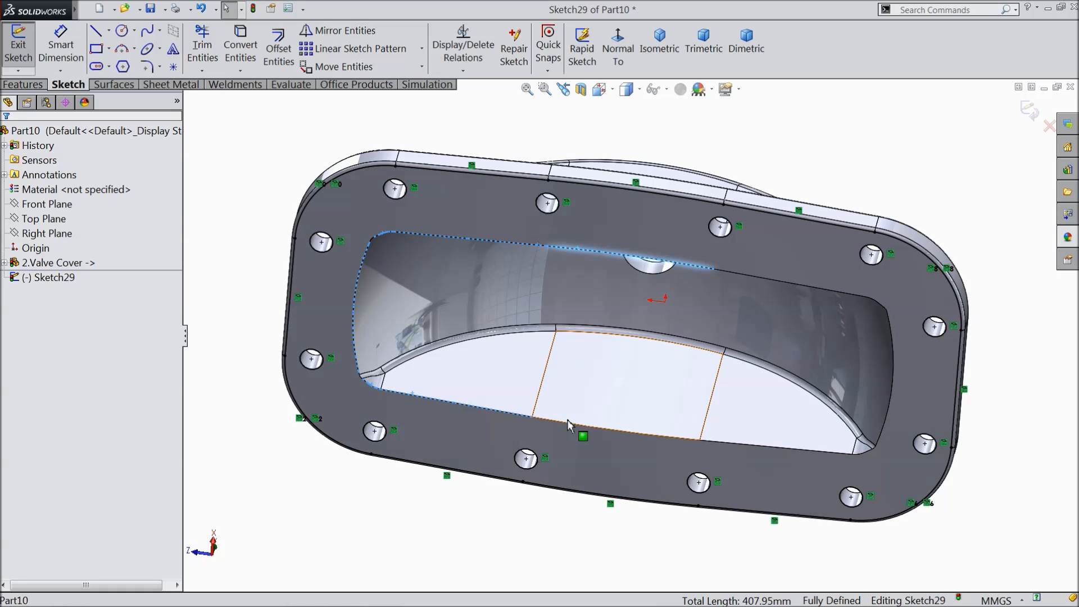
left_click(573, 424, "ctrl")
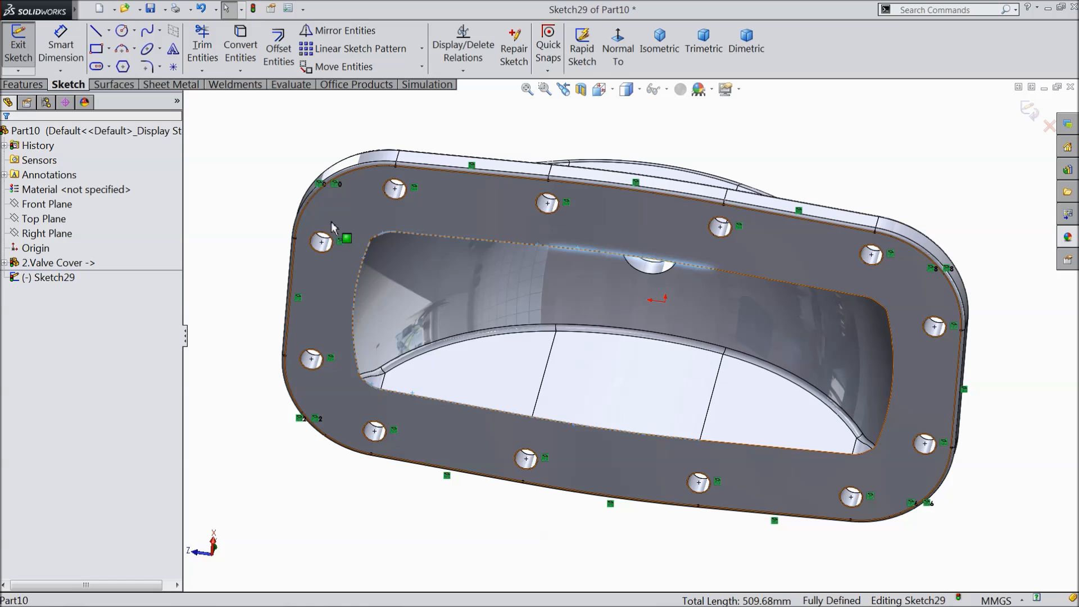
left_click(241, 48)
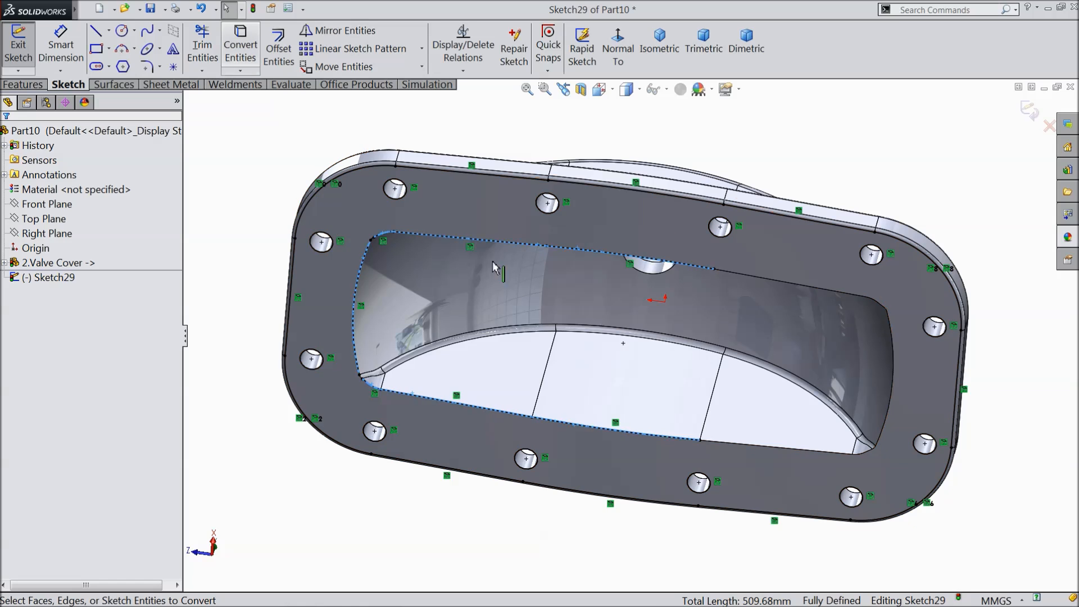
Convert the remaining main edges around the right end of the flange opening into sketch entities.
left_click(730, 442)
left_click(863, 452, "ctrl")
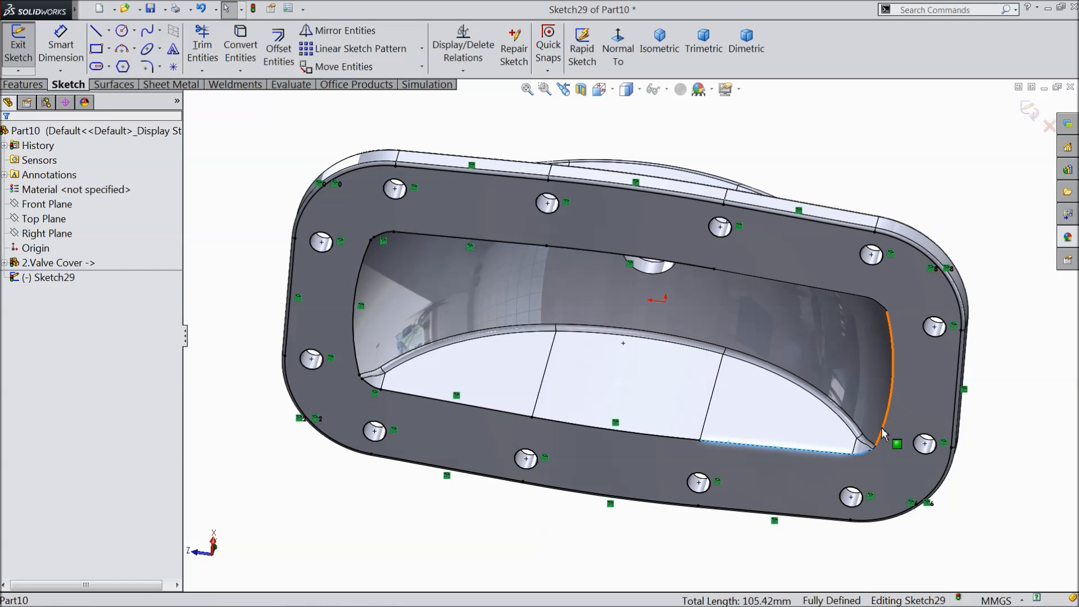
left_click(888, 433, "ctrl")
left_click(875, 303, "ctrl")
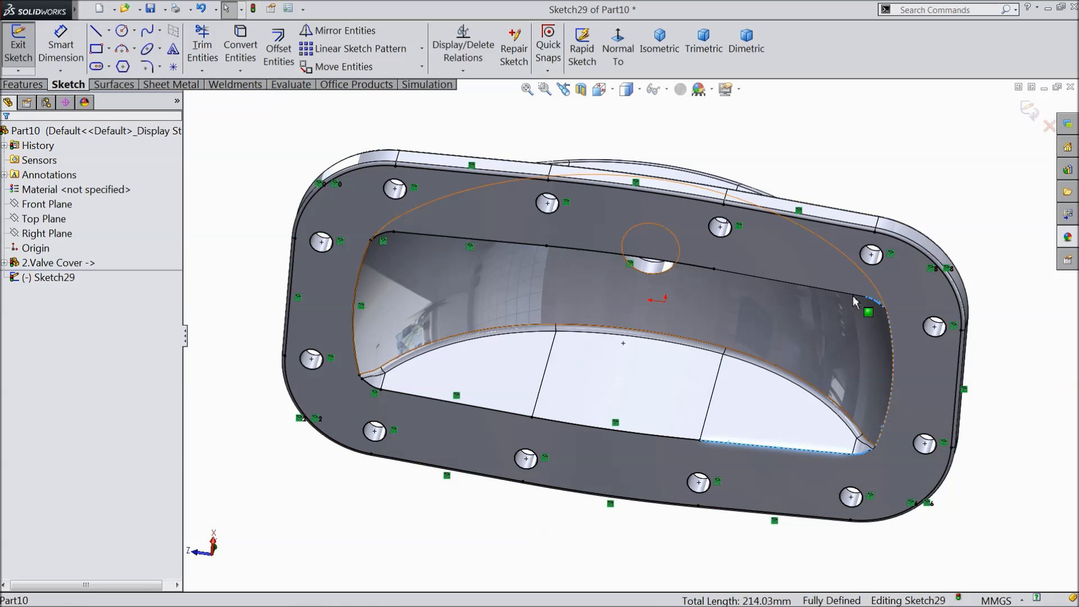
left_click(798, 282, "ctrl")
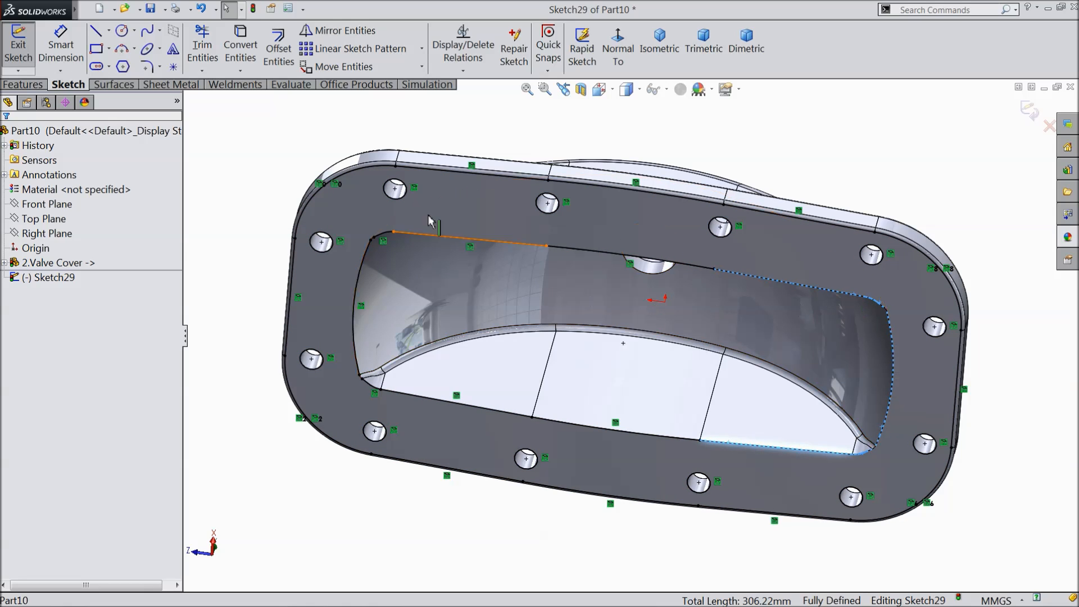
left_click(241, 50)
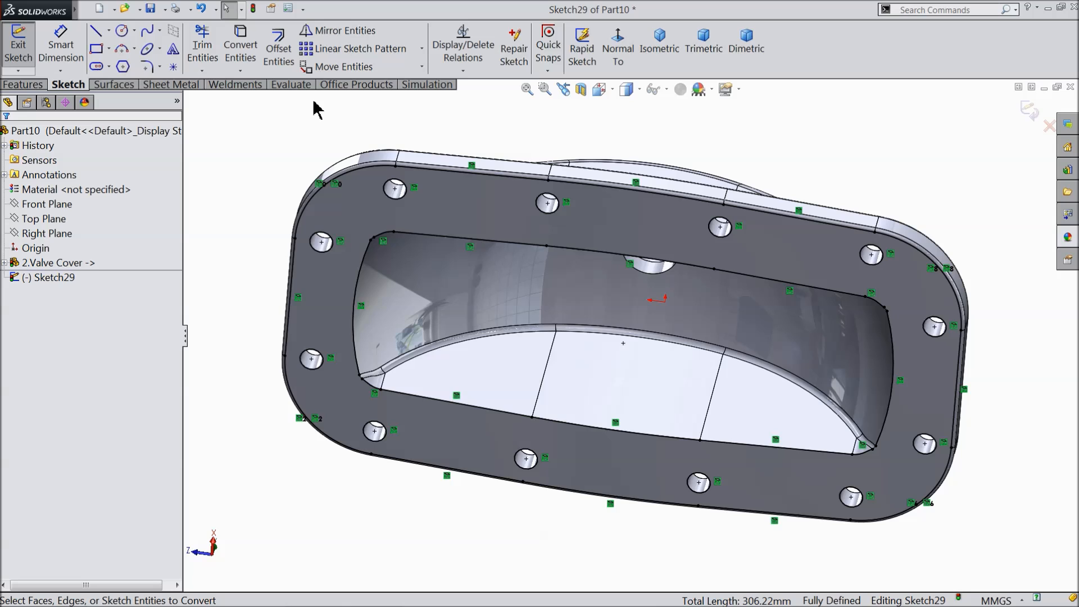
left_click(23, 85)
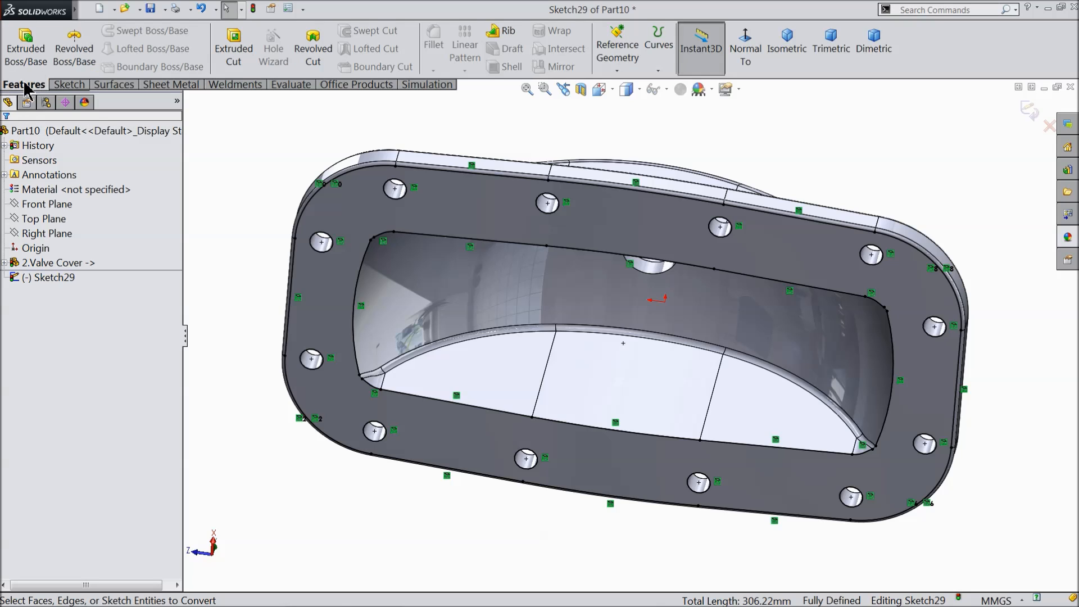
left_click(31, 53)
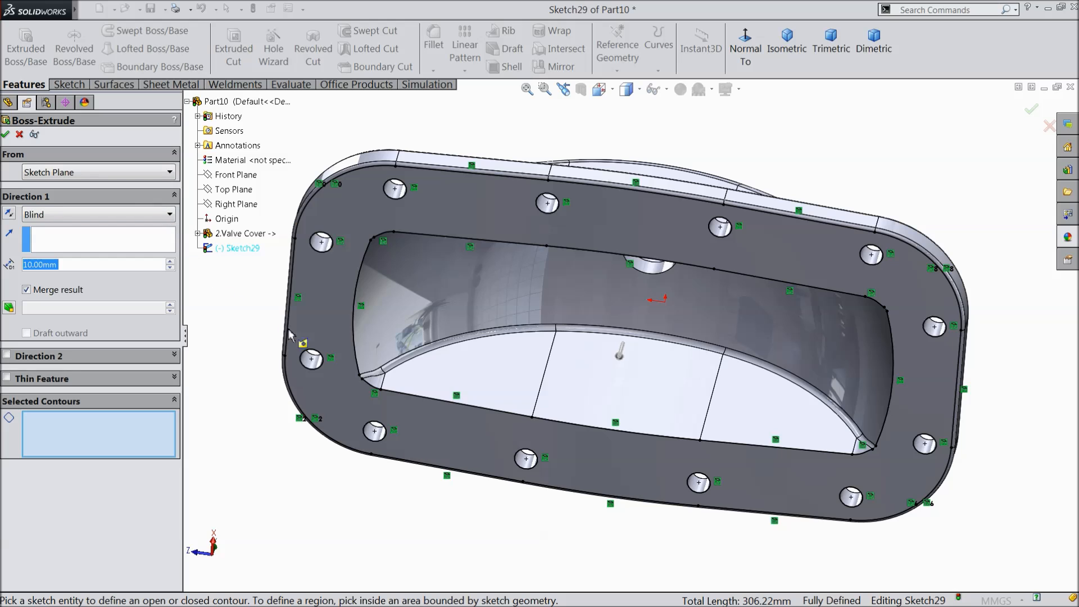
left_click(19, 135)
Convert the four short arcs at the corners of the flange opening into sketch entities to close the inner contour.
scroll(440, 393, "down", 6)
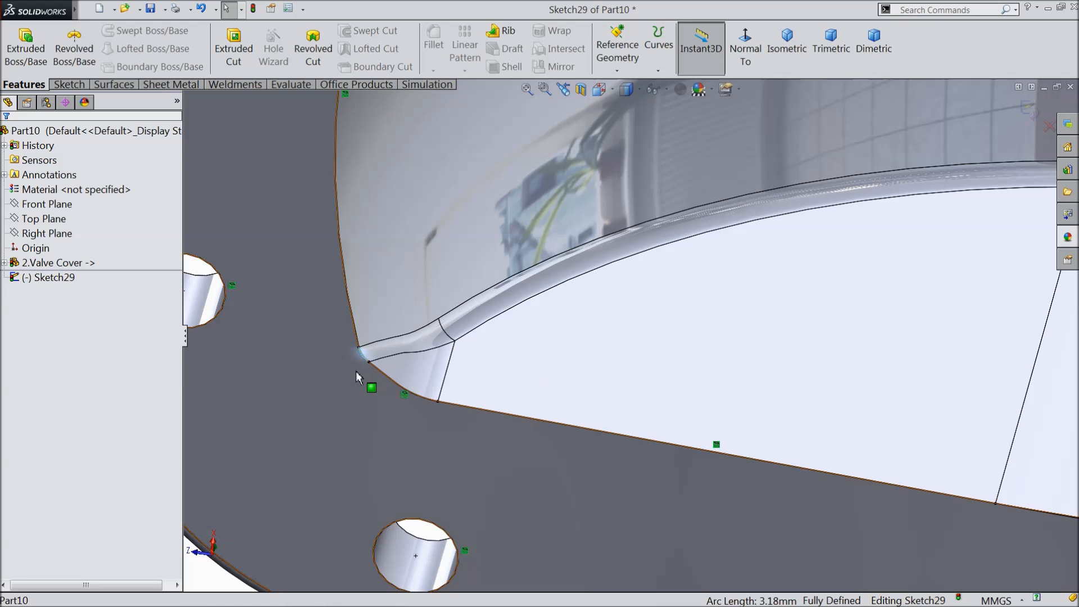
scroll(365, 376, "up", 6)
scroll(514, 218, "down", 6)
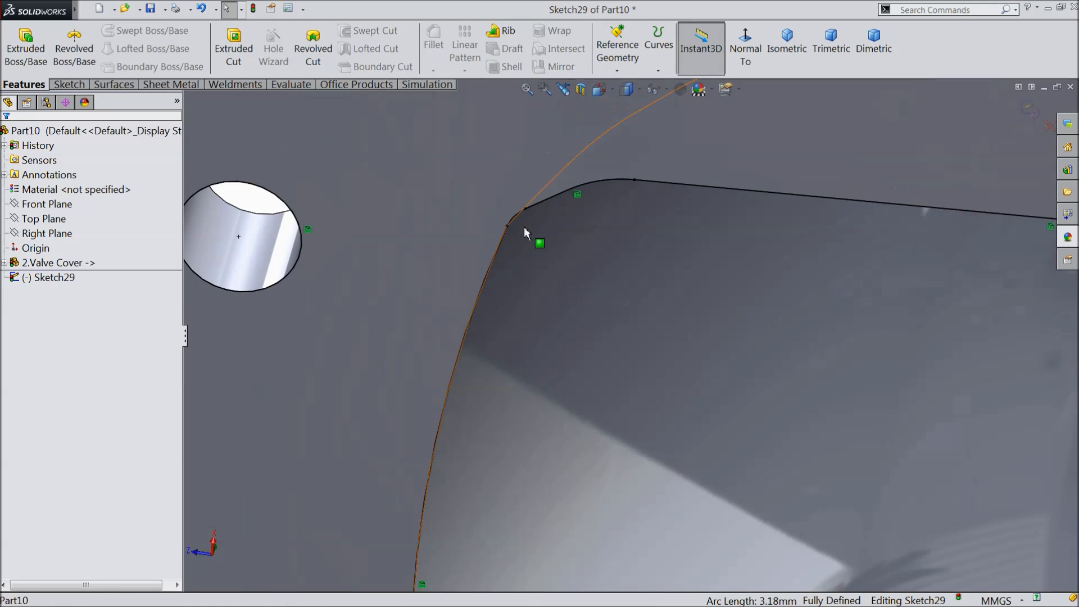
scroll(524, 228, "down", 3)
scroll(482, 268, "up", 3)
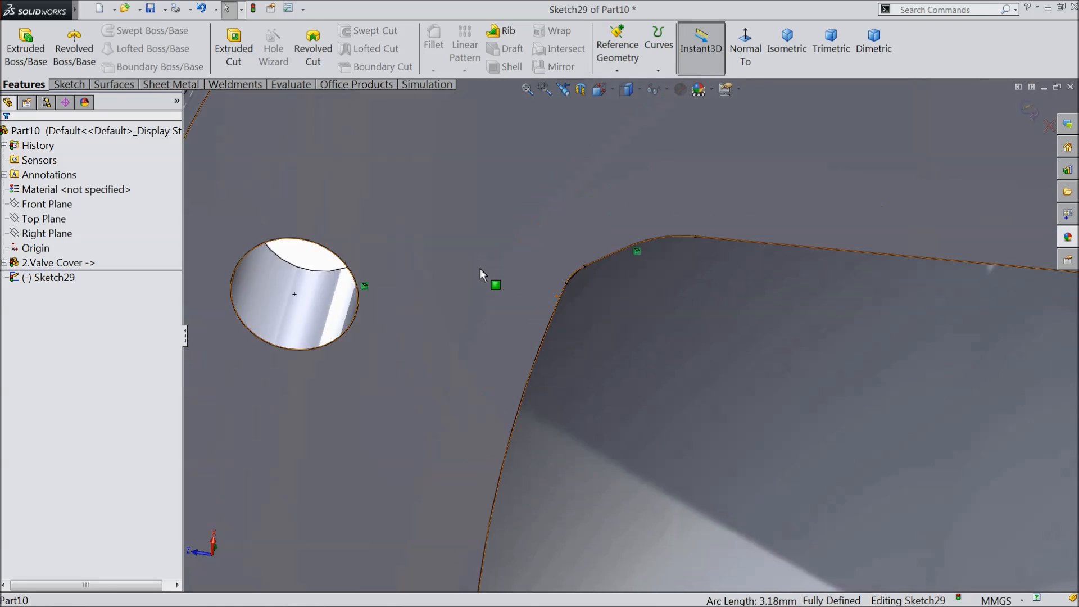
left_click(575, 280, "ctrl")
scroll(562, 307, "up", 8)
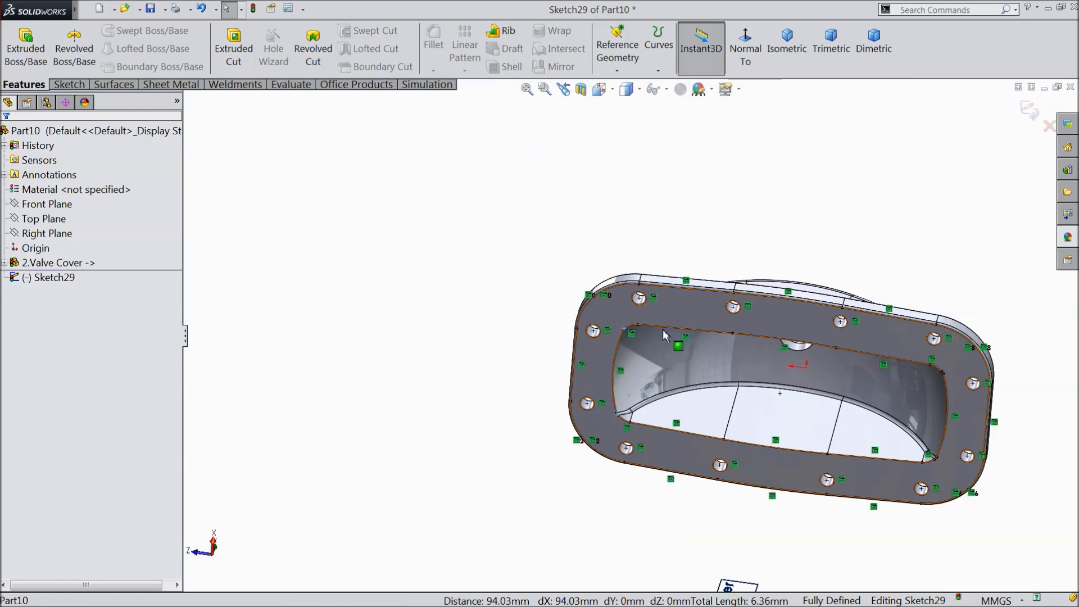
scroll(947, 375, "down", 4)
scroll(705, 332, "down", 5)
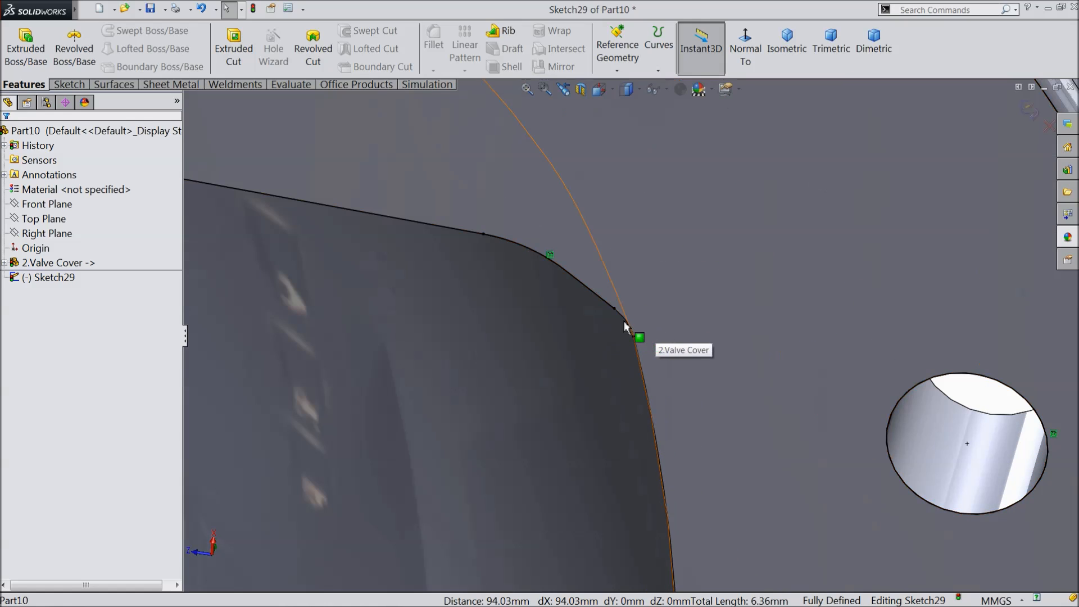
left_click(627, 324, "ctrl")
scroll(627, 324, "up", 6)
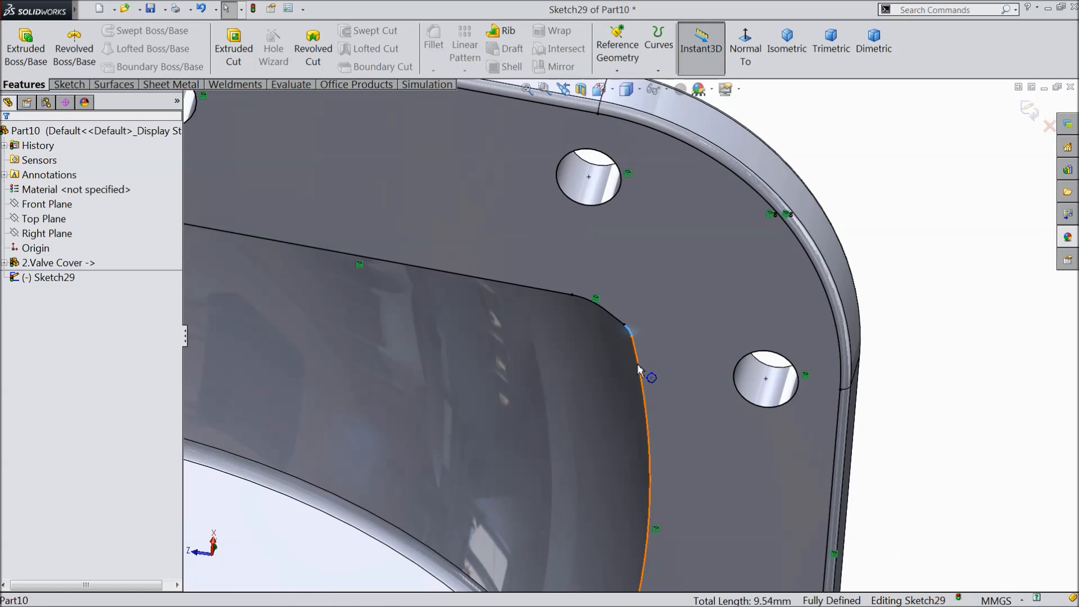
scroll(661, 409, "down", 4)
scroll(660, 405, "down", 3)
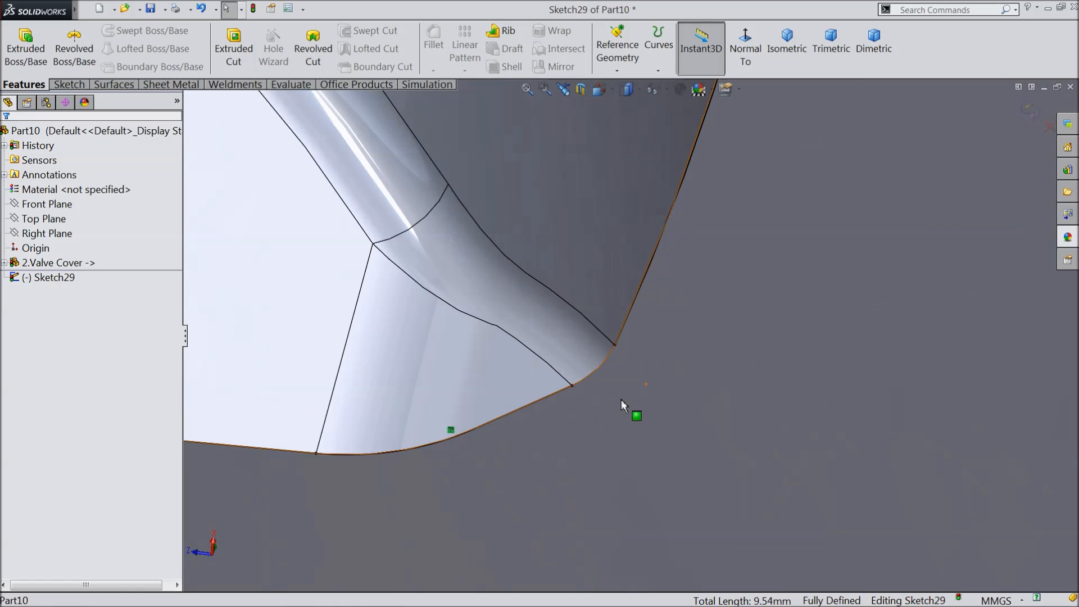
left_click(603, 371, "ctrl")
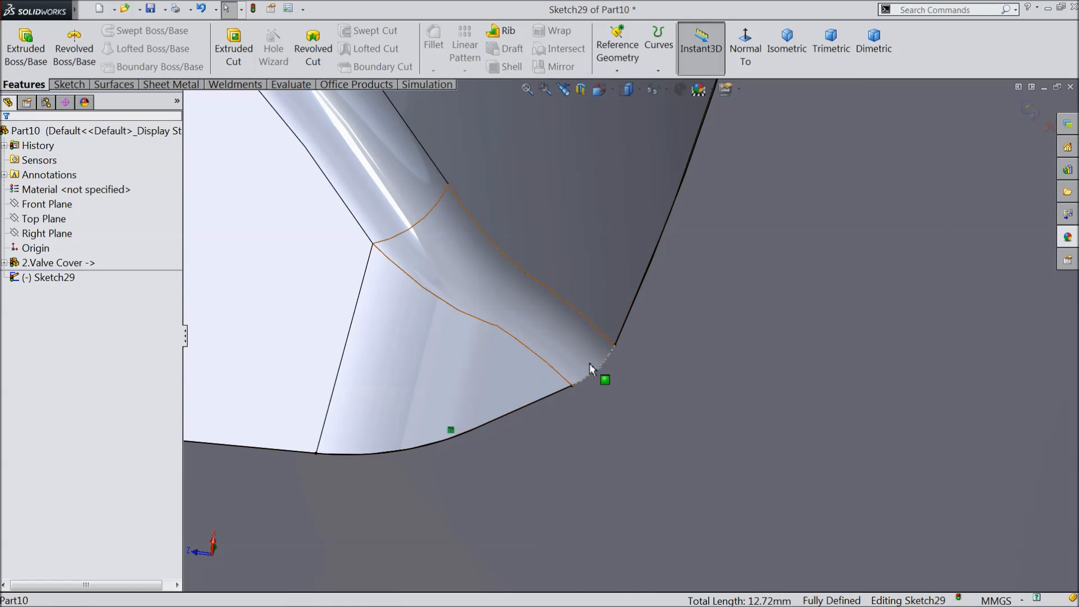
left_click(71, 85)
left_click(240, 50)
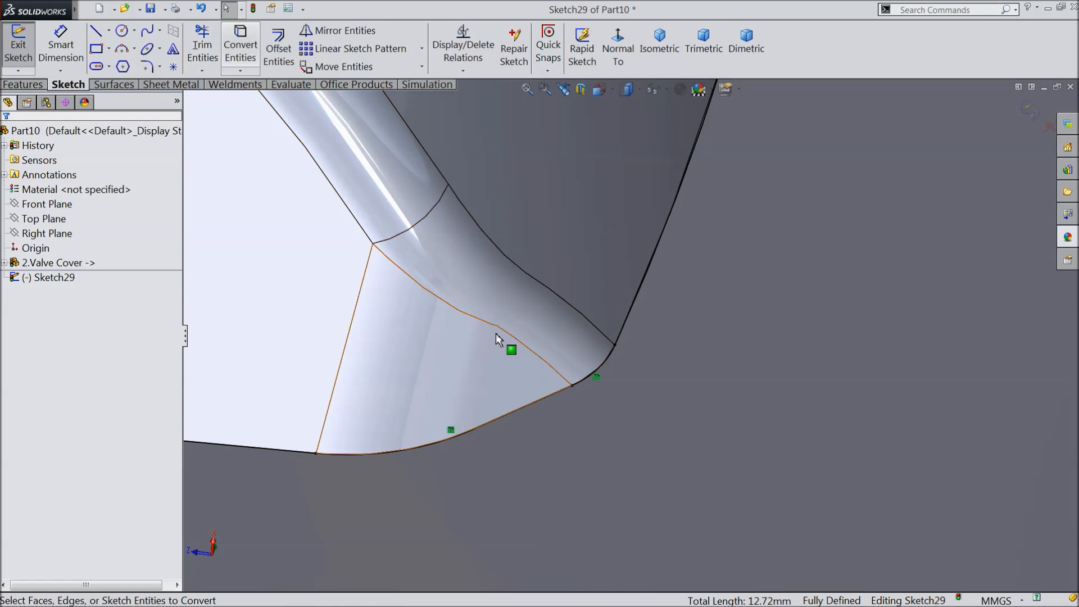
Start a boss extrusion of the flange sketch, beginning at a 50 mm offset from the sketch plane.
scroll(530, 313, "up", 8)
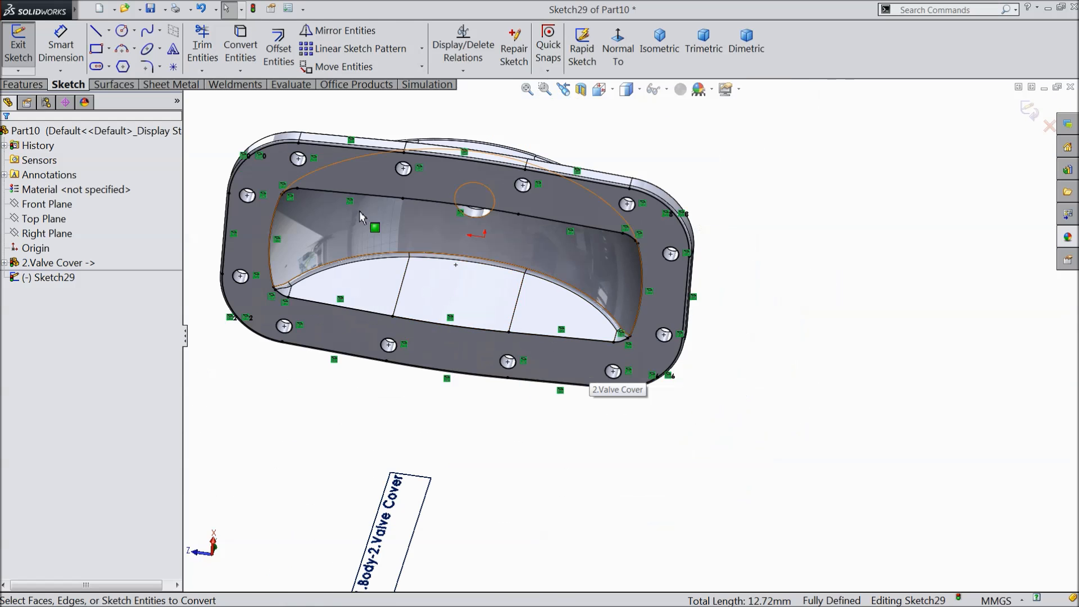
left_click(23, 85)
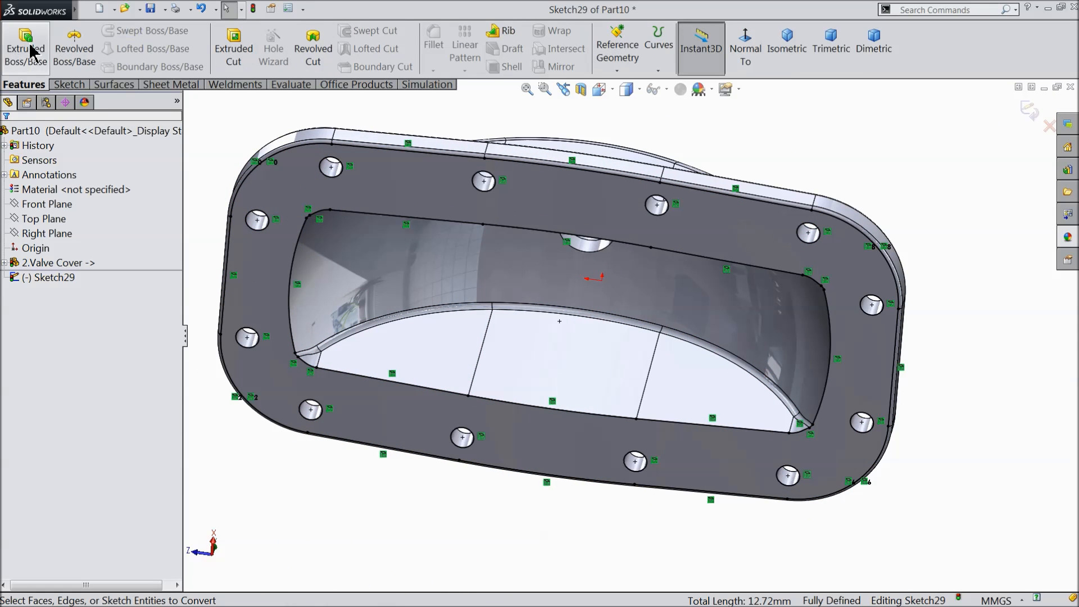
left_click(26, 48)
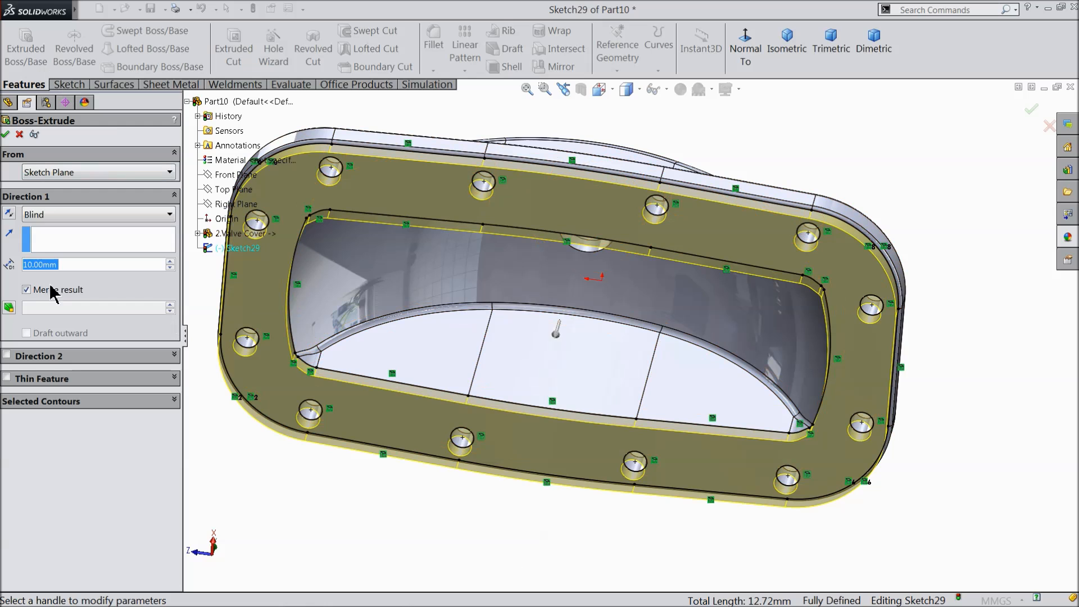
left_click(61, 172)
left_click(58, 228)
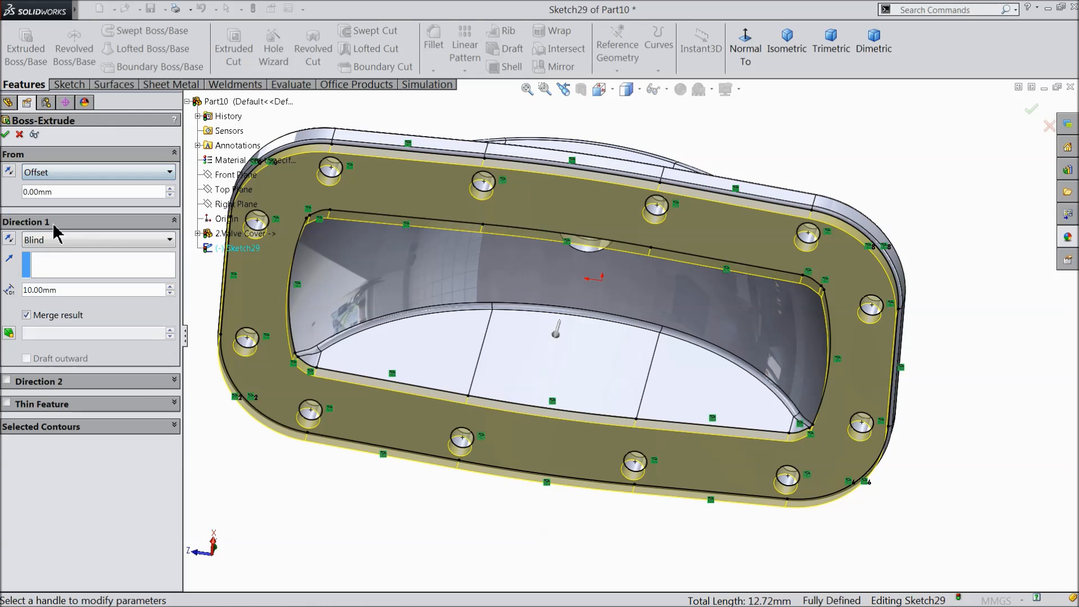
type("50")
key("Return")
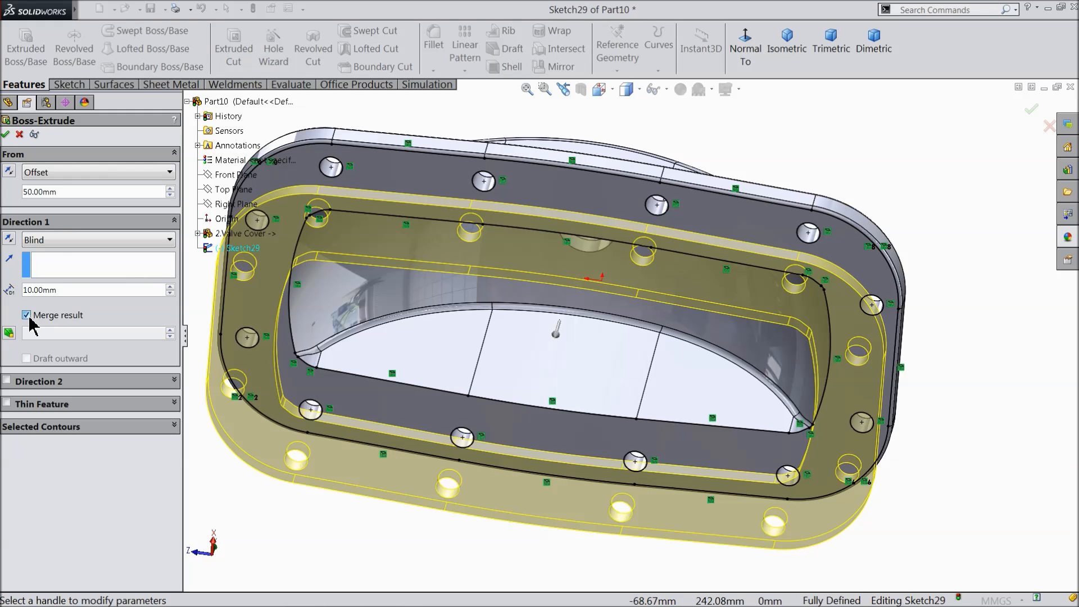
Extrude the packing to a blind depth of 3 mm as a separate body, without merging it with the valve cover.
scroll(419, 295, "up", 5)
middle_click_drag(419, 298, 420, 457)
scroll(539, 386, "down", 4)
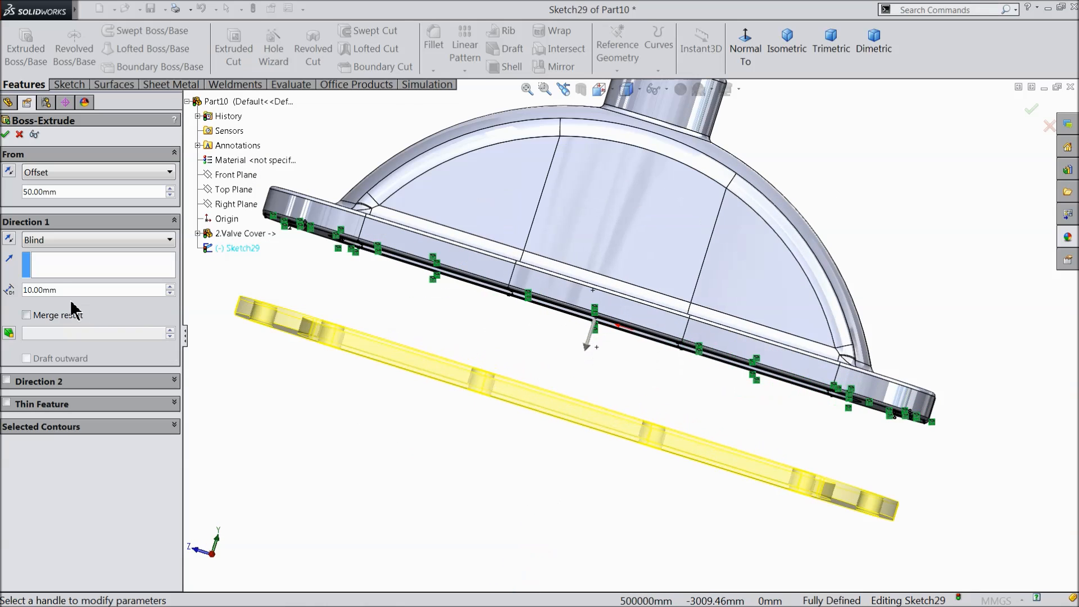
type("2")
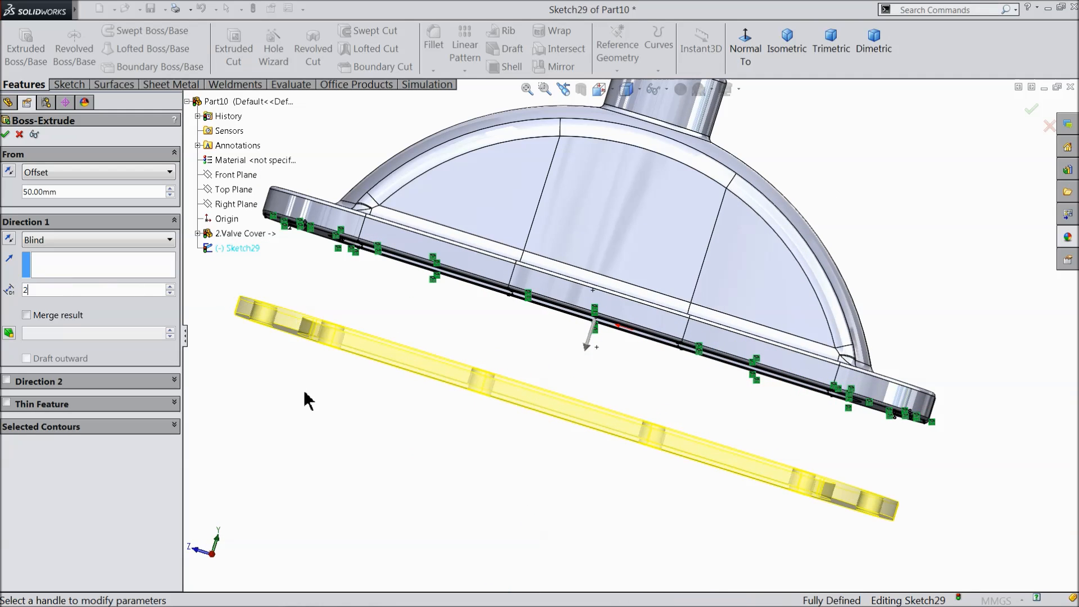
key("Return")
middle_click_drag(455, 434, 437, 398)
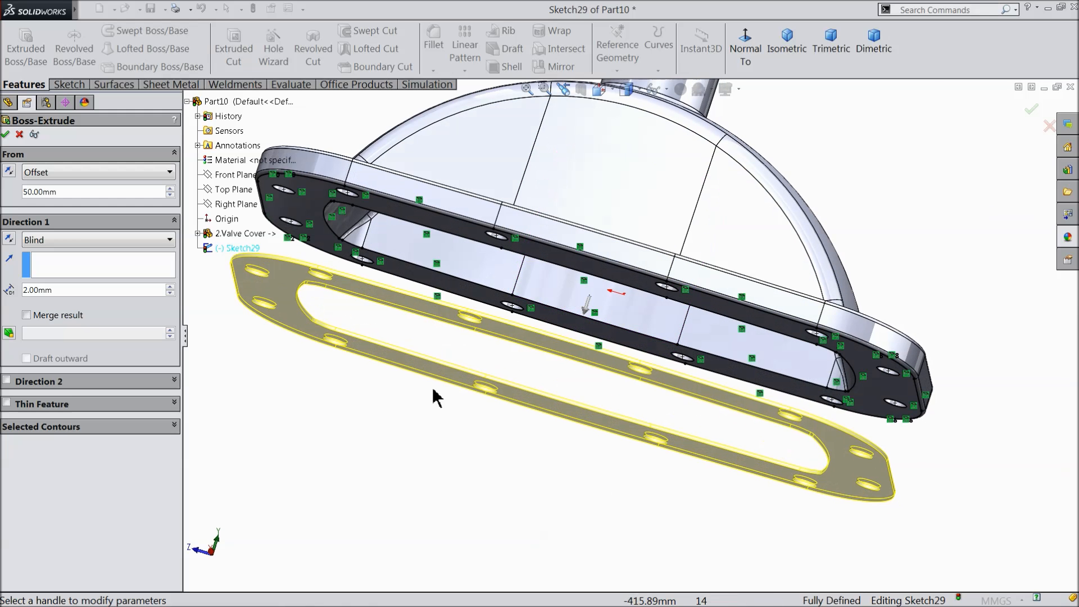
type("3")
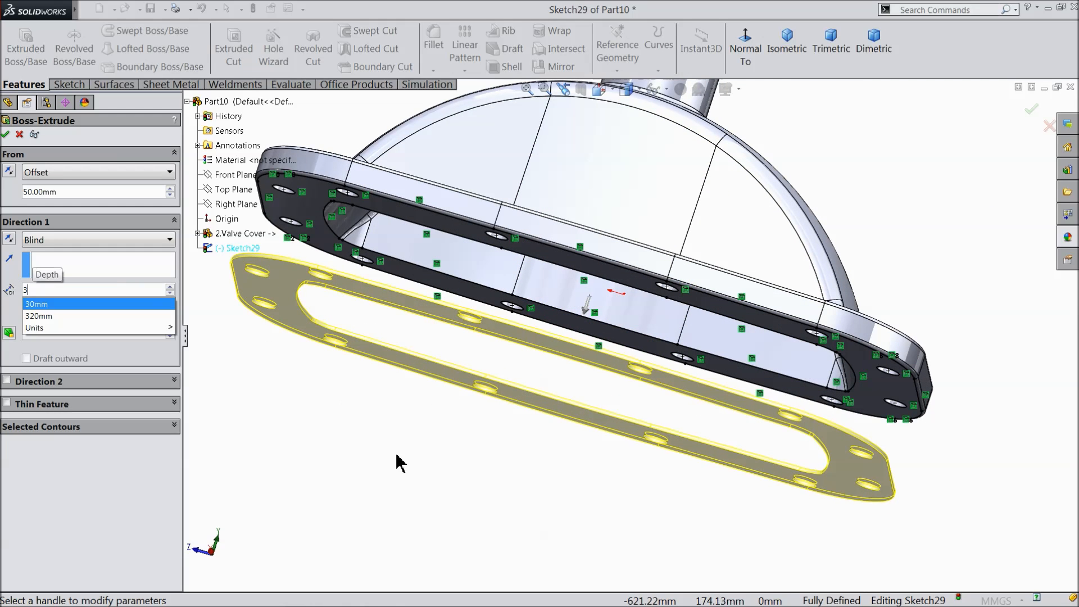
key("Return")
left_click(6, 134)
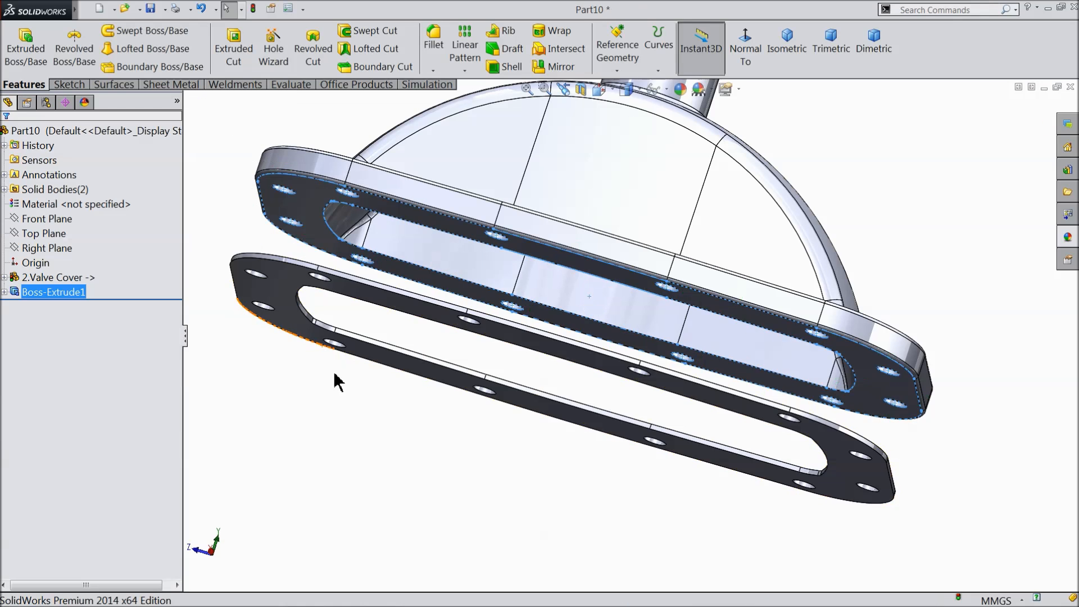
Delete the inserted valve cover's solid body with Delete Body, keeping only the packing body.
scroll(383, 382, "up", 3)
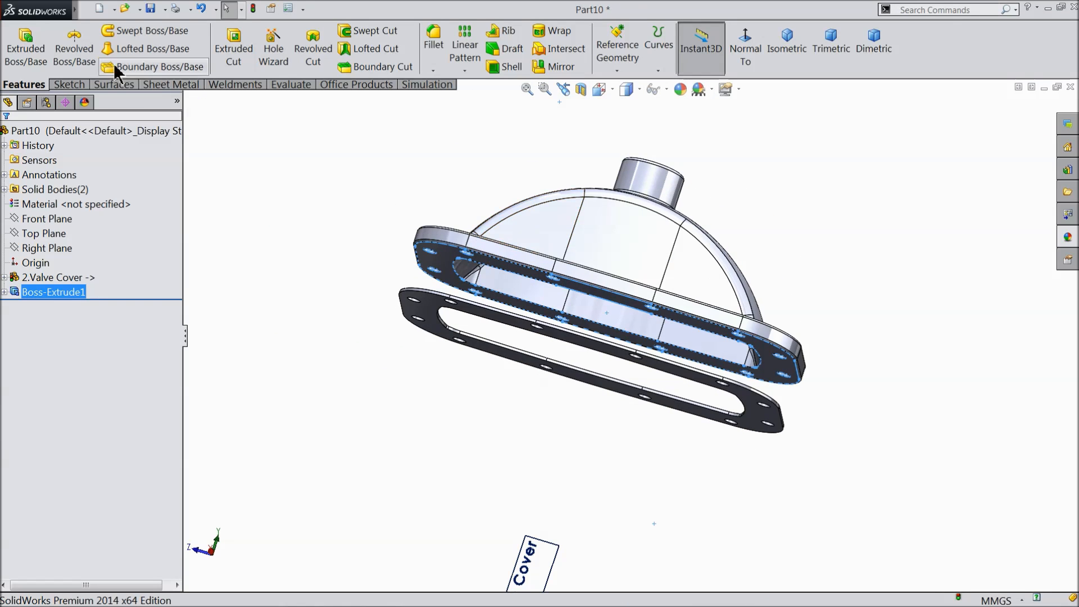
mouse_move(73, 10)
left_click(171, 10)
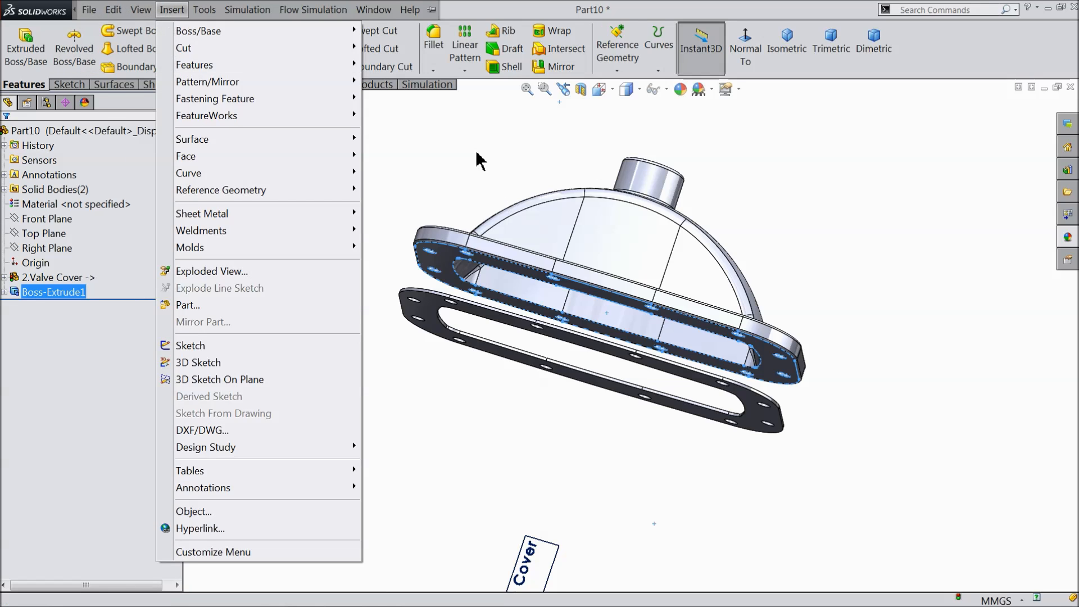
key("Escape")
key("Escape")
left_click(141, 9)
mouse_move(166, 12)
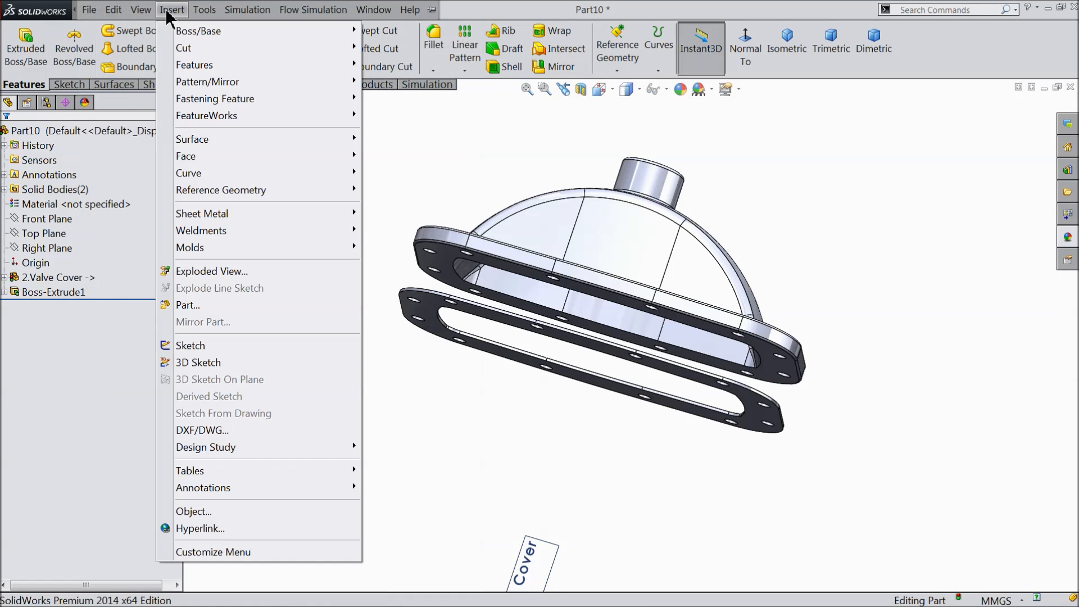
mouse_move(202, 65)
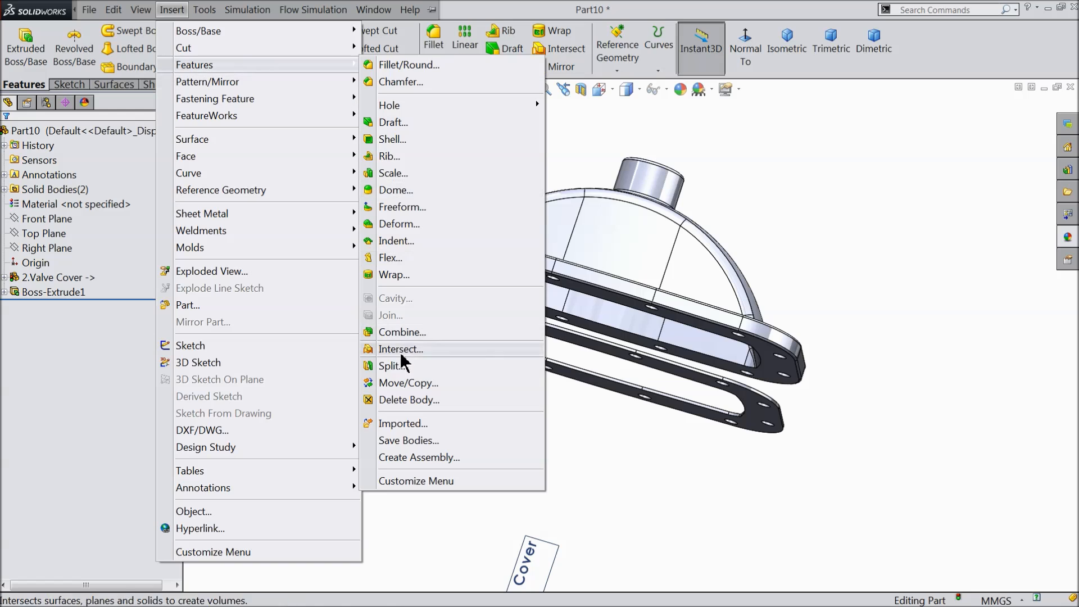
left_click(397, 406)
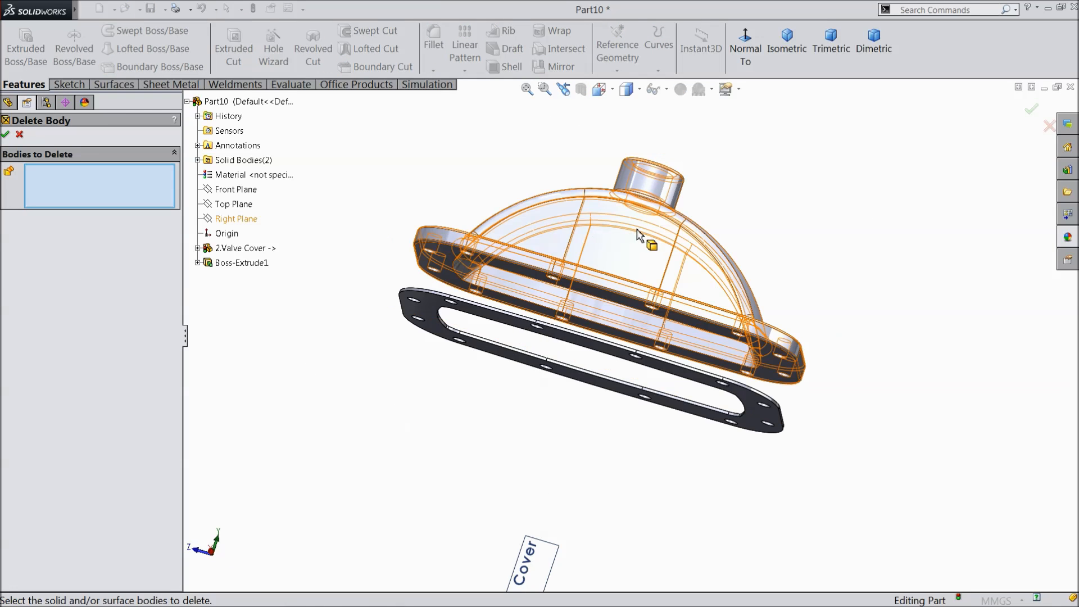
left_click(601, 256)
left_click(6, 134)
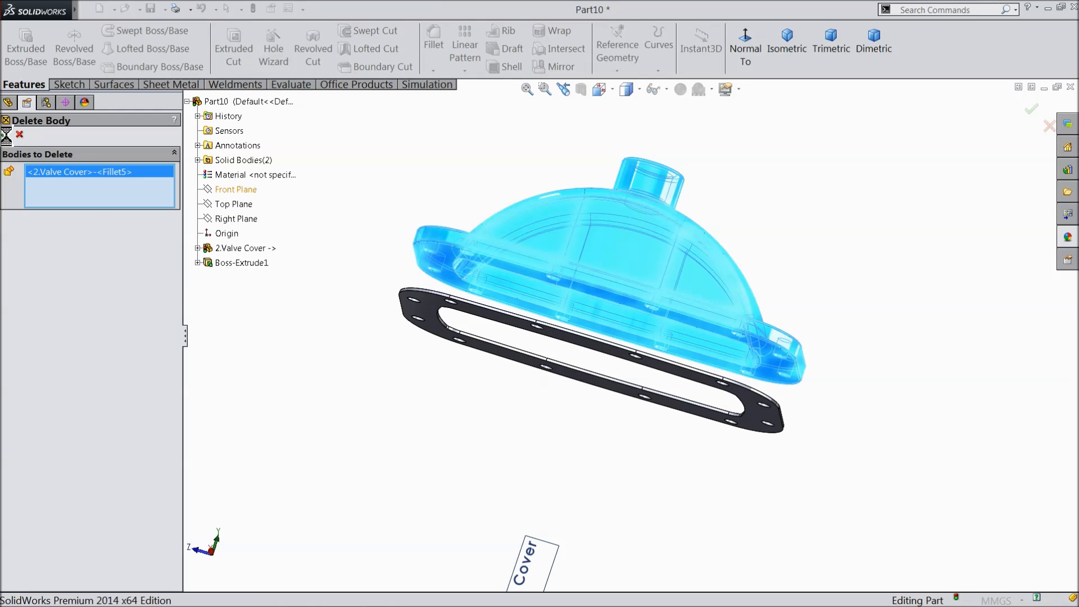
Hide the leftover valve cover reference label below the packing.
scroll(341, 275, "up", 4)
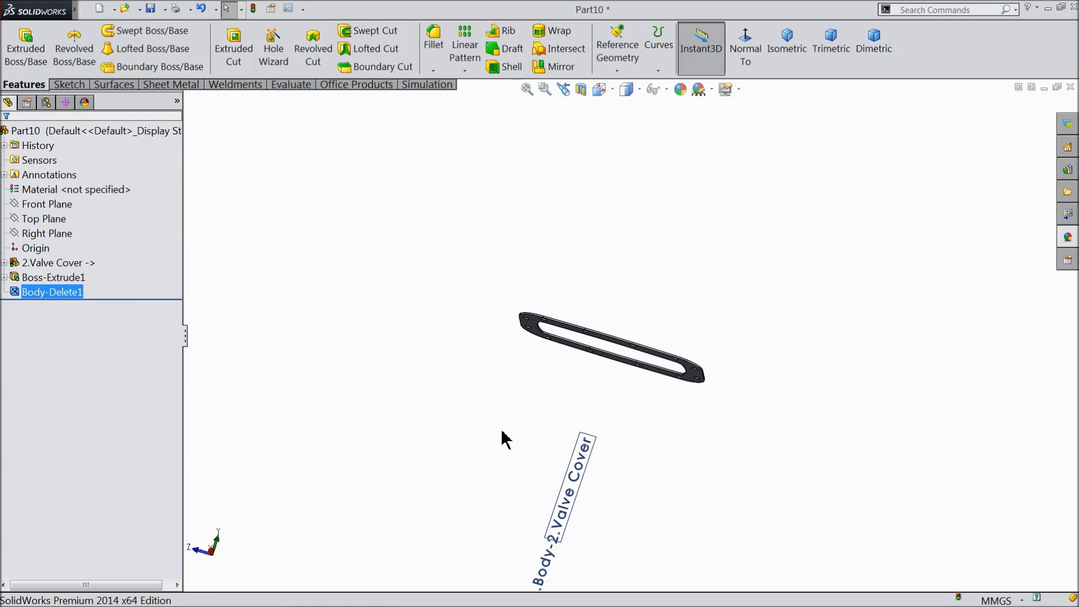
left_click(579, 478)
left_click(633, 437)
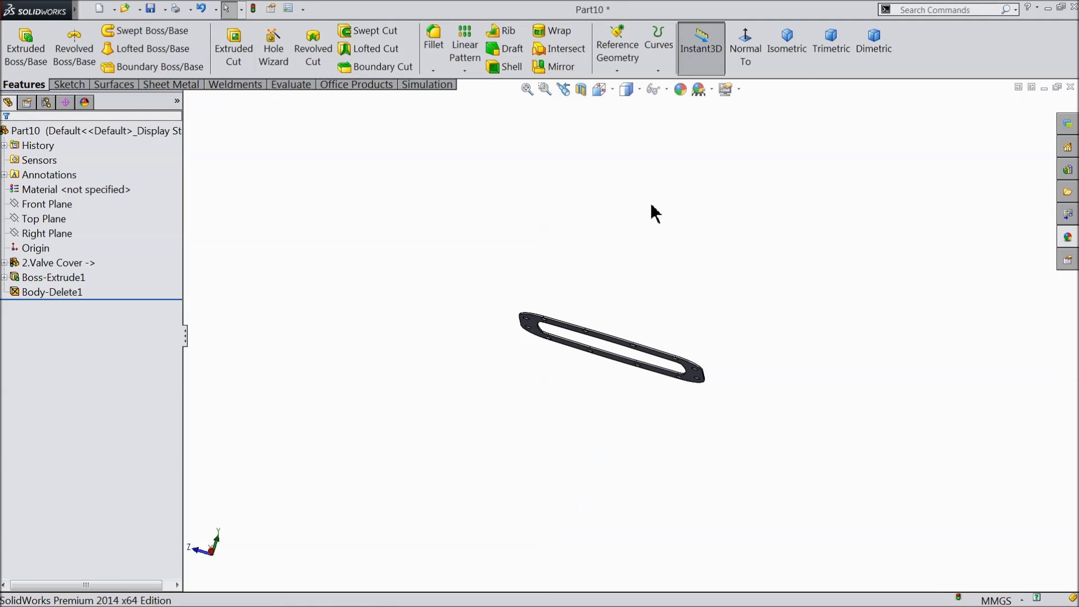
Select the whole packing part and open the appearance library for choosing its appearance.
left_click(776, 49)
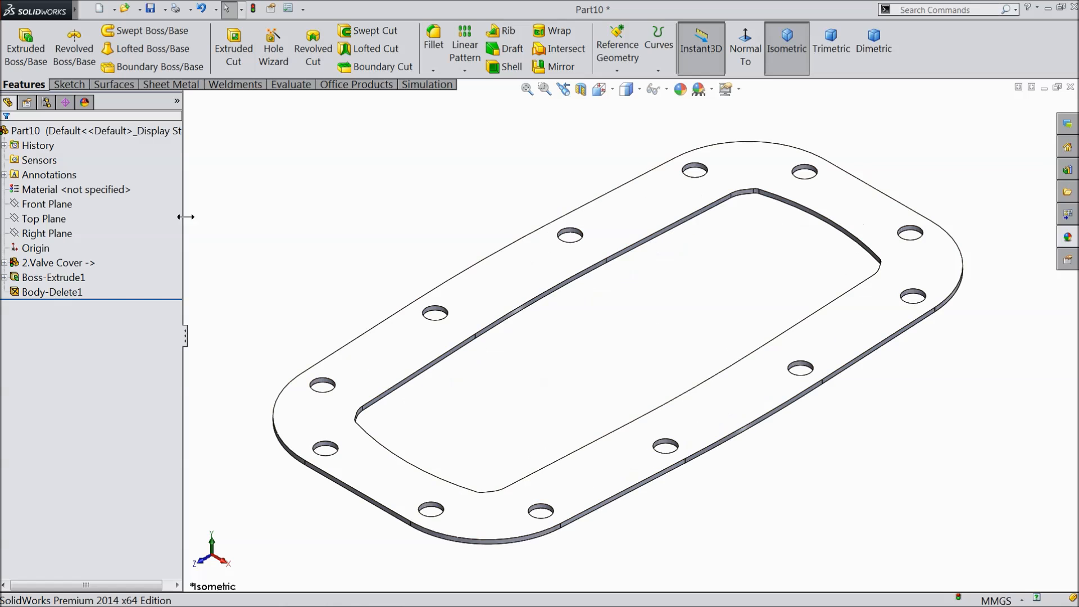
left_click(113, 131)
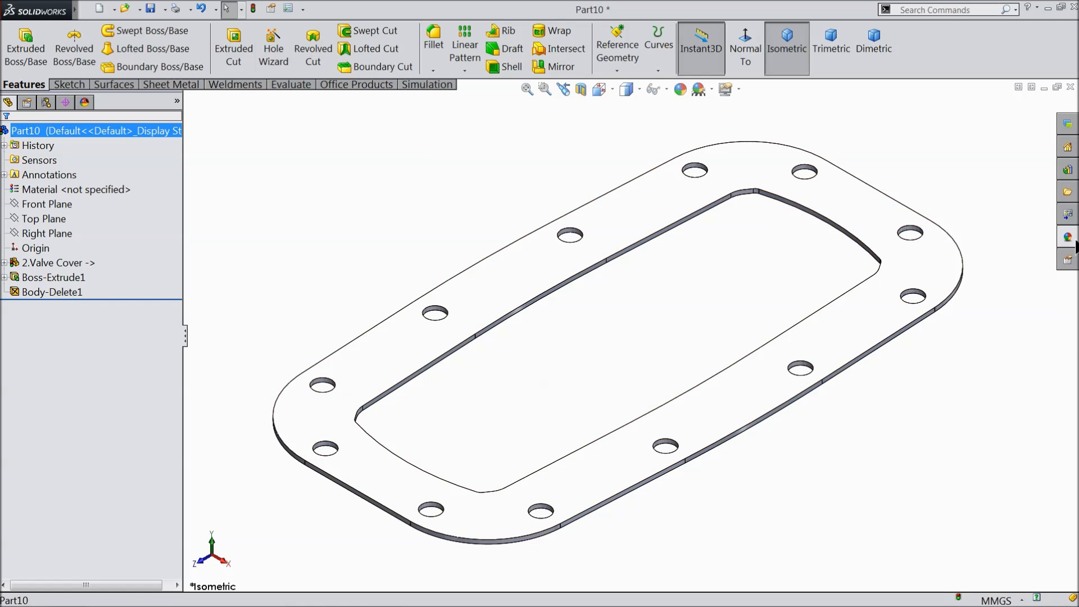
left_click(1068, 238)
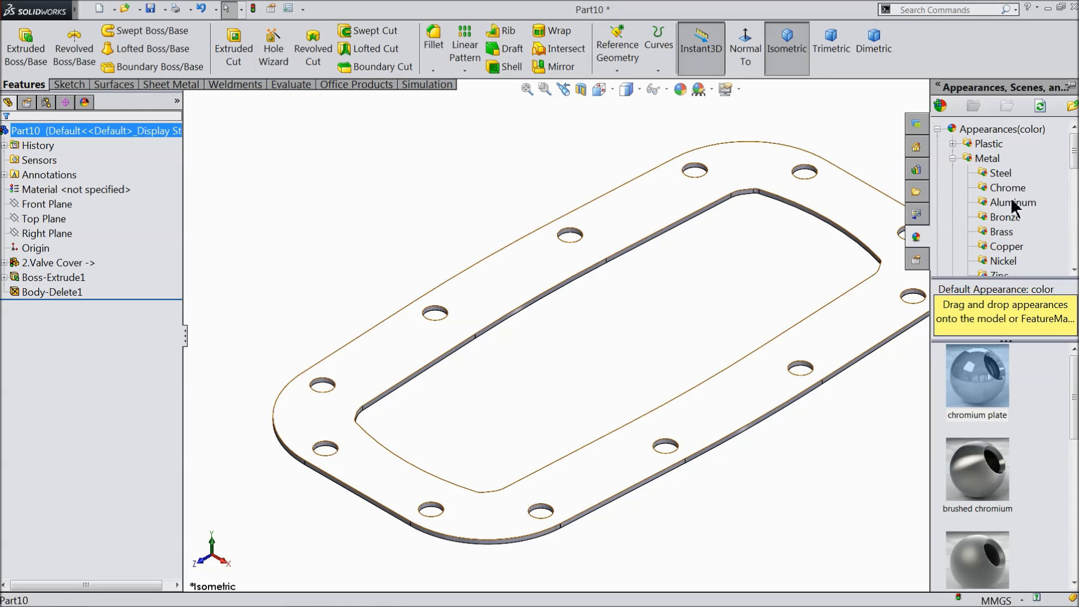
Apply the matte rubber appearance to the whole gasket part.
scroll(1012, 206, "down", 3)
scroll(1005, 231, "down", 2)
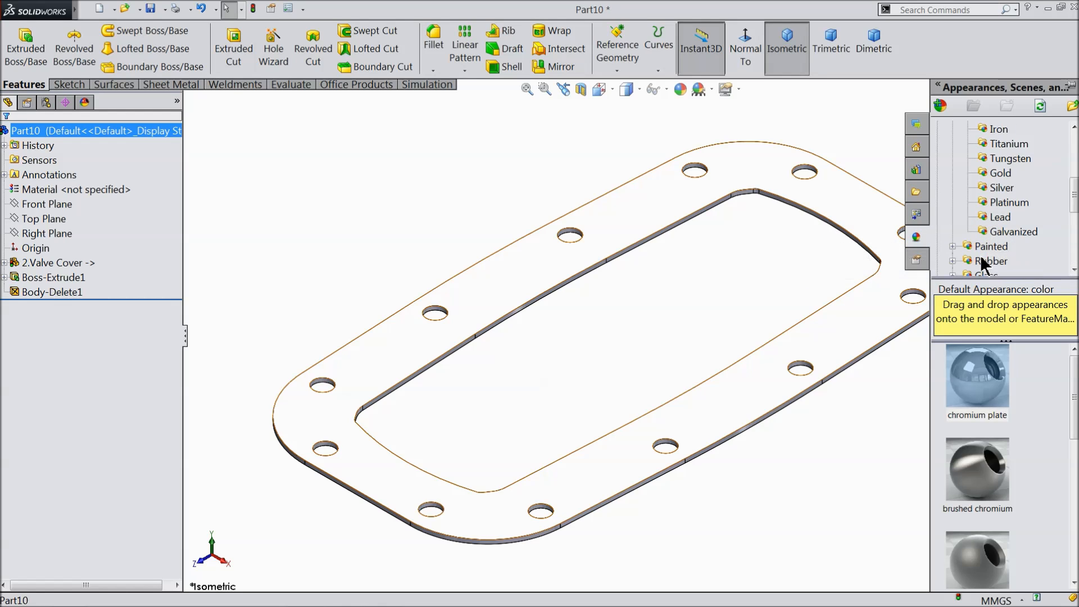
scroll(981, 253, "down", 1)
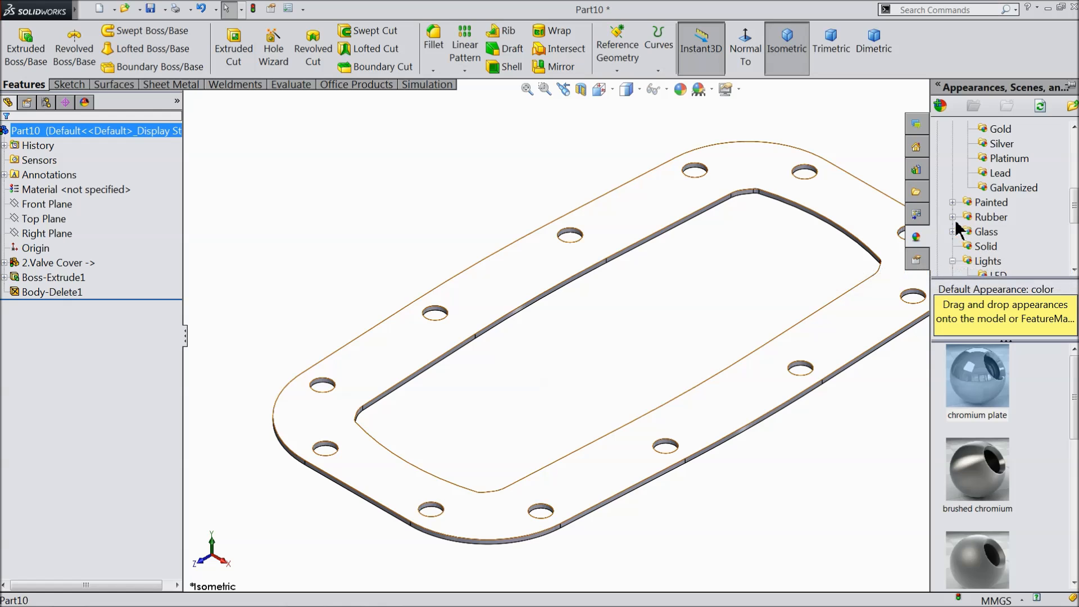
left_click(953, 218)
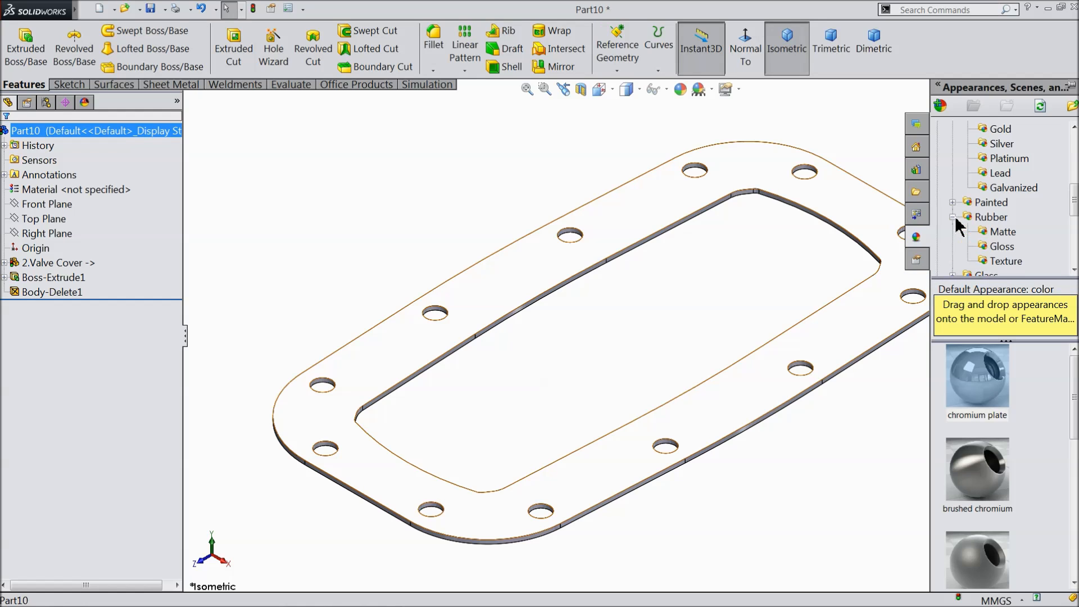
left_click(1003, 235)
double_click(989, 395)
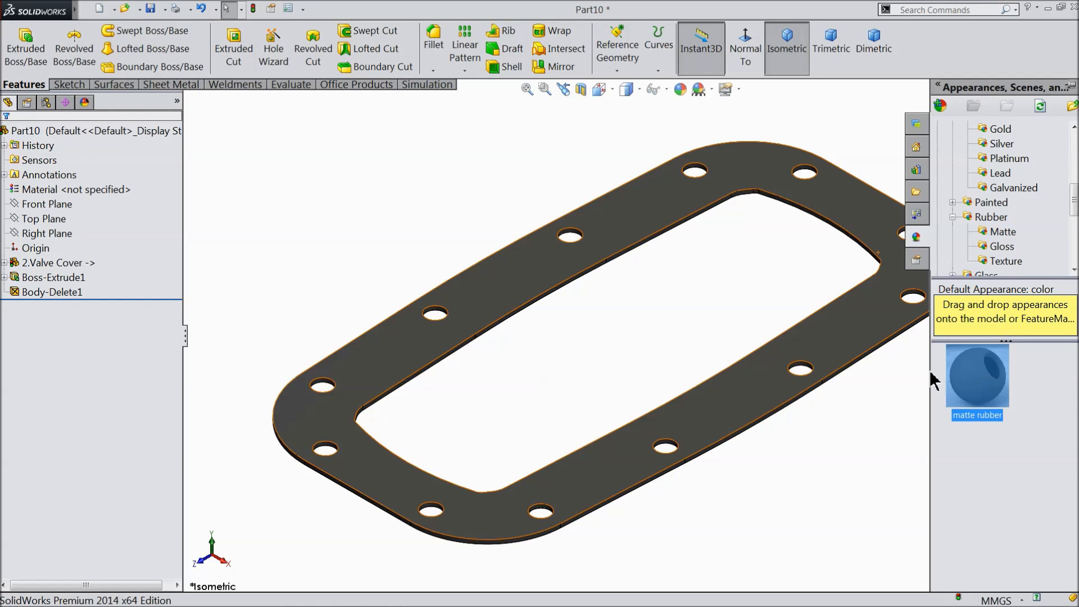
Change the gasket's matte rubber colour to standard red, RGB 255, 0, 0.
left_click(680, 89)
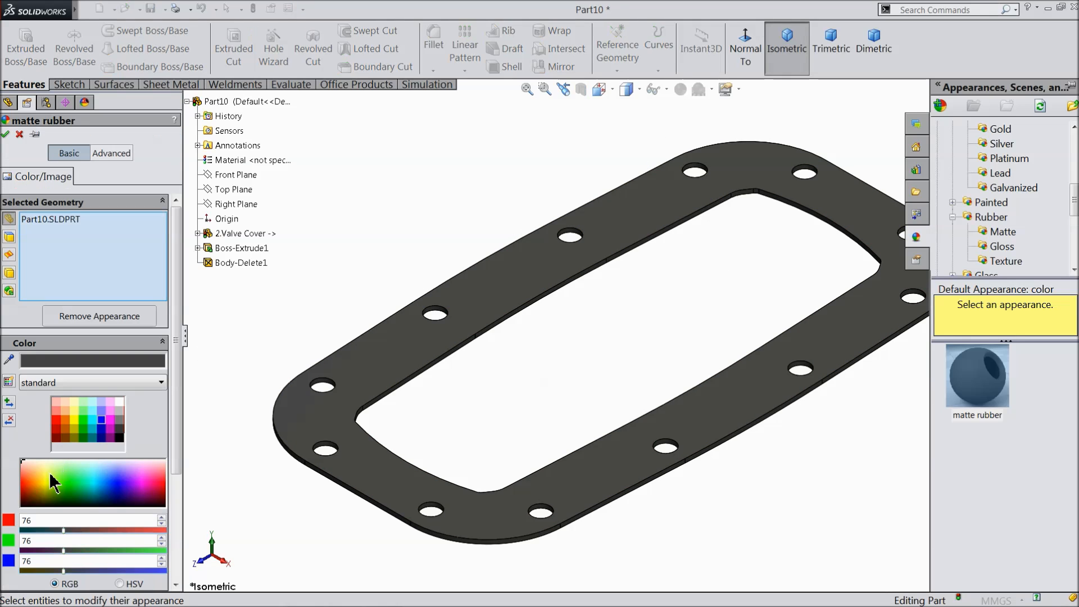
left_click(56, 419)
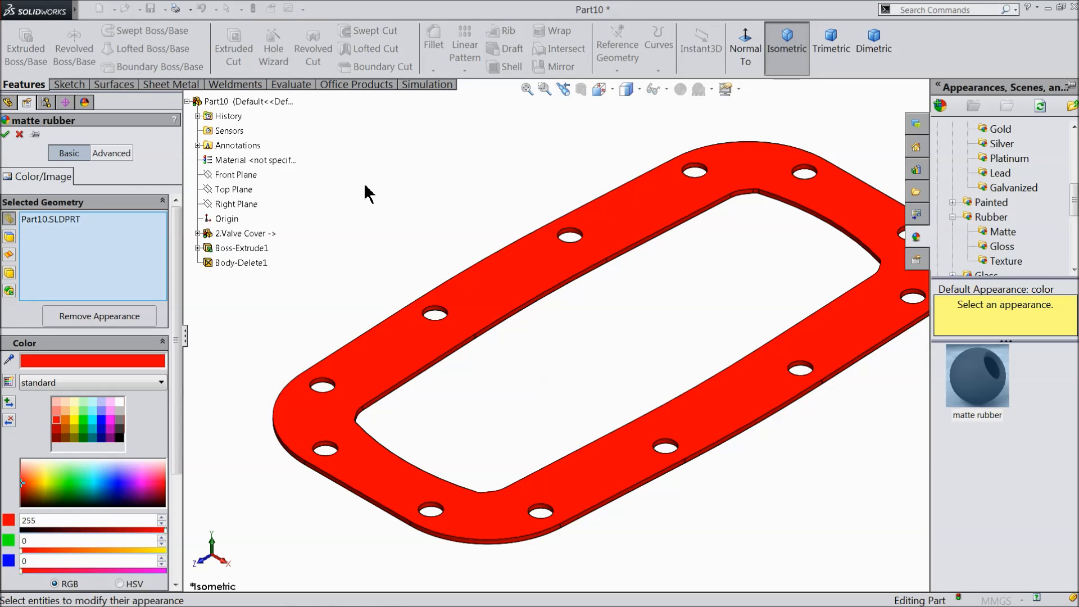
left_click(6, 135)
mouse_move(571, 233)
middle_mouse_down()
mouse_move(525, 193)
mouse_move(568, 231)
middle_mouse_up()
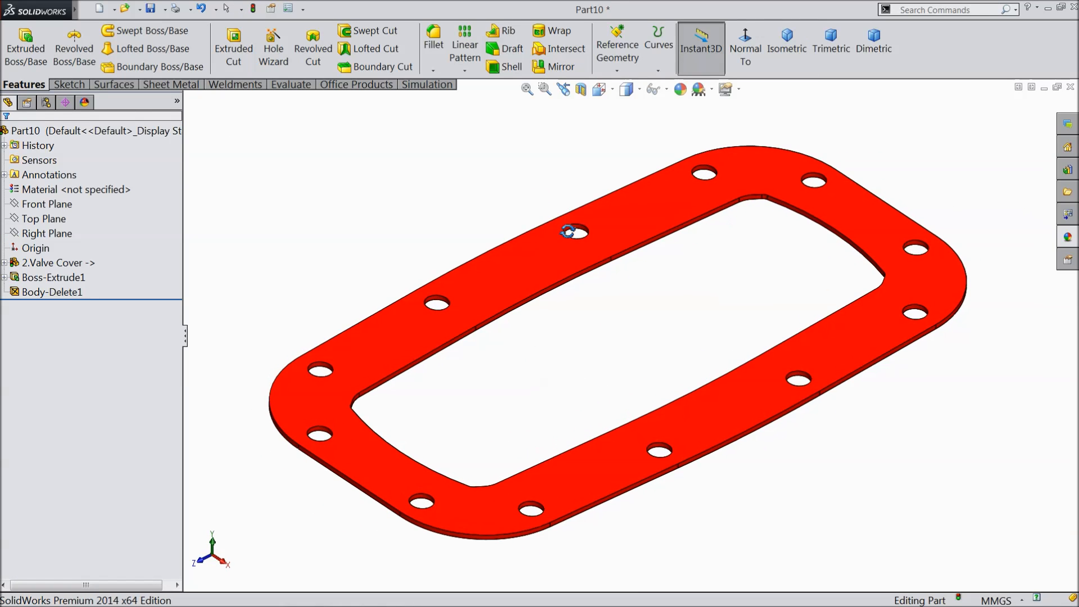
Save the part as 5.Packing in the Gate Valve folder.
left_click(151, 8)
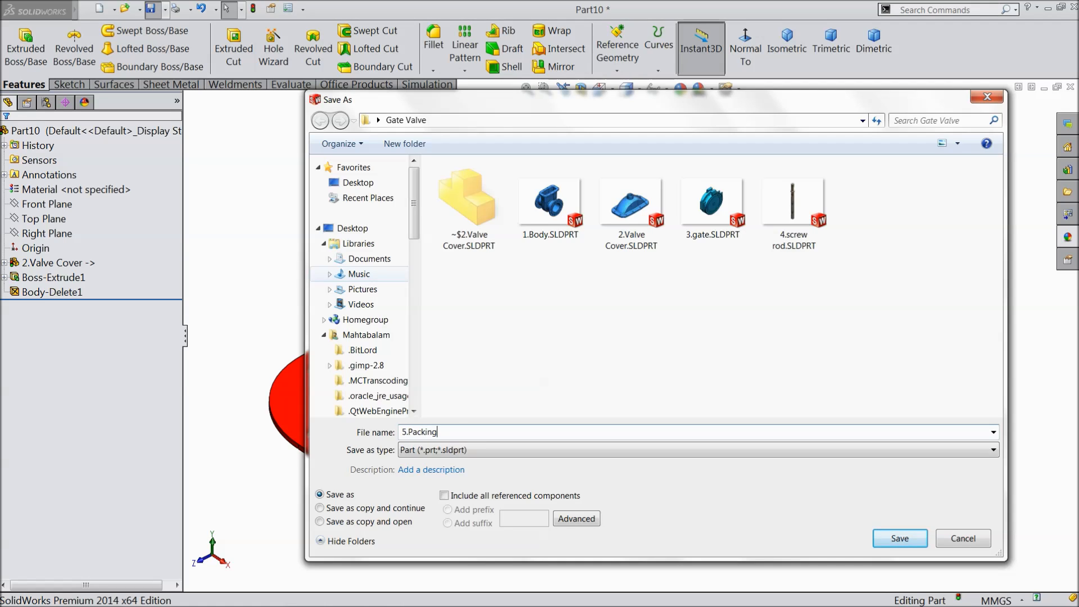
left_click(900, 540)
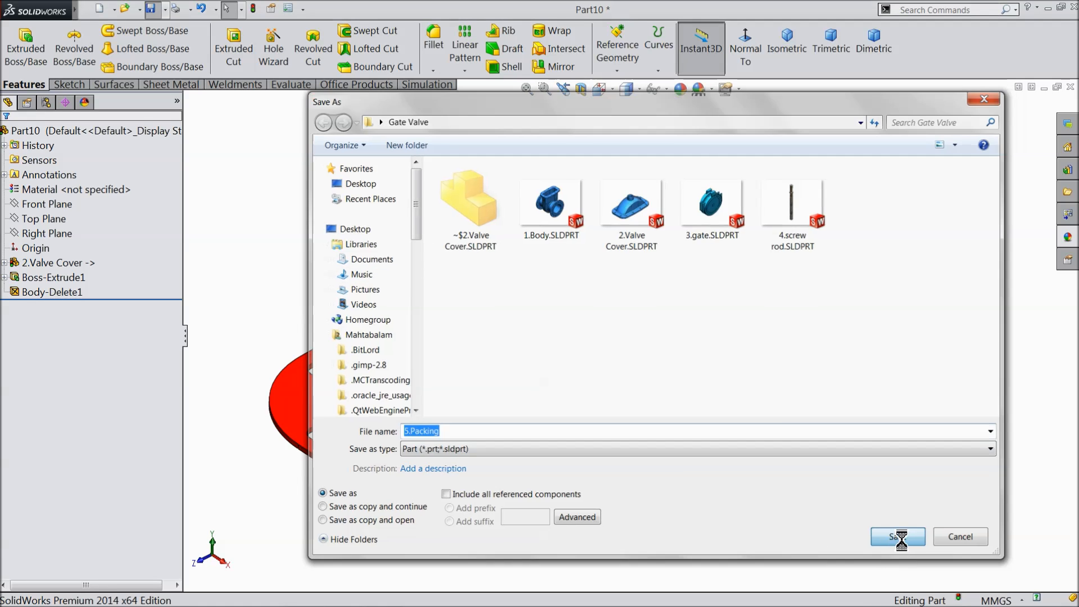
mouse_move(511, 353)
middle_mouse_down()
mouse_move(486, 282)
mouse_move(506, 342)
mouse_move(498, 362)
middle_mouse_up()
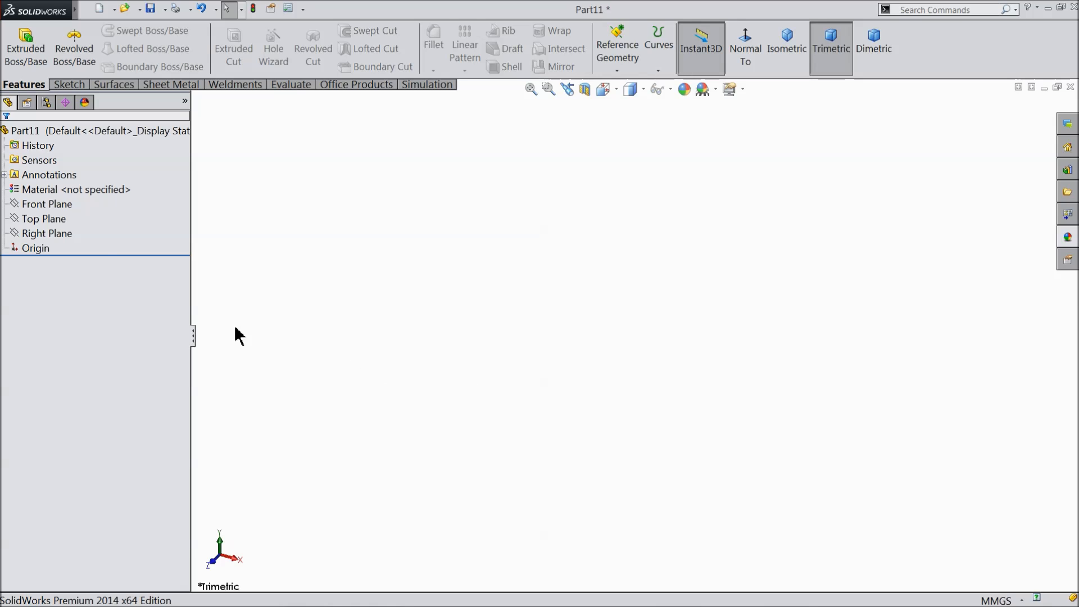
Sketch a vertical construction line about 100 mm long and a horizontal one on the Front Plane of the new part, meeting at the origin.
left_click(33, 205)
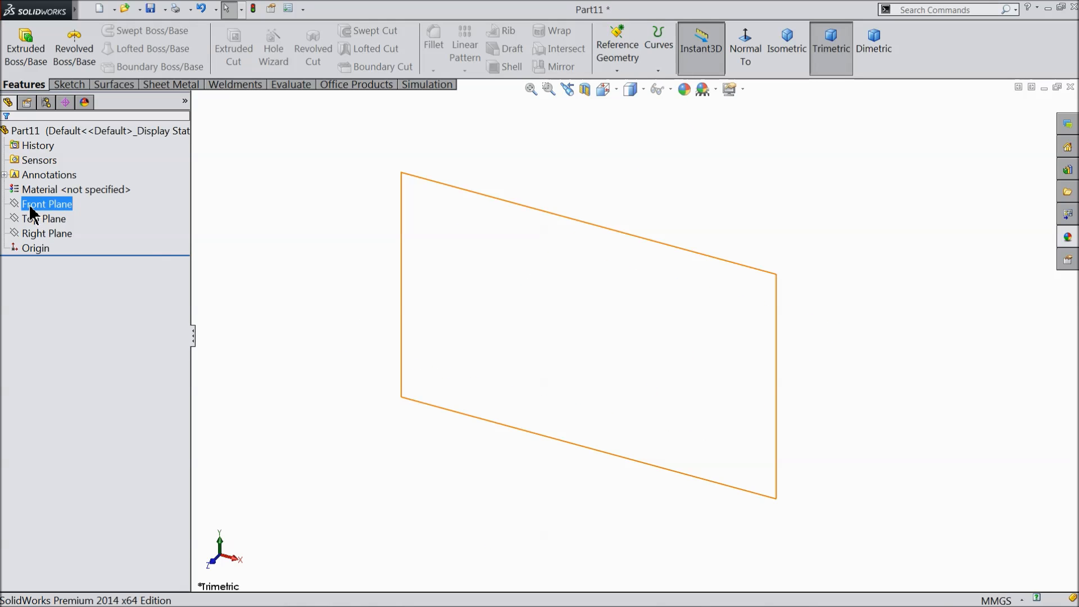
left_click(34, 190)
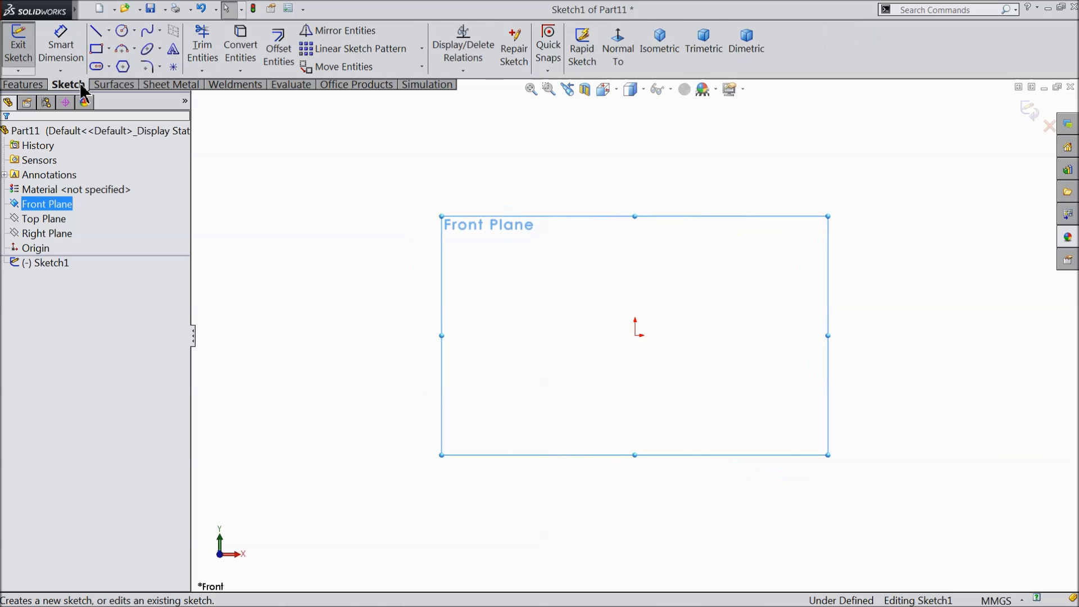
left_click(109, 31)
left_click(119, 67)
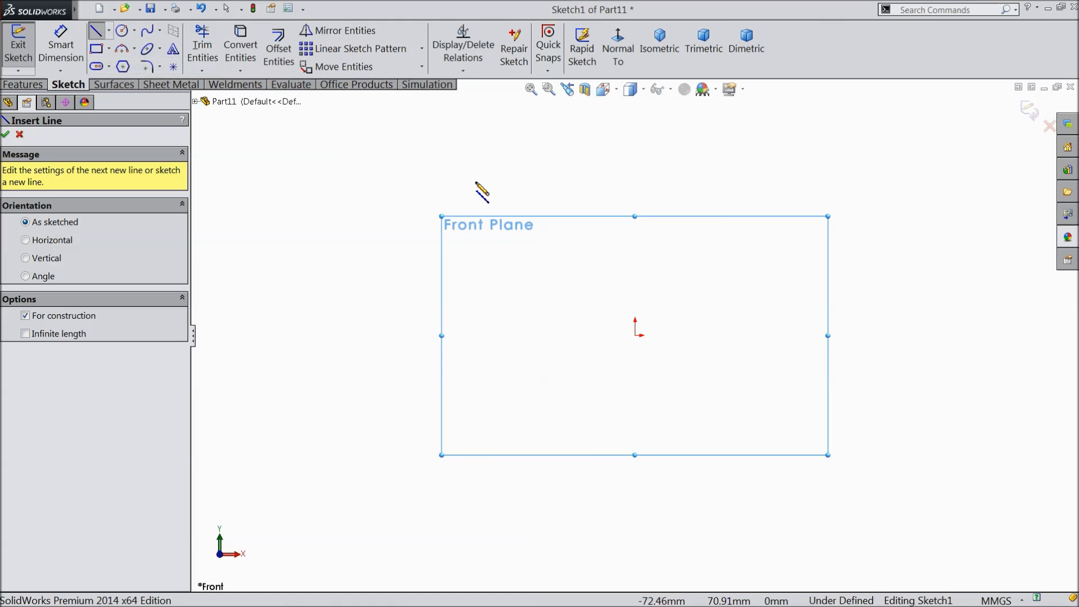
left_click(635, 120)
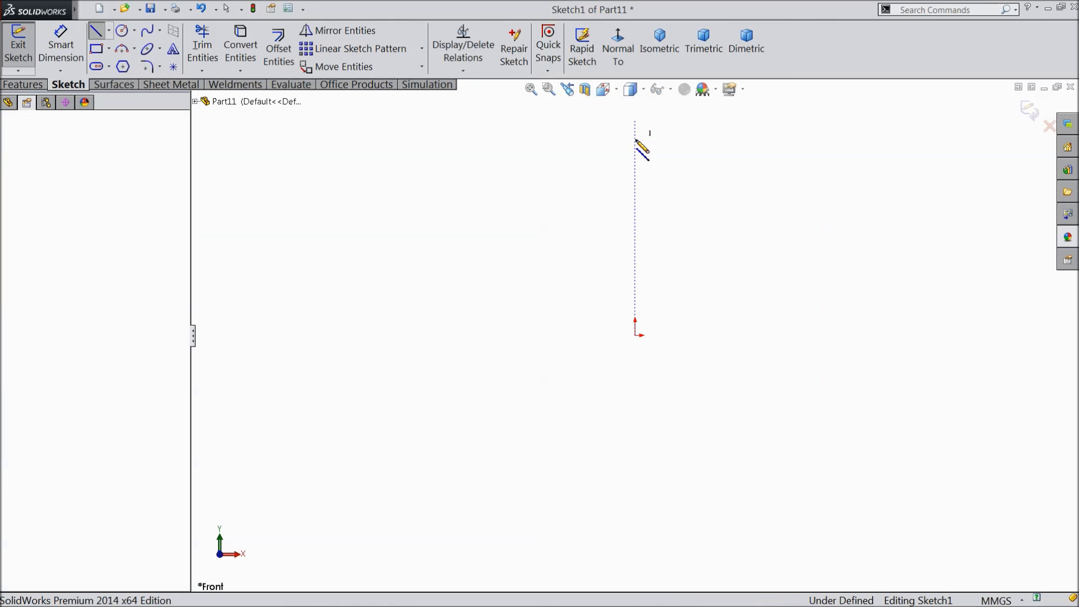
left_click(635, 336)
left_click(848, 335)
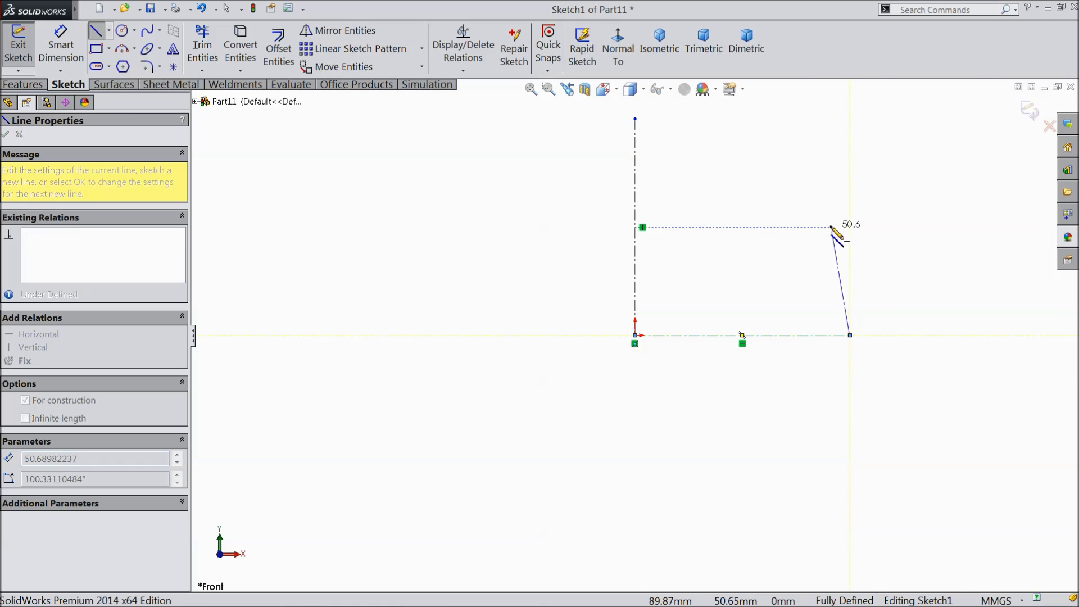
right_click(832, 231)
left_click(869, 111)
scroll(854, 304, "up", 3)
scroll(824, 285, "down", 3)
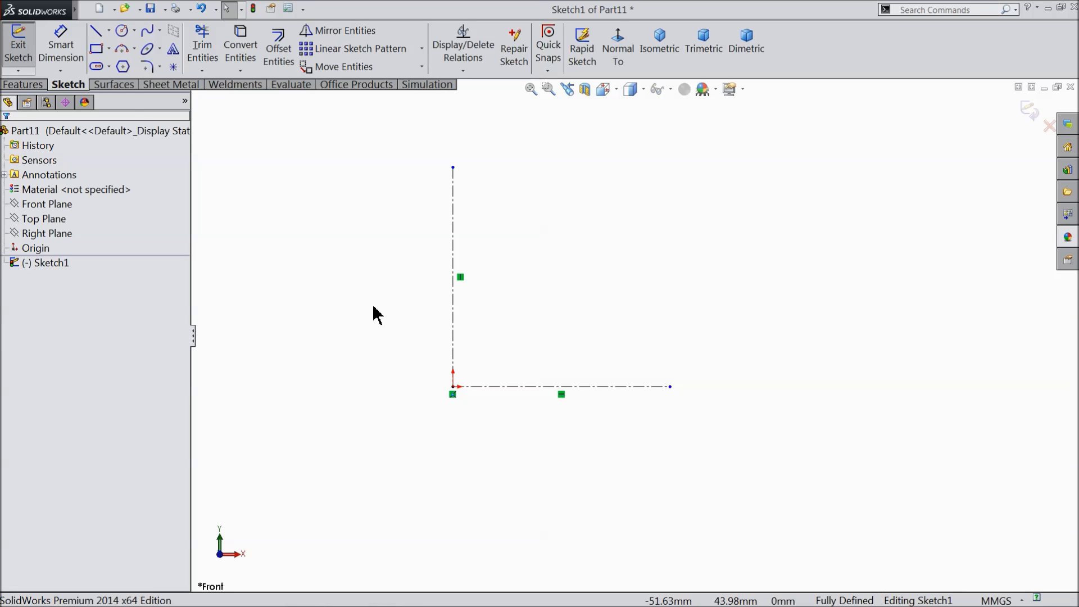
Sketch the profile's top edge about 57 mm long and its outer side with a small notch about 11 mm deep, ending on the horizontal centerline.
left_click(96, 34)
left_click(510, 182)
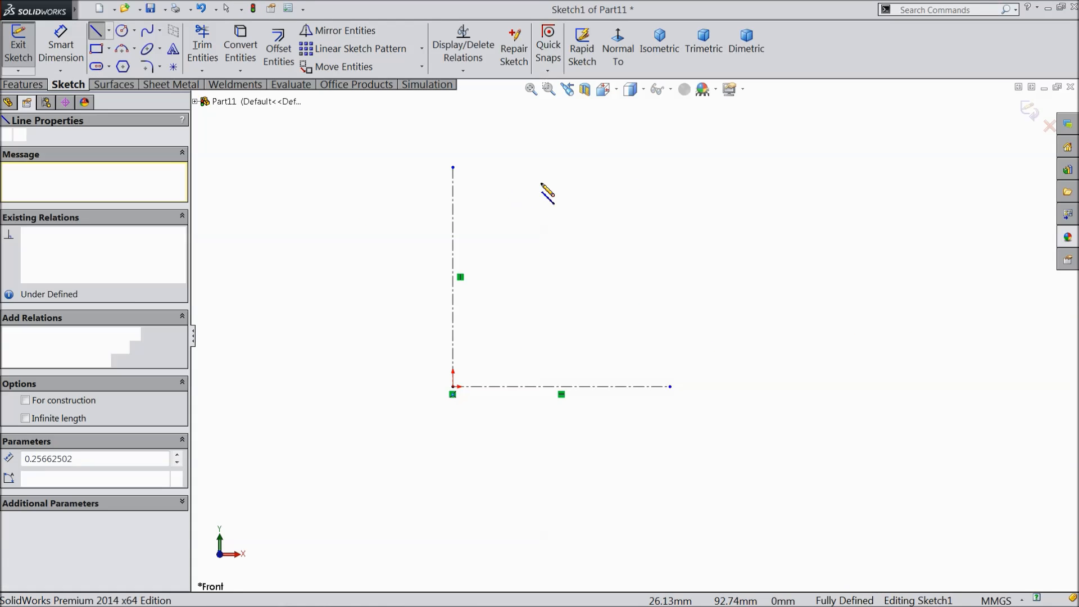
left_click(635, 182)
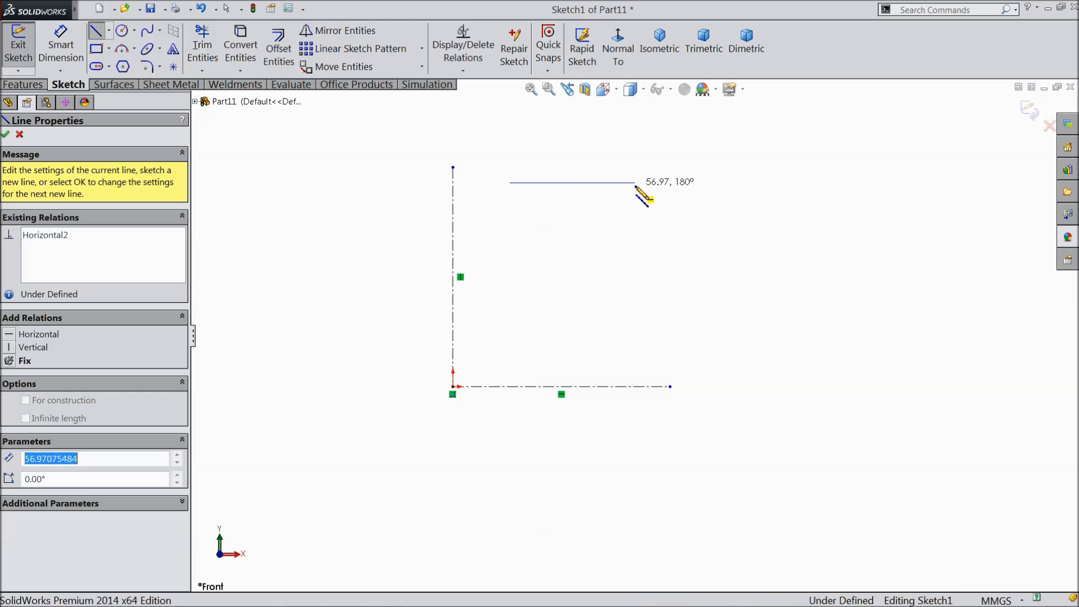
left_click(635, 248)
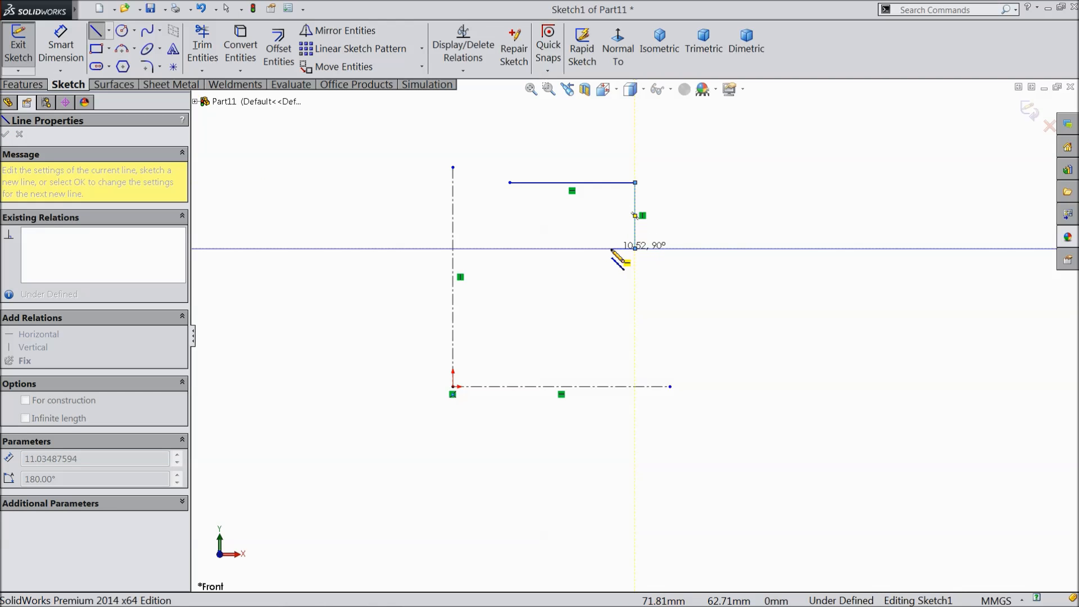
left_click(611, 248)
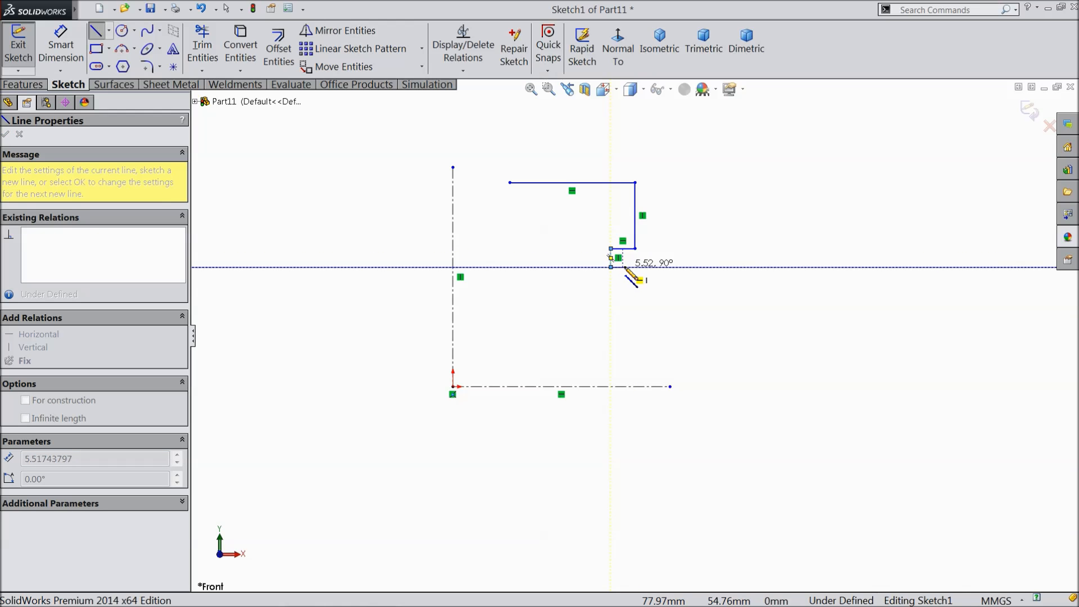
left_click(628, 267)
left_click(627, 267)
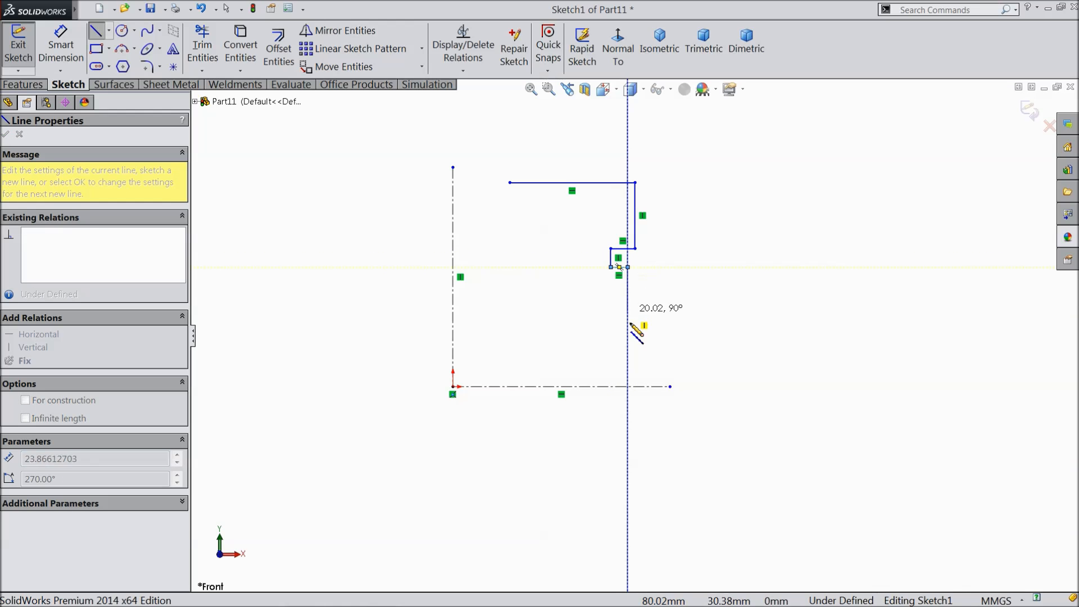
left_click(627, 386)
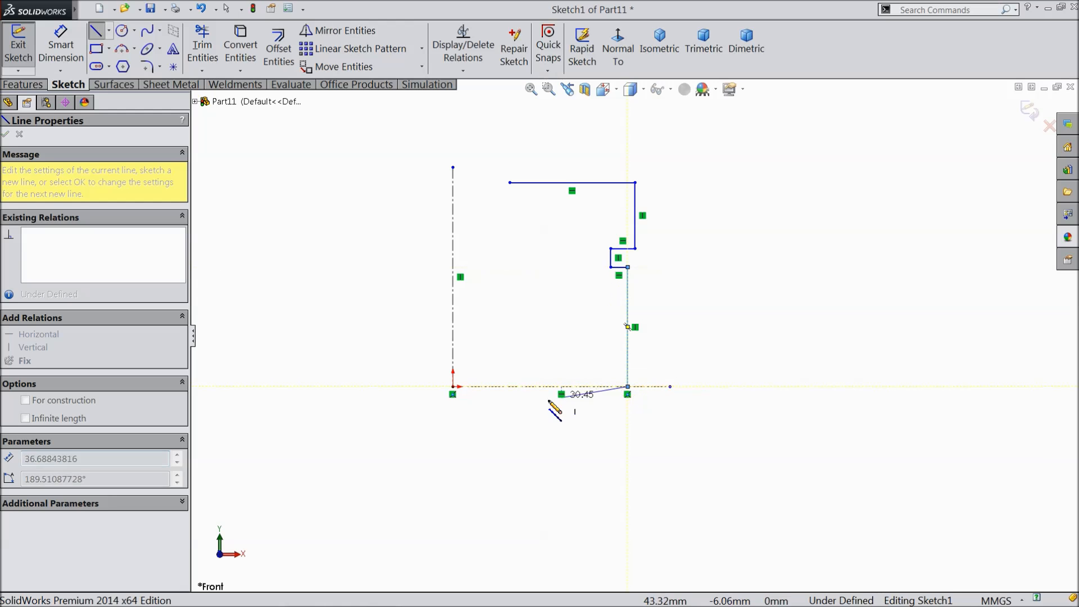
Continue the profile with a bottom edge about 54 mm long and an inner side stepped with two rectangular notches about 10 mm deep.
left_click(510, 386)
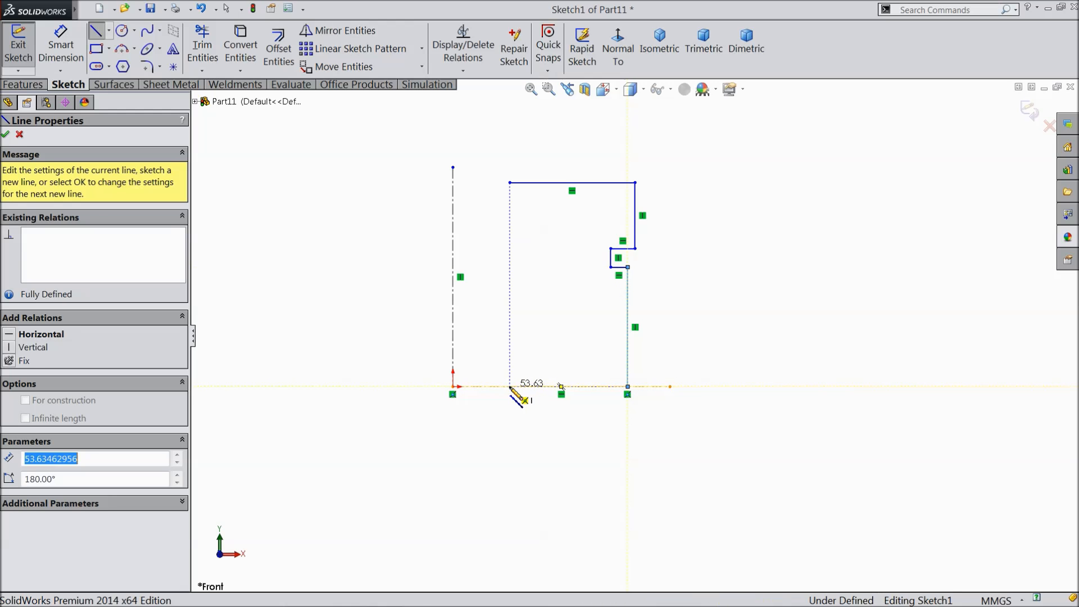
left_click(510, 362)
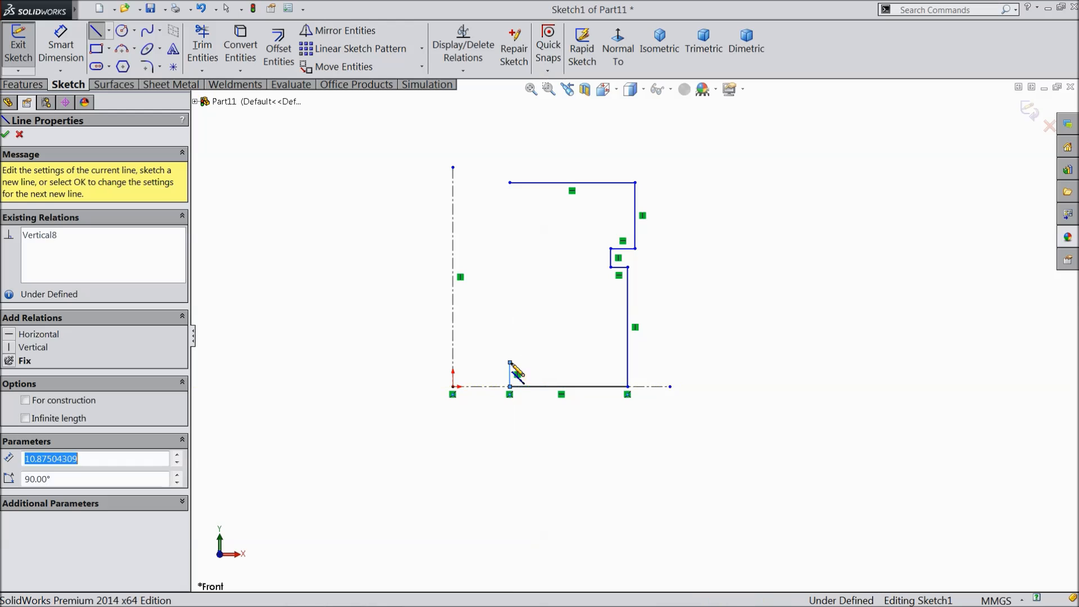
left_click(532, 363)
left_click(532, 339)
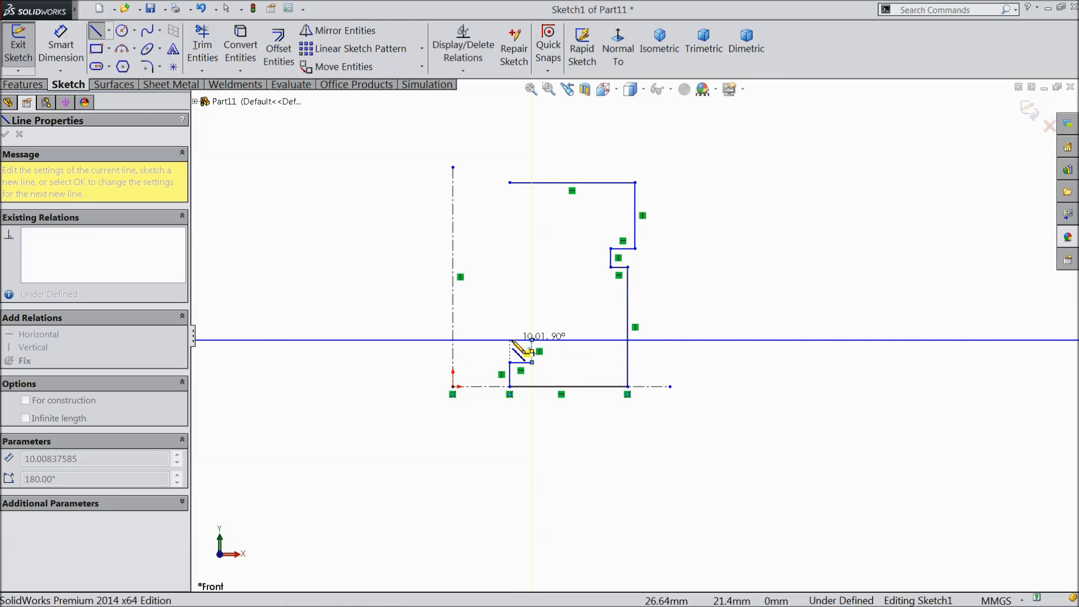
left_click(509, 339)
left_click(509, 312)
left_click(532, 311)
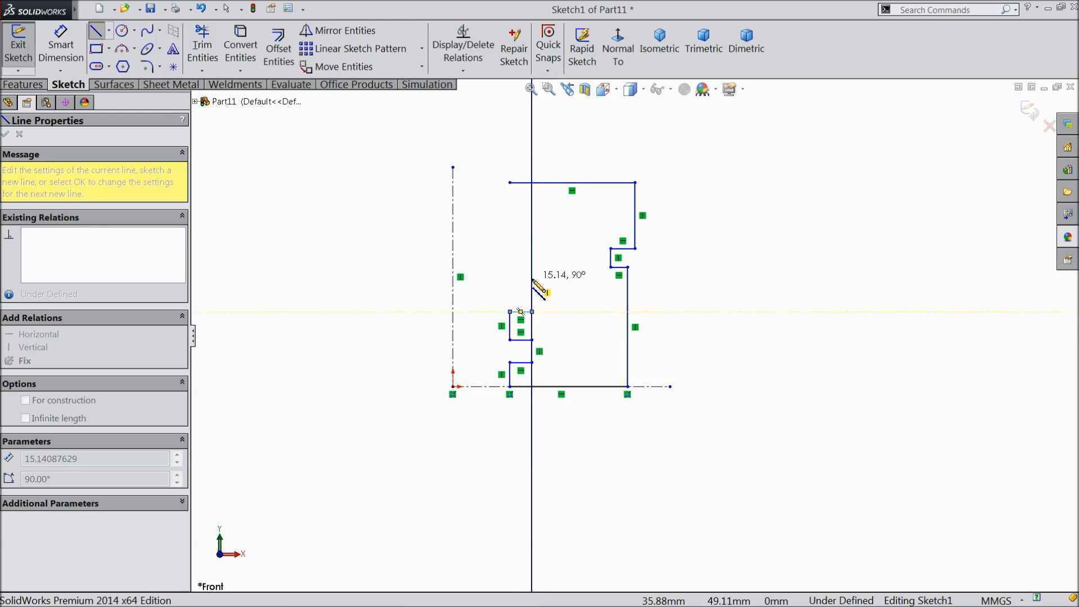
left_click(532, 278)
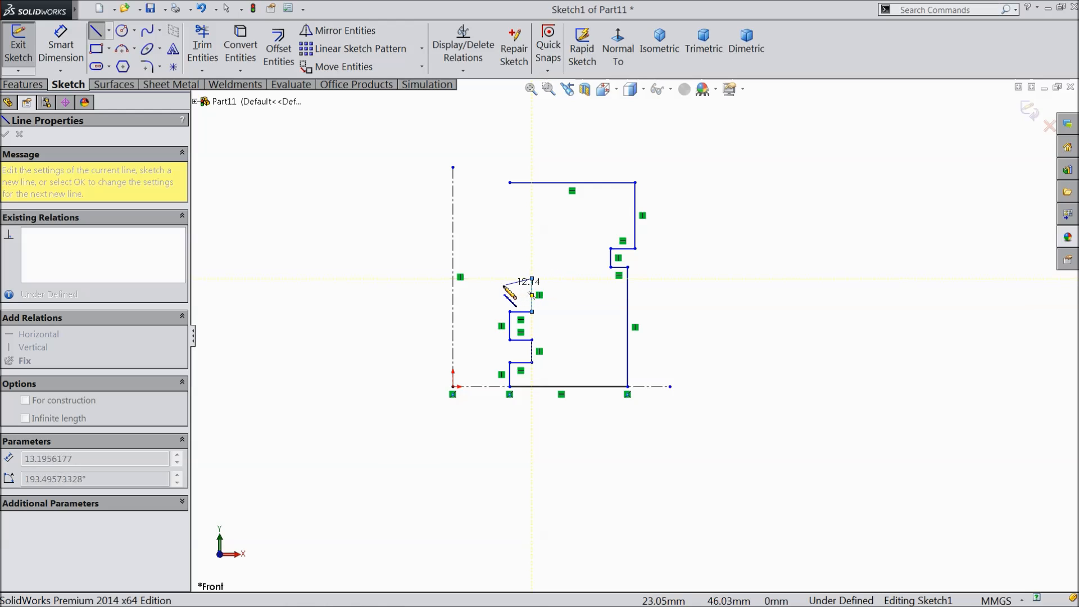
left_click(509, 278)
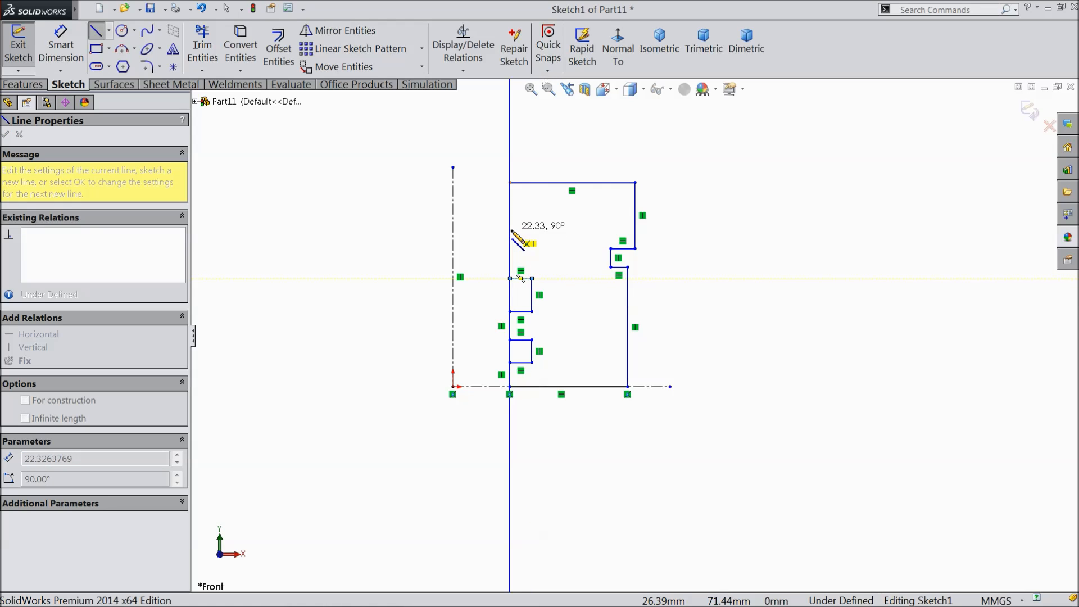
Close the profile with a vertical edge about 22 mm long, a notch with a sloped upper side, and a short vertical up to the top edge.
left_click(510, 230)
left_click(546, 229)
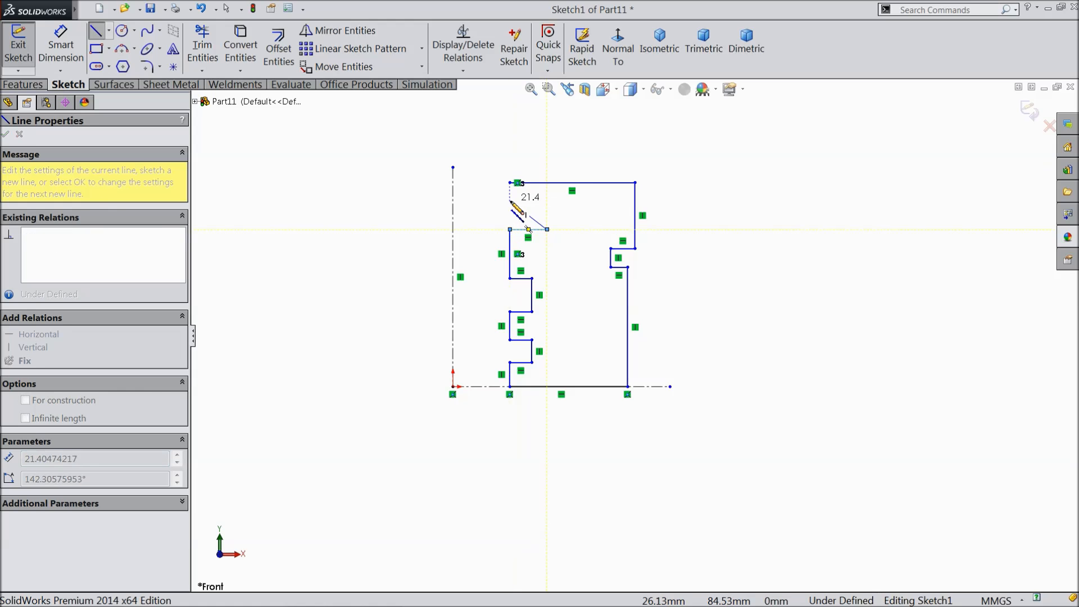
left_click(510, 191)
left_click(509, 183)
right_click(573, 138)
left_click(602, 142)
scroll(572, 231, "up", 3)
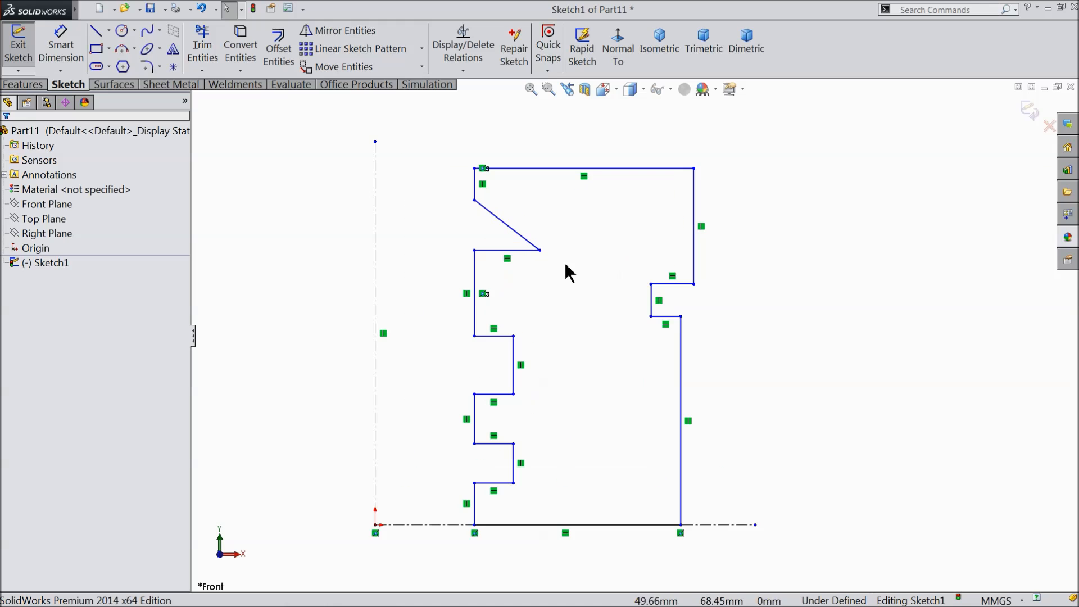
Dimension the distance from the vertical centerline to the profile's upper outer edge as 30 mm.
left_click(60, 47)
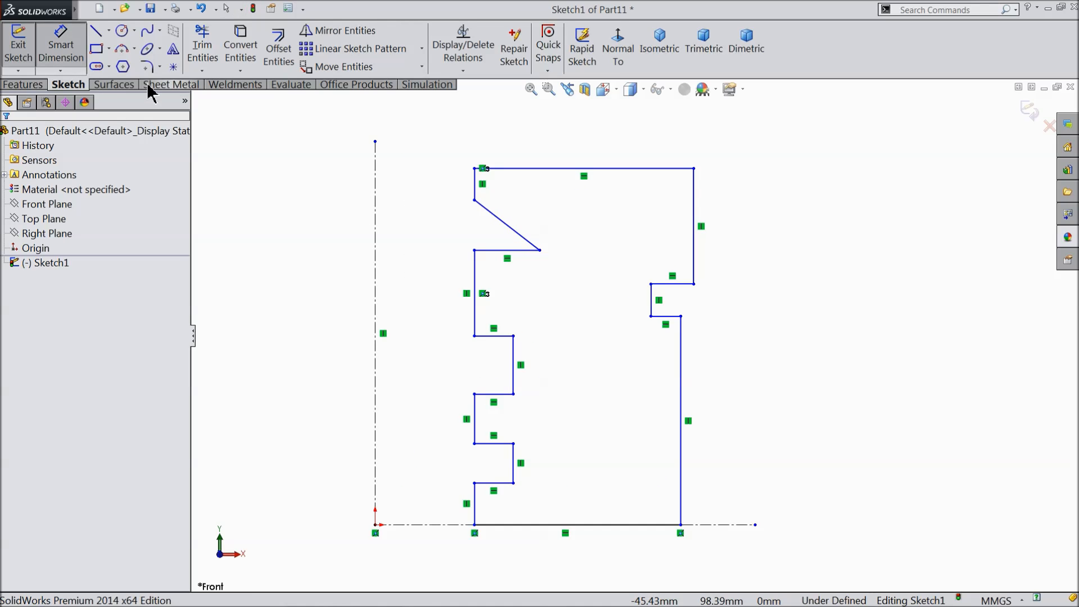
left_click(695, 211)
left_click(375, 168)
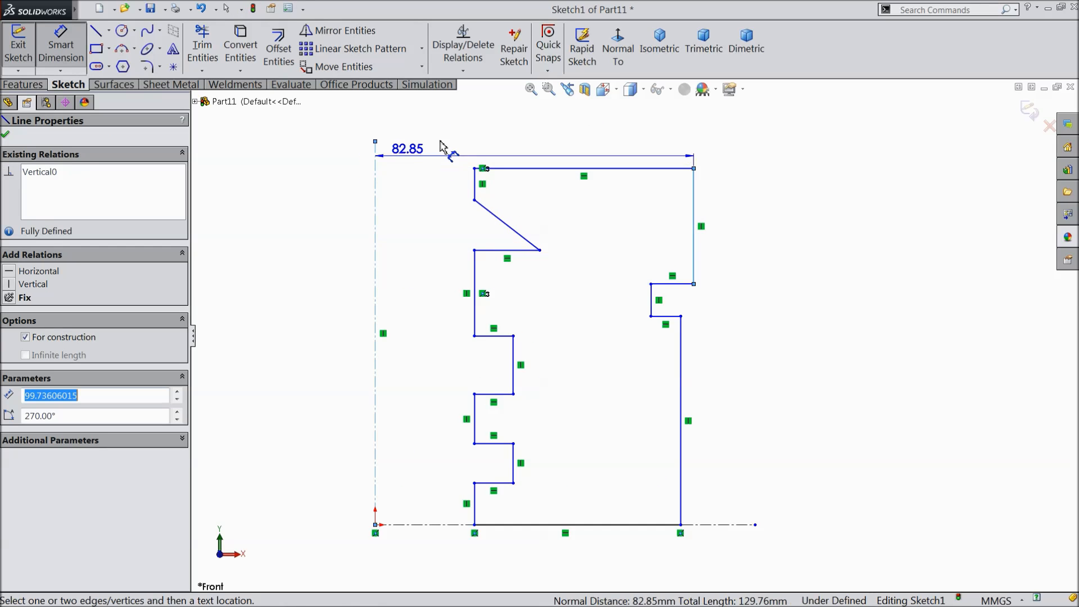
left_click(510, 127)
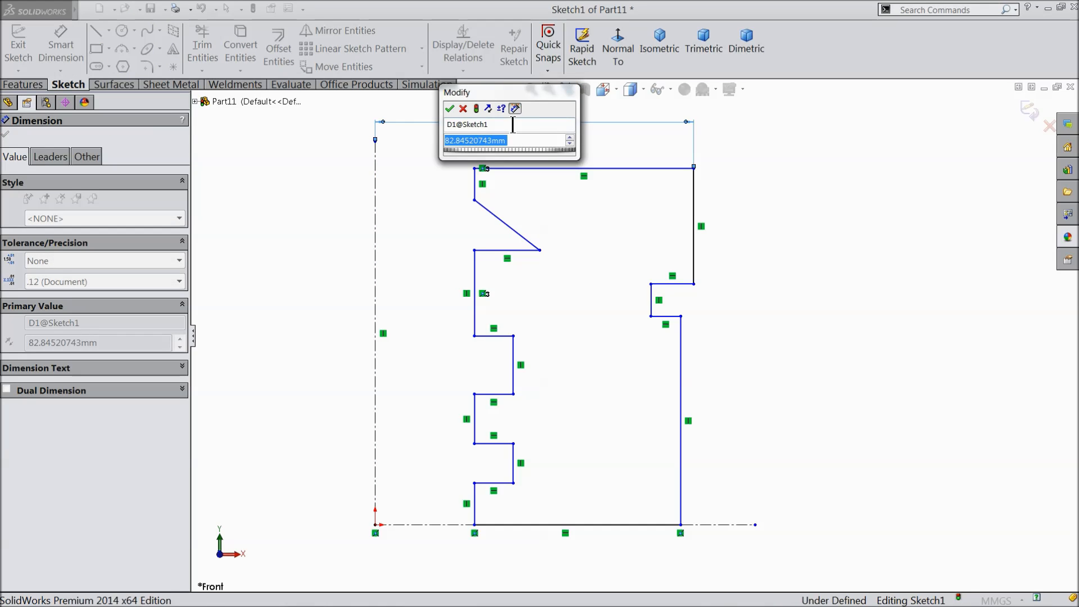
type("30")
key("Return")
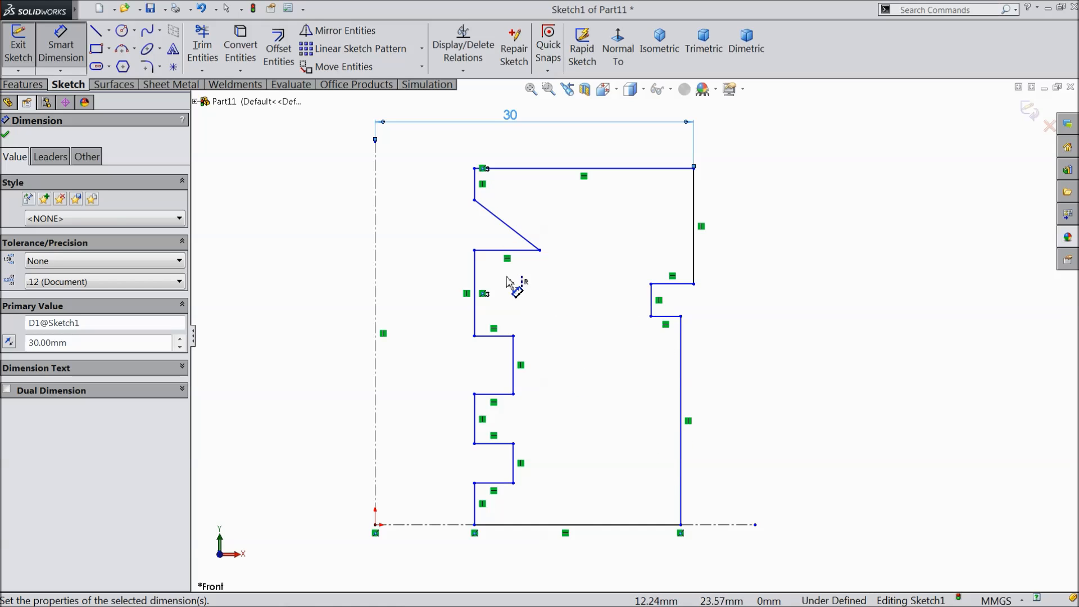
left_click(60, 66)
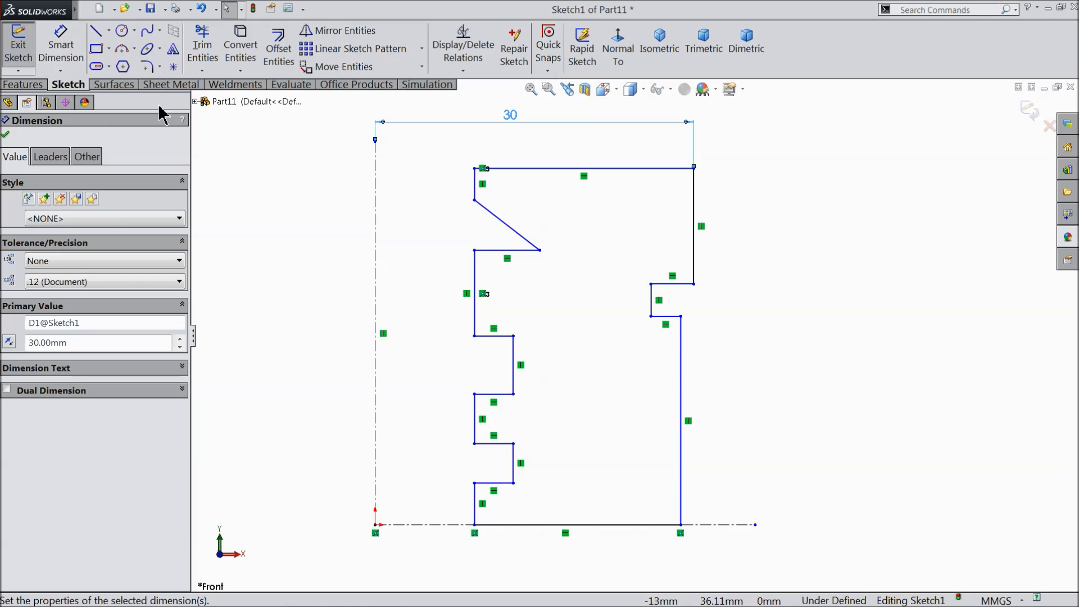
Make the four vertical segments along the profile's inner side collinear.
left_click(475, 193)
left_click(478, 271, "ctrl")
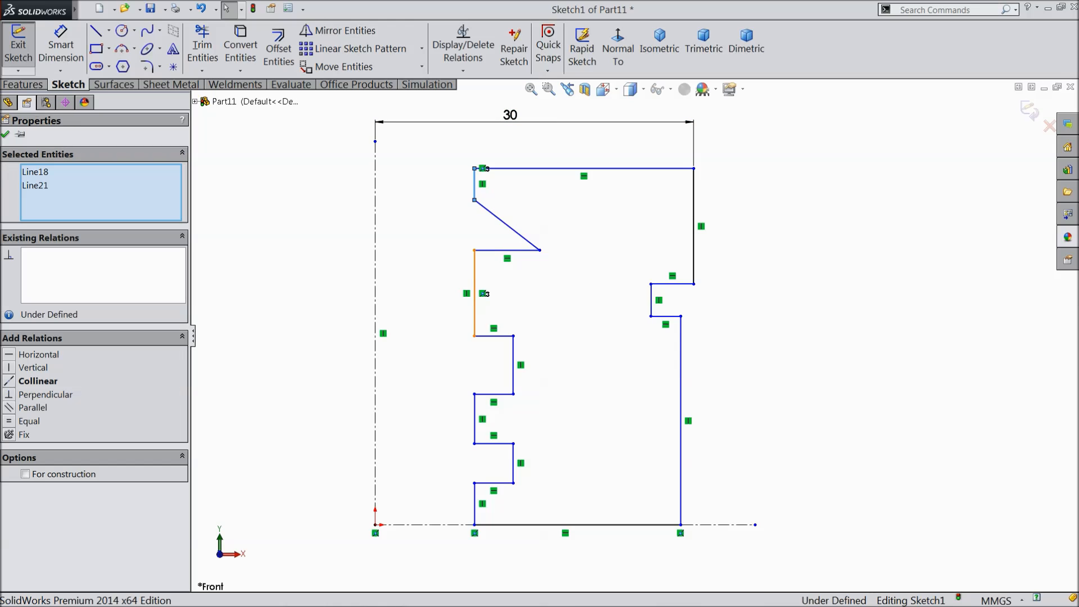
left_click(476, 420, "ctrl")
left_click(477, 509, "ctrl")
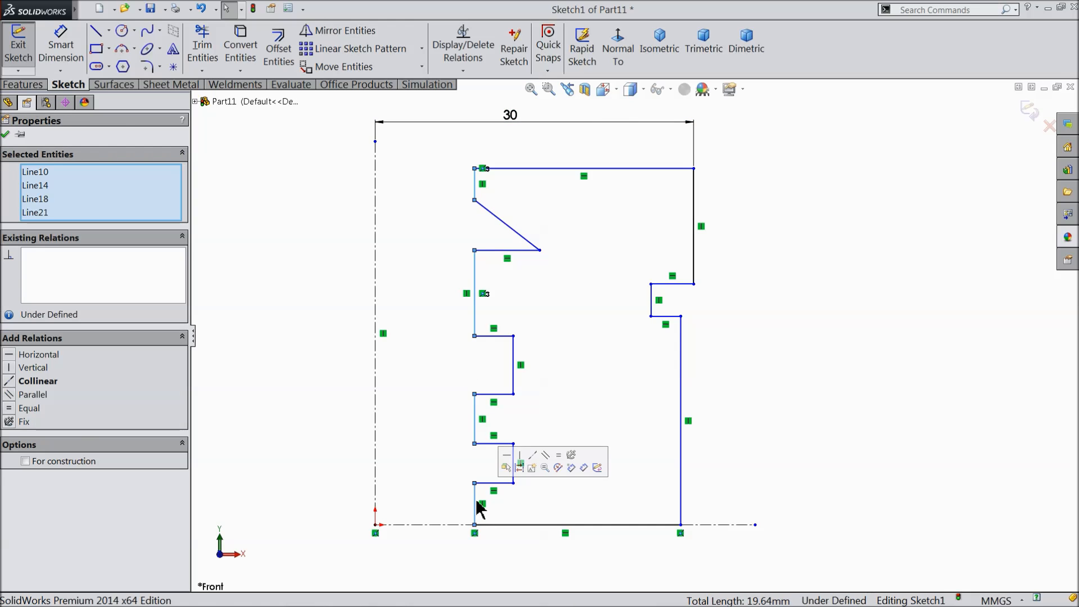
left_click(531, 460)
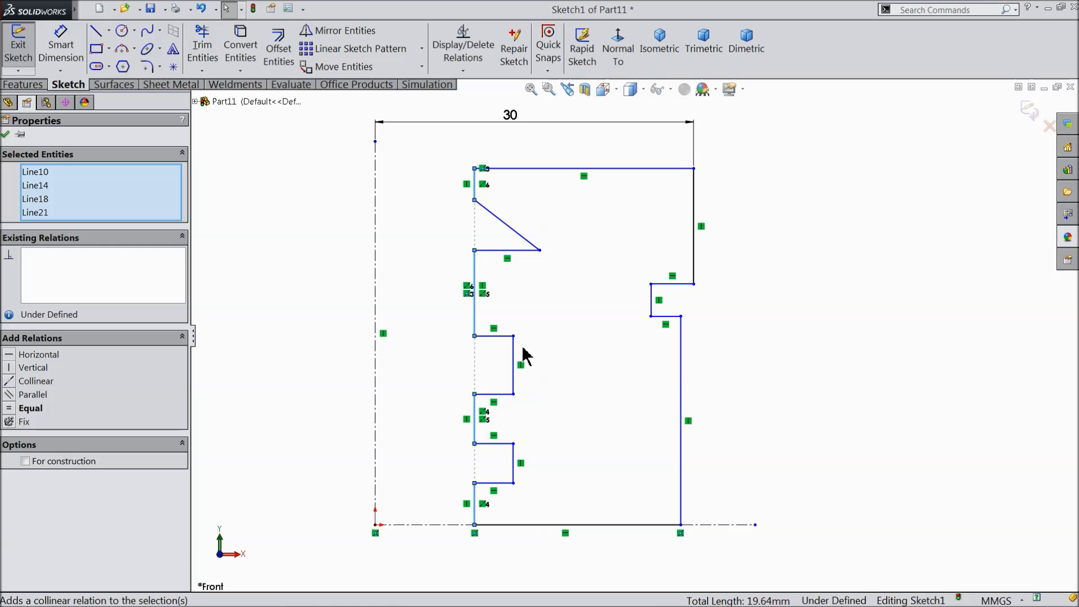
left_click(6, 136)
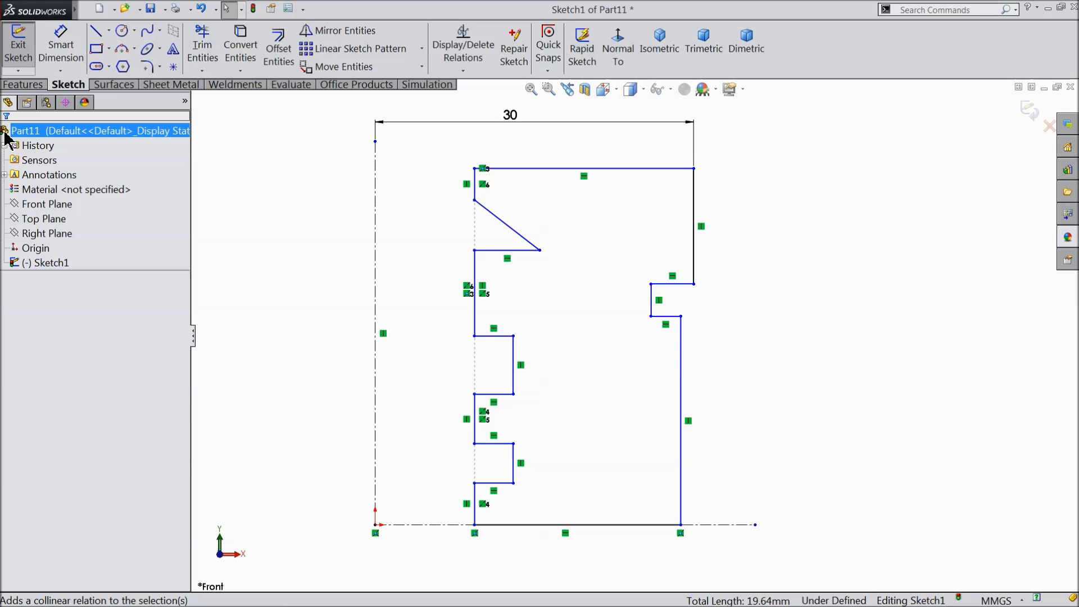
Make the vertical edges of the two rectangular inner notches collinear.
left_click(513, 366)
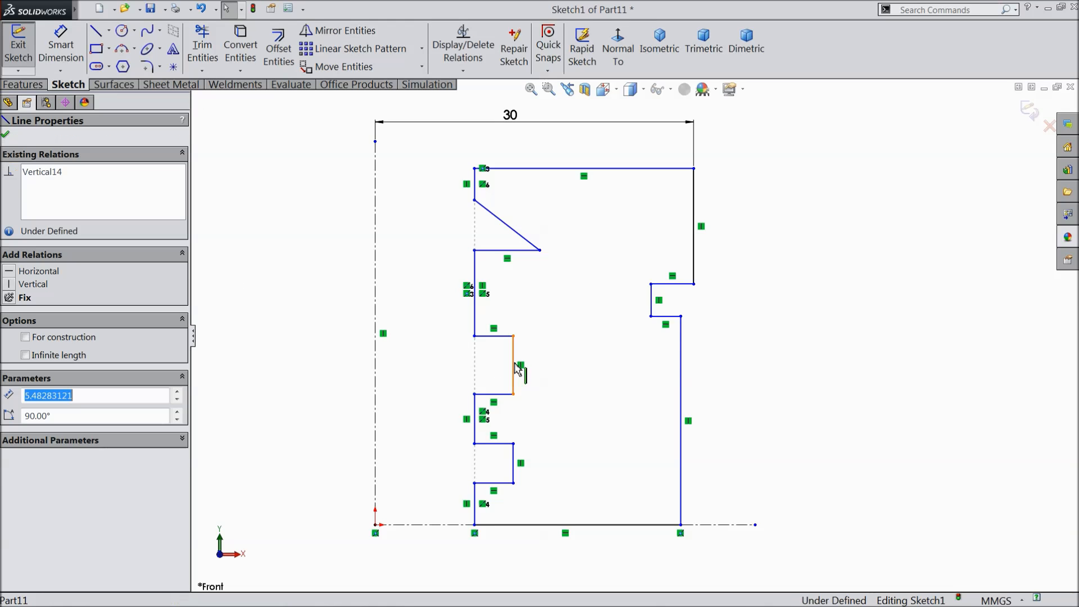
left_click(513, 469, "ctrl")
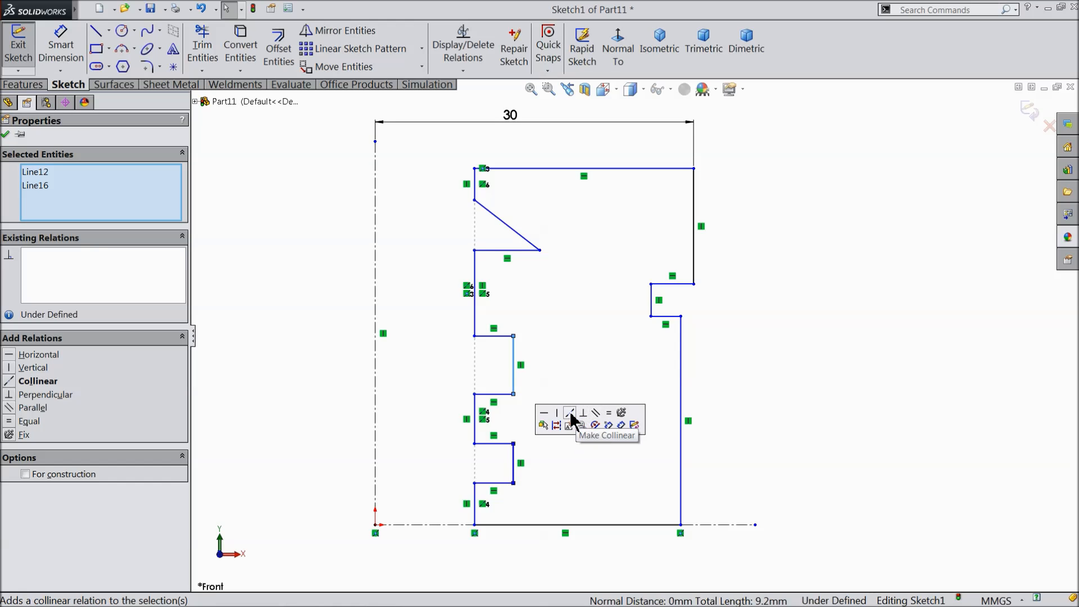
left_click(568, 412)
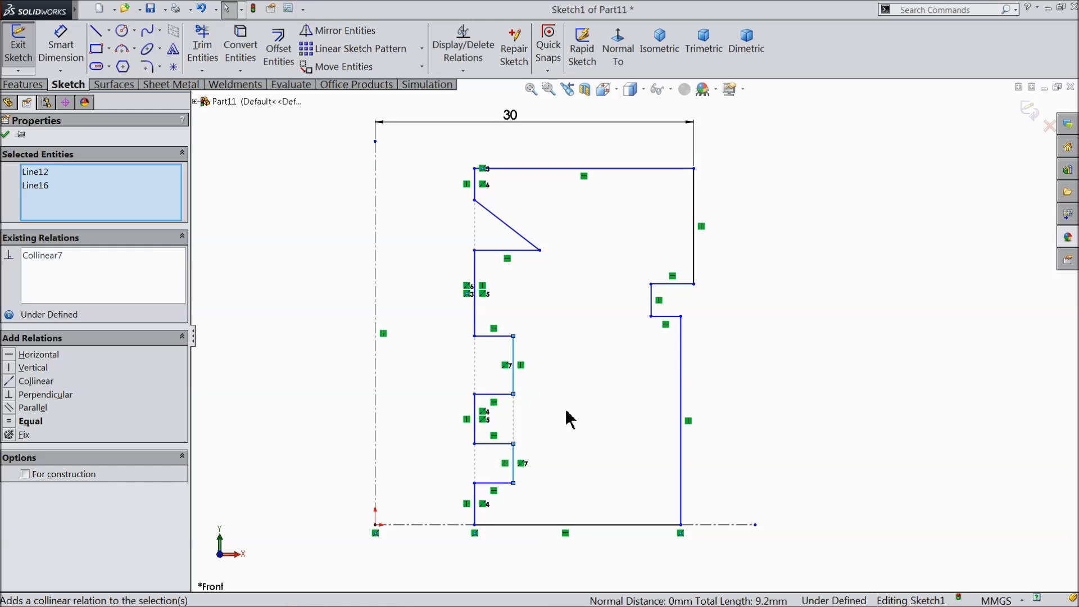
left_click(6, 135)
Set the two lowest inner vertical segments equal in length, and the vertical edges of the two rectangular notches equal to each other.
left_click(475, 502)
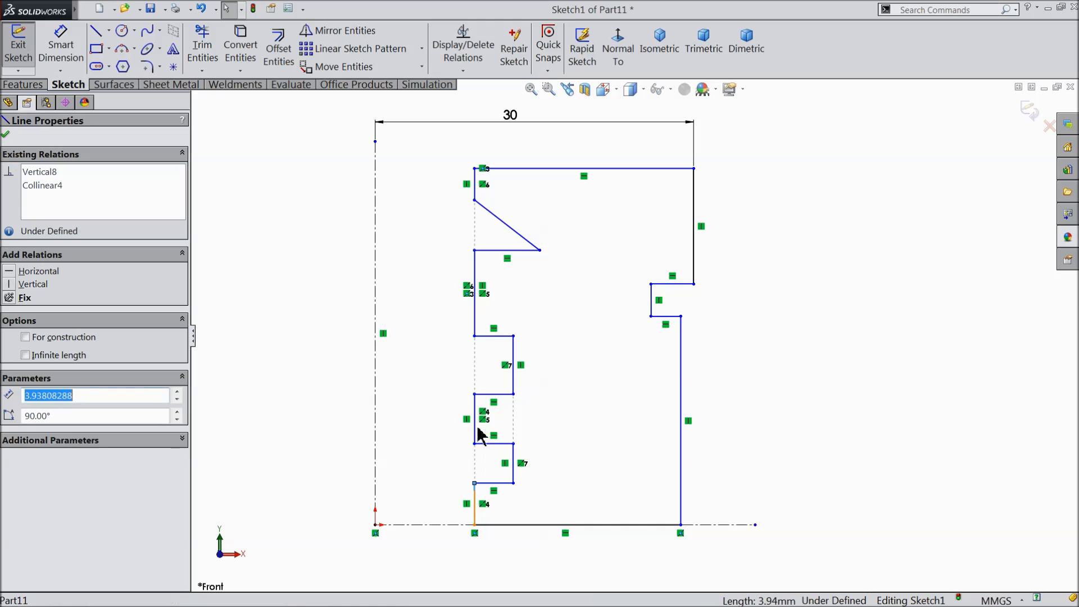
left_click(476, 419, "ctrl")
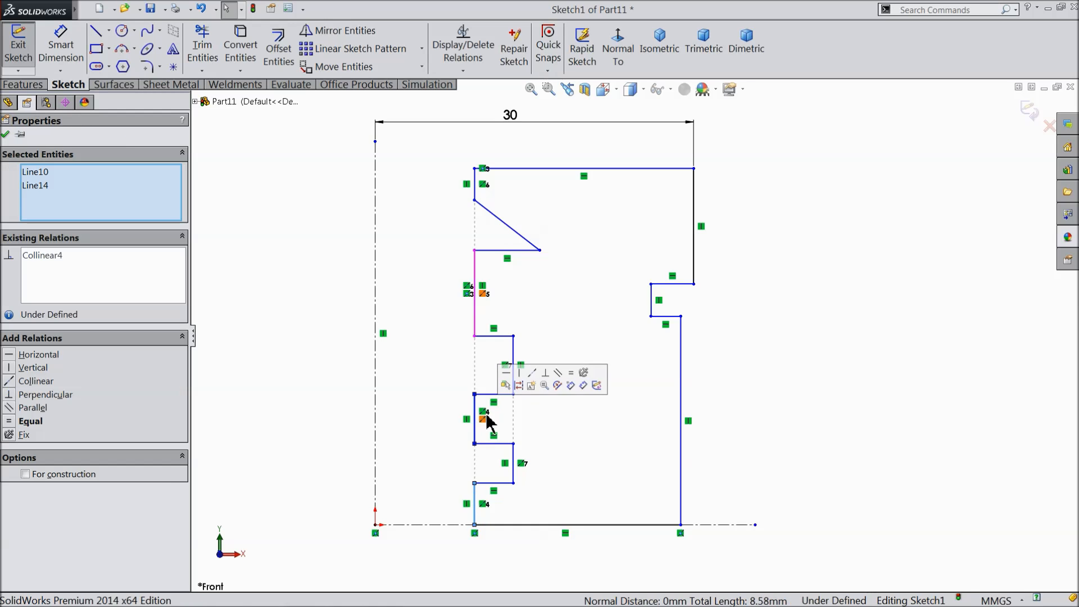
left_click(571, 373)
left_click(512, 466)
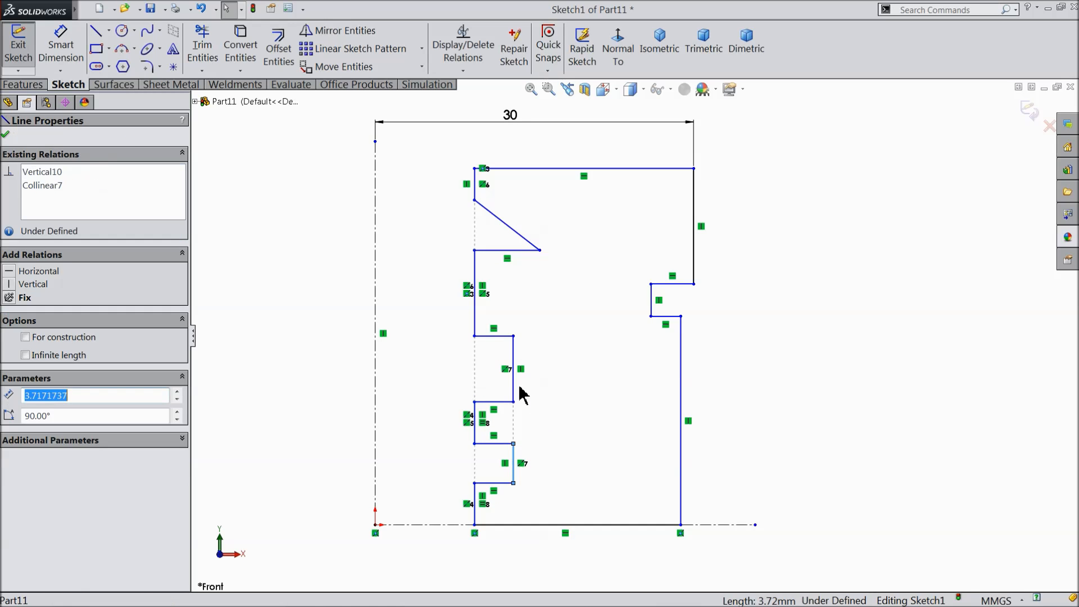
left_click(513, 385, "ctrl")
left_click(609, 335)
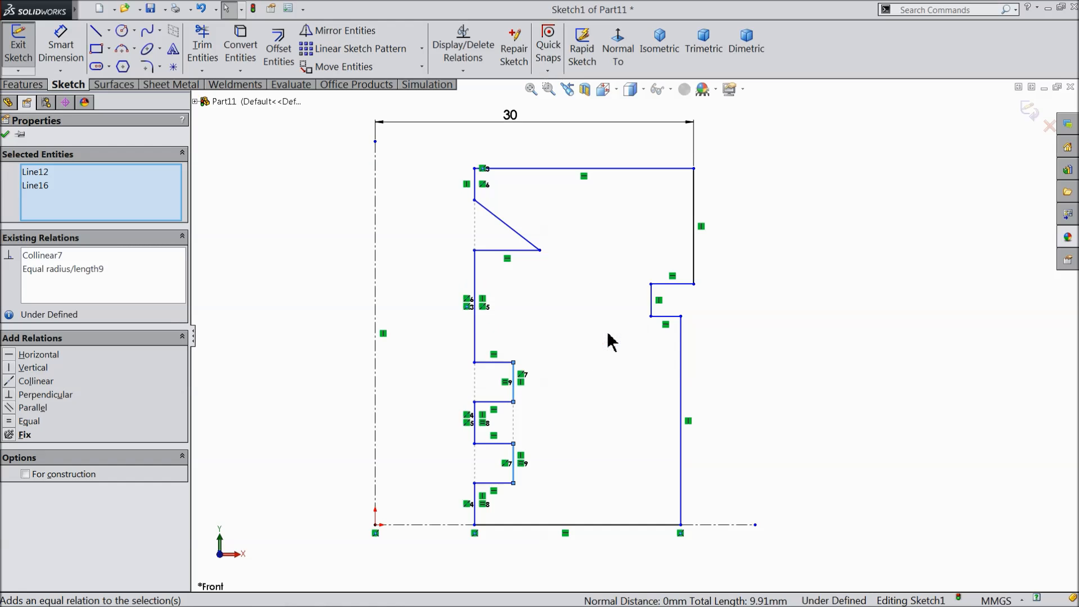
left_click(5, 134)
Dimension the lowest inner vertical segment as 5 mm and the lower rectangular notch's height as 3 mm.
left_click(61, 45)
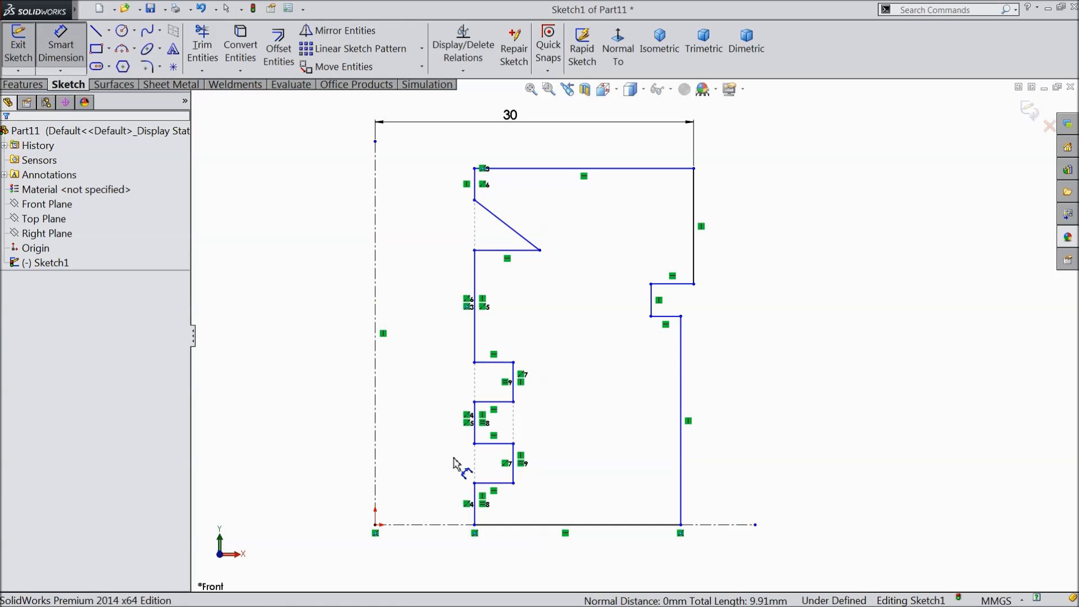
left_click(475, 504)
left_click(437, 499)
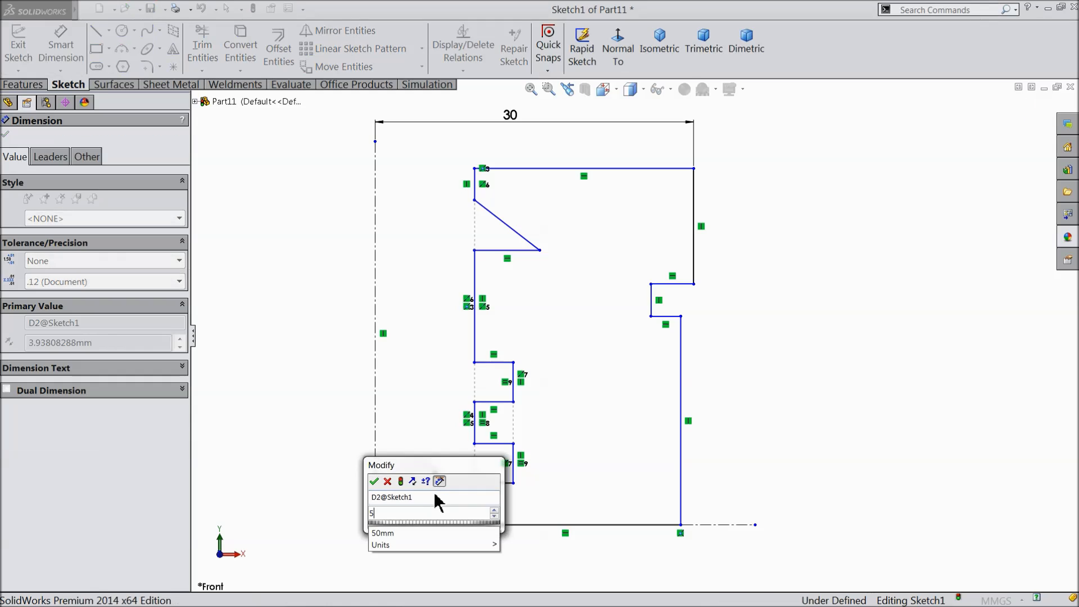
type("5")
key("Return")
left_click(513, 458)
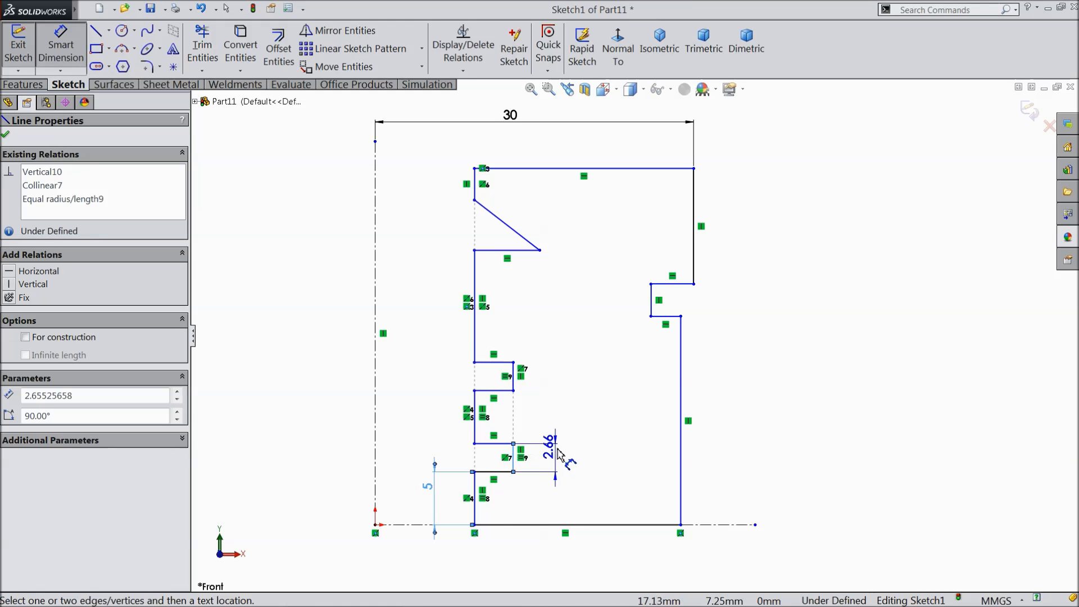
left_click(579, 425)
type("3")
key("Return")
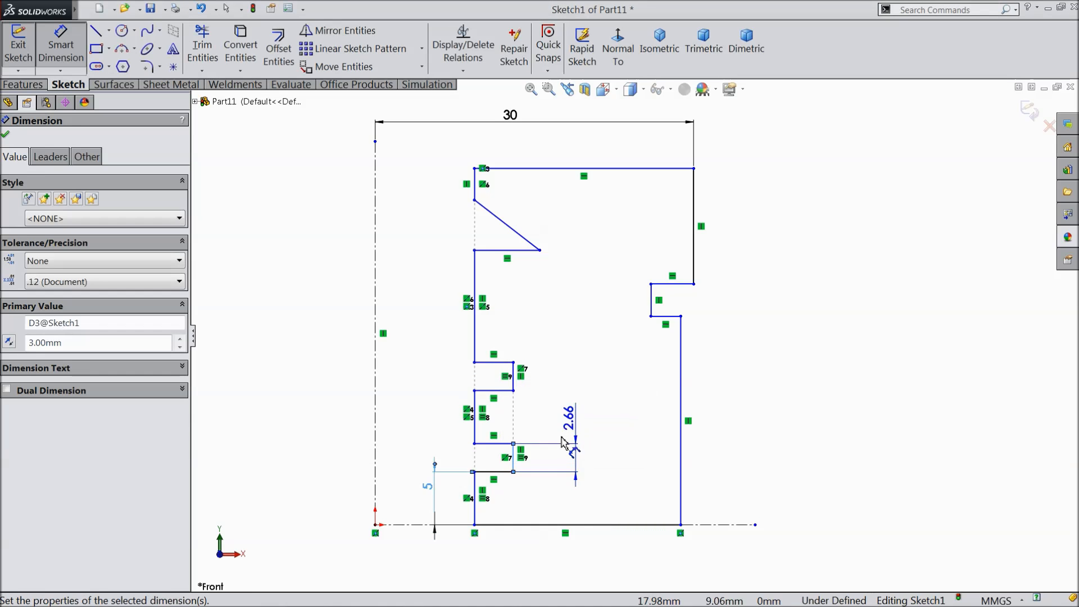
Add a driven dimension to the inner vertical segment between the two rectangular notches.
scroll(520, 441, "down", 2)
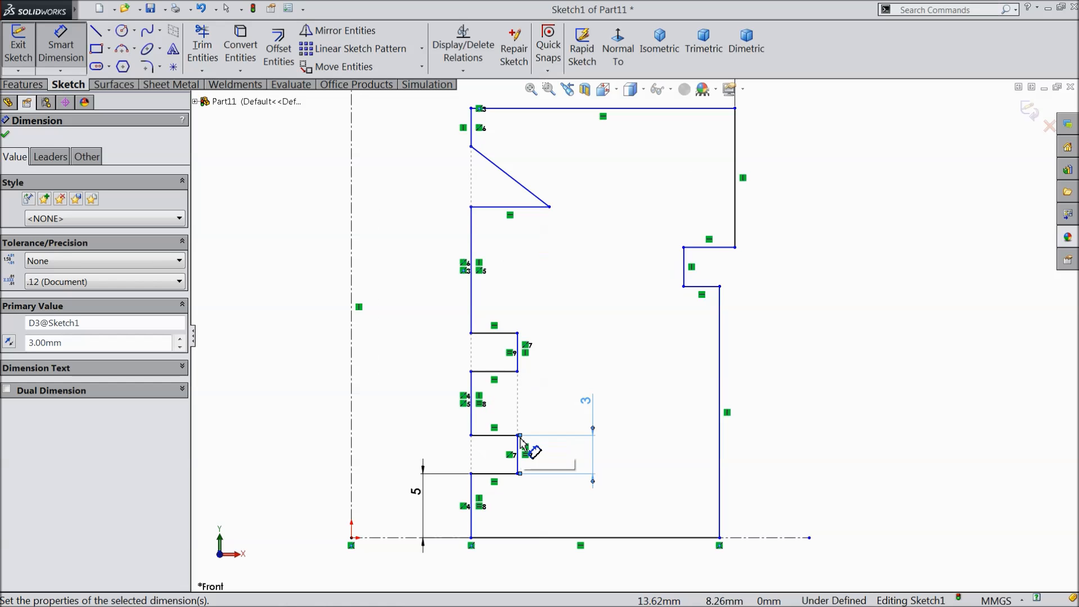
left_click(471, 403)
left_click(430, 397)
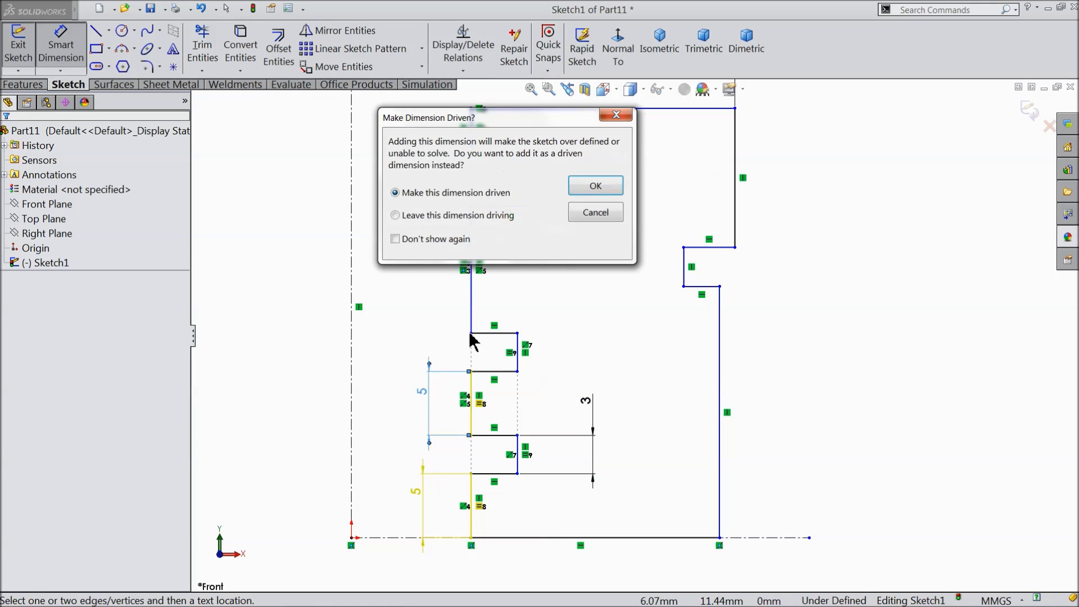
left_click(586, 194)
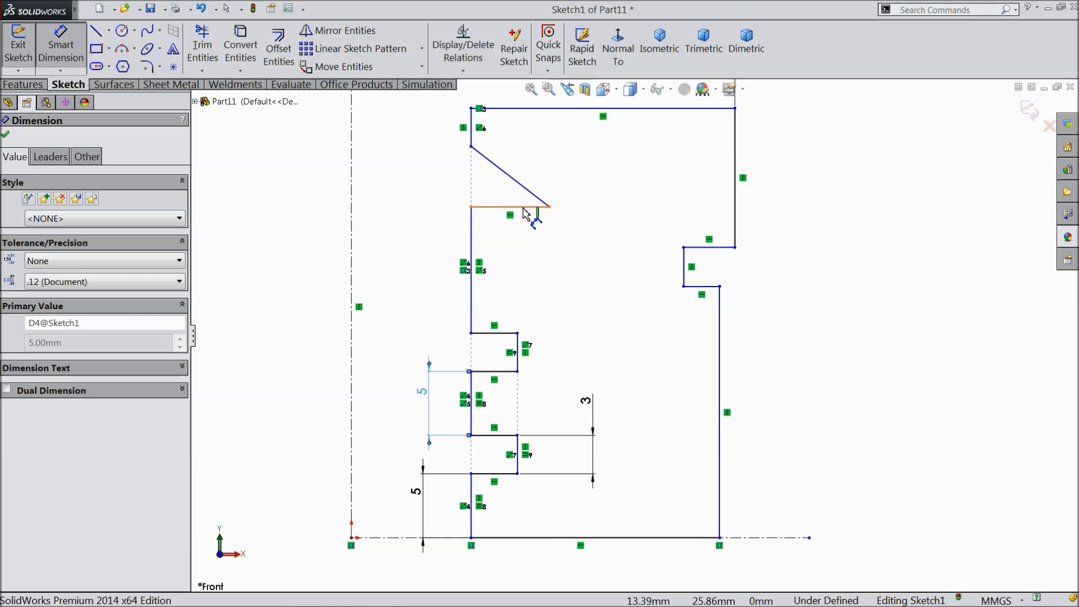
Dimension the sloped notch with a 3 mm horizontal edge and a 4 mm height.
left_click(523, 209)
left_click(512, 247)
key("Return")
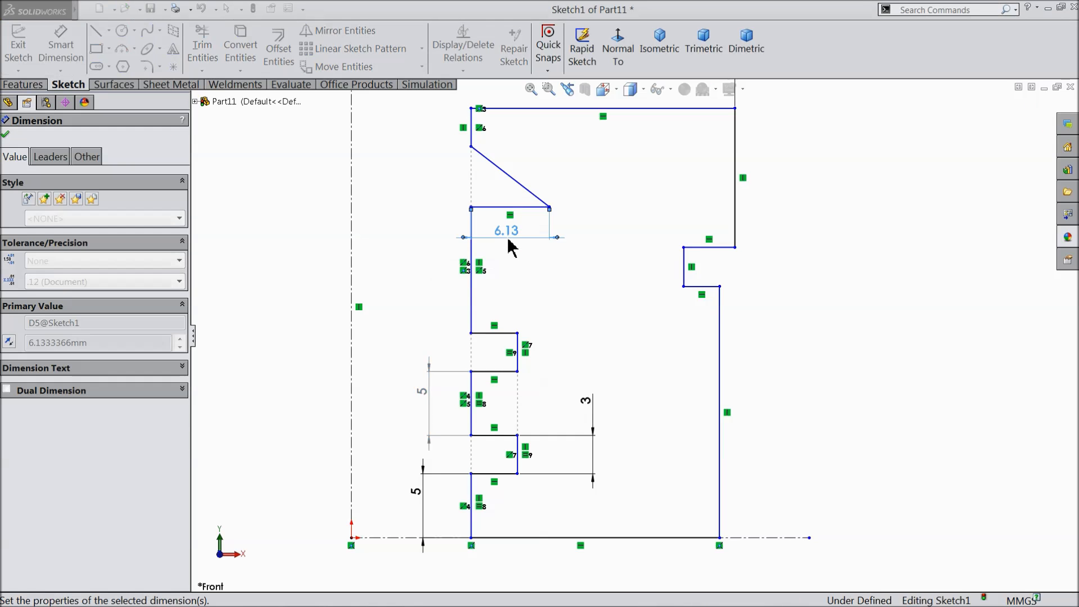
left_click(471, 209)
left_click(471, 146)
left_click(440, 186)
type("4")
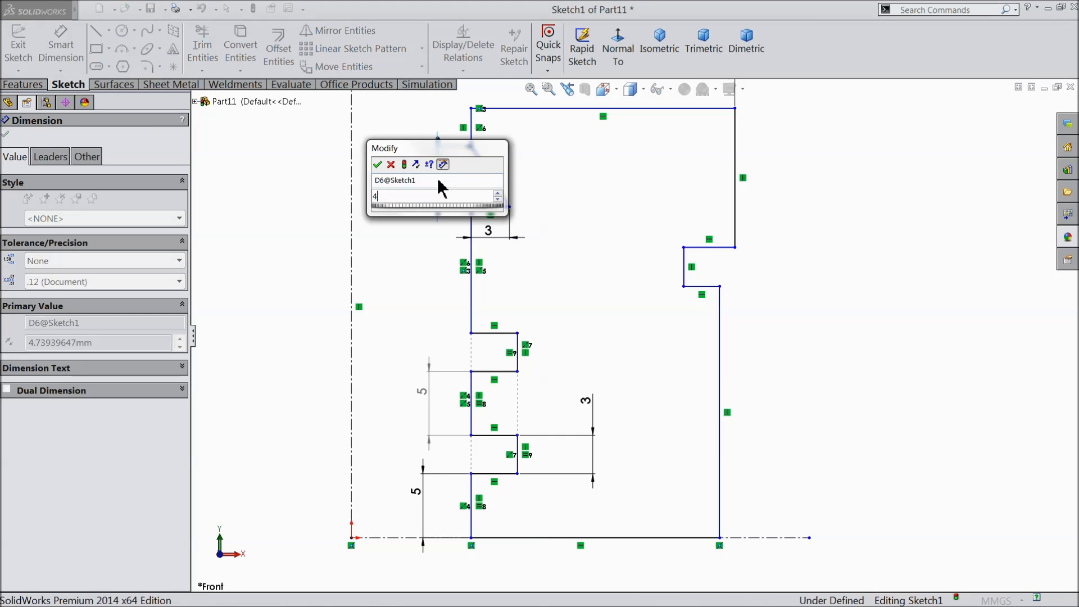
key("Return")
Dimension the short vertical segment above the sloped notch as 1 mm.
left_click(472, 138)
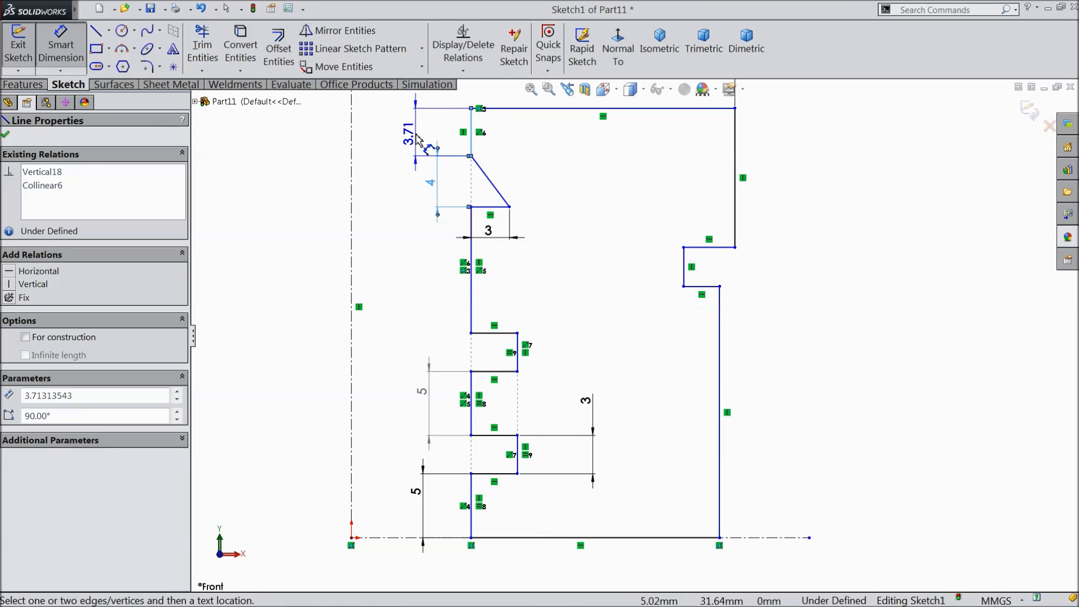
left_click(430, 143)
type("1")
key("Return")
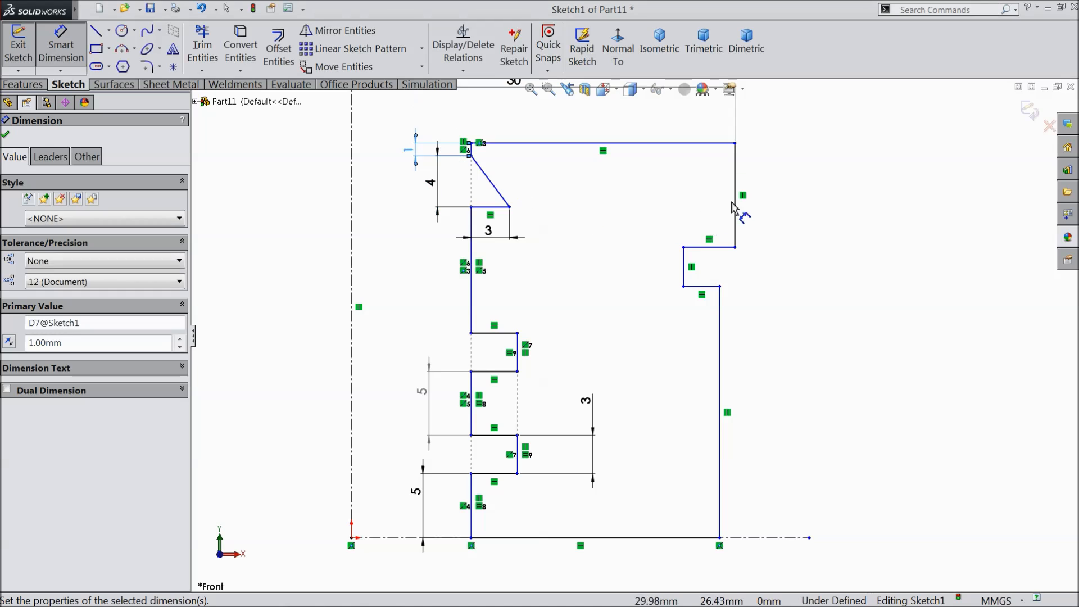
Dimension the profile's upper outer vertical edge as 10 mm.
left_click(738, 196)
left_click(781, 194)
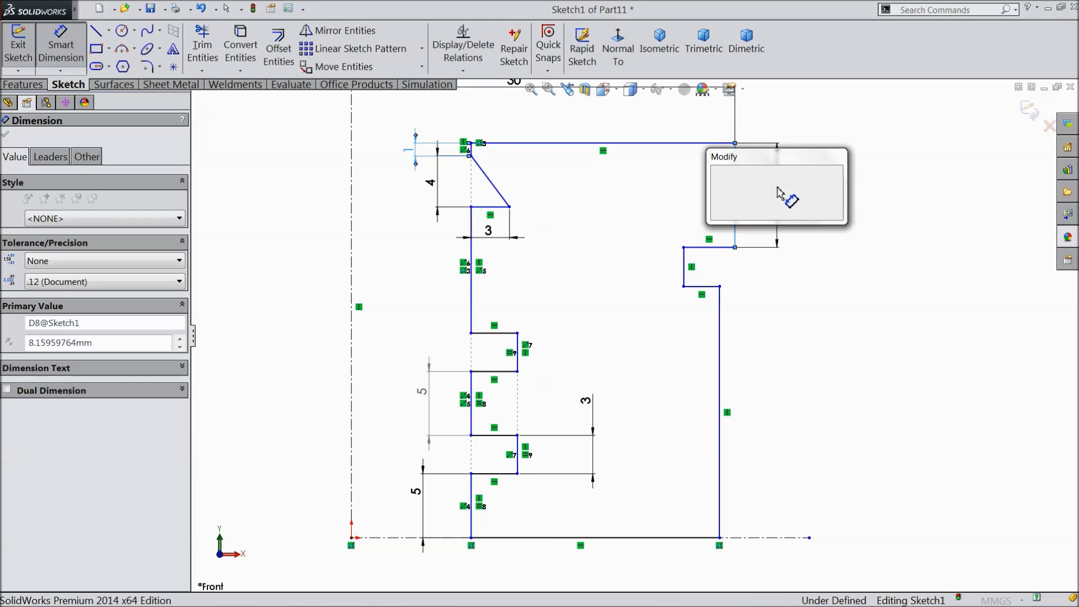
type("10")
key("Return")
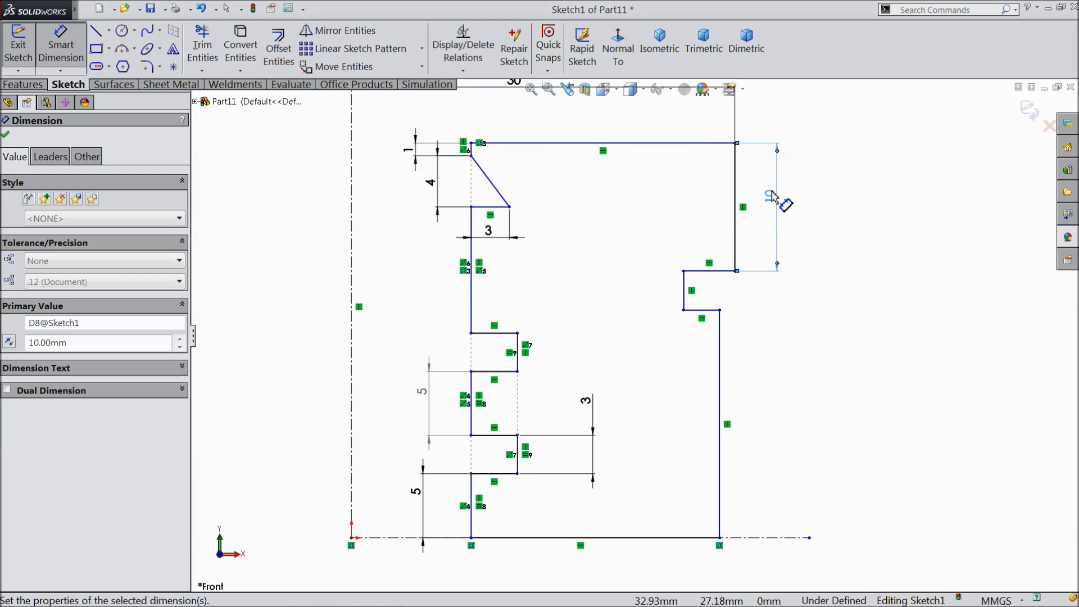
Dimension the height from the profile's bottom edge to the outer notch's upper edge as 20 mm.
left_click(728, 274)
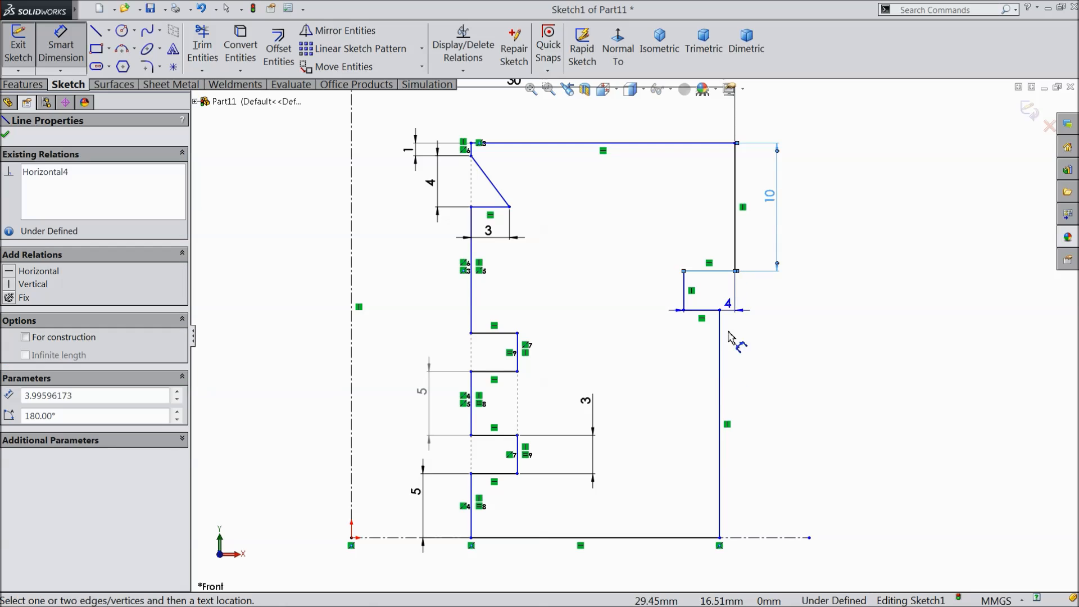
left_click(703, 539)
left_click(837, 394)
type("20")
left_click(775, 368)
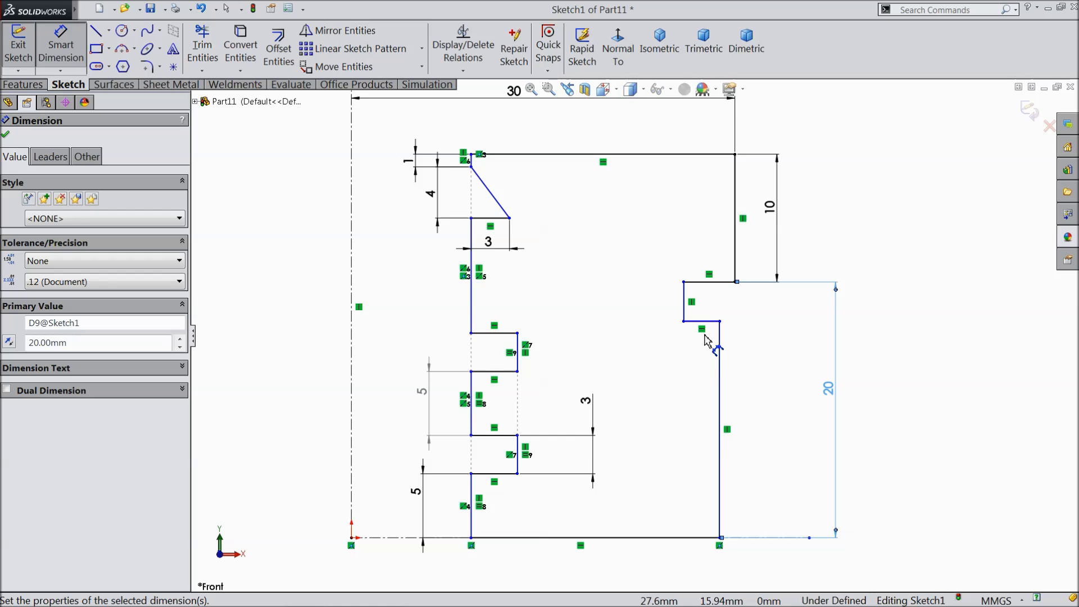
Dimension the outer notch's height as 3 mm.
scroll(707, 340, "down", 2)
left_click(668, 295)
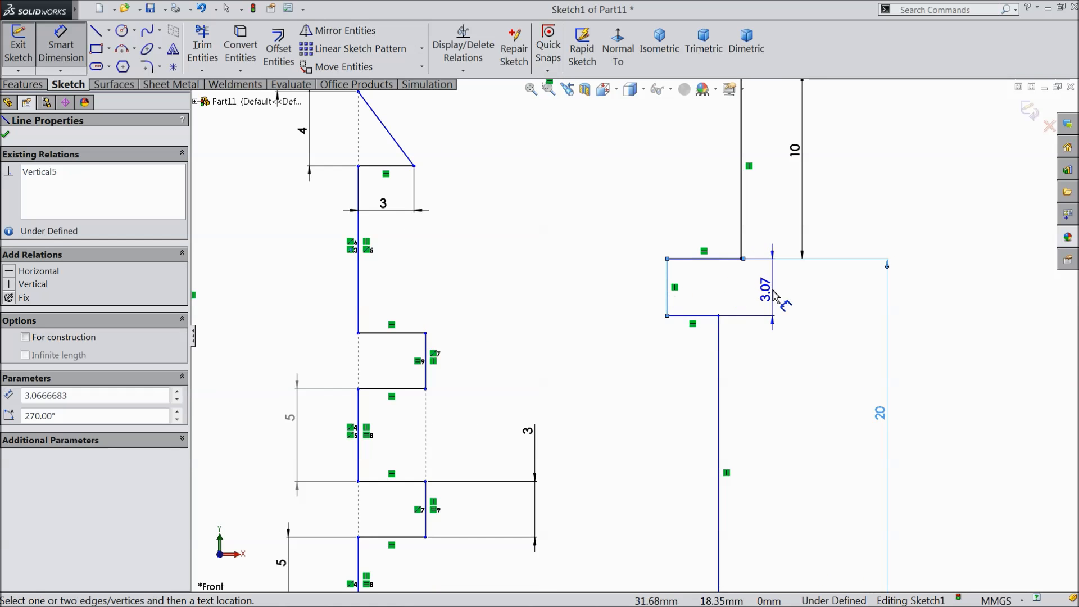
left_click(774, 294)
type("3")
key("Return")
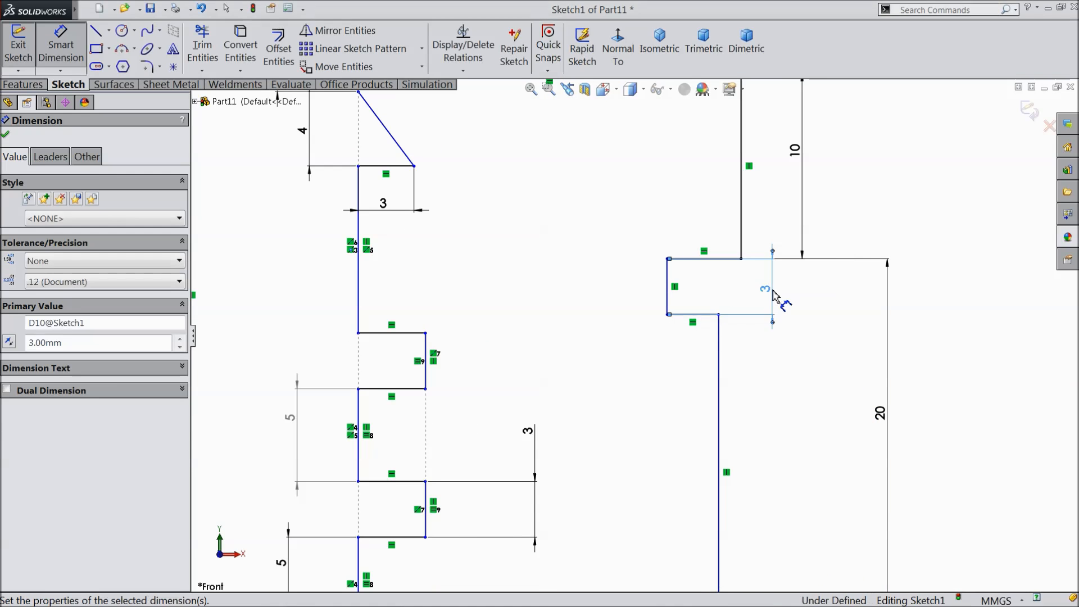
Dimension the distance from the vertical centerline to the outer notch's vertical edge as 21 mm.
left_click(668, 295)
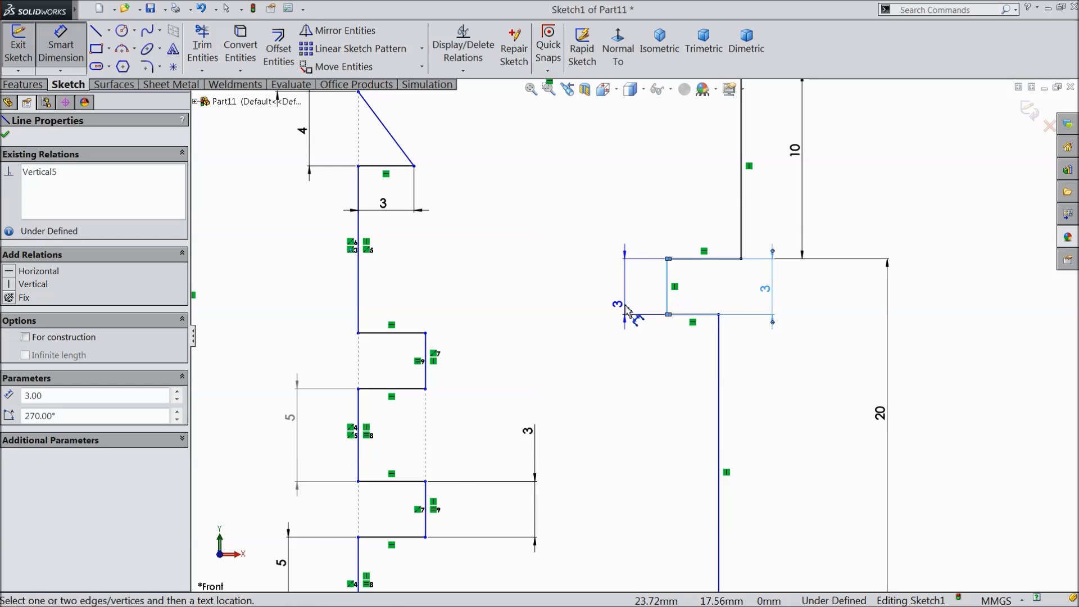
scroll(629, 315, "up", 3)
left_click(373, 308)
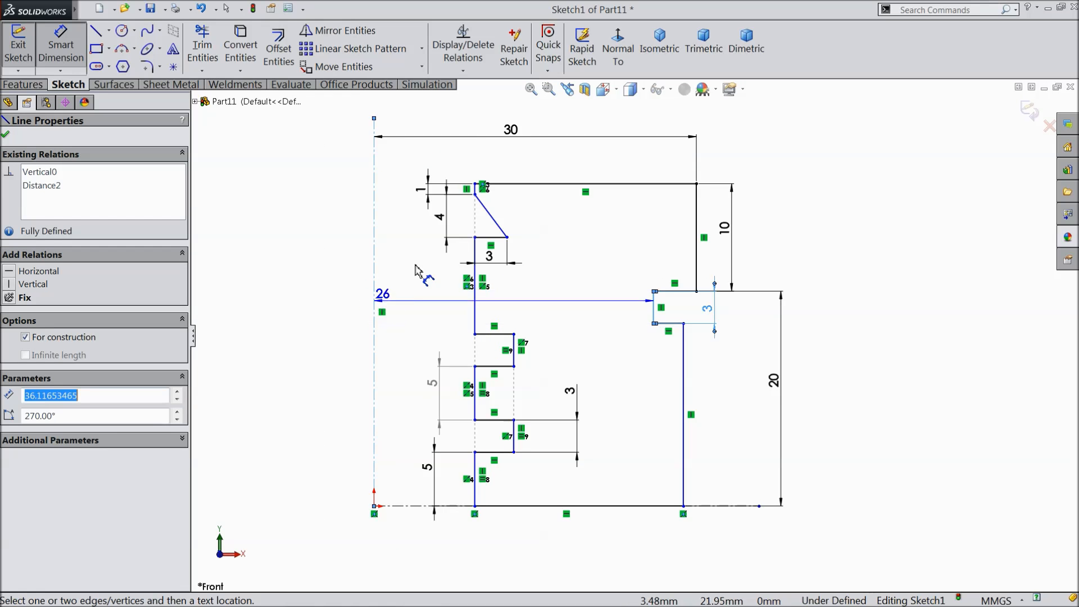
left_click(502, 115)
type("21")
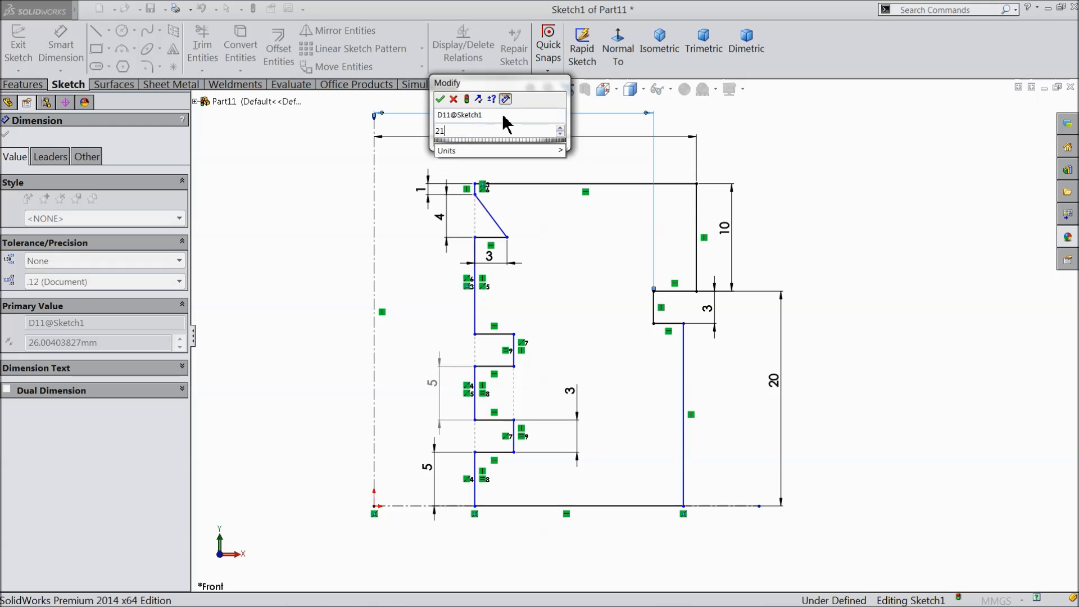
key("Return")
Dimension the distance from the vertical centerline to the profile's lower outer edge as 22.5 mm.
scroll(663, 363, "up", 2)
scroll(666, 363, "down", 2)
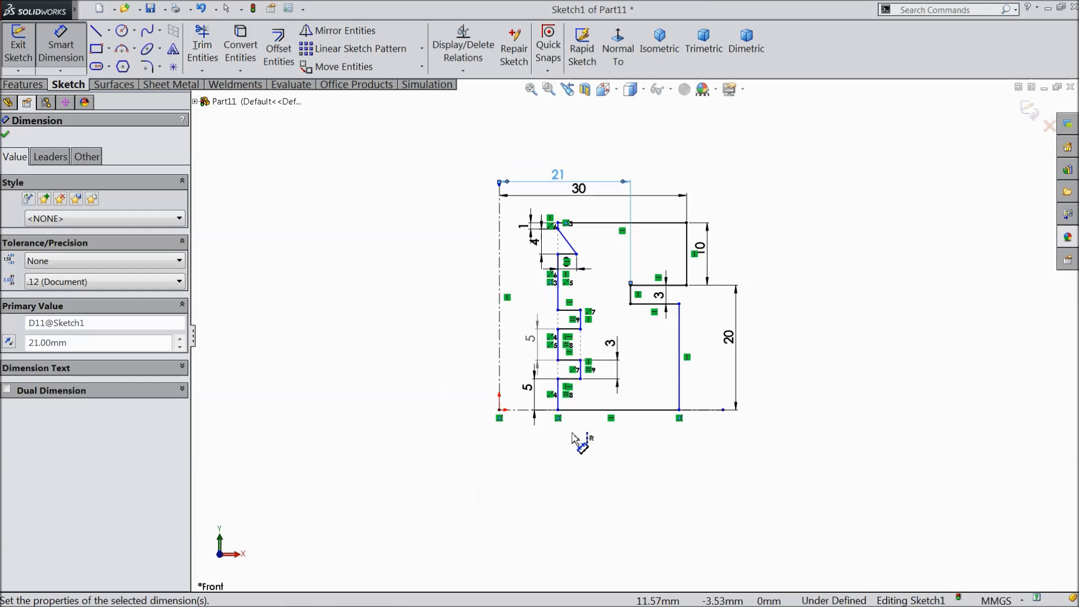
left_click(735, 343)
left_click(474, 359)
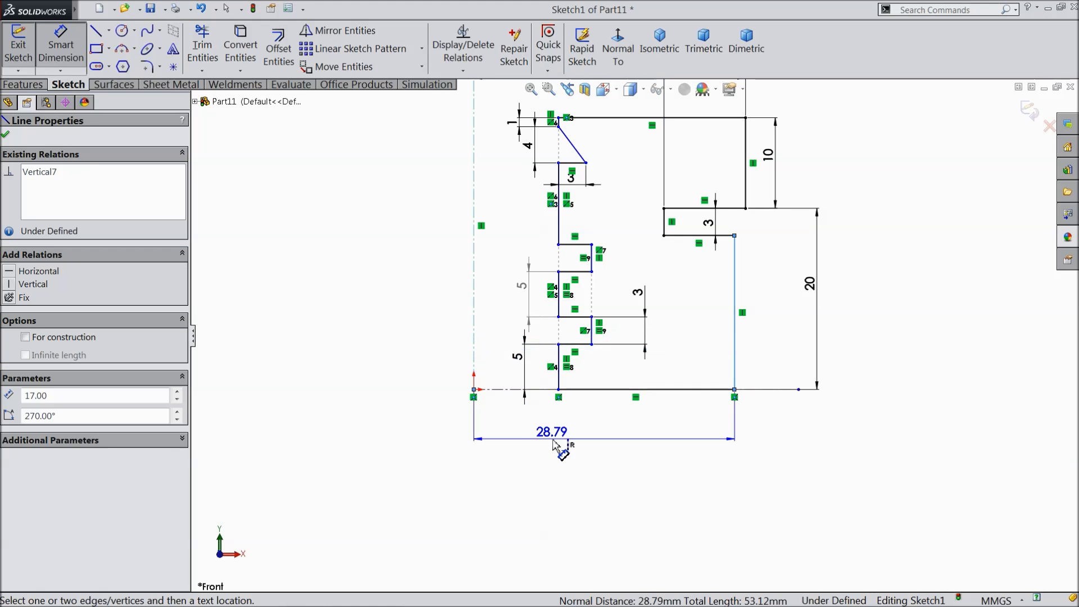
left_click(556, 447)
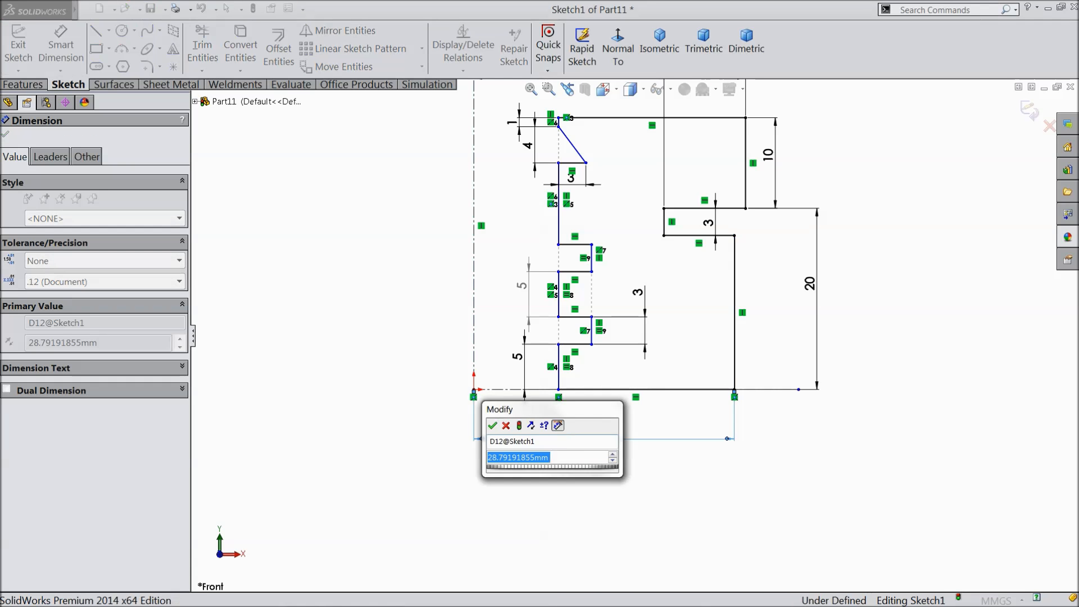
type("22.5")
key("Return")
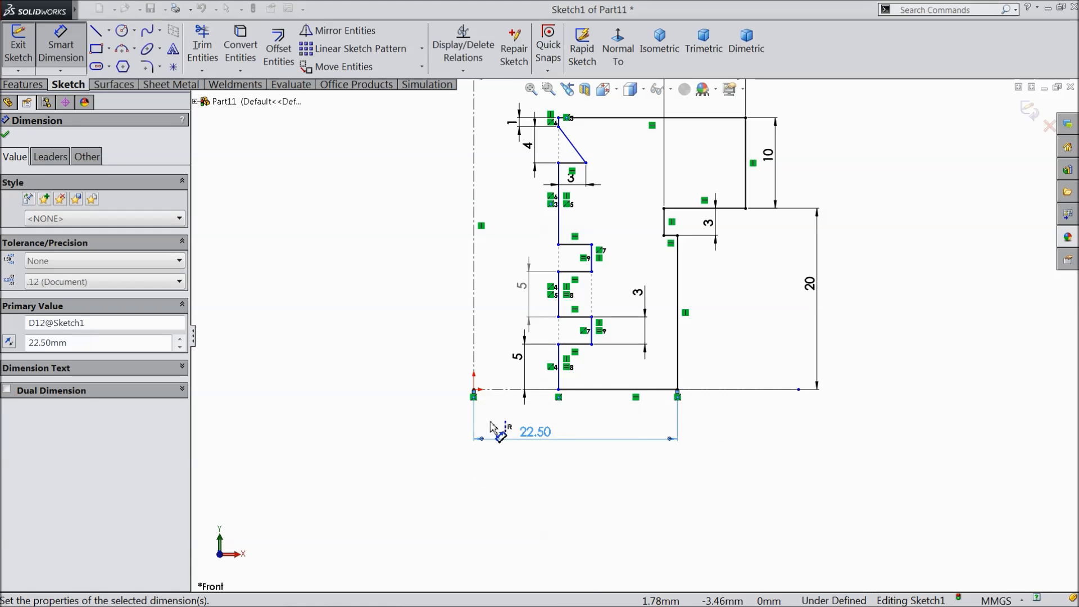
Dimension the distance from the vertical centerline to the profile's lower inner vertical edge as 15 mm.
scroll(577, 339, "up", 1)
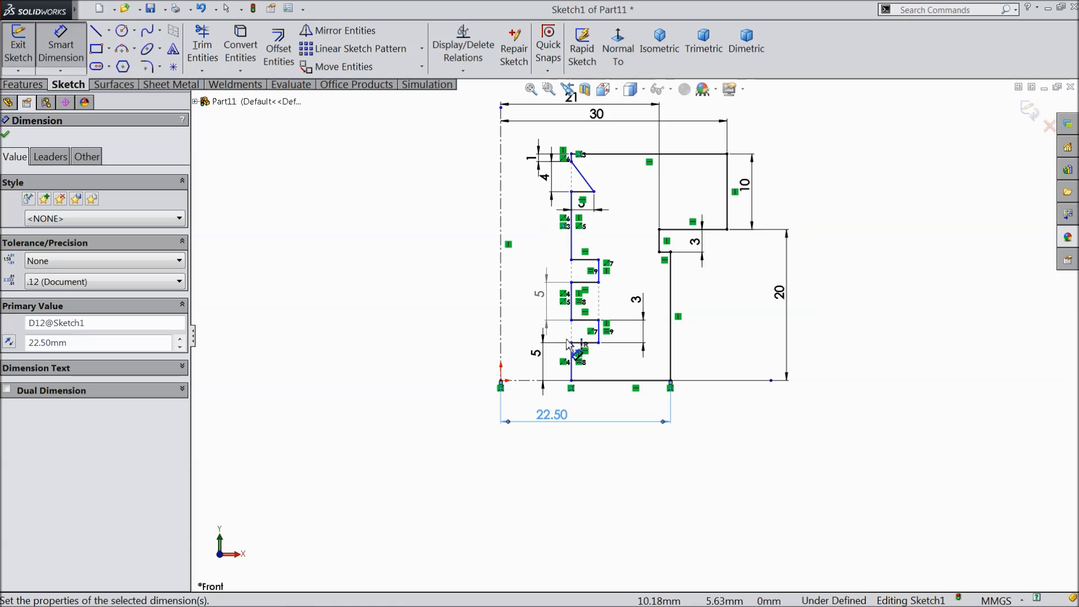
scroll(570, 278, "down", 1)
left_click(569, 403)
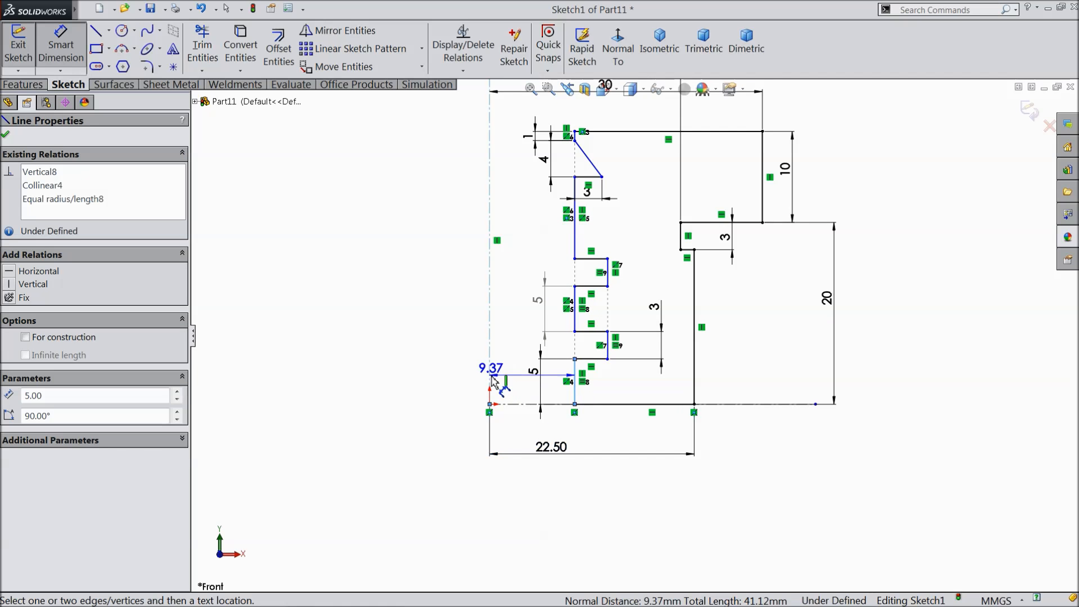
left_click(534, 488)
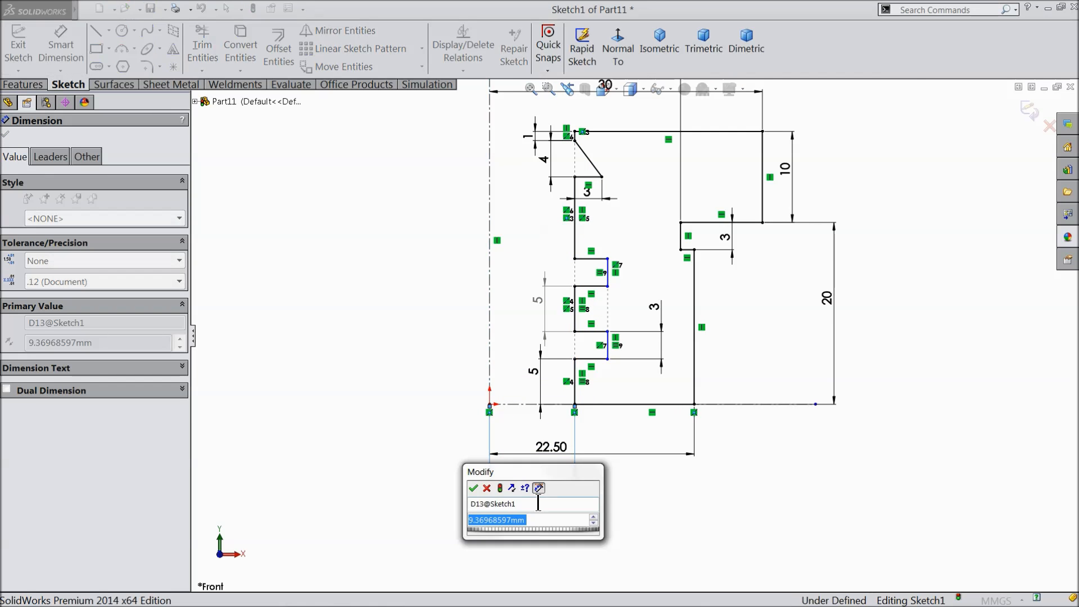
type("15")
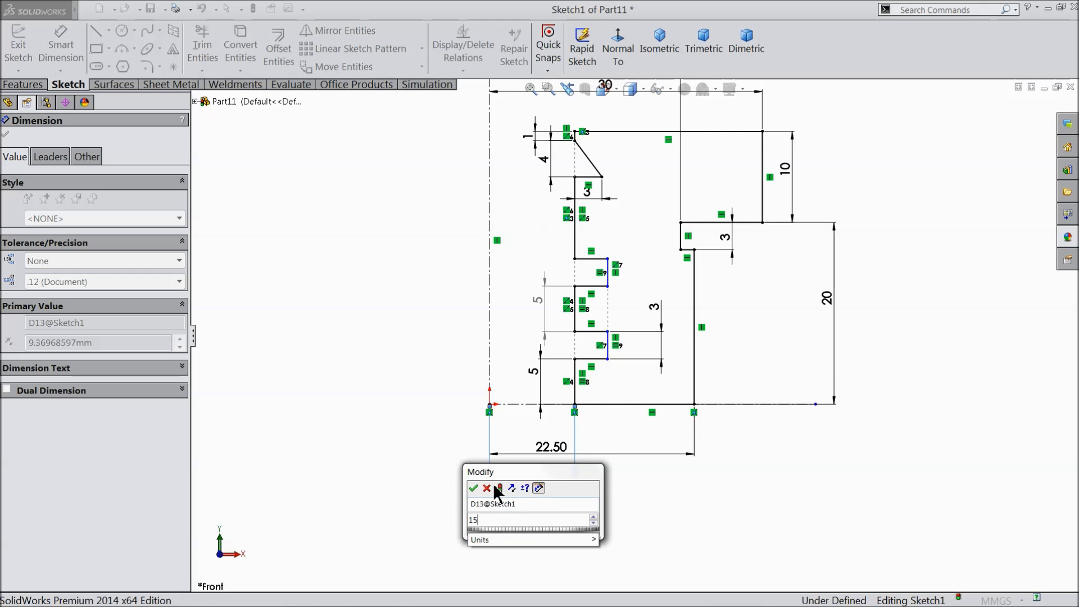
left_click(473, 488)
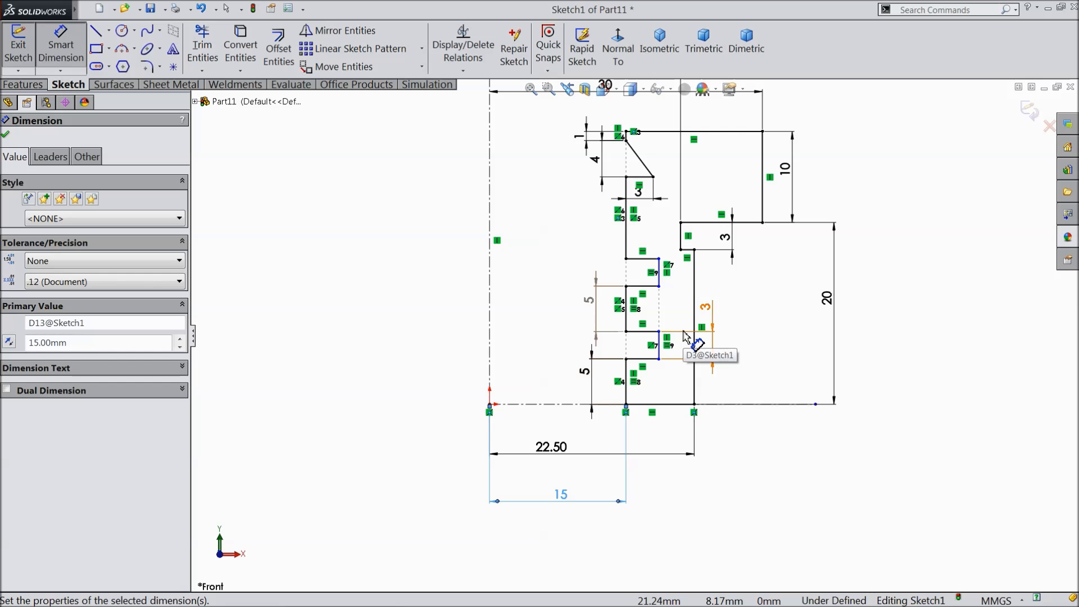
Dimension the distance from the vertical centerline to the lower inner groove's vertical edge as 17 mm and finish dimensioning.
scroll(685, 336, "down", 2)
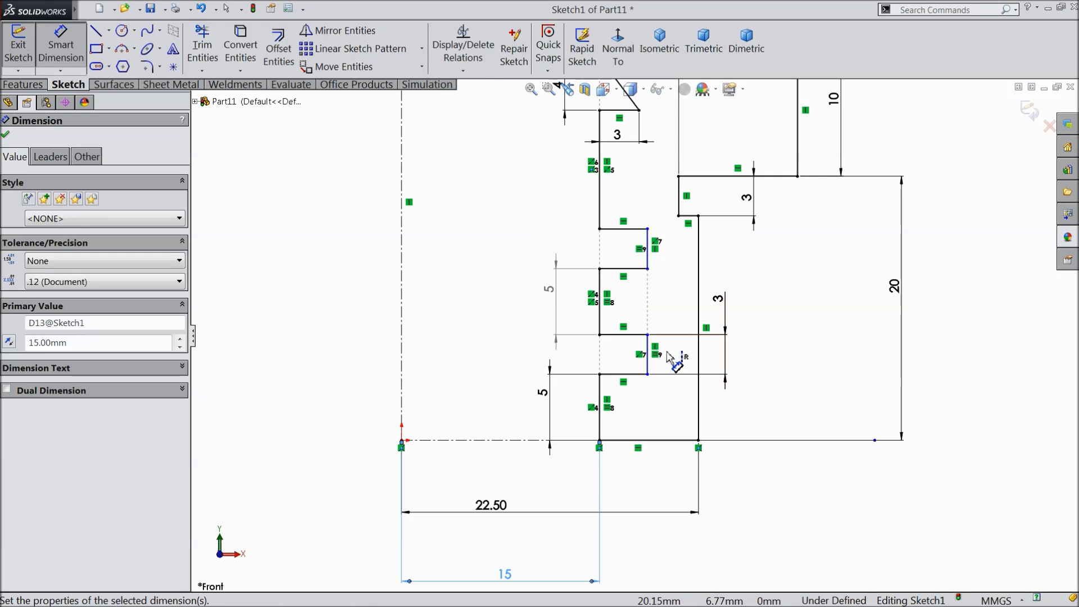
left_click(646, 367)
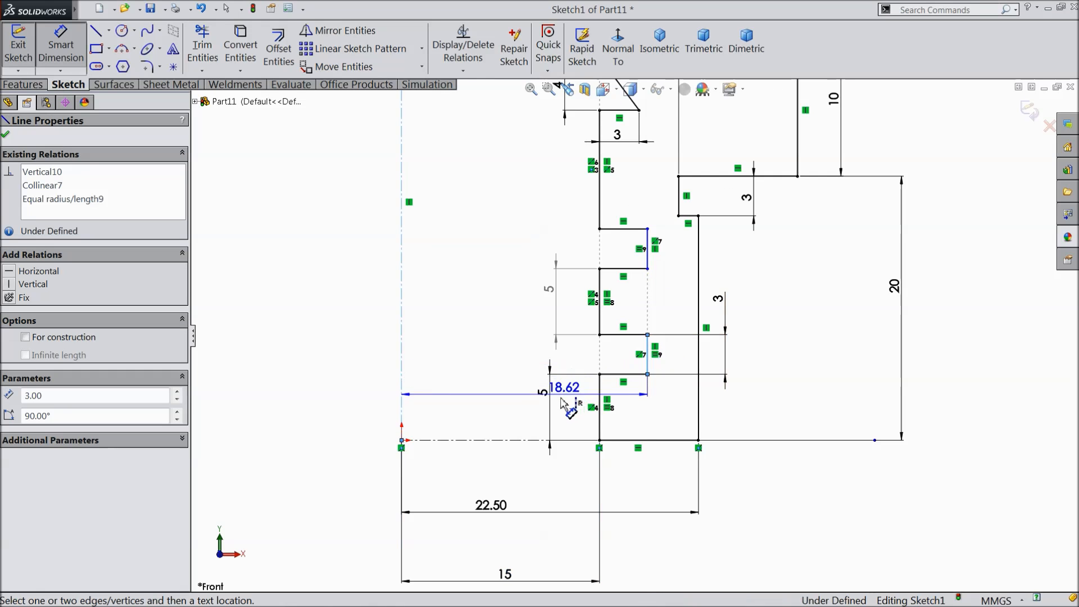
left_click(545, 483)
type("17")
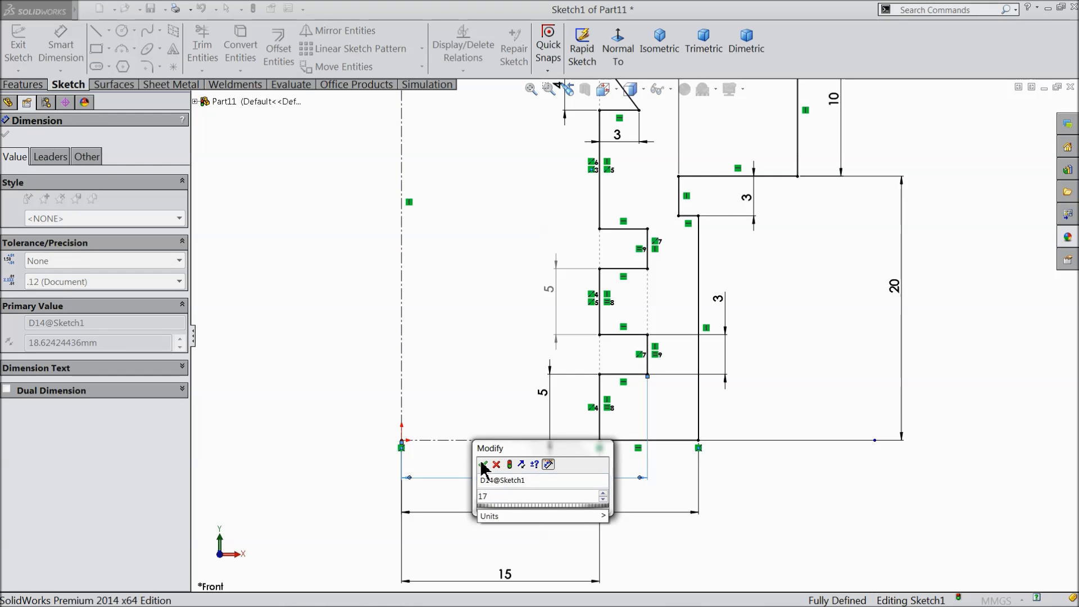
left_click(483, 465)
scroll(484, 373, "up", 2)
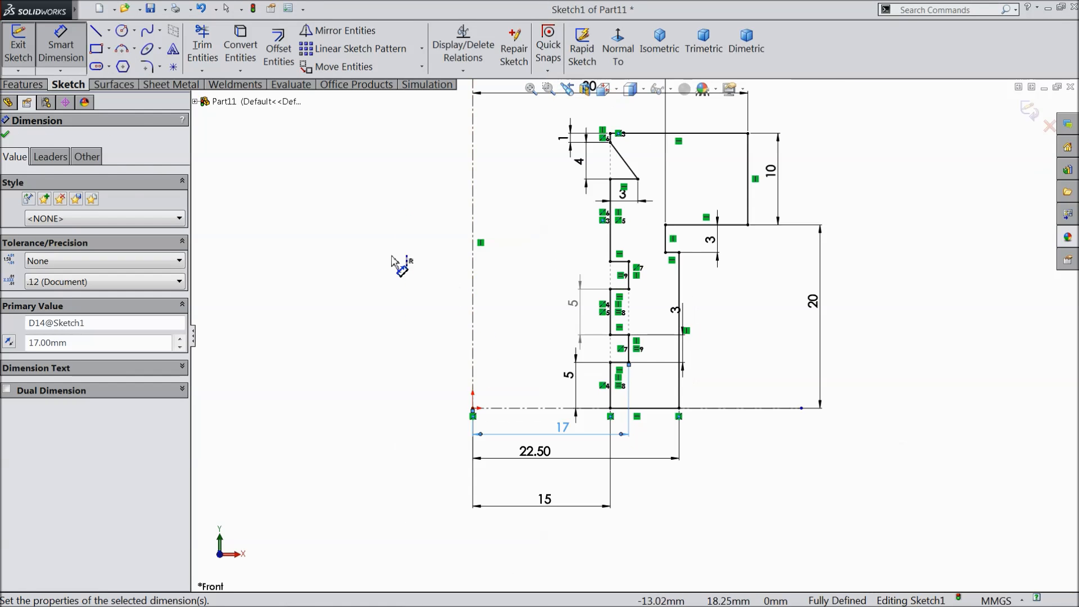
left_click(7, 136)
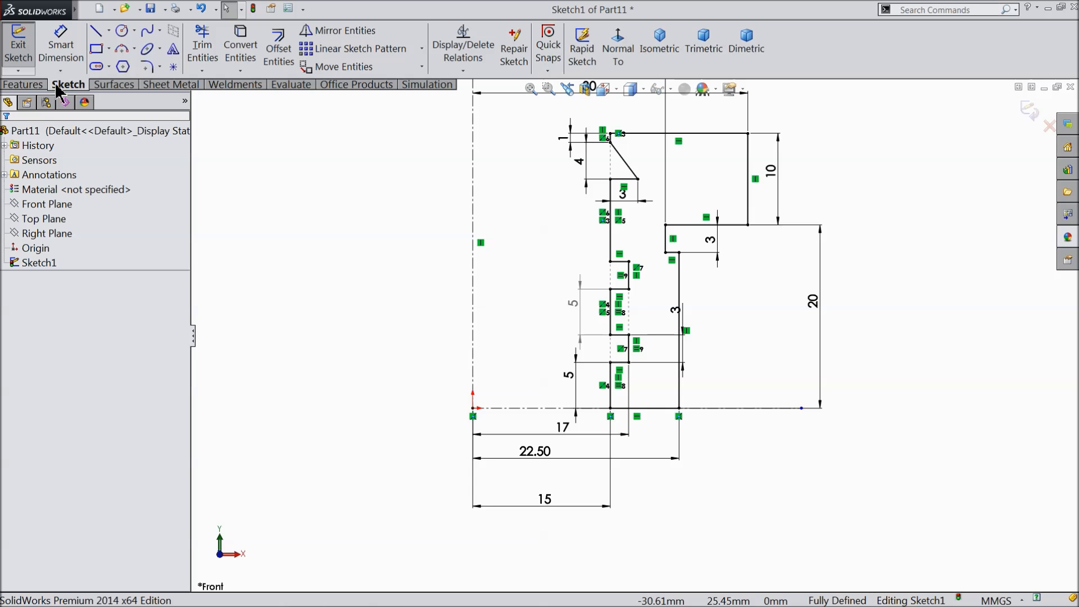
Revolve the profile 360 degrees about the vertical centerline into a solid.
left_click(23, 84)
left_click(74, 53)
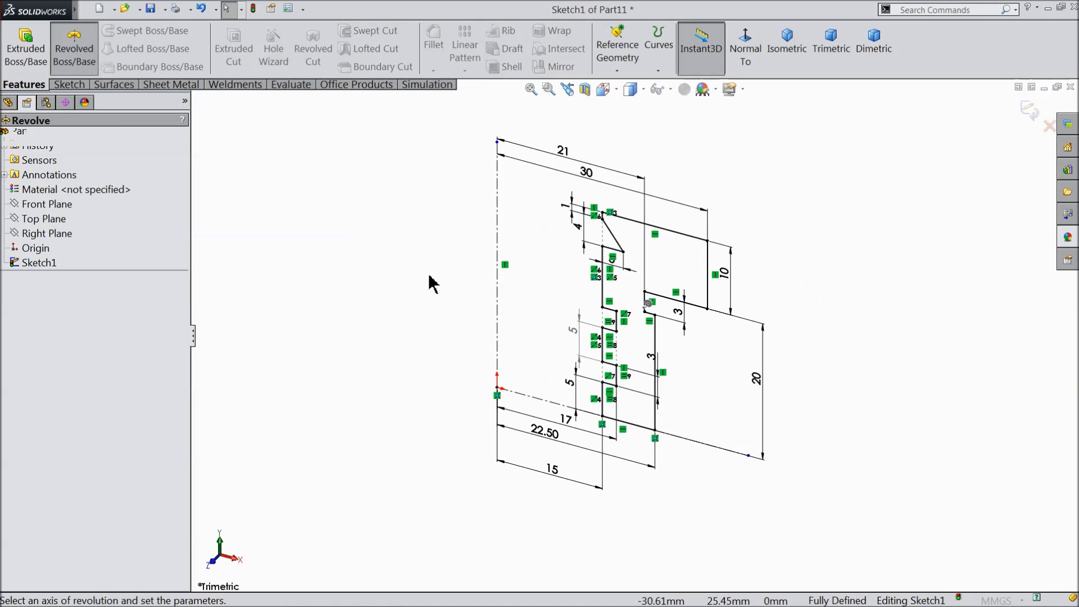
left_click(498, 320)
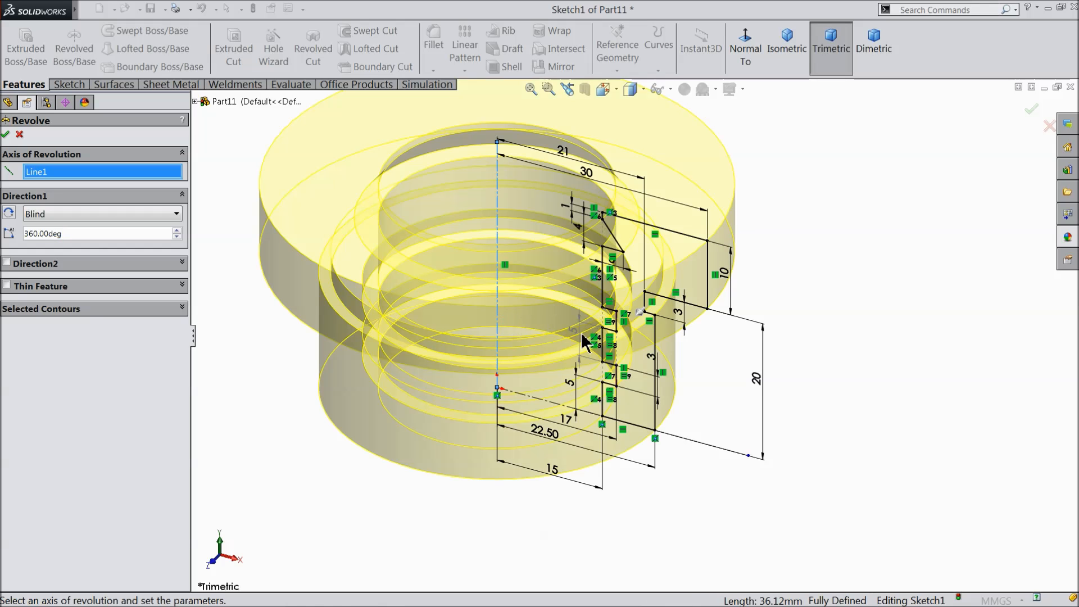
left_click(5, 135)
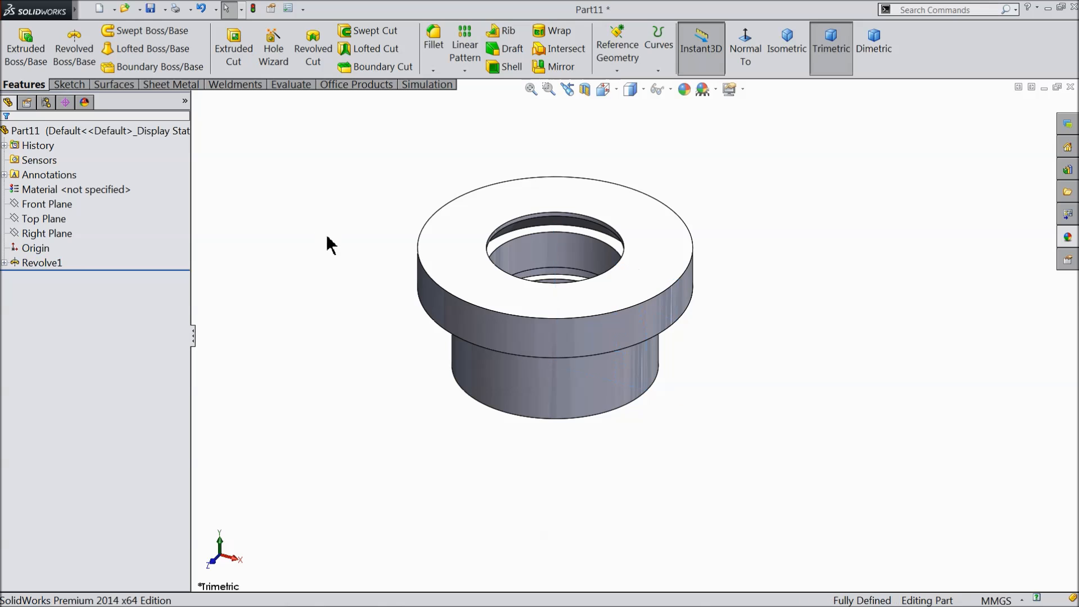
Sketch a six-sided inscribed-circle polygon, about 58.7 mm across flats, centered on the origin on the flange's top face.
left_click(479, 238)
left_click(522, 204)
left_click(740, 54)
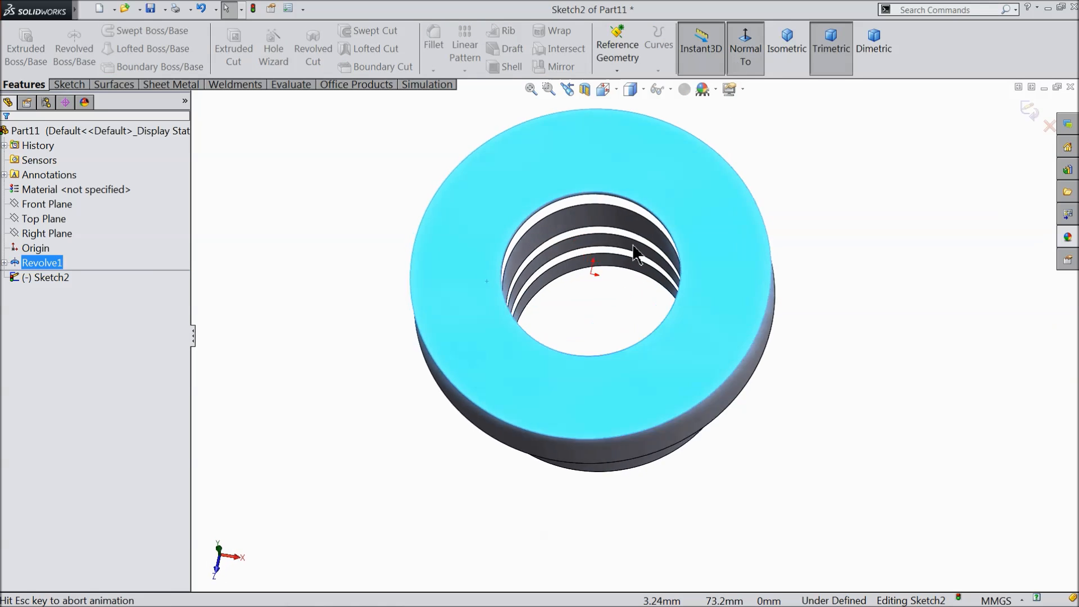
left_click(69, 85)
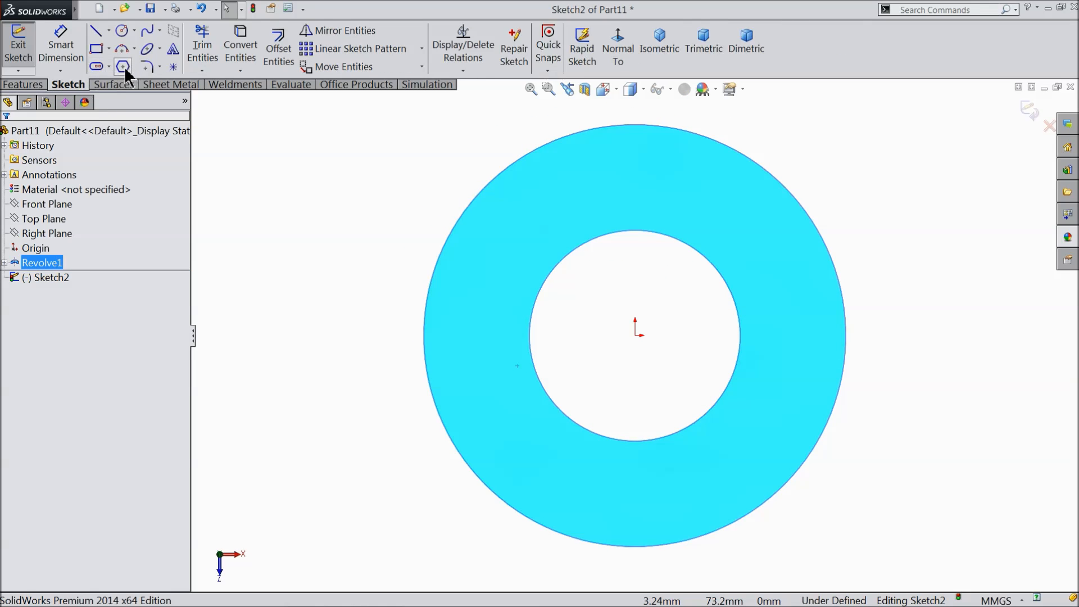
left_click(124, 67)
left_click_drag(635, 336, 446, 189)
right_click(301, 196)
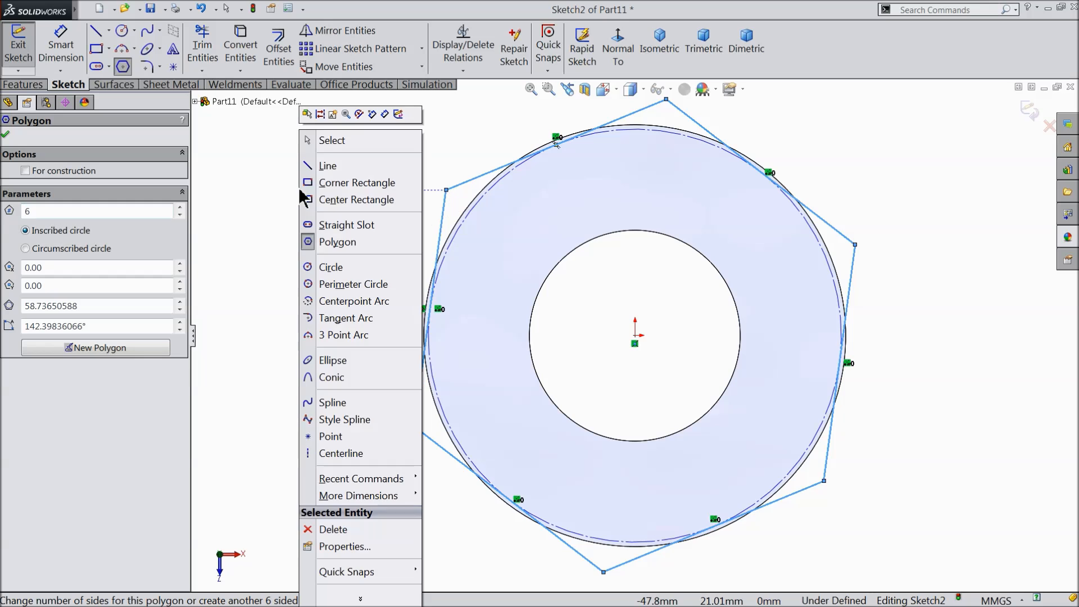
left_click(328, 140)
Dimension the gap between the hexagon's construction circle and the flange's outer edge as 3 mm.
scroll(427, 236, "down", 2)
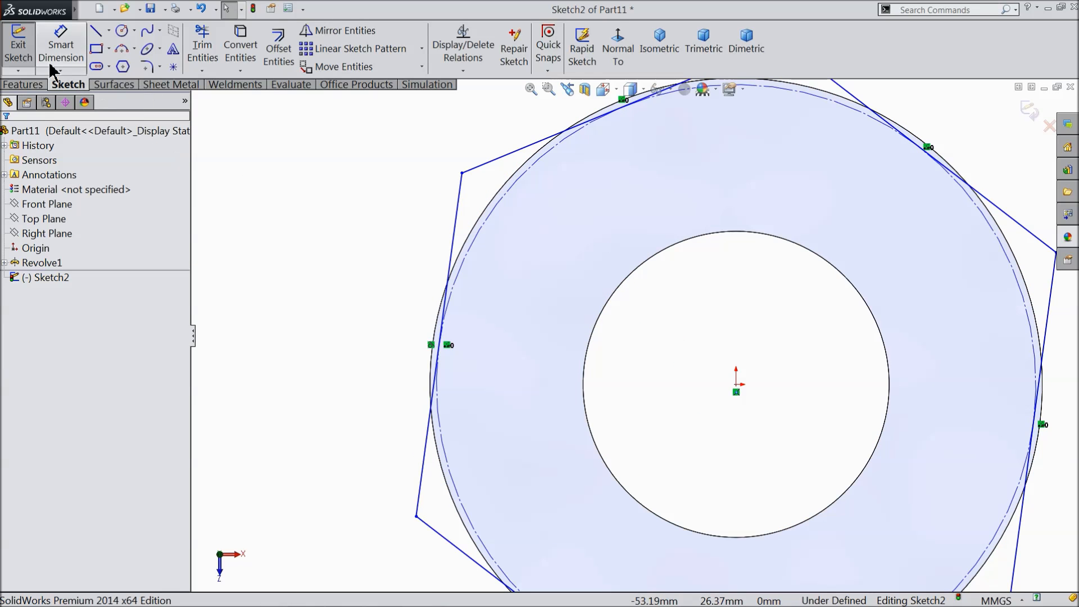
left_click(61, 48)
scroll(503, 236, "down", 2)
left_click(458, 227)
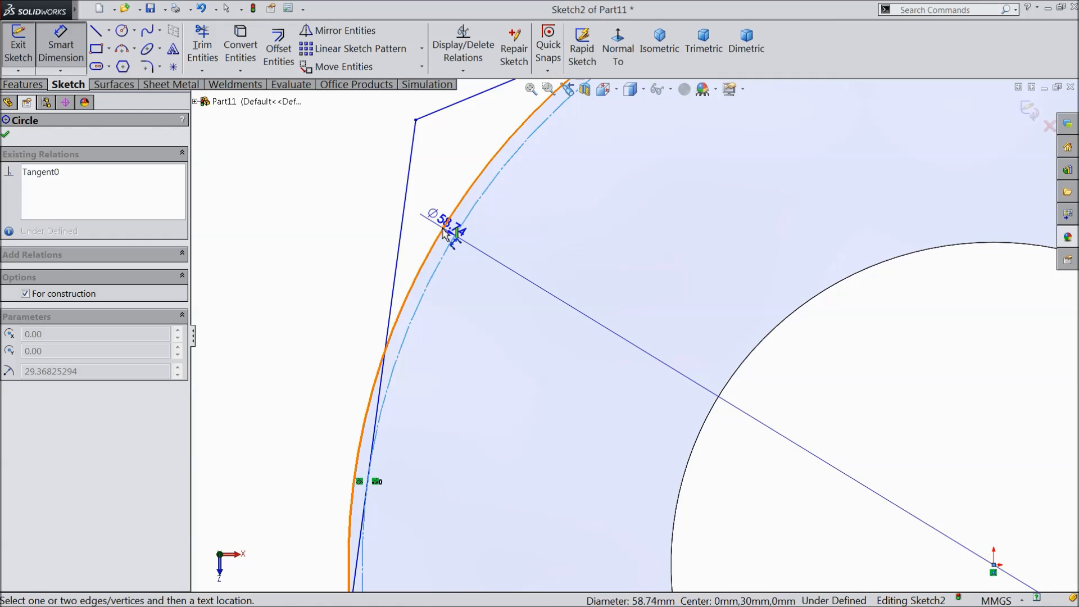
left_click(443, 228)
left_click(489, 244)
type("3")
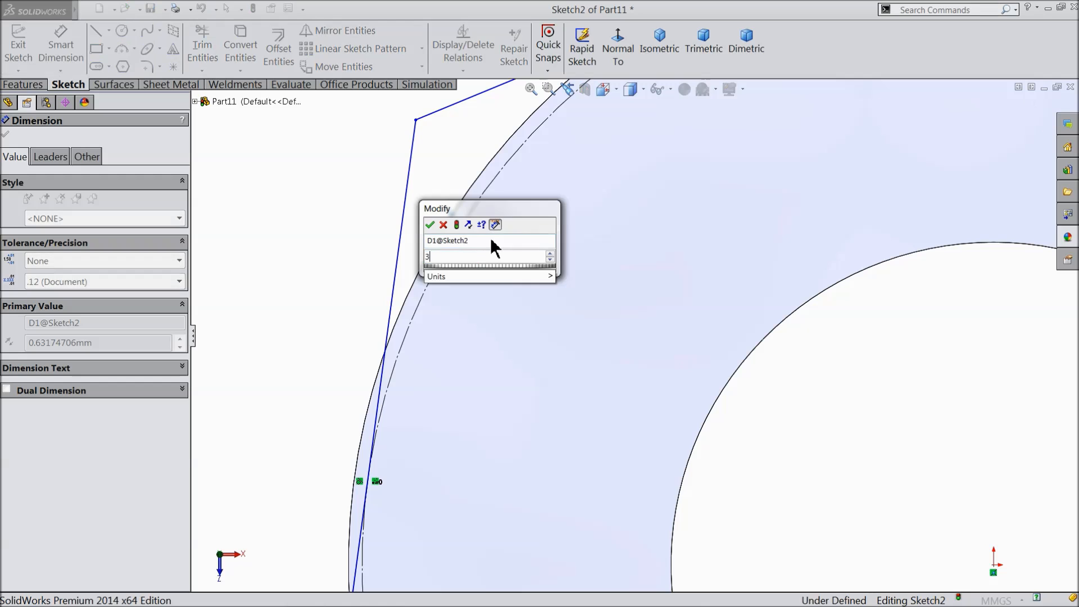
key("Return")
scroll(497, 318, "up", 6)
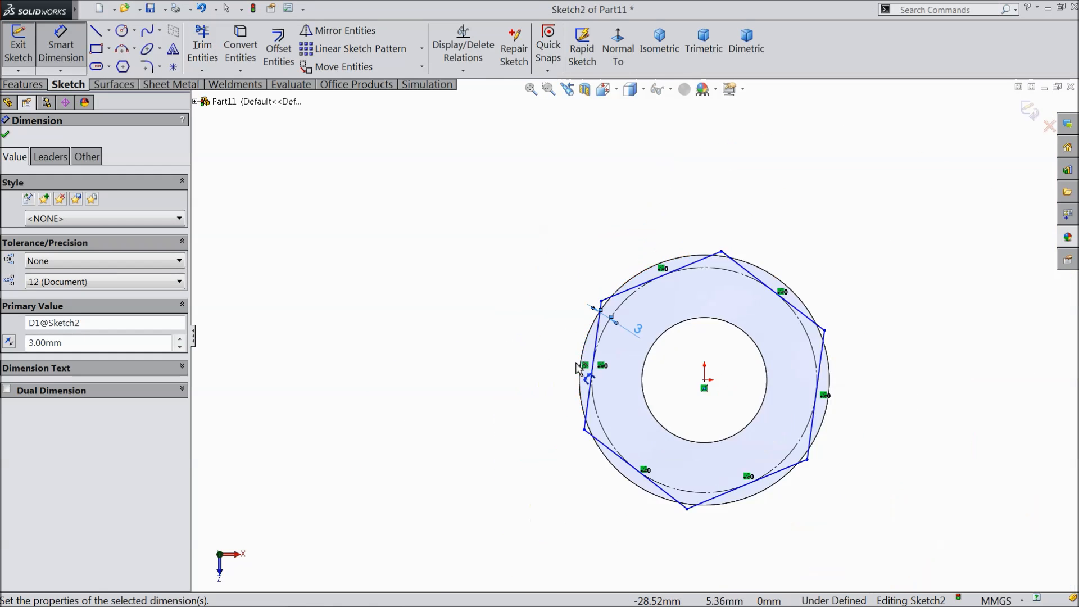
scroll(697, 393, "down", 4)
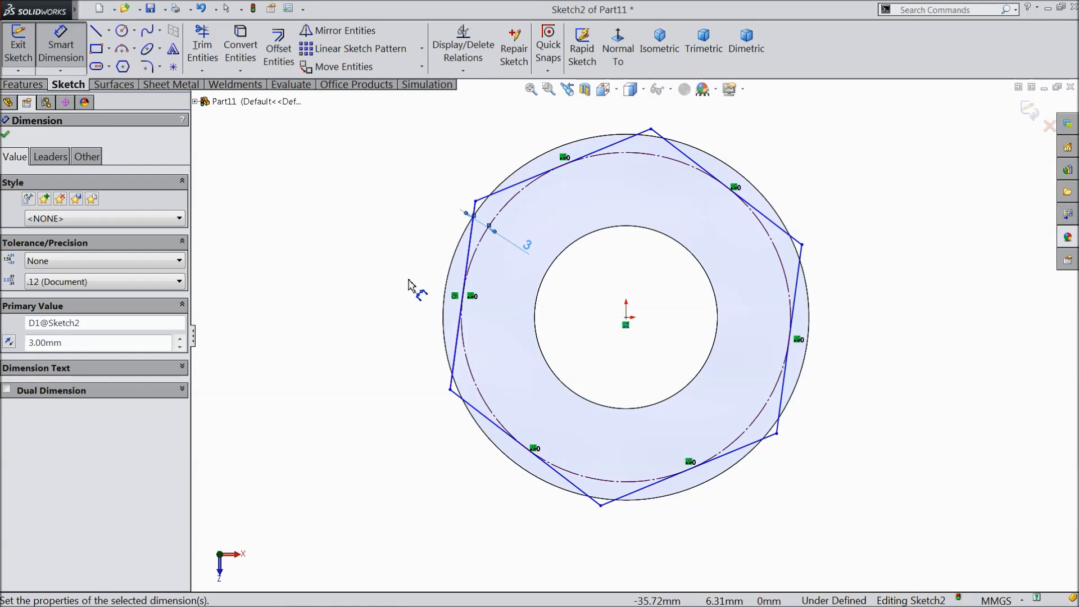
left_click(5, 135)
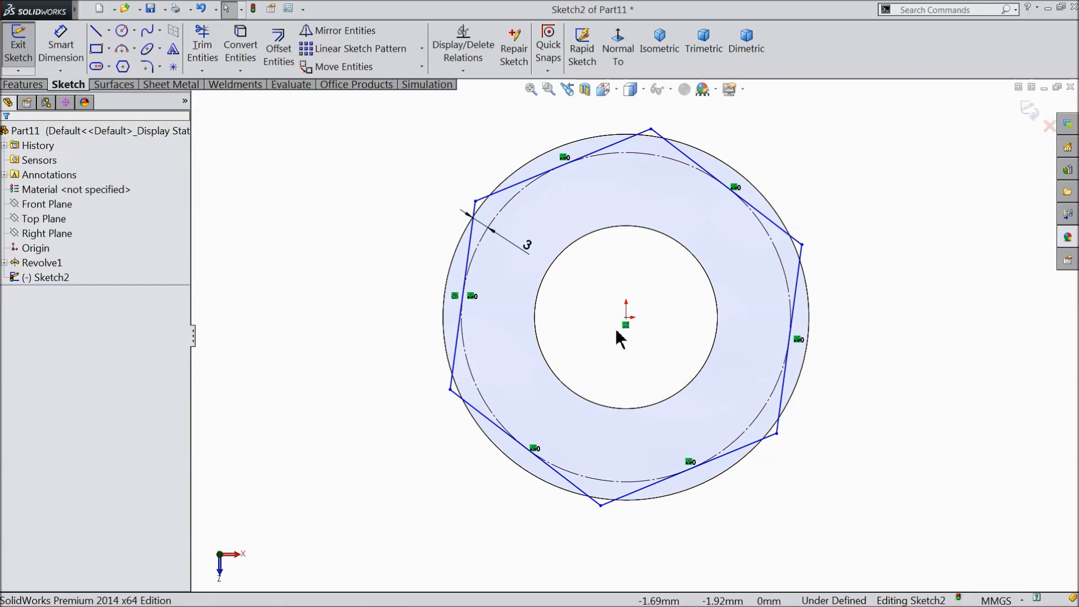
Cut away the flange material outside the hexagon with a Through All Extruded Cut and the cut side flipped.
left_click(34, 85)
left_click(233, 47)
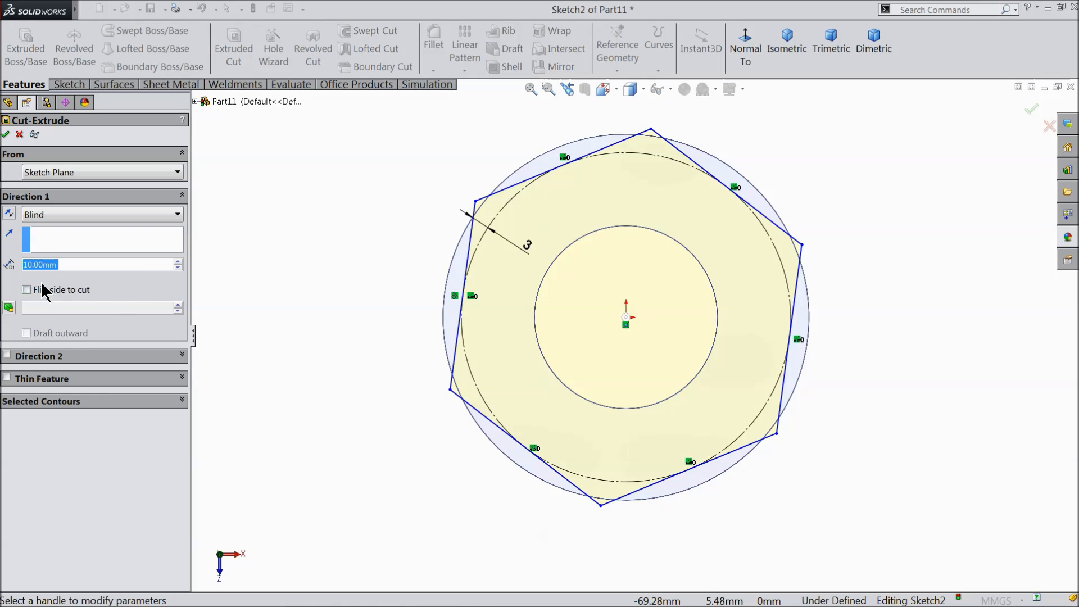
left_click(177, 216)
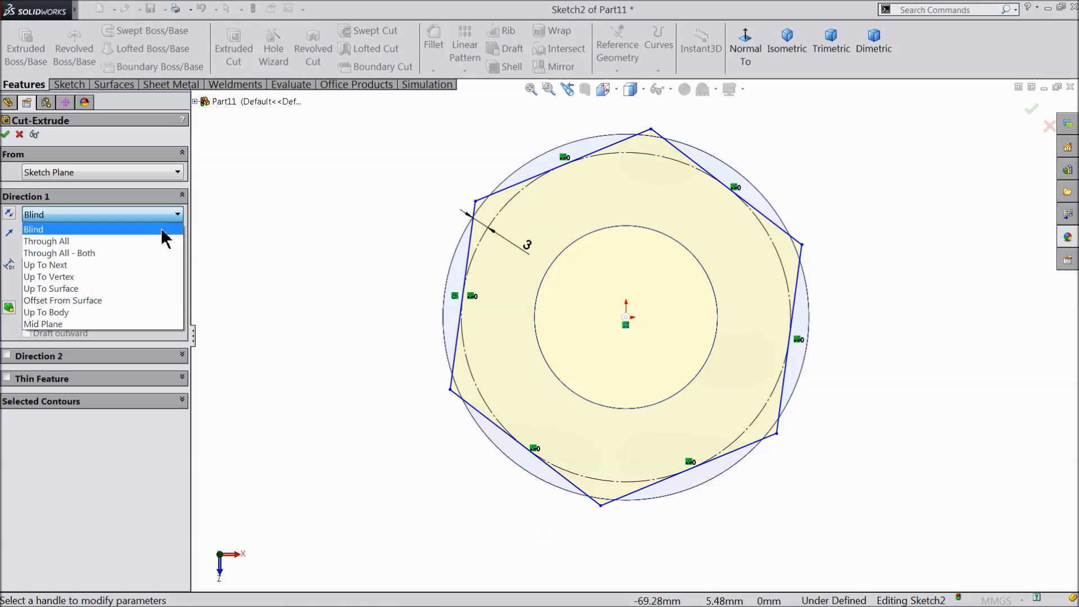
left_click(86, 239)
left_click(26, 265)
middle_click_drag(285, 370, 285, 229)
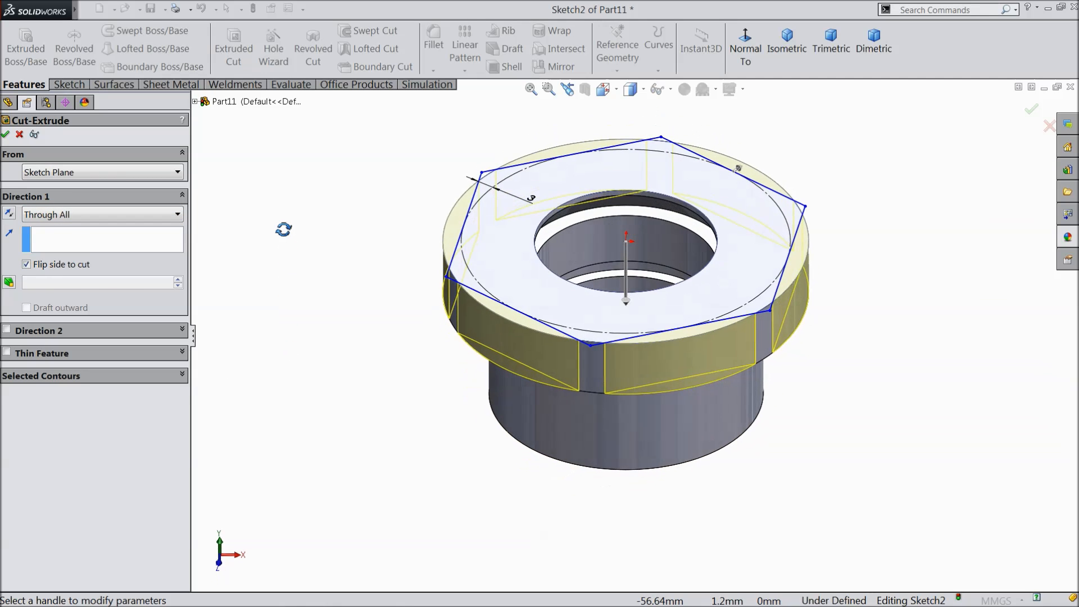
left_click(5, 134)
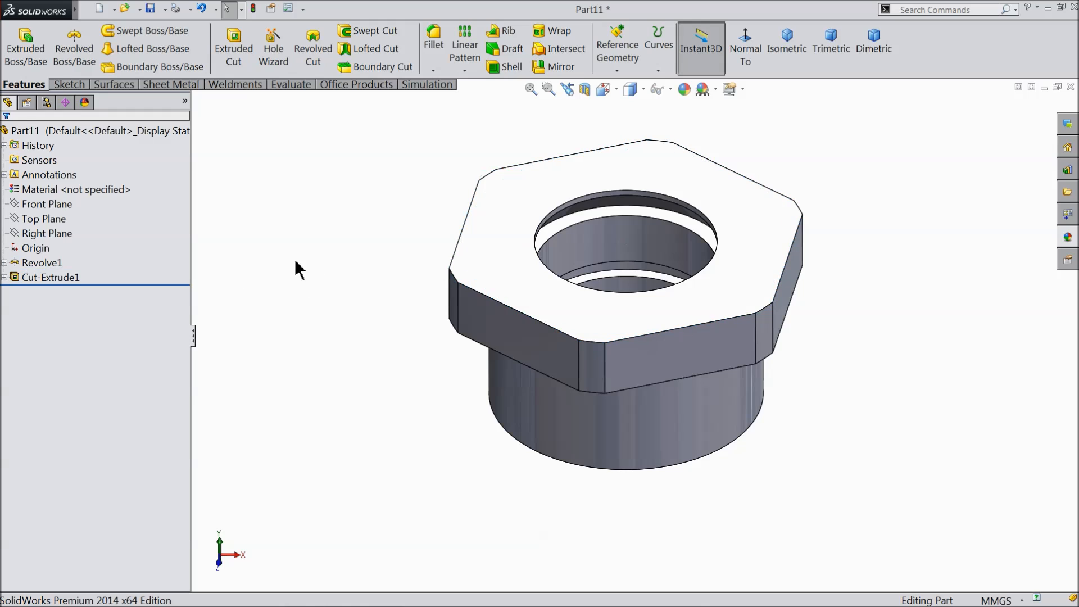
Try the brushed brass and burnished brass appearances on the whole part.
left_click(118, 131)
left_click(1060, 243)
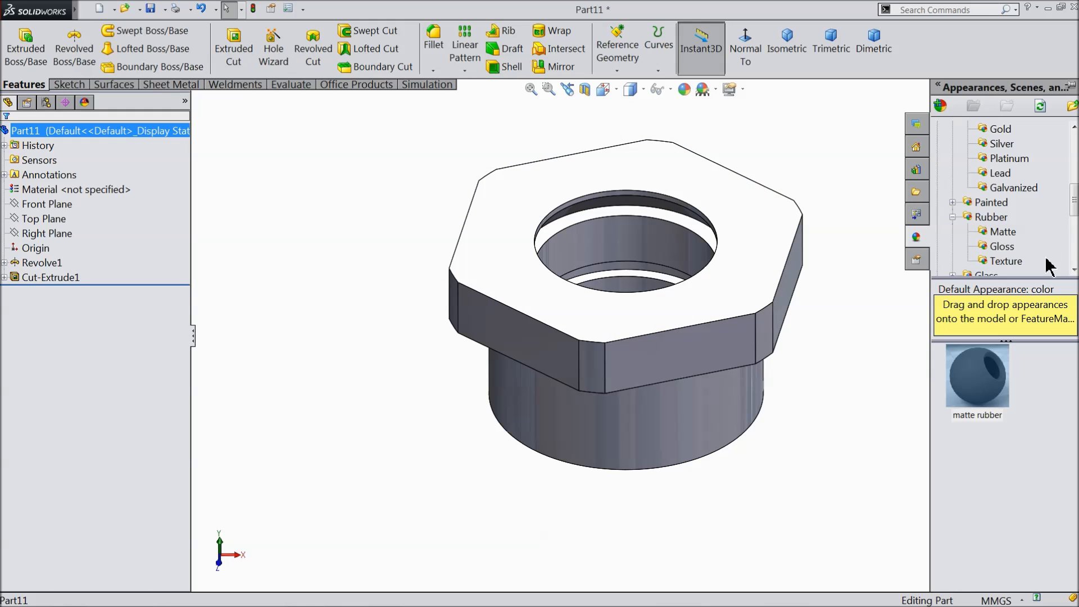
scroll(984, 205, "up", 4)
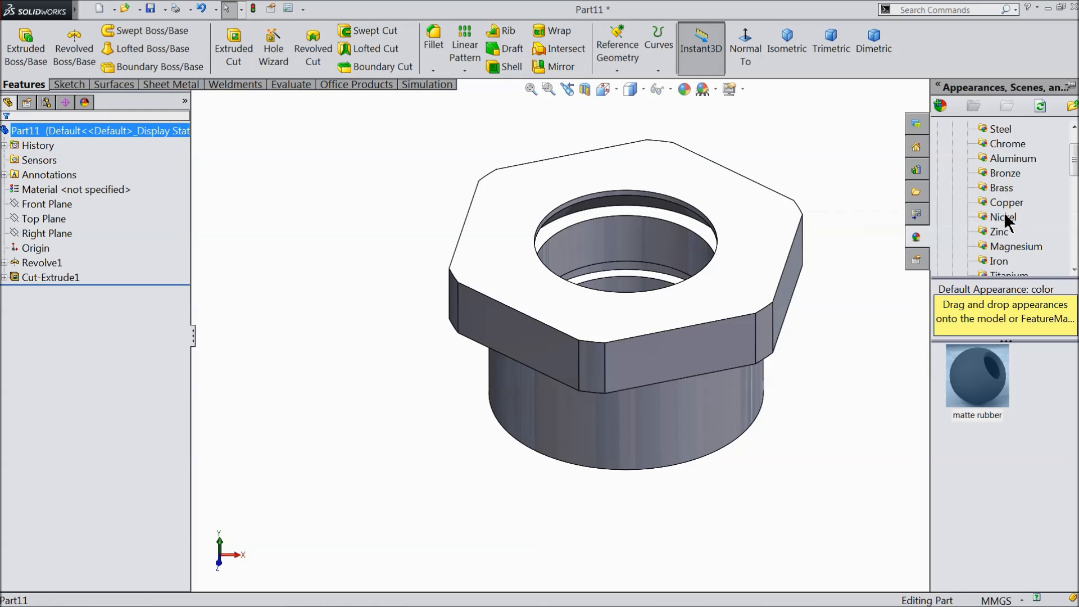
left_click(1001, 188)
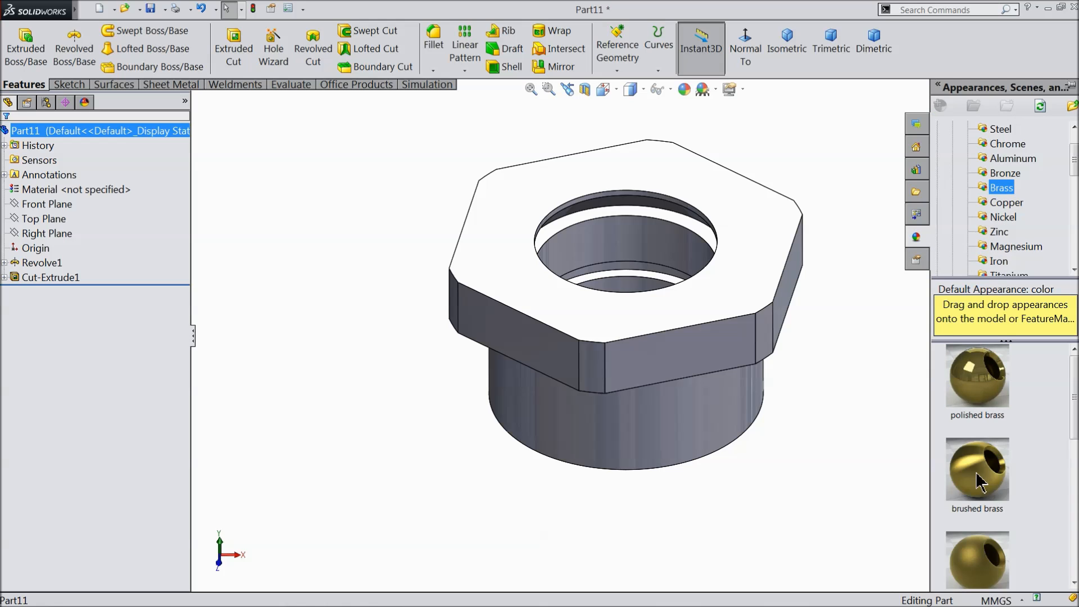
double_click(981, 481)
scroll(978, 485, "down", 3)
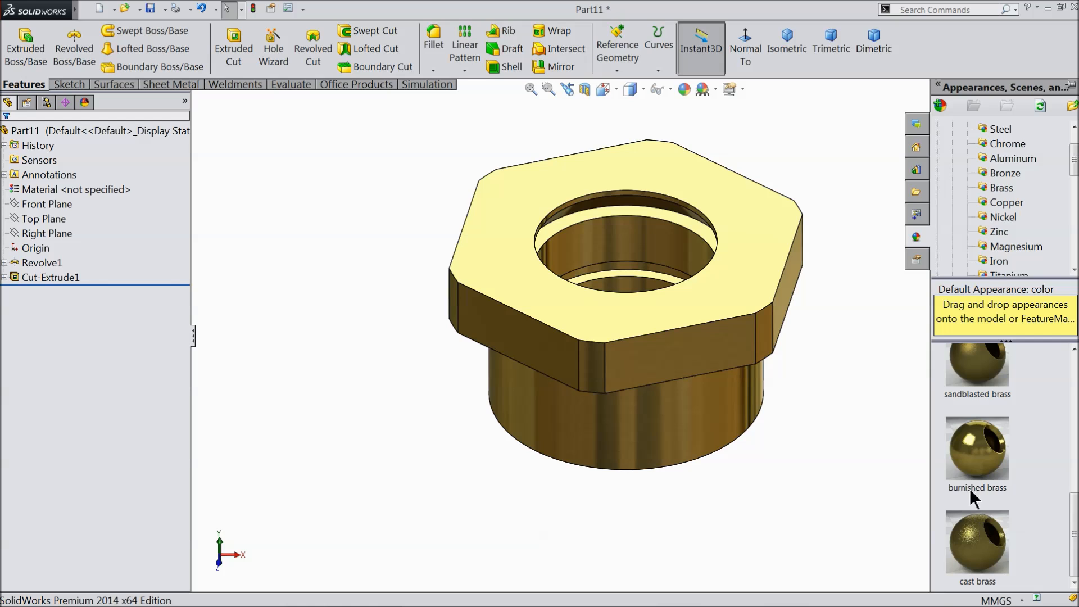
double_click(969, 464)
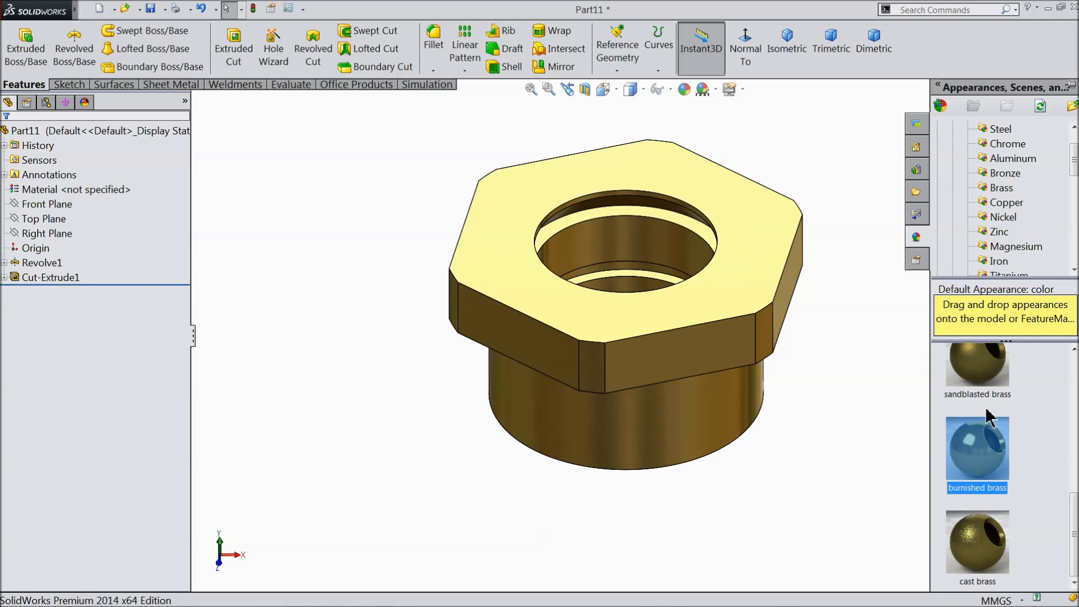
Apply the sandblasted brass appearance to the part and inspect it from another side.
scroll(989, 417, "up", 2)
left_click_drag(987, 494, 762, 410)
middle_click_drag(760, 407, 544, 398)
scroll(787, 252, "down", 3)
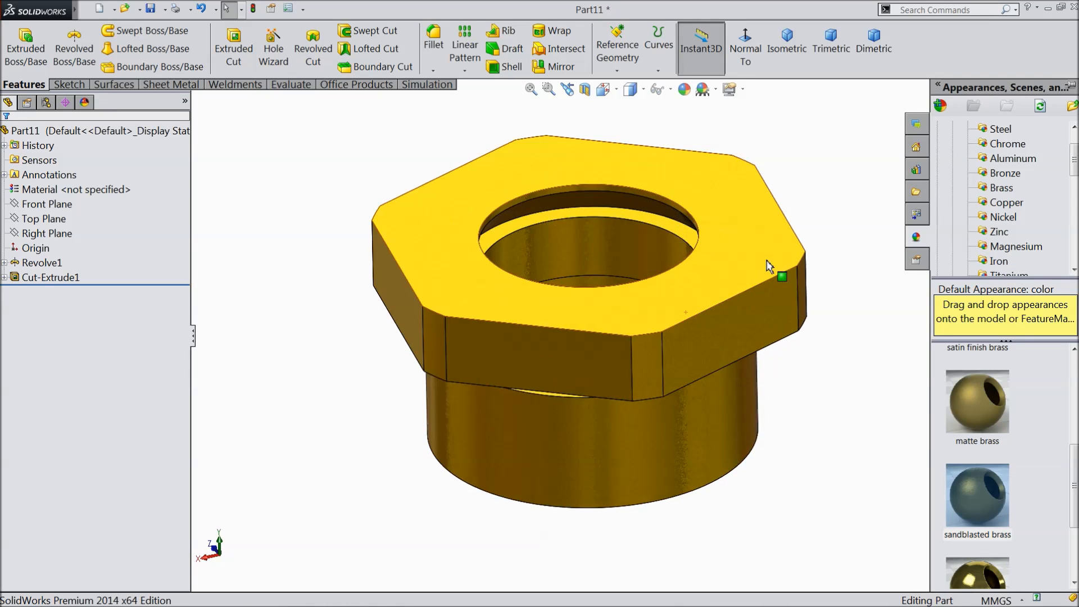
scroll(582, 380, "up", 5)
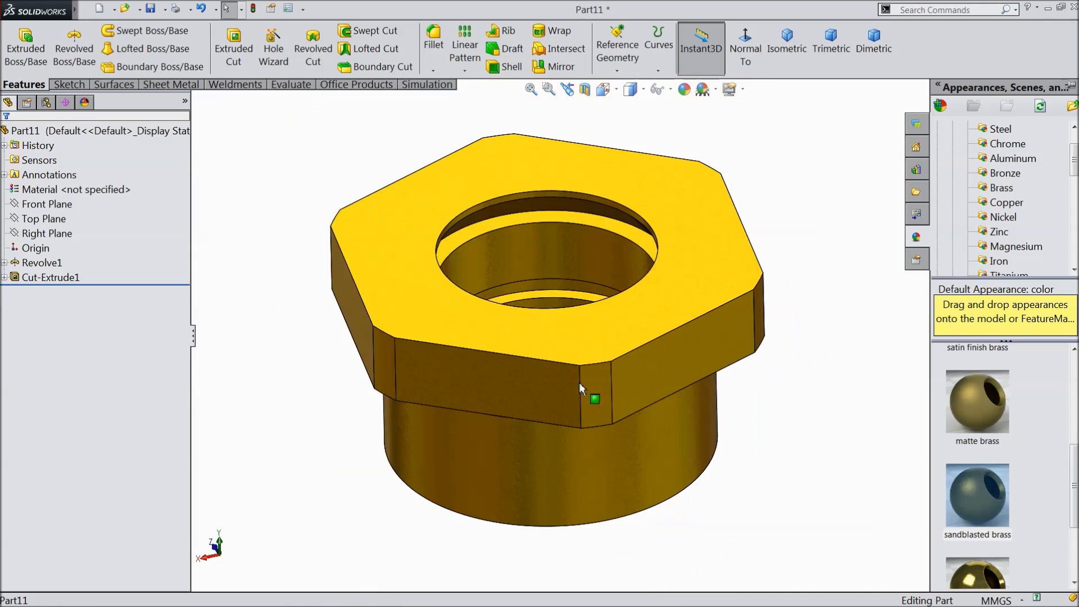
Save the part as 6.Fitting in the Gate Valve folder.
left_click(150, 8)
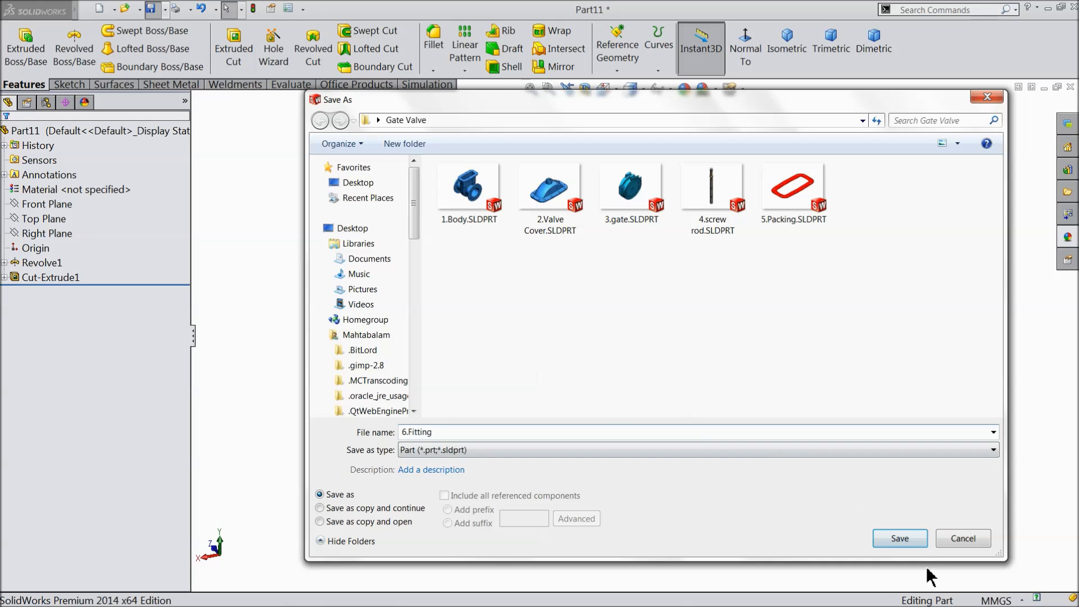
left_click(899, 538)
middle_click_drag(727, 433, 590, 369)
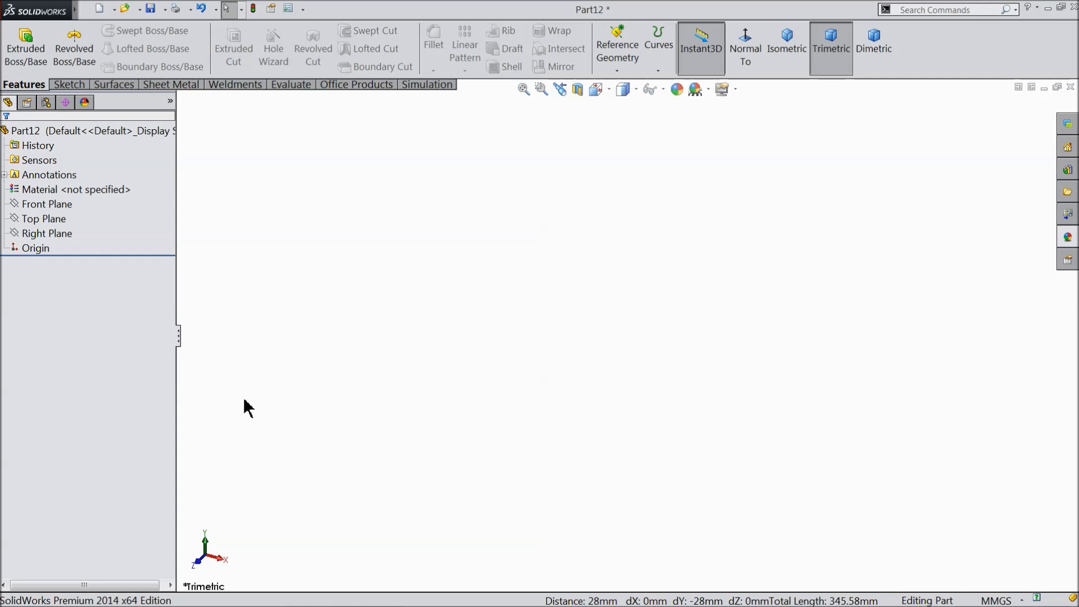
Start a sketch on the Front Plane and draw a vertical centerline and a roughly 182 mm horizontal centerline to its left, meeting at the origin.
left_click(17, 206)
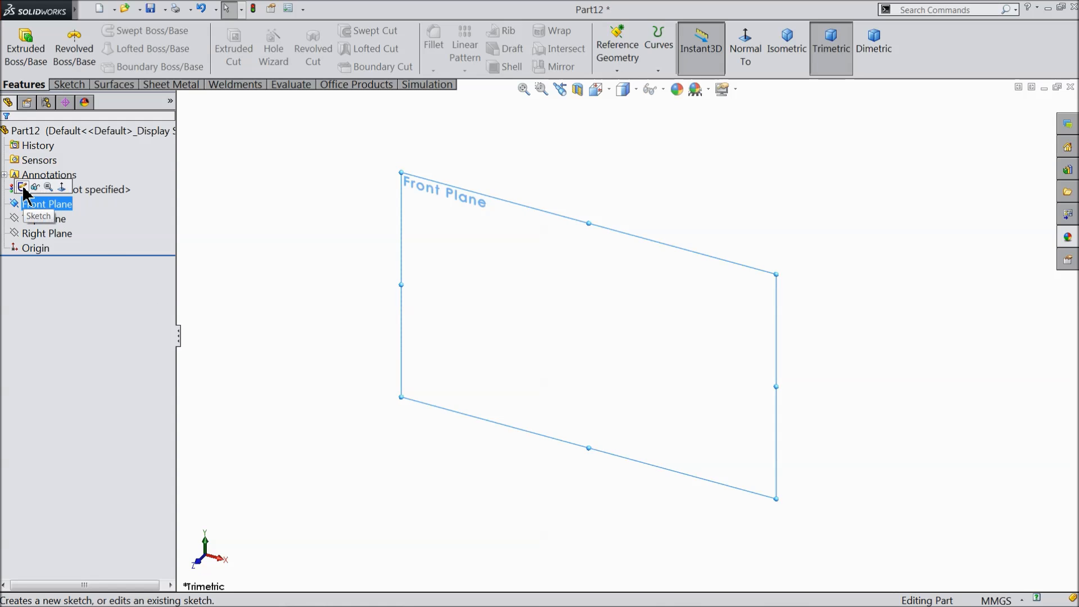
left_click(21, 187)
left_click(68, 85)
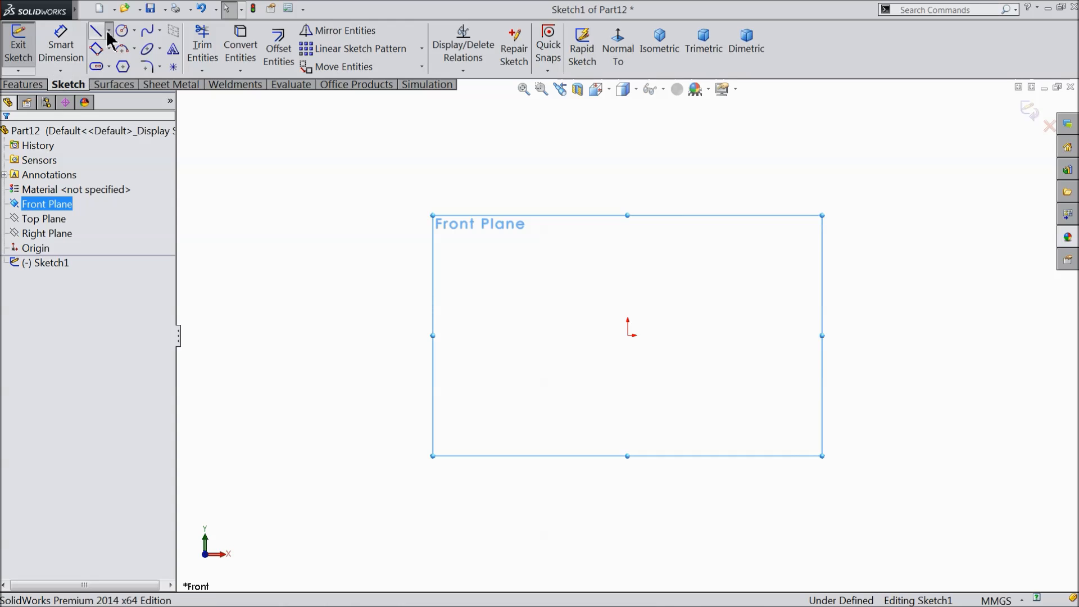
left_click(120, 68)
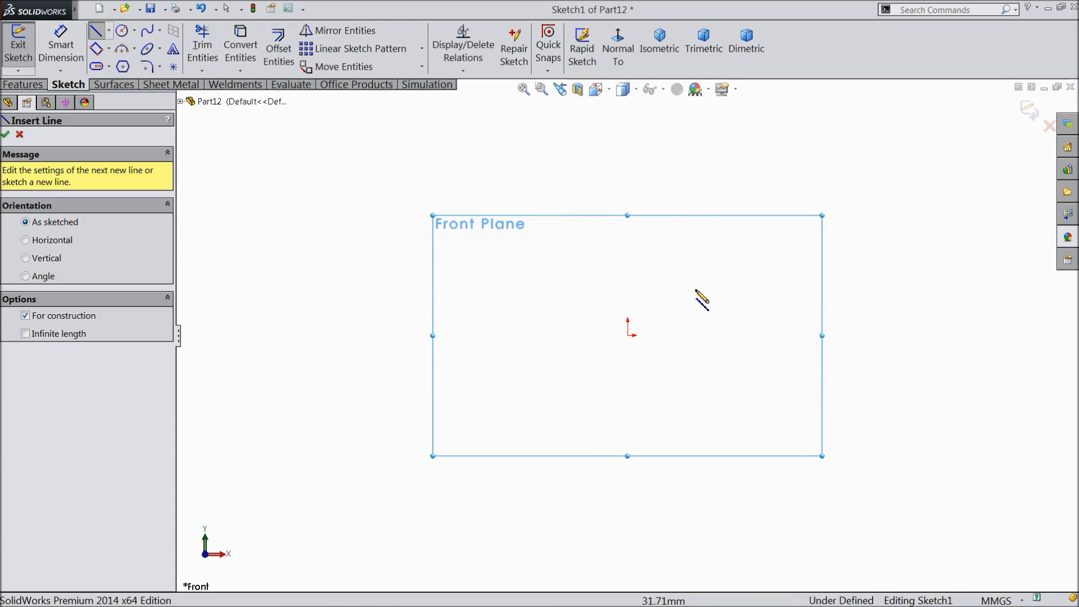
left_click(628, 195)
left_click(628, 336)
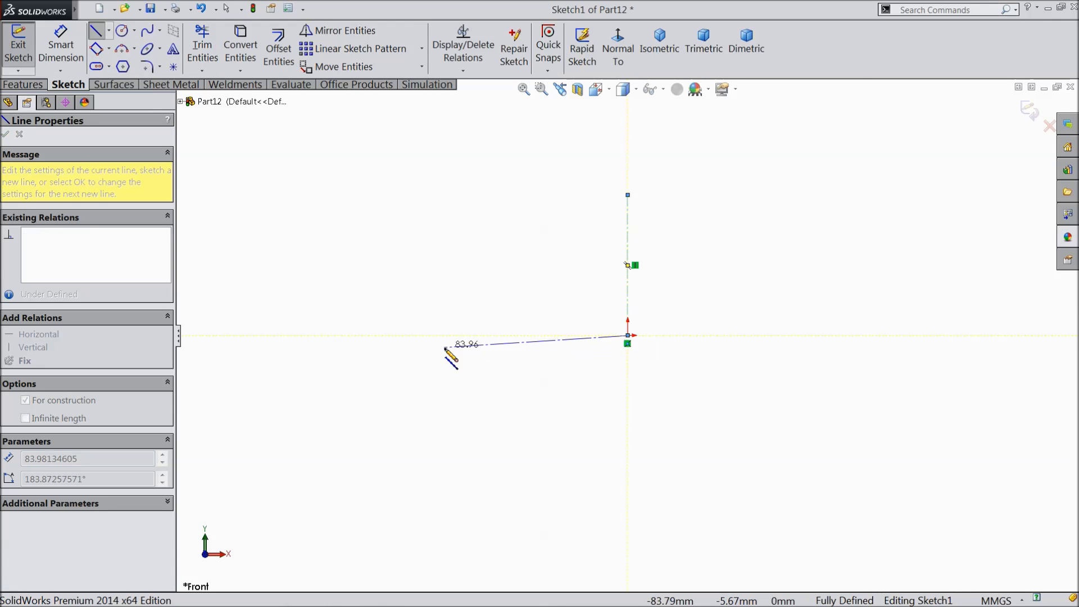
left_click(276, 339)
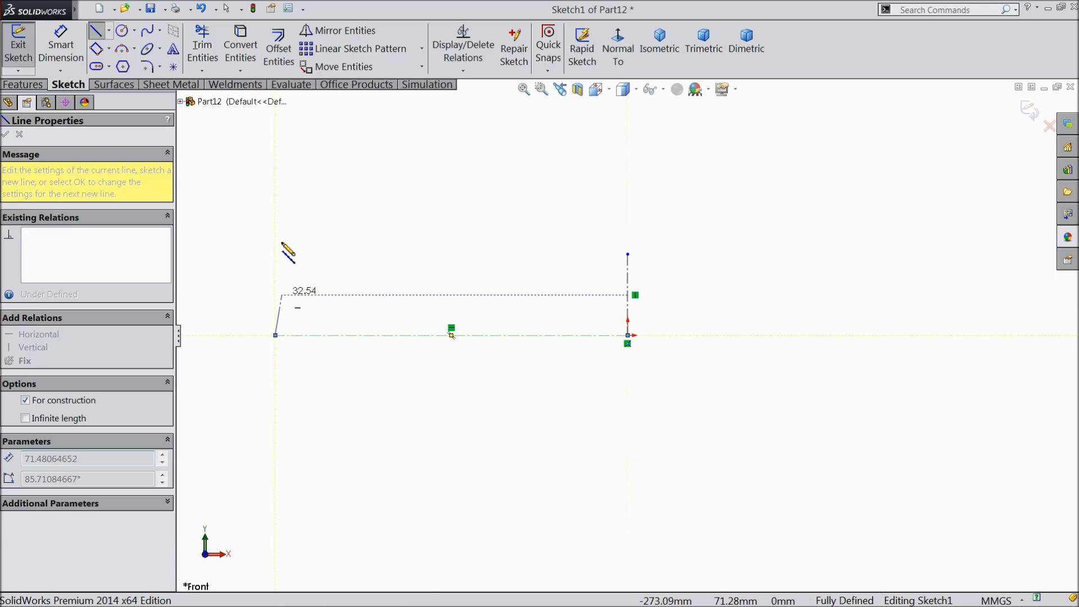
right_click(282, 101)
left_click(328, 113)
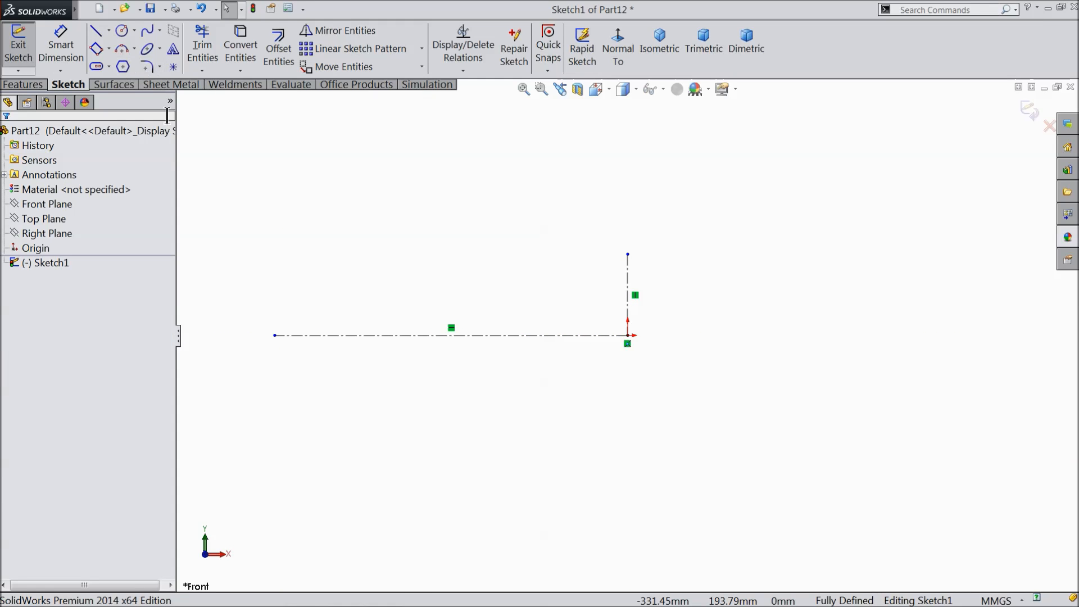
Sketch a corner rectangle about 31 mm wide and 40 mm high, its right side on the vertical centerline and spanning the horizontal one.
left_click(110, 48)
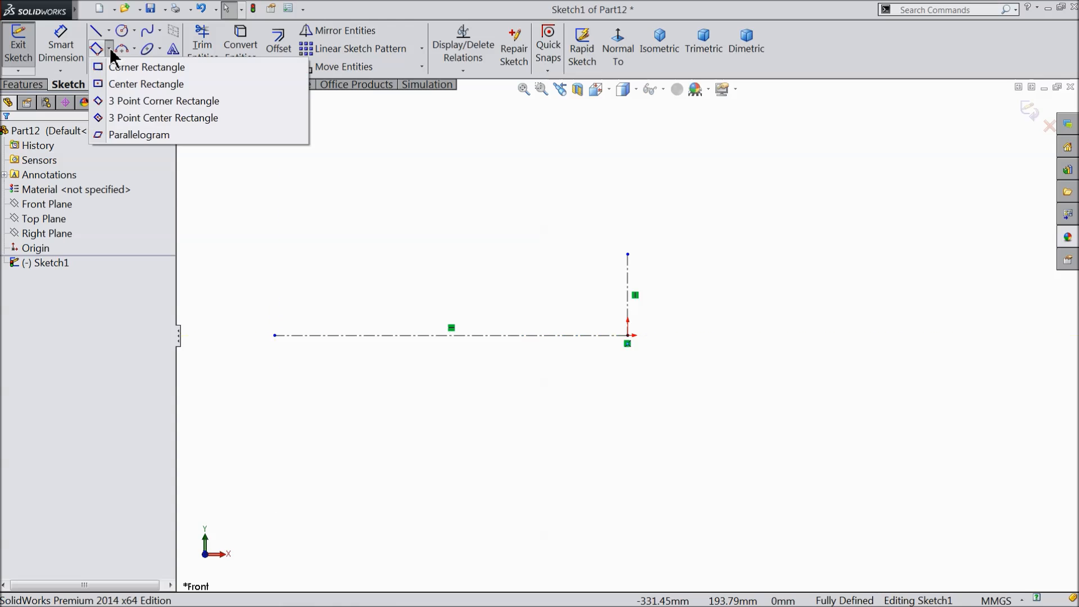
left_click(125, 85)
scroll(534, 281, "down", 5)
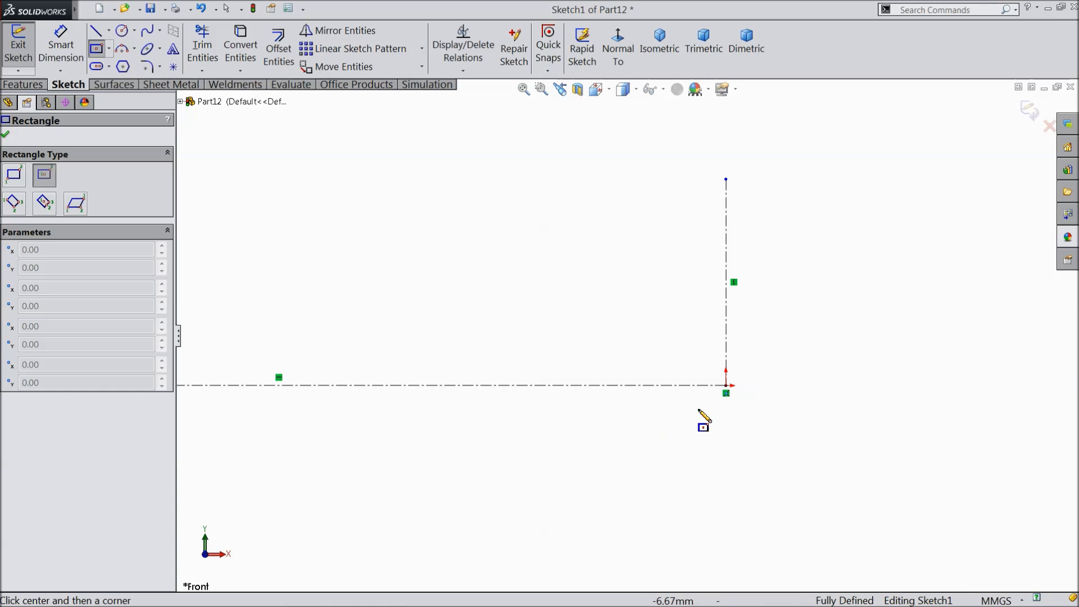
left_click(110, 49)
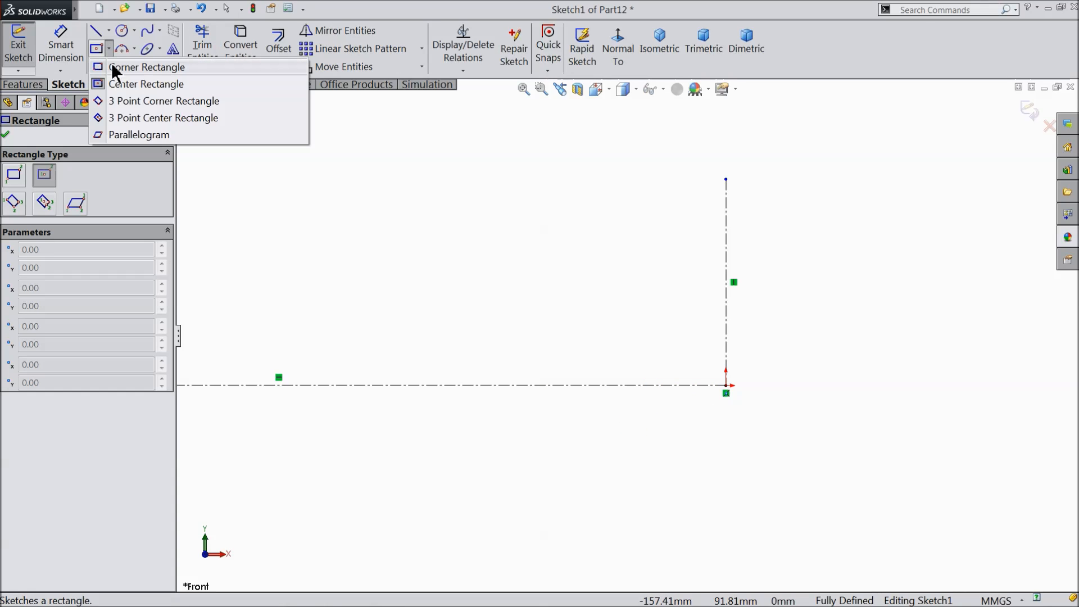
left_click(111, 64)
scroll(692, 380, "down", 3)
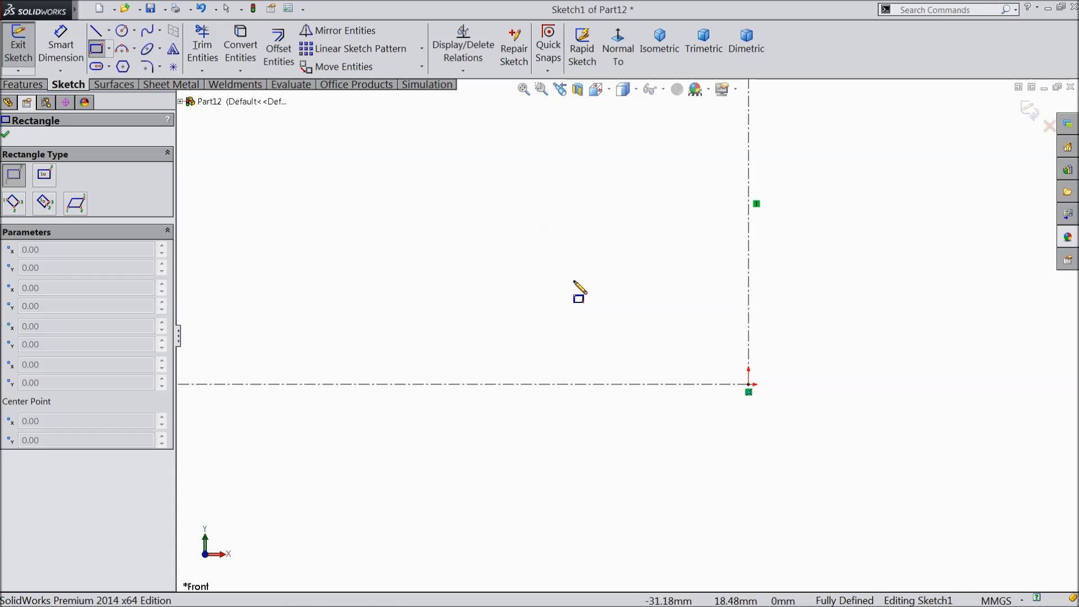
left_click(574, 281)
left_click(748, 504)
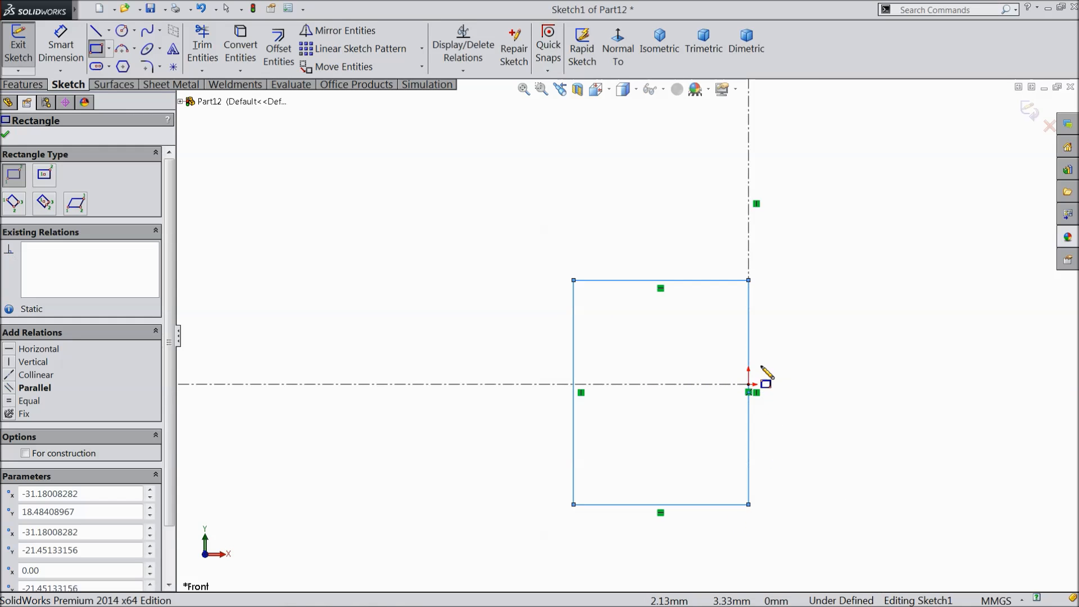
right_click(775, 318)
left_click(810, 127)
Add a Midpoint relation between the rectangle's right side and the centerline endpoint at the origin.
scroll(778, 427, "down", 1)
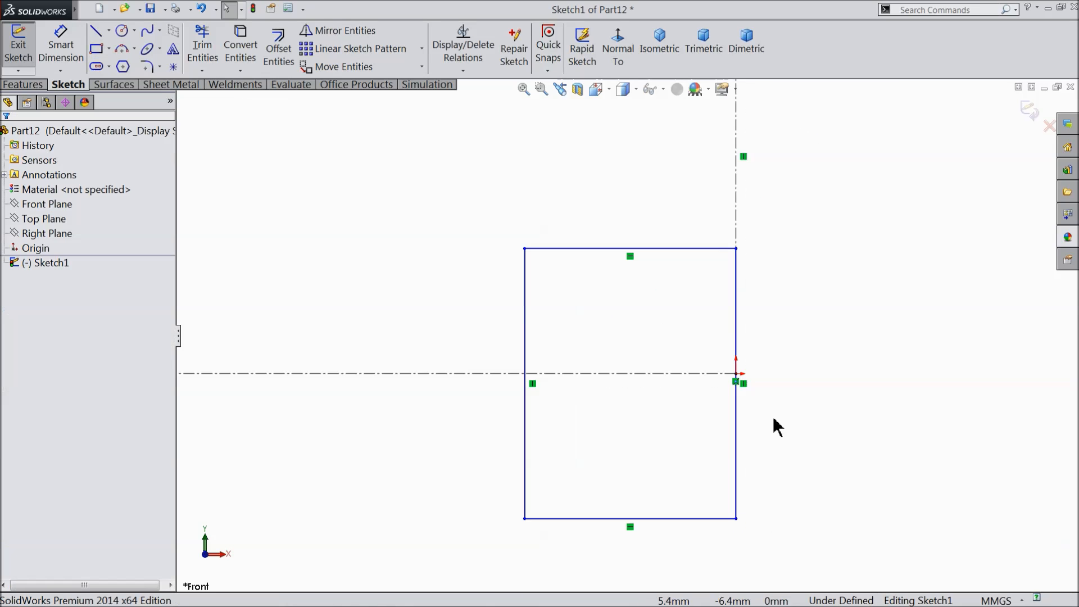
scroll(778, 427, "down", 1)
left_click(723, 414)
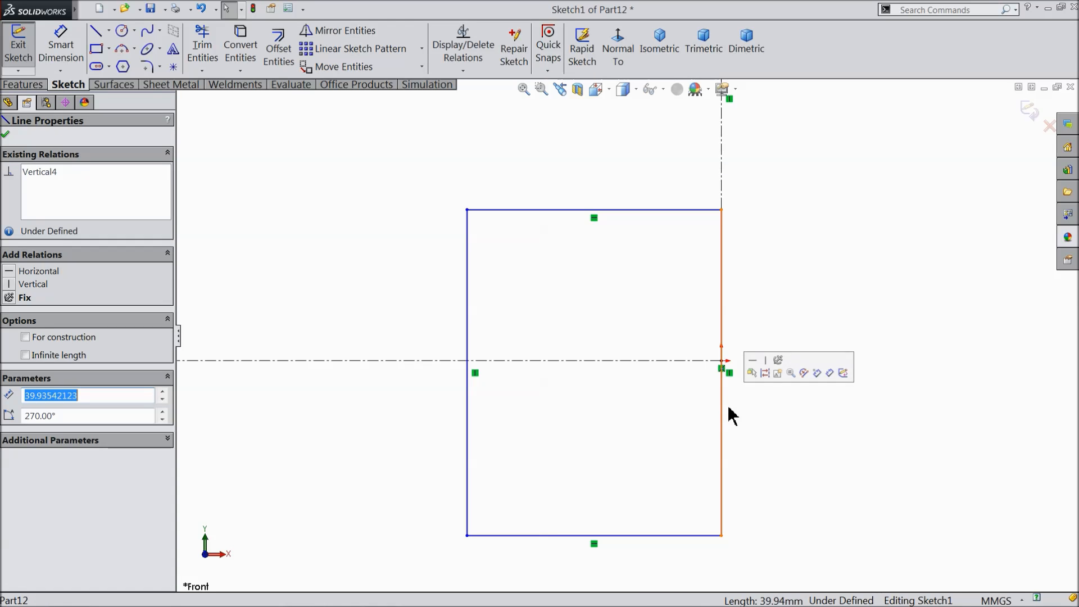
left_click(721, 362, "ctrl")
left_click(752, 315)
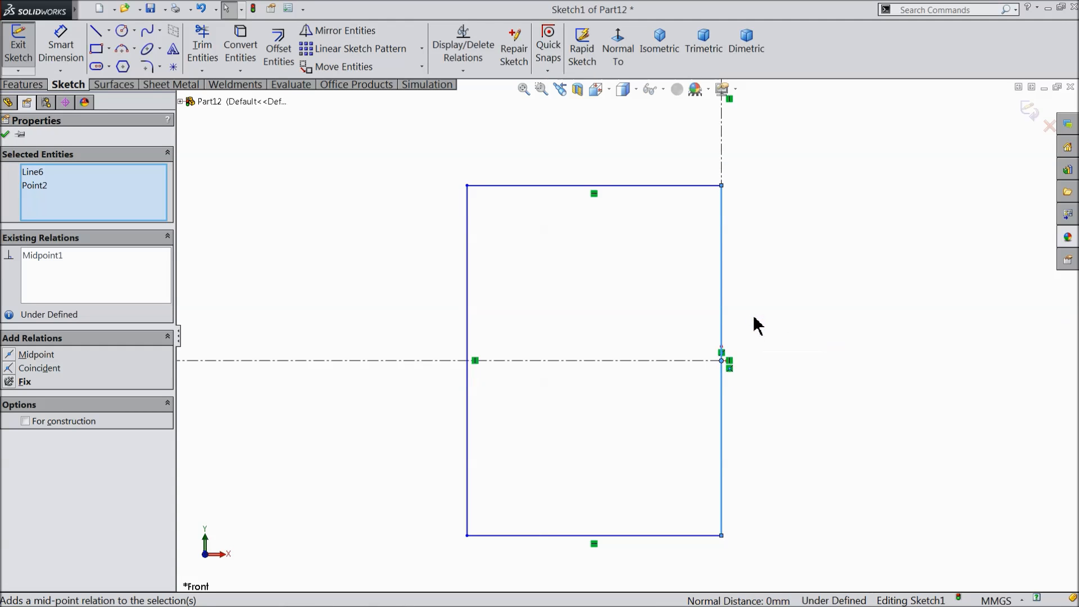
Dimension the rectangle 28 mm high and 27.5 mm wide.
left_click(60, 38)
left_click(721, 284)
left_click(789, 325)
type("28")
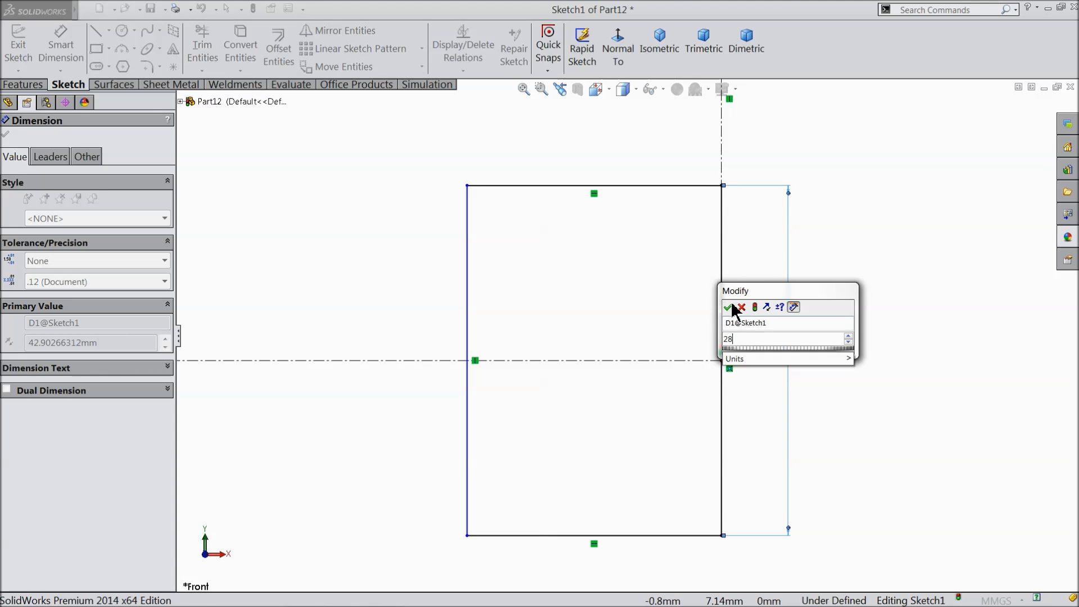
left_click(728, 306)
left_click(615, 186)
left_click(612, 157)
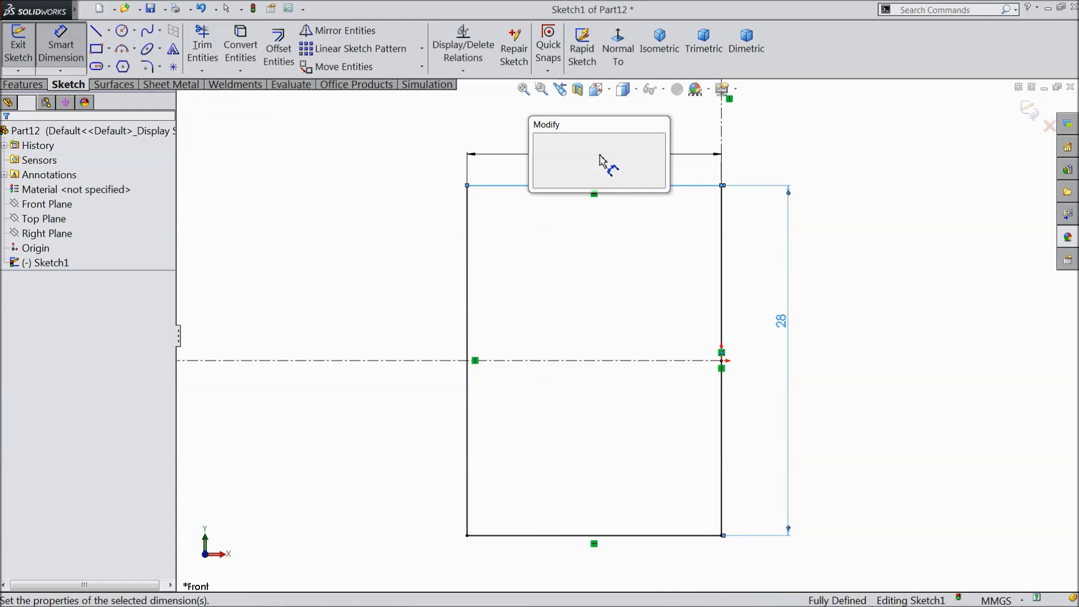
type("27.5")
left_click(539, 140)
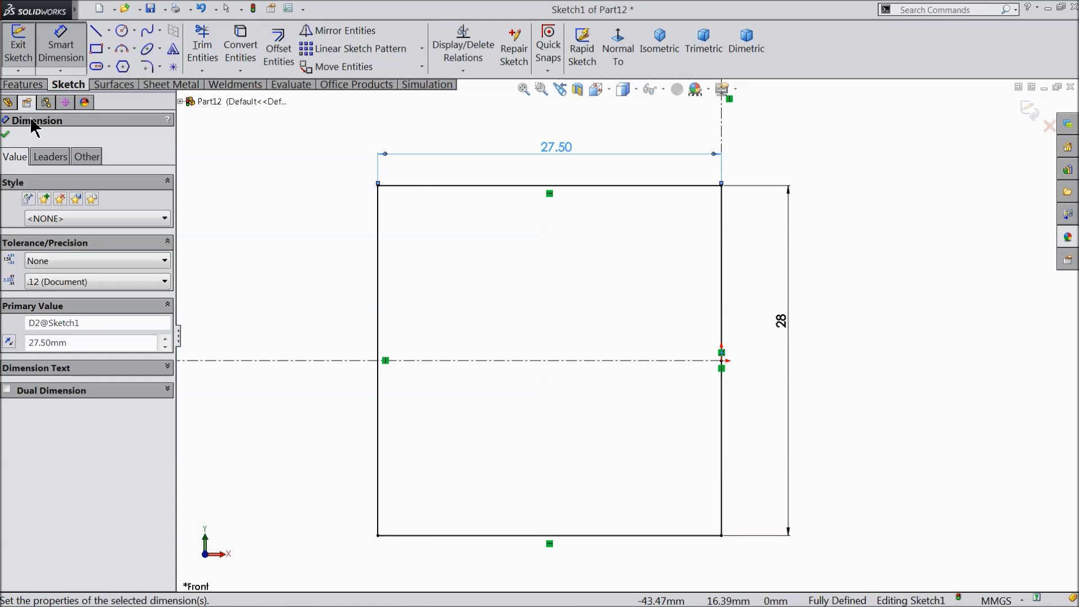
left_click(5, 134)
Draw a second horizontal centerline about 14 mm long from the origin into the rectangle, along the existing centerline.
left_click(109, 32)
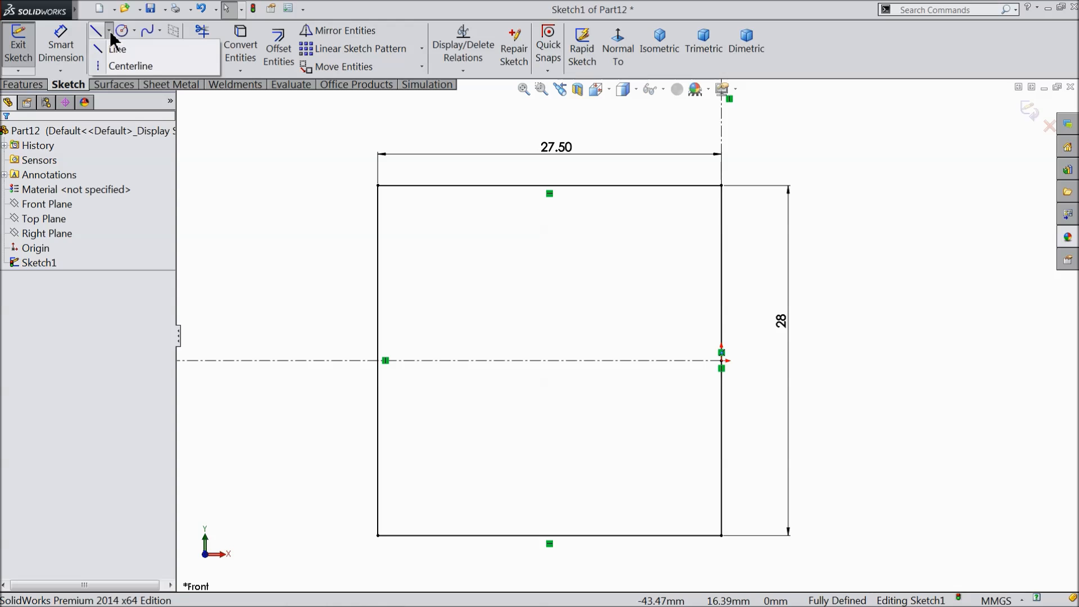
left_click(123, 65)
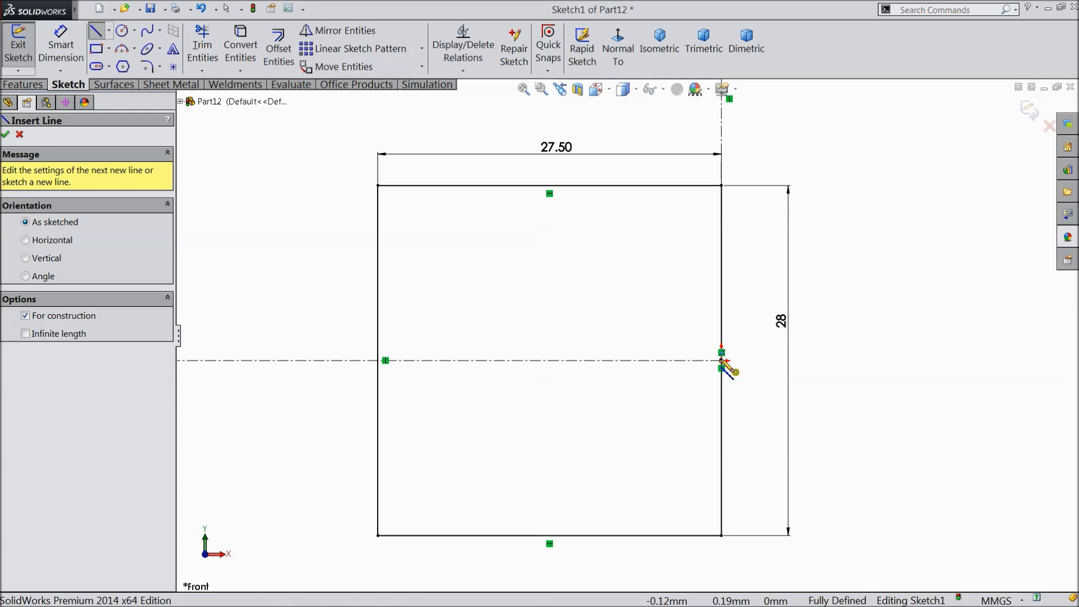
left_click(722, 360)
left_click(546, 360)
right_click(493, 291)
left_click(631, 112)
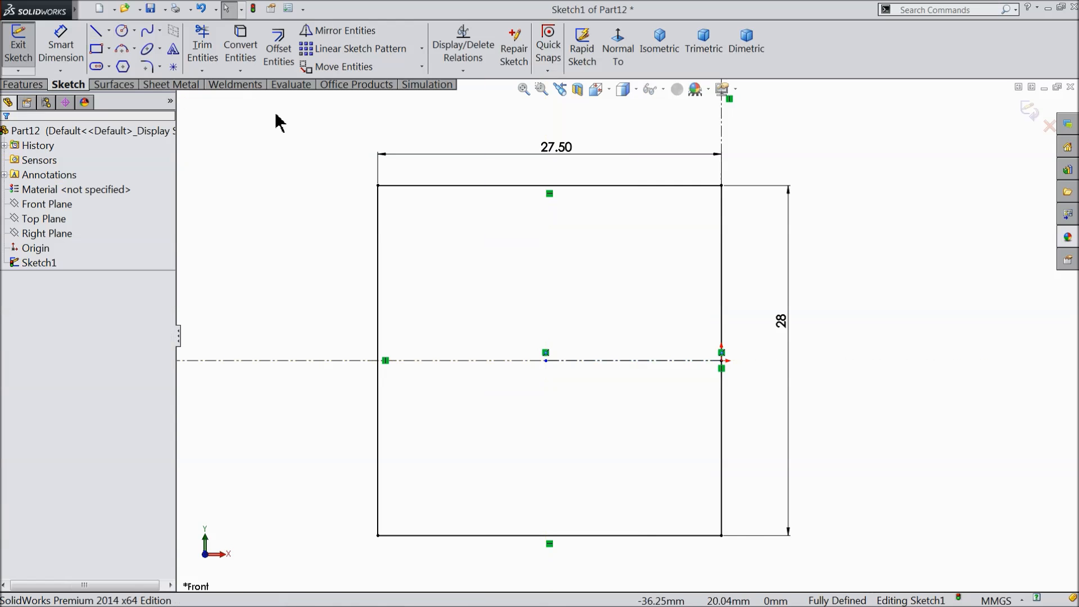
Dimension the short centerline's free endpoint 20 mm from the origin.
left_click(61, 51)
left_click(584, 361)
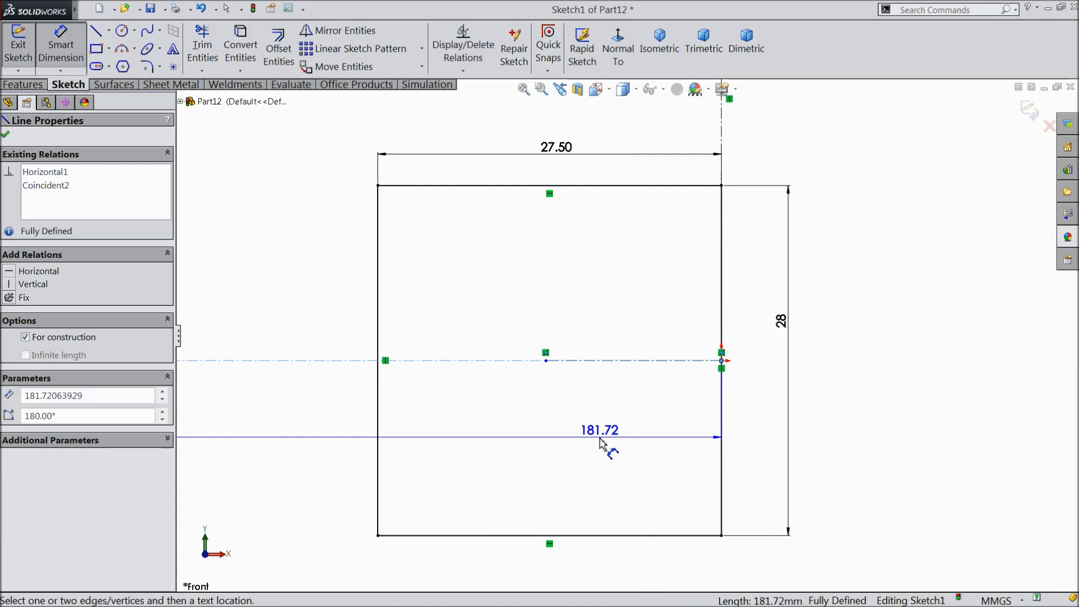
key("Escape")
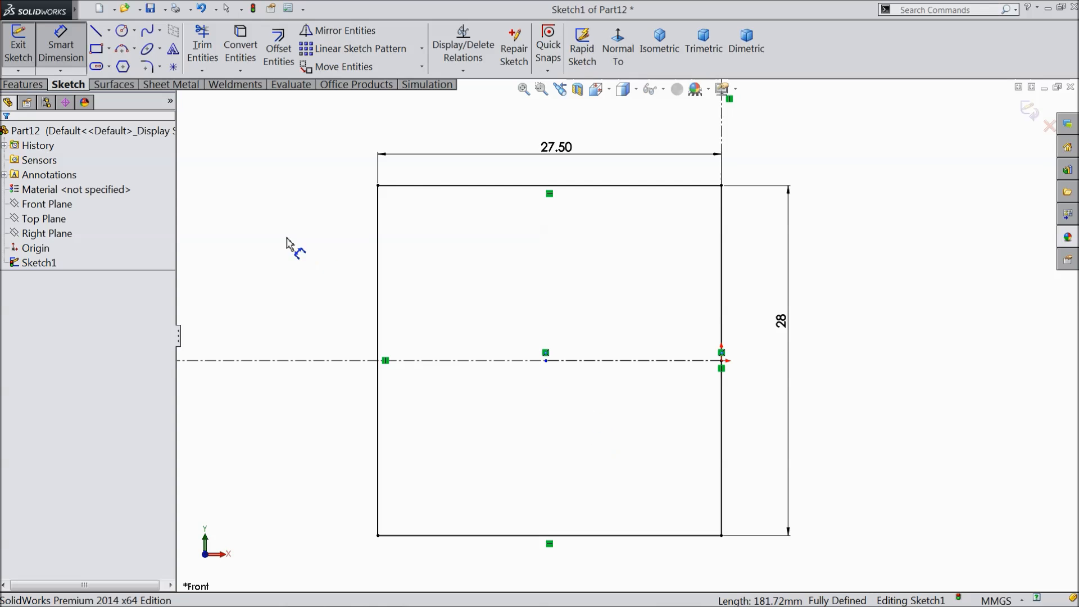
left_click(546, 361)
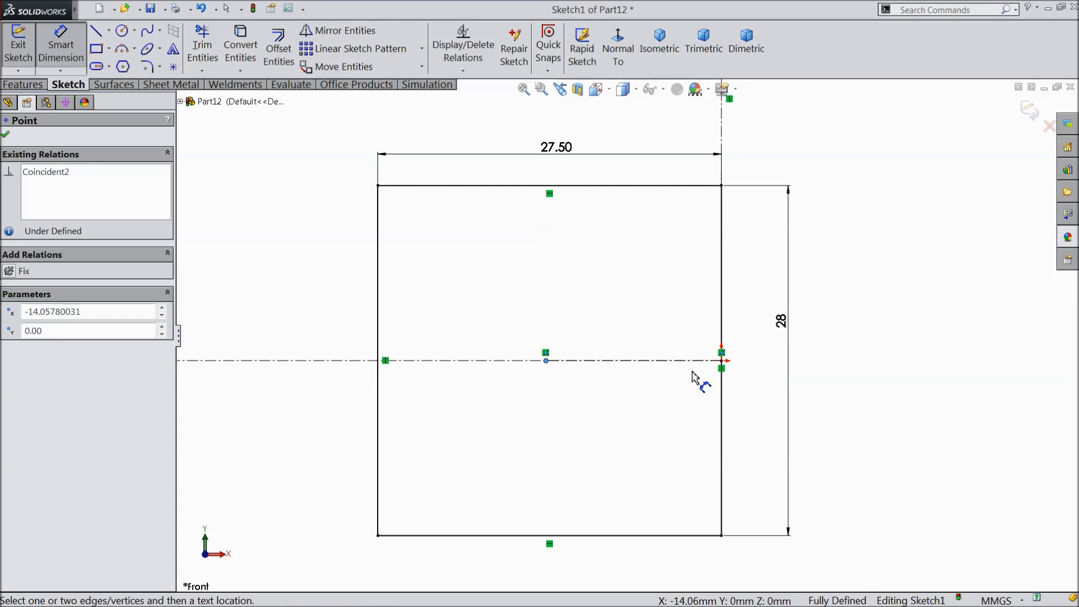
left_click(722, 364)
left_click(614, 436)
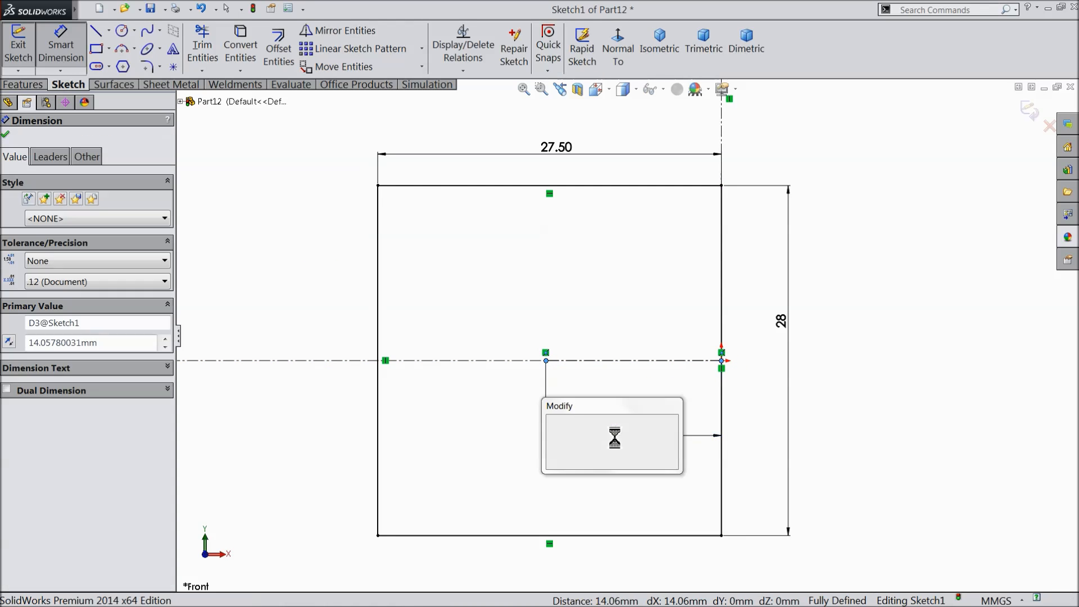
type("20")
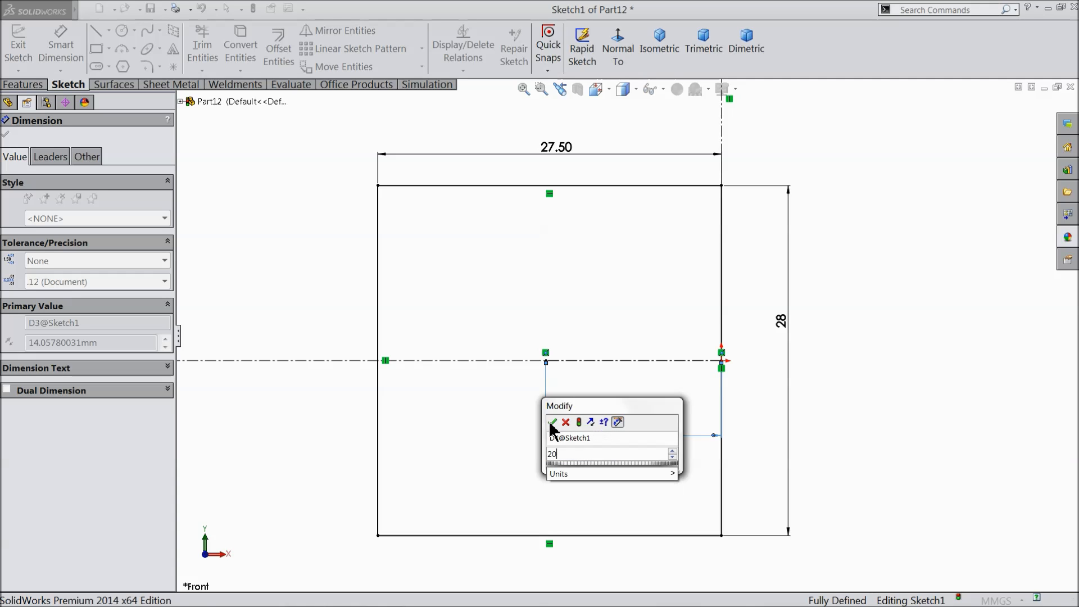
left_click(551, 422)
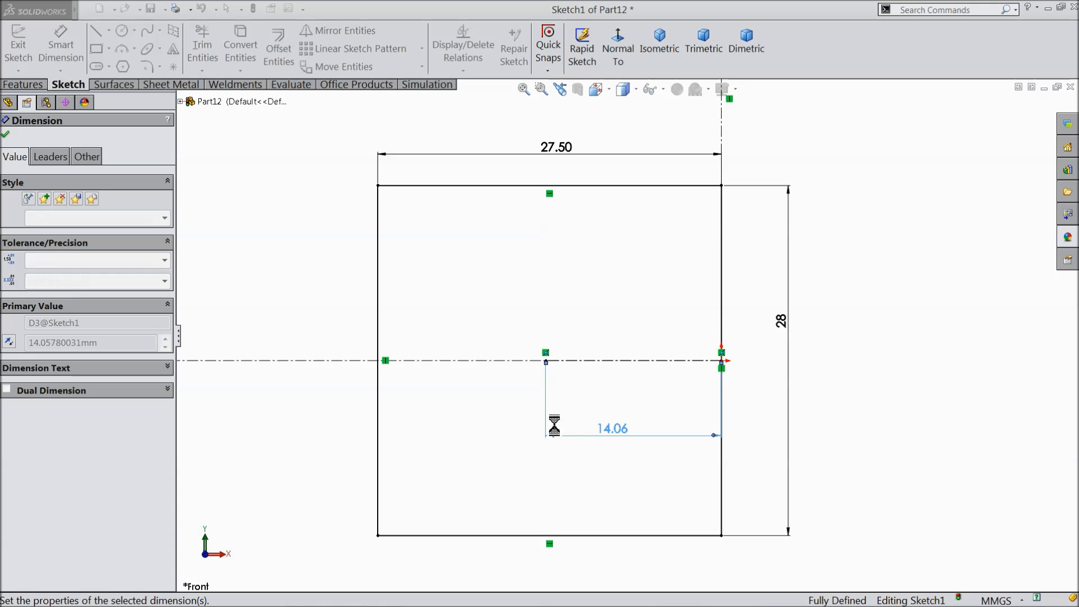
left_click(6, 136)
Sketch a three-point arc of about 7.9 mm radius bulging outward, with both ends on the rectangle's left side.
left_click(134, 49)
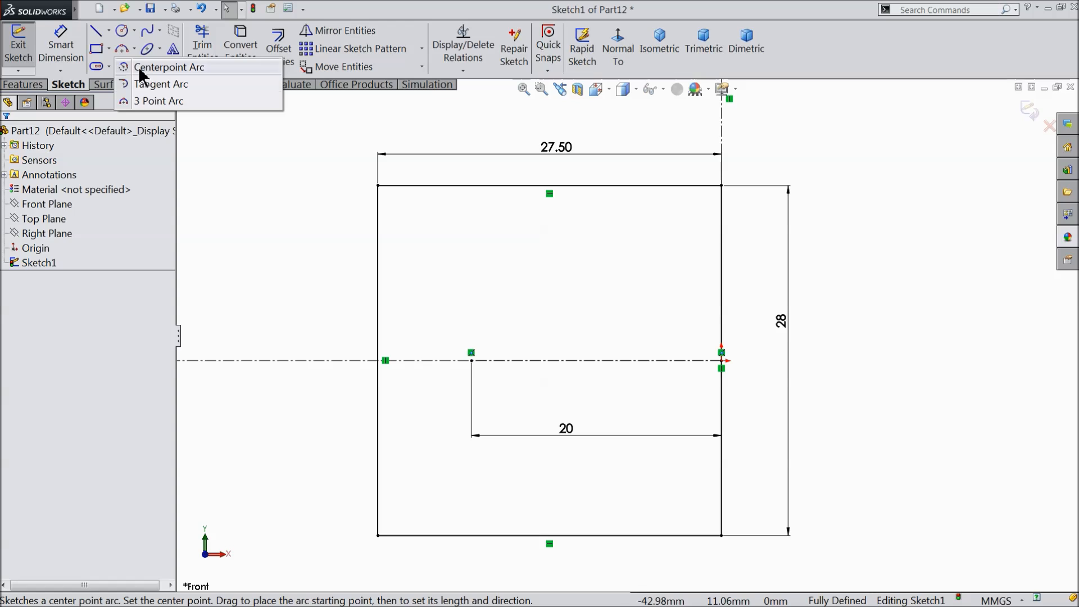
left_click(135, 102)
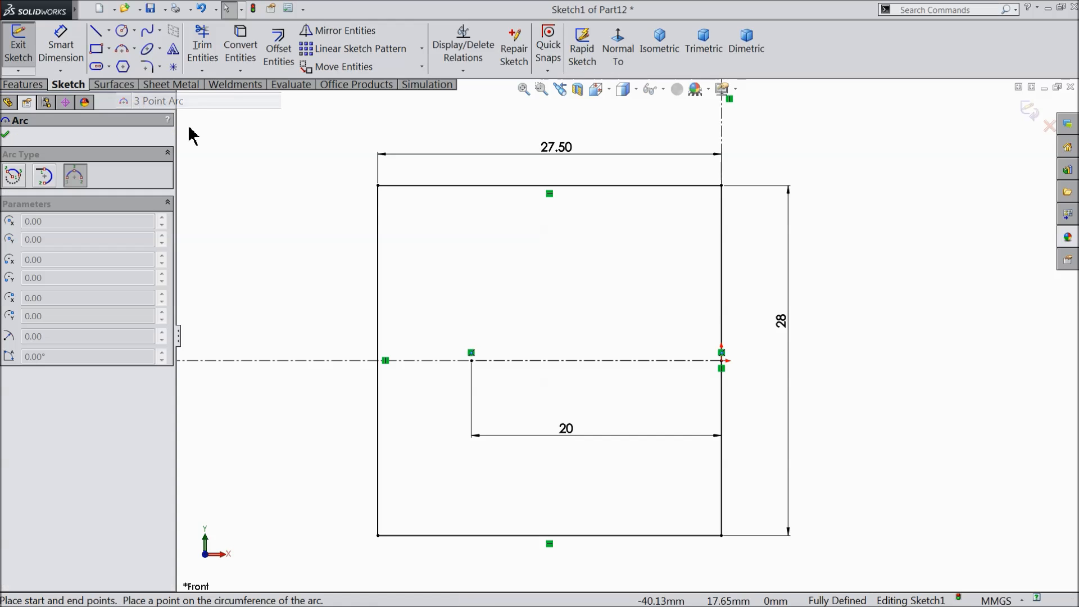
left_click(378, 245)
left_click(378, 420)
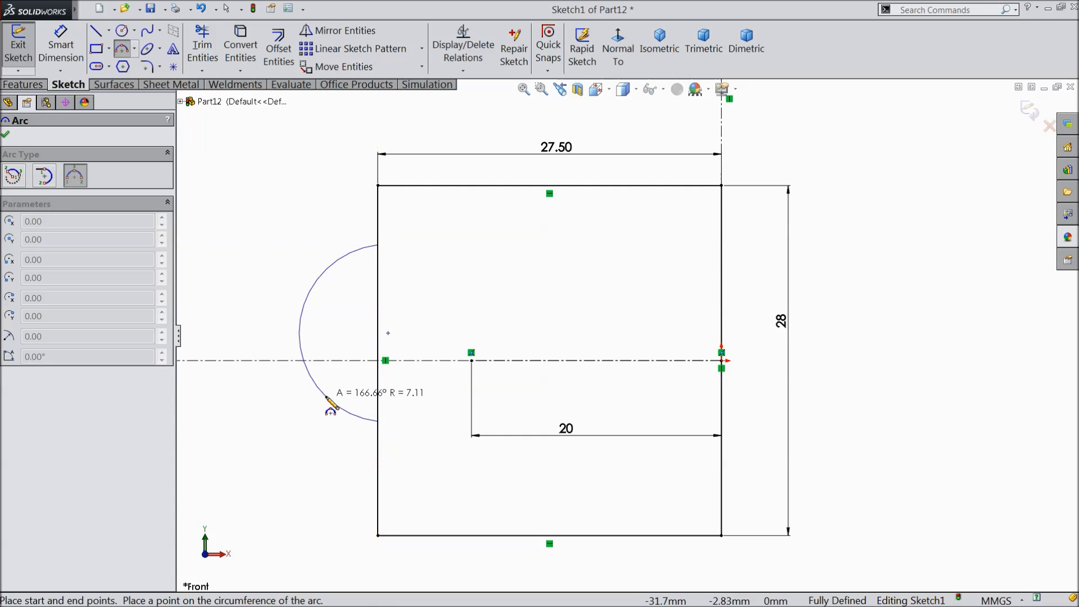
left_click(323, 333)
right_click(284, 270)
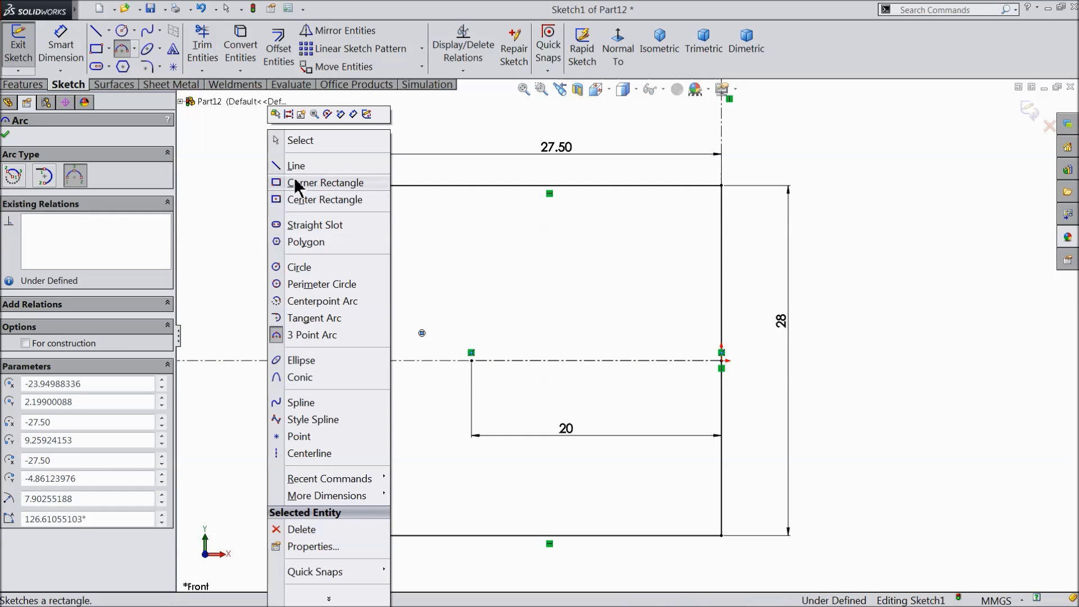
left_click(301, 137)
Merge the arc's centre point with the free endpoint of the short centerline.
left_click(422, 333)
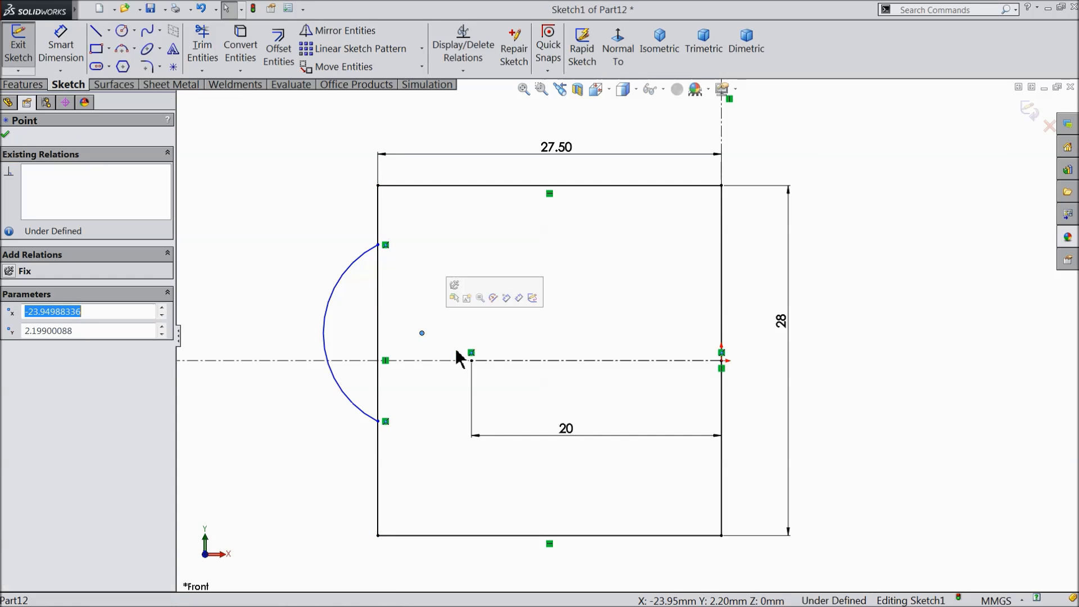
left_click(471, 360, "ctrl")
left_click(539, 317)
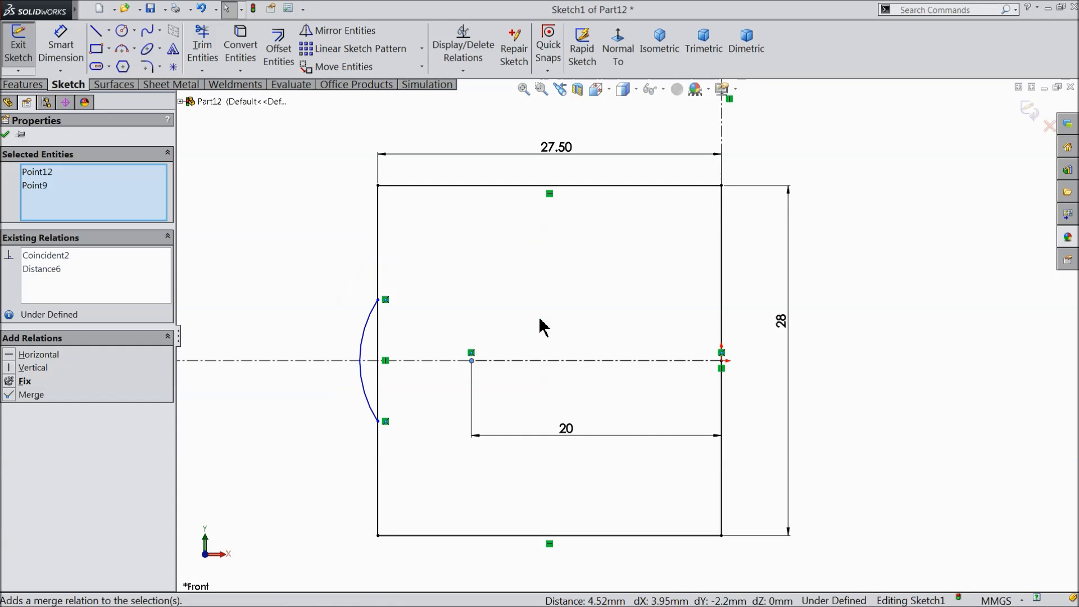
Dimension the arc with a 14 mm radius.
left_click(61, 49)
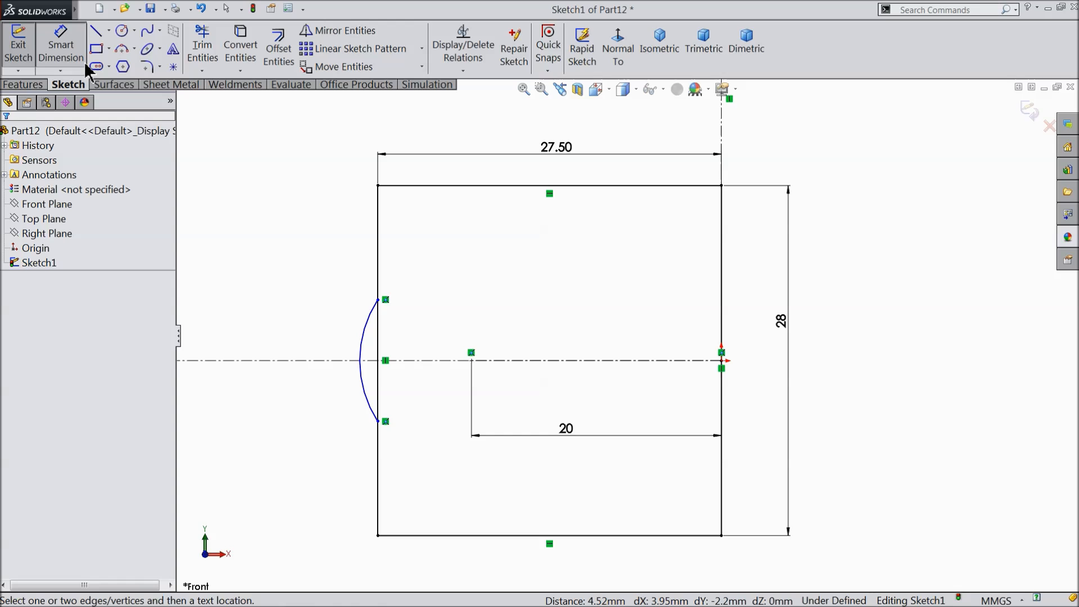
left_click(363, 345)
left_click(253, 325)
type("14")
left_click(247, 308)
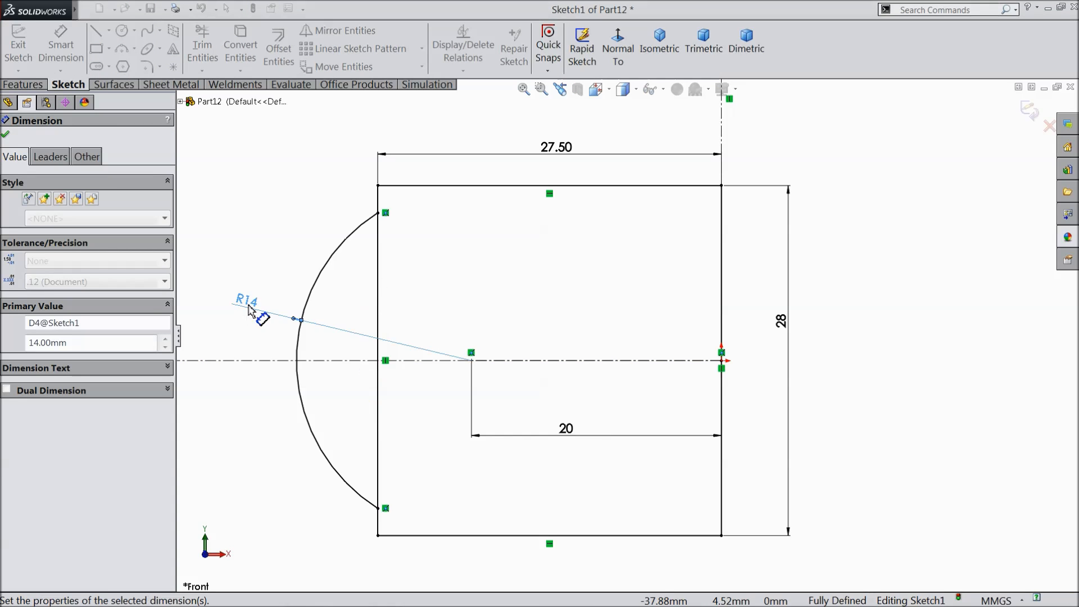
left_click(6, 135)
Trim away the part of the rectangle's left side that lies between the arc's endpoints.
left_click(202, 48)
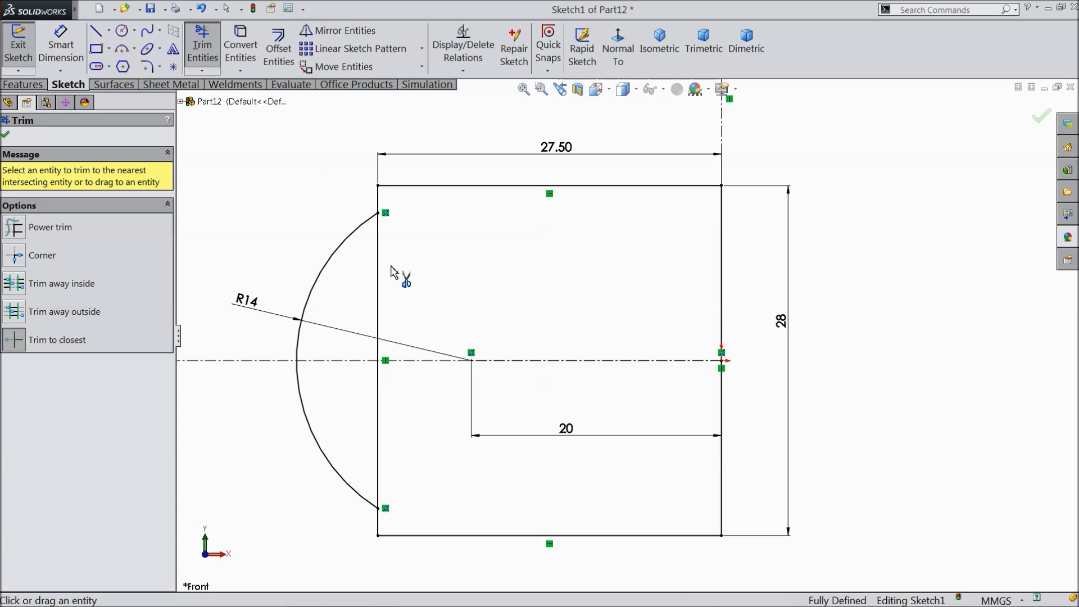
left_click(381, 275)
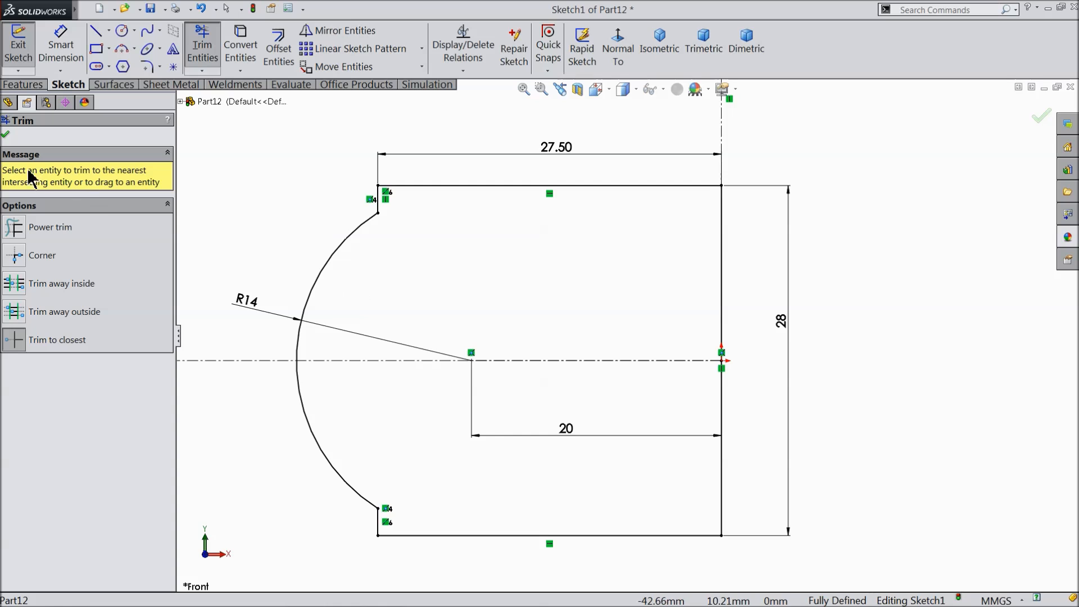
left_click(7, 135)
Sketch a centerpoint semicircle of about 25.2 mm radius, bulging left, centred on the long horizontal centerline's free end.
key("f")
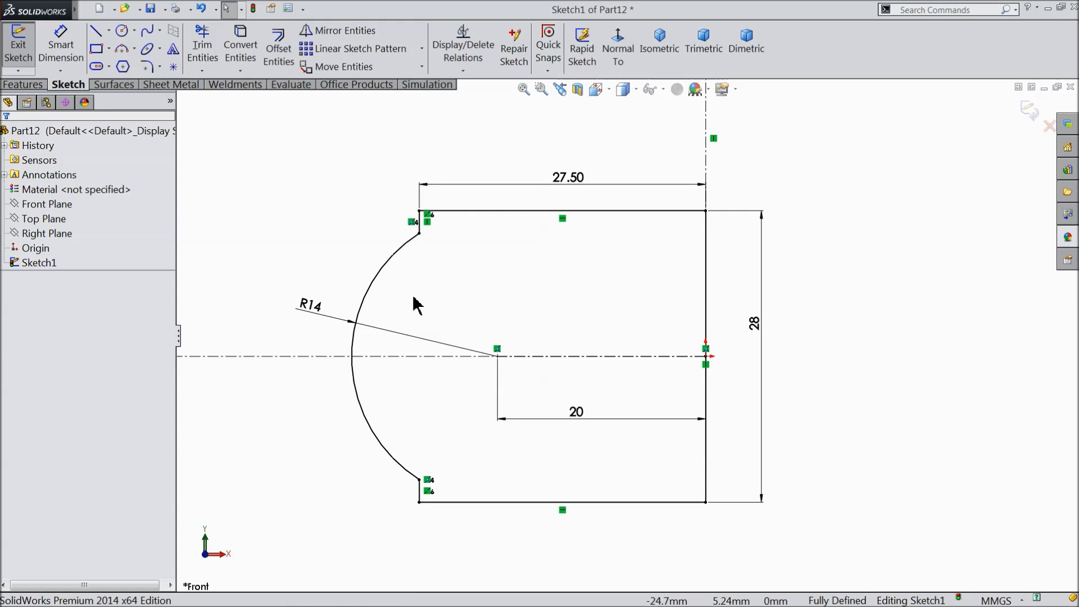
scroll(450, 328, "up", 5)
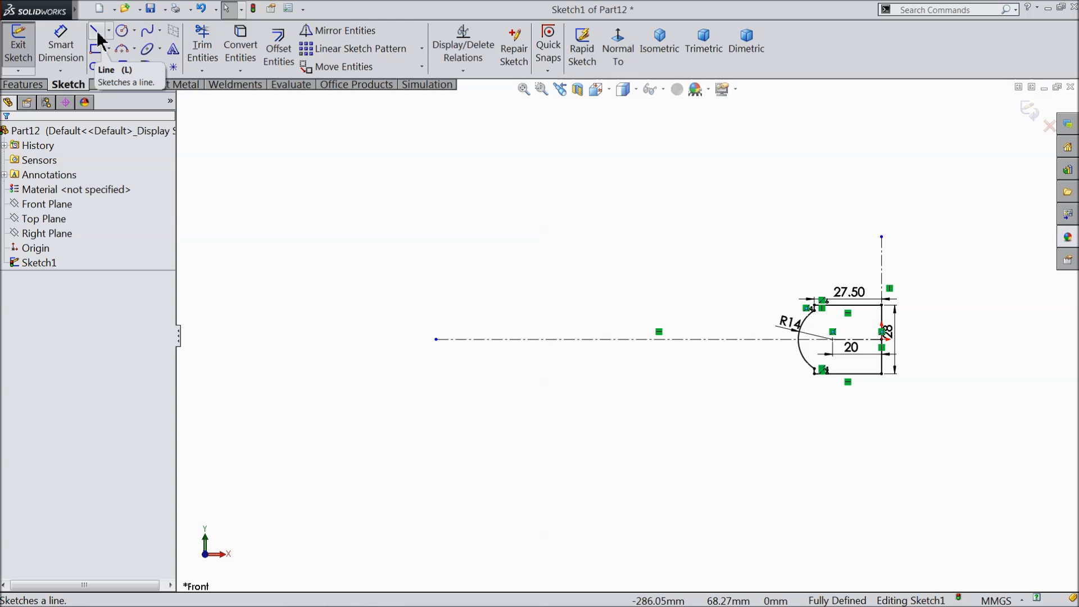
left_click(134, 48)
left_click(144, 70)
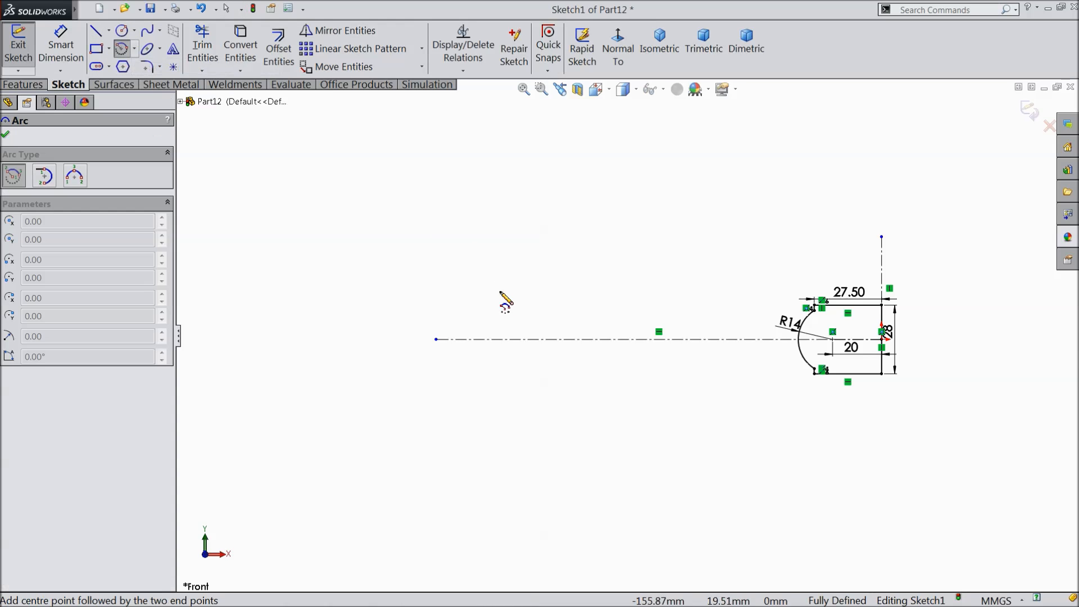
scroll(506, 301, "down", 3)
left_click(410, 377)
left_click(411, 270)
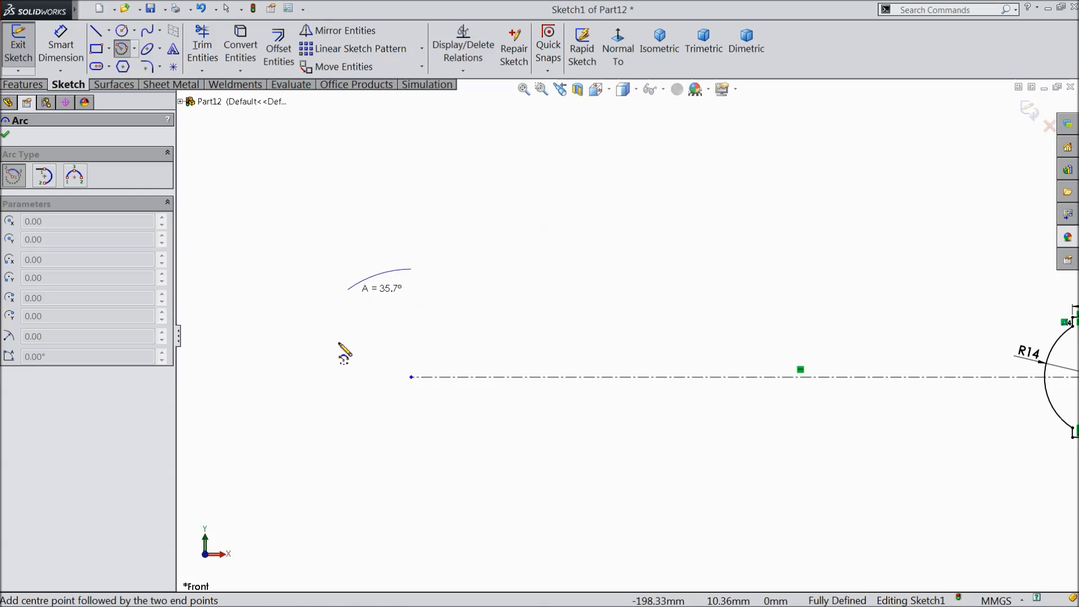
left_click(411, 485)
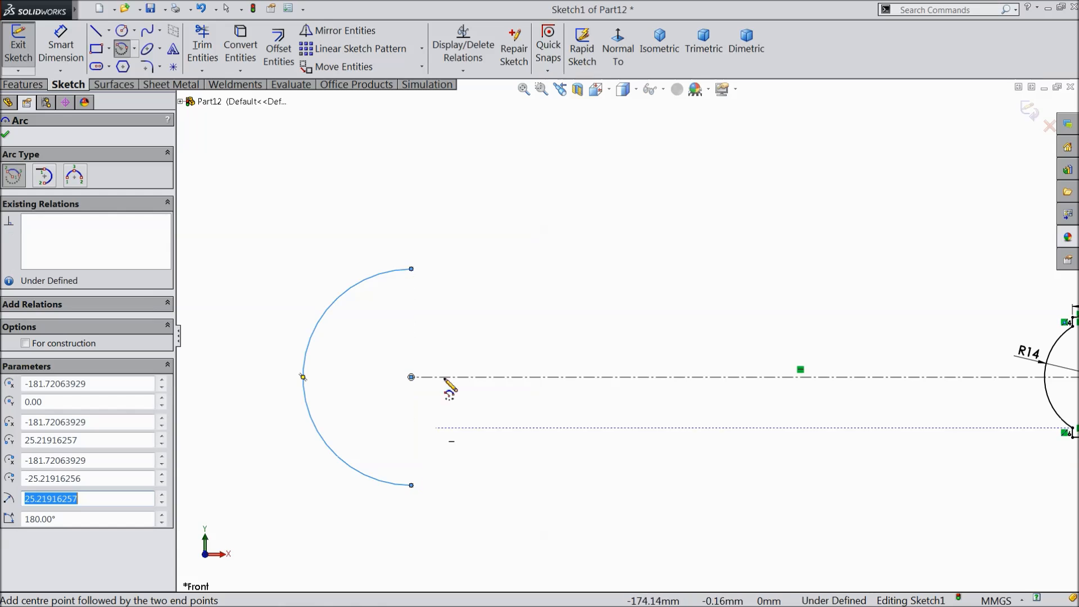
right_click(458, 308)
left_click(475, 147)
Dimension the new semicircle with a 15 mm radius.
left_click(62, 48)
left_click(313, 332)
left_click(266, 340)
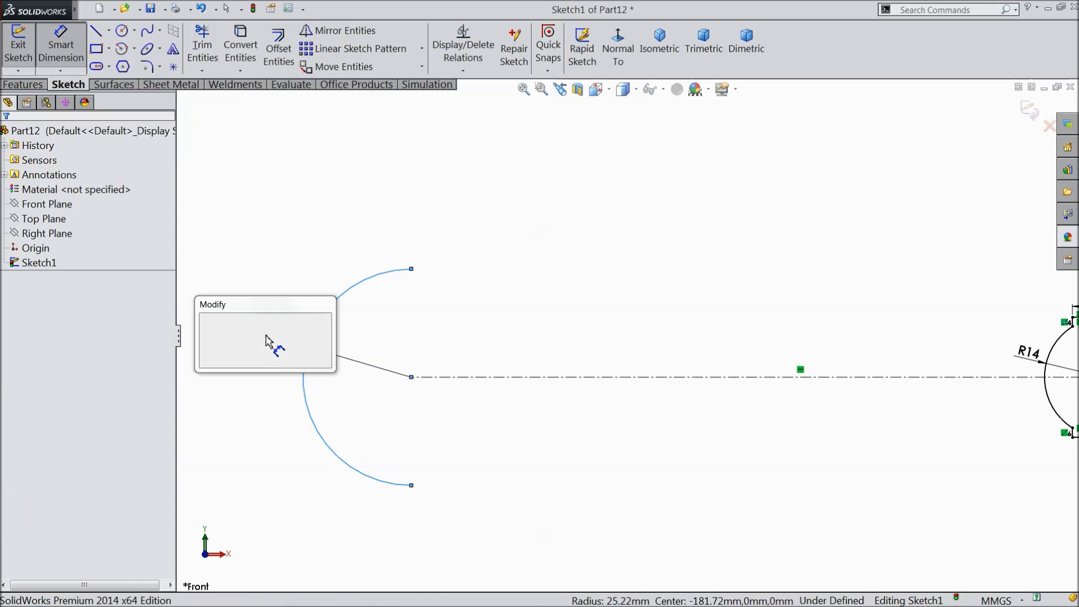
type("15")
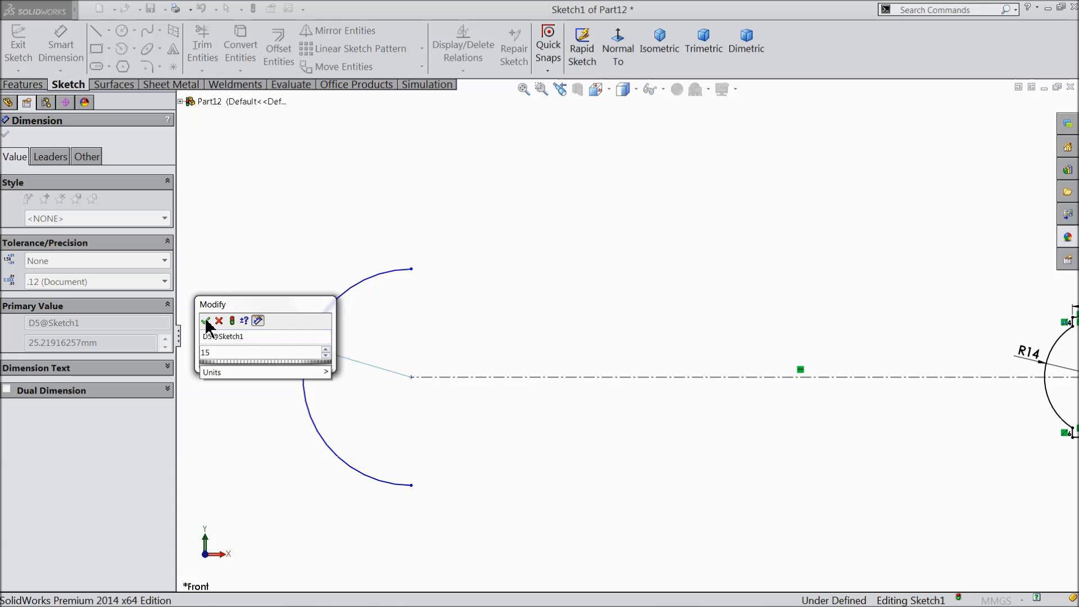
left_click(206, 321)
Draw a vertical centerline joining the upper and lower endpoints of the 15 mm semicircle.
scroll(524, 385, "up", 2)
scroll(513, 381, "down", 4)
left_click(108, 31)
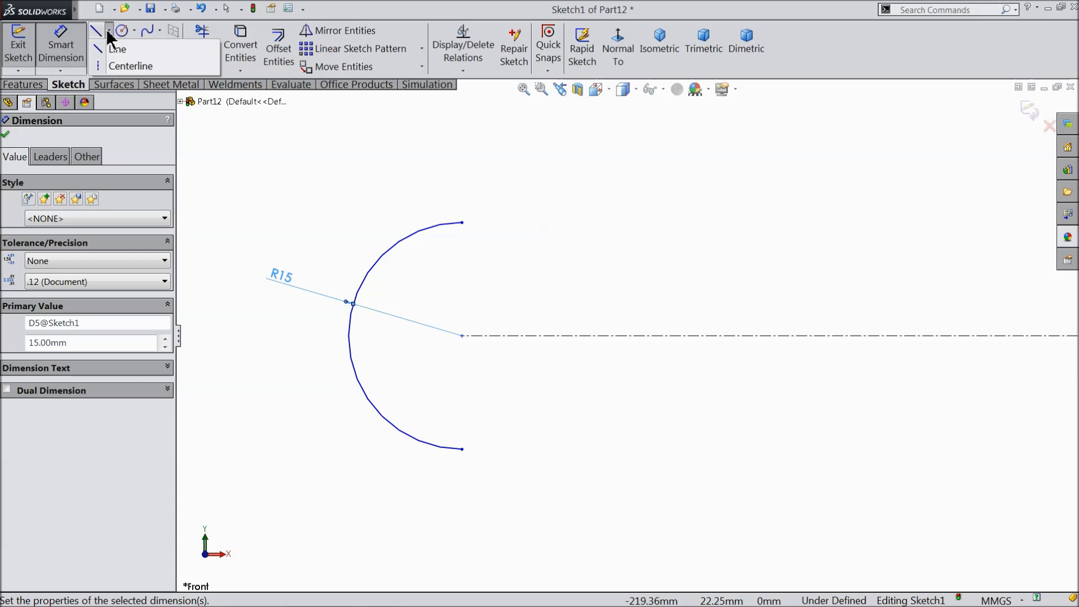
left_click(110, 65)
left_click(461, 222)
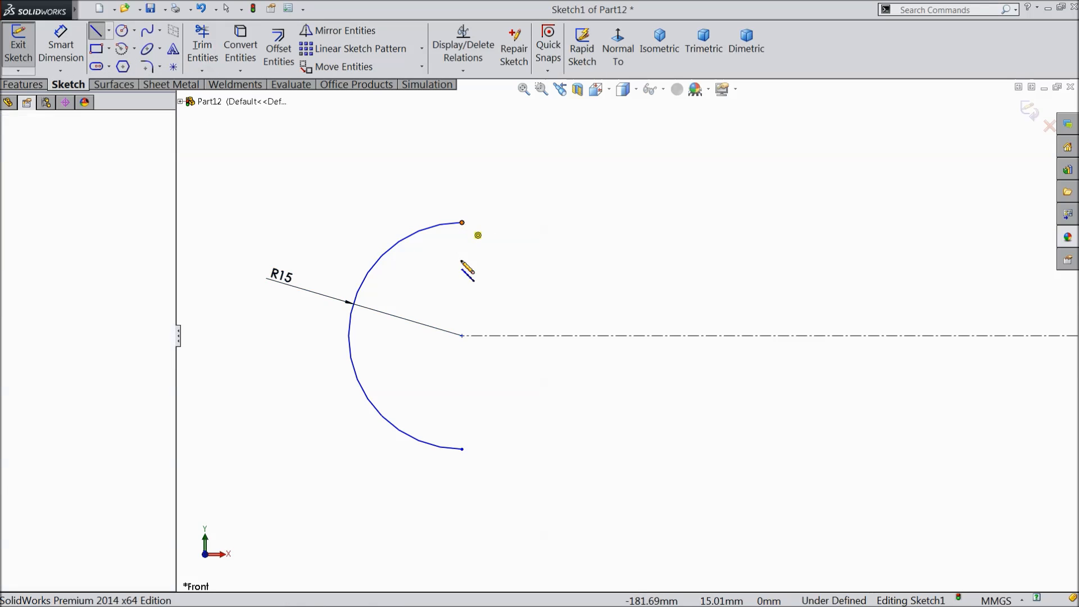
left_click(461, 448)
right_click(506, 337)
left_click(544, 111)
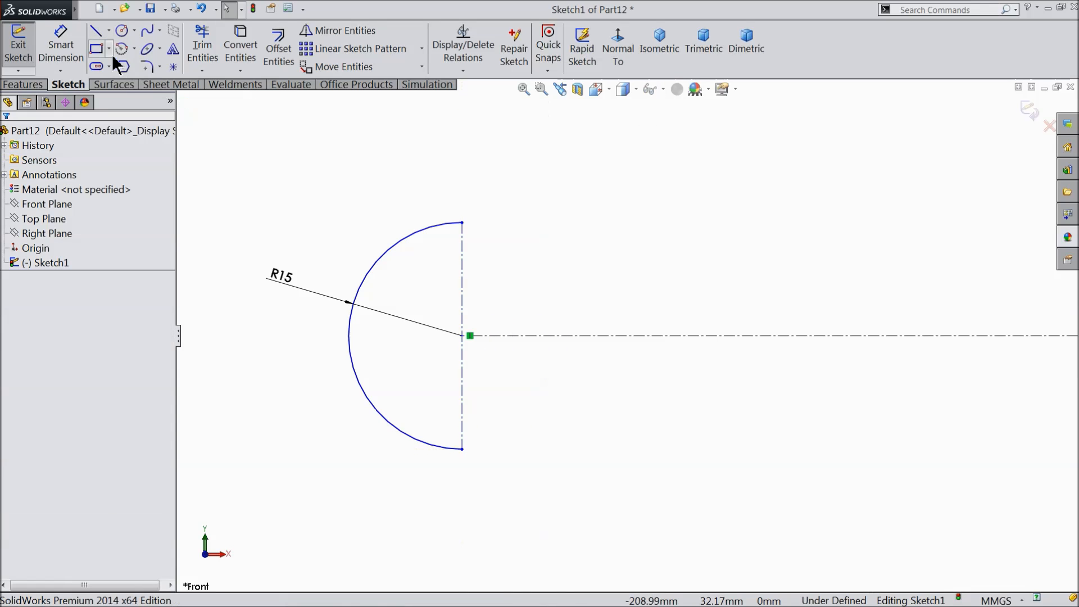
Sketch a second centerpoint semicircle of about 12 mm radius, bulging right, centred on the horizontal centerline about 8.2 mm from the vertical centerline.
left_click(134, 49)
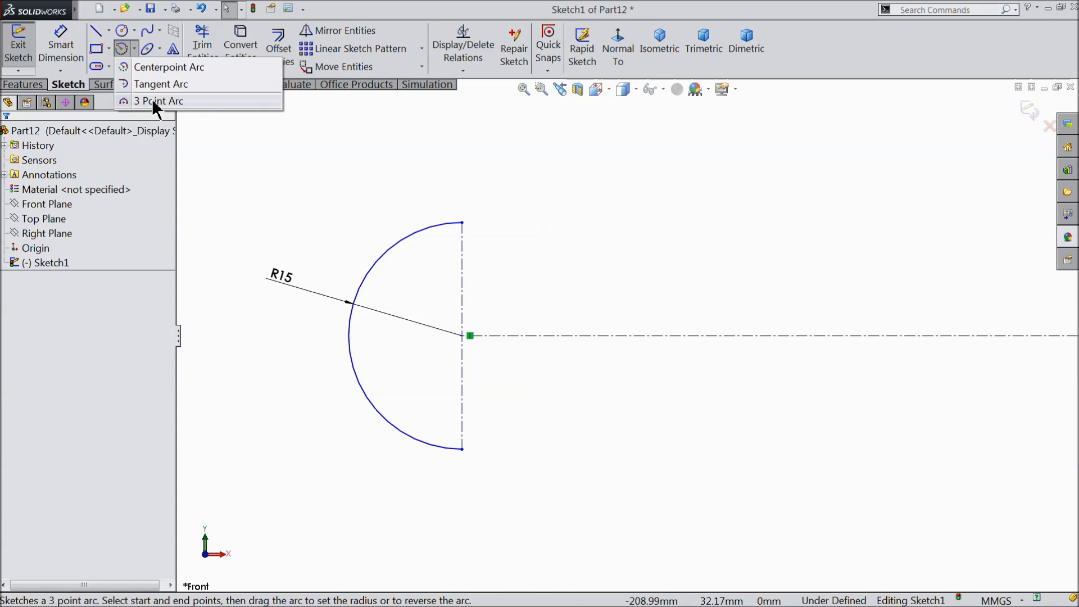
left_click(165, 68)
scroll(481, 334, "down", 3)
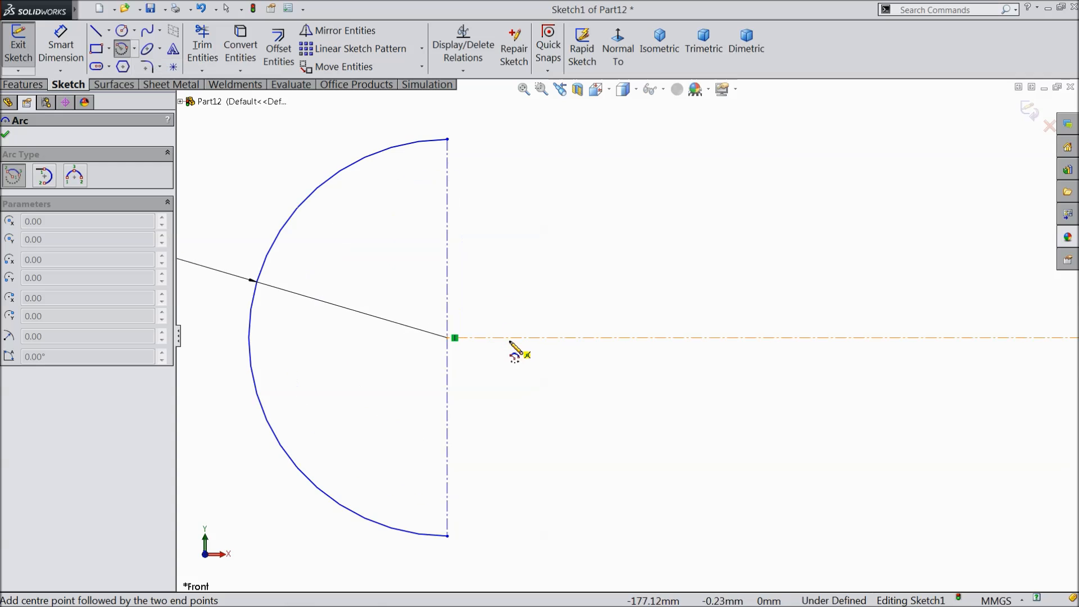
left_click(556, 338)
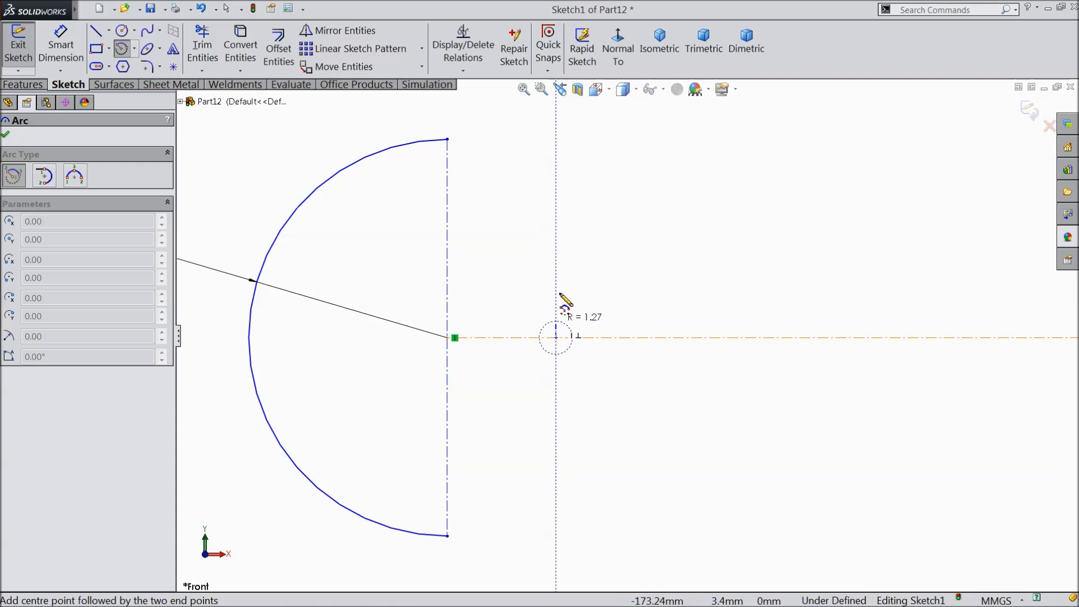
left_click(556, 178)
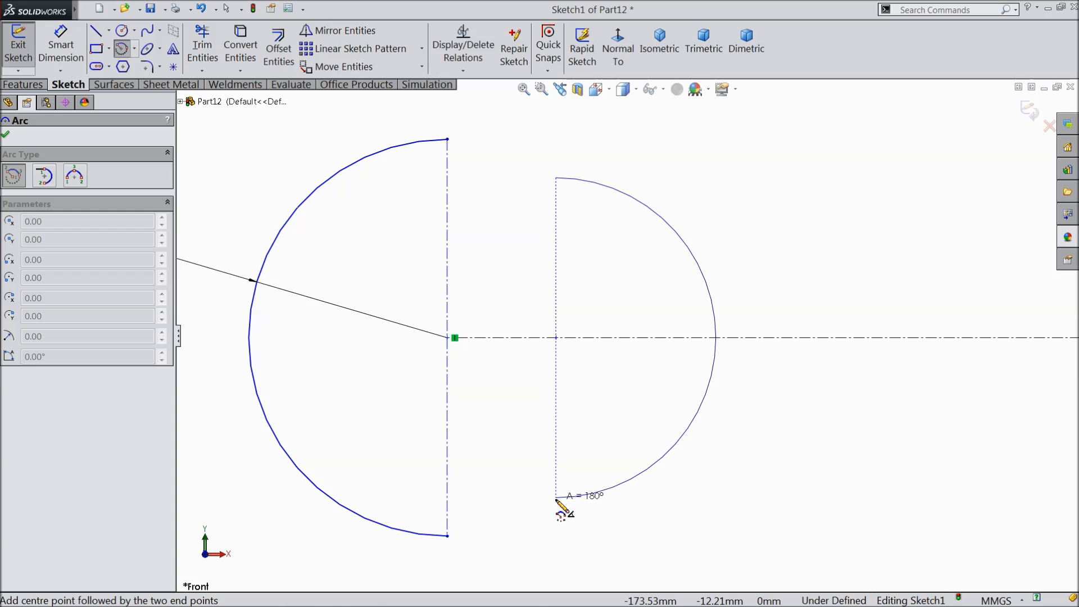
left_click(557, 499)
right_click(590, 343)
left_click(618, 140)
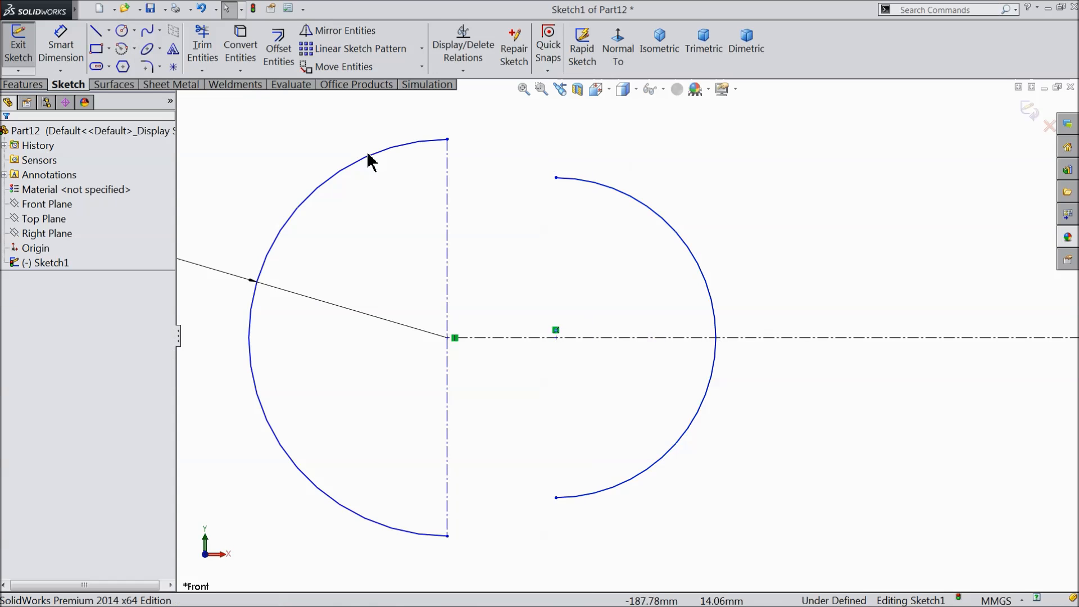
Connect the two semicircles' upper endpoints with a horizontal line from the smaller arc and a sloped line about 4.5 mm long.
left_click(98, 34)
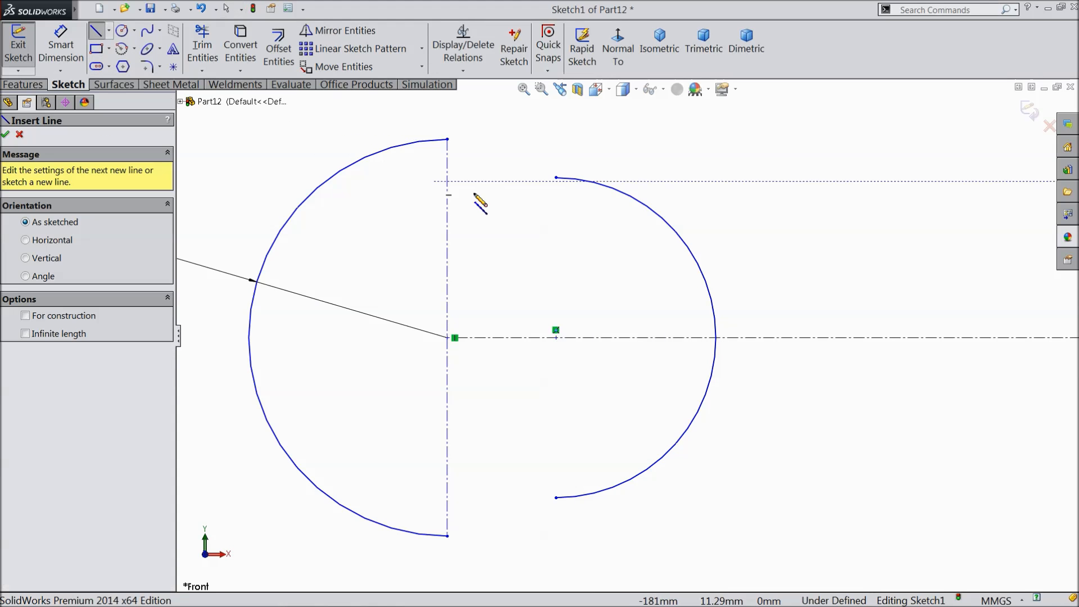
left_click(556, 178)
left_click(492, 178)
left_click(448, 139)
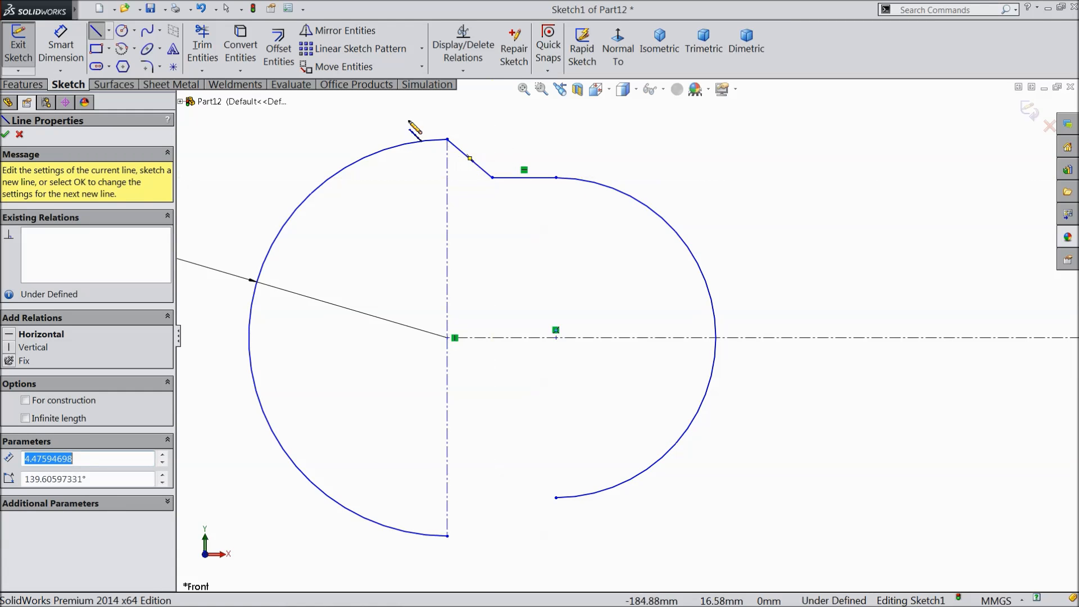
right_click(446, 128)
left_click(446, 125)
Mirror the horizontal and sloped connecting lines about the horizontal centerline.
left_click(344, 31)
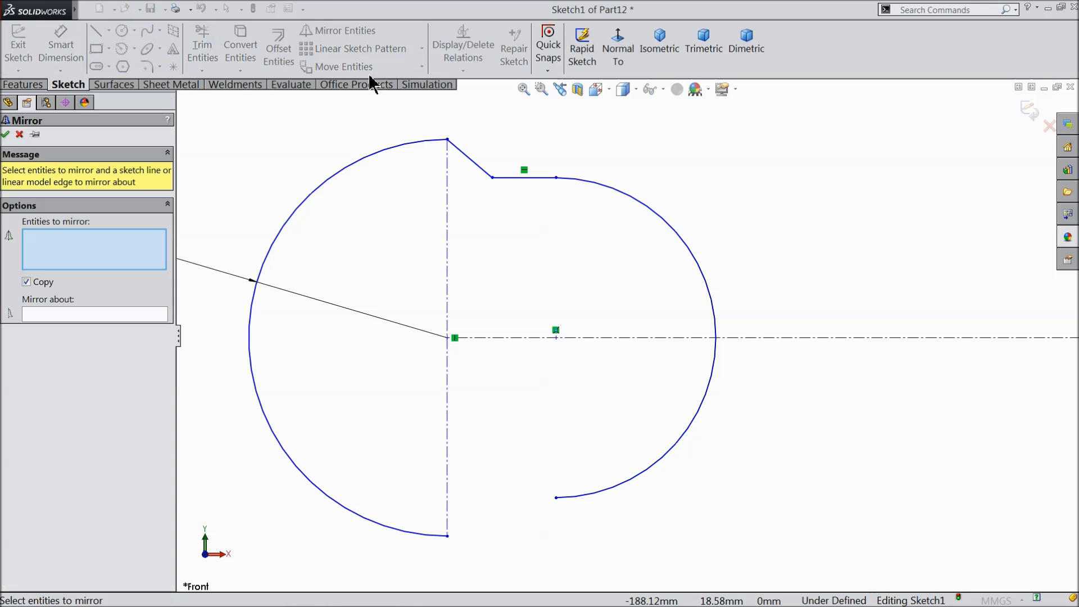
left_click(514, 178)
left_click(478, 172)
left_click(141, 316)
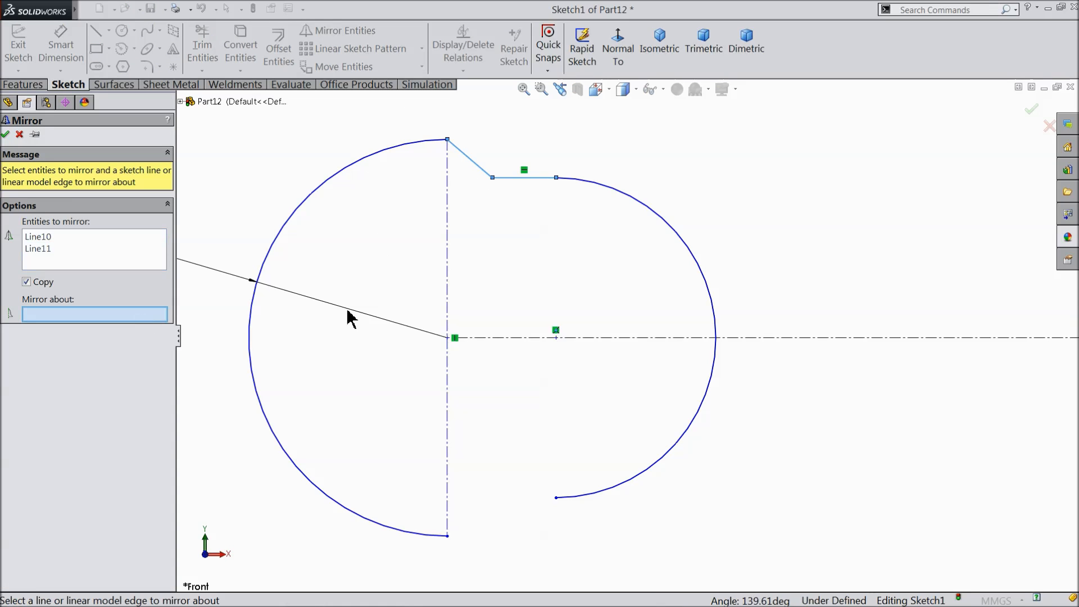
left_click(495, 338)
left_click(5, 134)
Dimension the smaller arc's centre 7 mm from the vertical centerline.
left_click(60, 45)
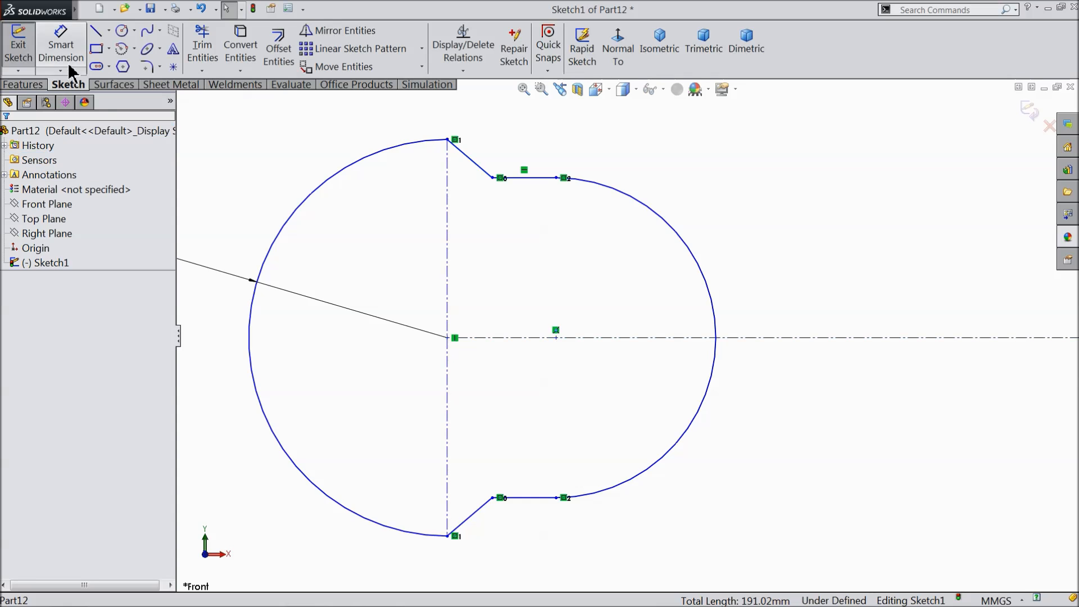
scroll(534, 386, "up", 2)
scroll(581, 348, "down", 2)
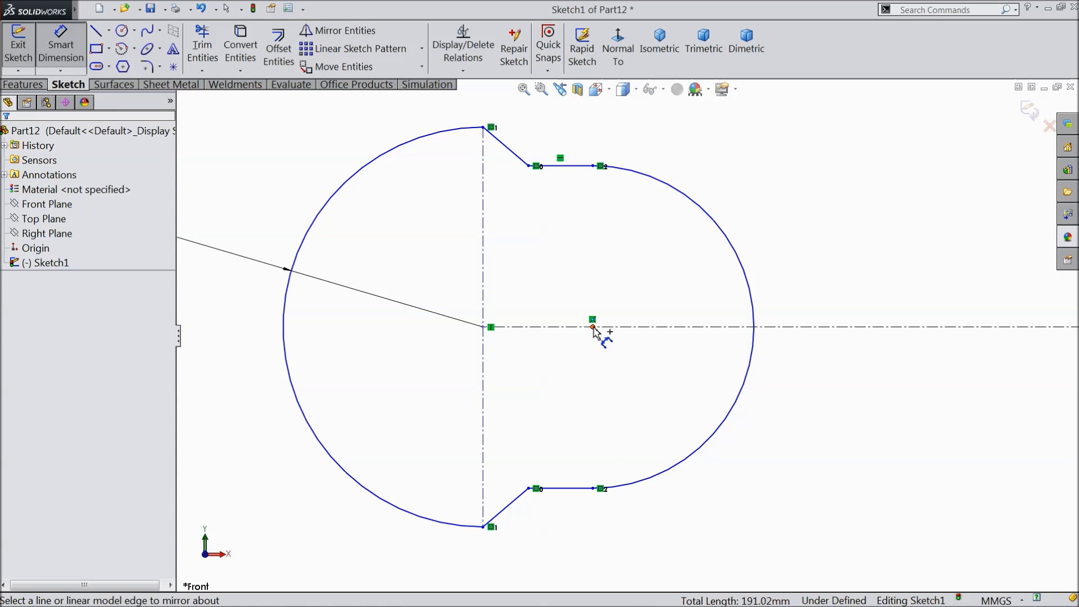
left_click(593, 326)
left_click(484, 366)
left_click(527, 372)
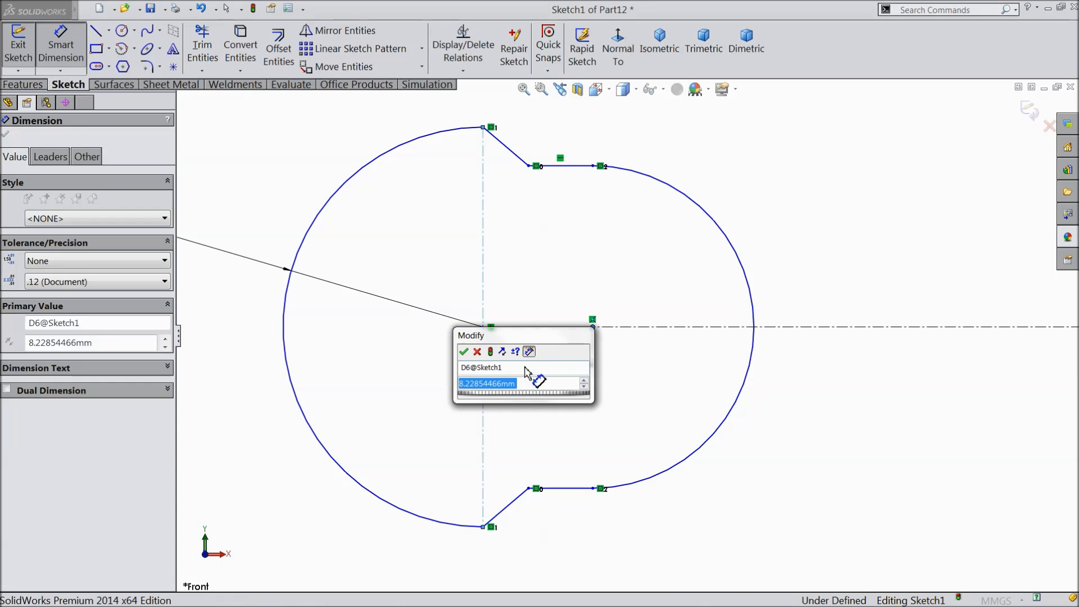
type("7")
left_click(463, 351)
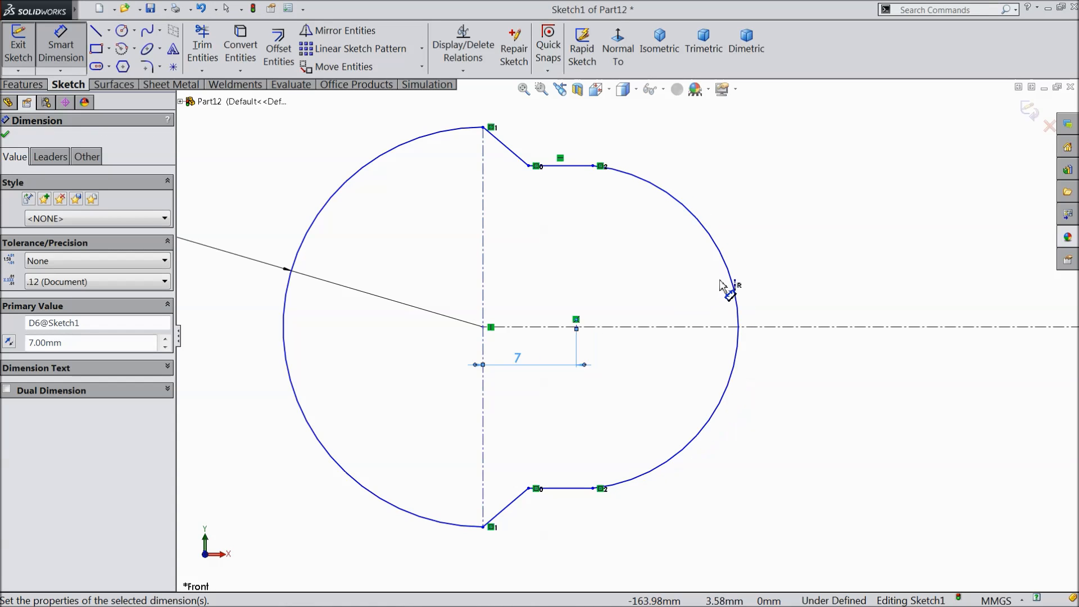
Dimension the smaller, right-hand arc with a 10 mm radius.
left_click(732, 287)
left_click(764, 267)
type("7")
key("BackSpace")
type("10")
left_click(708, 251)
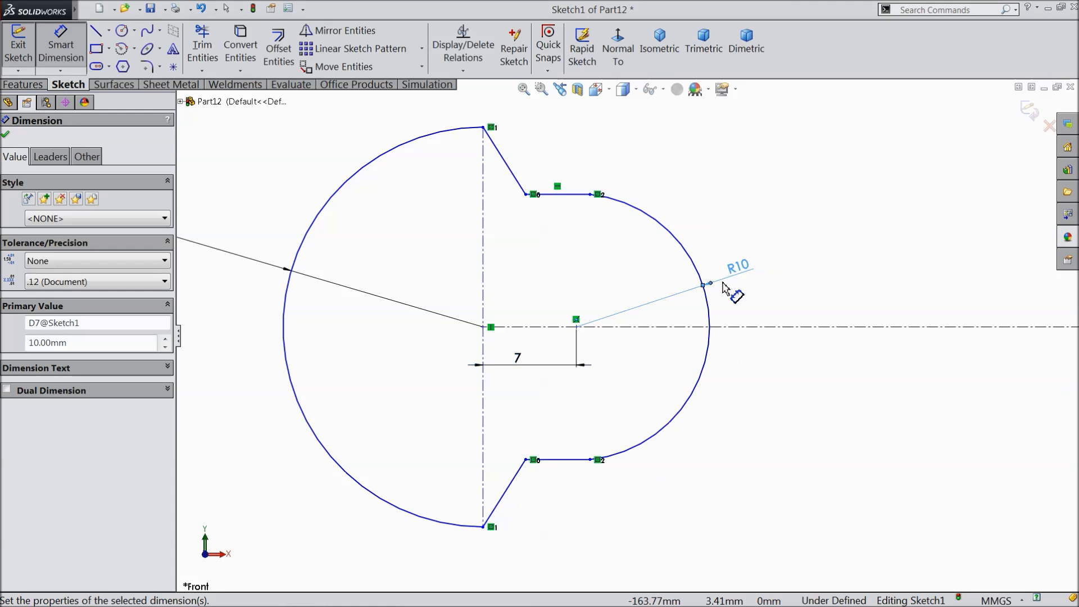
Dimension the angle between the upper sloped line and the upper horizontal line as 135°.
scroll(630, 331, "up", 4)
scroll(630, 330, "down", 2)
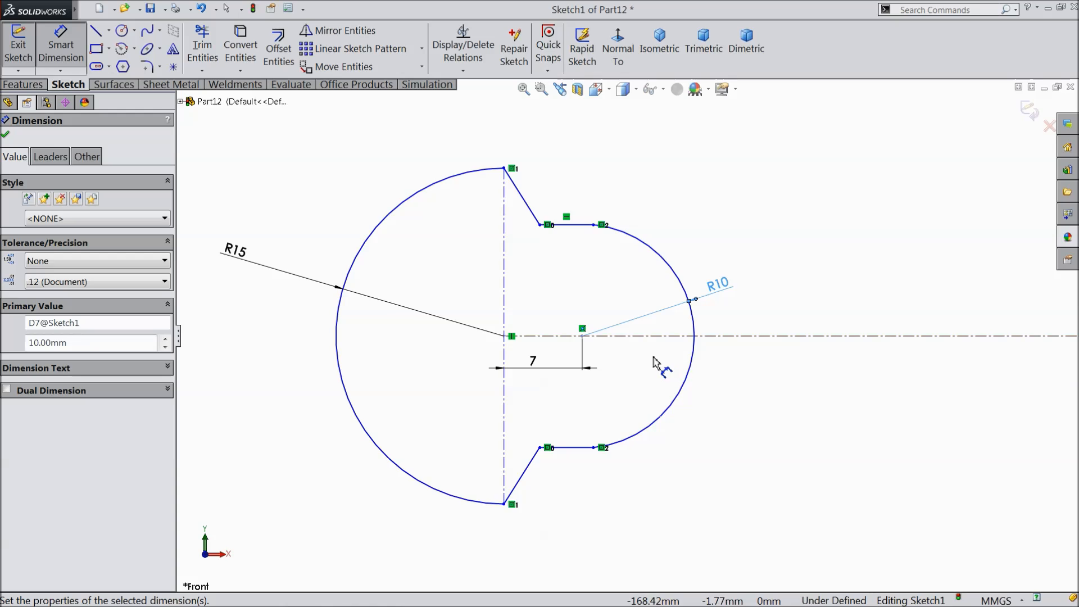
scroll(655, 365, "down", 2)
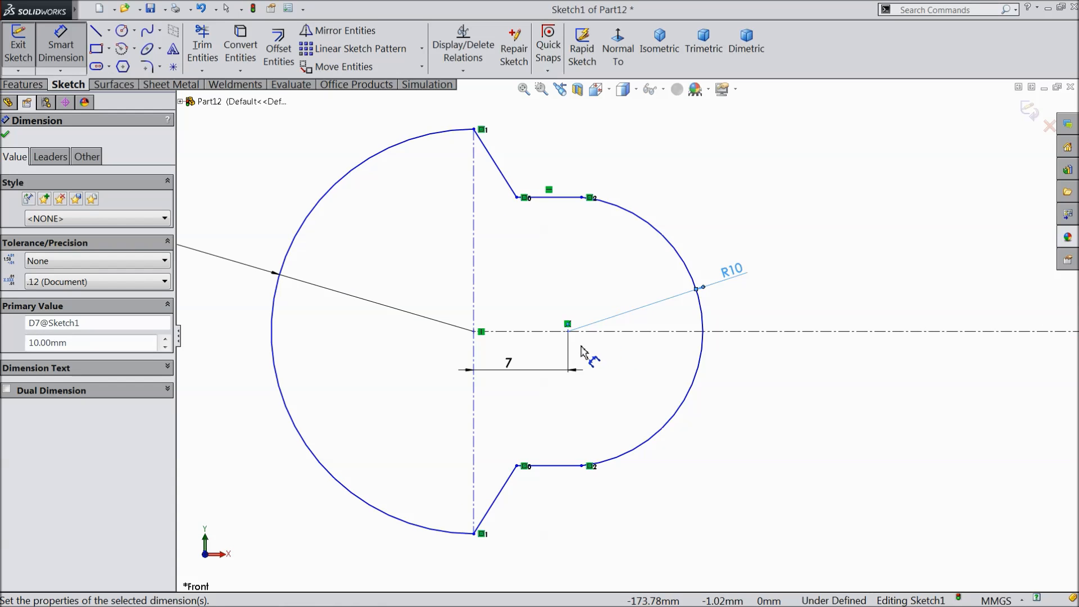
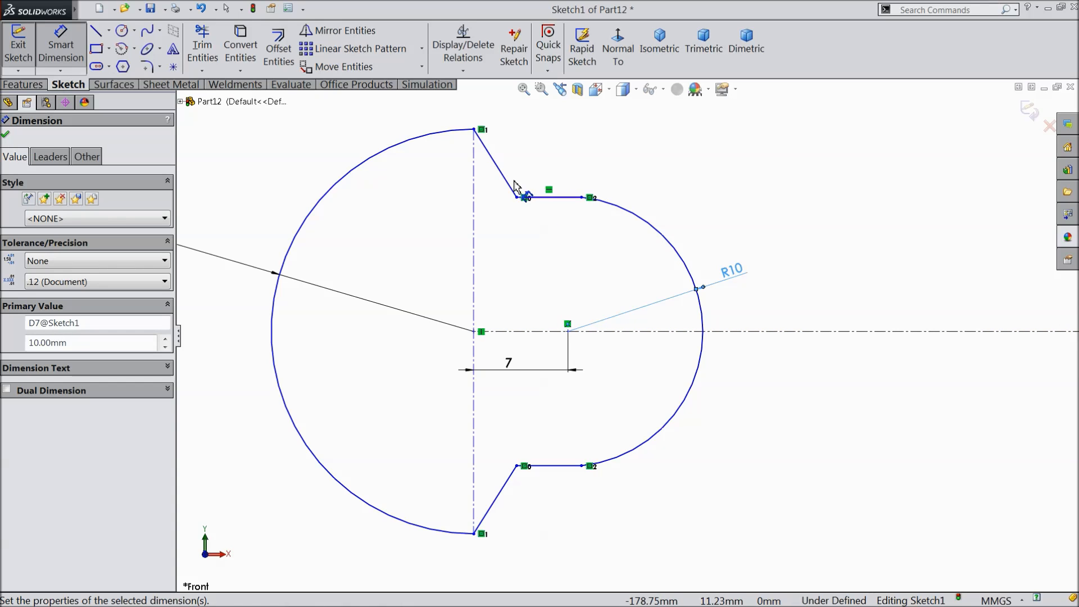
left_click(508, 185)
left_click(544, 196)
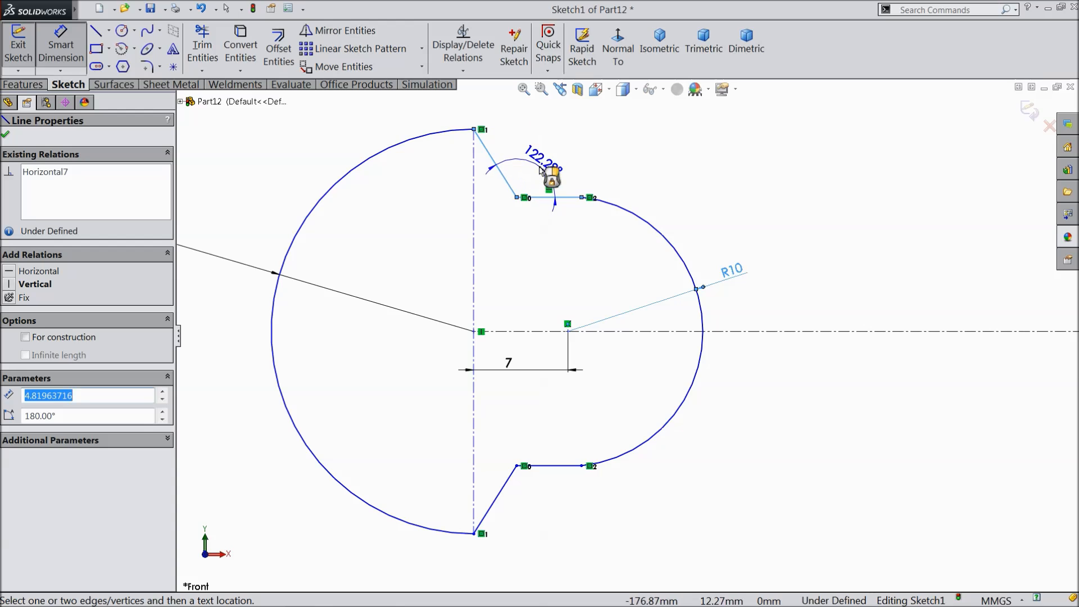
left_click(542, 170)
type("135")
key("Return")
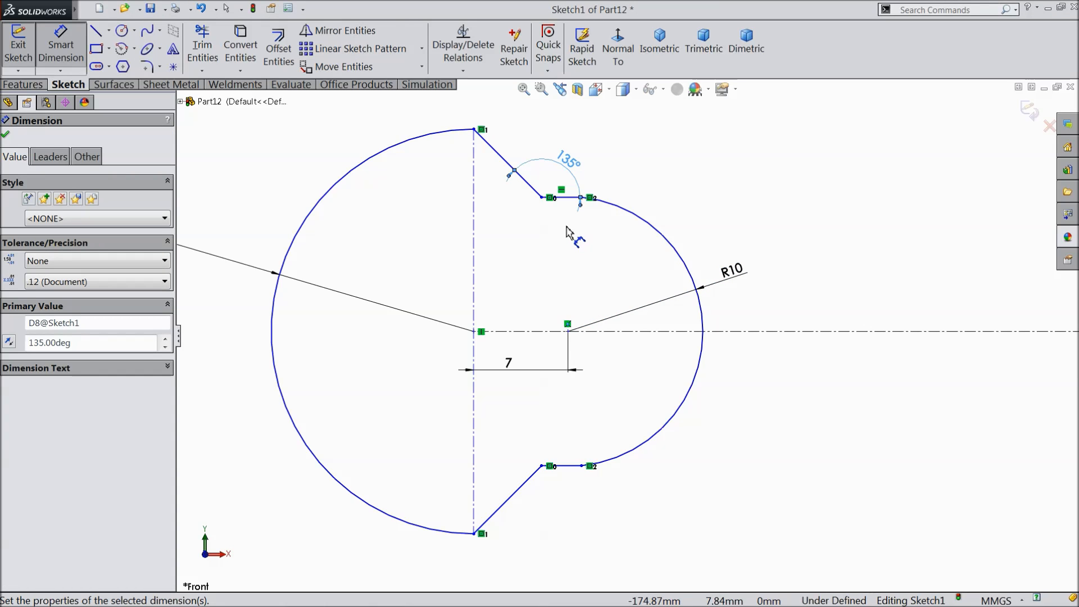
Change the larger, left-hand arc's radius to 23/2 mm.
scroll(568, 232, "up", 2)
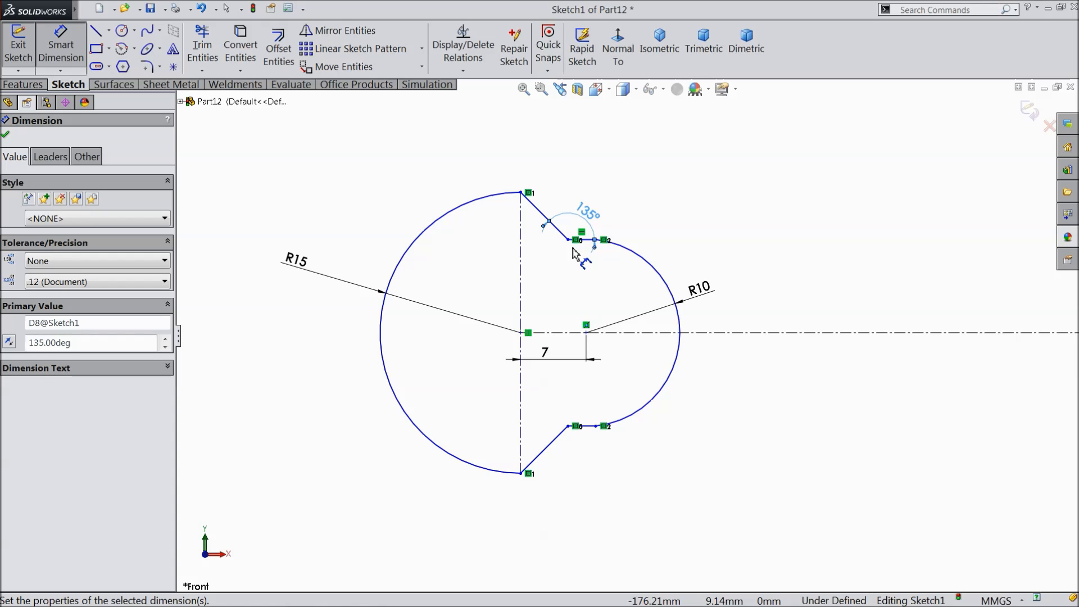
double_click(297, 262)
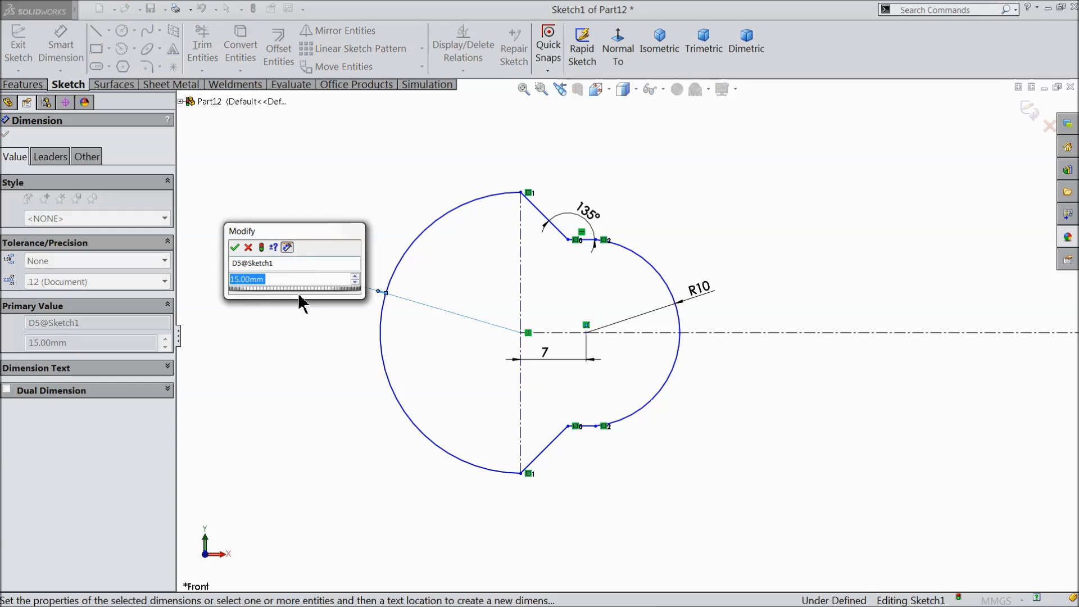
type("23/2")
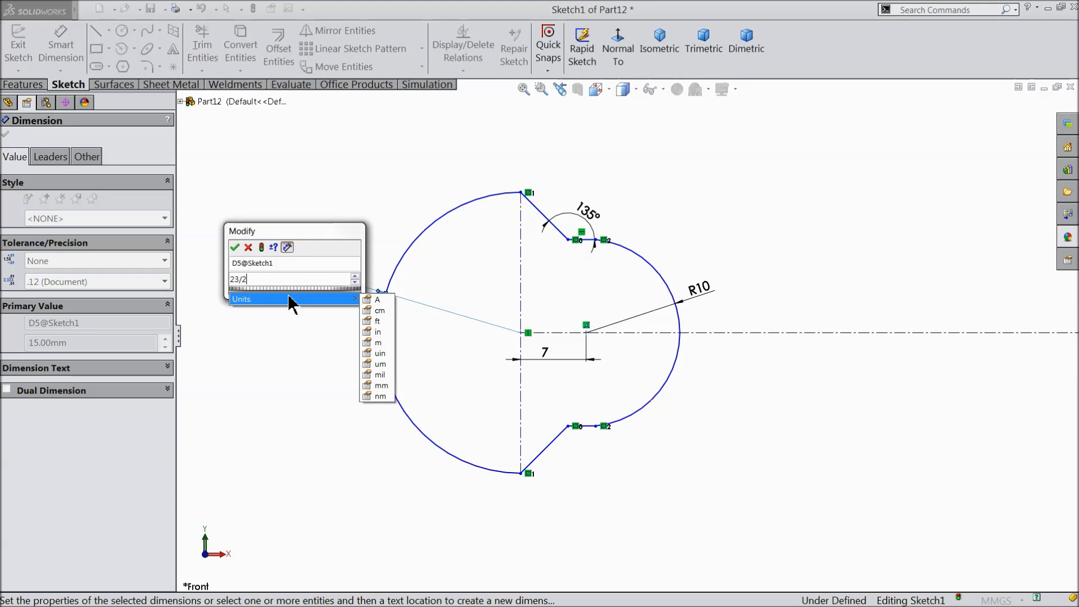
key("Return")
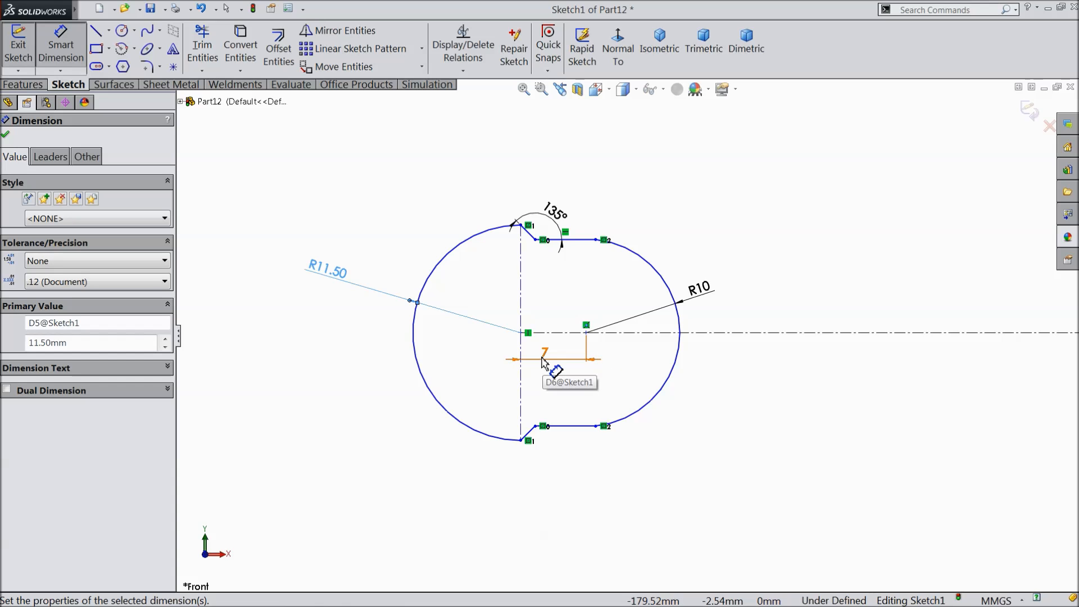
Dimension the distance between the two vertical centerlines of the profile ends as 150 mm.
scroll(528, 332, "up", 10)
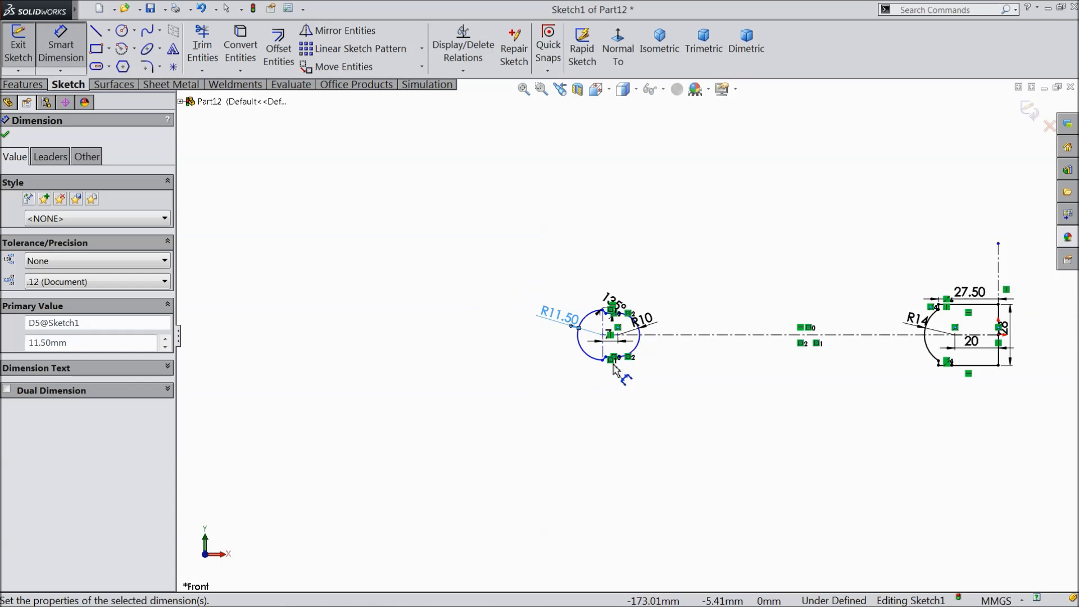
scroll(532, 349, "down", 6)
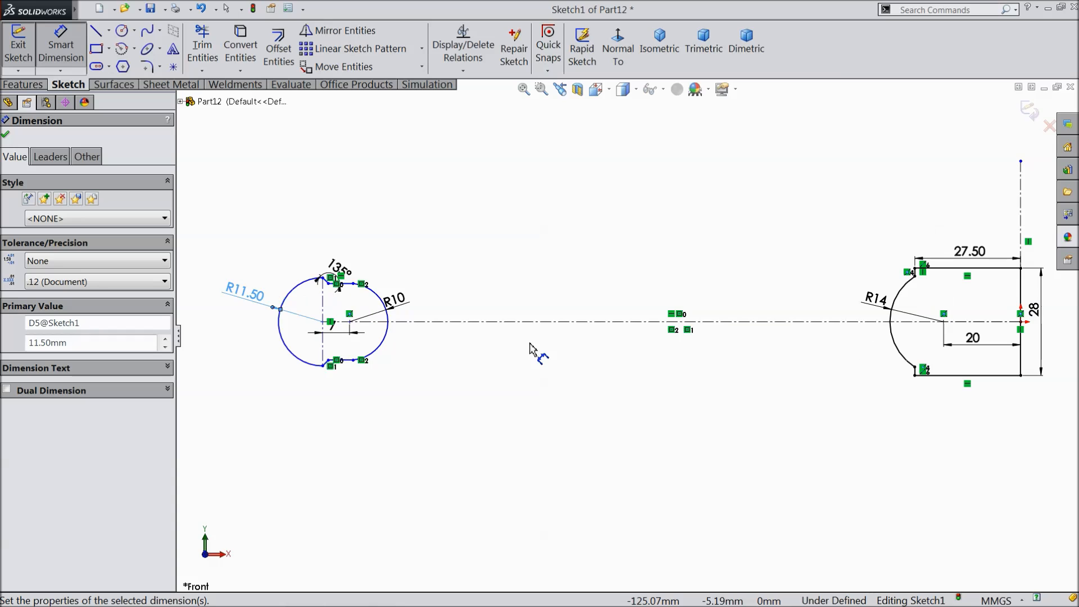
left_click(323, 310)
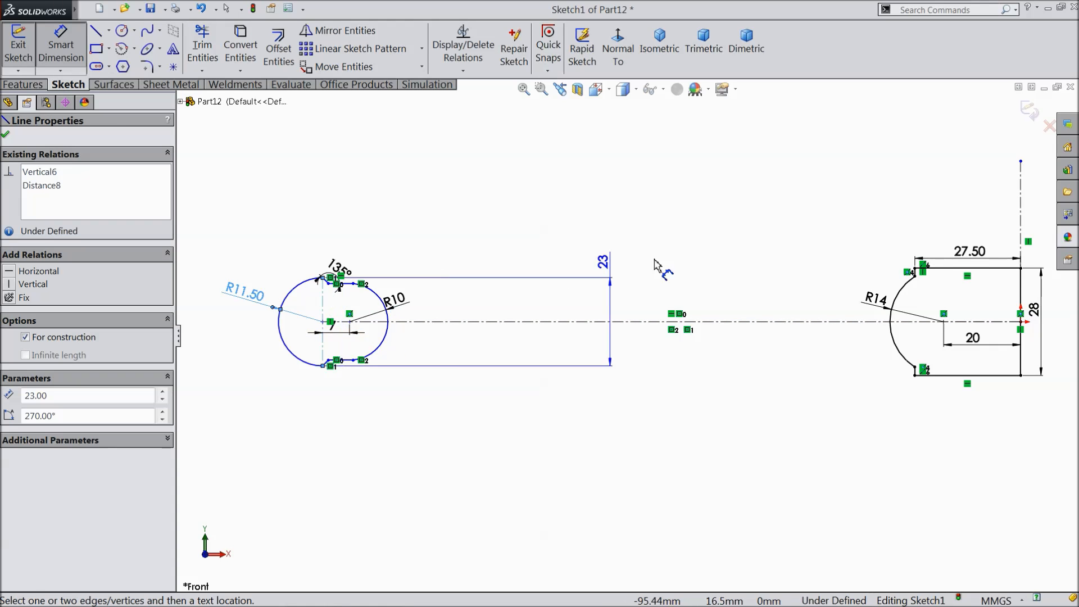
left_click(1020, 228)
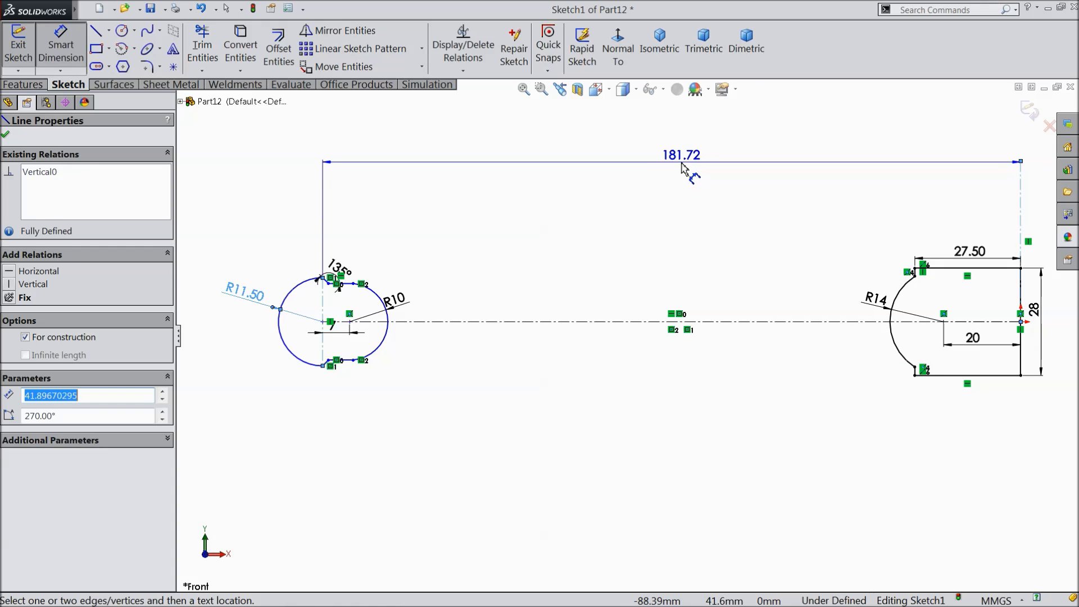
left_click(680, 169)
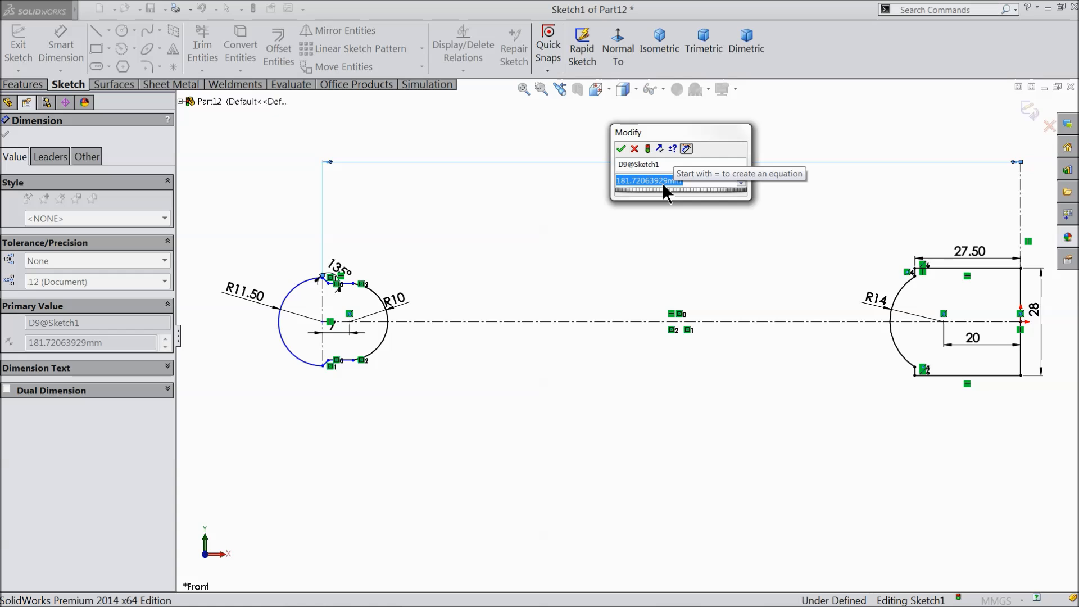
type("150")
key("Return")
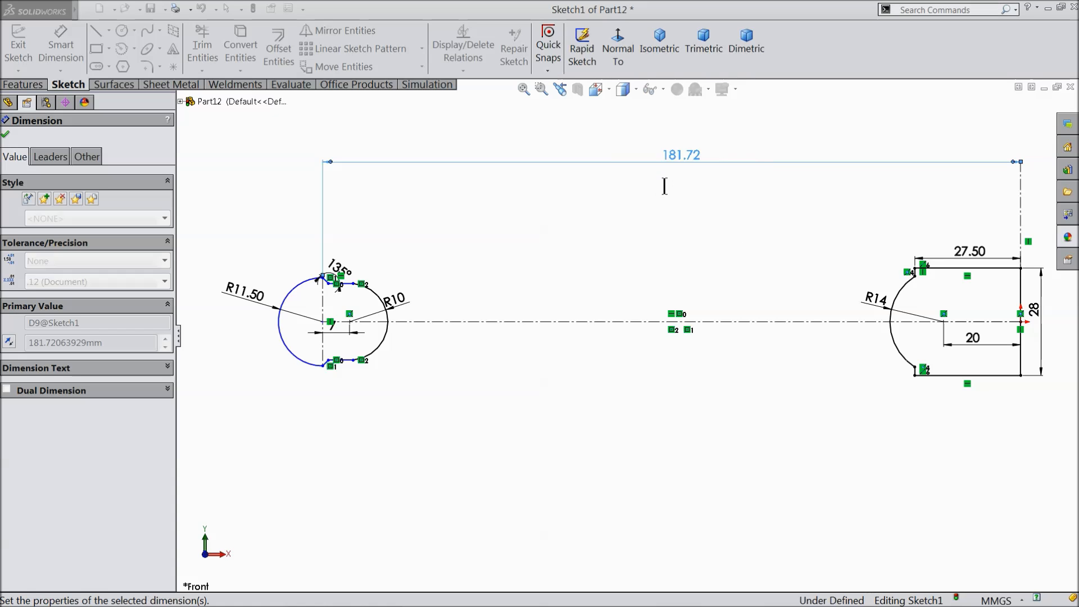
Delete the 150 mm dimension between the two vertical centerlines.
scroll(690, 236, "up", 3)
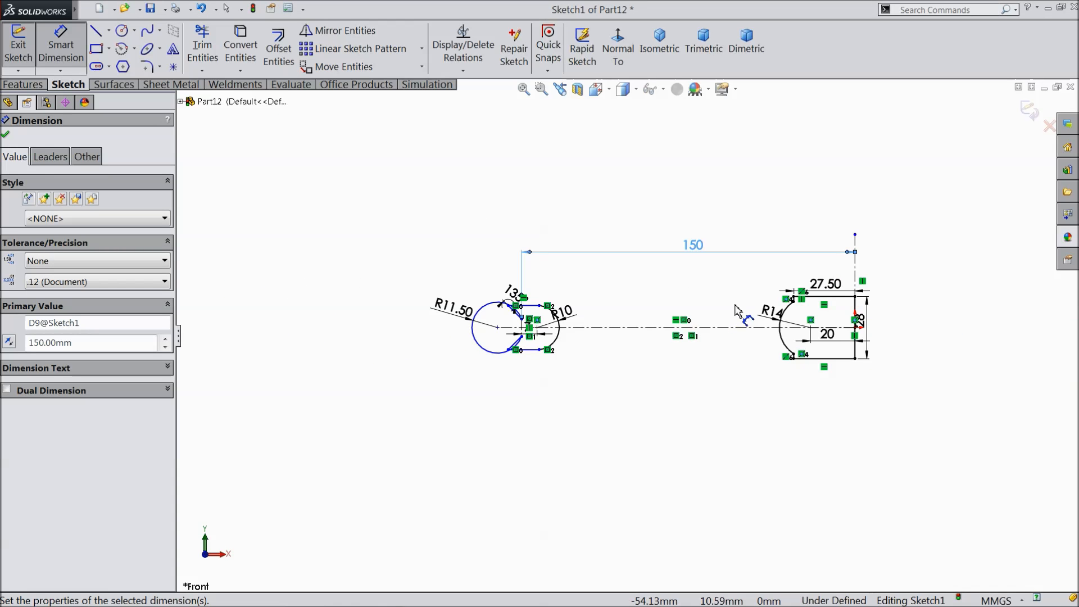
left_click(685, 188)
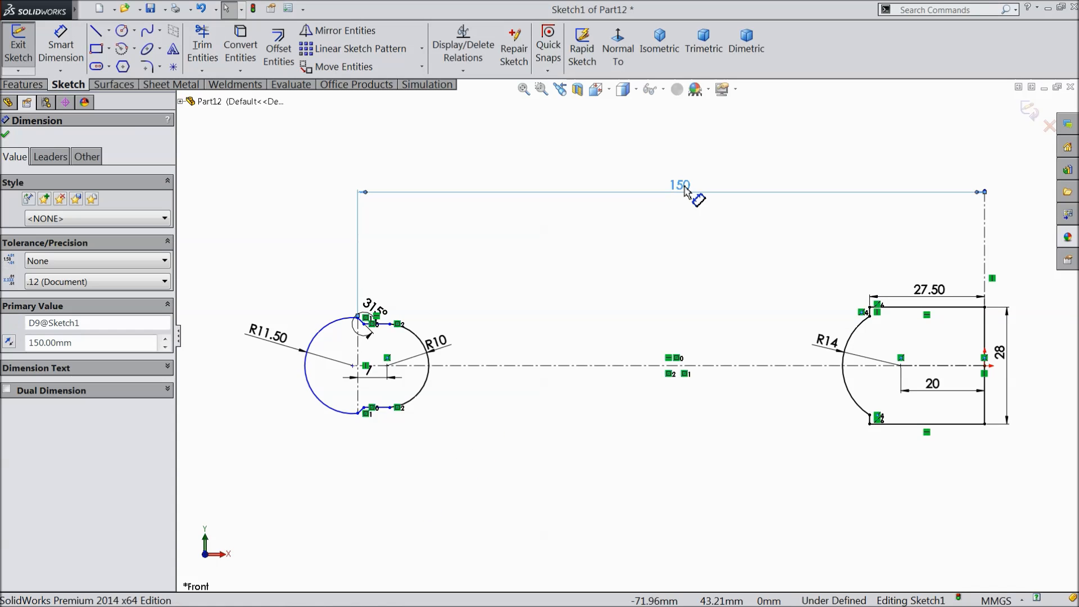
key("Delete")
Place a sketch point at the midpoint of the larger, left-hand arc.
left_click(62, 55)
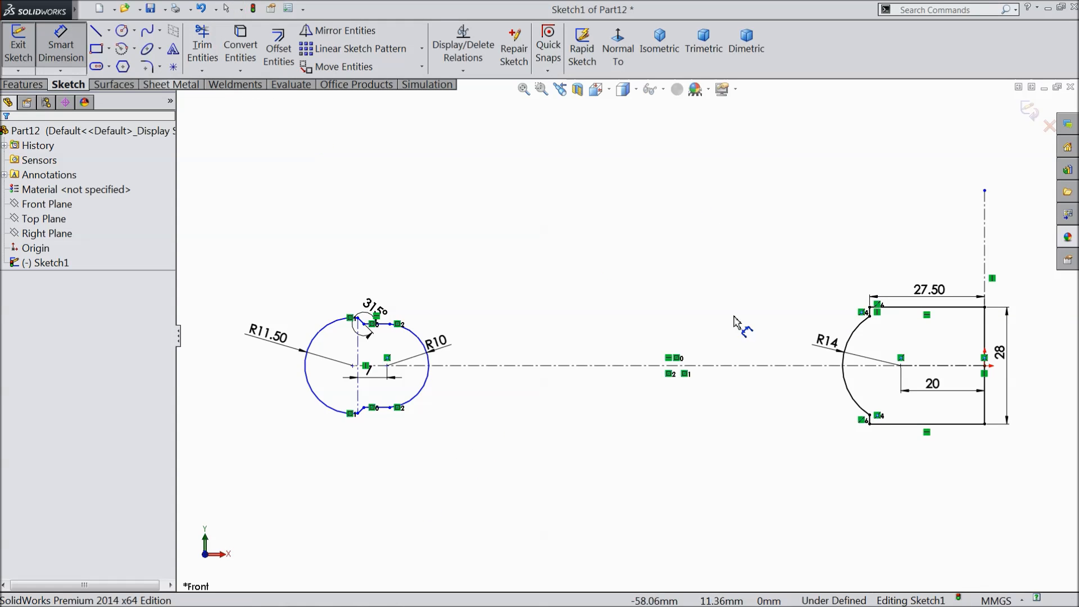
left_click(984, 365)
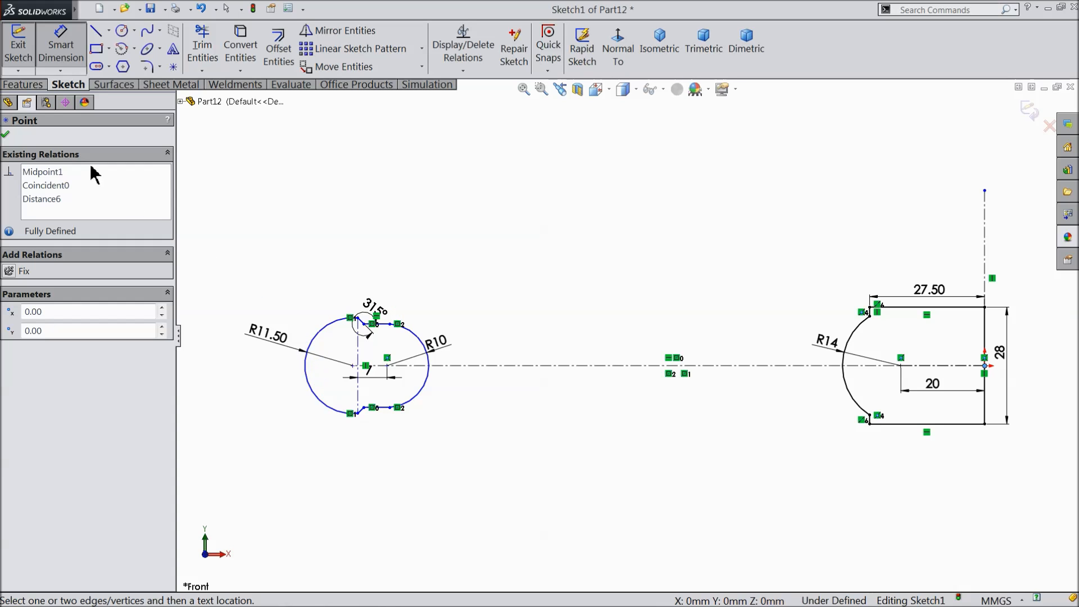
left_click(173, 67)
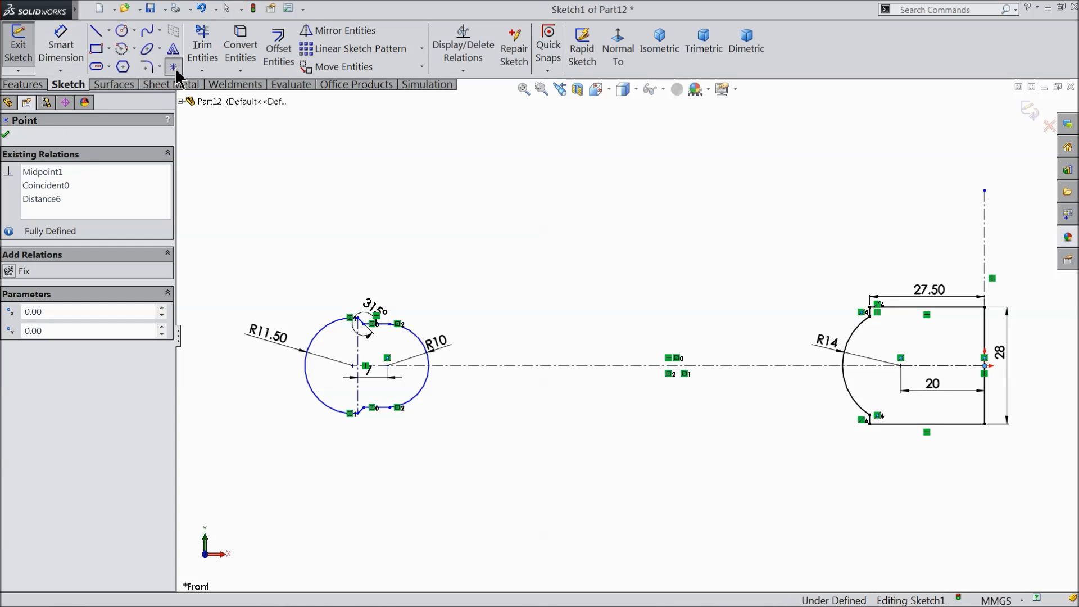
left_click(303, 365)
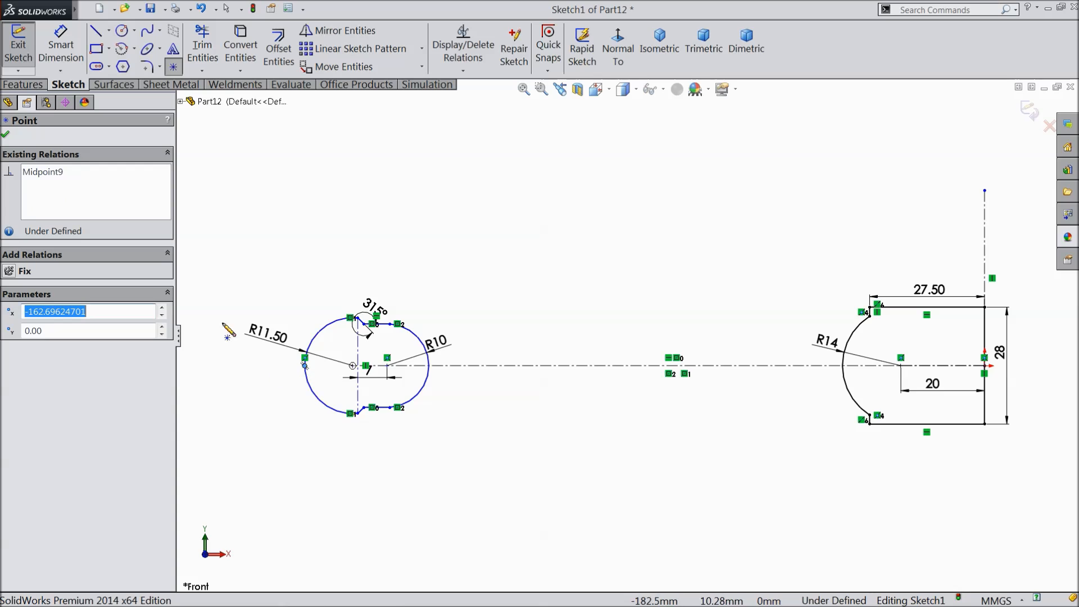
Dimension the distance from the larger arc's midpoint to the origin as 315/2 mm.
left_click(61, 48)
left_click(305, 366)
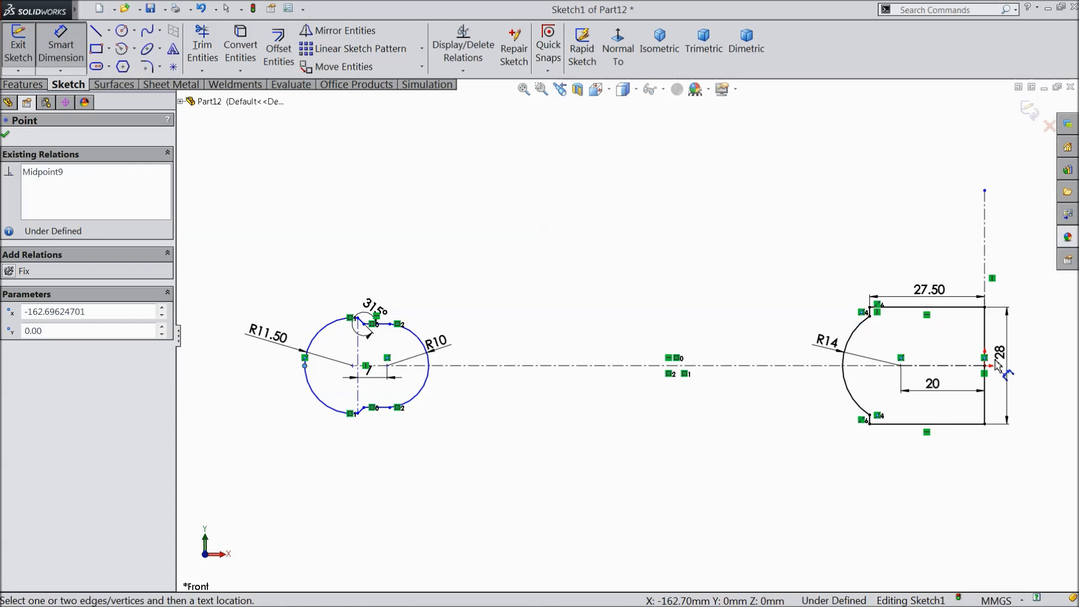
left_click(986, 370)
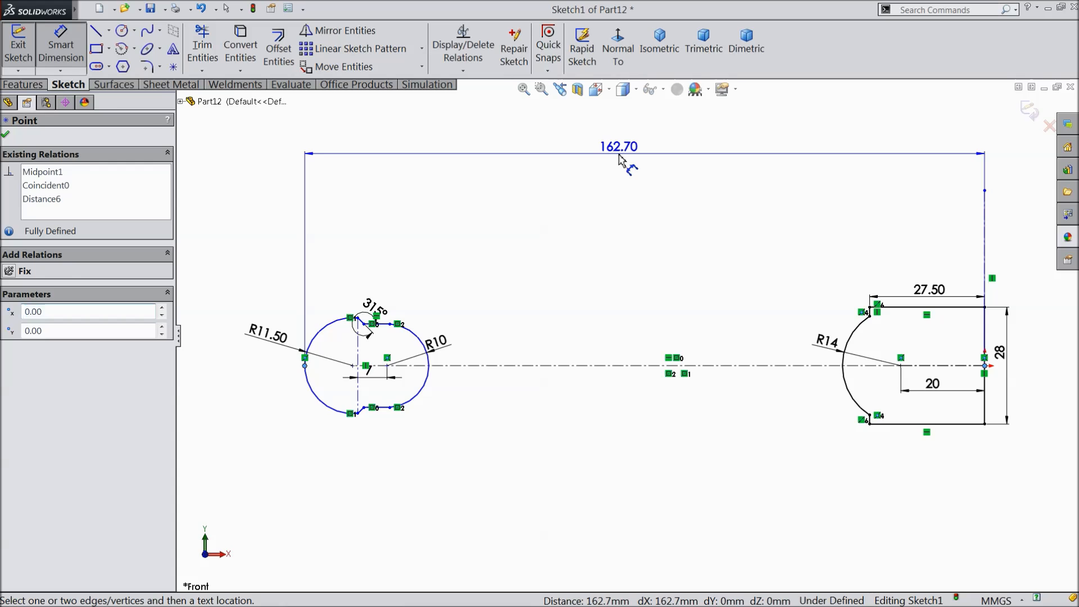
left_click(621, 155)
type("315/2")
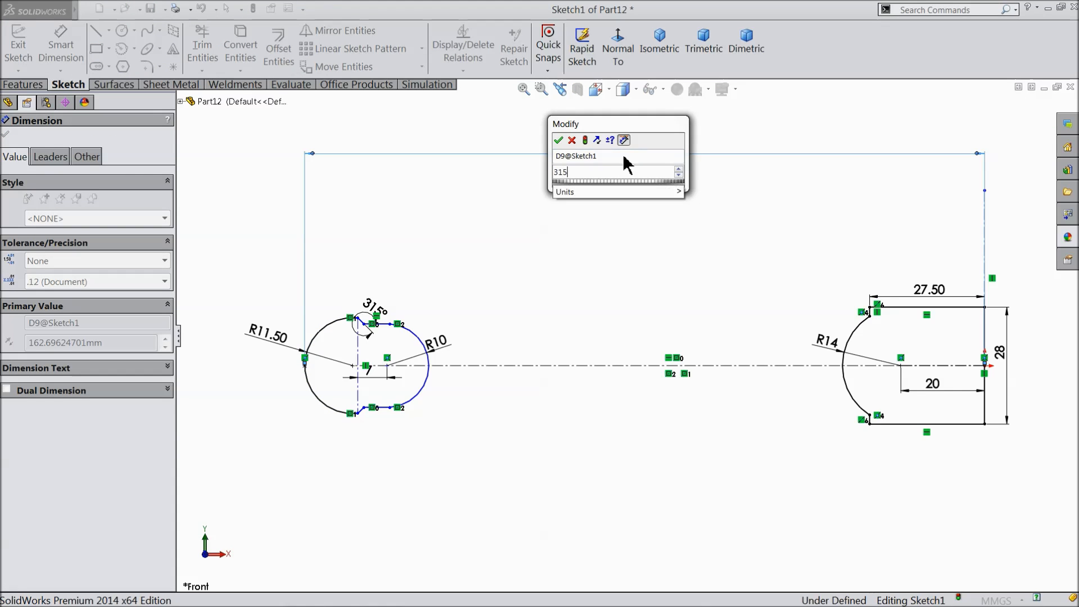
left_click(558, 140)
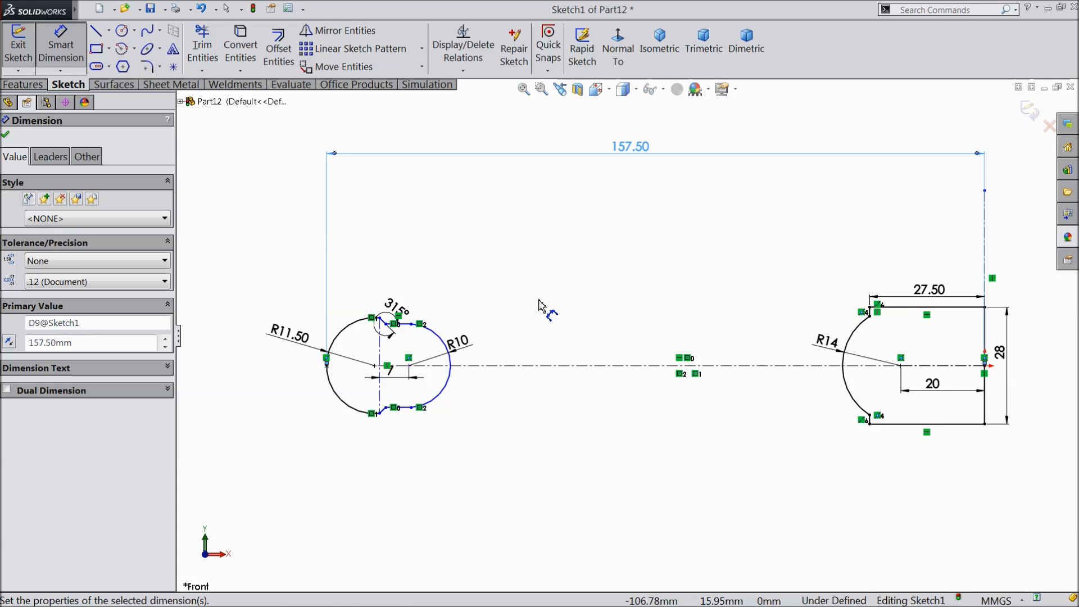
Draw a centerline from the smaller arc's upper endpoint to its centre.
scroll(418, 351, "down", 3)
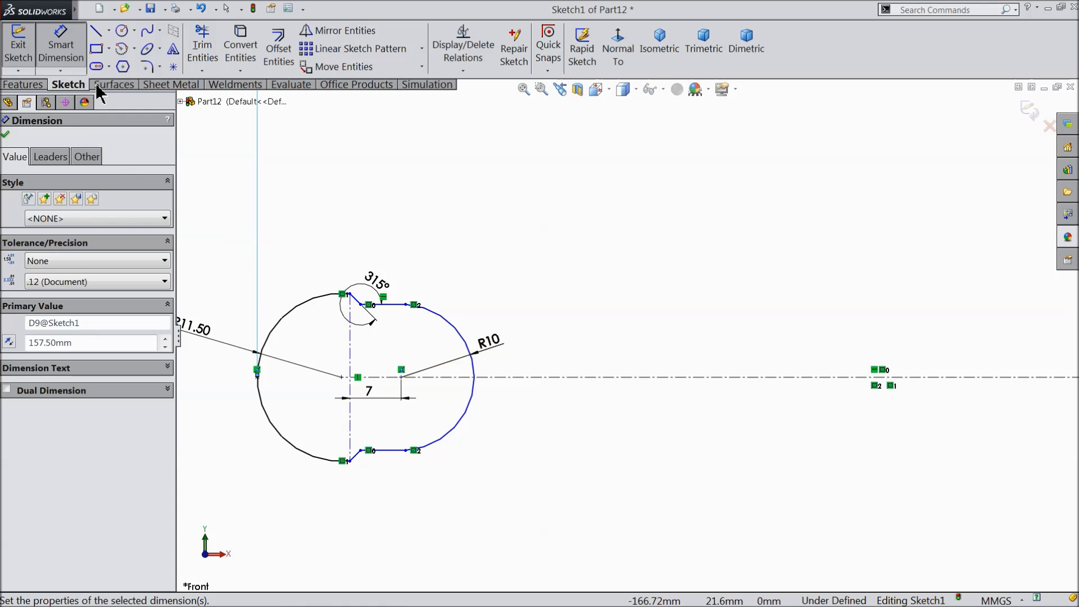
left_click(109, 31)
left_click(121, 65)
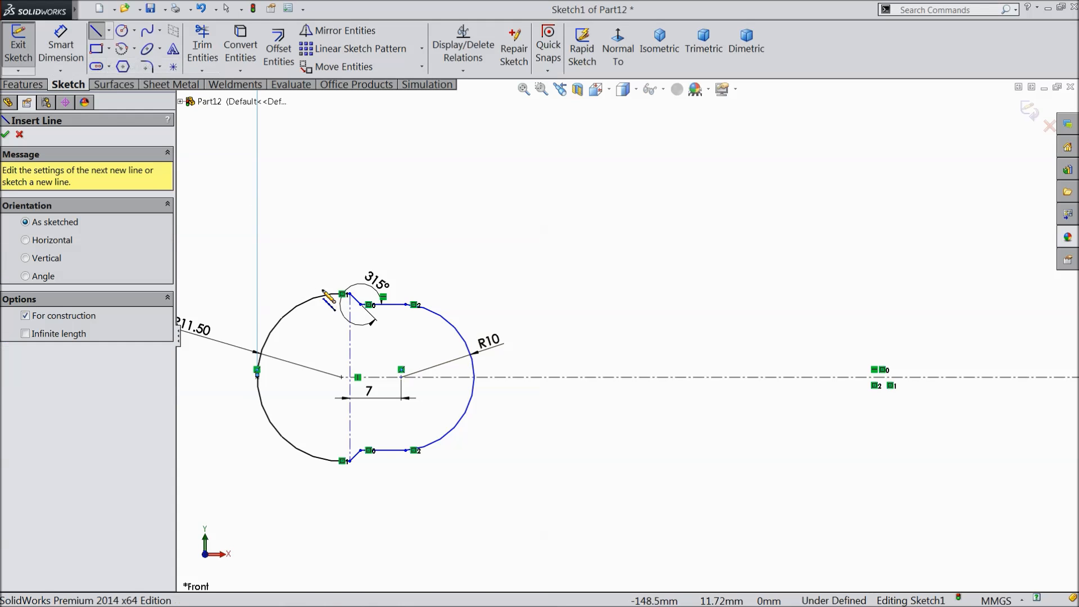
left_click(406, 304)
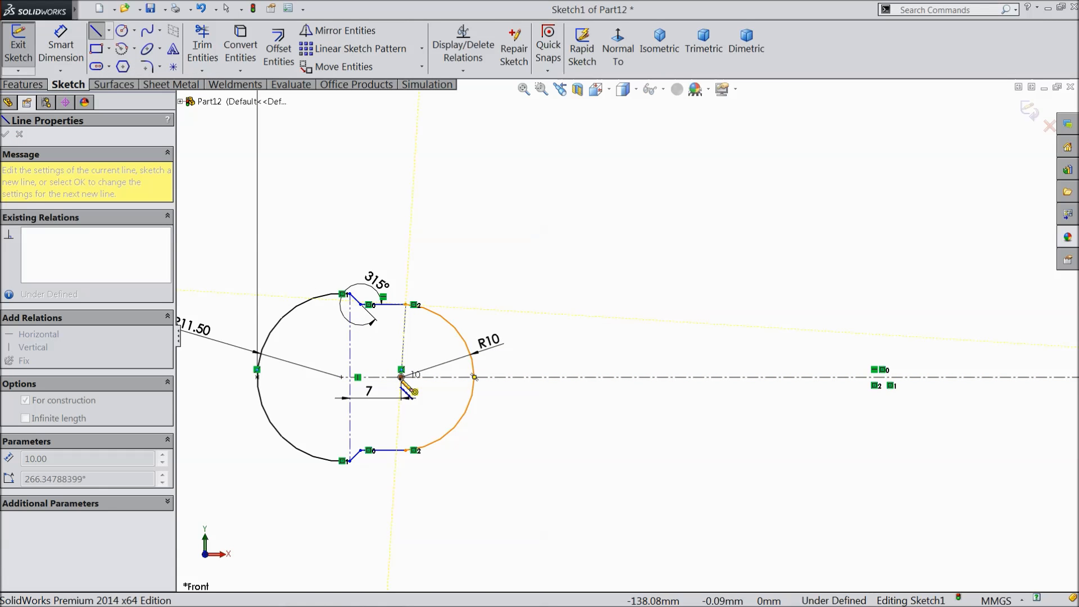
left_click(401, 377)
right_click(453, 285)
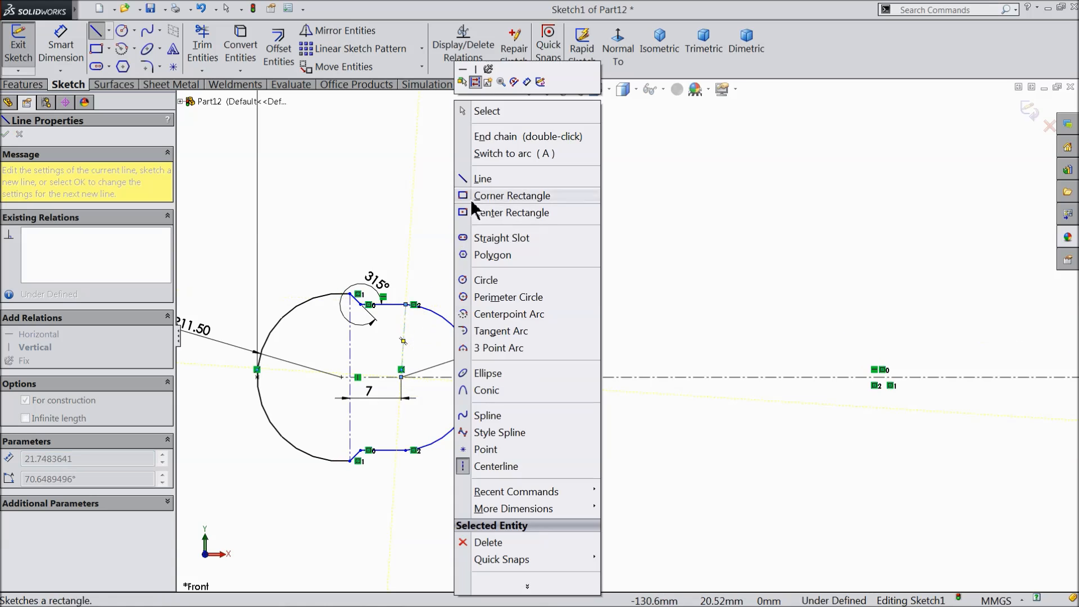
left_click(487, 116)
Add a vertical relation to the centerline between the smaller arc's upper endpoint and centre.
scroll(396, 335, "down", 3)
left_click(416, 341)
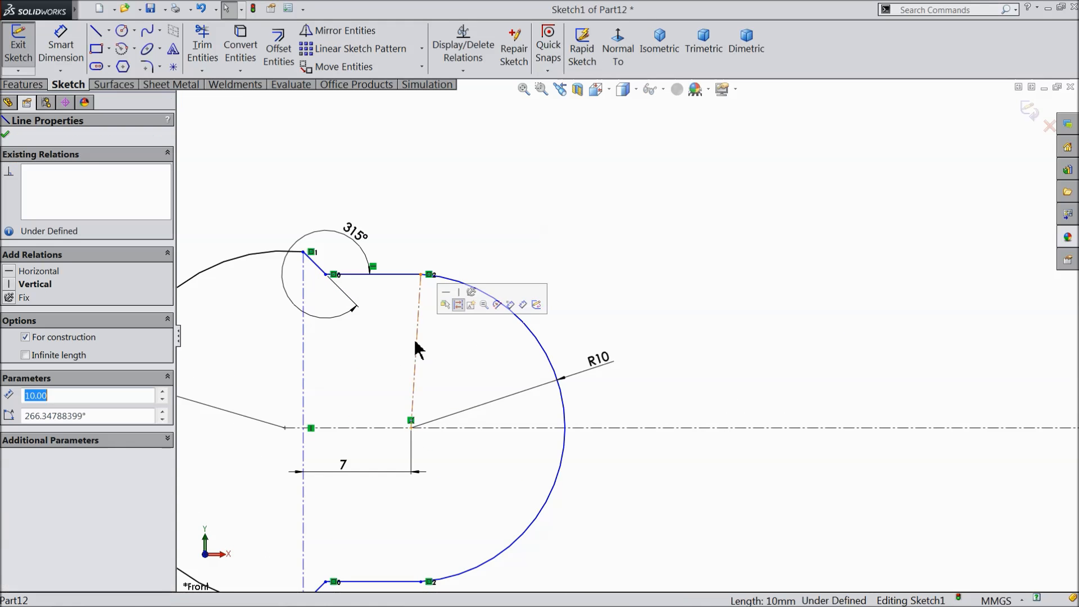
left_click(451, 299)
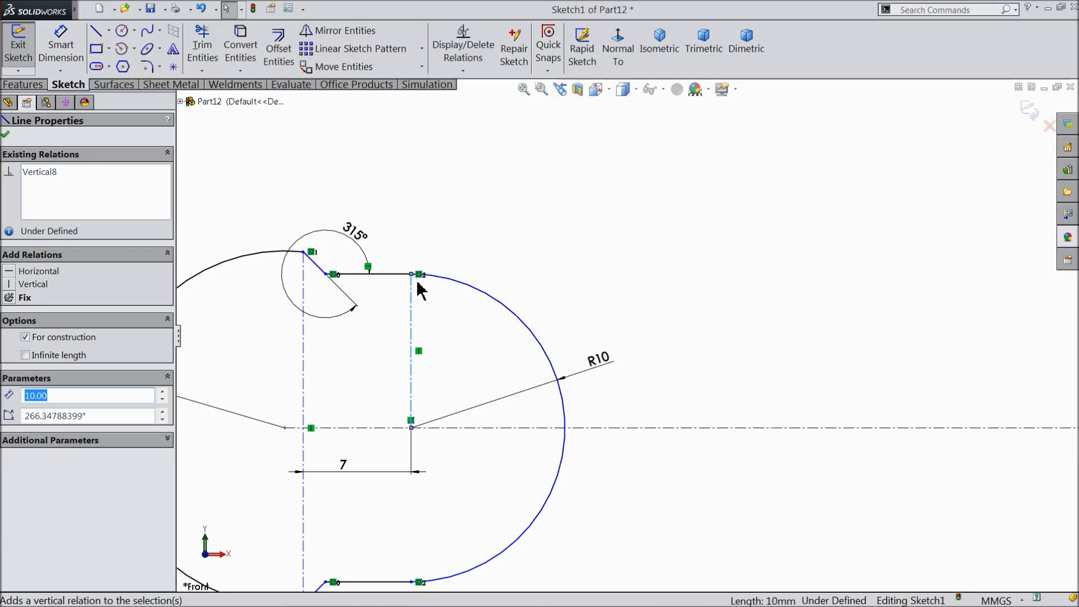
left_click(440, 222)
Draw a vertical centerline from the smaller arc's centre down to its lower endpoint.
scroll(479, 289, "up", 2)
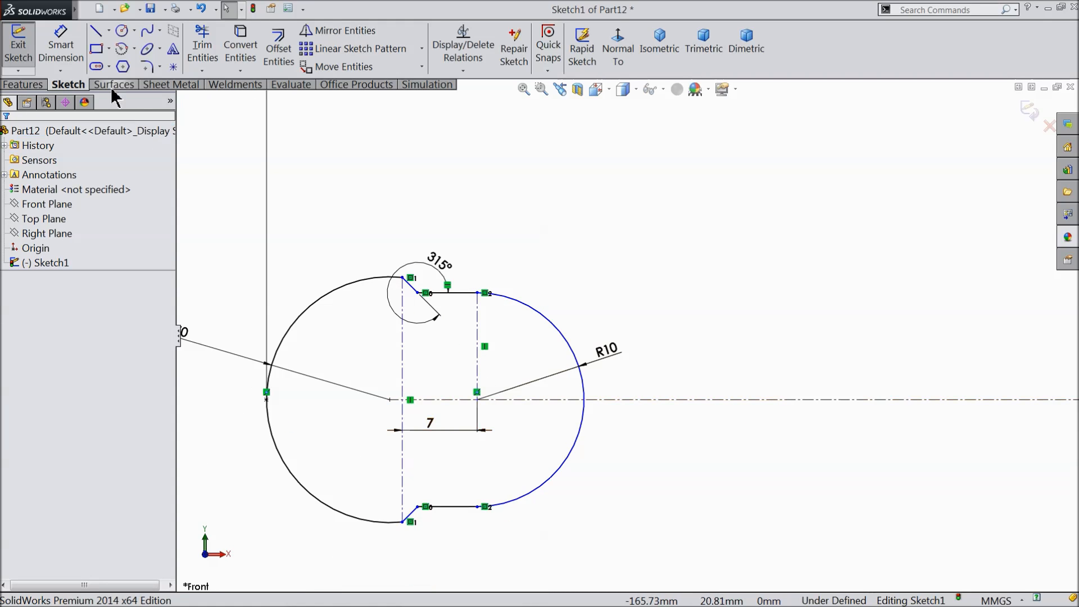
left_click(109, 30)
left_click(131, 66)
scroll(392, 446, "down", 2)
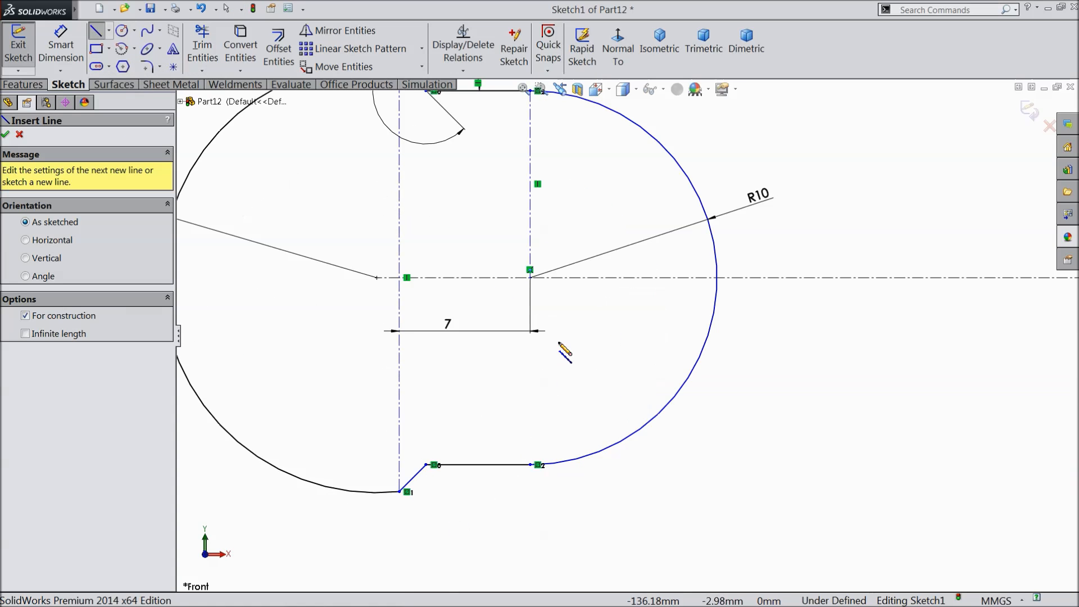
left_click(530, 271)
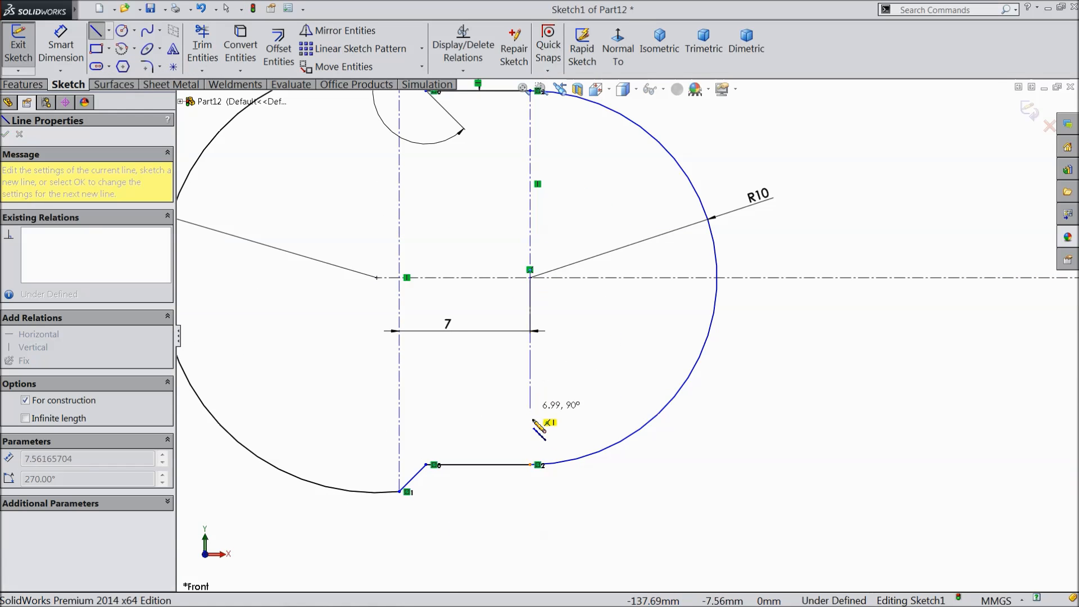
left_click(531, 464)
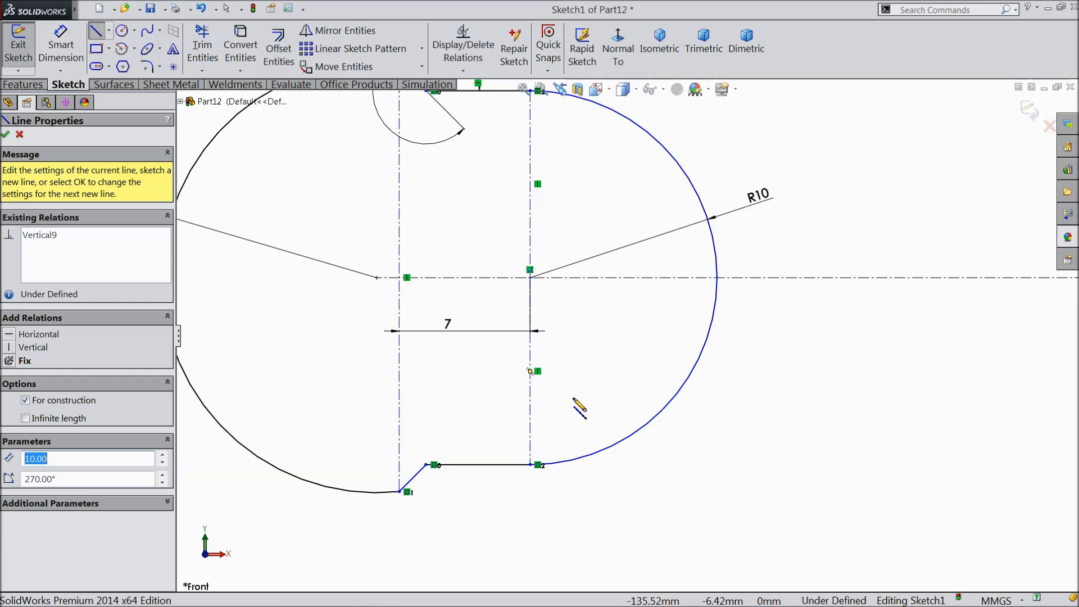
key("Escape")
key("Escape")
Delete the angle dimension between the upper sloped line and the upper horizontal line.
scroll(573, 400, "up", 1)
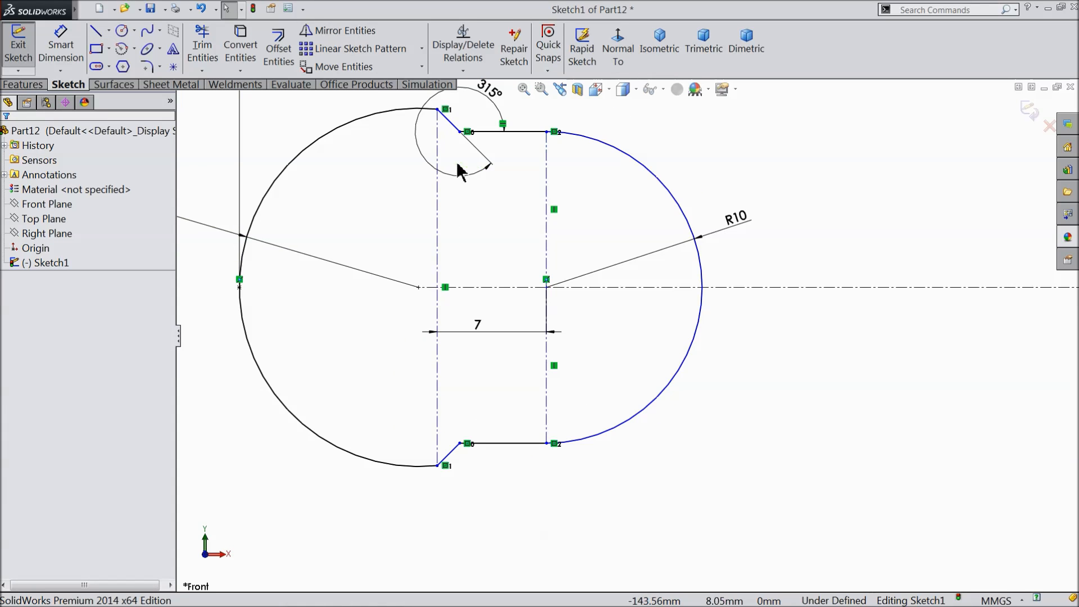
scroll(495, 137, "up", 2)
left_click_drag(531, 165, 543, 207)
key("Delete")
Dimension the angle between the upper sloped line and the adjoining horizontal line again as 135°.
scroll(540, 189, "down", 2)
left_click(73, 49)
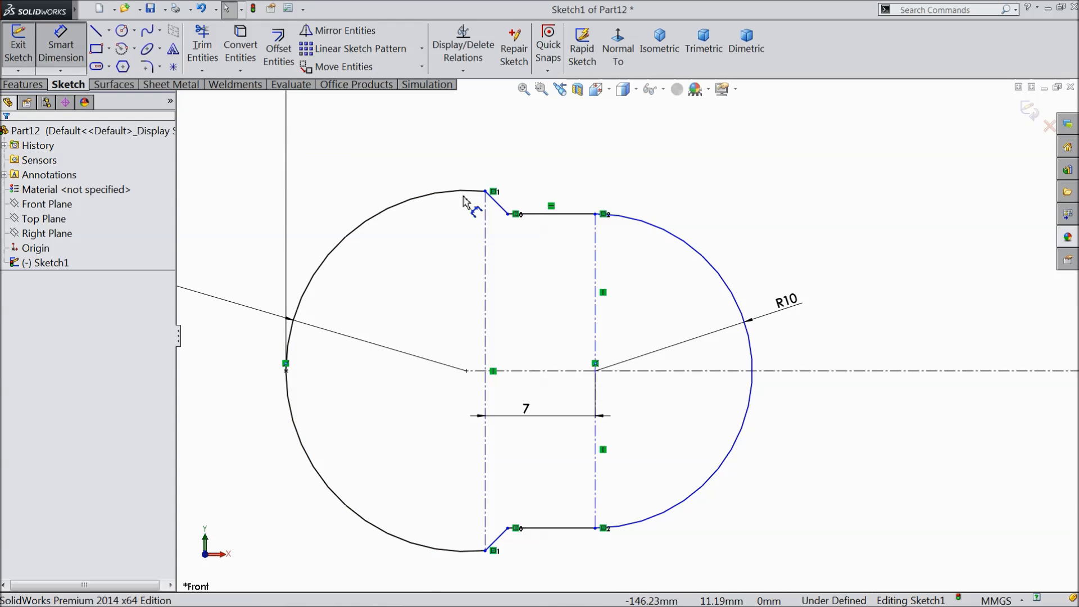
scroll(508, 216, "down", 3)
left_click(458, 218)
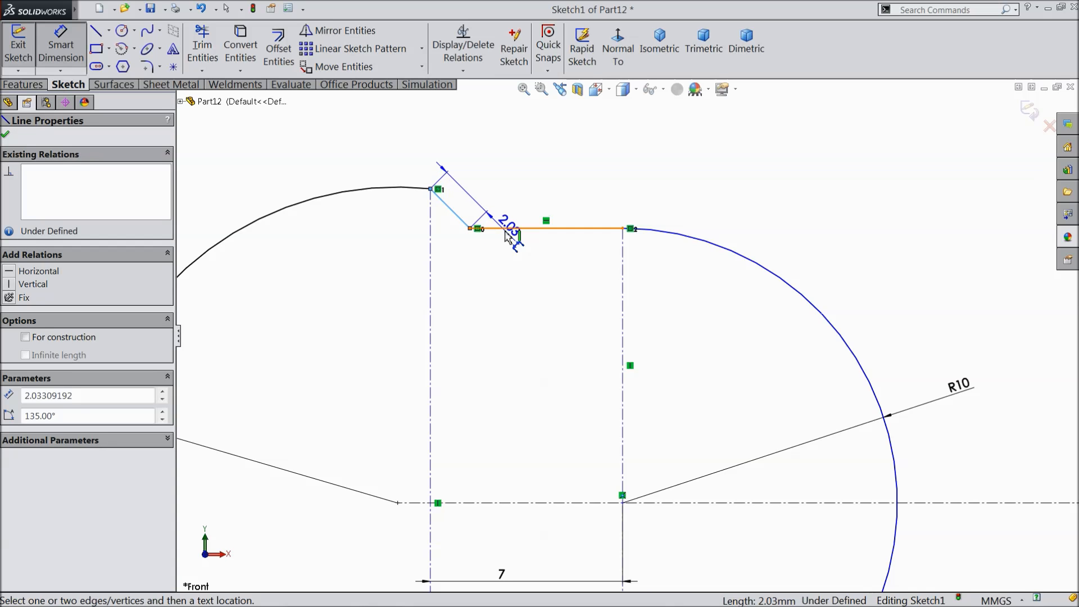
left_click(497, 228)
left_click(505, 194)
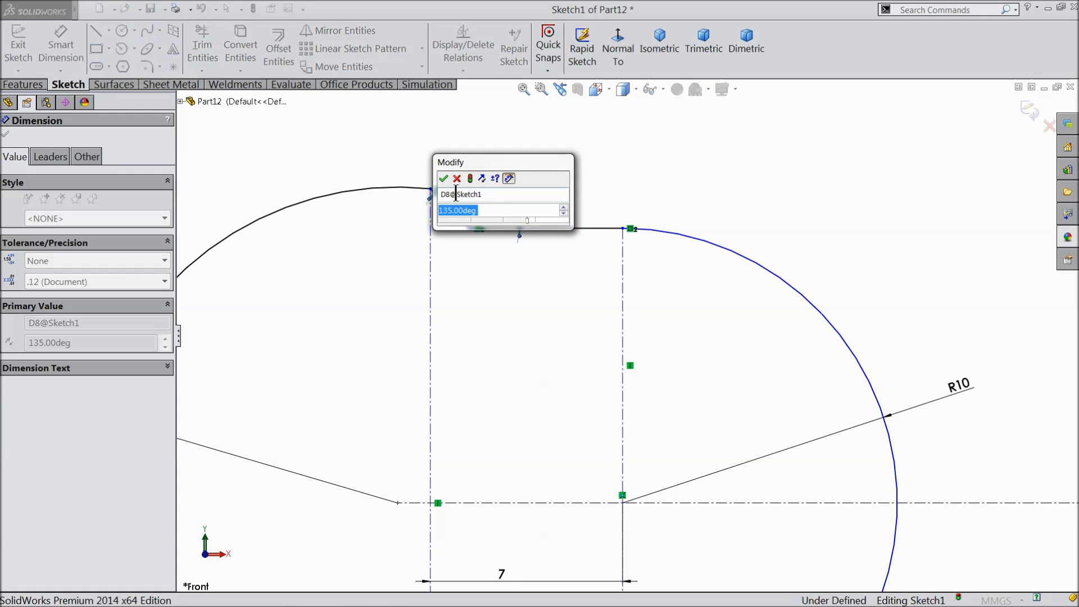
left_click(443, 179)
Make the larger arc's centre point coincident with the vertical centerline joining that arc's endpoints.
scroll(573, 281, "up", 6)
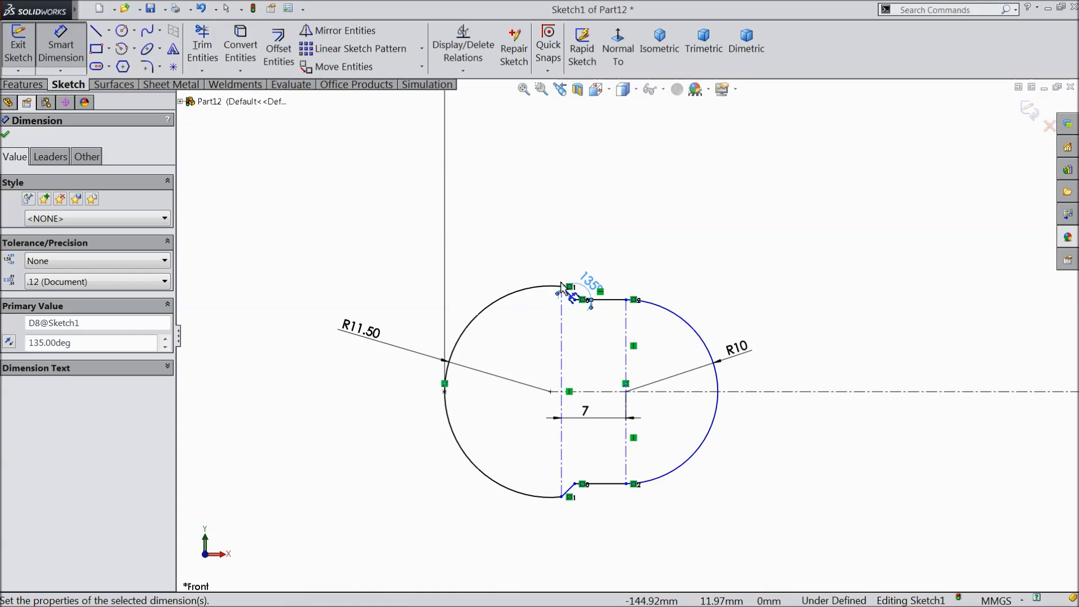
scroll(715, 392, "up", 2)
scroll(725, 374, "down", 2)
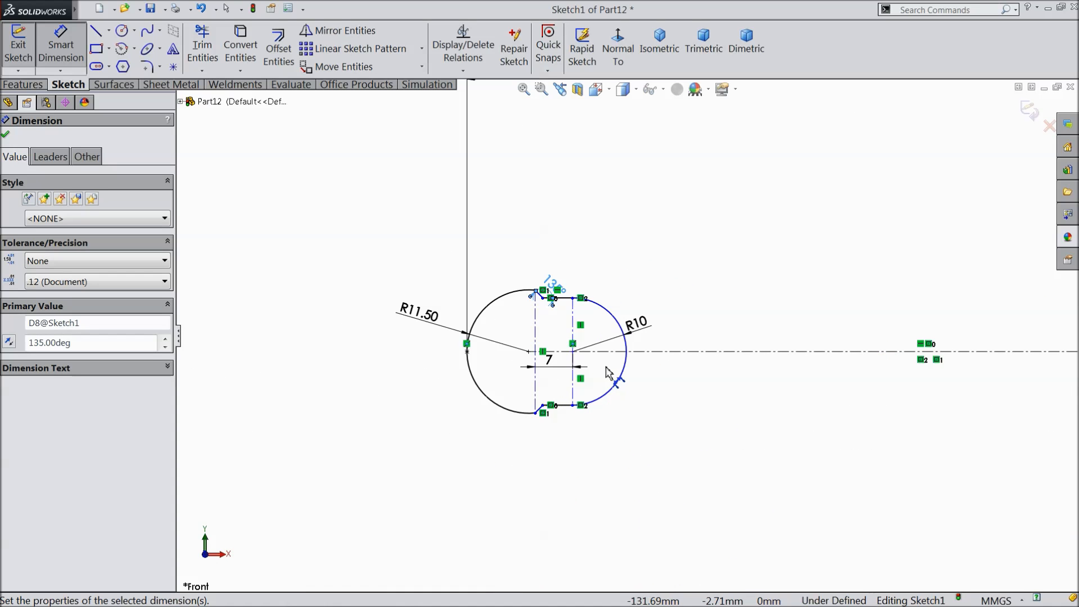
scroll(567, 338, "down", 3)
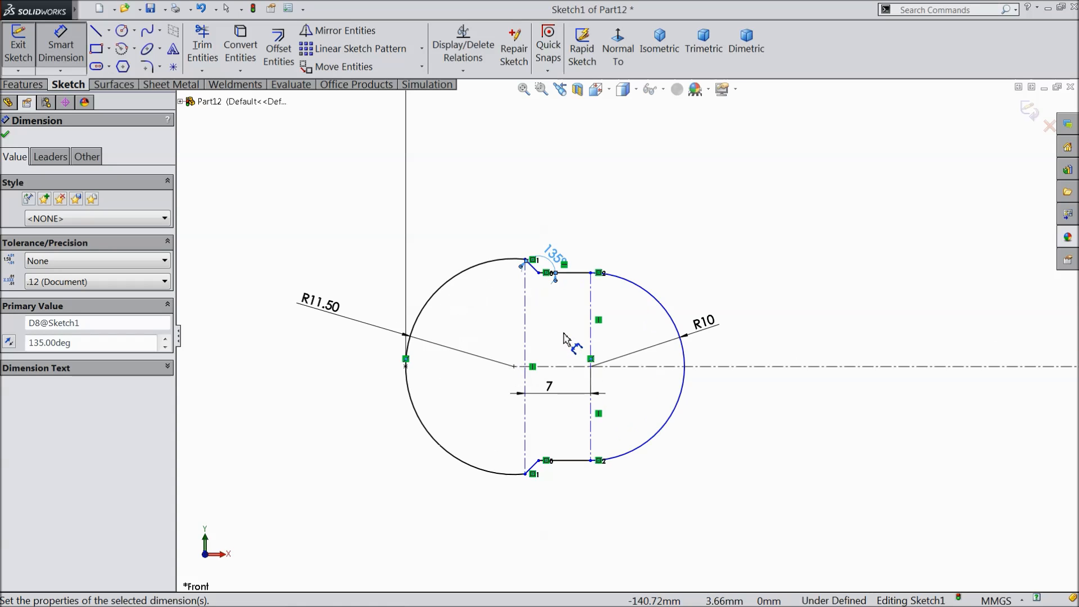
left_click(60, 46)
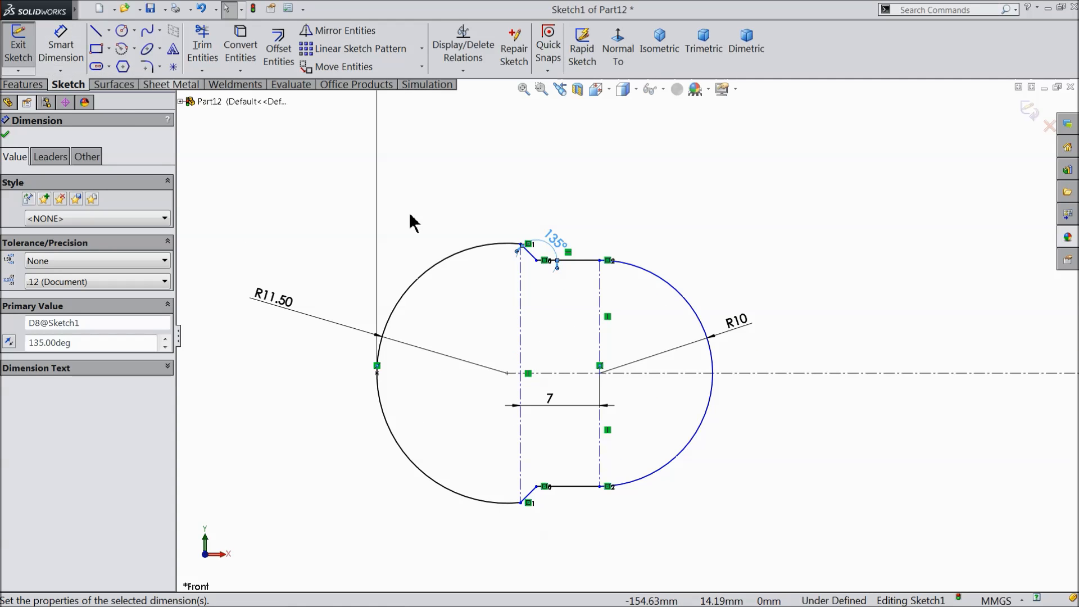
left_click(507, 374)
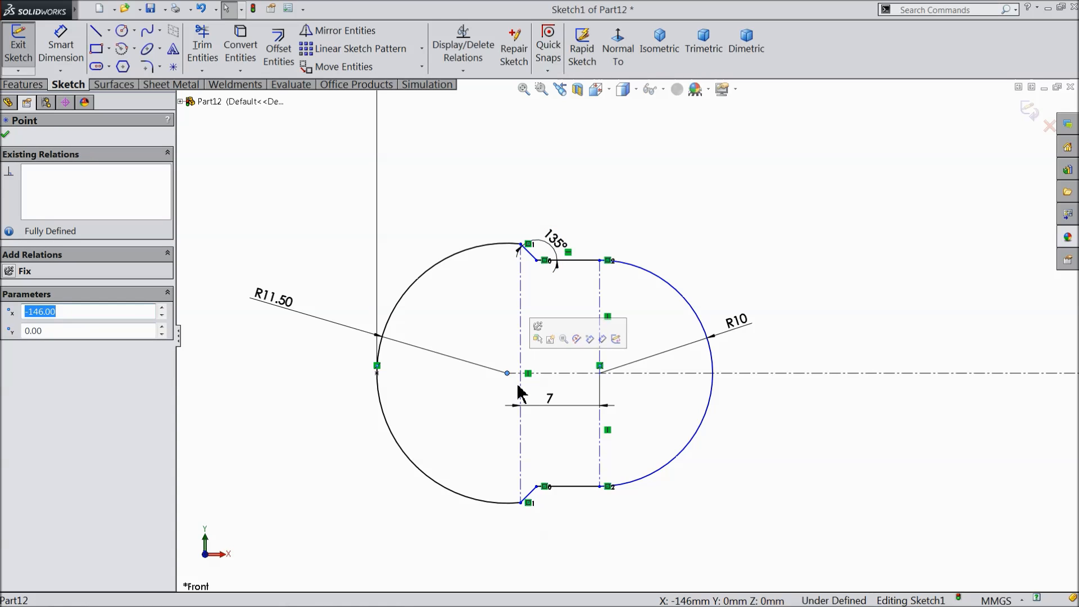
left_click(521, 366, "ctrl")
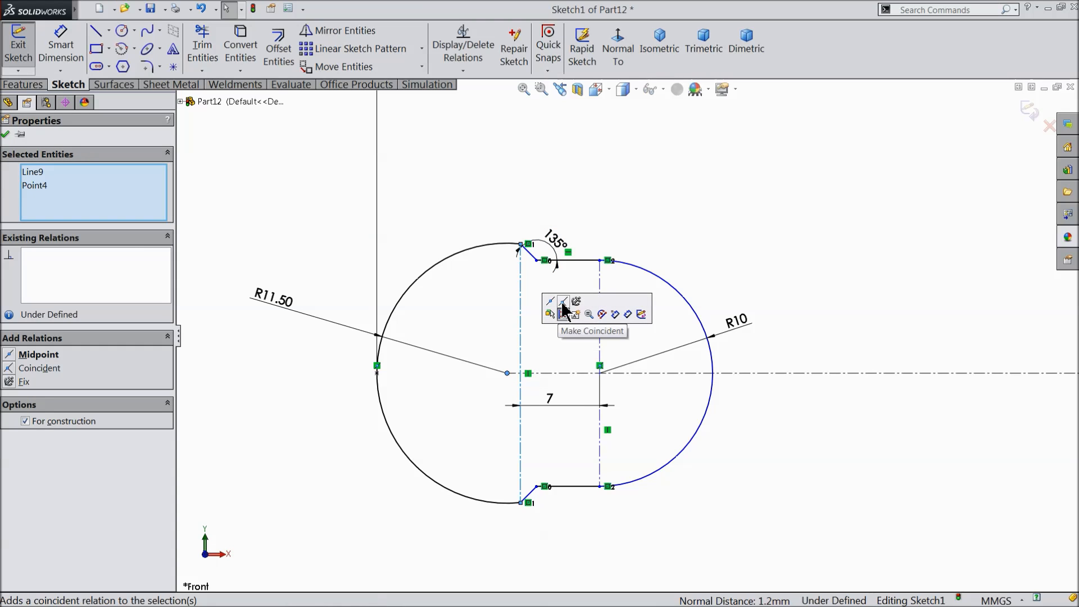
left_click(563, 304)
left_click(316, 212)
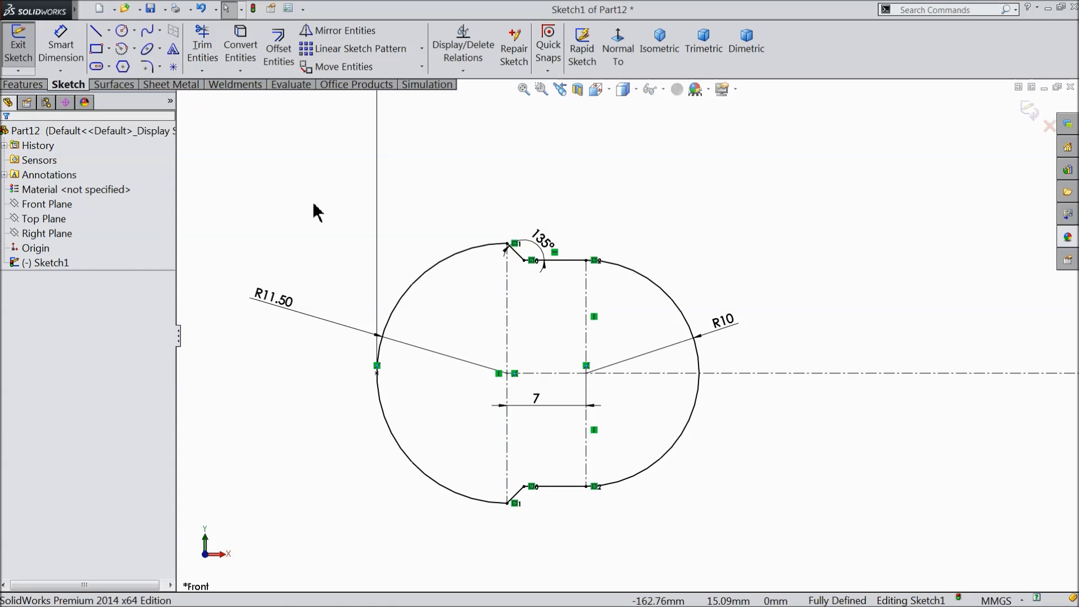
Revolve both closed profiles 360° about the vertical centerline through the origin.
scroll(558, 358, "up", 5)
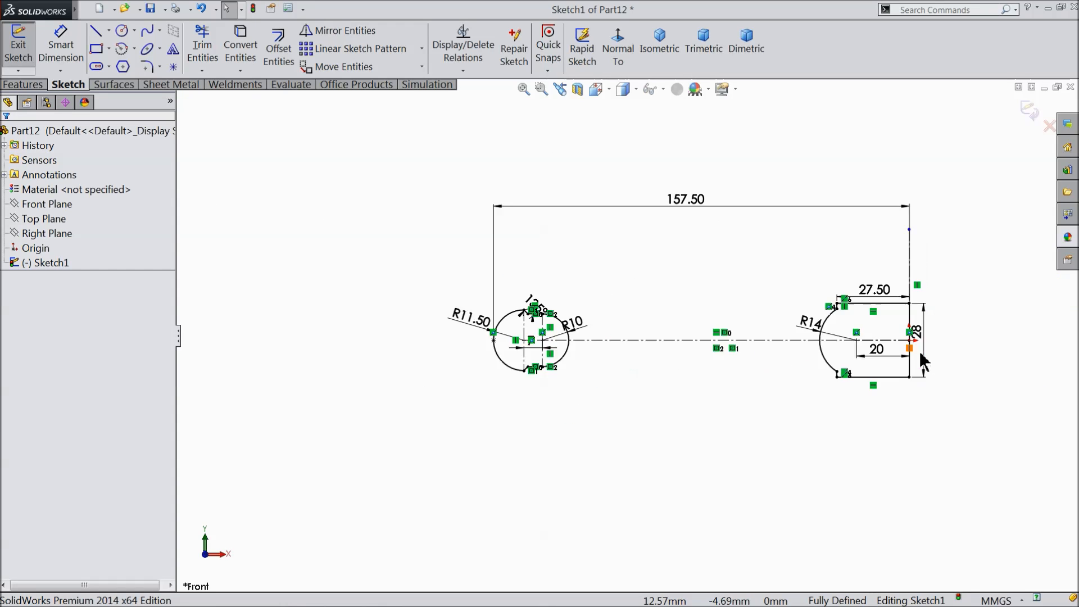
scroll(807, 354, "down", 3)
left_click(23, 85)
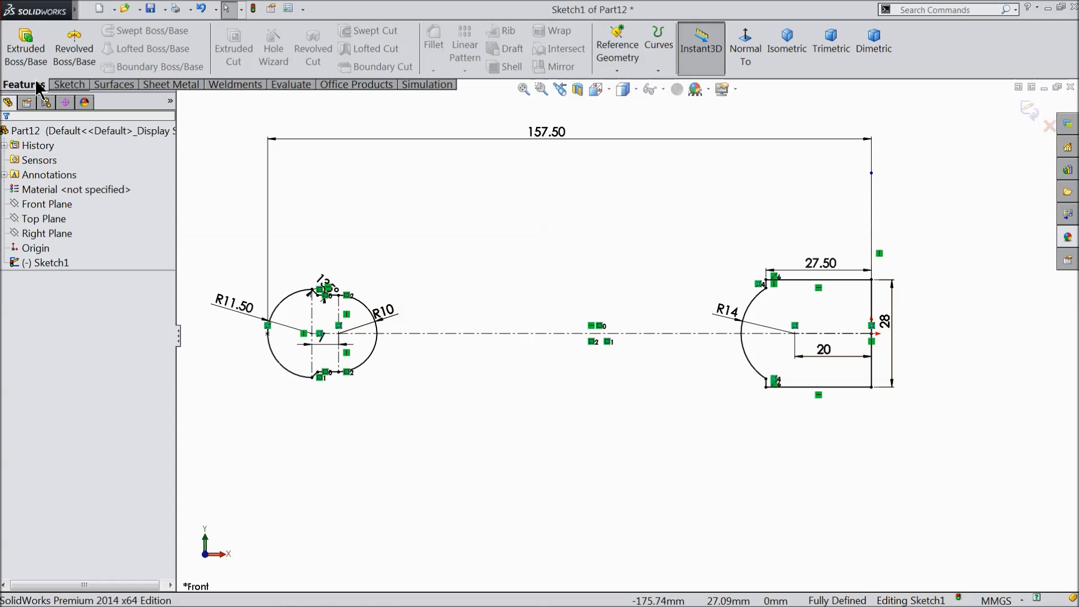
left_click(78, 56)
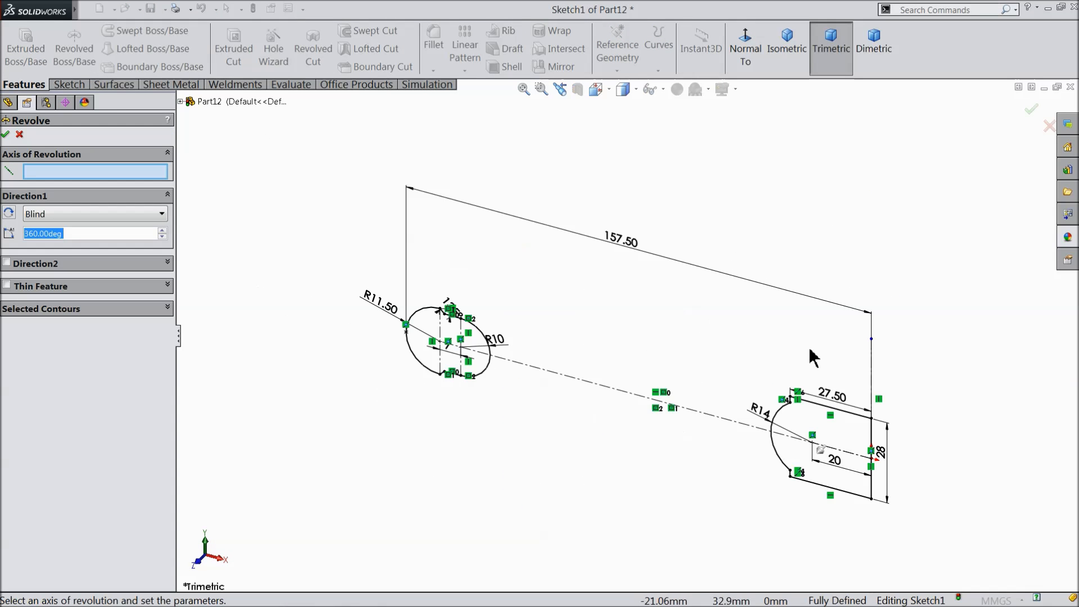
scroll(793, 382, "up", 5)
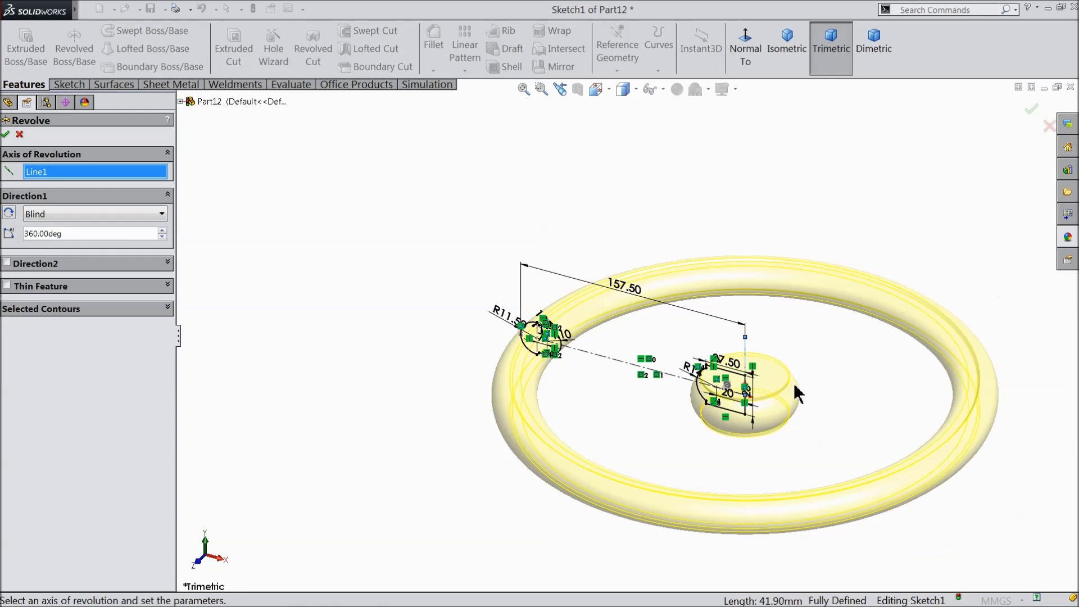
scroll(870, 422, "down", 4)
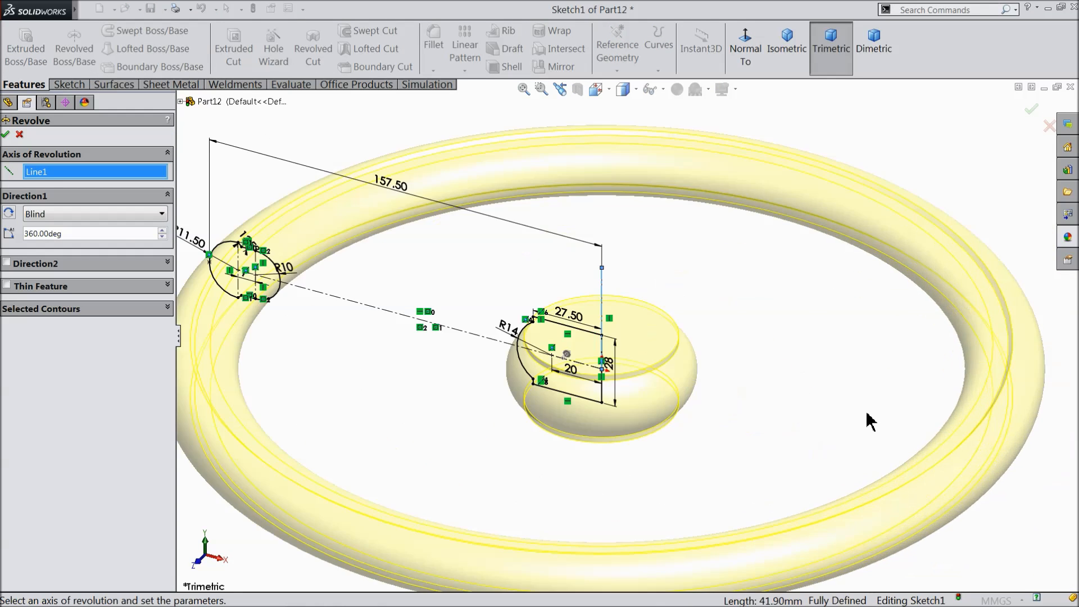
left_click(6, 135)
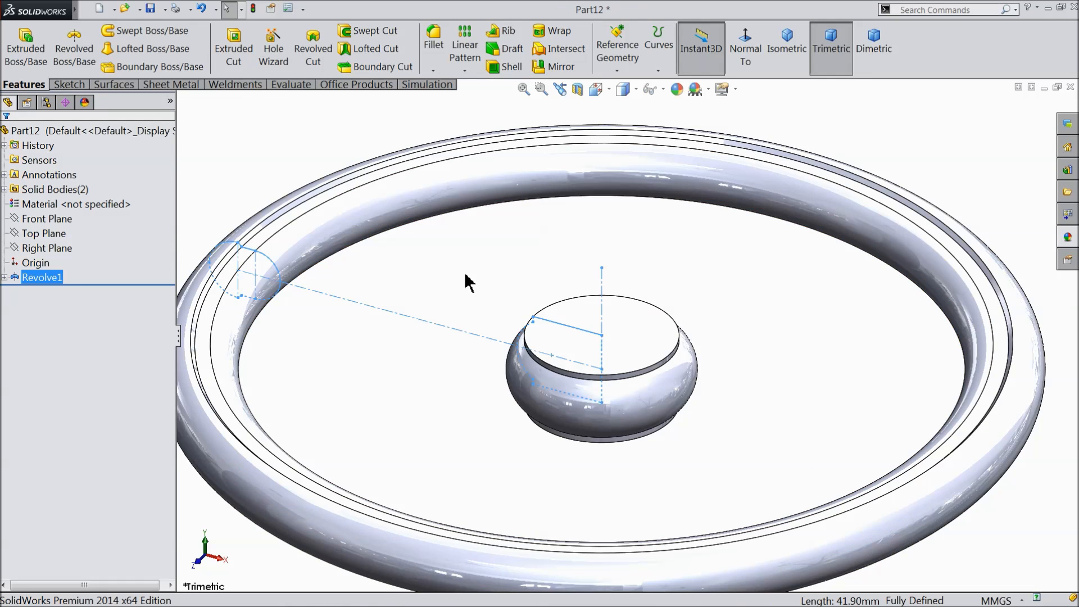
left_click(482, 274)
Apply an orange colour appearance to the whole part with RGB values 255, 75, 15.
mouse_move(484, 311)
middle_mouse_down()
mouse_move(498, 268)
mouse_move(492, 301)
middle_mouse_up()
left_click(84, 131)
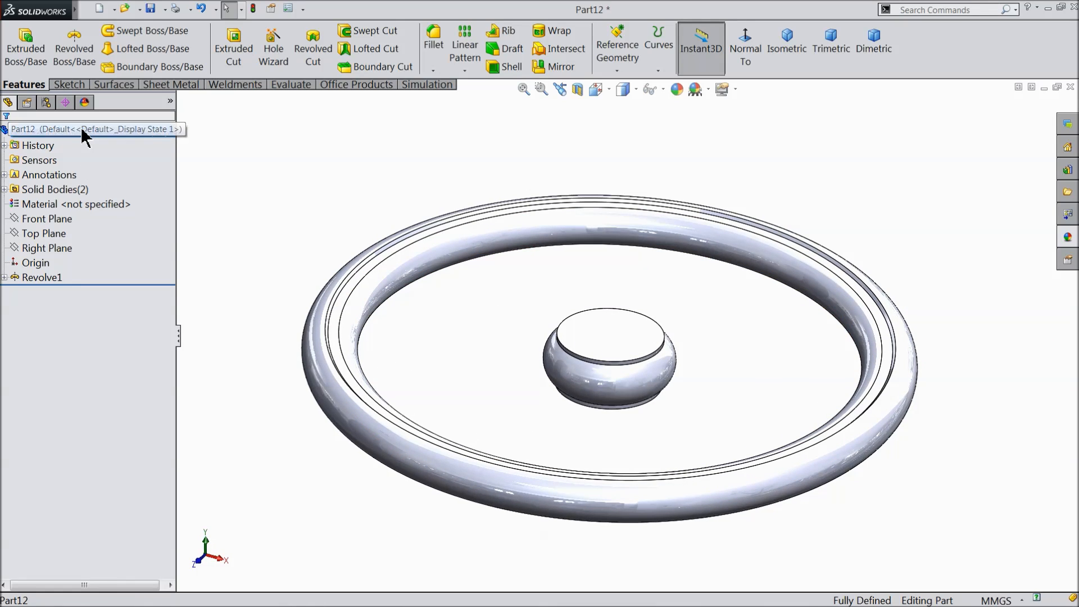
left_click(674, 91)
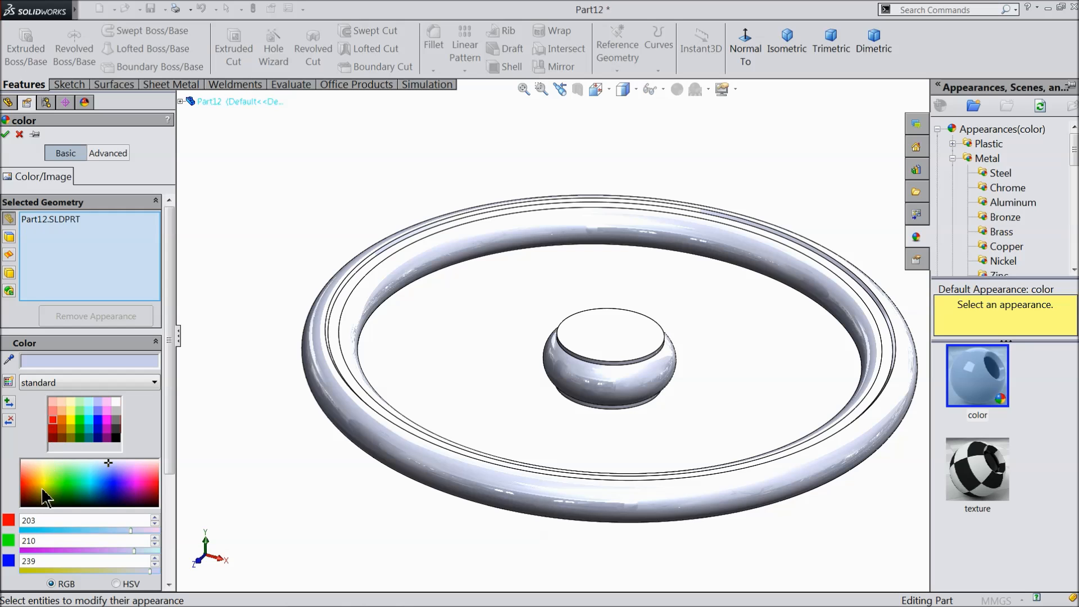
left_click(32, 482)
scroll(760, 393, "up", 1)
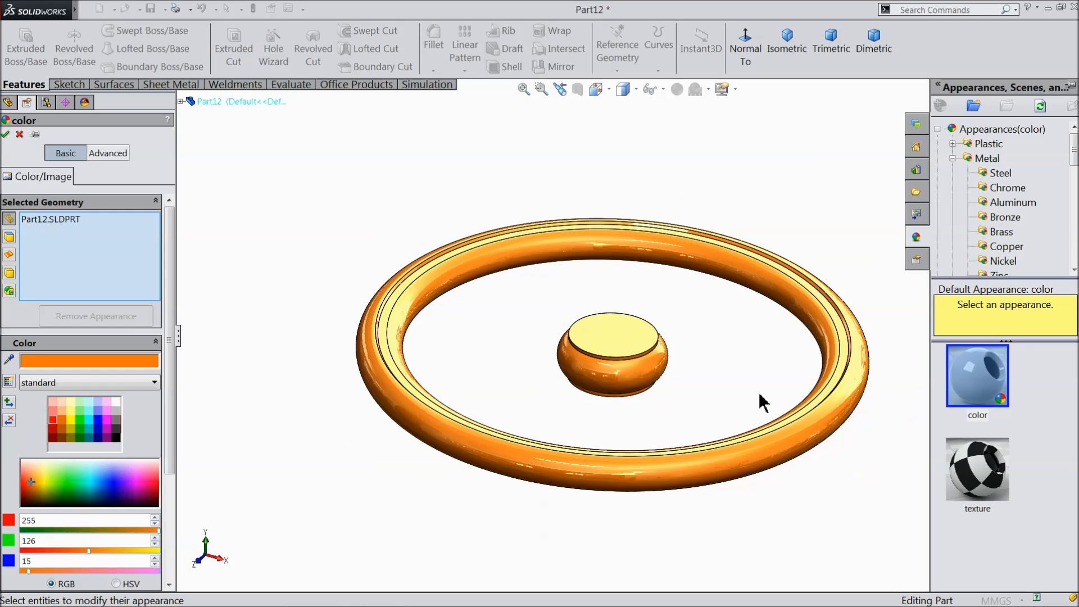
scroll(845, 366, "down", 1)
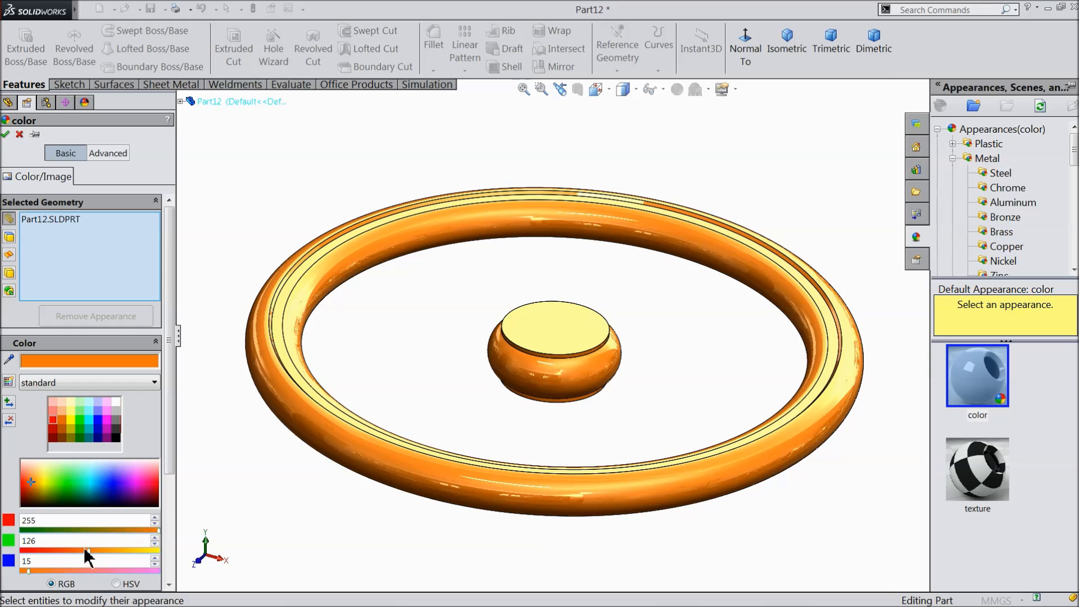
left_click_drag(88, 551, 62, 549)
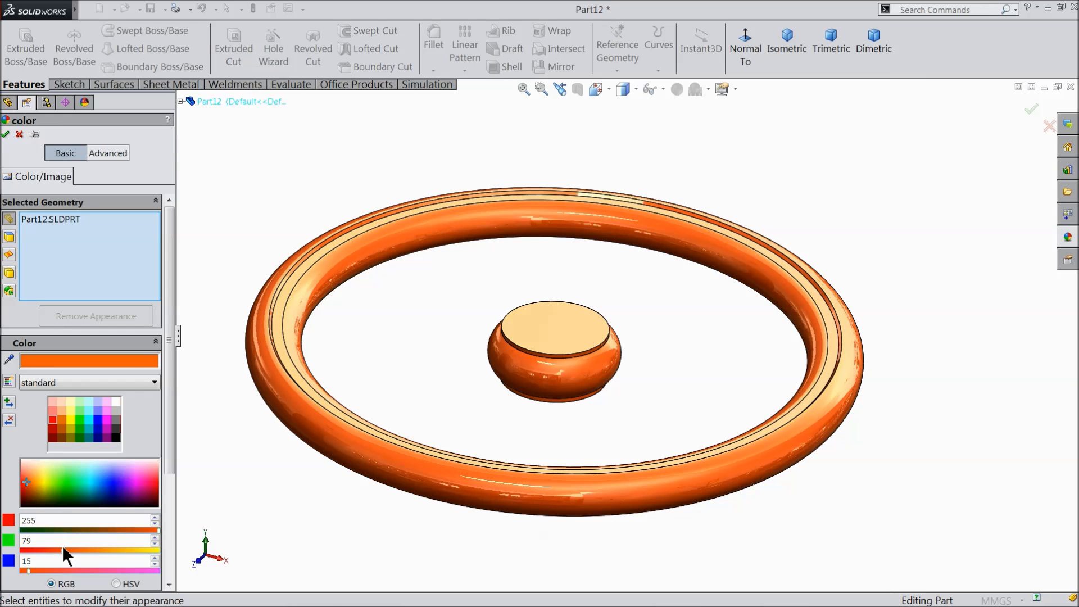
left_click_drag(63, 549, 61, 549)
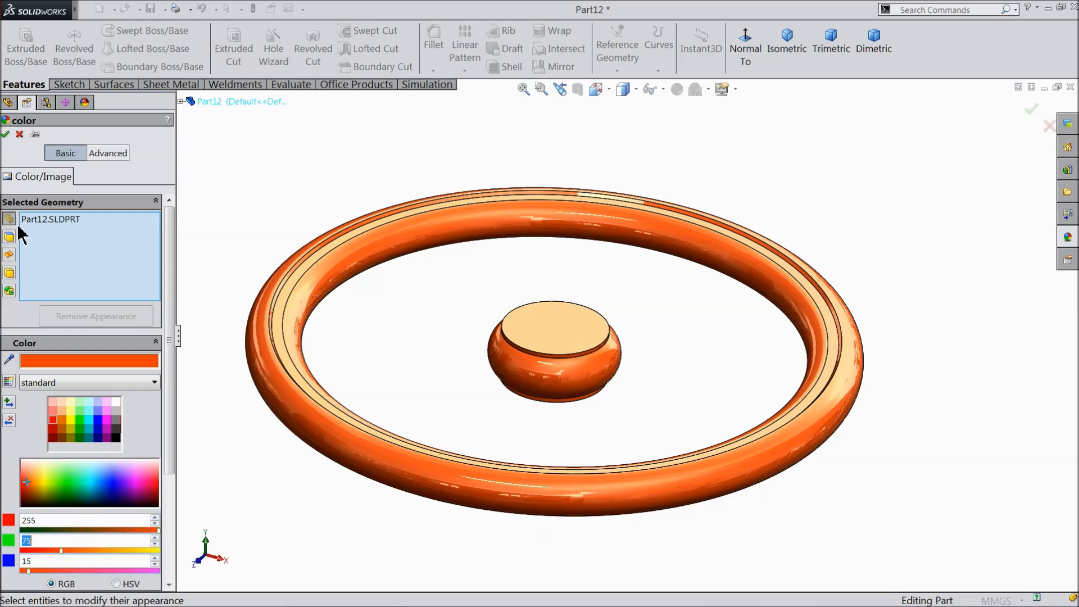
left_click(7, 134)
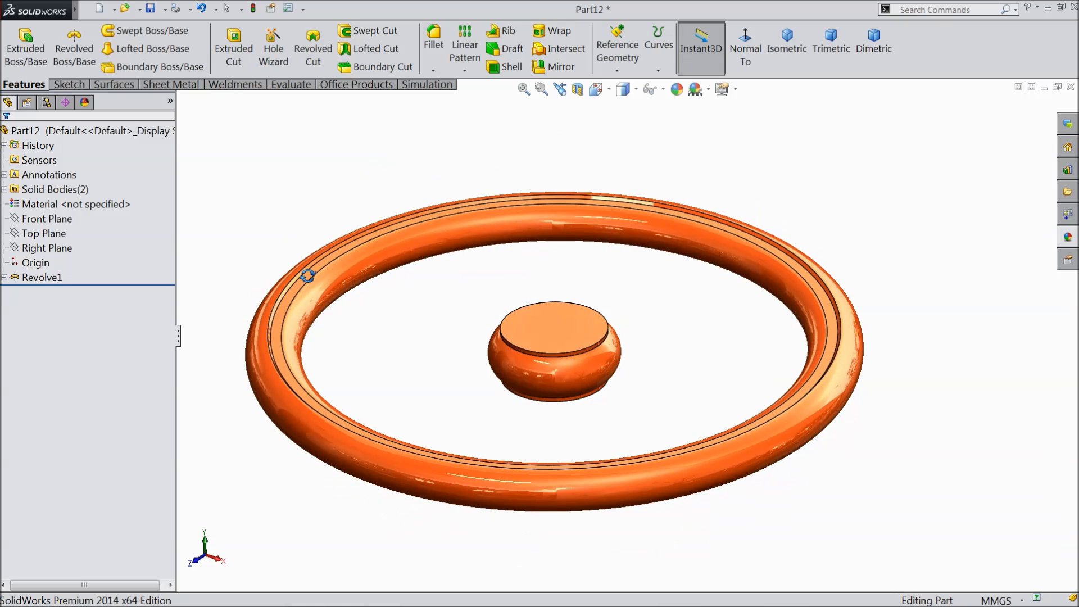
In a new Front Plane sketch, draw a horizontal centerpoint straight slot at the origin, about 17.6 mm between centres and 14.7 mm wide.
left_click(17, 220)
left_click(24, 209)
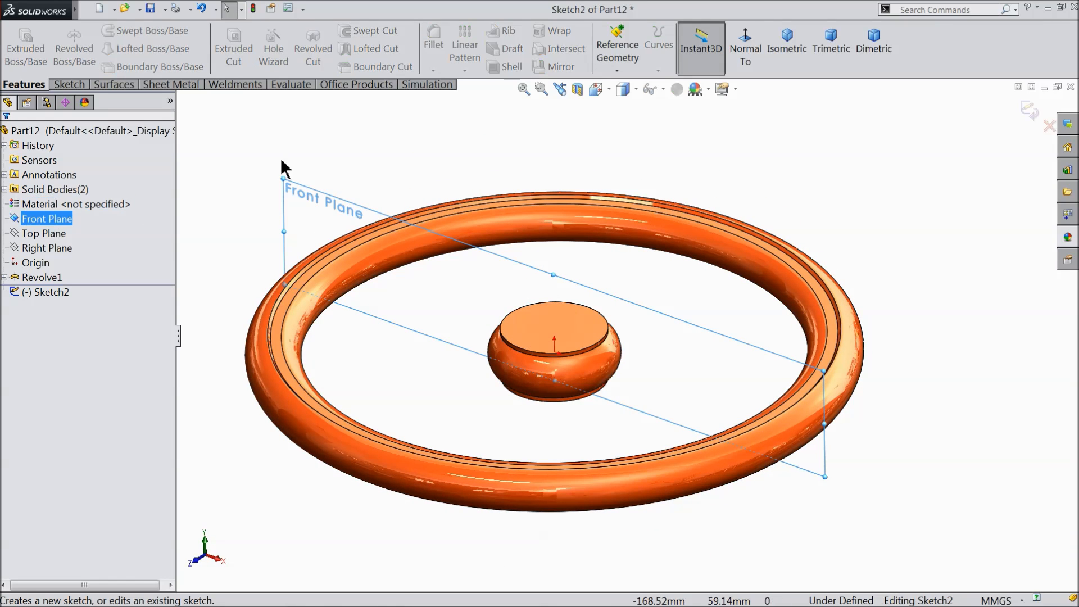
left_click(745, 48)
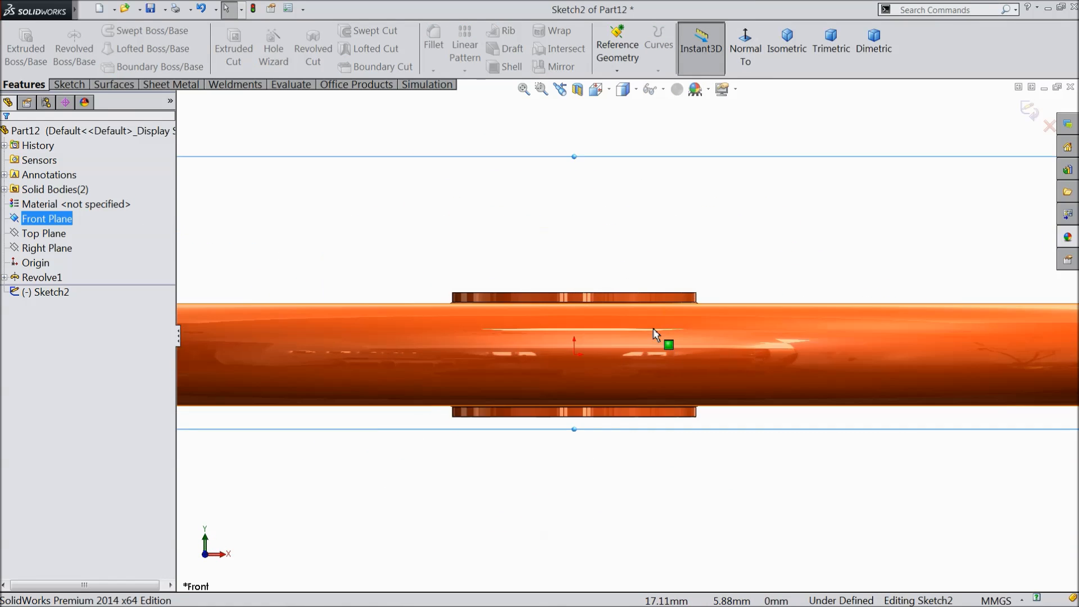
left_click(84, 85)
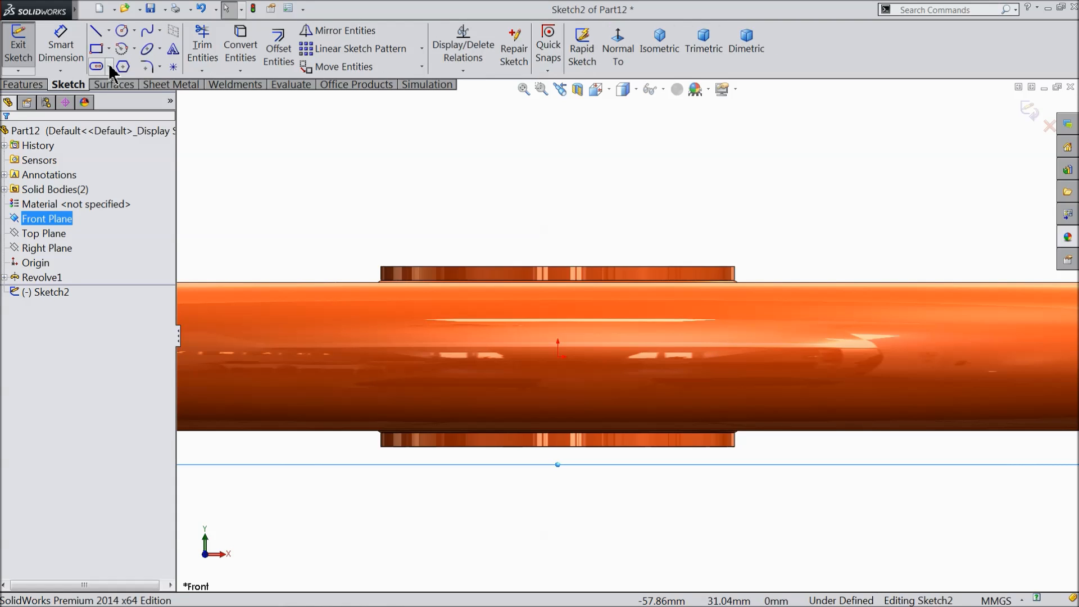
left_click(110, 67)
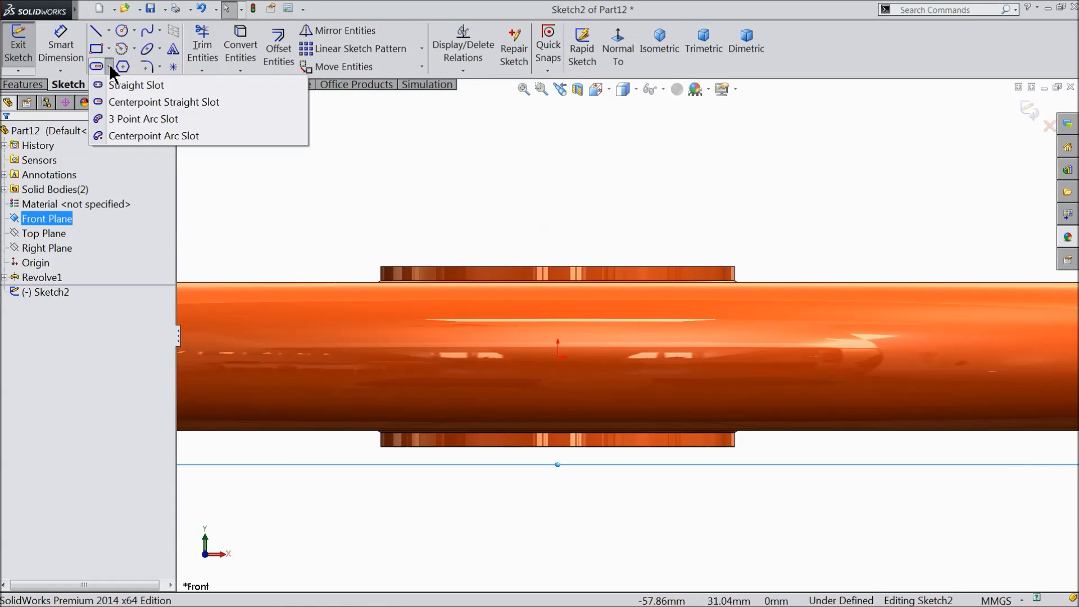
left_click(123, 104)
scroll(758, 383, "down", 3)
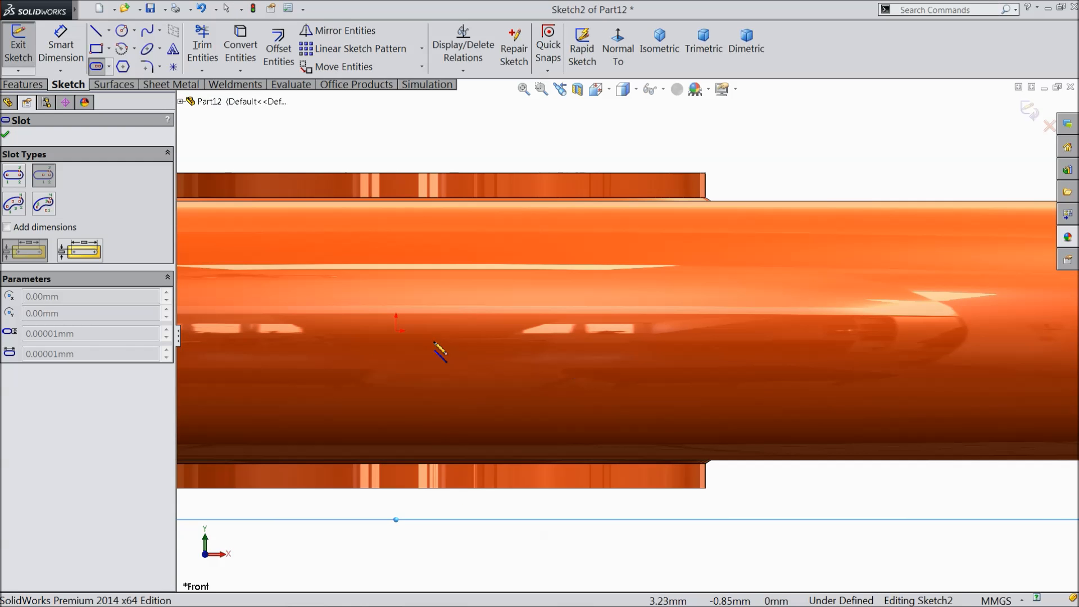
left_click(396, 331)
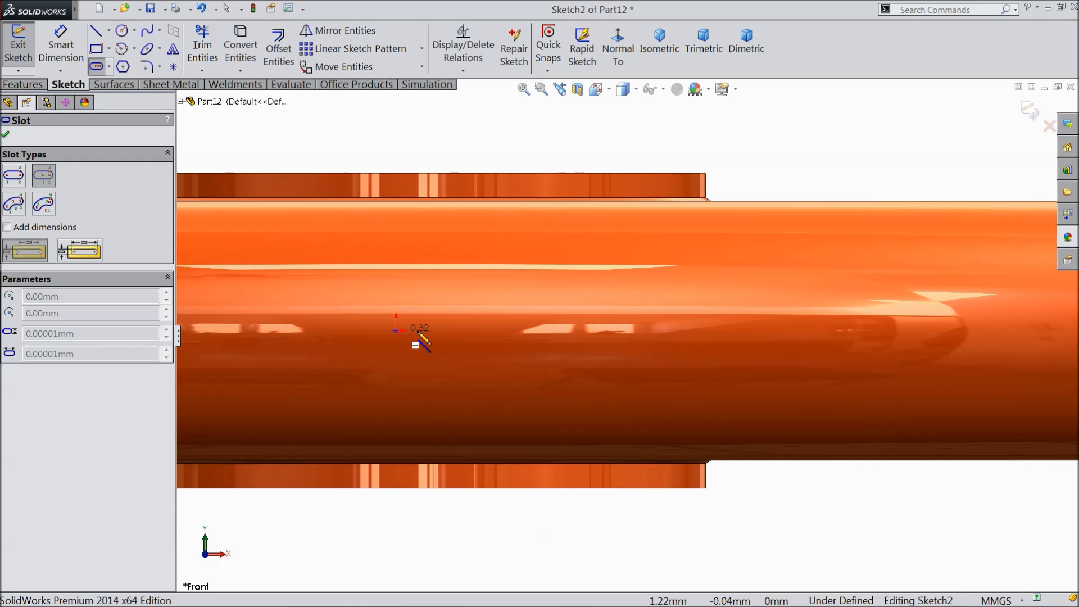
left_click(495, 332)
left_click(520, 247)
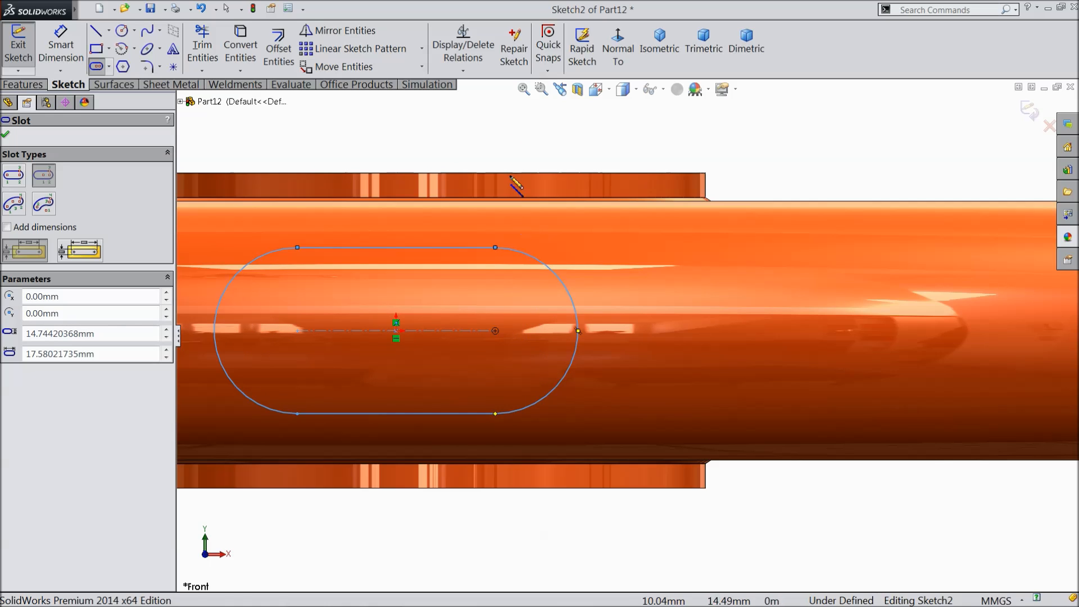
right_click(511, 112)
left_click(541, 121)
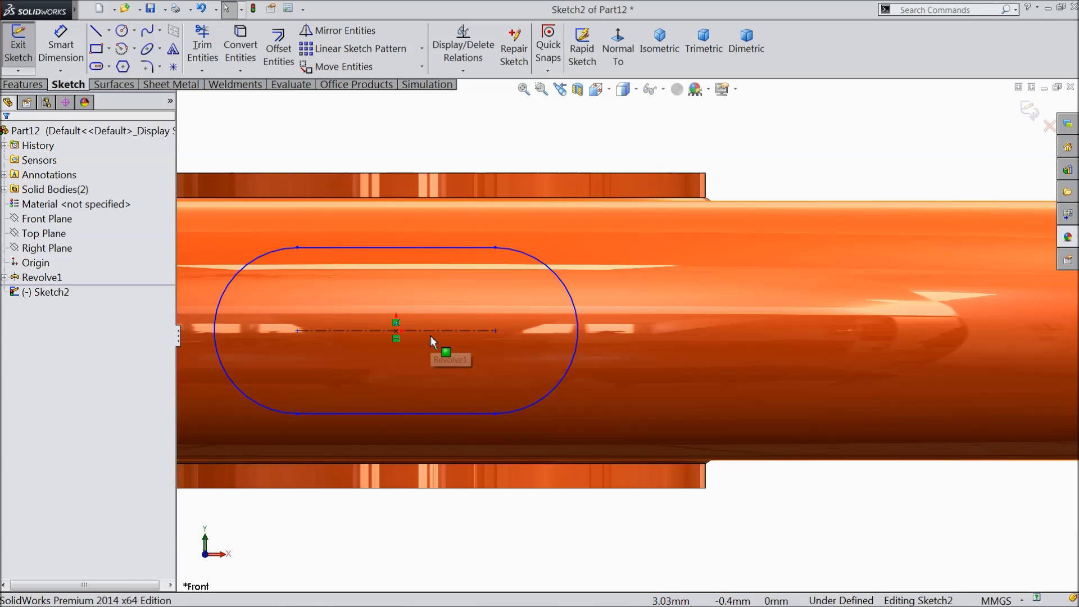
Dimension the slot's centre-to-centre length as 10 mm and its end radius as 7 mm.
left_click(430, 331)
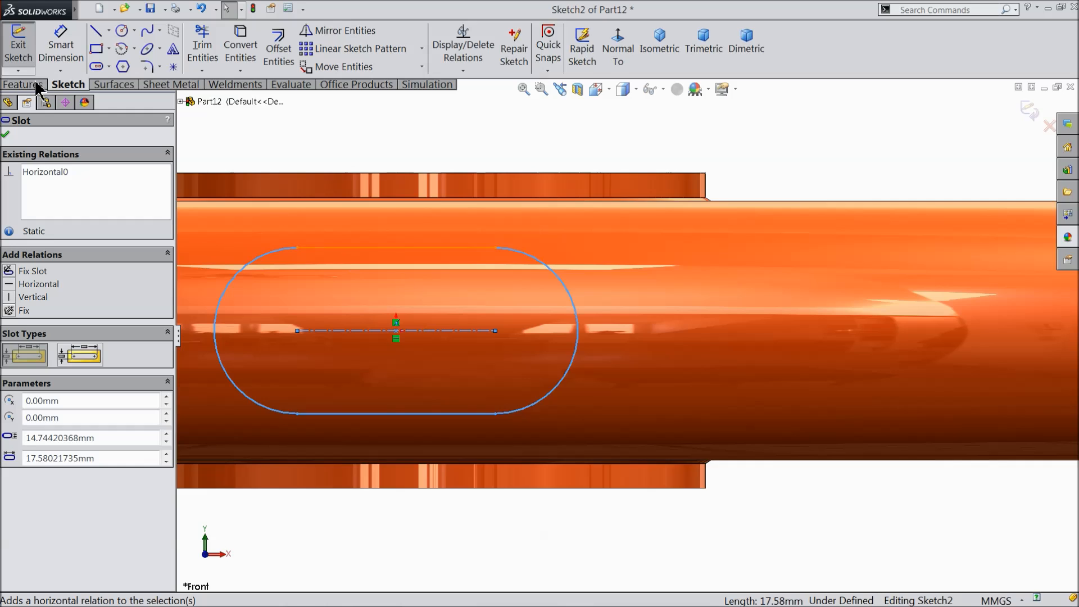
left_click(70, 57)
left_click(354, 332)
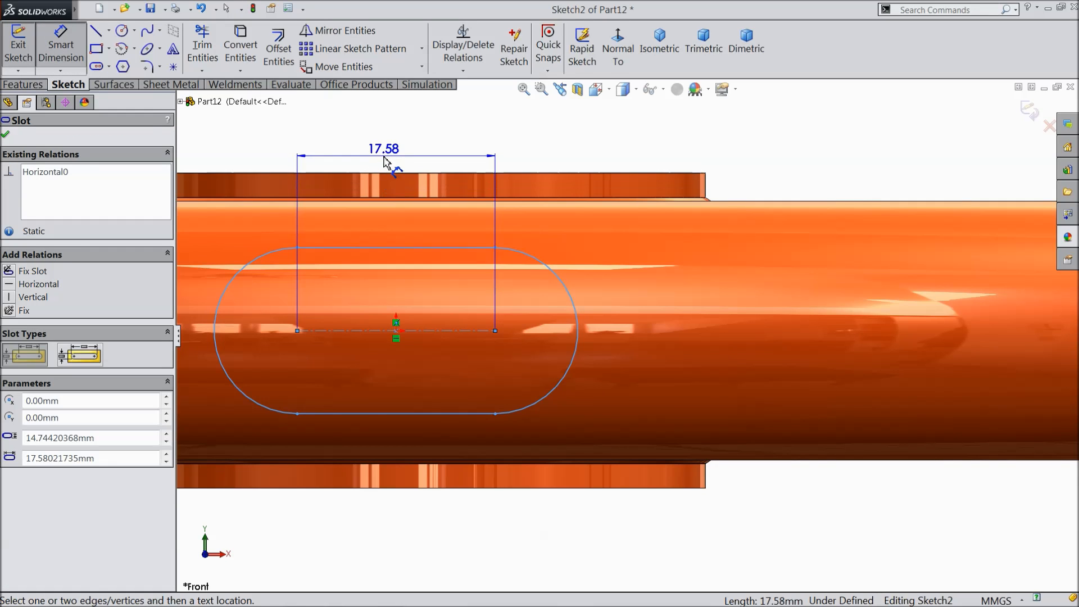
left_click(384, 162)
type("10")
left_click(322, 140)
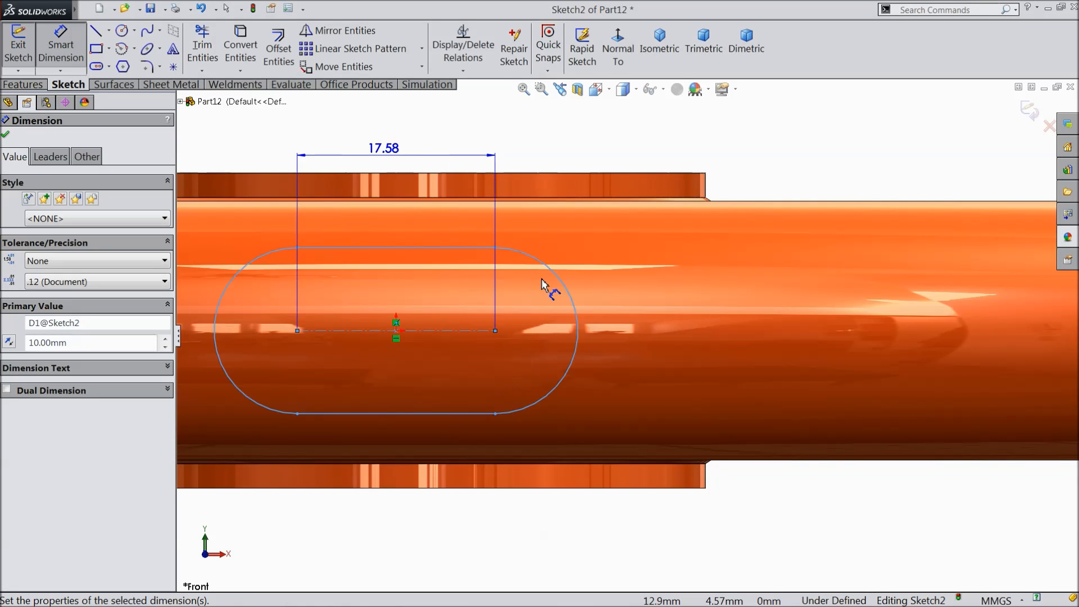
left_click(524, 287)
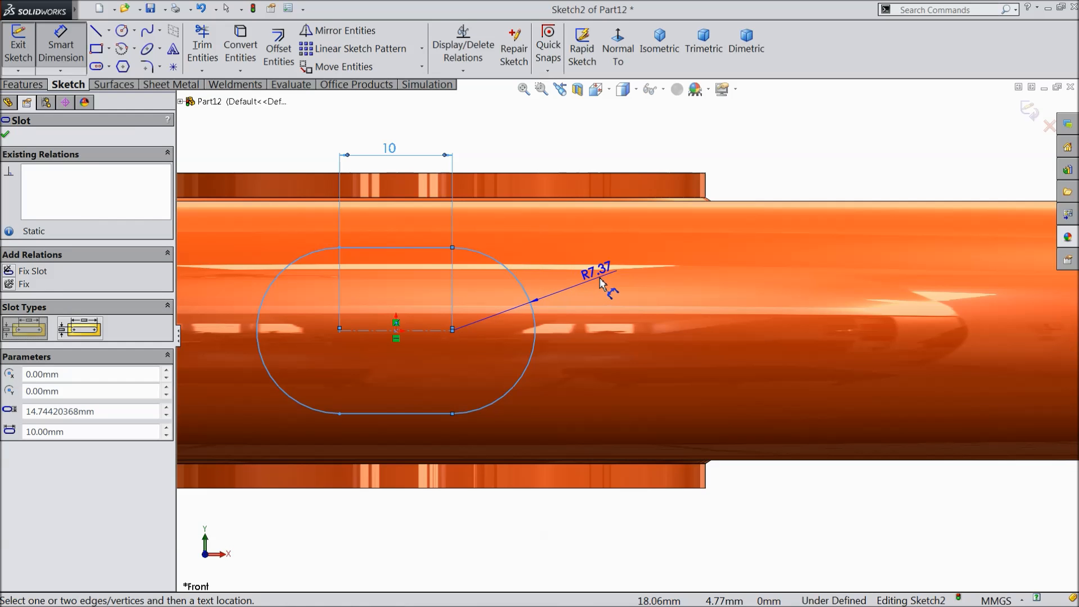
left_click(599, 278)
type("7")
left_click(540, 264)
scroll(557, 289, "up", 2)
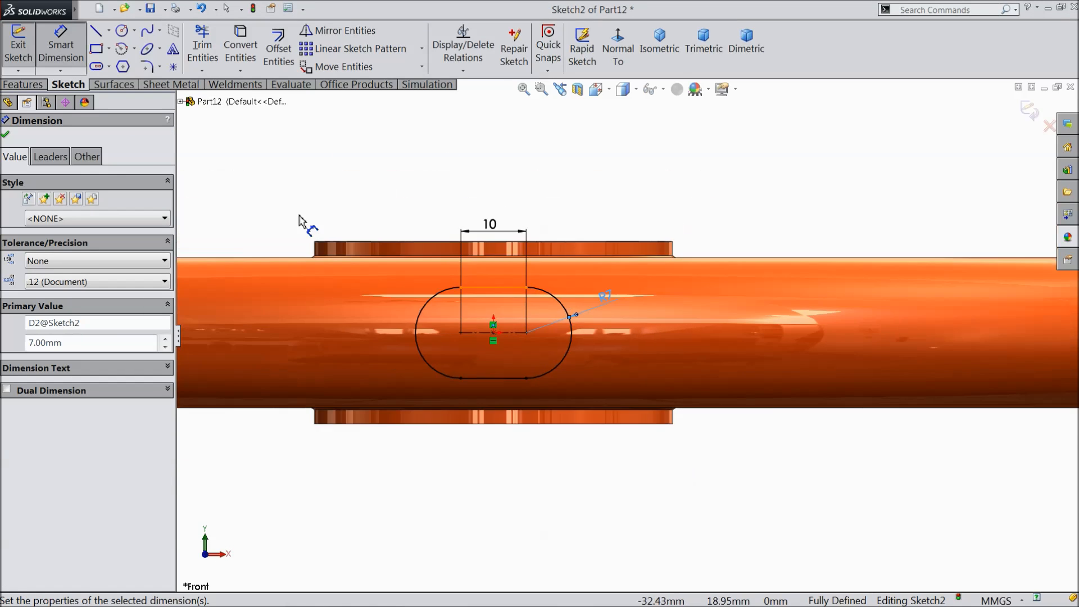
left_click(7, 135)
Set up a boss extrusion of the slot sketch with the Up To Next end condition, merging with both the hub and rim bodies.
left_click(23, 84)
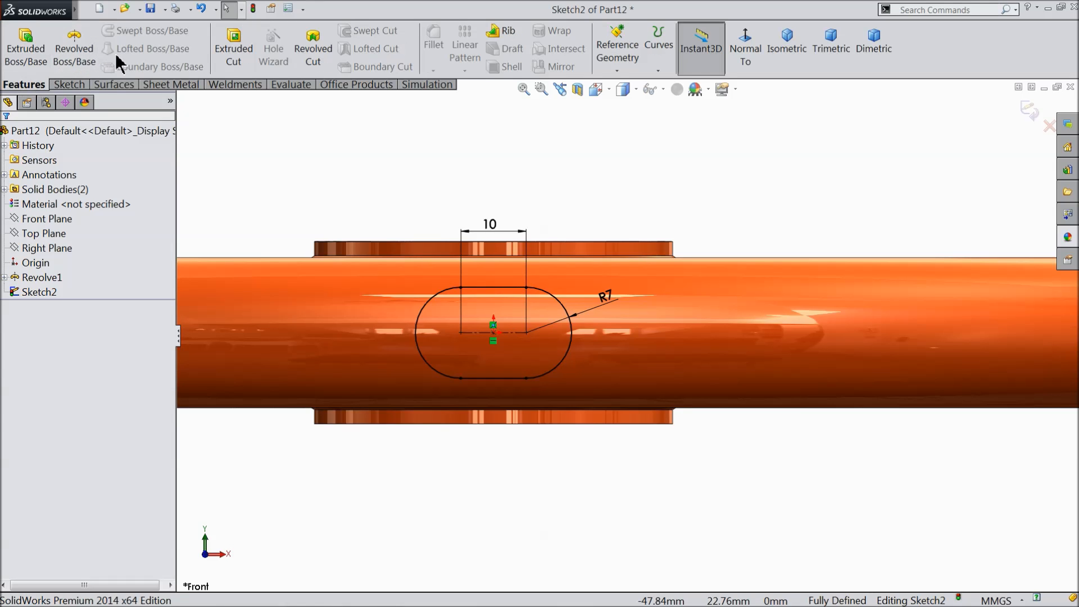
left_click(28, 57)
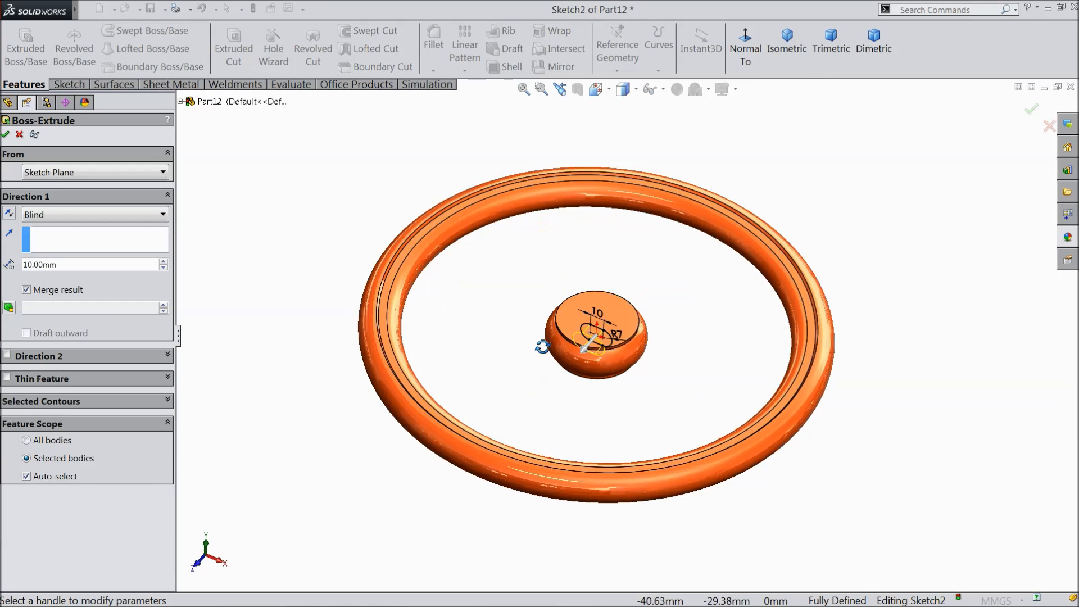
scroll(635, 379, "down", 5)
left_click(43, 214)
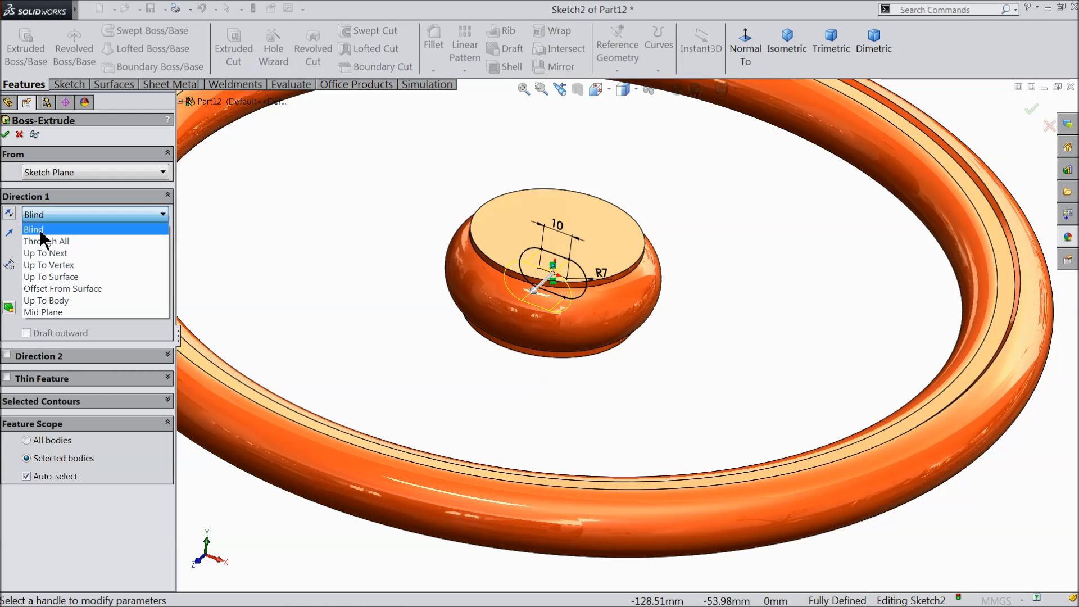
left_click(48, 253)
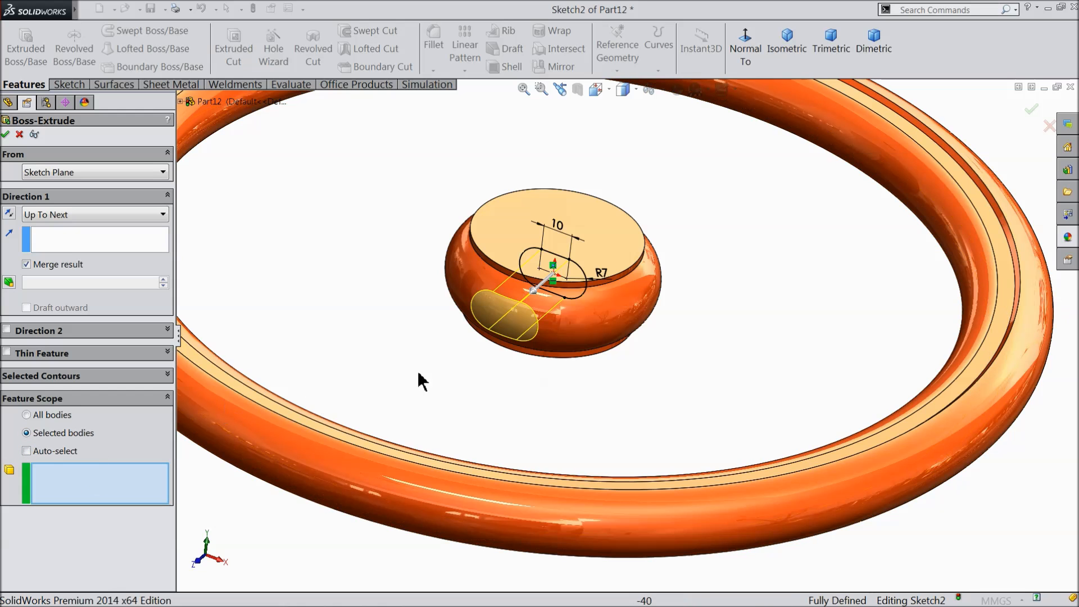
left_click(590, 317)
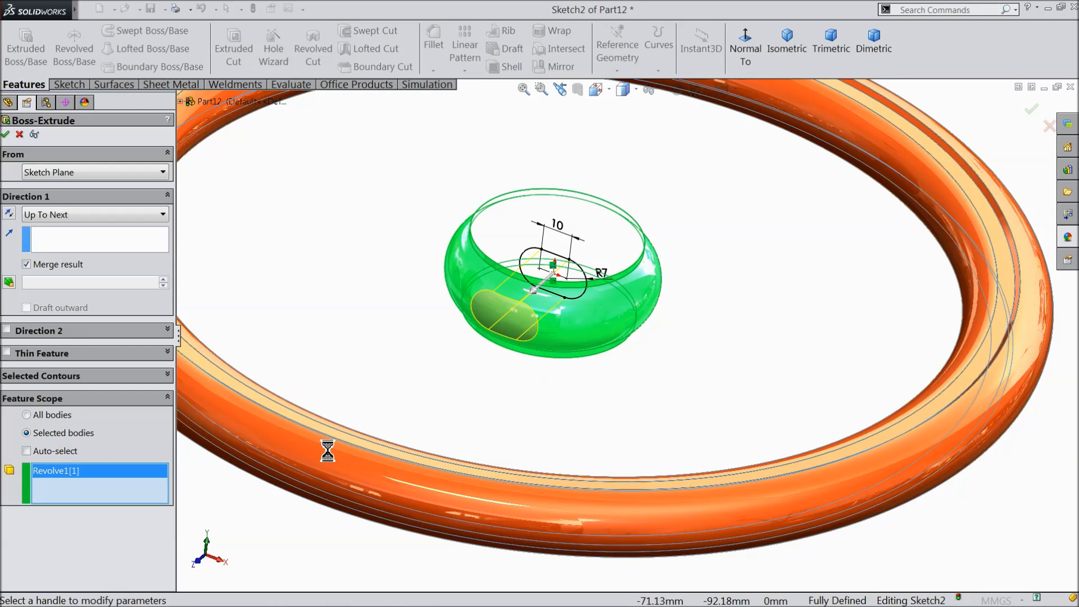
left_click(329, 450)
middle_click_drag(395, 388, 385, 387)
Add a 1° inward draft to the spoke extrusion and complete it.
left_click(7, 283)
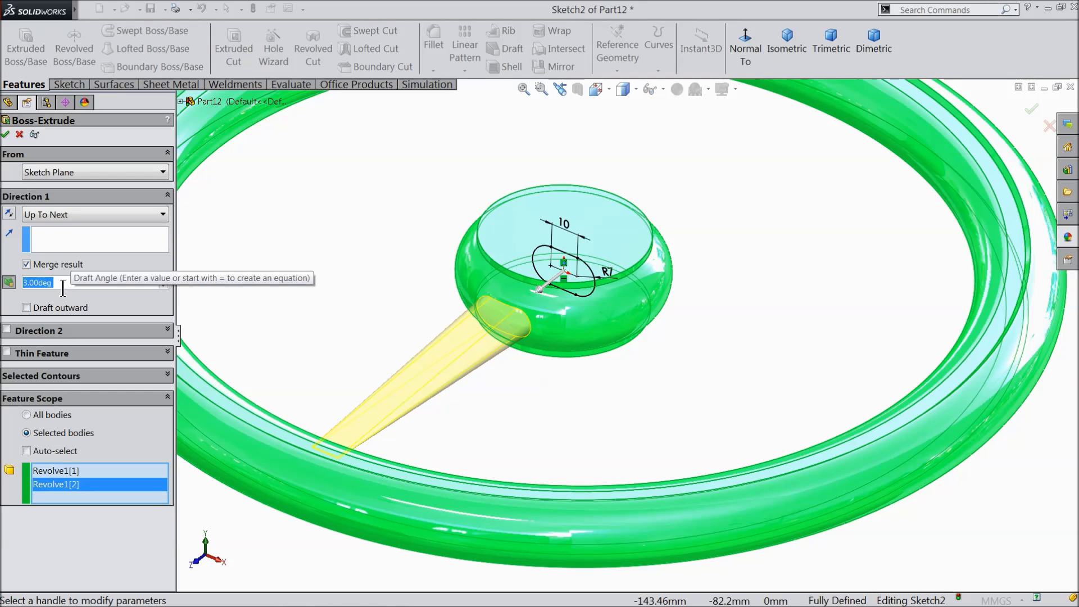
type("1")
key("Return")
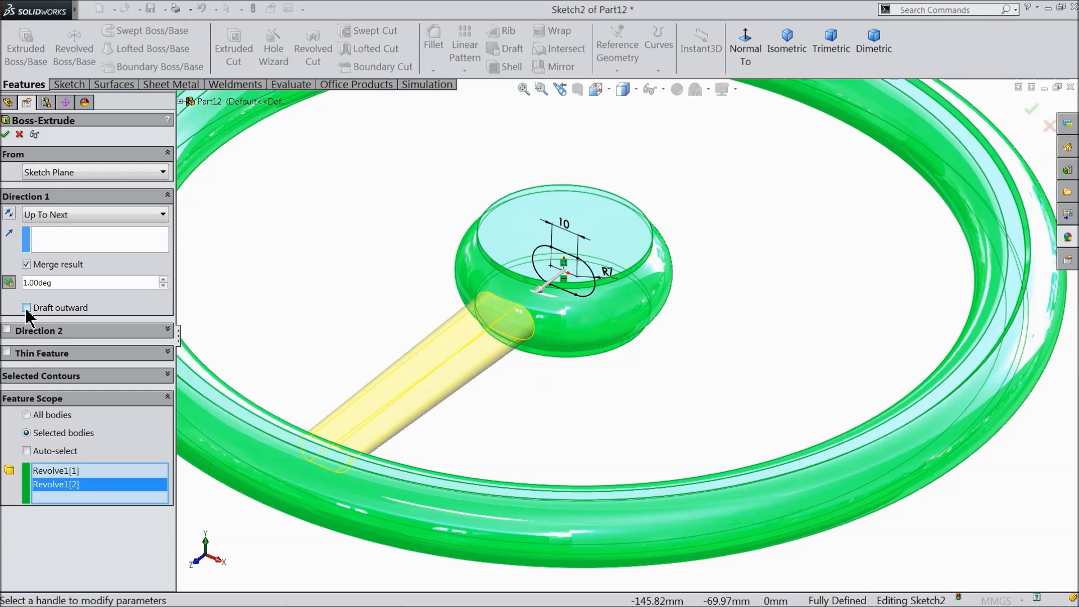
middle_click_drag(247, 306, 315, 339)
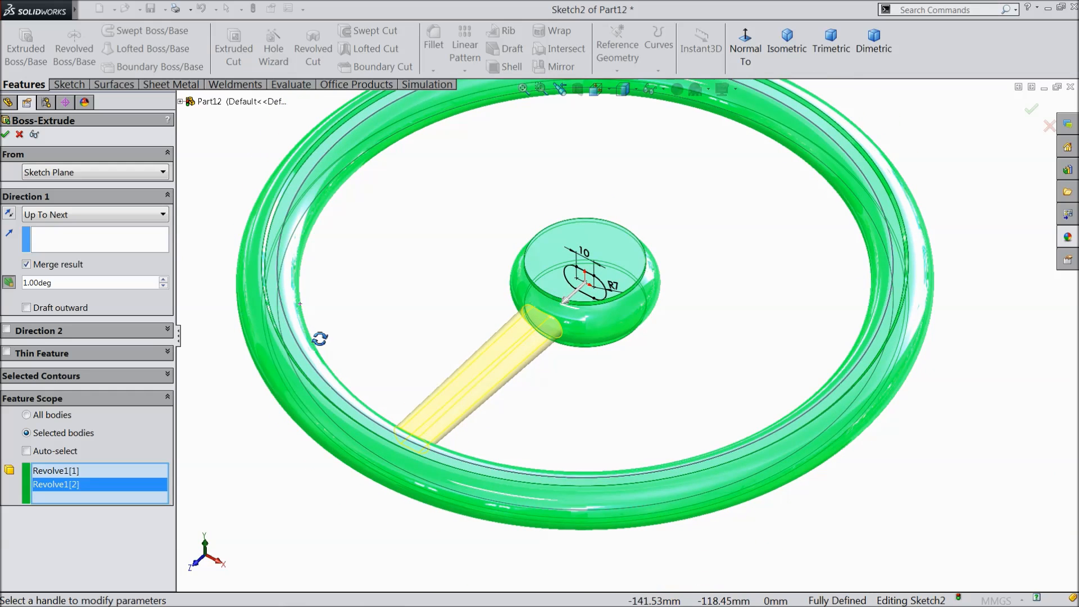
left_click(5, 135)
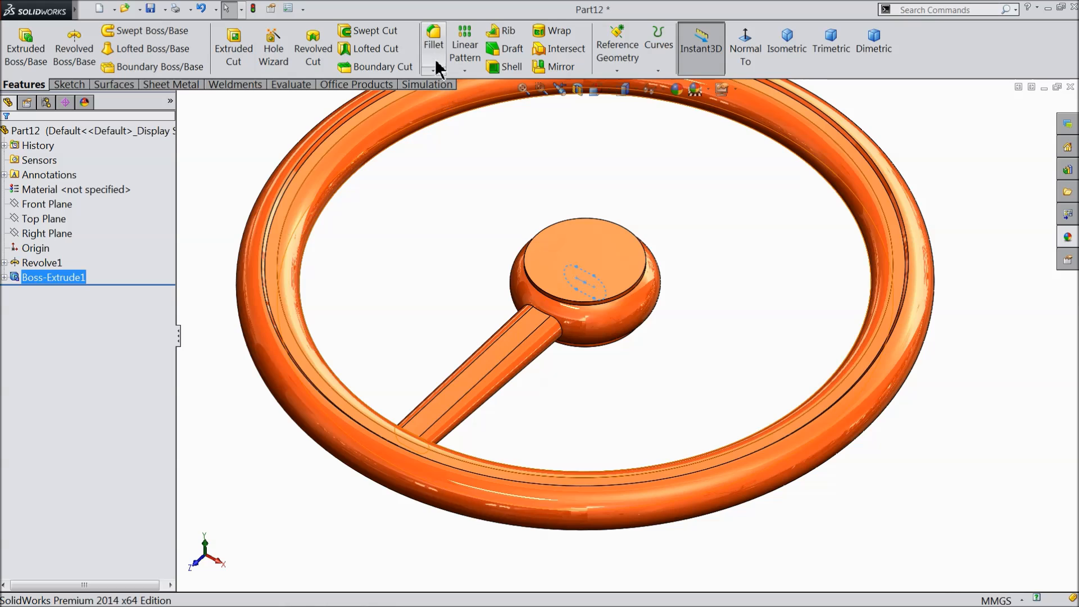
Set up a constant-size 2 mm fillet on the edge where the spoke meets the hub.
left_click(433, 41)
scroll(514, 316, "down", 4)
left_click(593, 333)
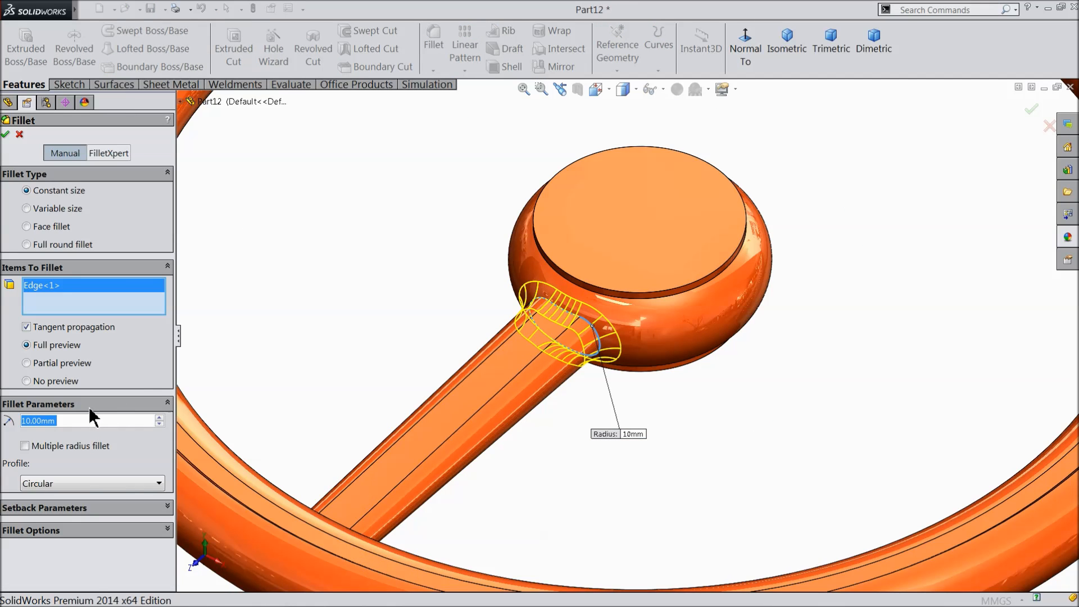
type("2")
key("Return")
middle_click_drag(320, 320, 304, 376)
scroll(315, 379, "up", 3)
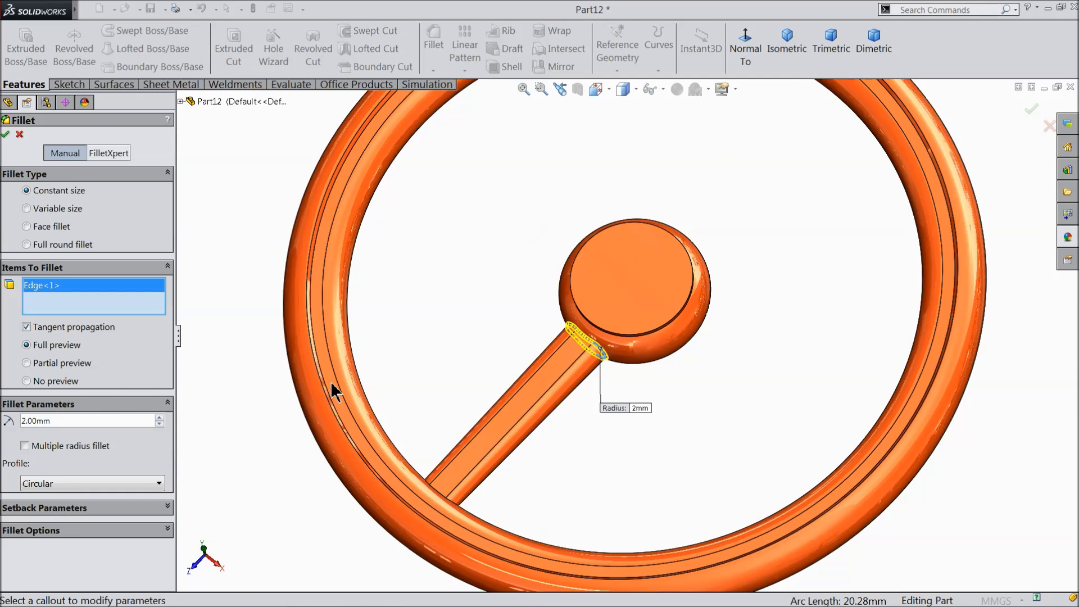
Add the edge where the spoke meets the rim to the same fillet and complete it.
scroll(470, 477, "down", 6)
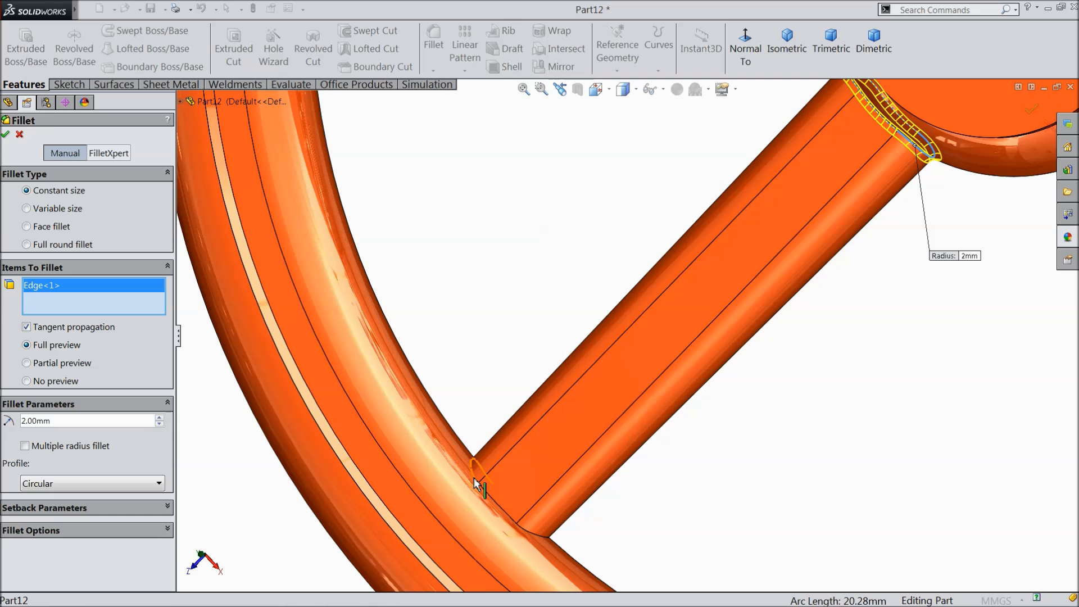
left_click(471, 477)
scroll(472, 479, "up", 5)
middle_click_drag(445, 422, 514, 277)
scroll(513, 277, "up", 4)
scroll(778, 247, "down", 3)
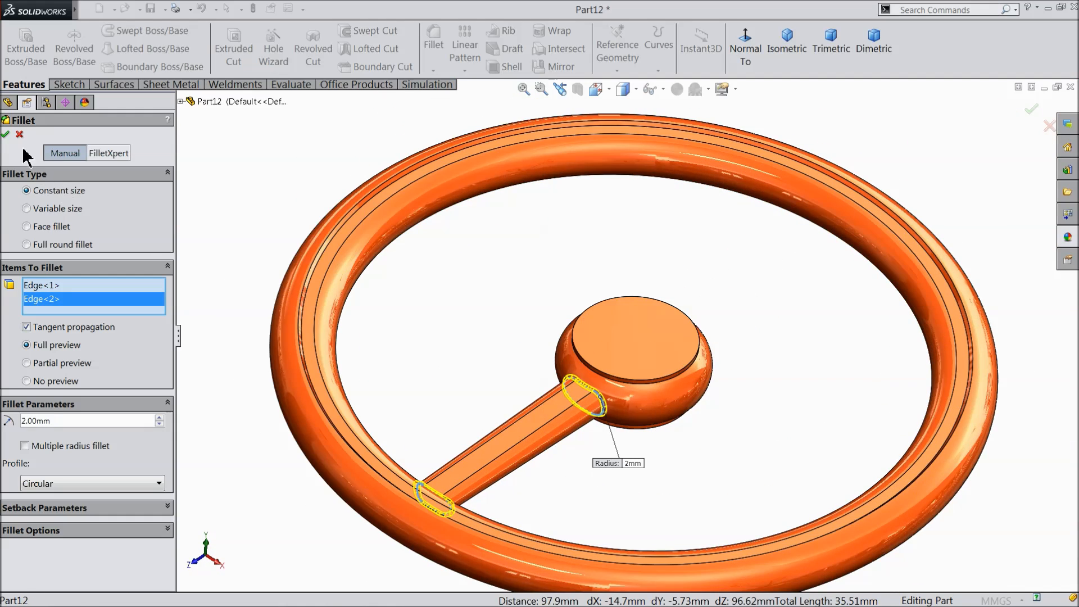
left_click(6, 135)
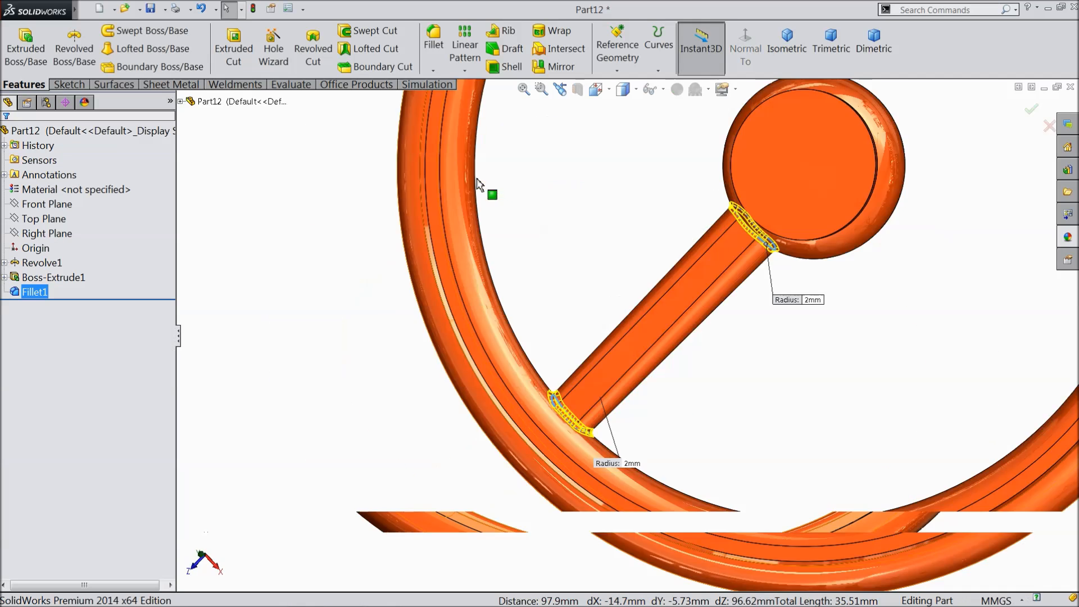
Circular-pattern the spoke extrusion and its fillet about the hub's top circular edge, with 4 equally spaced instances over 360°.
left_click(465, 70)
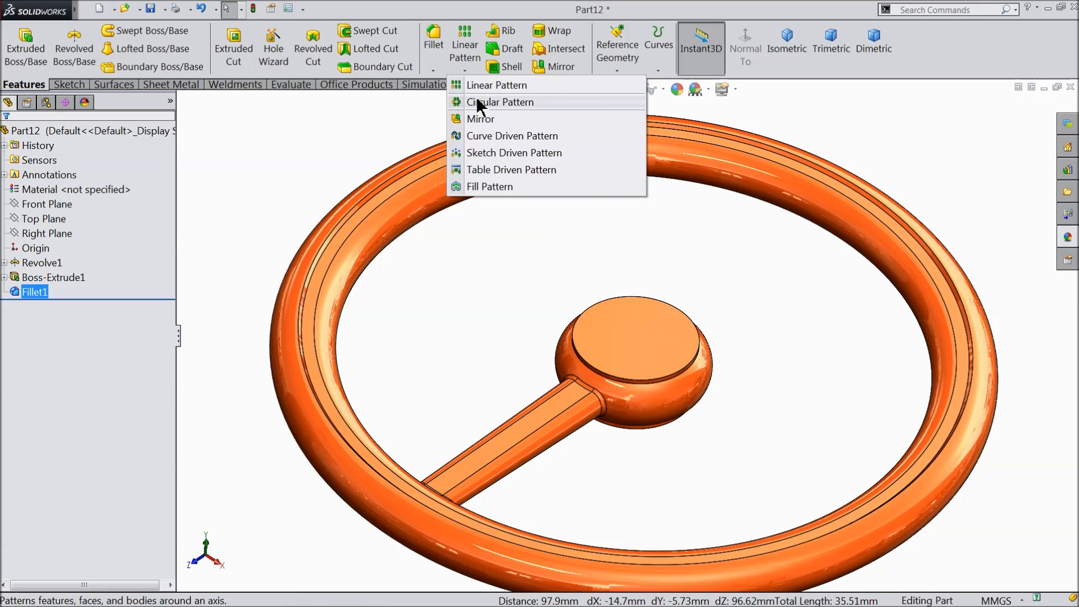
left_click(479, 102)
left_click(81, 305)
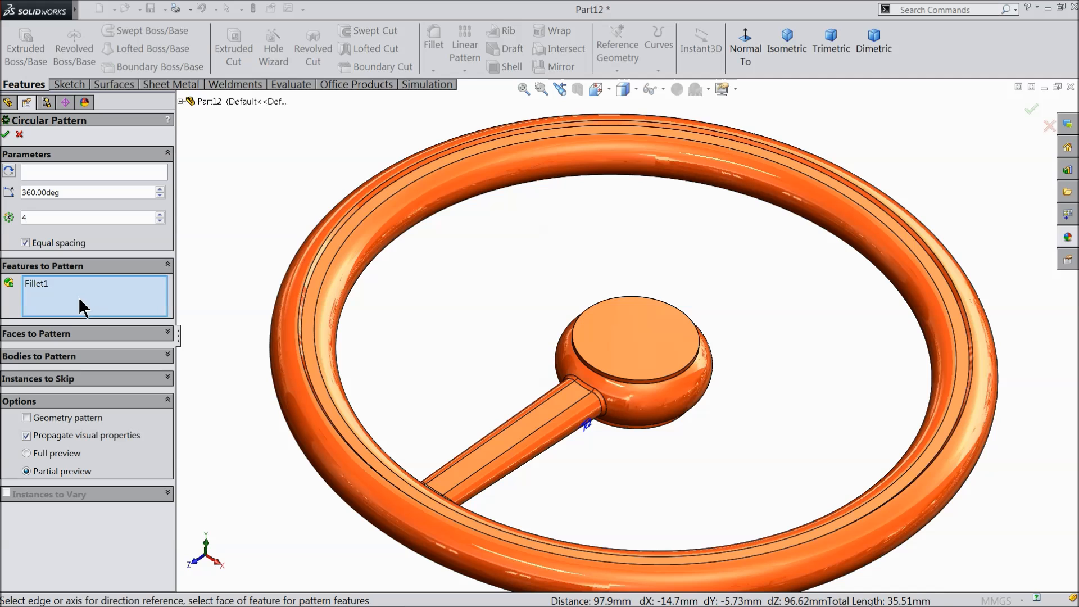
left_click(520, 429)
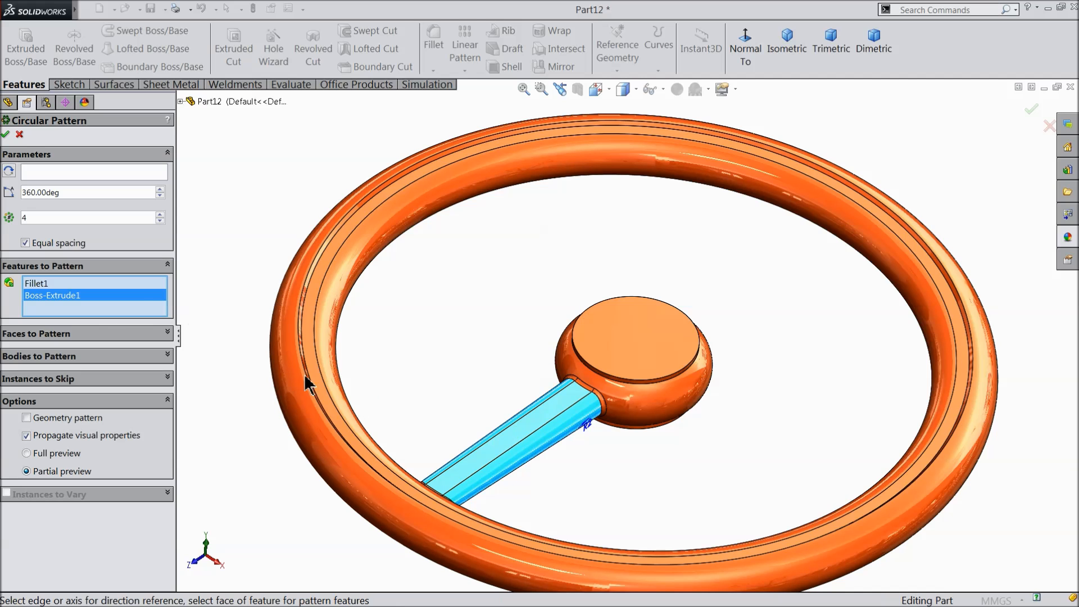
left_click(65, 171)
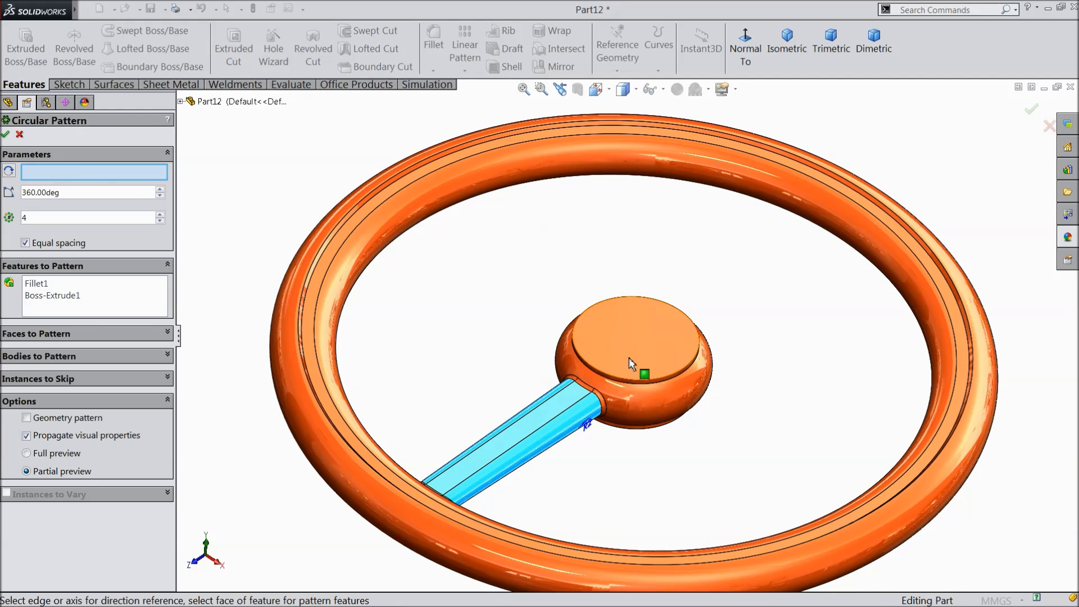
left_click(661, 377)
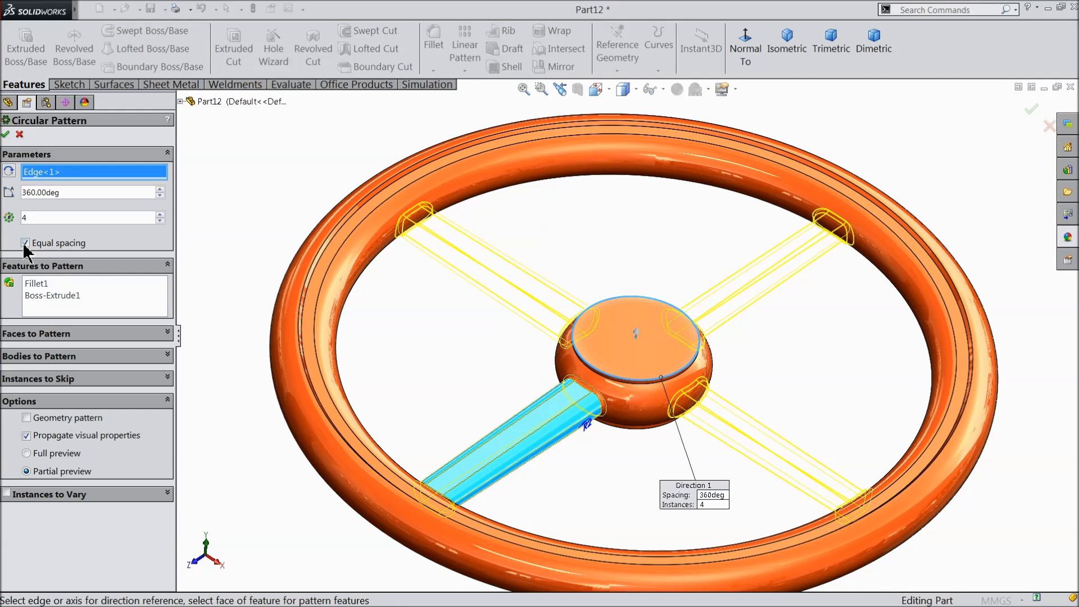
left_click(5, 135)
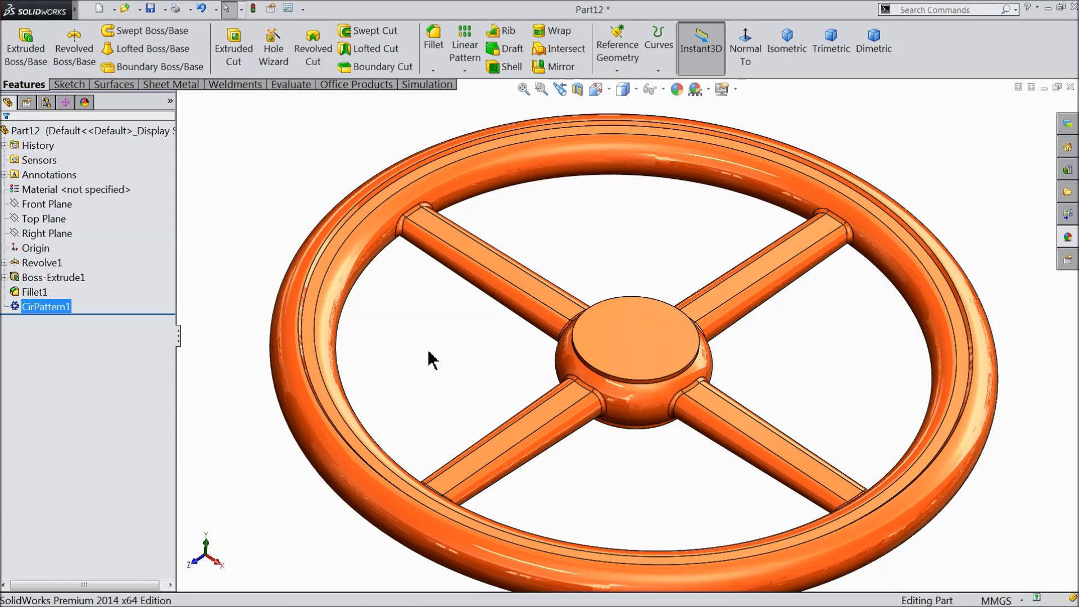
In a new sketch on the hub's flat top face, draw a diamond-oriented 3-point corner rectangle around the origin, about 41 mm across its diagonal.
left_click(650, 342)
left_click(670, 311)
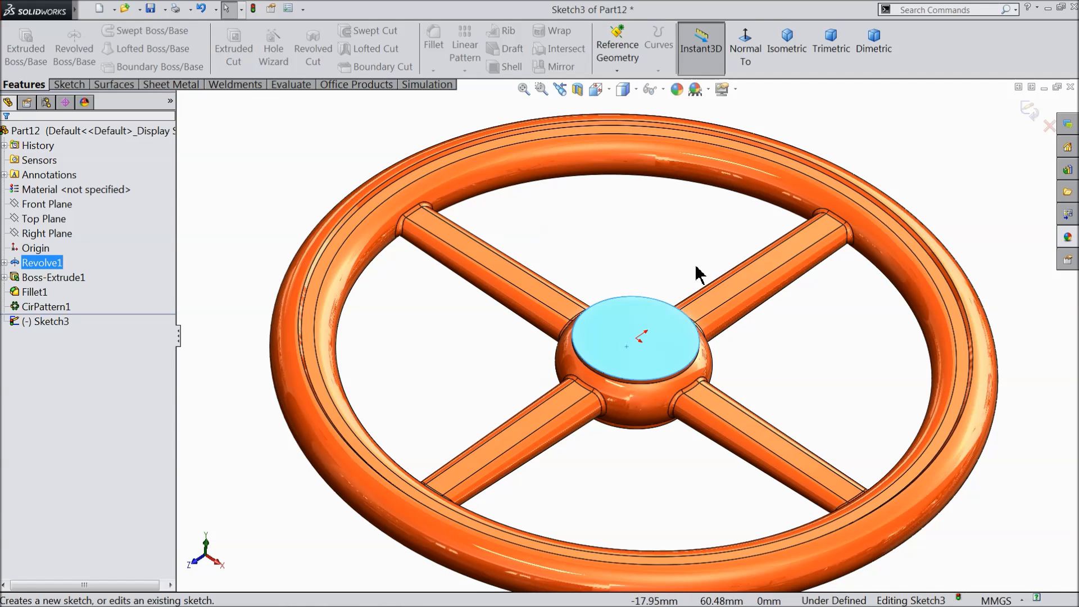
left_click(745, 59)
scroll(635, 346, "down", 8)
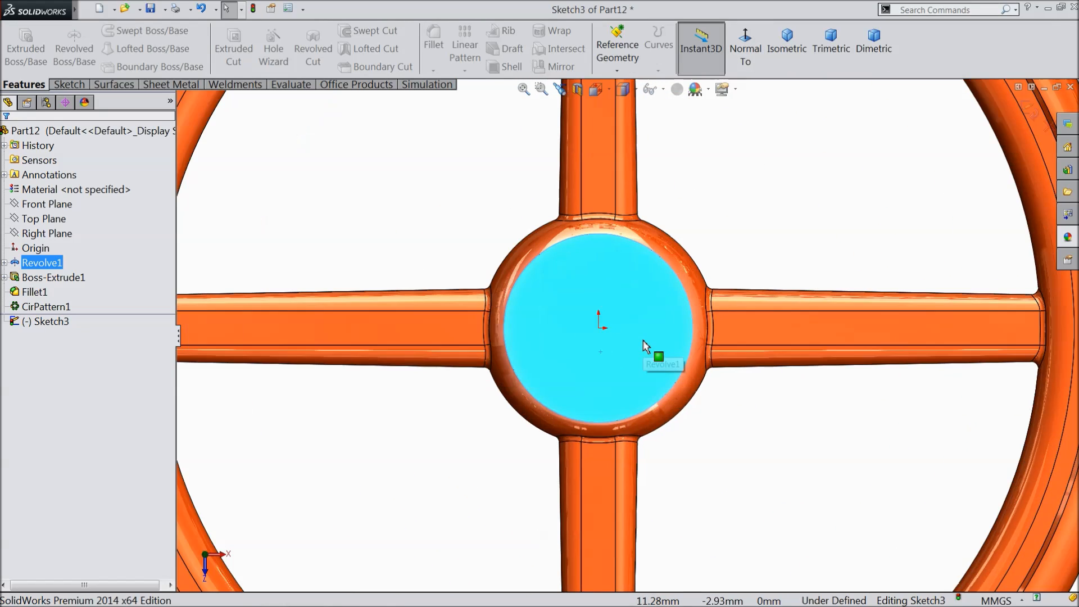
left_click(375, 186)
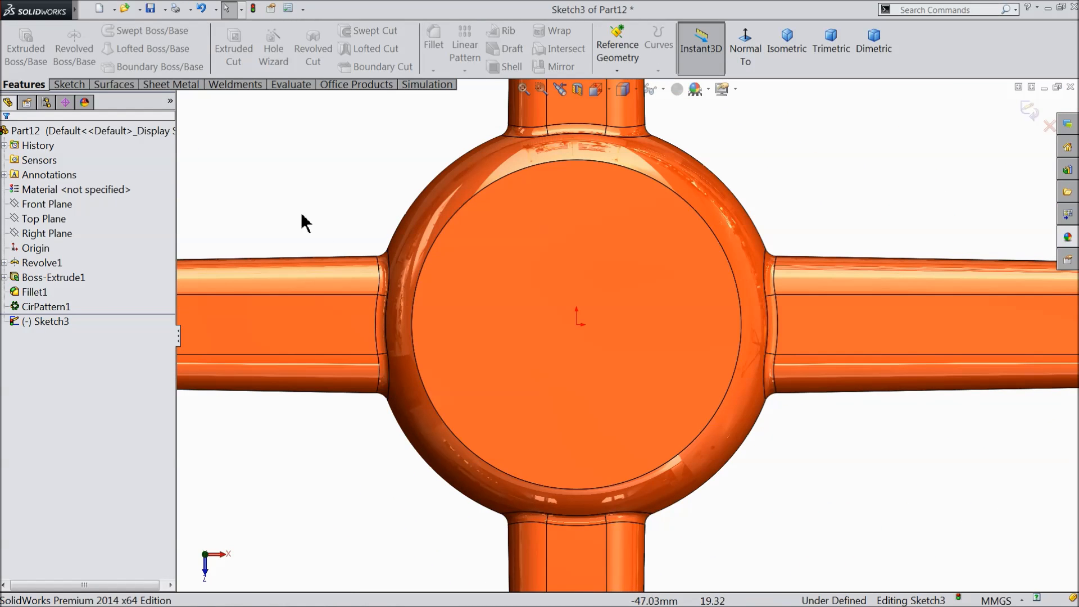
left_click(68, 85)
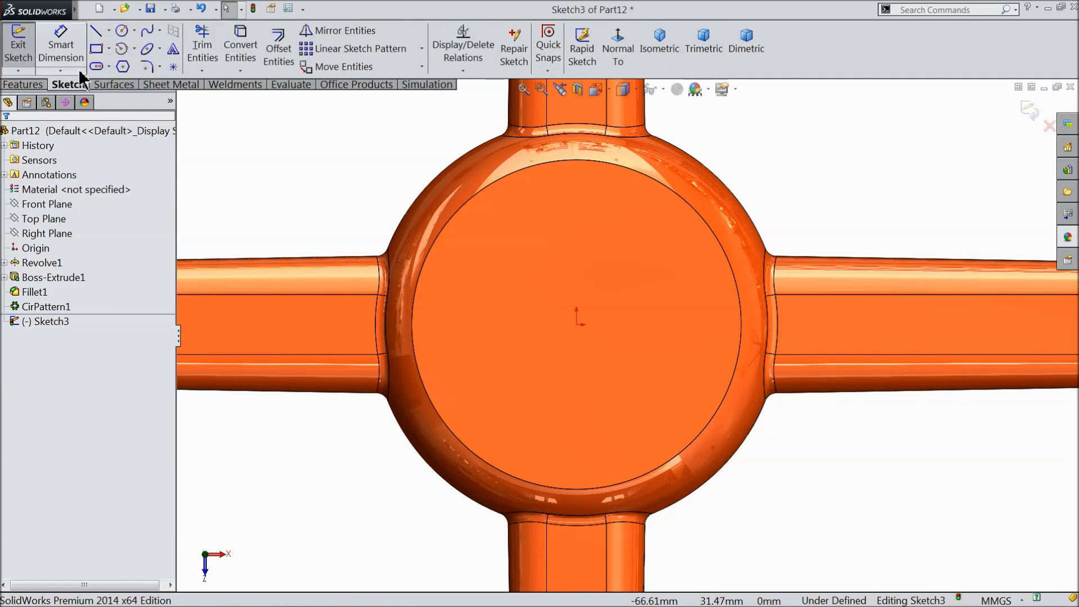
left_click(108, 47)
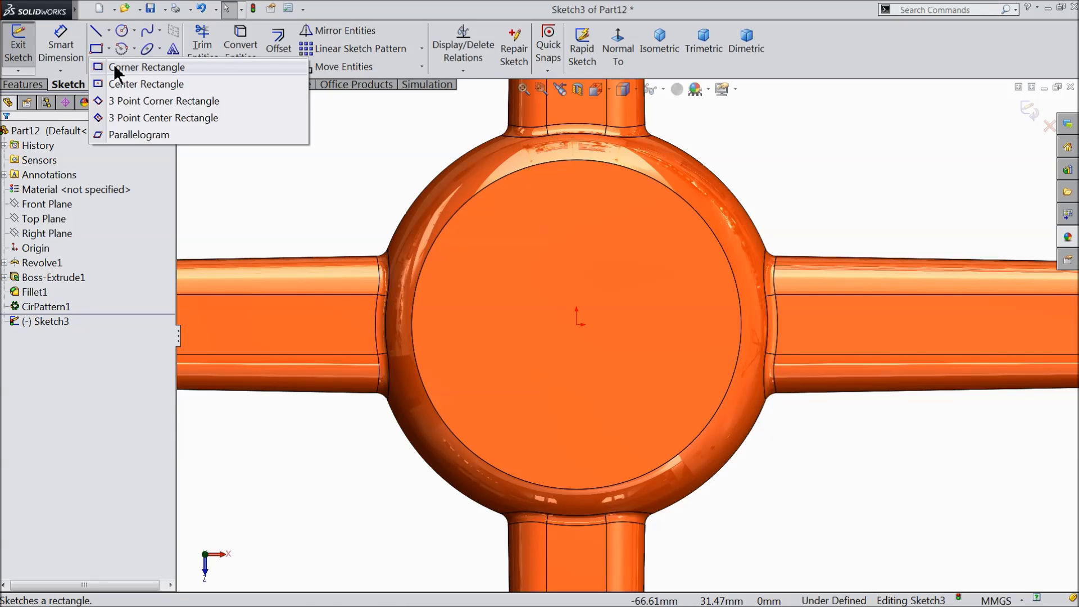
left_click(127, 101)
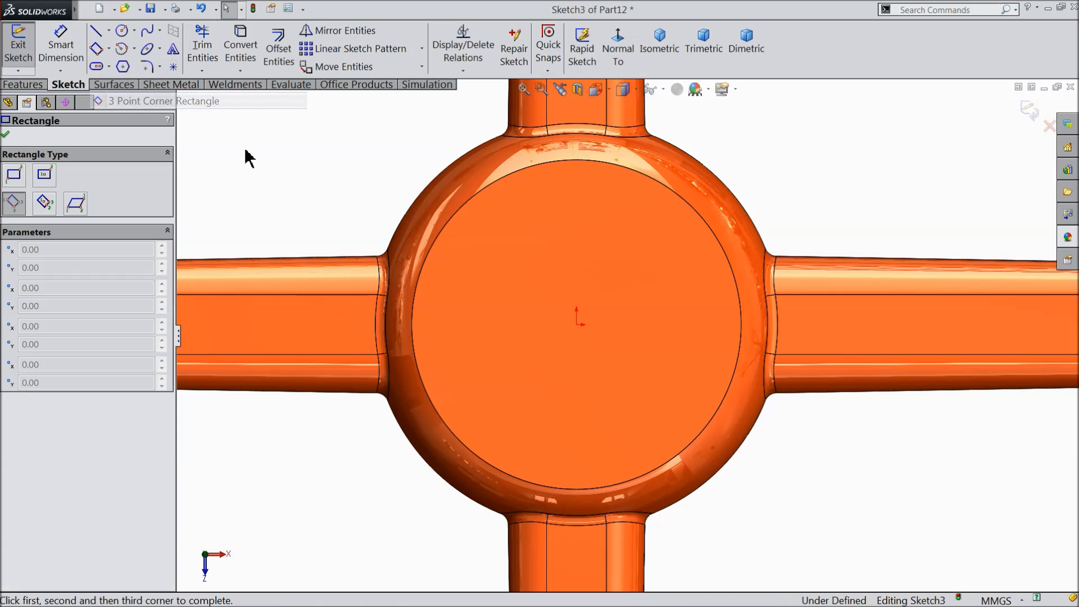
left_click(452, 316)
left_click(577, 200)
left_click(691, 340)
right_click(774, 169)
left_click(779, 142)
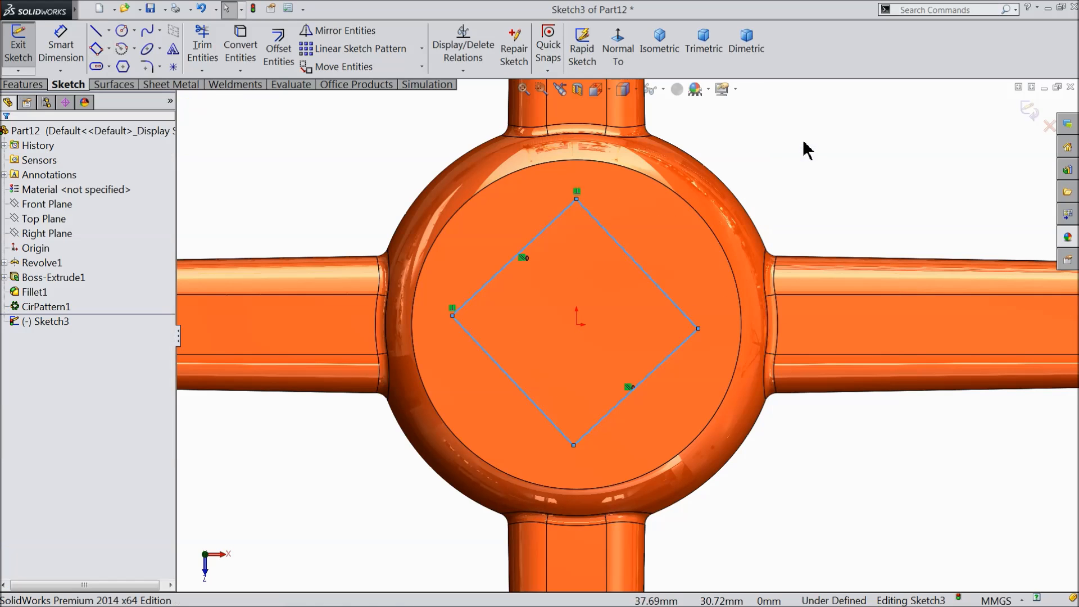
Draw a construction centerline between the rectangle's right and left corners.
left_click(109, 30)
left_click(121, 65)
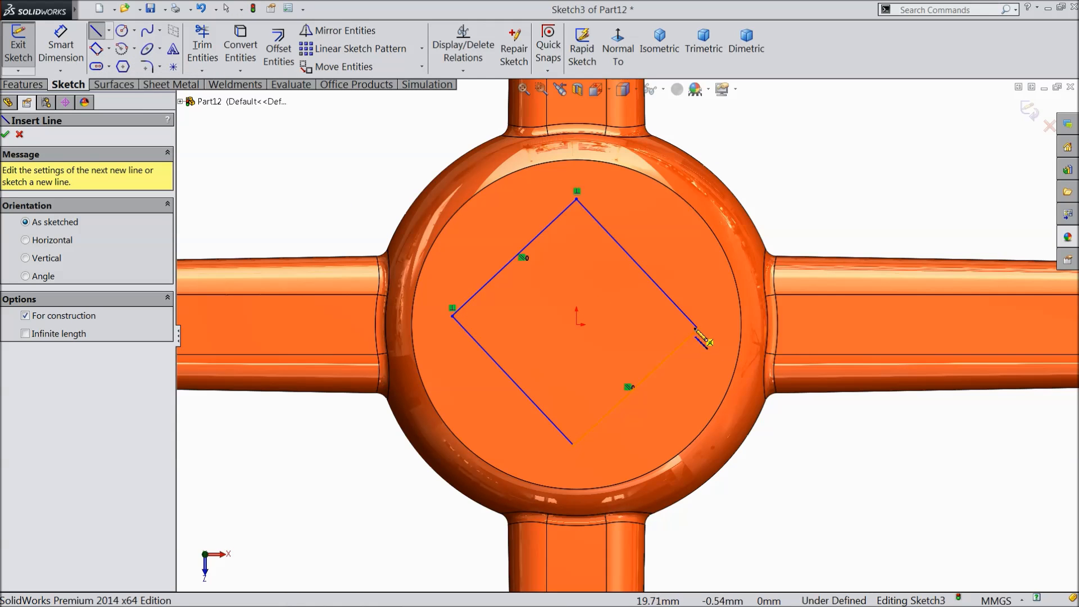
left_click(699, 328)
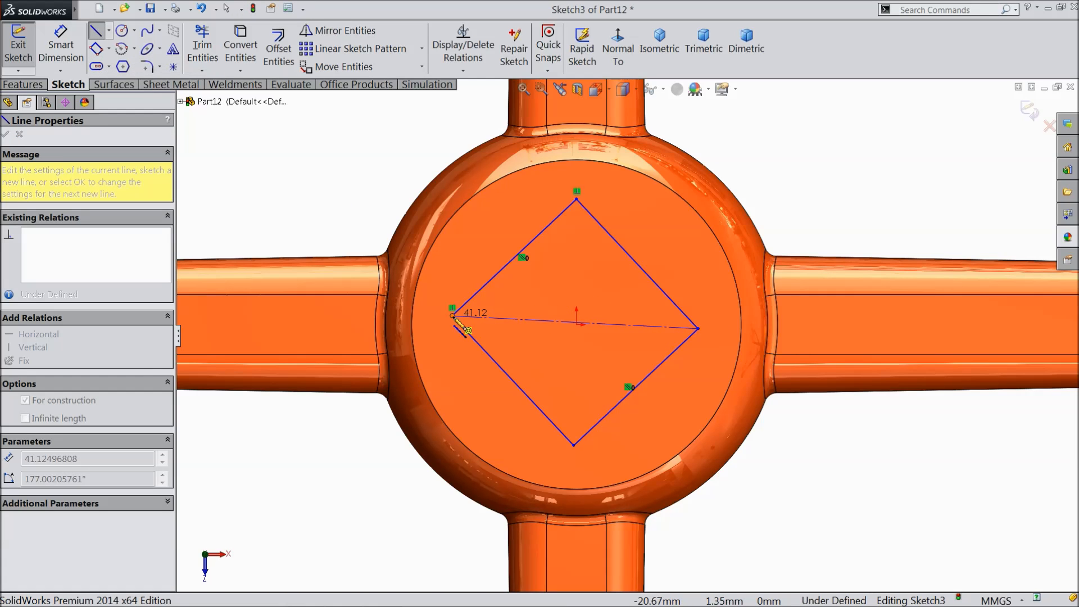
left_click(452, 316)
right_click(344, 142)
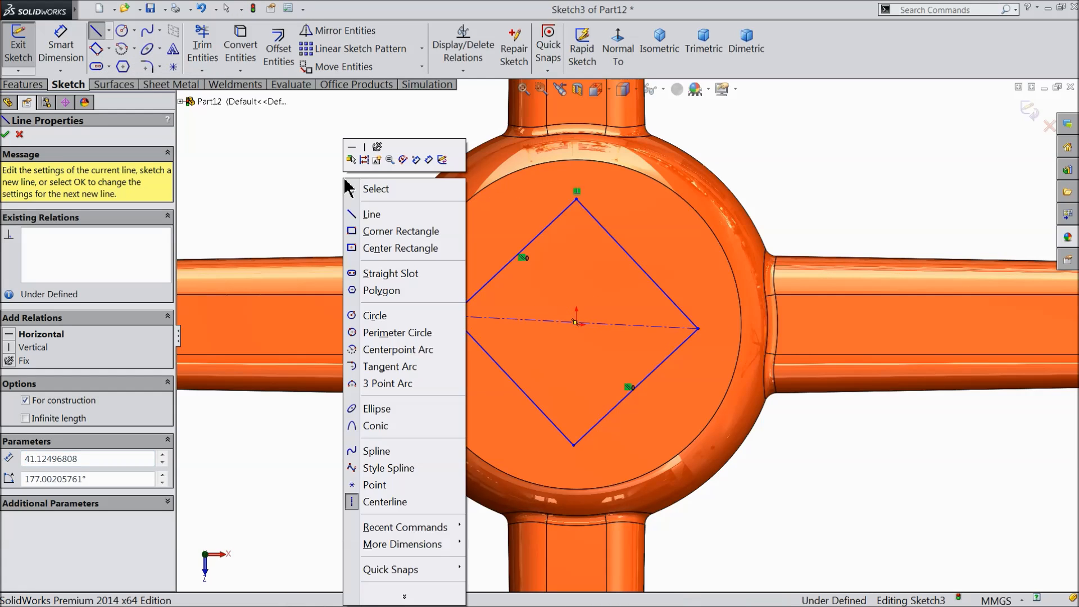
left_click(375, 185)
Make the diagonal centerline horizontal and constrain its midpoint to the origin.
scroll(597, 336, "down", 3)
left_click(527, 311)
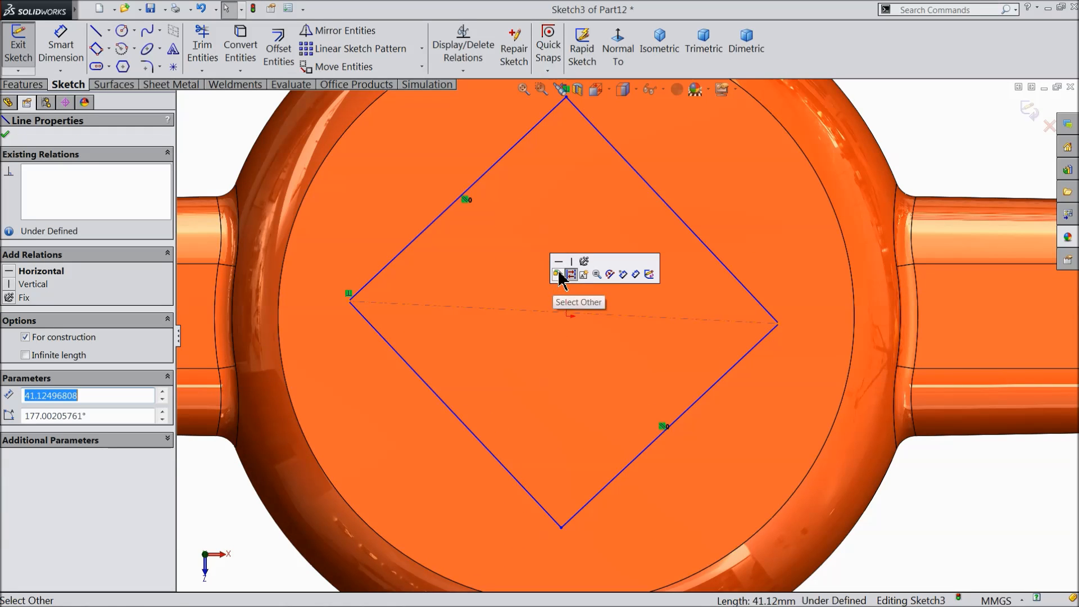
left_click(559, 261)
left_click(565, 316)
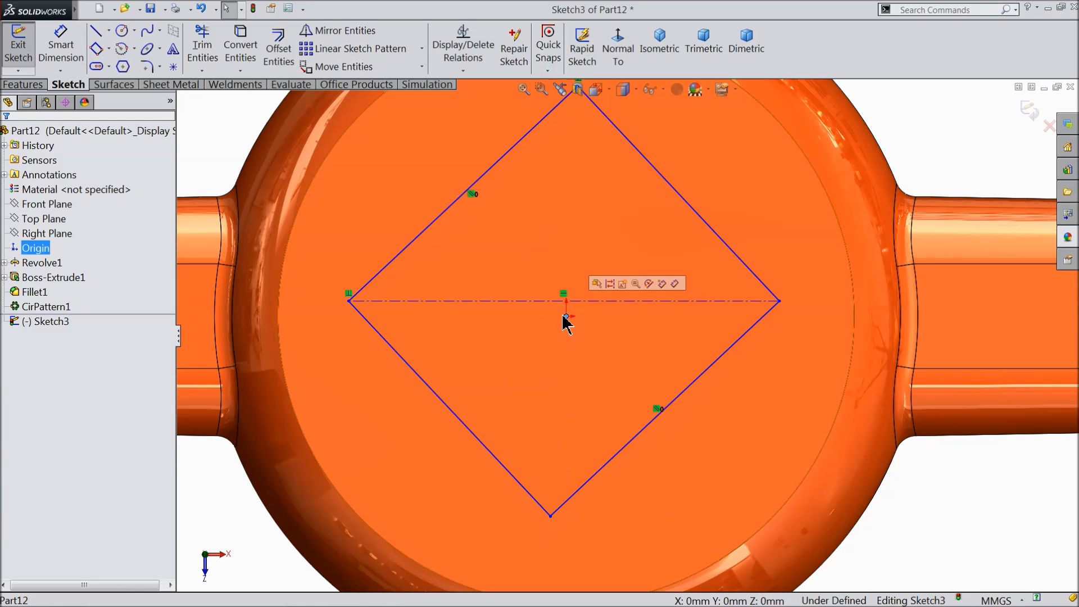
left_click(546, 301, "ctrl")
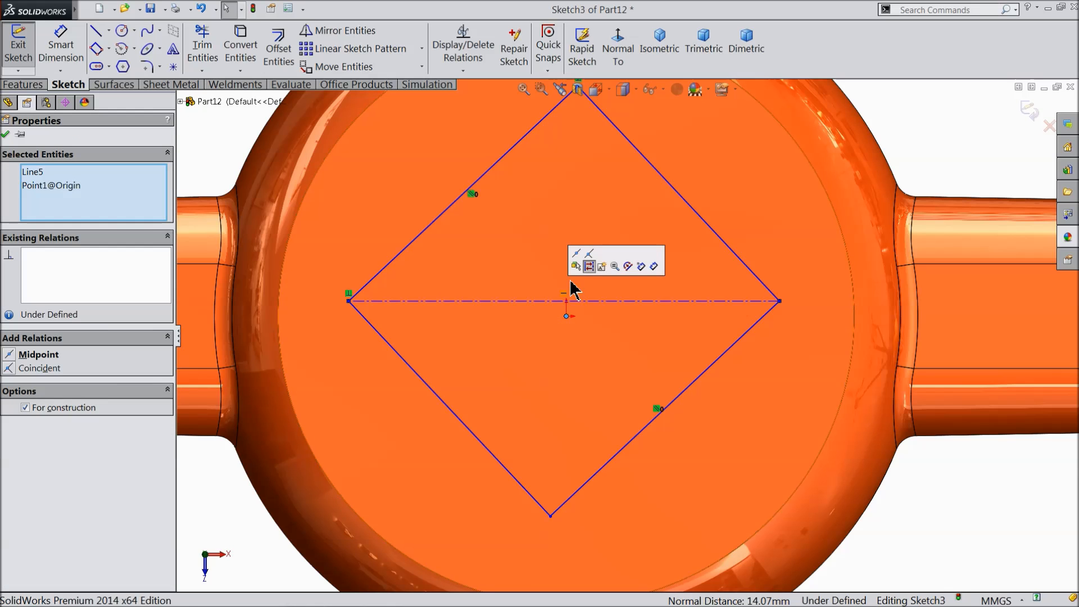
left_click(583, 258)
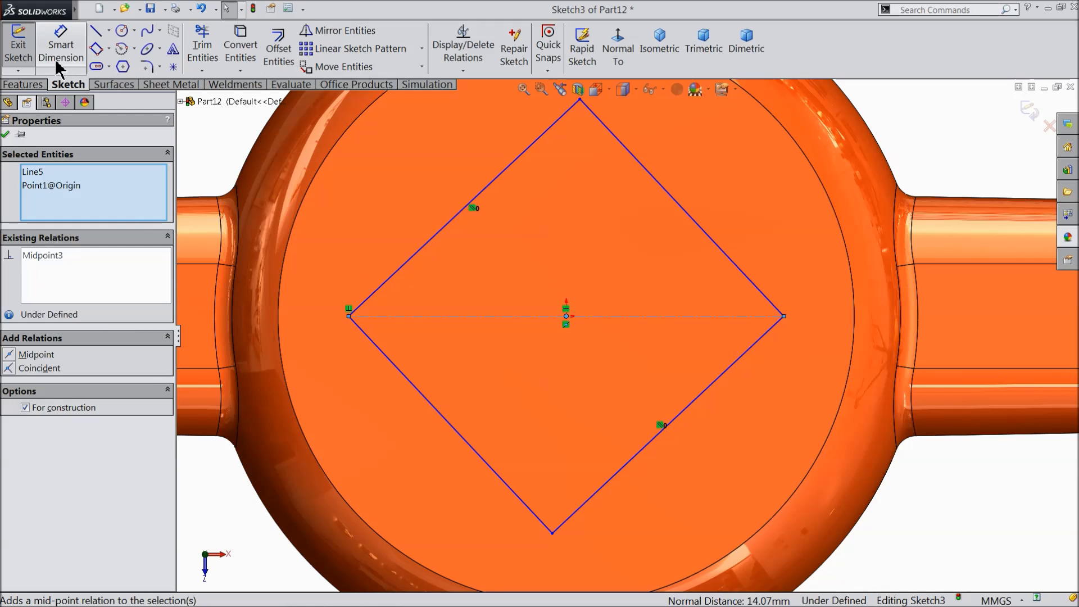
key("Escape")
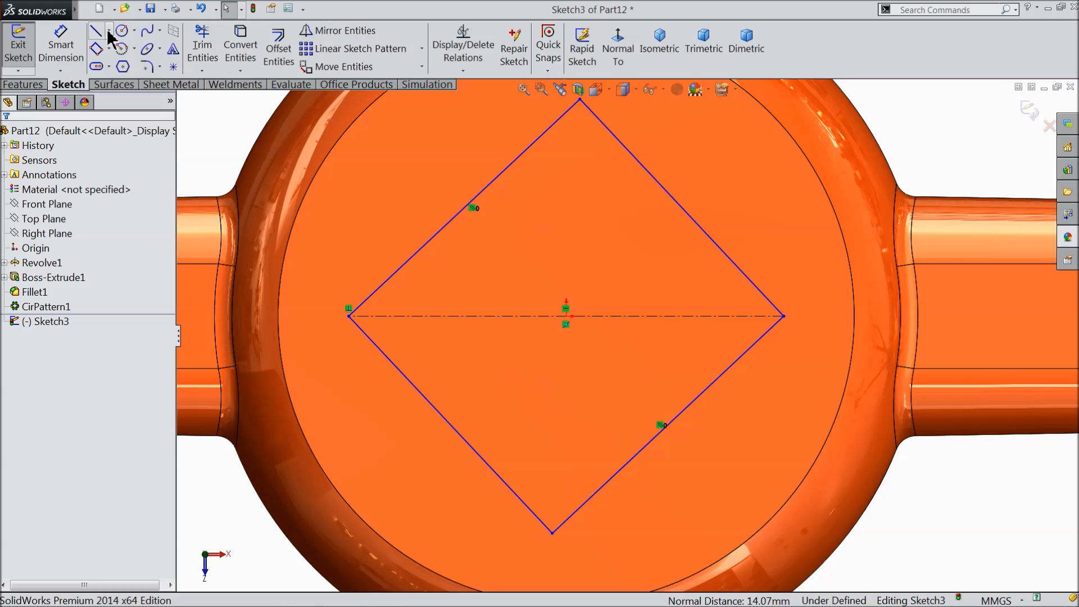
Draw a second construction centerline between the rectangle's upper and lower corners.
left_click(109, 31)
left_click(120, 65)
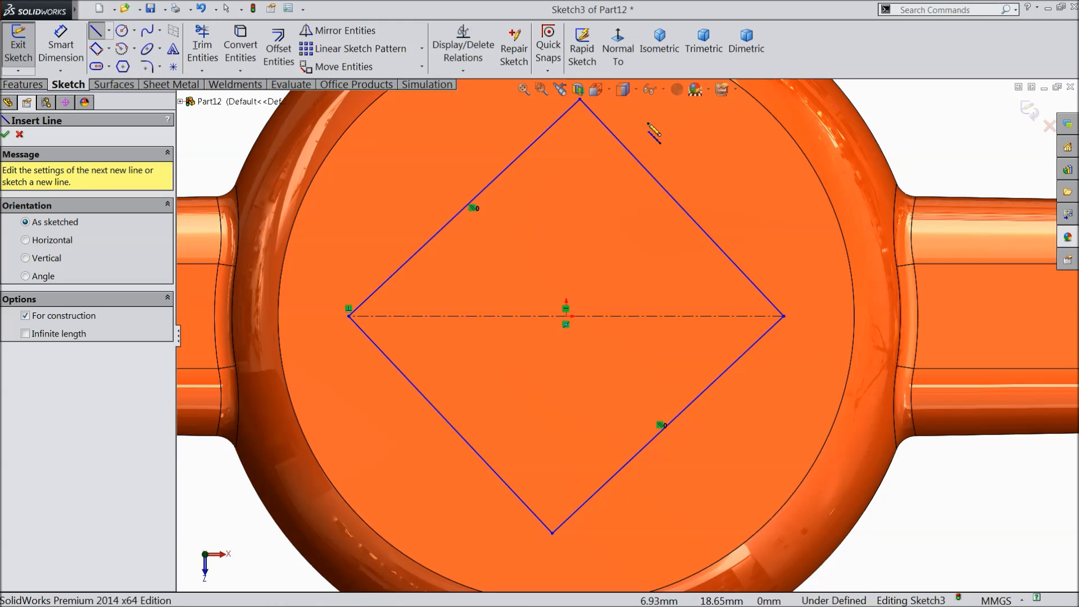
left_click(577, 88)
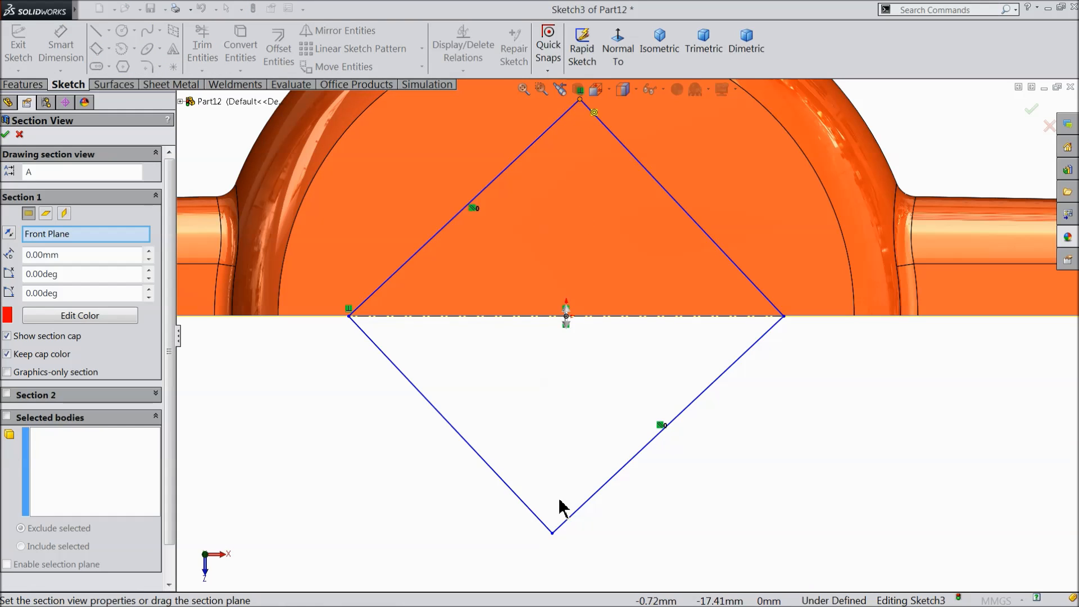
left_click(19, 135)
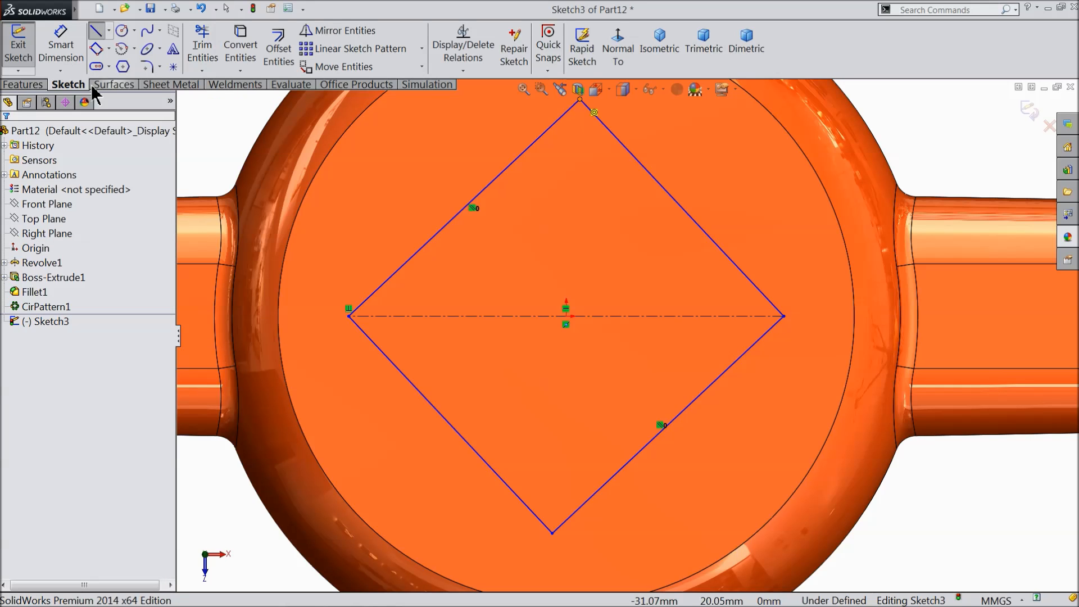
left_click(580, 100)
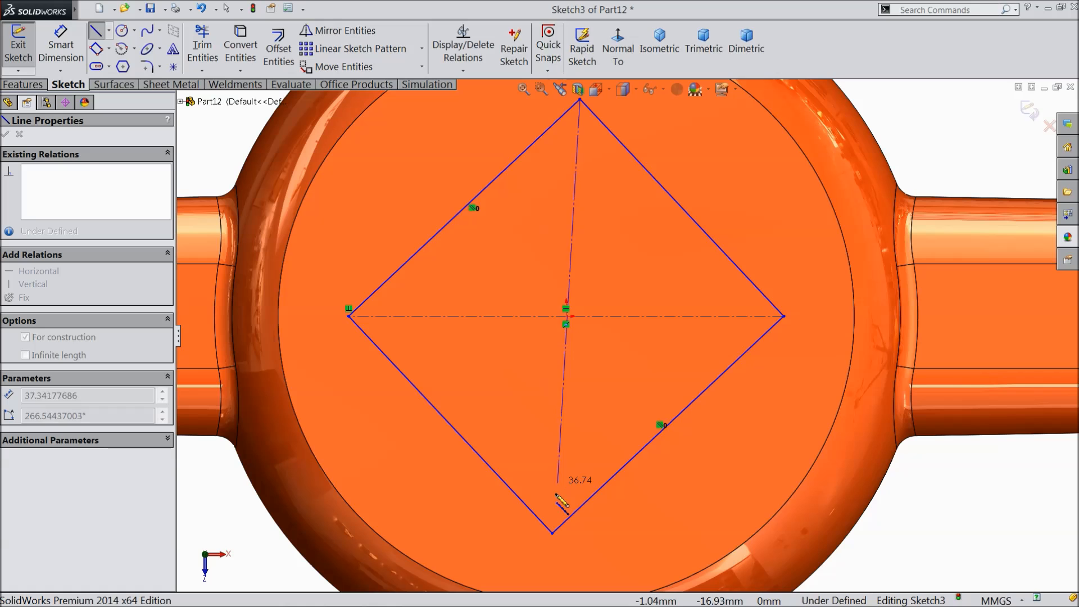
left_click(552, 533)
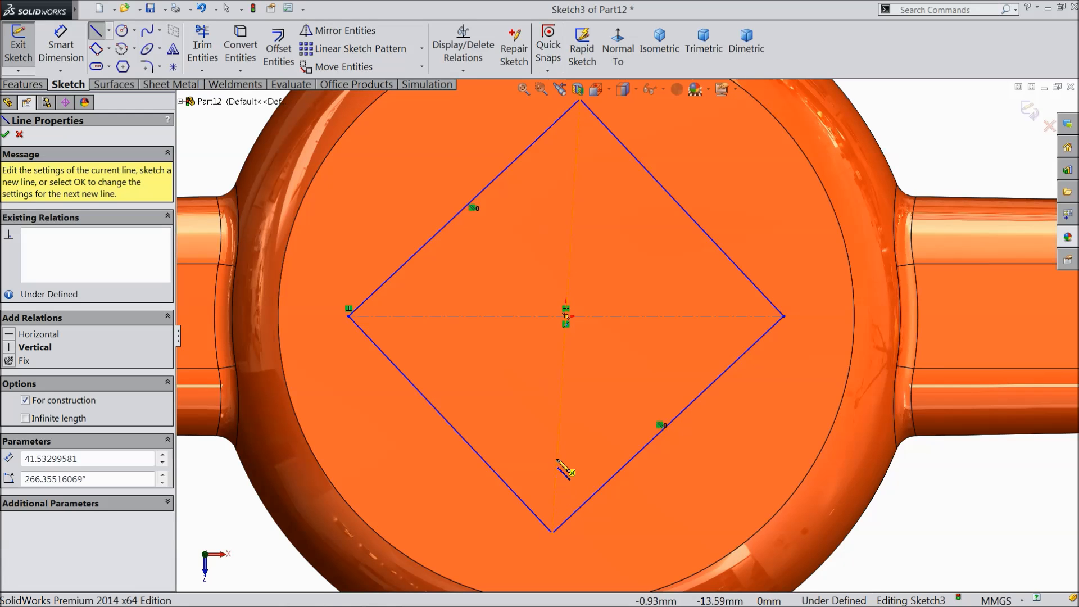
key("Escape")
Constrain the centerline joining the upper and lower corners to be vertical.
scroll(578, 289, "down", 2)
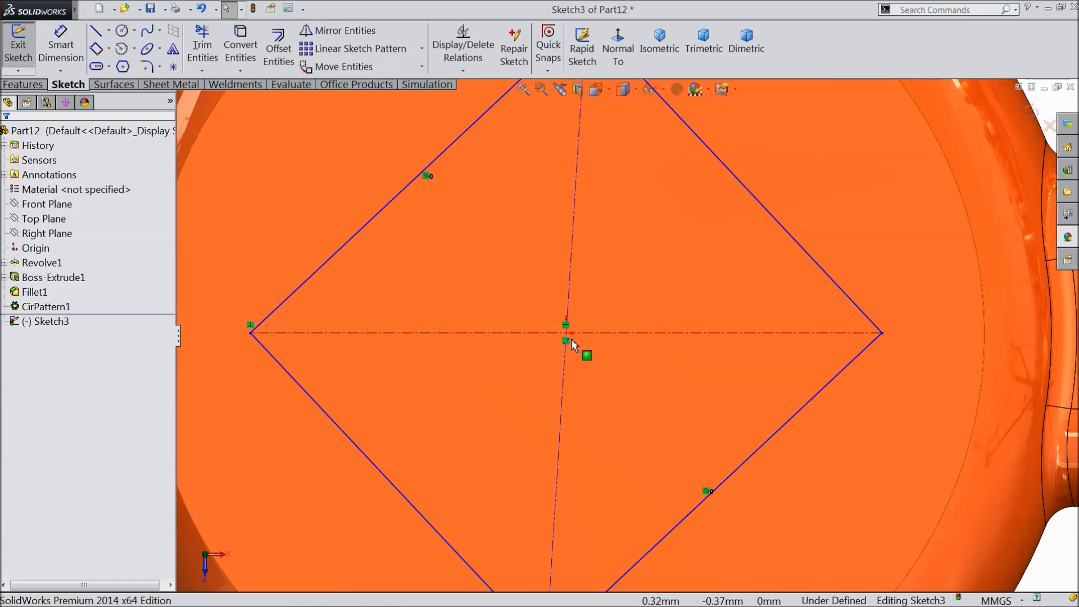
scroll(571, 339, "up", 2)
left_click(587, 287)
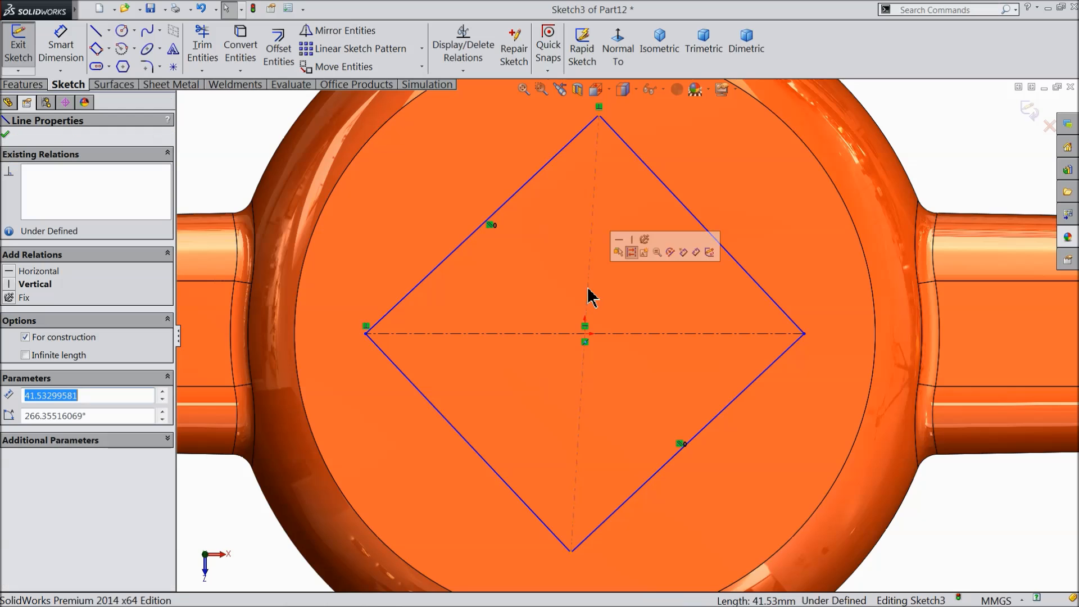
left_click(627, 246)
left_click(275, 169)
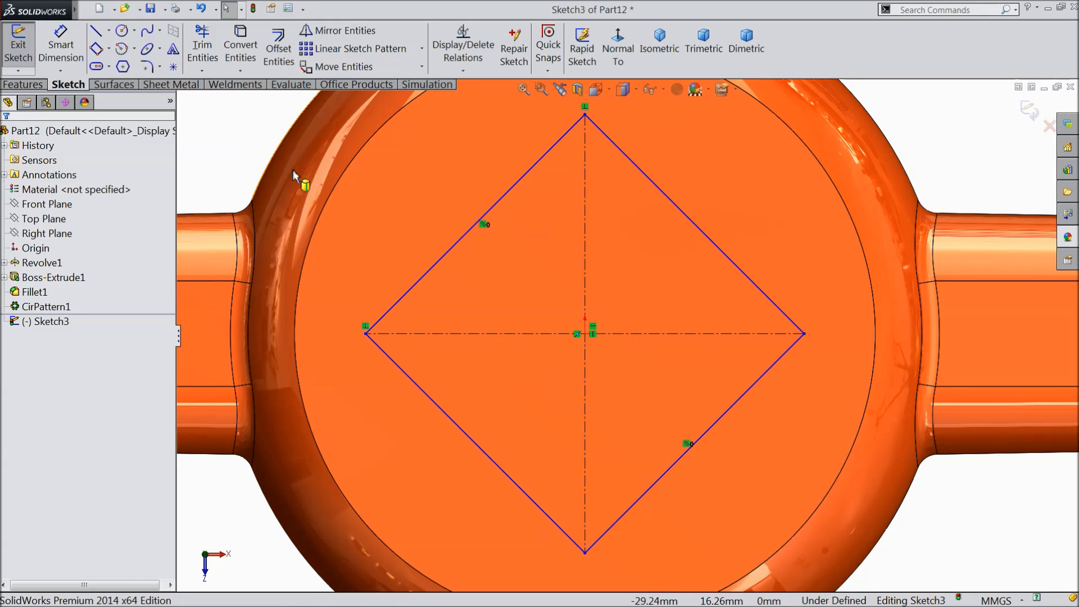
Apply an equal relation to the rectangle's two upper sides to make the profile square.
left_click(676, 208)
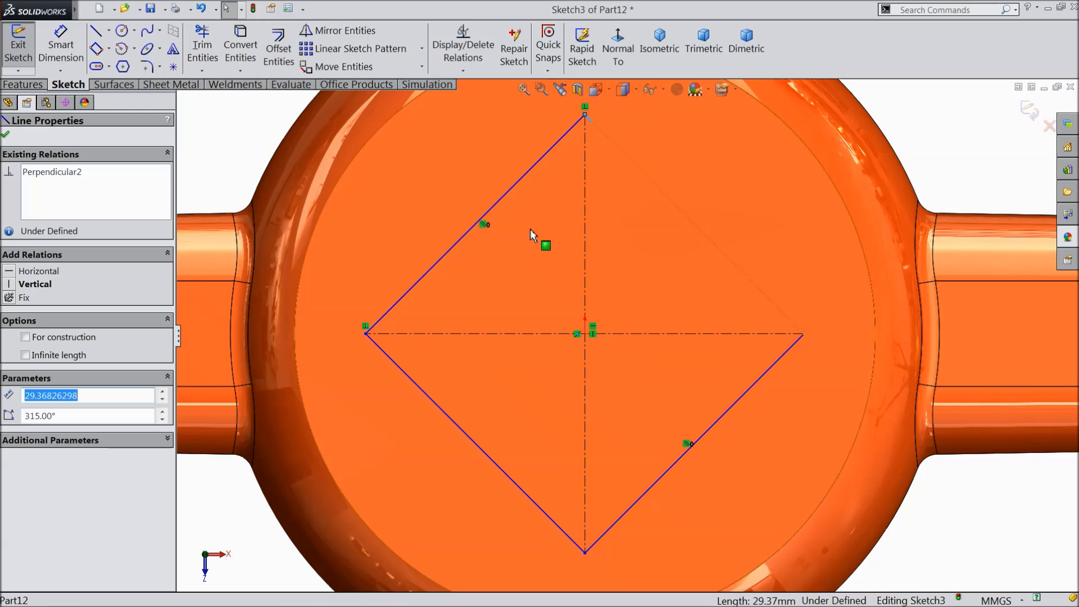
left_click(488, 211, "ctrl")
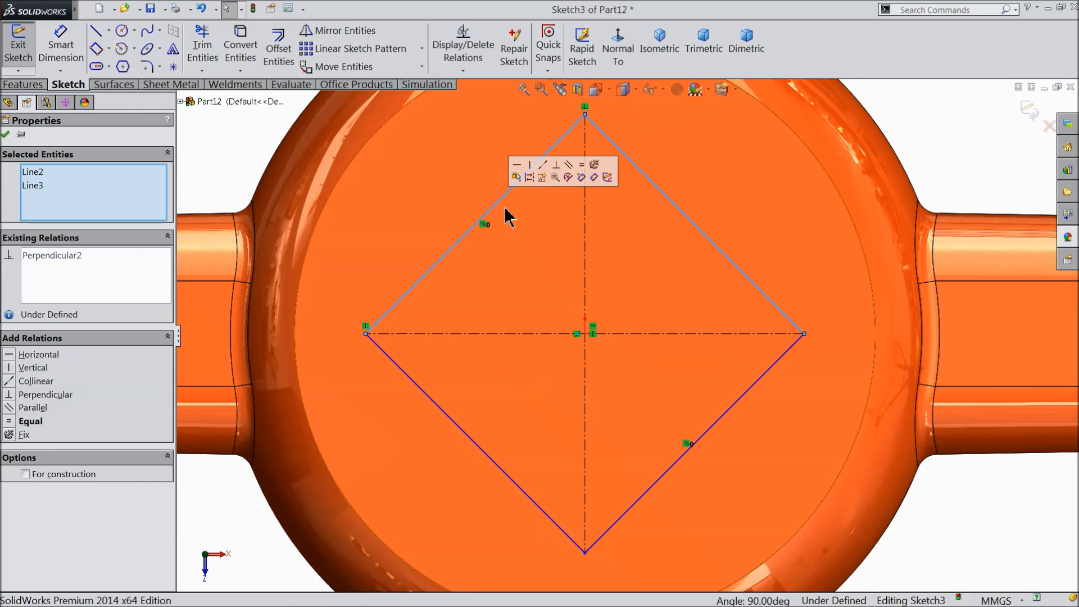
left_click(581, 165)
Dimension the square's upper-left side and set its length to 28 mm.
left_click(41, 62)
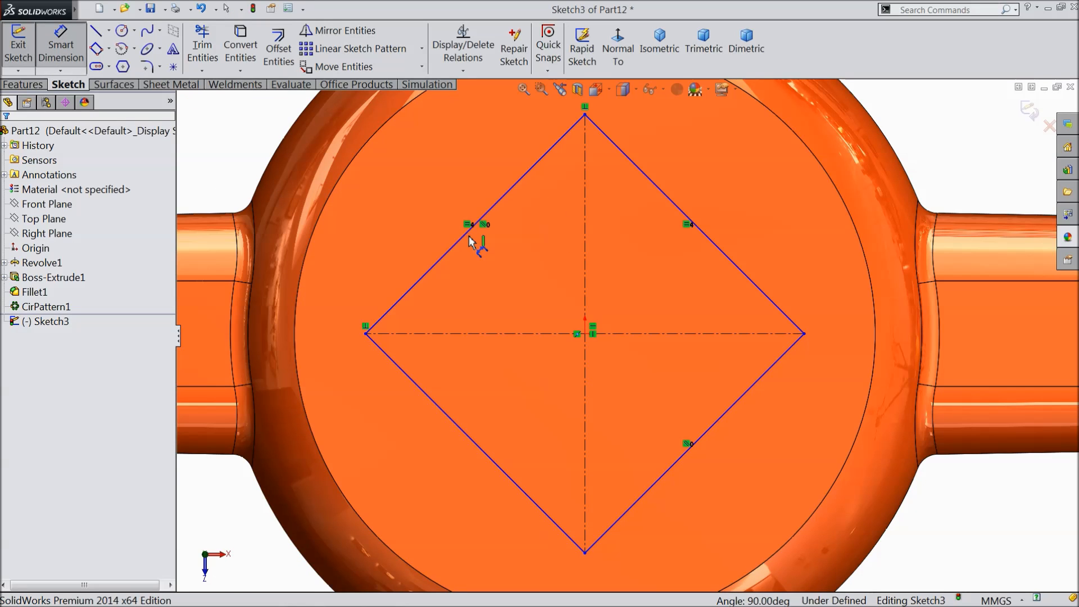
left_click(473, 239)
left_click(436, 214)
type("28")
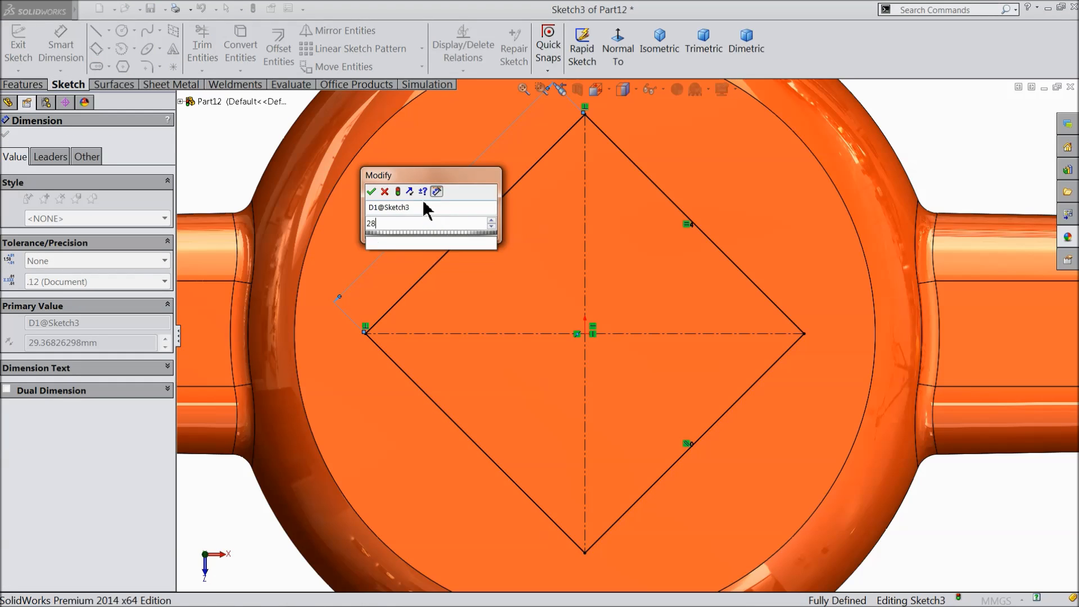
left_click(372, 192)
scroll(393, 211, "up", 3)
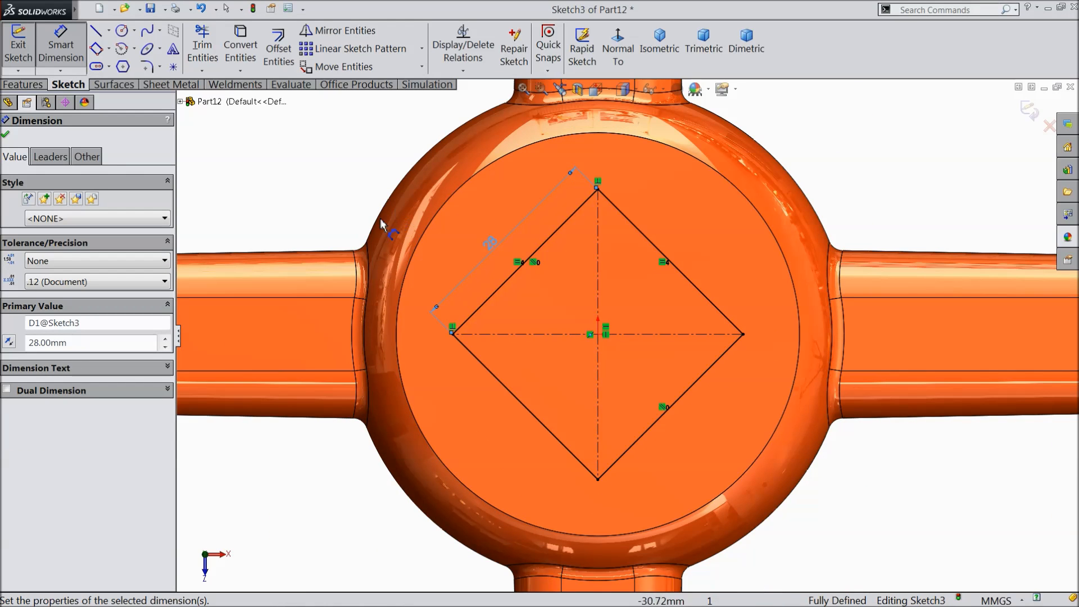
left_click(5, 134)
Extrude-cut the square profile Through All with a 3° draft outward to open the hub.
left_click(24, 84)
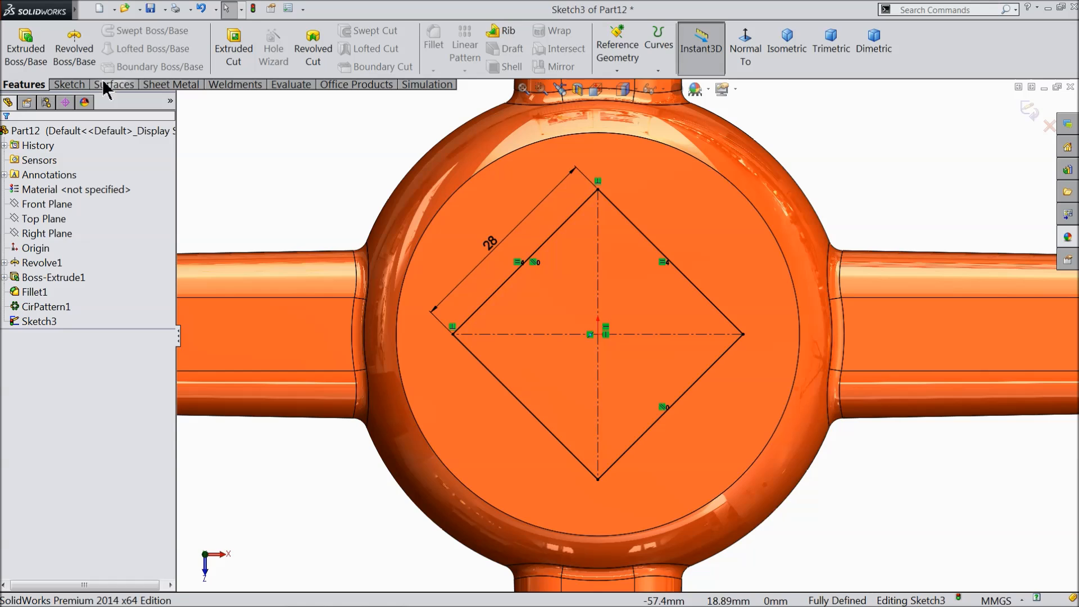
left_click(234, 54)
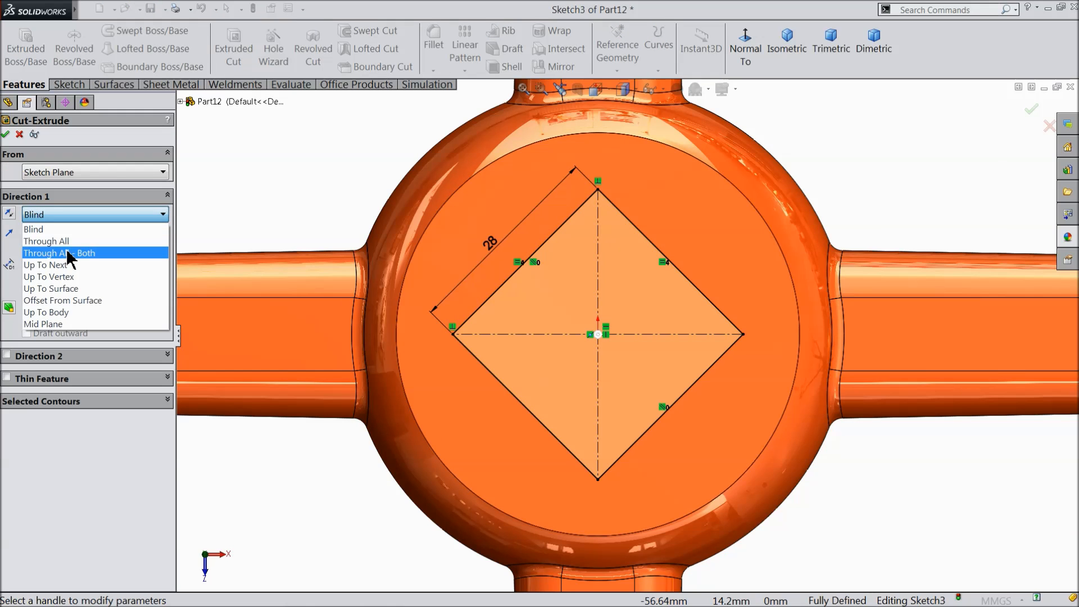
left_click(68, 241)
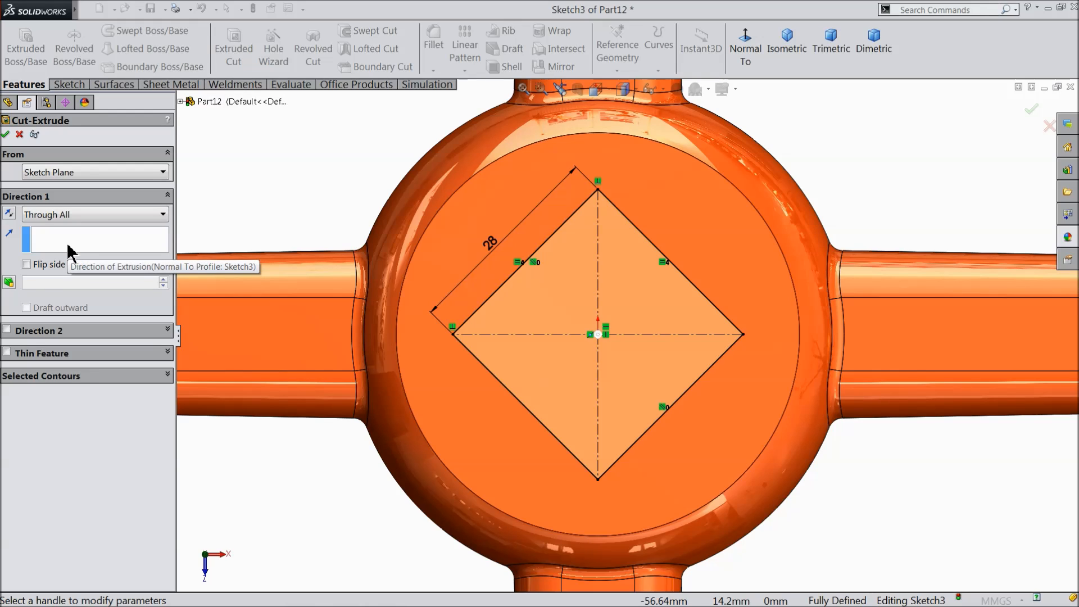
left_click(9, 282)
left_click(68, 282)
type("3")
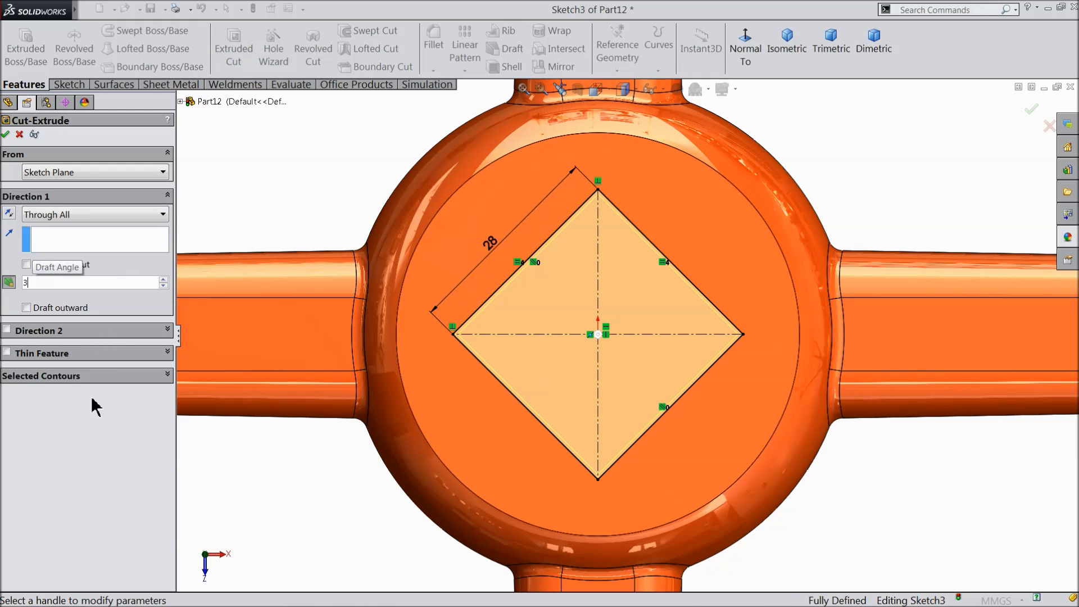
left_click(26, 307)
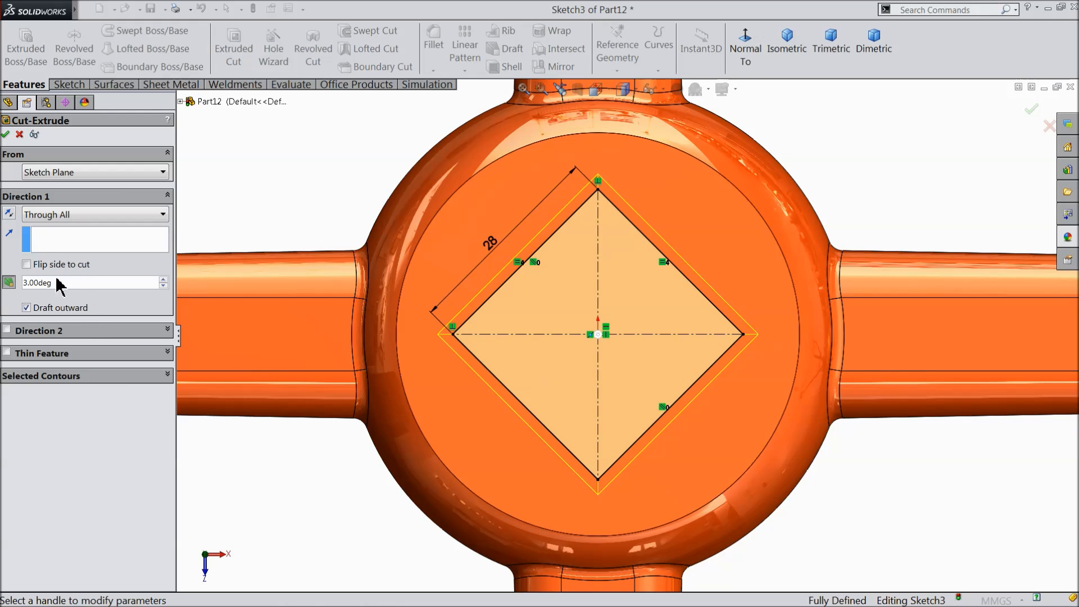
left_click(7, 135)
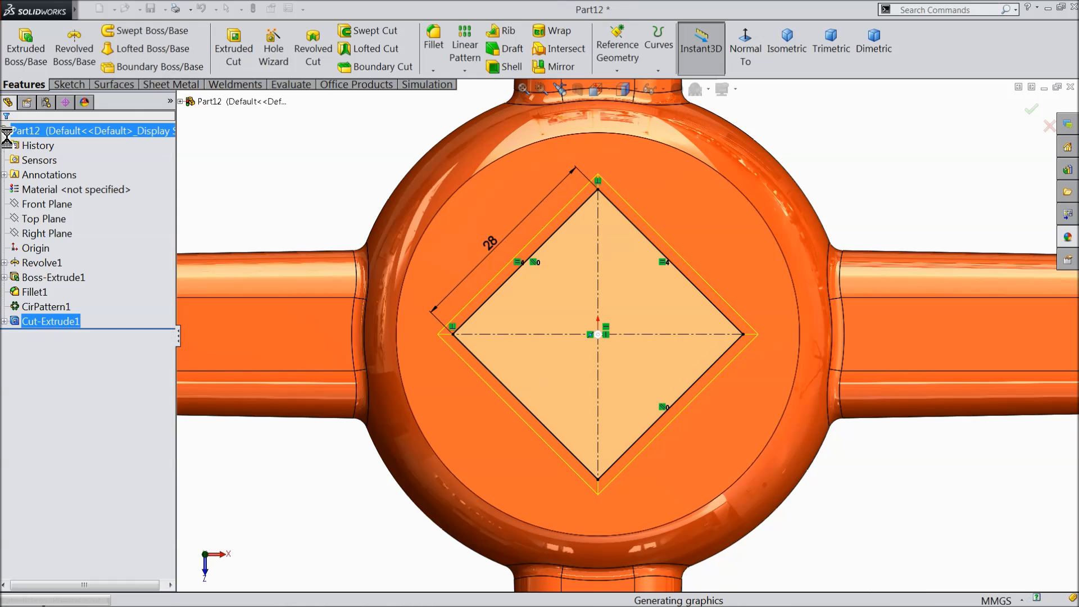
left_click(301, 210)
Chamfer the outer circular edge of the hub's top face by 3 mm at 45°.
middle_click_drag(432, 370, 528, 236)
scroll(631, 405, "down", 3)
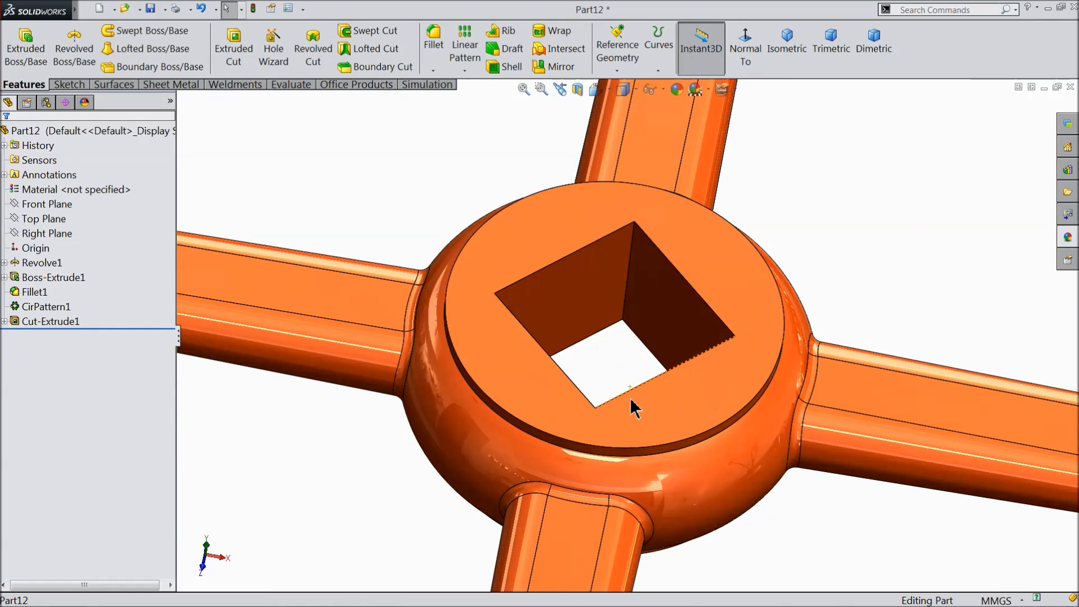
left_click(434, 70)
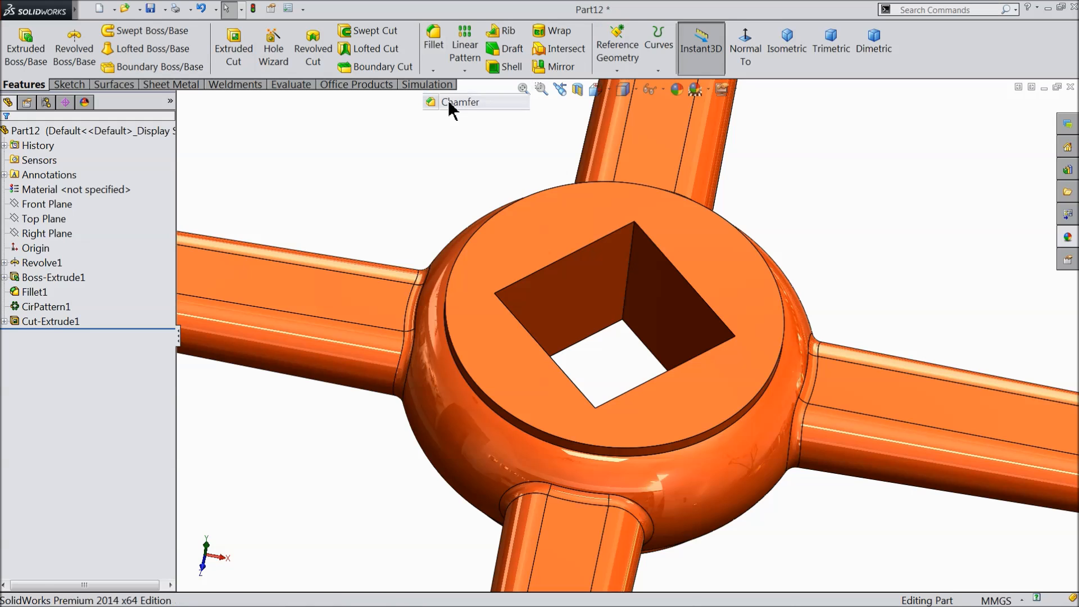
left_click(447, 100)
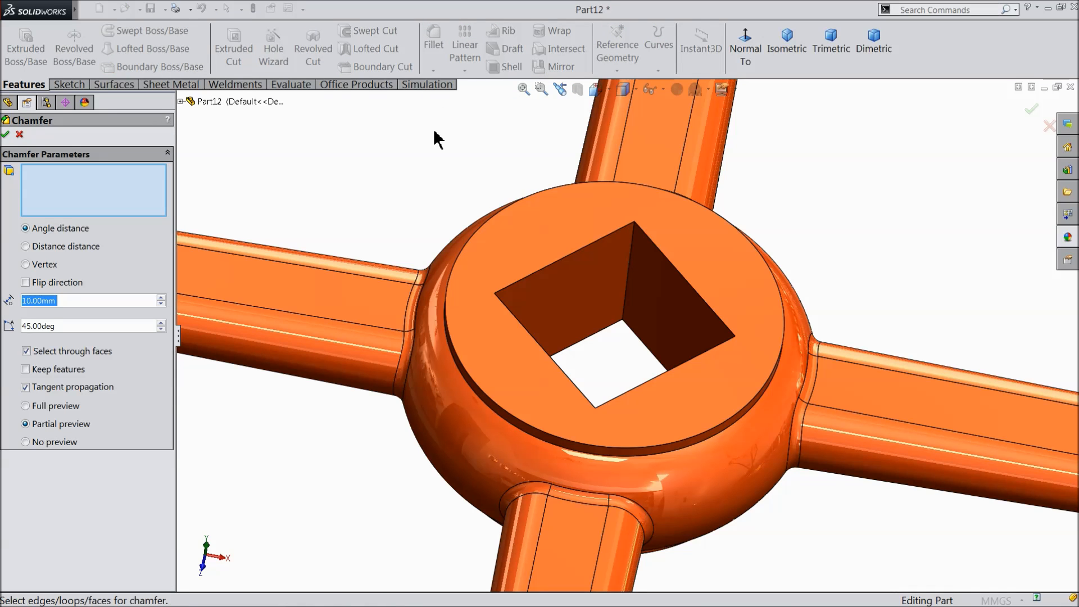
type("3")
key("Return")
scroll(609, 365, "down", 3)
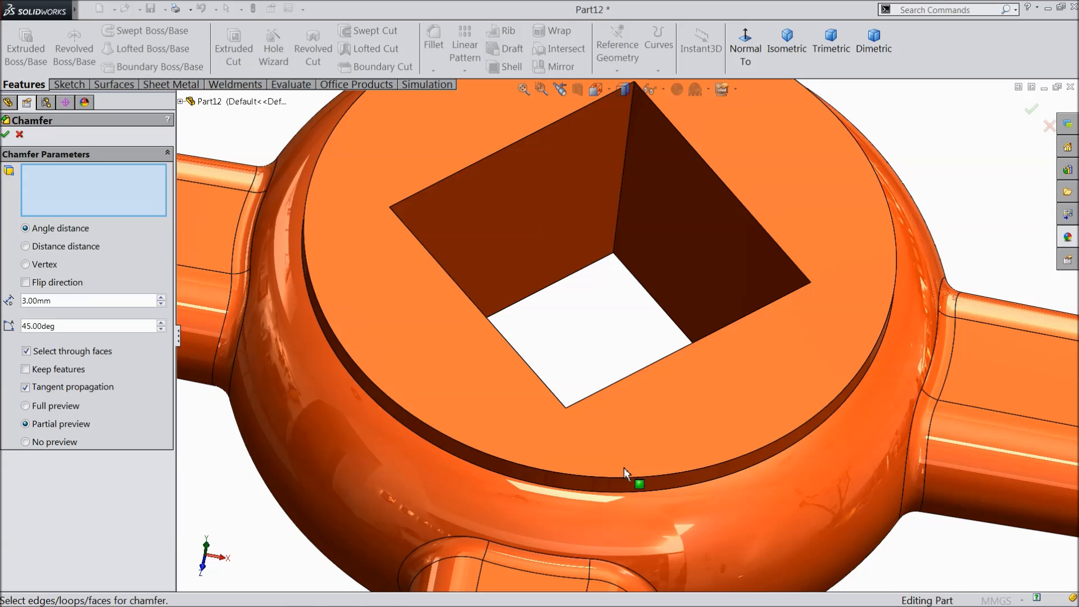
left_click(622, 475)
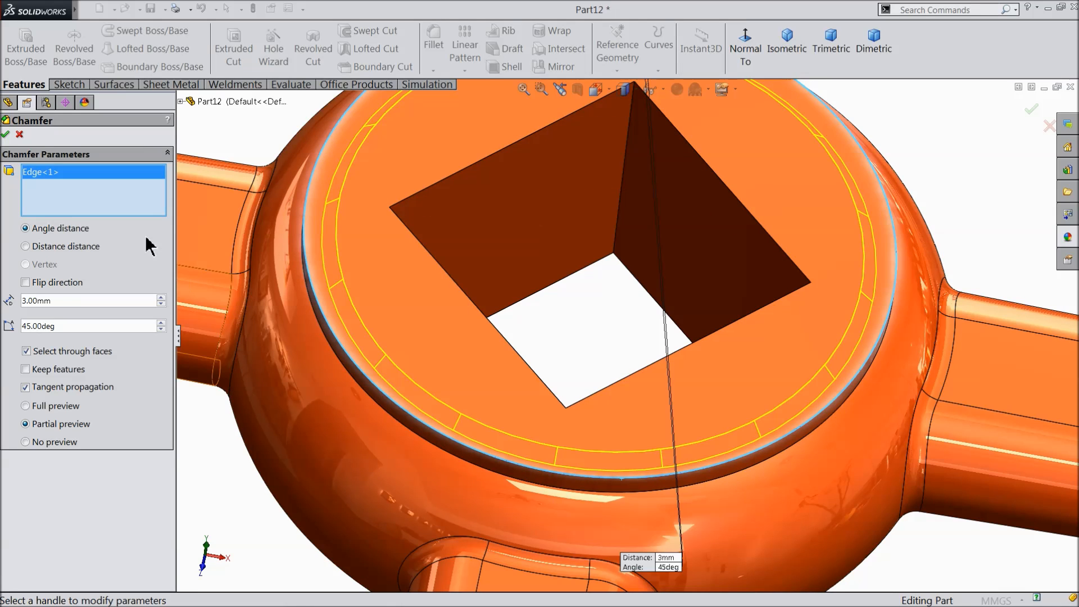
left_click(6, 135)
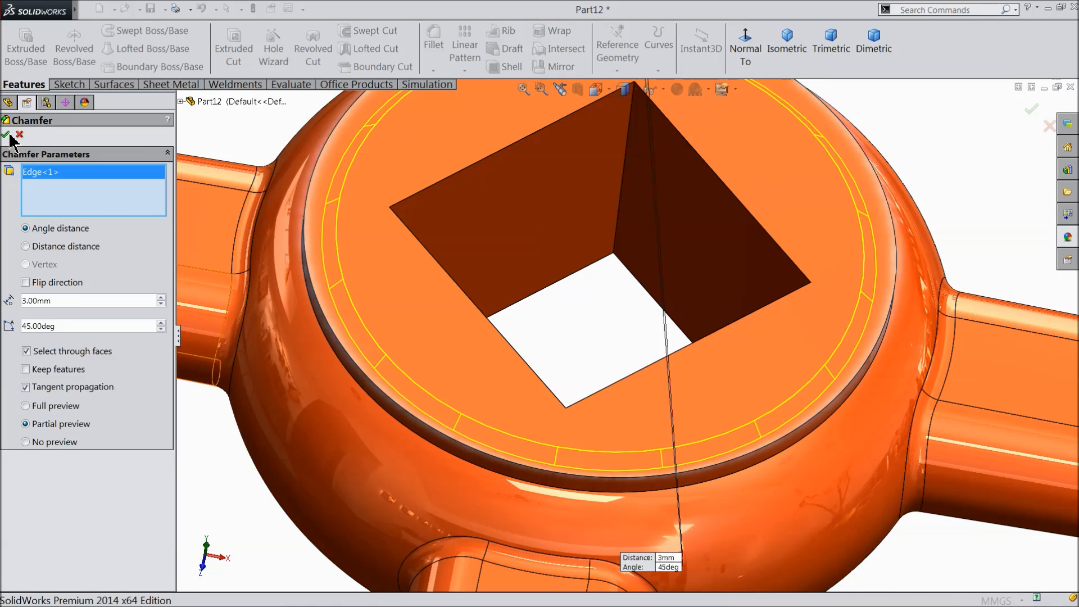
scroll(337, 298, "up", 5)
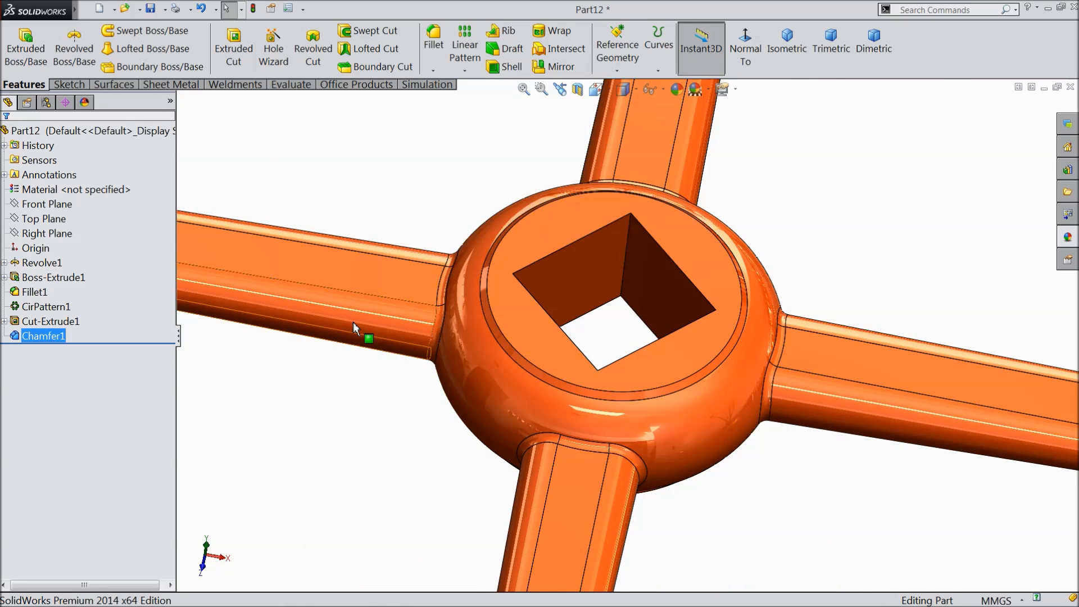
Select an inner side face of the hub's square opening and specify a blind ISO M8 tapped hole with the Hole Wizard.
left_click(786, 43)
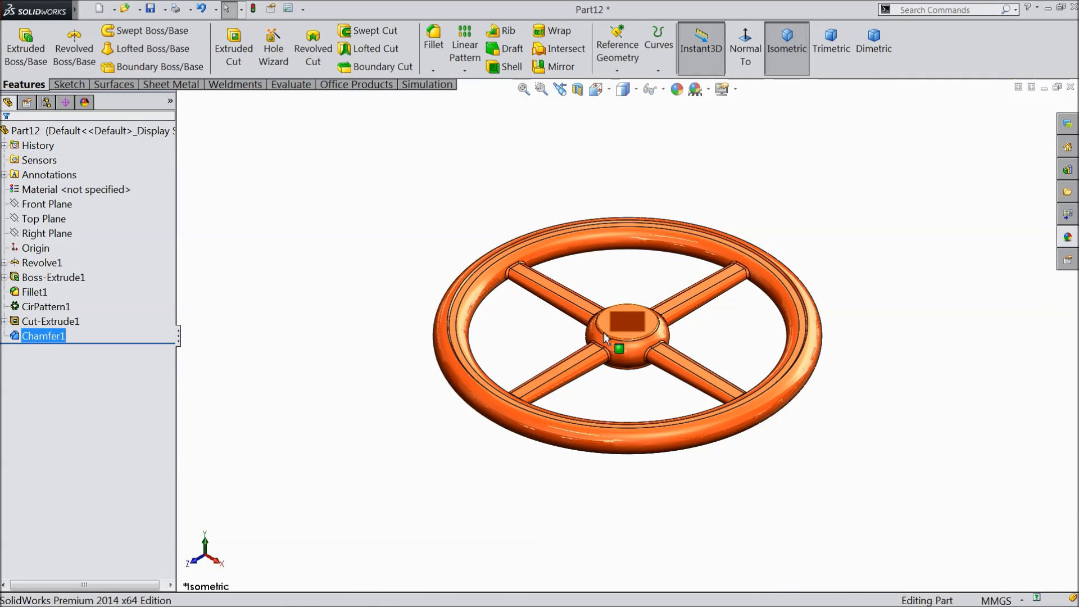
middle_click_drag(604, 337, 613, 380)
scroll(629, 363, "down", 6)
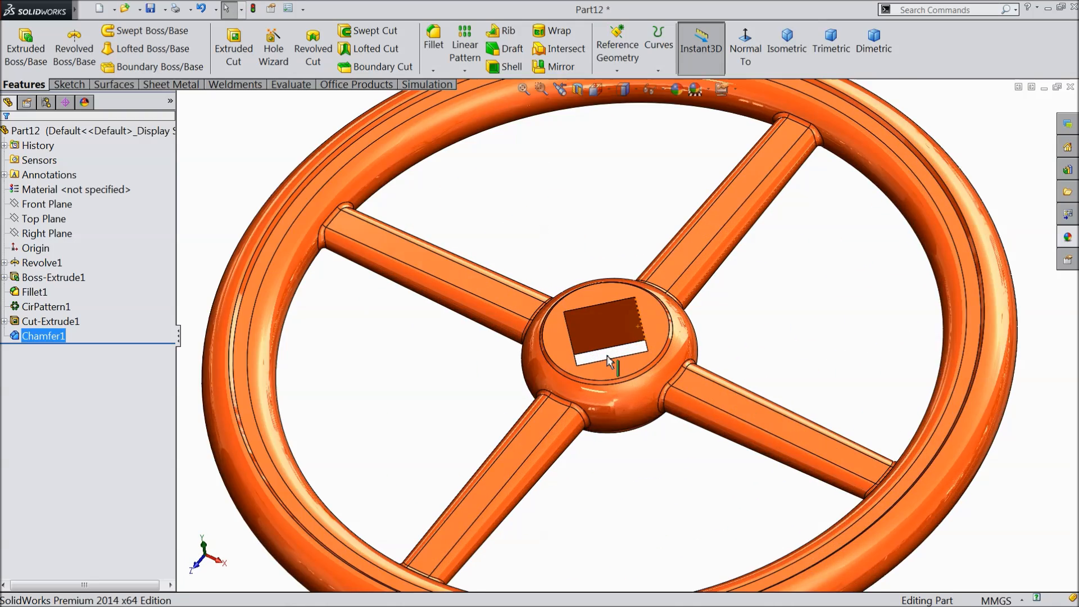
left_click(553, 380)
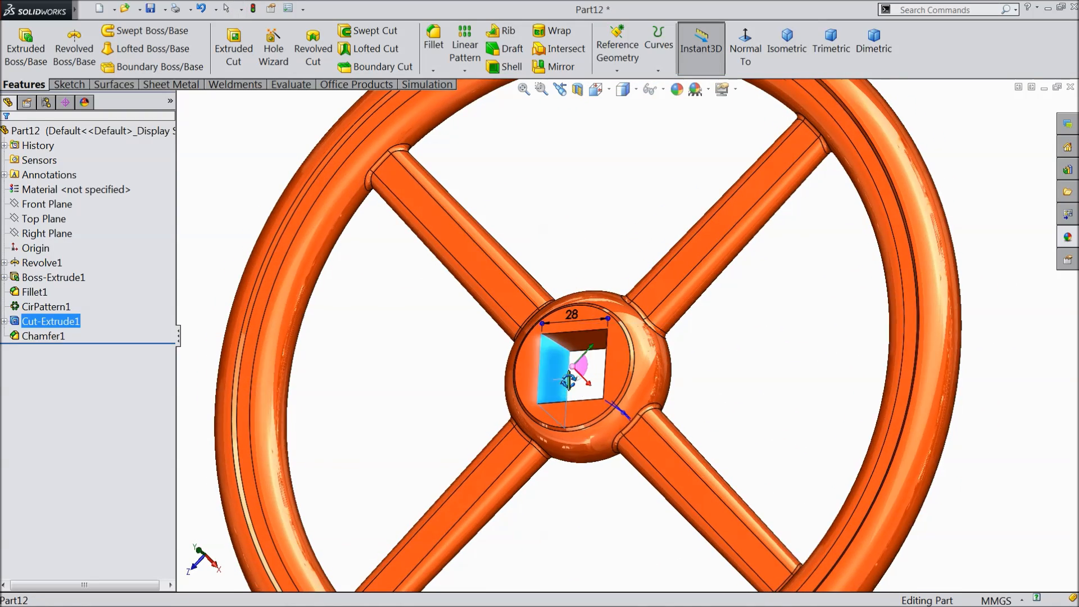
middle_click_drag(553, 380, 572, 419)
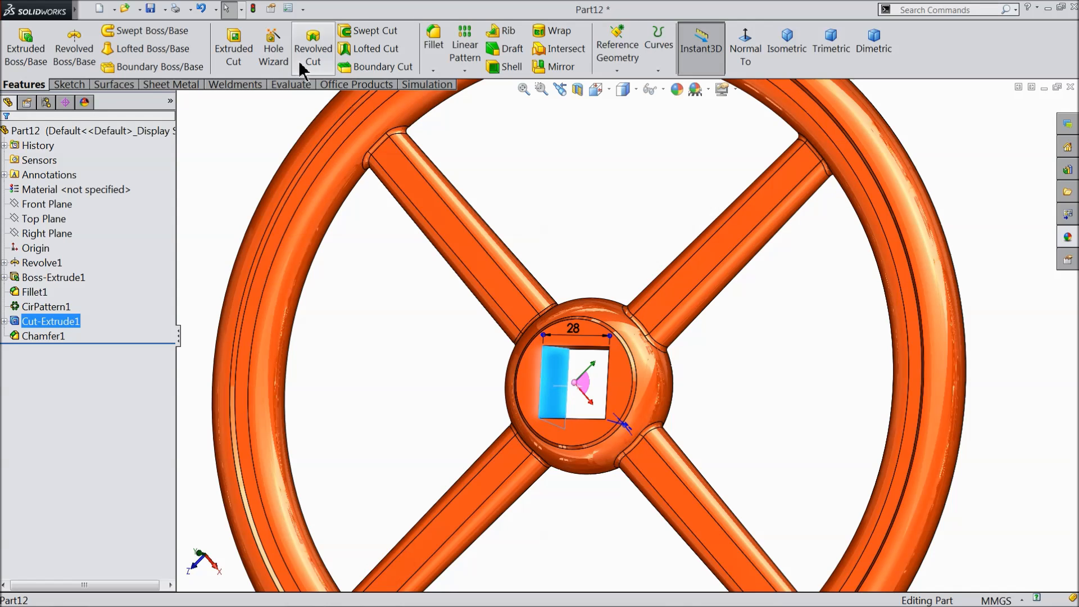
left_click(273, 54)
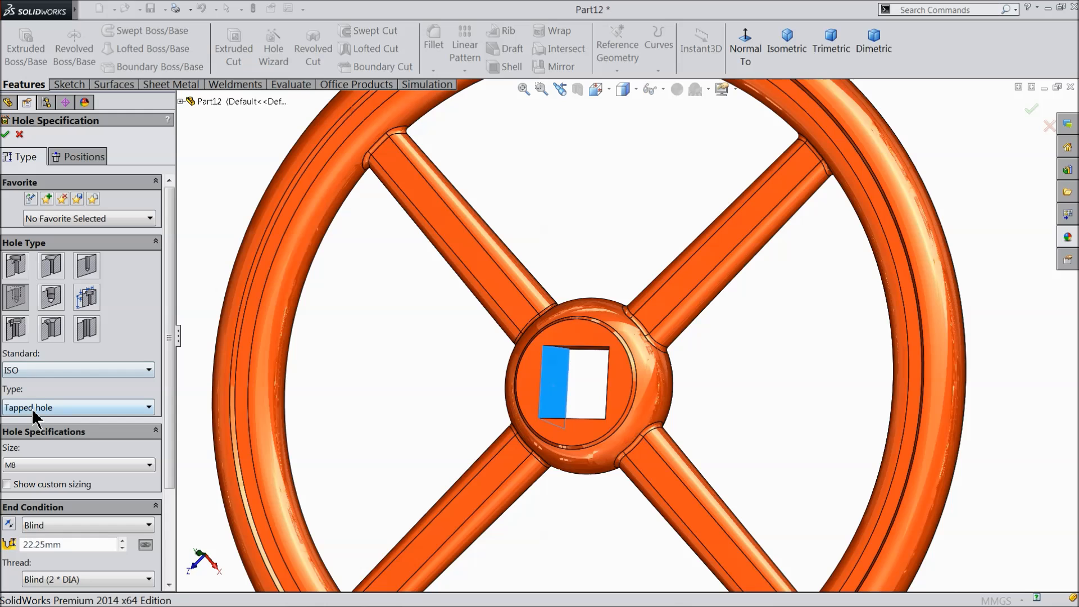
left_click(31, 467)
left_click(33, 471)
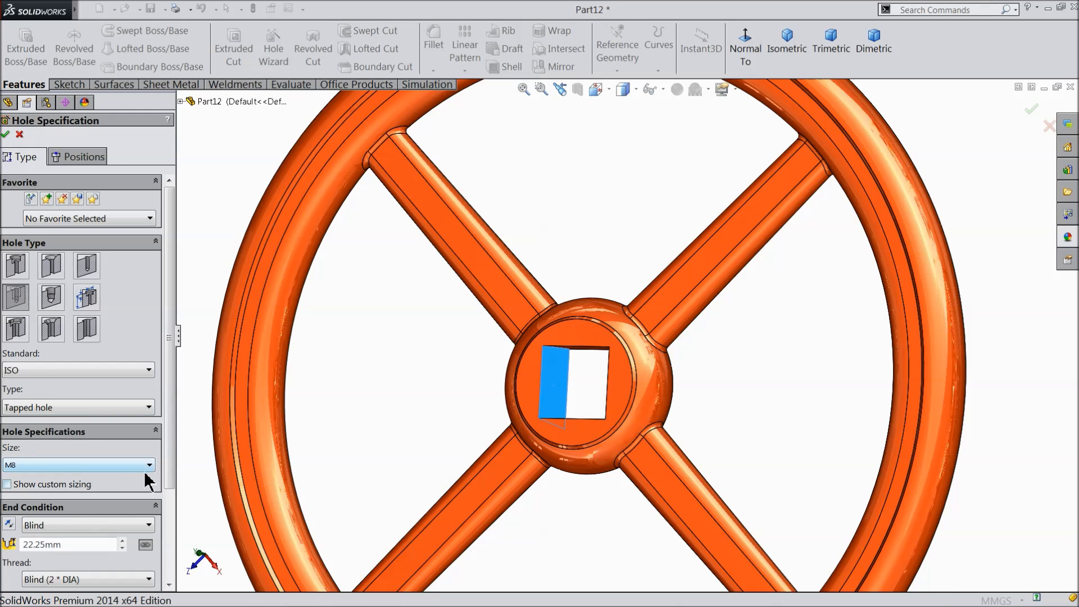
left_click_drag(169, 467, 171, 540)
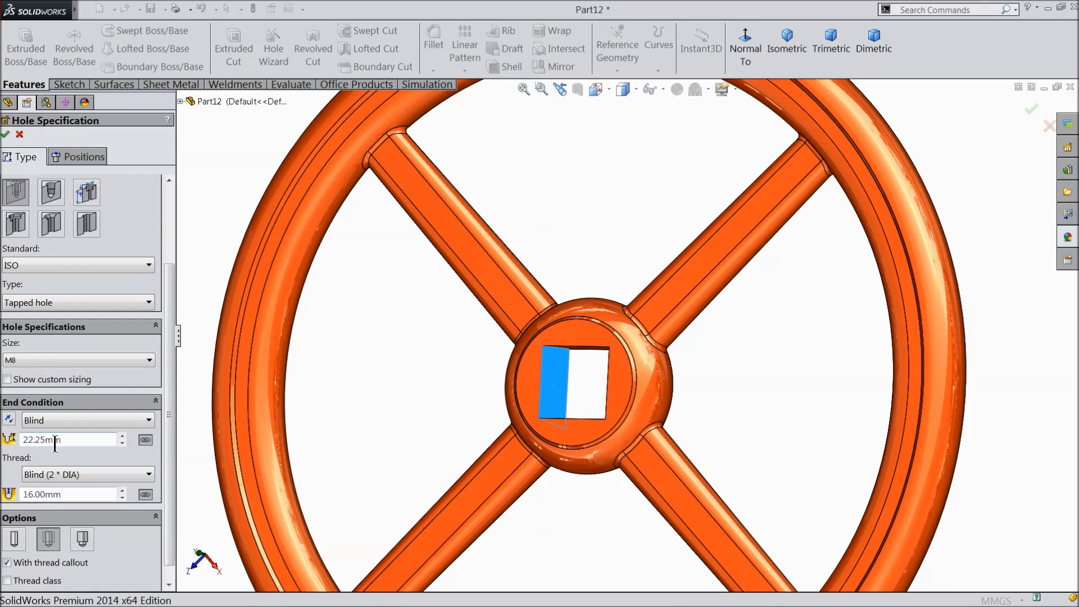
Place the M8 tapped hole at the middle of the square opening's selected inner side face and create it.
left_click(70, 158)
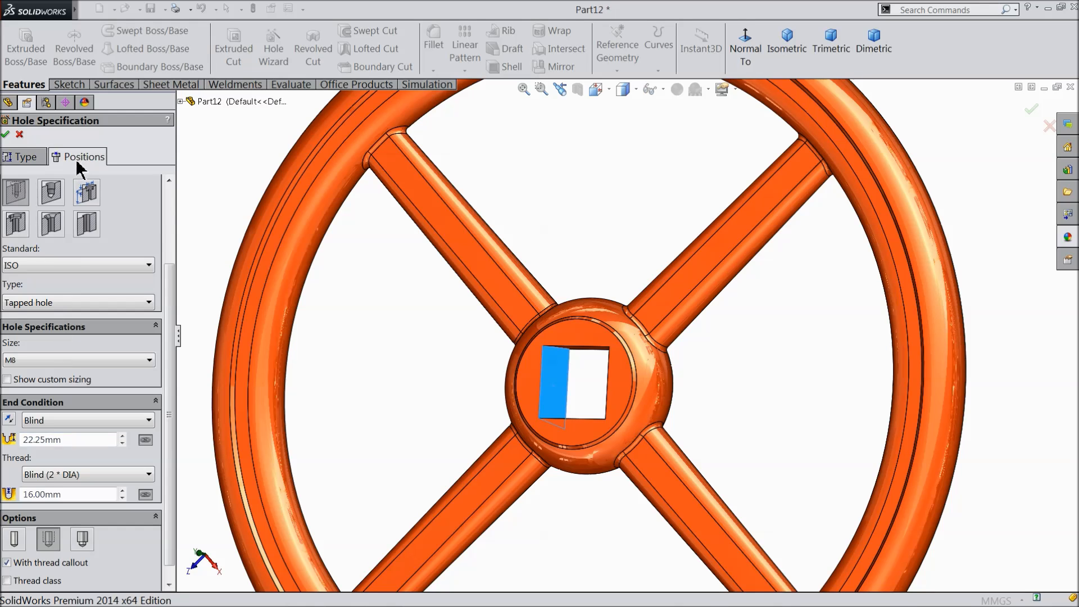
scroll(556, 410, "down", 4)
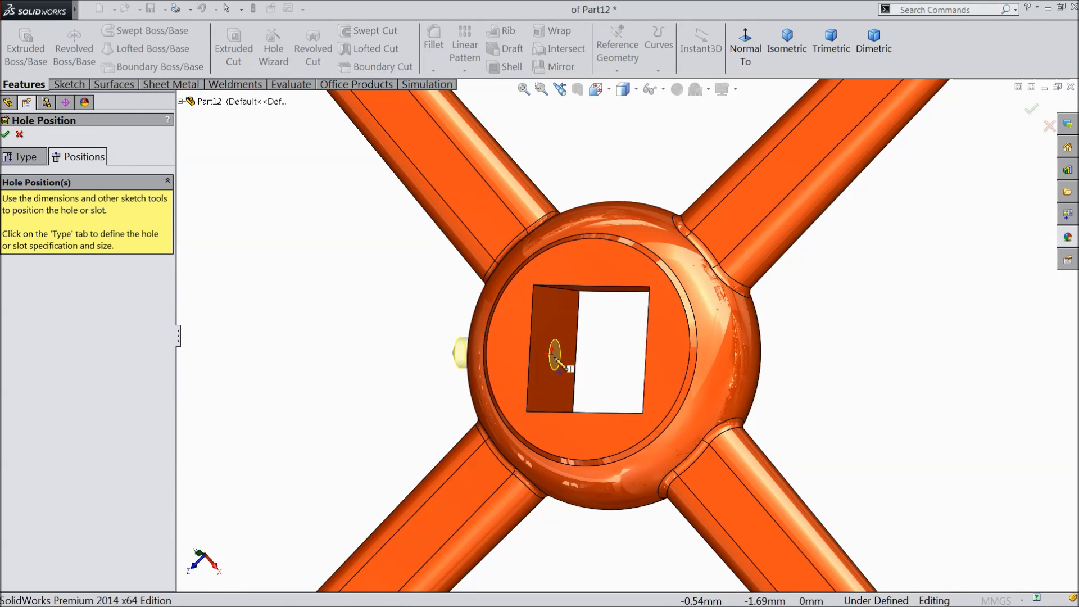
left_click(552, 355)
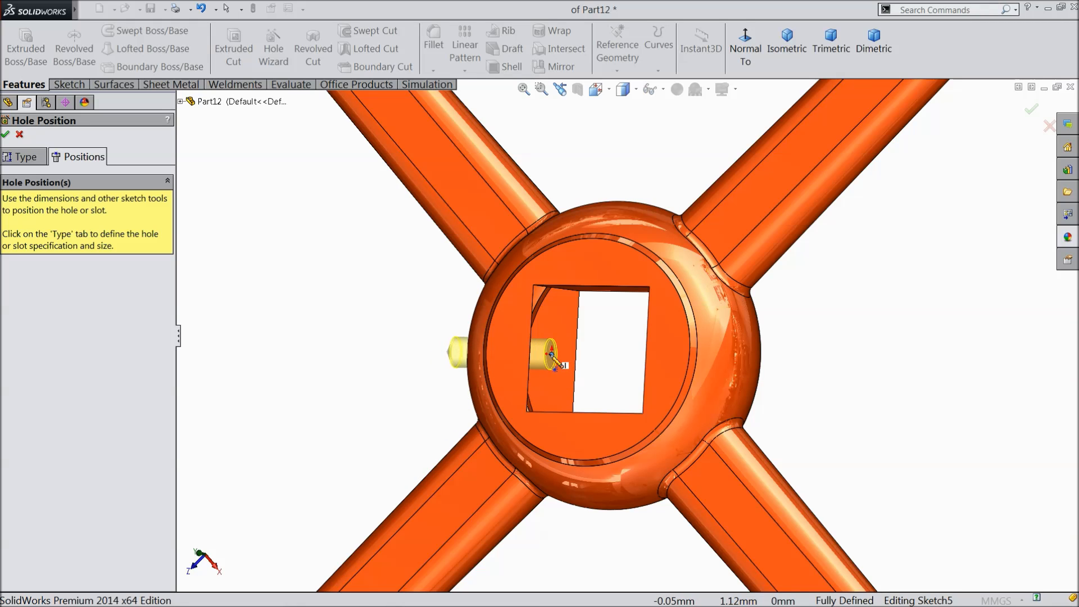
left_click(7, 135)
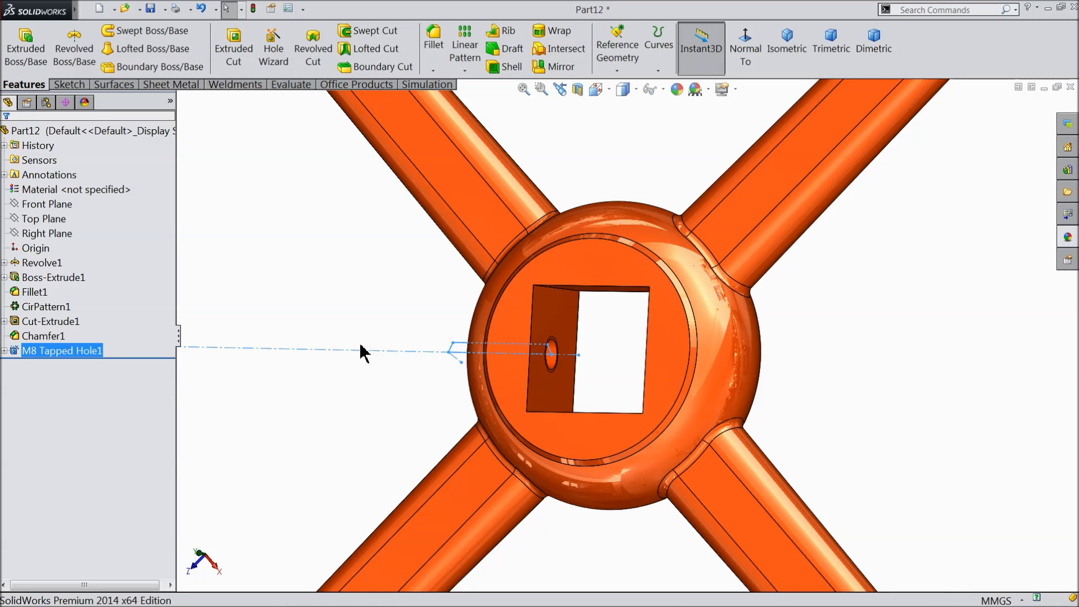
left_click(373, 318)
middle_click_drag(373, 318, 446, 271)
scroll(473, 371, "up", 4)
mouse_move(473, 370)
middle_mouse_down()
mouse_move(484, 354)
mouse_move(473, 362)
middle_mouse_up()
scroll(506, 371, "up", 3)
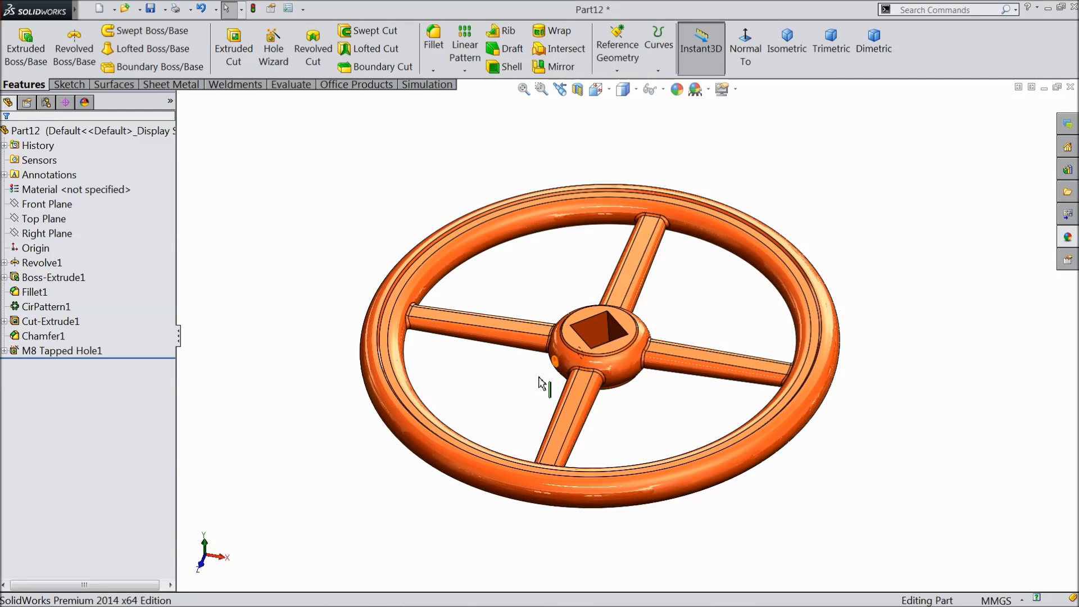
Save the handwheel part as "7.Hand wheel" in the Gate Valve folder on the Desktop.
middle_click_drag(540, 384, 621, 405)
scroll(630, 399, "down", 3)
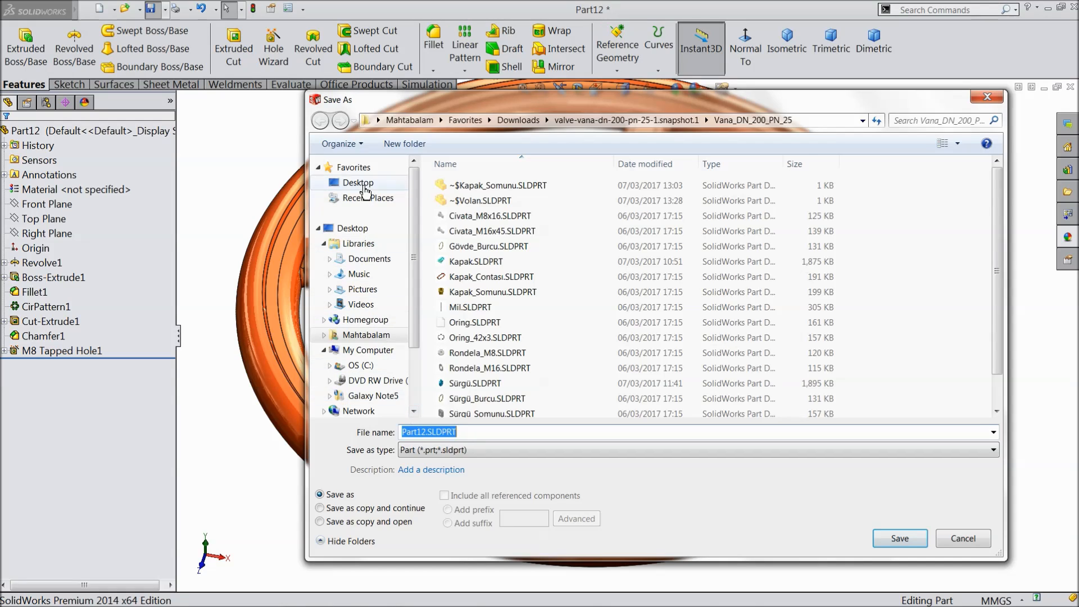
left_click(358, 182)
double_click(888, 217)
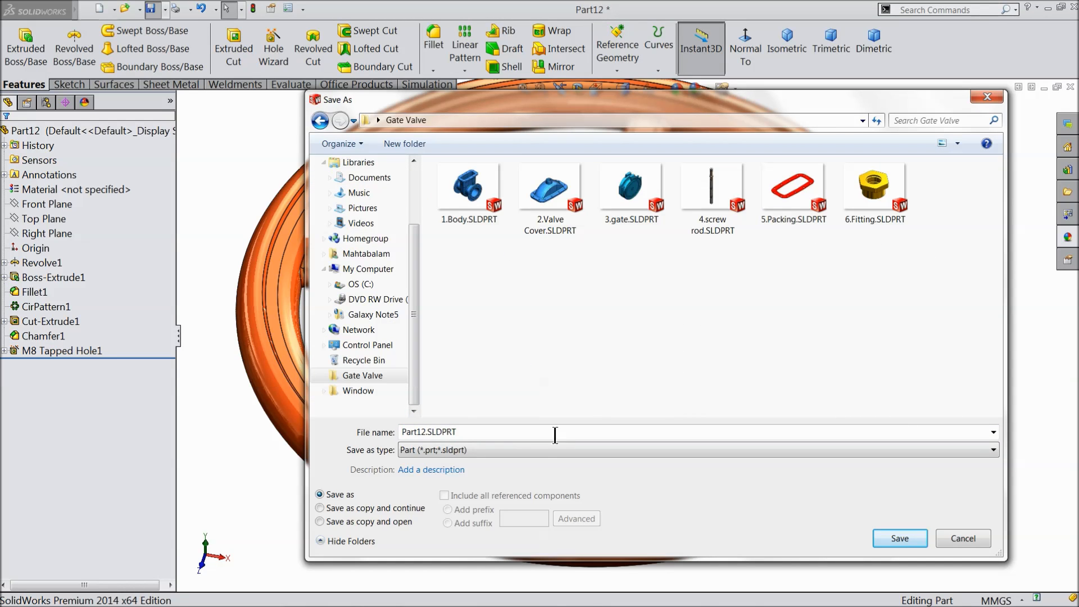
double_click(529, 432)
type("7.Hand wheel")
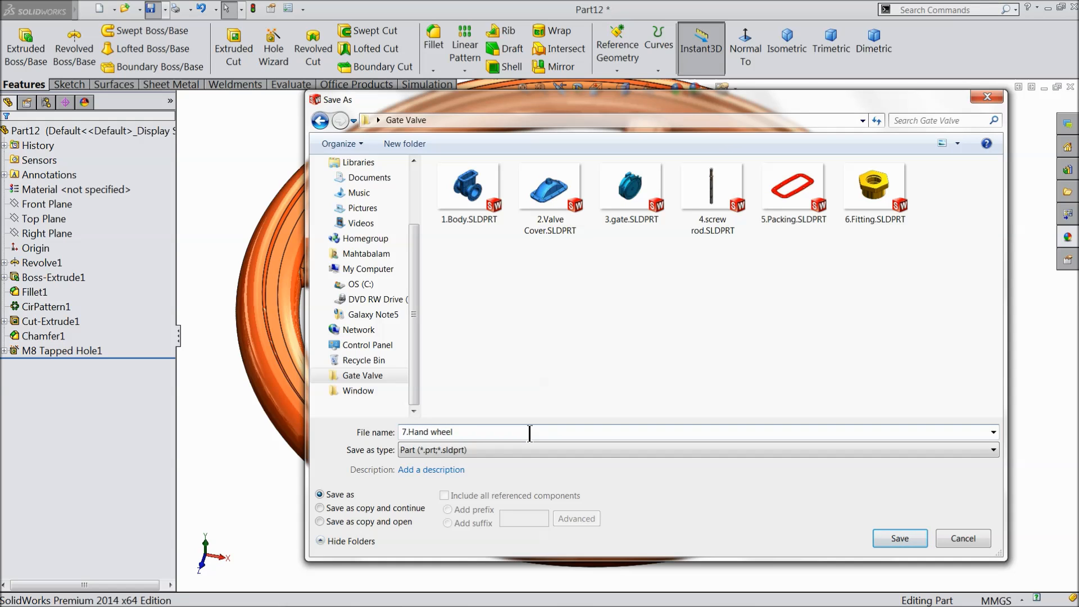
left_click(899, 538)
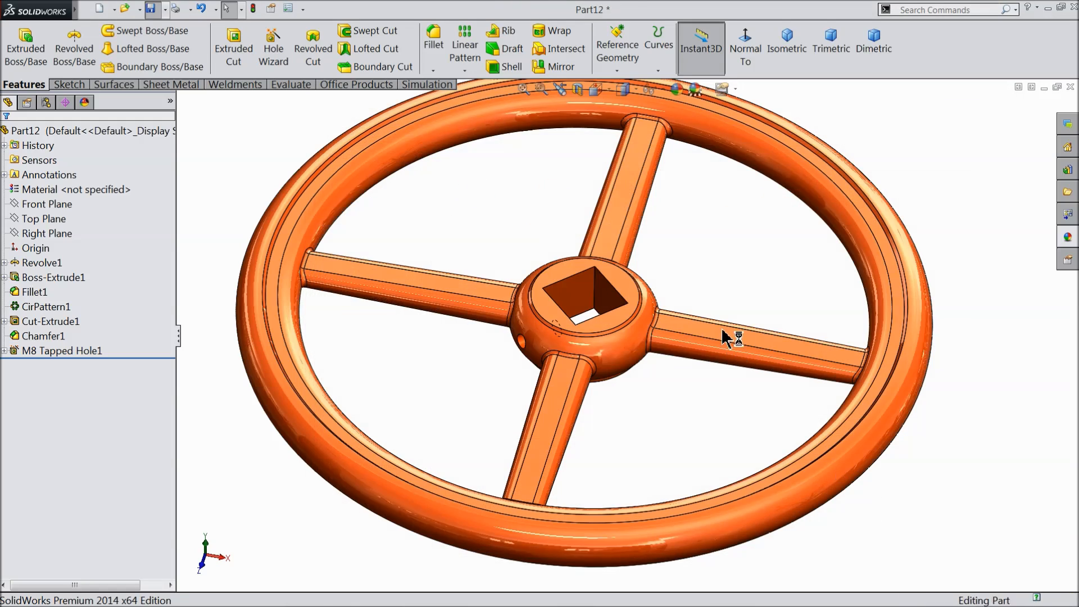
middle_click_drag(679, 307, 661, 292)
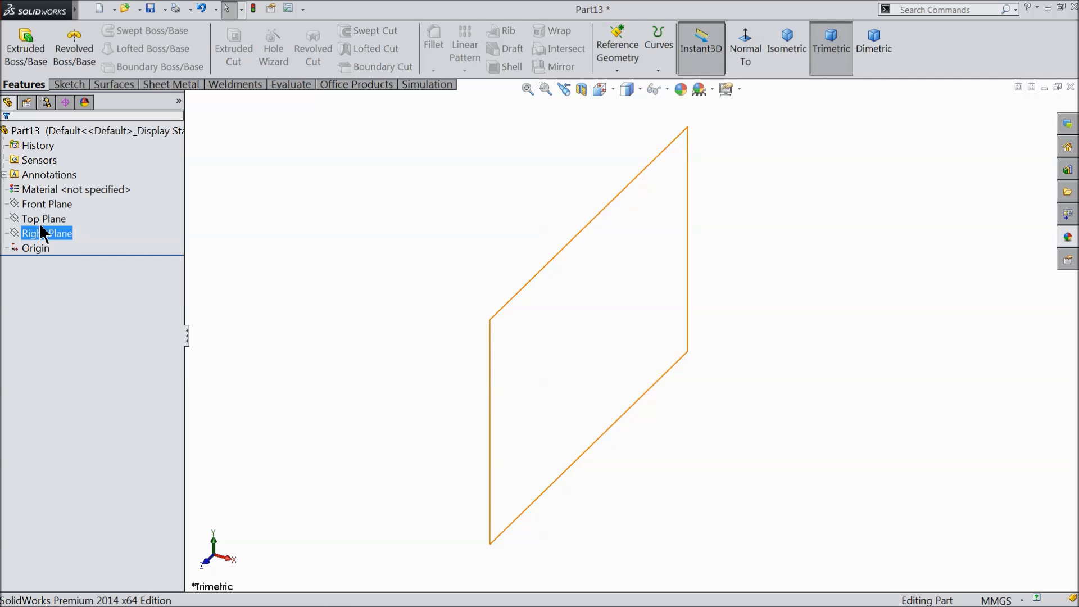
Sketch a vertical centerline down to the origin and a horizontal centerline about 22 mm long from the origin on the Front Plane.
left_click(35, 200)
left_click(31, 189)
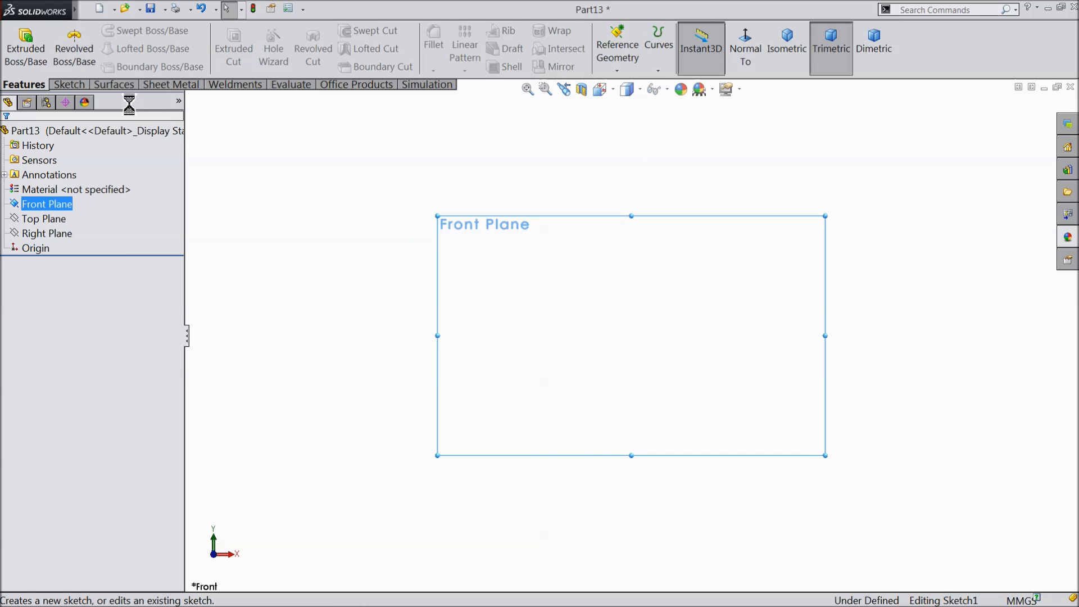
left_click(109, 31)
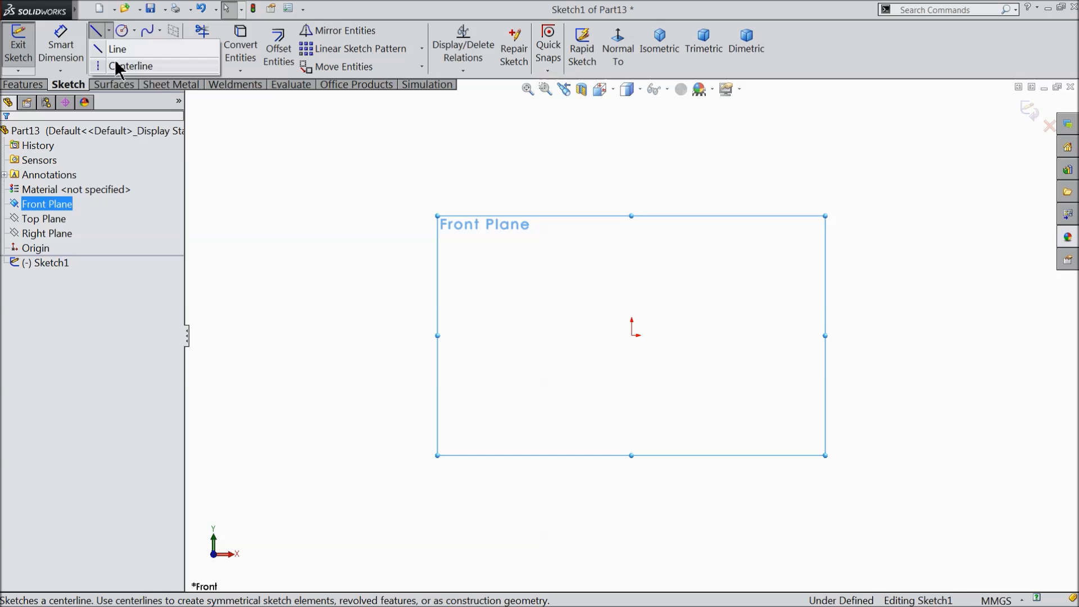
left_click(116, 65)
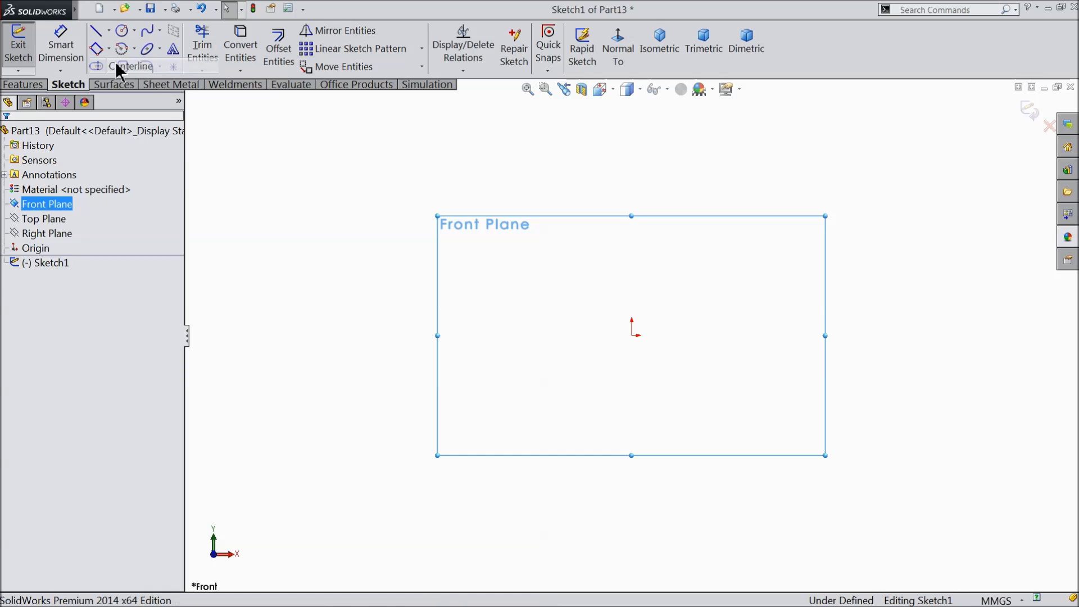
left_click(631, 119)
left_click(631, 335)
left_click(681, 336)
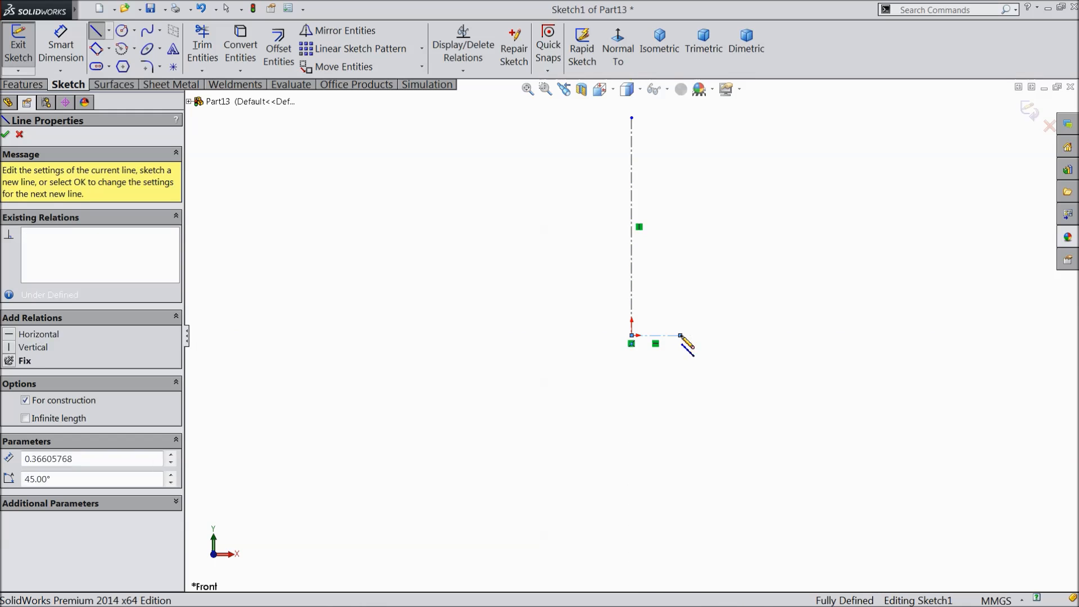
right_click(683, 250)
left_click(715, 113)
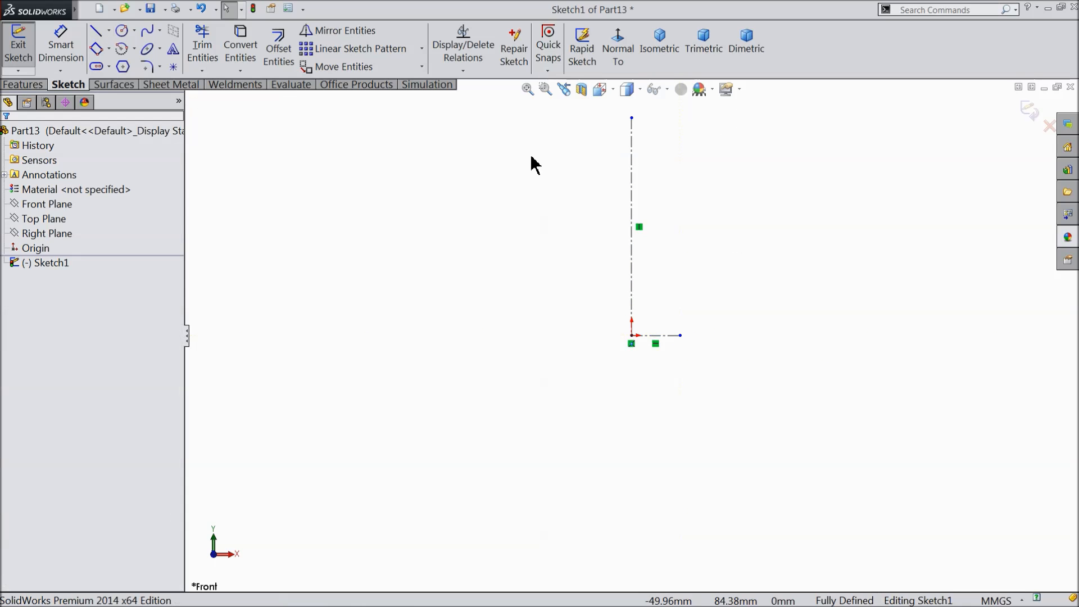
Sketch a center rectangle about 15 mm wide, centred on the upper end of the vertical centerline.
left_click(109, 49)
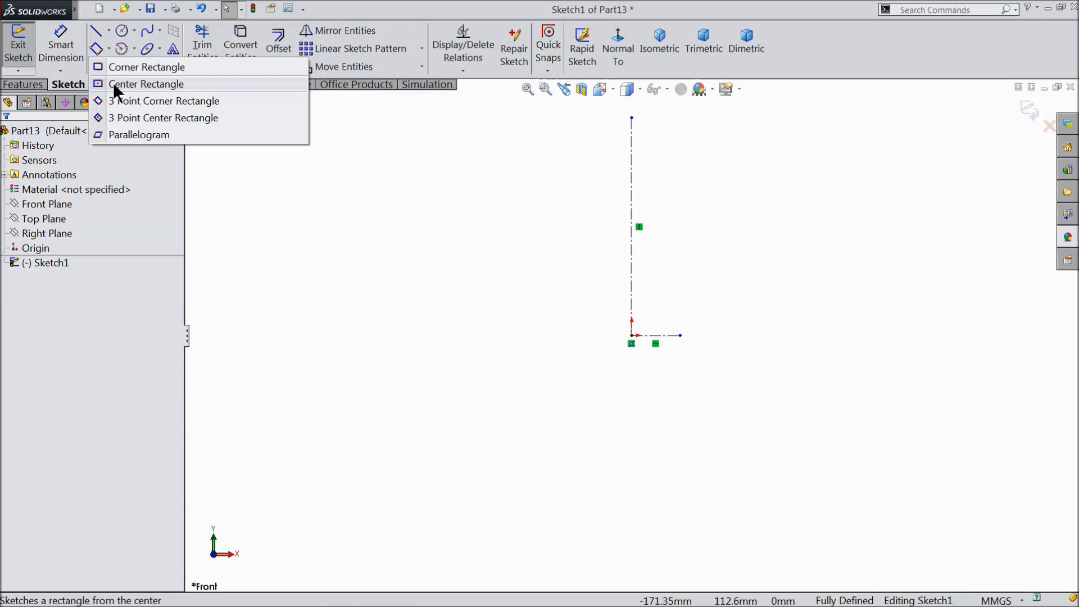
left_click(113, 83)
scroll(634, 224, "down", 3)
left_click(643, 219)
left_click(619, 166)
right_click(520, 175)
left_click(528, 138)
Dimension the rectangle's lower edge from the horizontal centerline and set the distance to 102.5 mm.
left_click(73, 50)
left_click(659, 274)
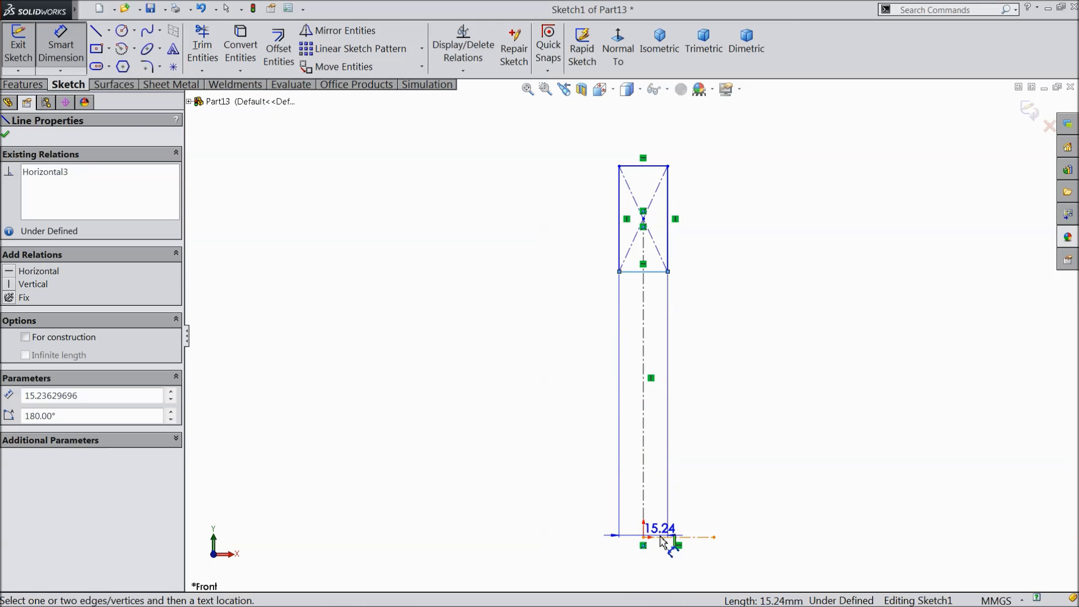
left_click(652, 538)
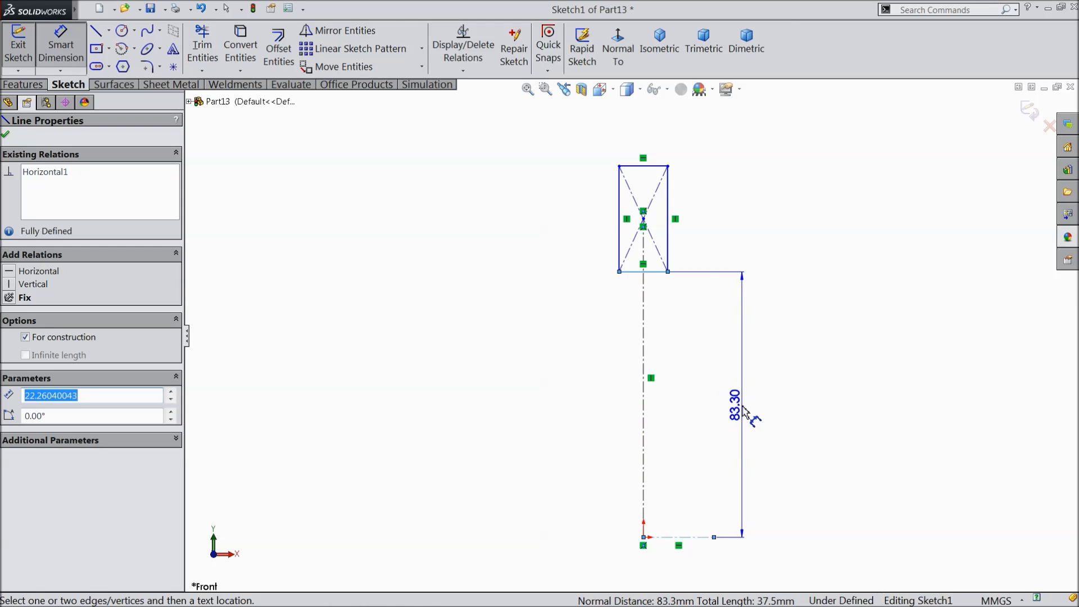
left_click(753, 414)
type("102")
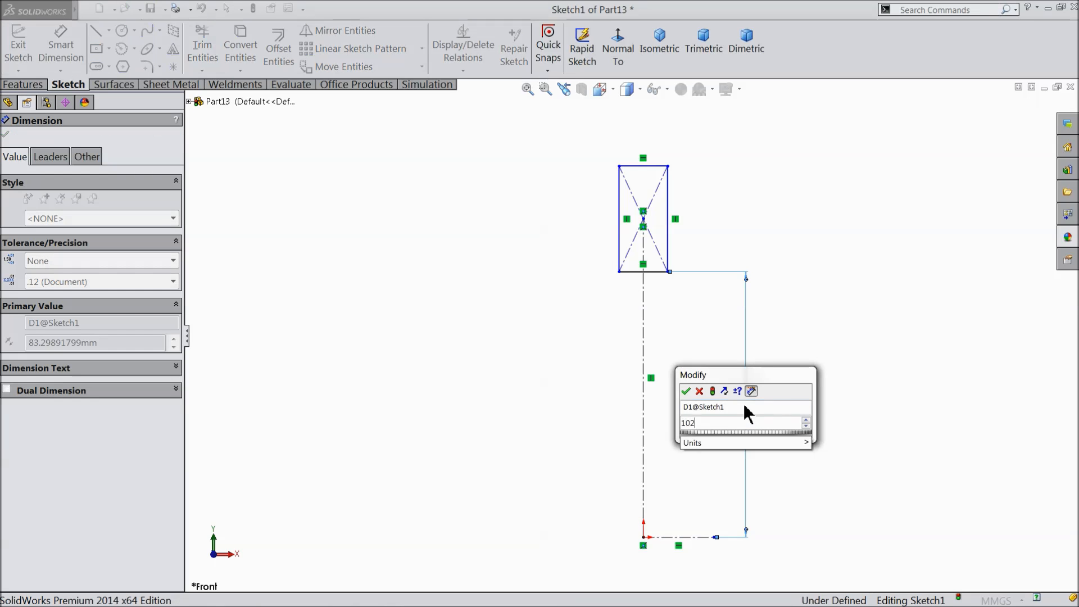
type(".5")
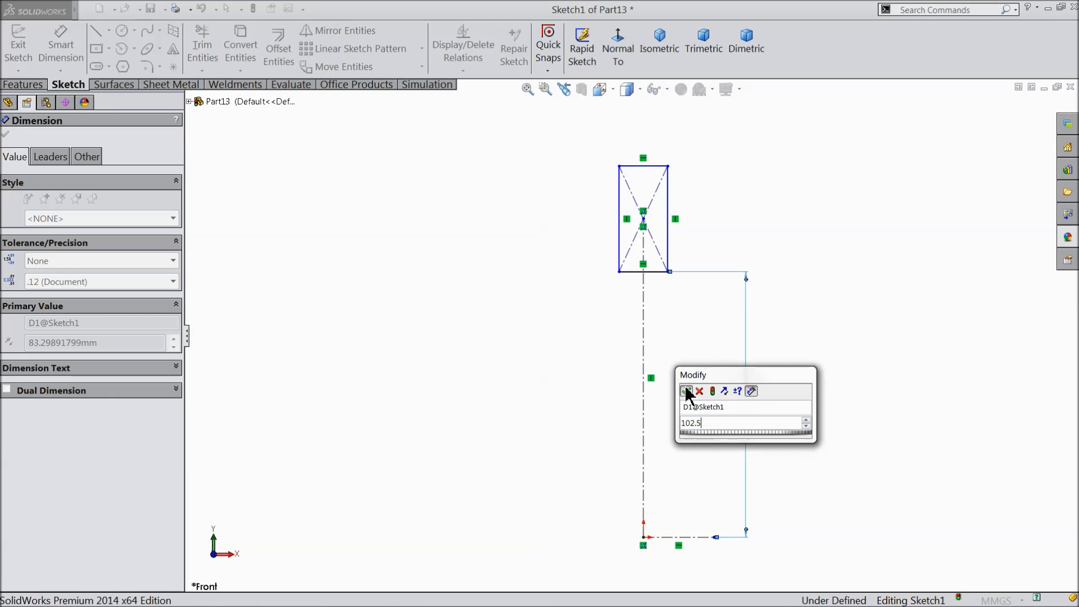
left_click(686, 391)
Dimension the rectangle's upper edge from the horizontal centerline and set the distance to 115 mm.
left_click(638, 168)
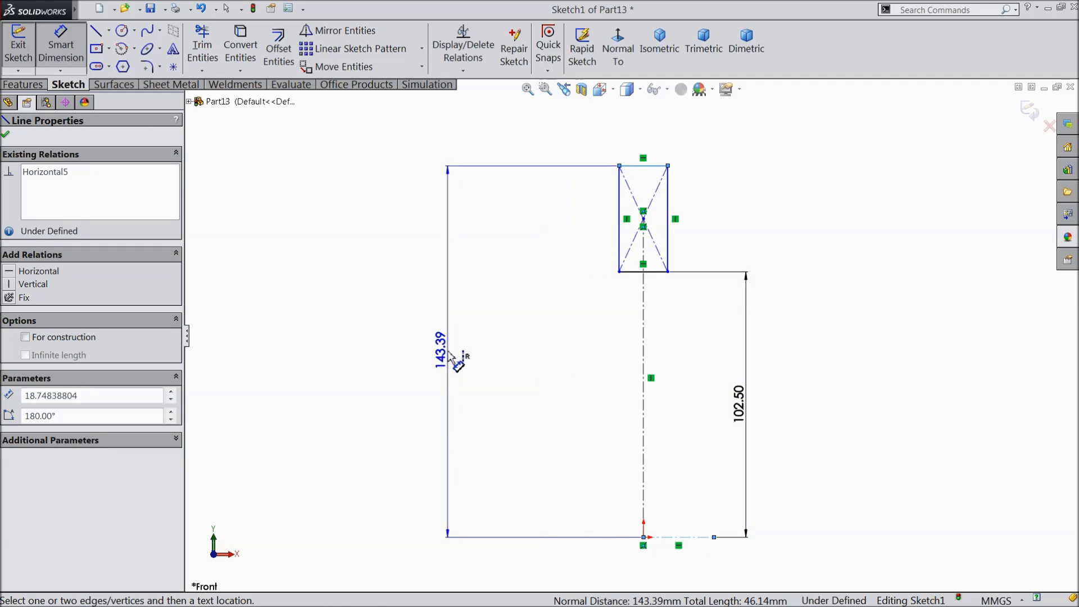
left_click(458, 349)
type("115")
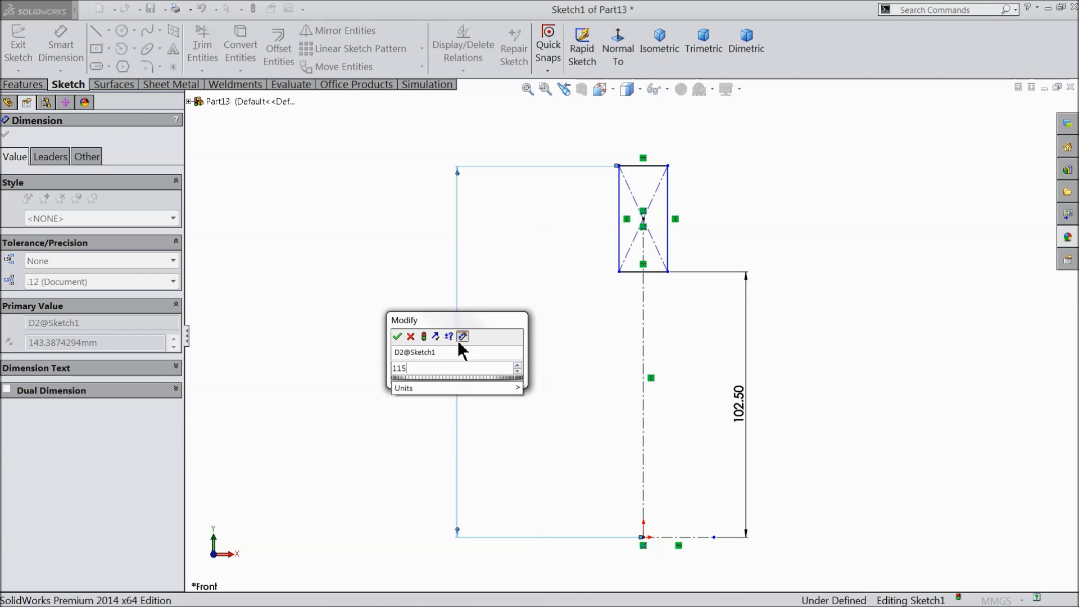
left_click(396, 336)
Dimension the rectangle's upper edge and set its width to 9 mm.
scroll(655, 289, "down", 4)
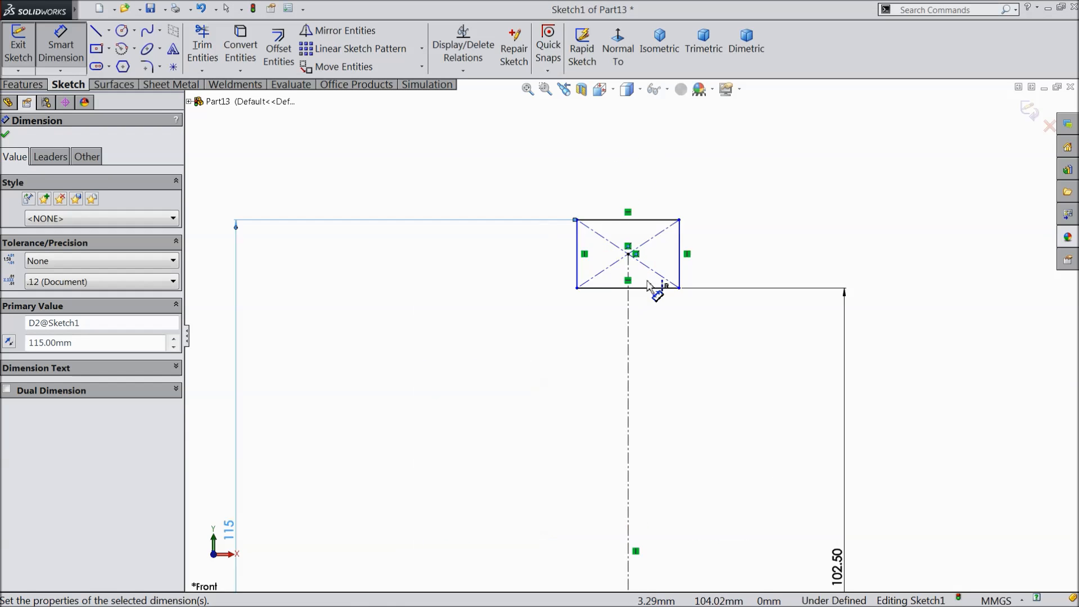
left_click(627, 227)
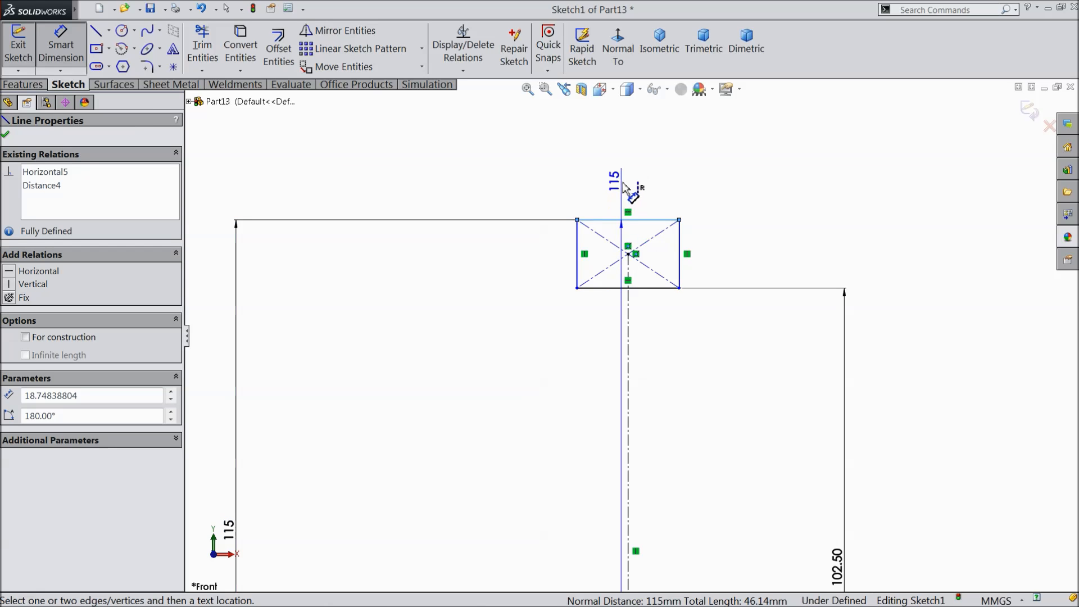
left_click(626, 188)
type("9")
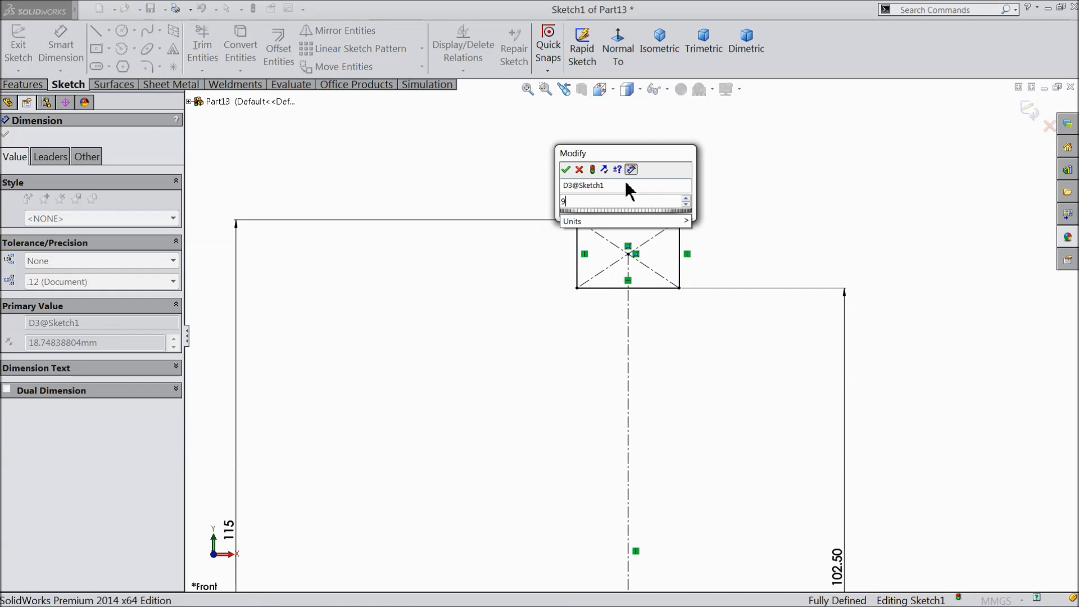
left_click(565, 169)
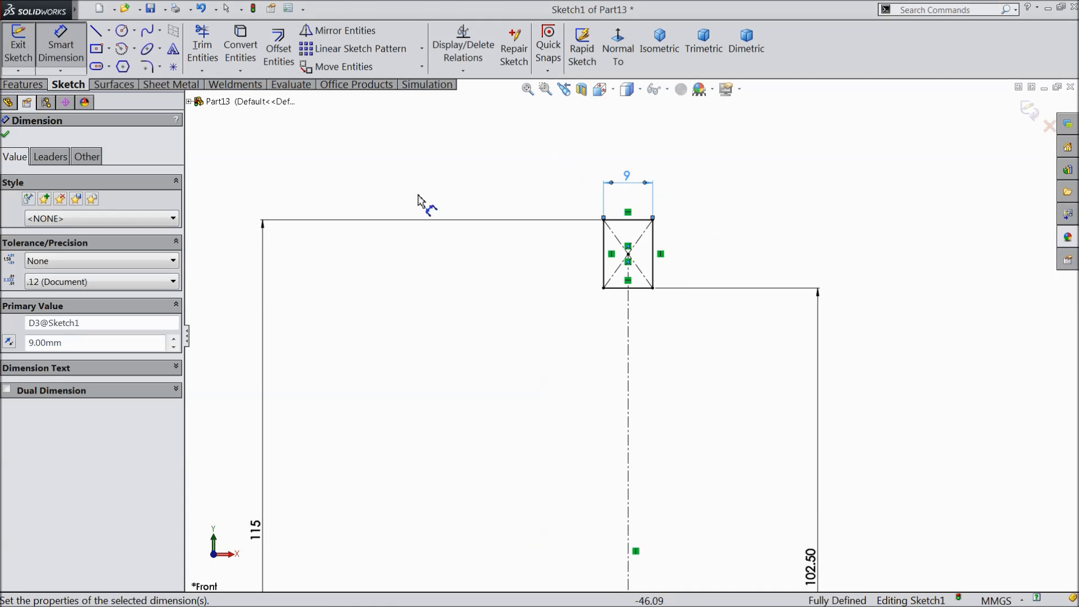
Revolve the rectangle 360° about the horizontal centerline to form a ring.
left_click(23, 84)
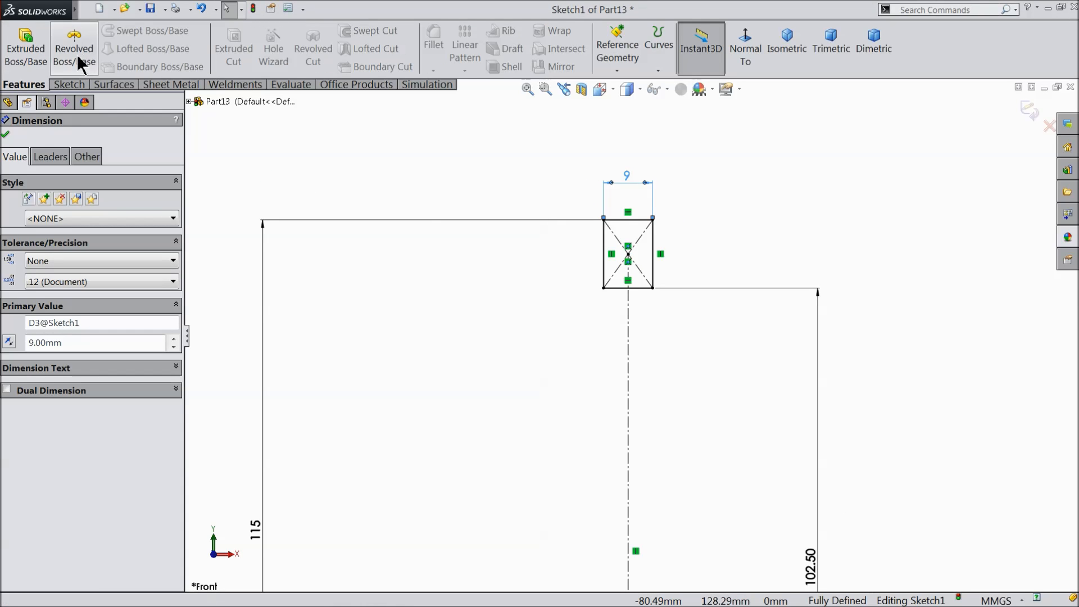
left_click(74, 48)
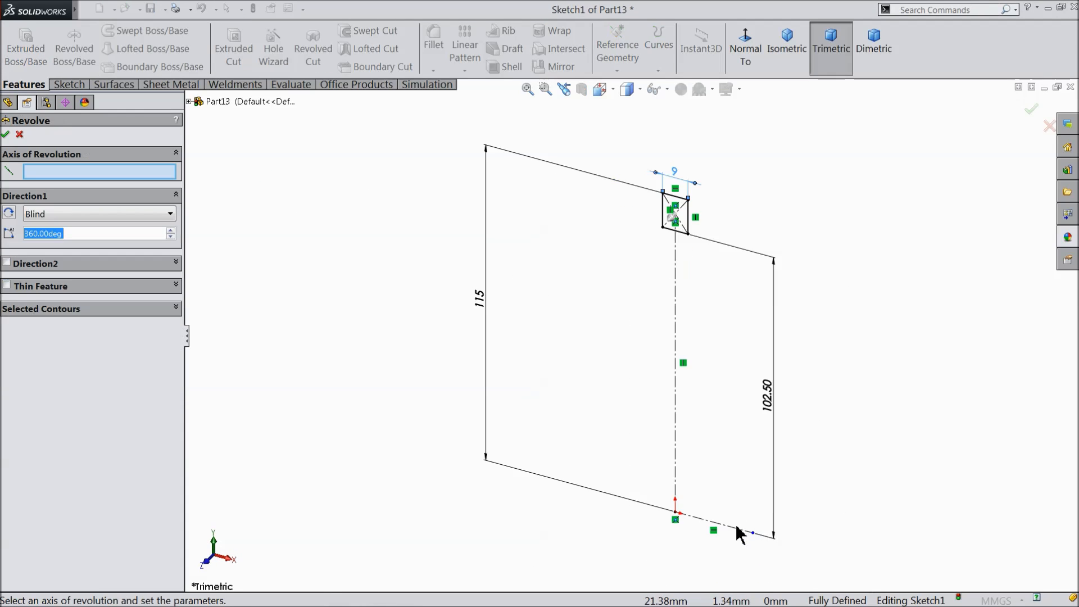
left_click(734, 533)
scroll(657, 475, "up", 4)
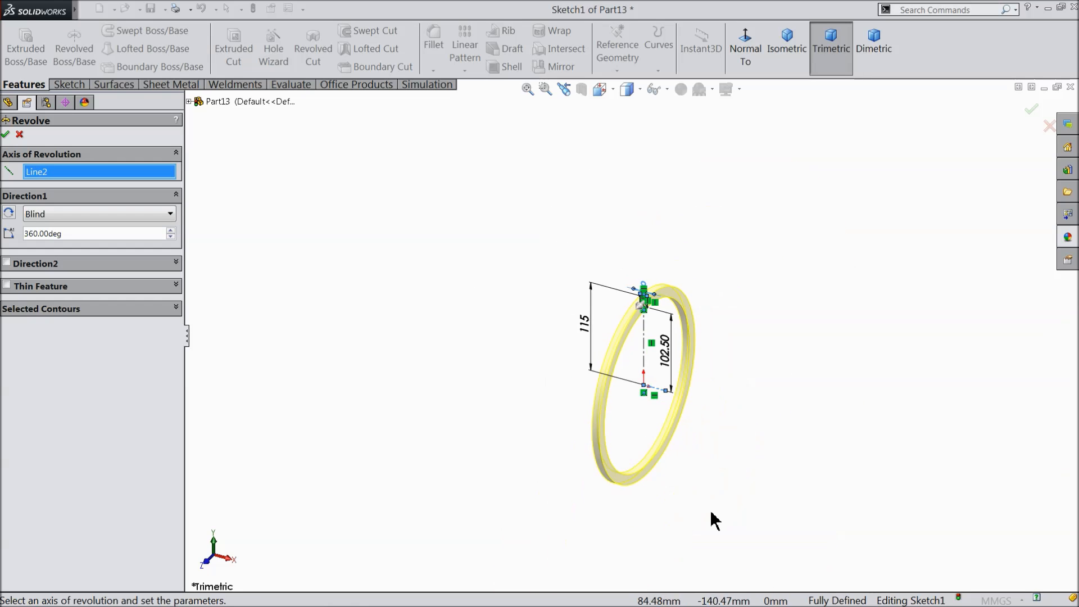
scroll(659, 403, "down", 3)
scroll(590, 147, "down", 2)
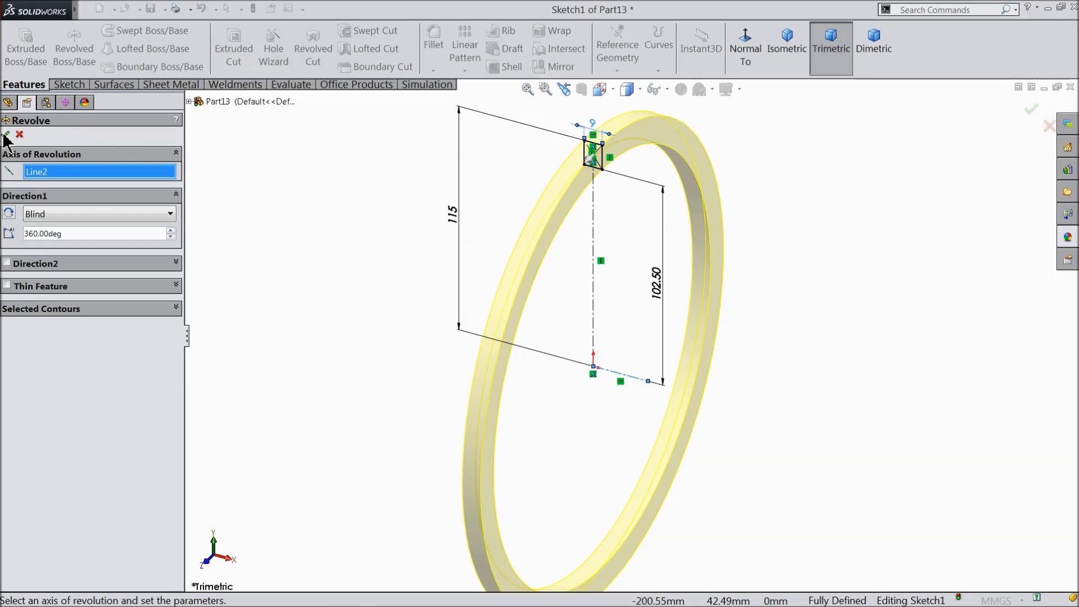
left_click(6, 135)
Apply the polished brass metal appearance to the ring.
left_click(1067, 237)
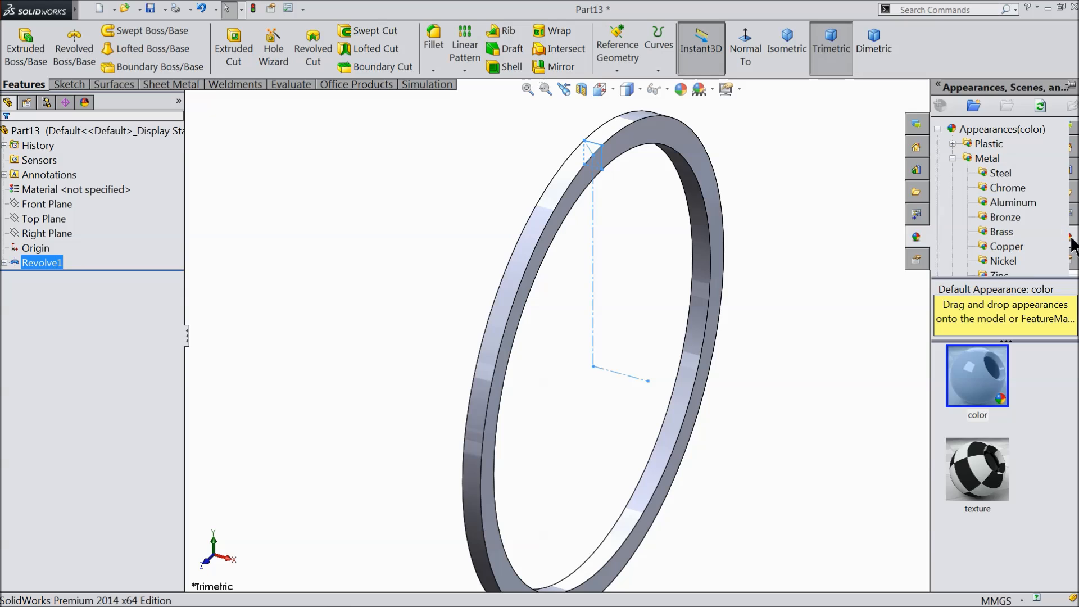
left_click(1003, 233)
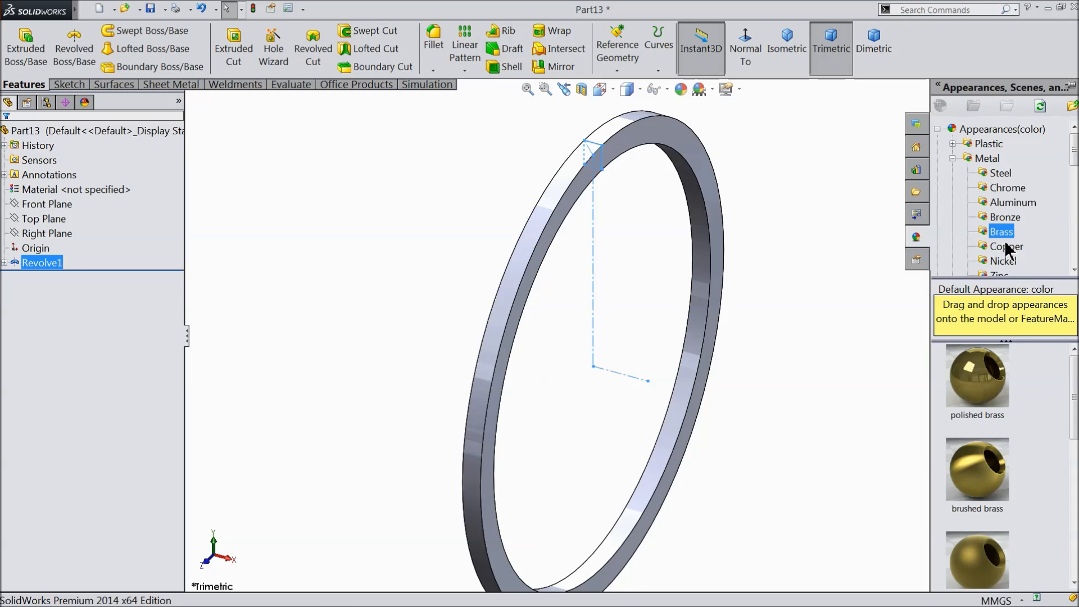
double_click(988, 396)
middle_click_drag(779, 382, 761, 366)
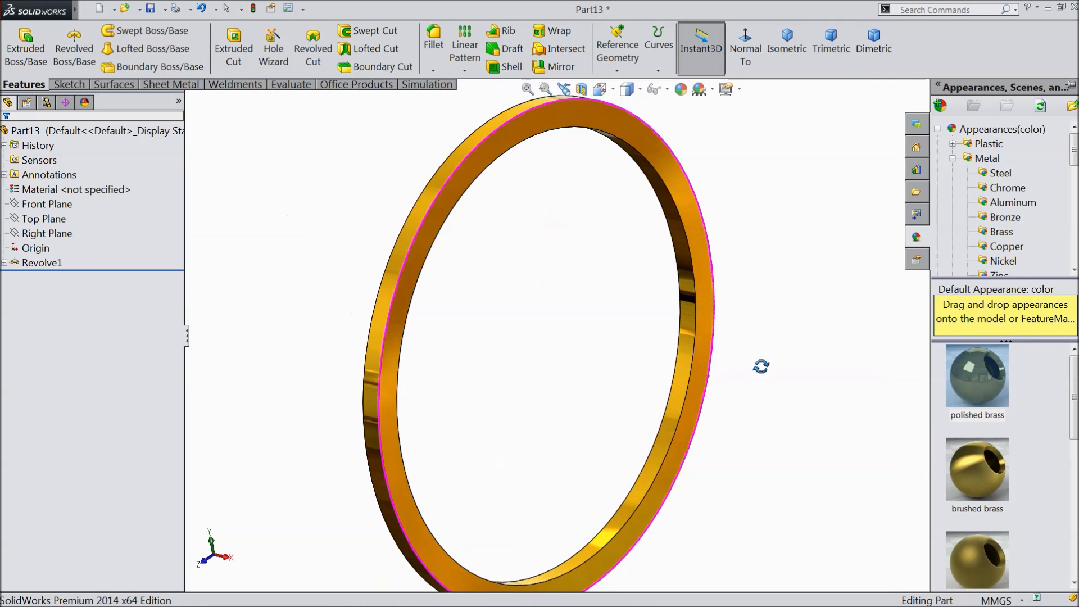
scroll(709, 385, "up", 1)
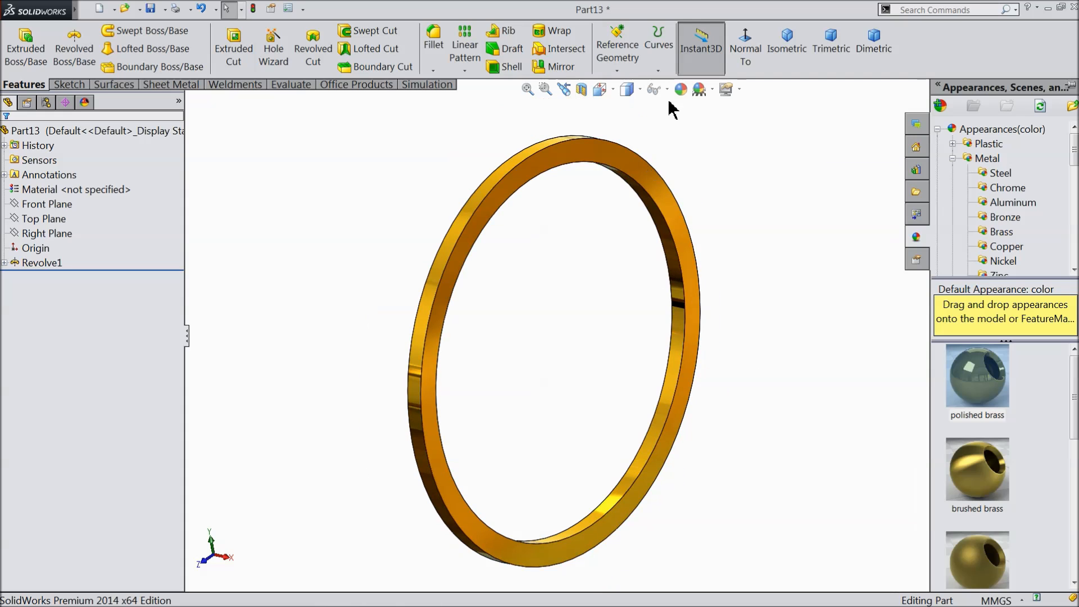
Save the brass ring part as "8.Body seal 1" in the Gate Valve folder.
left_click(152, 10)
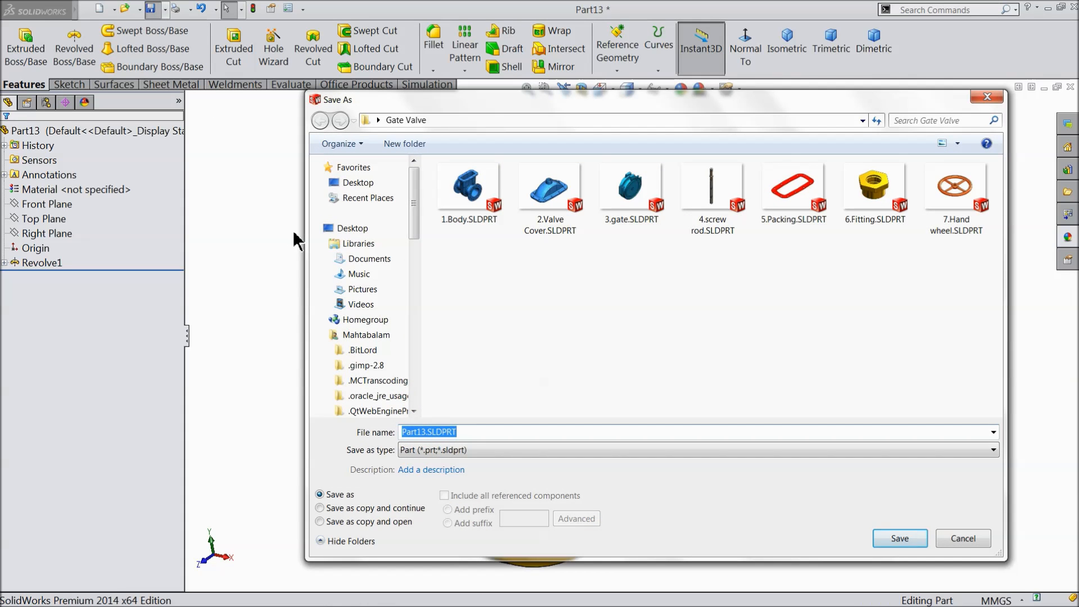
type("8.Body seal 1")
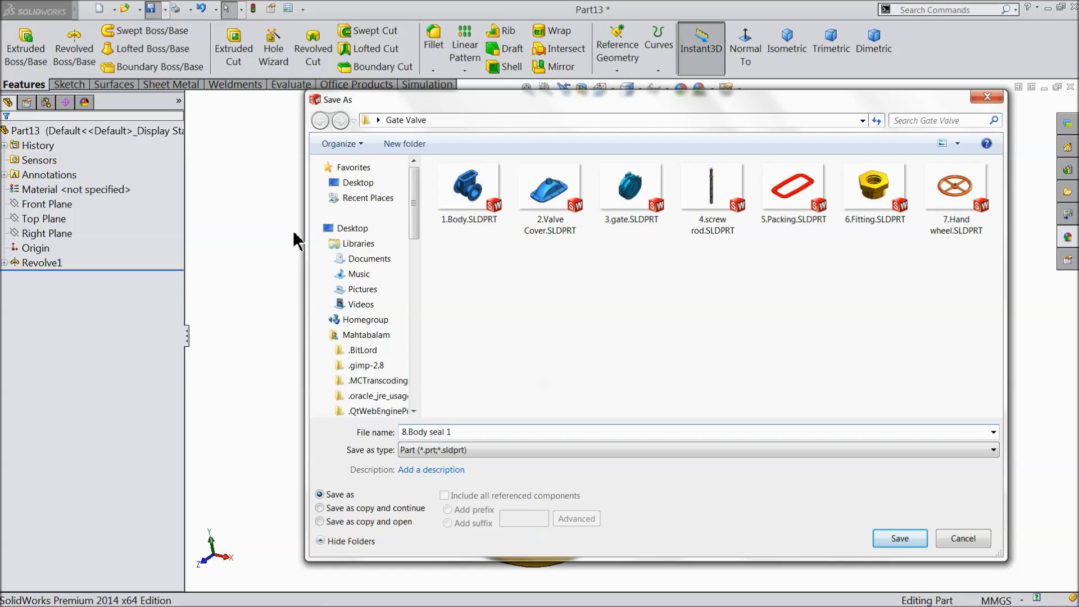
key("Return")
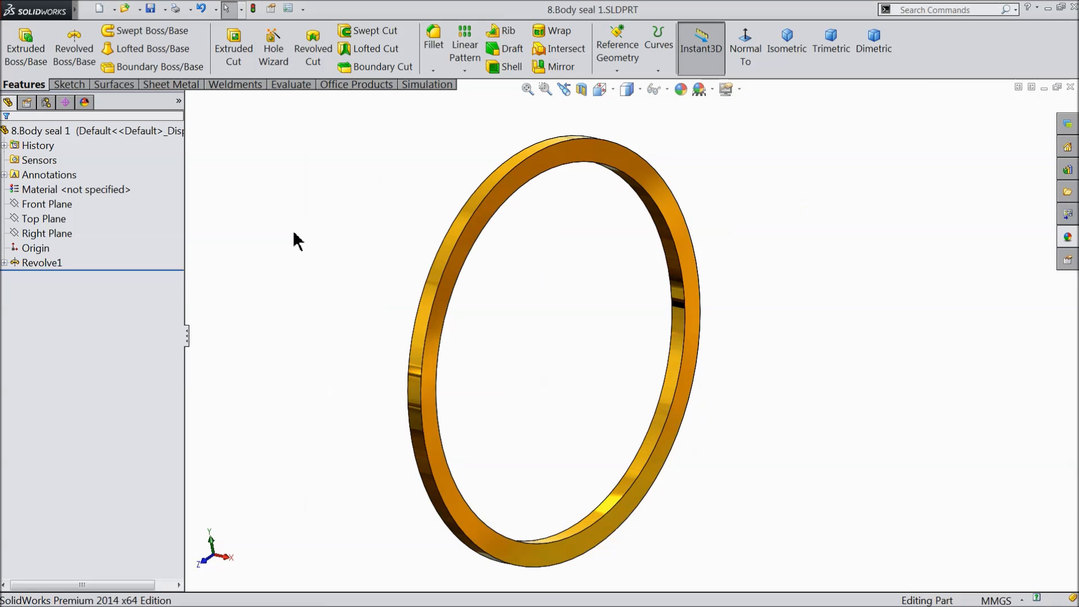
Edit the sketch of the ring's revolve feature, set the profile's outer radius to 120 mm and rebuild the part.
middle_click_drag(487, 296, 455, 270)
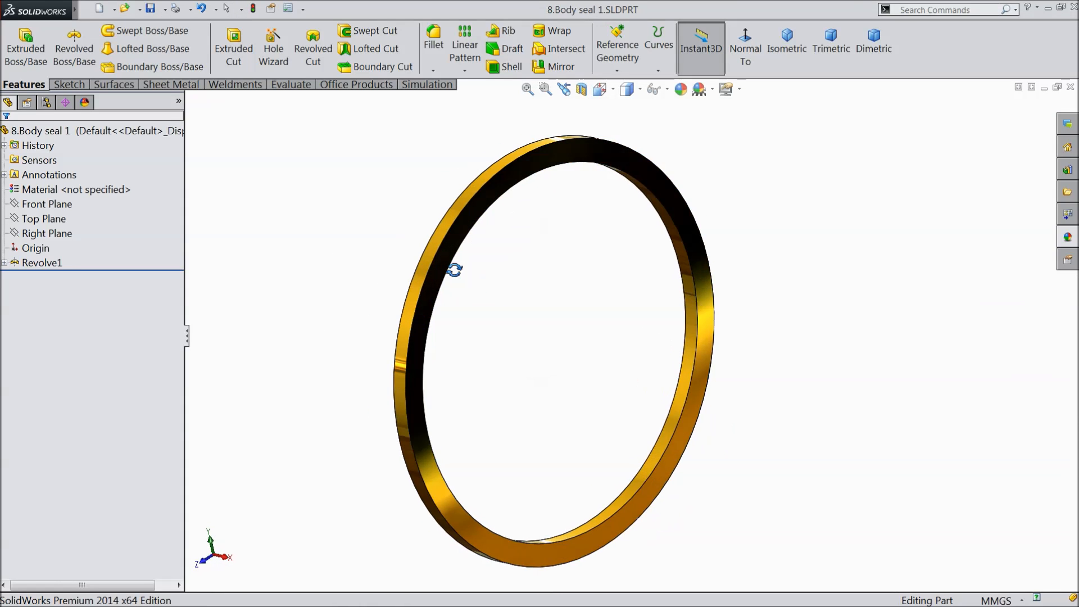
middle_click_drag(532, 299, 513, 292)
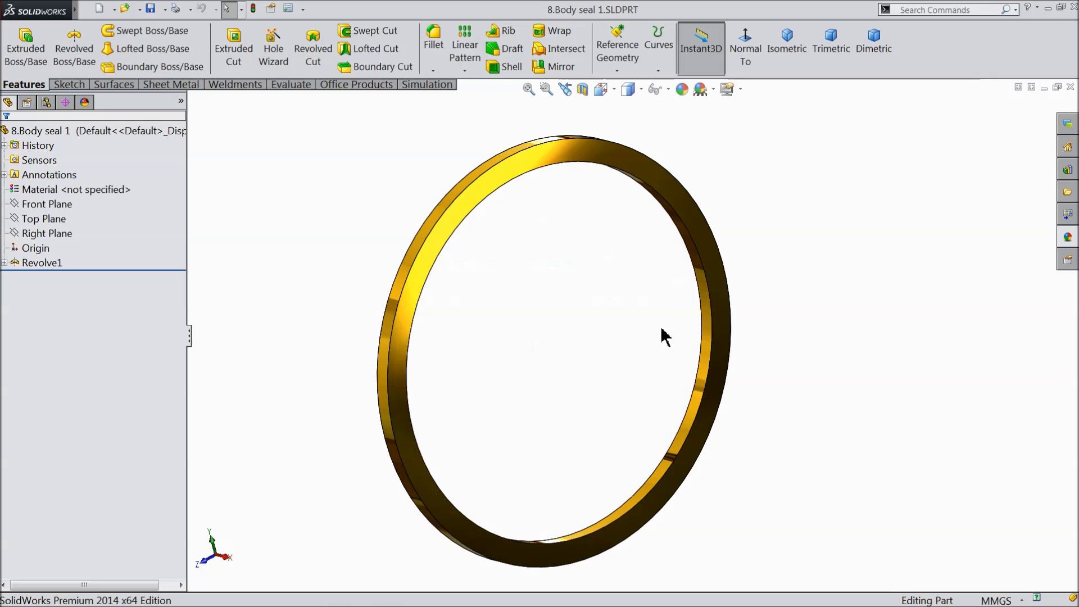
mouse_move(662, 332)
middle_mouse_down()
mouse_move(587, 277)
mouse_move(622, 328)
mouse_move(609, 329)
middle_mouse_up()
middle_click_drag(504, 332, 651, 335)
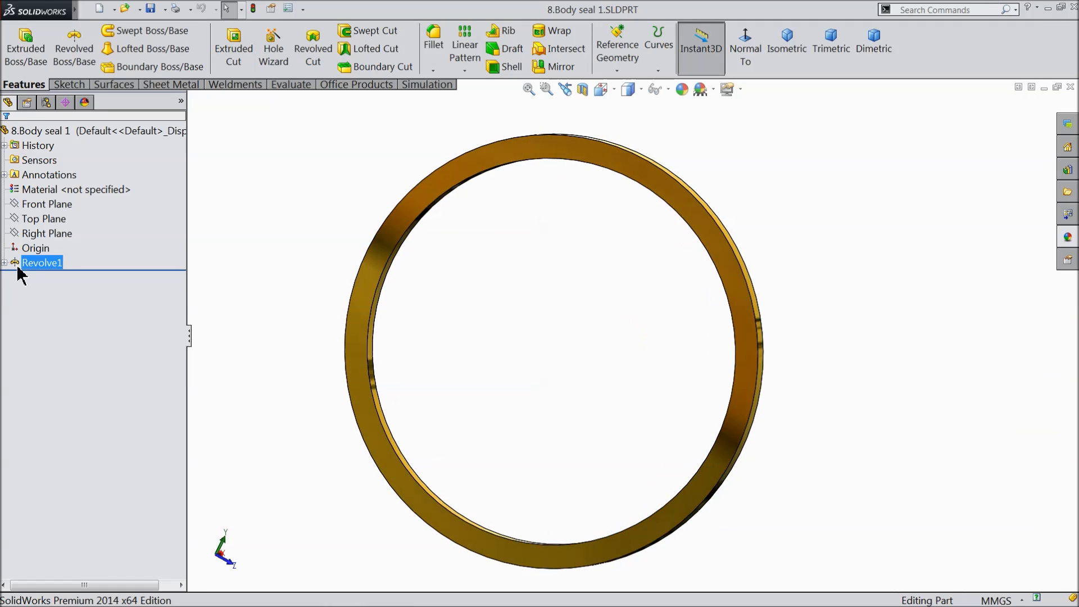
left_click(5, 263)
left_click(34, 278)
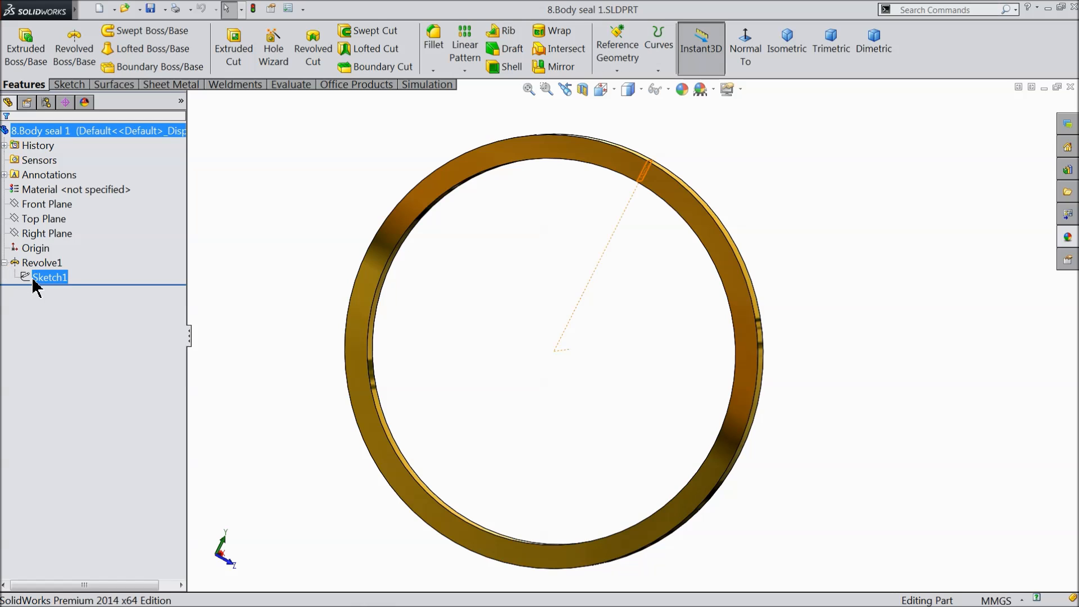
left_click(41, 249)
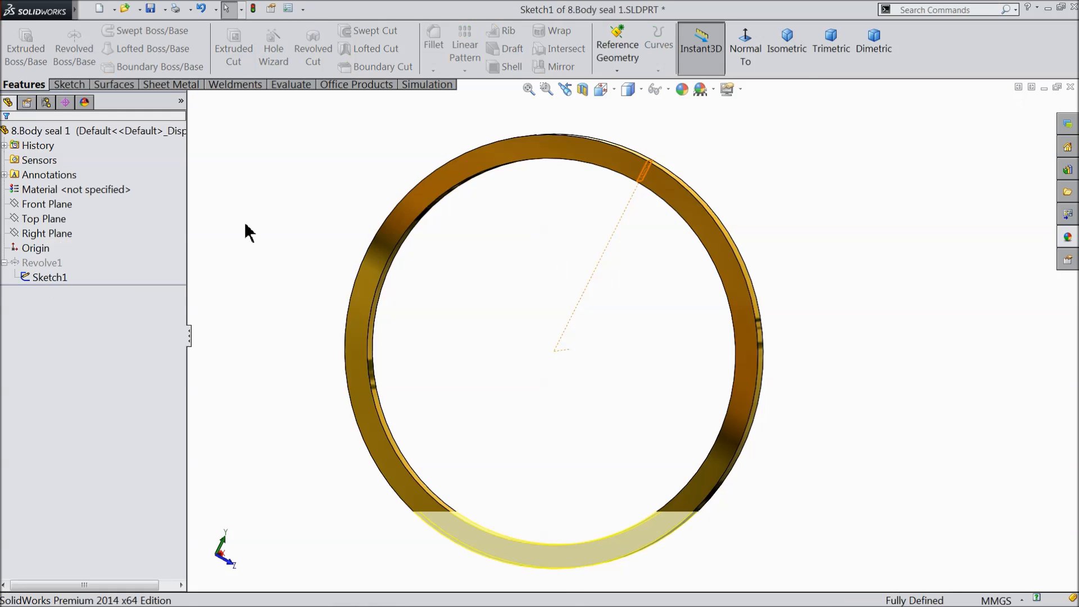
left_click(749, 50)
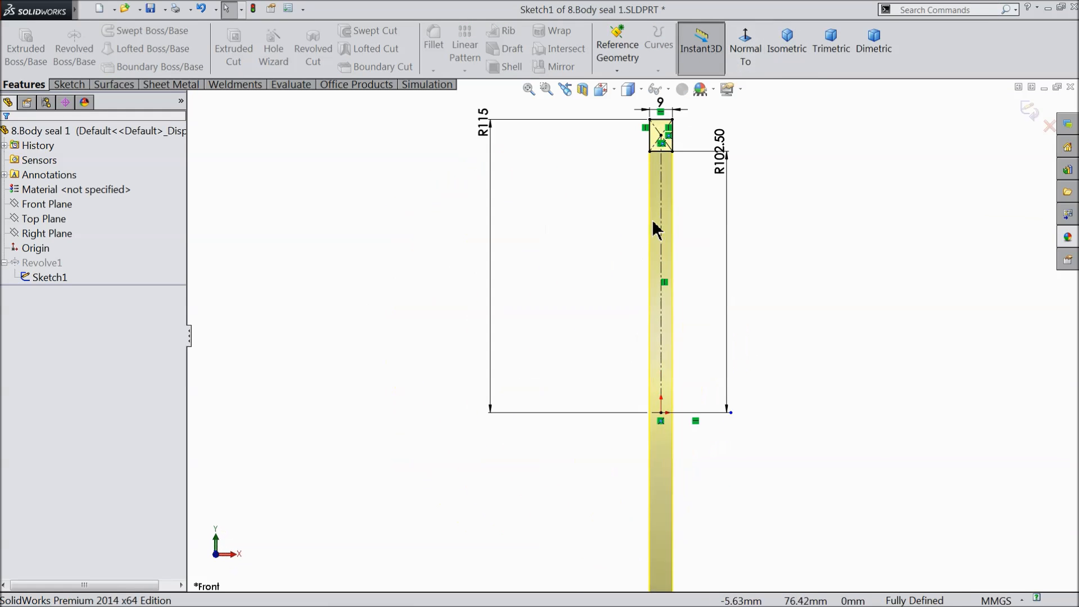
left_click(474, 210)
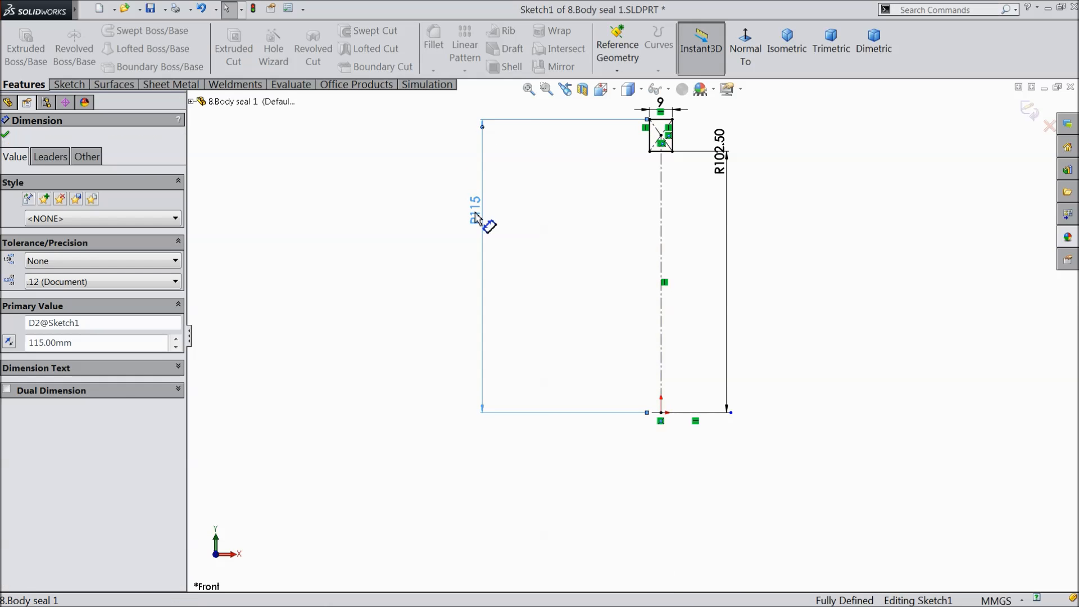
double_click(474, 210)
type("120")
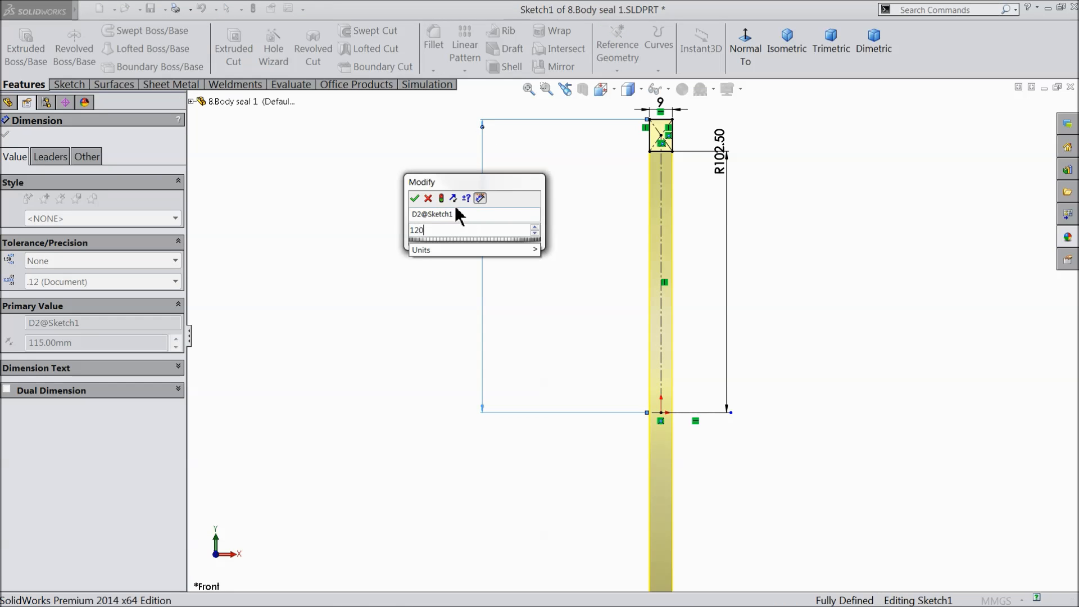
left_click(415, 199)
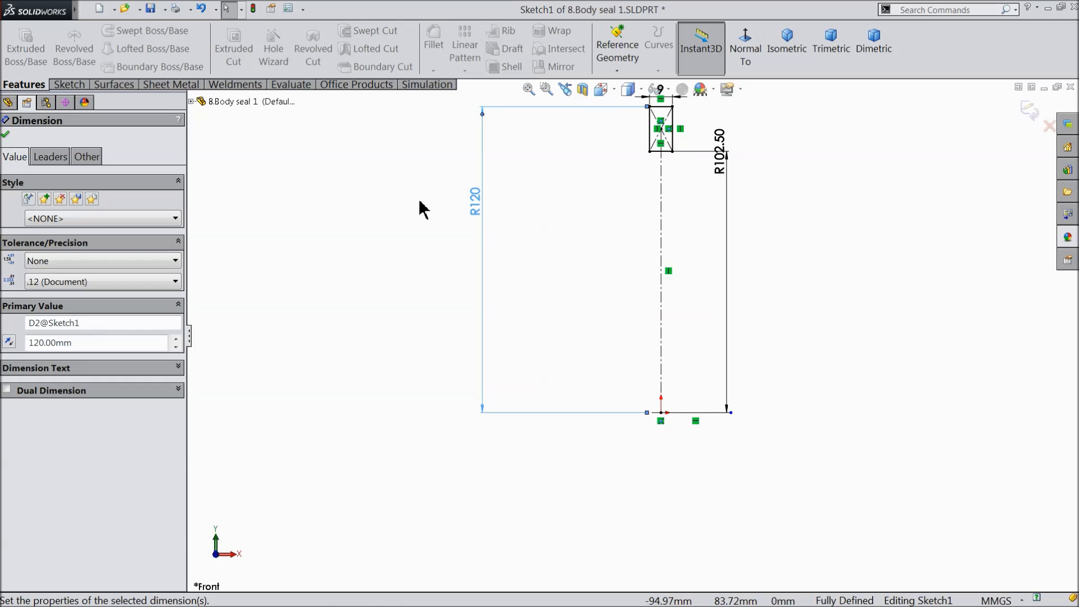
left_click(1029, 111)
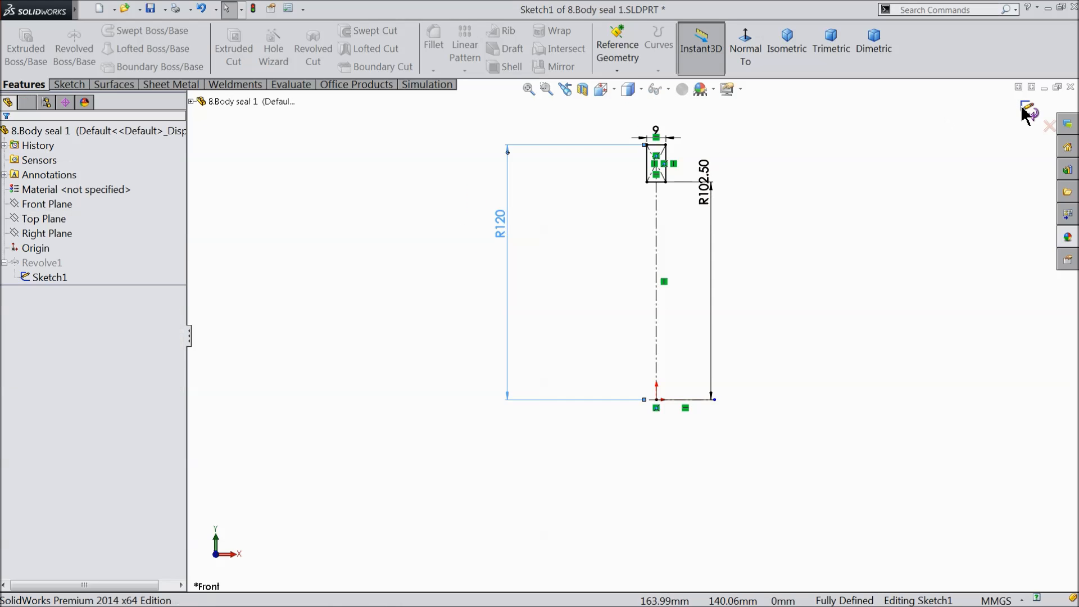
Save the modified ring as a separate part named "9.Gate Seal" in the Gate Valve folder.
middle_click_drag(718, 231, 711, 427)
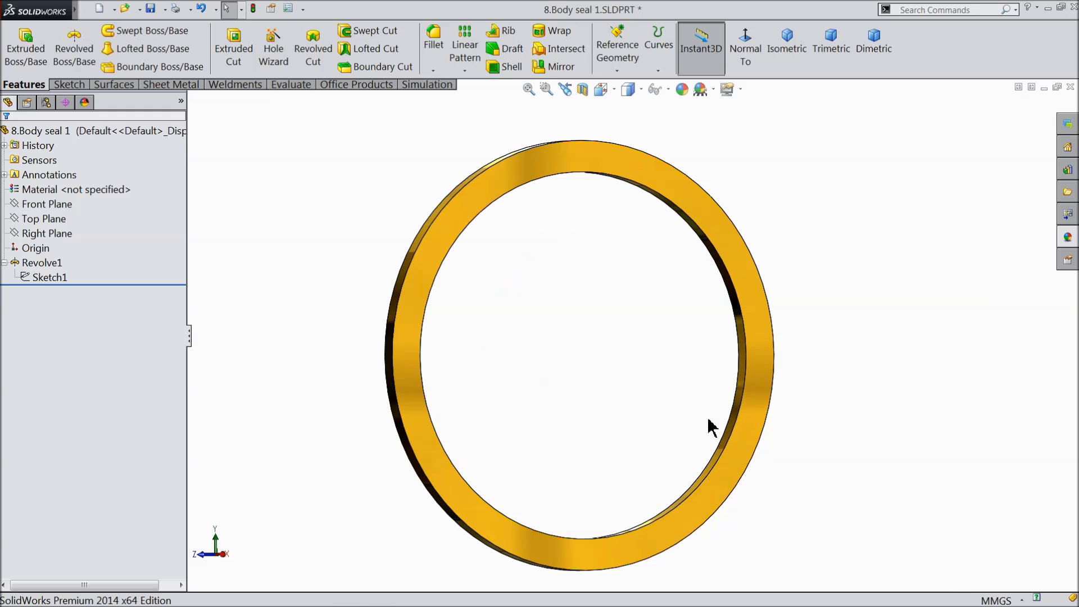
left_click(166, 9)
left_click(204, 46)
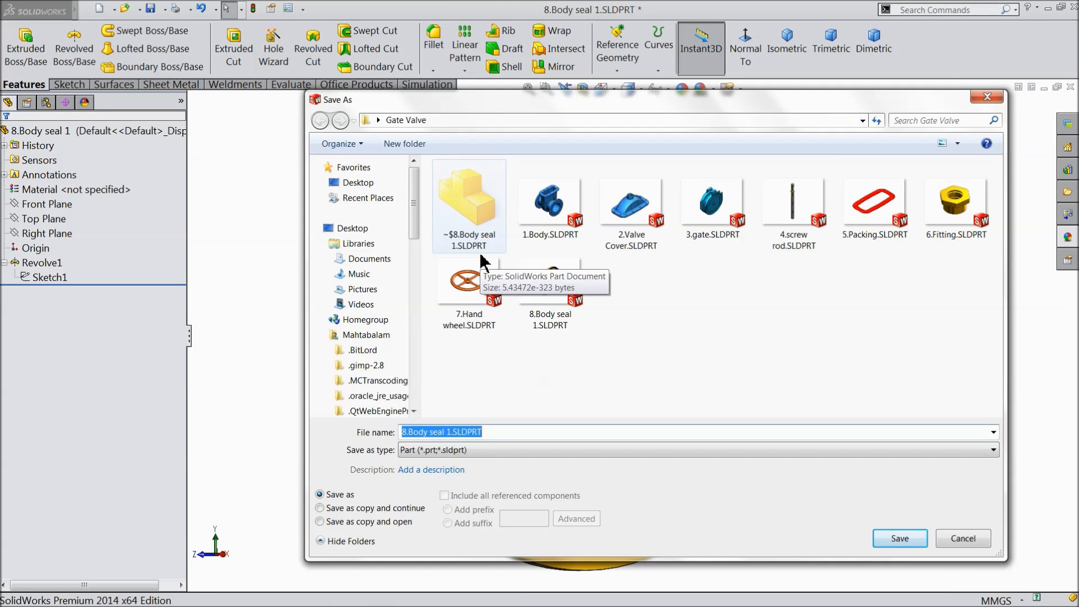
type("9.Gate Seal")
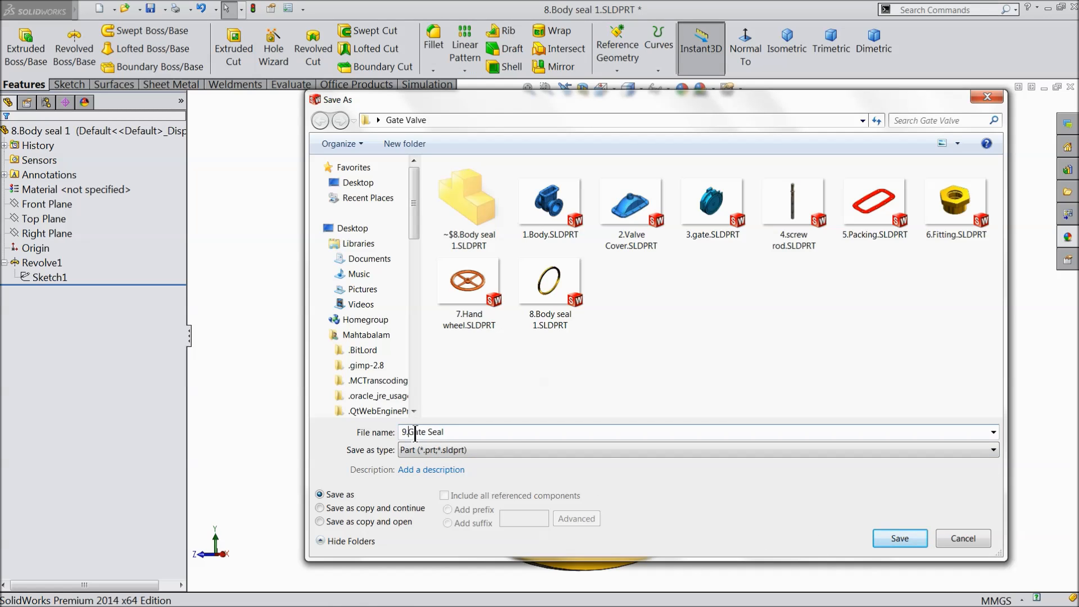
left_click(899, 537)
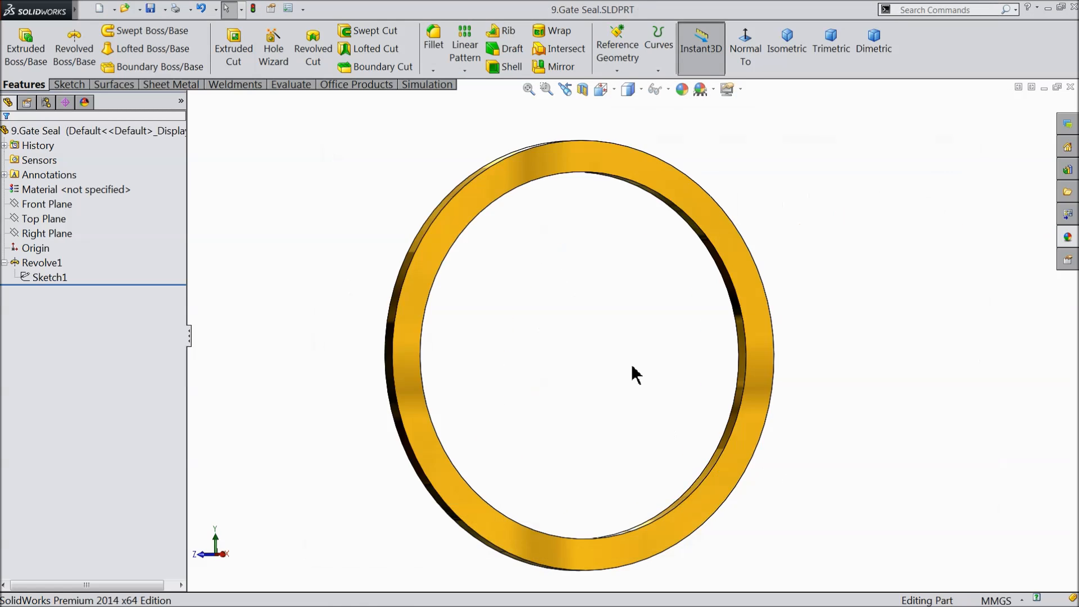
middle_click_drag(634, 372, 643, 392)
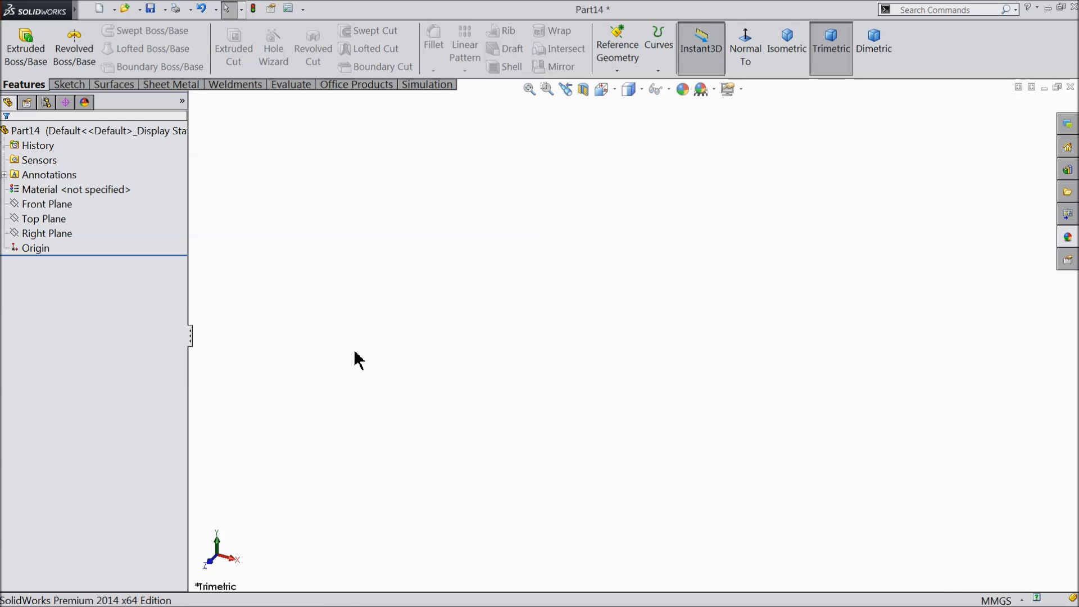
Start a sketch on the new part's Front Plane and draw a vertical and a leftward horizontal centerline meeting at the origin.
left_click(22, 205)
left_click(24, 191)
left_click(70, 86)
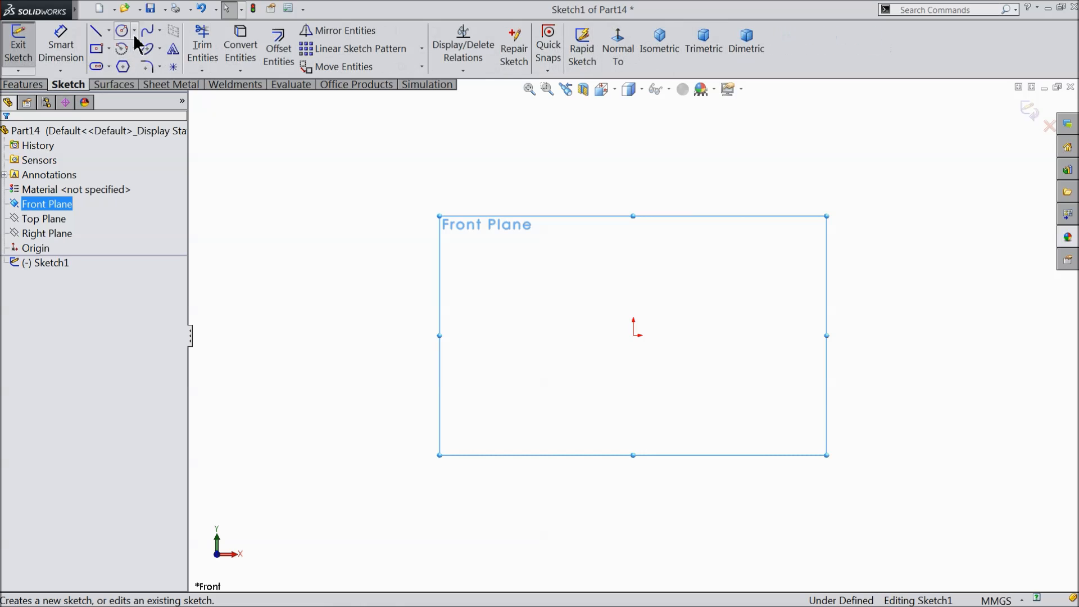
left_click(109, 31)
left_click(116, 65)
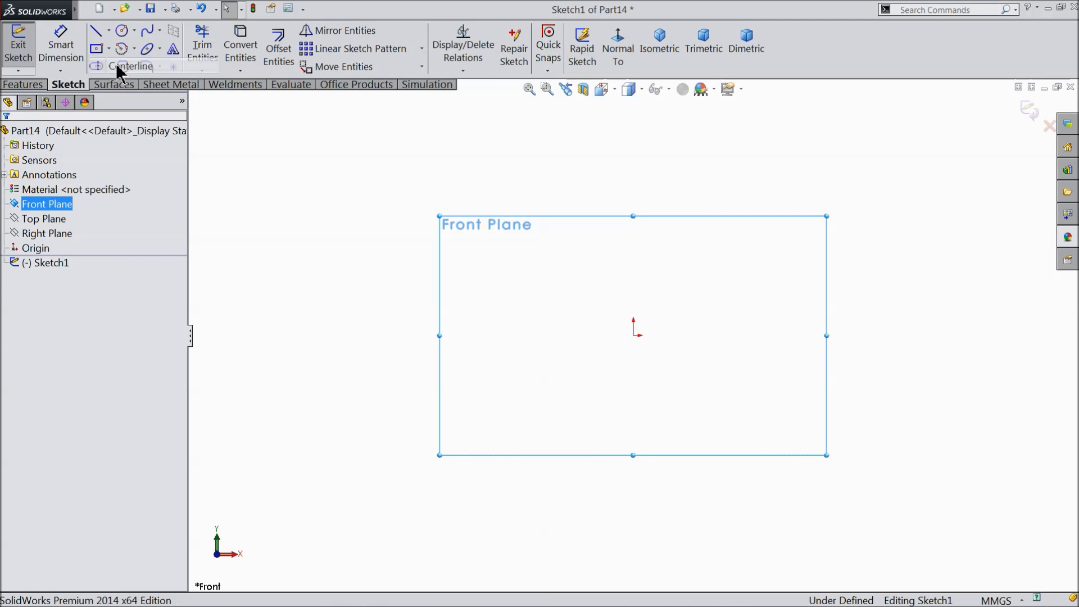
left_click(633, 177)
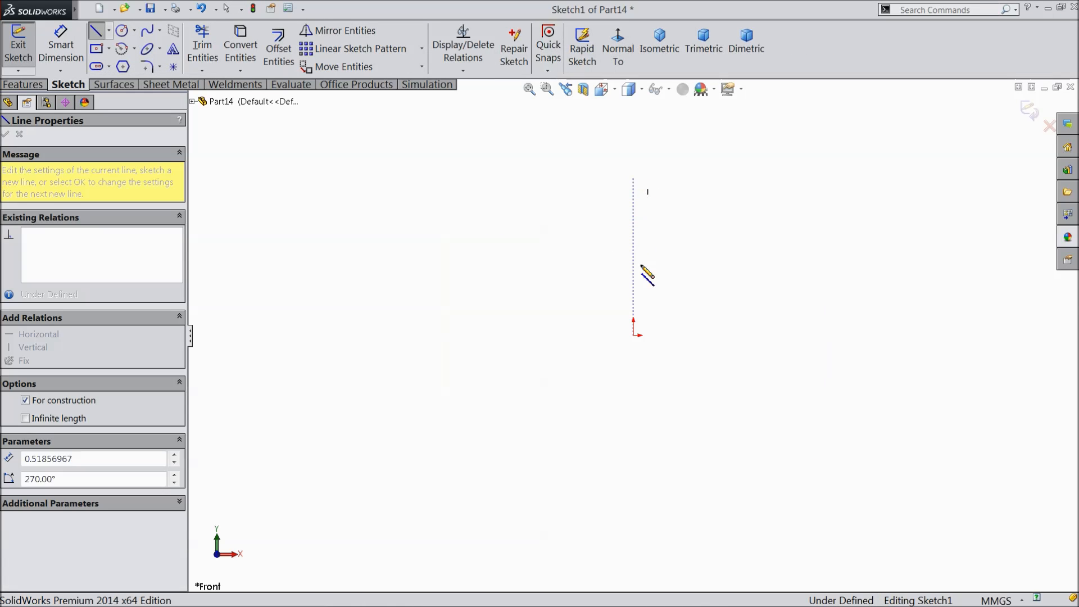
left_click(633, 336)
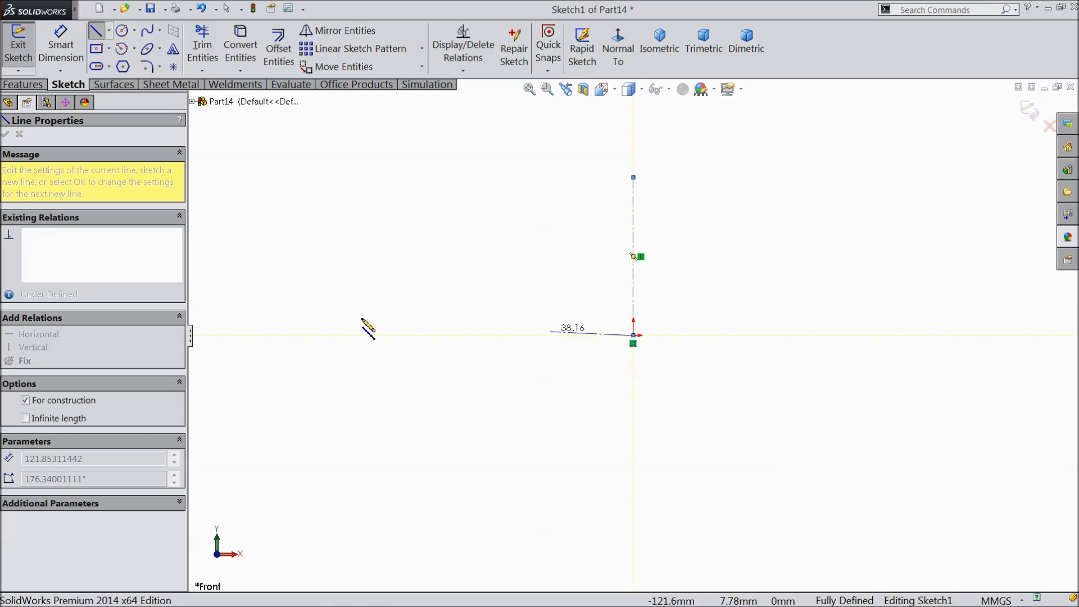
left_click(251, 336)
right_click(281, 335)
left_click(321, 108)
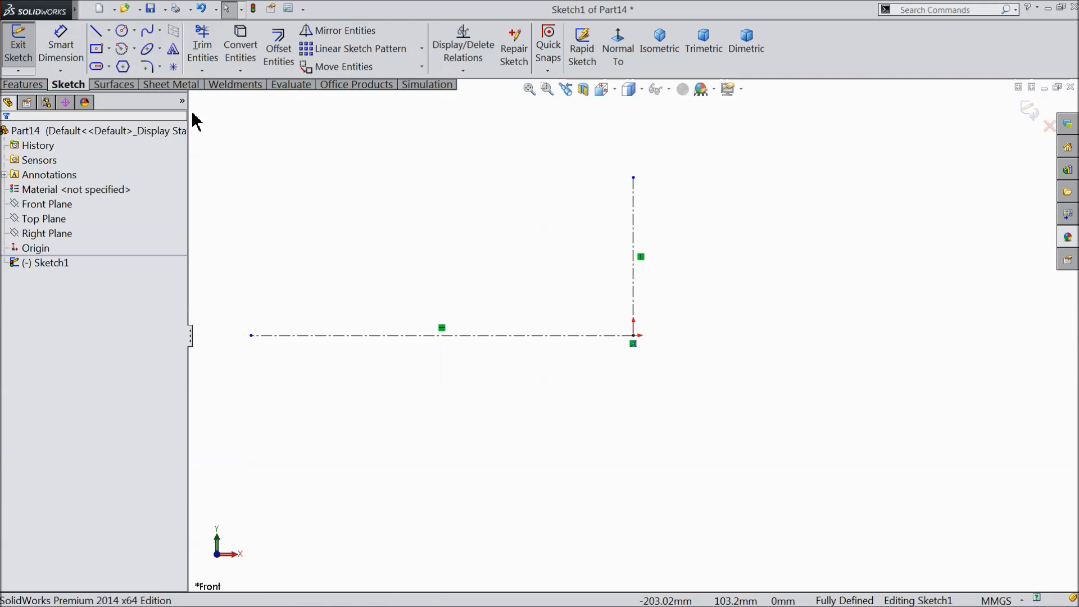
Draw a circle centered on the free end of the horizontal centerline and set its diameter to 3 mm.
left_click(122, 30)
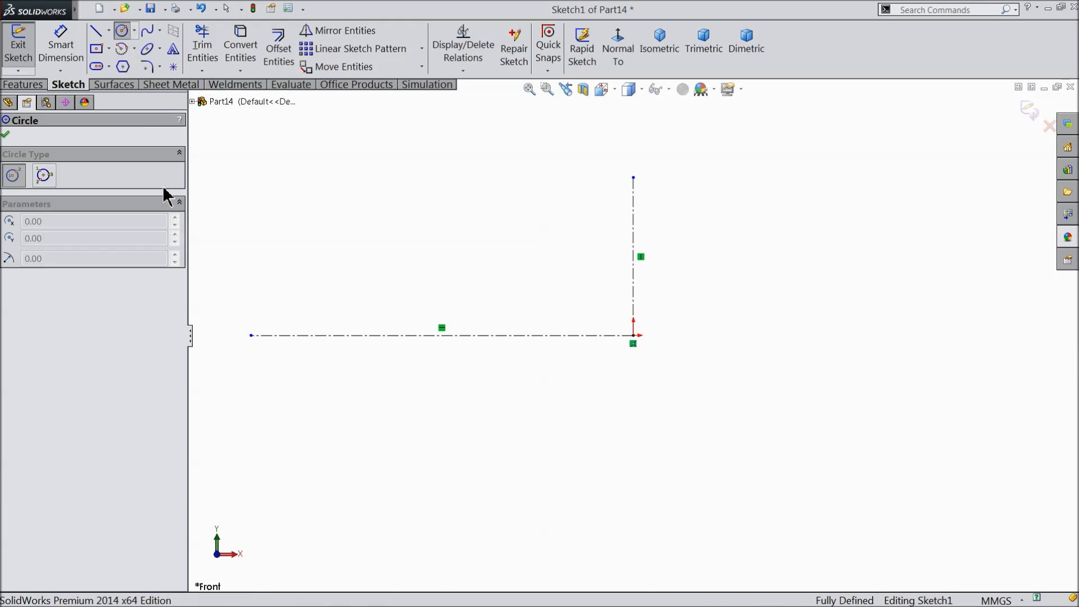
left_click(251, 335)
left_click(249, 289)
left_click(56, 59)
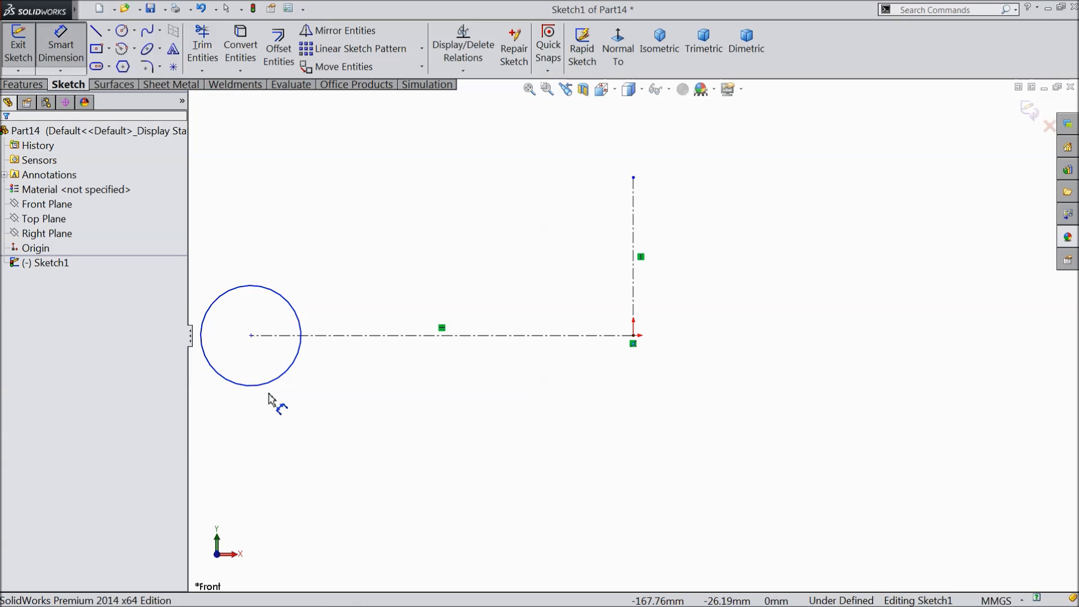
left_click(270, 385)
left_click(271, 426)
type("3")
key("Return")
Dimension the circle's center from the vertical centerline and set the distance to 17 mm.
left_click(251, 336)
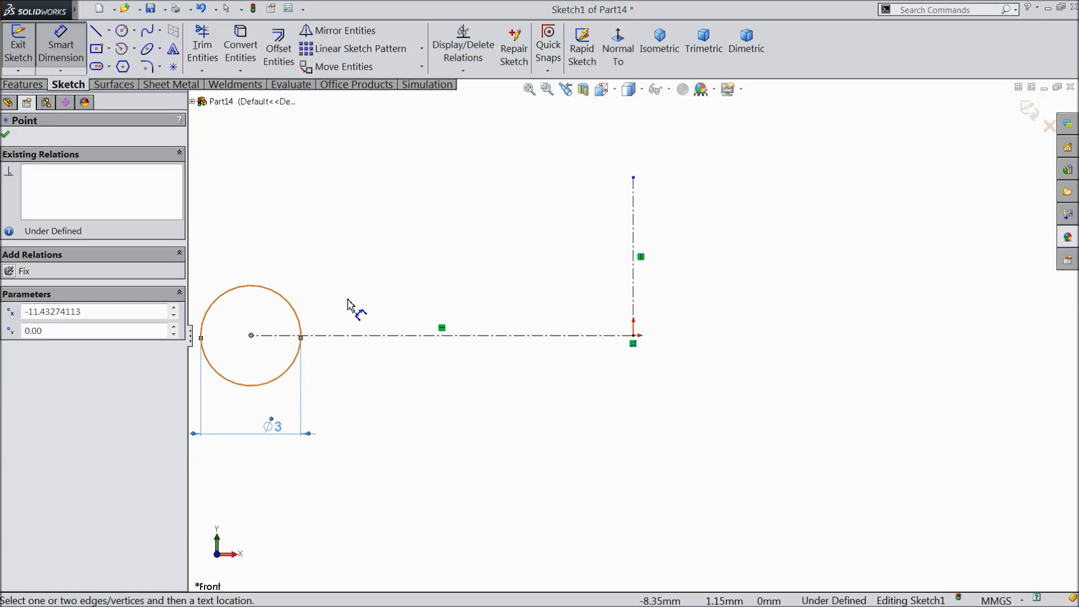
left_click(633, 321)
left_click(477, 232)
type("17")
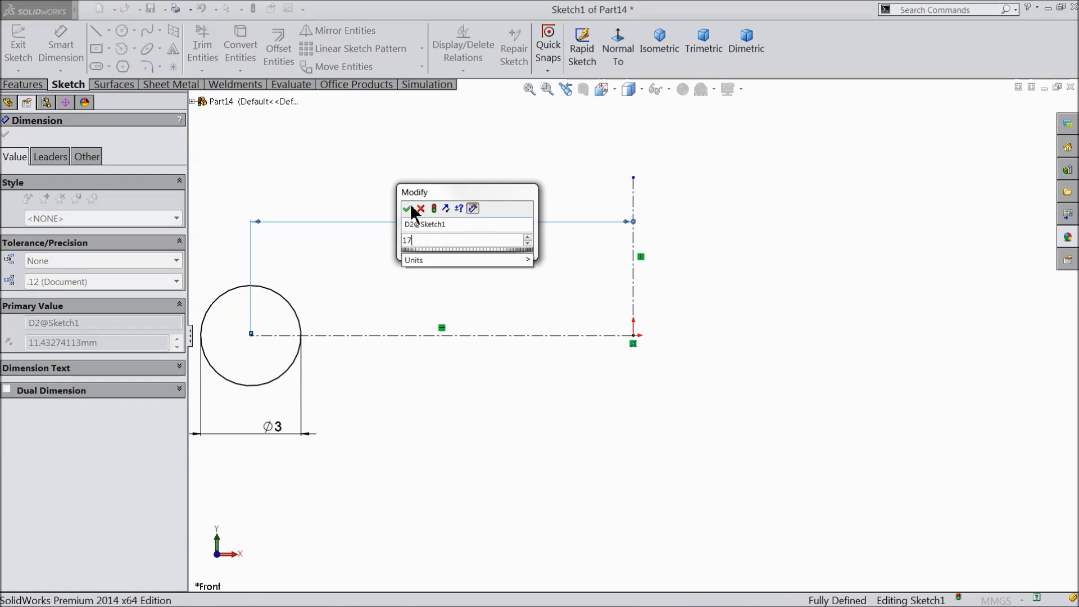
key("Return")
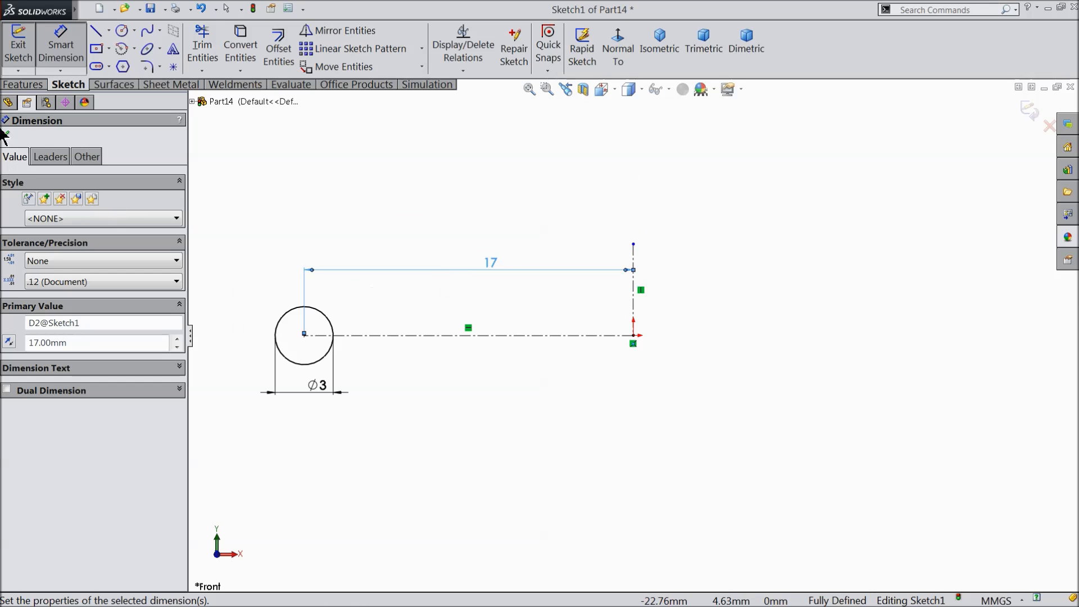
Revolve the circle 360° about the vertical centerline to form a round-section ring.
left_click(25, 85)
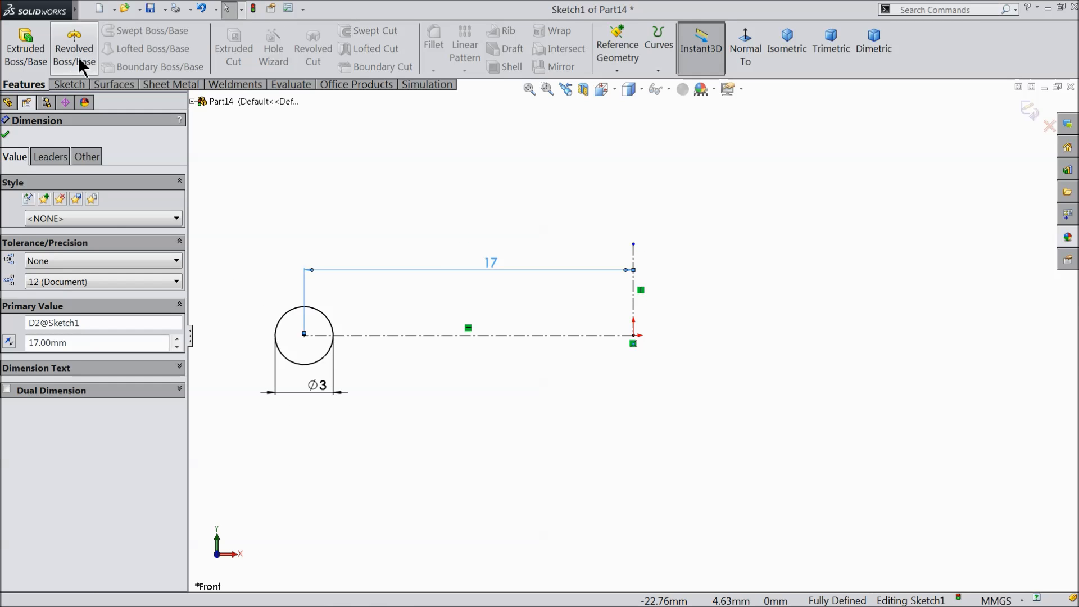
left_click(80, 65)
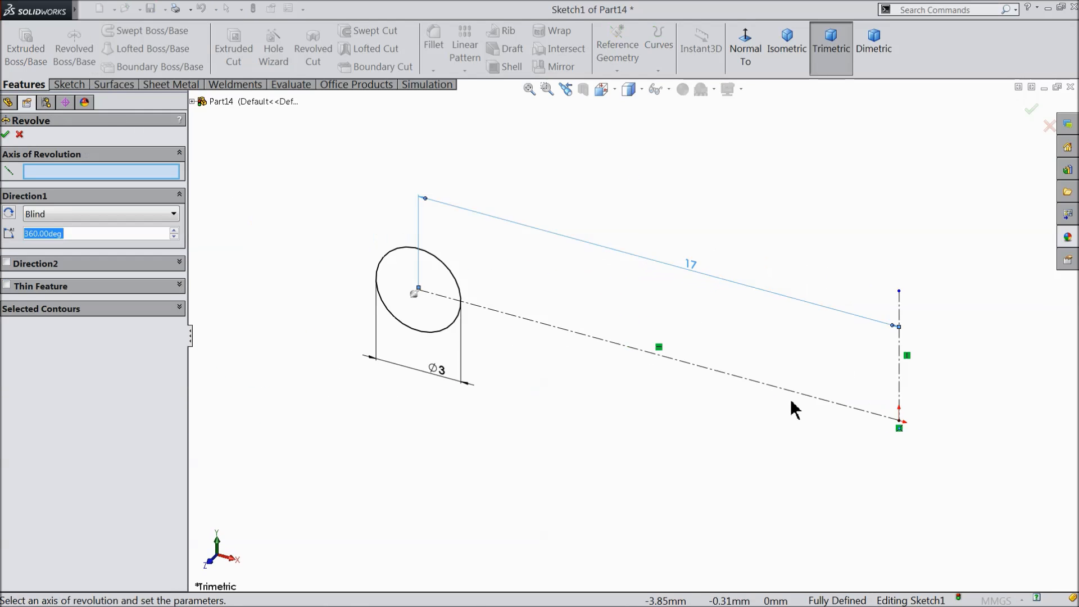
left_click(899, 375)
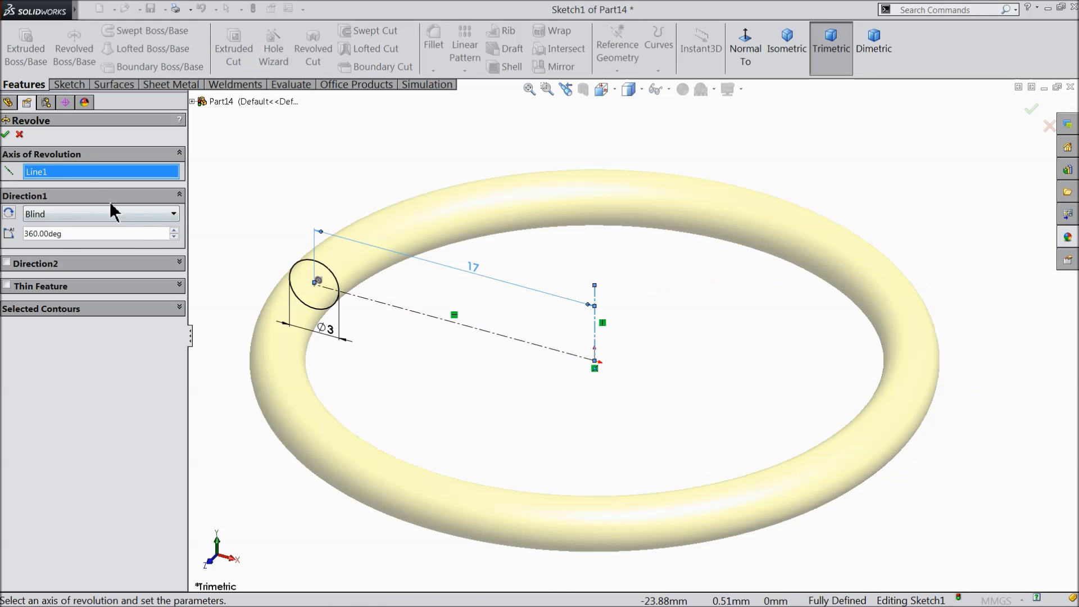
left_click(6, 135)
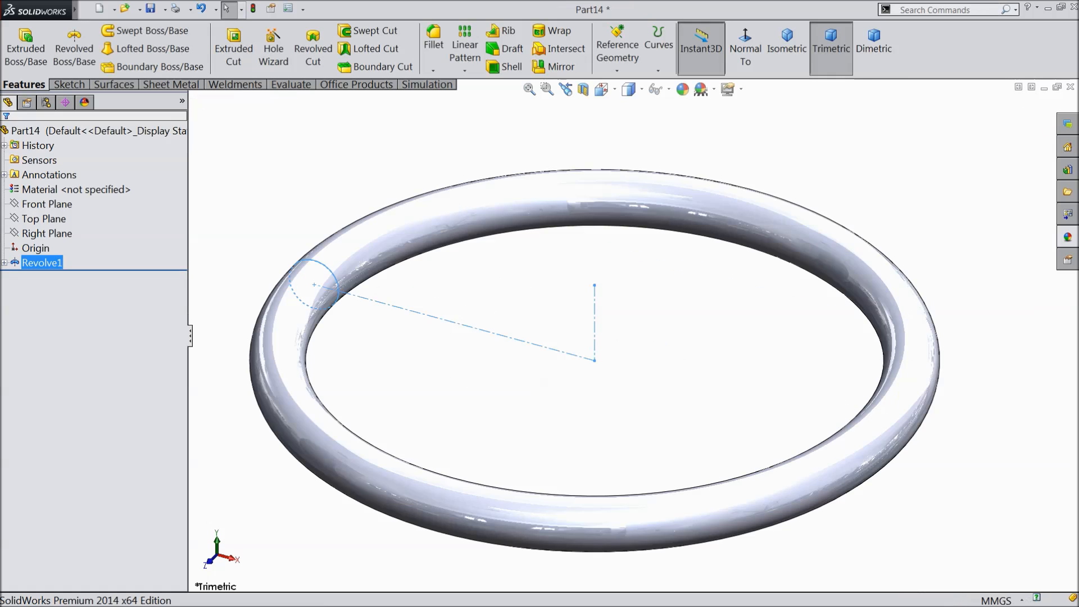
Apply the matte rubber appearance to the round-section ring.
left_click(1066, 239)
scroll(1010, 171, "down", 5)
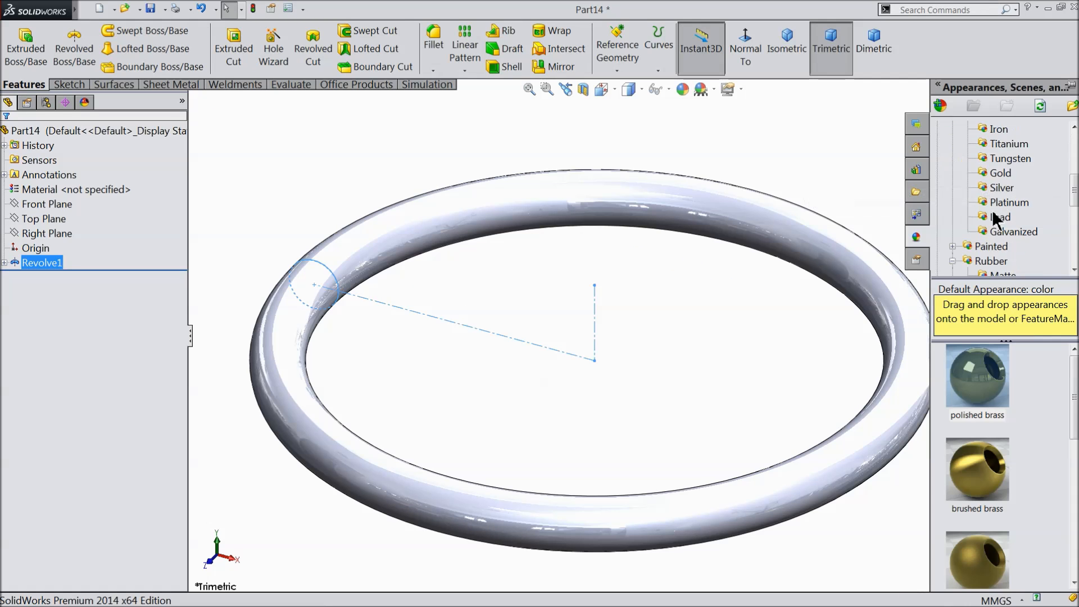
left_click(1000, 232)
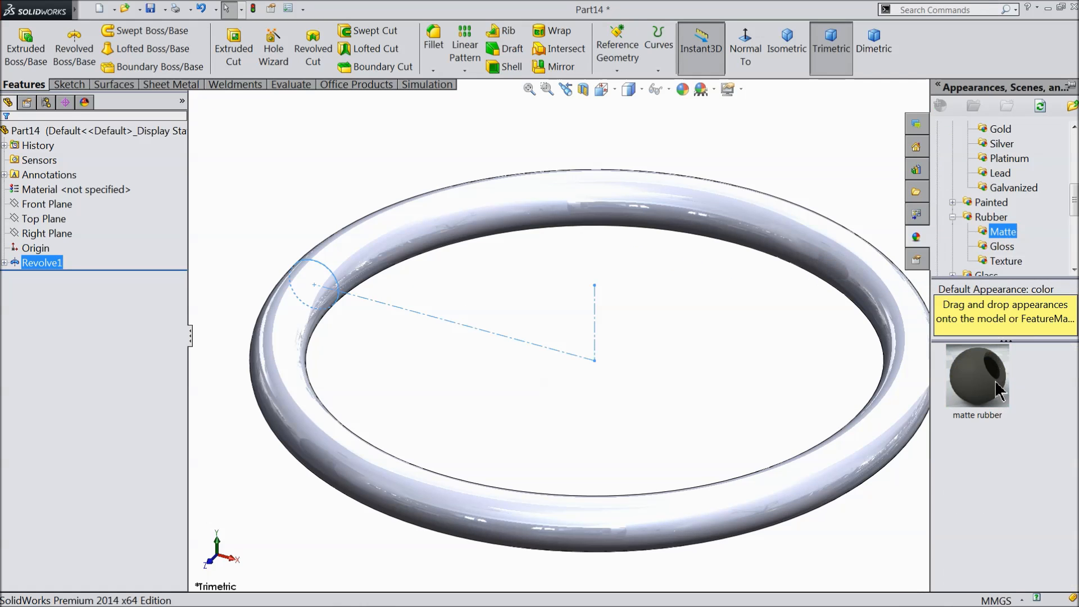
double_click(995, 380)
mouse_move(709, 354)
middle_mouse_down()
mouse_move(675, 342)
mouse_move(701, 352)
middle_mouse_up()
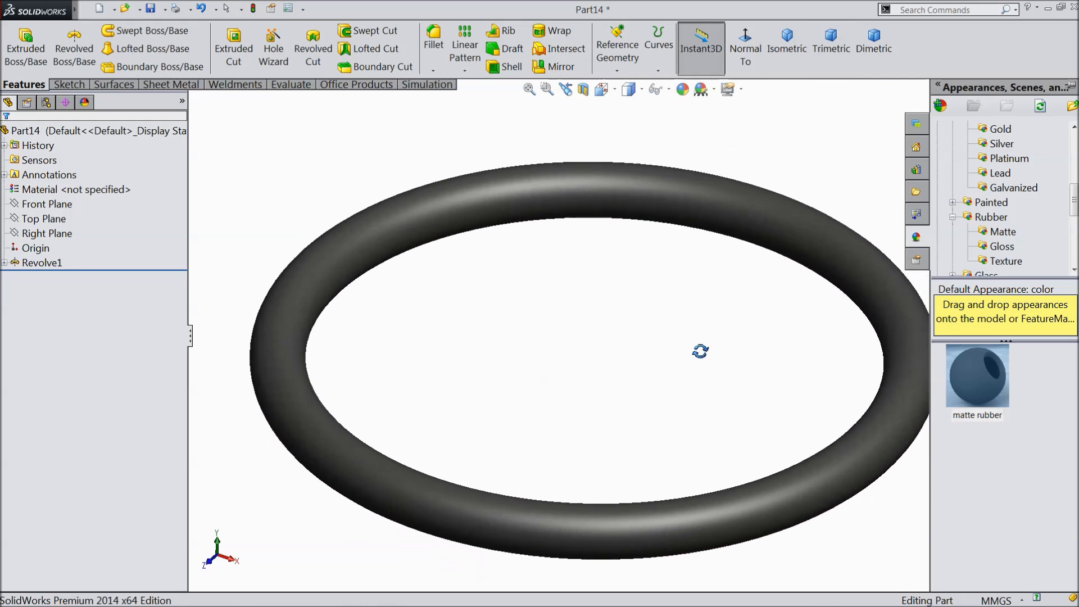
scroll(696, 349, "down", 1)
scroll(601, 336, "up", 2)
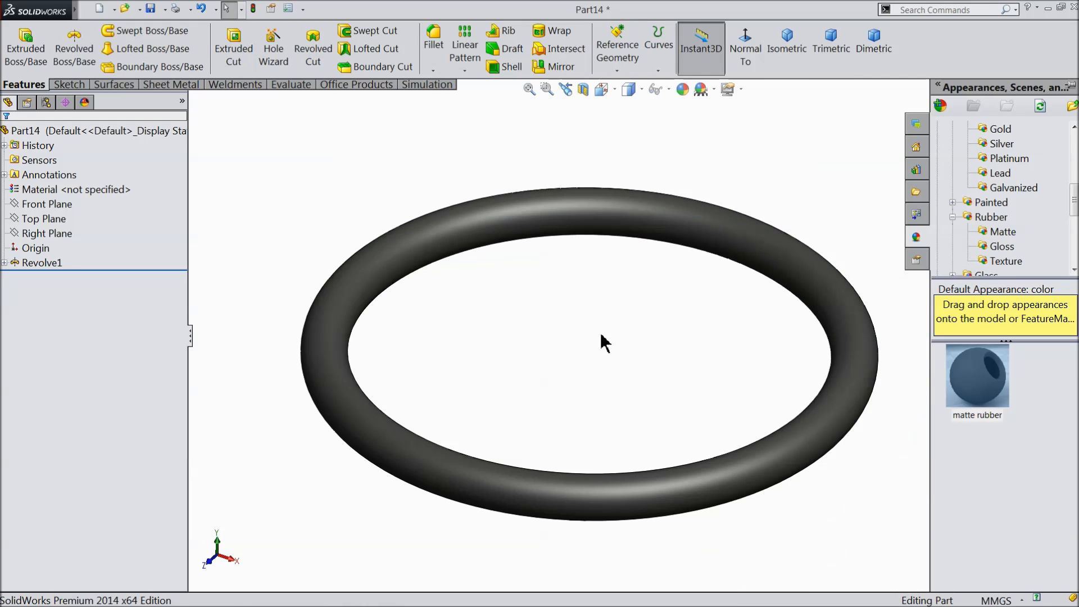
Save the O-ring part in the Gate Valve folder as 10.Oring 34X3.
left_click(150, 9)
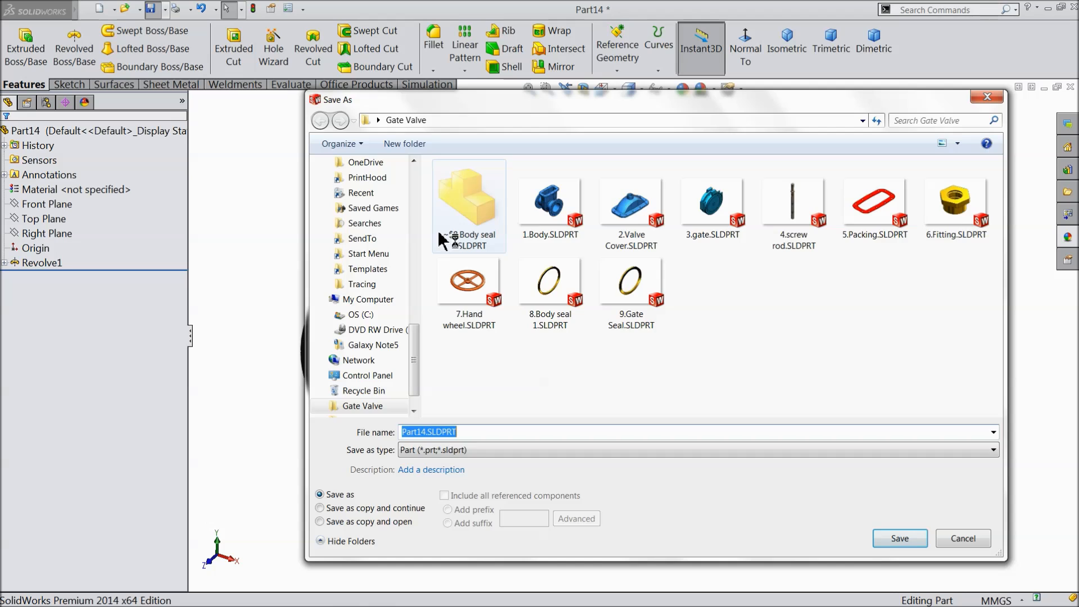
type("10.Oring 34X3")
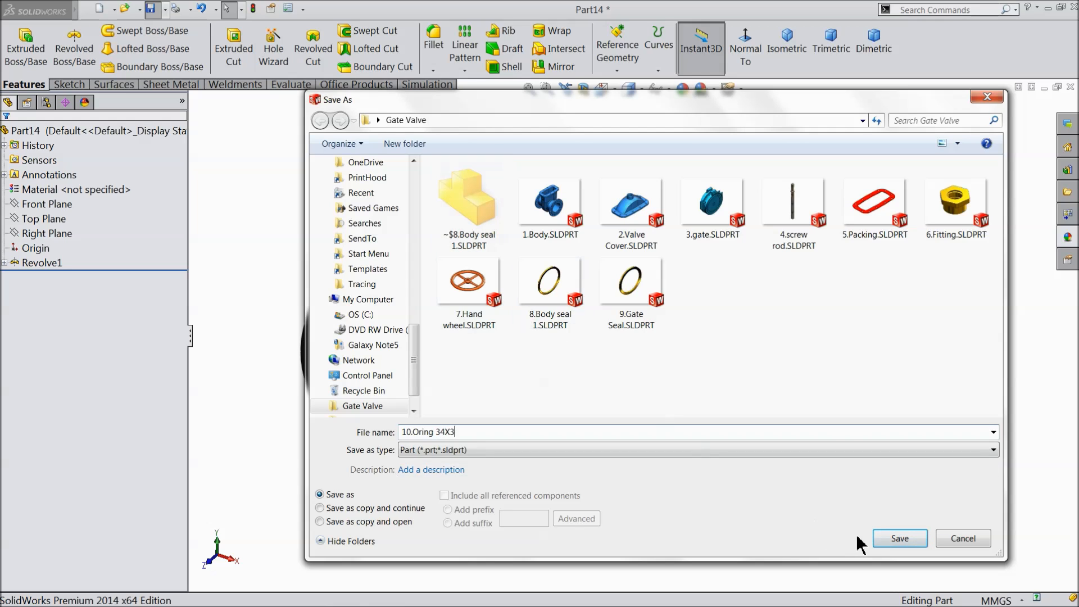
left_click(905, 540)
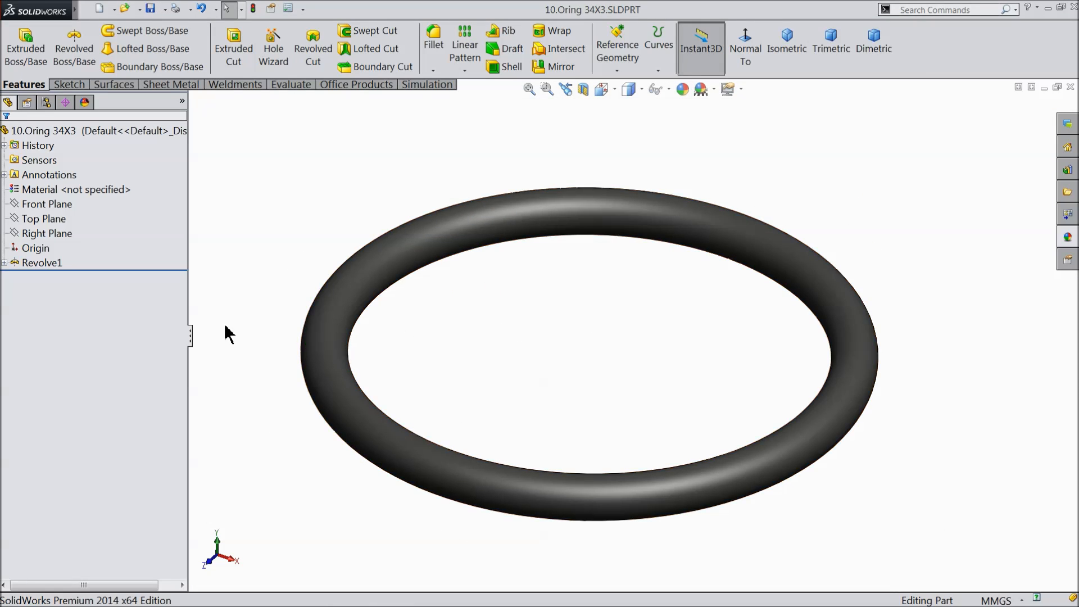
Edit the O-ring's revolve sketch, set the radius from the axis to the circle's centre to 21 mm, and exit the sketch.
left_click(4, 262)
left_click(33, 280)
left_click(45, 250)
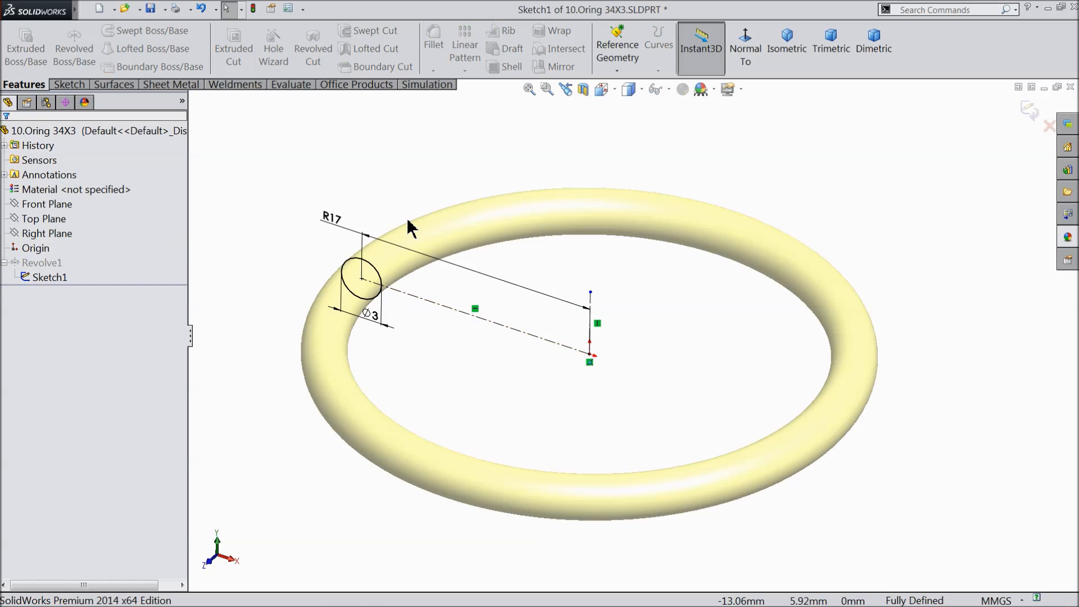
left_click(747, 50)
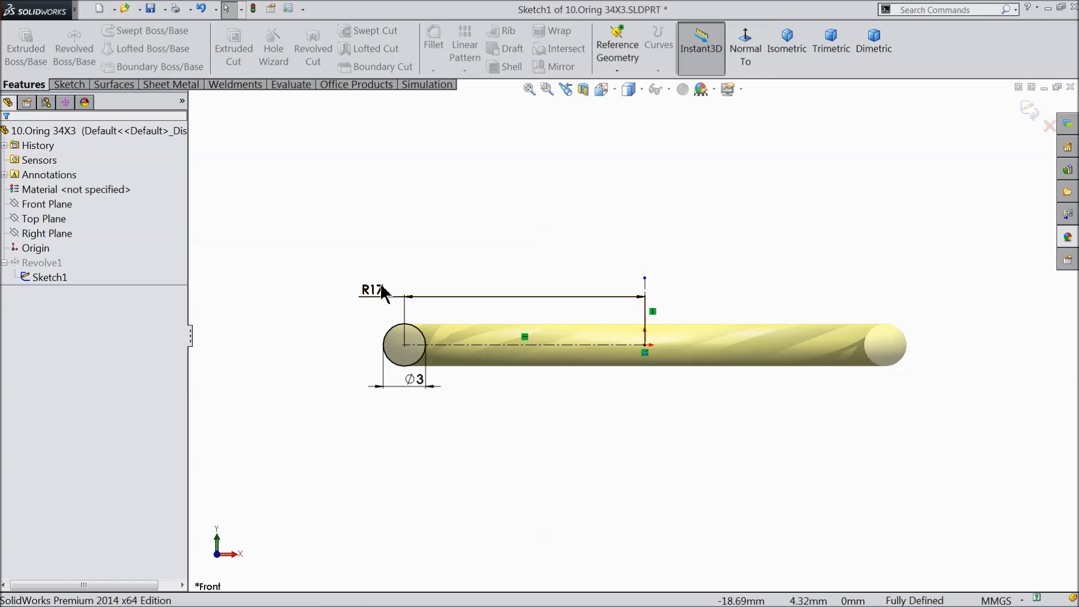
double_click(375, 291)
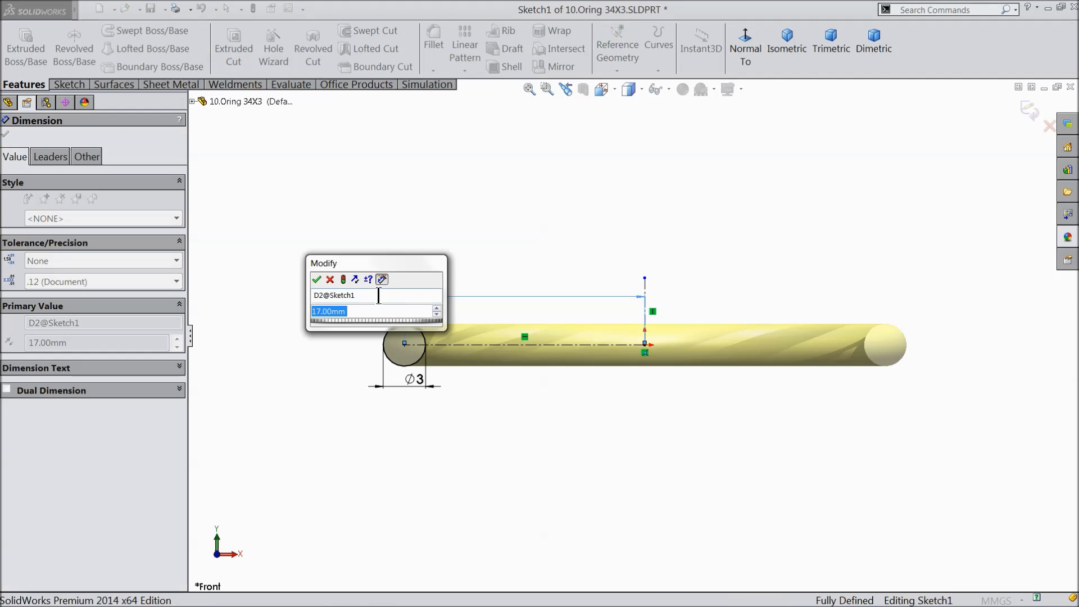
type("21")
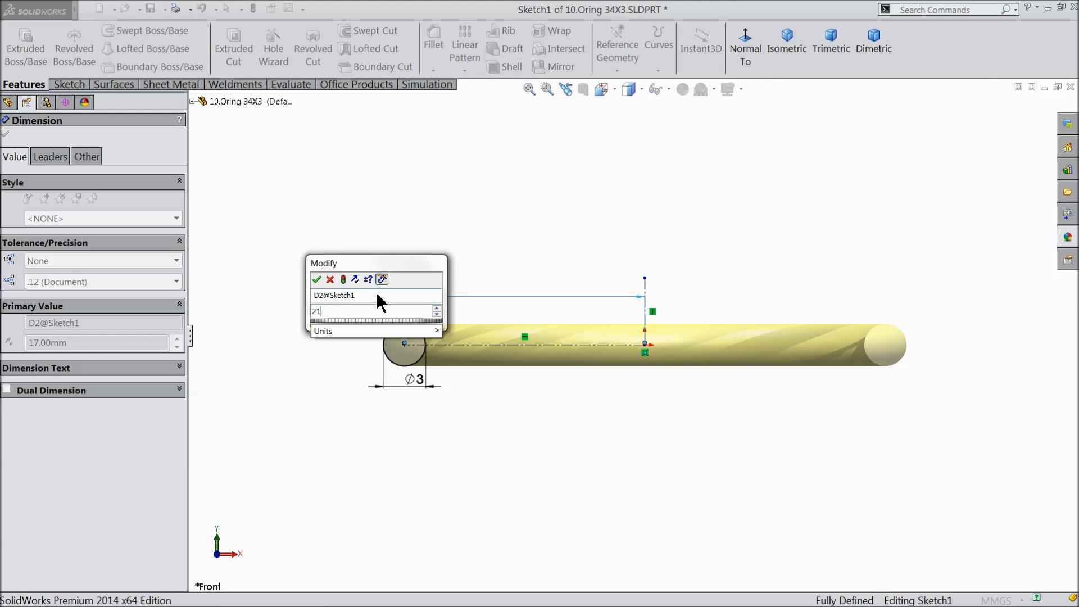
left_click(317, 279)
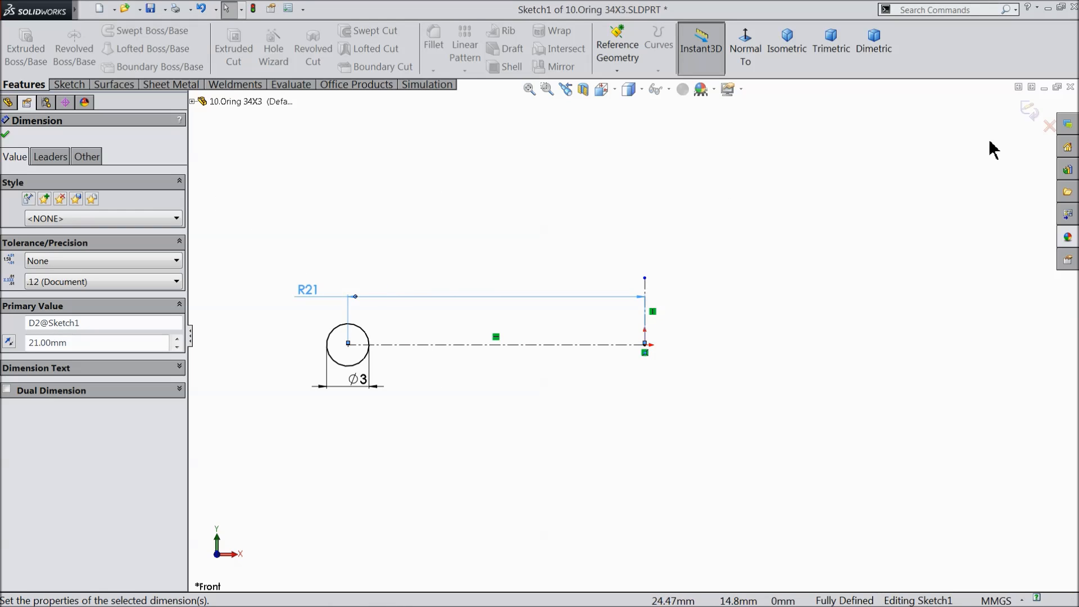
left_click(1031, 110)
mouse_move(999, 140)
middle_mouse_down()
mouse_move(678, 304)
mouse_move(682, 356)
middle_mouse_up()
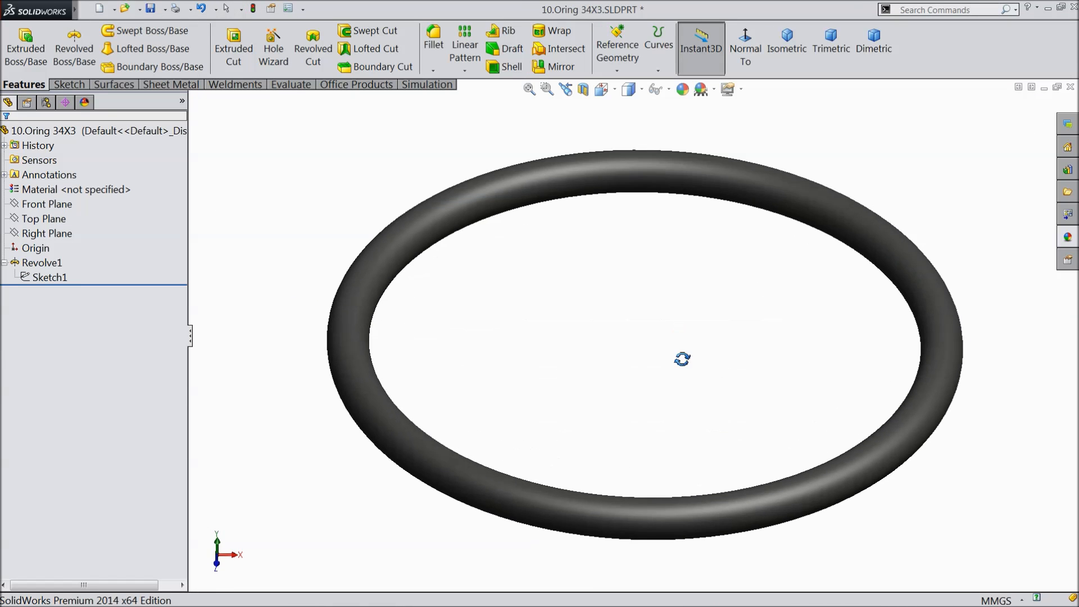
Save the enlarged O-ring as a separate part file named 11.Oring 42X3.
left_click(166, 10)
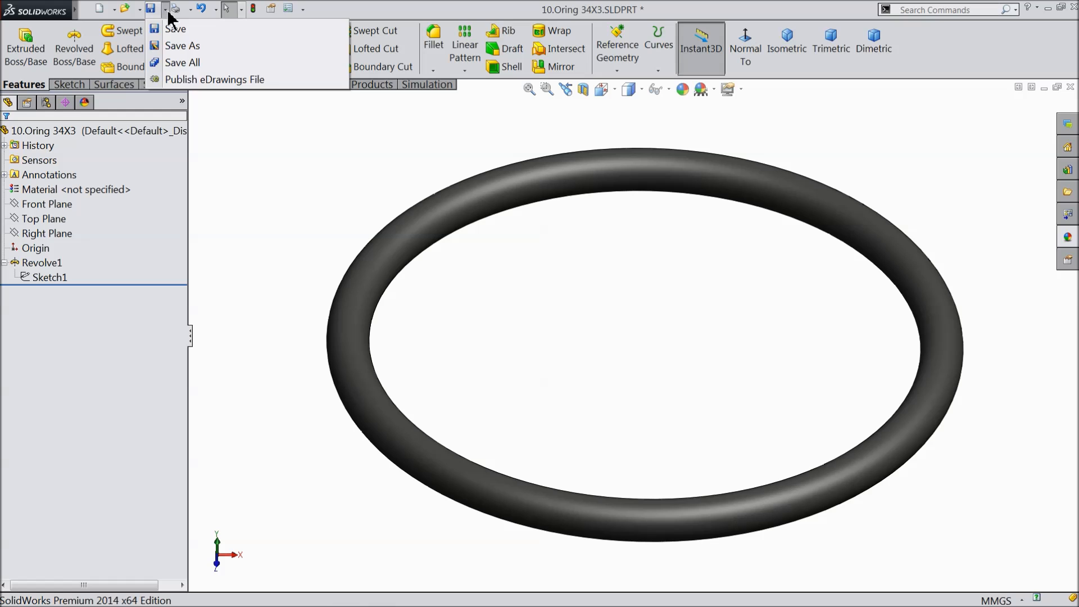
left_click(187, 45)
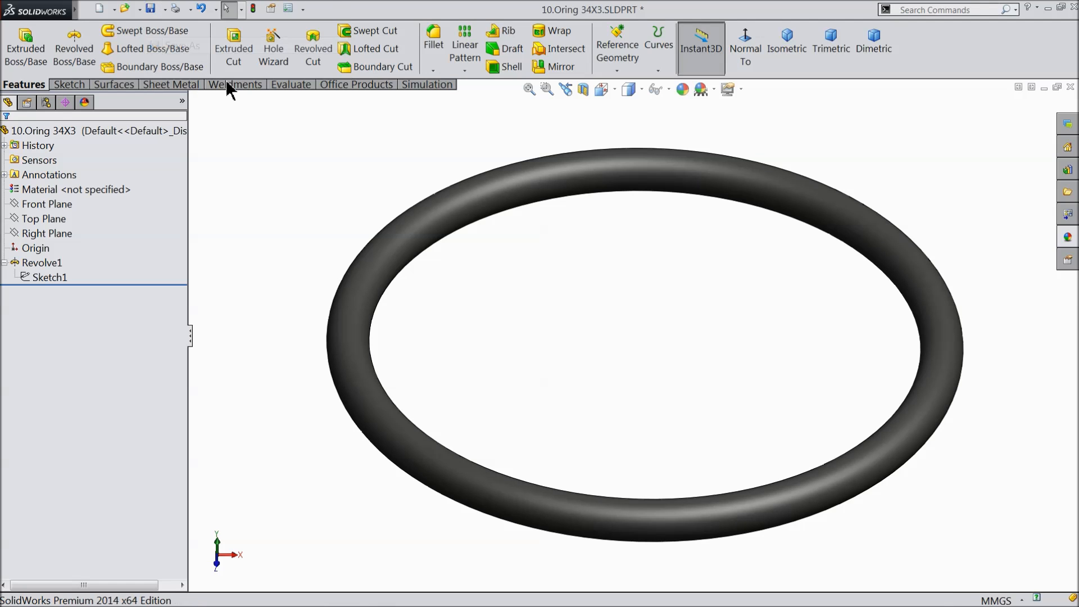
type("11.Oring 42X3")
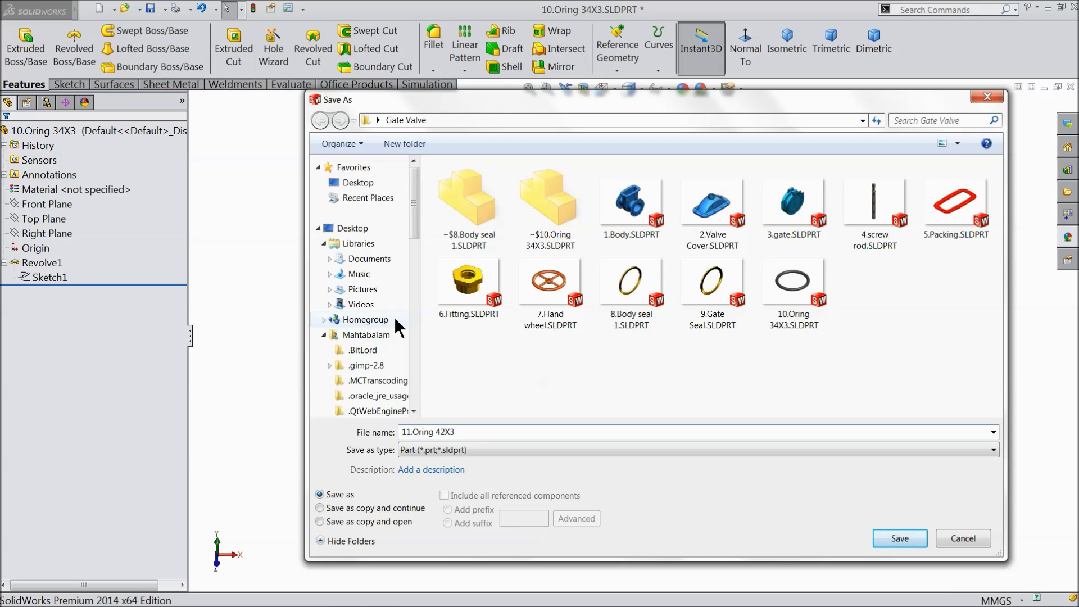
left_click(900, 539)
mouse_move(764, 455)
middle_mouse_down()
mouse_move(740, 354)
mouse_move(763, 453)
middle_mouse_up()
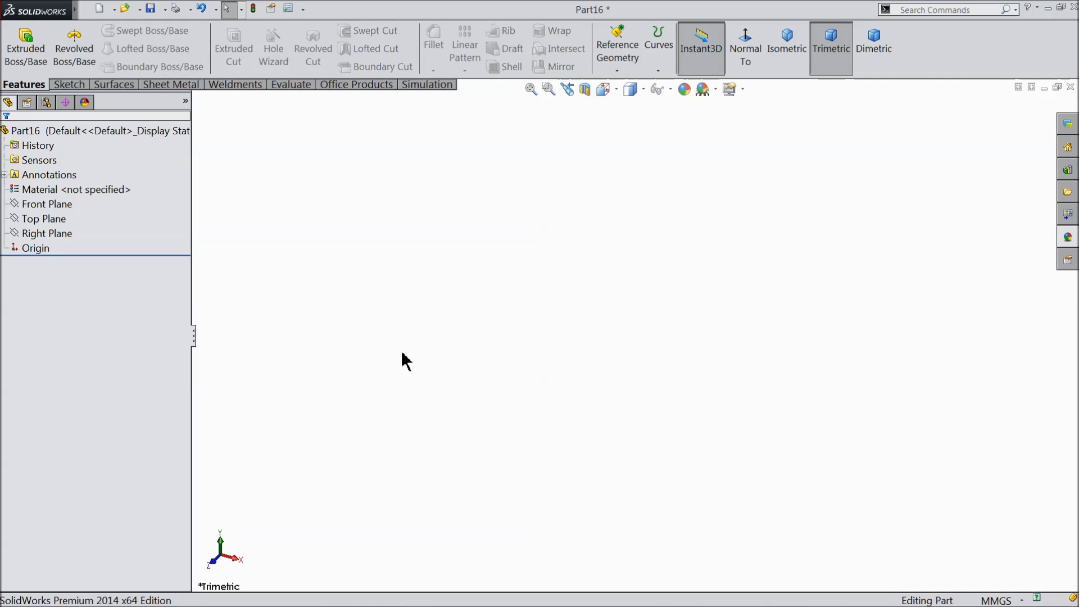
On the Front Plane, sketch a vertical centerline down to the origin and a horizontal centerline about 137 mm long extending left from it.
left_click(20, 204)
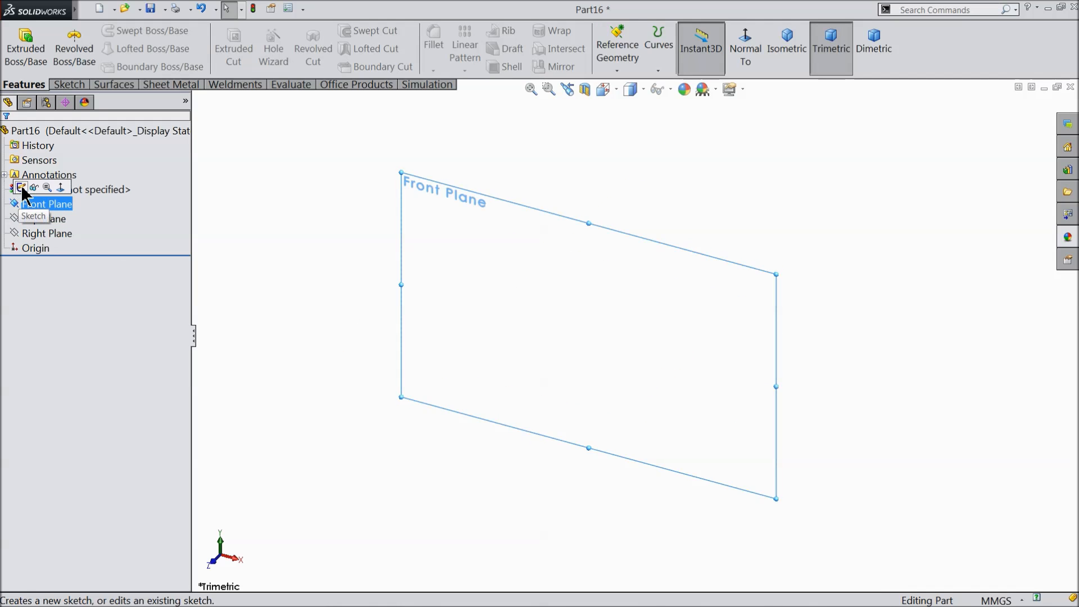
left_click(21, 187)
left_click(109, 30)
left_click(119, 65)
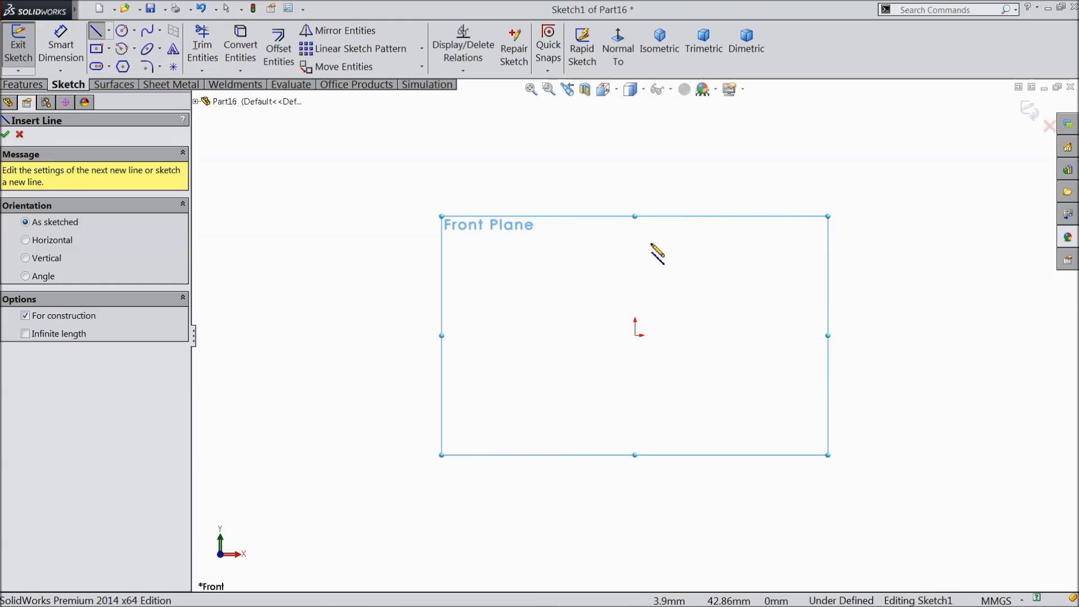
left_click(635, 163)
left_click(635, 336)
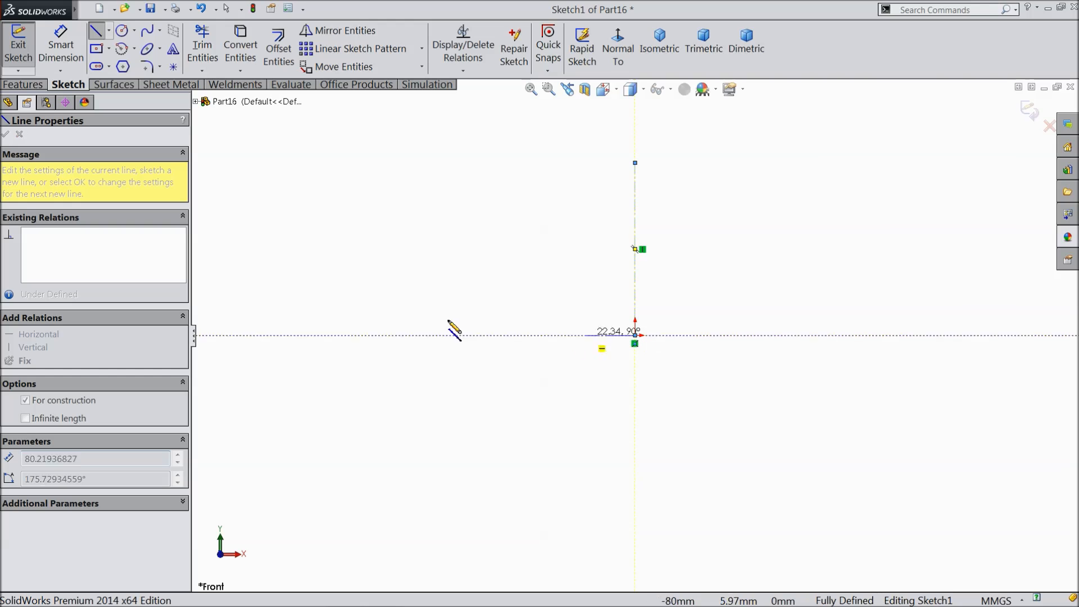
left_click(337, 335)
right_click(337, 268)
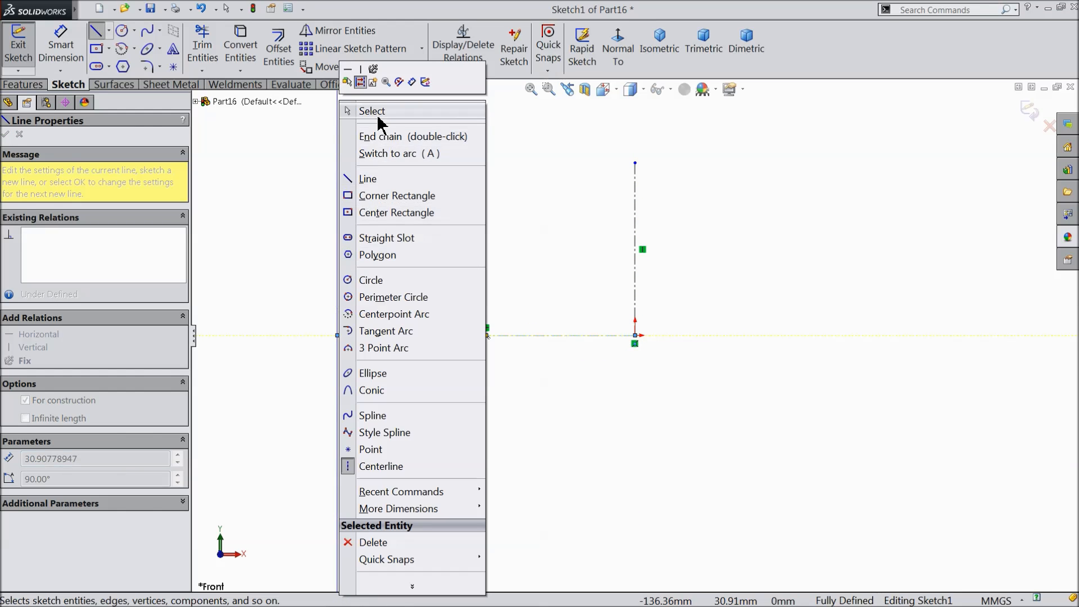
left_click(377, 118)
Sketch a corner rectangle about 46 mm by 21 mm below the horizontal centerline, starting at the centerline's left end.
left_click(109, 49)
left_click(115, 67)
left_click(337, 336)
left_click(438, 381)
right_click(378, 232)
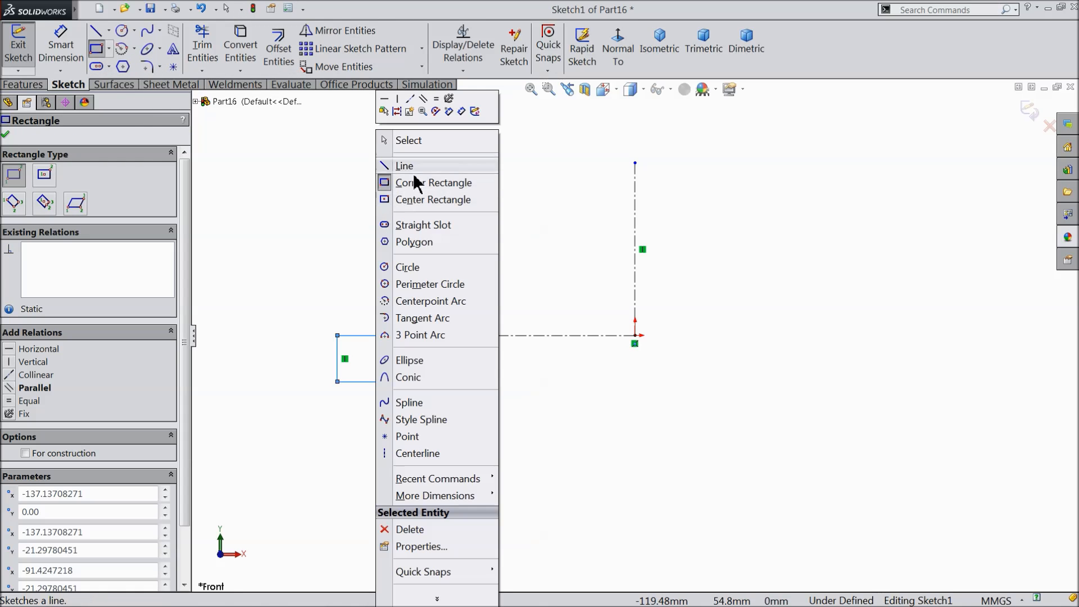
left_click(408, 140)
scroll(622, 325, "down", 2)
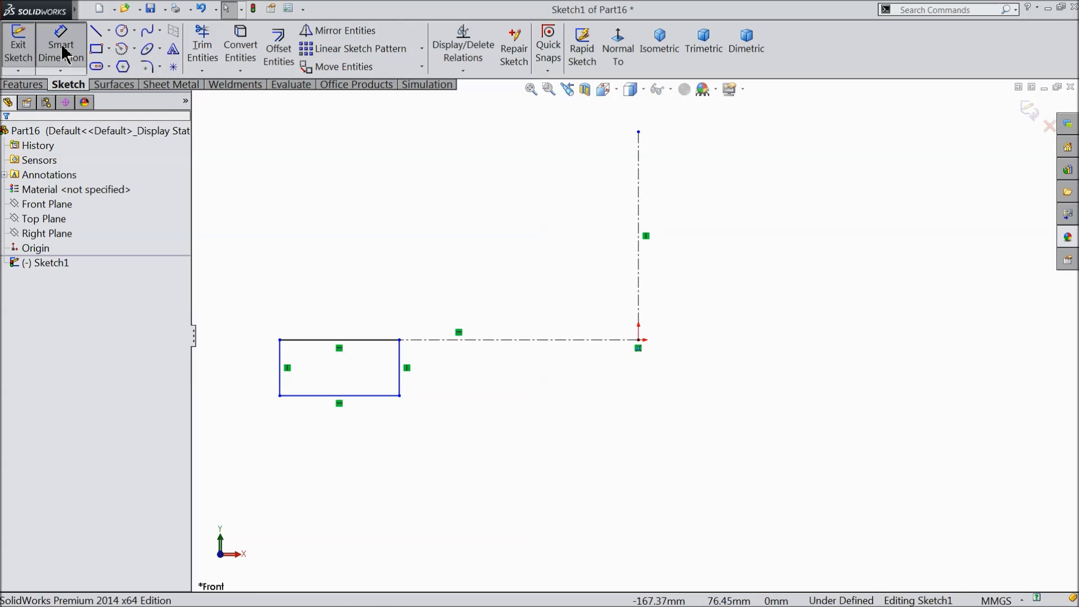
Dimension the distance from the vertical centerline to the rectangle's nearer vertical edge as 4.5 mm.
left_click(61, 53)
left_click(638, 281)
left_click(401, 363)
left_click(516, 295)
type("4.5")
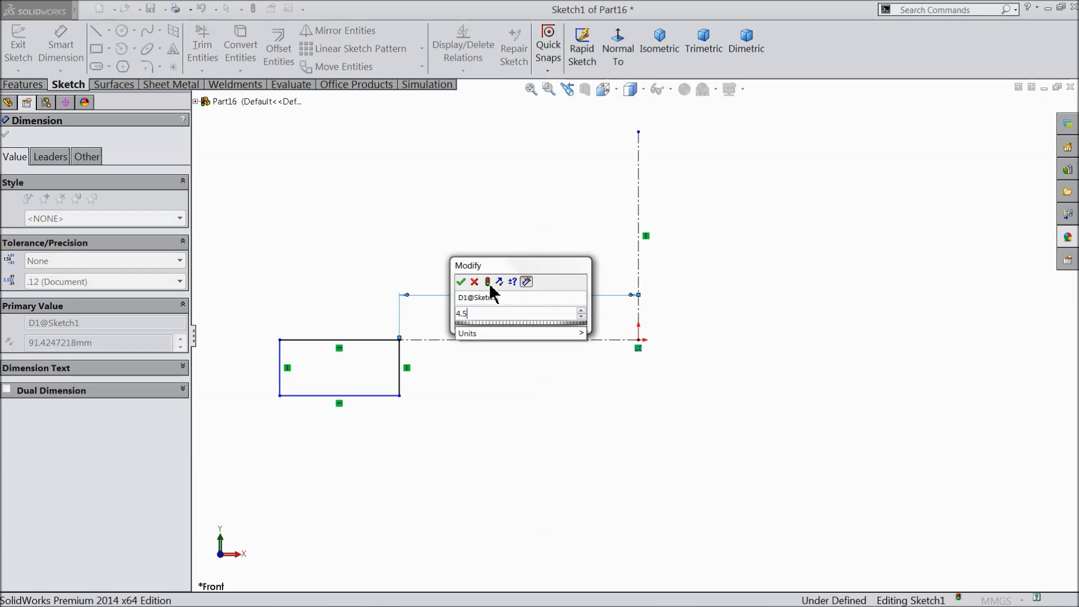
left_click(461, 282)
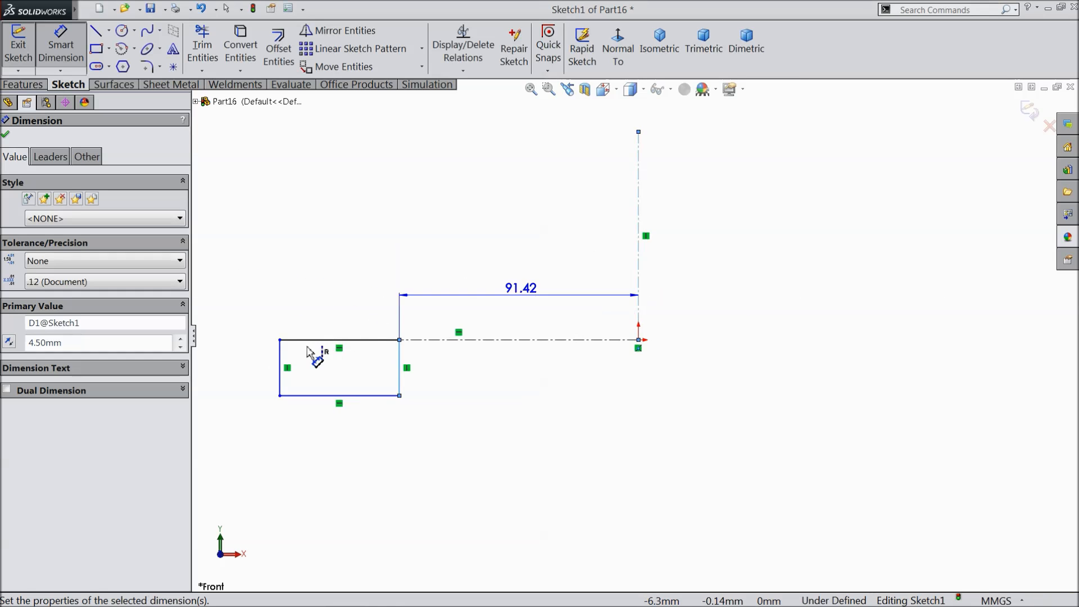
Dimension the distance from the vertical centerline to the rectangle's outer vertical edge as 17.5 mm.
left_click(280, 363)
left_click(487, 223)
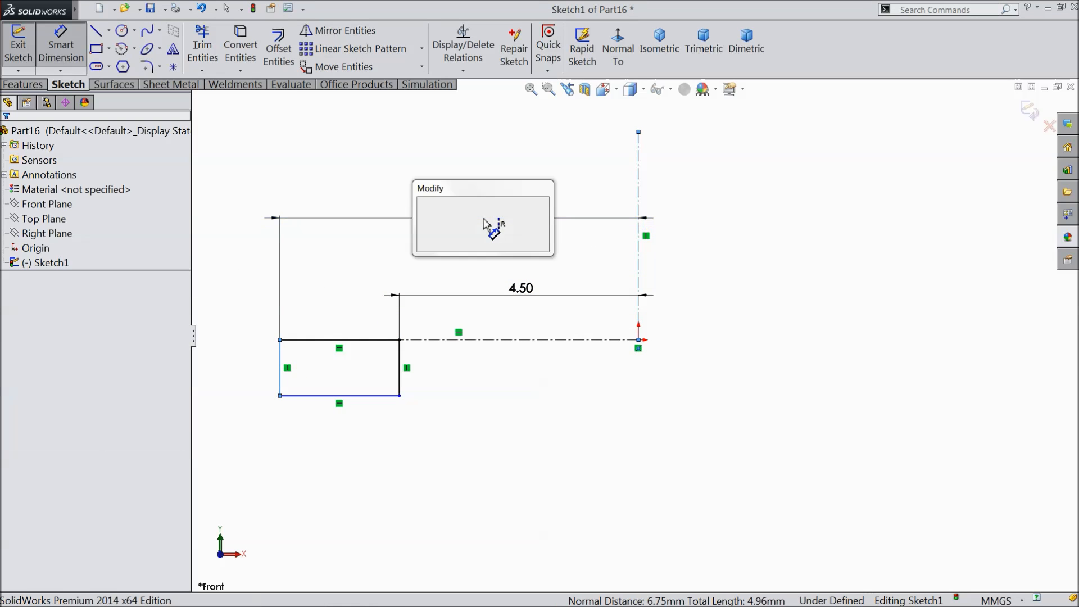
type("17.5")
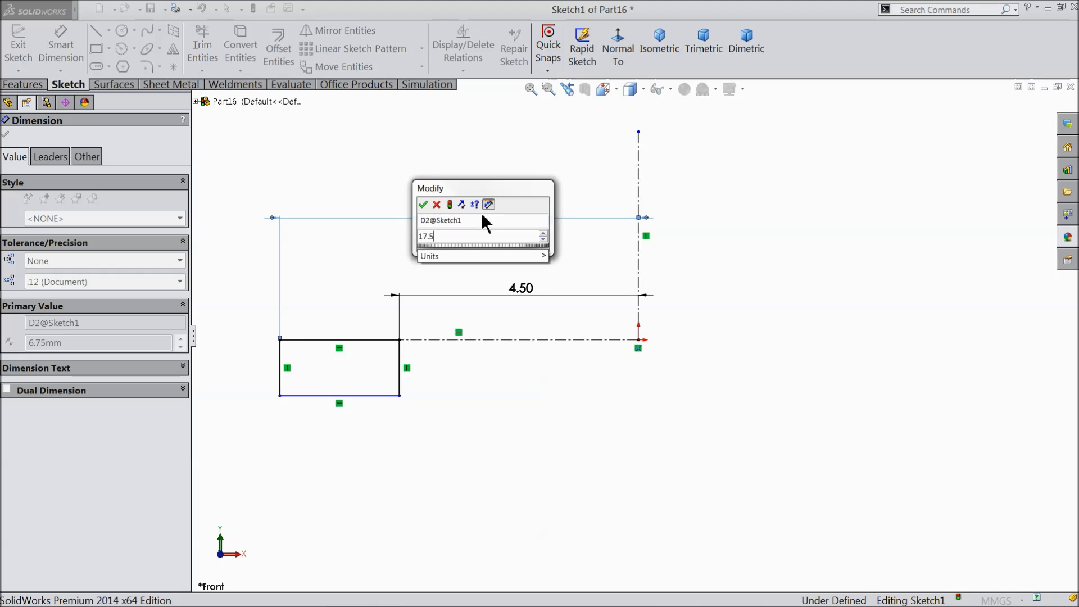
left_click(423, 204)
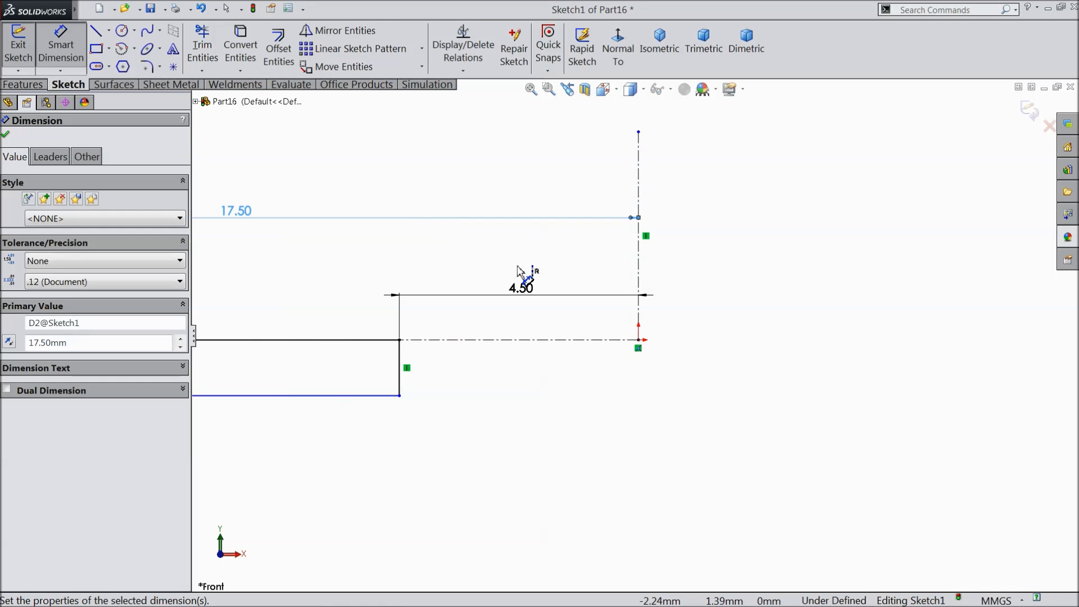
scroll(524, 265, "up", 2)
scroll(548, 309, "up", 2)
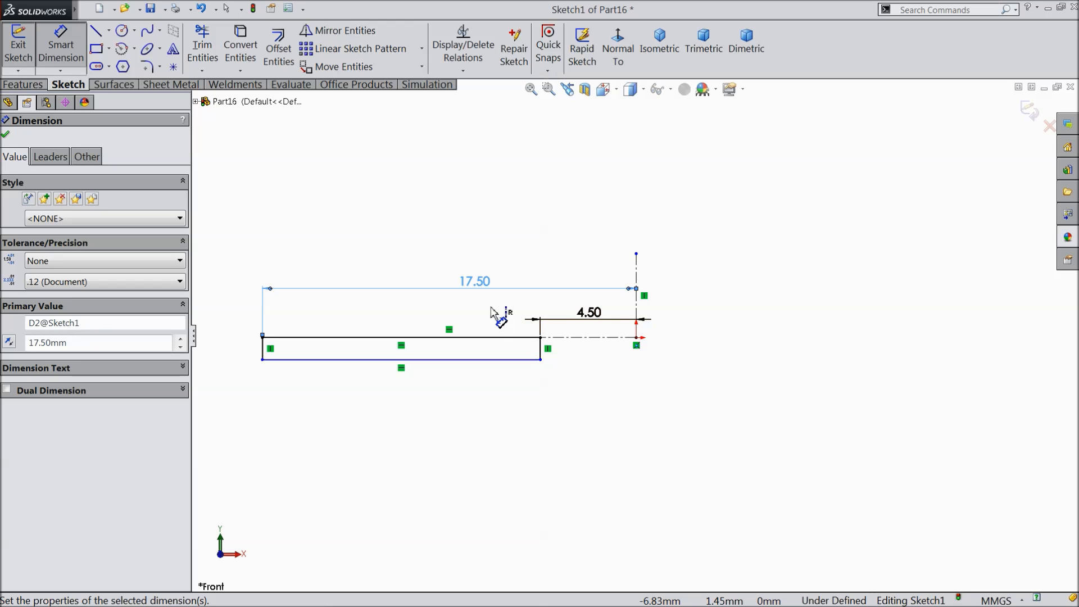
scroll(491, 308, "up", 1)
scroll(493, 308, "down", 1)
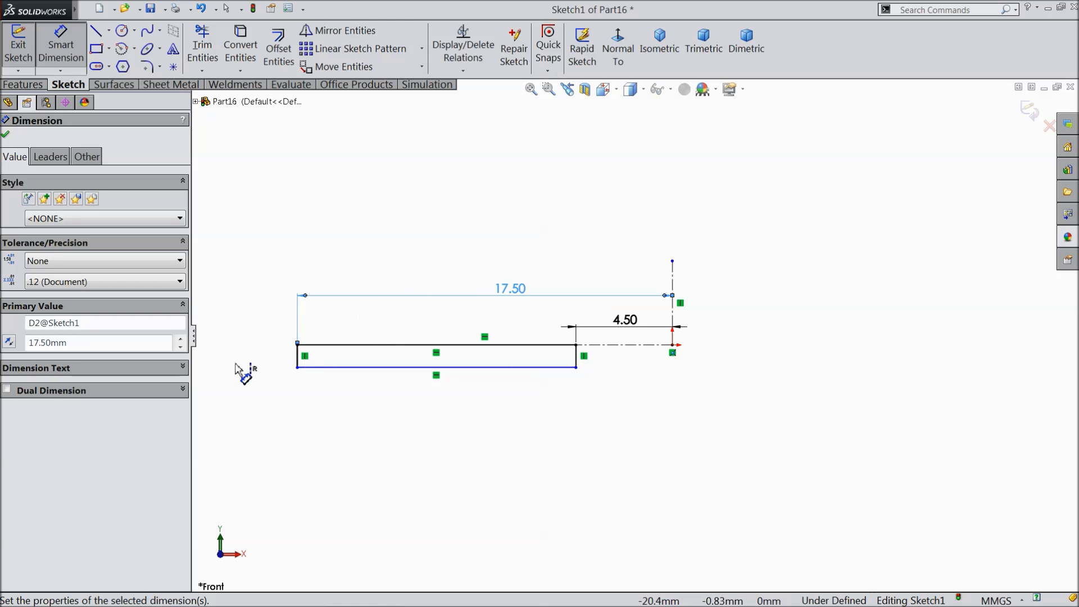
Dimension the height of the rectangle's outer vertical edge as 3 mm.
left_click(298, 356)
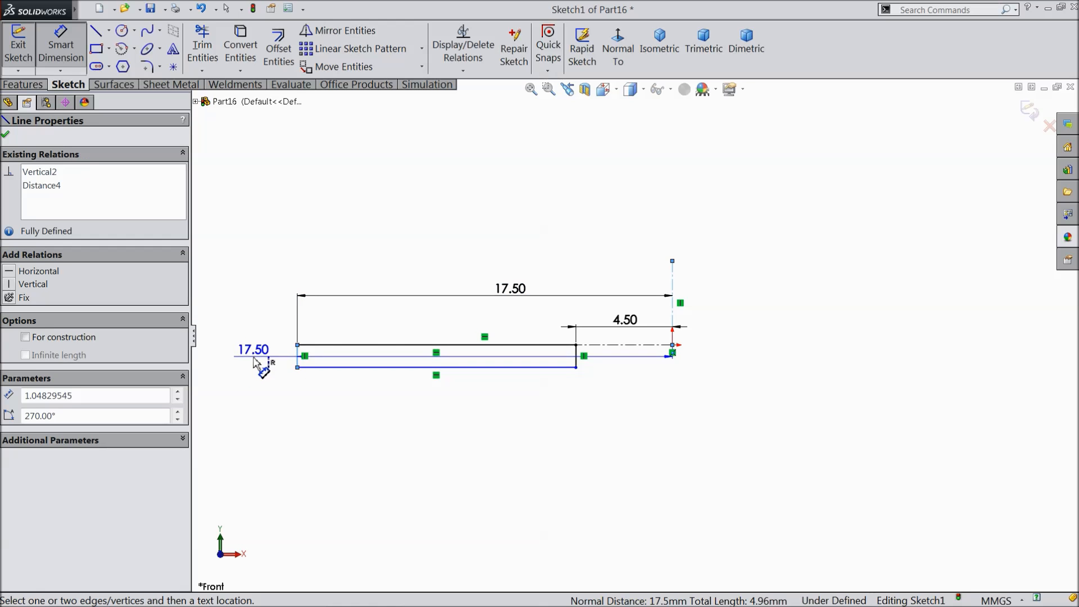
key("Escape")
left_click(245, 359)
type("3")
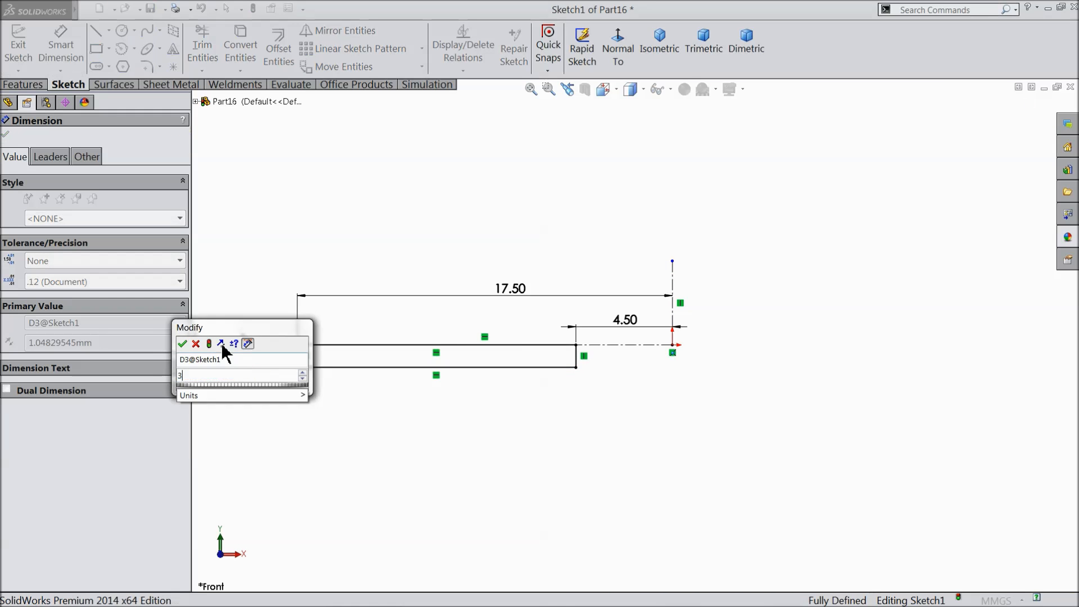
left_click(183, 343)
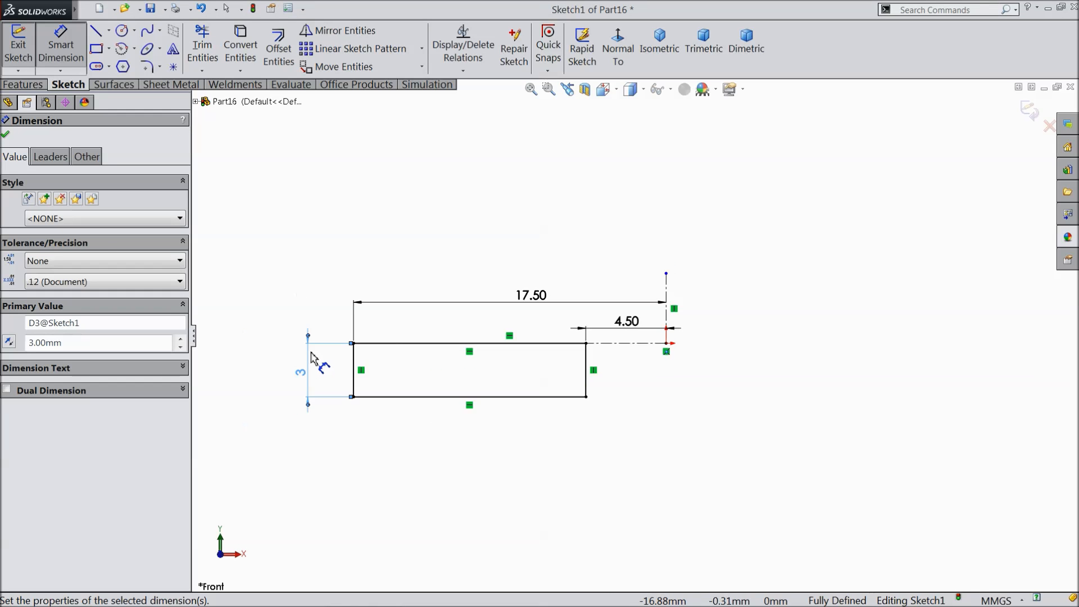
Revolve the rectangle 360 degrees about the vertical centerline to form a solid washer.
left_click(23, 84)
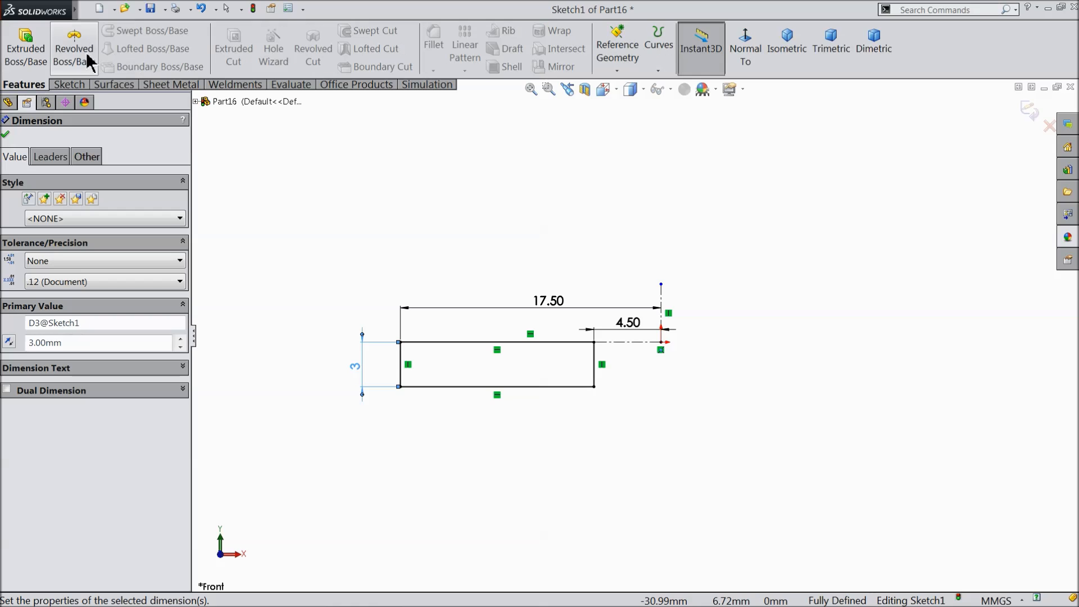
left_click(73, 56)
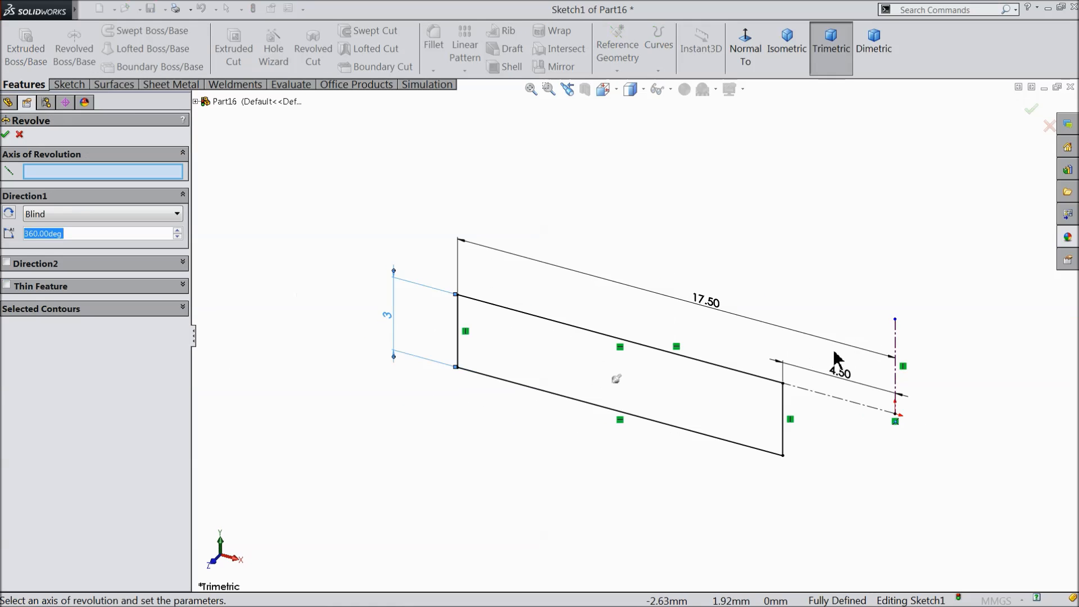
left_click(895, 371)
scroll(884, 409, "up", 4)
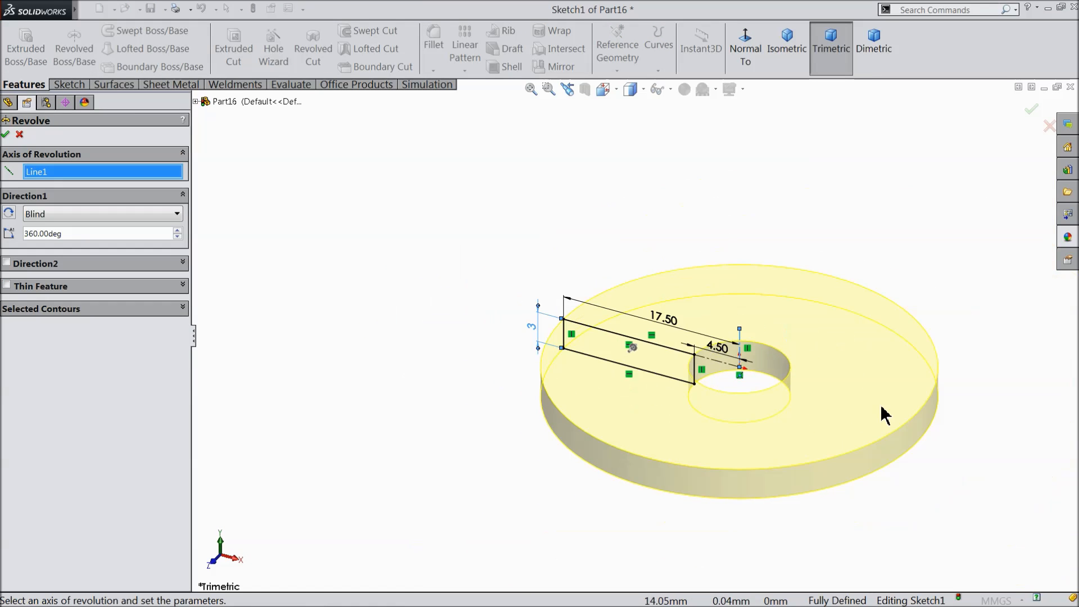
left_click(7, 134)
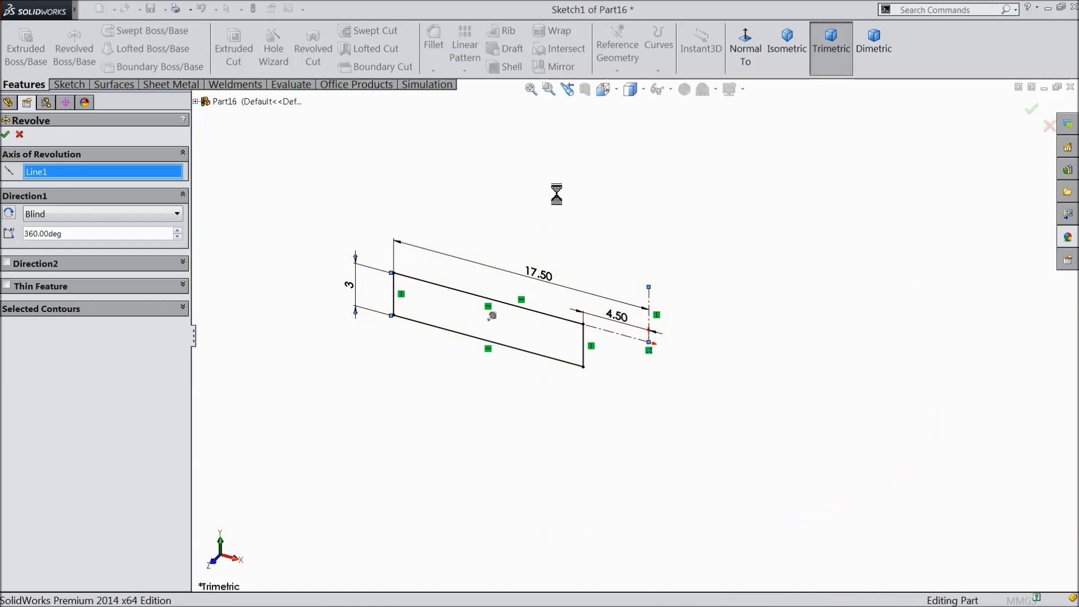
Apply the polished steel appearance from the metal appearances to the washer.
left_click(1070, 240)
scroll(994, 171, "up", 5)
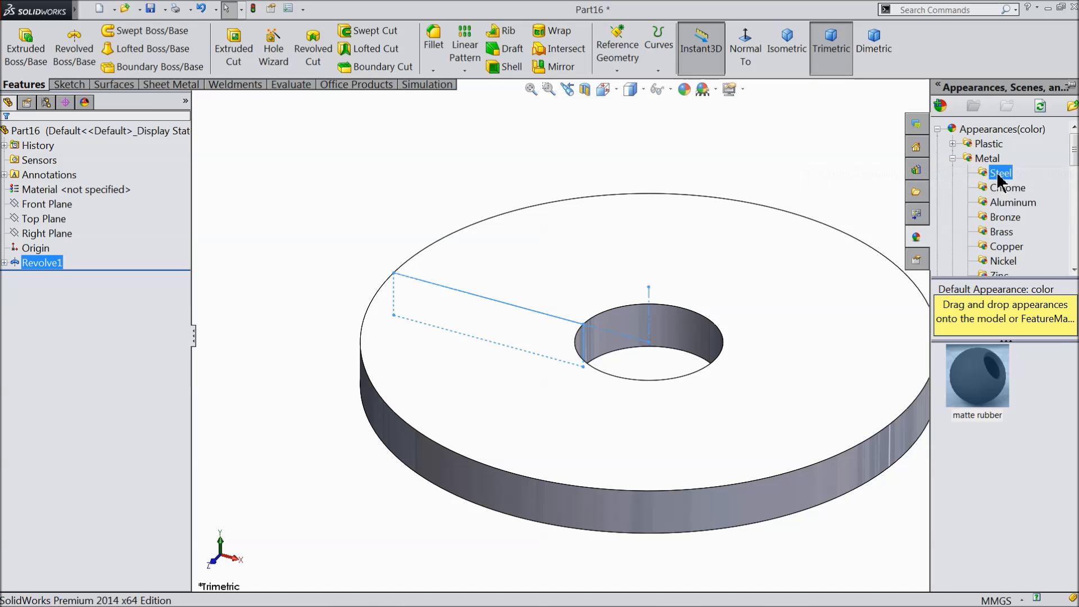
left_click(998, 173)
double_click(980, 397)
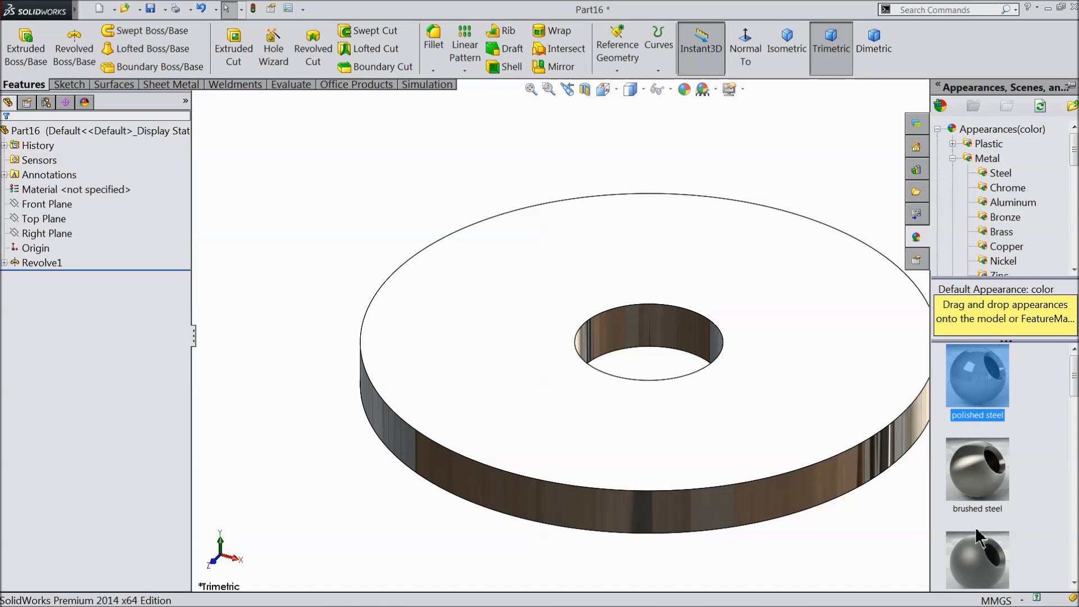
Try the satin finish stainless steel appearance on the washer and replace it with brushed steel.
left_click(973, 565)
left_click_drag(937, 514, 836, 403)
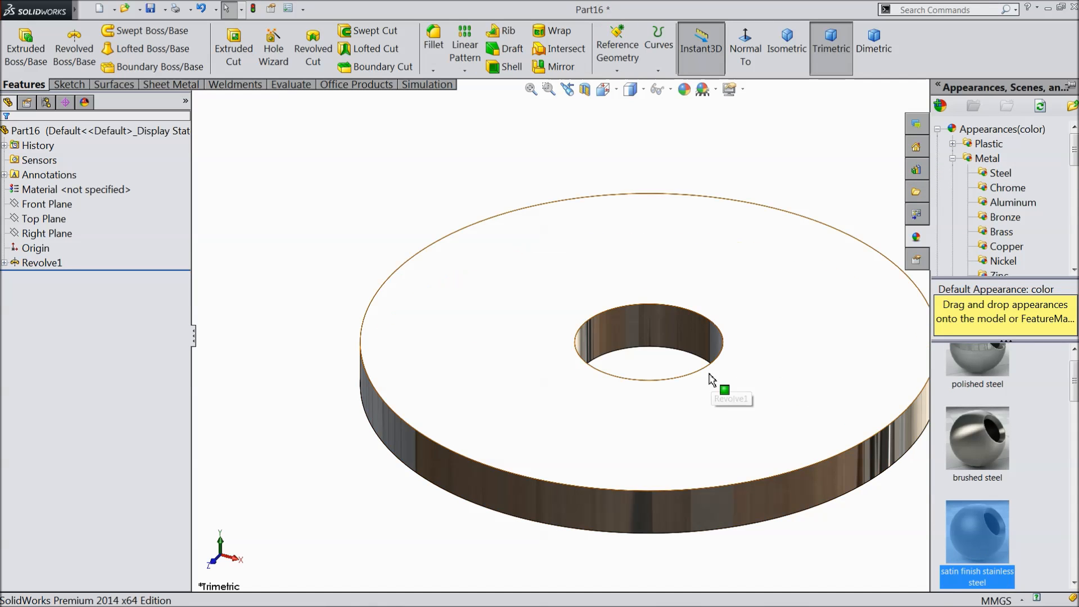
scroll(709, 374, "up", 2)
mouse_move(720, 410)
middle_mouse_down()
mouse_move(680, 118)
mouse_move(671, 410)
middle_mouse_up()
left_click(973, 434)
mouse_move(977, 437)
left_mouse_down()
mouse_move(882, 428)
mouse_move(821, 357)
mouse_move(818, 332)
left_mouse_up()
scroll(819, 338, "down", 2)
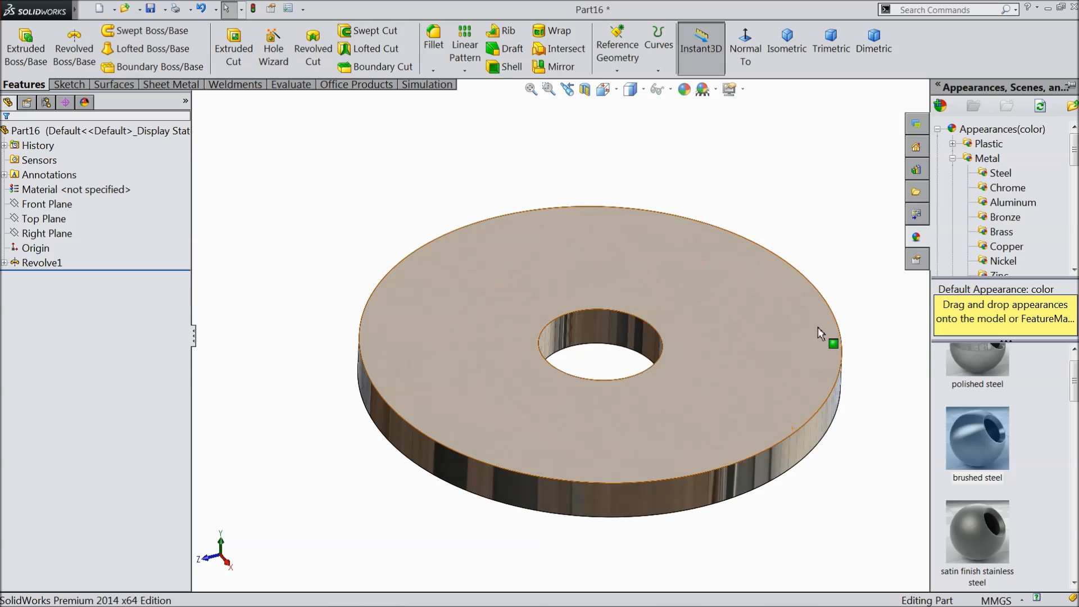
Save the washer part as "12.M8 washer" in the Gate Valve folder.
scroll(818, 326, "down", 1)
left_click(155, 10)
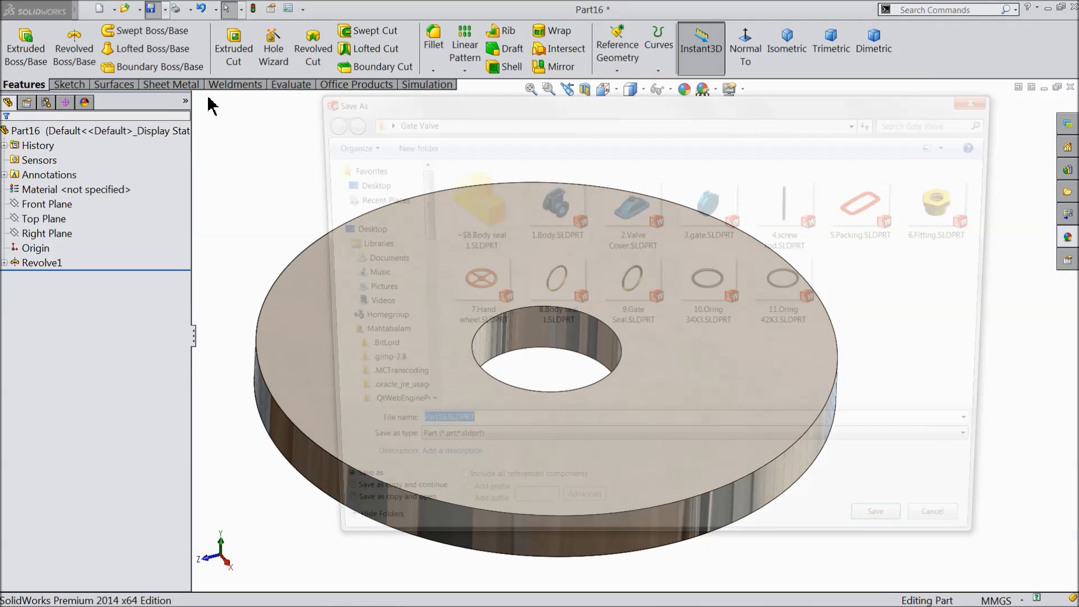
type("12.M8 washer")
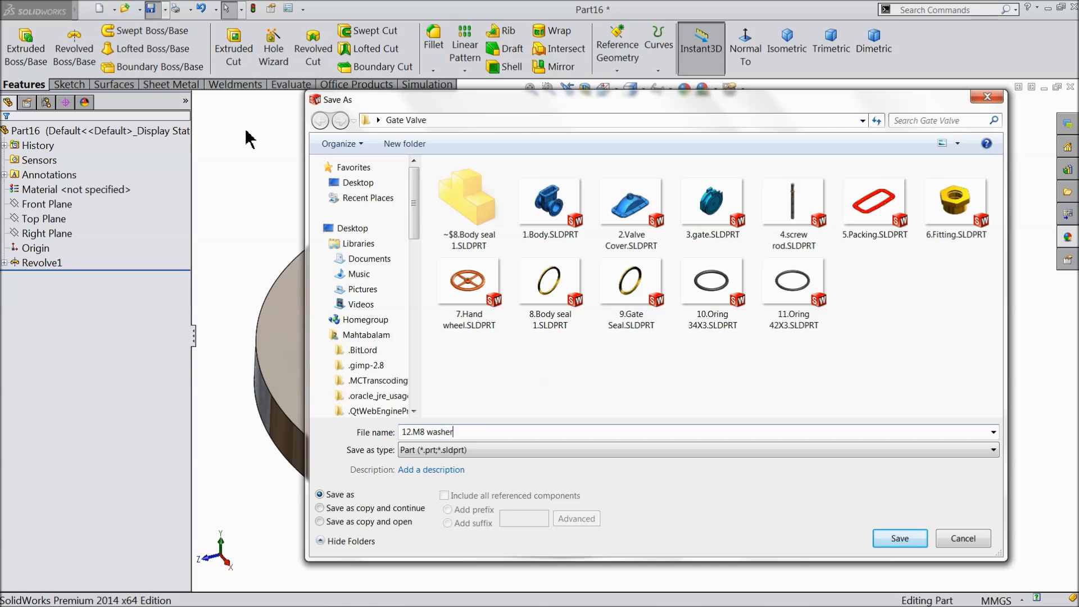
left_click(895, 538)
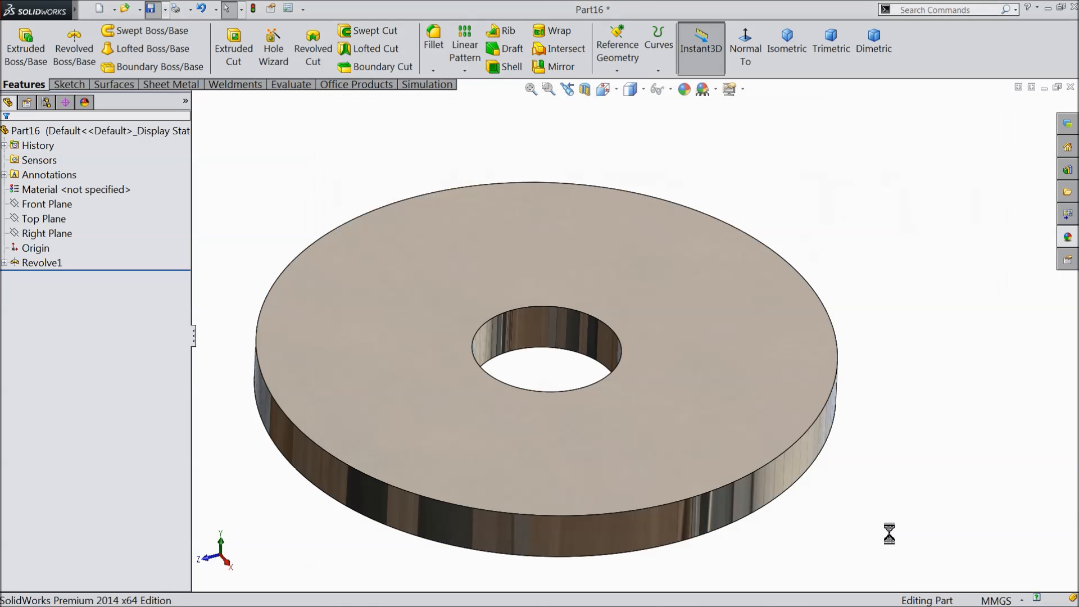
Open the sketch of the washer's revolve for editing and view it face-on.
middle_click_drag(556, 394, 529, 344)
left_click(4, 262)
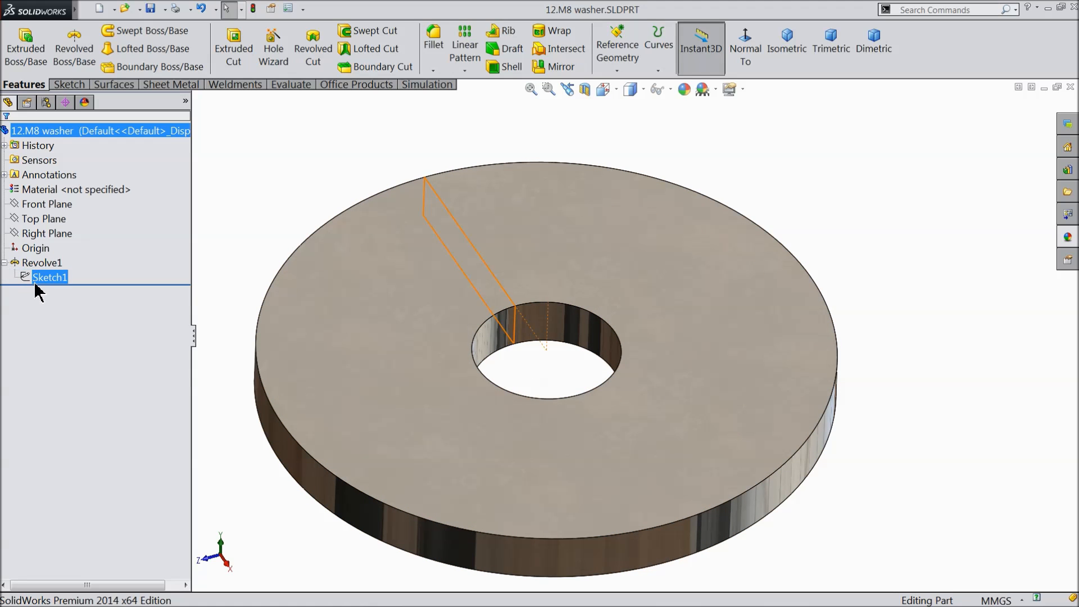
left_click(35, 277)
left_click(34, 251)
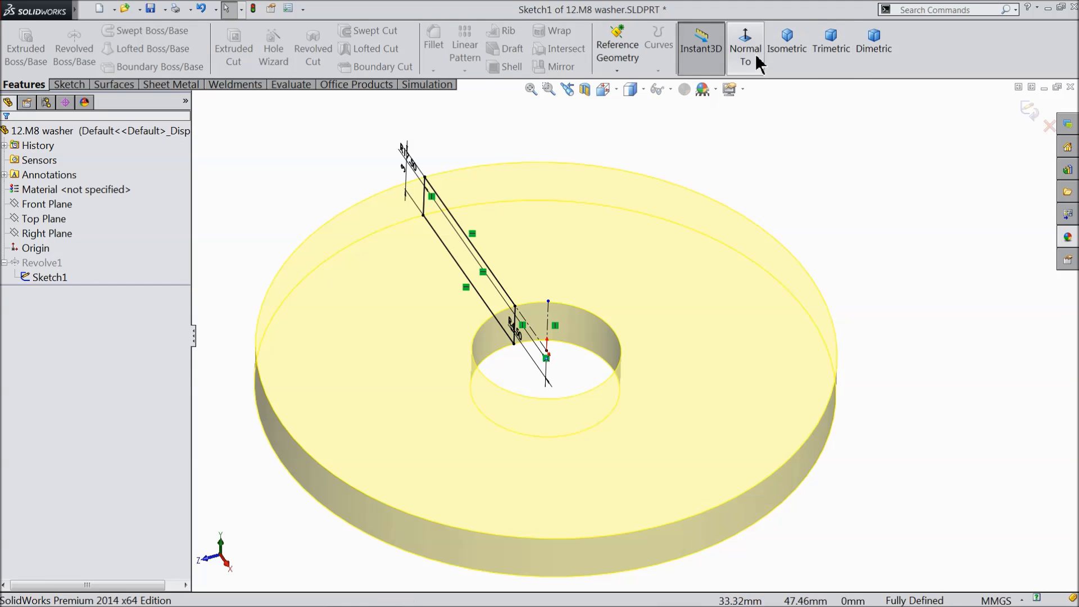
left_click(752, 57)
Move the two radius dimensions clear of the profile and set the washer's inner radius to 8.5 mm.
left_click_drag(372, 344, 457, 225)
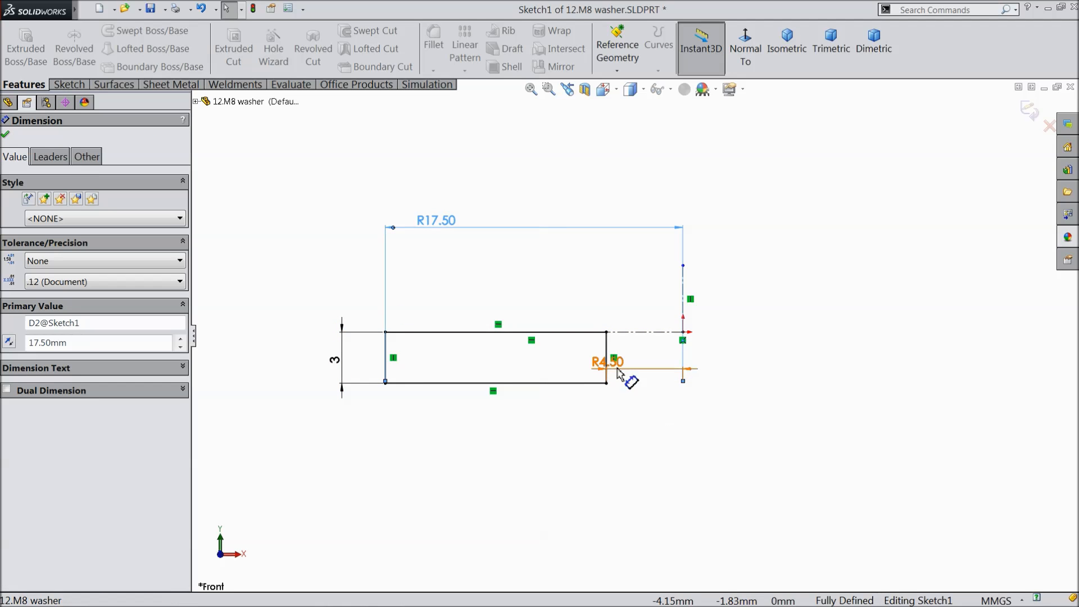
left_click_drag(618, 371, 640, 433)
double_click(635, 427)
type("8")
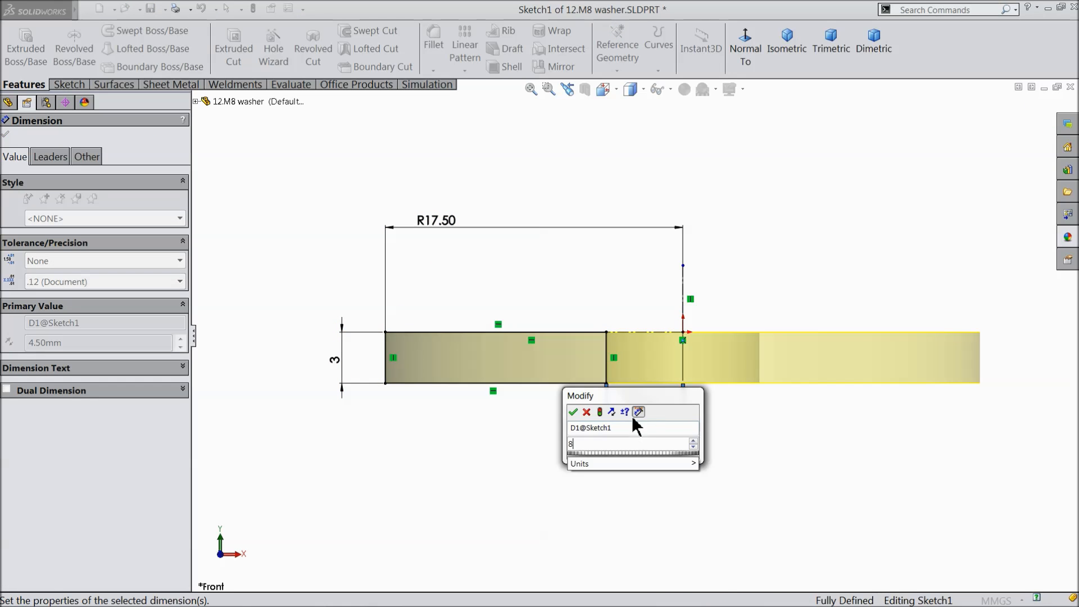
type(".5")
left_click(573, 412)
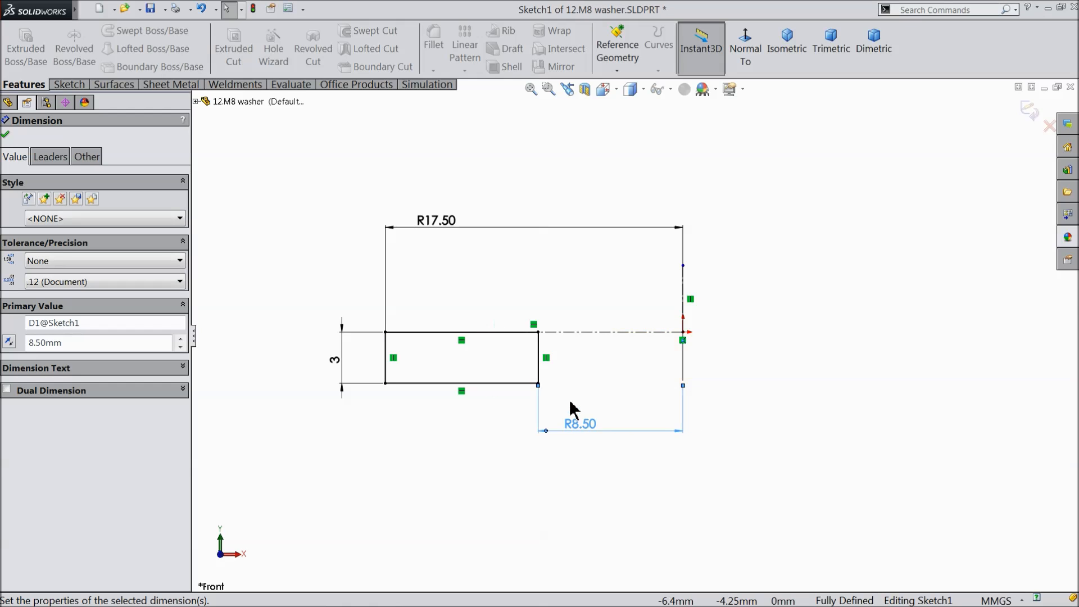
Set the washer's outer radius to 15 mm and exit the sketch to rebuild the part.
left_click(445, 236)
type("15")
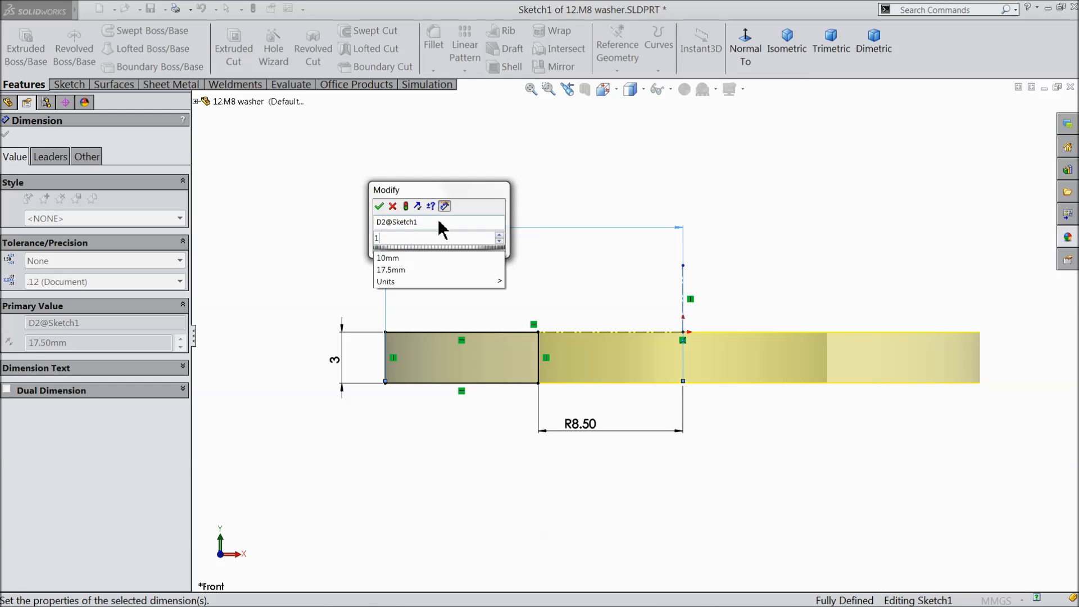
left_click(380, 207)
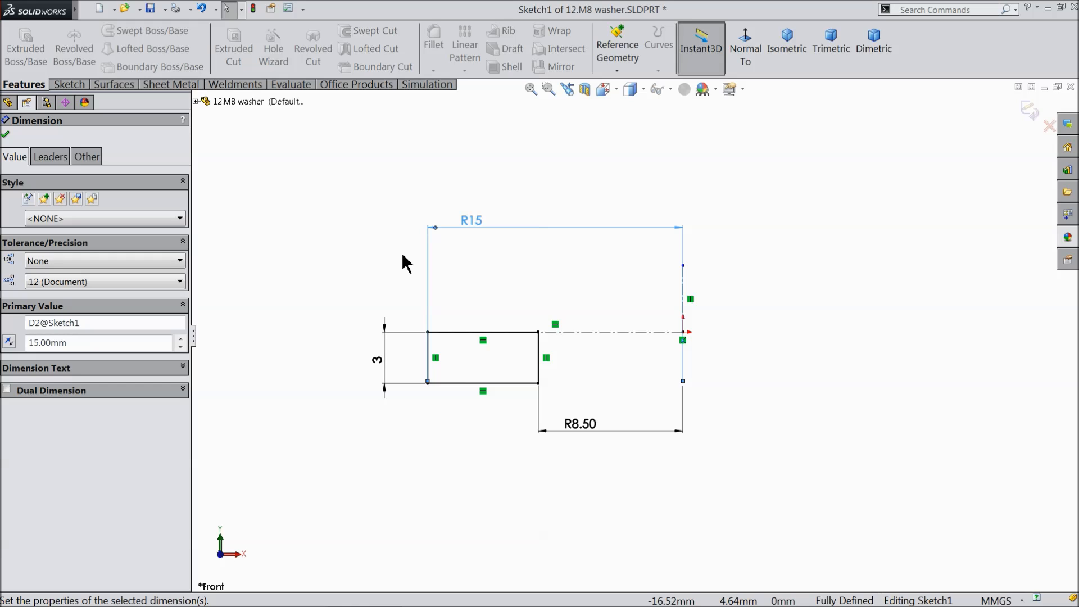
left_click(6, 136)
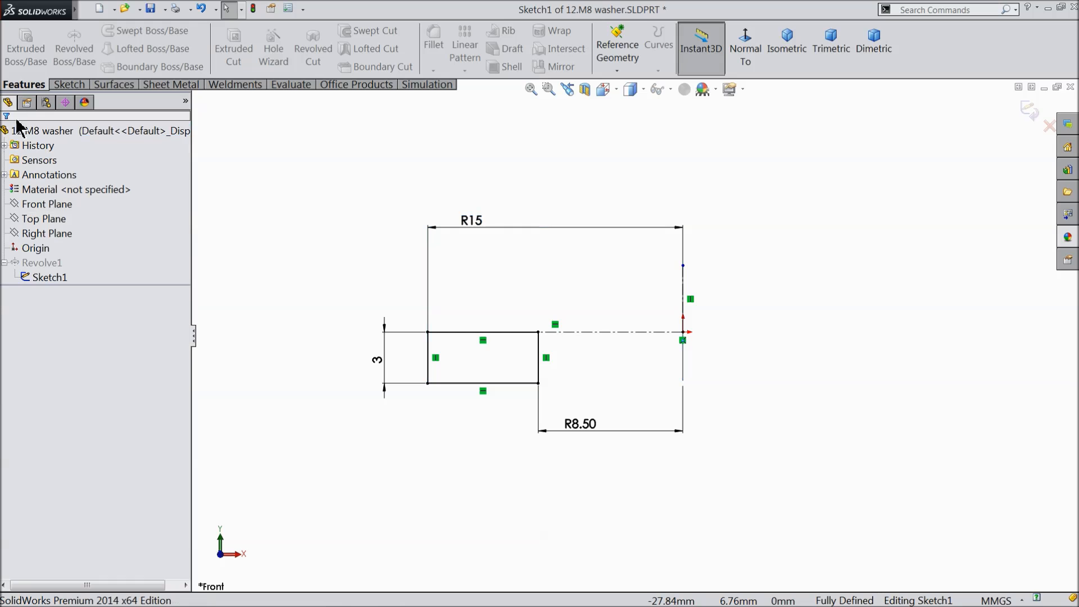
left_click(1033, 109)
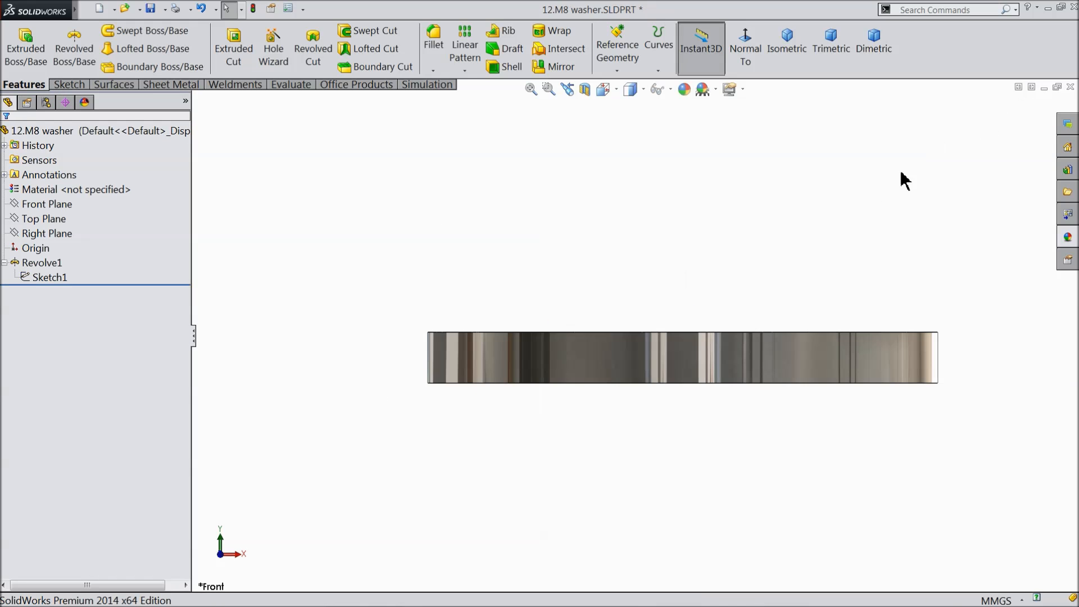
middle_click_drag(721, 271, 718, 378)
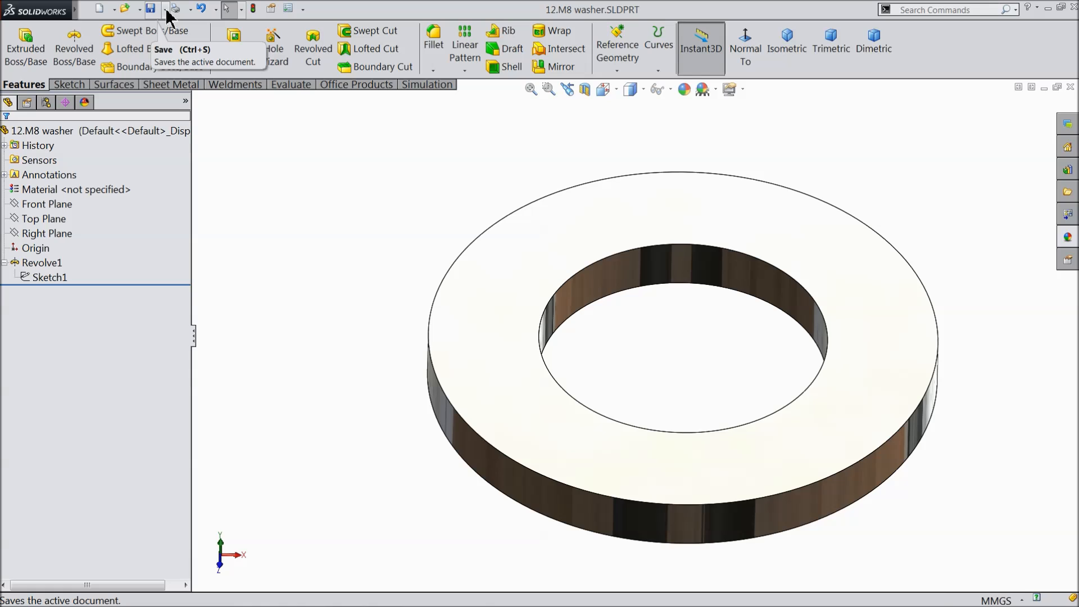
Undo the last sketch exit and save the resized washer under the new name "13.M16 washer", rebuilding it before saving.
left_click(203, 11)
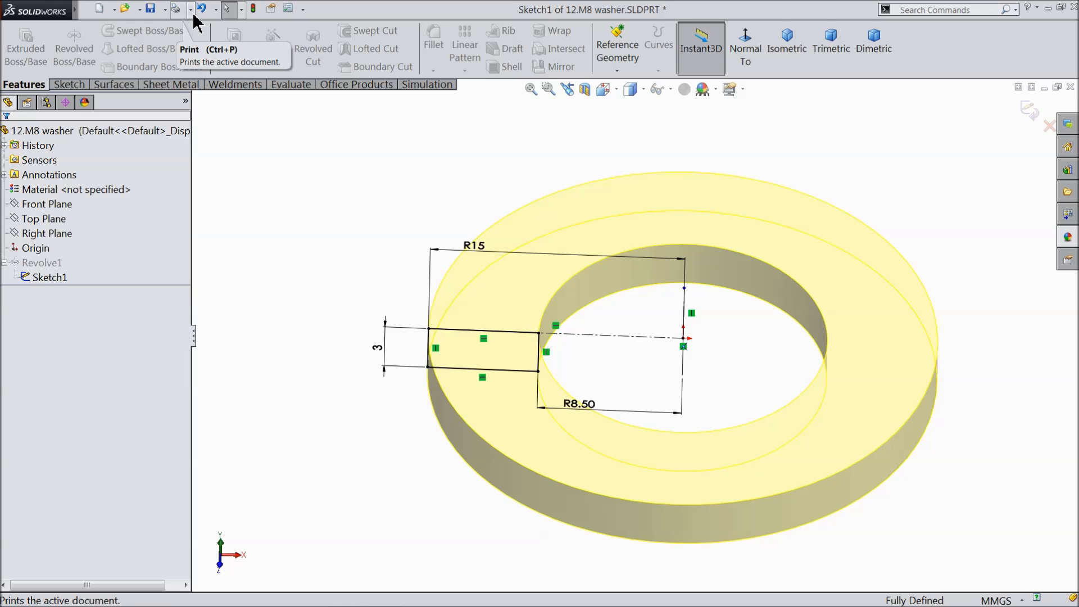
left_click(164, 9)
left_click(191, 46)
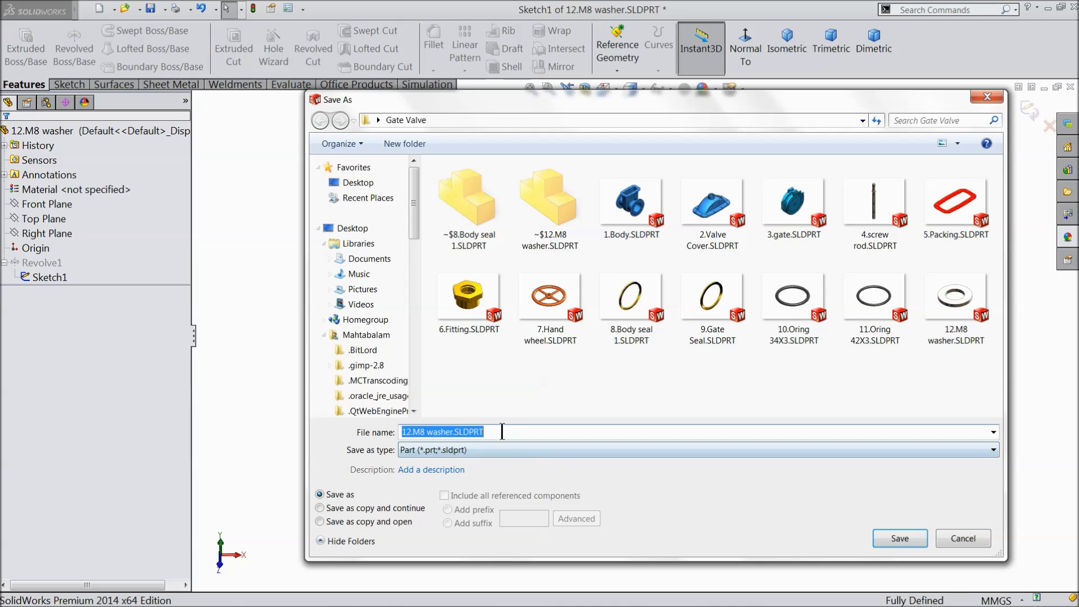
left_click(428, 431)
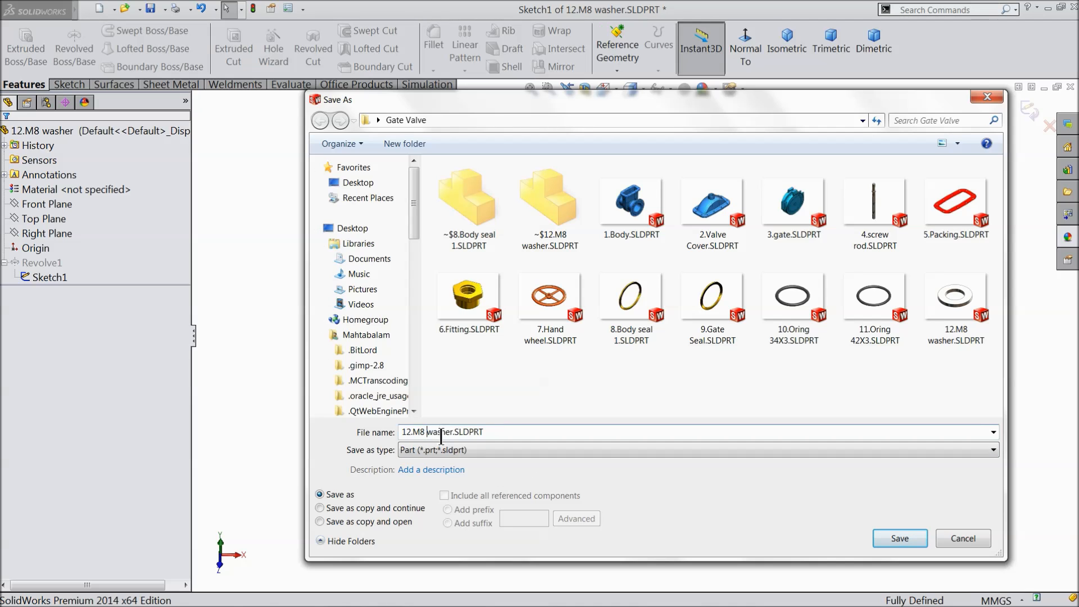
left_click(412, 432)
key("BackSpace")
type("3.M16")
left_click(898, 537)
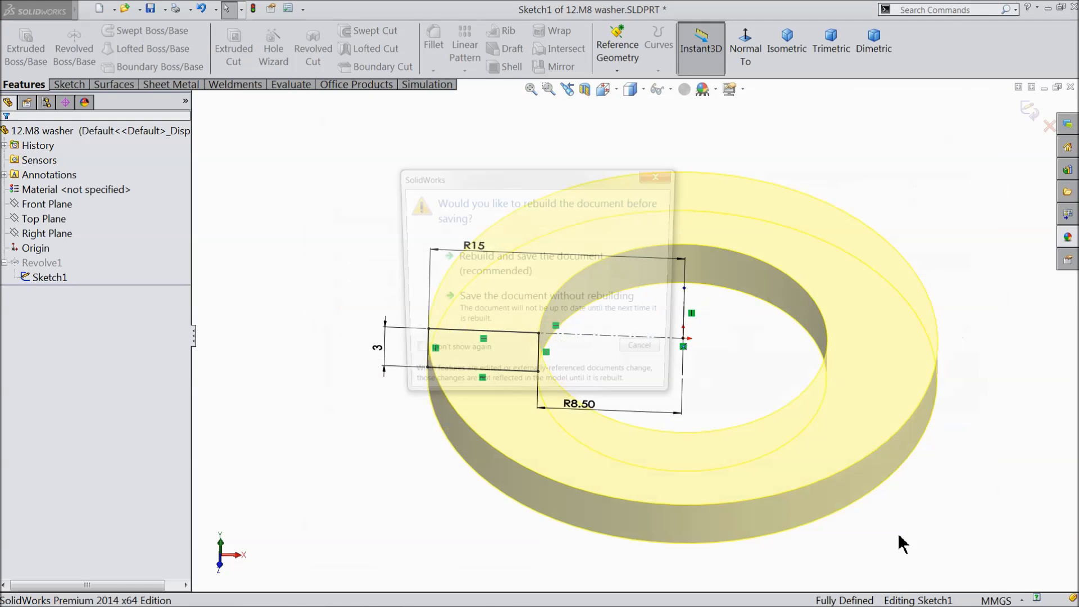
left_click(510, 274)
mouse_move(511, 311)
middle_mouse_down()
mouse_move(489, 286)
mouse_move(514, 322)
middle_mouse_up()
scroll(980, 347, "down", 1)
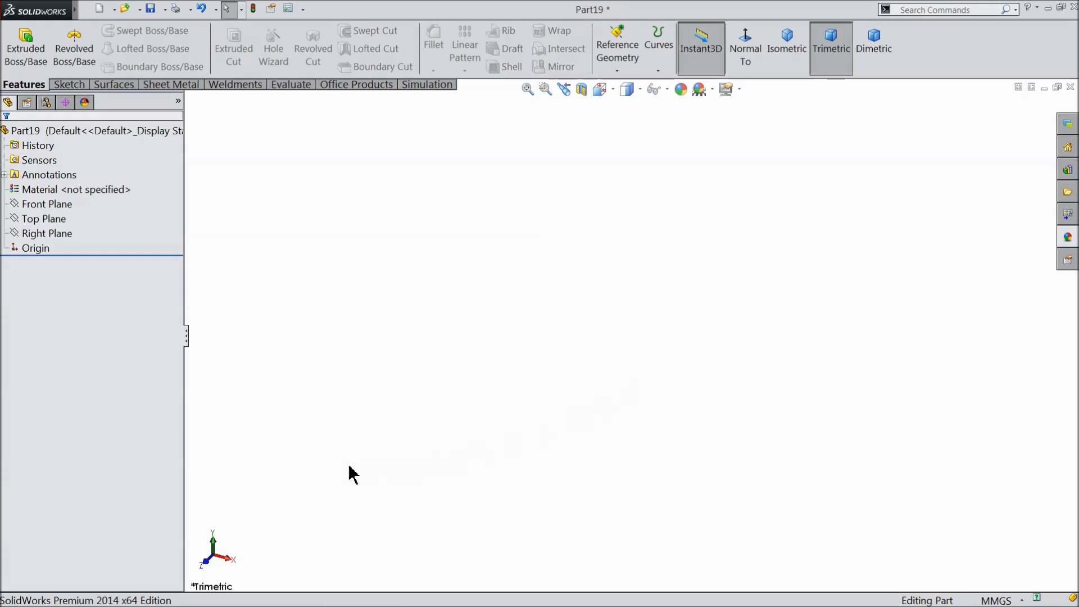
Start a sketch on the Top Plane and draw a center rectangle about 145 by 139 mm from the origin.
left_click(25, 206)
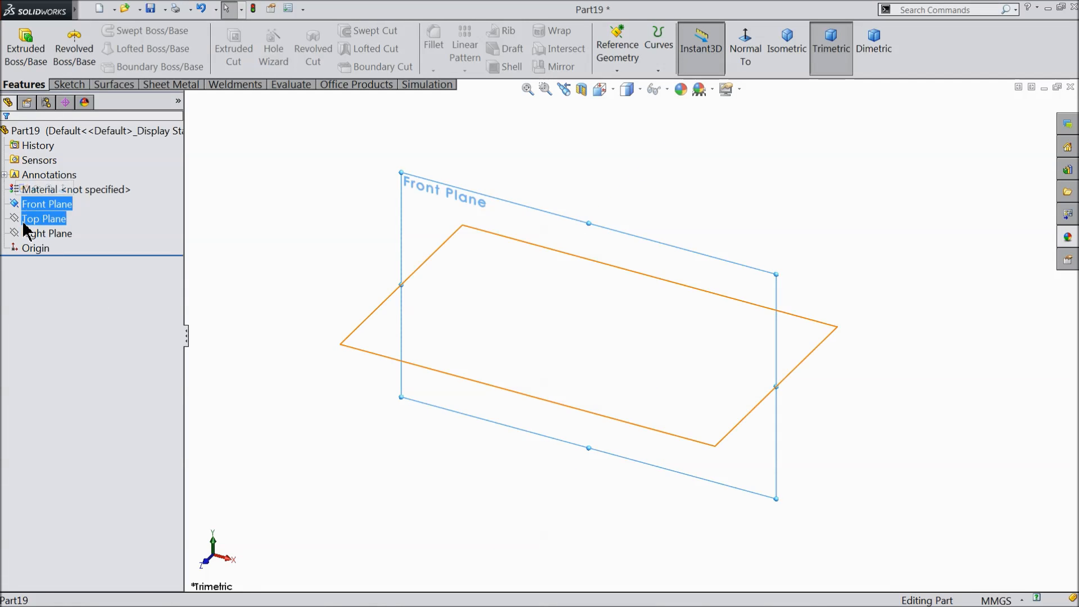
left_click(28, 220)
left_click(62, 204)
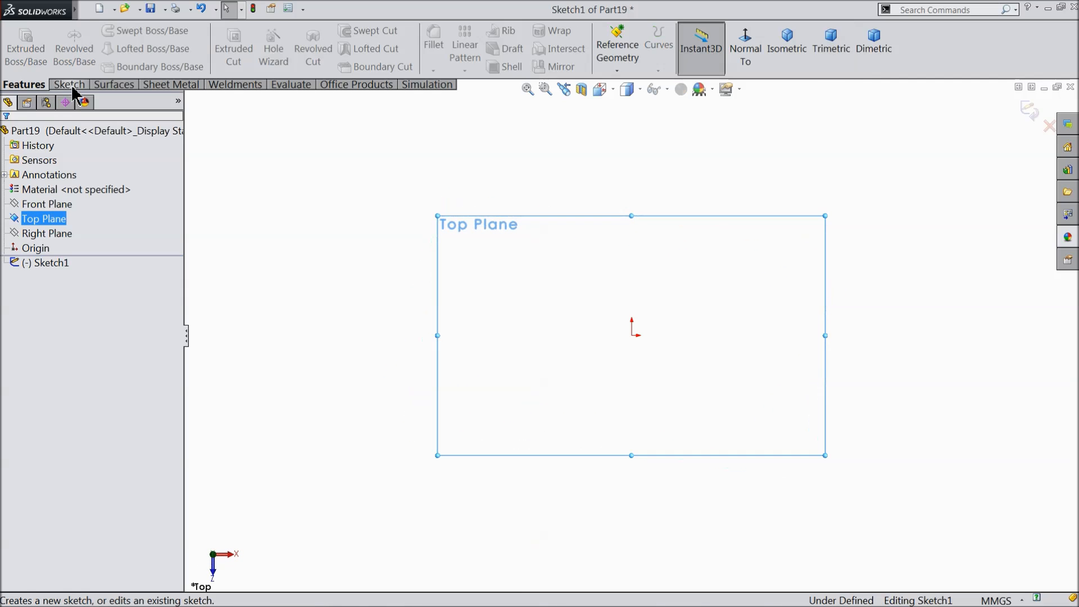
left_click(108, 48)
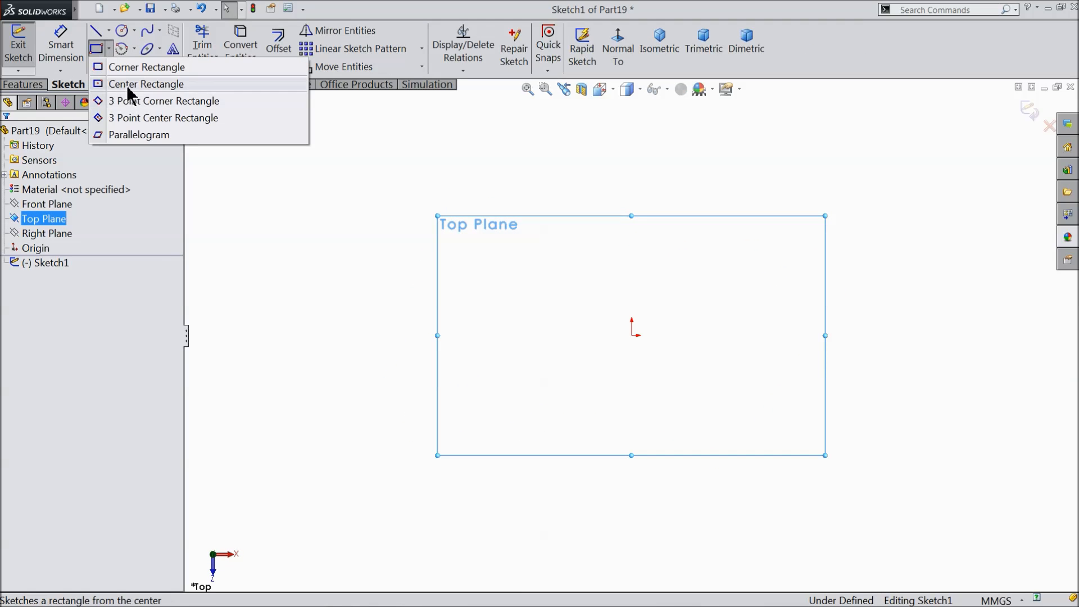
left_click(126, 84)
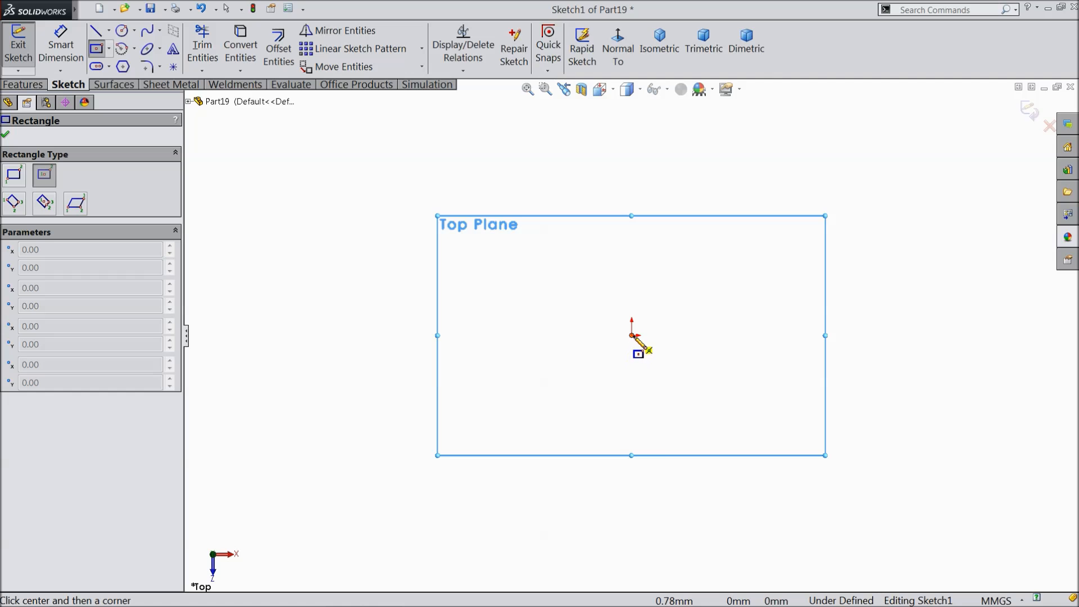
left_click(632, 335)
left_click(473, 183)
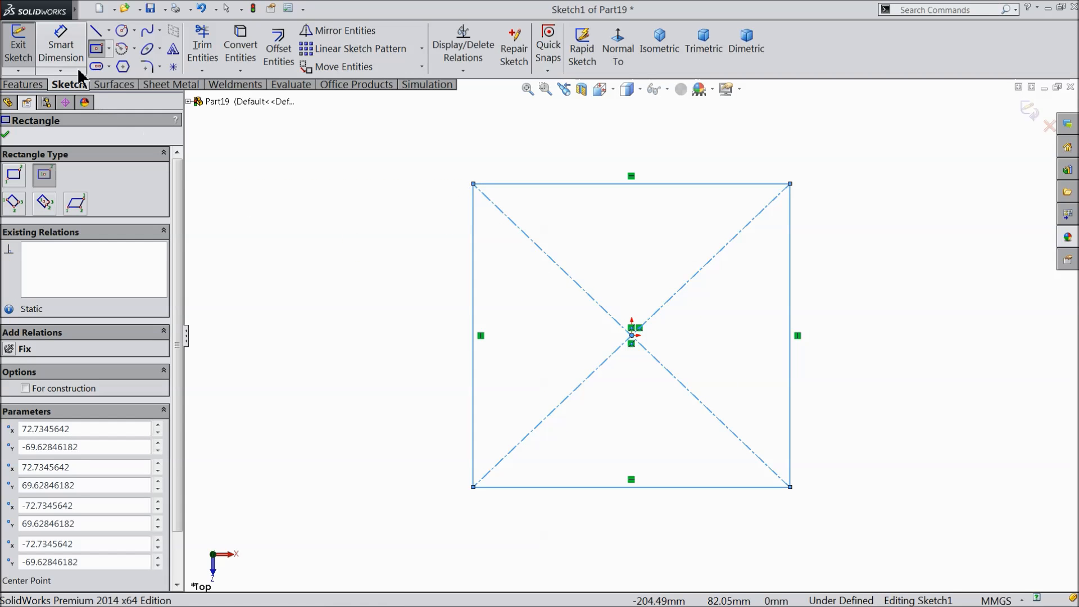
Dimension the rectangle's vertical edge as 54 mm and leave the dimension tool.
left_click(61, 50)
left_click(473, 301)
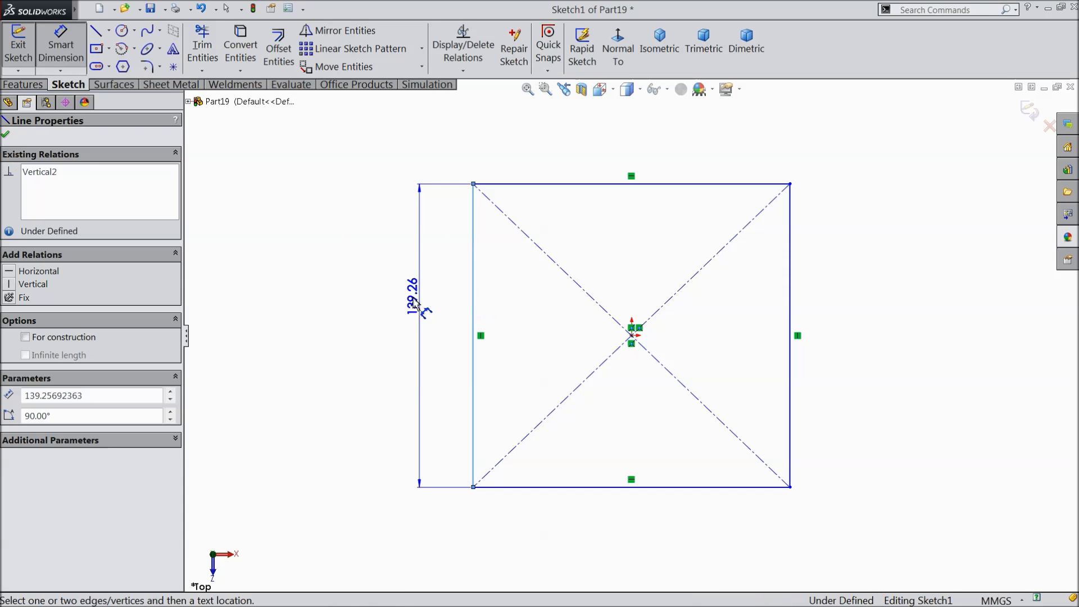
left_click(413, 302)
type("54")
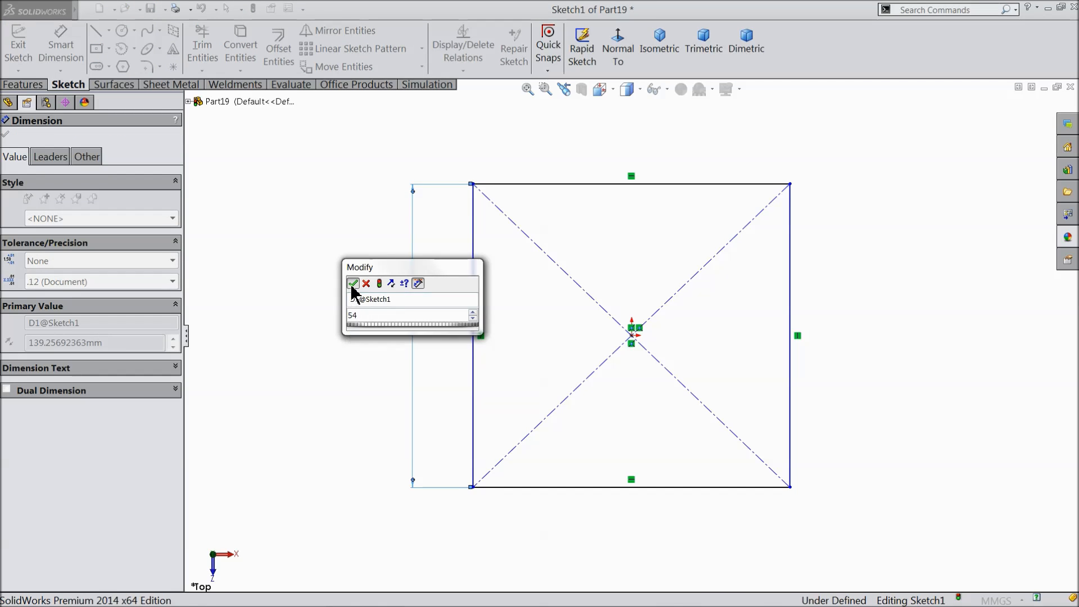
left_click(352, 284)
right_click(310, 152)
left_click(336, 196)
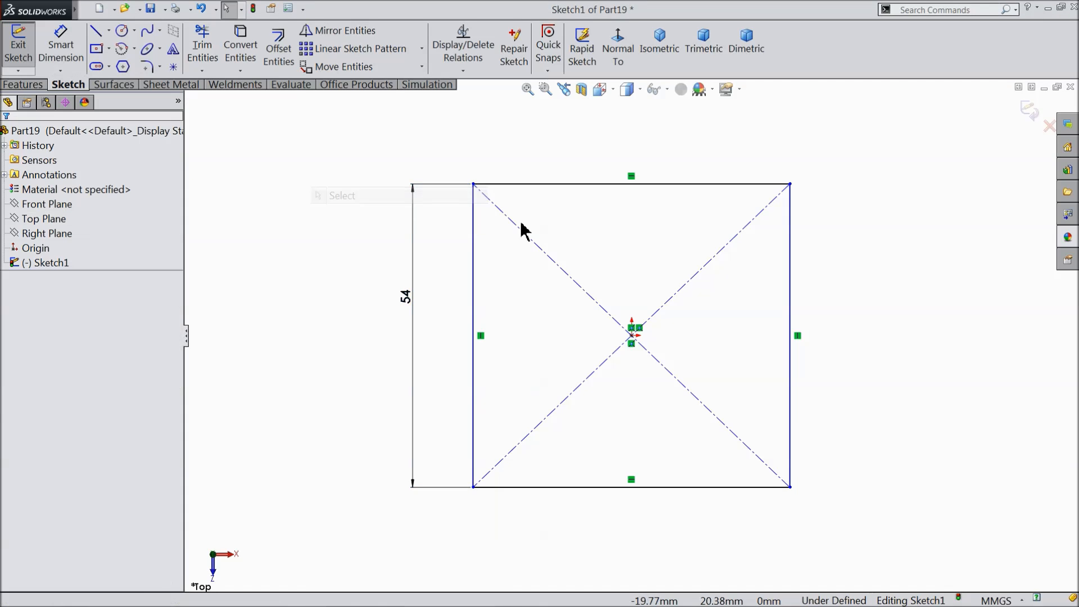
Add an equal relation between the rectangle's adjacent horizontal and vertical edges to make it square.
left_click(569, 185)
left_click(474, 269, "ctrl")
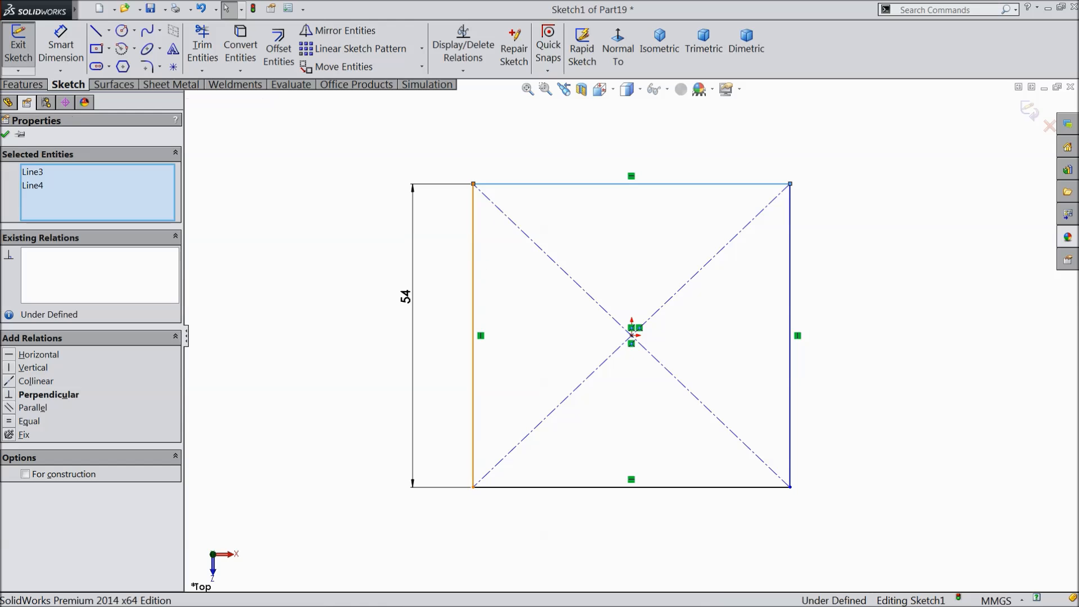
left_click(582, 212)
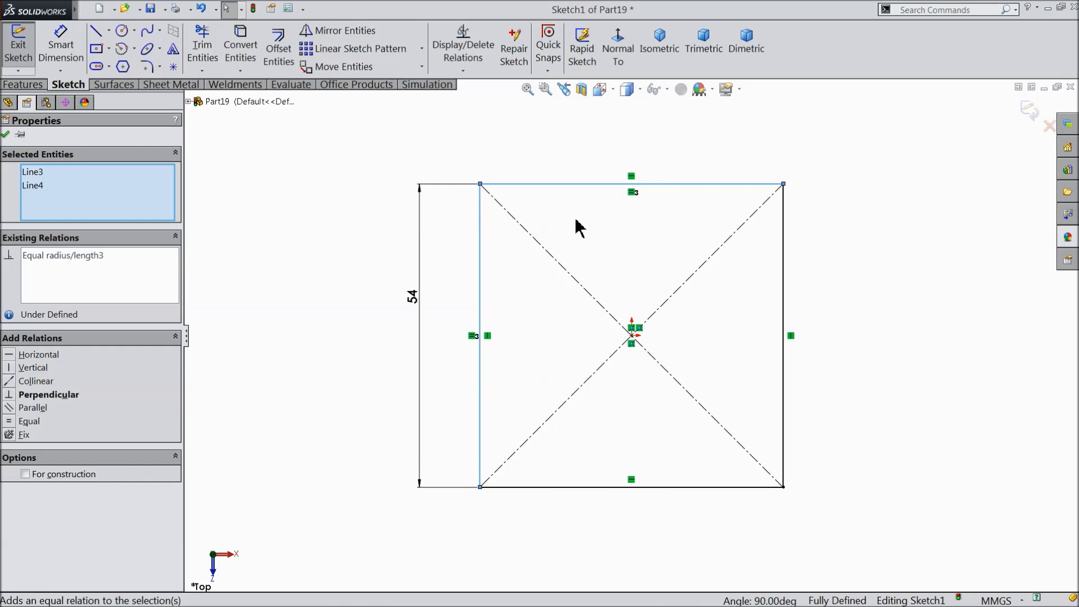
left_click(5, 134)
Extrude the square sketch 24 mm with a blind end condition to form a solid block.
left_click(26, 84)
left_click(25, 52)
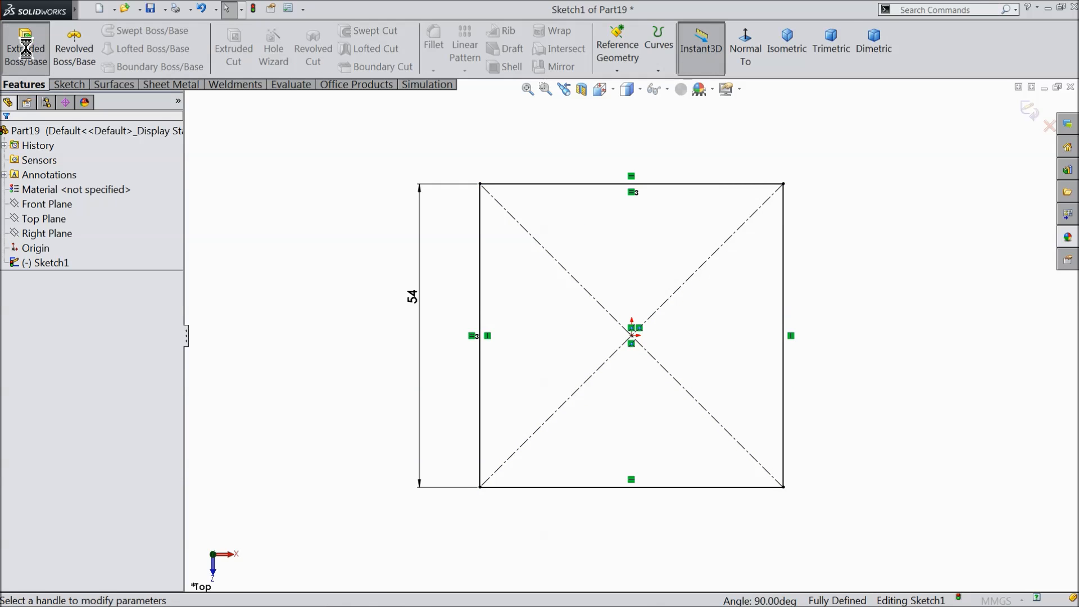
type("24.00mm")
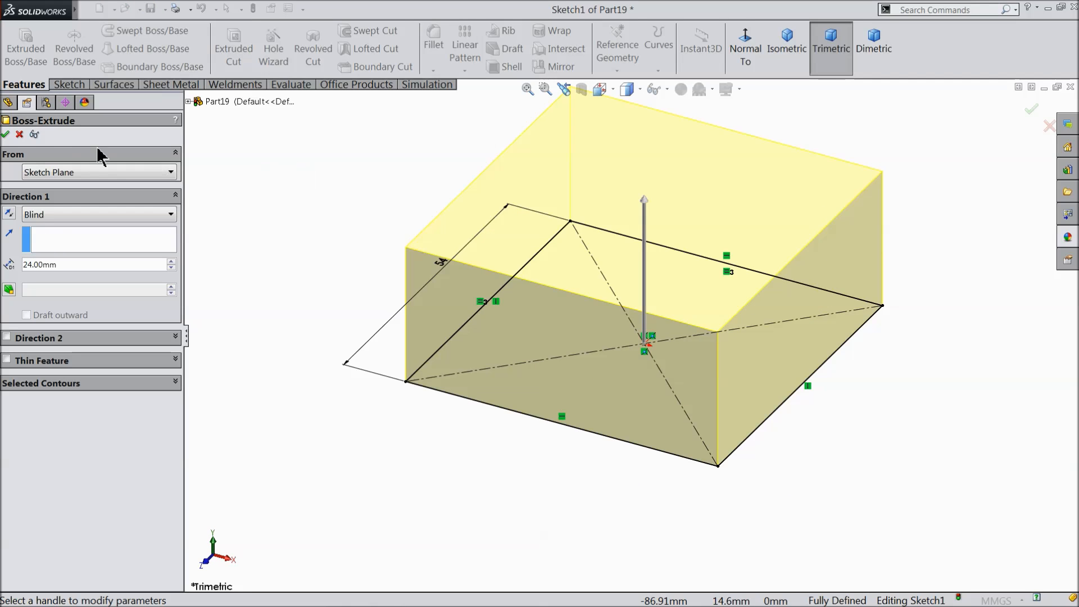
left_click(5, 134)
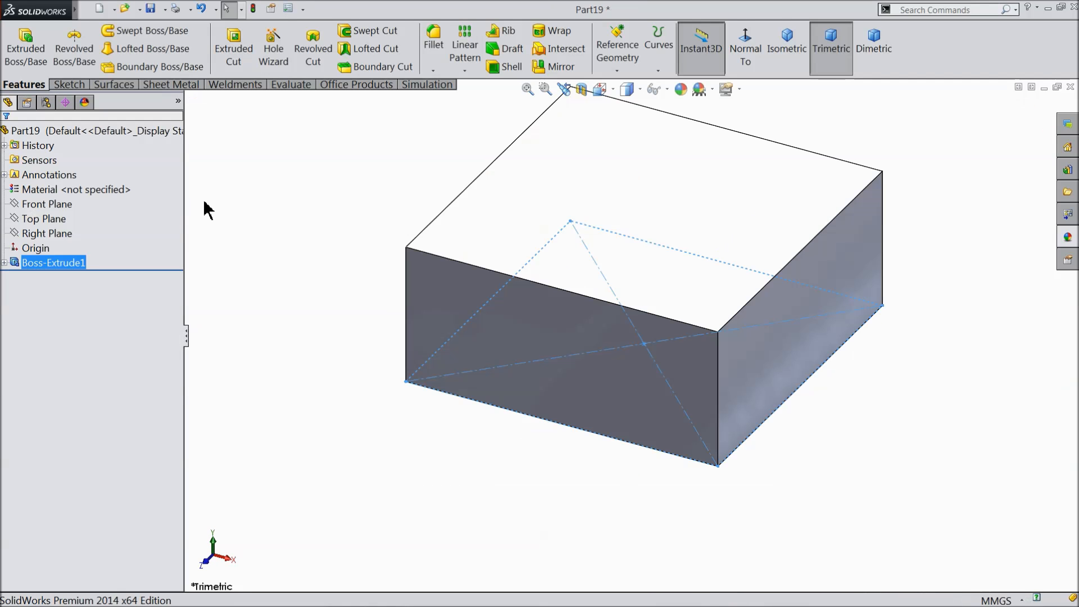
left_click(251, 211)
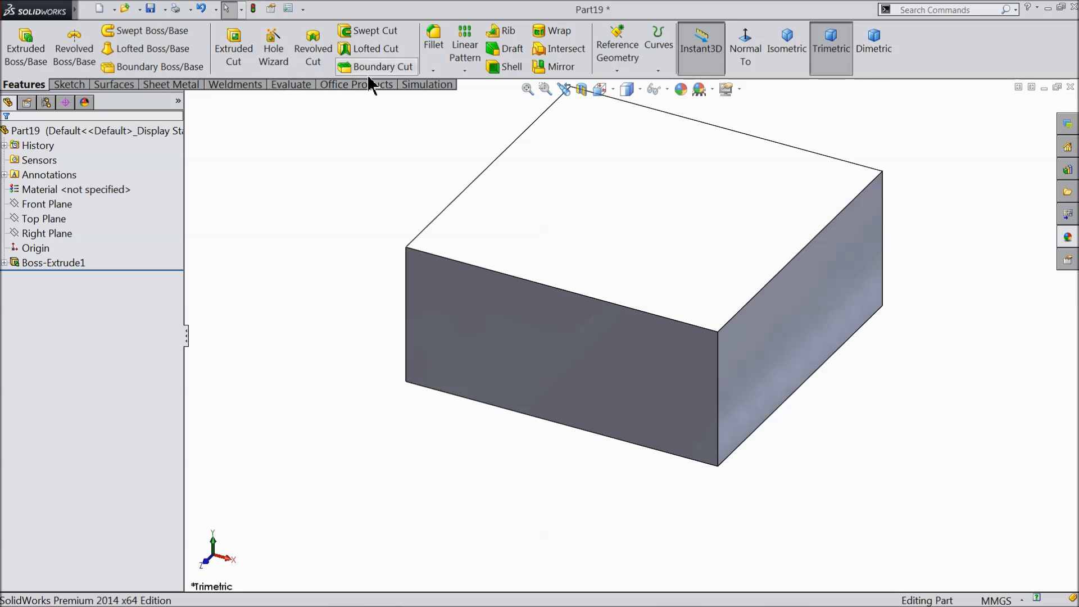
Chamfer the block's side faces with a 2 mm distance and a 15-degree angle.
left_click(438, 72)
left_click(446, 105)
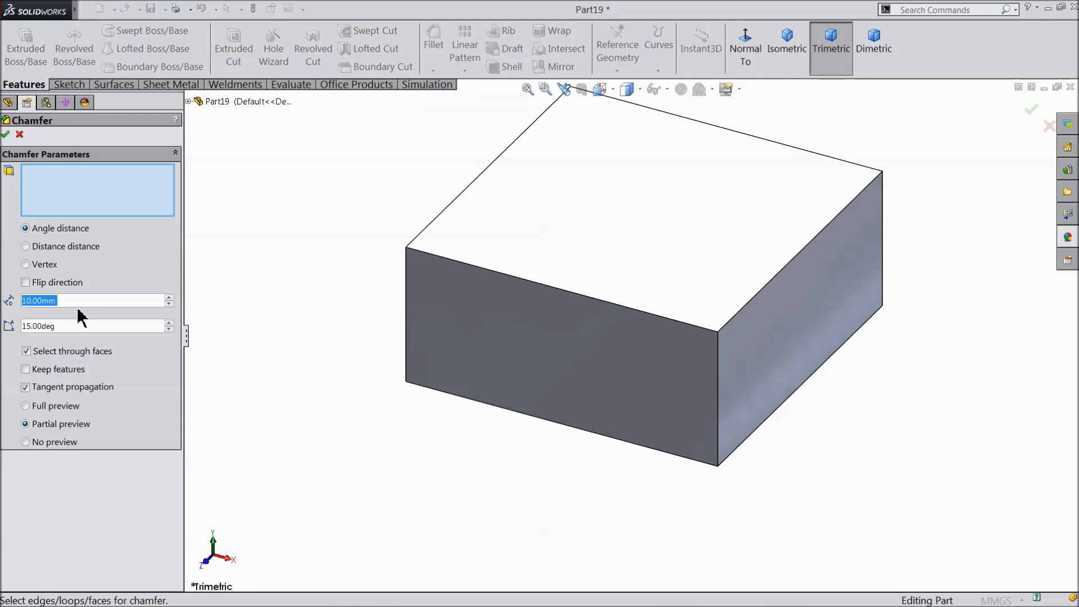
type("2")
key("Return")
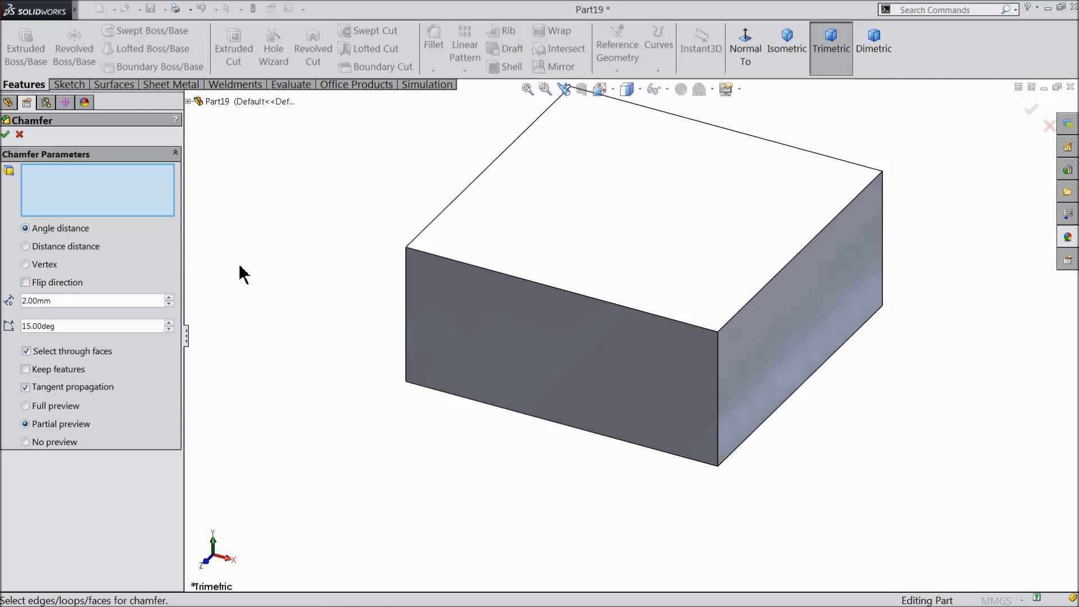
left_click(509, 333)
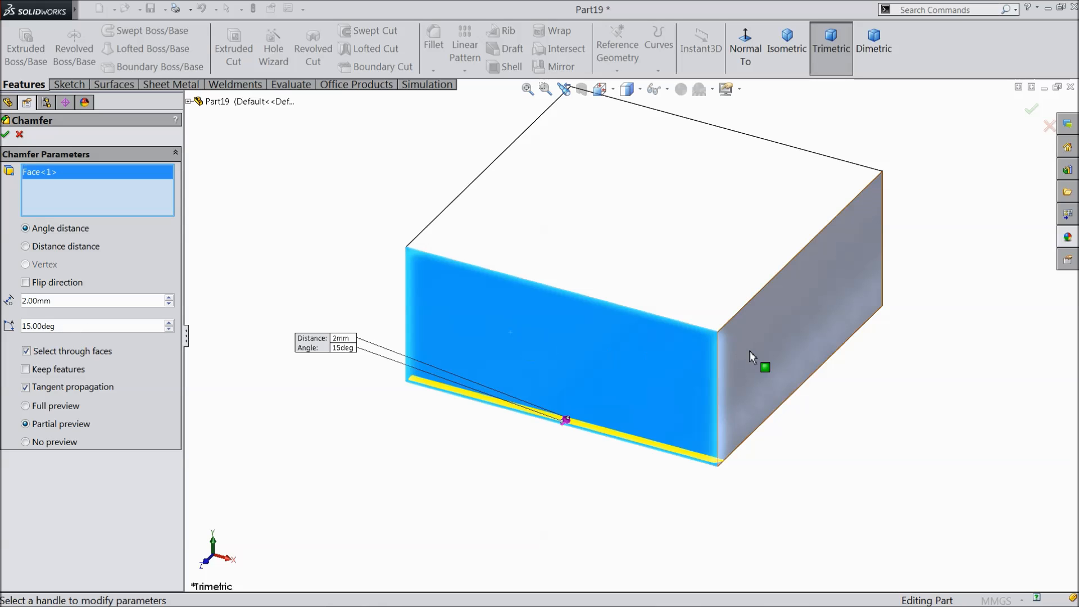
left_click(750, 349)
middle_click_drag(742, 358, 831, 287)
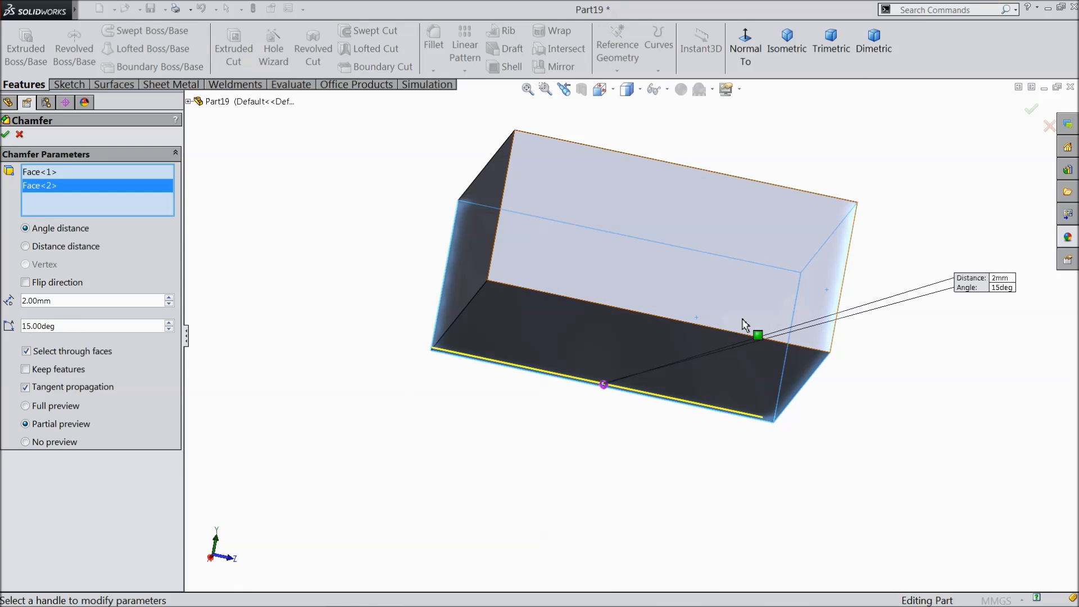
left_click(644, 287)
middle_click_drag(635, 283, 662, 413)
left_click(651, 308)
left_click(5, 134)
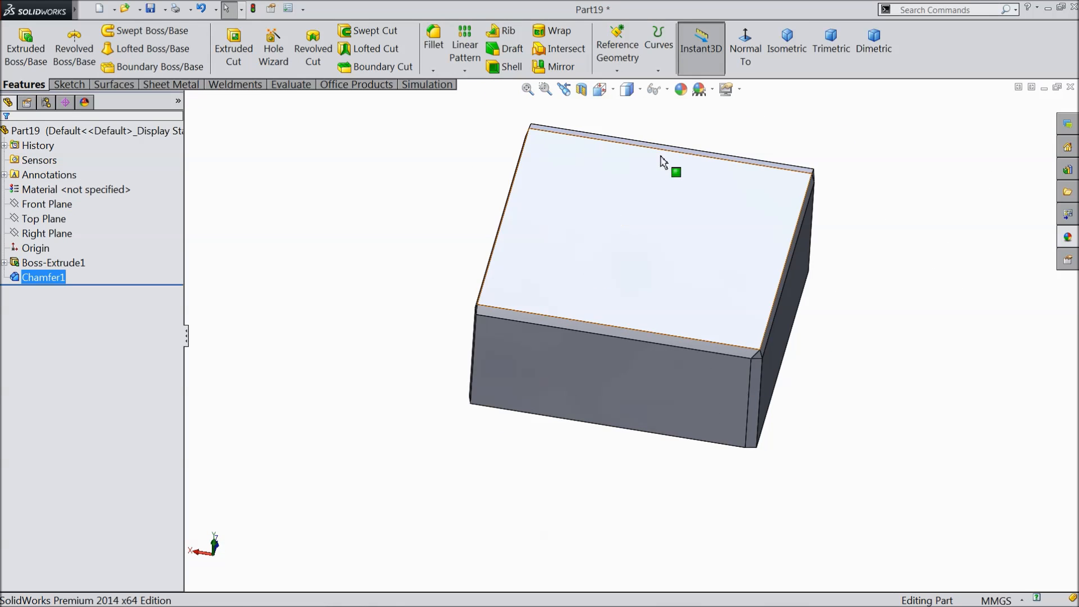
Start a Hole Wizard hole on the block's top face as an ANSI Metric M24 screw clearance hole.
left_click(788, 50)
left_click(633, 289)
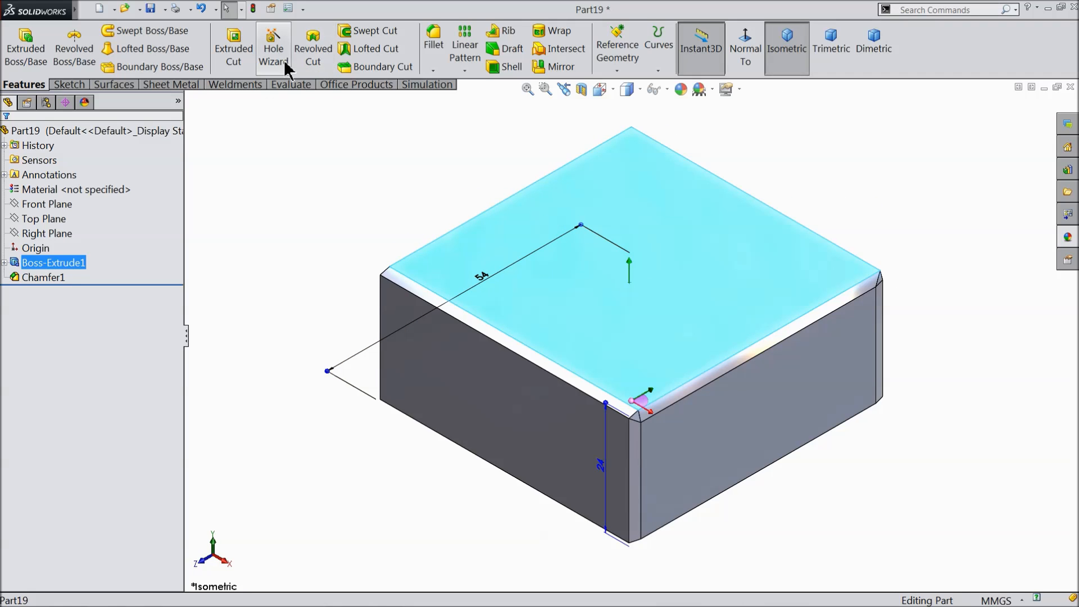
left_click(275, 44)
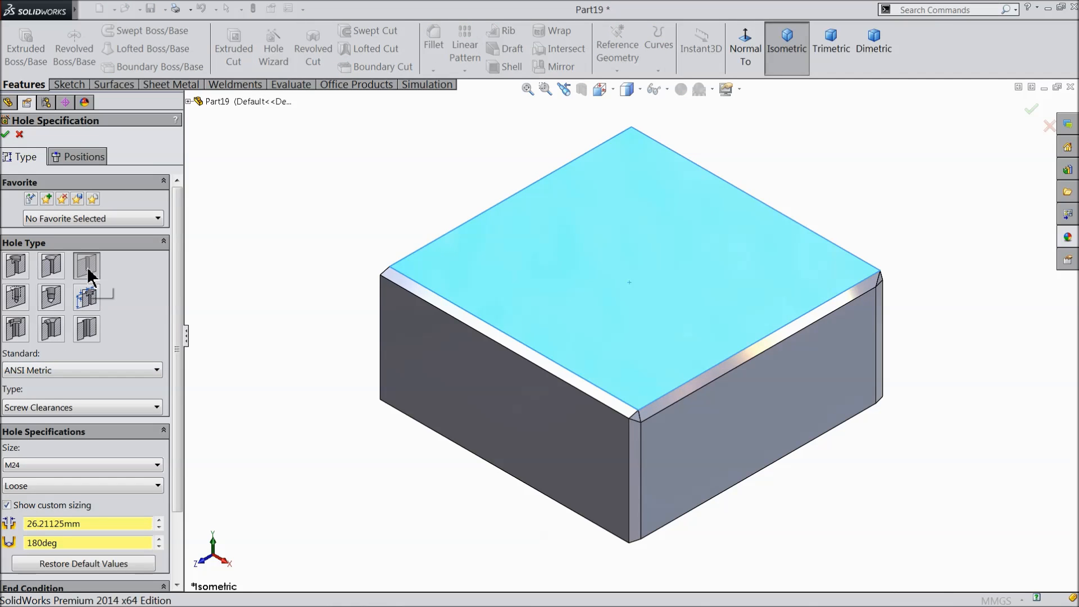
left_click(50, 407)
left_click(50, 407)
scroll(178, 352, "down", 3)
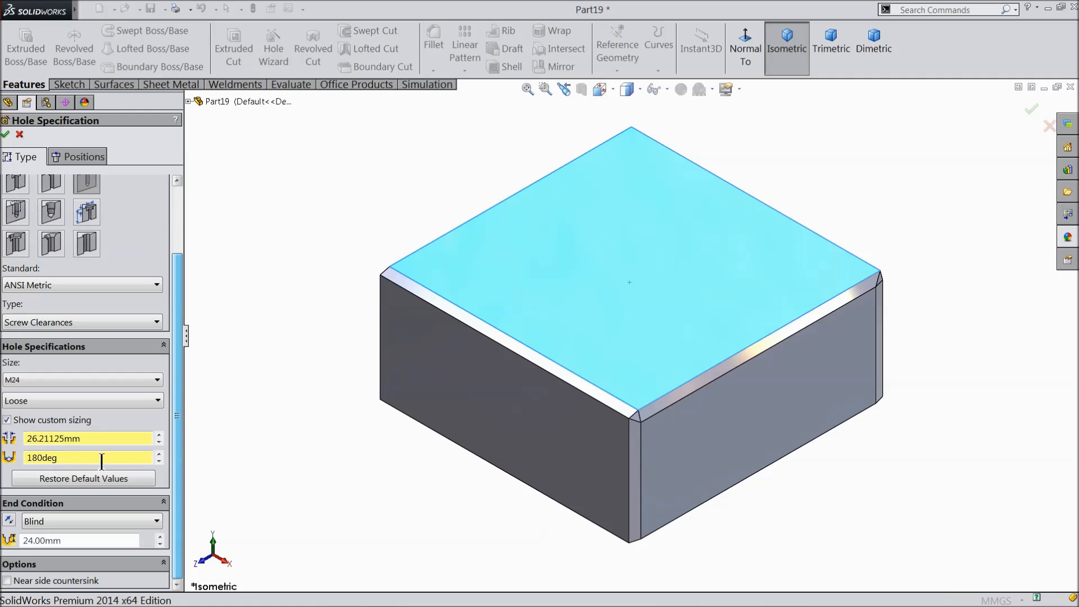
left_click(19, 380)
left_click(23, 393)
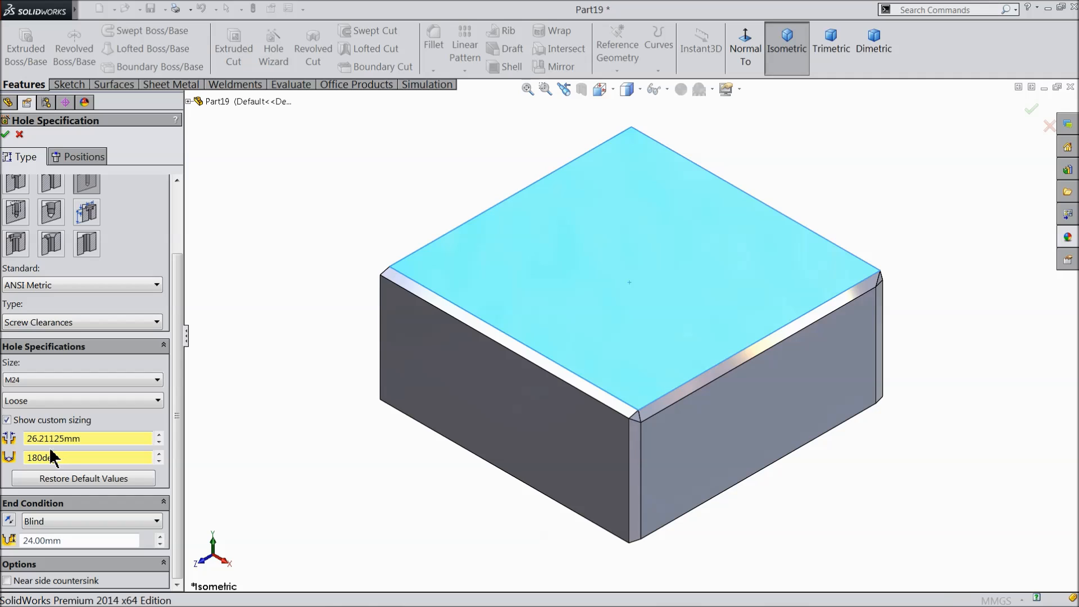
Try the Close fit for the M24 clearance hole, then return it to Loose with custom sizing shown.
left_click(34, 400)
left_click(31, 416)
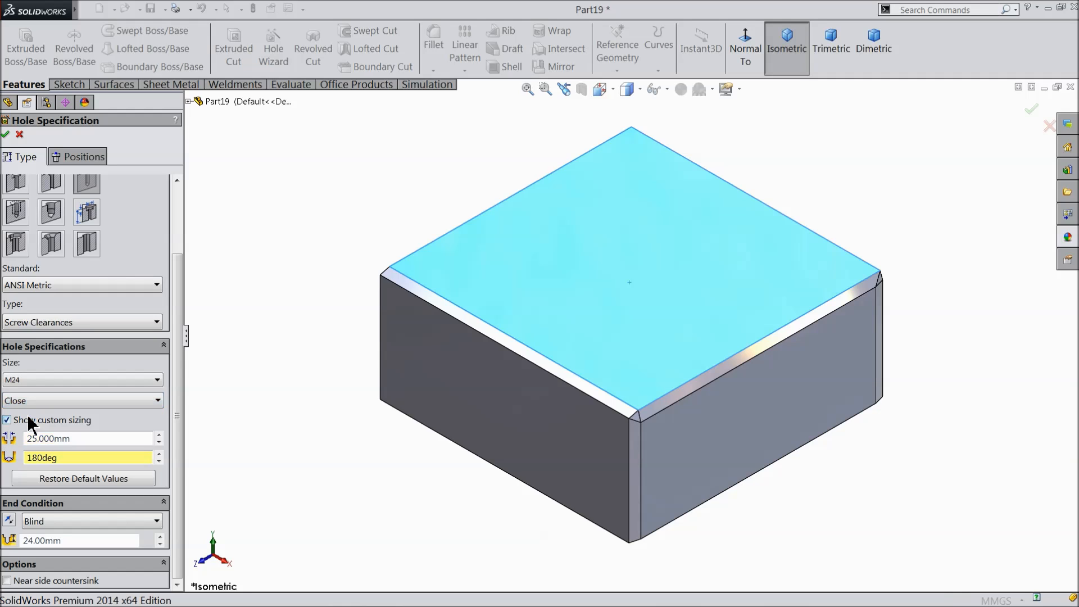
left_click(34, 401)
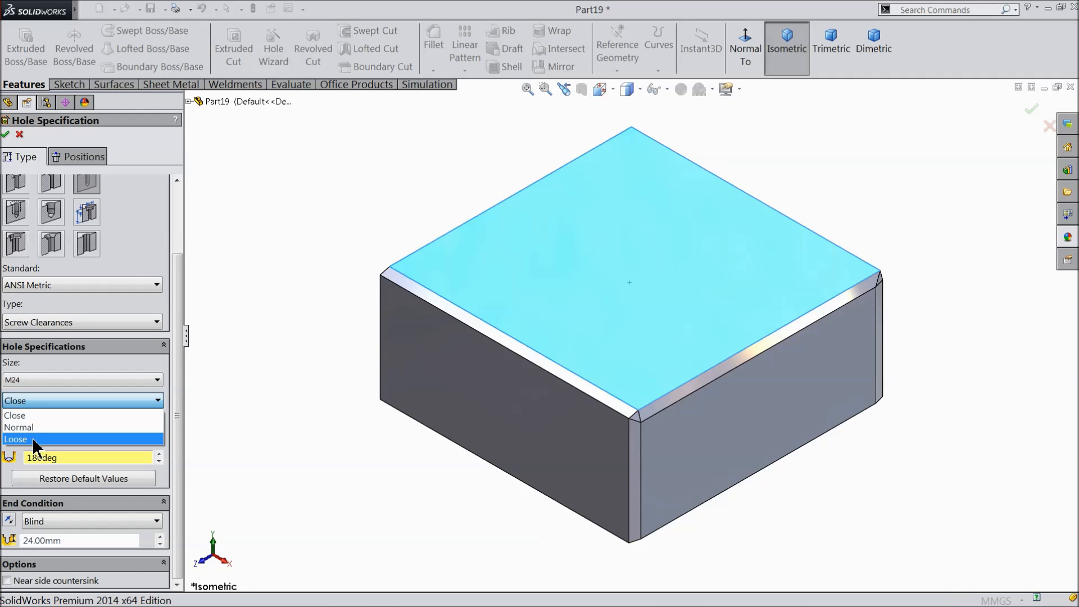
left_click(36, 444)
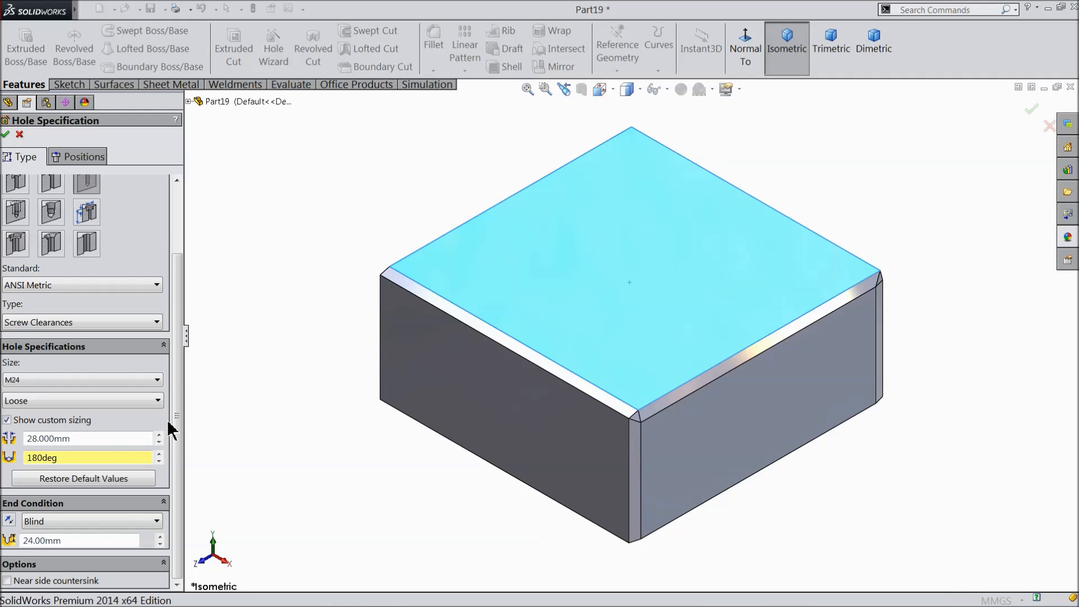
left_click(131, 419)
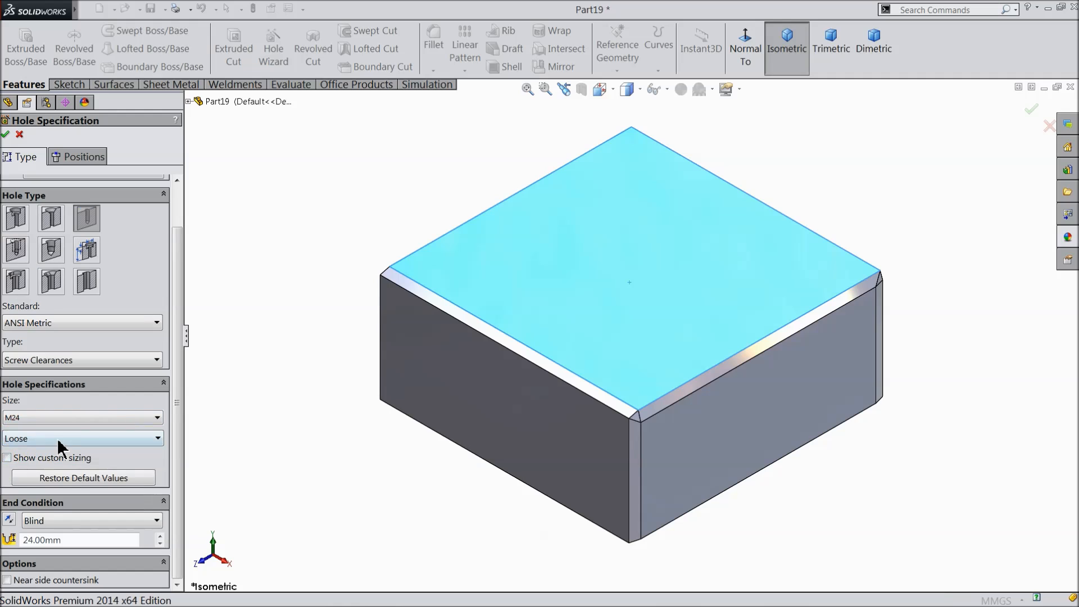
left_click(7, 458)
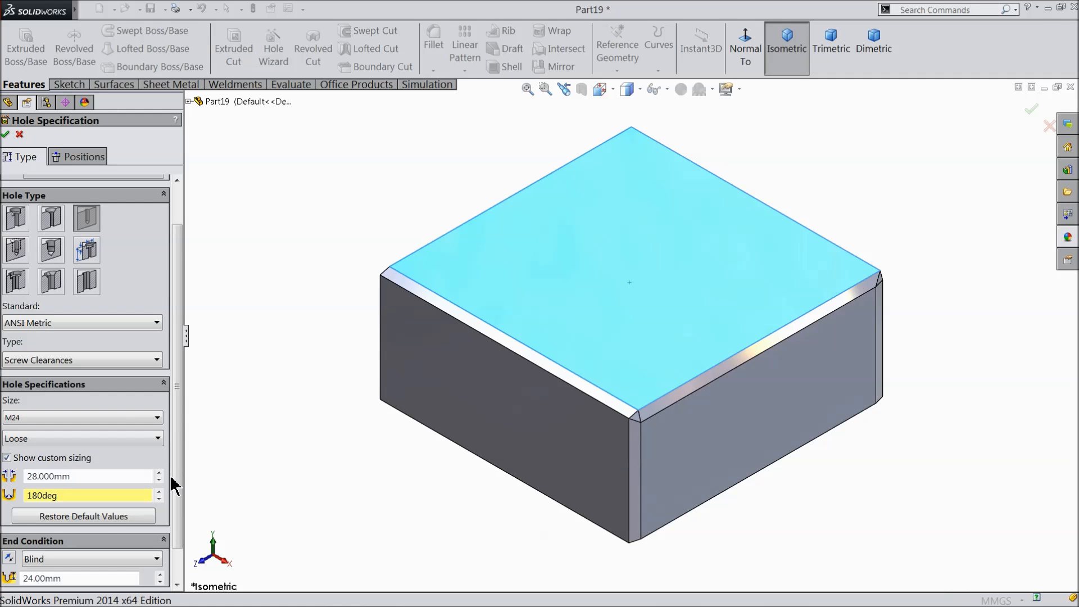
Set the clearance hole's custom through diameter to 26.260 mm.
scroll(175, 496, "down", 2)
double_click(41, 438)
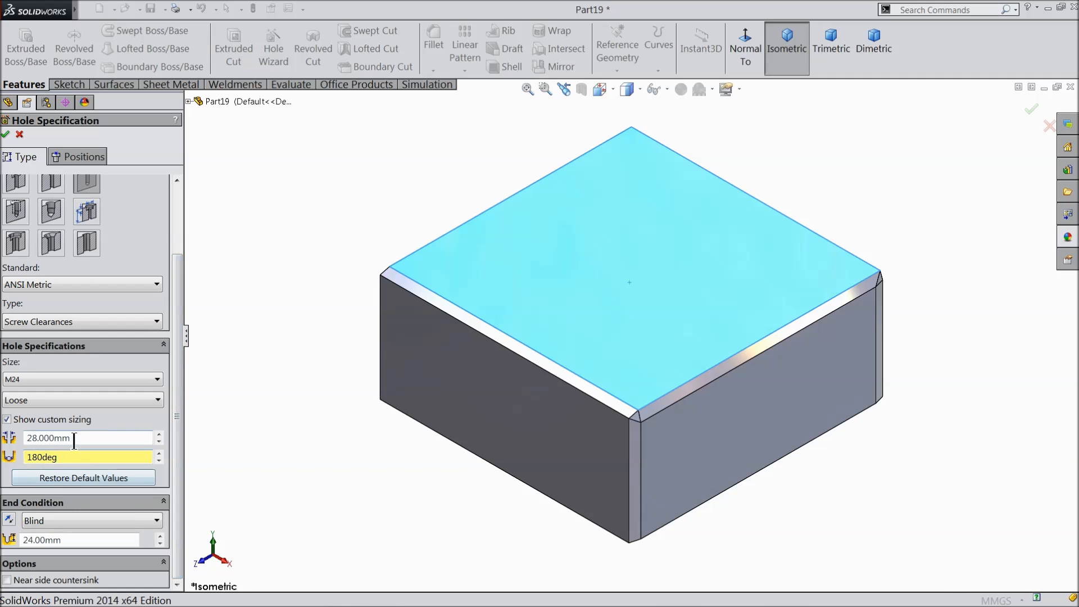
type("26.")
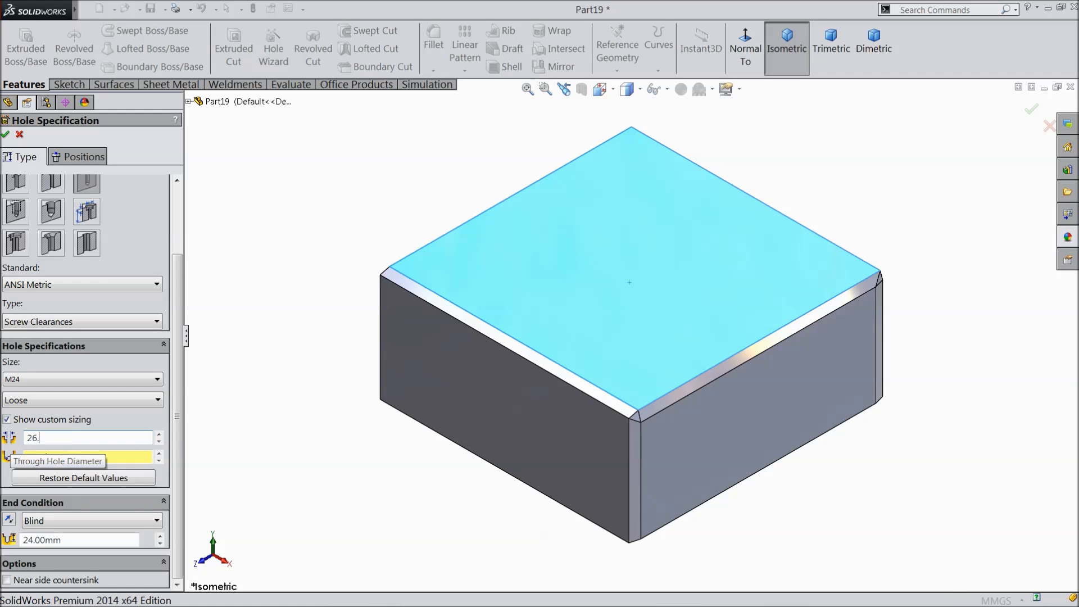
type("260mm")
key("Return")
Position the clearance hole at the origin on the top face and finish the hole.
left_click(79, 157)
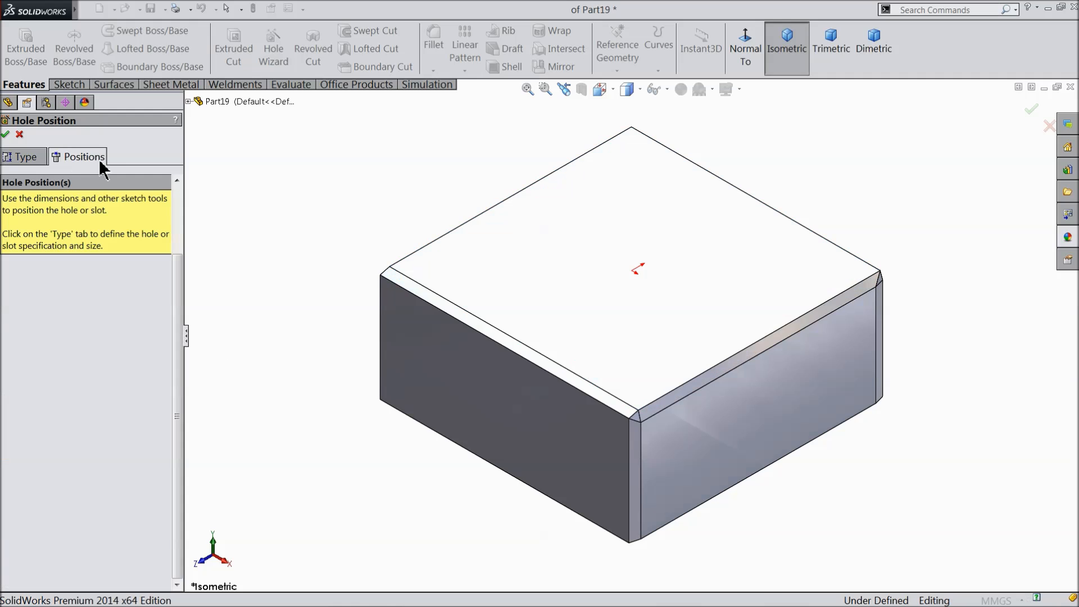
left_click(632, 270)
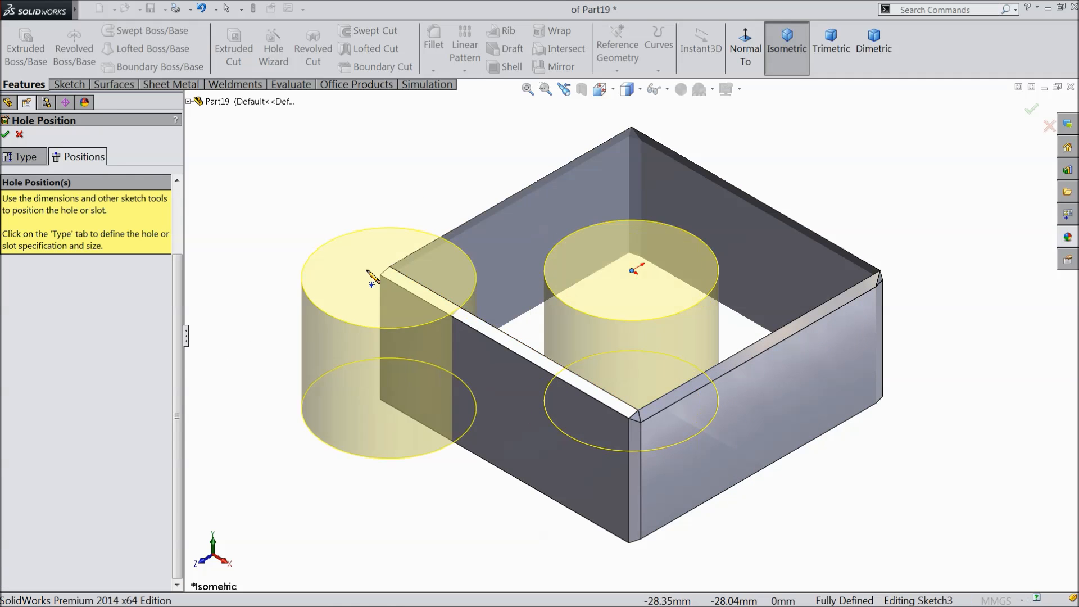
left_click(5, 135)
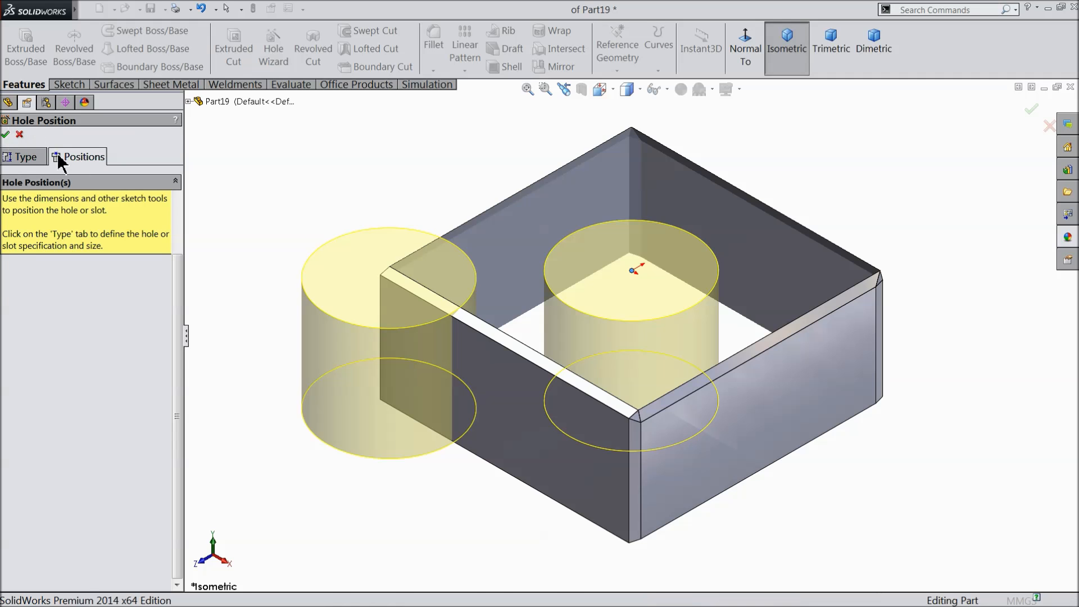
Turn on perspective display for the block.
middle_click_drag(290, 223, 289, 308)
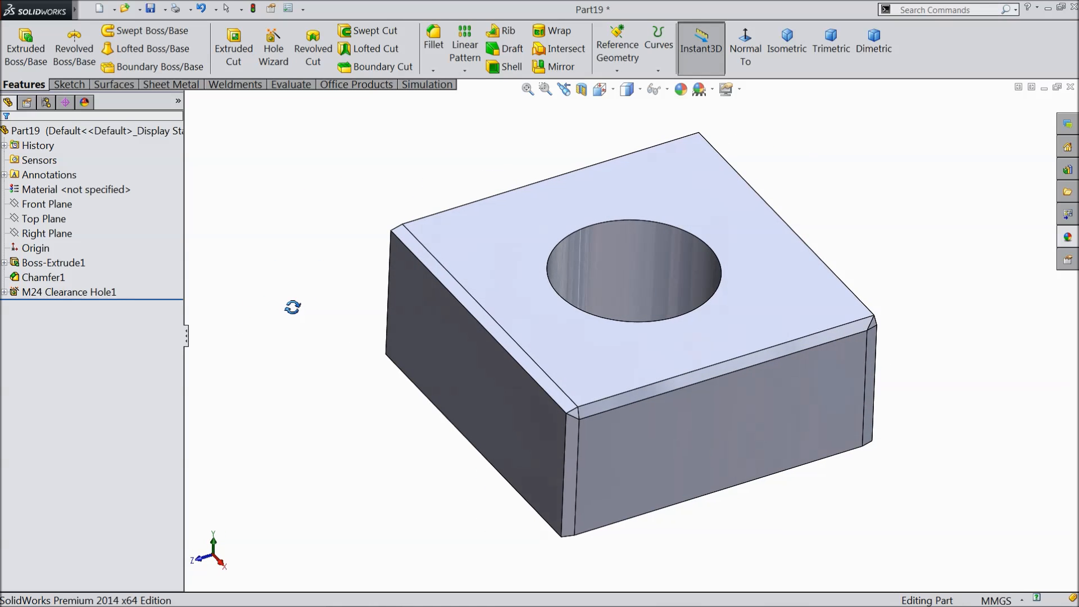
left_click(730, 89)
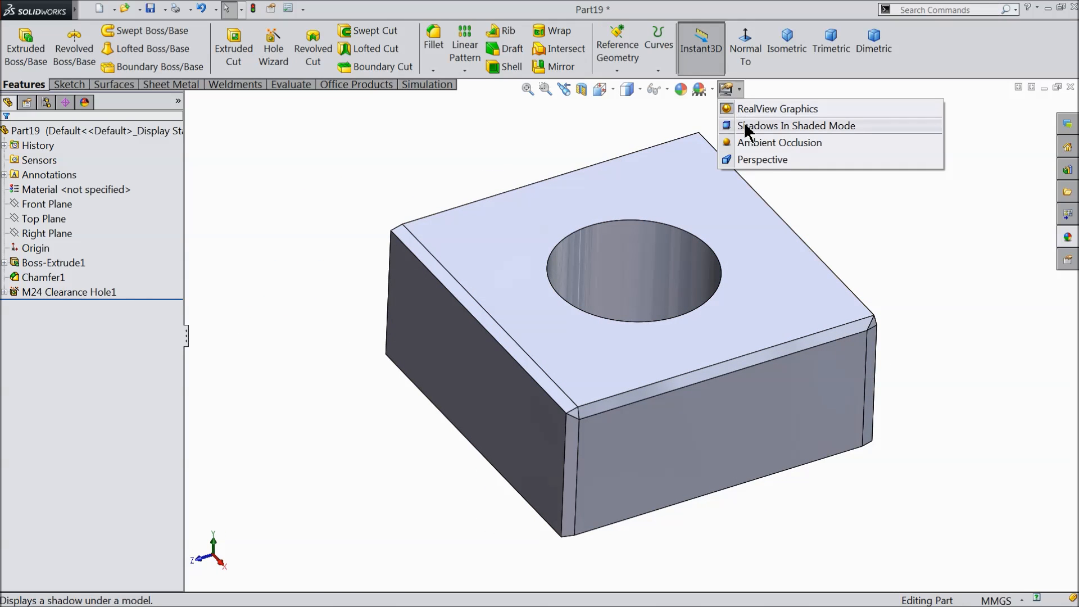
left_click(750, 158)
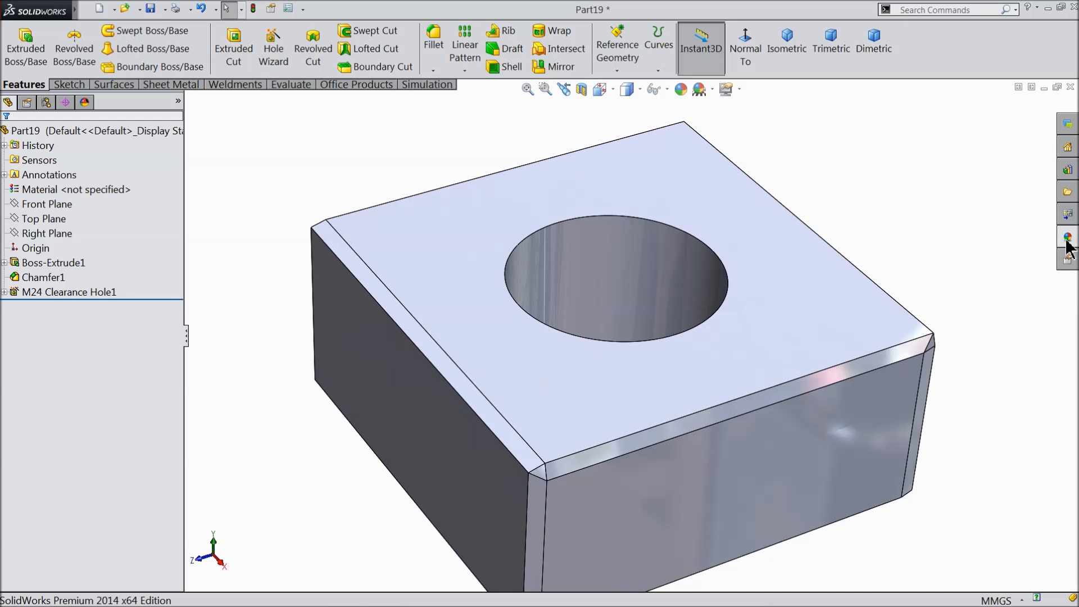
Chamfer the hole's cylindrical face with a 1.80 mm distance and a 15-degree angle.
left_click(433, 71)
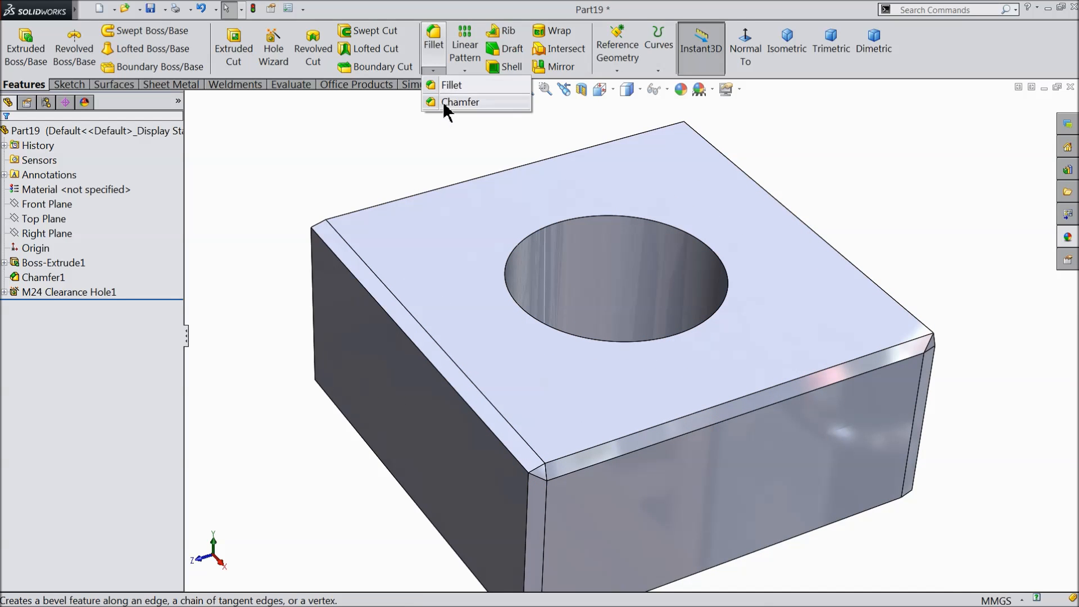
left_click(443, 102)
type("1.")
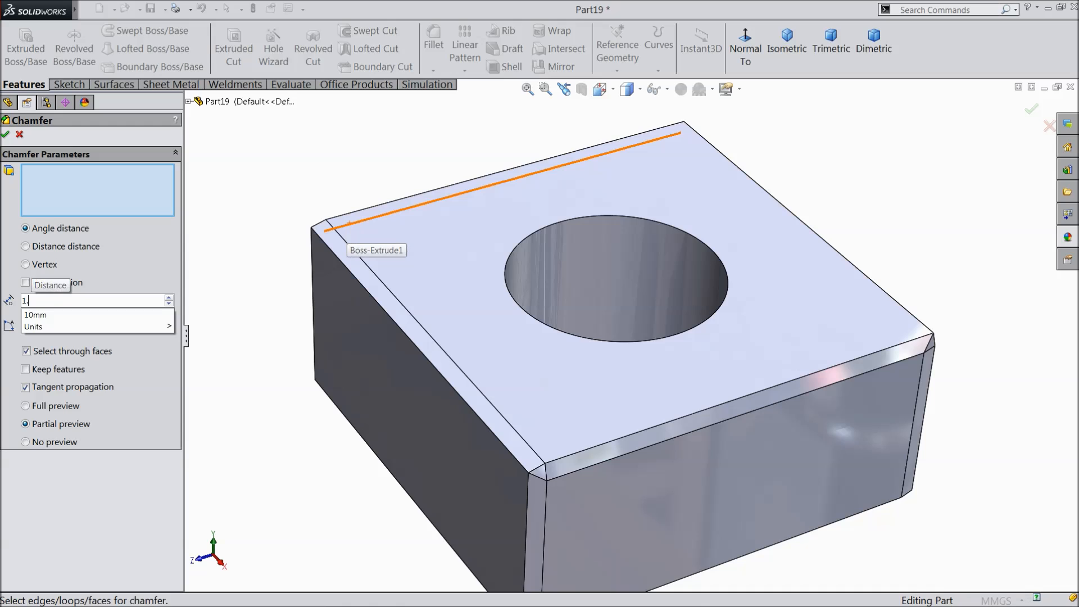
type("80mm")
left_click(548, 278)
left_click(6, 134)
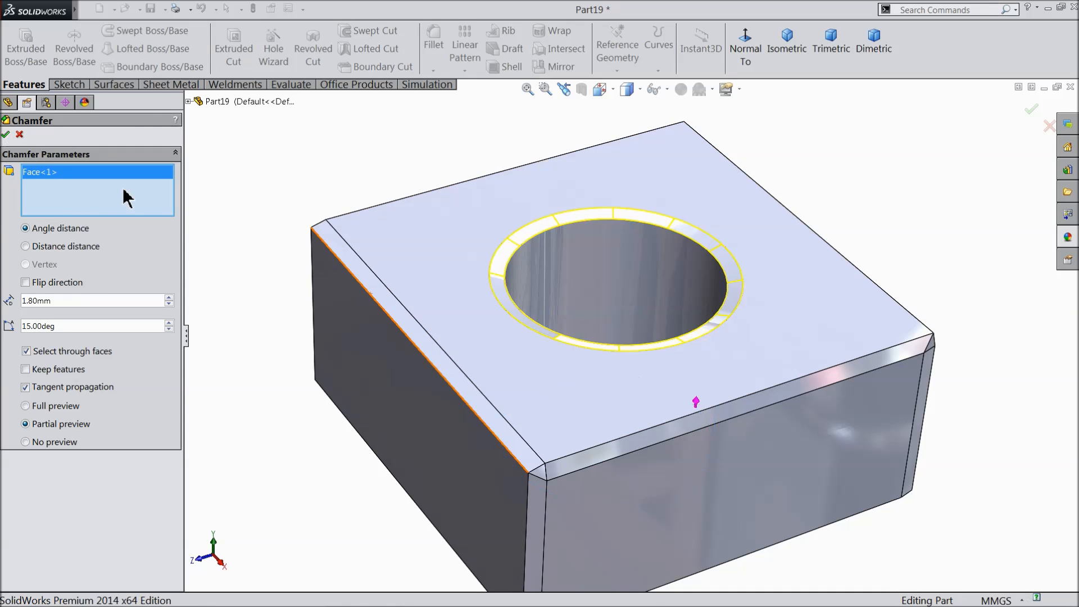
Apply the brushed brass metal appearance to the whole part.
left_click(1067, 237)
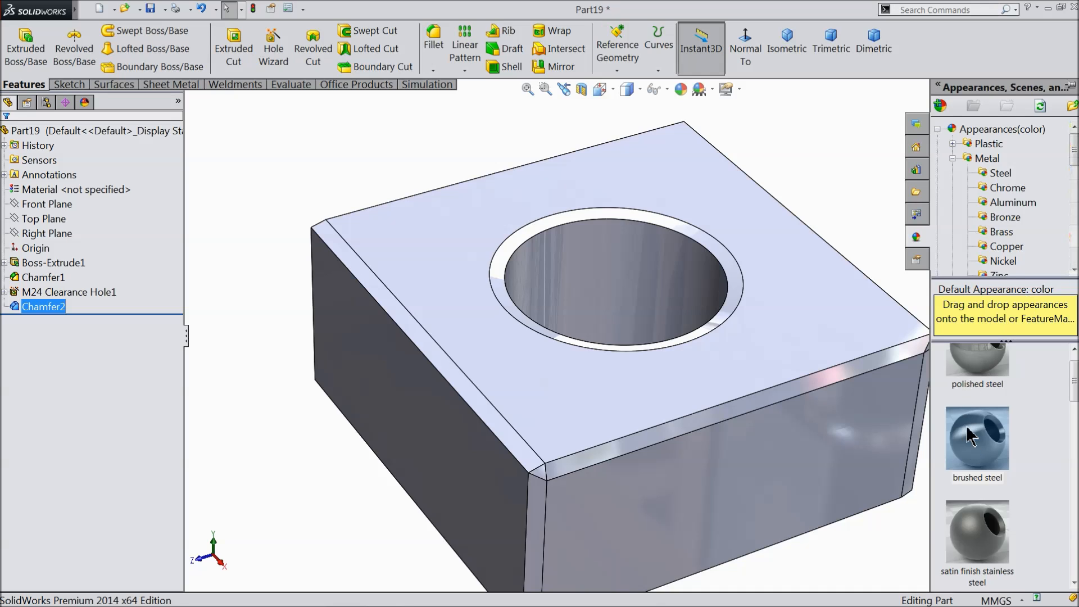
left_click(1005, 238)
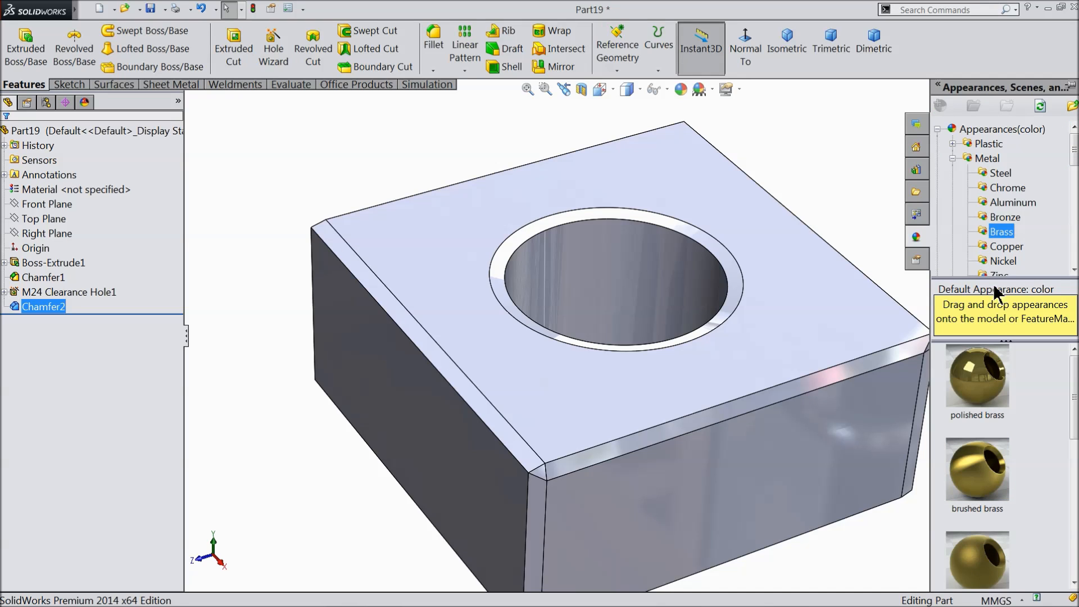
left_click(995, 481)
double_click(989, 472)
scroll(719, 387, "up", 2)
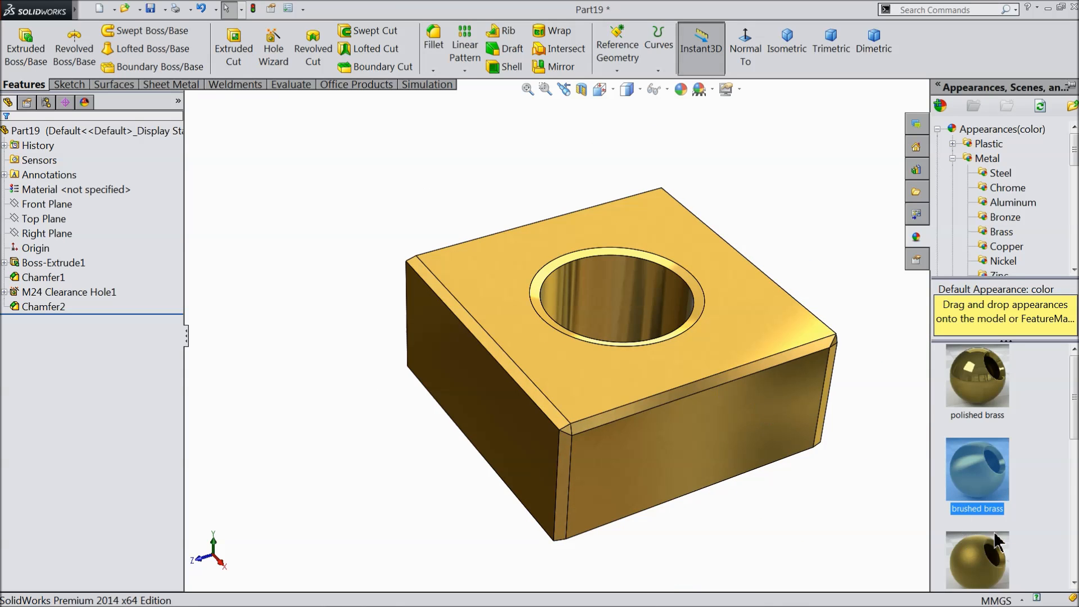
Try the satin finish brass appearance on the part and view it from another angle.
scroll(989, 544, "down", 2)
double_click(978, 444)
scroll(829, 391, "down", 2)
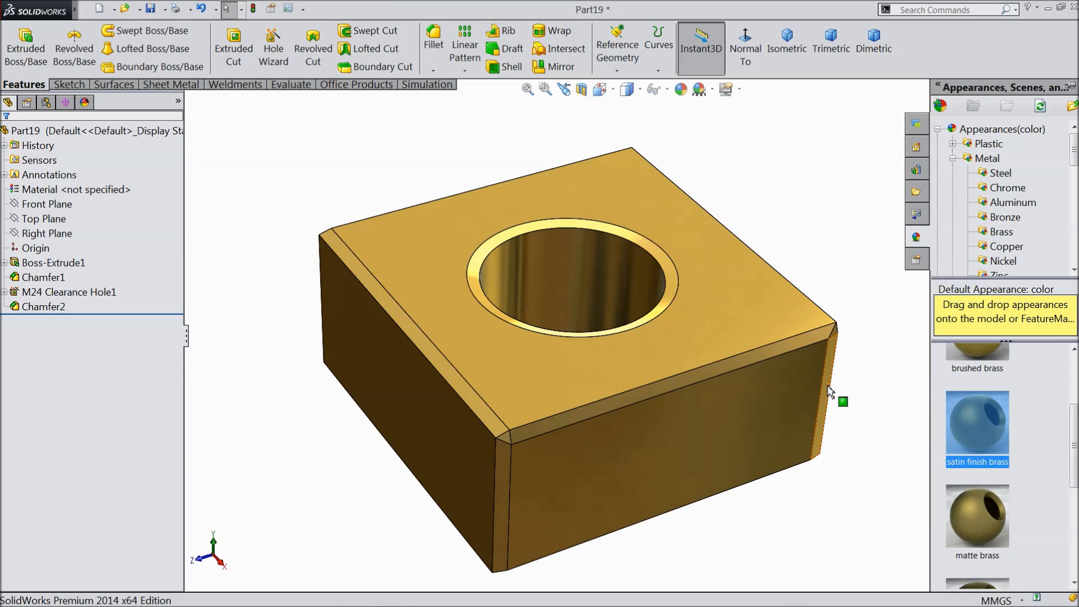
middle_click_drag(740, 407, 747, 443)
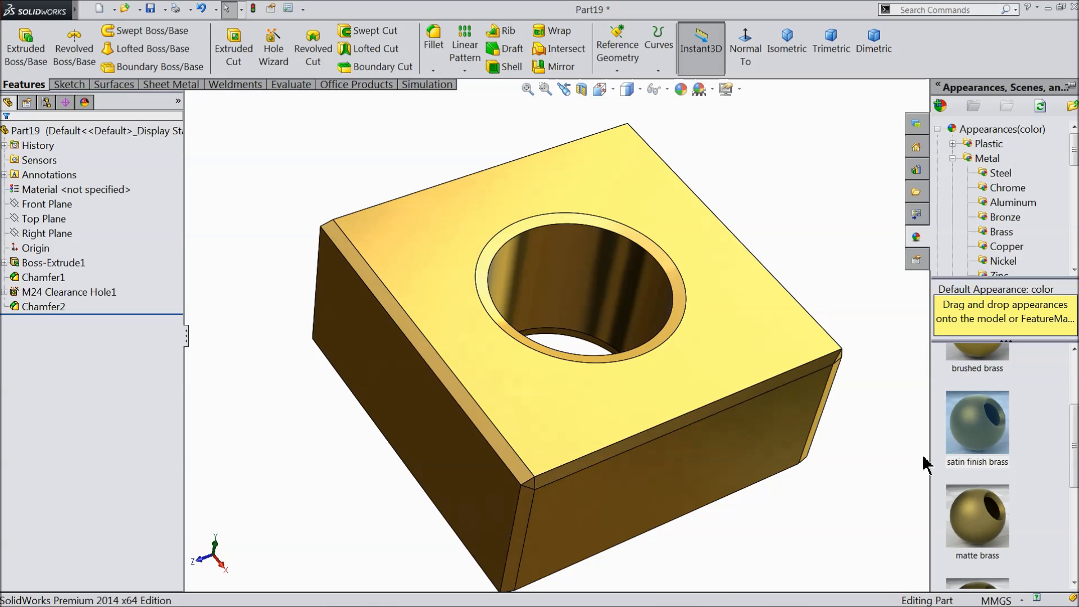
Set the part's appearance back to brushed brass and check how it looks.
scroll(980, 418, "up", 1)
double_click(990, 484)
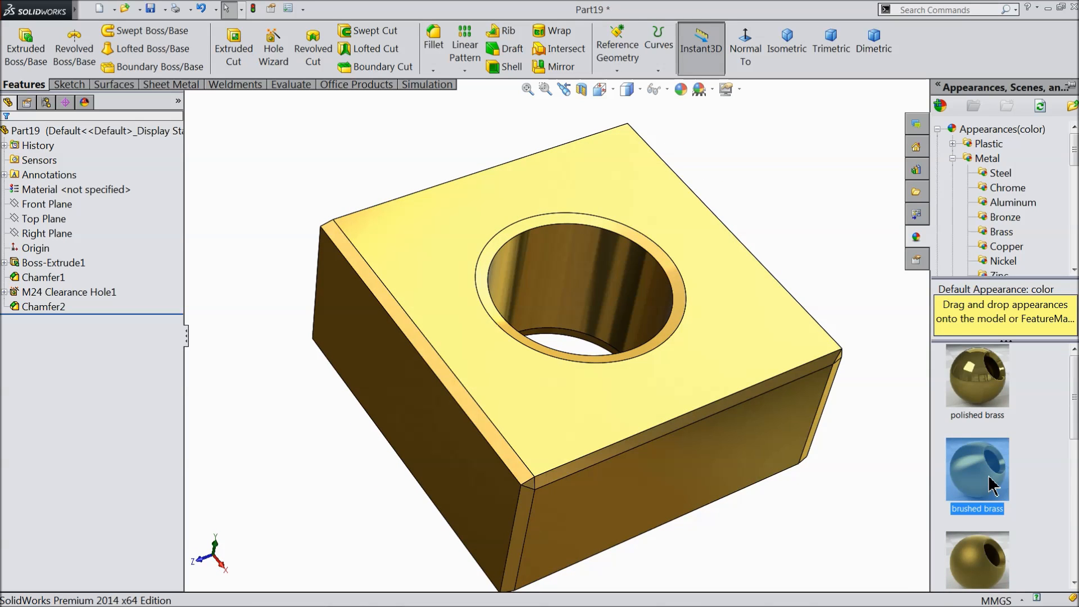
middle_click_drag(781, 401, 798, 417)
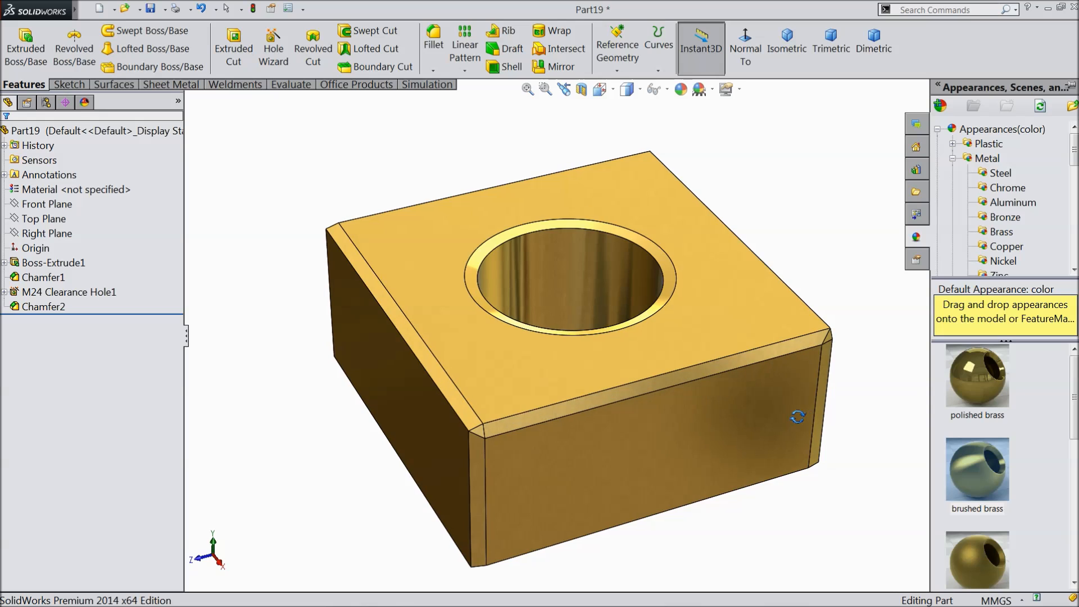
scroll(716, 367, "down", 2)
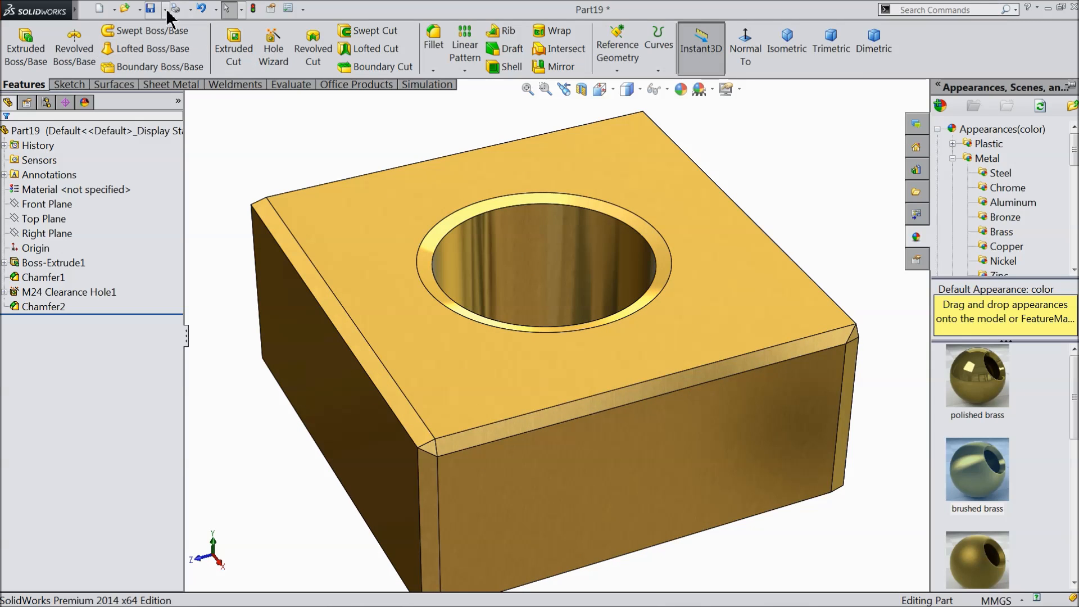
Save the part in the Gate Valve folder as 14.Rod fitting.
left_click(150, 8)
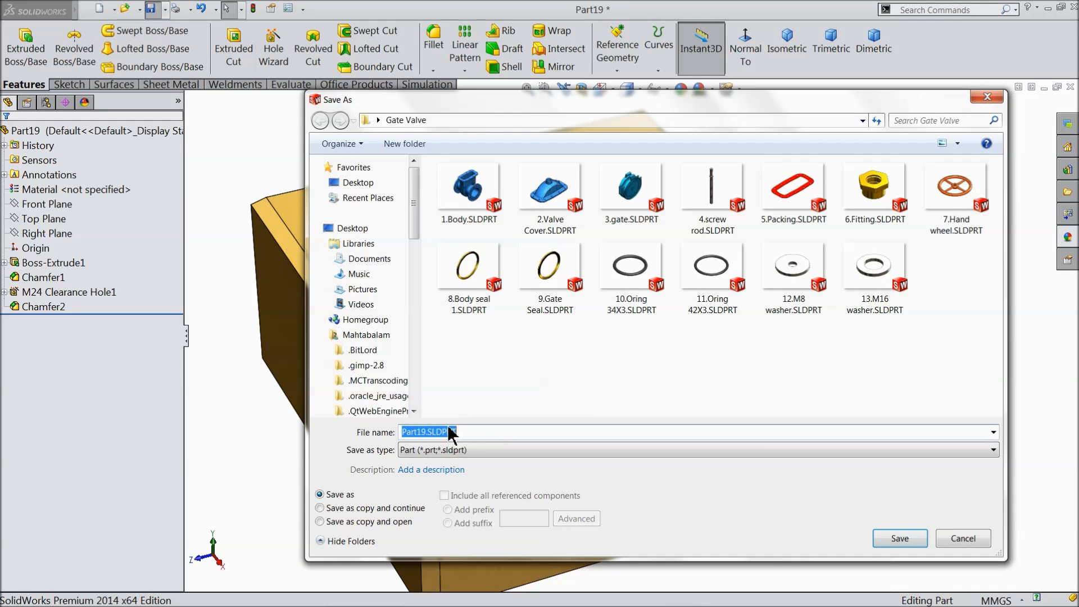
type("14.Rod fitting")
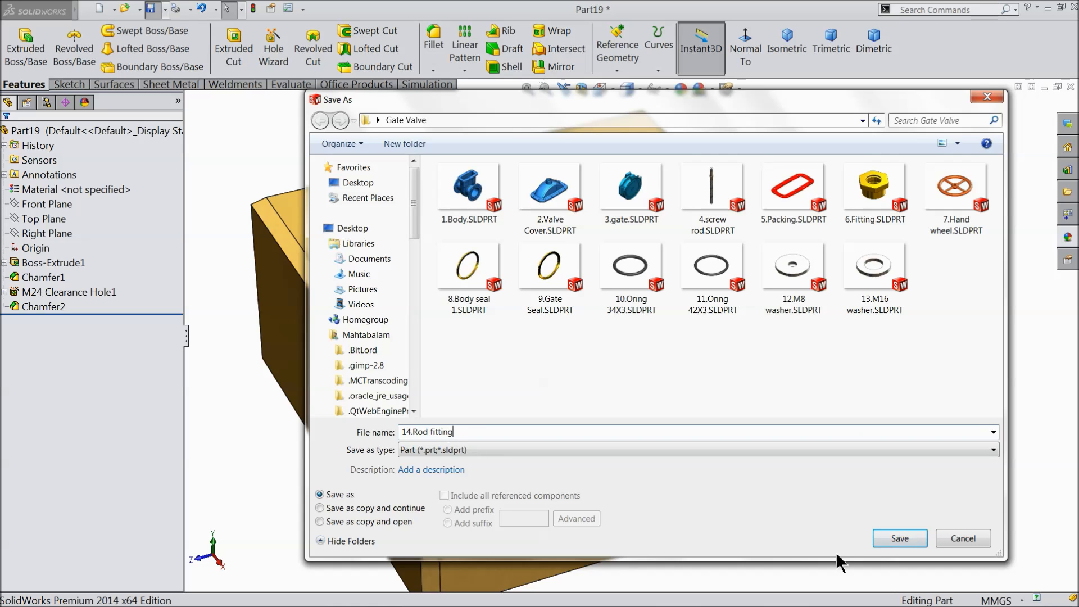
left_click(898, 538)
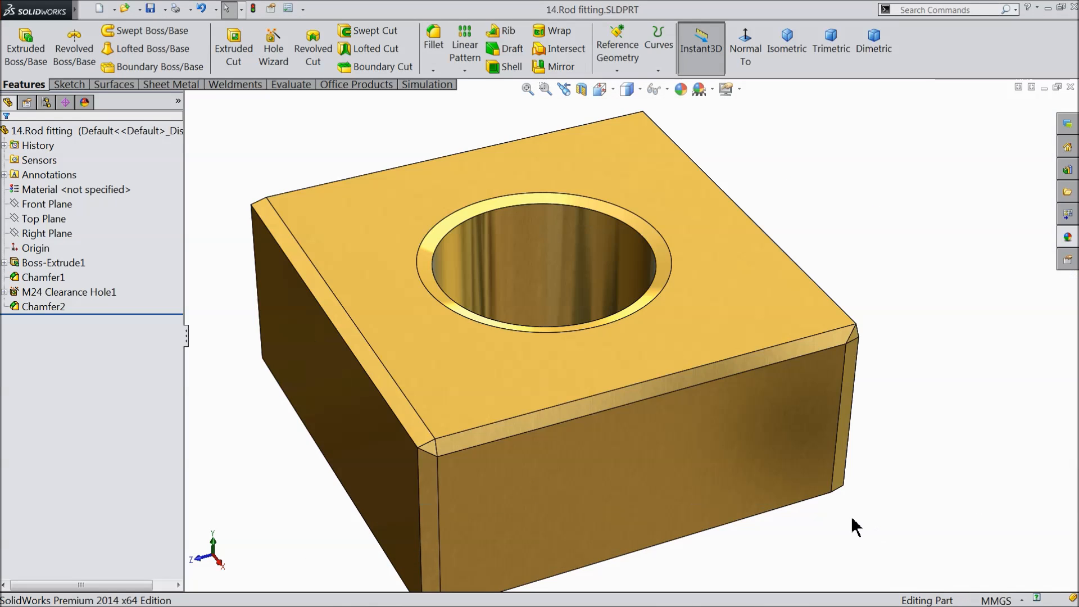
scroll(646, 405, "up", 2)
mouse_move(629, 450)
middle_mouse_down()
mouse_move(684, 421)
mouse_move(641, 417)
mouse_move(639, 449)
middle_mouse_up()
scroll(489, 316, "down", 3)
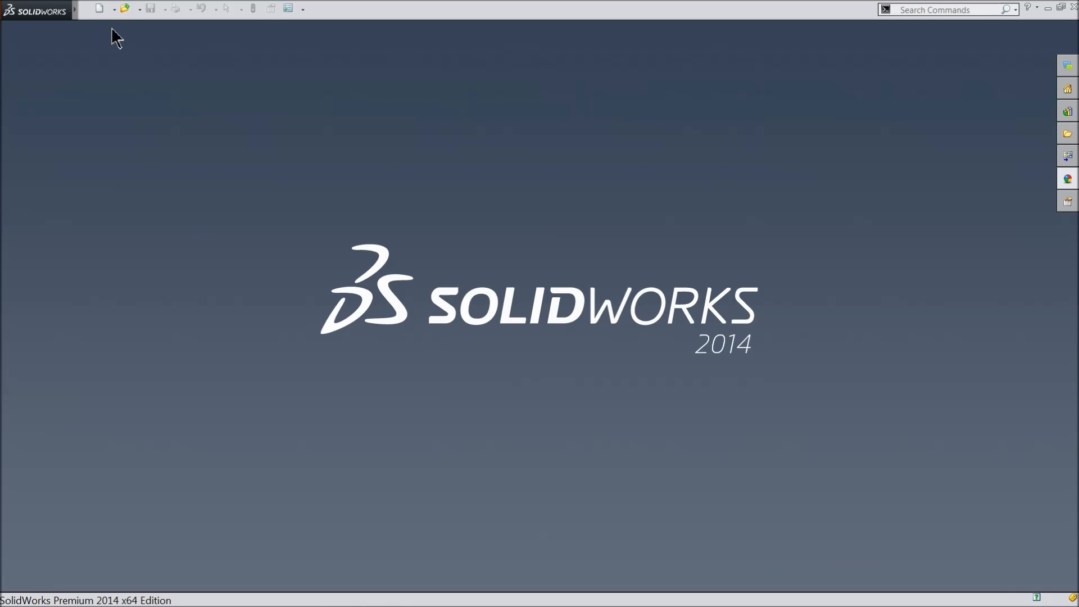
Create a new assembly and place the 1.Body part in it as the first component.
left_click(100, 8)
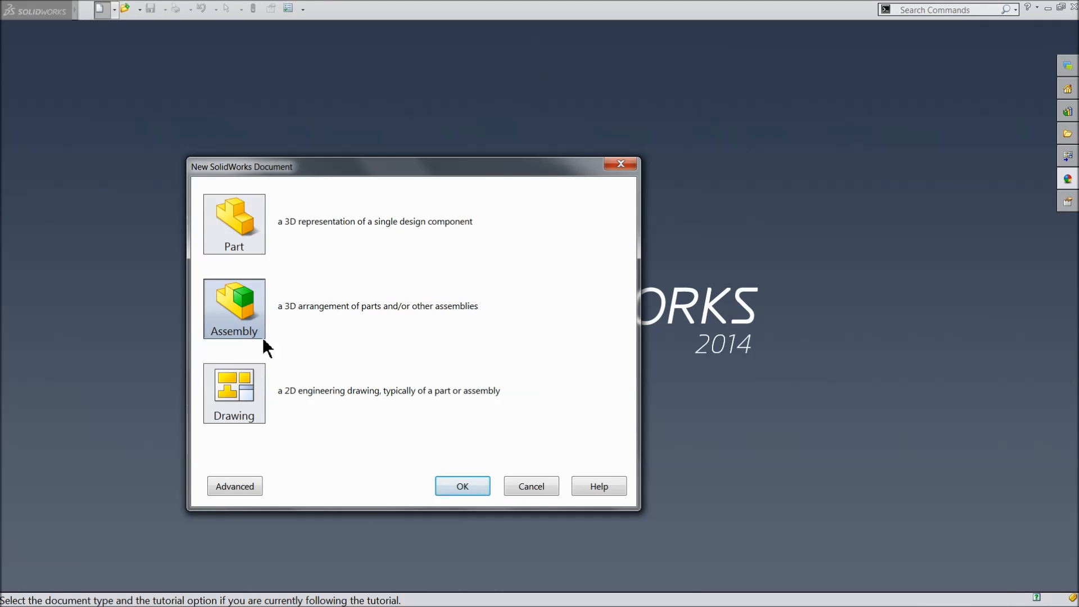
left_click(448, 485)
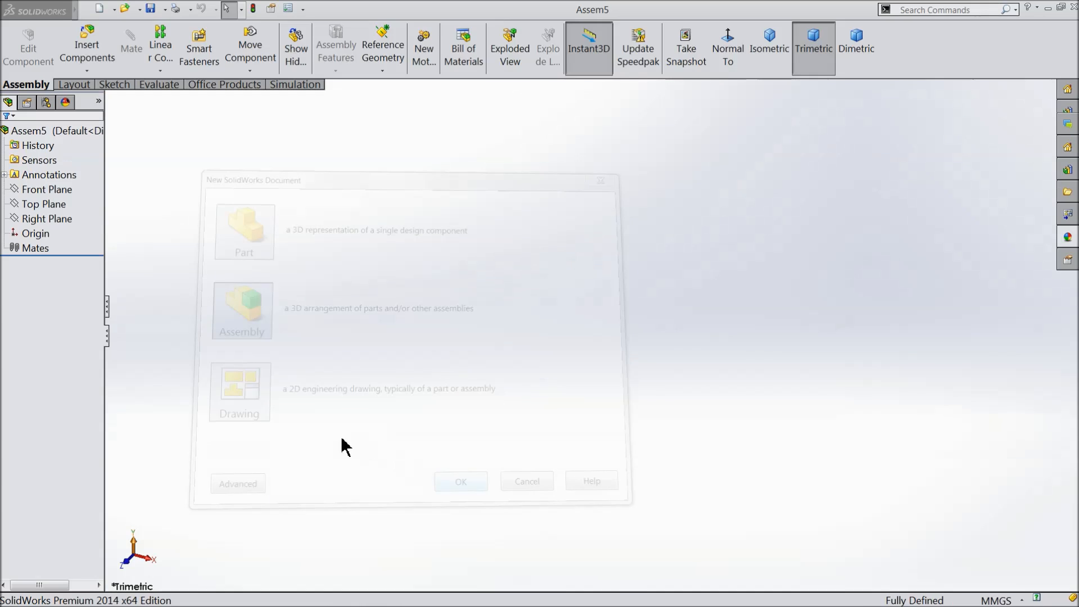
left_click_drag(106, 374, 156, 365)
left_click(89, 409)
left_click(474, 178)
left_click(897, 513)
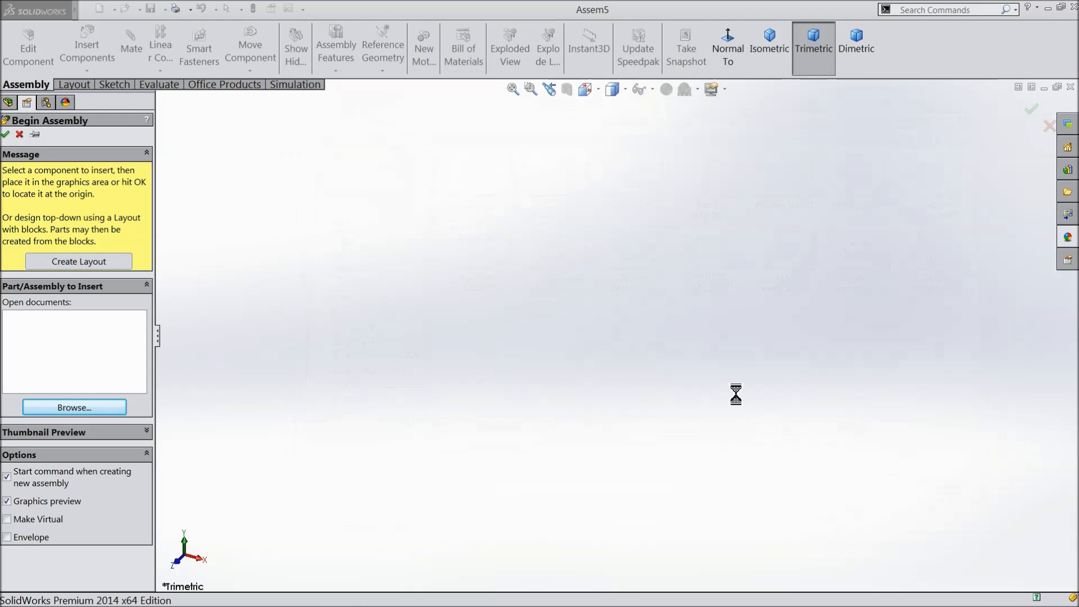
left_click(571, 321)
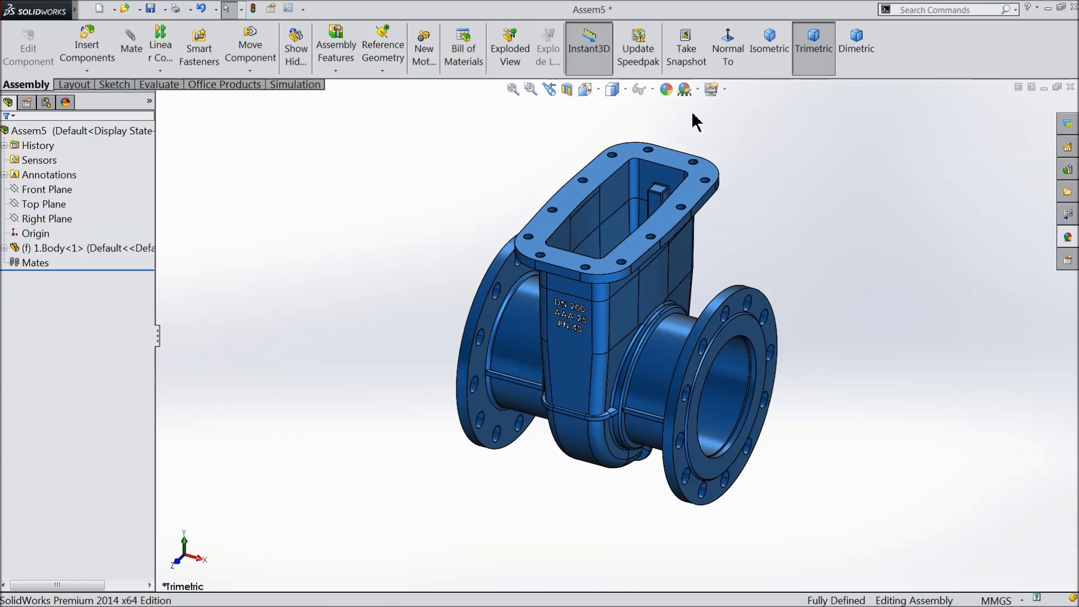
Change the assembly's scene to a plain white background.
left_click(697, 89)
left_click(718, 43)
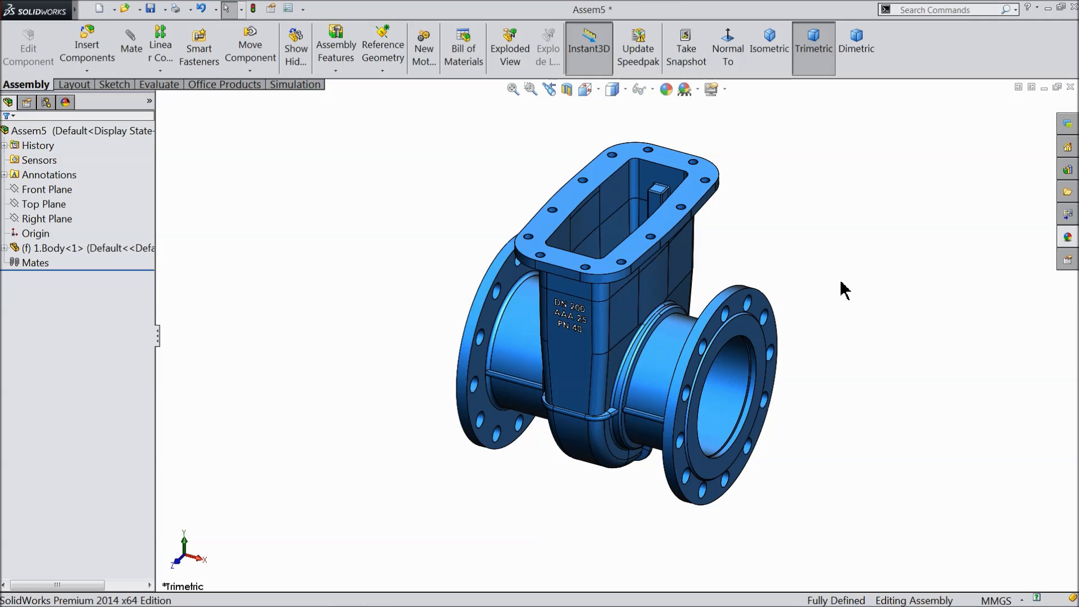
middle_click_drag(824, 289, 713, 274)
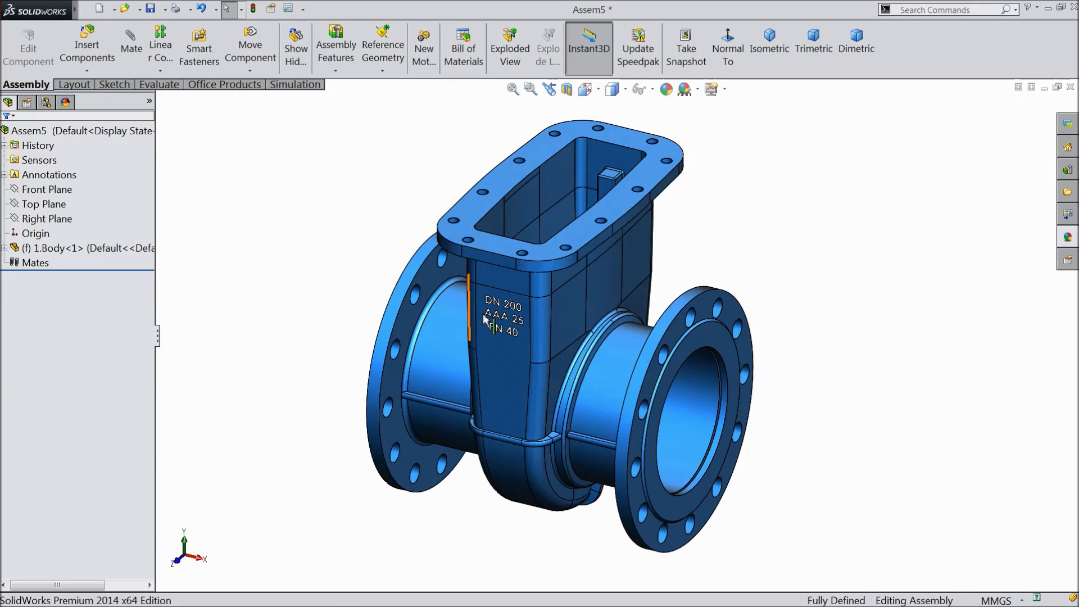
Float the valve body component and turn on the display of origins.
right_click(508, 362)
left_click(539, 360)
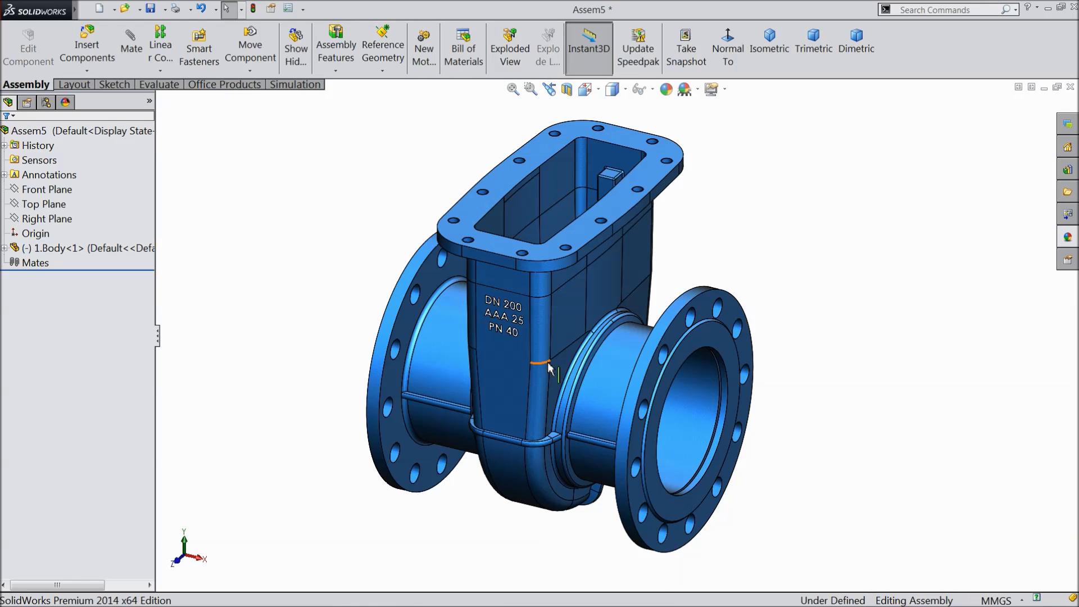
left_click(652, 89)
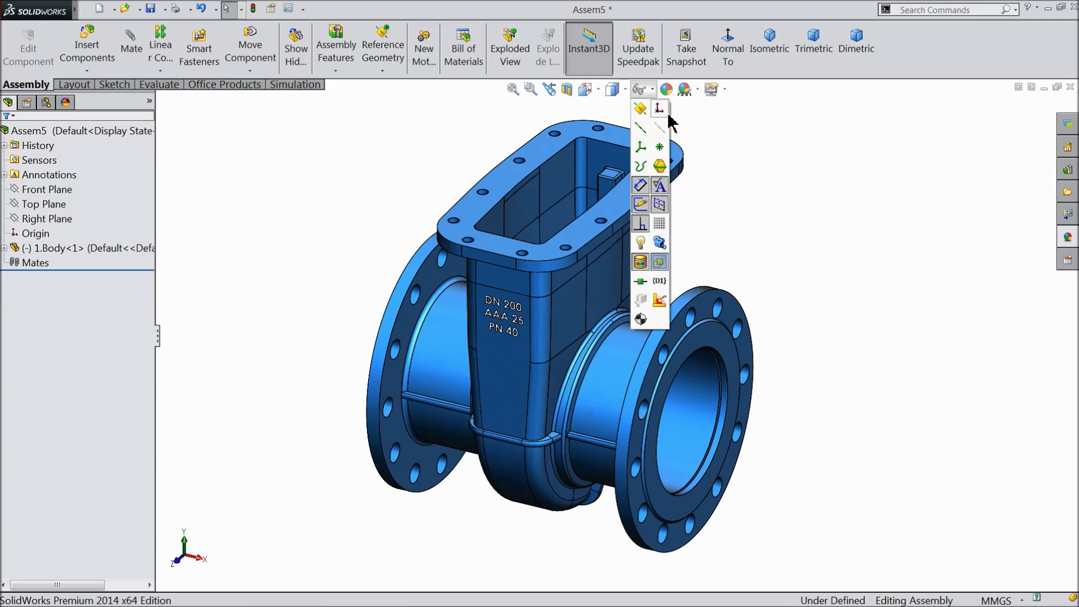
left_click(661, 110)
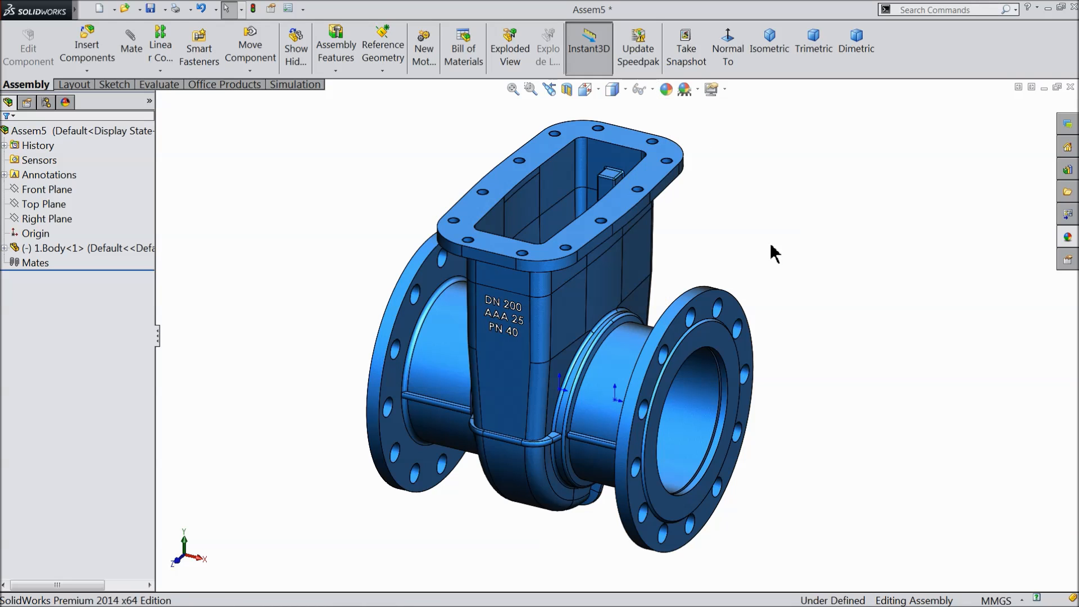
Mate the valve body's origin coincident with the assembly origin, with the axes aligned.
left_click(128, 71)
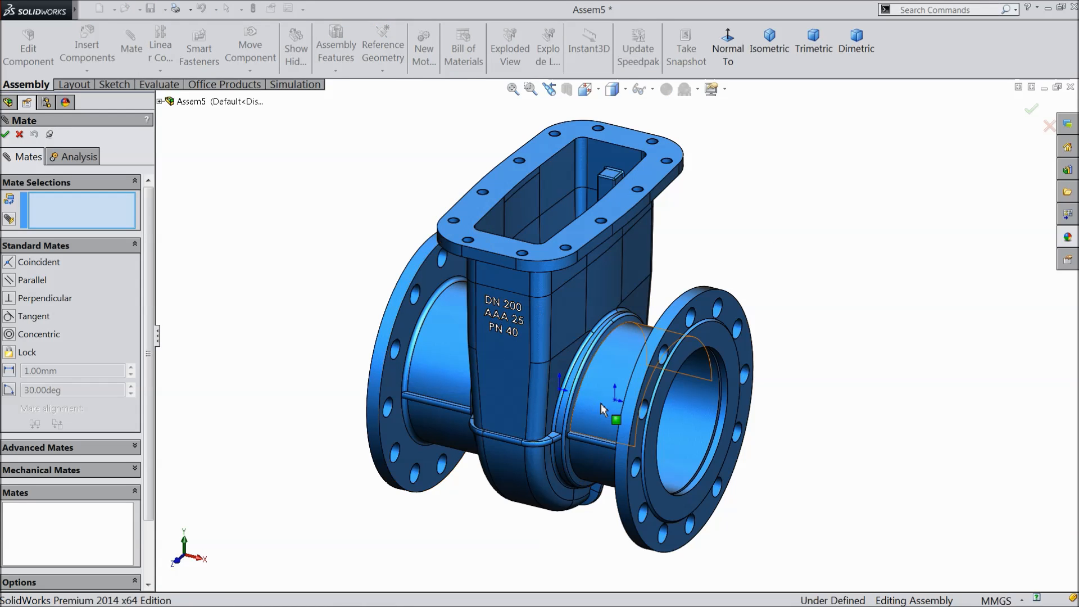
left_click(615, 401)
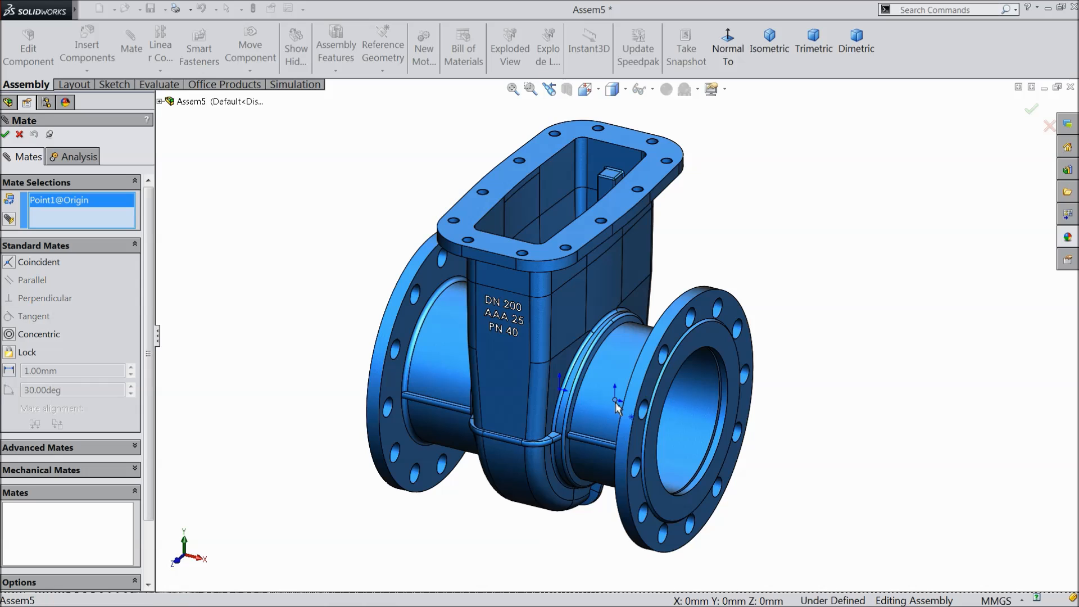
left_click(560, 389)
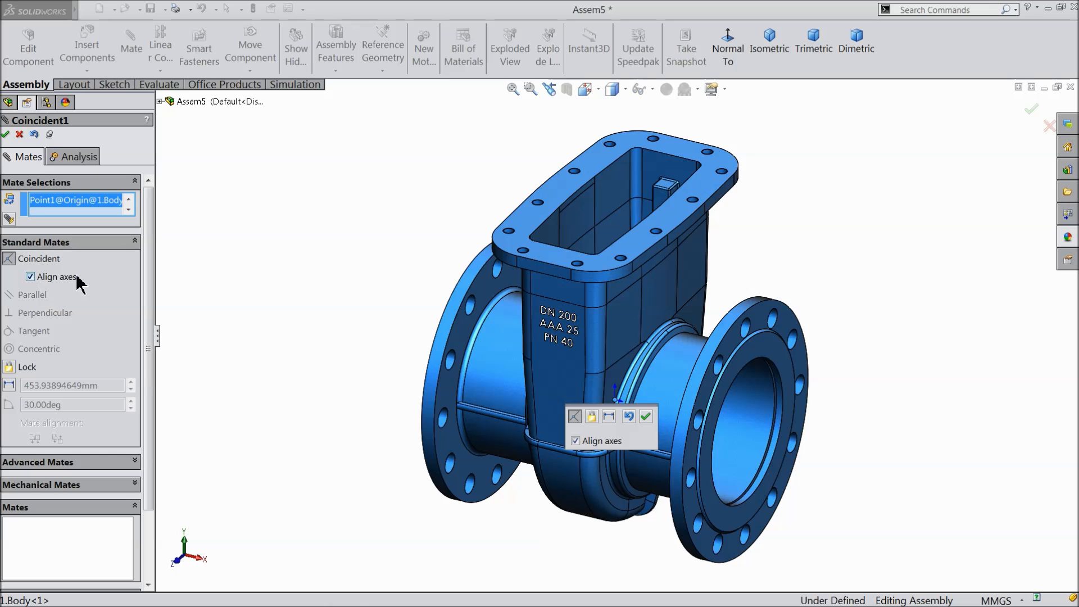
left_click(6, 134)
left_click(6, 134)
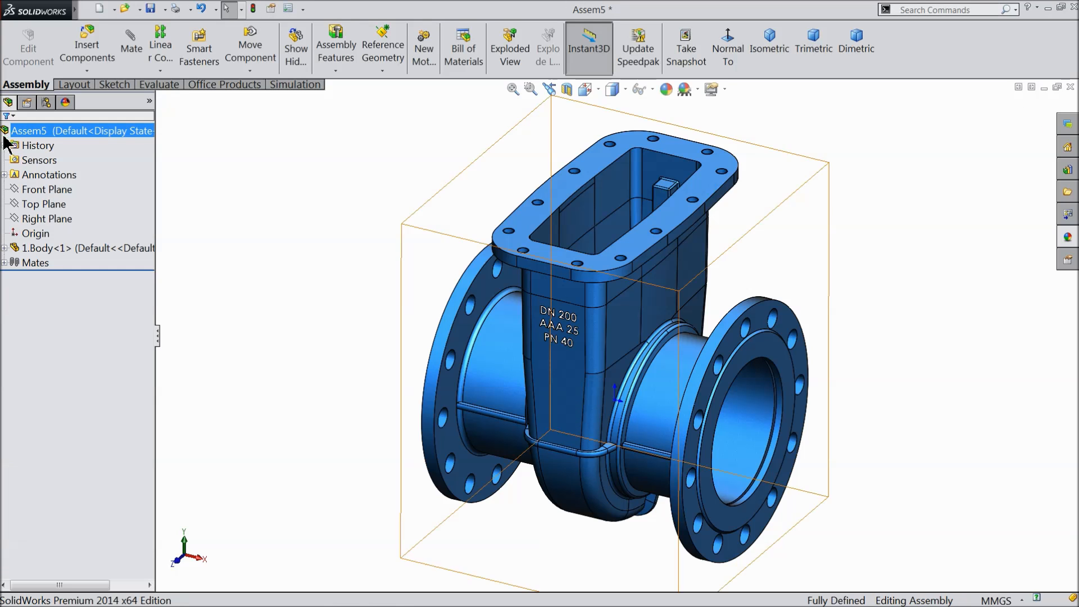
Check the assembly's Front and Top planes against the valve body, and fix the body in place.
left_click(53, 191)
left_click(51, 207, "ctrl")
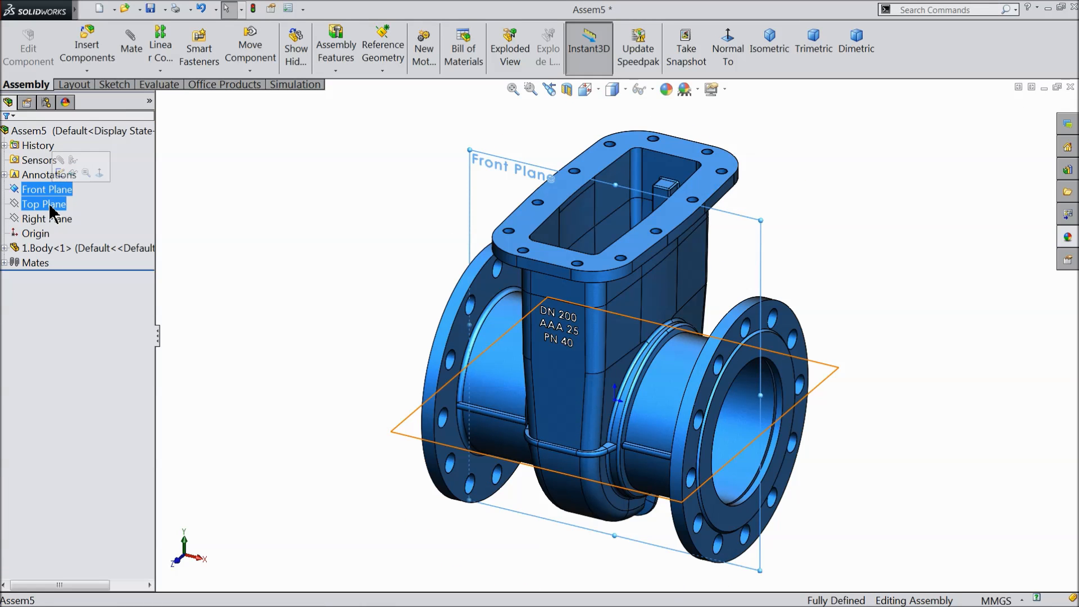
left_click(43, 233)
left_click(286, 257)
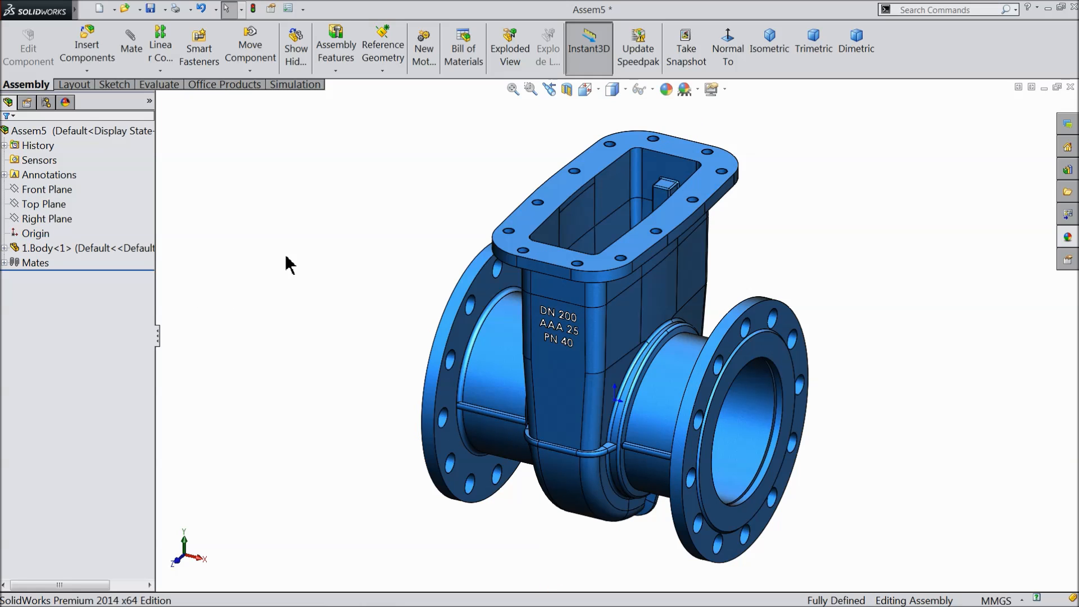
right_click(563, 375)
left_click(584, 348)
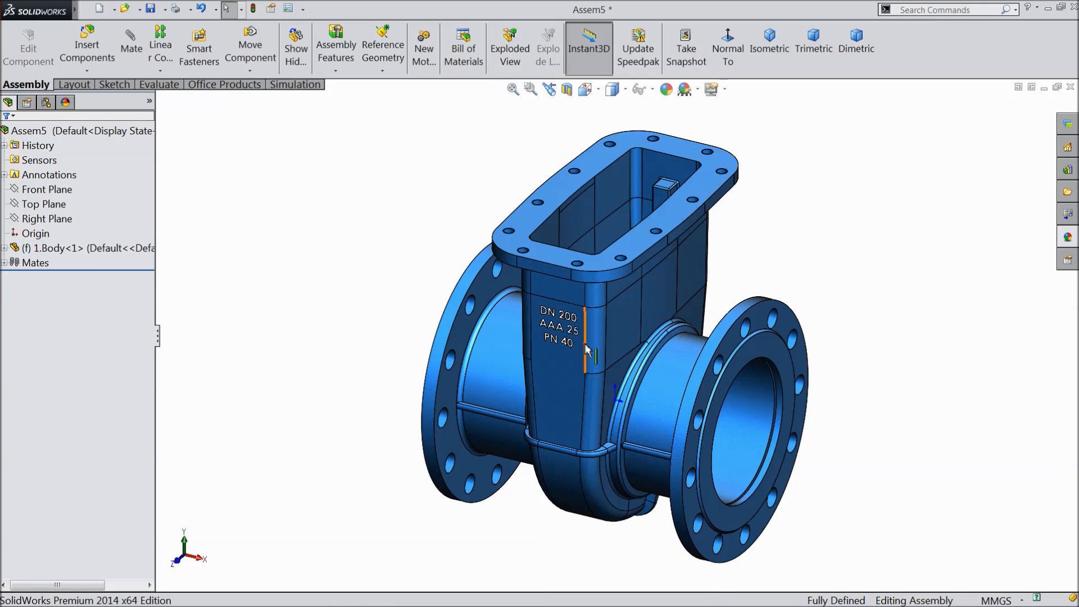
Insert the 8.Body seal 1 part and place it beside the valve body.
left_click(86, 49)
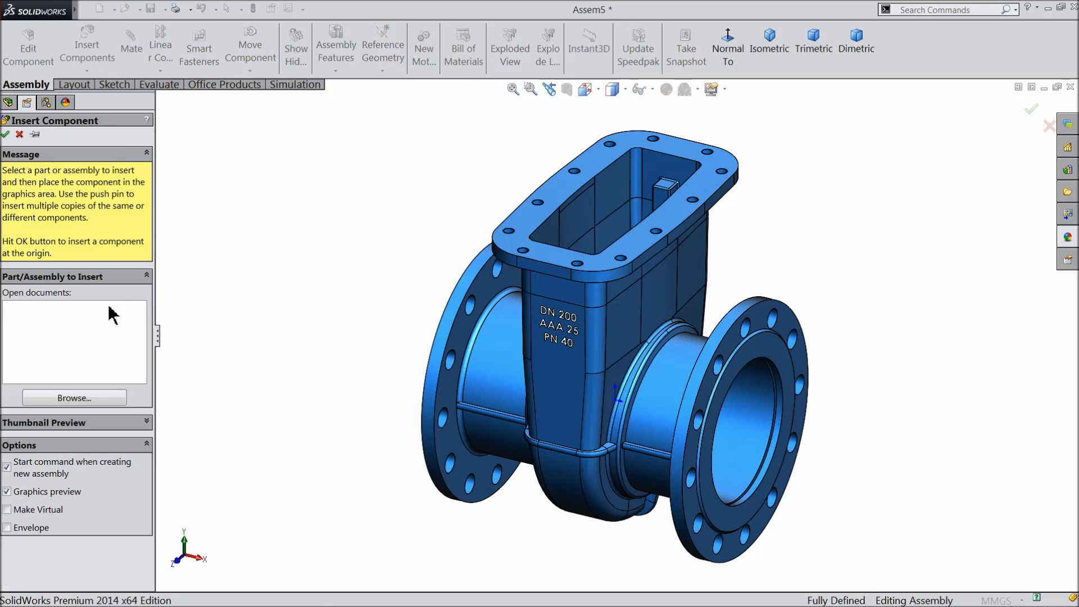
left_click(70, 400)
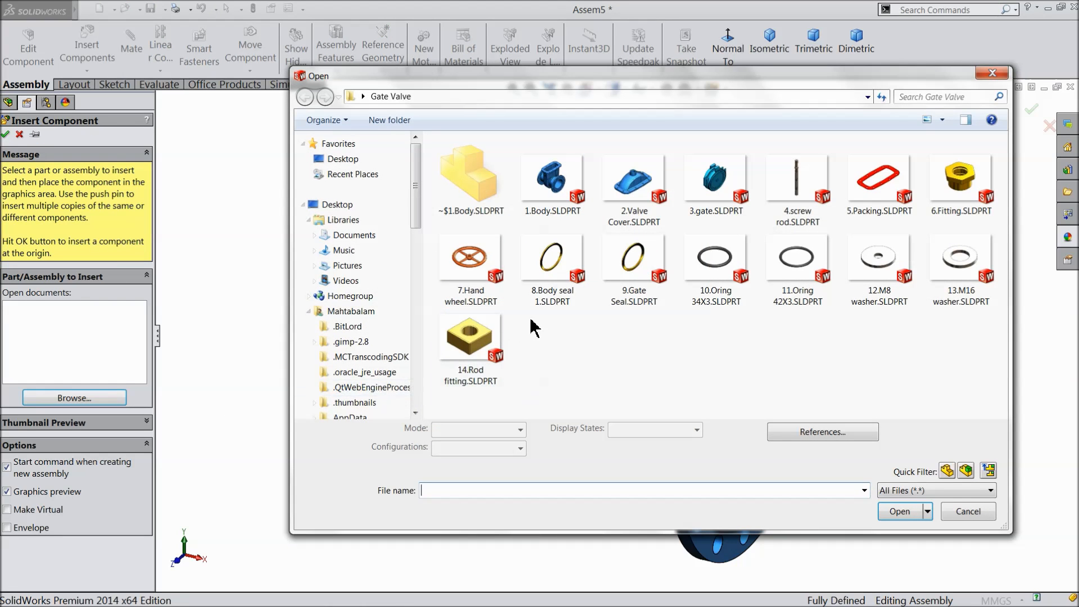
left_click(553, 281)
left_click(899, 512)
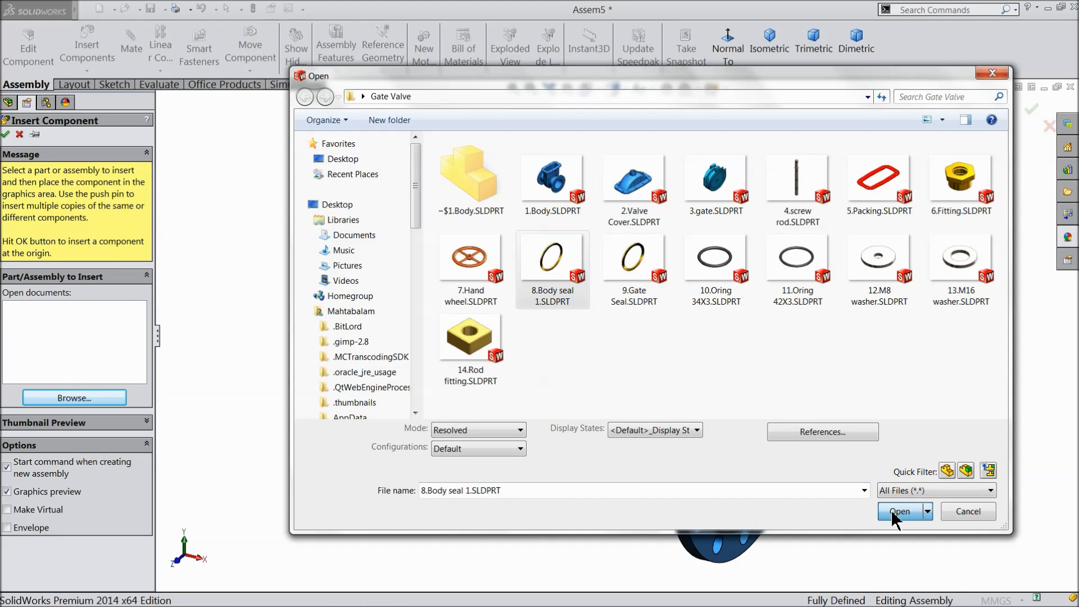
left_click(371, 333)
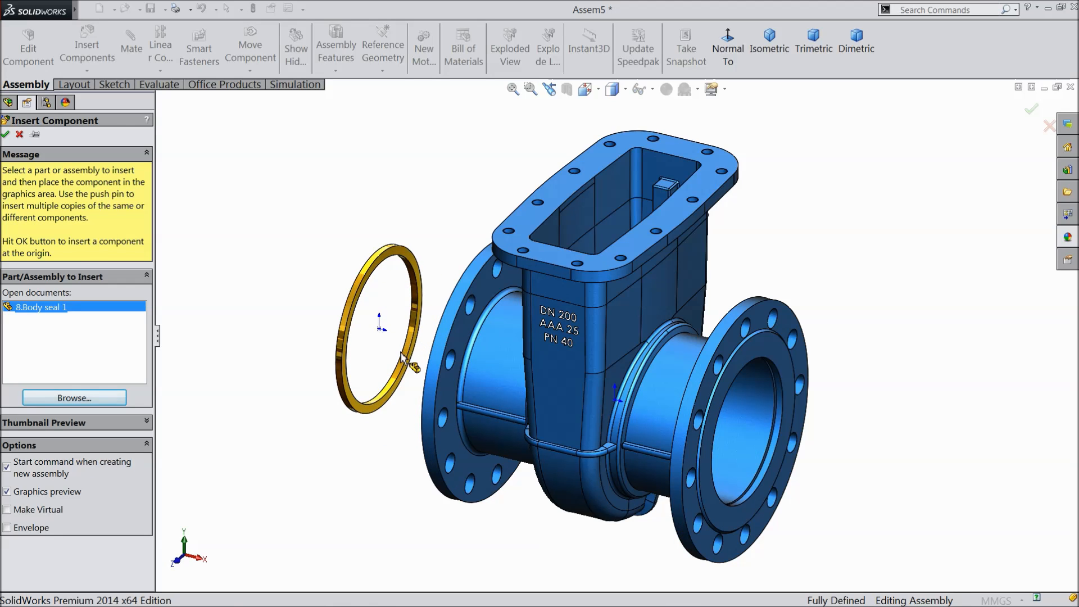
middle_click_drag(397, 347, 394, 344)
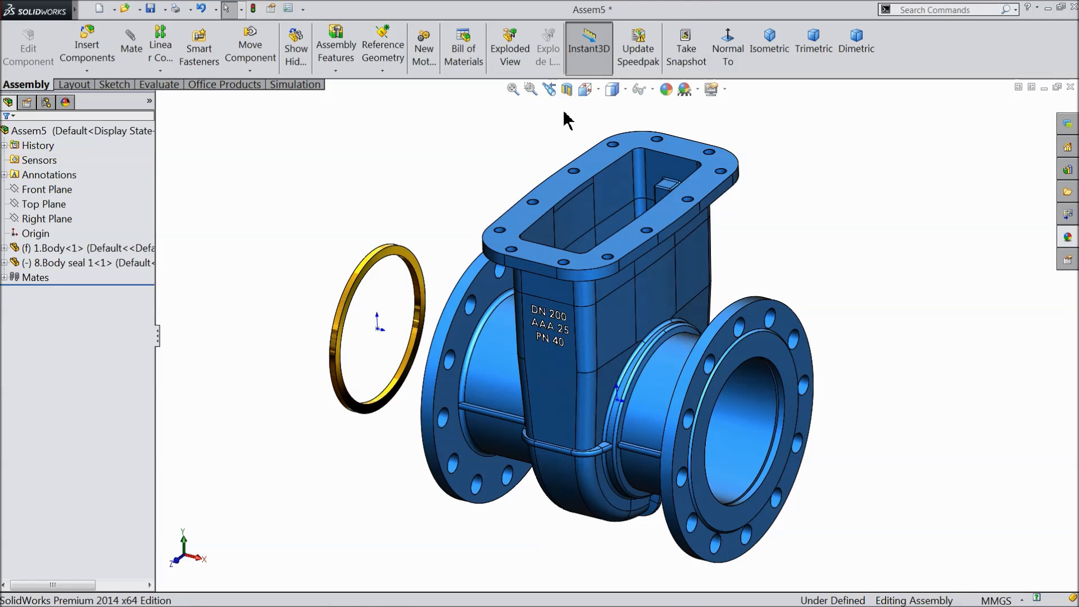
left_click(567, 89)
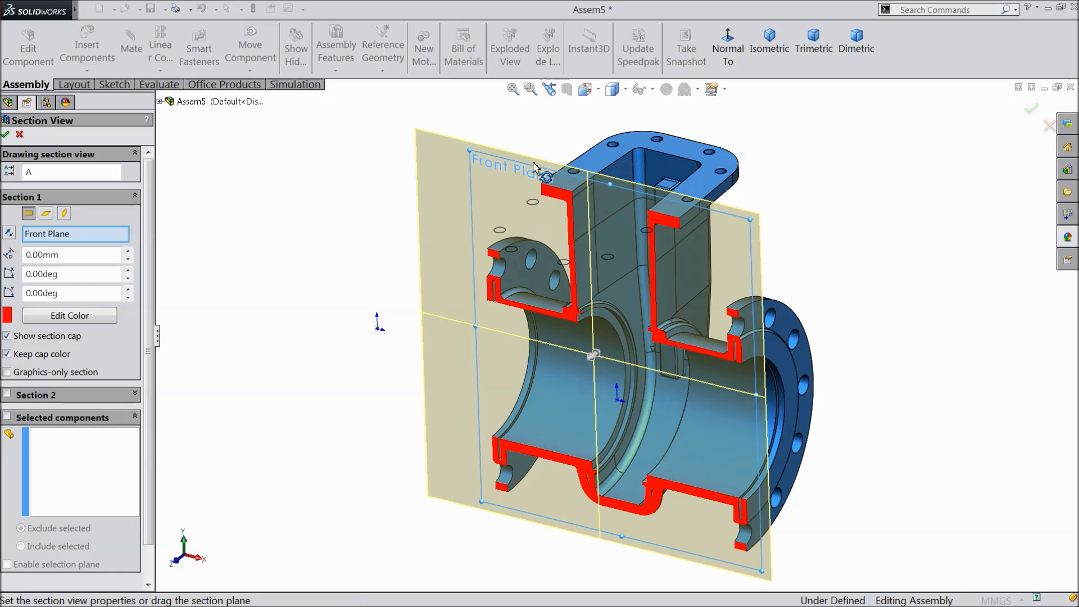
mouse_move(436, 273)
middle_mouse_down()
mouse_move(379, 278)
mouse_move(449, 276)
middle_mouse_up()
left_click(19, 135)
Move the body seal toward the nearby end flange of the valve body.
middle_click_drag(236, 285, 349, 279)
left_click_drag(413, 254, 564, 242)
middle_click_drag(359, 306, 462, 258)
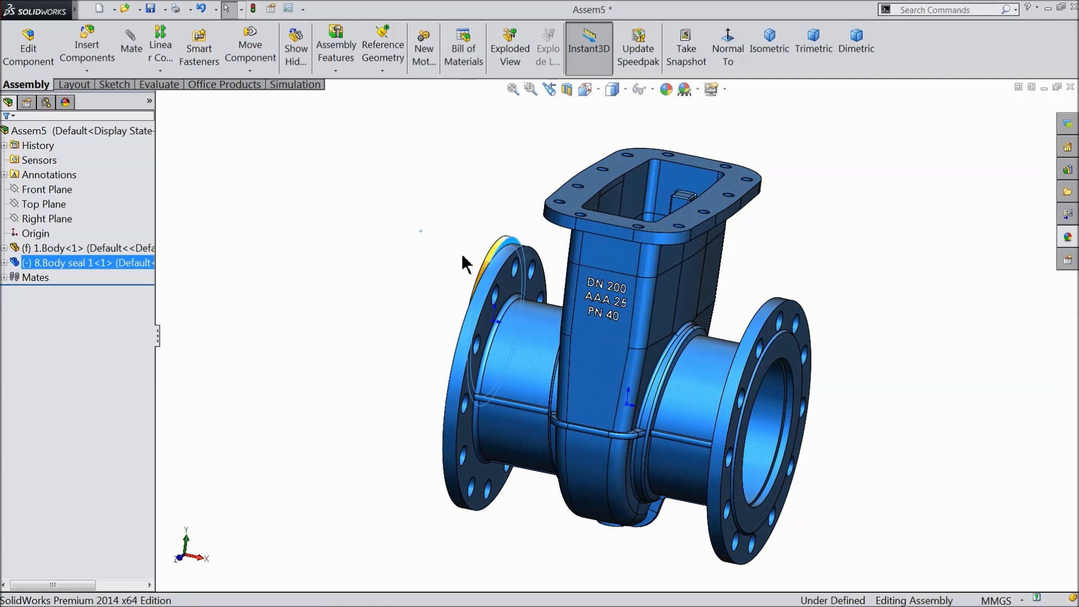
Section the assembly view along the Front Plane and move the body seal clear of the end flange.
left_click(566, 90)
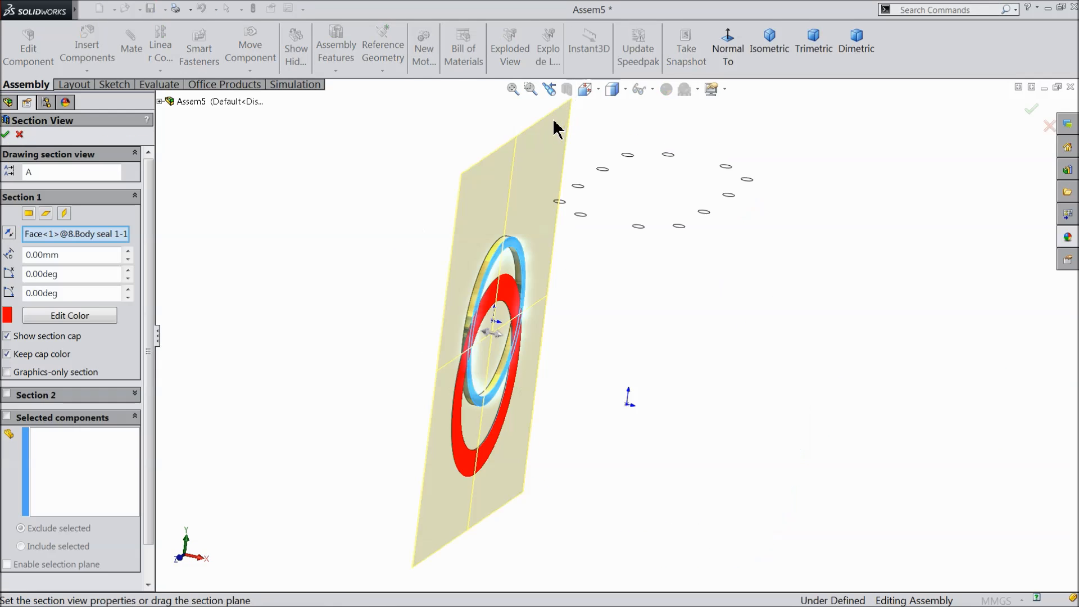
left_click(45, 214)
left_click(28, 214)
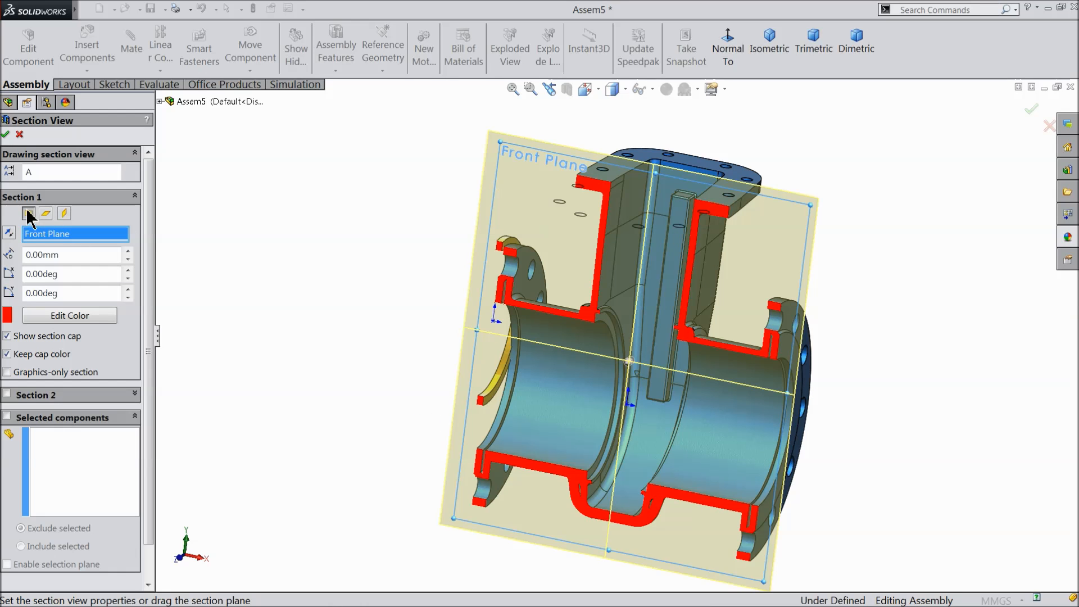
left_click(5, 134)
mouse_move(305, 304)
middle_mouse_down()
mouse_move(322, 338)
mouse_move(298, 310)
middle_mouse_up()
scroll(488, 416, "down", 3)
left_click_drag(526, 388, 400, 481)
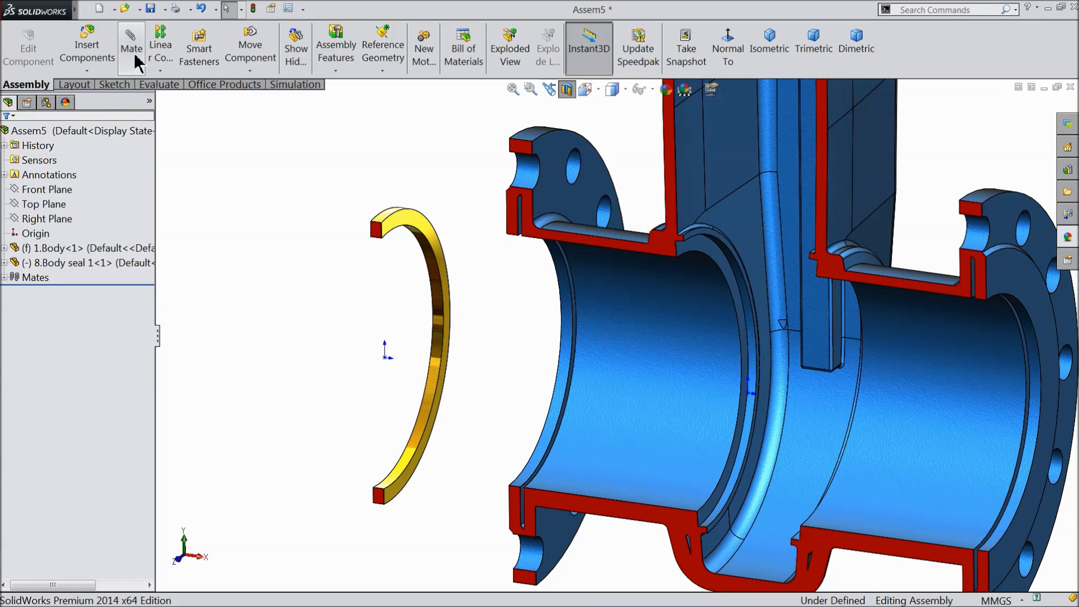
Add a concentric mate between the cylindrical face of the body's inner seal recess and the body seal's outer face.
left_click(131, 49)
scroll(661, 314, "down", 4)
left_click(727, 225)
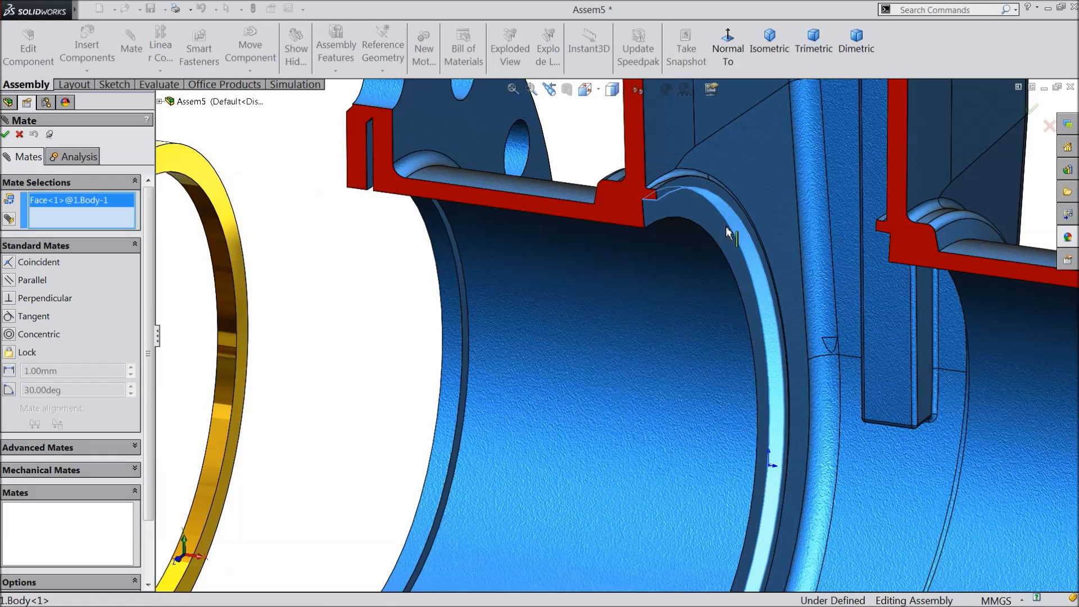
scroll(726, 226, "up", 4)
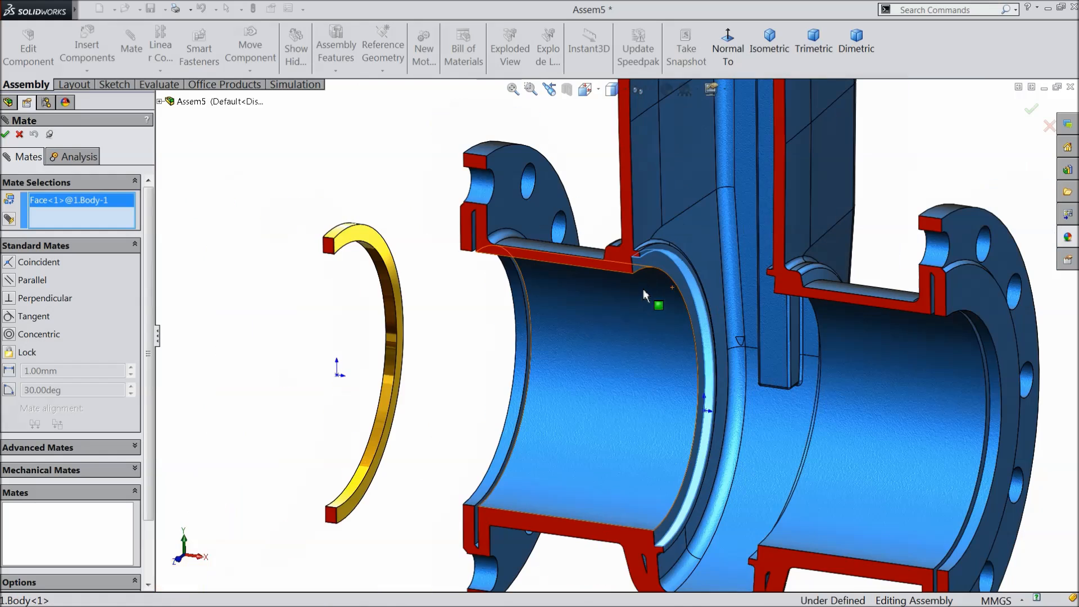
left_click(336, 236)
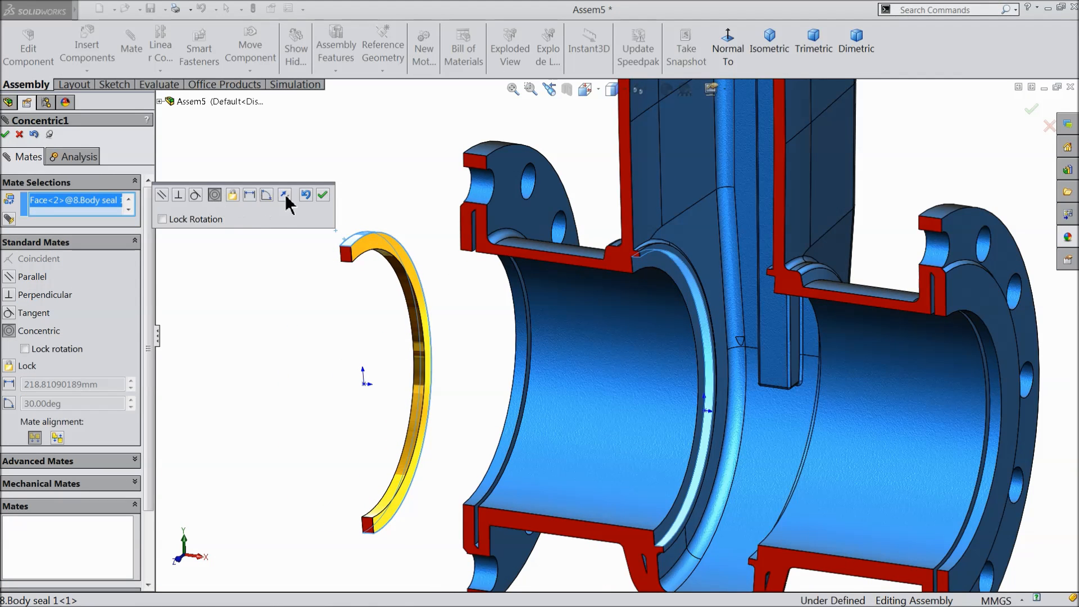
left_click(322, 194)
Add a coincident mate between the flat face of the body's inner seal recess and the body seal's flat face.
scroll(718, 312, "down", 2)
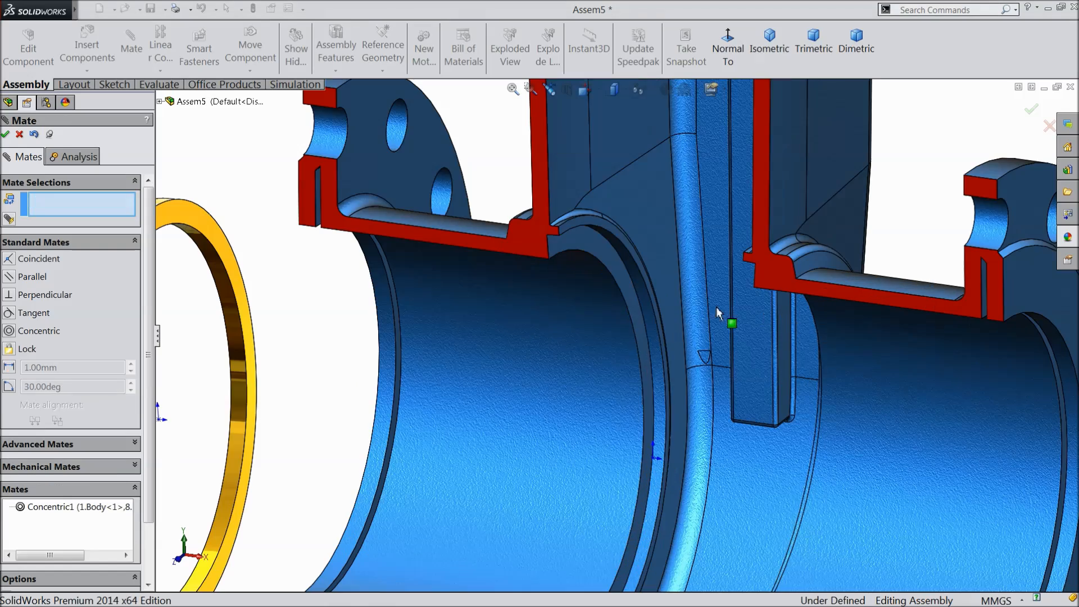
left_click(591, 256)
scroll(606, 343, "up", 3)
middle_click_drag(606, 343, 683, 358)
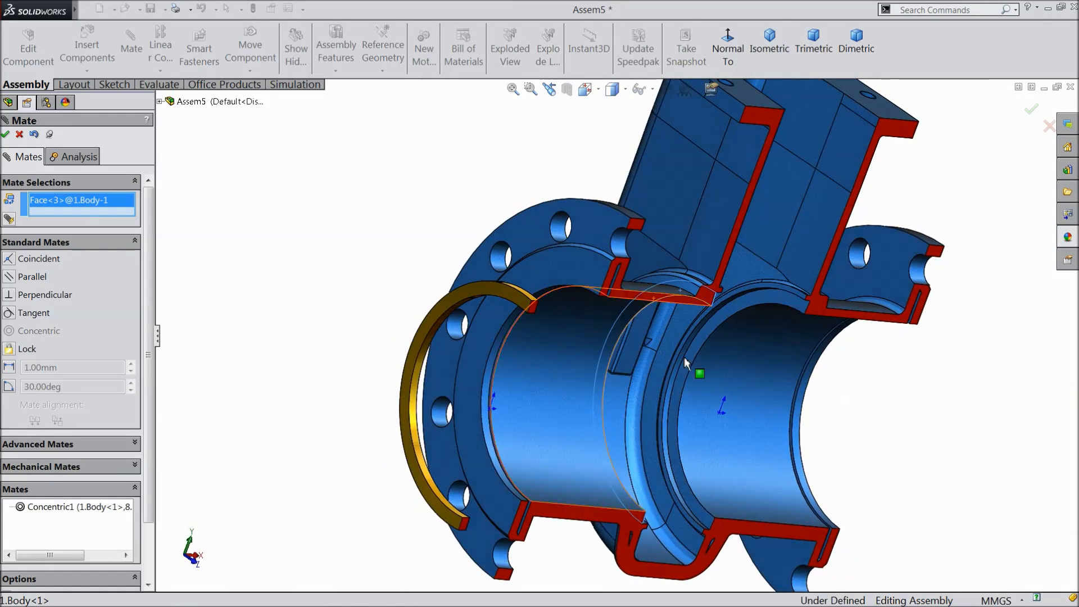
scroll(545, 325, "down", 3)
left_click(508, 272)
middle_click_drag(790, 372, 690, 366)
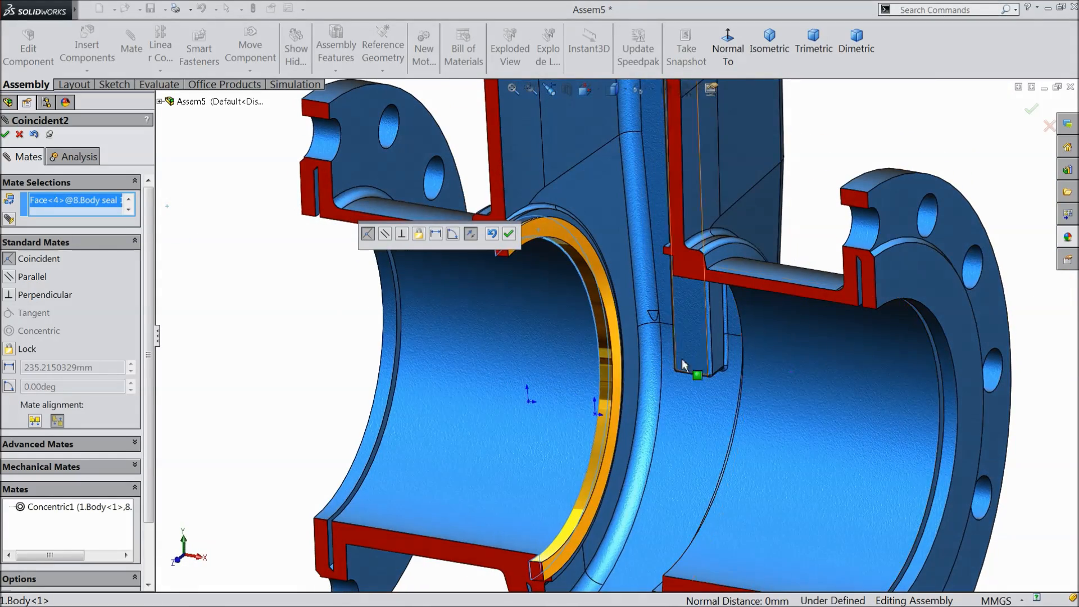
left_click(508, 234)
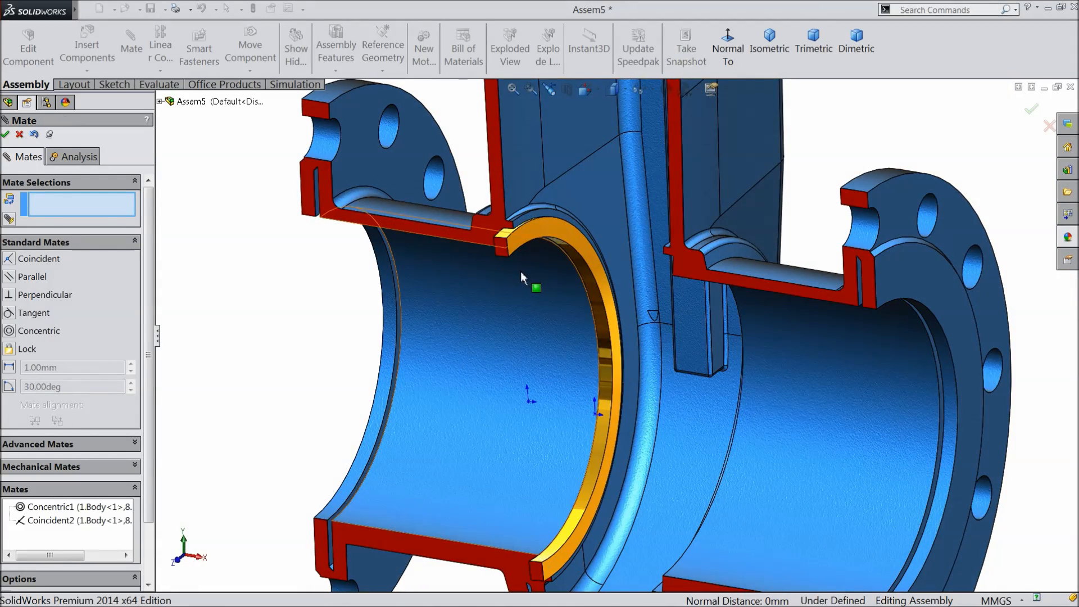
left_click(19, 134)
key("f")
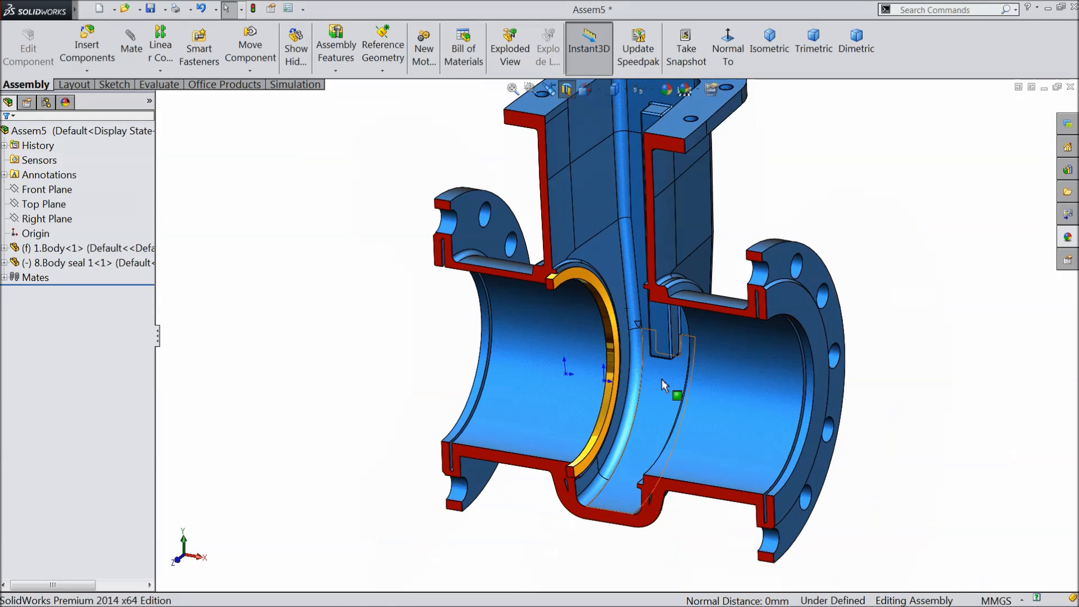
Mirror the 8.Body seal 1 component about the Right Plane, using the bounding box center mirror type.
scroll(676, 368, "down", 3)
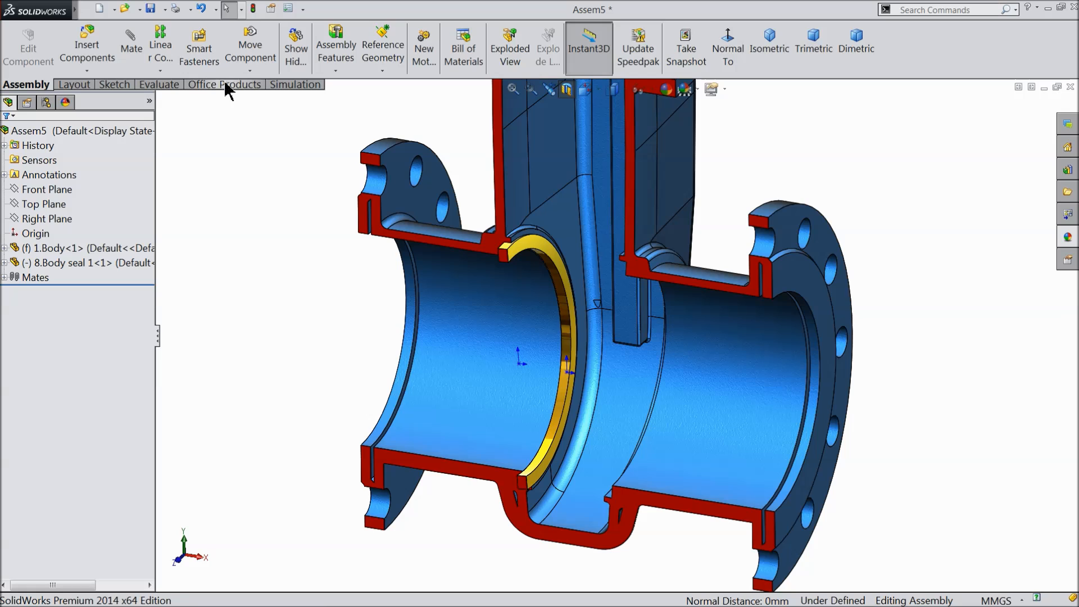
left_click(160, 71)
left_click(197, 169)
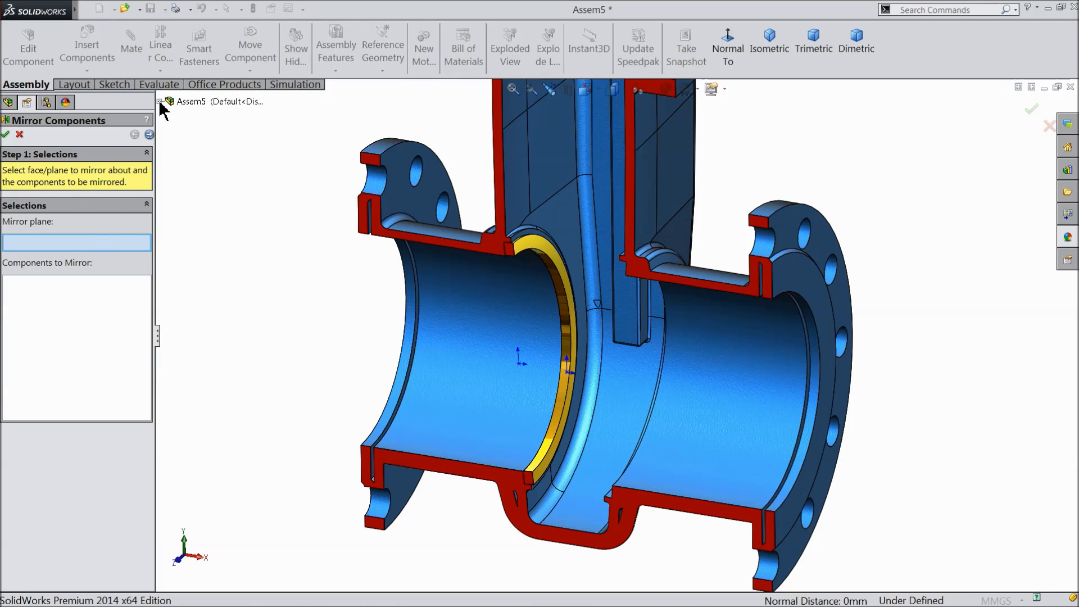
left_click(160, 101)
left_click(213, 190)
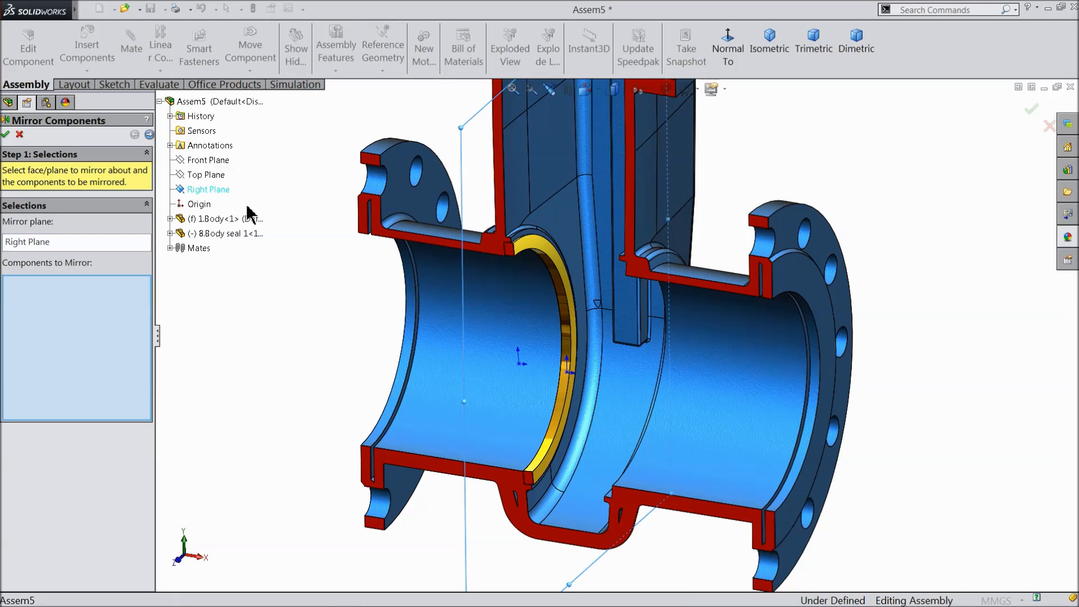
left_click(527, 244)
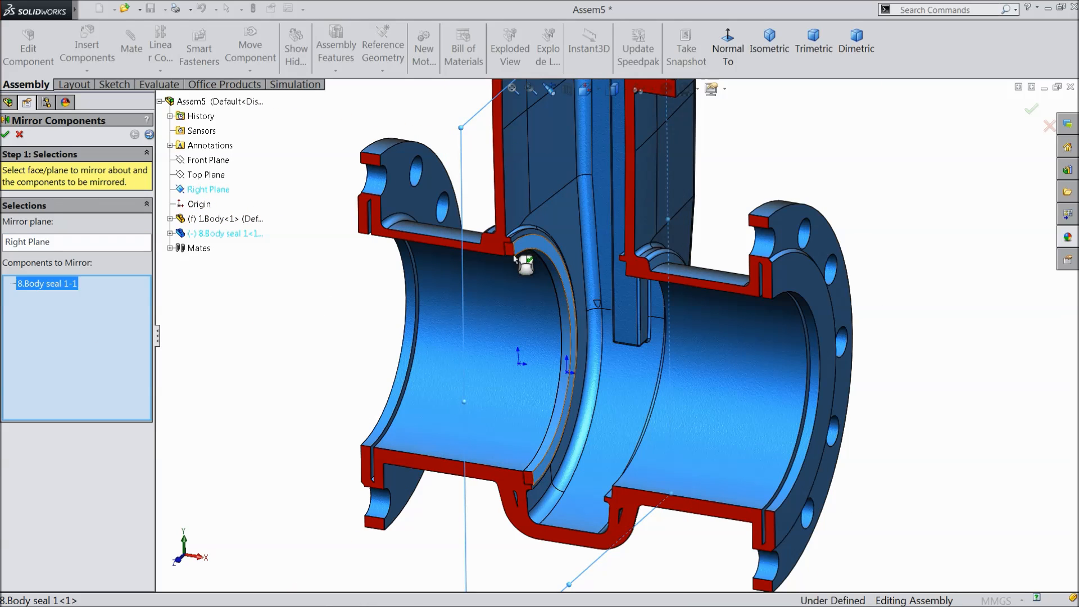
left_click(150, 135)
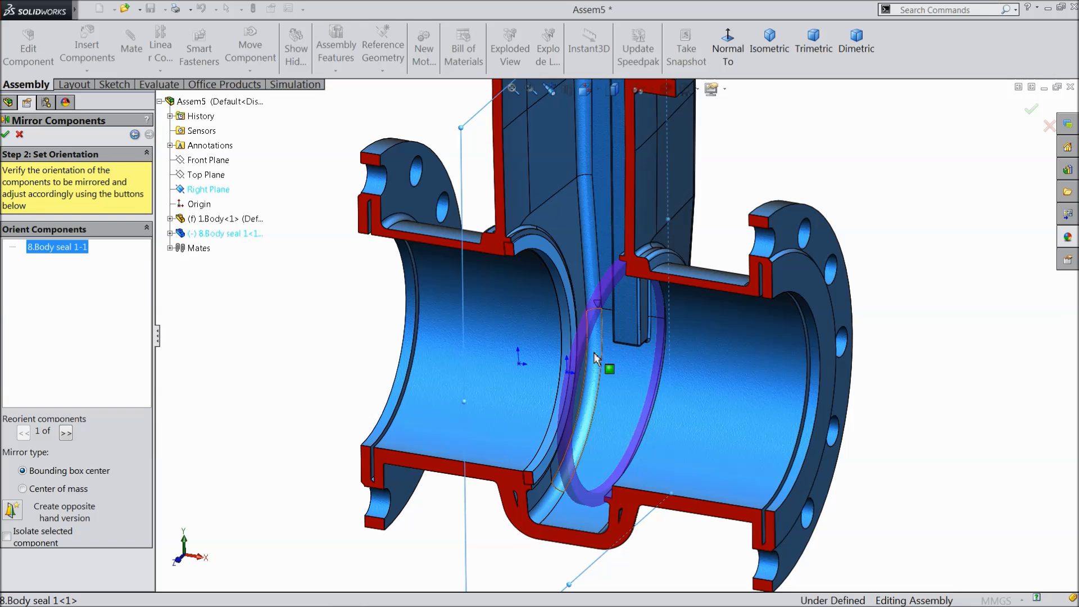
left_click(5, 135)
Turn off the section view of the assembly.
mouse_move(308, 302)
middle_mouse_down()
mouse_move(375, 317)
mouse_move(320, 294)
mouse_move(304, 294)
mouse_move(309, 302)
middle_mouse_up()
scroll(488, 259, "up", 5)
middle_click_drag(731, 199, 731, 186)
scroll(714, 206, "down", 2)
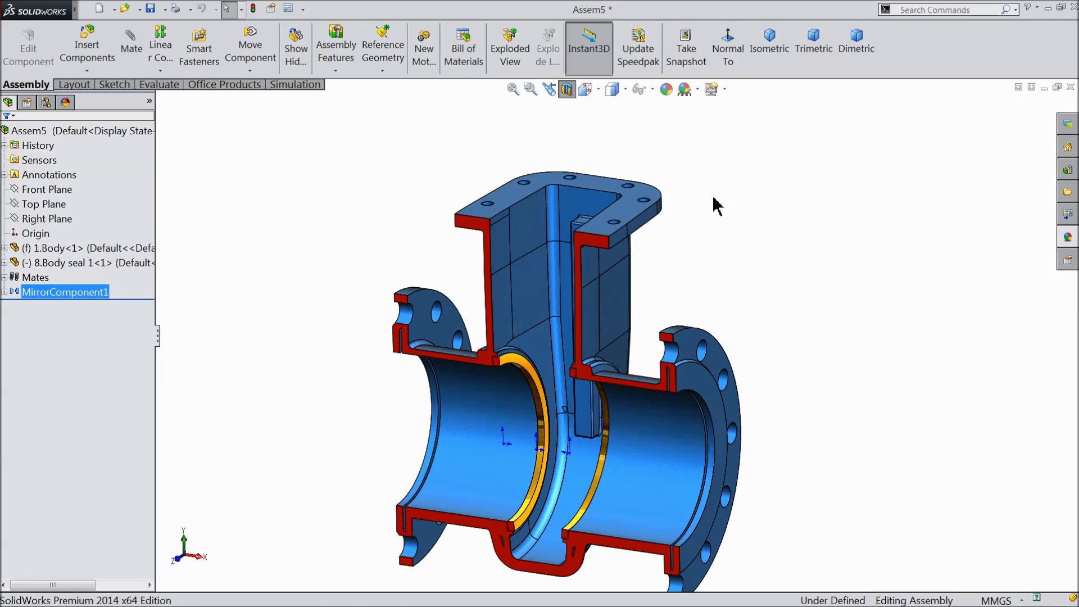
left_click(653, 90)
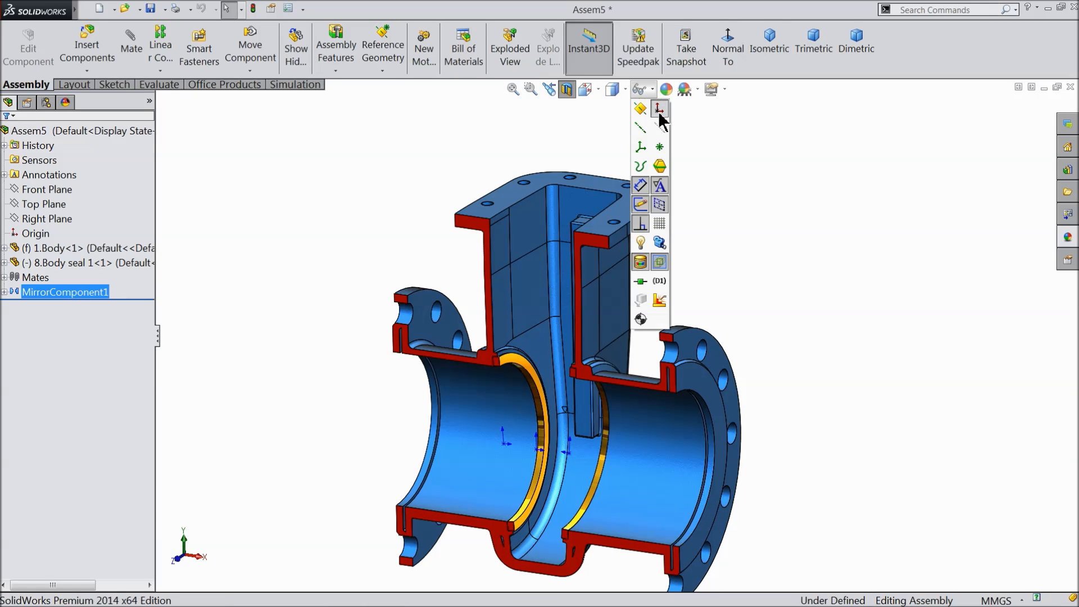
left_click(567, 90)
Examine the seated body seals through the flange bore and the outside of the complete valve body.
scroll(657, 409, "up", 2)
middle_click_drag(658, 409, 591, 398)
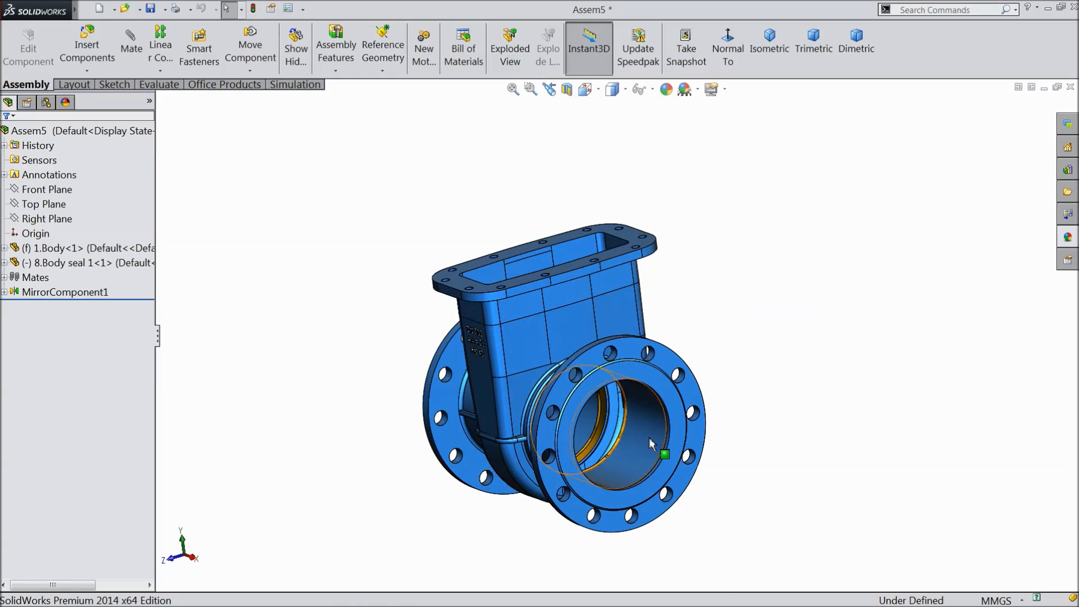
scroll(548, 432, "down", 6)
middle_click_drag(546, 427, 619, 412)
scroll(561, 422, "up", 6)
scroll(618, 411, "up", 2)
scroll(584, 300, "down", 3)
scroll(583, 290, "up", 3)
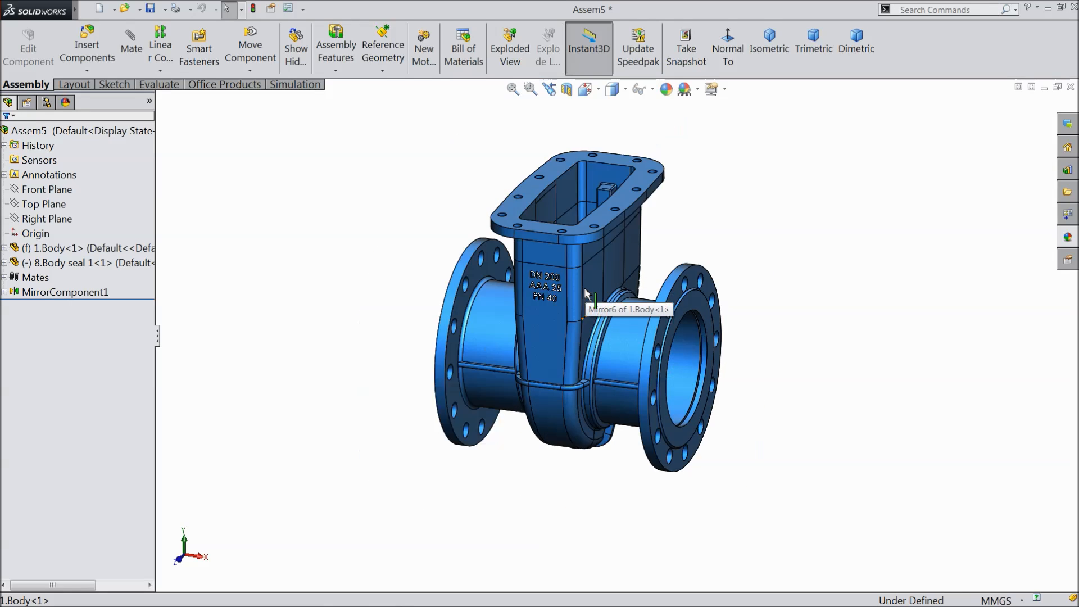
scroll(541, 276, "down", 1)
Insert the 11.Oring 42X3, 4.screw rod and 6.Fitting parts and place them beside the valve body.
left_click(88, 47)
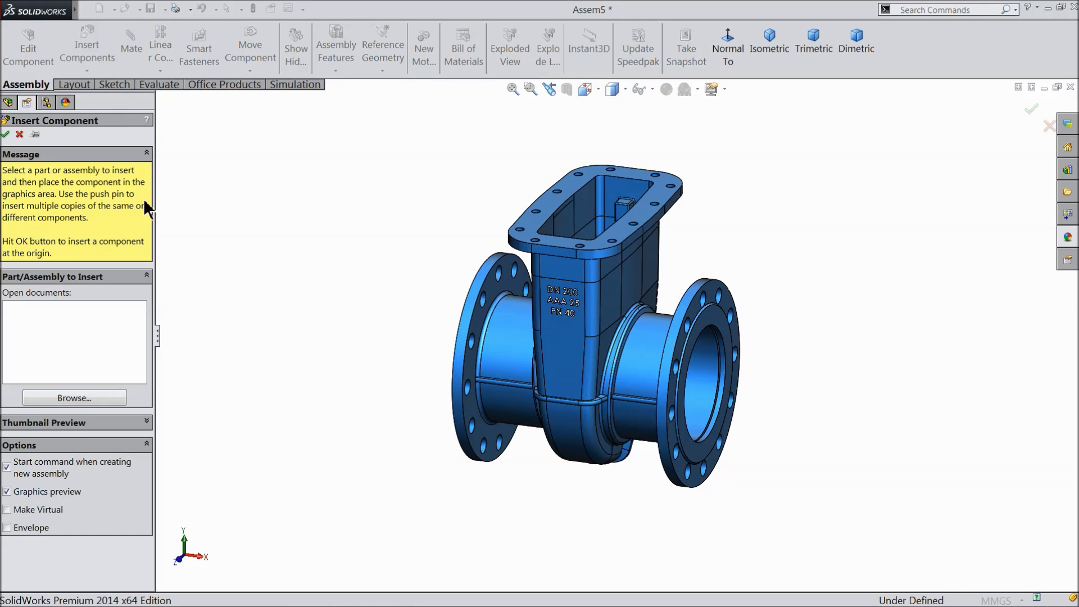
left_click(65, 397)
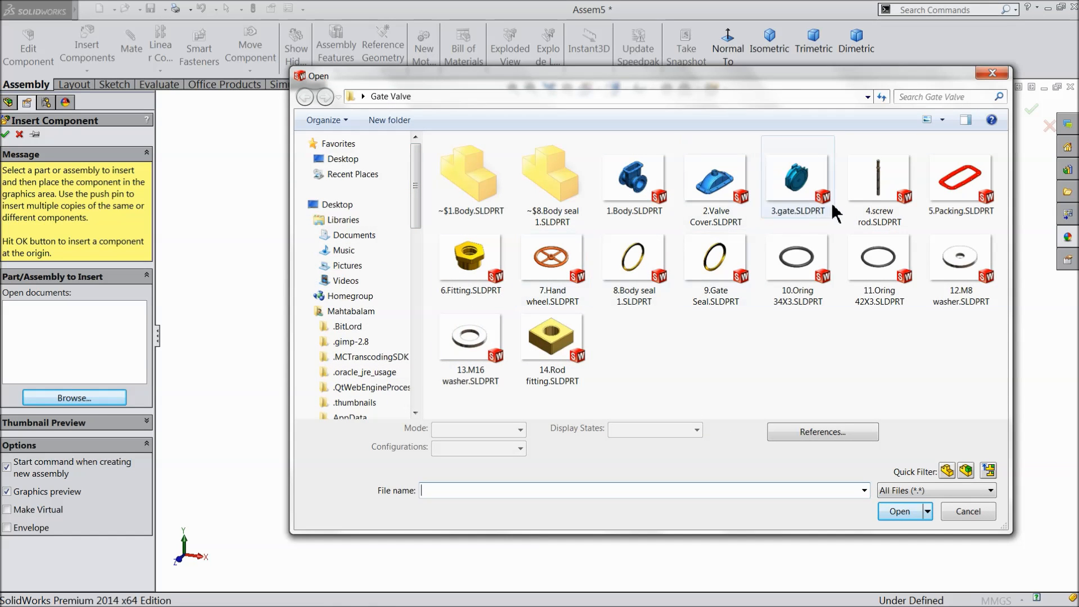
left_click(872, 212)
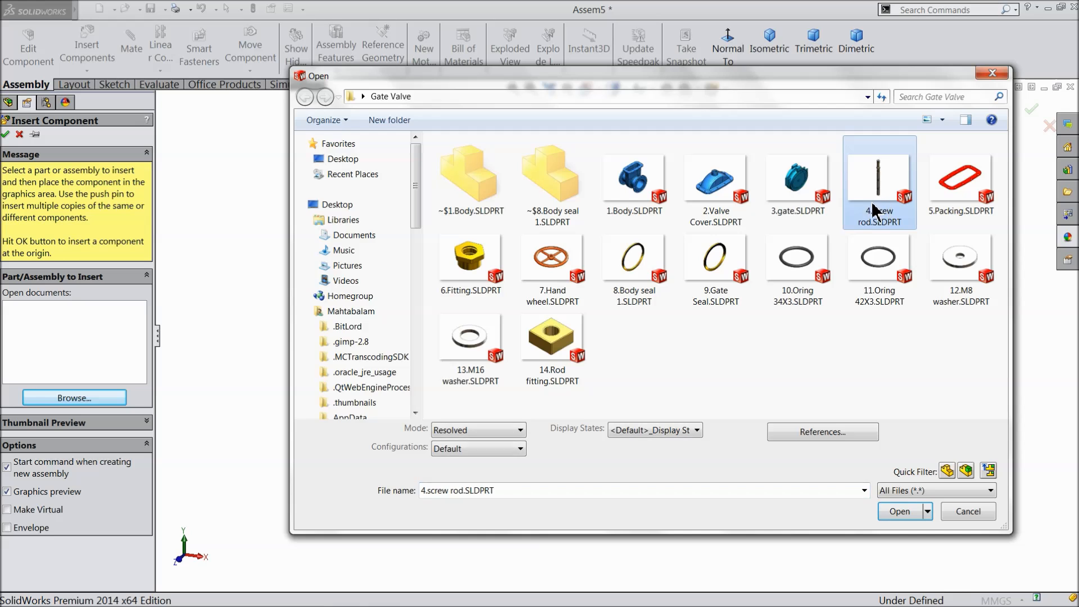
left_click(478, 278, "ctrl")
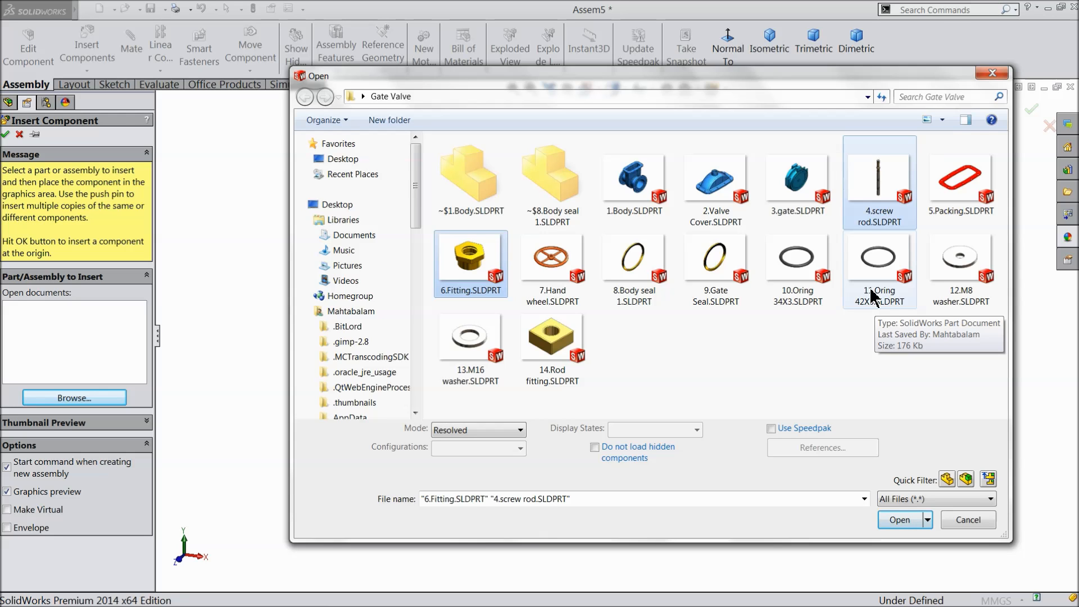
left_click(881, 304, "ctrl")
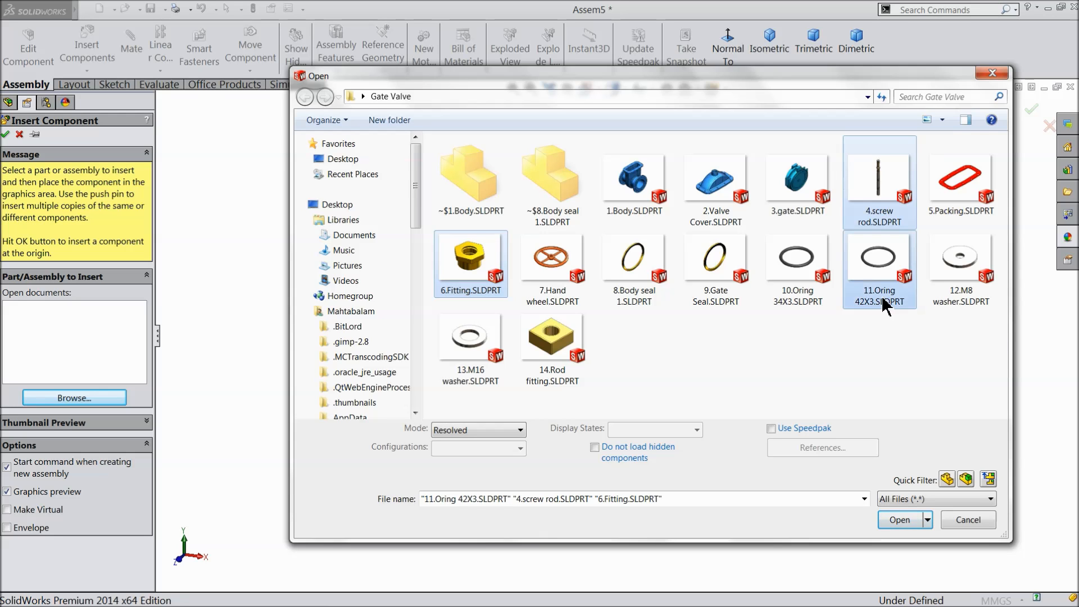
left_click(898, 520)
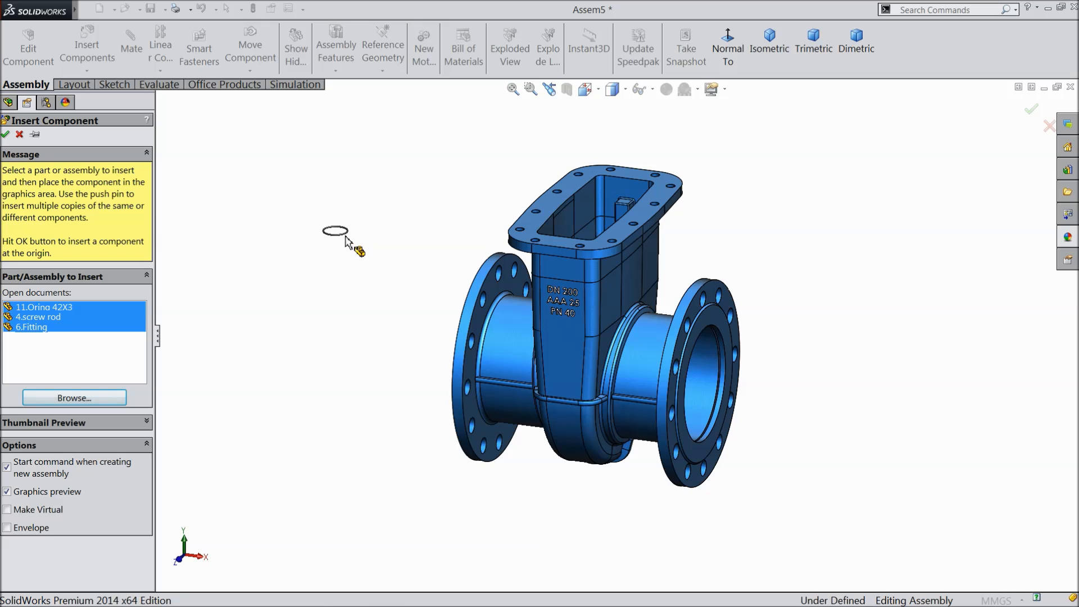
left_click(336, 233)
left_click(328, 207)
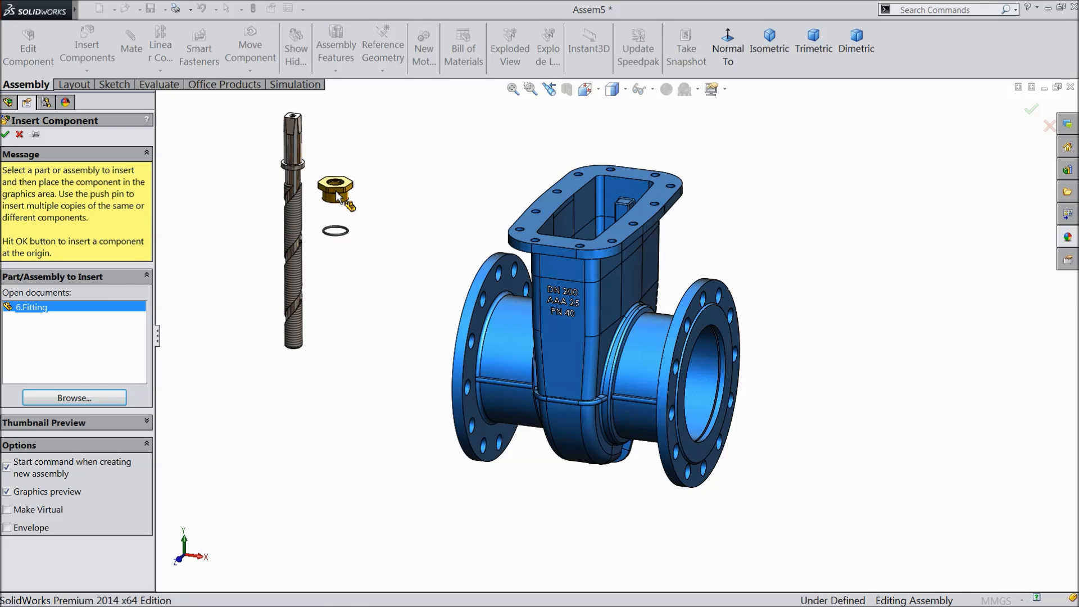
left_click(337, 195)
Open the screw rod part from the assembly and delete Cosmetic Thread1 from its Revolve1 feature.
scroll(417, 251, "down", 5)
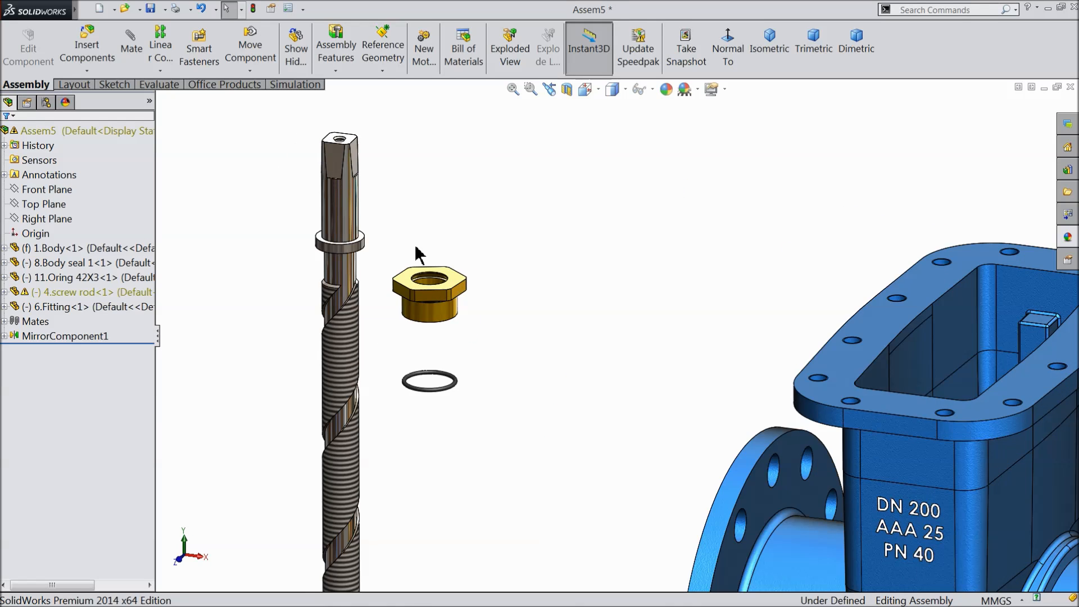
scroll(416, 326, "down", 2)
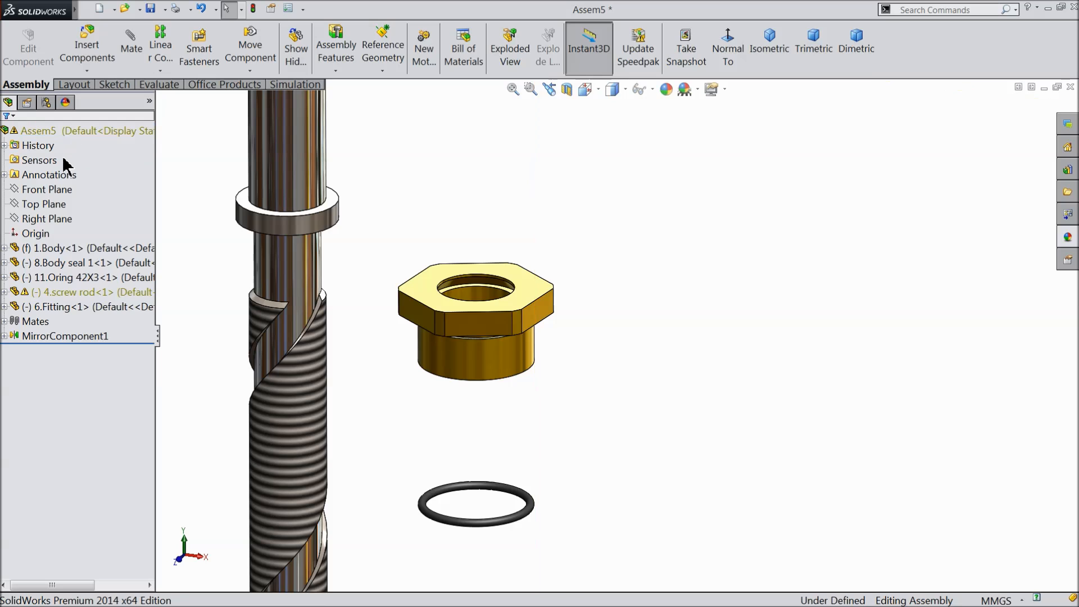
left_click(46, 292)
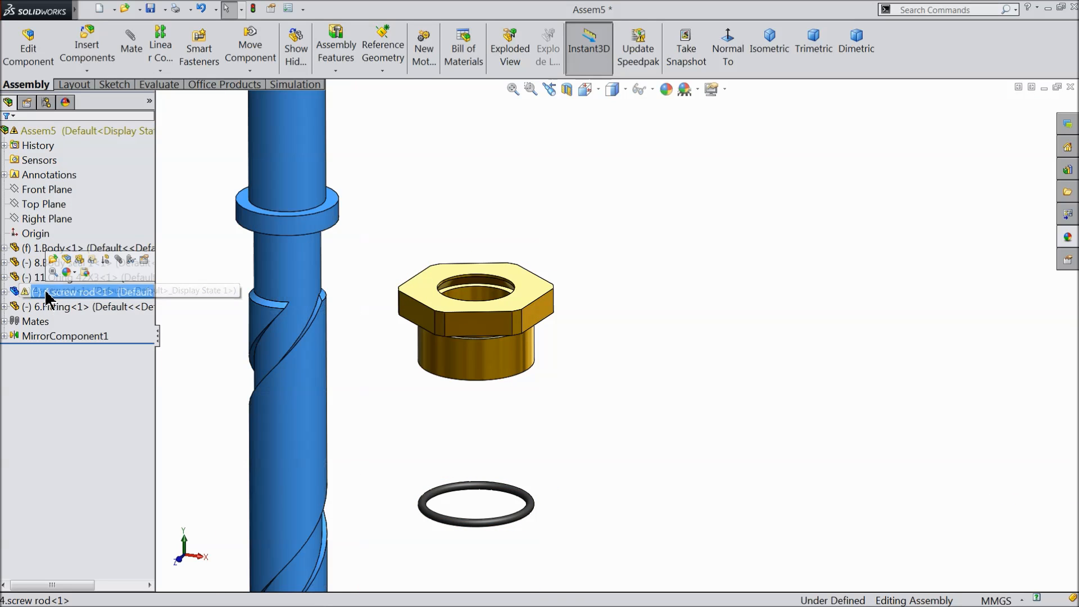
left_click(54, 260)
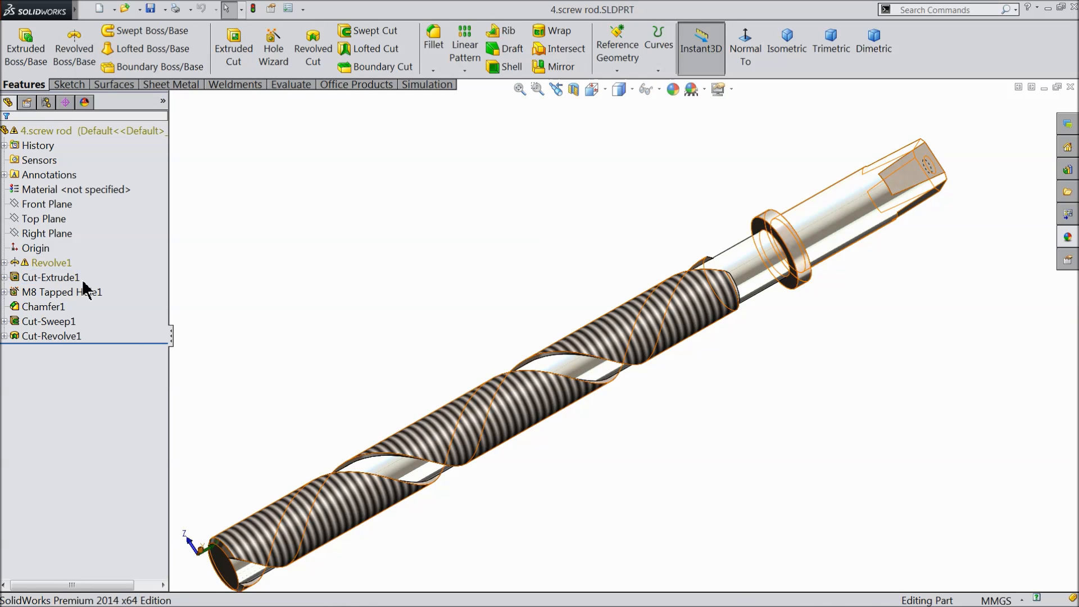
left_click(4, 263)
left_click(25, 291)
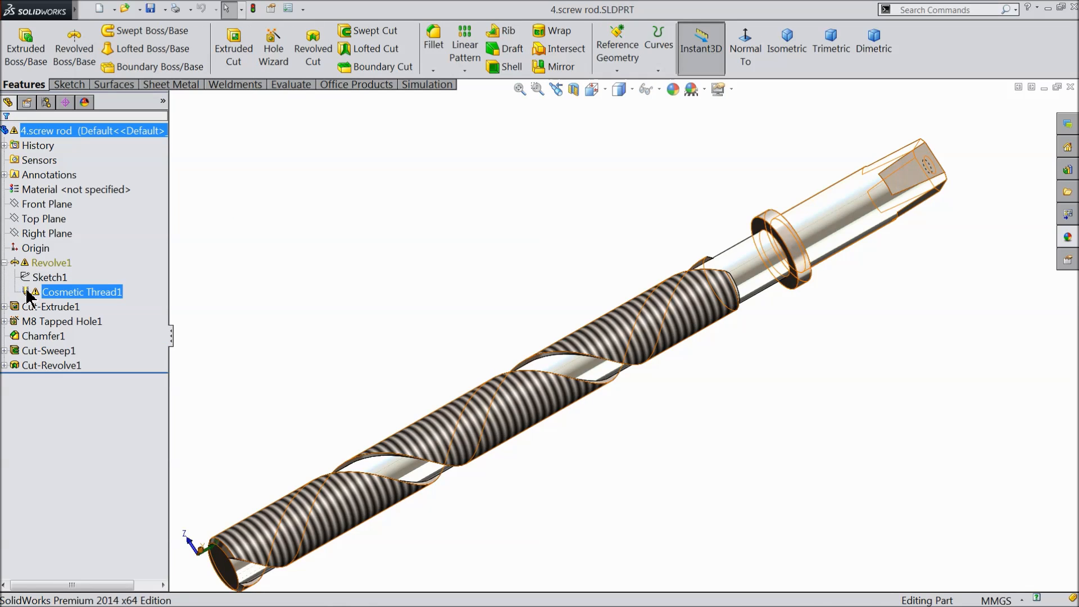
right_click(28, 295)
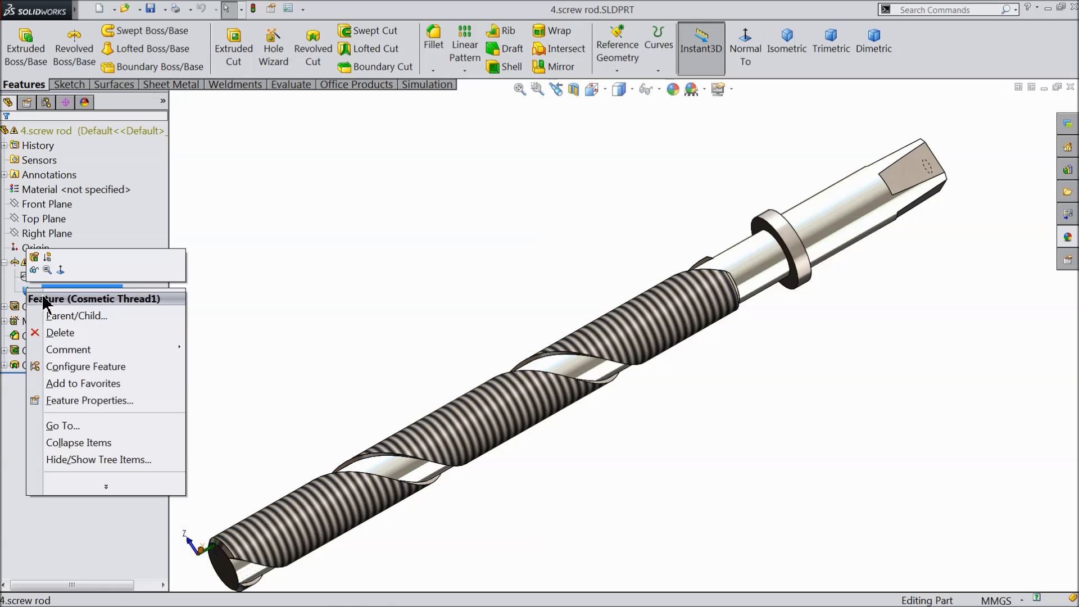
left_click(62, 333)
left_click(365, 206)
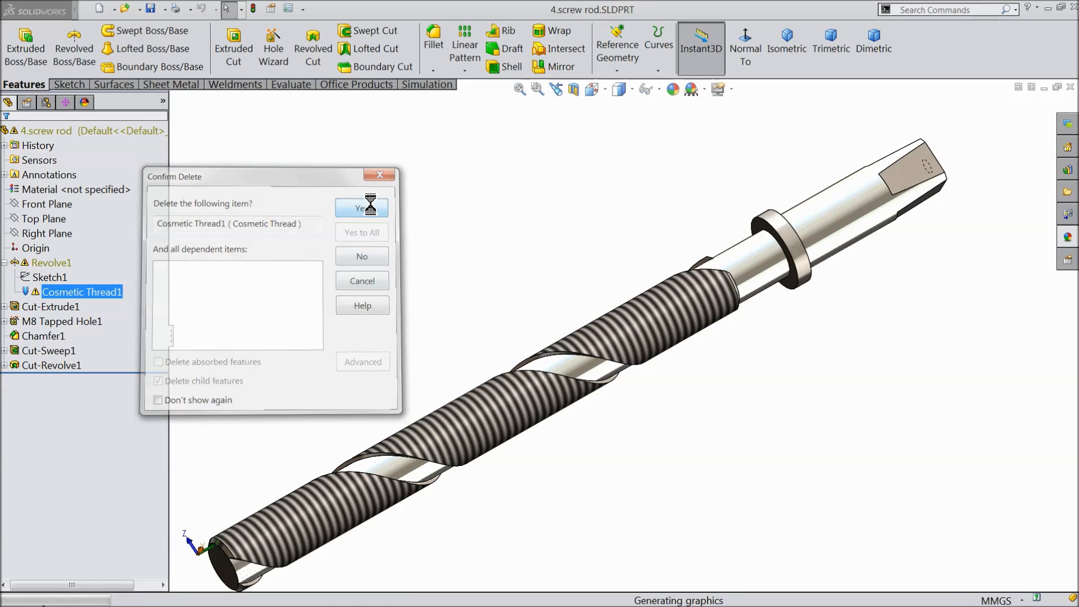
Save and close the screw rod part and rebuild the assembly.
left_click(1070, 87)
left_click(540, 312)
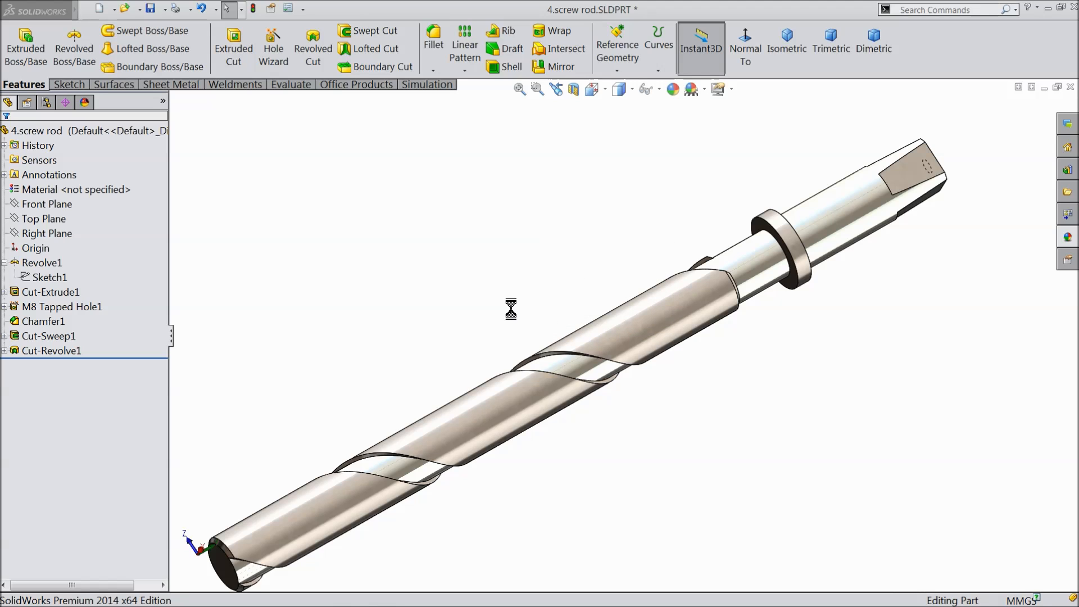
scroll(326, 329, "up", 5)
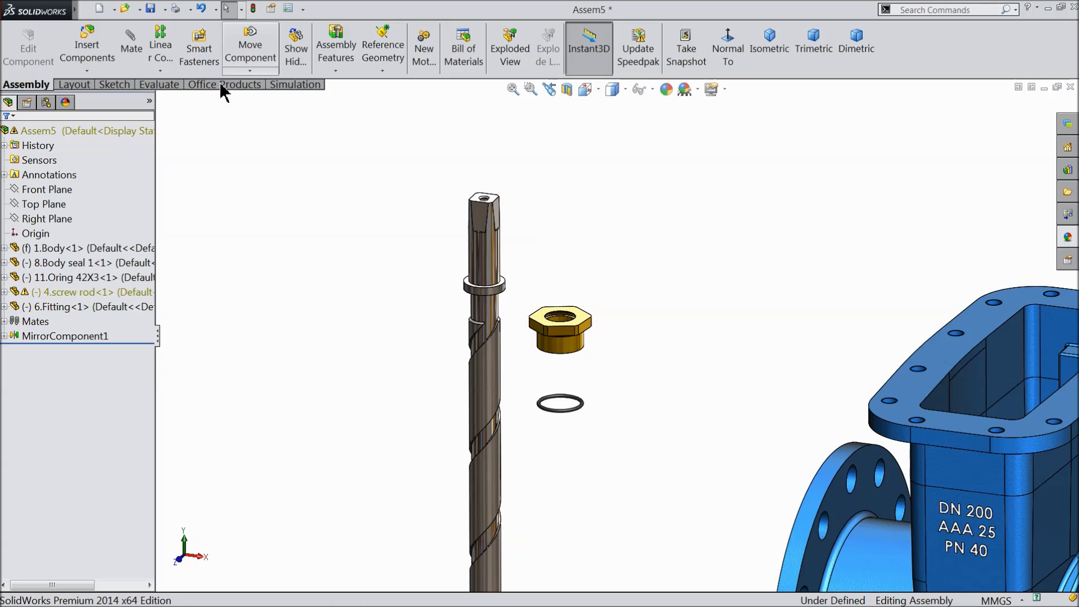
left_click(254, 9)
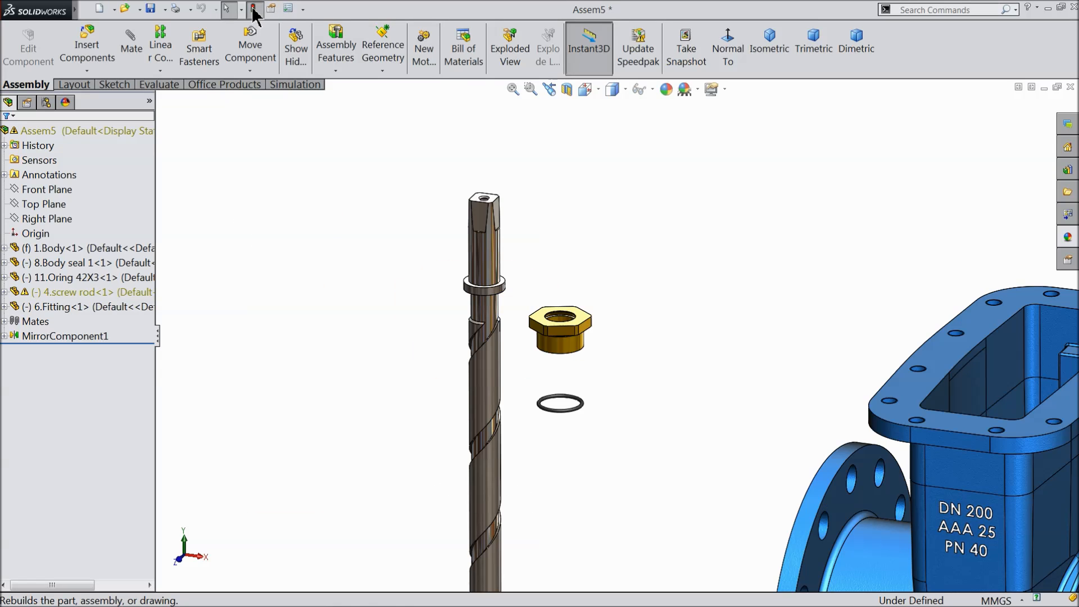
Reopen the screw rod part to check its feature tree for errors, and close it again.
scroll(617, 399, "down", 3)
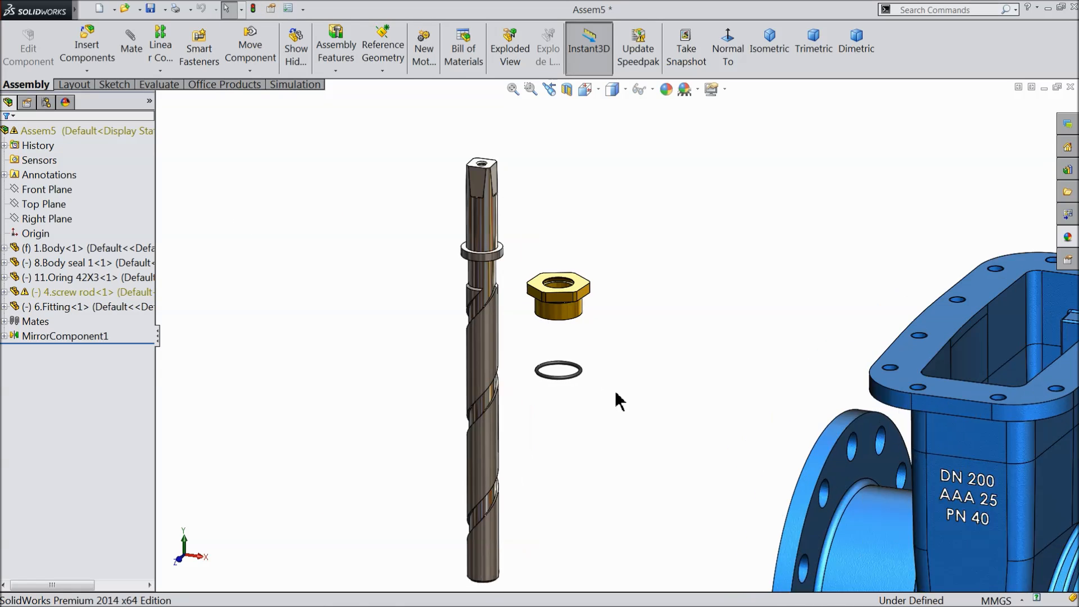
left_click(28, 292)
left_click(22, 258)
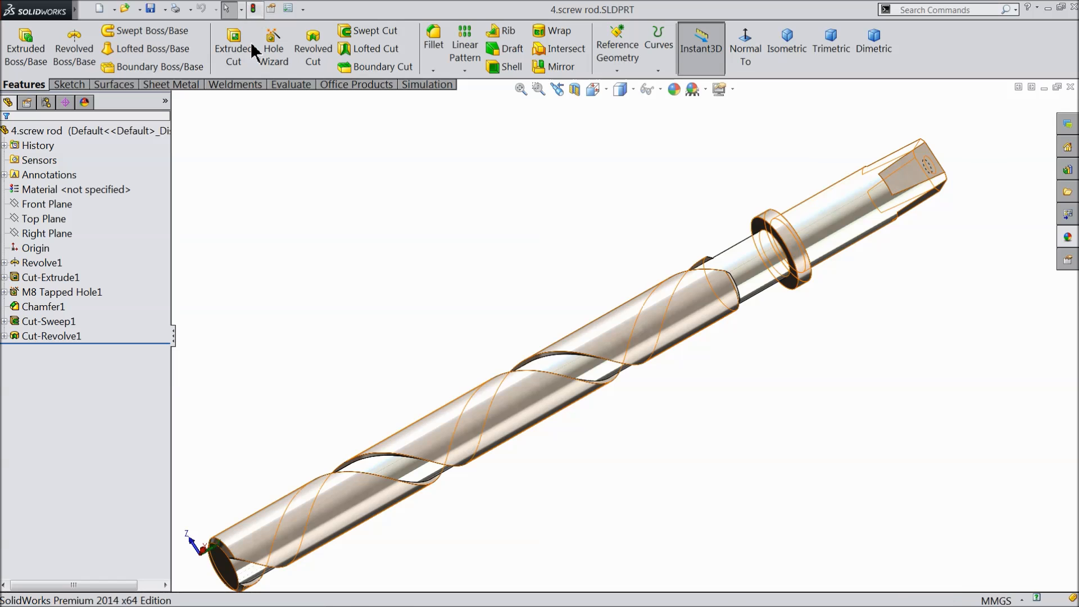
mouse_move(277, 248)
middle_mouse_down()
mouse_move(299, 217)
mouse_move(274, 260)
middle_mouse_up()
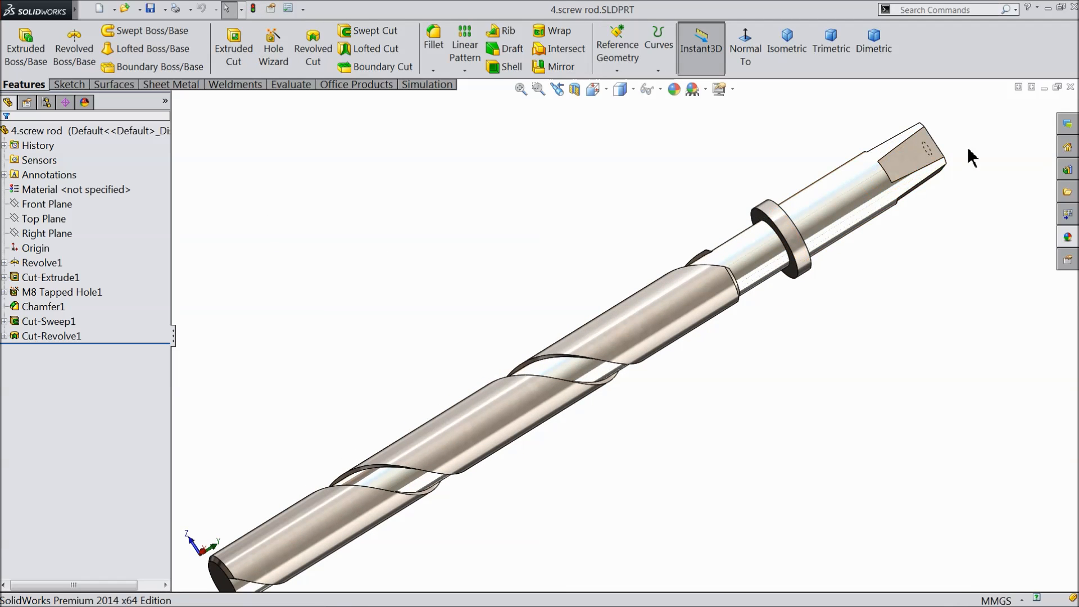
left_click(1070, 87)
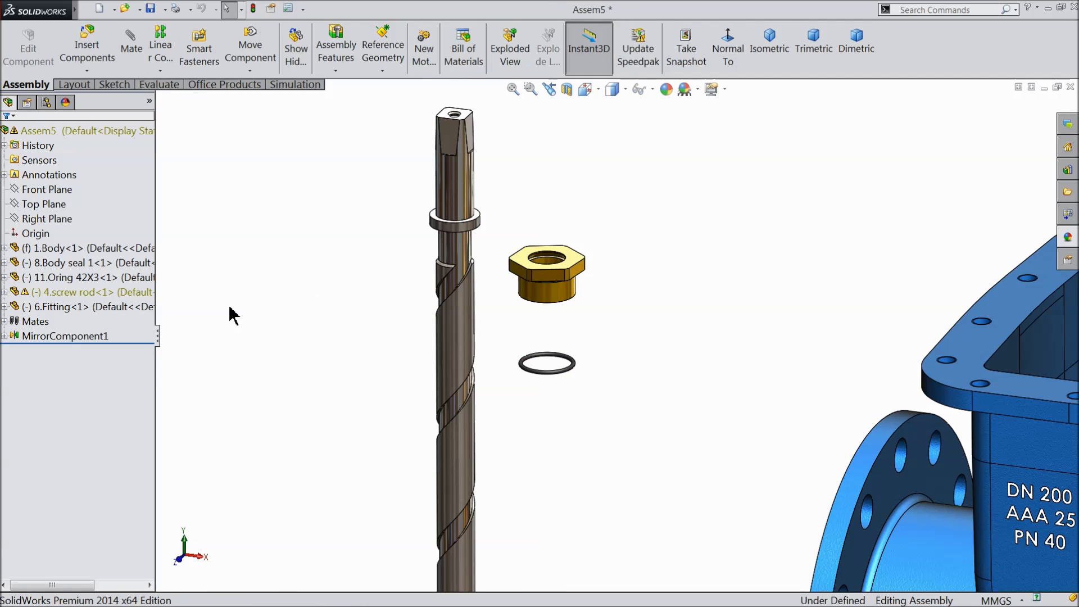
Mate the fitting's lower cylindrical face concentric with the upper shaft of the screw rod.
scroll(209, 308, "up", 2)
scroll(604, 329, "down", 2)
scroll(483, 337, "down", 2)
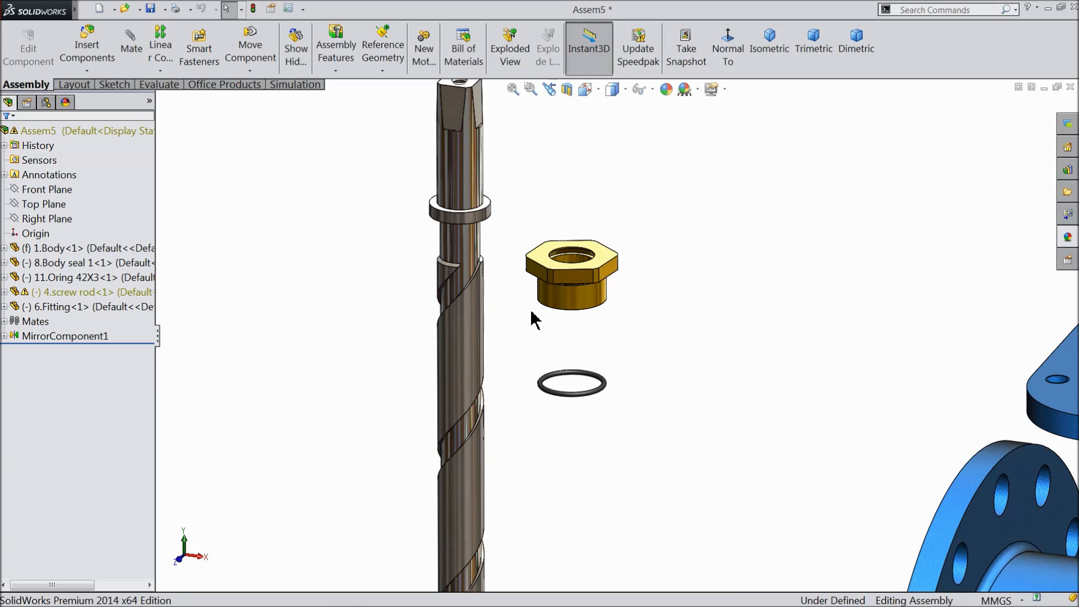
scroll(558, 253, "up", 1)
scroll(558, 253, "down", 2)
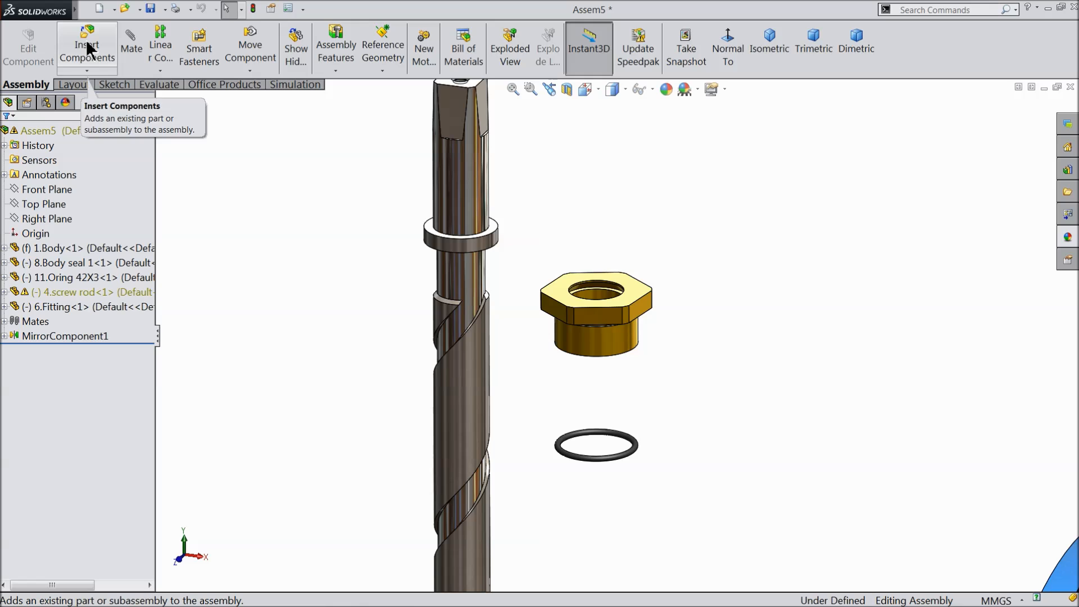
left_click(130, 49)
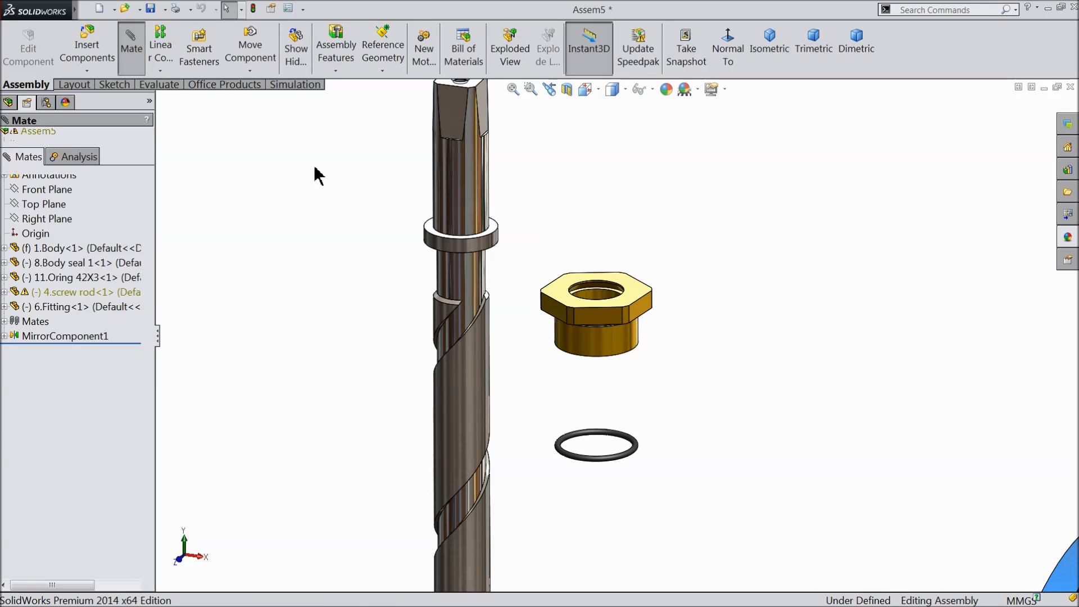
scroll(566, 281, "down", 2)
left_click(611, 379)
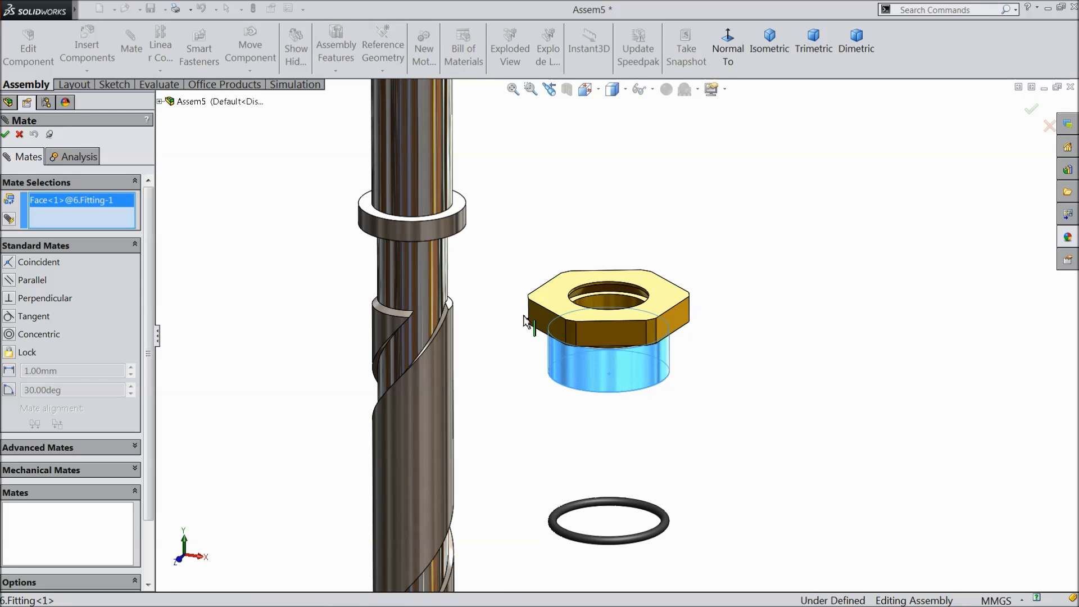
left_click(415, 162)
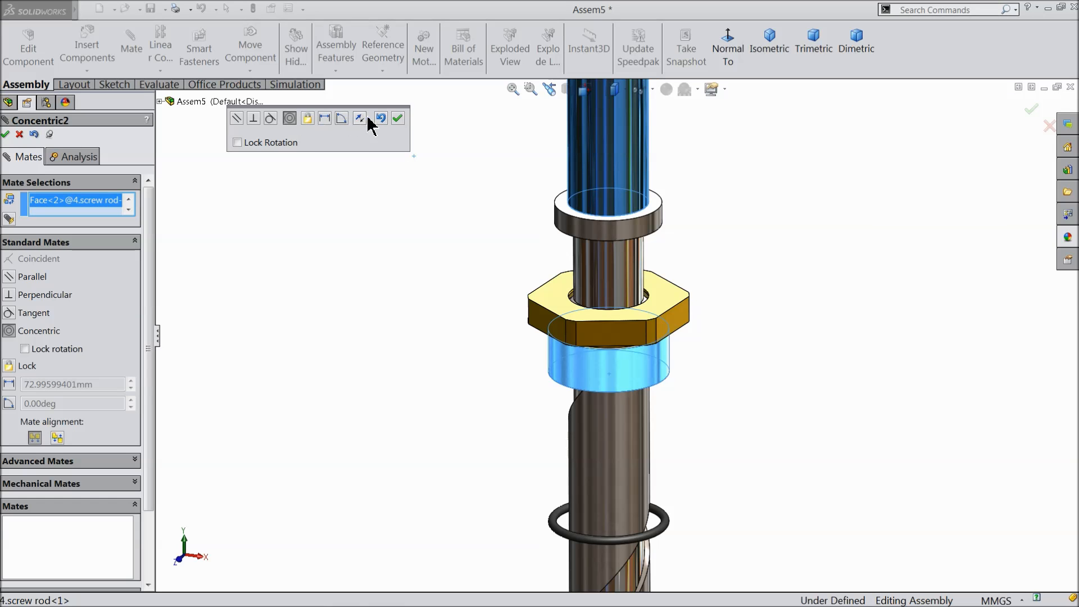
left_click(397, 118)
Slide the fitting up the screw rod to above its collar and bring the O-ring up beside the fitting.
scroll(618, 337, "up", 3)
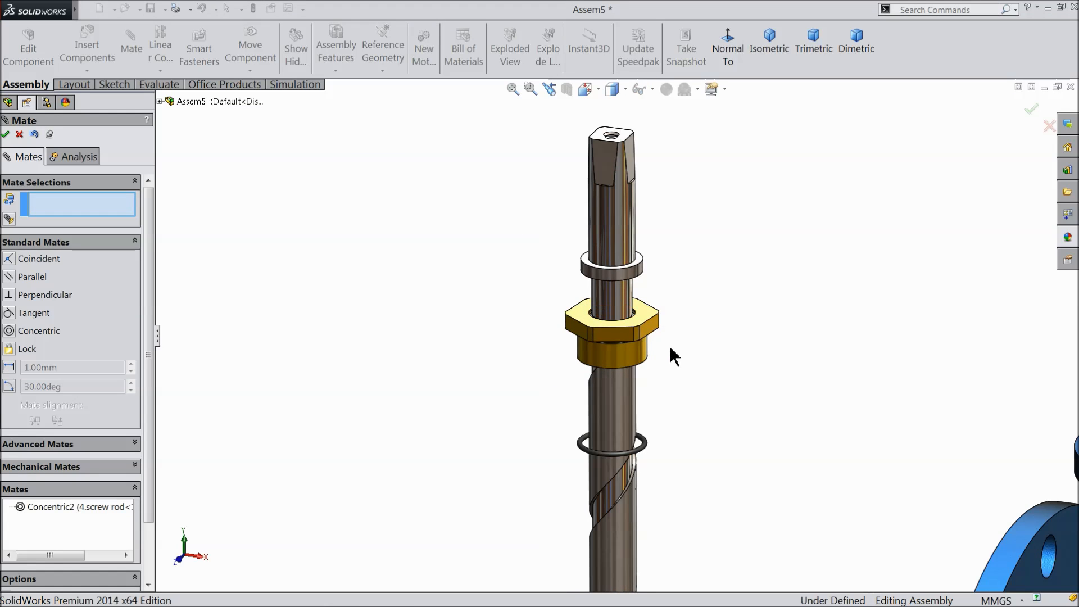
left_click_drag(622, 321, 618, 191)
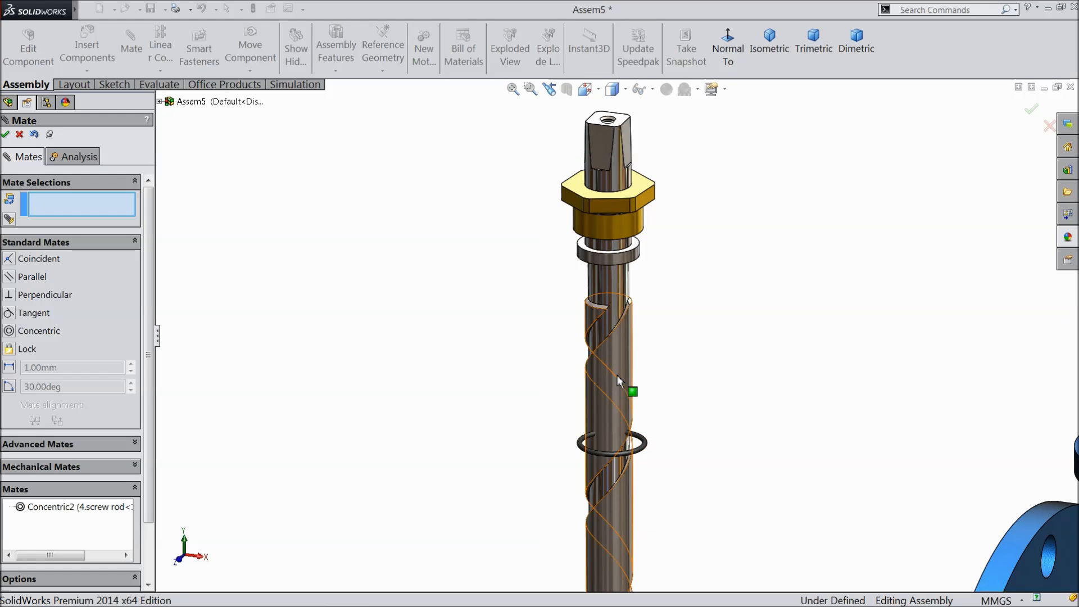
scroll(559, 325, "down", 3)
middle_click_drag(559, 325, 573, 286)
left_click_drag(625, 509, 561, 215)
scroll(651, 165, "down", 6)
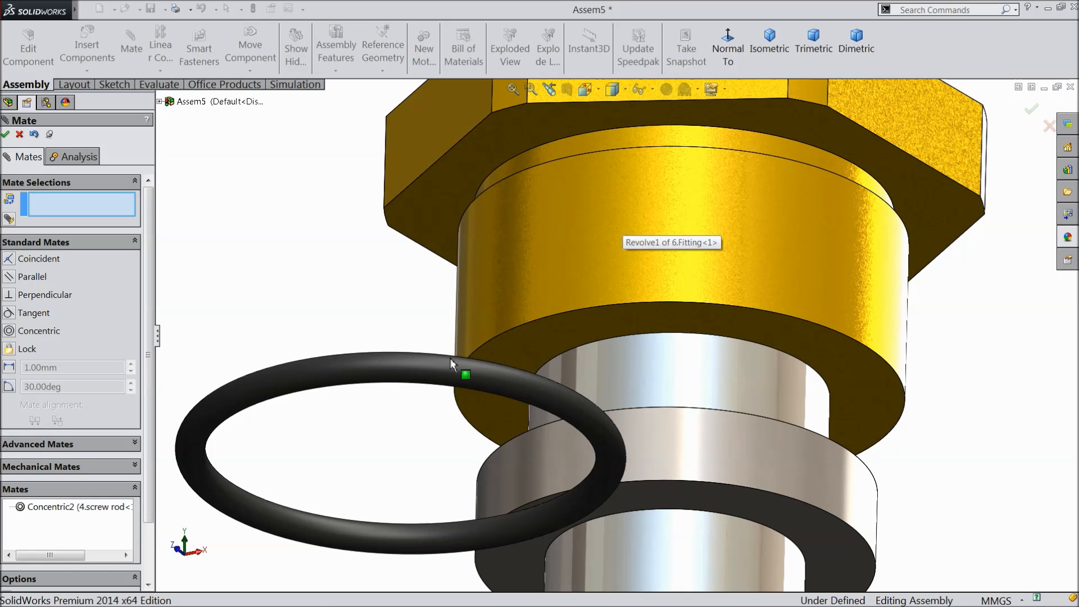
Add a tangent mate between the O-ring surface and the fitting's groove face below the hex head.
left_click(425, 368)
left_click(608, 140)
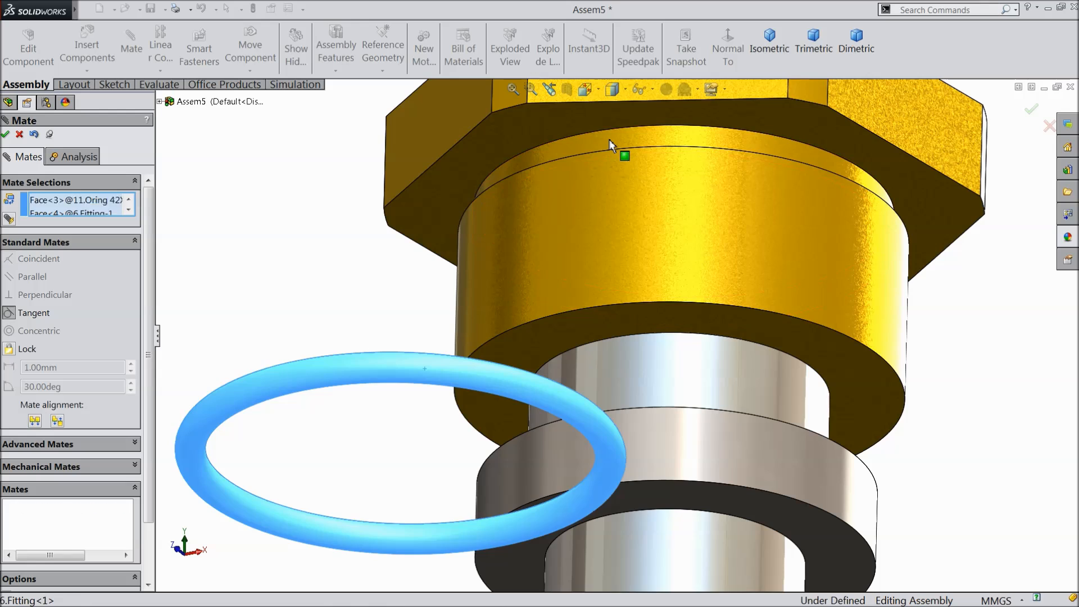
scroll(631, 260, "up", 8)
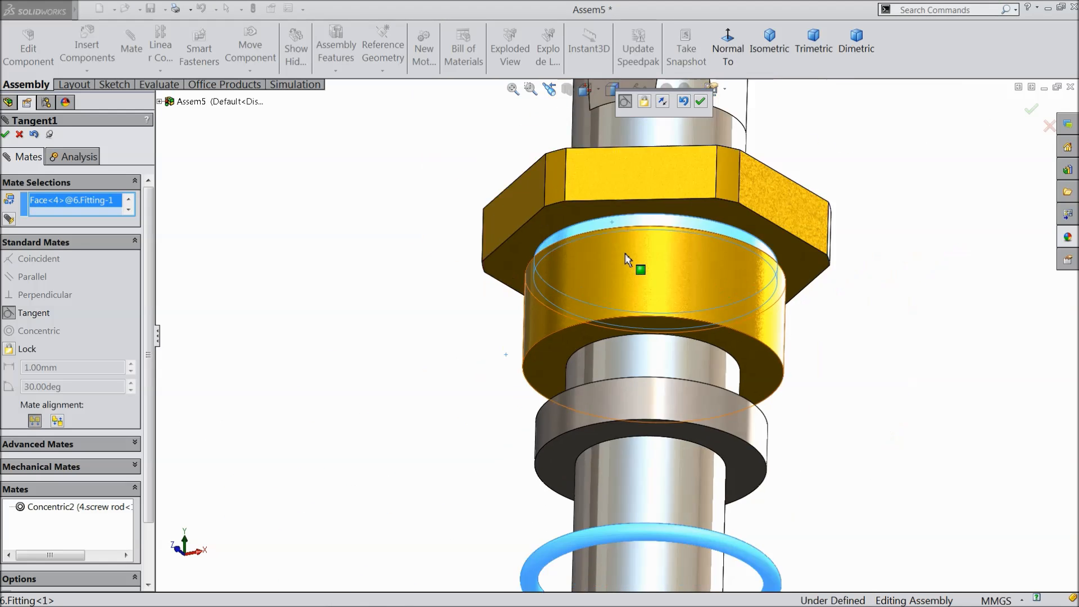
left_click(7, 134)
scroll(630, 387, "down", 3)
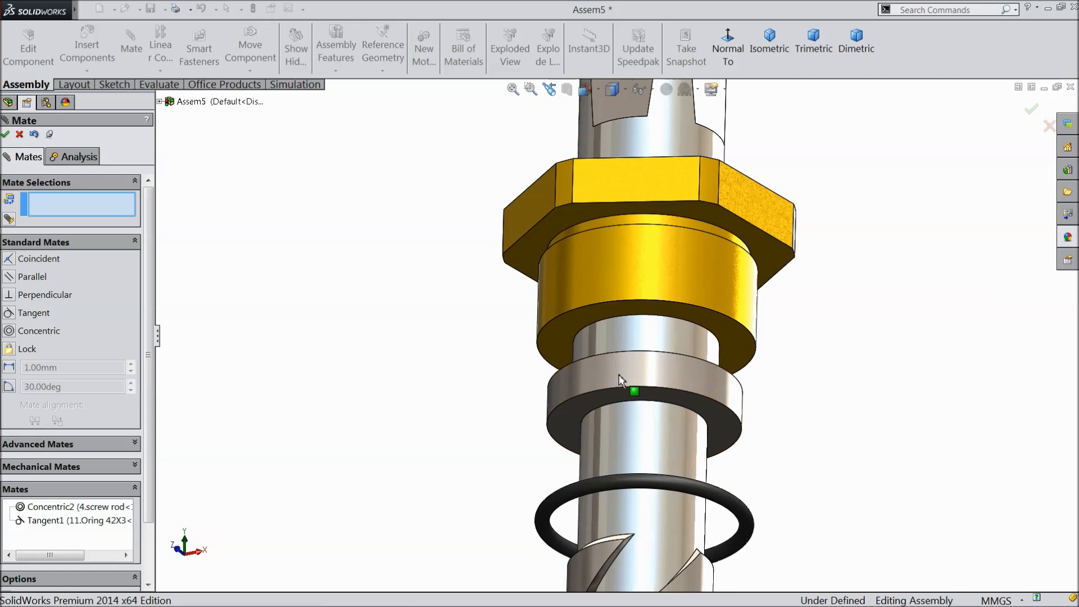
left_click(627, 493)
scroll(652, 432, "down", 3)
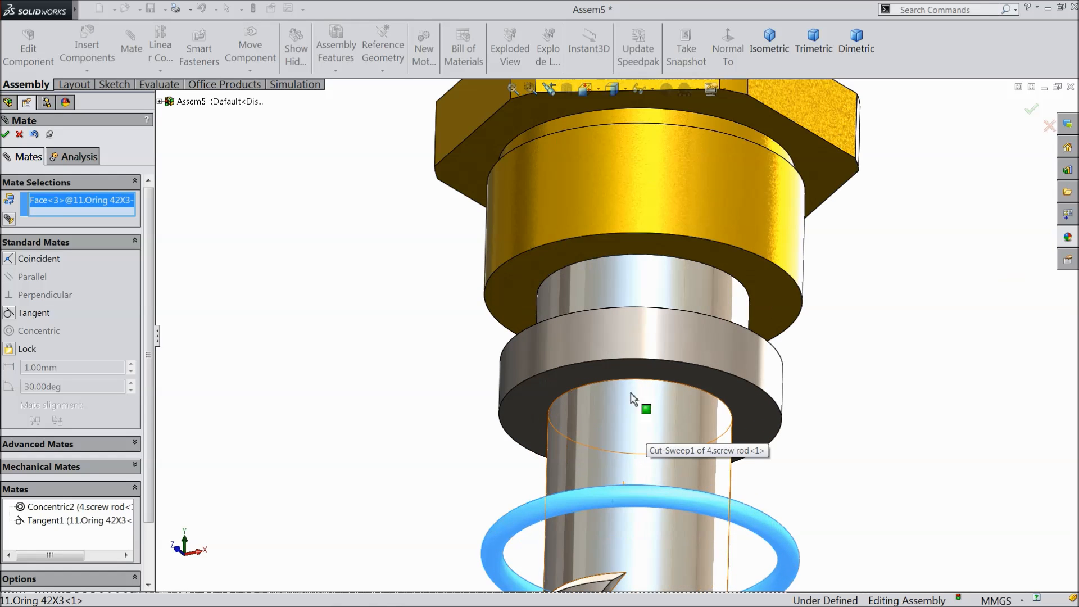
left_click(535, 105)
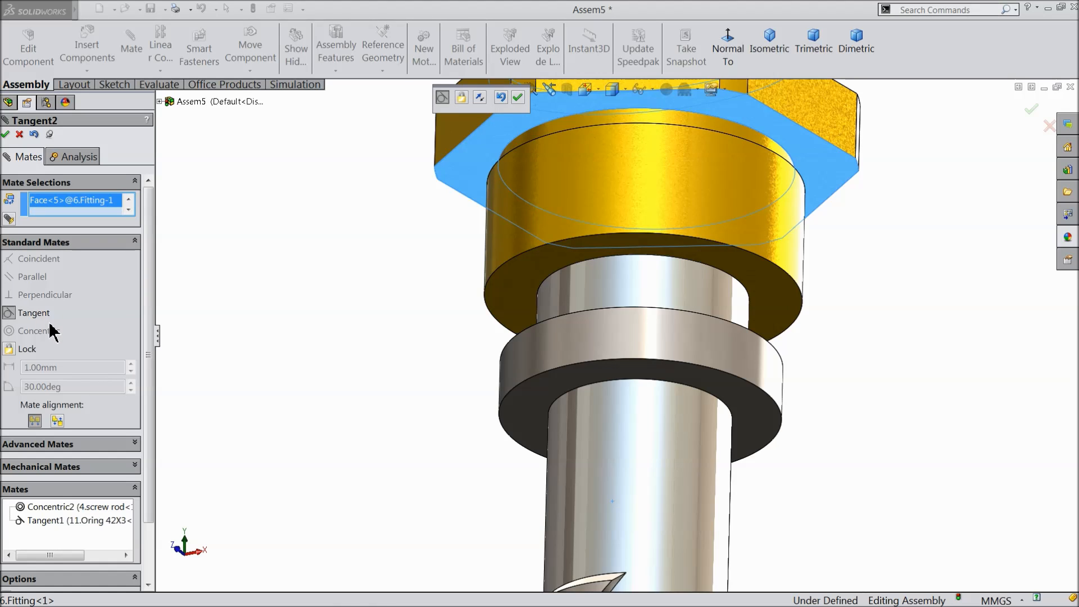
left_click(480, 99)
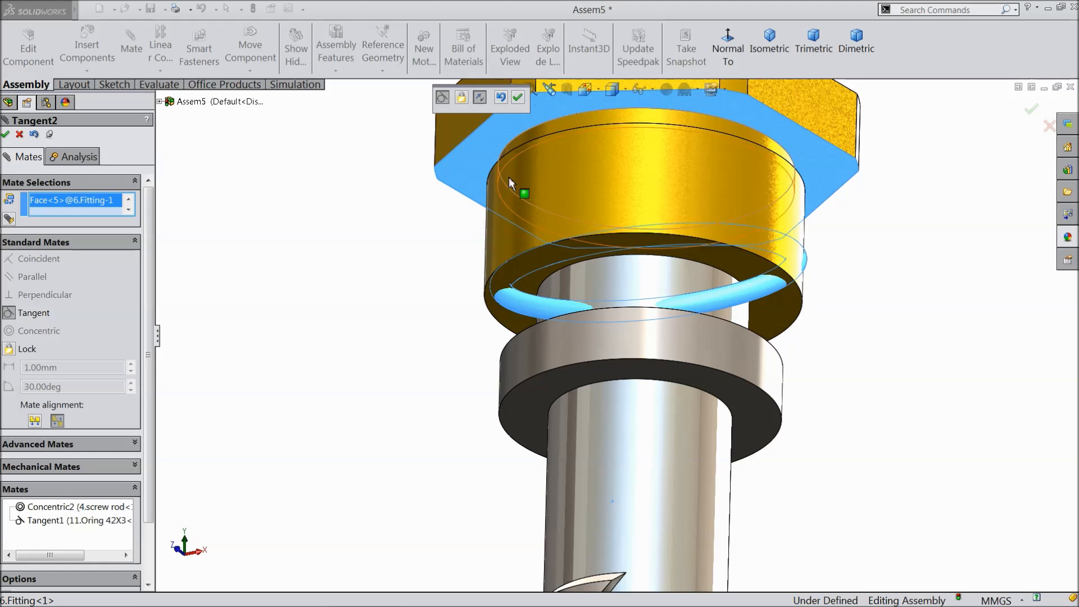
scroll(508, 177, "up", 3)
middle_click_drag(506, 250, 506, 292)
left_click(20, 136)
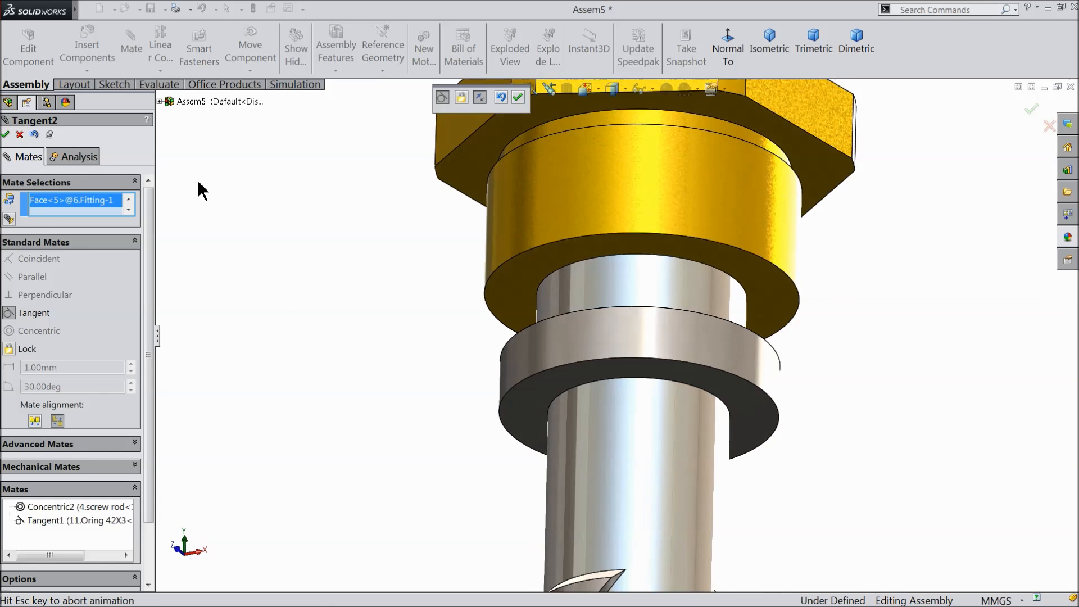
Move the O-ring up into the groove beneath the fitting's hex head.
left_click_drag(585, 451, 551, 150)
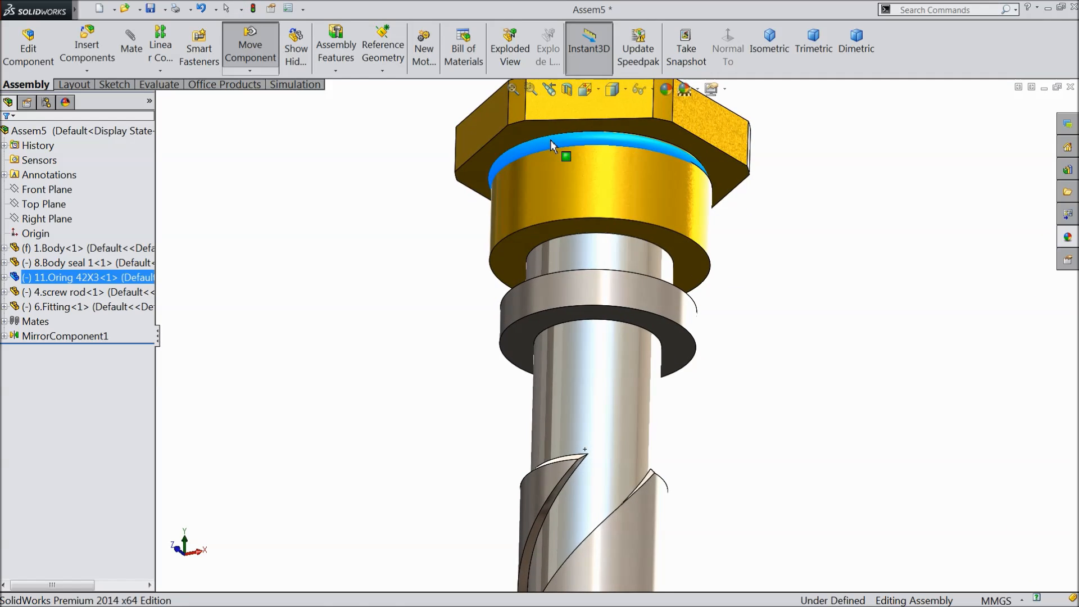
scroll(588, 236, "down", 5)
middle_click_drag(613, 314, 621, 354)
scroll(632, 263, "down", 1)
mouse_move(639, 281)
left_mouse_down()
mouse_move(639, 265)
mouse_move(635, 274)
mouse_move(441, 281)
left_mouse_up()
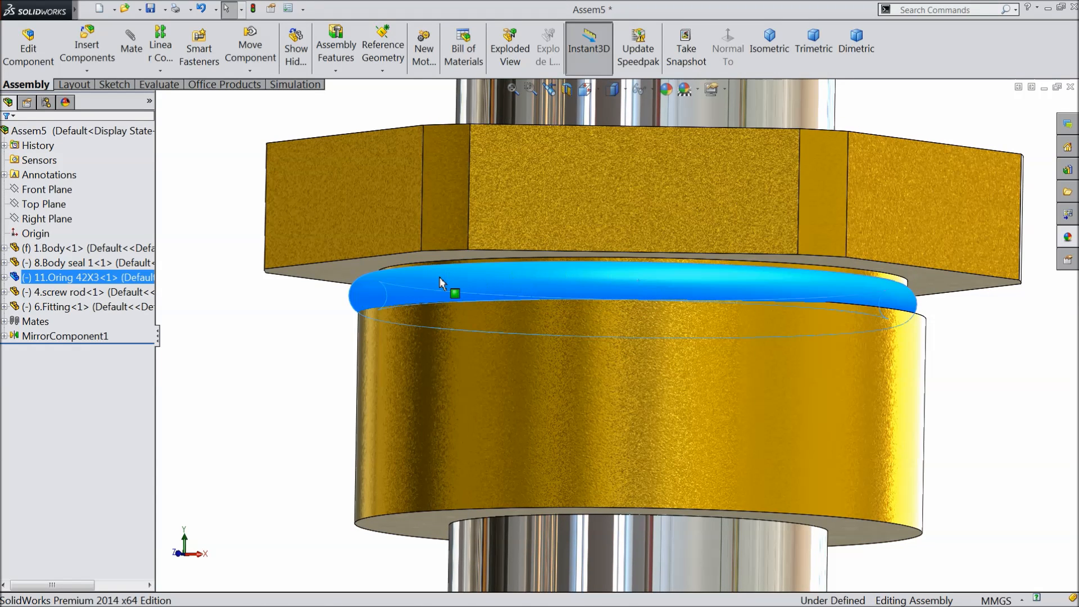
Expand the O-ring's feature tree, highlight its Top Plane, and nudge the O-ring slightly upward in the fitting's groove.
left_click(186, 145)
left_click(413, 302)
left_click(81, 292, "ctrl")
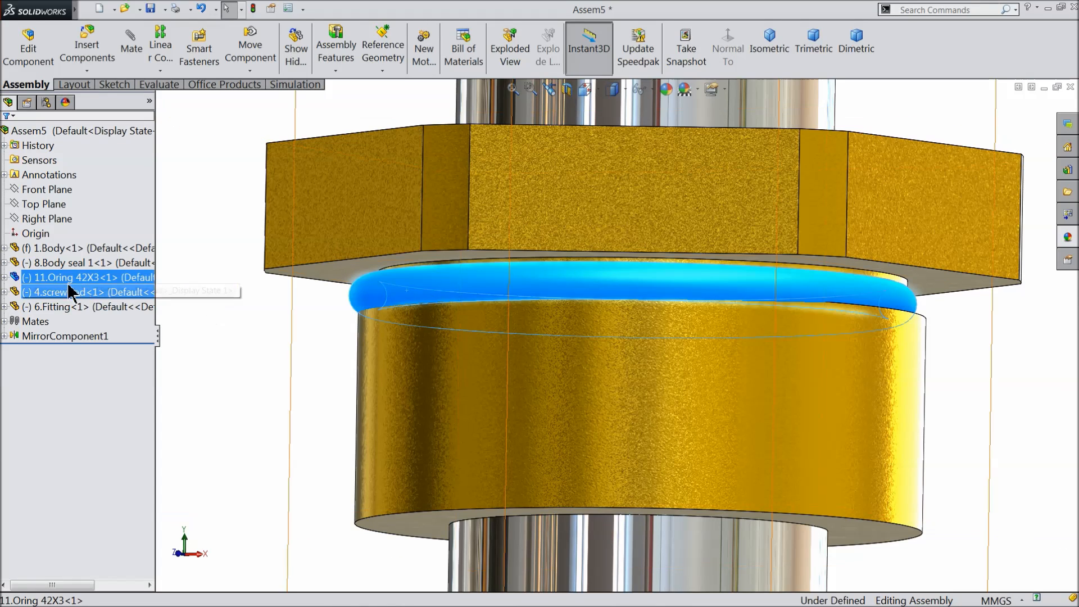
left_click(5, 278)
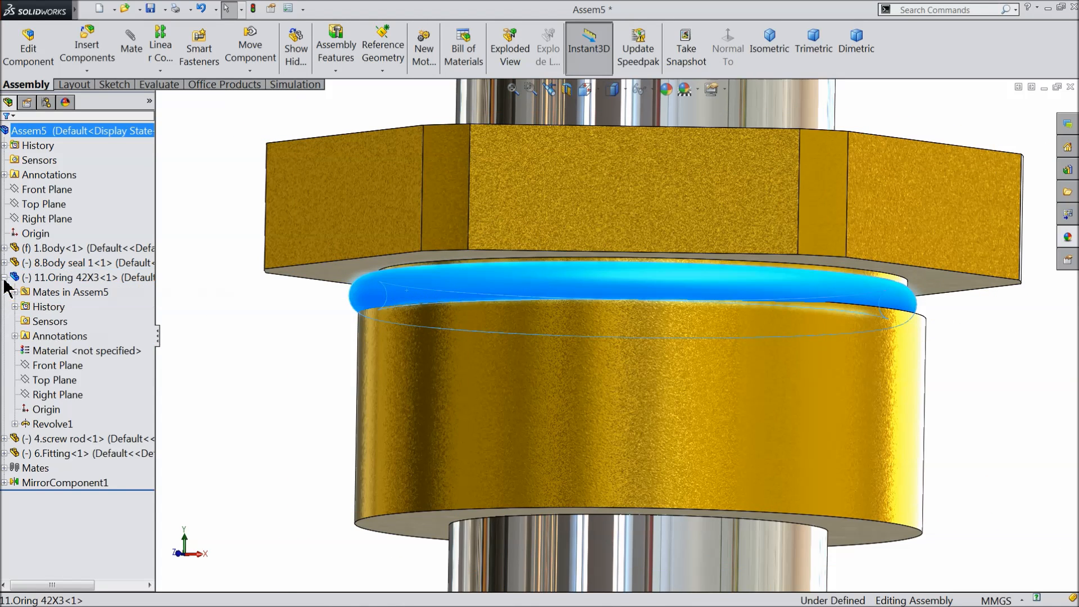
left_click(49, 384)
middle_click_drag(238, 373, 236, 376)
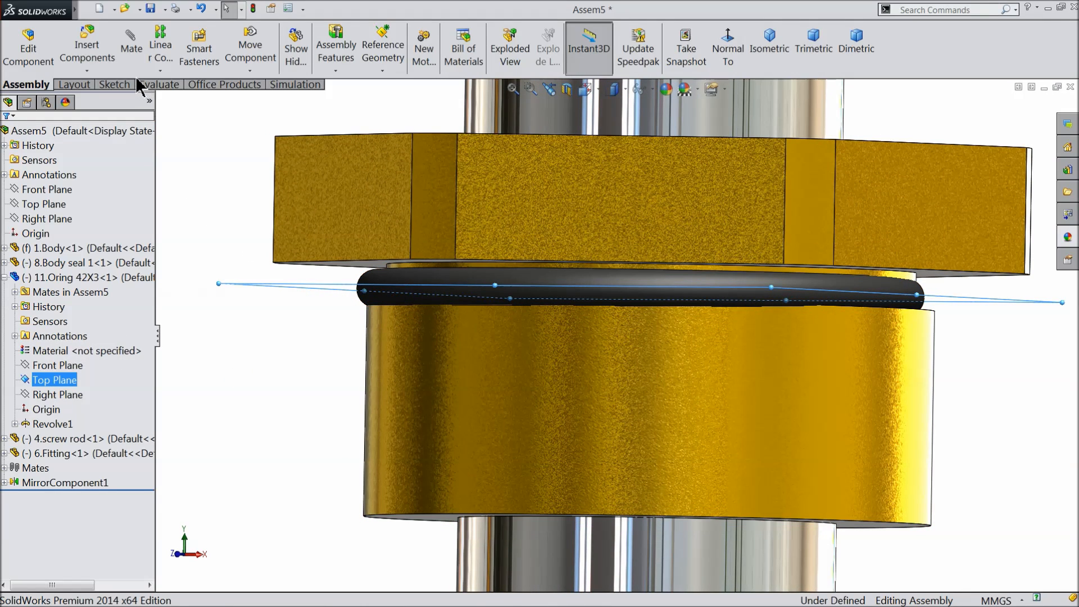
scroll(364, 293, "down", 2)
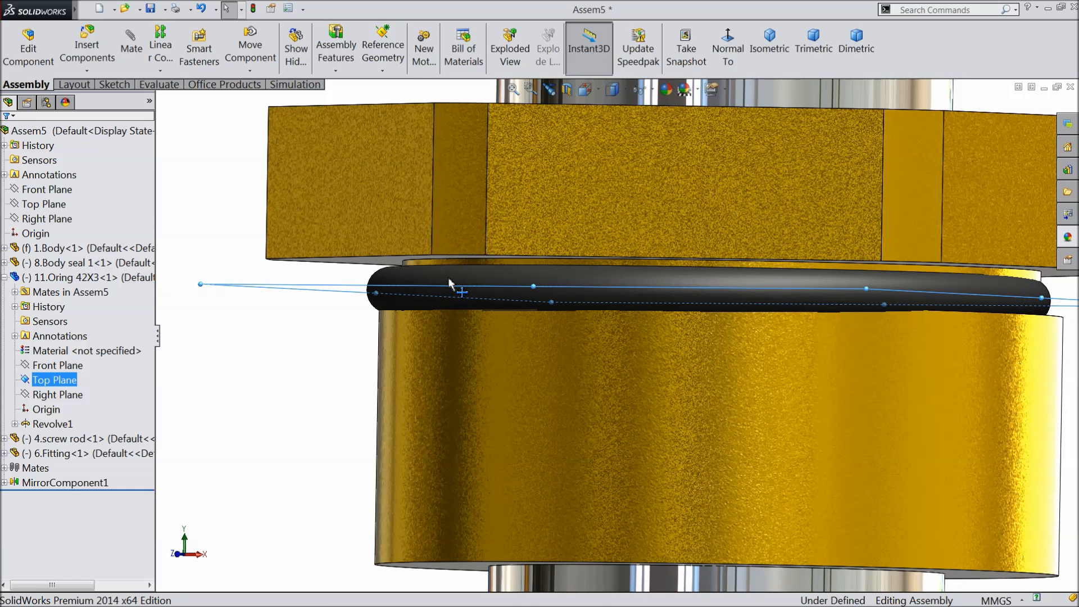
left_click_drag(448, 278, 448, 274)
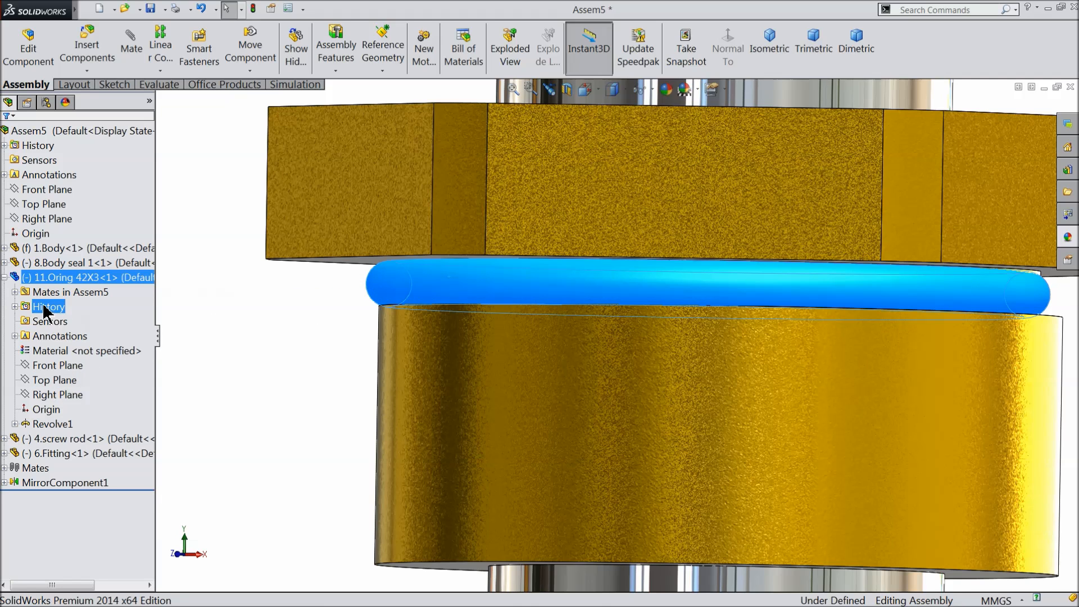
Add a 1.56392793 mm distance mate between the O-ring's Top Plane and the underside of the fitting's hex head.
left_click(53, 380)
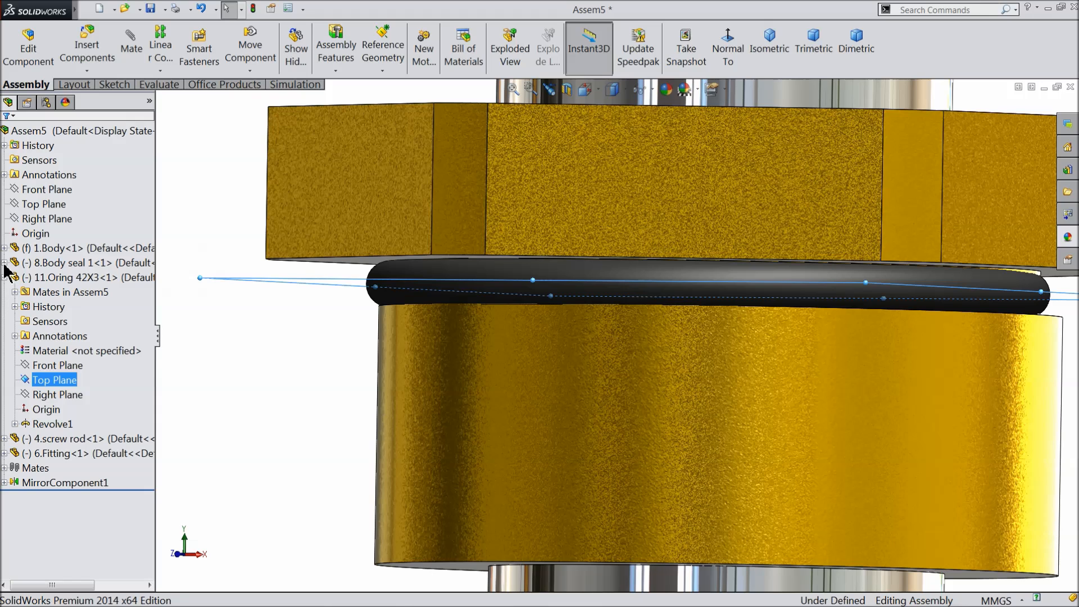
left_click(4, 454)
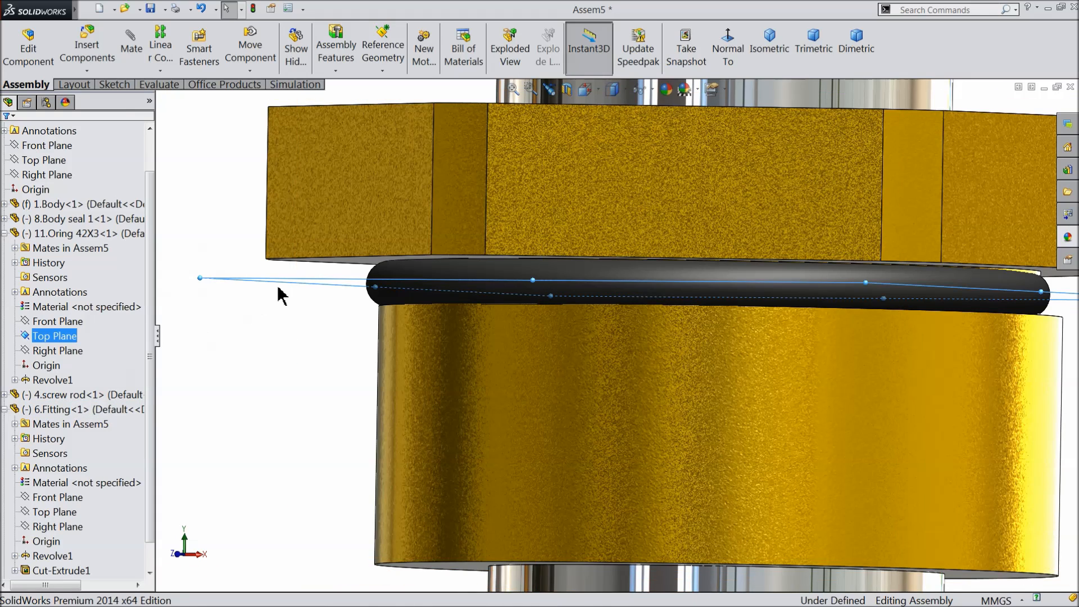
middle_click_drag(369, 321, 363, 299)
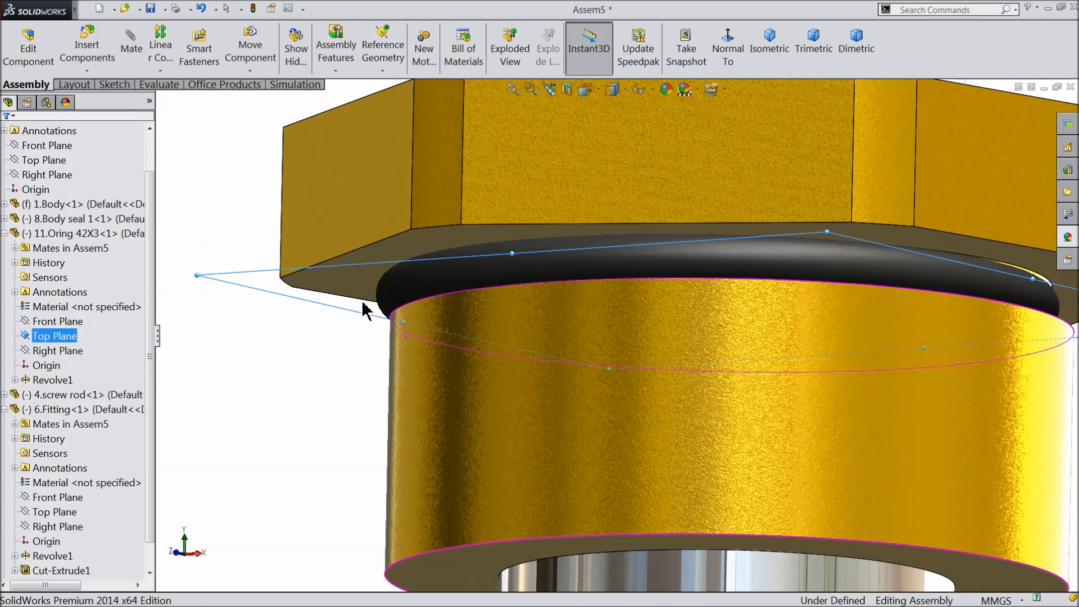
left_click(132, 44)
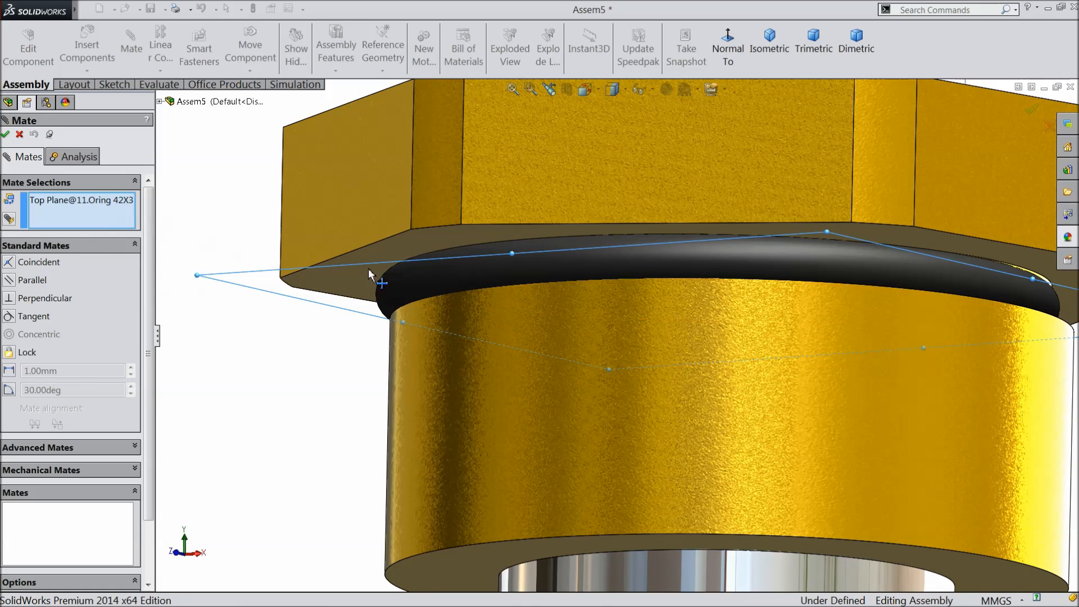
left_click(402, 250)
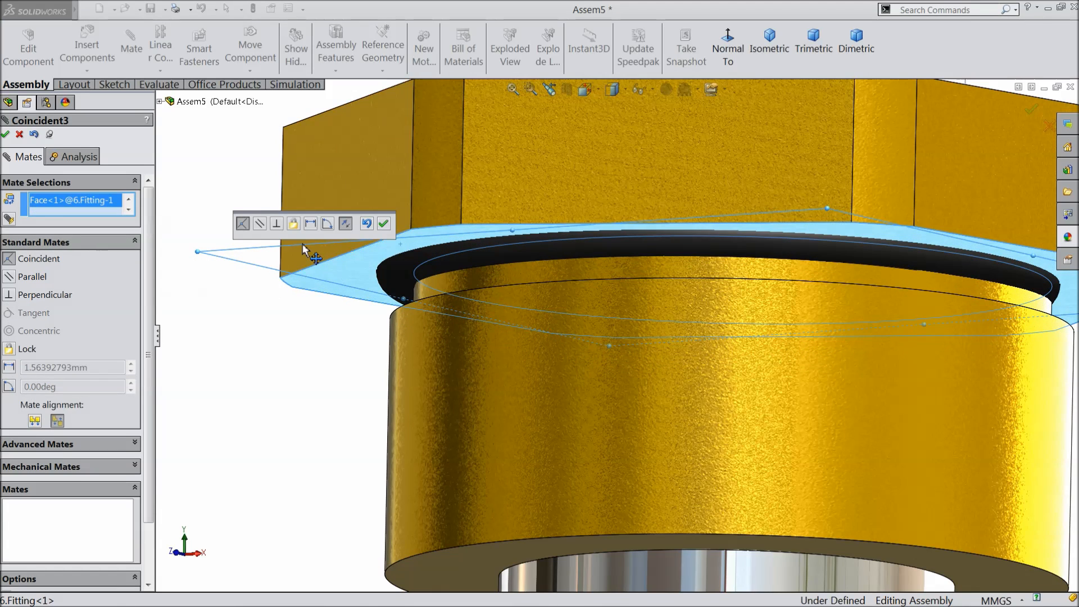
left_click(309, 223)
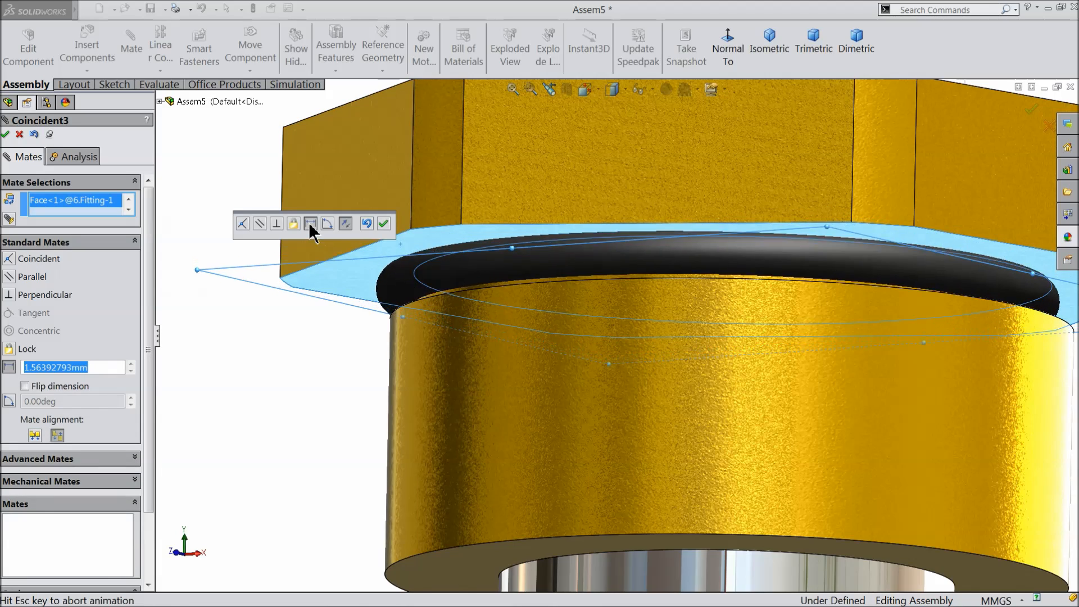
middle_click_drag(371, 354, 378, 379)
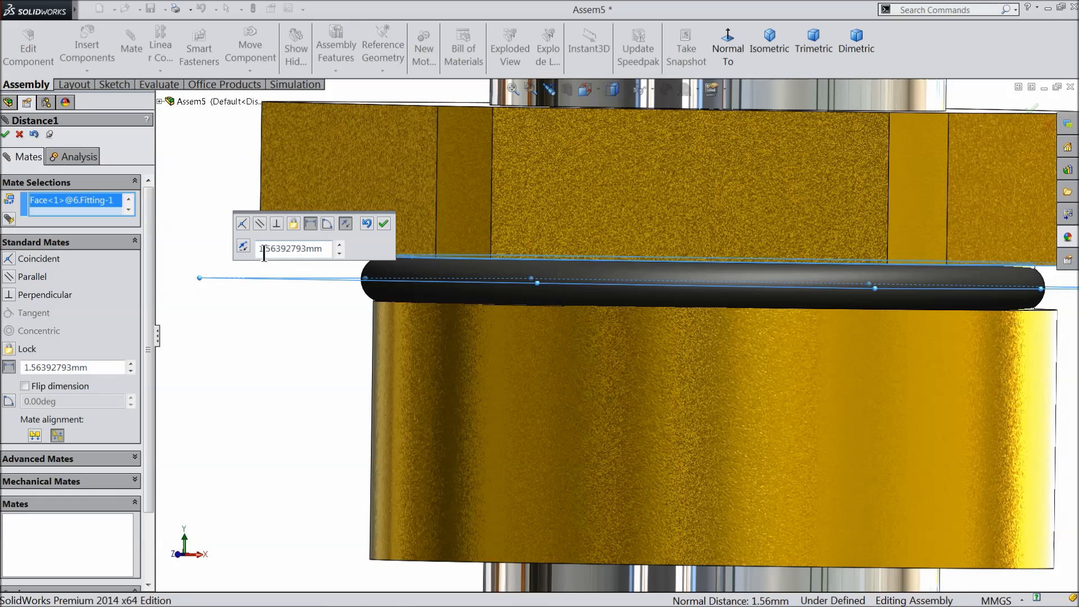
left_click(385, 224)
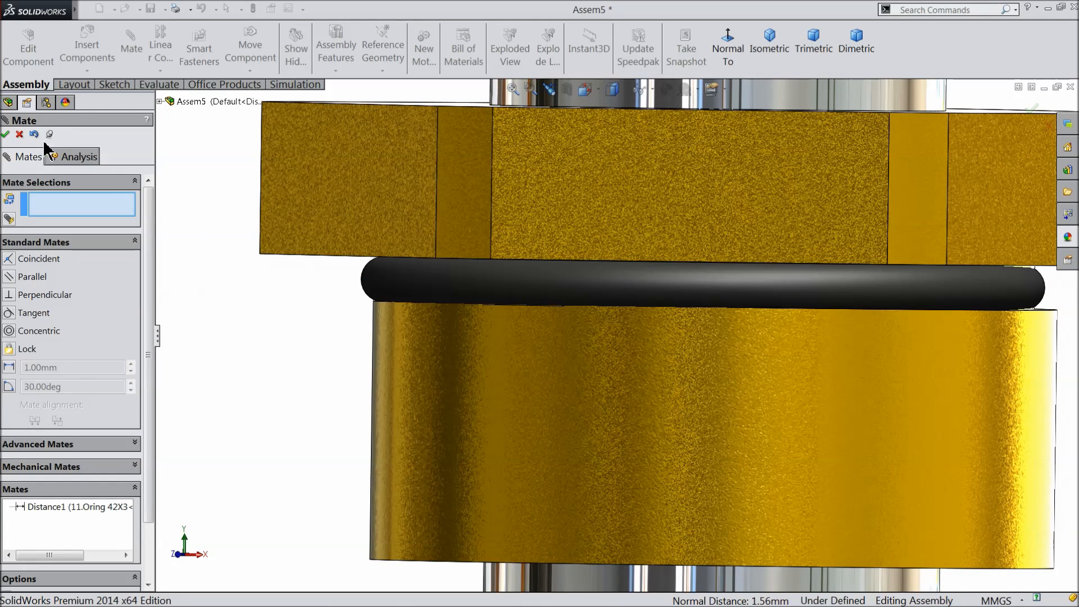
left_click(6, 134)
Slide the fitting with its O-ring further up the screw rod toward the square end.
scroll(349, 286, "up", 3)
middle_click_drag(348, 286, 433, 369)
scroll(444, 373, "up", 5)
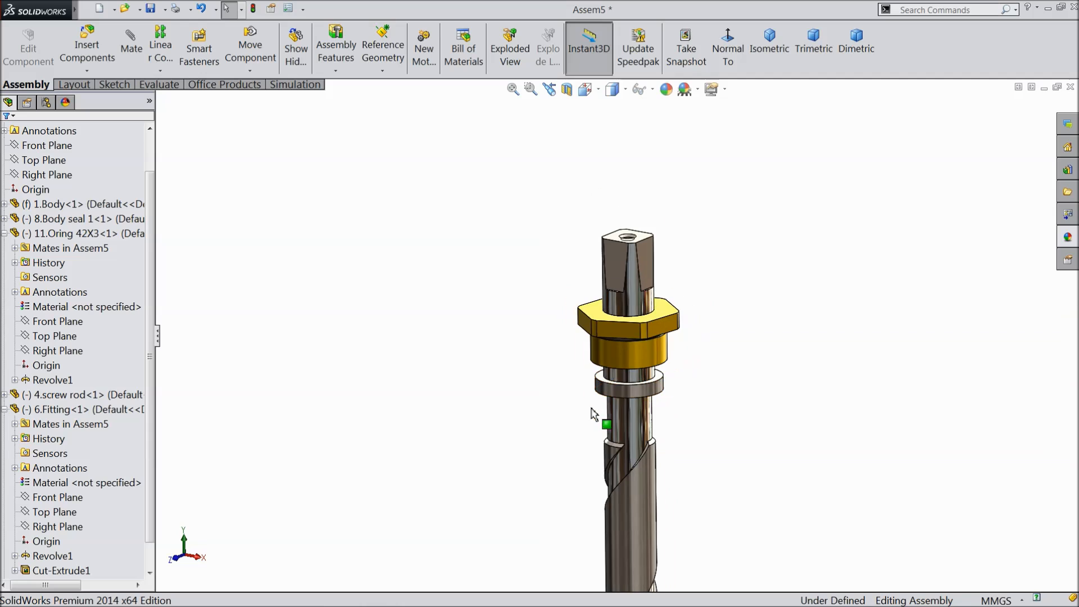
scroll(634, 412, "up", 3)
left_click(655, 343)
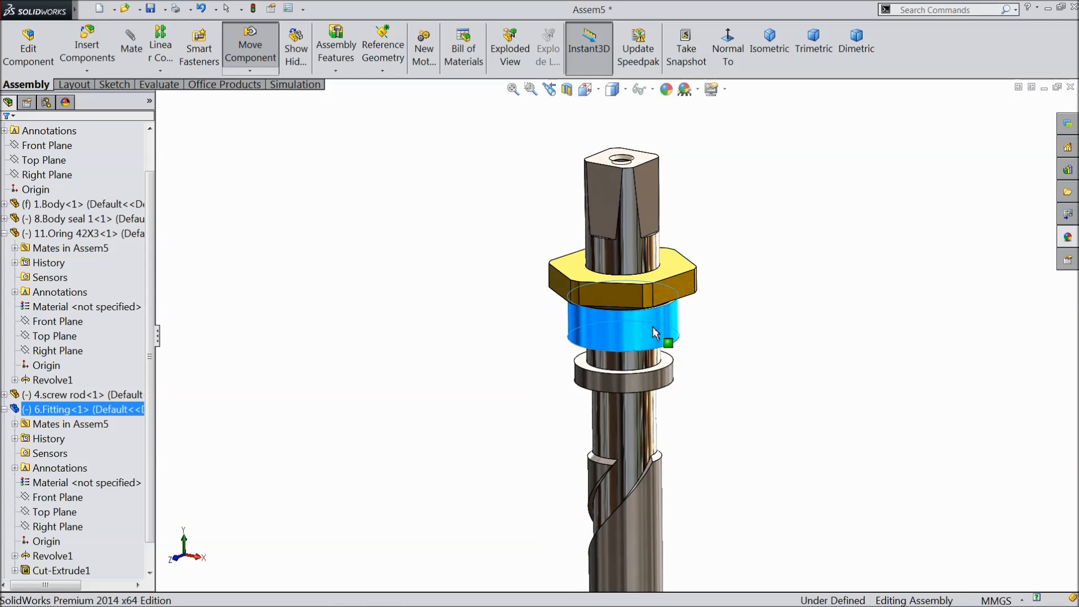
left_click_drag(654, 337, 635, 275)
scroll(530, 322, "up", 4)
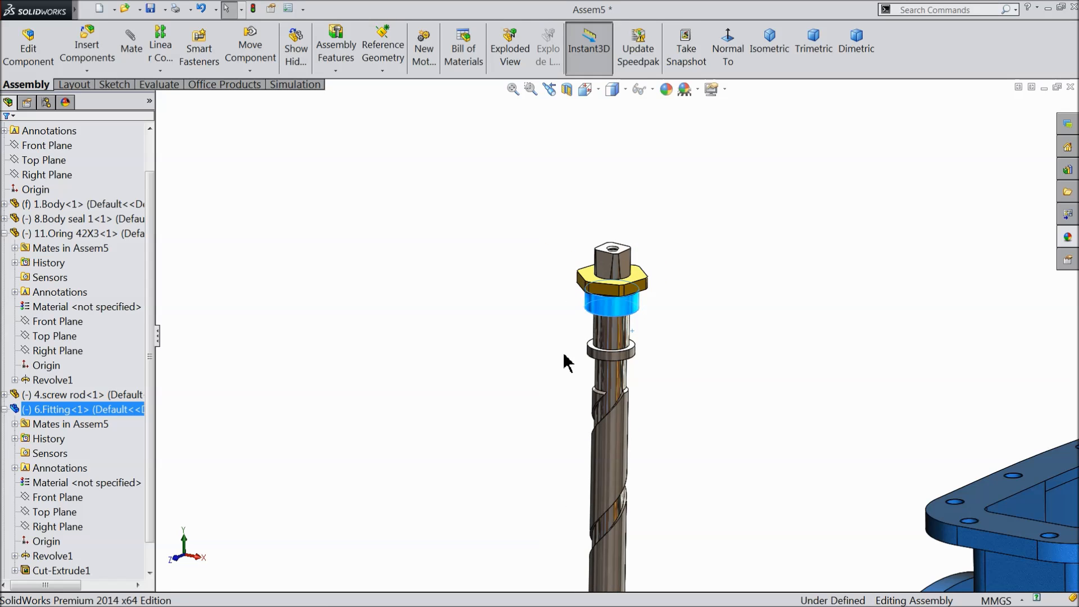
Clear the selection and collapse the O-ring's branch in the feature tree.
middle_click_drag(564, 355, 556, 334)
scroll(554, 369, "down", 5)
middle_click_drag(578, 410, 608, 358)
left_click(185, 124)
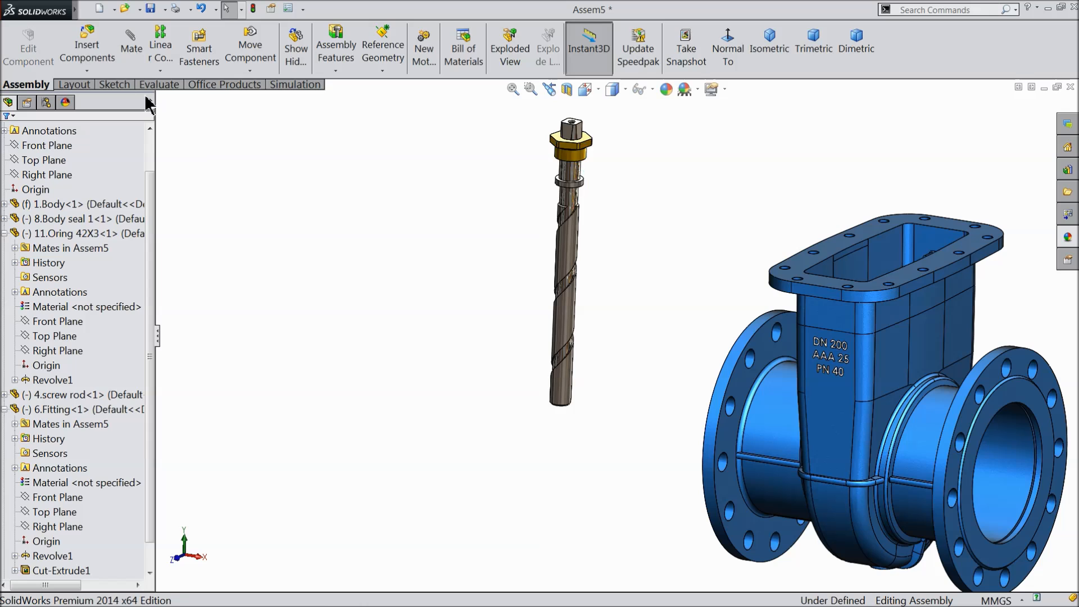
left_click(4, 234)
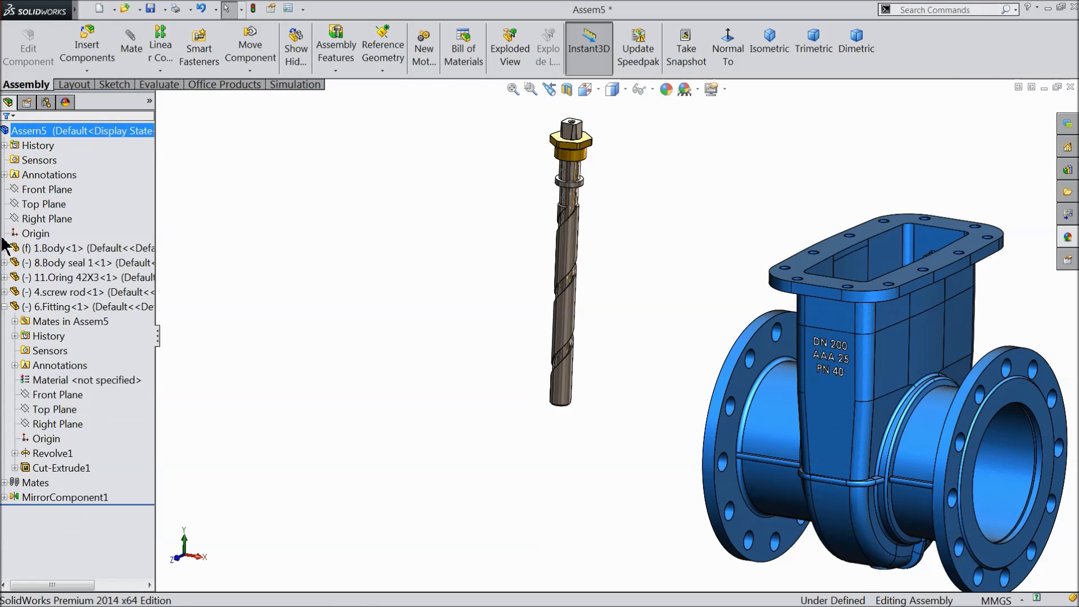
Insert the part 7.Hand wheel.SLDPRT from the Gate Valve folder and place it beside the screw rod's square end.
left_click(4, 306)
left_click(86, 45)
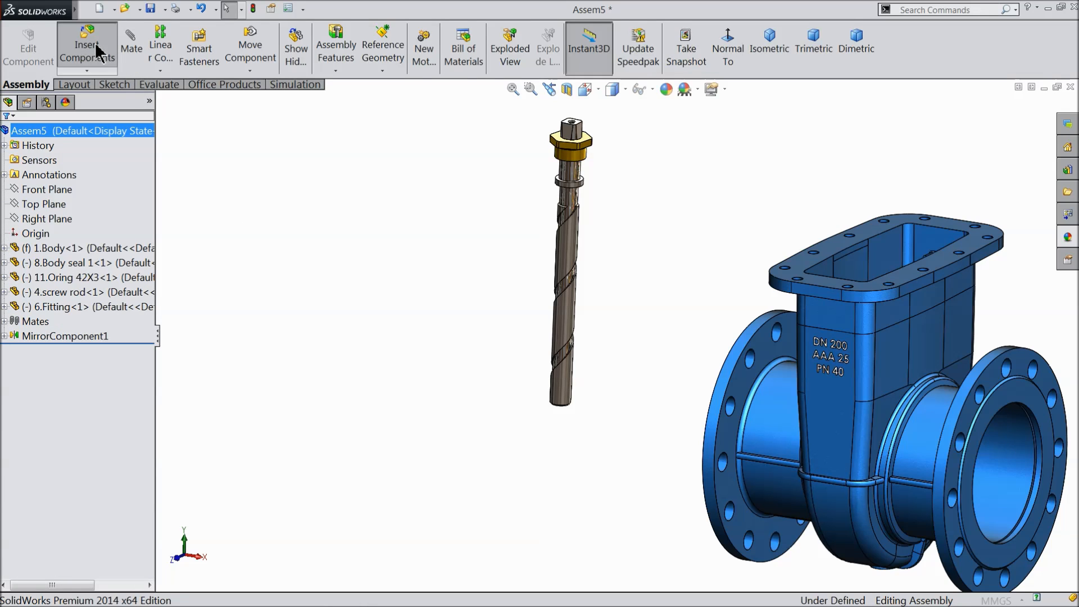
left_click(74, 398)
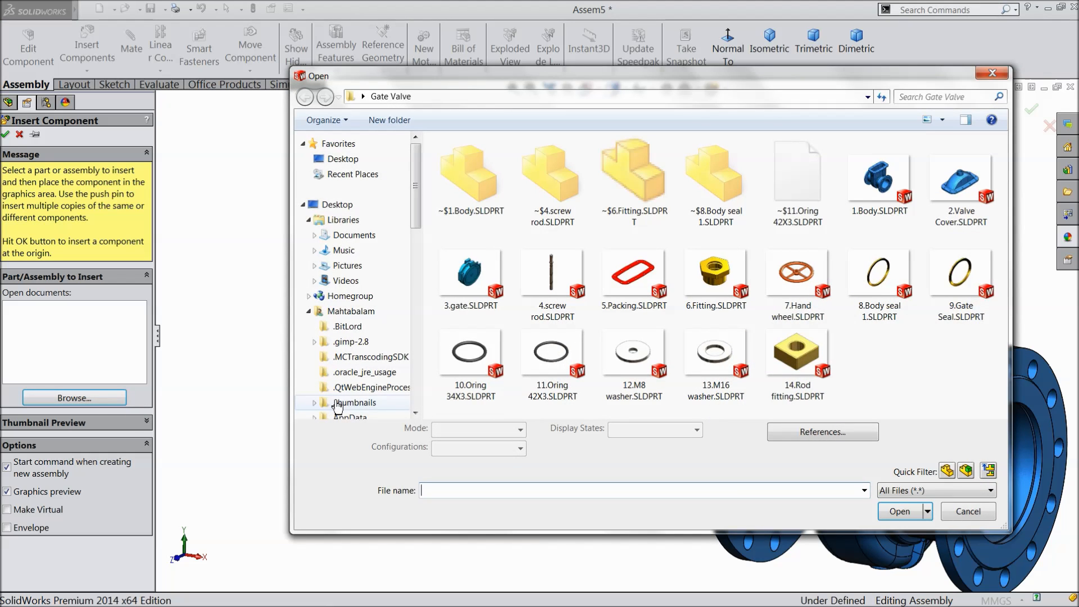
left_click(808, 294)
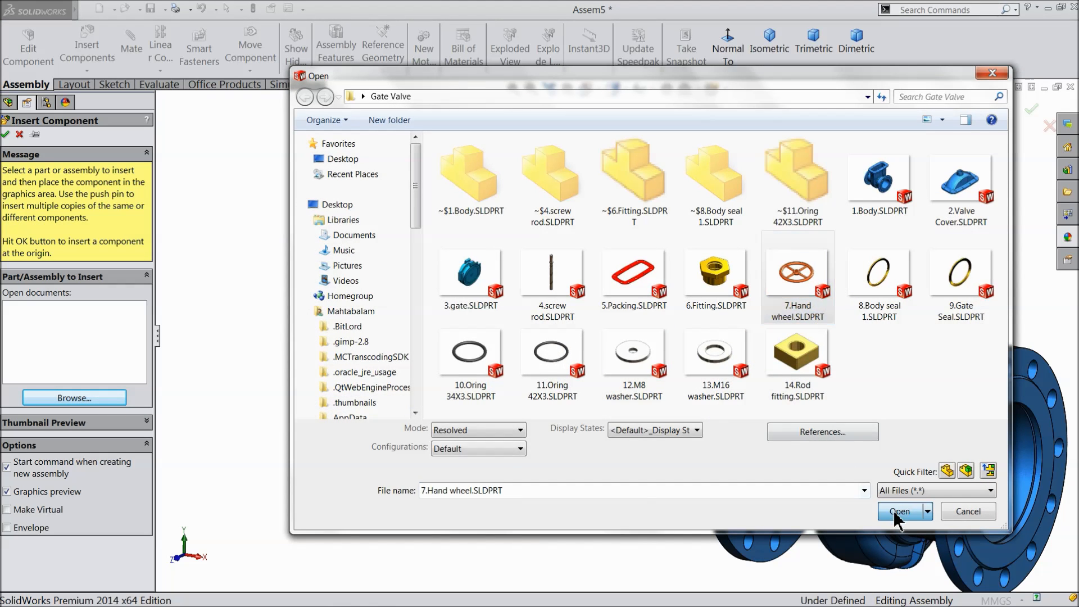
left_click(899, 511)
left_click(520, 175)
Show the temporary axes and add a coincident mate between the hand wheel's central axis and the screw rod's axis.
scroll(523, 179, "down", 5)
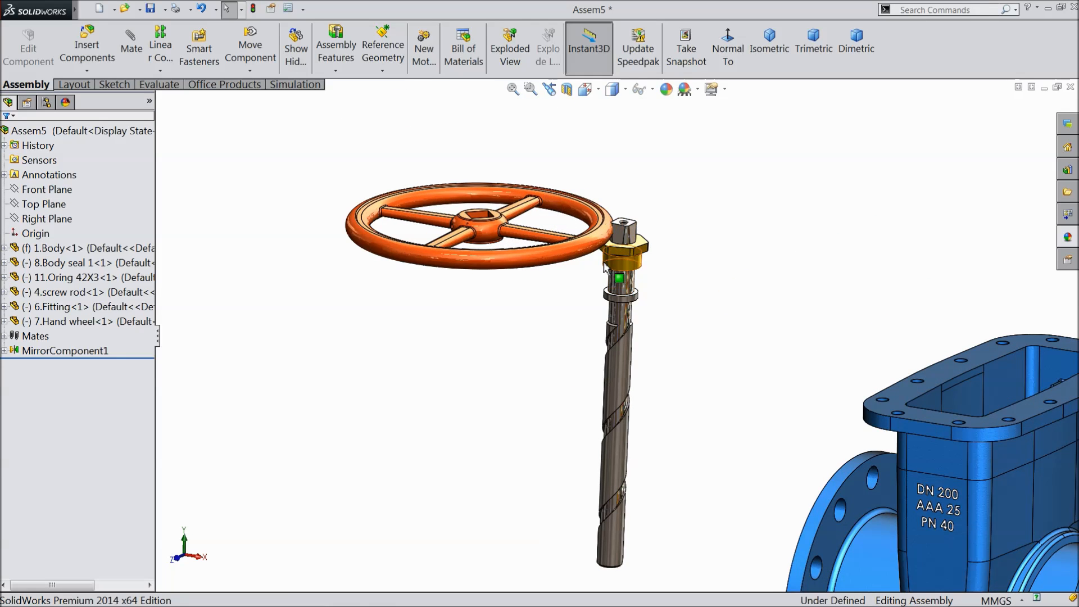
scroll(586, 285, "down", 2)
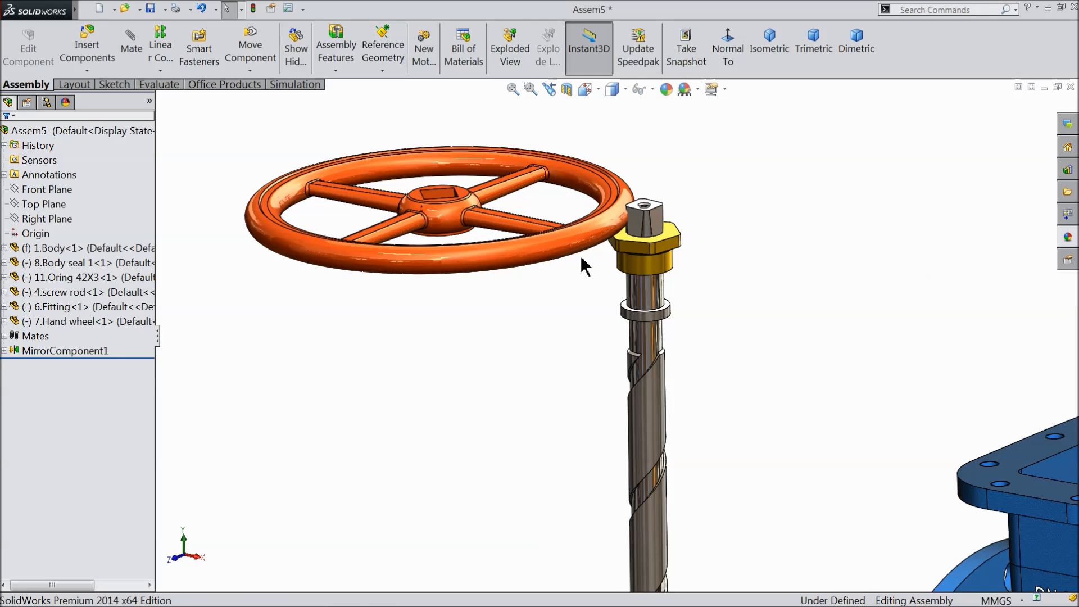
left_click(653, 89)
left_click(661, 130)
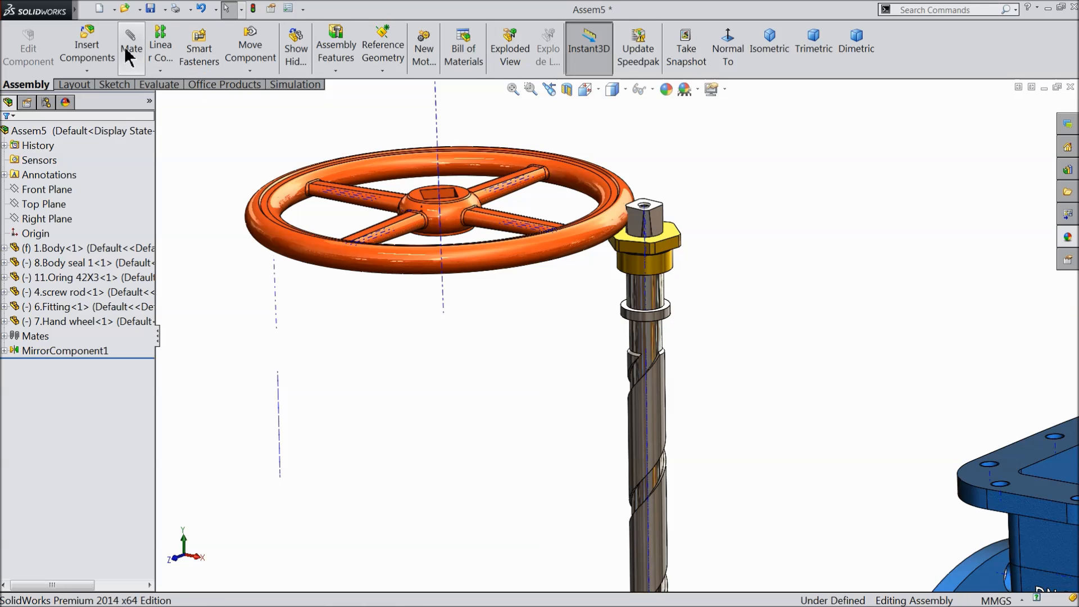
left_click(131, 45)
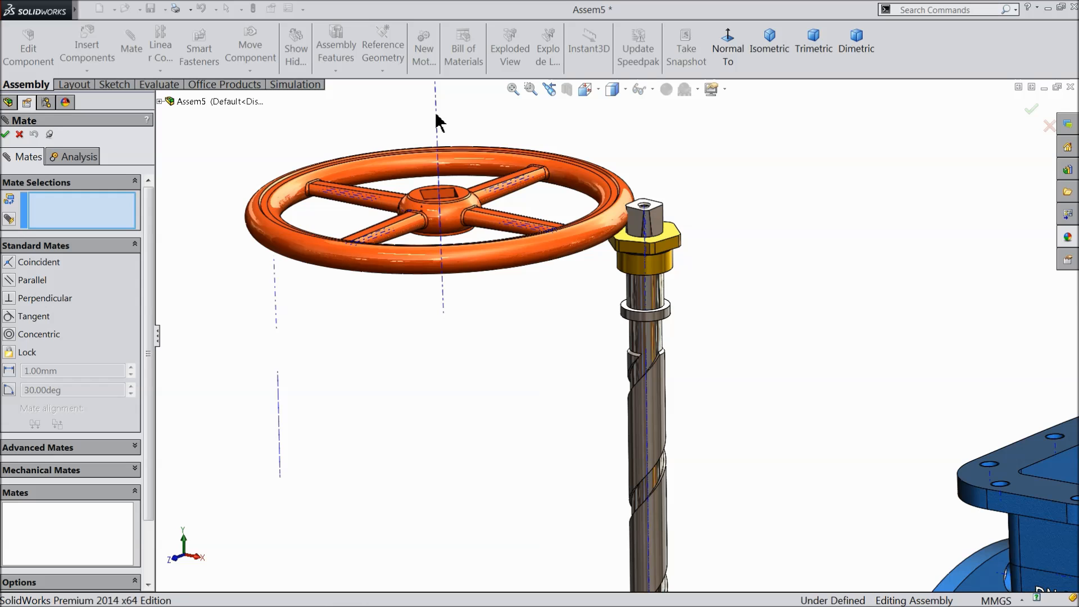
left_click(438, 151)
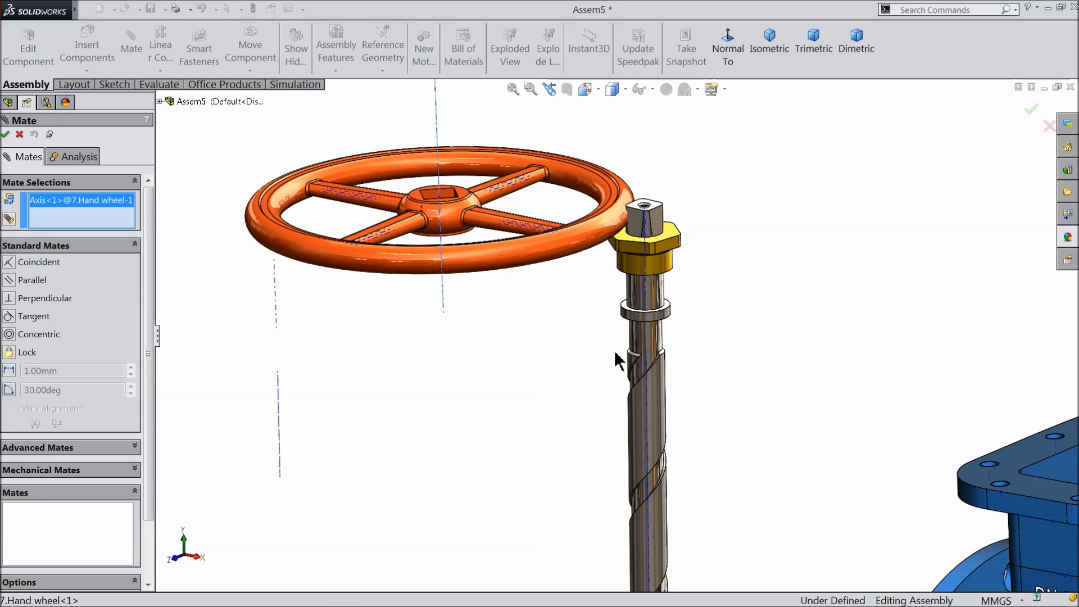
left_click(646, 369)
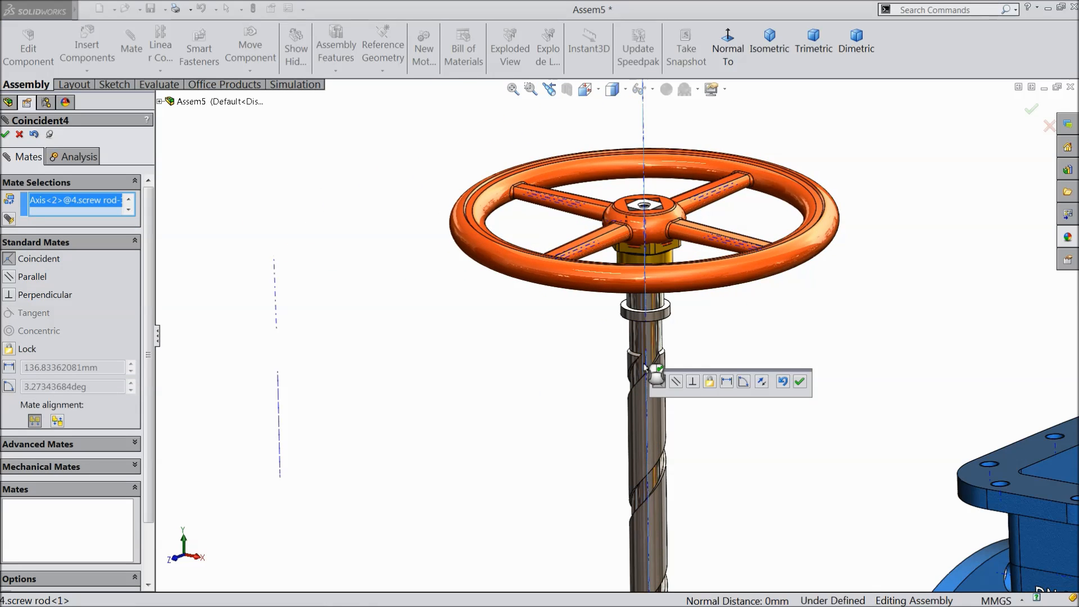
left_click(799, 382)
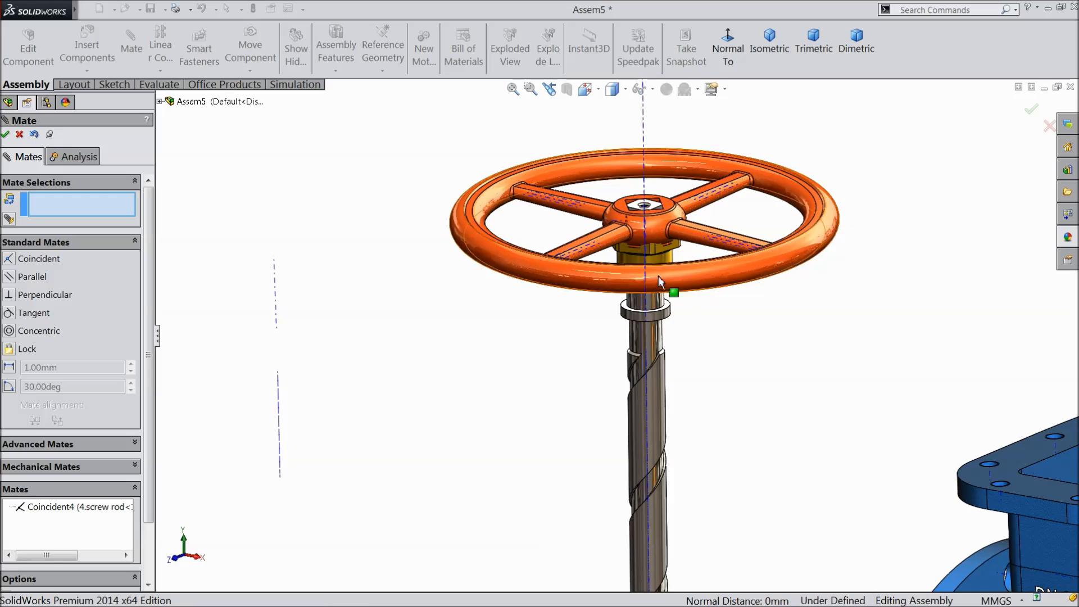
Add a coincident mate between a flat of the screw rod's square end and a face of the hand wheel's square hole.
scroll(655, 191, "down", 5)
scroll(652, 201, "down", 6)
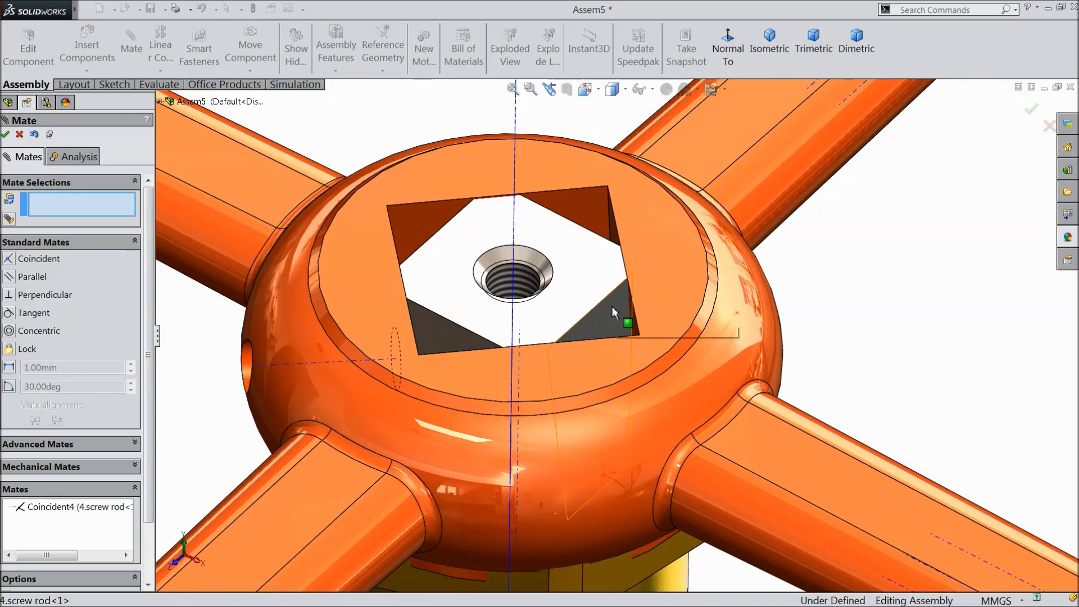
left_click(612, 306)
middle_click_drag(665, 299, 696, 316)
left_click(631, 324)
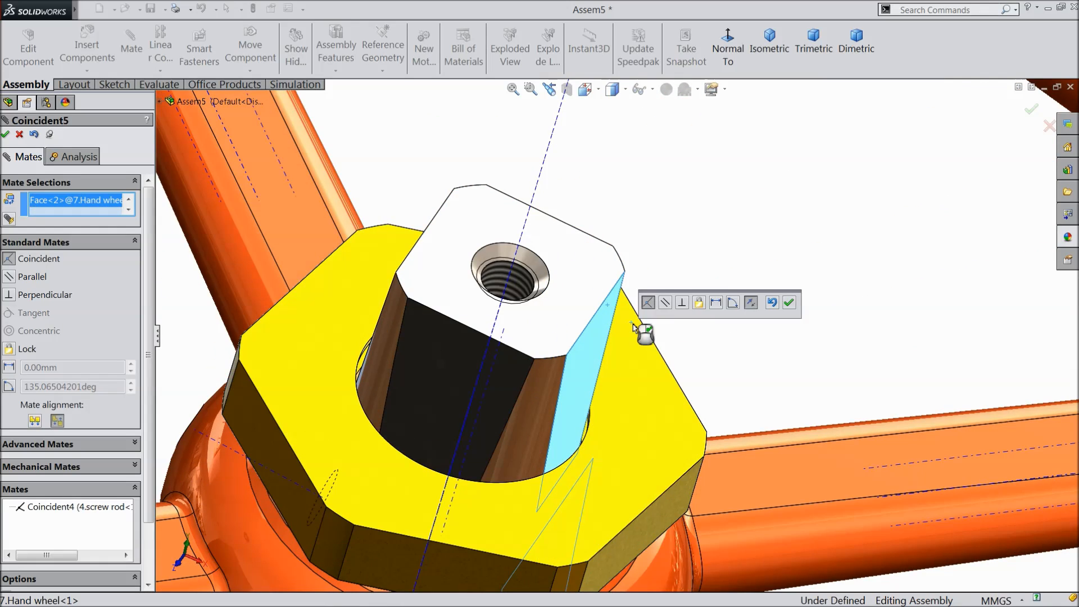
left_click(789, 304)
scroll(652, 309, "up", 8)
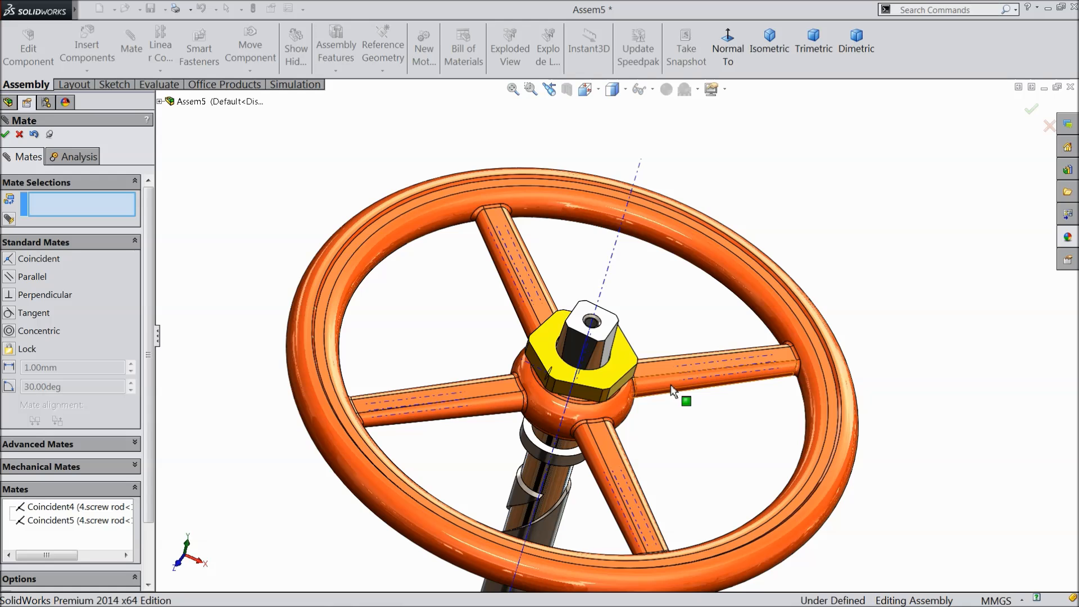
middle_click_drag(667, 361, 635, 306, "ctrl")
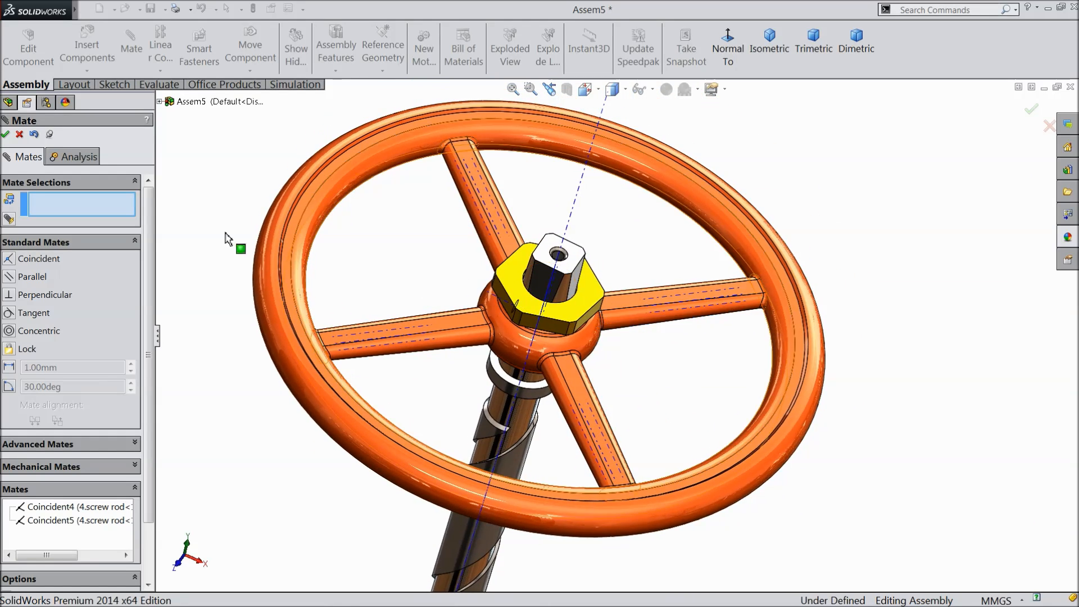
left_click(19, 135)
Fix the screw rod in place in the assembly after testing the hand wheel's movement.
middle_click_drag(320, 248, 410, 269)
left_click_drag(608, 300, 591, 363)
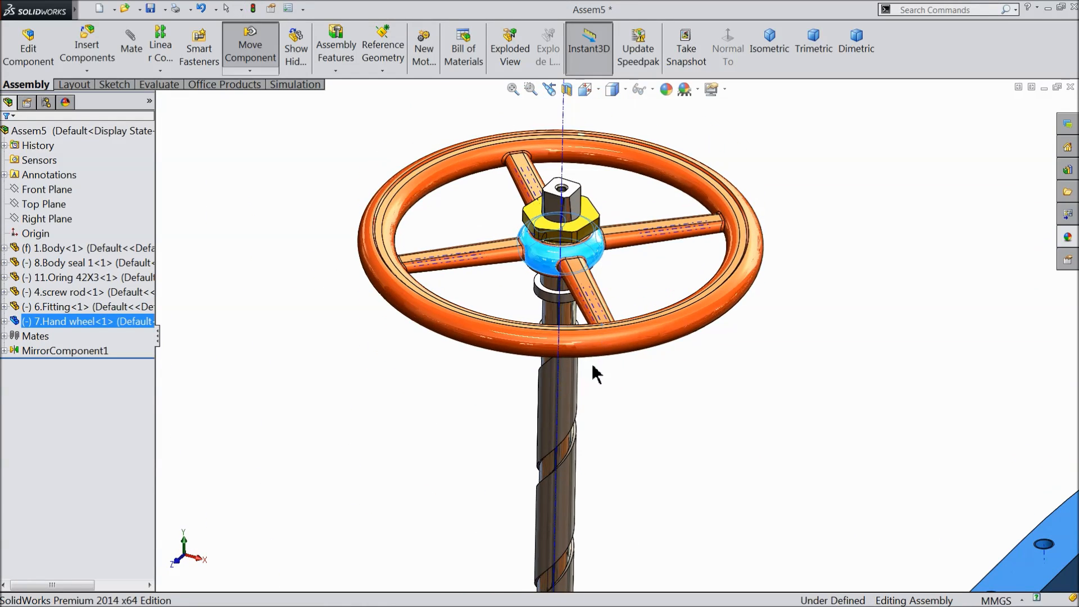
left_click(572, 390)
right_click(572, 392)
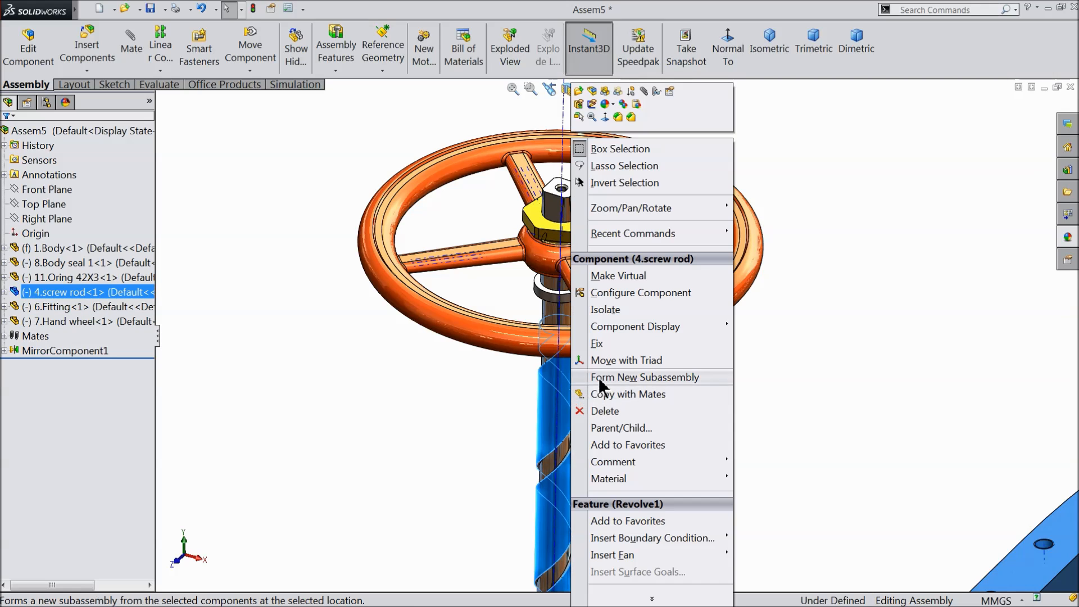
left_click(601, 343)
Try to slide the hand wheel up along the fixed screw rod.
left_click_drag(614, 344, 614, 324)
left_click_drag(607, 283, 609, 251)
right_click(642, 349)
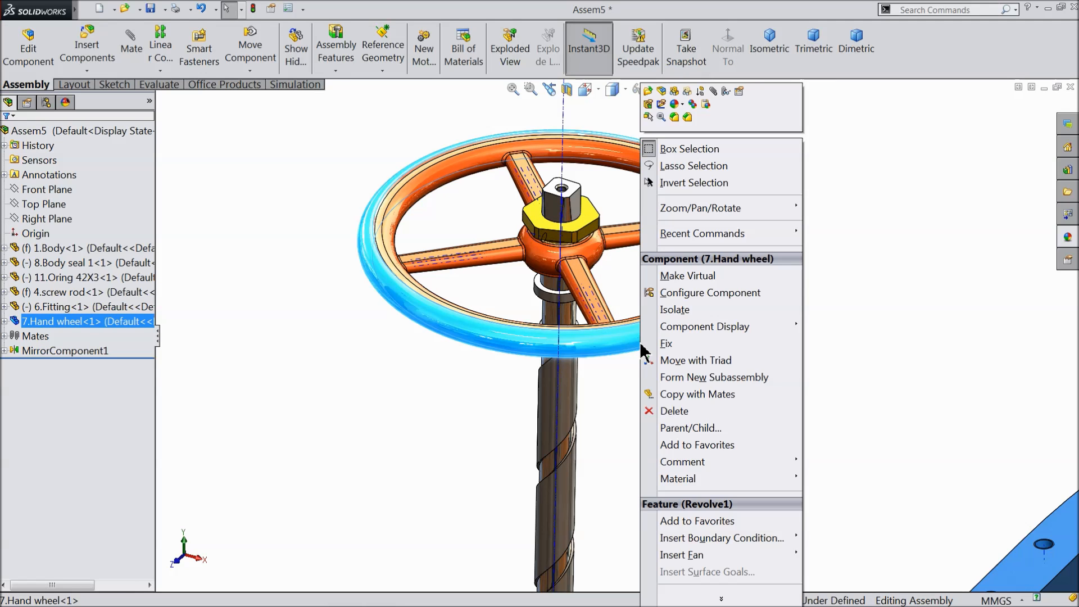
left_click(618, 377)
left_click_drag(618, 349, 611, 341)
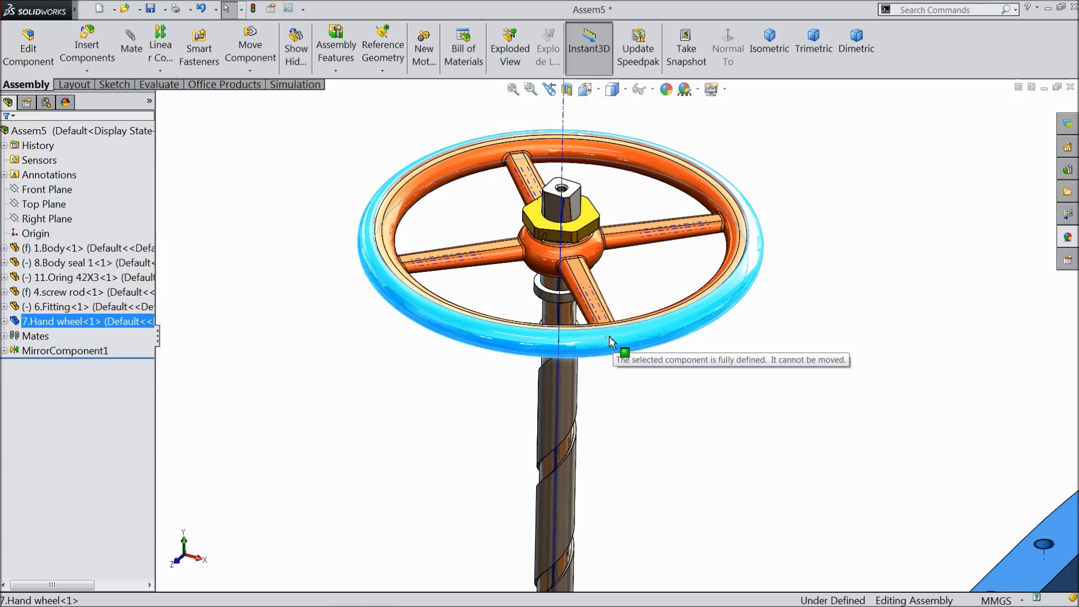
Highlight the hand wheel's mates in the feature tree and delete the axis mate Coincident4 between screw rod and hand wheel.
left_click(4, 335)
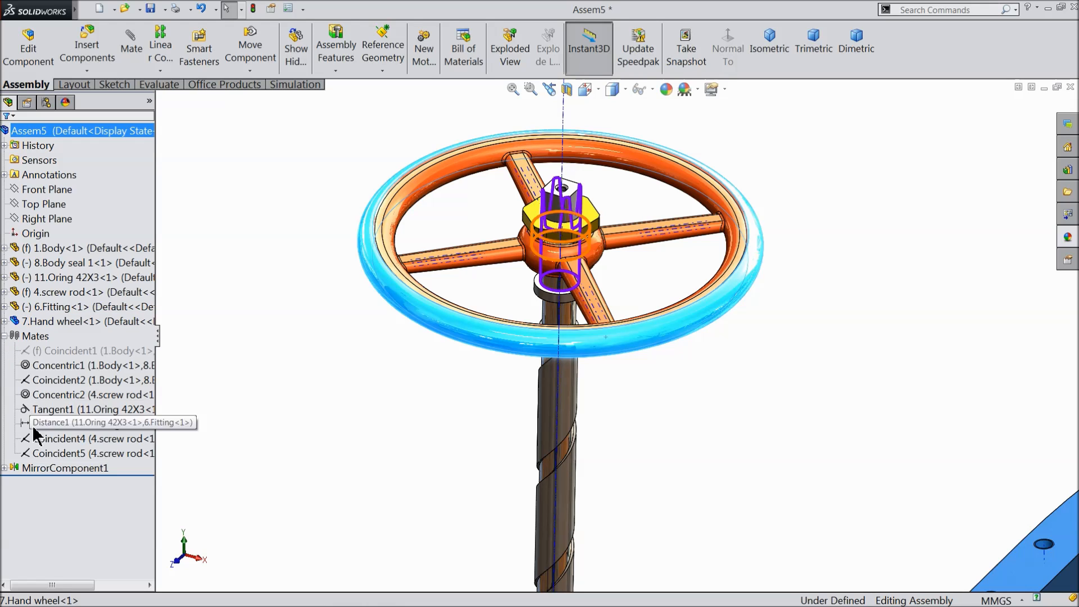
left_click(38, 453)
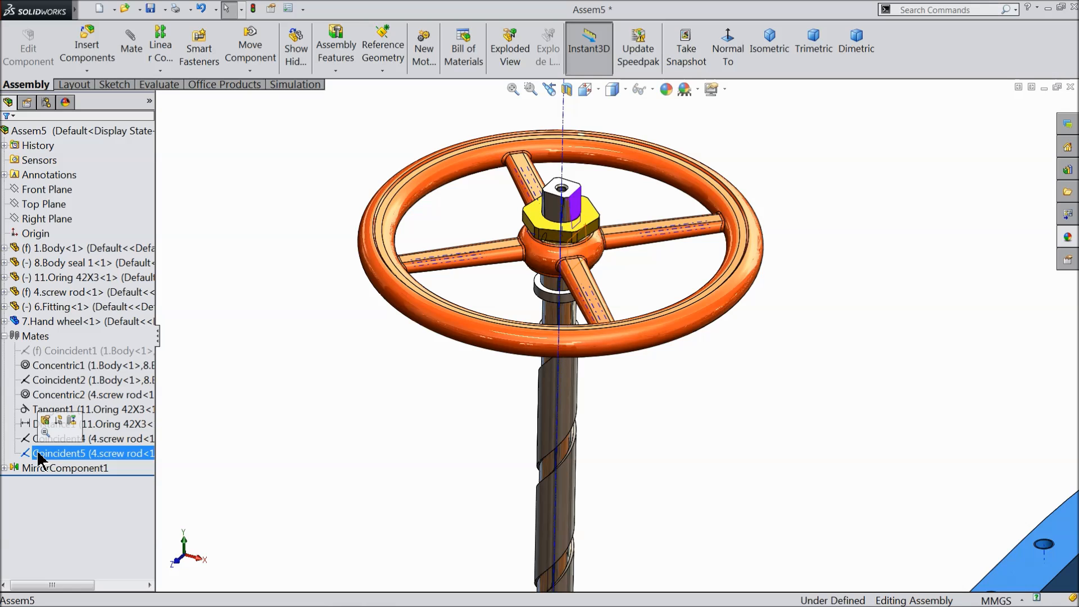
left_click(32, 440)
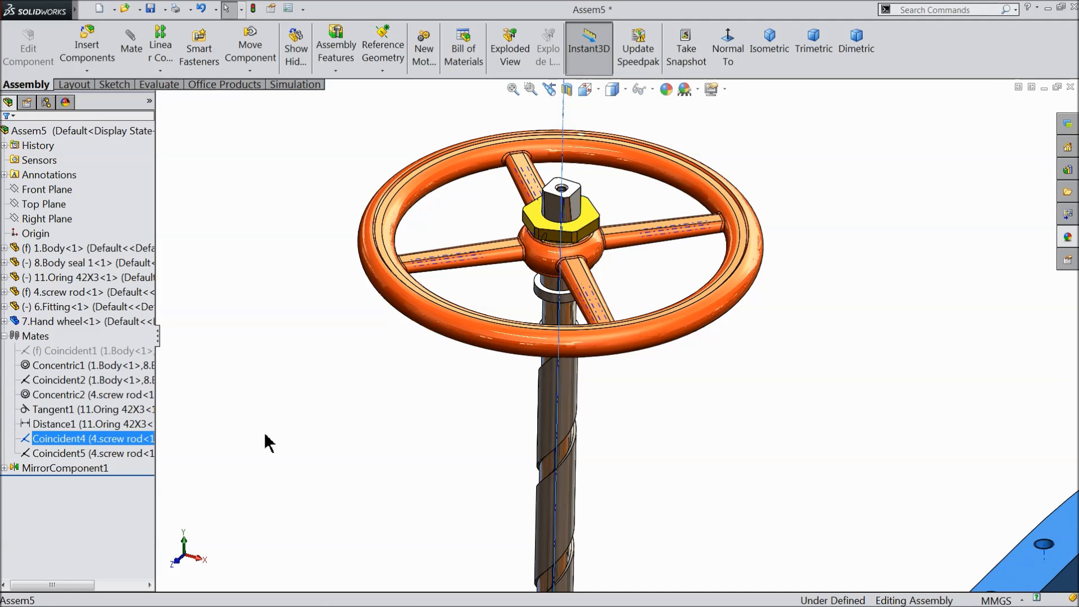
right_click(48, 440)
left_click(68, 427)
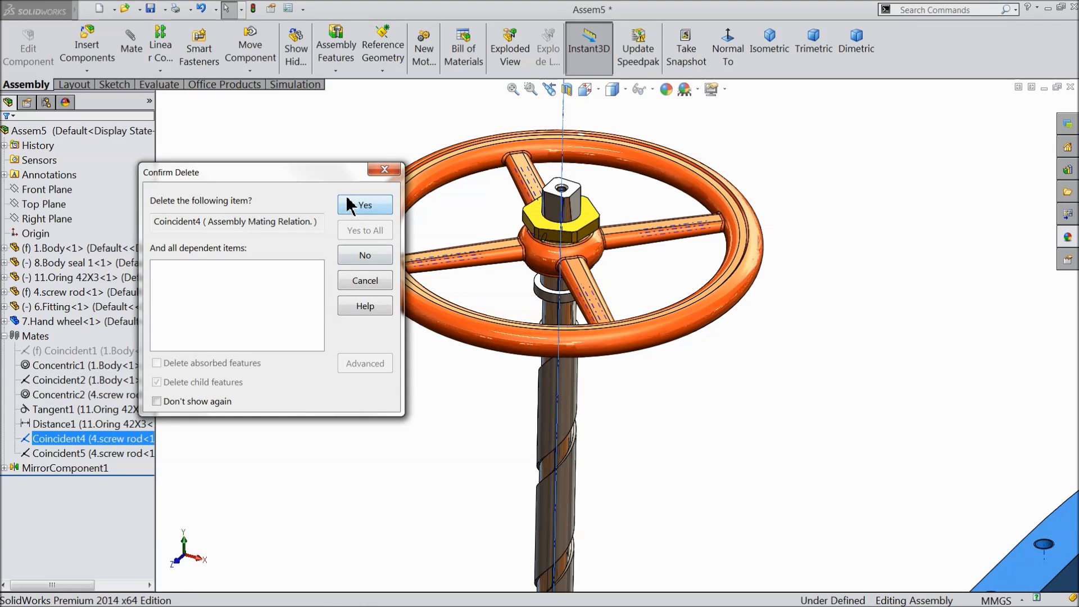
left_click(364, 206)
Move the hand wheel up off the screw rod and inspect its square hole against the rod's square end.
left_click_drag(584, 352, 528, 267)
scroll(576, 228, "down", 3)
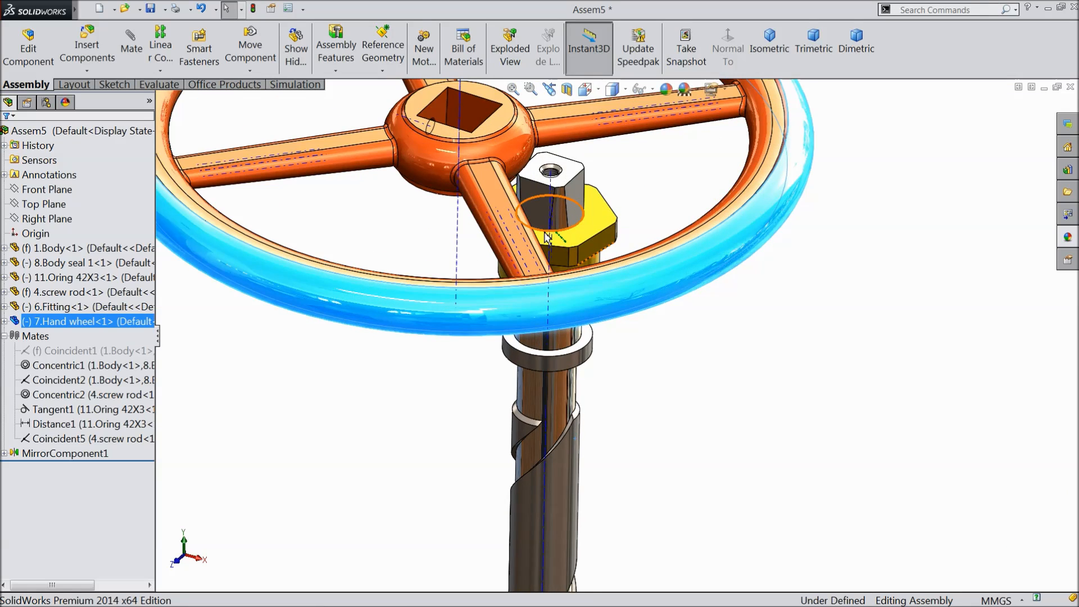
scroll(544, 231, "up", 2)
middle_click_drag(526, 144, 538, 181)
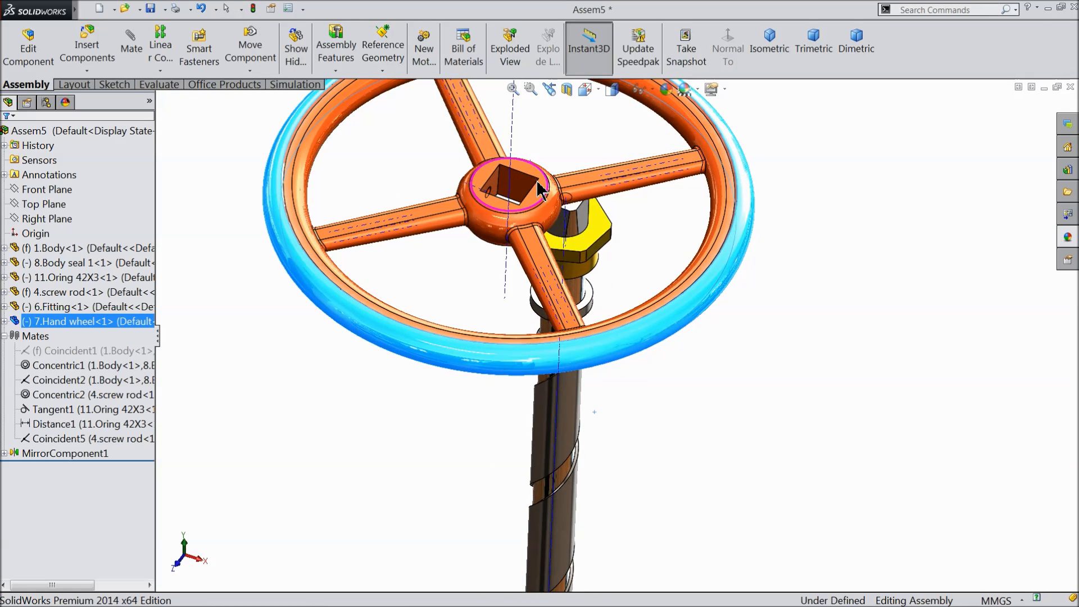
scroll(537, 182, "down", 3)
middle_click_drag(633, 289, 626, 235)
scroll(629, 233, "up", 5)
middle_click_drag(634, 309, 613, 235)
scroll(610, 395, "up", 3)
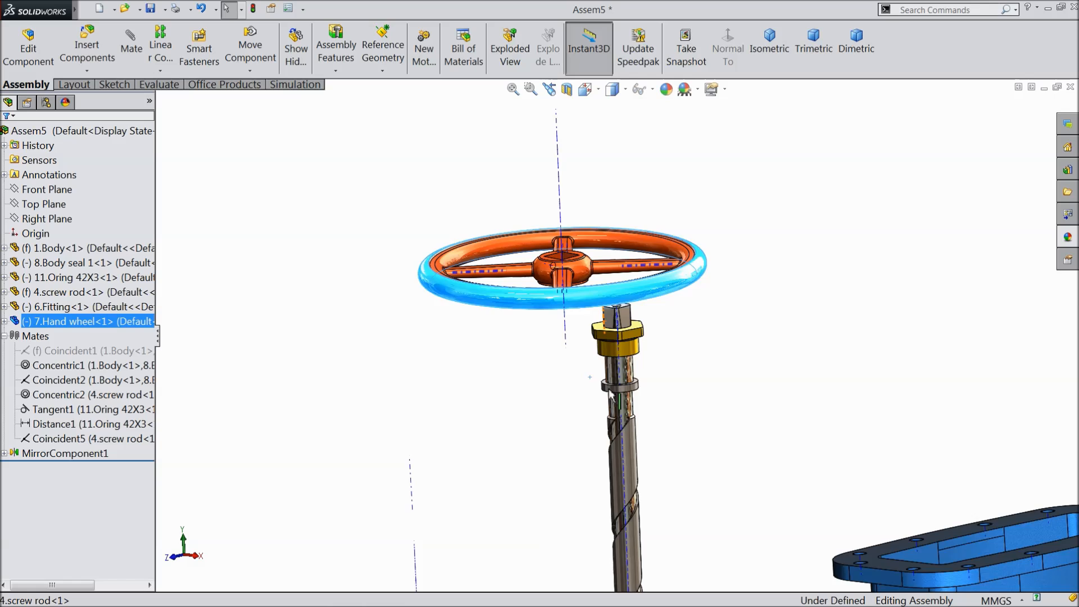
scroll(610, 395, "down", 3)
Add a coincident mate again between the screw rod's axis and the hand wheel's central axis.
left_click(636, 477)
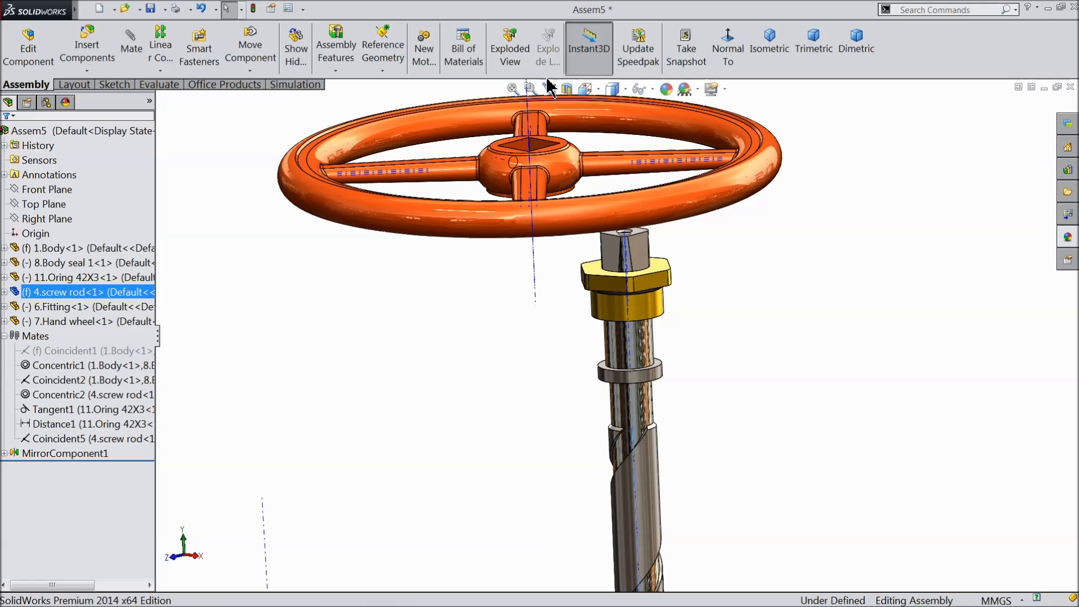
left_click(131, 45)
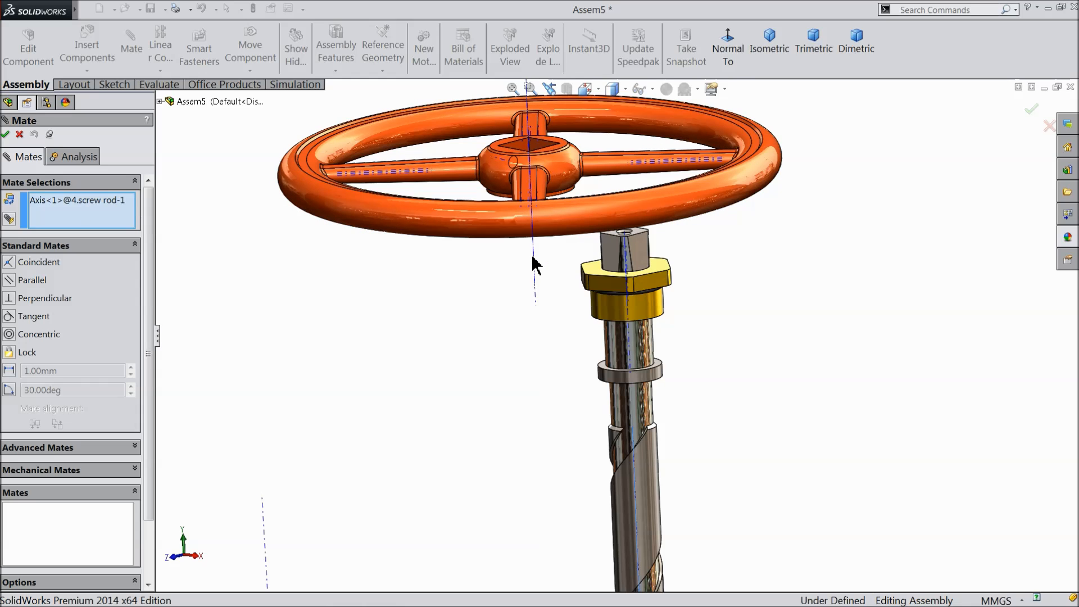
left_click(533, 185)
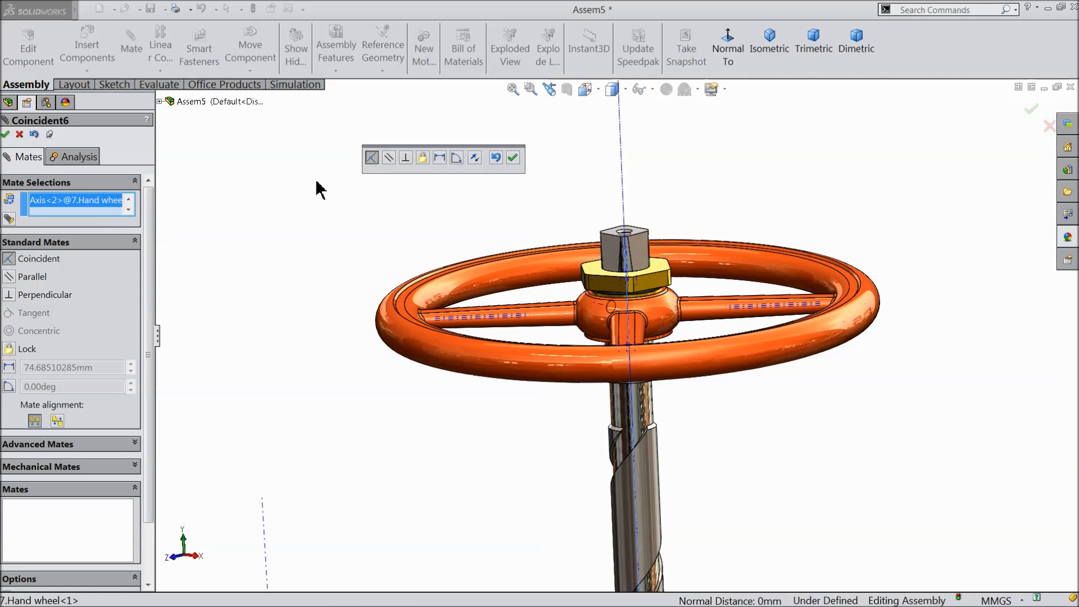
left_click(513, 158)
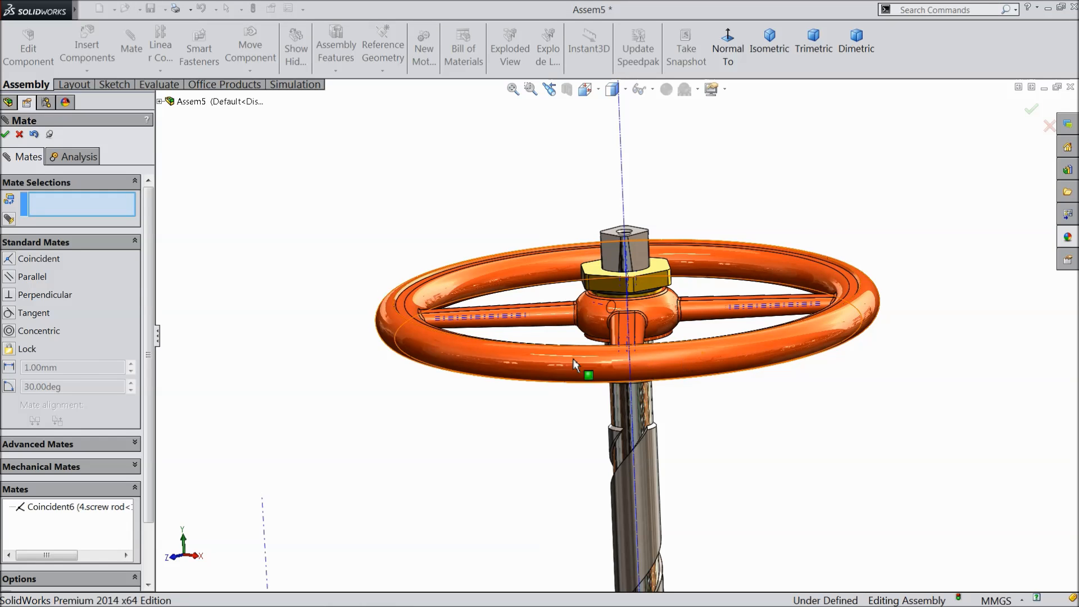
left_click(18, 133)
Delete the axis mate Coincident6 between the screw rod and the hand wheel.
middle_click_drag(208, 310, 216, 359)
left_click(33, 453)
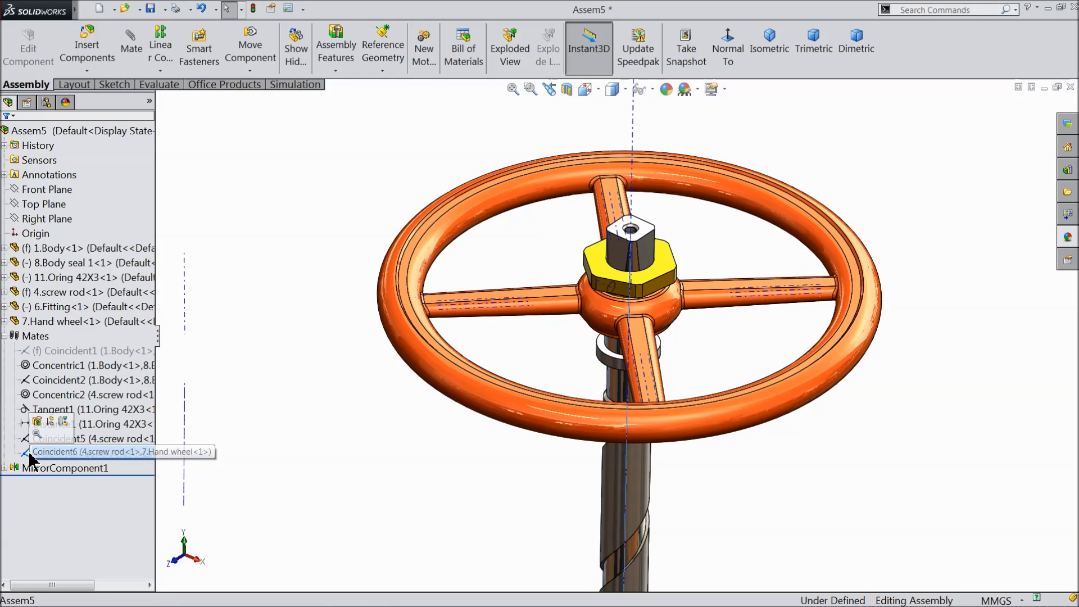
right_click(31, 453)
left_click(56, 494)
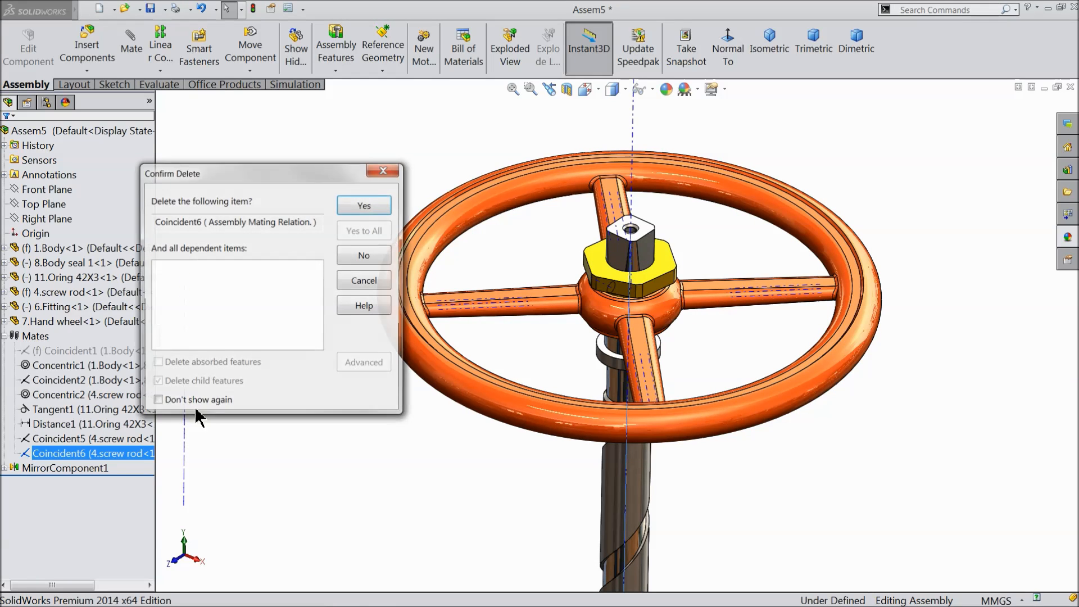
left_click(364, 206)
Move the hand wheel up above the screw rod's square end and hide the temporary axes.
left_click_drag(643, 325, 659, 206)
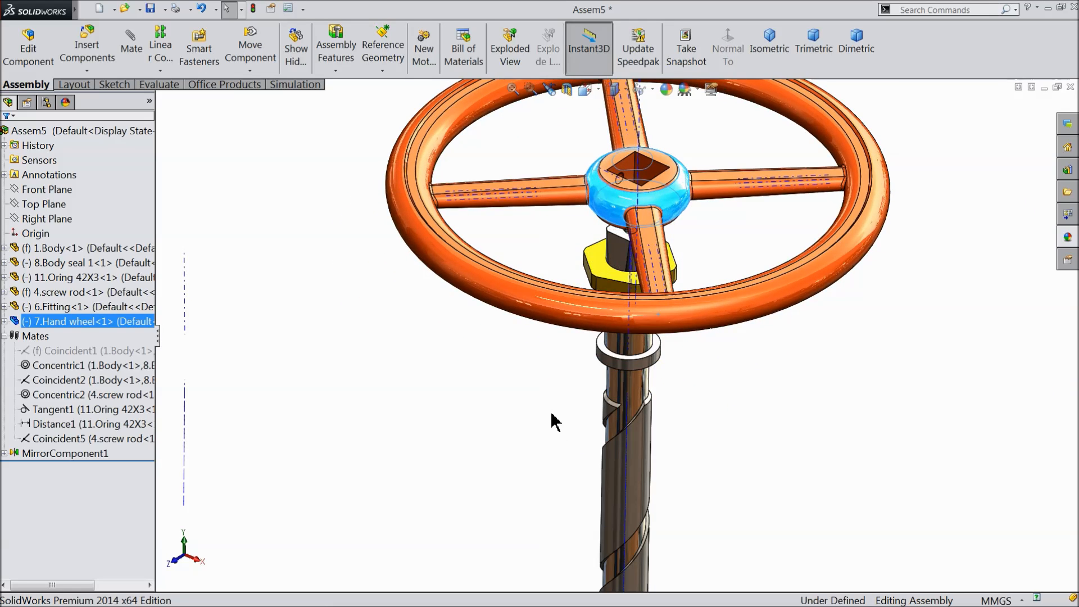
scroll(555, 421, "up", 3)
middle_click_drag(549, 446, 551, 386)
left_click(651, 89)
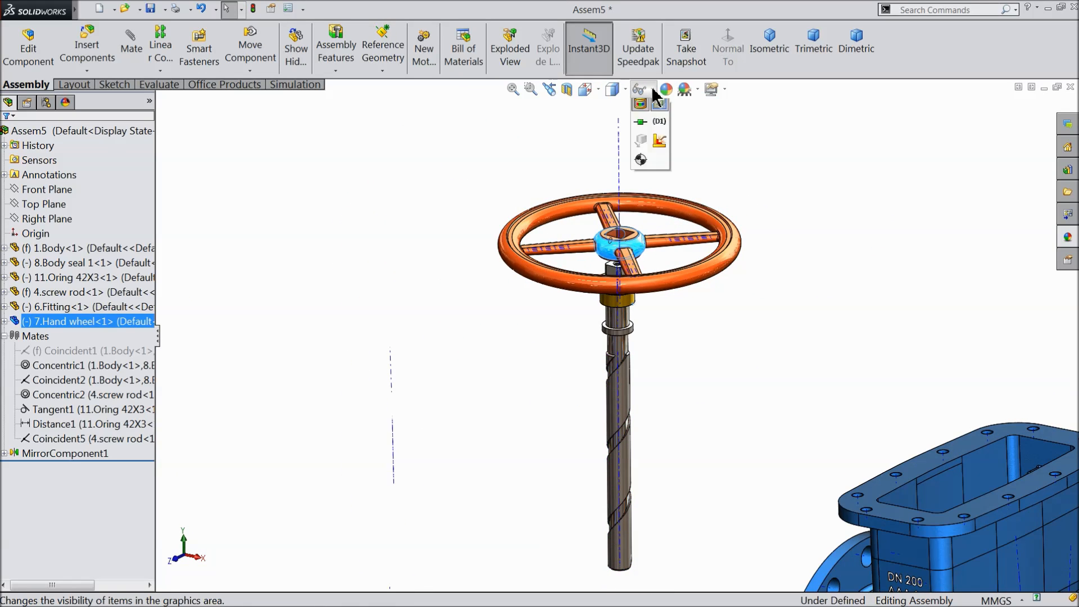
Insert the parts 10.Oring 34X3 and 14.Rod fitting into the assembly, placing both beside the screw rod's lower end.
left_click(87, 44)
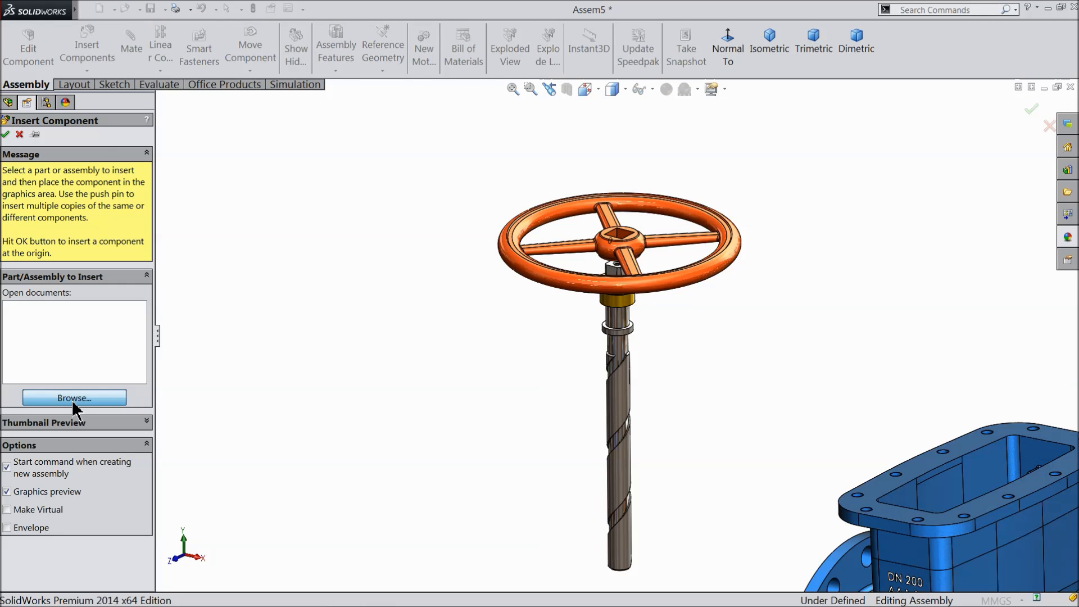
left_click(73, 400)
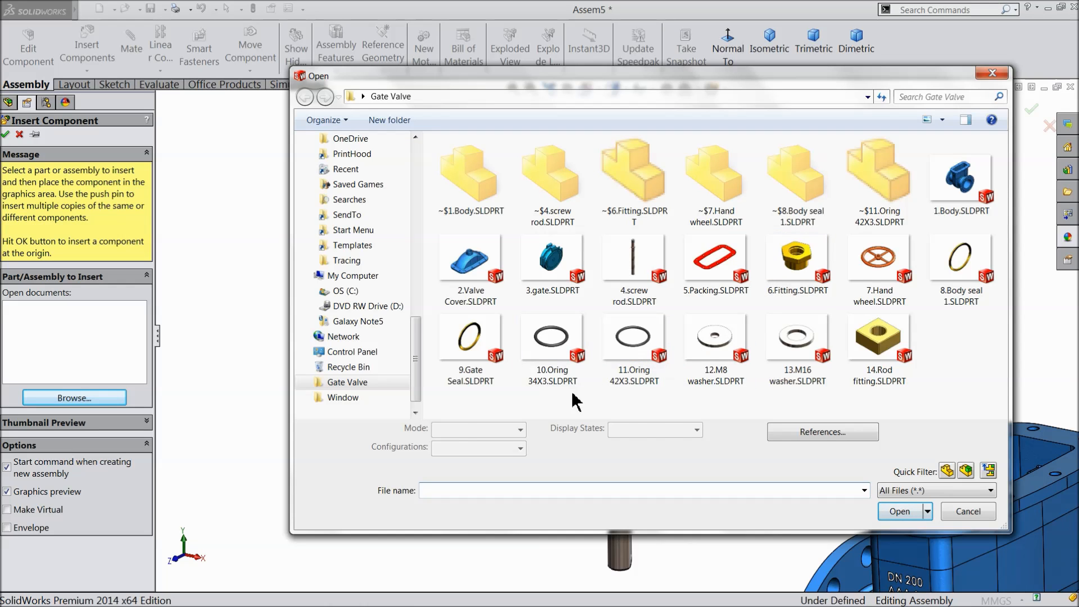
left_click(551, 372)
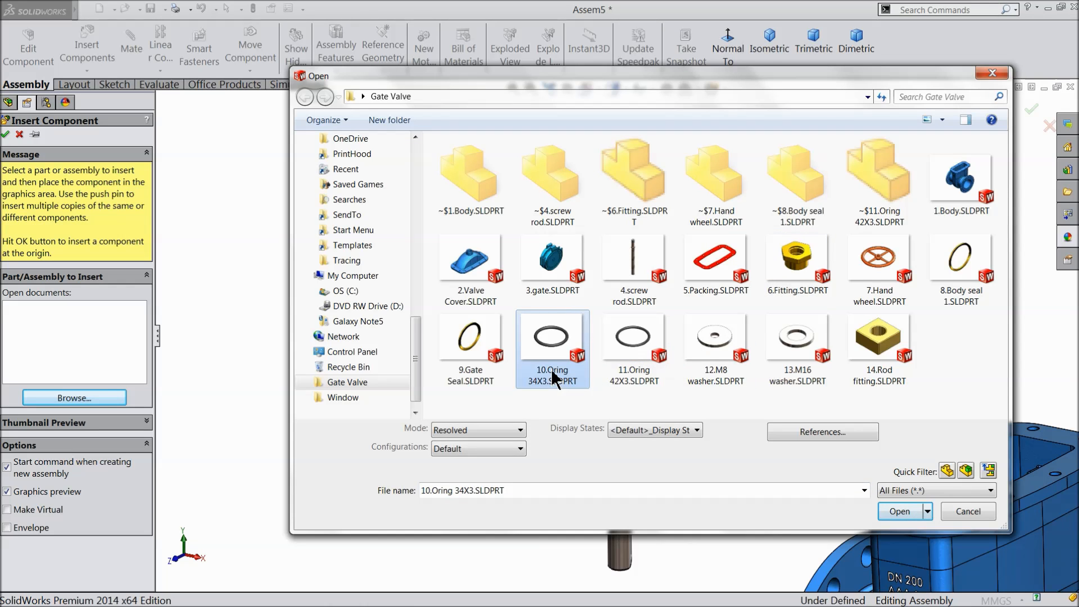
left_click(888, 378, "ctrl")
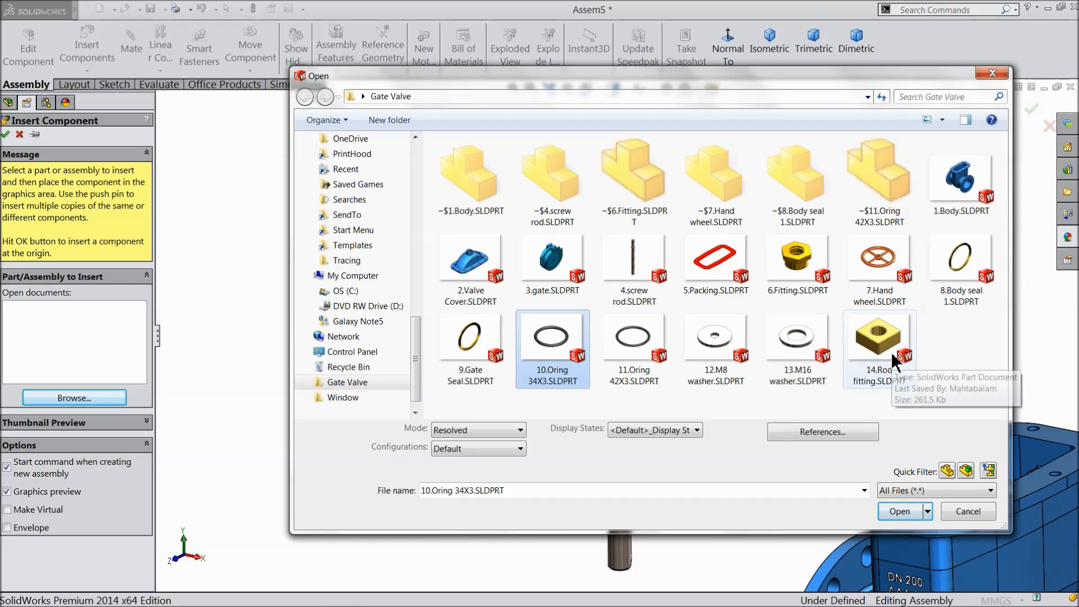
left_click(899, 519)
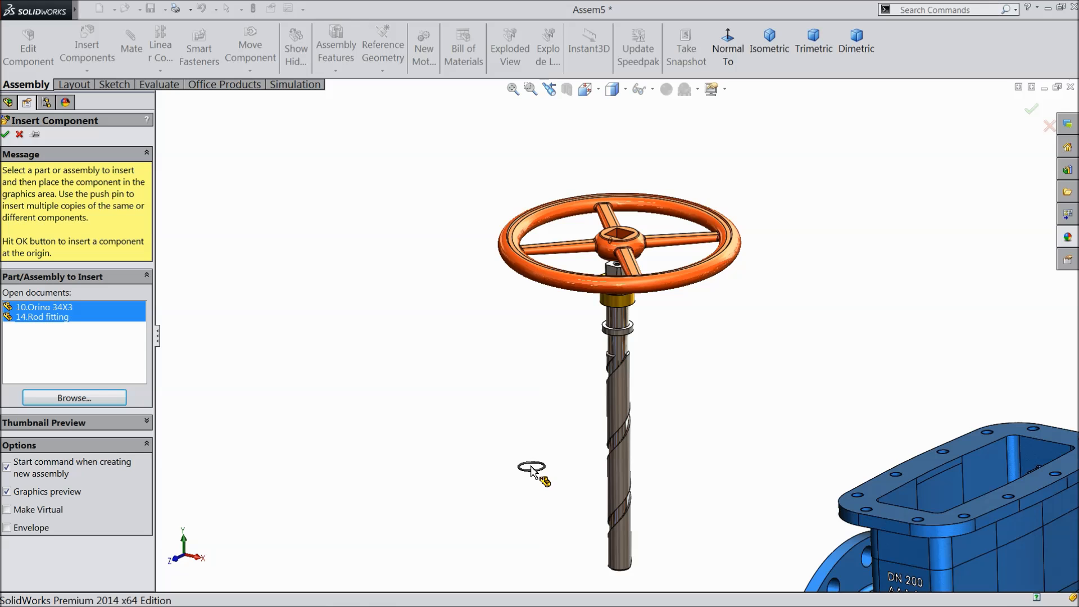
left_click(531, 468)
left_click(546, 499)
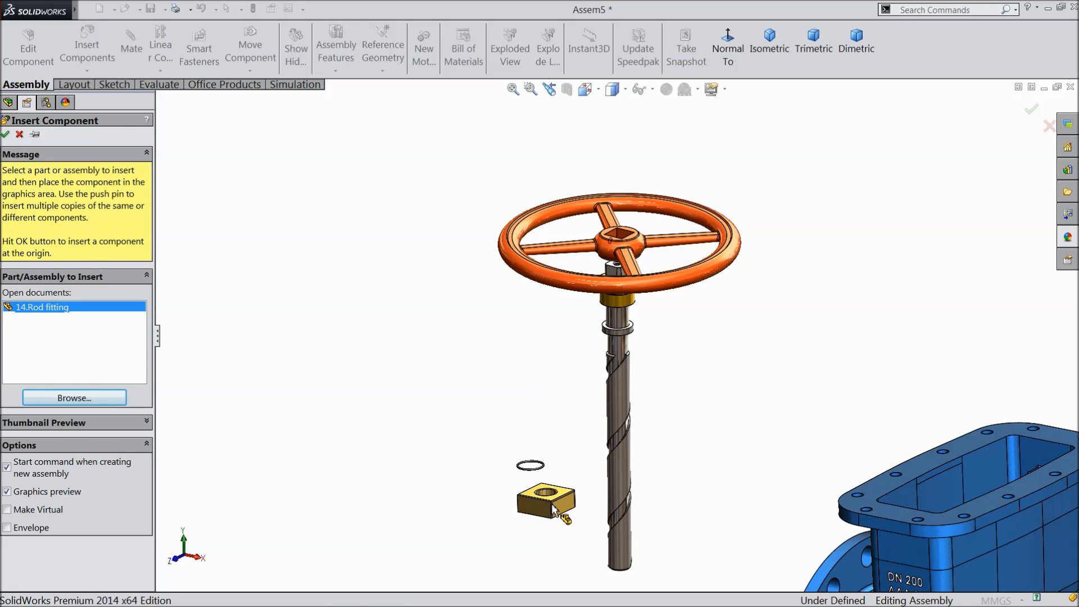
Add a concentric mate between the rod fitting's hole and the screw rod, and slide the fitting down near the rod's lower end.
scroll(615, 531, "up", 2)
scroll(614, 532, "down", 5)
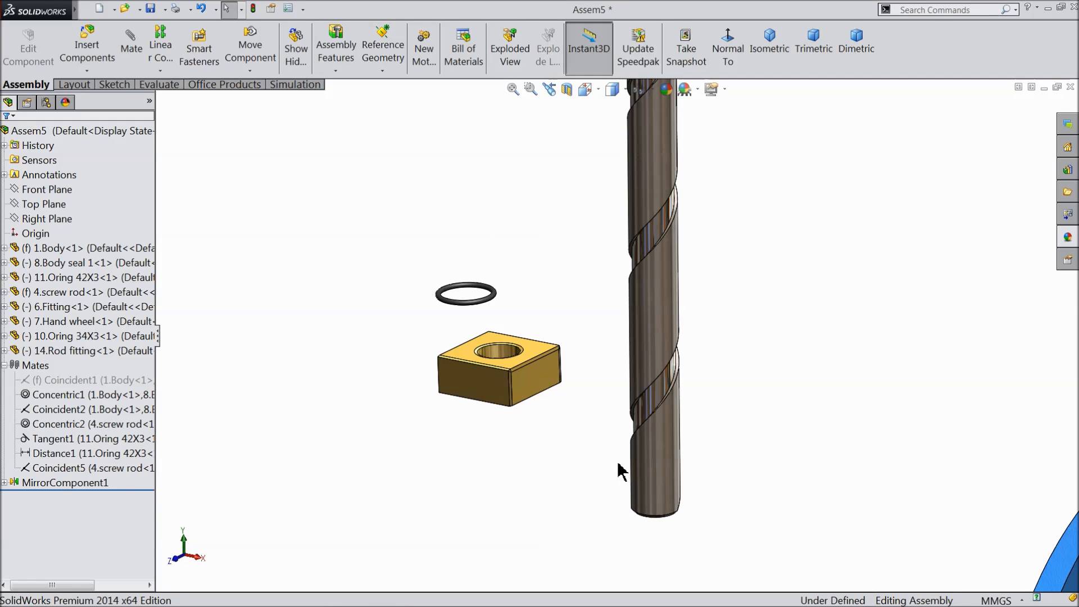
left_click(131, 45)
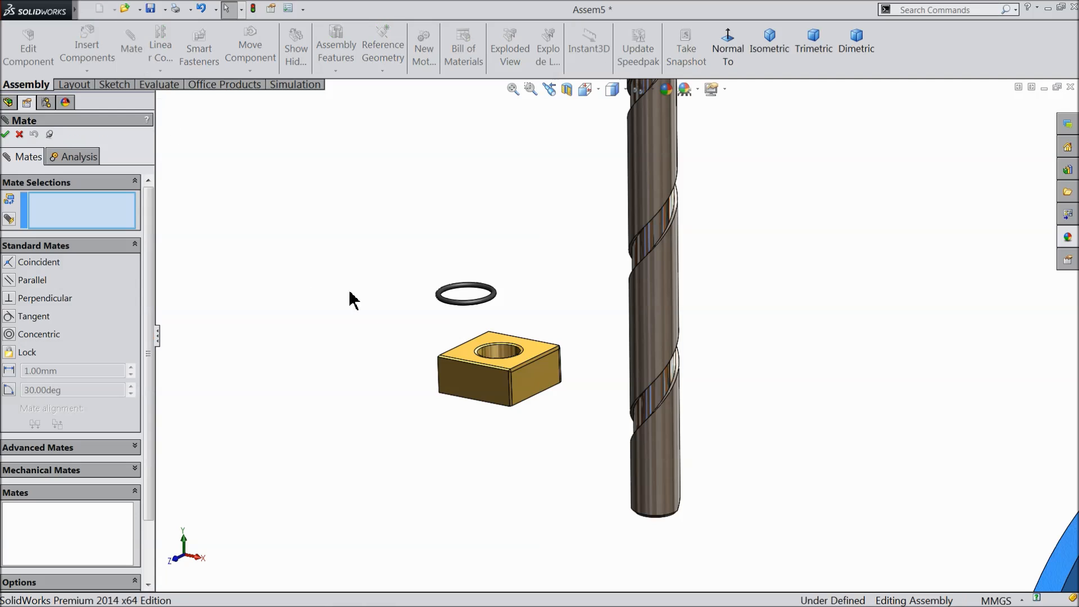
left_click(494, 356)
left_click(667, 493)
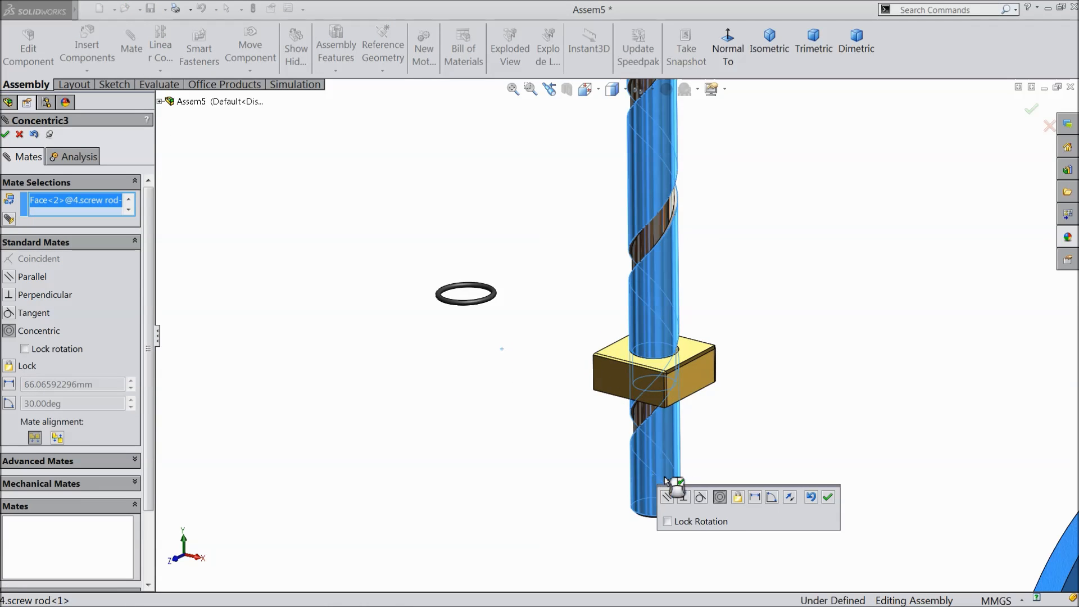
left_click(828, 497)
left_click_drag(688, 397, 702, 481)
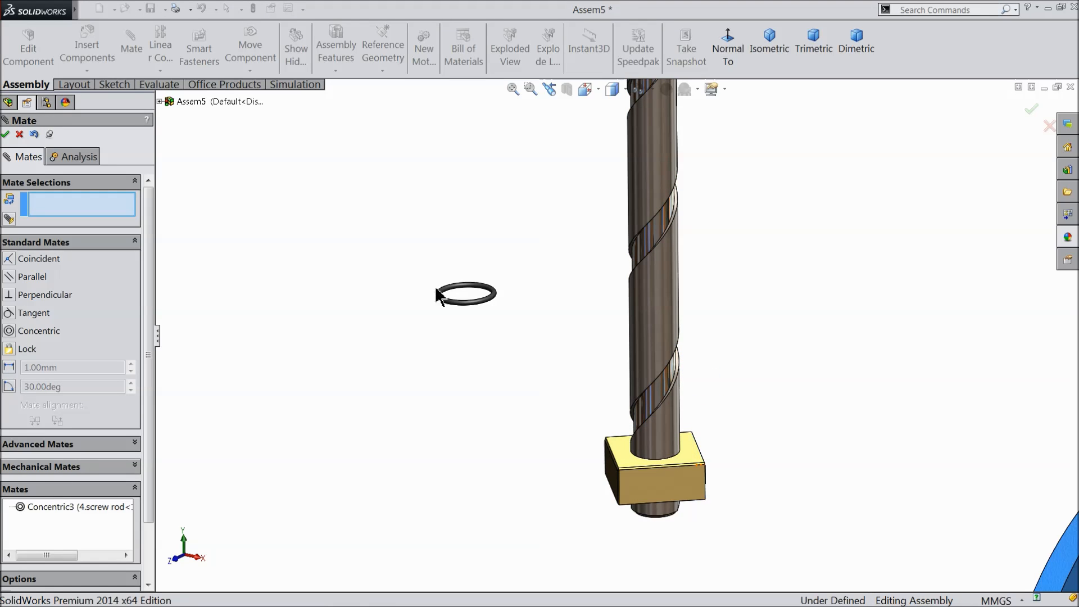
Move the 34X3 O-ring up beside the screw rod's collar, below the yellow fitting.
scroll(477, 300, "up", 3)
scroll(617, 275, "down", 5)
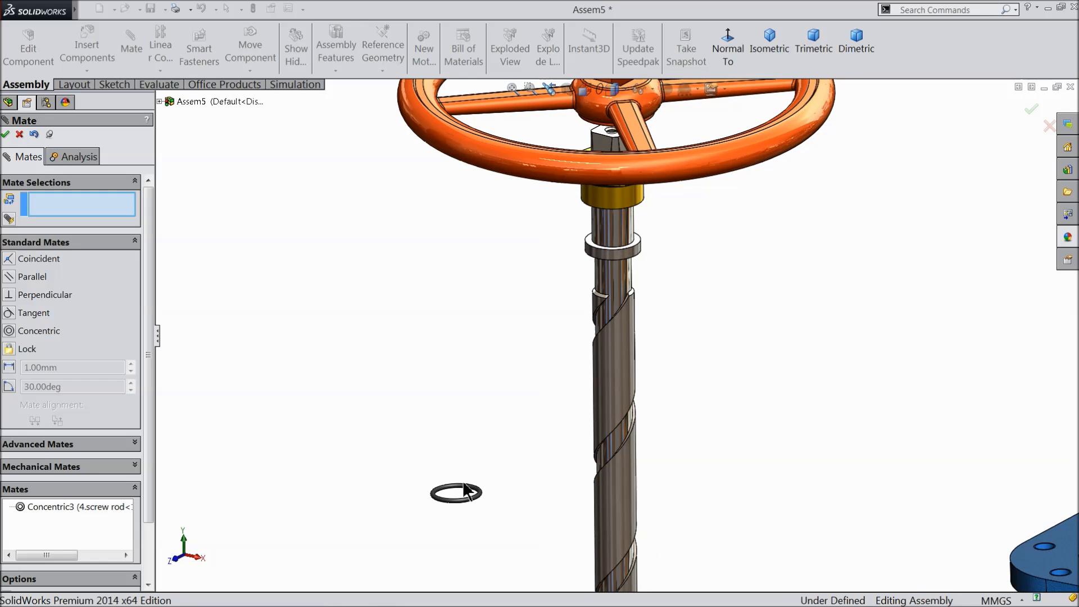
left_click_drag(464, 484, 581, 282)
left_click_drag(457, 485, 467, 448)
left_click_drag(458, 490, 663, 223)
scroll(612, 228, "down", 5)
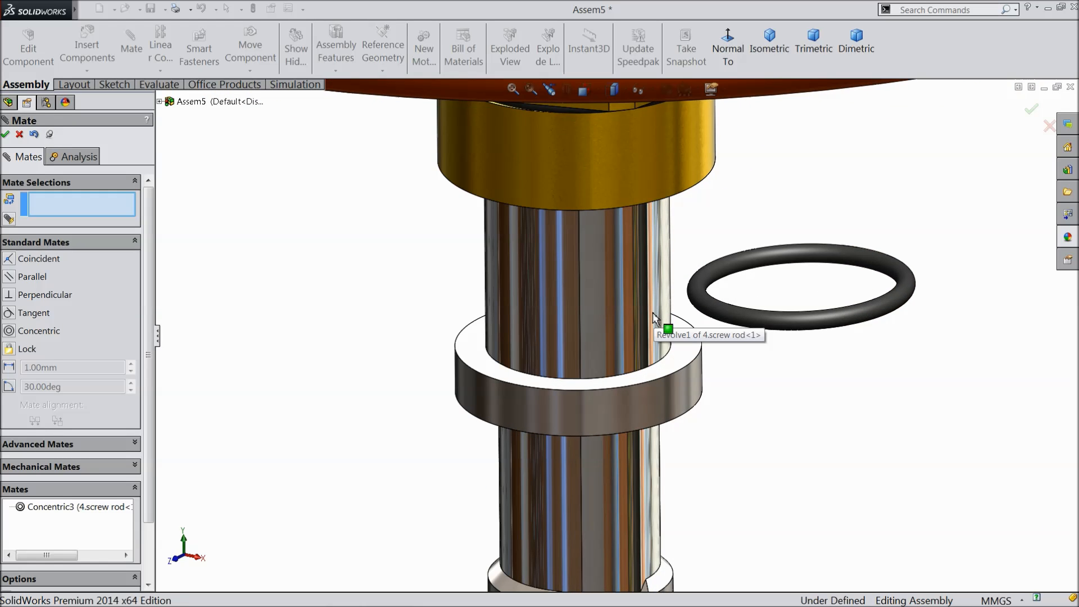
scroll(652, 320, "down", 1)
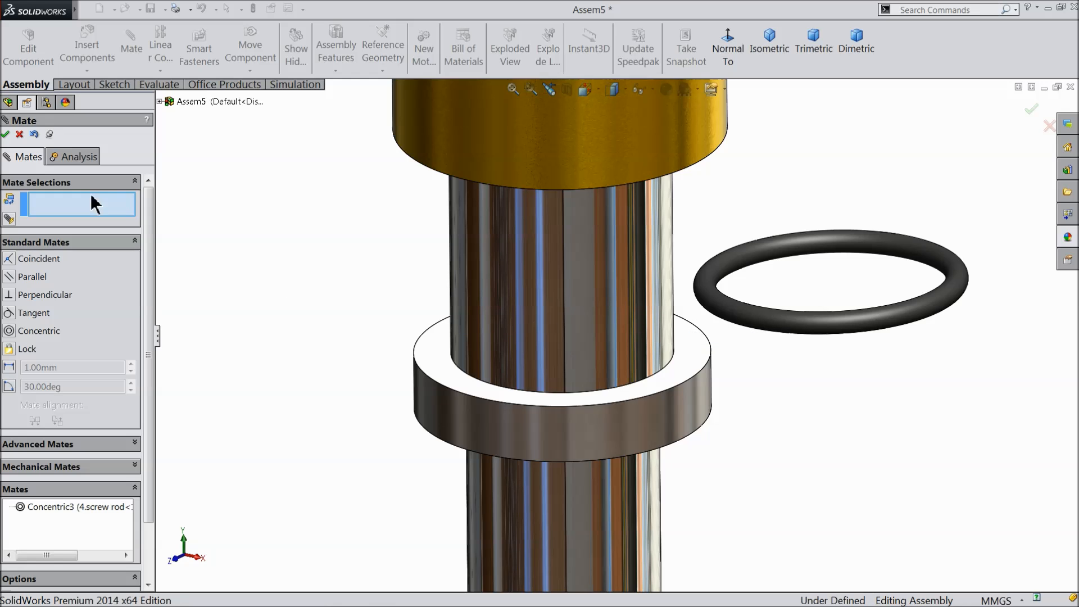
Try a tangent mate with flipped alignment between the 34X3 O-ring and the screw rod's cylindrical face, and move the ring above the collar.
left_click(778, 322)
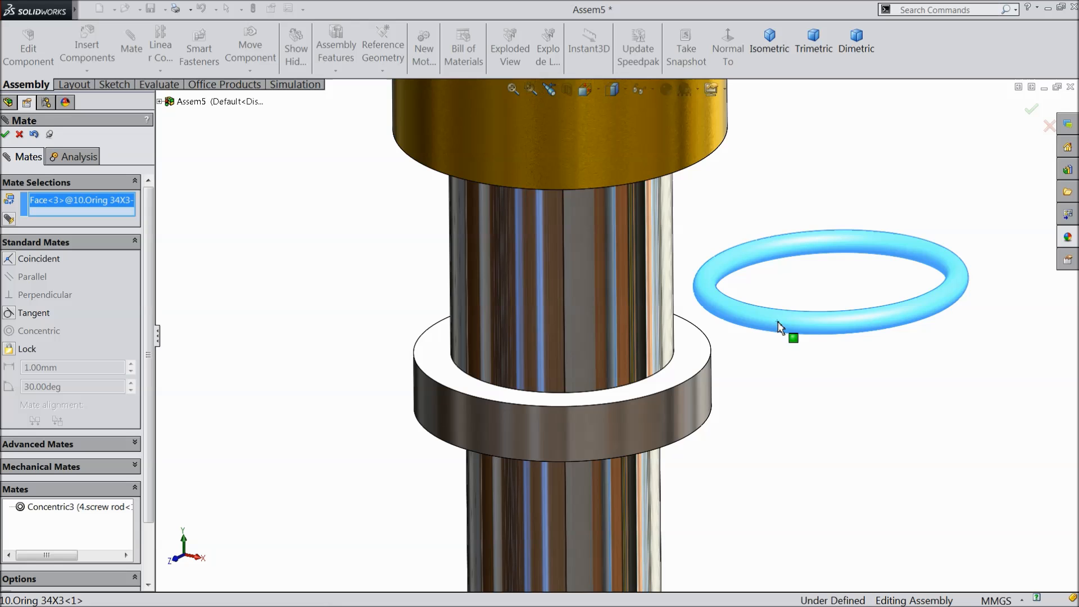
left_click(616, 354)
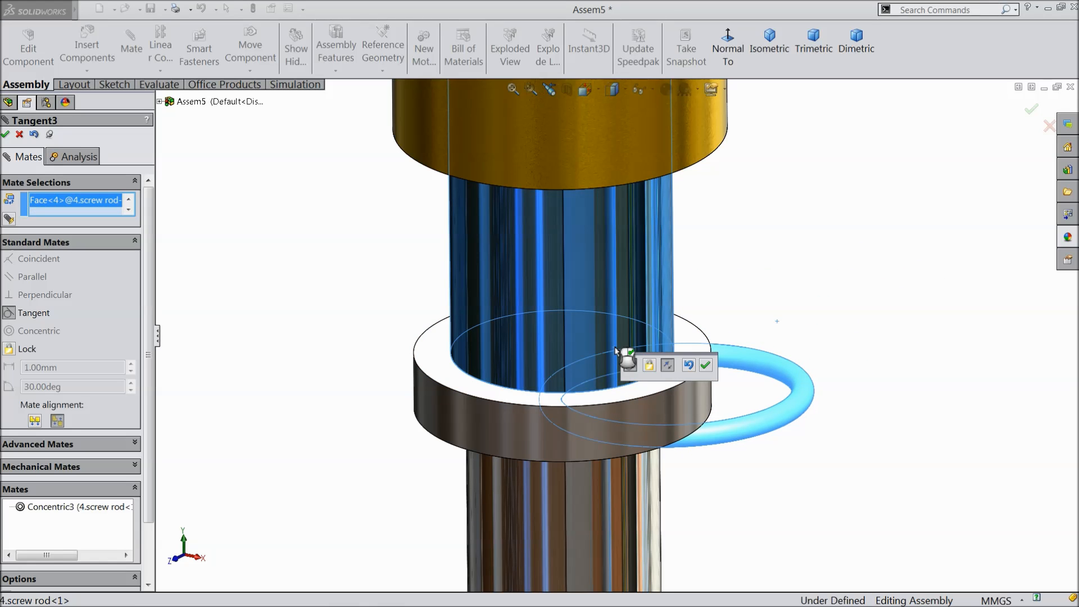
left_click(668, 367)
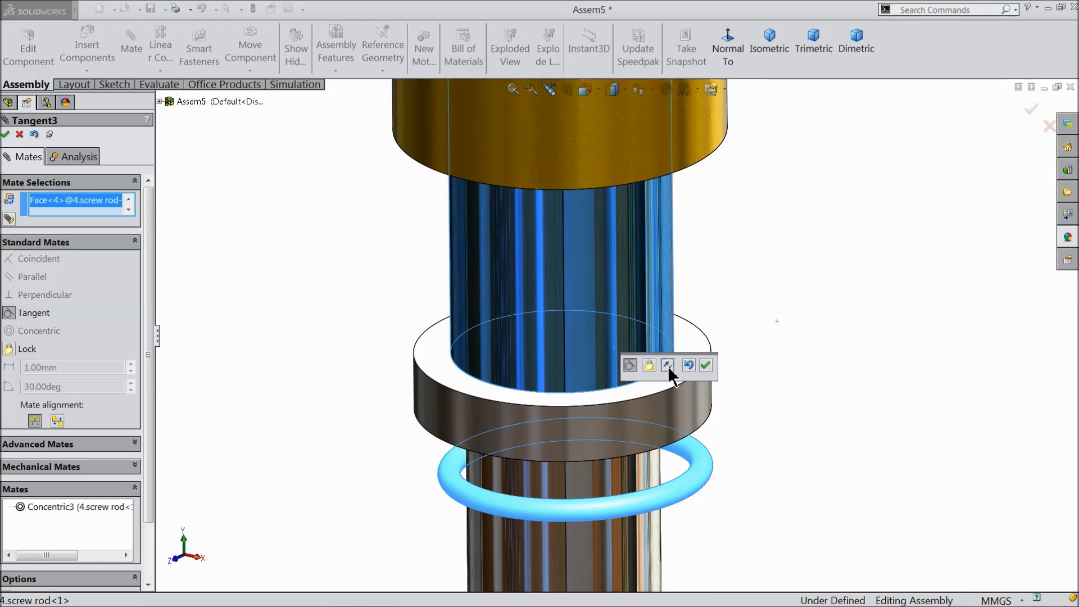
left_click(706, 367)
left_click_drag(686, 495, 667, 341)
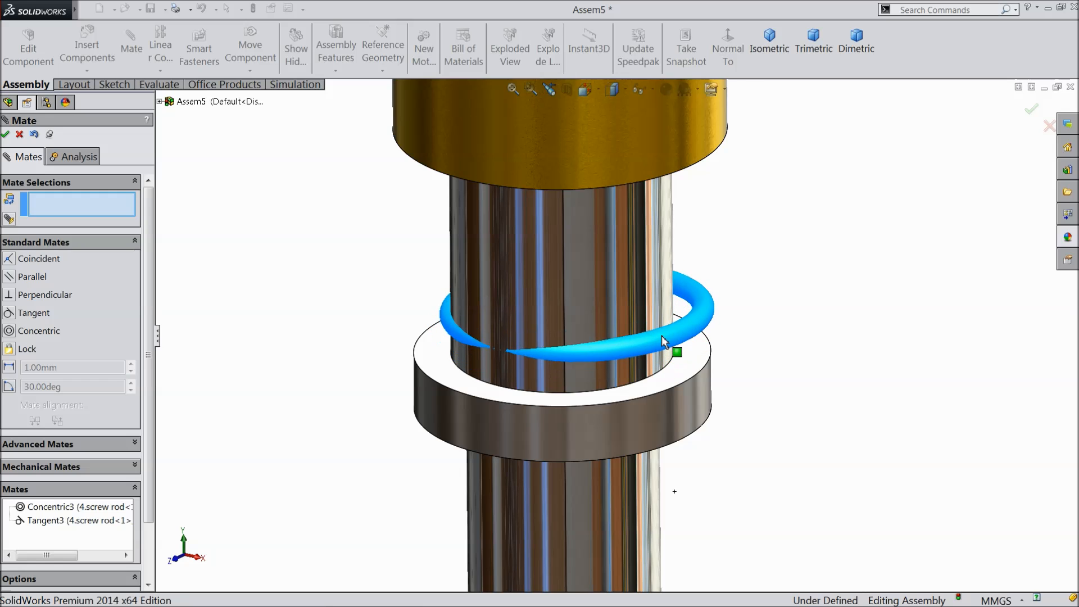
Delete the tangent mate between the 34X3 O-ring and the screw rod and leave the Mate command.
left_click(61, 521)
right_click(63, 528)
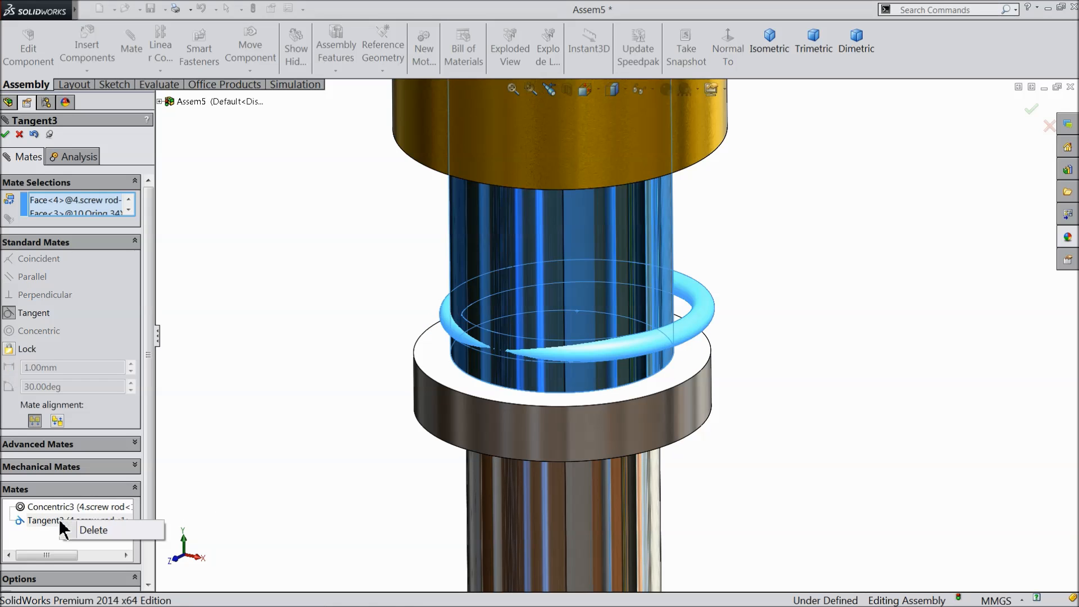
left_click(90, 529)
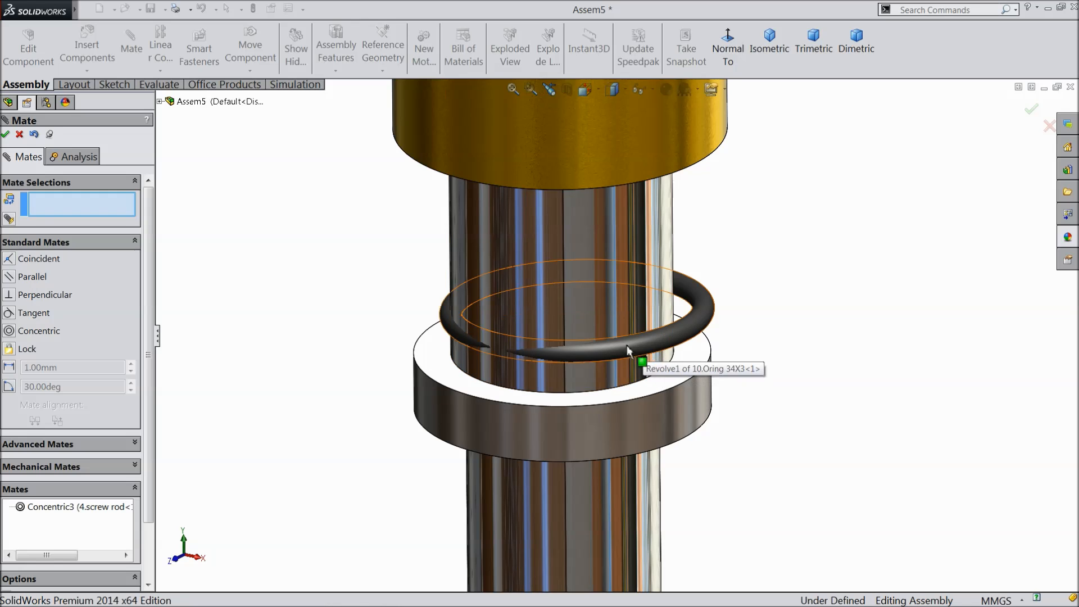
left_click(19, 135)
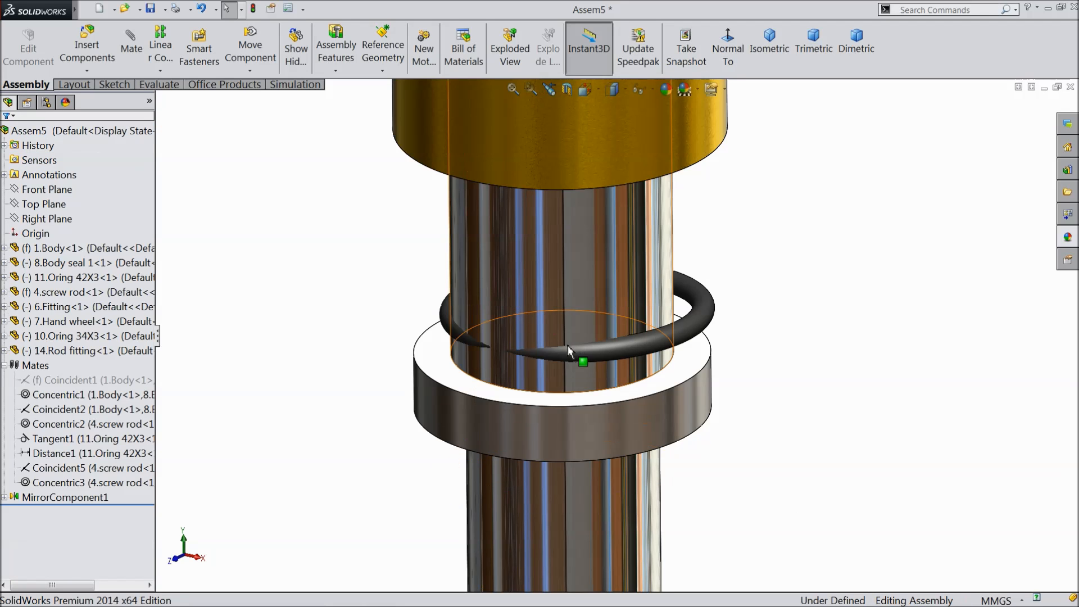
Start a mate between the 34X3 O-ring's Top Plane and the upper face of the screw rod's collar.
left_click(572, 349)
left_click(5, 336)
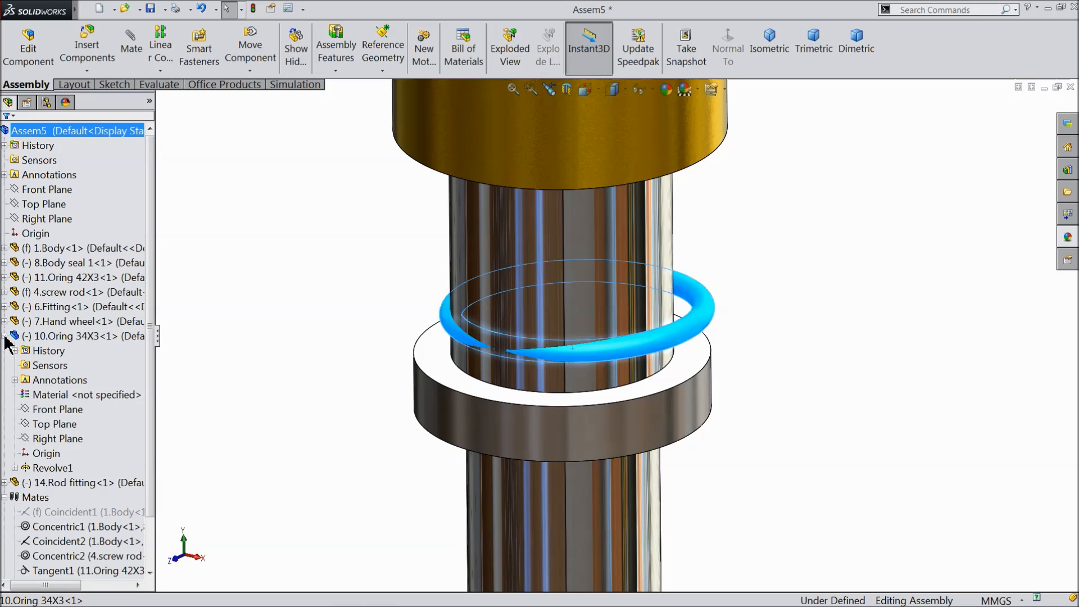
left_click(59, 424)
left_click(59, 430)
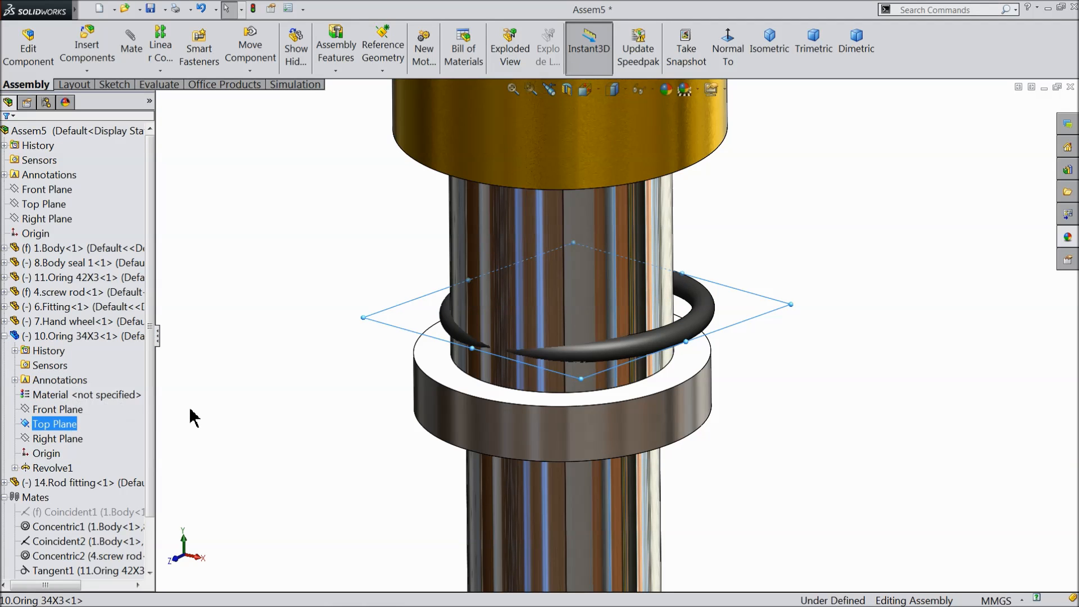
middle_click_drag(289, 387, 287, 320)
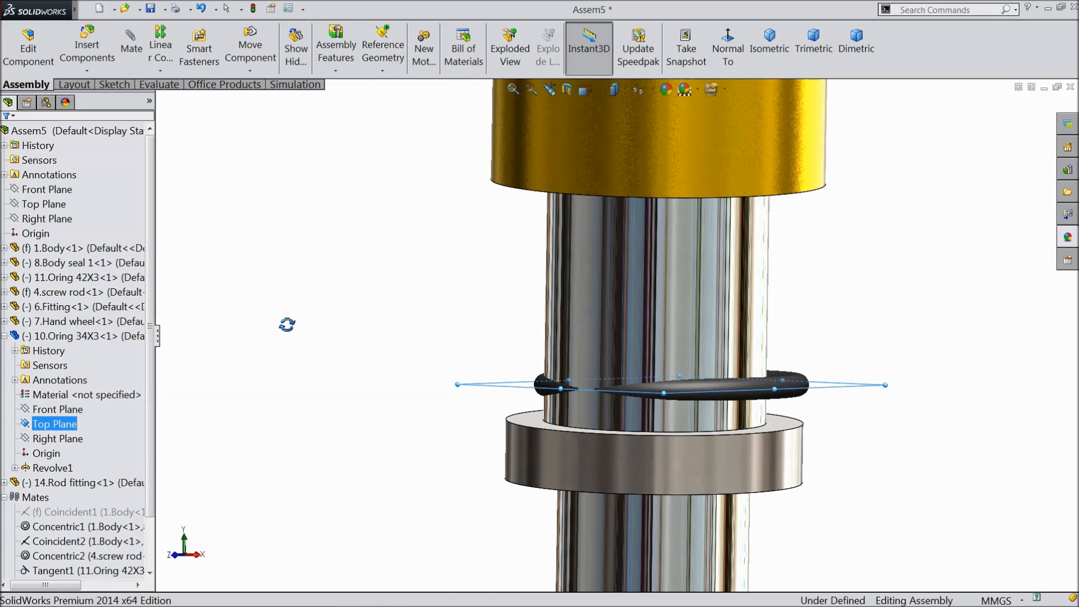
left_click(130, 45)
middle_click_drag(229, 219, 602, 359)
scroll(742, 337, "down", 3)
left_click(765, 343)
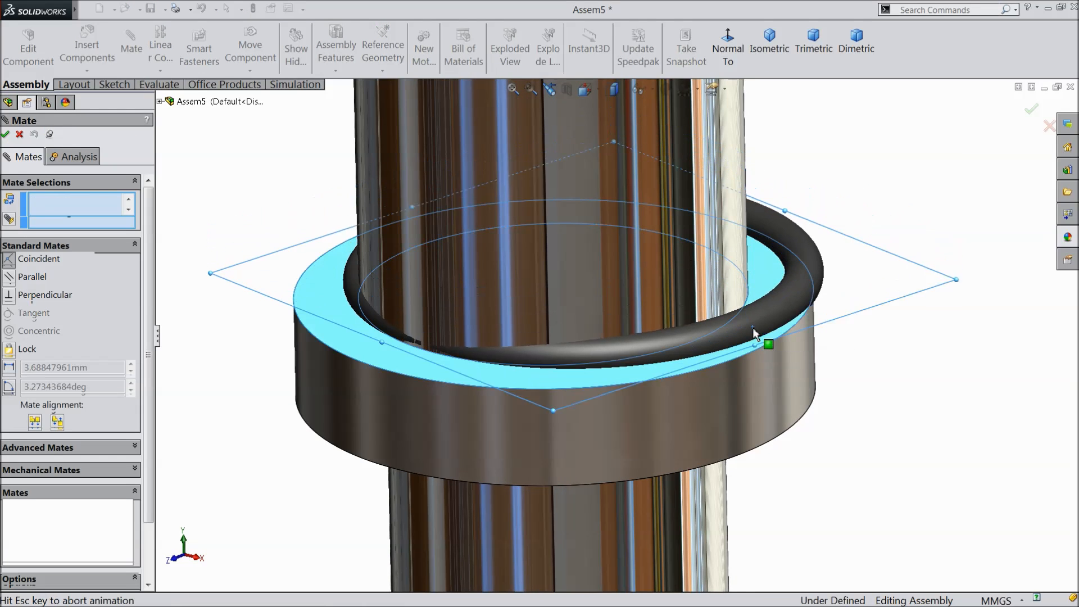
middle_click_drag(763, 395, 745, 341)
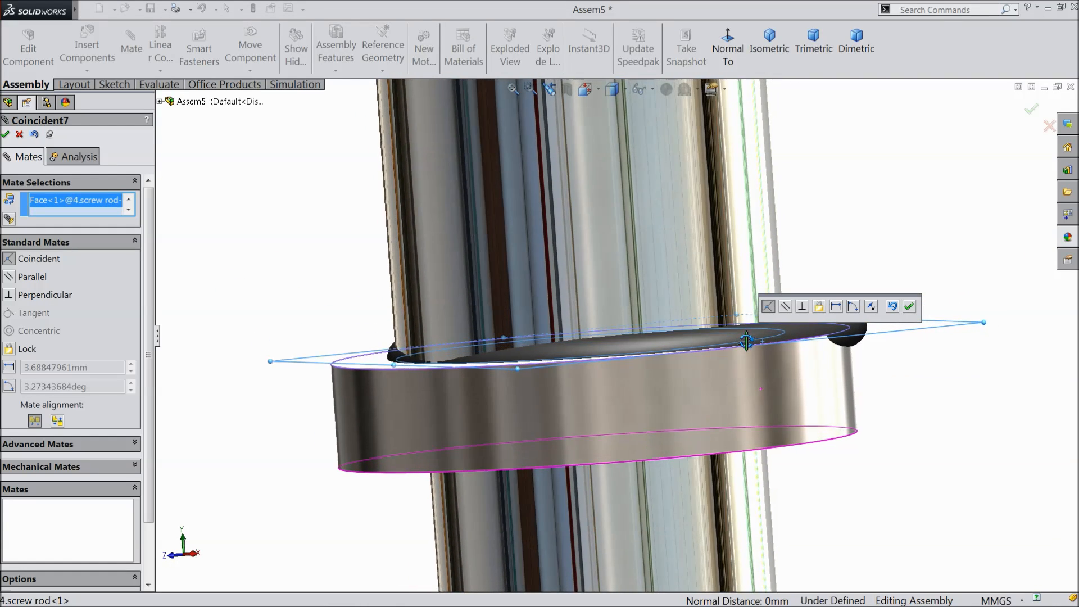
Make the O-ring plane's mate to the collar face a distance mate of 1.5 mm with the dimension flipped.
left_click(836, 306)
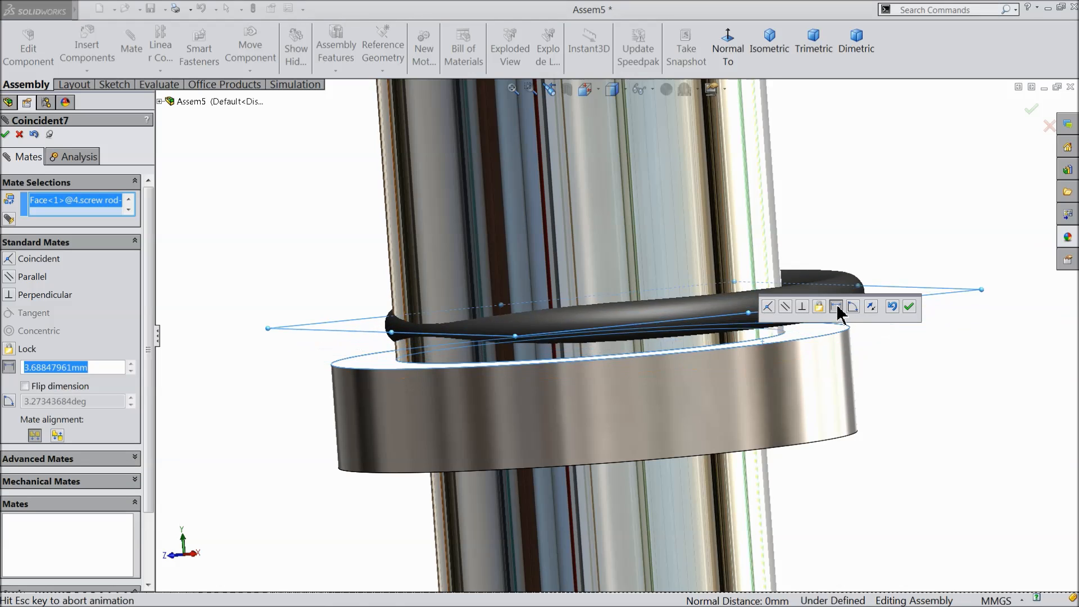
type("0.5")
key("Return")
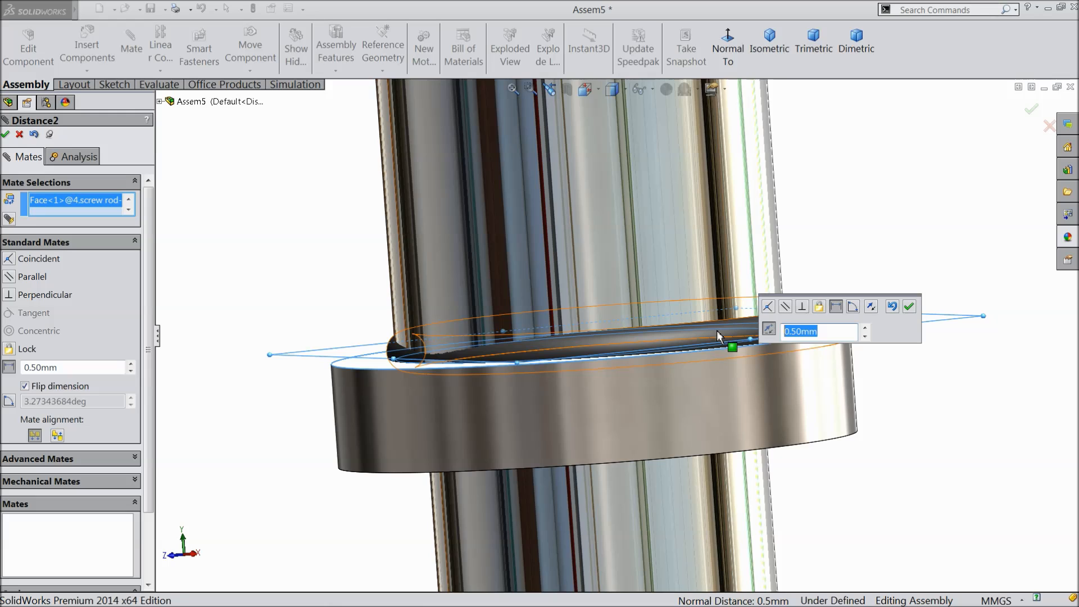
type("1.5")
key("Return")
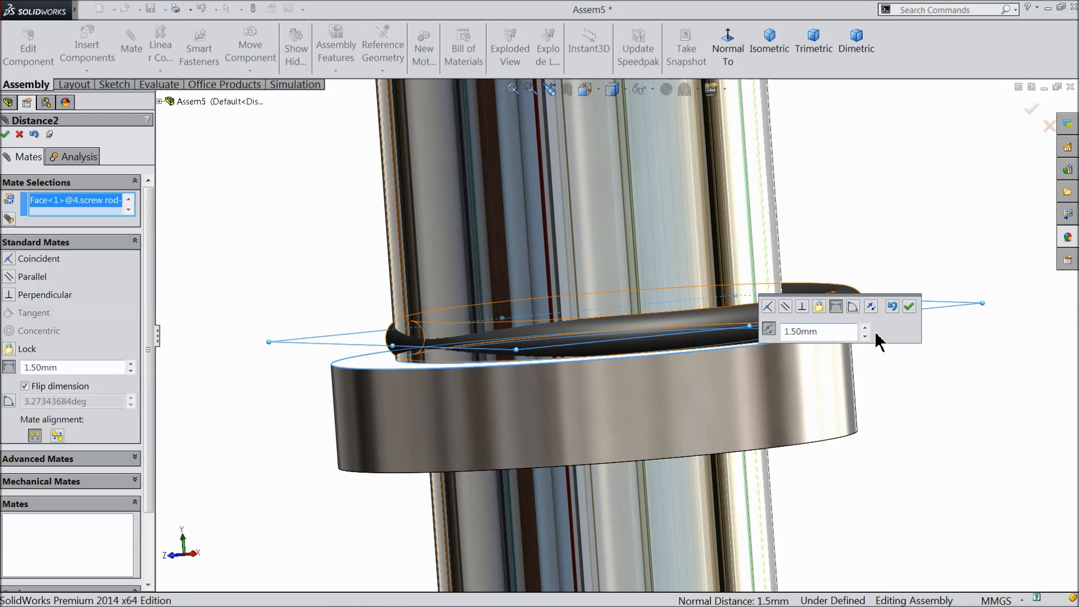
left_click(909, 306)
Move the 34X3 O-ring out beside the screw rod and show the temporary axes.
scroll(711, 345, "up", 3)
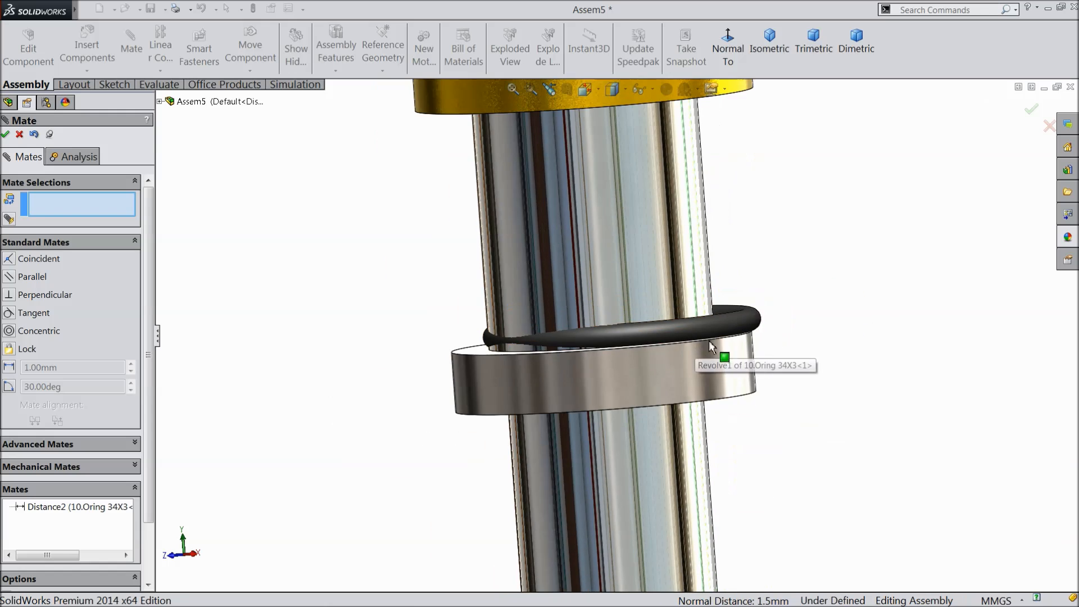
left_click_drag(729, 329, 981, 319)
middle_click_drag(783, 366, 794, 407)
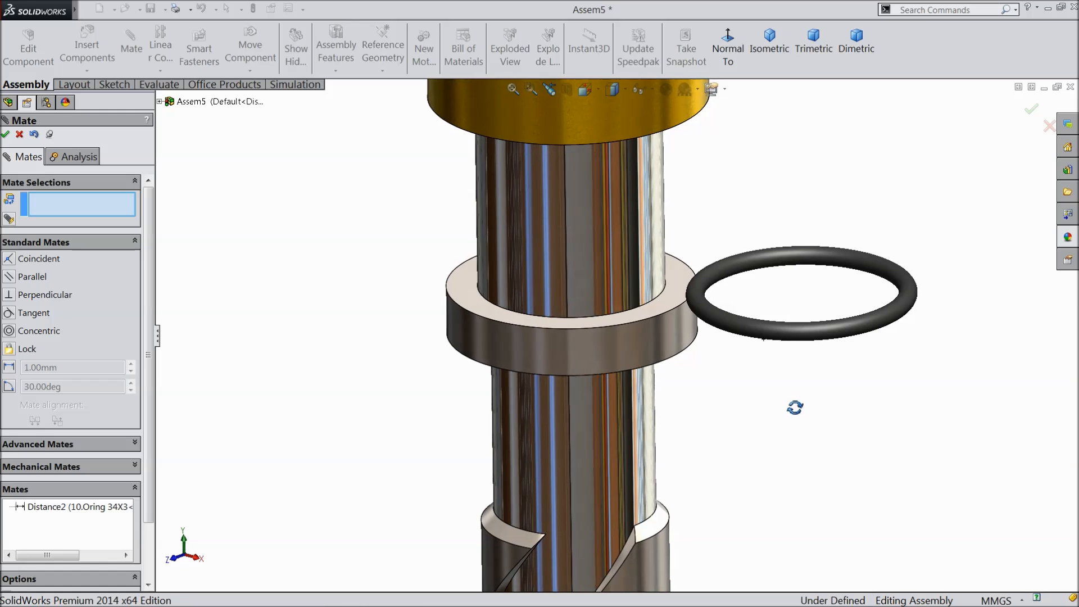
left_click(651, 90)
left_click(659, 127)
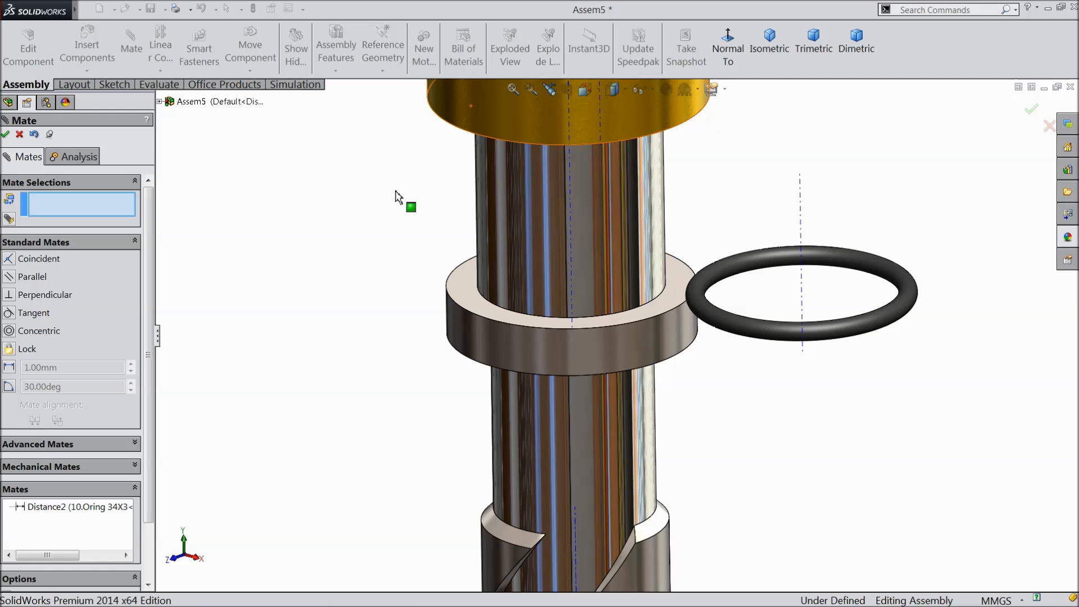
Add a coincident mate between the screw rod's axis and the 34X3 O-ring's axis, and finish mating.
left_click(570, 237)
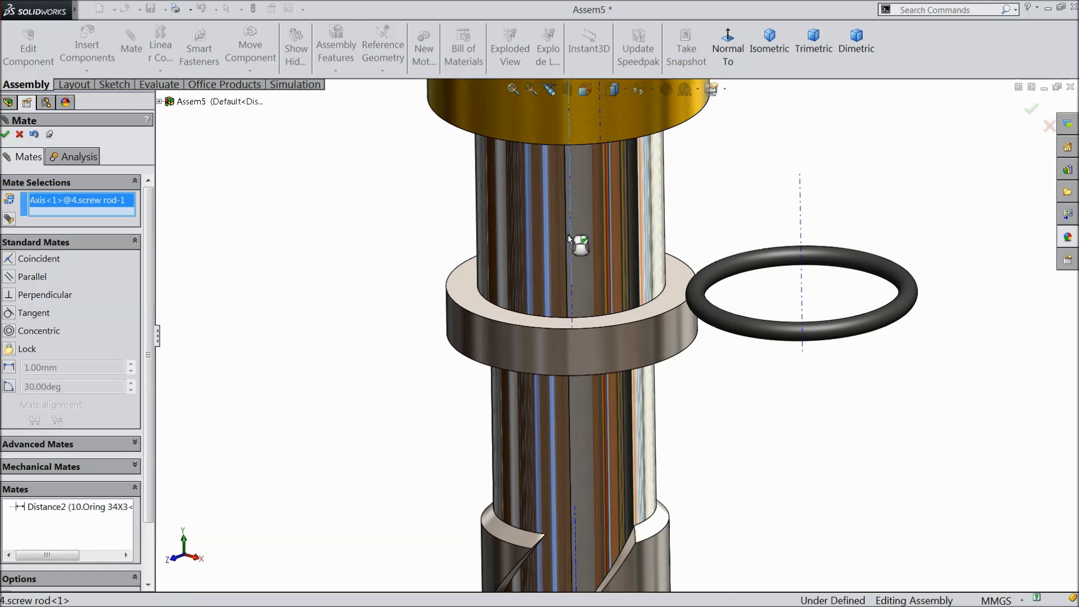
left_click(802, 285)
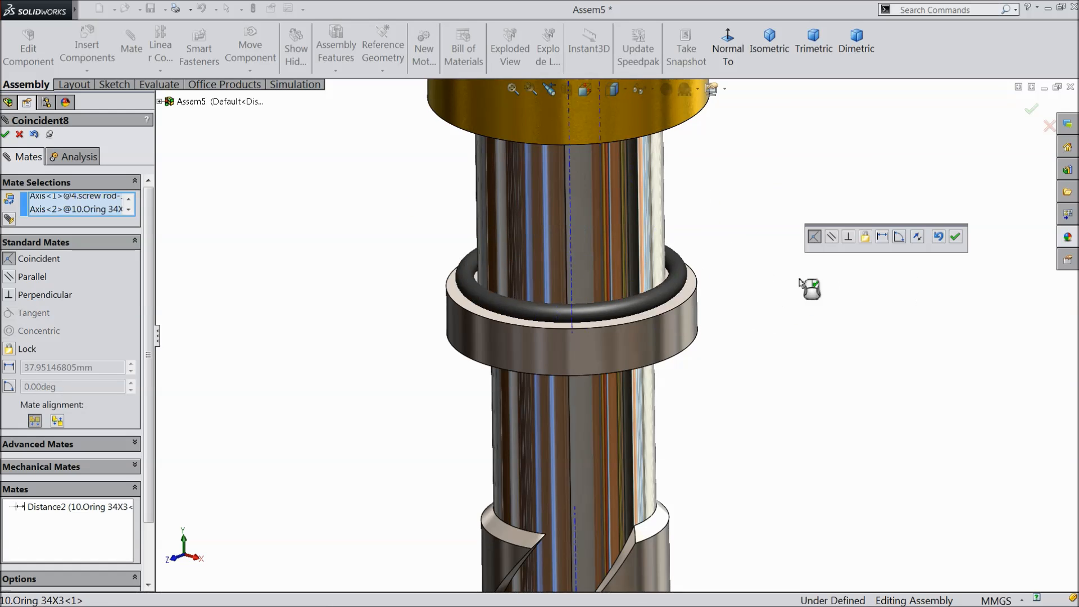
left_click(955, 237)
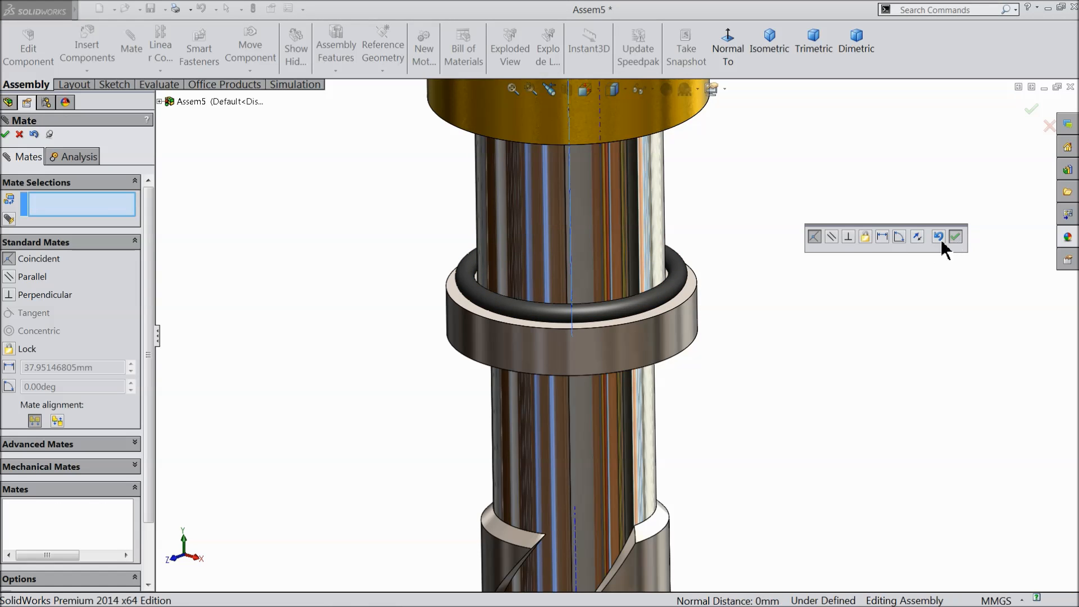
left_click(6, 134)
scroll(471, 253, "up", 4)
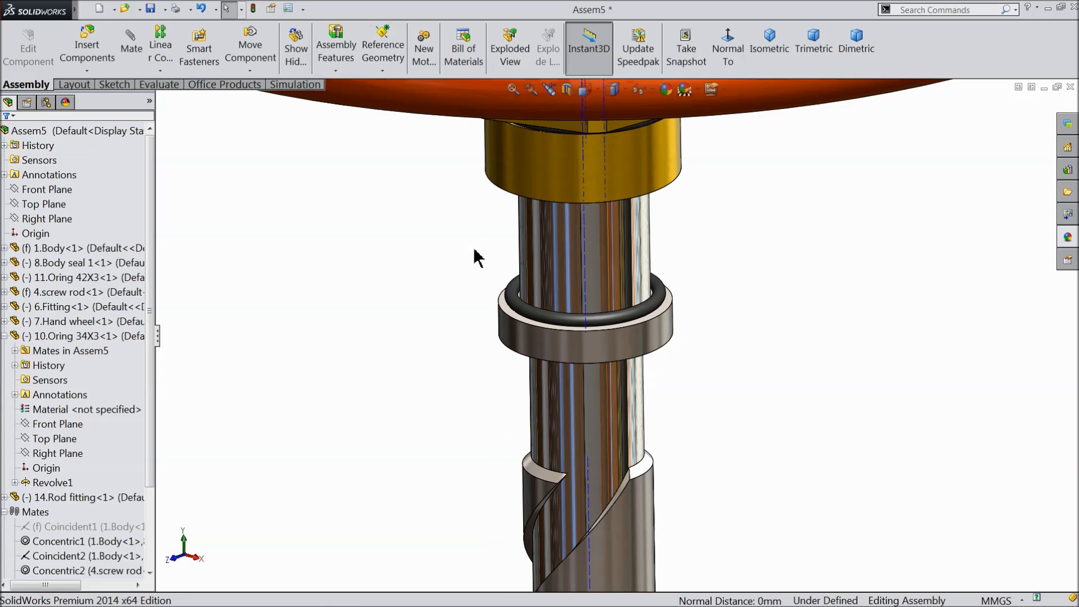
Hide the temporary axes and collapse the expanded 34X3 O-ring and mates branches of the component tree.
left_click(617, 345)
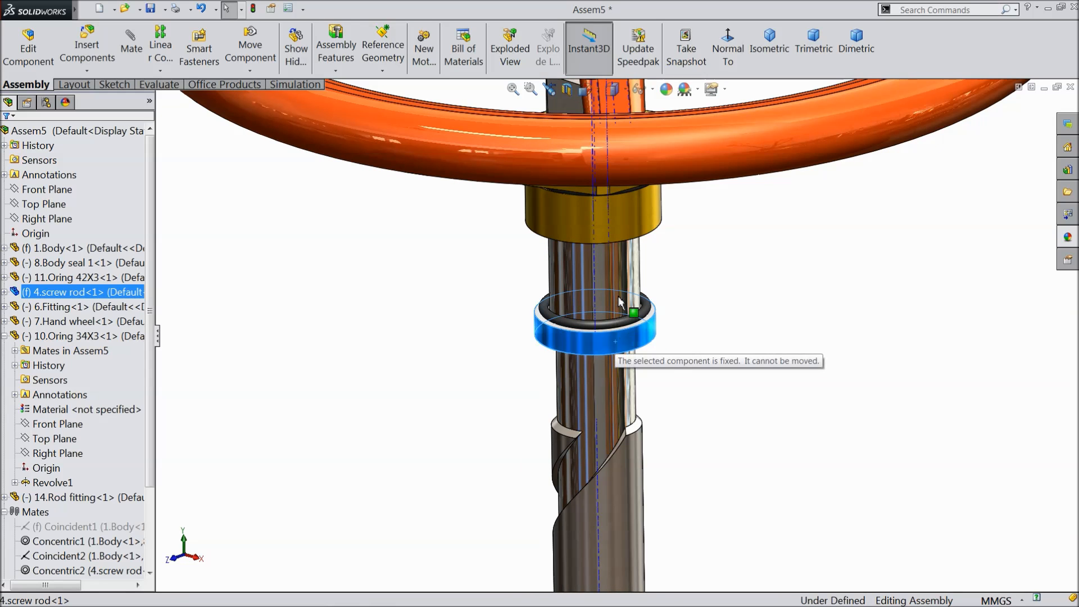
left_click(652, 89)
middle_click_drag(696, 279, 746, 287)
scroll(746, 288, "up", 5)
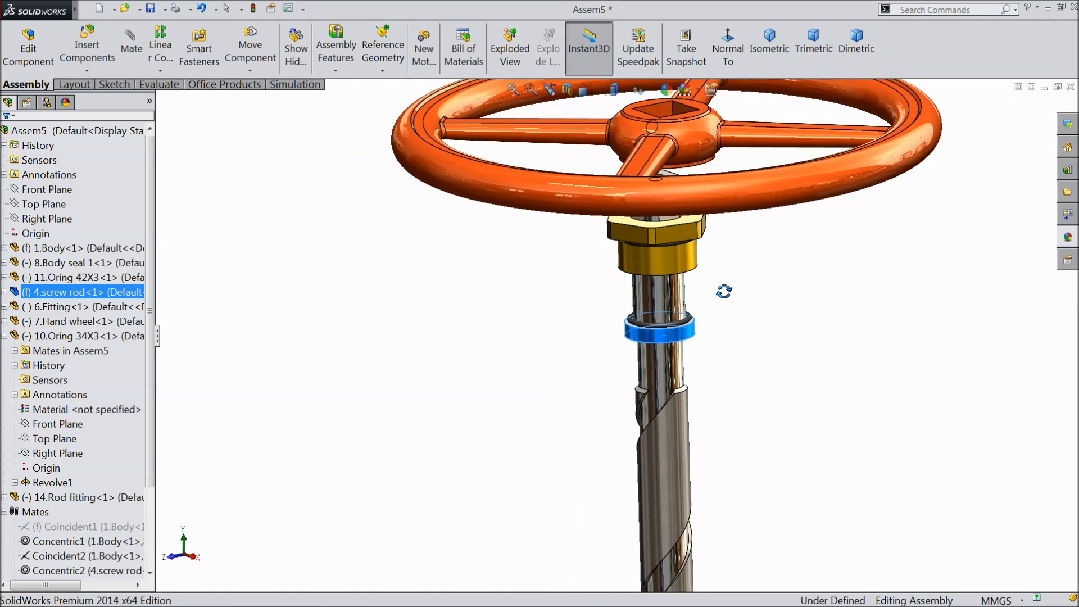
scroll(696, 339, "up", 3)
scroll(646, 462, "down", 3)
middle_click_drag(662, 419, 679, 423)
left_click(436, 296)
left_click(17, 190)
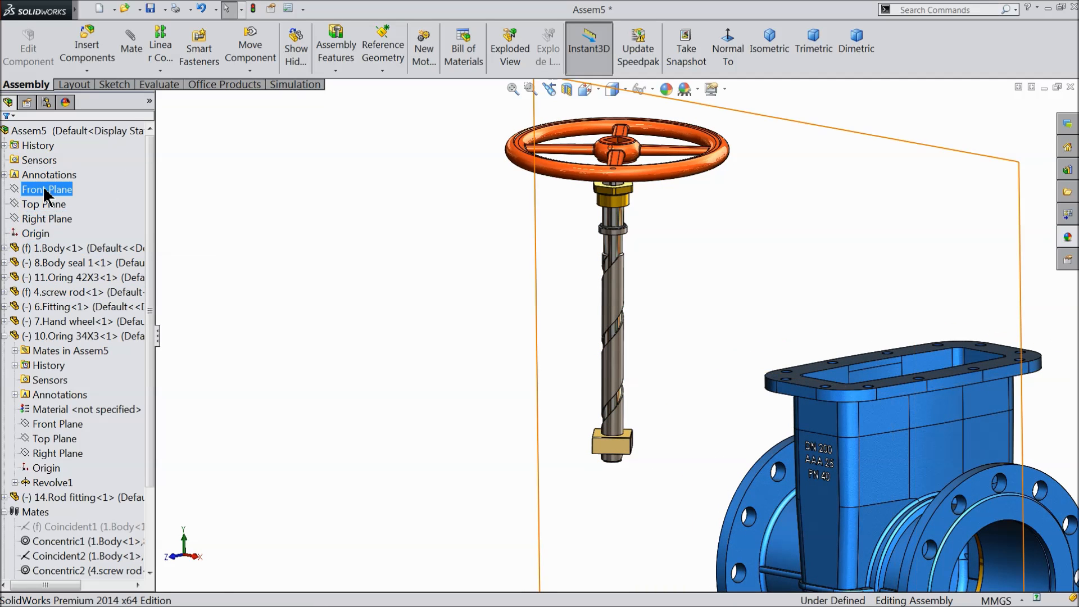
left_click(5, 336)
left_click(4, 365)
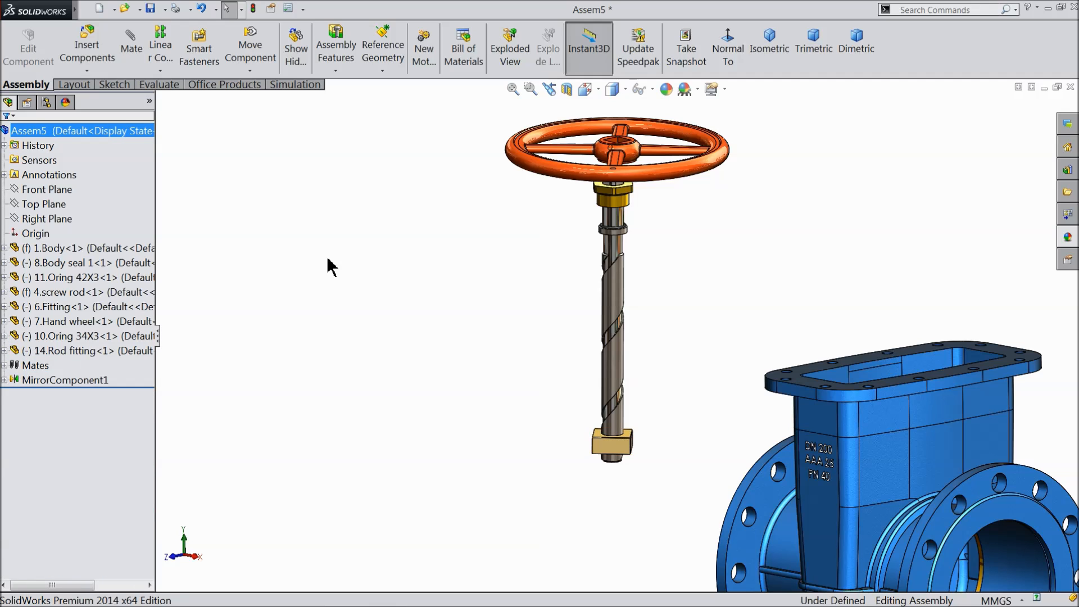
Insert the 3.gate part from the Gate Valve folder and place it near the lower end of the screw rod.
left_click(94, 62)
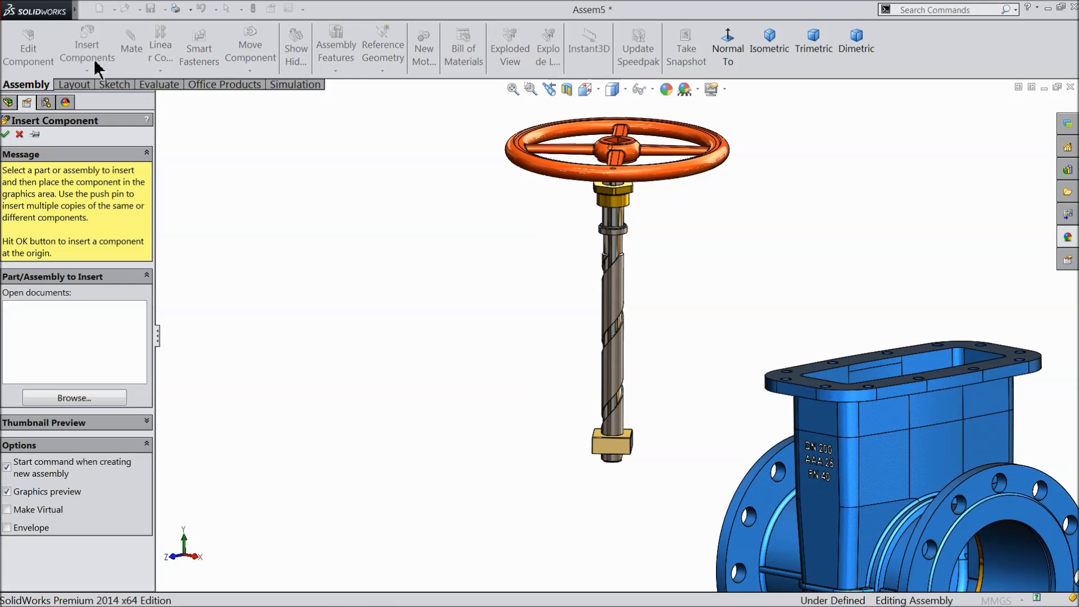
left_click(67, 397)
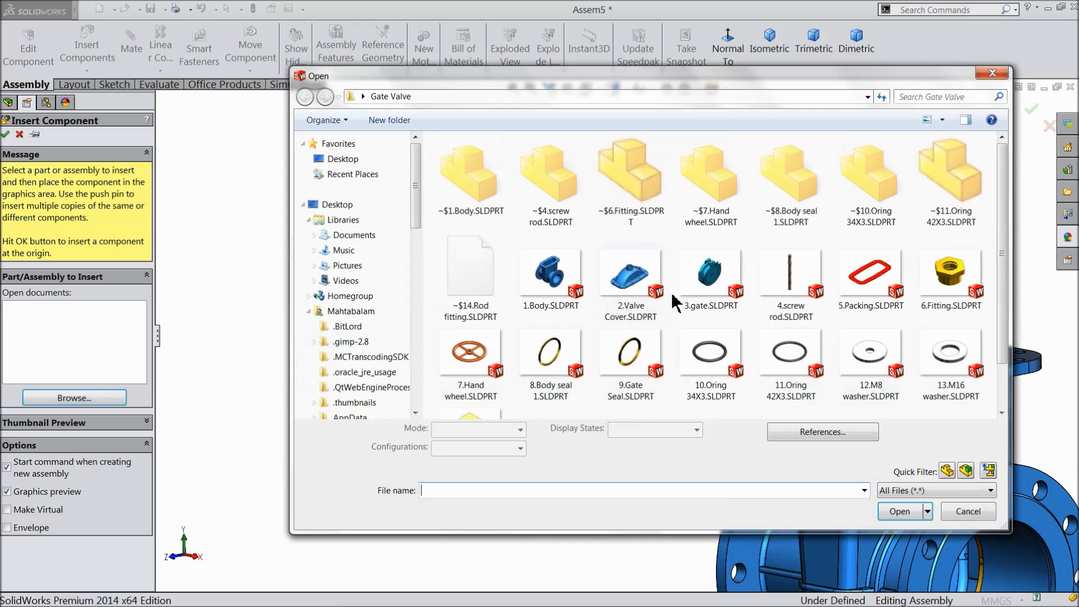
left_click(707, 287)
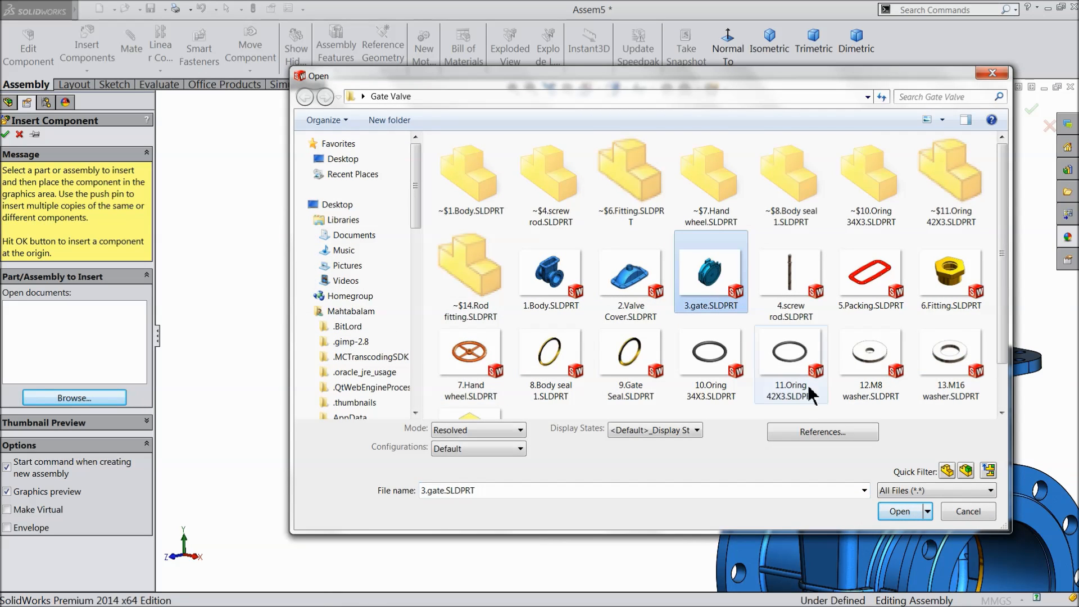
left_click(899, 511)
left_click(507, 484)
Add a coincident mate between the gate's flat face below its hooks and the underside of the rod fitting, and finish mating.
scroll(537, 453, "up", 3)
middle_click_drag(551, 444, 607, 483)
scroll(549, 415, "down", 6)
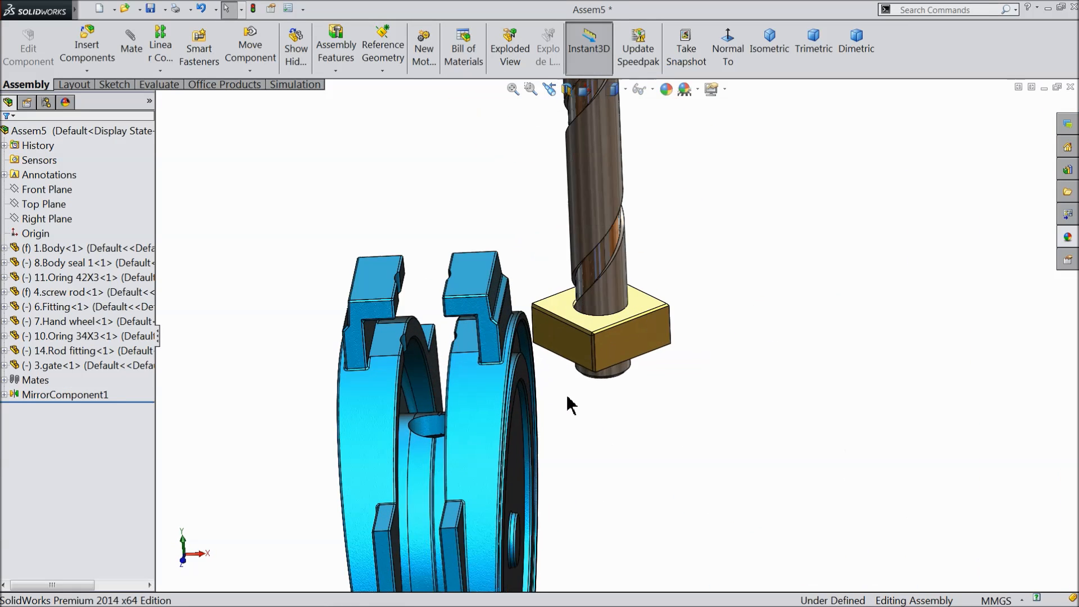
scroll(564, 387, "down", 2)
middle_click_drag(475, 341, 450, 340)
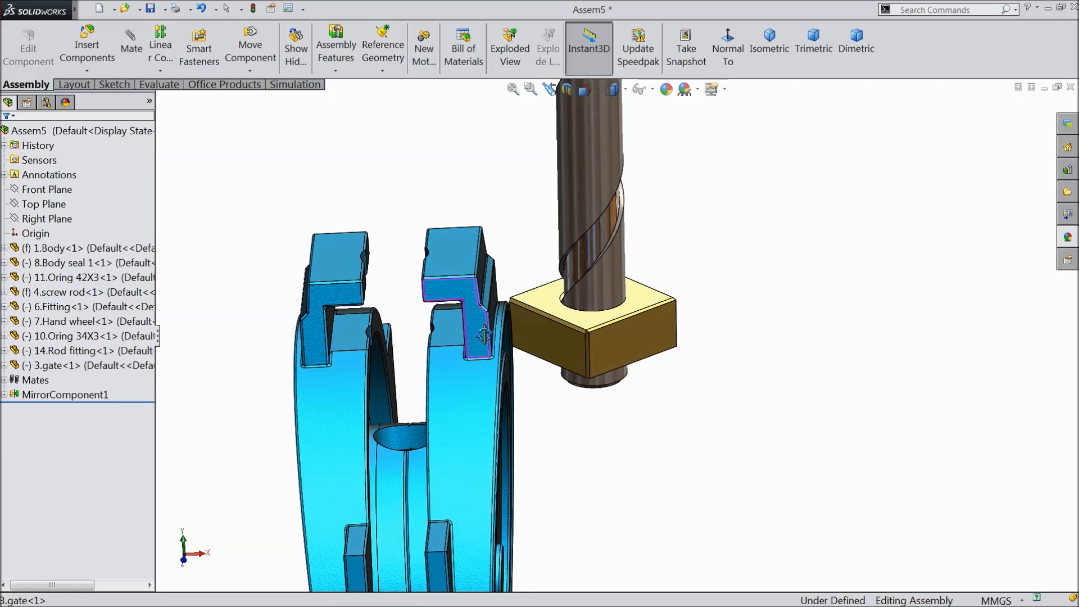
left_click(130, 46)
left_click(354, 337)
middle_click_drag(354, 337, 526, 231)
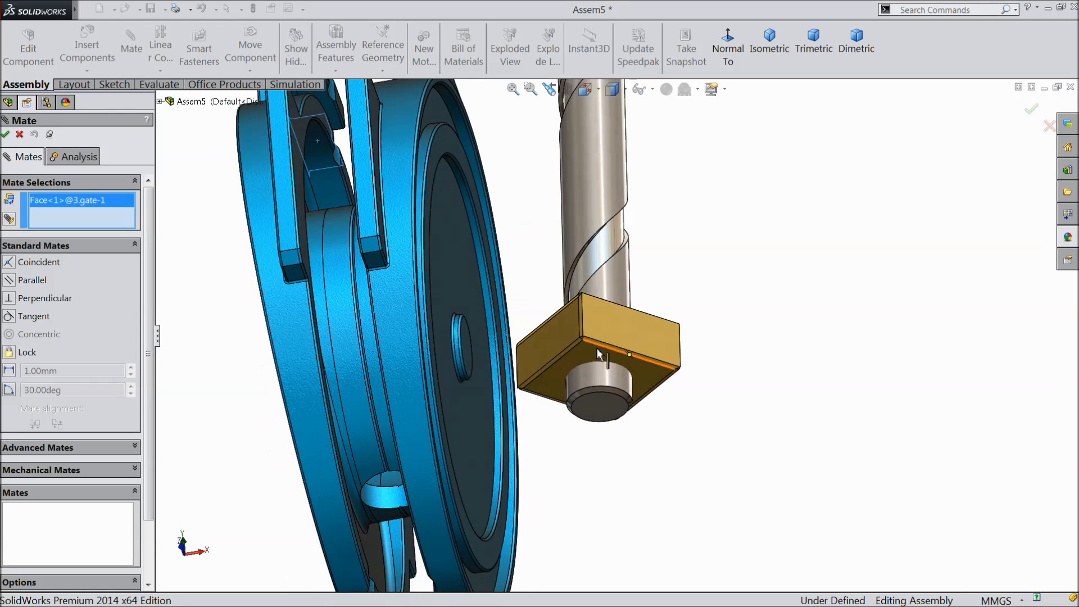
left_click(590, 373)
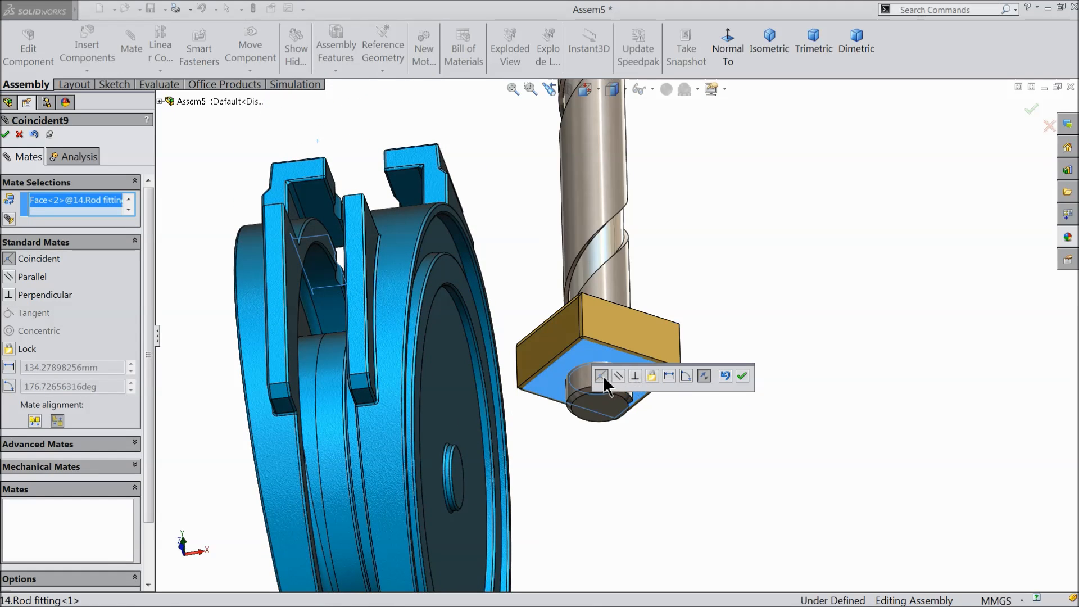
left_click(743, 376)
middle_click_drag(539, 337, 515, 396)
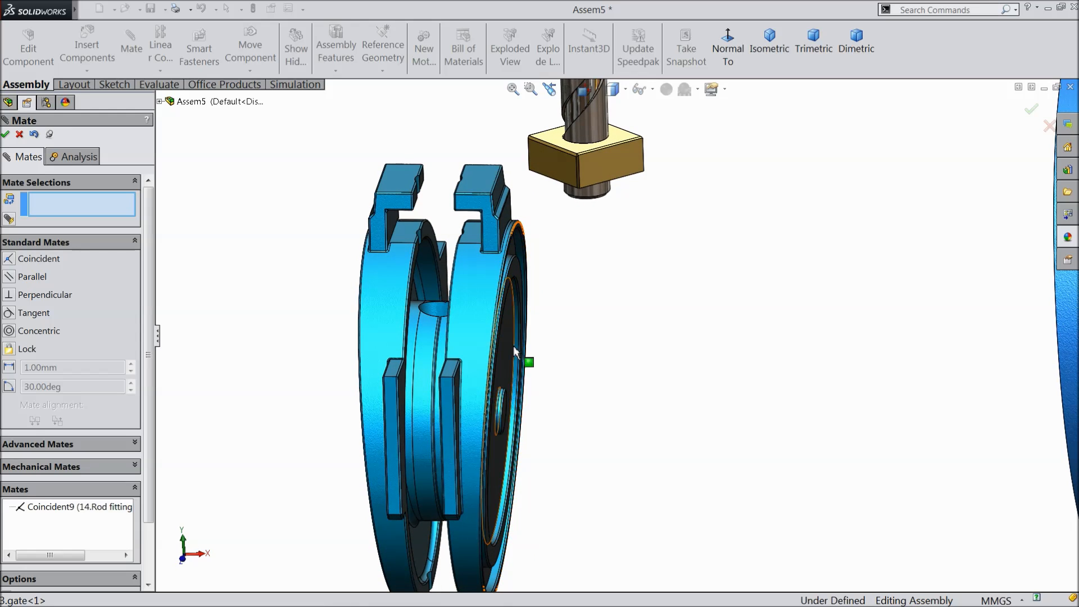
scroll(525, 361, "up", 3)
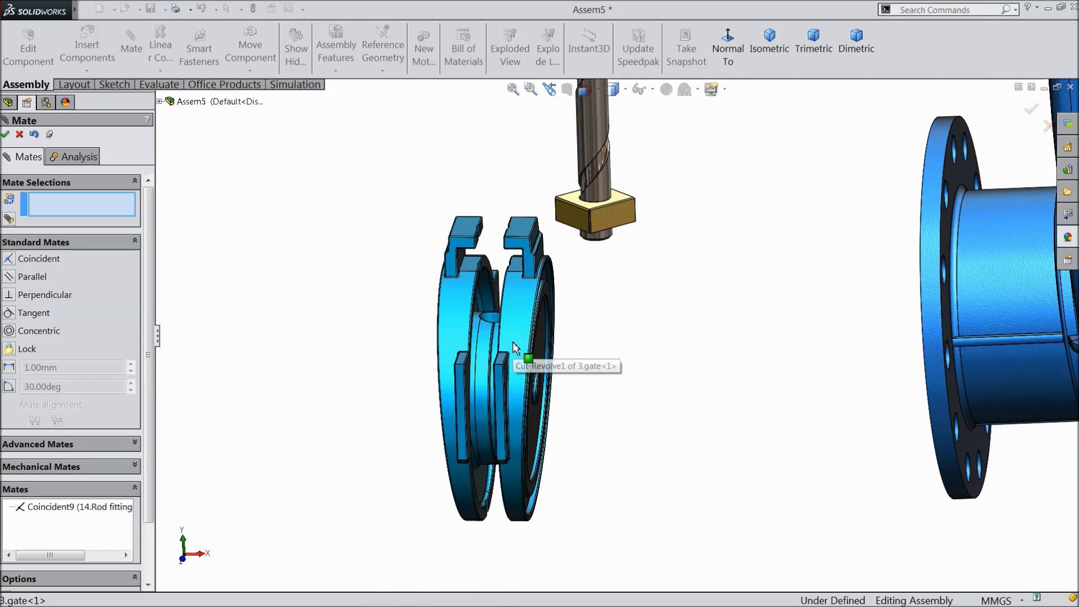
left_click(4, 136)
Show the temporary axes, examine those of the valve body, screw rod and gate, and hide them again.
scroll(616, 376, "up", 5)
middle_click_drag(738, 297, 757, 282)
scroll(764, 281, "down", 4)
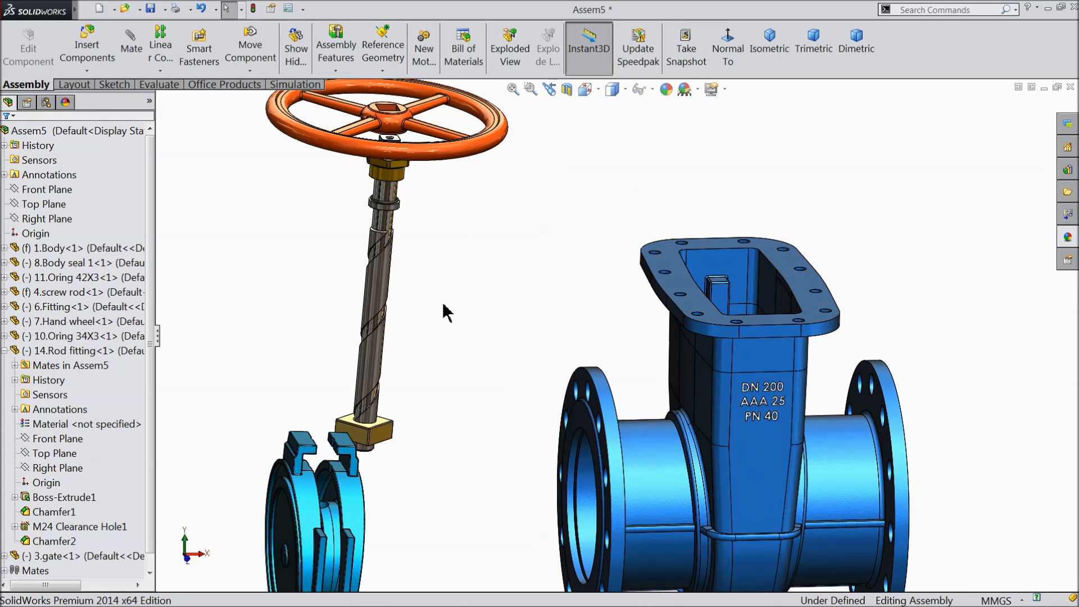
scroll(722, 272, "down", 3)
left_click(652, 89)
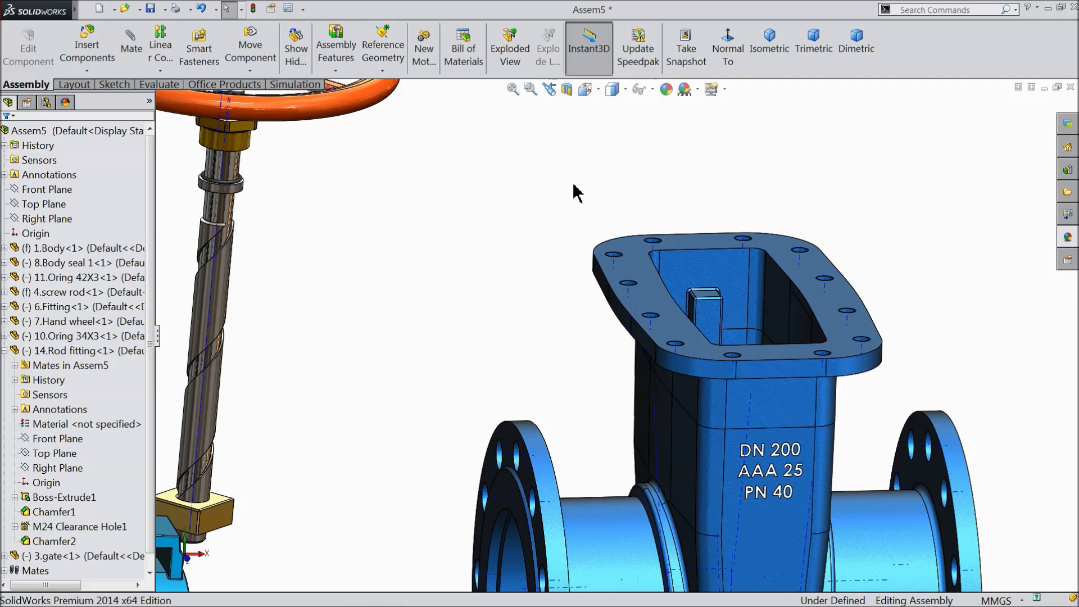
middle_click_drag(564, 230, 556, 224)
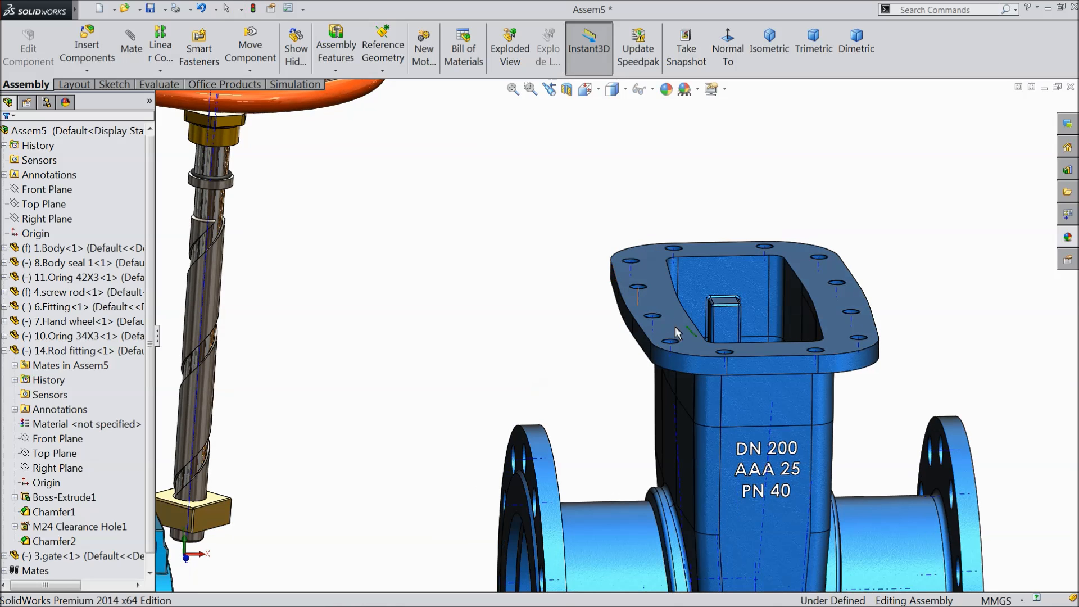
left_click(771, 424)
scroll(644, 426, "up", 3)
middle_click_drag(567, 391, 540, 393)
left_click(416, 151)
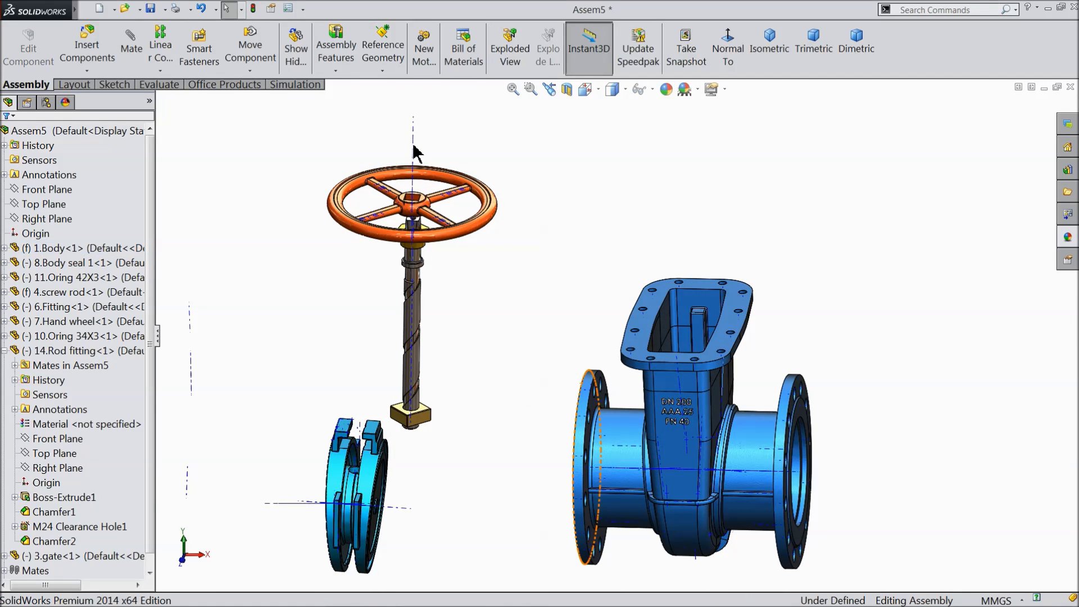
scroll(494, 270, "up", 3)
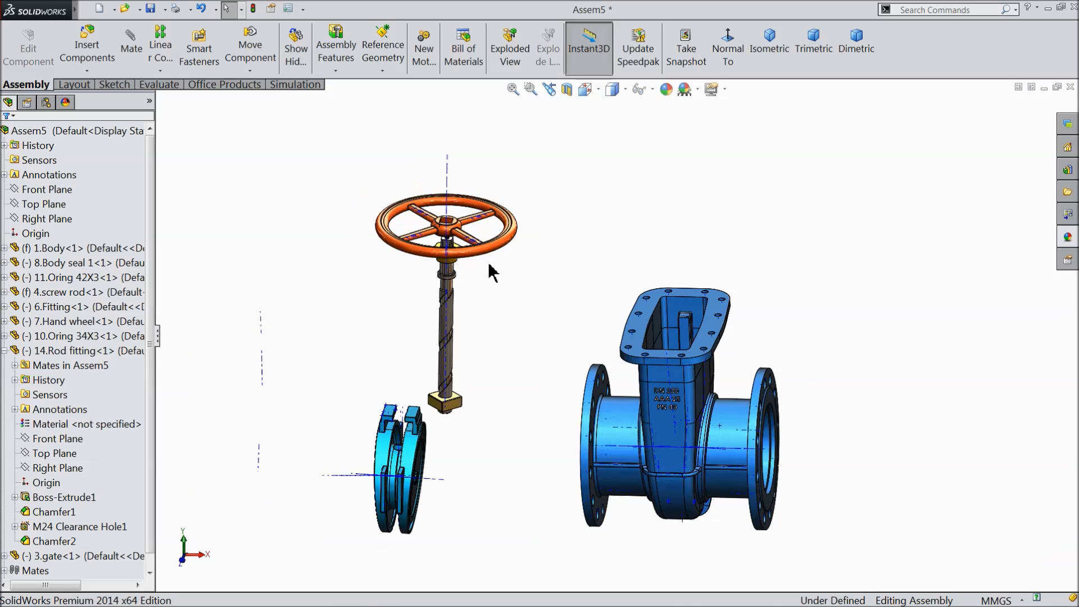
scroll(534, 416, "down", 2)
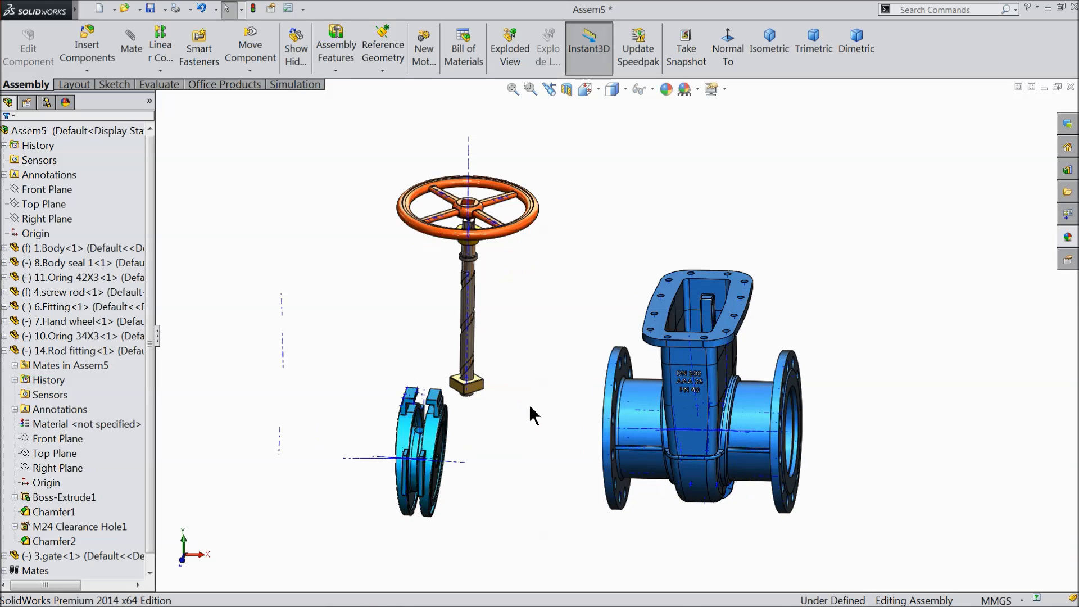
left_click(652, 89)
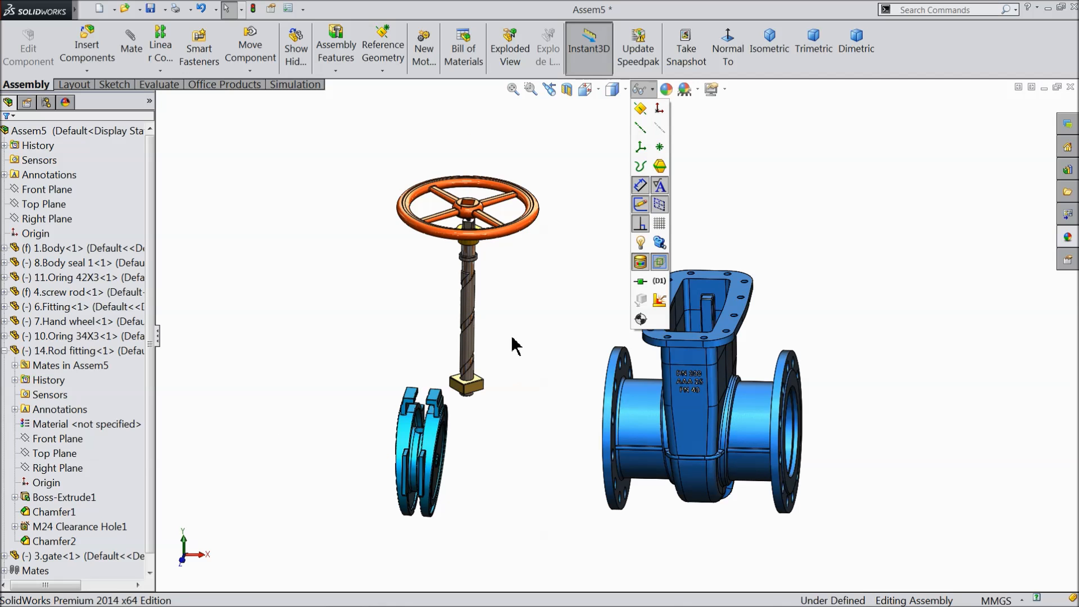
Insert the 9.Gate Seal part from the Gate Valve folder and place it in front of the gate's round face.
middle_click_drag(513, 368, 433, 428)
scroll(440, 437, "down", 3)
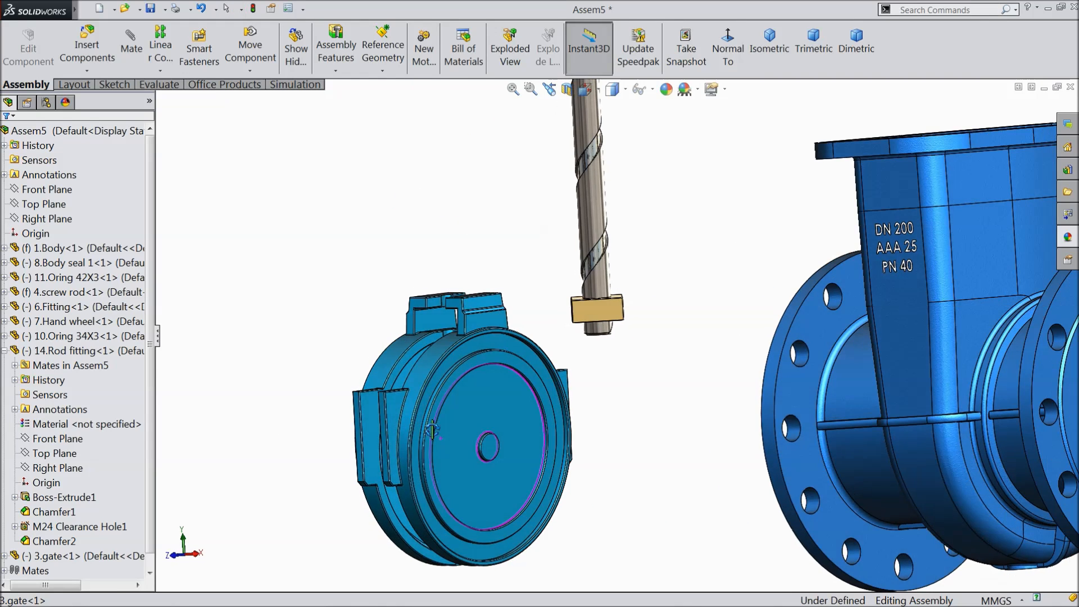
left_click(5, 350)
left_click(87, 50)
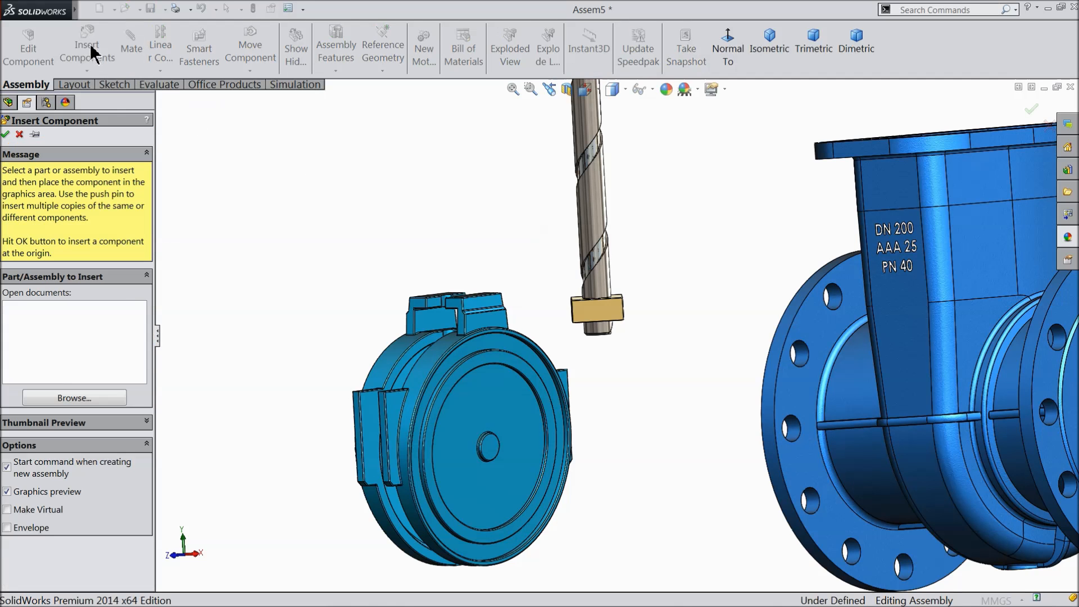
left_click(78, 399)
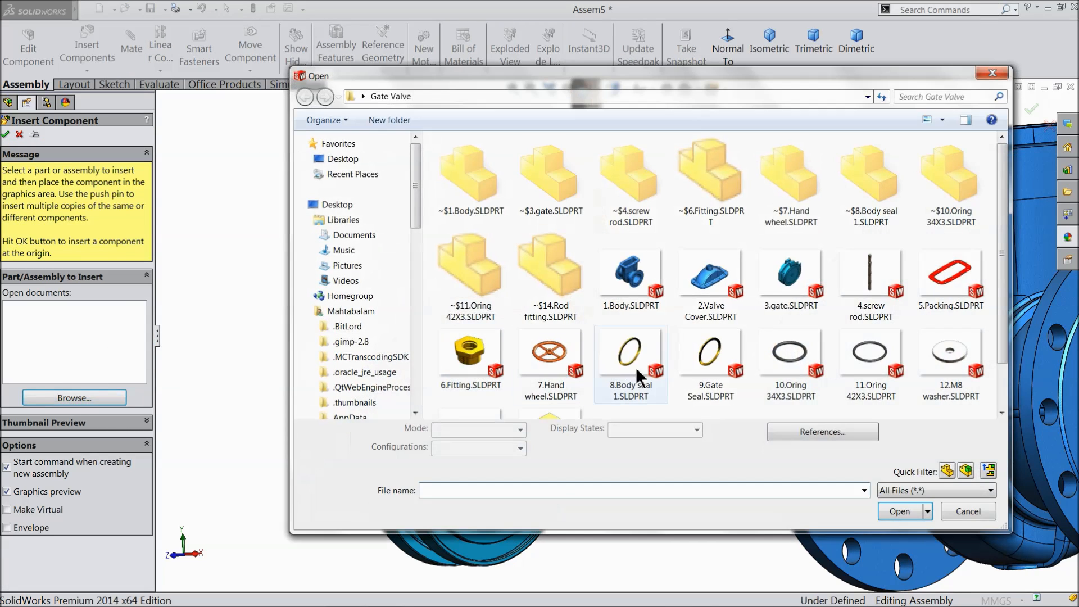
left_click(697, 355)
left_click(895, 512)
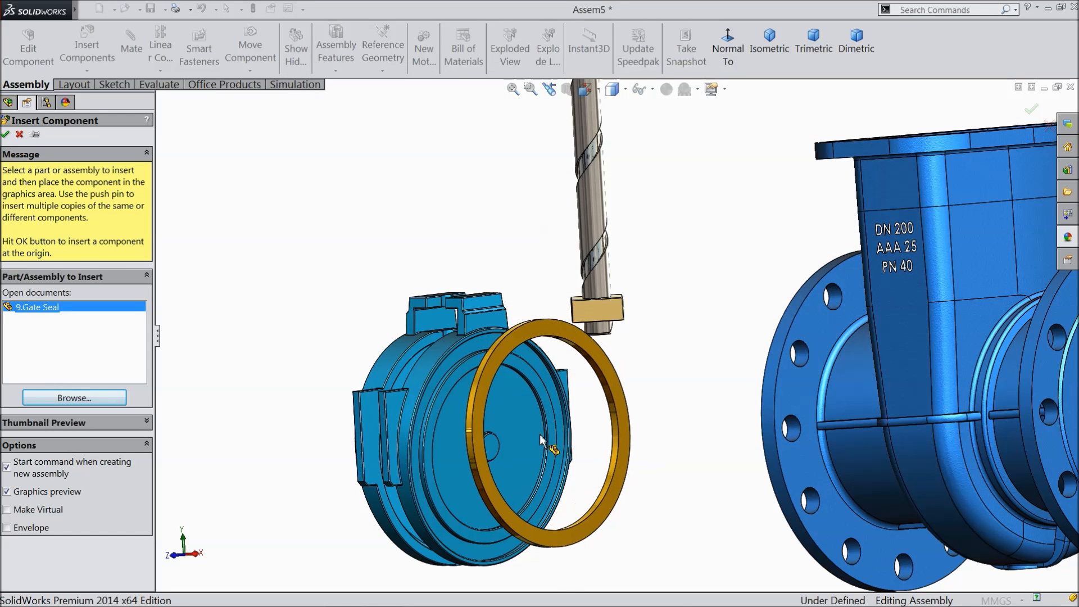
left_click(517, 409)
Add a concentric mate between the gate's circular seal recess and the gate seal's cylindrical outer face.
scroll(514, 405, "down", 3)
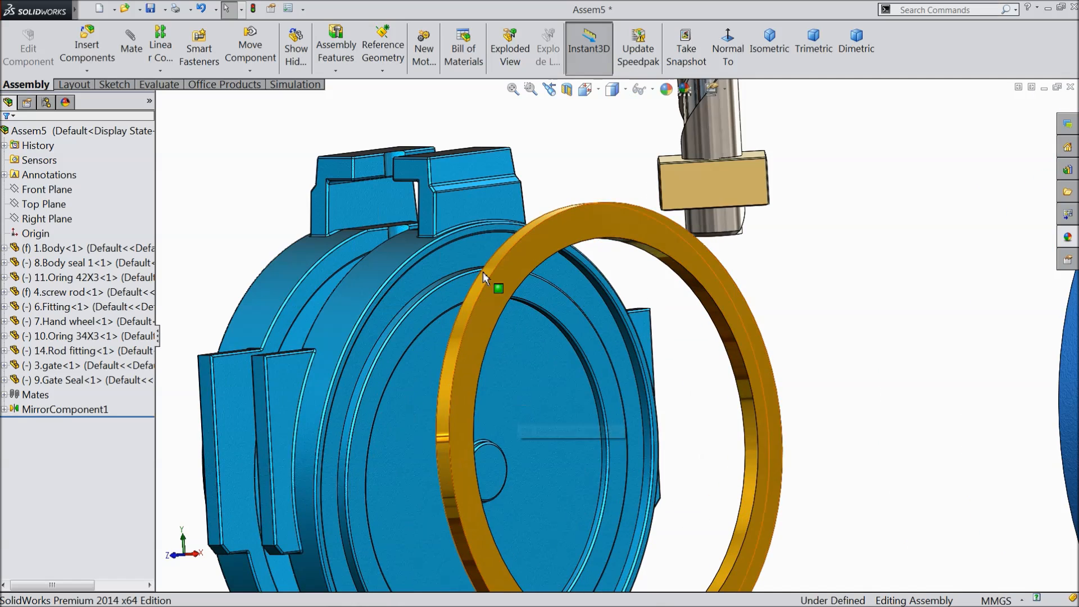
scroll(610, 328, "down", 2)
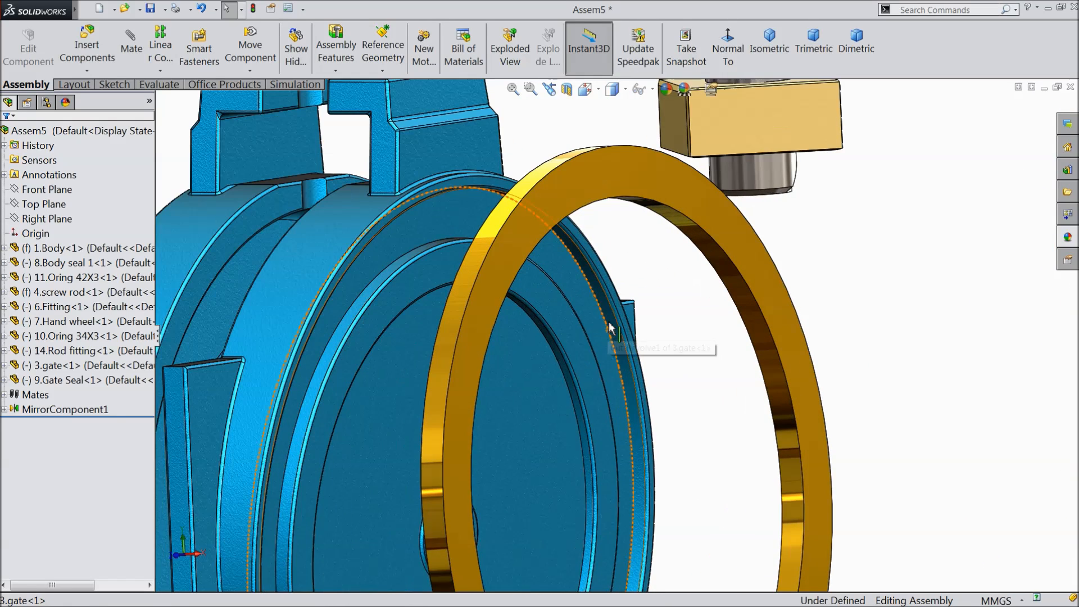
left_click(611, 330)
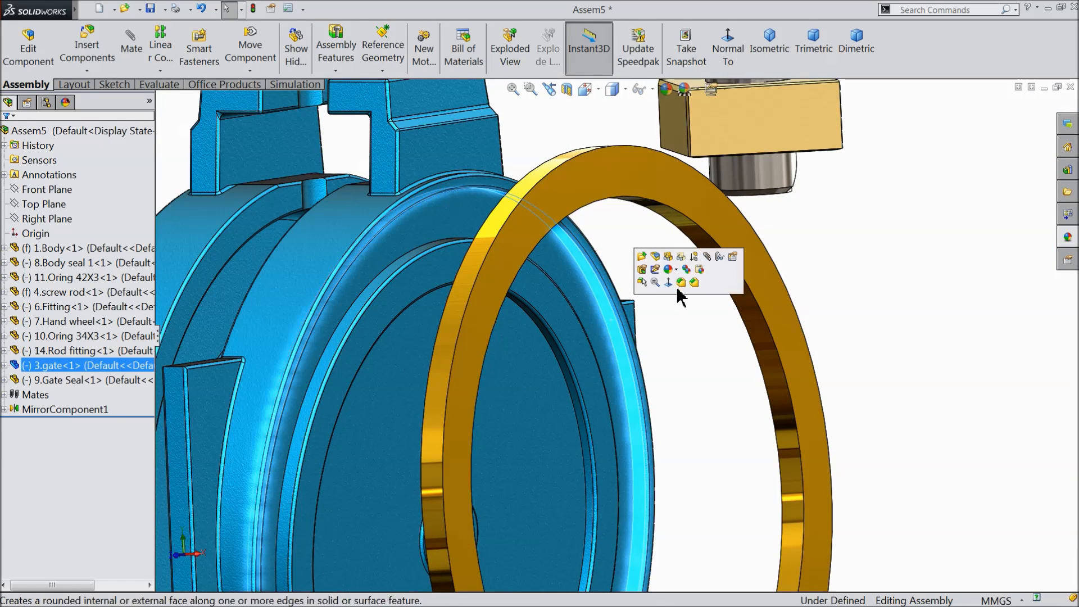
left_click(708, 257)
left_click(480, 257)
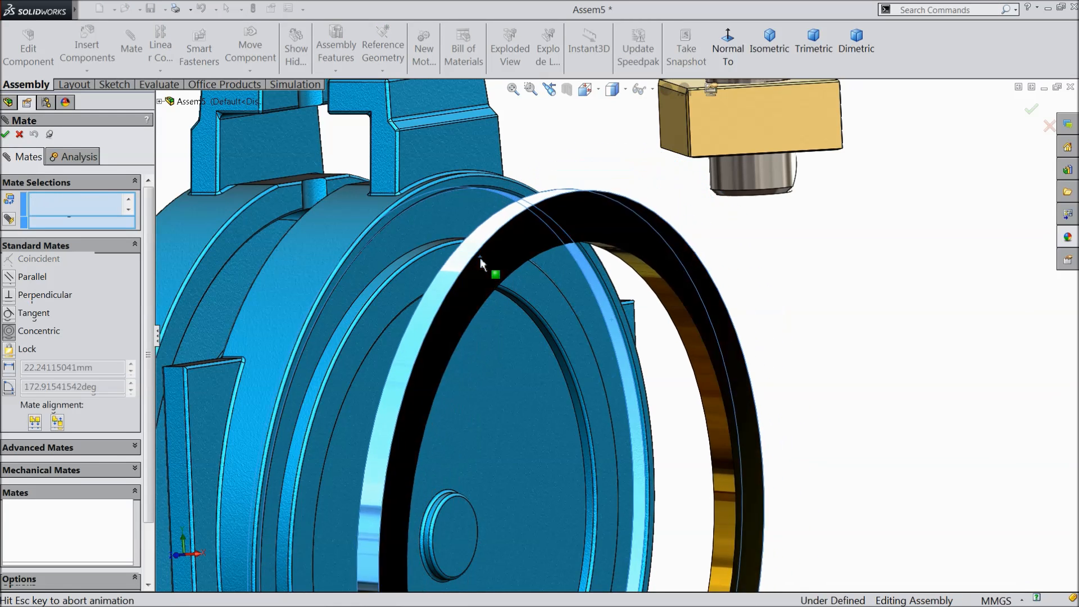
left_click(461, 224)
Add a coincident mate between the flat face of the gate's seal recess and the gate seal's inward-facing side, and finish mating.
left_click(446, 214)
scroll(494, 293, "up", 3)
middle_click_drag(537, 325, 590, 364)
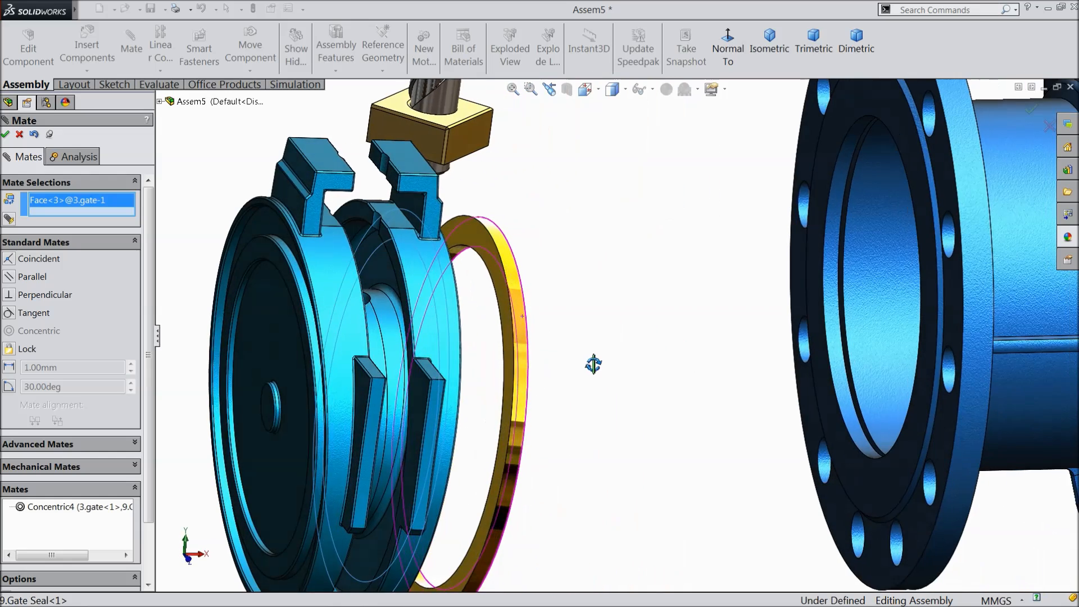
left_click(473, 237)
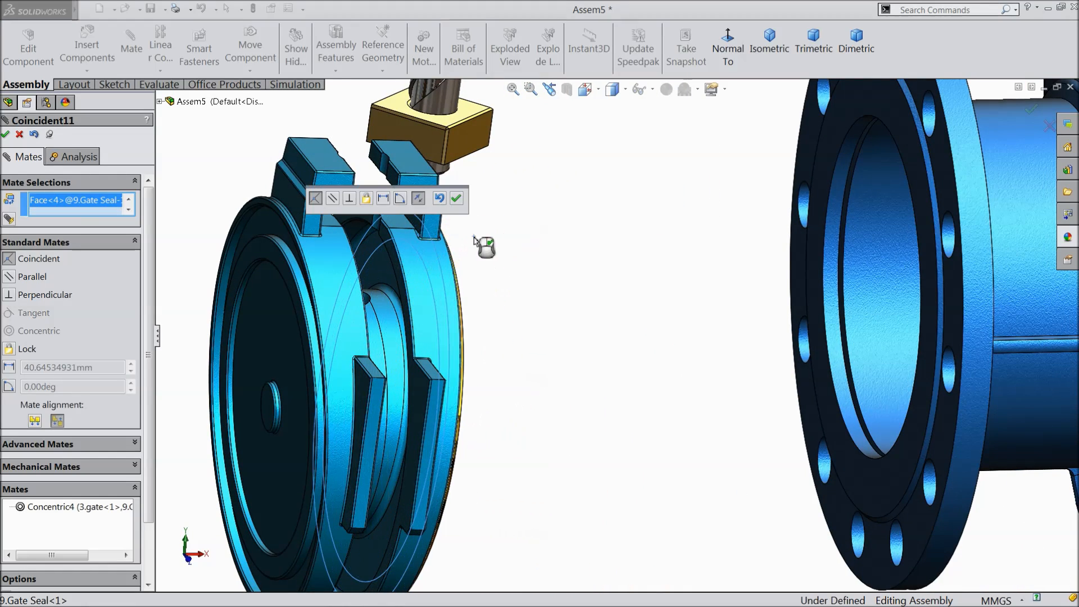
left_click(456, 198)
middle_click_drag(494, 313, 476, 297)
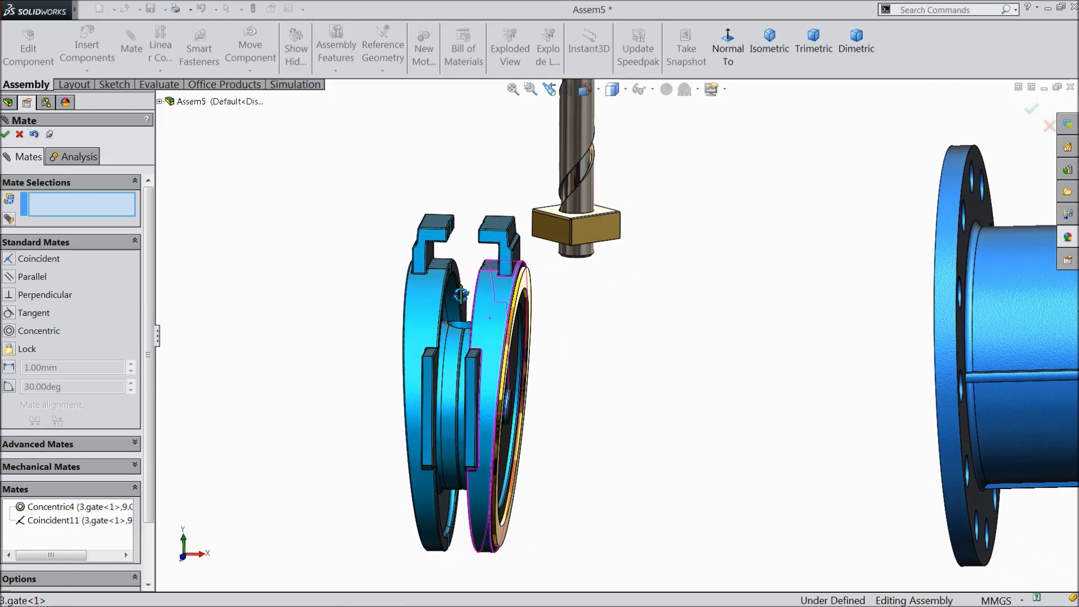
left_click(5, 135)
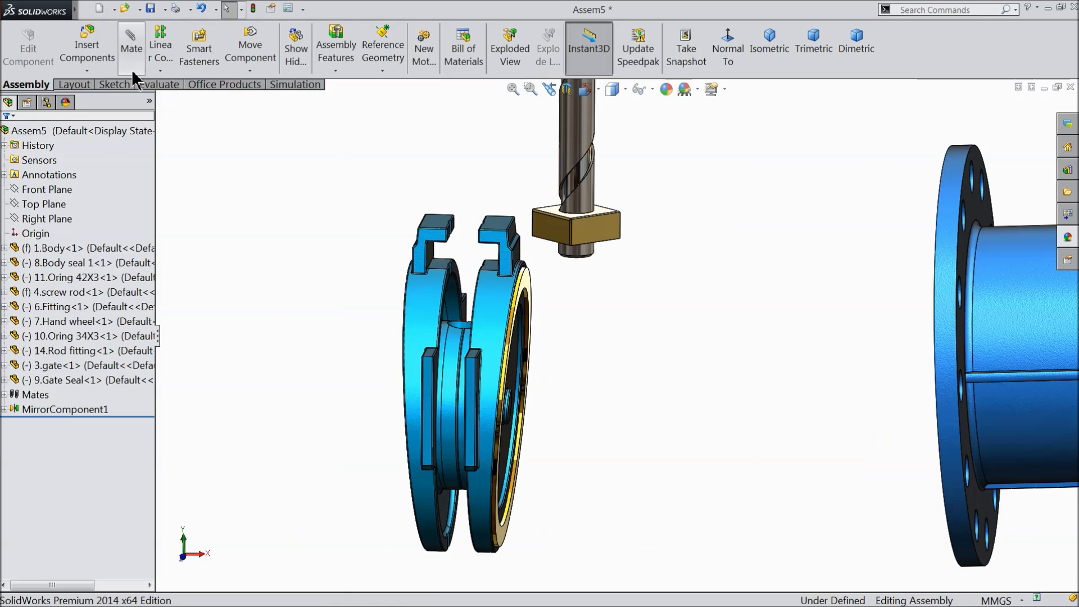
Insert a second copy of the 9.Gate Seal part and place it beside the gate.
left_click(85, 50)
left_click(71, 399)
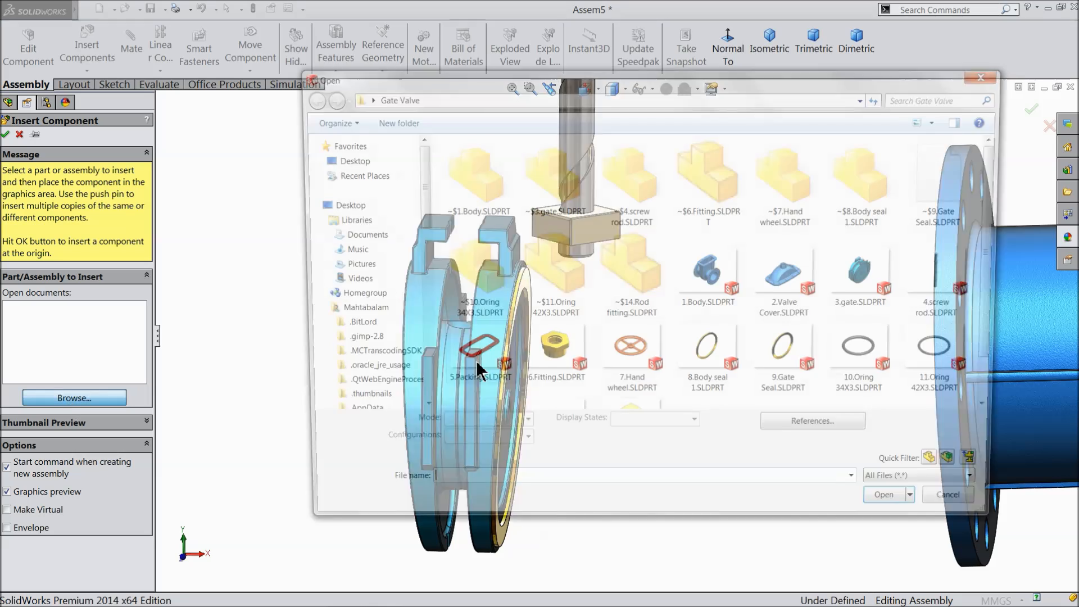
left_click(787, 354)
left_click(899, 511)
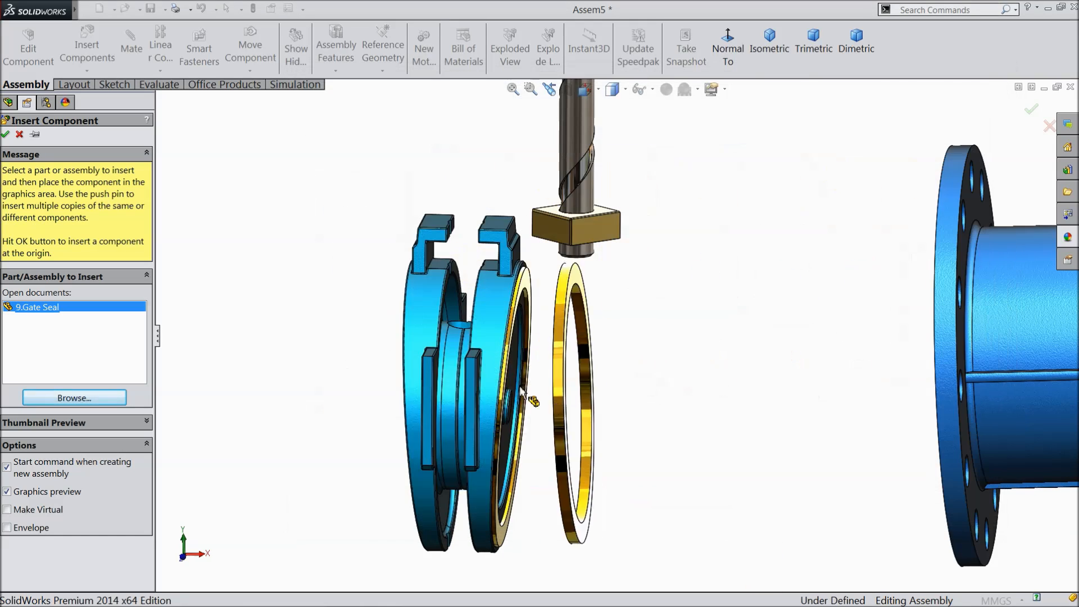
left_click(389, 347)
Add a coincident mate between the flat face of the gate's open seal recess and the inward-facing side of the second gate seal.
middle_click_drag(391, 347, 474, 366)
scroll(358, 302, "down", 2)
left_click(345, 278)
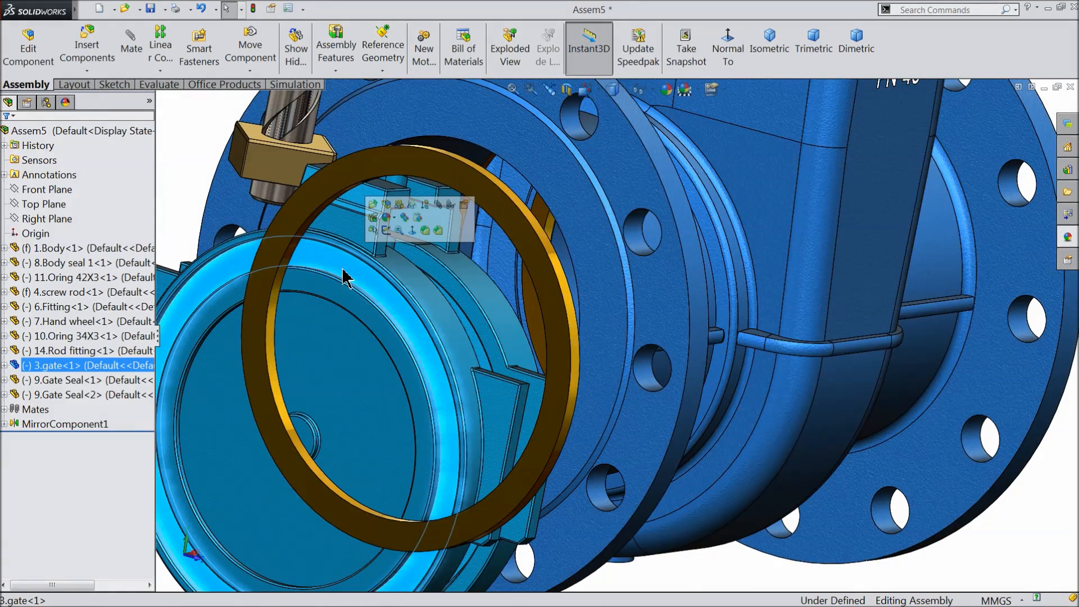
left_click(438, 212)
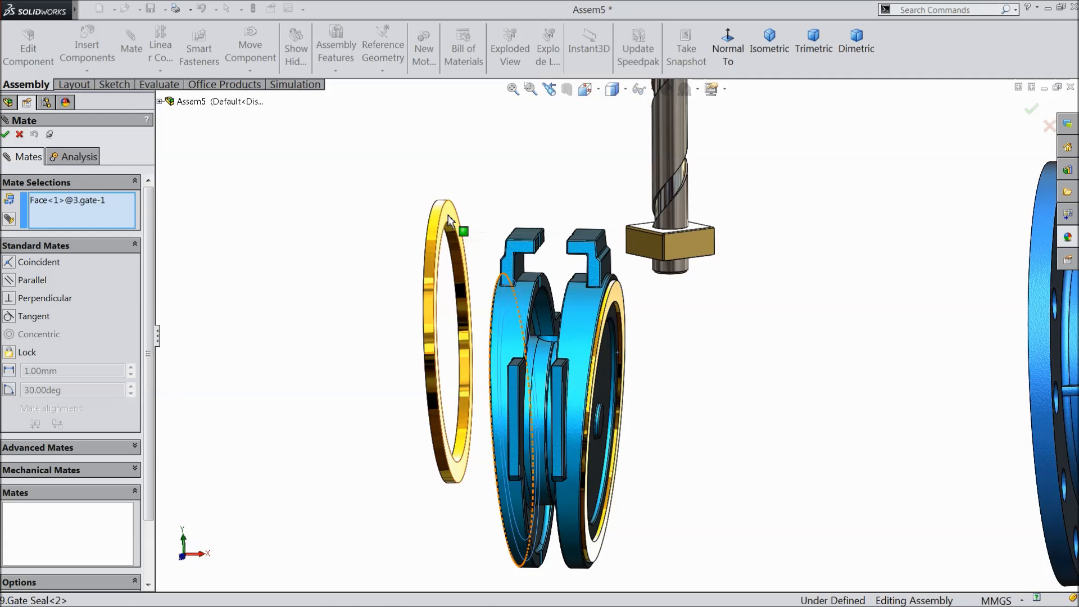
left_click(450, 219)
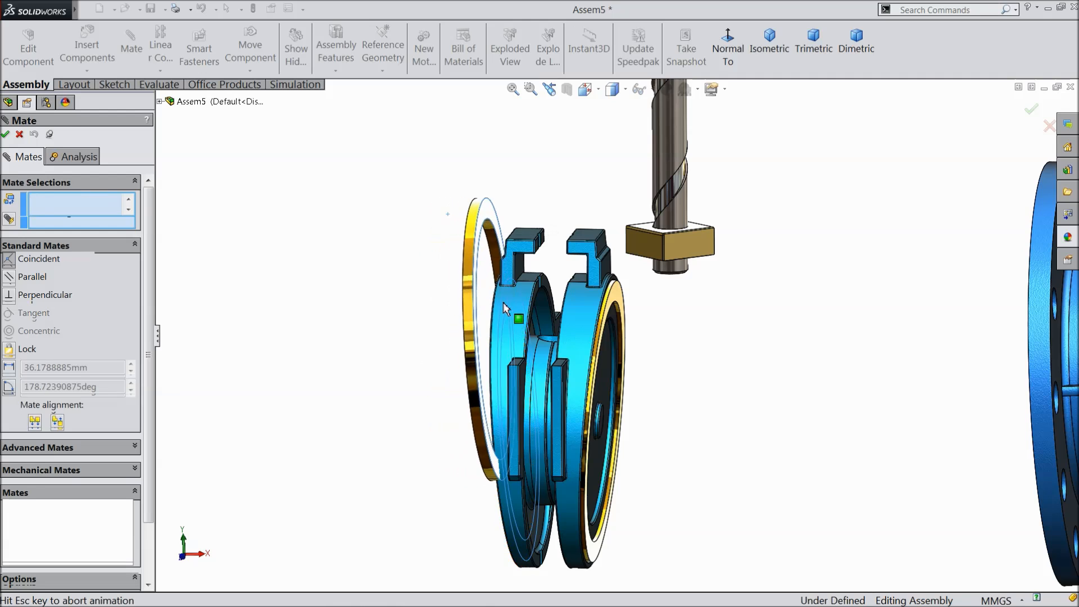
left_click(486, 281)
Add a concentric mate between the second gate seal's cylindrical outer face and the gate's circular recess, and finish mating.
left_click(489, 306)
middle_click_drag(489, 306, 558, 336)
scroll(436, 297, "down", 4)
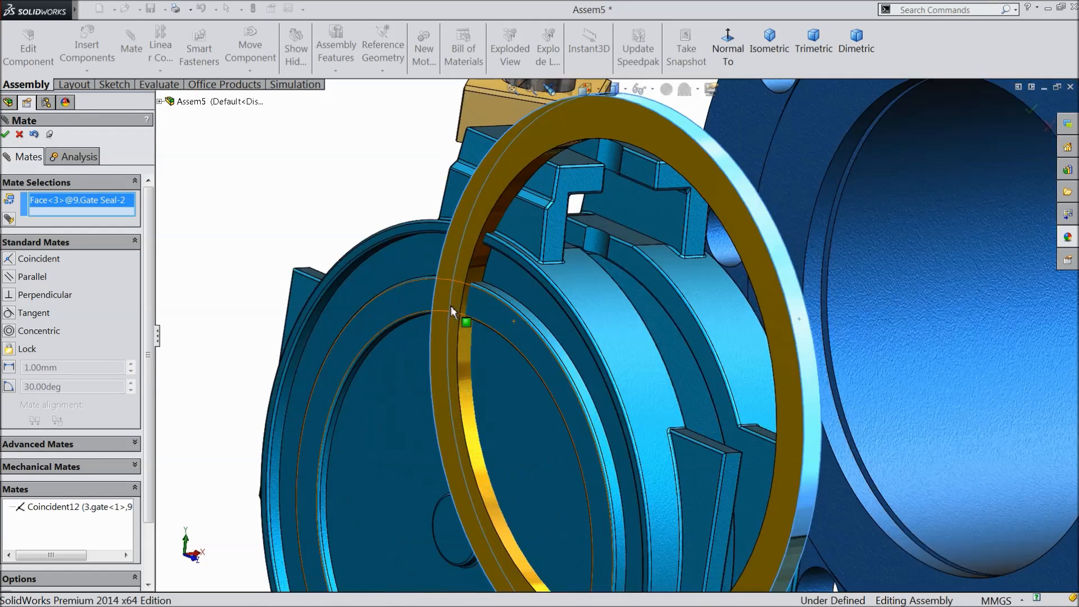
left_click(317, 311)
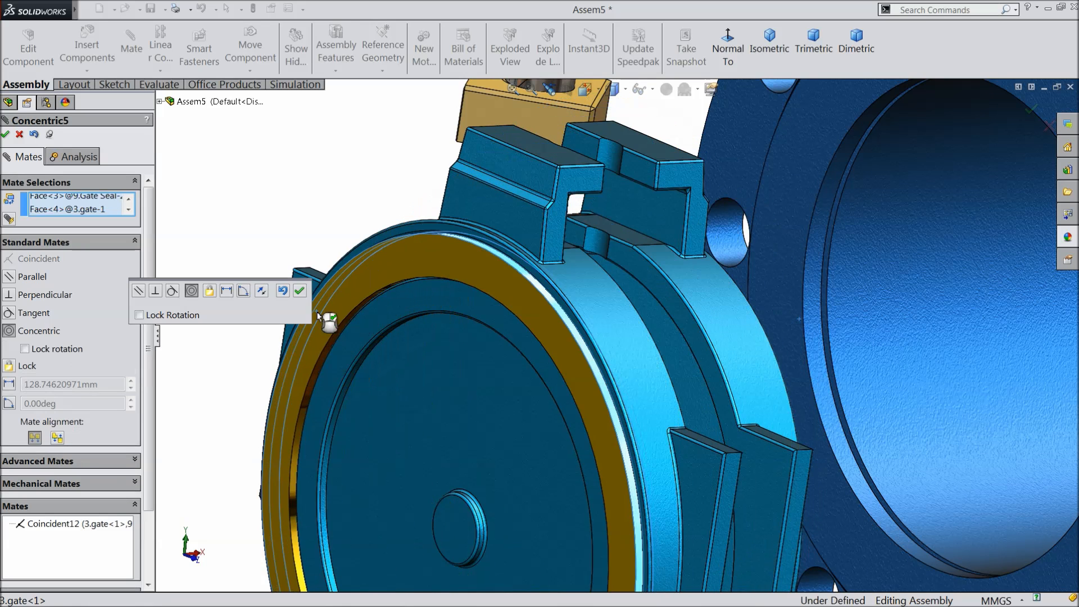
left_click(299, 290)
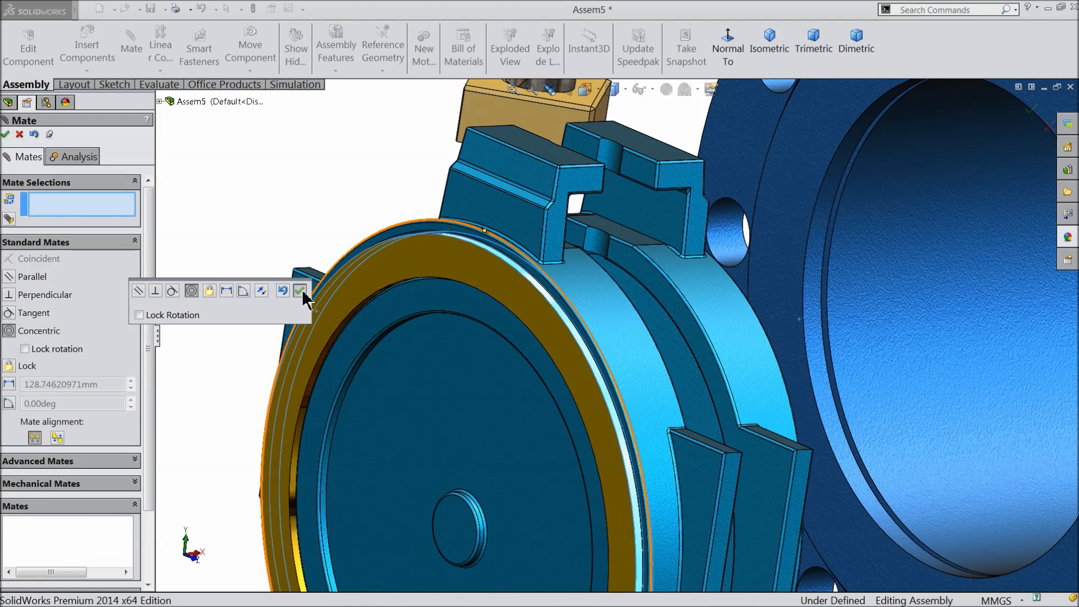
left_click(5, 135)
Add a concentric mate between the hole in the gate's hub and the cylindrical face of the screw rod.
scroll(272, 237, "up", 5)
middle_click_drag(309, 283, 245, 284)
scroll(343, 313, "up", 4)
middle_click_drag(608, 337, 576, 337)
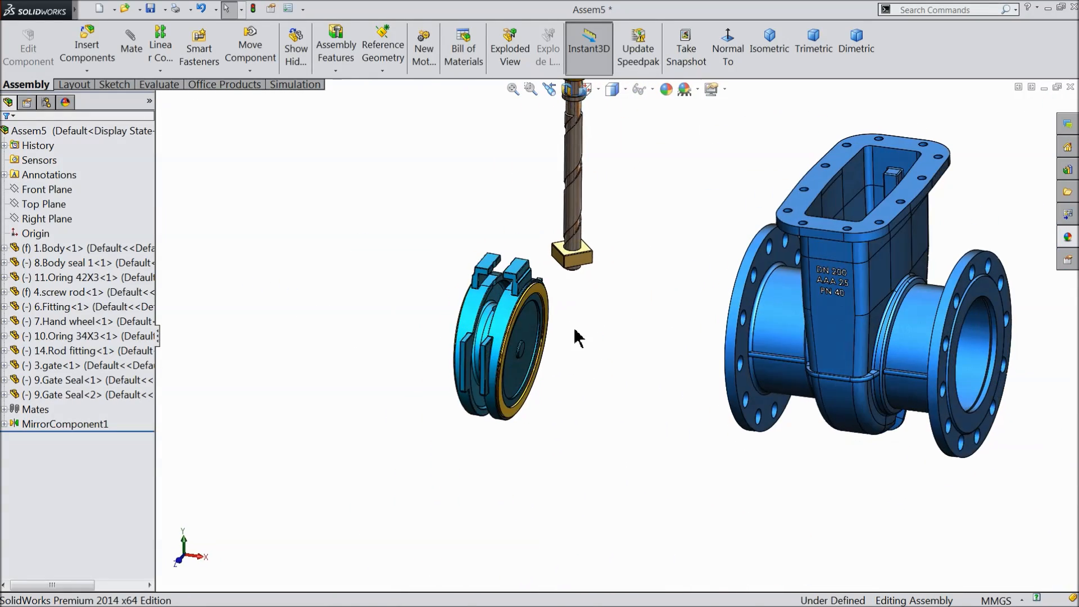
scroll(579, 337, "down", 3)
middle_click_drag(509, 332, 514, 334)
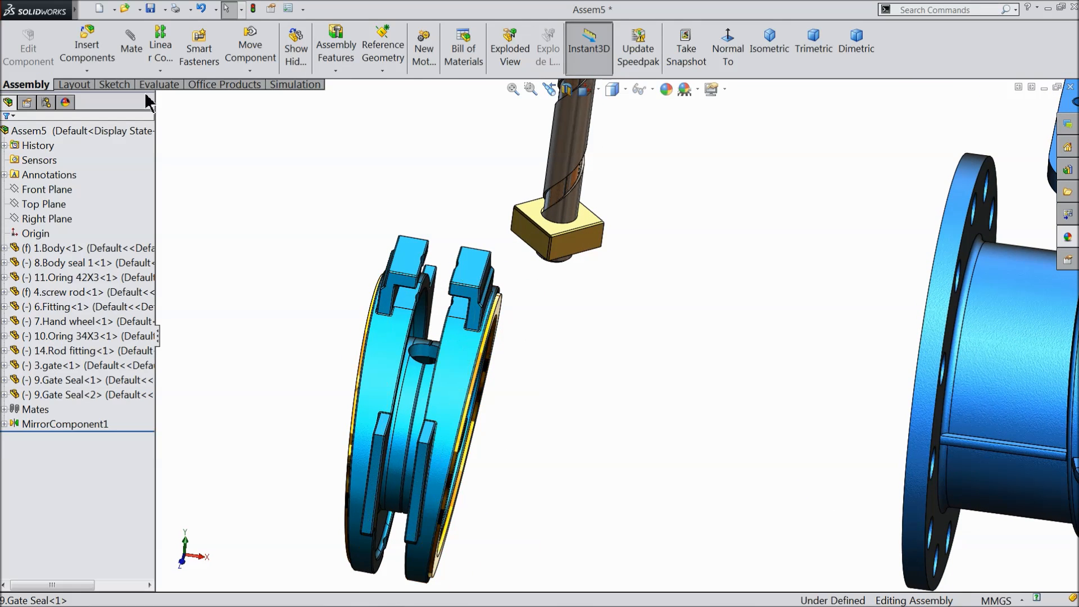
left_click(128, 44)
left_click(426, 355)
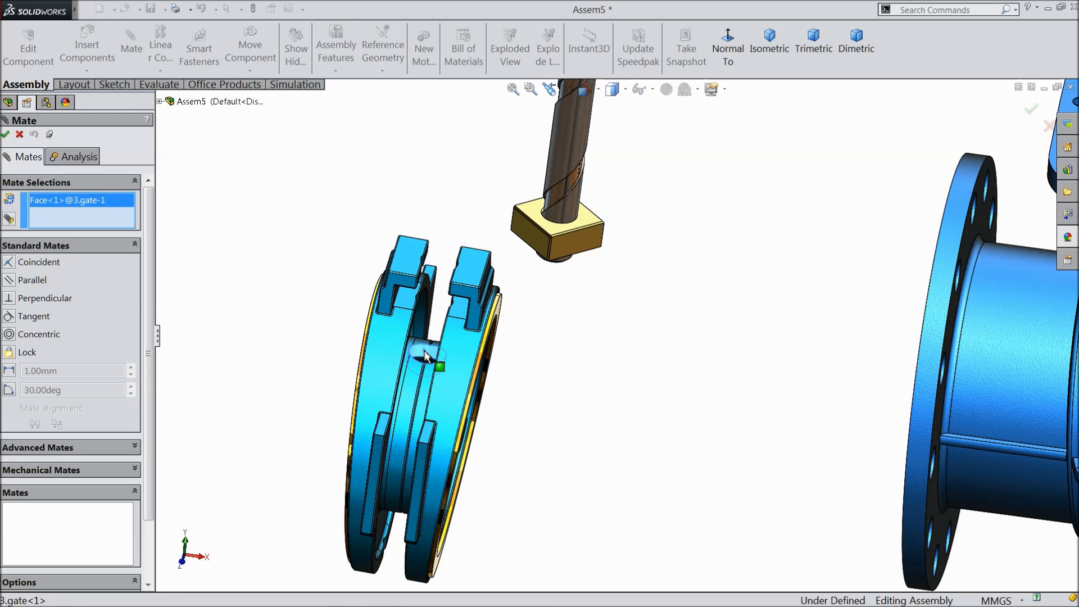
scroll(618, 225, "up", 5)
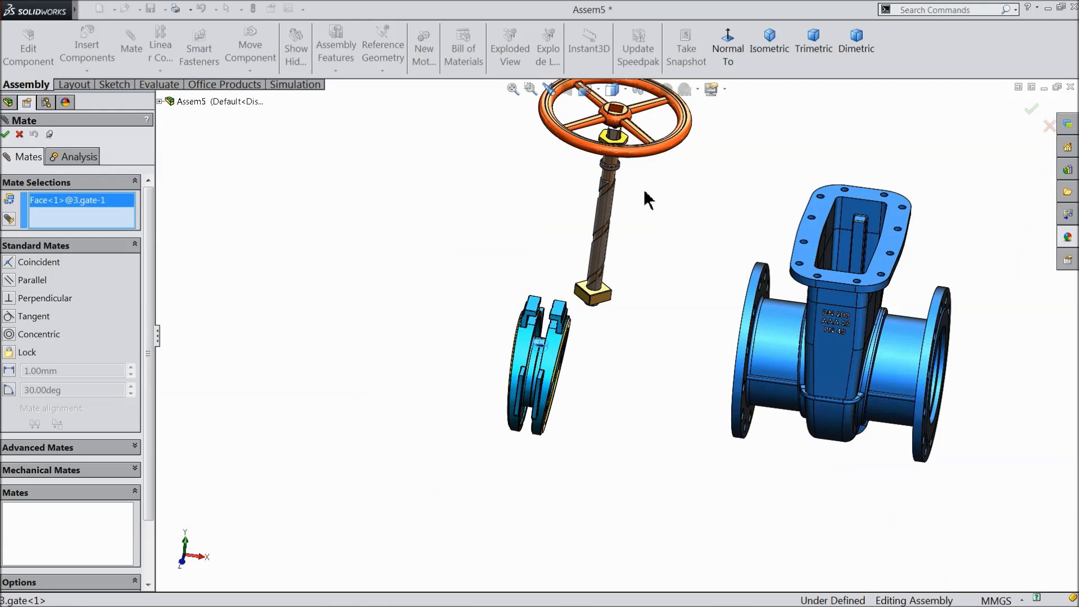
middle_click_drag(639, 250, 615, 193)
scroll(609, 139, "down", 2)
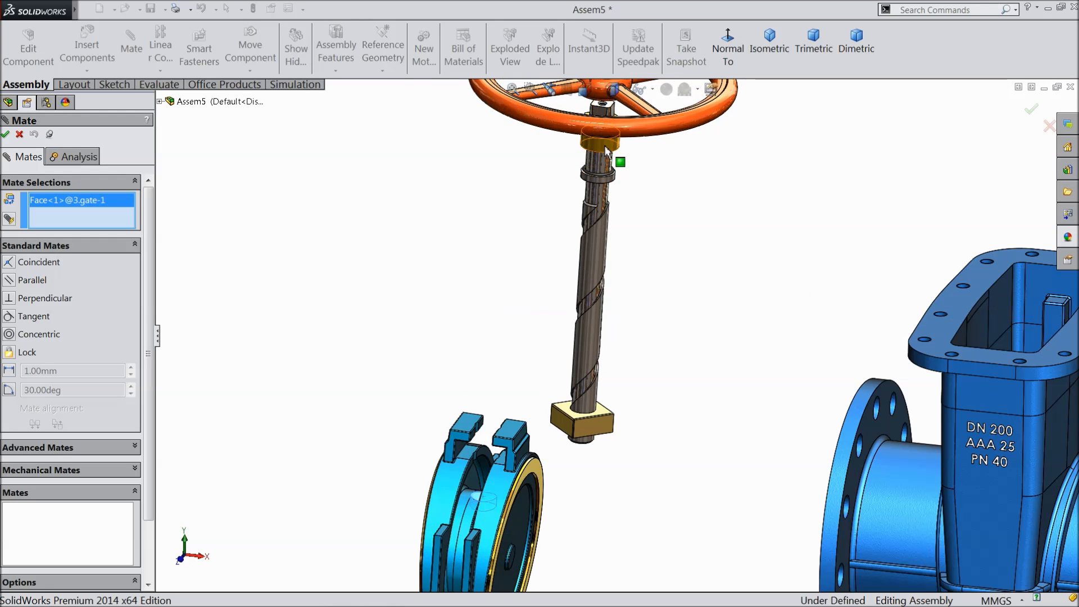
middle_click_drag(603, 179, 604, 157)
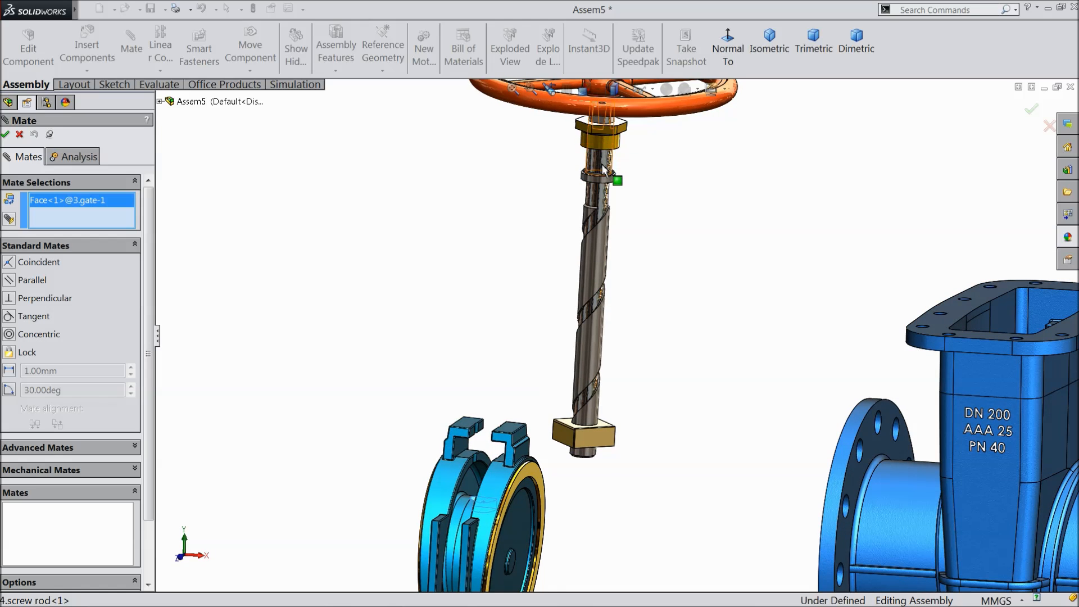
left_click(604, 169)
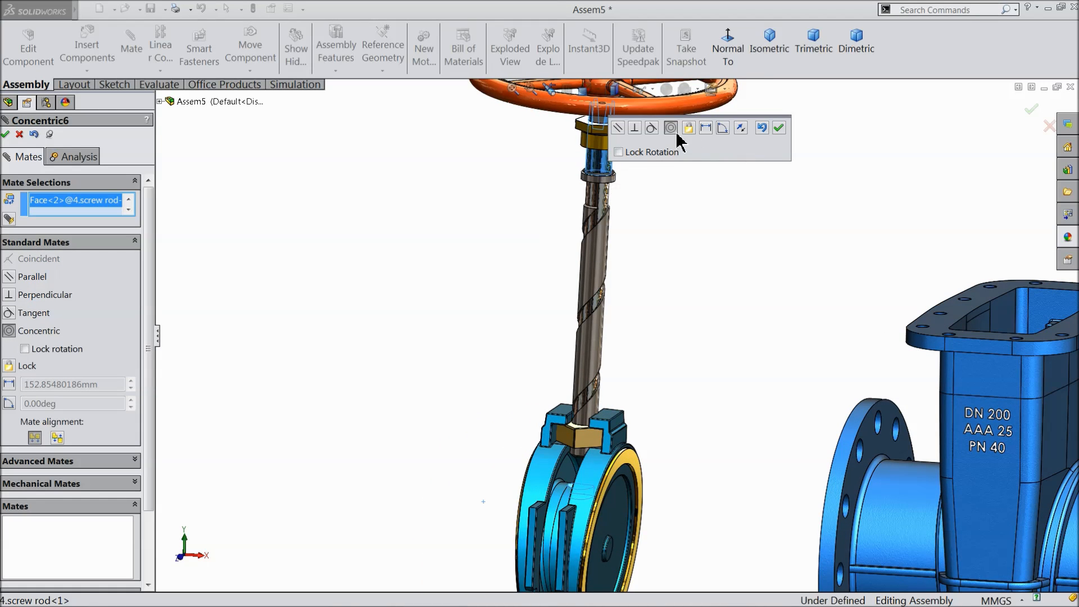
left_click(778, 129)
Examine how the gate's hooks sit around the square rod fitting, and leave the Mate command.
scroll(646, 362, "up", 3)
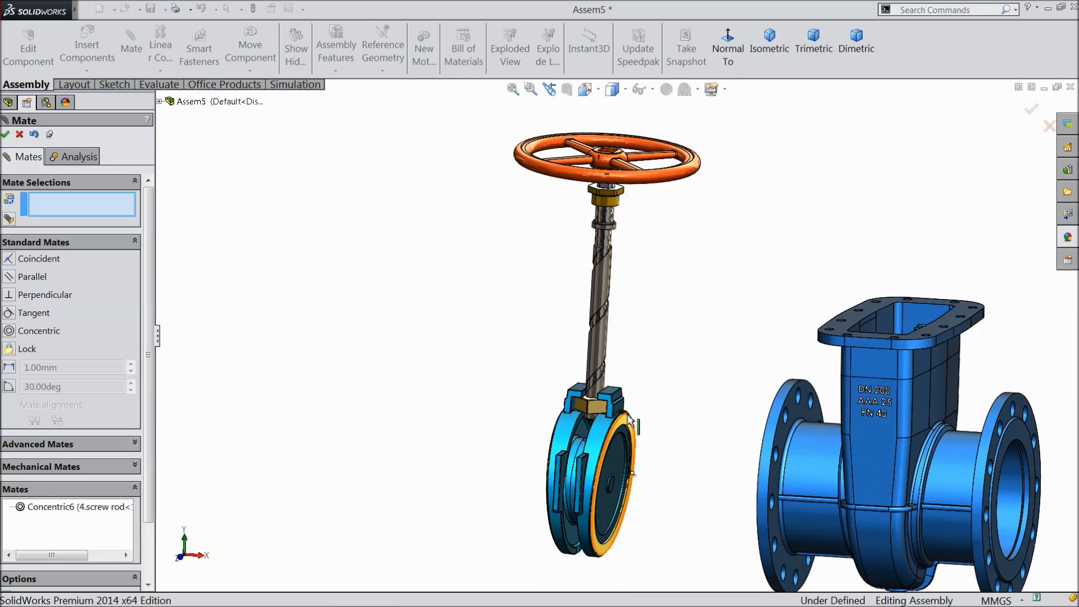
left_click(584, 412)
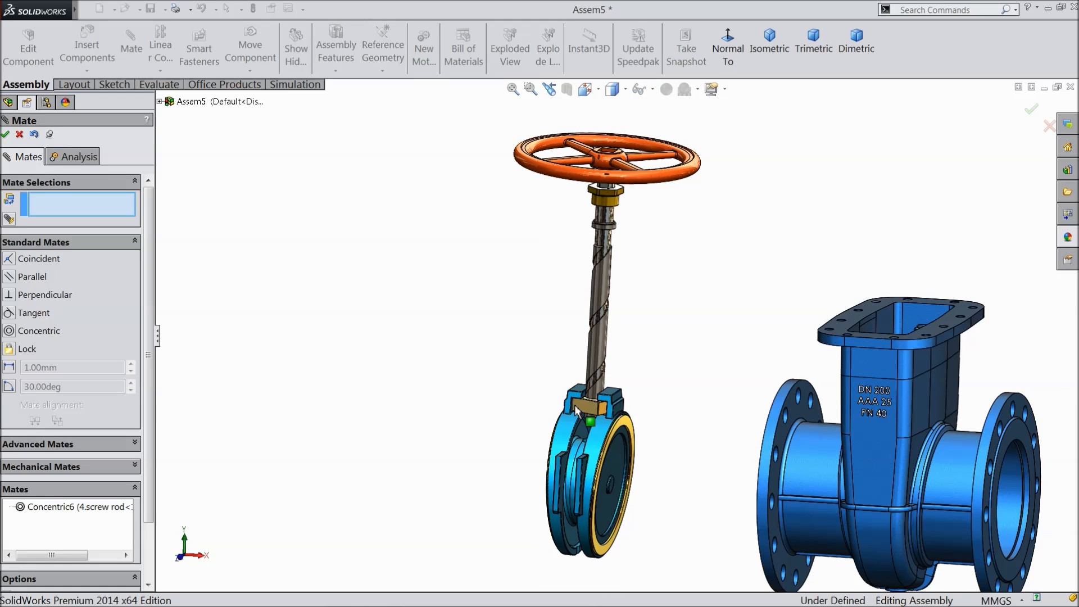
scroll(665, 429, "up", 4)
middle_click_drag(660, 409, 643, 425)
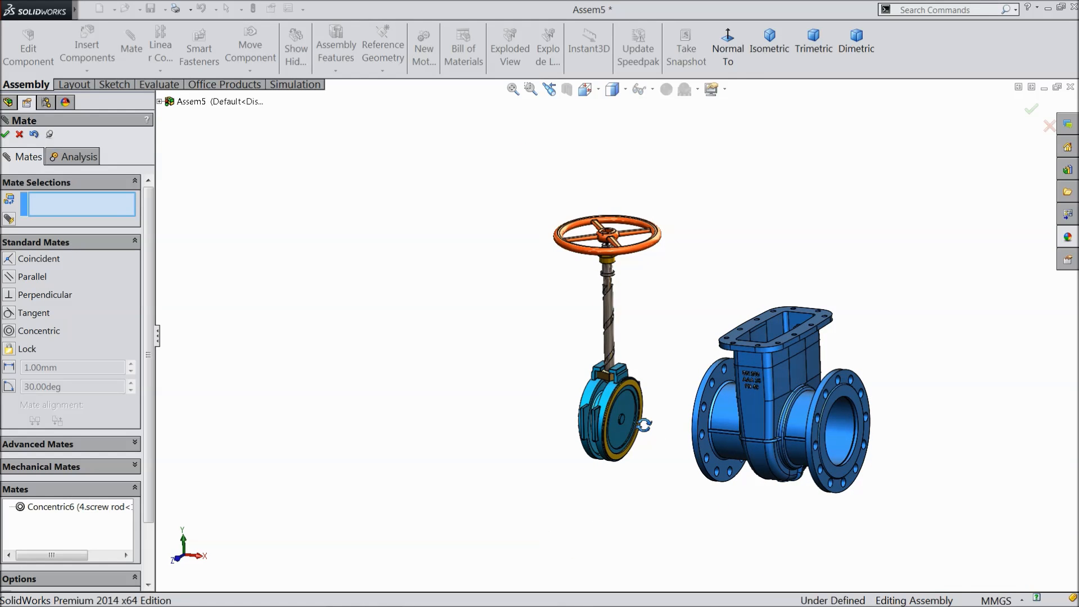
scroll(716, 387, "down", 2)
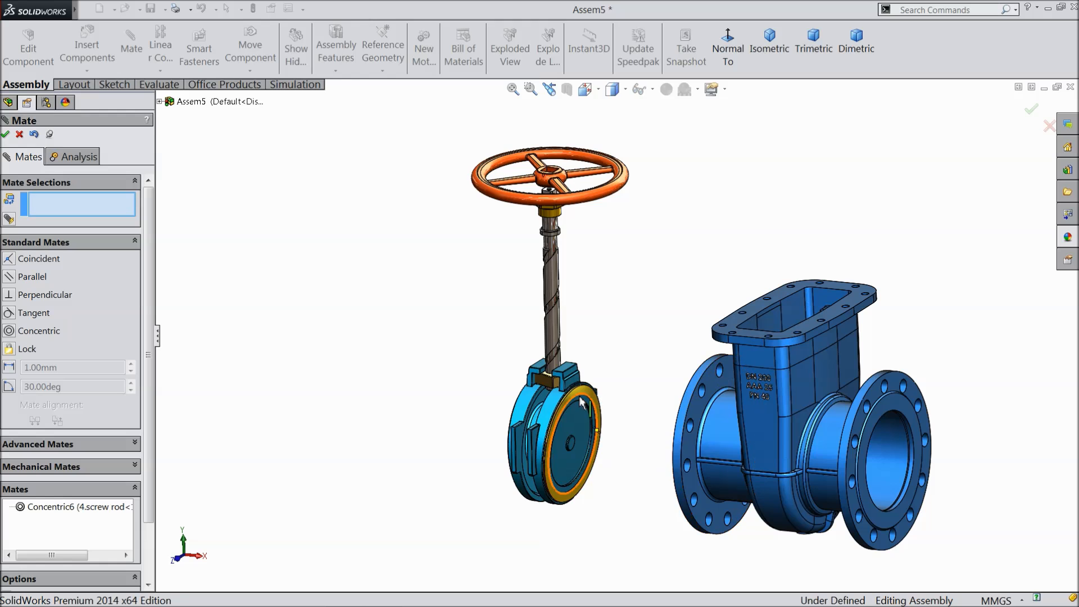
scroll(572, 398, "down", 3)
mouse_move(572, 398)
middle_mouse_down()
mouse_move(617, 359)
mouse_move(609, 378)
mouse_move(585, 388)
middle_mouse_up()
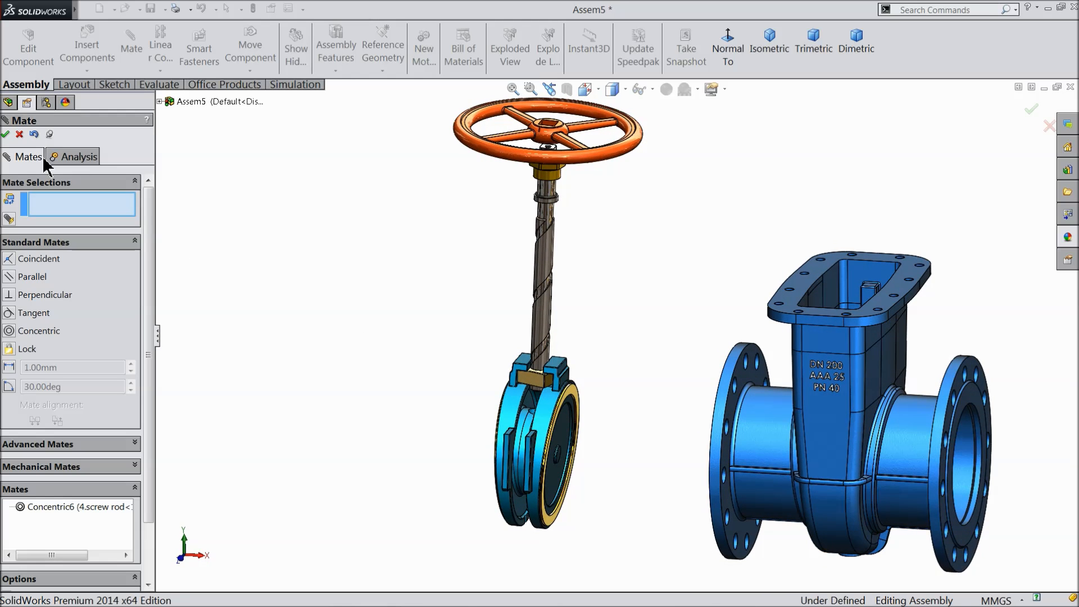
left_click(19, 135)
Try to add a coincident mate between the gate's Right Plane and the assembly's Right Plane.
scroll(526, 393, "down", 2)
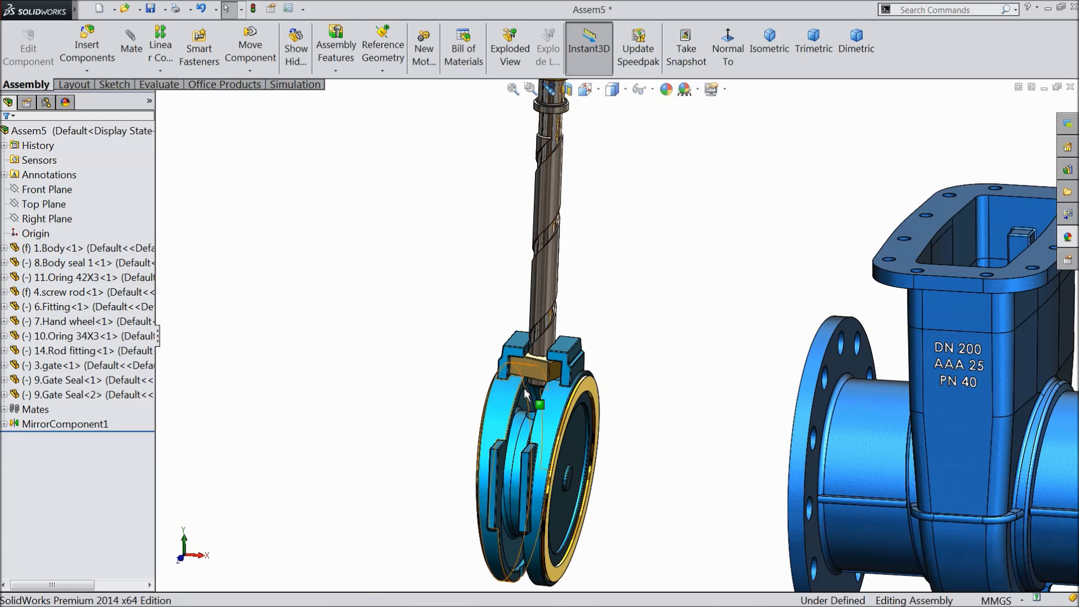
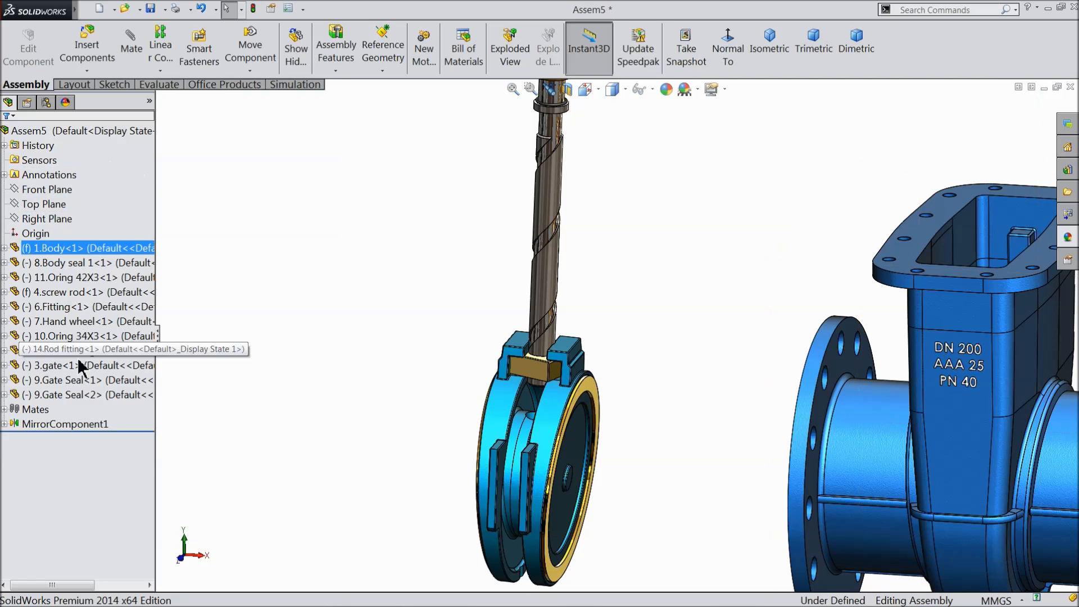
left_click(489, 427)
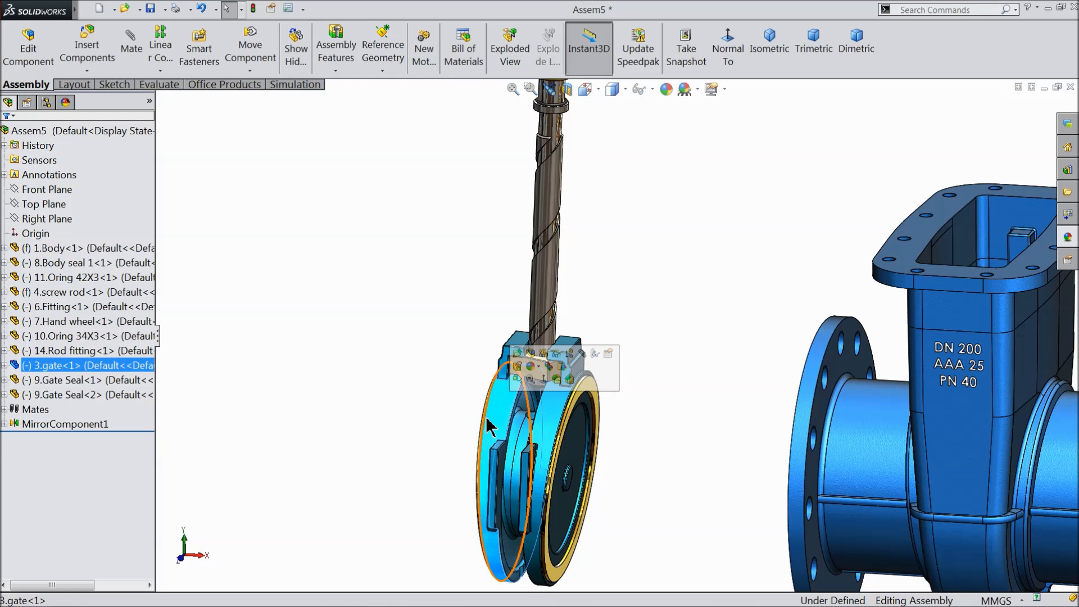
left_click(646, 301)
left_click(503, 410)
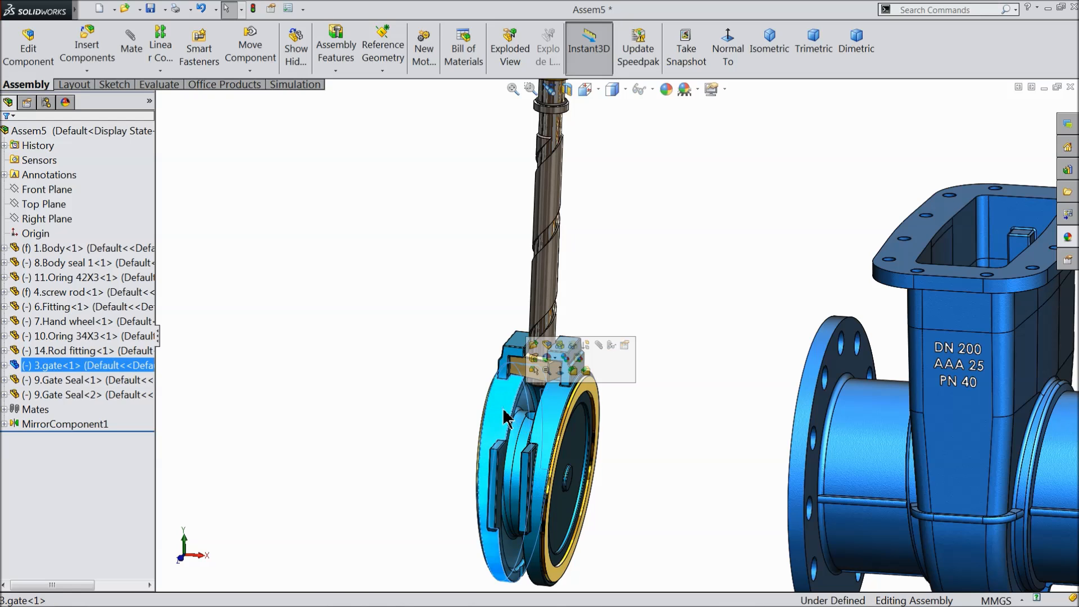
left_click(5, 365)
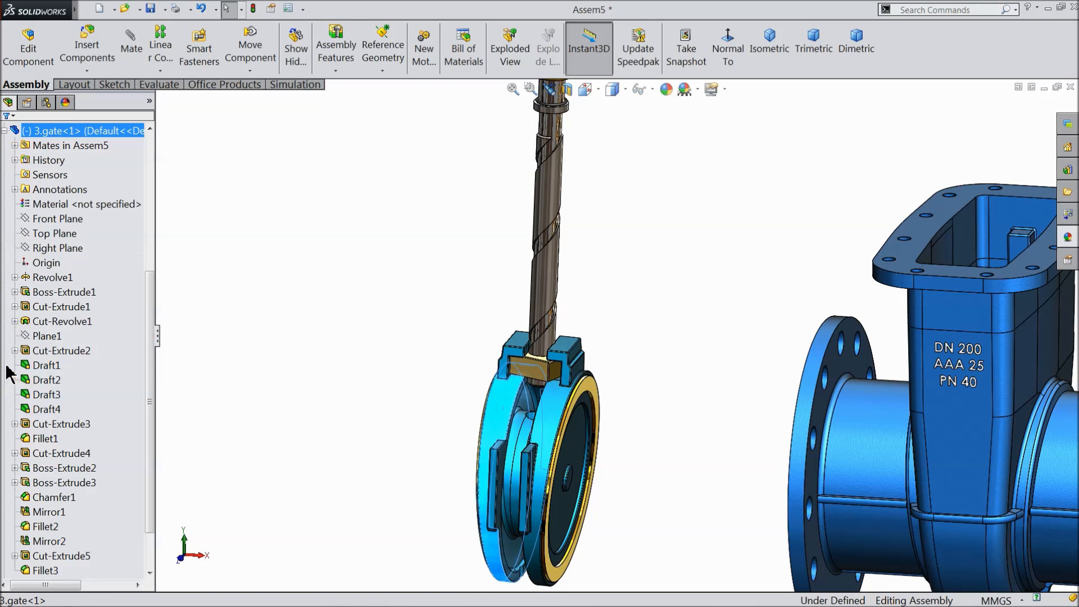
left_click(53, 248)
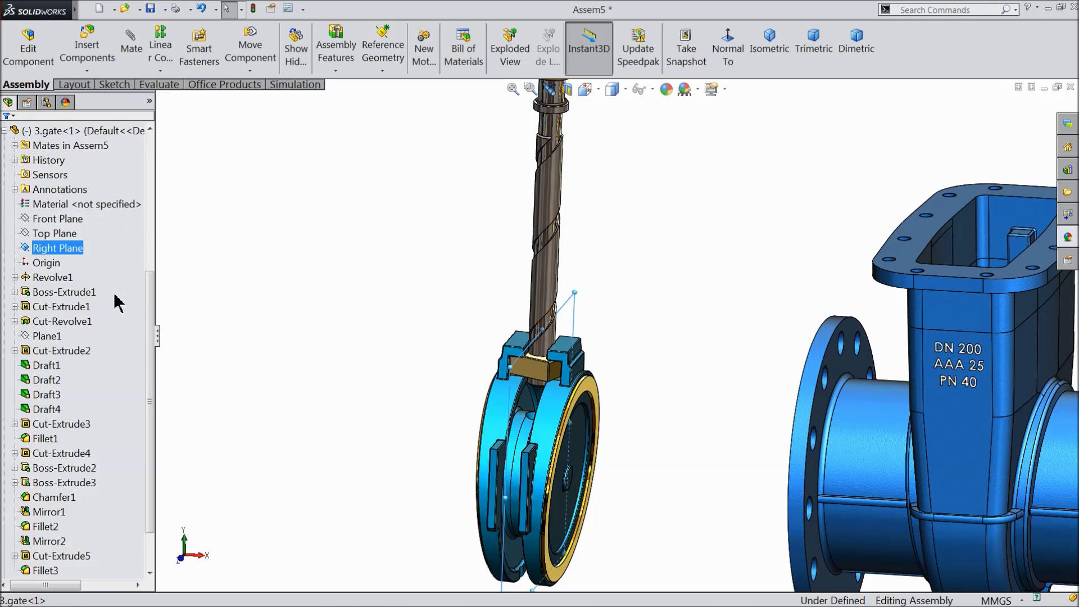
left_click_drag(152, 323, 156, 168)
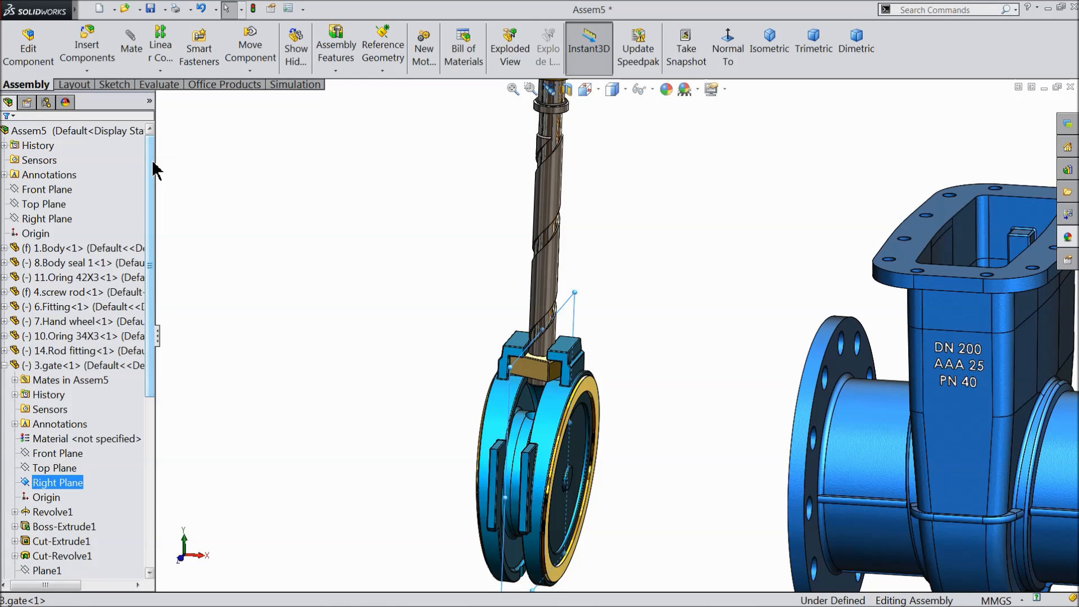
left_click(55, 220, "ctrl")
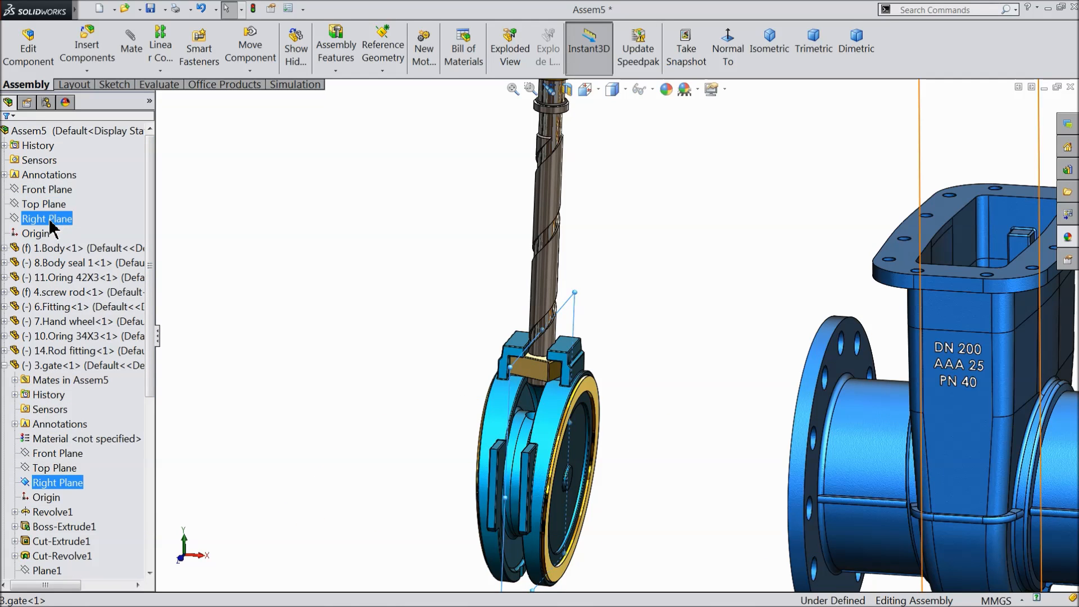
key("f")
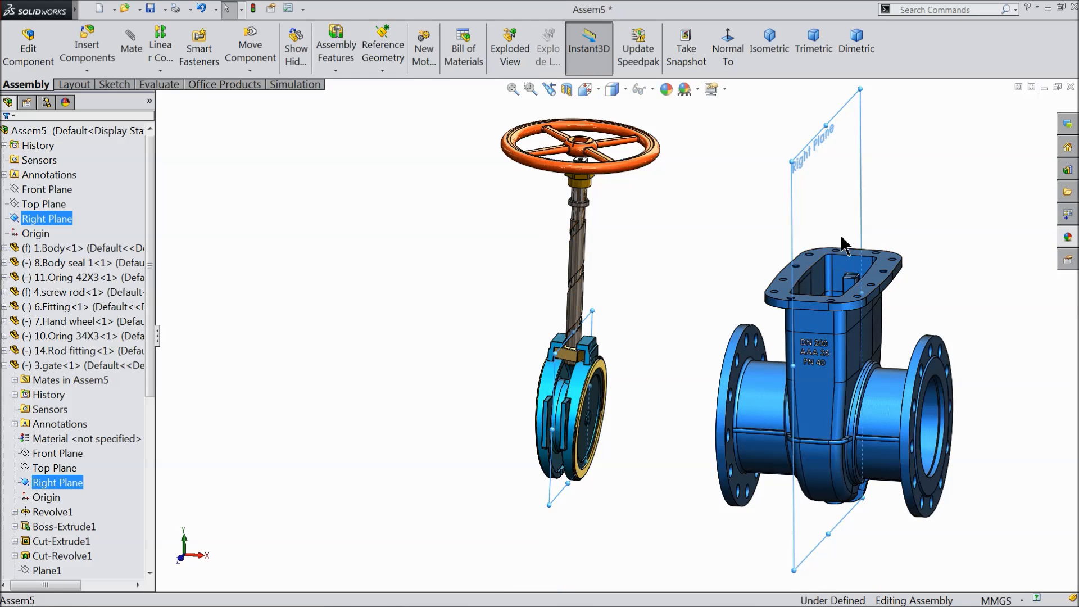
scroll(576, 403, "down", 2)
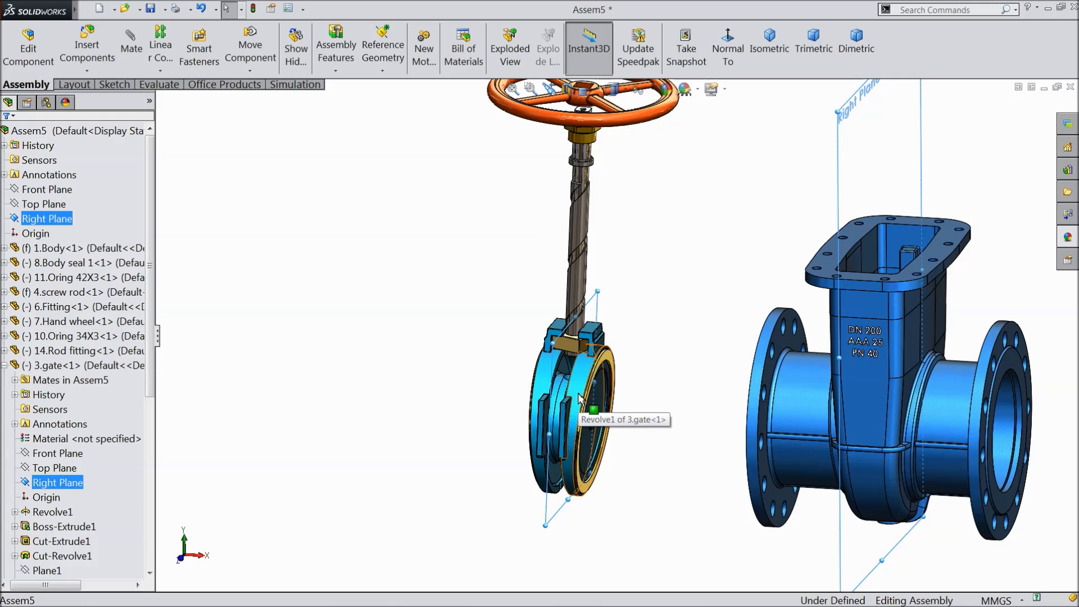
left_click(137, 51)
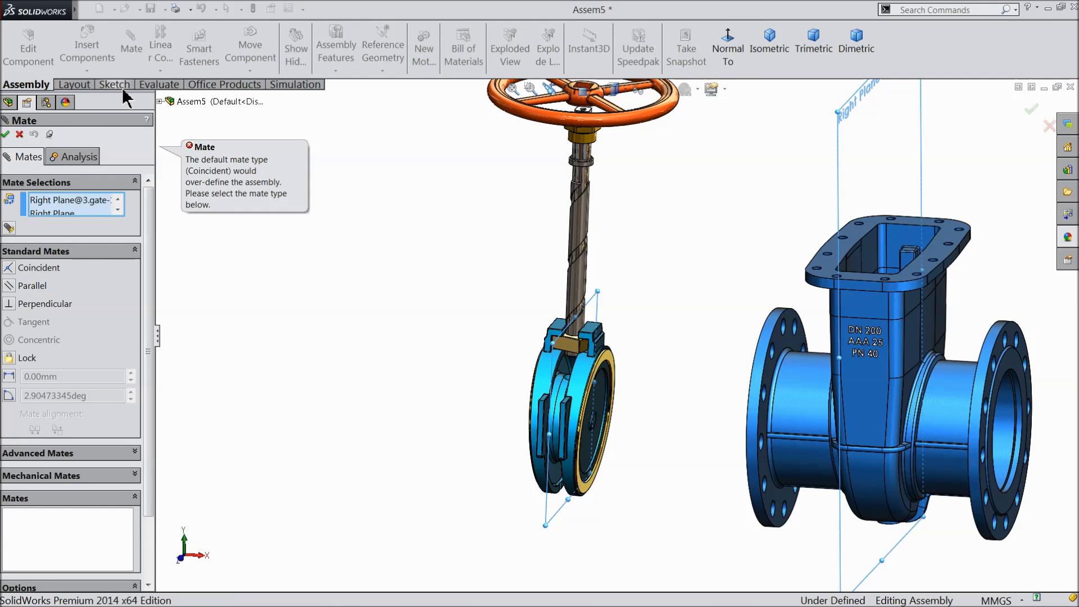
left_click(9, 268)
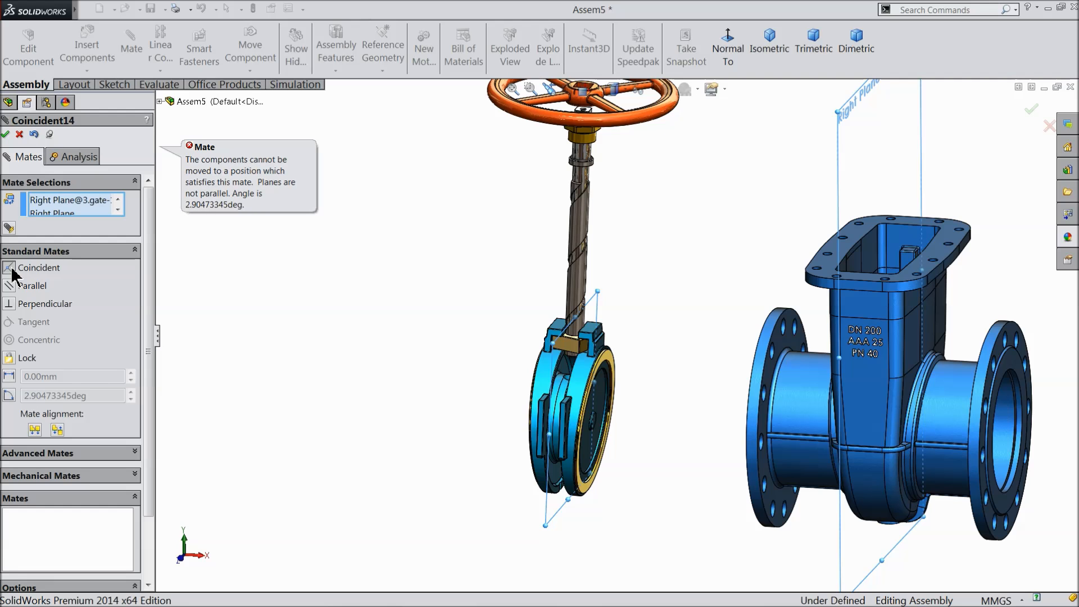
left_click(18, 136)
Test whether the screw rod can be moved, and pull the hand wheel off the rod toward the valve body.
scroll(419, 337, "up", 3)
scroll(571, 340, "down", 4)
left_click_drag(491, 272, 576, 283)
left_click(578, 219)
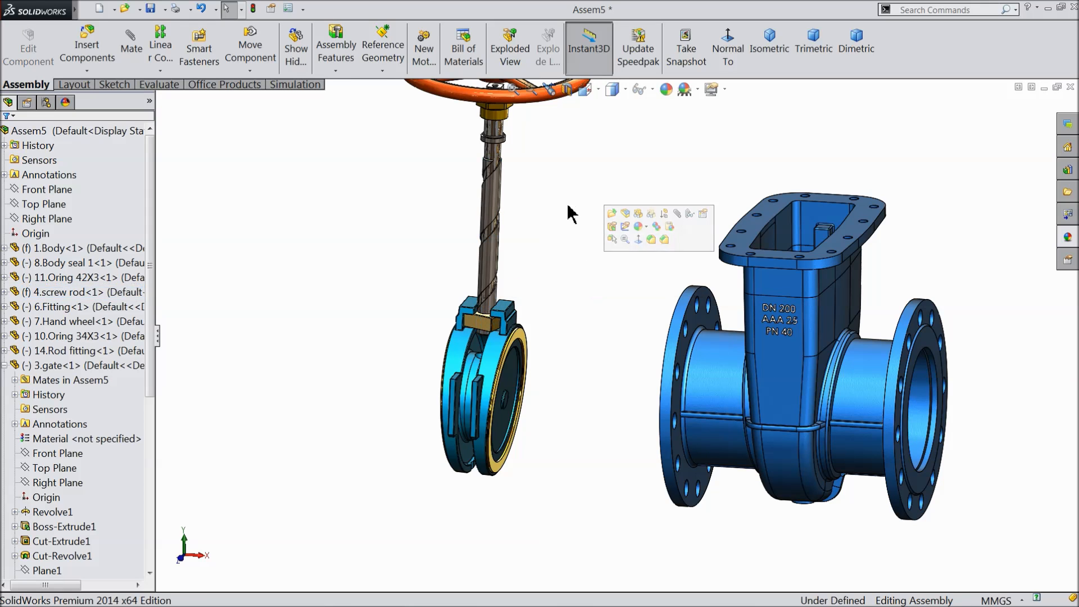
scroll(565, 177, "down", 5)
left_click_drag(545, 135, 770, 162)
Change the screw rod component from fixed to floating.
left_click(482, 225)
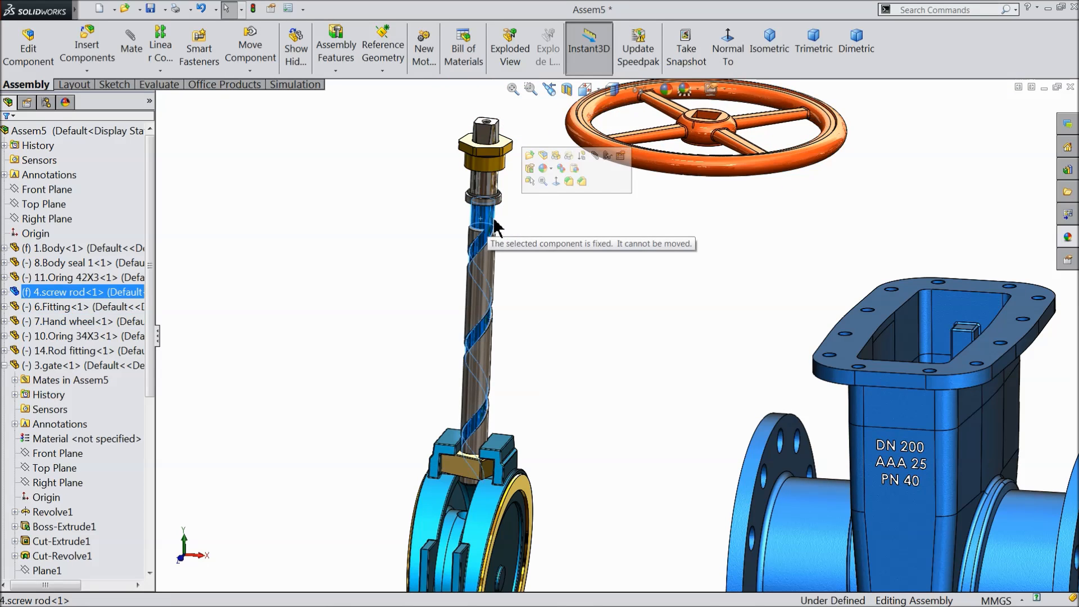
right_click(485, 228)
left_click(525, 361)
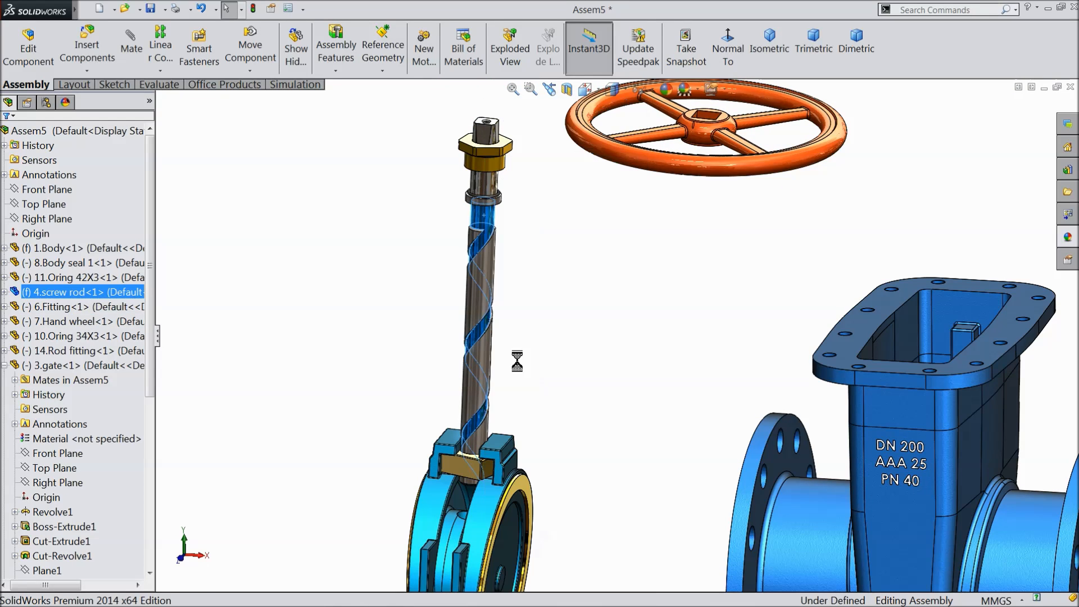
left_click(507, 361)
scroll(595, 322, "up", 5)
scroll(647, 253, "down", 4)
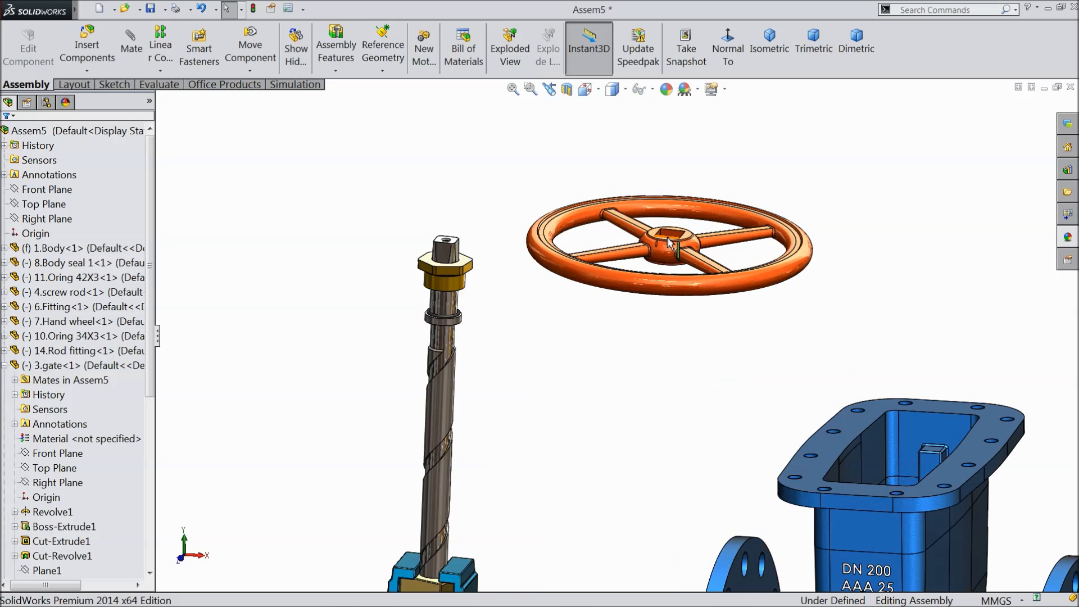
scroll(494, 404, "up", 8)
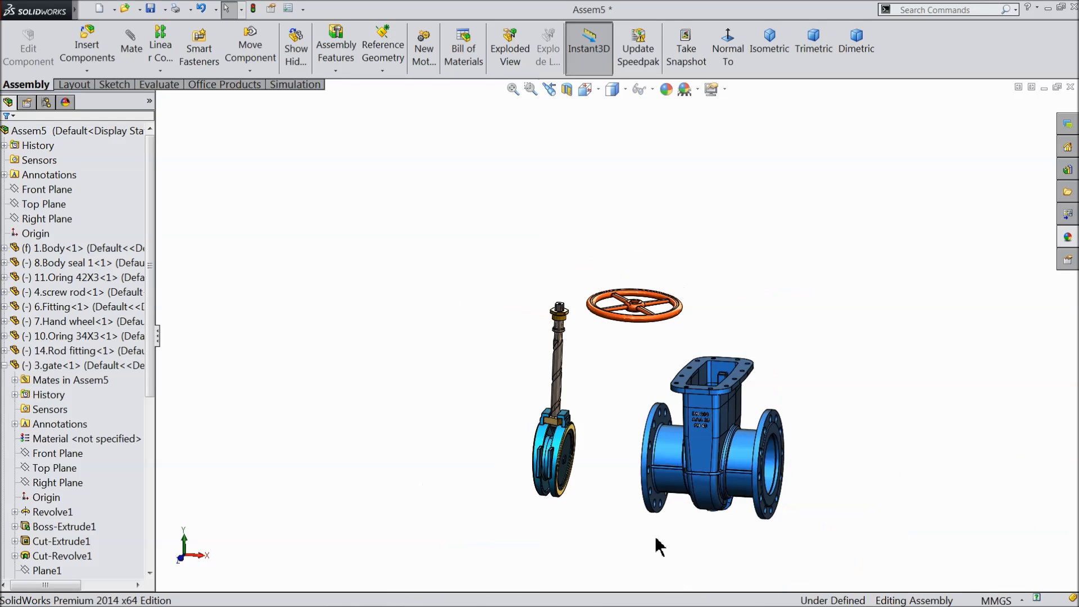
scroll(637, 490, "down", 5)
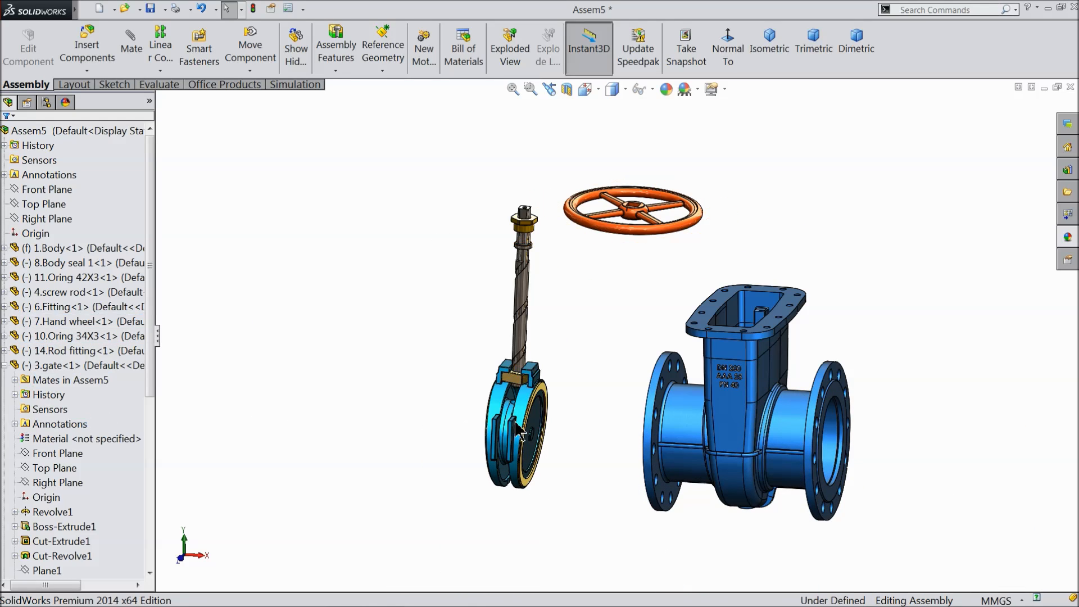
scroll(566, 404, "down", 5)
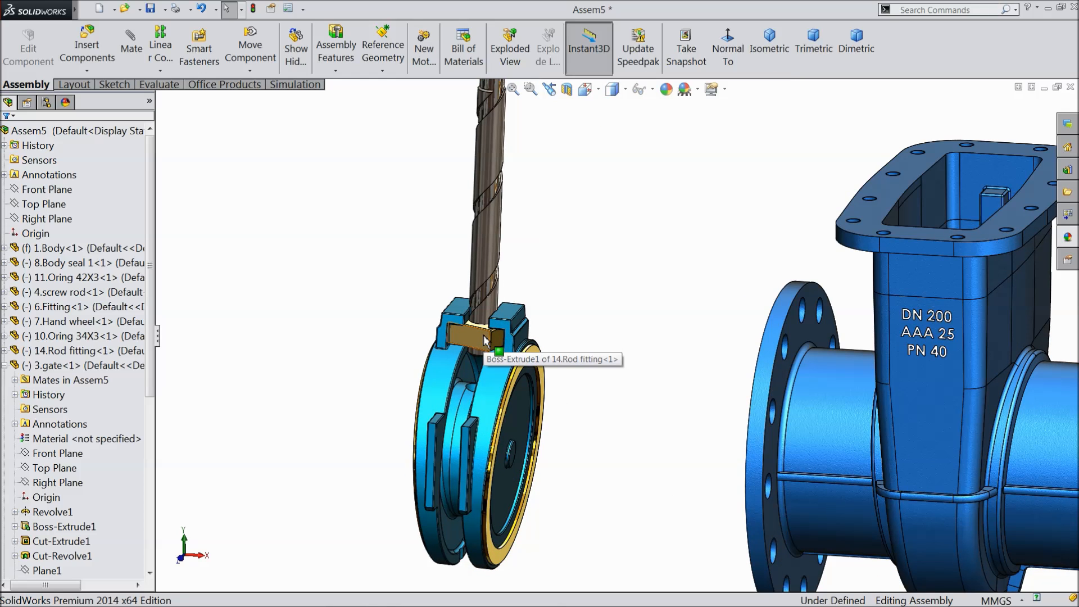
left_click(485, 339)
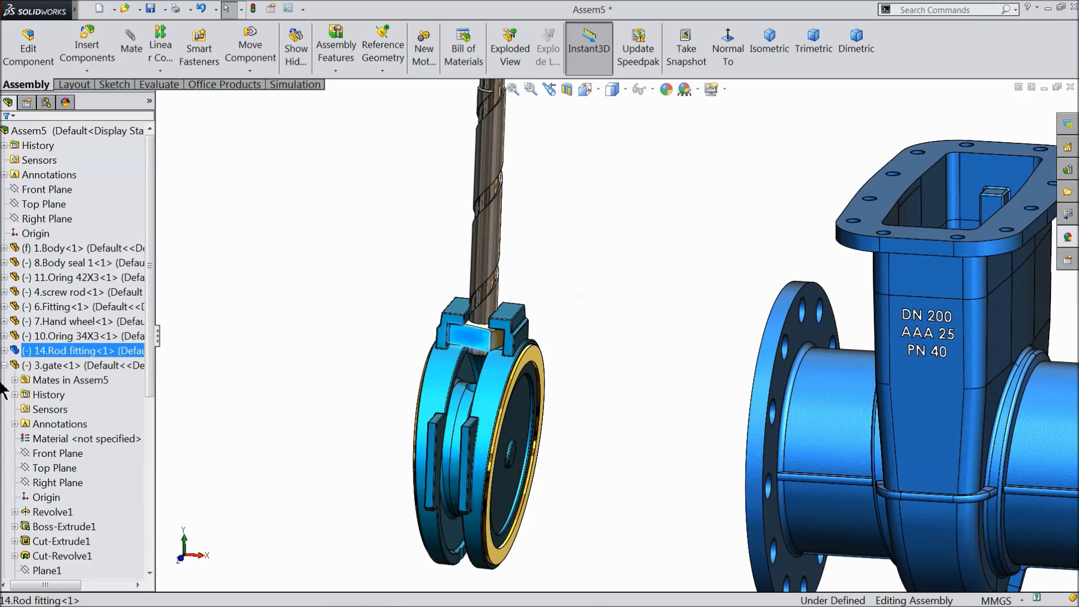
left_click(57, 482)
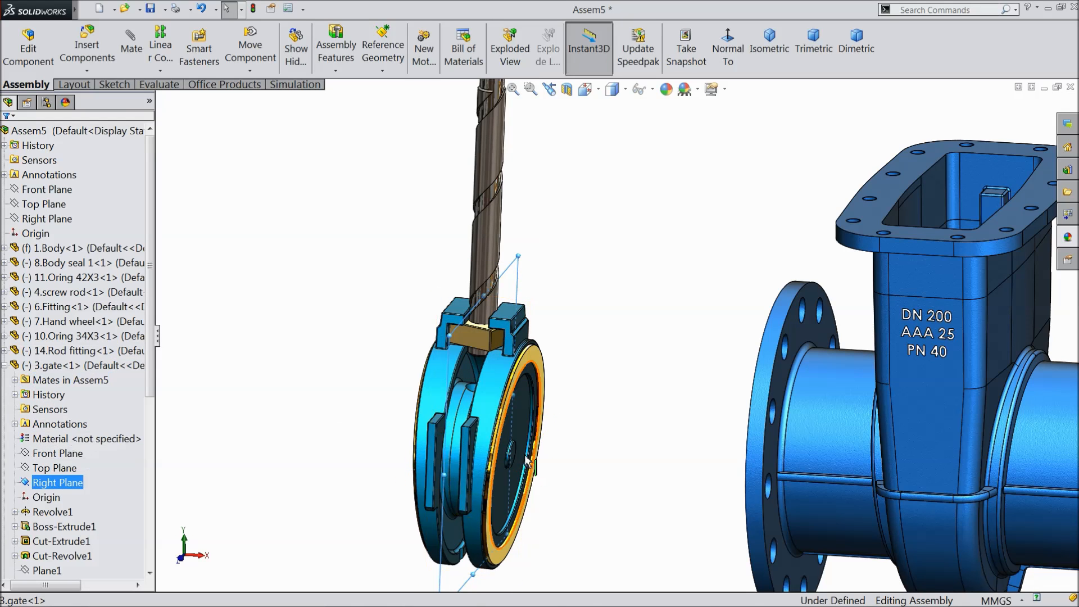
left_click_drag(152, 351, 152, 549)
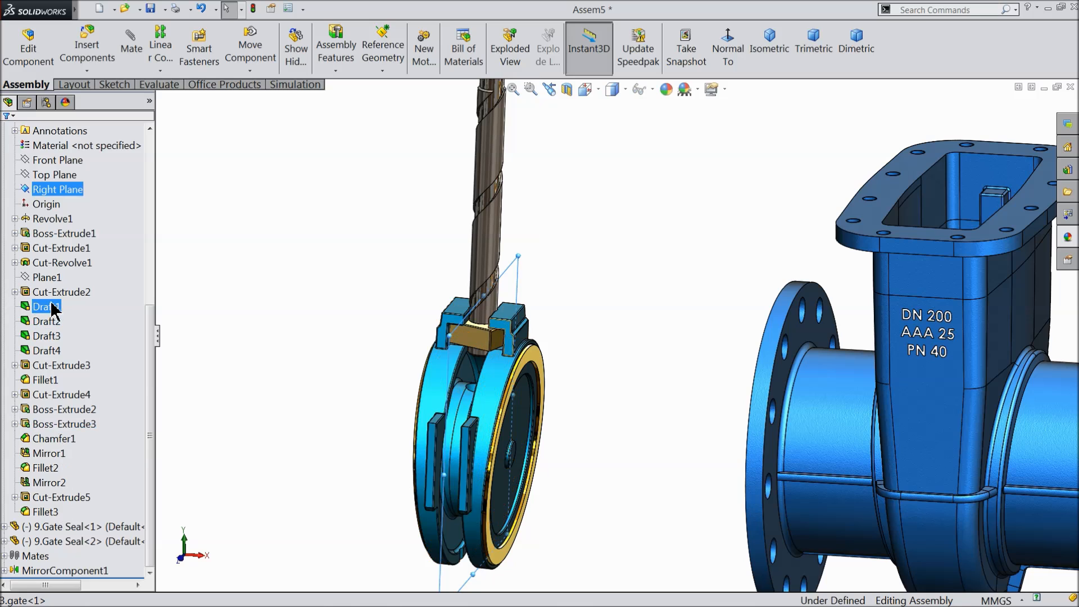
scroll(413, 374, "up", 4)
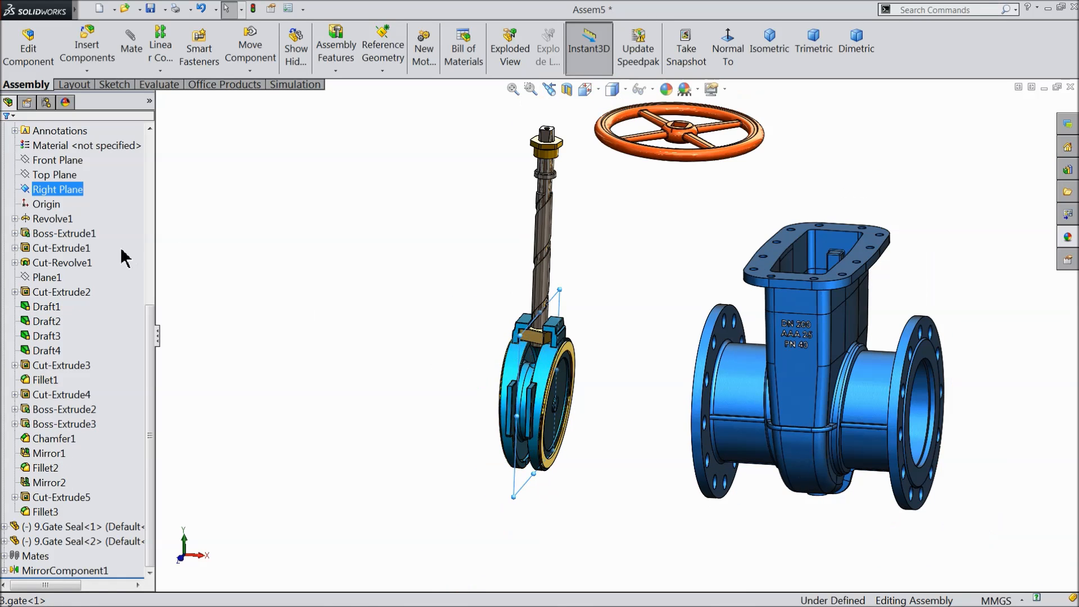
left_click(541, 370)
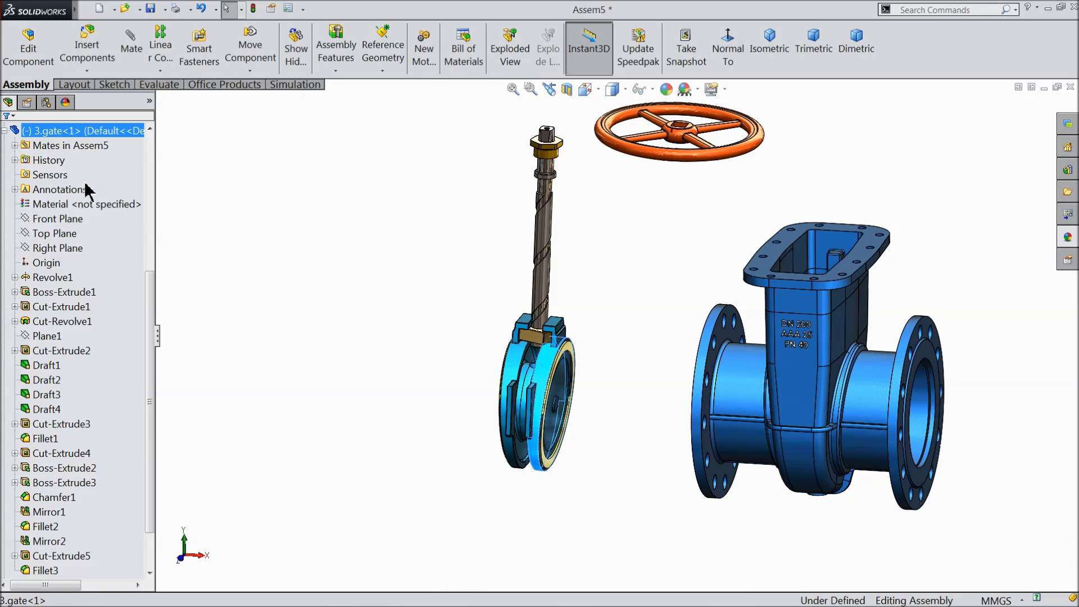
Add a coincident mate between the rod fitting's Right Plane and the gate's Right Plane, and close the Mate command.
left_click(524, 331)
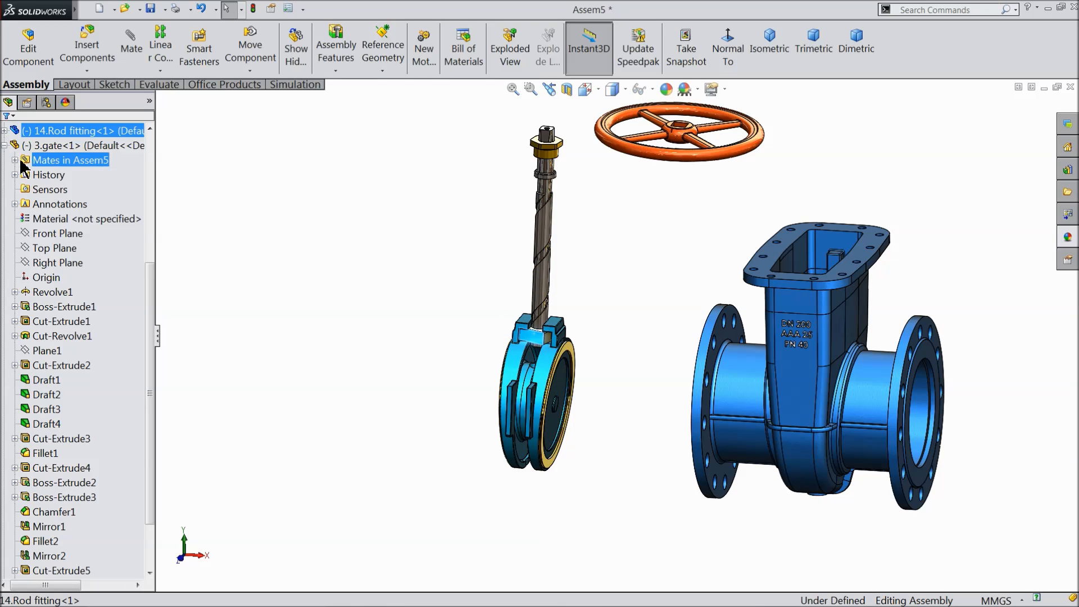
left_click(4, 131)
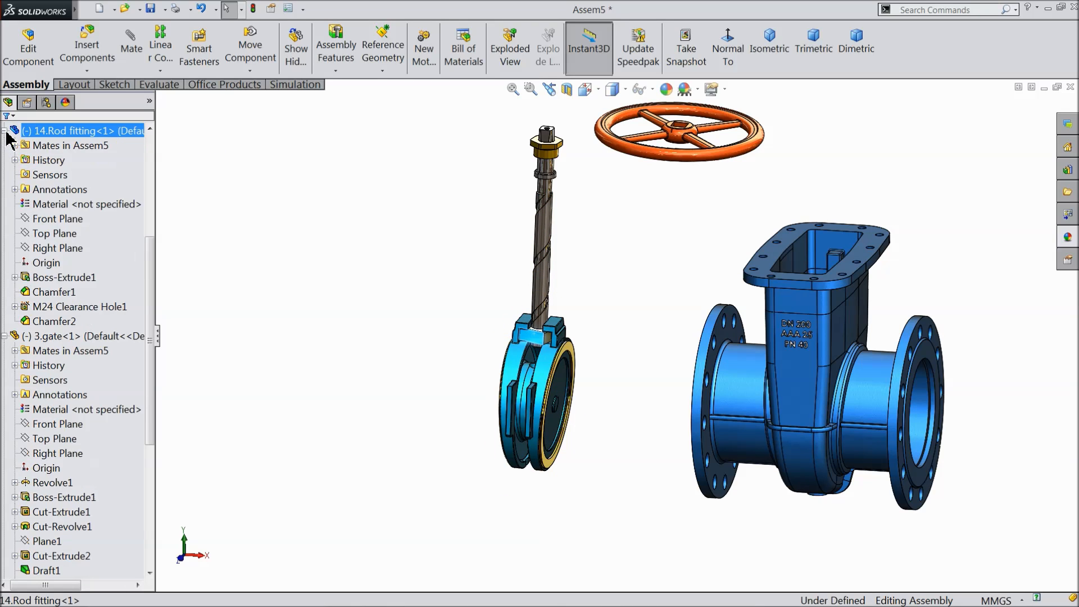
left_click(59, 251)
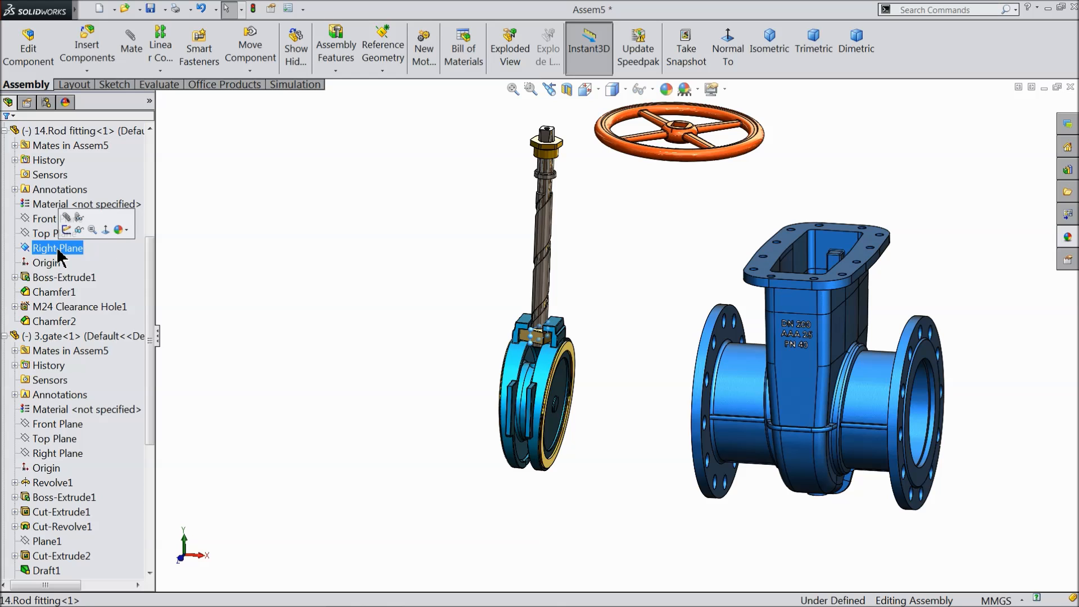
scroll(587, 345, "down", 3)
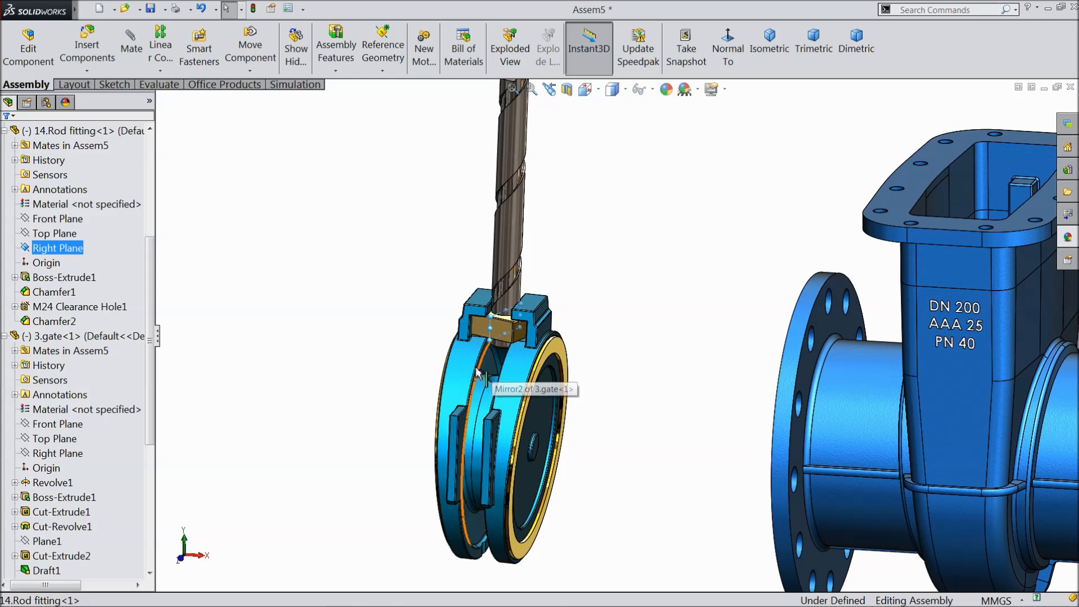
left_click(53, 454, "ctrl")
middle_click_drag(424, 378, 448, 387)
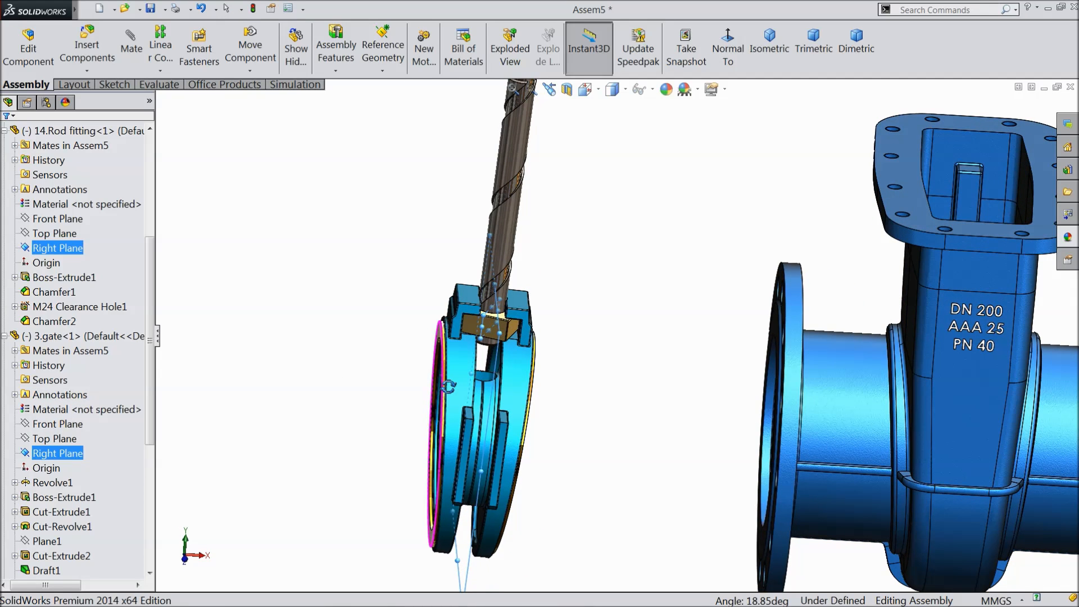
left_click(135, 52)
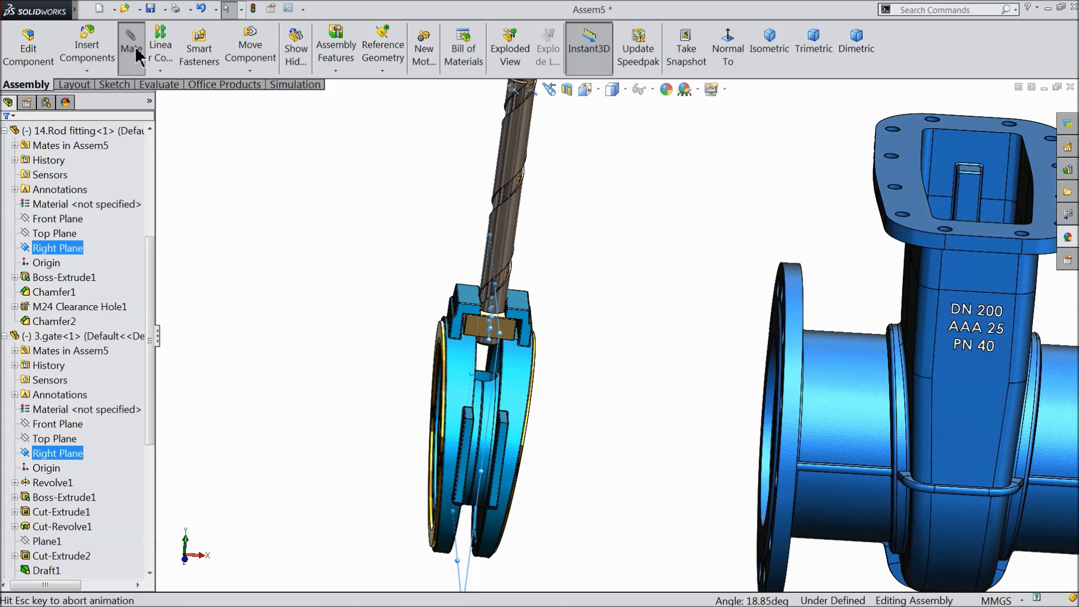
scroll(423, 336, "down", 4)
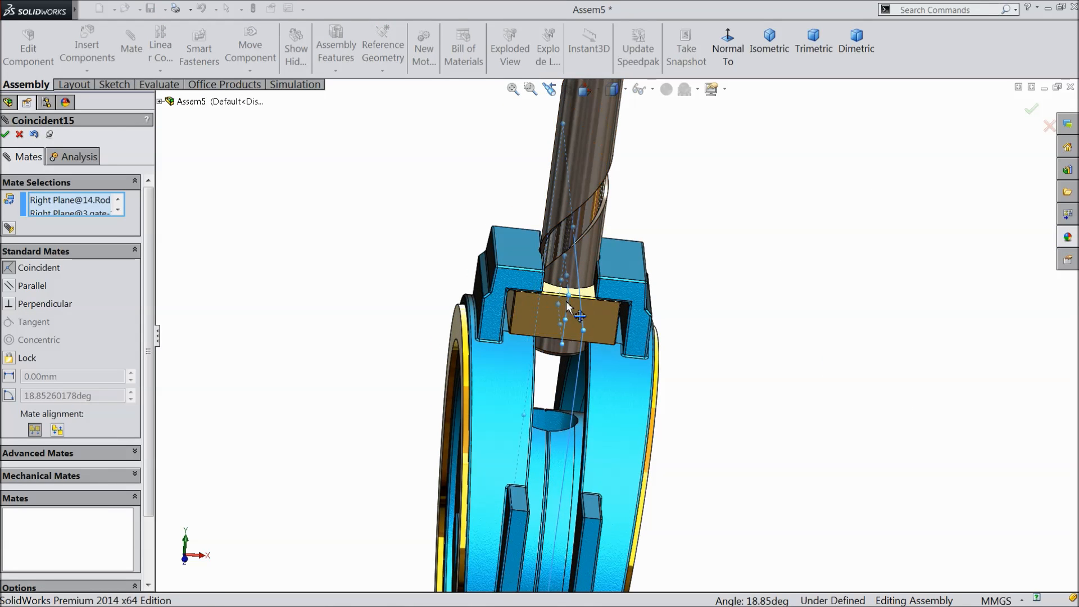
left_click(5, 134)
left_click(5, 136)
Collapse the rod fitting and gate branches in the feature tree and clear the component selection.
scroll(362, 344, "up", 7)
middle_click_drag(414, 382, 395, 371)
scroll(588, 366, "up", 3)
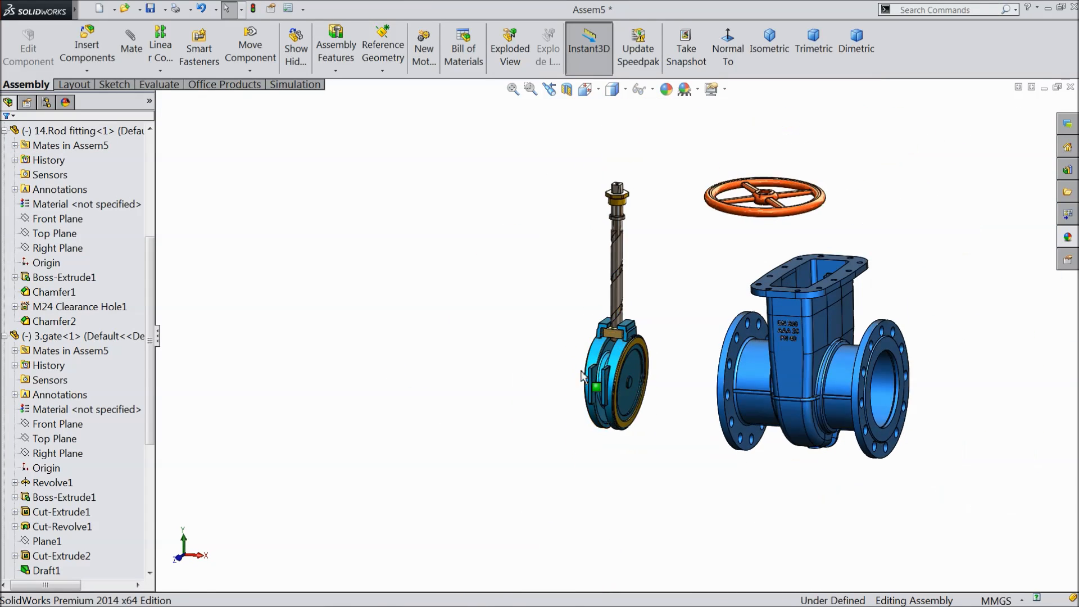
scroll(775, 357, "down", 3)
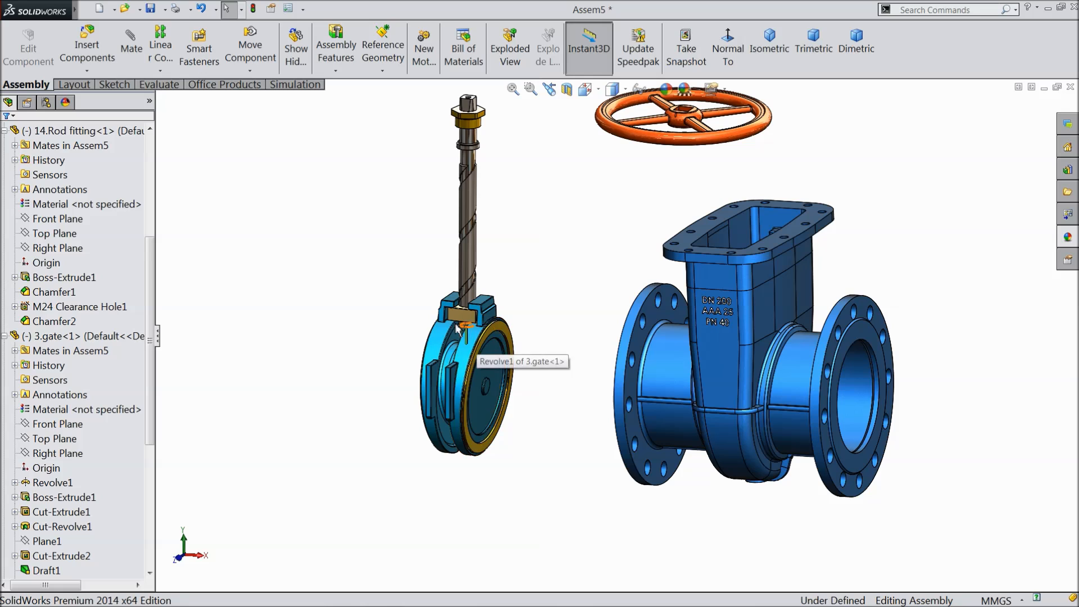
left_click(4, 131)
left_click(4, 146)
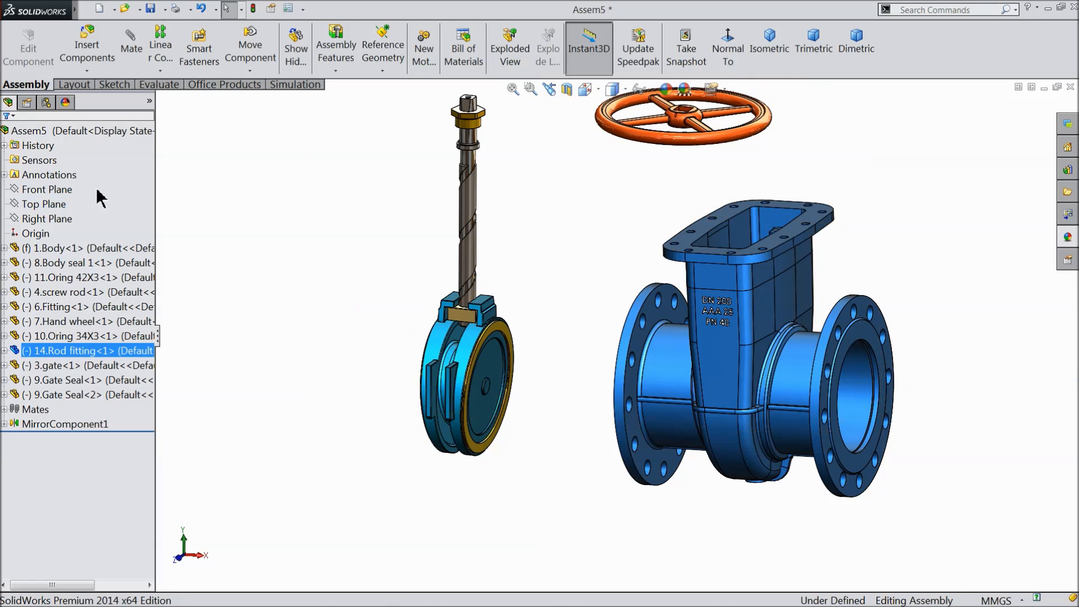
left_click(475, 353, "ctrl")
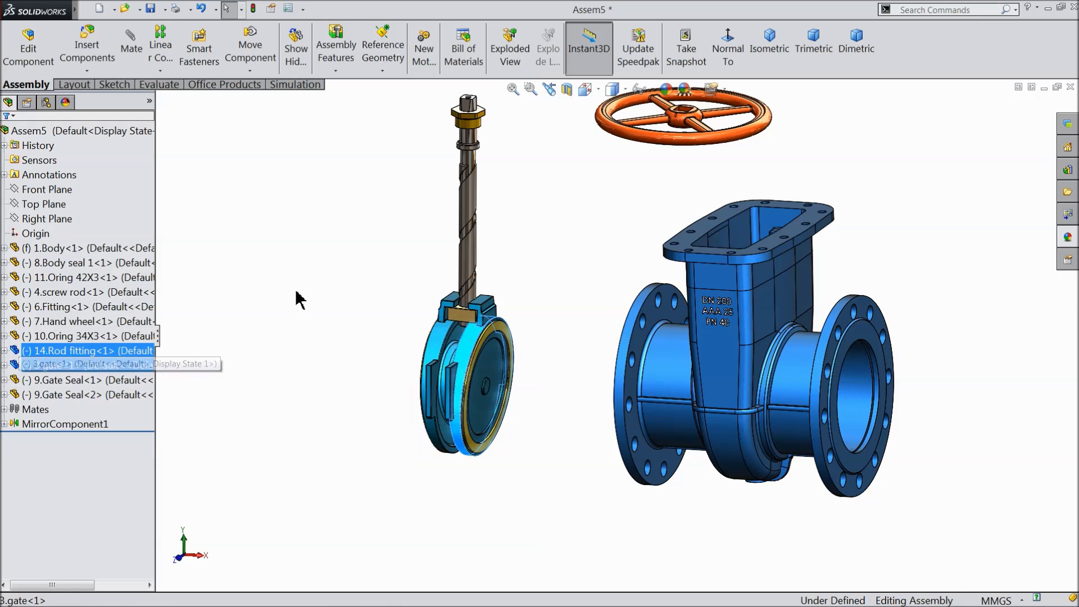
left_click(236, 318)
Add a coincident mate between the gate's Right Plane and the assembly's Right Plane.
left_click(4, 366)
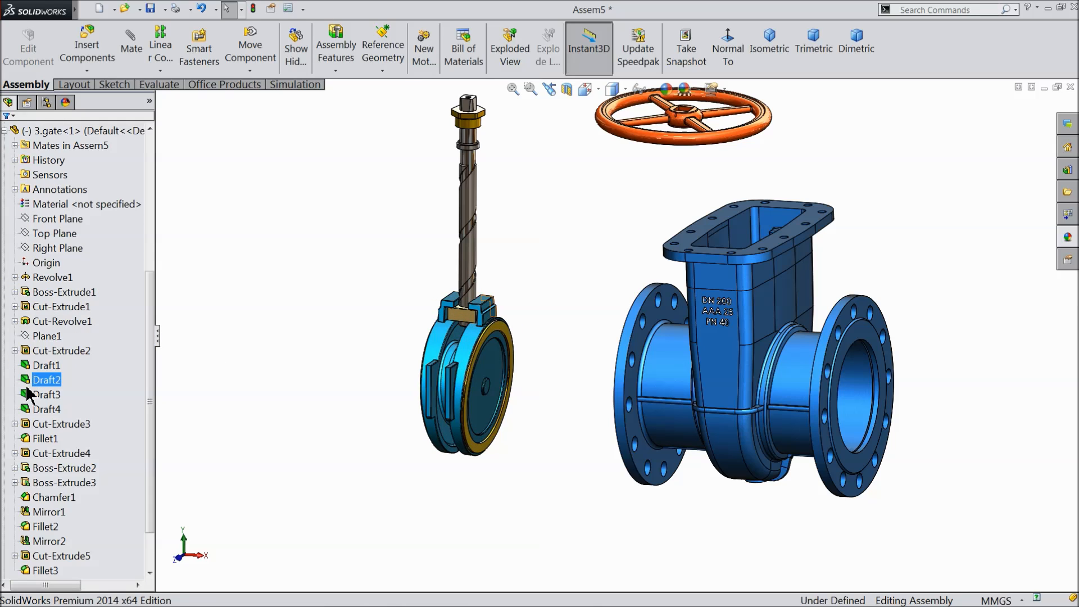
left_click(50, 253)
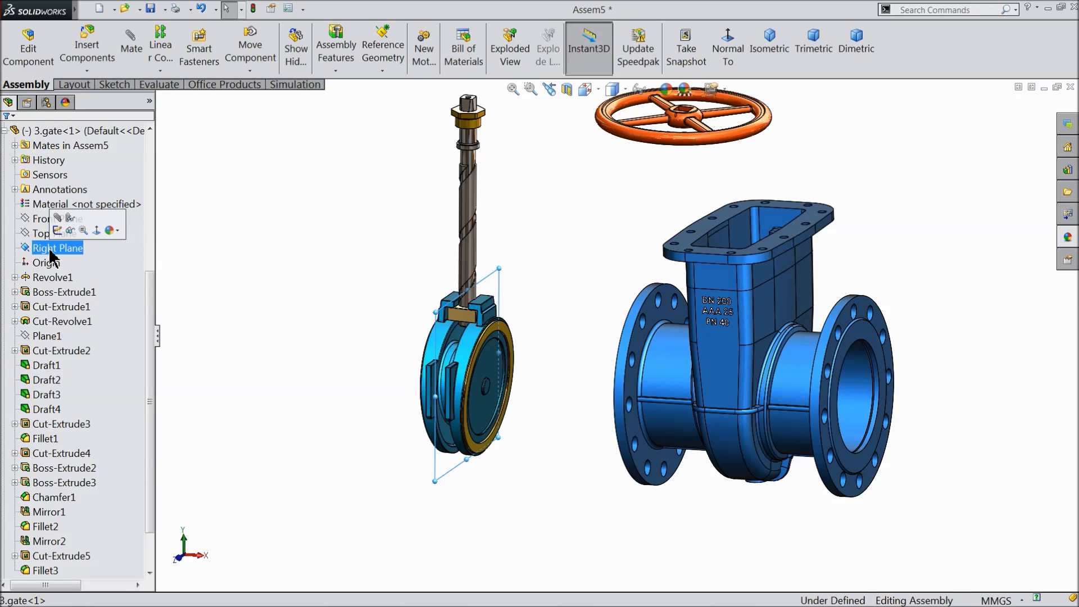
left_click_drag(151, 308, 150, 141)
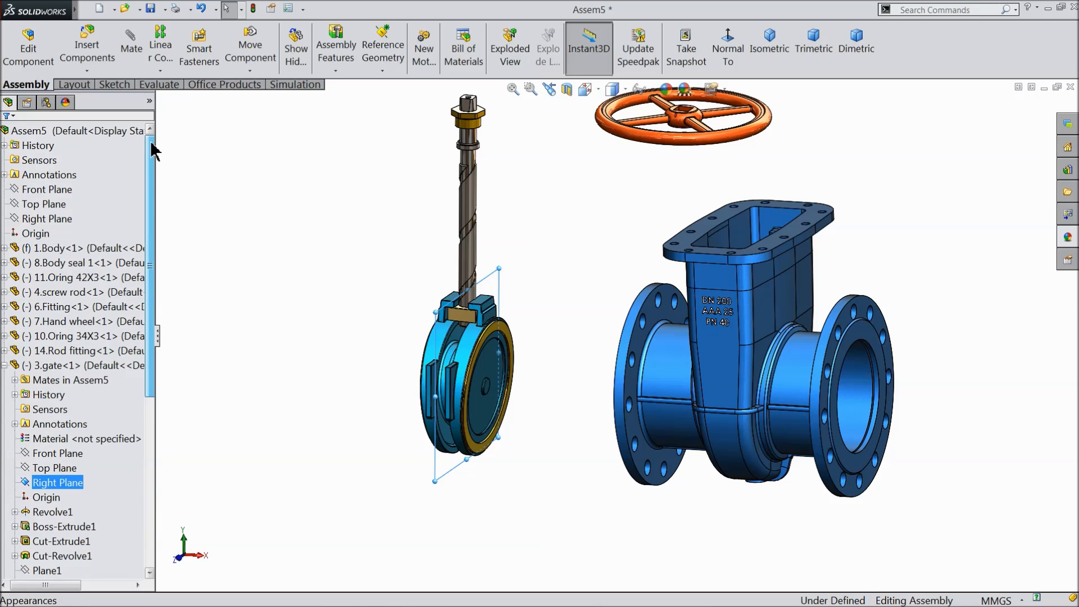
left_click(48, 218, "ctrl")
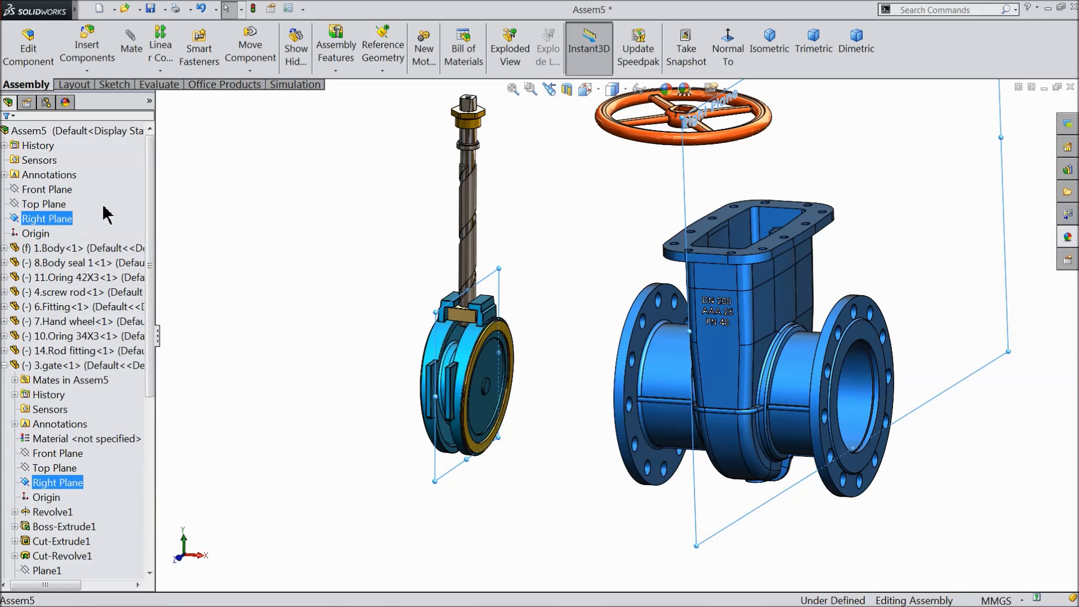
left_click(131, 43)
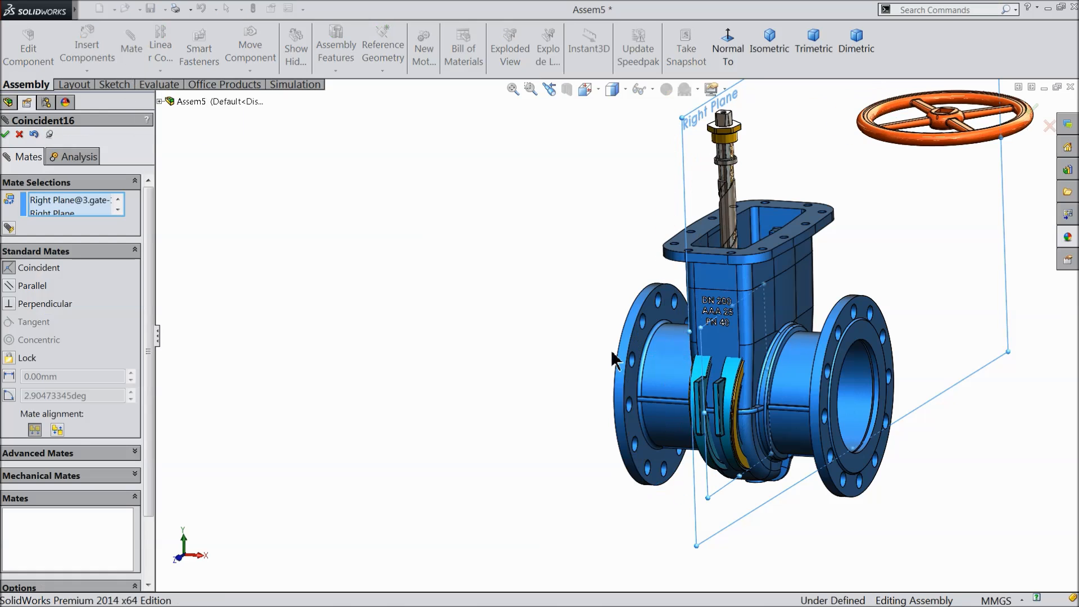
left_click(6, 134)
Move the screw rod and gate together out of the valve body to a free position behind it.
scroll(429, 291, "up", 2)
middle_click_drag(429, 292, 467, 346)
scroll(740, 330, "down", 3)
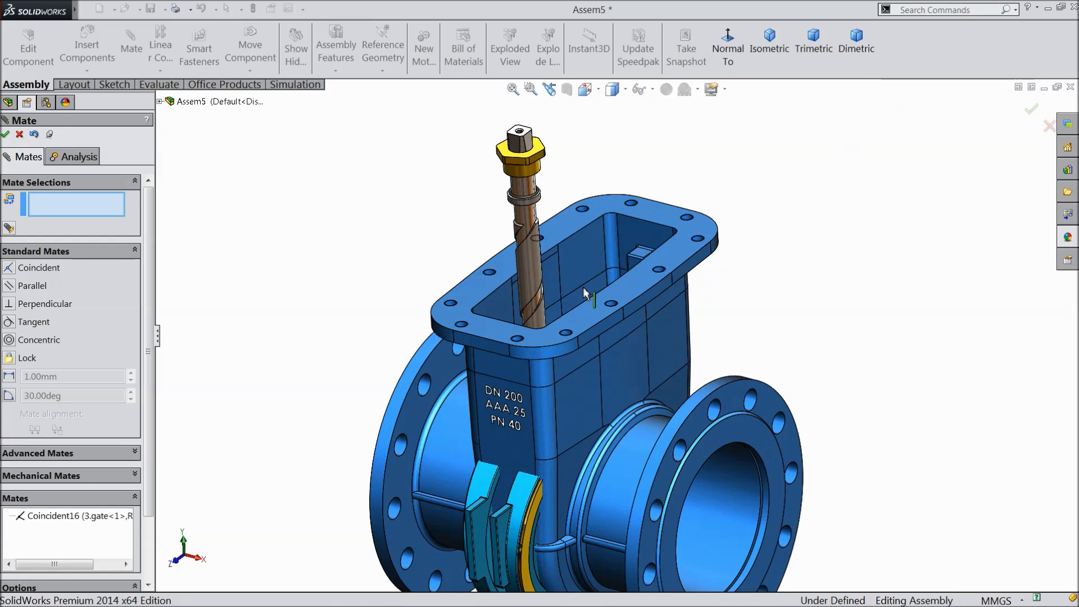
left_click_drag(534, 269, 740, 124)
scroll(674, 215, "up", 5)
middle_click_drag(697, 170, 714, 174)
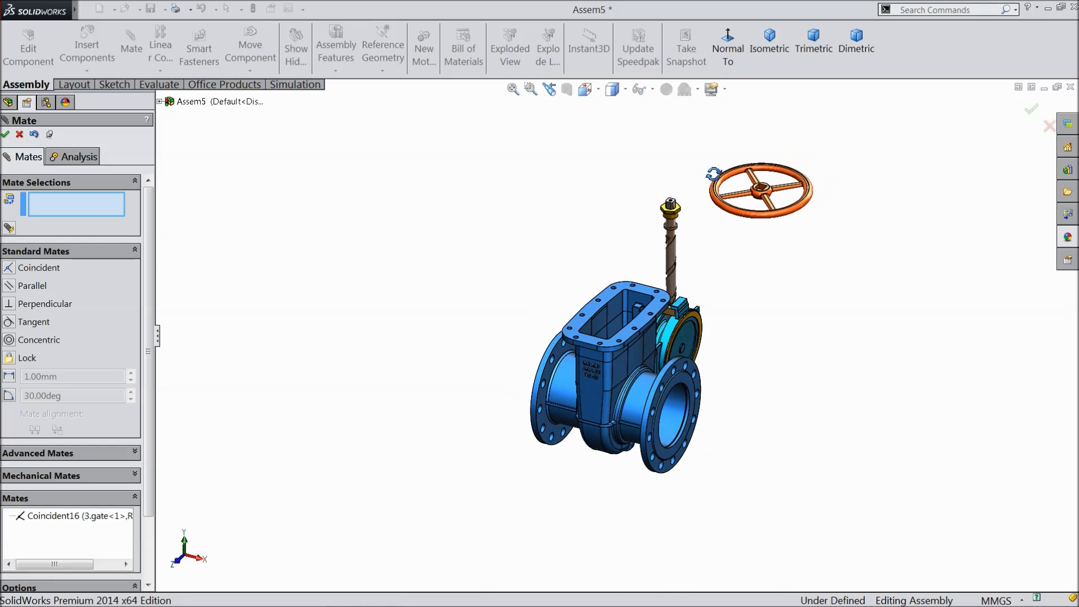
Try to mate a flat face of the screw rod's square end coincident with a face of the hand wheel's square hole.
scroll(716, 191, "down", 7)
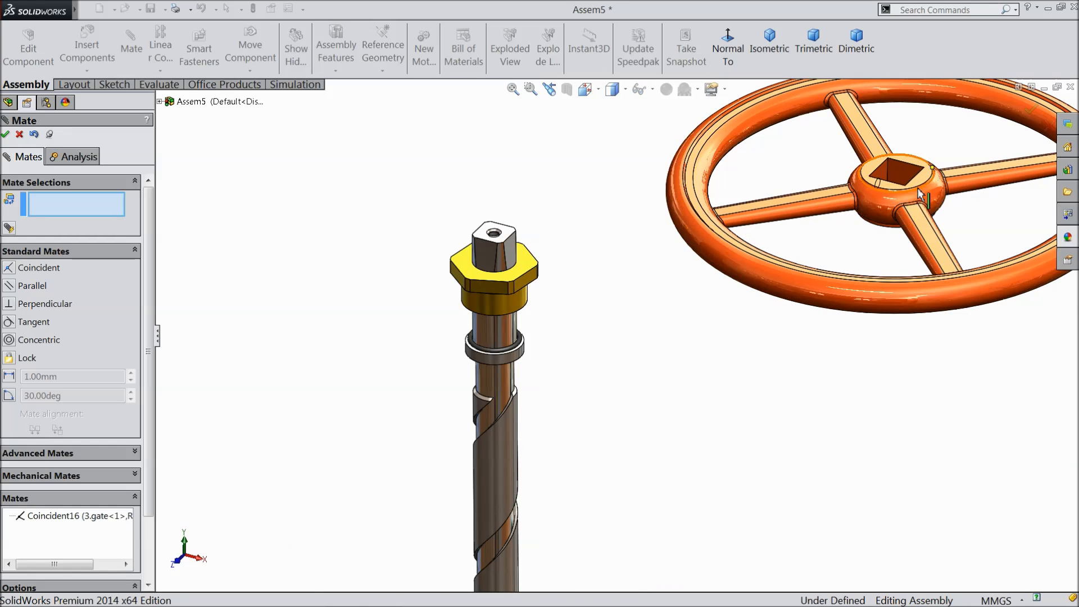
scroll(348, 290, "down", 3)
left_click(300, 296)
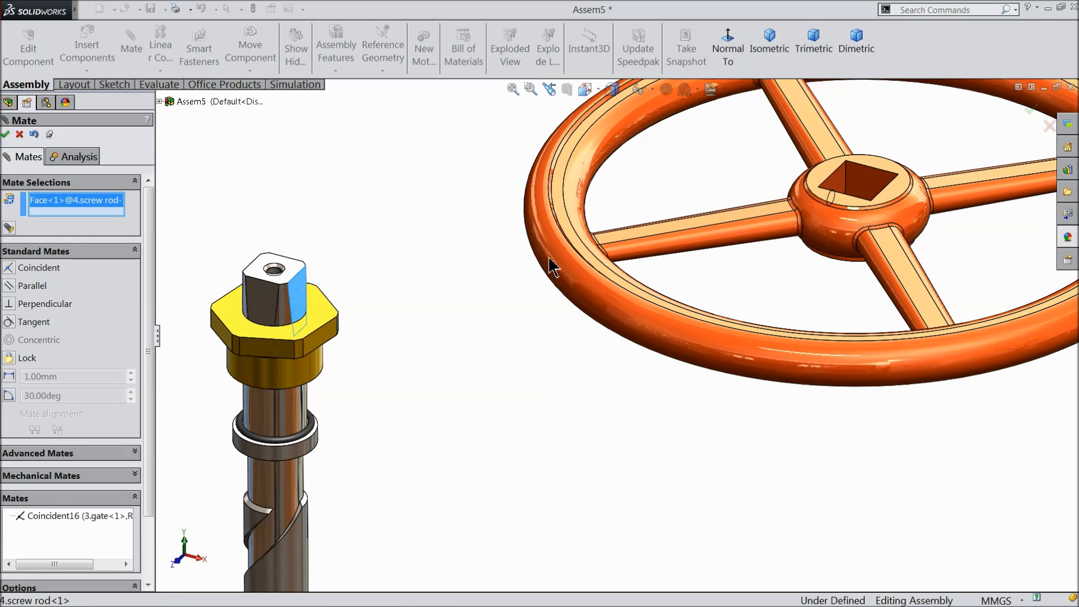
left_click(863, 183)
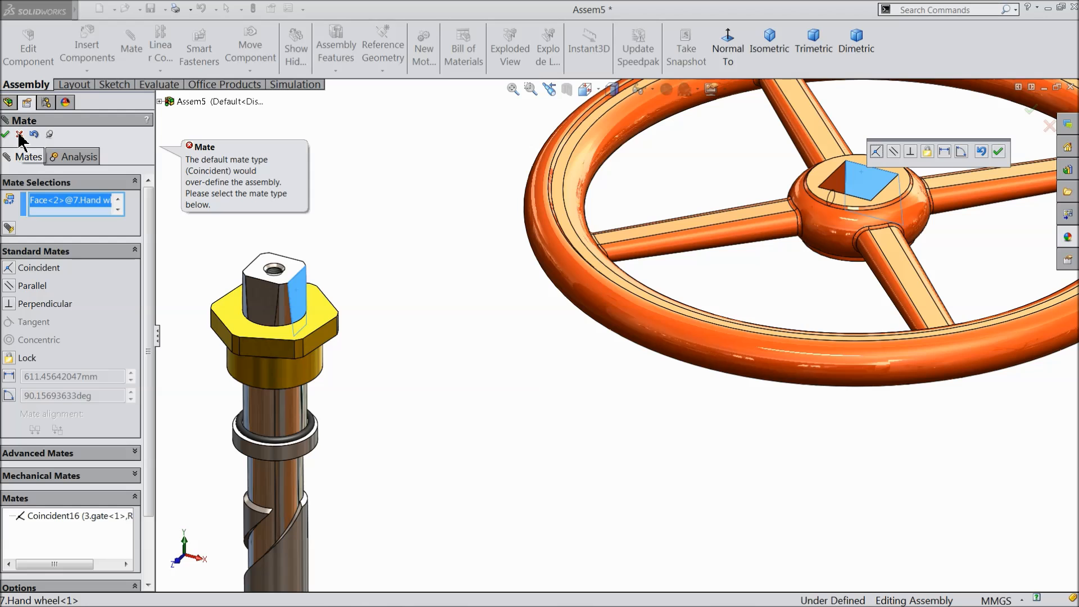
left_click(8, 270)
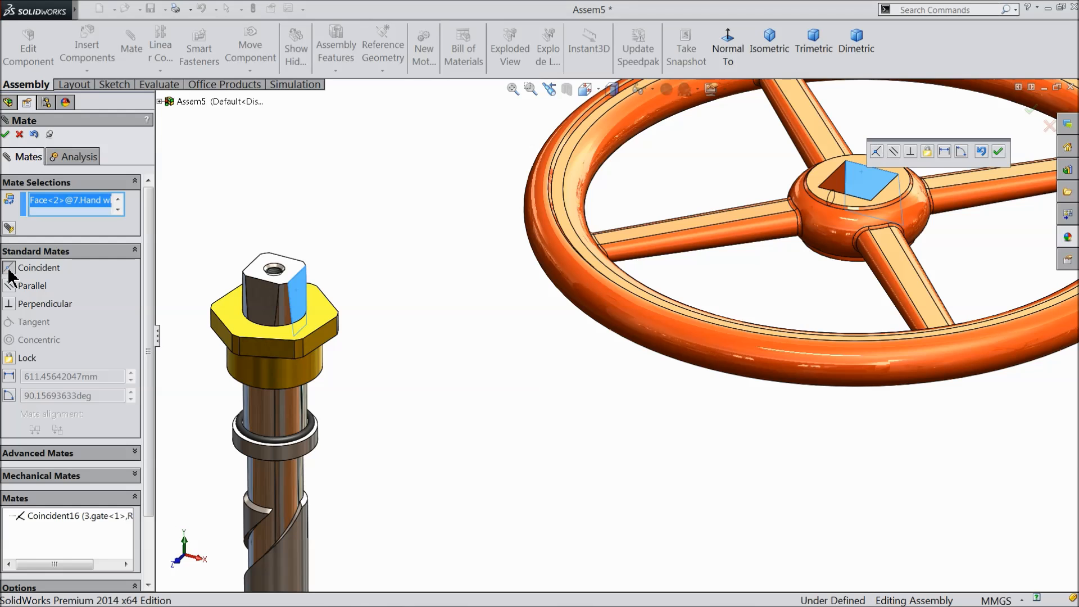
left_click(19, 135)
Move the hand wheel closer to the hexagonal fitting at the upper end of the screw rod.
left_click_drag(767, 221, 285, 285)
scroll(534, 338, "up", 8)
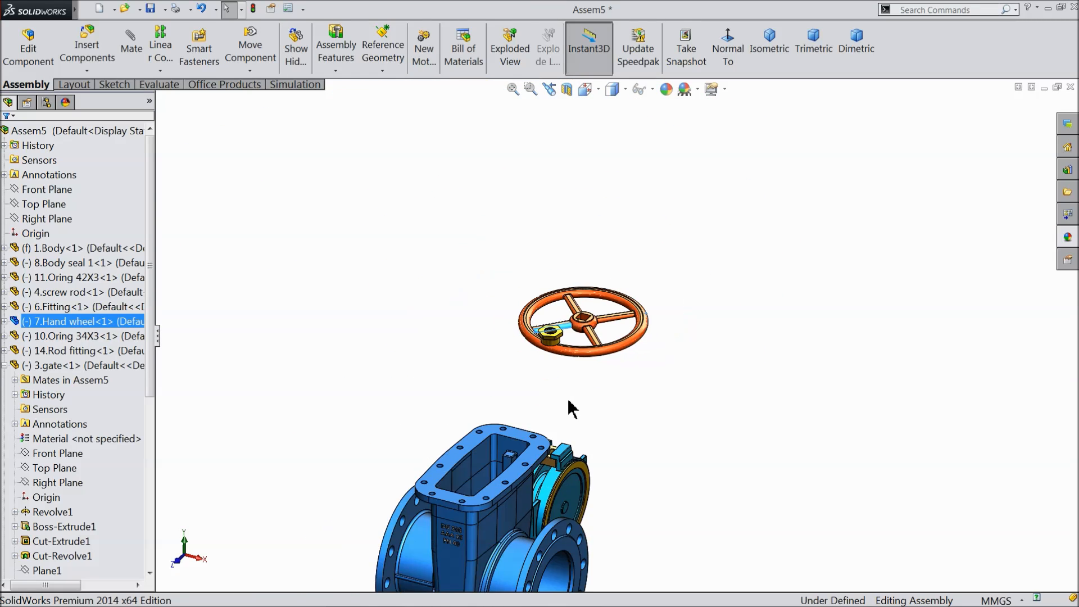
scroll(572, 408, "up", 3)
middle_click_drag(572, 409, 556, 436)
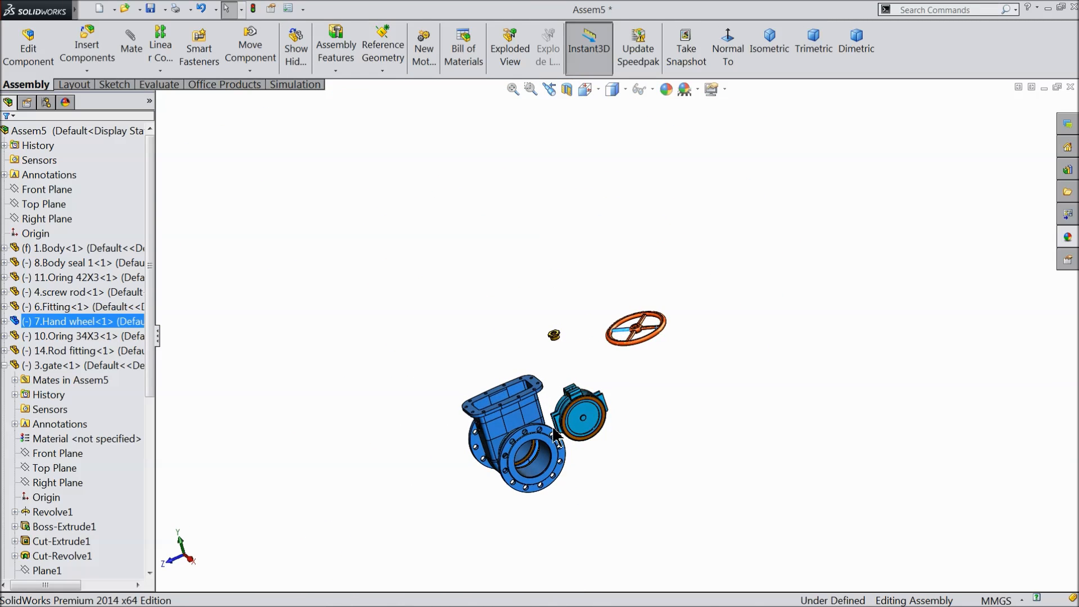
Locate the stray screw rod far below the assembly and move it back up to the gate.
left_click(422, 335)
middle_click_drag(388, 386, 393, 332)
scroll(477, 419, "up", 3)
scroll(476, 415, "up", 5)
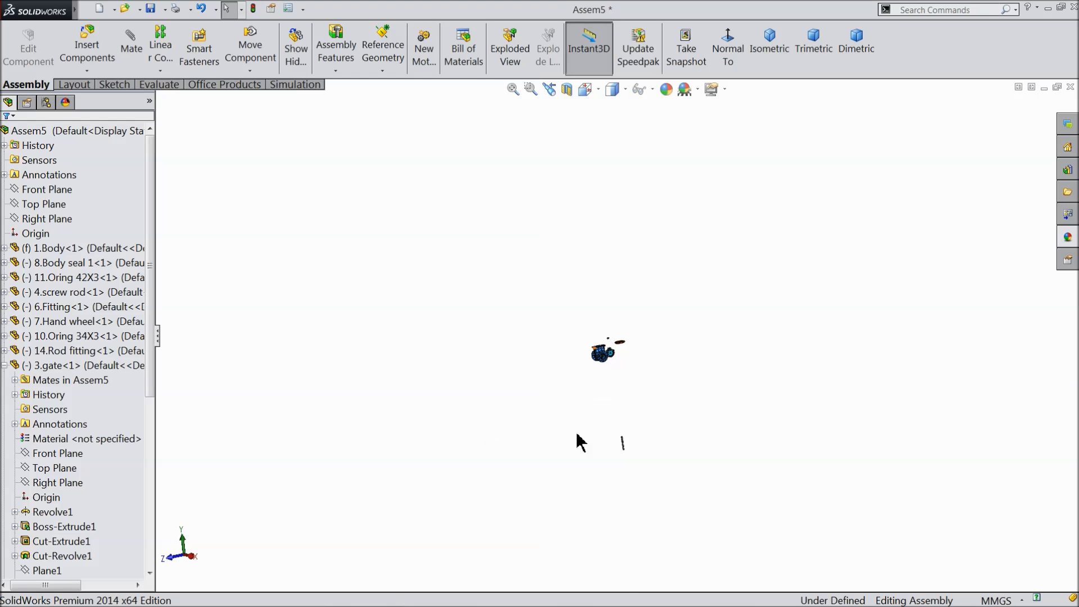
scroll(656, 425, "down", 5)
scroll(504, 384, "down", 2)
left_click_drag(566, 480, 559, 225)
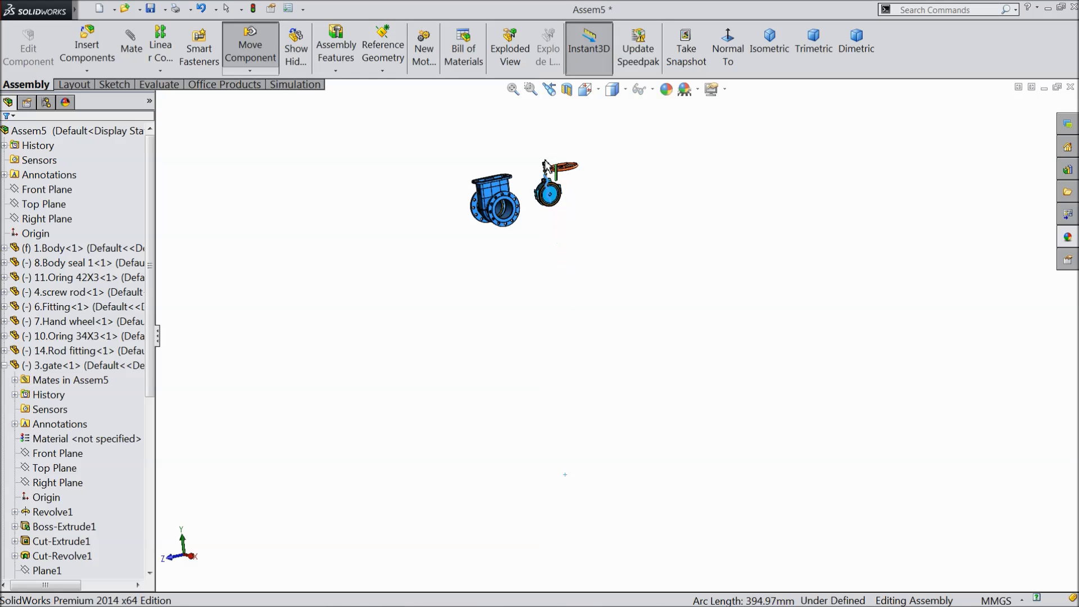
Move the stray screw rod parts and the gate back together beside the valve body.
left_click_drag(539, 151, 549, 182)
scroll(548, 182, "up", 5)
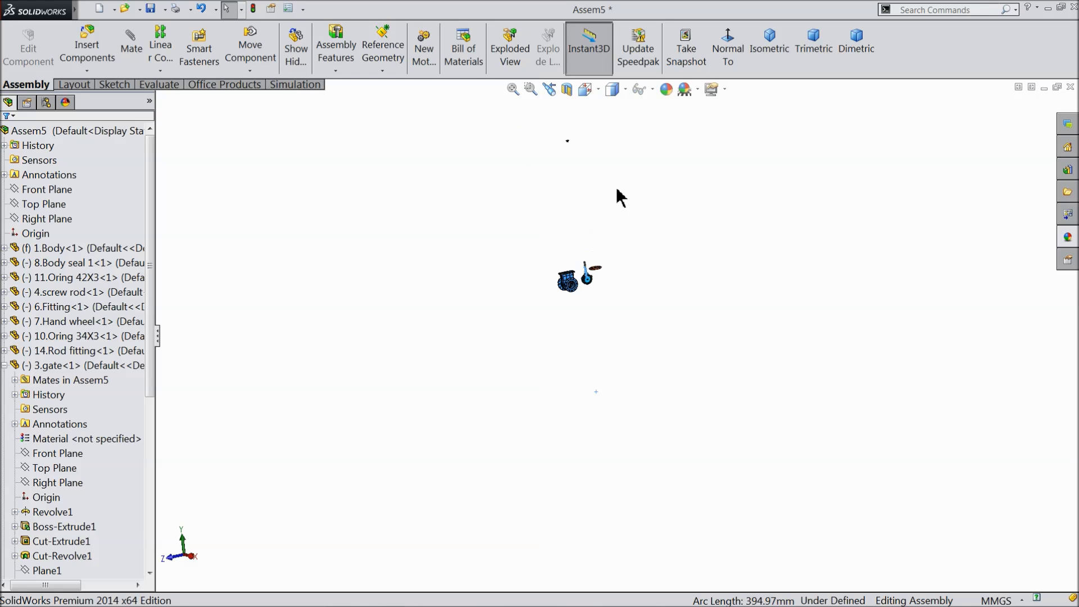
scroll(613, 193, "down", 2)
left_click_drag(545, 142, 568, 311)
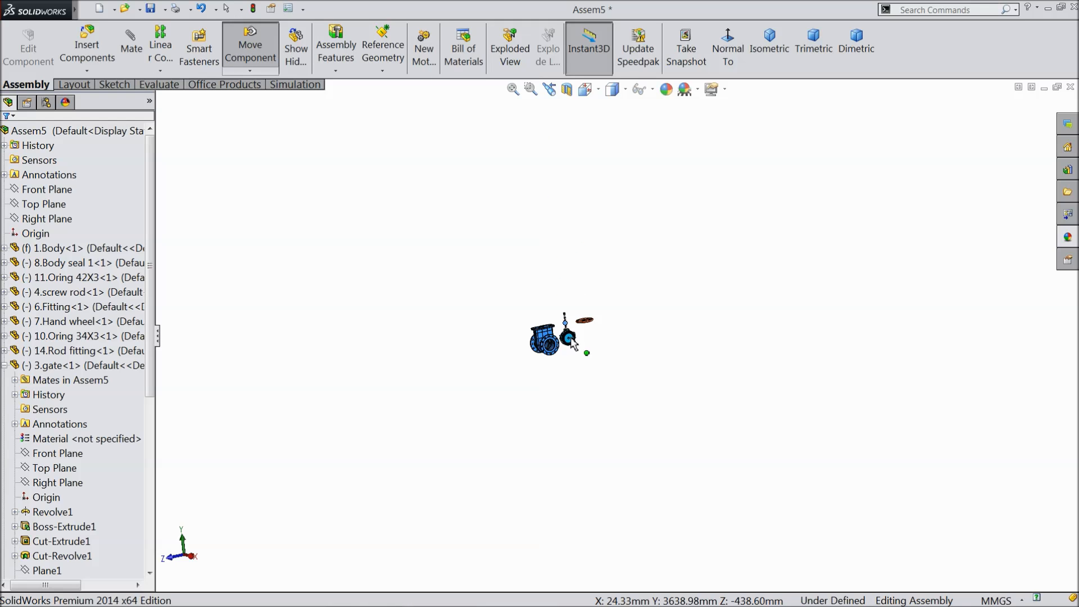
left_click_drag(567, 335, 569, 334)
scroll(569, 333, "down", 10)
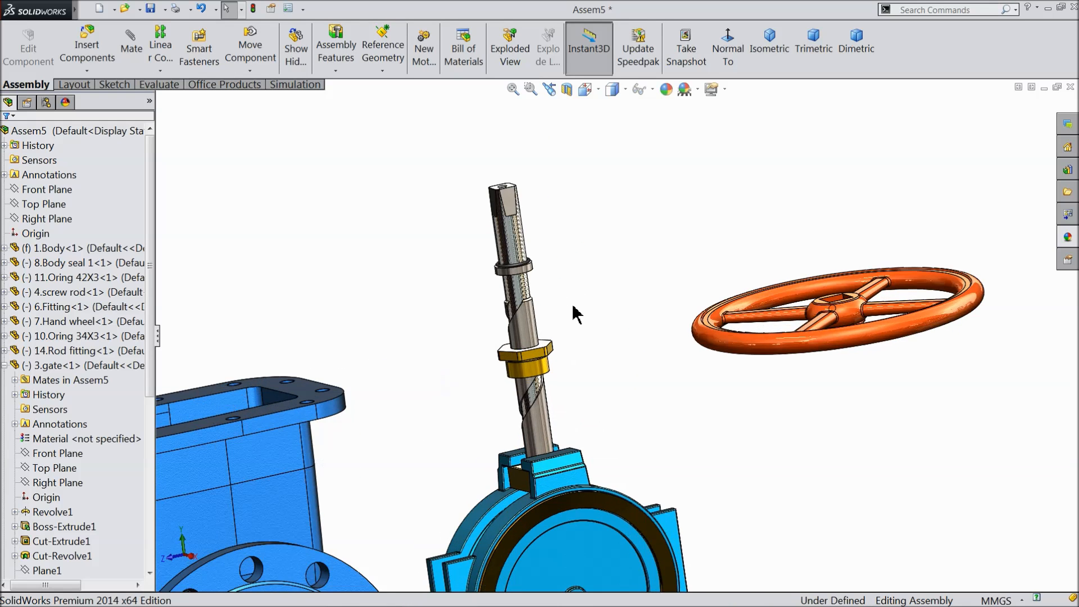
Slide the yellow hexagonal fitting up along the screw rod, away from the gate.
middle_click_drag(558, 292, 595, 304)
scroll(548, 367, "down", 4)
left_click_drag(521, 366, 505, 141)
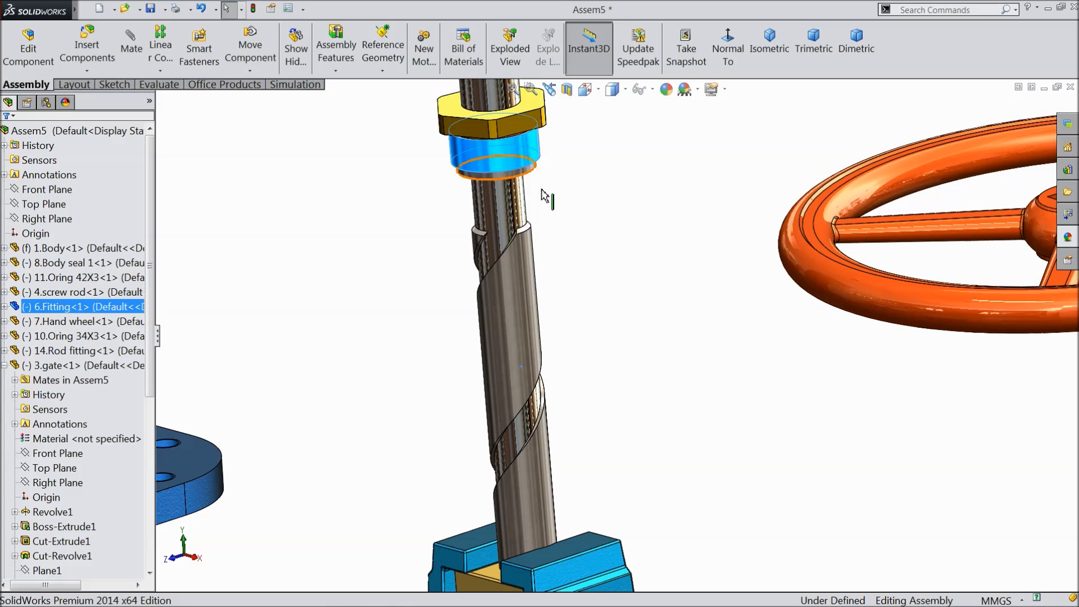
left_click(595, 256)
Move the hand wheel closer to the screw rod's upper end.
scroll(597, 262, "up", 8)
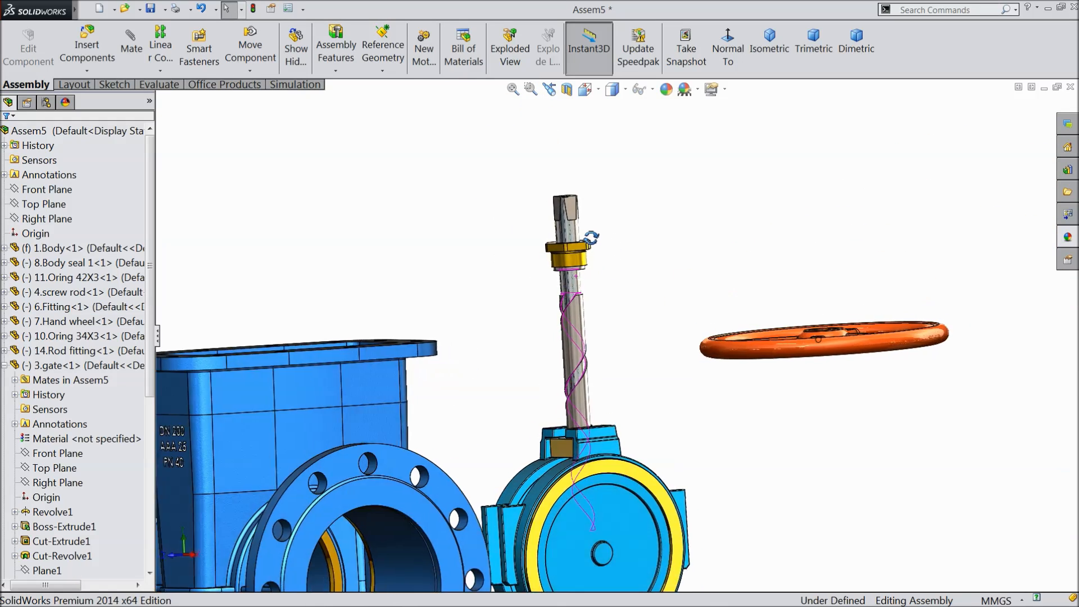
middle_click_drag(598, 270, 597, 277)
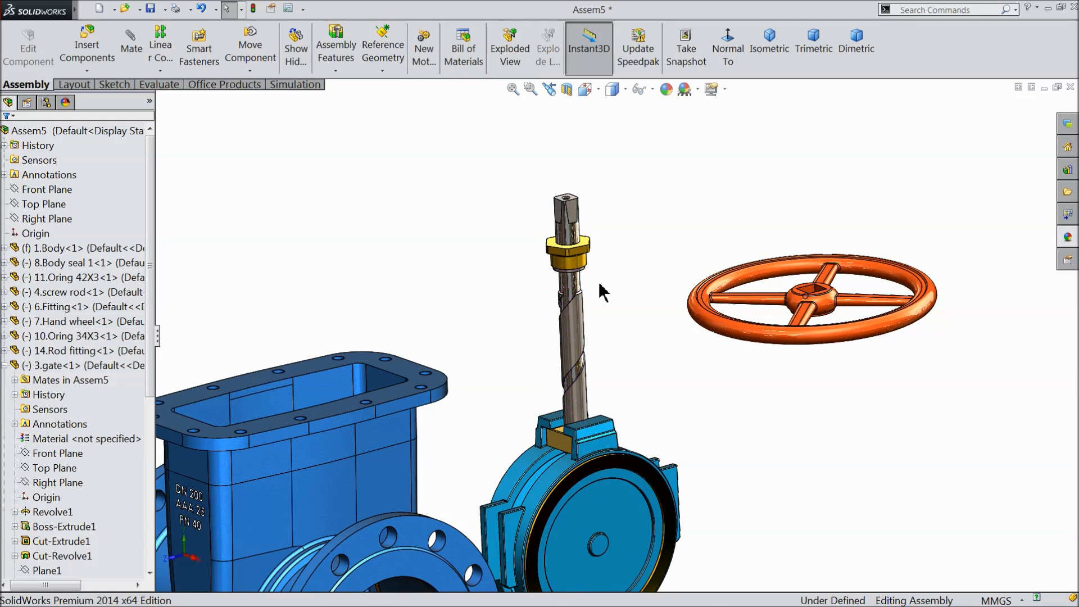
scroll(614, 309, "up", 3)
scroll(638, 302, "down", 8)
scroll(677, 317, "up", 3)
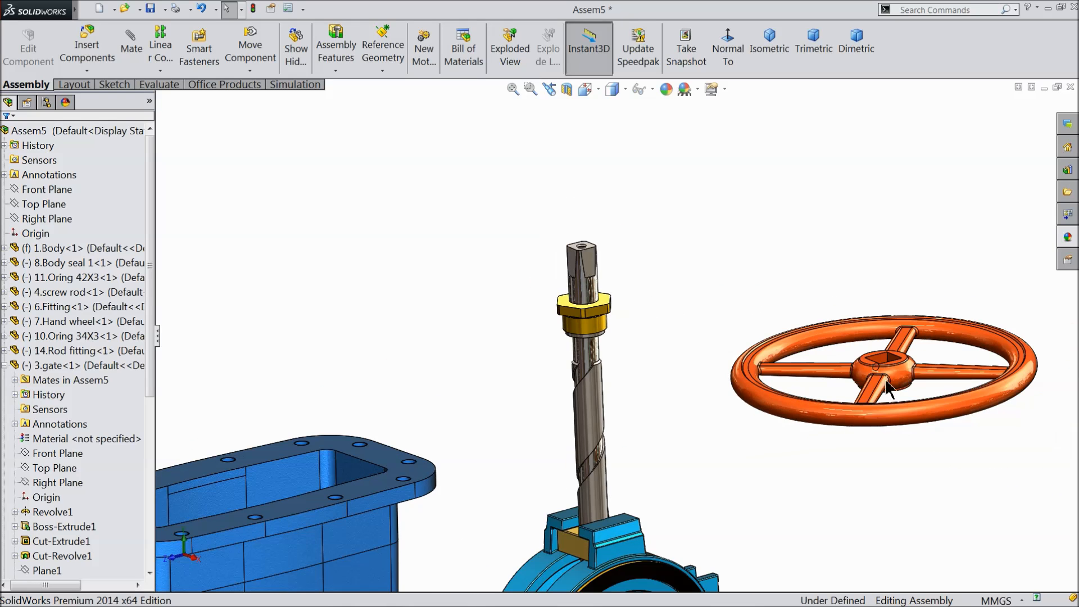
left_click_drag(897, 383, 720, 272)
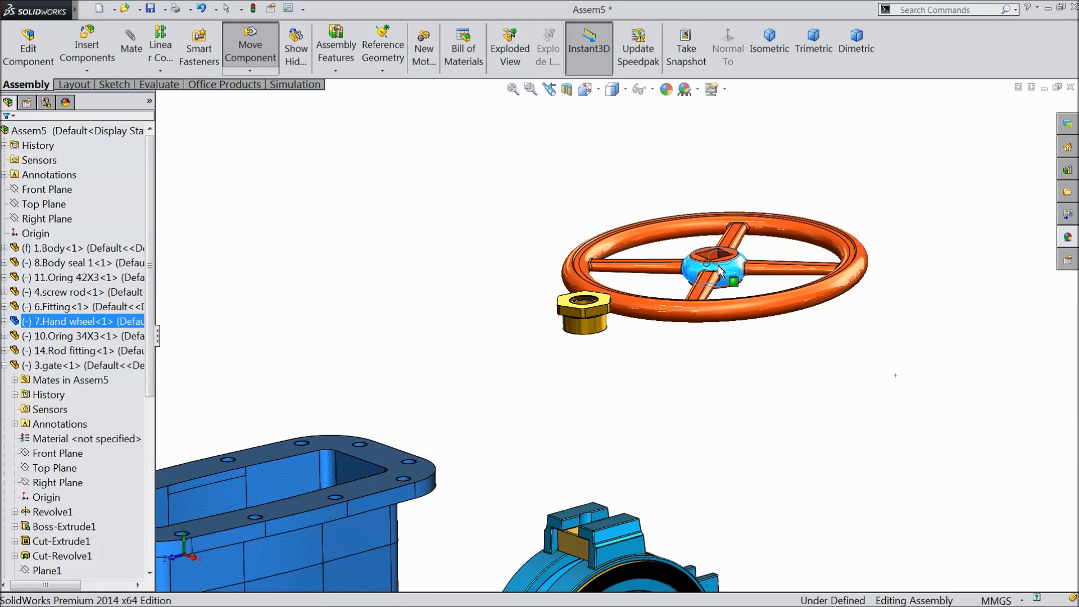
Bring the displaced screw rod parts and the gate back together beneath the hand wheel.
scroll(656, 368, "up", 10)
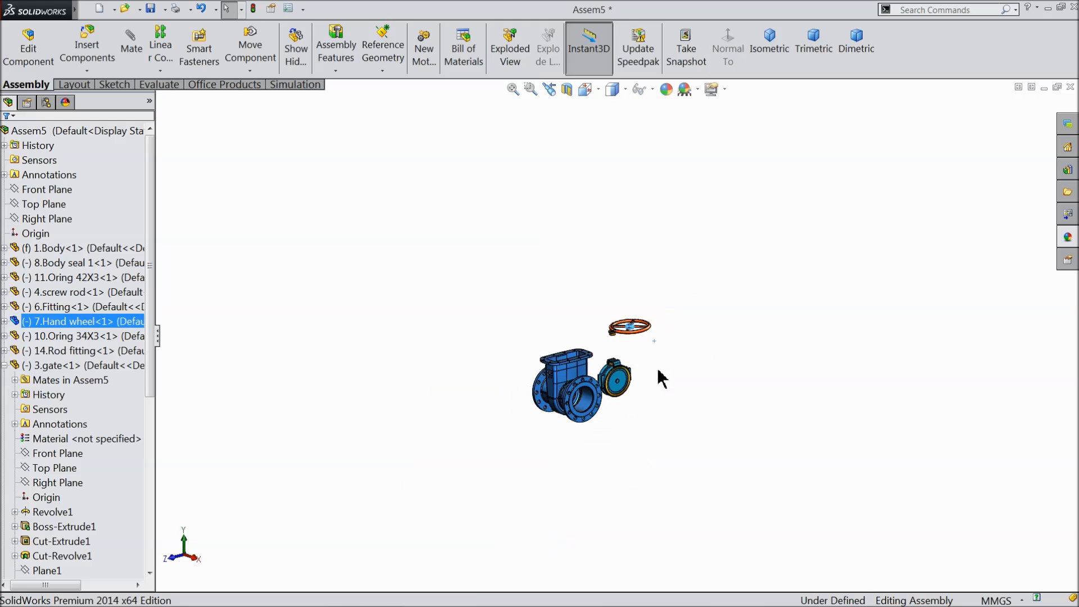
left_click_drag(621, 482, 622, 331)
scroll(623, 317, "up", 3)
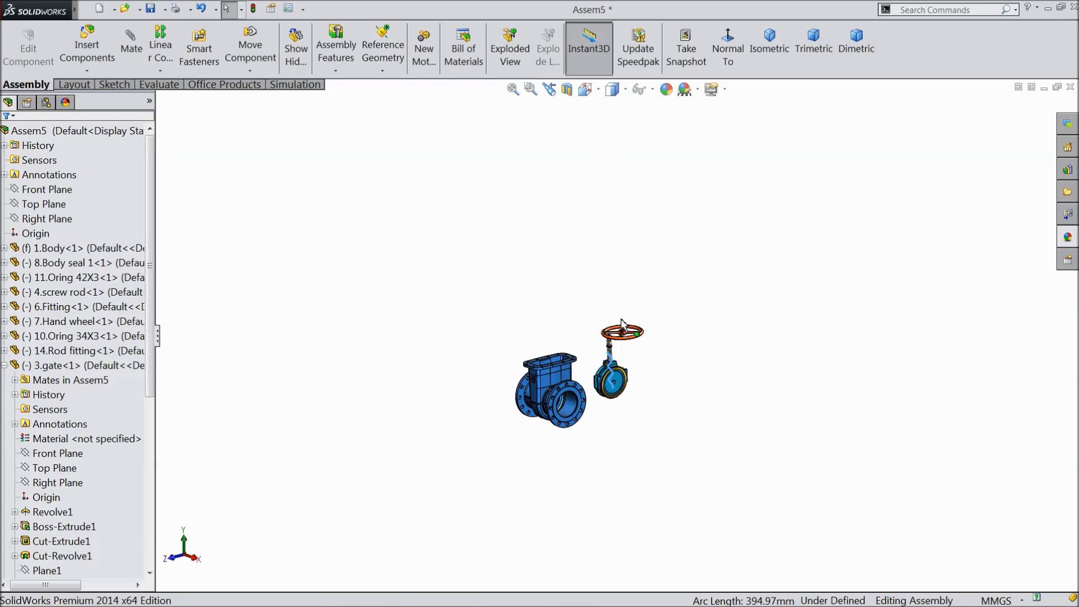
left_click_drag(605, 153, 616, 259)
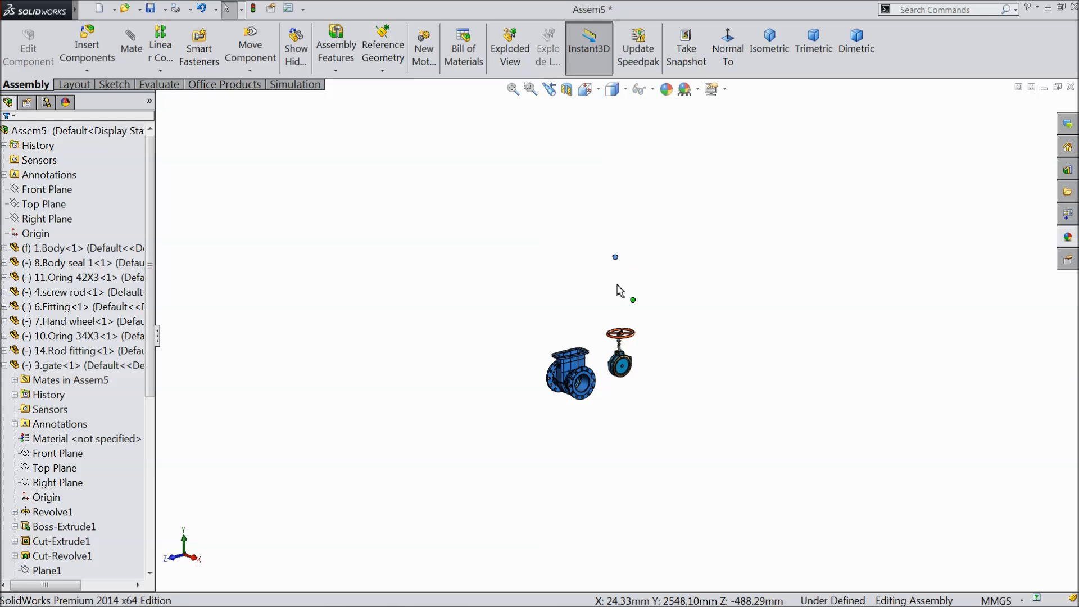
left_click_drag(618, 349, 616, 367)
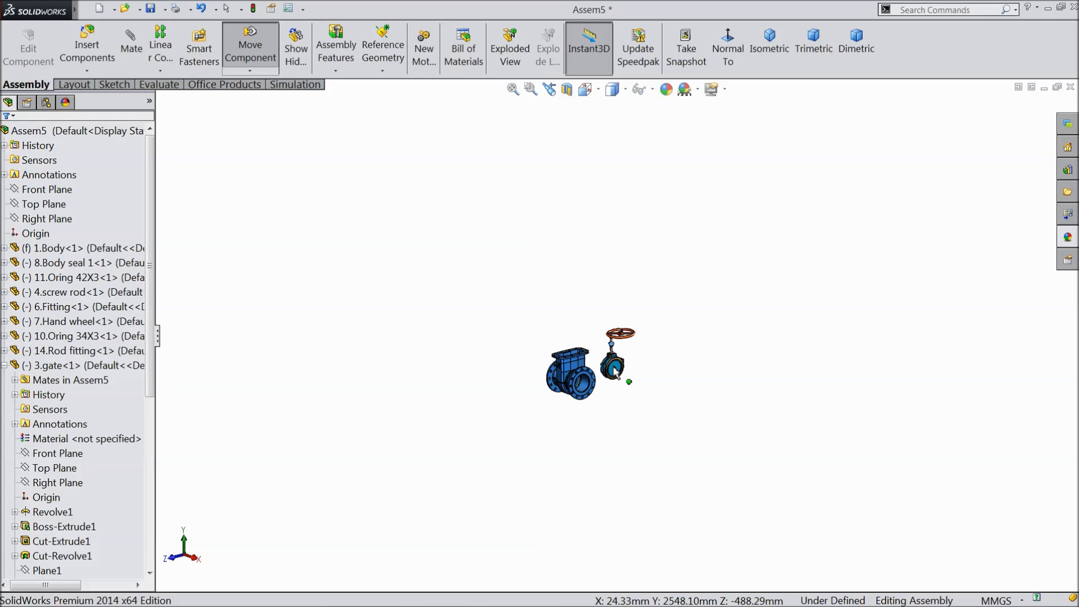
Raise the hand wheel clear above the square end of the screw rod and deselect it.
scroll(608, 333, "down", 8)
middle_click_drag(501, 330, 507, 362)
scroll(533, 370, "up", 1)
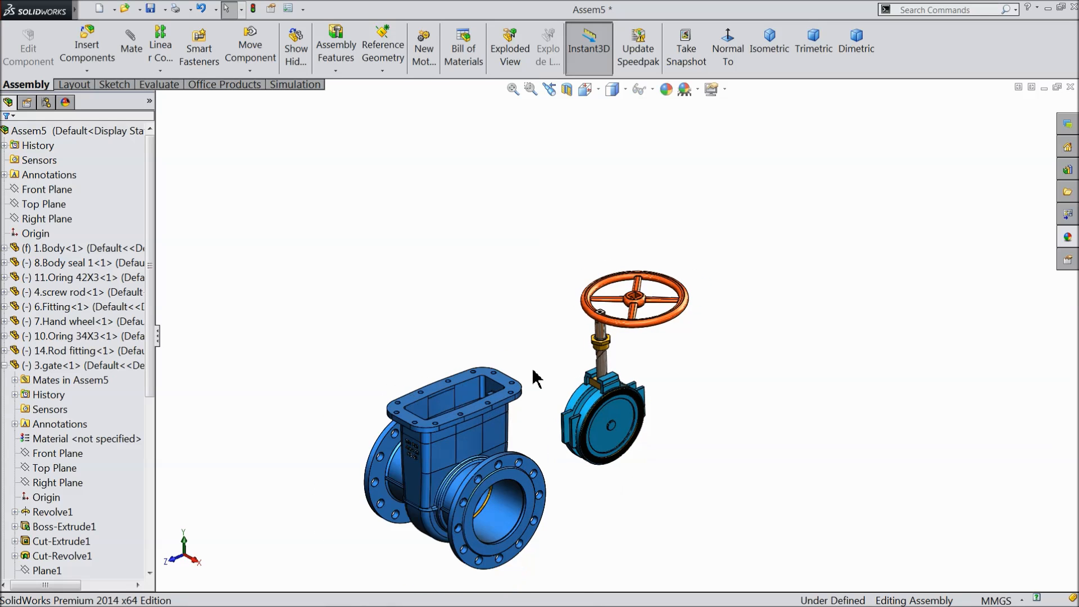
scroll(535, 371, "down", 2)
mouse_move(602, 332)
middle_mouse_down()
mouse_move(585, 313)
mouse_move(585, 325)
middle_mouse_up()
scroll(744, 282, "down", 3)
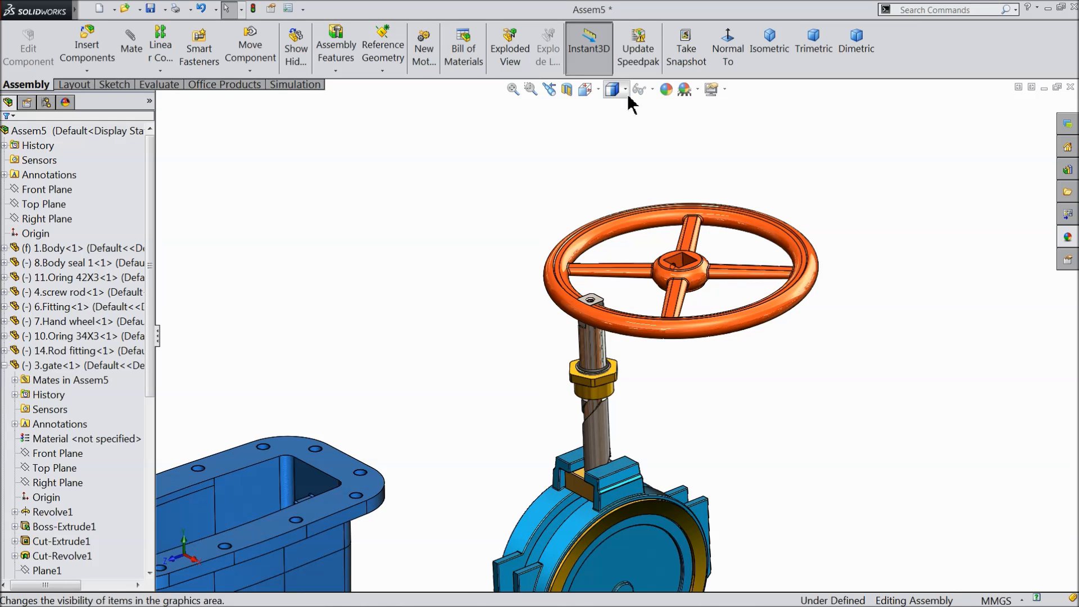
middle_click_drag(646, 284, 650, 318)
mouse_move(650, 320)
left_mouse_down()
mouse_move(698, 308)
mouse_move(652, 300)
left_mouse_up()
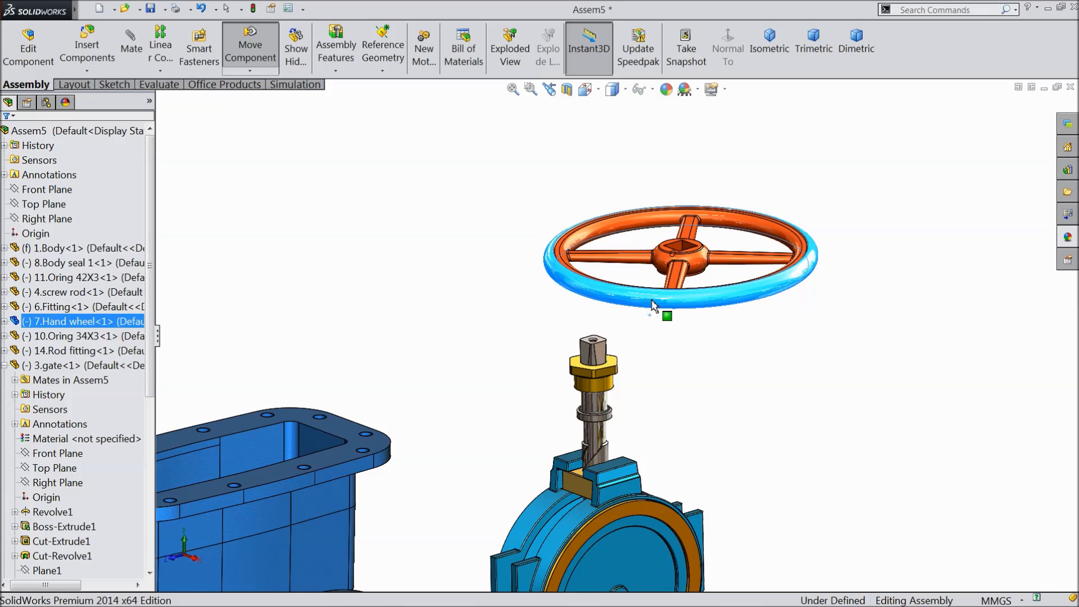
left_click(665, 360)
Show temporary axes and add a coincident mate between the screw rod's axis and the hand wheel's central axis.
left_click(651, 90)
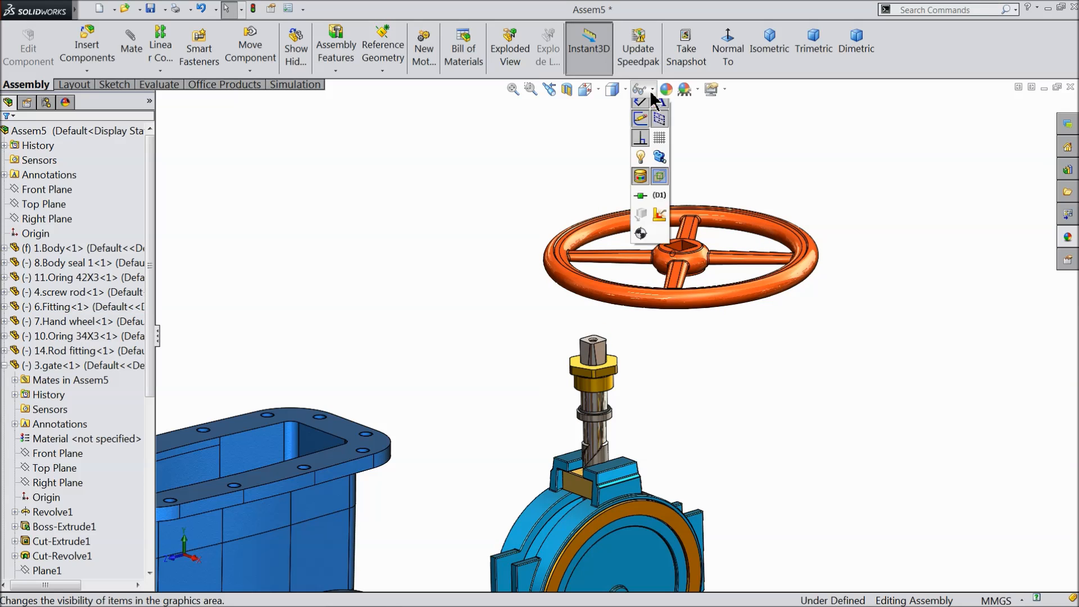
left_click(658, 129)
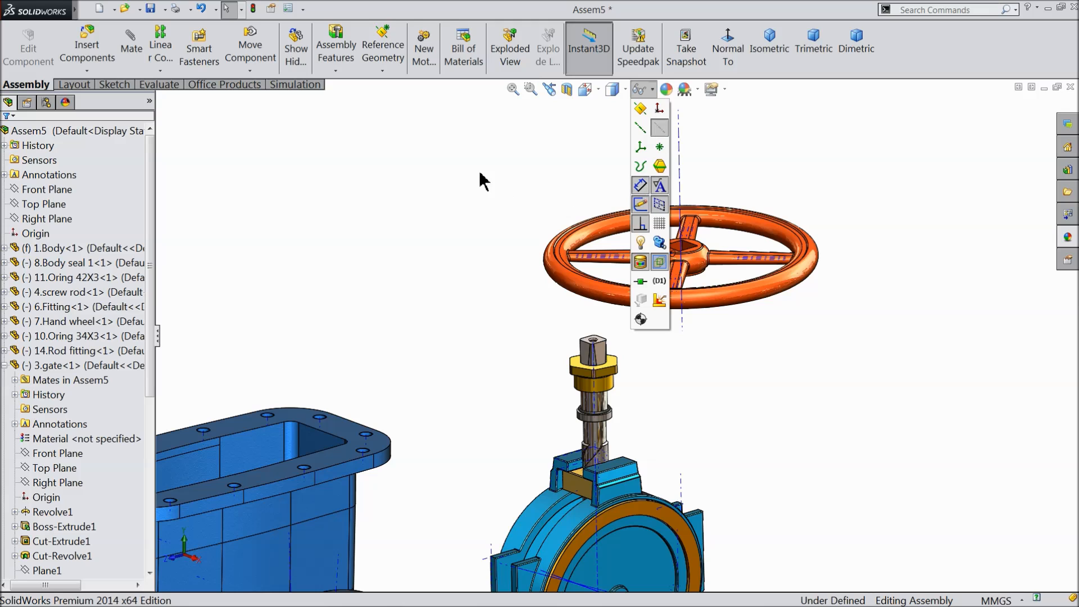
scroll(602, 334, "down", 3)
left_click(593, 381)
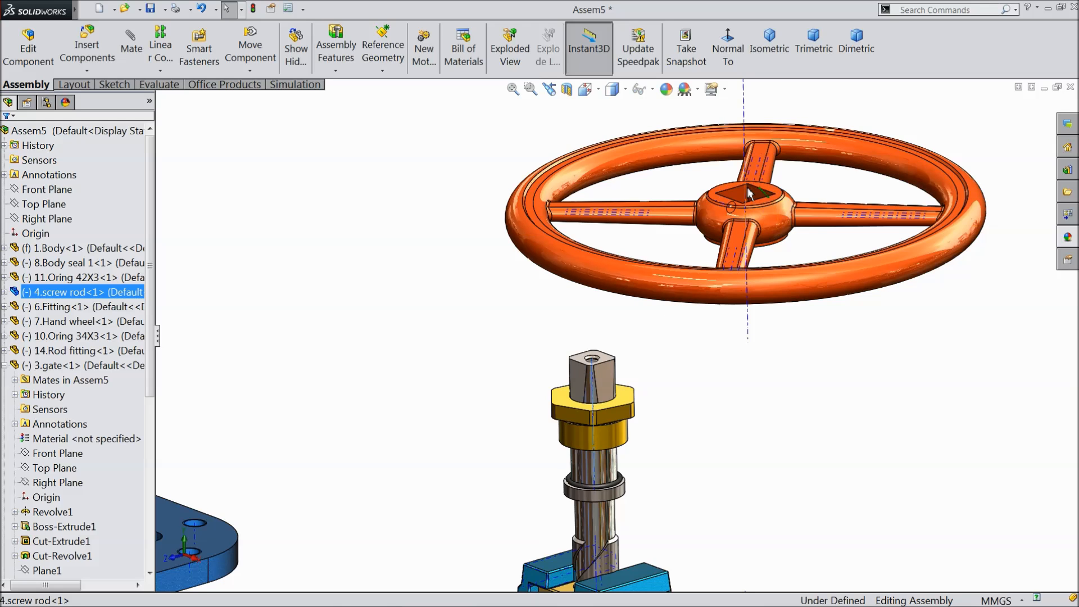
scroll(733, 357, "up", 3)
middle_click_drag(734, 360, 739, 328)
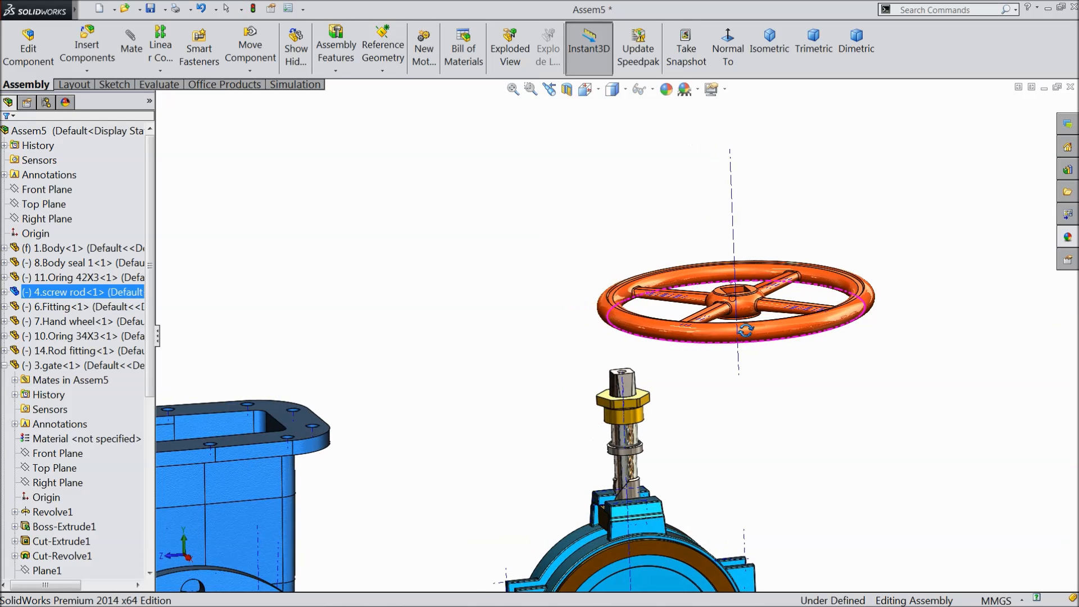
left_click(133, 56)
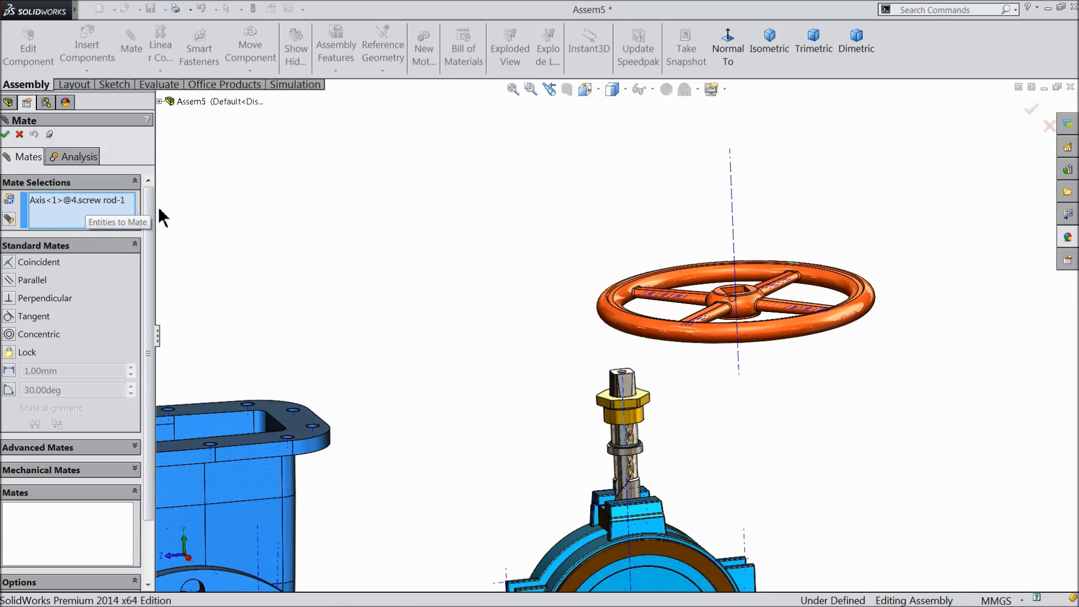
scroll(898, 315, "down", 3)
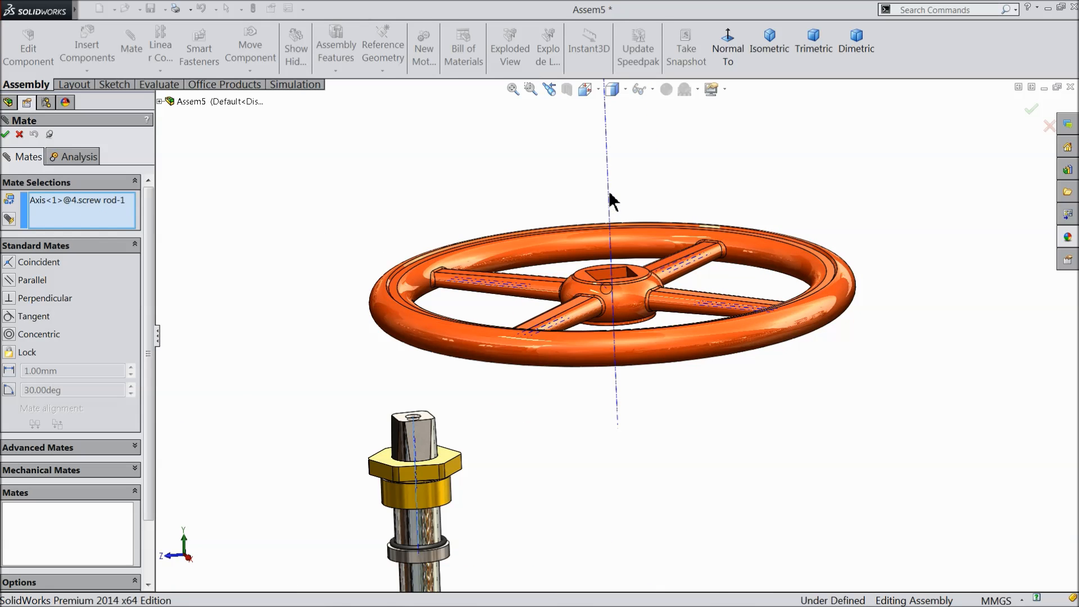
left_click(611, 210)
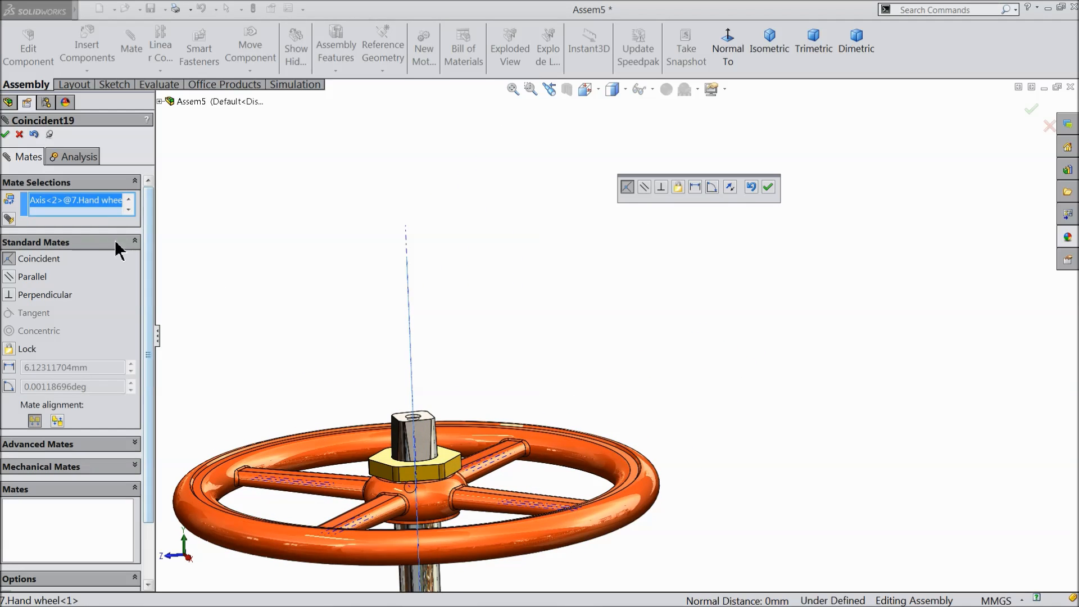
left_click(770, 187)
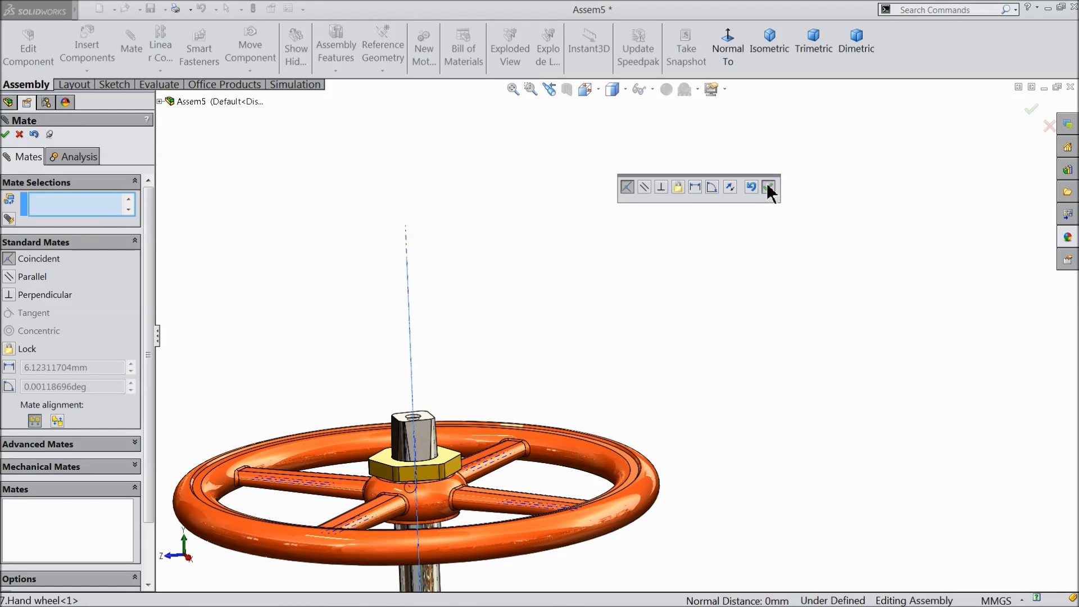
Test how the mated hand wheel moves on the screw rod.
scroll(576, 399, "up", 3)
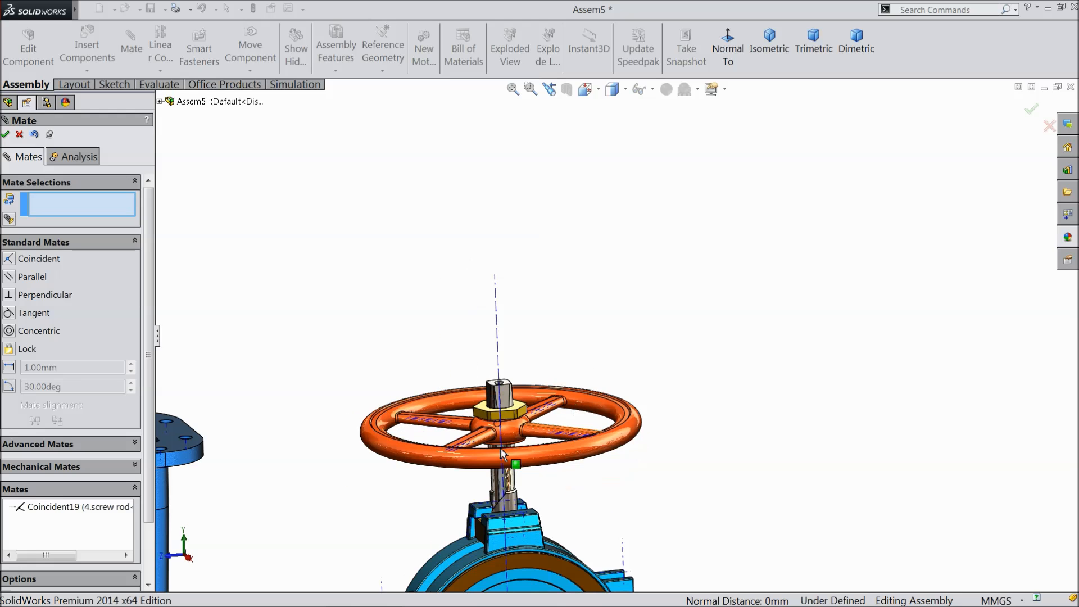
scroll(545, 402, "down", 5)
left_click_drag(565, 397, 611, 344)
scroll(626, 341, "up", 8)
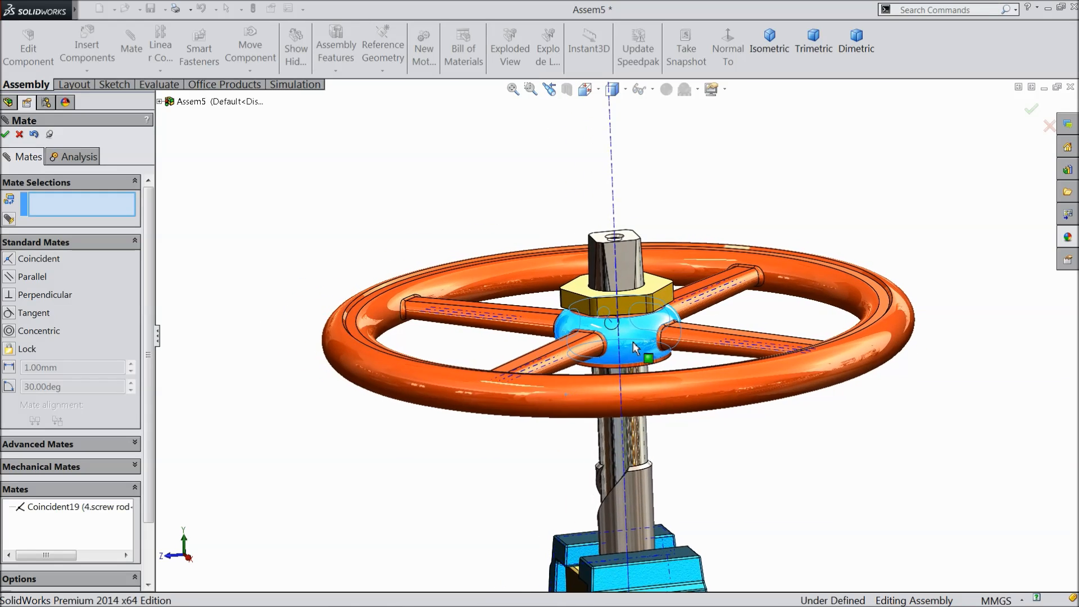
Add a coincident mate between the vertical axis through the valve body's underside hole and the hand wheel's central axis.
middle_click_drag(667, 407, 661, 433)
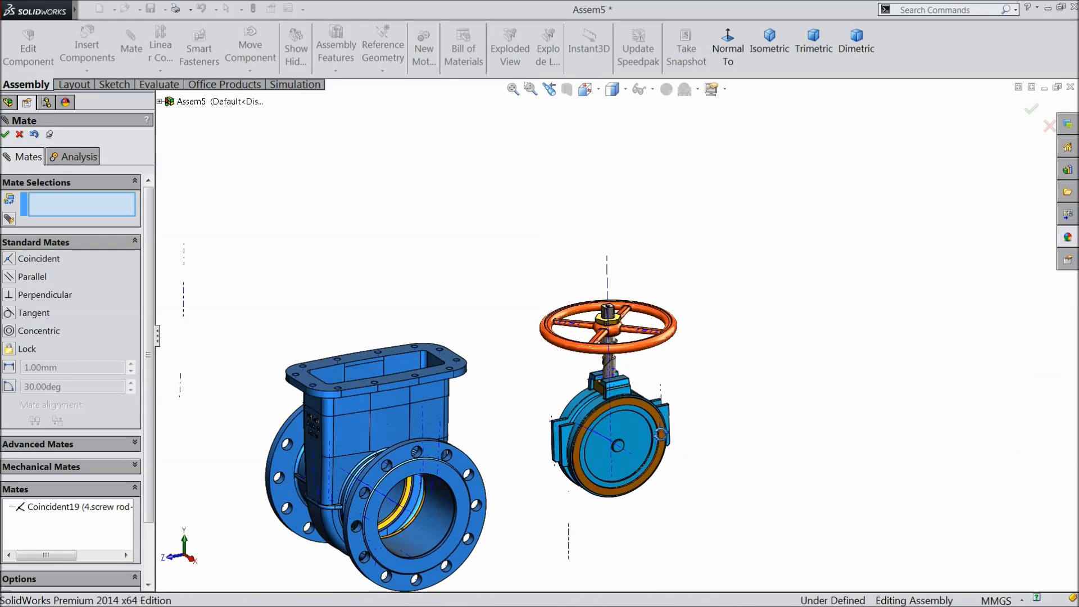
scroll(611, 443, "up", 3)
scroll(508, 392, "down", 3)
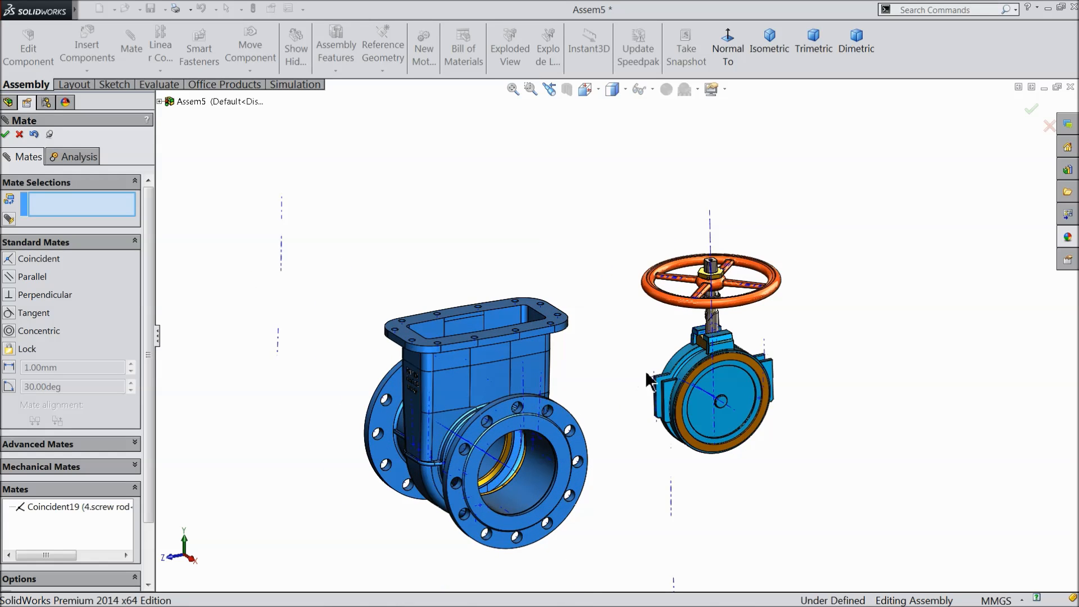
scroll(525, 339, "down", 2)
middle_click_drag(518, 341, 519, 410)
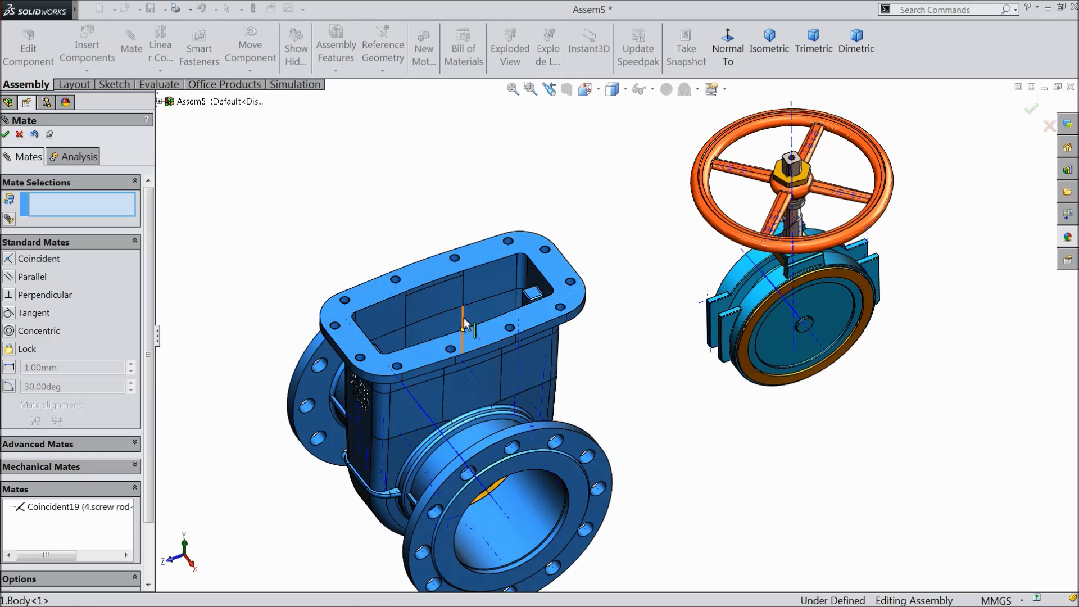
scroll(488, 366, "up", 1)
middle_click_drag(487, 366, 563, 365)
scroll(598, 481, "down", 6)
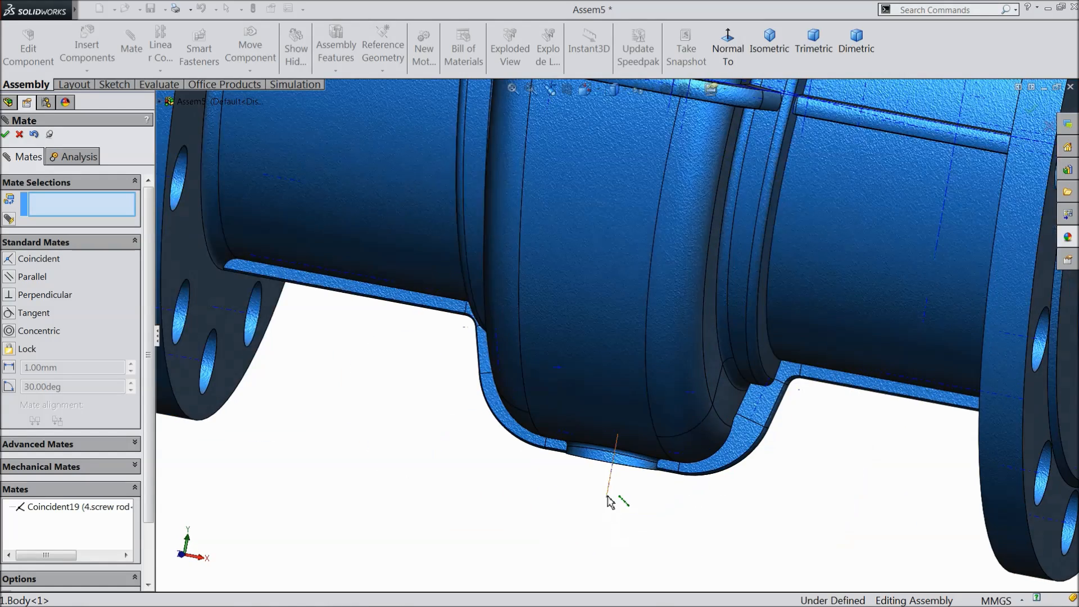
middle_click_drag(634, 505, 621, 461)
scroll(291, 371, "up", 10)
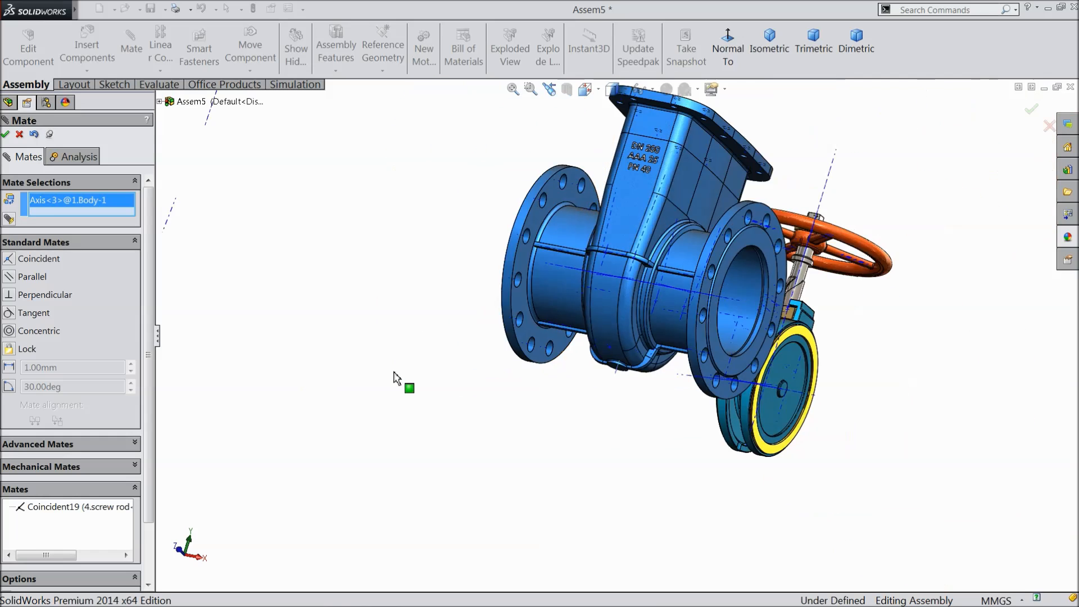
middle_click_drag(544, 292, 545, 309)
scroll(715, 295, "down", 7)
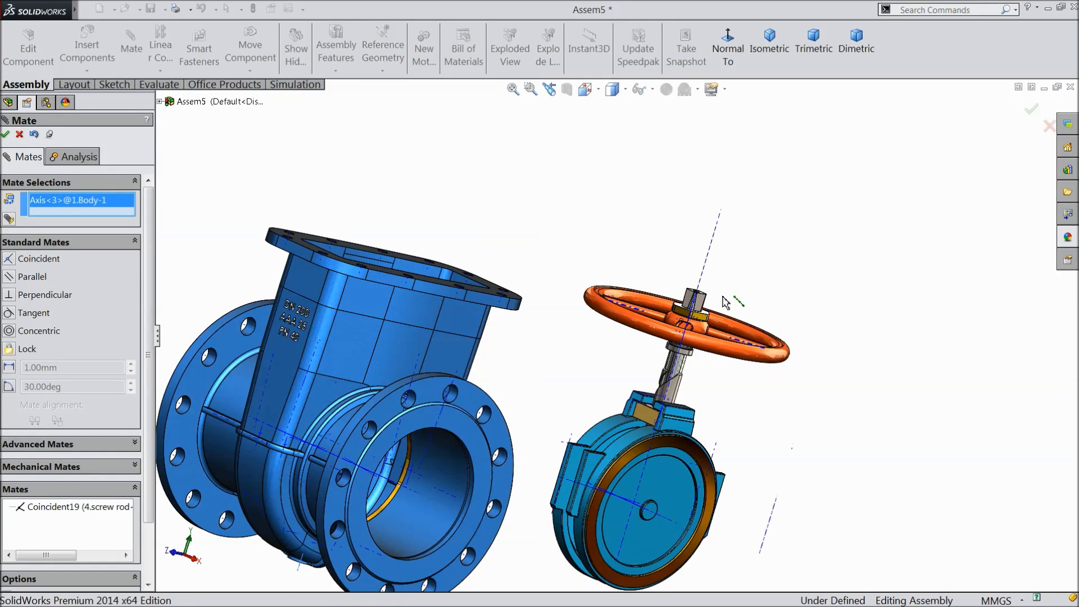
middle_click_drag(692, 298, 658, 327)
scroll(688, 307, "down", 4)
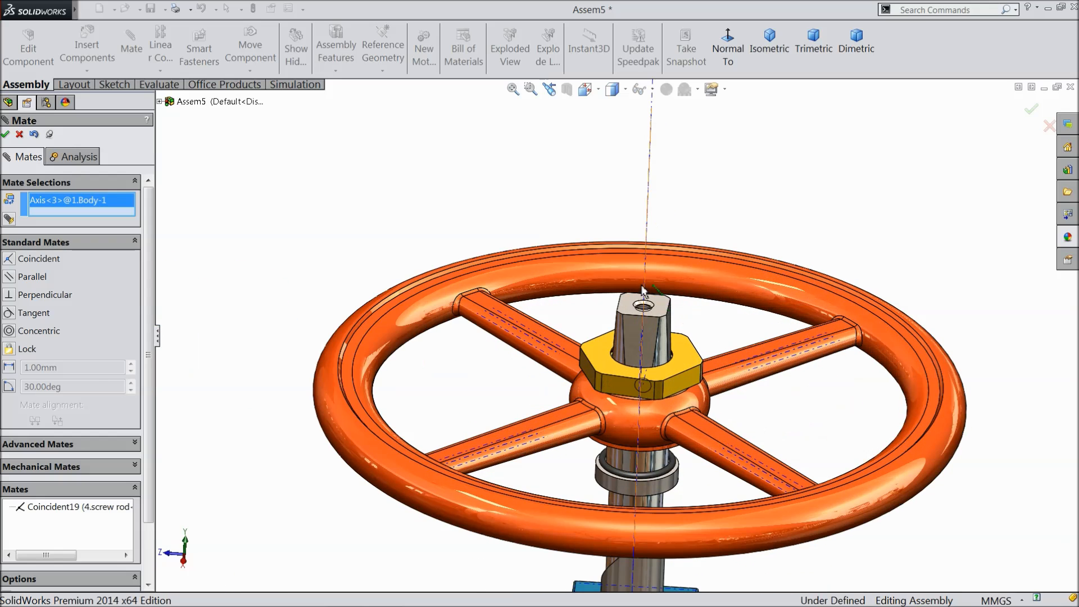
left_click(644, 286)
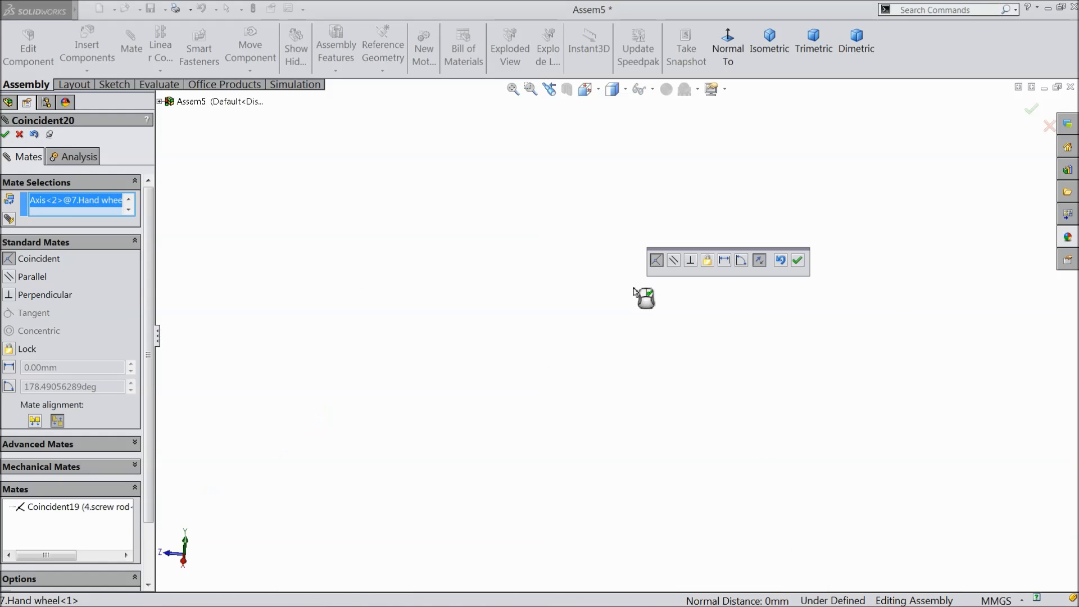
scroll(376, 306, "up", 5)
middle_click_drag(242, 293, 241, 334)
scroll(337, 393, "down", 4)
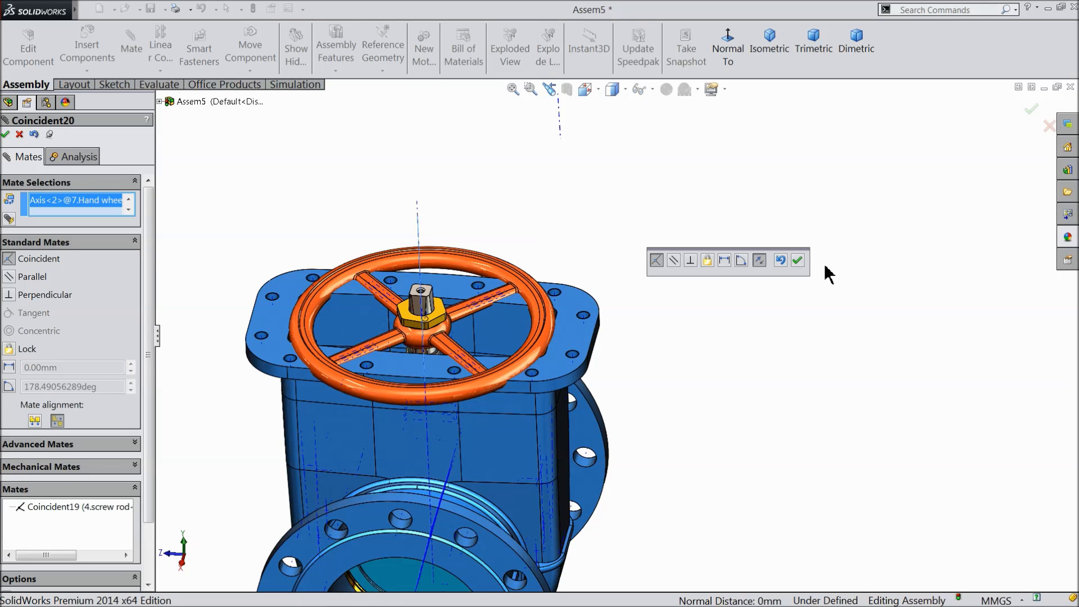
left_click(797, 260)
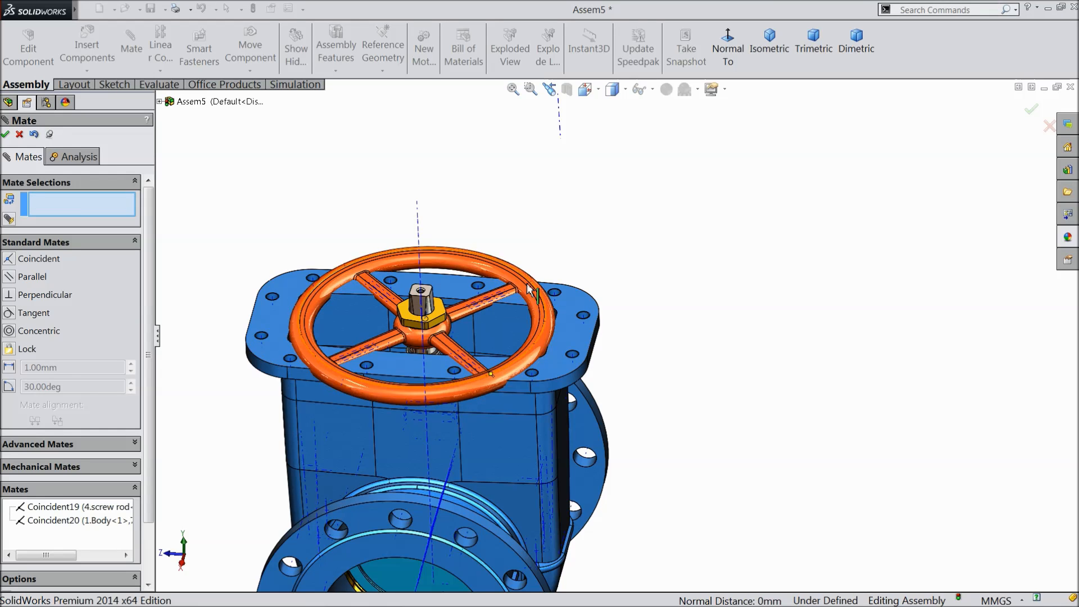
Finish mating and raise the hand wheel together with the screw rod well above the valve body, leaving nothing selected.
left_click(18, 134)
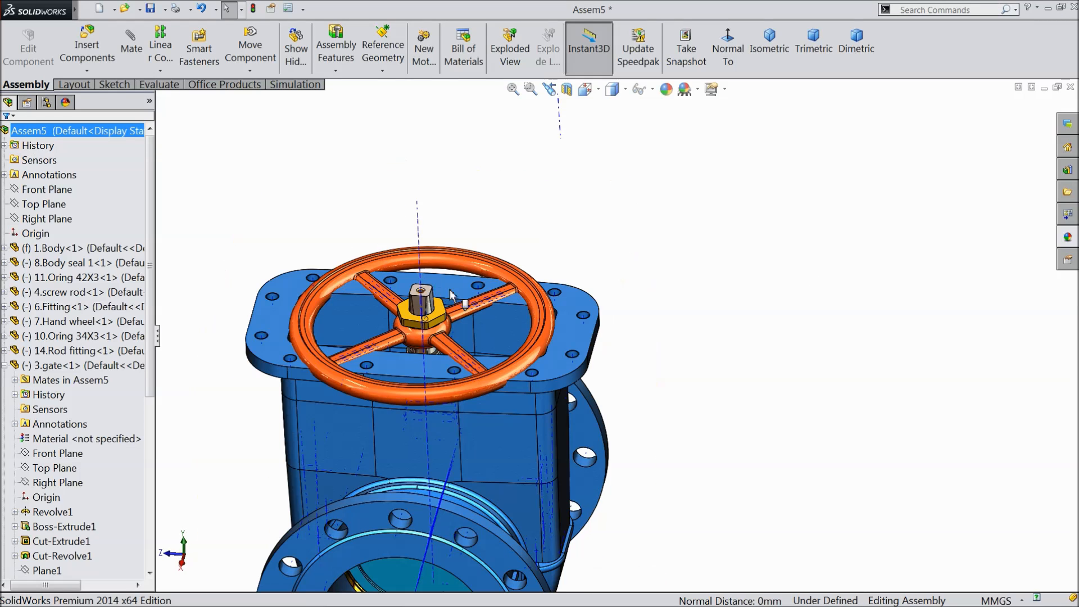
left_click(458, 259)
left_click_drag(458, 260, 527, 153)
scroll(552, 248, "up", 3)
middle_click_drag(552, 255, 630, 307)
scroll(518, 284, "down", 3)
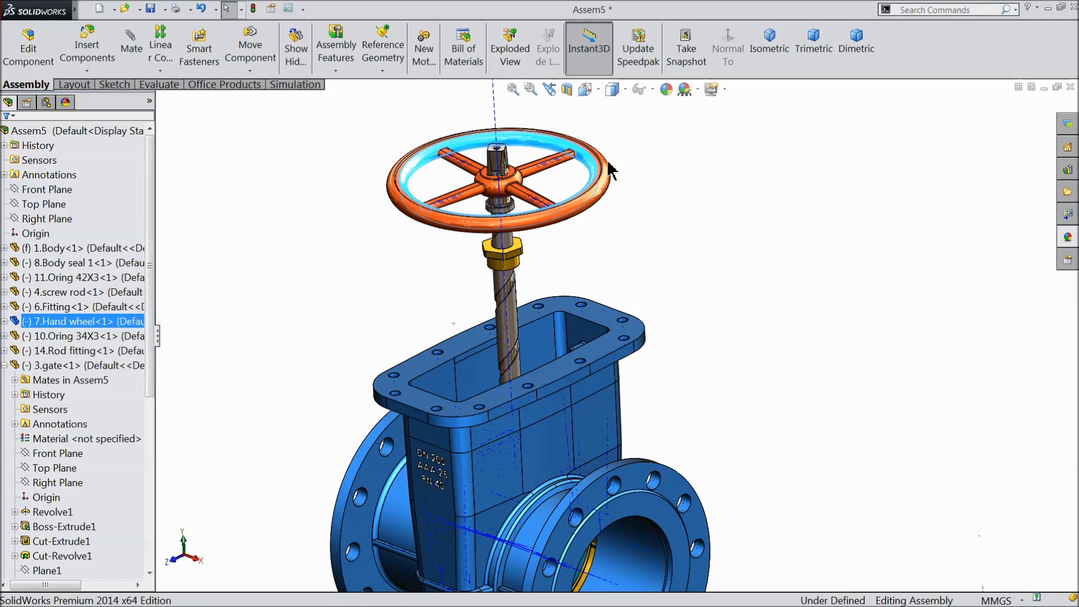
left_click(636, 161)
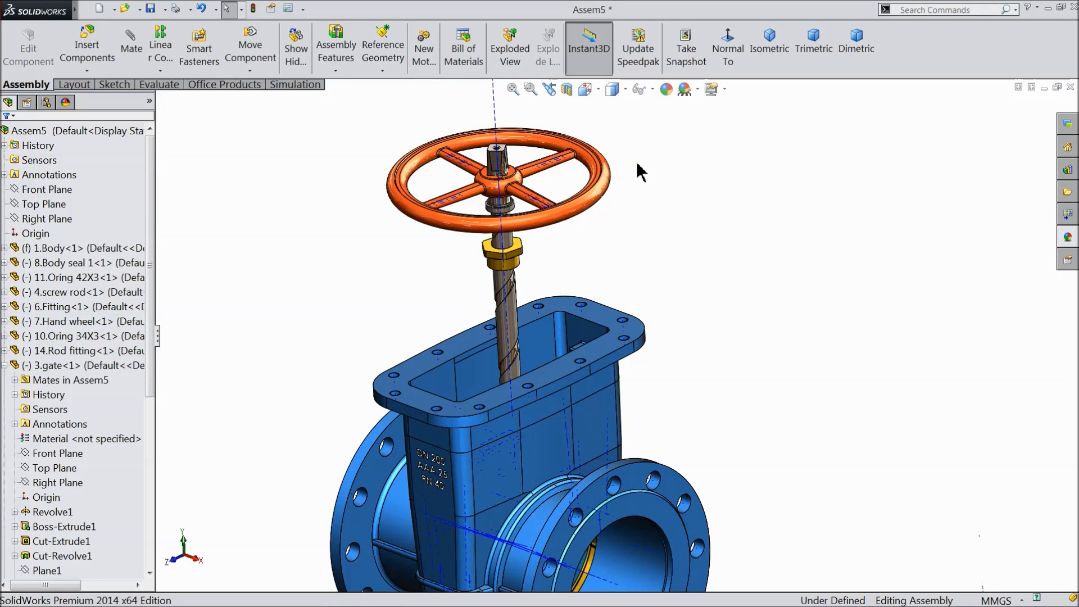
Hide the temporary axes and collapse the gate's feature list.
left_click(653, 90)
left_click(756, 224)
mouse_move(809, 281)
middle_mouse_down()
mouse_move(821, 263)
mouse_move(817, 274)
middle_mouse_up()
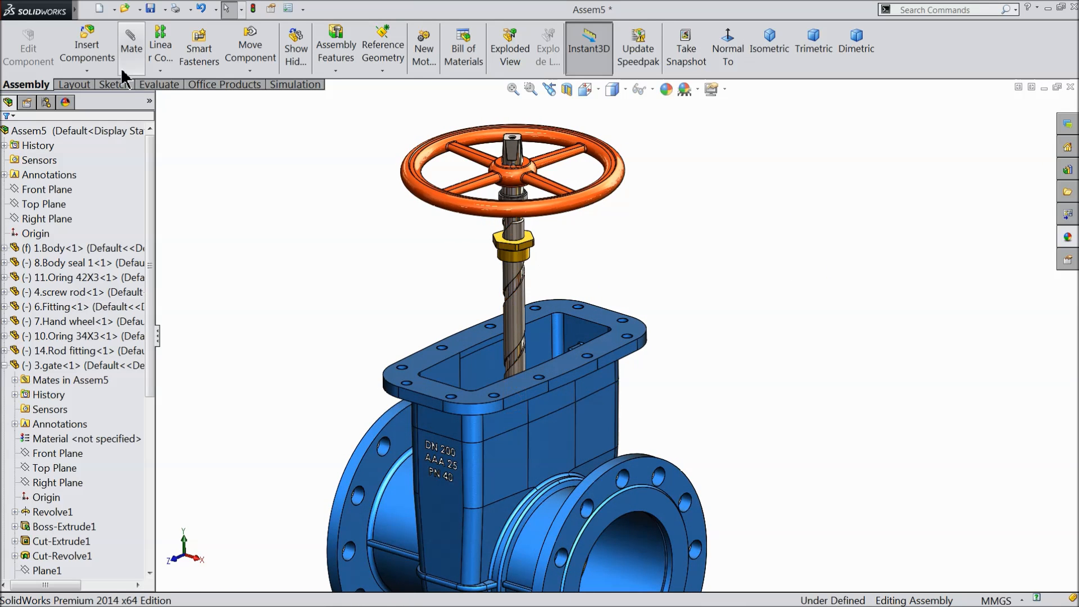
left_click(5, 365)
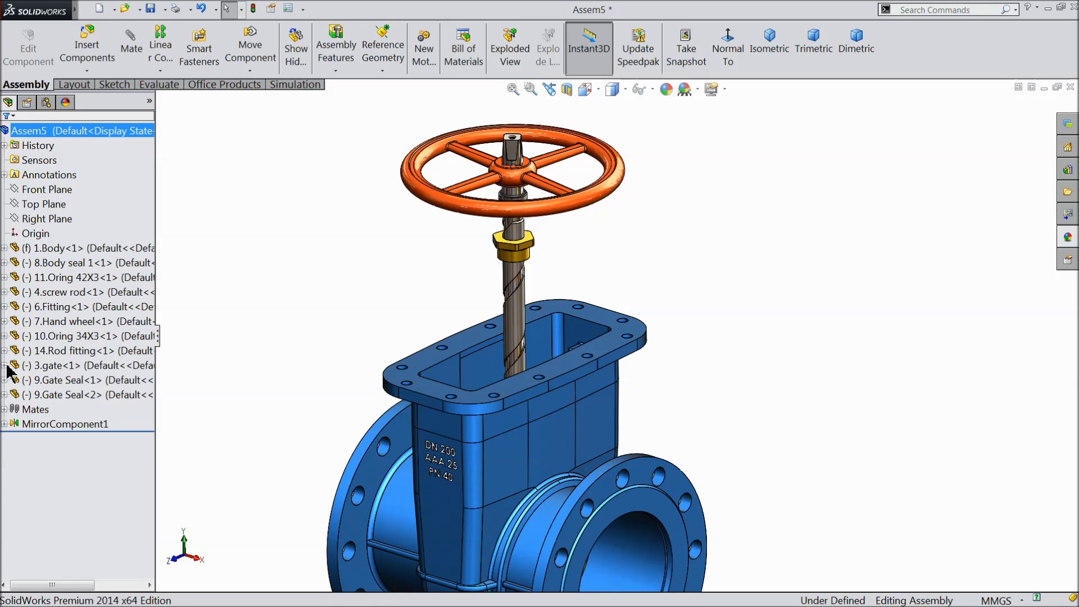
Insert the 5.Packing part and place it beside the screw rod, above the valve body's flange.
left_click(87, 50)
left_click(75, 399)
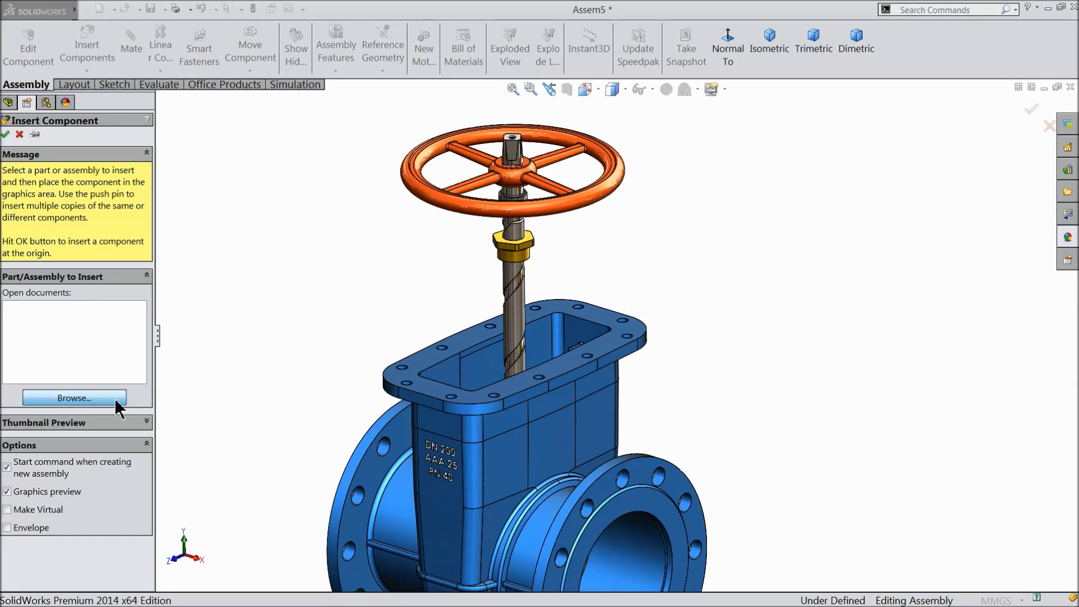
left_click(476, 359)
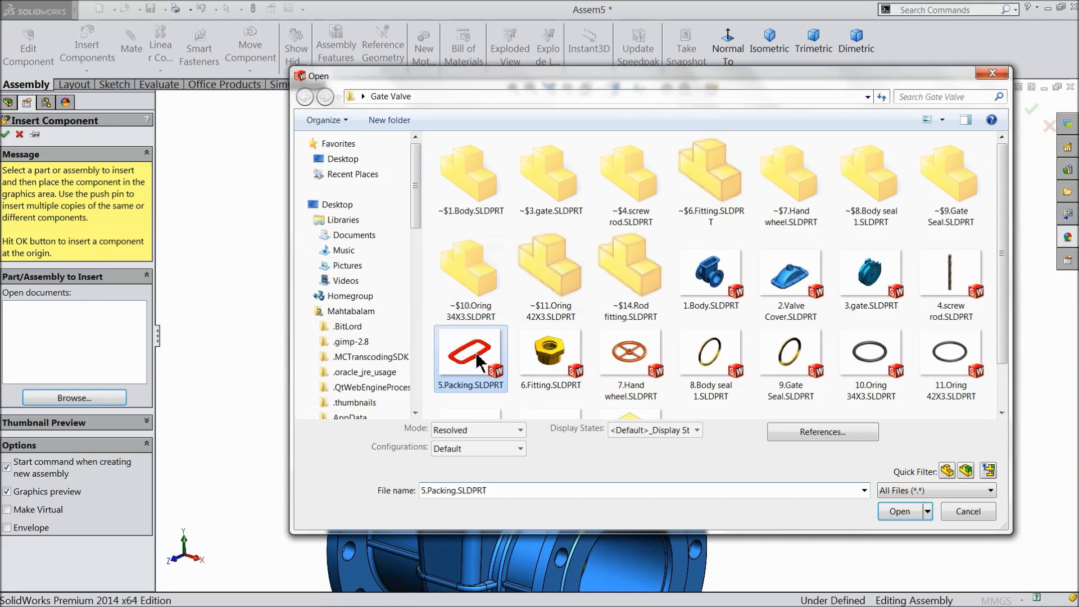
left_click(900, 511)
left_click(366, 325)
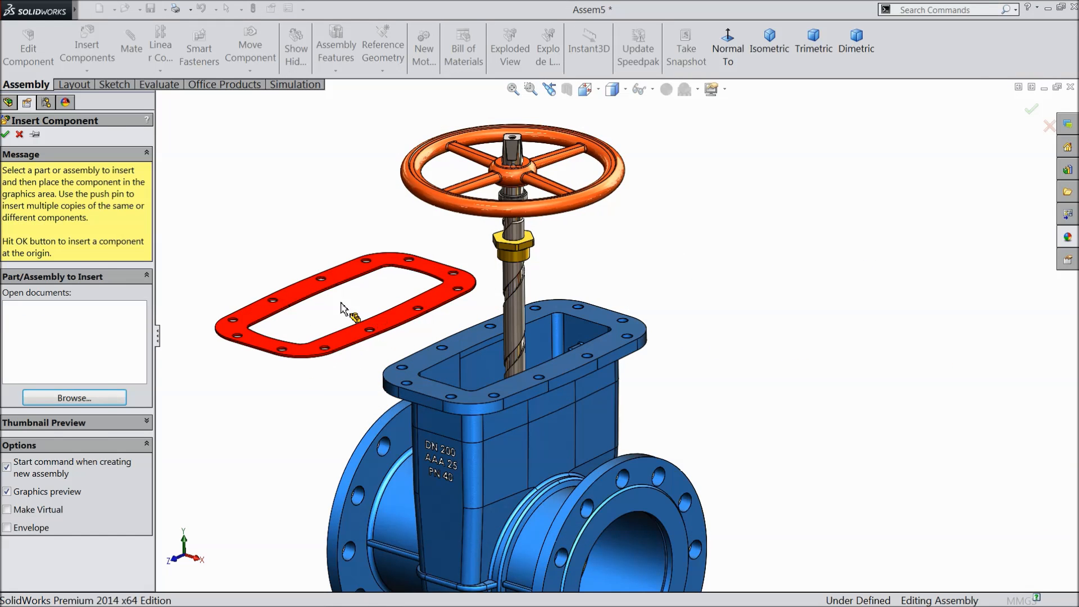
left_click(303, 305)
Open the packing part on its own and set the depth of its Boss-Extrude1 to 2 mm.
left_click(330, 239)
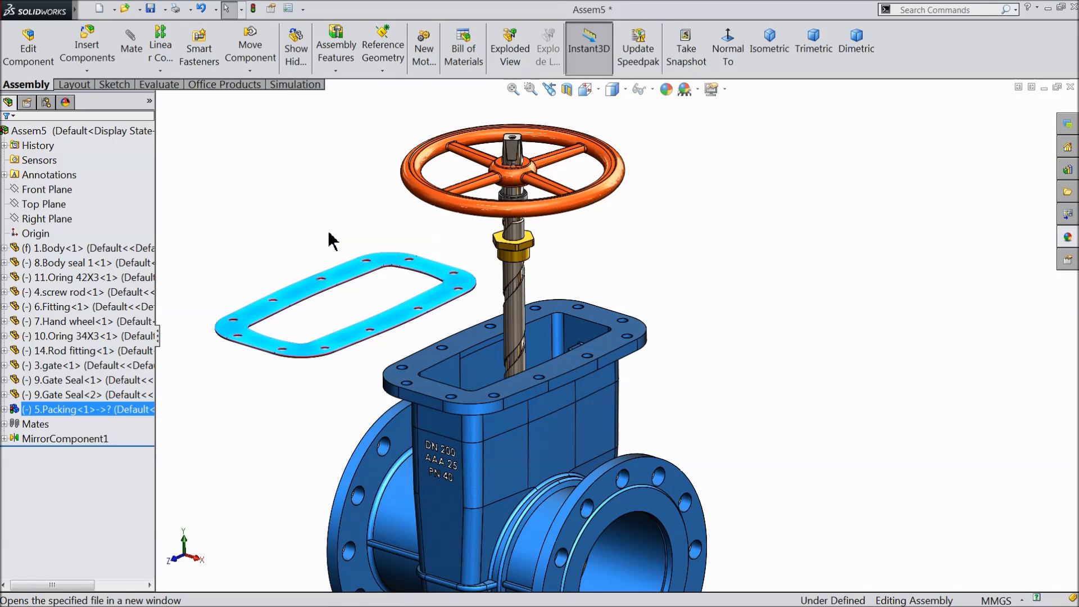
left_click(29, 292)
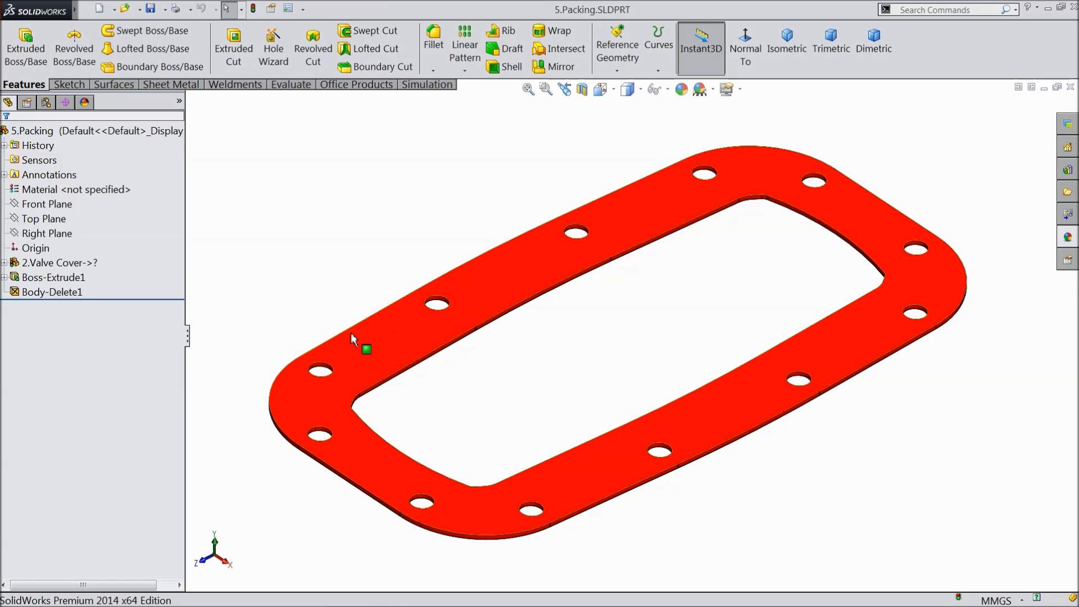
left_click(14, 280)
left_click(22, 247)
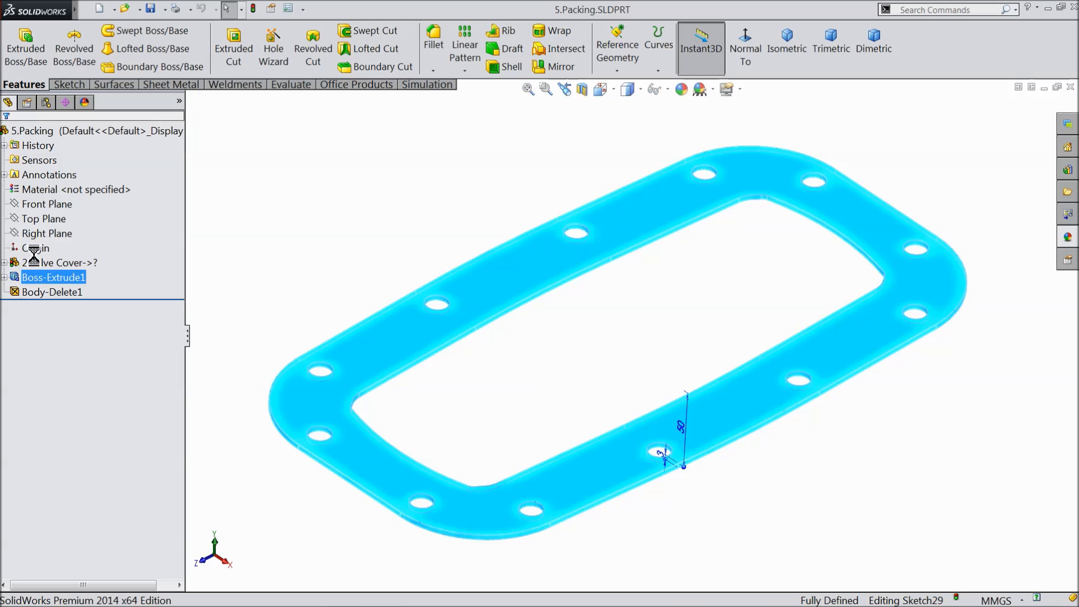
type("2")
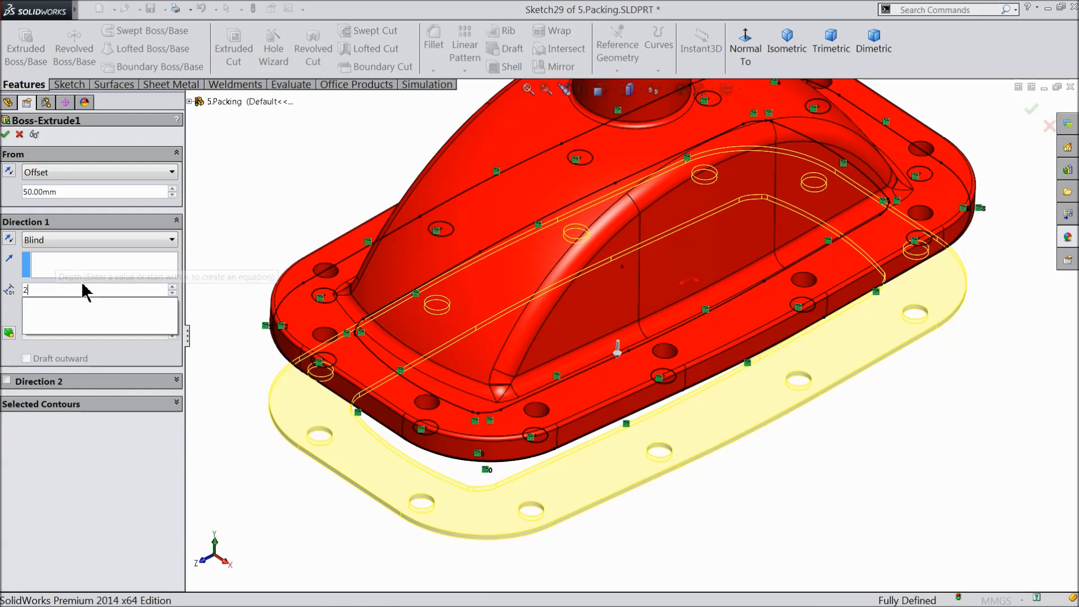
key("Return")
left_click(8, 134)
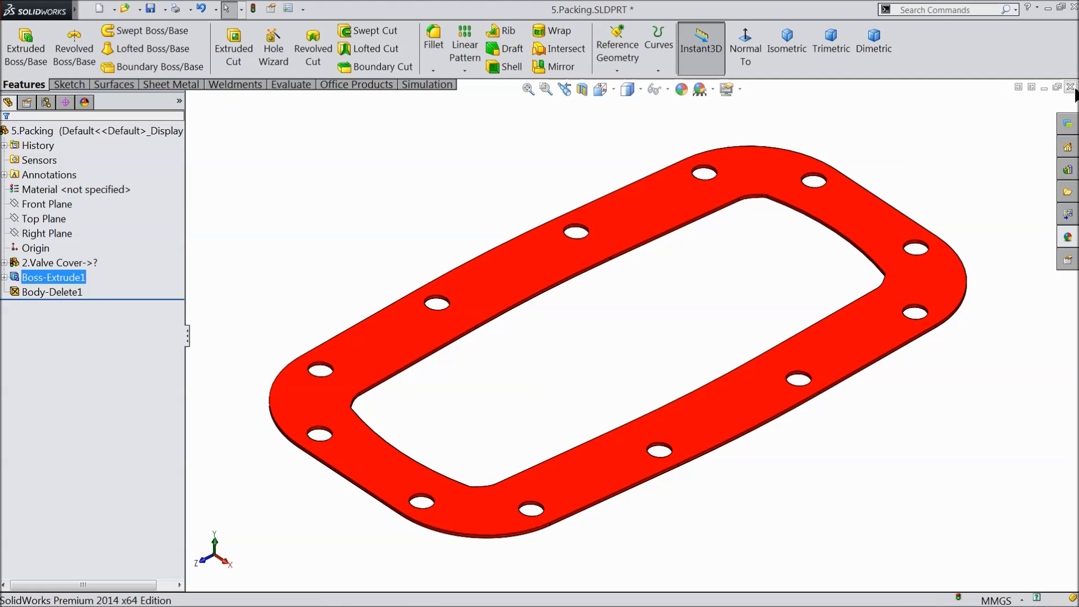
Close the edited packing part and rebuild the assembly with its changes.
left_click(1070, 87)
left_click(536, 312)
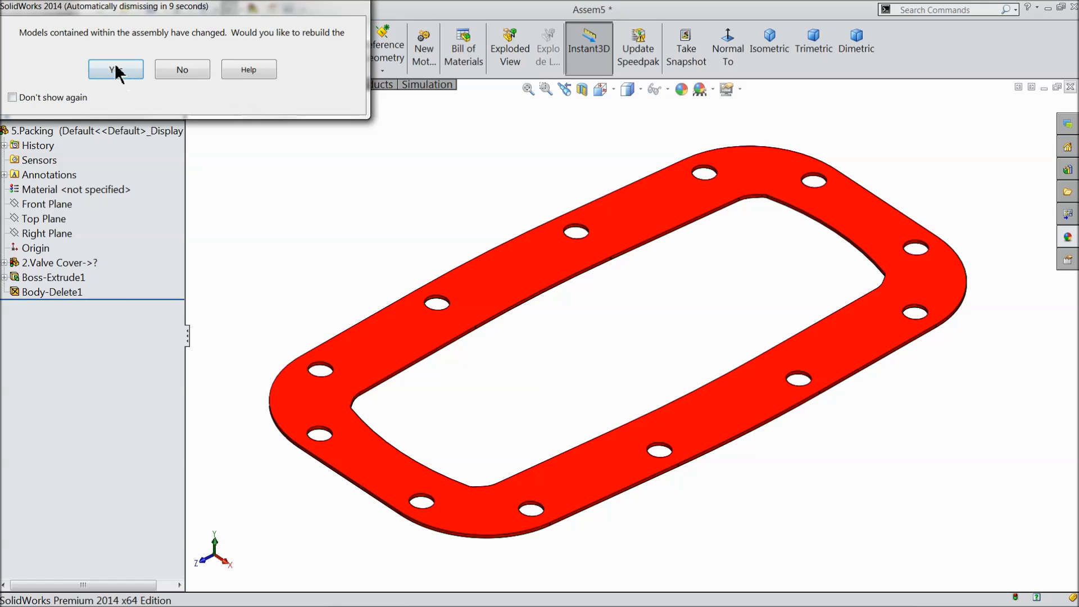
left_click(116, 70)
Add a concentric mate between a corner bolt hole of the packing and the matching hole in the valve body's upper flange.
scroll(444, 348, "down", 4)
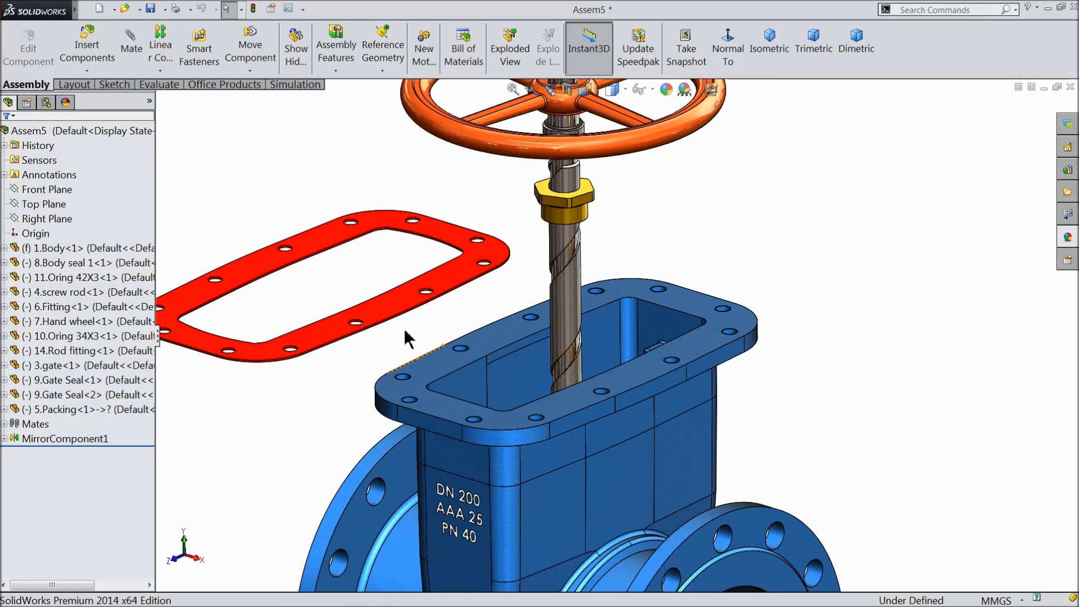
left_click(136, 48)
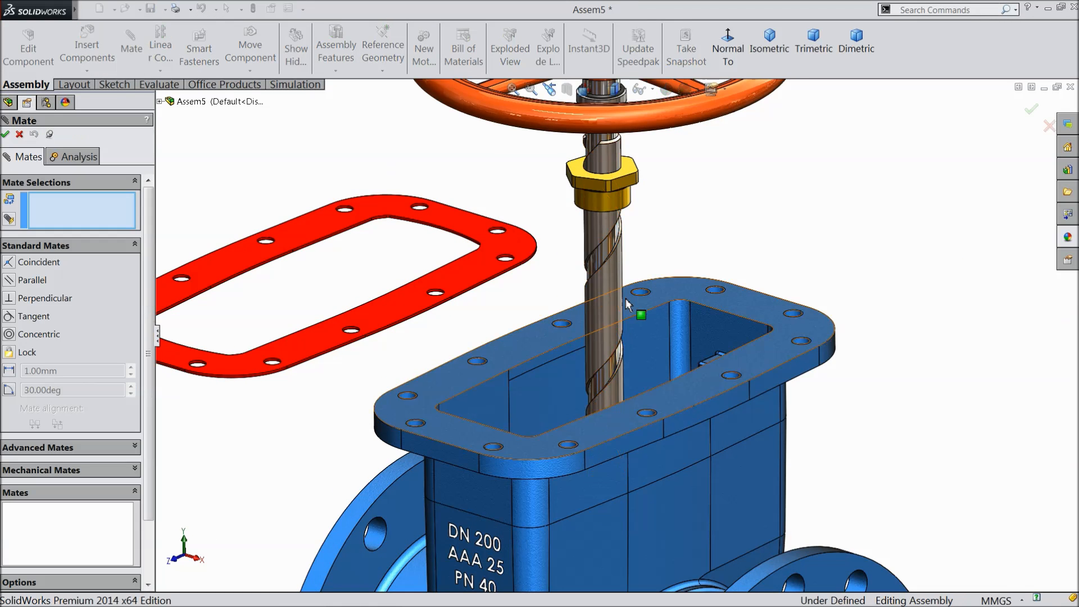
scroll(641, 308, "down", 3)
scroll(427, 245, "down", 3)
scroll(414, 240, "down", 1)
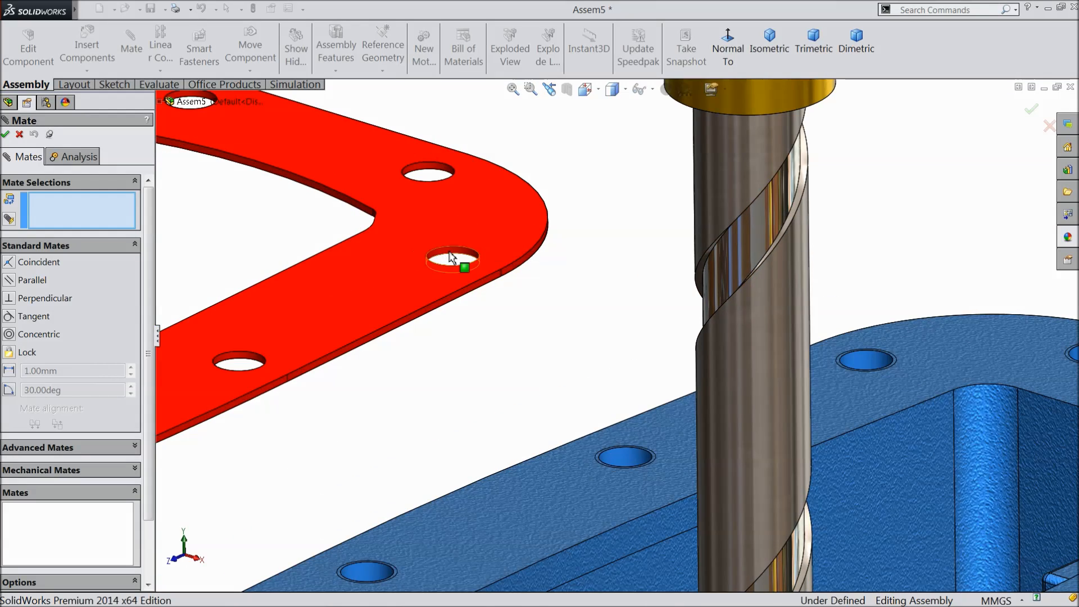
left_click(451, 257)
scroll(506, 290, "up", 4)
scroll(949, 426, "down", 2)
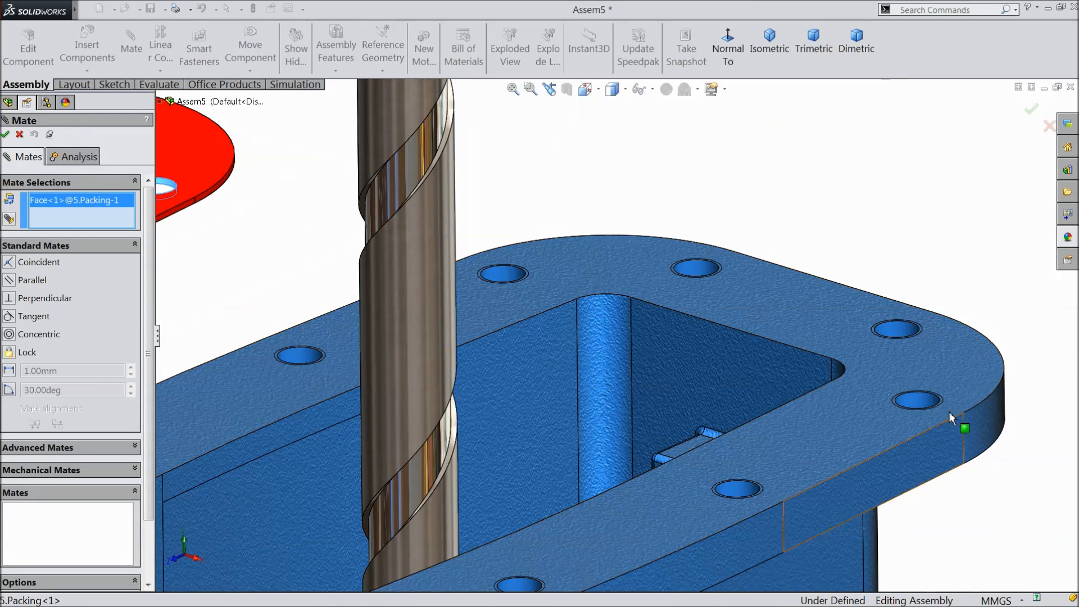
left_click(920, 412)
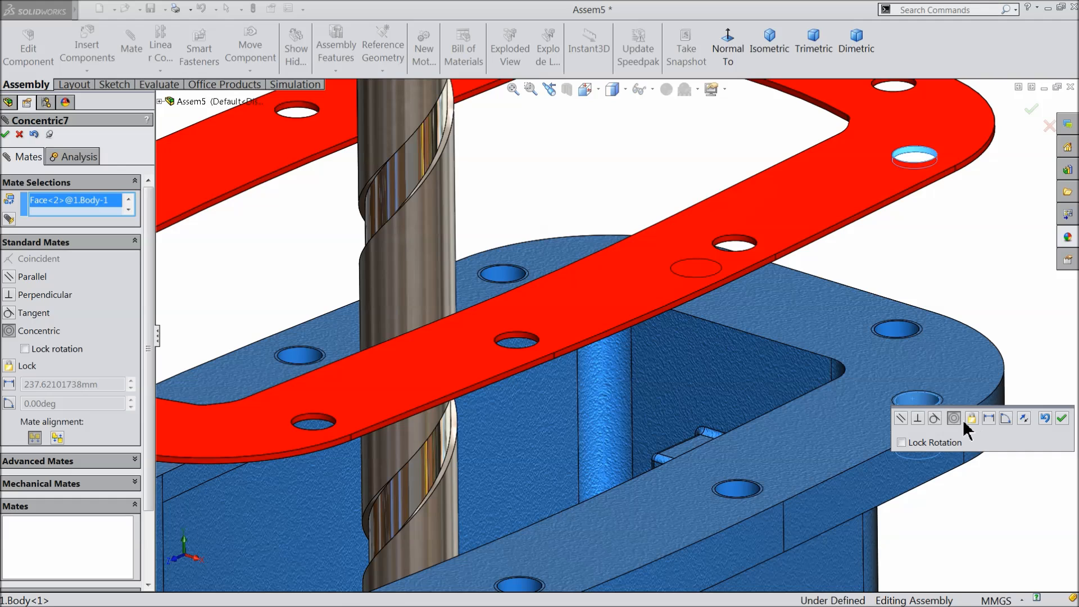
left_click(1061, 418)
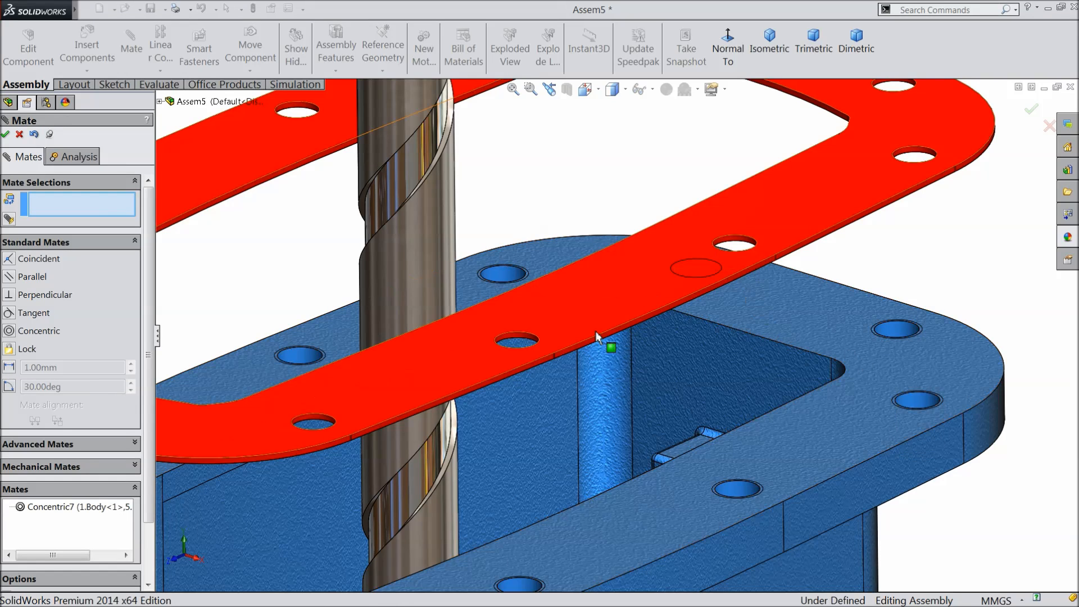
Add a second concentric mate between the packing's bolt hole at the opposite end of the same long side and its flange hole.
scroll(511, 419, "up", 3)
scroll(437, 406, "down", 2)
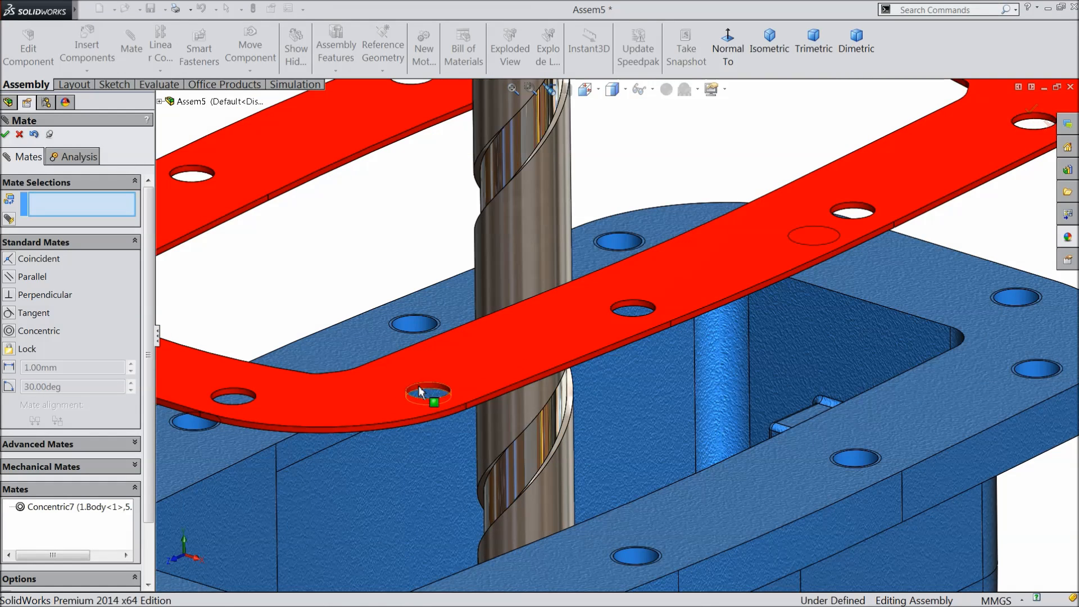
scroll(422, 391, "up", 2)
left_click(427, 391)
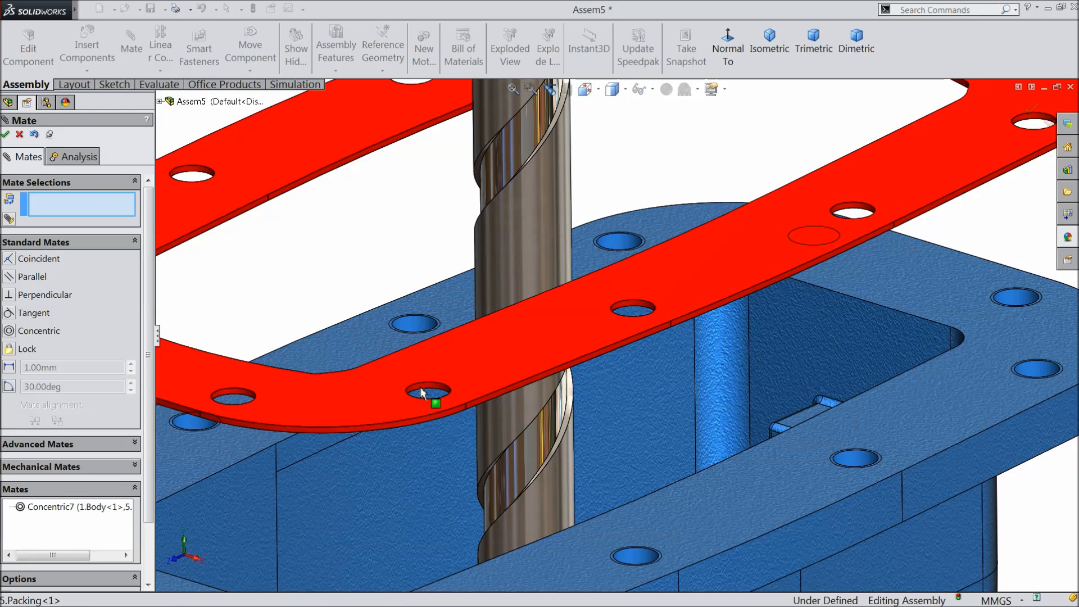
scroll(470, 429, "up", 3)
scroll(516, 511, "down", 3)
left_click(517, 507)
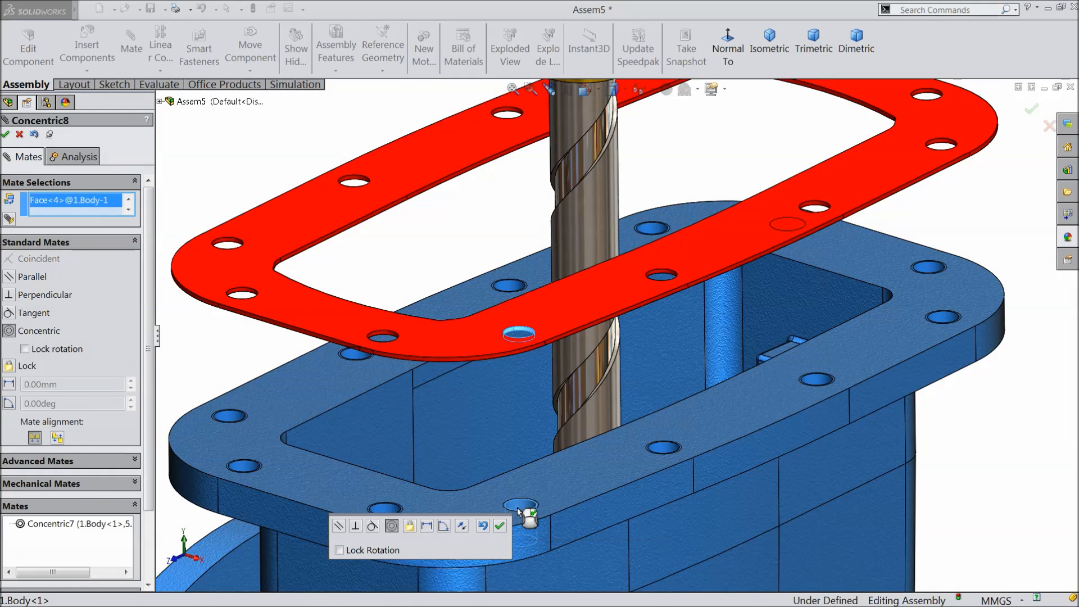
left_click(499, 526)
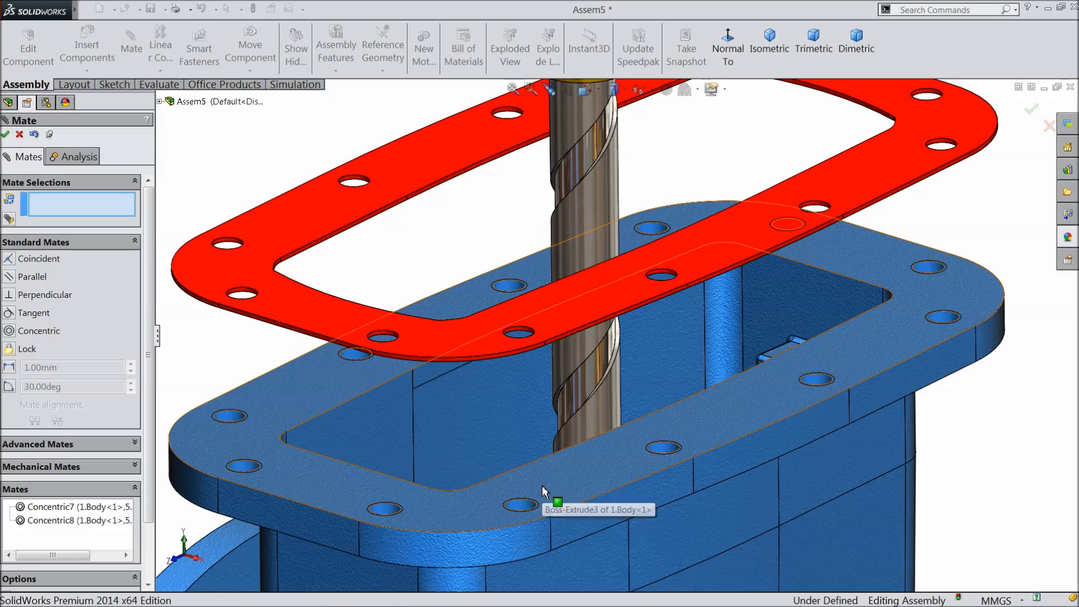
Add a coincident mate between the packing's underside and the top face of the valve body's flange, and finish mating.
middle_click_drag(541, 484, 511, 325)
left_click(516, 286)
middle_click_drag(516, 287, 562, 478)
left_click(581, 541)
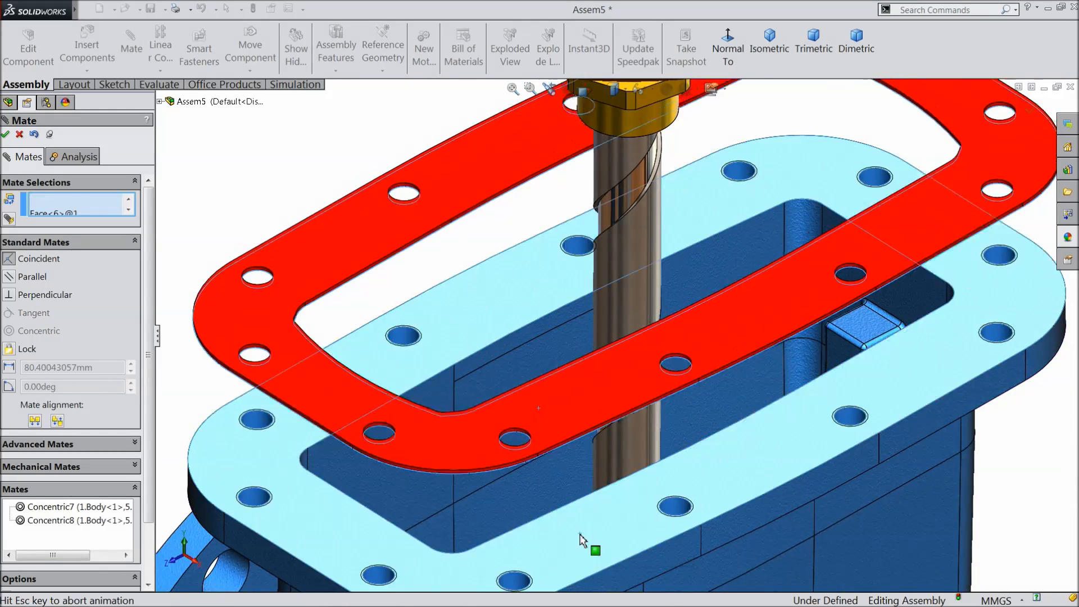
left_click(736, 554)
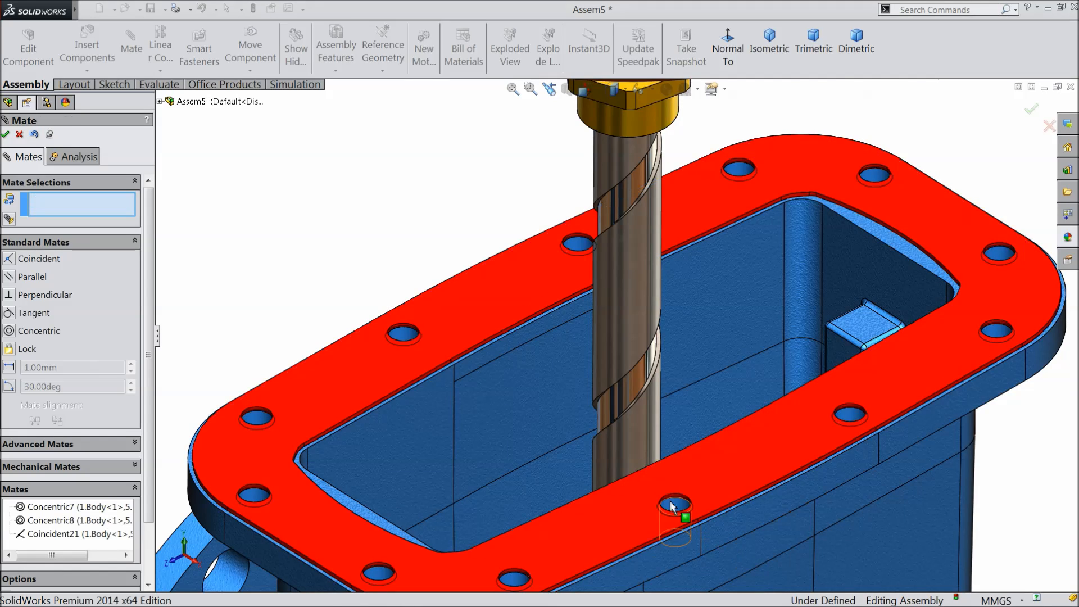
scroll(618, 467, "up", 4)
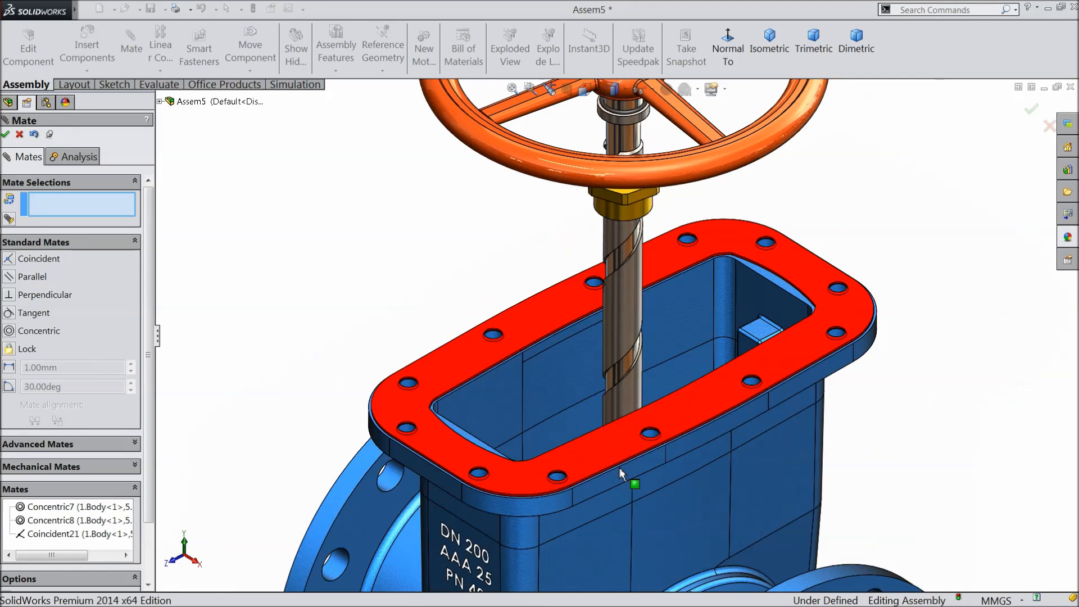
left_click(6, 135)
Insert the 2.Valve Cover part and place it above the packing, offset from the valve body's opening.
left_click(86, 55)
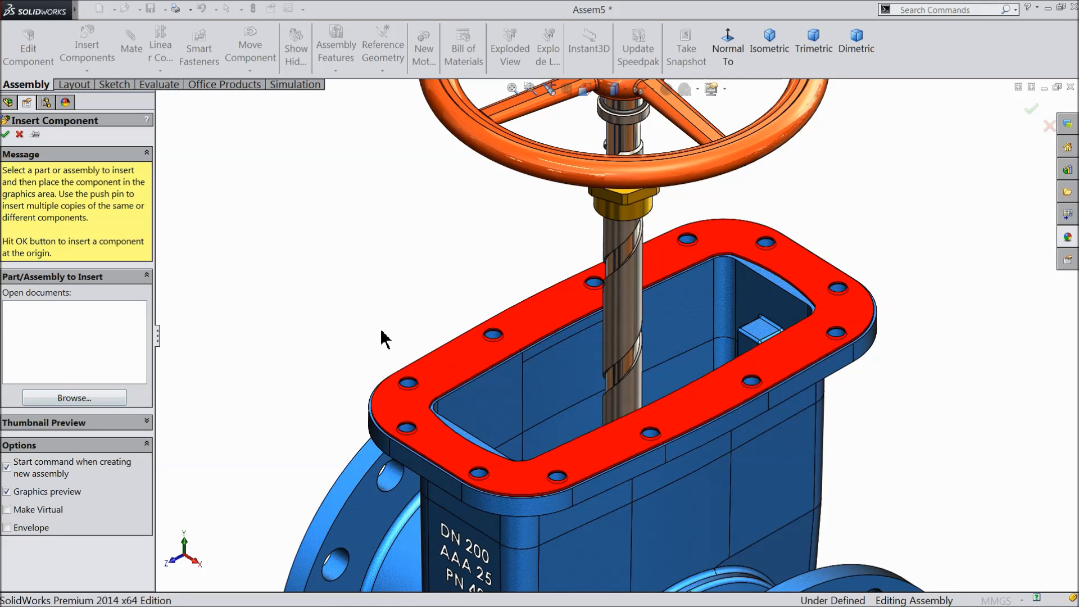
middle_click_drag(378, 324, 366, 253)
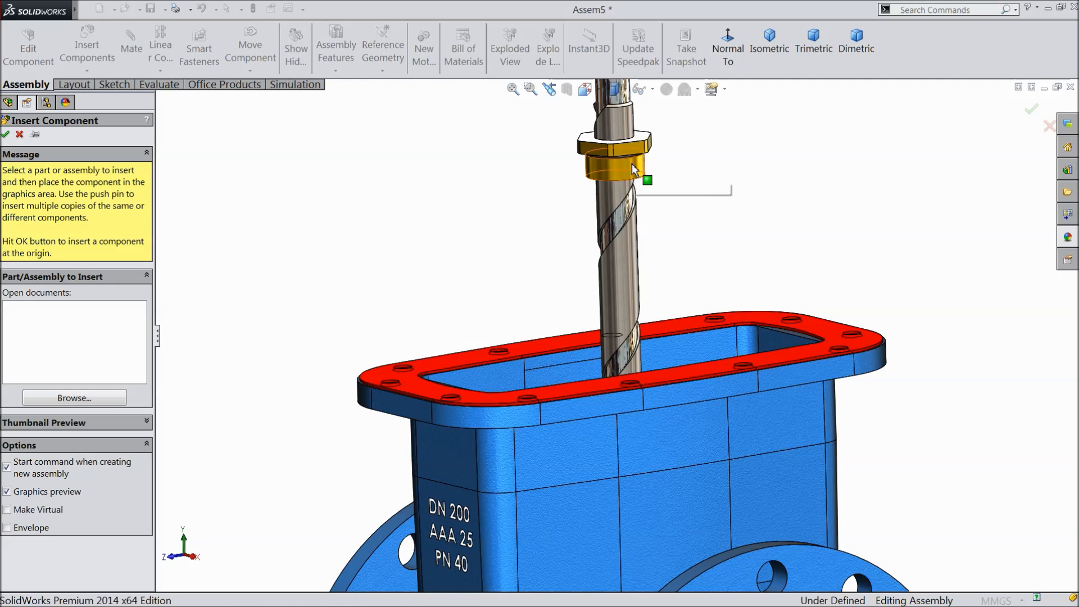
middle_click_drag(494, 210, 505, 277)
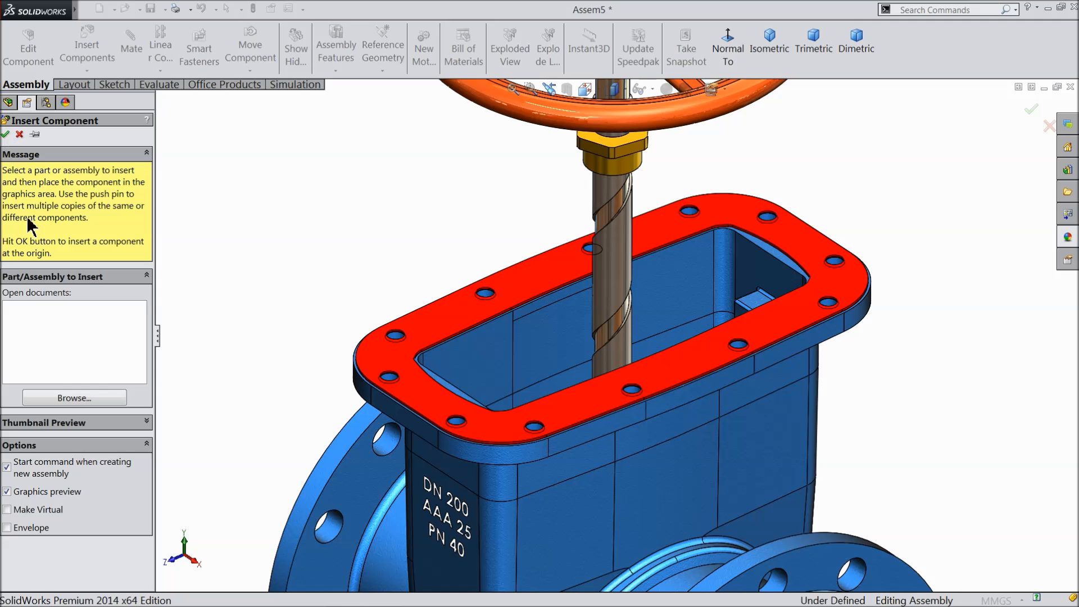
left_click(59, 400)
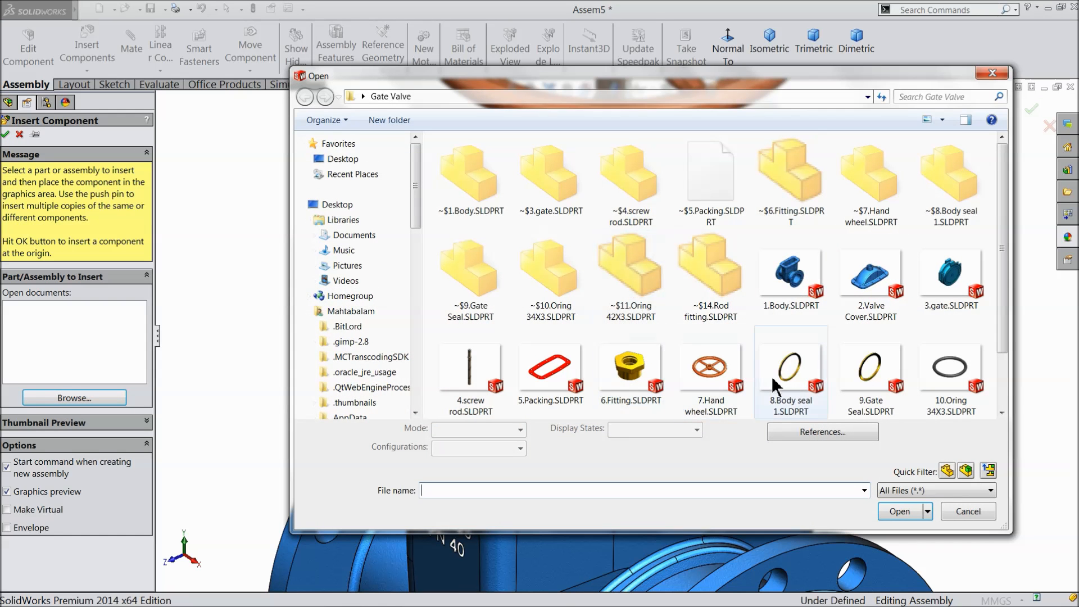
left_click(855, 308)
left_click(898, 513)
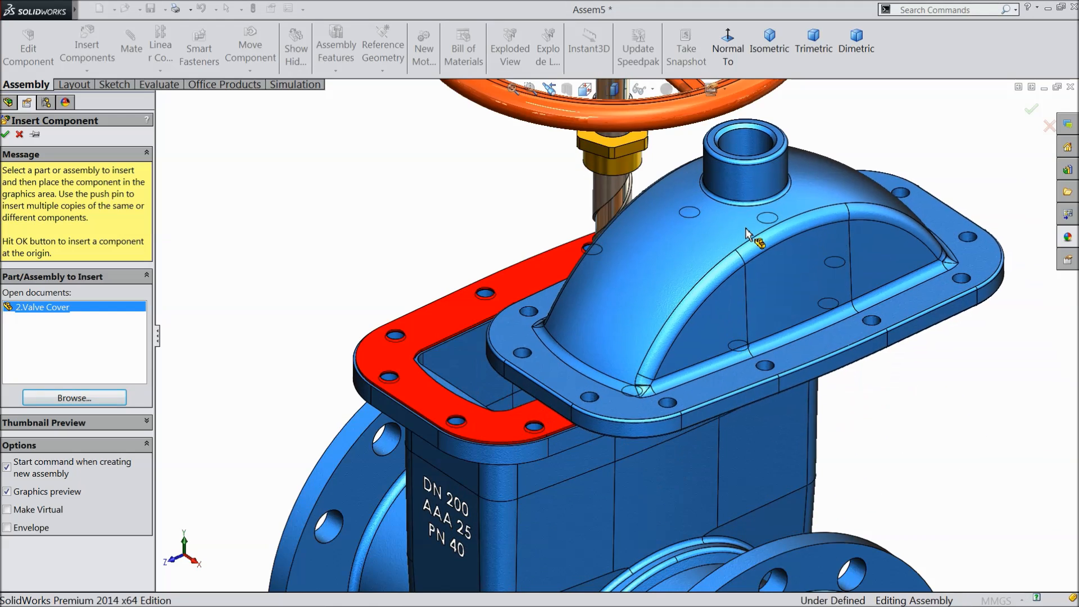
left_click(747, 249)
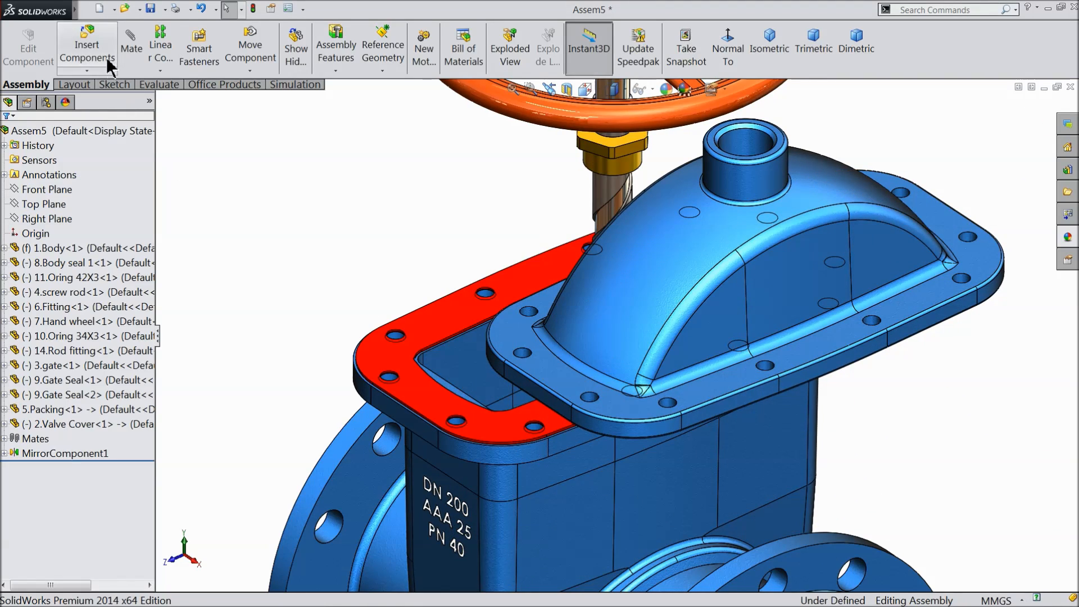
Add a concentric mate between a bolt hole at the short end of the valve cover and the matching hole in the body's flange.
left_click(135, 52)
scroll(578, 381, "down", 5)
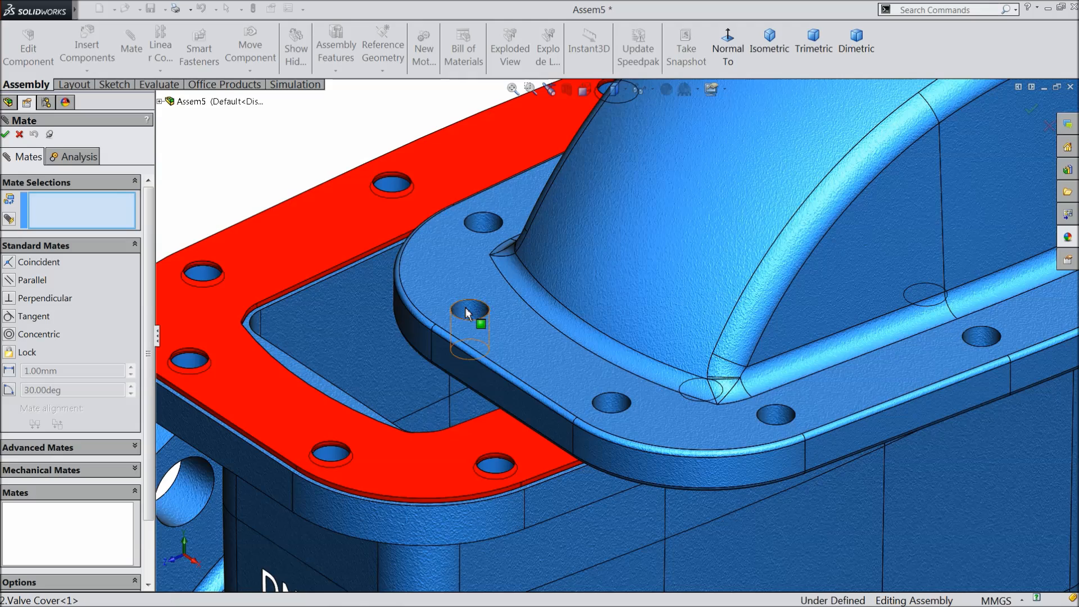
left_click(466, 307)
left_click(193, 358)
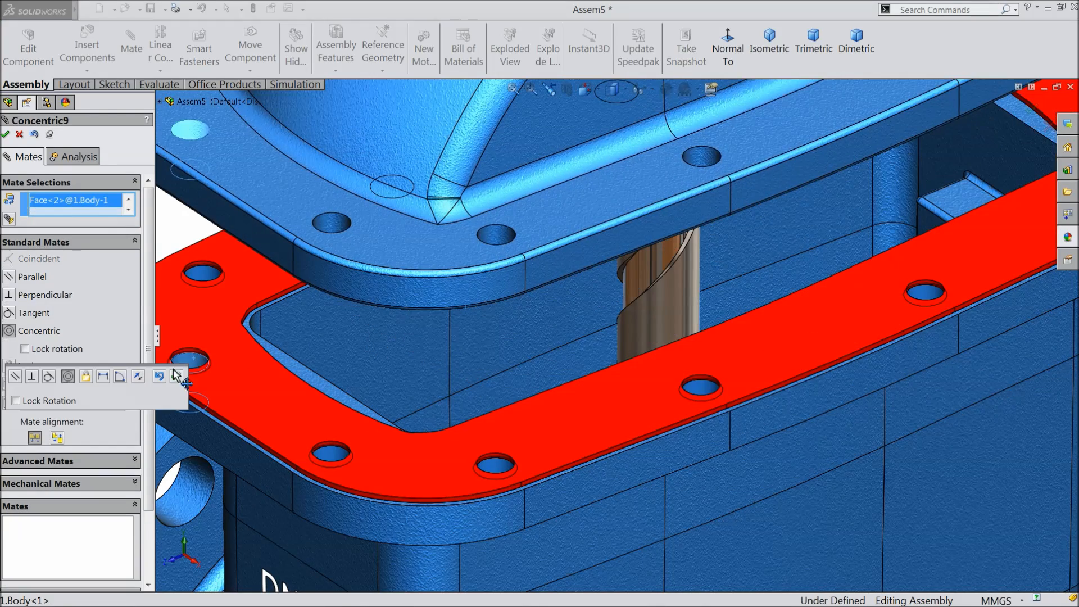
left_click(176, 376)
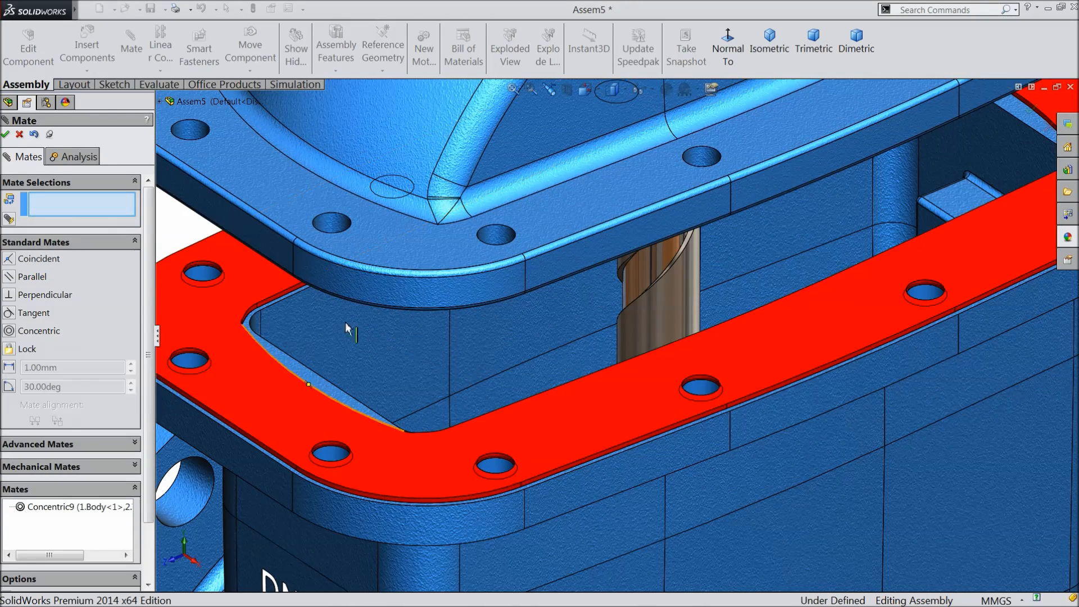
Add a second concentric mate between the valve cover's bolt hole at the near corner of its long side and the body flange hole below.
left_click(503, 235)
left_click(494, 464)
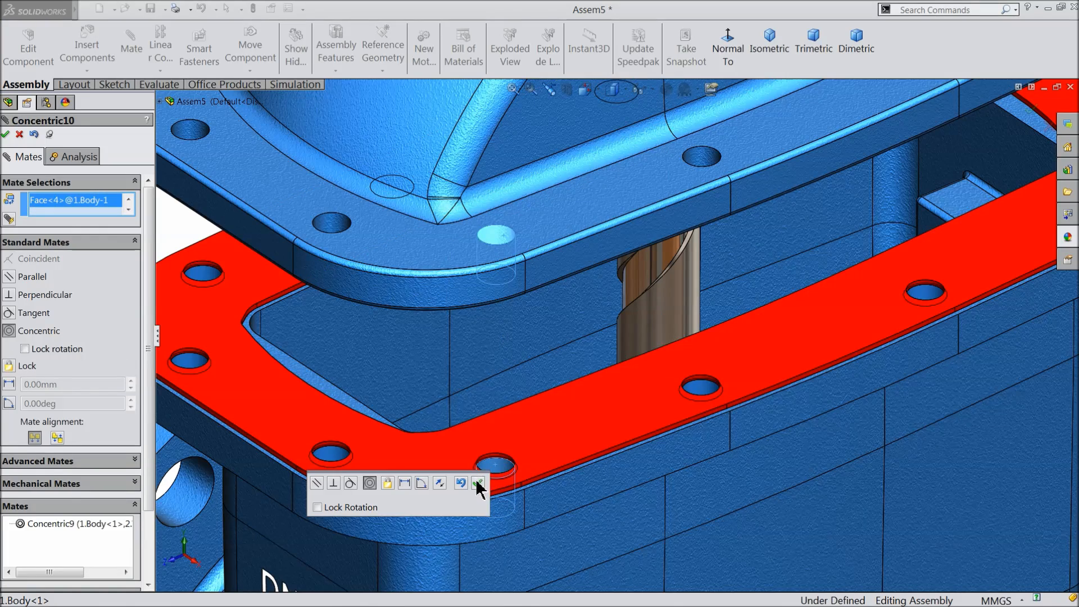
left_click(477, 484)
Add a coincident mate between the packing's top face and the underside of the valve cover's flange.
scroll(517, 393, "up", 5)
left_click(592, 387)
middle_click_drag(593, 387, 537, 279)
left_click(519, 293)
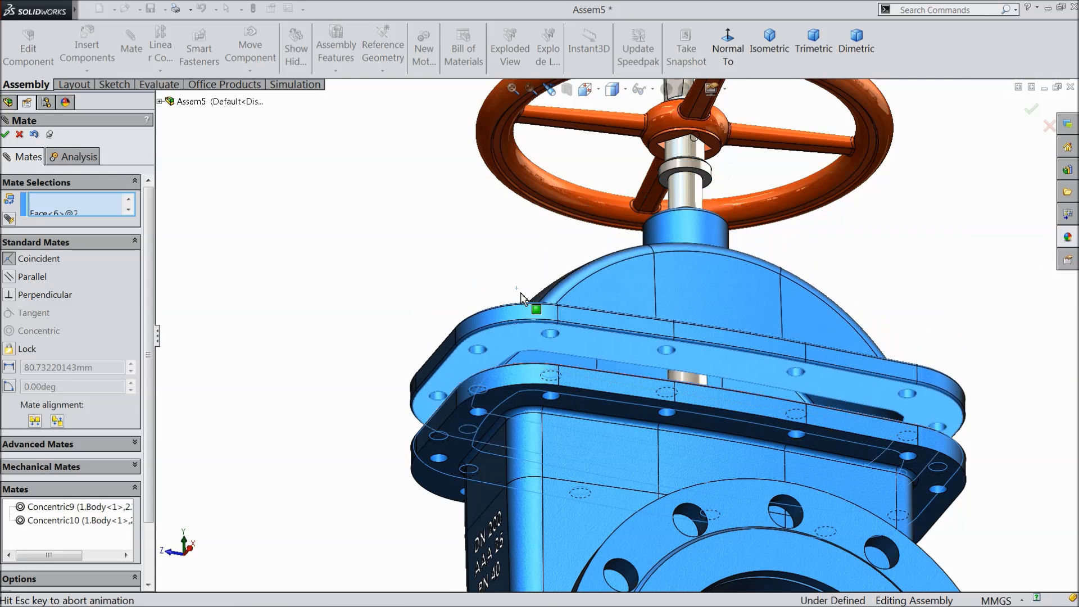
left_click(512, 272)
scroll(487, 302, "up", 8)
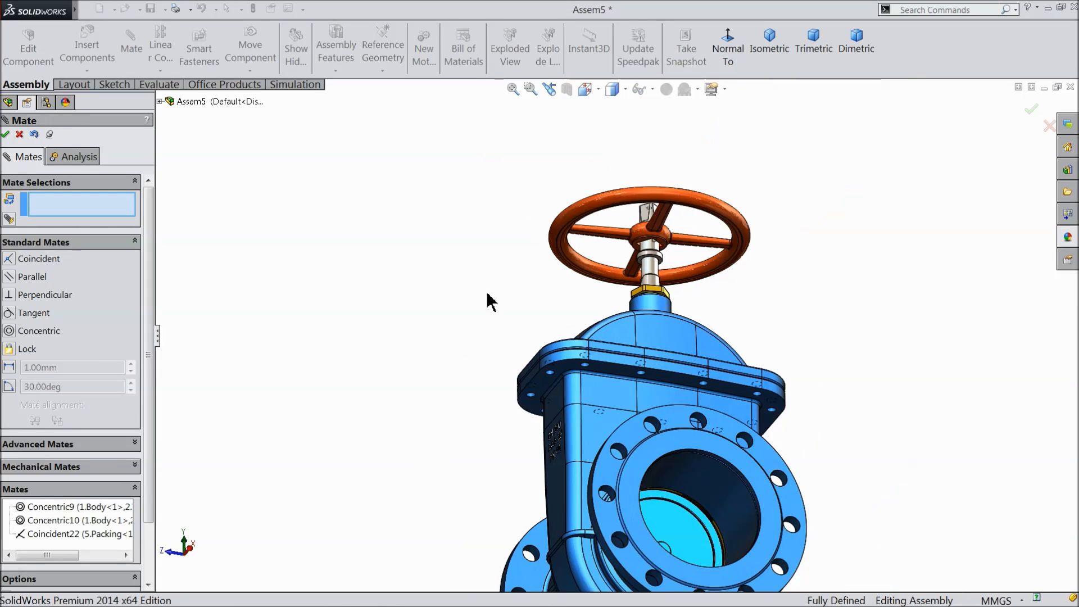
Add a coincident mate between the underside of the fitting's hexagonal head and the top face of the valve cover's neck, and finish mating.
middle_click_drag(506, 289, 562, 383)
scroll(582, 287, "down", 5)
scroll(579, 281, "down", 4)
middle_click_drag(506, 338, 504, 259)
scroll(522, 354, "down", 6)
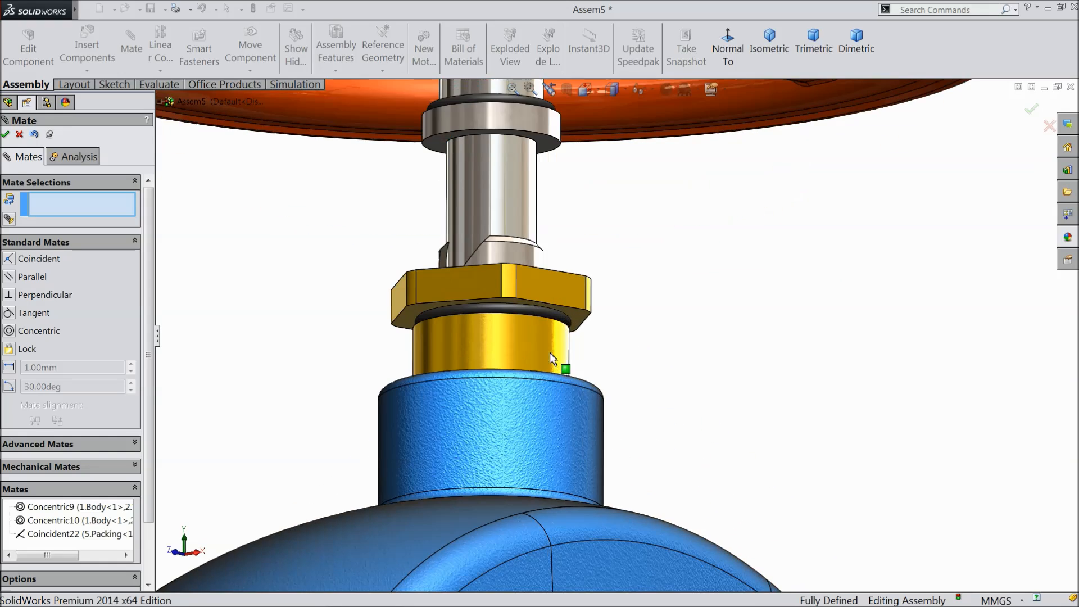
middle_click_drag(551, 405, 534, 331)
scroll(487, 308, "down", 2)
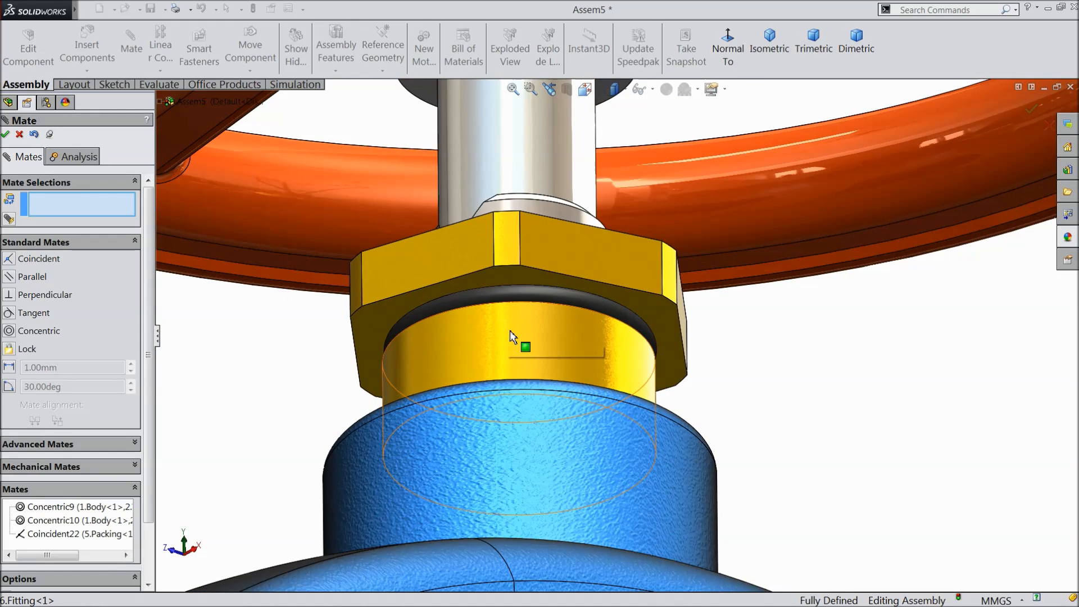
mouse_move(477, 363)
middle_mouse_down()
mouse_move(481, 472)
mouse_move(478, 379)
middle_mouse_up()
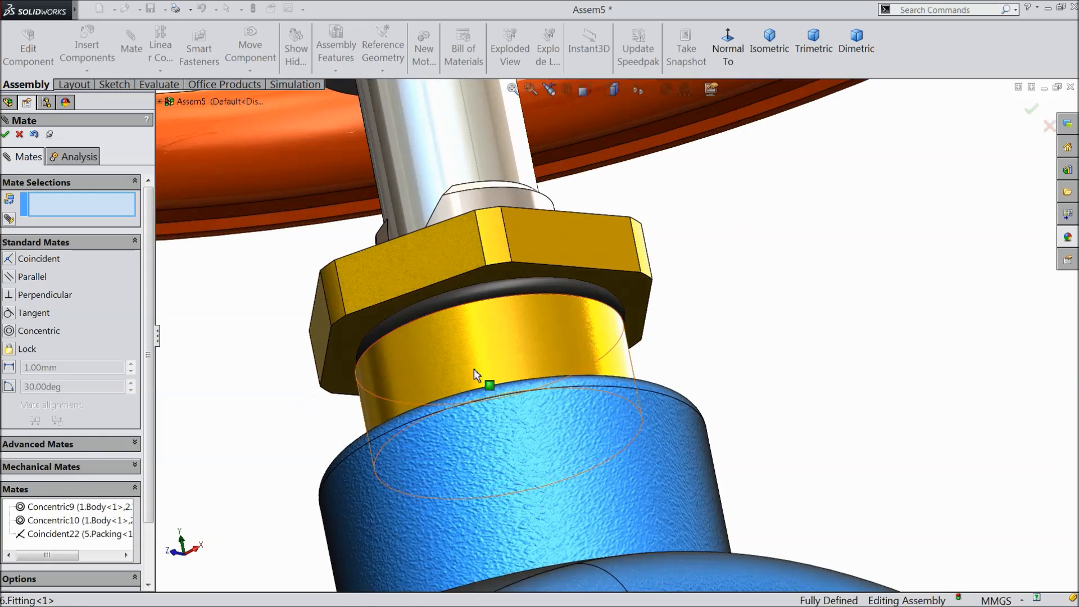
left_click(390, 308)
middle_click_drag(403, 319, 521, 400)
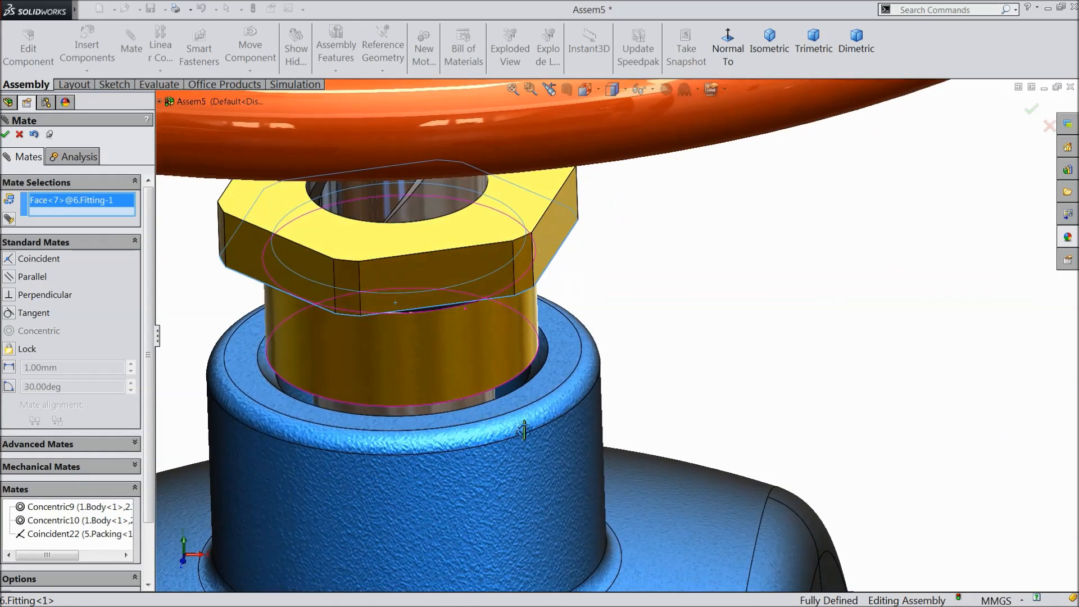
left_click(521, 400)
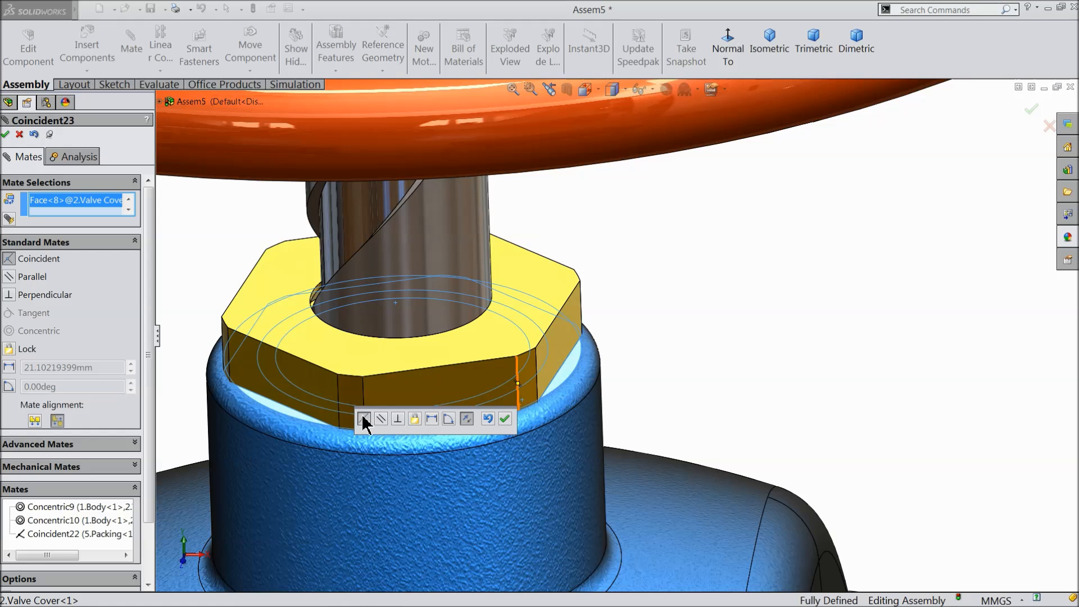
left_click(504, 416)
scroll(587, 352, "up", 8)
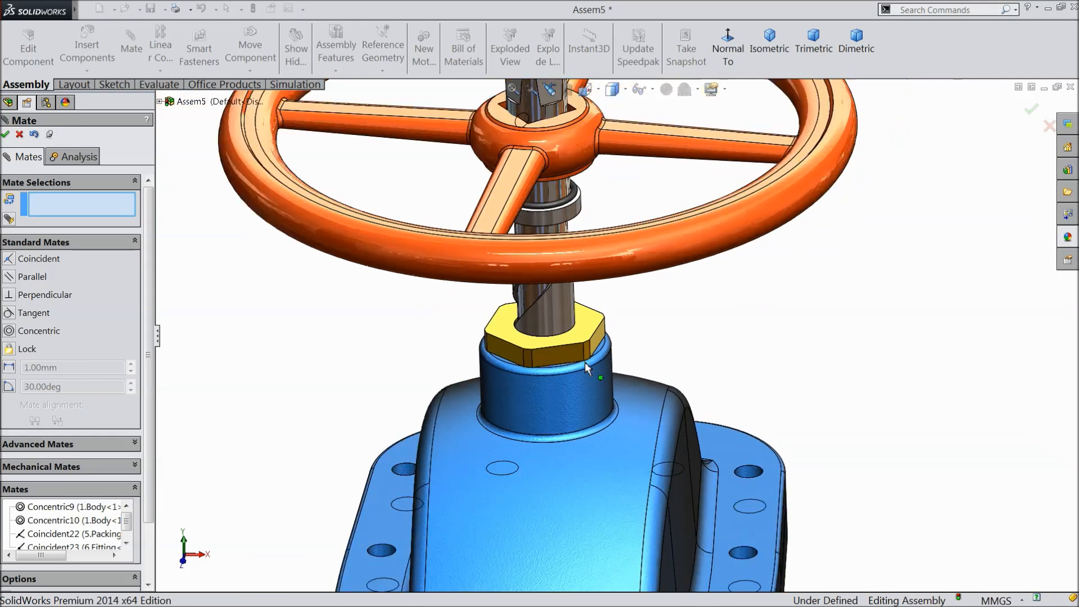
middle_click_drag(596, 355, 538, 341)
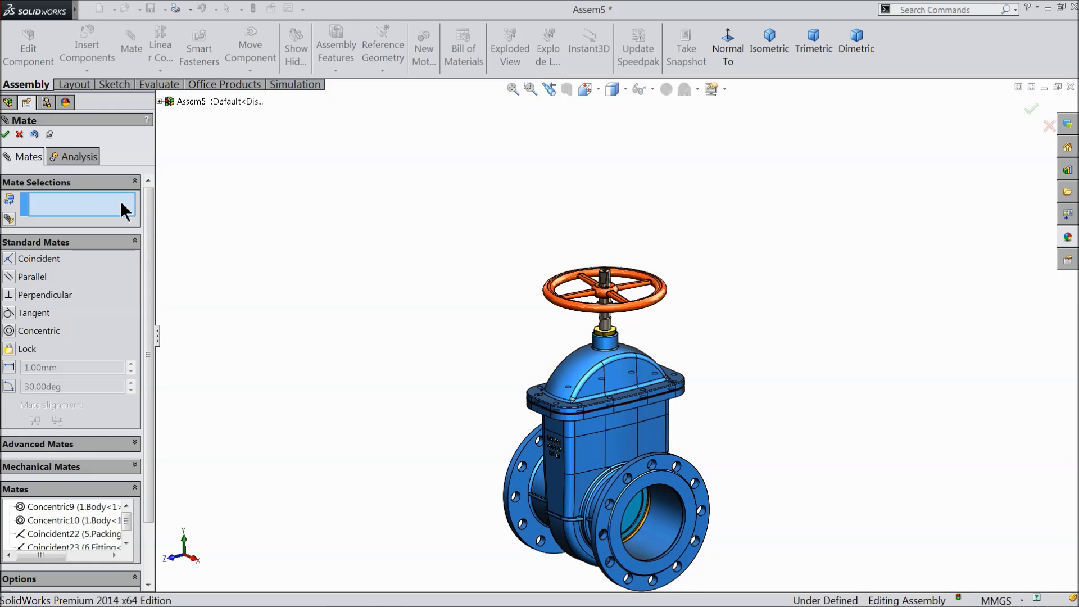
left_click(19, 134)
Add a 528 mm distance mate between the assembly's Top Plane and the top face of the hand wheel's hub, and finish mating.
left_click(39, 204)
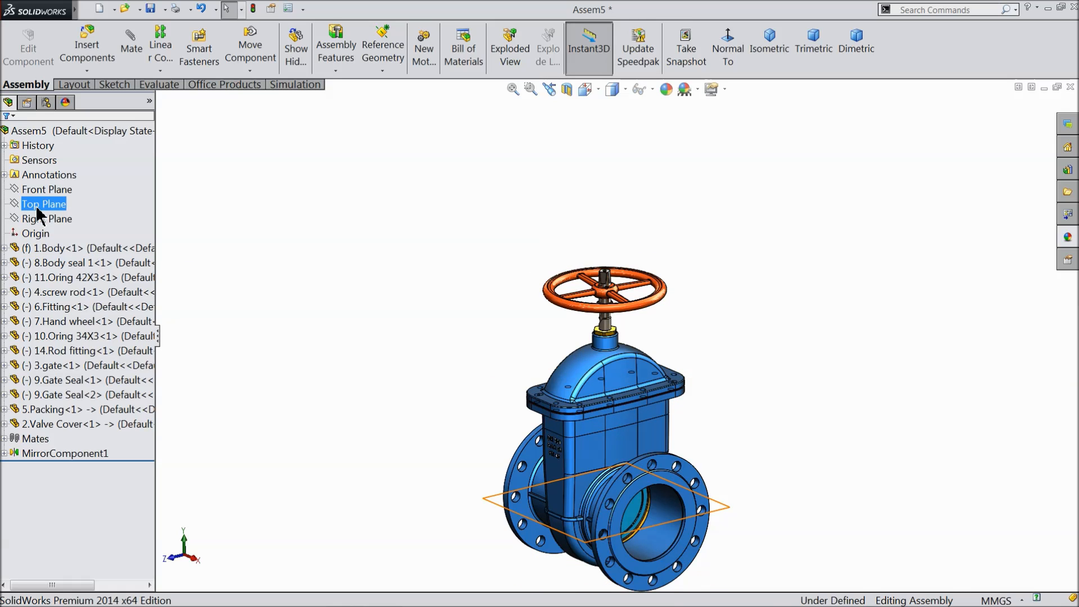
scroll(592, 384, "down", 3)
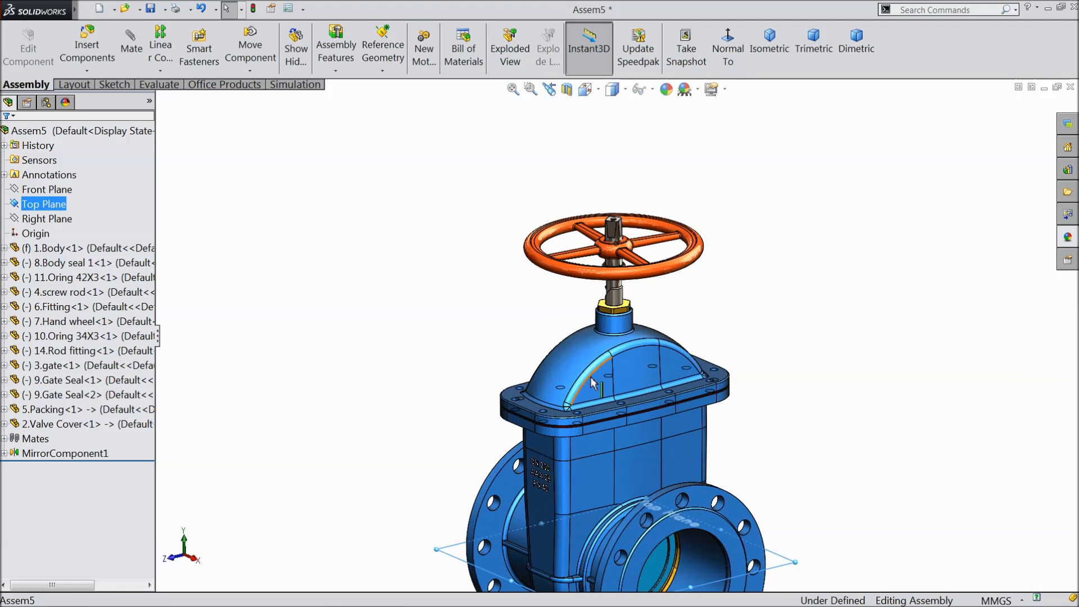
left_click(129, 53)
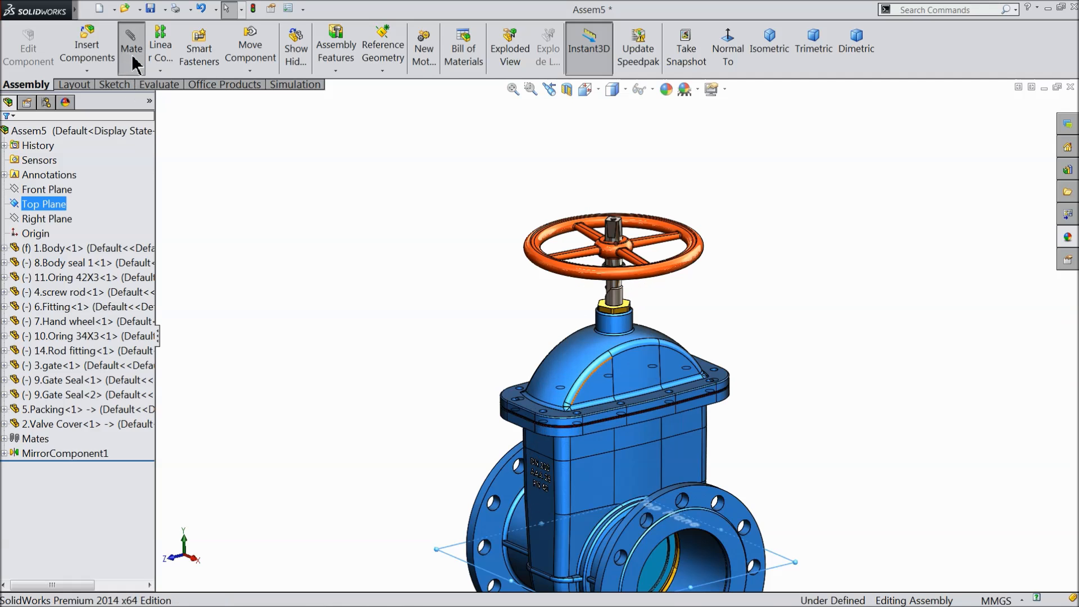
scroll(690, 240, "down", 5)
scroll(482, 272, "down", 4)
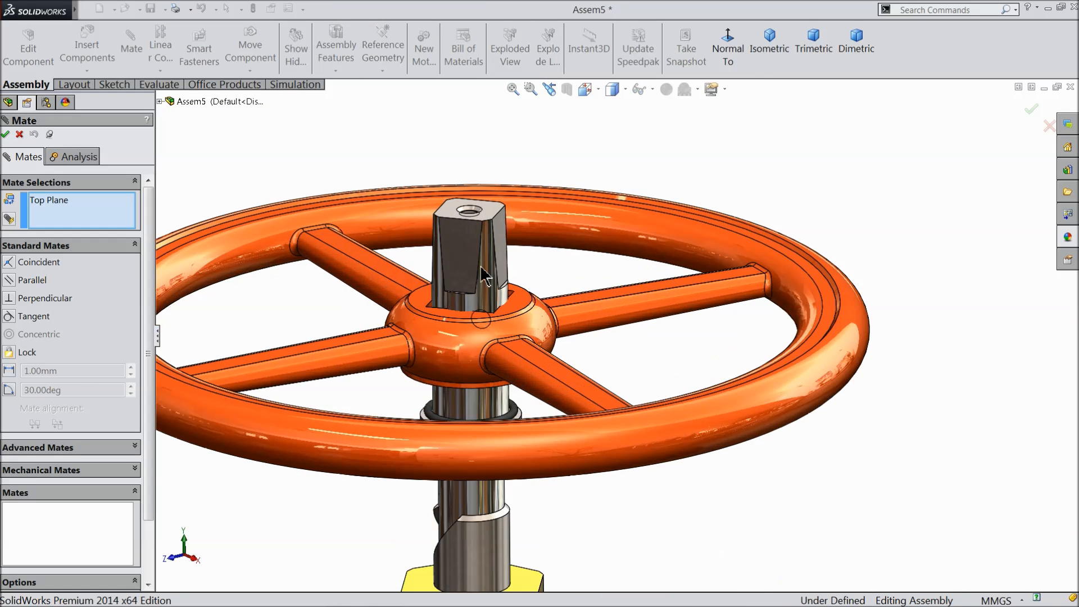
left_click(517, 304)
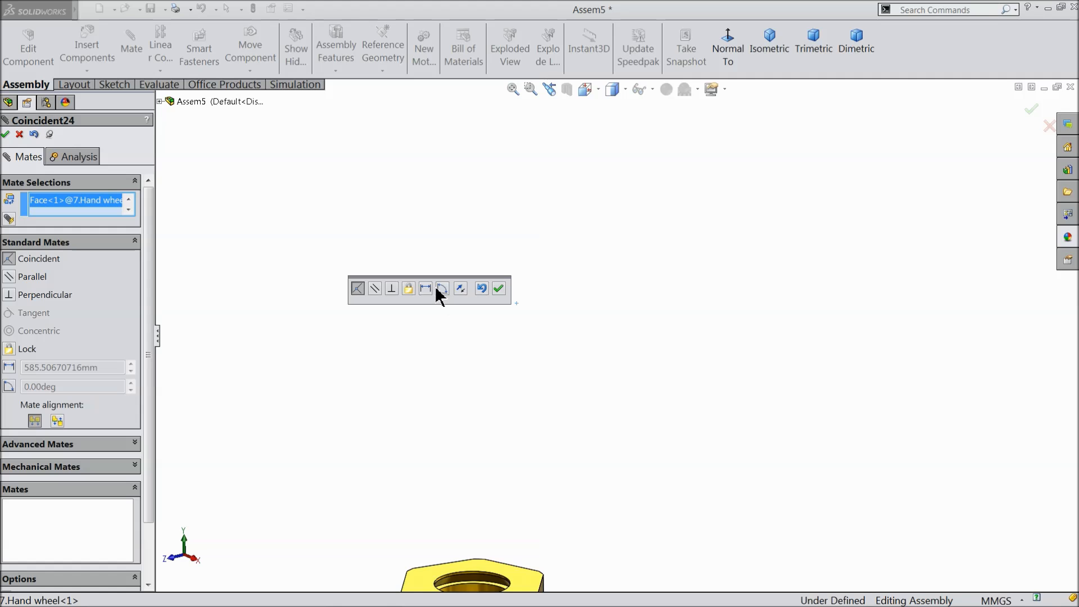
left_click(425, 289)
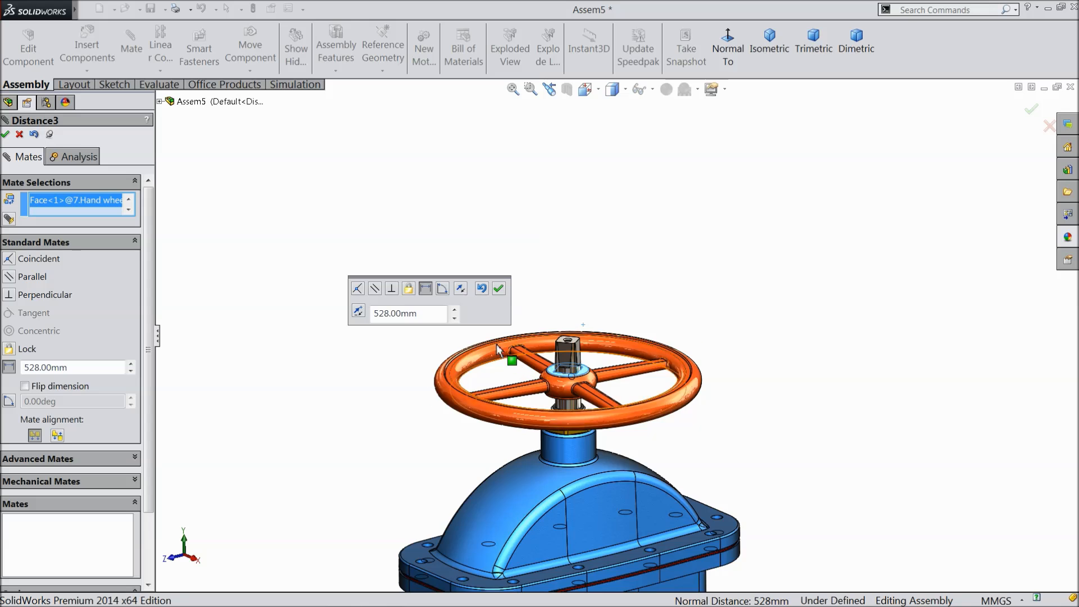
scroll(461, 340, "down", 3)
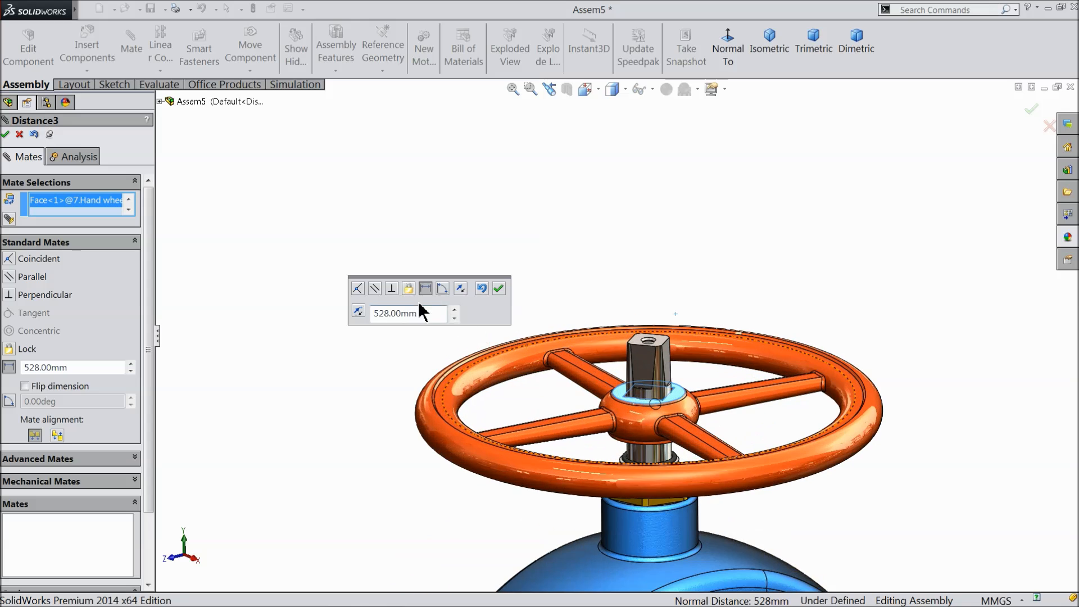
left_click(499, 289)
scroll(686, 455, "up", 6)
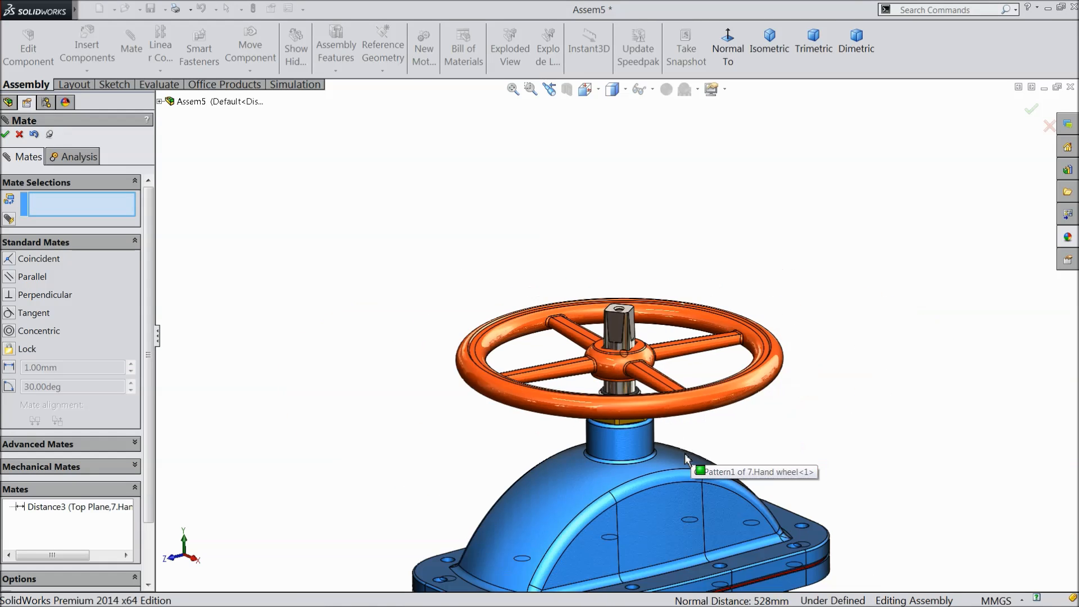
scroll(629, 411, "down", 2)
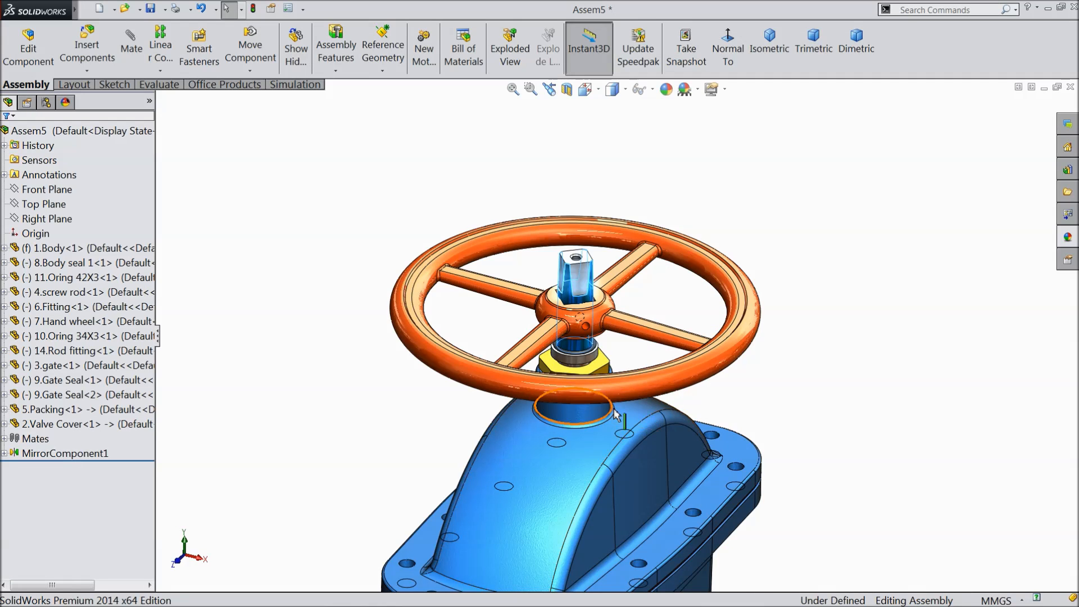
Hide the valve body to expose the gate and screw rod inside.
scroll(614, 415, "up", 5)
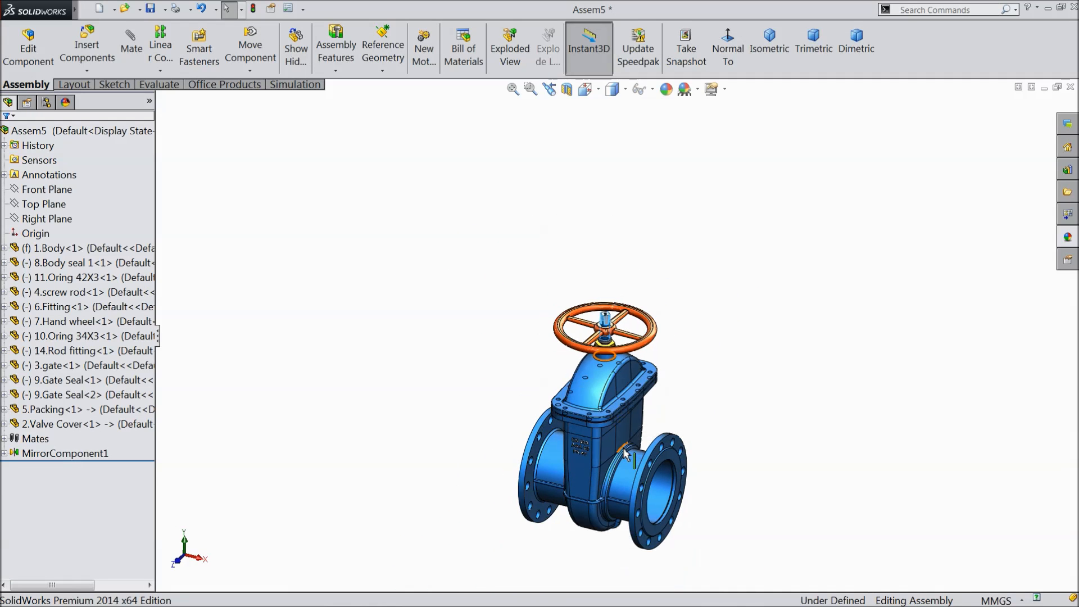
scroll(588, 307, "down", 4)
scroll(588, 308, "up", 5)
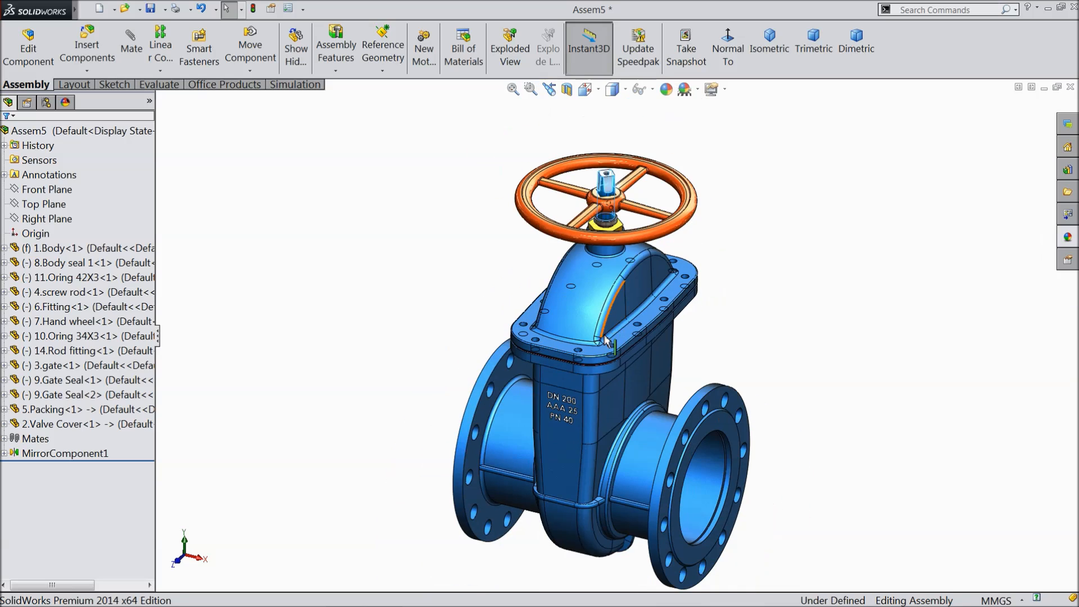
left_click(611, 406)
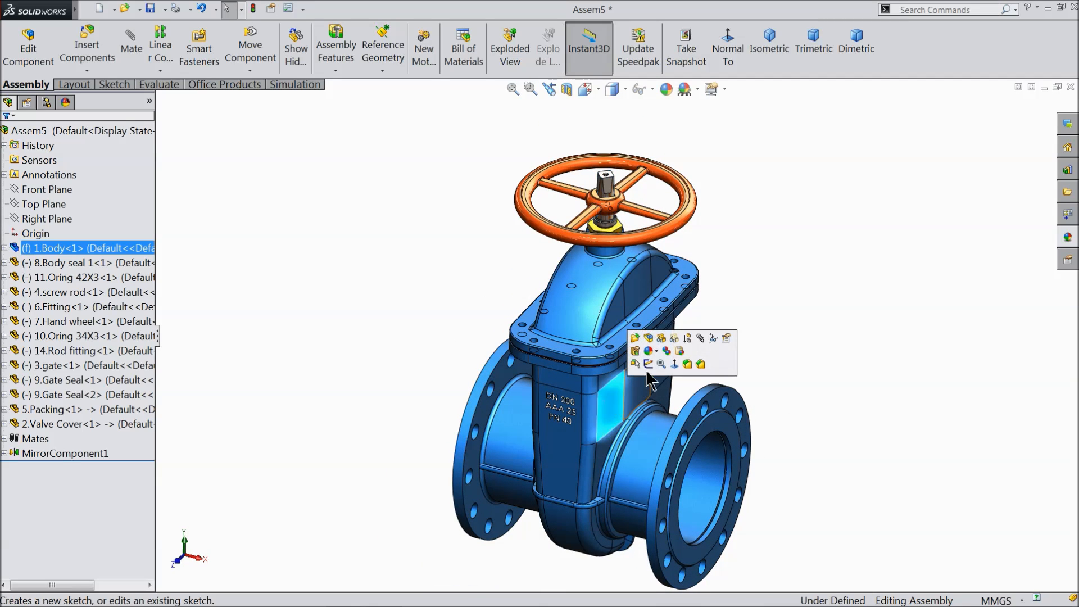
left_click(661, 339)
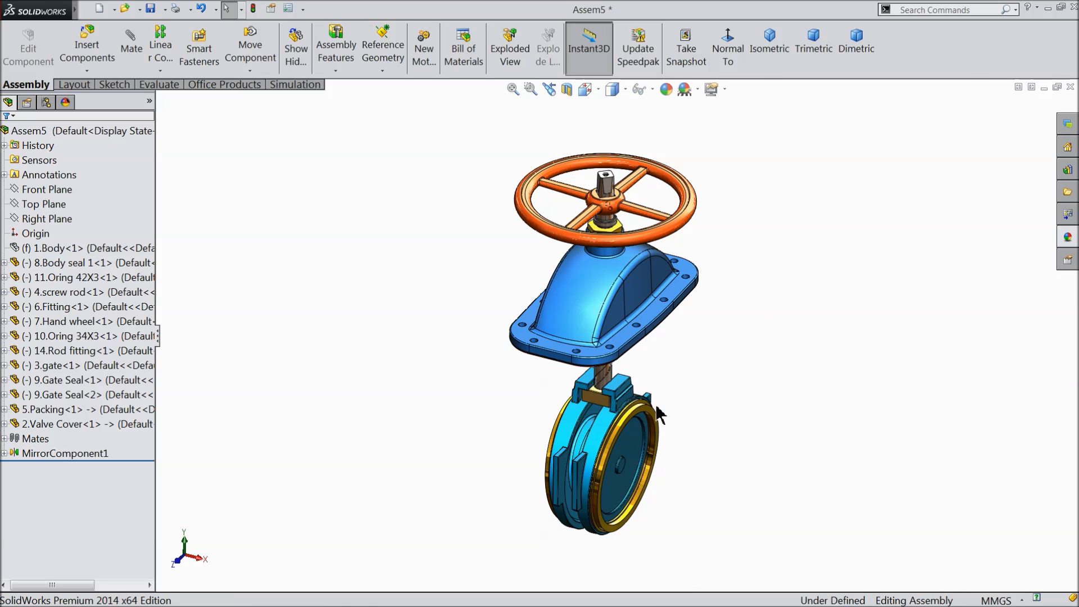
List the 3.gate part's mates and check which entities its Coincident16 mate references, leaving the definition without changes.
scroll(645, 378, "down", 5)
left_click(607, 429)
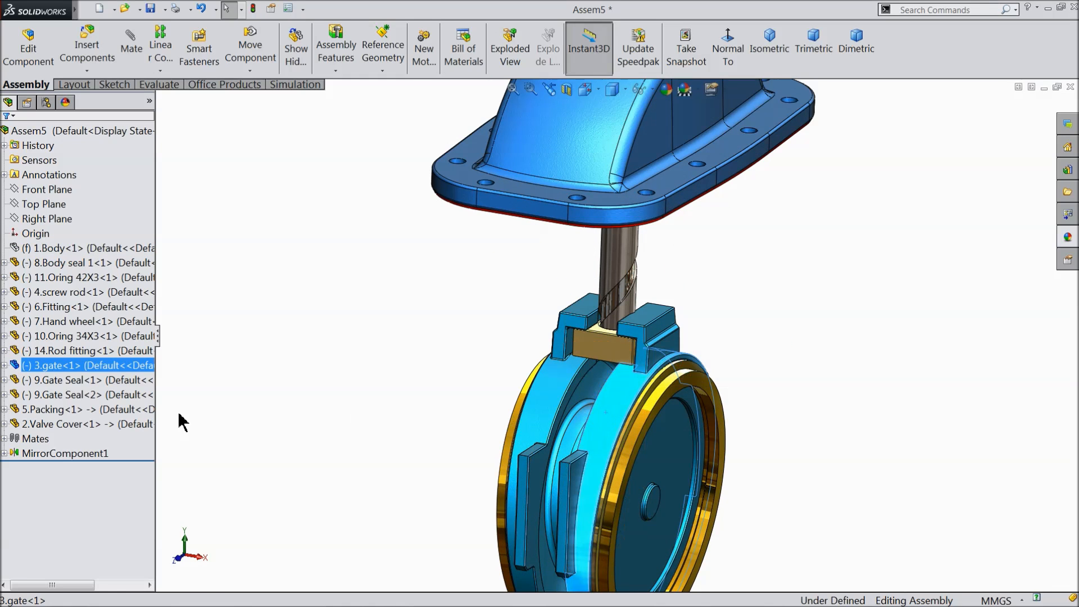
left_click(4, 364)
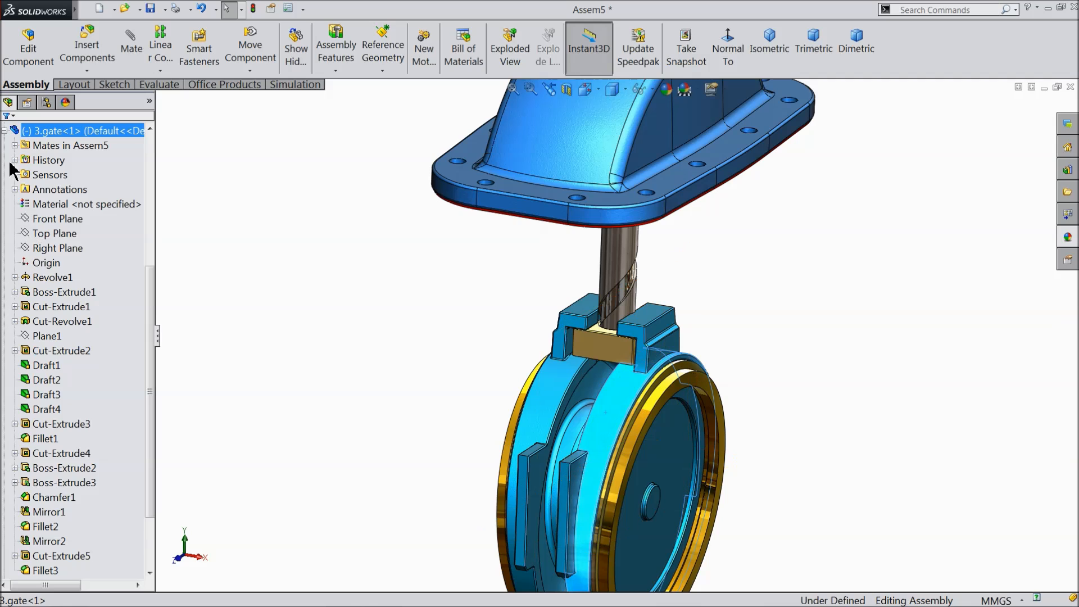
left_click(15, 146)
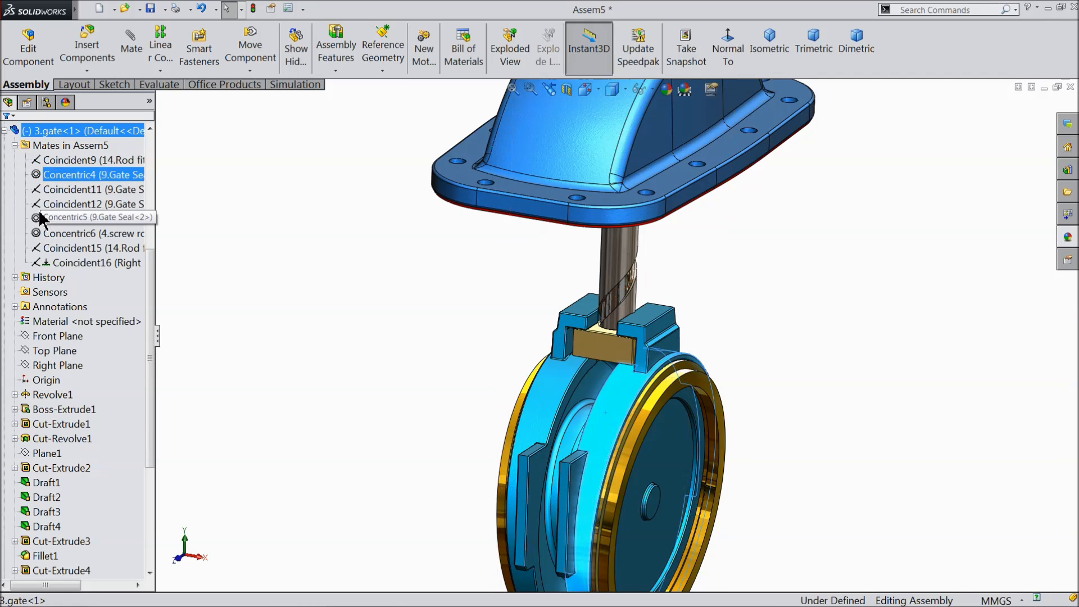
left_click(46, 264)
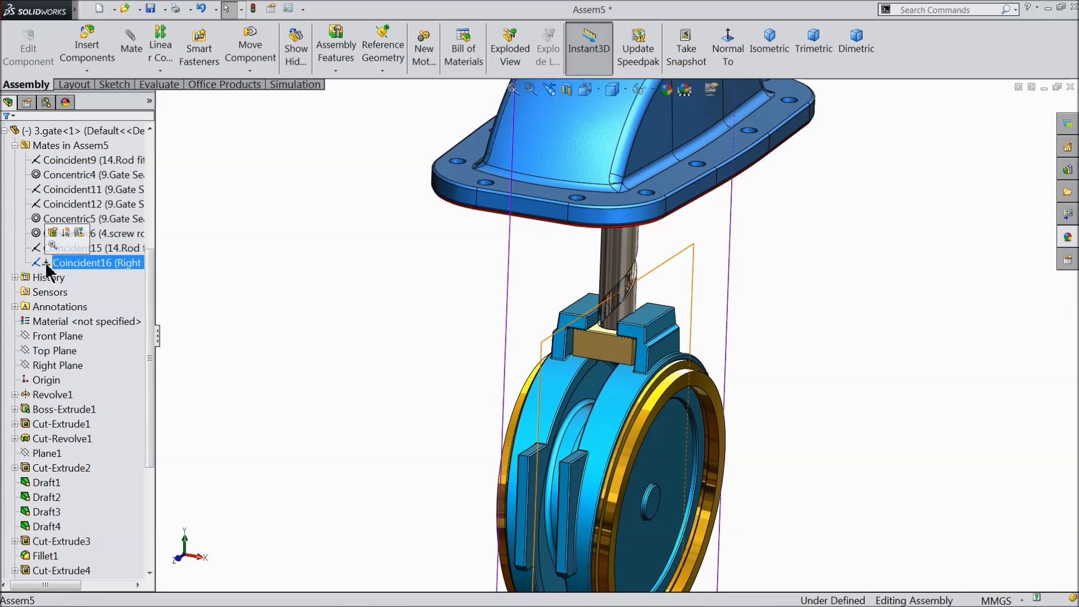
key("f")
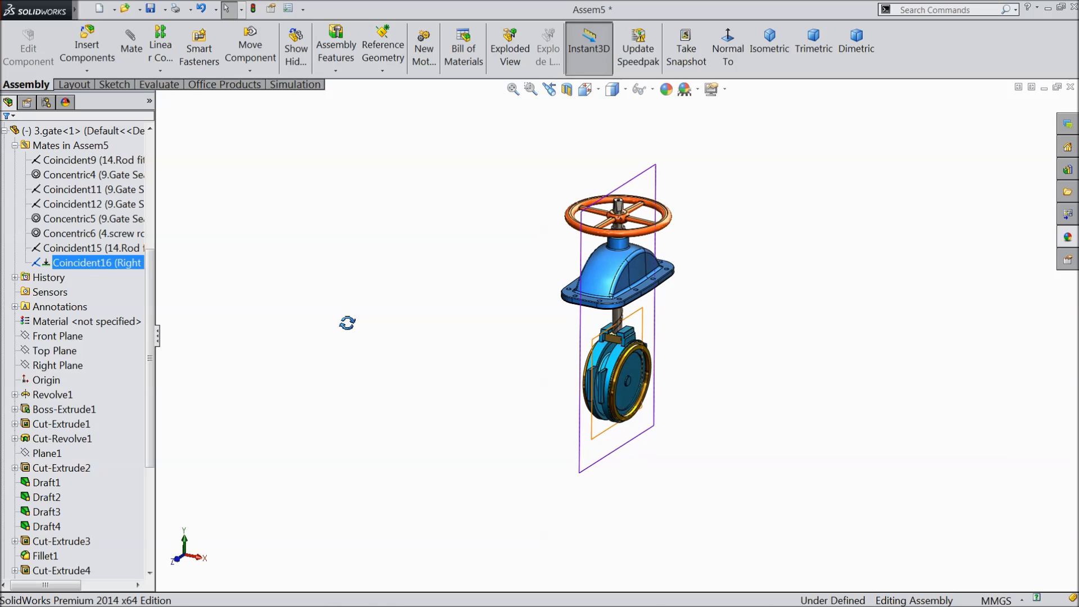
left_click(61, 248, "ctrl")
left_click(45, 229)
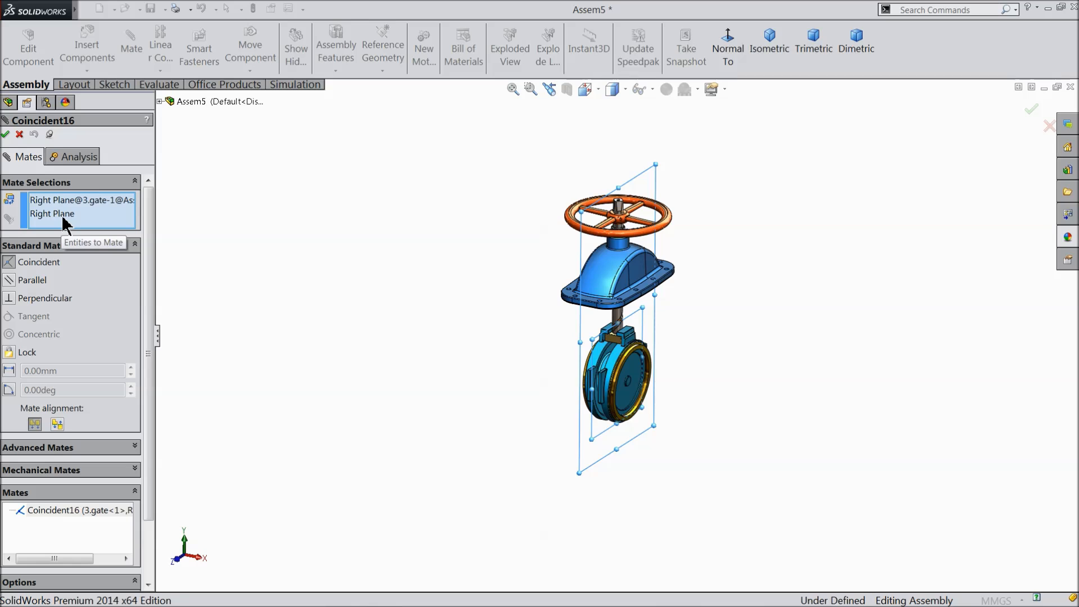
left_click(19, 133)
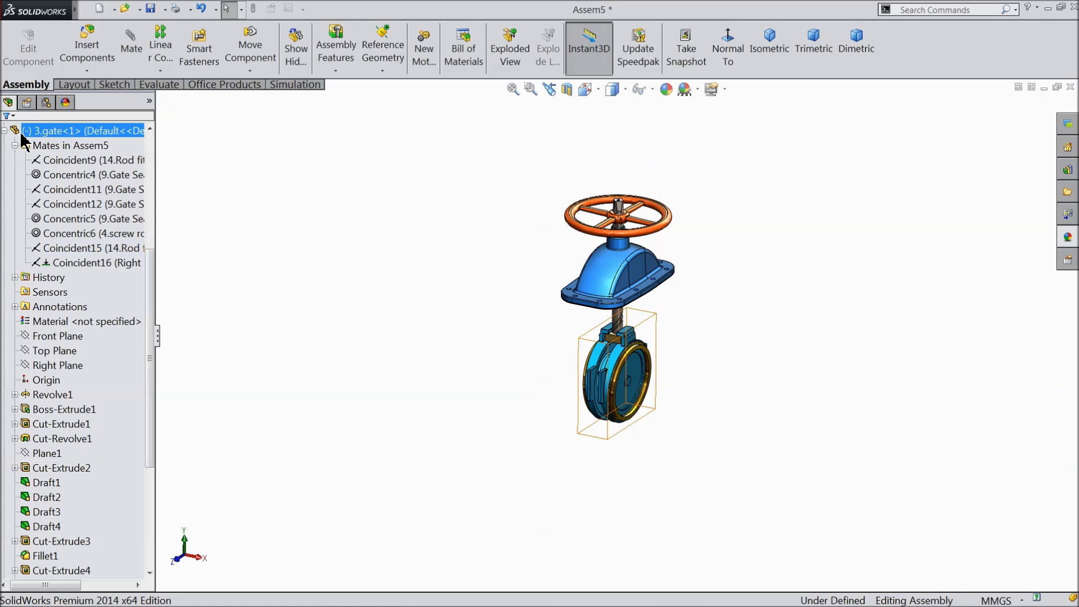
Check which entities the gate's Coincident15 mate references, widening the pane to read them, and leave the definition without changes.
left_click(48, 248)
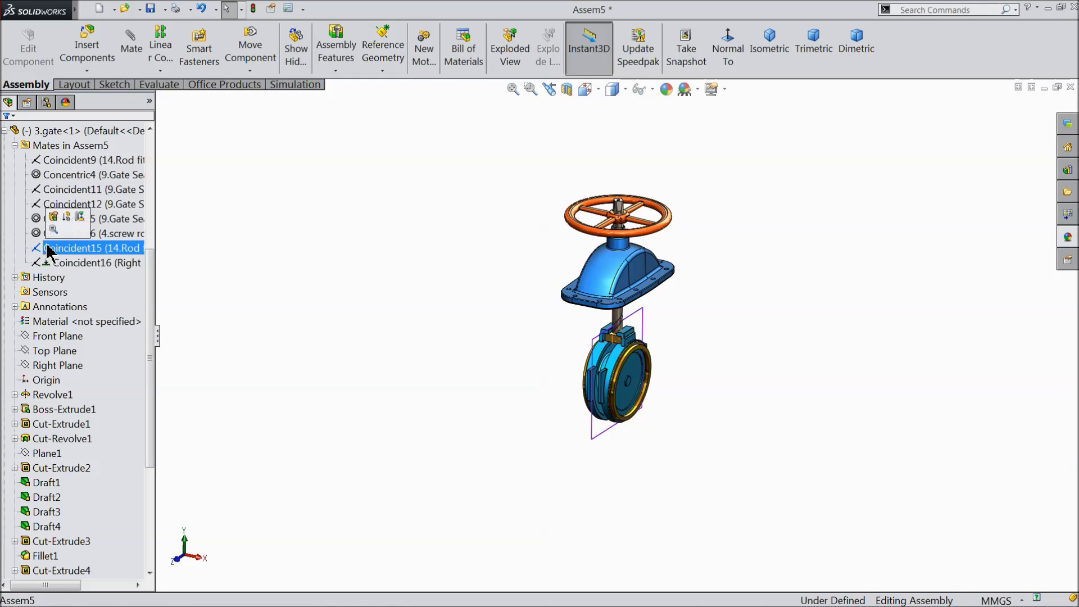
left_click(52, 217)
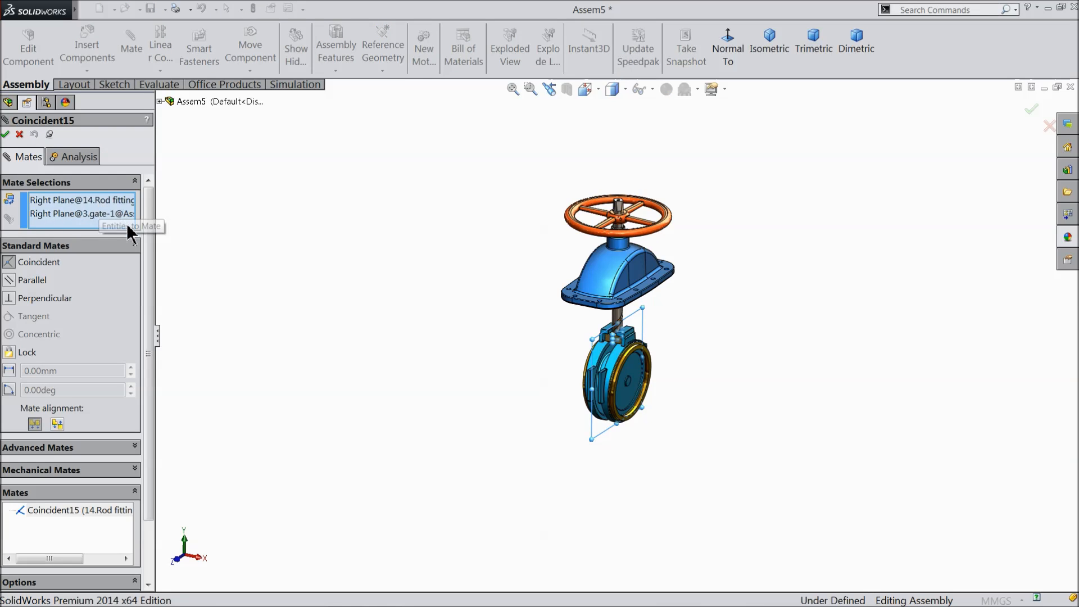
left_click_drag(157, 247, 187, 247)
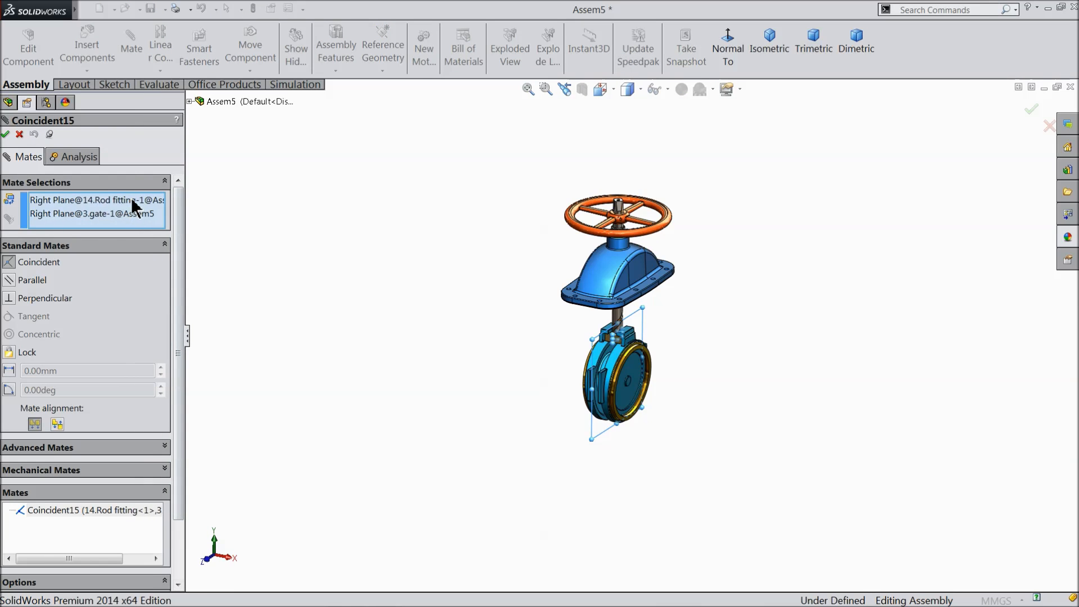
left_click_drag(187, 218, 223, 219)
left_click(134, 215)
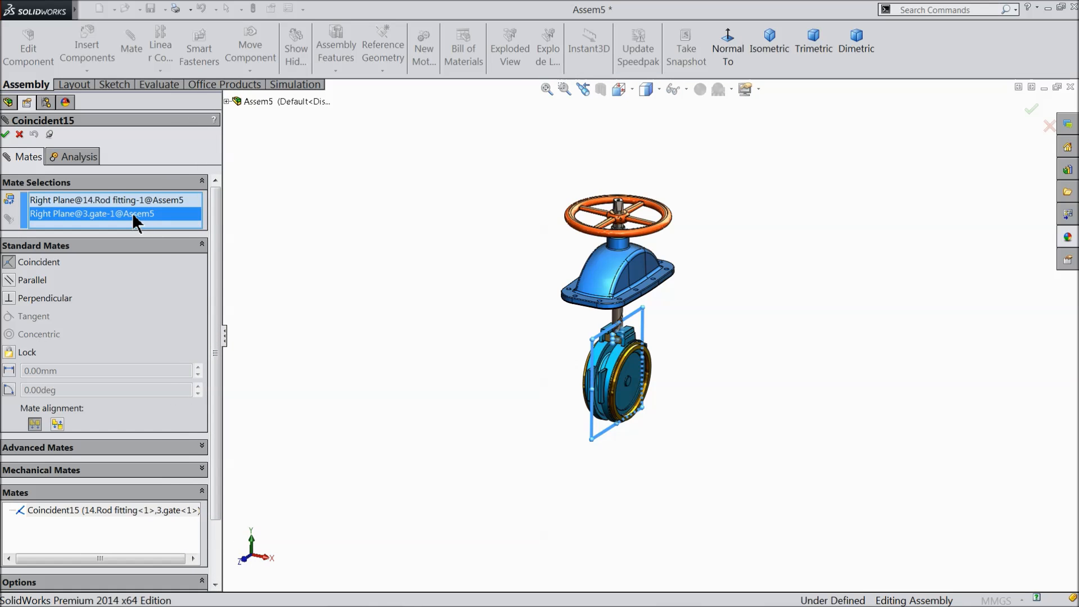
left_click(114, 203)
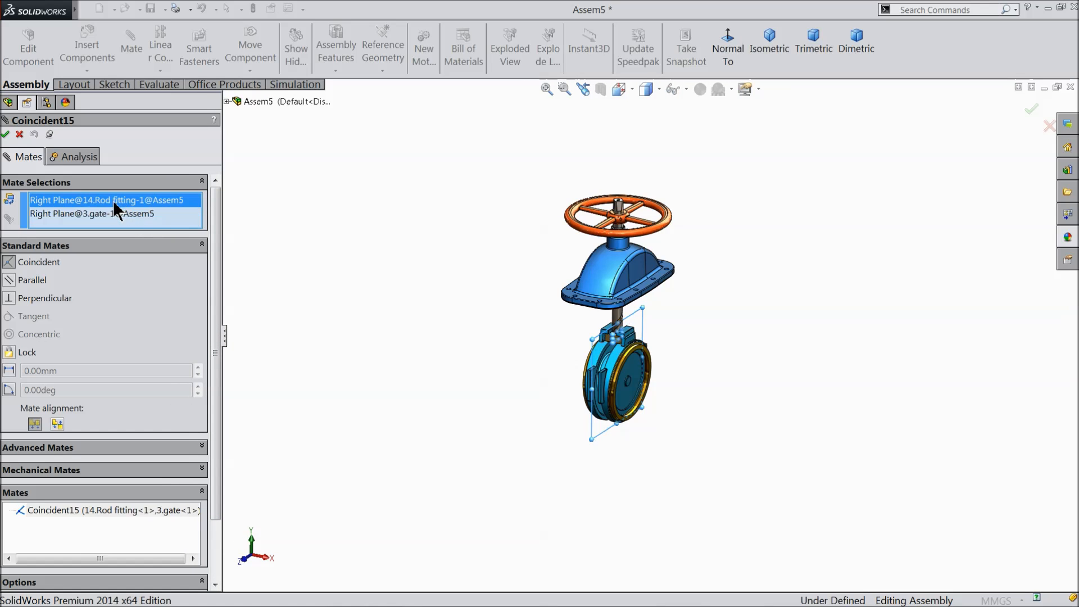
left_click(20, 135)
Delete the Coincident15 mate between the rod fitting's and gate's Right Planes and collapse the 3.gate part's entries.
left_click(67, 248)
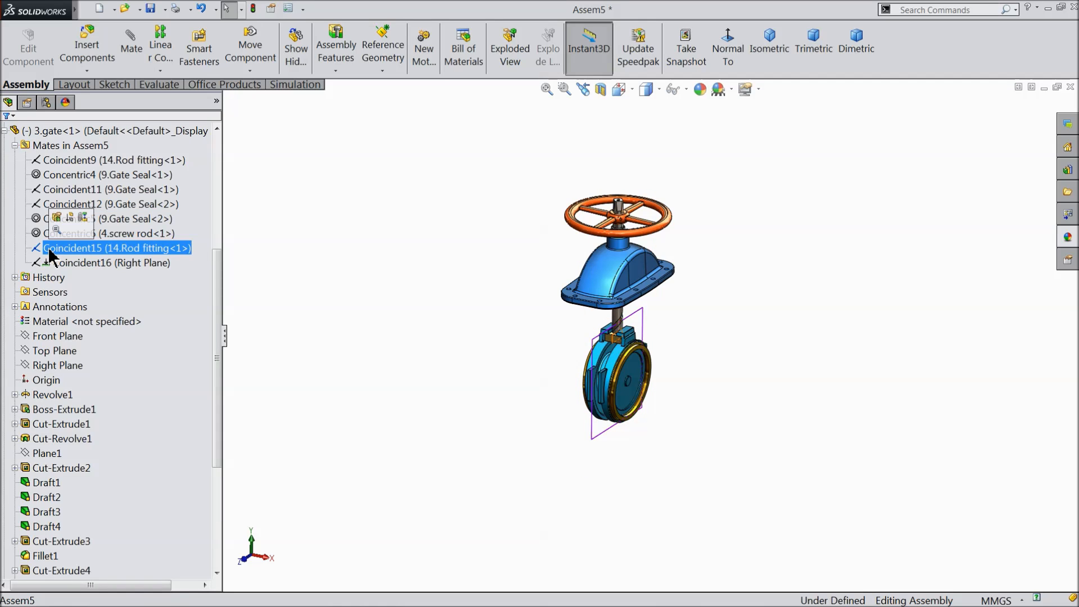
right_click(50, 253)
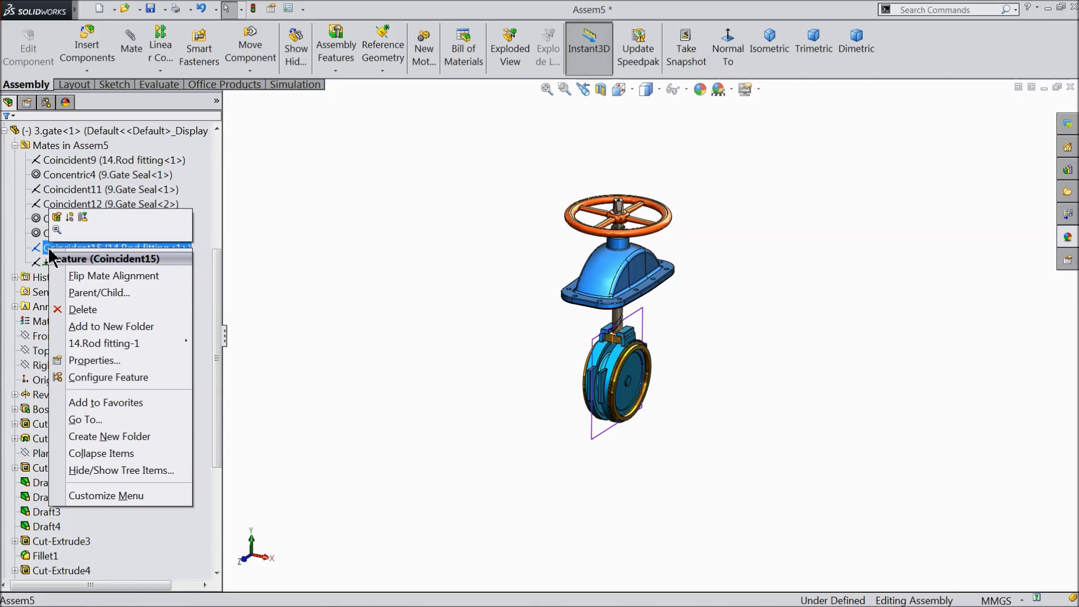
left_click(82, 309)
left_click(365, 204)
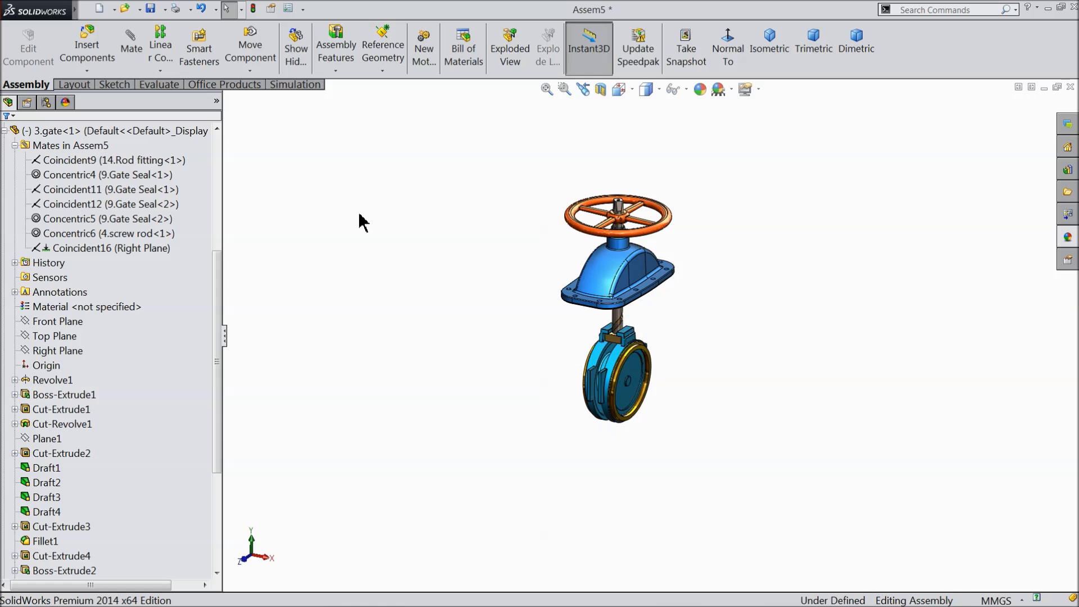
left_click(21, 157)
left_click(16, 146)
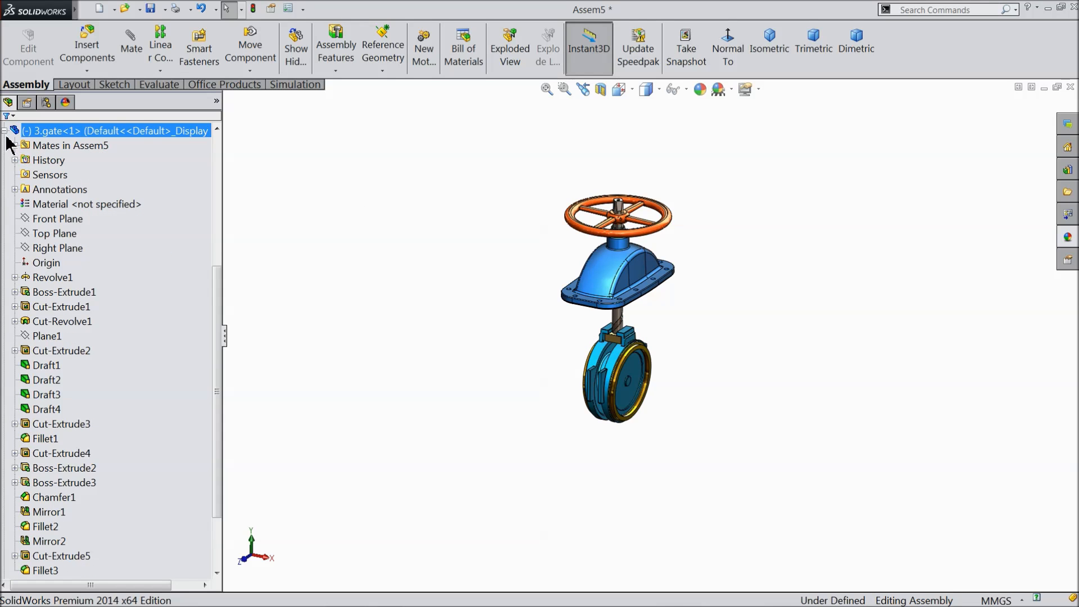
left_click(5, 130)
Add a coincident mate between the 14.Rod fitting part's Right Plane and the assembly's Right Plane, and finish mating.
scroll(608, 358, "down", 5)
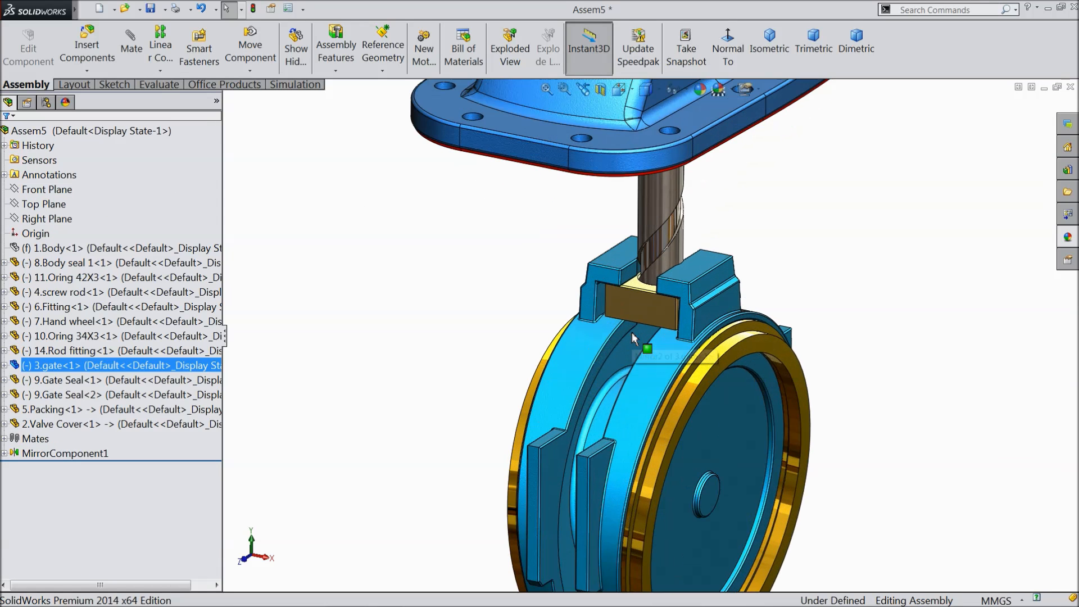
left_click(635, 313, "ctrl")
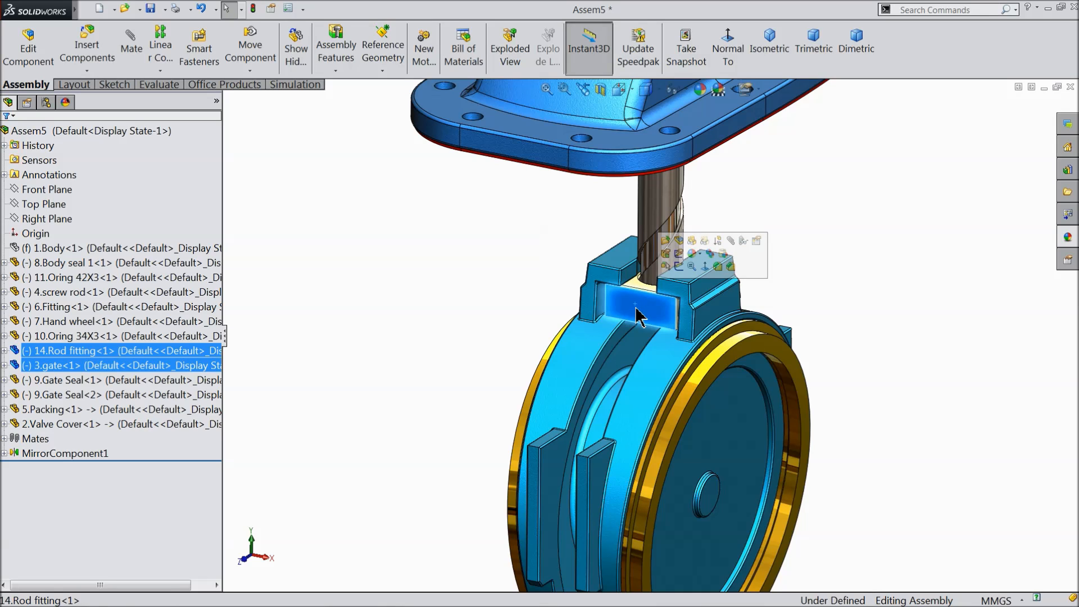
left_click(546, 308)
left_click(216, 351)
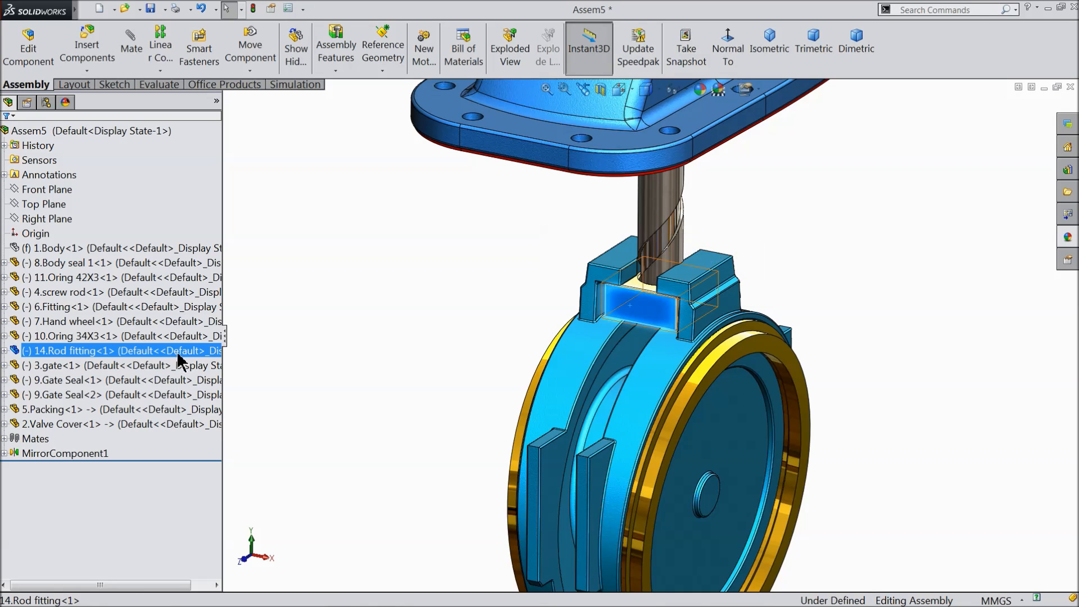
left_click(4, 351)
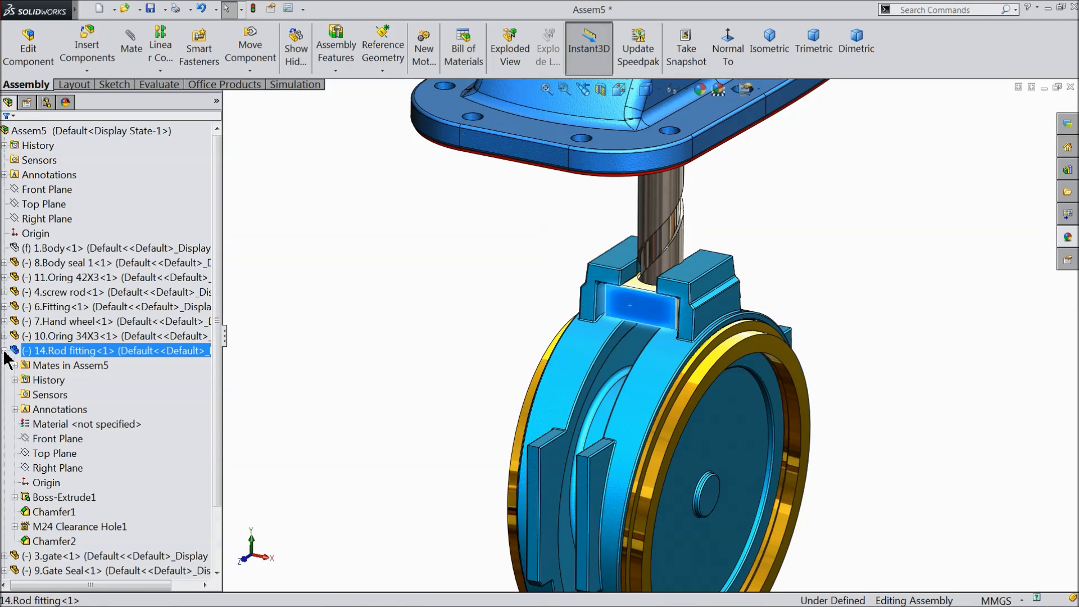
left_click(56, 467)
scroll(463, 347, "up", 6)
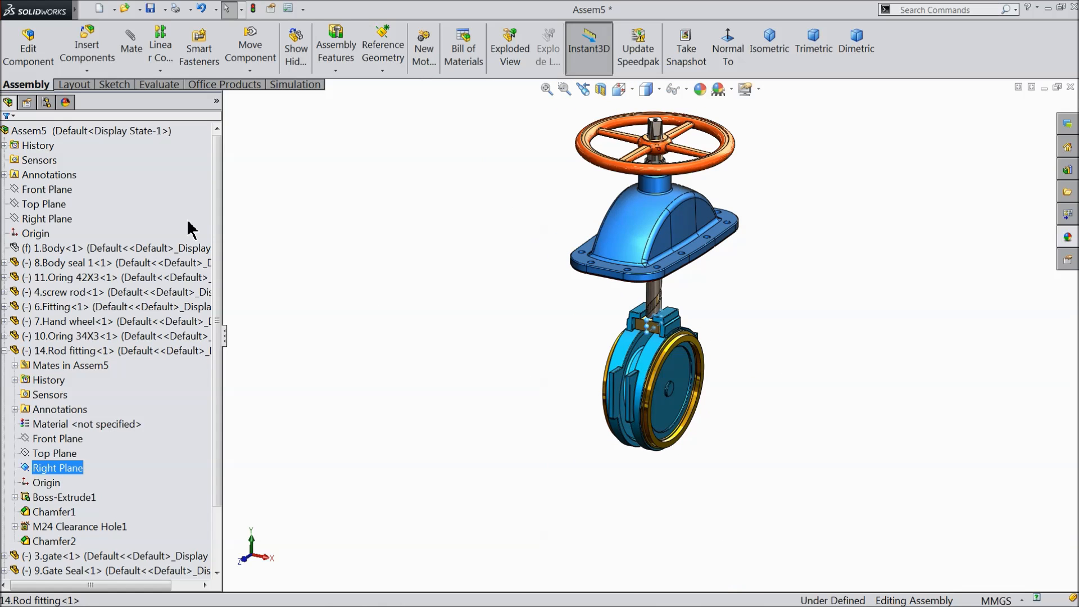
left_click(47, 219)
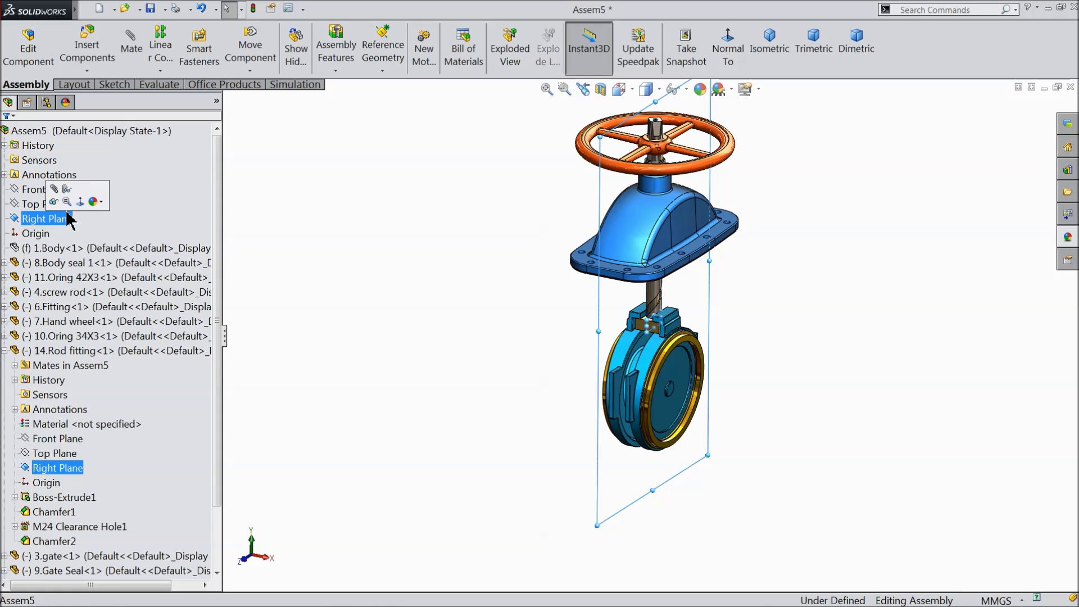
left_click(128, 50)
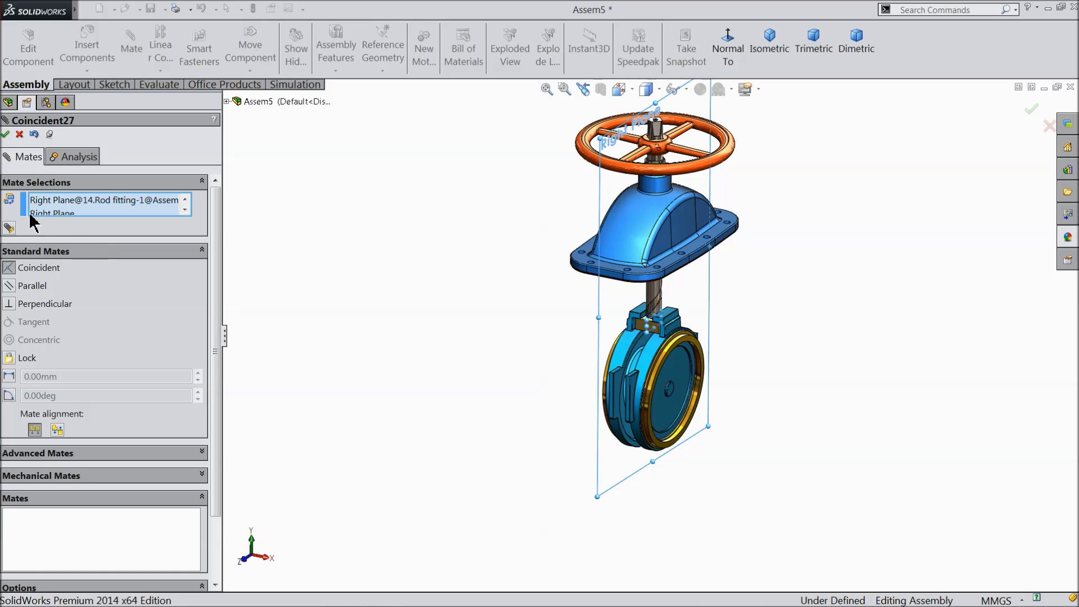
left_click(7, 135)
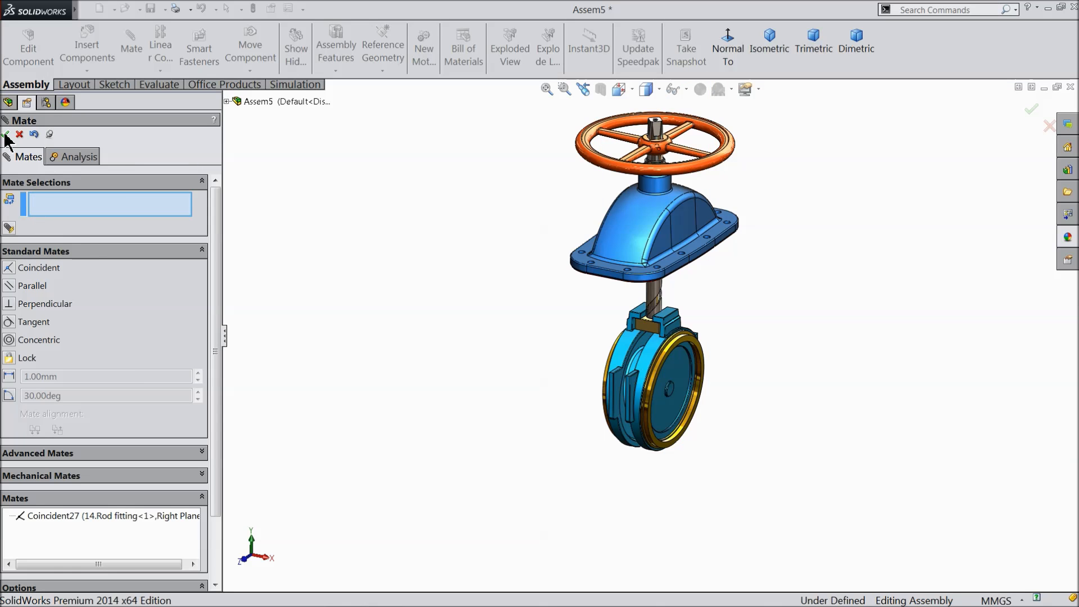
left_click(5, 135)
Test how the screw rod moves below the valve cover and examine the assembly from the side and above.
scroll(709, 220, "up", 2)
middle_click_drag(697, 228, 657, 219)
scroll(657, 222, "down", 3)
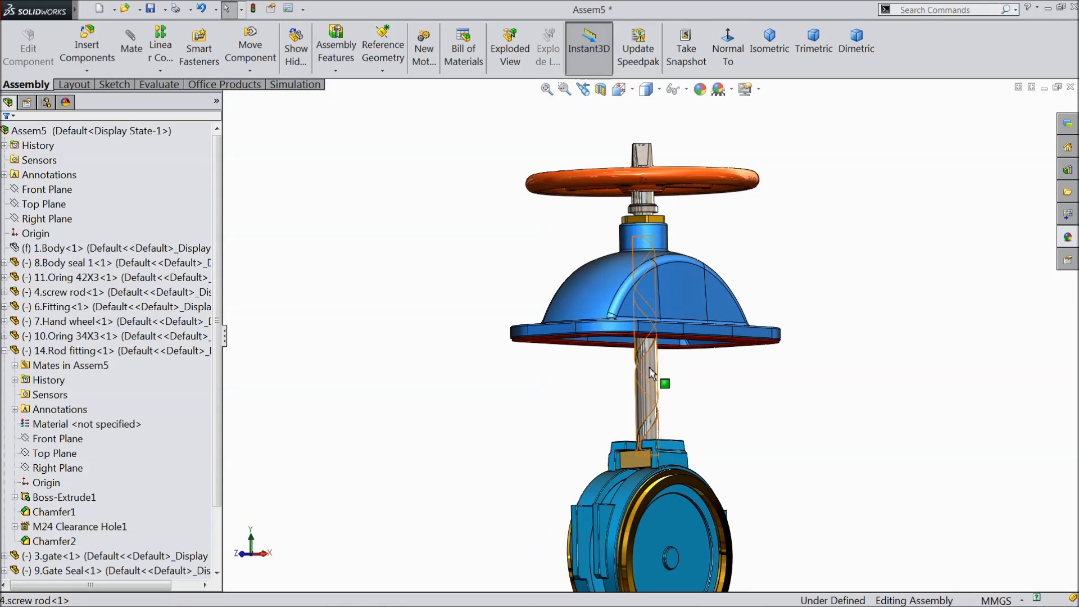
left_click_drag(655, 413, 693, 362)
key("Escape")
scroll(690, 356, "up", 3)
middle_click_drag(729, 267, 736, 385)
scroll(683, 304, "down", 4)
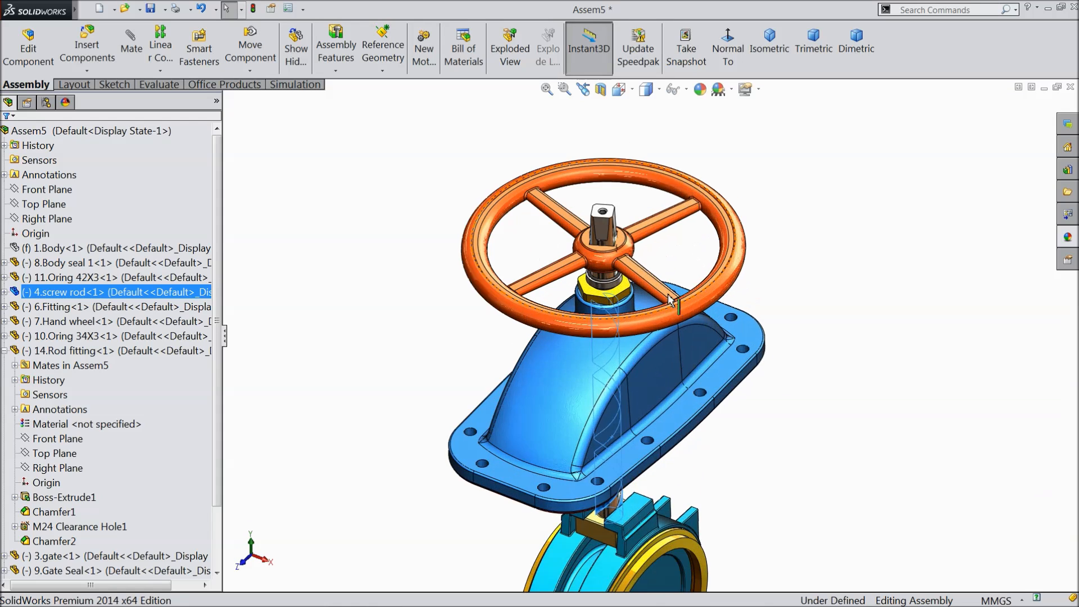
Test the screw rod's movement at its upper end and examine its fit with the hand wheel and fitting.
scroll(626, 261, "down", 3)
mouse_move(594, 220)
left_mouse_down()
mouse_move(601, 236)
mouse_move(590, 215)
mouse_move(604, 219)
mouse_move(594, 222)
left_mouse_up()
scroll(601, 242, "up", 2)
middle_click_drag(624, 362, 621, 250)
scroll(654, 344, "down", 3)
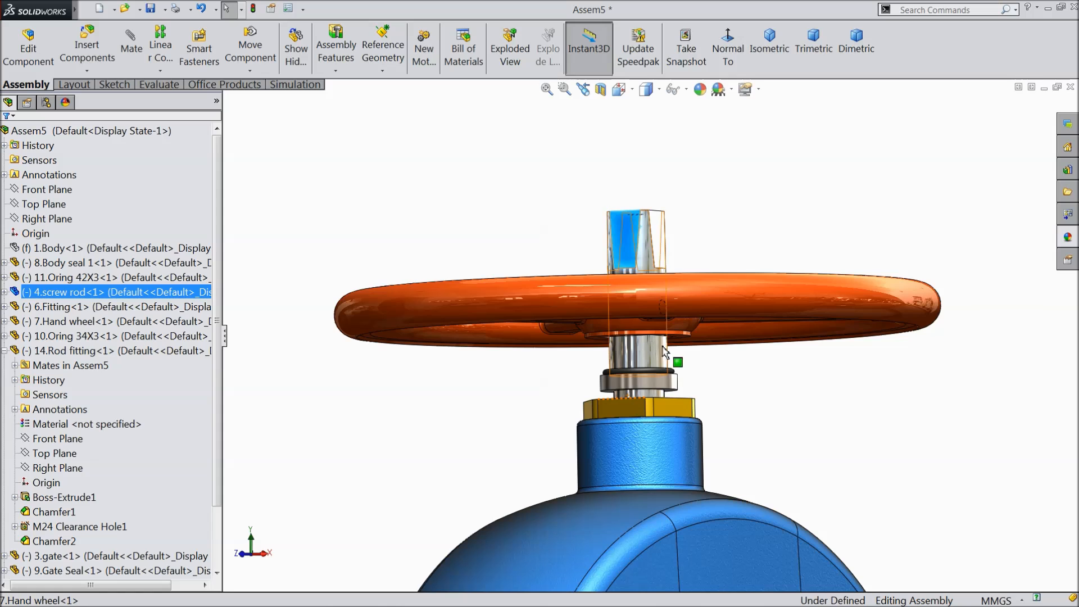
scroll(660, 359, "down", 3)
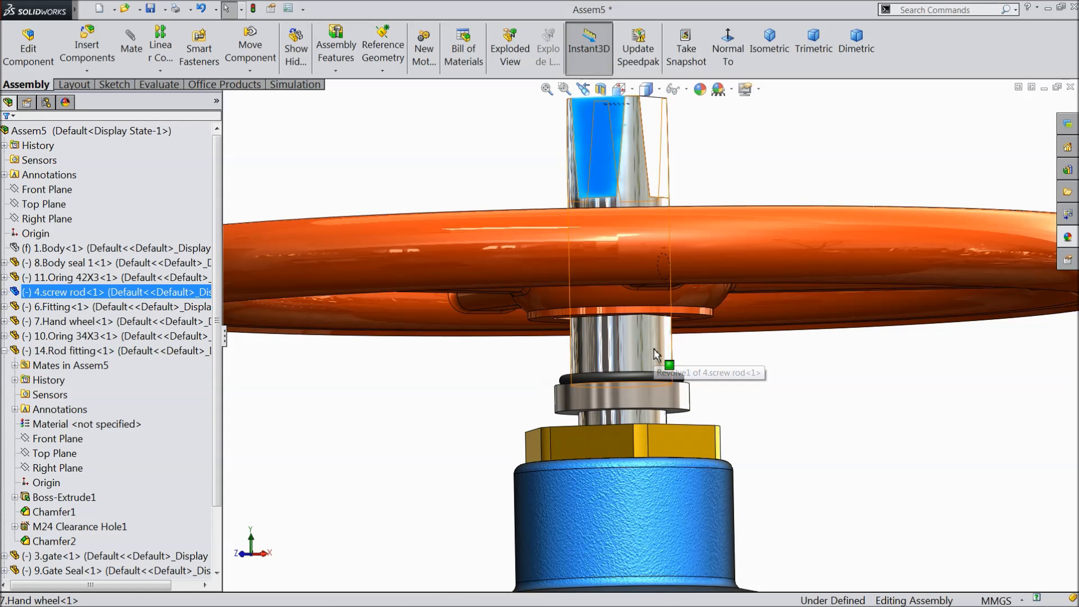
left_click_drag(646, 355, 623, 362)
scroll(623, 366, "up", 10)
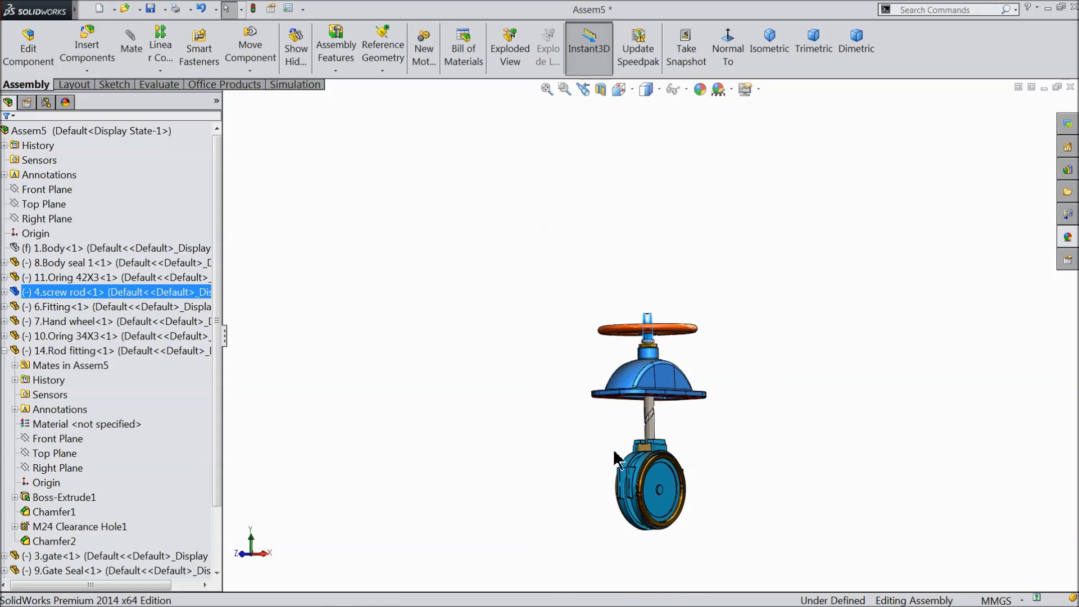
middle_click_drag(620, 491, 612, 498)
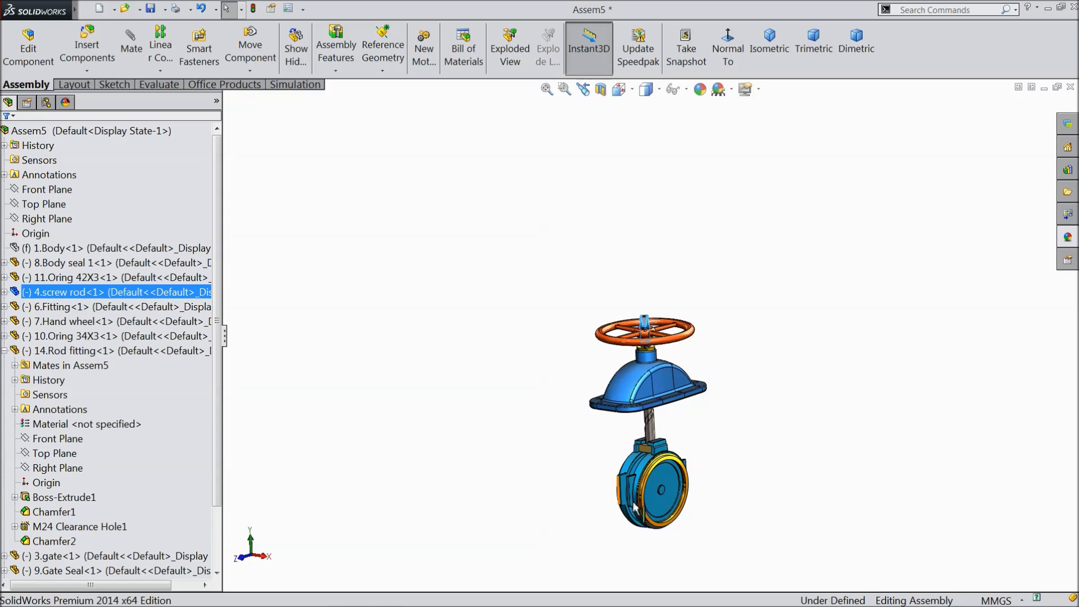
Select the 3.gate part's Top Plane together with the assembly's Top Plane as references for a mate.
left_click(653, 495)
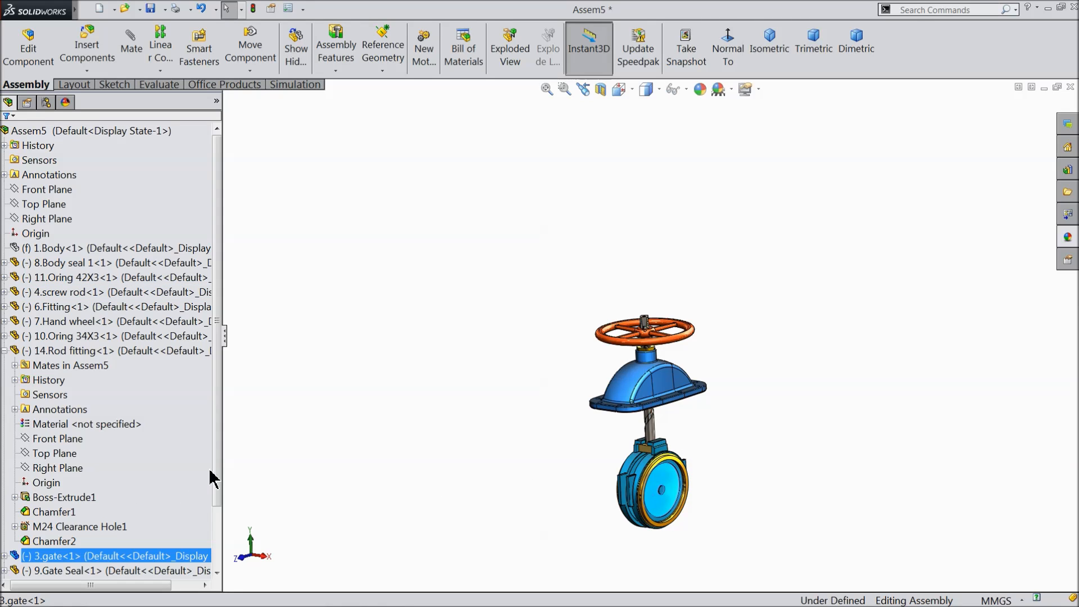
left_click(5, 350)
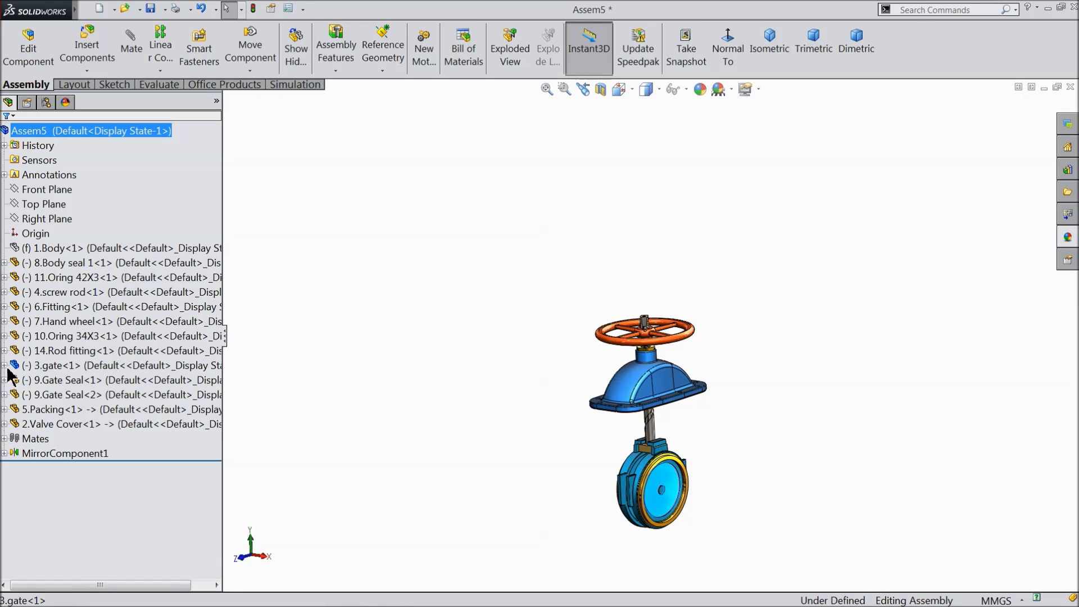
left_click(5, 366)
left_click(39, 409)
left_click(56, 321)
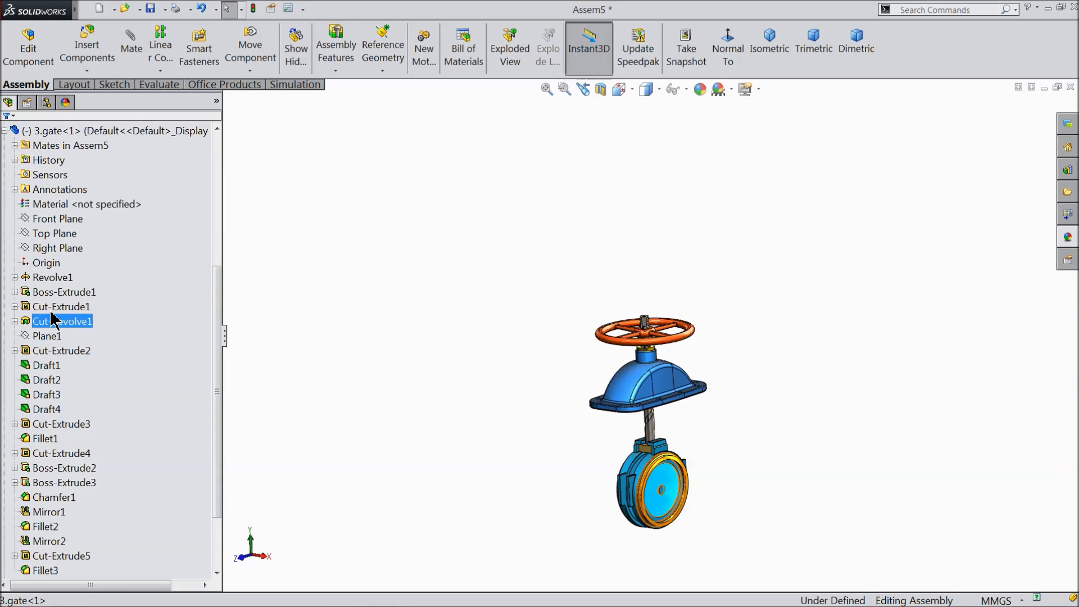
left_click(57, 234)
left_click_drag(218, 305, 221, 173)
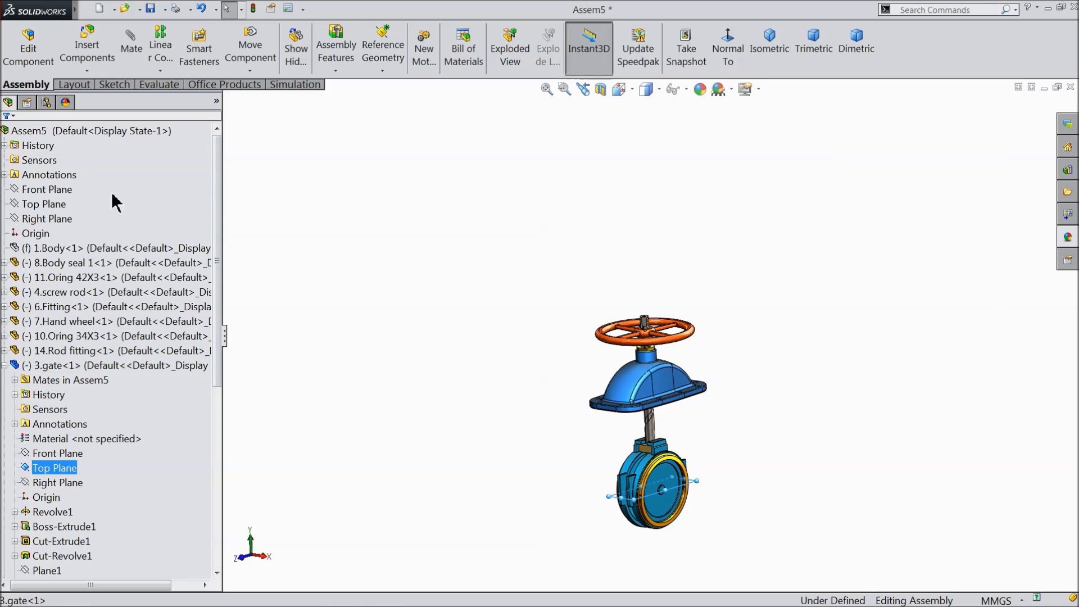
left_click(60, 203, "ctrl")
middle_click_drag(450, 342, 447, 369)
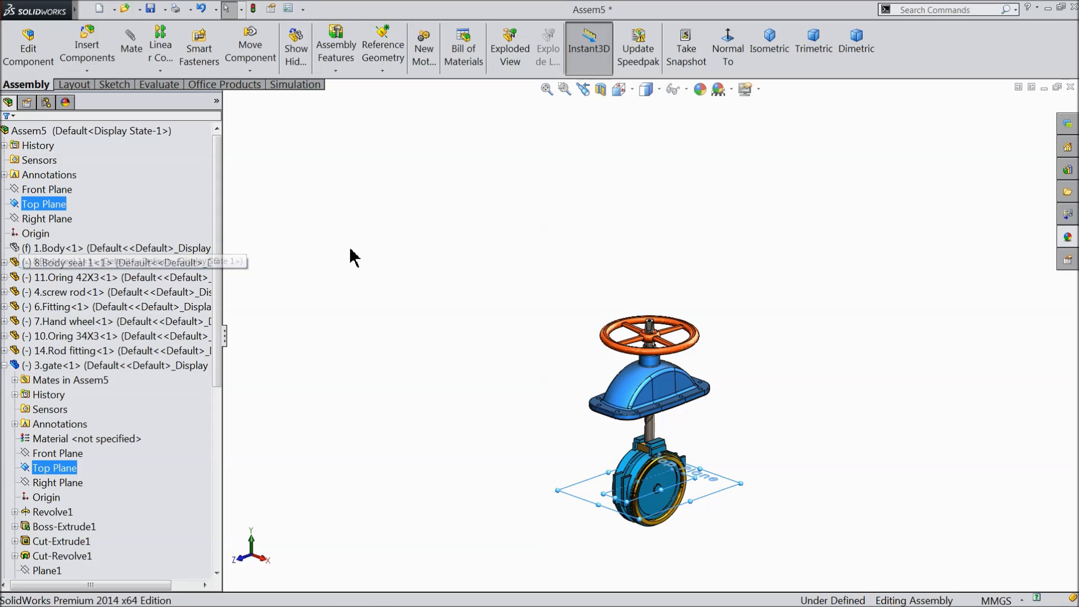
Add a limit distance mate between the two Top Planes with distance 0 mm, maximum 228 mm and minimum 0 mm.
left_click(131, 56)
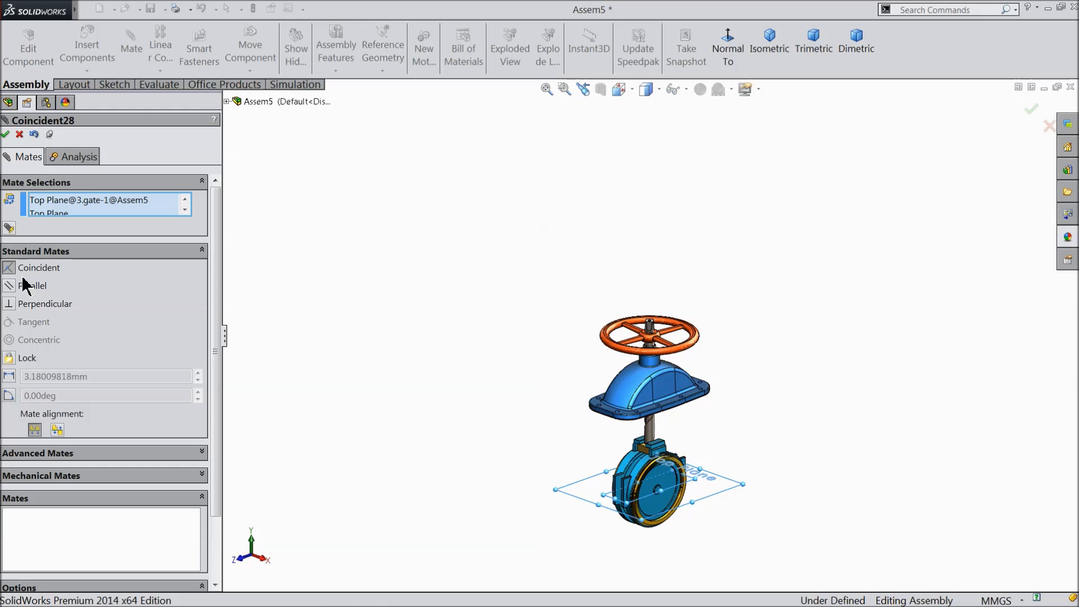
left_click(43, 454)
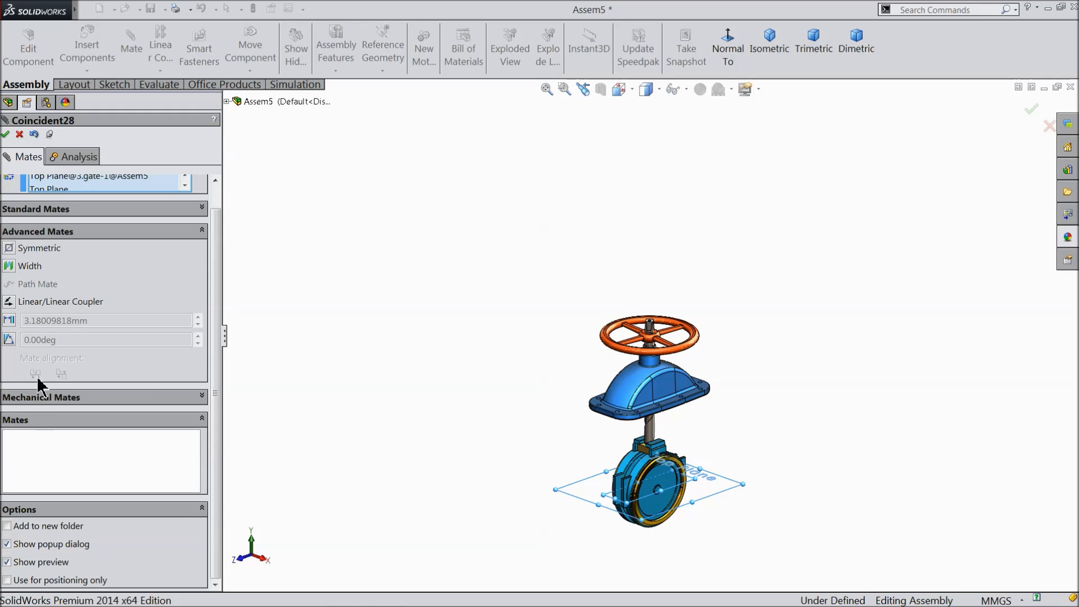
left_click(9, 321)
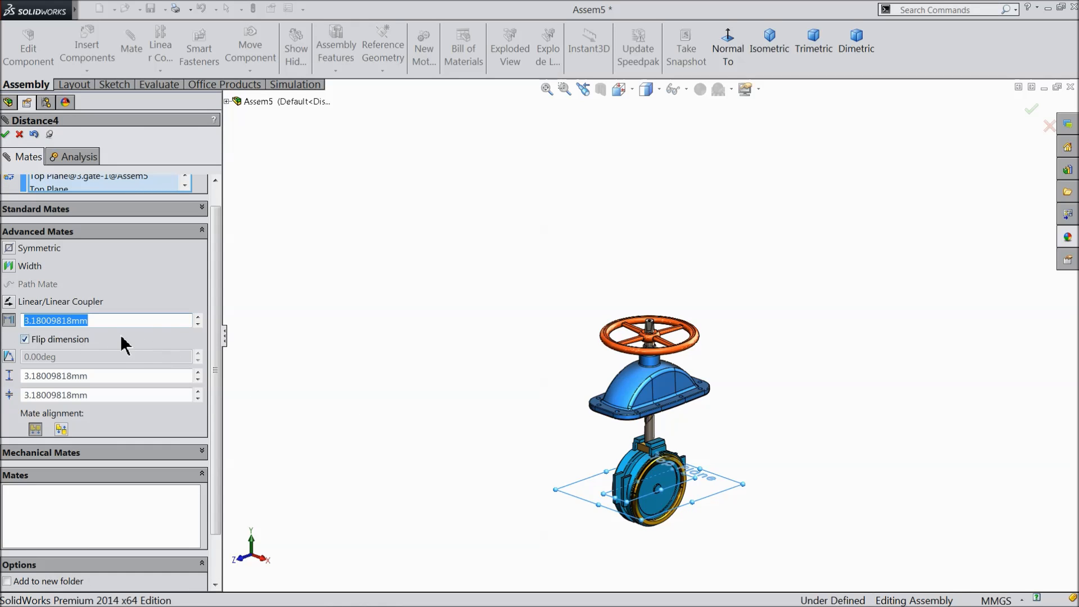
type("0")
key("Return")
left_click(73, 375)
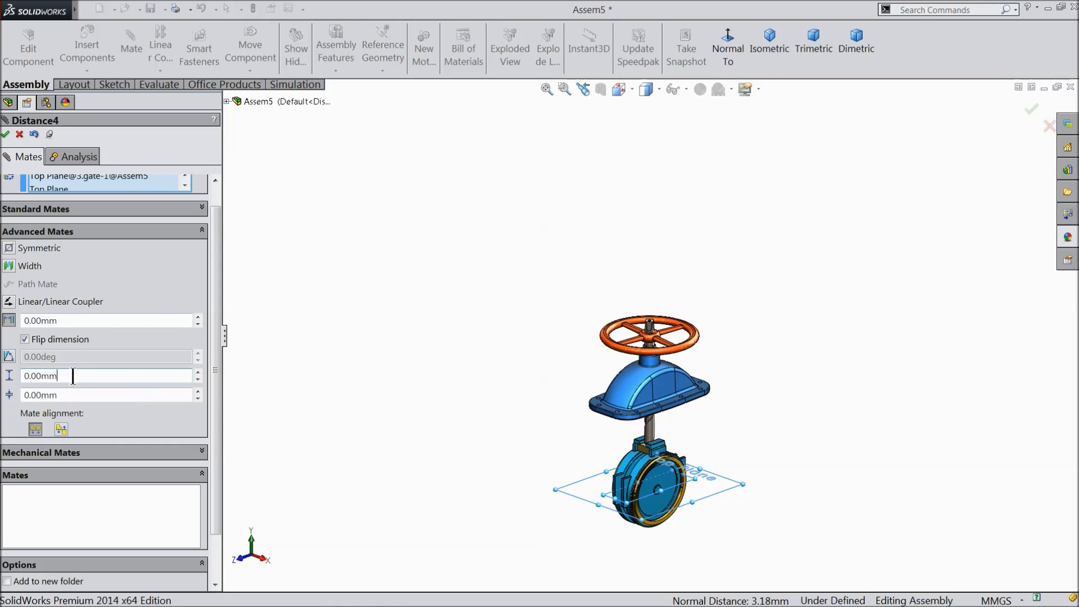
key("Return")
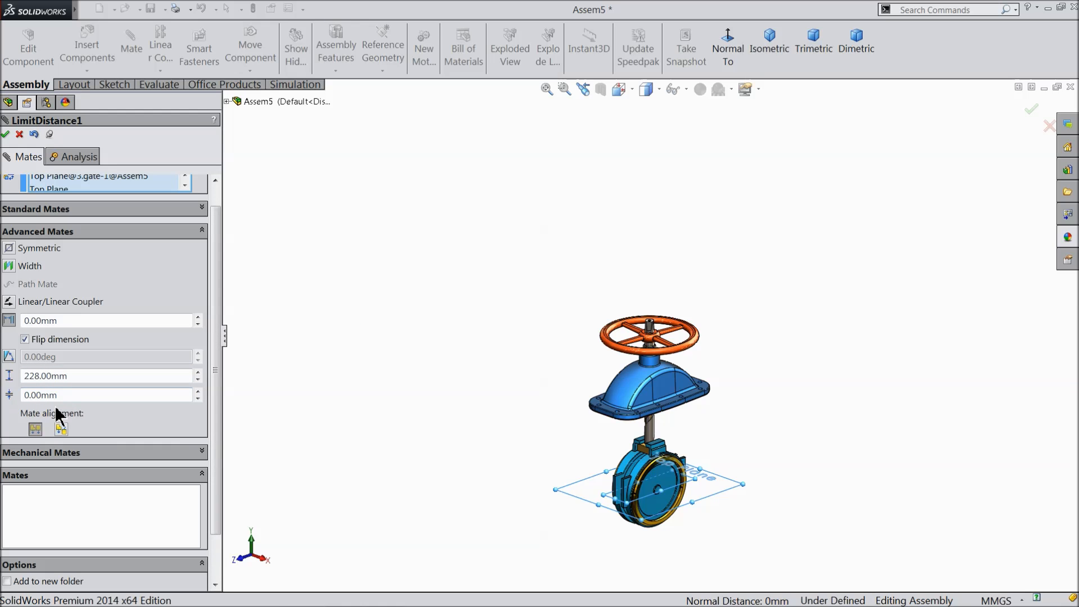
middle_click_drag(444, 388, 441, 414)
scroll(714, 491, "down", 2)
scroll(713, 492, "down", 2)
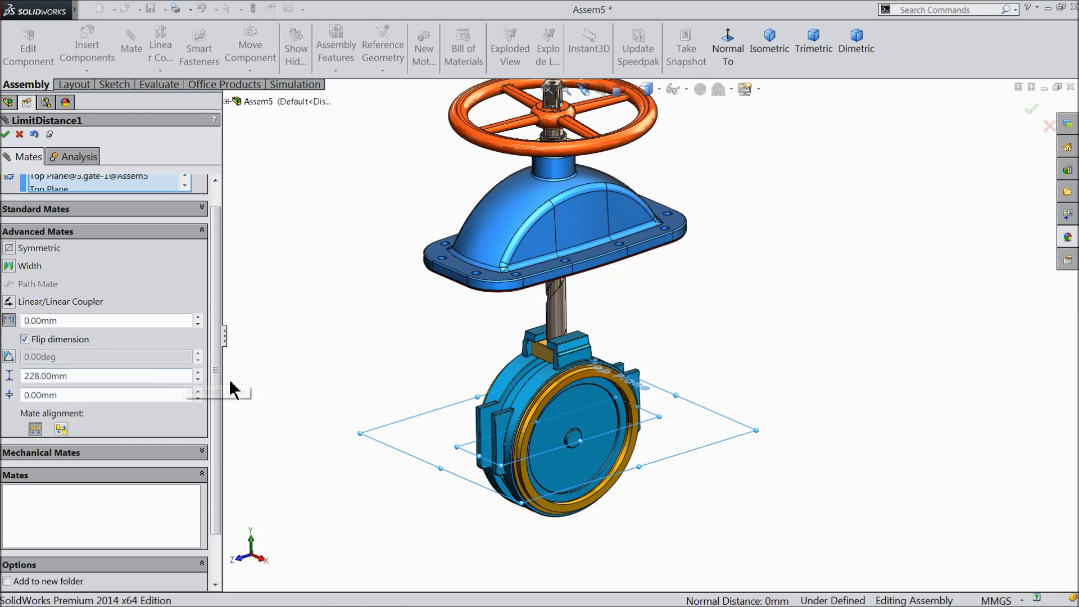
middle_click_drag(228, 378, 287, 323)
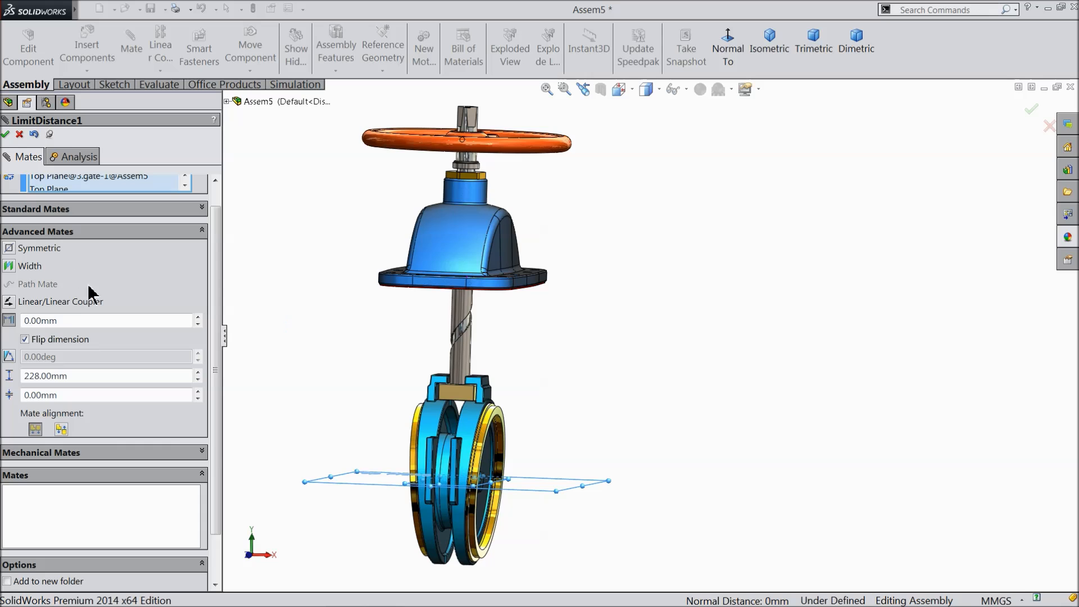
left_click(6, 135)
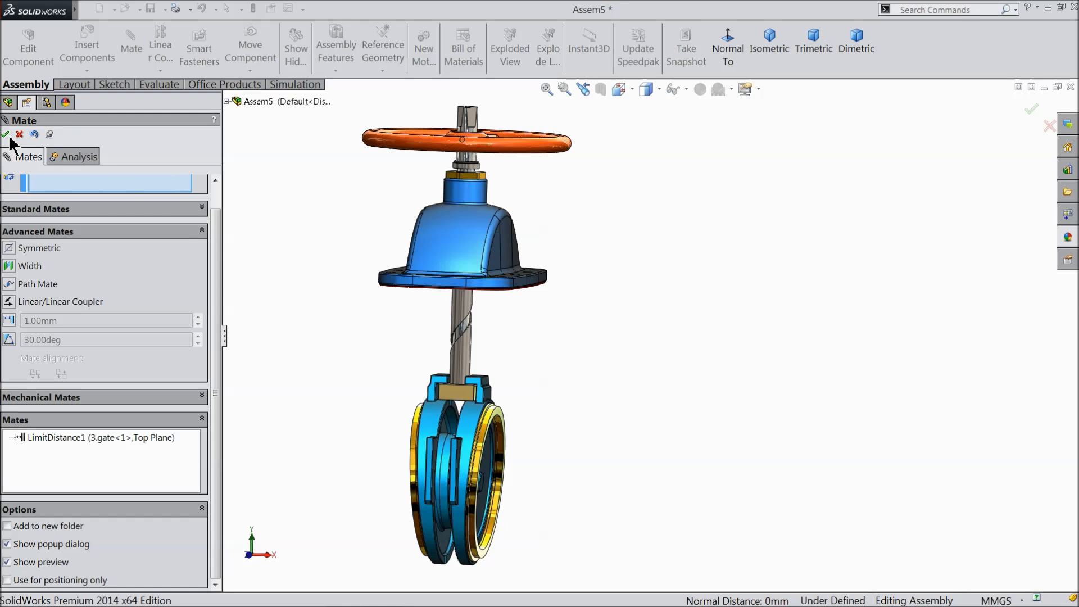
Examine the screw rod's Concentric2 and Coincident5 mates and its square end in the hand wheel.
scroll(285, 290, "up", 2)
middle_click_drag(374, 323, 358, 309)
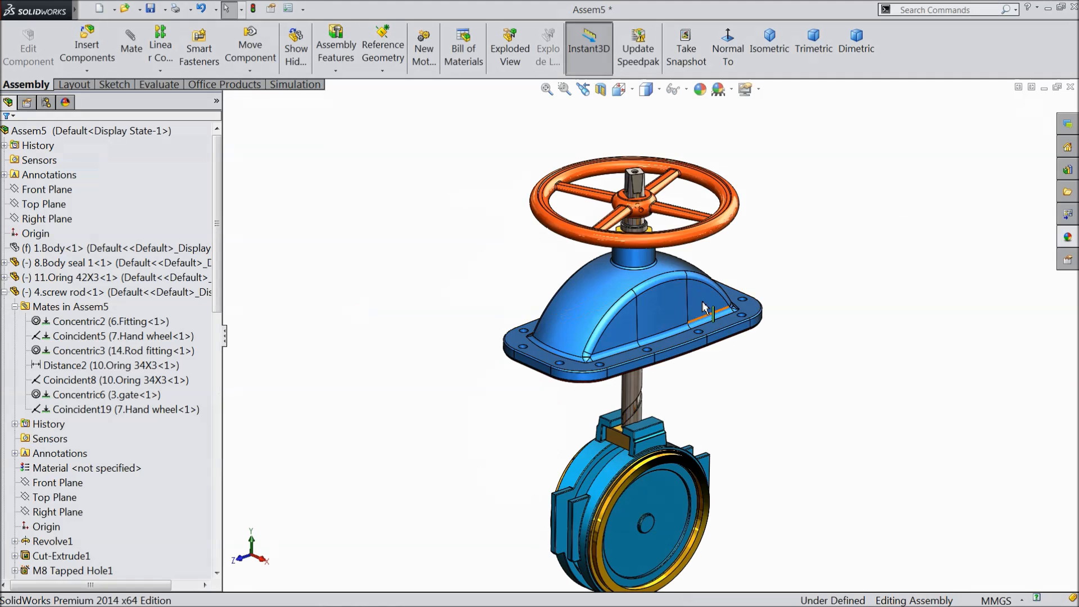
scroll(700, 302, "down", 3)
left_click(600, 141)
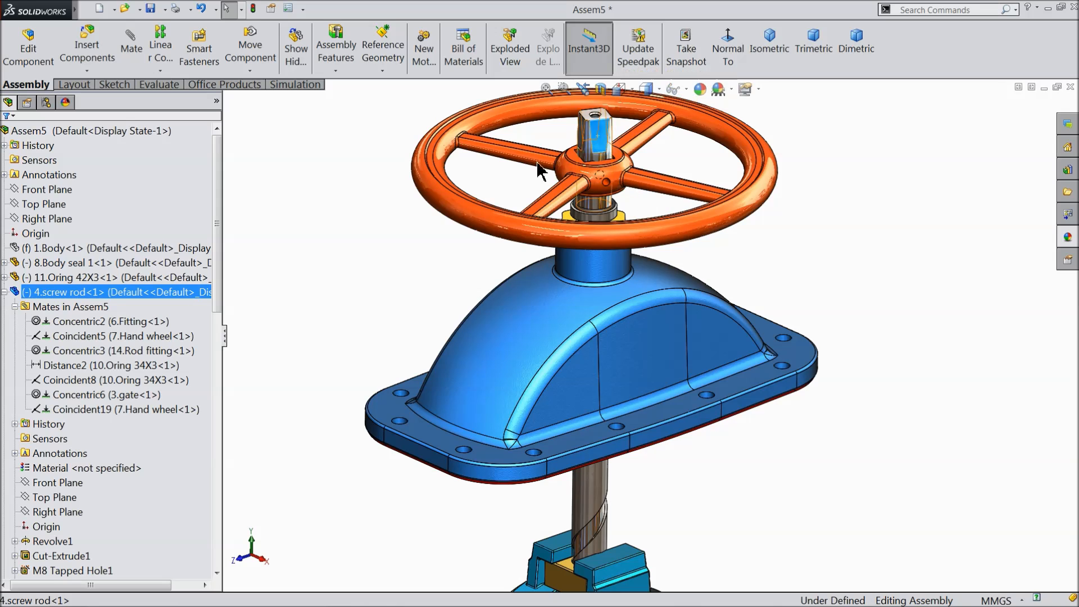
left_click(72, 320)
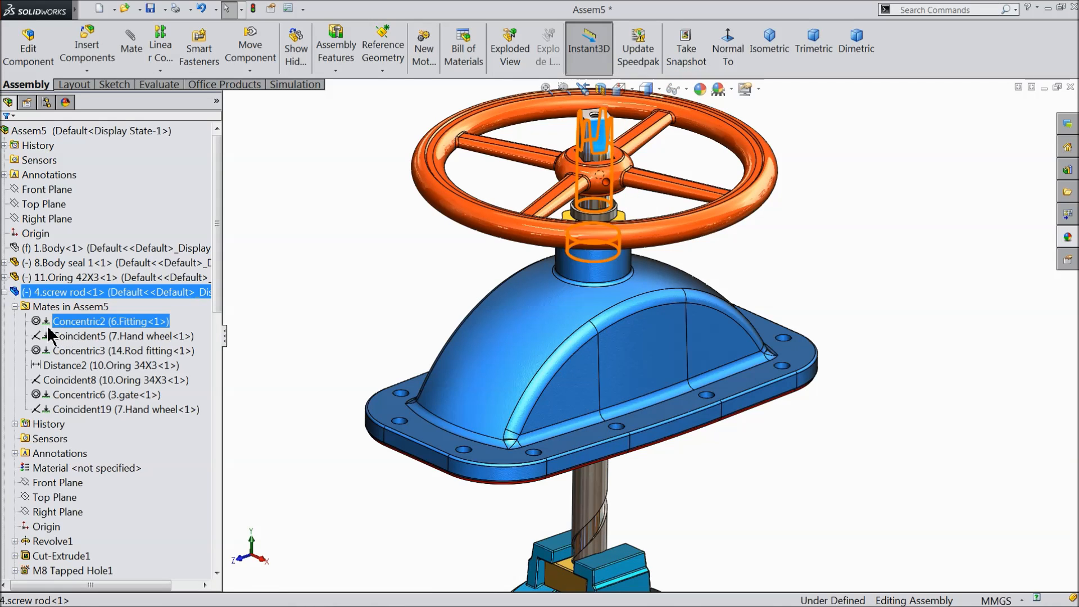
left_click(78, 336)
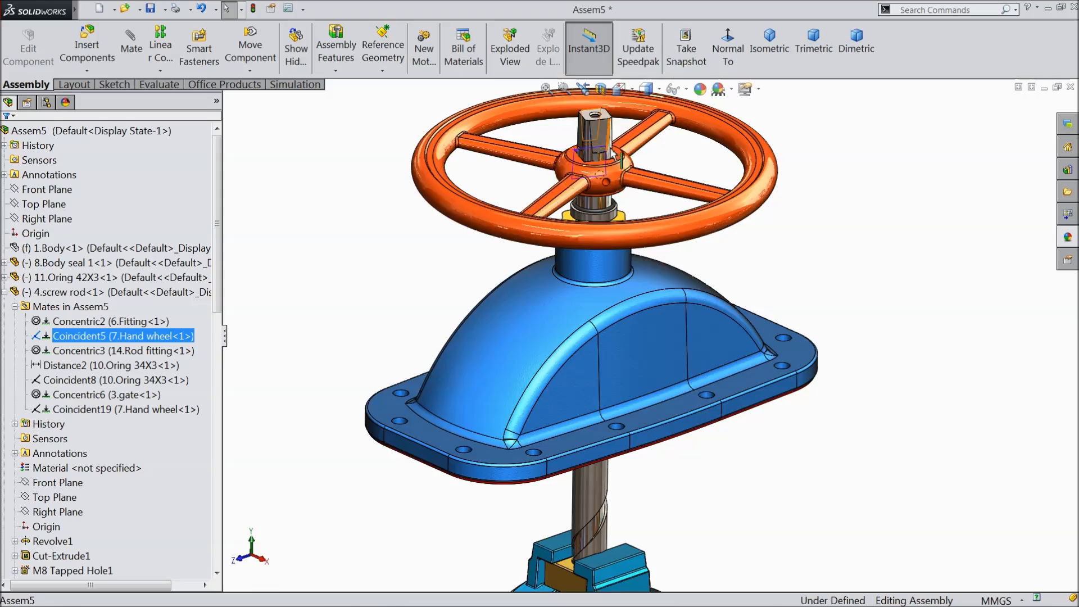
scroll(599, 101, "down", 3)
middle_click_drag(622, 211, 639, 377)
scroll(621, 168, "down", 2)
scroll(590, 175, "down", 4)
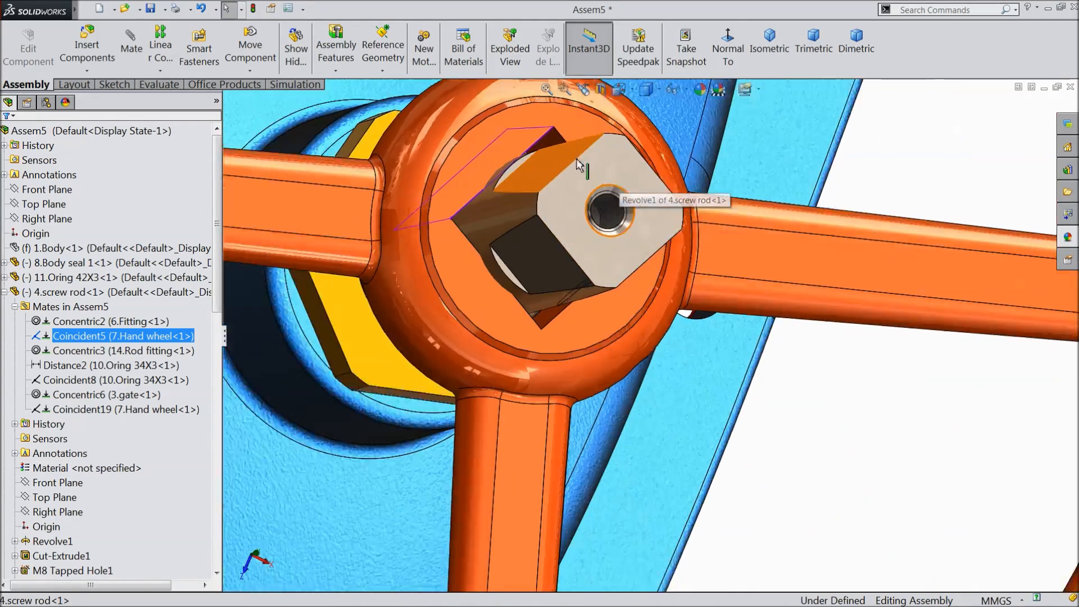
middle_click_drag(505, 184, 511, 170)
Delete the Coincident5 mate between the screw rod and the hand wheel.
left_click(37, 336)
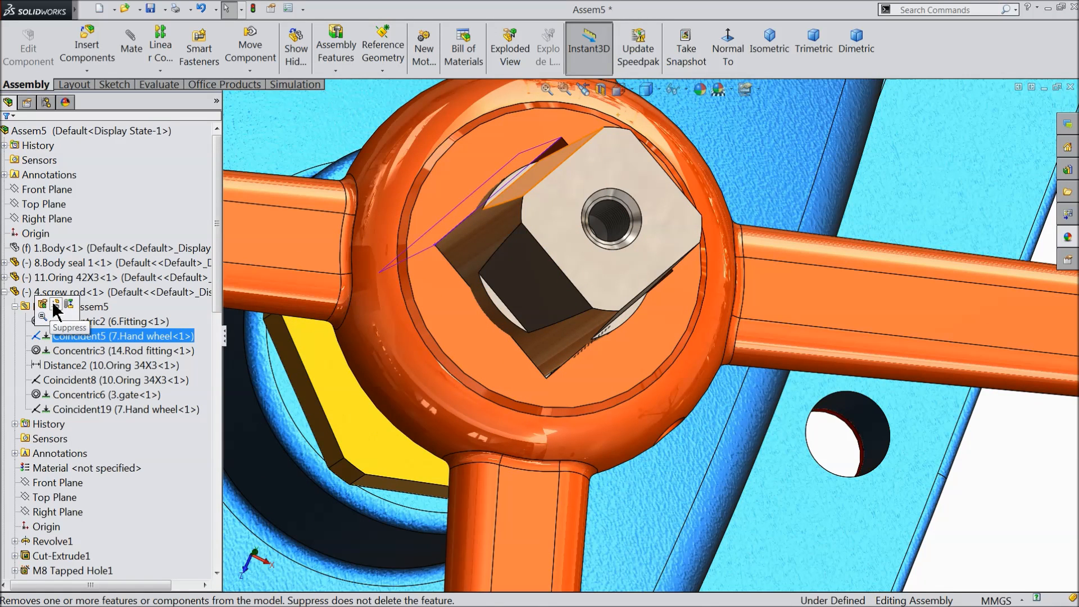
right_click(41, 331)
left_click(68, 395)
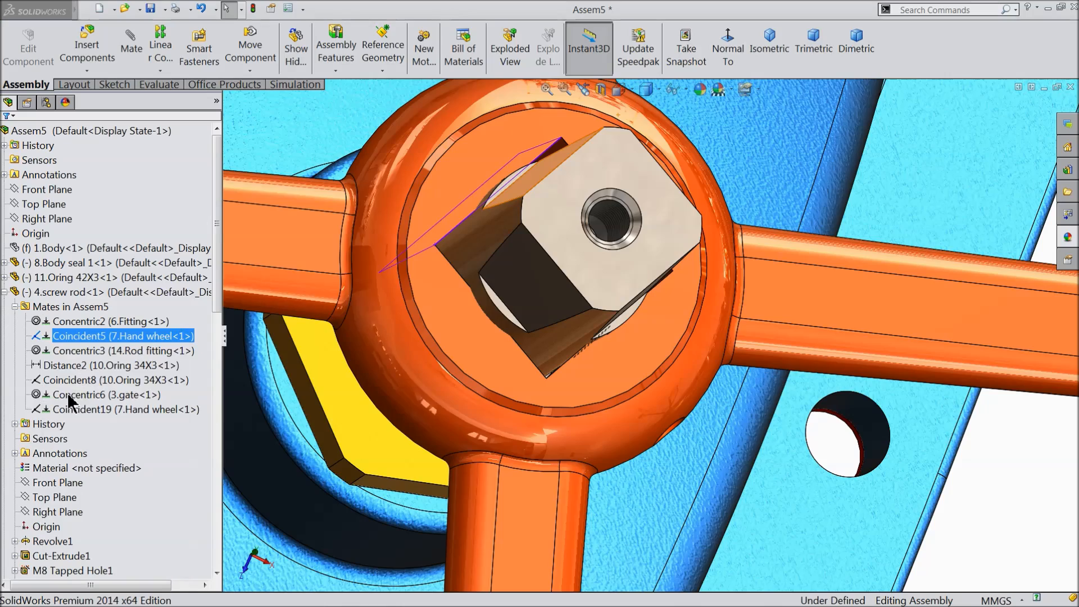
left_click(375, 206)
Move the screw rod down until its upper end is about level with the hand wheel's hub.
scroll(539, 232, "up", 4)
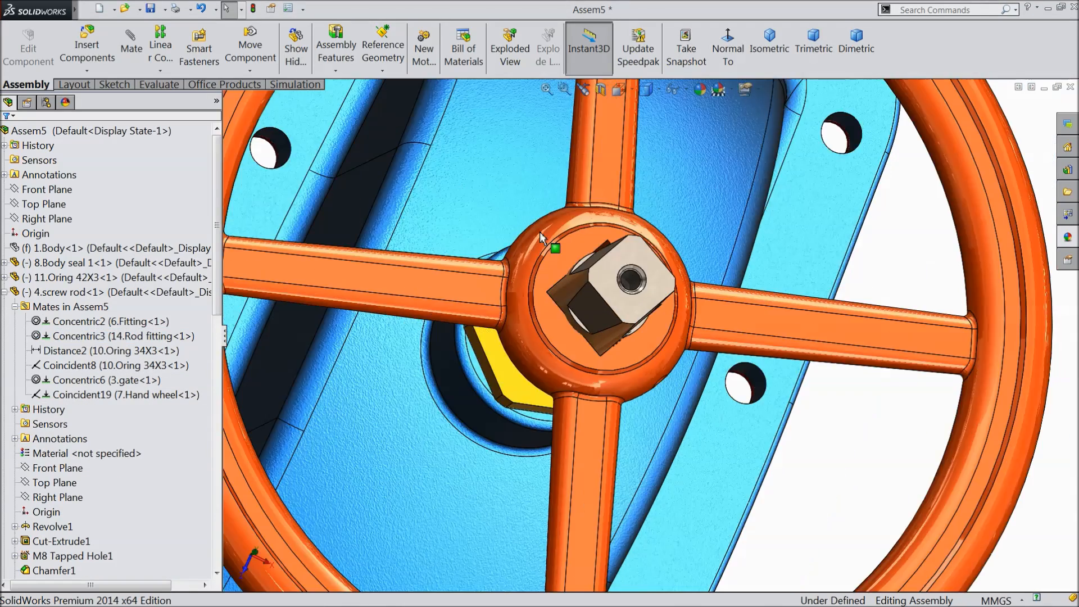
scroll(619, 382, "up", 8)
middle_click_drag(610, 368, 598, 225)
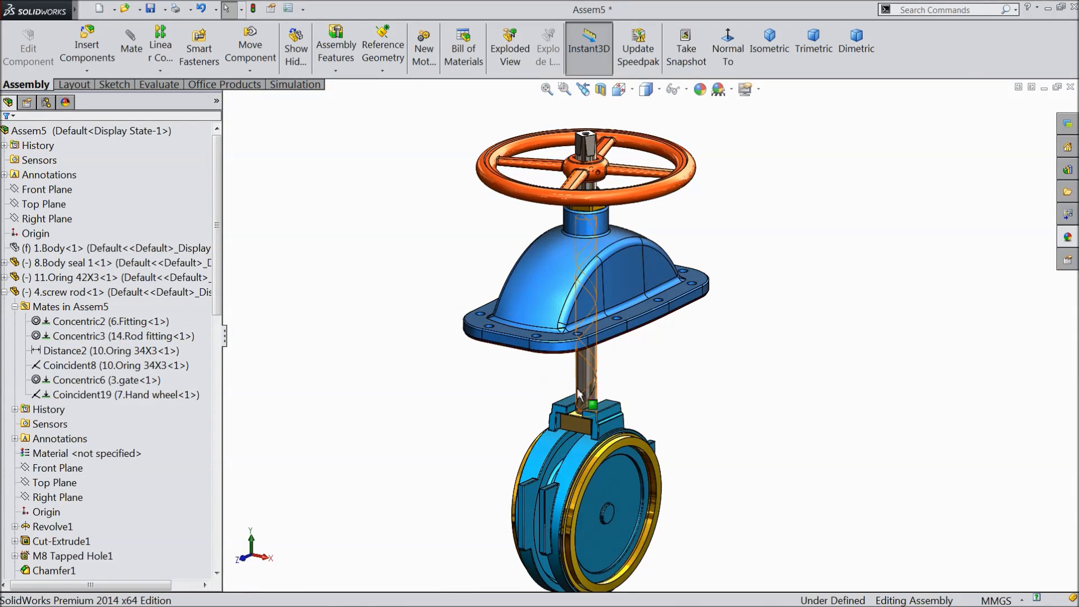
left_click_drag(579, 394, 586, 392)
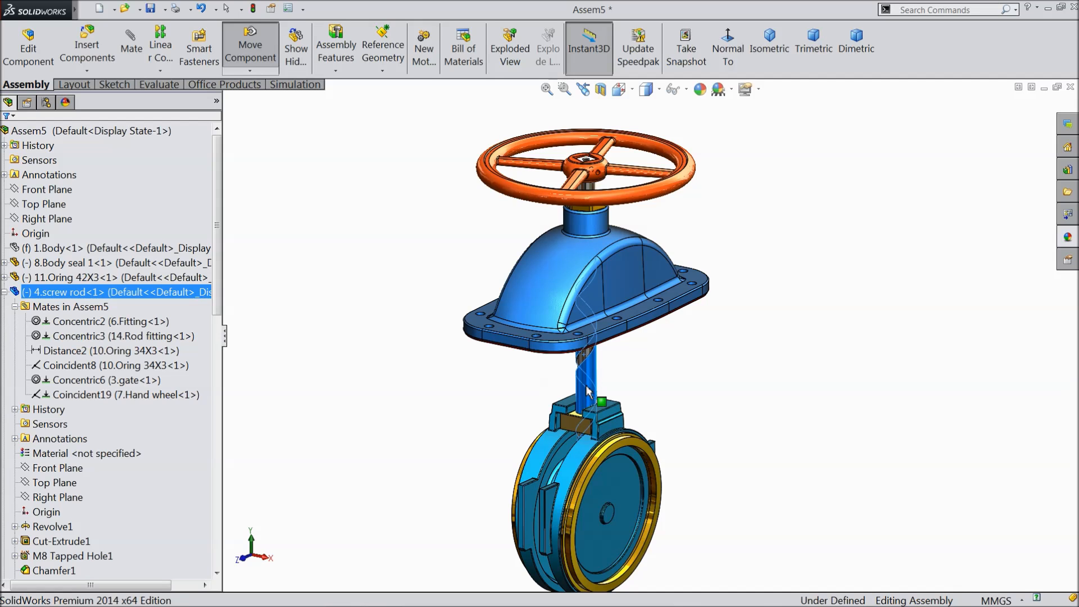
Add a 0.9 mm distance mate between the screw rod's upper end face and the hand wheel's hub top face.
scroll(590, 147, "down", 10)
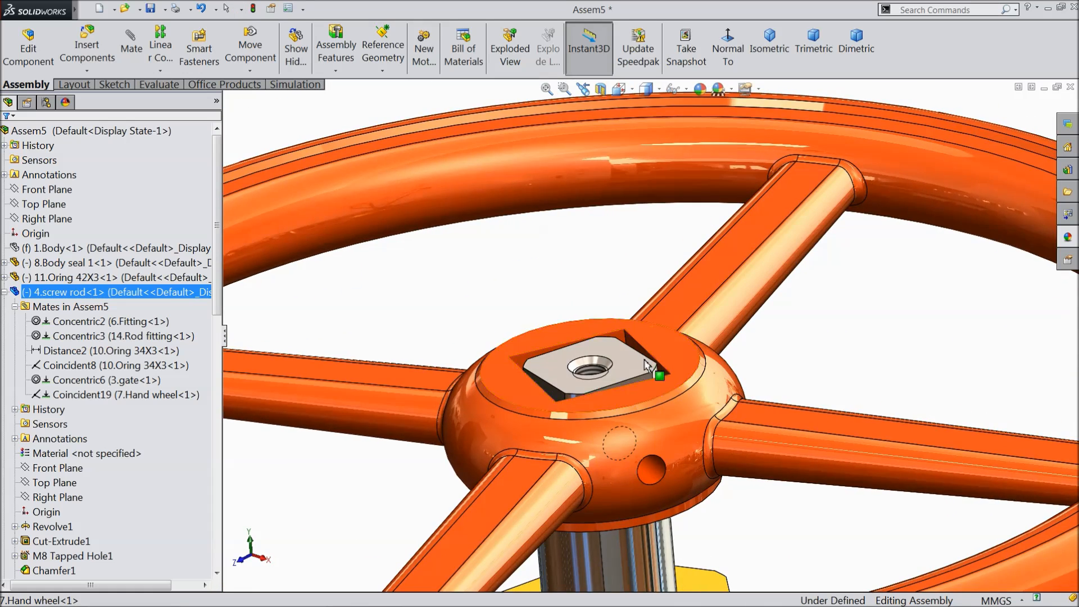
scroll(635, 368, "down", 5)
left_click(614, 352)
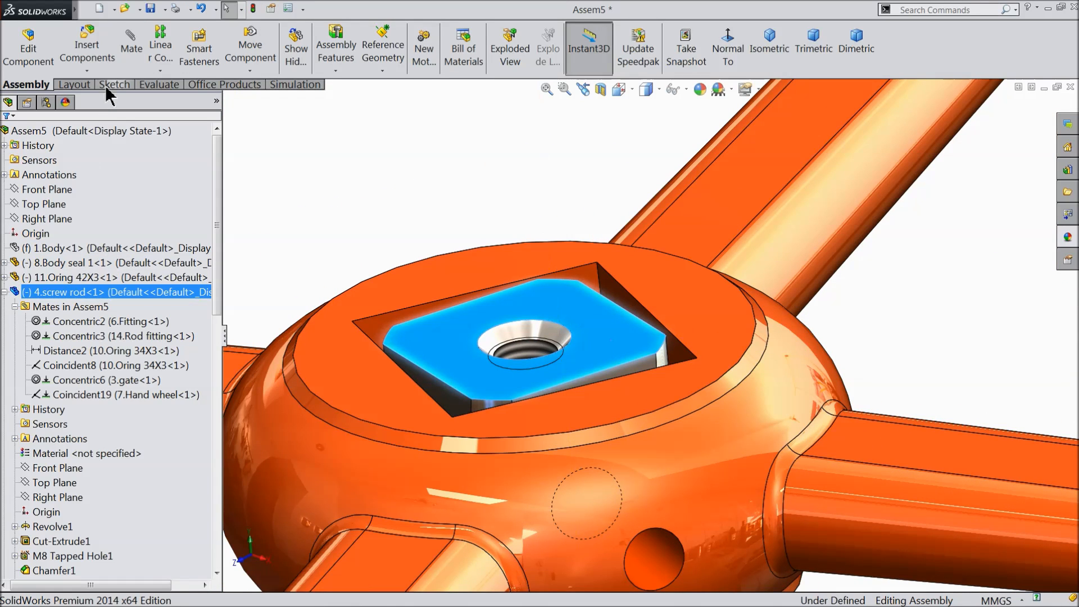
left_click(261, 132)
left_click(131, 45)
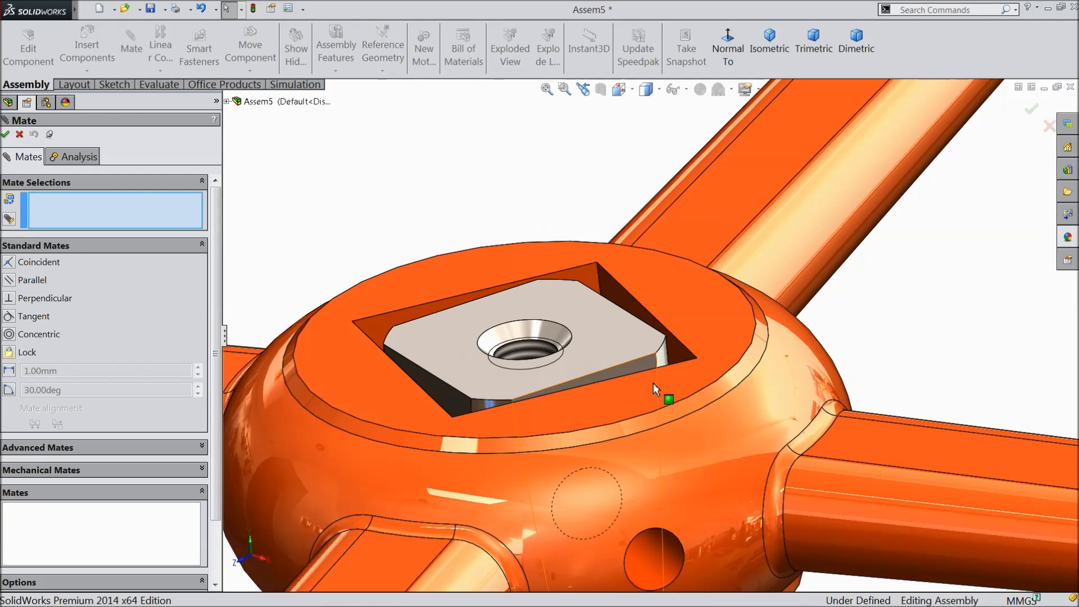
left_click(637, 355)
left_click(692, 324)
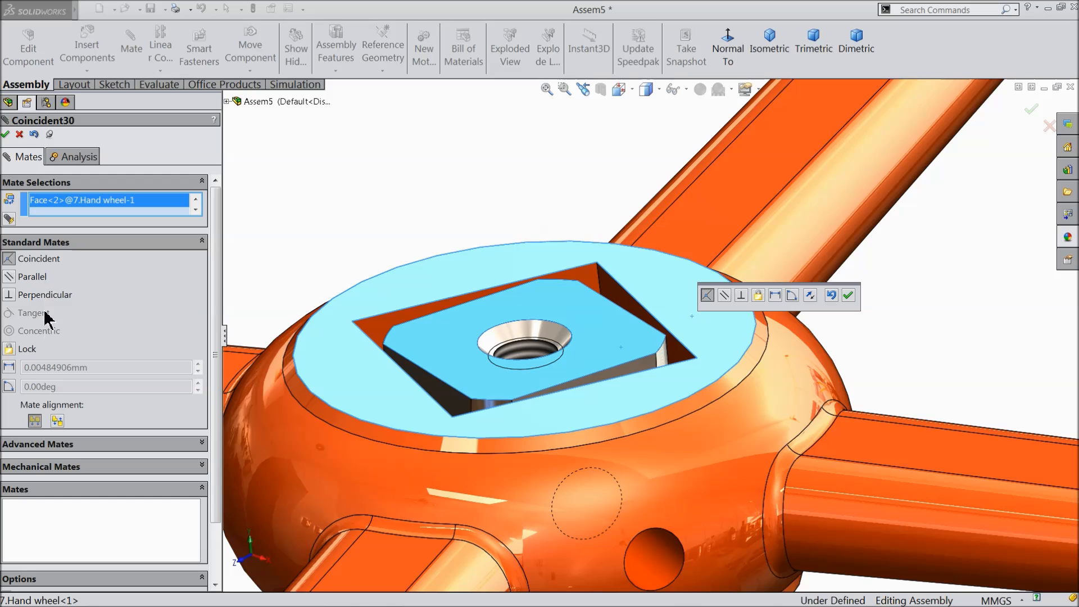
left_click(774, 296)
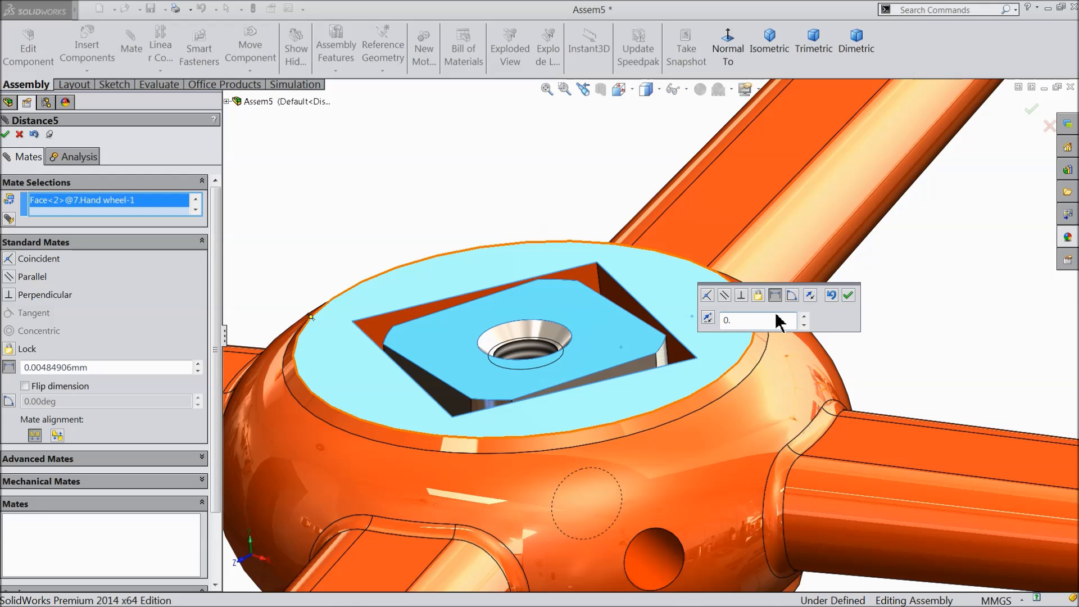
key("Return")
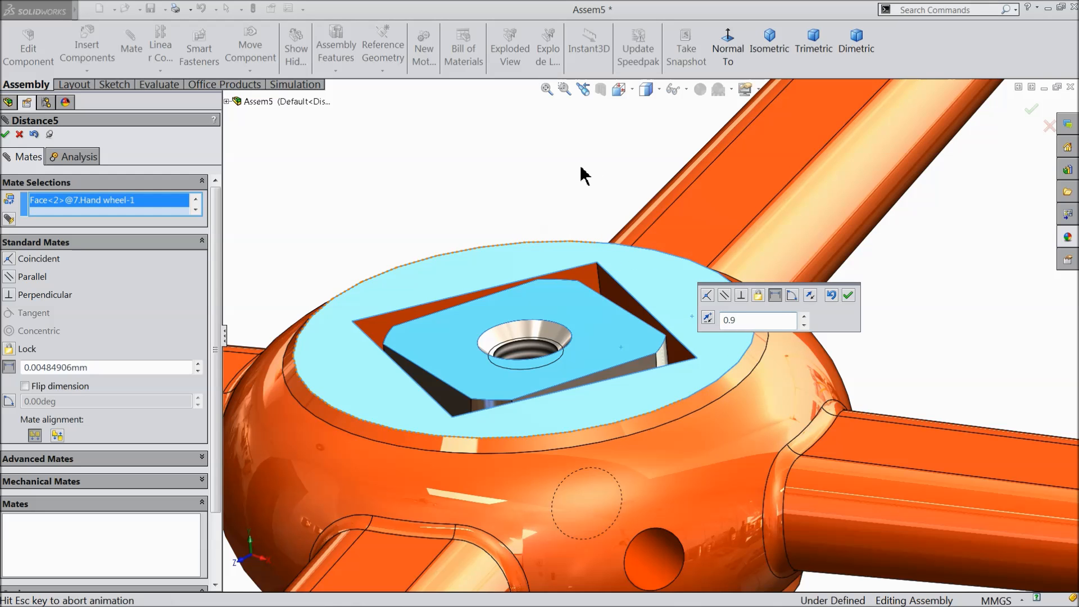
mouse_move(570, 192)
middle_mouse_down()
mouse_move(559, 164)
mouse_move(585, 203)
middle_mouse_up()
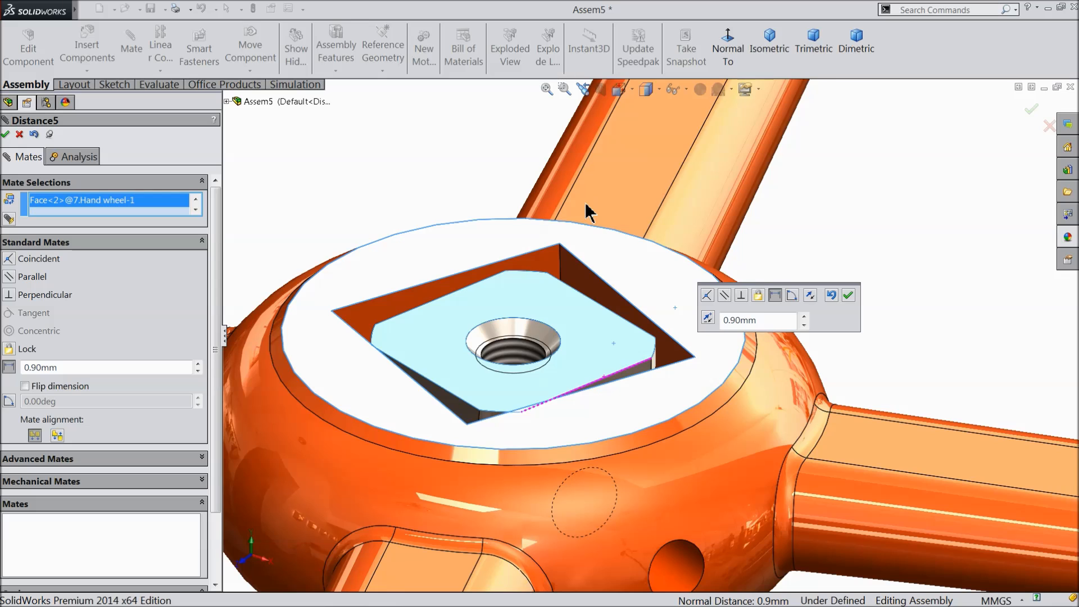
left_click(848, 295)
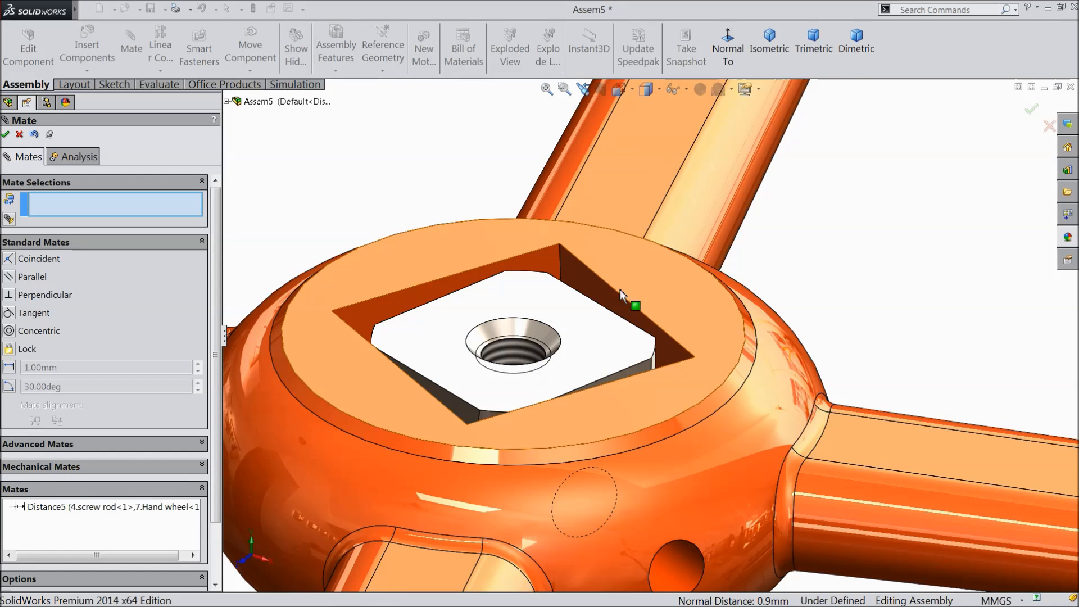
Add a parallel mate between a side face of the screw rod's square end and the adjacent wall of the hand wheel's square hole.
middle_click_drag(419, 292, 445, 330)
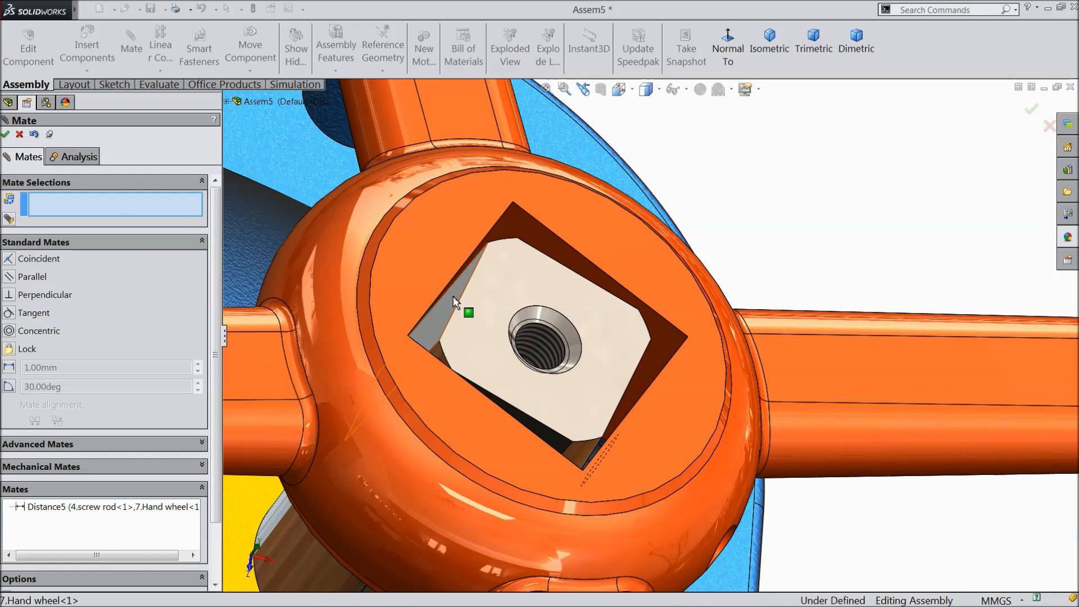
left_click(468, 336)
left_click(442, 307)
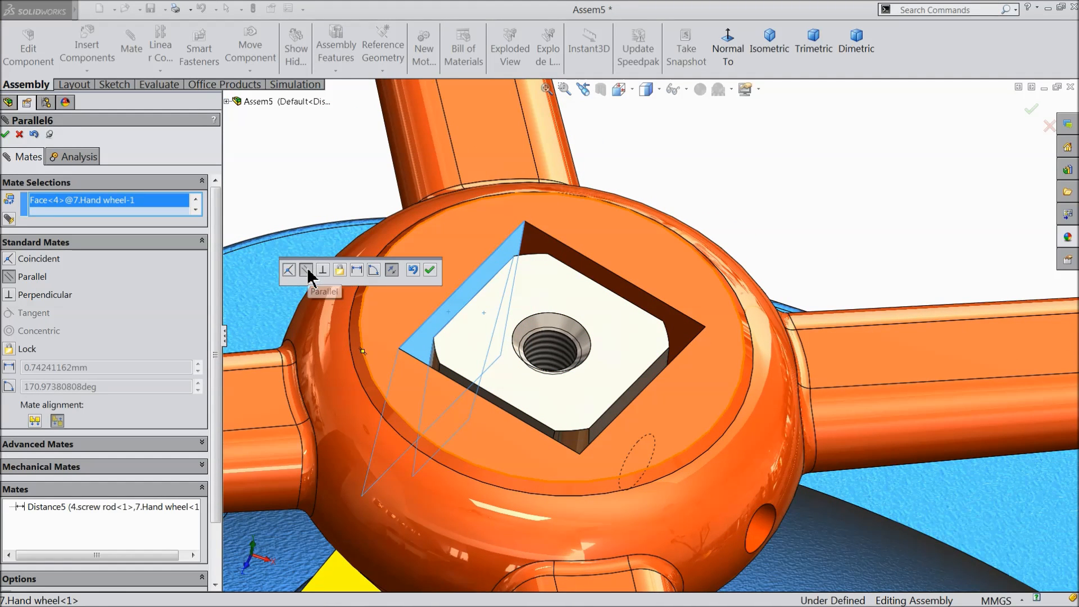
left_click(430, 269)
scroll(504, 351, "up", 5)
scroll(504, 351, "up", 5)
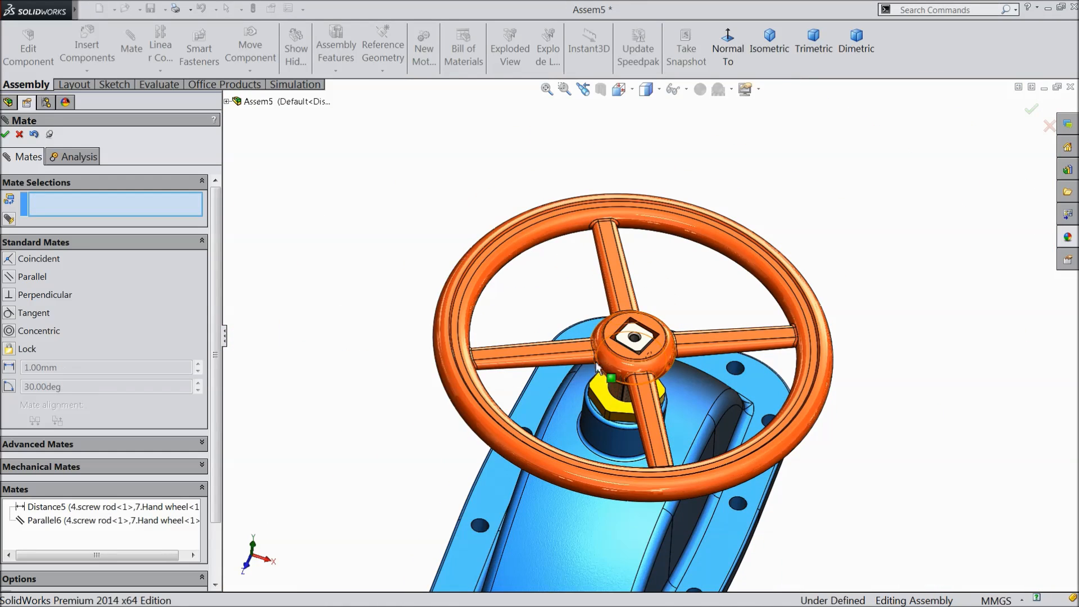
middle_click_drag(603, 368, 609, 367)
scroll(621, 402, "up", 8)
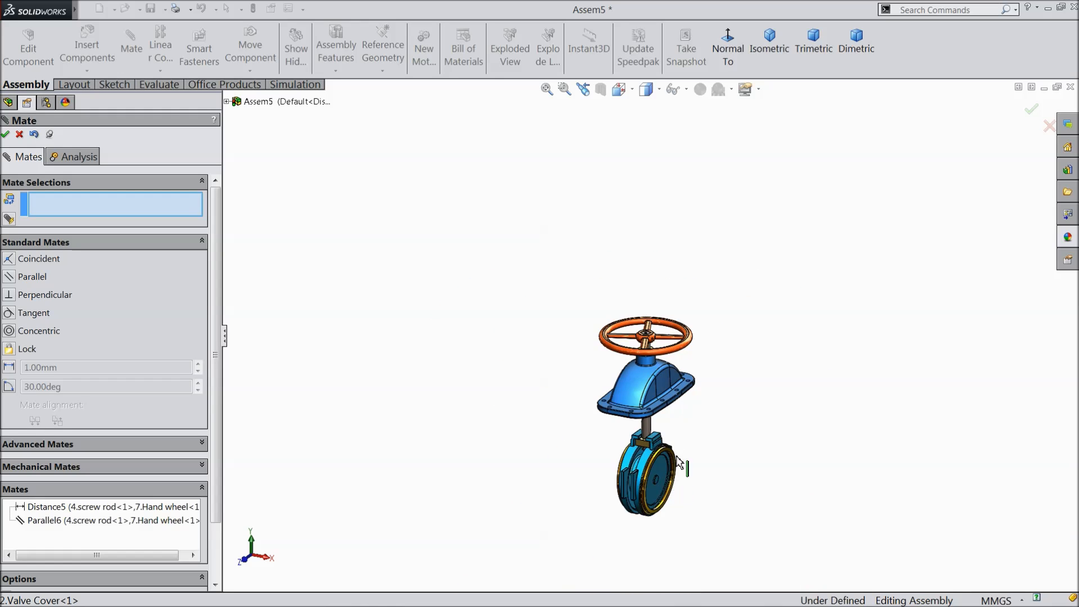
Set up a screw mate between the screw rod's helical groove face and the cylindrical face of the gate's lower hole.
scroll(677, 487, "down", 5)
mouse_move(652, 406)
middle_mouse_down()
mouse_move(660, 400)
mouse_move(645, 417)
middle_mouse_up()
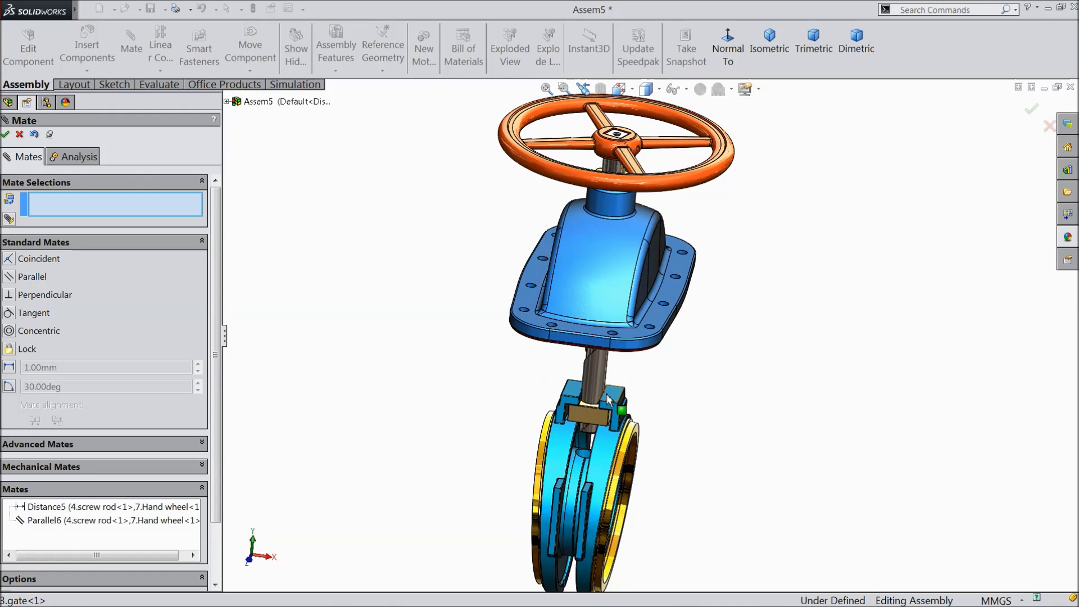
scroll(645, 417, "down", 4)
left_click(56, 467)
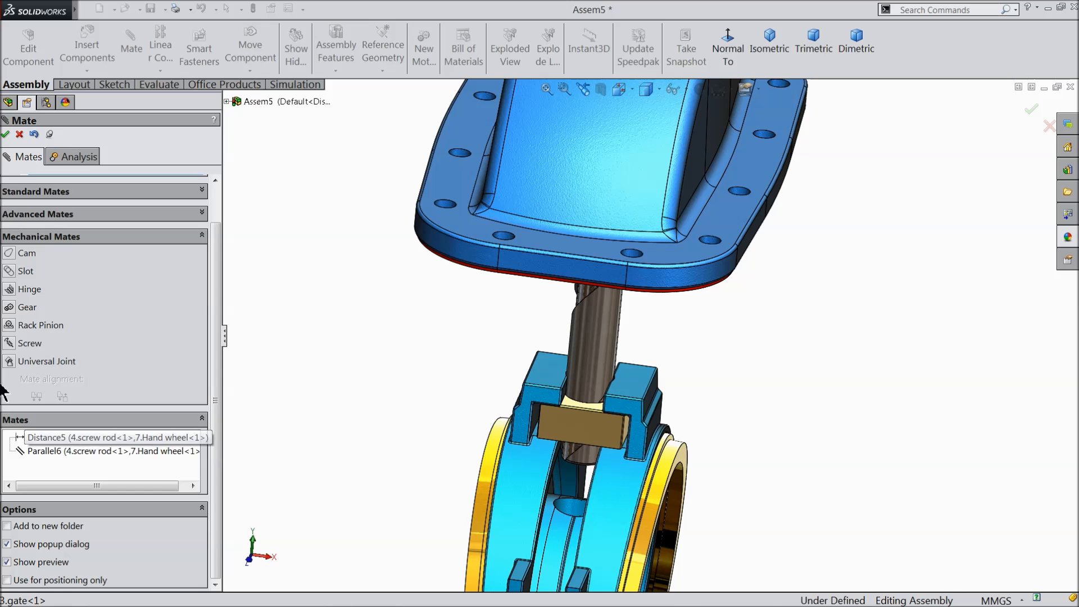
left_click(10, 343)
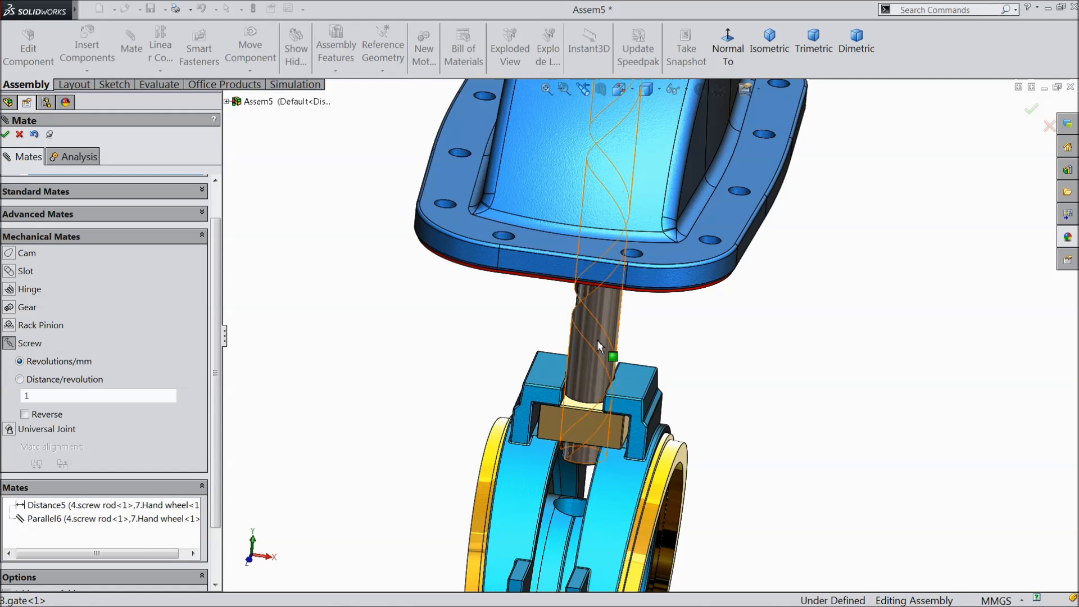
scroll(599, 341, "up", 5)
middle_click_drag(640, 221, 642, 136)
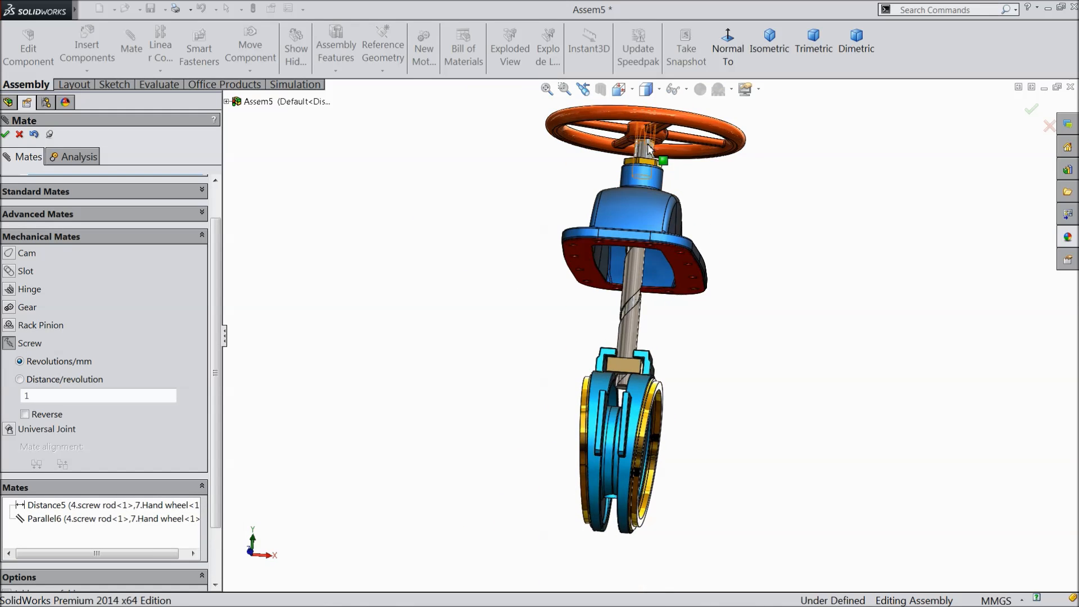
scroll(648, 153, "down", 4)
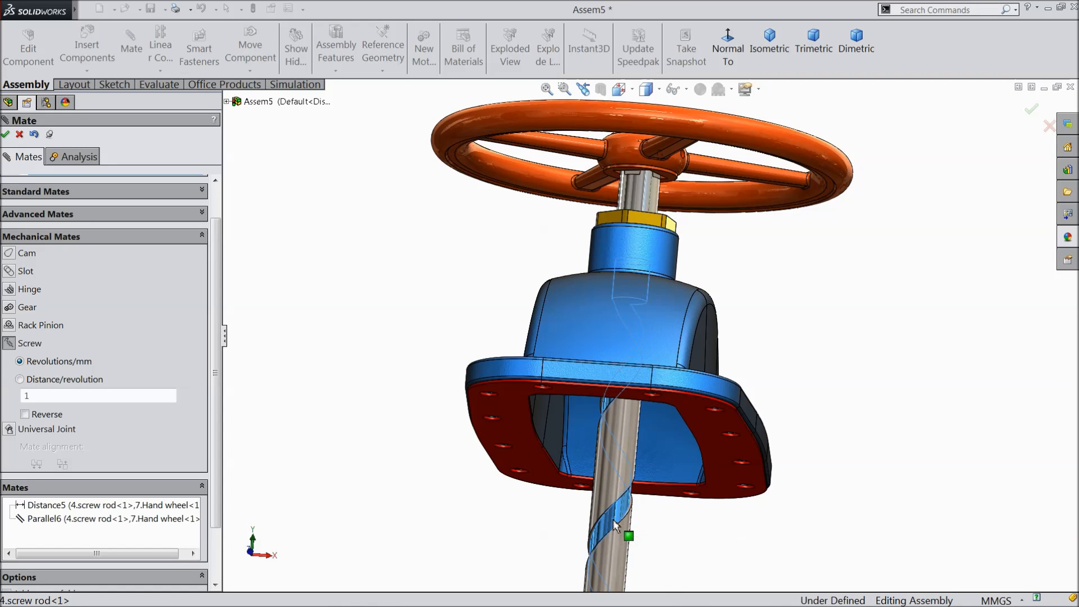
scroll(627, 534, "up", 5)
scroll(629, 545, "down", 6)
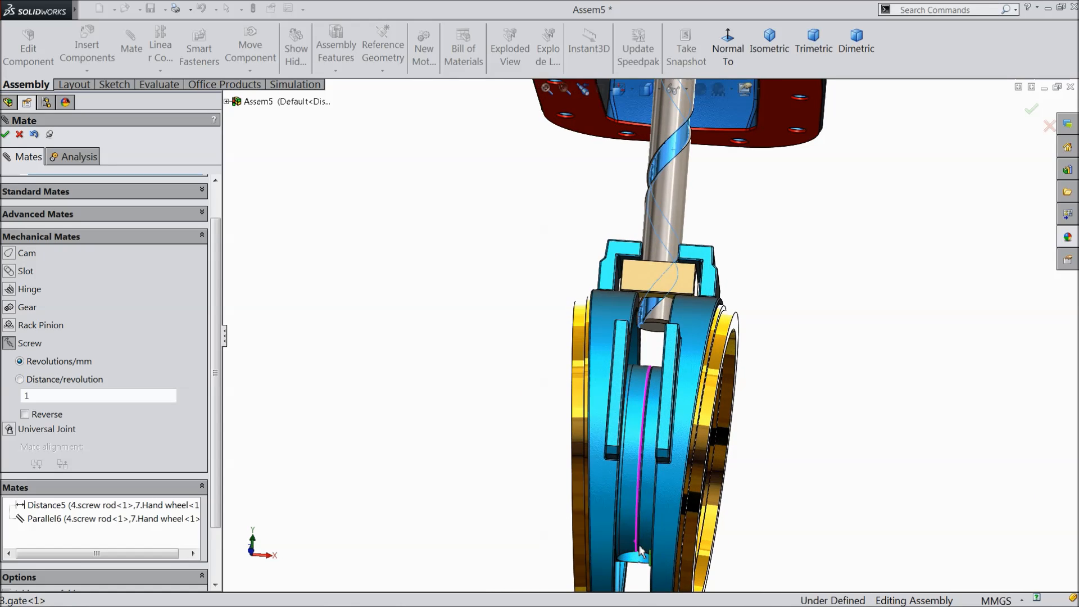
scroll(643, 549, "down", 3)
left_click(641, 468)
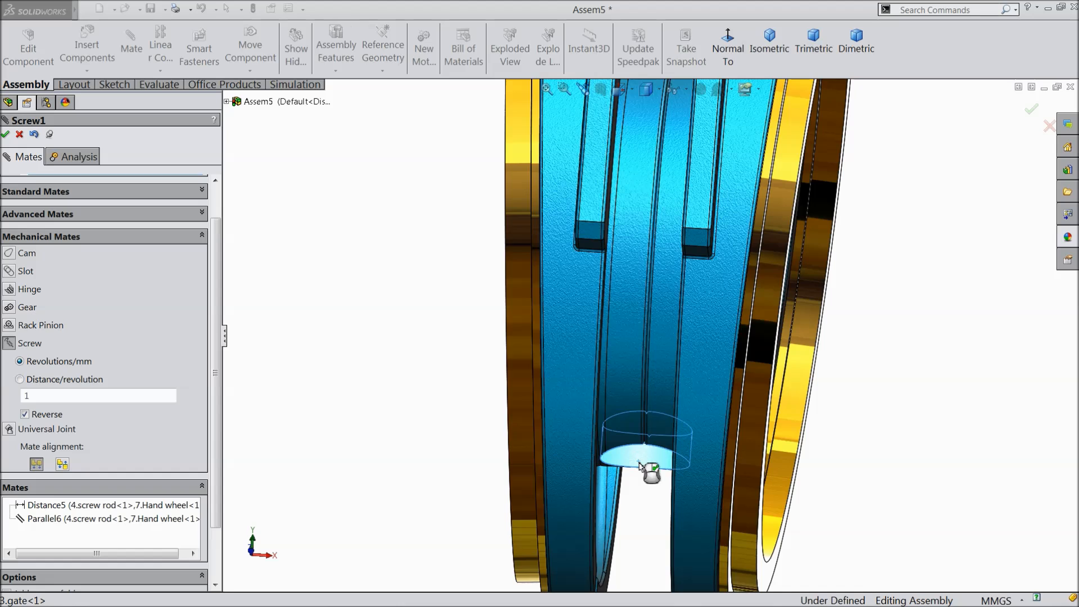
Set the screw mate to a distance of 8 mm per revolution, accept it and finish mating.
left_click(20, 379)
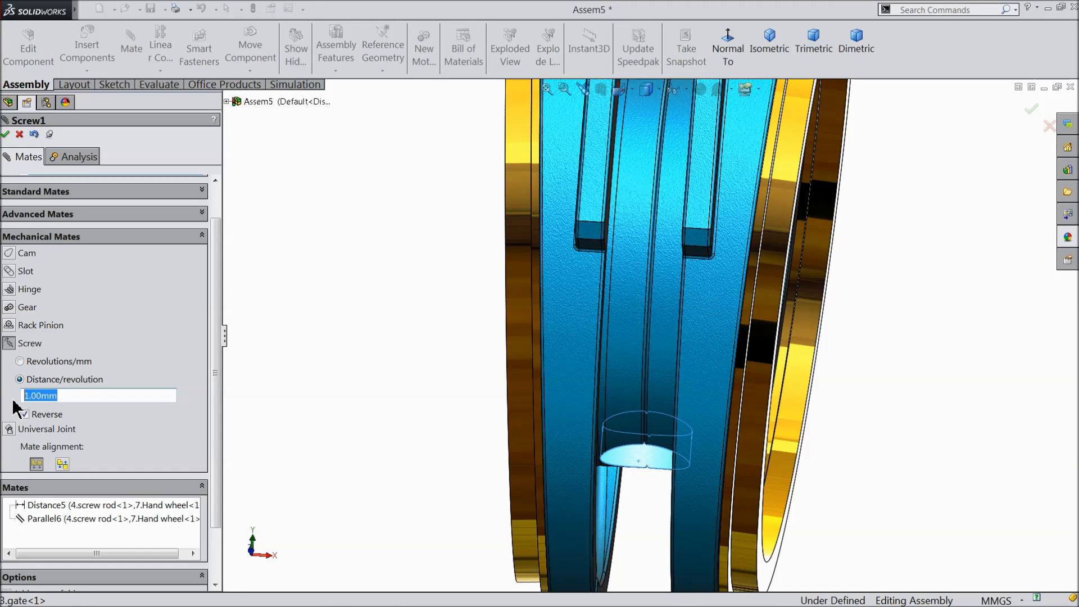
type("8")
key("Return")
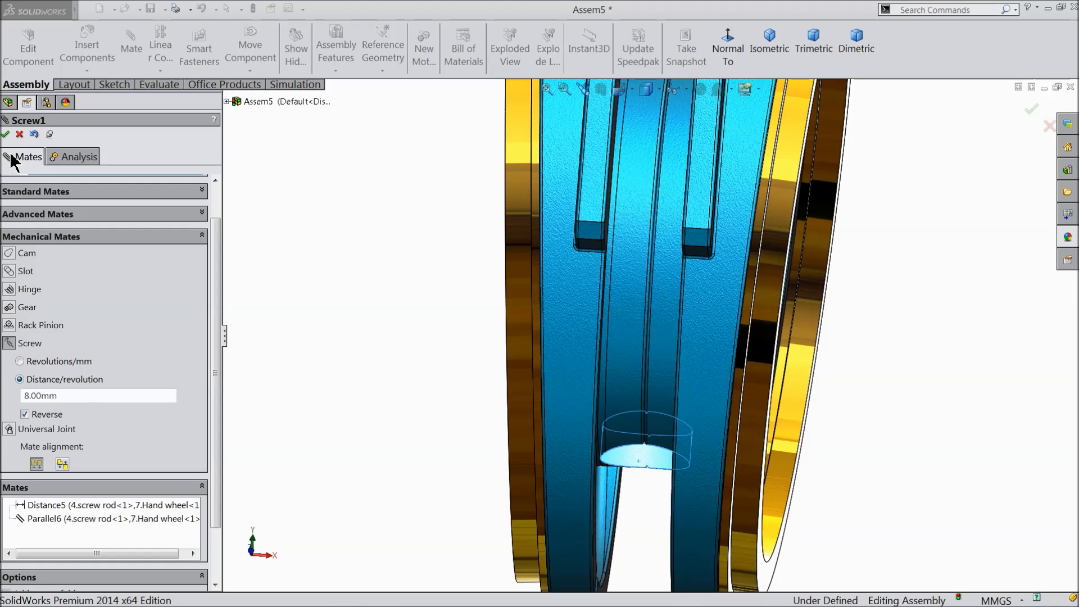
left_click(5, 134)
scroll(419, 282, "up", 8)
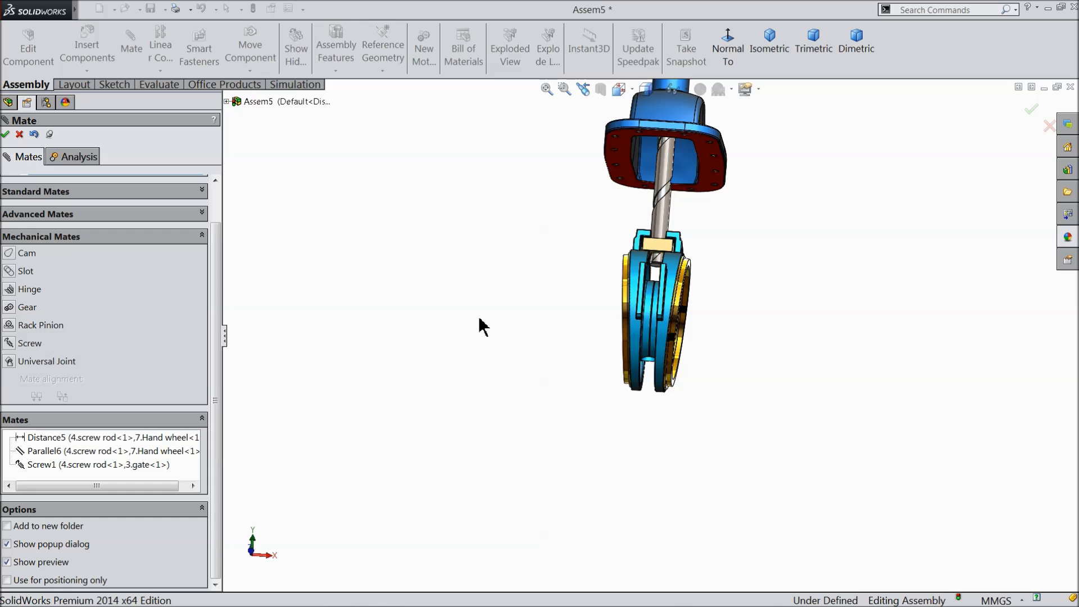
middle_click_drag(516, 324, 467, 359)
scroll(680, 201, "down", 5)
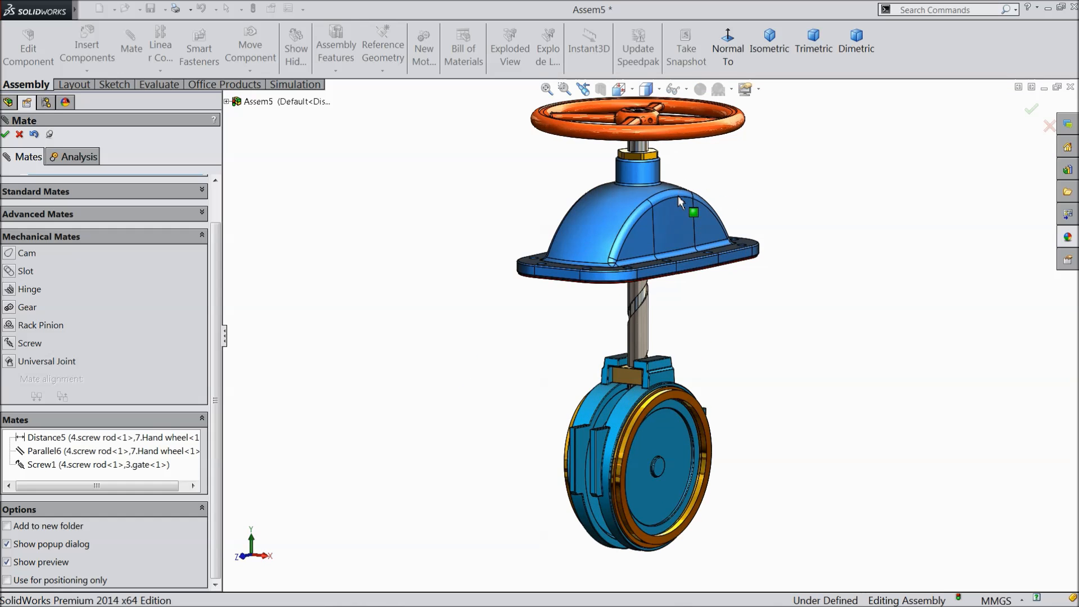
left_click(6, 134)
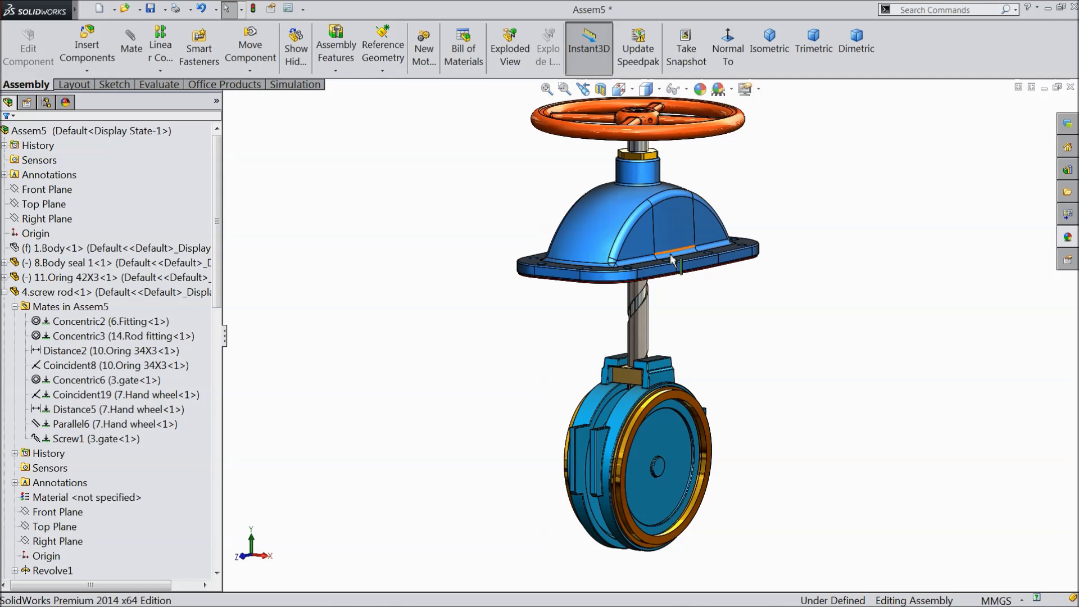
Try to move the screw rod to test its motion with the new screw mate.
left_click_drag(647, 331, 682, 298)
key("Escape")
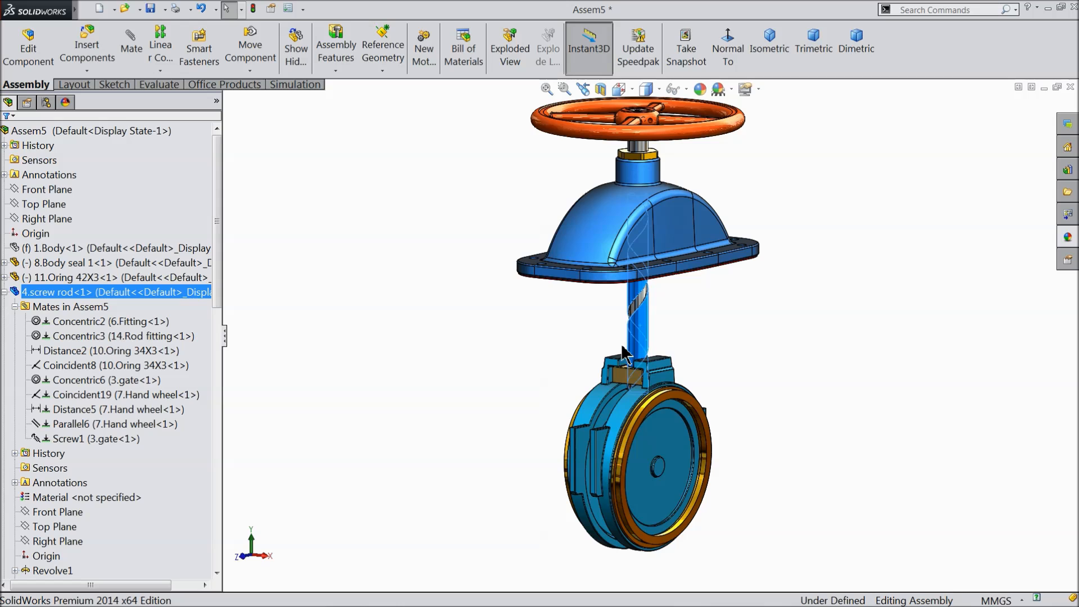
left_click_drag(649, 313, 685, 337)
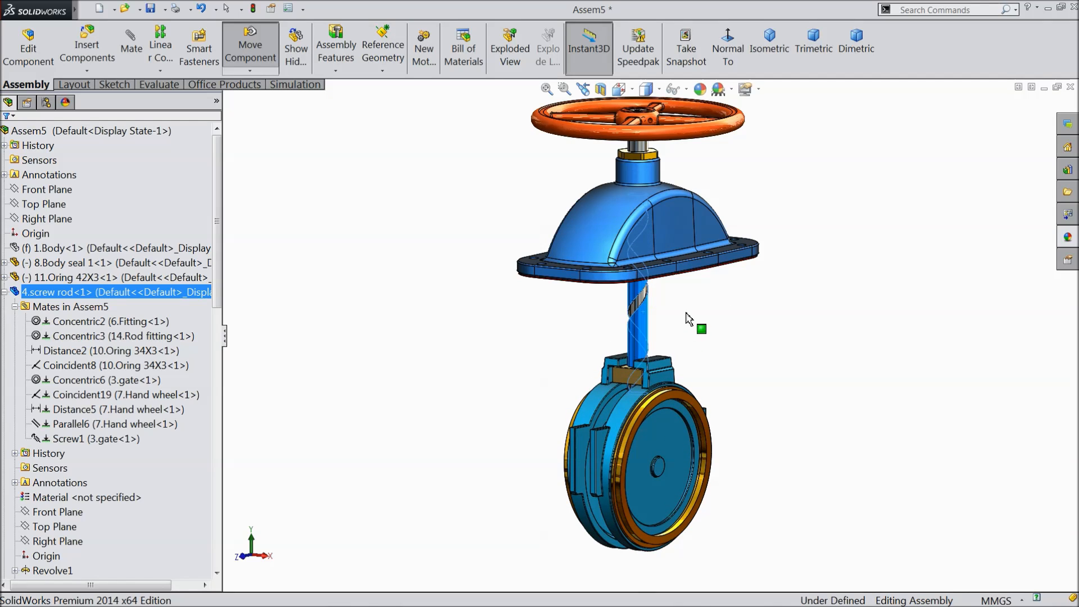
left_click(481, 316)
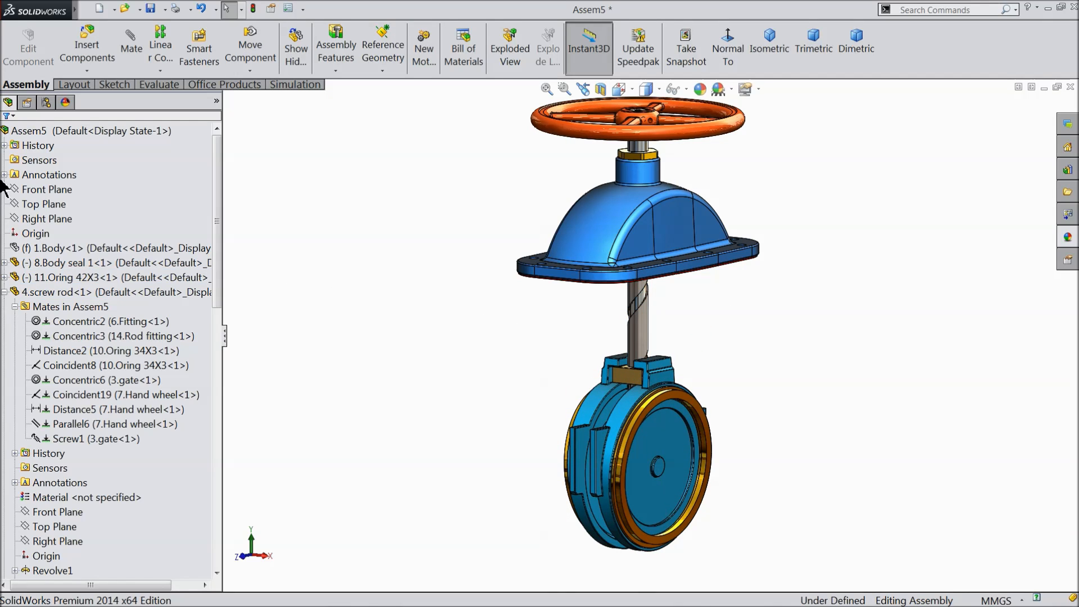
Collapse the mates and features listed under the screw rod and the gate in the assembly tree.
left_click(15, 307)
left_click(5, 292)
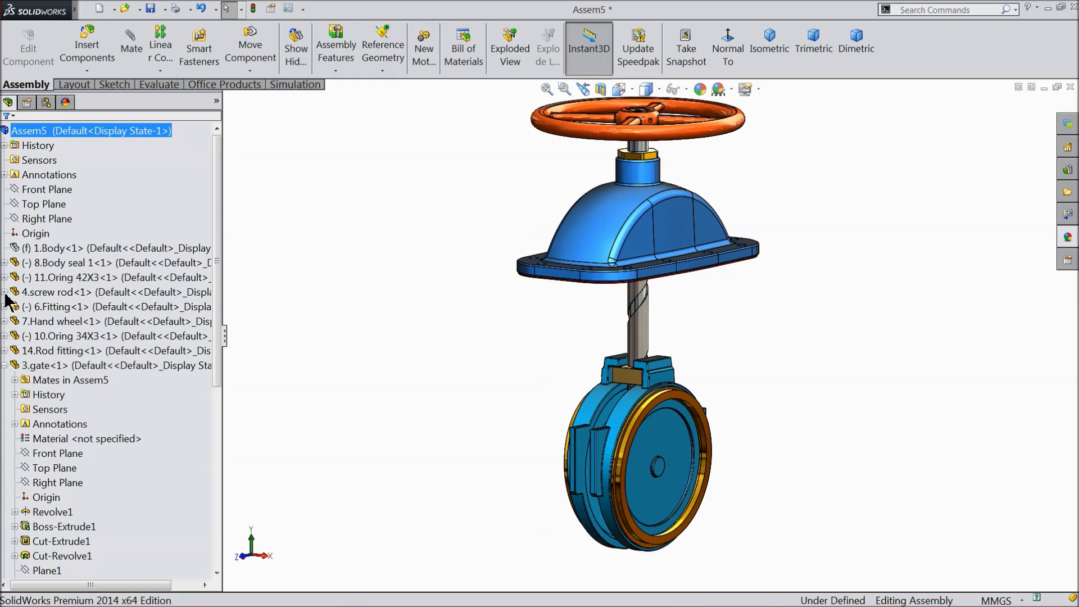
left_click(5, 365)
Start inserting a new component and browse to the Gate Valve folder on the Desktop.
middle_click_drag(384, 331, 395, 361)
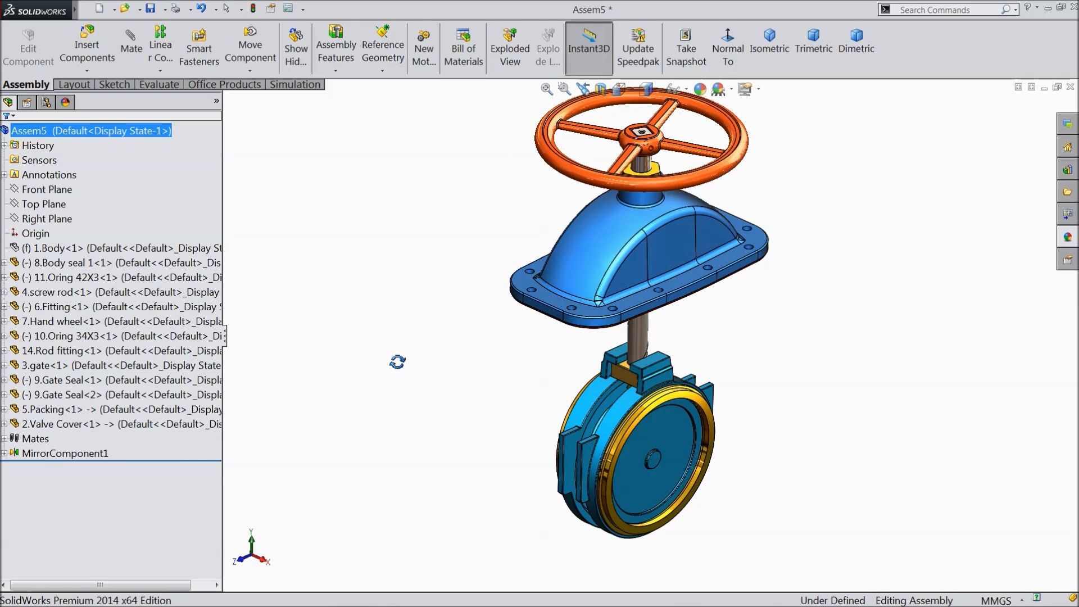
scroll(417, 369, "up", 2)
scroll(671, 208, "down", 5)
scroll(616, 263, "down", 2)
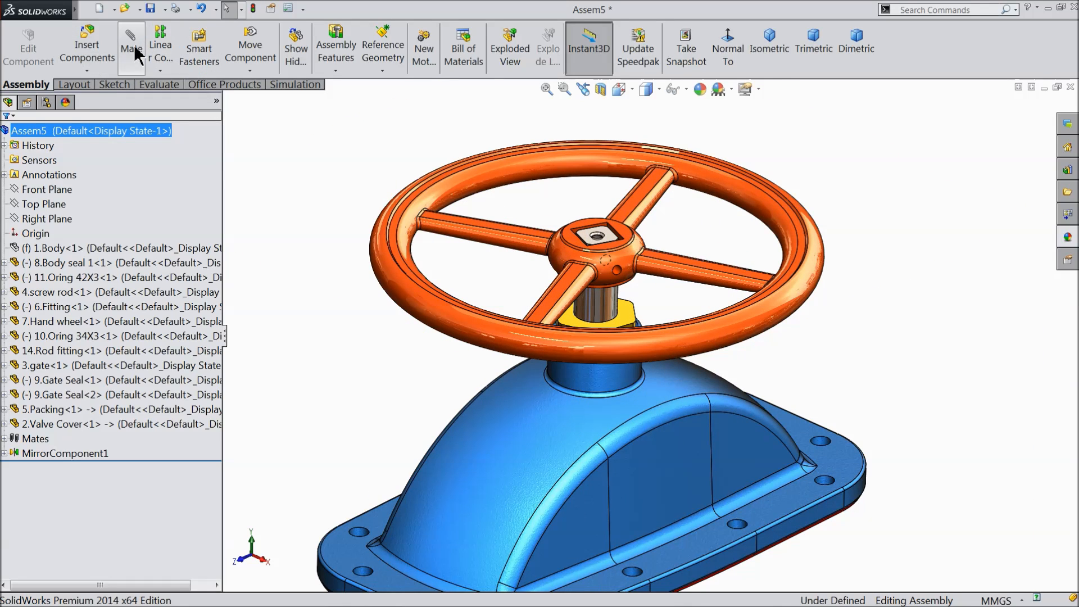
left_click(87, 41)
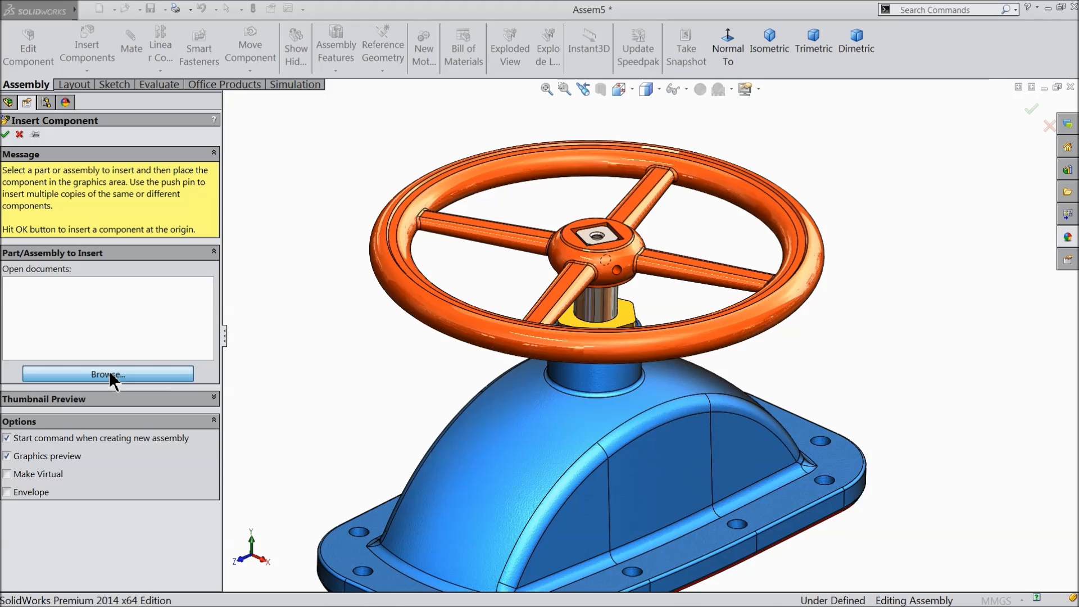
left_click(109, 375)
left_click(363, 163)
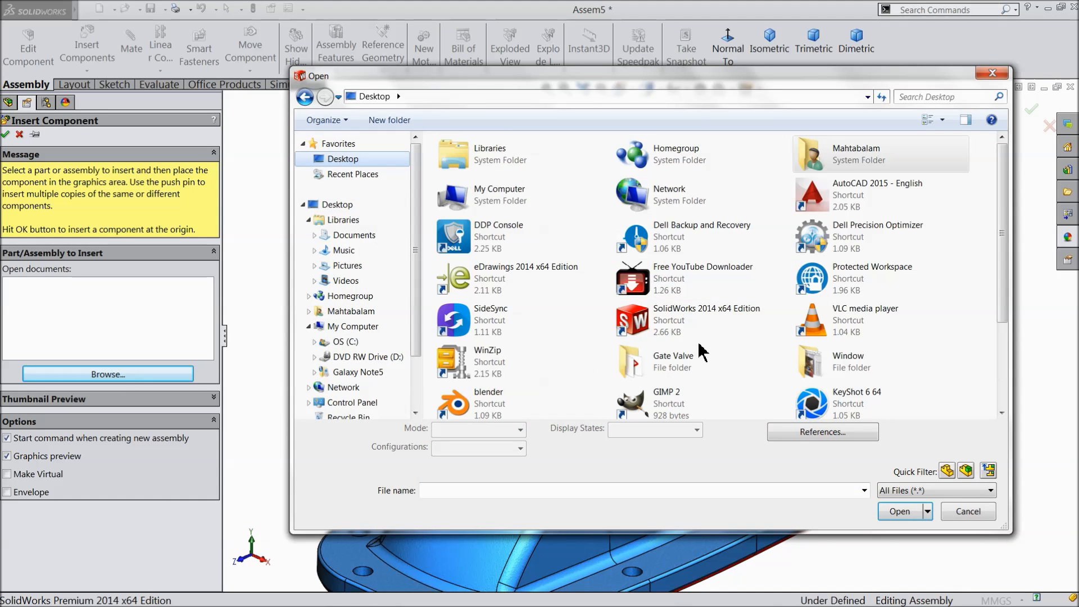
double_click(663, 365)
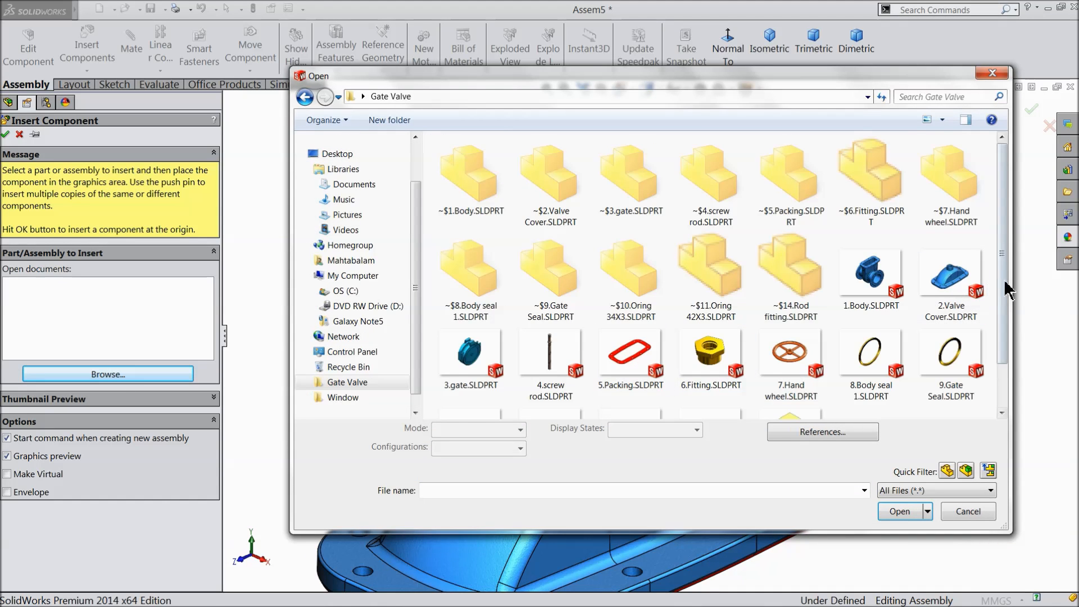
Insert the part 12.M8 washer and place it just above the hand wheel's hub.
scroll(1003, 354, "down", 2)
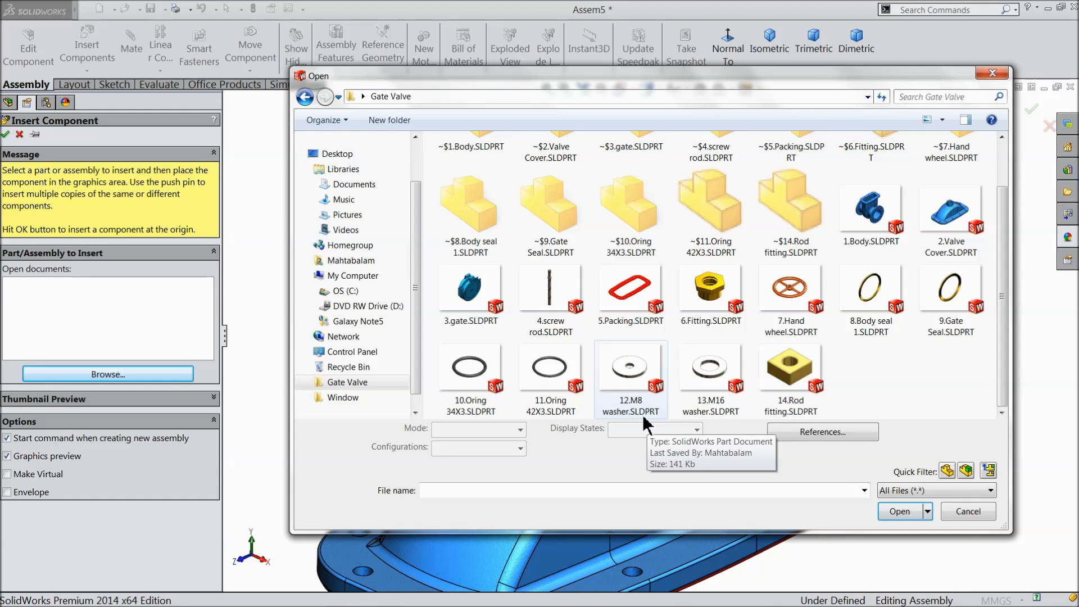
left_click(642, 413)
left_click(898, 512)
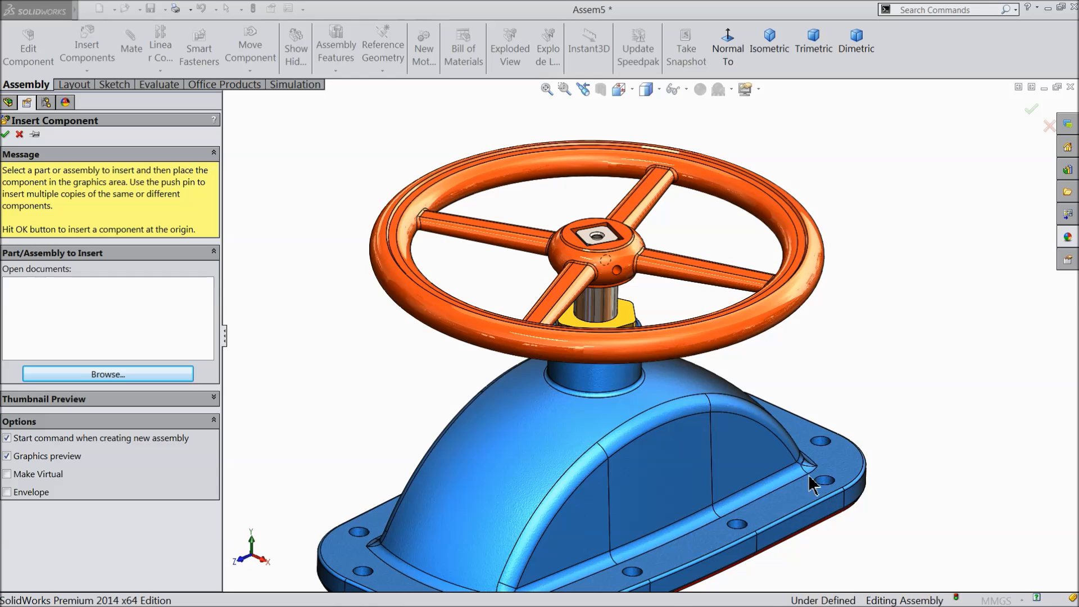
scroll(600, 277, "down", 5)
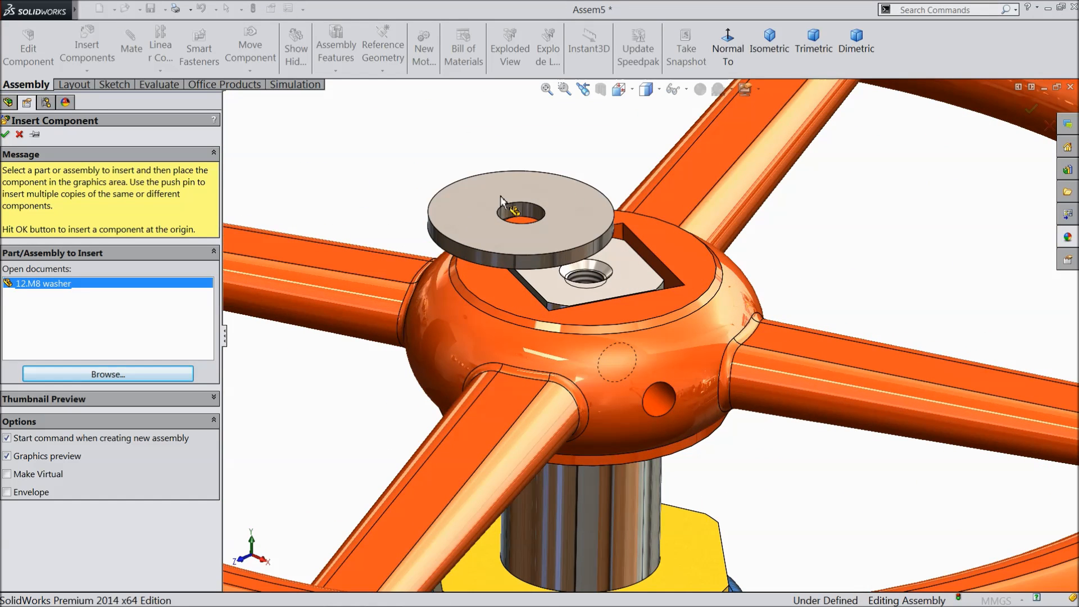
left_click(493, 171)
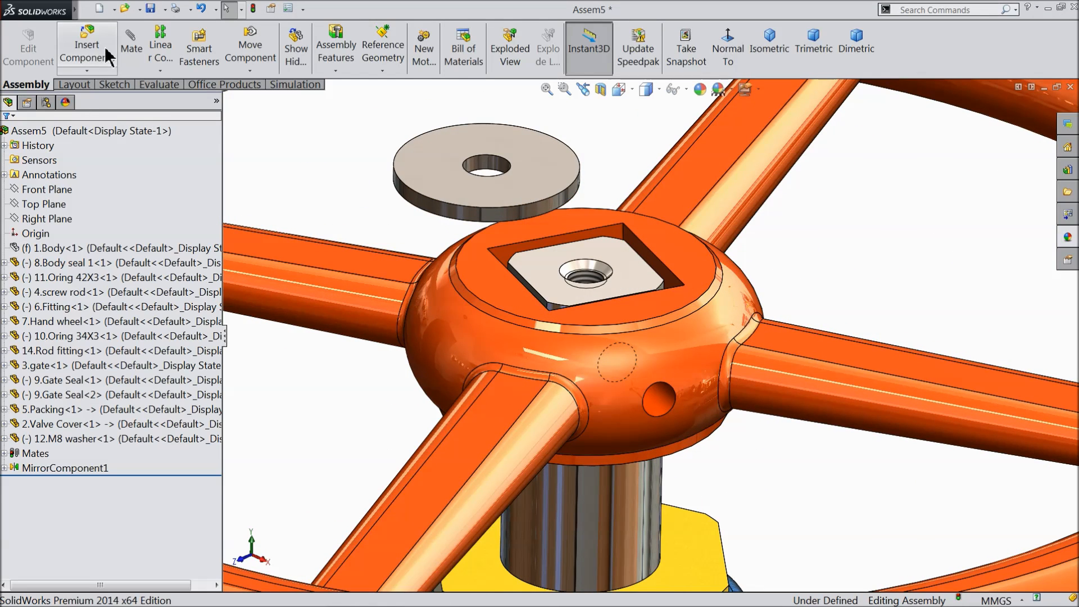
Add a concentric mate between the M8 washer's hole and the threaded hole in the screw rod's upper end.
left_click_drag(225, 144, 158, 145)
left_click(142, 50)
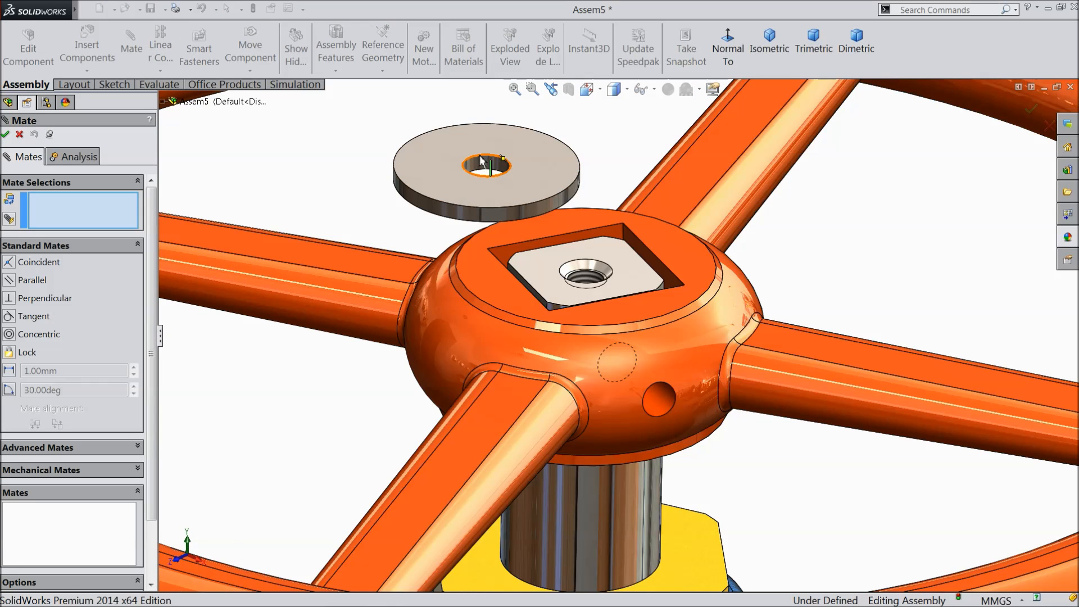
left_click(487, 168)
left_click(590, 279)
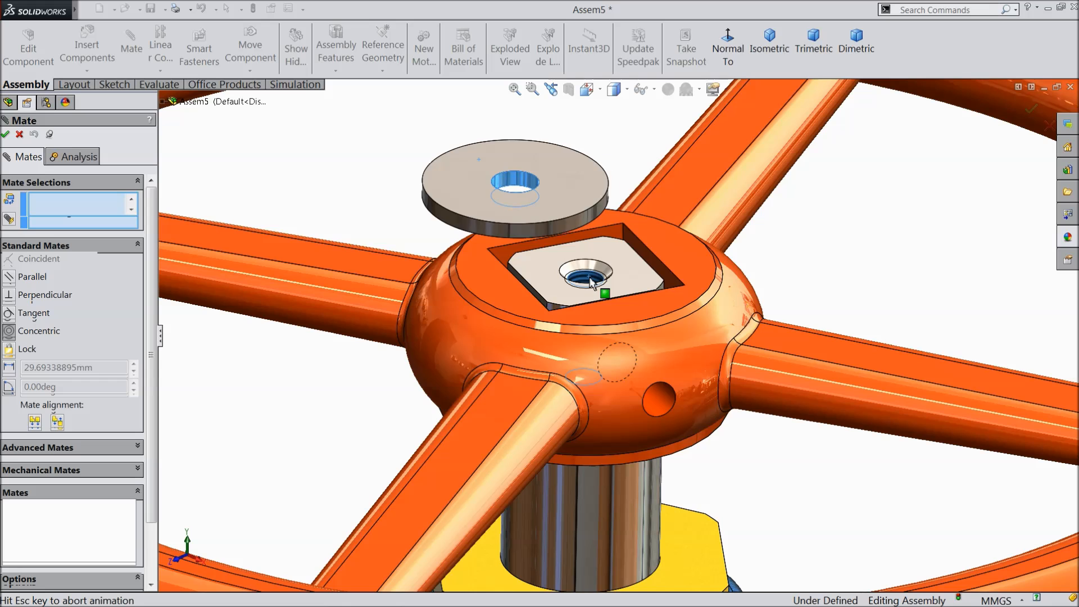
left_click(764, 240)
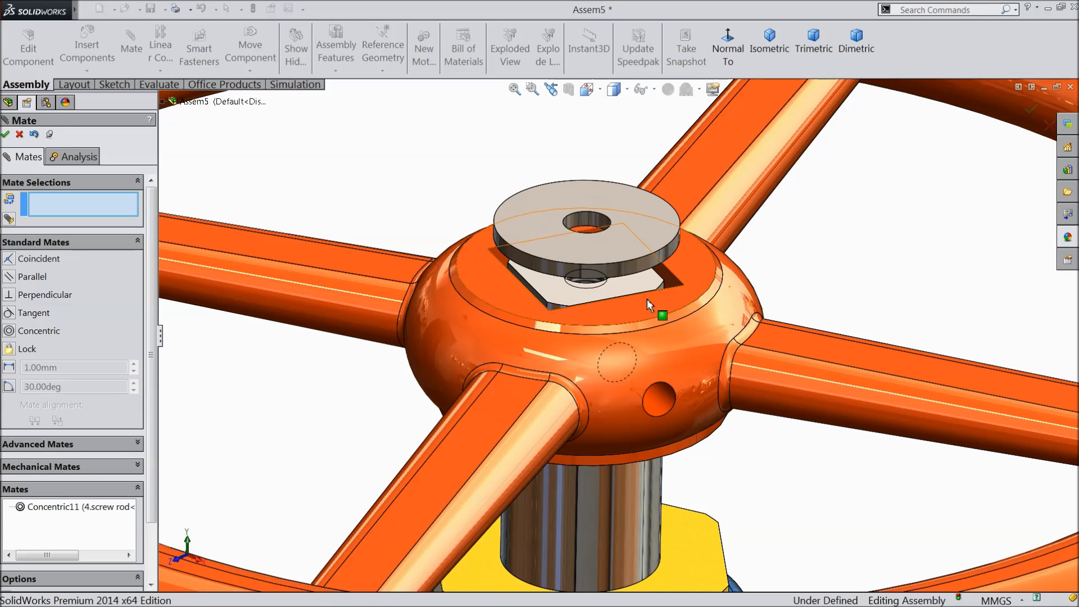
Add a coincident mate between the hand wheel hub's top face and the M8 washer's underside, then finish mating.
left_click(629, 302)
middle_click_drag(628, 302, 629, 231)
scroll(614, 287, "down", 3)
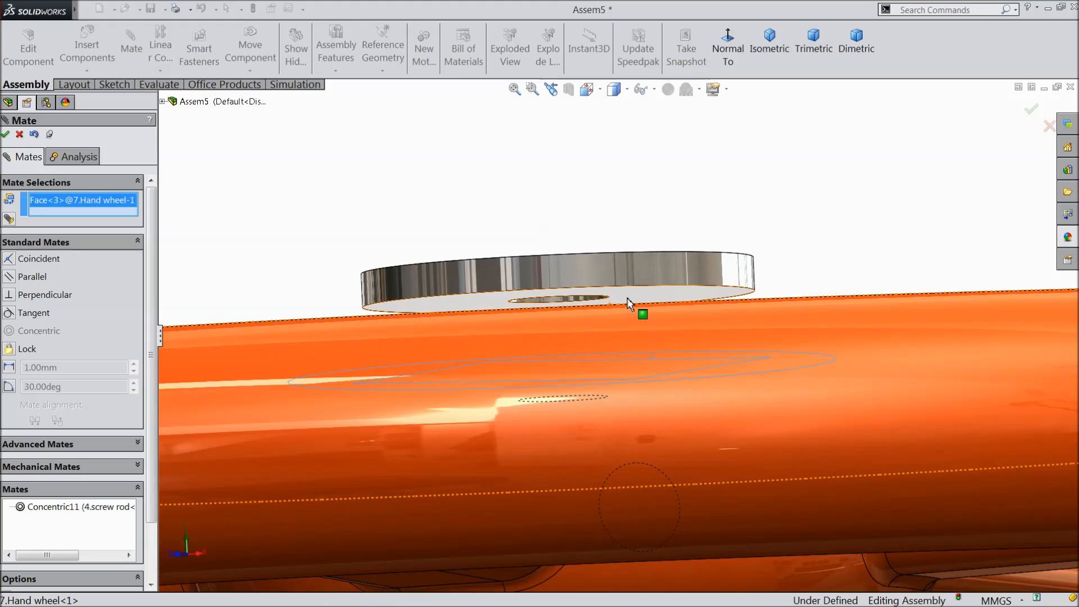
left_click(629, 302)
middle_click_drag(633, 287, 602, 275)
scroll(602, 225, "up", 4)
scroll(629, 144, "down", 4)
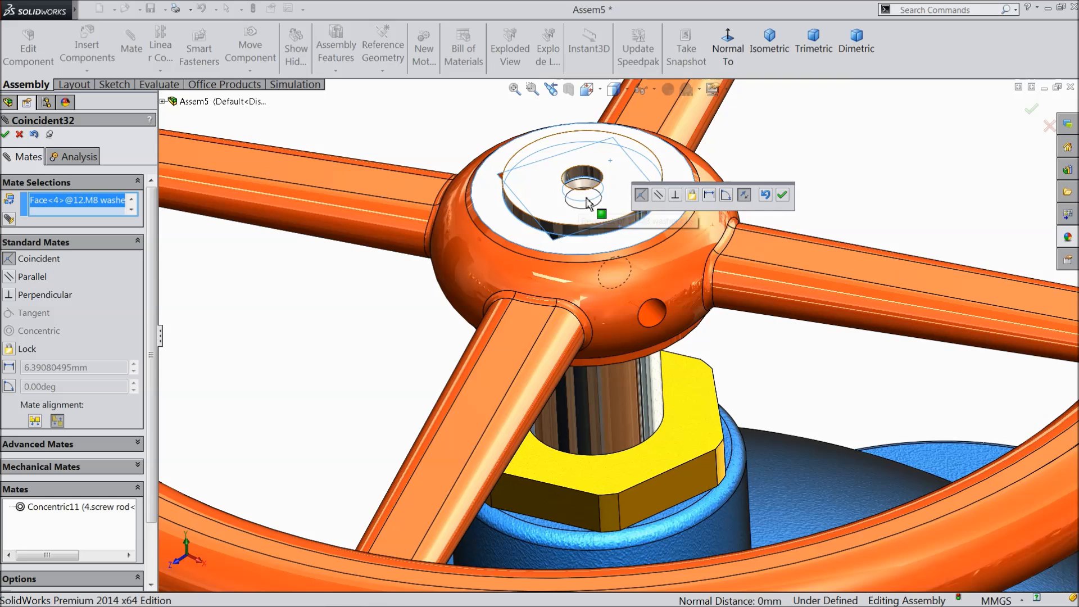
left_click(782, 195)
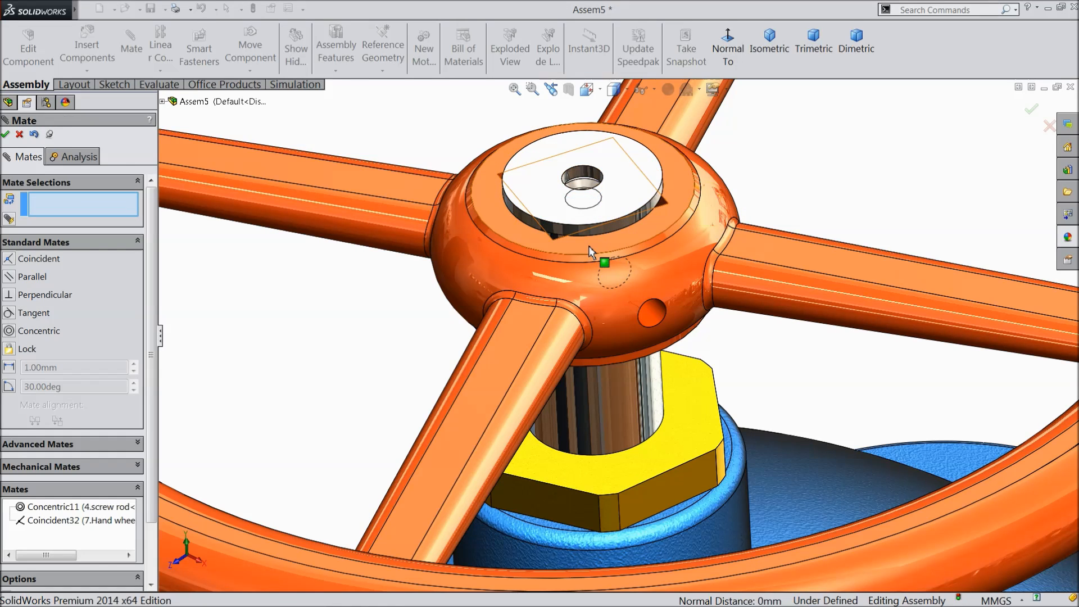
scroll(588, 245, "up", 3)
scroll(599, 246, "down", 3)
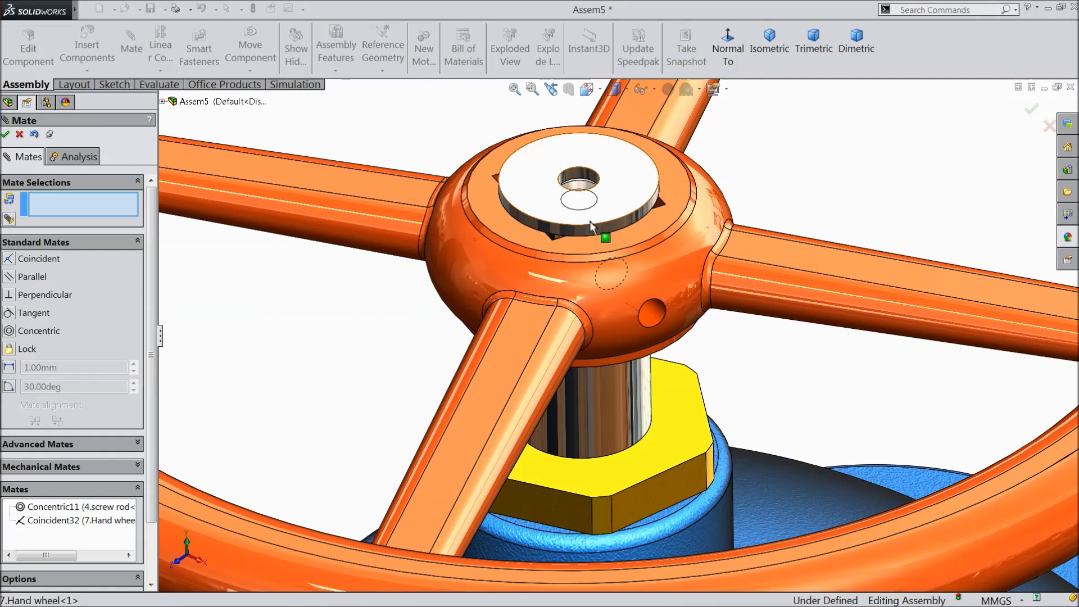
scroll(587, 225, "up", 4)
middle_click_drag(585, 248, 606, 333)
scroll(607, 337, "up", 10)
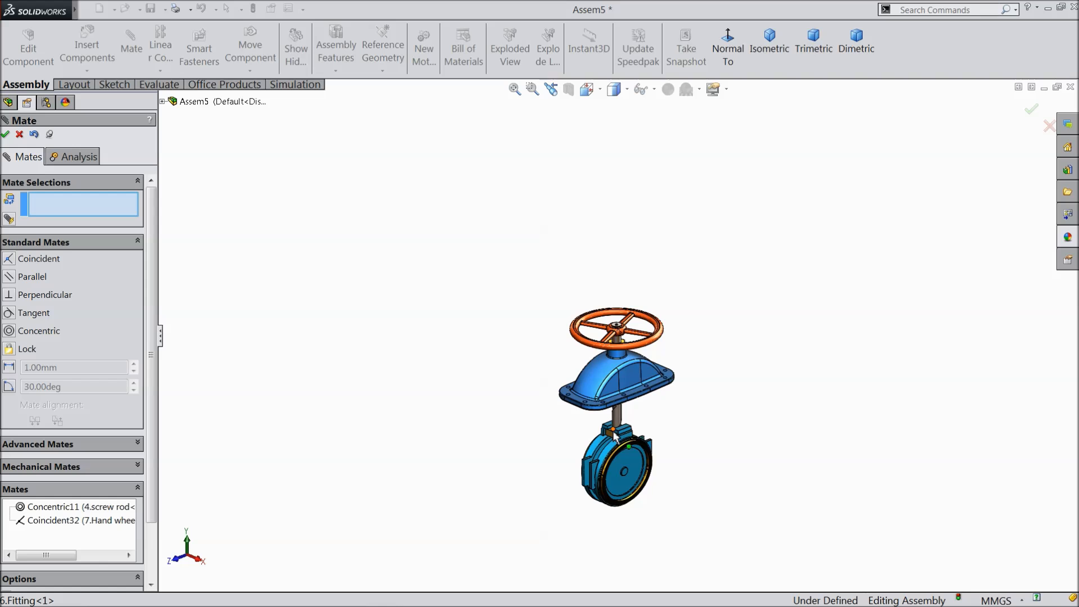
scroll(602, 444, "down", 6)
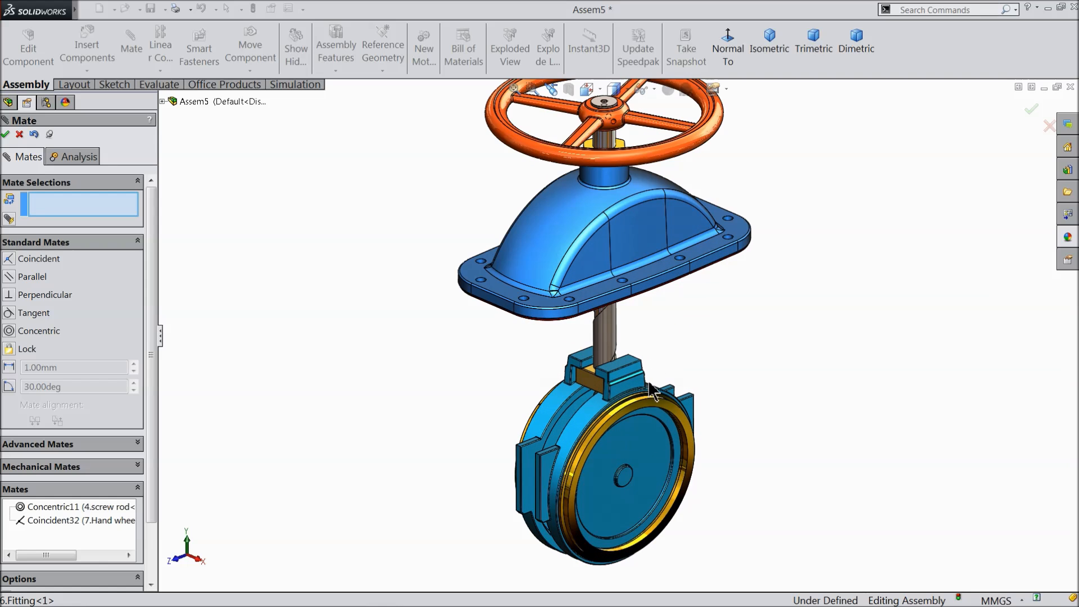
left_click(19, 134)
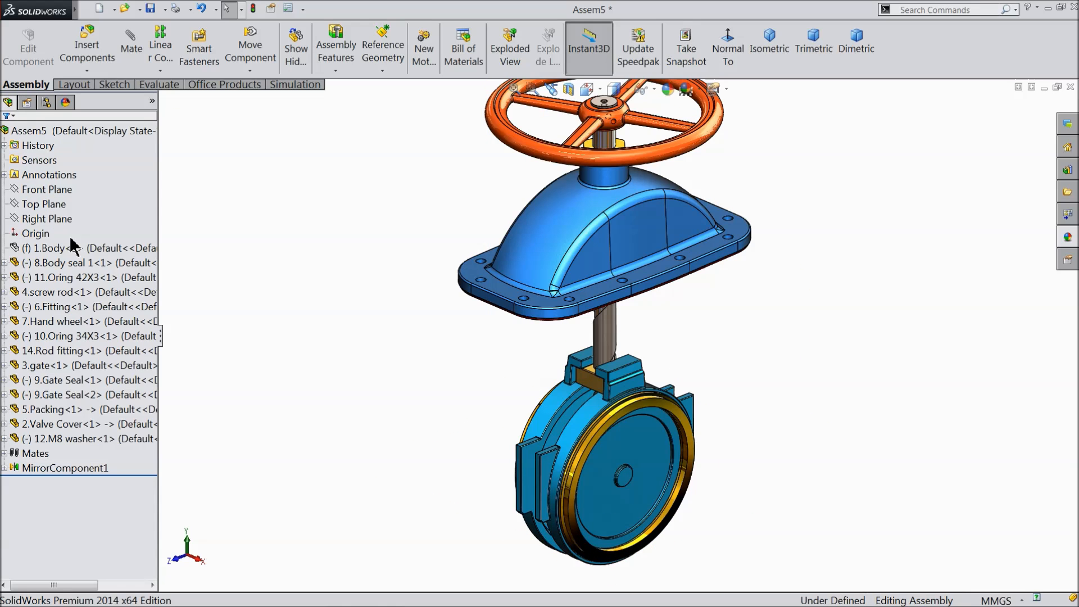
Show the hidden valve body component and fit the whole assembly in view.
left_click(25, 246)
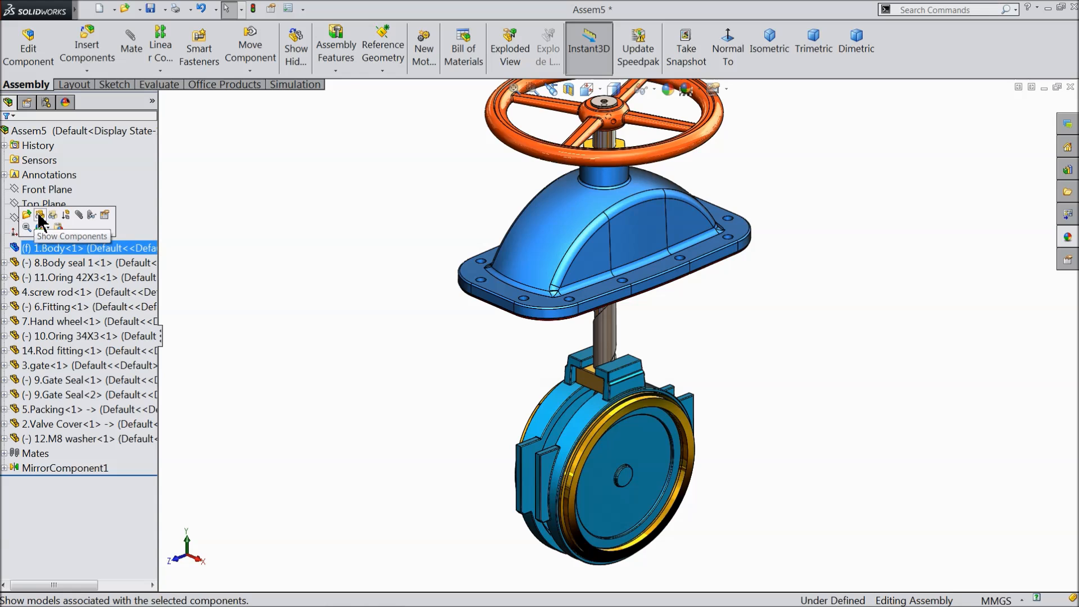
left_click(39, 215)
left_click(344, 272)
middle_click_drag(340, 272, 369, 299)
key("f")
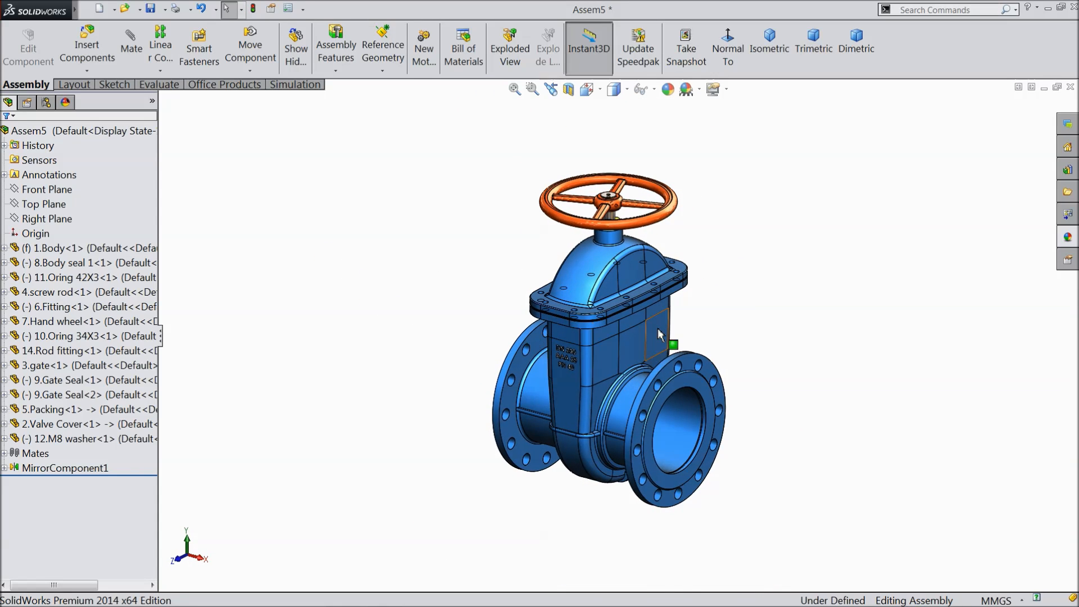
Examine the joint between the valve cover and body flanges, and the body's feature list.
scroll(663, 333, "down", 3)
scroll(701, 329, "down", 5)
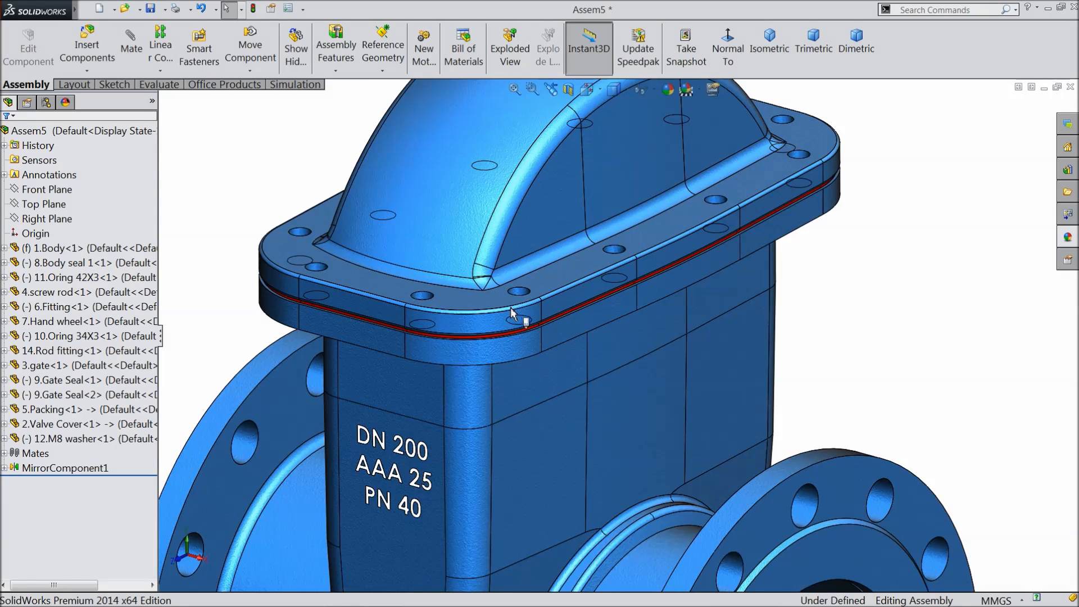
left_click(488, 176)
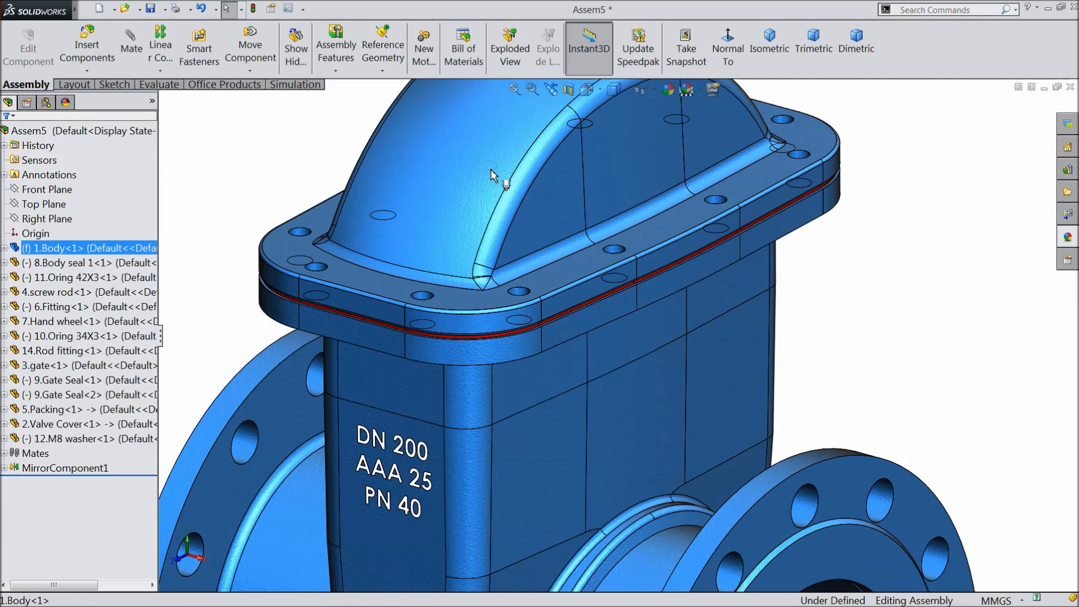
left_click(4, 247)
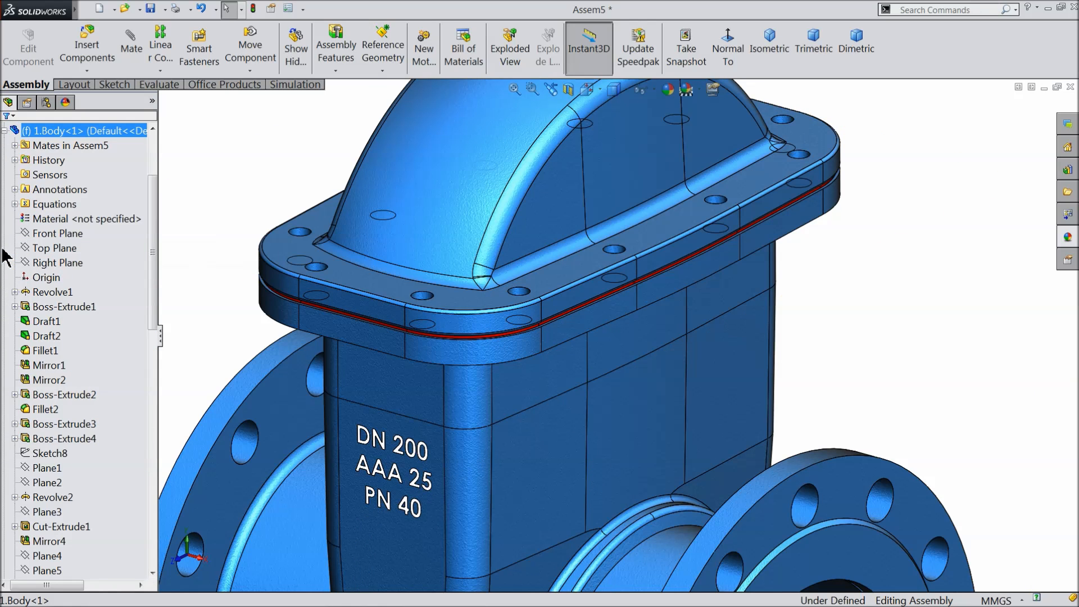
left_click(4, 130)
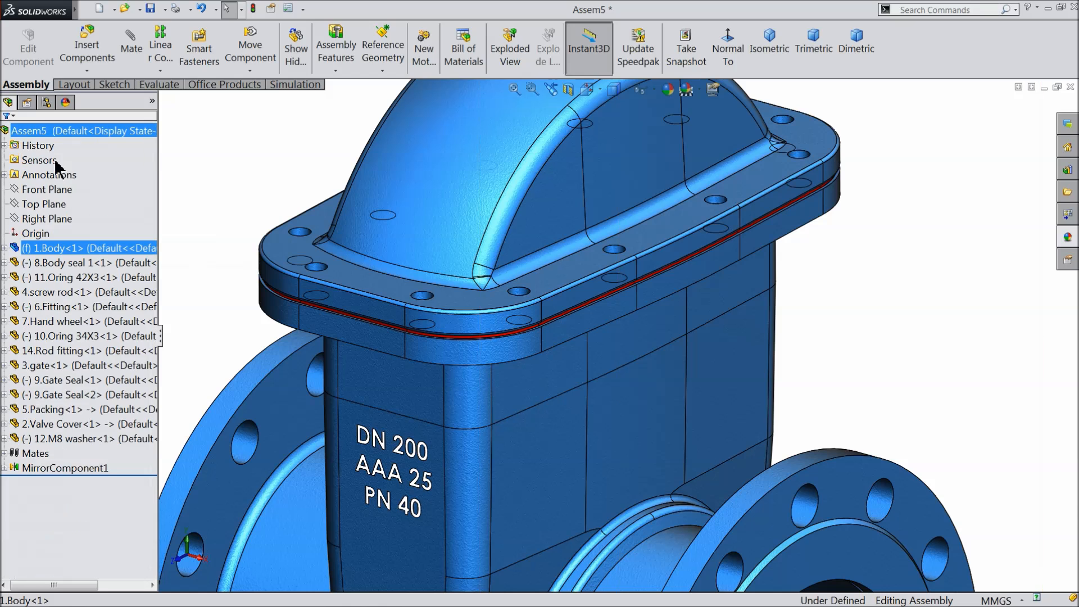
scroll(319, 302, "up", 3)
key("f")
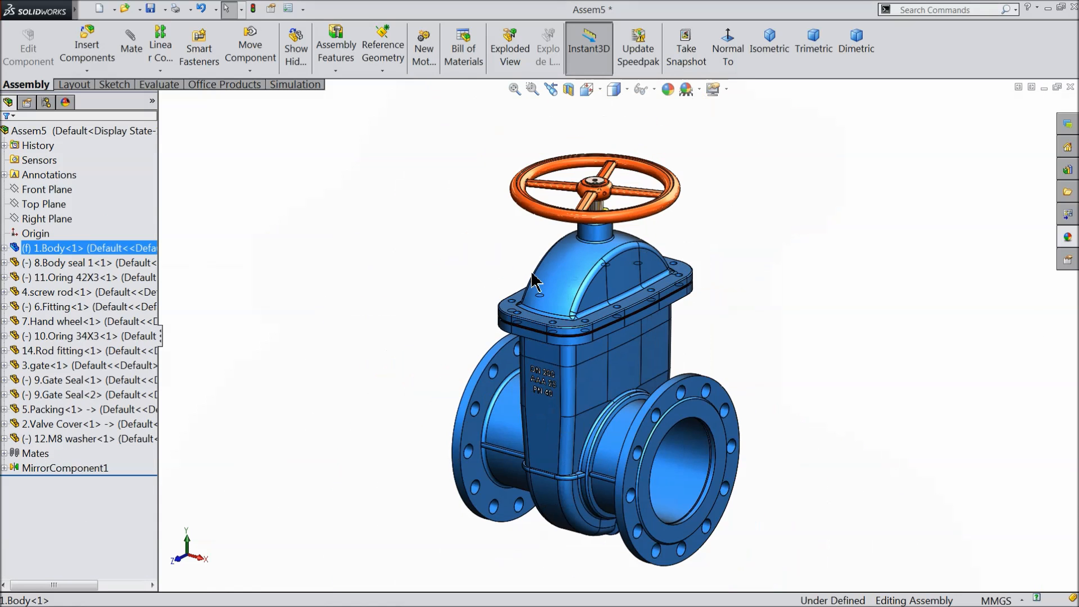
Make the valve body transparent so the gate inside can be observed.
left_click_drag(621, 218, 621, 160)
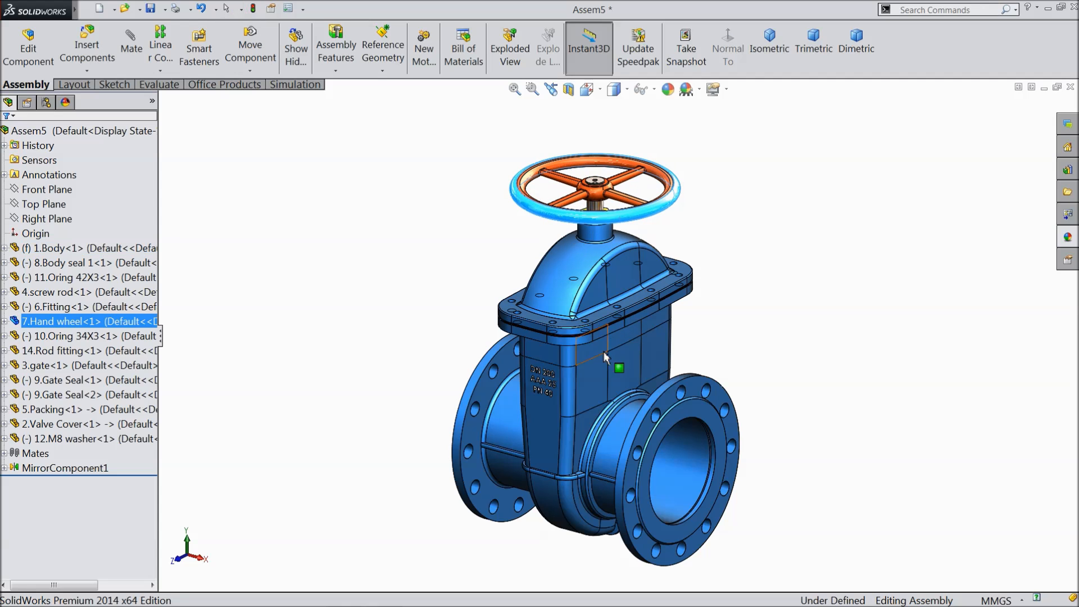
left_click(599, 381)
left_click(661, 329)
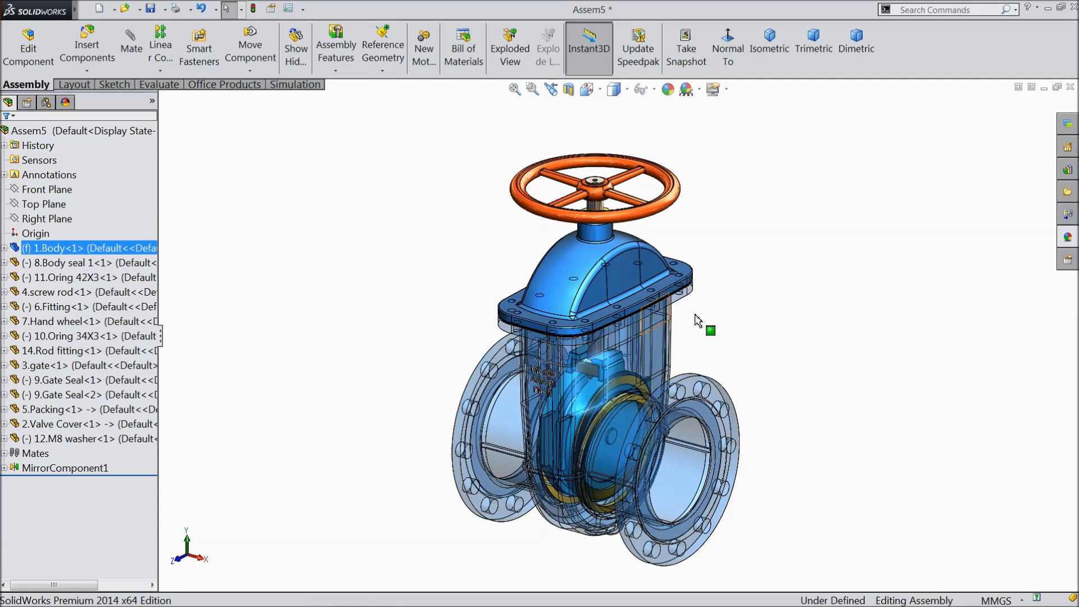
Rotate the hand wheel in both directions to check that the gate travels up and down inside the body.
mouse_move(626, 222)
left_mouse_down()
mouse_move(628, 148)
mouse_move(655, 210)
mouse_move(568, 221)
mouse_move(522, 194)
mouse_move(554, 156)
mouse_move(578, 244)
mouse_move(656, 160)
mouse_move(549, 174)
left_mouse_up()
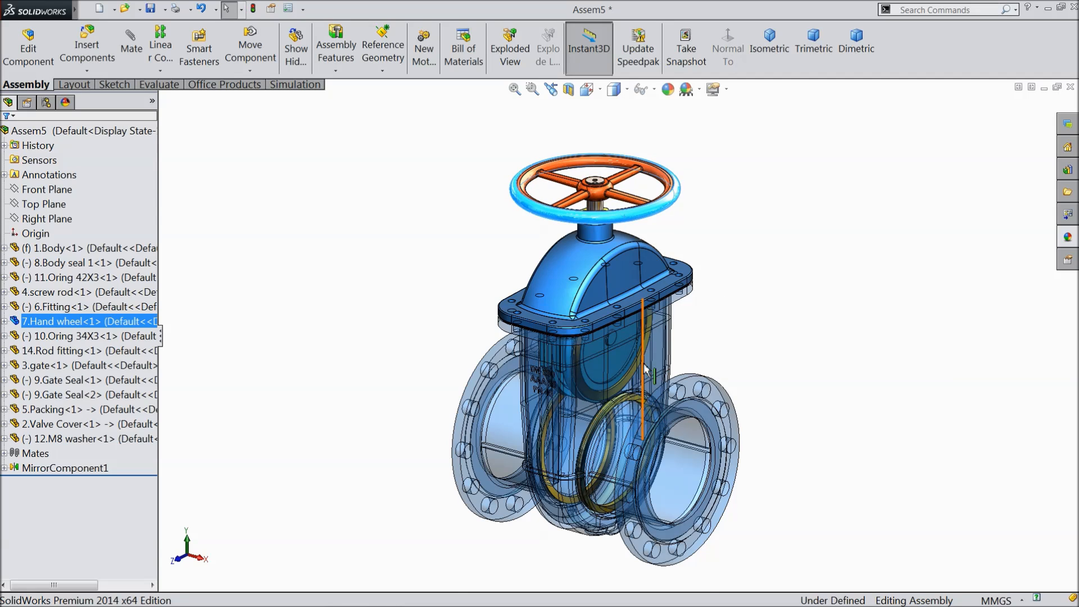
scroll(645, 371, "down", 3)
left_click_drag(568, 150, 614, 153)
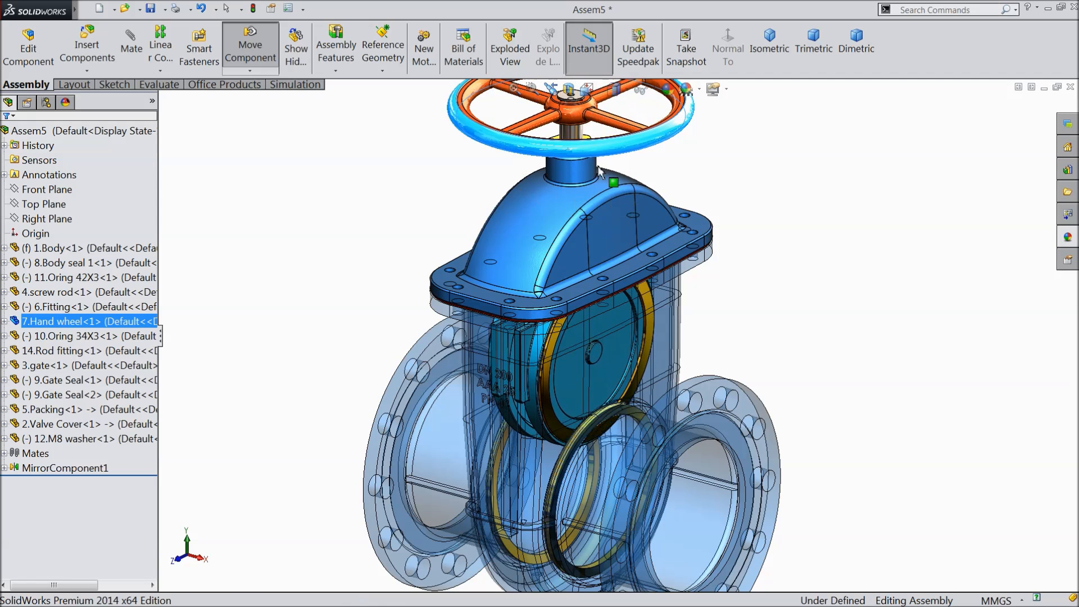
left_click_drag(588, 187, 674, 203)
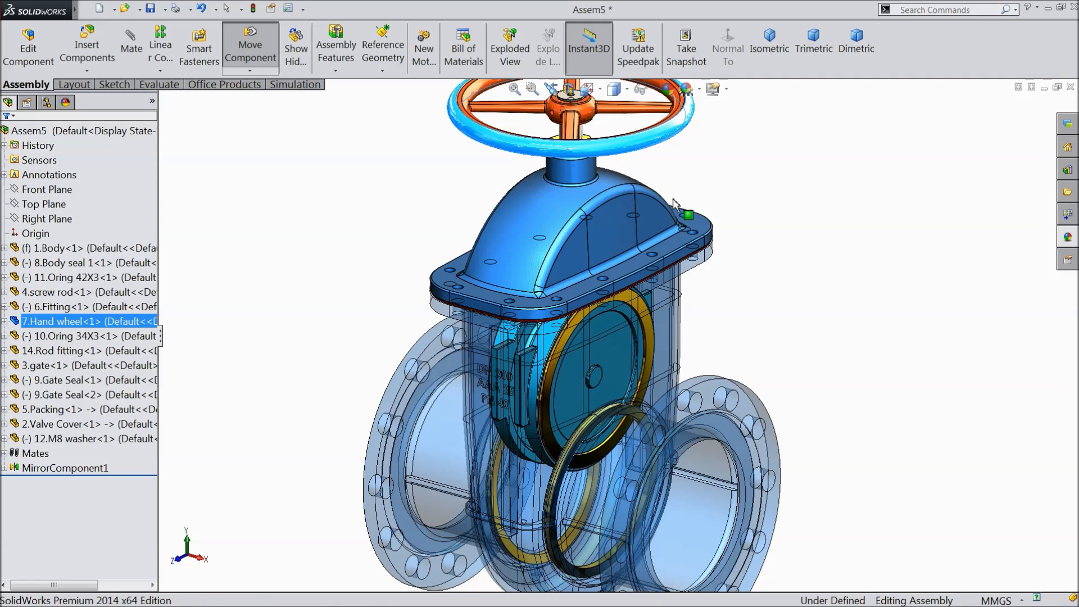
left_click_drag(589, 149, 666, 121)
mouse_move(517, 121)
left_mouse_down()
mouse_move(566, 90)
mouse_move(562, 69)
mouse_move(698, 117)
mouse_move(604, 188)
mouse_move(550, 179)
left_mouse_up()
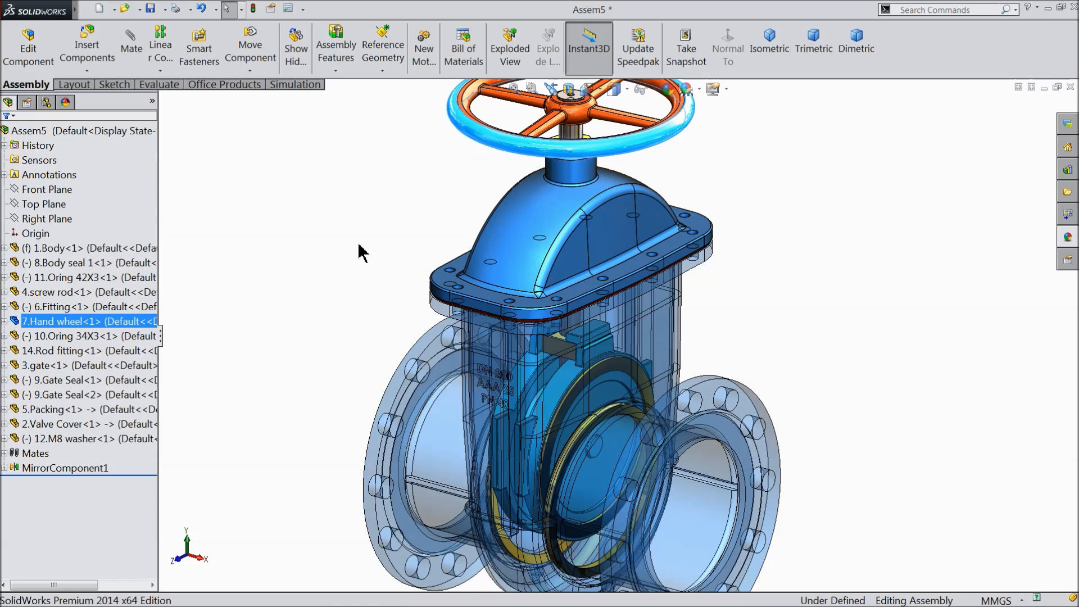
Turn off the valve body's transparency and clear the selection.
left_click(336, 244)
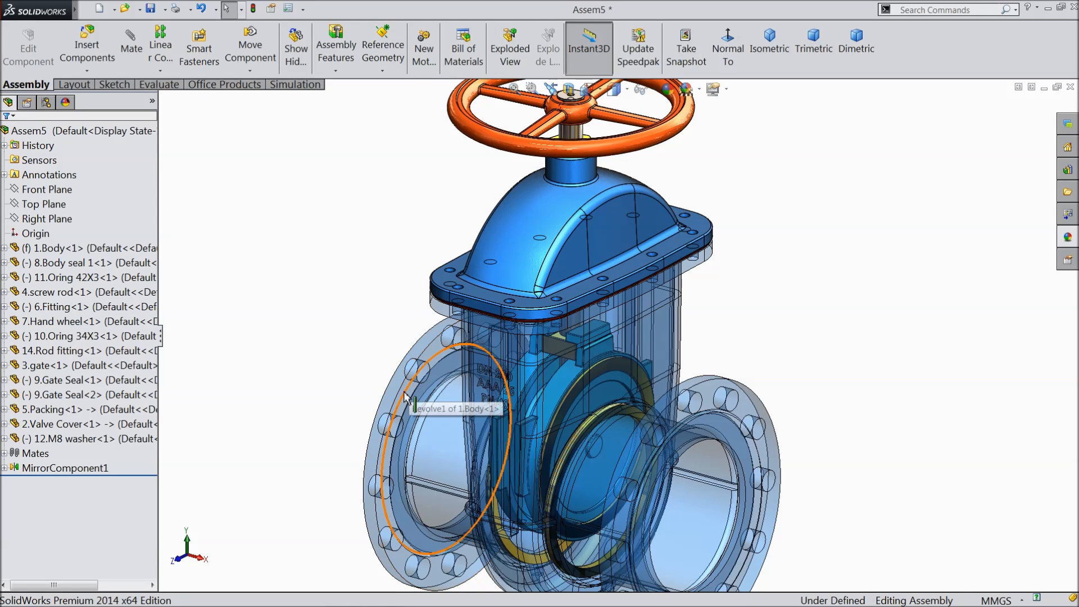
left_click(443, 369)
left_click(464, 327)
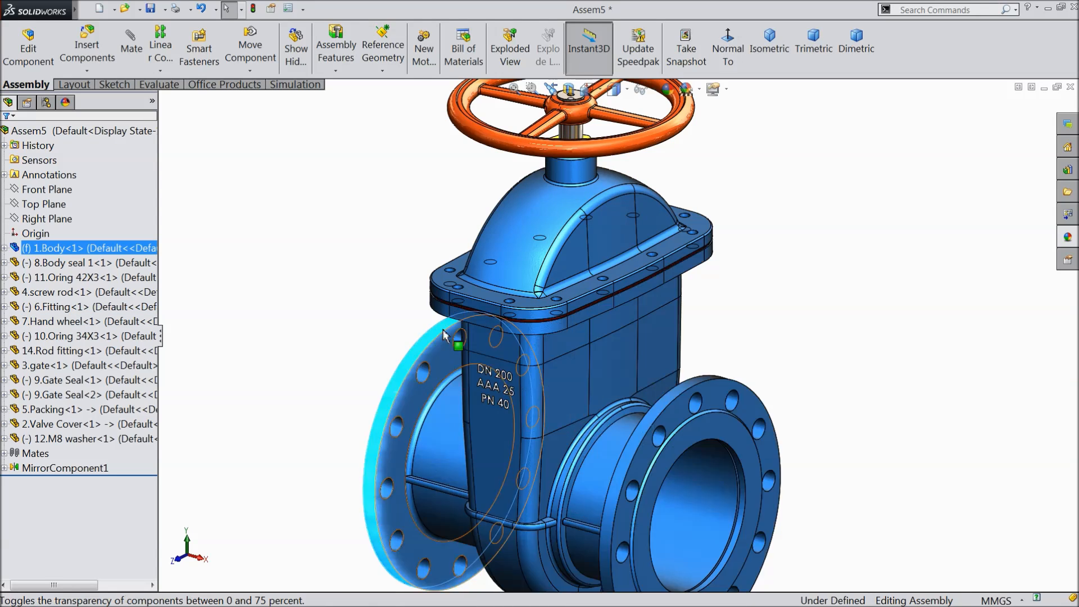
left_click(332, 283)
middle_click_drag(342, 309, 343, 303)
scroll(342, 302, "up", 1)
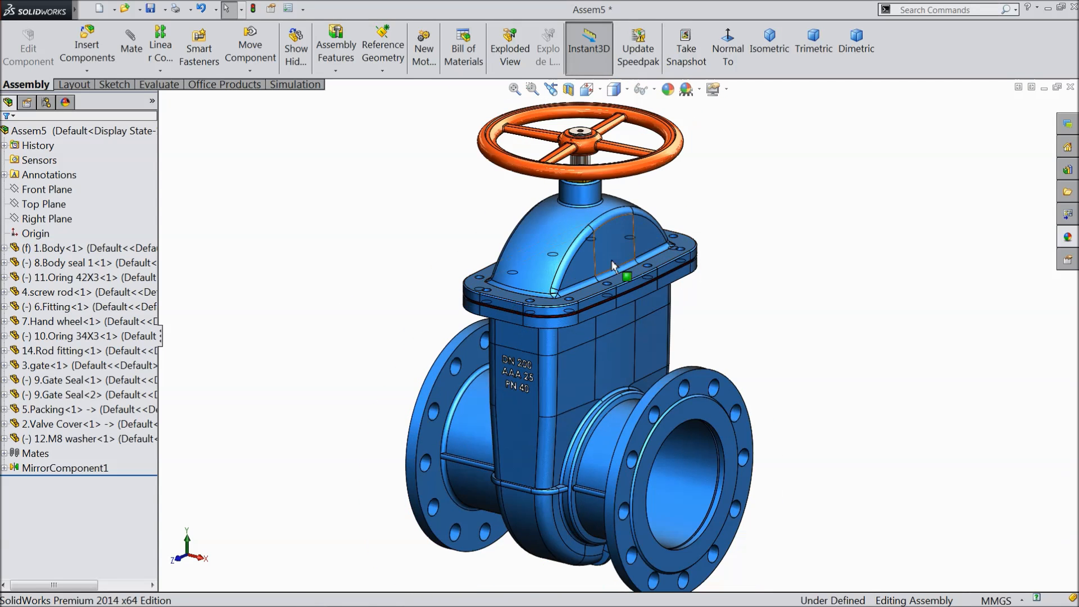
Rebuild the assembly and save it as Gate Valve Assembly in the Gate Valve folder.
left_click(150, 9)
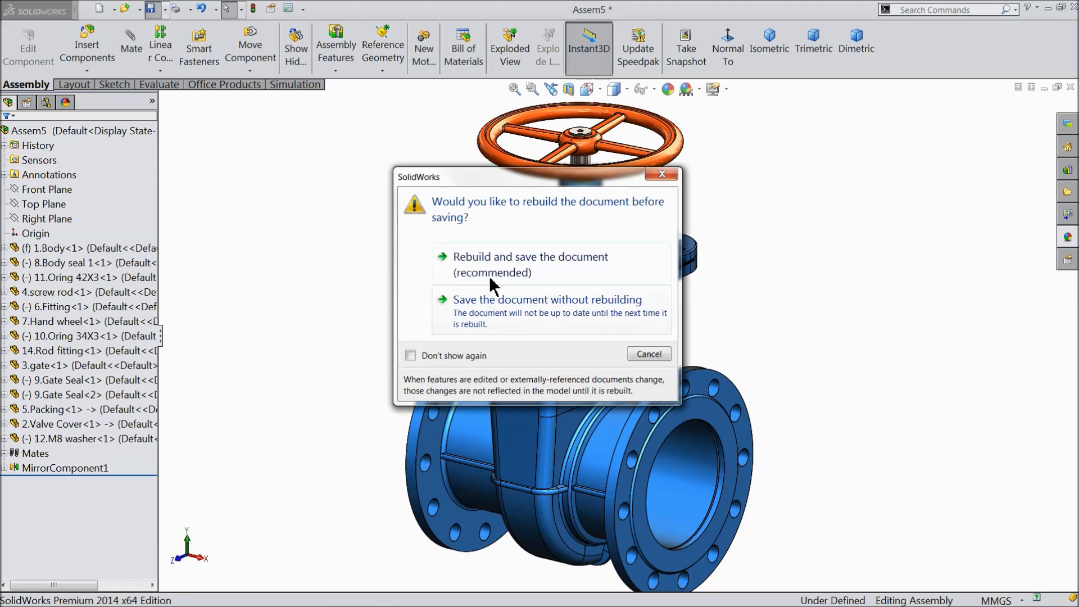
left_click(494, 267)
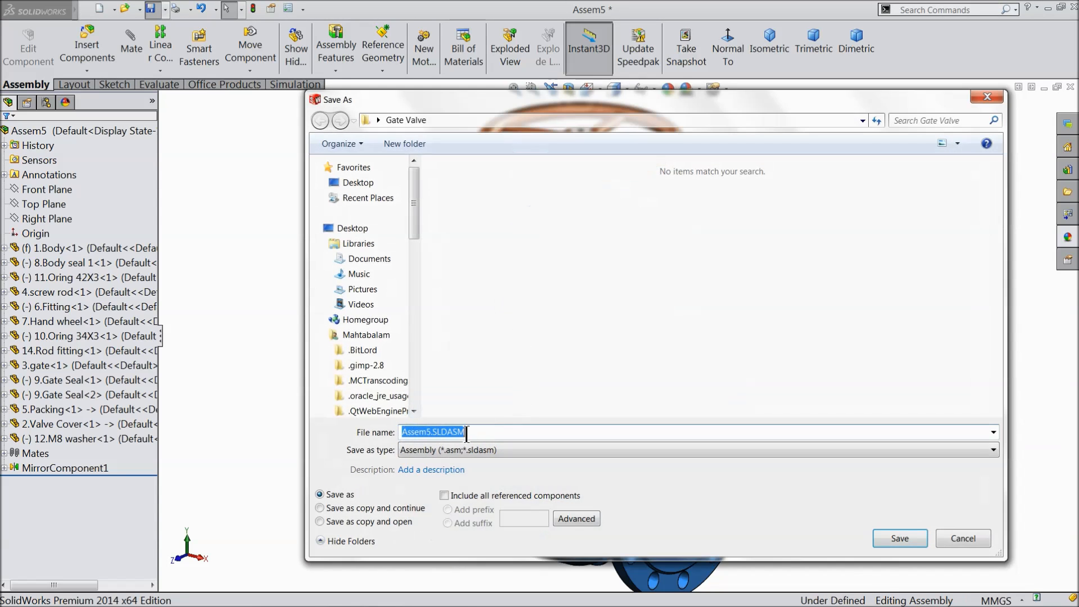
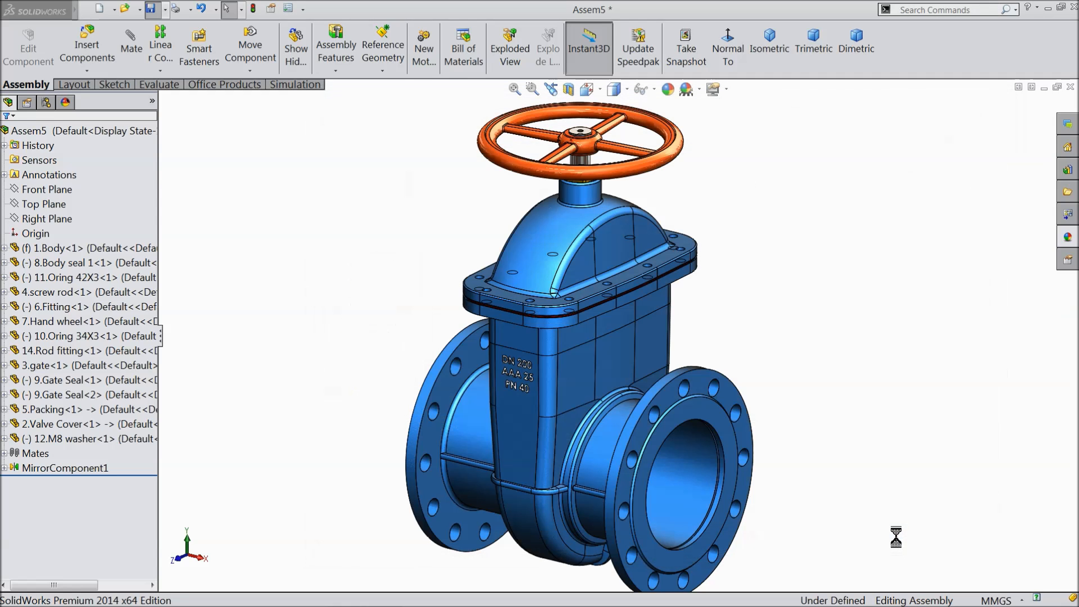
Slide the gate directly inside the body, checking its travel through the flange opening and the hand wheel's rotation.
middle_click_drag(797, 487, 737, 440)
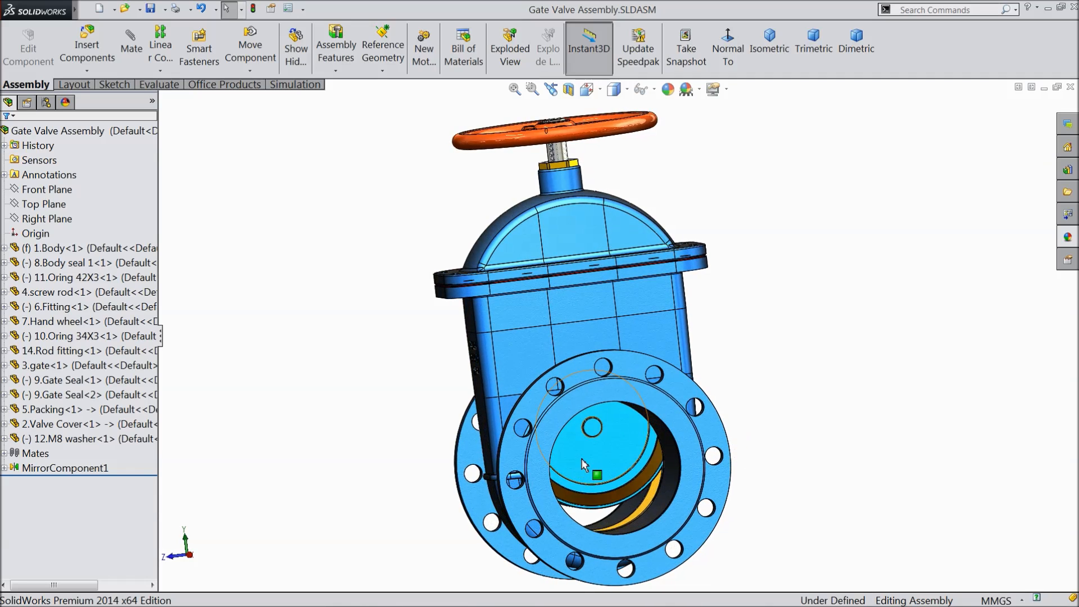
left_click_drag(591, 490, 593, 505)
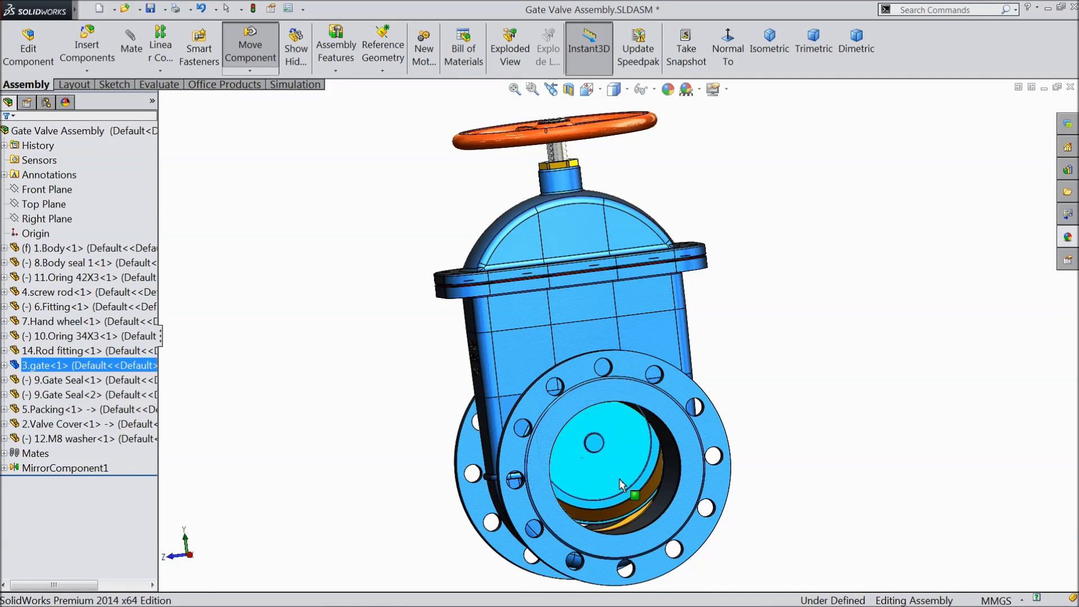
left_click_drag(620, 484, 622, 525)
middle_click_drag(634, 471, 678, 497)
left_click_drag(633, 479, 657, 503)
middle_click_drag(656, 503, 677, 528)
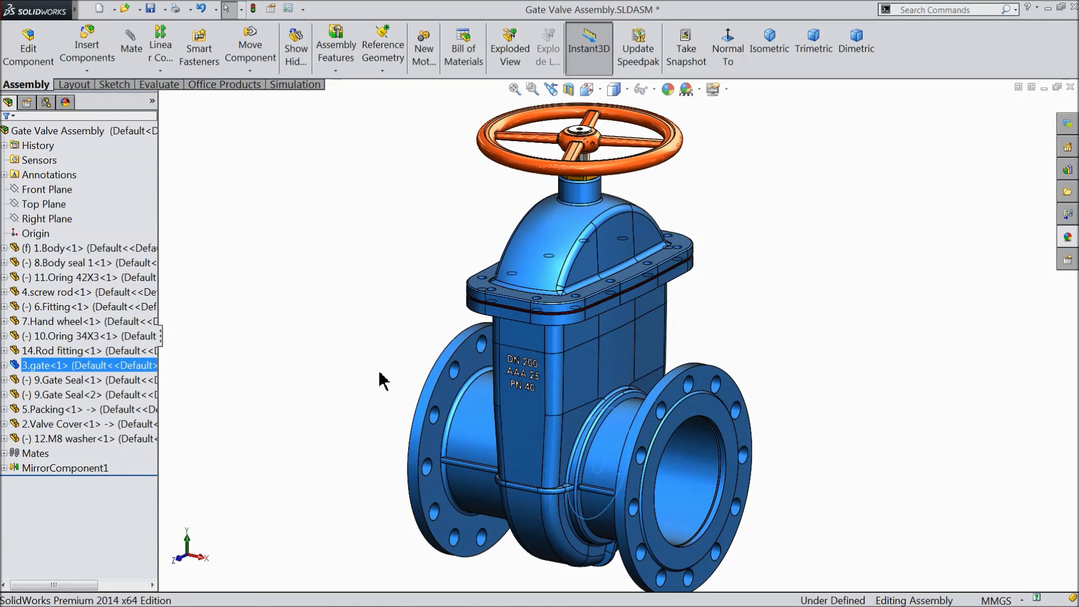
left_click(344, 485)
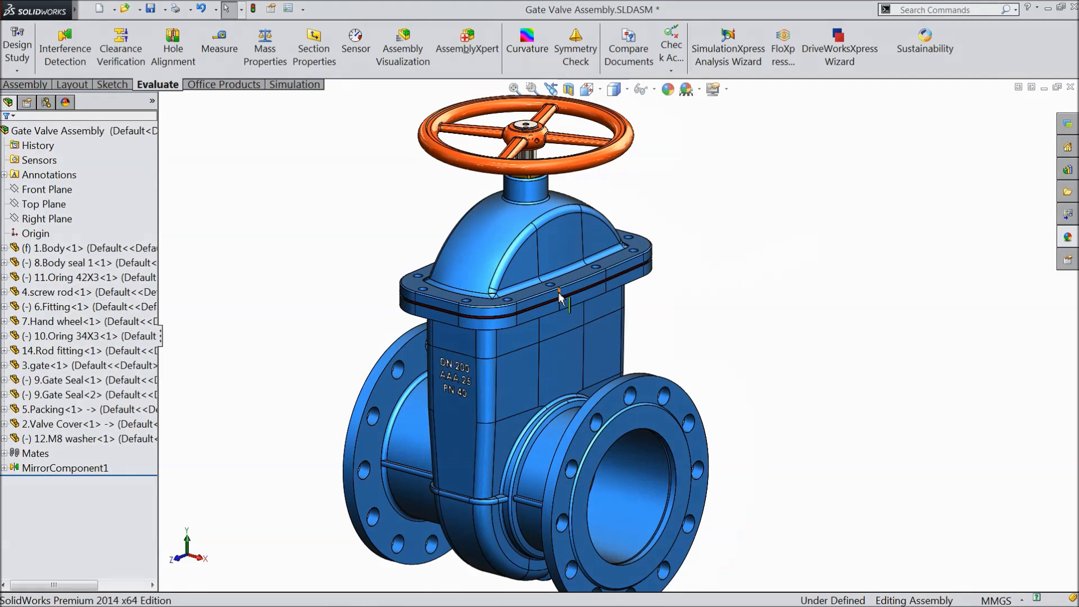
Browse the Design Library's Toolbox to the ANSI Metric Hex Head bolts and screws.
scroll(559, 298, "down", 3)
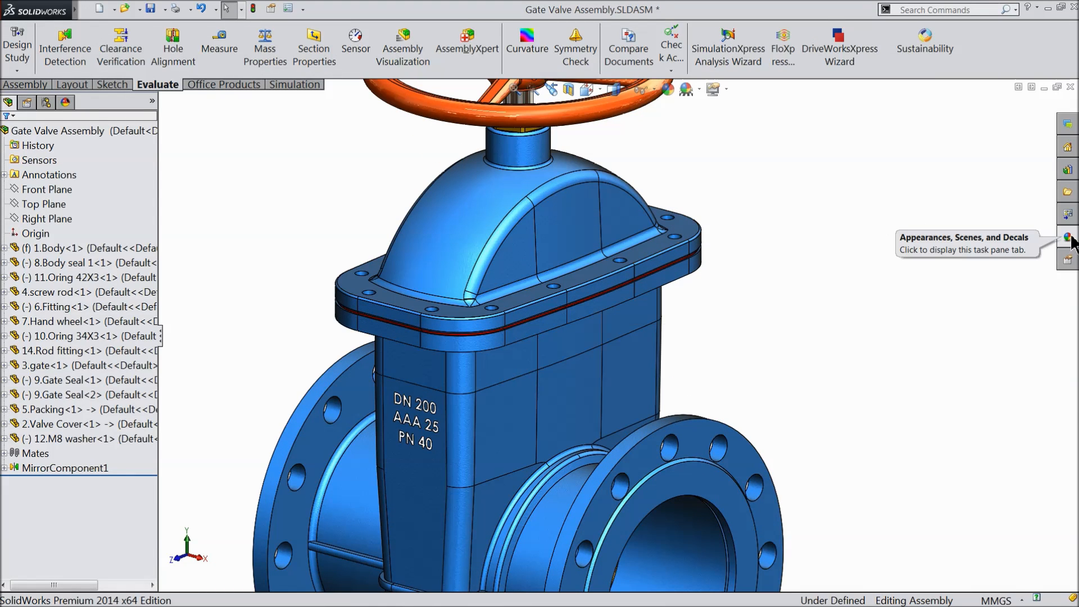
left_click(1068, 238)
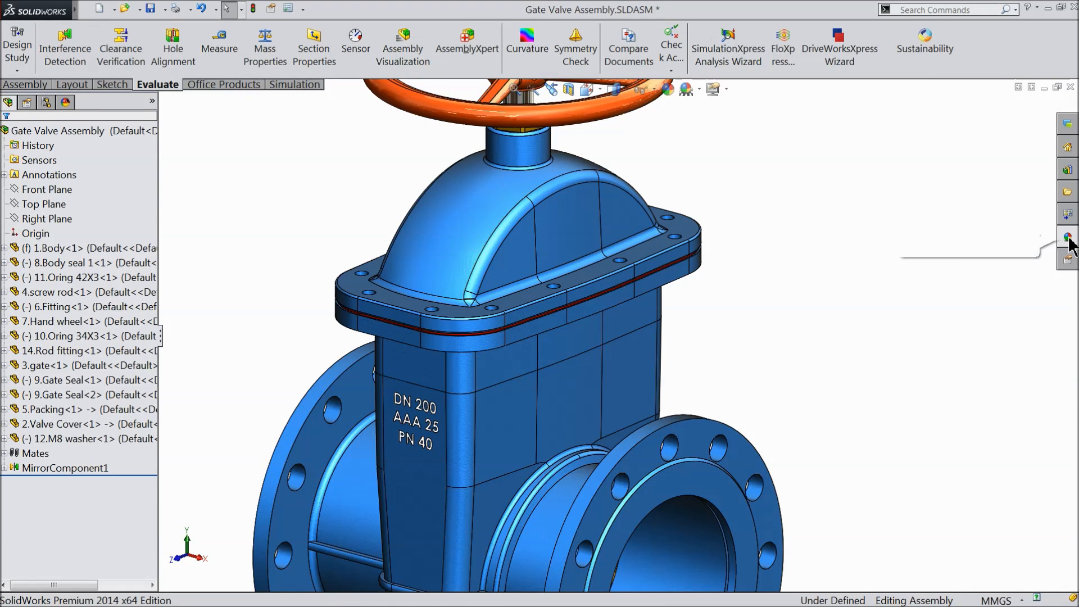
left_click(917, 170)
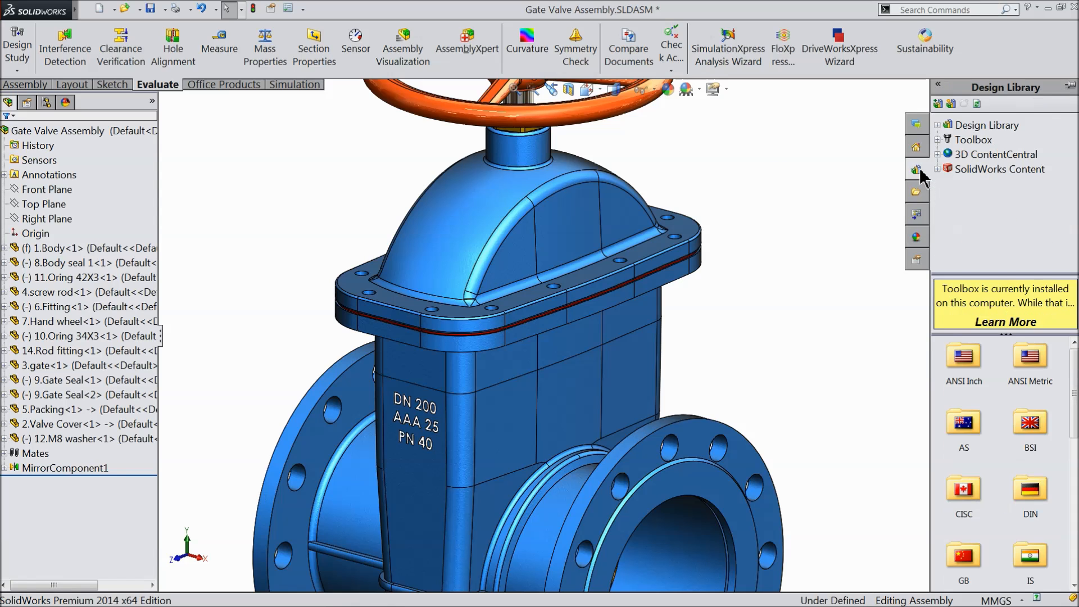
double_click(1025, 372)
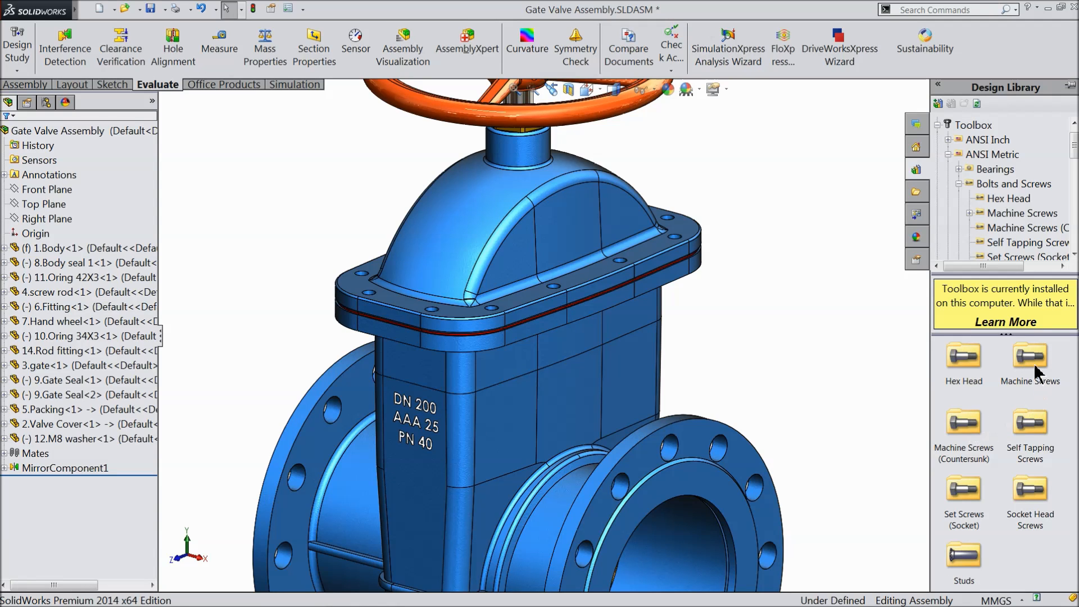
double_click(969, 372)
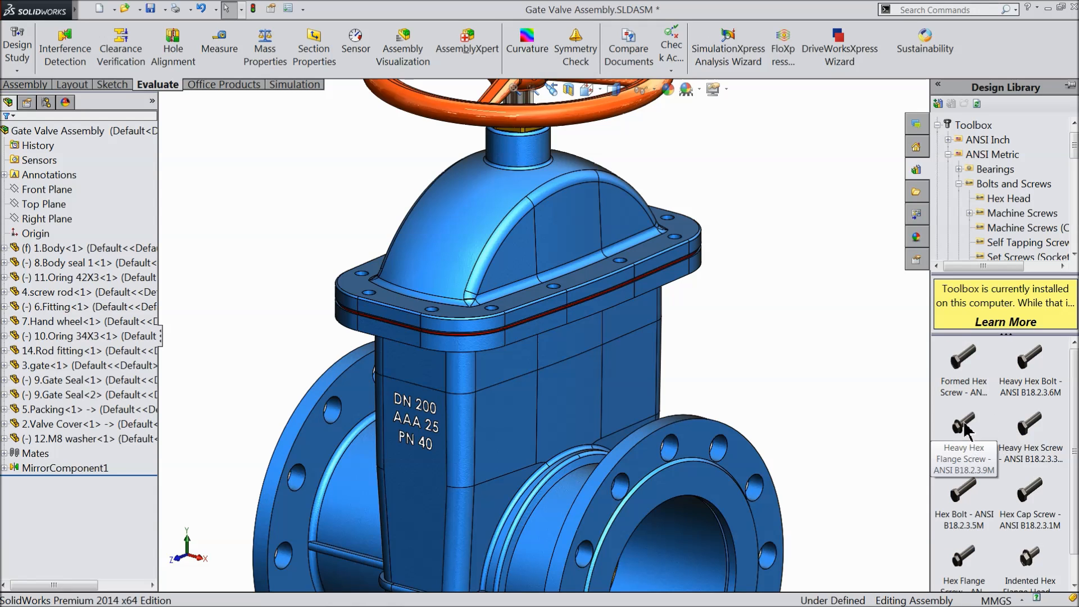
Place a Heavy Hex Flange Screw - ANSI B18.2.3.9M from the Toolbox in the corner hole of the valve cover flange's front long side.
mouse_move(966, 428)
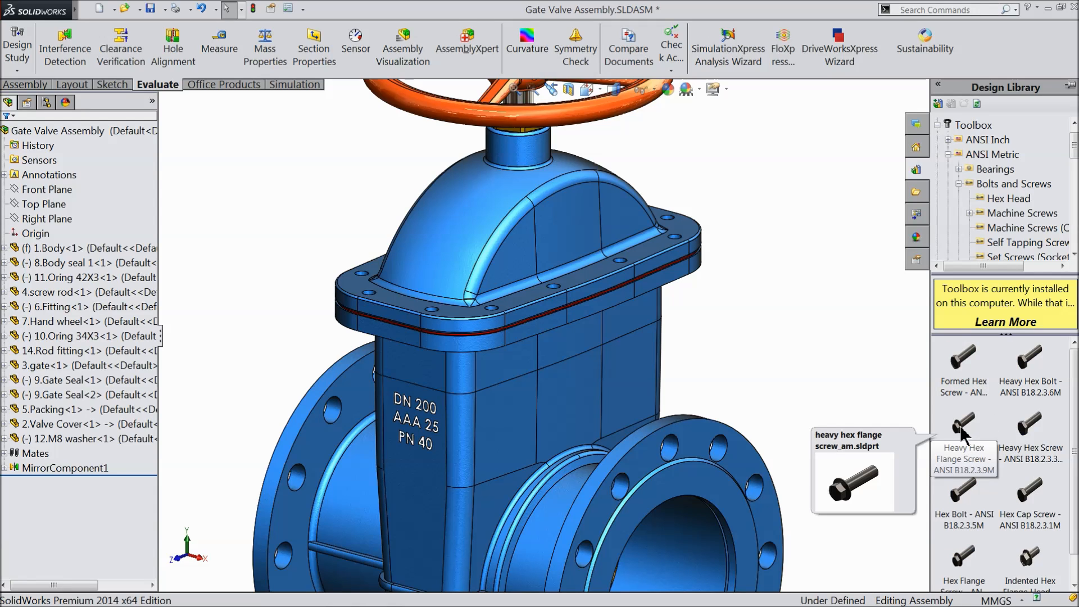
scroll(716, 262, "down", 3)
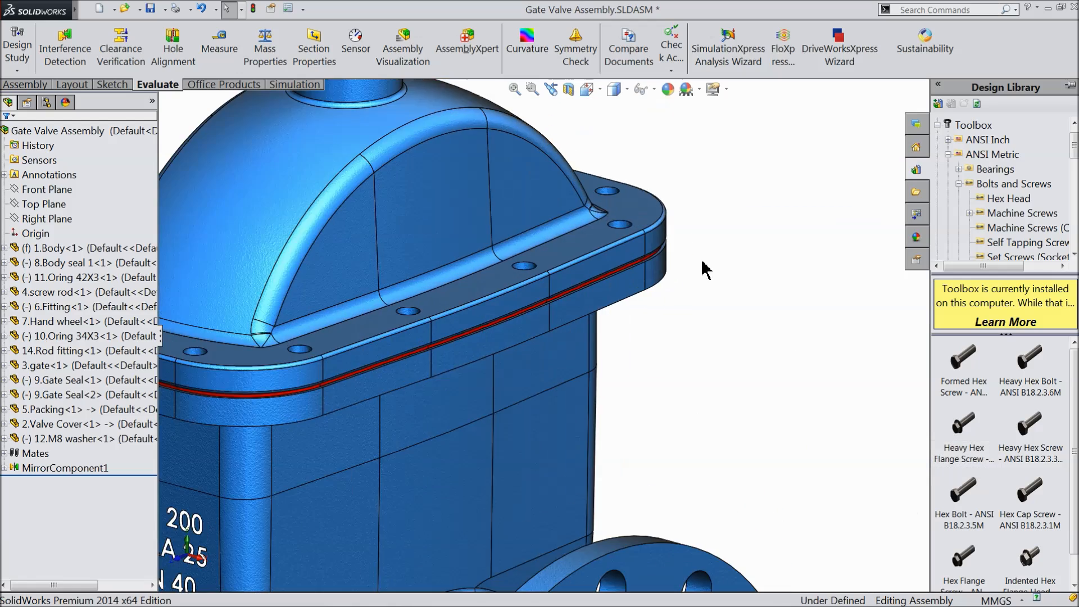
scroll(590, 245, "up", 2)
scroll(528, 282, "down", 2)
scroll(504, 310, "up", 2)
scroll(503, 311, "down", 2)
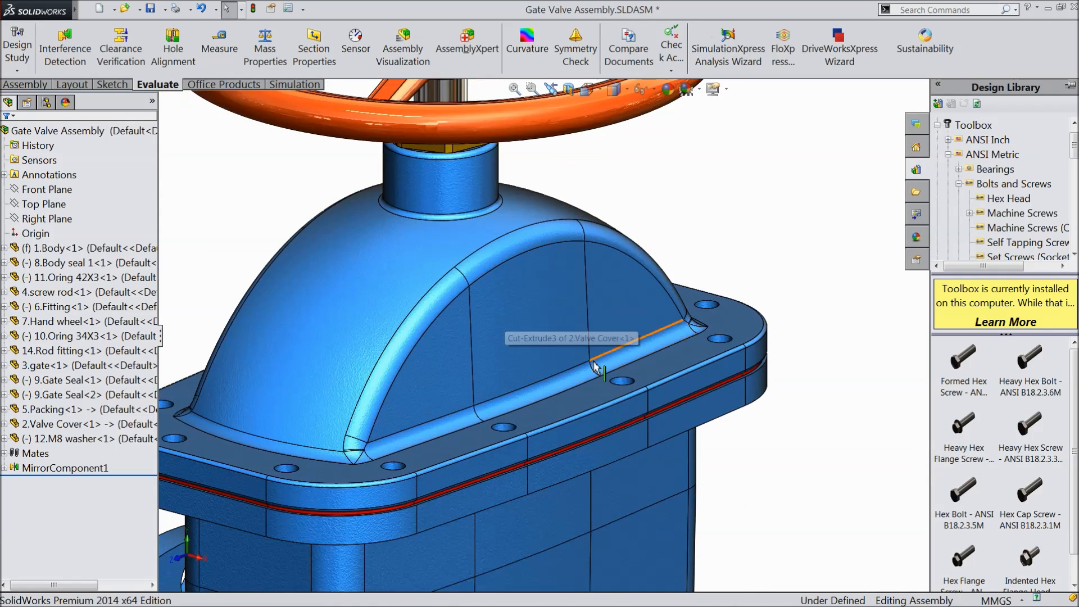
scroll(627, 358, "up", 1)
scroll(480, 362, "down", 1)
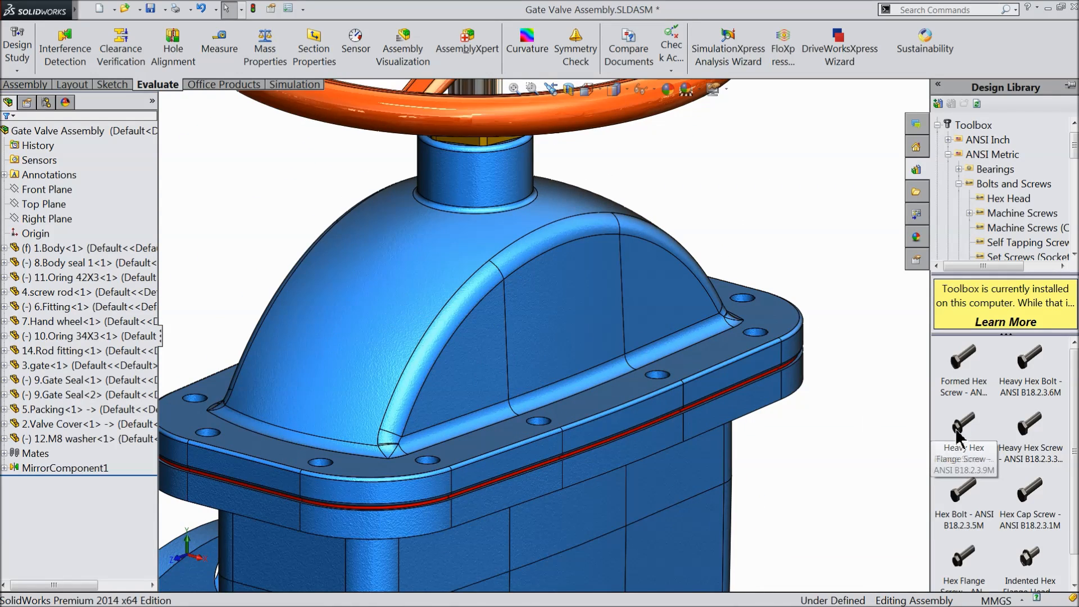
left_click_drag(948, 451, 753, 333)
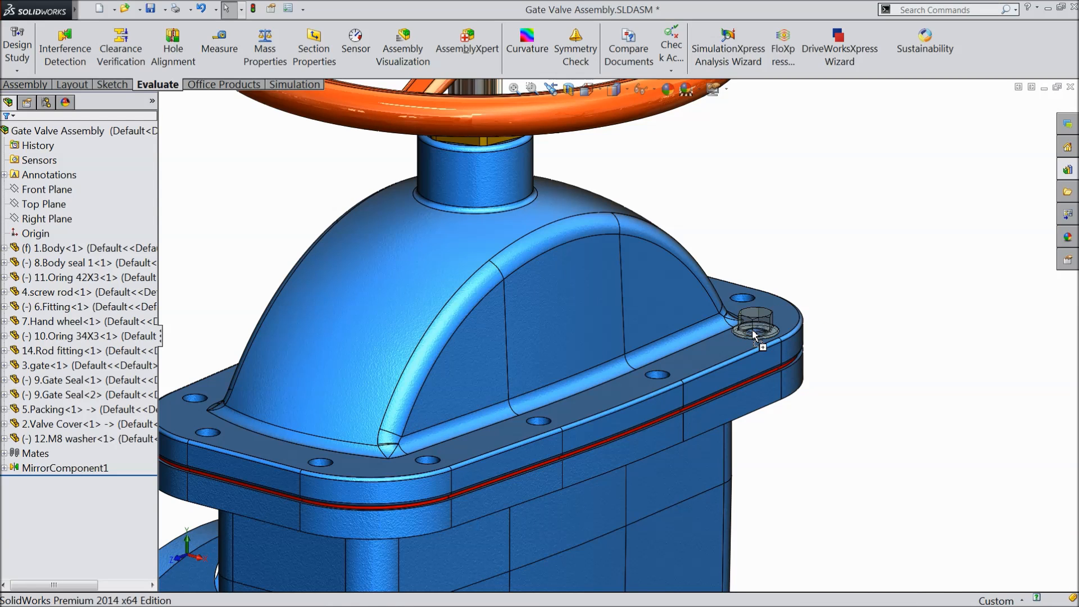
left_click_drag(752, 329, 752, 329)
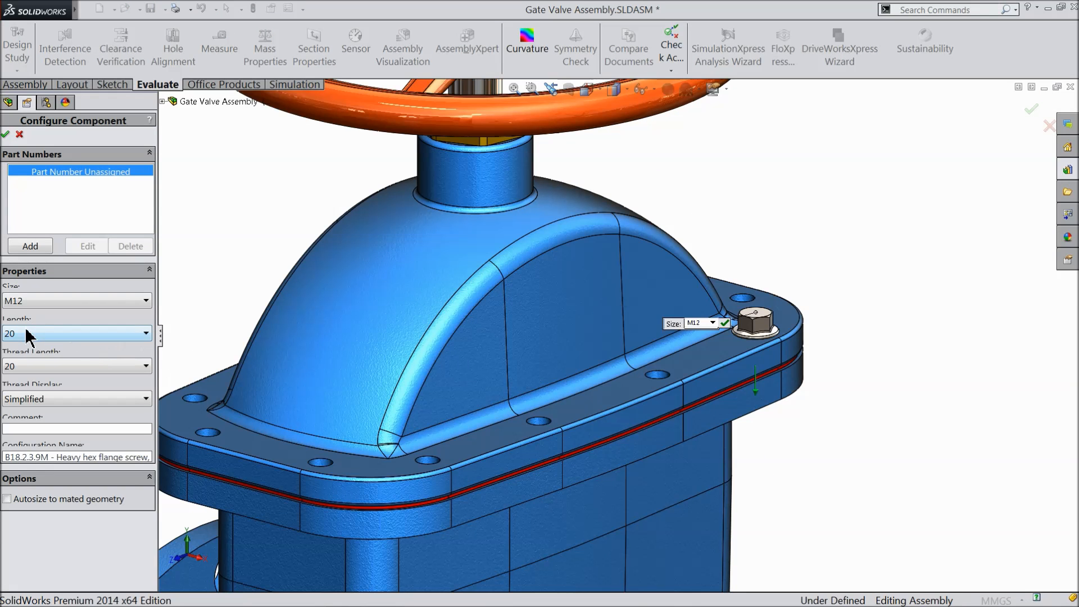
Set the flange screw's length to 50 mm after trying 45 mm.
left_click(28, 335)
left_click(18, 411)
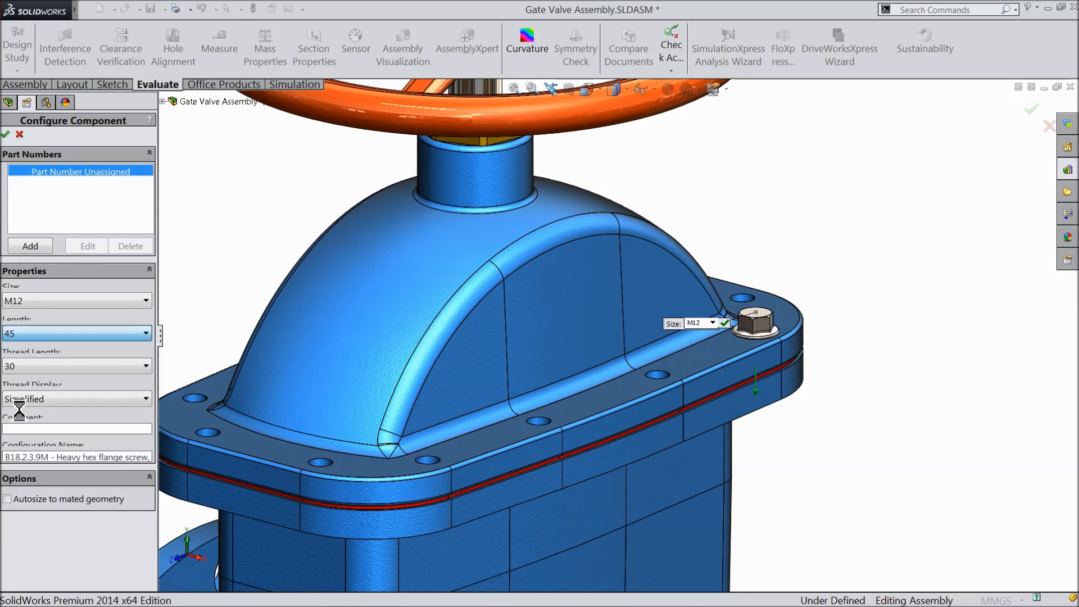
middle_click_drag(730, 406, 209, 400)
left_click(21, 337)
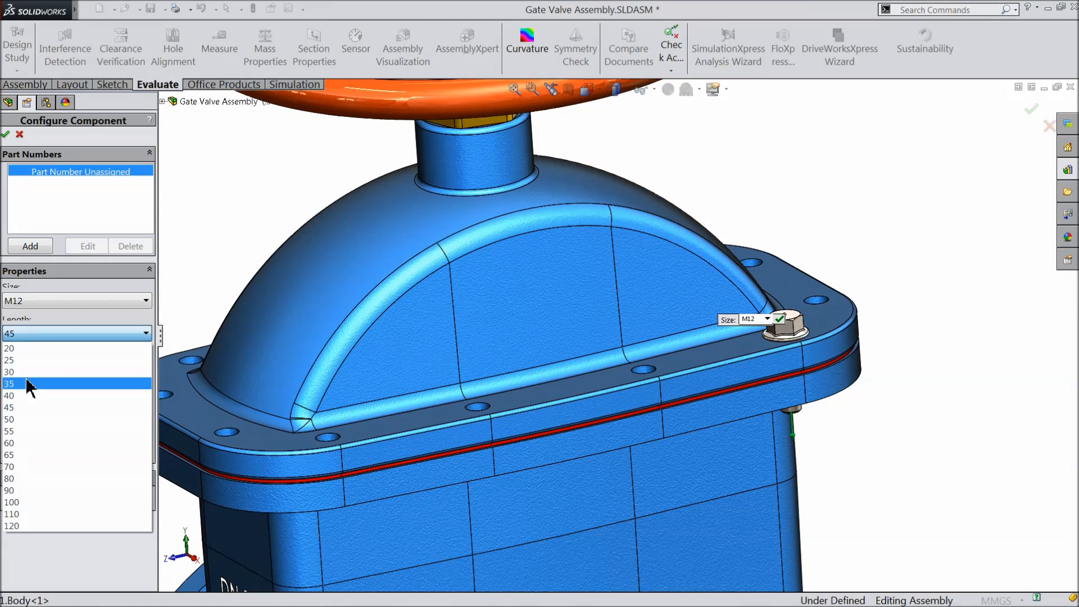
left_click(19, 428)
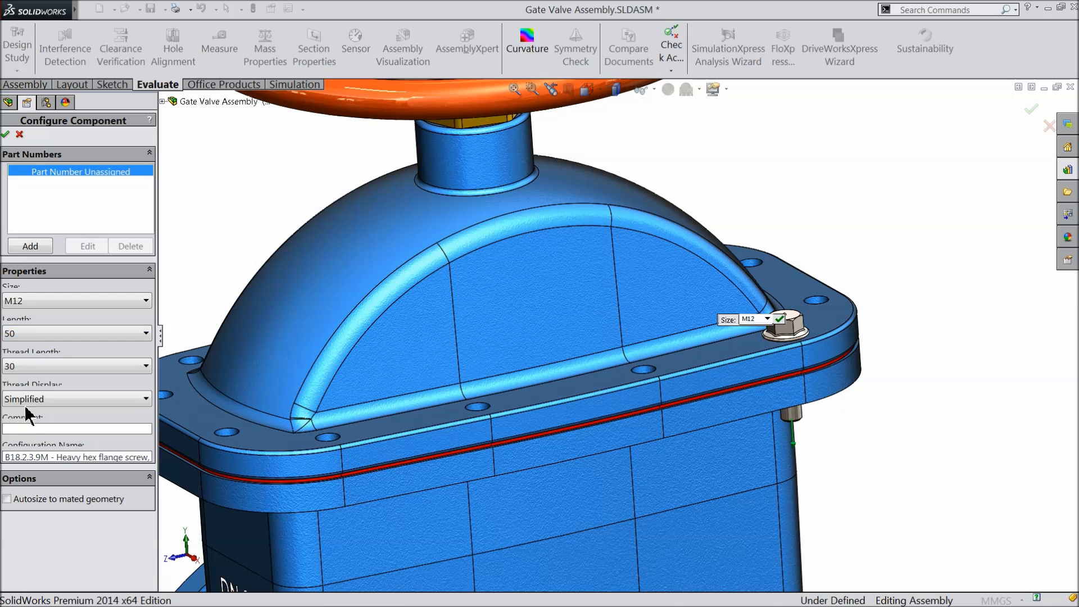
Set the flange screw's size to M14 and accept its configuration.
left_click(28, 302)
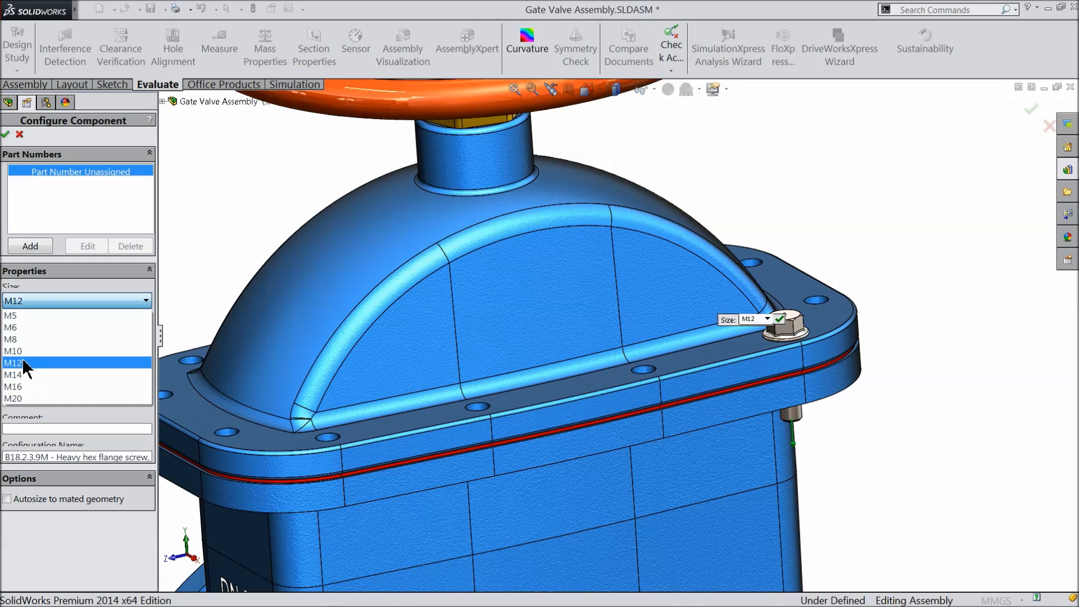
left_click(28, 375)
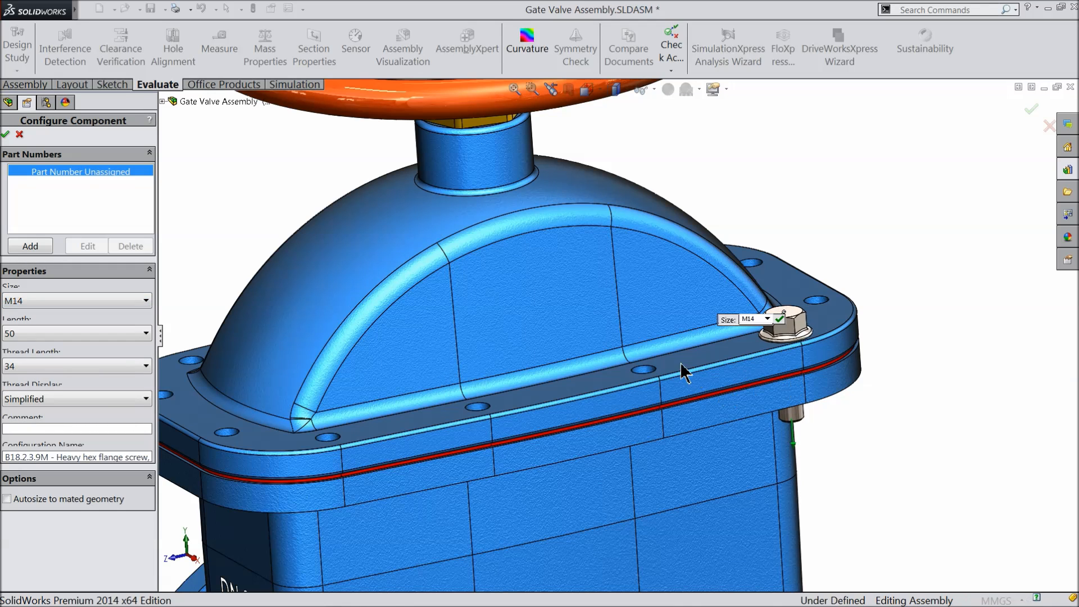
scroll(236, 251, "up", 5)
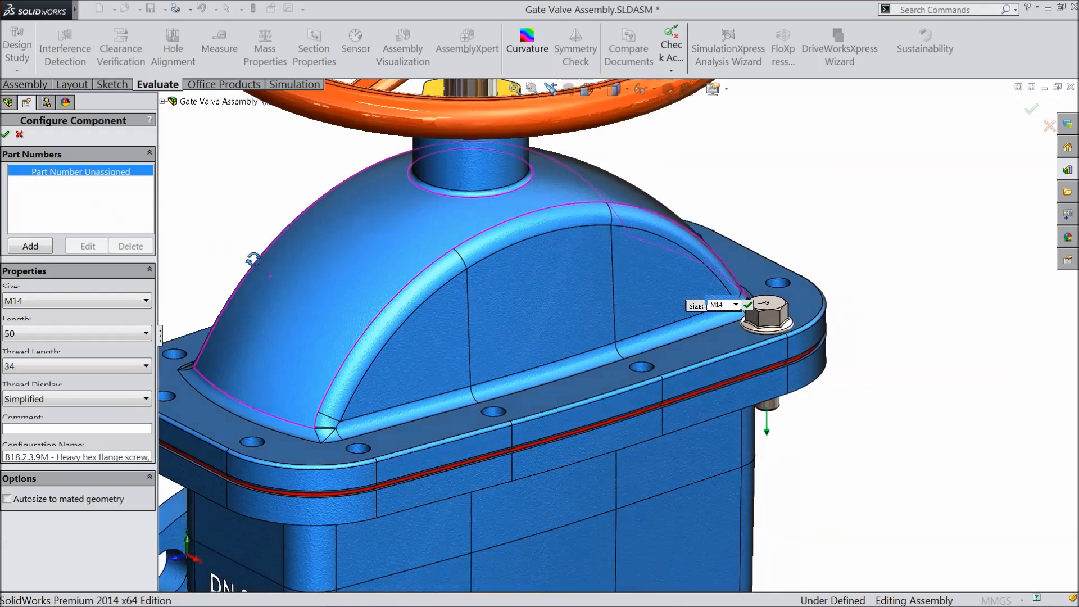
scroll(360, 349, "down", 5)
scroll(669, 400, "down", 1)
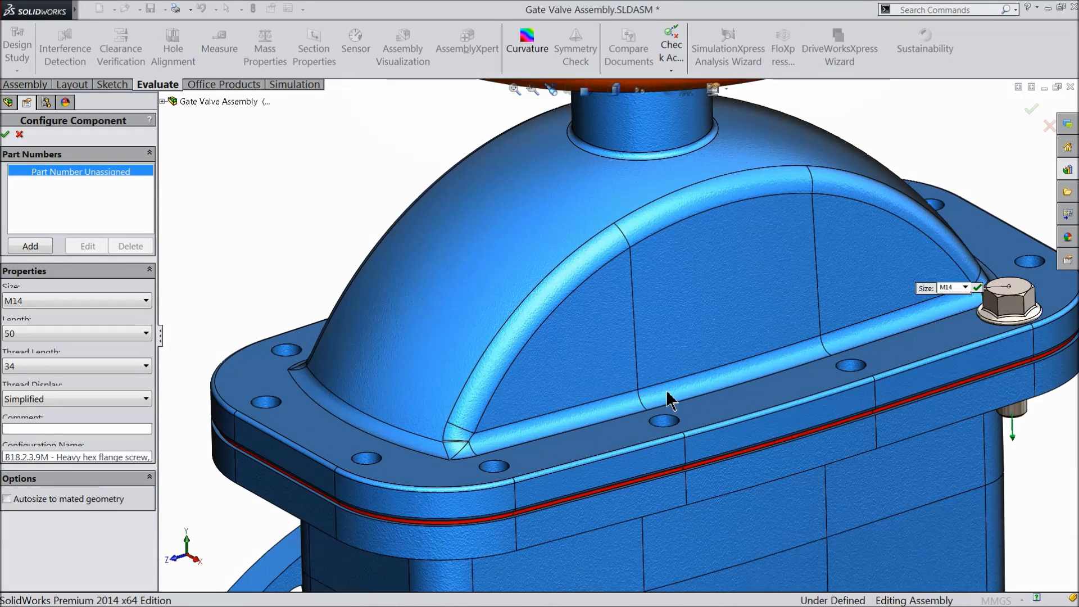
left_click(5, 135)
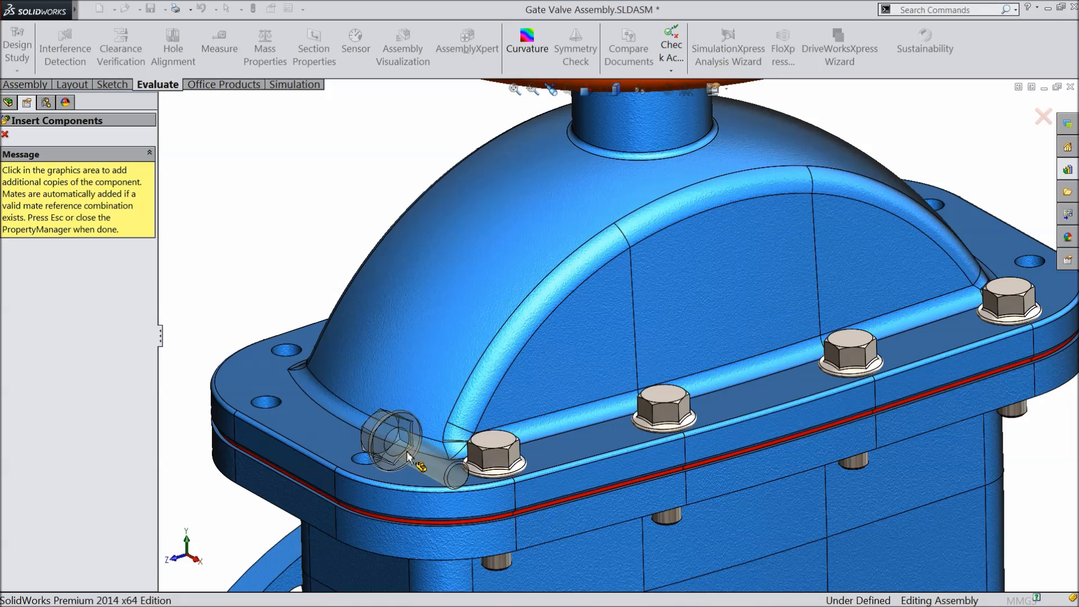
Place copies of the screw in the remaining holes along the near long side and around both ends of the cover flange.
left_click(371, 462)
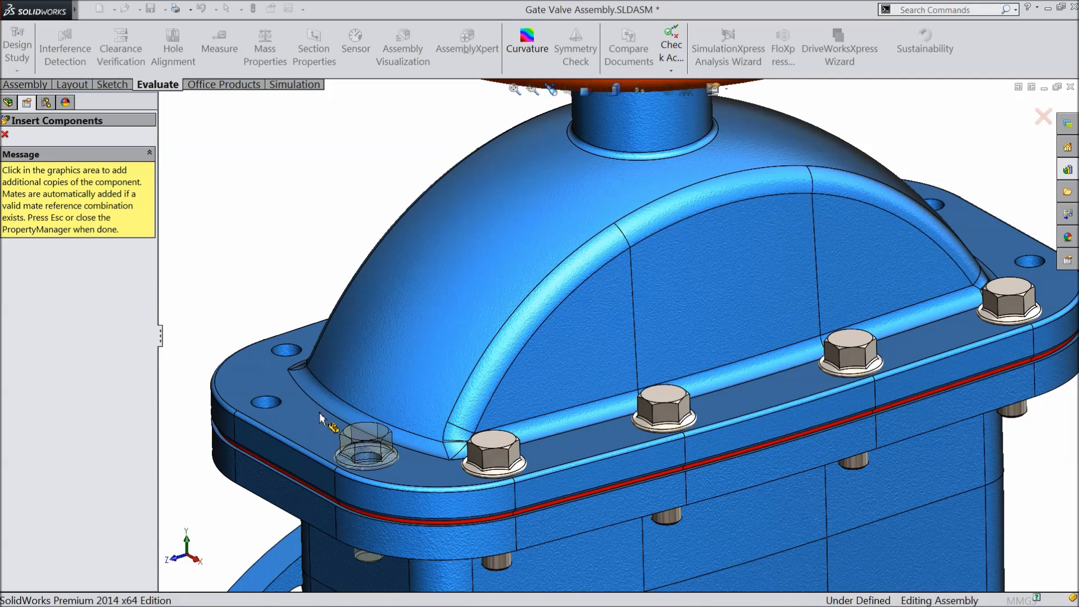
left_click(264, 405)
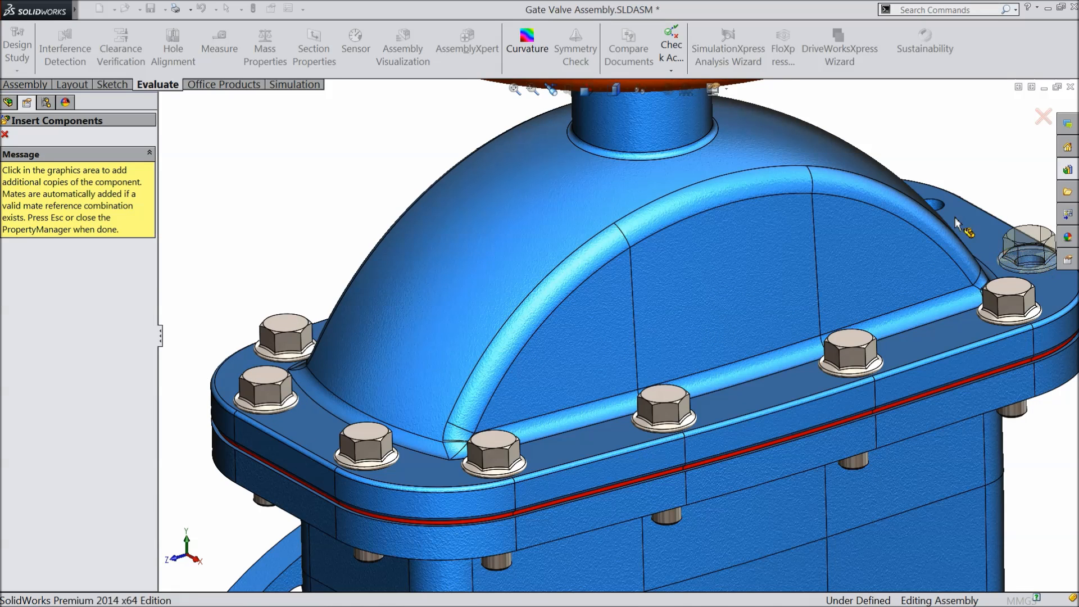
left_click(937, 209)
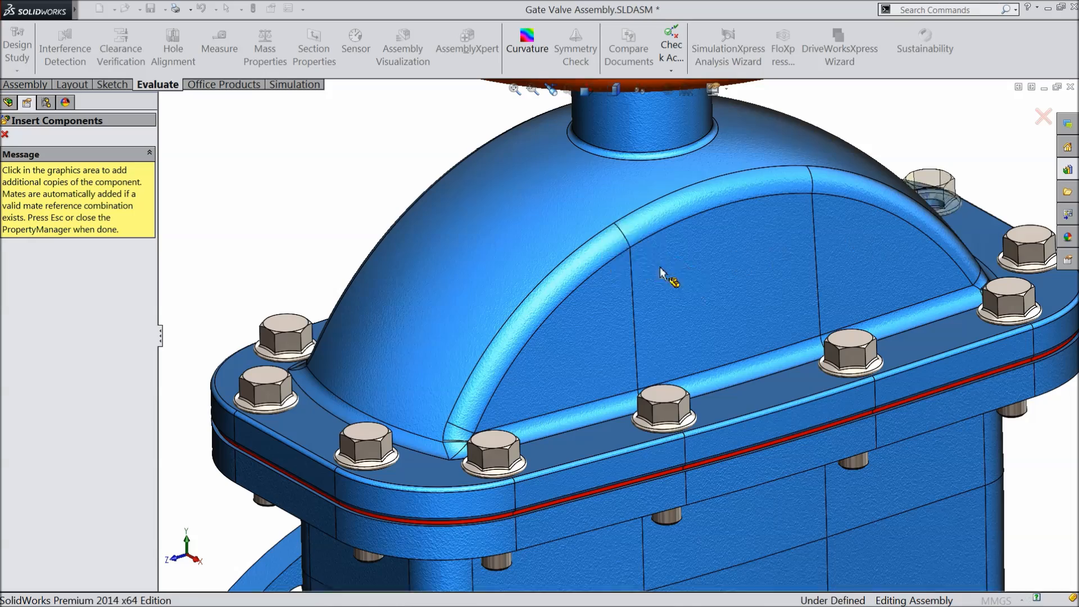
Place three more screw copies in the open holes on the opposite long side of the cover flange and end the insertion.
scroll(646, 292, "down", 2)
middle_click_drag(344, 272, 468, 386)
scroll(428, 380, "up", 2)
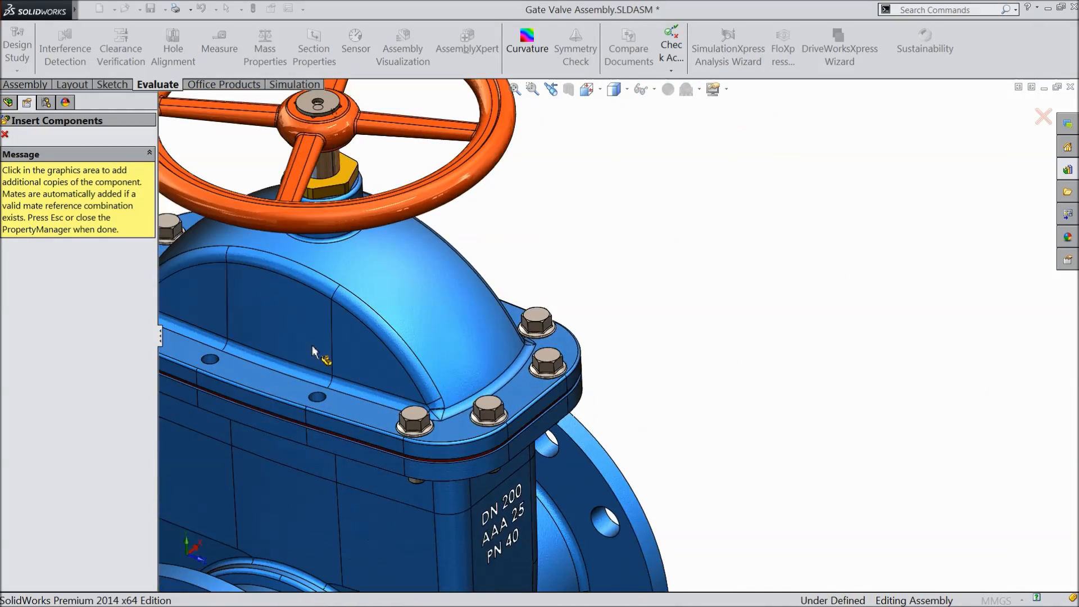
scroll(318, 351, "up", 2)
scroll(335, 340, "down", 3)
scroll(336, 341, "down", 3)
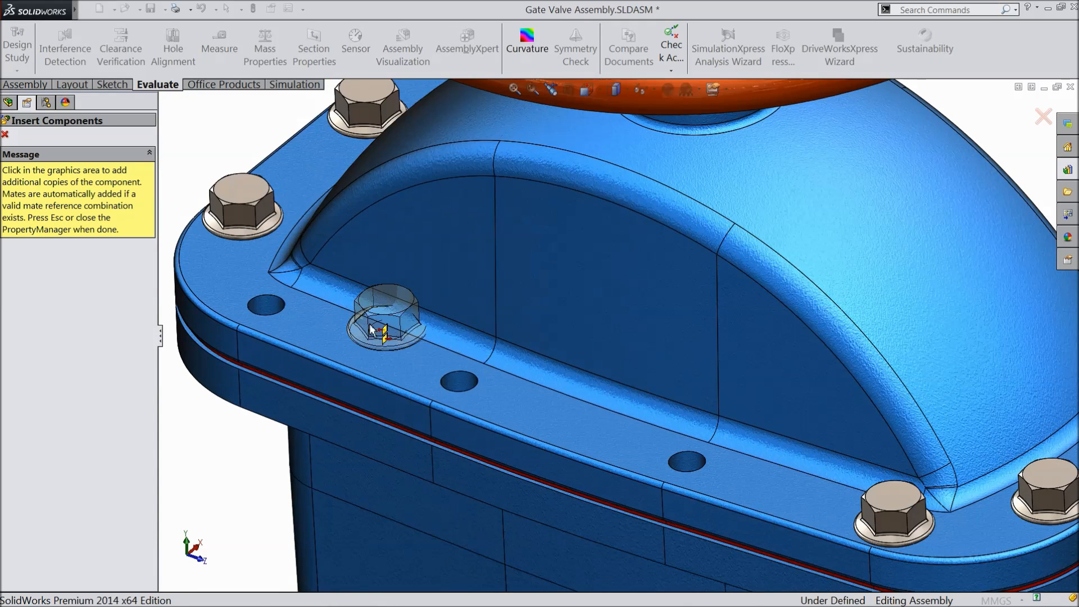
left_click(268, 309)
left_click(460, 388)
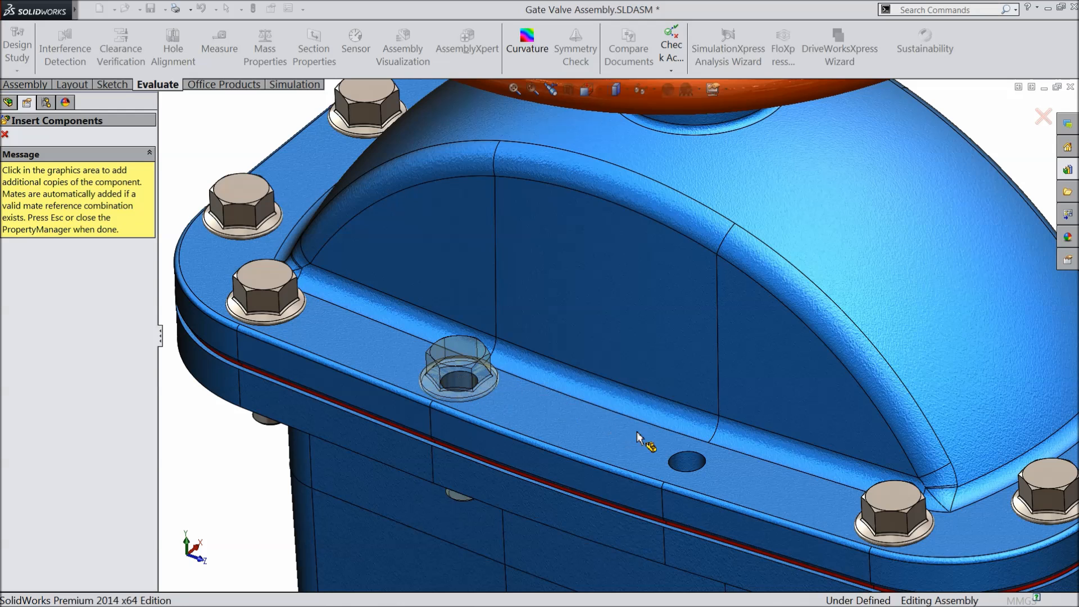
left_click(697, 473)
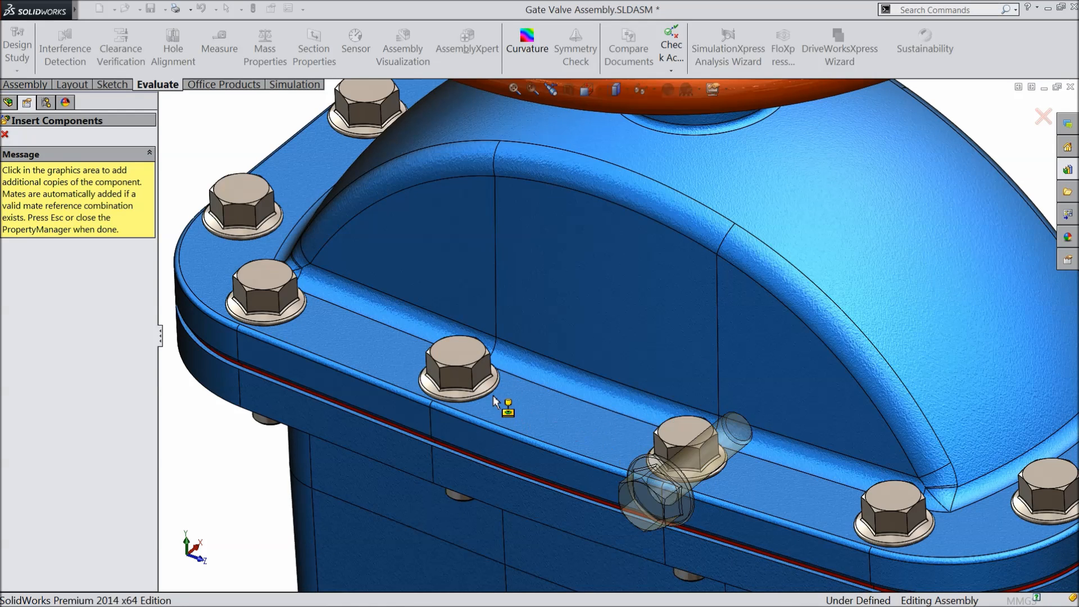
scroll(483, 328, "up", 3)
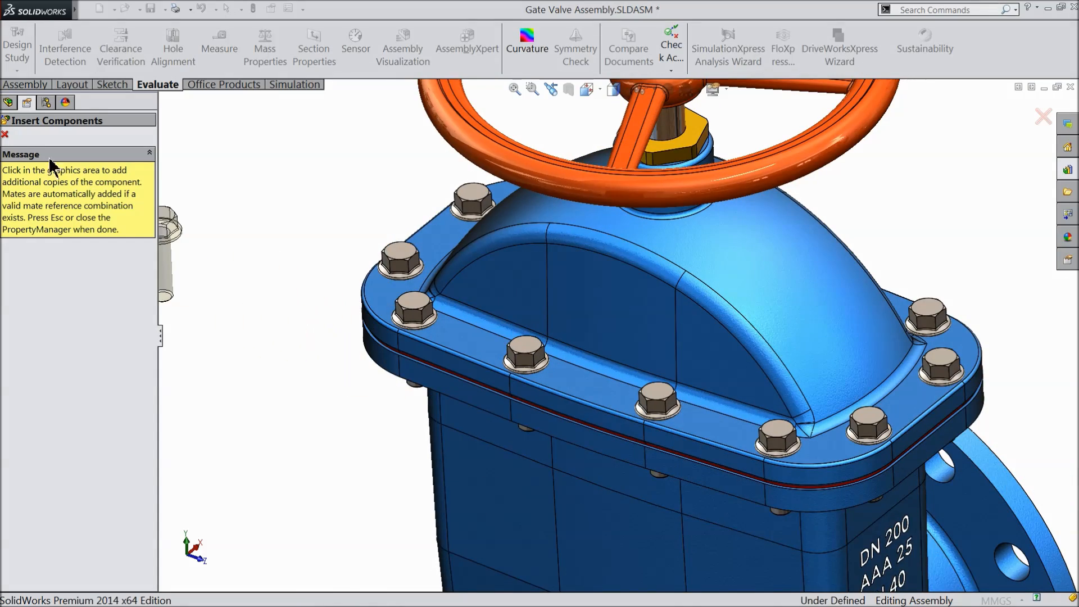
left_click(5, 135)
Browse the Design Library's Toolbox to the ANSI Metric Hex Nuts with the screw ends under the flange in view.
scroll(410, 272, "up", 5)
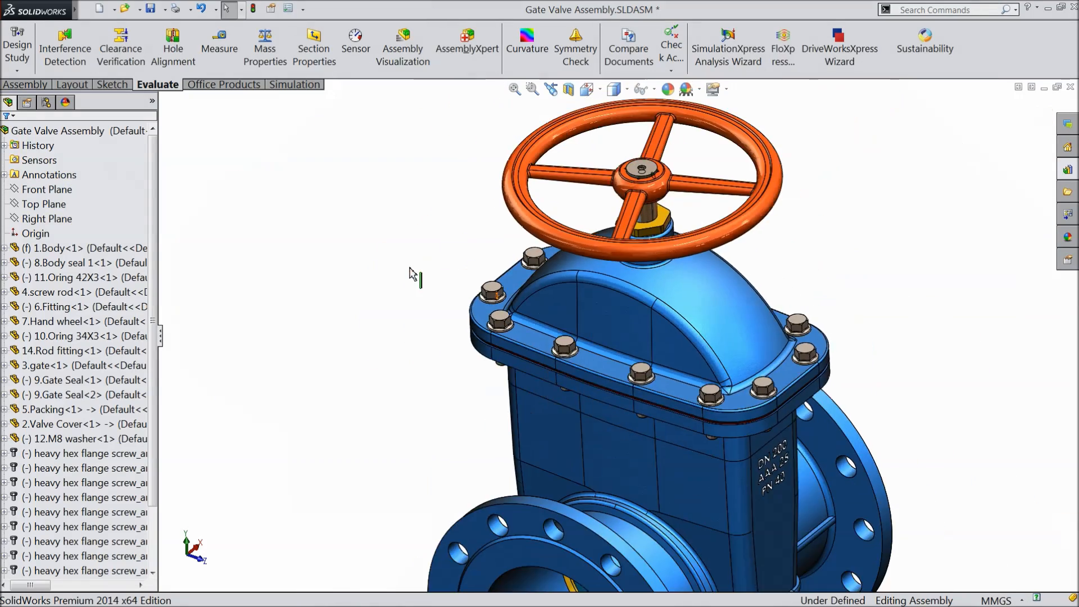
middle_click_drag(545, 332, 392, 401)
scroll(787, 400, "down", 4)
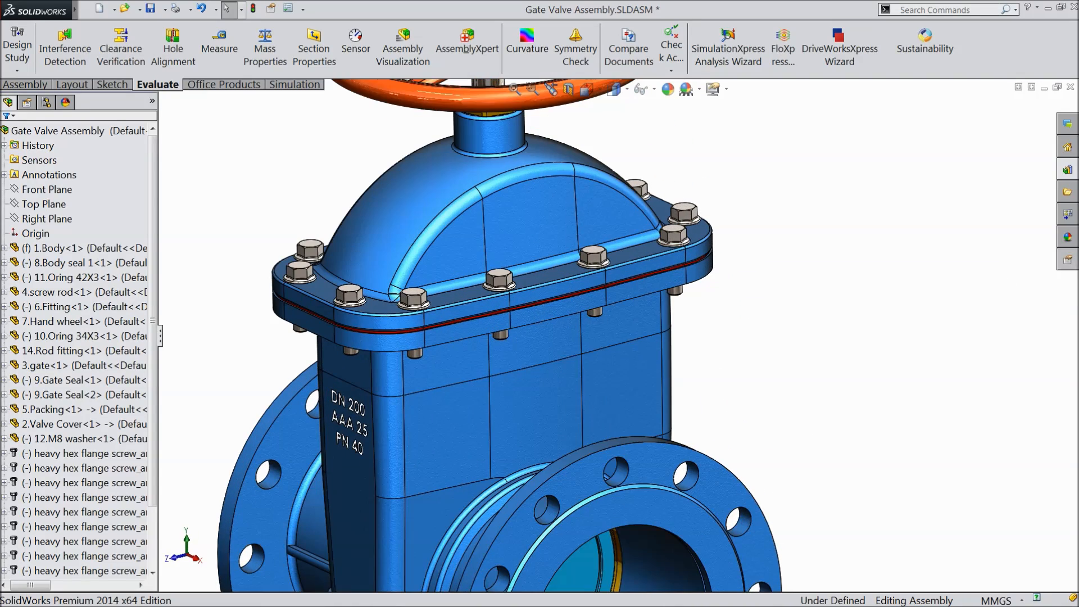
middle_click_drag(785, 286, 783, 233)
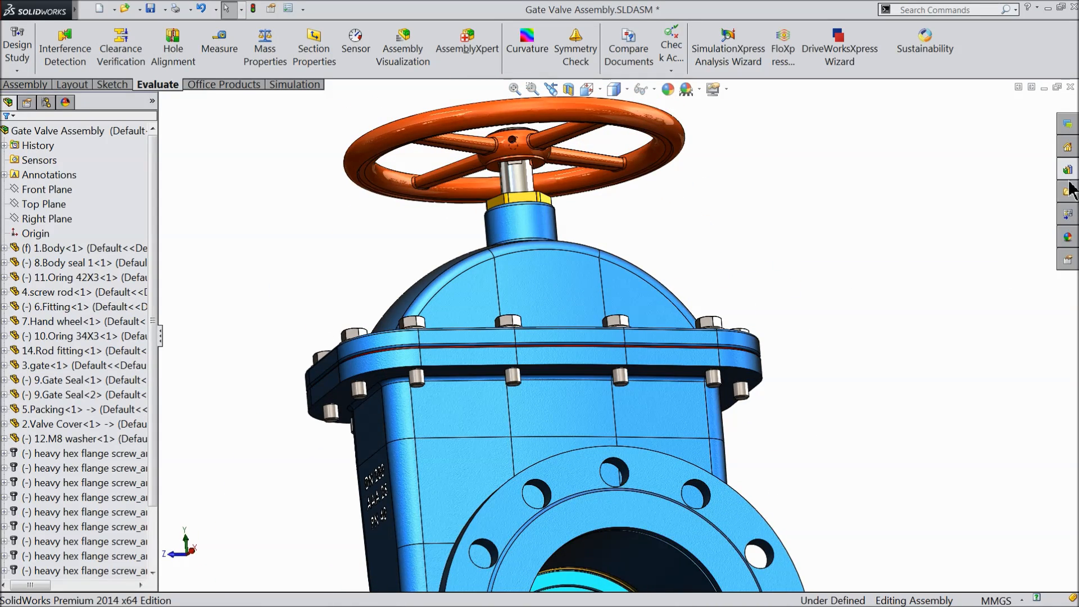
left_click(1068, 169)
left_click(980, 155)
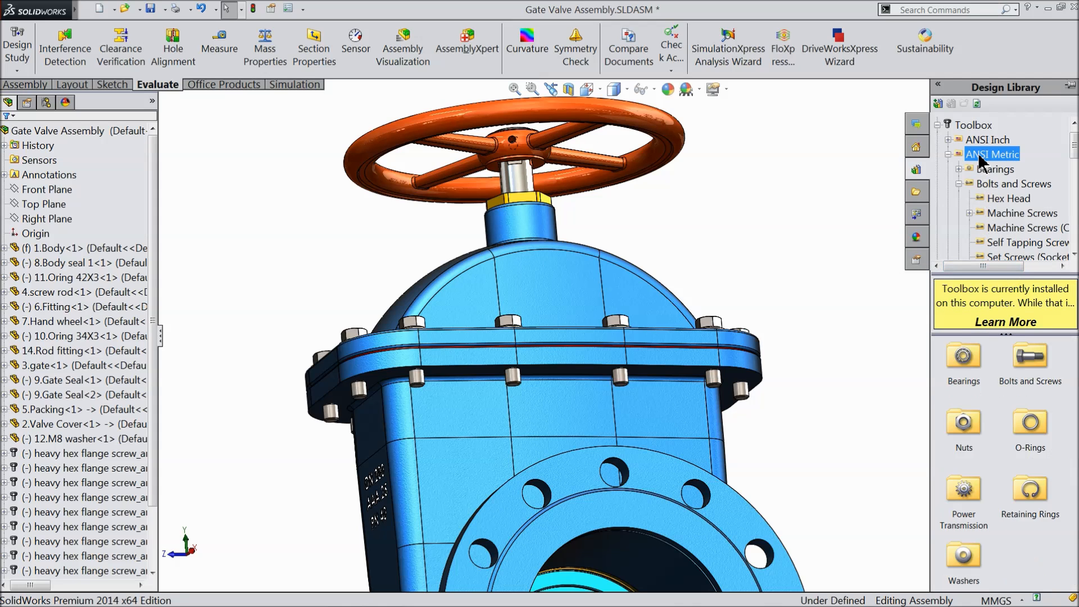
double_click(976, 426)
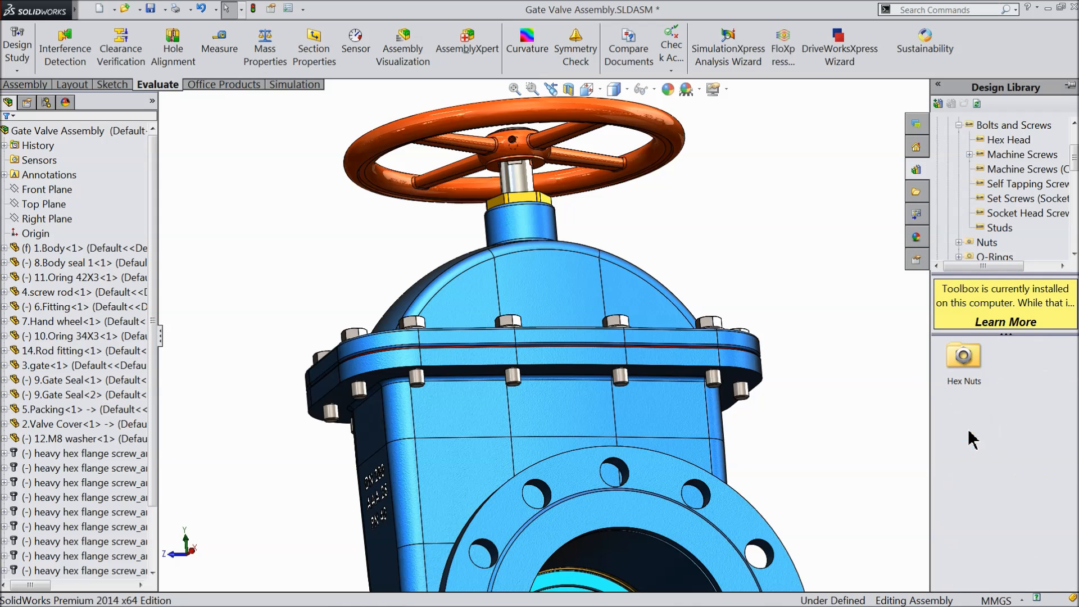
double_click(963, 361)
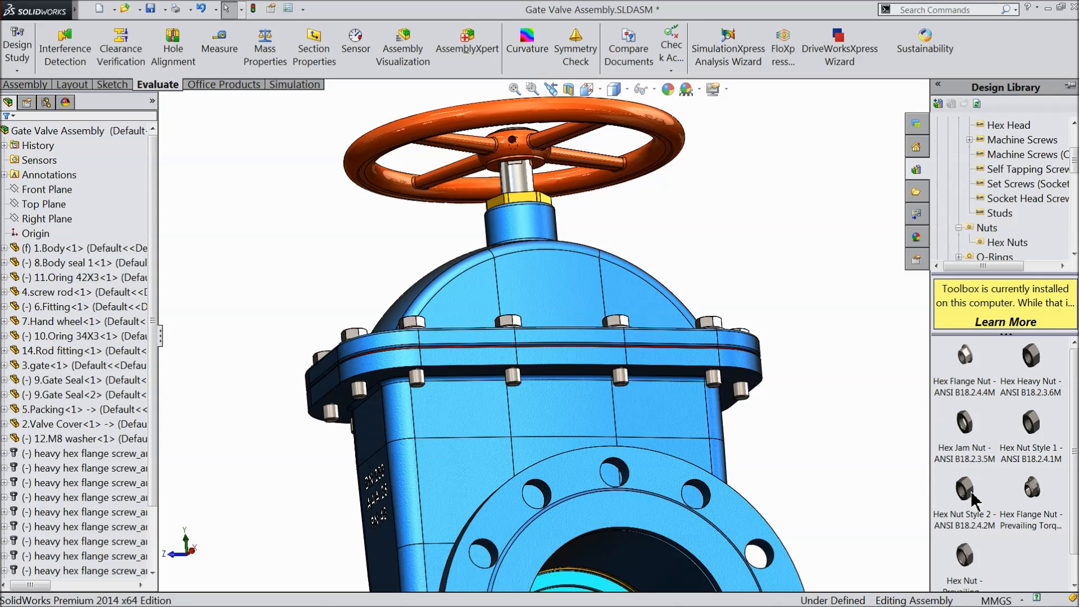
Add a Hex Flange Nut - ANSI B18.2.4.4M, size M14 with simplified thread display, to a corner screw beneath the body flange.
scroll(975, 489, "down", 1)
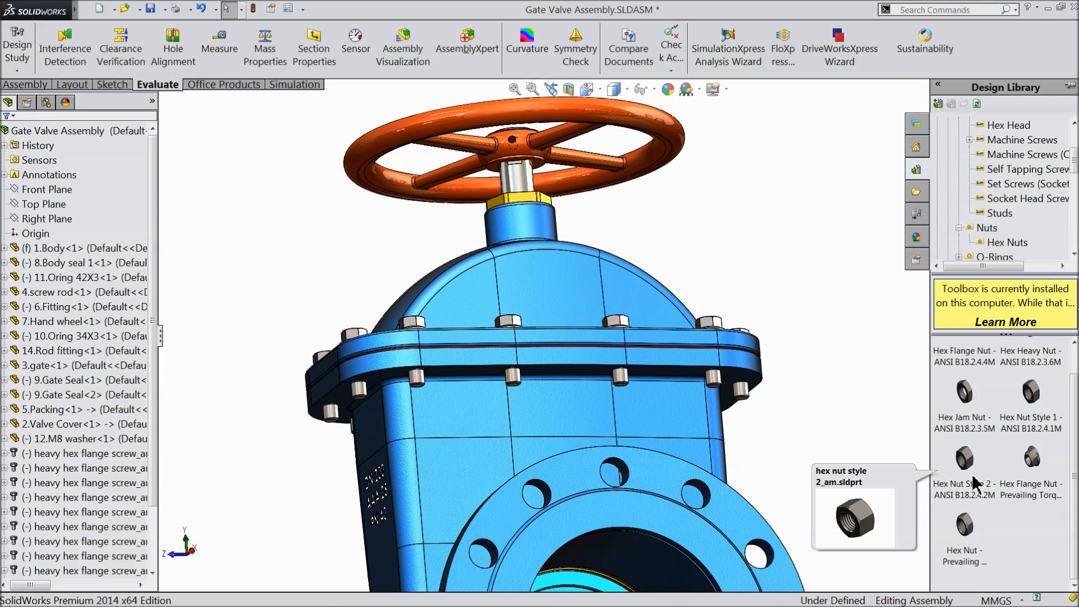
scroll(972, 435, "up", 1)
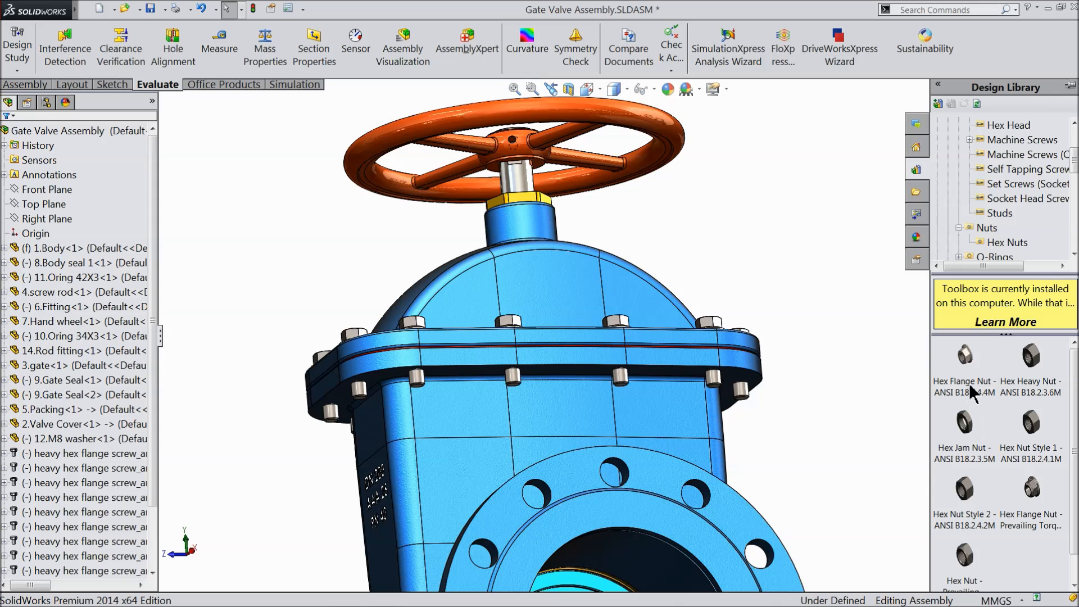
mouse_move(968, 384)
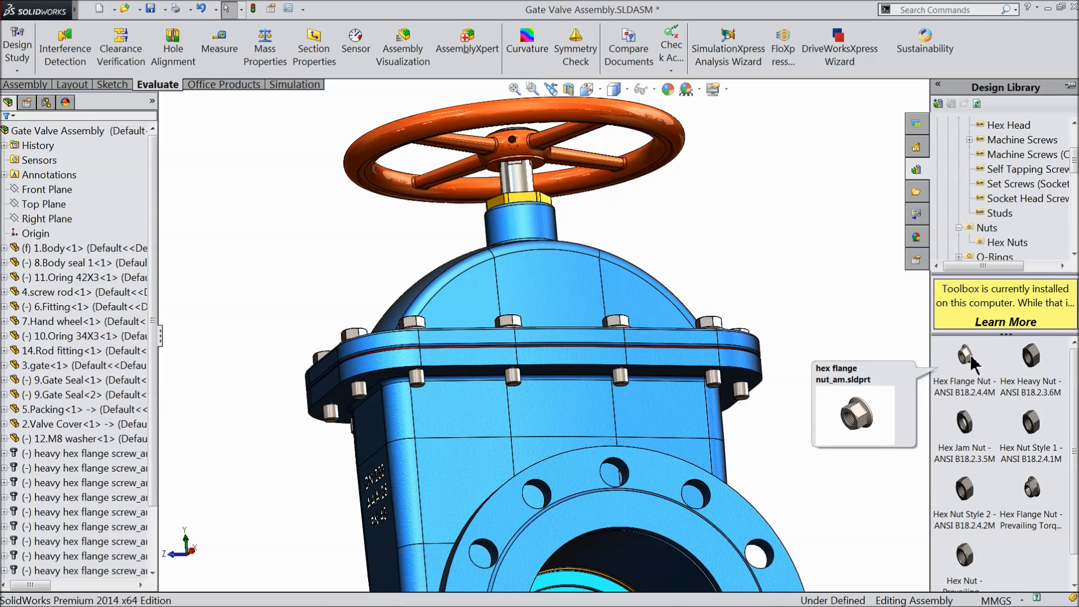
scroll(712, 365, "down", 4)
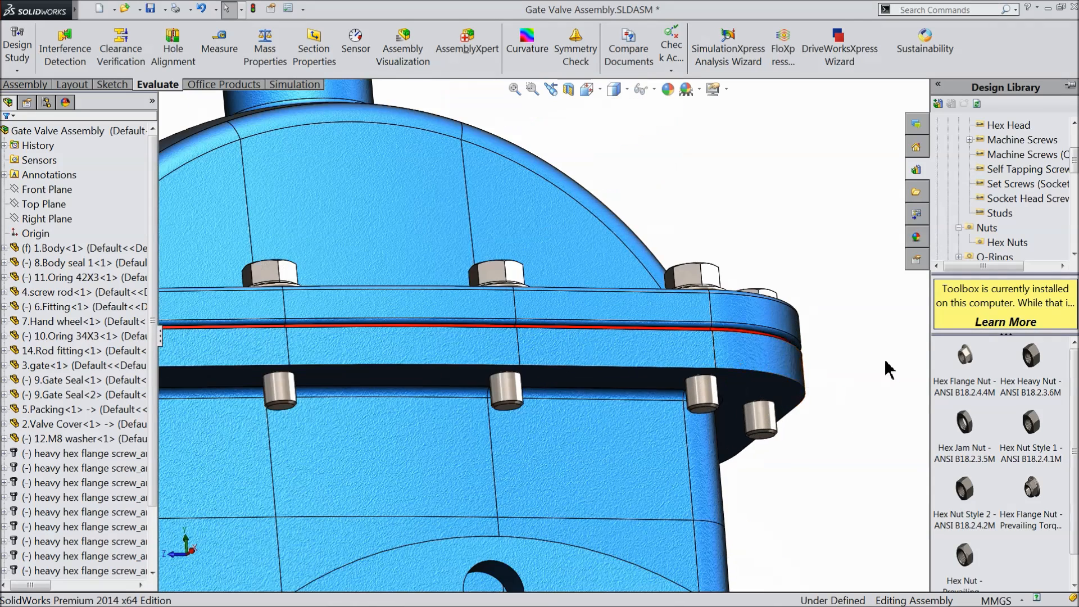
left_click_drag(963, 356, 700, 372)
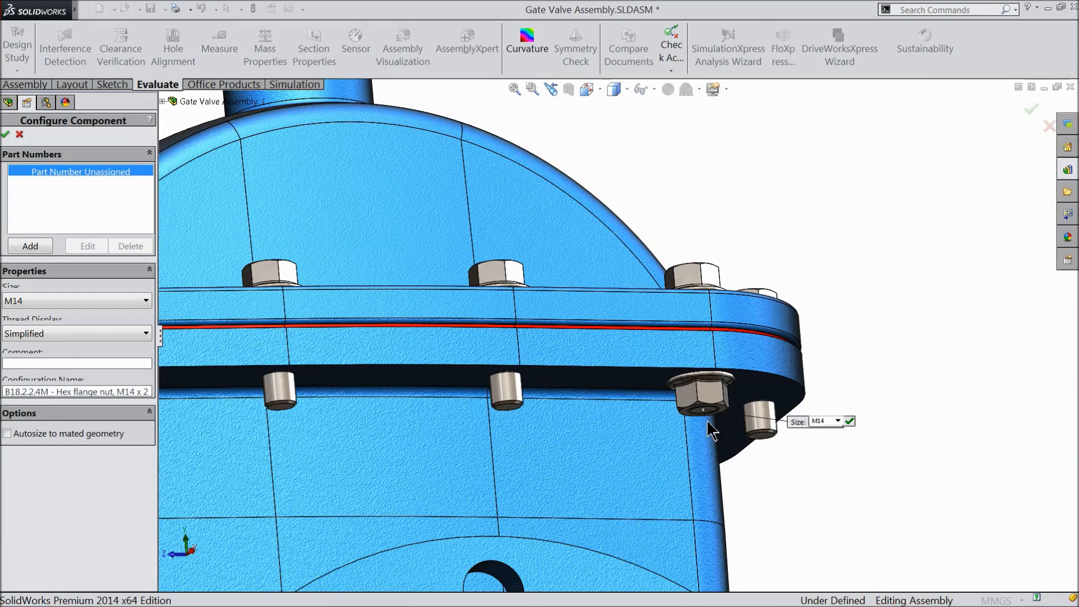
left_click(35, 334)
left_click(35, 334)
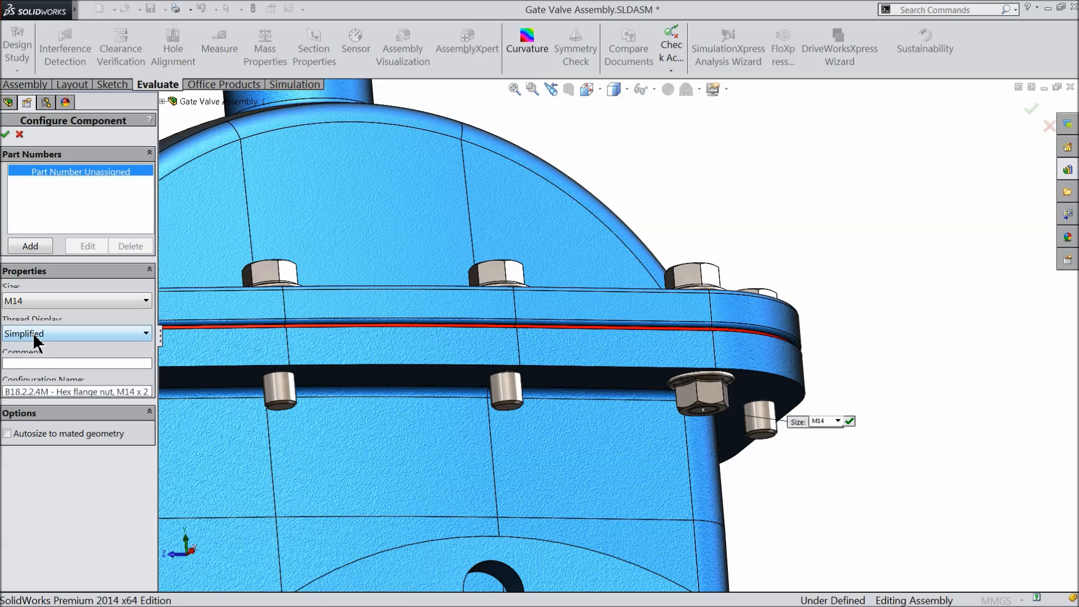
left_click(5, 134)
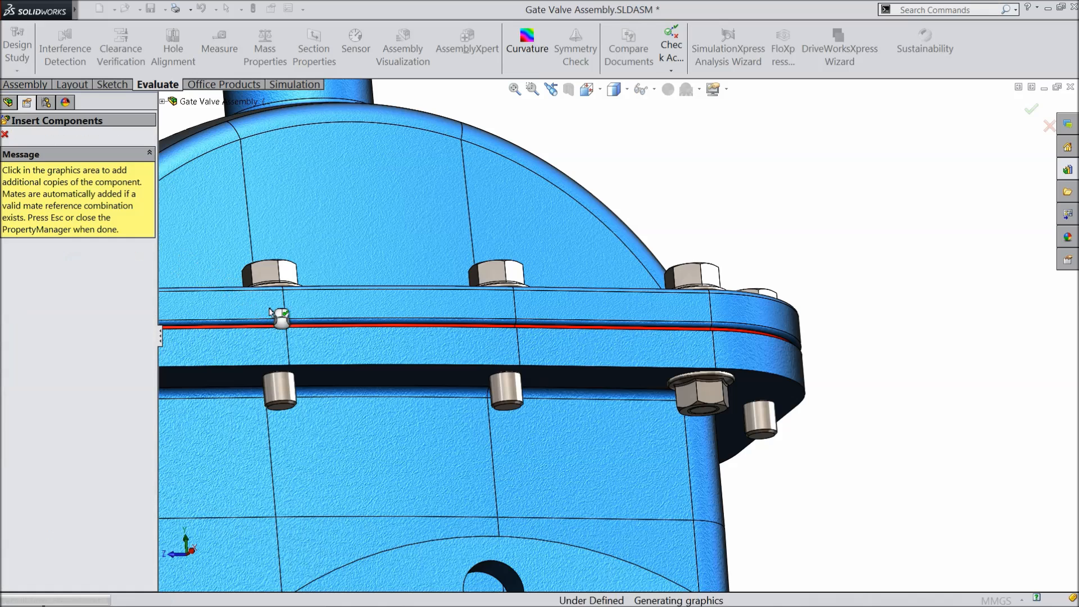
Place copies of the hex flange nut on the three remaining screws along the near long side beneath the body flange.
left_click(515, 376)
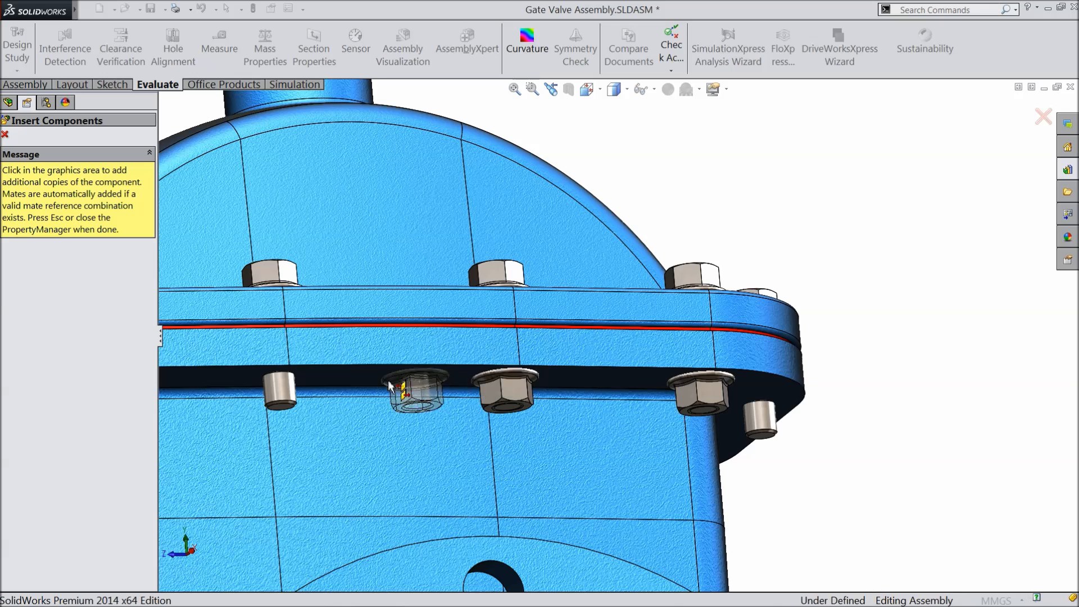
left_click(293, 379)
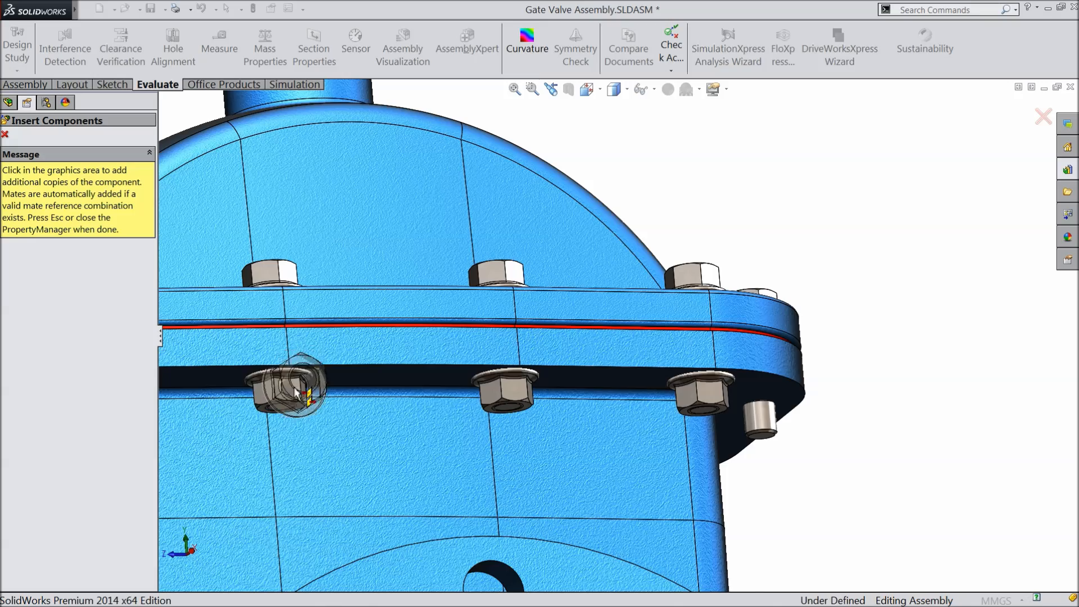
scroll(299, 384, "up", 4)
scroll(304, 375, "down", 2)
scroll(314, 382, "down", 3)
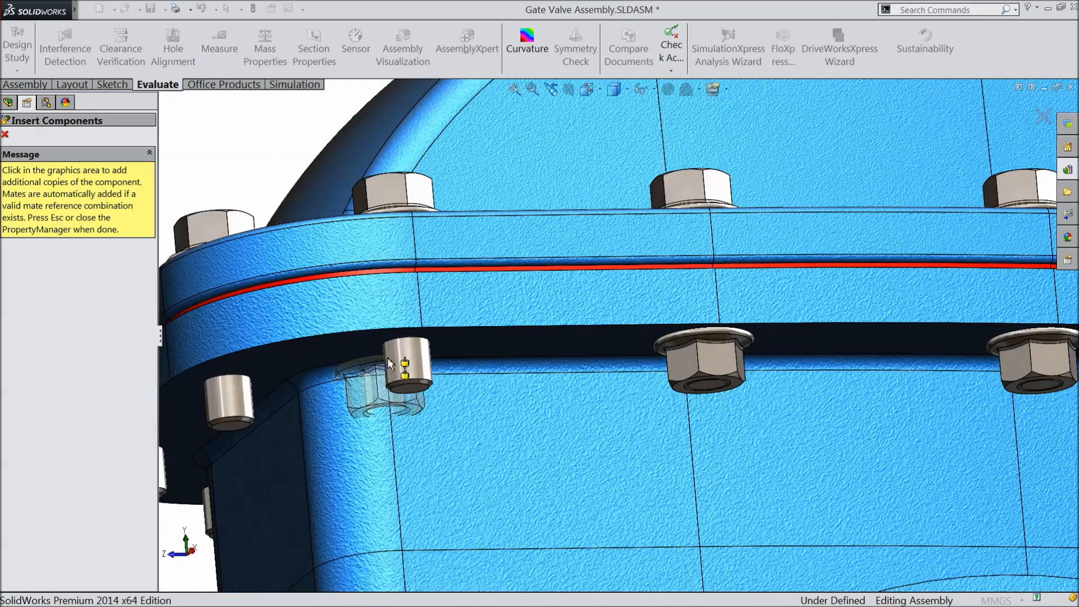
left_click(398, 343)
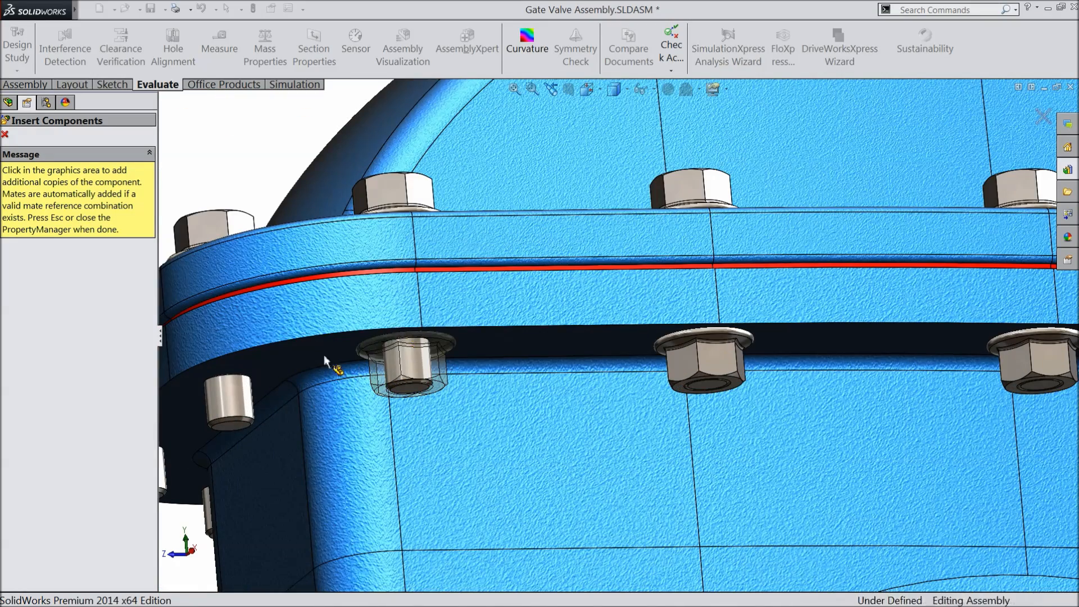
Place two more nut copies on the neighbouring screws around the end of the flange beside the DN 200 marking.
left_click(226, 377)
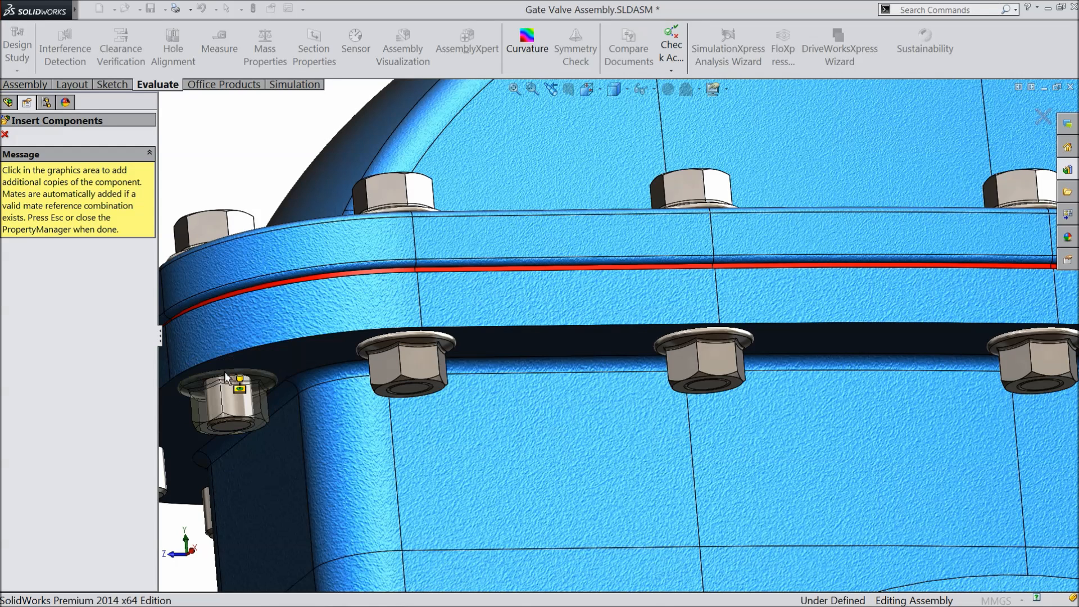
scroll(283, 413, "up", 5)
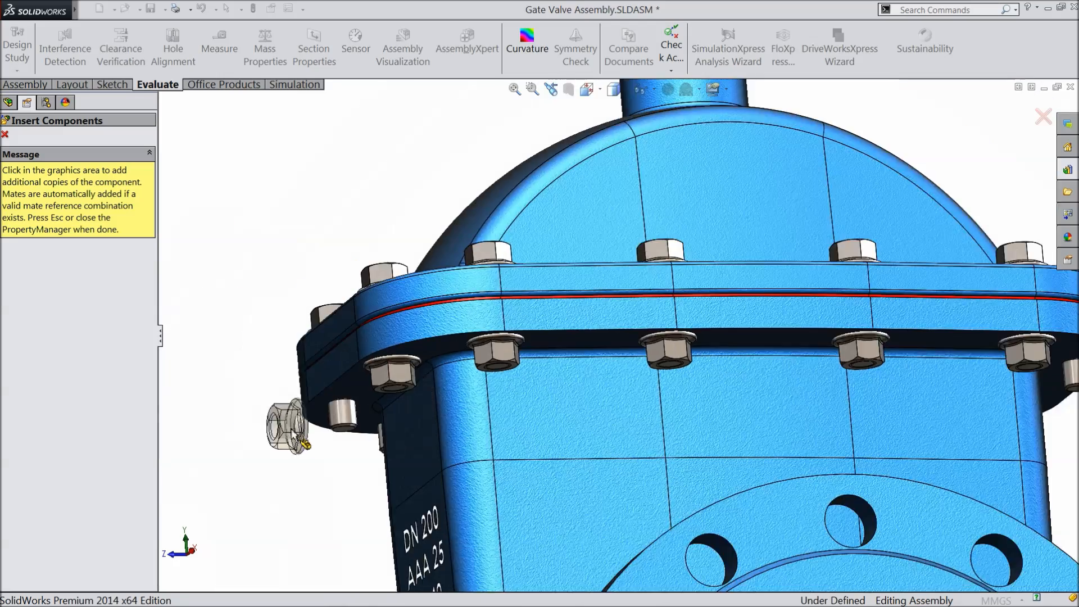
scroll(380, 400, "down", 6)
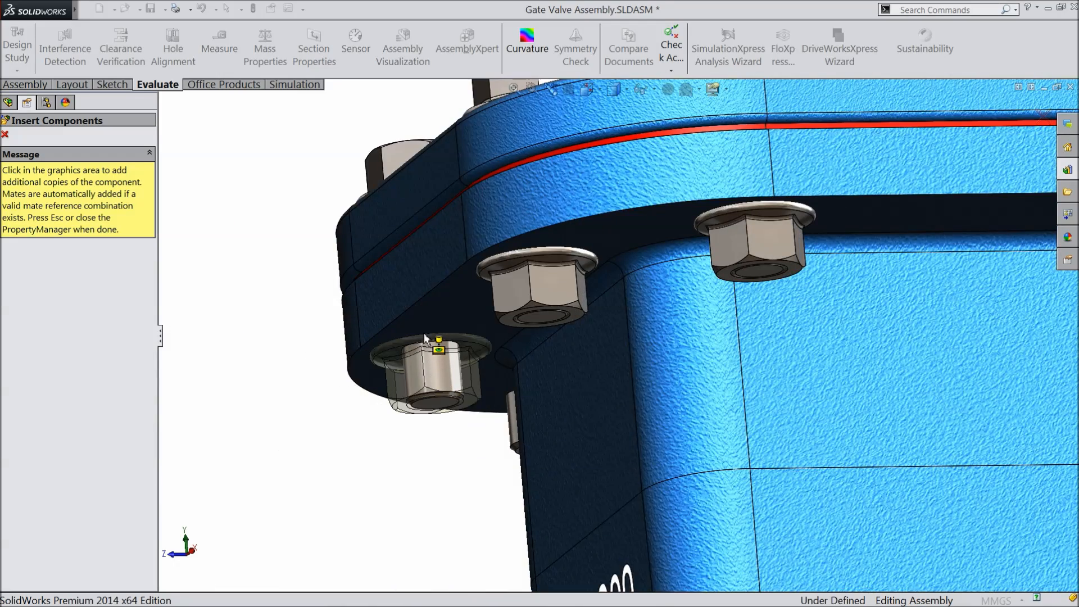
scroll(337, 416, "up", 4)
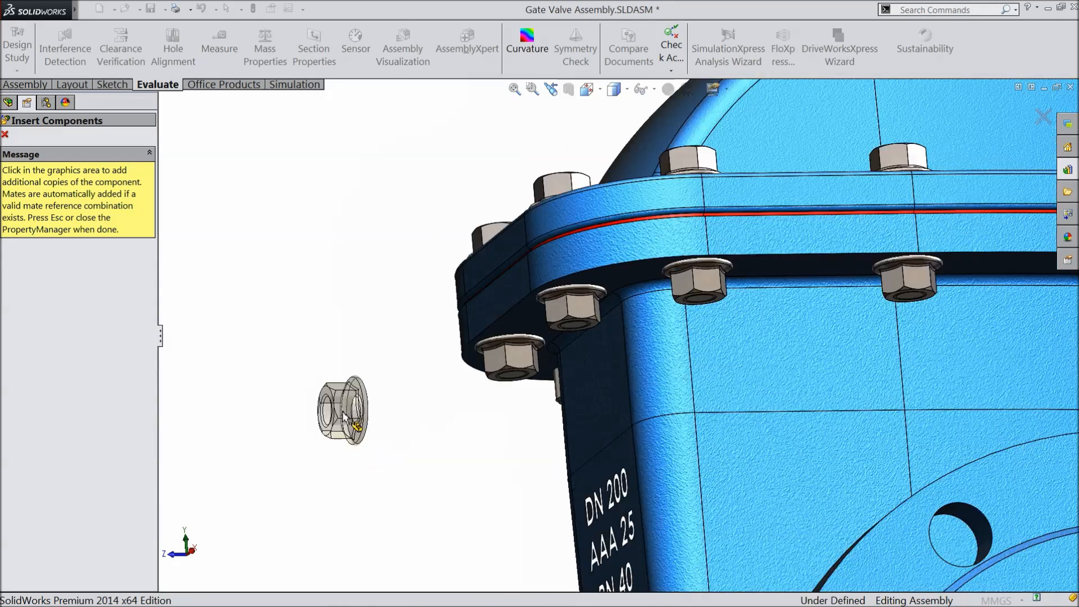
Place nut copies on the four screws along the opposite long side beneath the body flange.
scroll(425, 433, "down", 5)
middle_click_drag(425, 432, 544, 420)
scroll(533, 423, "up", 4)
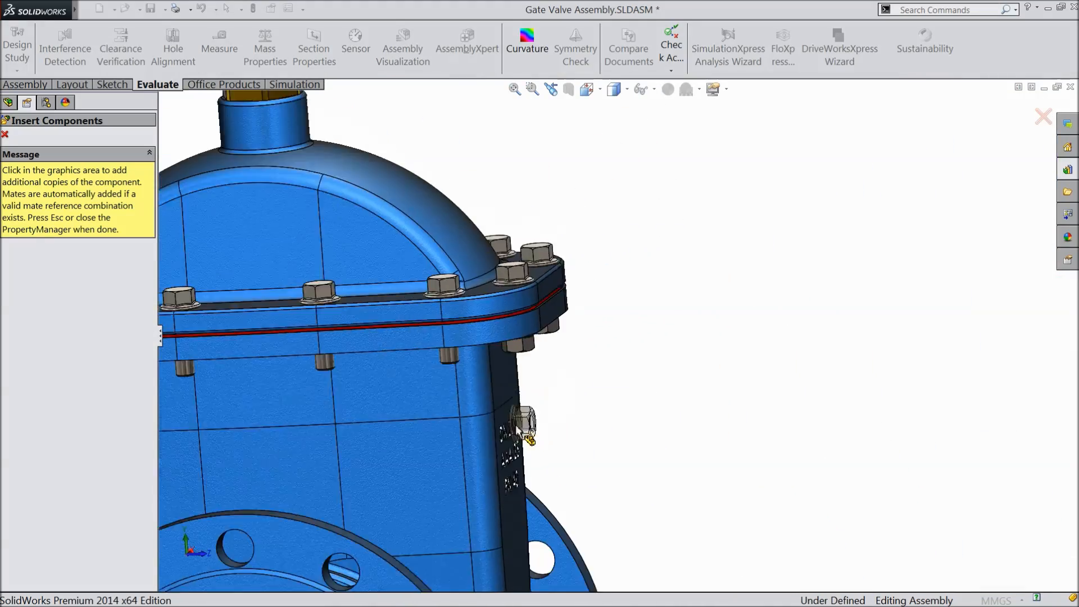
scroll(404, 408, "down", 2)
scroll(493, 401, "down", 3)
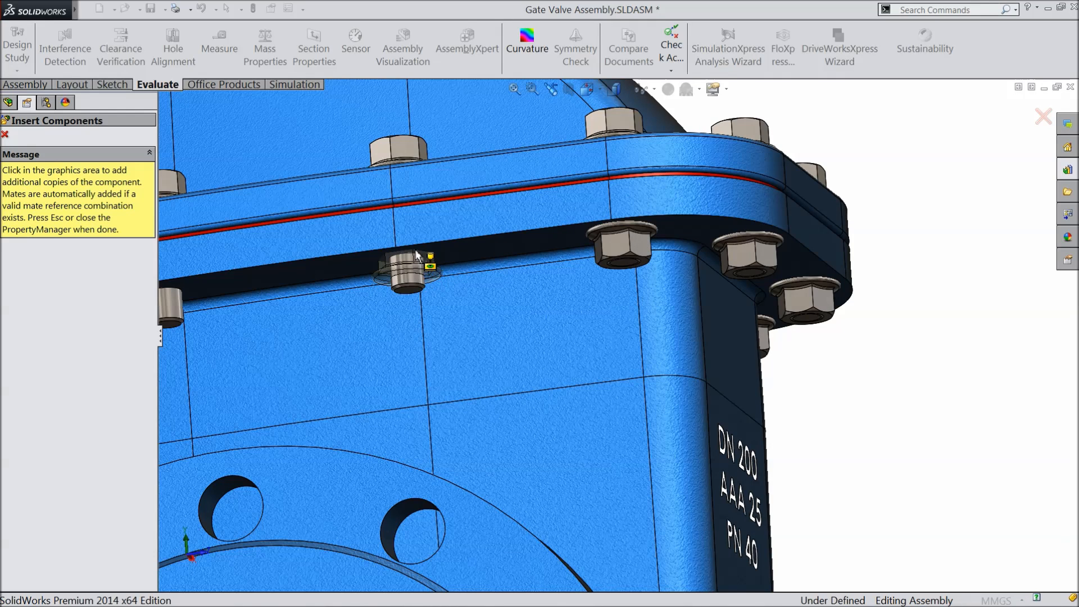
scroll(345, 308, "up", 5)
scroll(373, 333, "down", 8)
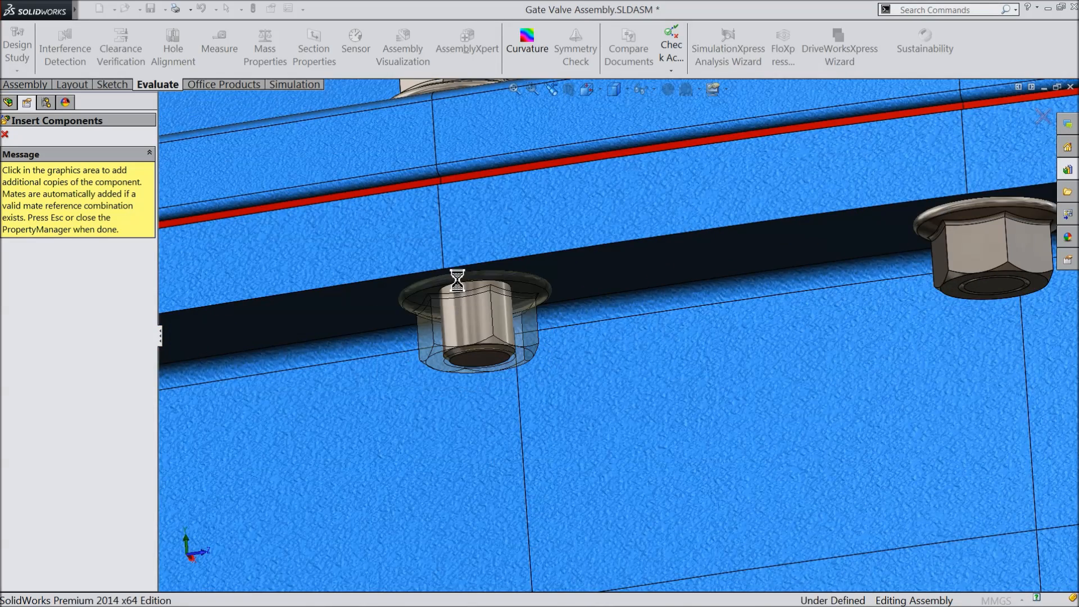
left_click(457, 279)
scroll(342, 376, "up", 3)
scroll(315, 371, "down", 4)
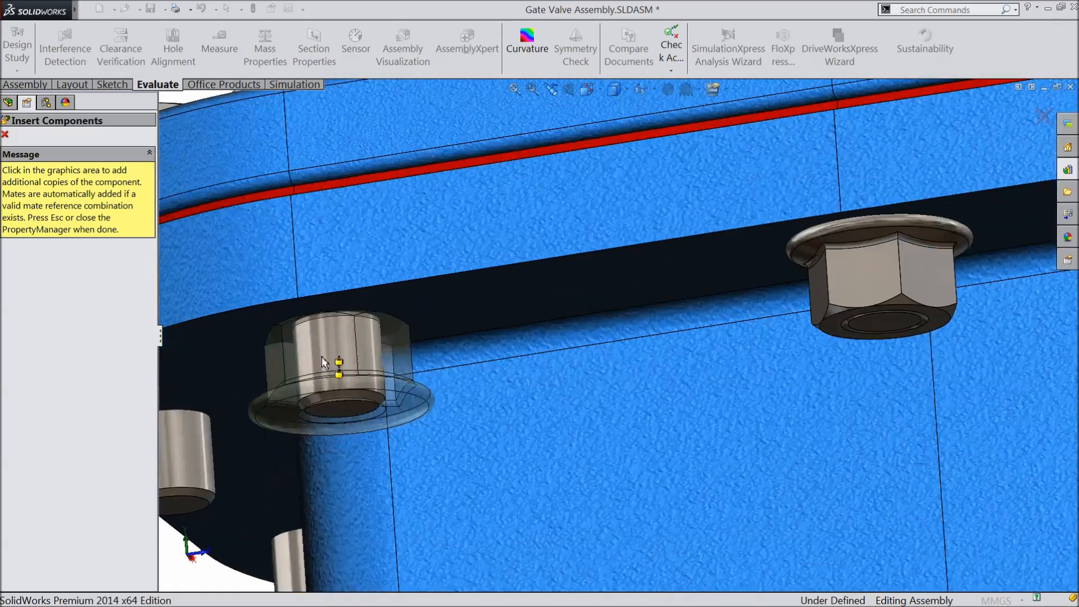
left_click(314, 359)
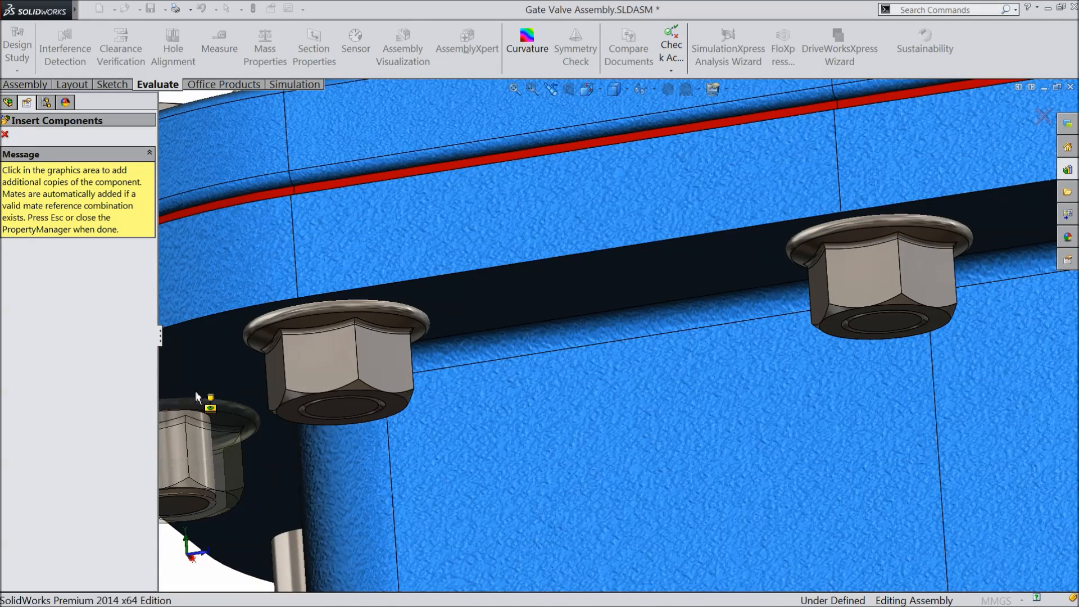
Place nut copies on the last two screws around the other end of the flange and end the insertion.
left_click(282, 541)
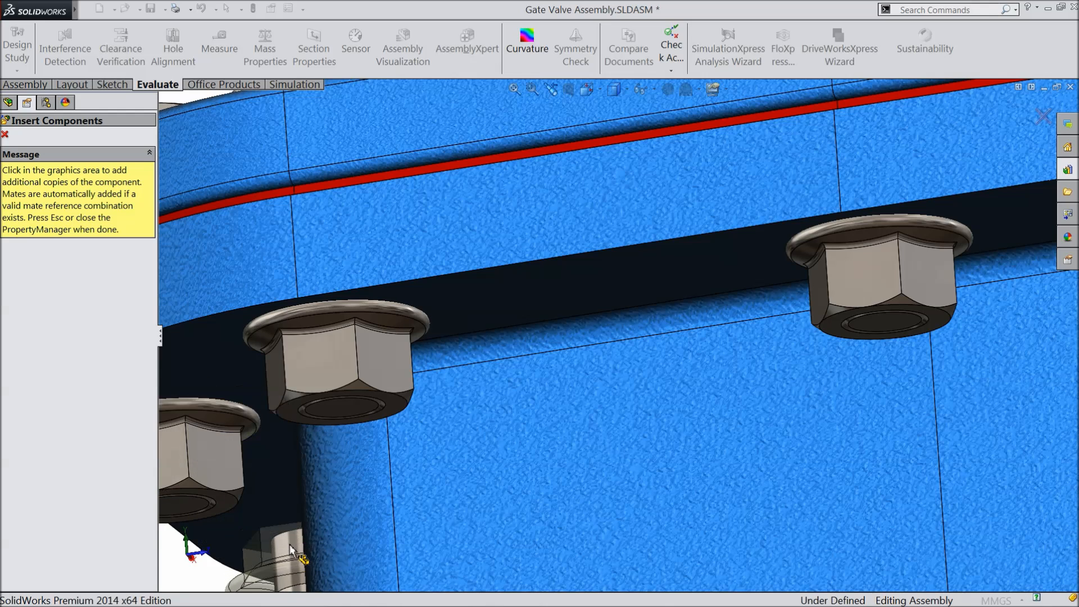
left_click(294, 517)
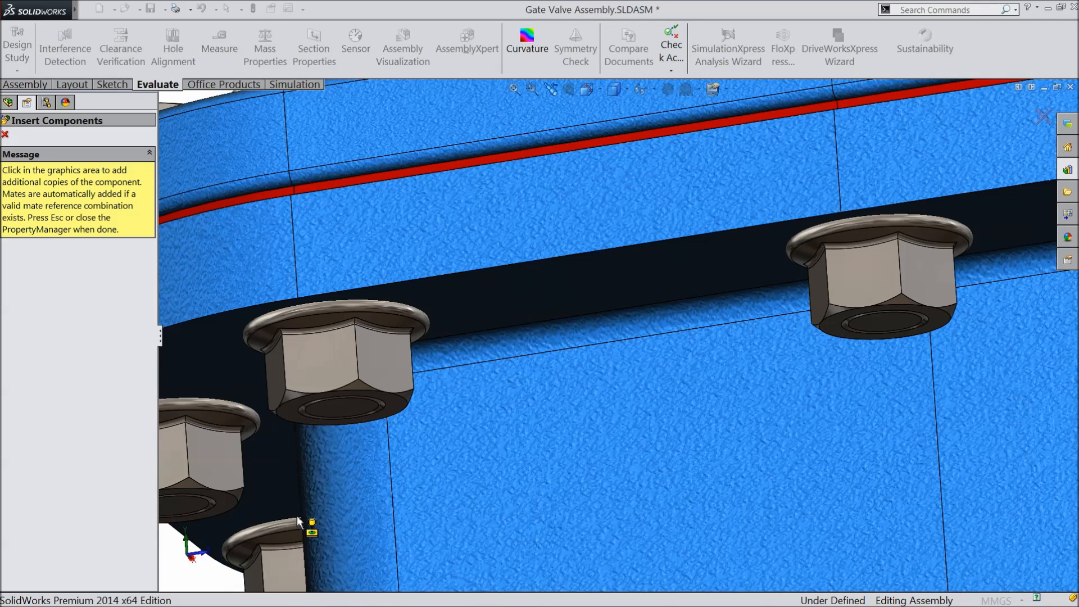
scroll(299, 517, "up", 4)
scroll(315, 506, "up", 3)
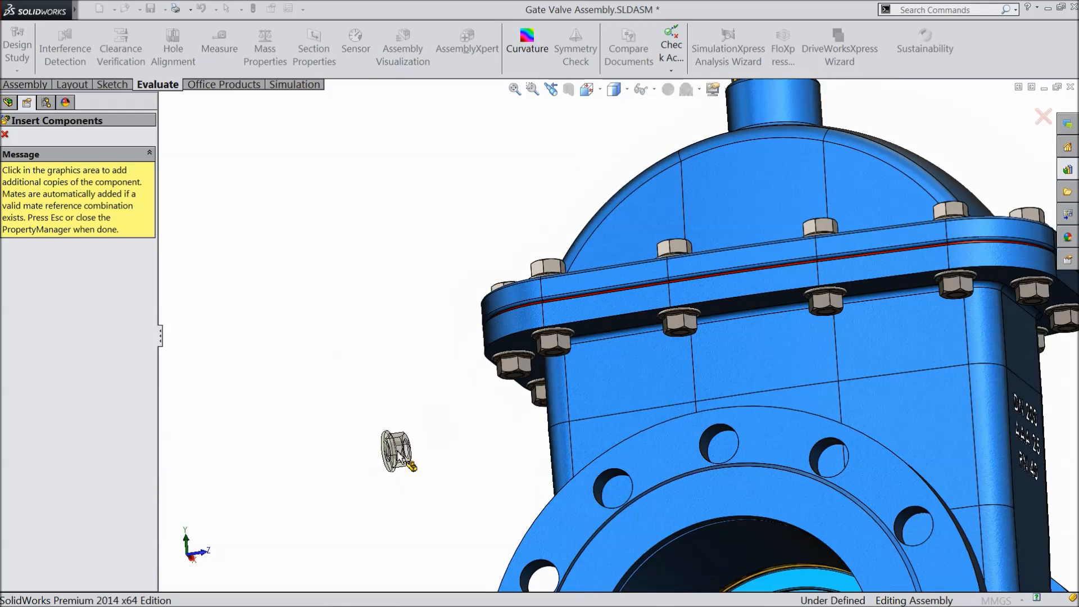
middle_click_drag(444, 427, 680, 415)
scroll(615, 405, "up", 5)
scroll(433, 350, "down", 3)
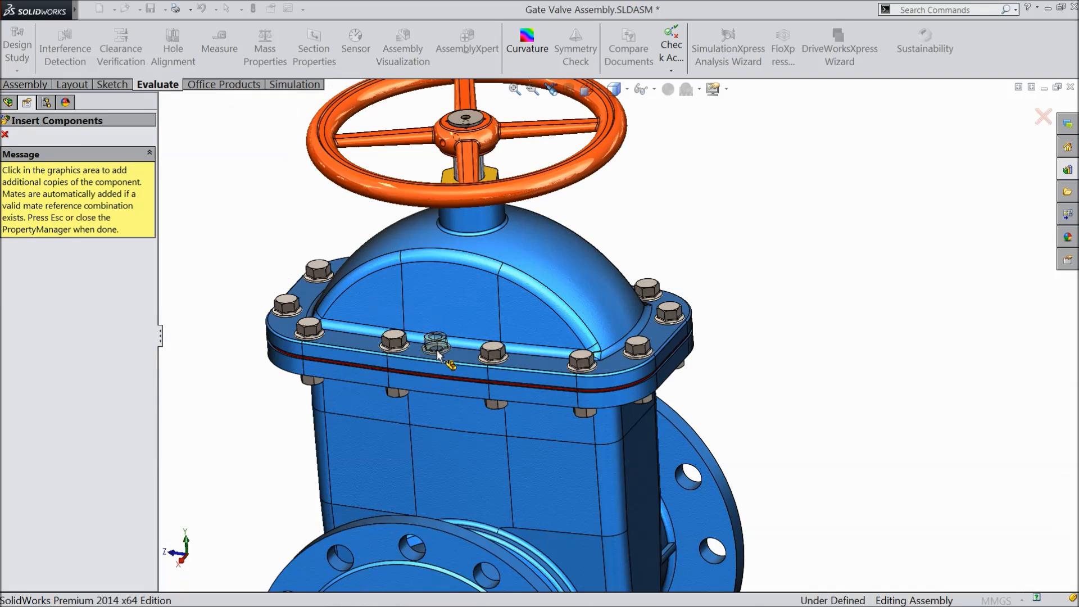
left_click(5, 134)
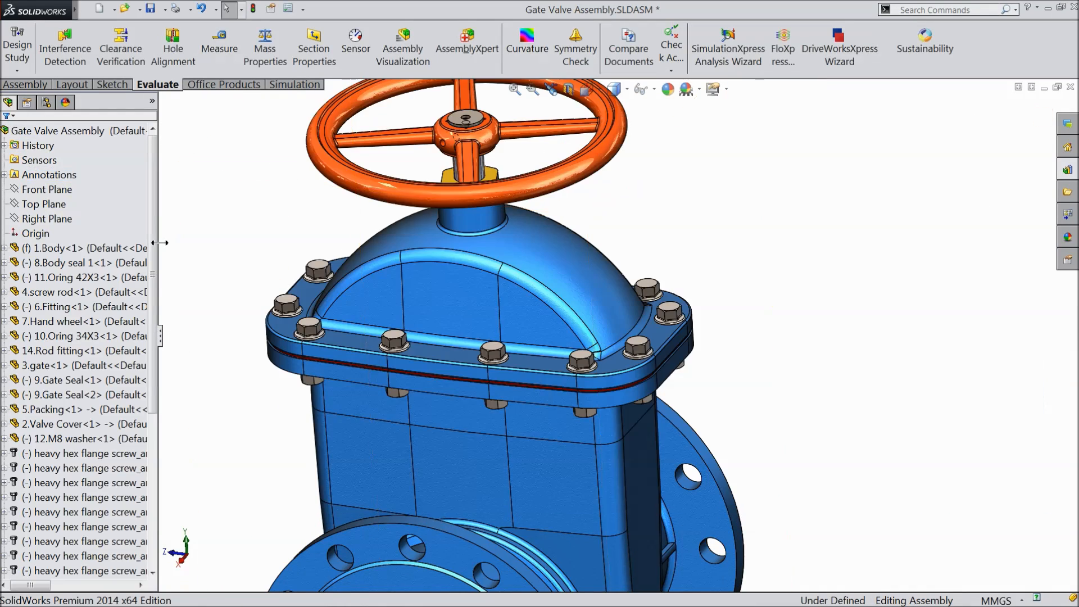
Examine the whole valve assembly from several angles, including the fasteners around the cover flange.
key("f")
middle_click_drag(253, 305, 226, 299)
scroll(243, 313, "up", 3)
scroll(586, 398, "down", 2)
mouse_move(585, 398)
middle_mouse_down()
mouse_move(599, 395)
mouse_move(592, 389)
middle_mouse_up()
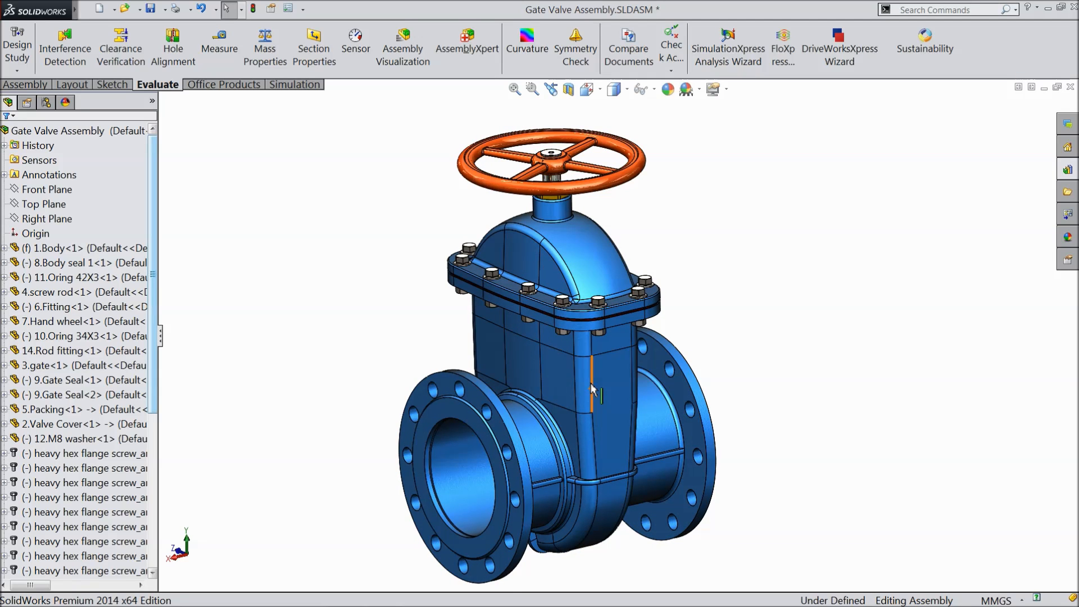
scroll(593, 363, "down", 1)
middle_click(593, 364)
mouse_move(593, 364)
middle_mouse_down()
mouse_move(573, 368)
mouse_move(593, 364)
mouse_move(591, 380)
middle_mouse_up()
middle_click(587, 367)
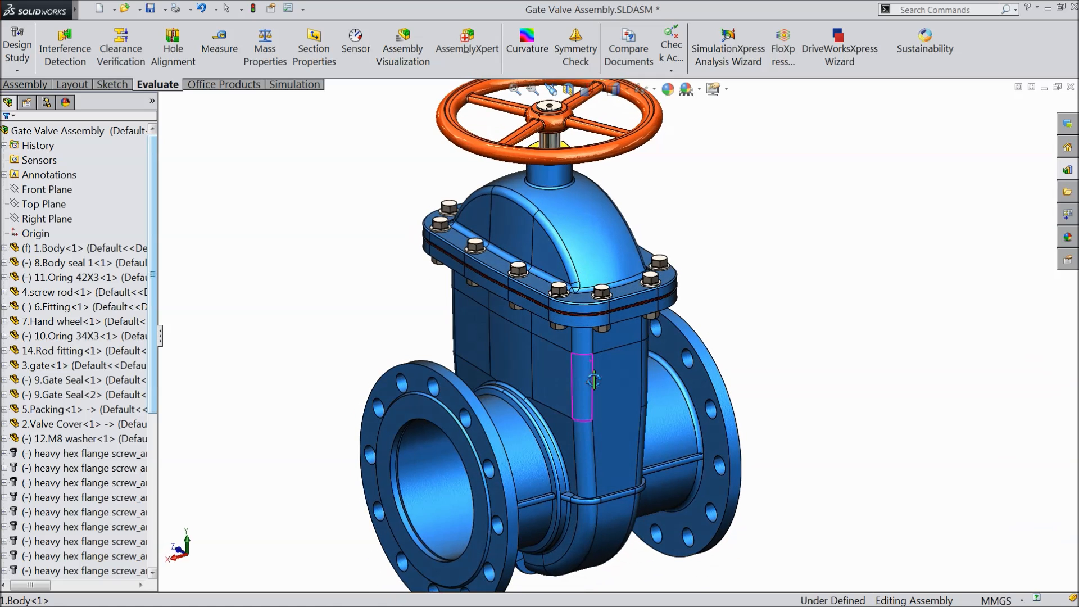
scroll(591, 381, "up", 1)
scroll(627, 359, "up", 1)
scroll(627, 357, "down", 1)
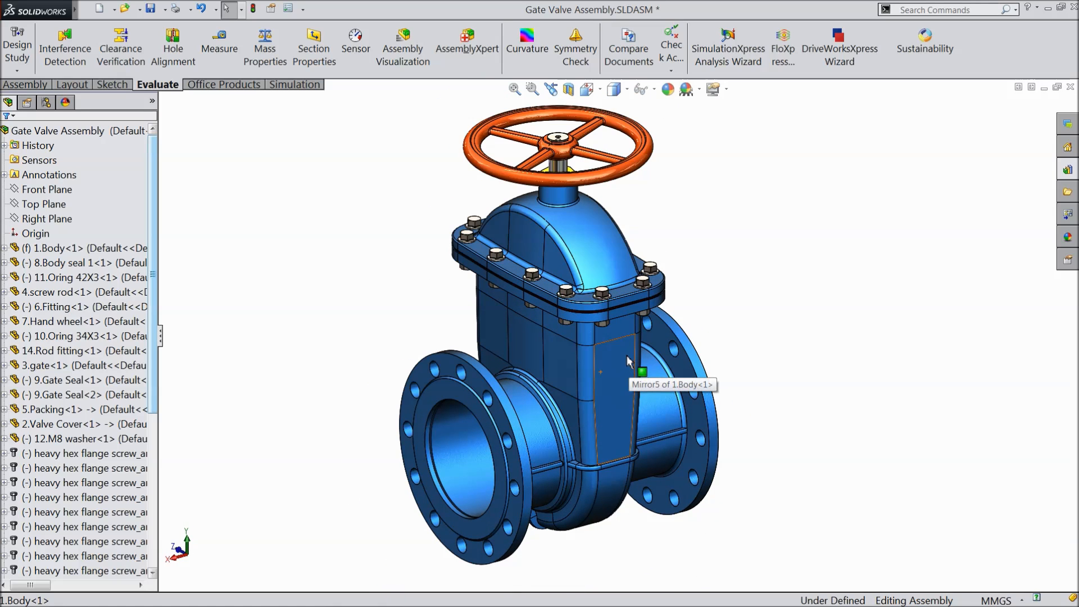
scroll(621, 298, "down", 1)
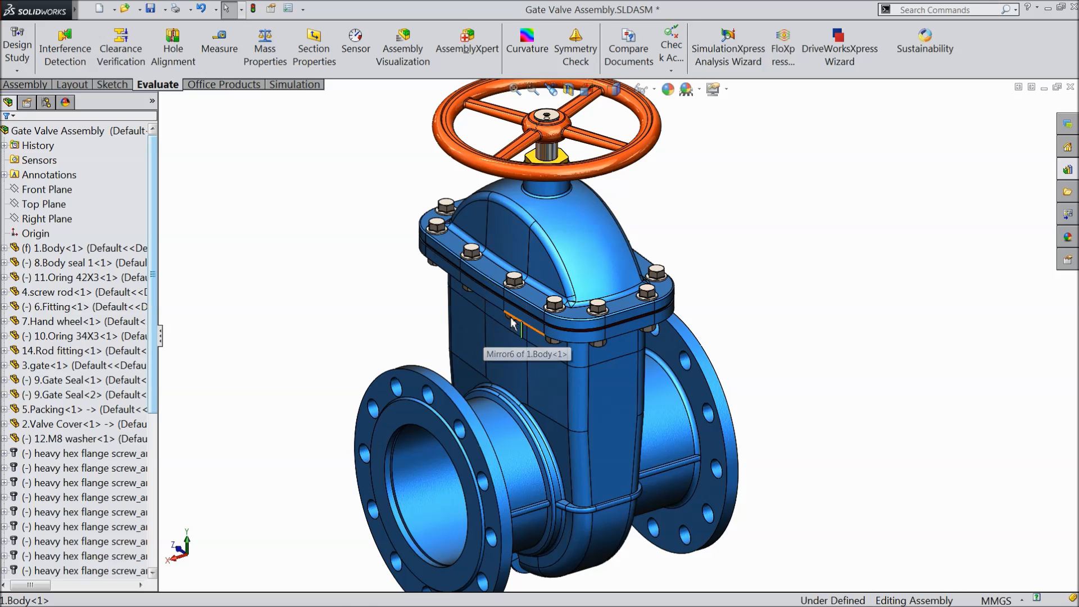
middle_click_drag(513, 321, 519, 292)
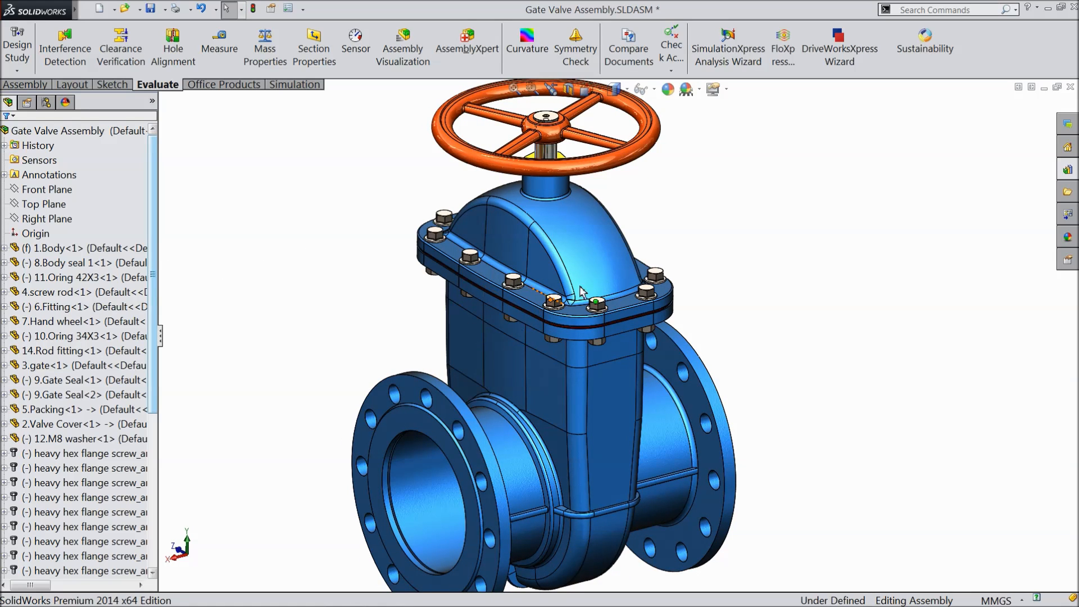
Save the gate valve assembly, rebuilding the document before saving.
left_click(25, 84)
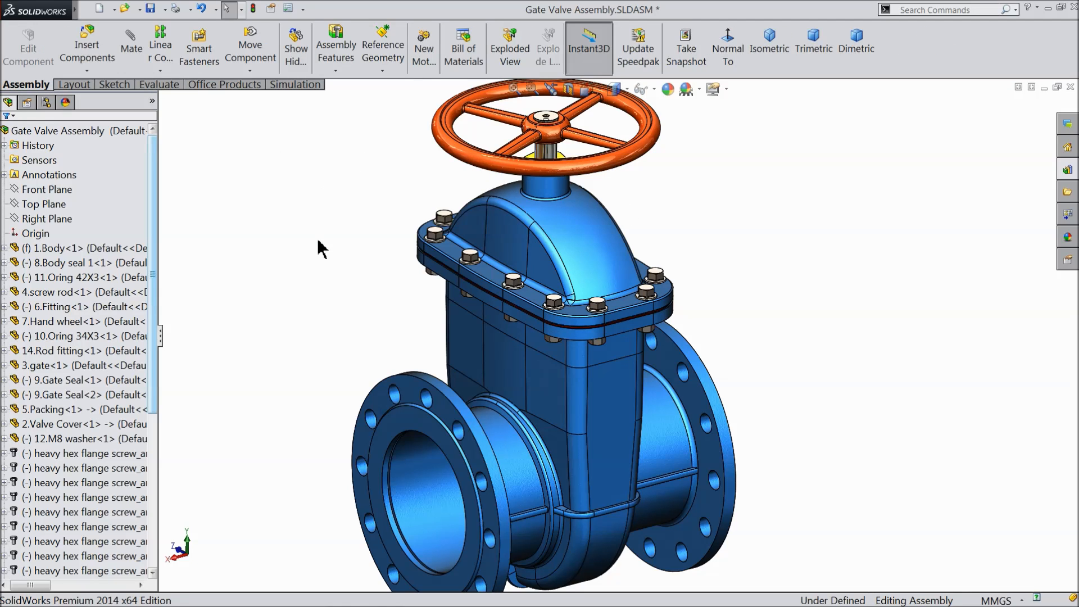
scroll(746, 325, "down", 2)
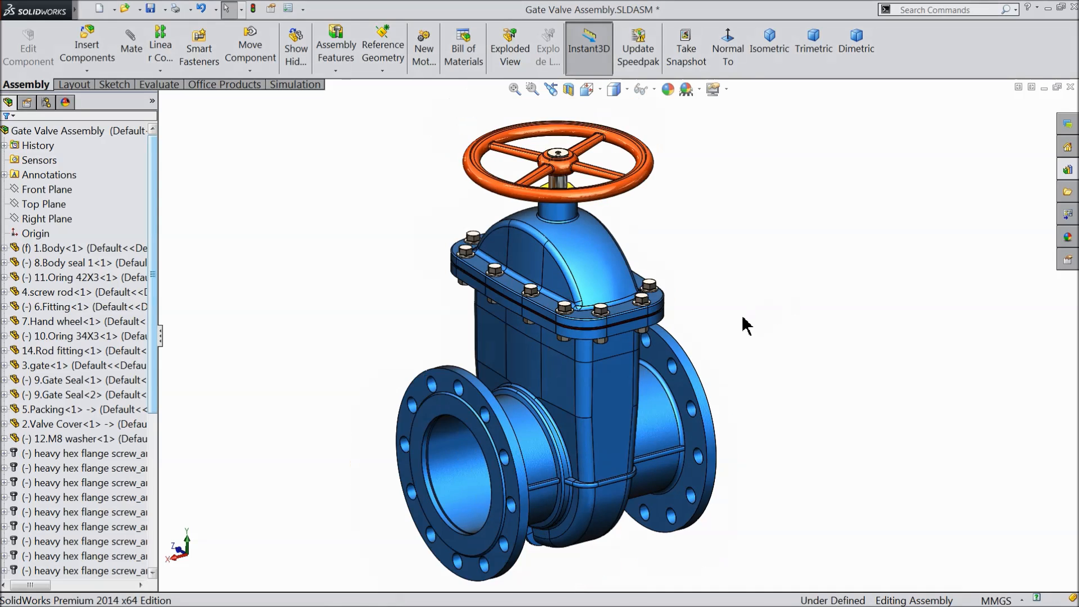
middle_click_drag(733, 323, 717, 295)
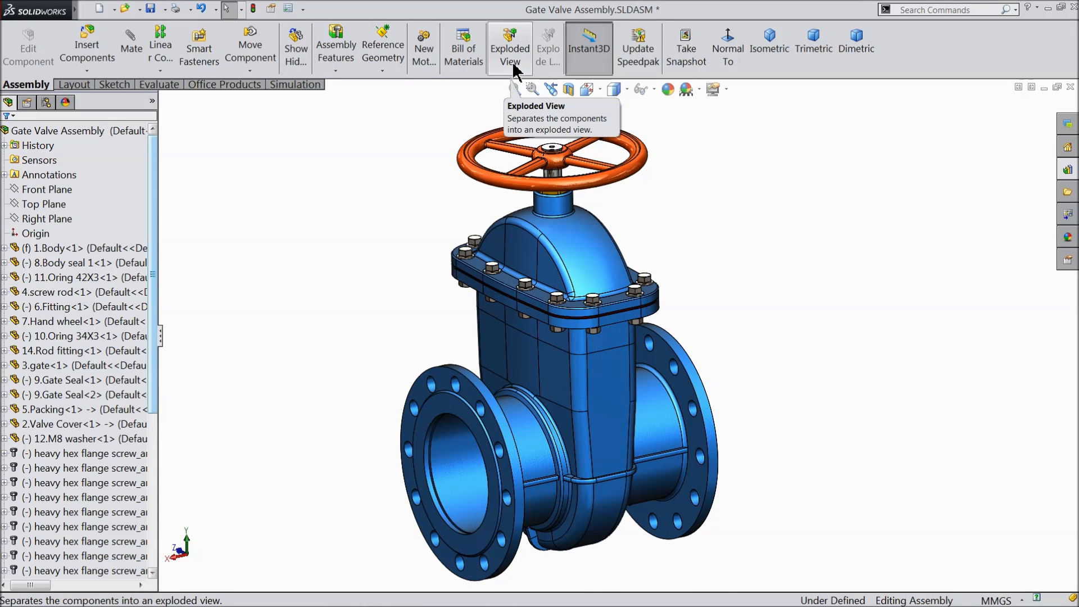
scroll(596, 320, "down", 1)
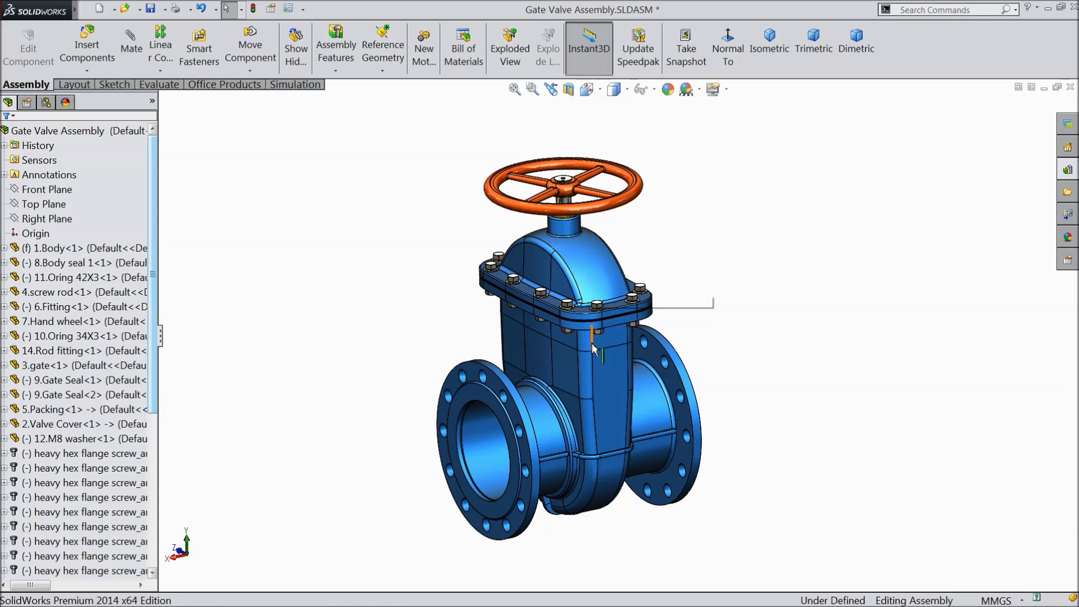
left_click(151, 9)
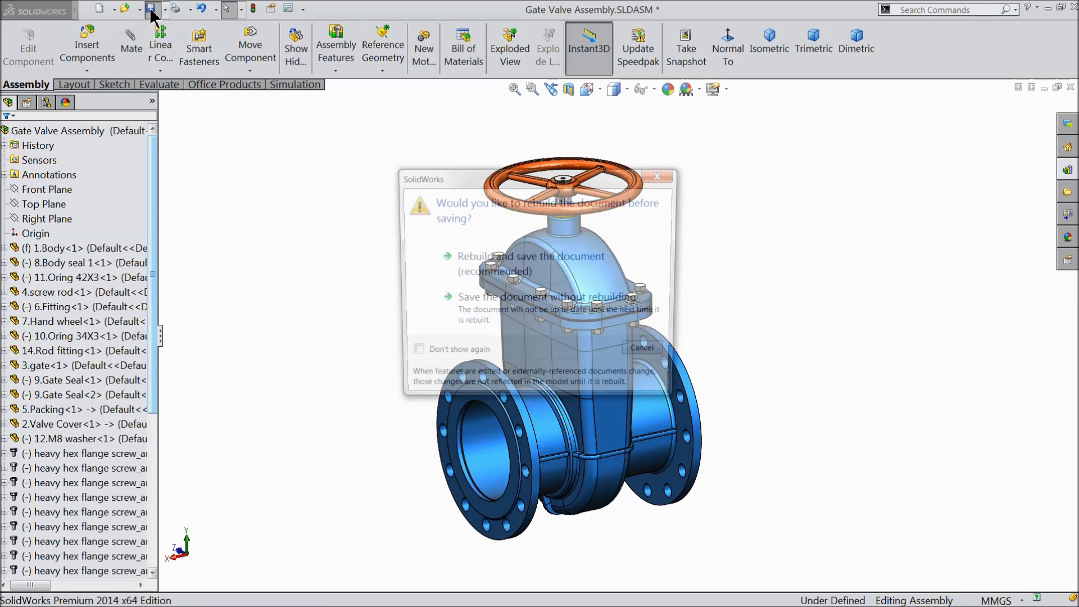
left_click(483, 262)
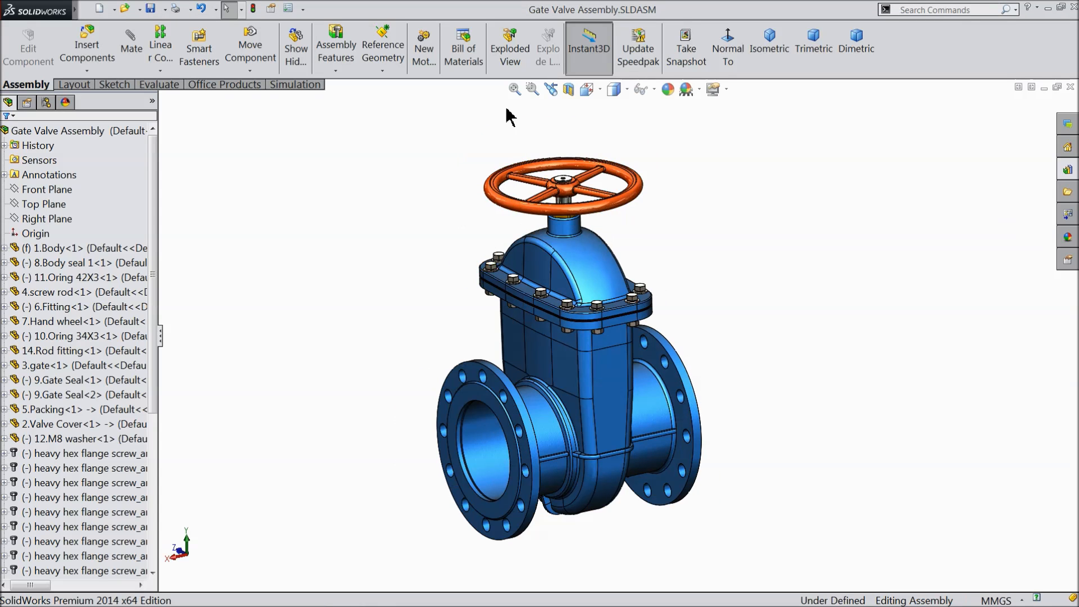
Start an exploded view and move the M8 washer about 136 mm straight up from the hand wheel.
left_click(510, 45)
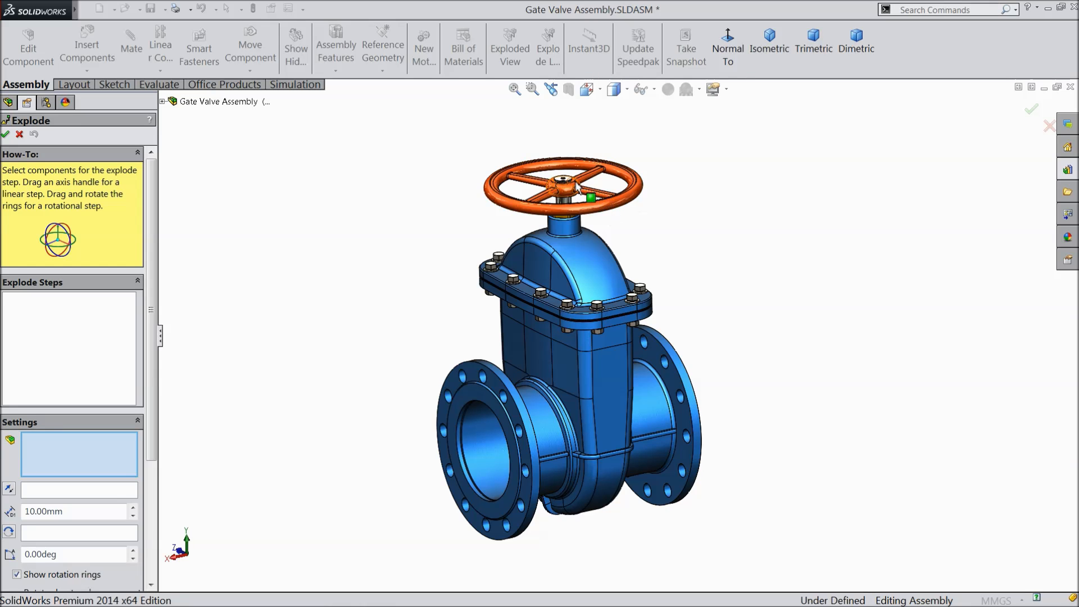
scroll(566, 181, "down", 5)
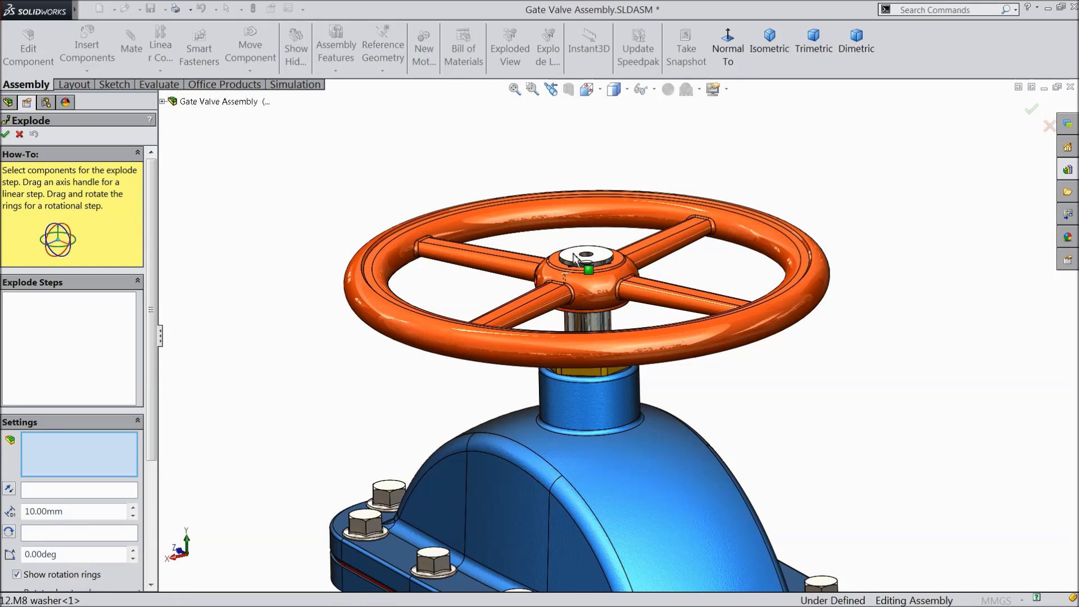
left_click(586, 254)
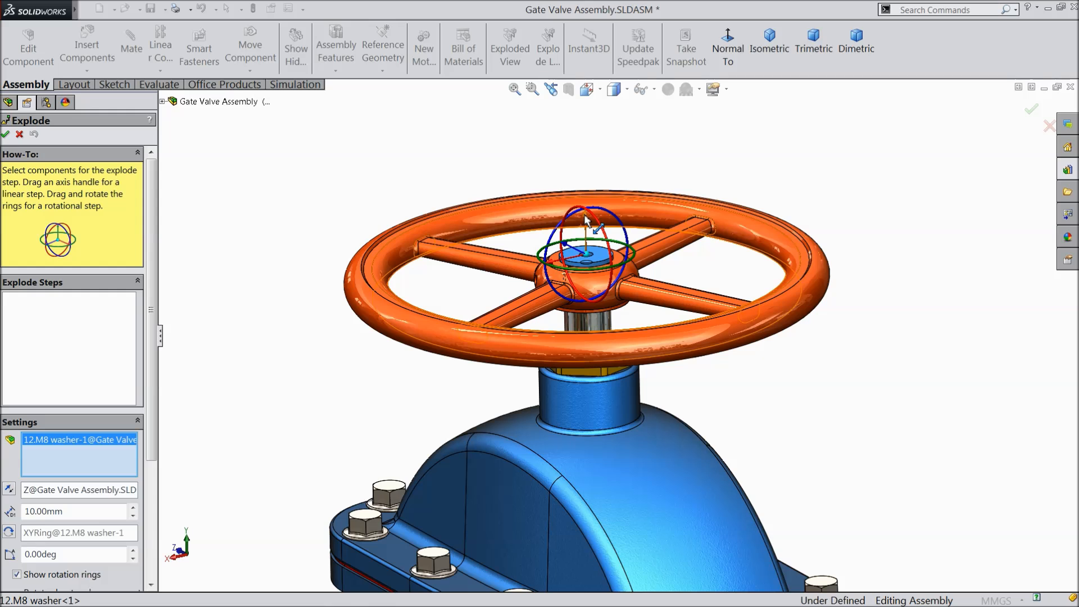
left_click_drag(585, 219, 587, 22)
Move the hand wheel about 110 mm and the fitting about 104 mm straight up as separate explode steps.
scroll(587, 256, "up", 3)
scroll(587, 255, "up", 3)
scroll(679, 458, "down", 2)
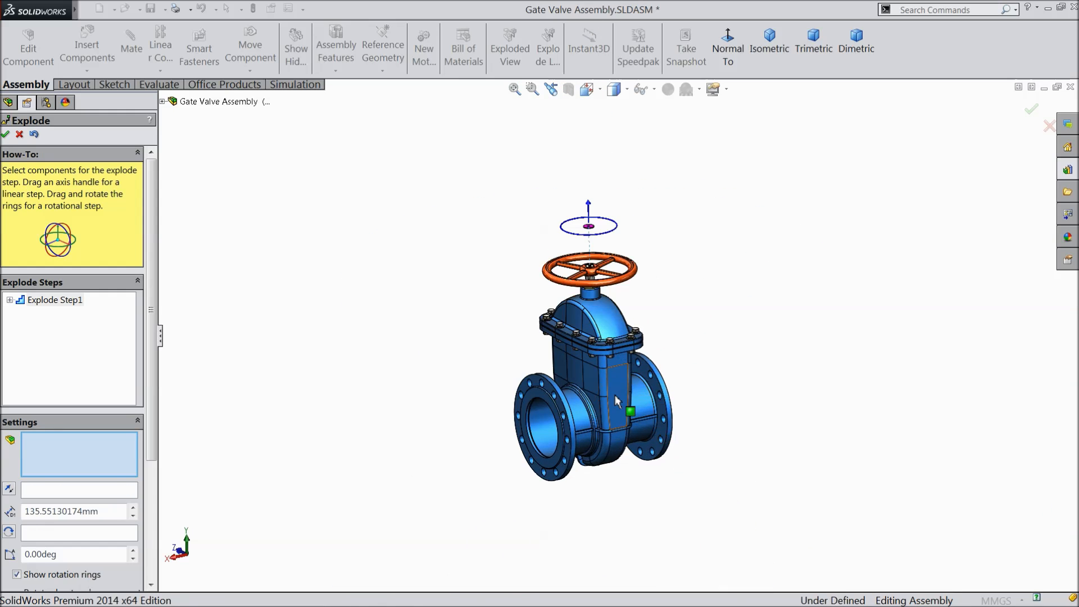
scroll(629, 351, "down", 2)
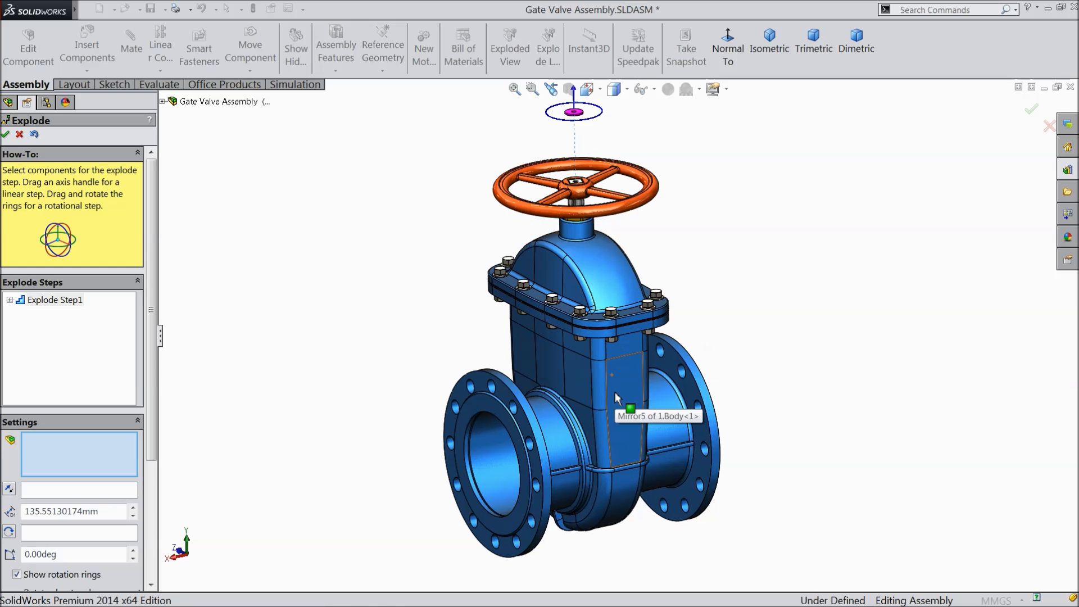
left_click(610, 213)
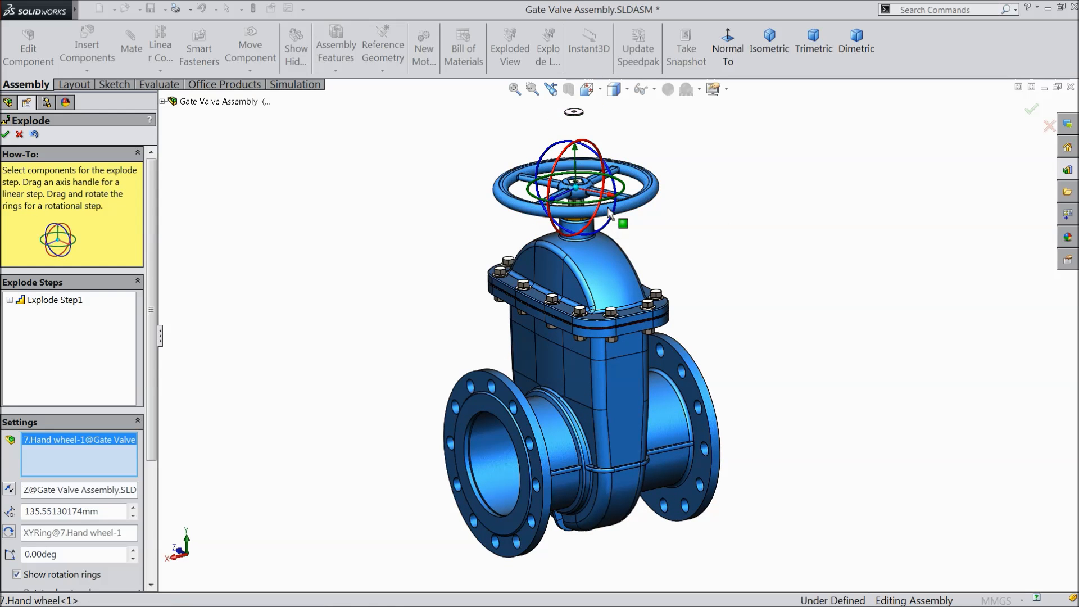
left_click_drag(579, 152, 576, 98)
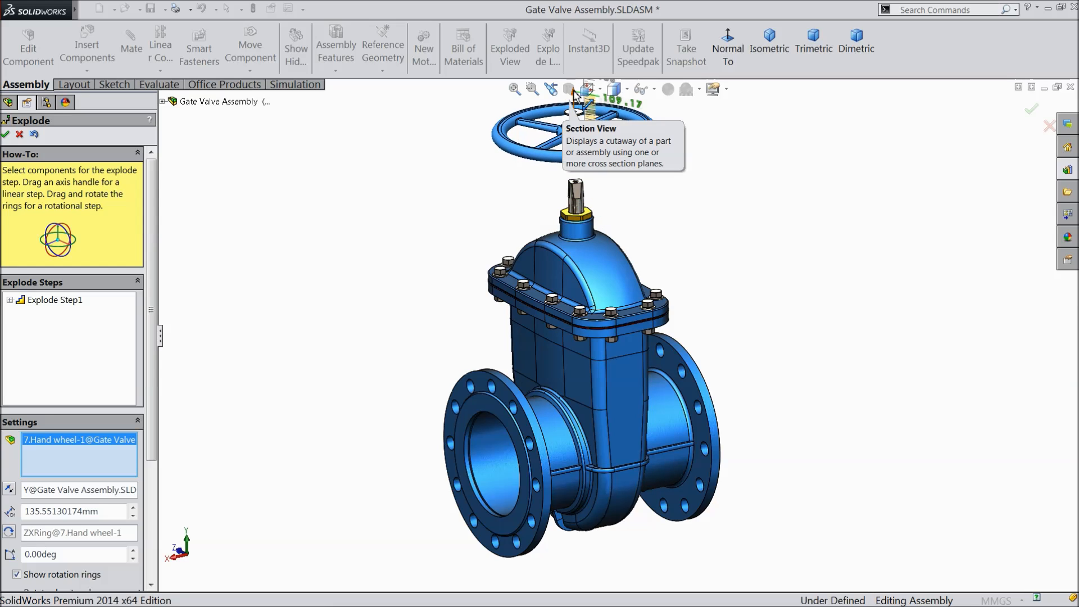
left_click(575, 225)
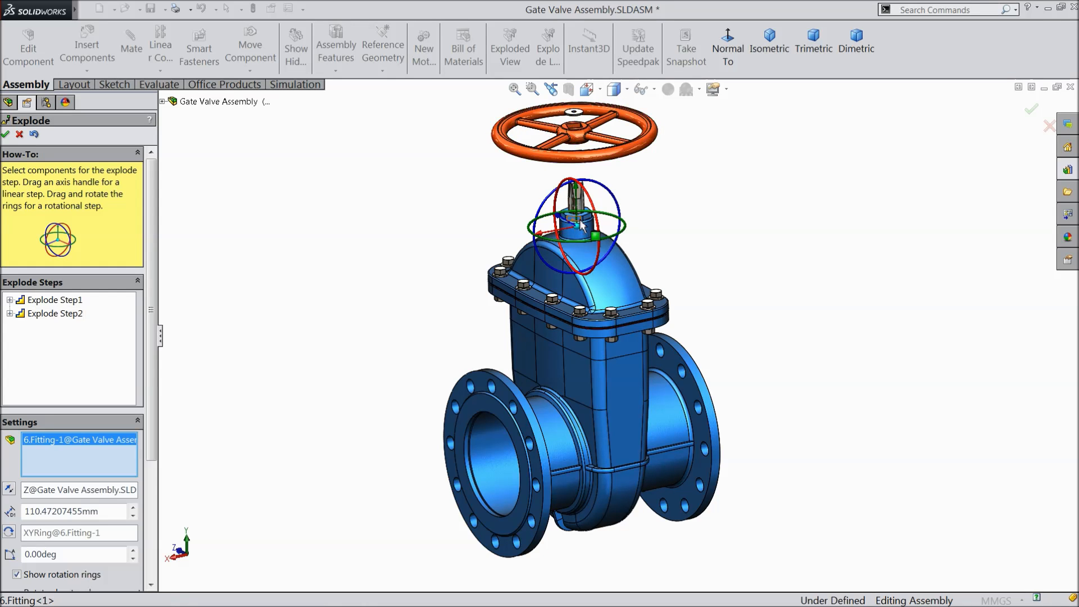
left_click_drag(578, 194, 578, 142)
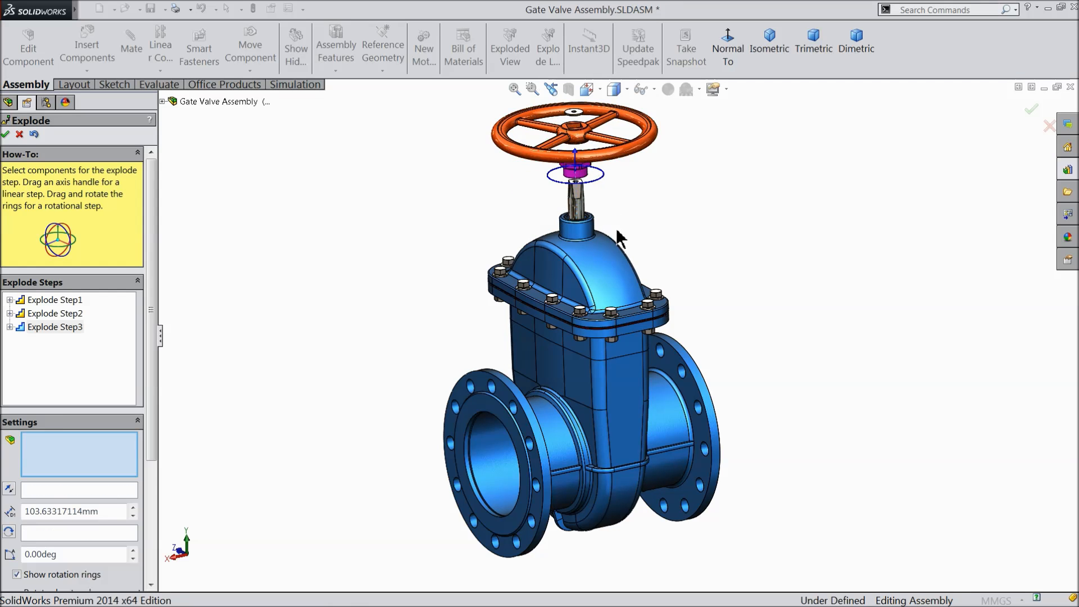
Select the valve cover and the flange screws along its front edge and both ends for one explode step.
left_click(582, 222)
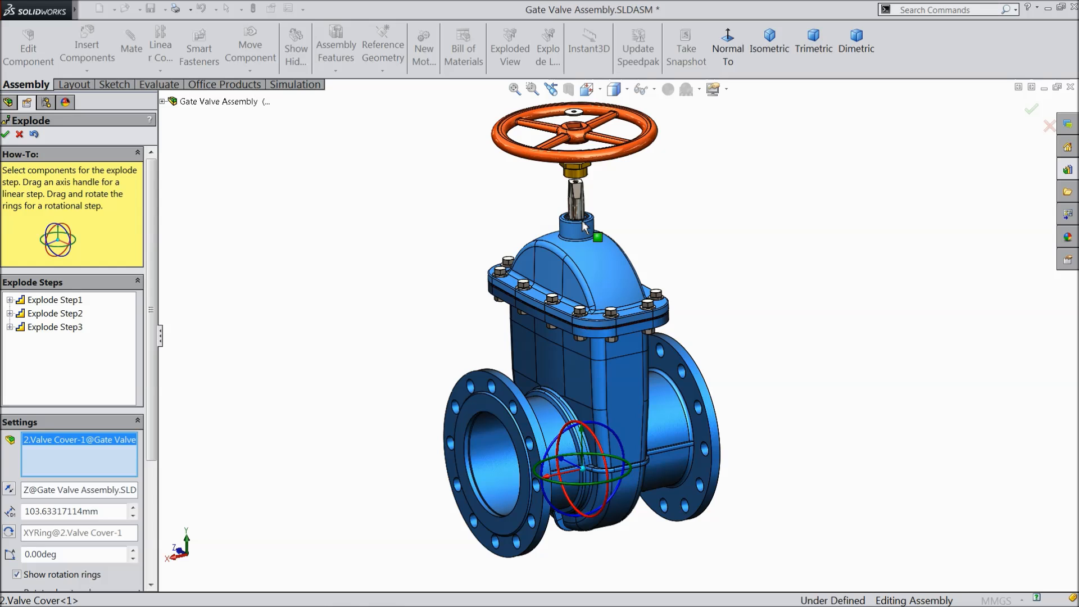
left_click(649, 309)
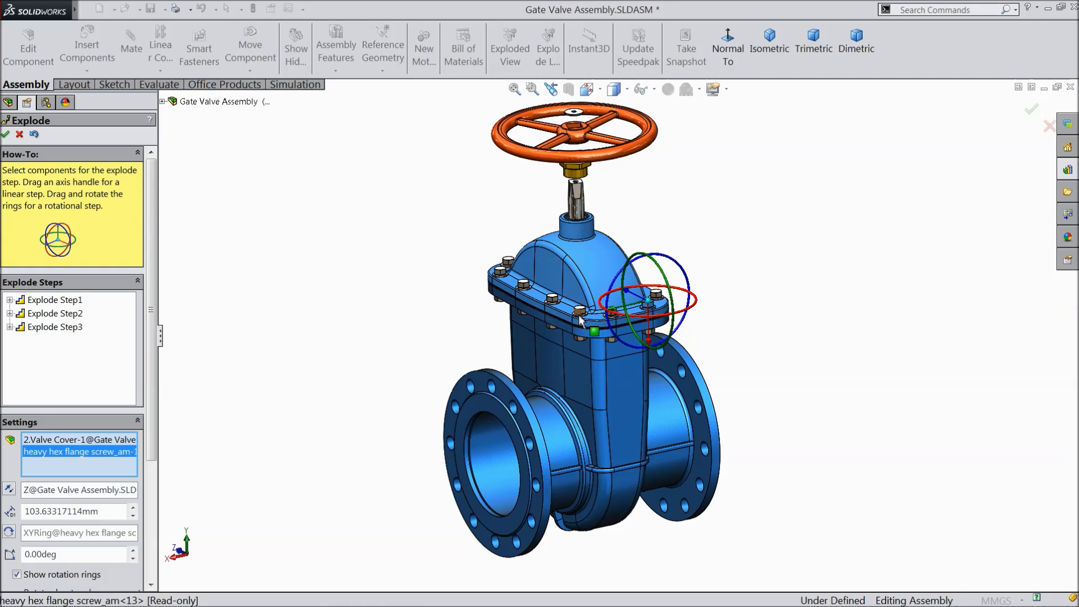
left_click(599, 321)
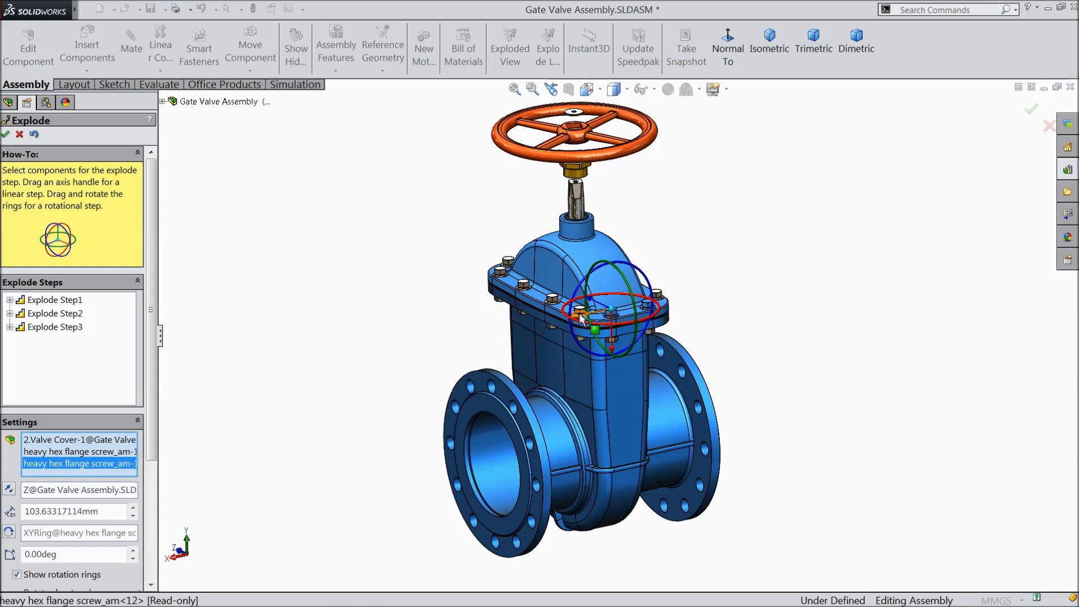
left_click(583, 315)
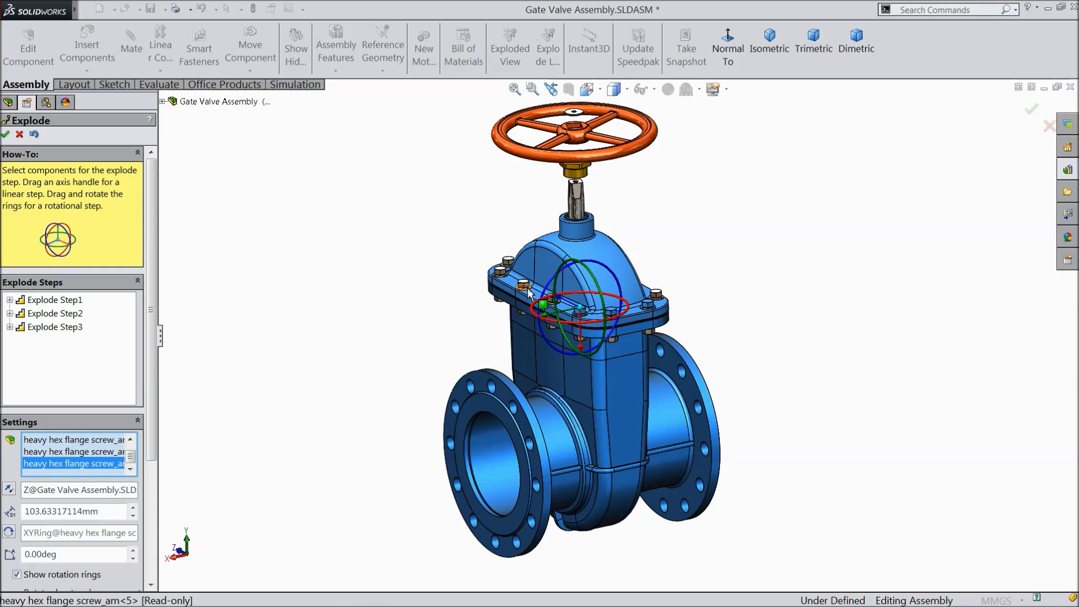
left_click(551, 299)
scroll(551, 299, "down", 3)
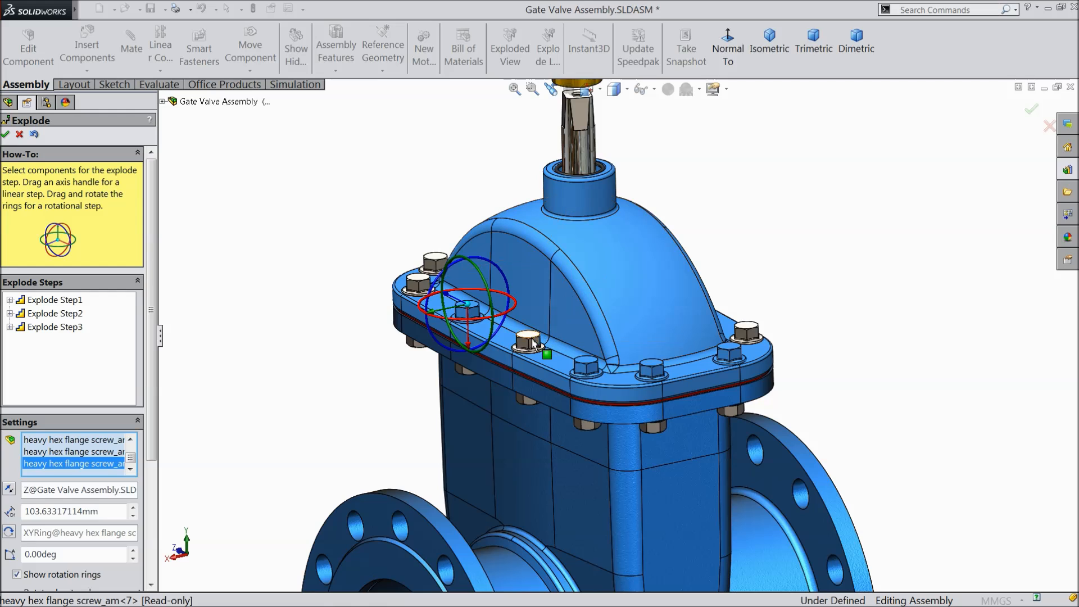
left_click(418, 285)
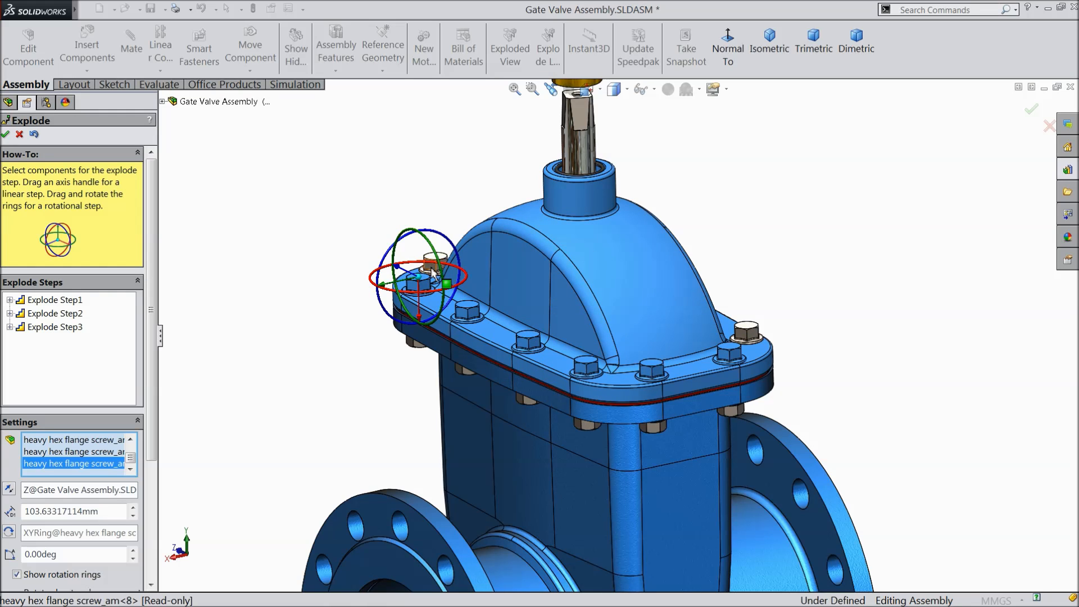
left_click(743, 334)
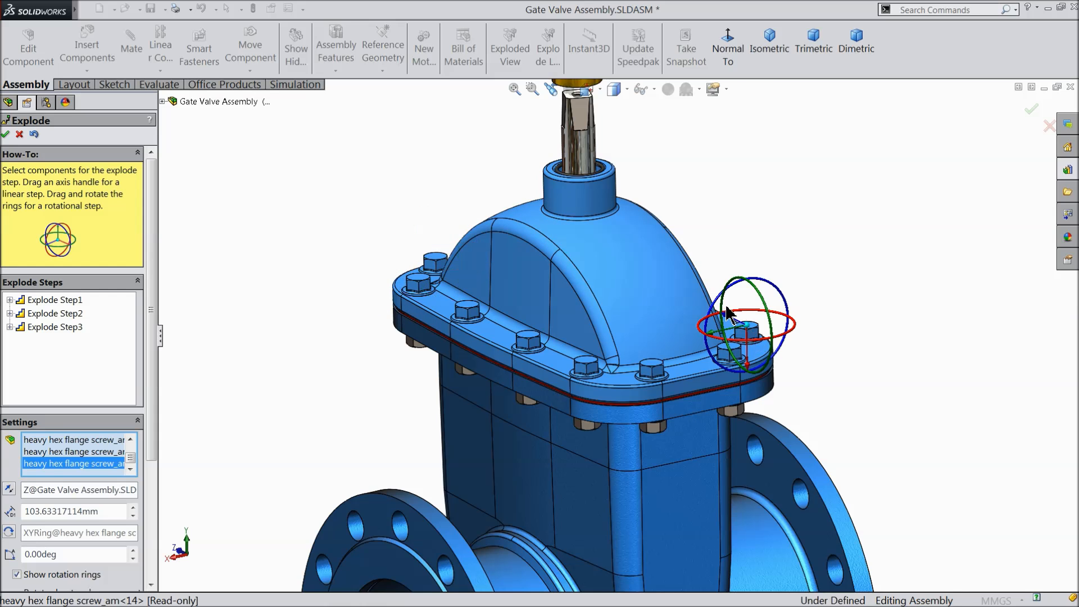
Add the remaining flange screws on the far side of the cover flange to the explode step selection.
scroll(705, 281, "up", 3)
middle_click_drag(705, 285, 576, 303)
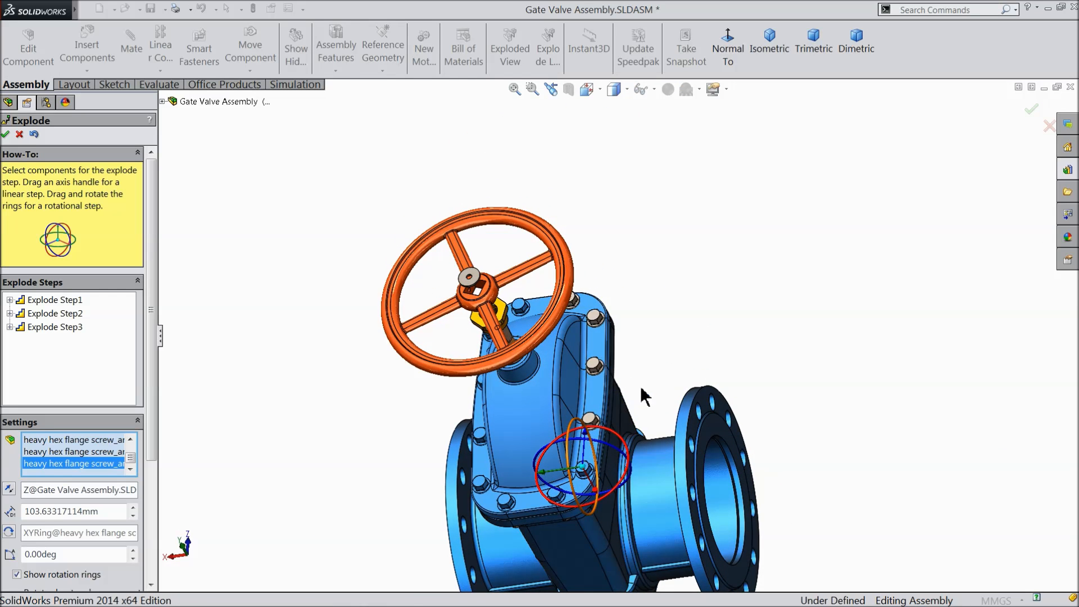
left_click(576, 304)
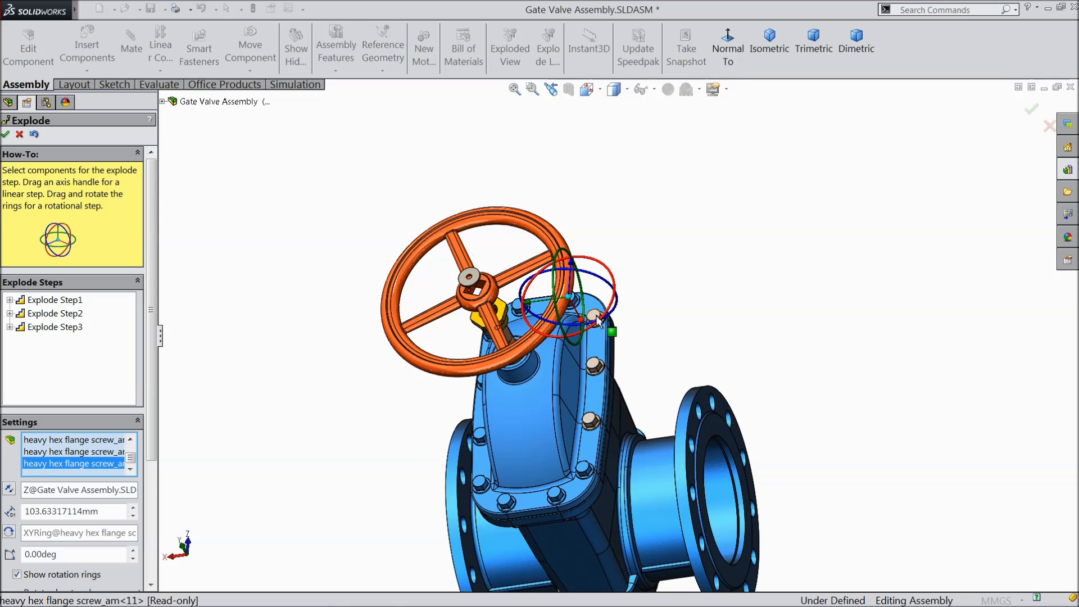
left_click(597, 317)
left_click(594, 364)
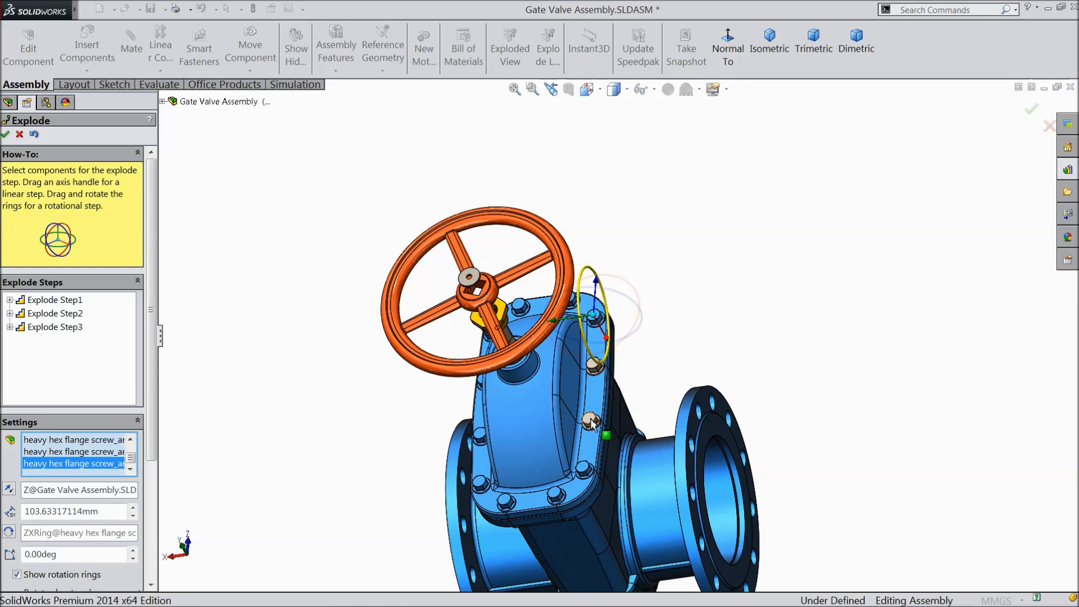
Try moving the valve cover and flange screws together about 34 mm upward, and undo that explode step.
scroll(651, 425, "up", 5)
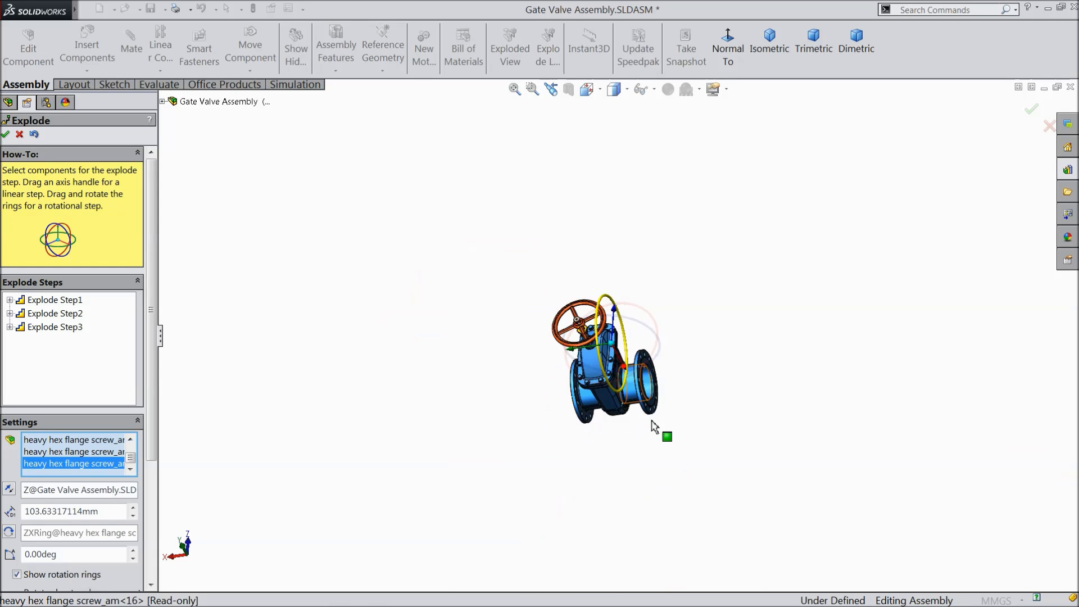
middle_click_drag(652, 424, 721, 264)
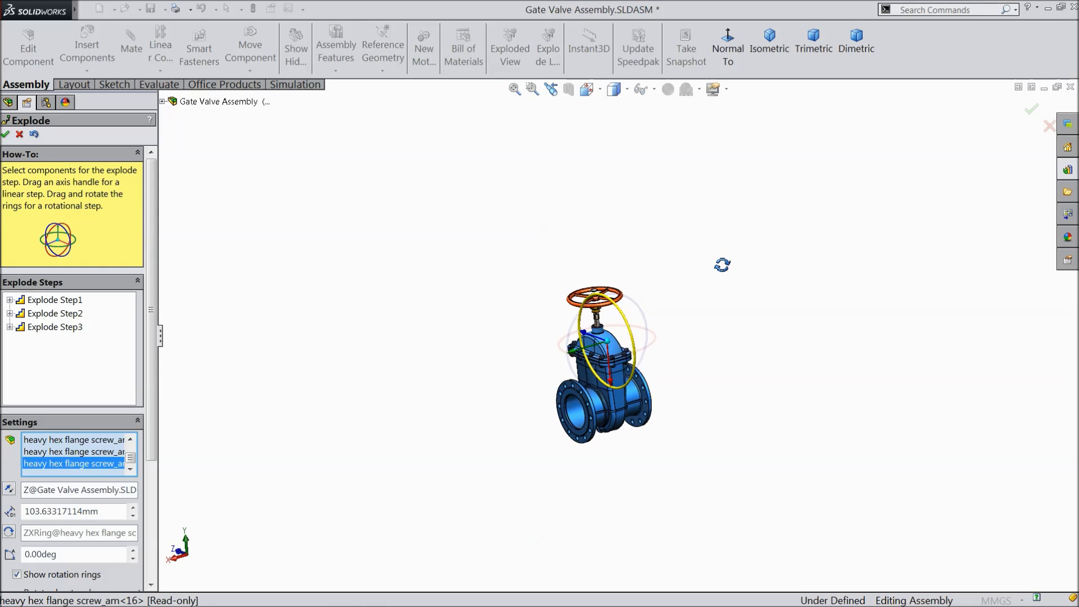
scroll(669, 315, "down", 5)
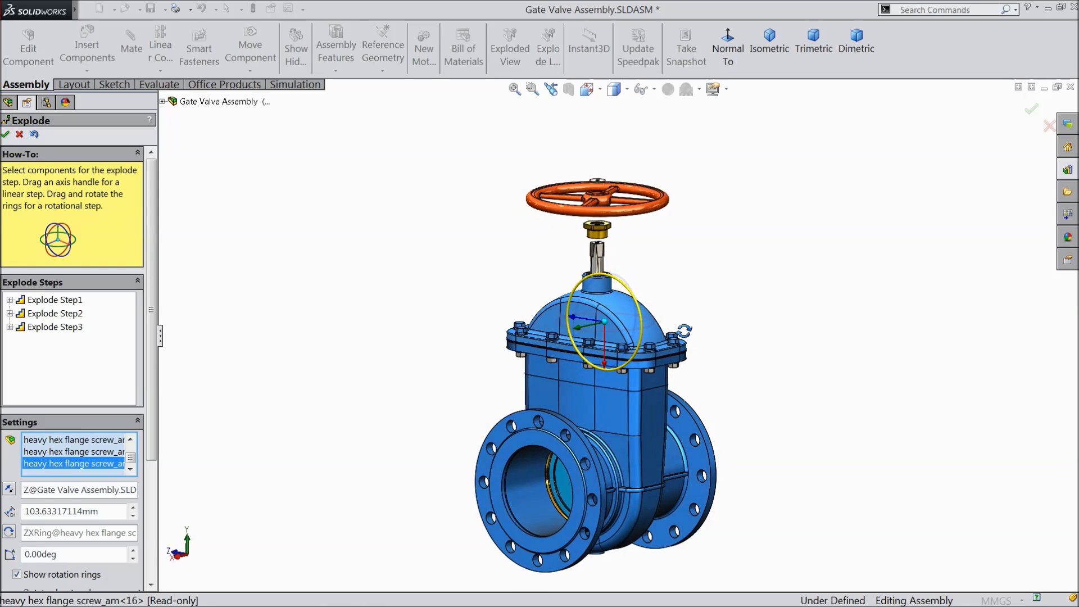
middle_click_drag(667, 330, 645, 365)
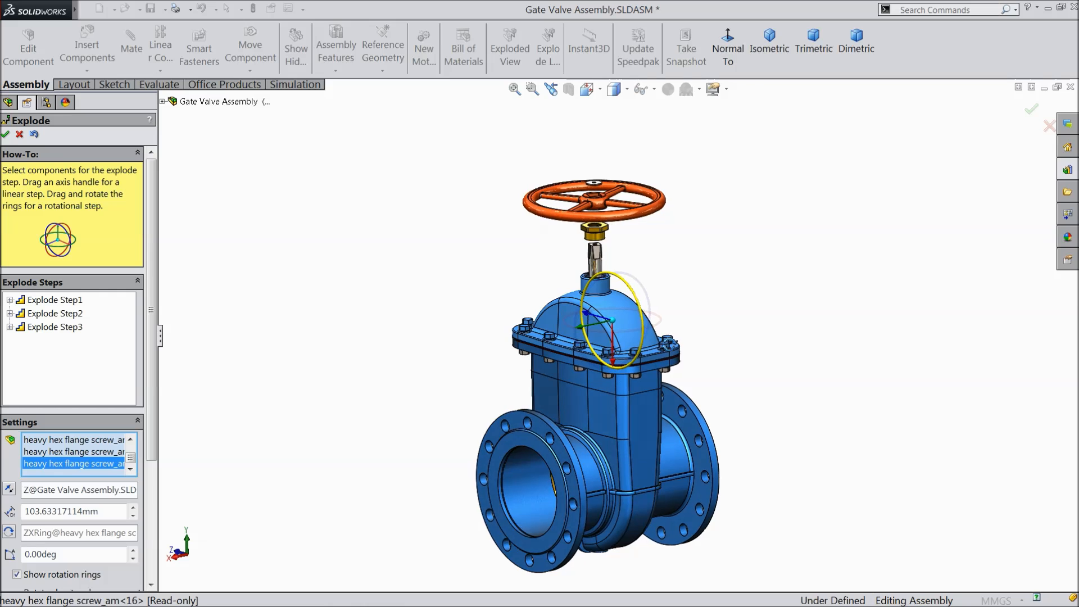
scroll(634, 445, "up", 1)
scroll(633, 445, "down", 2)
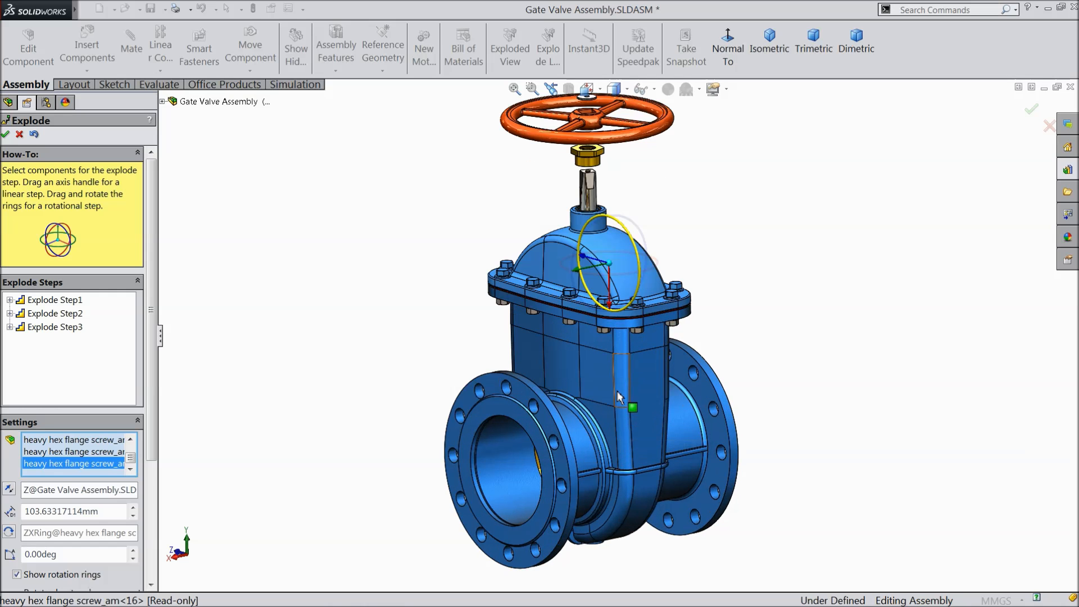
scroll(618, 372, "up", 1)
scroll(616, 290, "down", 1)
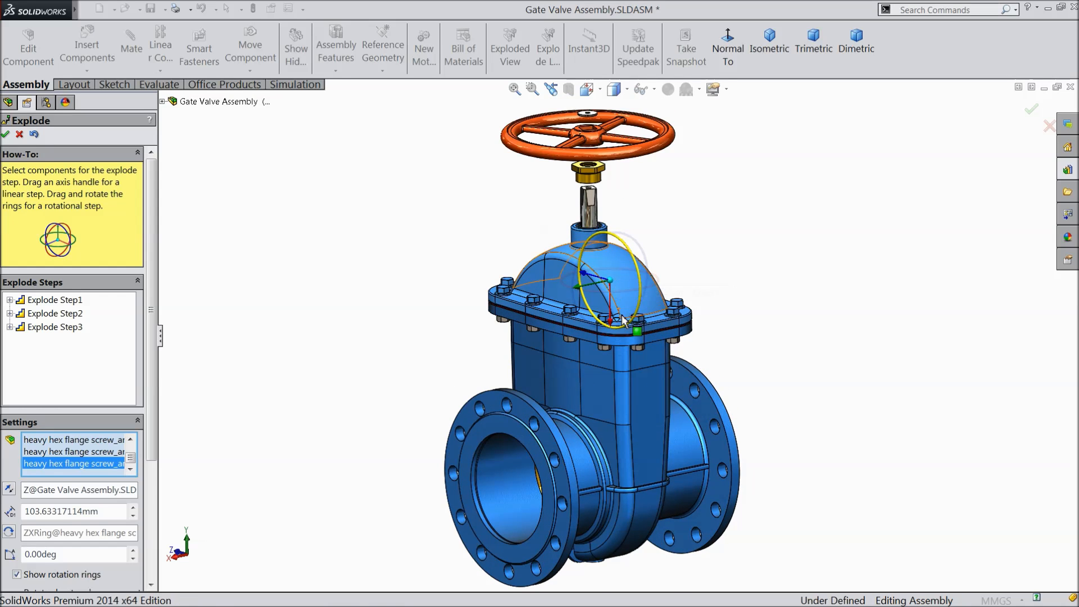
scroll(618, 303, "down", 1)
middle_click_drag(618, 303, 623, 309)
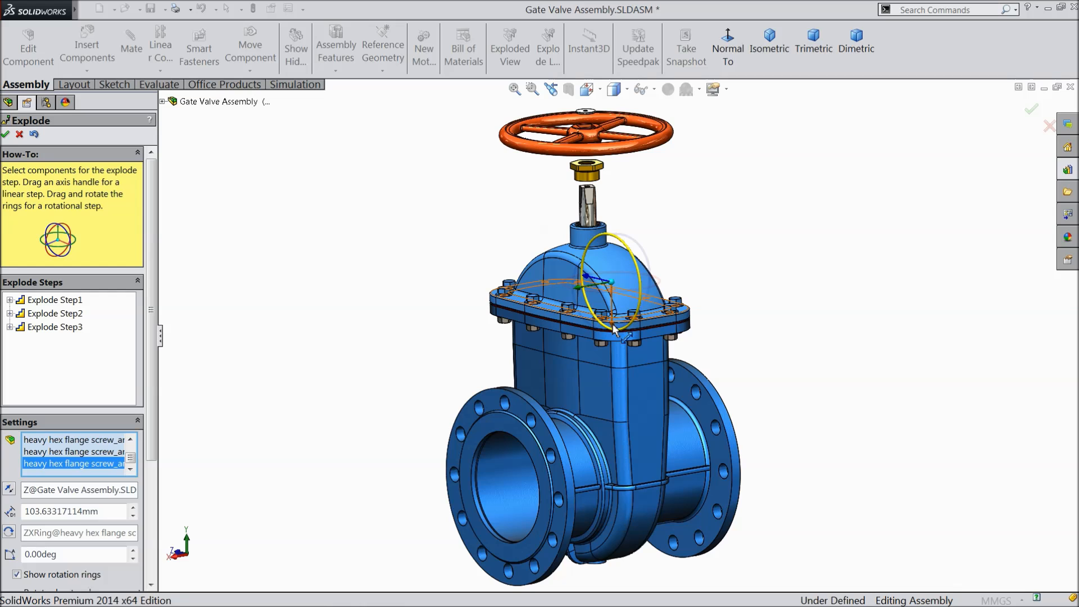
left_click_drag(613, 332, 611, 310)
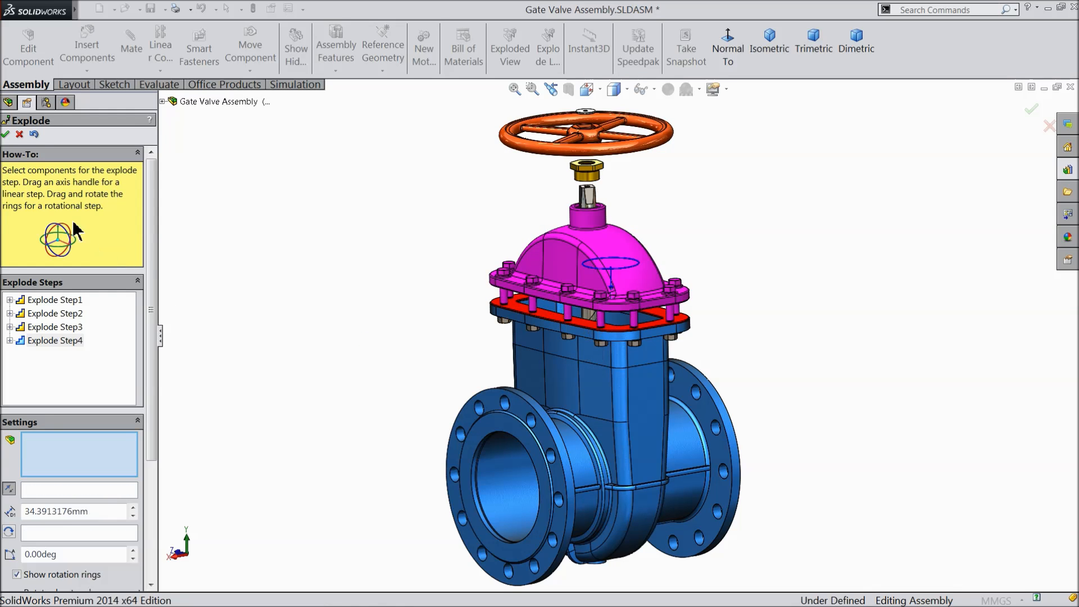
left_click(37, 135)
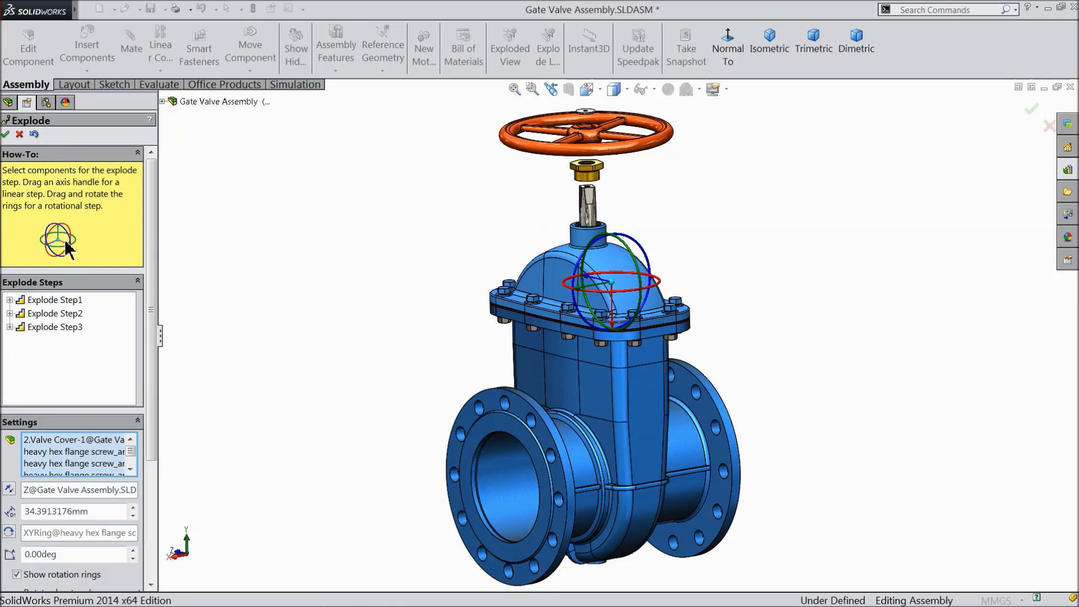
Remove the valve cover from the selected components and move only the flange screws about 205 mm straight up.
left_click(131, 470)
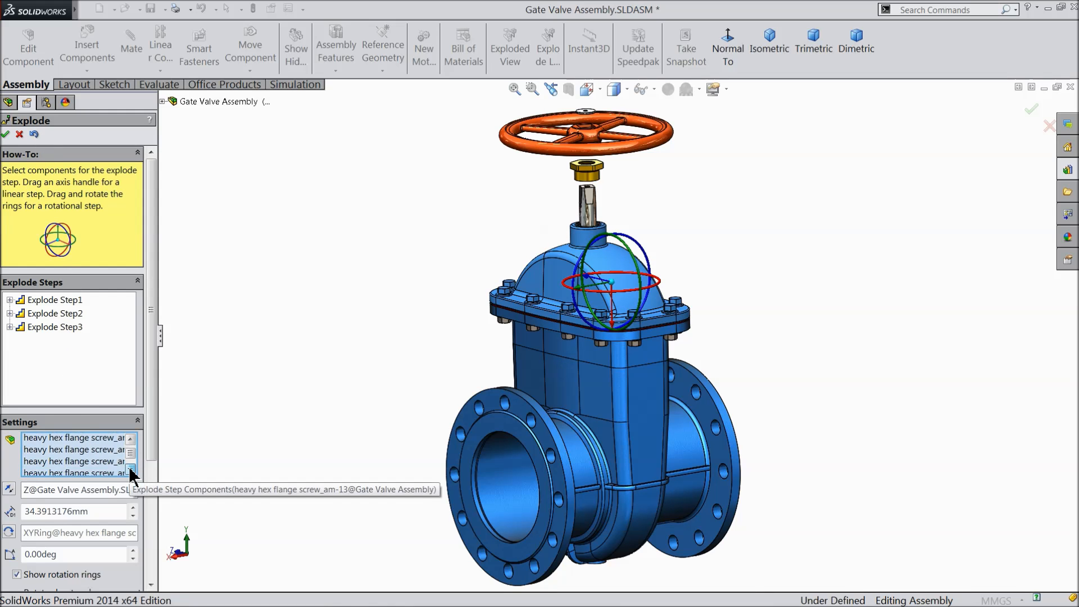
left_click(131, 469)
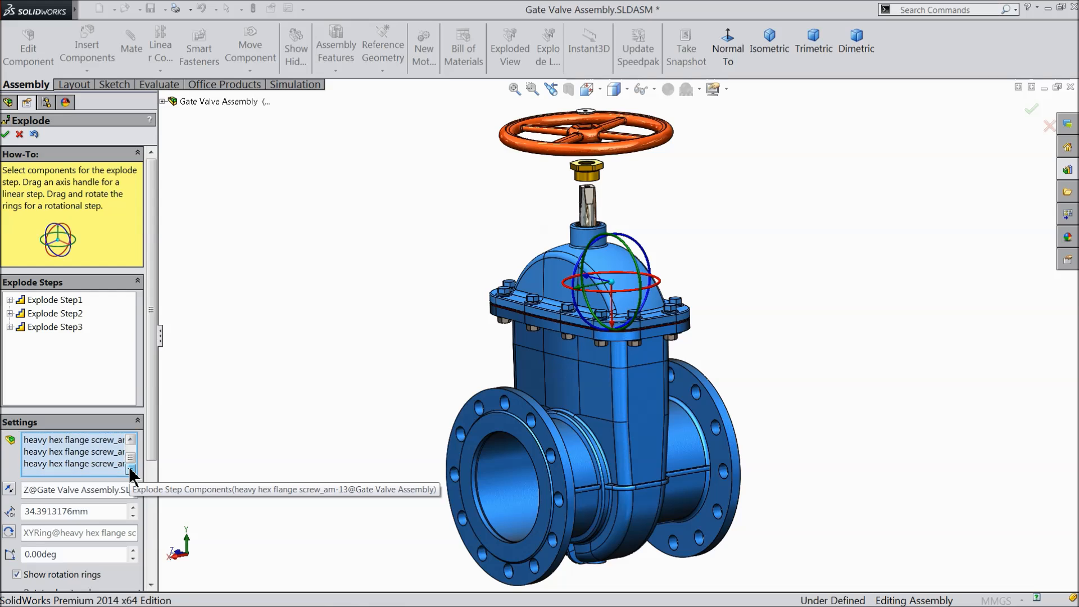
left_click(130, 441)
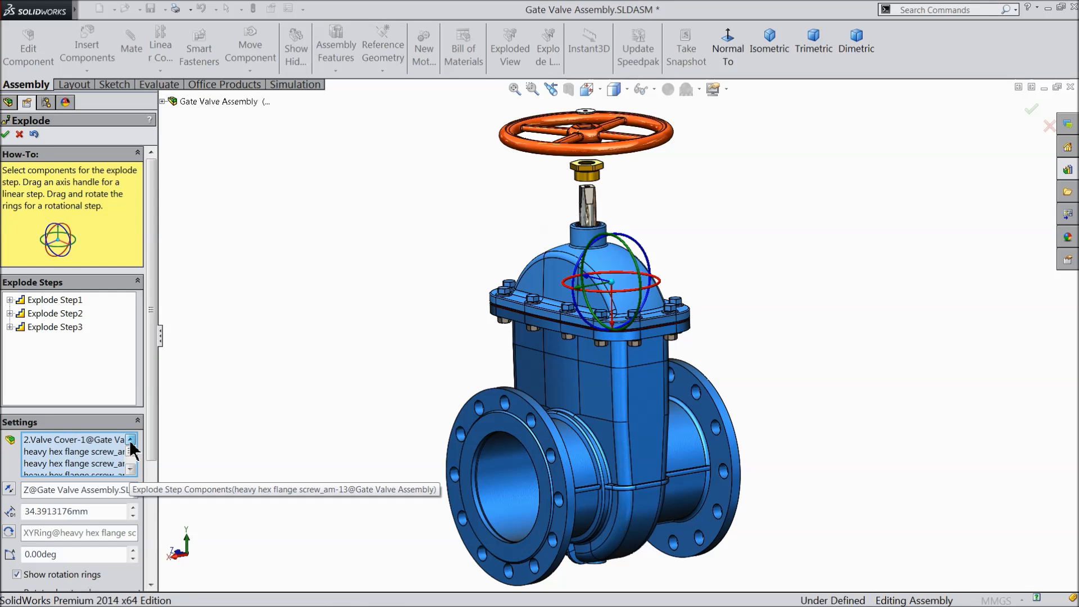
left_click(81, 441)
right_click(80, 439)
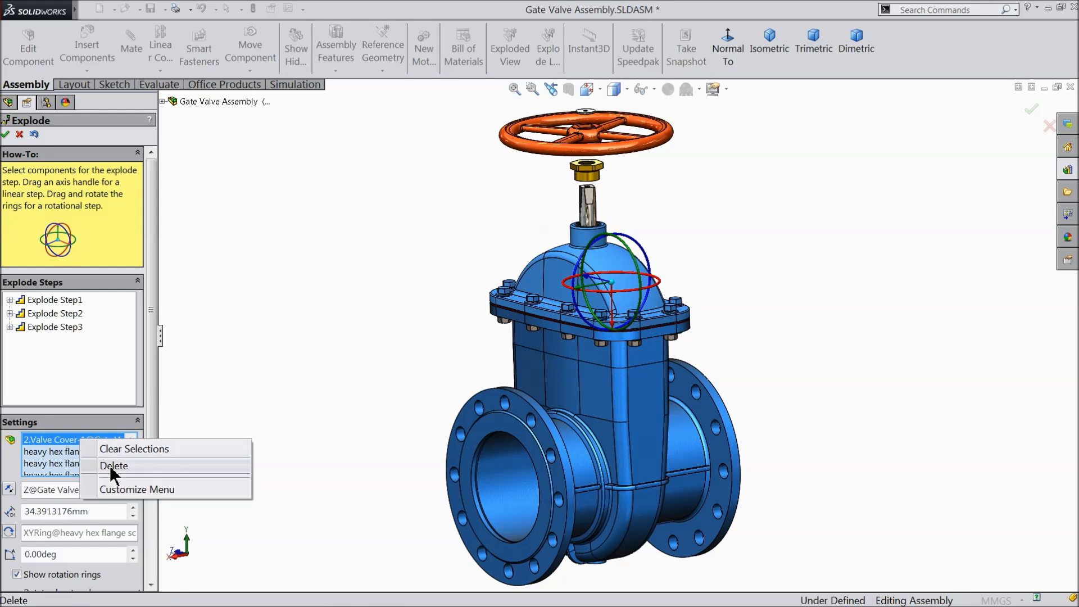
left_click(114, 466)
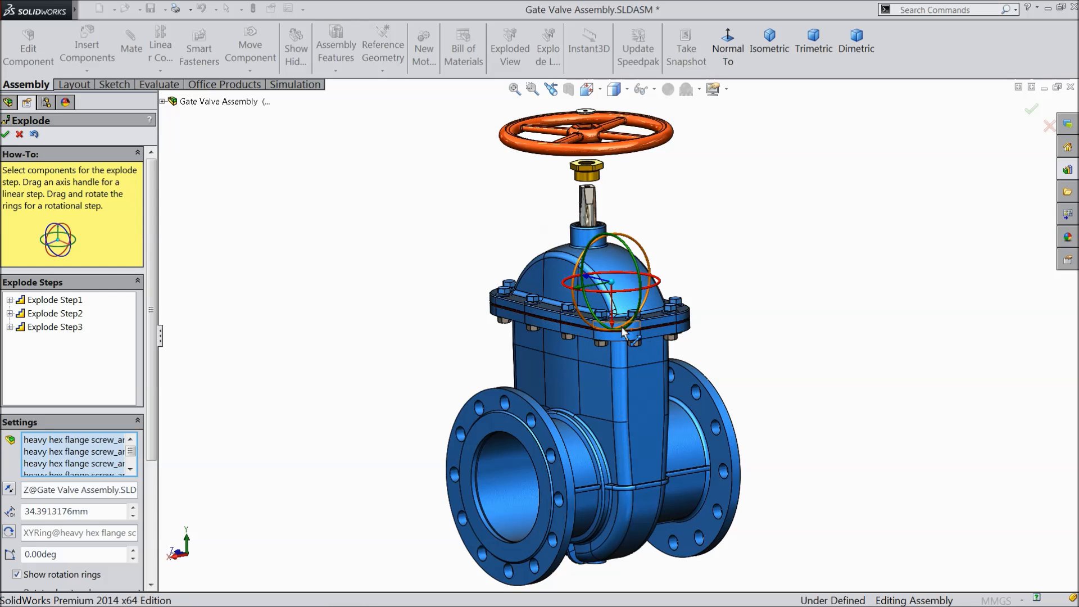
left_click_drag(614, 331, 605, 220)
Move the valve cover about 90 mm straight up from the gasket as its own explode step.
left_click(637, 347)
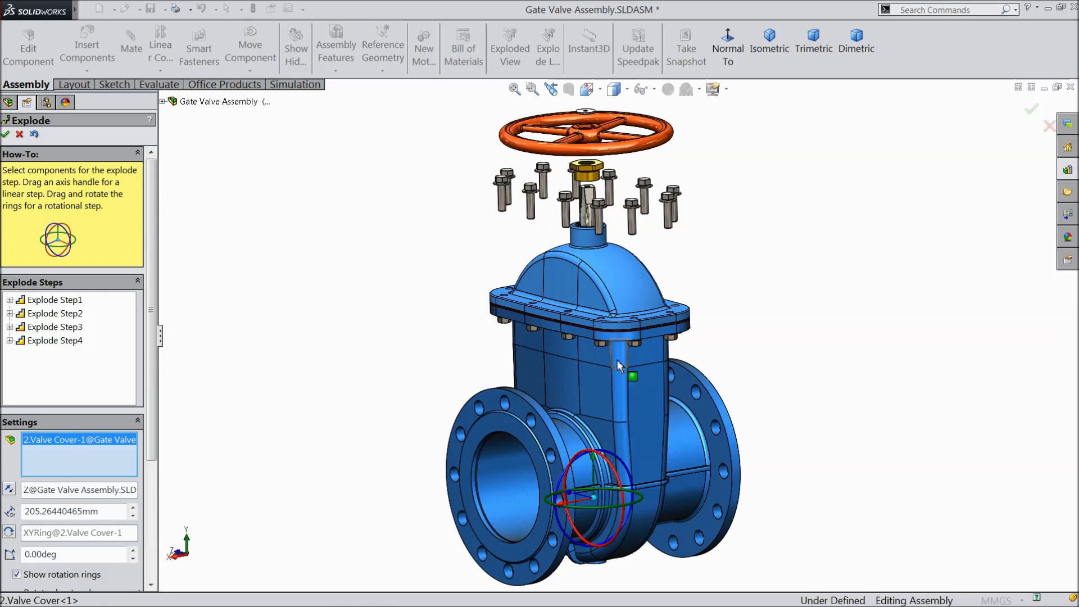
left_click_drag(596, 462, 594, 406)
scroll(595, 407, "up", 1)
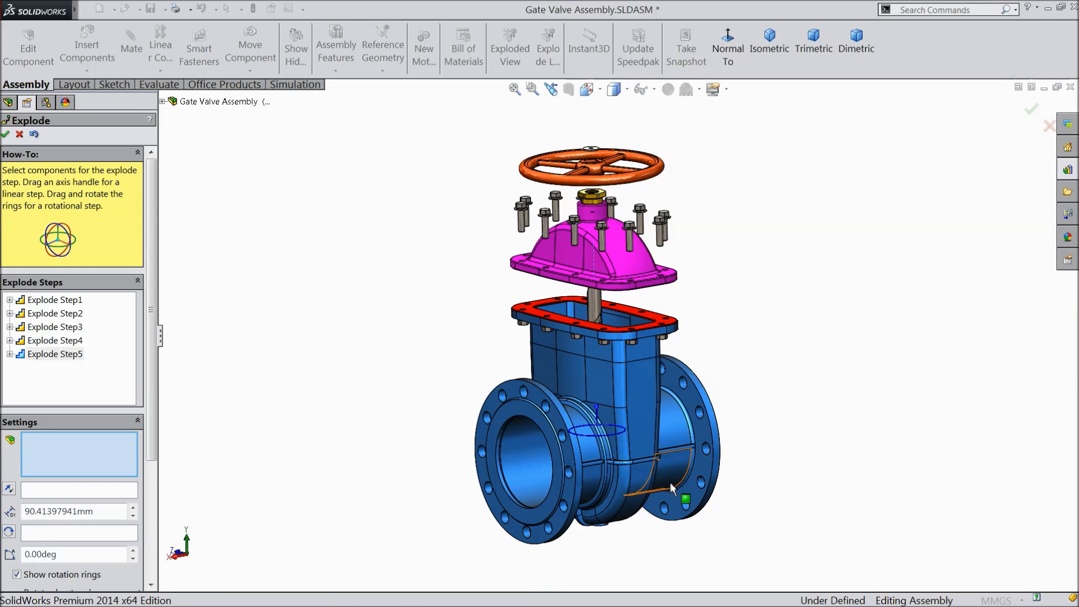
Move the valve body about 448 mm straight down, clear of the gate, gasket and nuts.
scroll(633, 458, "up", 1)
left_click(631, 401)
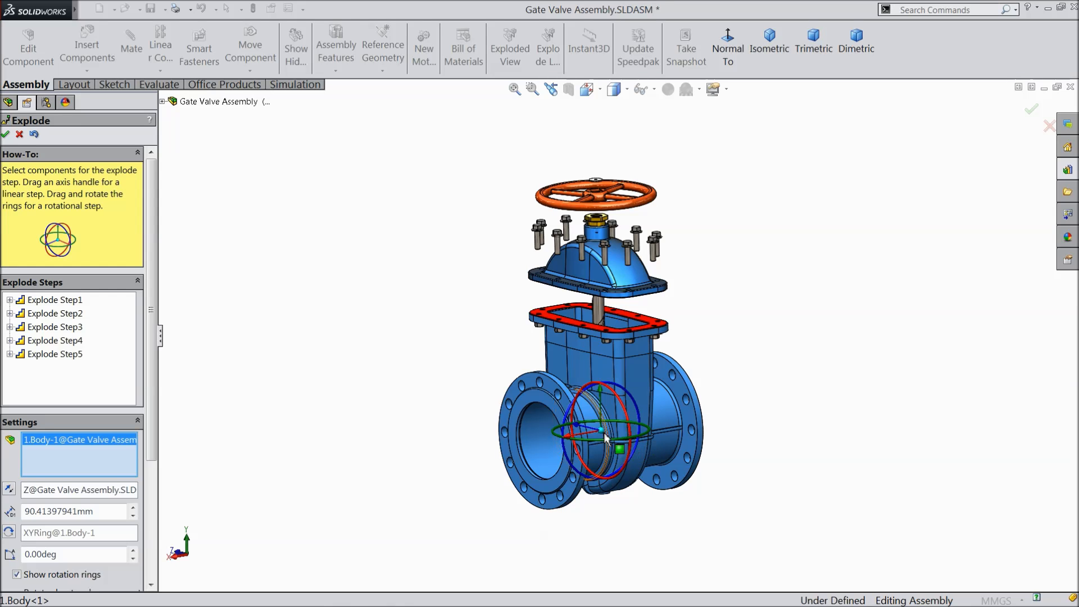
left_click_drag(601, 393, 603, 560)
scroll(604, 550, "up", 3)
scroll(606, 517, "down", 2)
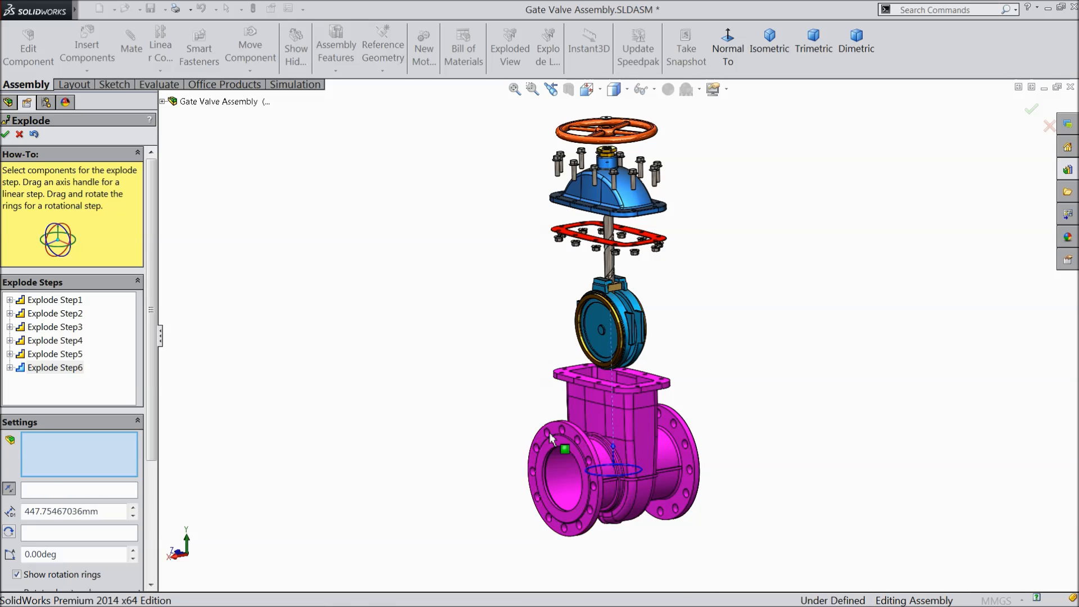
Move the valve body about 467 mm sideways along the X axis and about 417 mm straight up as two explode steps.
left_click(645, 446)
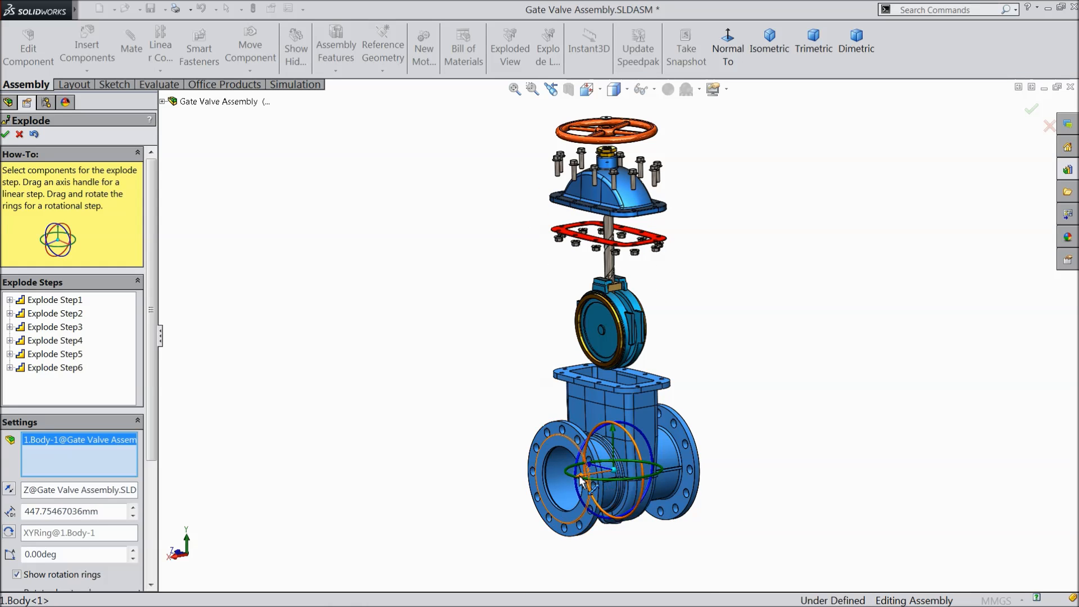
left_click_drag(580, 478, 512, 458)
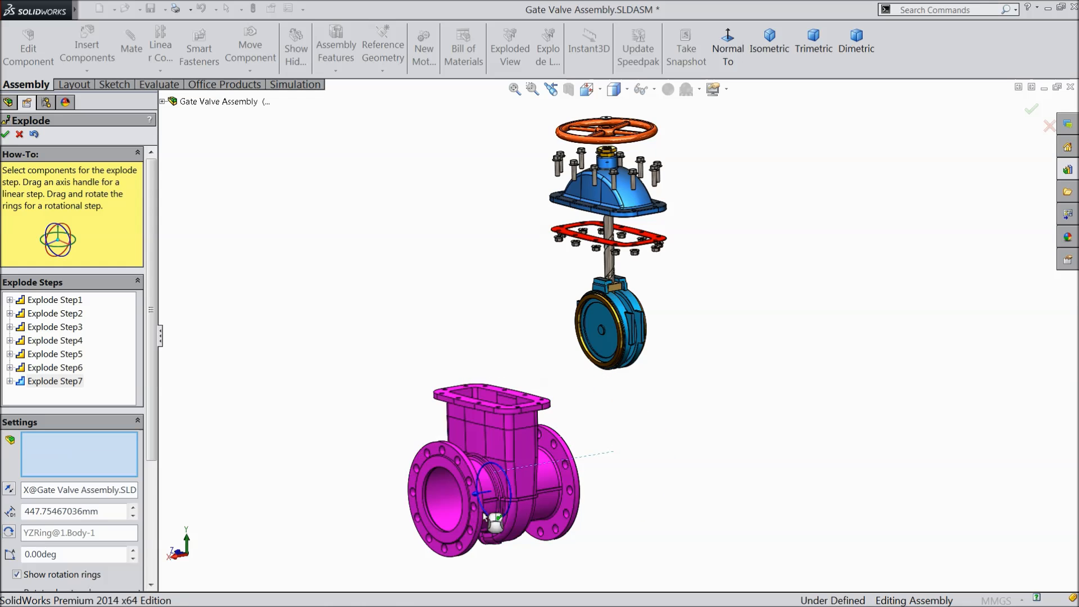
left_click(502, 449)
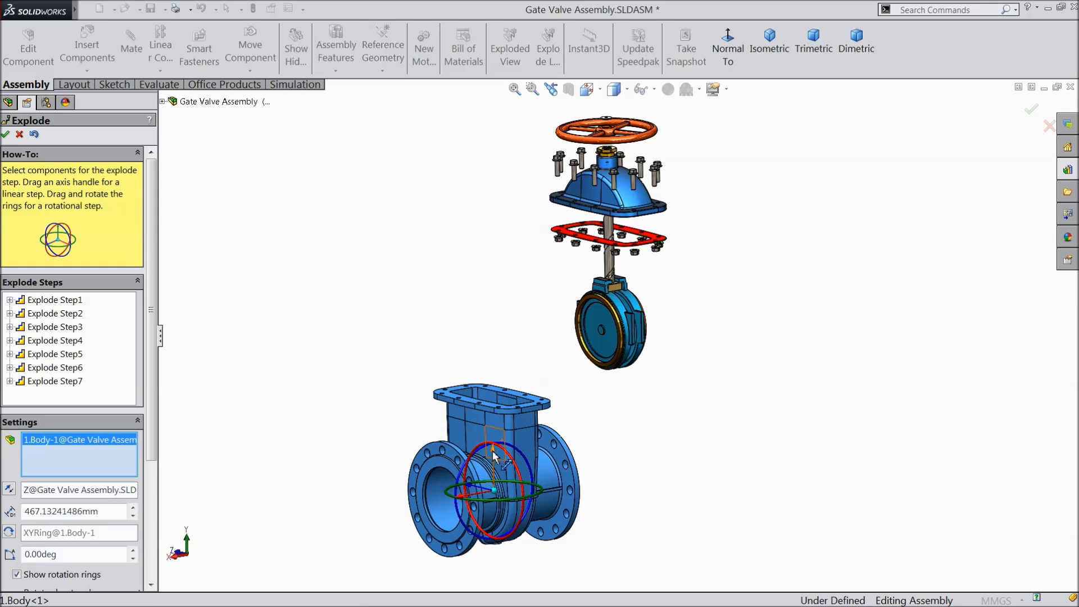
left_click_drag(495, 457, 491, 321)
Try moving the gate about 415 mm out from between its seals, undo that explode step and clear the component selection.
scroll(633, 288, "down", 4)
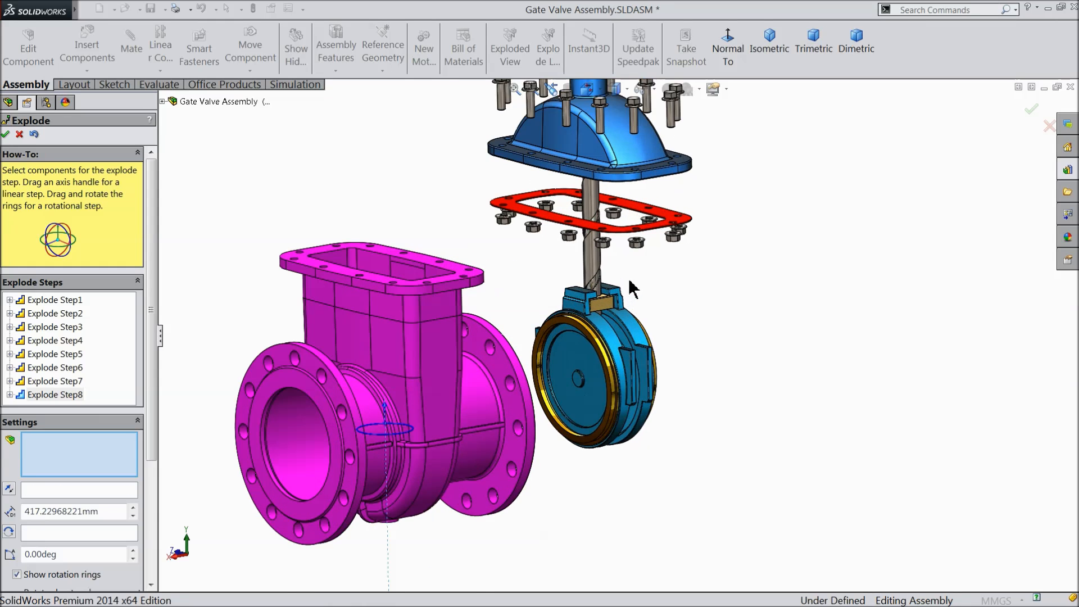
scroll(633, 289, "down", 3)
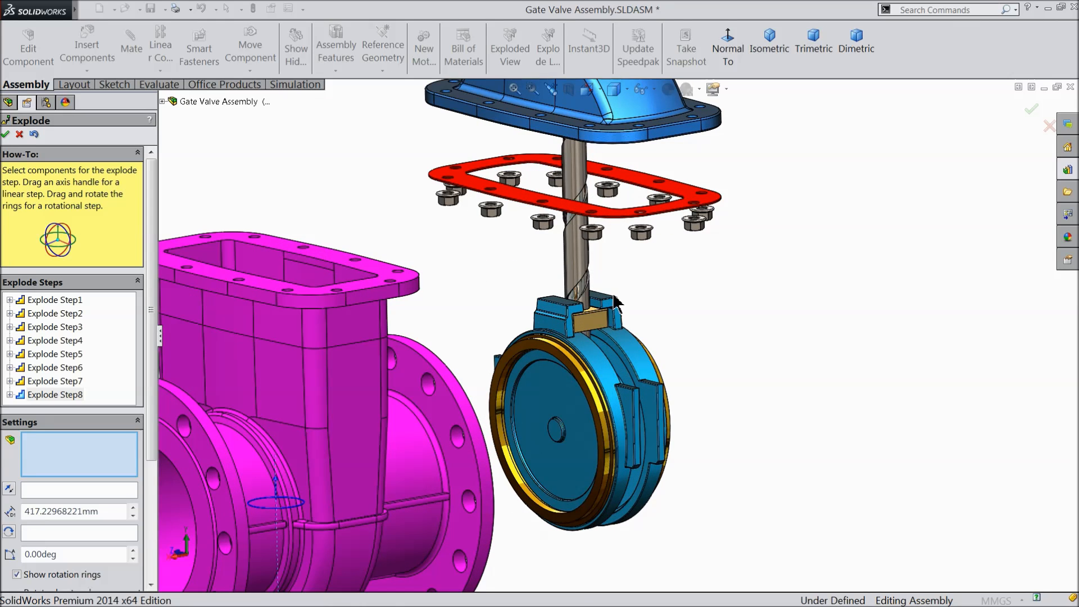
left_click(597, 365)
left_click_drag(560, 430, 751, 537)
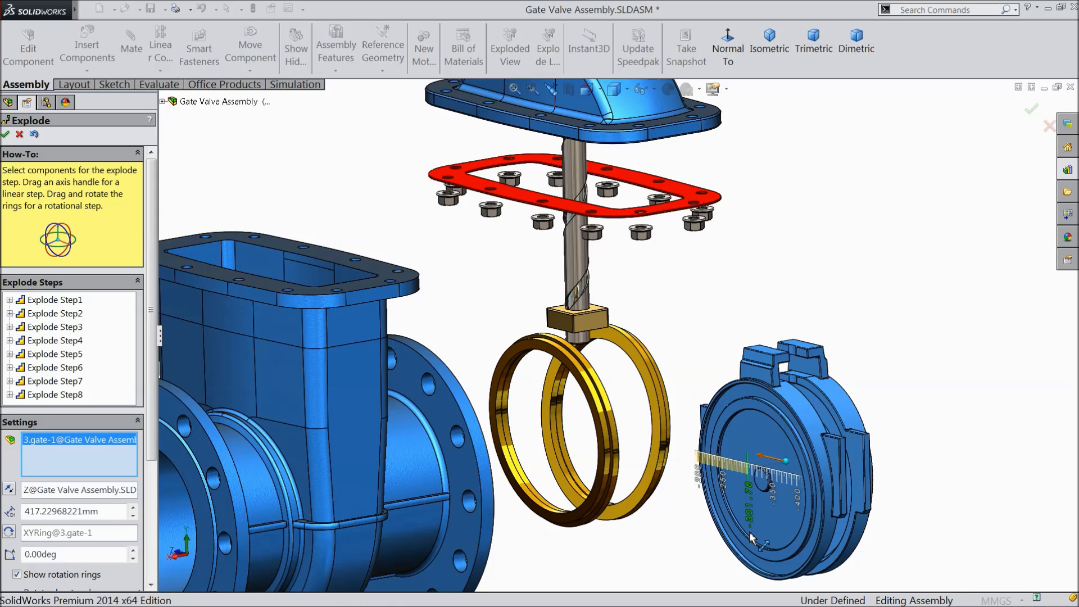
left_click_drag(751, 537, 751, 537)
left_click(33, 133)
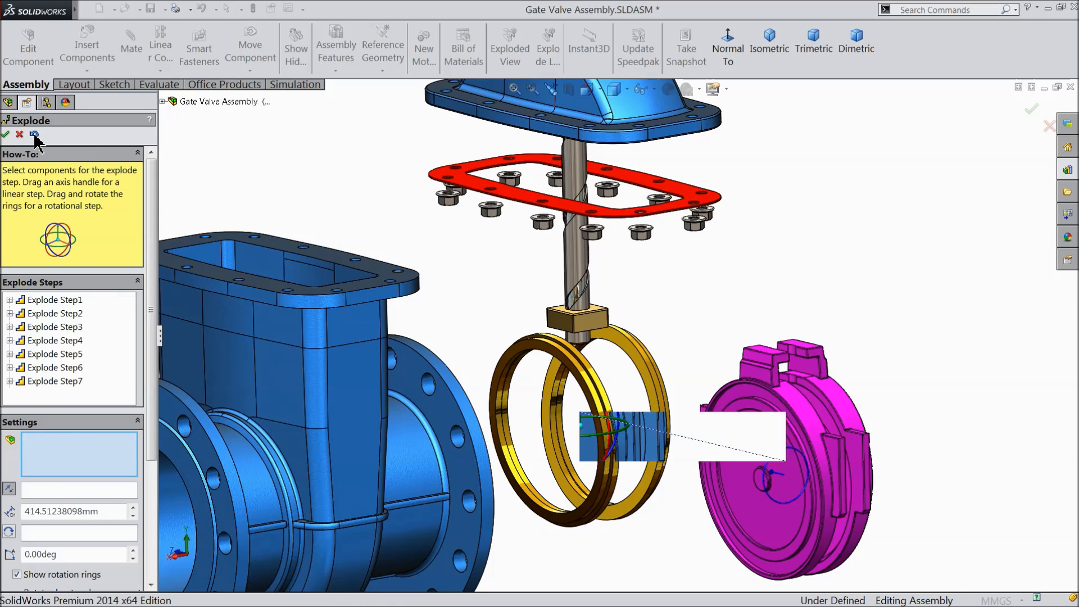
right_click(61, 456)
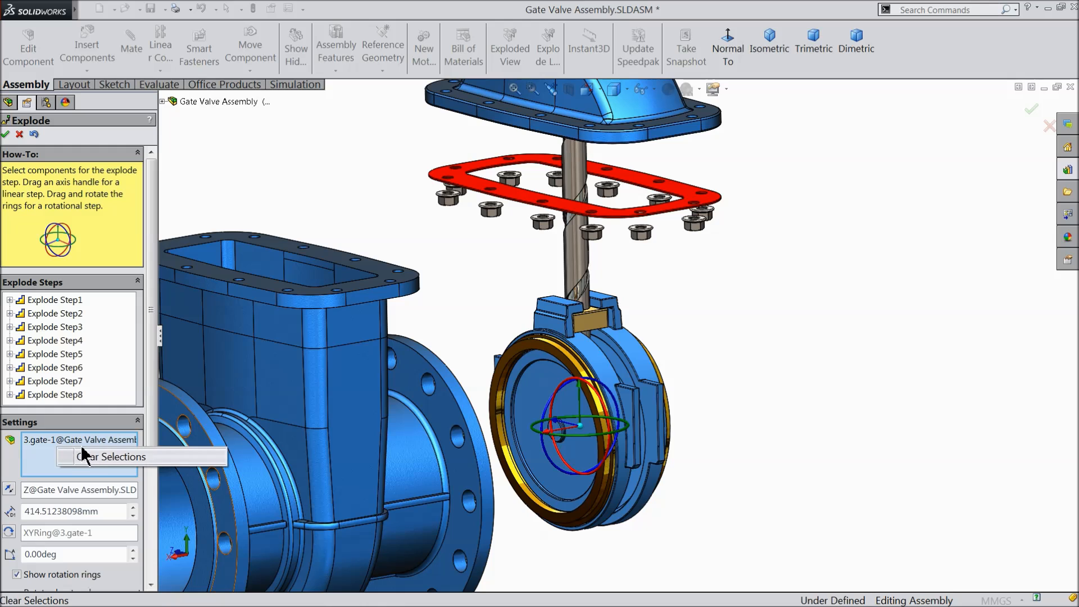
left_click(90, 458)
Move the two body seals off opposite faces of the gate along the X axis, one about 84 mm and the other about 250 mm.
left_click(570, 369)
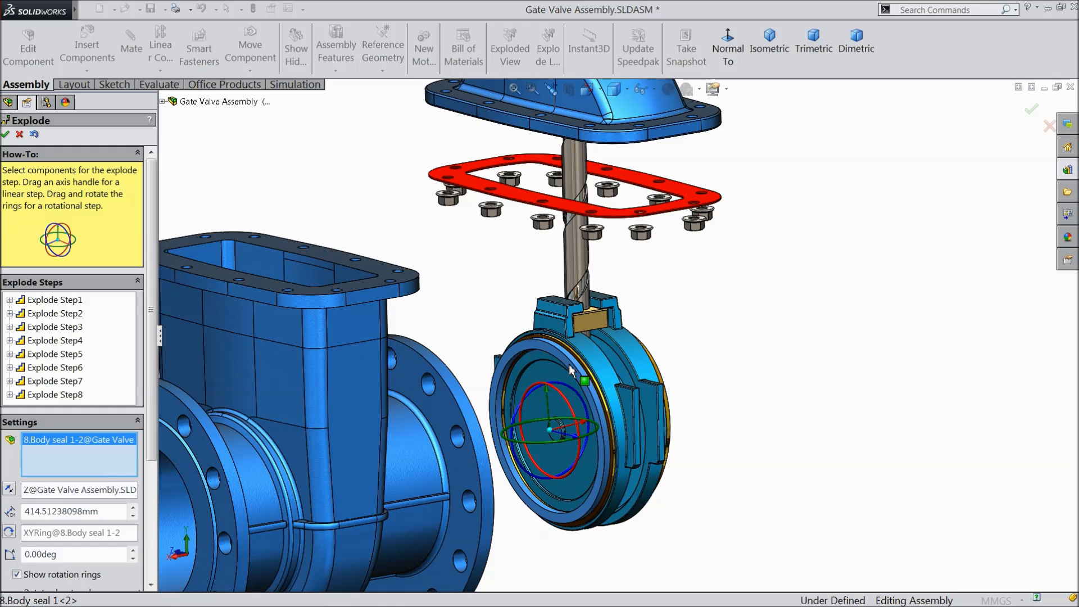
left_click_drag(586, 428, 539, 439)
middle_click_drag(719, 388, 717, 388)
left_click(689, 366)
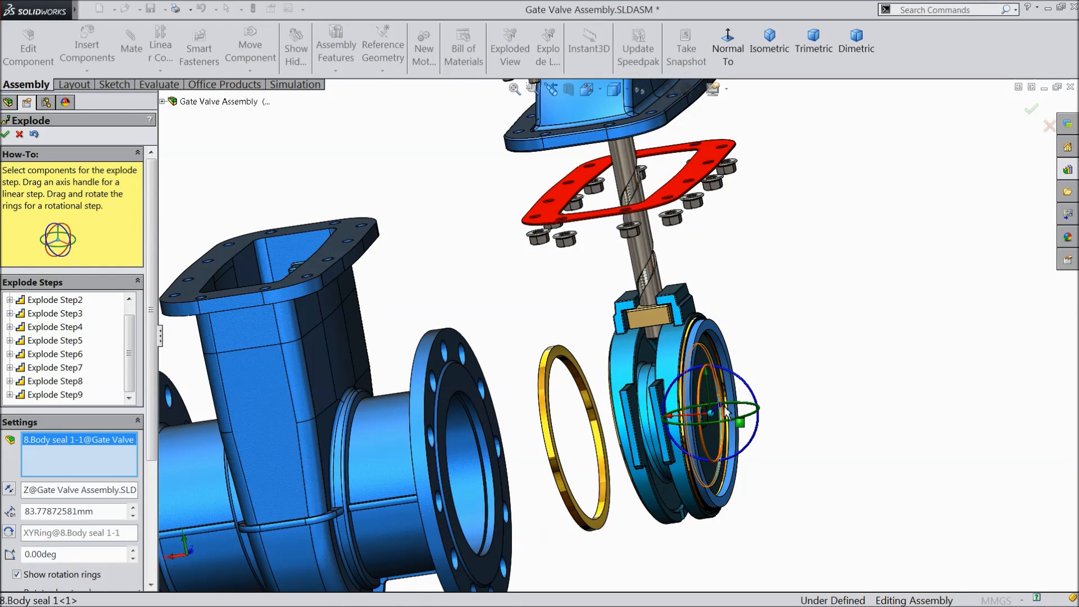
left_click_drag(671, 424, 832, 374)
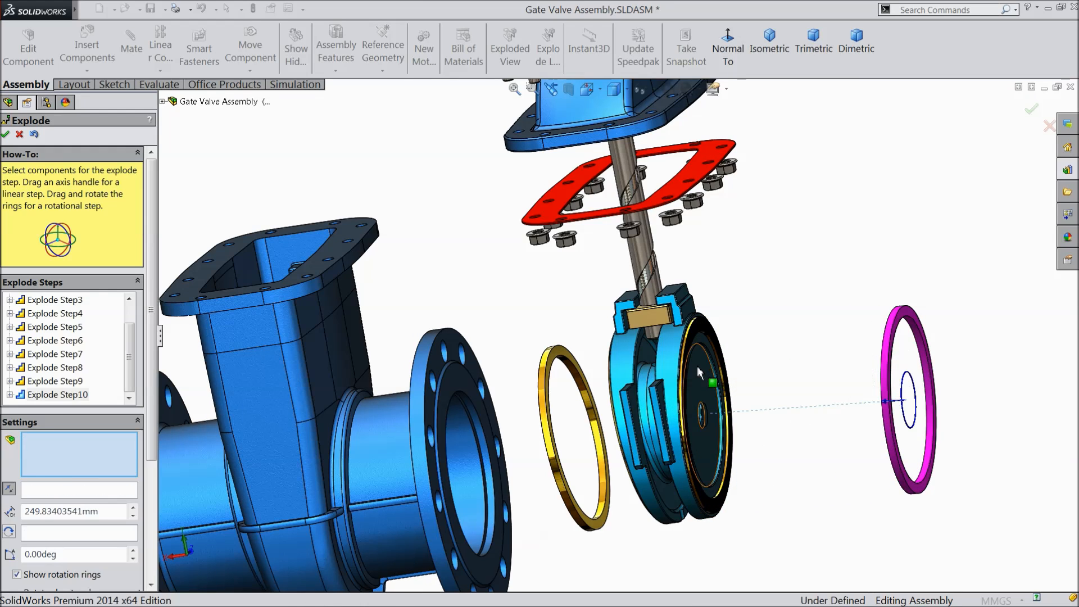
Move the two gate seals out along the X axis toward their body seals, one about 215 mm and the other about 72 mm.
left_click(686, 353)
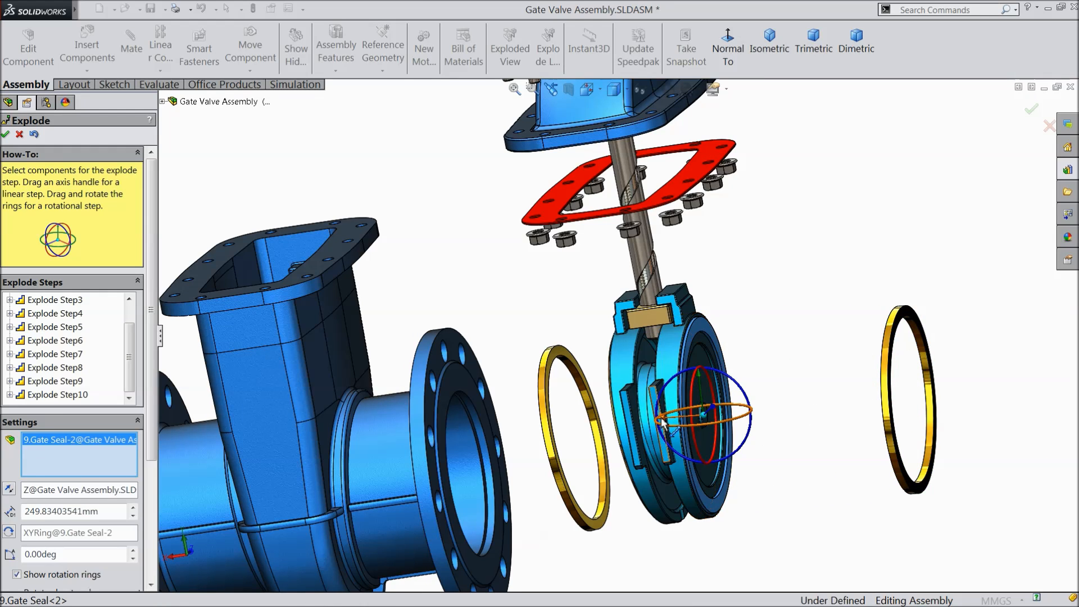
left_click_drag(716, 415, 859, 405)
middle_click_drag(860, 404, 702, 394)
left_click(566, 439)
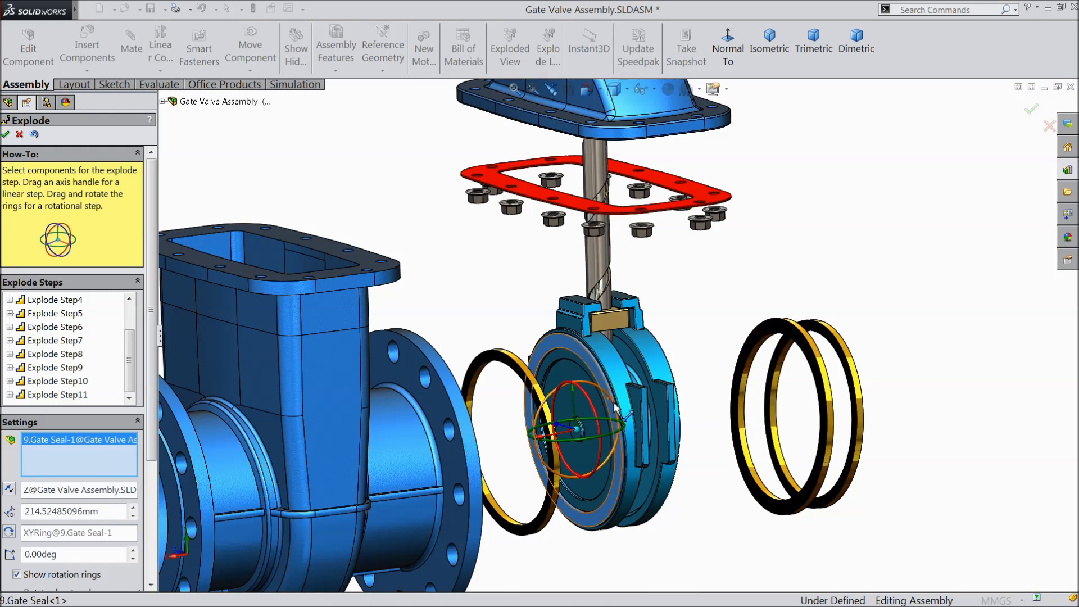
left_click_drag(540, 441, 492, 447)
Move the gate about 480 mm along the Z axis, clear of the rod fitting and seals.
left_click(625, 397)
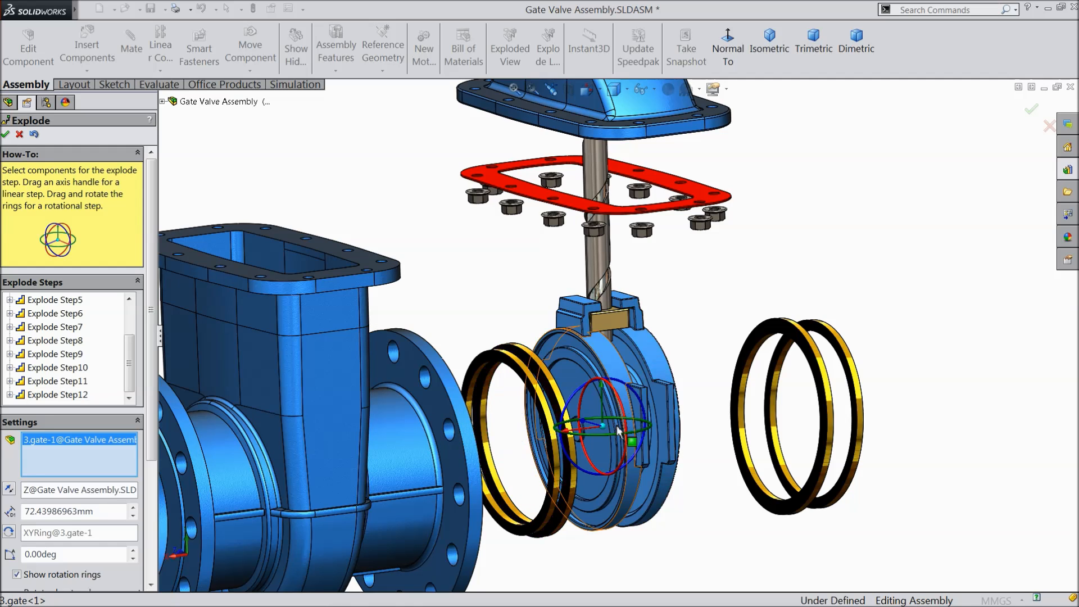
left_click_drag(584, 427, 810, 540)
Move the rod fitting about 146 mm straight down off the screw rod and about 565 mm along Z, away from the gate.
left_click(599, 318)
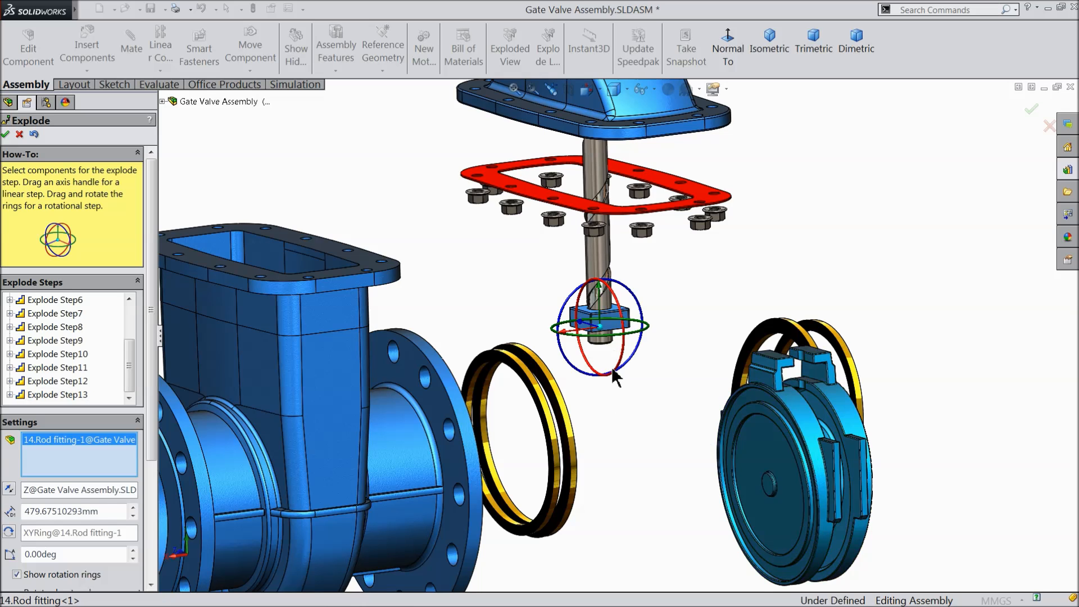
left_click_drag(599, 288, 625, 444)
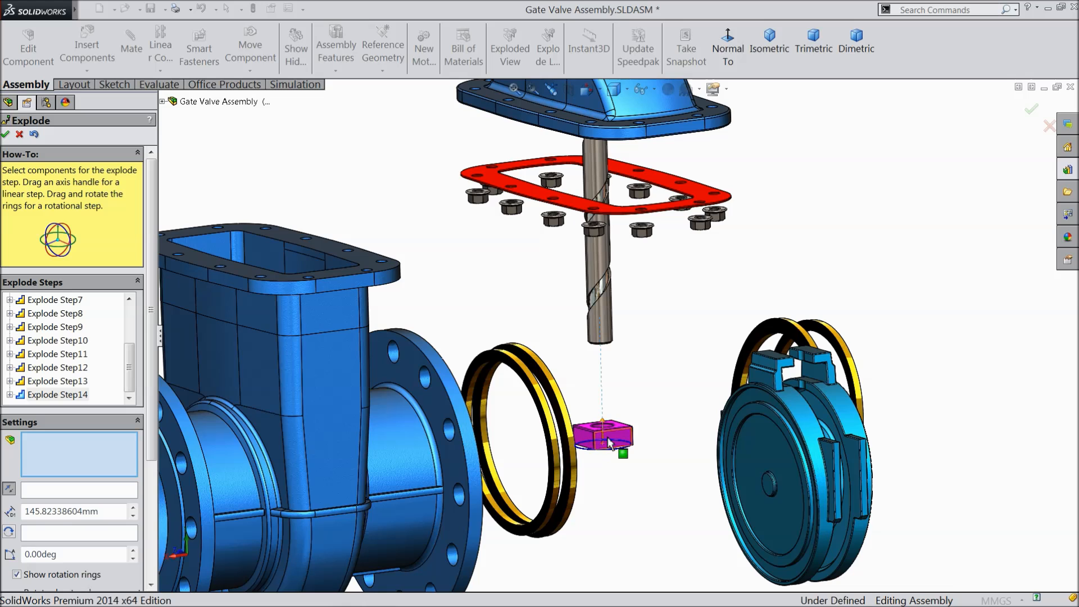
left_click(613, 444)
left_click_drag(583, 439, 386, 265)
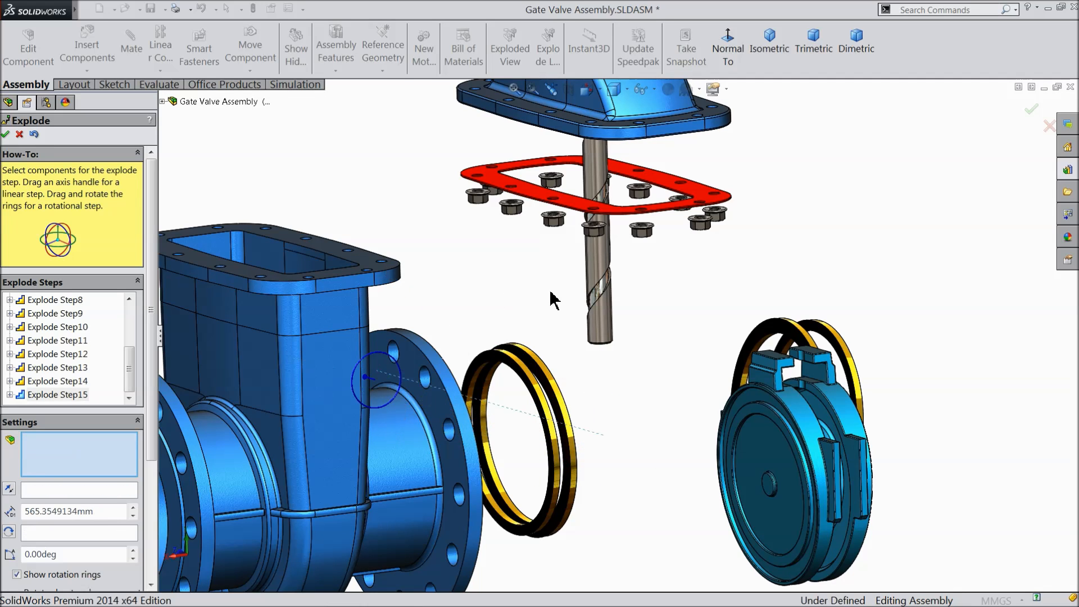
Move the screw rod about 349 mm straight down, clear of the valve cover and gasket, and finish the exploded view.
left_click(609, 325)
left_click_drag(595, 130, 607, 414)
scroll(632, 315, "up", 3)
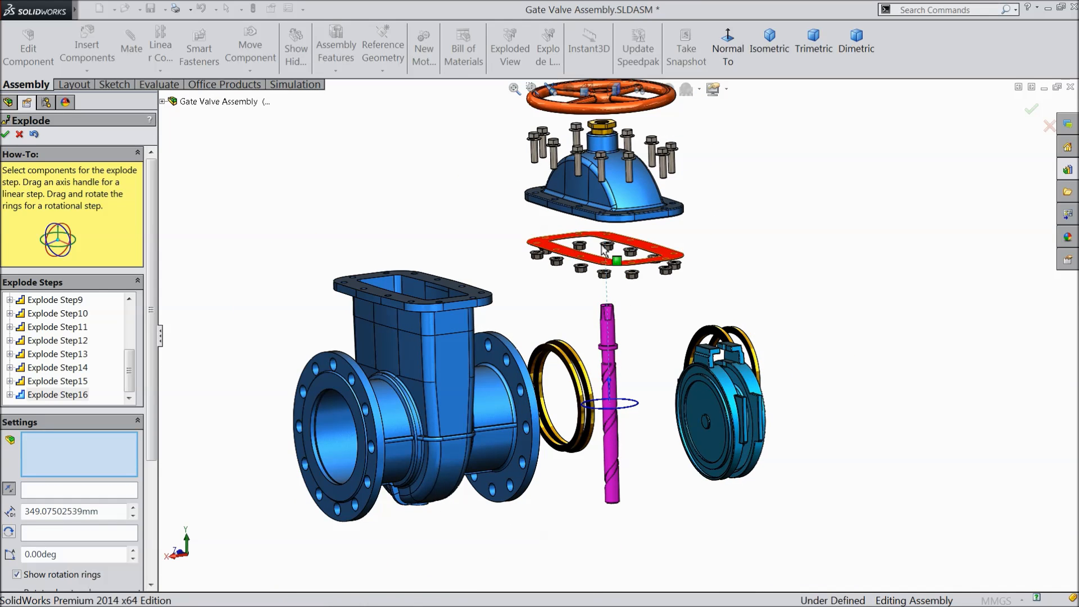
middle_click_drag(621, 231, 618, 235)
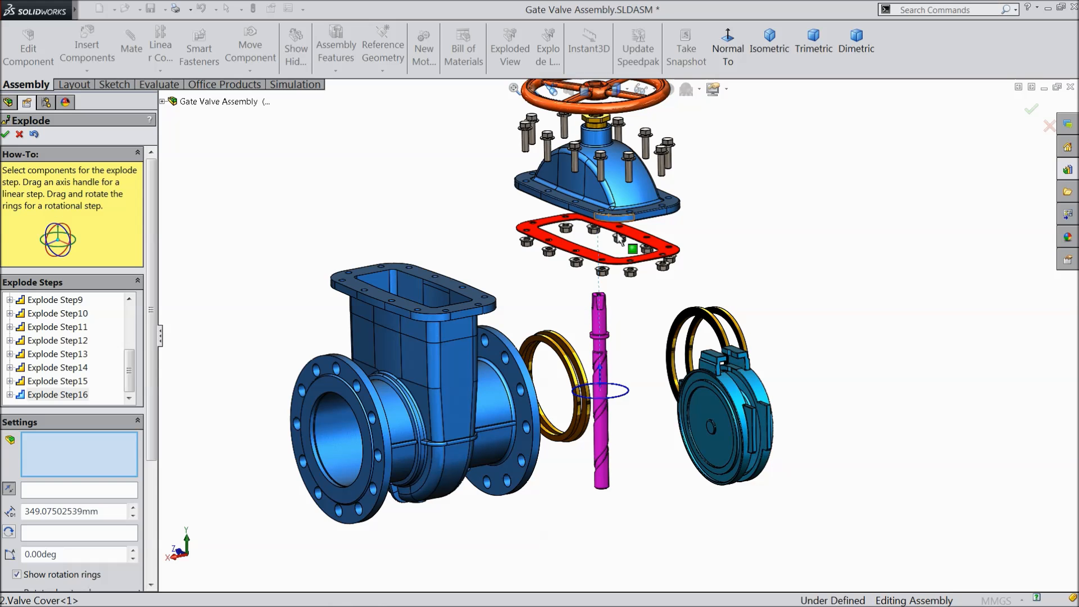
scroll(578, 277, "up", 2)
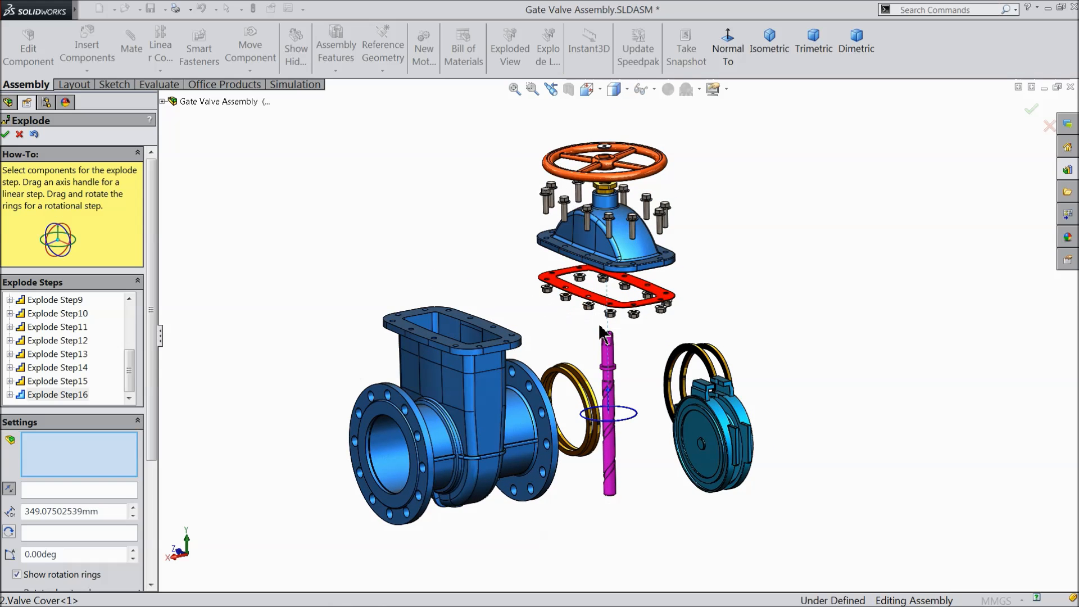
scroll(600, 332, "down", 1)
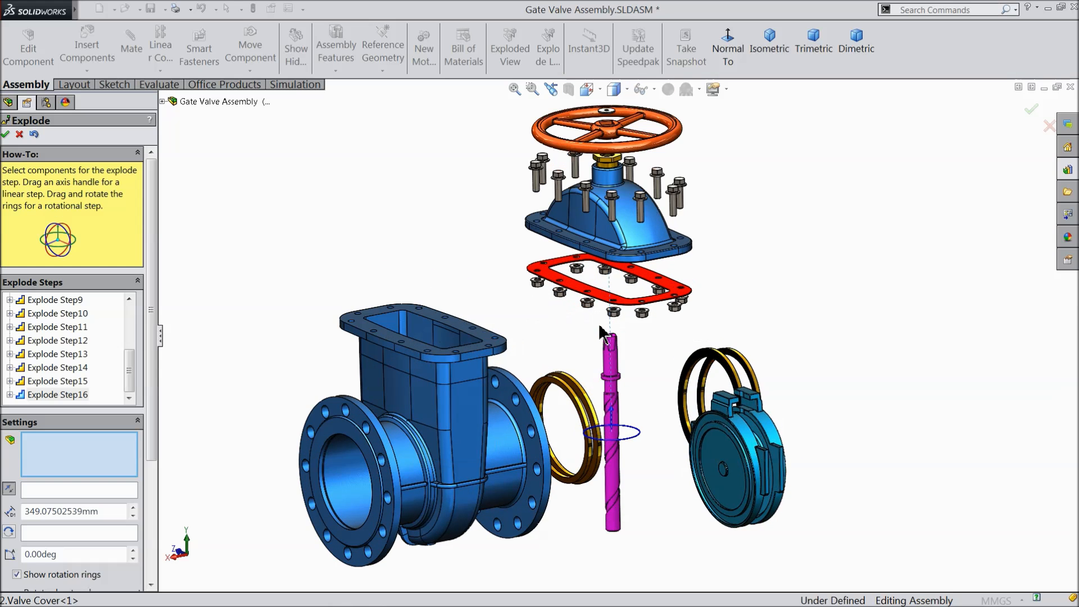
left_click(7, 134)
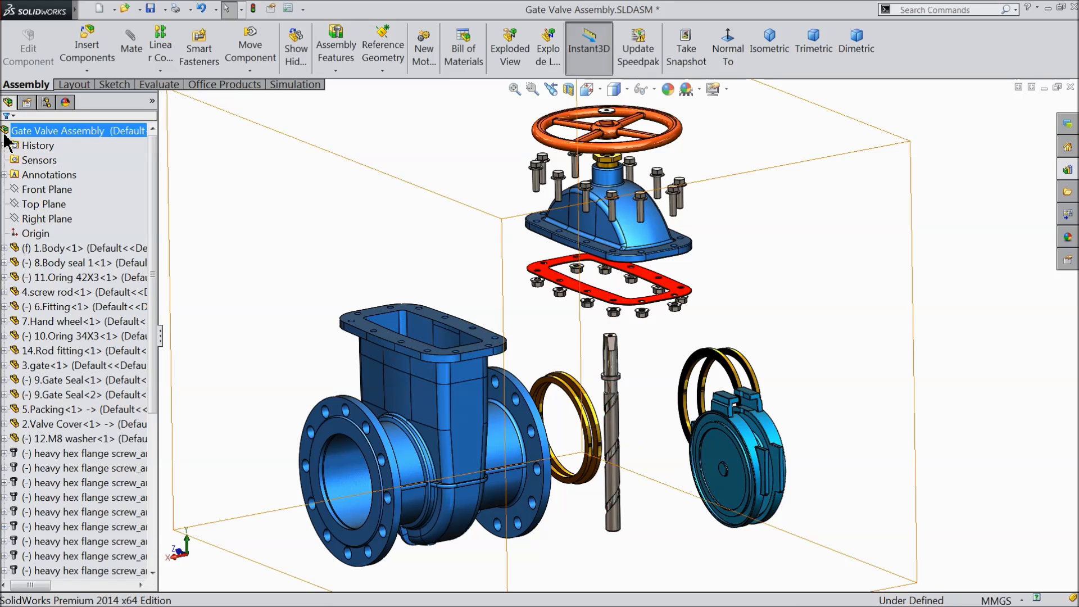
Collapse the exploded assembly, play its explode animation and close the Animation Controller.
right_click(38, 131)
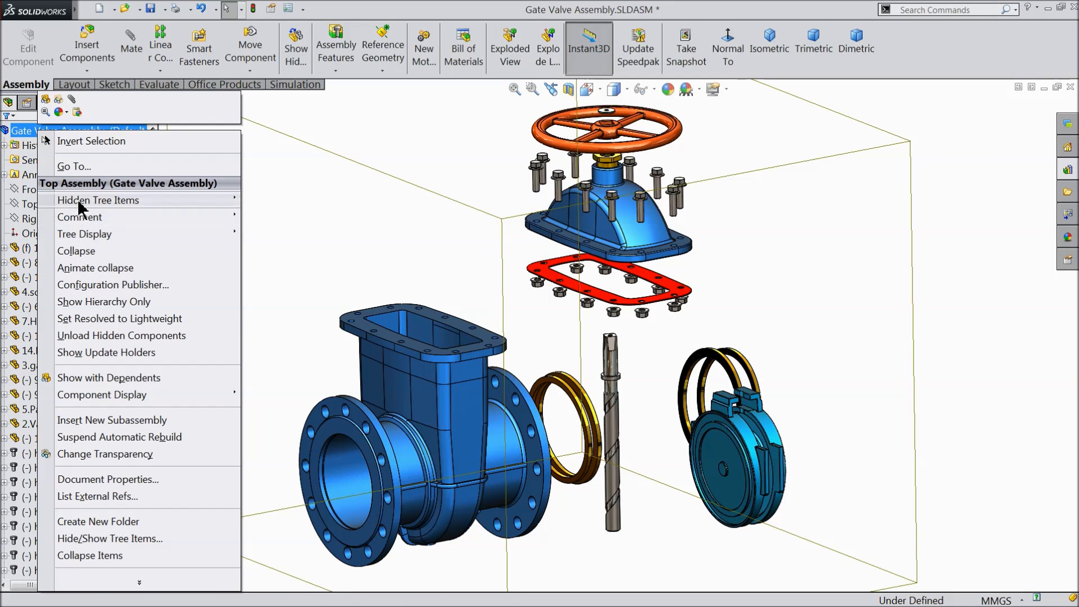
left_click(85, 252)
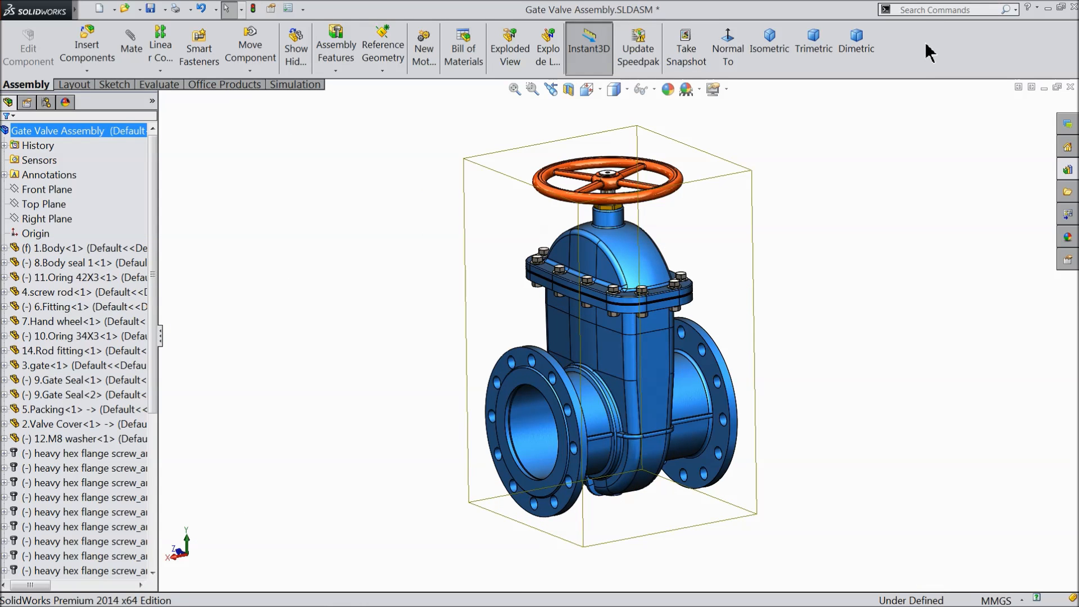
right_click(100, 134)
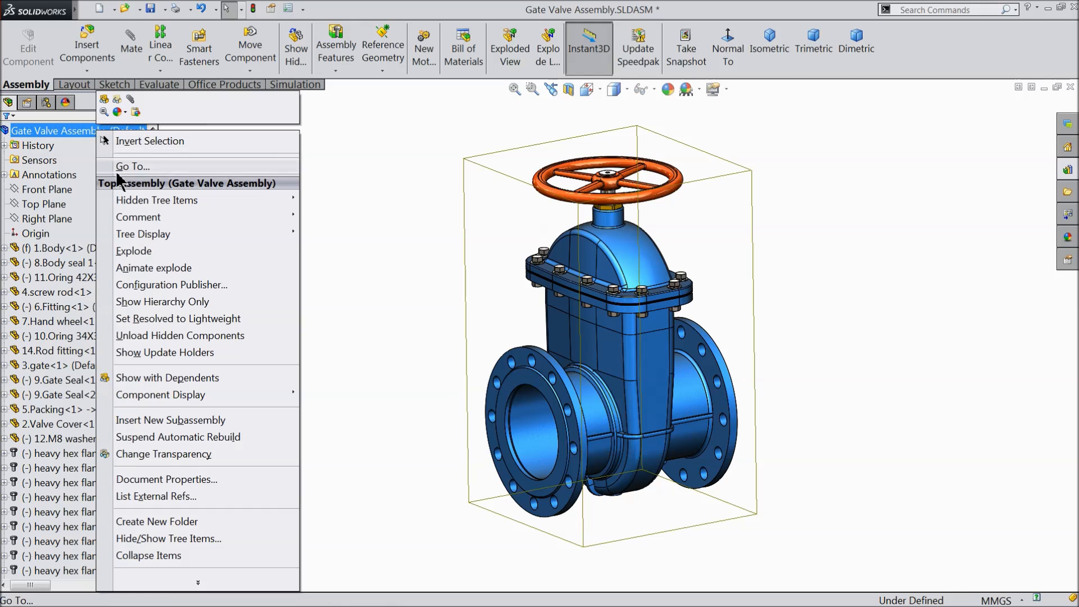
left_click(156, 269)
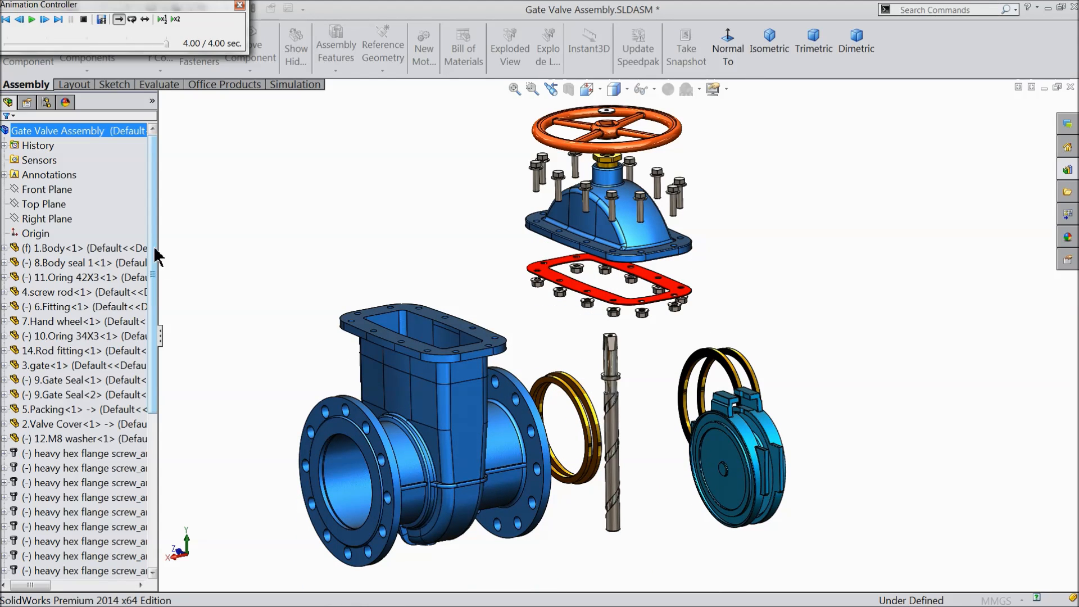
left_click(32, 19)
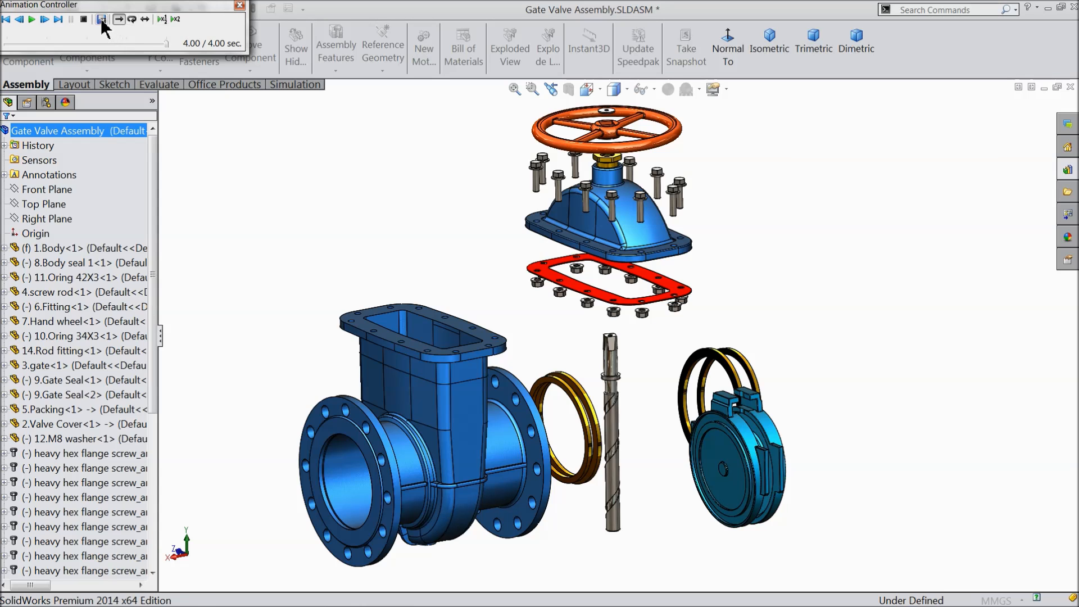
left_click(238, 6)
Collapse the exploded gate valve assembly and display the MotionManager.
right_click(73, 134)
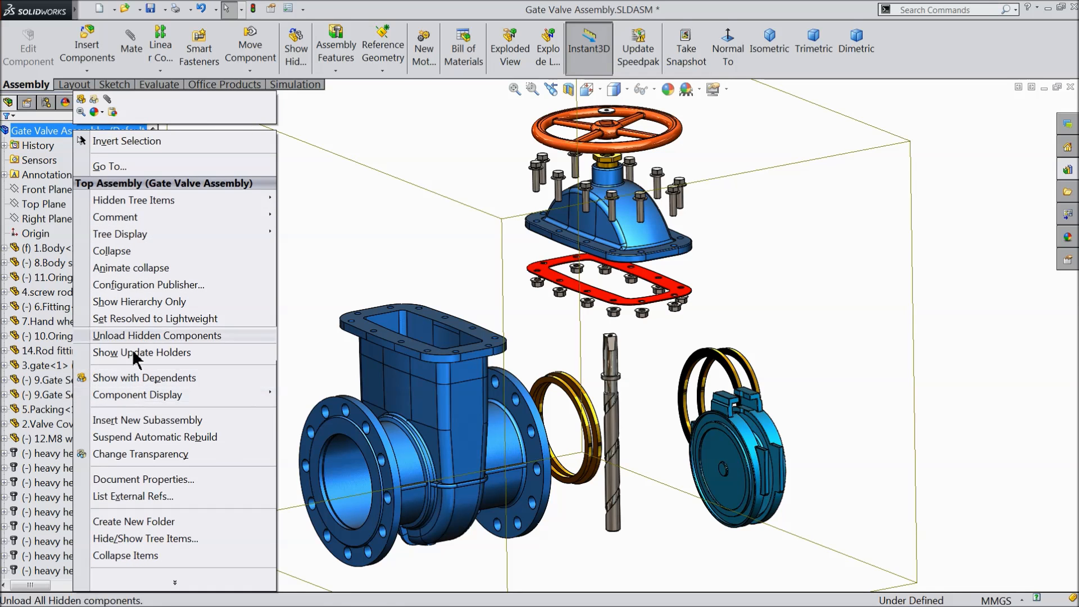
left_click(112, 251)
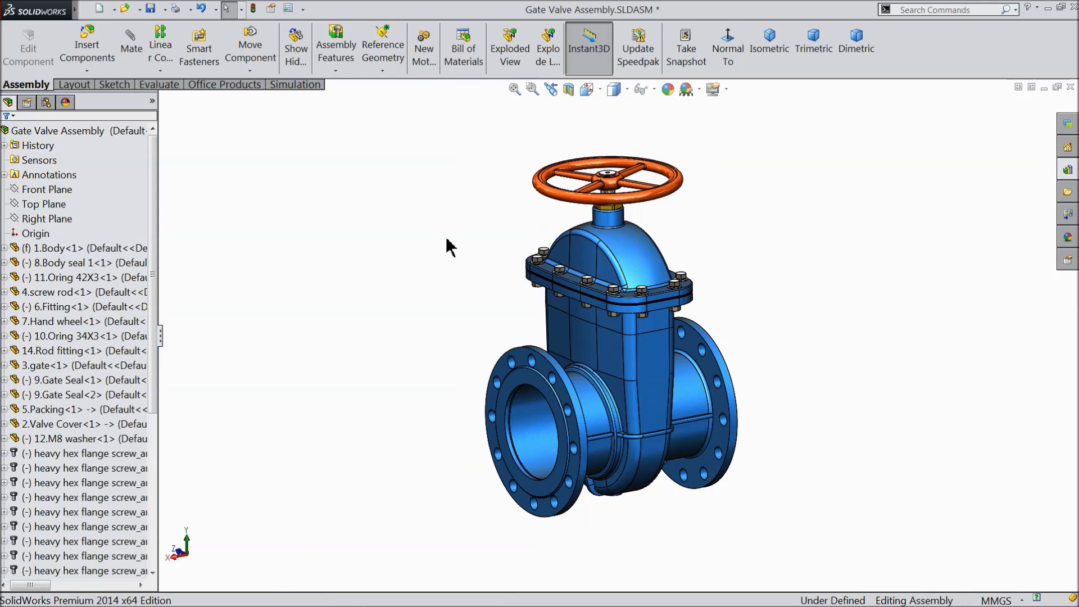
right_click(927, 42)
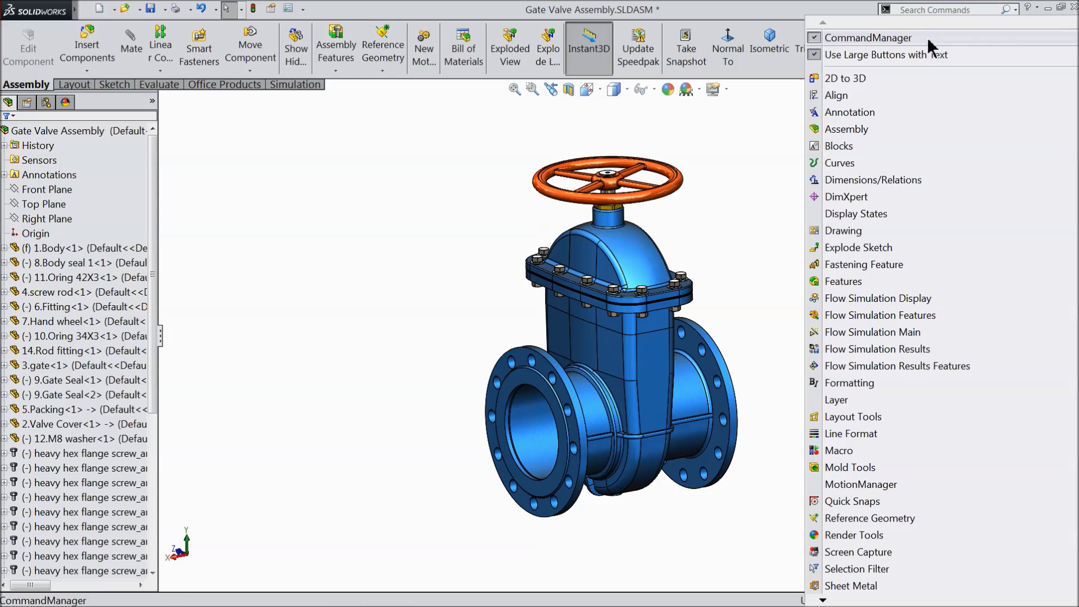
left_click(857, 487)
Create a new motion study for the collapsed assembly, expand its timeline and keep Animation as the study type.
scroll(772, 332, "down", 2)
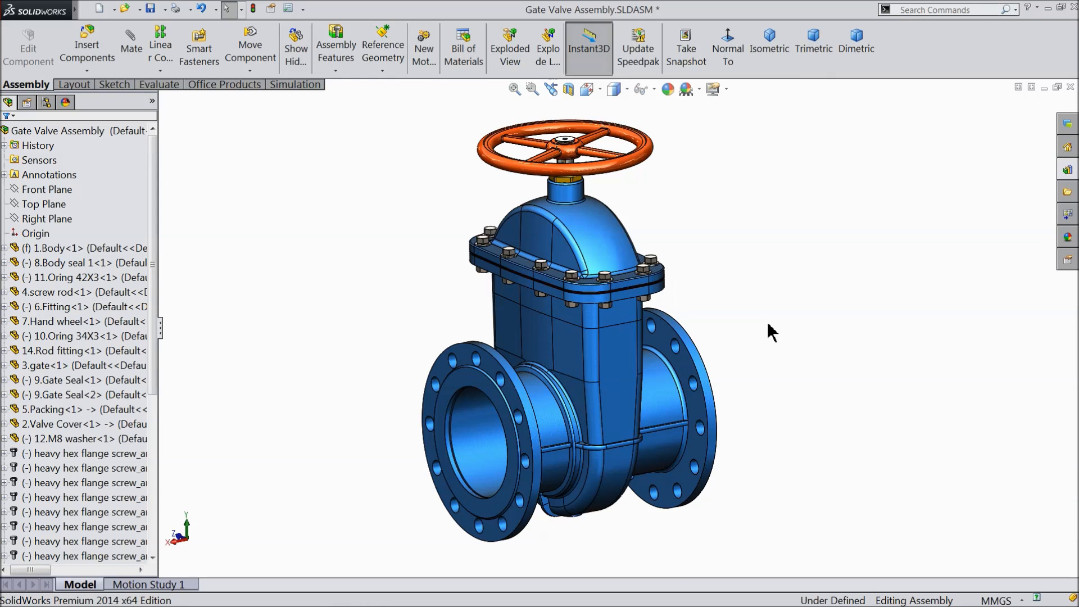
left_click(169, 586)
left_click(424, 48)
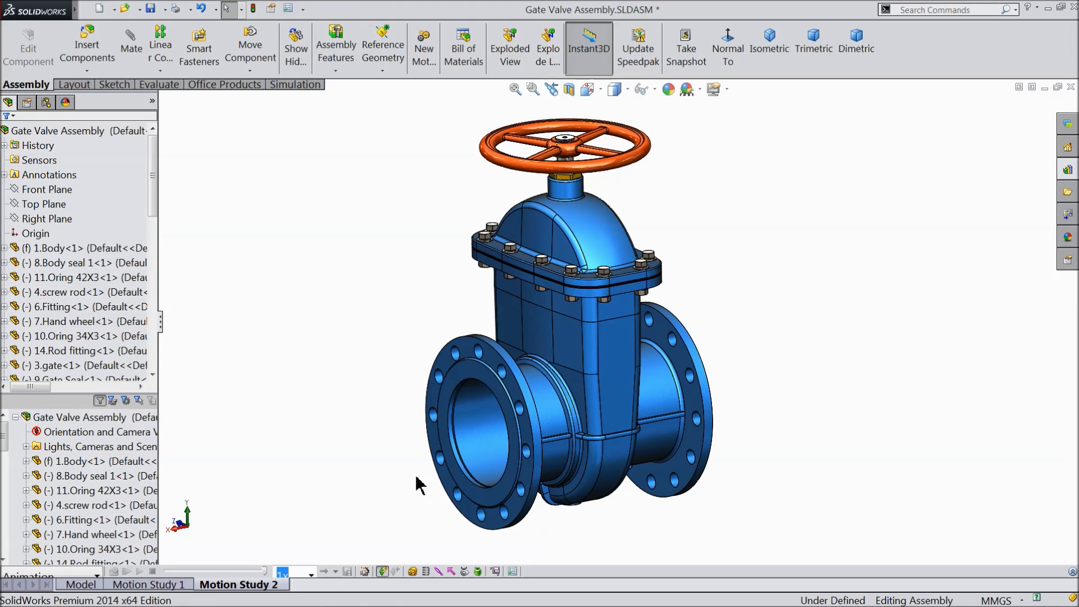
left_click(1071, 572)
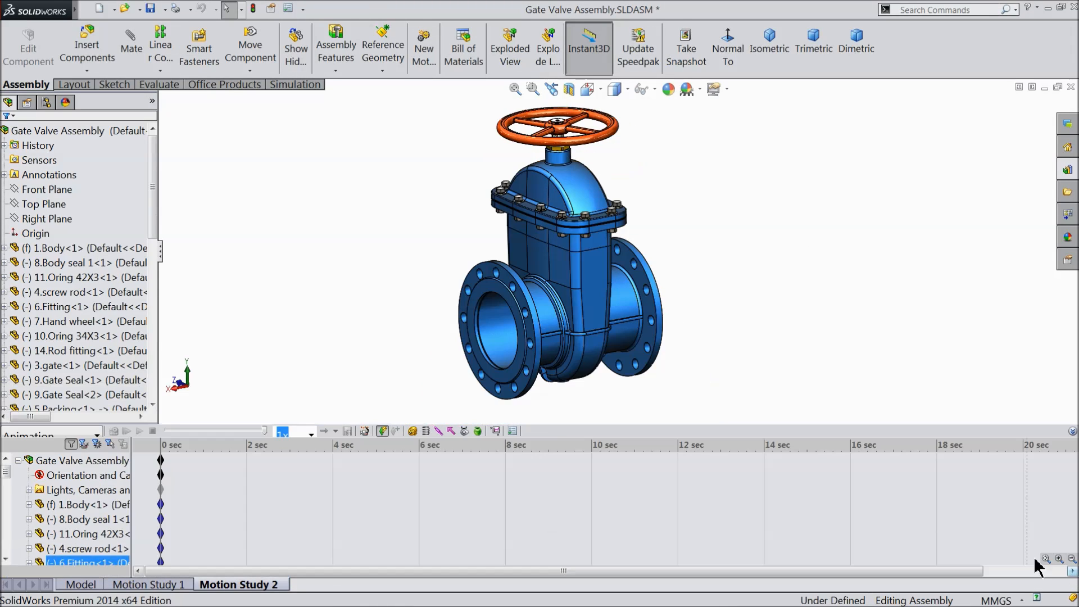
left_click(53, 436)
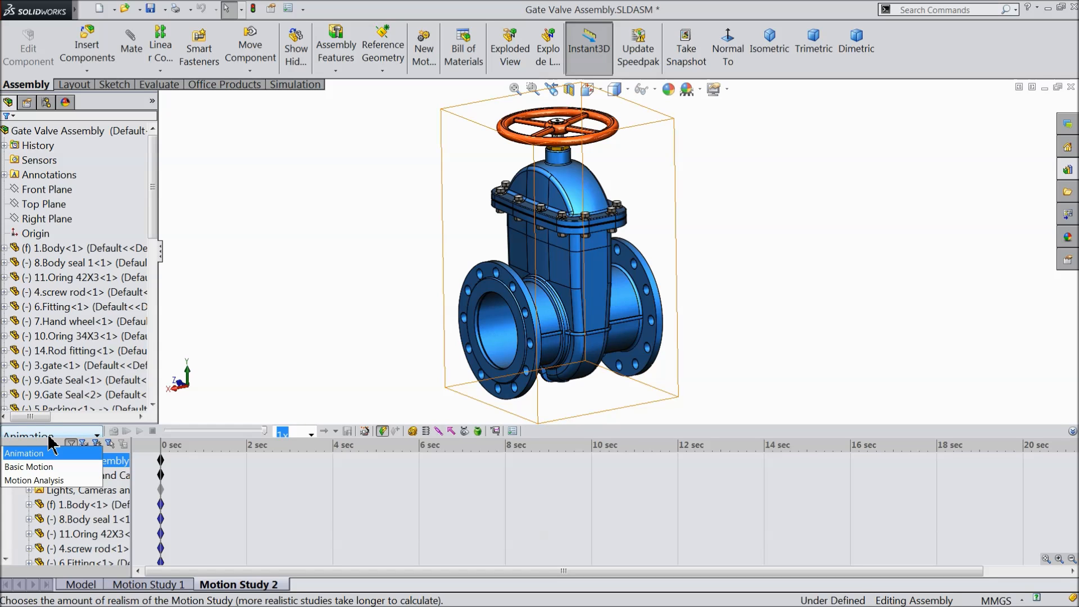
left_click(49, 437)
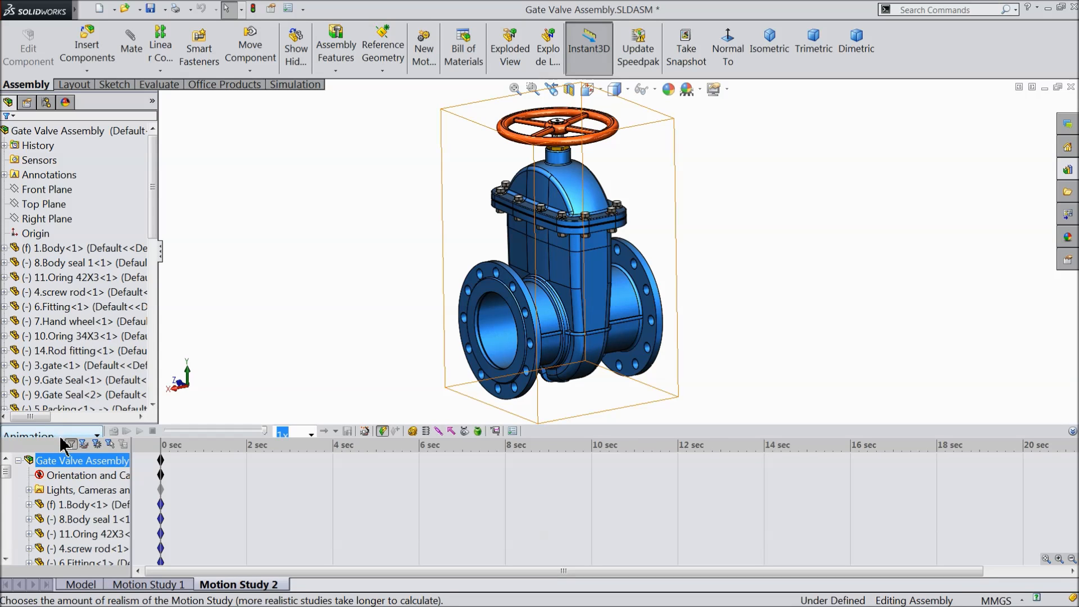
Add a 12-second rotation animation about the Y-axis with 1 clockwise rotation starting at 0 seconds, and play it.
left_click(365, 431)
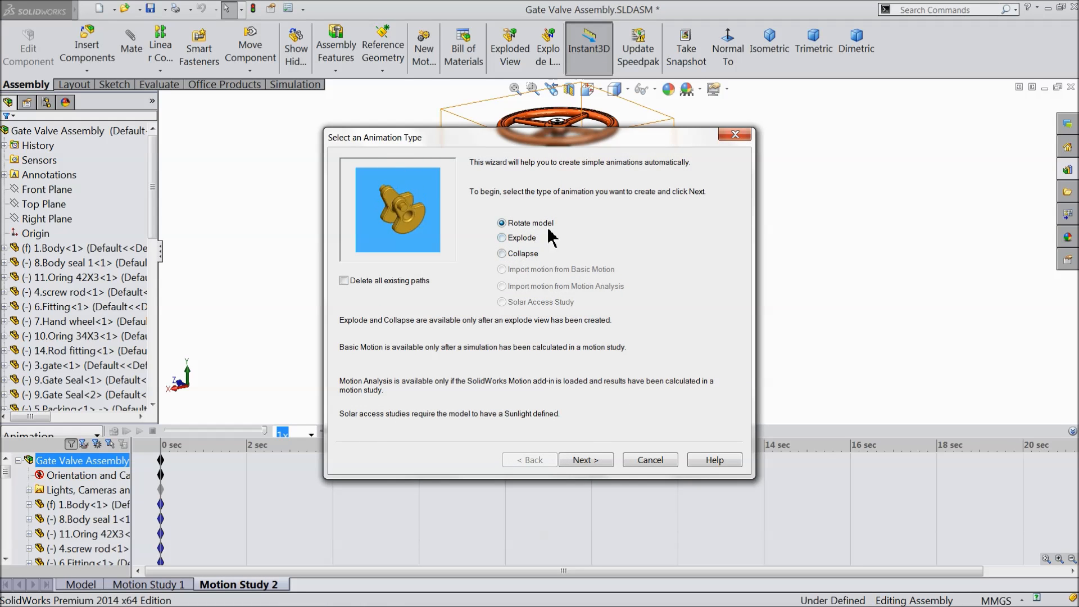
left_click(589, 461)
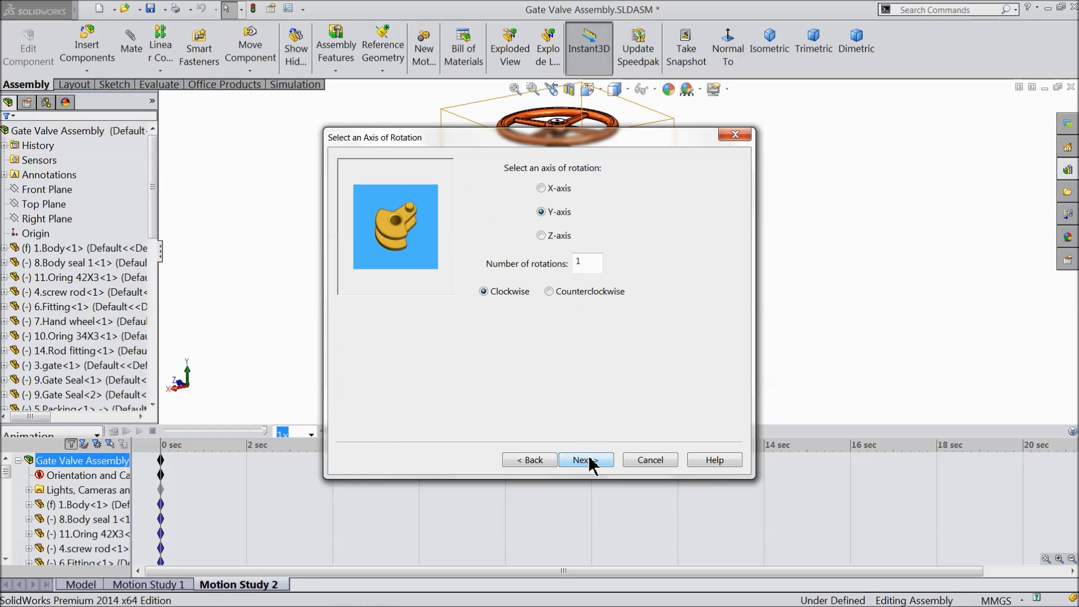
left_click(586, 262)
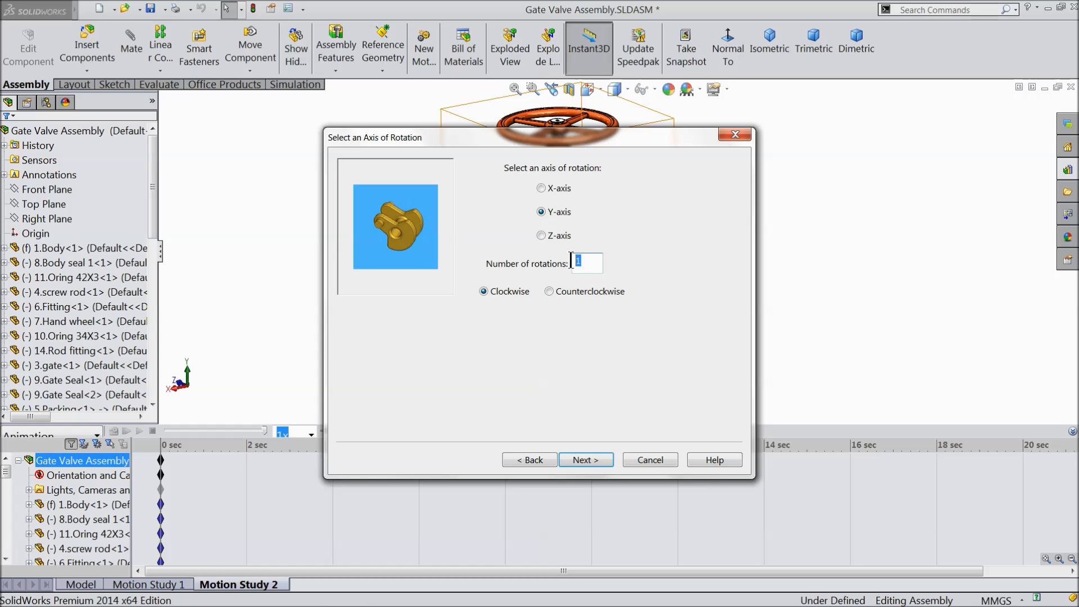
left_click(579, 462)
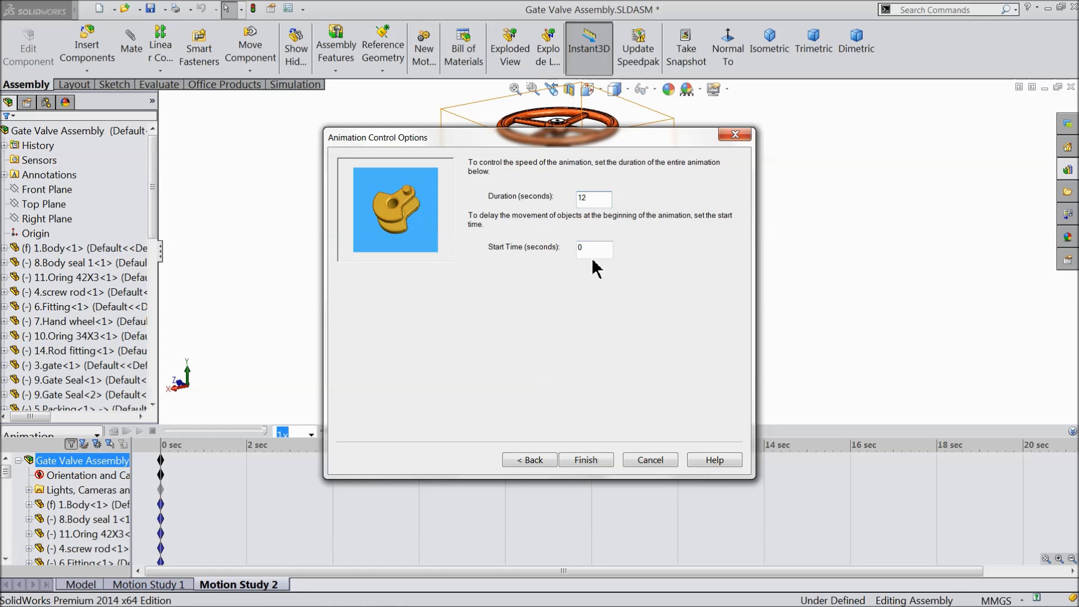
left_click(589, 461)
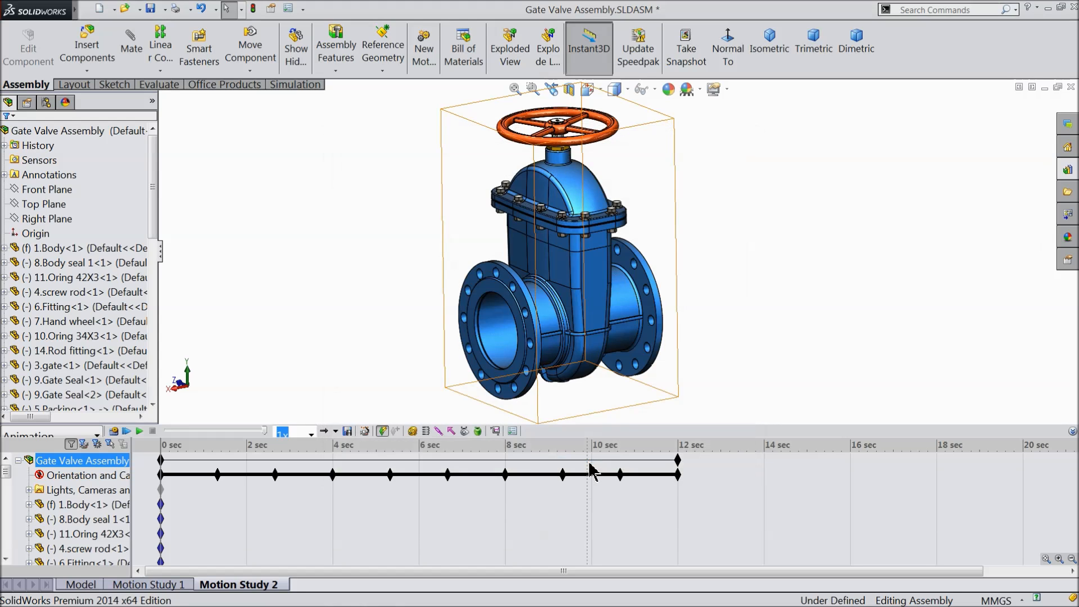
left_click(139, 431)
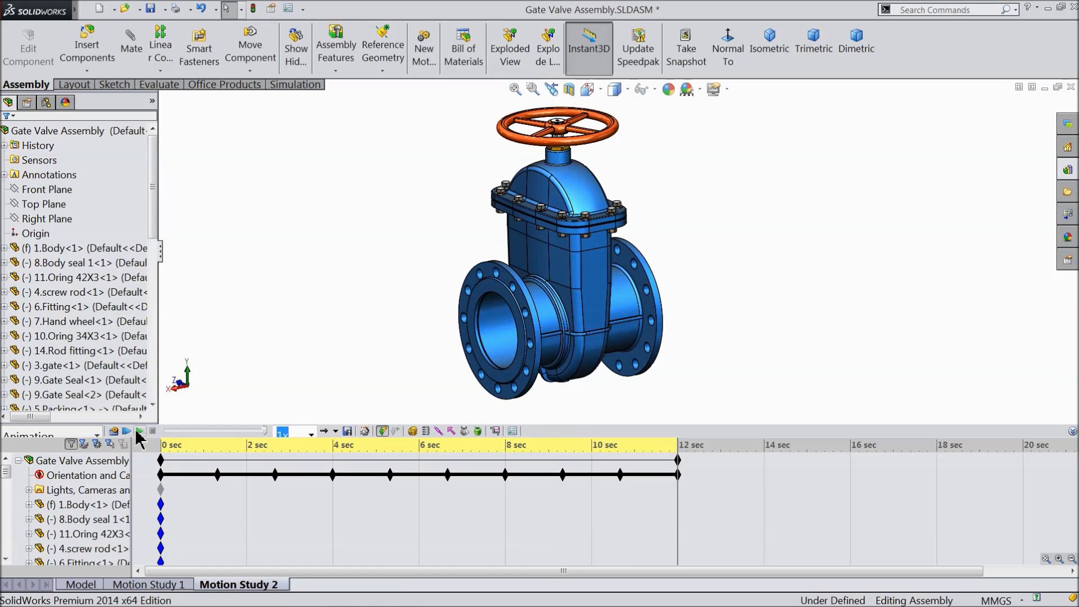
Add an explode animation with a duration of 20 seconds and a start time of 12 seconds, and play the study.
left_click(364, 431)
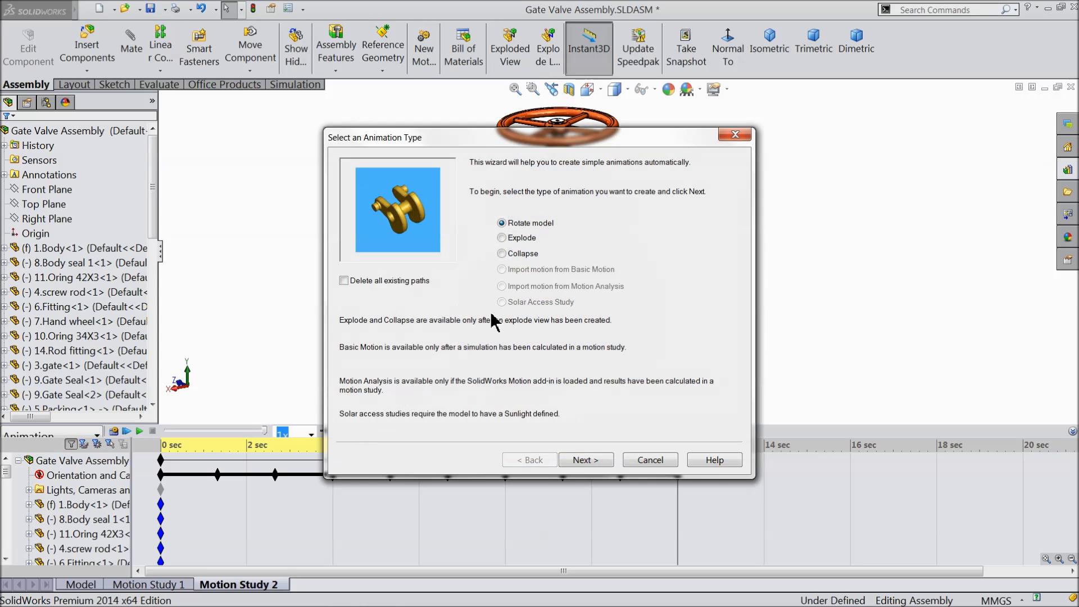
left_click(501, 237)
left_click(586, 462)
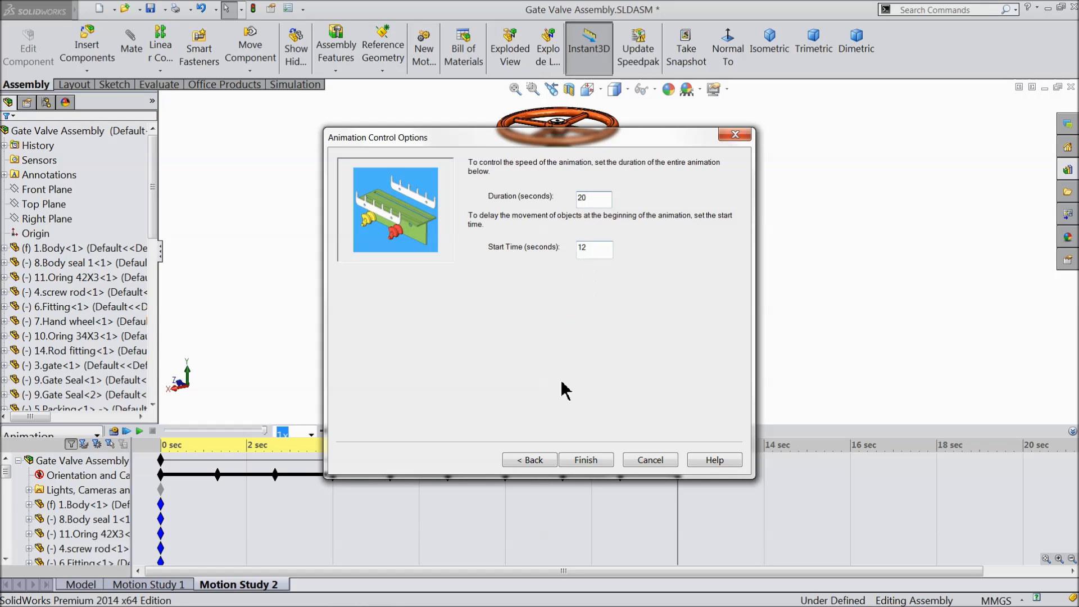
left_click(579, 465)
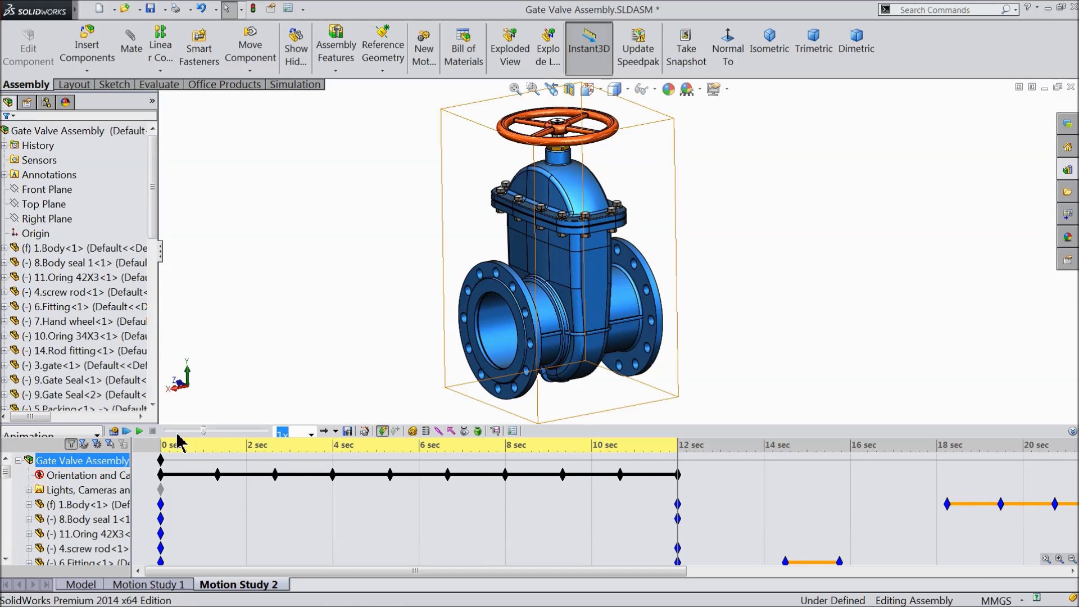
left_click(138, 431)
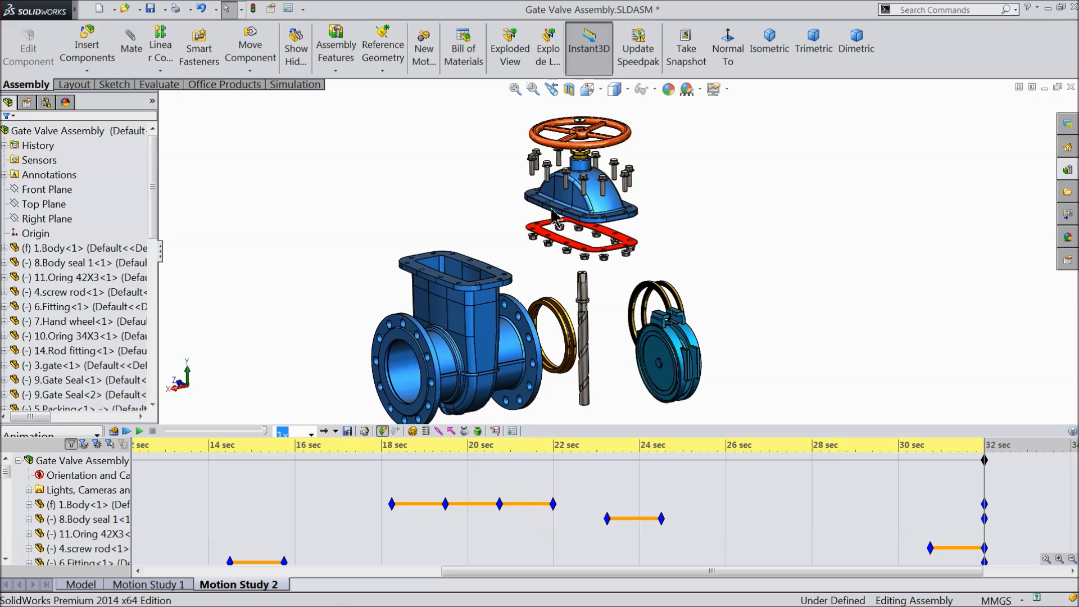
Add a collapse animation with a duration of 20 seconds and a start time of 32 seconds, and play the study.
left_click(365, 431)
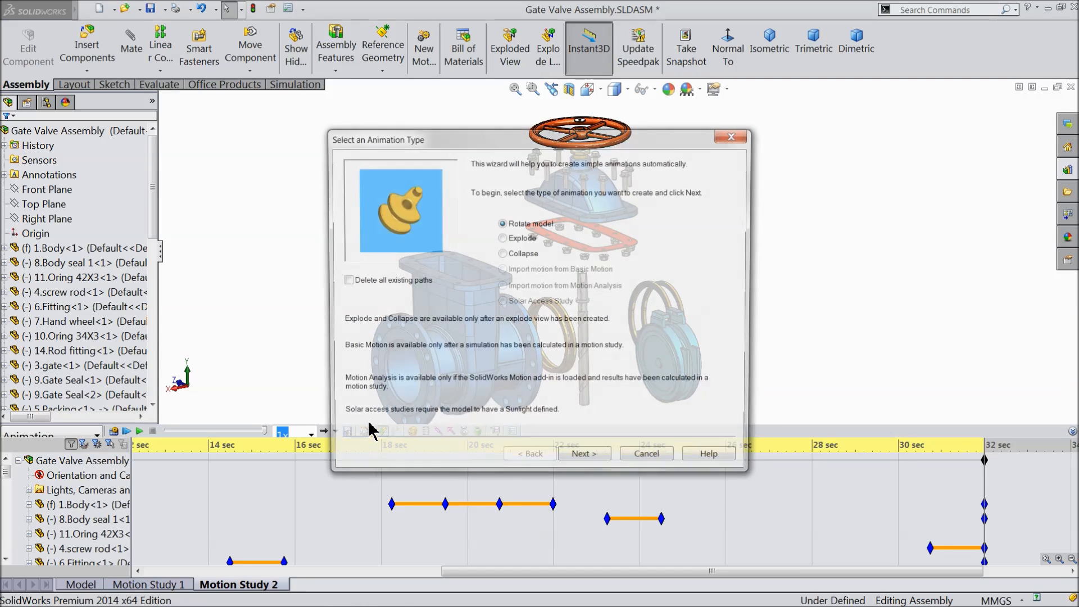
left_click(501, 253)
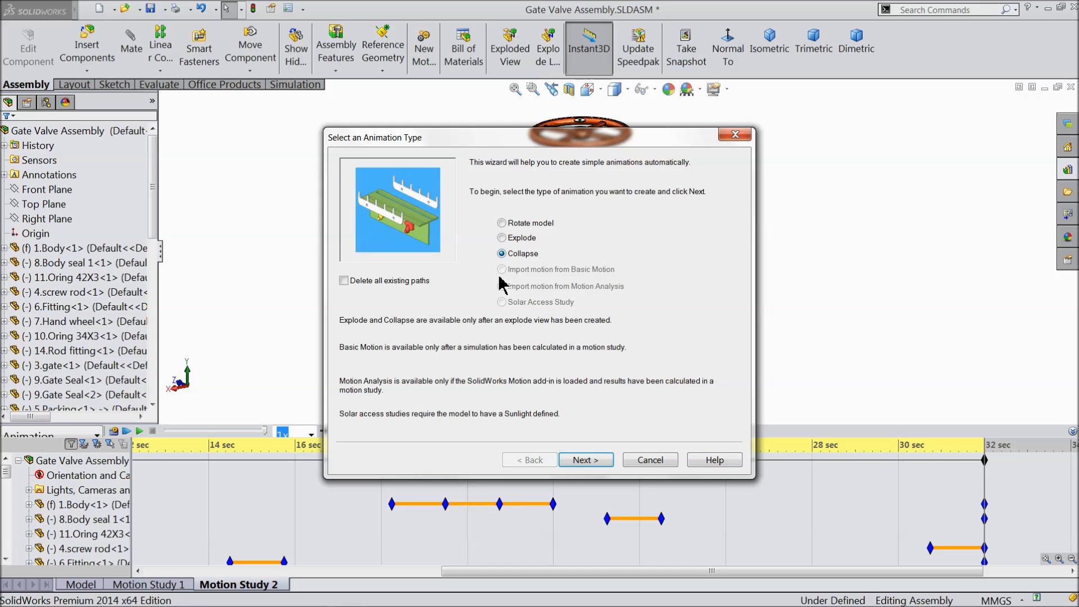
left_click(584, 459)
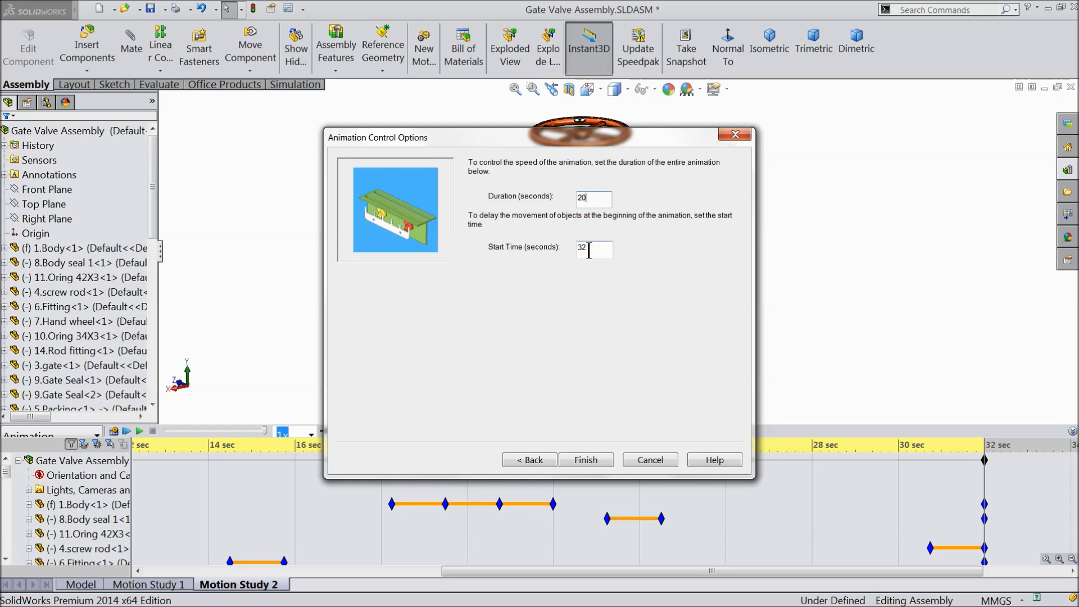
left_click(586, 460)
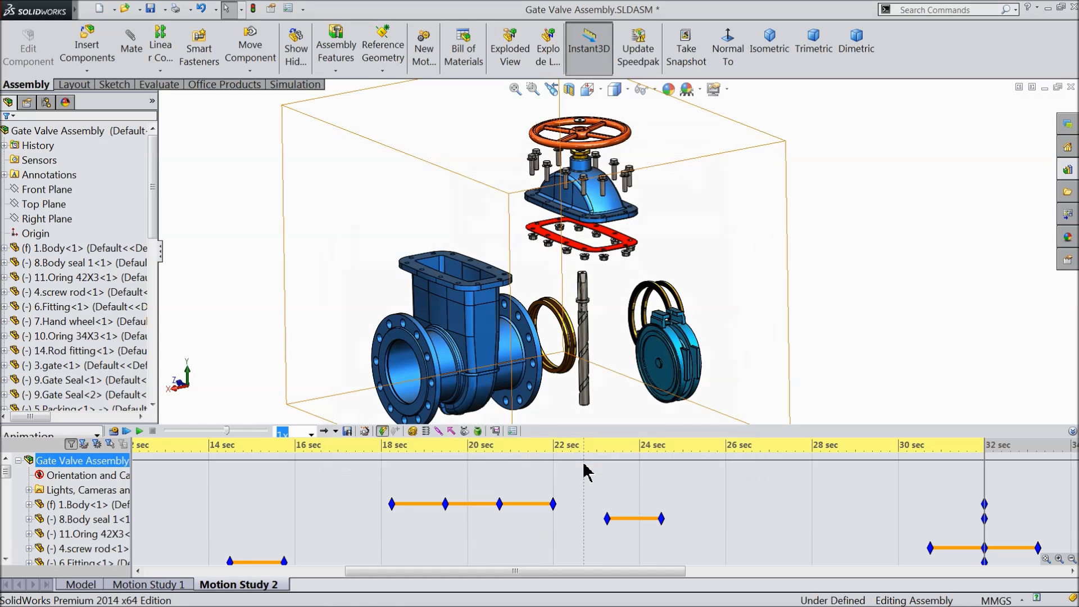
left_click(140, 431)
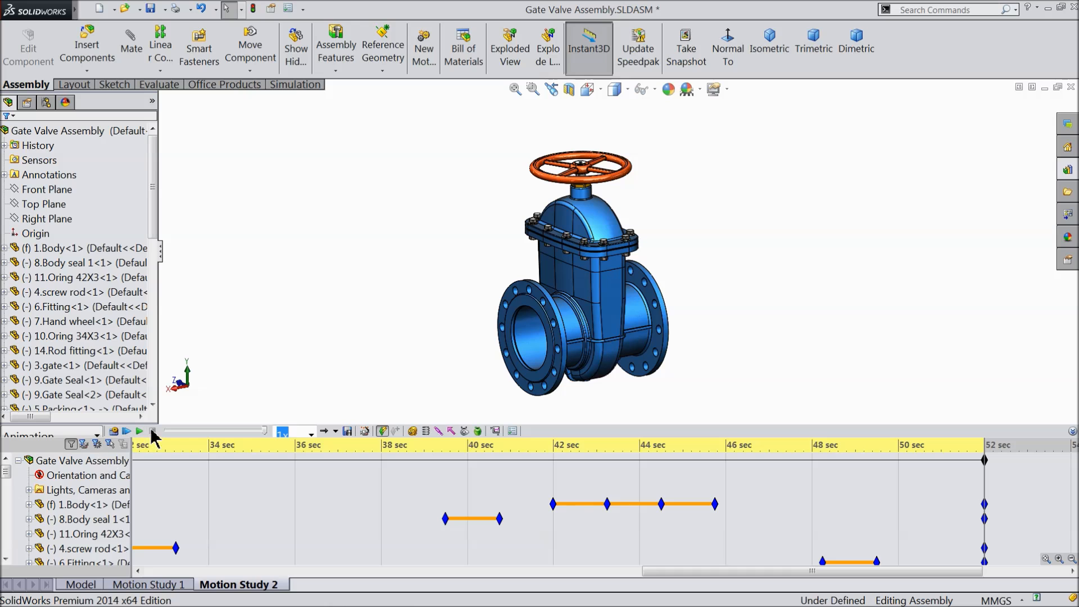
Collapse the motion study timeline to enlarge the model view and play the complete animation from the start.
left_click(1072, 431)
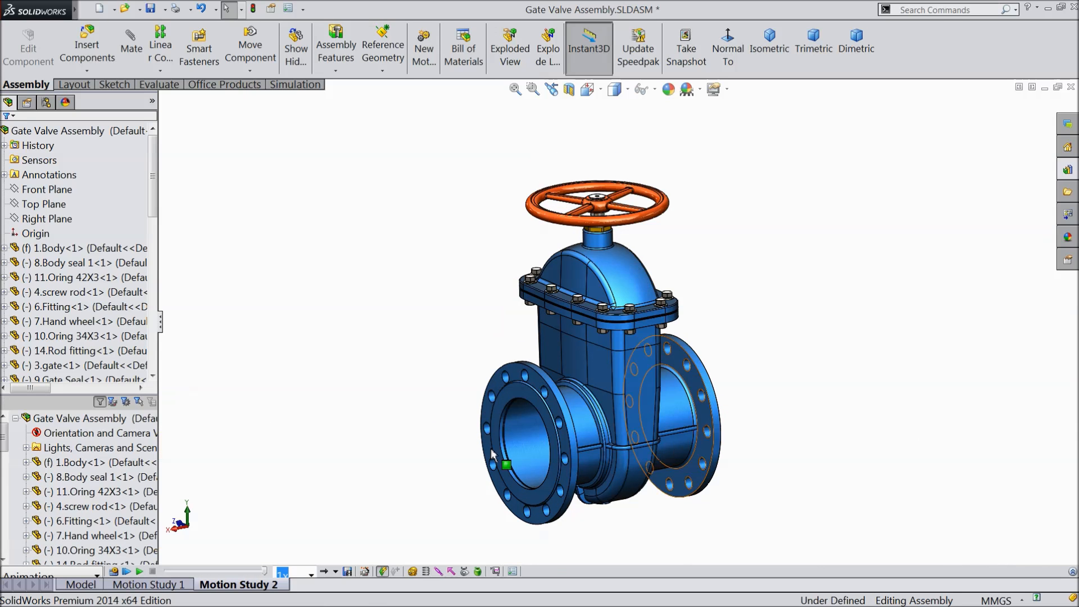
left_click(139, 572)
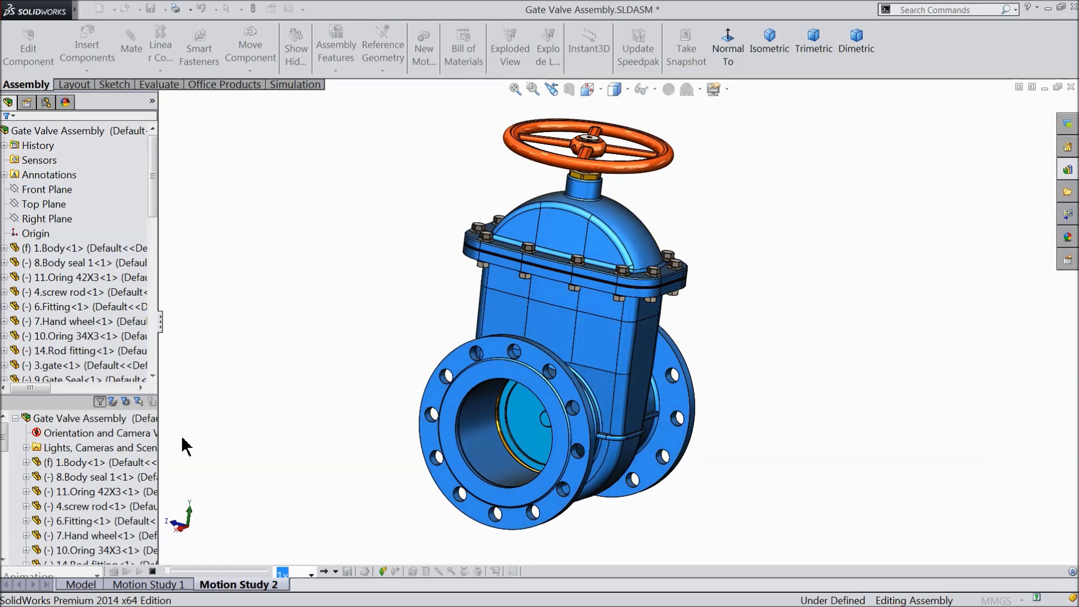